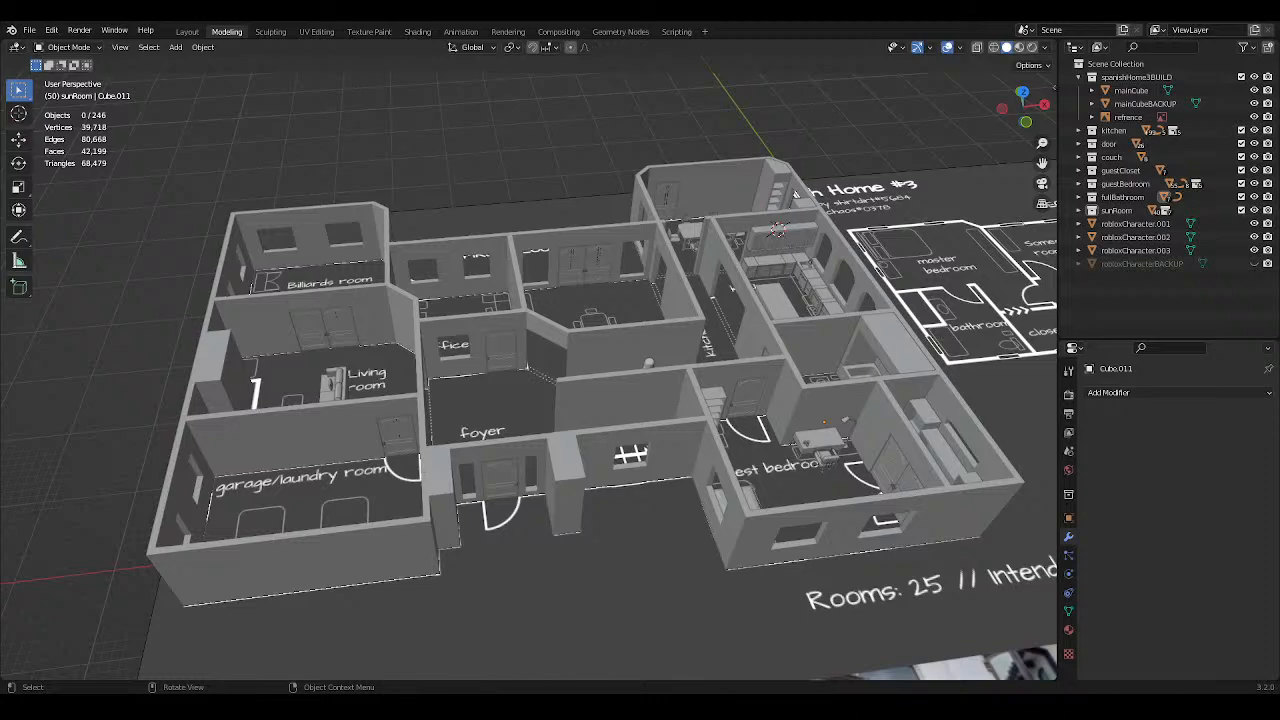
Look over the whole ground-floor house model and its reference floor plan from several angles, and save the file.
scroll(665, 315, up, 2)
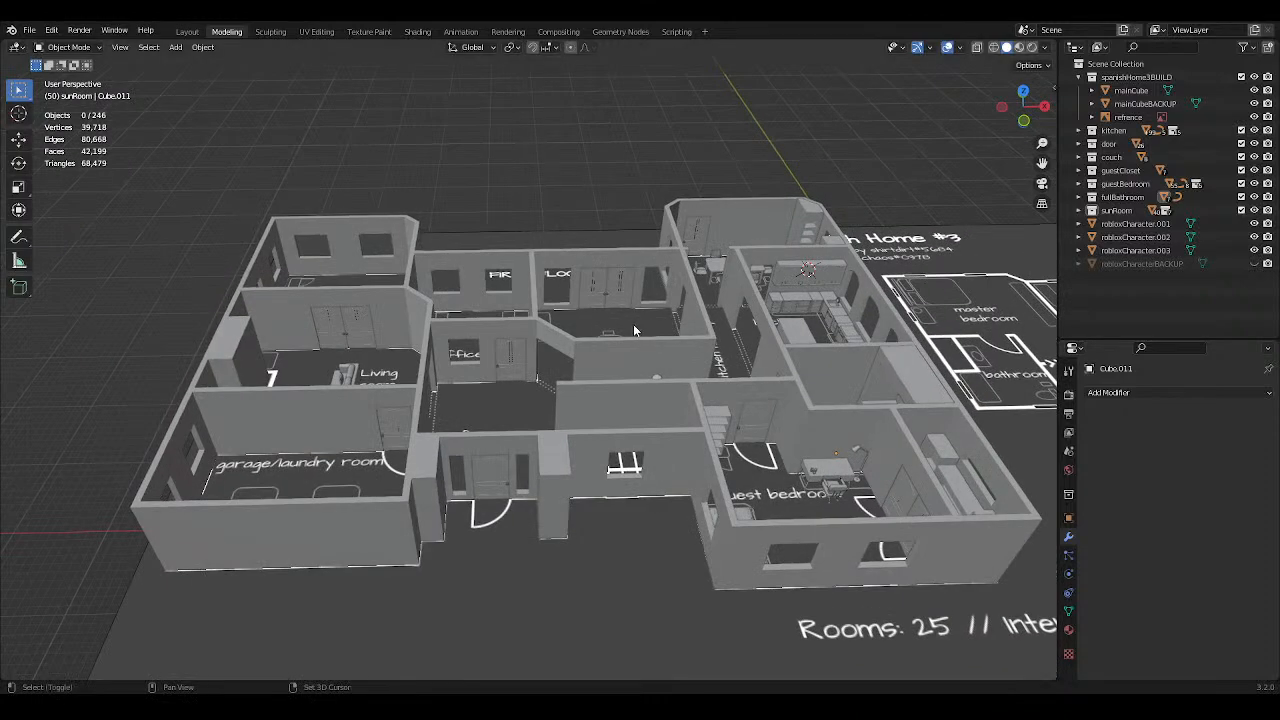
shift+middle_drag(634, 330, 570, 386)
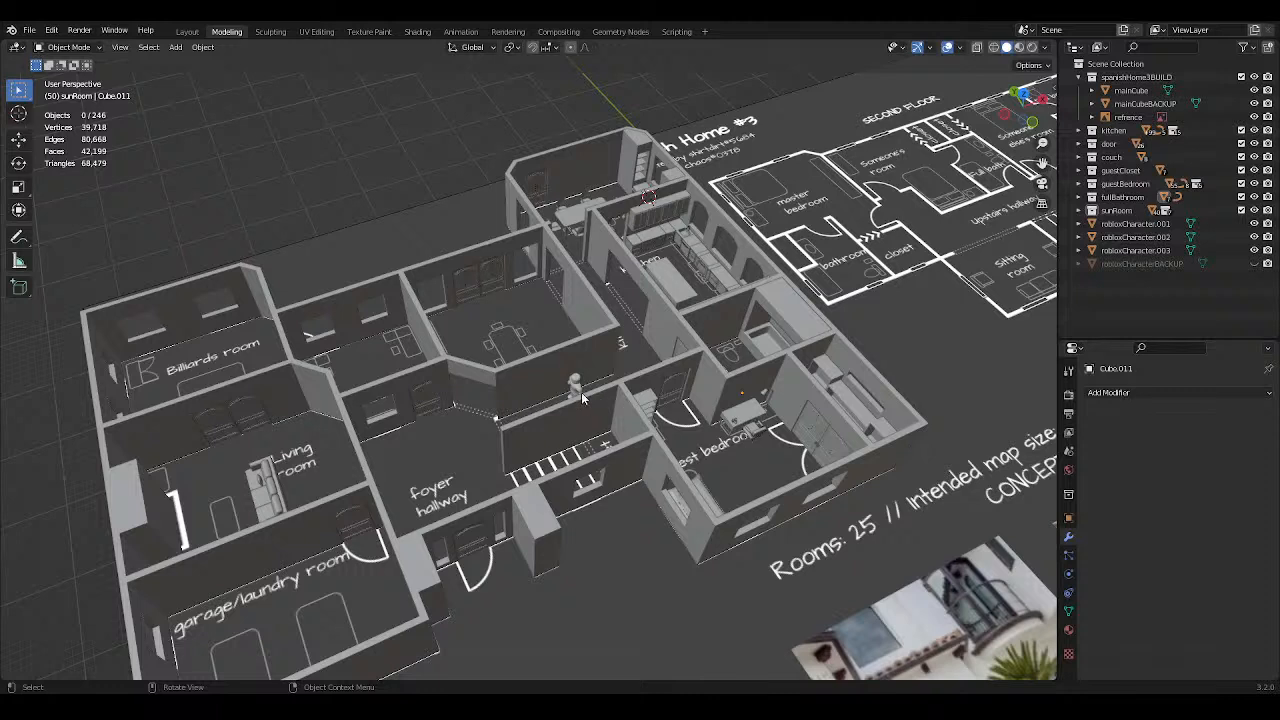
drag(582, 398, 590, 406)
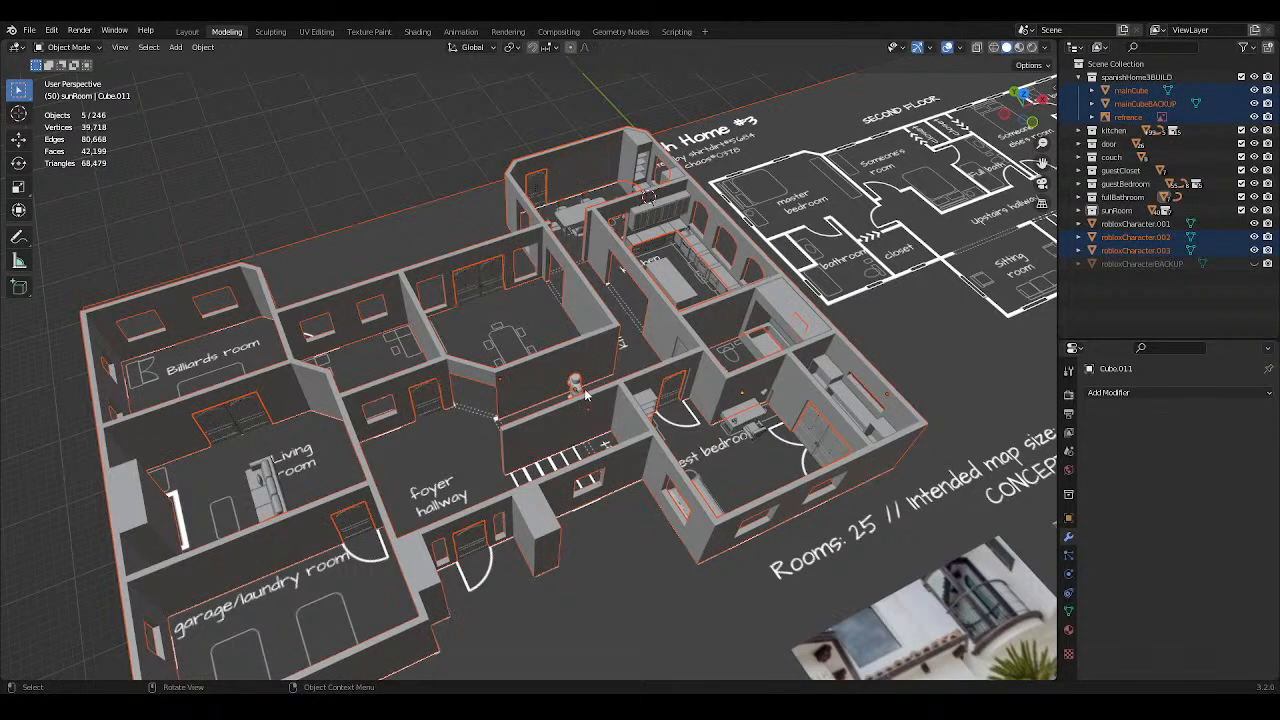
middle_drag(600, 176, 585, 116)
click(397, 166)
shift+middle_drag(551, 250, 372, 350)
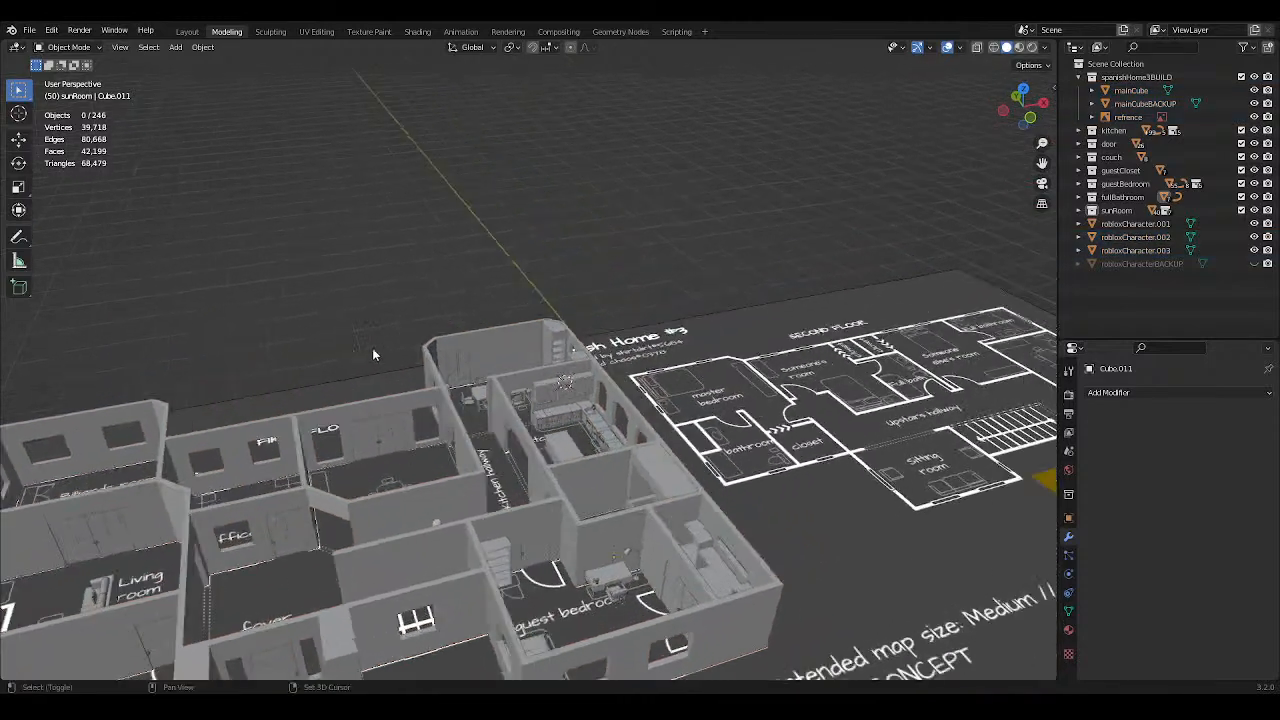
middle_drag(548, 330, 531, 374)
shift+middle_drag(531, 440, 645, 322)
scroll(537, 304, up, 2)
scroll(537, 304, up, 1)
scroll(598, 325, down, 2)
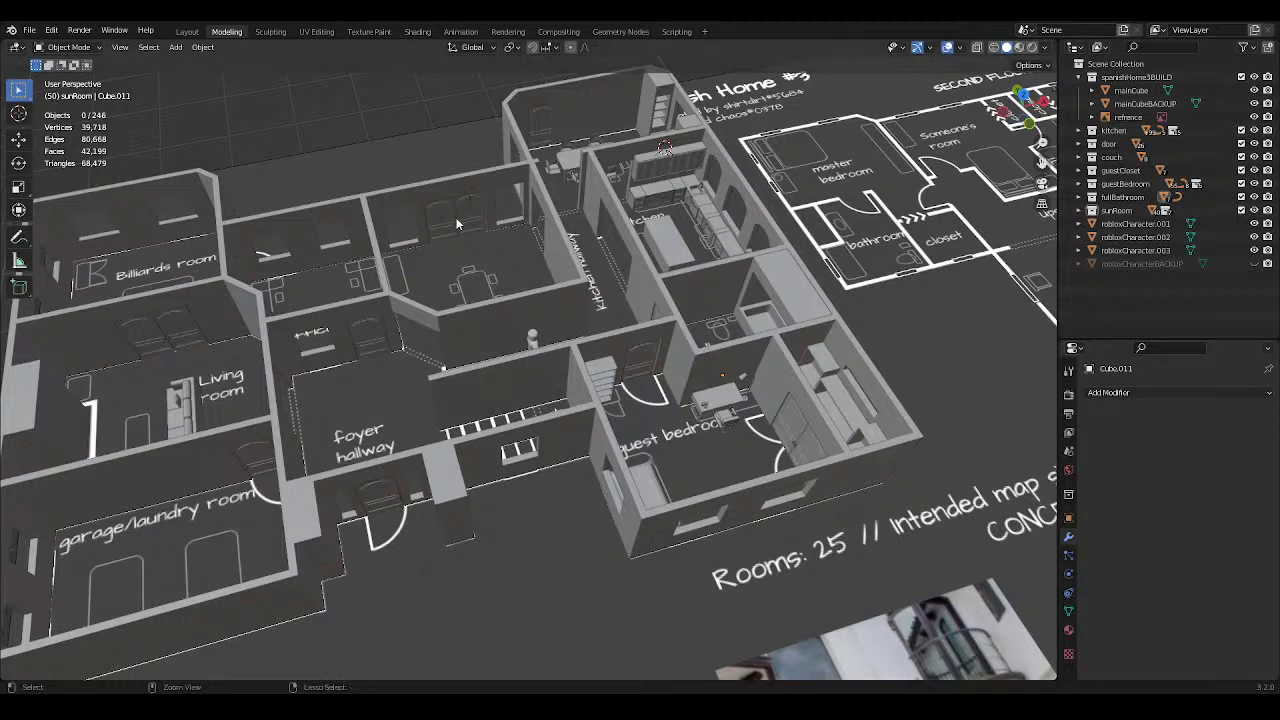
key(ctrl+s)
Examine the guest bedroom's desk, chair, lamp and bookshelf up close, and save the file.
shift+middle_drag(497, 242, 365, 250)
scroll(542, 315, up, 3)
shift+middle_drag(548, 318, 795, 313)
scroll(734, 322, up, 3)
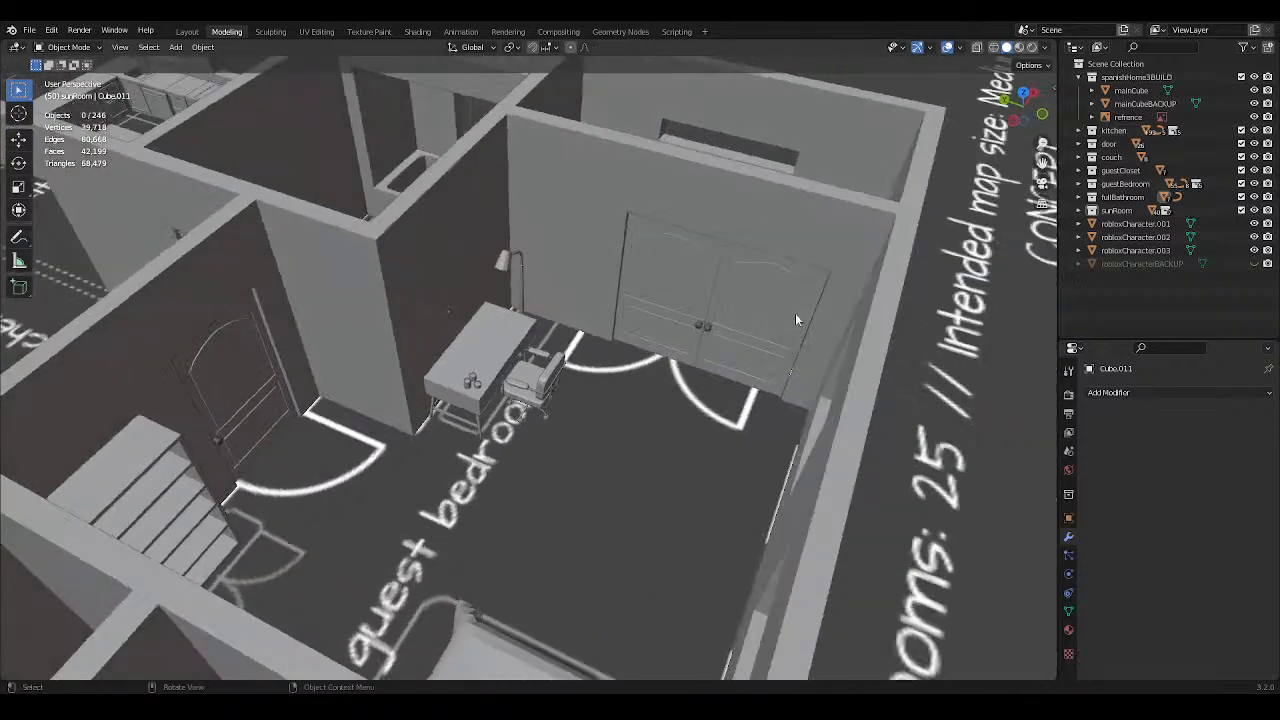
scroll(795, 313, up, 2)
shift+middle_drag(672, 389, 689, 366)
scroll(653, 380, up, 2)
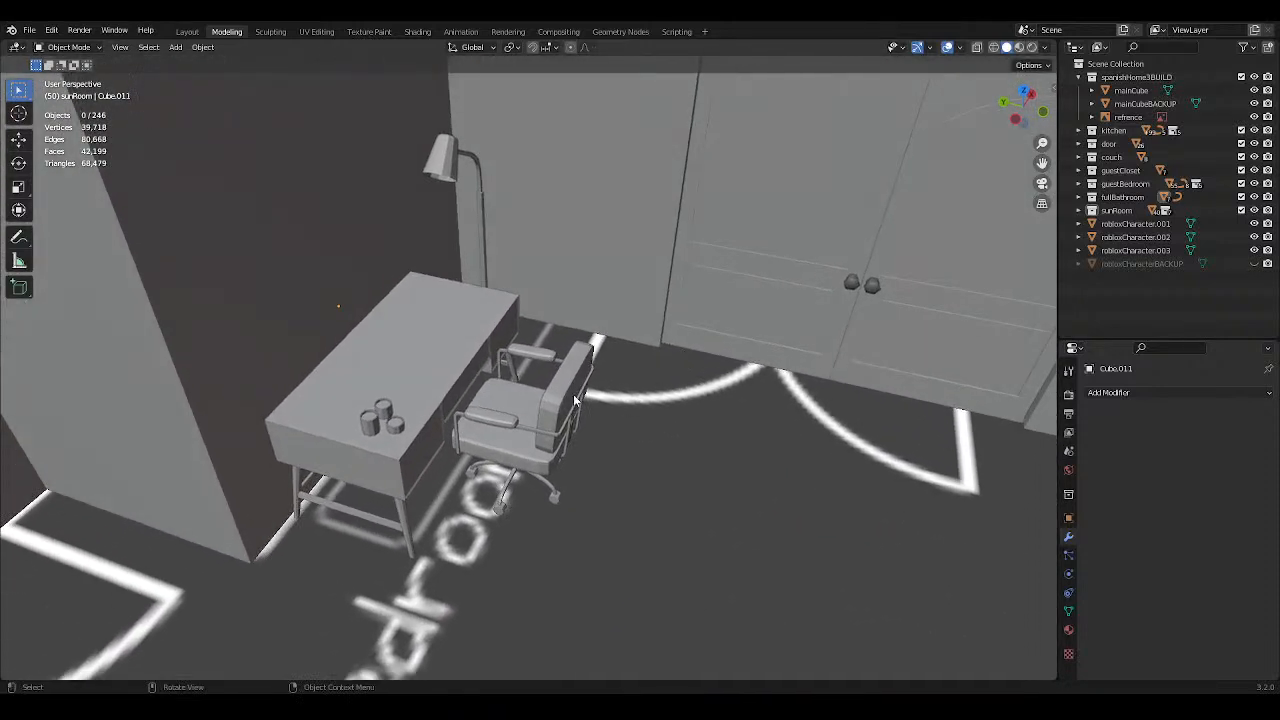
click(575, 400)
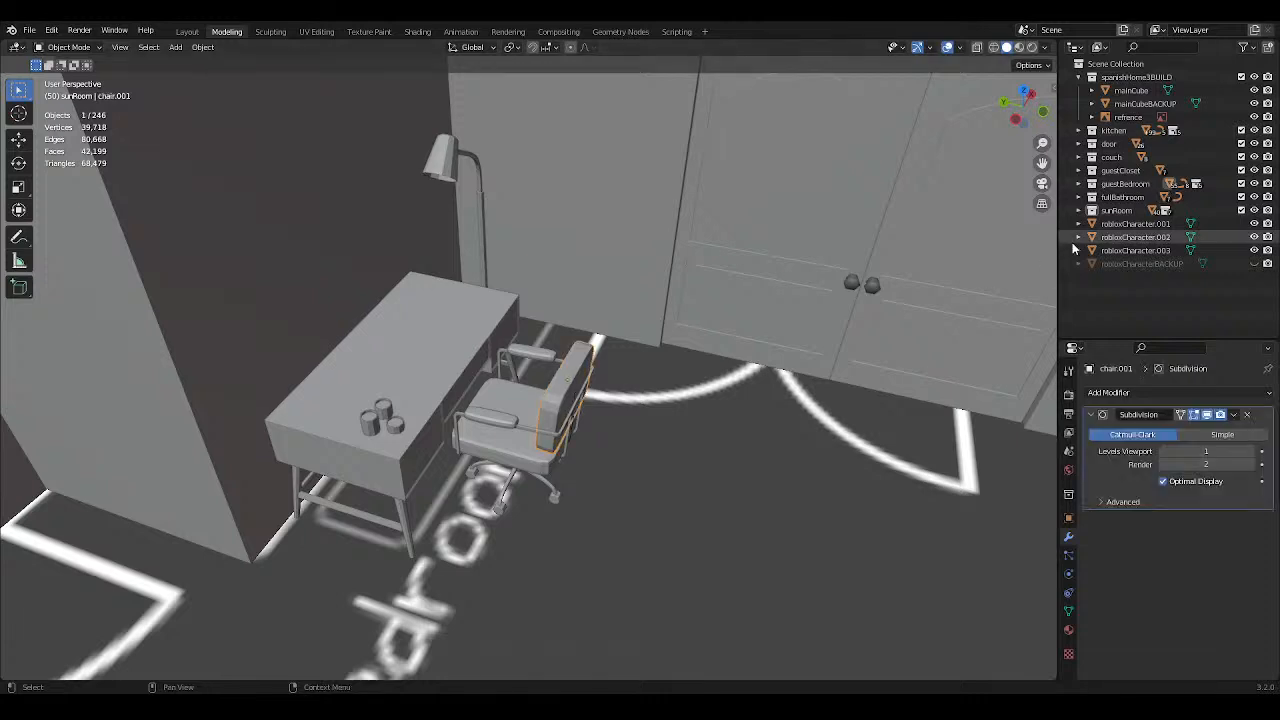
middle_drag(780, 302, 794, 298)
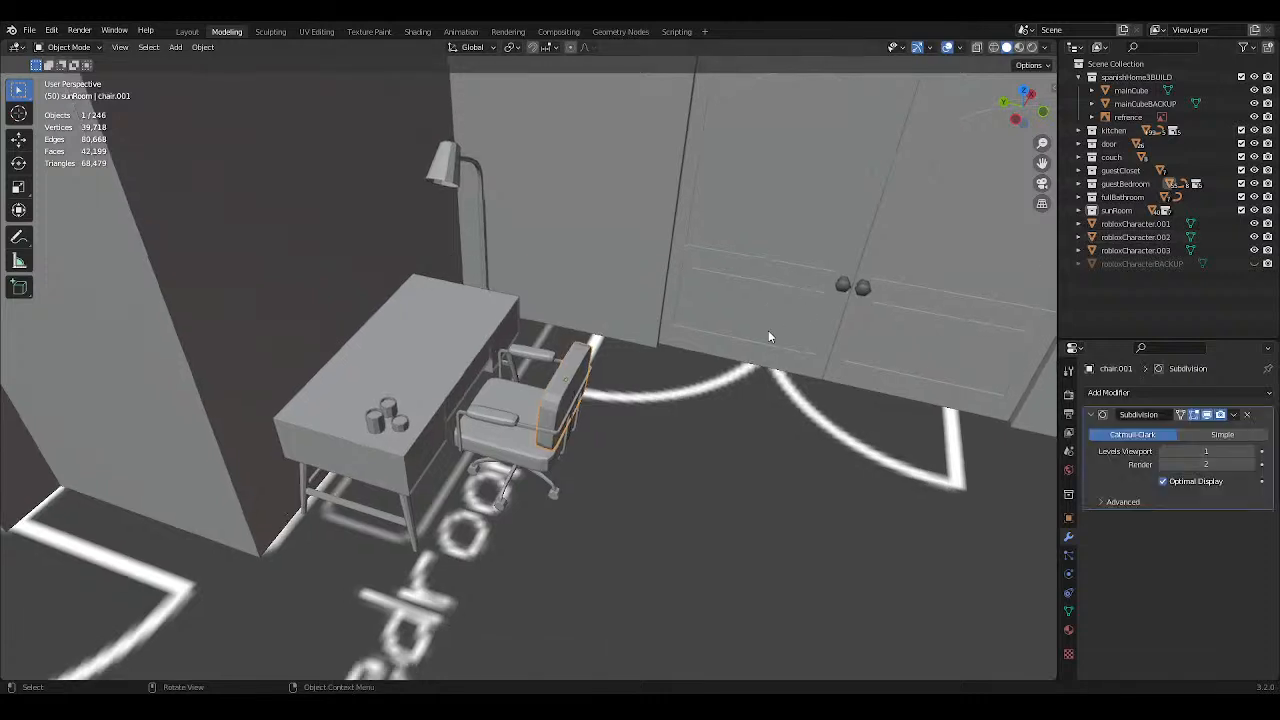
middle_drag(580, 258, 599, 206)
click(533, 194)
click(561, 250)
drag(600, 178, 662, 220)
middle_drag(662, 220, 534, 297)
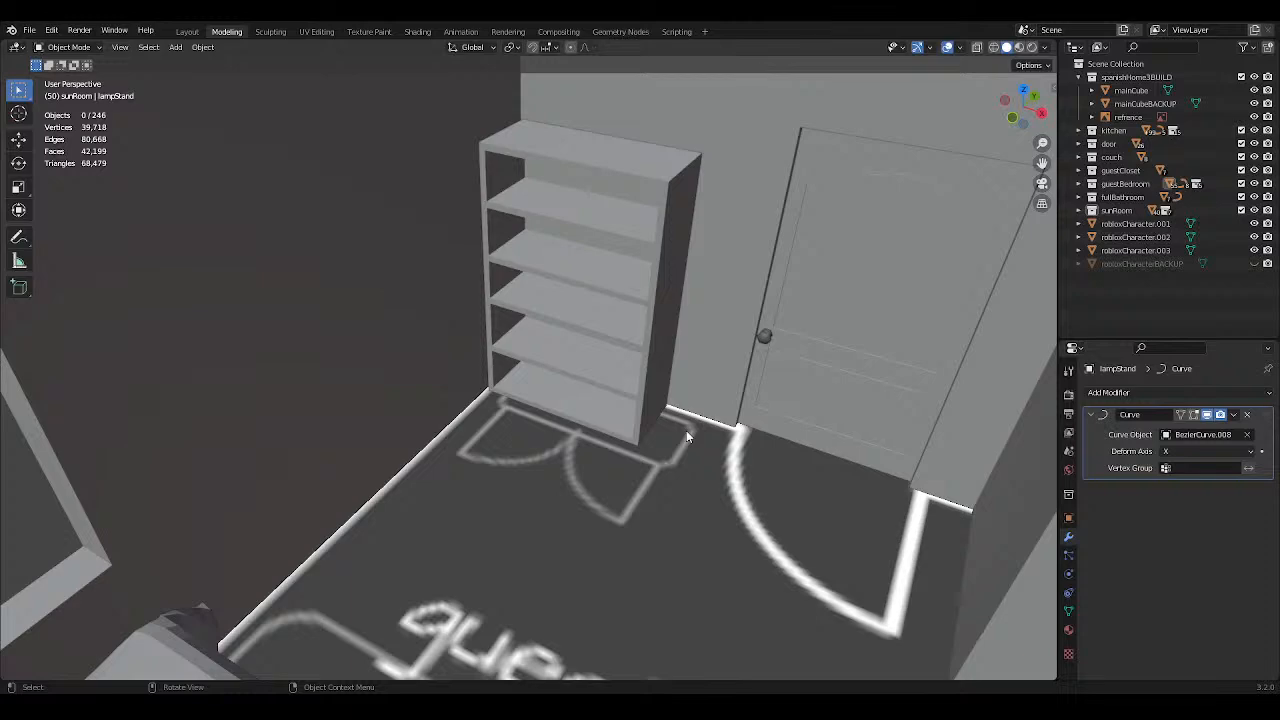
key(ctrl+s)
Examine the built-in storage unit inside the guest bedroom's closet from above.
middle_drag(686, 430, 812, 348)
scroll(812, 348, down, 10)
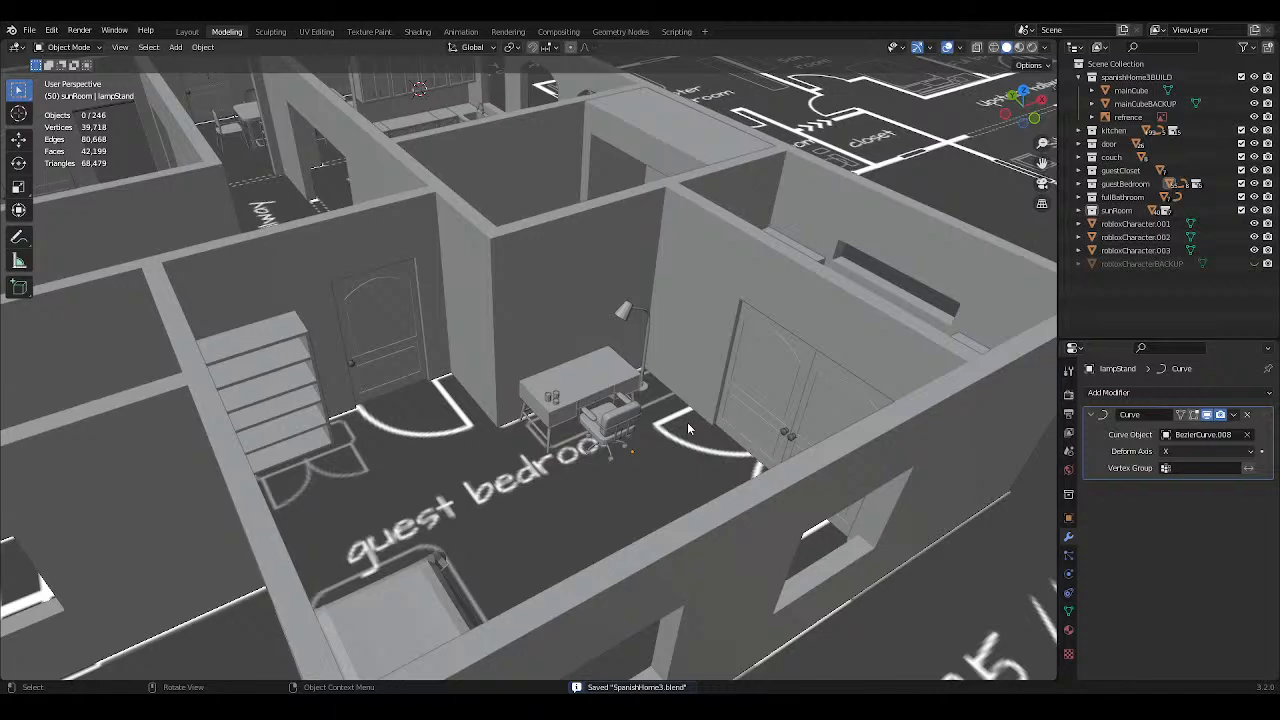
shift+middle_drag(687, 427, 430, 545)
scroll(640, 480, up, 3)
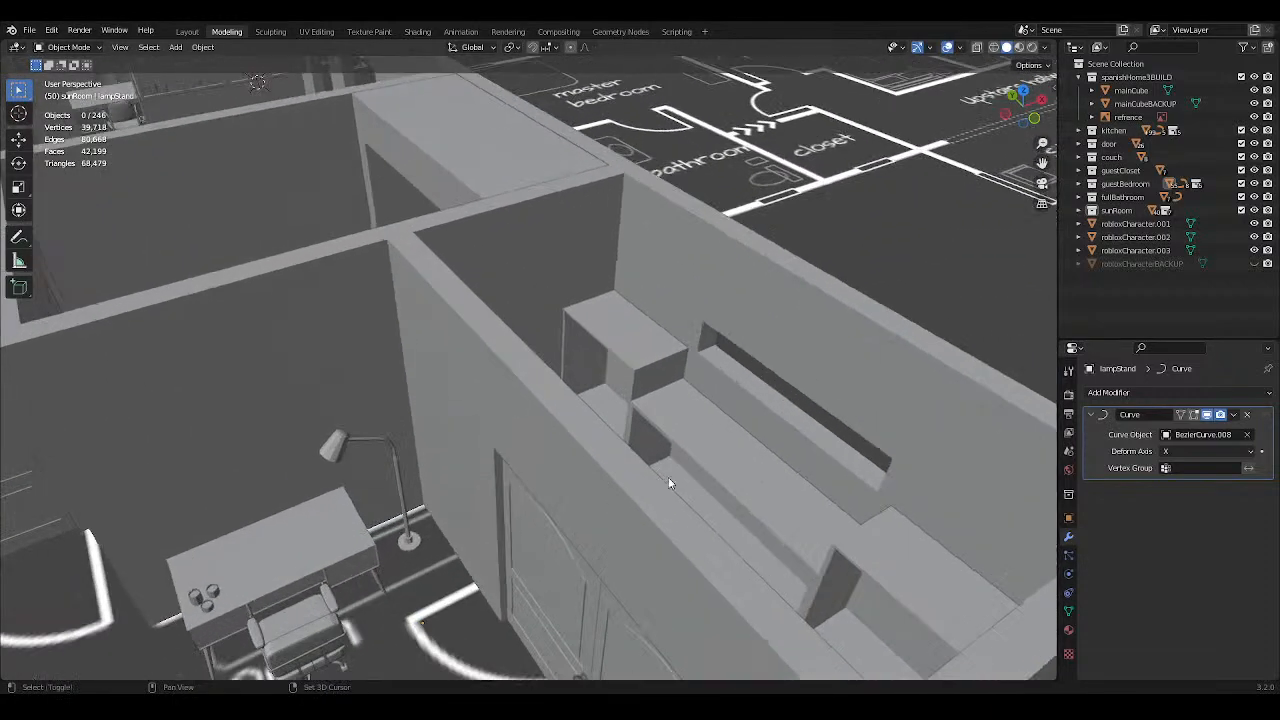
shift+middle_drag(470, 484, 297, 470)
shift+middle_drag(591, 480, 574, 509)
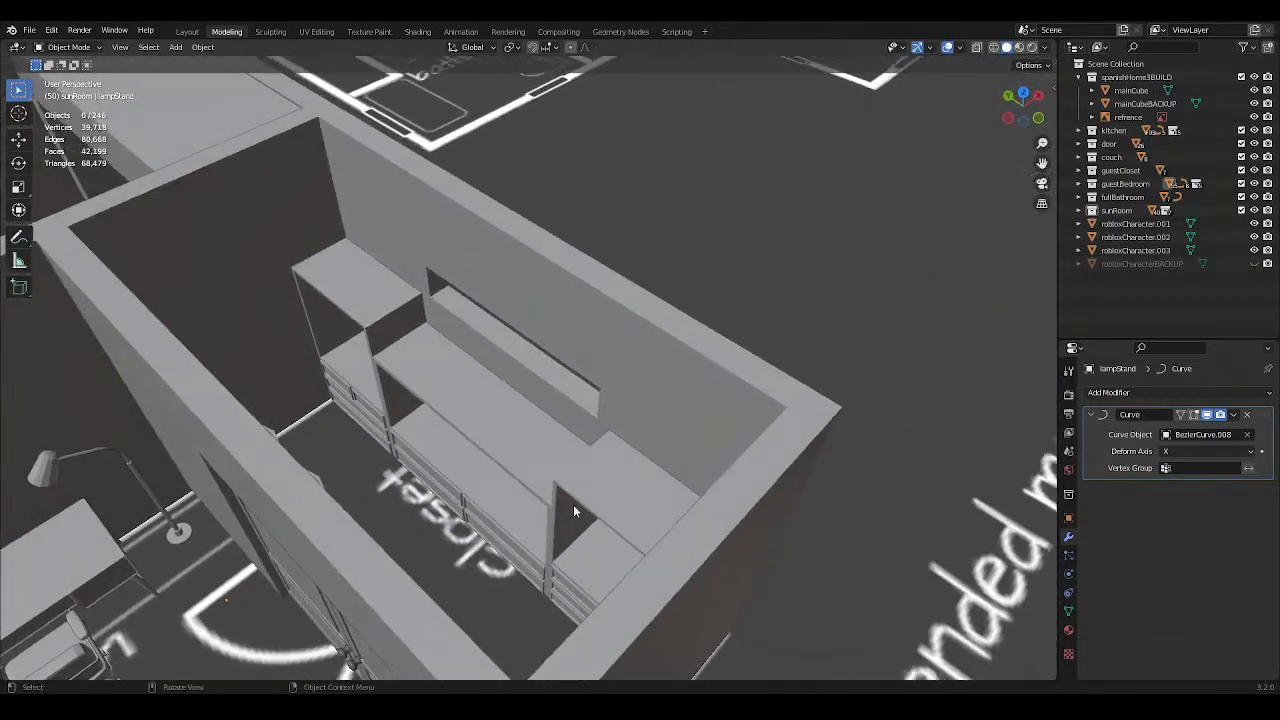
scroll(540, 496, up, 1)
scroll(530, 467, down, 2)
Isolate the closet storage unit in local view and examine its hanging rods, shelves and drawers from several angles.
click(531, 467)
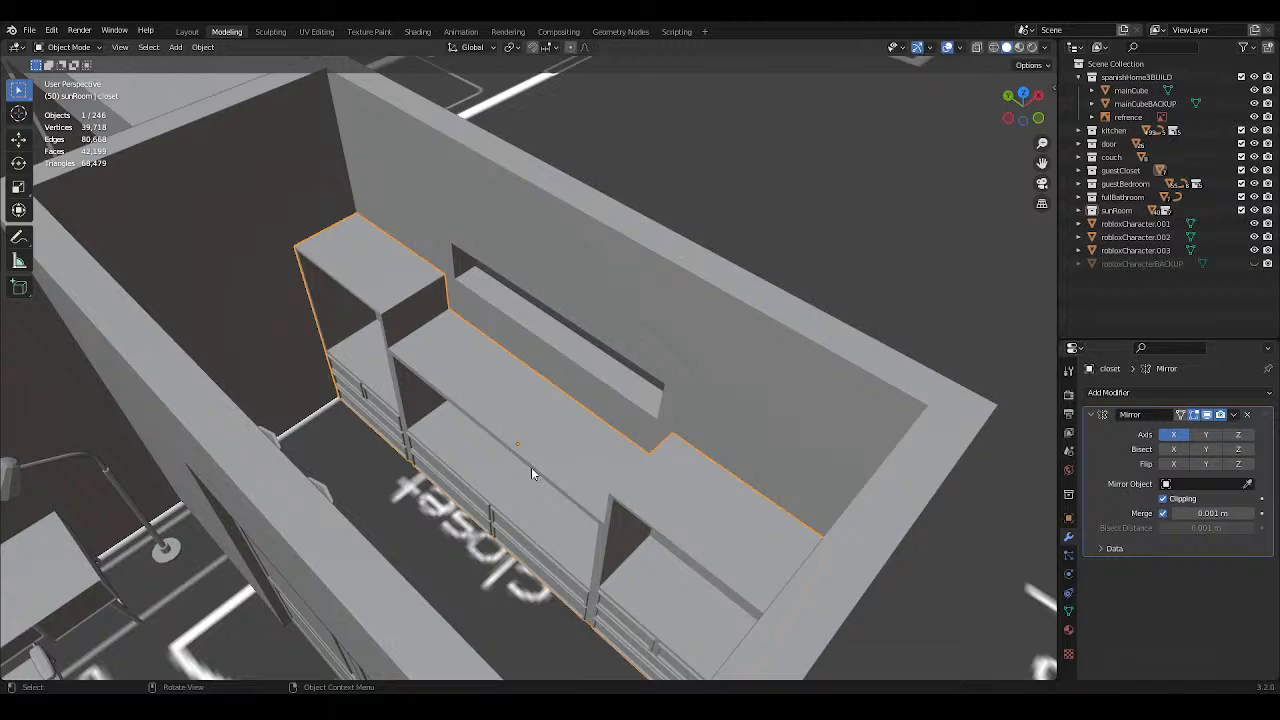
key(KP_Divide)
key(alt+a)
scroll(502, 474, up, 3)
middle_drag(436, 528, 543, 294)
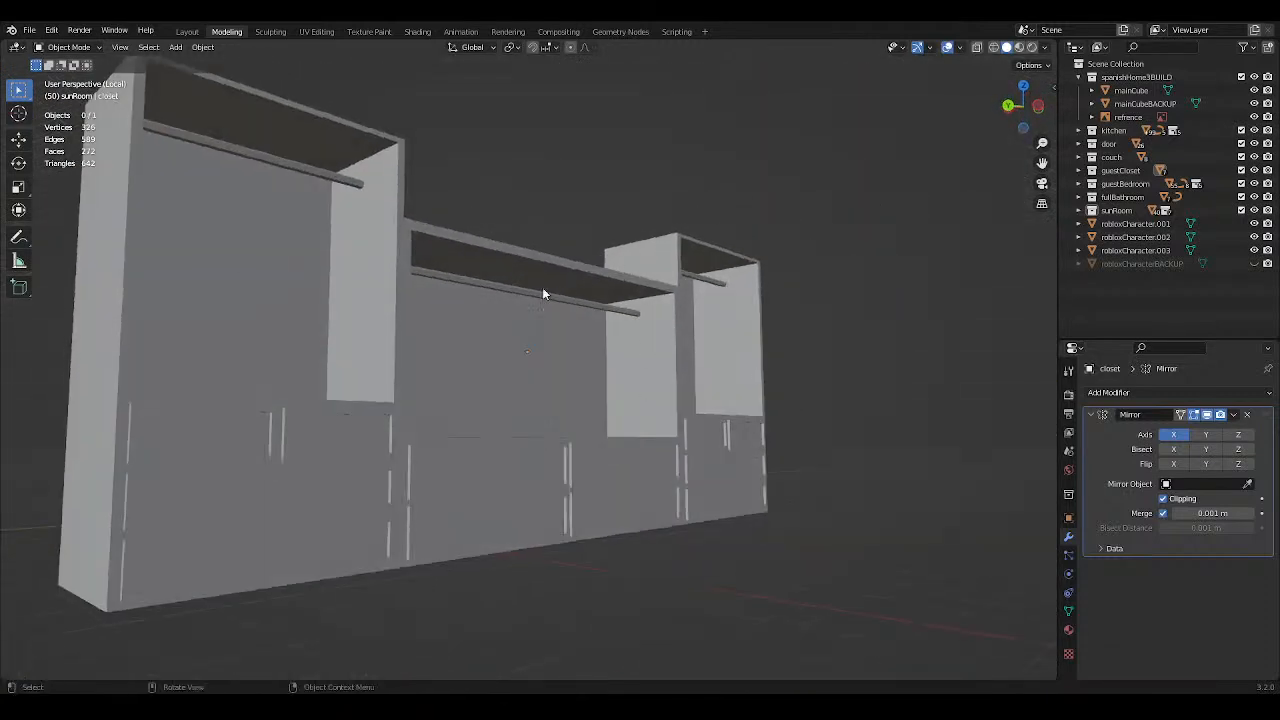
middle_drag(655, 313, 700, 362)
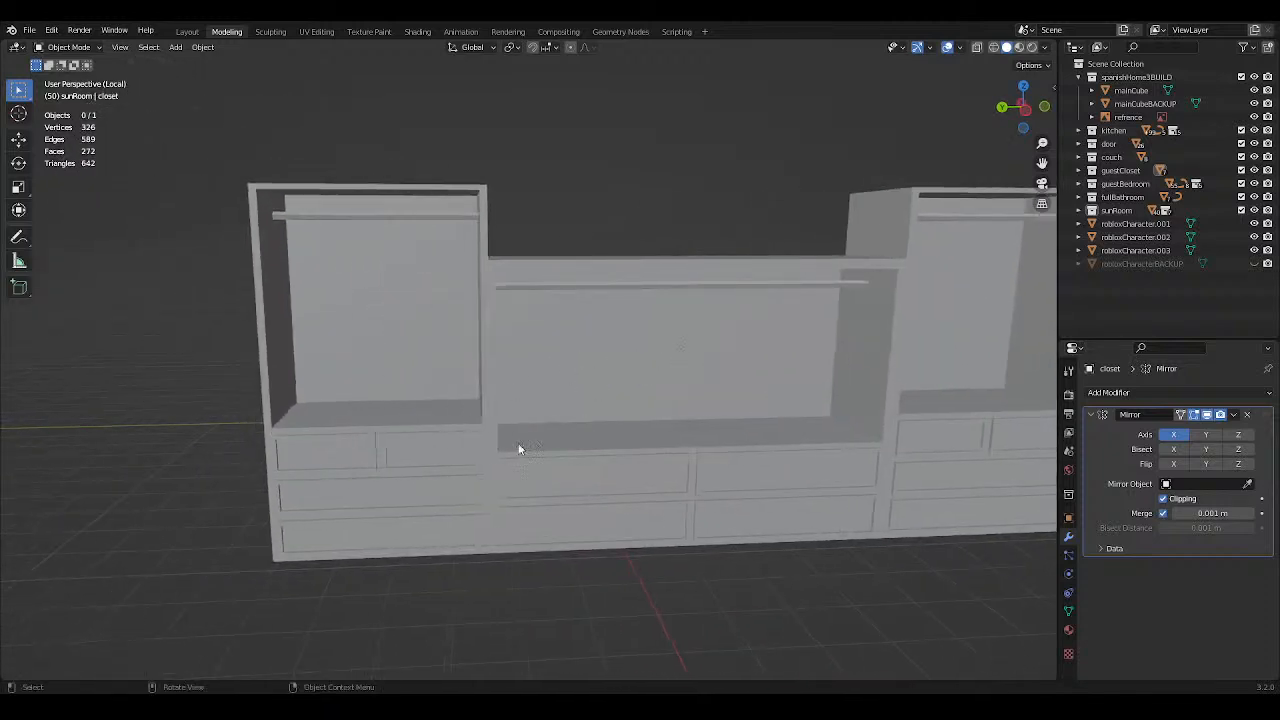
shift+middle_drag(781, 454, 732, 434)
middle_drag(497, 452, 457, 349)
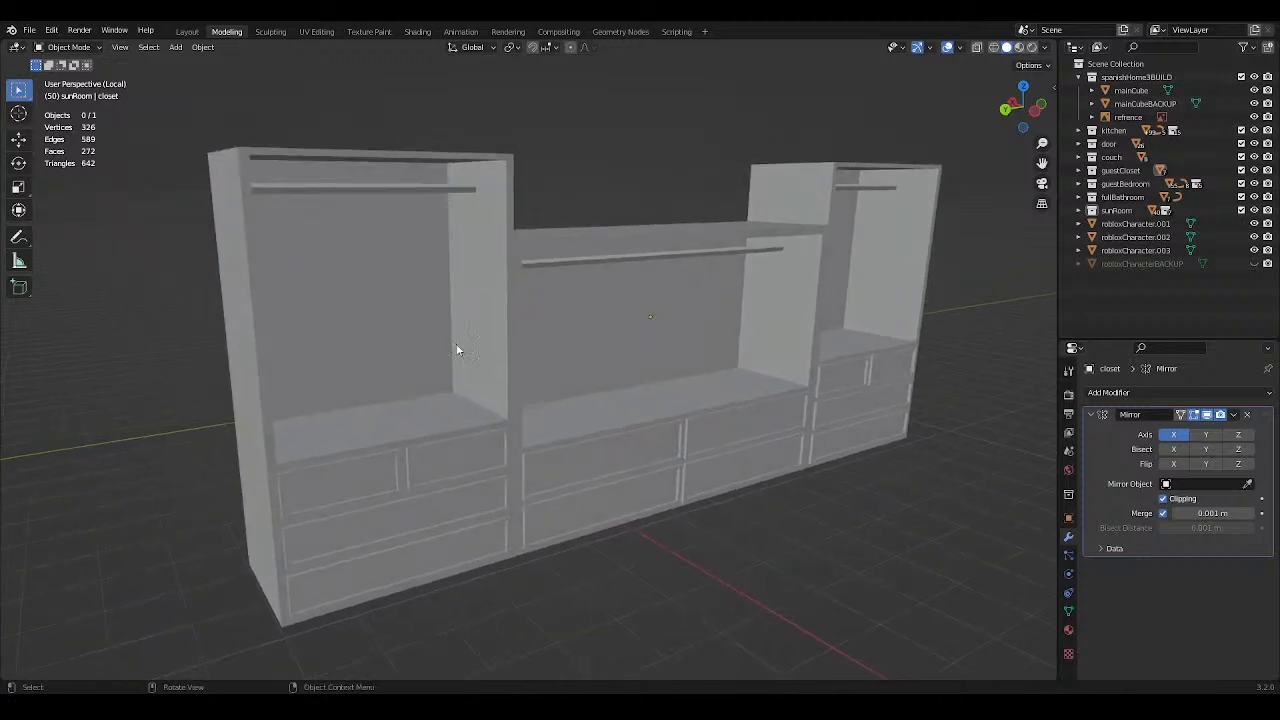
scroll(694, 277, up, 4)
shift+middle_drag(500, 297, 760, 298)
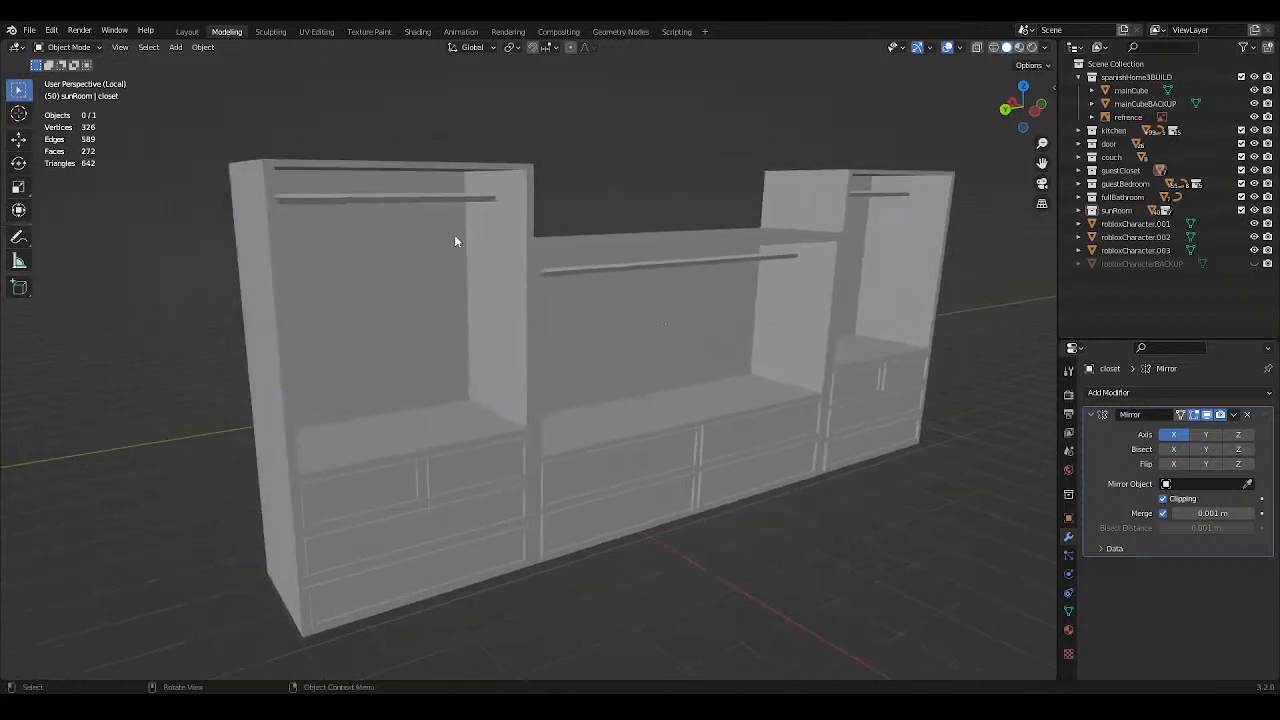
middle_drag(503, 325, 428, 337)
scroll(430, 330, up, 4)
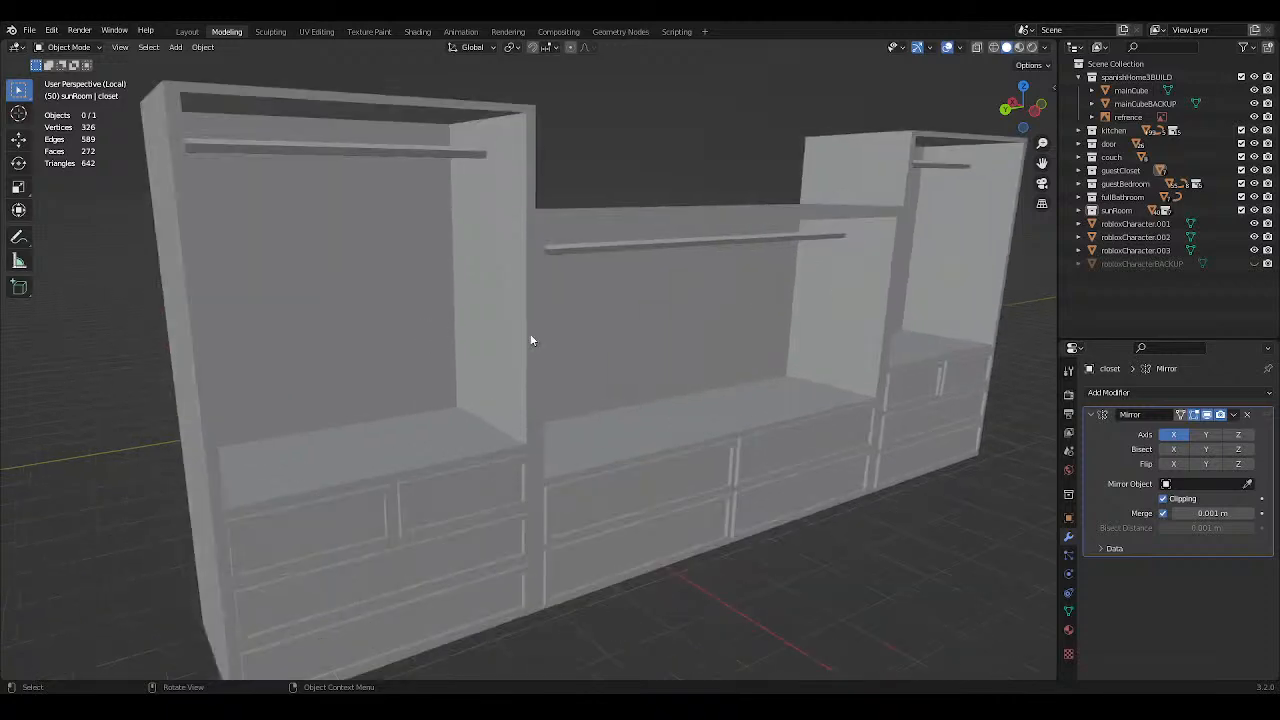
scroll(680, 251, down, 5)
middle_drag(686, 254, 445, 330)
Leave local view and examine the baskets and wall racks beside the closet's double doors.
key(KP_Divide)
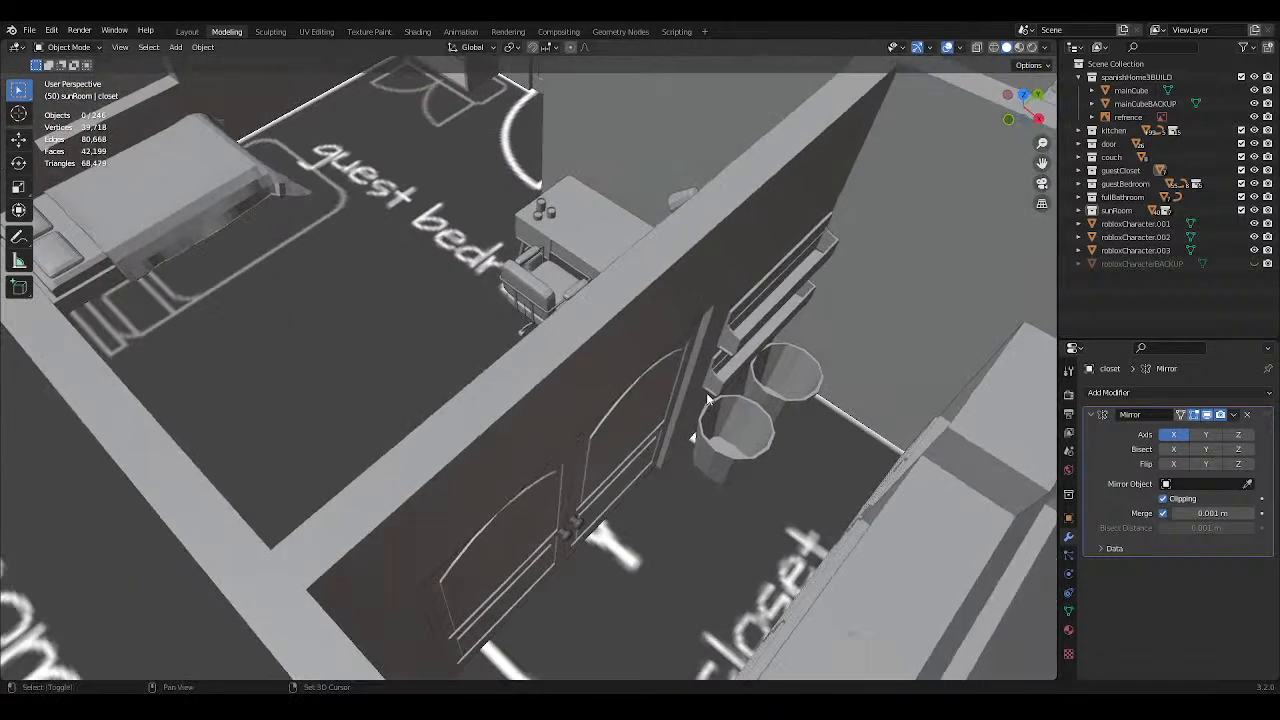
shift+middle_drag(706, 395, 240, 306)
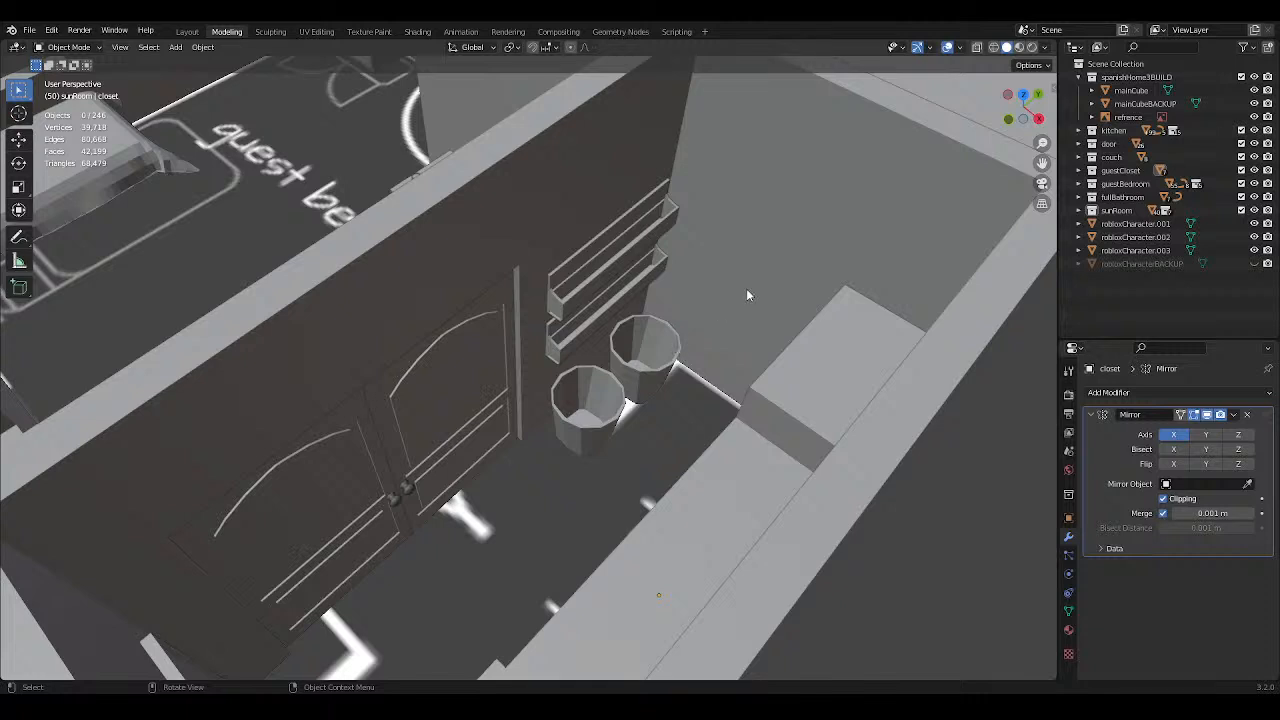
scroll(686, 316, down, 3)
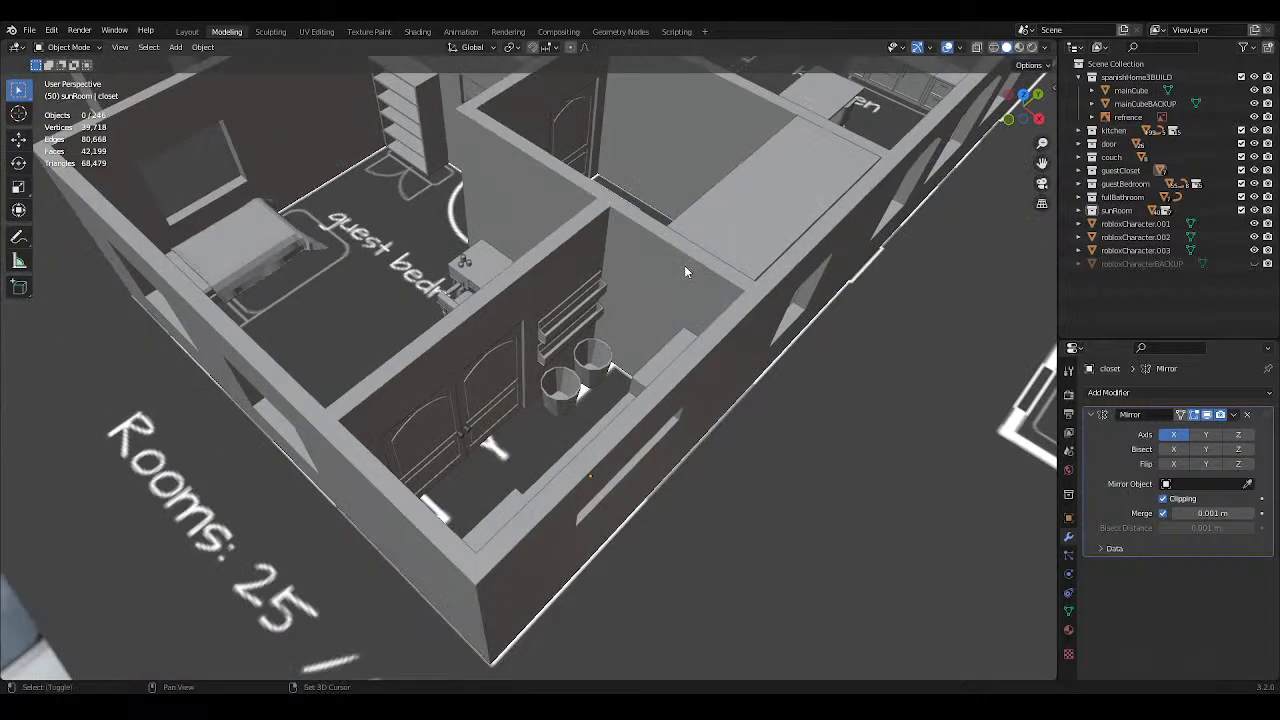
Examine the full bathroom, selecting the bathtub and inspecting its alcove and window.
shift+middle_drag(686, 271, 561, 475)
shift+middle_drag(586, 390, 467, 445)
middle_drag(462, 458, 644, 485)
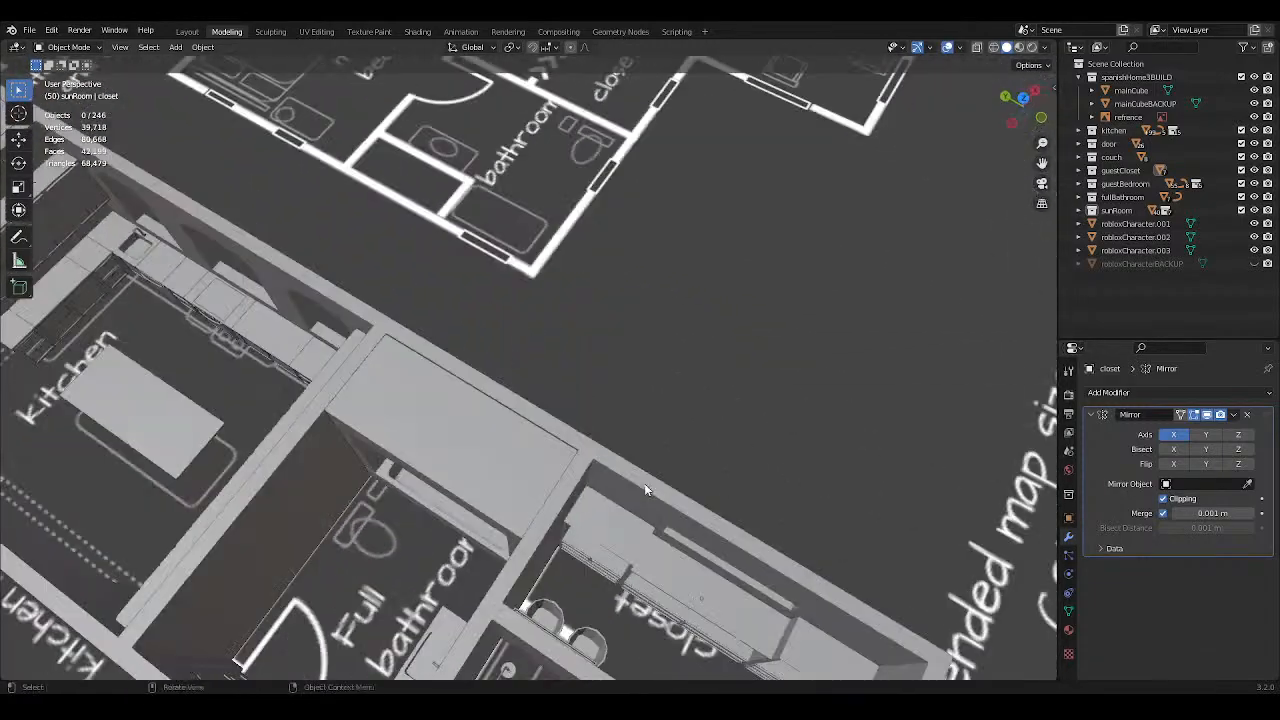
shift+middle_drag(643, 350, 783, 174)
scroll(717, 254, up, 2)
shift+middle_drag(503, 326, 466, 390)
middle_drag(466, 390, 562, 394)
middle_drag(517, 446, 626, 358)
click(641, 328)
scroll(644, 298, down, 2)
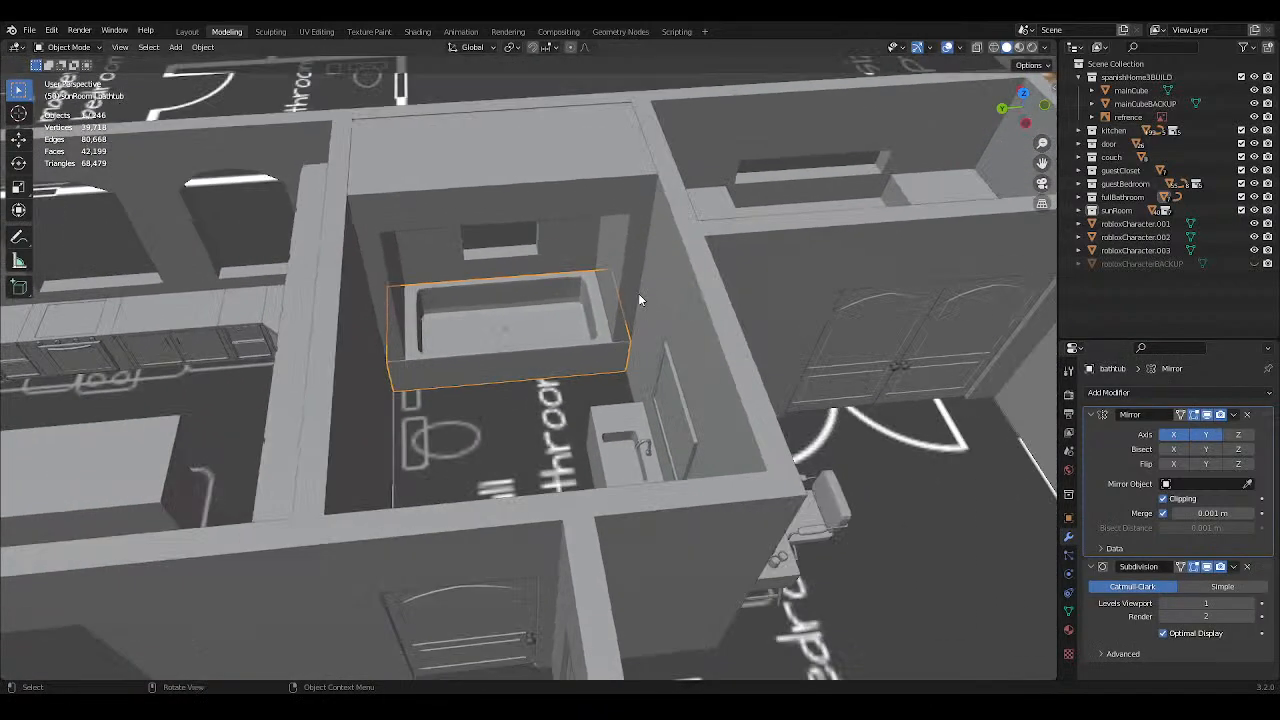
middle_drag(638, 295, 652, 319)
scroll(652, 319, up, 3)
shift+middle_drag(633, 378, 631, 229)
shift+scroll(628, 260, up, 4)
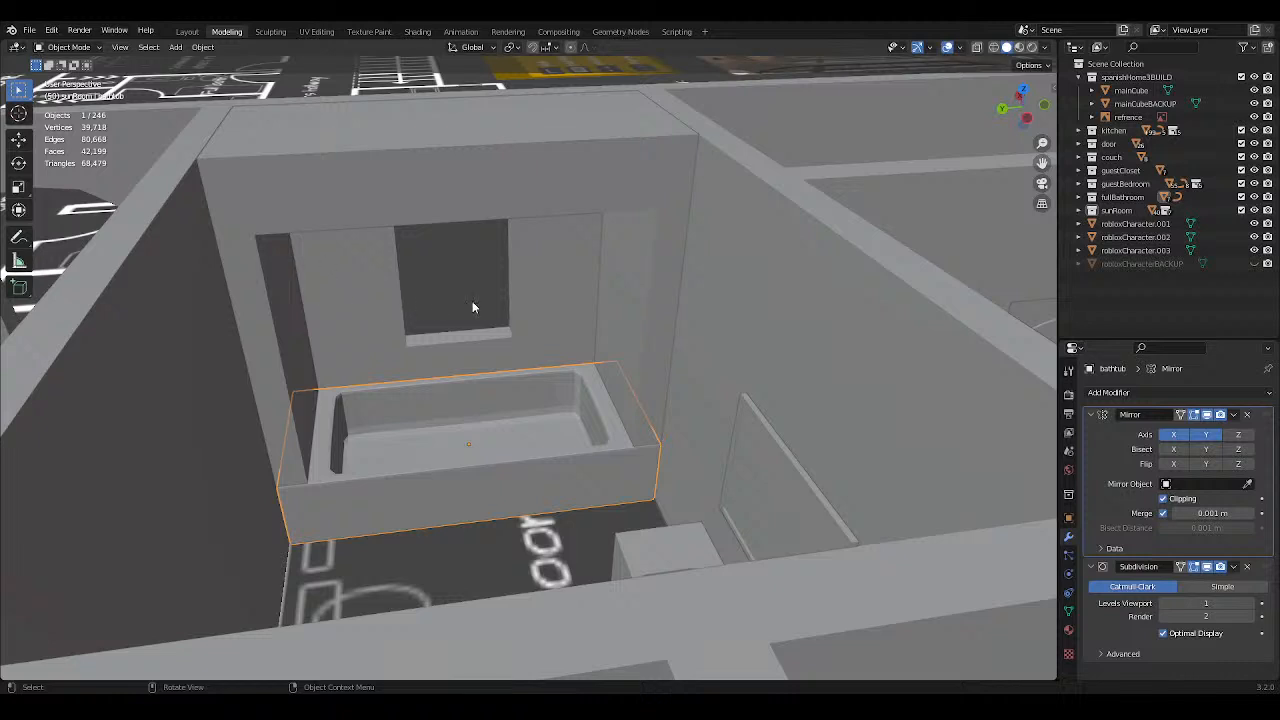
click(488, 234)
click(525, 420)
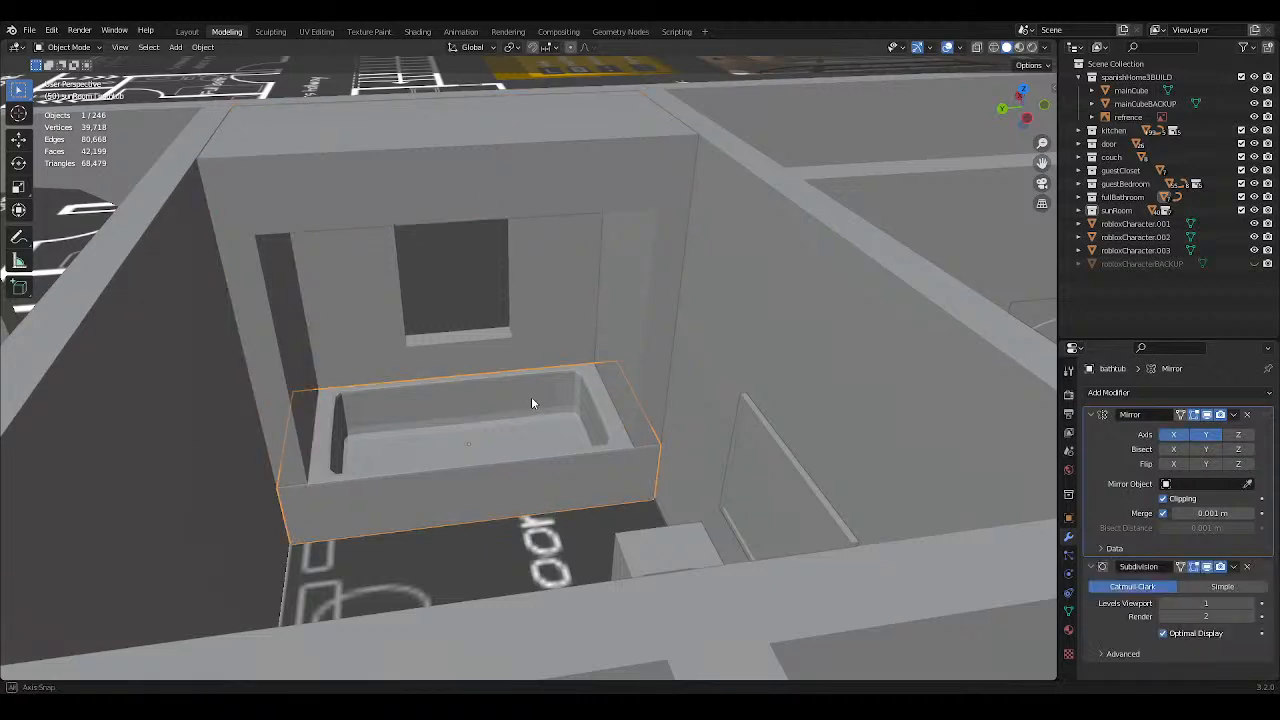
Select the bathroom vanity and examine its sink, faucet and the wall mirror above it.
middle_drag(531, 396, 569, 440)
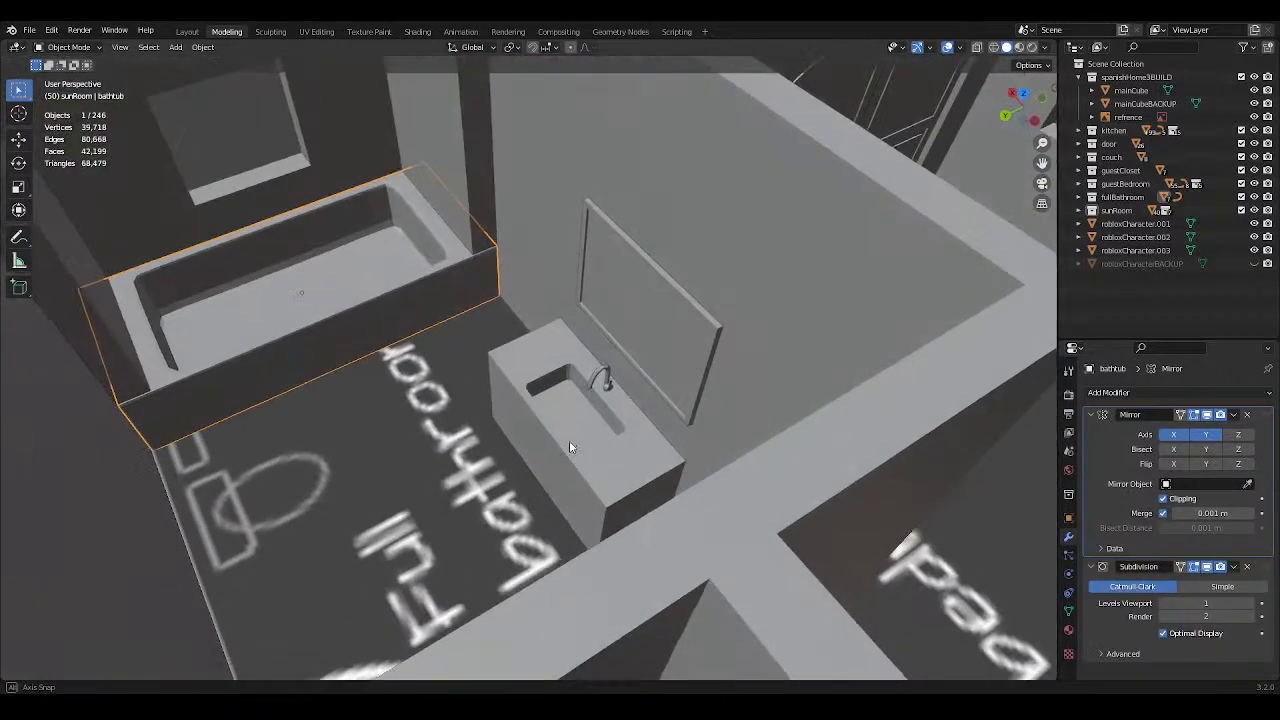
click(578, 438)
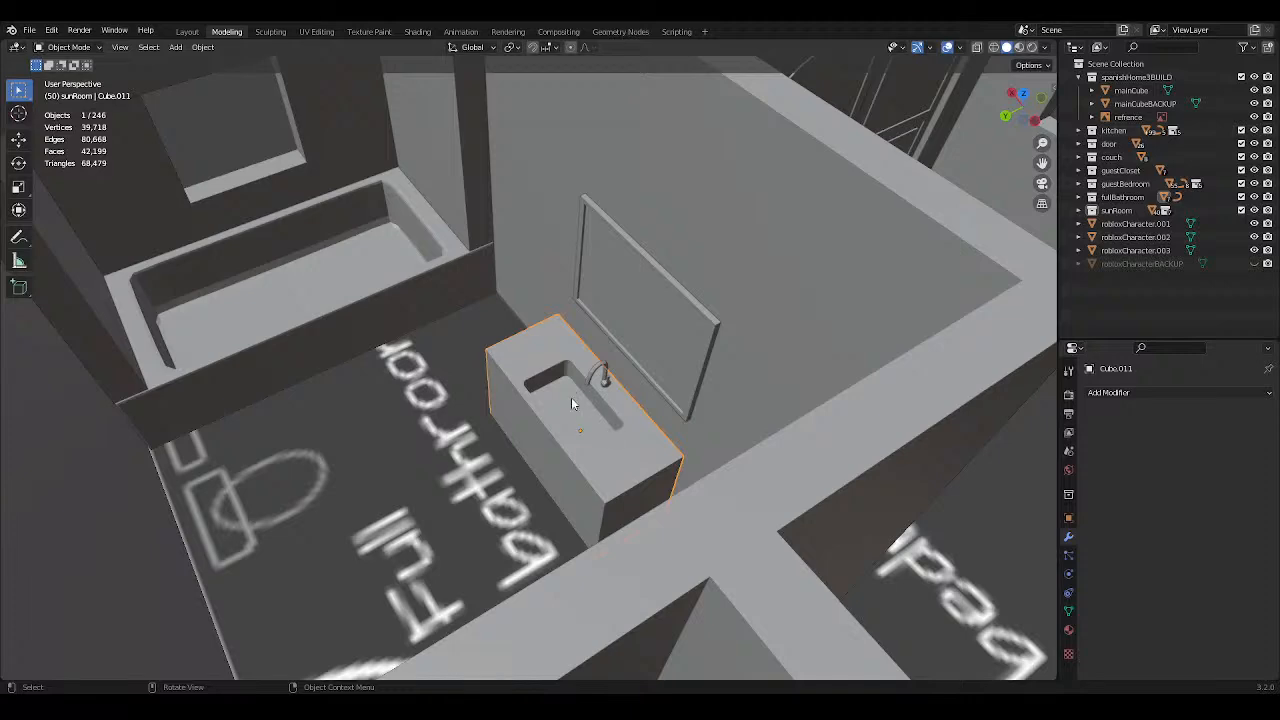
middle_drag(515, 159, 749, 387)
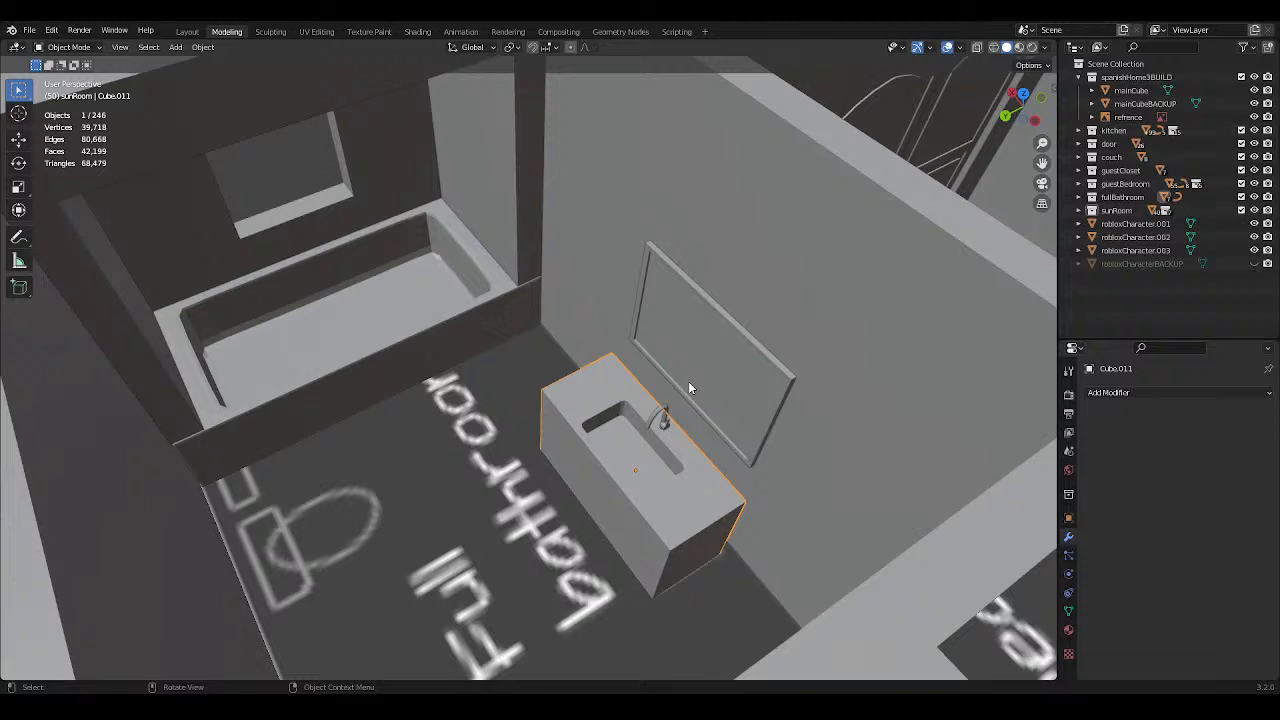
scroll(689, 387, down, 6)
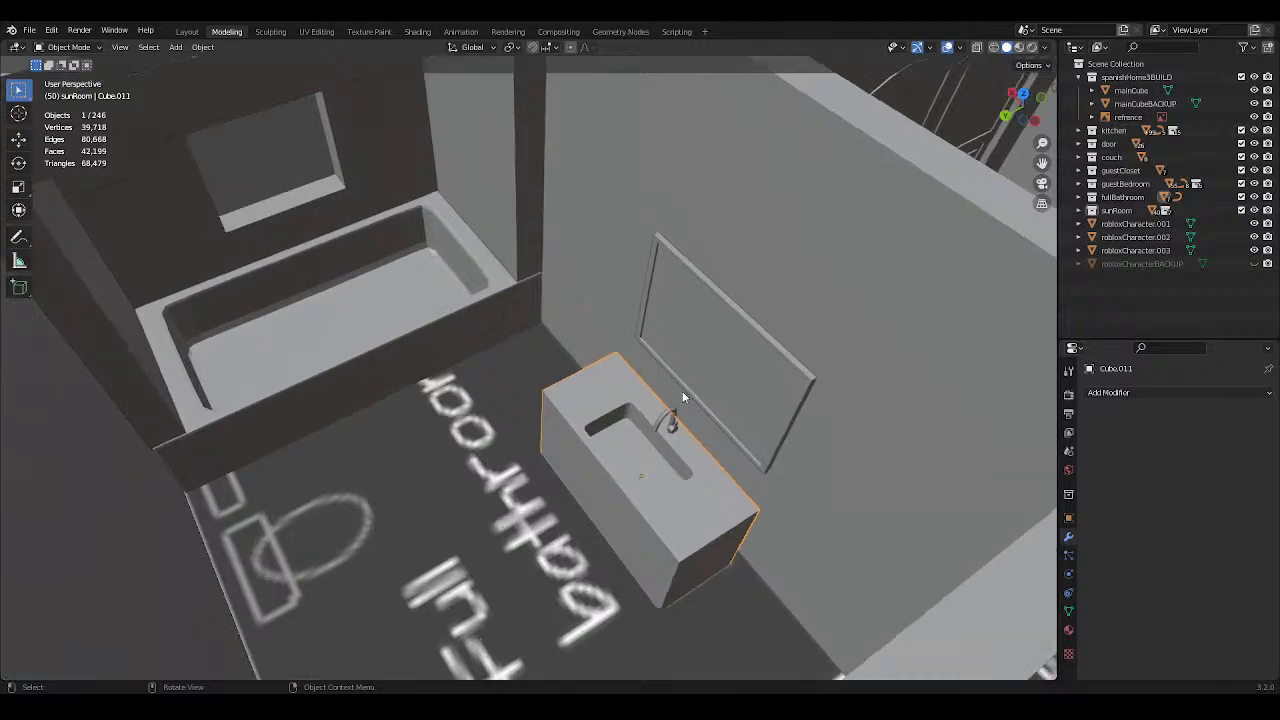
Clear the selection and examine the kitchen's island, cabinets, refrigerator, counters and arched windows from several angles.
middle_drag(612, 341, 431, 161)
drag(431, 161, 558, 216)
middle_drag(558, 216, 609, 339)
scroll(609, 339, up, 3)
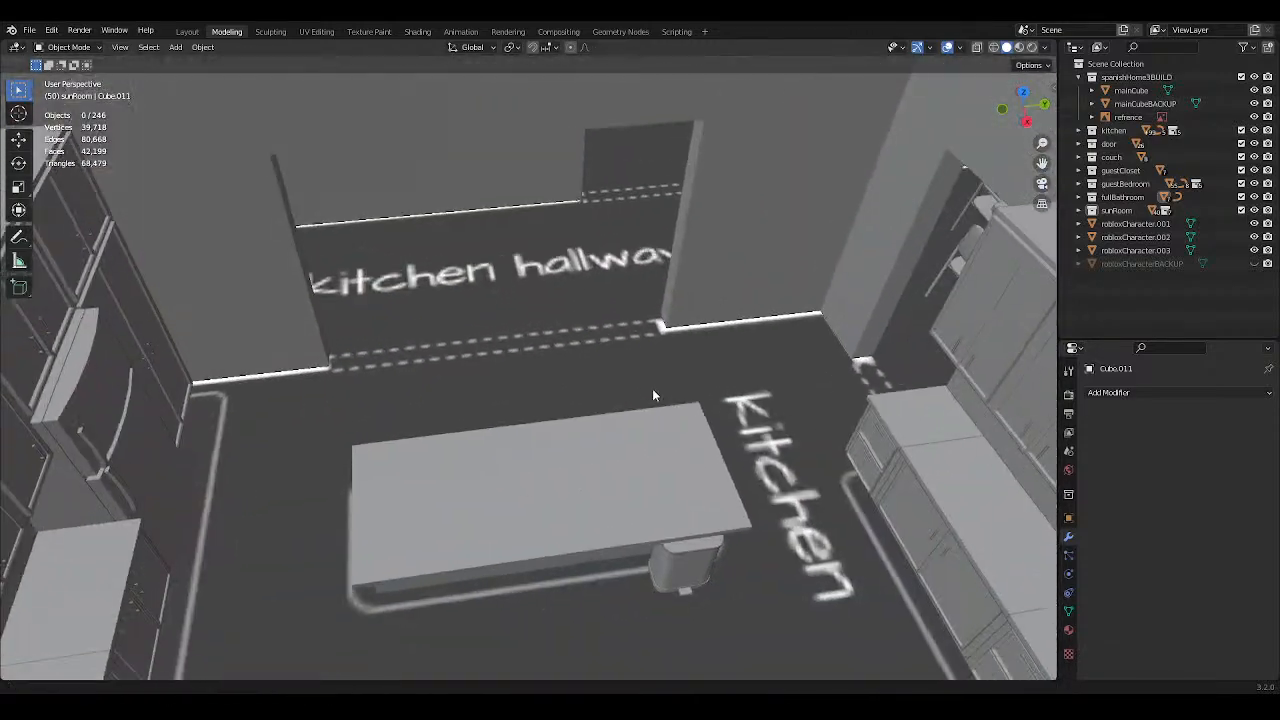
shift+scroll(652, 390, down, 2)
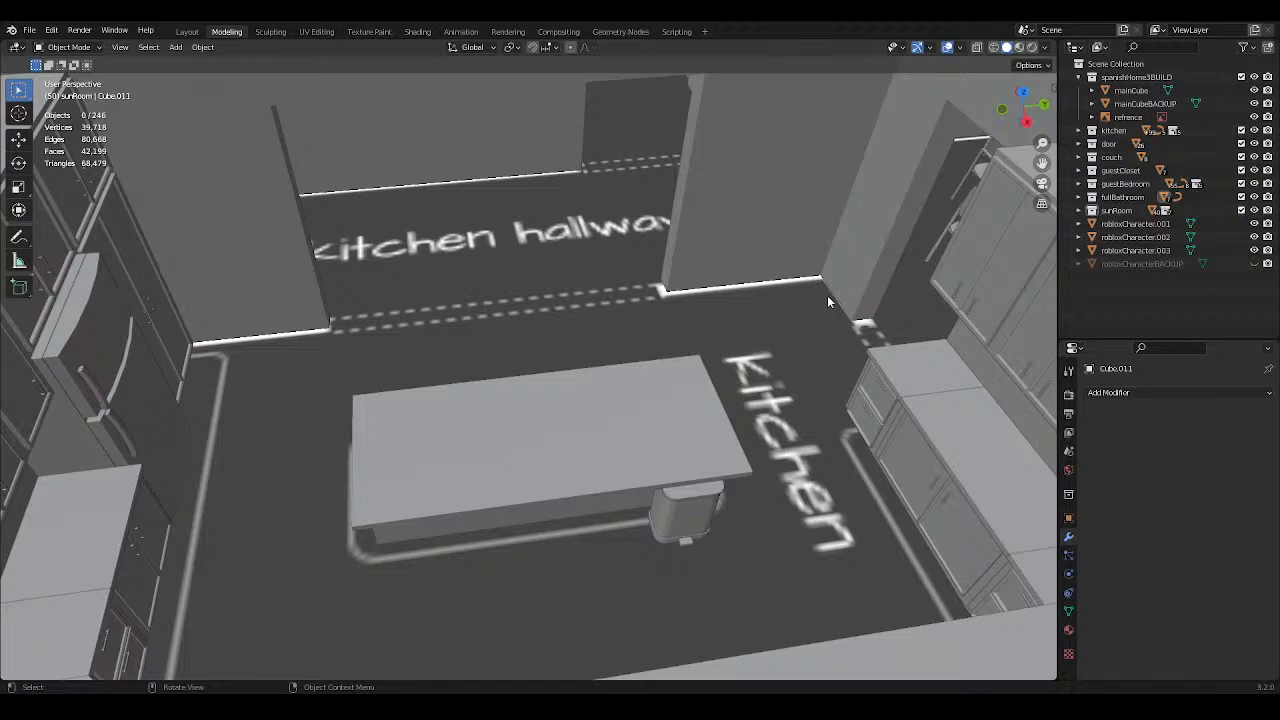
middle_drag(733, 464, 356, 329)
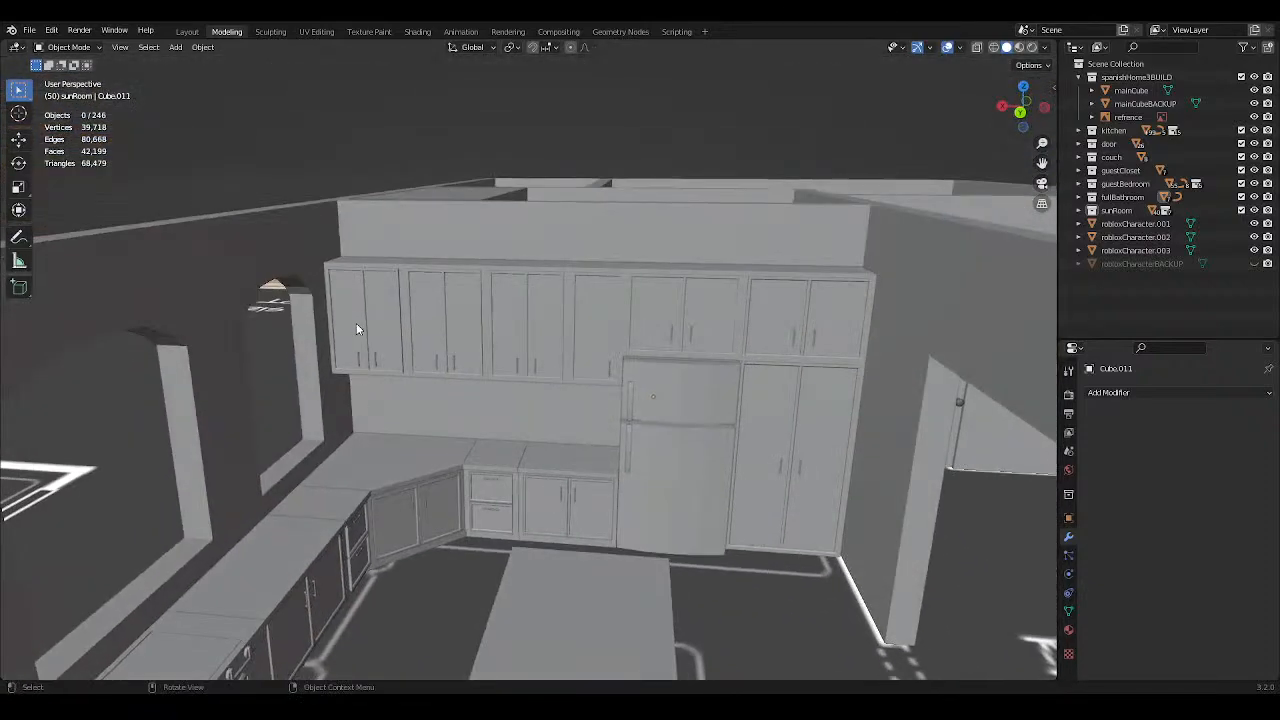
middle_drag(460, 321, 495, 402)
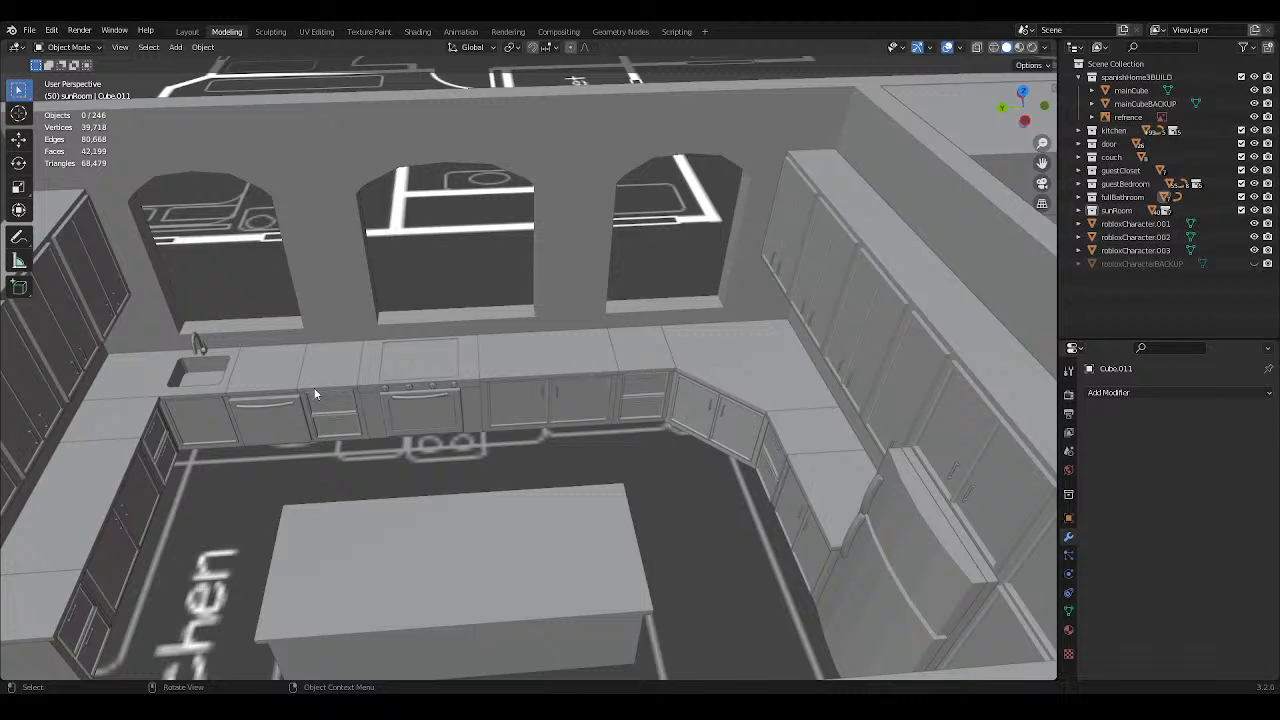
middle_drag(249, 396, 427, 370)
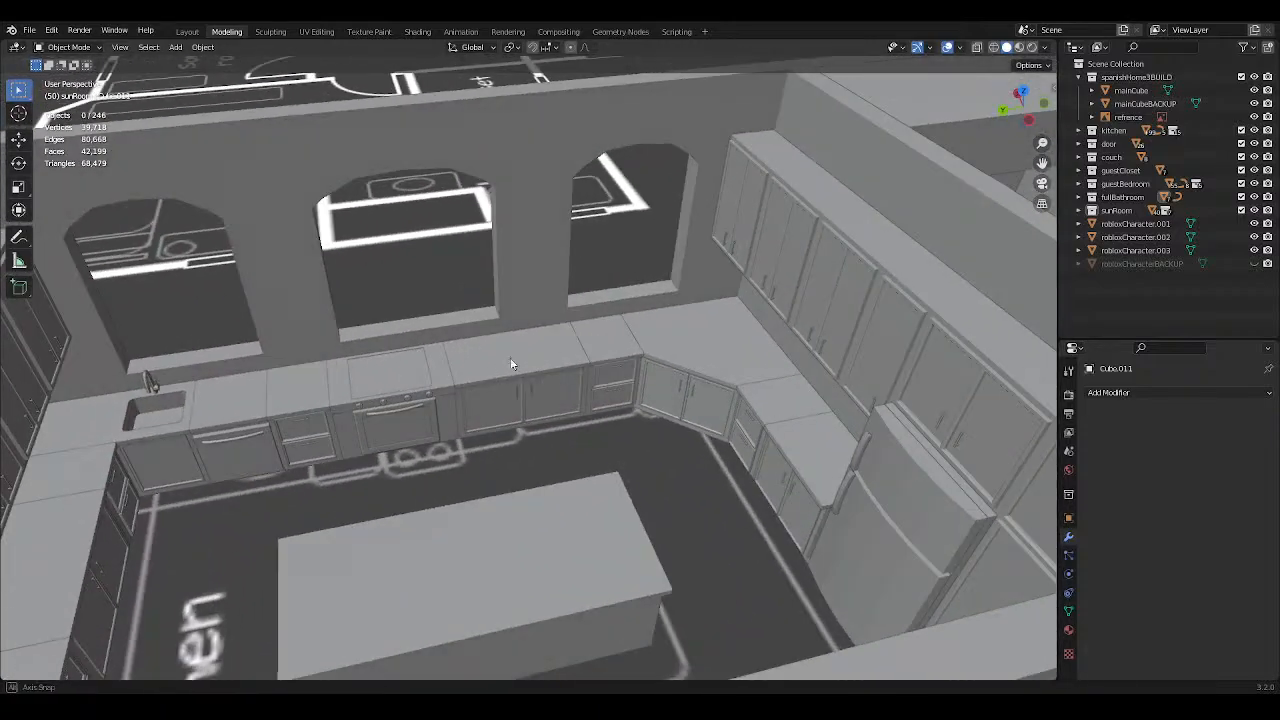
Isolate the sun room's window seat in local view and examine its bench, shelves and tall side cabinets.
middle_drag(509, 360, 506, 331)
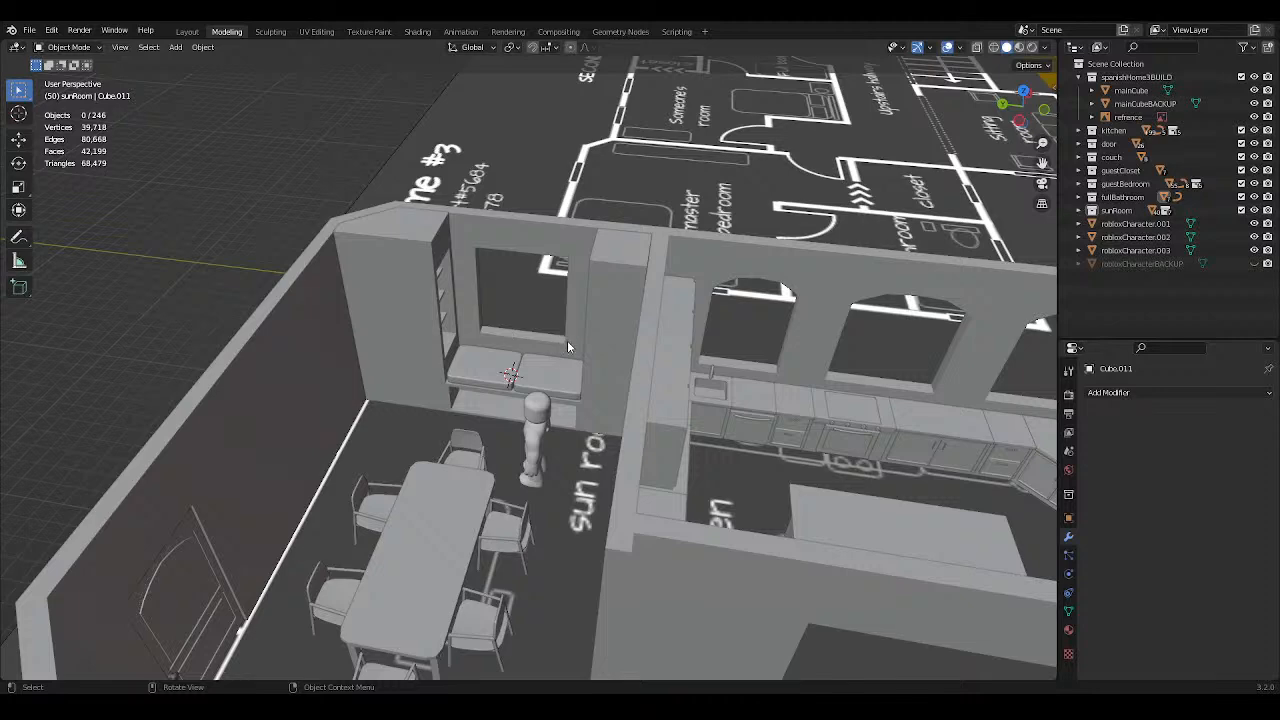
mouse_move(567, 340)
middle_down()
mouse_move(582, 372)
mouse_move(560, 325)
middle_up()
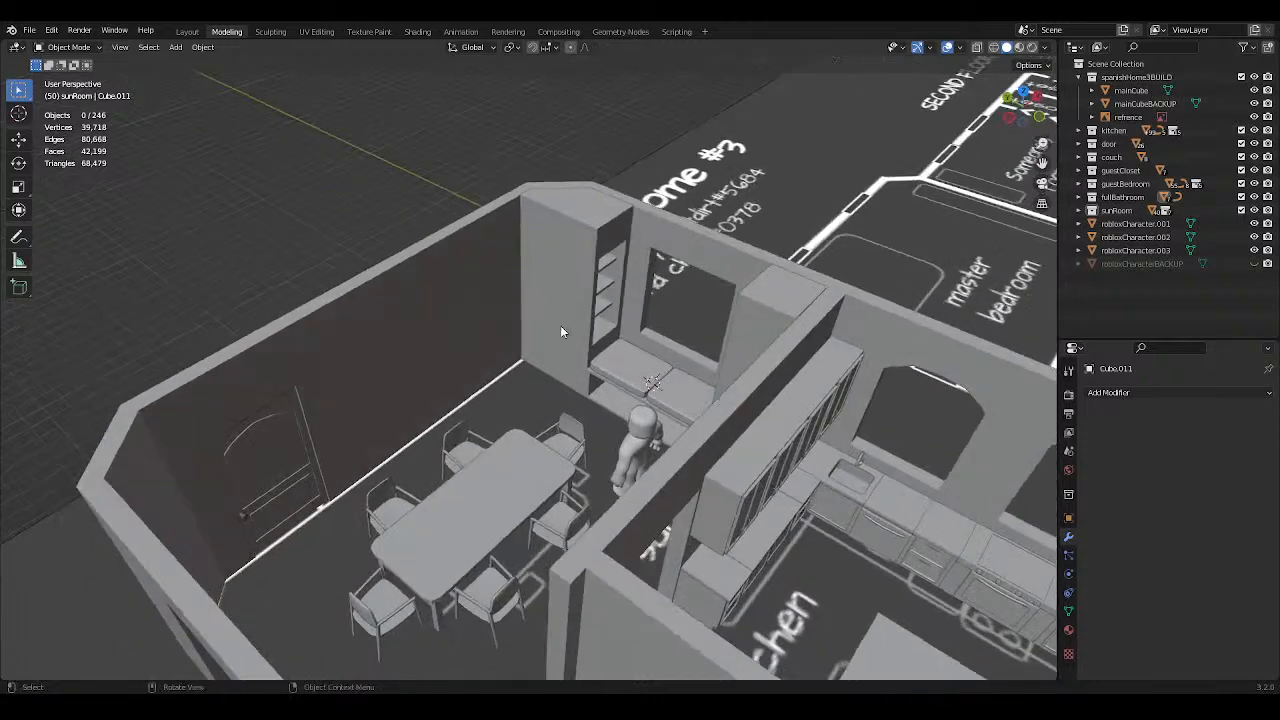
click(560, 325)
key(KP_Divide)
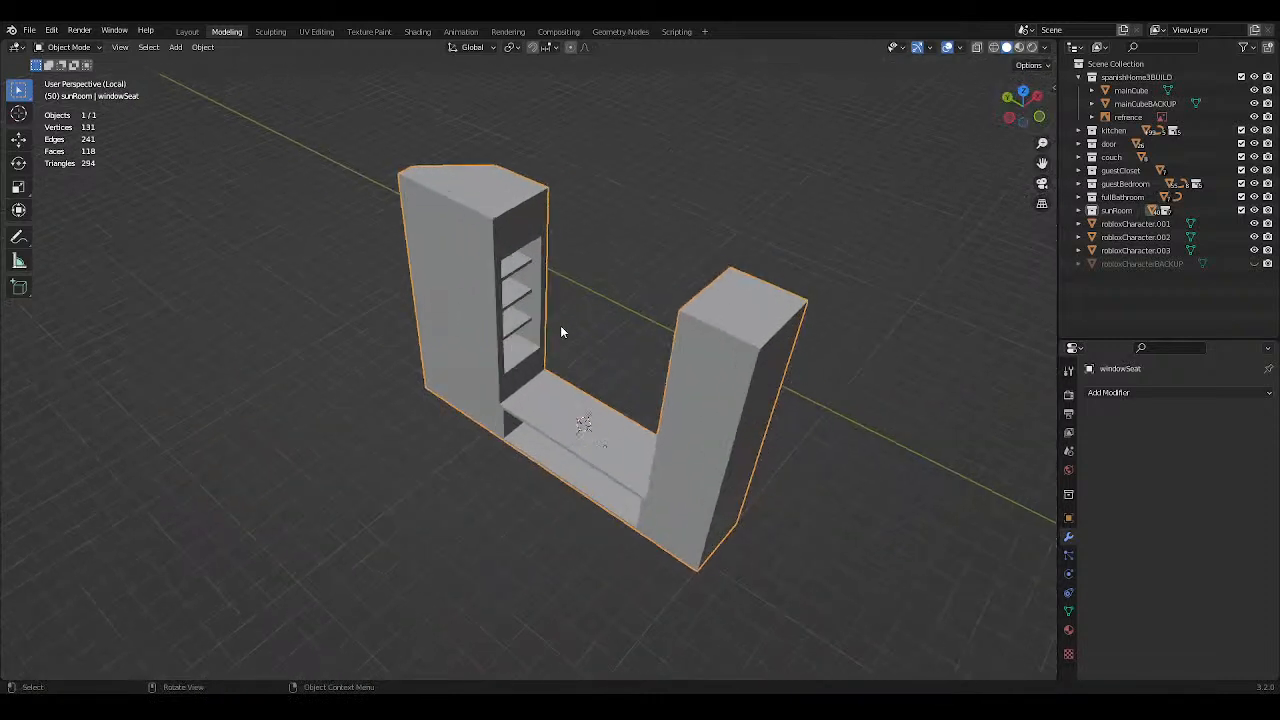
click(667, 161)
scroll(622, 190, up, 3)
middle_drag(580, 220, 463, 223)
middle_drag(465, 310, 534, 263)
scroll(685, 272, up, 4)
middle_drag(645, 256, 610, 334)
scroll(663, 281, down, 5)
Save the file and leave the window seat's local view to bring back the whole house.
key(ctrl+s)
key(slash)
scroll(494, 362, down, 3)
scroll(466, 378, up, 5)
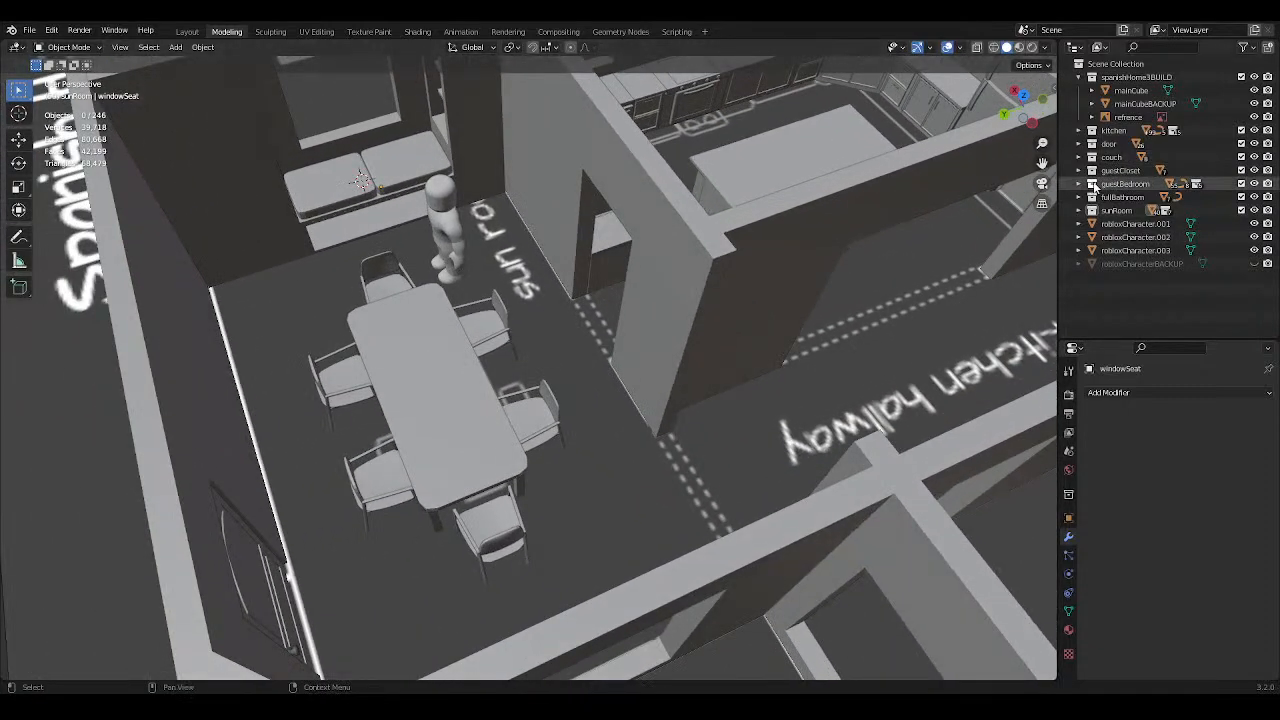
scroll(811, 262, down, 3)
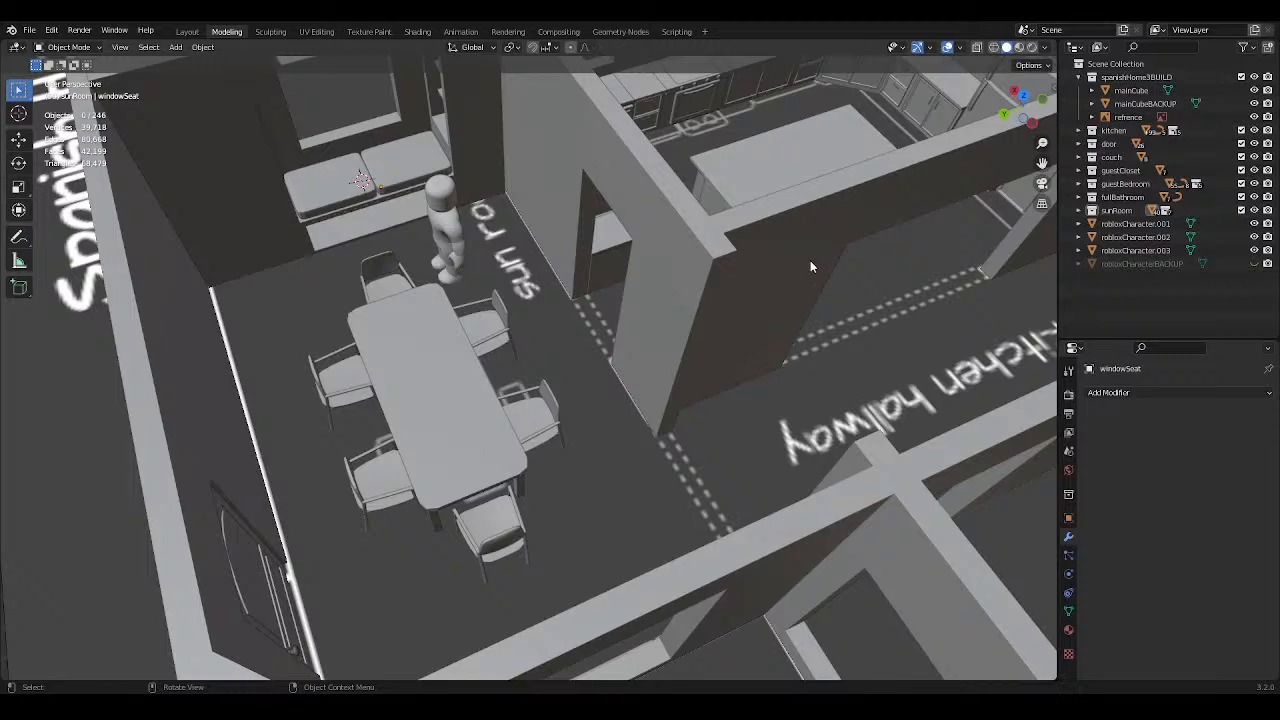
Change to wireframe shading and examine the guest bedroom, full bathroom and downstairs hallway against the floor plan.
shift+middle_drag(831, 232, 286, 407)
scroll(681, 314, up, 3)
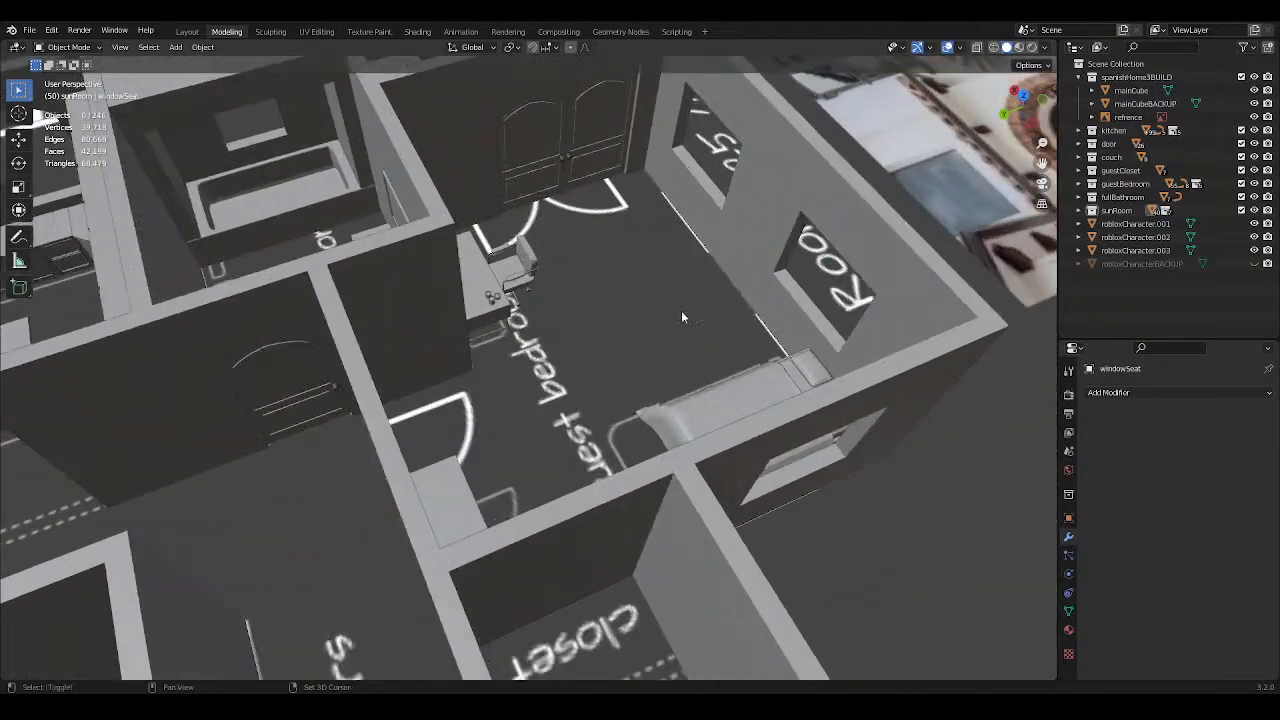
shift+middle_drag(846, 228, 772, 322)
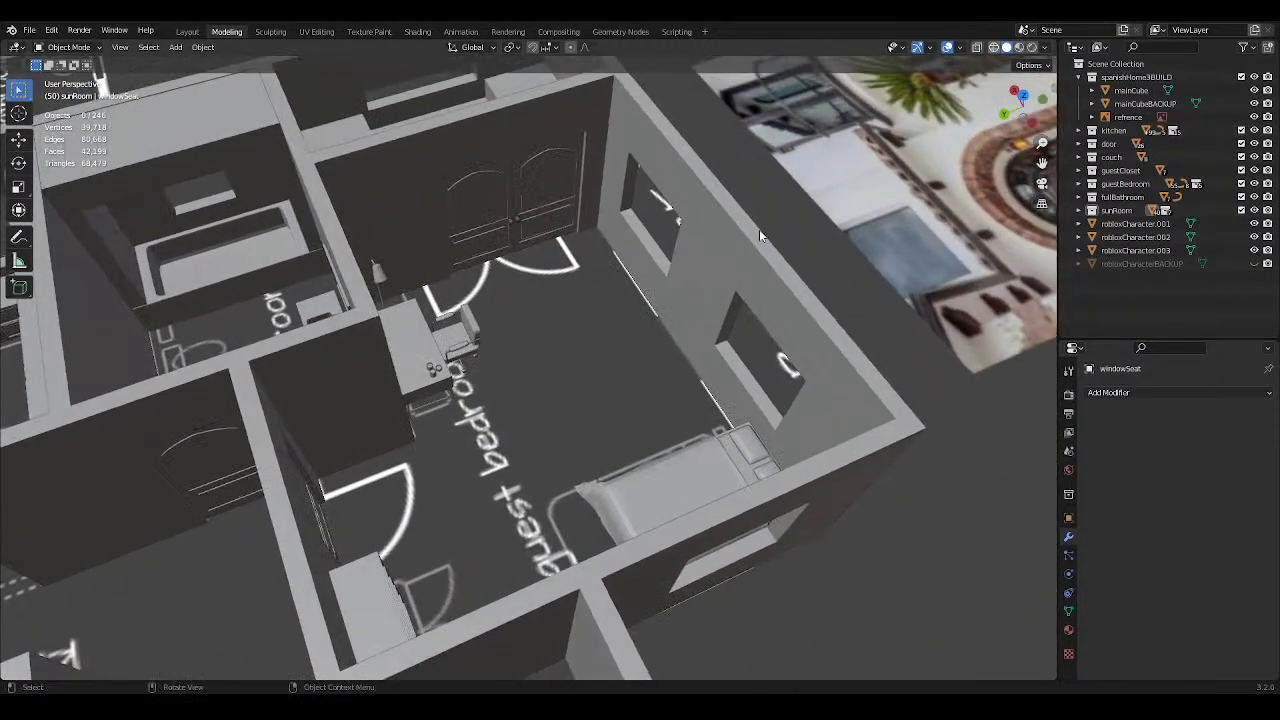
key(shift+z)
middle_drag(759, 228, 696, 247)
scroll(696, 247, down, 2)
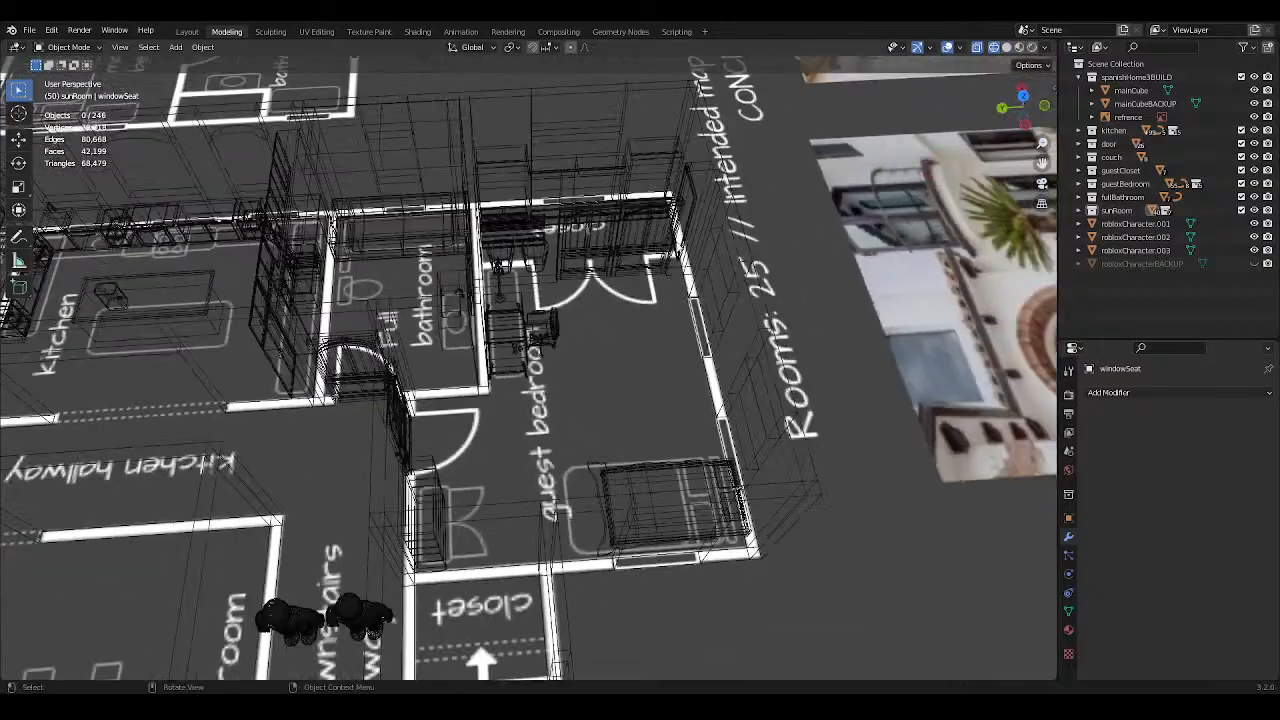
shift+middle_drag(460, 238, 580, 248)
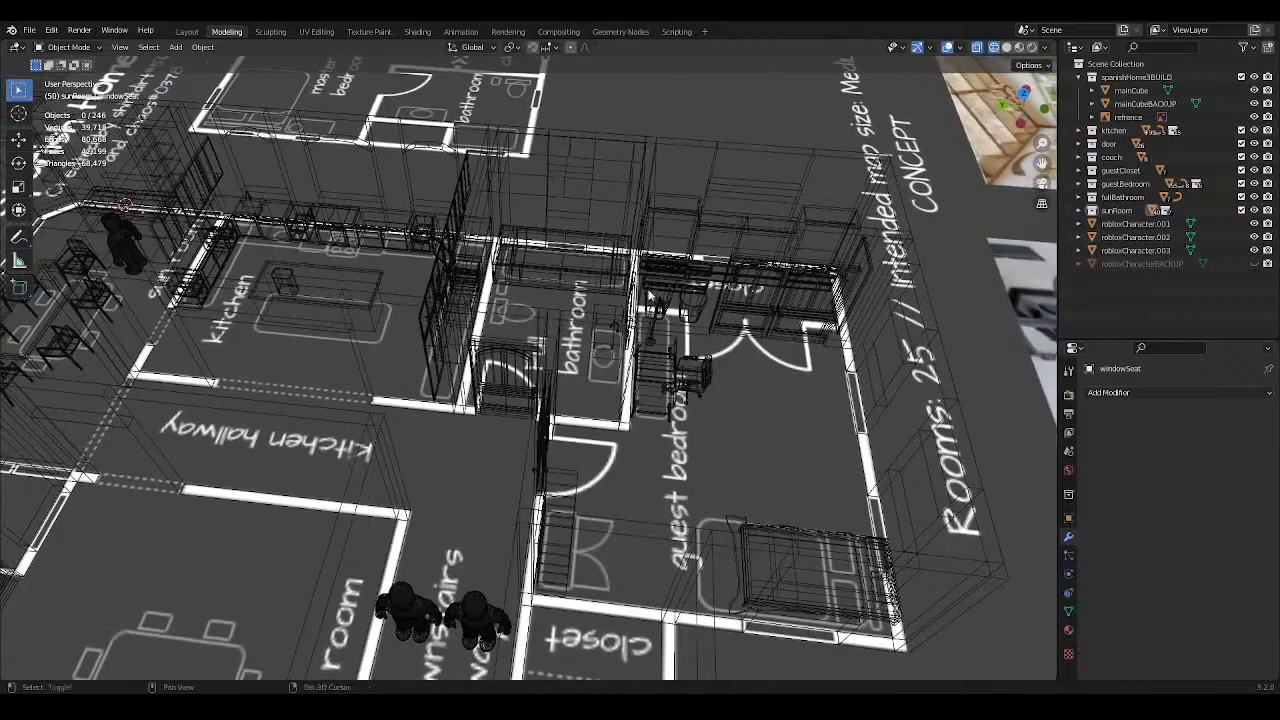
shift+middle_drag(649, 296, 632, 289)
shift+middle_drag(645, 335, 708, 229)
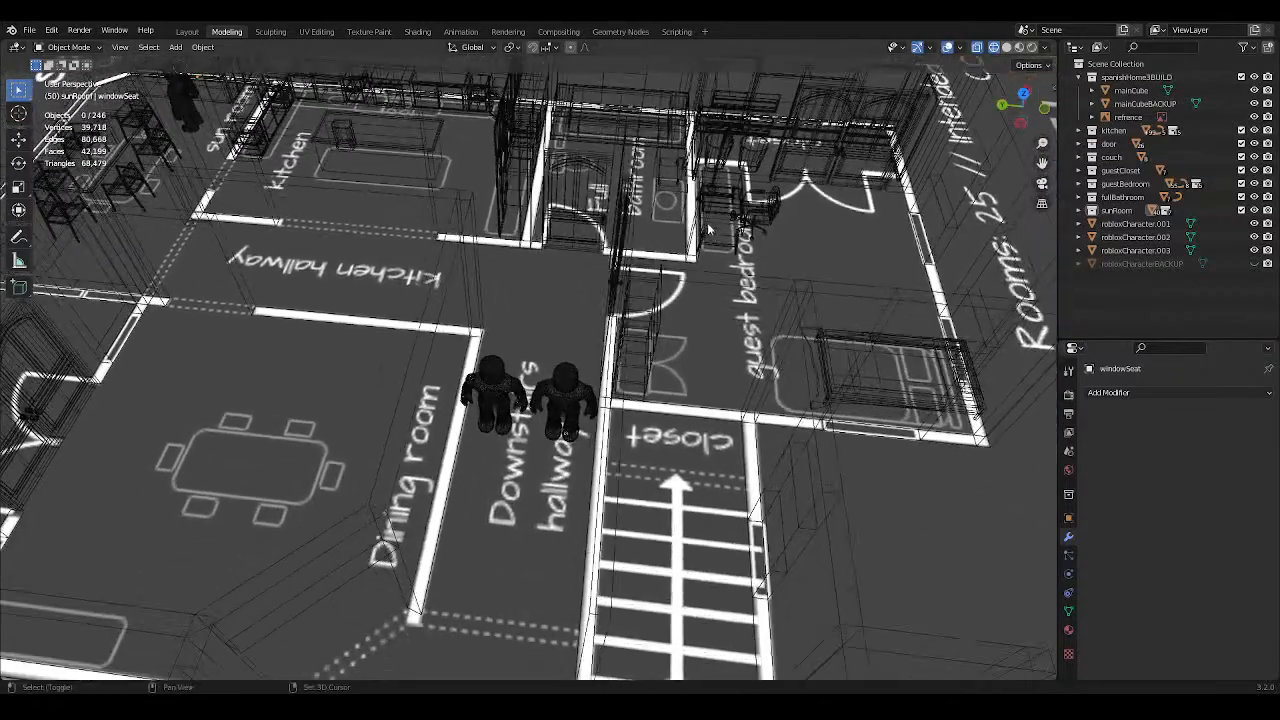
scroll(617, 348, up, 4)
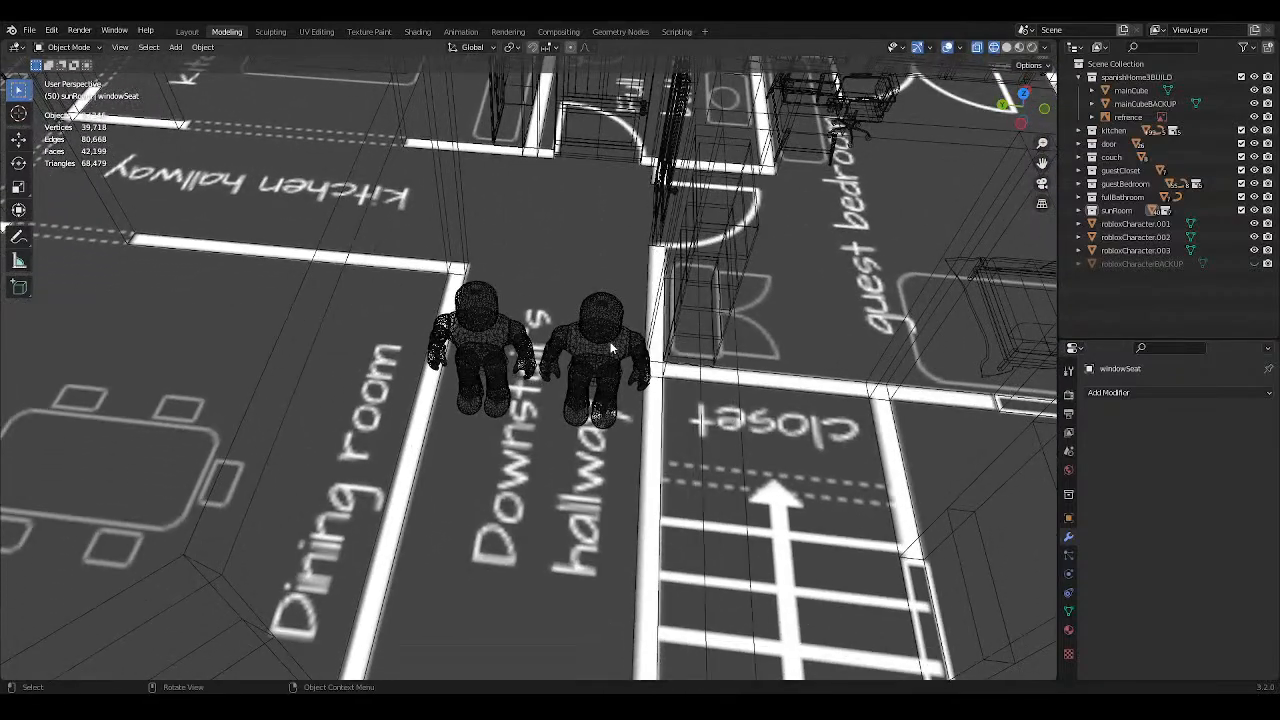
Examine the wireframes of the sun room's dining set and the kitchen against the floor plan.
scroll(643, 311, down, 5)
shift+middle_drag(724, 235, 706, 362)
shift+middle_drag(330, 290, 670, 420)
scroll(508, 323, up, 3)
scroll(589, 371, up, 3)
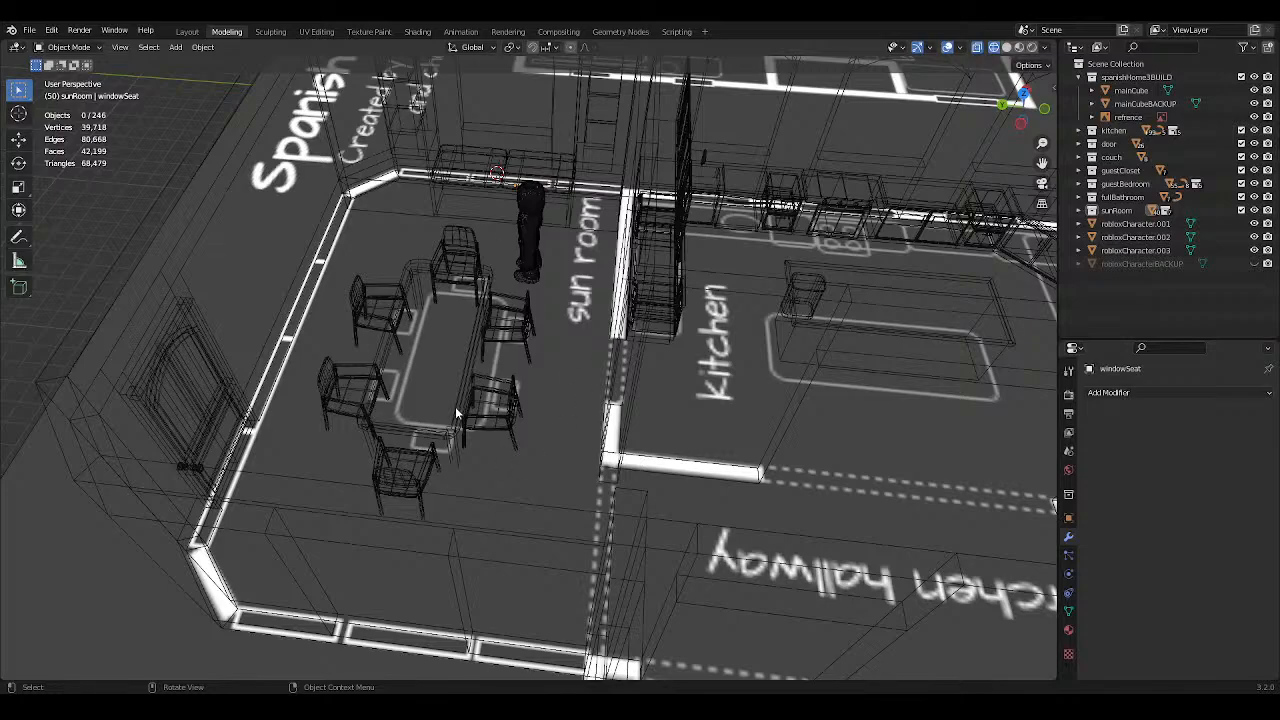
middle_drag(457, 412, 440, 410)
shift+middle_drag(523, 273, 310, 230)
middle_drag(476, 228, 463, 258)
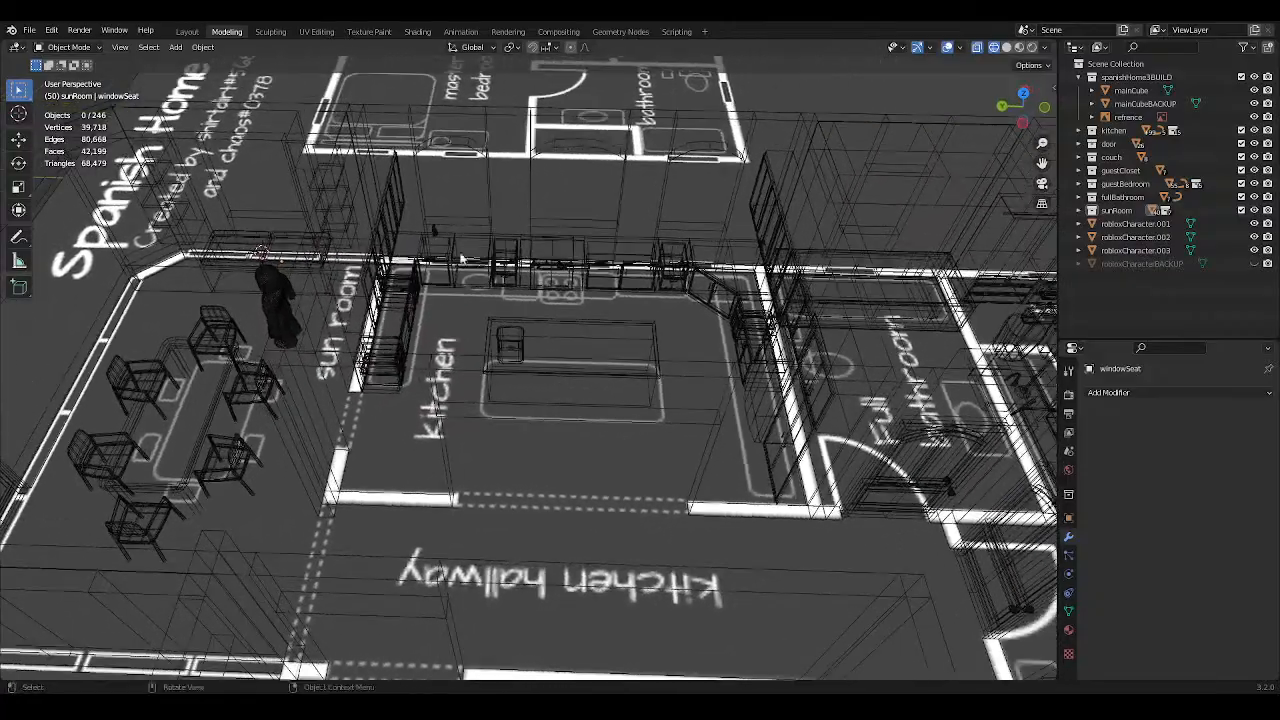
Select the guest bed's mattress and its draped blanket in turn, and inspect the bed in solid shading.
middle_drag(640, 256, 528, 341)
click(527, 341)
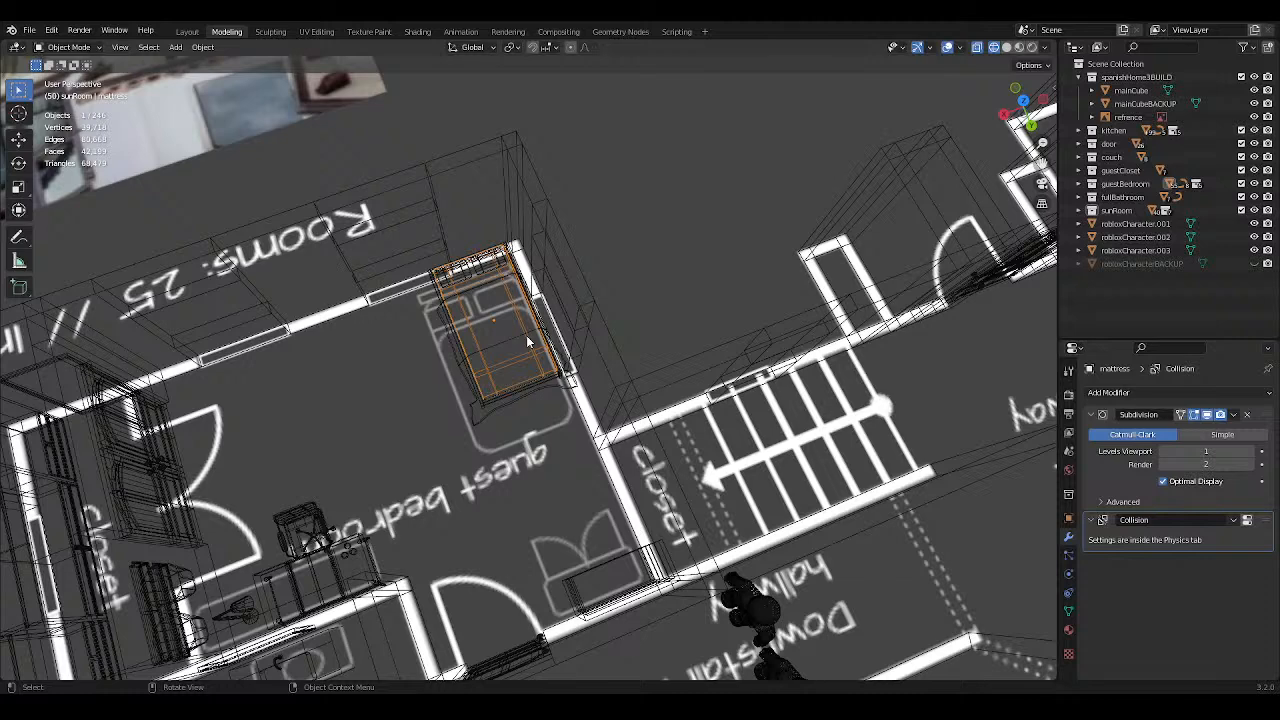
click(466, 370)
click(470, 392)
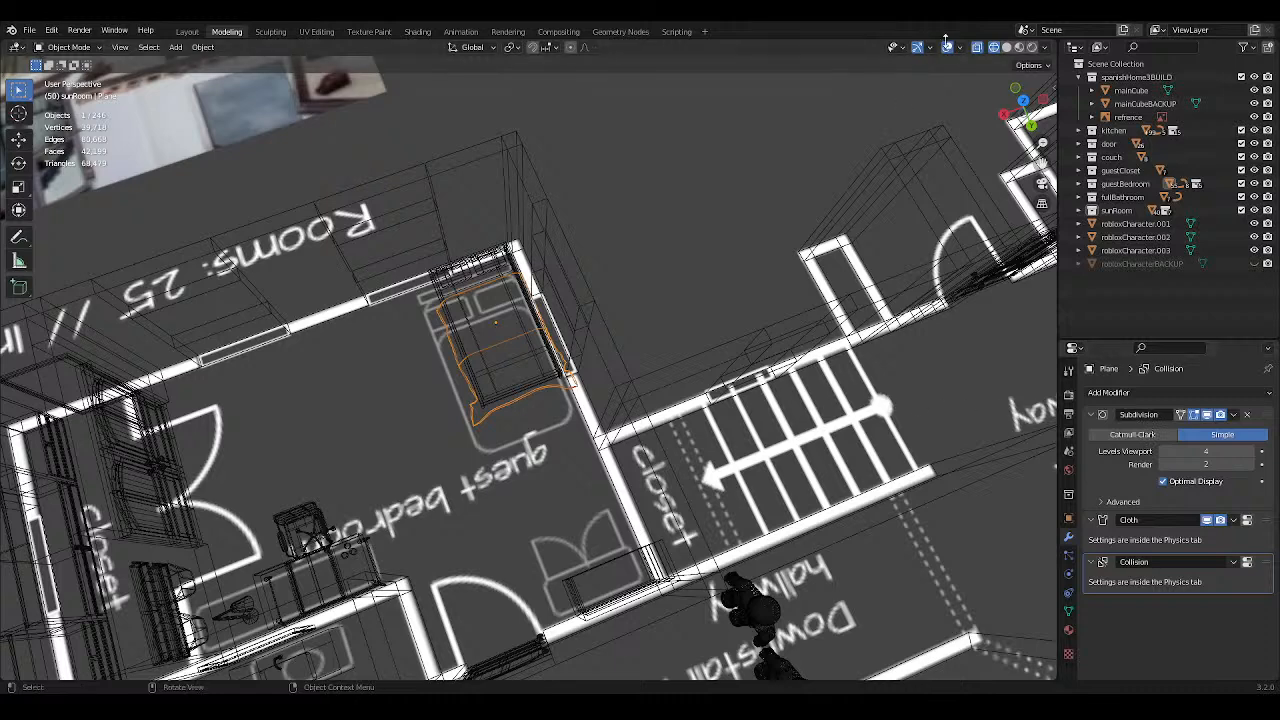
click(1007, 47)
scroll(632, 305, up, 2)
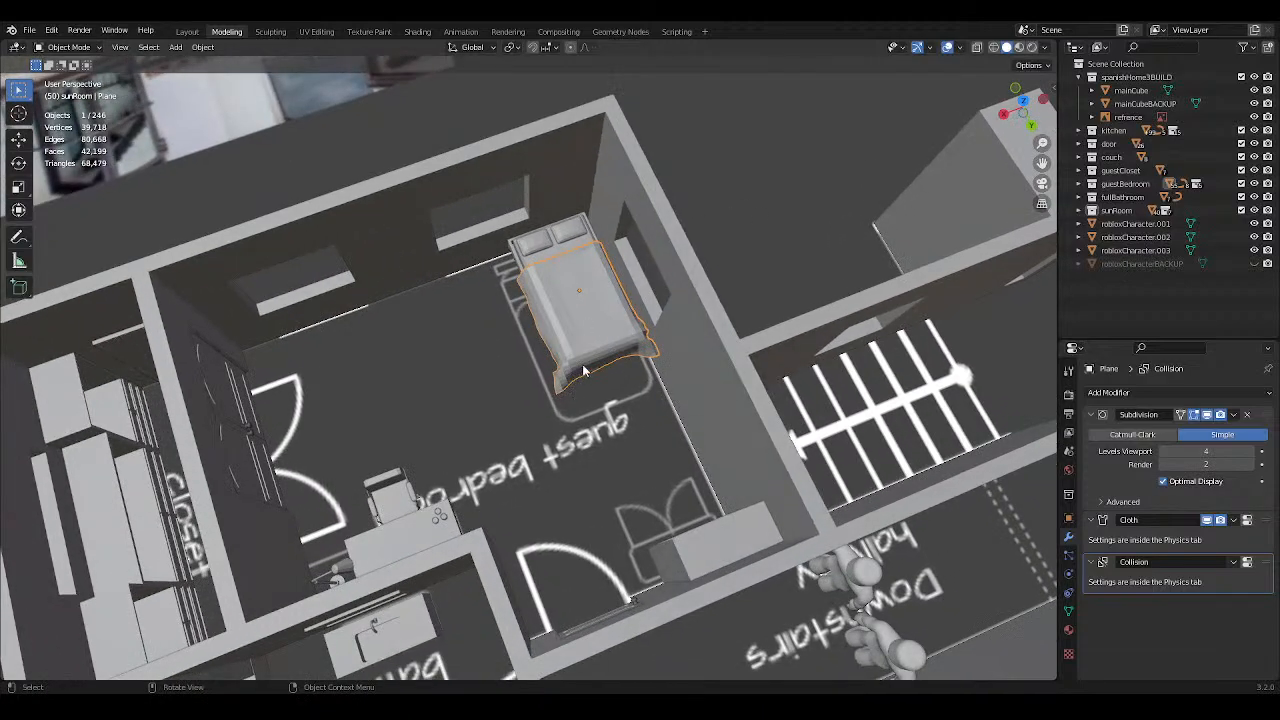
scroll(470, 292, down, 3)
Select one of the guest closet's double doors and compare it in wireframe and solid shading.
middle_drag(613, 288, 445, 226)
scroll(479, 286, up, 2)
click(474, 255)
click(488, 234)
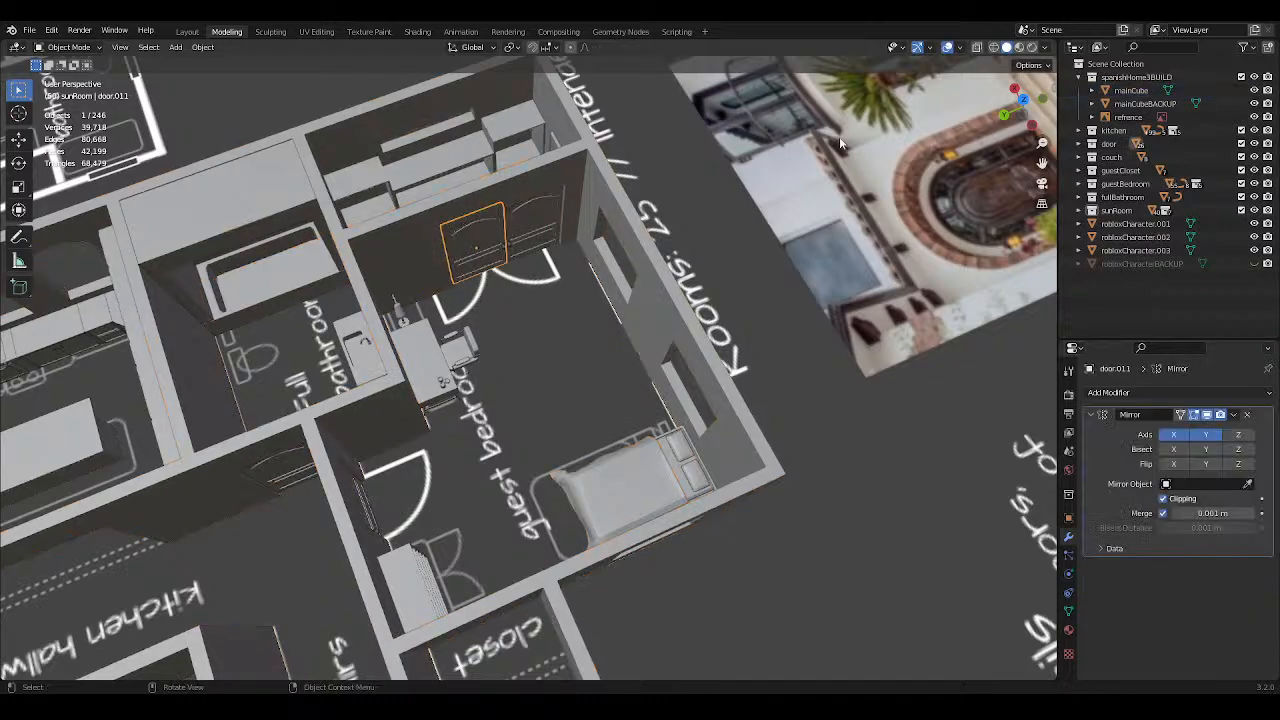
click(993, 47)
mouse_move(585, 172)
shift+middle_down()
mouse_move(550, 131)
mouse_move(555, 223)
mouse_move(622, 184)
mouse_move(655, 183)
shift+middle_up()
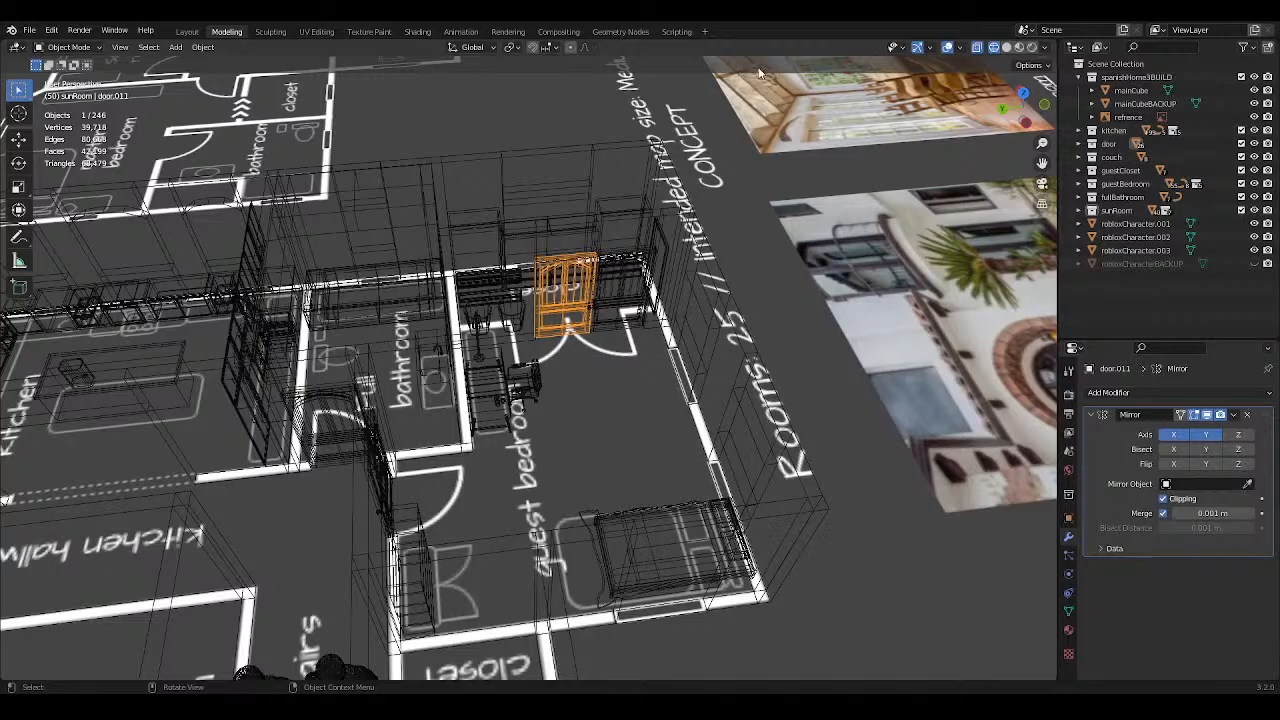
scroll(532, 227, down, 3)
shift+middle_drag(532, 227, 715, 210)
scroll(715, 210, up, 2)
scroll(682, 339, up, 1)
shift+middle_drag(682, 339, 418, 322)
click(993, 47)
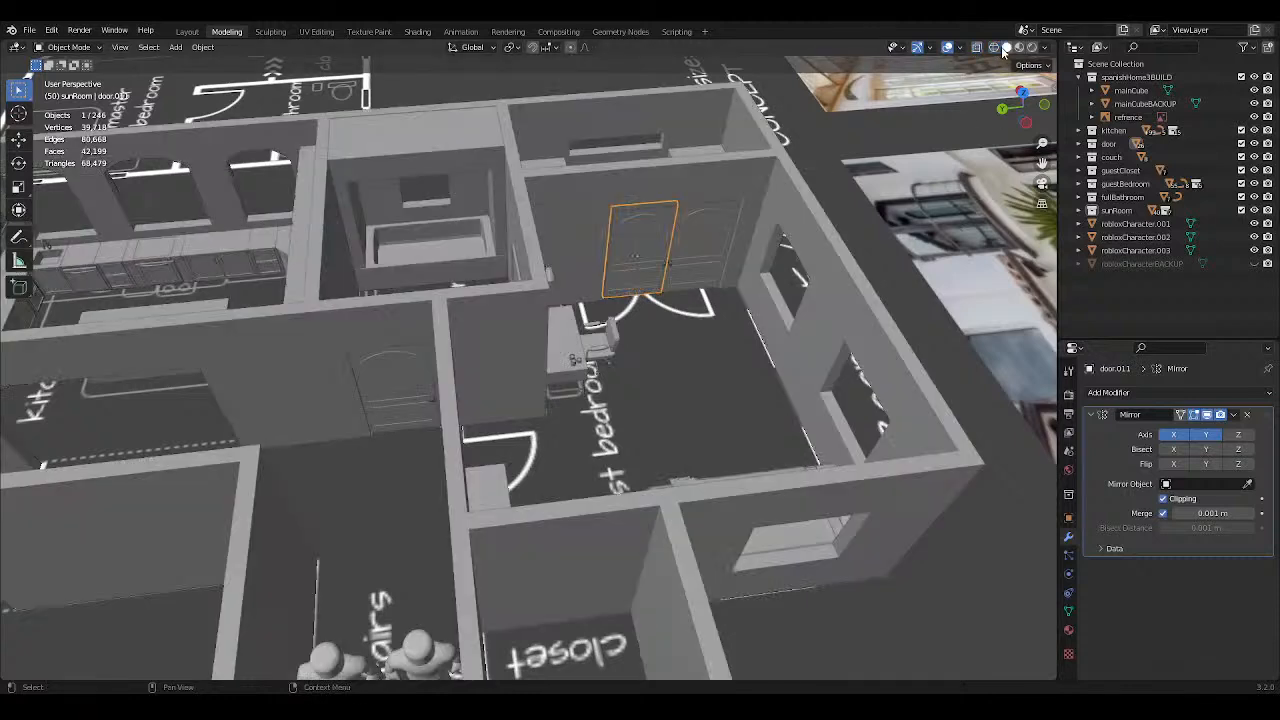
Isolate the selected closet door in local view and examine its arched panels in wireframe and solid shading.
key(KP_Divide)
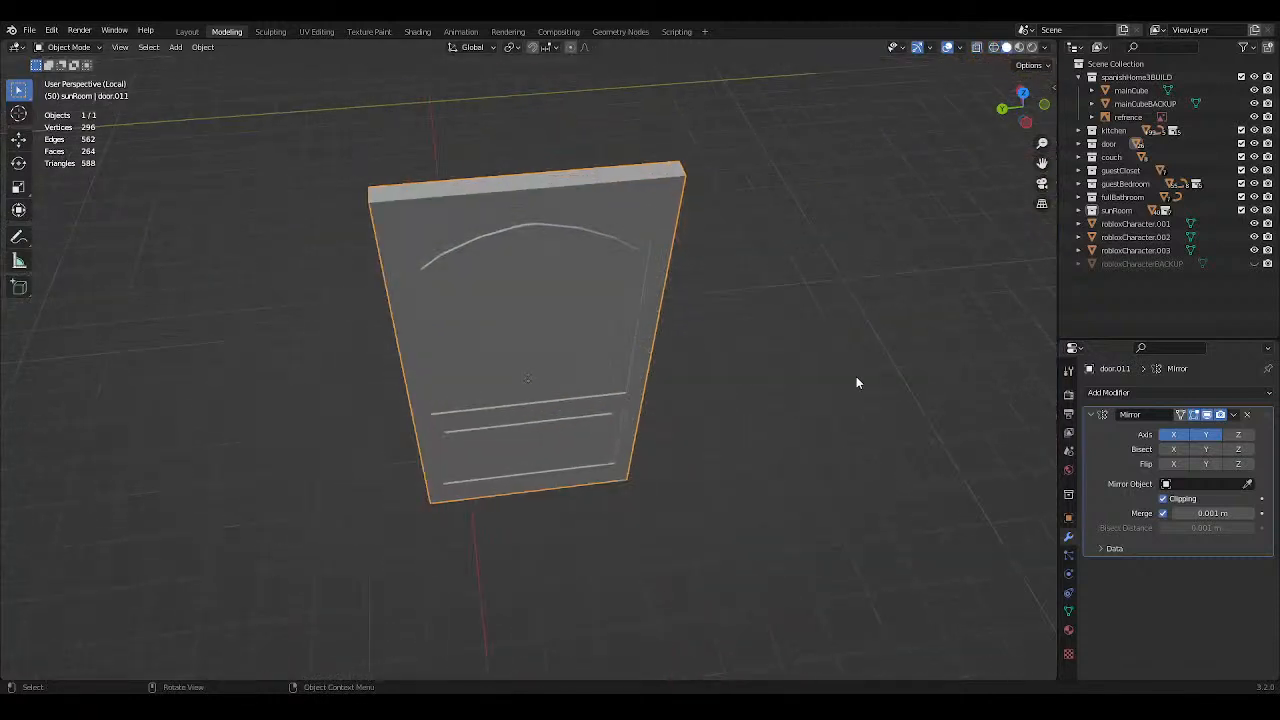
mouse_move(856, 376)
middle_down()
mouse_move(760, 251)
mouse_move(816, 247)
mouse_move(843, 277)
middle_up()
click(993, 47)
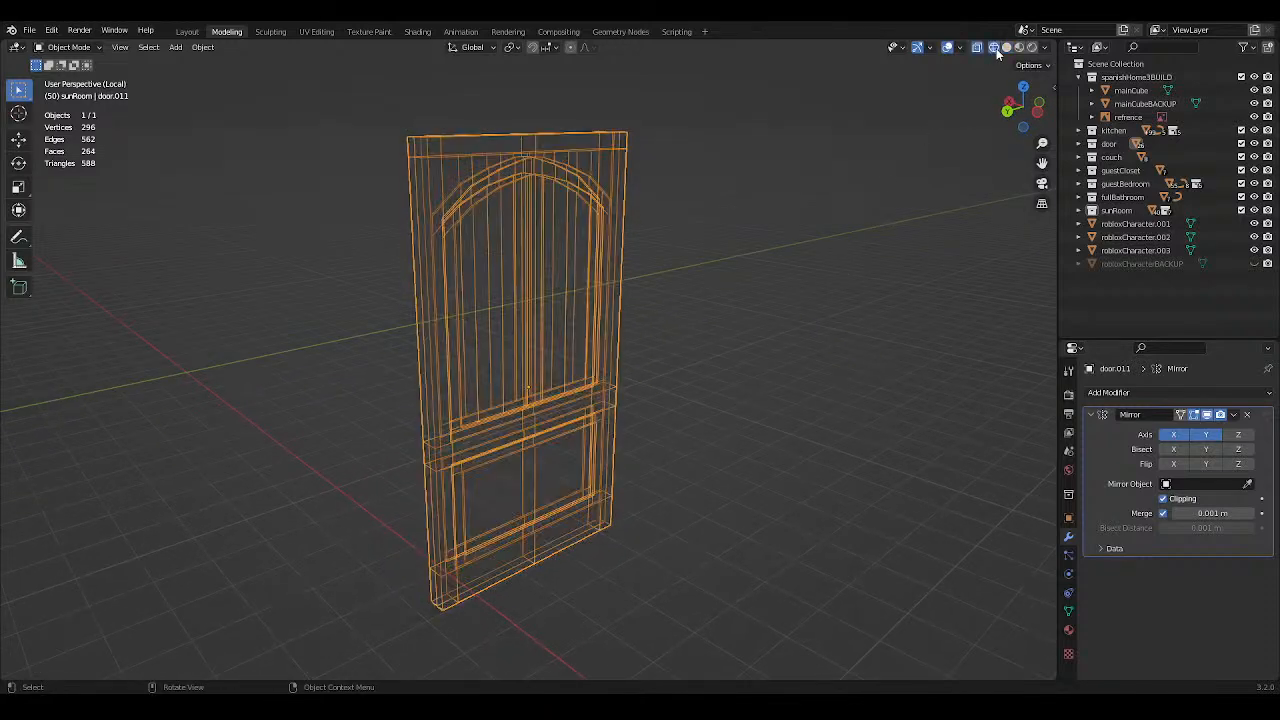
mouse_move(762, 240)
middle_down()
mouse_move(716, 199)
mouse_move(800, 163)
mouse_move(812, 205)
middle_up()
click(757, 223)
click(1006, 47)
middle_drag(922, 138, 801, 163)
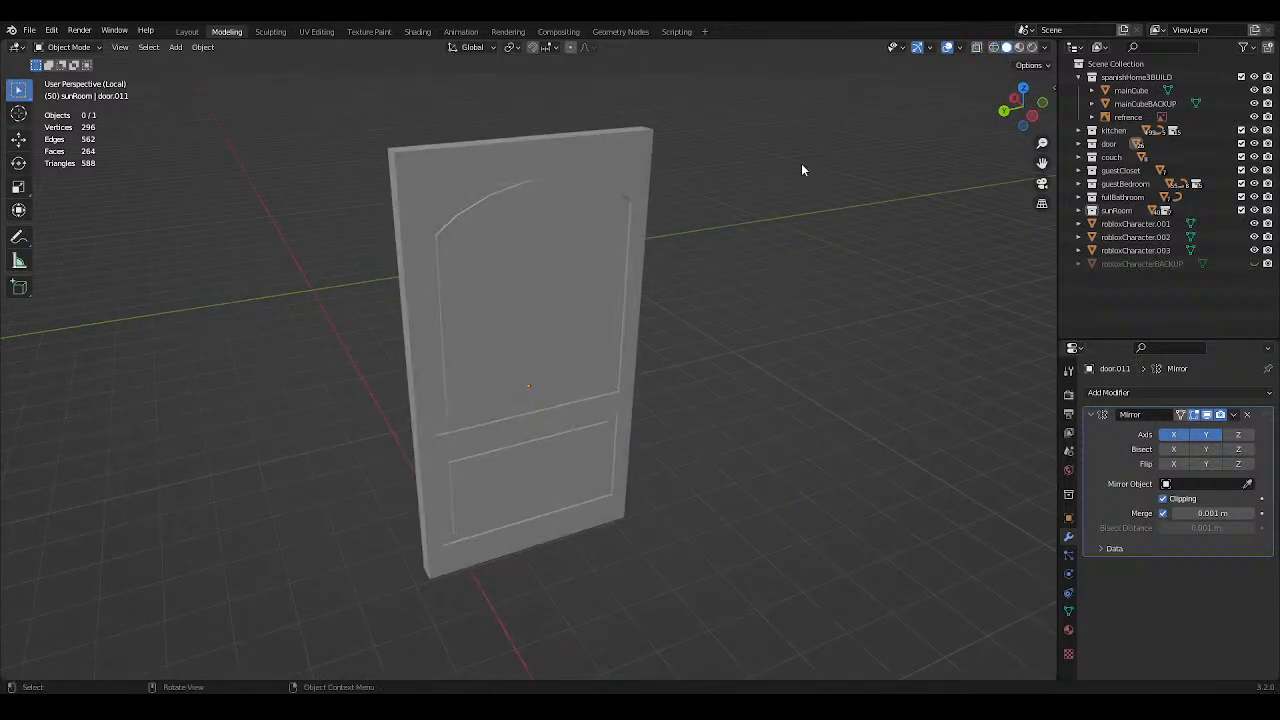
Save the file and leave the closet door's local view to return to the full house model.
key(ctrl+s)
key(KP_Divide)
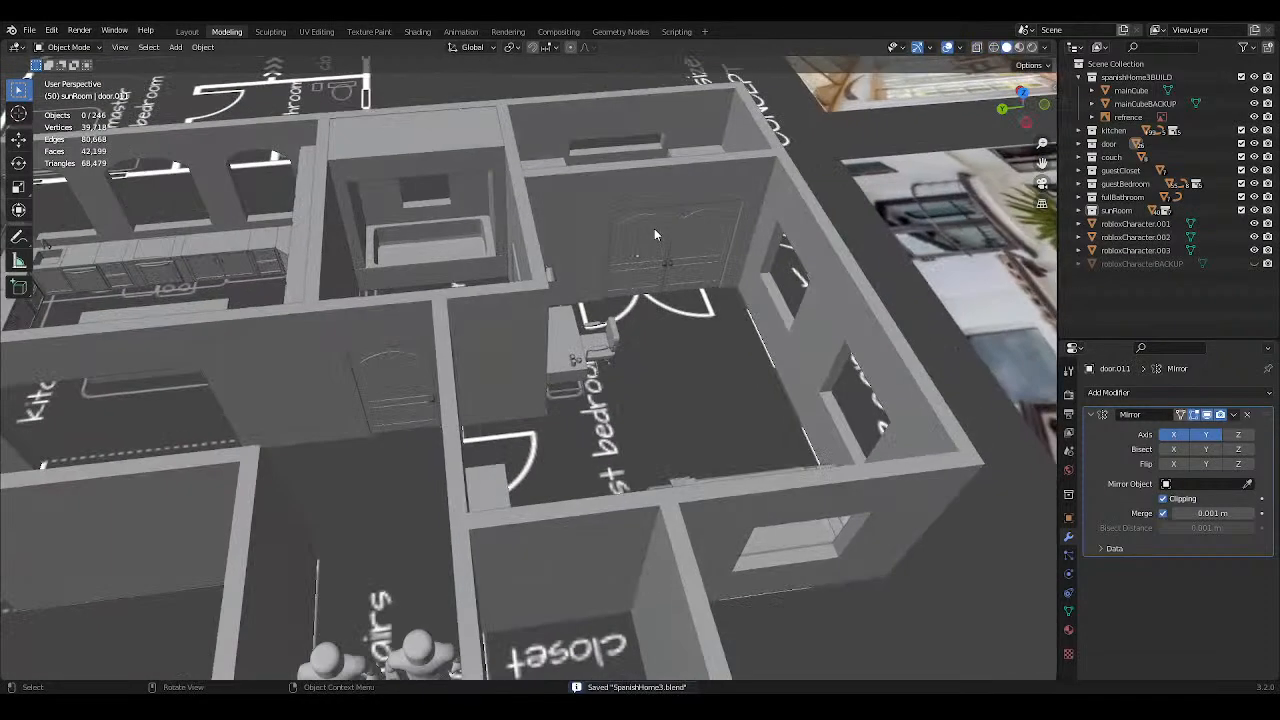
scroll(652, 230, down, 3)
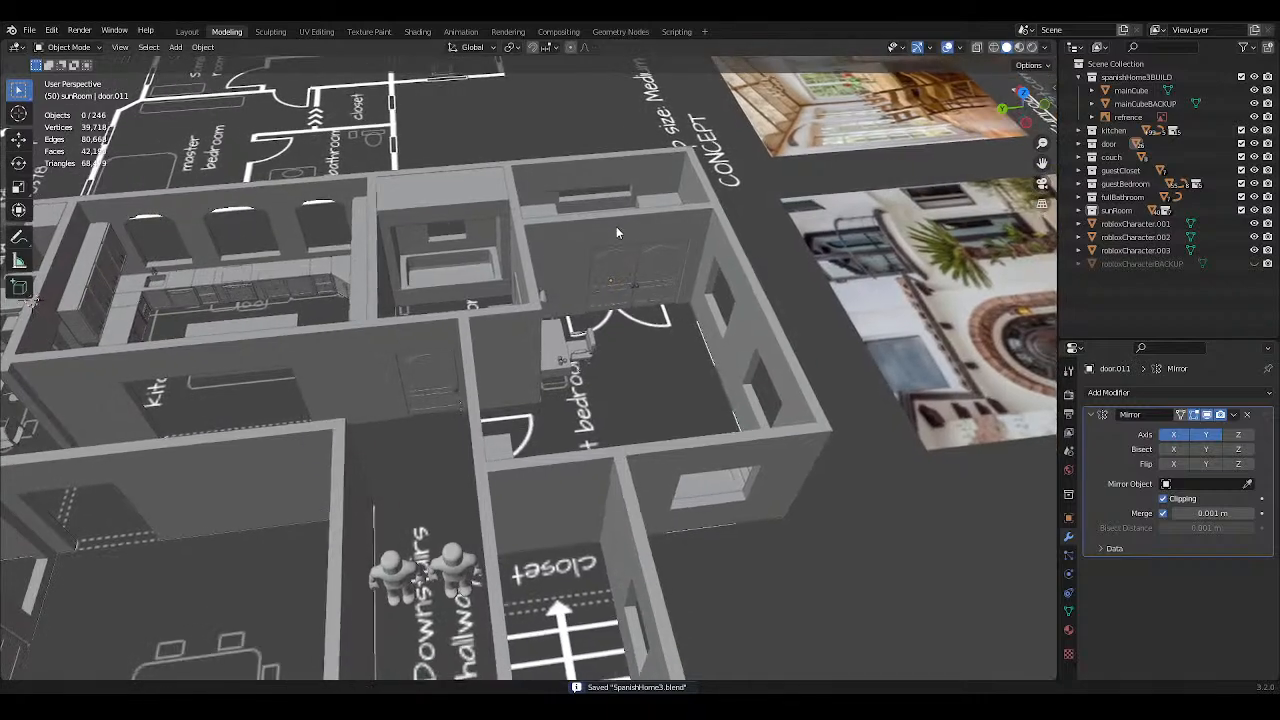
shift+middle_drag(545, 222, 600, 245)
scroll(629, 135, down, 3)
scroll(639, 284, up, 4)
scroll(639, 284, up, 1)
shift+middle_drag(516, 253, 546, 304)
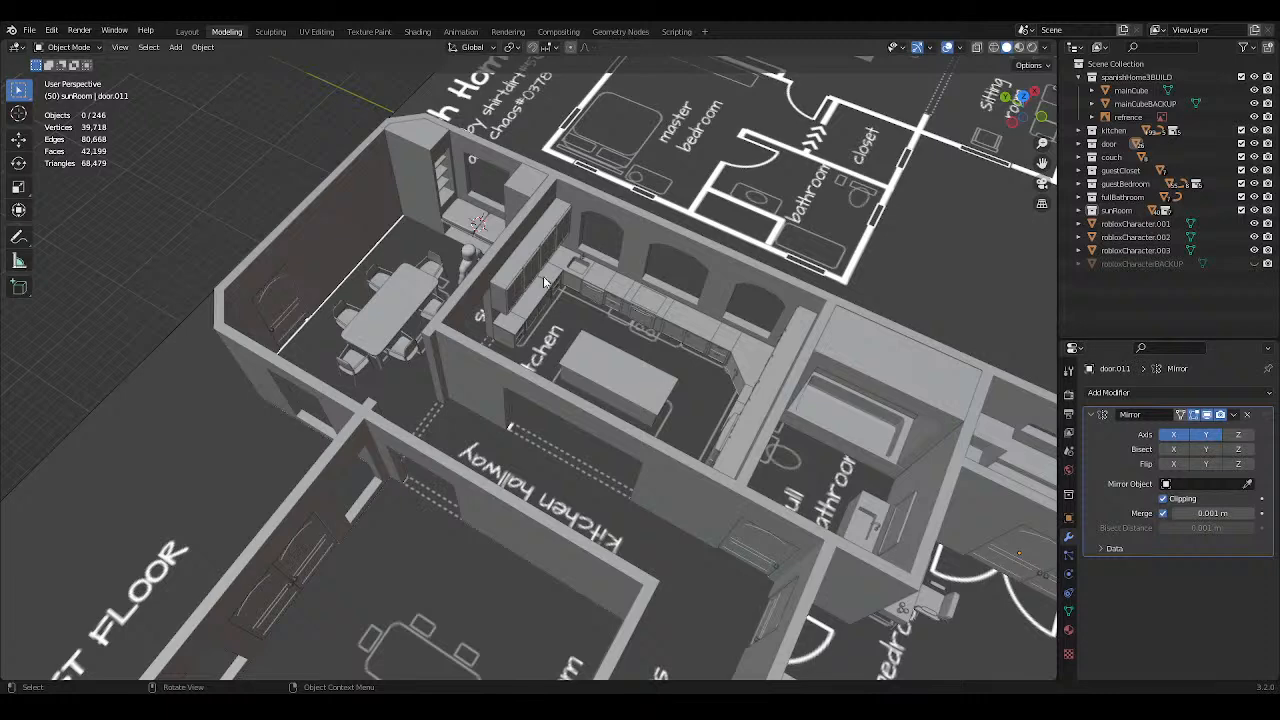
Look over the first floor from the sun room and kitchen across to the guest bedroom.
click(36, 32)
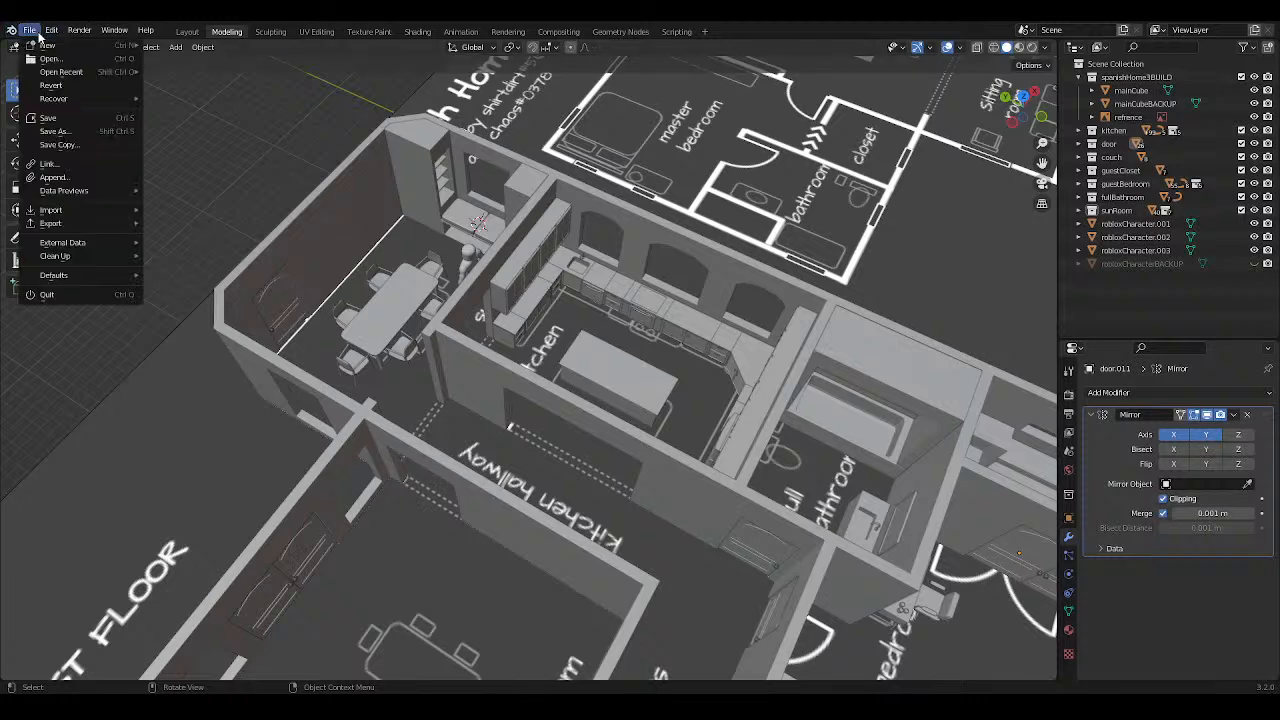
click(37, 32)
middle_drag(190, 150, 165, 138)
drag(172, 144, 230, 189)
middle_drag(300, 196, 358, 229)
middle_drag(483, 240, 534, 262)
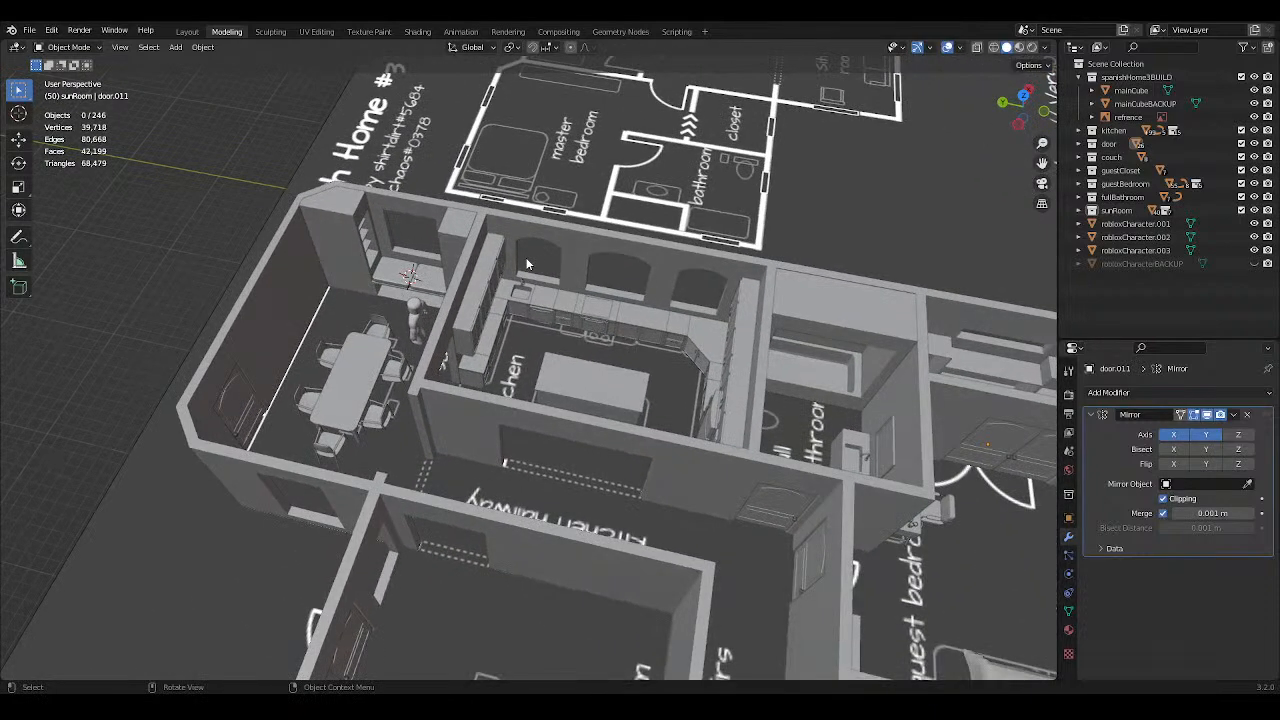
scroll(530, 263, down, 2)
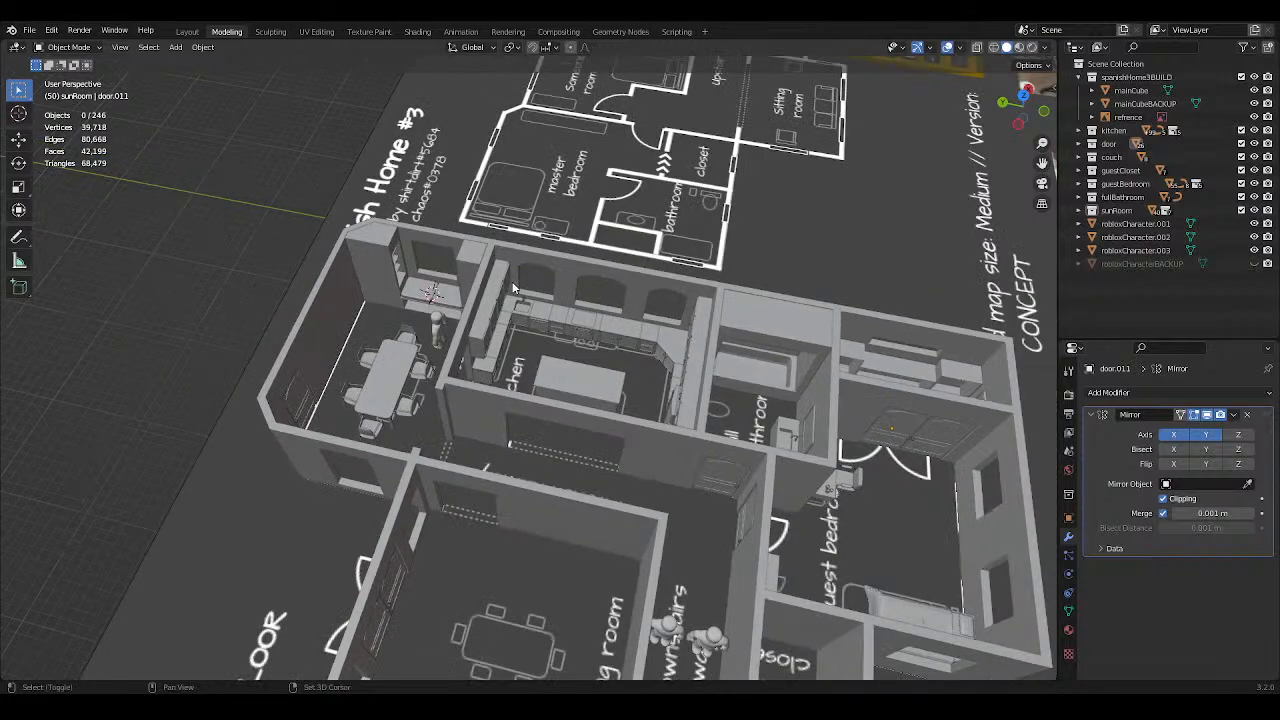
shift+middle_drag(530, 263, 499, 264)
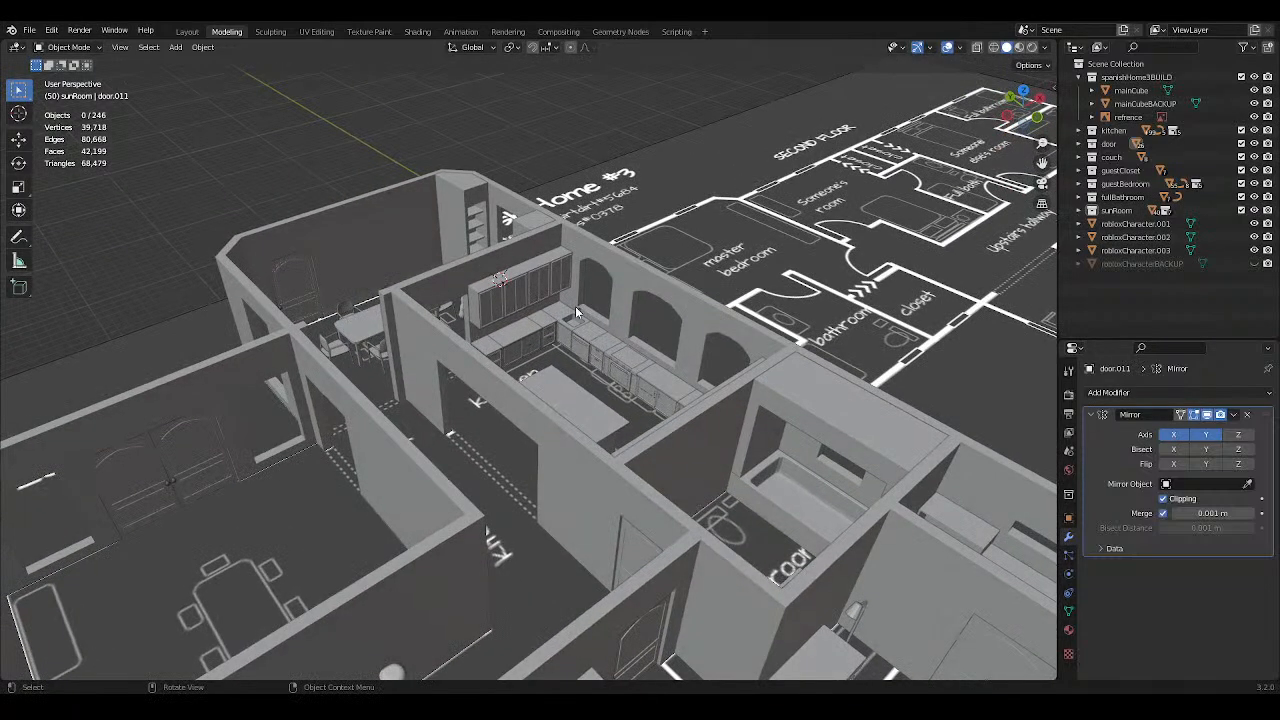
Inspect the kitchen layout from the full bathroom side and save the file.
middle_drag(575, 306, 535, 306)
scroll(697, 370, up, 3)
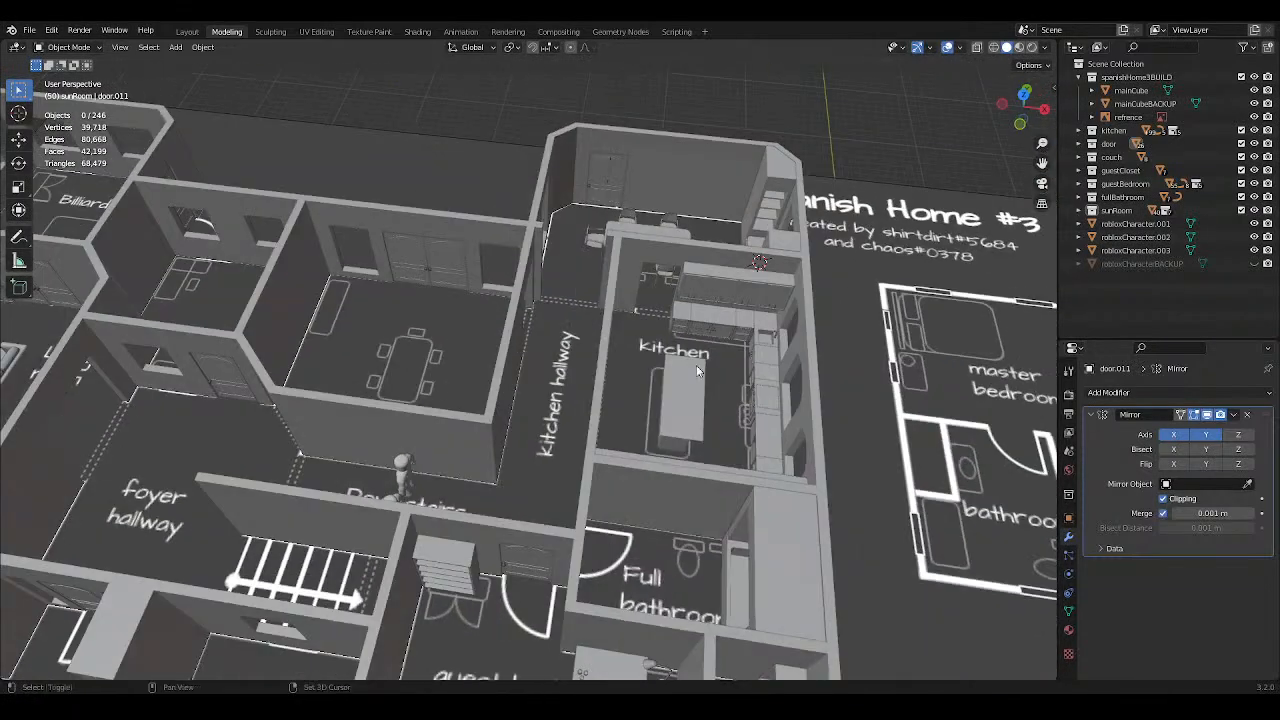
shift+middle_drag(697, 370, 606, 380)
scroll(505, 346, up, 3)
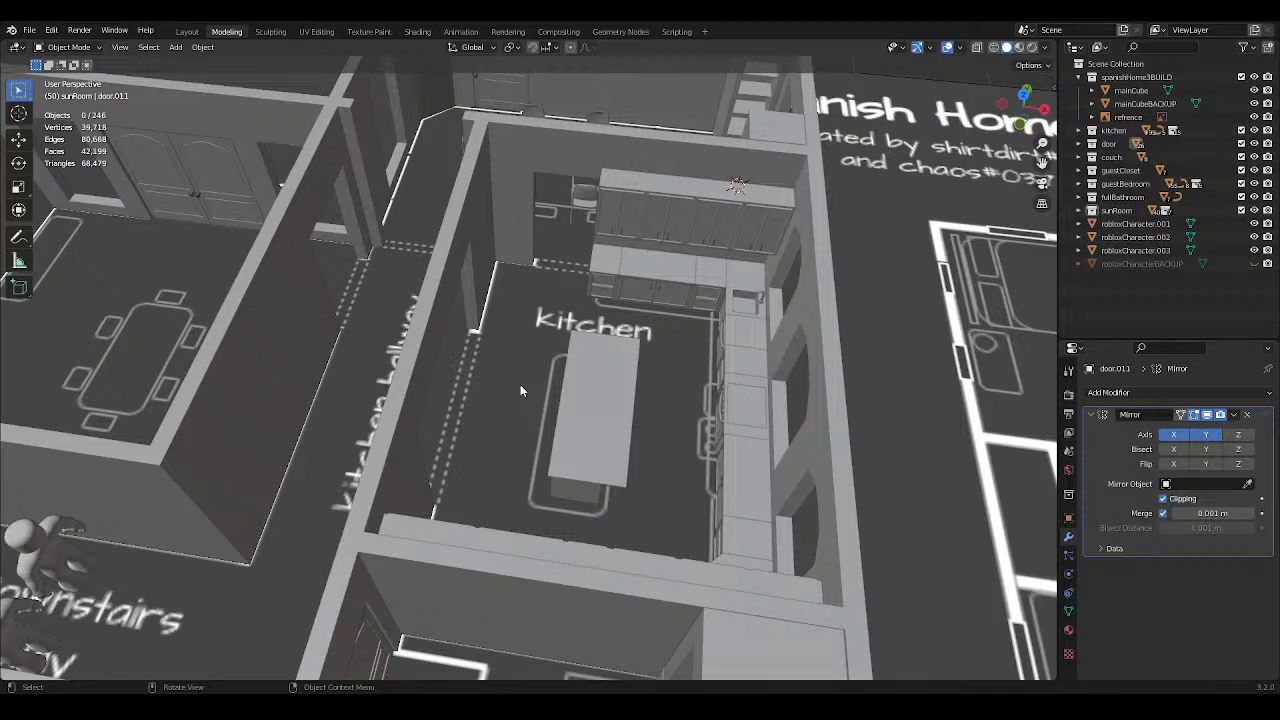
key(ctrl+s)
scroll(520, 384, down, 5)
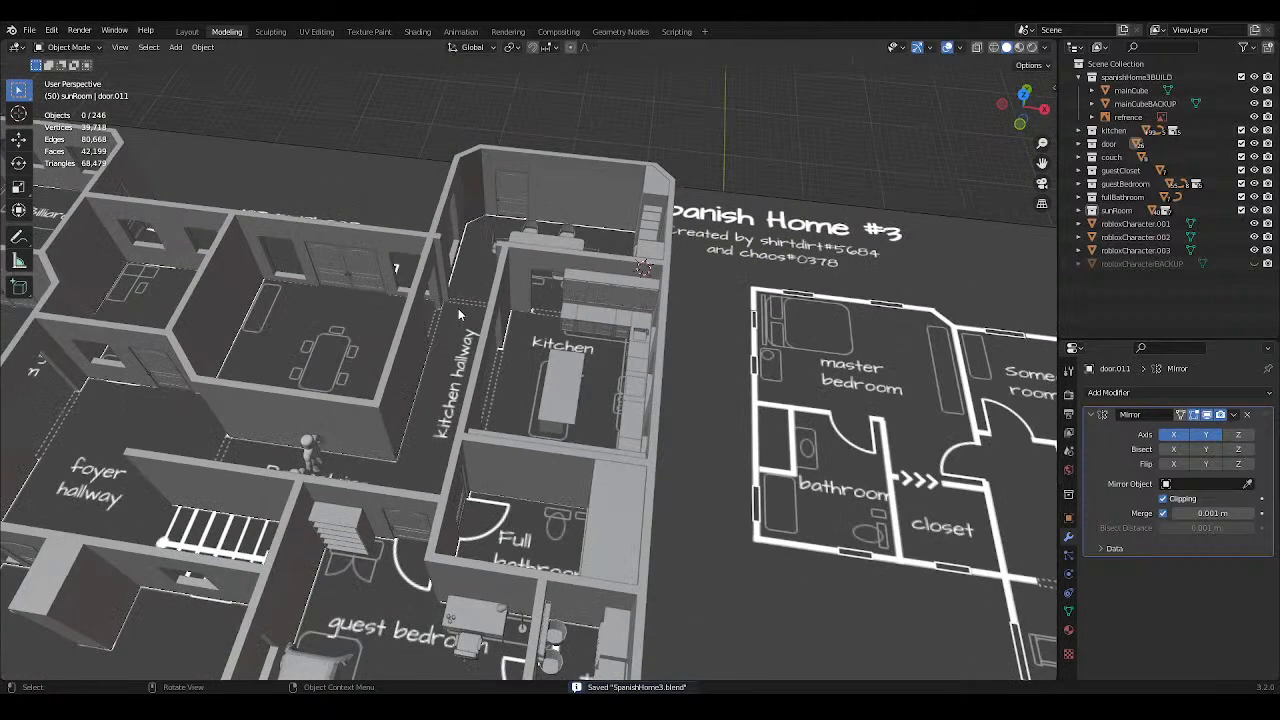
Switch to the top view and hide the collections from kitchen through sunRoom as well as the mainCubeBACKUP object.
key(KP_7)
scroll(500, 263, down, 4)
scroll(893, 193, up, 1)
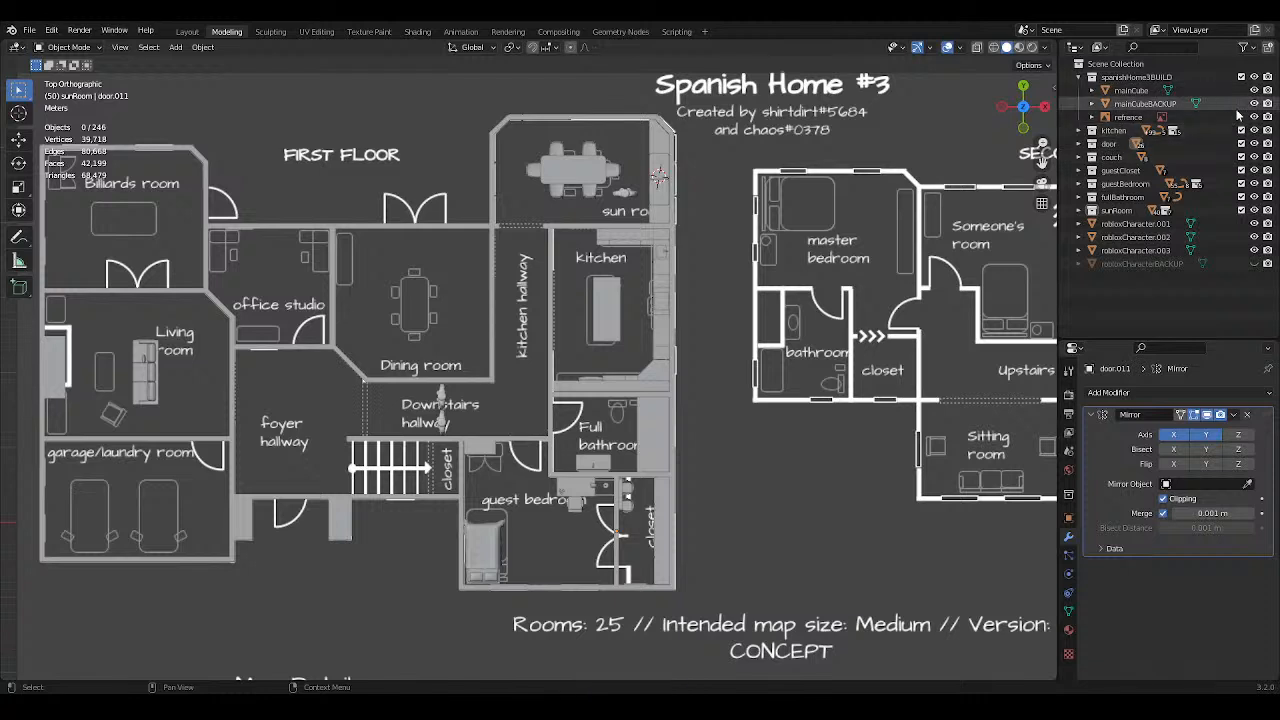
drag(1254, 130, 1256, 211)
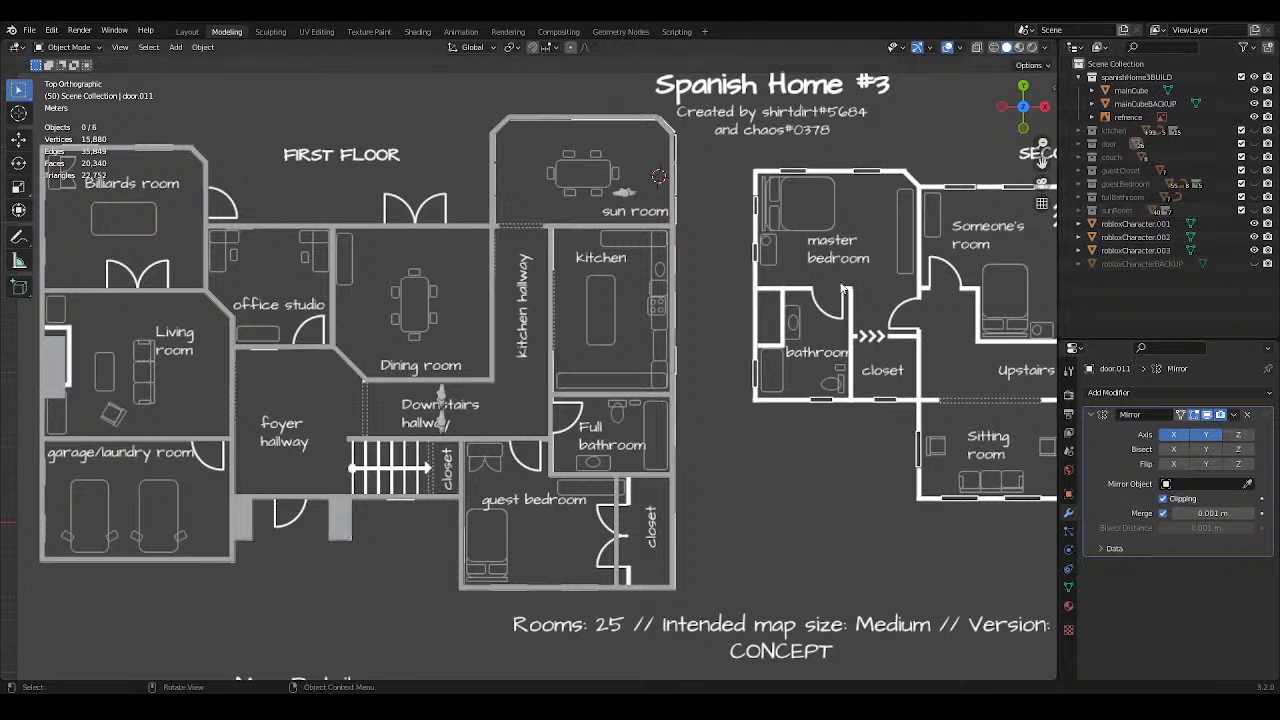
click(1254, 103)
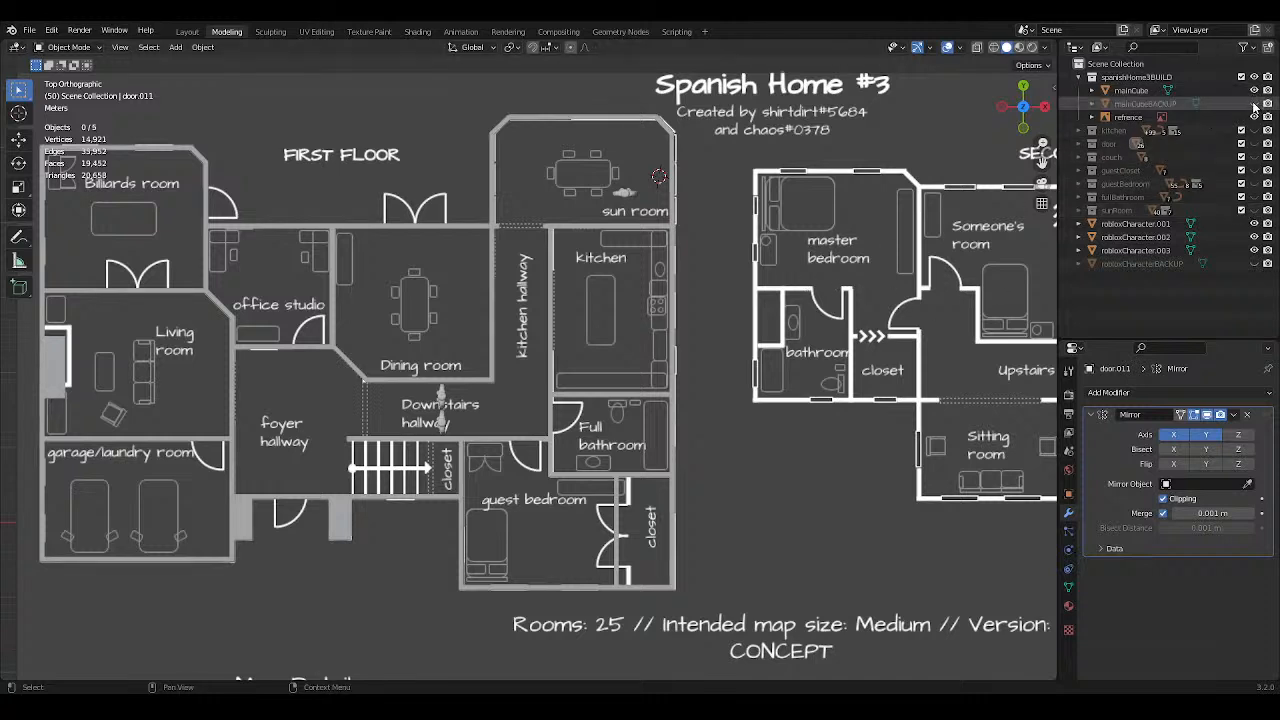
Hide the mainCube and mainCubeBACKUP objects to leave only the floor plan in view and save the file.
click(1254, 103)
click(1254, 90)
click(1254, 103)
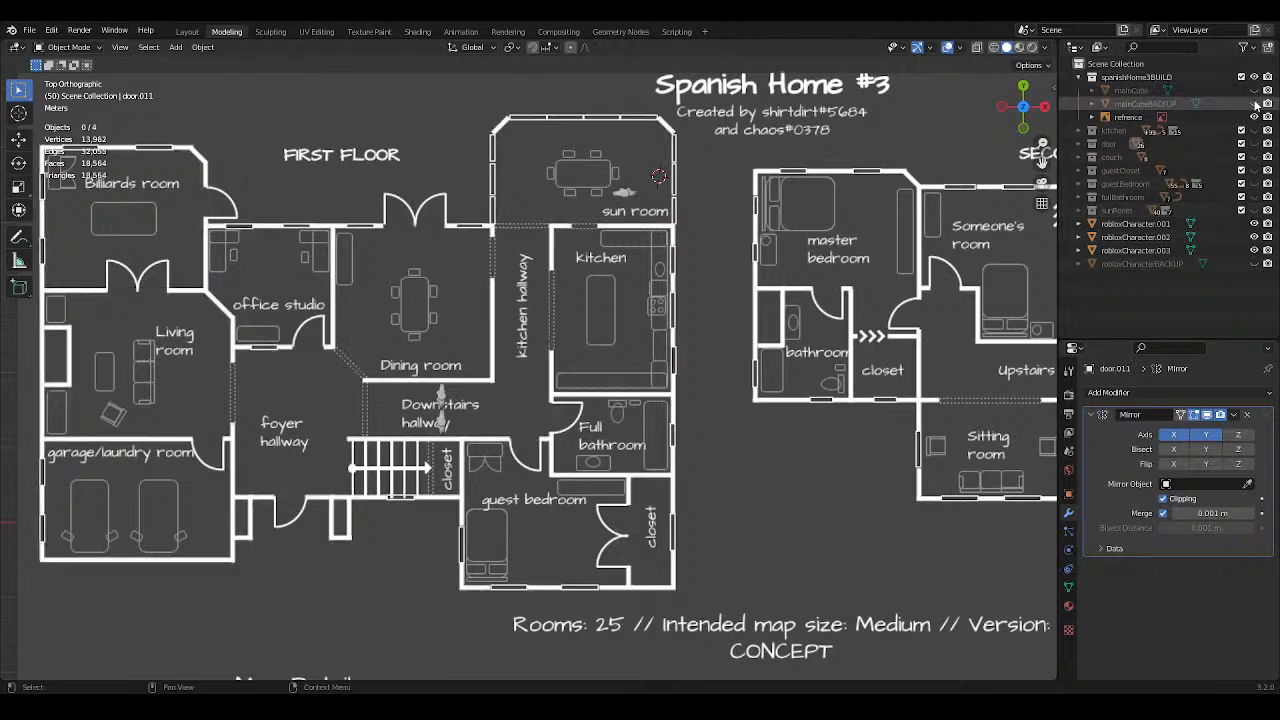
shift+middle_drag(656, 142, 614, 156)
key(ctrl+s)
scroll(760, 166, up, 1)
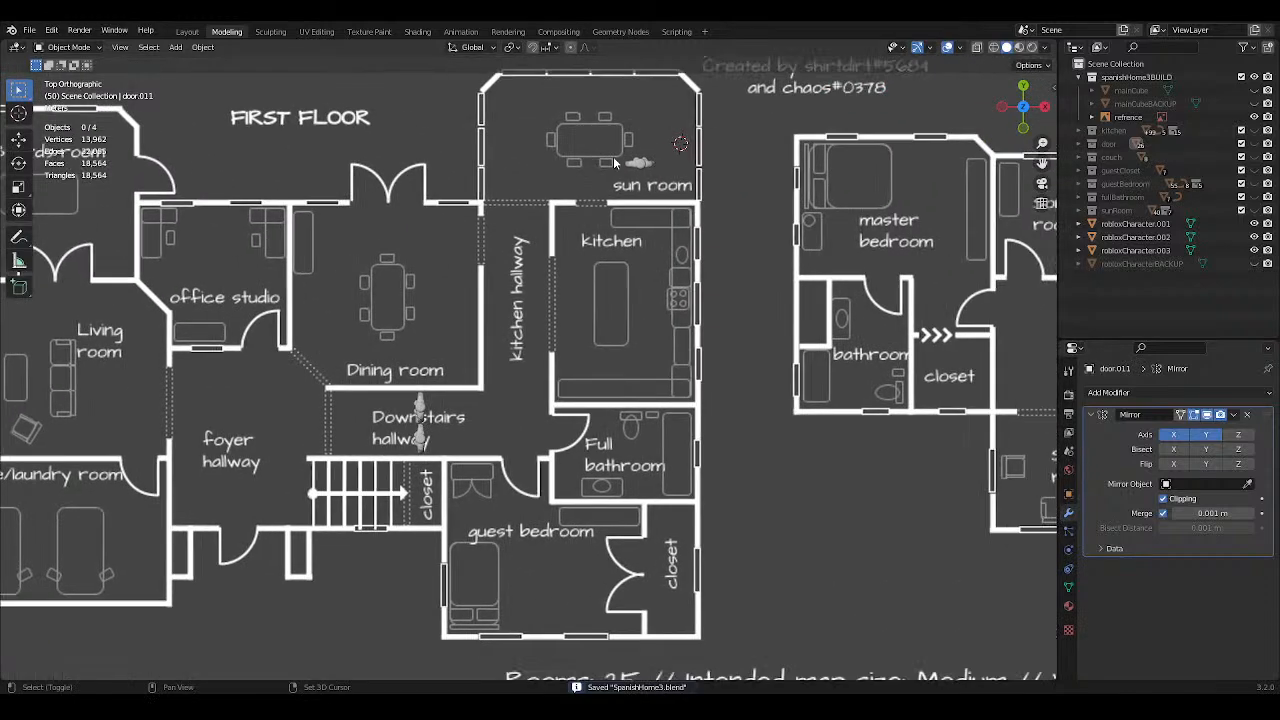
scroll(620, 170, down, 3)
scroll(622, 173, down, 1)
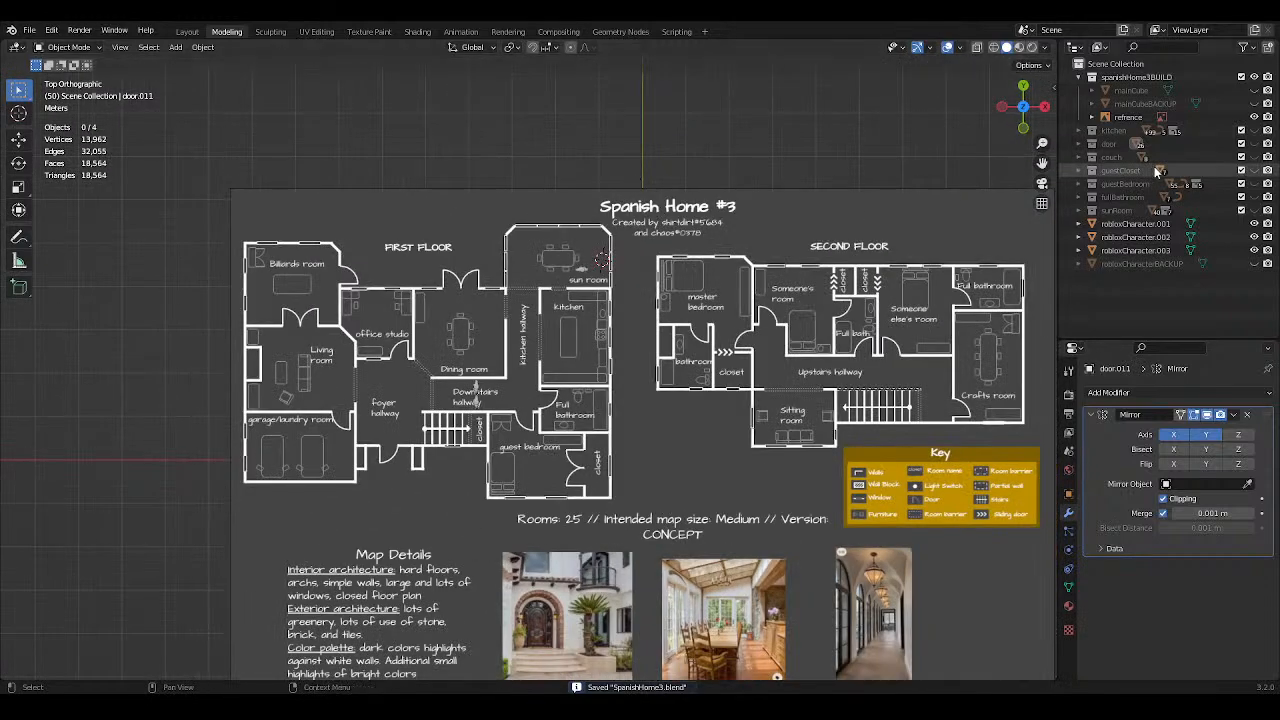
Show the mainCube and mainCubeBACKUP objects and the collections from kitchen through sunRoom again.
click(1254, 90)
click(1254, 103)
drag(1254, 130, 1254, 216)
Select the reference floor plan image, save the file and isolate the image in local view.
click(713, 250)
key(ctrl+s)
key(KP_Divide)
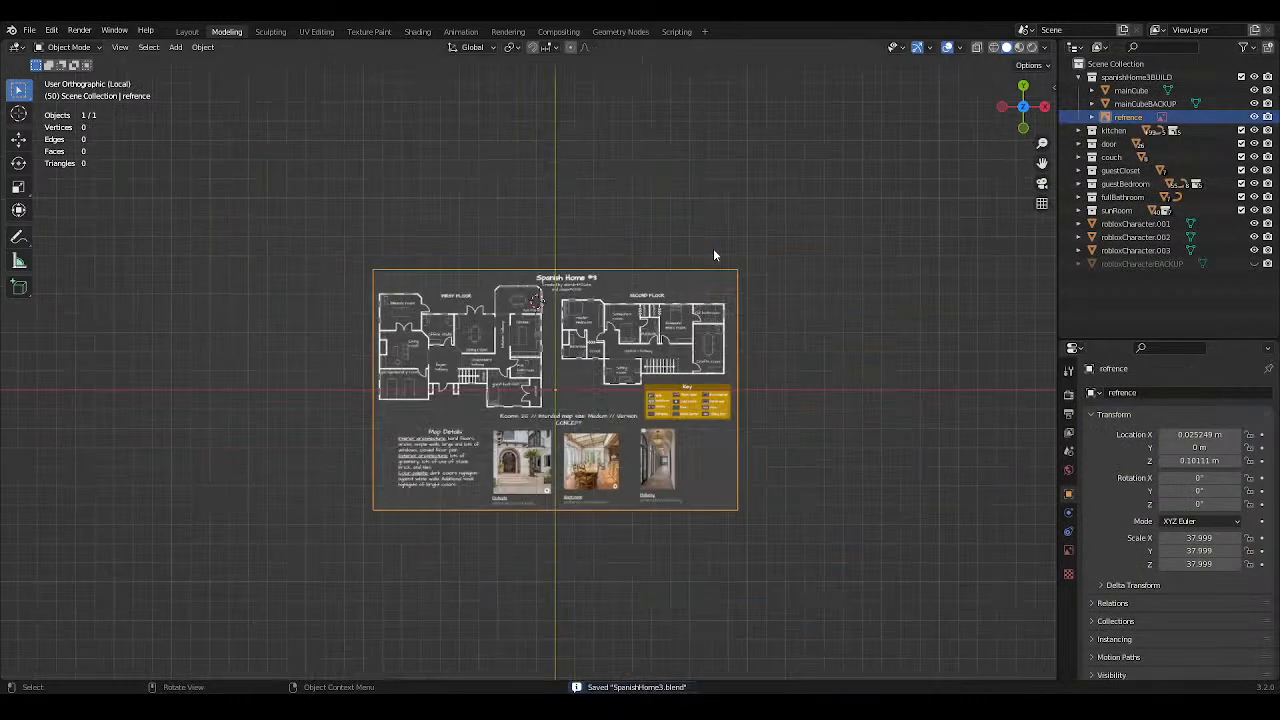
Examine the first-floor plan from above, focusing on the dining room, kitchen and sun room.
scroll(639, 200, up, 5)
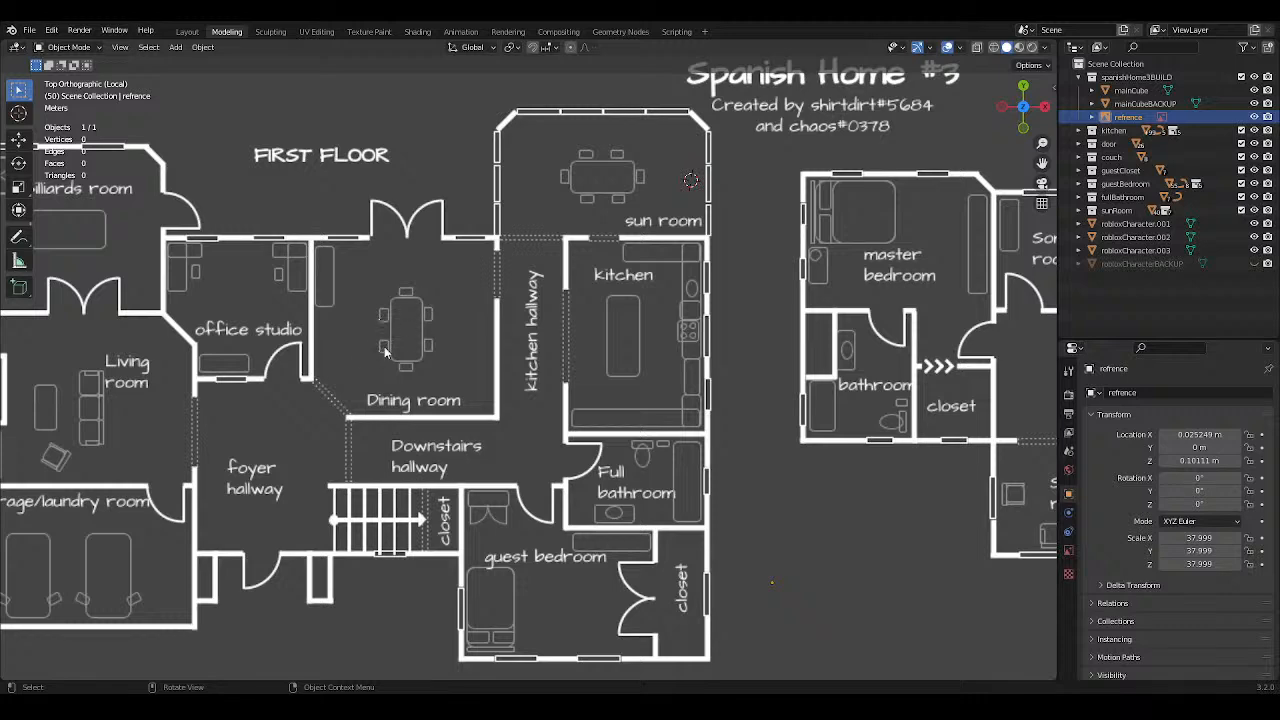
scroll(640, 250, up, 1)
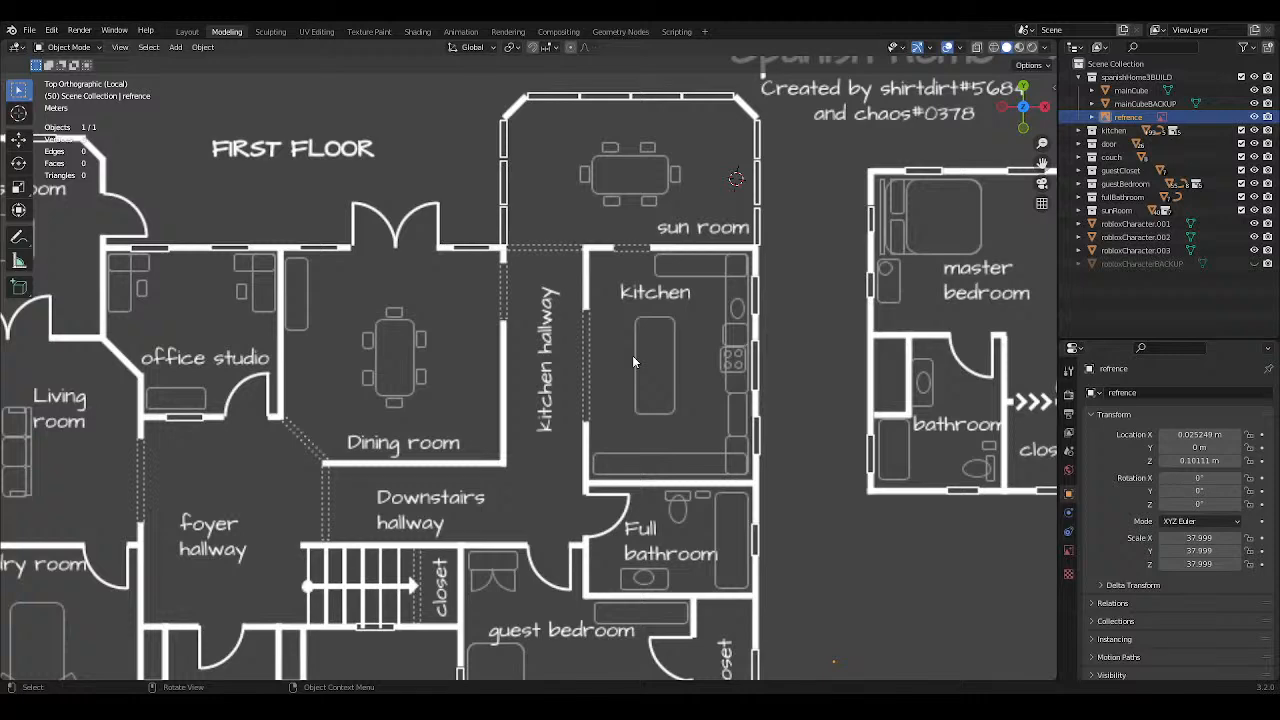
scroll(604, 340, down, 6)
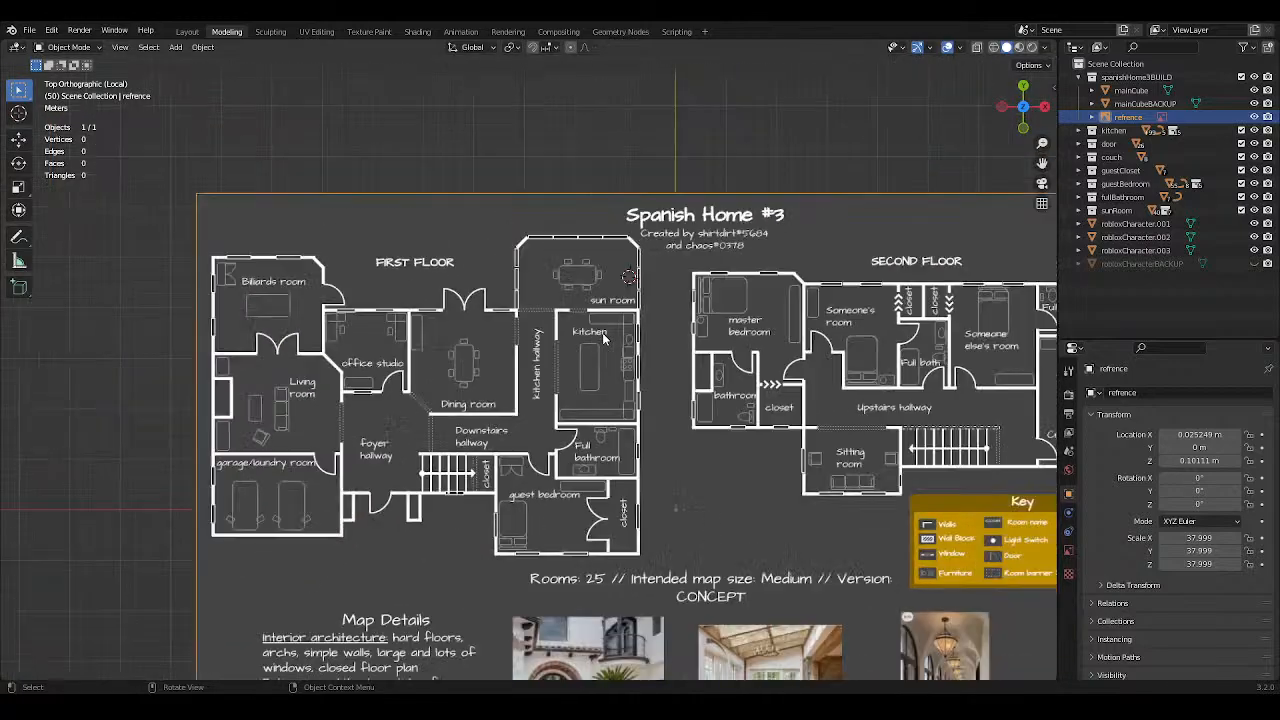
mouse_move(602, 332)
middle_down()
mouse_move(586, 335)
mouse_move(582, 320)
mouse_move(596, 333)
middle_up()
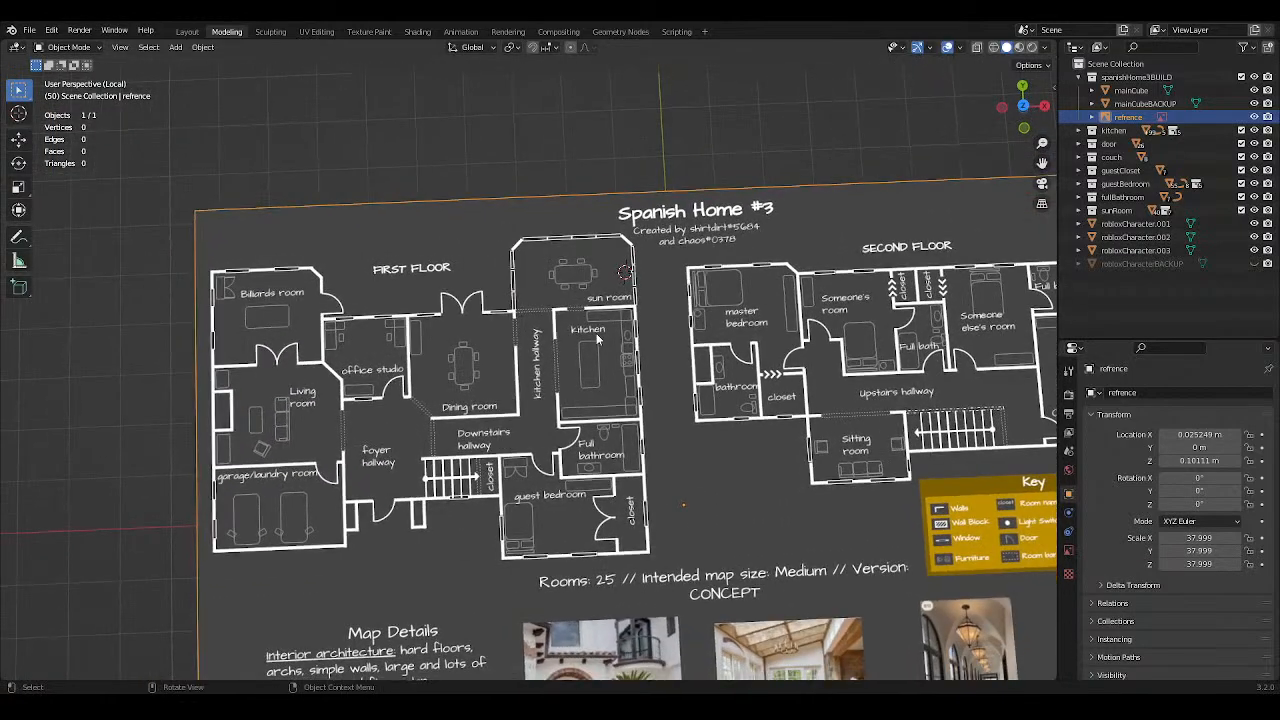
scroll(596, 333, up, 3)
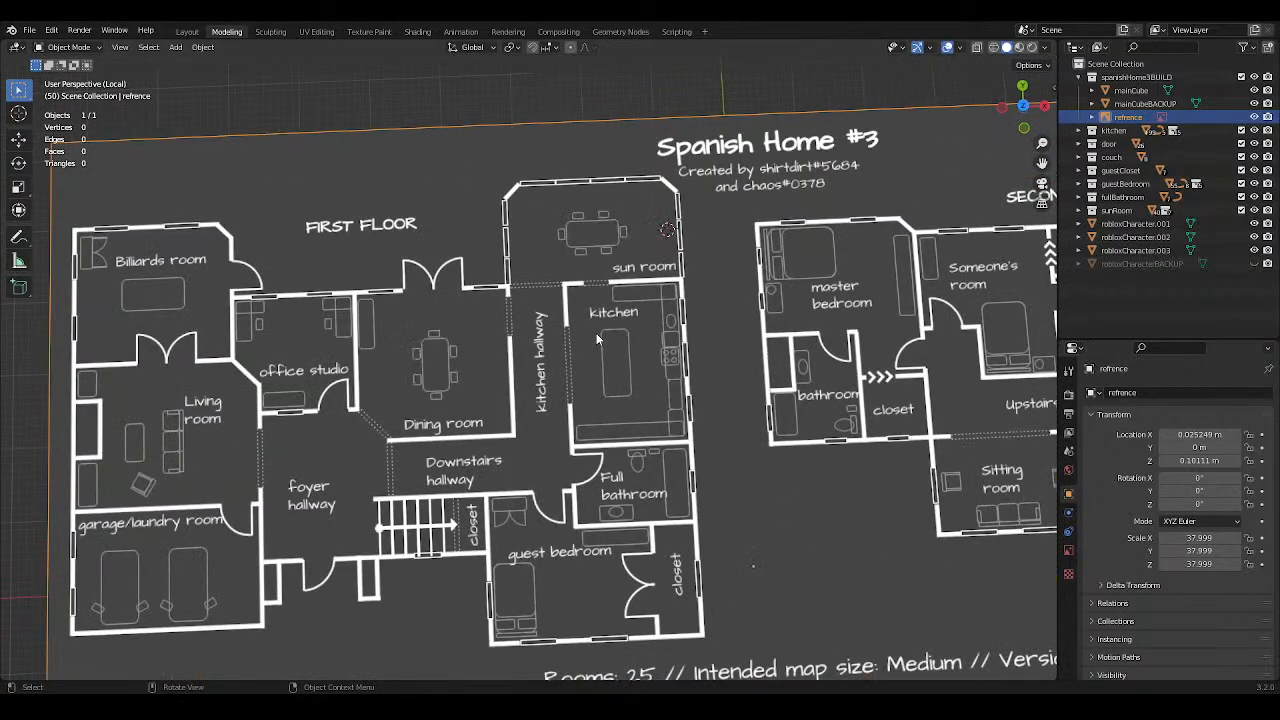
key(KP_7)
shift+middle_drag(596, 333, 634, 419)
scroll(634, 419, up, 1)
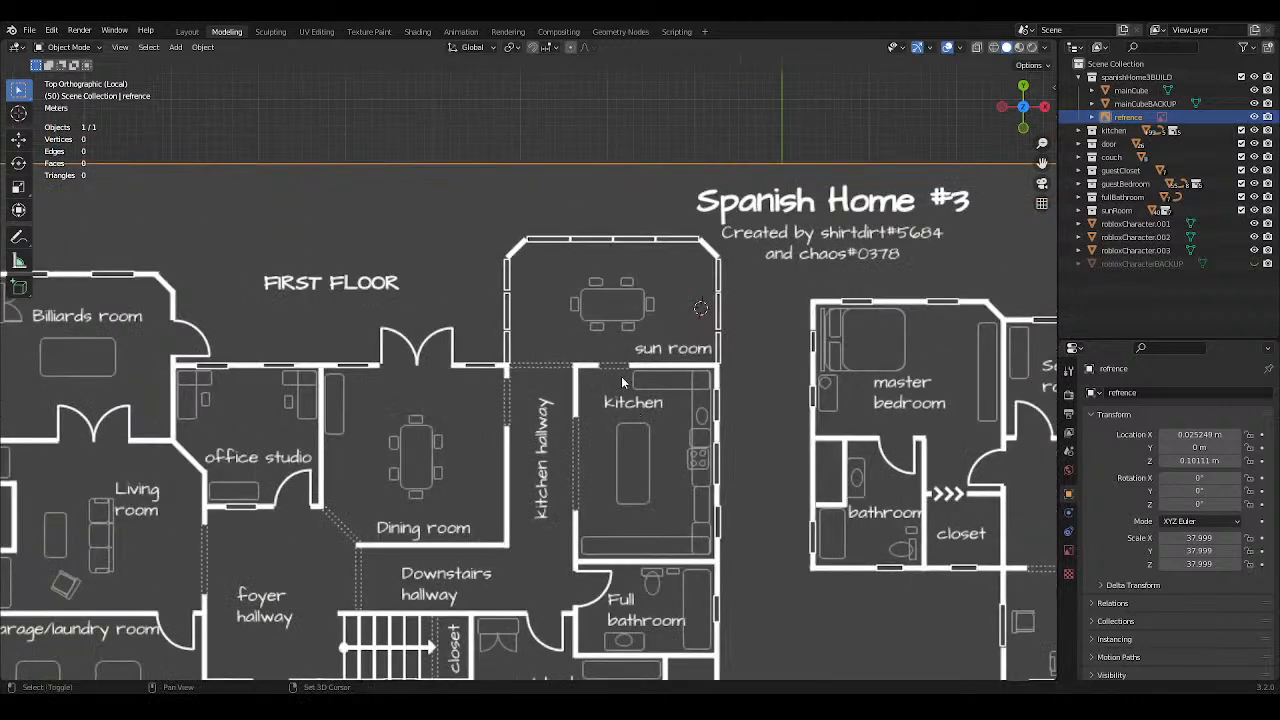
shift+middle_drag(621, 376, 590, 325)
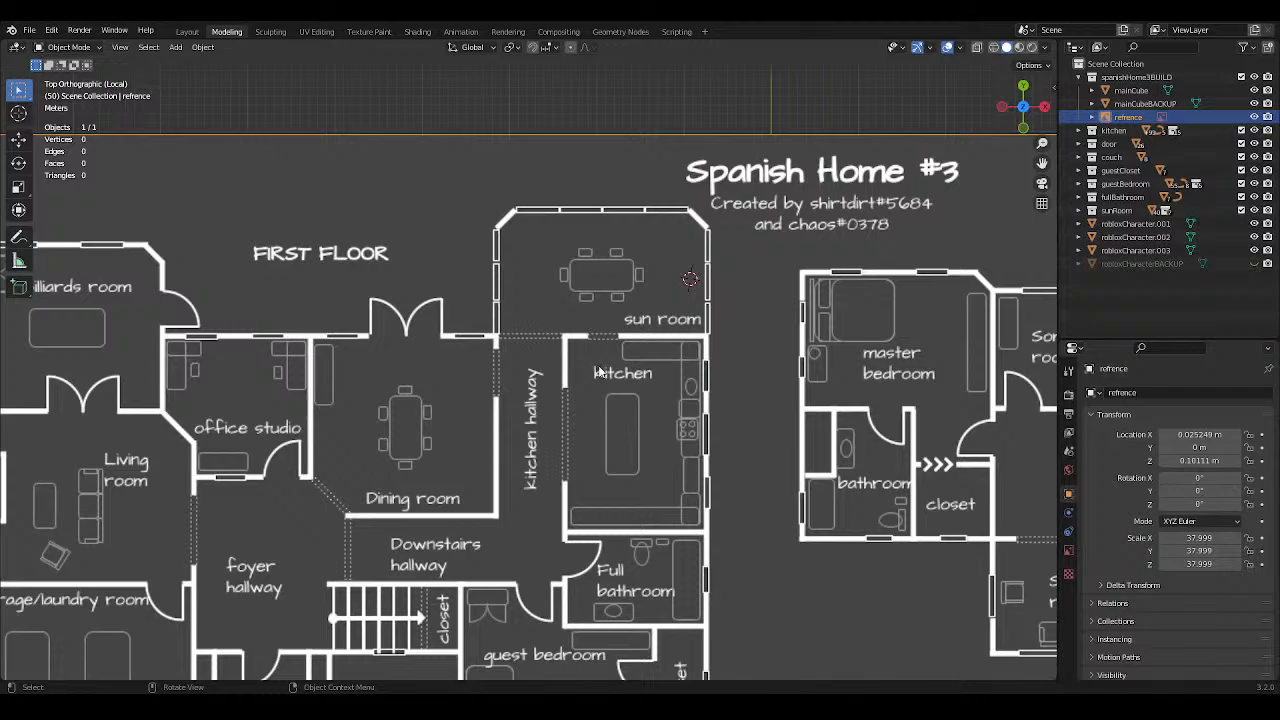
Examine the second-floor plan from the master bedroom across to the crafts room.
scroll(605, 370, down, 5)
scroll(659, 441, up, 5)
shift+middle_drag(659, 441, 421, 481)
scroll(587, 346, up, 1)
scroll(493, 465, down, 3)
mouse_move(493, 465)
shift+middle_down()
mouse_move(447, 420)
mouse_move(502, 458)
shift+middle_up()
scroll(476, 418, up, 2)
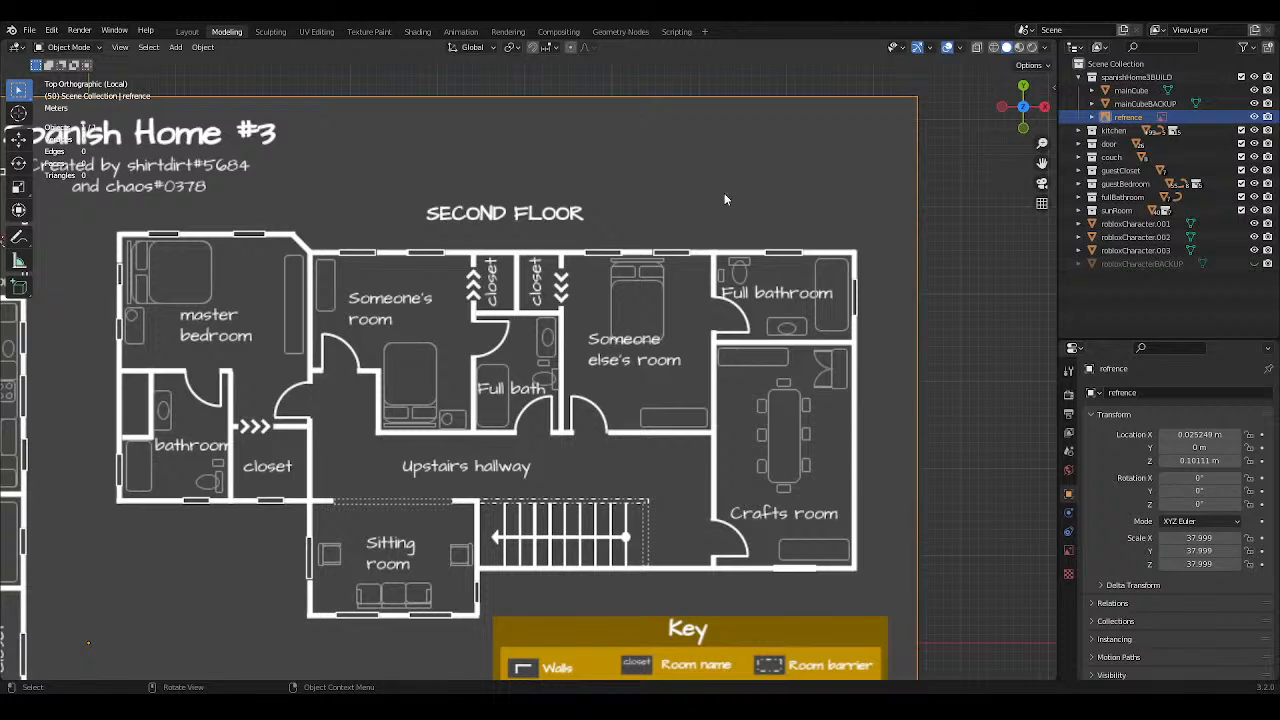
shift+middle_drag(693, 316, 455, 280)
shift+middle_drag(686, 437, 699, 412)
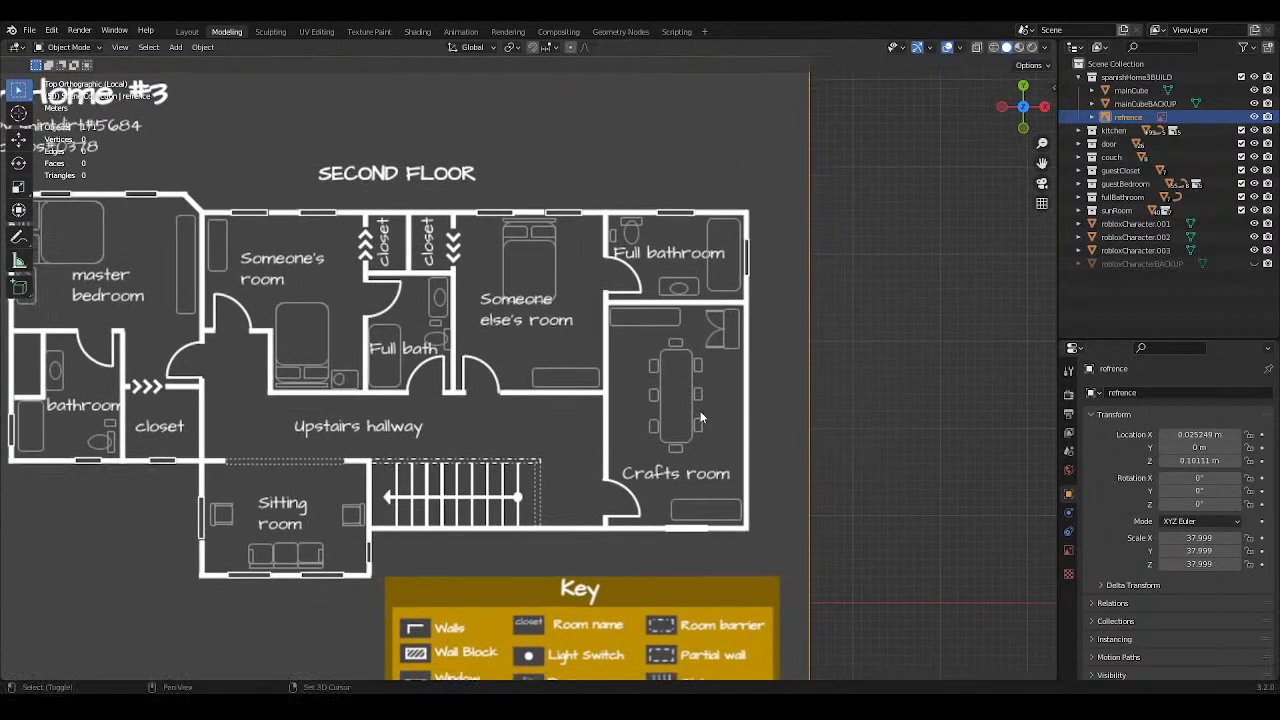
scroll(703, 354, down, 3)
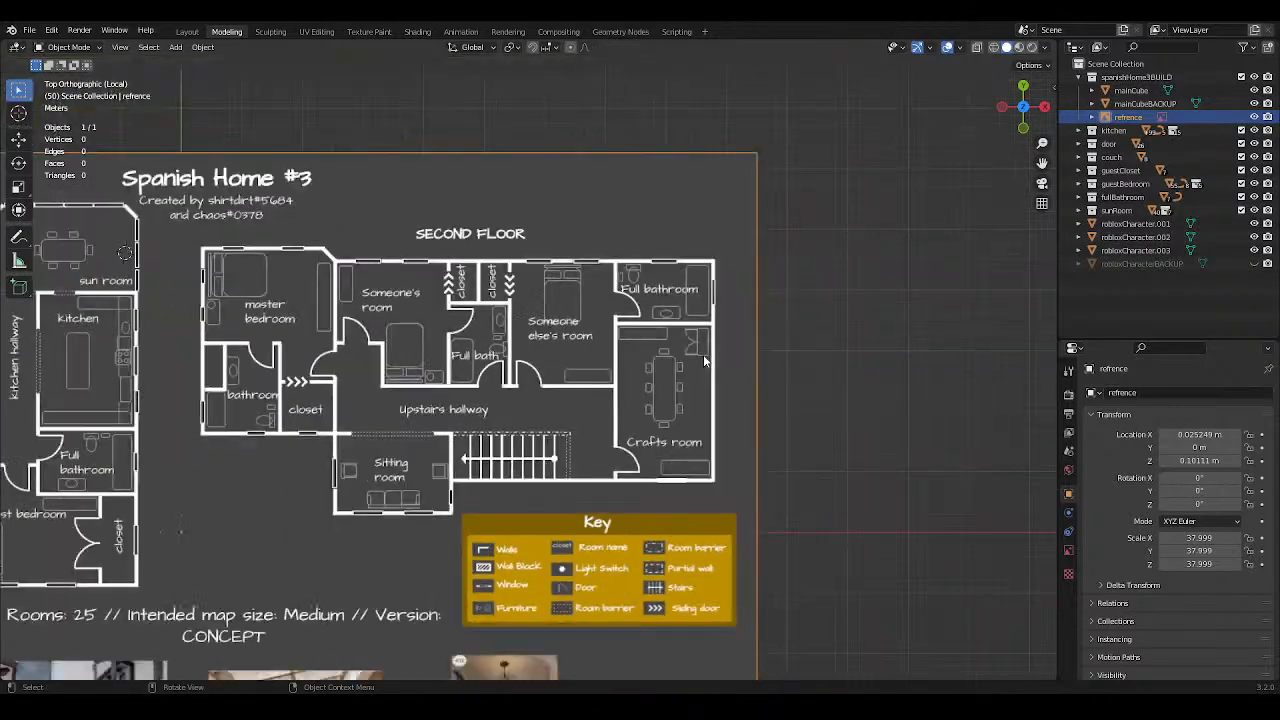
shift+middle_drag(400, 353, 528, 341)
scroll(725, 359, up, 3)
scroll(586, 338, down, 2)
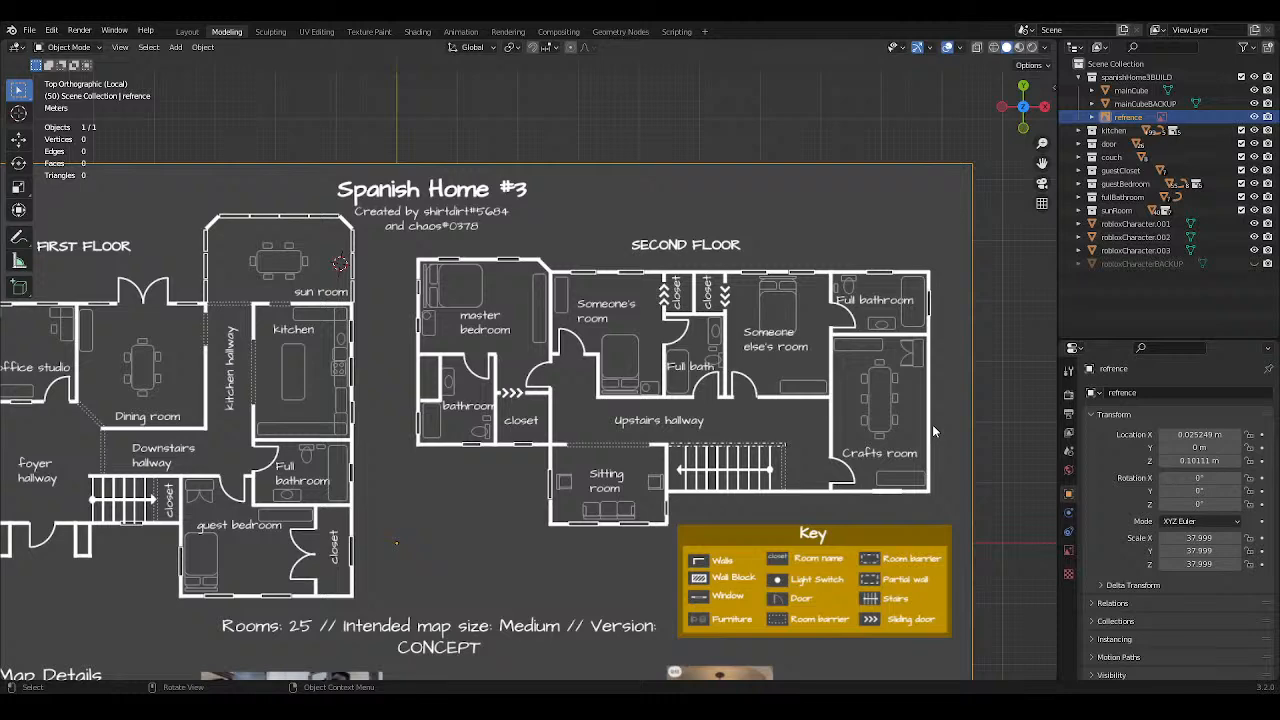
Compare the room layouts of the first-floor and second-floor plans, ending at the first floor's billiards room side.
shift+middle_drag(631, 330, 713, 329)
shift+middle_drag(310, 257, 274, 249)
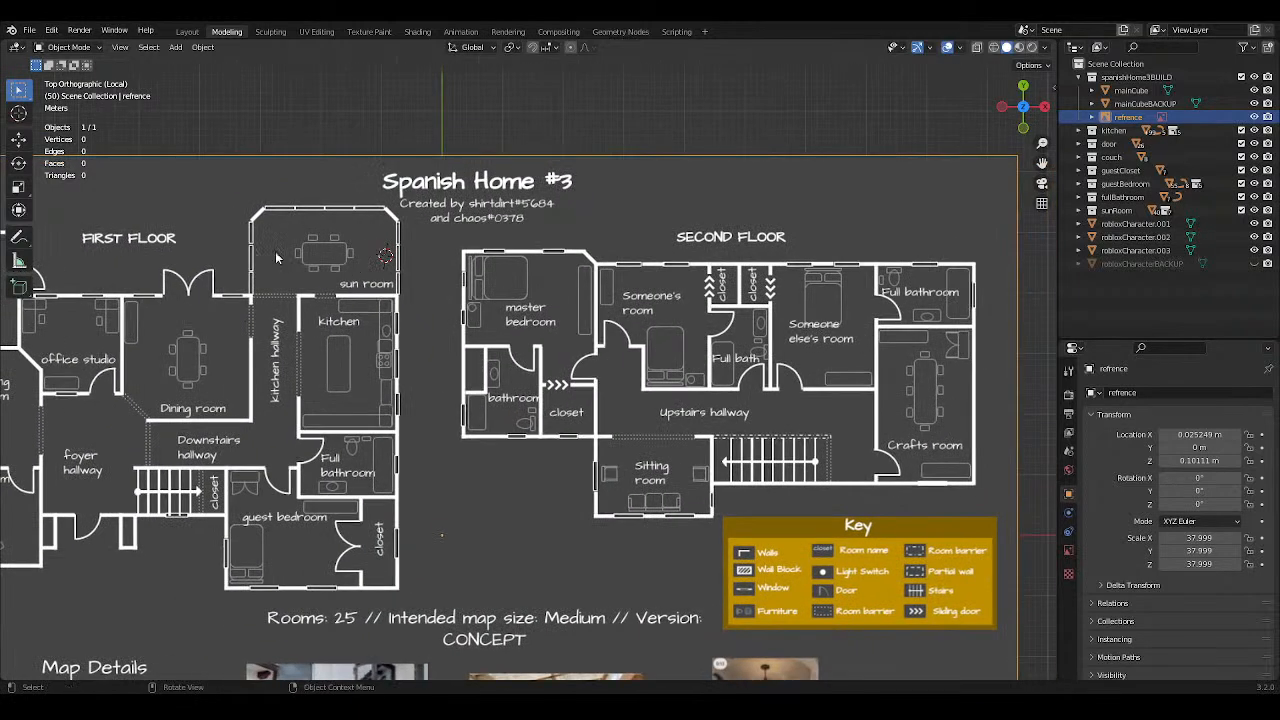
shift+middle_drag(442, 251, 349, 244)
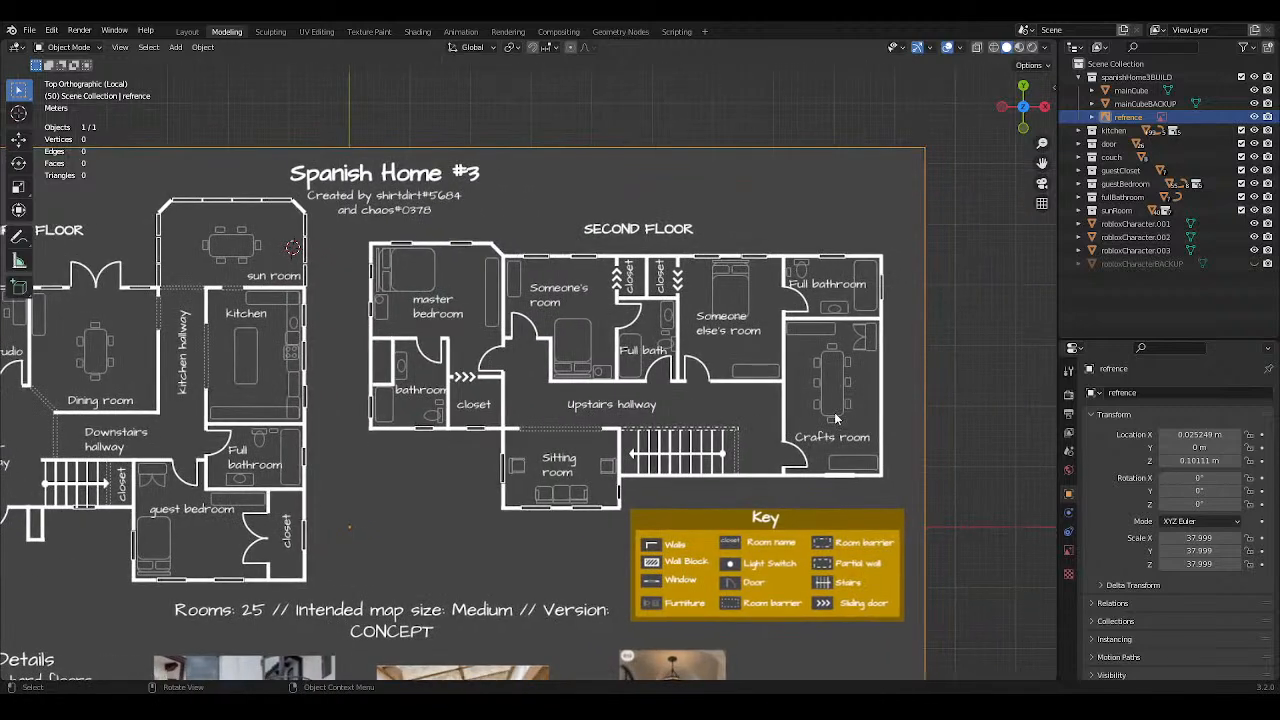
scroll(834, 412, up, 1)
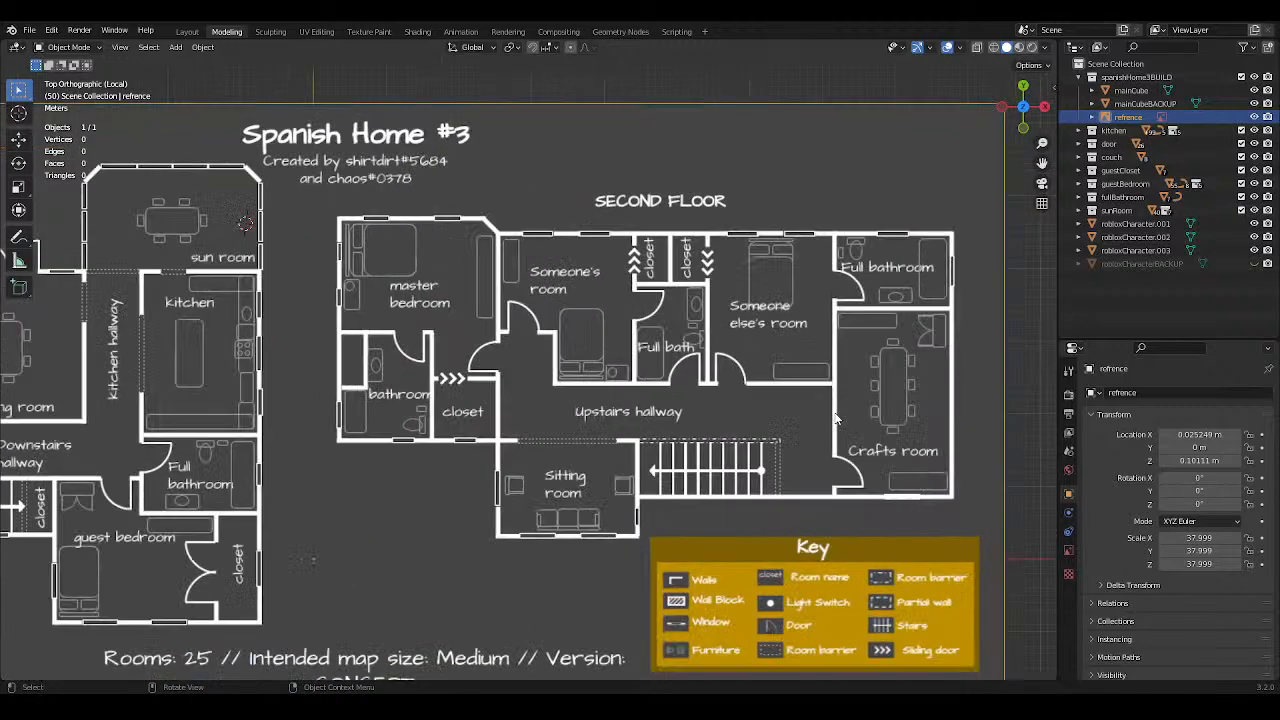
scroll(834, 412, down, 1)
scroll(834, 412, up, 3)
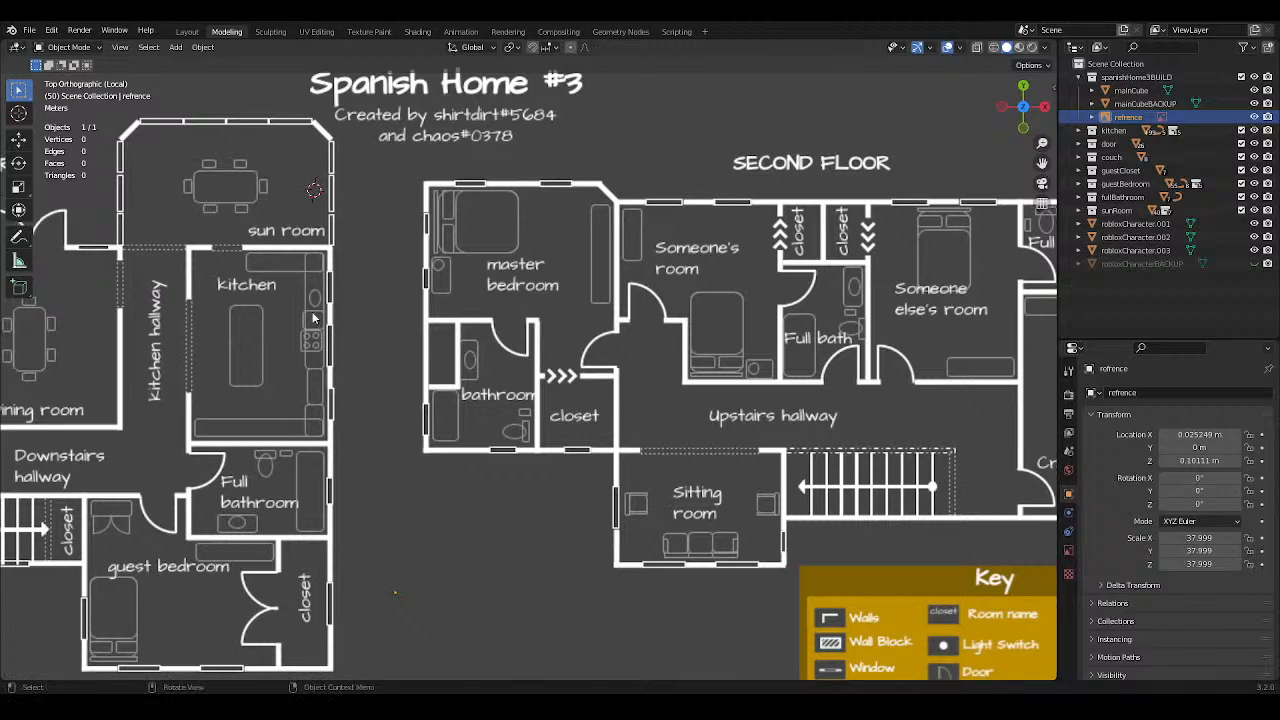
scroll(336, 307, down, 2)
shift+middle_drag(336, 307, 615, 371)
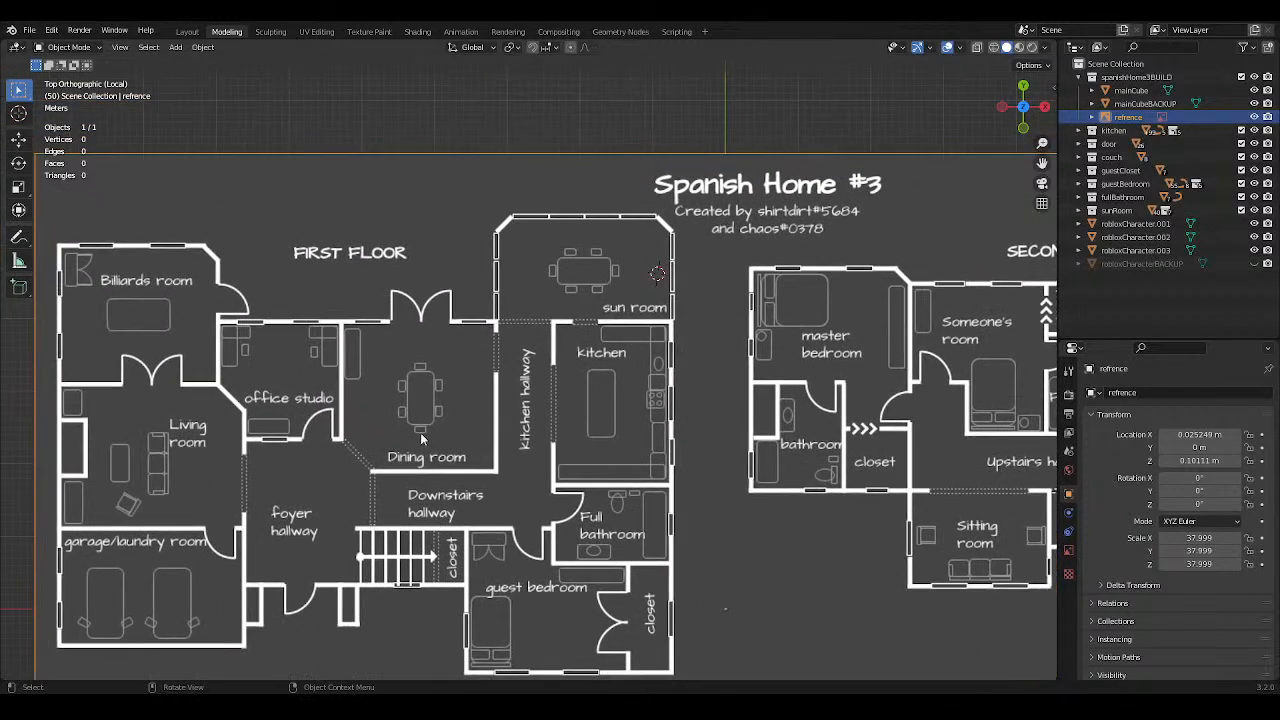
scroll(421, 438, down, 3)
scroll(289, 336, up, 4)
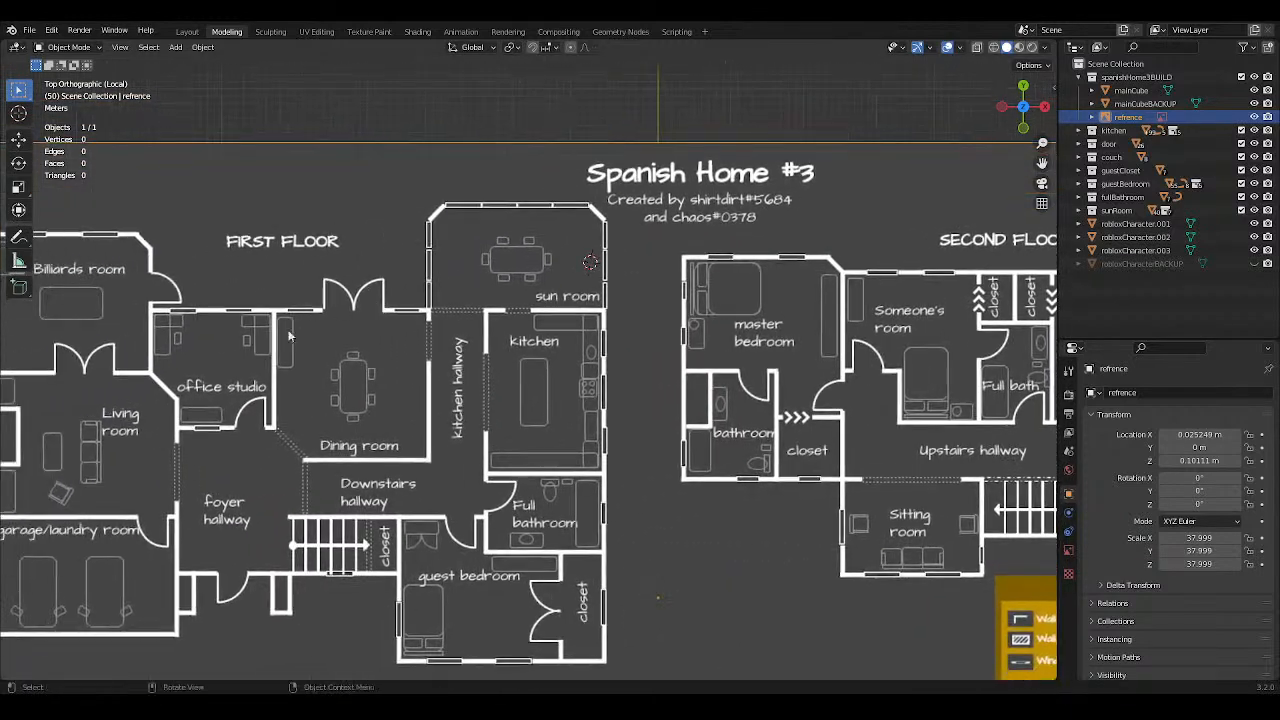
shift+middle_drag(383, 378, 537, 365)
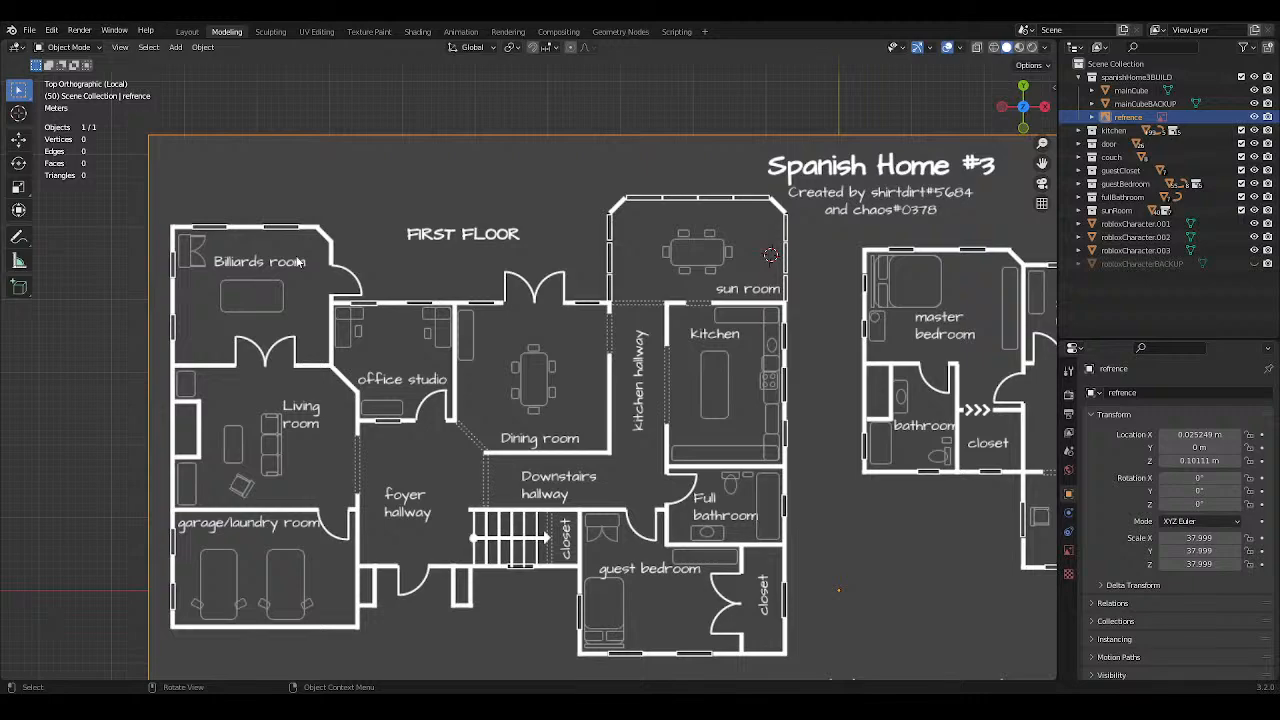
Deselect the plan image and look over the whole sheet with both floors, the key and the reference photos.
scroll(332, 183, down, 4)
click(405, 170)
middle_drag(416, 174, 448, 153)
click(466, 228)
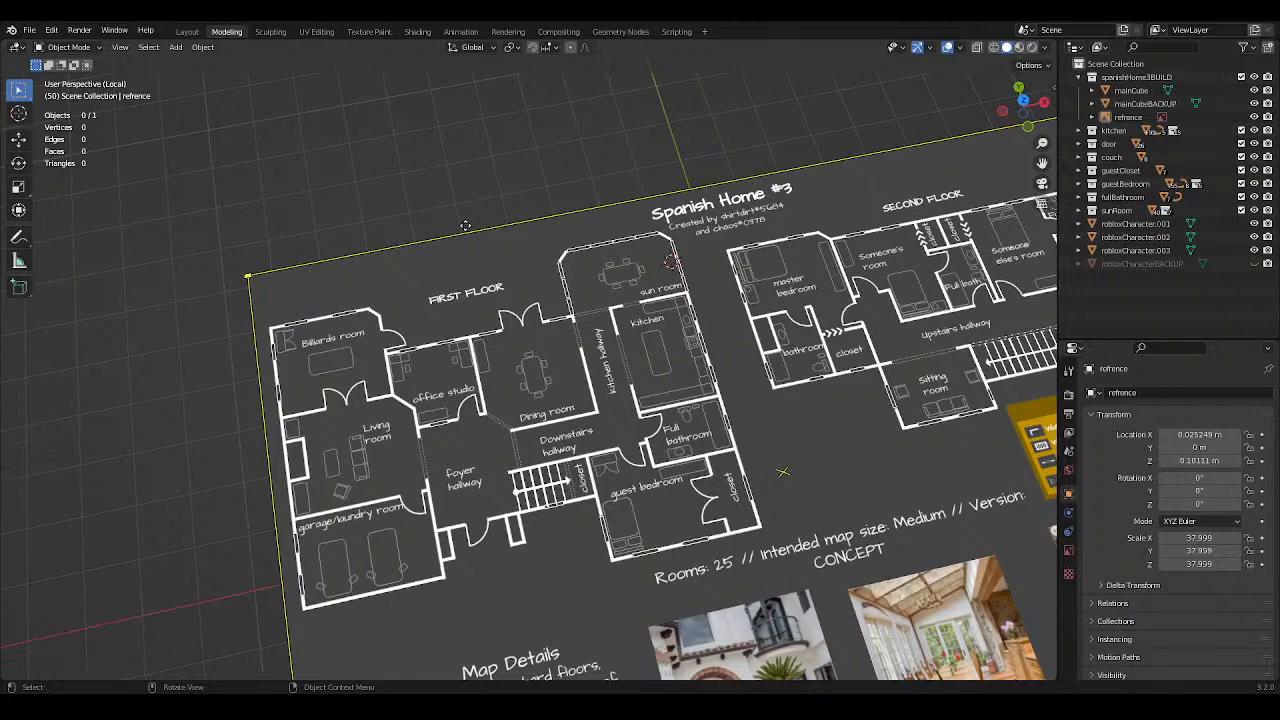
scroll(465, 225, down, 4)
shift+middle_drag(603, 292, 489, 235)
scroll(489, 235, up, 3)
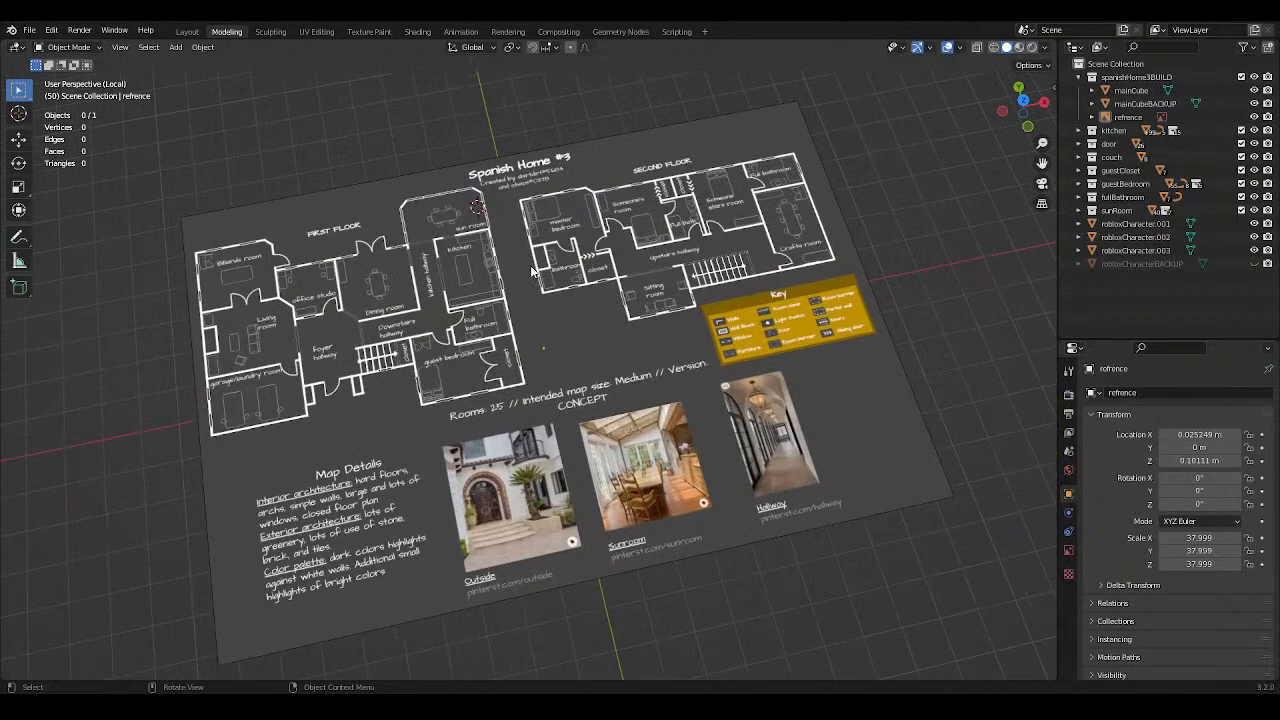
scroll(531, 280, down, 2)
scroll(603, 347, up, 5)
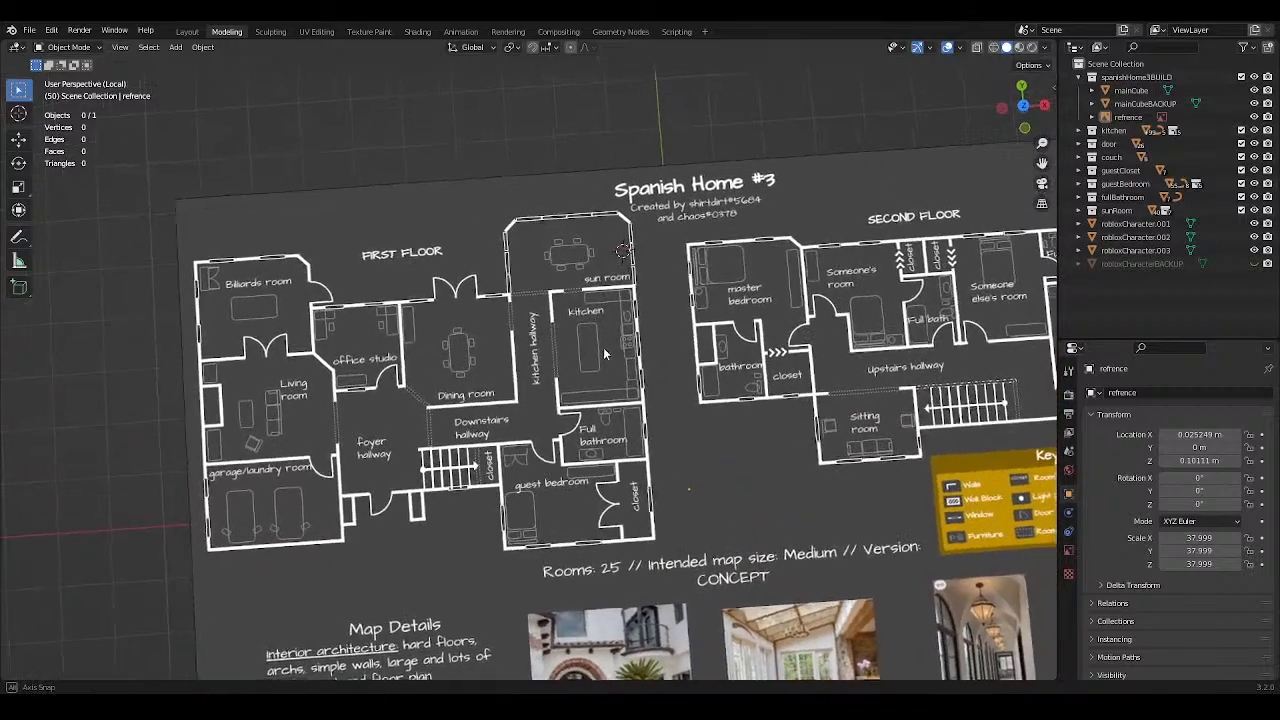
scroll(628, 353, down, 2)
key(KP_7)
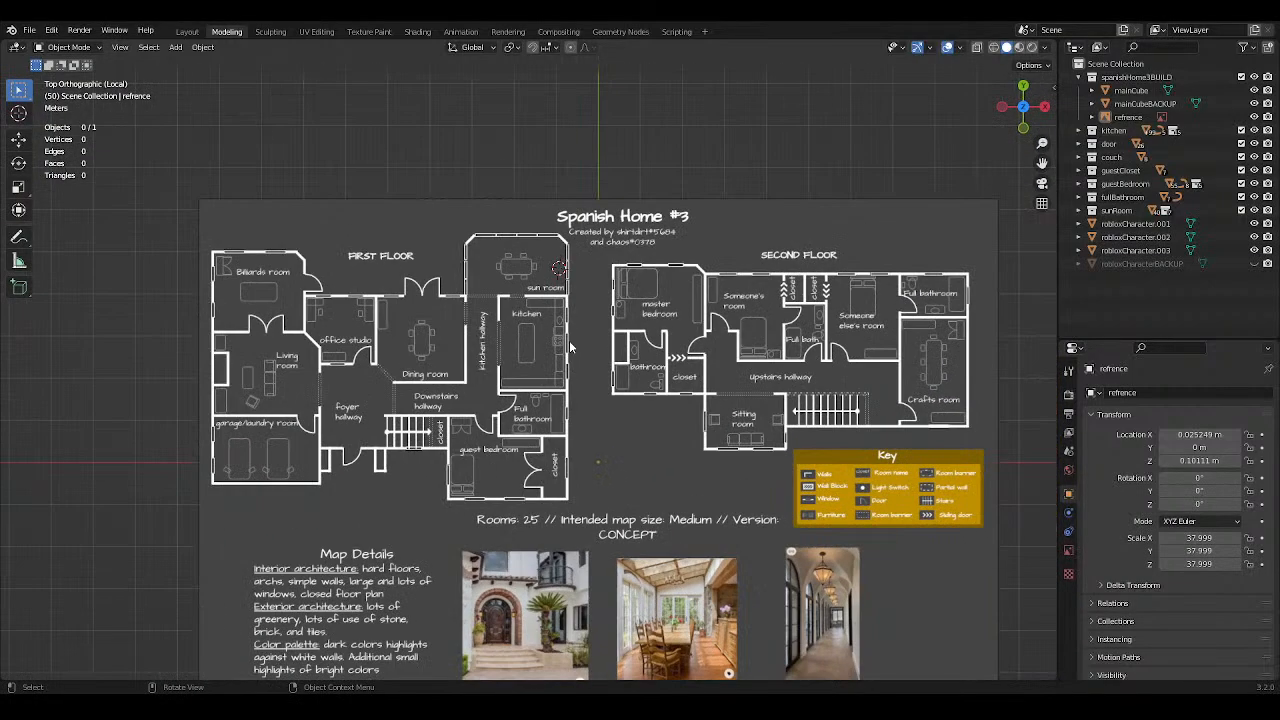
scroll(569, 340, up, 3)
scroll(585, 322, down, 4)
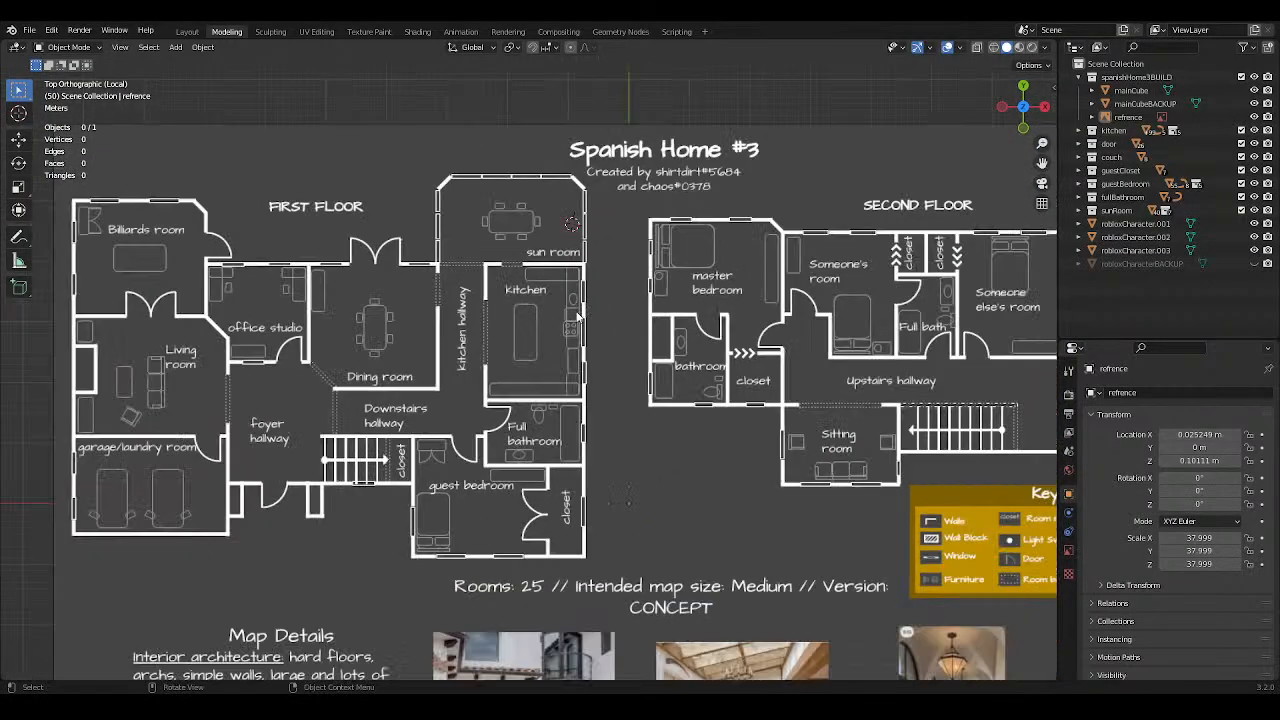
shift+middle_drag(560, 300, 520, 307)
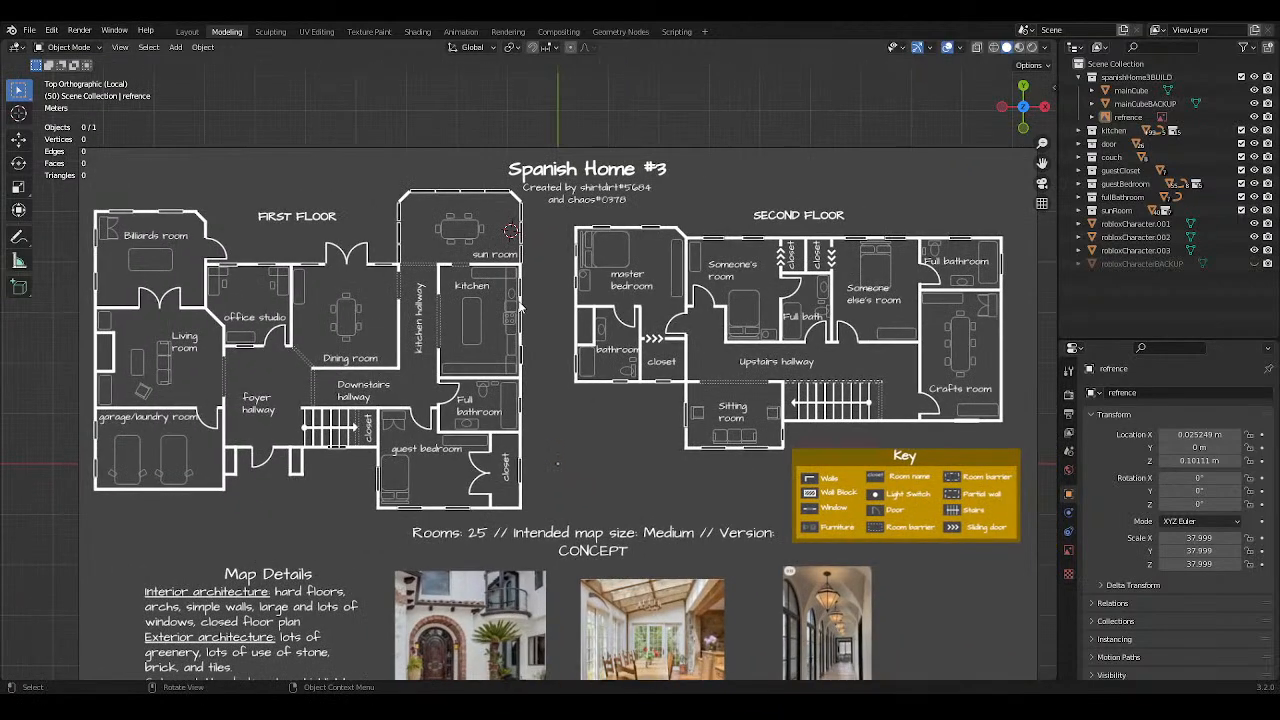
Leave the plan's local view and inspect the modelled first floor from the garage to the guest bedroom closet.
key(KP_Divide)
scroll(360, 286, up, 5)
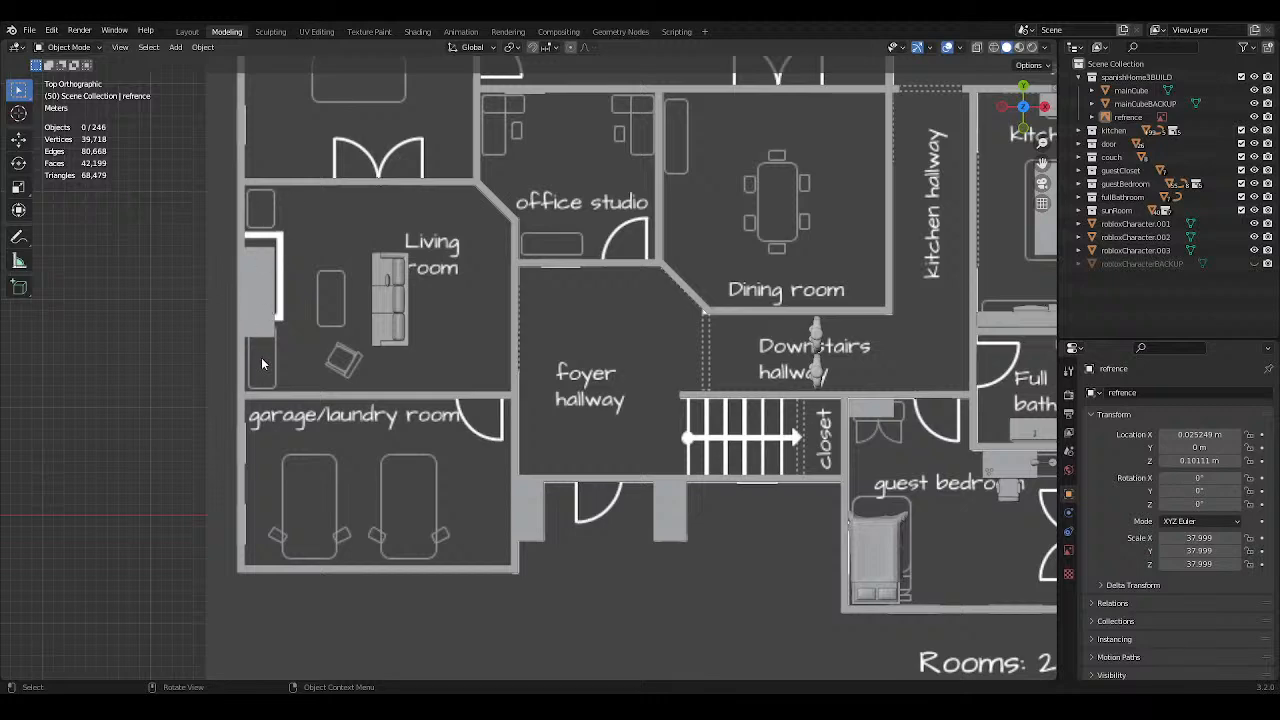
scroll(350, 316, down, 2)
shift+middle_drag(663, 317, 334, 323)
scroll(620, 326, up, 2)
shift+middle_drag(568, 339, 366, 271)
scroll(493, 311, up, 3)
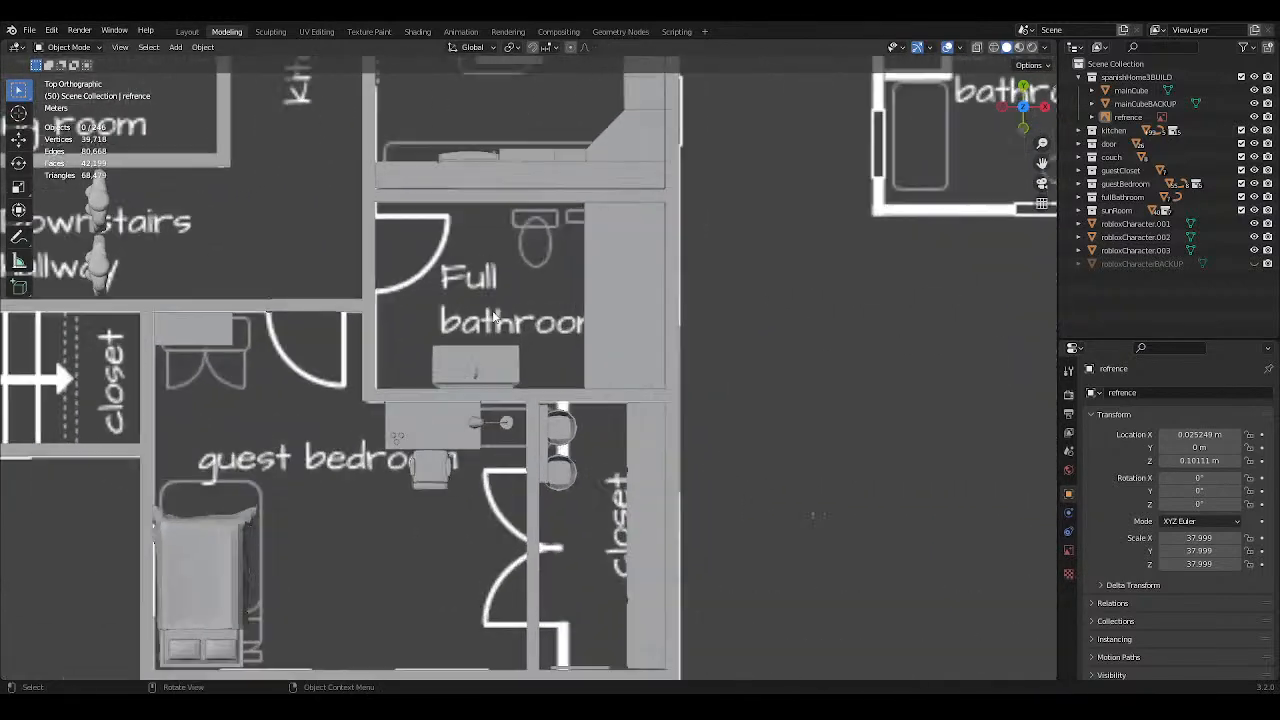
shift+middle_drag(493, 316, 490, 259)
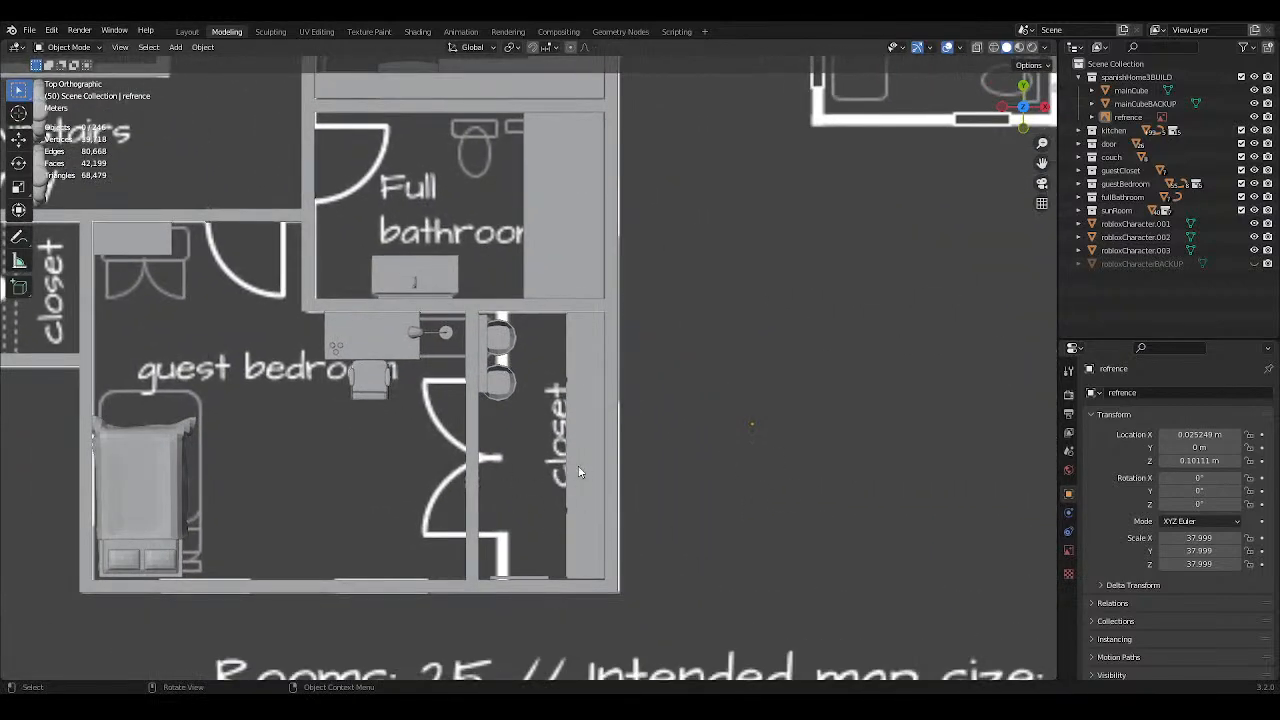
Look over the guest bedroom closet and the whole first floor at an angle and save the file.
middle_drag(584, 475, 669, 522)
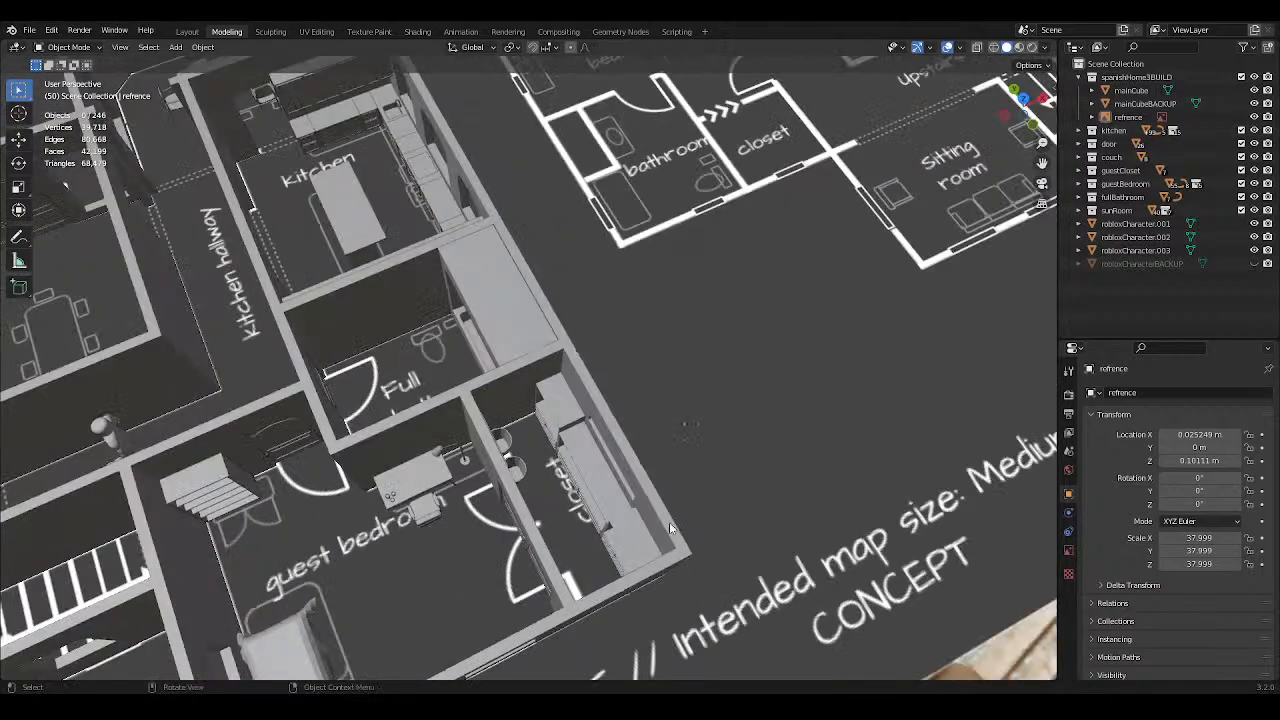
scroll(669, 522, up, 2)
scroll(656, 510, down, 6)
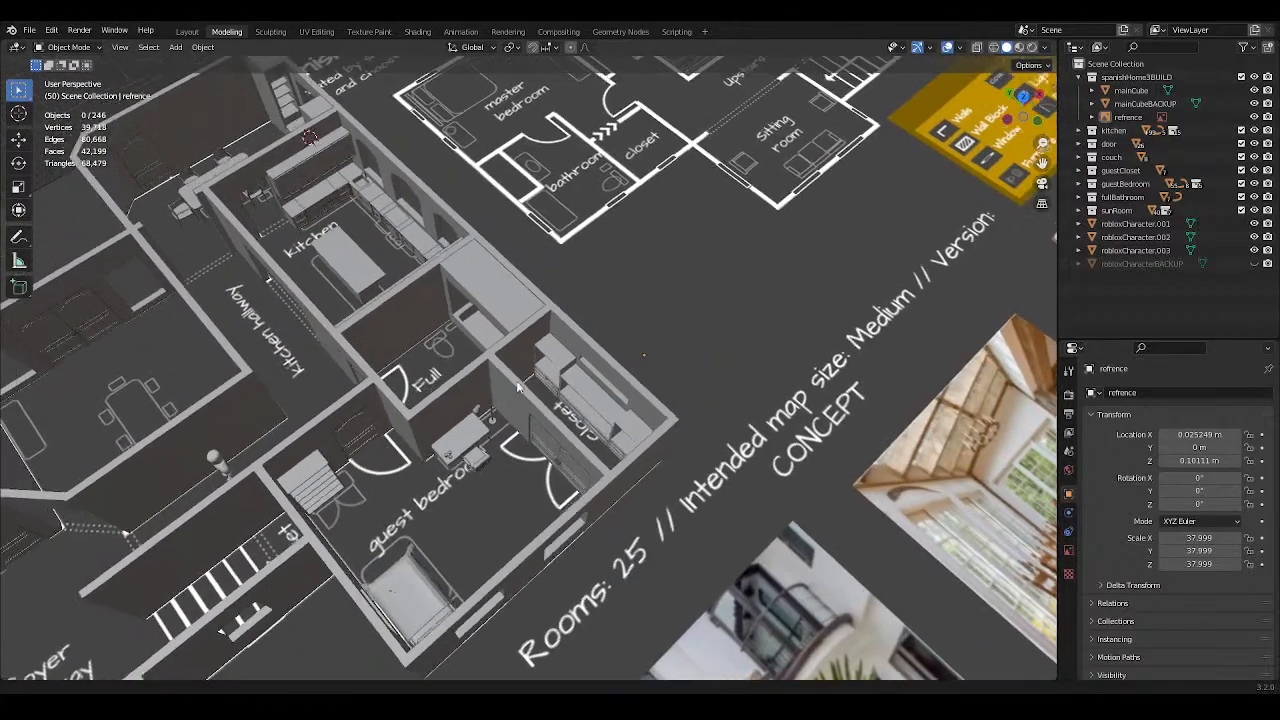
shift+middle_drag(516, 380, 696, 430)
scroll(563, 340, down, 3)
middle_drag(556, 318, 630, 405)
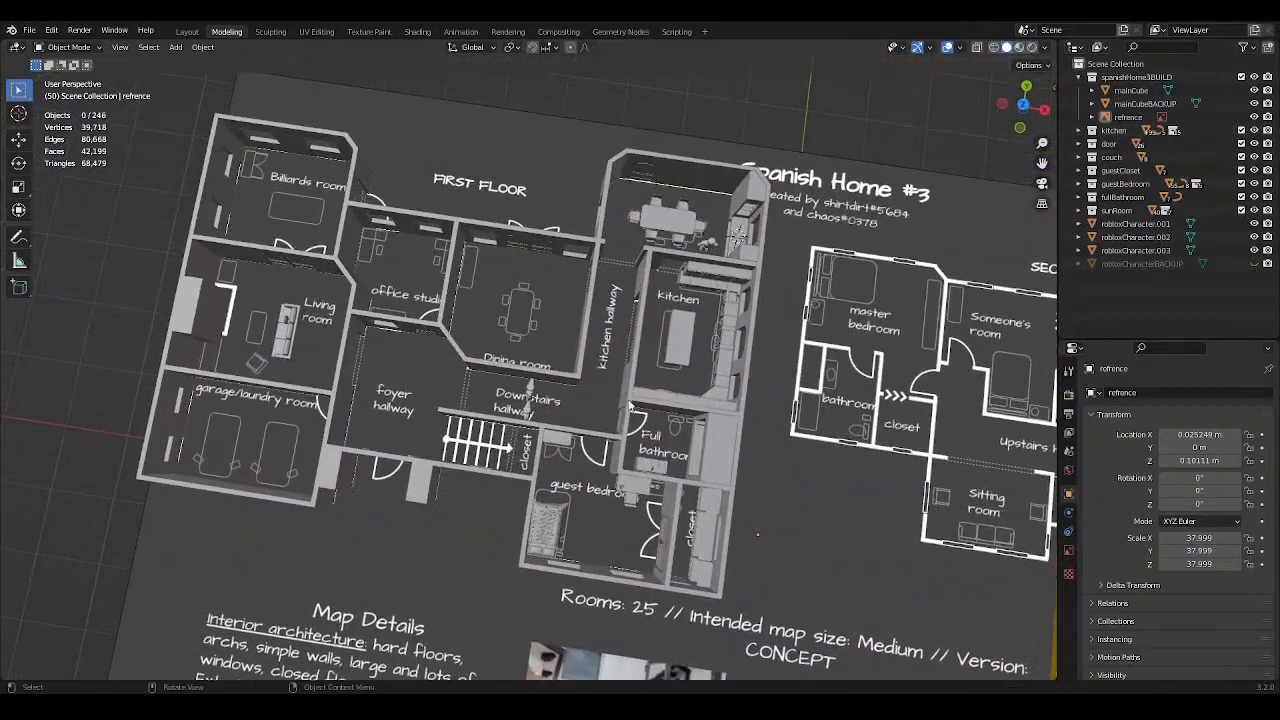
key(ctrl+s)
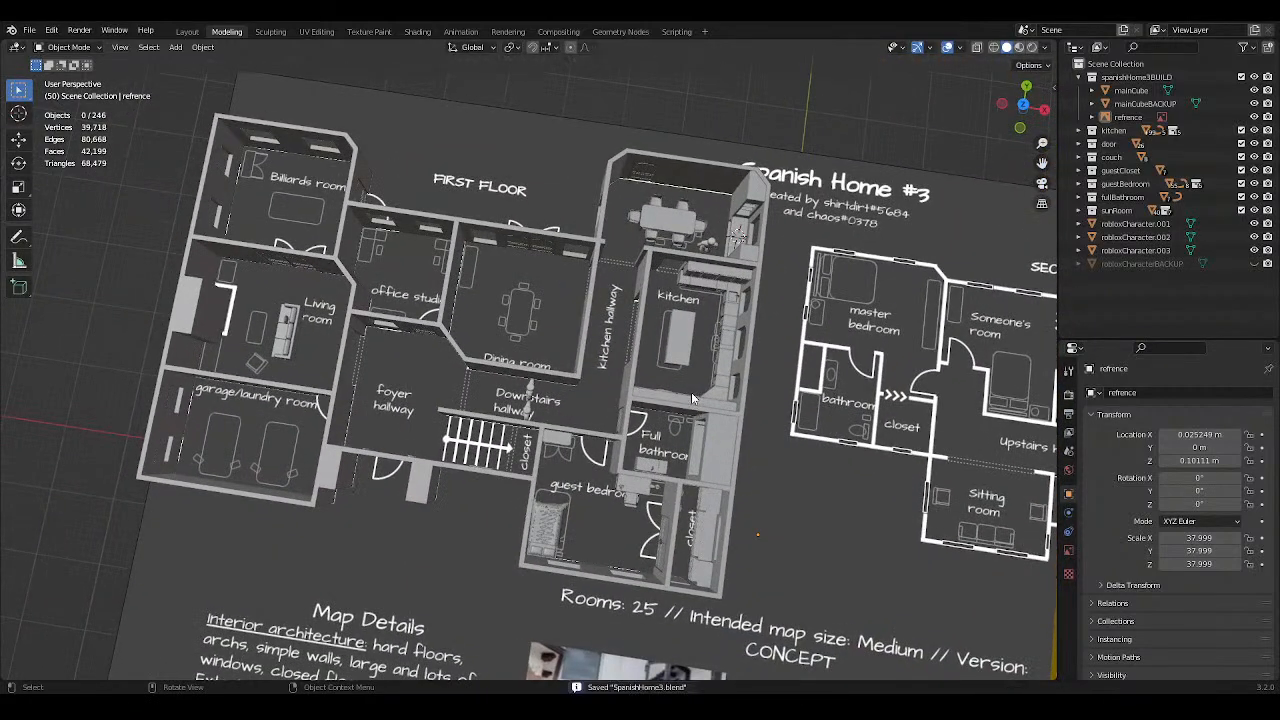
Inspect the modelled first floor from the kitchen and guest bedroom across to the billiards room and garage.
scroll(660, 388, down, 1)
scroll(662, 389, up, 3)
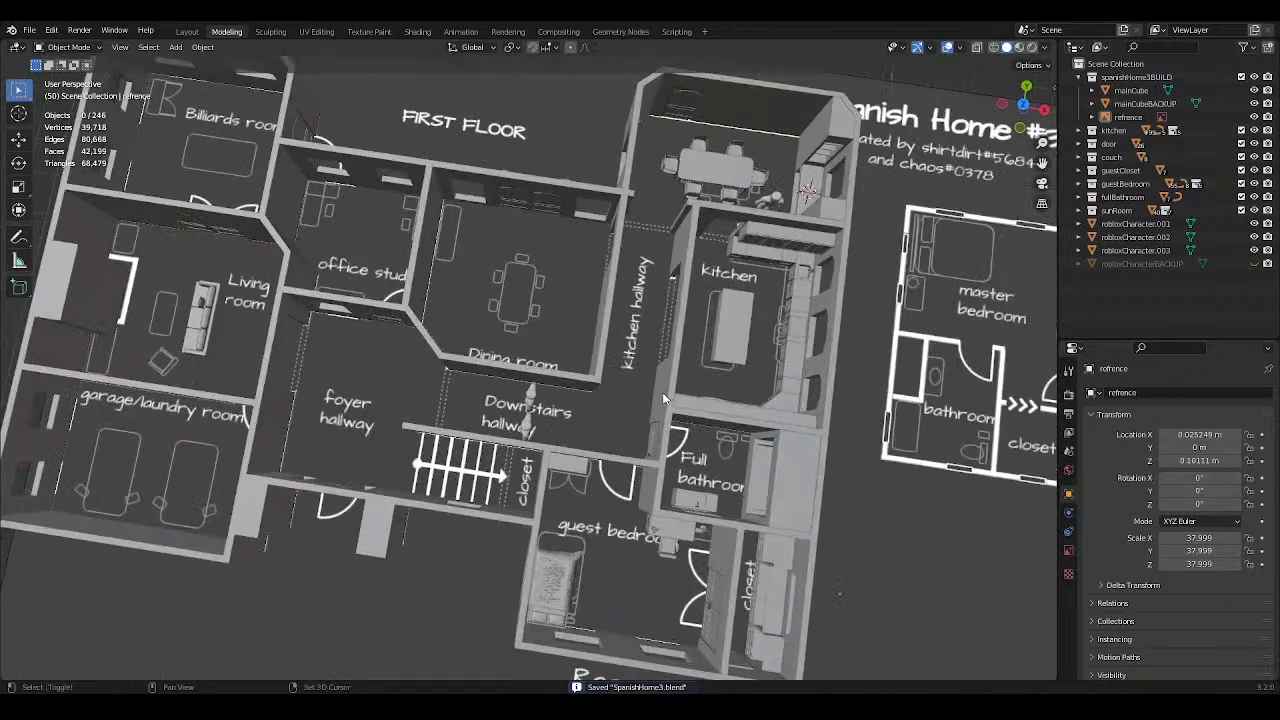
shift+middle_drag(662, 392, 754, 376)
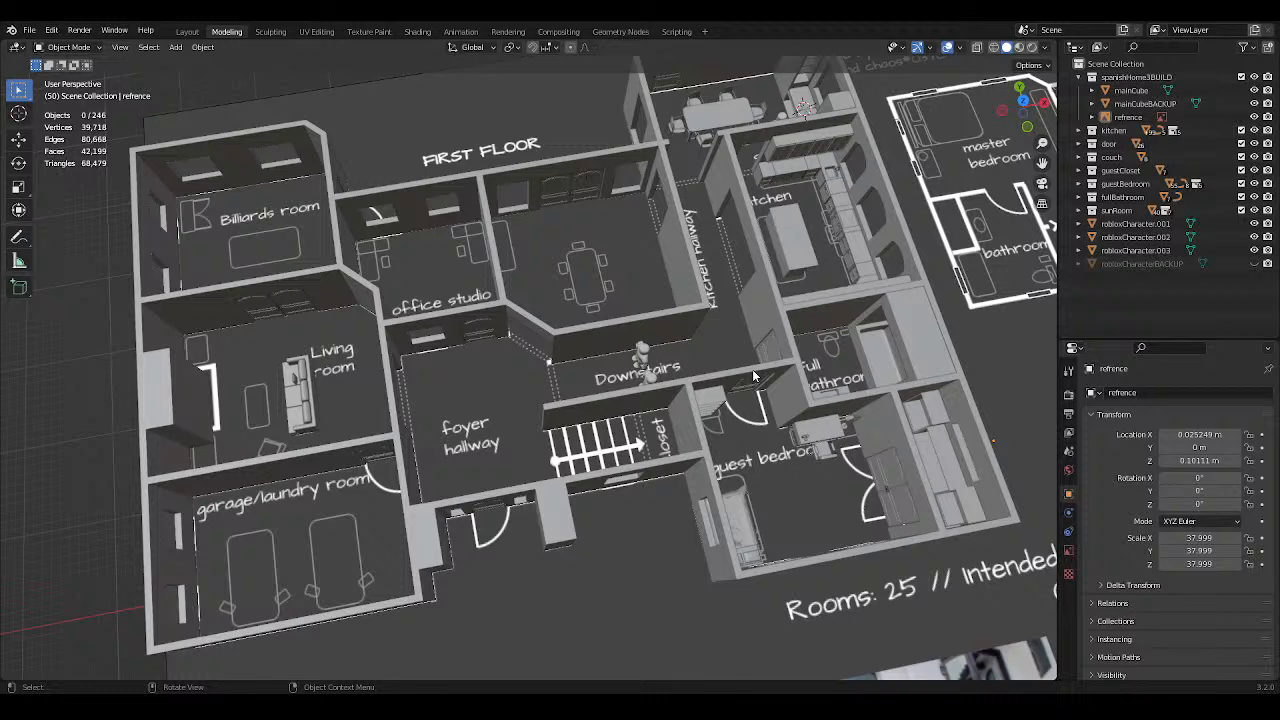
shift+middle_drag(550, 250, 672, 361)
shift+middle_drag(582, 335, 545, 291)
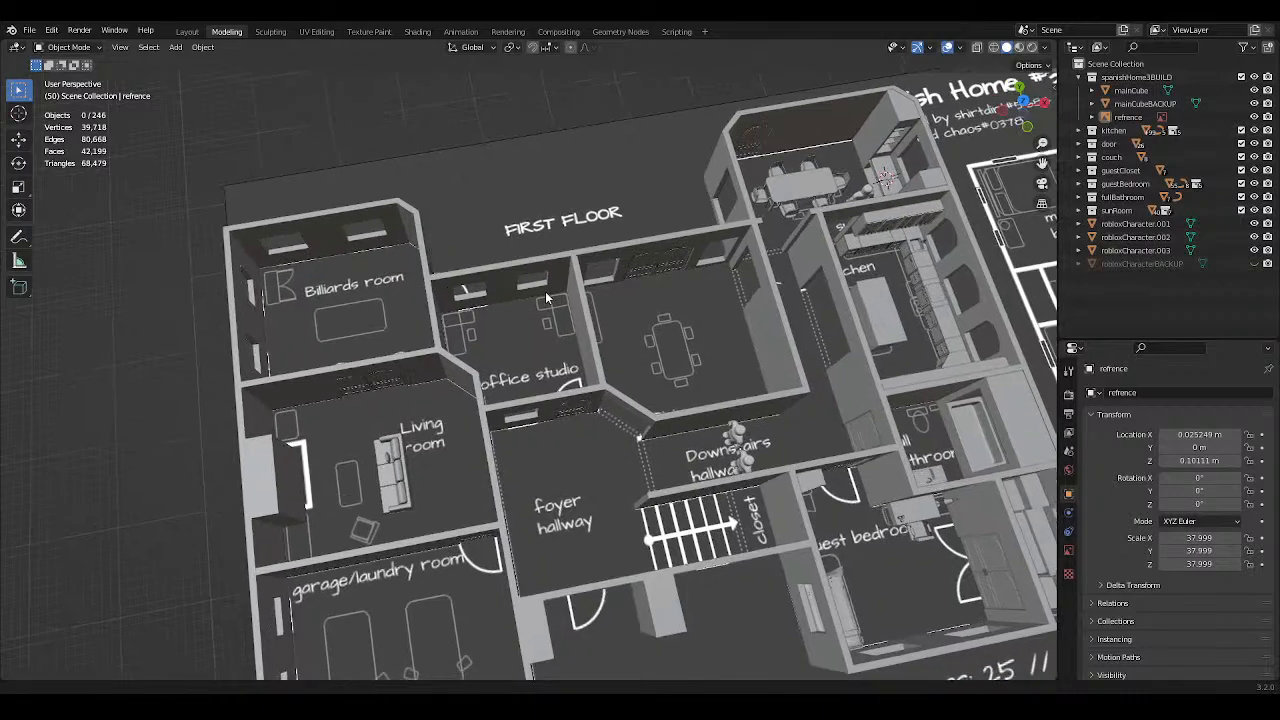
shift+middle_drag(800, 402, 686, 363)
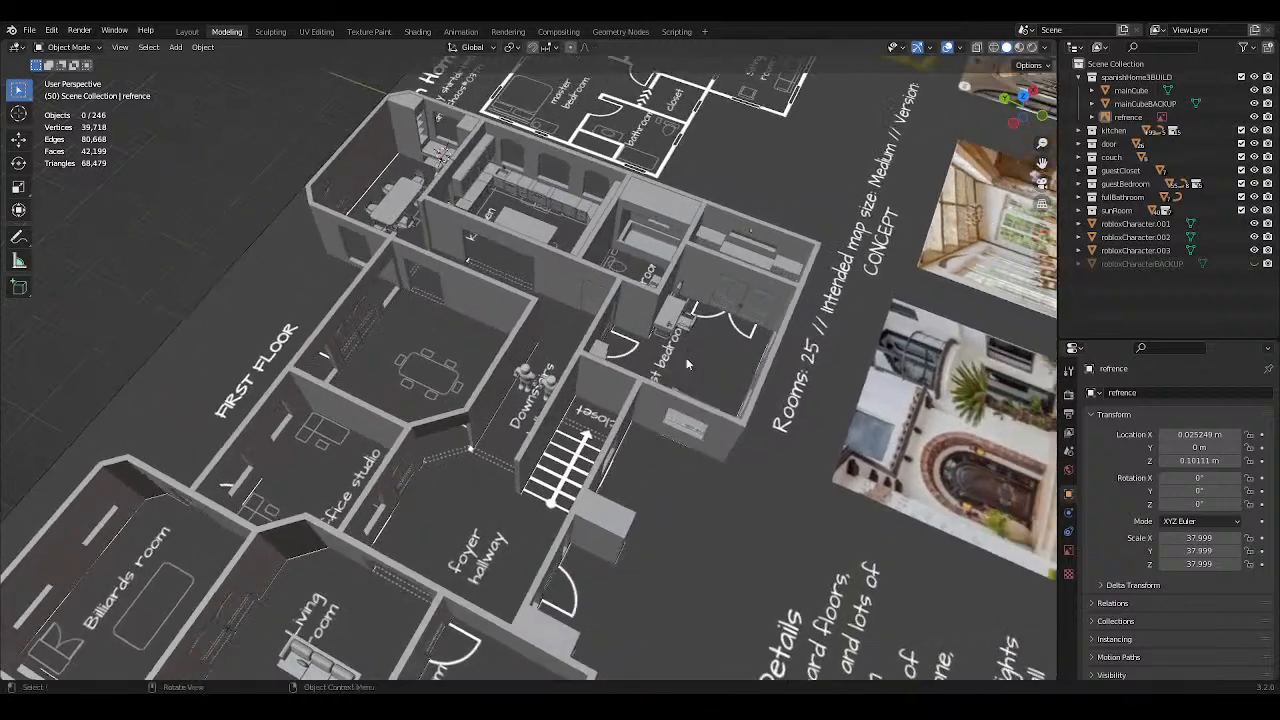
Select the guest bedroom's desk chair and look over the bedroom, downstairs hallway and dining room around it.
click(692, 334)
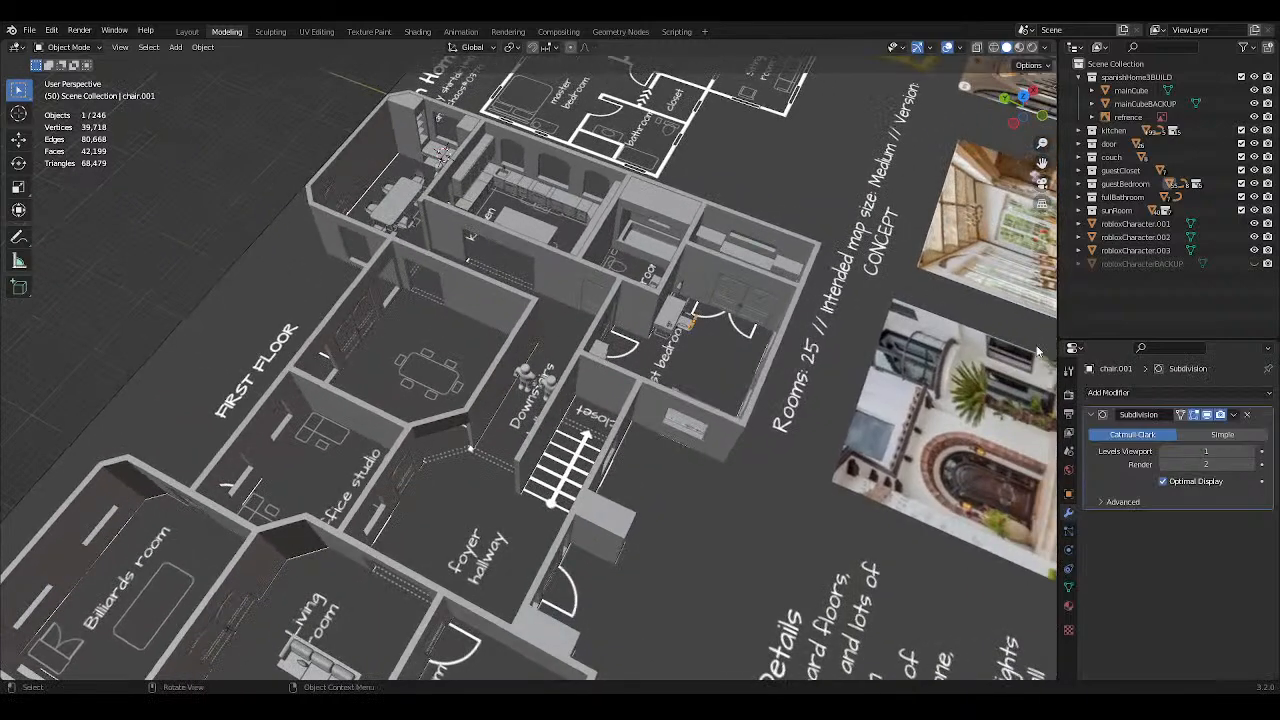
scroll(865, 298, up, 5)
scroll(865, 298, down, 3)
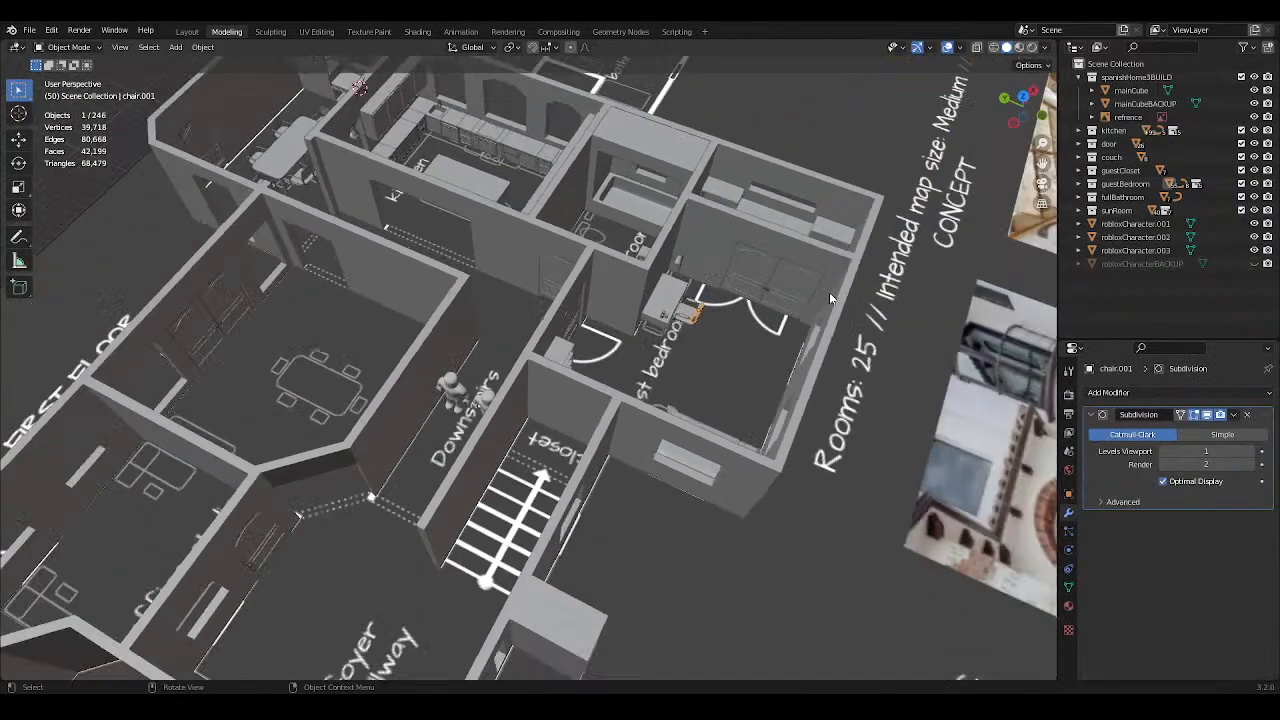
shift+middle_drag(516, 376, 740, 354)
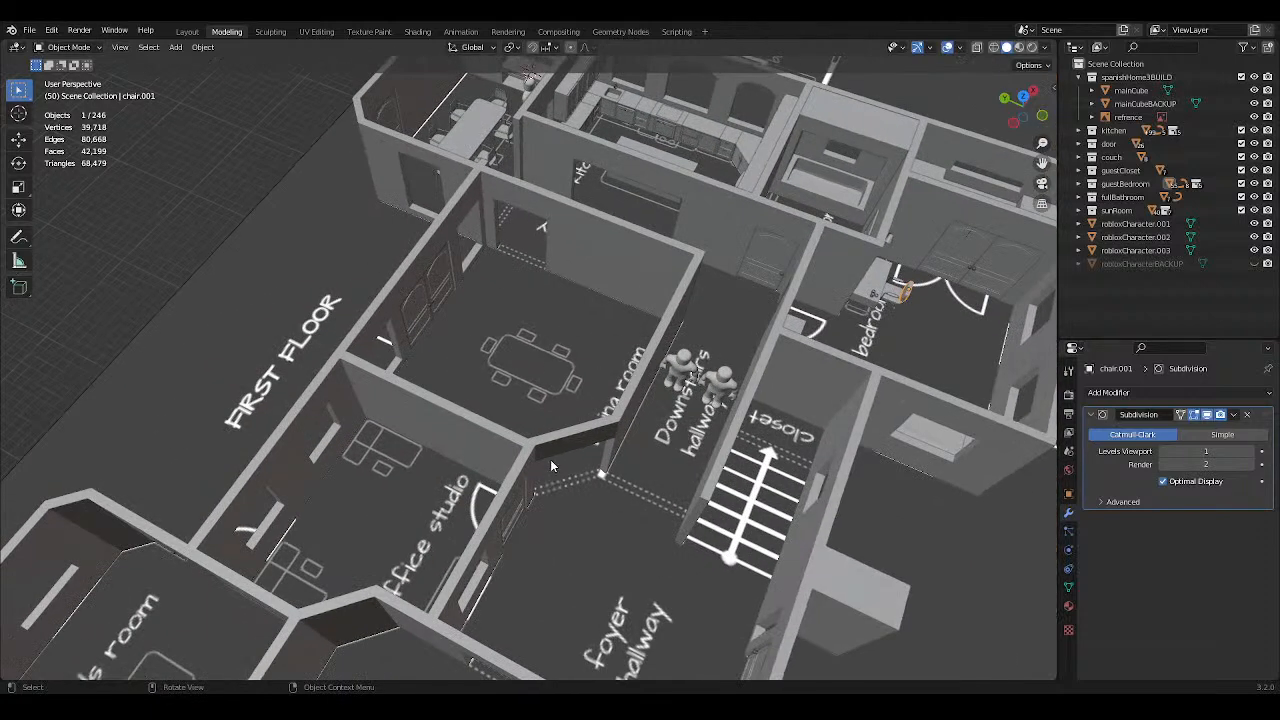
Select the mainCube walls and examine the door and window openings of the office studio, dining room and kitchen side.
middle_drag(373, 442, 671, 384)
click(596, 484)
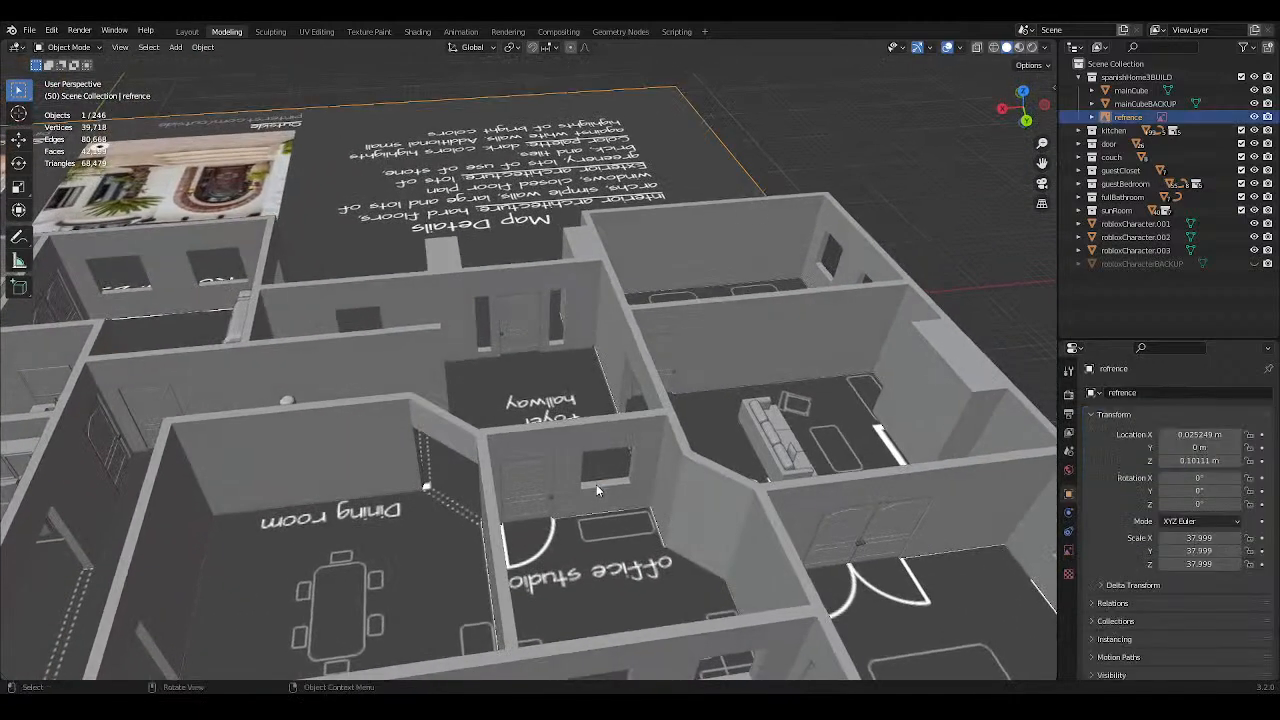
click(599, 489)
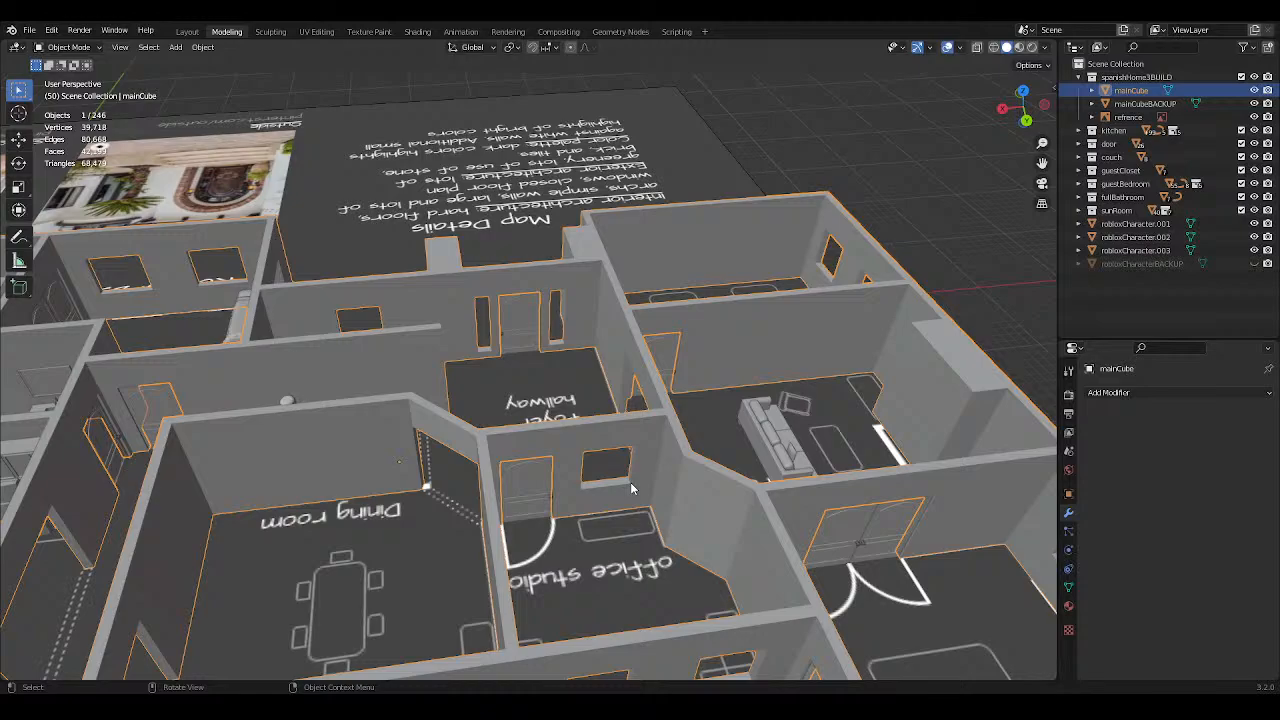
middle_drag(630, 482, 592, 400)
scroll(592, 405, up, 5)
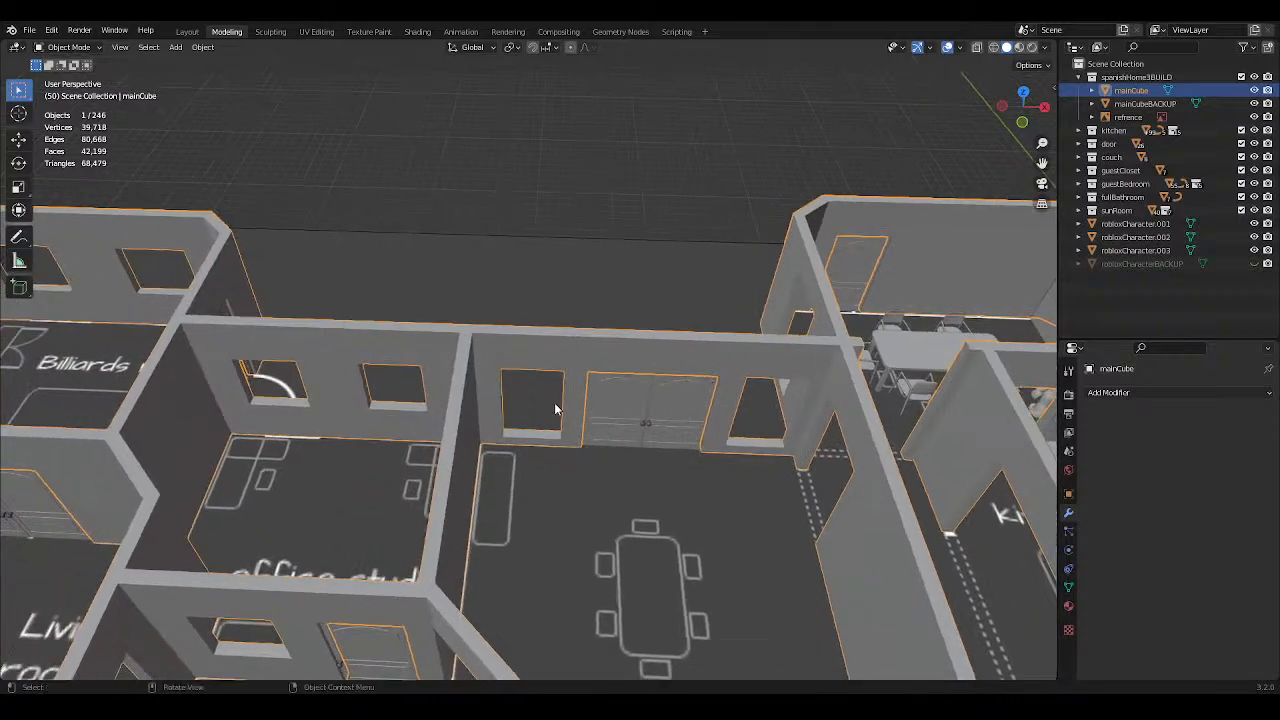
shift+middle_drag(611, 409, 516, 386)
scroll(582, 400, down, 6)
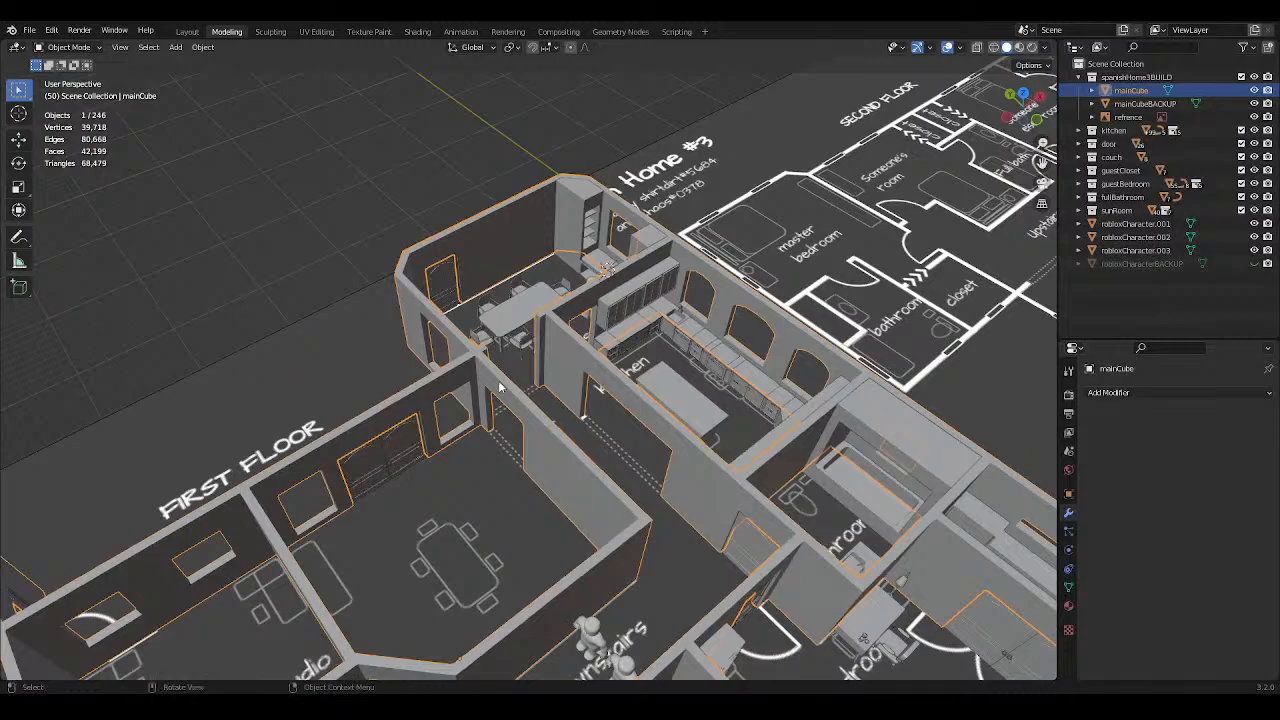
scroll(362, 235, down, 5)
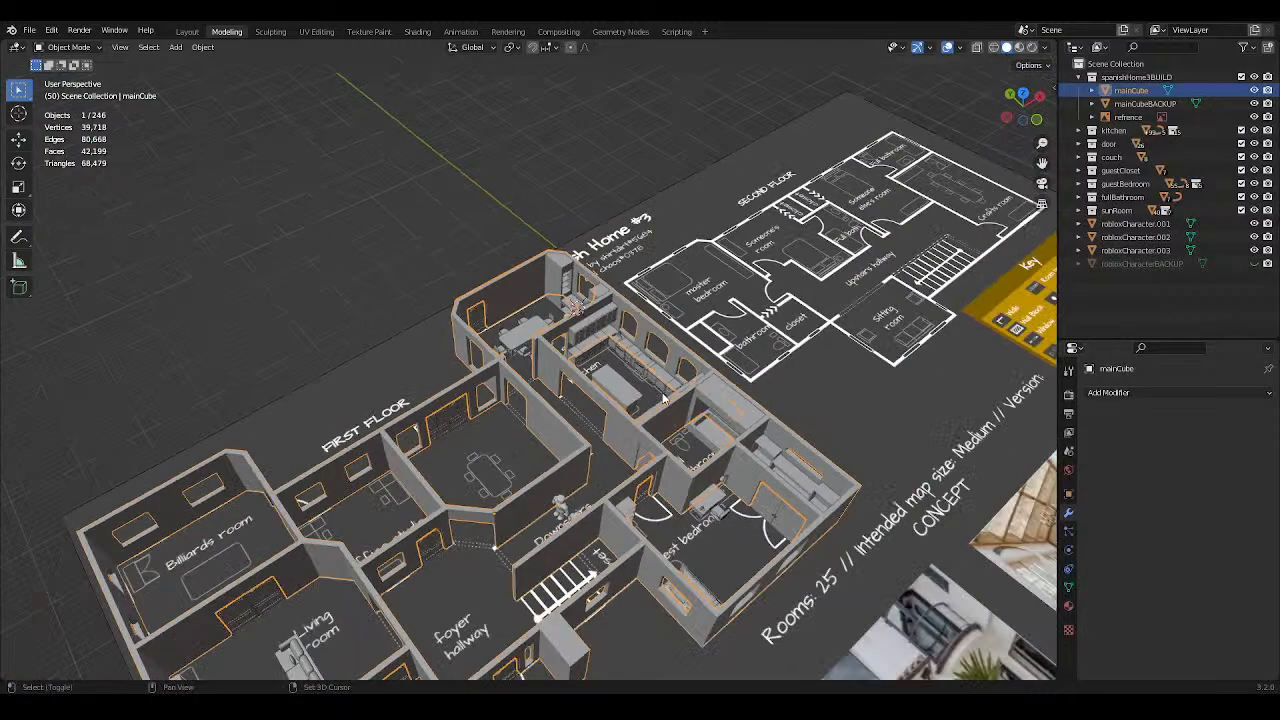
scroll(641, 342, up, 6)
scroll(554, 330, down, 2)
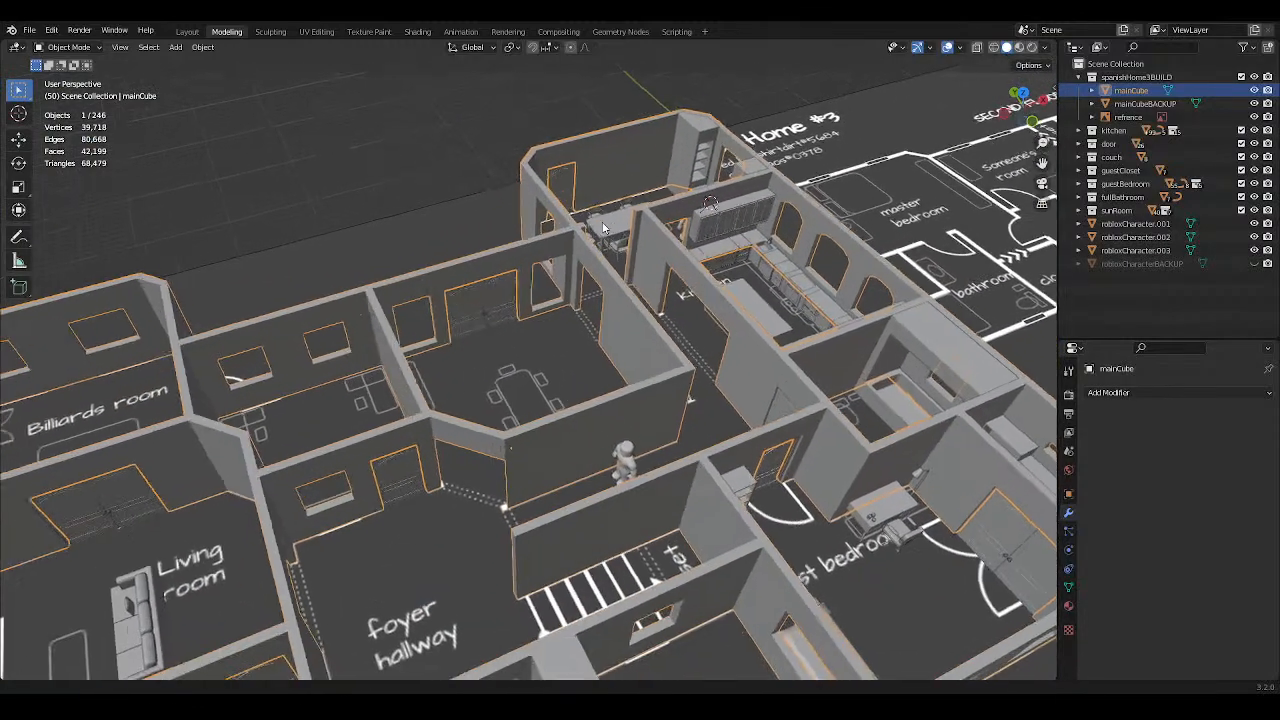
Deselect the walls and save the file with the office studio and dining room in view.
key(alt+a)
scroll(443, 219, up, 4)
middle_drag(465, 234, 597, 359)
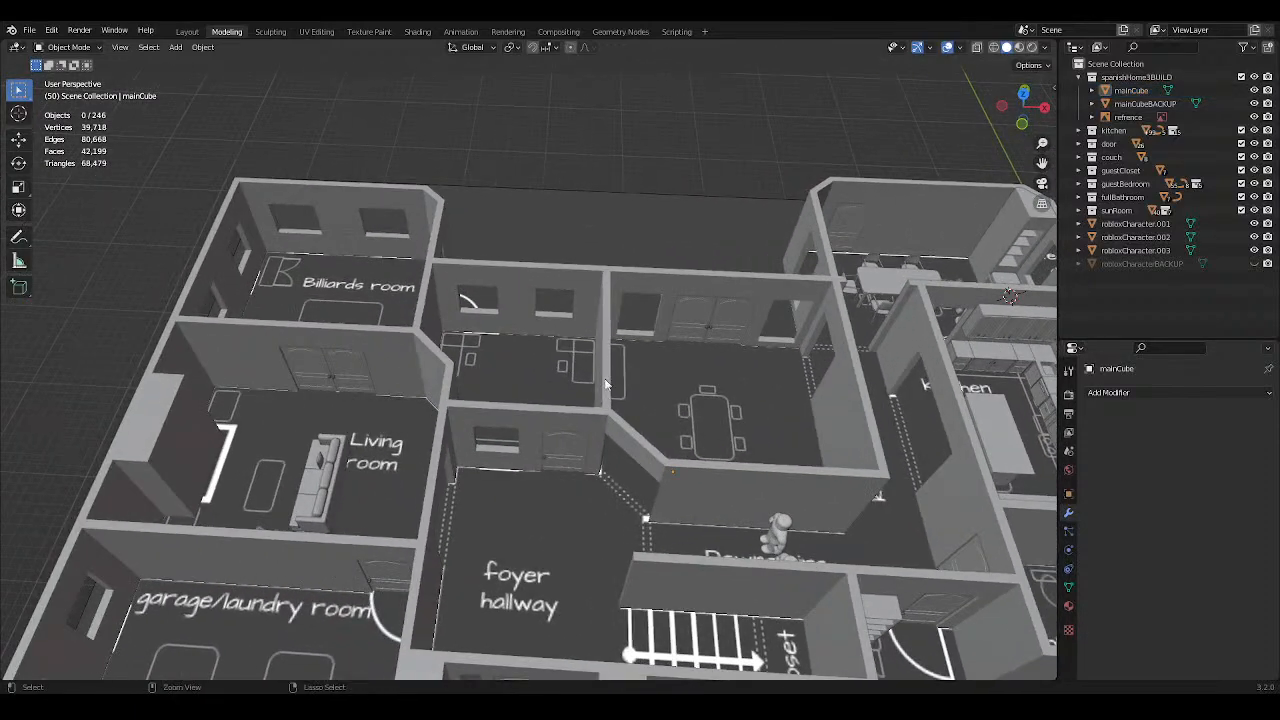
key(ctrl+s)
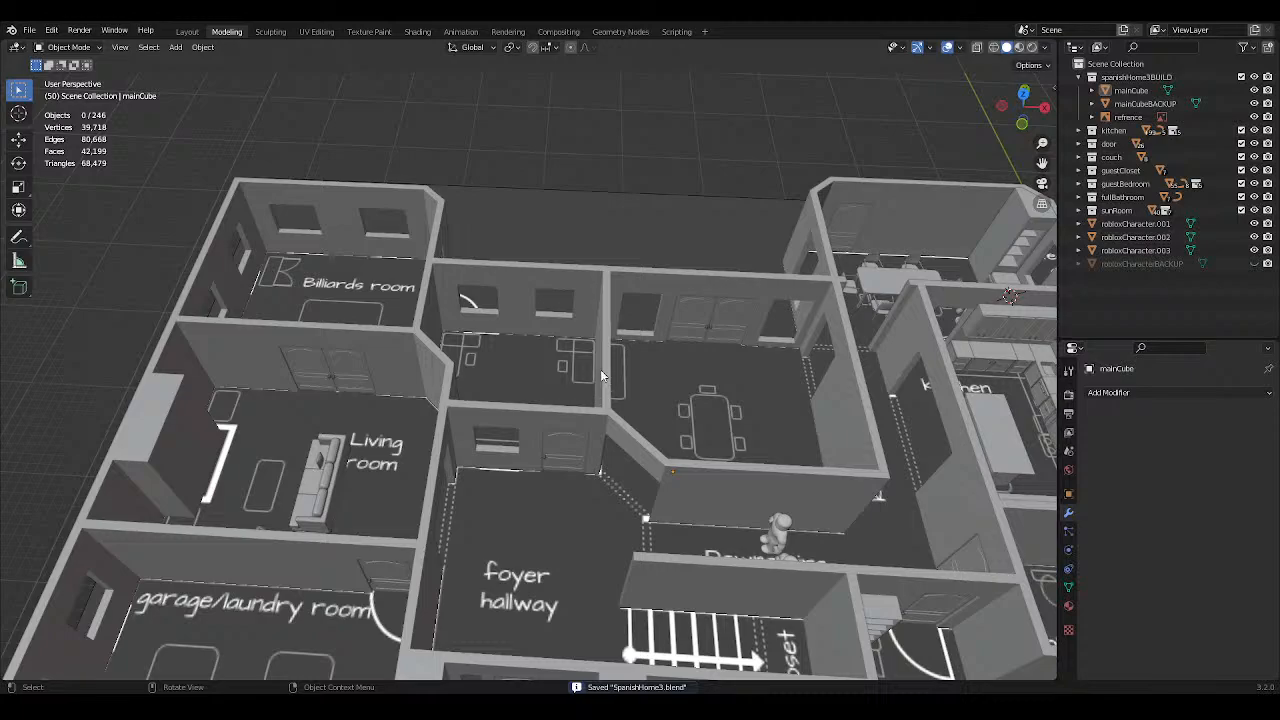
Examine the first floor from above, from the sun room to the garage, and at an angle around the foyer hallway.
scroll(603, 376, down, 2)
middle_drag(634, 378, 800, 426)
scroll(771, 426, up, 3)
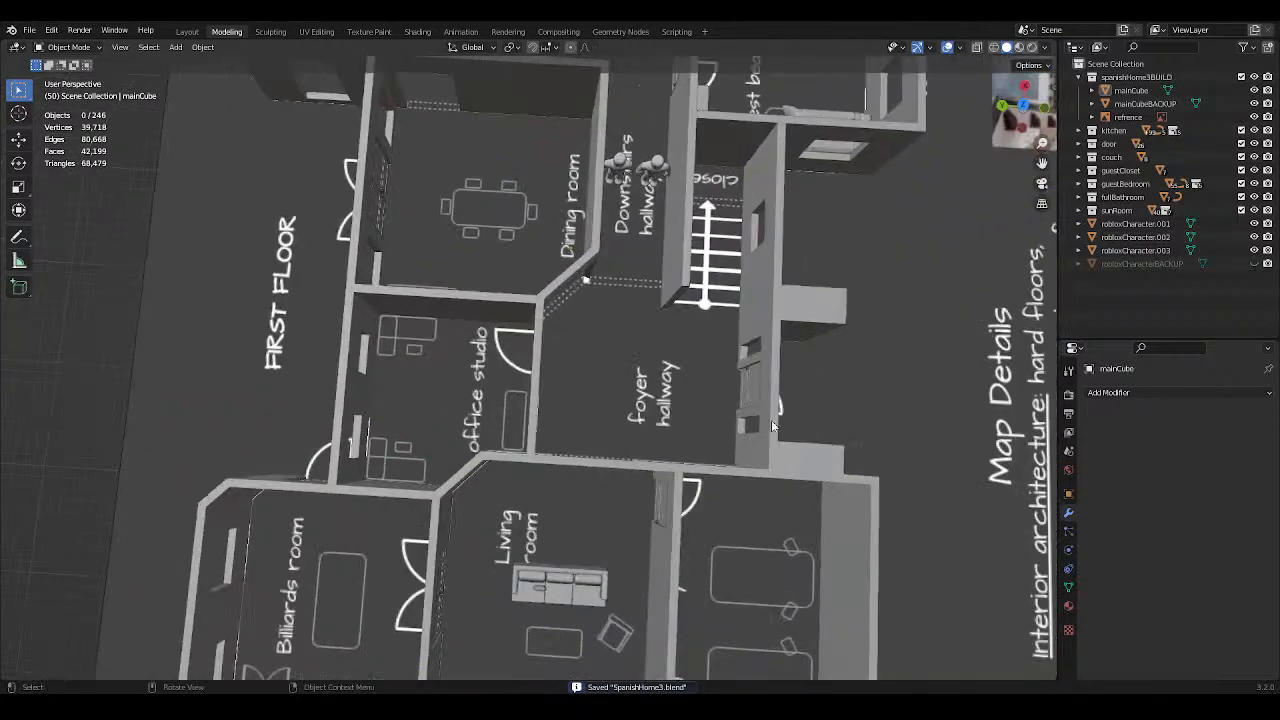
shift+middle_drag(679, 450, 712, 577)
scroll(657, 405, down, 2)
shift+middle_drag(652, 363, 643, 417)
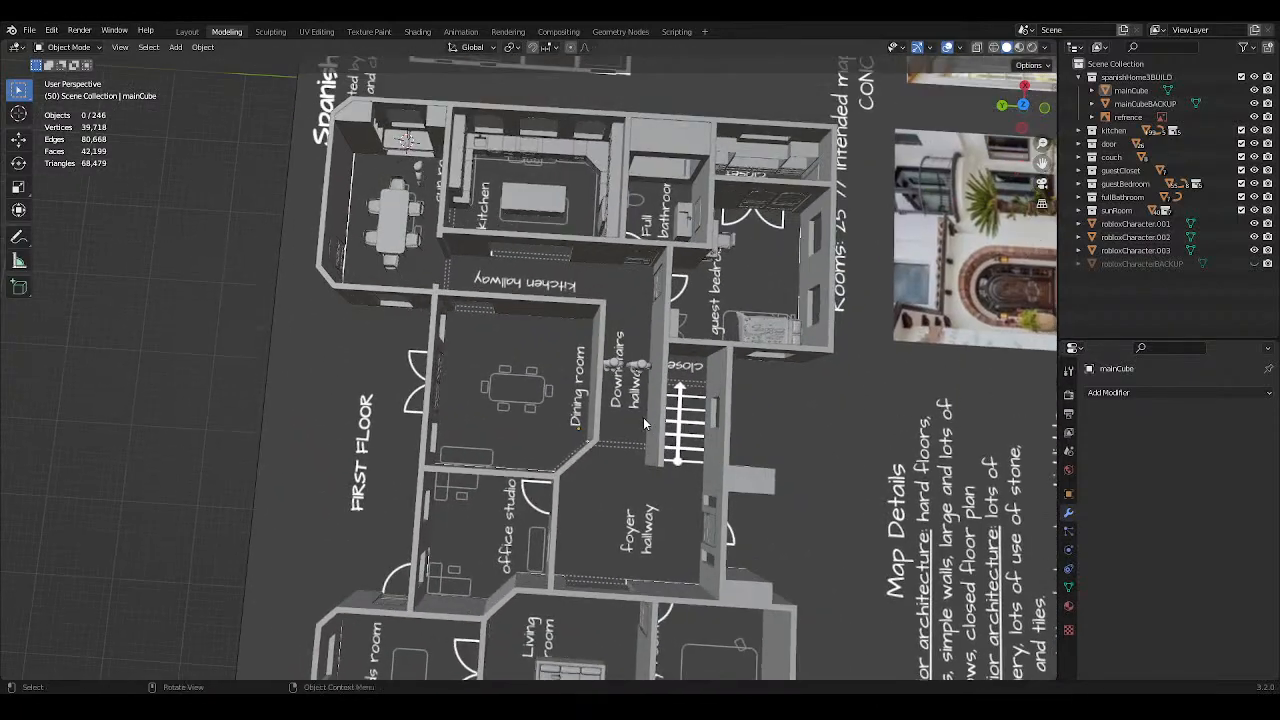
shift+middle_drag(712, 481, 712, 329)
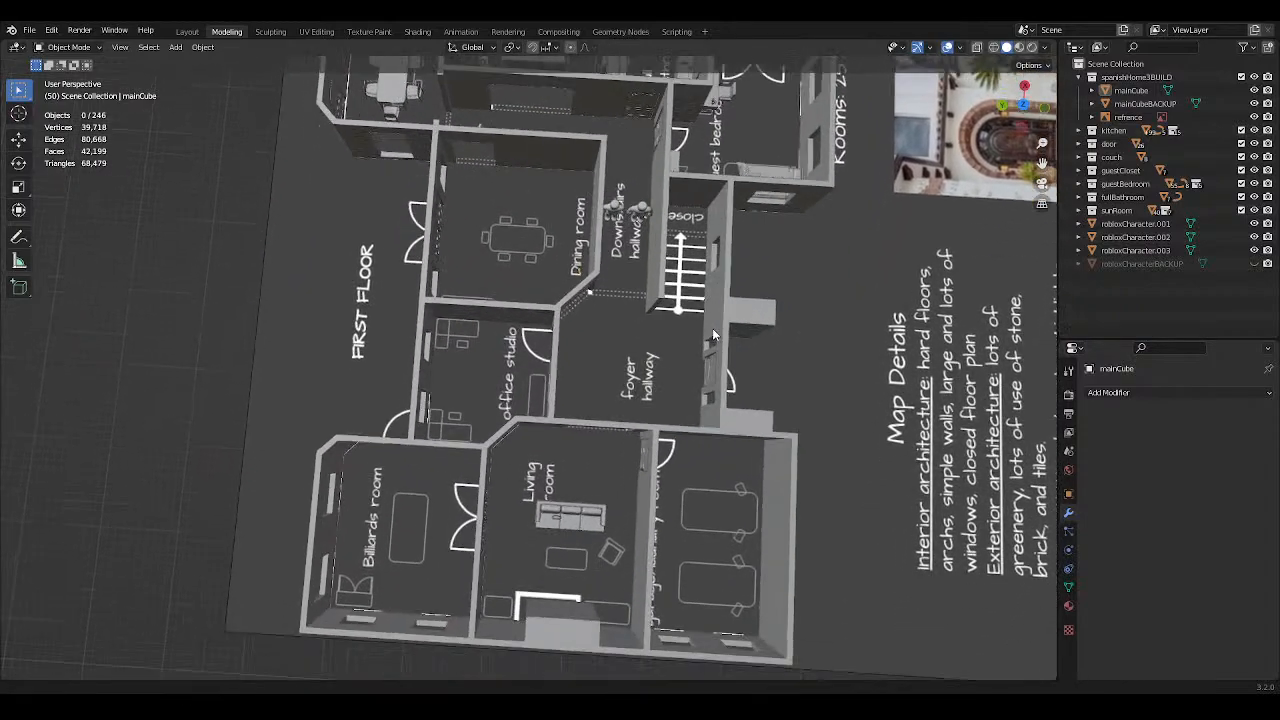
middle_drag(615, 465, 573, 336)
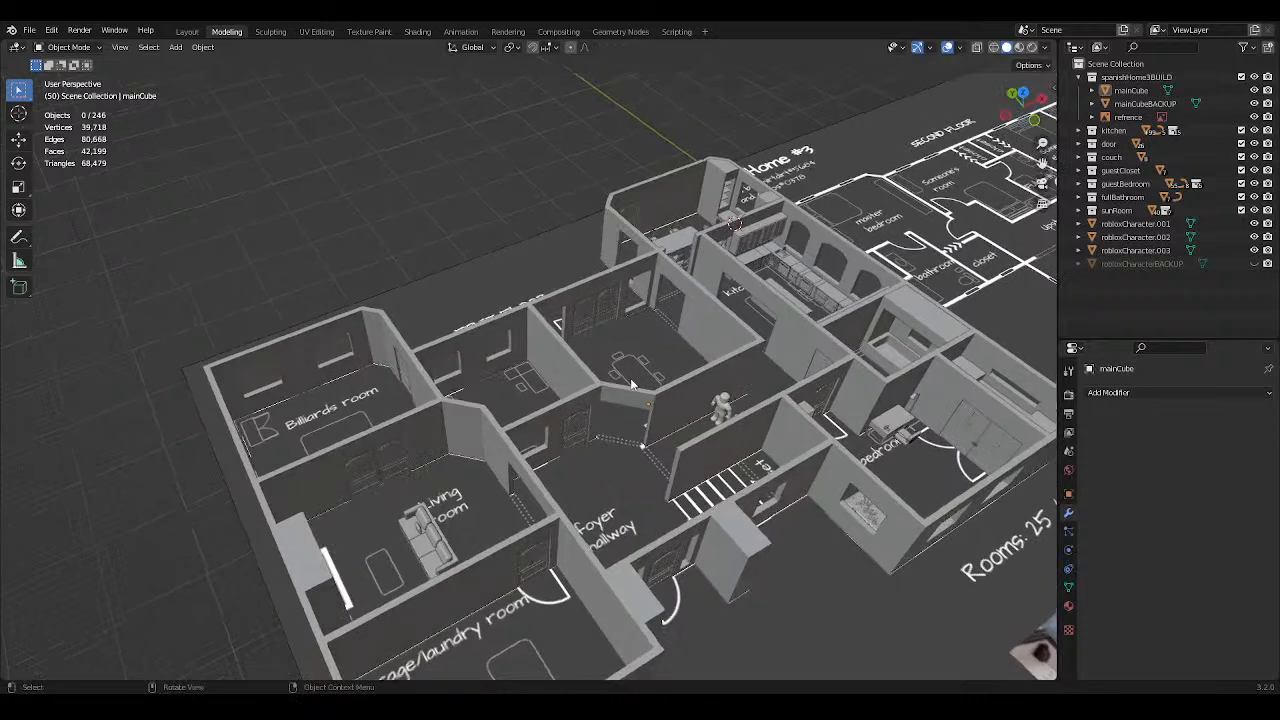
scroll(573, 336, up, 5)
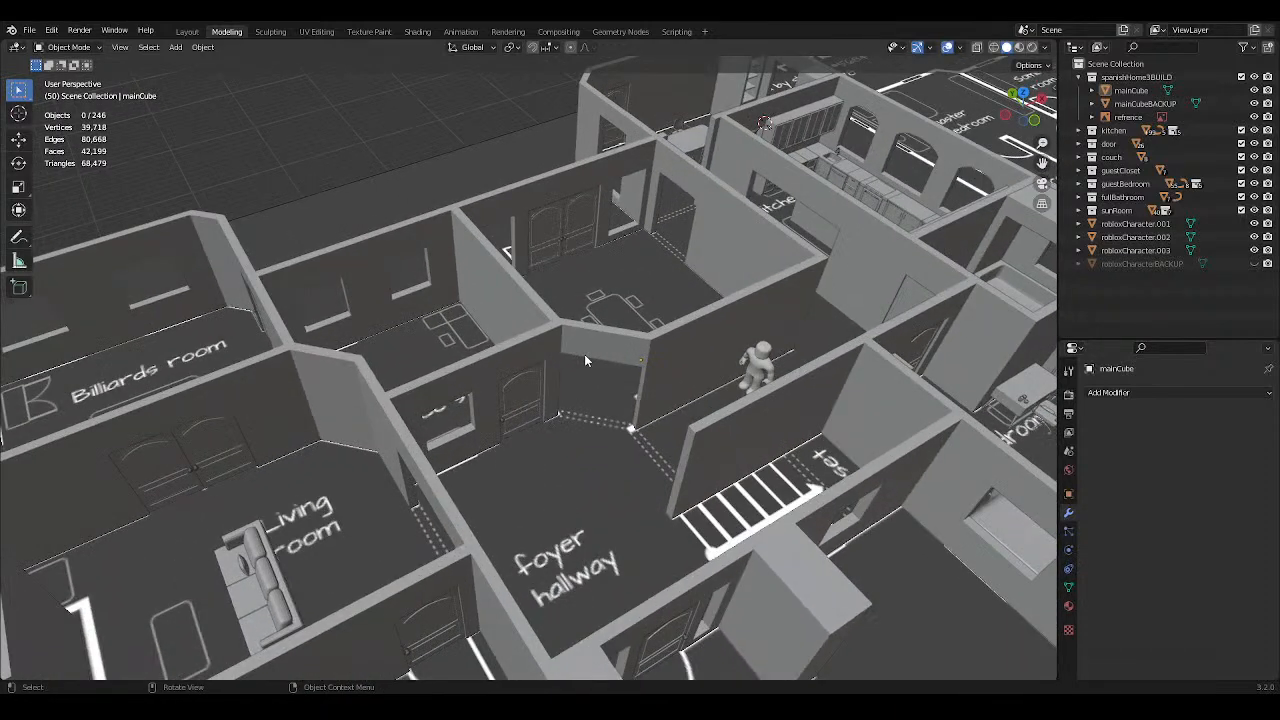
Select the mainCube walls and examine the openings between the living room, foyer hallway and dining room from low angles.
click(585, 357)
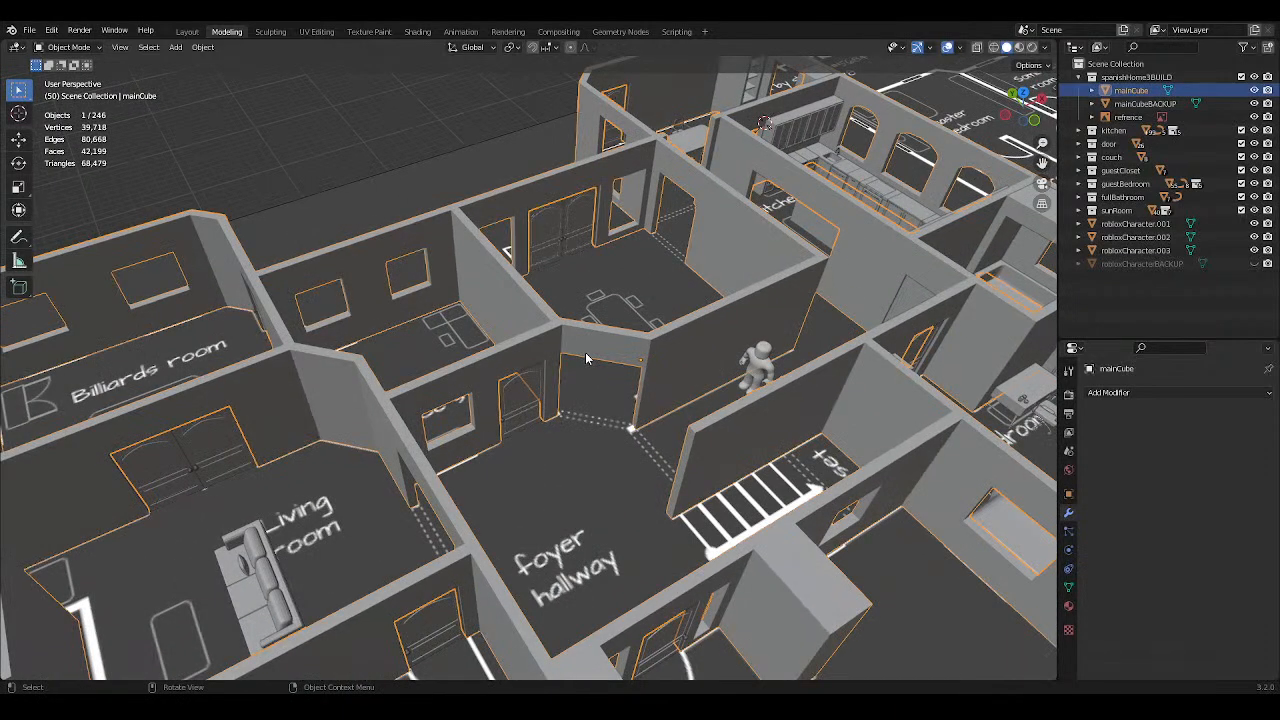
middle_drag(574, 374, 666, 332)
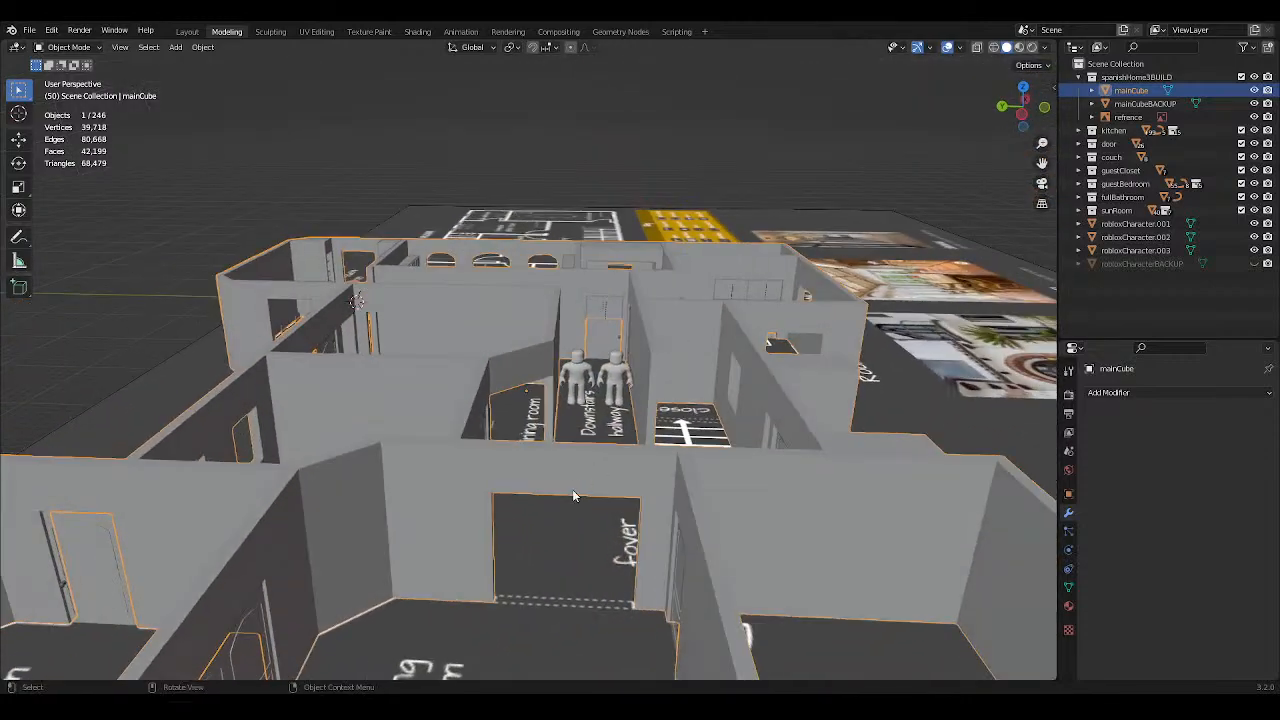
middle_drag(541, 385, 594, 466)
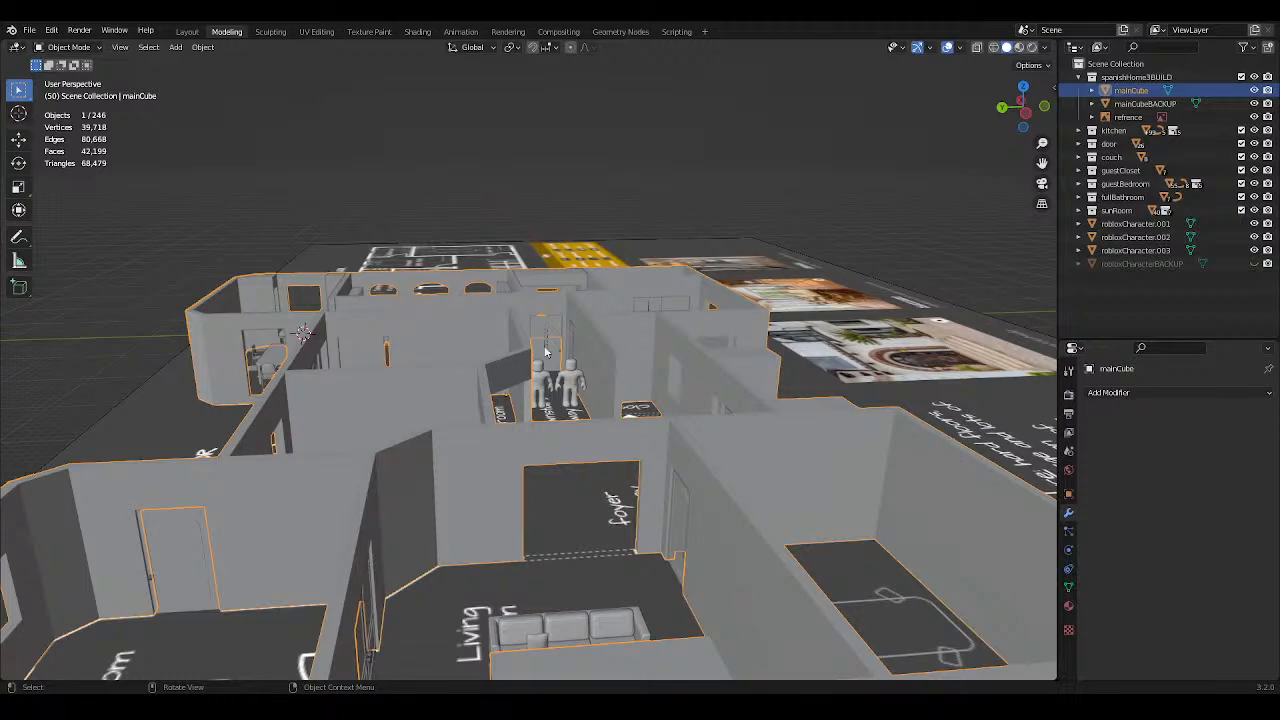
middle_drag(548, 352, 316, 287)
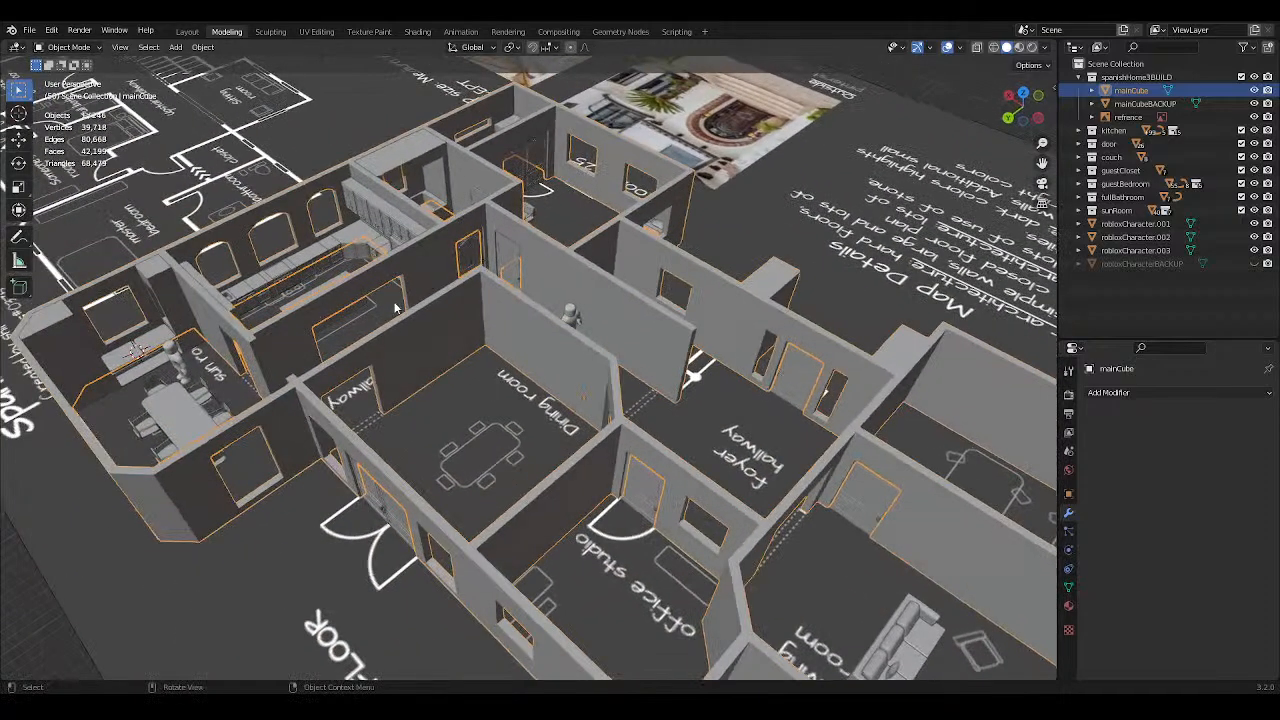
scroll(395, 328, down, 4)
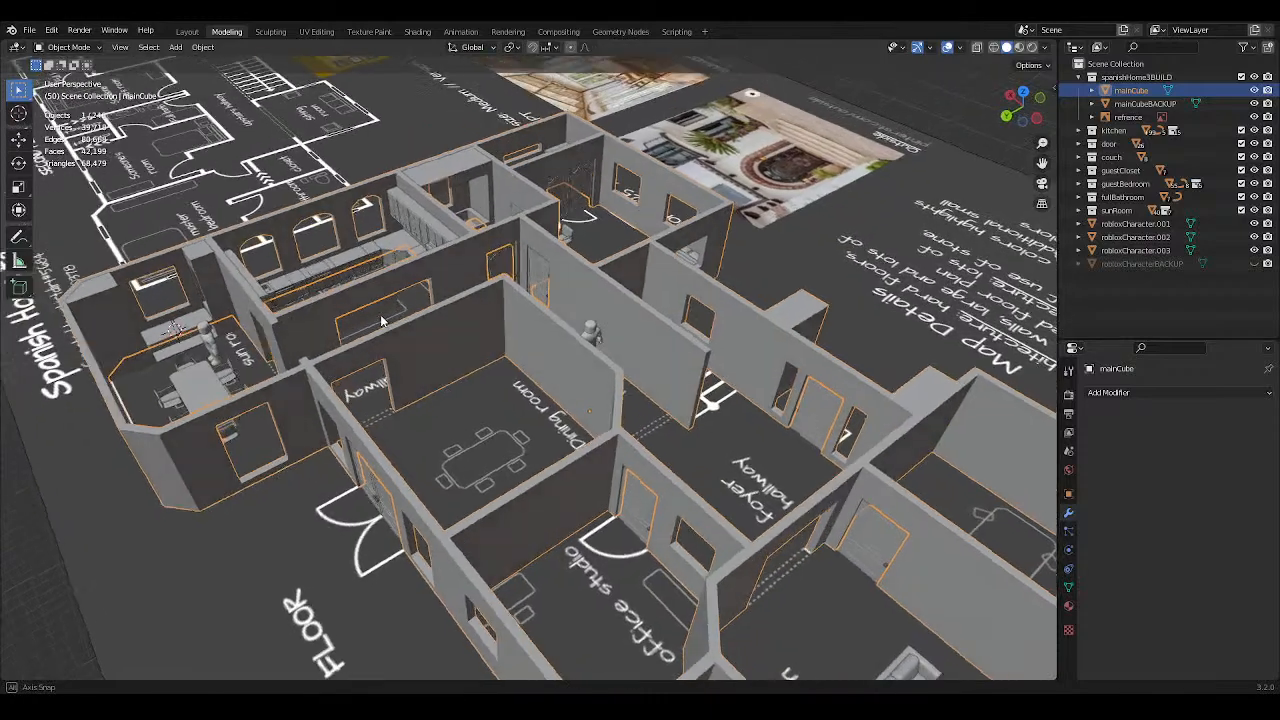
middle_drag(384, 314, 506, 313)
Select one leaf of the dining room's exterior double door to check it, save the file and clear the selection.
scroll(506, 313, up, 5)
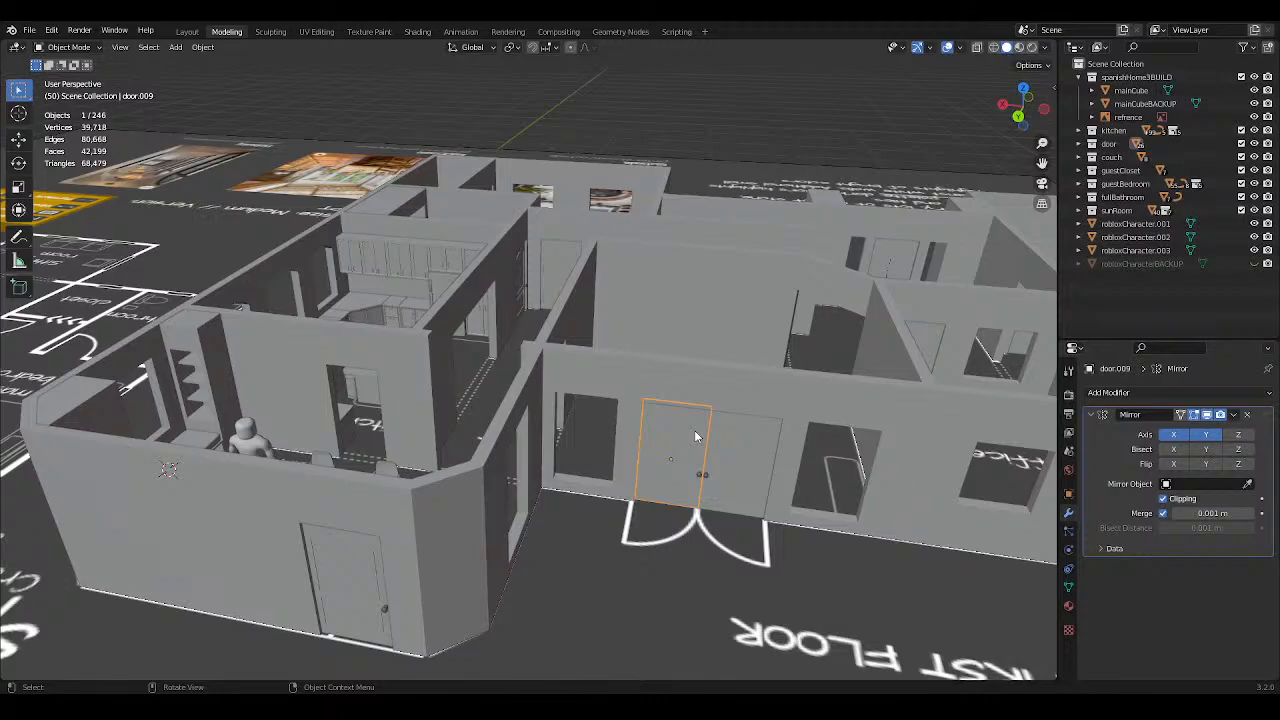
middle_drag(697, 436, 657, 427)
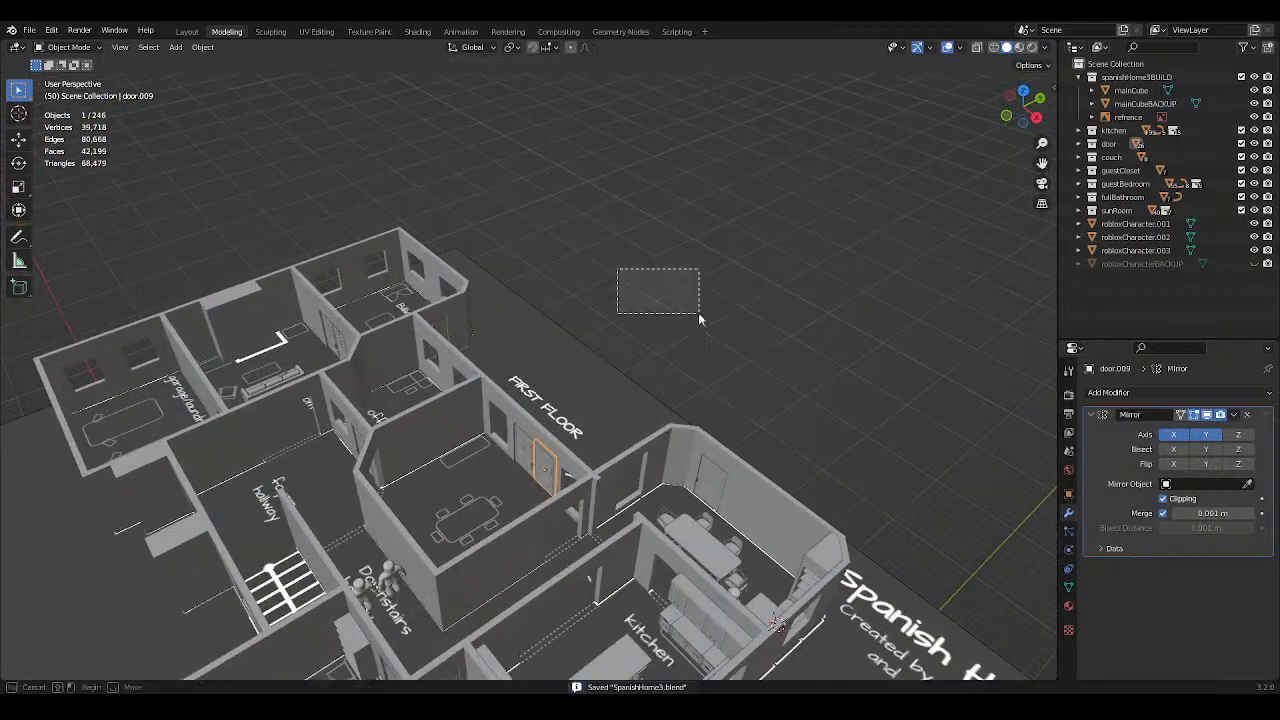
drag(699, 314, 700, 315)
Look over the modelled first floor room by room and compare it with the whole sheet and the second-floor plan.
middle_drag(662, 341, 737, 362)
scroll(525, 415, up, 3)
shift+middle_drag(525, 415, 832, 168)
scroll(644, 344, down, 2)
shift+middle_drag(644, 344, 412, 247)
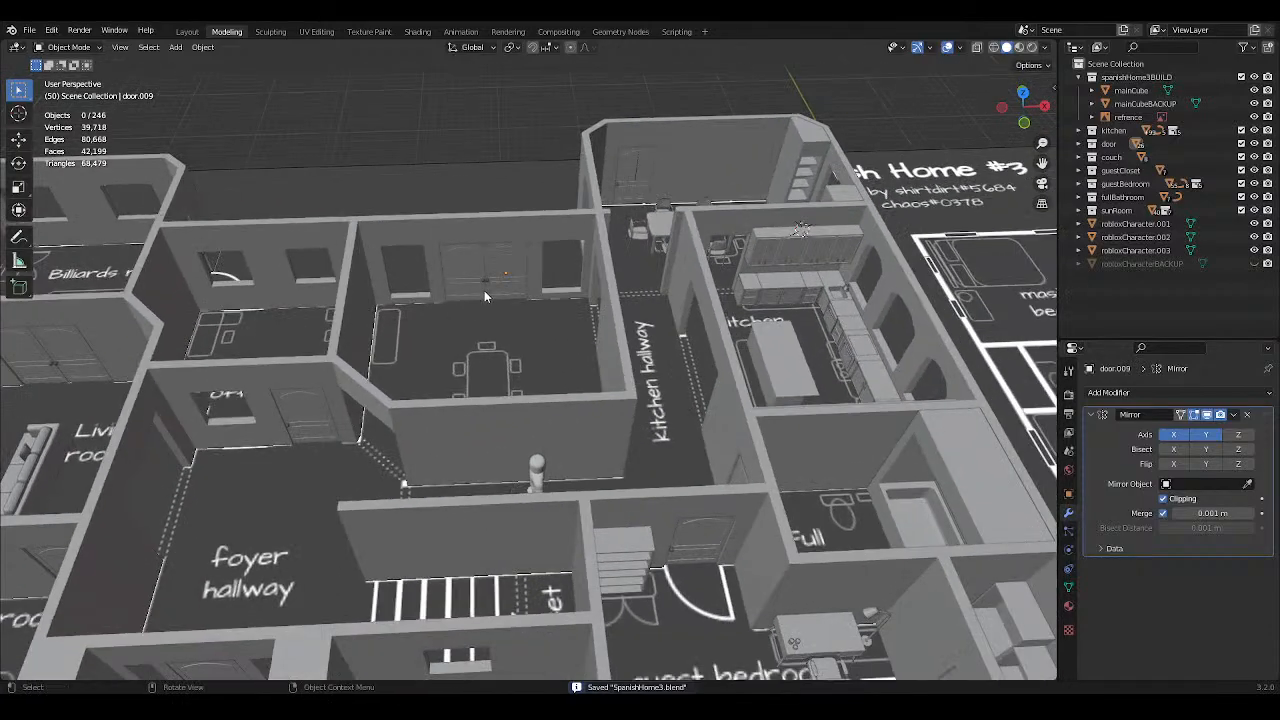
scroll(488, 293, down, 2)
shift+middle_drag(490, 294, 484, 372)
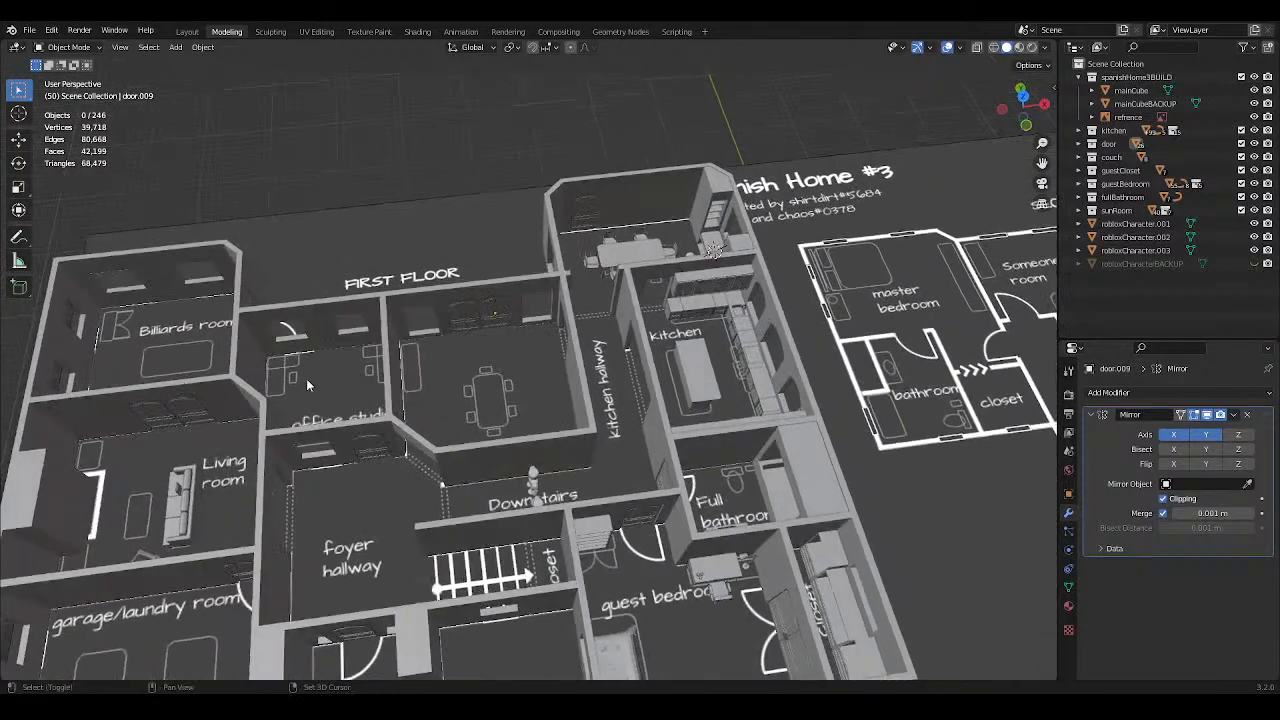
shift+middle_drag(307, 384, 566, 378)
shift+middle_drag(695, 400, 480, 401)
middle_drag(587, 384, 334, 320)
scroll(548, 375, down, 5)
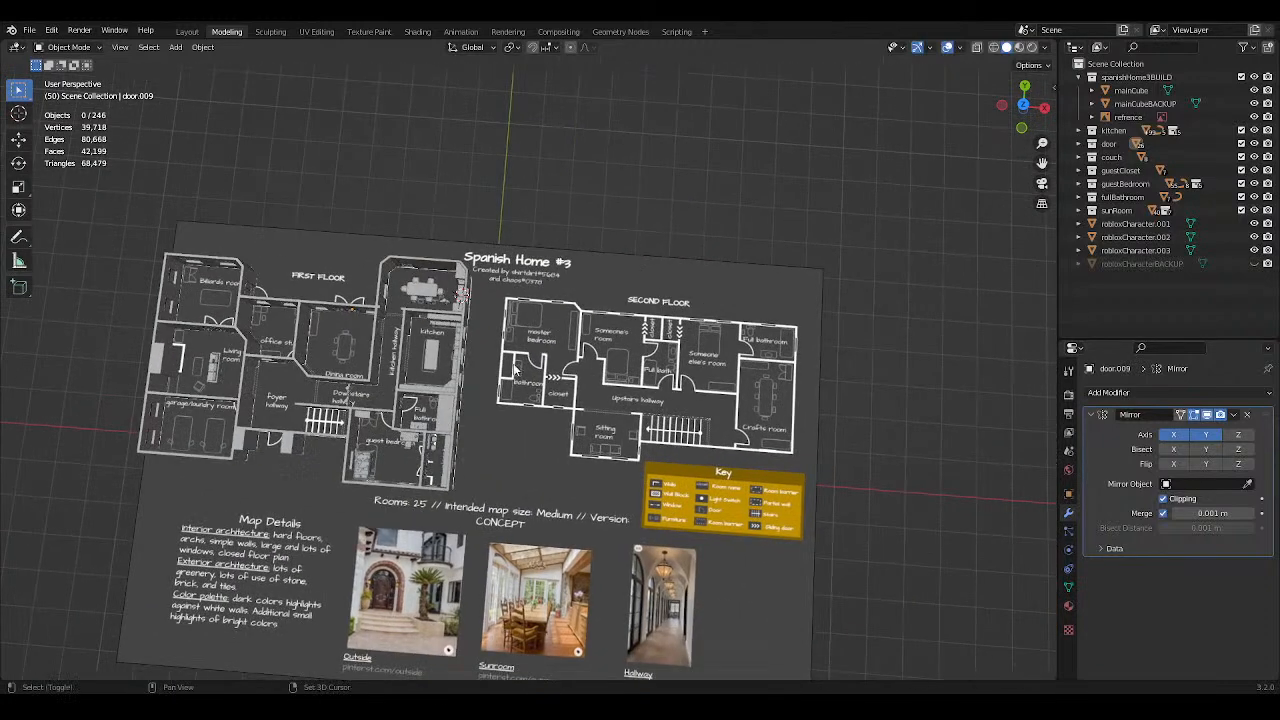
shift+middle_drag(512, 364, 472, 404)
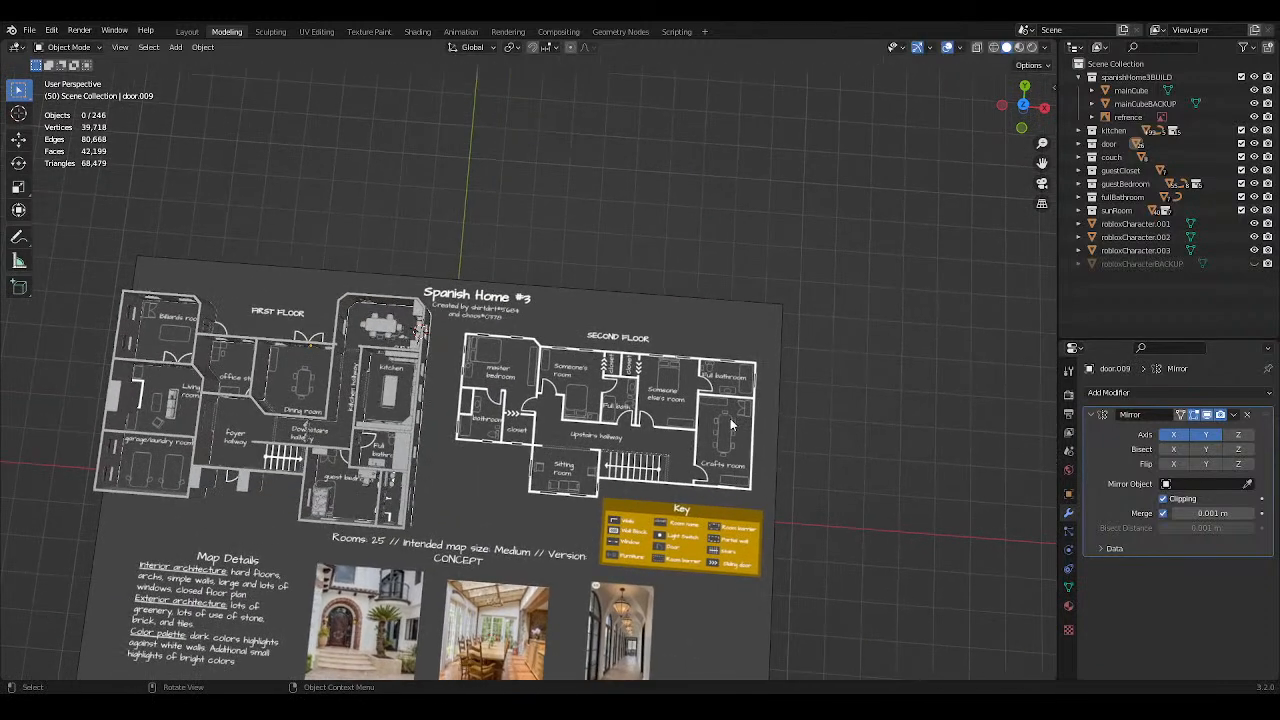
Select the guest bedroom's desk chair and expand the guestBedroom collection and its smallOfficeChair sub-collection.
scroll(736, 416, up, 3)
shift+middle_drag(302, 409, 628, 421)
scroll(599, 385, up, 1)
scroll(741, 329, up, 5)
click(615, 390)
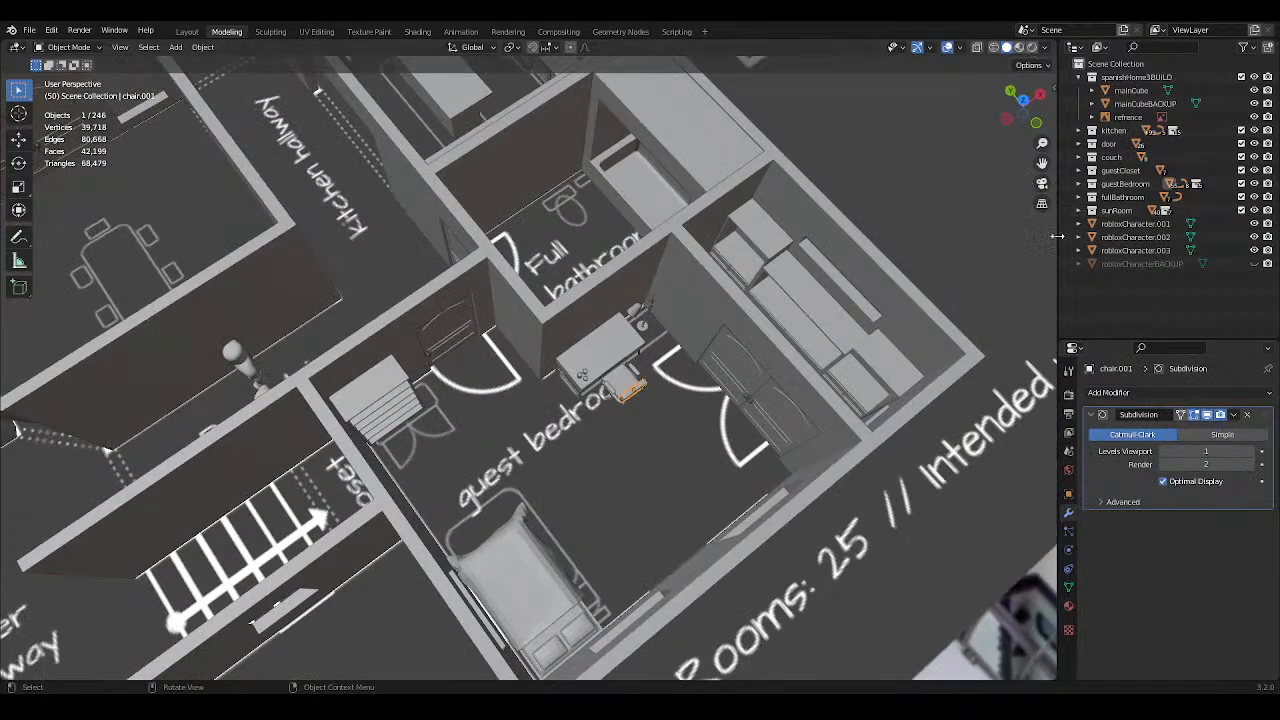
click(1079, 184)
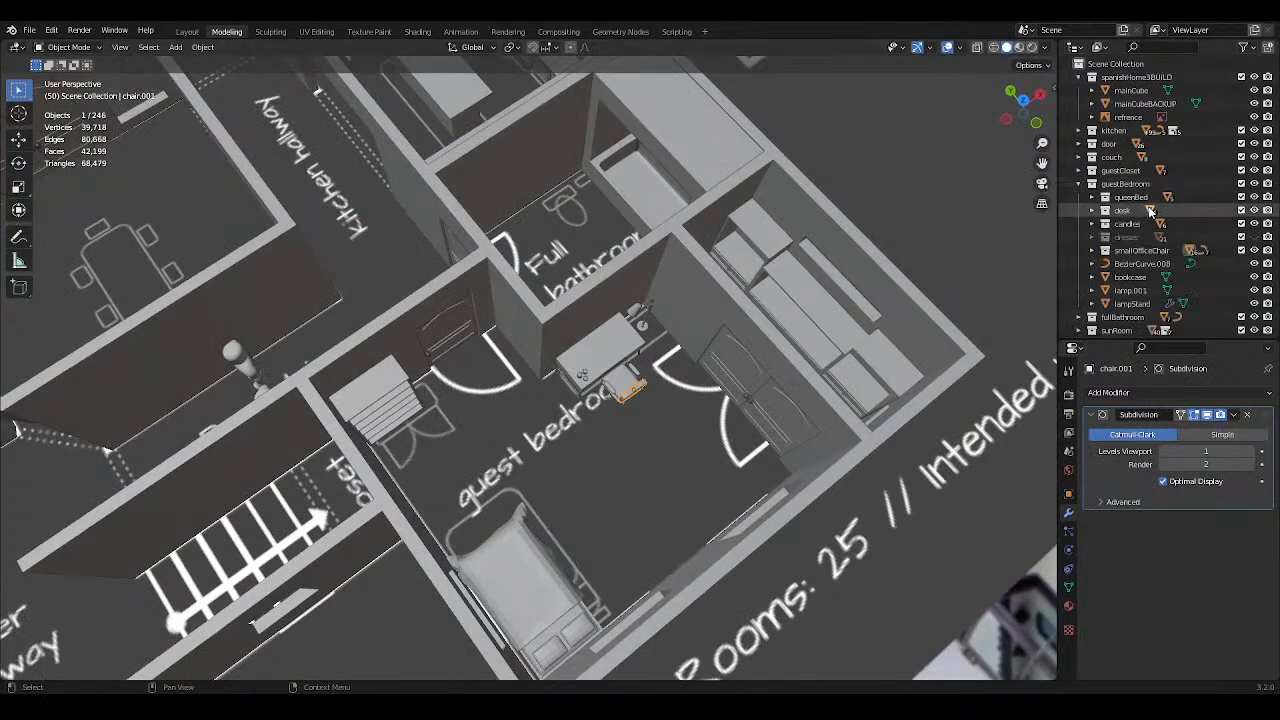
click(1129, 254)
click(1090, 252)
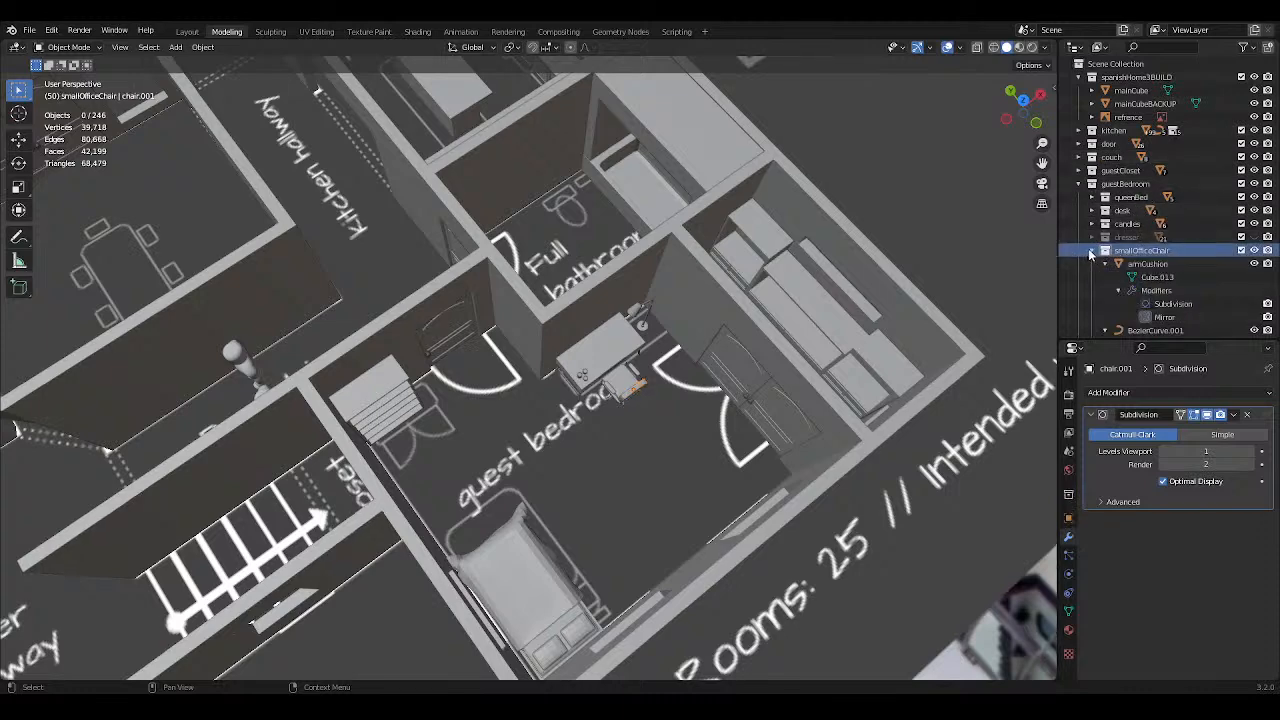
Collapse the armCushion, BezierCurve and chair entries inside the smallOfficeChair sub-collection.
click(1105, 264)
click(1105, 278)
click(1105, 290)
click(1105, 303)
scroll(1105, 303, down, 3)
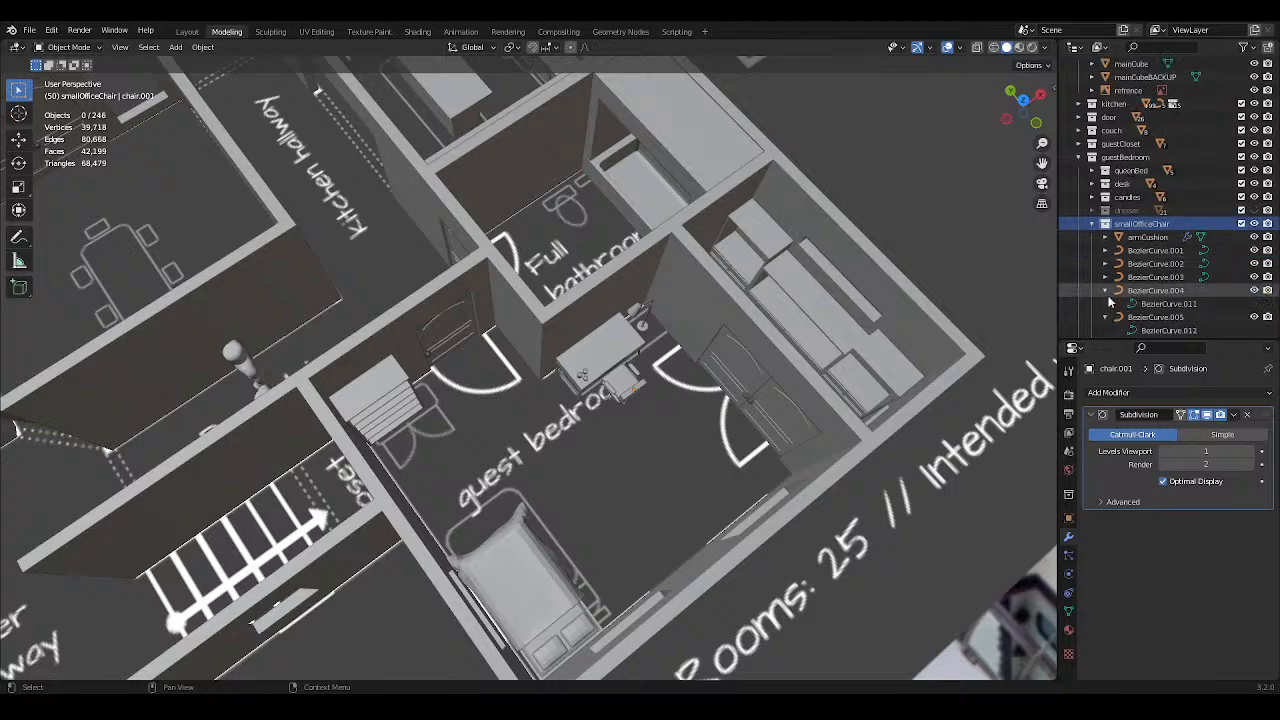
click(1105, 237)
click(1106, 250)
click(1106, 263)
scroll(1106, 263, down, 3)
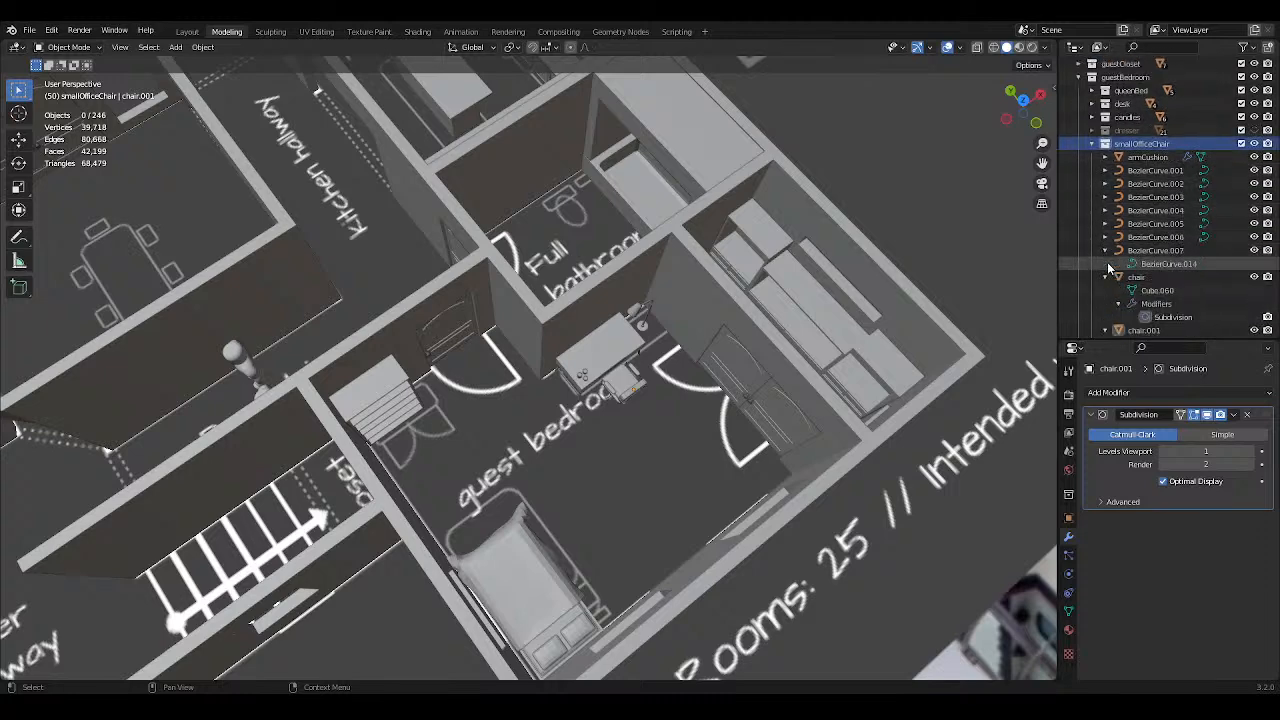
click(1106, 197)
click(1106, 210)
click(1106, 223)
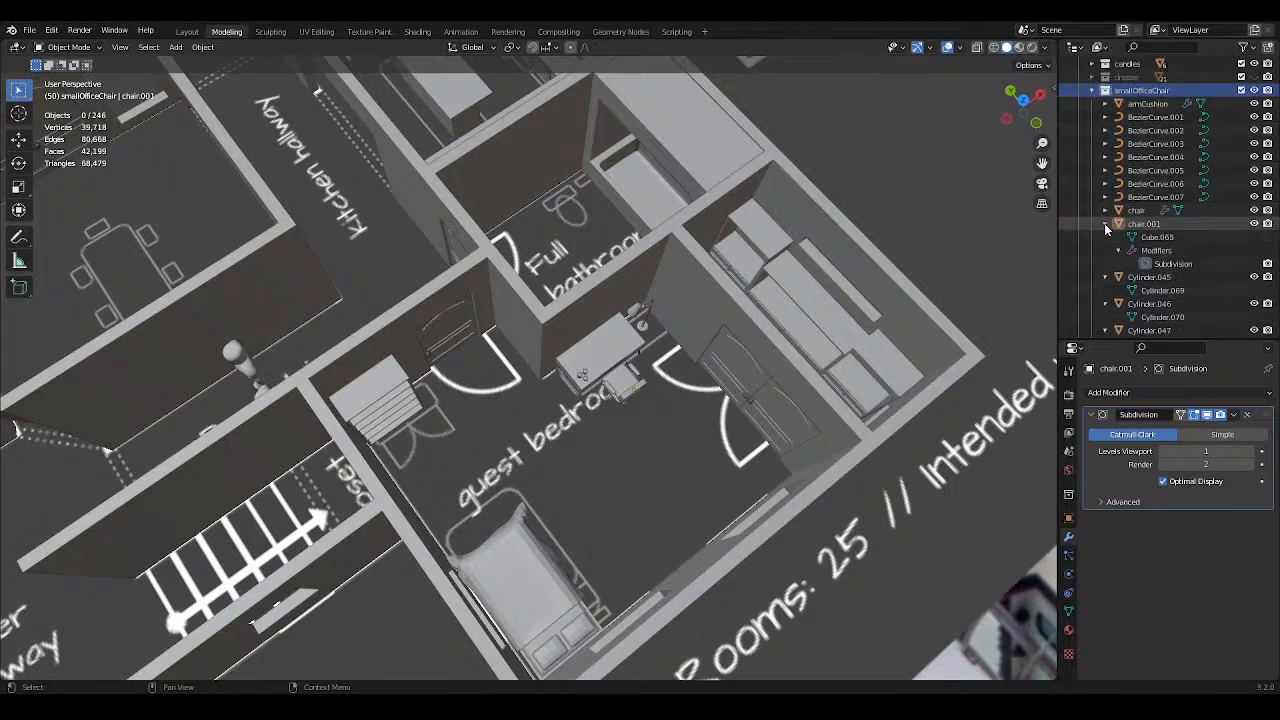
Collapse chair.001, Cylinder.045 through Cylinder.050, and both deleteLater objects in the smallOfficeChair sub-collection.
click(1106, 237)
click(1106, 250)
click(1106, 263)
click(1106, 277)
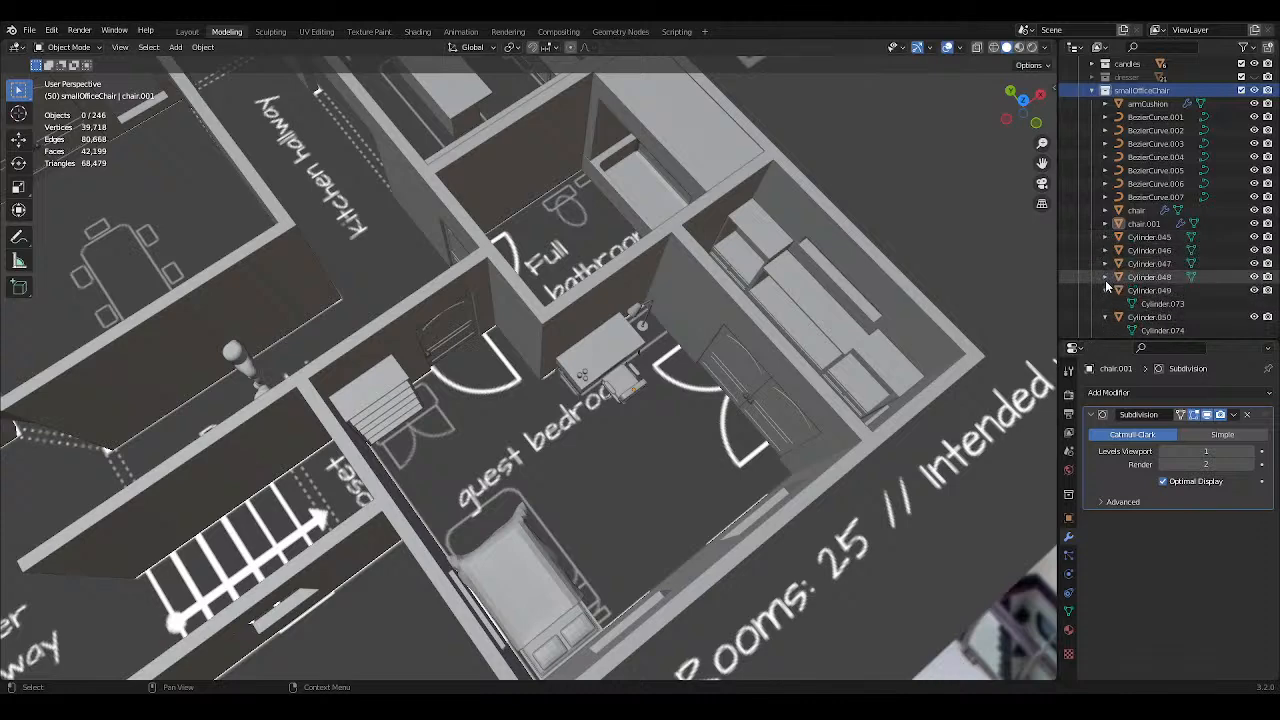
click(1106, 290)
scroll(1108, 285, down, 2)
click(1106, 250)
click(1106, 263)
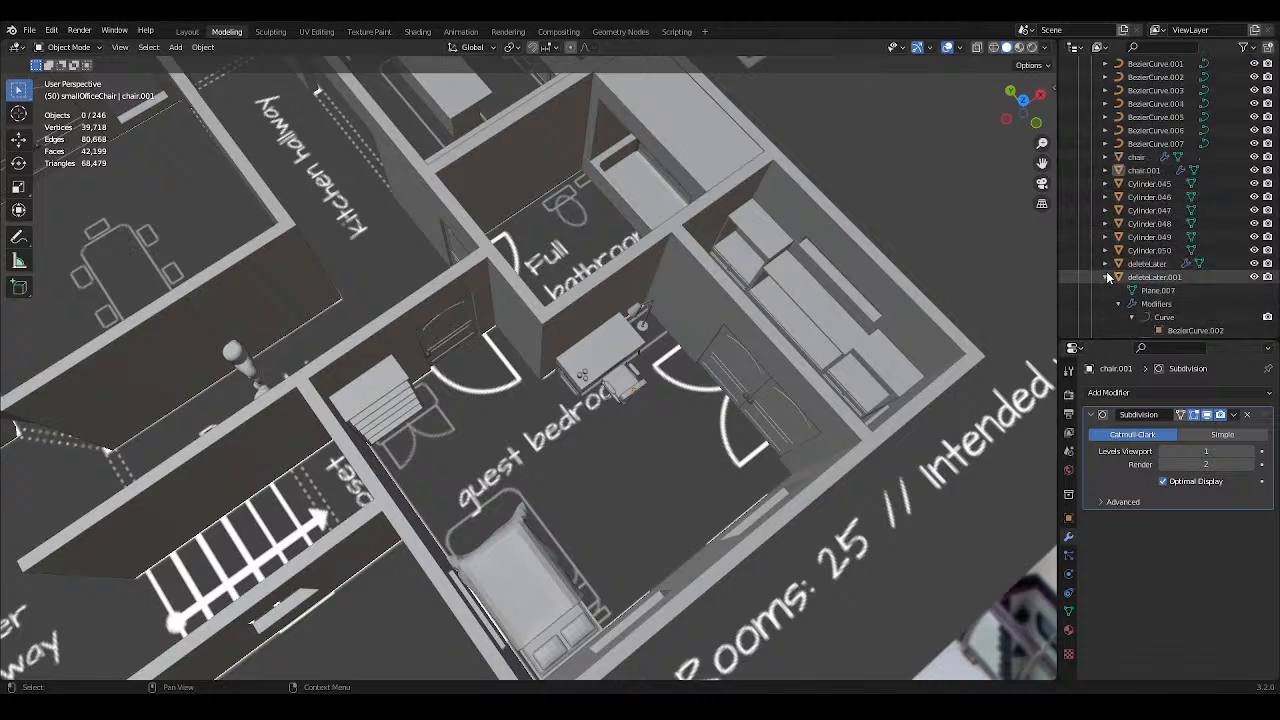
click(1106, 277)
Collapse the leg.001, leg.002, leg.003, leg.004 and leg.010 entries in the smallOfficeChair sub-collection.
scroll(1112, 272, down, 2)
click(1106, 237)
click(1106, 250)
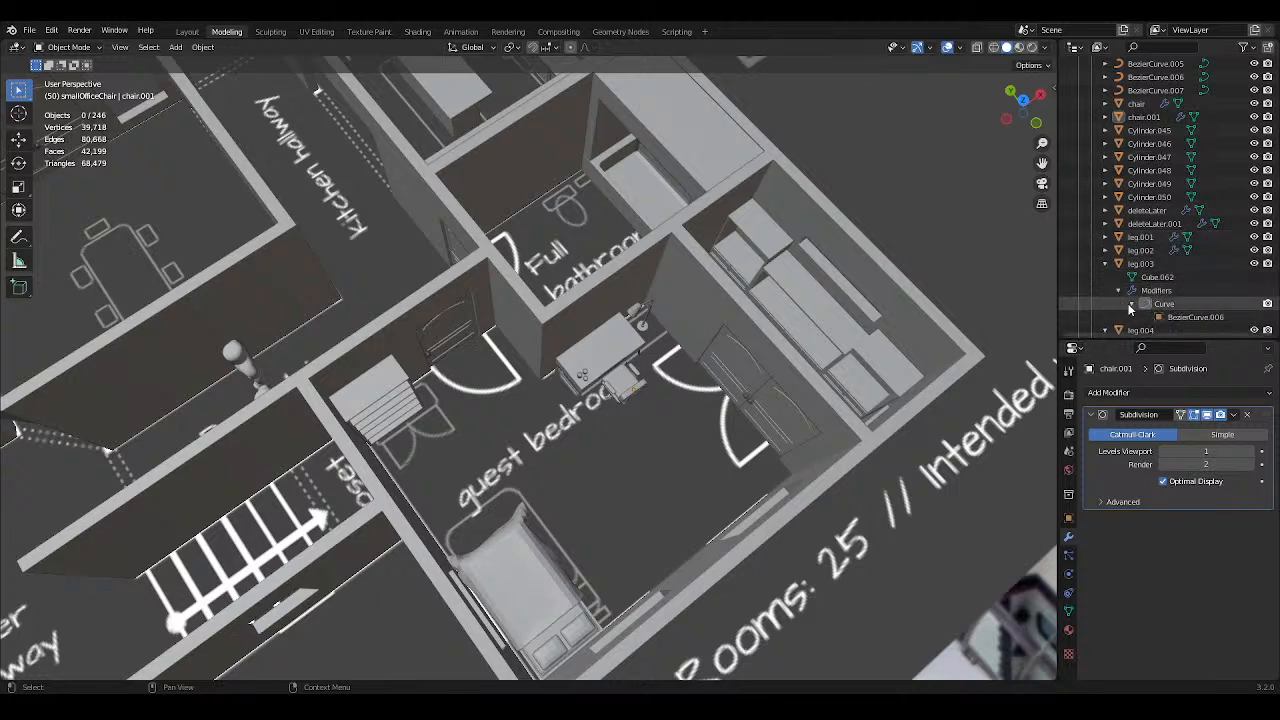
click(1130, 304)
click(1130, 304)
click(1106, 263)
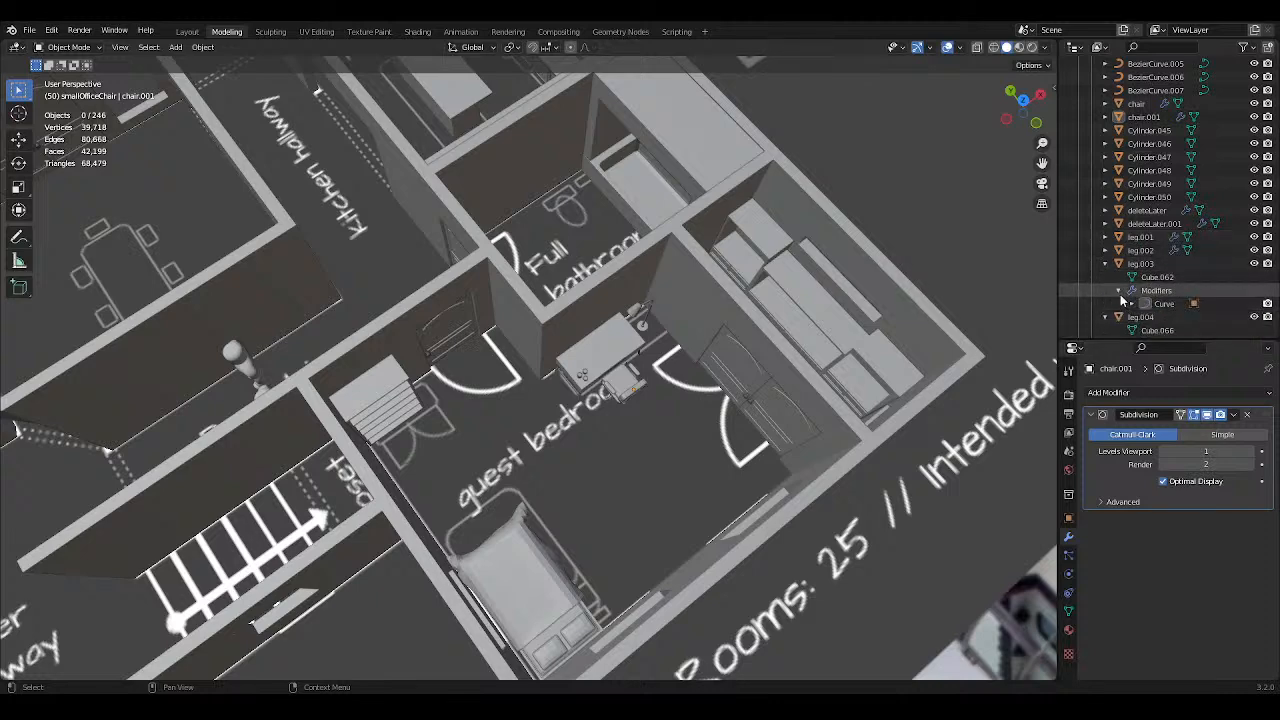
click(1106, 277)
click(1106, 290)
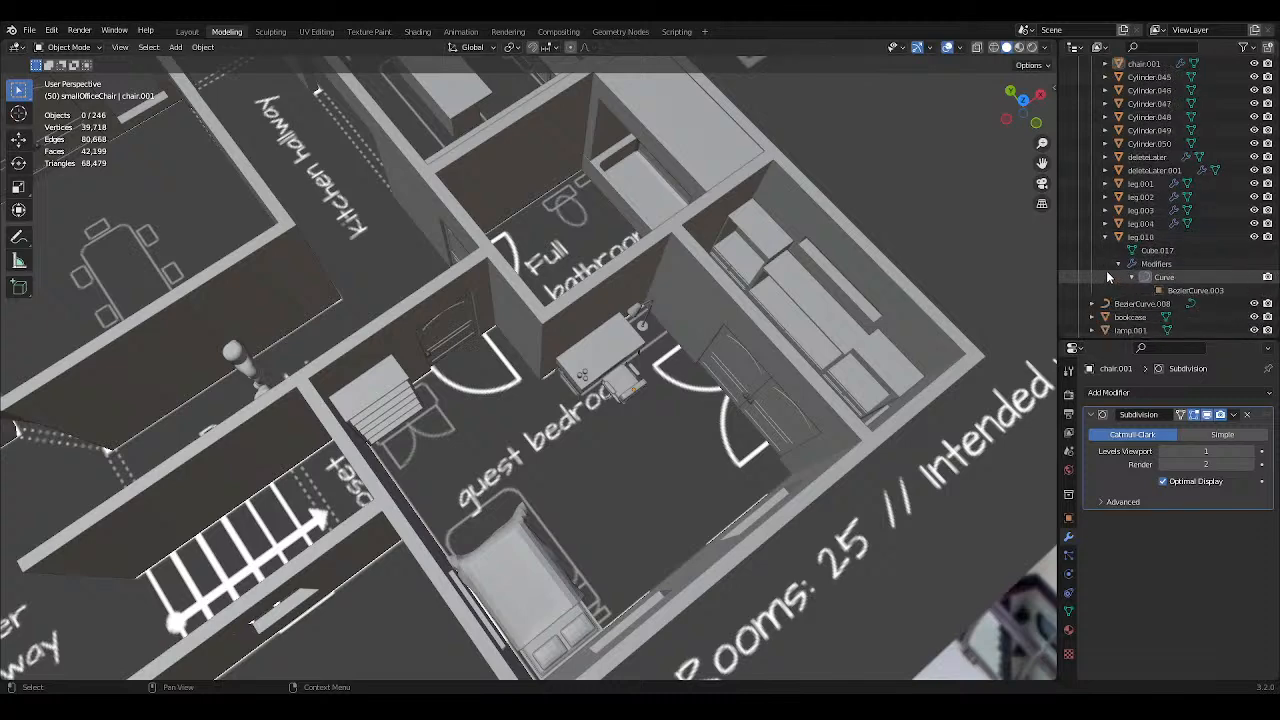
scroll(1143, 255, down, 4)
Select every object in smallOfficeChair, inspect the chair isolated in local view, save the file and return to the full scene.
click(1142, 240)
scroll(1143, 240, up, 6)
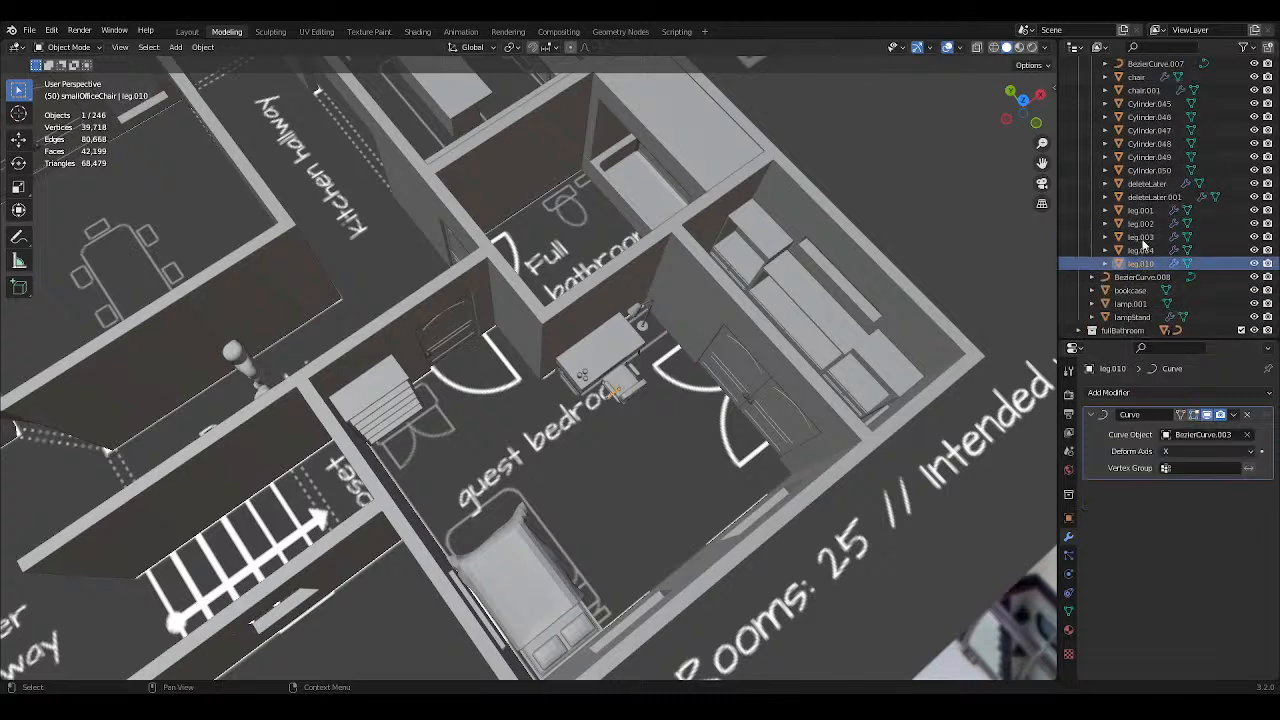
shift+click(1149, 106)
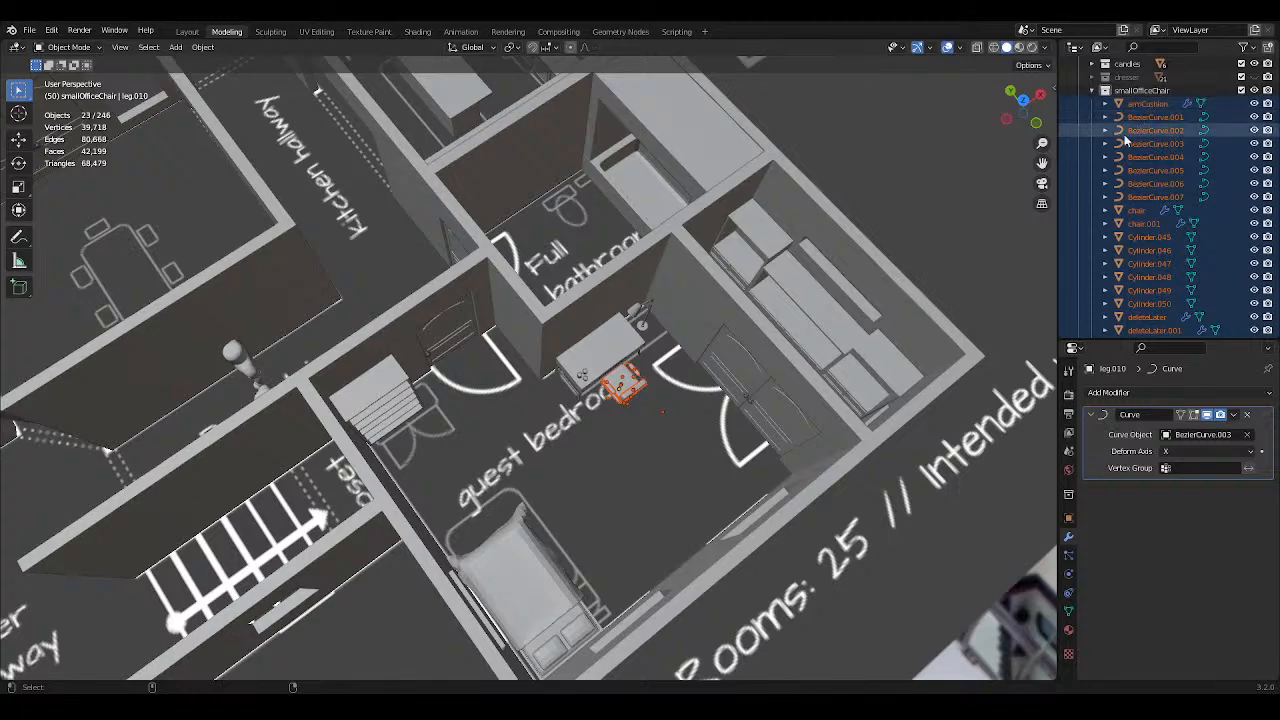
key(ctrl+s)
middle_drag(704, 286, 435, 292)
key(KP_Divide)
scroll(816, 288, down, 3)
click(806, 299)
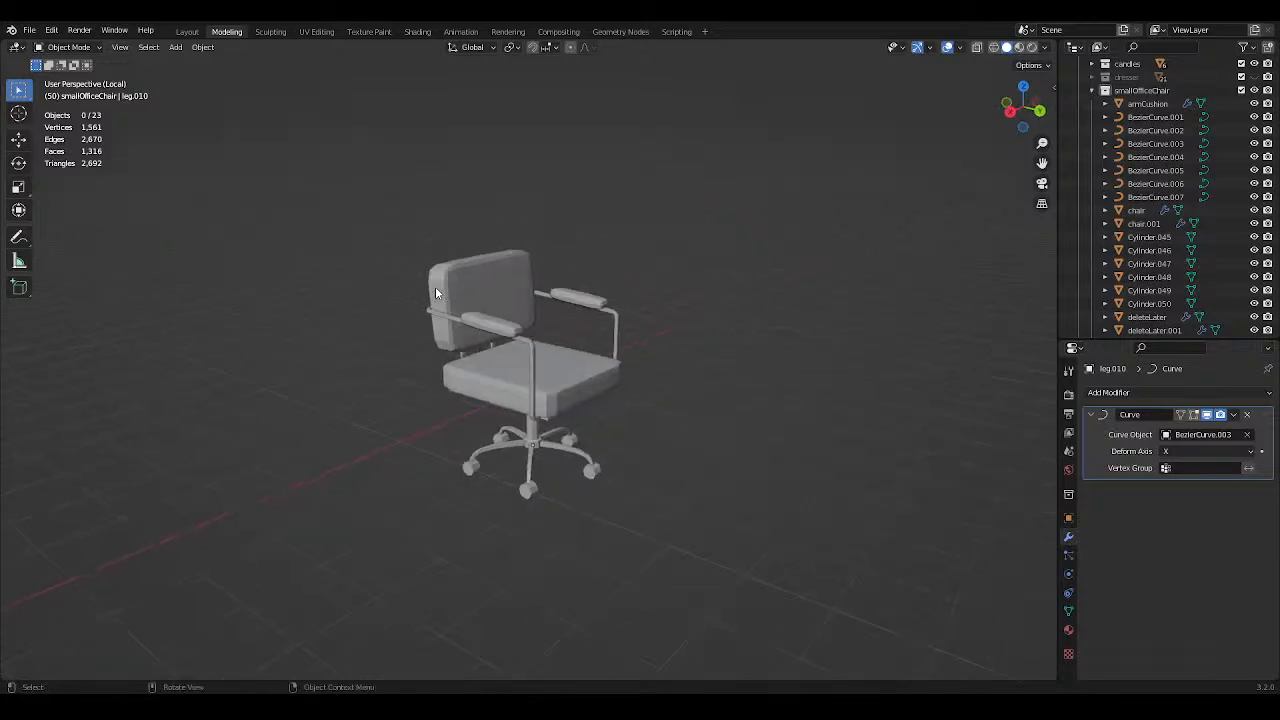
key(ctrl+s)
key(KP_Divide)
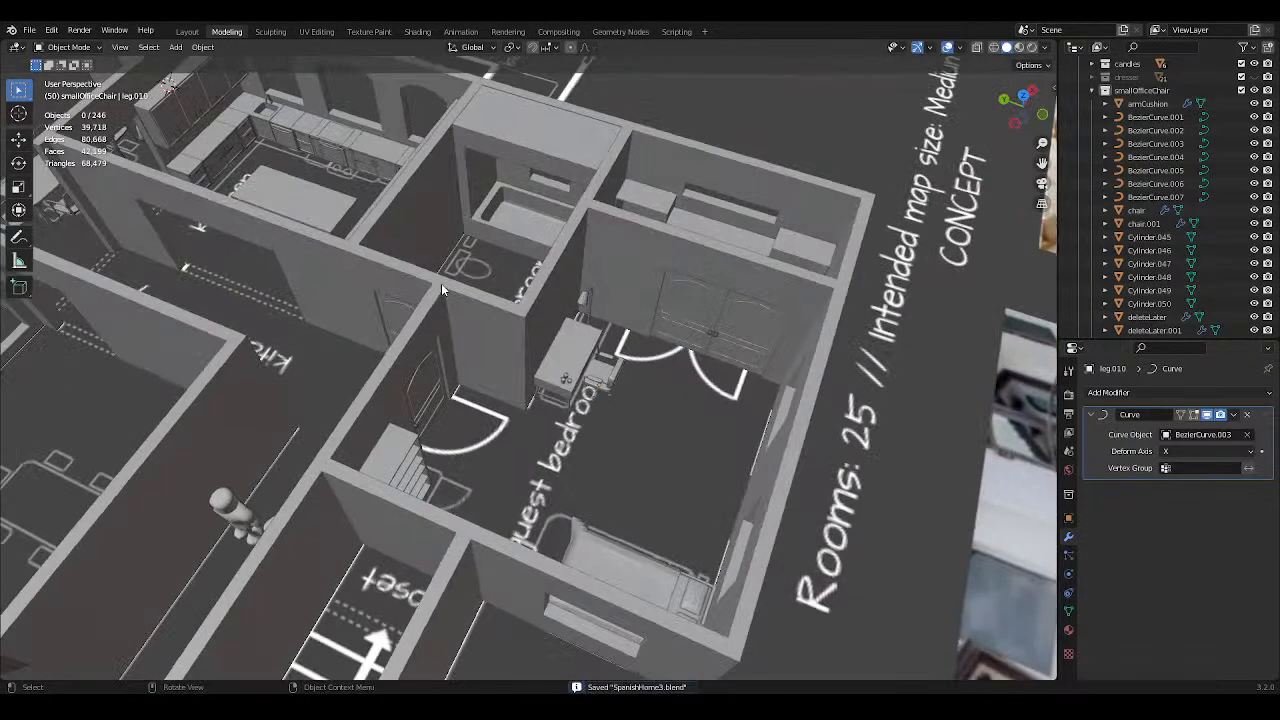
Select all the smallOfficeChair objects again, from armCushion through leg.010.
click(1147, 103)
scroll(1140, 200, down, 5)
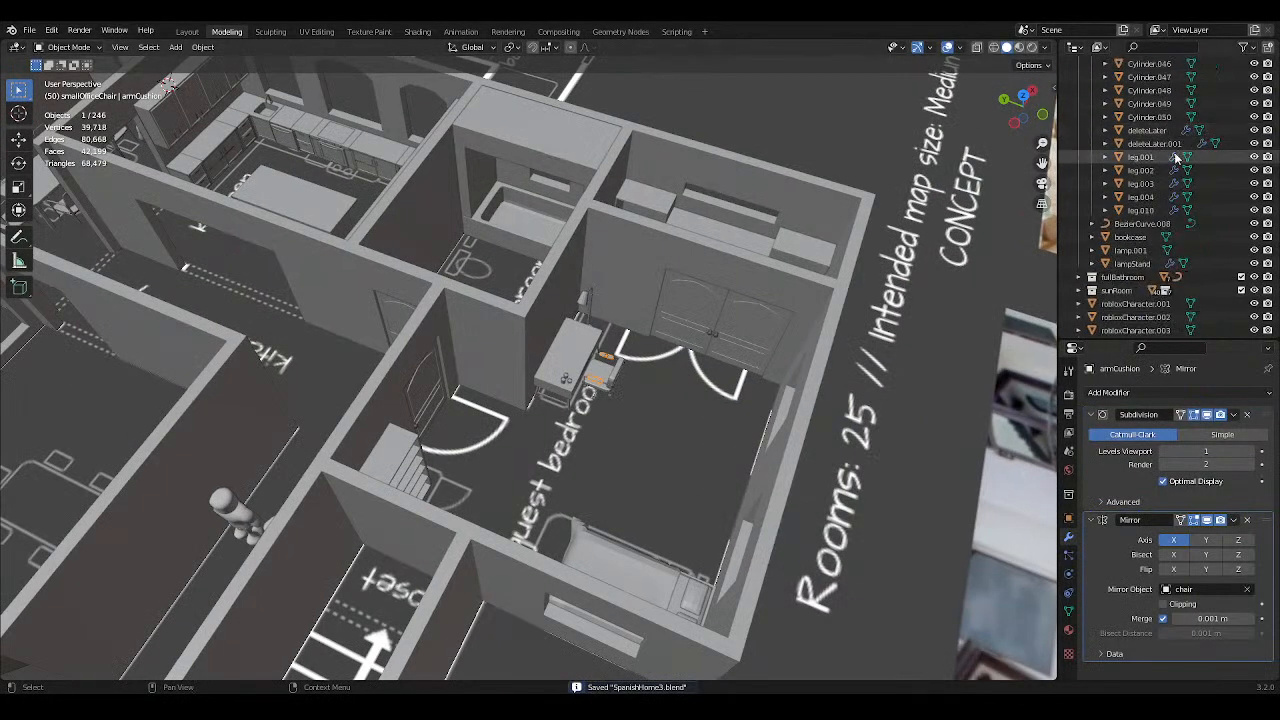
ctrl+click(1133, 210)
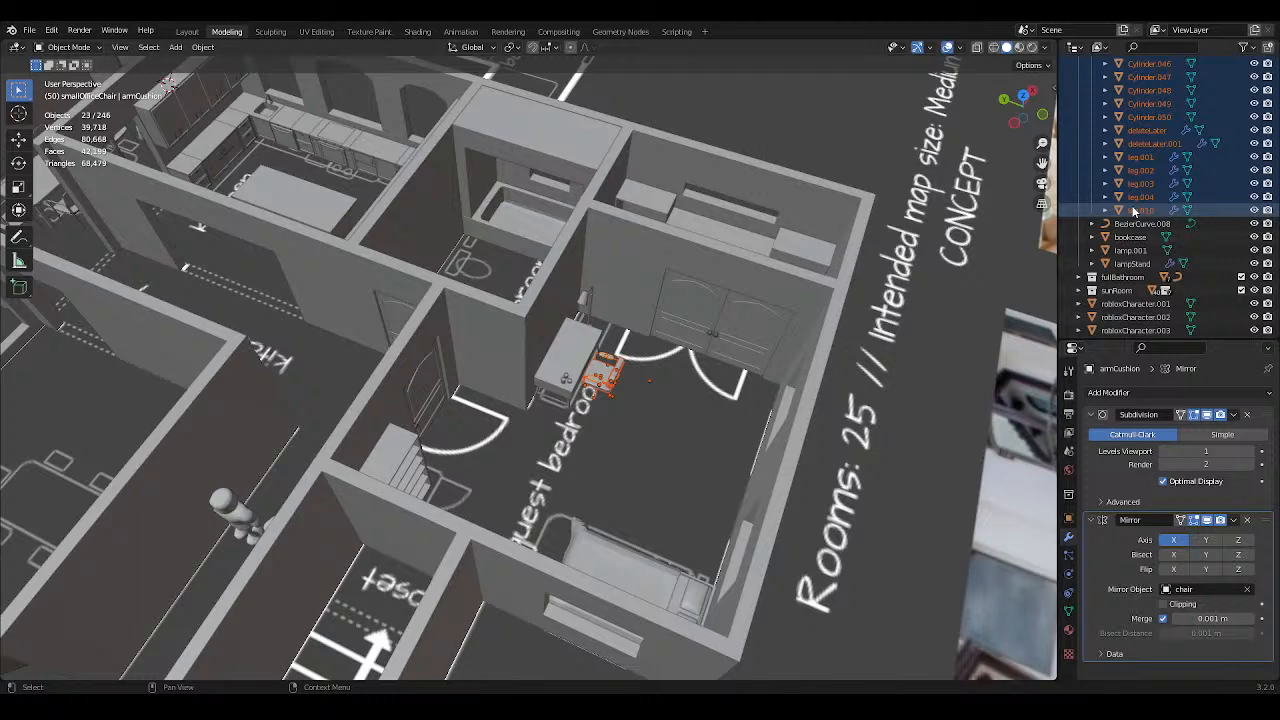
Look over the first floor from the office studio and foyer hallway to the guest bedroom, and save the file.
scroll(587, 324, down, 4)
shift+middle_drag(587, 324, 727, 269)
scroll(622, 336, up, 4)
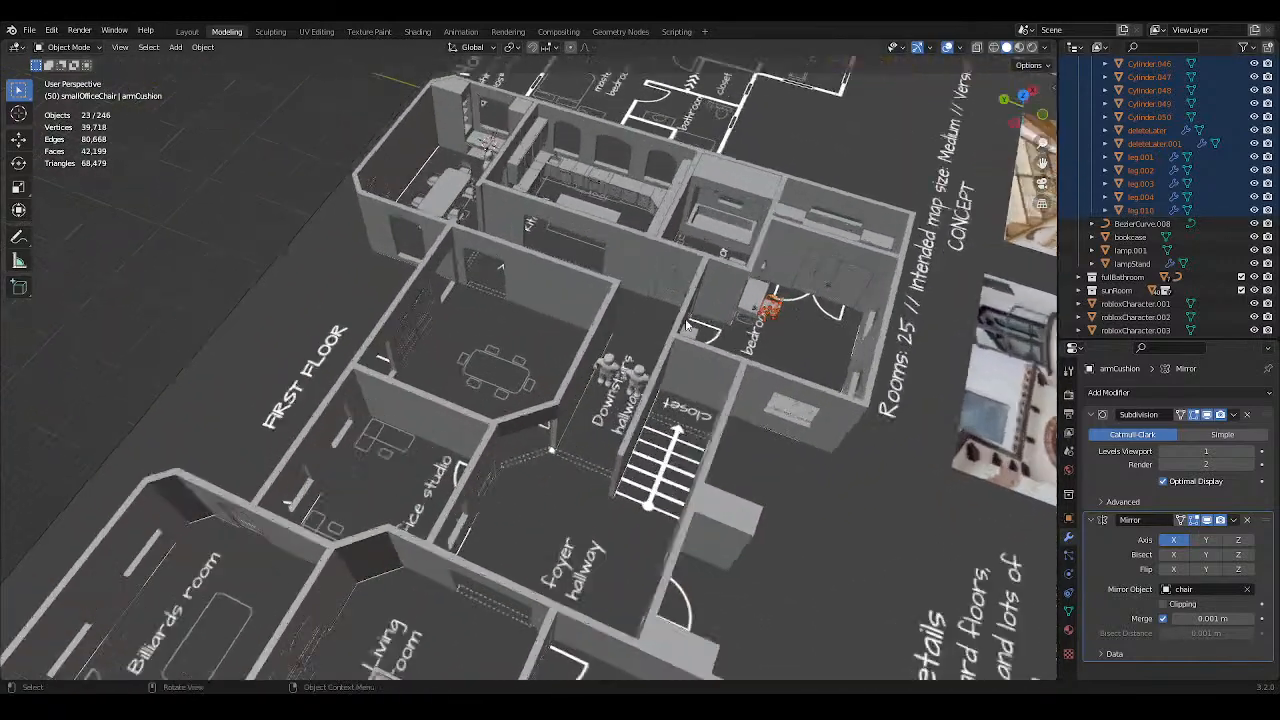
middle_drag(622, 336, 519, 298)
shift+middle_drag(400, 294, 618, 320)
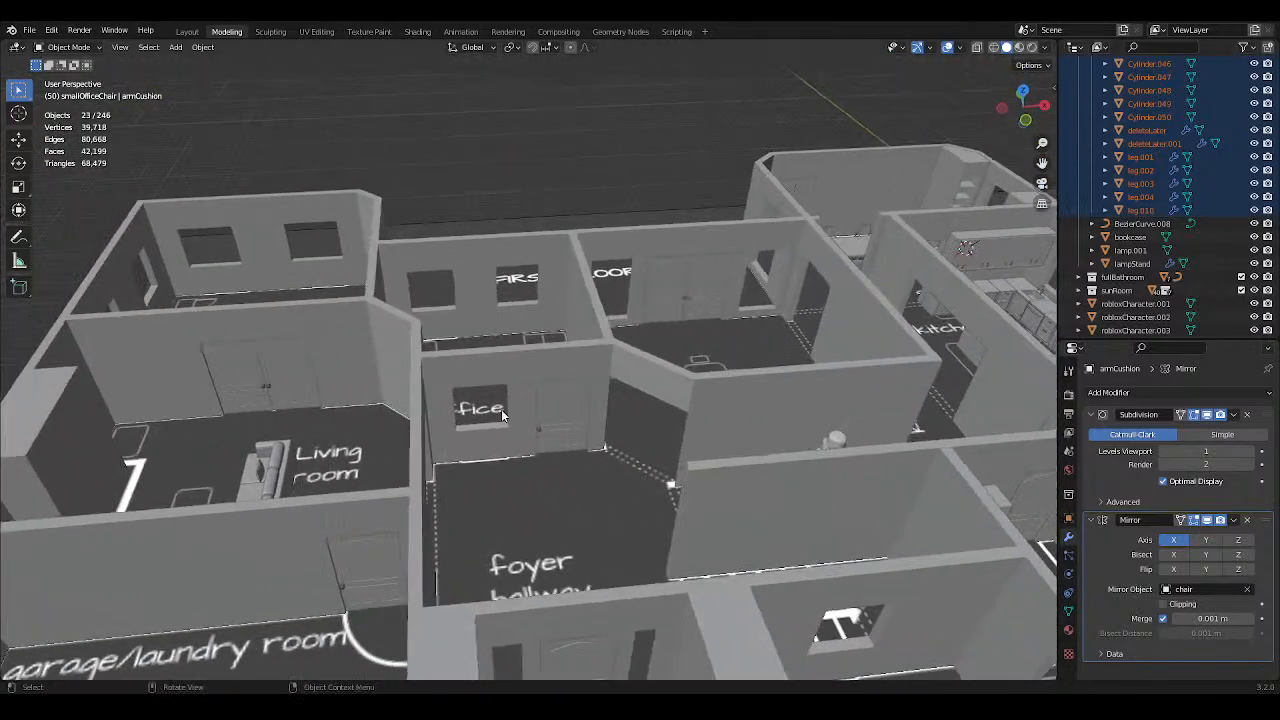
middle_drag(501, 409, 512, 453)
scroll(512, 452, down, 8)
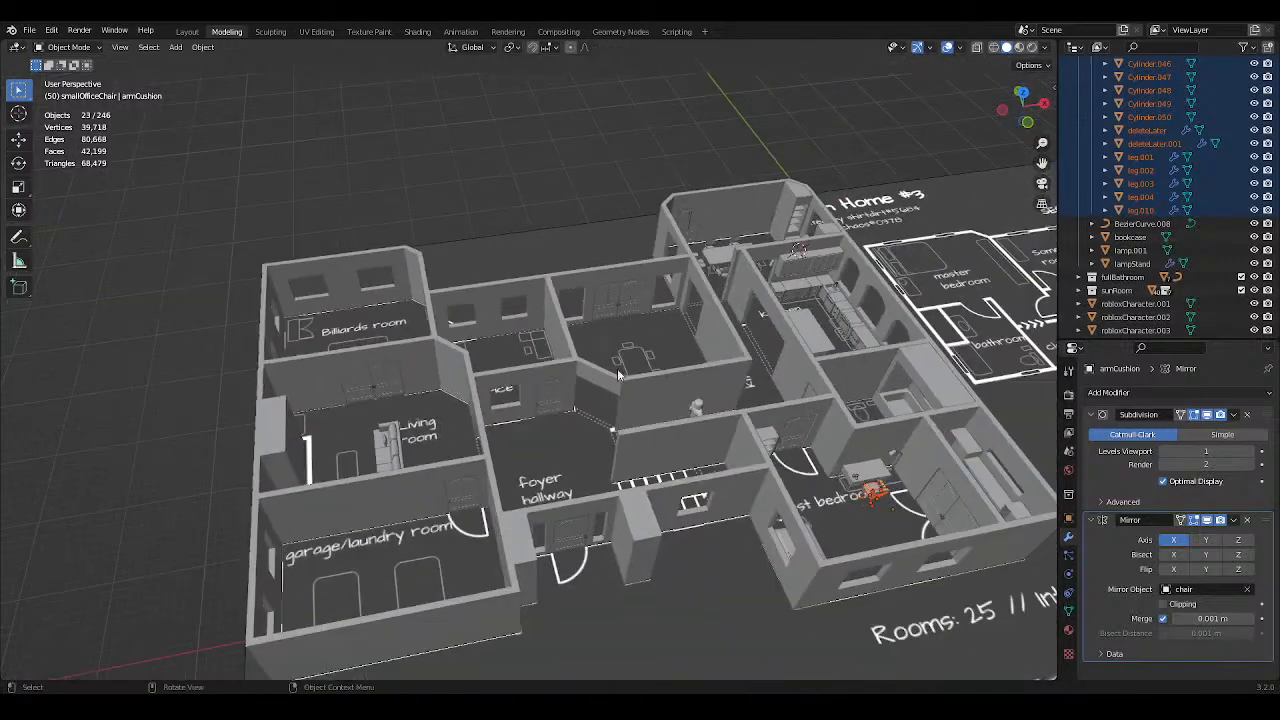
mouse_move(708, 354)
shift+middle_down()
mouse_move(651, 387)
mouse_move(731, 398)
mouse_move(615, 372)
mouse_move(697, 375)
shift+middle_up()
scroll(739, 374, up, 3)
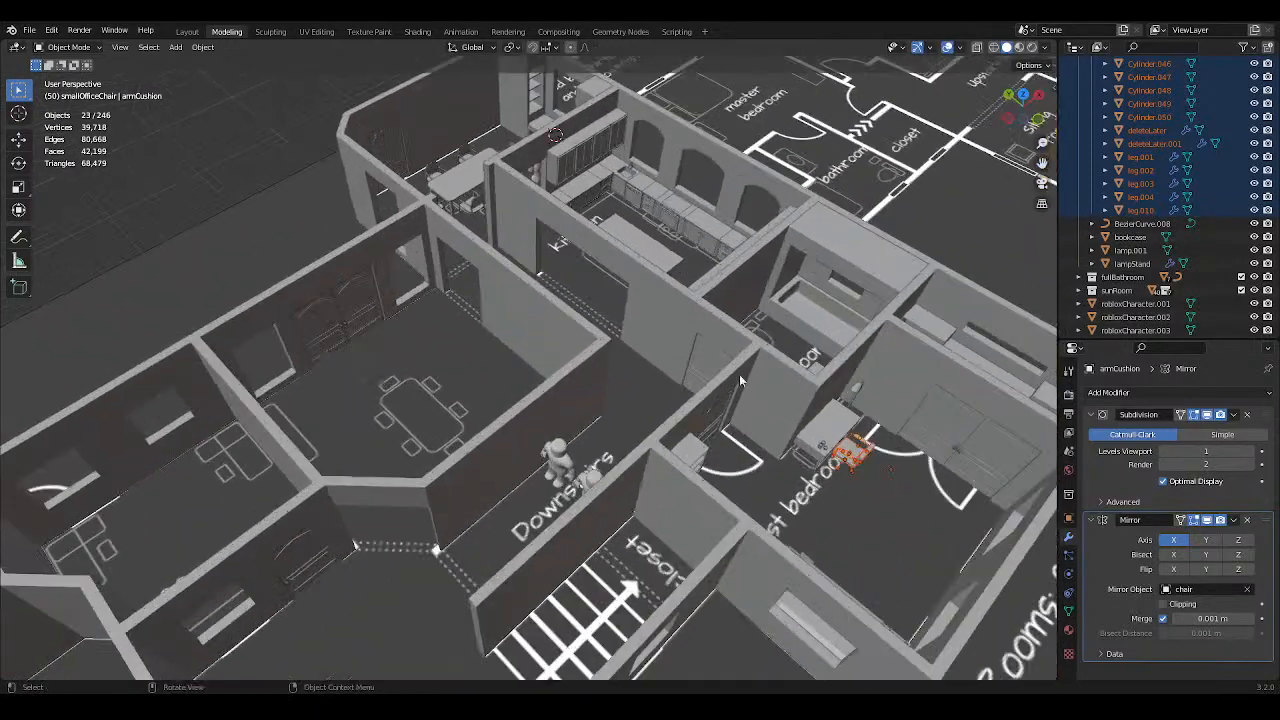
shift+middle_drag(893, 389, 670, 350)
key(ctrl+s)
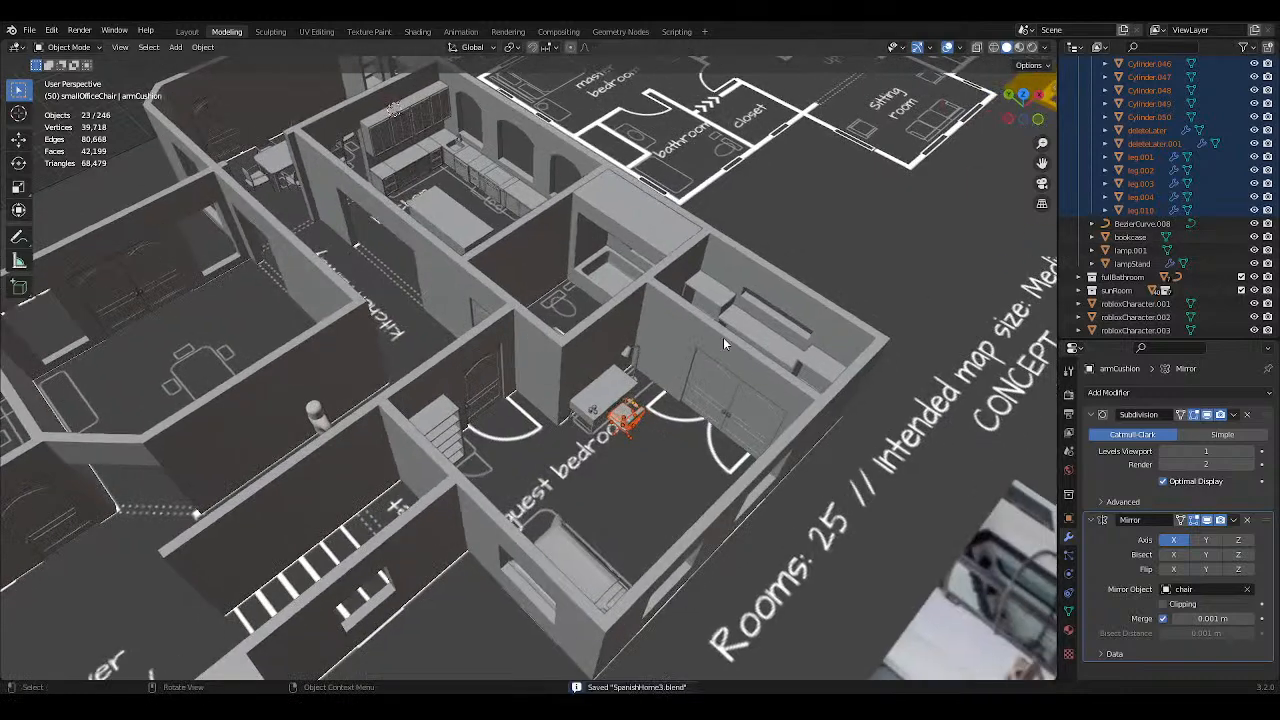
scroll(710, 330, down, 3)
scroll(784, 309, up, 2)
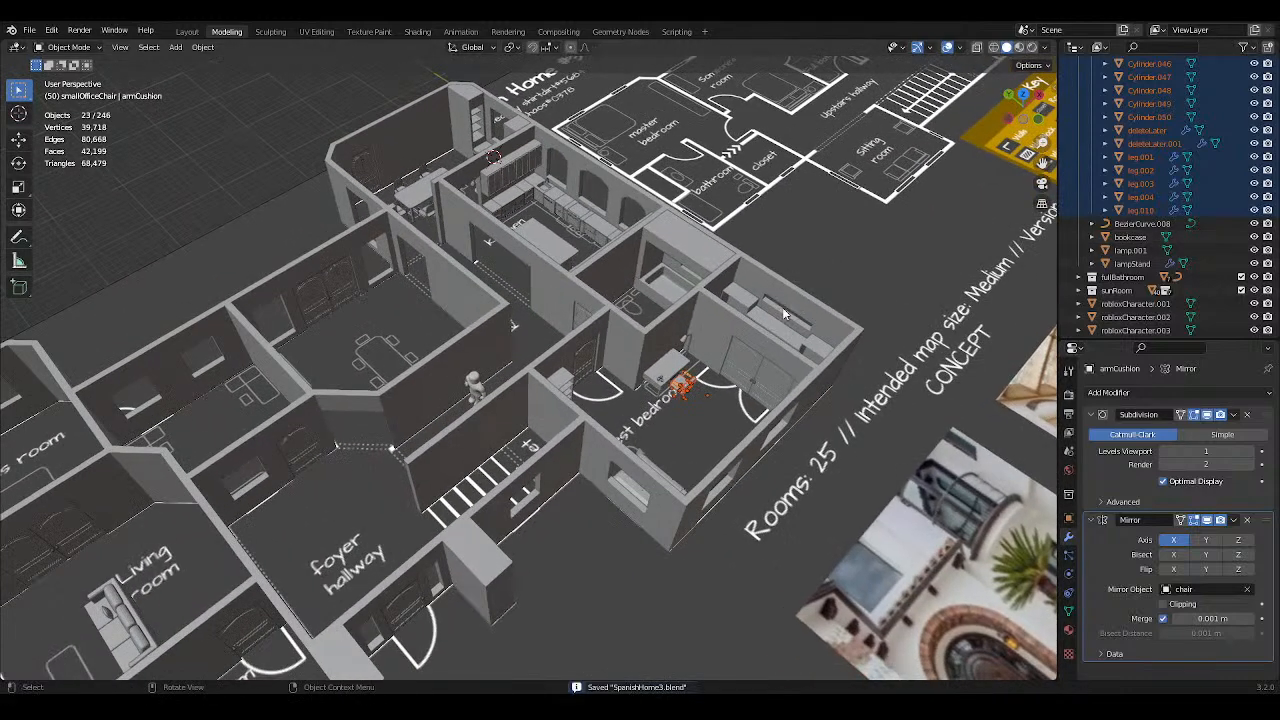
Duplicate the selected office chair objects, leaving the copy at the original's location.
right_click(676, 393)
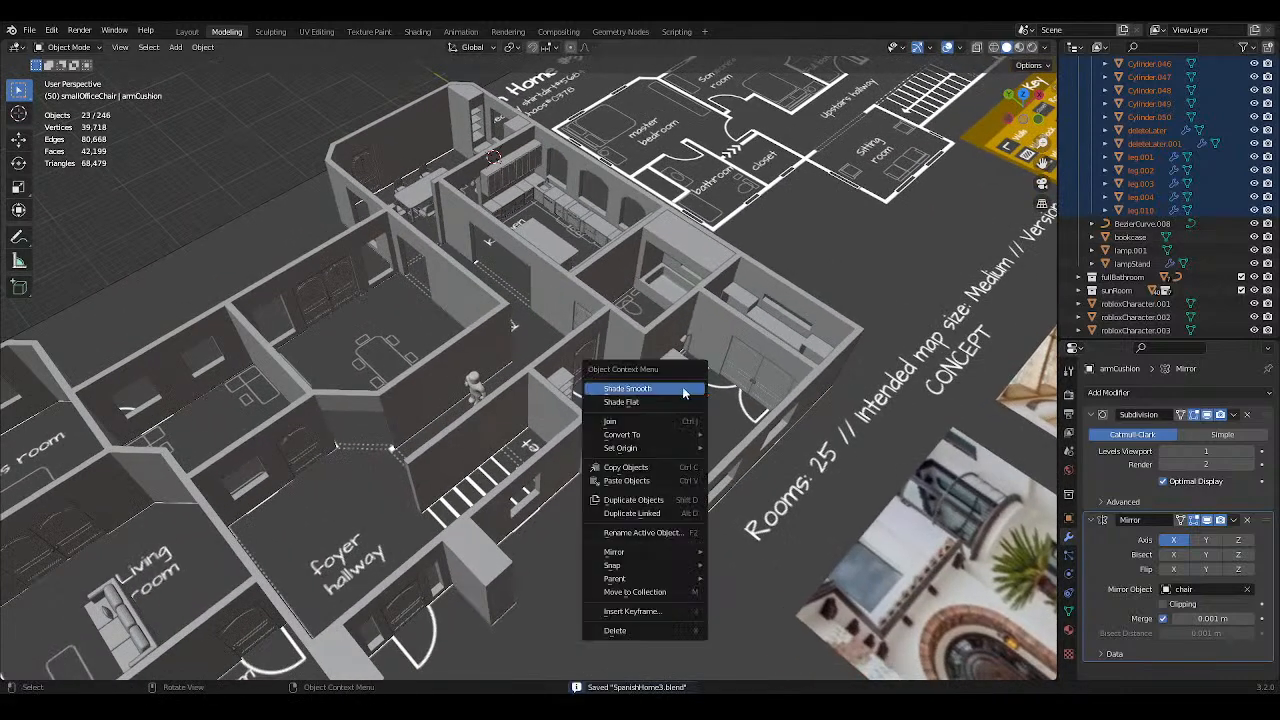
click(650, 500)
key(x)
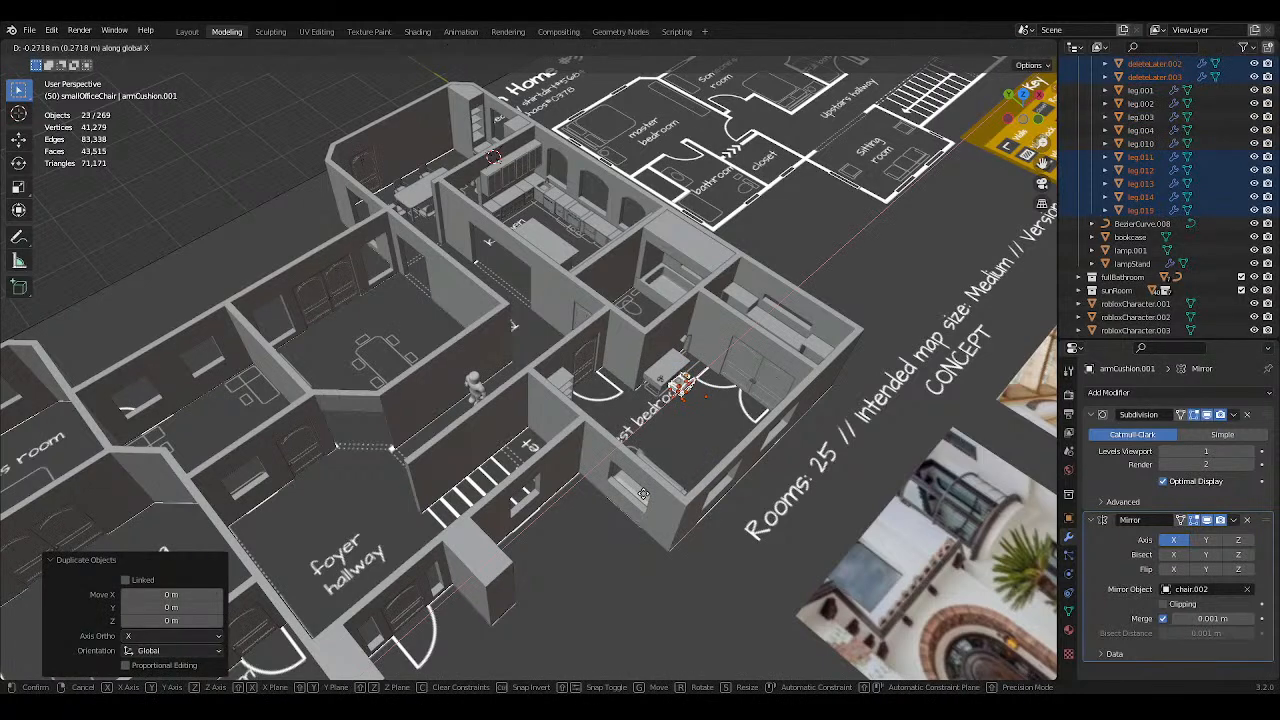
right_click(643, 493)
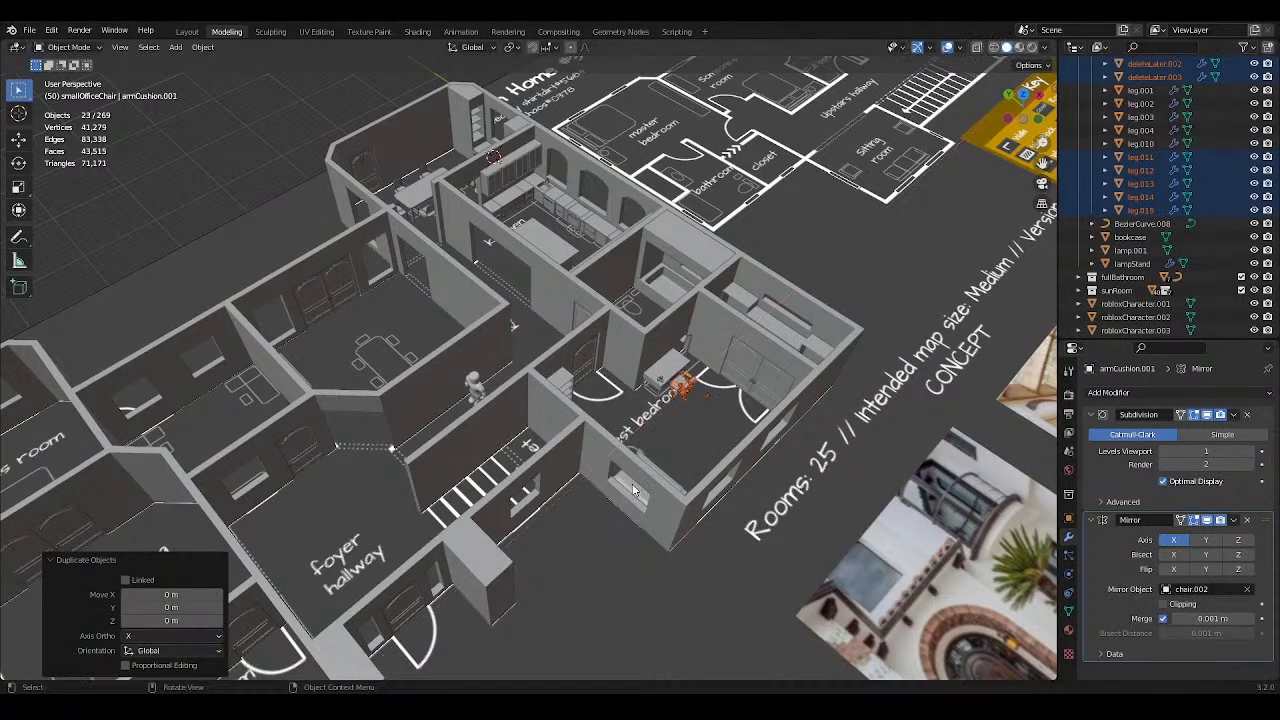
Move the duplicated chair about -39.95 m along X and 31.58 m along Y into the office studio.
key(KP_7)
key(g)
key(x)
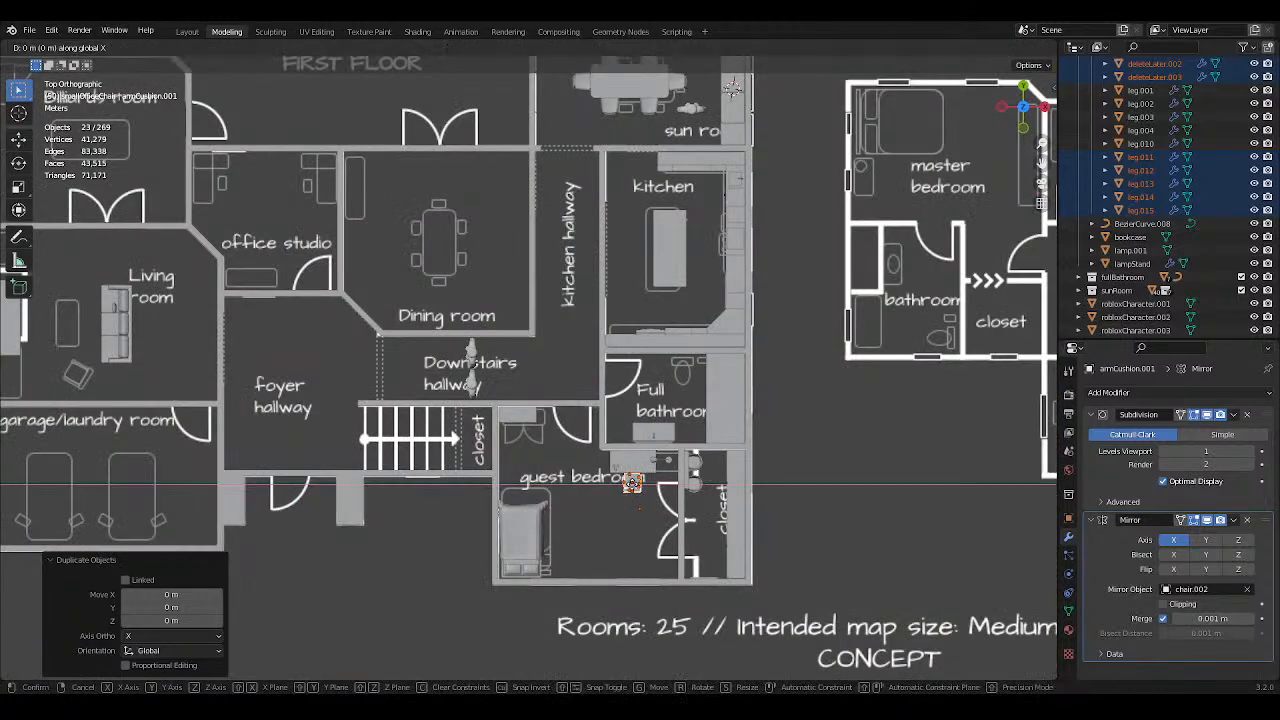
key(y)
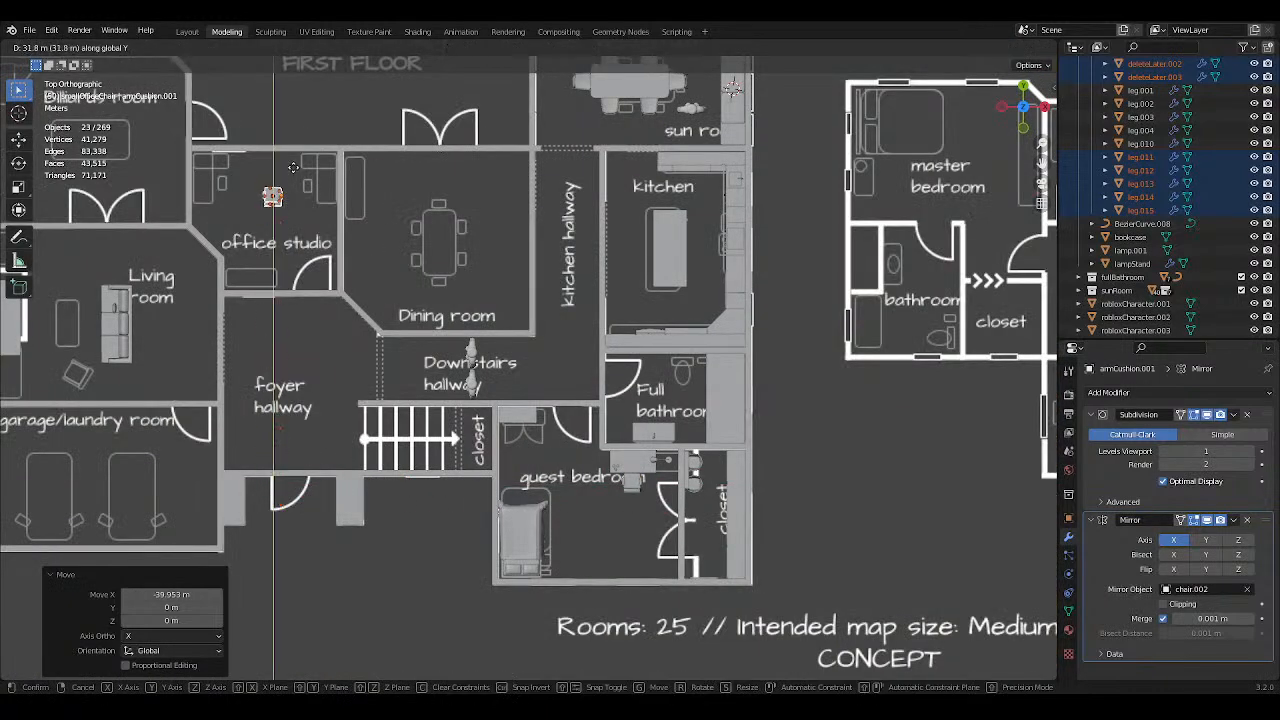
click(285, 196)
Move the copied chair along X and about 1.39 m along Y onto the chair outline nearest the billiards room, saving the file.
shift+middle_drag(293, 189, 650, 341)
scroll(433, 338, up, 4)
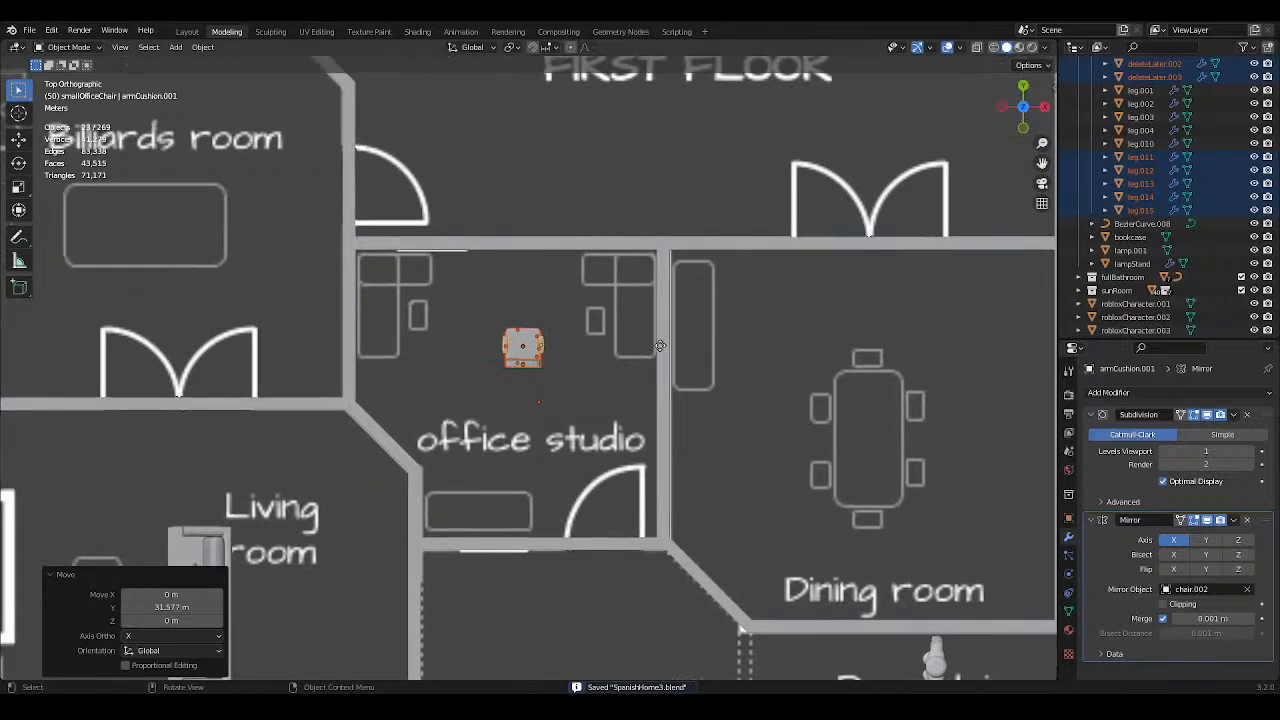
key(g)
key(x)
click(563, 354)
key(ctrl+s)
key(g)
key(y)
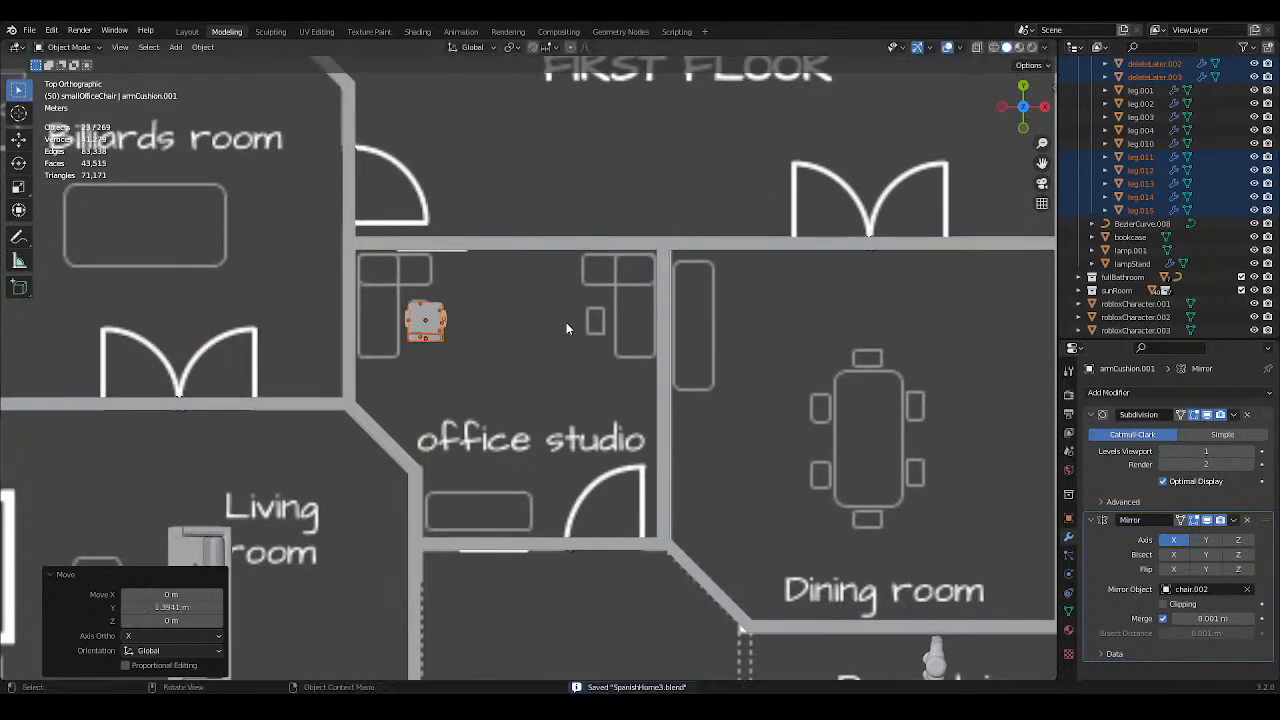
click(566, 322)
Rotate the copied chair 79.5° and a further 10.5° about Z so it faces the desk outline beside the billiards room.
key(r)
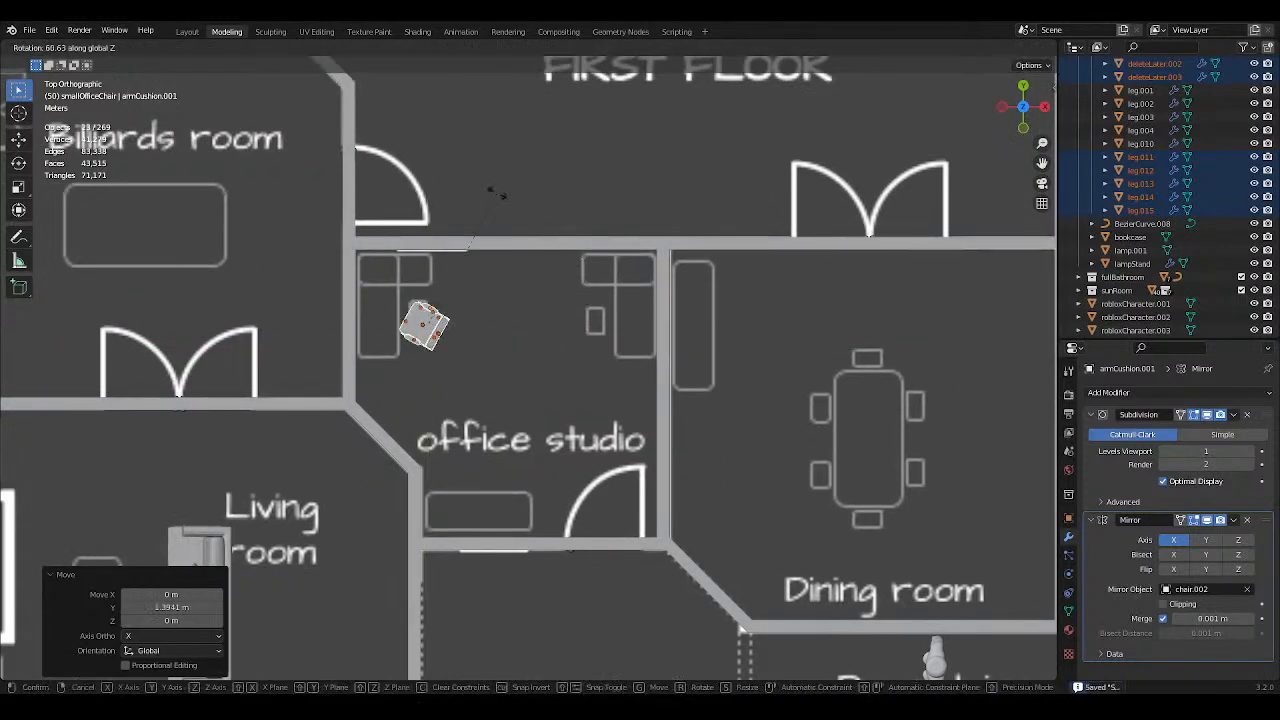
click(449, 184)
scroll(449, 184, down, 5)
shift+middle_drag(625, 180, 285, 200)
scroll(443, 272, up, 4)
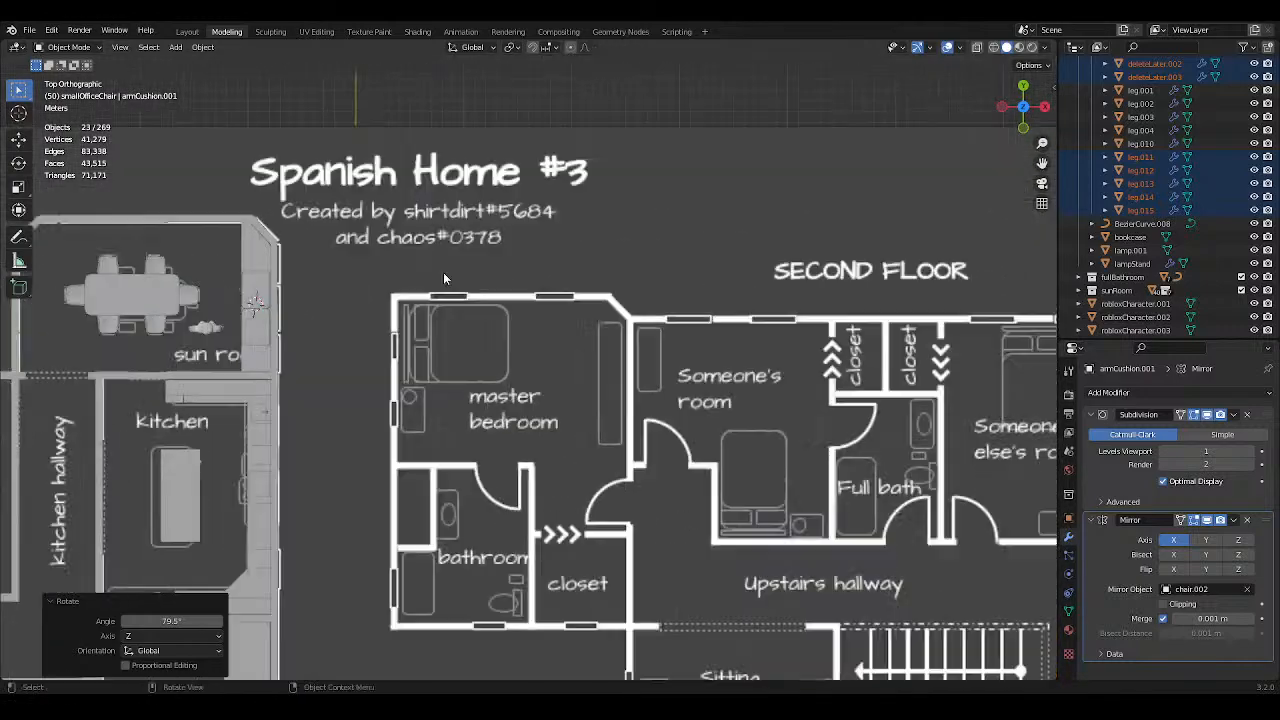
scroll(320, 289, down, 6)
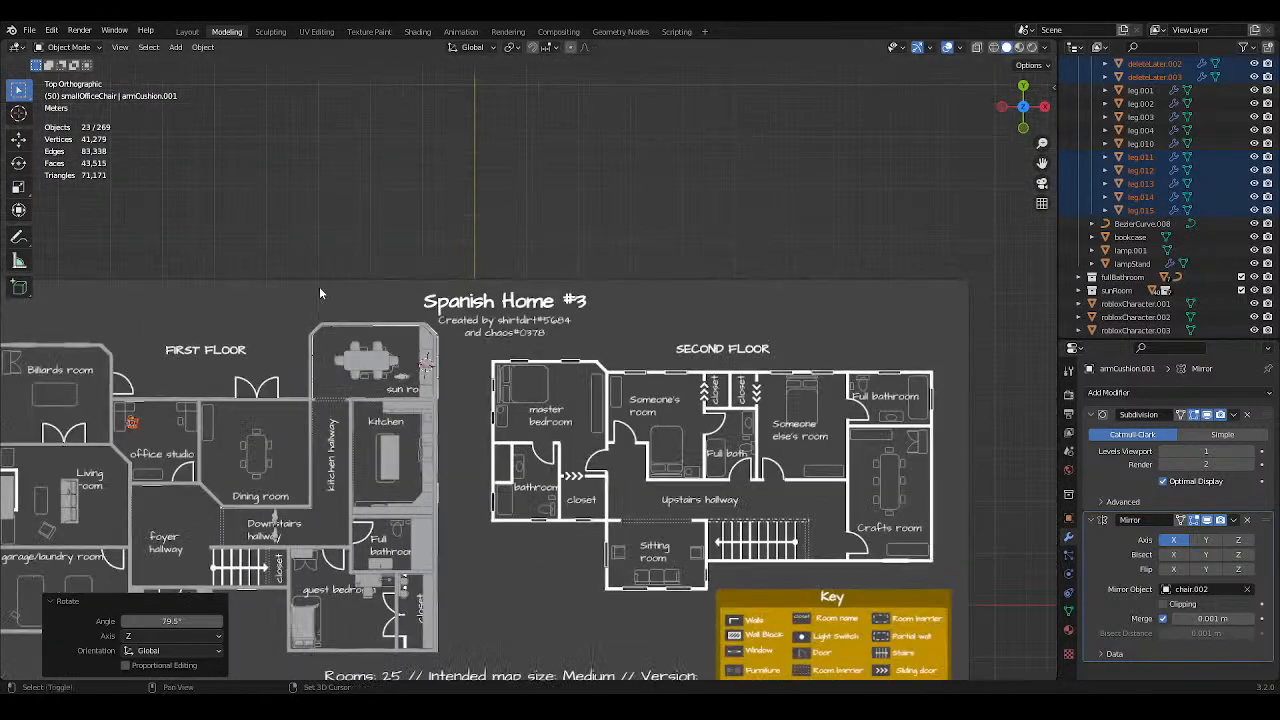
shift+middle_drag(320, 289, 644, 291)
scroll(644, 291, up, 10)
key(r)
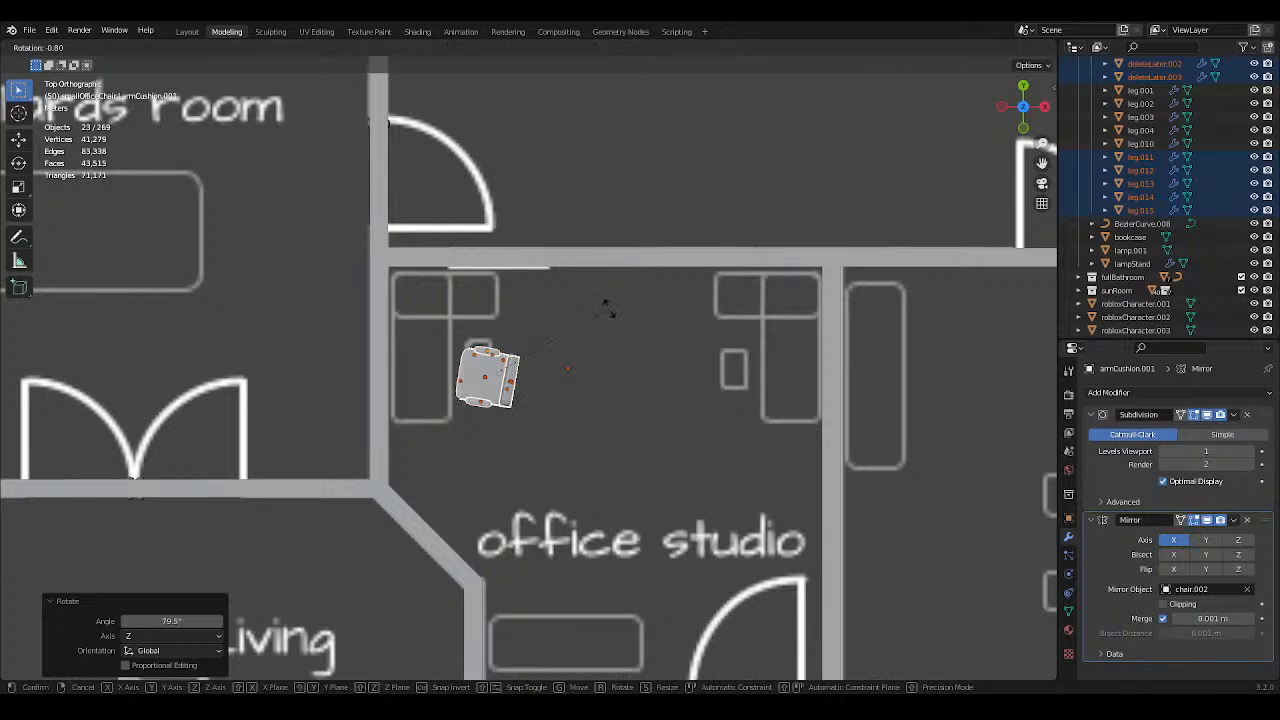
click(600, 285)
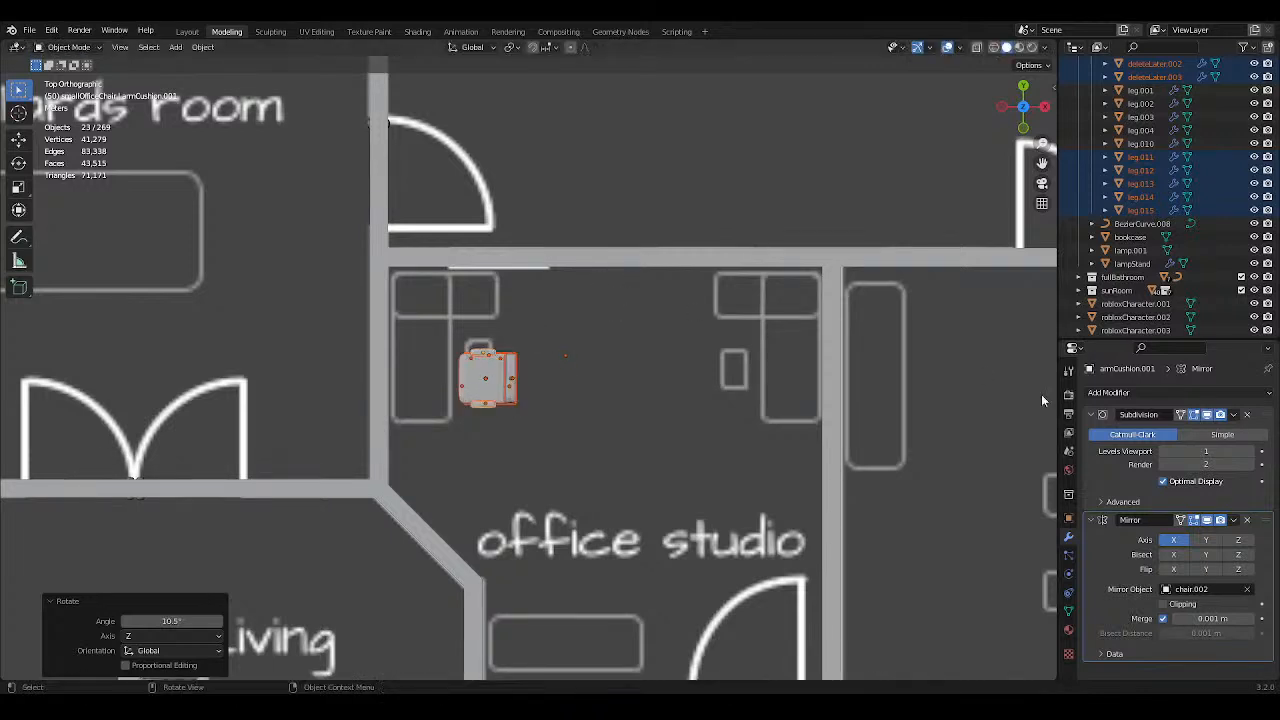
Set the Z rotation of armCushion.001 to -90° and save the file.
click(1068, 514)
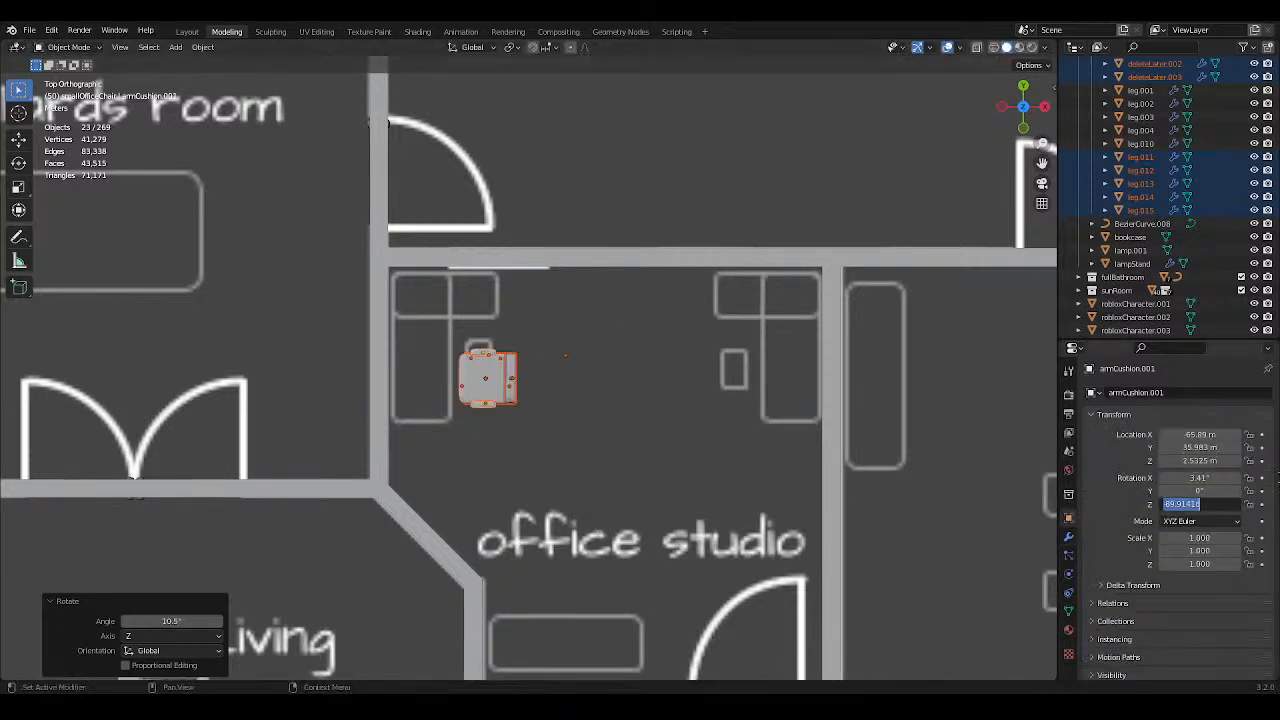
key(Return)
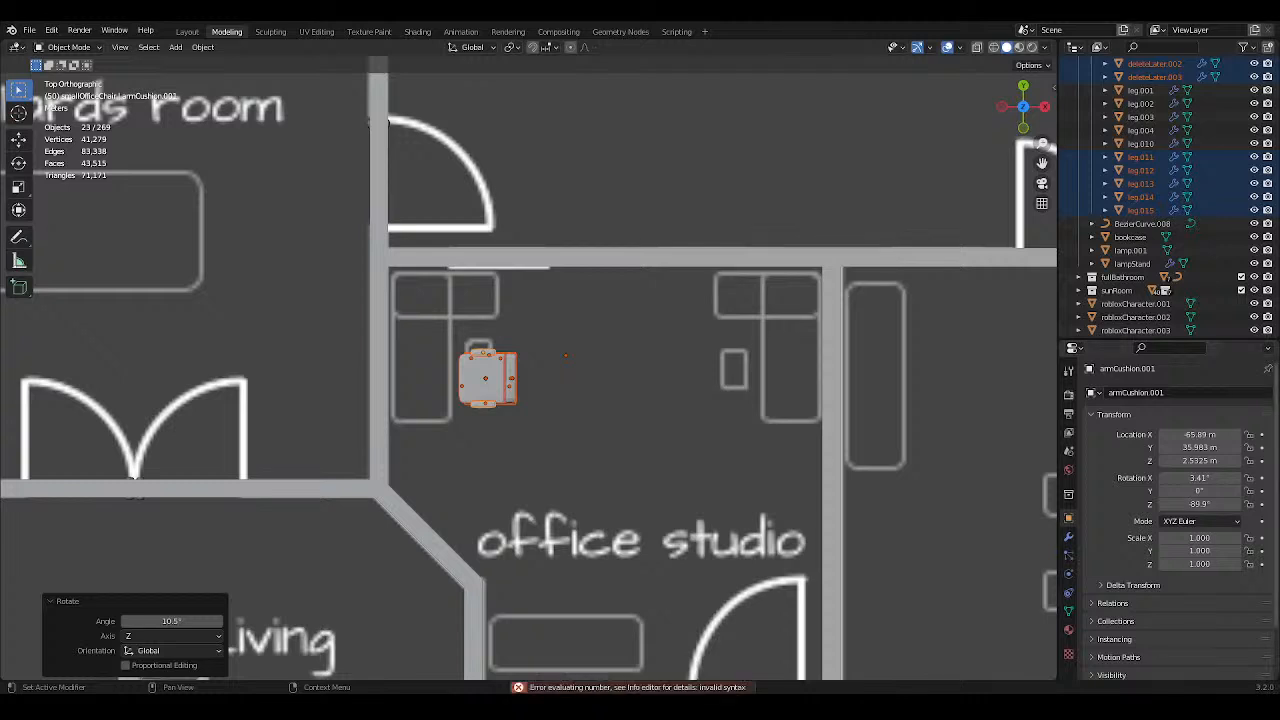
key(ctrl+s)
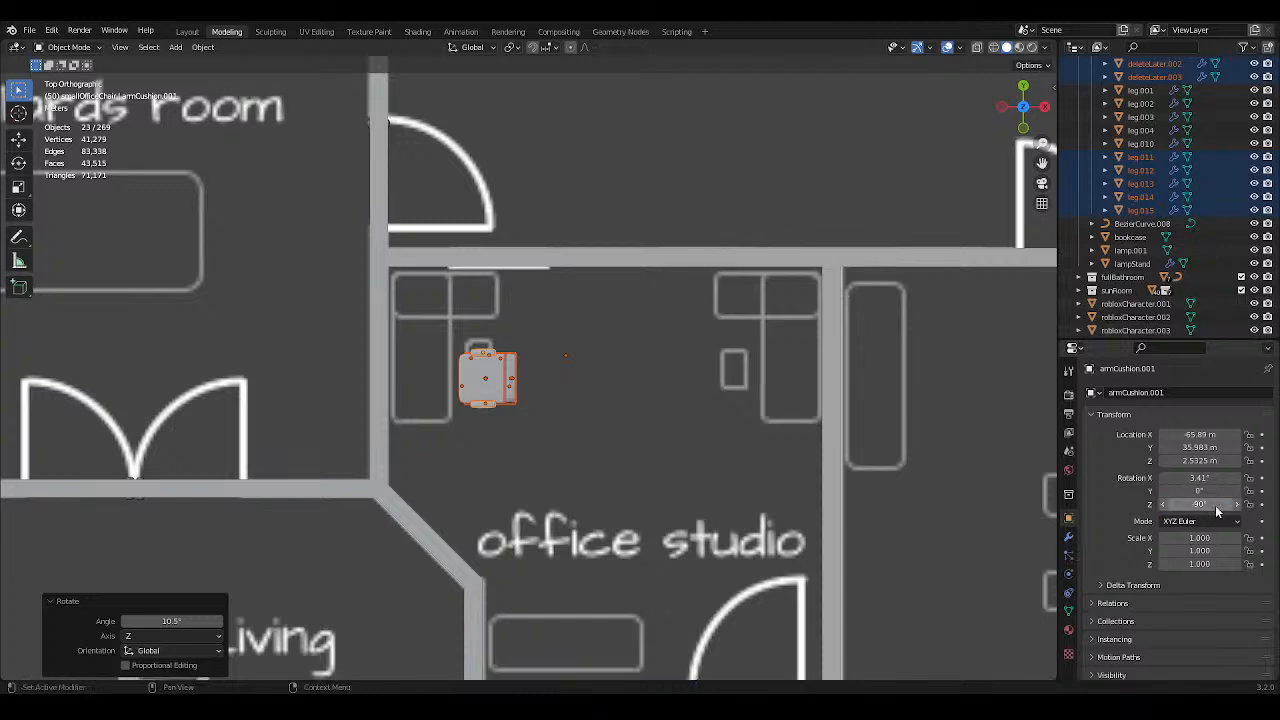
Move the copied chair about 0.54 m along Y beside the desk outline nearest the billiards room.
scroll(597, 364, down, 2)
key(g)
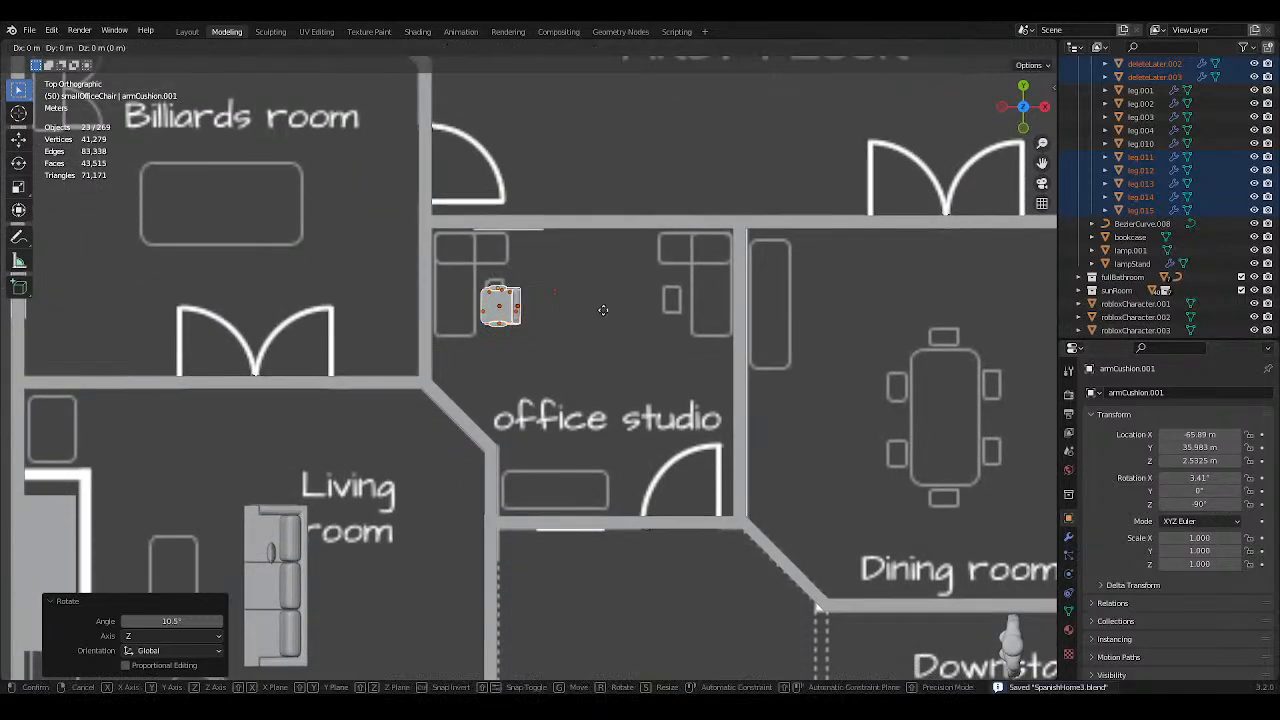
click(603, 301)
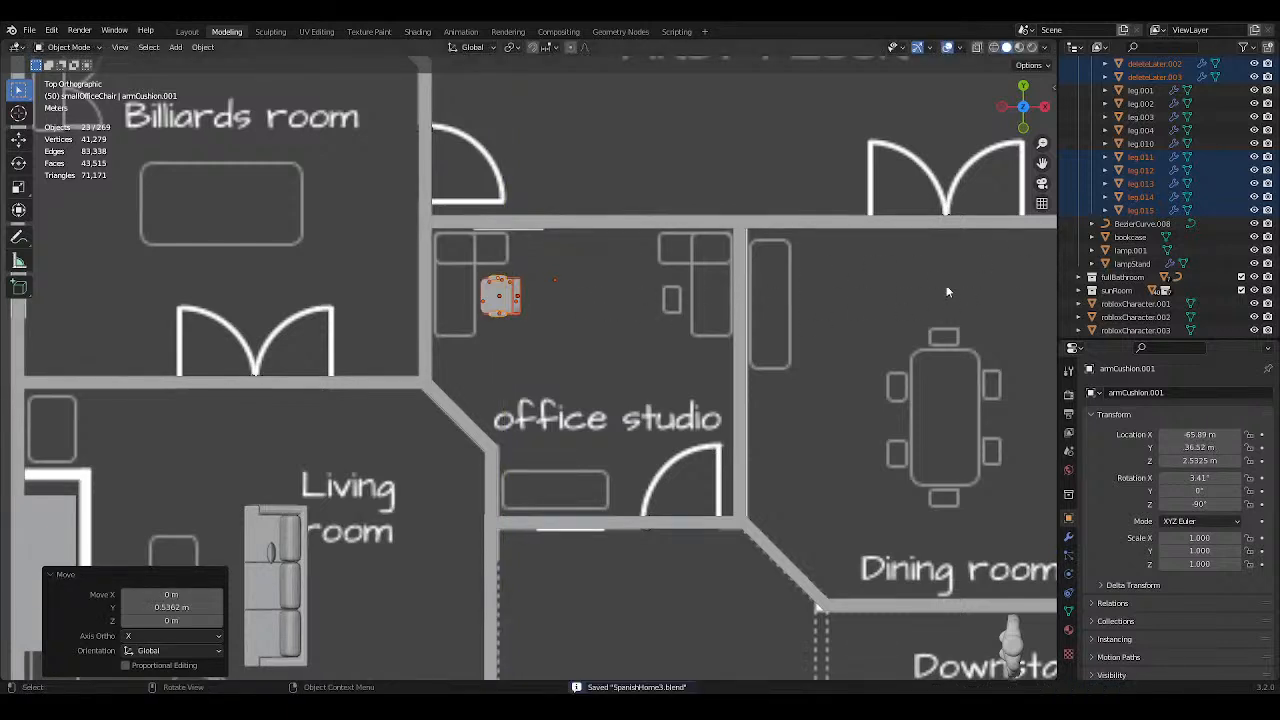
Move all parts of the copied chair into a new collection named OfficeStudio and save the file.
right_click(516, 300)
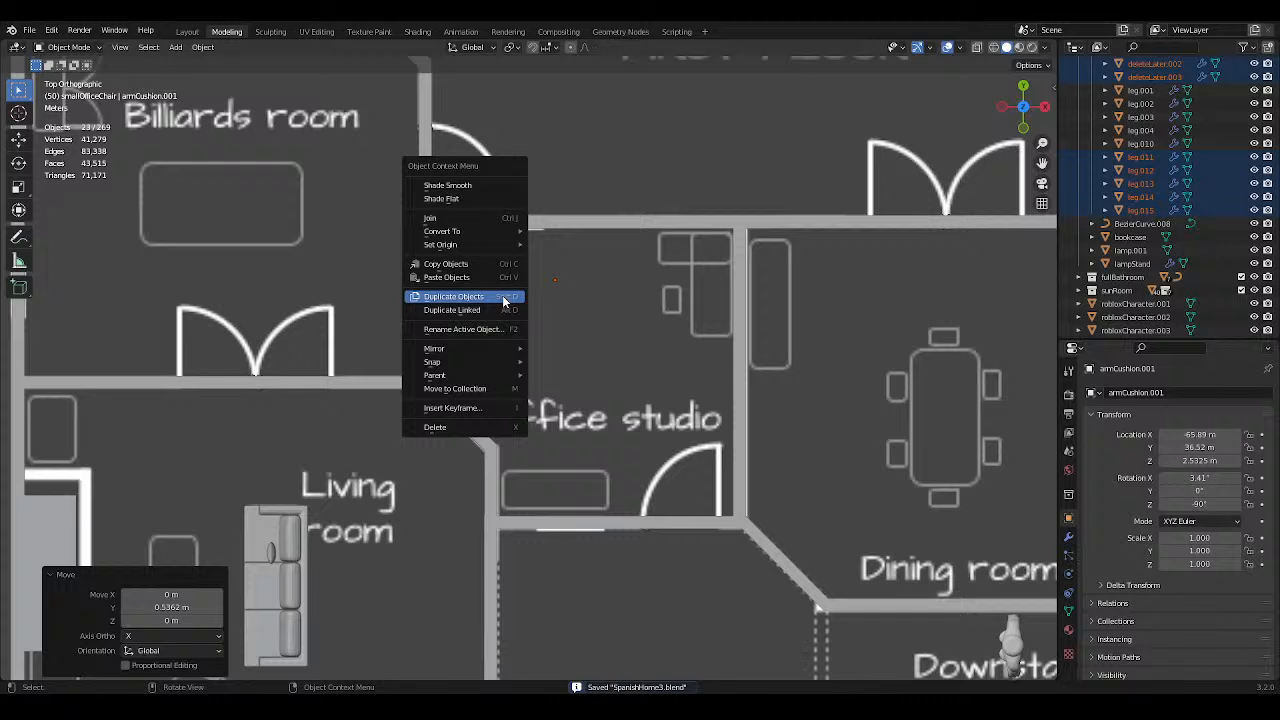
click(490, 392)
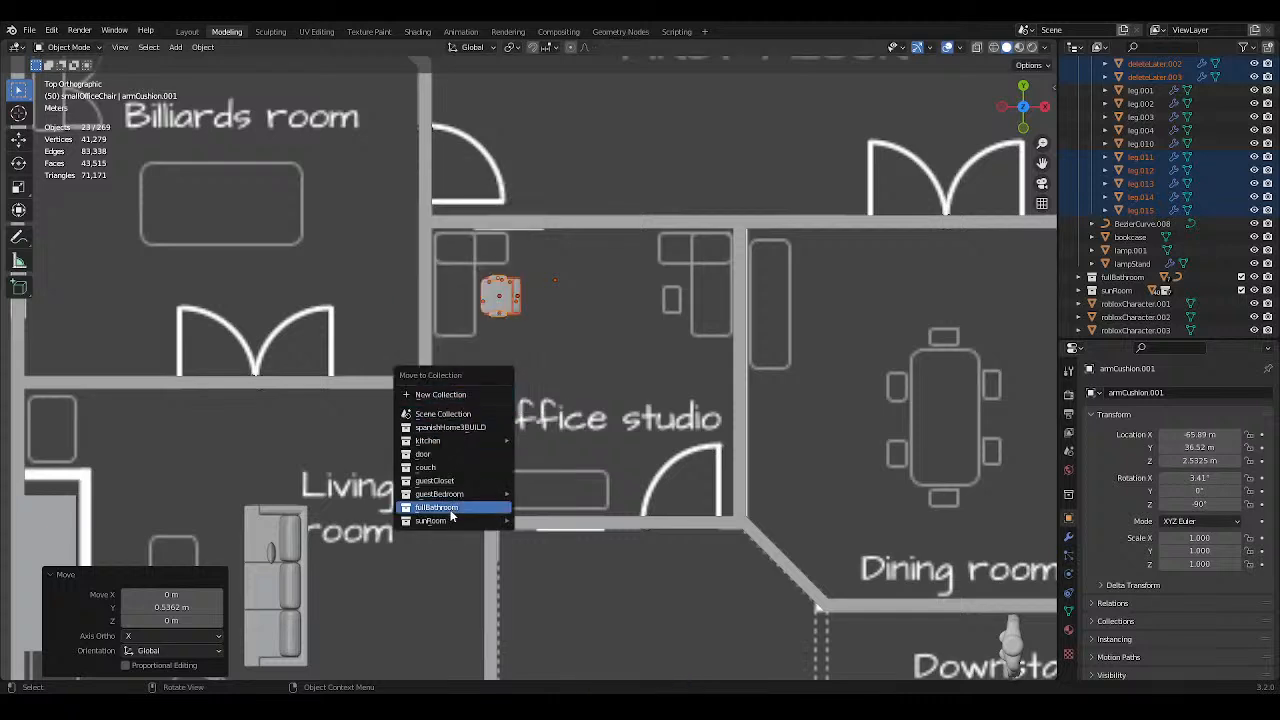
click(440, 393)
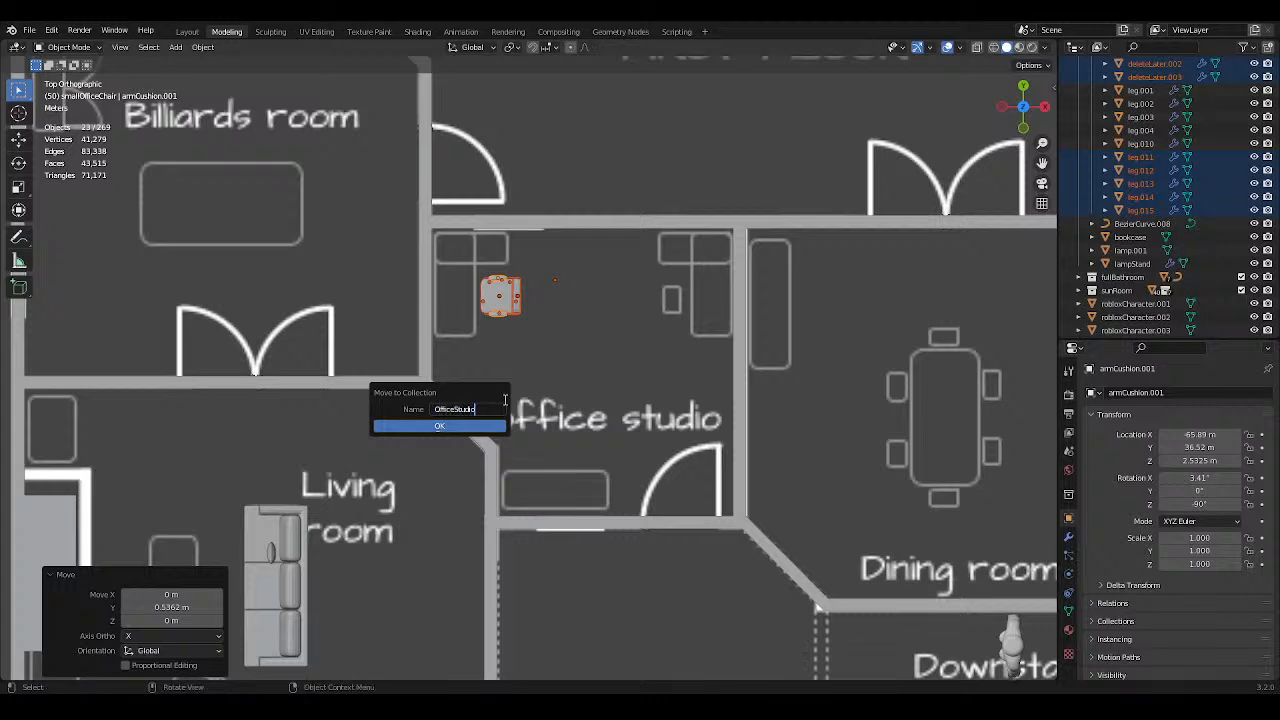
click(478, 428)
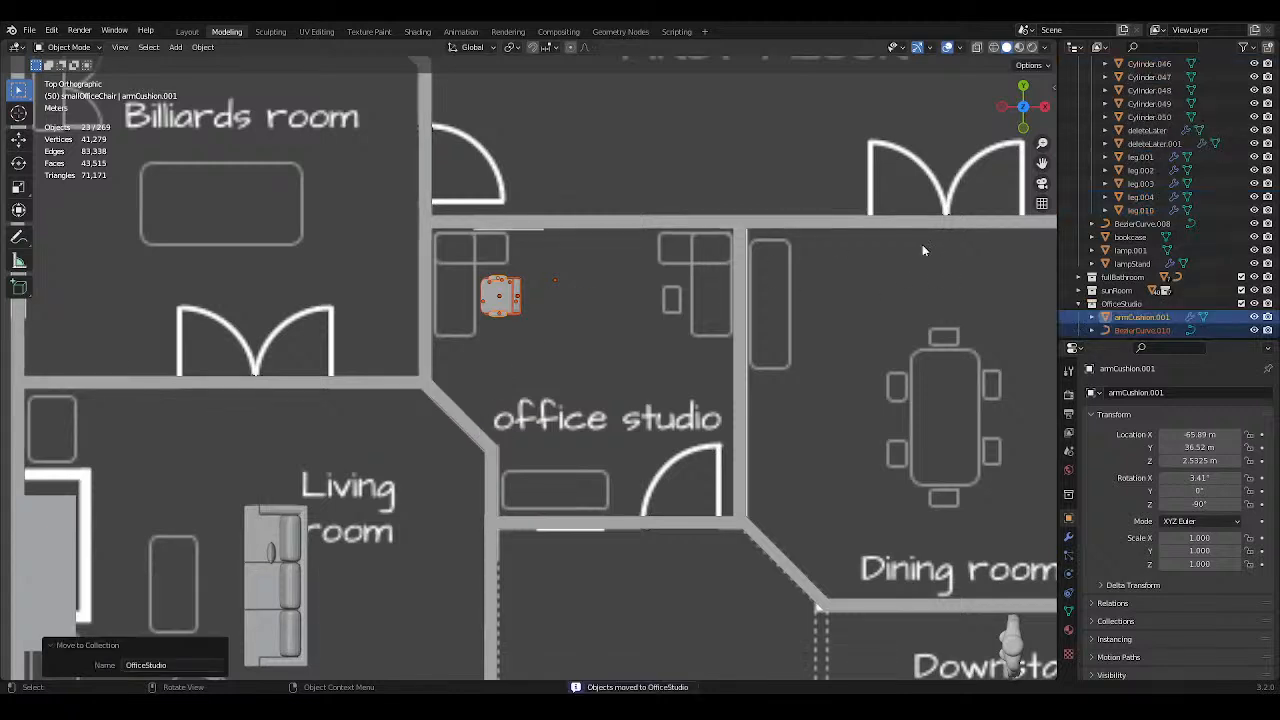
scroll(1149, 256, down, 8)
scroll(1163, 208, up, 2)
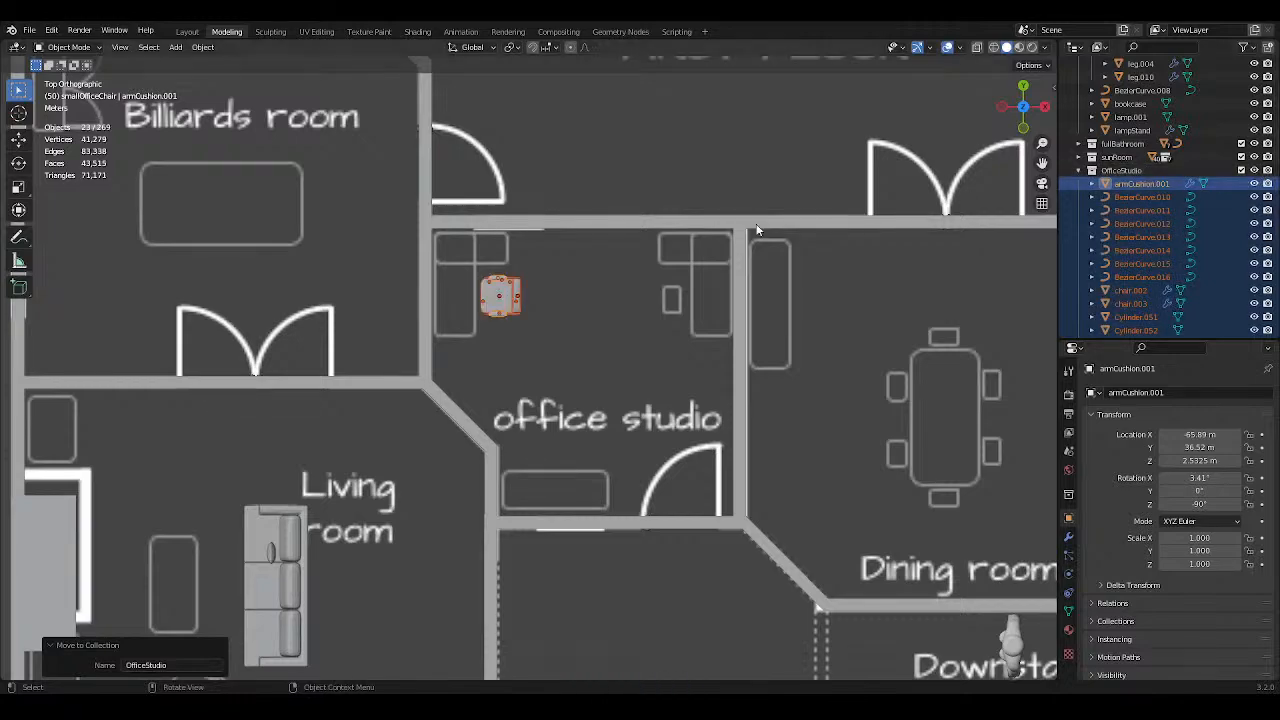
middle_drag(757, 230, 576, 216)
key(ctrl+s)
Examine the copied chair's placement against the desk outline and windows in the office studio, saving the file.
click(630, 192)
scroll(560, 357, up, 6)
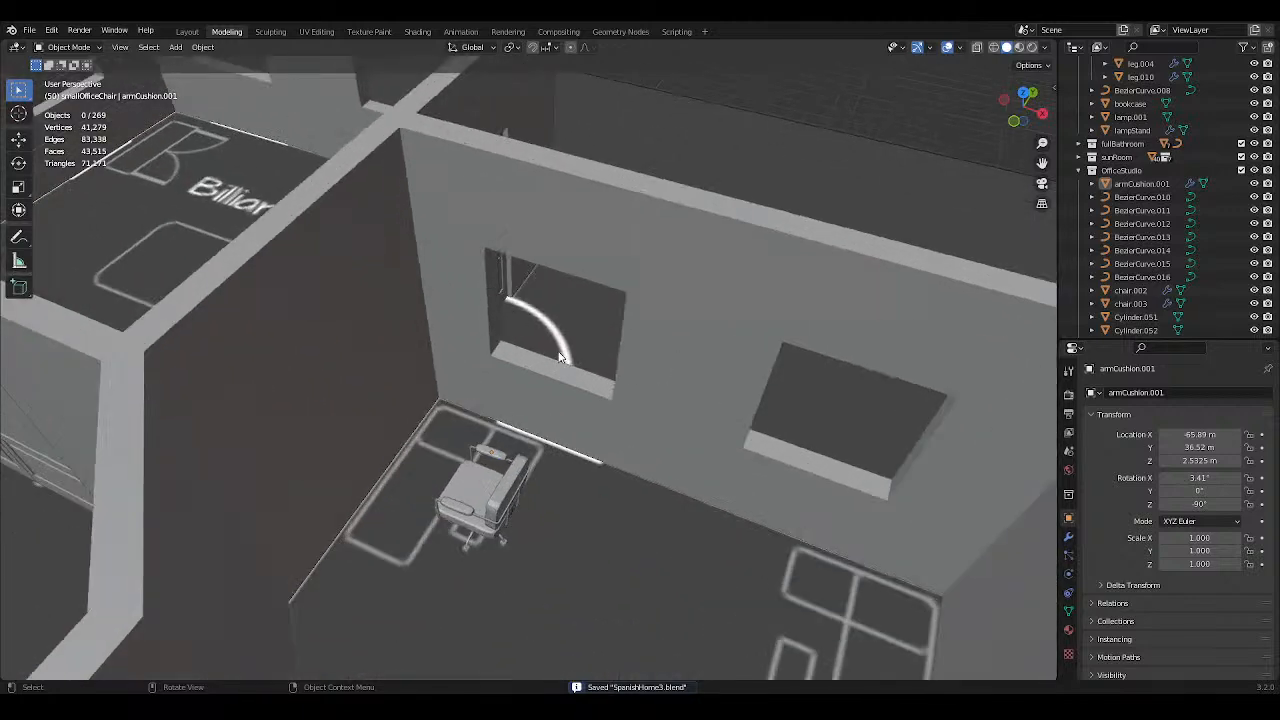
middle_drag(560, 357, 603, 278)
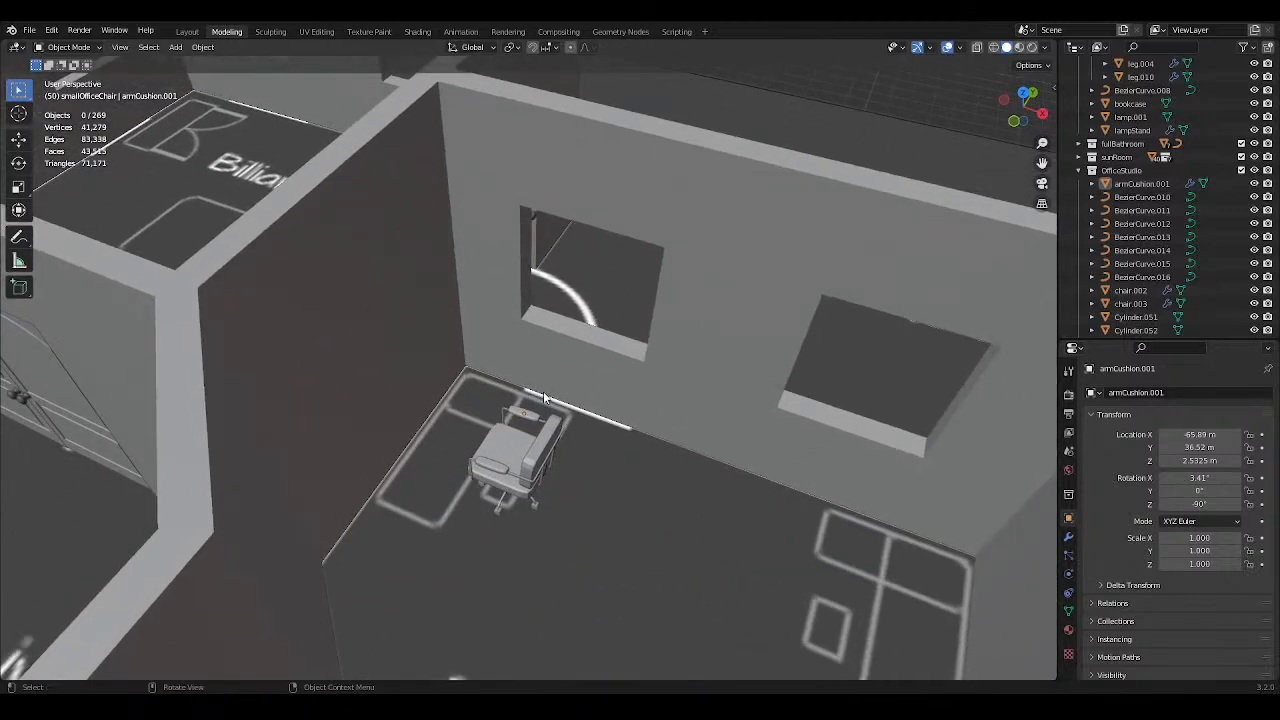
middle_drag(545, 397, 586, 429)
click(543, 430)
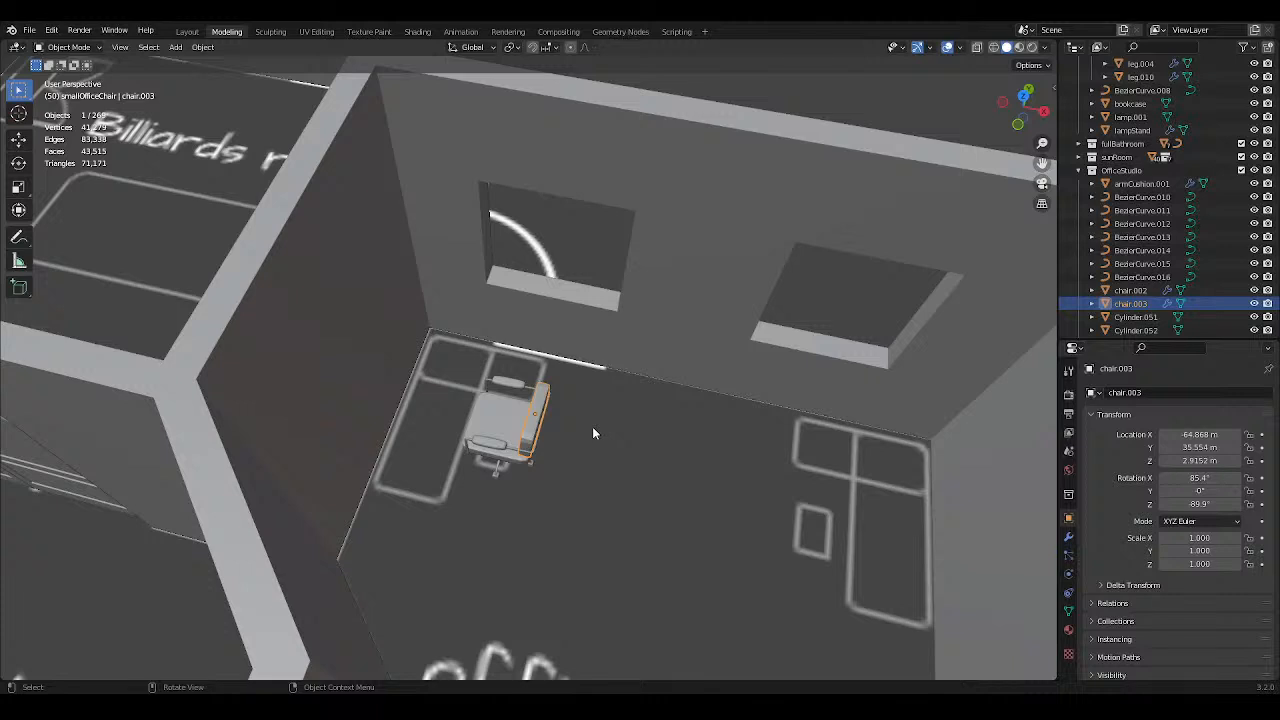
key(ctrl+s)
middle_drag(620, 445, 620, 460)
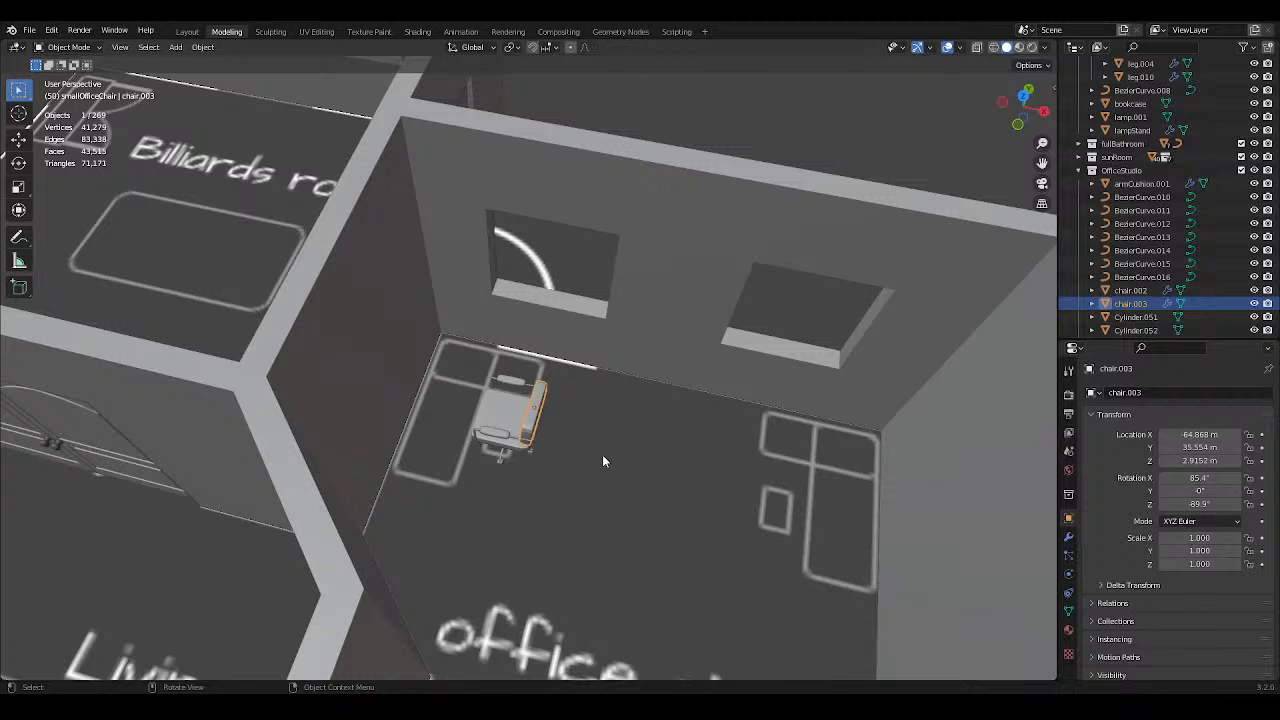
Select the OfficeStudio chair parts from armCushion.001 through leg.015, save the file, and isolate them in local view.
click(1145, 184)
scroll(1163, 195, down, 5)
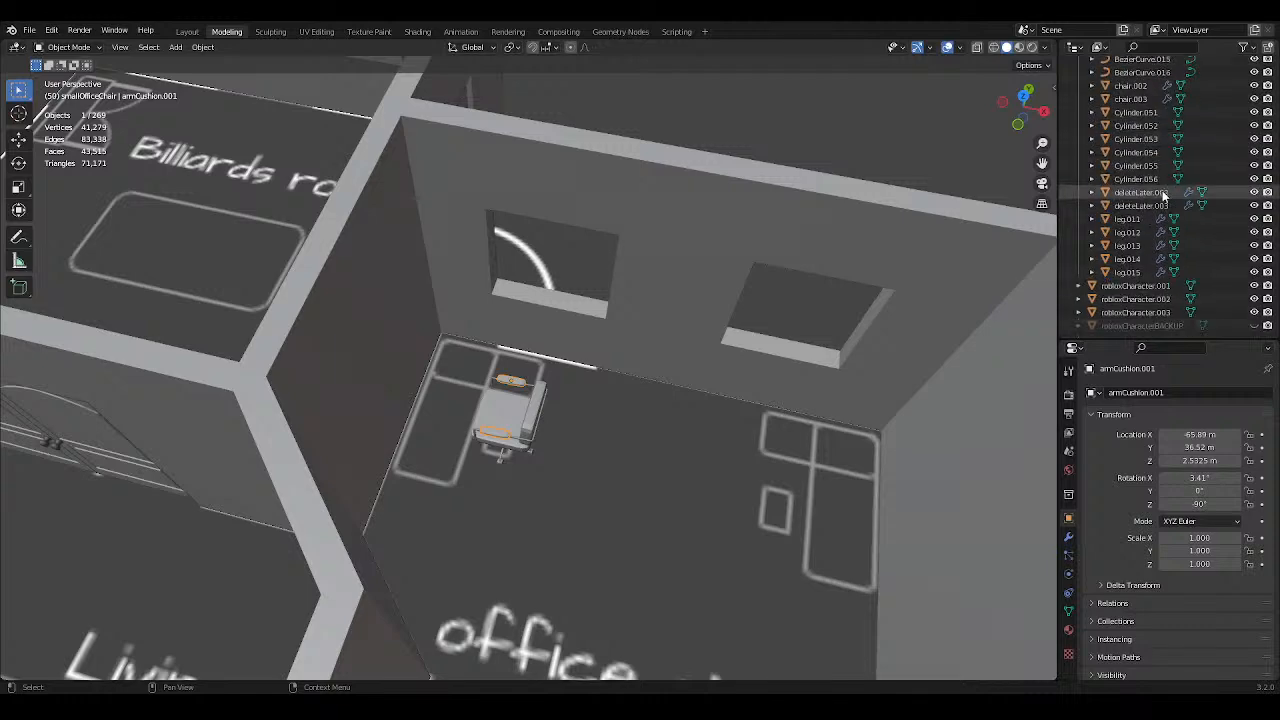
shift+click(1127, 272)
key(ctrl+s)
middle_drag(788, 365, 692, 375)
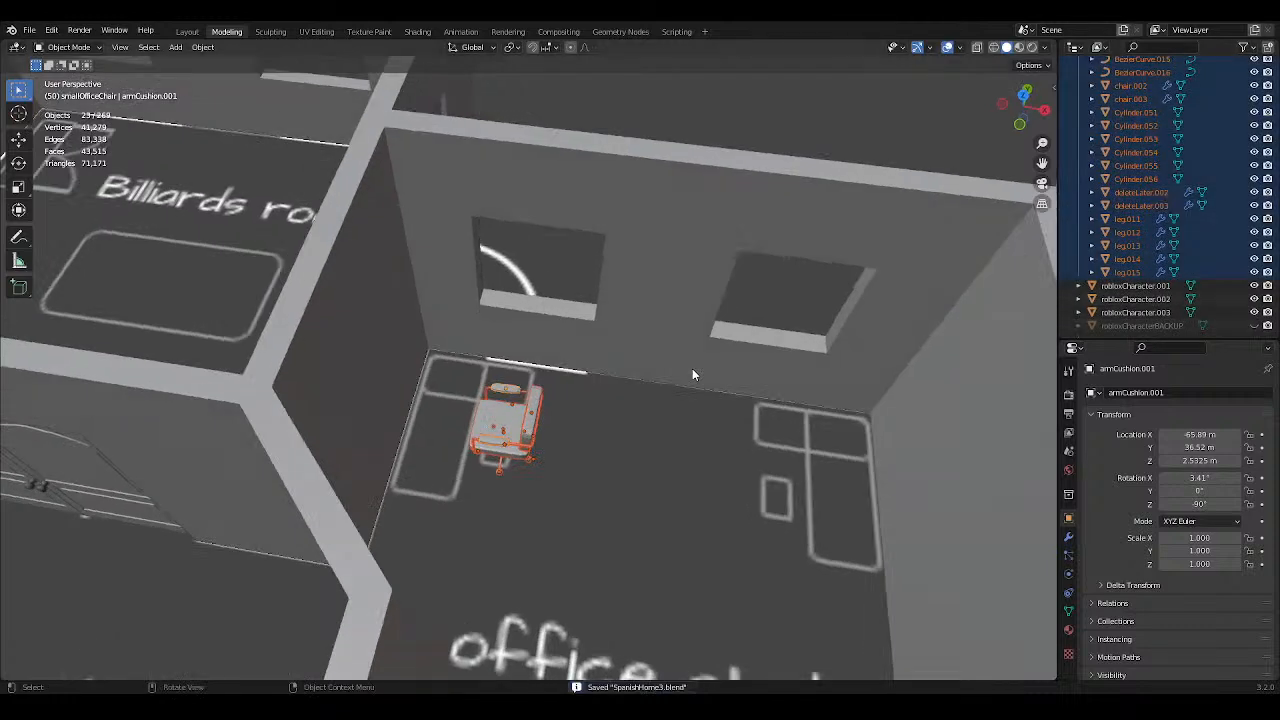
key(KP_Divide)
click(830, 470)
middle_drag(830, 470, 541, 273)
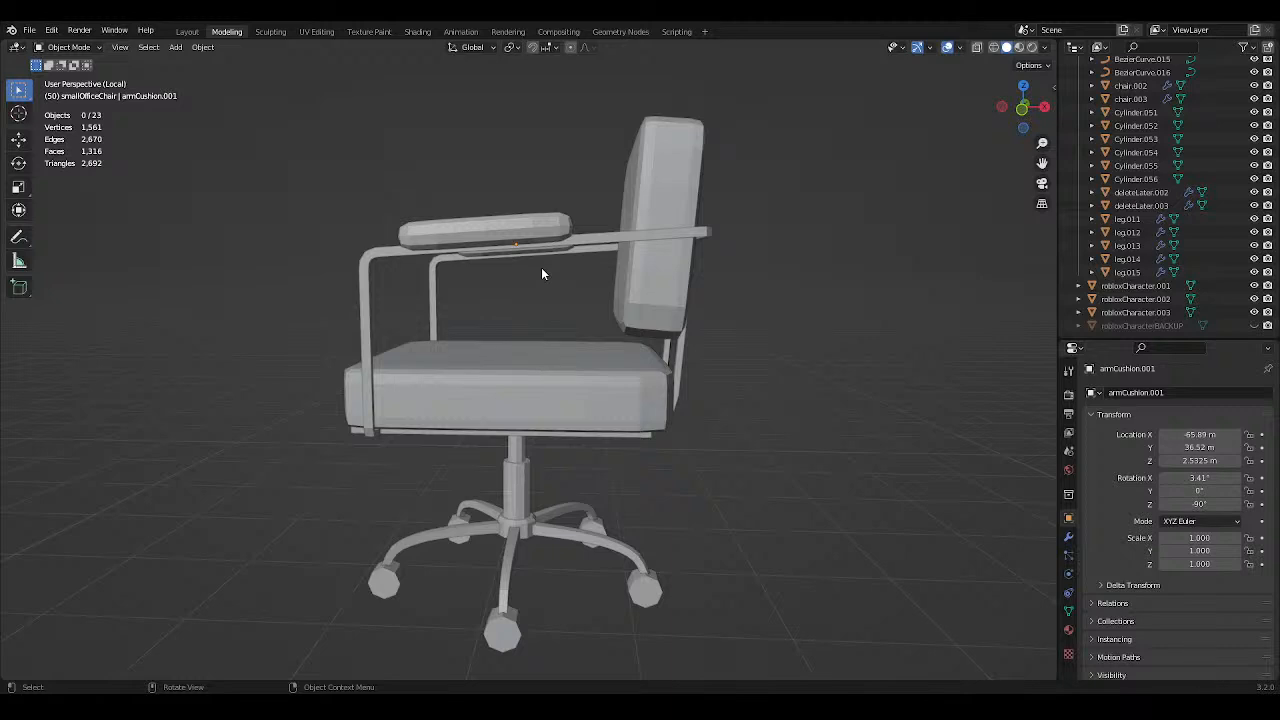
Add a cube at the side of the chair seat below the arm cushion and scale it to about 0.139.
click(612, 244)
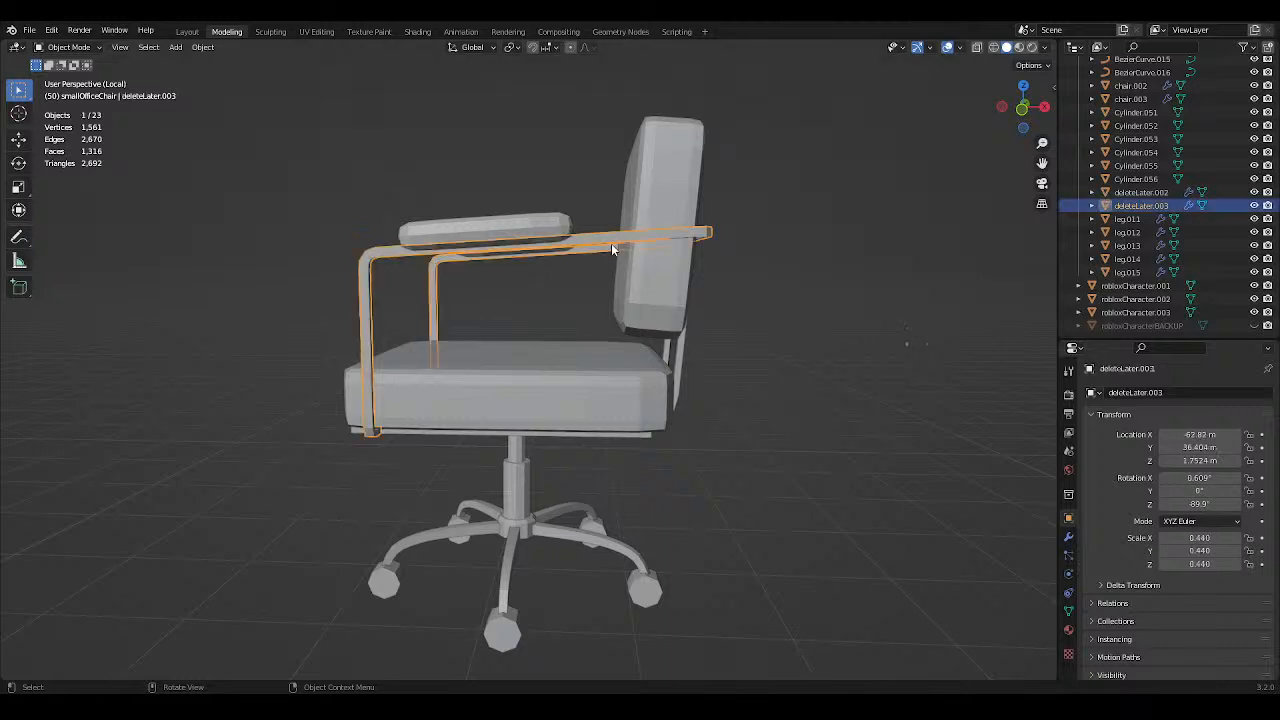
middle_drag(613, 233, 674, 369)
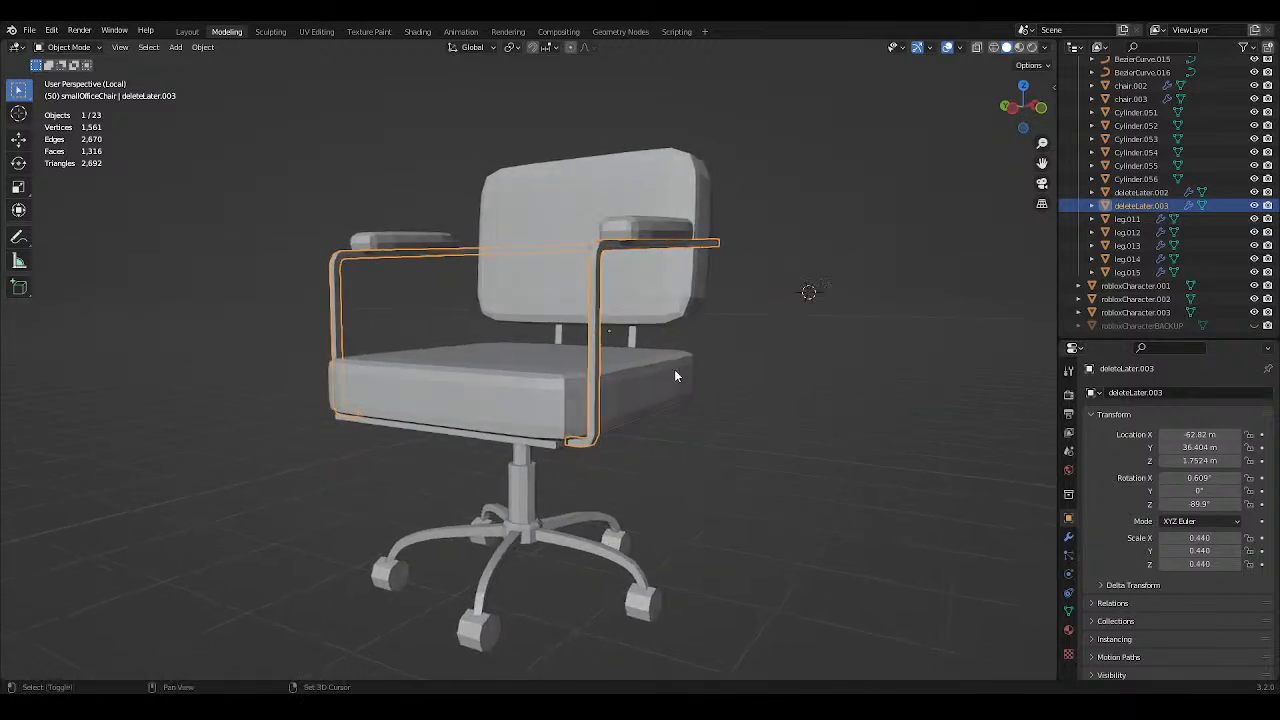
shift+right_click(673, 371)
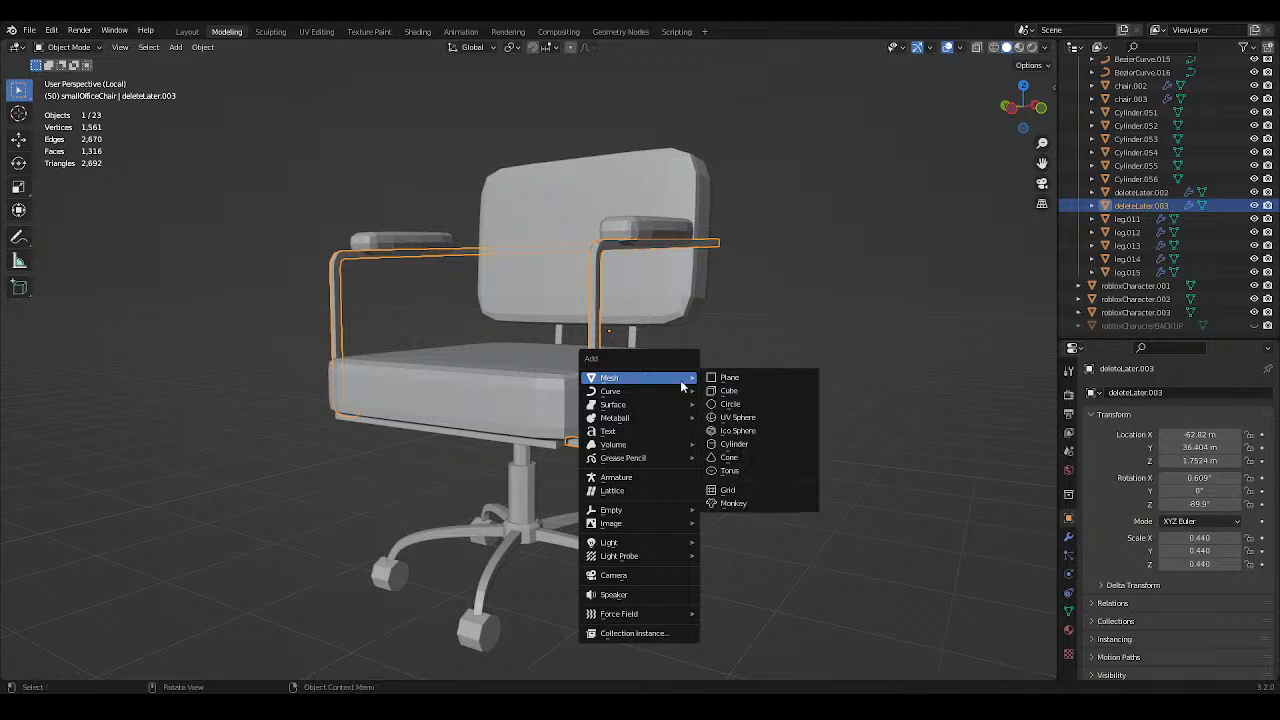
click(710, 392)
key(s)
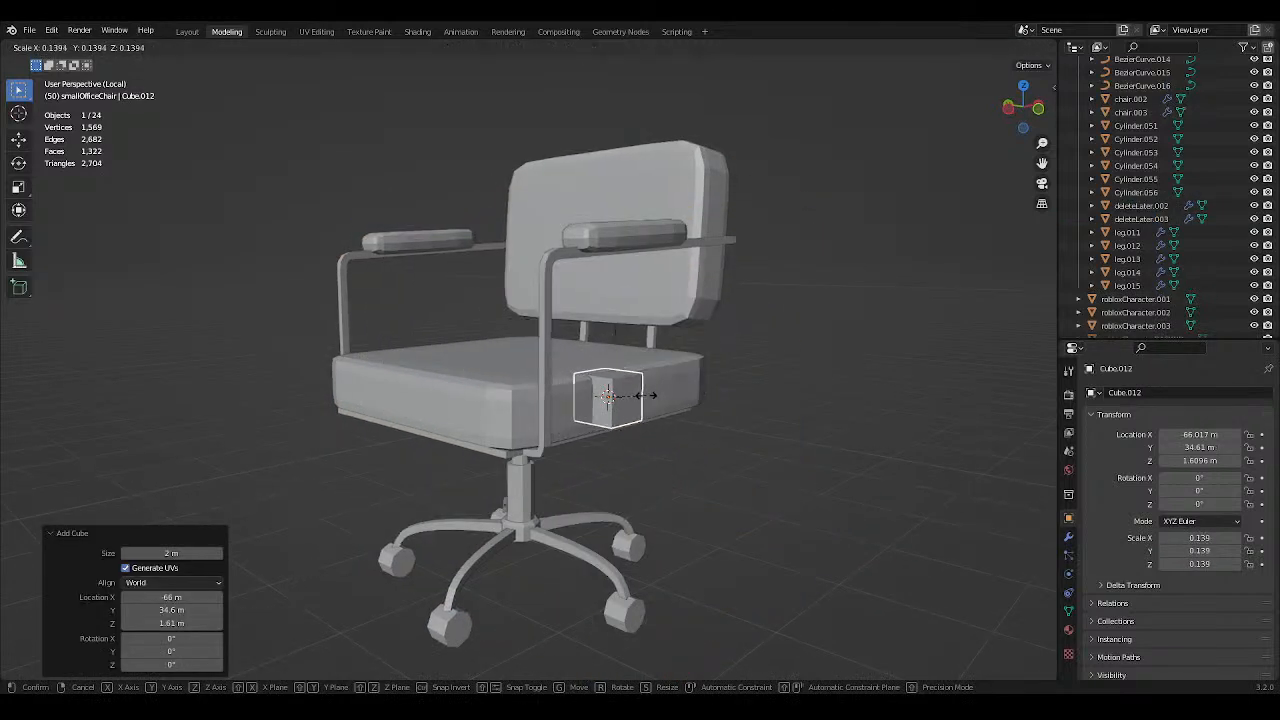
click(650, 396)
middle_drag(676, 378, 639, 386)
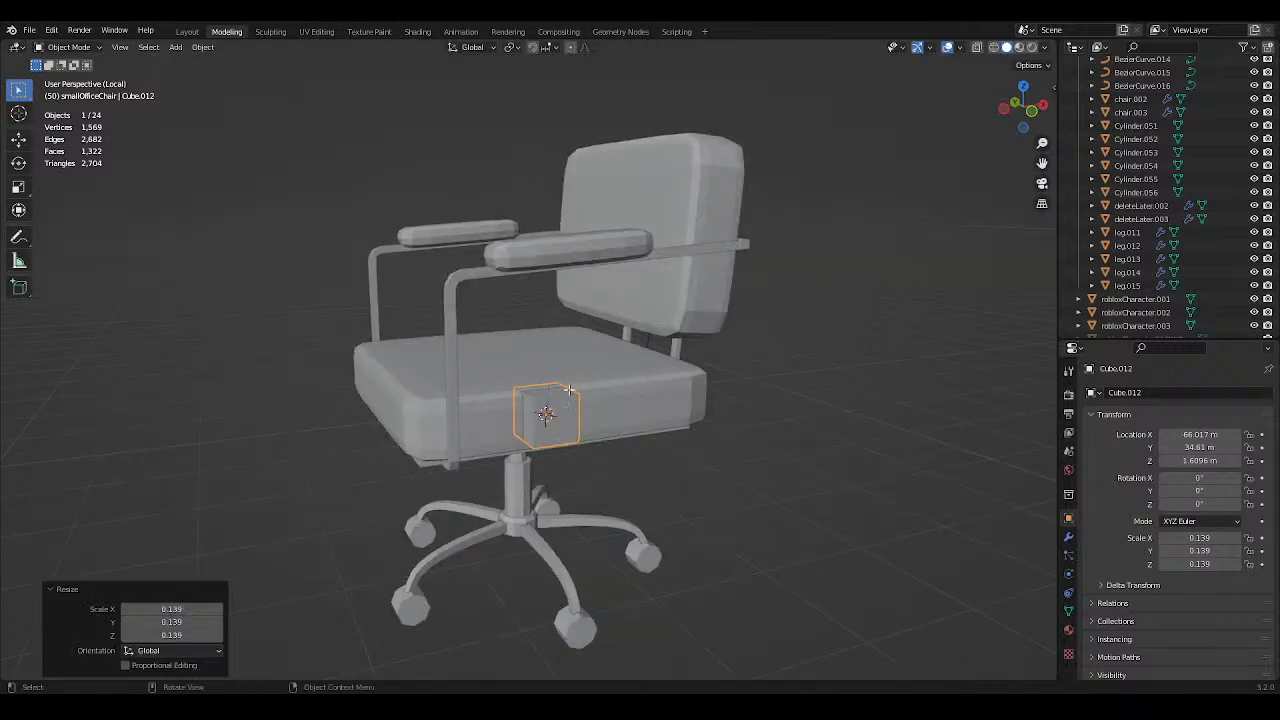
Raise the cube's top face about 0.64 m along Z to just below the arm cushion and save the file.
key(Tab)
key(g)
key(z)
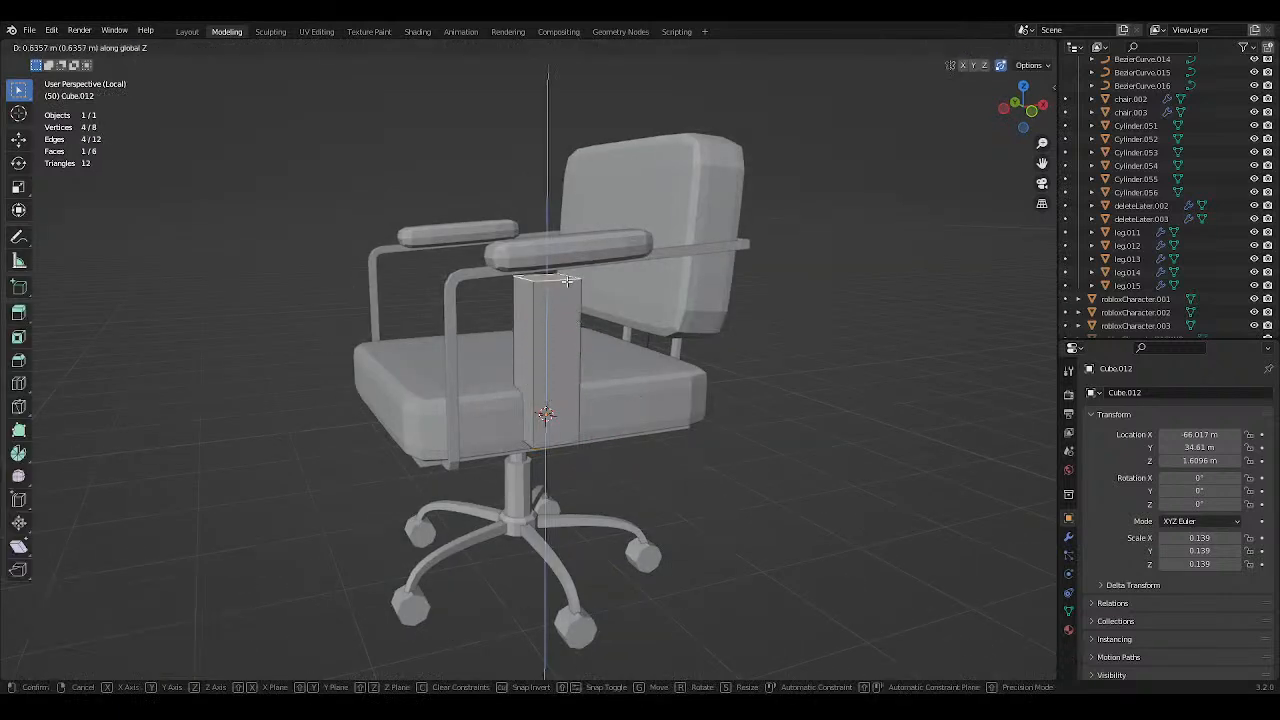
click(652, 306)
key(ctrl+s)
middle_drag(652, 306, 600, 314)
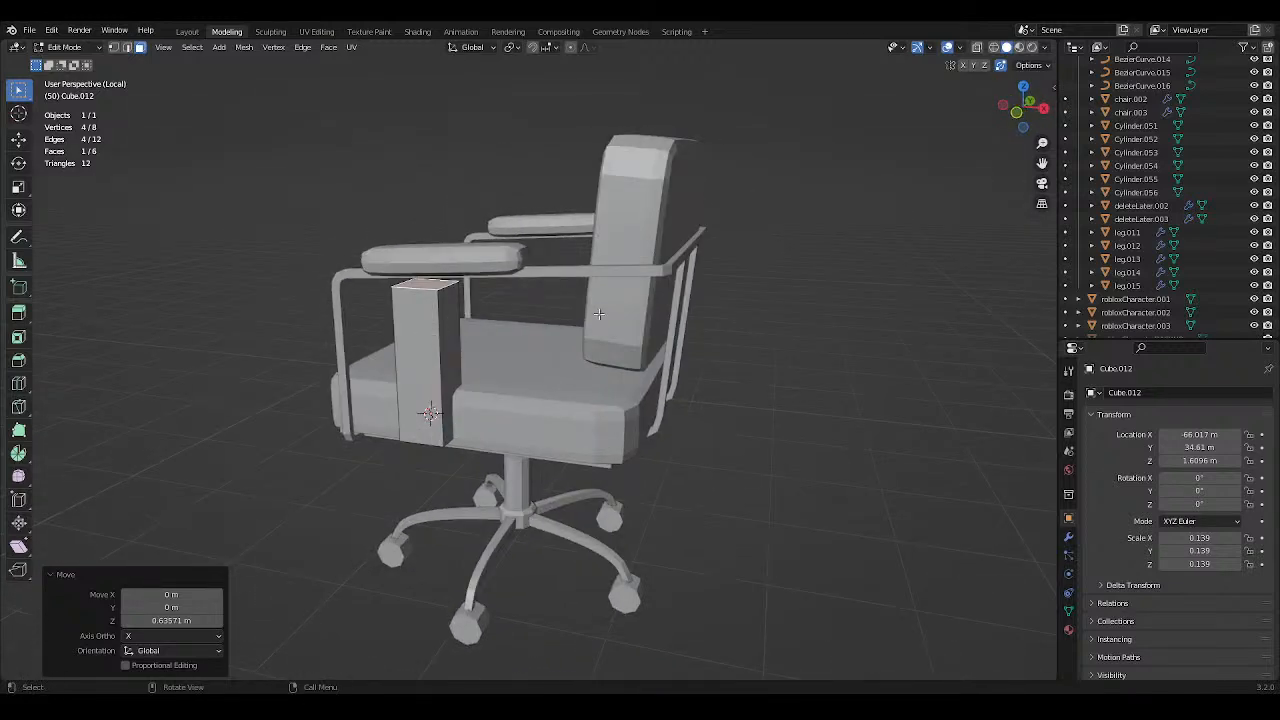
Widen the block by moving its backrest-facing side face along X, save the file, and leave mesh editing.
click(455, 356)
key(g)
key(x)
click(480, 363)
key(ctrl+s)
middle_drag(534, 360, 735, 338)
key(Tab)
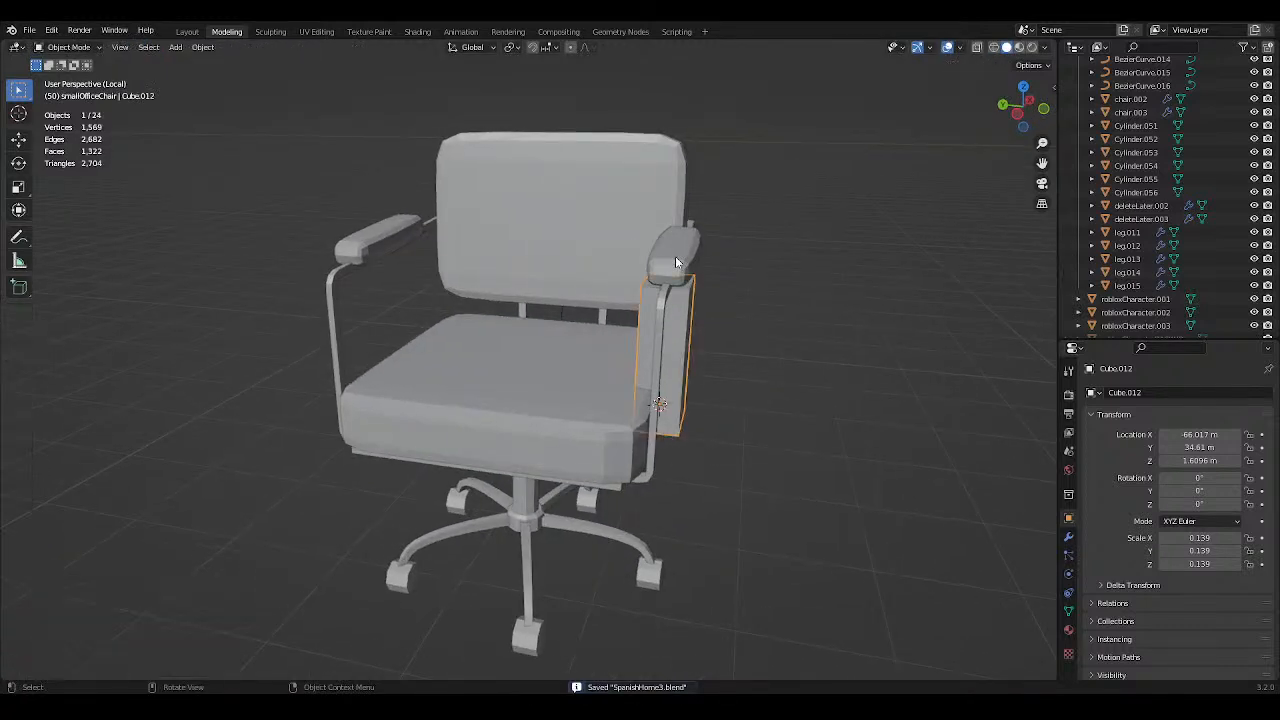
Examine the chair's arm cushions, backrest and seat alongside the new block from several angles, saving the file.
click(675, 256)
middle_drag(744, 268, 642, 288)
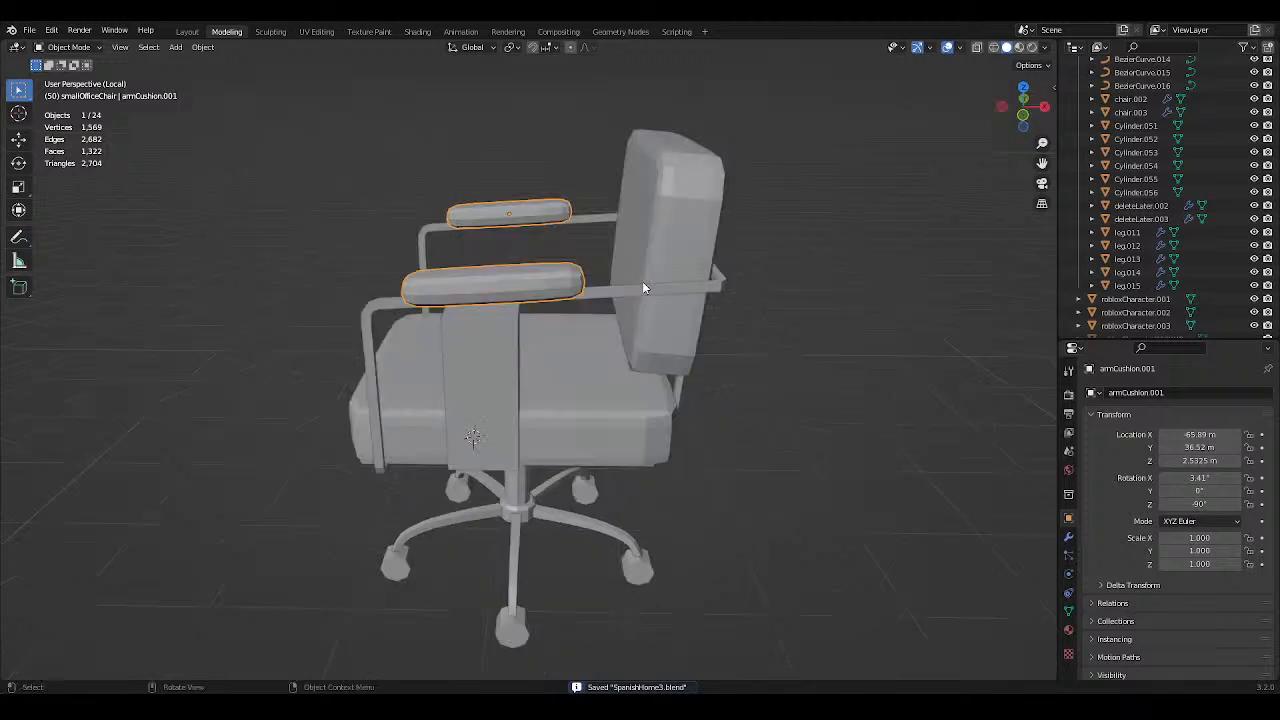
click(643, 286)
scroll(680, 252, down, 2)
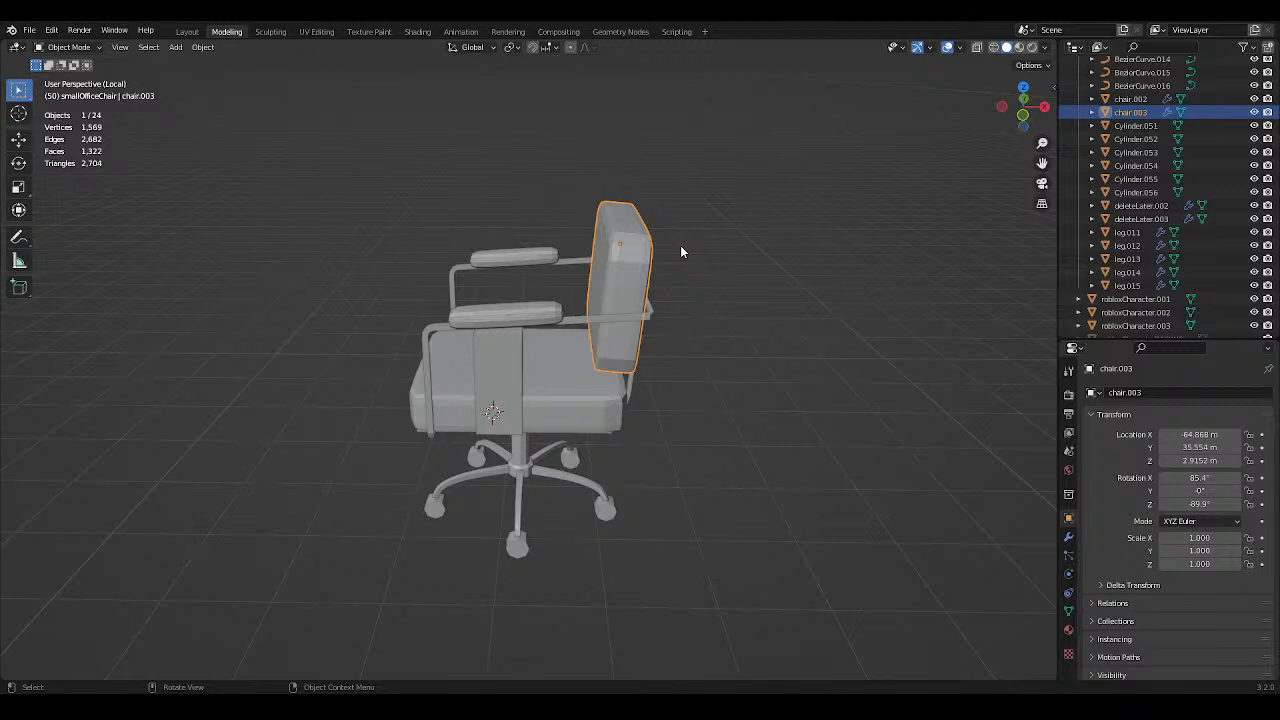
click(574, 409)
middle_drag(574, 409, 703, 437)
scroll(596, 446, up, 2)
key(ctrl+s)
middle_drag(709, 380, 692, 402)
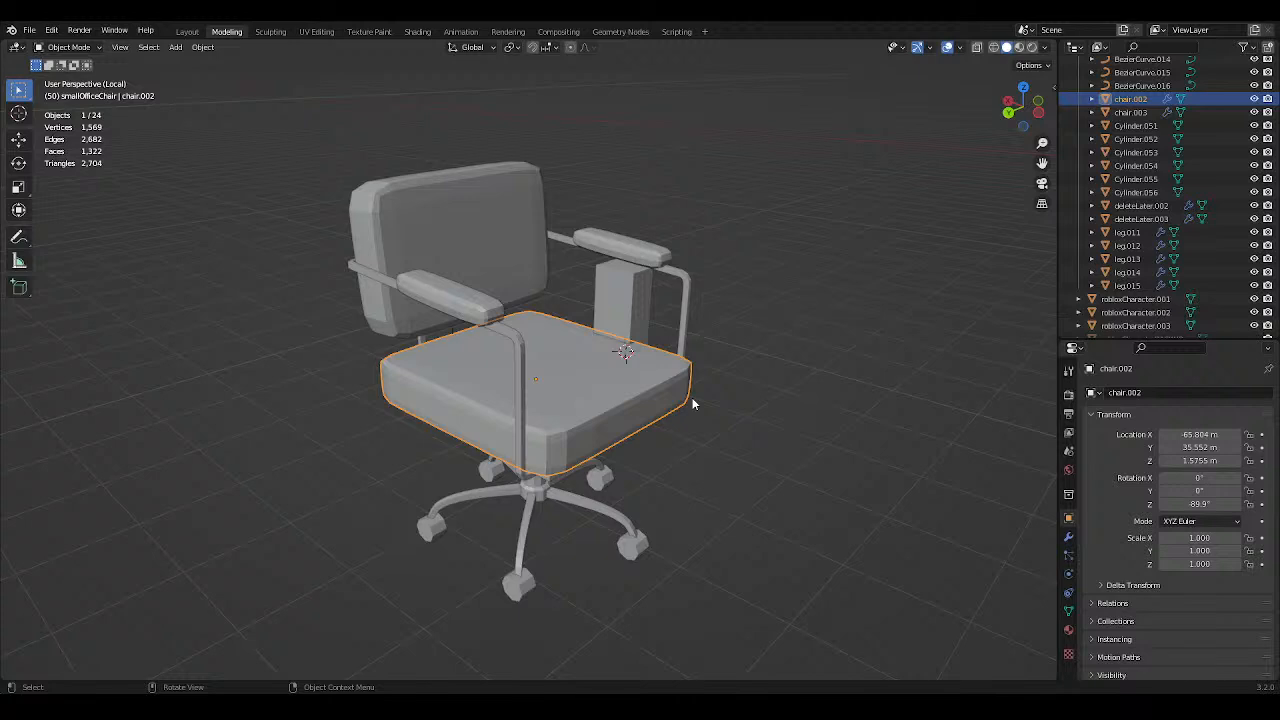
middle_drag(693, 403, 700, 349)
Leave the chair's local view and examine the first-floor rooms from the office studio to the guest bedroom, saving the file.
key(KP_Divide)
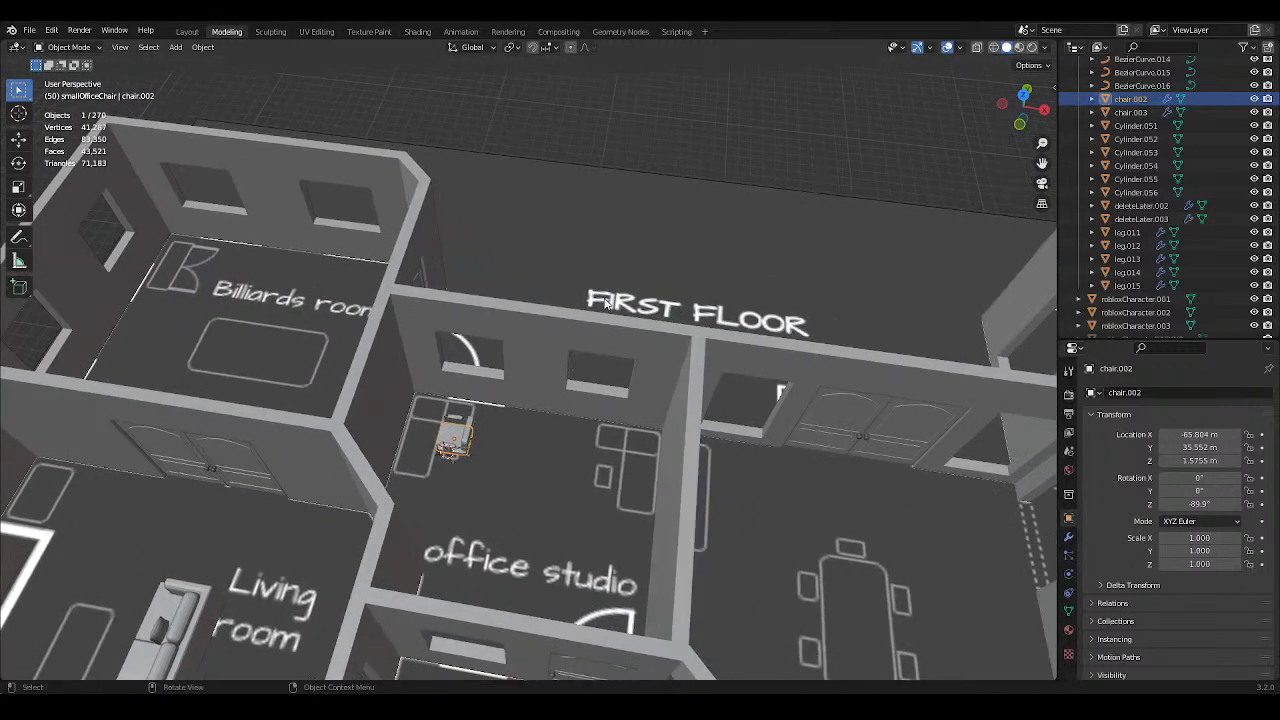
scroll(605, 299, down, 3)
middle_drag(605, 296, 600, 250)
drag(531, 197, 656, 225)
shift+middle_drag(660, 250, 522, 235)
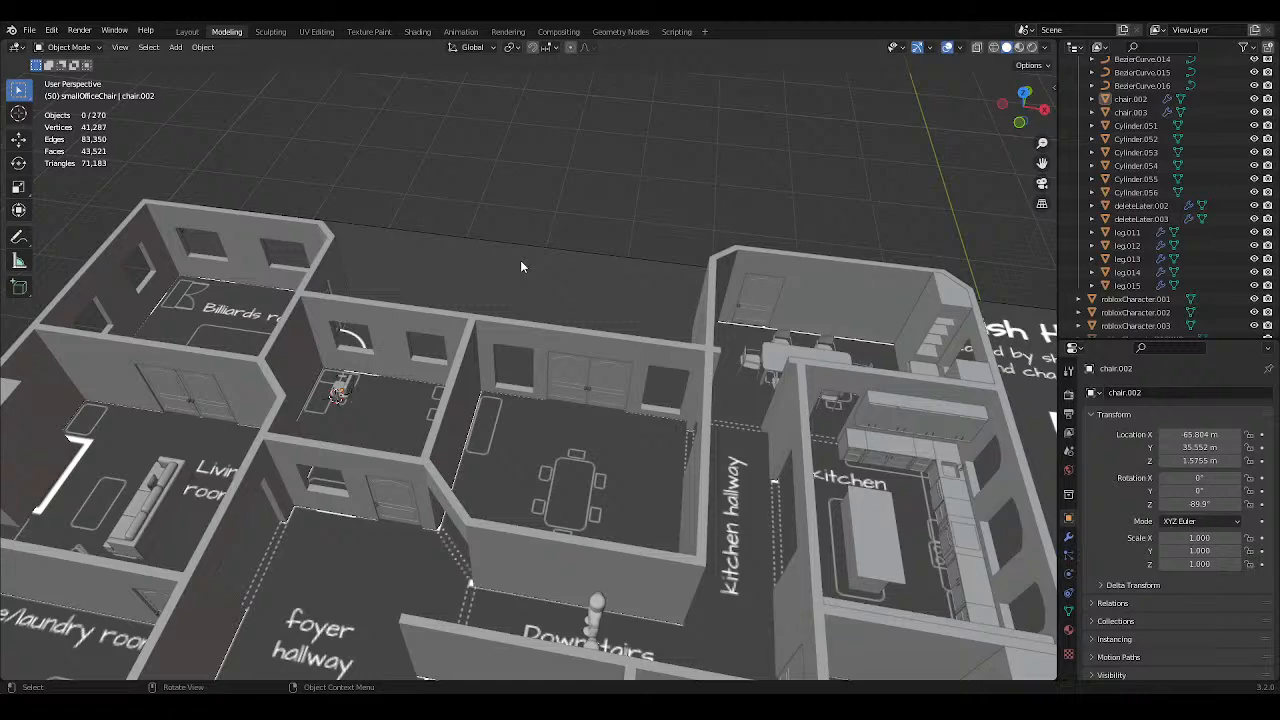
scroll(520, 267, down, 4)
key(ctrl+s)
shift+middle_drag(560, 281, 440, 249)
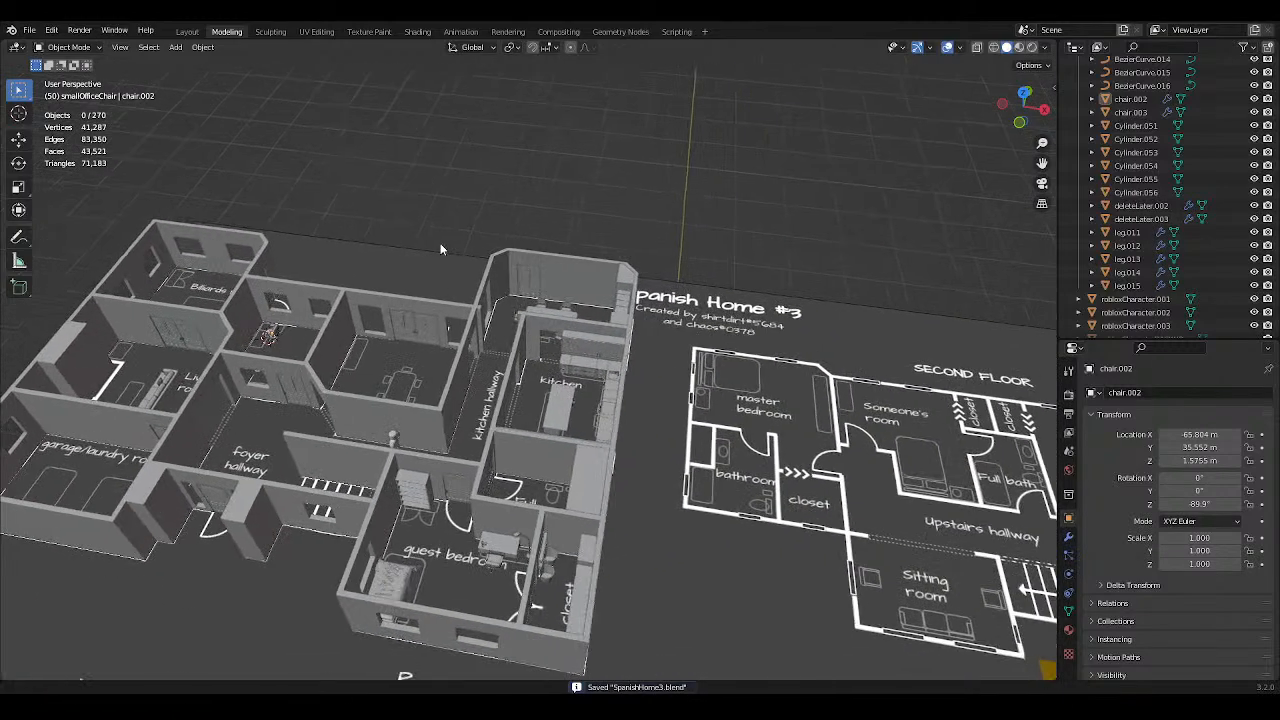
scroll(548, 318, up, 3)
middle_drag(554, 323, 657, 262)
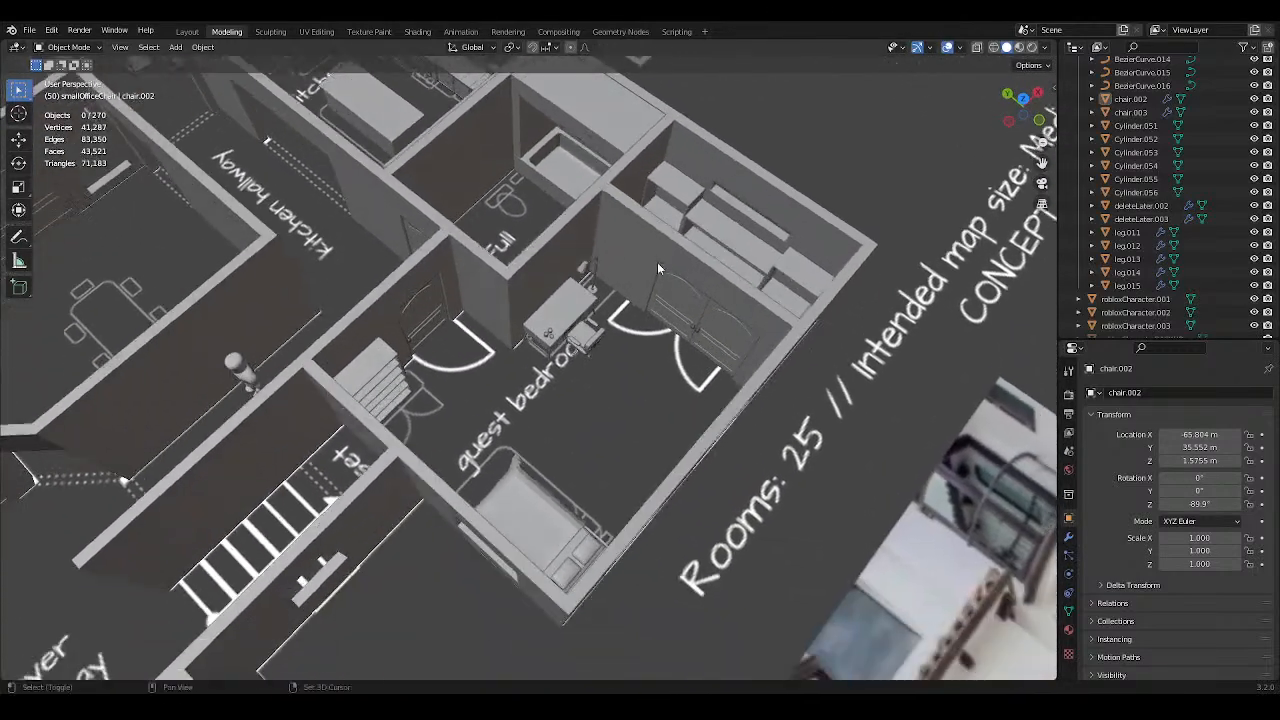
Examine the living room couch and its throw pillow, and the office studio's desk outlines.
scroll(675, 293, down, 3)
shift+middle_drag(499, 268, 542, 232)
shift+middle_drag(410, 262, 652, 287)
scroll(650, 224, up, 6)
scroll(712, 362, down, 5)
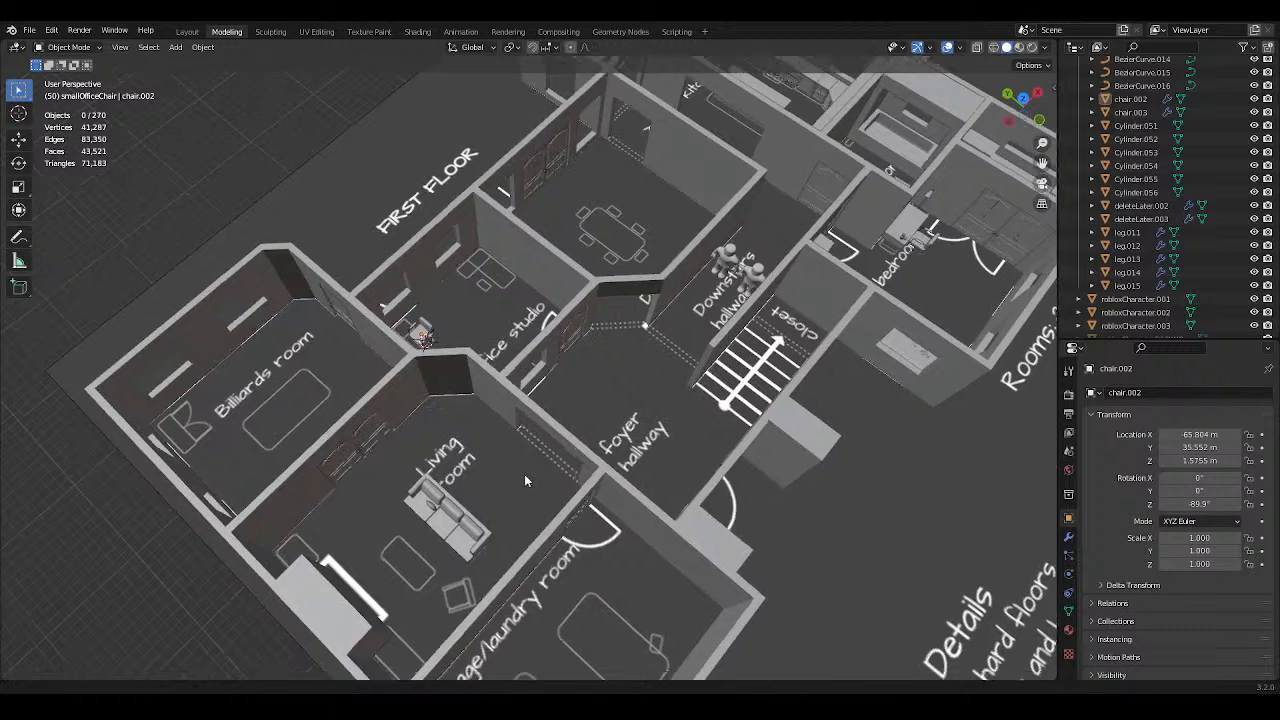
scroll(524, 474, up, 10)
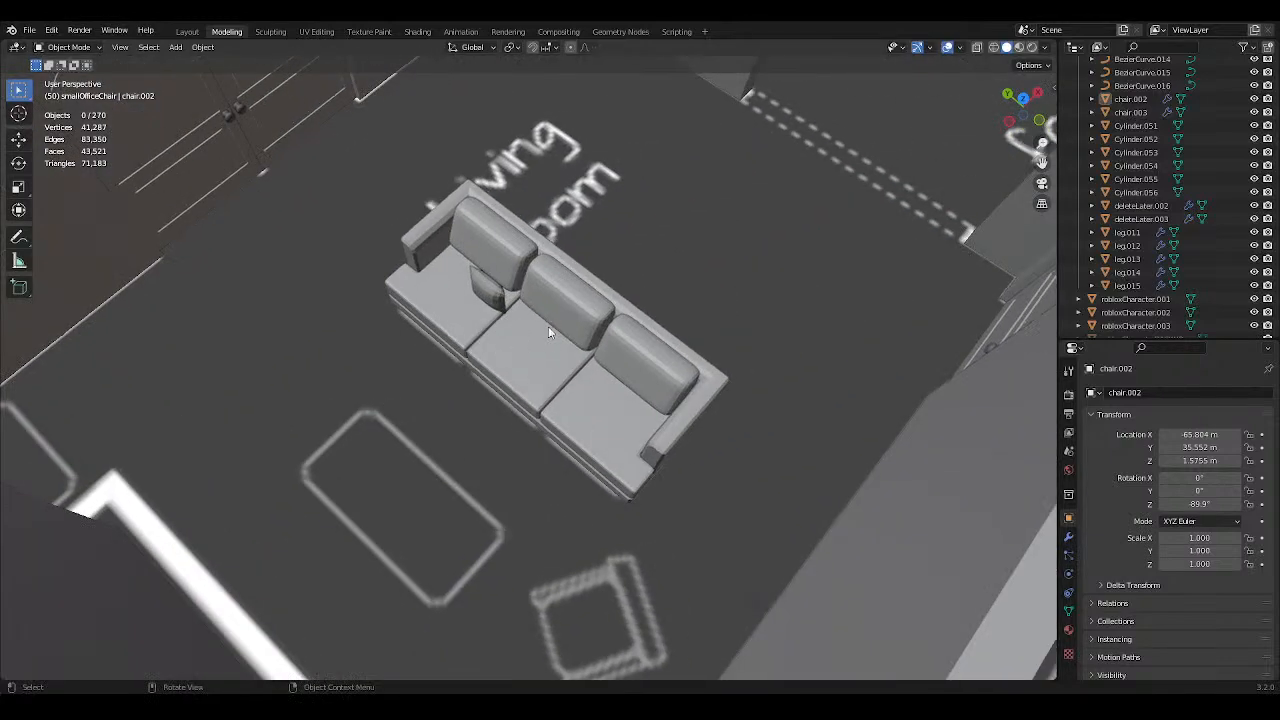
middle_drag(548, 326, 571, 305)
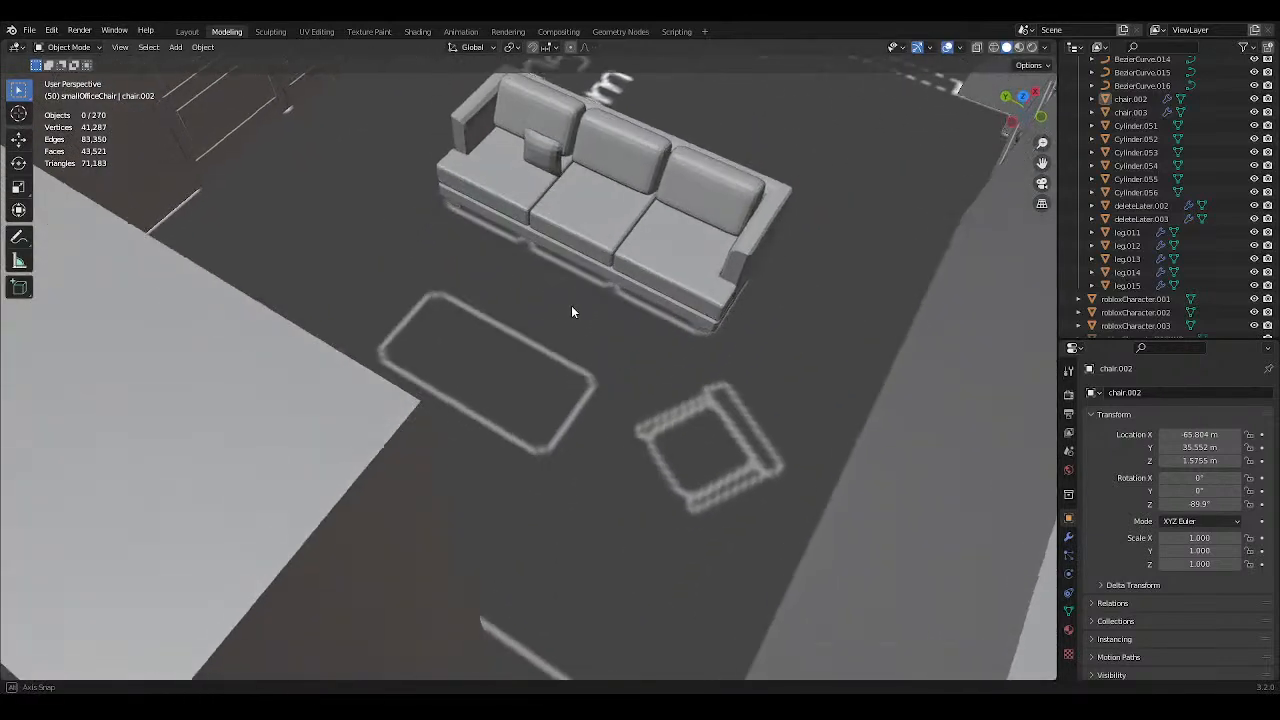
click(540, 210)
scroll(608, 230, down, 4)
middle_drag(612, 234, 668, 406)
scroll(640, 344, down, 4)
click(240, 231)
shift+middle_drag(556, 298, 592, 384)
scroll(445, 304, up, 5)
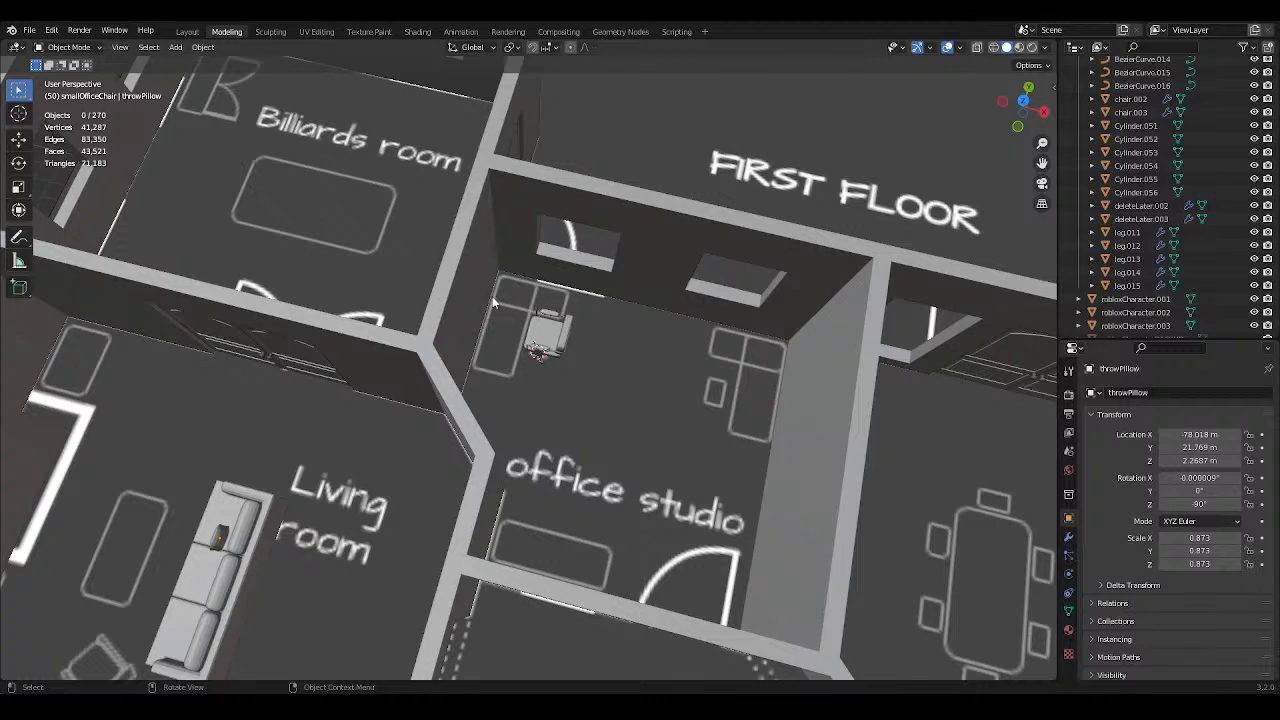
Select the office studio chair with its new block, excluding the floor plan, and isolate them in local view.
drag(505, 294, 570, 366)
scroll(610, 380, down, 5)
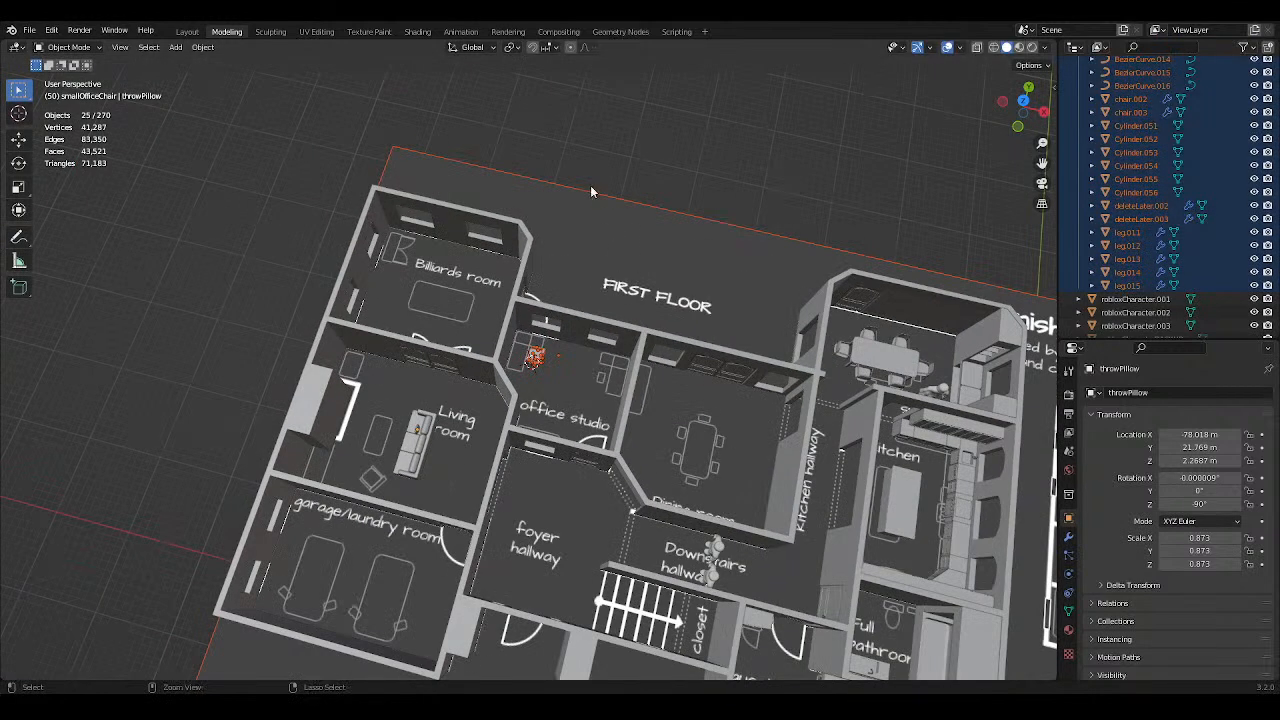
key(KP_Divide)
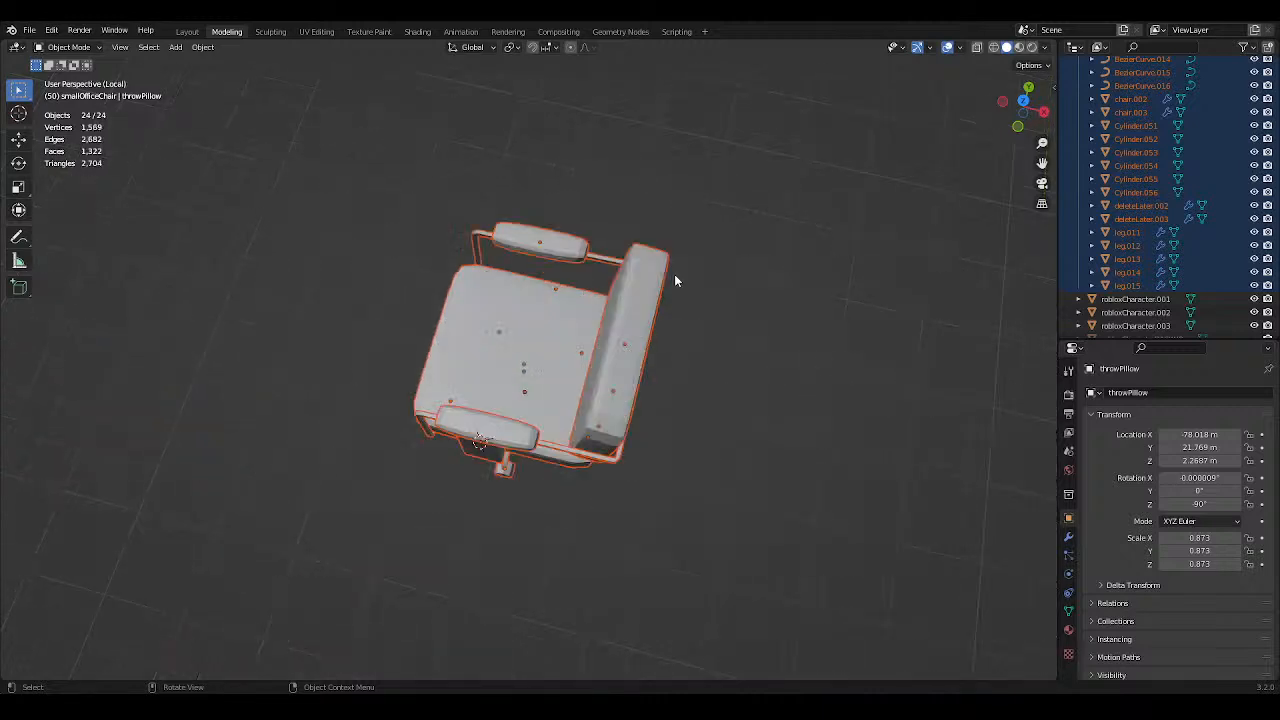
Examine the block beside the seat from the chair's side and front, saving the file.
middle_drag(674, 274, 828, 346)
click(760, 338)
key(ctrl+s)
click(592, 338)
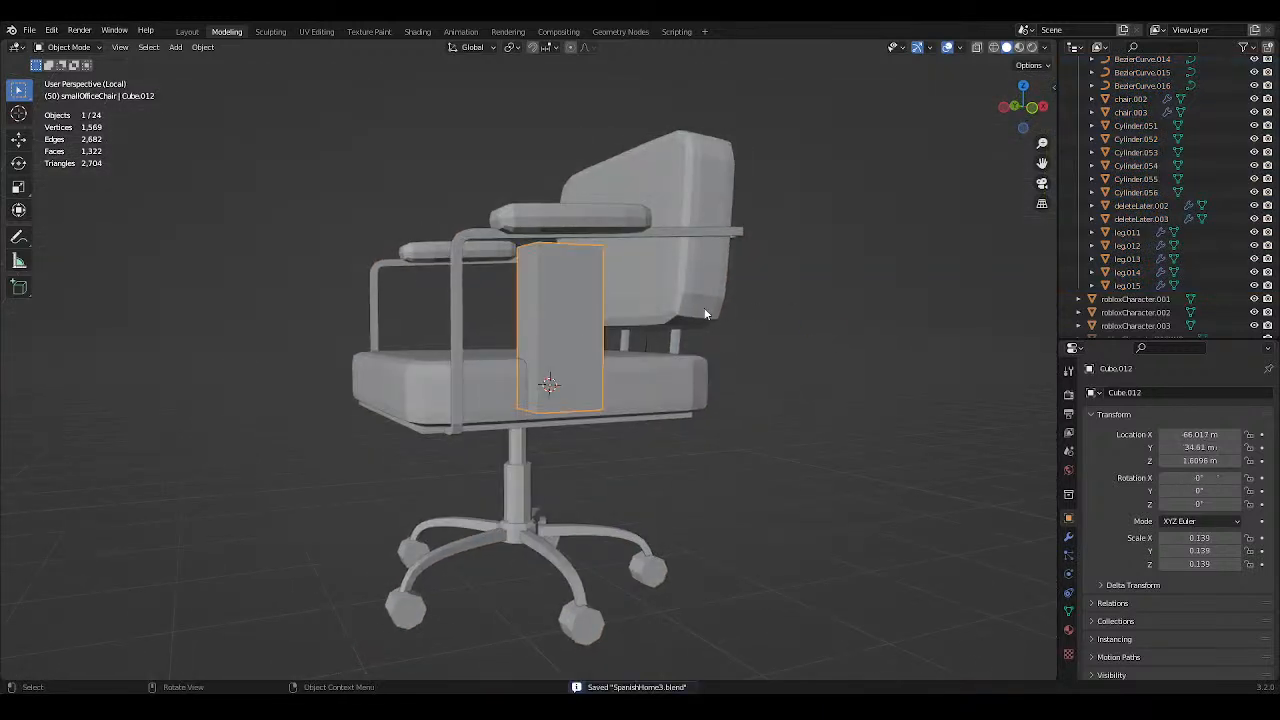
middle_drag(592, 338, 802, 323)
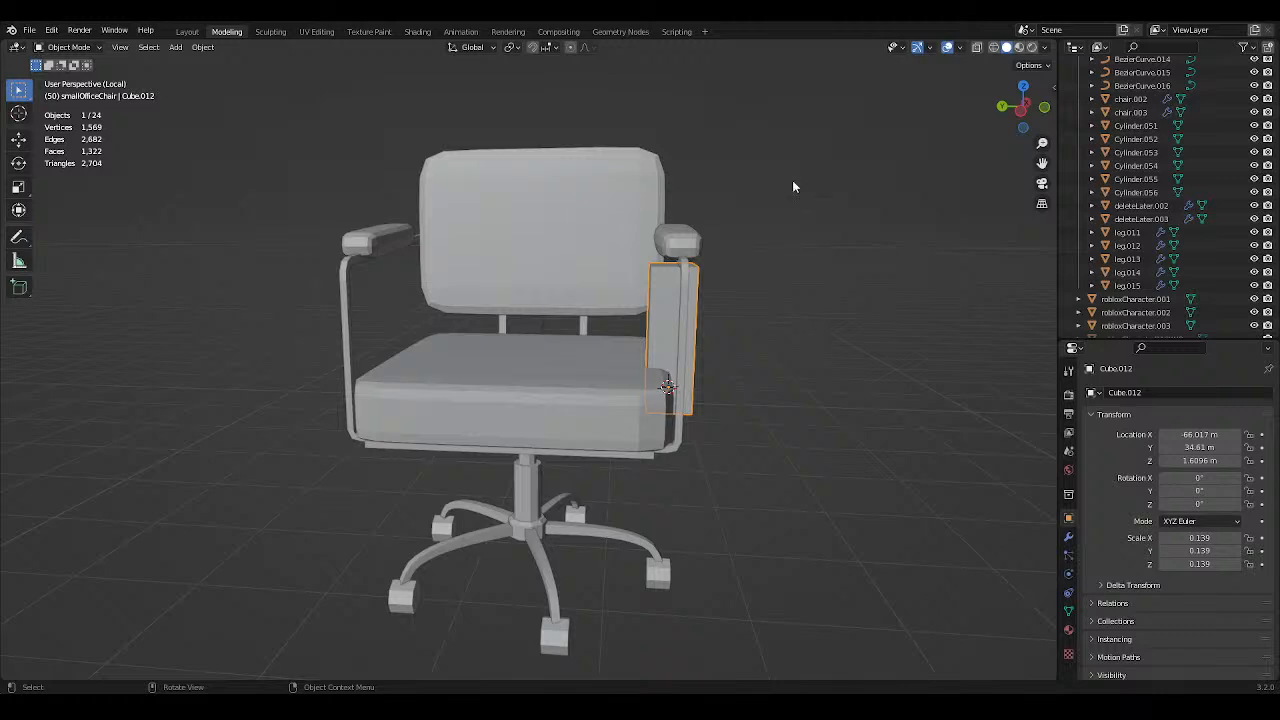
Open the seat cushion's mesh for editing, save the file, and select all nine faces of its top surface.
click(577, 386)
middle_drag(577, 386, 560, 260)
key(Tab)
key(ctrl+s)
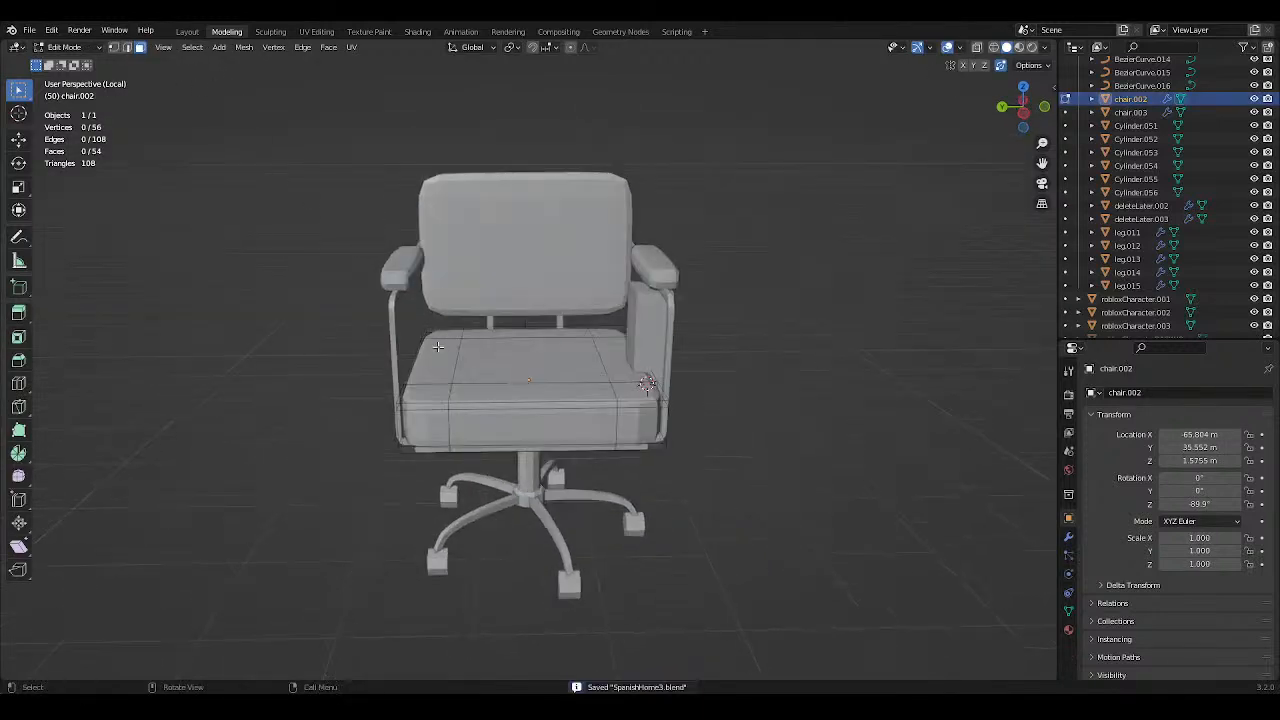
drag(445, 330, 612, 384)
shift+click(444, 382)
shift+click(446, 391)
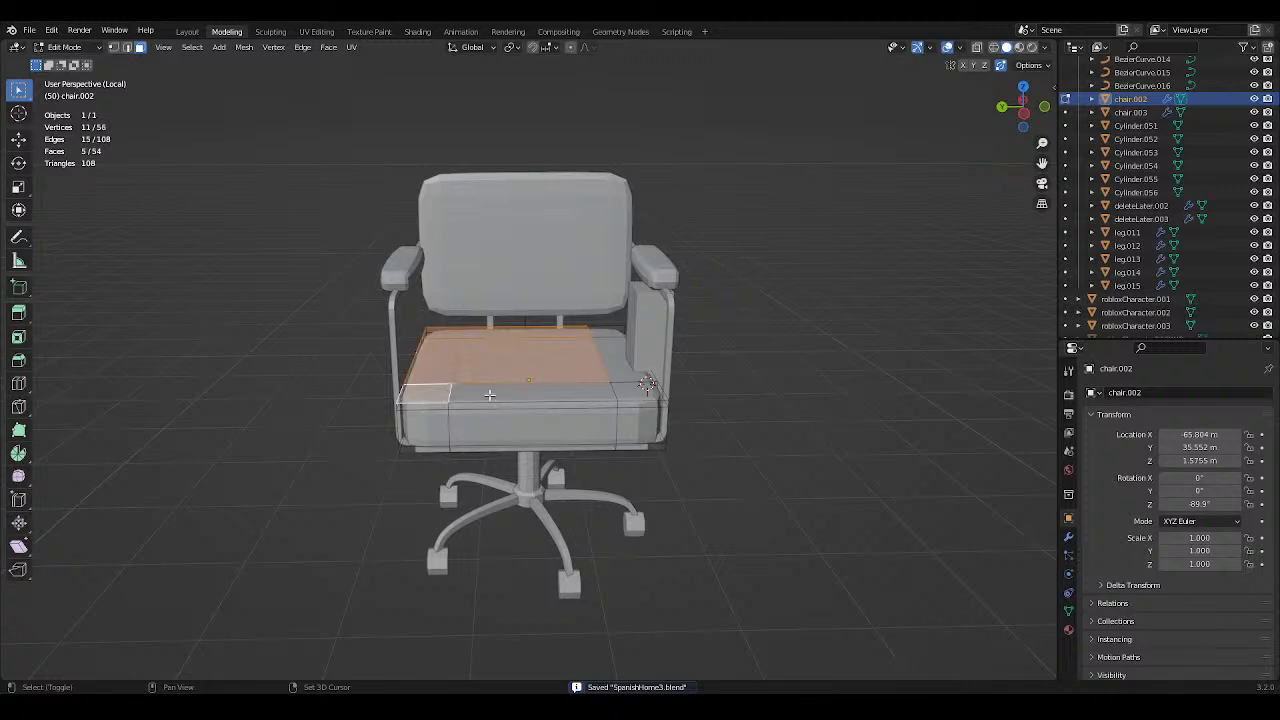
shift+click(490, 396)
shift+click(625, 391)
shift+click(619, 368)
shift+click(611, 333)
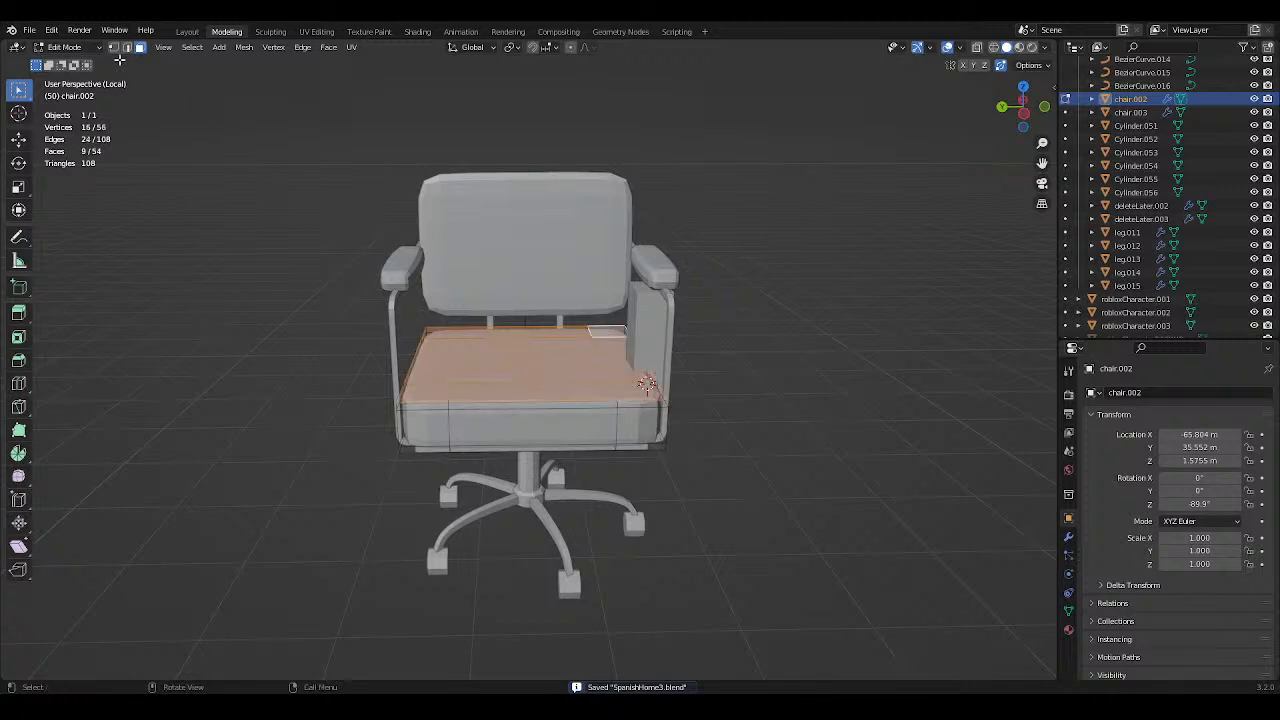
Add the edge loop below the seat cushion's top to the selection, lower it about 0.15 m along Z, and save.
click(127, 47)
scroll(540, 408, up, 1)
alt+shift+click(540, 402)
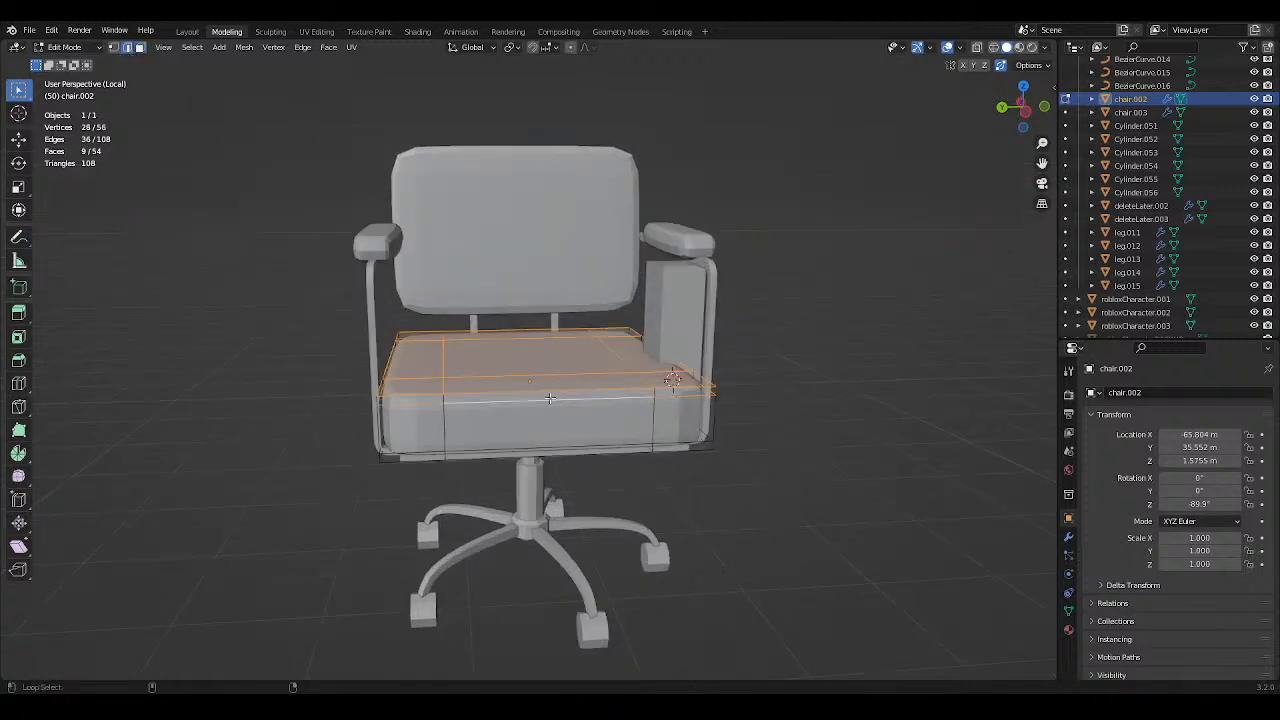
middle_drag(560, 400, 620, 380)
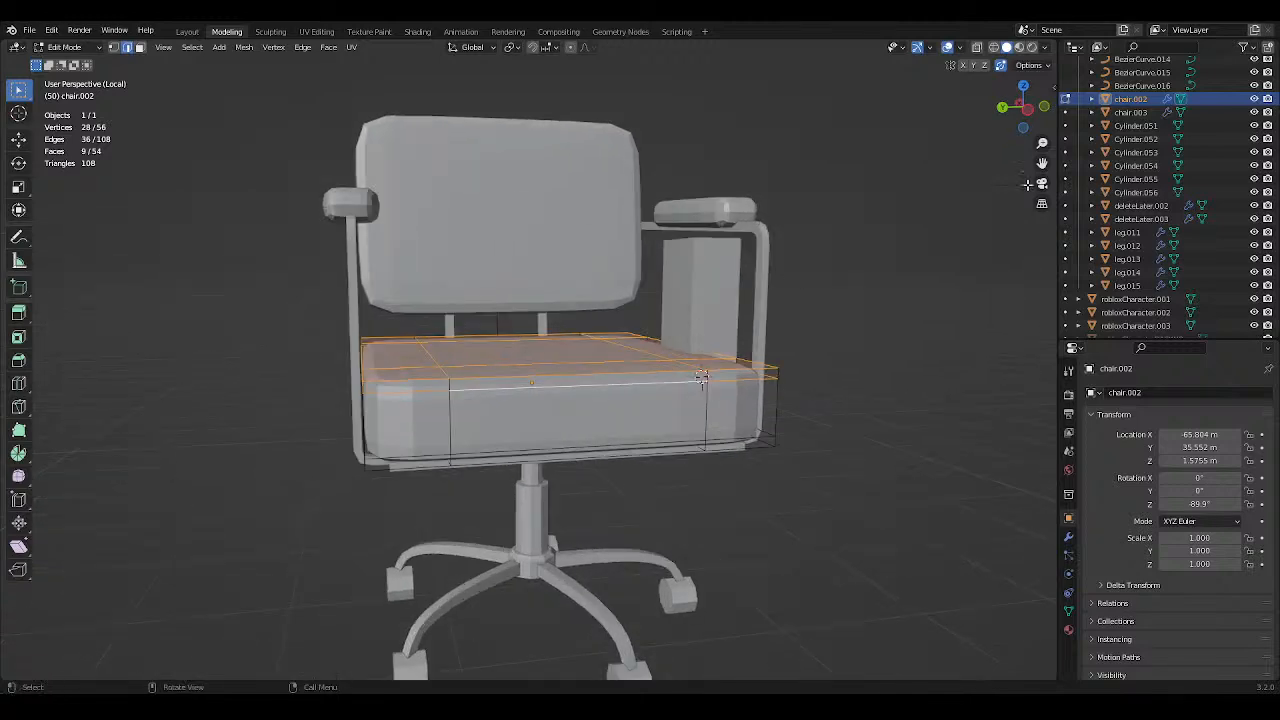
click(1020, 106)
scroll(655, 245, up, 2)
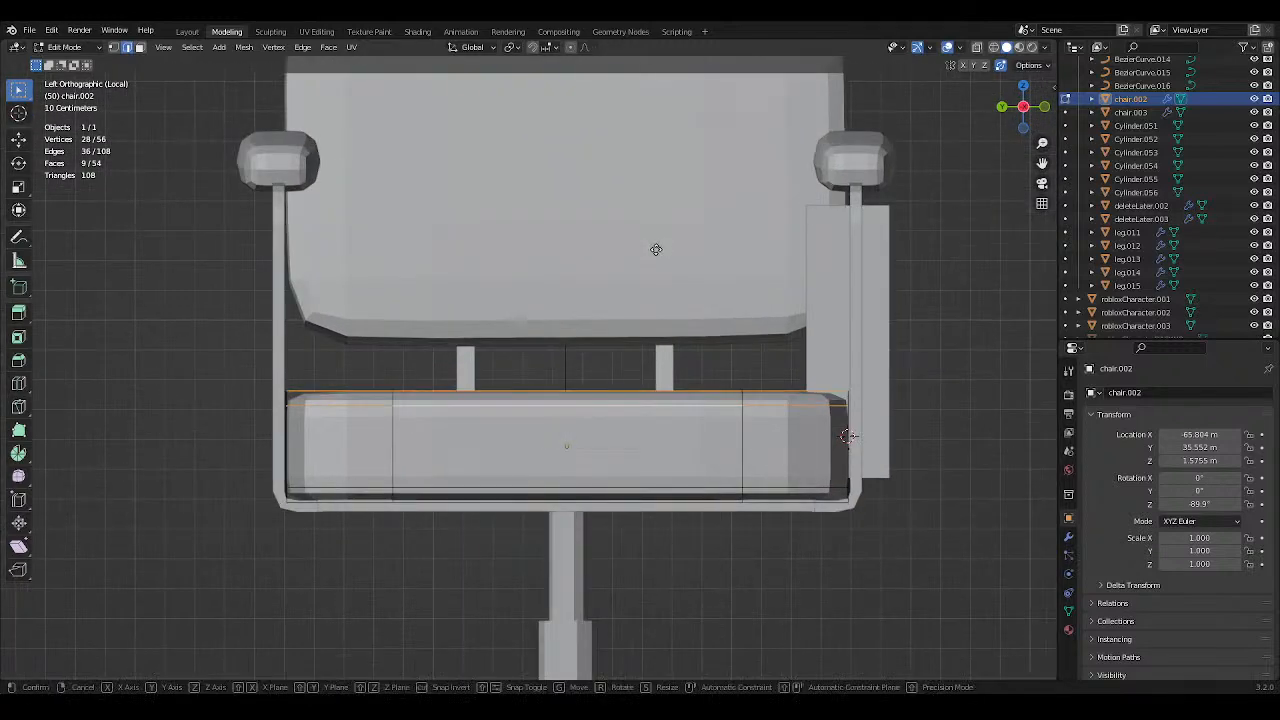
key(g)
key(z)
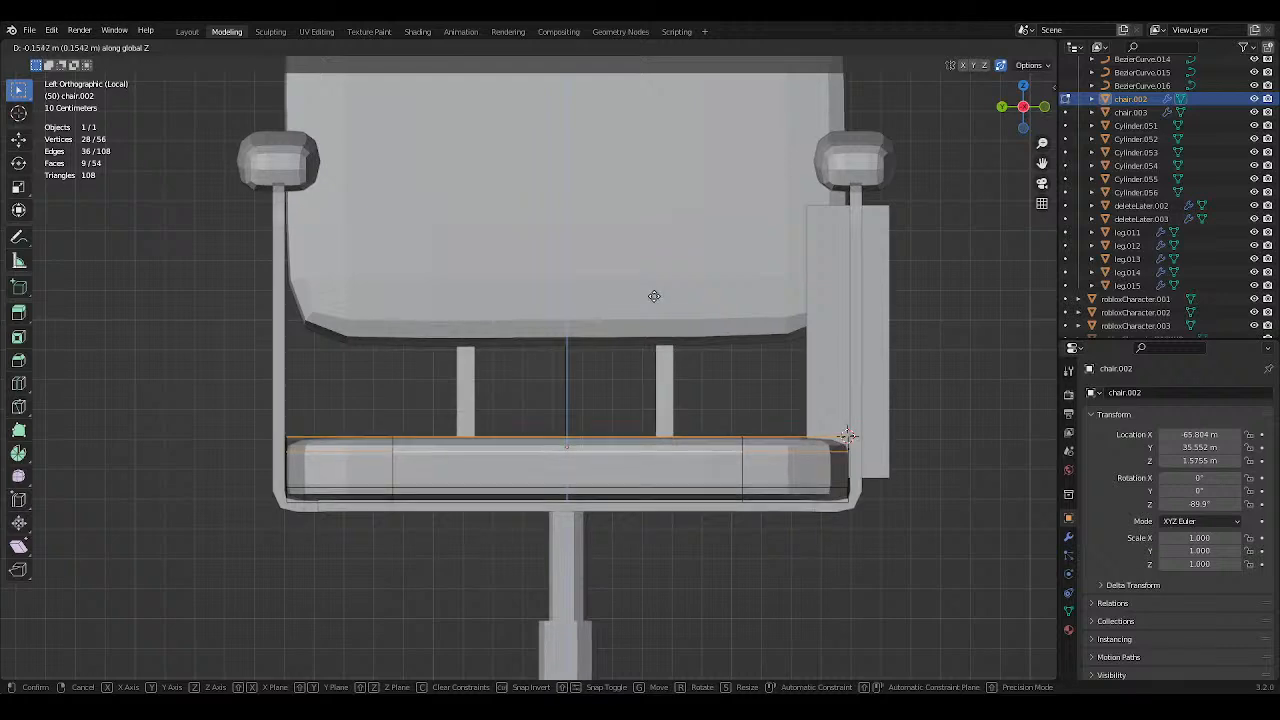
click(655, 290)
click(942, 370)
scroll(946, 364, down, 3)
key(ctrl+s)
middle_drag(946, 364, 832, 304)
key(Tab)
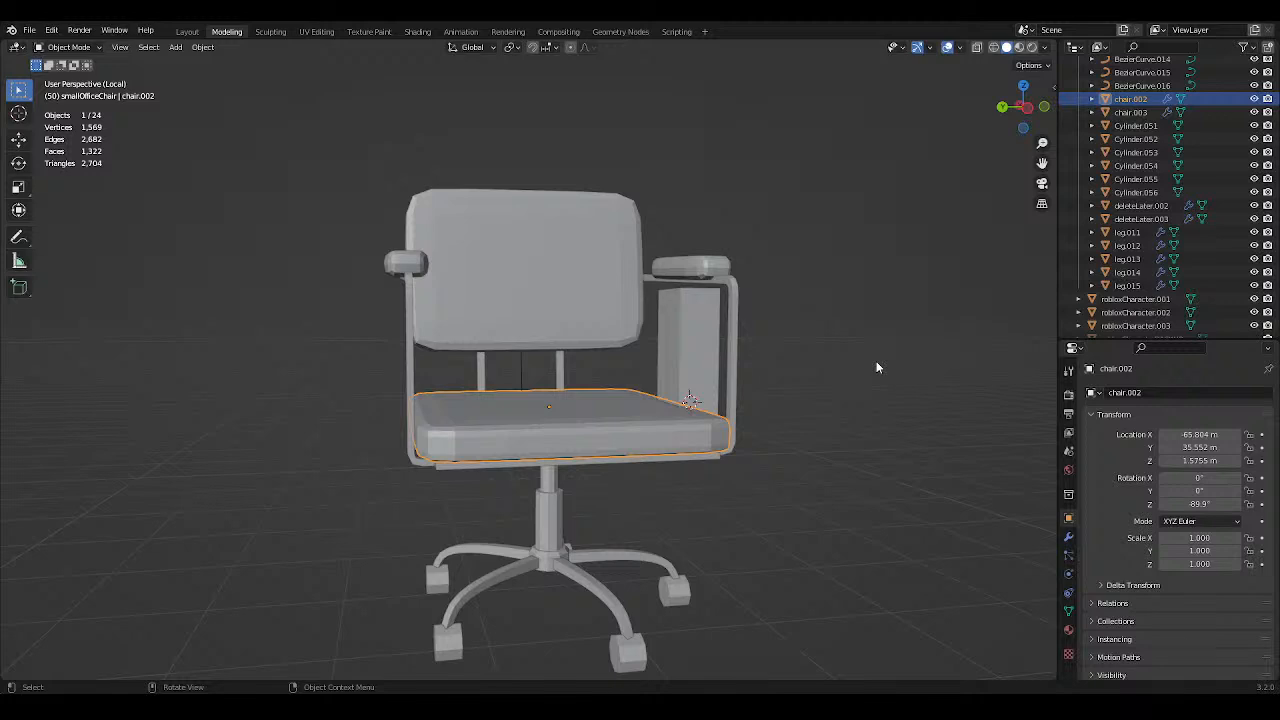
Save the file and delete the metal armrest frame from the chair.
middle_drag(876, 365, 803, 346)
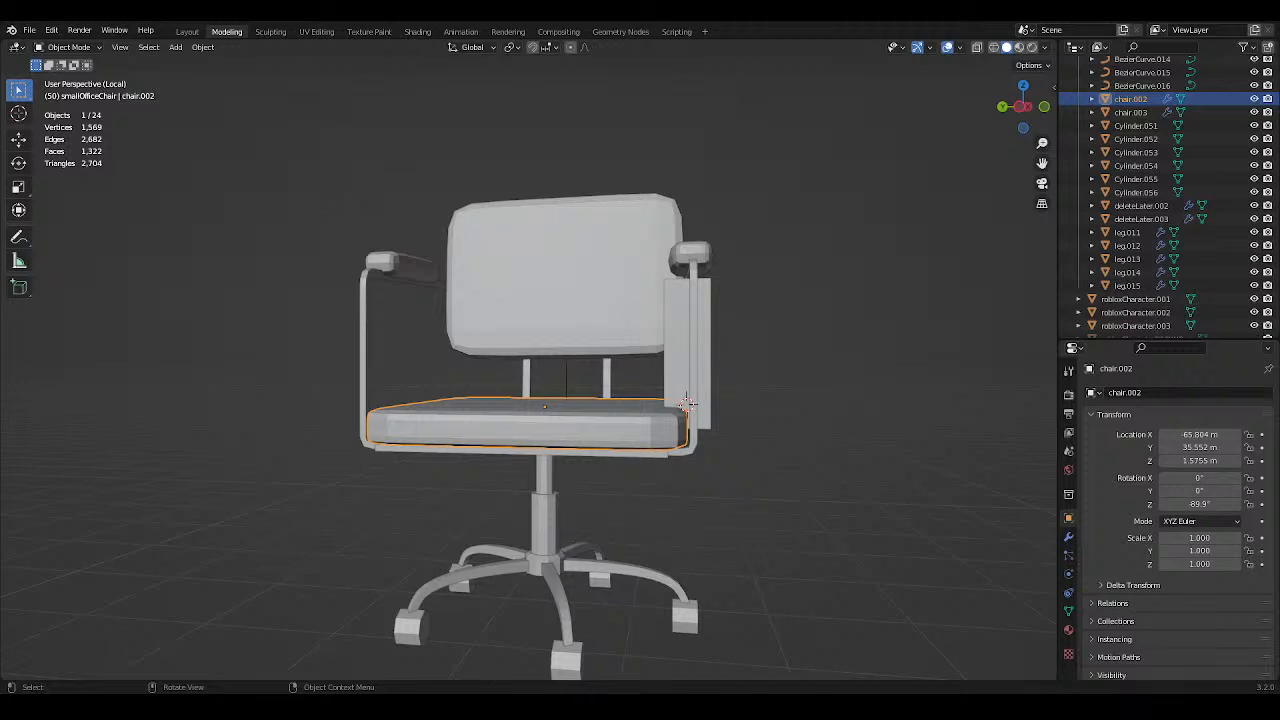
middle_drag(700, 420, 546, 370)
scroll(760, 420, up, 2)
key(ctrl+s)
click(680, 403)
click(548, 370)
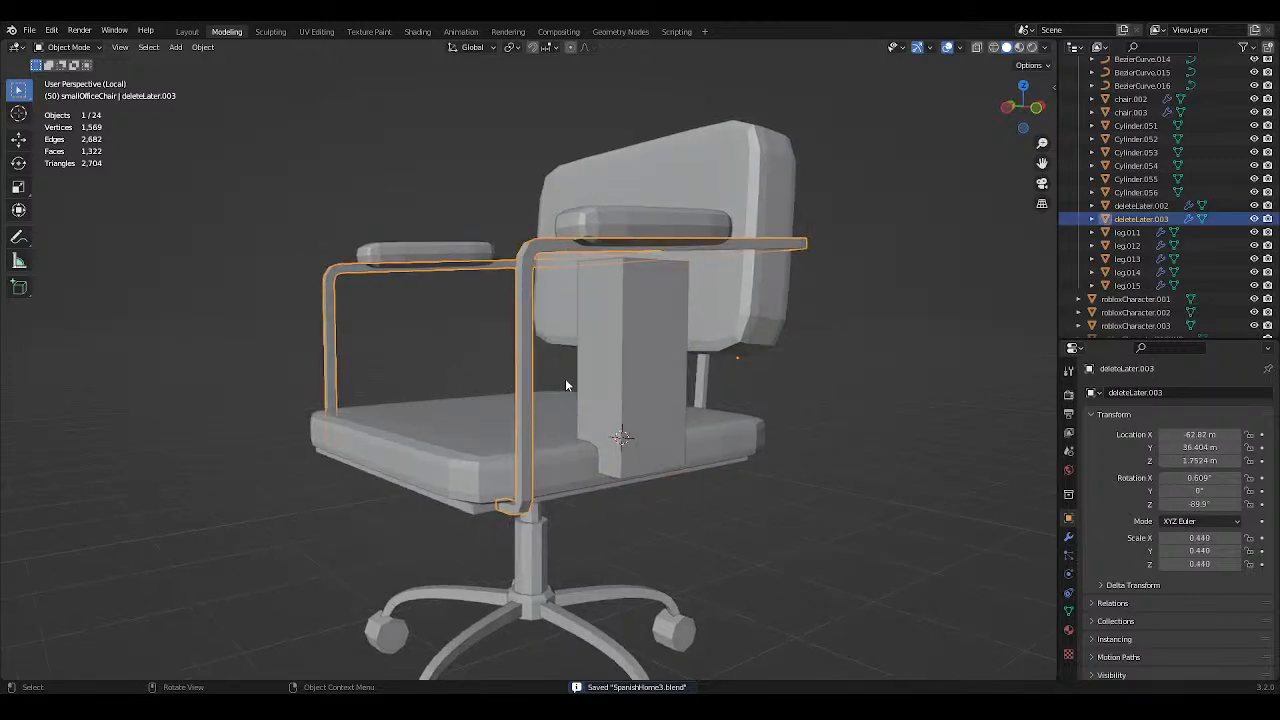
key(Delete)
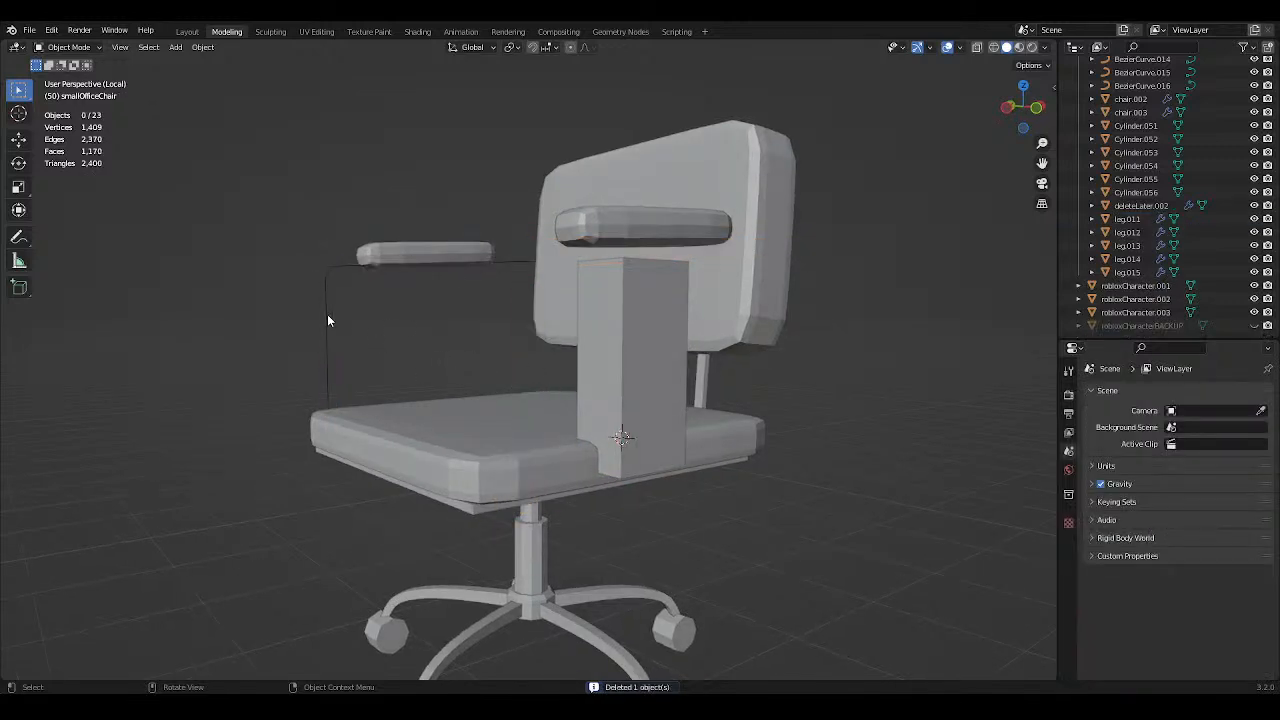
Delete the leftover armrest curve beneath the far arm cushion, saving the file first.
click(327, 320)
middle_drag(342, 306, 420, 280)
middle_drag(449, 251, 744, 342)
key(ctrl+s)
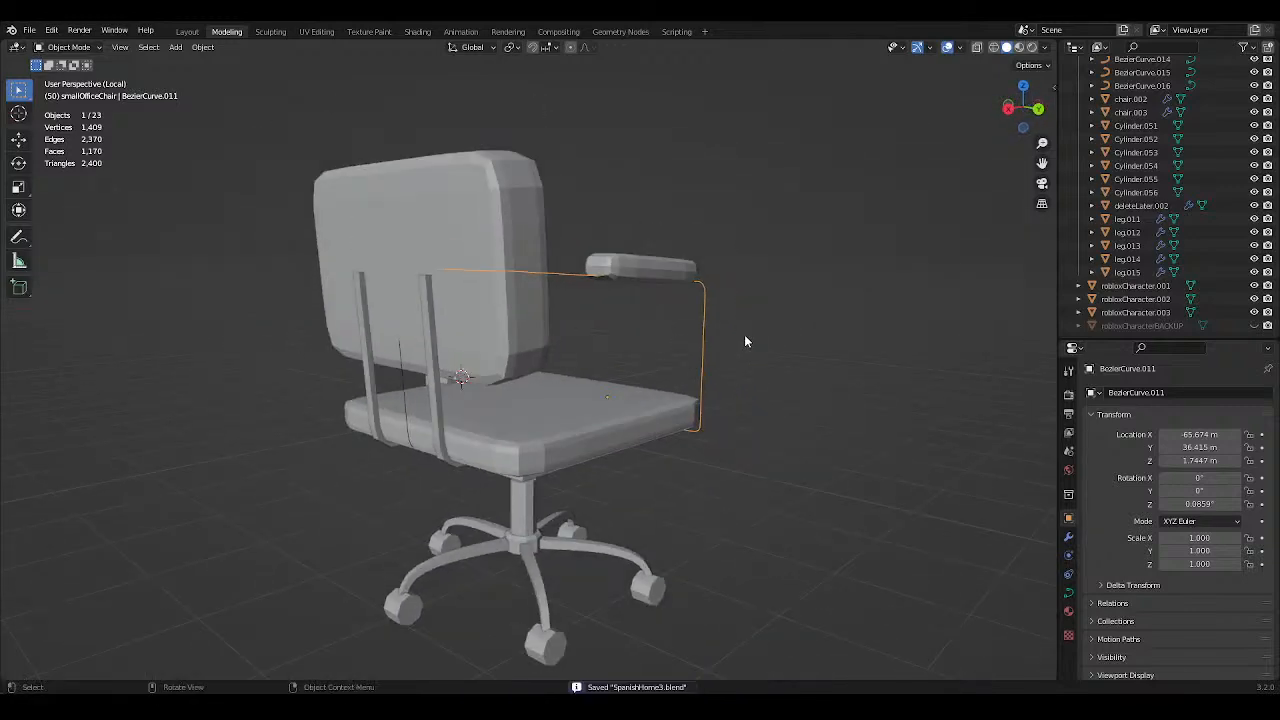
key(Delete)
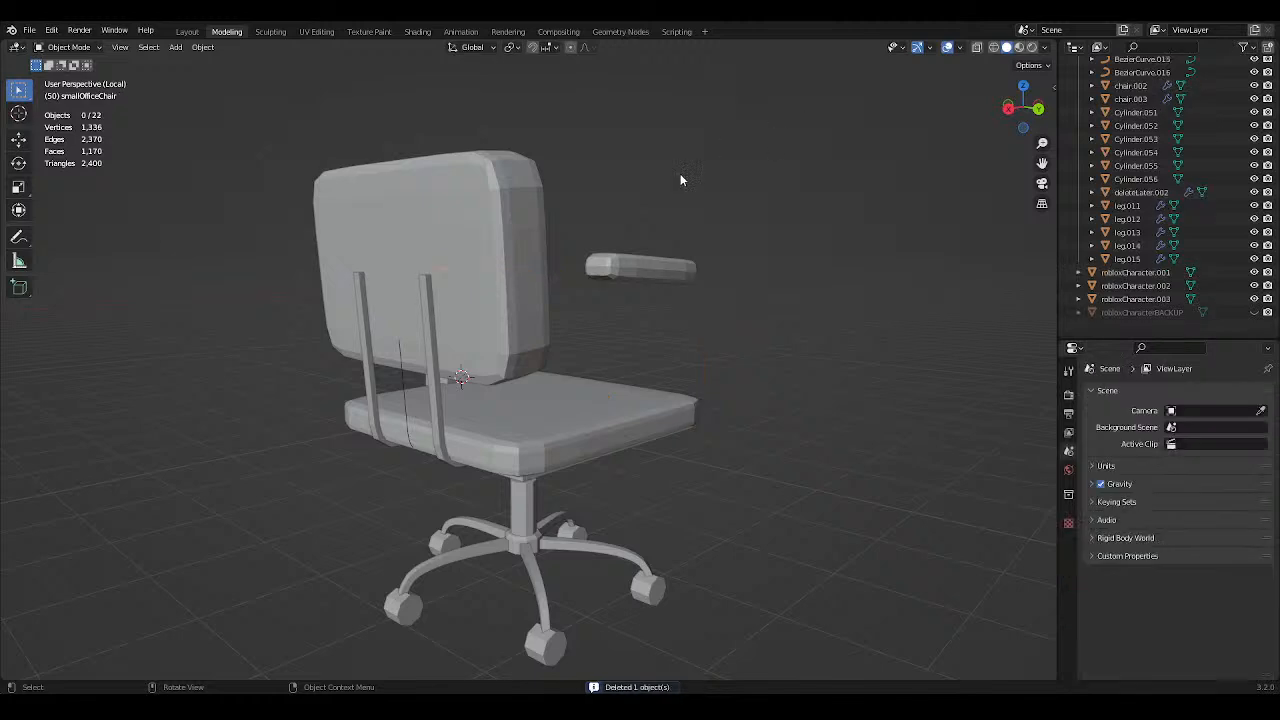
Examine the backrest, its rear supports and guide curve, and the block beside the seat, saving the file.
middle_drag(680, 175, 645, 241)
click(530, 323)
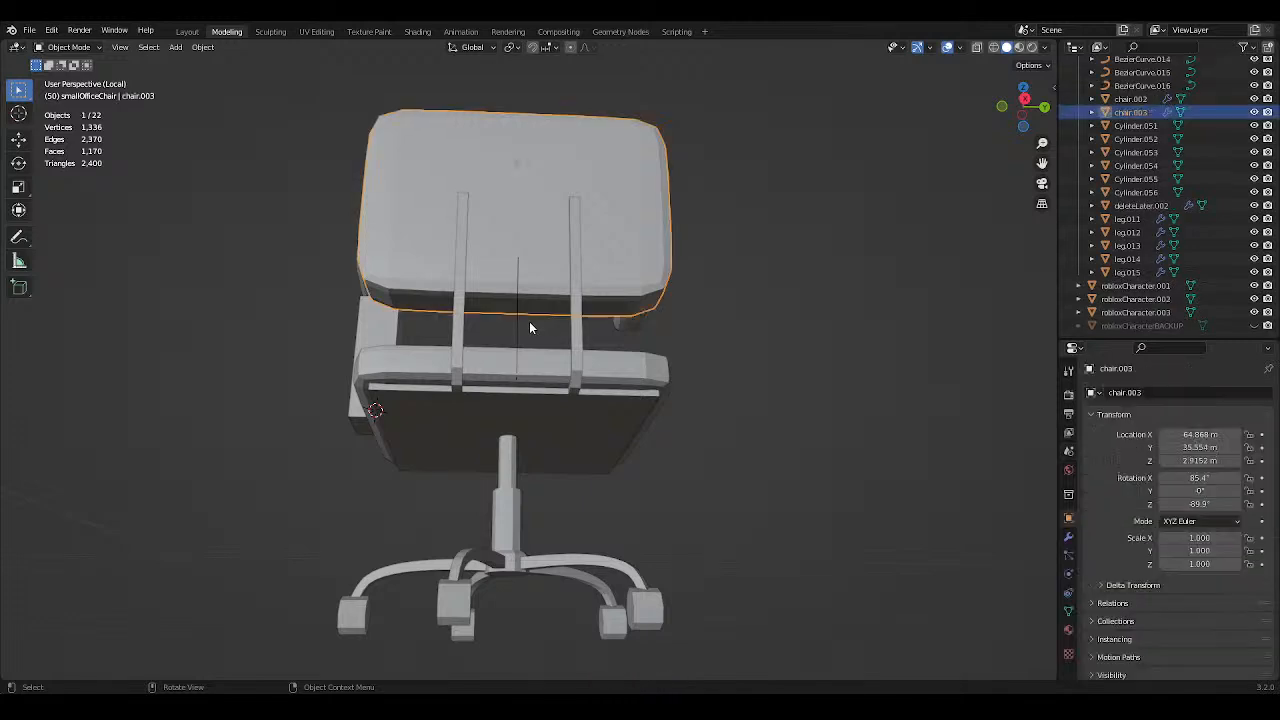
middle_drag(530, 323, 727, 305)
click(548, 358)
click(613, 408)
click(768, 393)
click(612, 380)
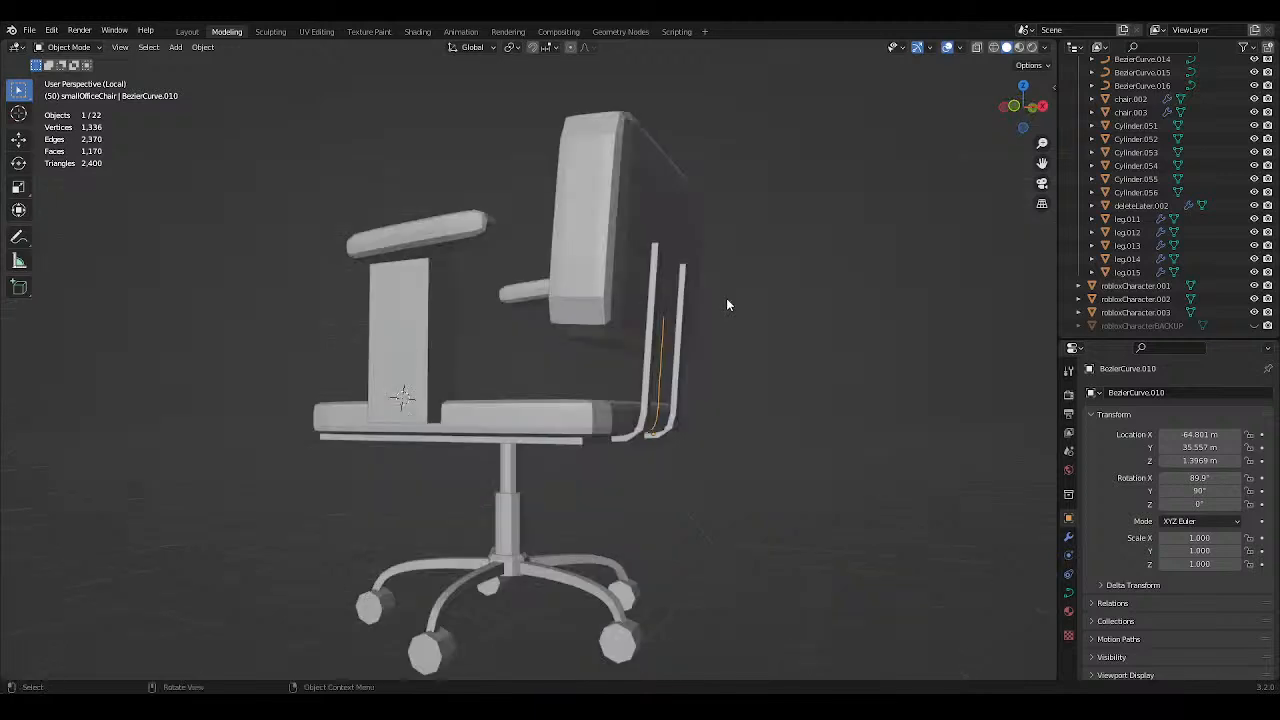
key(ctrl+s)
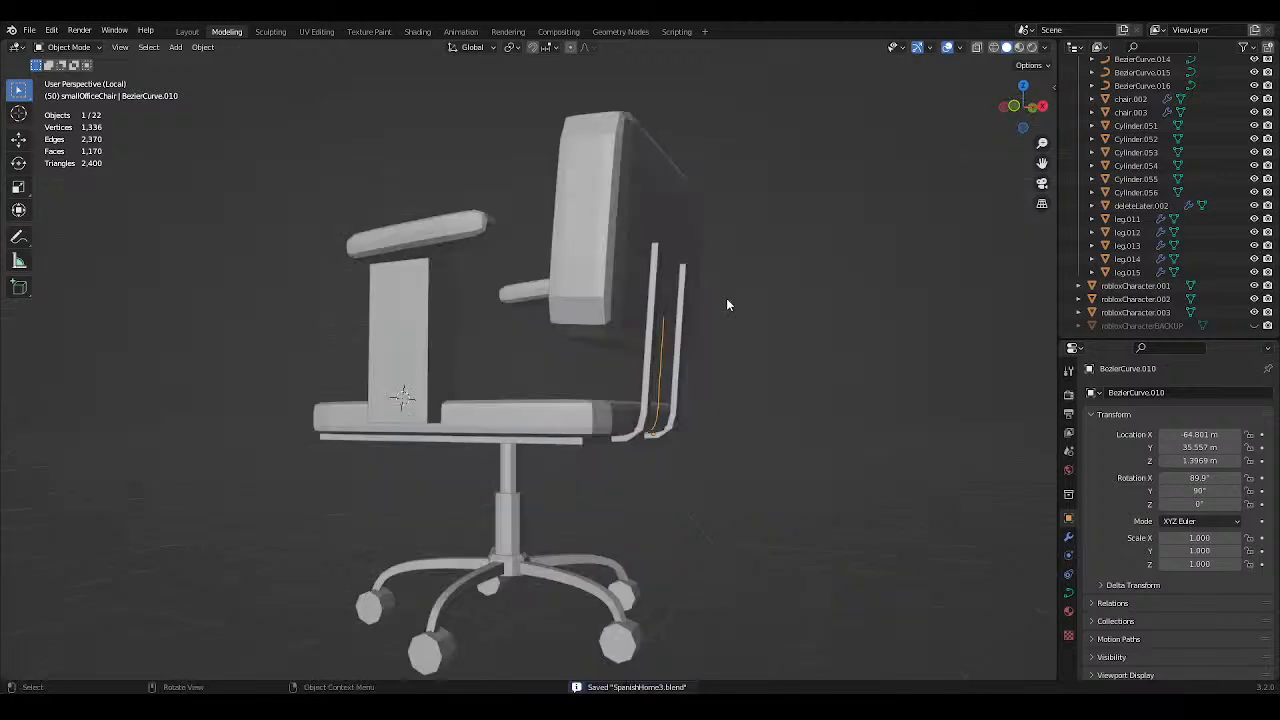
click(751, 314)
middle_drag(755, 317, 626, 366)
key(shift+a)
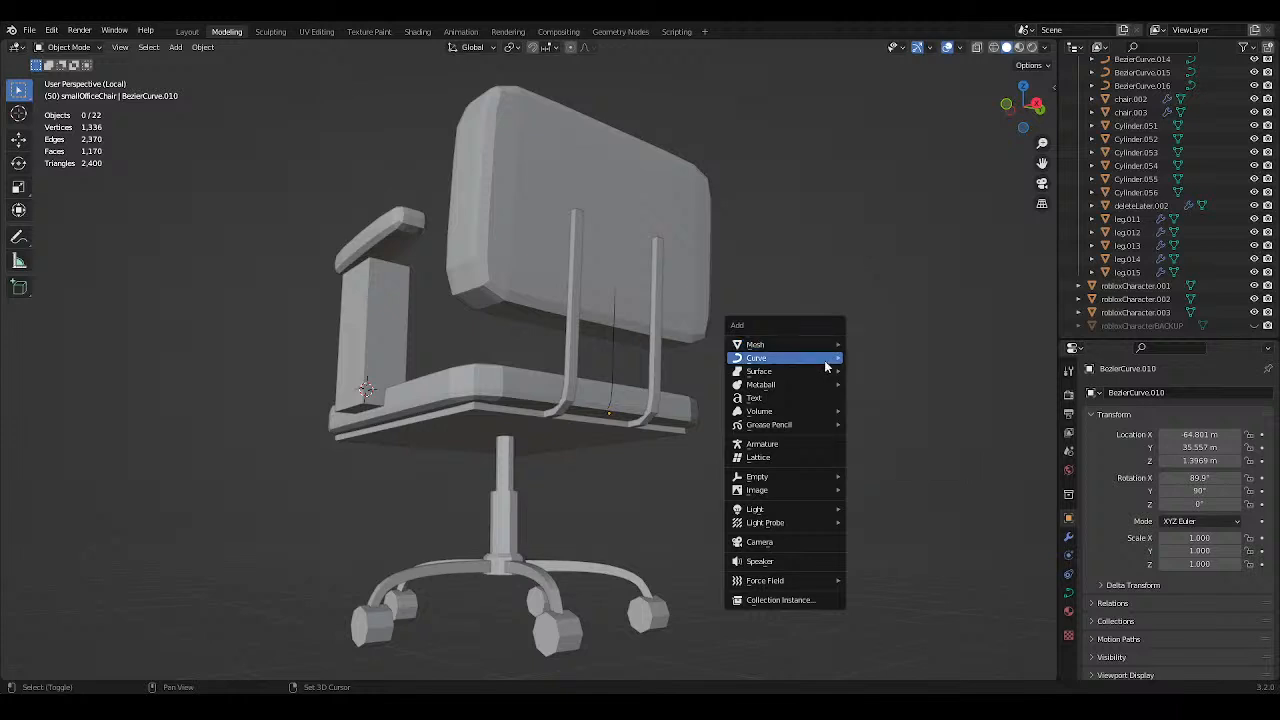
key(Escape)
middle_drag(735, 316, 783, 470)
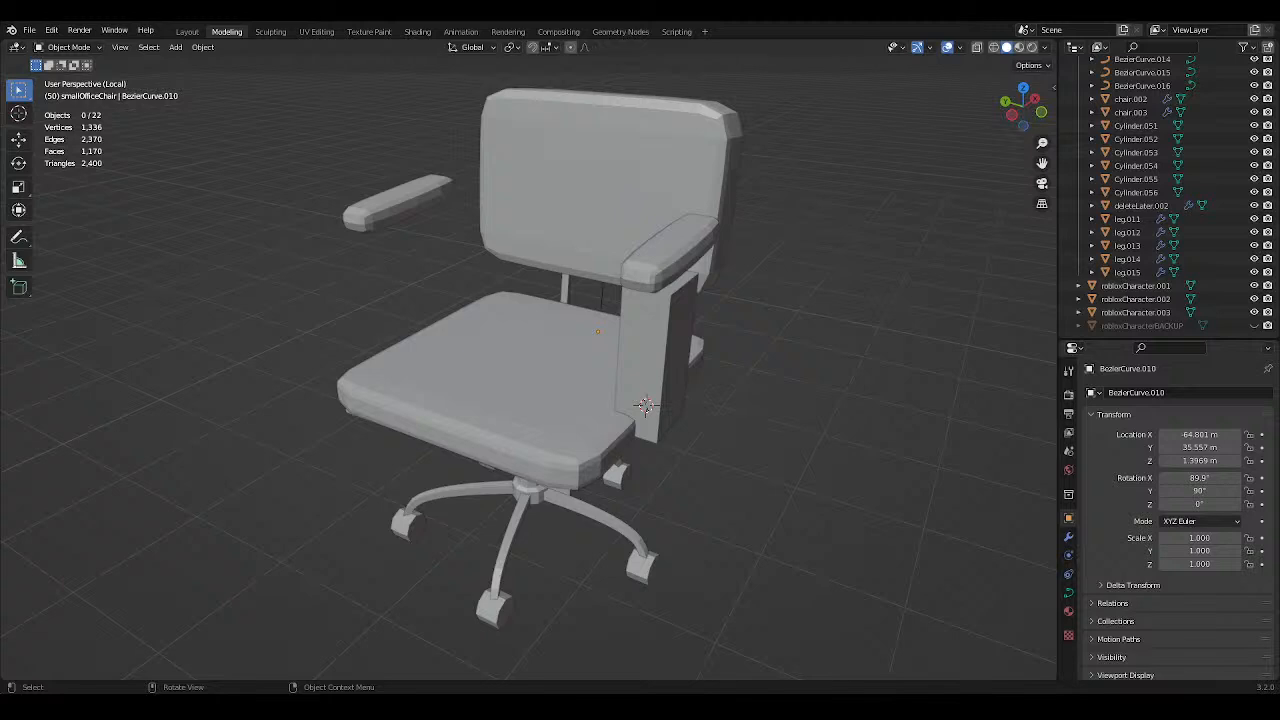
middle_drag(610, 256, 605, 295)
click(665, 260)
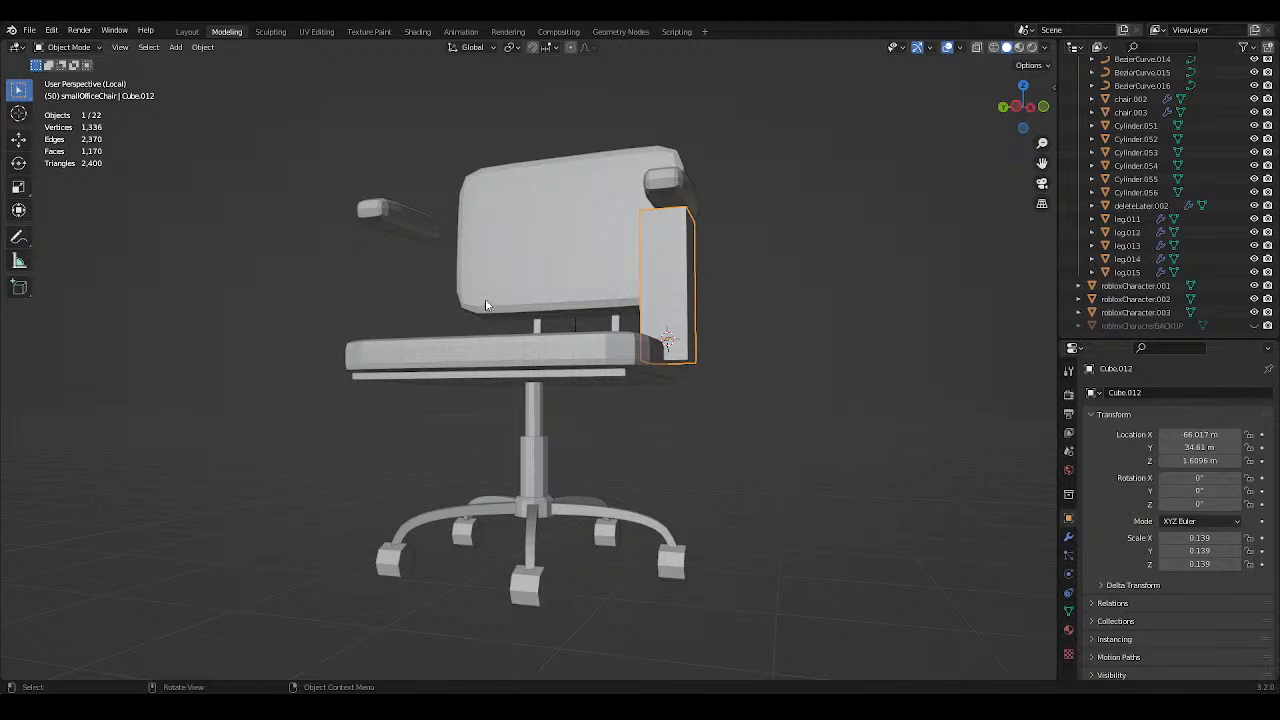
Edit the seat cushion's mesh and select its centre and front-centre top faces, saving the file.
click(546, 364)
middle_drag(546, 364, 648, 386)
key(Tab)
key(ctrl+s)
click(564, 344)
click(140, 47)
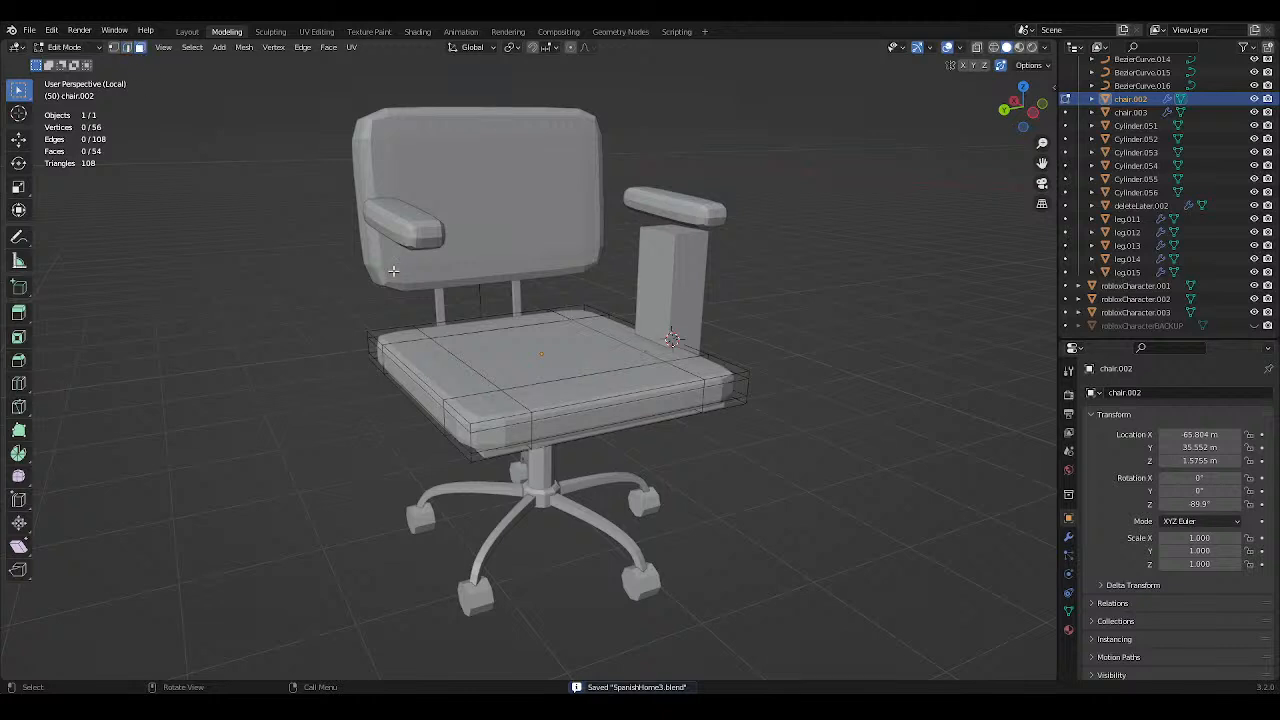
click(492, 336)
click(585, 392)
shift+click(555, 350)
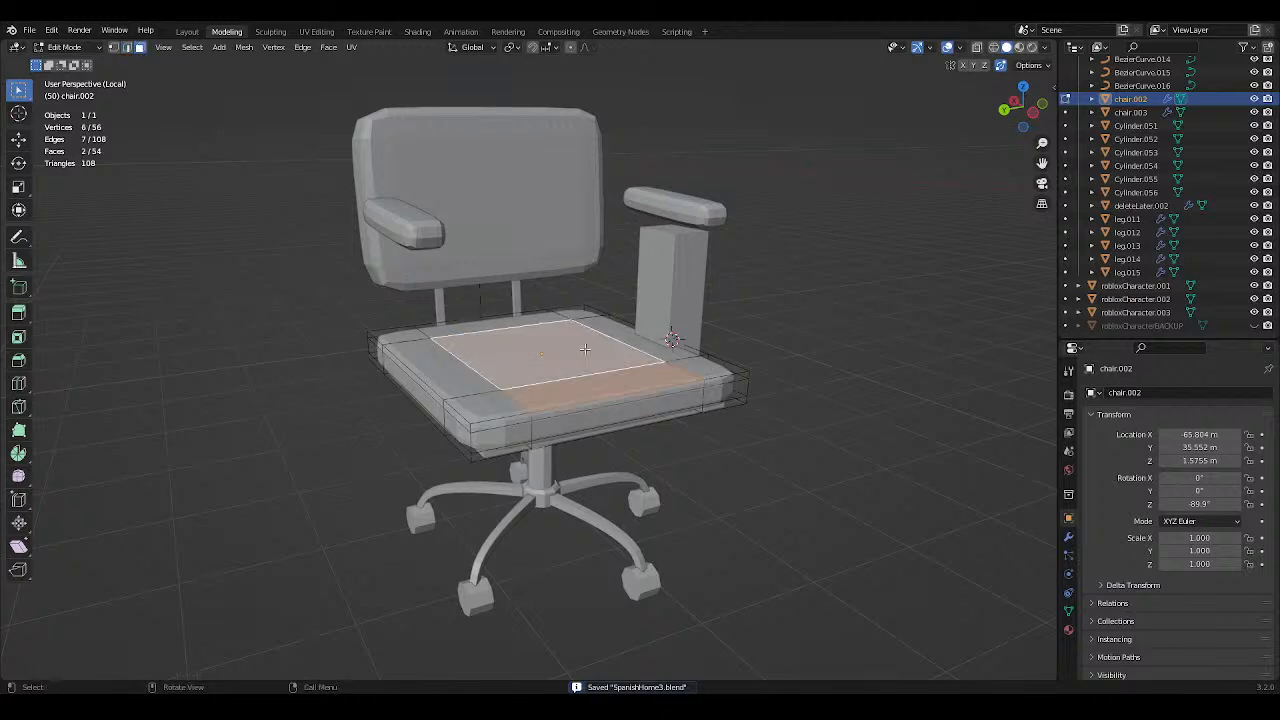
middle_drag(555, 350, 568, 345)
key(g)
key(z)
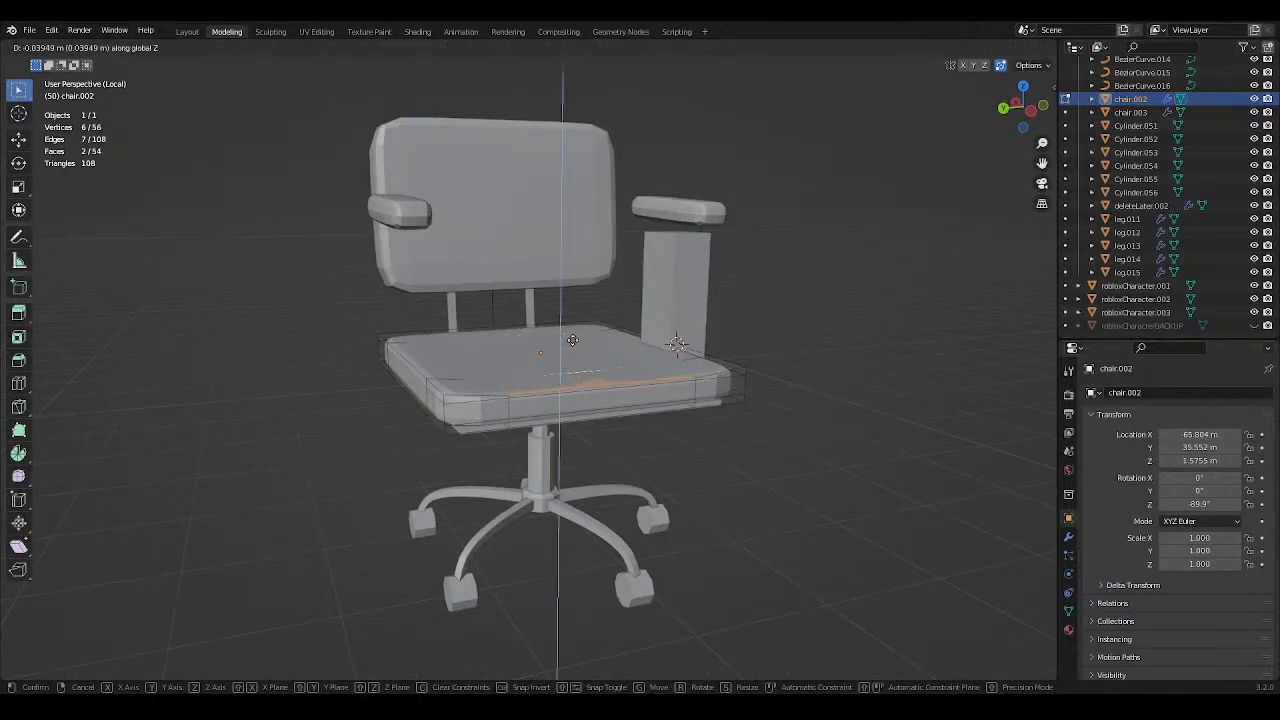
right_click(573, 339)
Add the seat's front-centre edge to the selection and lower it with the faces 0.059452 m along Z.
key(ctrl+s)
ctrl+click(126, 47)
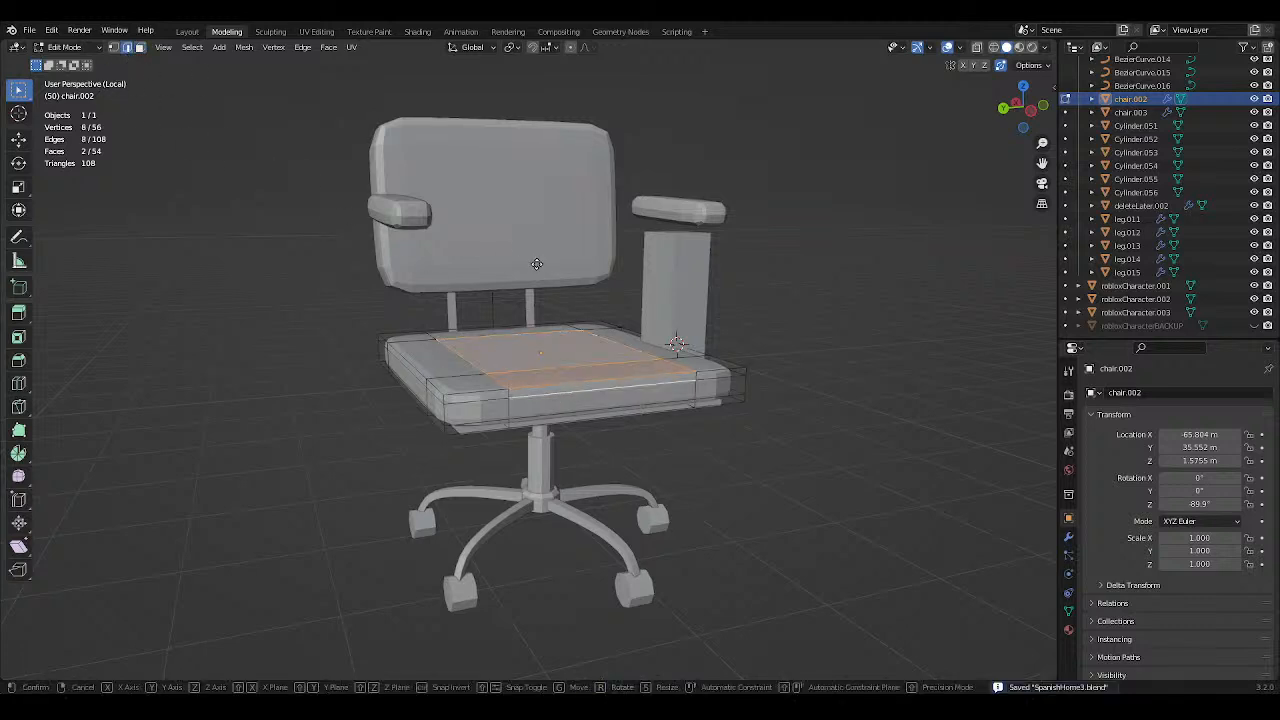
key(g)
key(z)
click(539, 273)
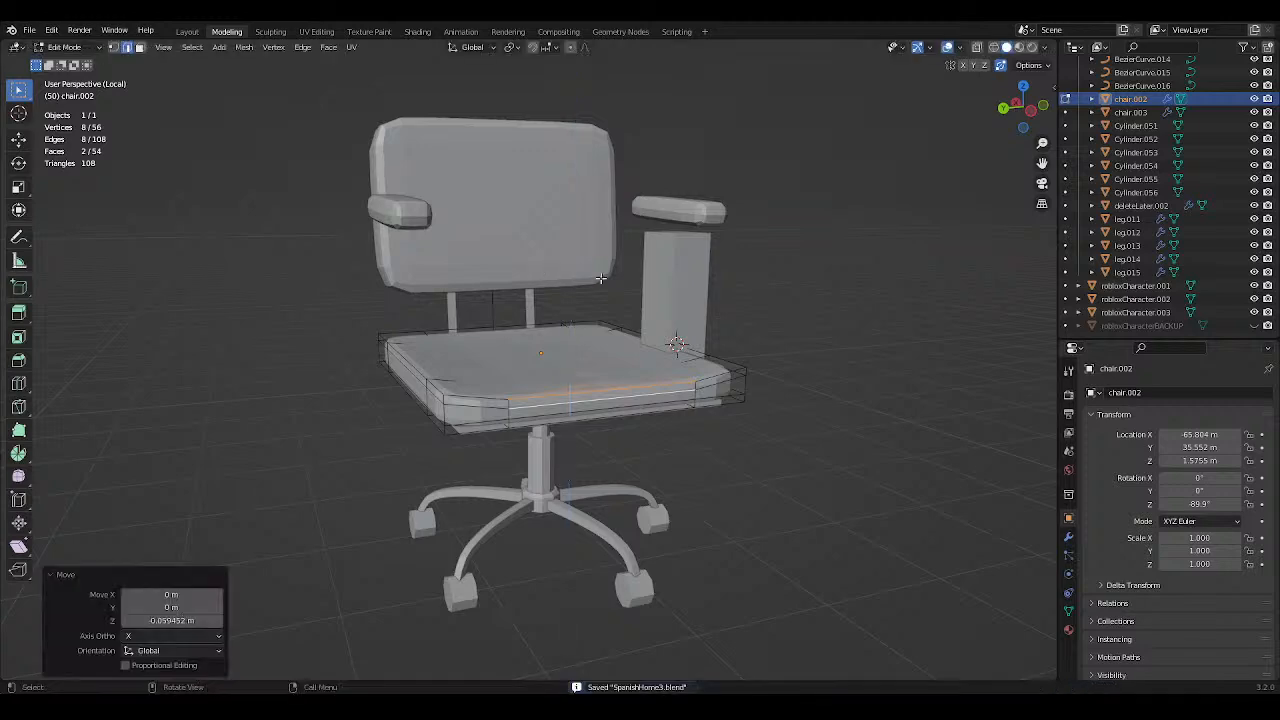
Lower the selected seat faces and front edge a further 0.010359 m along Z, then save and leave mesh editing.
middle_drag(539, 273, 623, 257)
click(1024, 107)
middle_drag(899, 177, 888, 234)
key(g)
key(z)
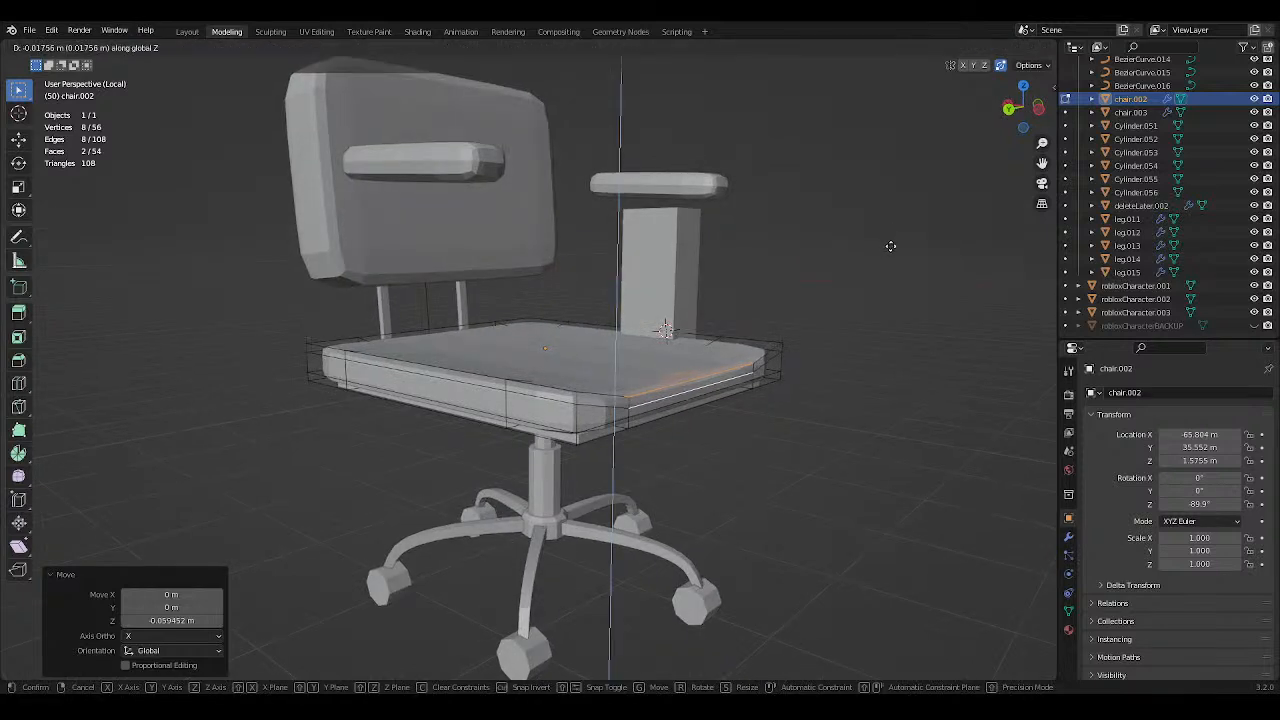
click(889, 245)
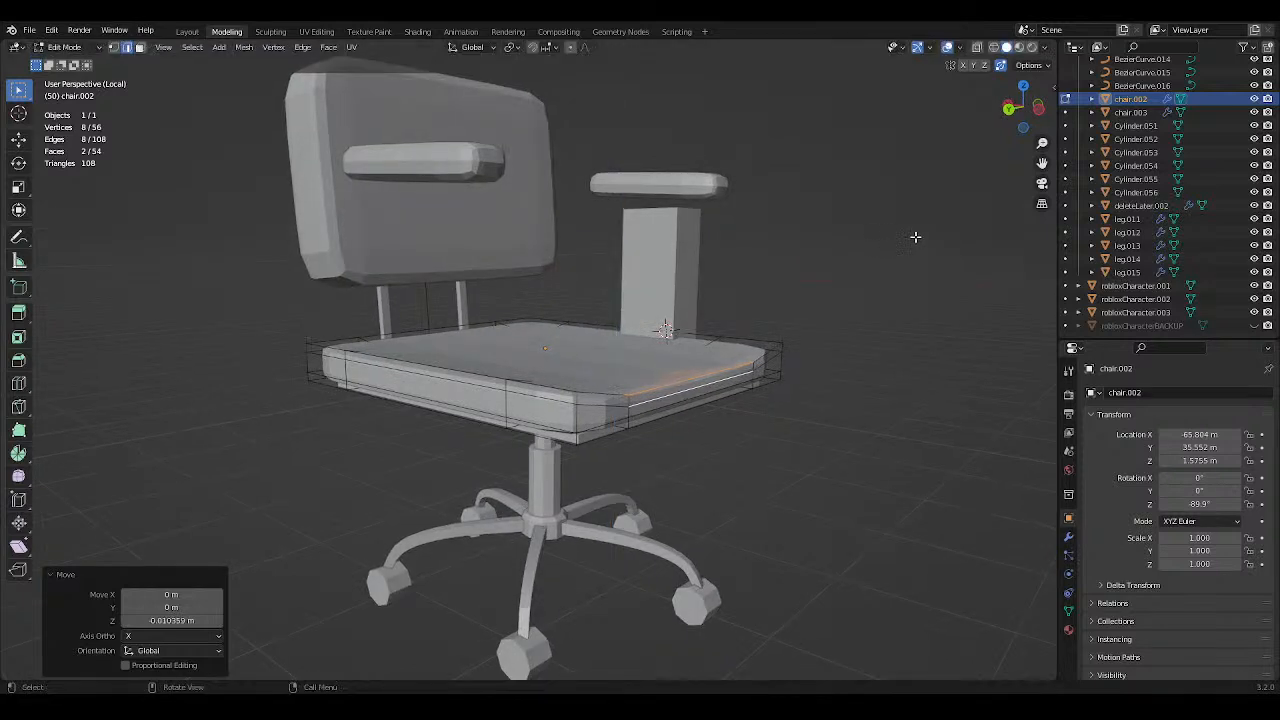
middle_drag(916, 237, 906, 266)
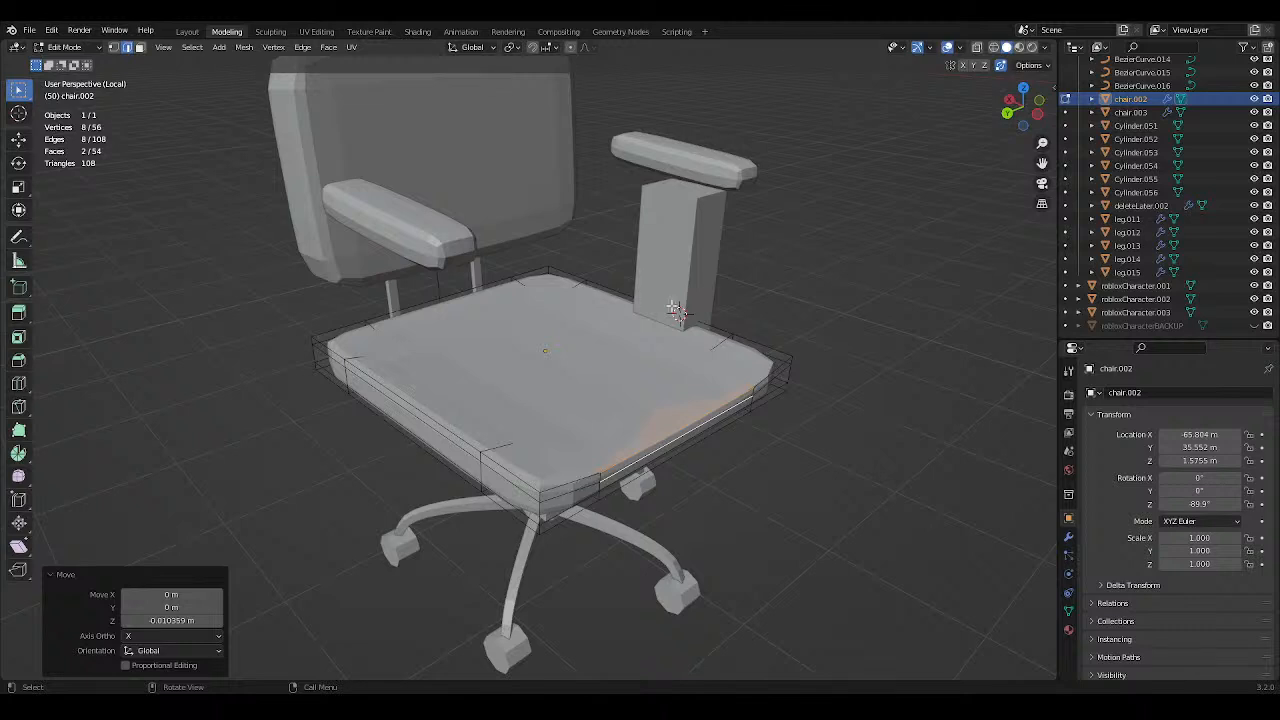
middle_drag(866, 304, 803, 296)
key(ctrl+s)
key(Tab)
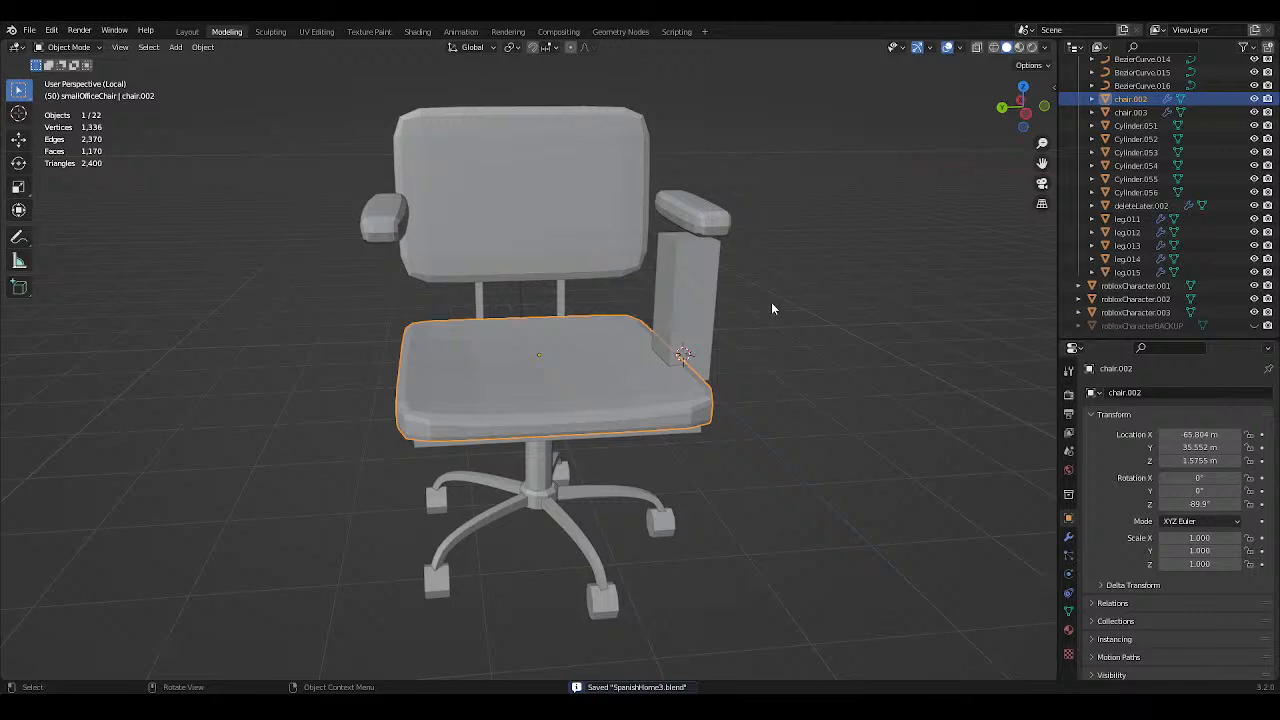
Examine the seat cushion's front edge and underside in mesh editing, saving the file.
key(Tab)
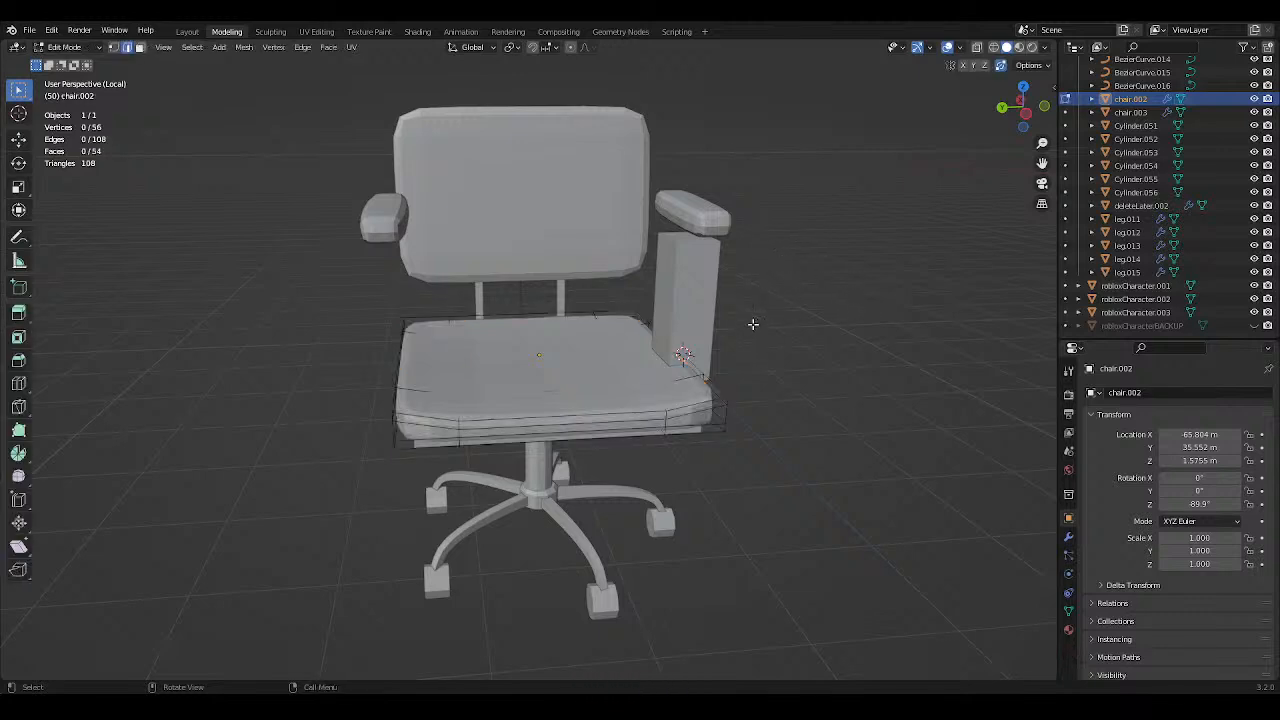
middle_drag(751, 323, 724, 336)
scroll(746, 266, up, 3)
key(ctrl+s)
scroll(877, 315, down, 2)
middle_drag(877, 315, 1129, 194)
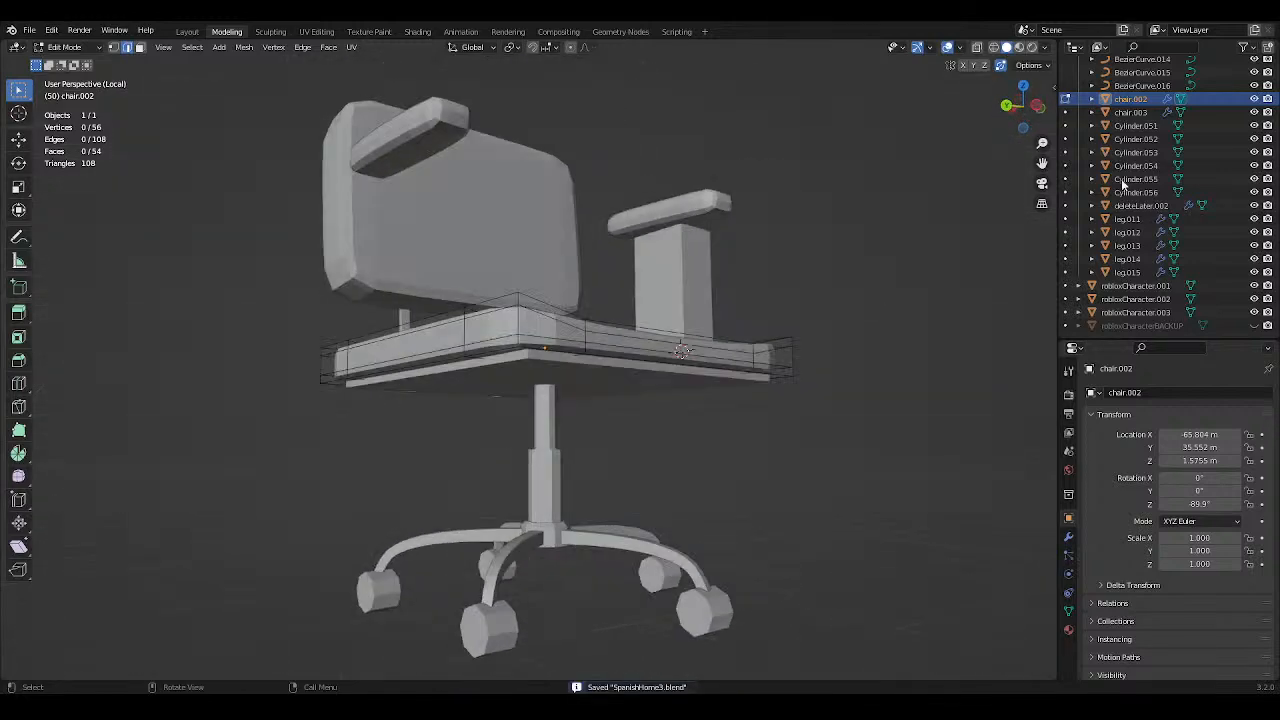
click(1023, 128)
scroll(749, 243, down, 2)
middle_drag(749, 243, 706, 377)
scroll(706, 377, up, 3)
scroll(804, 287, up, 1)
middle_drag(804, 287, 806, 277)
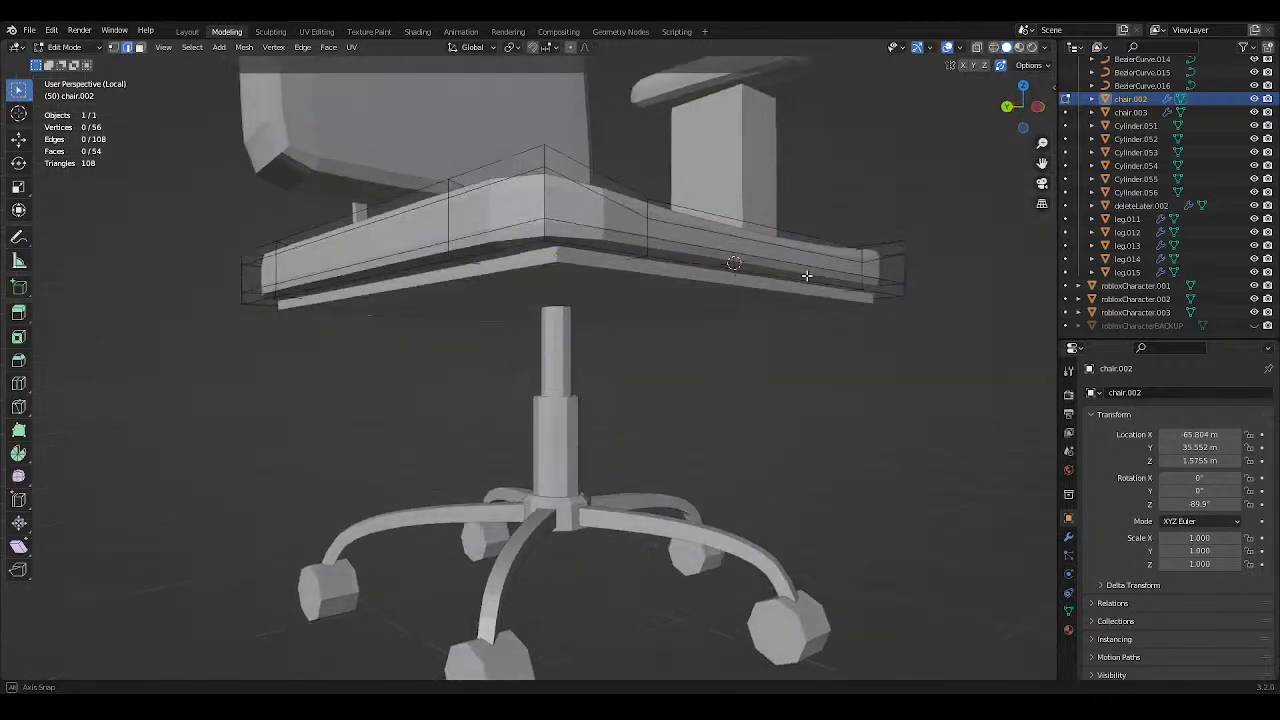
Turn on X-ray display, select the seat cushion's centre and front-centre underside faces, and save the file.
click(979, 47)
middle_drag(850, 167, 850, 144)
click(575, 286)
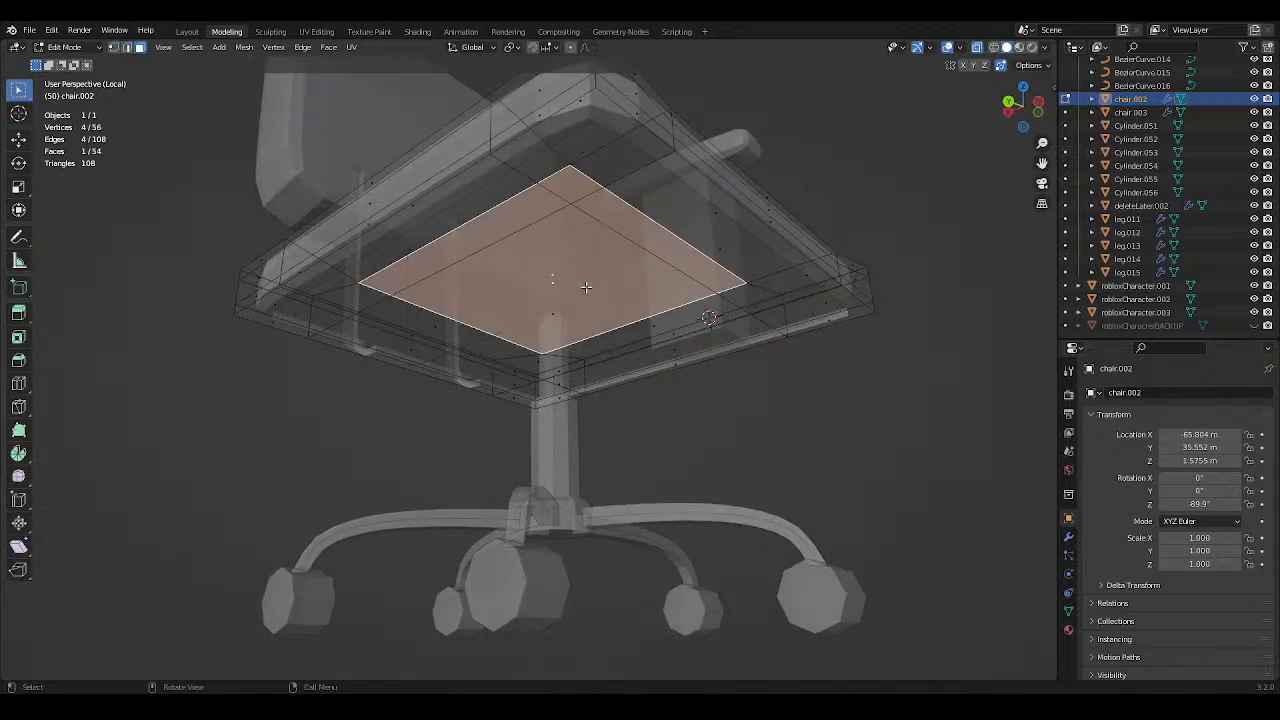
middle_drag(743, 242, 762, 243)
middle_drag(552, 315, 708, 300)
shift+click(743, 282)
click(131, 48)
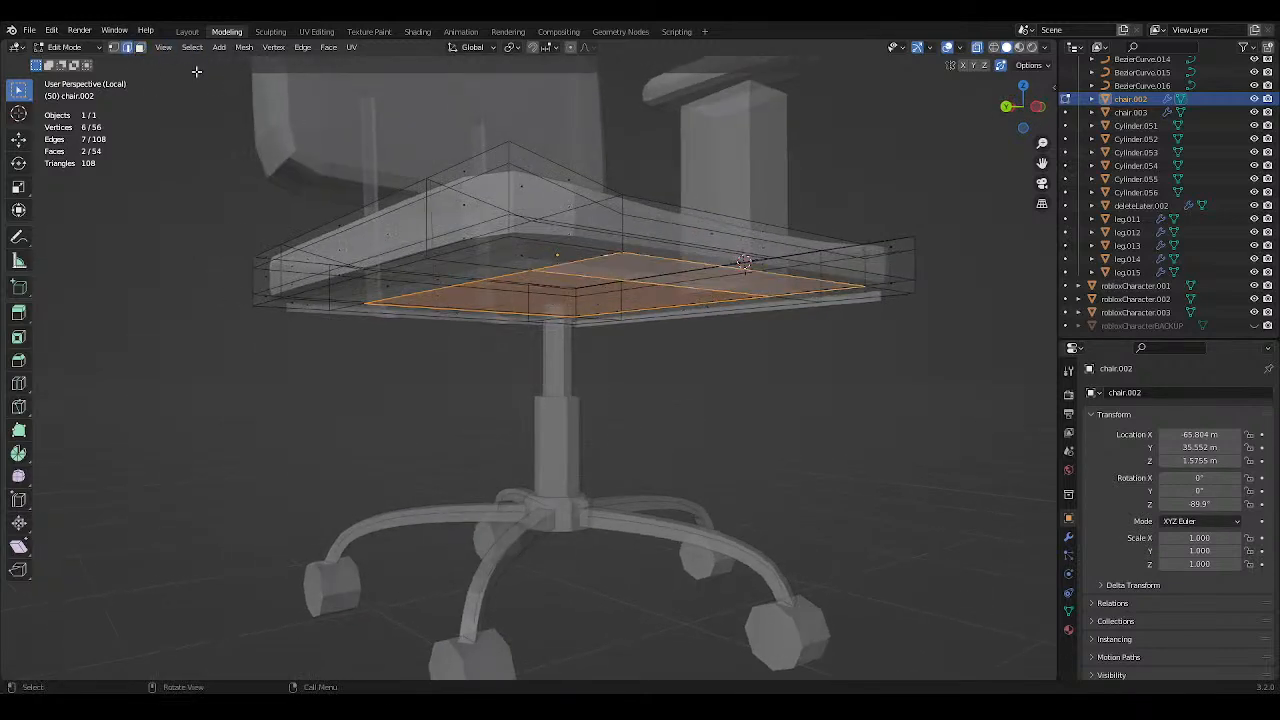
key(ctrl+s)
Add the lower front-centre edge of the seat cushion to the selected underside faces.
middle_drag(771, 254, 749, 297)
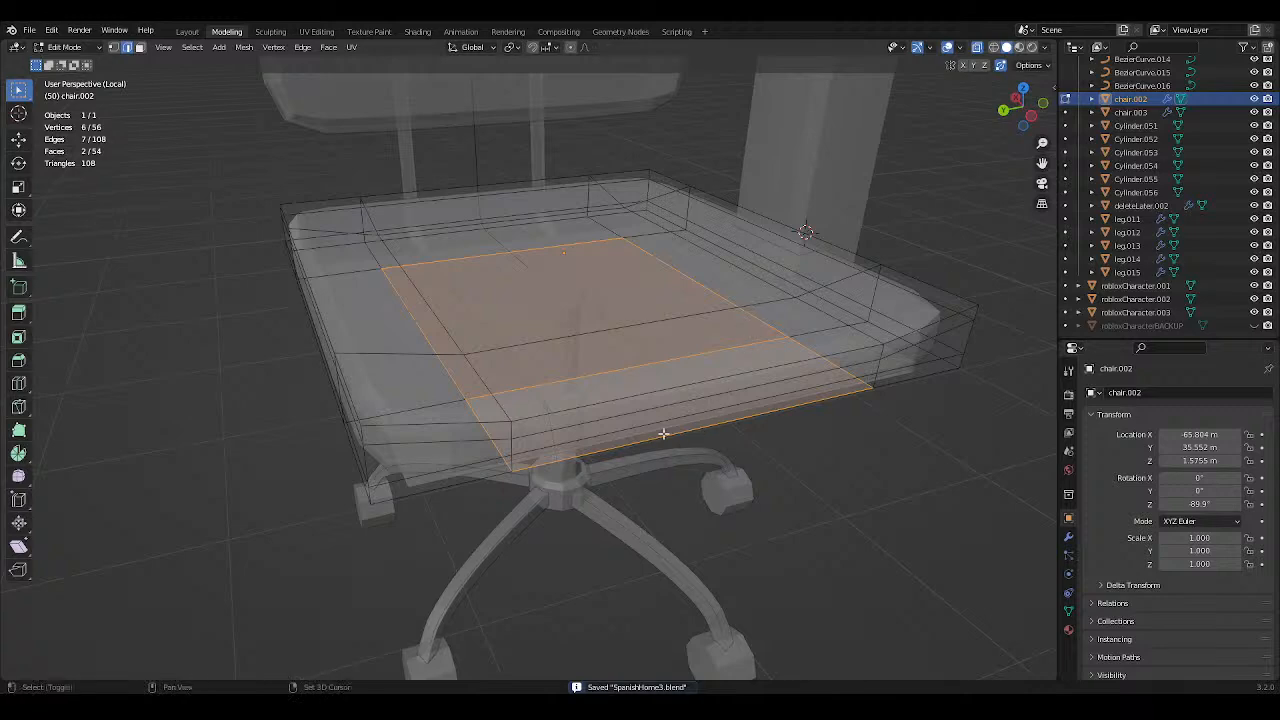
middle_drag(594, 423, 757, 433)
shift+click(775, 409)
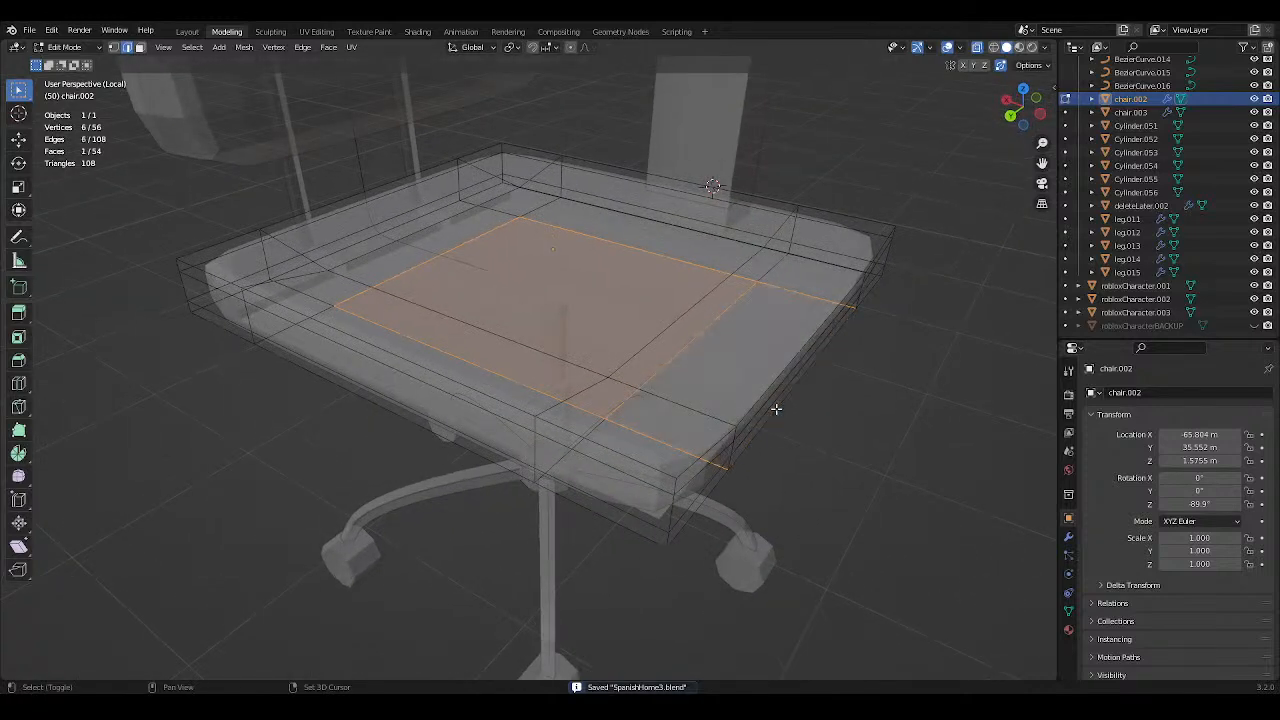
shift+click(772, 409)
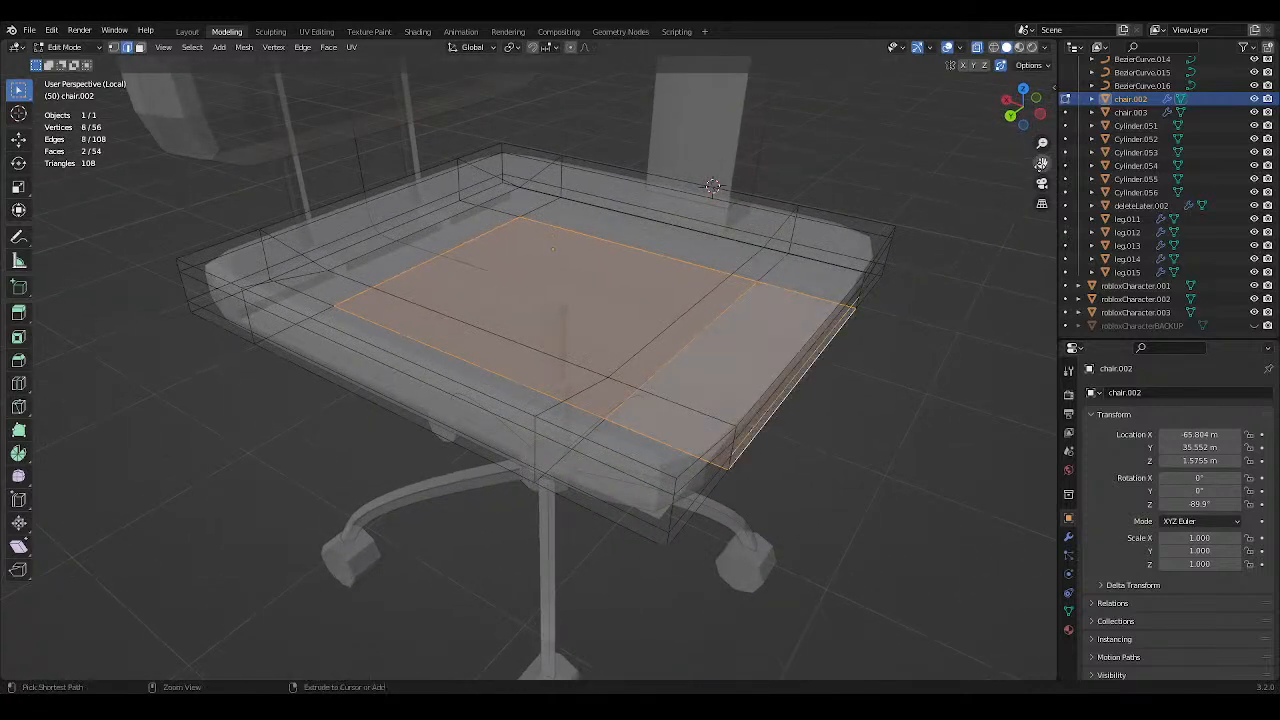
Turn off X-ray, lower the selected underside faces and edge about 0.064 m along Z, save, and leave mesh editing.
click(978, 47)
middle_drag(945, 91, 827, 151)
key(g)
key(z)
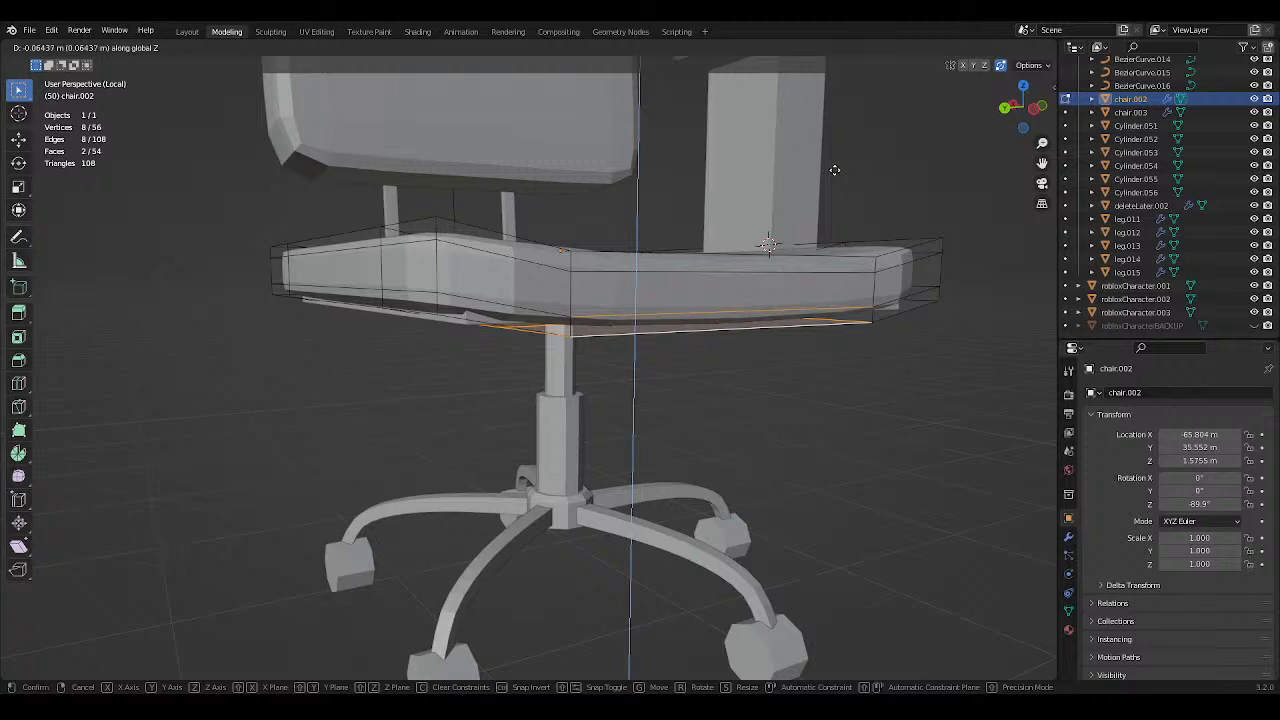
click(834, 172)
key(alt+a)
middle_drag(866, 229, 729, 357)
key(ctrl+s)
key(Tab)
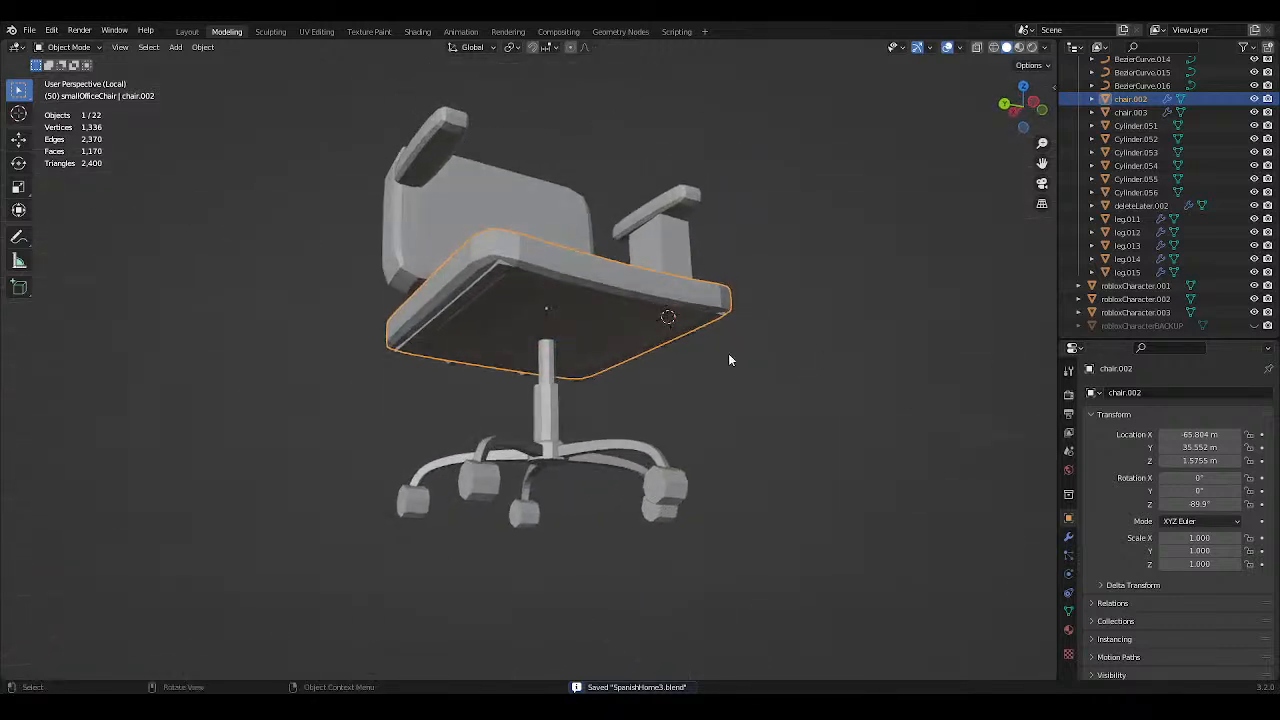
Examine the backrest bars and the thin curve behind the seat to identify which object each belongs to.
click(478, 297)
middle_drag(478, 297, 641, 338)
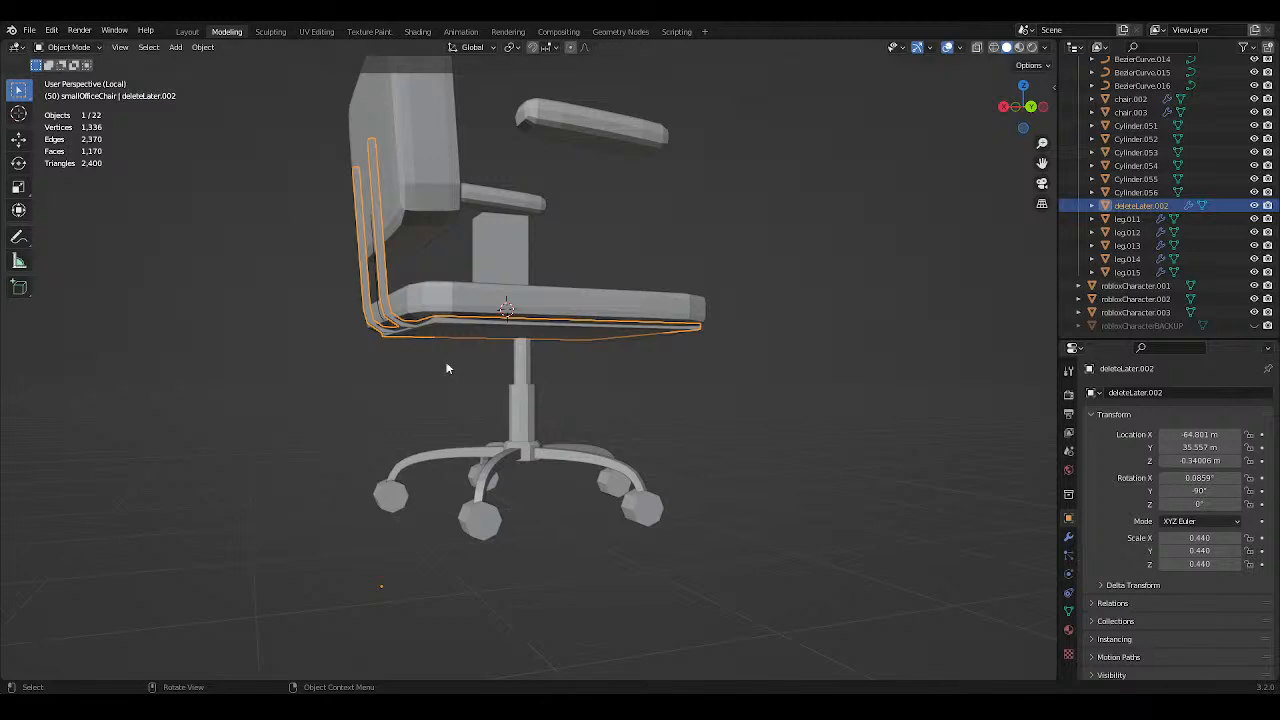
middle_drag(447, 368, 500, 385)
shift+click(425, 305)
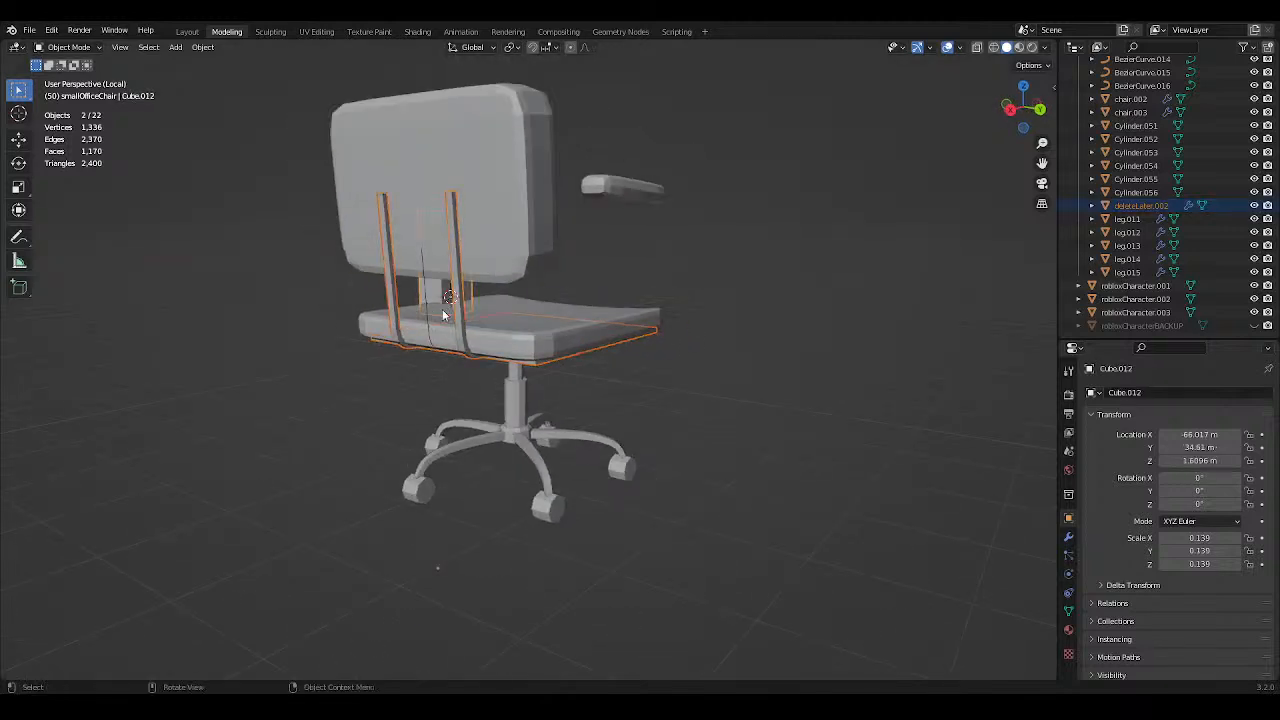
middle_drag(445, 314, 731, 405)
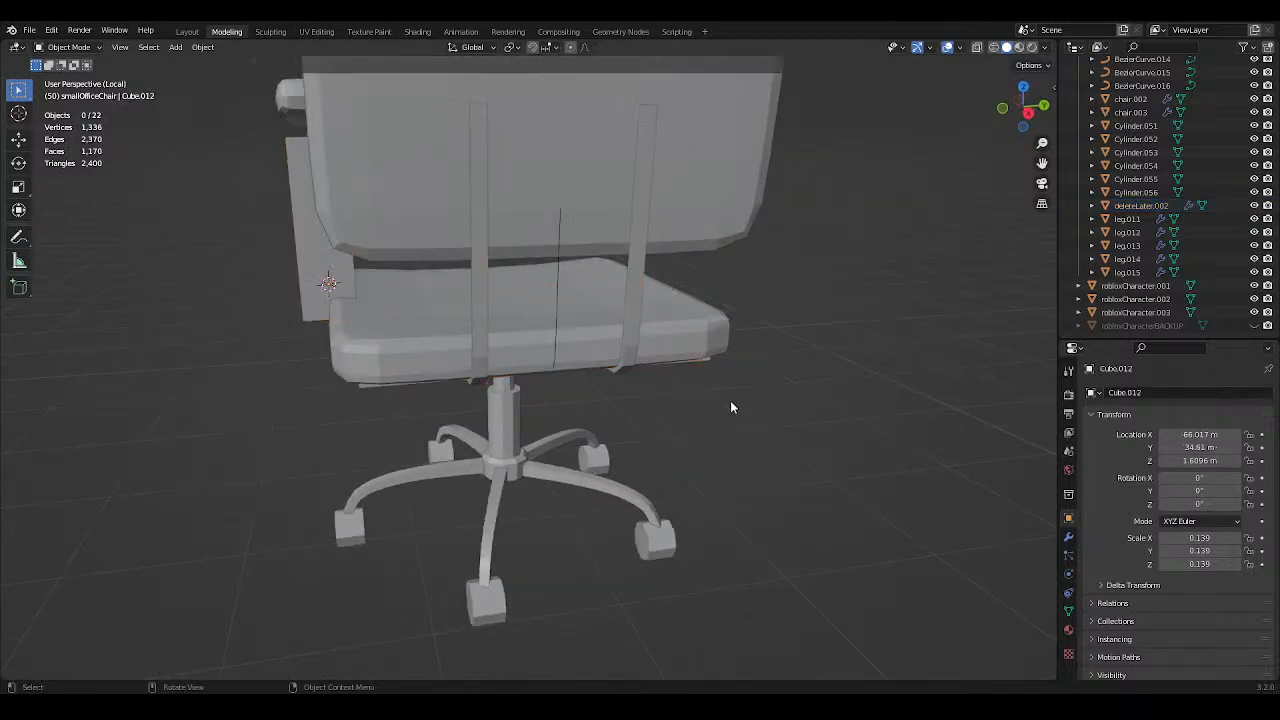
click(558, 307)
middle_drag(559, 312, 781, 372)
click(781, 372)
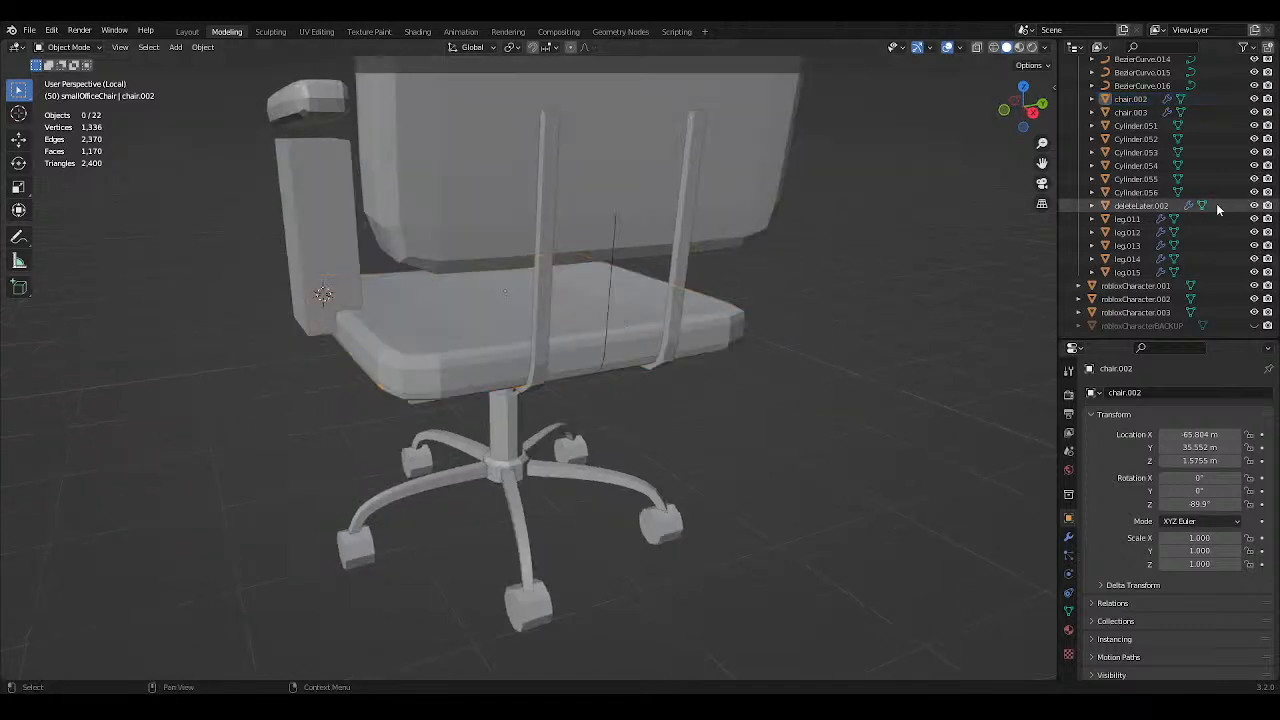
Go through the OfficeStudio collection's Bezier curves from BezierCurve.016 upward and delete BezierCurve.010.
scroll(1162, 157, up, 2)
scroll(1162, 157, up, 2)
click(1160, 164)
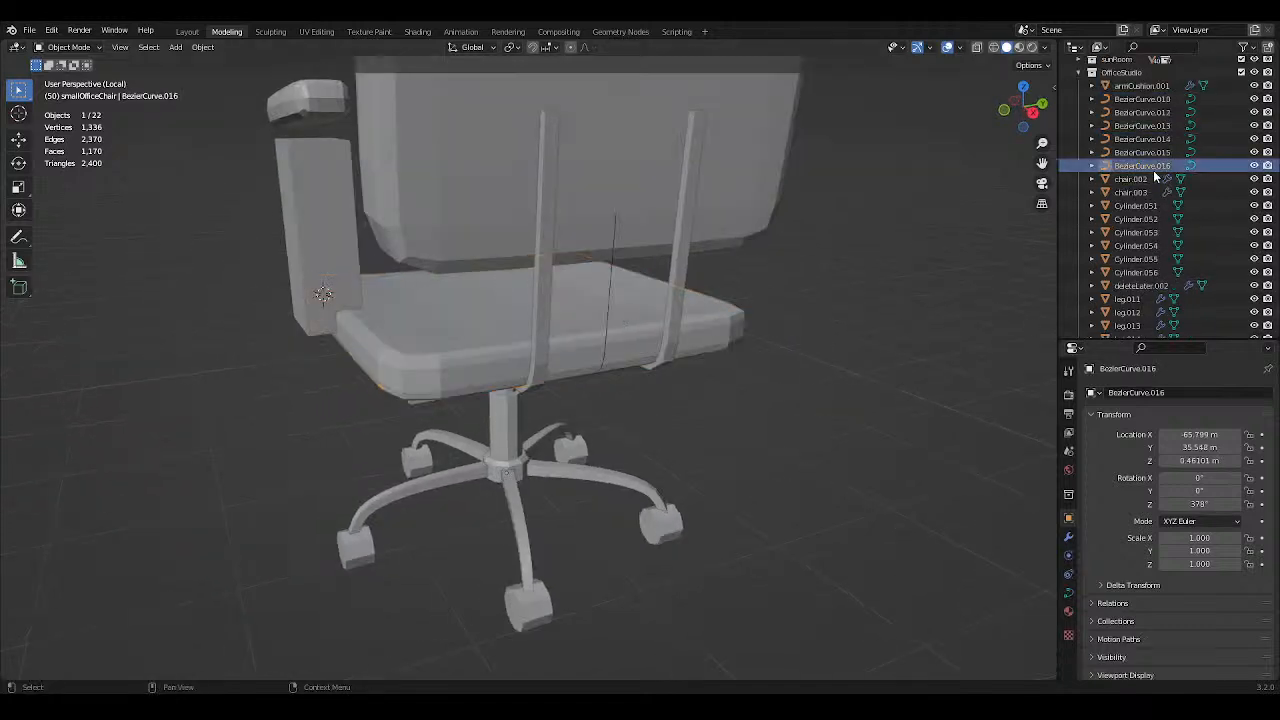
middle_drag(908, 258, 953, 249)
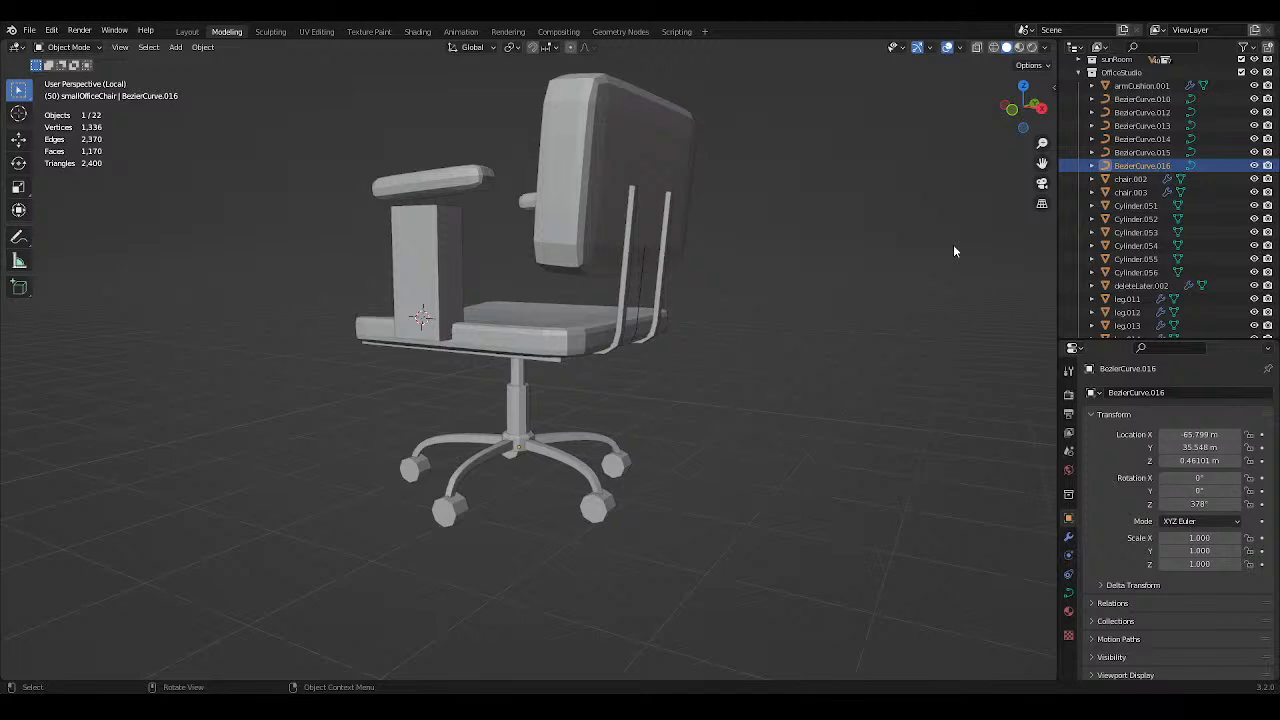
click(1150, 153)
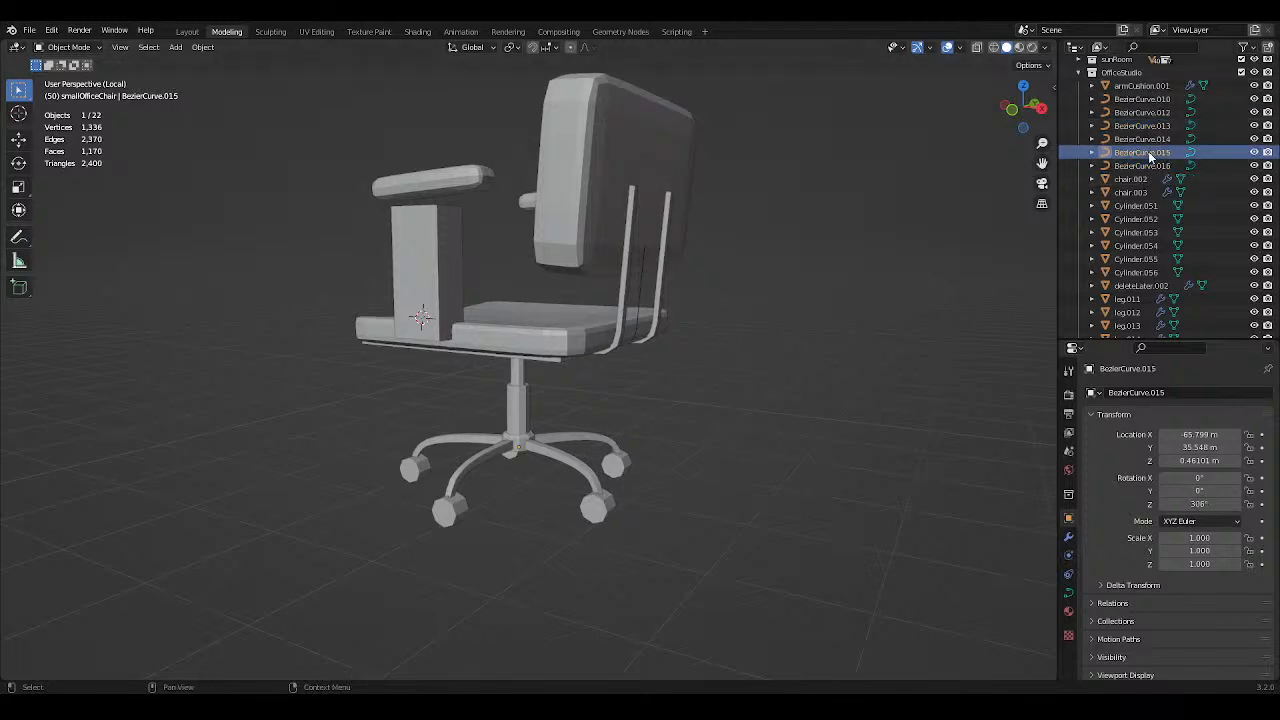
key(Up)
key(Up)
key(Up)
key(Up)
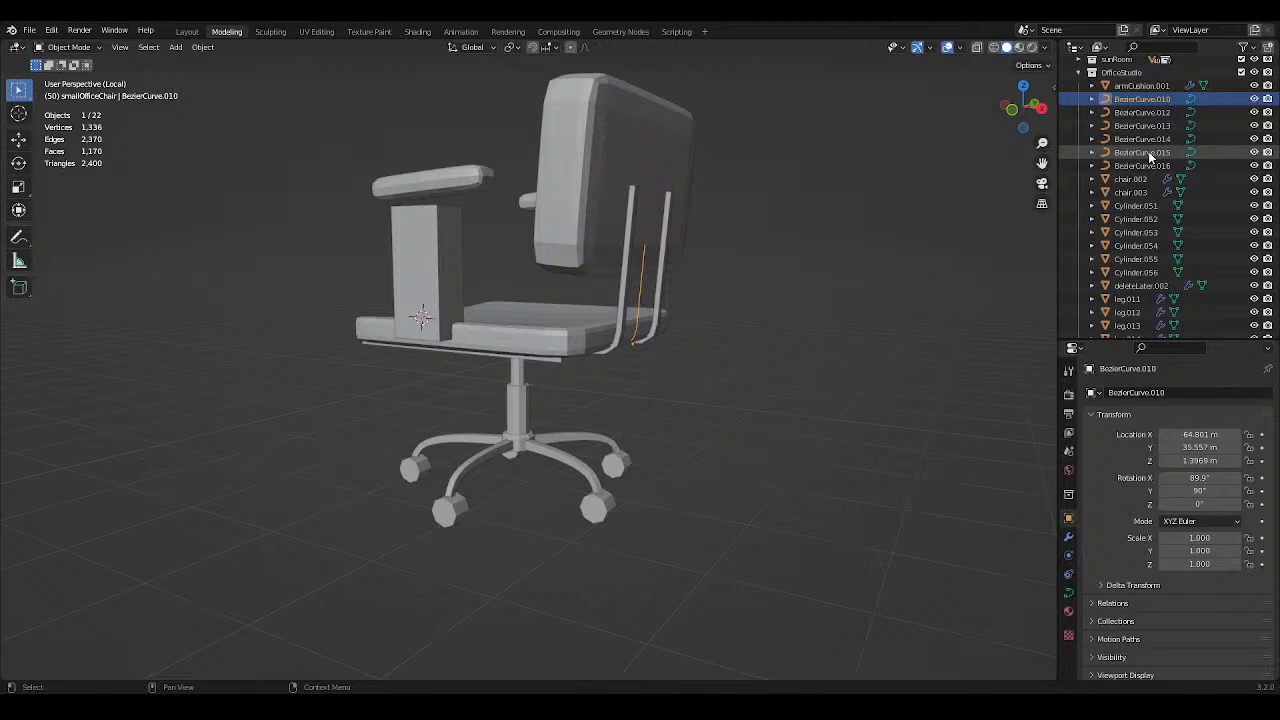
key(Delete)
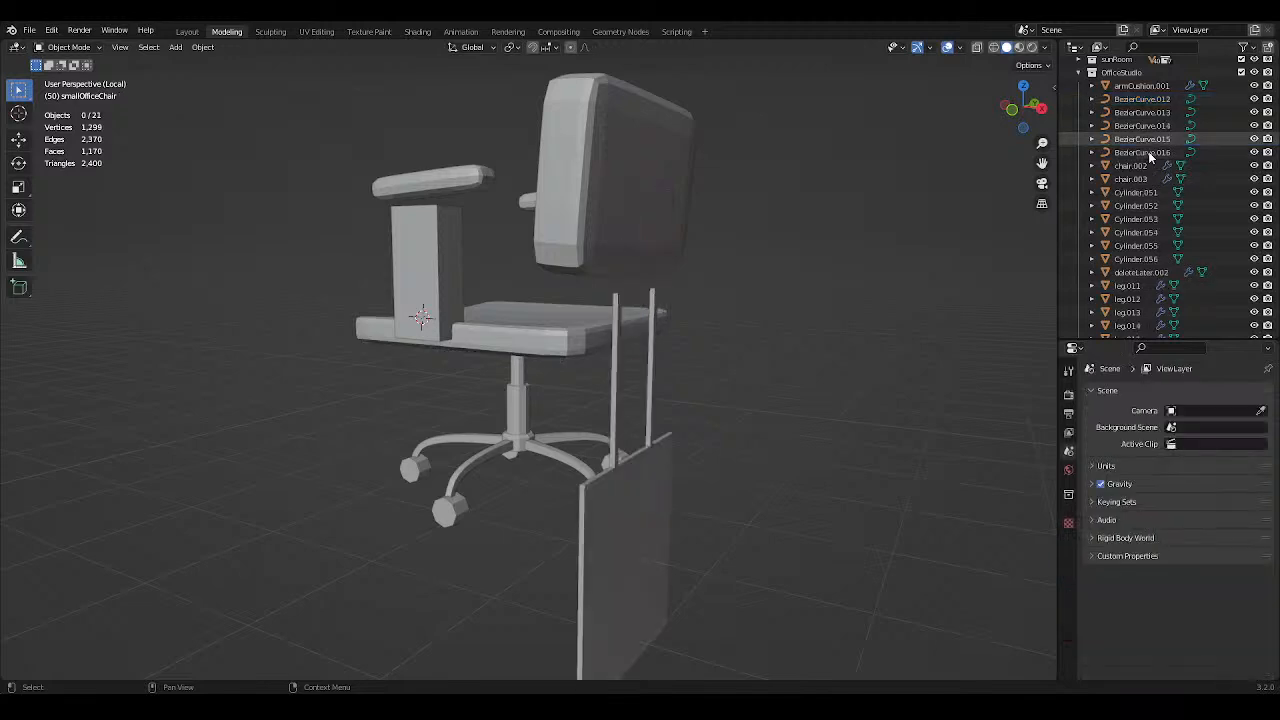
Select BezierCurve.012 through BezierCurve.016 in the OfficeStudio collection and save the file.
click(1150, 153)
shift+click(1140, 85)
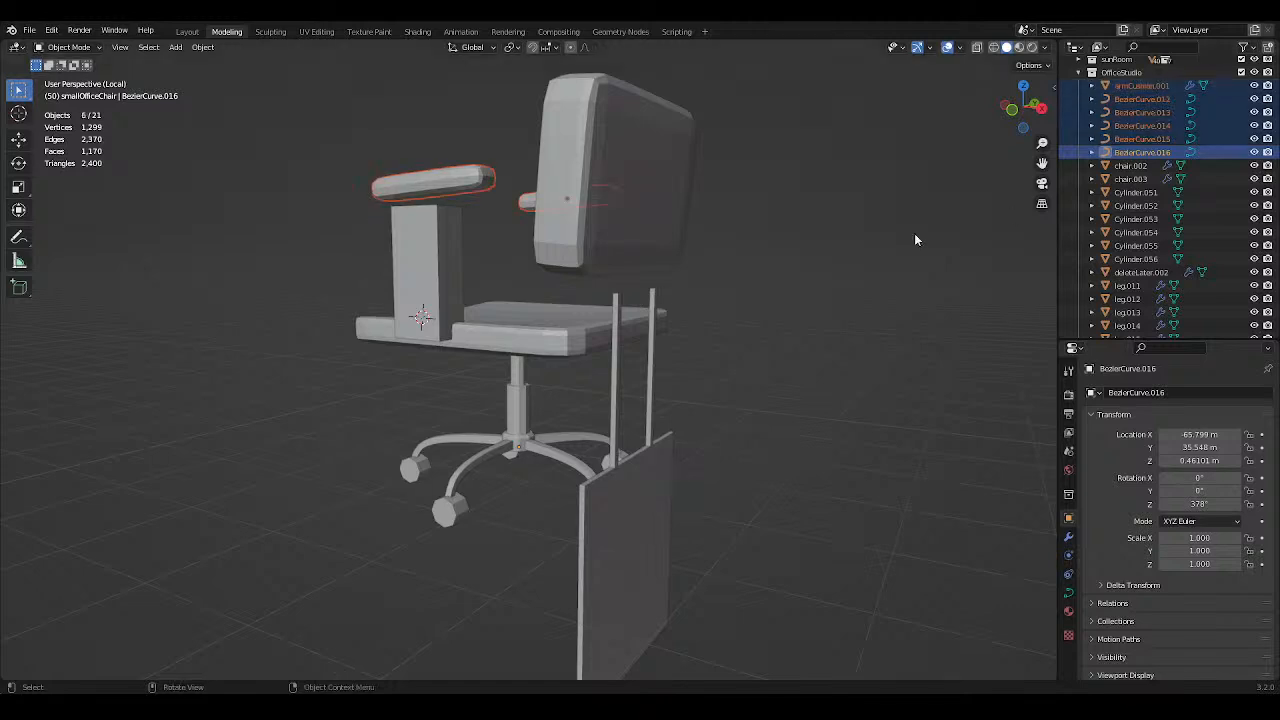
middle_drag(914, 233, 680, 400)
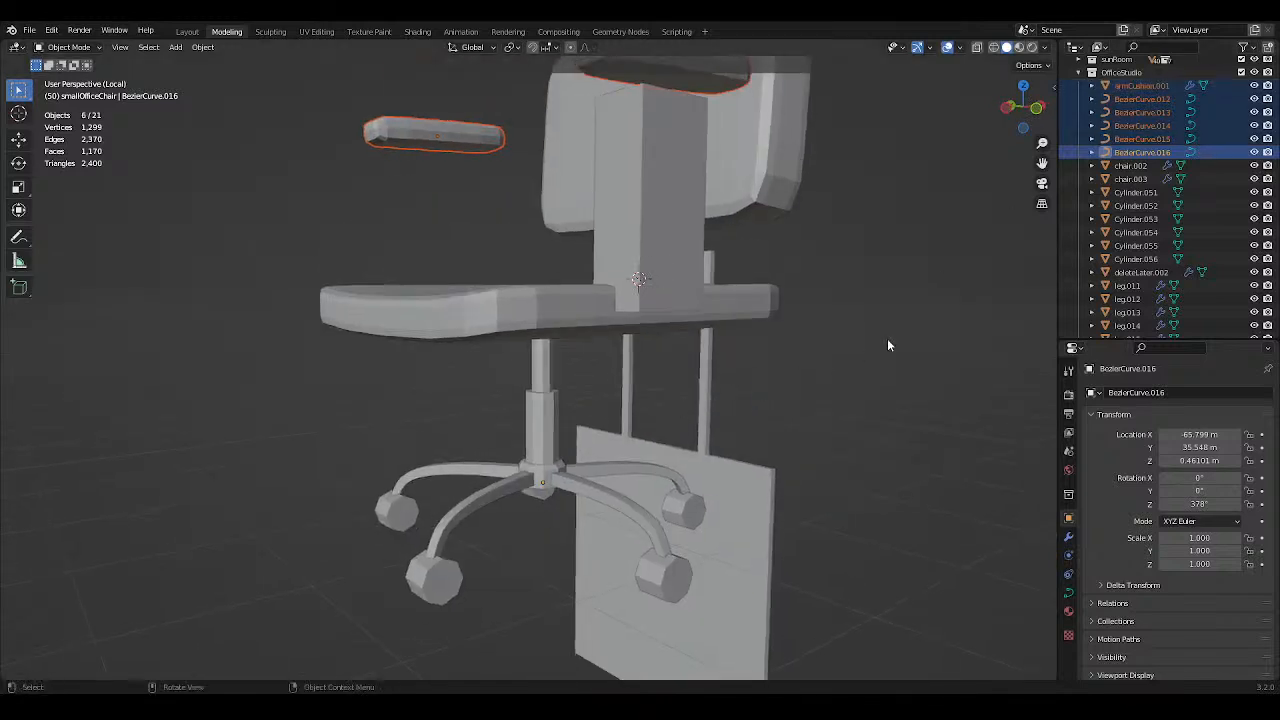
middle_drag(889, 346, 923, 311)
click(1142, 99)
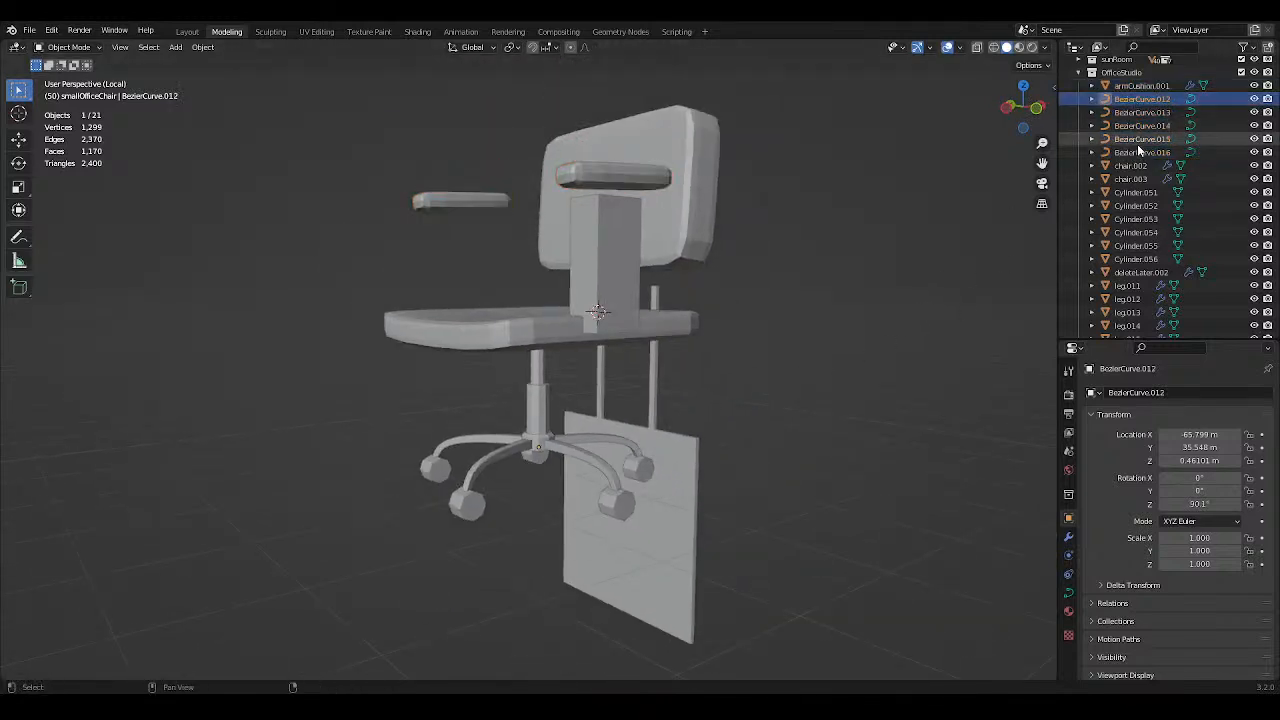
shift+click(1140, 152)
key(ctrl+s)
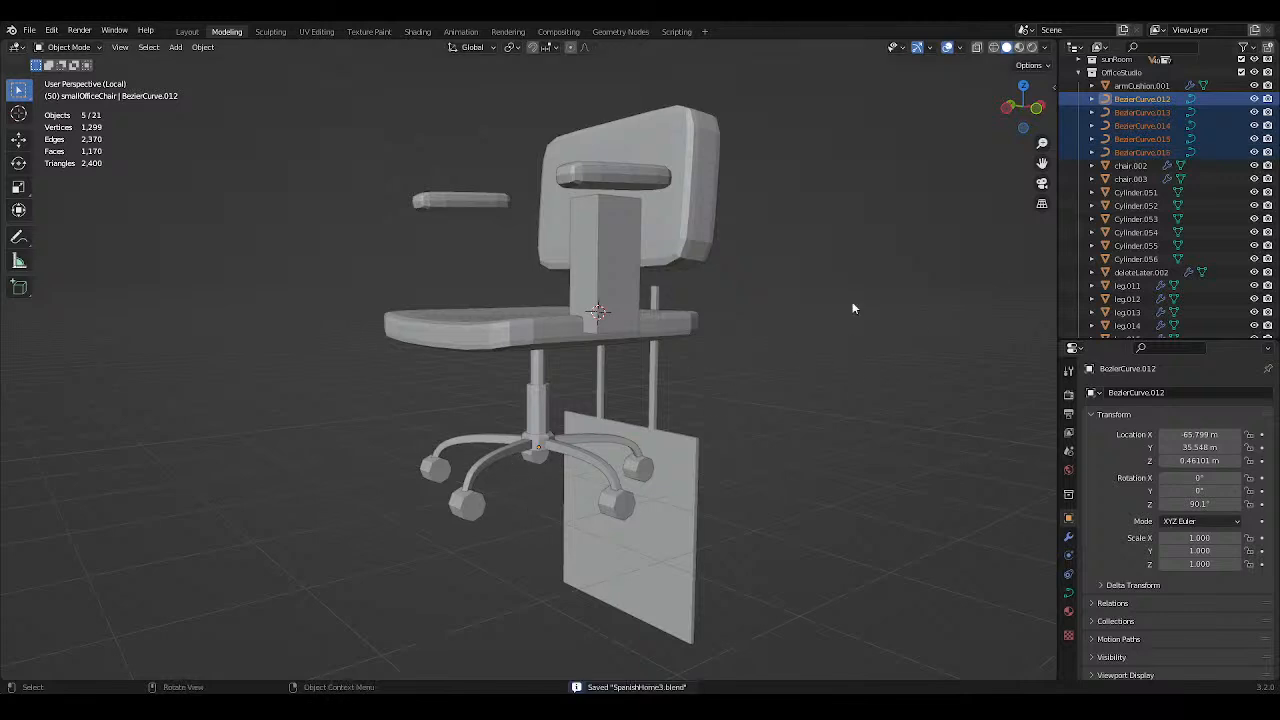
Inspect the chair base in X-ray display to see where the selected curves run inside the legs, and clear the selection.
click(976, 47)
mouse_move(875, 302)
middle_down()
mouse_move(734, 480)
mouse_move(824, 478)
middle_up()
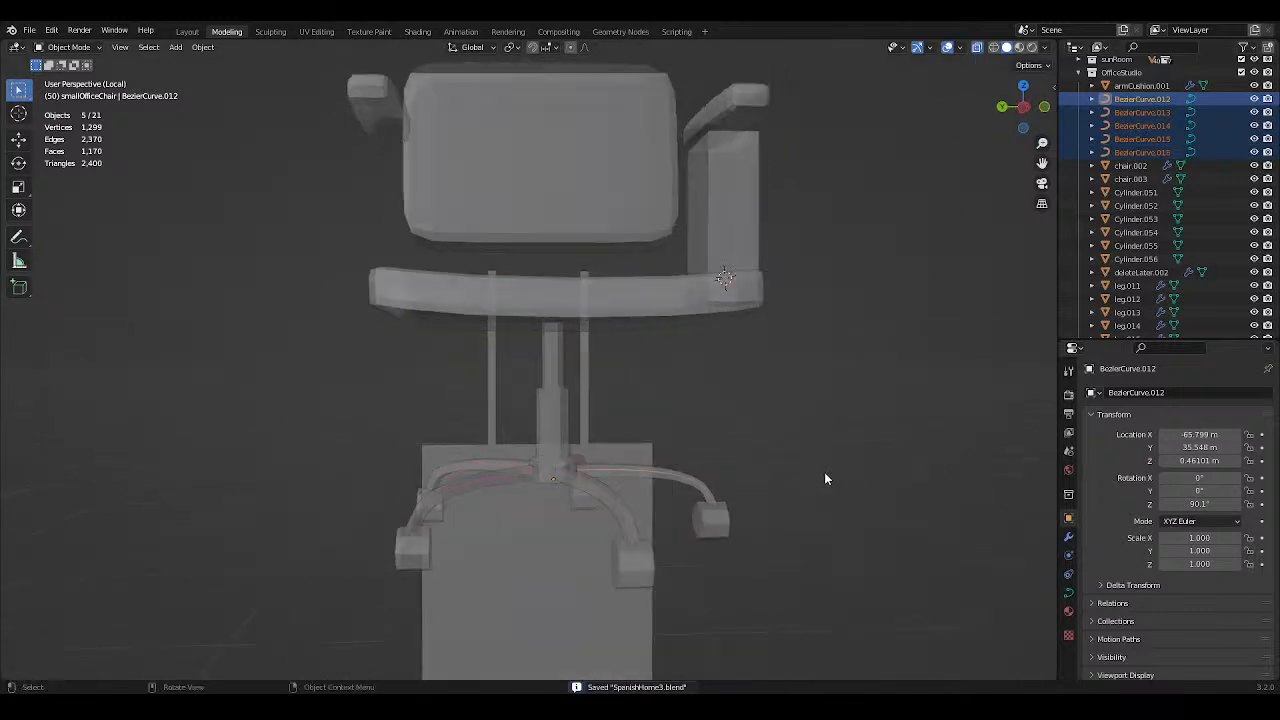
middle_drag(585, 480, 694, 391)
scroll(686, 391, up, 5)
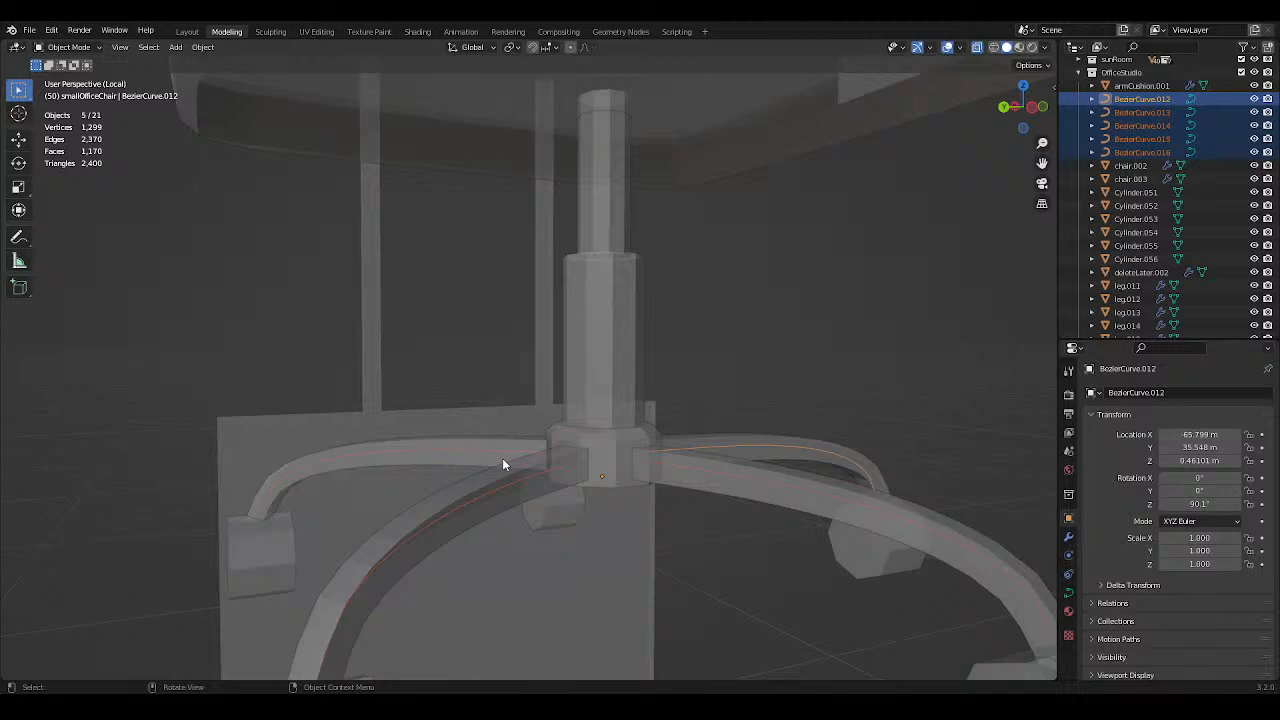
scroll(502, 465, down, 6)
click(765, 392)
scroll(784, 396, up, 3)
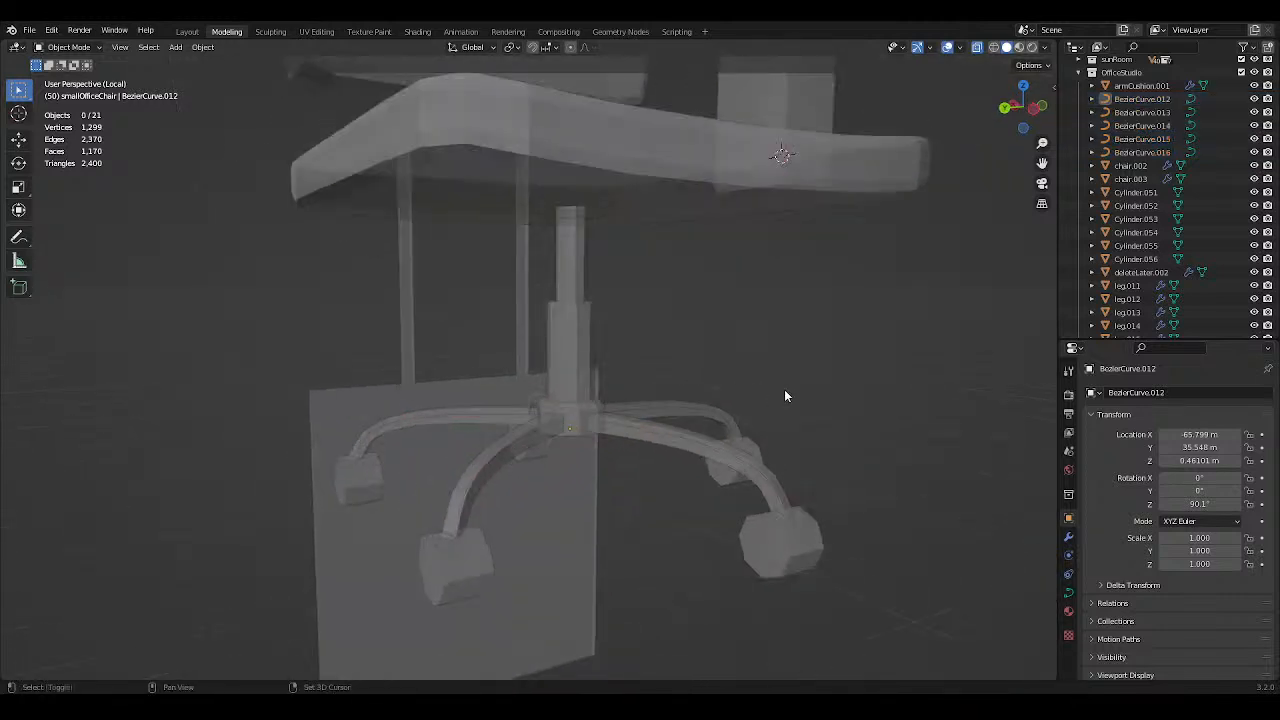
middle_drag(784, 396, 923, 356)
scroll(691, 294, down, 4)
middle_drag(691, 294, 763, 289)
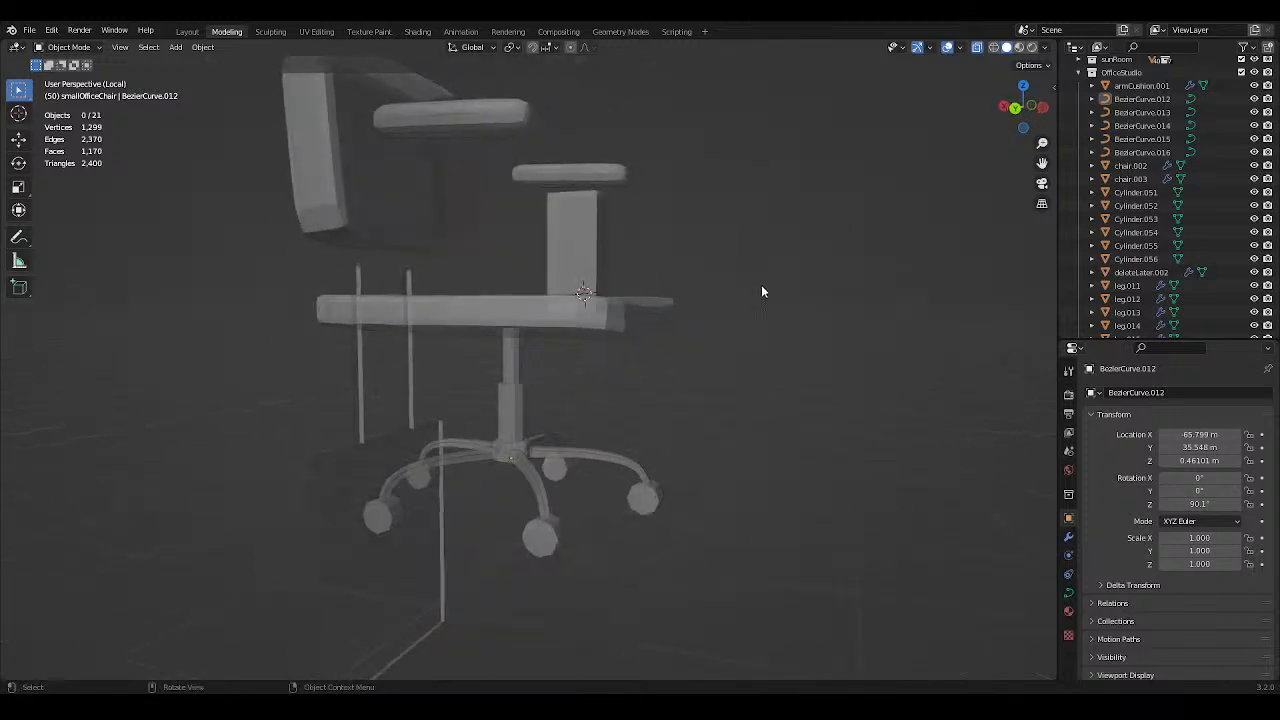
Delete the displaced backrest bar and seat plate object deleteLater.002, save the file, and return to solid display.
click(380, 434)
scroll(392, 425, down, 2)
key(x)
click(392, 403)
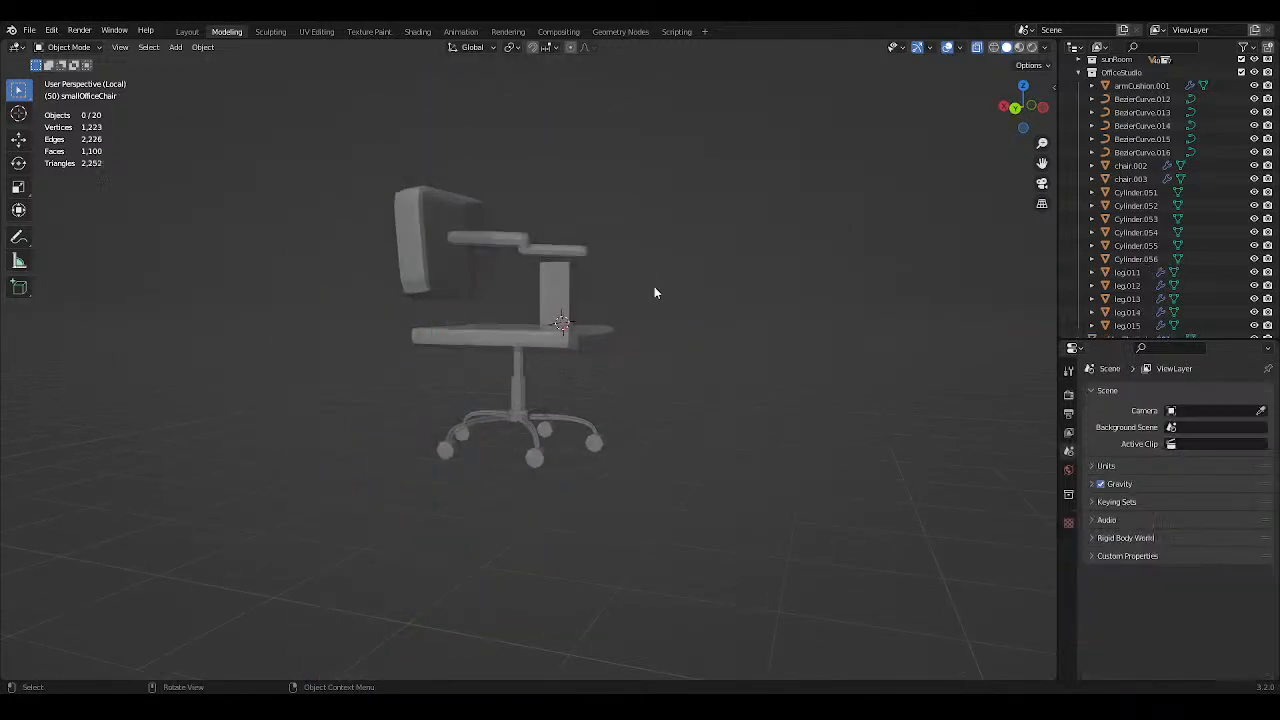
key(ctrl+s)
middle_drag(942, 78, 652, 169)
scroll(843, 236, up, 3)
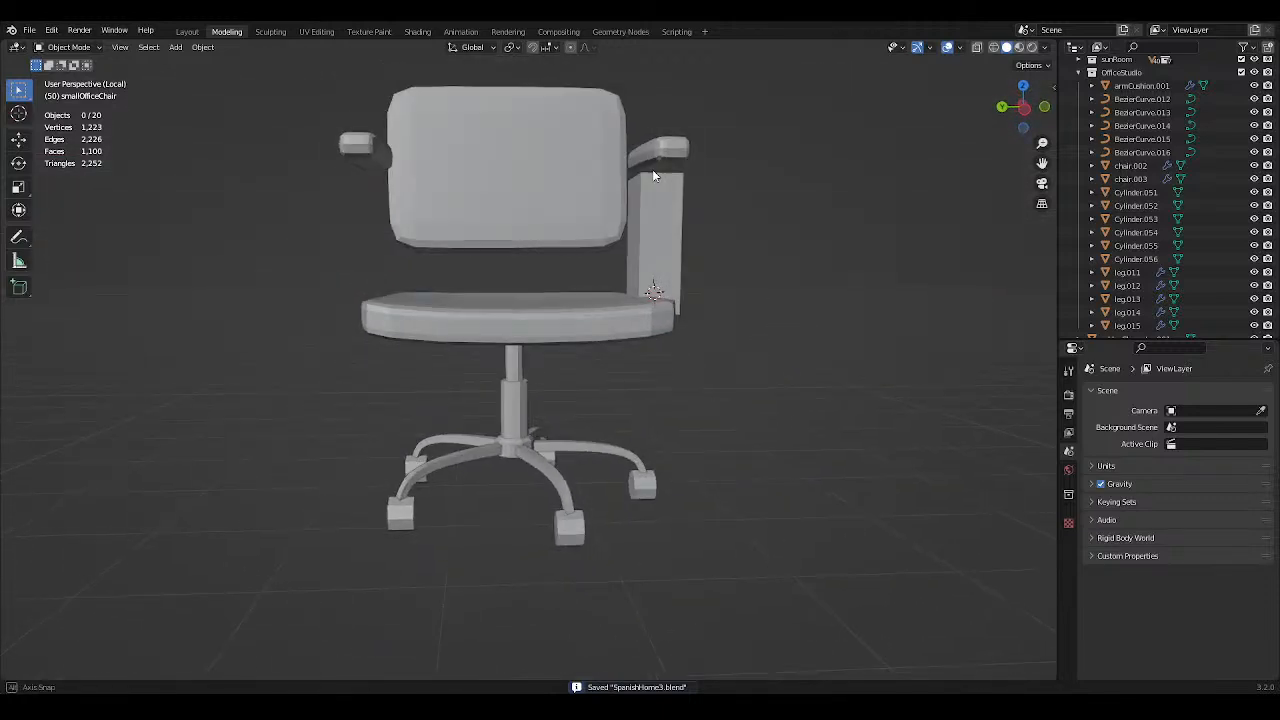
Open the armrest's vertical support block for mesh editing and save the file.
click(535, 308)
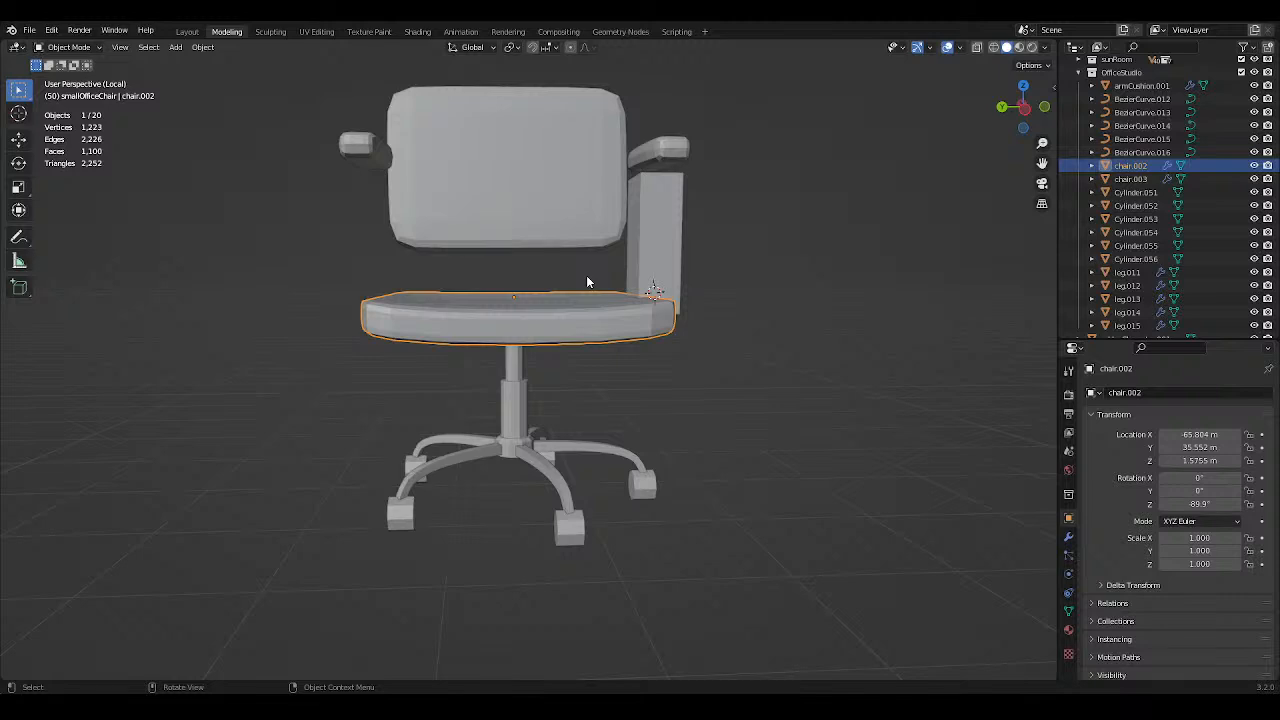
middle_drag(588, 277, 705, 314)
click(584, 287)
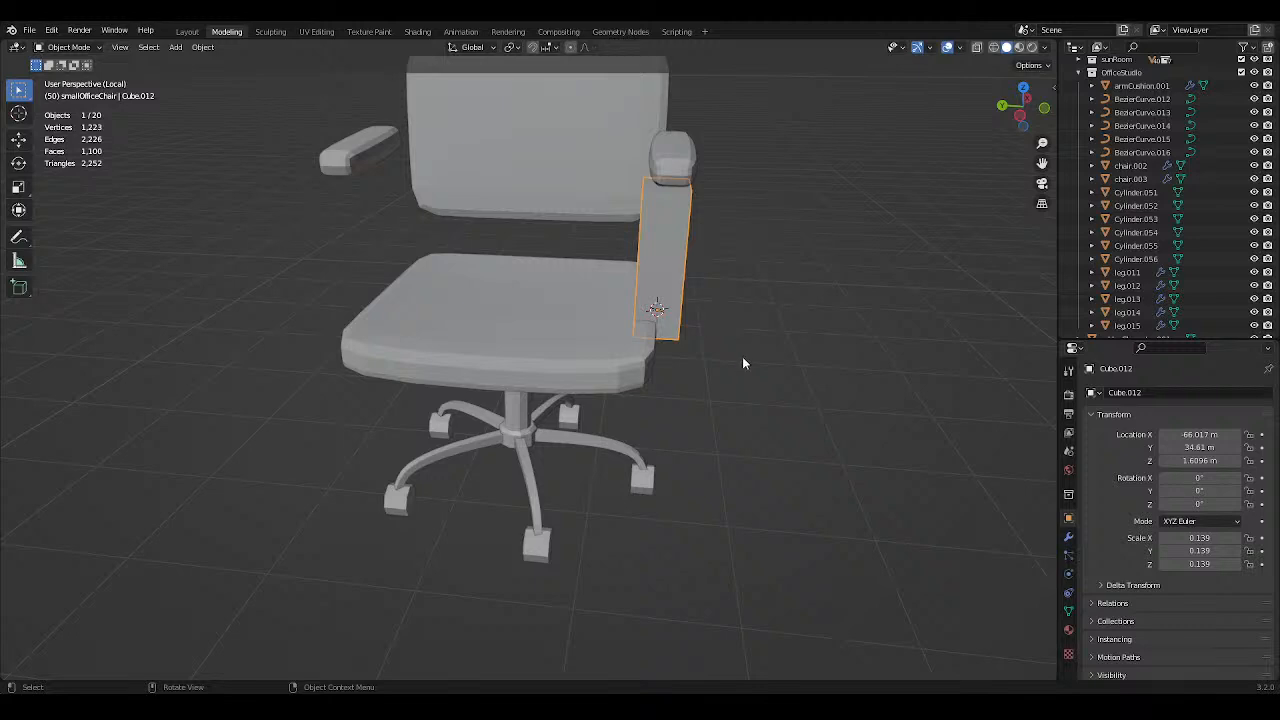
middle_drag(743, 361, 617, 346)
key(Tab)
middle_drag(675, 277, 523, 249)
key(ctrl+s)
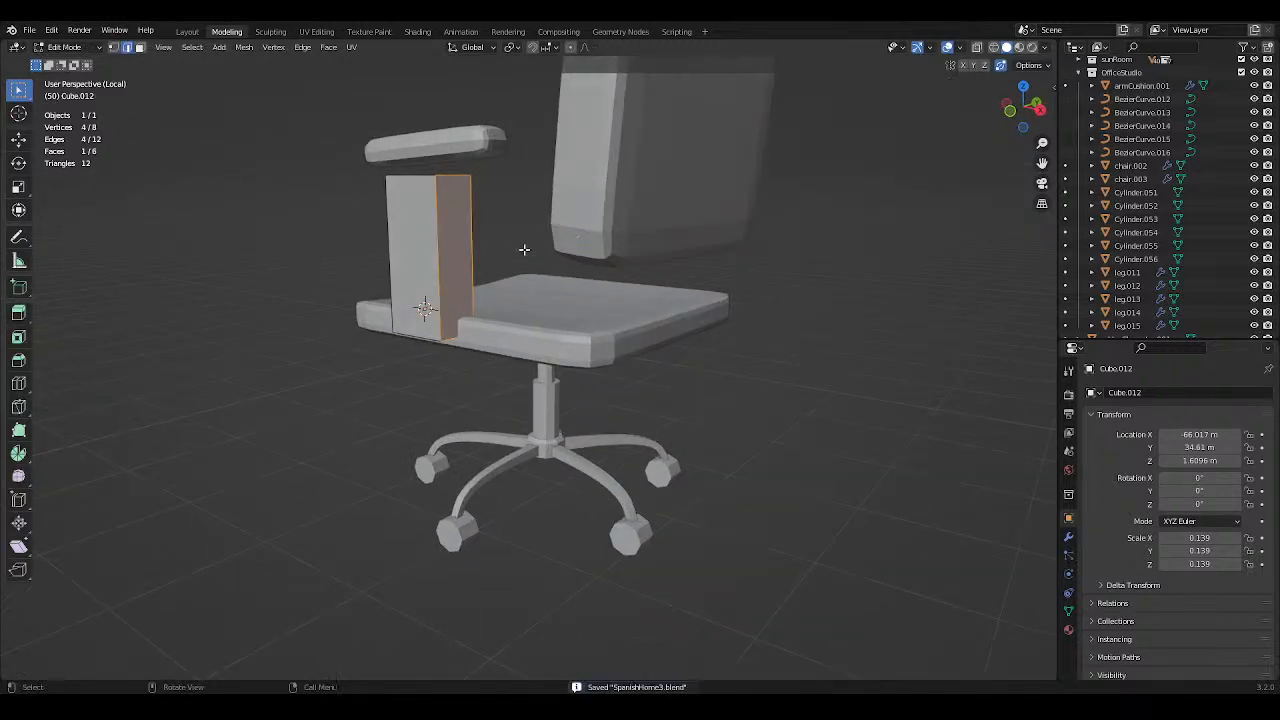
Add a horizontal loop cut around the armrest support about a third of the way down, and switch to face selection.
key(ctrl+r)
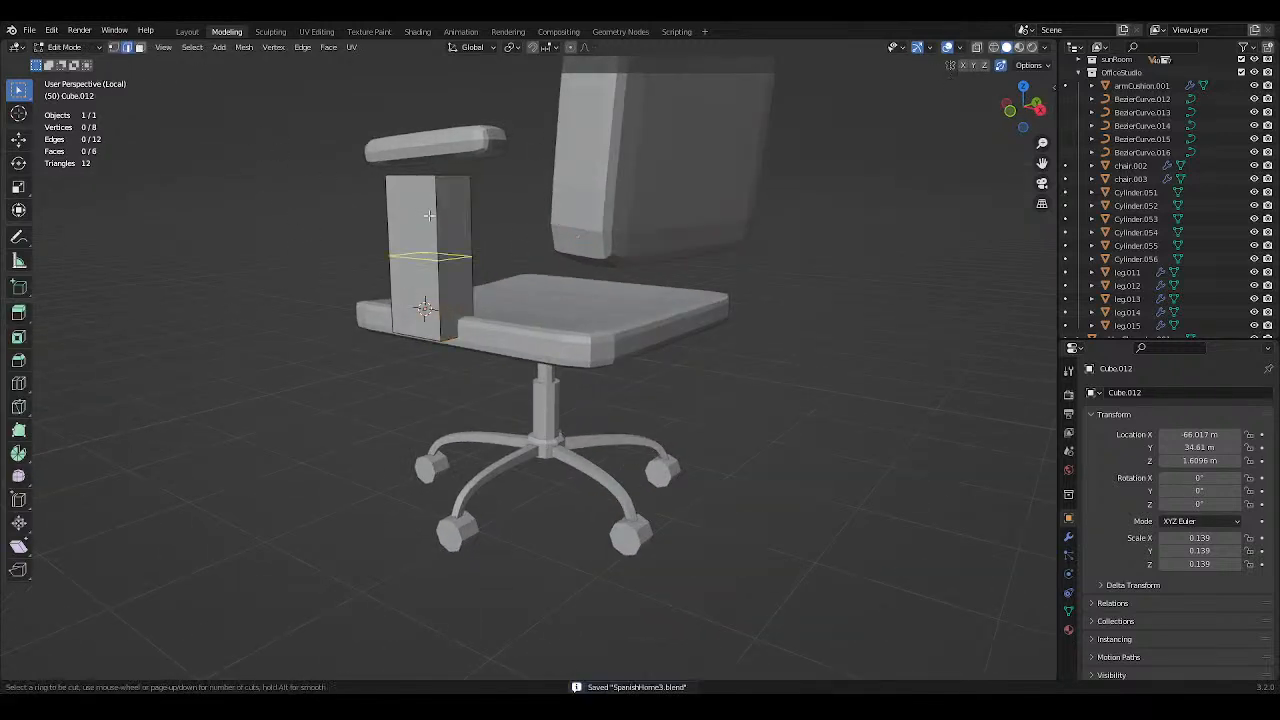
click(433, 220)
click(441, 193)
click(144, 48)
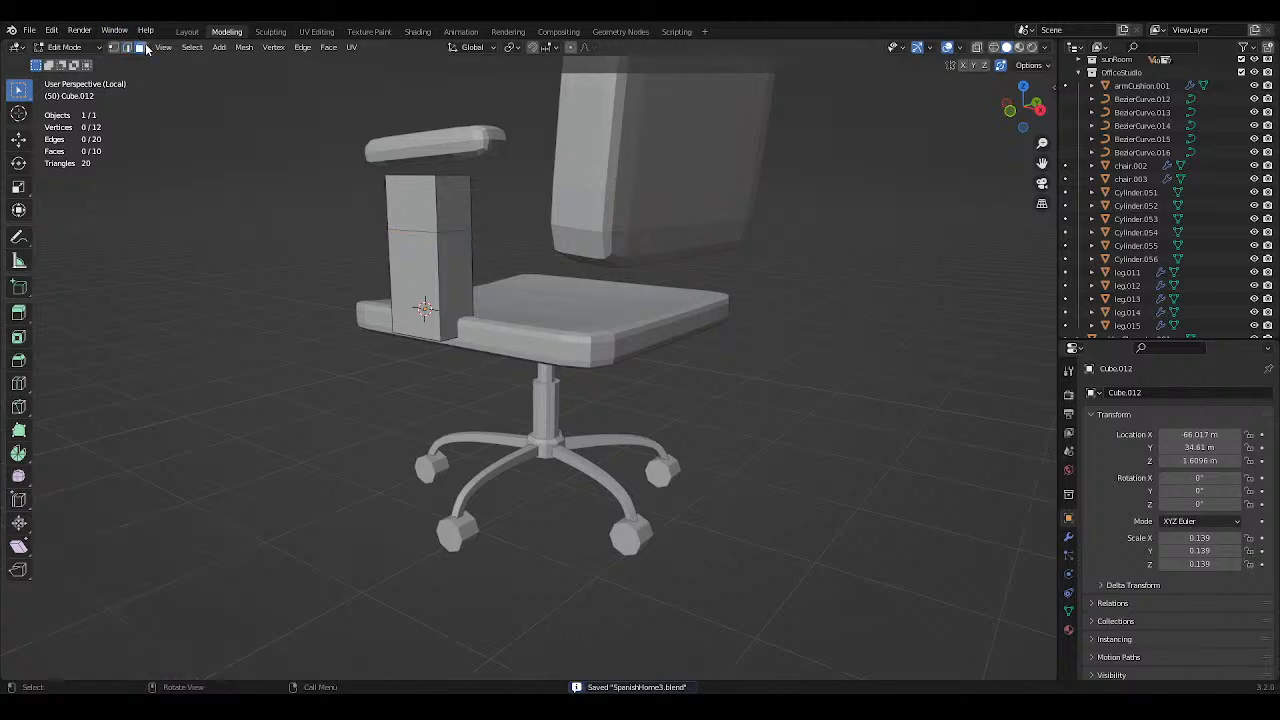
Try to extrude the support's upper rear face 0.92117 m toward the backrest.
click(457, 207)
middle_drag(457, 207, 571, 206)
key(e)
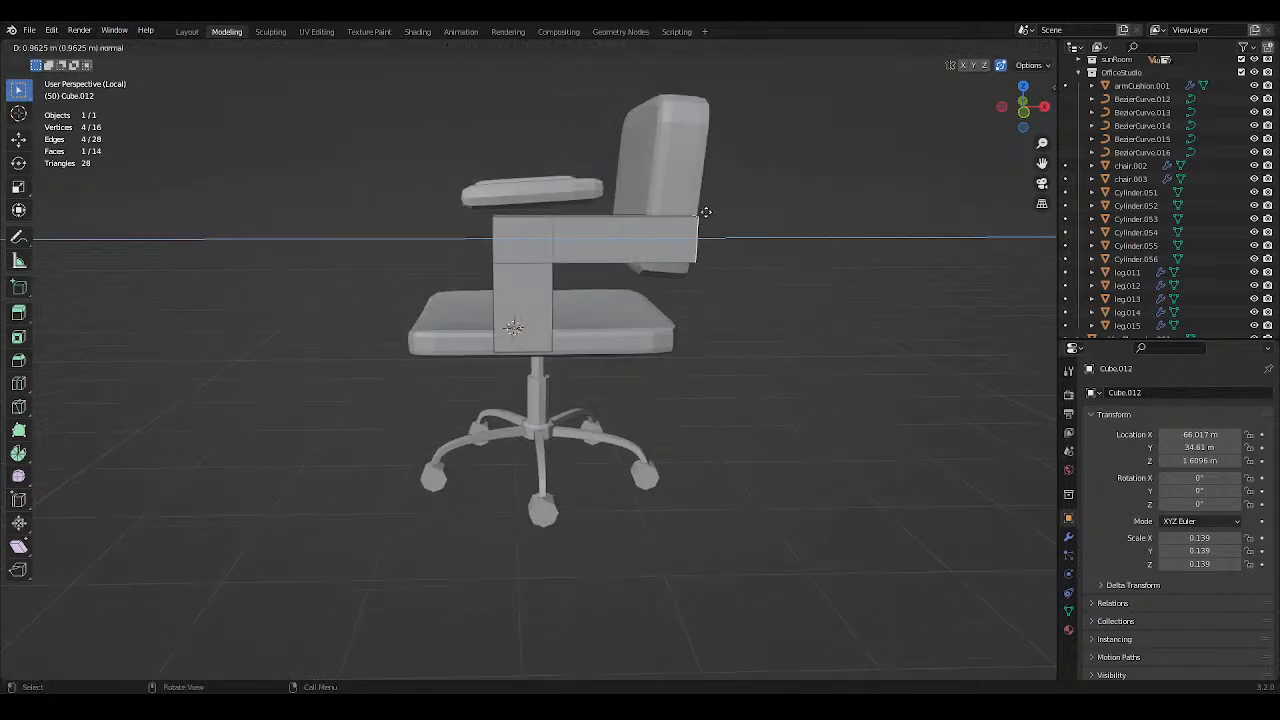
click(714, 217)
middle_drag(714, 217, 716, 223)
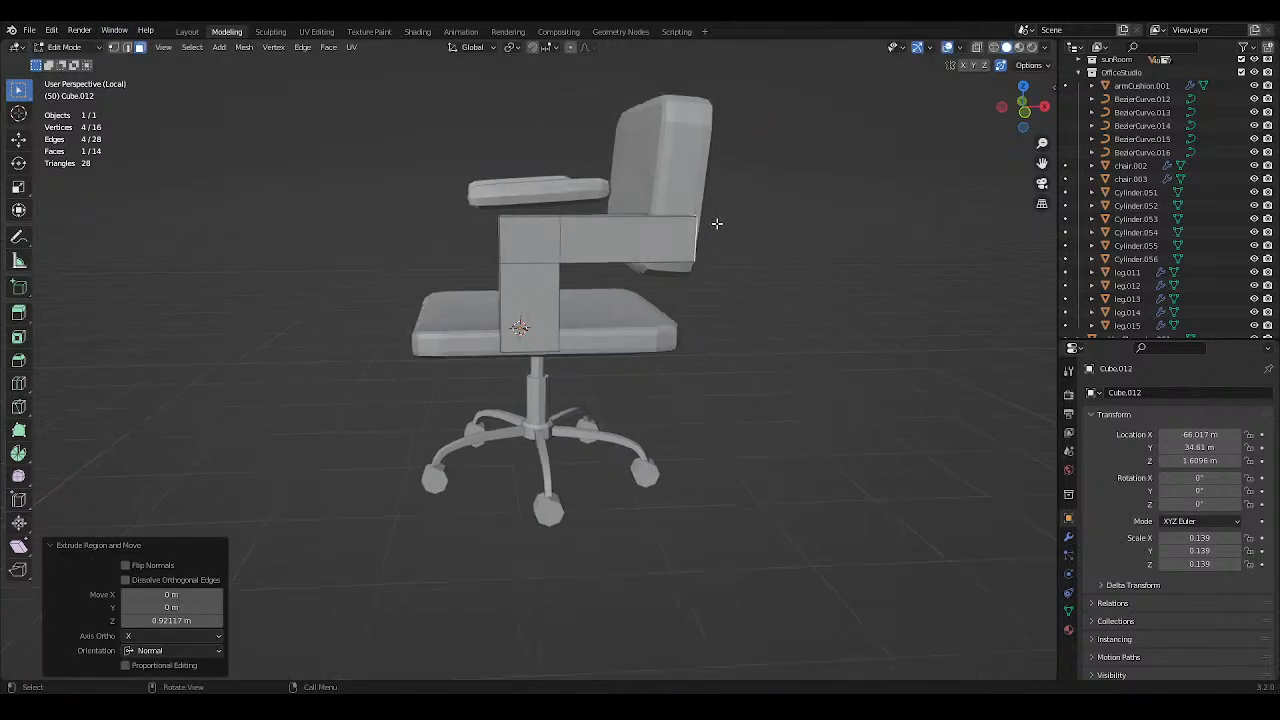
Undo the armrest support's extrusion and clear the face selection.
key(ctrl+z)
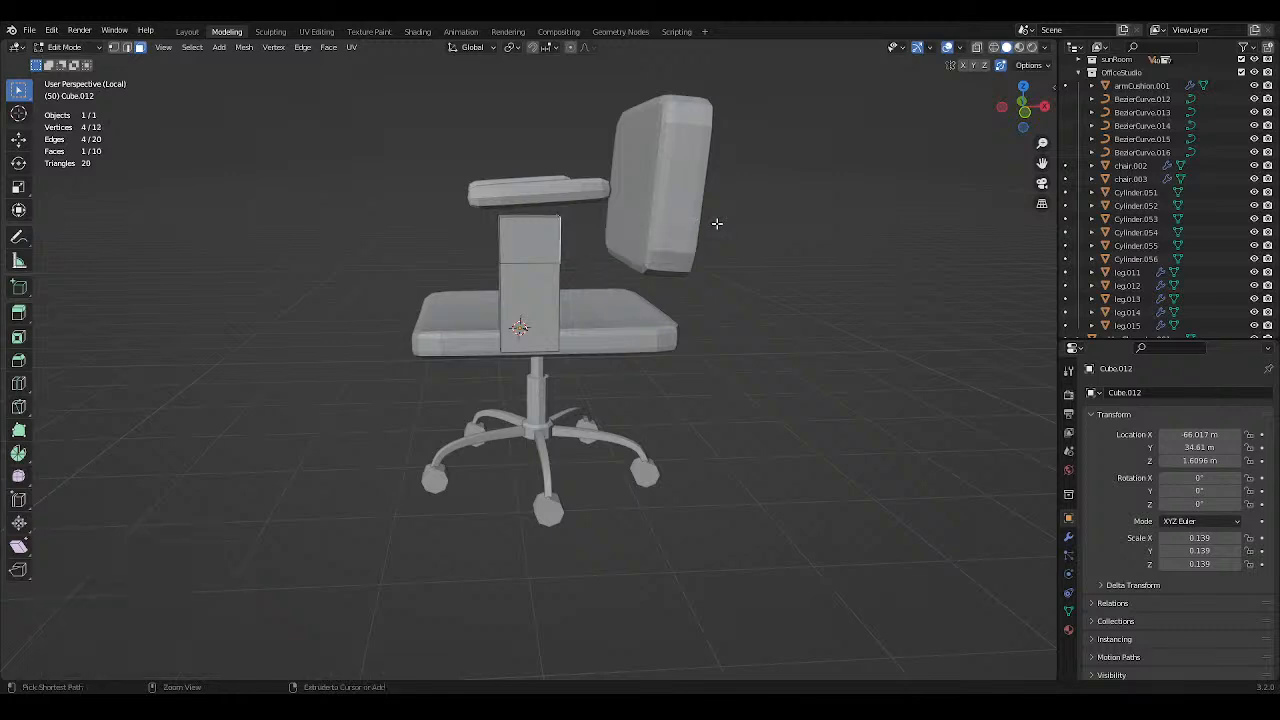
key(z)
key(Escape)
click(716, 223)
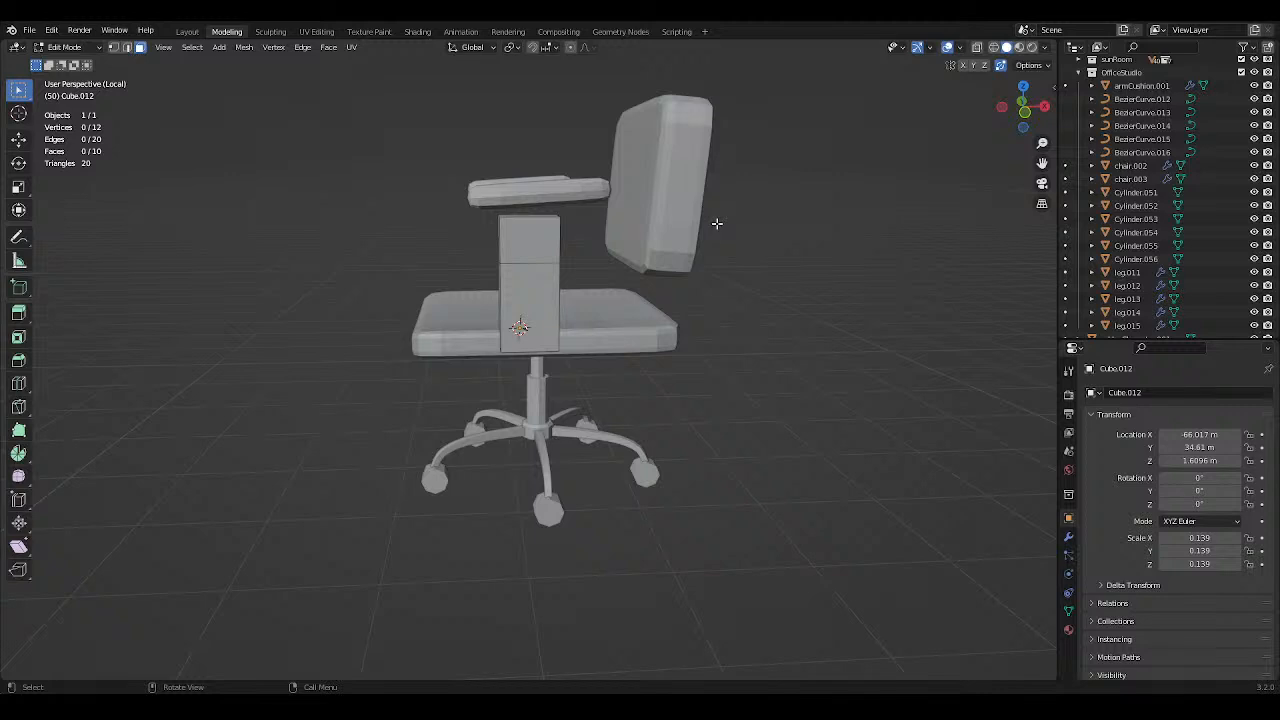
Leave mesh editing on the armrest support block and save the file.
middle_drag(710, 198, 524, 237)
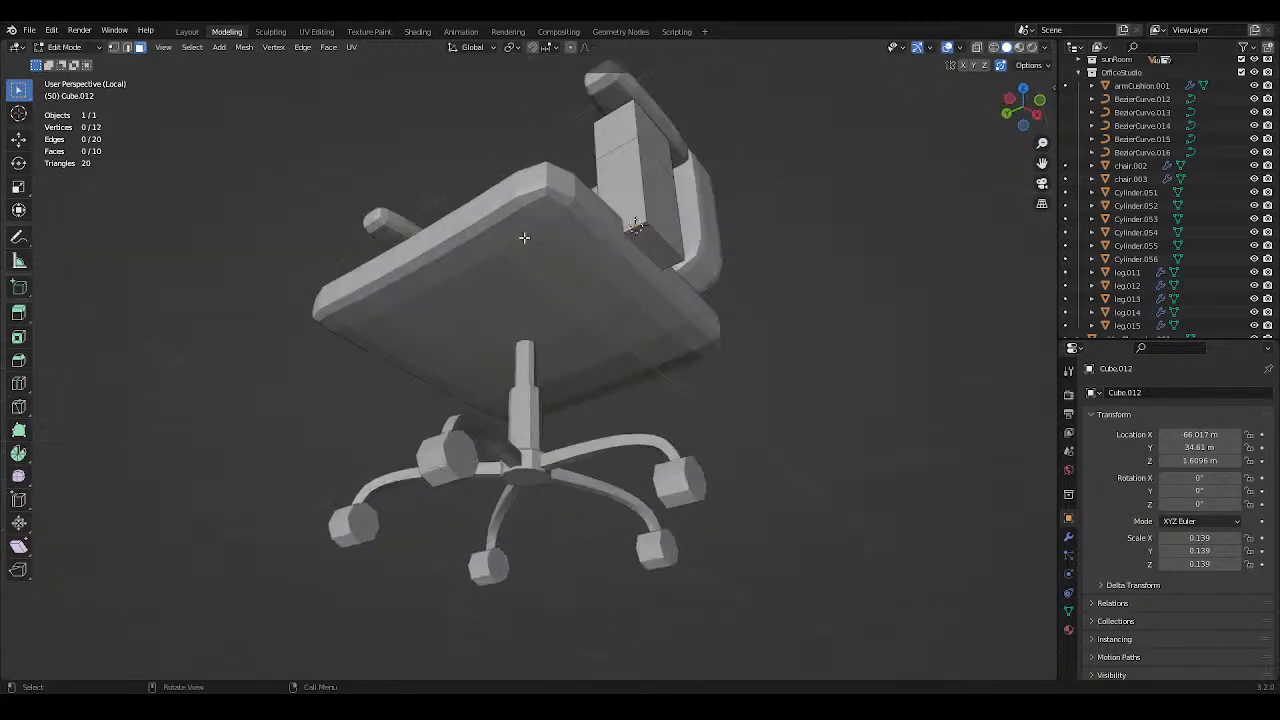
middle_drag(543, 289, 717, 303)
key(Tab)
click(512, 392)
click(539, 300)
click(612, 261)
key(ctrl+s)
scroll(717, 303, up, 5)
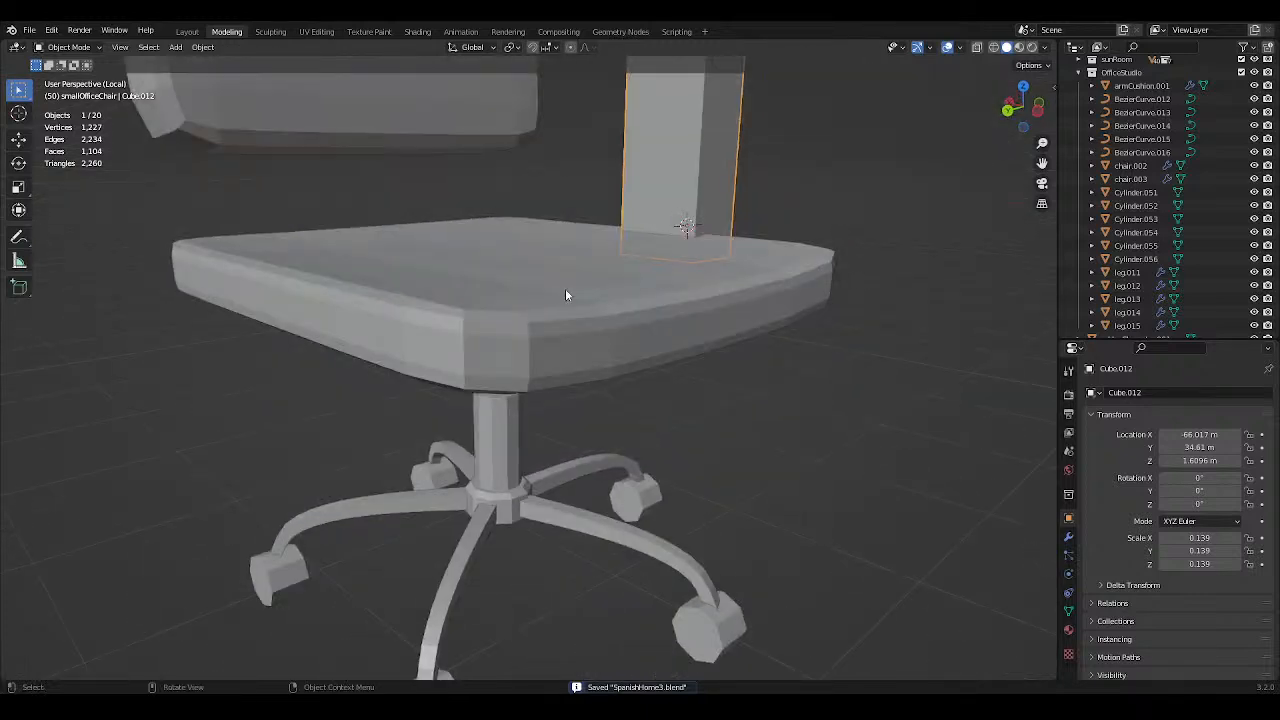
scroll(202, 408, down, 3)
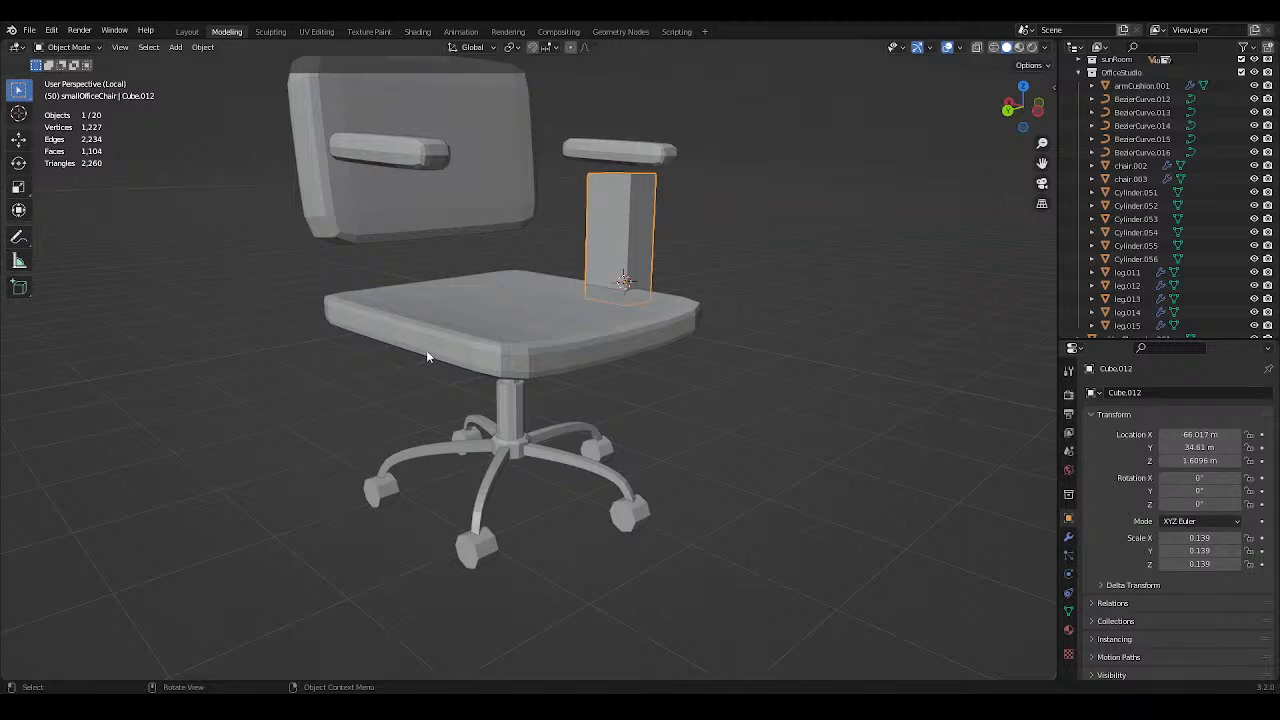
mouse_move(427, 357)
middle_down()
mouse_move(719, 276)
mouse_move(752, 234)
mouse_move(772, 237)
middle_up()
key(z)
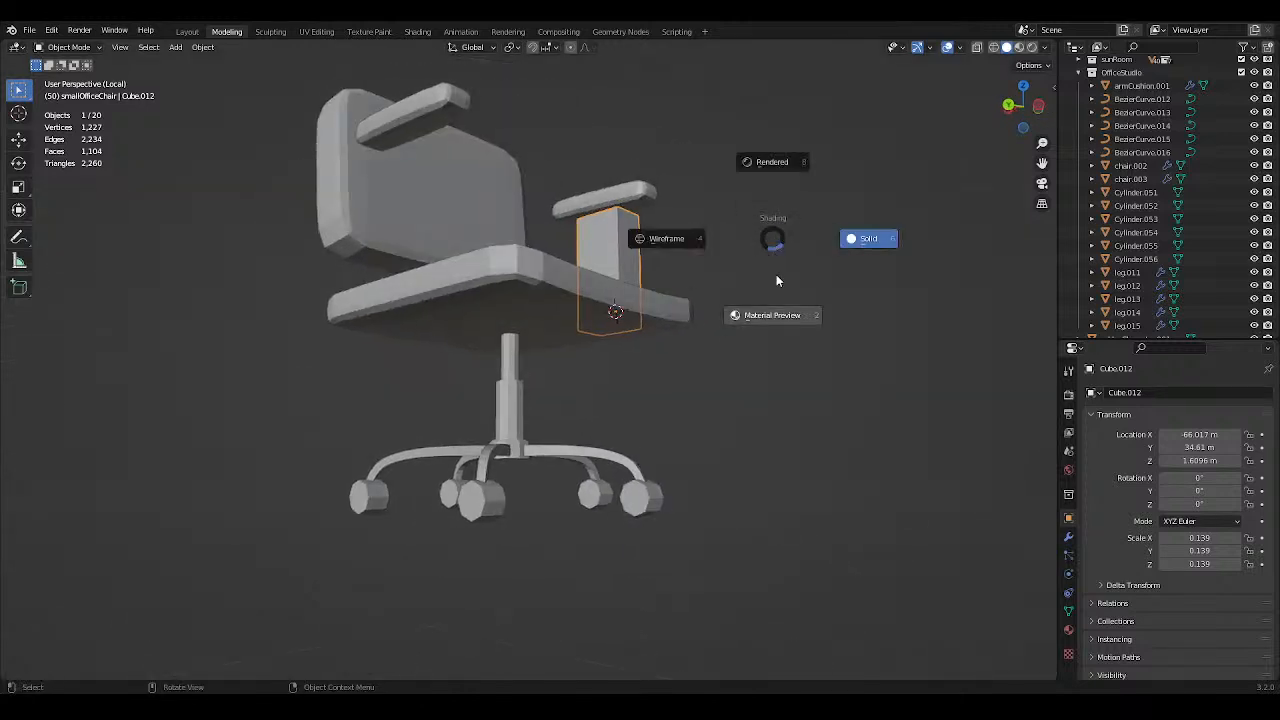
click(866, 251)
middle_drag(866, 252, 623, 244)
click(1007, 47)
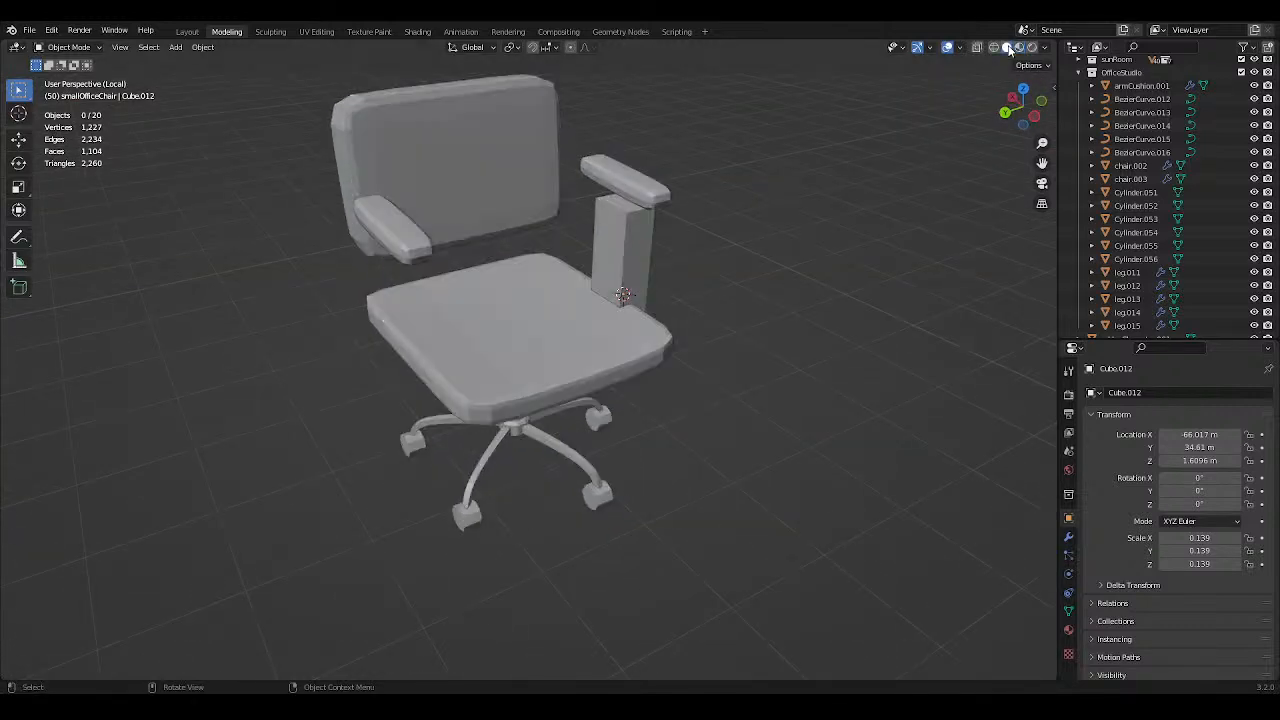
mouse_move(719, 250)
middle_down()
mouse_move(689, 246)
mouse_move(689, 228)
middle_up()
Lower the armrest support block 0.56126 m along Z and view the chair straight on along X.
click(651, 252)
key(g)
key(z)
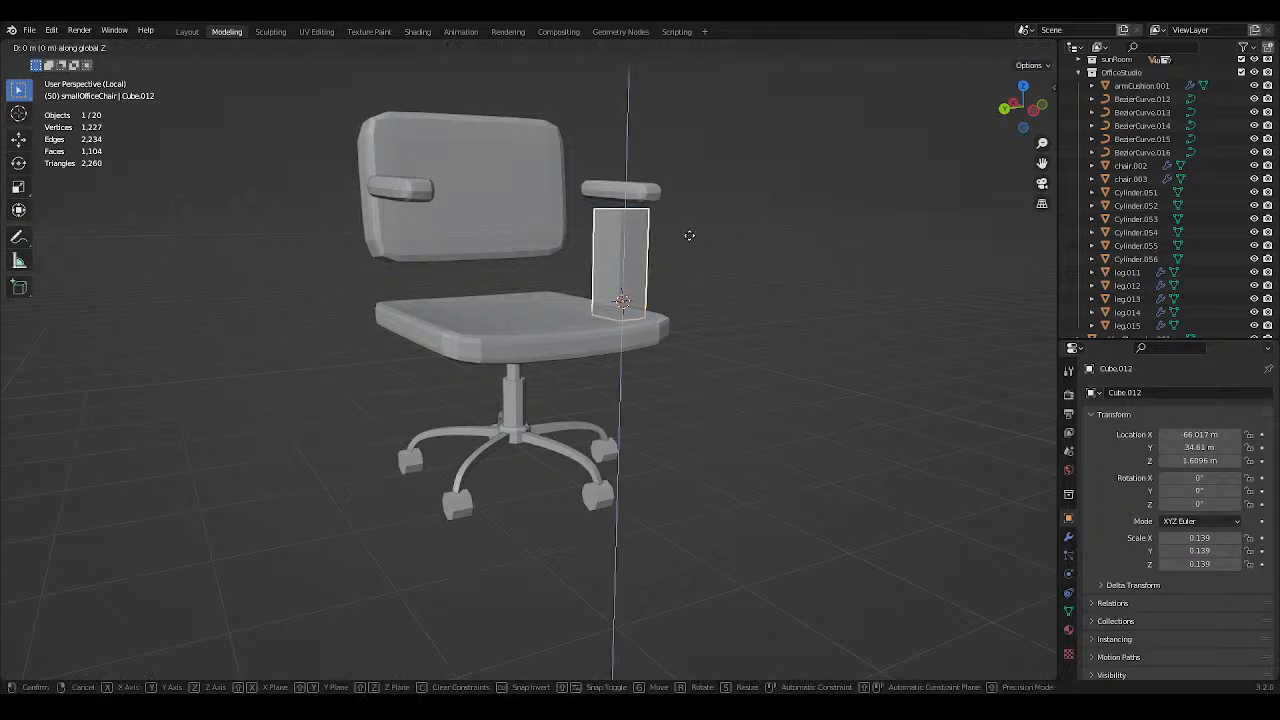
click(687, 290)
middle_drag(687, 290, 690, 277)
click(1033, 111)
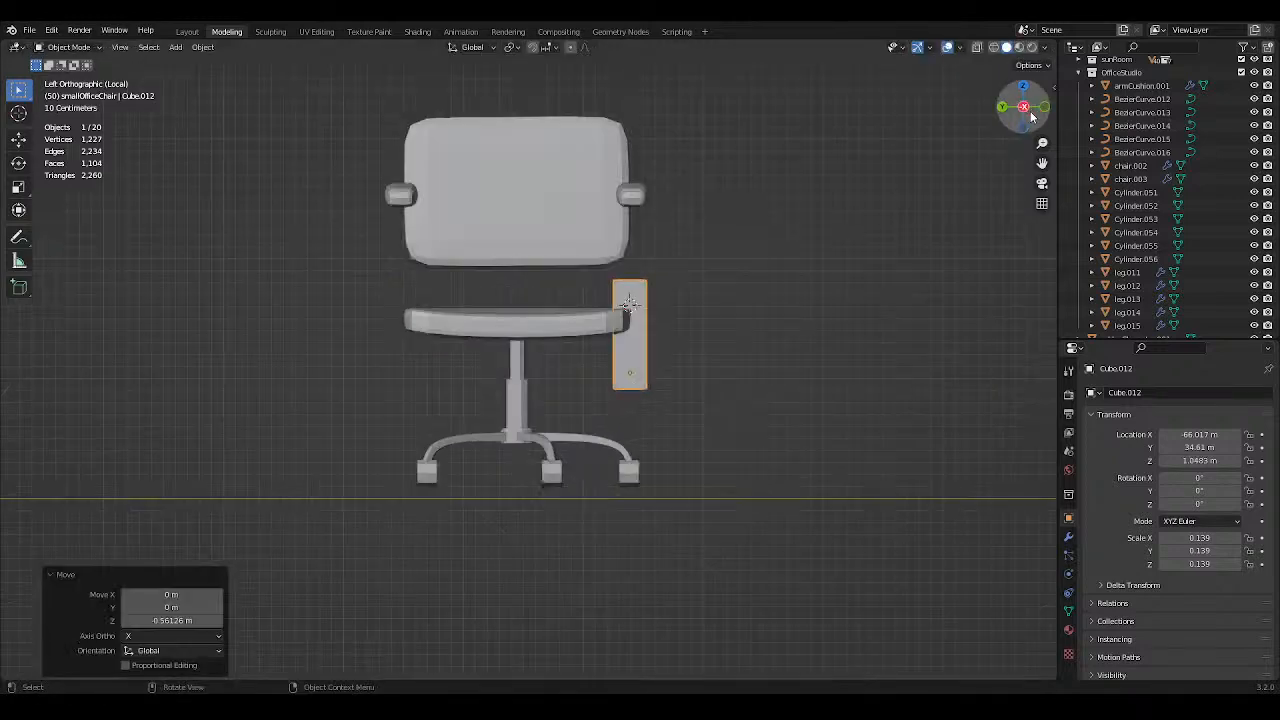
Reopen the block for mesh editing, save the file, and dissolve the edge loop around the block.
scroll(809, 212, up, 2)
key(Tab)
mouse_move(732, 218)
middle_down()
mouse_move(720, 232)
mouse_move(714, 206)
middle_up()
key(ctrl+s)
alt+click(683, 322)
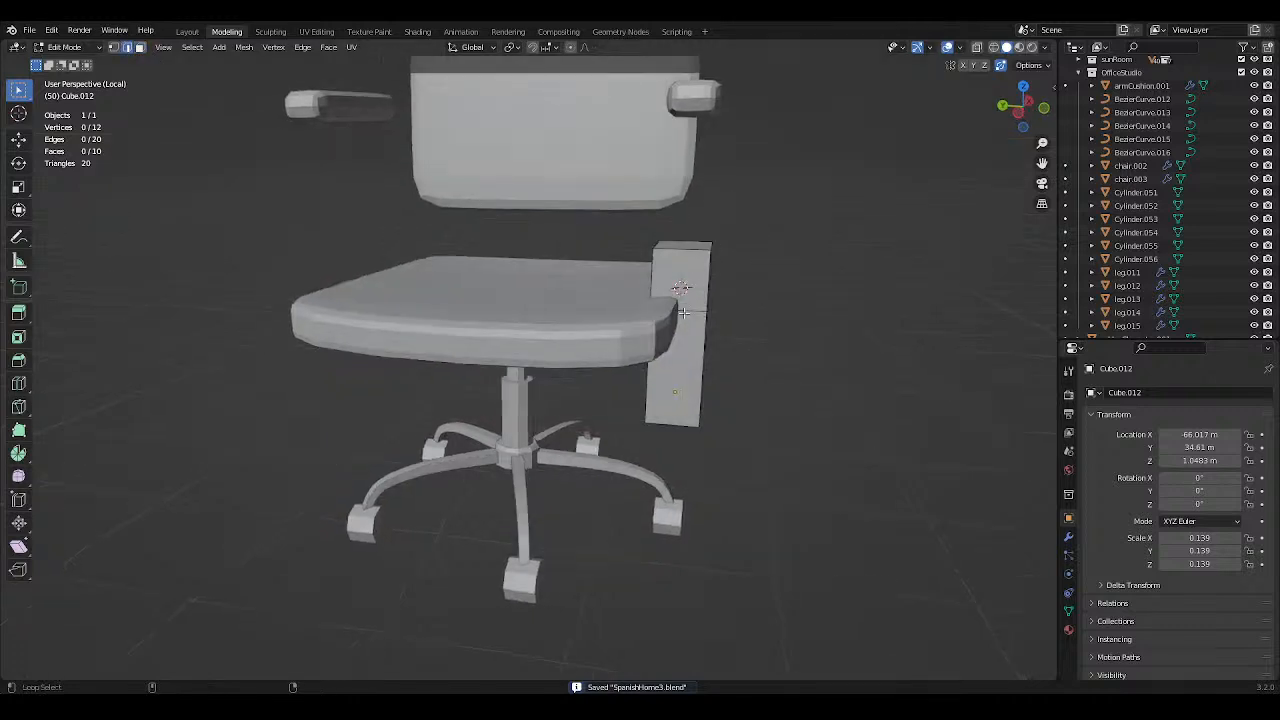
key(x)
click(640, 405)
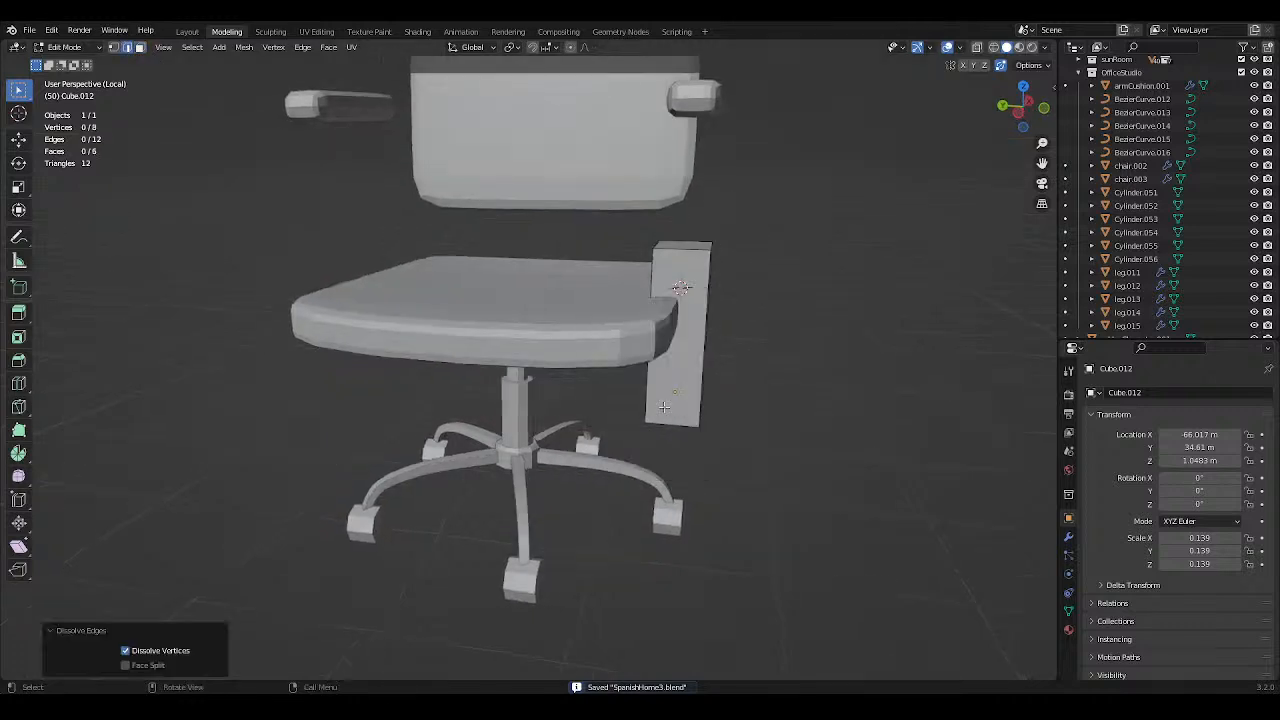
Lower the block's top face about 0.85 m along Z to flatten the block into a thin slab.
click(139, 48)
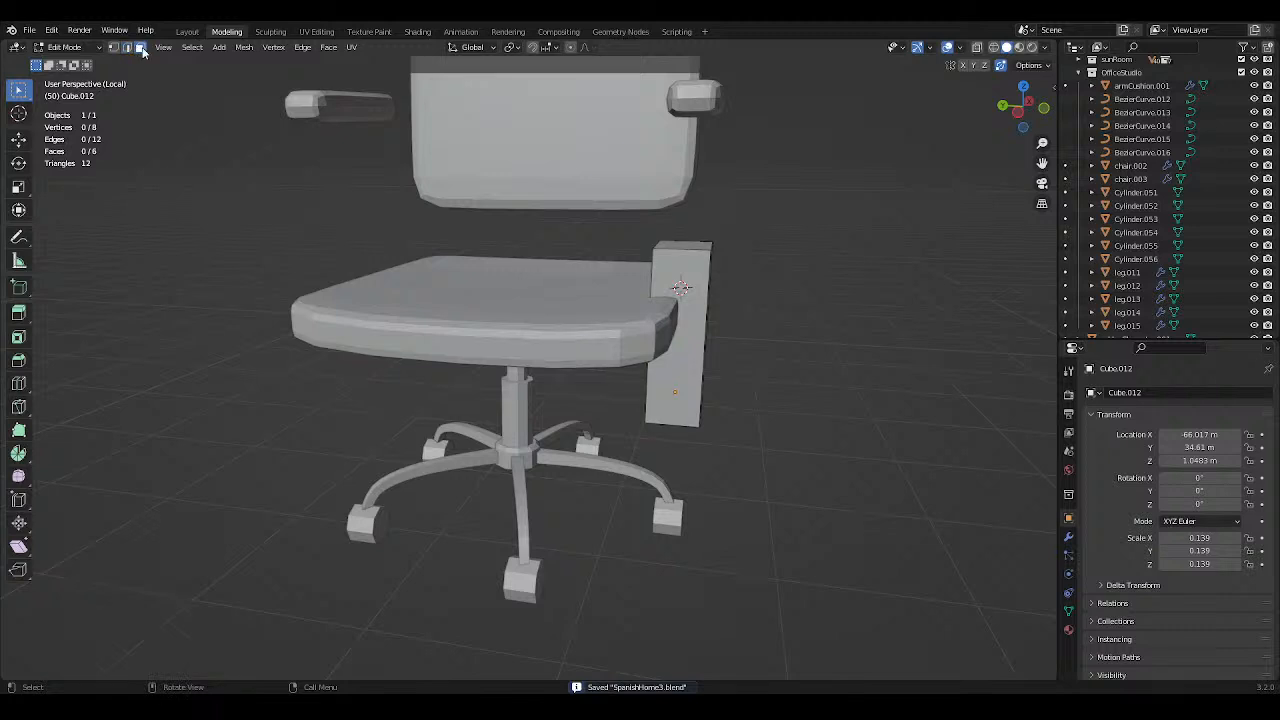
click(734, 234)
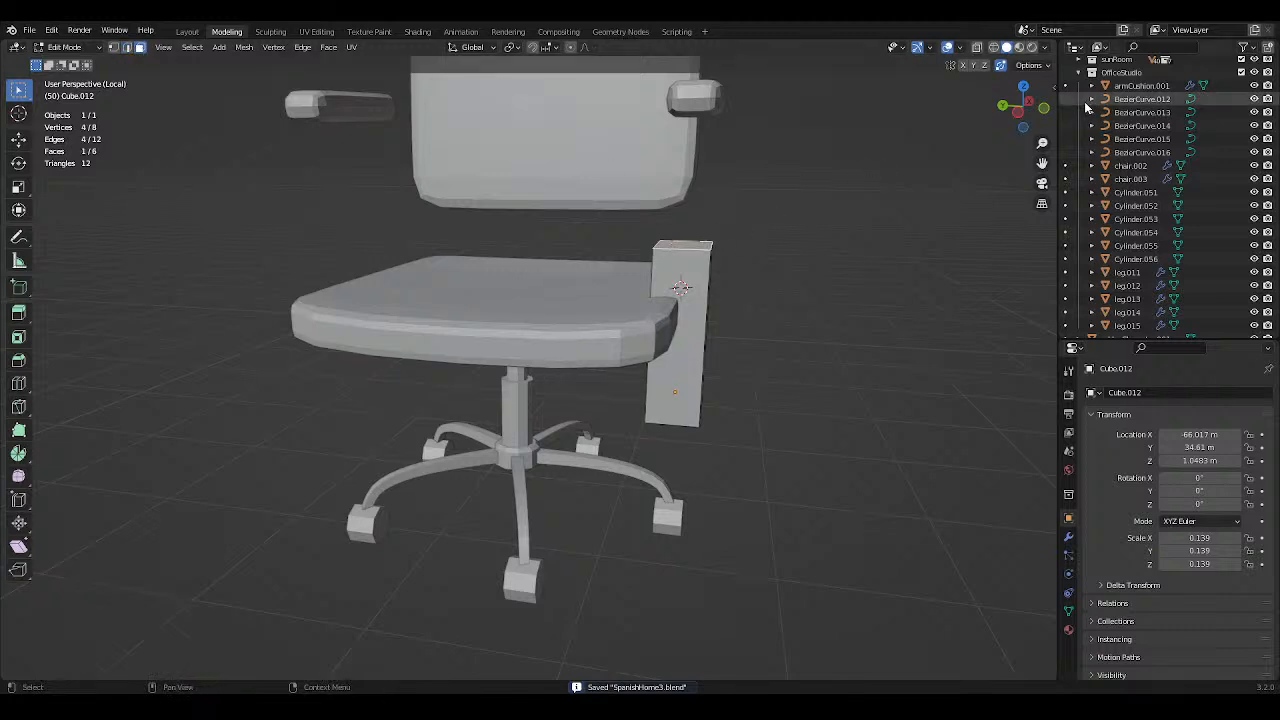
click(1020, 118)
key(g)
key(z)
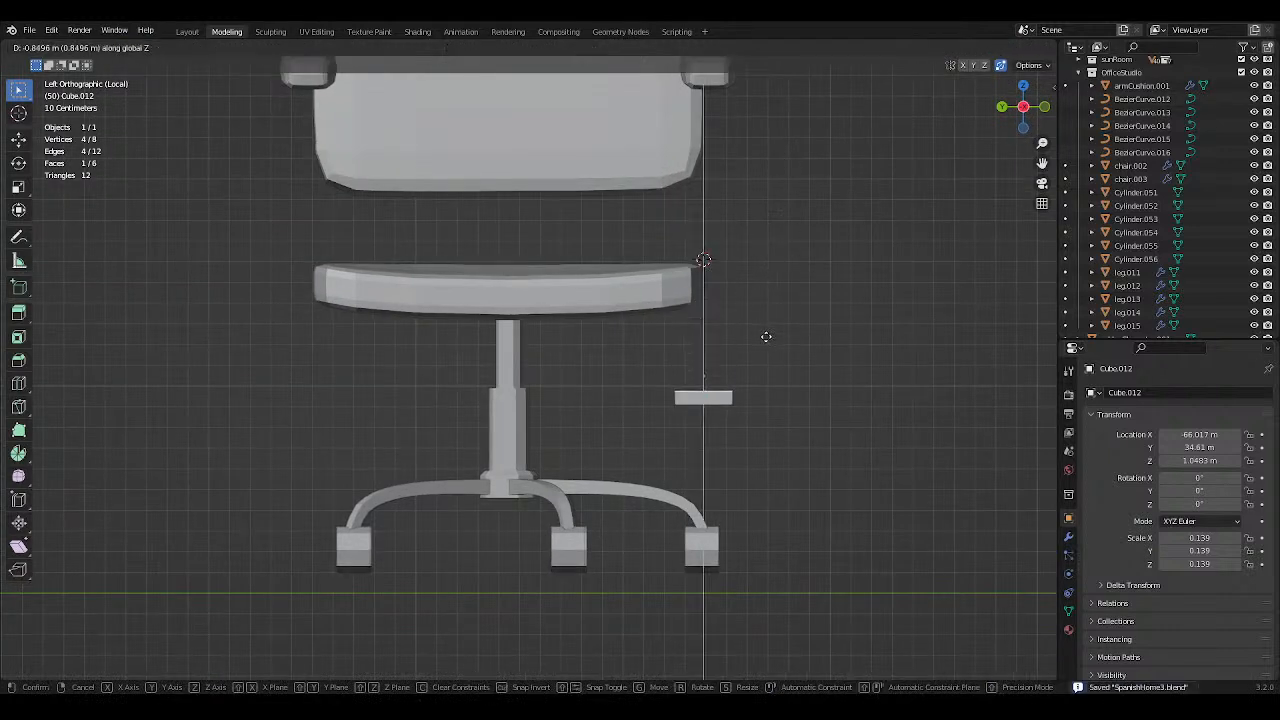
click(764, 336)
Select the whole slab mesh and raise it 0.3701 m along Z to just below the seat cushion.
key(a)
key(z)
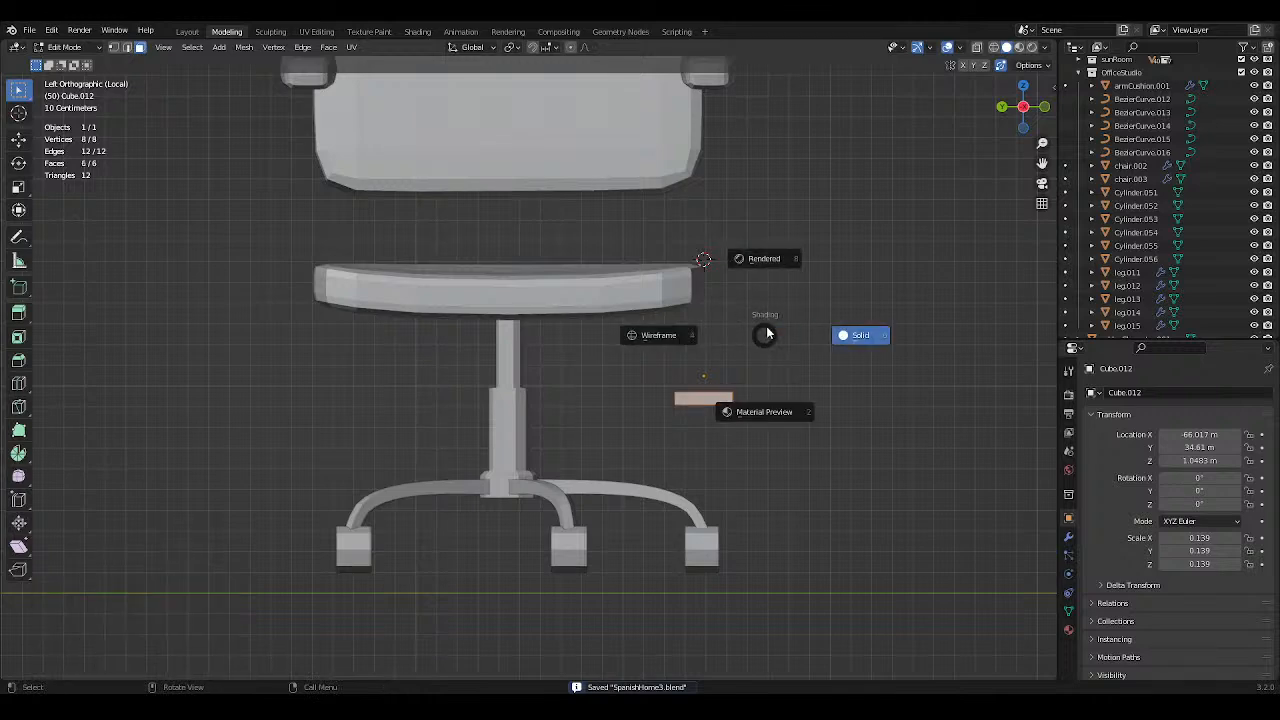
click(817, 340)
key(g)
key(z)
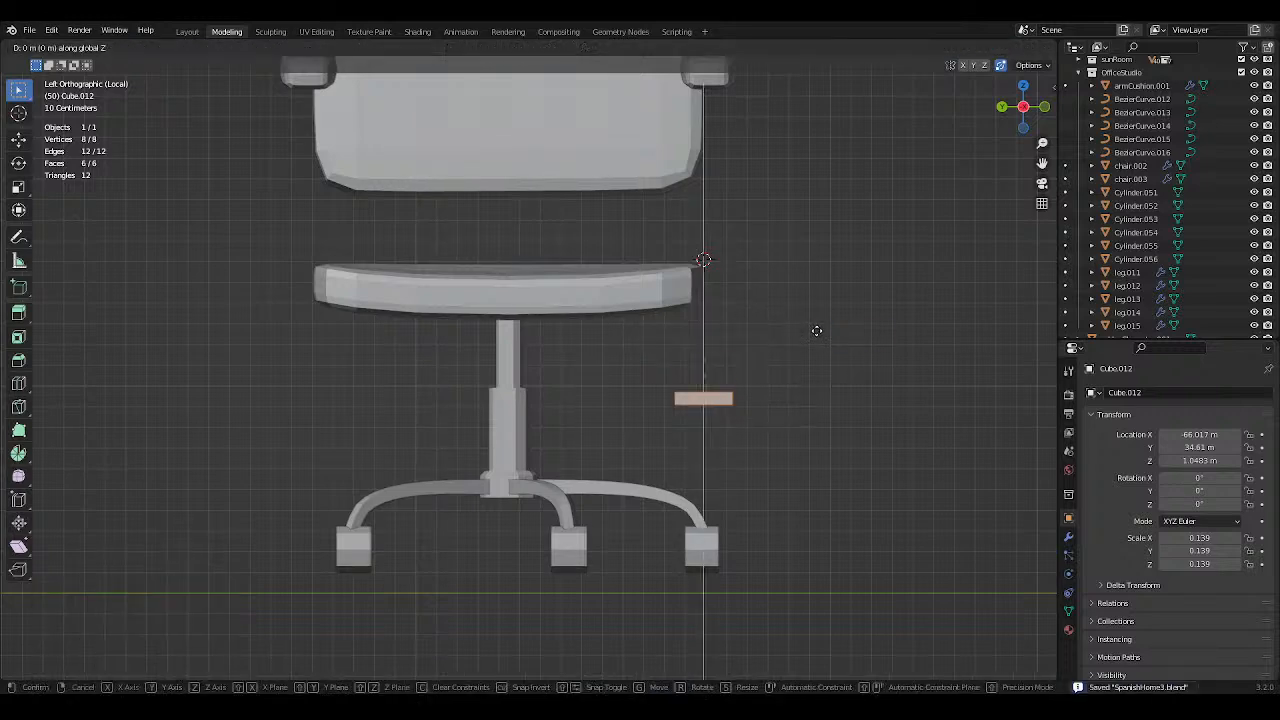
click(829, 262)
scroll(828, 272, up, 4)
shift+middle_drag(828, 272, 804, 272)
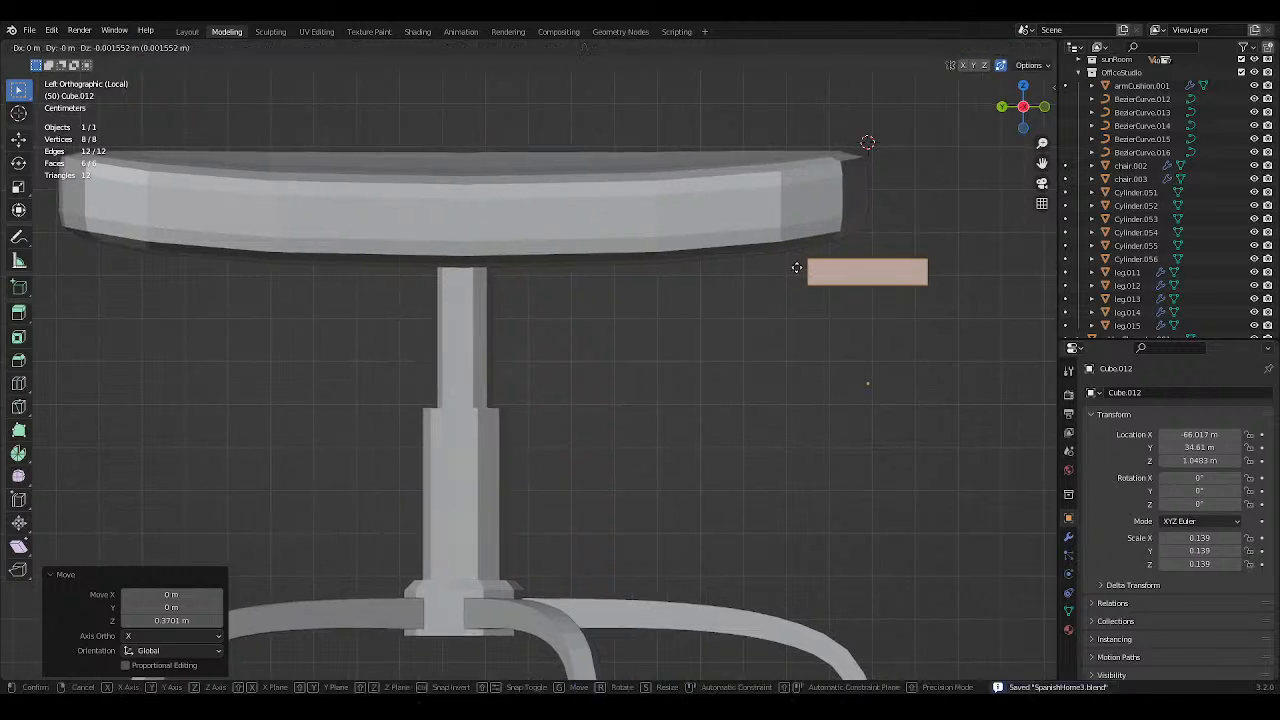
Shift the slab about 0.92 m along Y so it sits over the chair's central post.
key(g)
key(y)
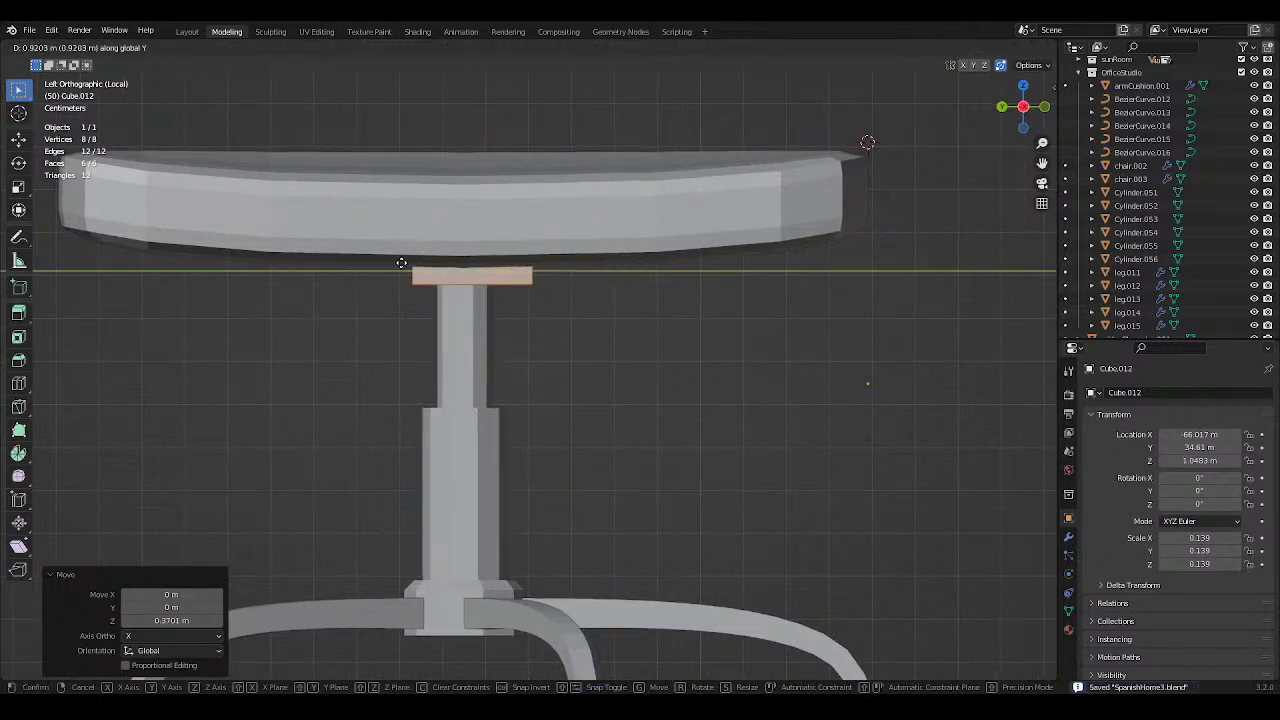
click(400, 261)
Extend the slab's front end face about 0.60 m along negative X under the seat and save the file.
middle_drag(528, 262, 615, 235)
click(585, 250)
key(g)
key(y)
key(x)
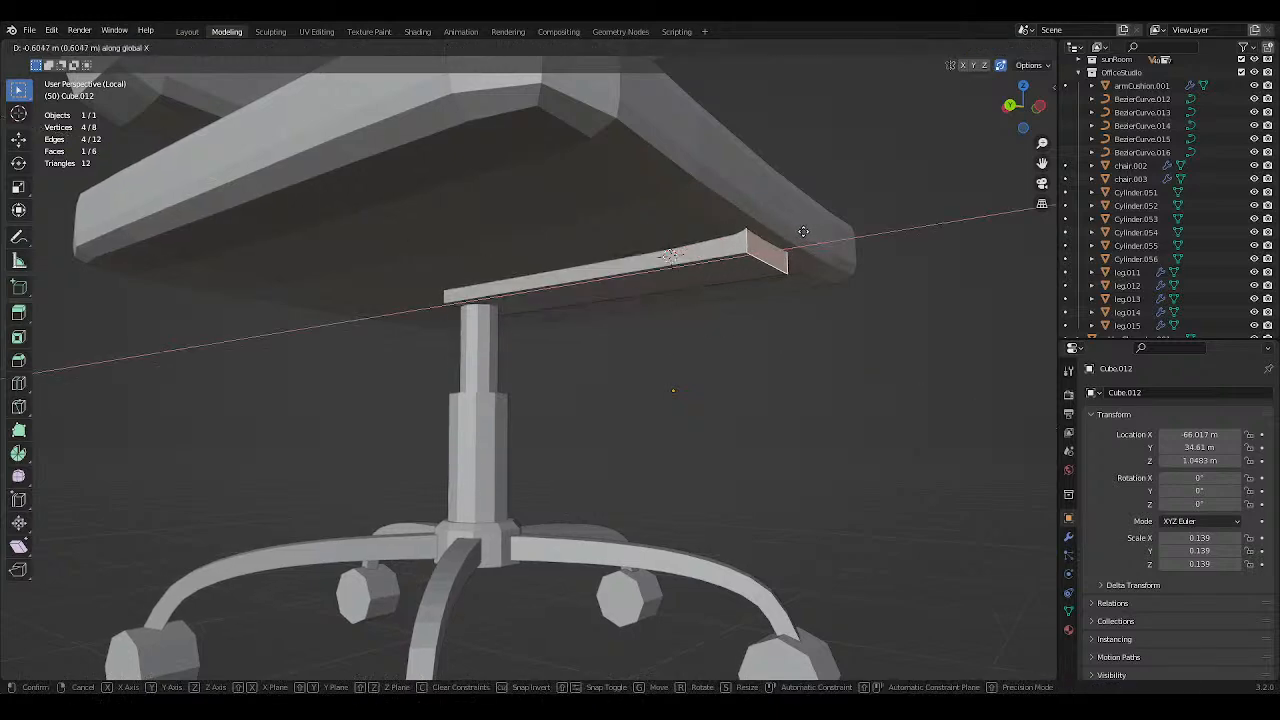
click(805, 232)
key(ctrl+s)
Extend the slab's rear end face along positive X toward the back edge of the seat and save the file.
middle_drag(805, 232, 657, 289)
click(558, 290)
key(g)
key(x)
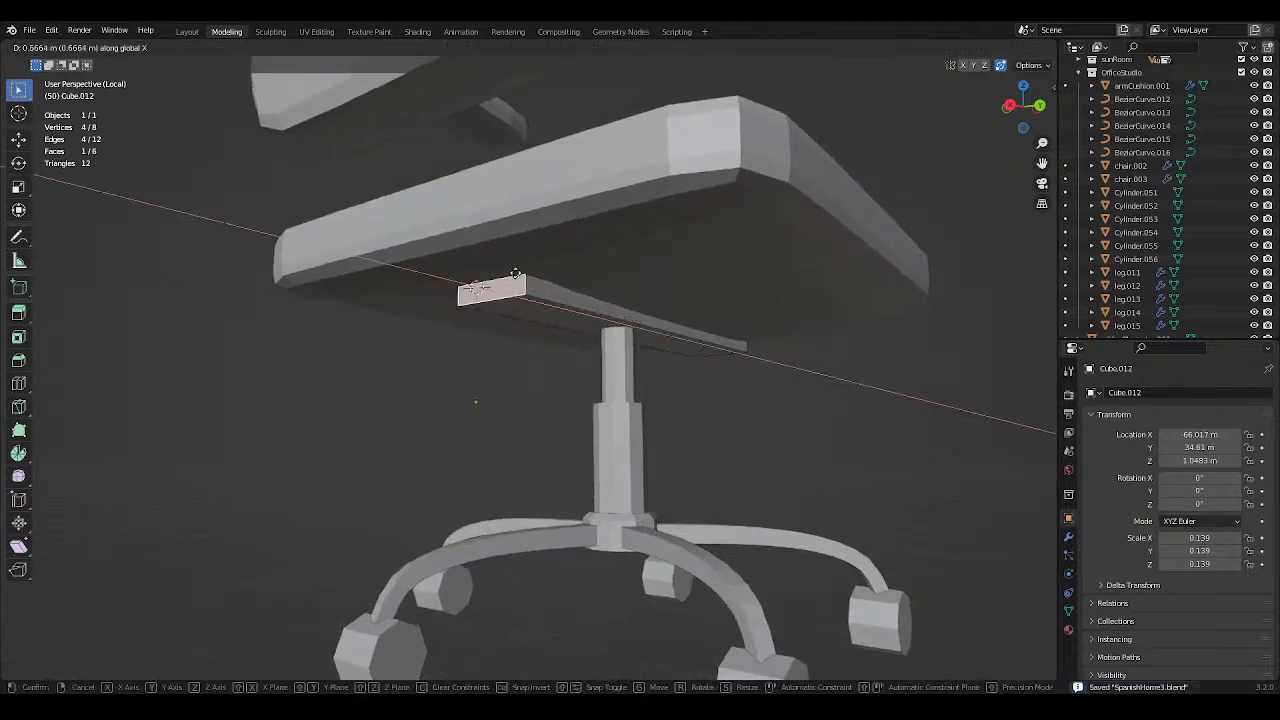
click(400, 285)
middle_drag(400, 285, 686, 320)
key(ctrl+s)
Move the slab's positive-Y side face 0.7297 m outward along Y to widen the slab beneath the seat.
click(508, 374)
click(614, 324)
key(g)
key(y)
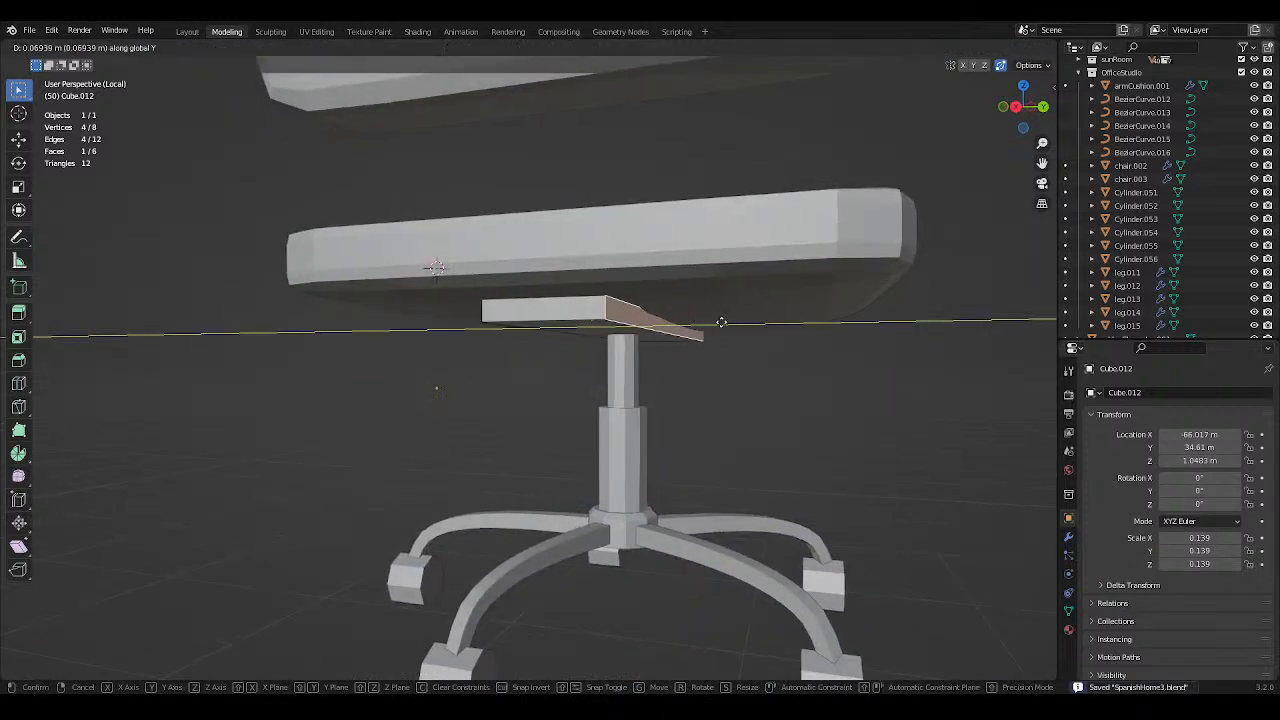
click(897, 329)
mouse_move(897, 329)
middle_down()
mouse_move(888, 338)
mouse_move(881, 326)
middle_up()
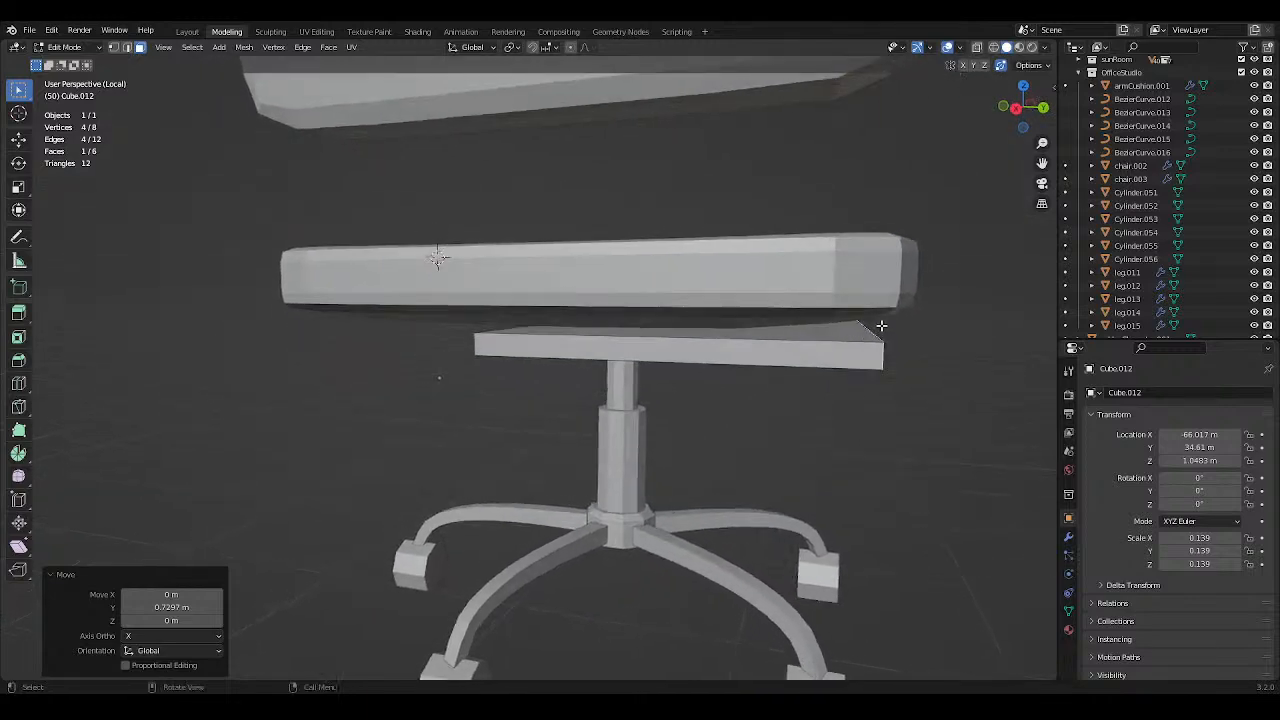
Nudge the same side face slightly farther along Y to line up with the seat's side, and save the file.
click(1016, 108)
scroll(897, 245, up, 2)
shift+middle_drag(897, 245, 786, 256)
key(g)
key(y)
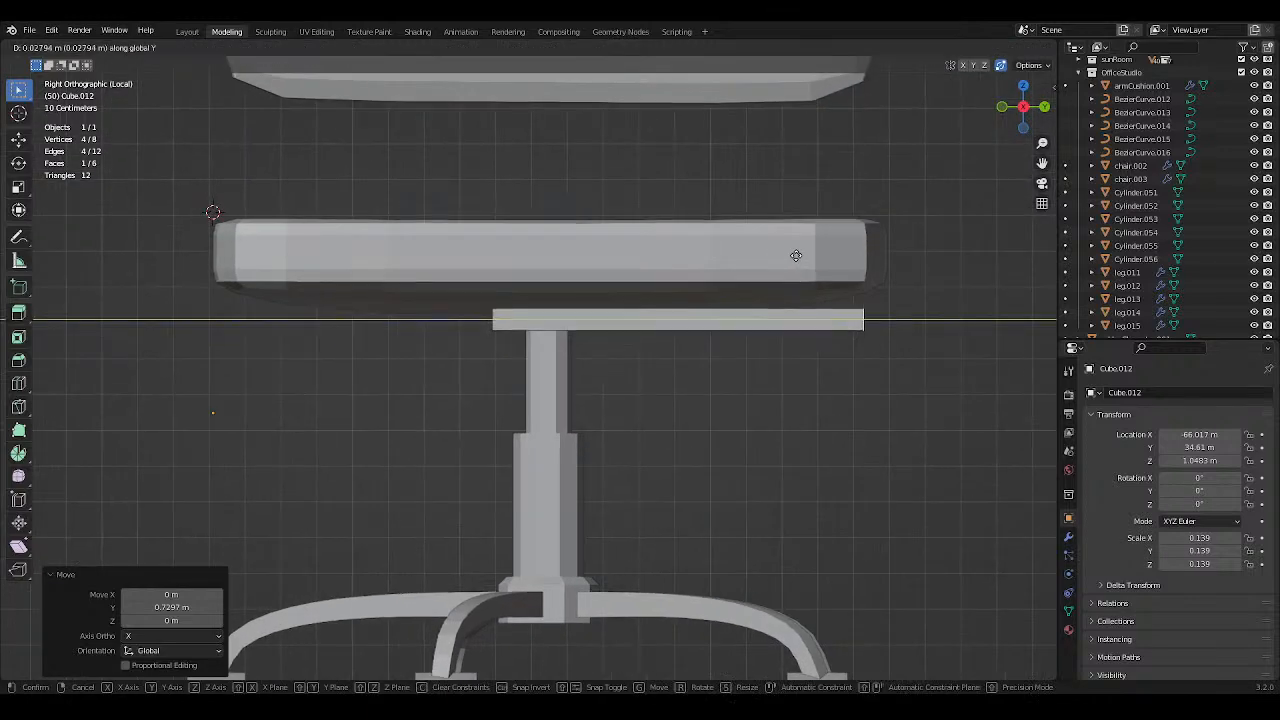
click(803, 256)
key(ctrl+s)
Move the slab's opposite side face 0.758 m outward along Y to match the other side of the seat.
middle_drag(670, 262, 746, 249)
click(738, 287)
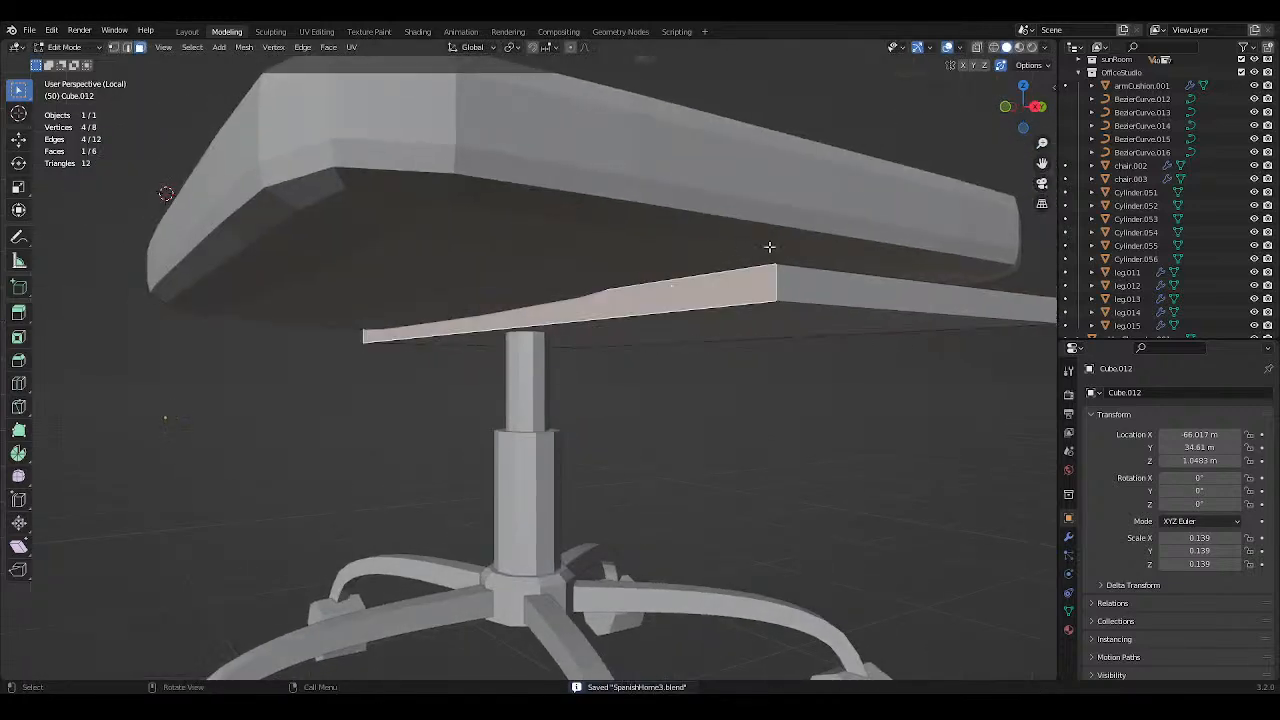
click(1013, 107)
key(g)
key(y)
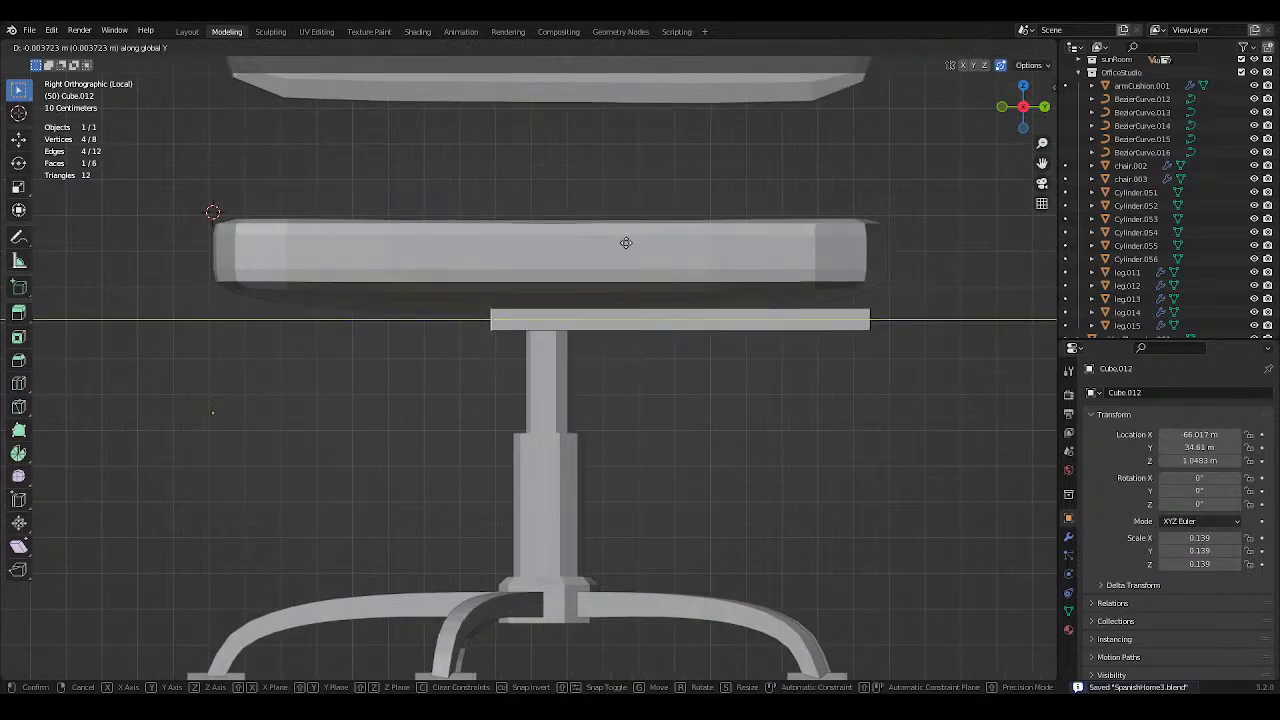
click(370, 229)
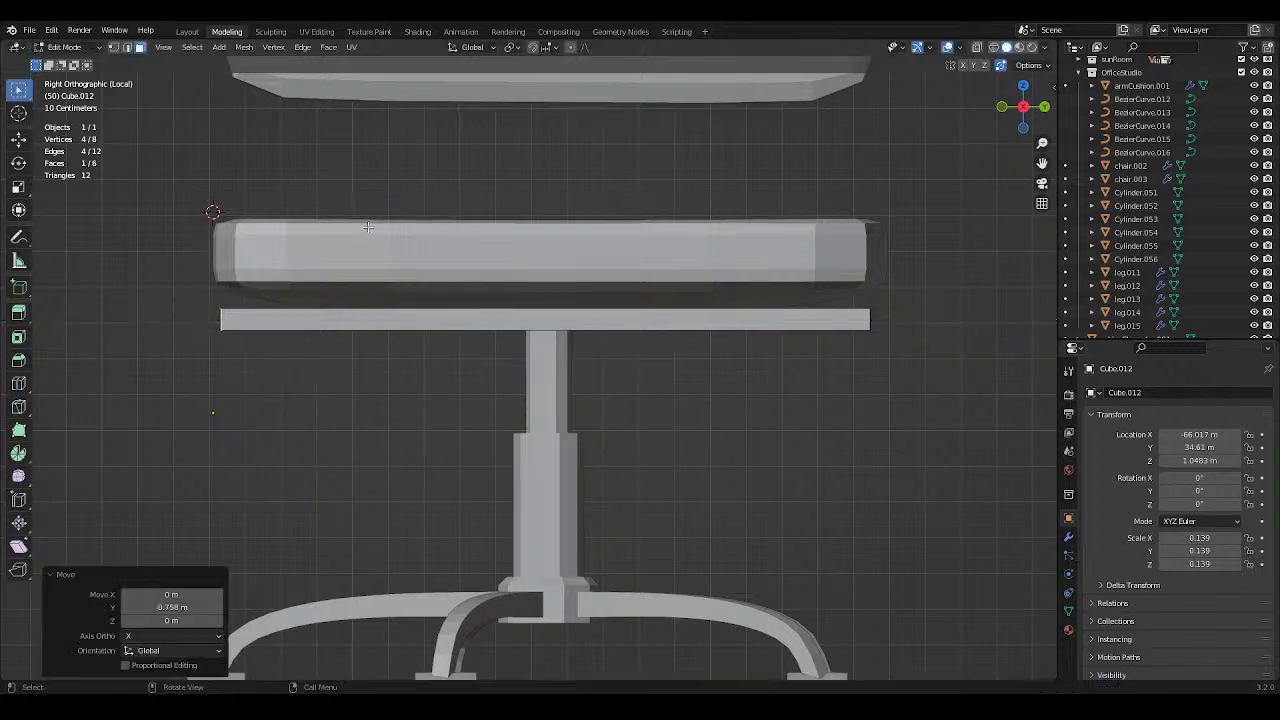
Thicken the seat slab by lowering its bottom face 0.051477 m along Z.
middle_drag(370, 229, 685, 251)
key(Tab)
key(Tab)
middle_drag(662, 358, 785, 316)
key(g)
key(z)
click(694, 319)
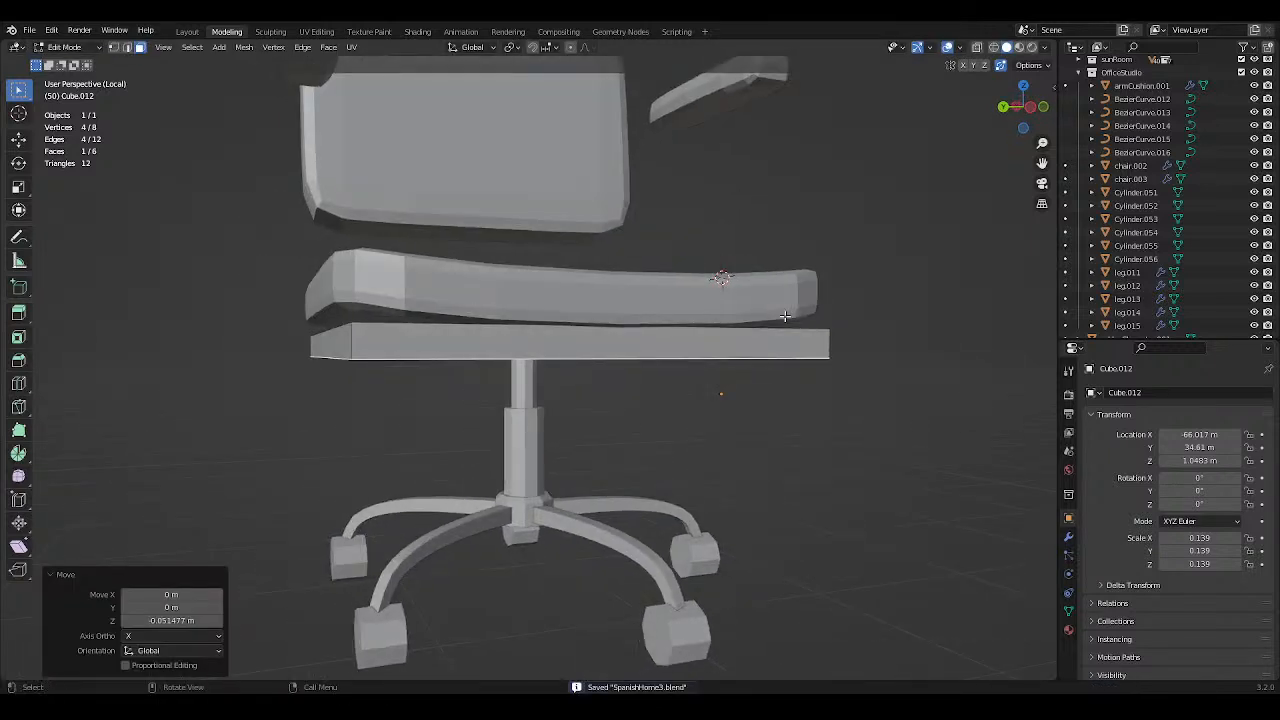
Raise the entire slab about 0.07 m along Z to meet the underside of the cushion, and save the file.
key(a)
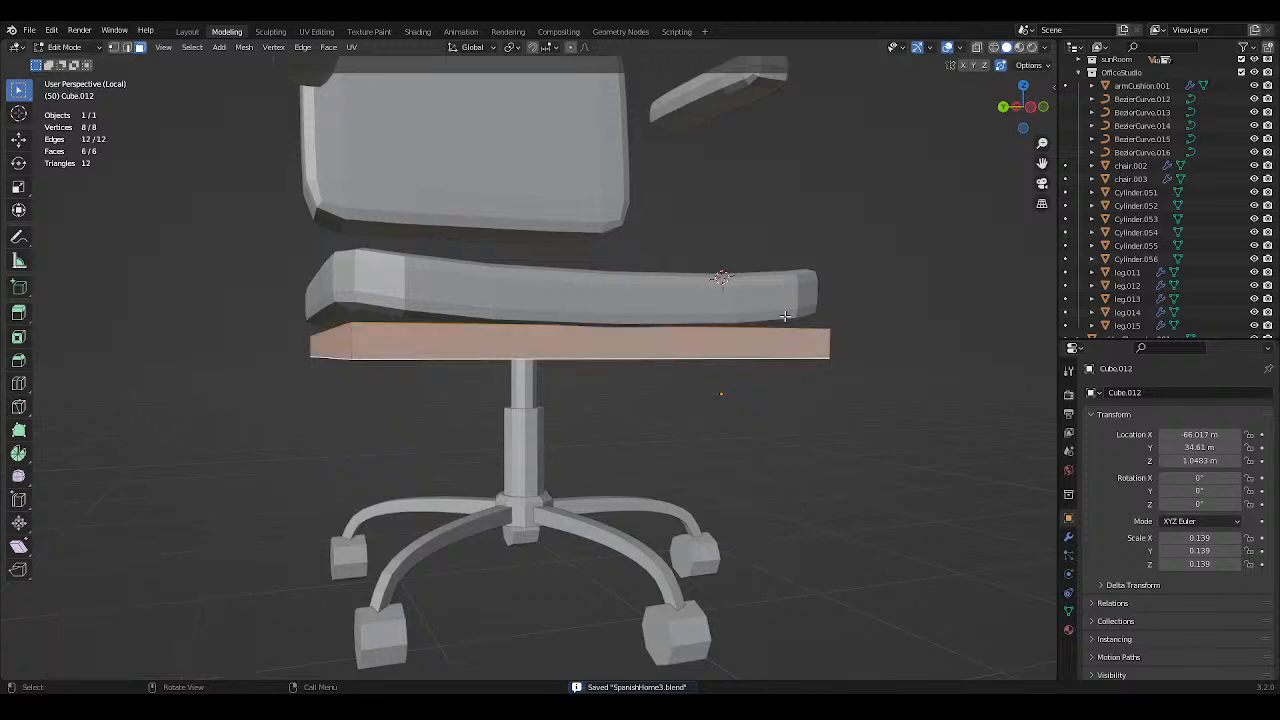
key(g)
key(z)
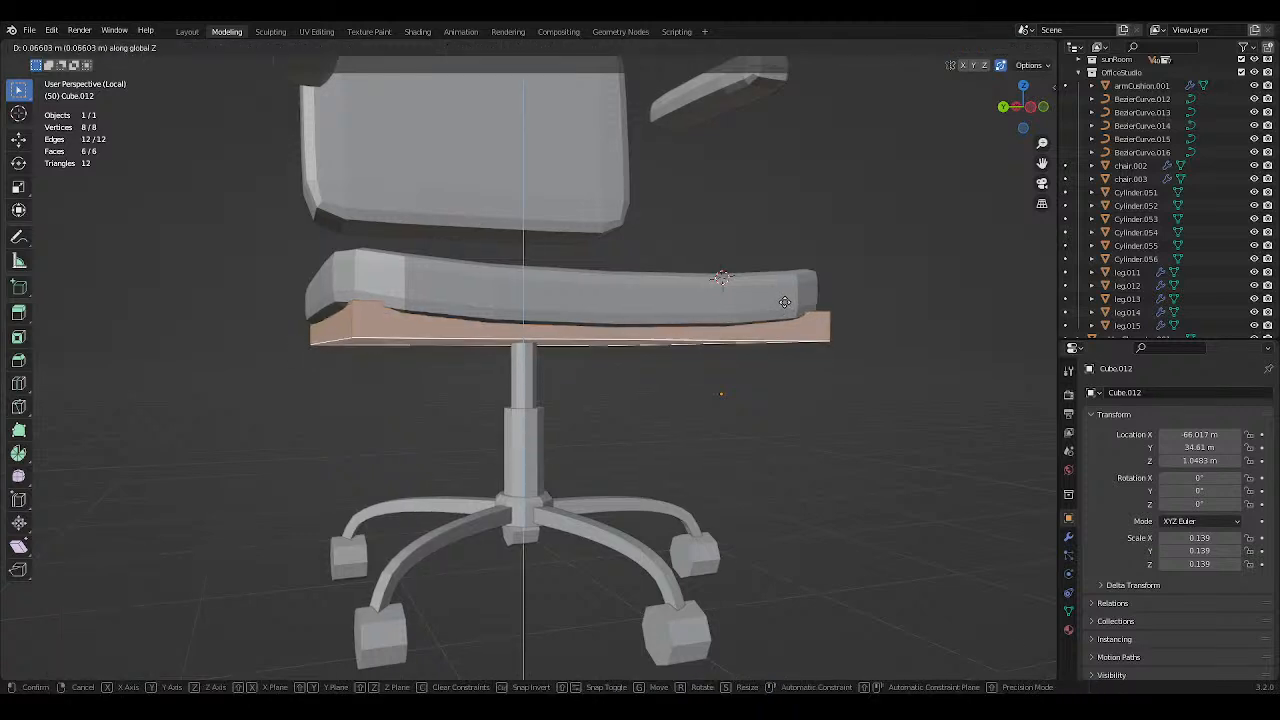
click(787, 300)
middle_drag(789, 294, 640, 500)
key(ctrl+s)
Switch to edge selection, select the two vertical front corner edges of the slab, and save the file.
click(632, 505)
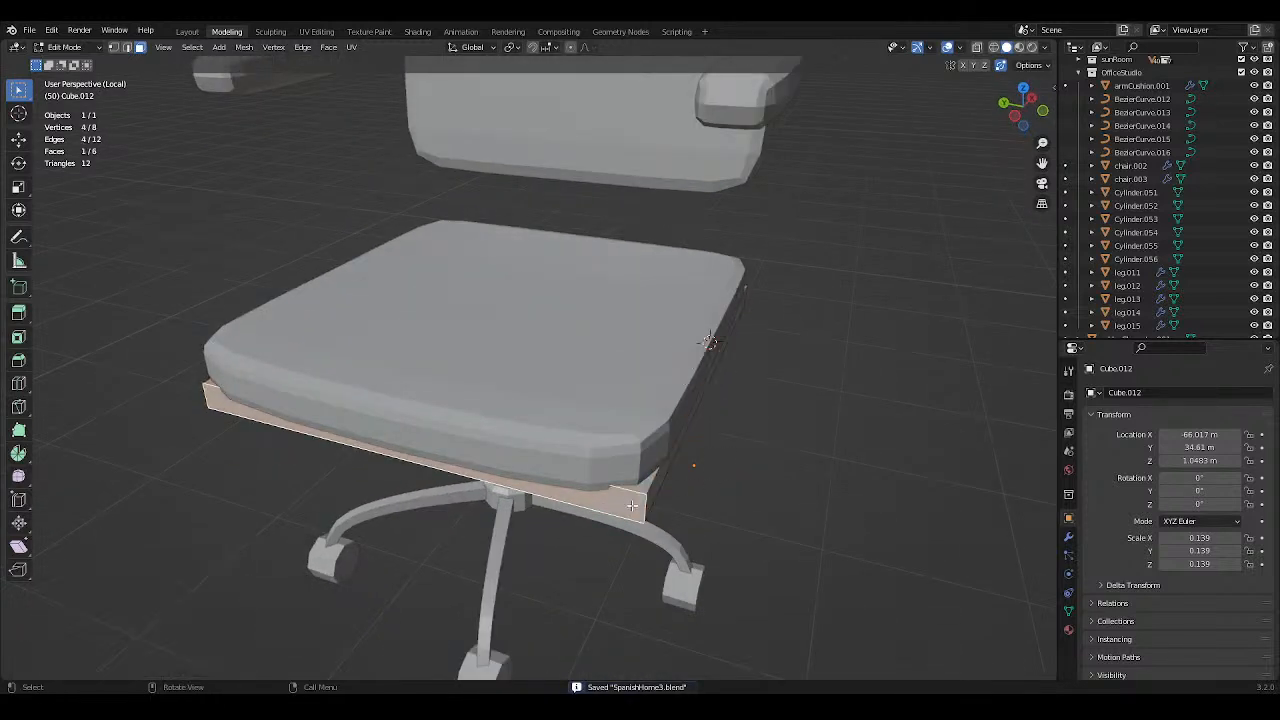
click(127, 50)
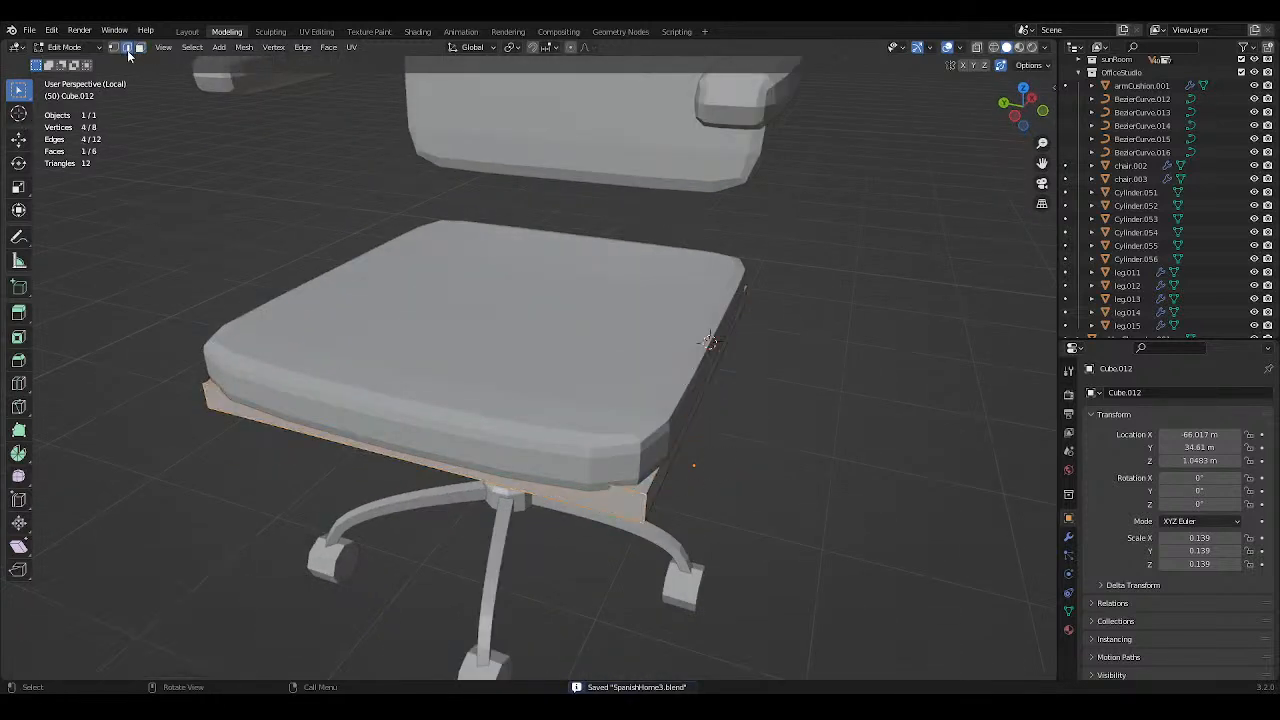
click(643, 509)
middle_drag(708, 471, 746, 434)
key(Tab)
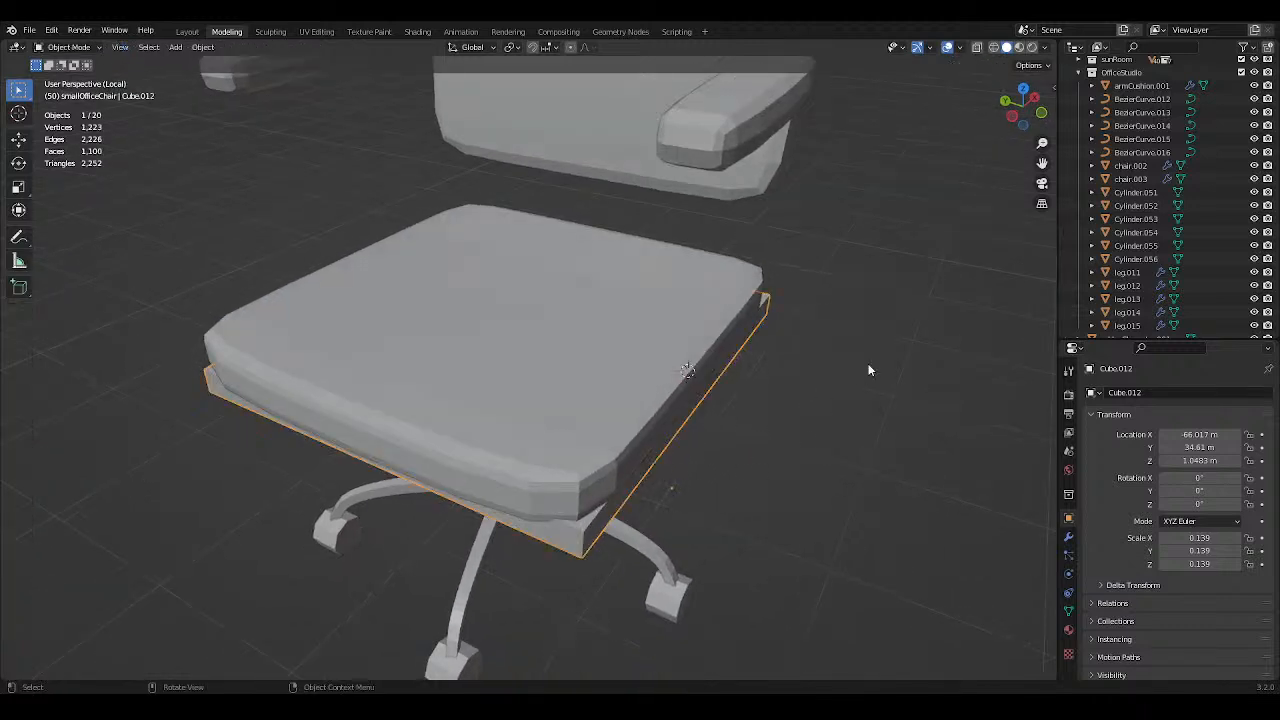
click(1024, 89)
scroll(600, 335, up, 5)
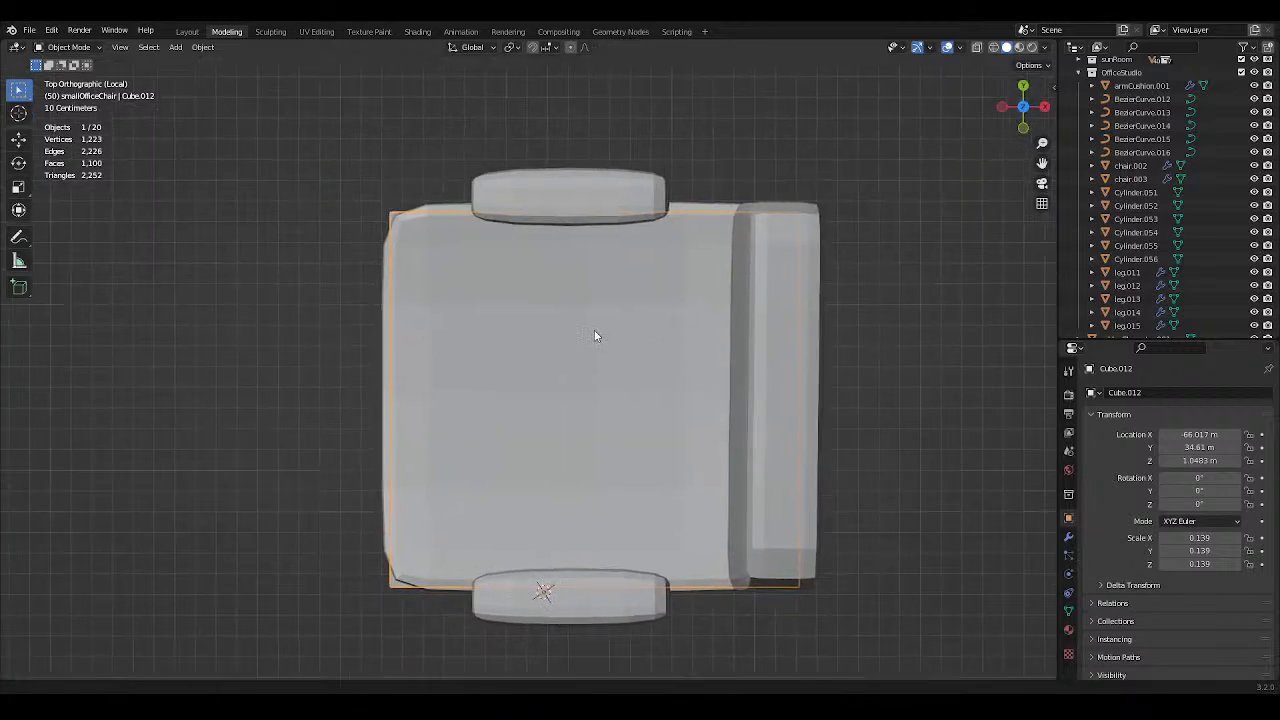
middle_drag(545, 314, 351, 304)
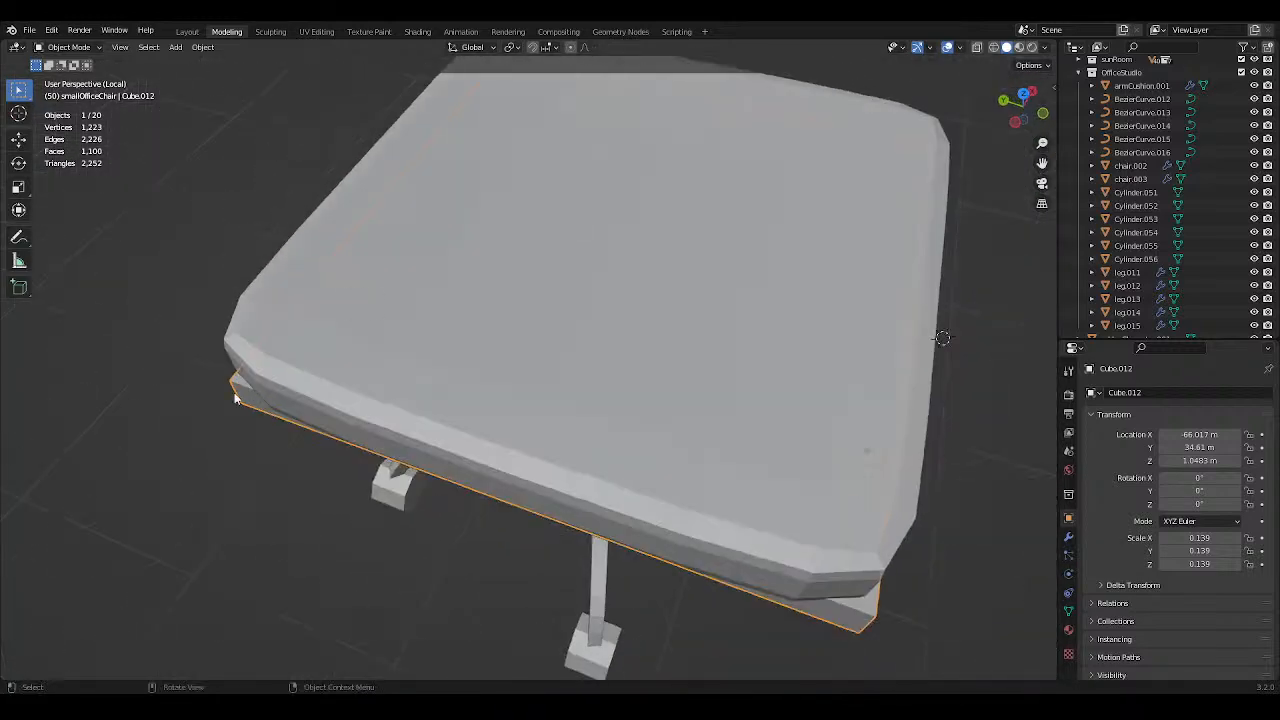
key(Tab)
shift+click(860, 626)
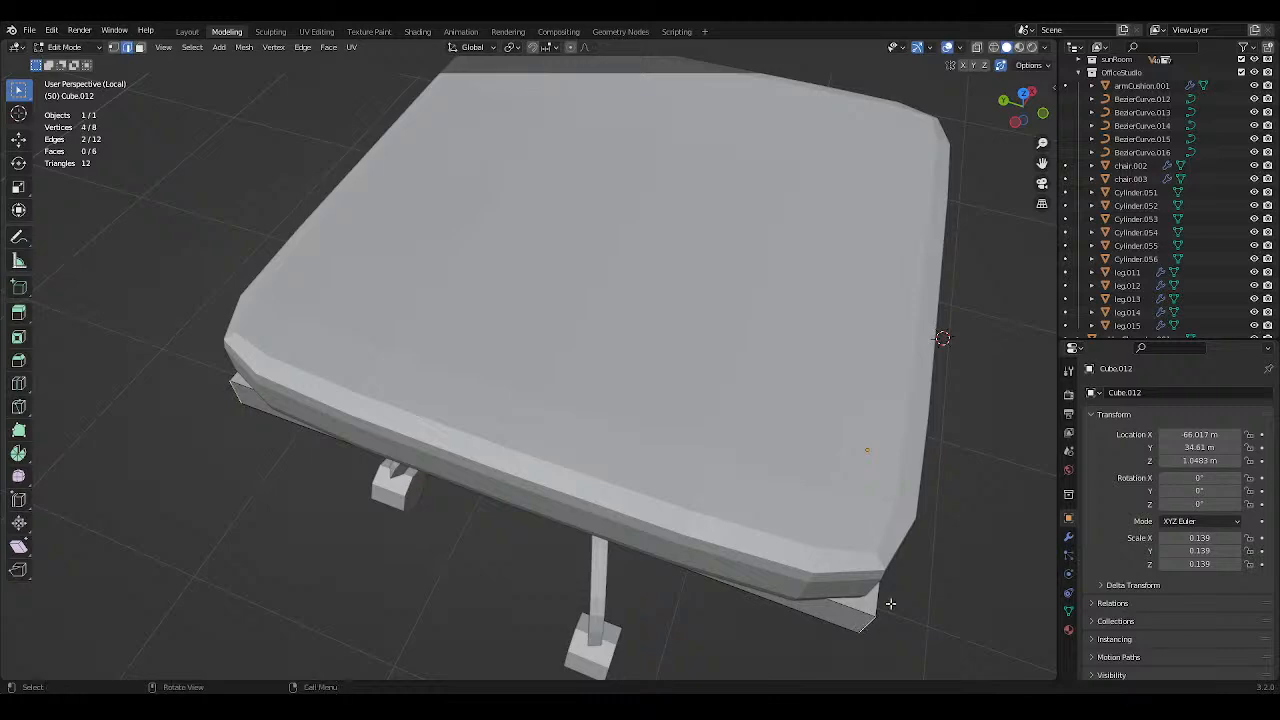
key(ctrl+s)
In top view with wireframe shading, move the two front corner edges about 0.03 m inward along X and save the file.
click(1025, 100)
scroll(990, 80, down, 2)
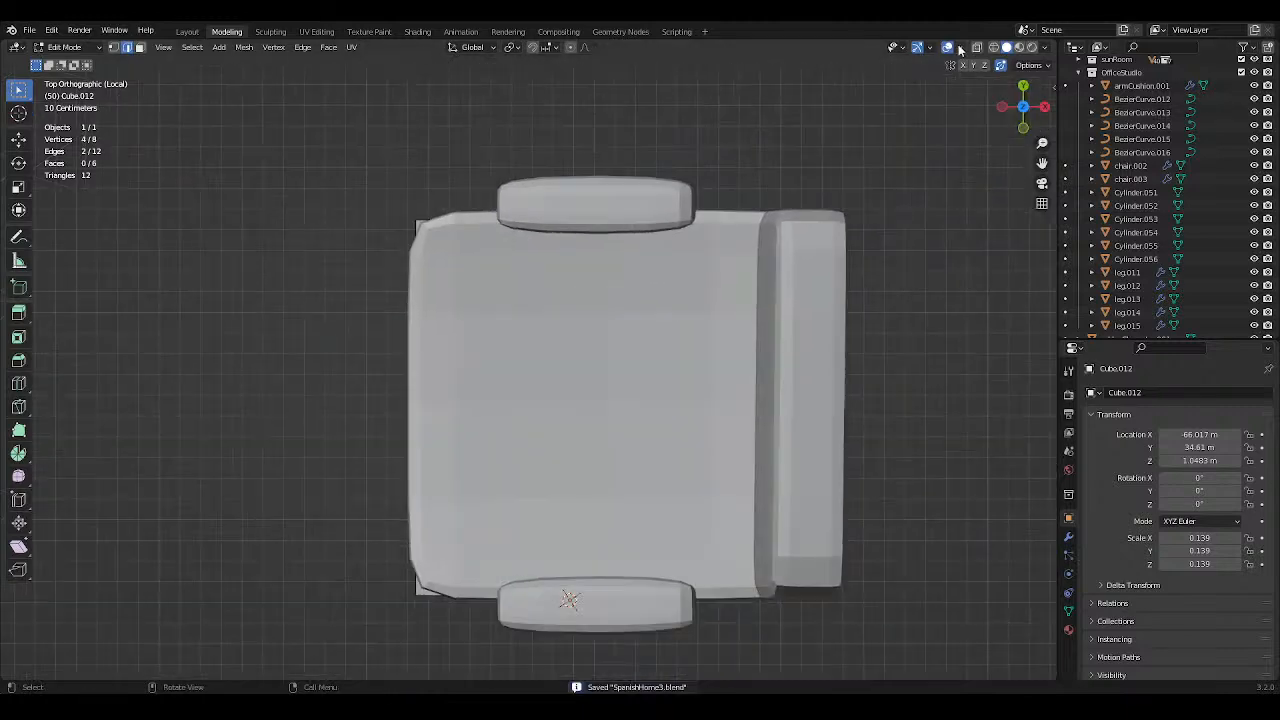
click(993, 47)
key(g)
key(x)
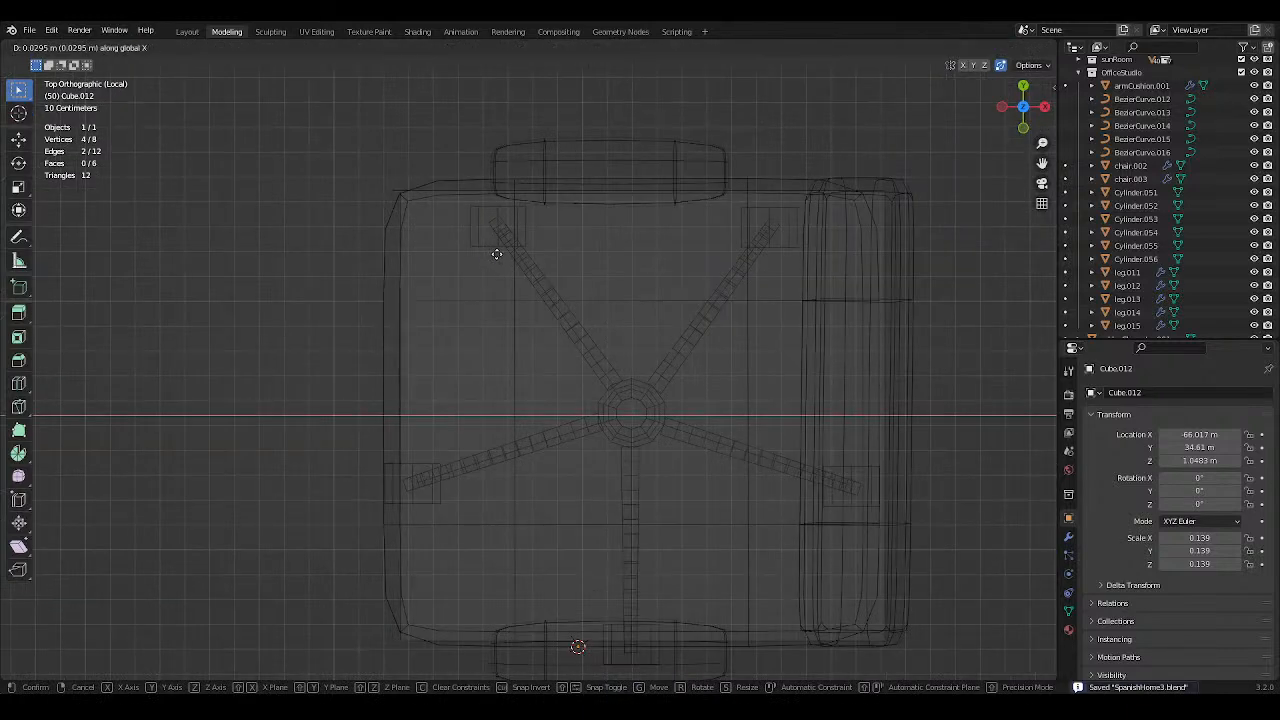
click(497, 256)
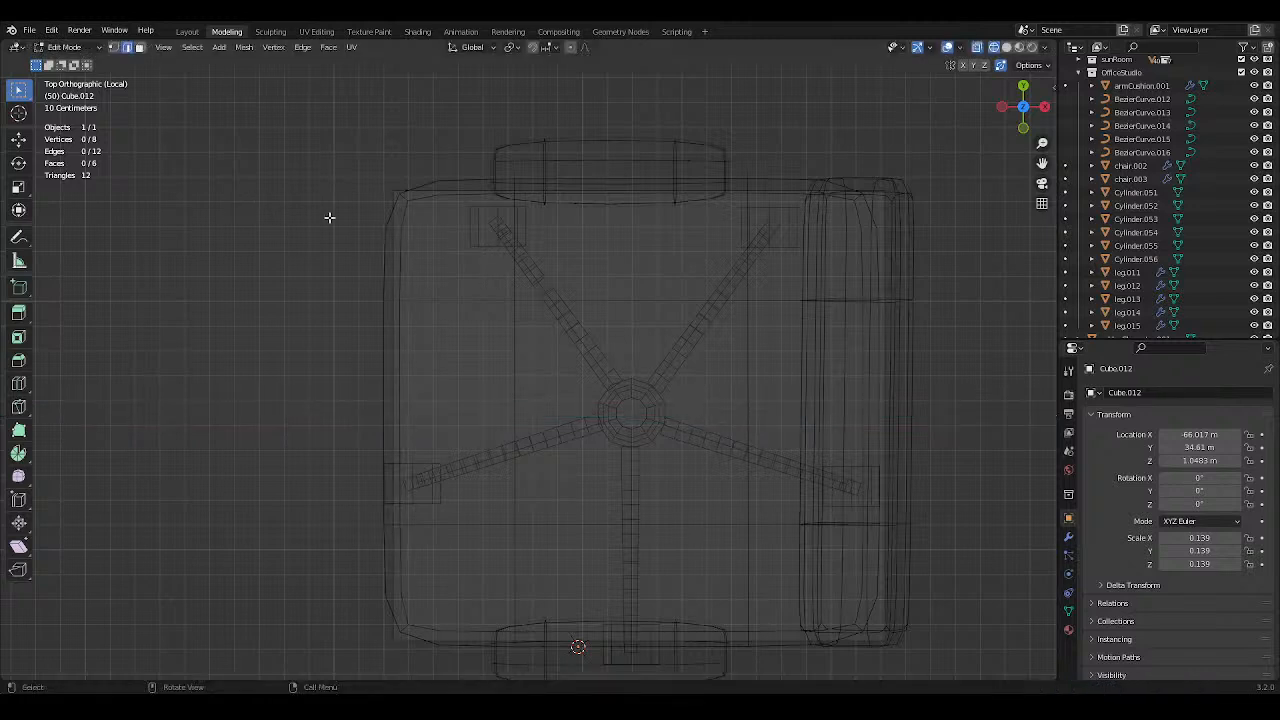
key(ctrl+s)
Select the slab's front face, move it 0.09655 m inward along X, and save the file.
middle_drag(346, 246, 489, 108)
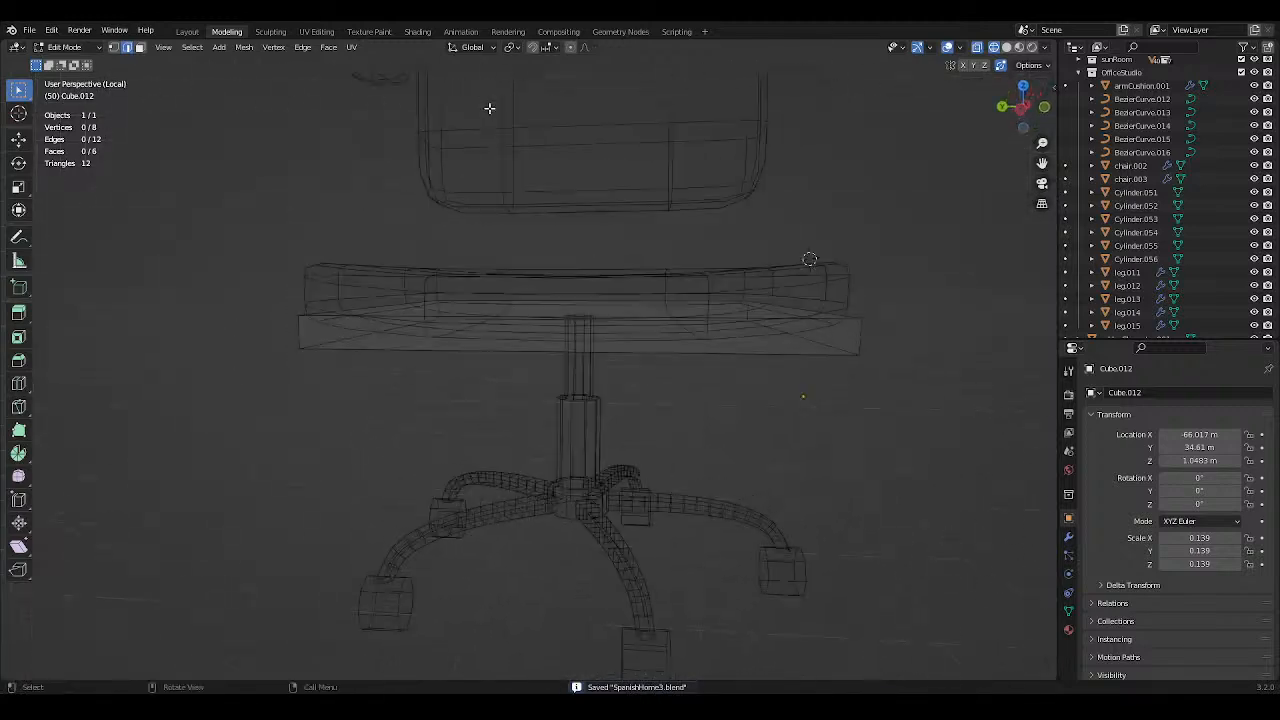
click(368, 317)
click(577, 331)
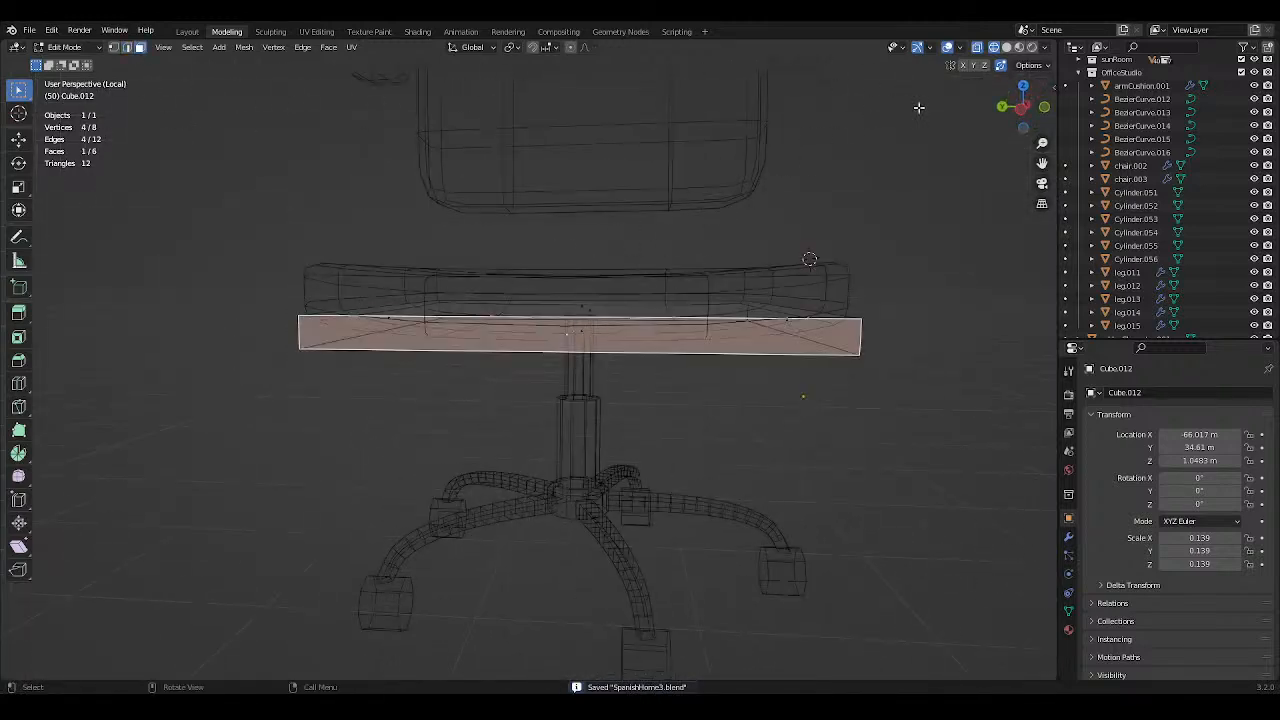
drag(1030, 88, 1012, 103)
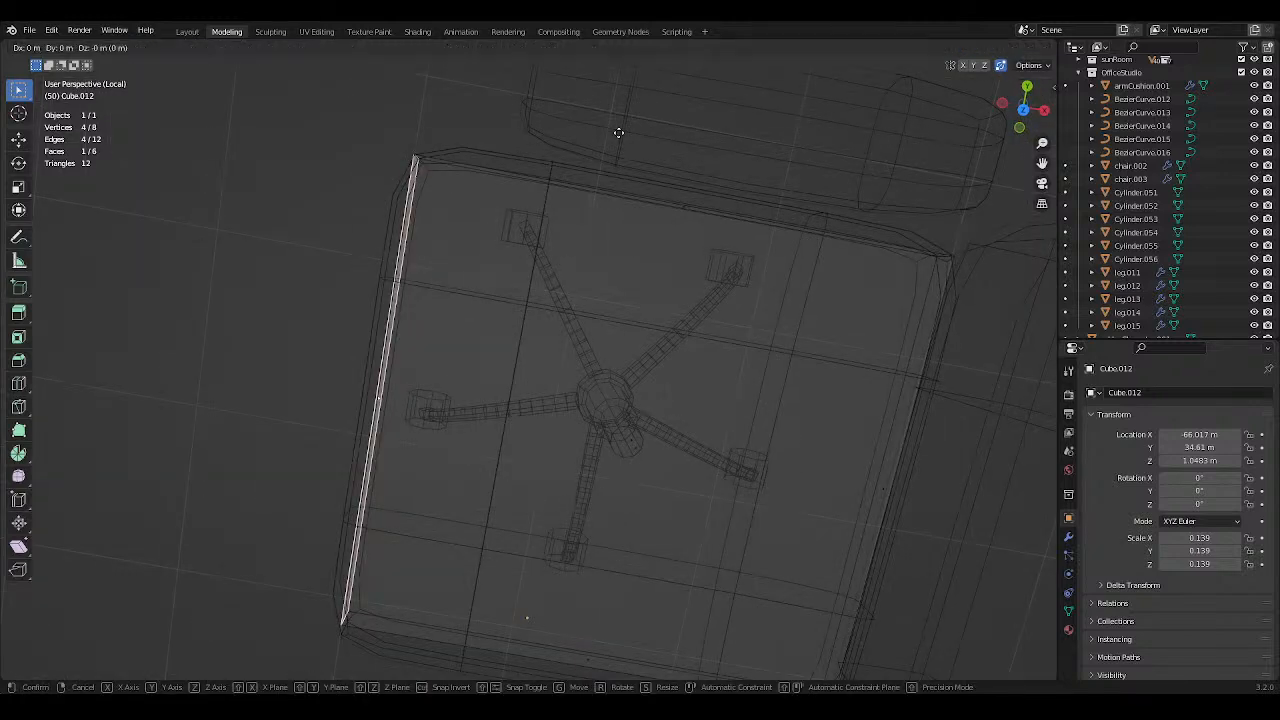
key(KP_7)
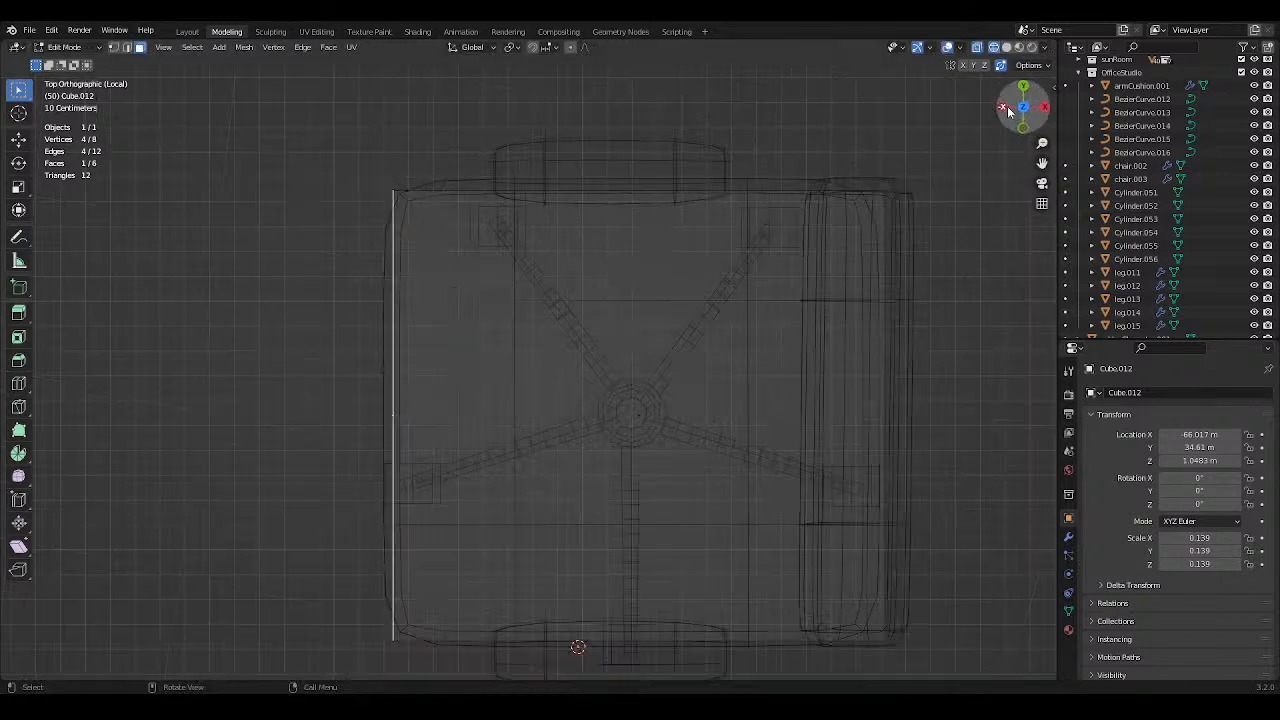
key(g)
key(x)
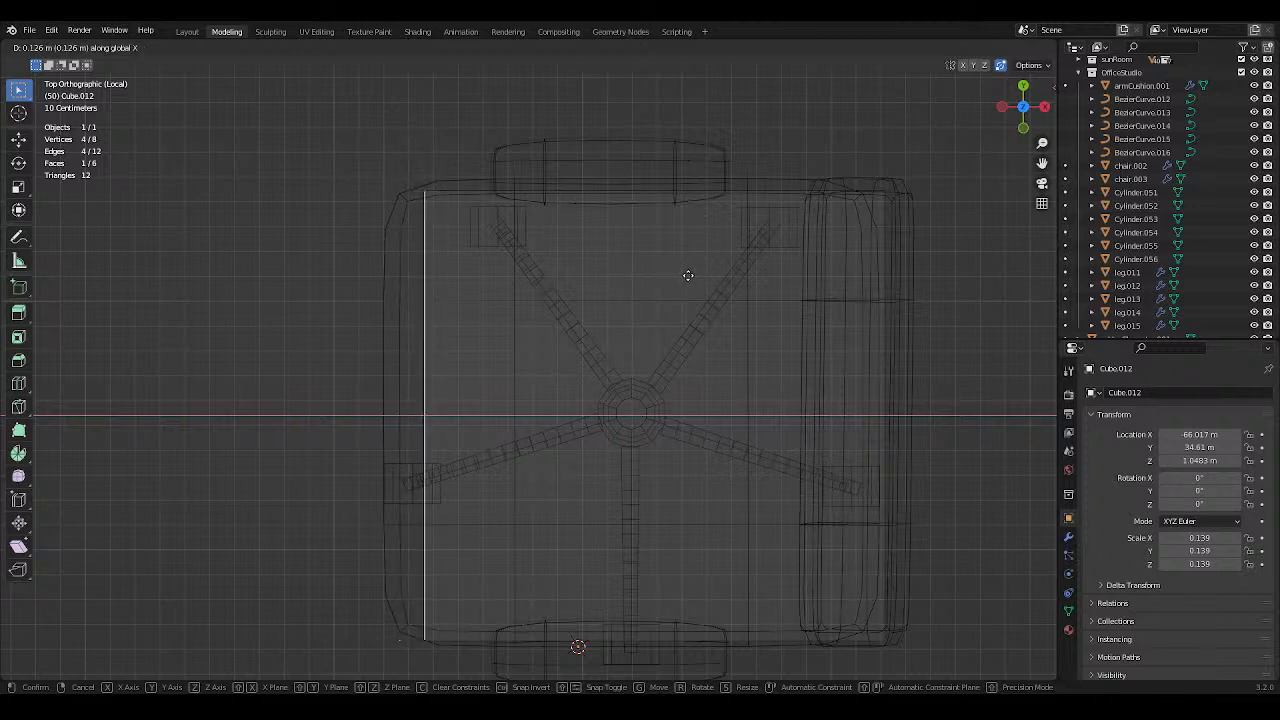
click(679, 276)
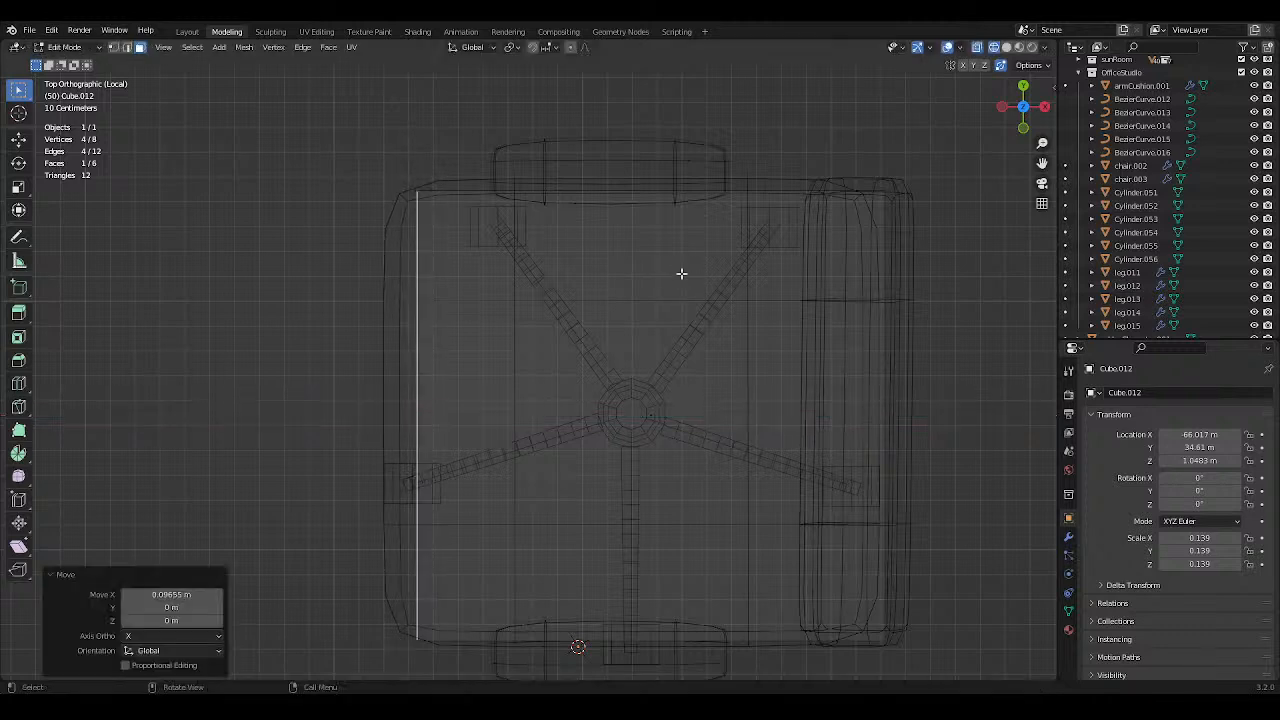
key(ctrl+s)
Select the slab's back face, move it 0.05632 m inward along X, and save the file.
shift+middle_drag(697, 263, 524, 231)
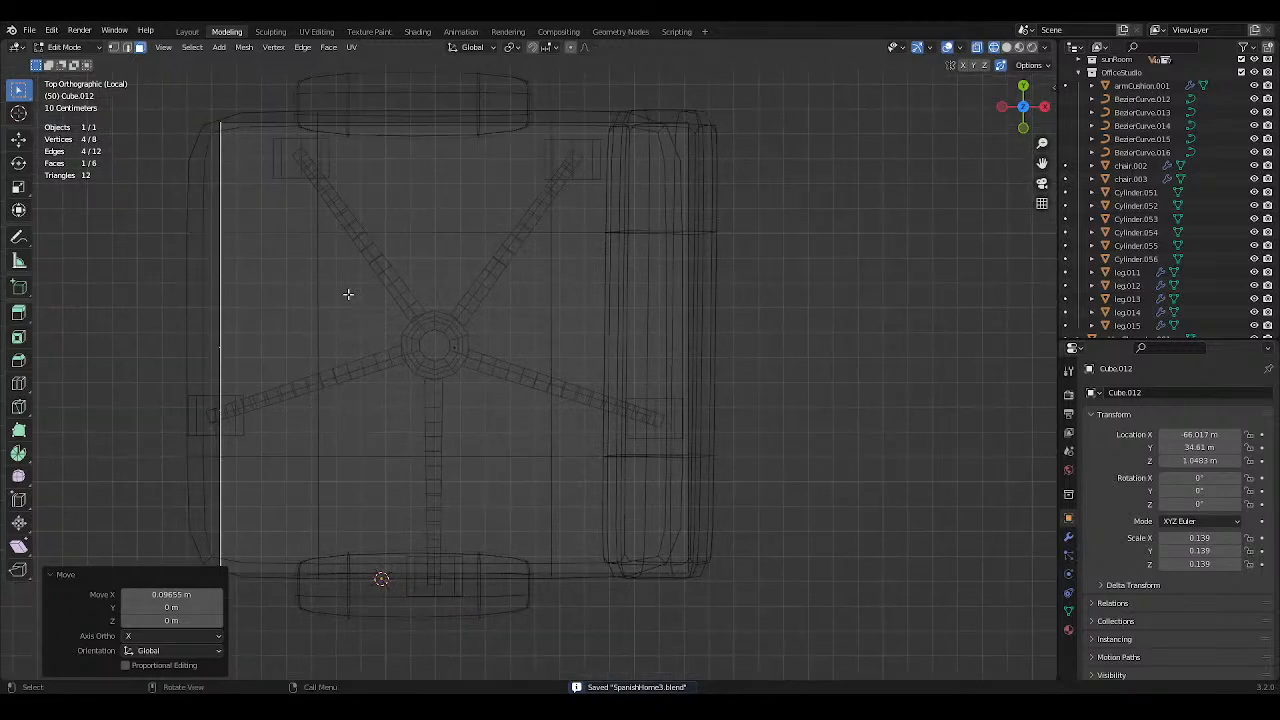
middle_drag(347, 293, 770, 398)
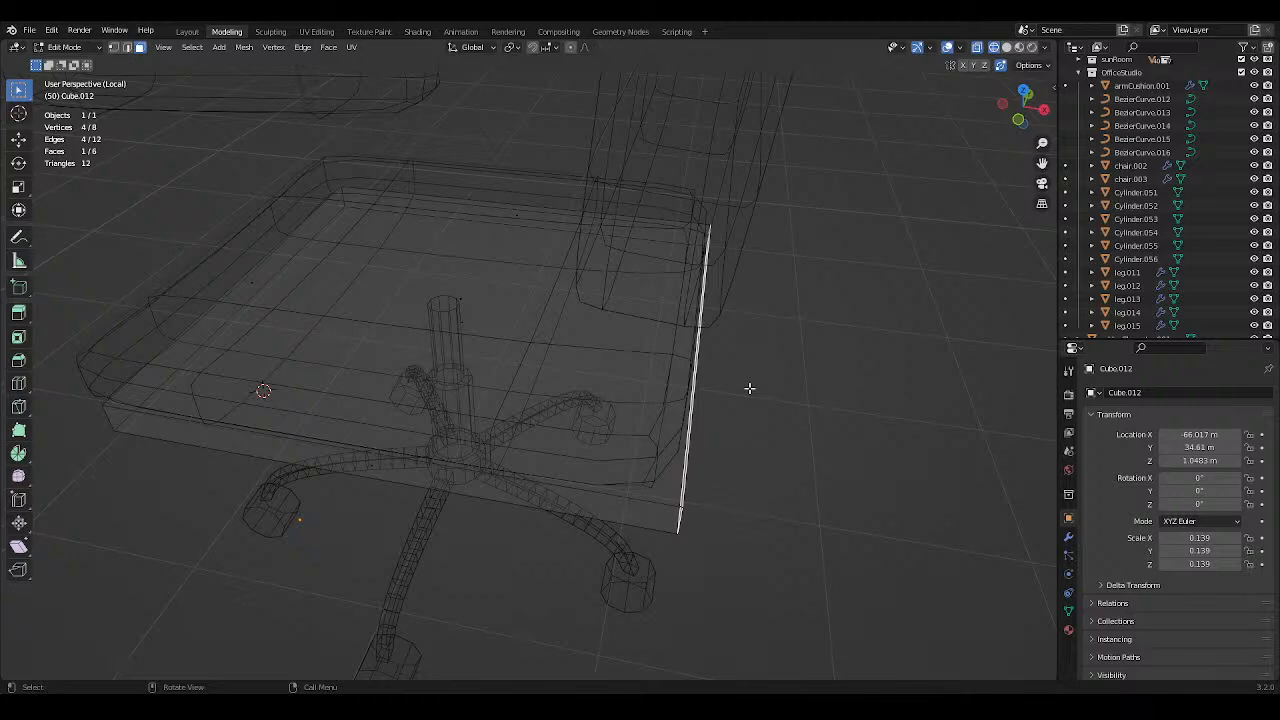
key(KP_7)
key(g)
key(x)
click(735, 388)
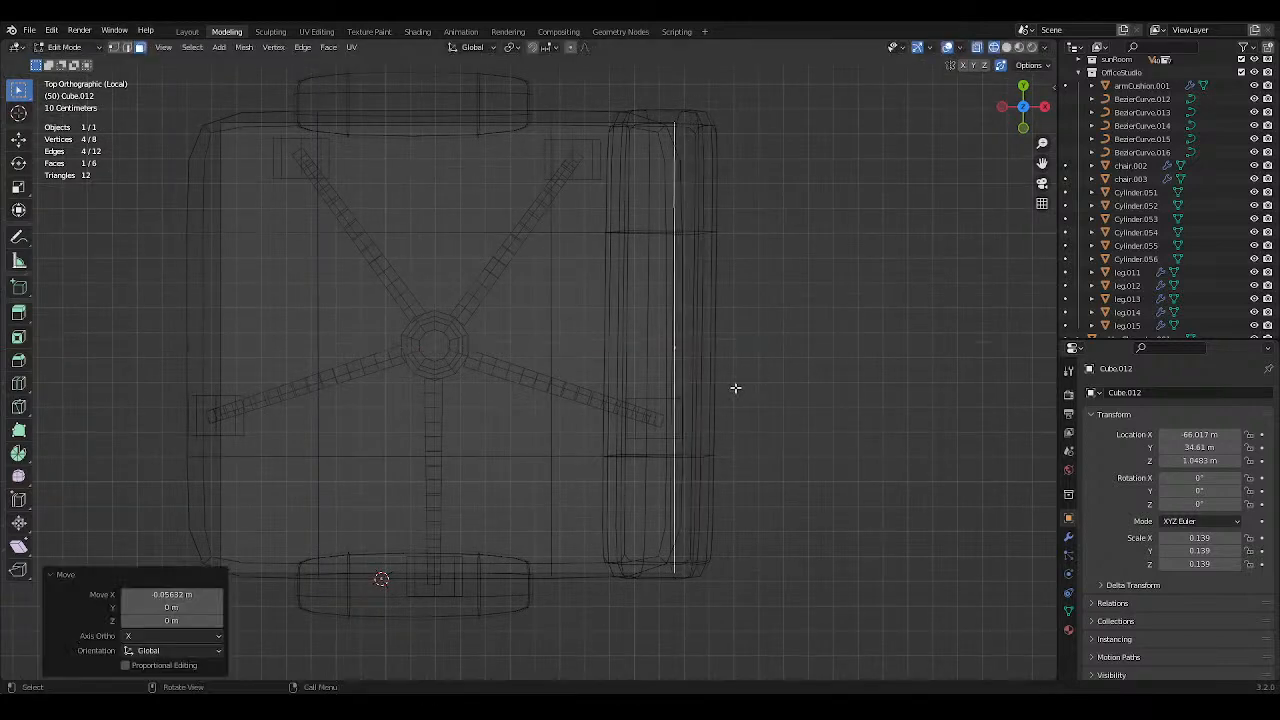
key(ctrl+s)
Shift the slab's back face about 0.047 m further inward along X, judging from a low side view.
middle_drag(762, 383, 740, 234)
key(g)
key(x)
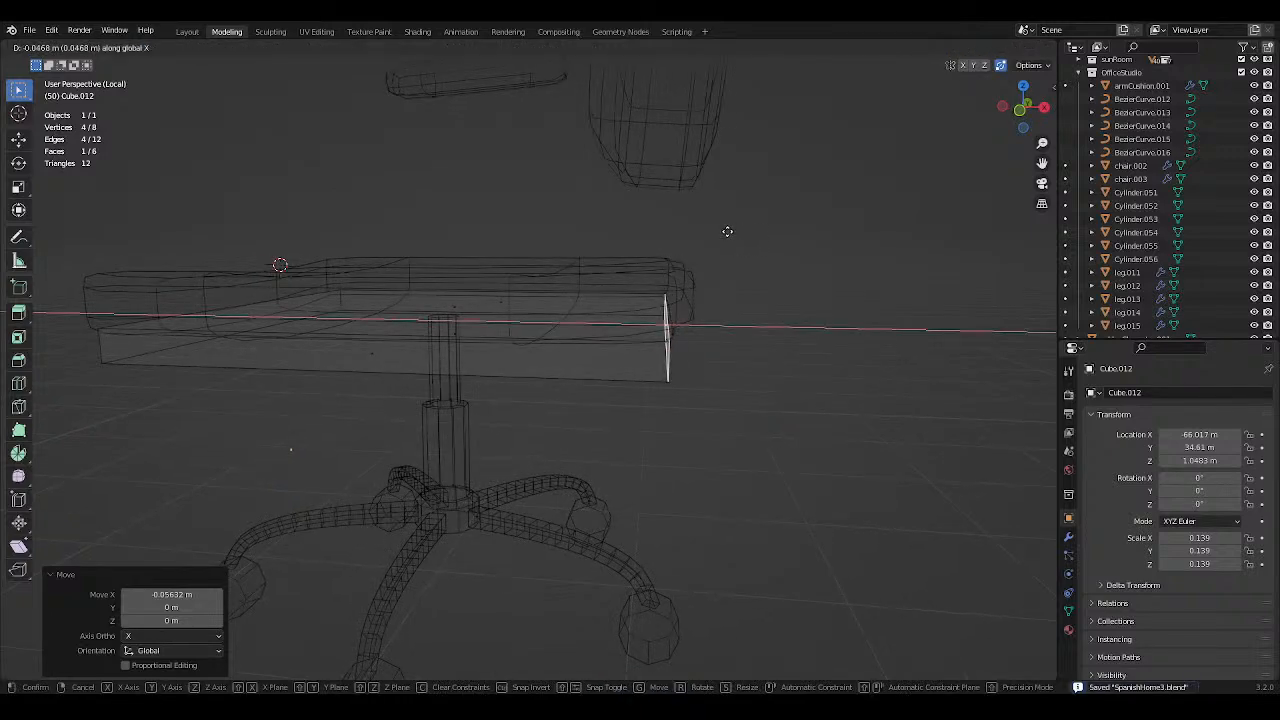
click(726, 231)
Select the slab's side face nearest the 3D cursor, move it 0.1001 m inward along Y, and save the file.
click(349, 349)
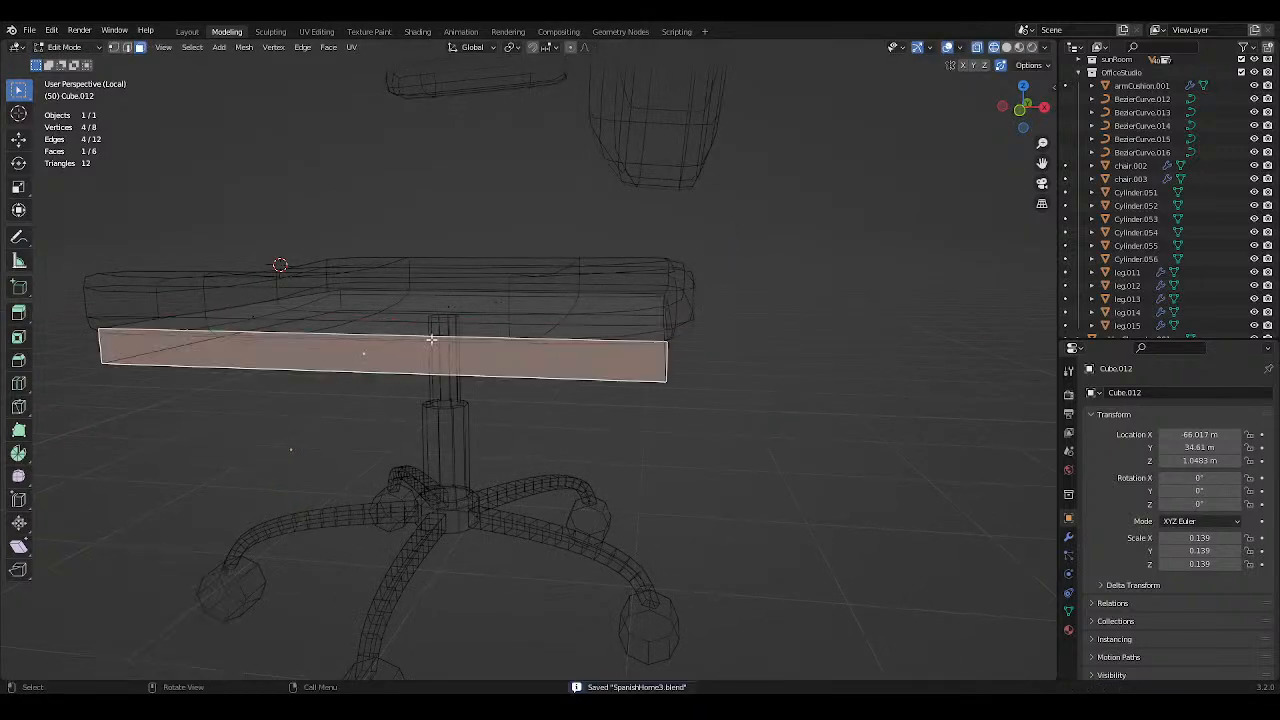
middle_drag(429, 340, 651, 289)
scroll(672, 289, down, 3)
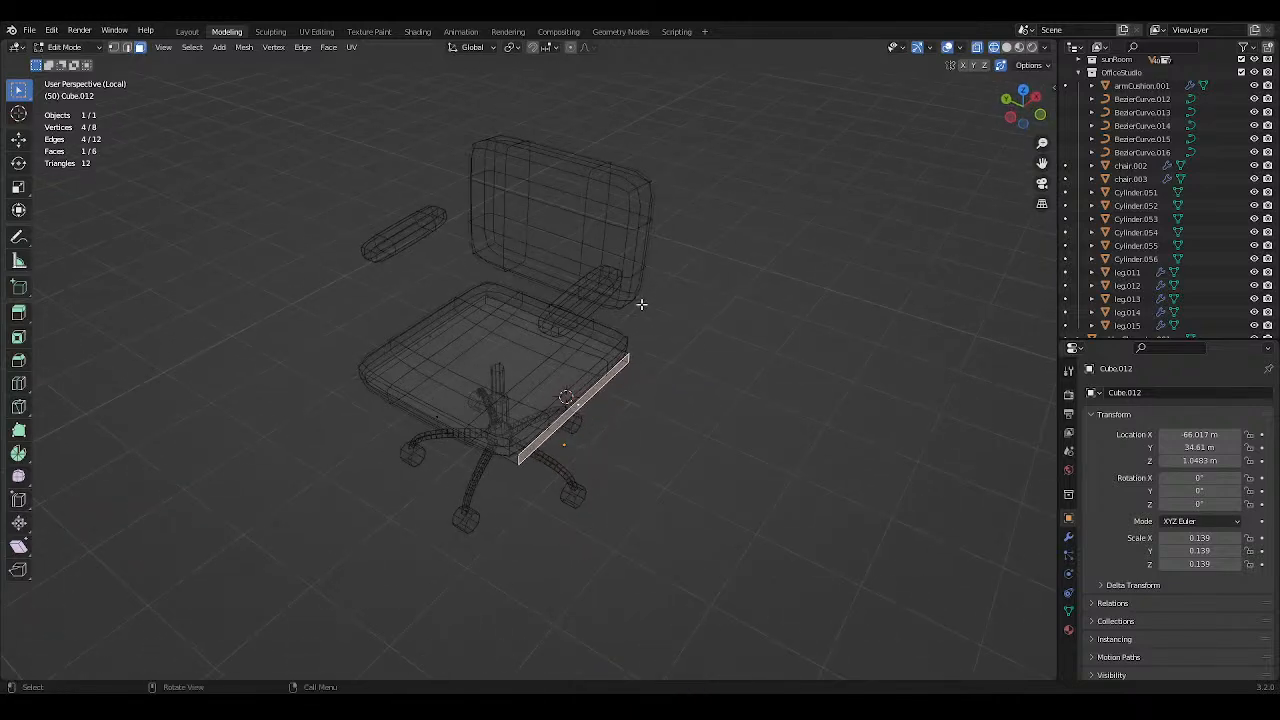
key(KP_7)
key(g)
key(x)
key(y)
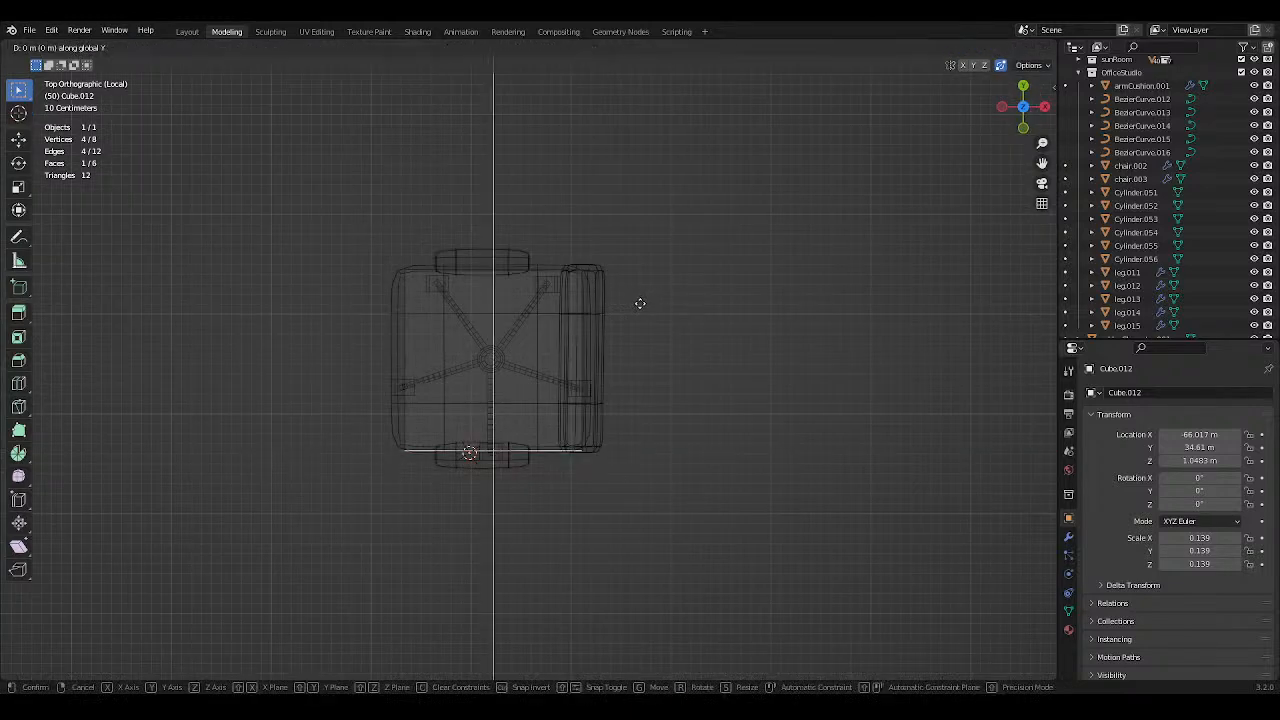
click(638, 296)
key(ctrl+s)
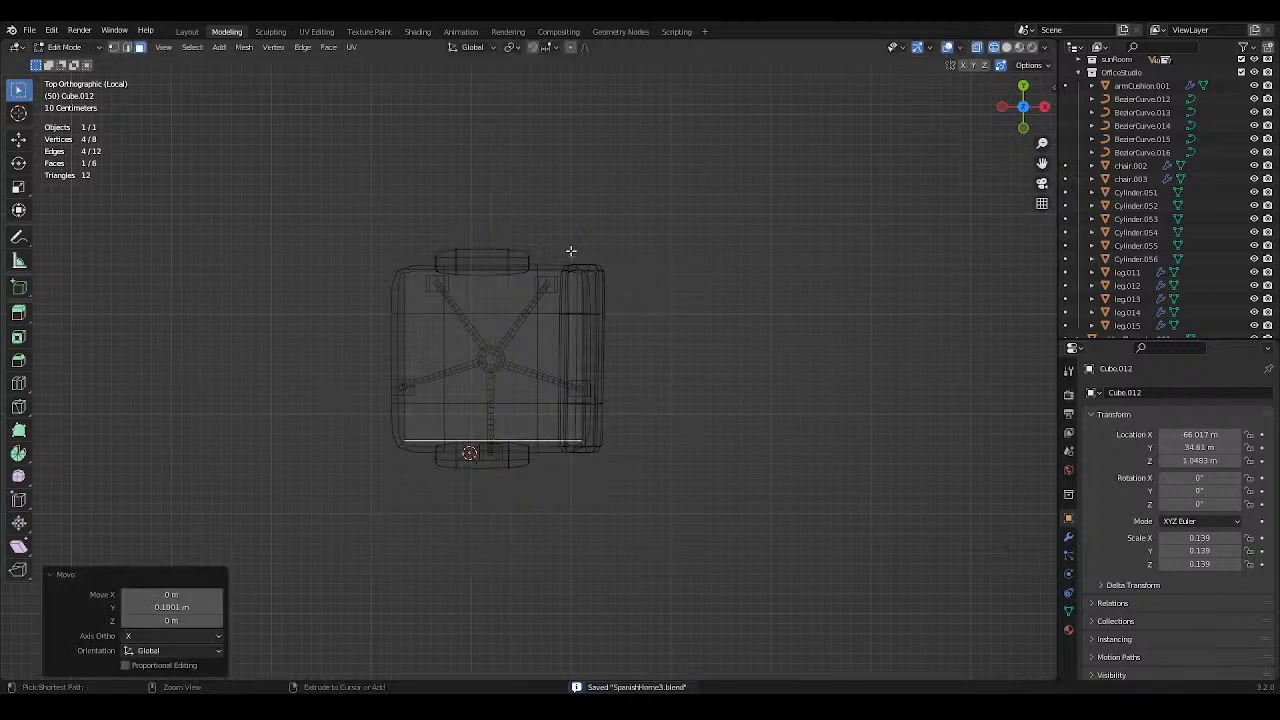
key(g)
key(y)
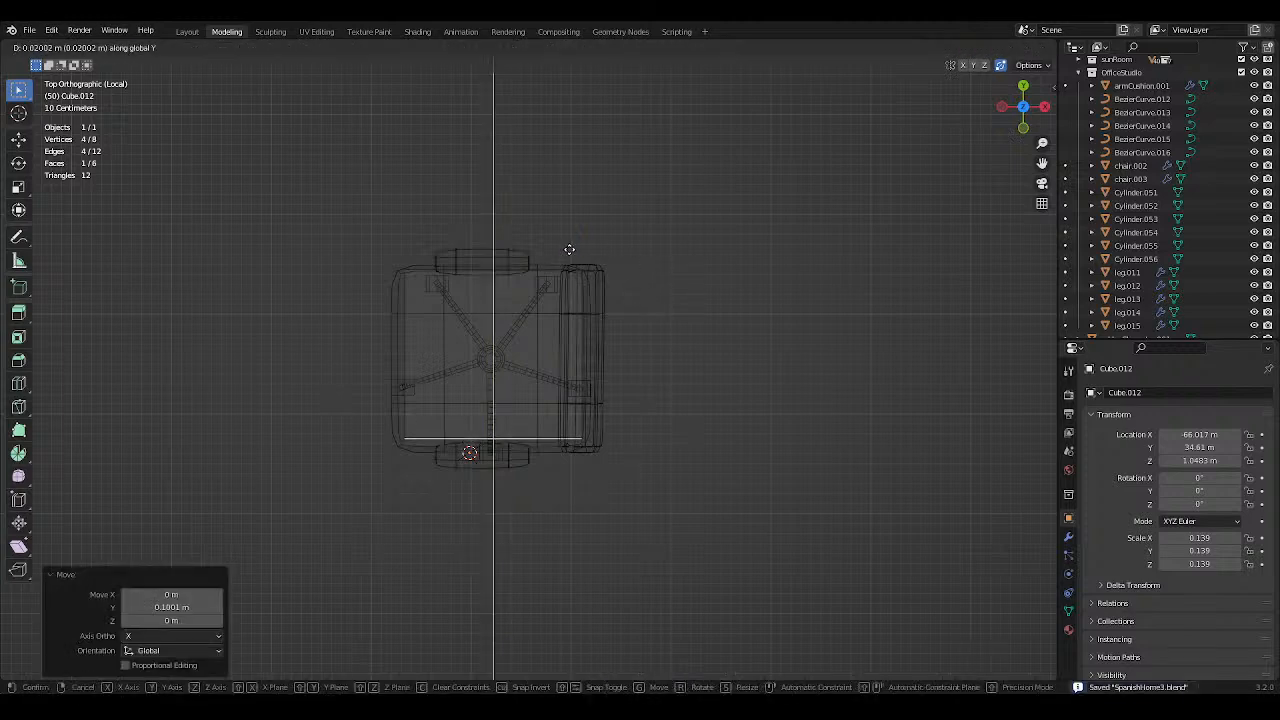
click(568, 251)
Select the slab's opposite side face, move it 0.07402 m inward along Y, and save the file.
scroll(569, 251, up, 3)
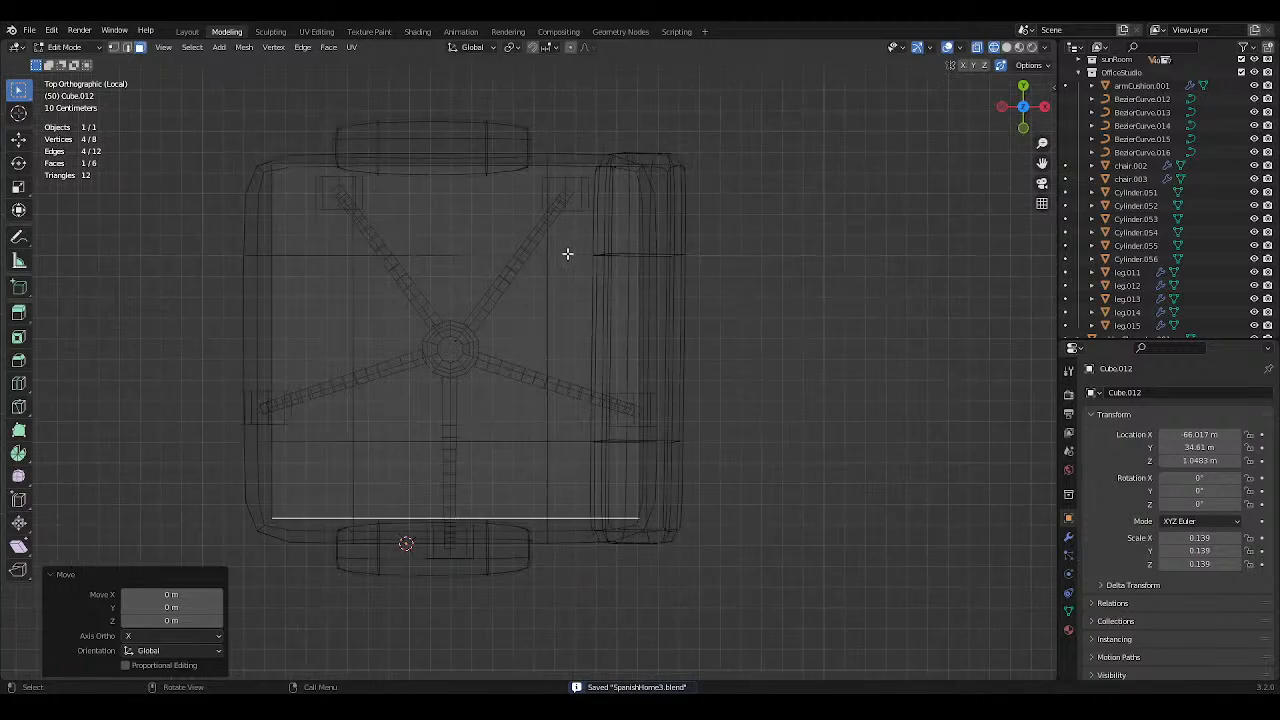
middle_drag(569, 251, 353, 370)
middle_drag(615, 433, 517, 400)
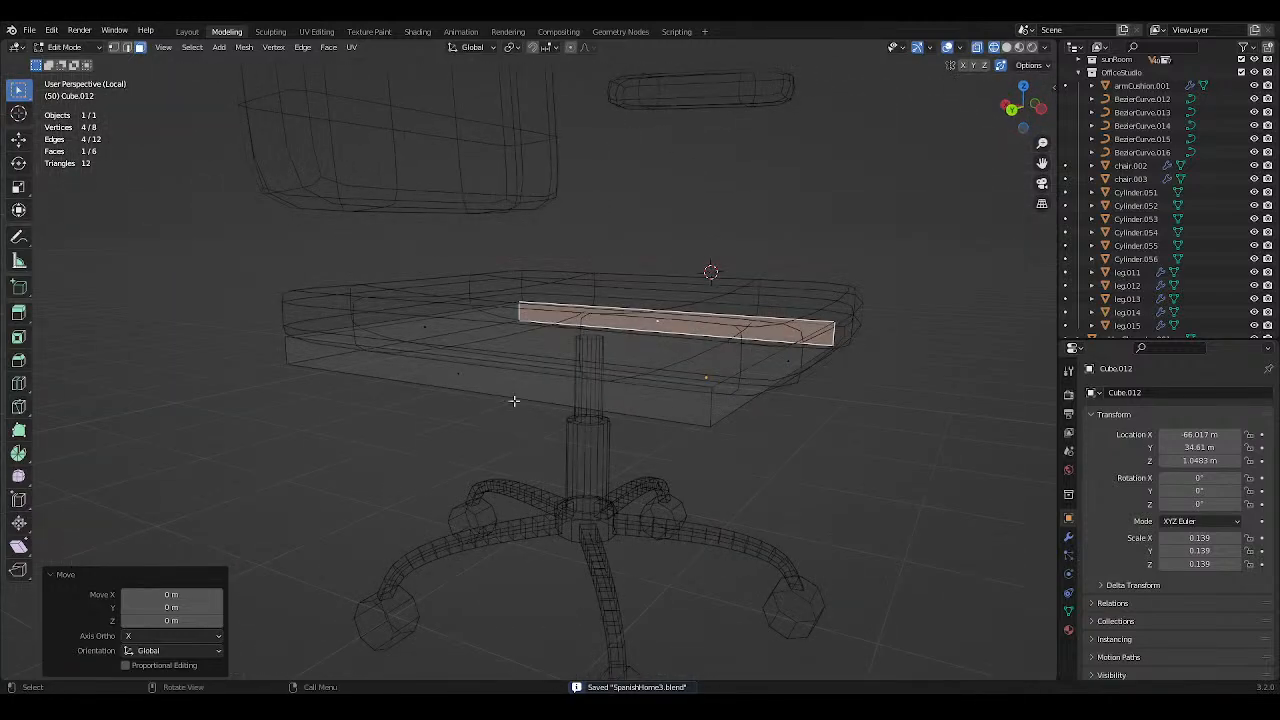
click(450, 380)
click(450, 380)
key(ctrl+s)
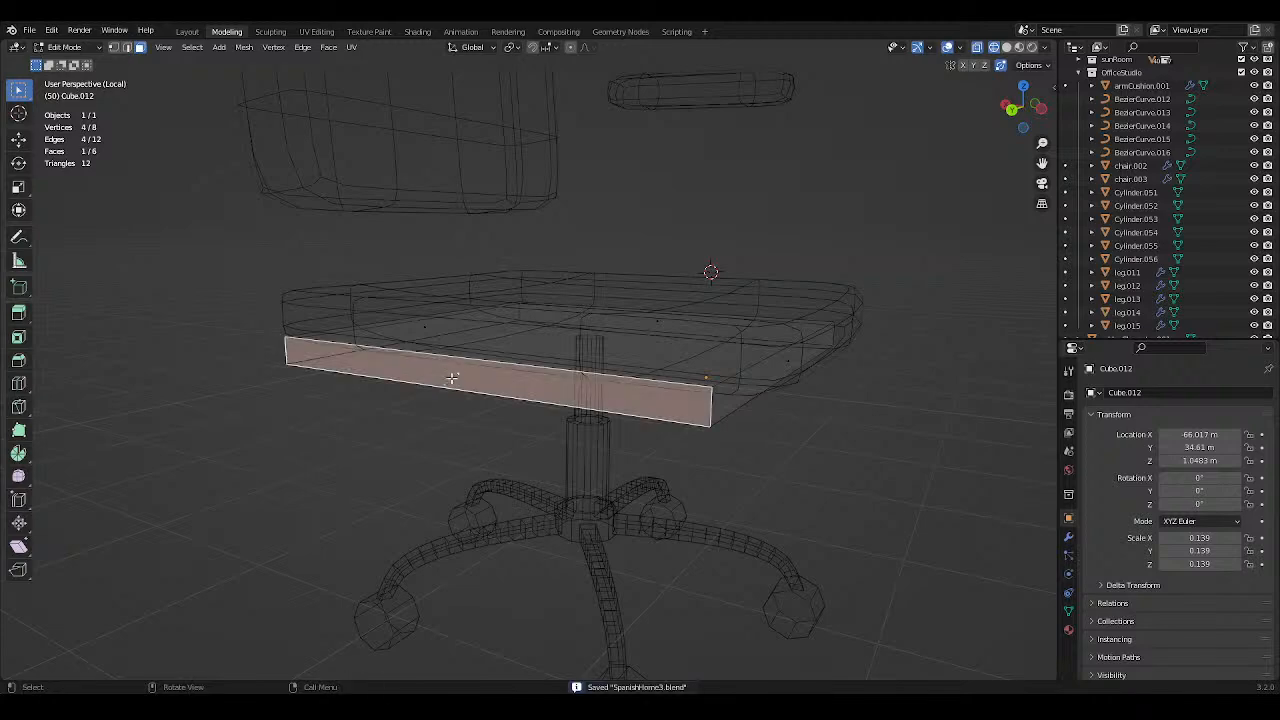
key(KP_7)
key(g)
key(y)
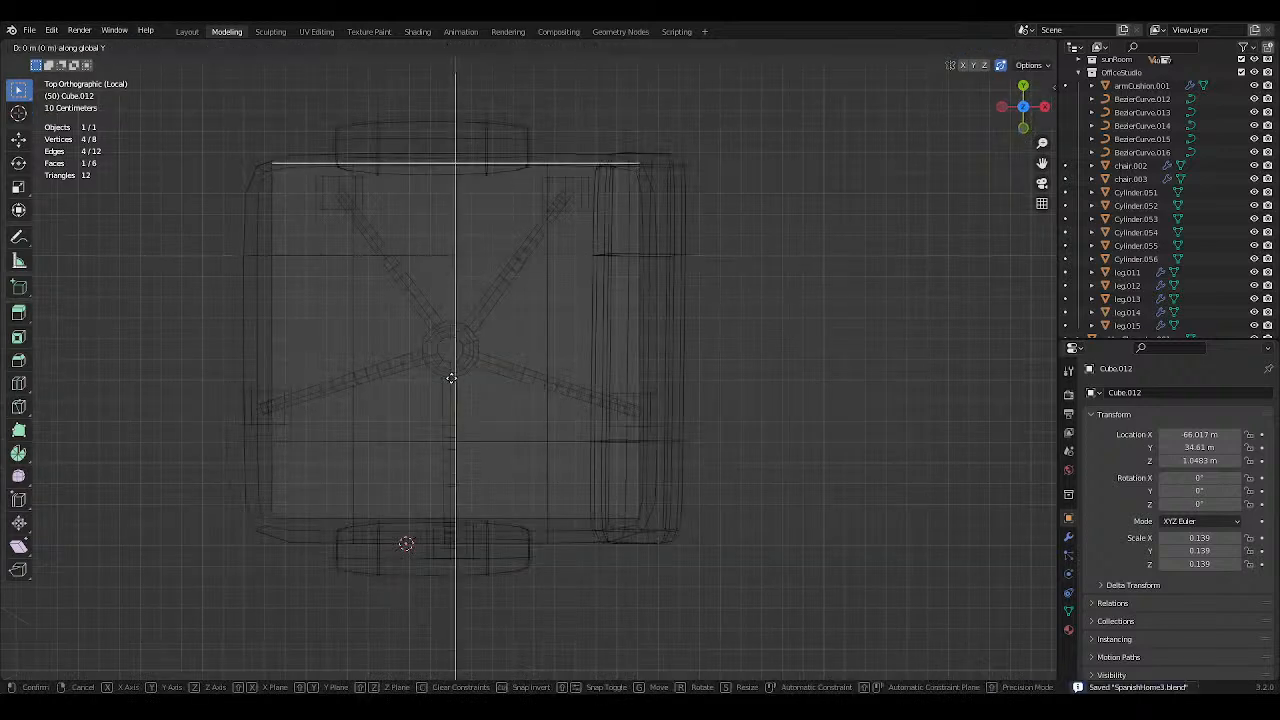
click(452, 393)
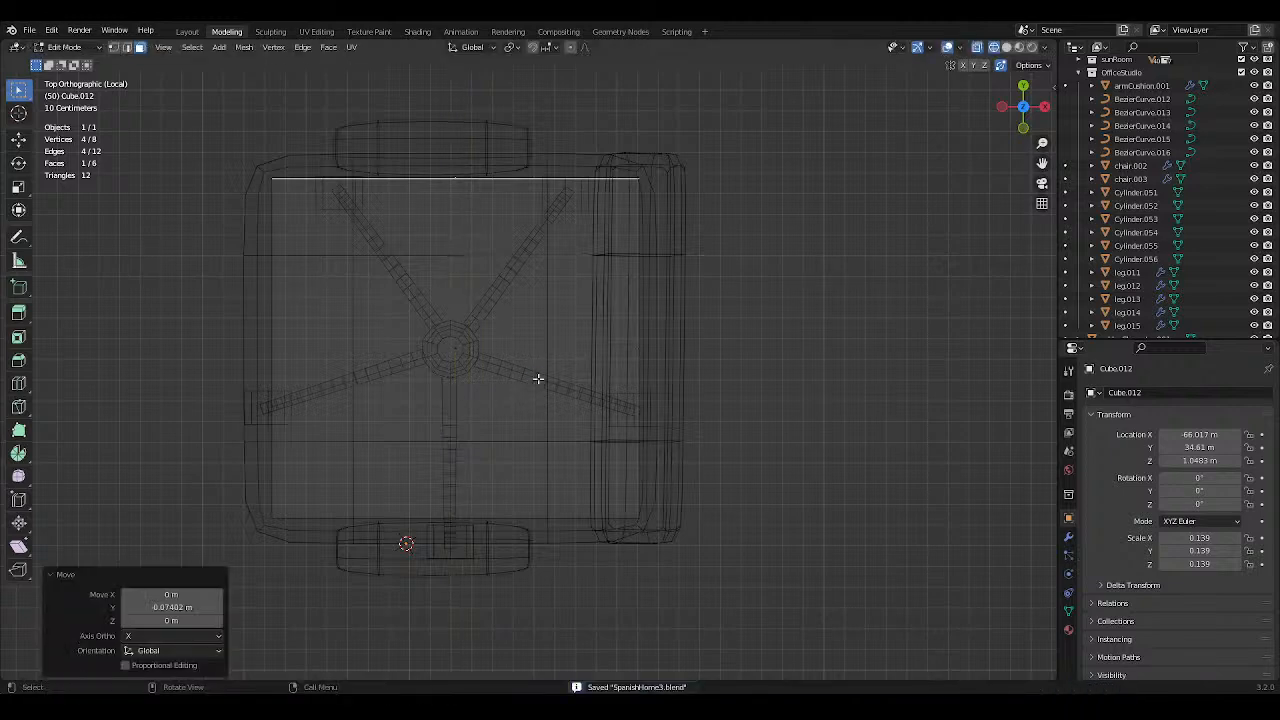
Nudge the same side face another 0.00322 m inward along Y and save the file.
key(g)
key(y)
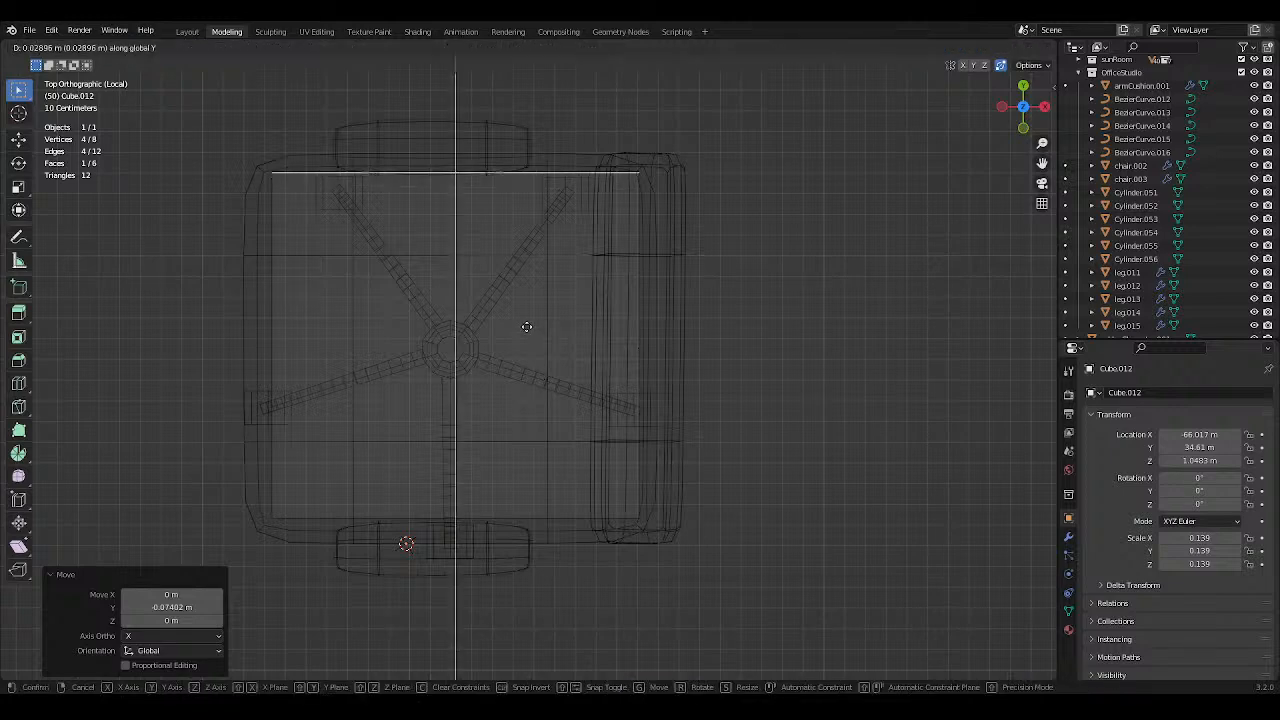
click(522, 330)
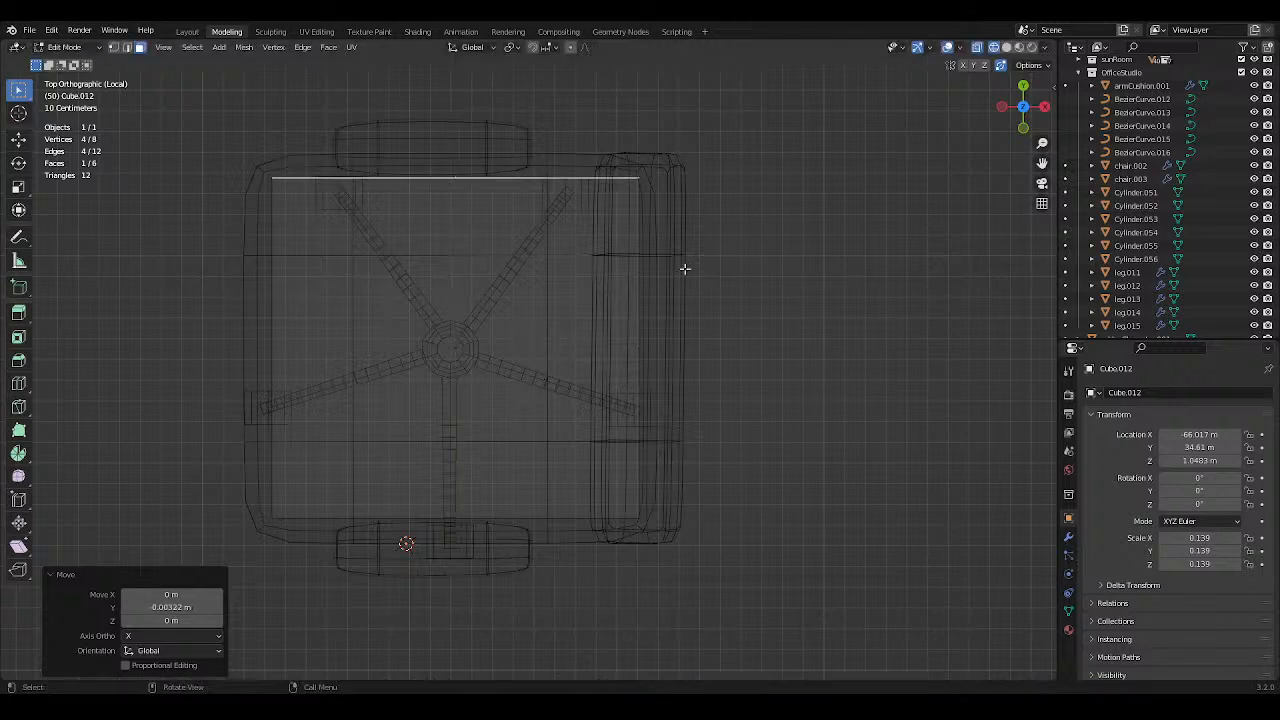
key(ctrl+s)
Return to solid shading, select the slab's underside face, lower it 0.008721 m along Z, and save the file.
scroll(720, 262, down, 5)
click(739, 266)
middle_drag(739, 266, 853, 203)
scroll(790, 217, up, 3)
click(1006, 47)
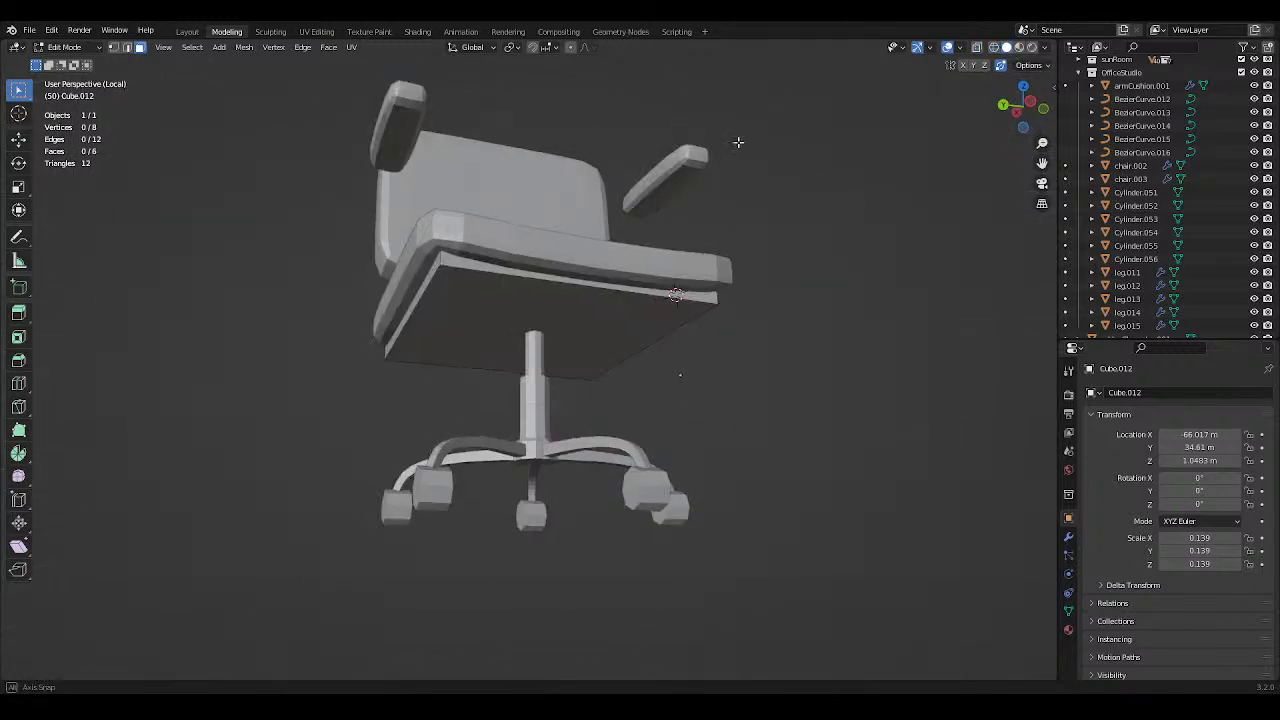
middle_drag(737, 140, 736, 198)
middle_drag(532, 362, 480, 329)
click(560, 321)
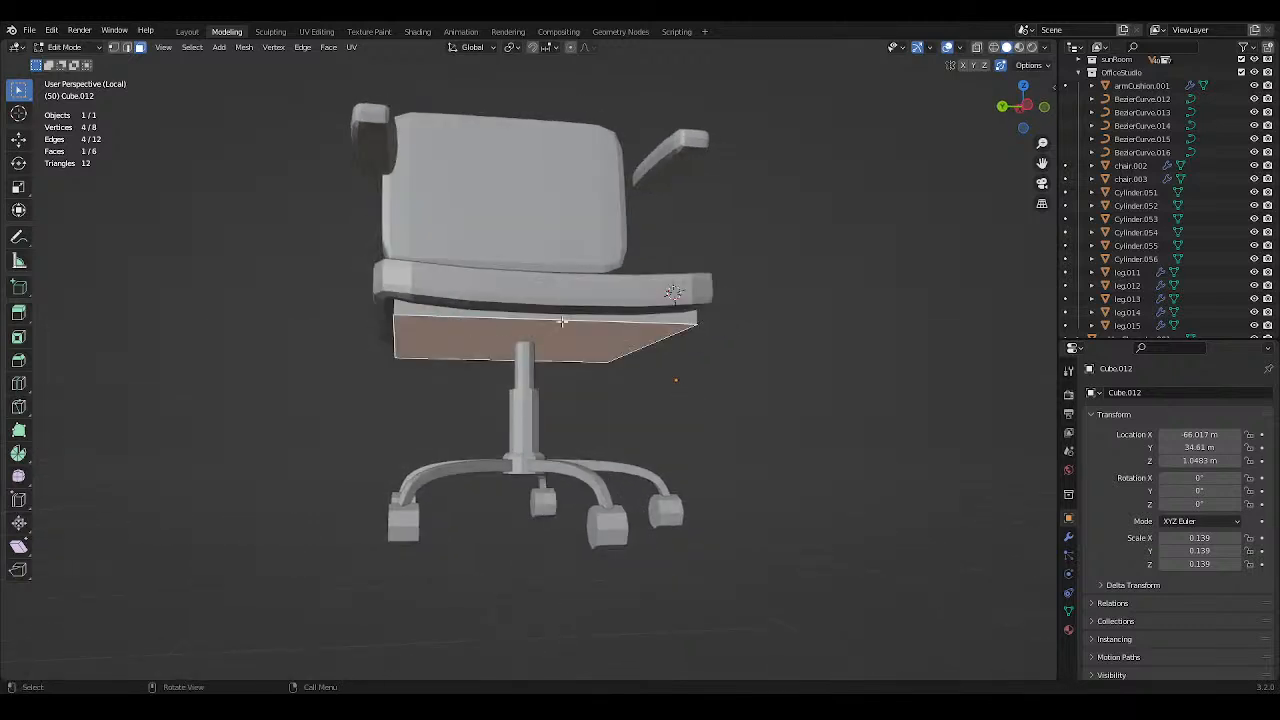
key(g)
key(z)
click(560, 321)
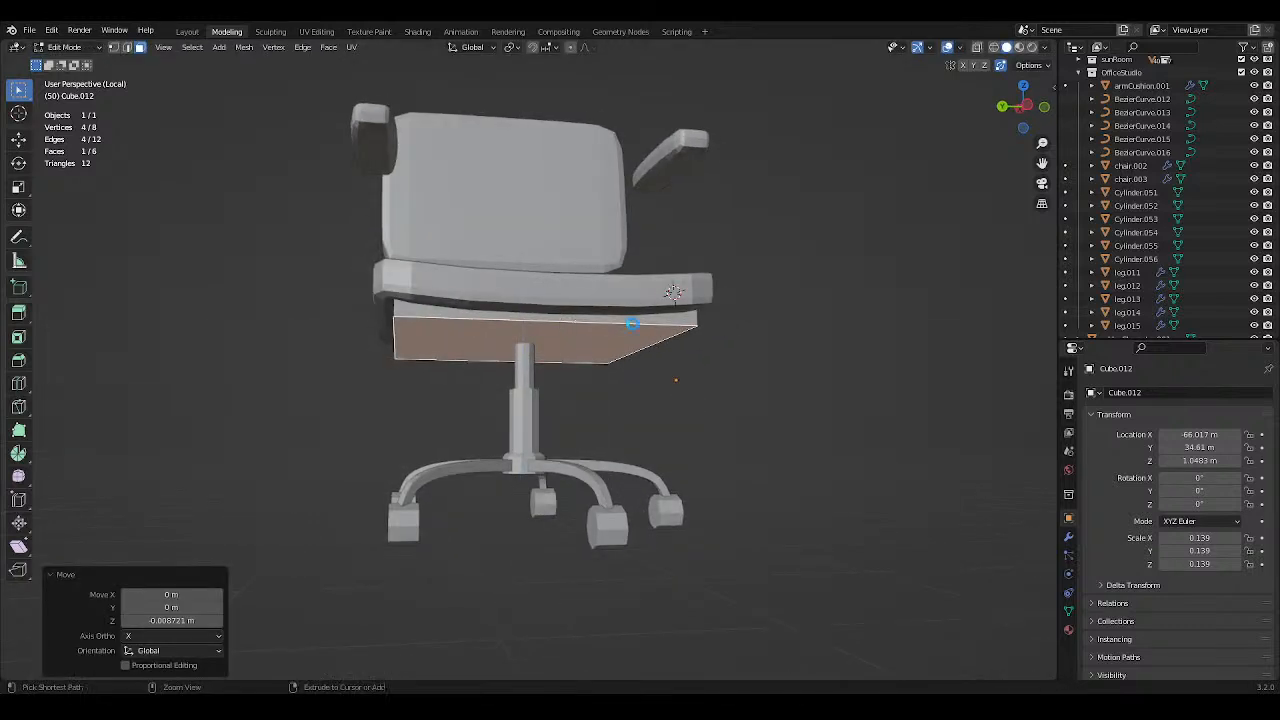
key(ctrl+s)
Add a Boolean modifier set to Difference to the slab, with the seat cushion chair.002 as its cutting object.
click(1068, 537)
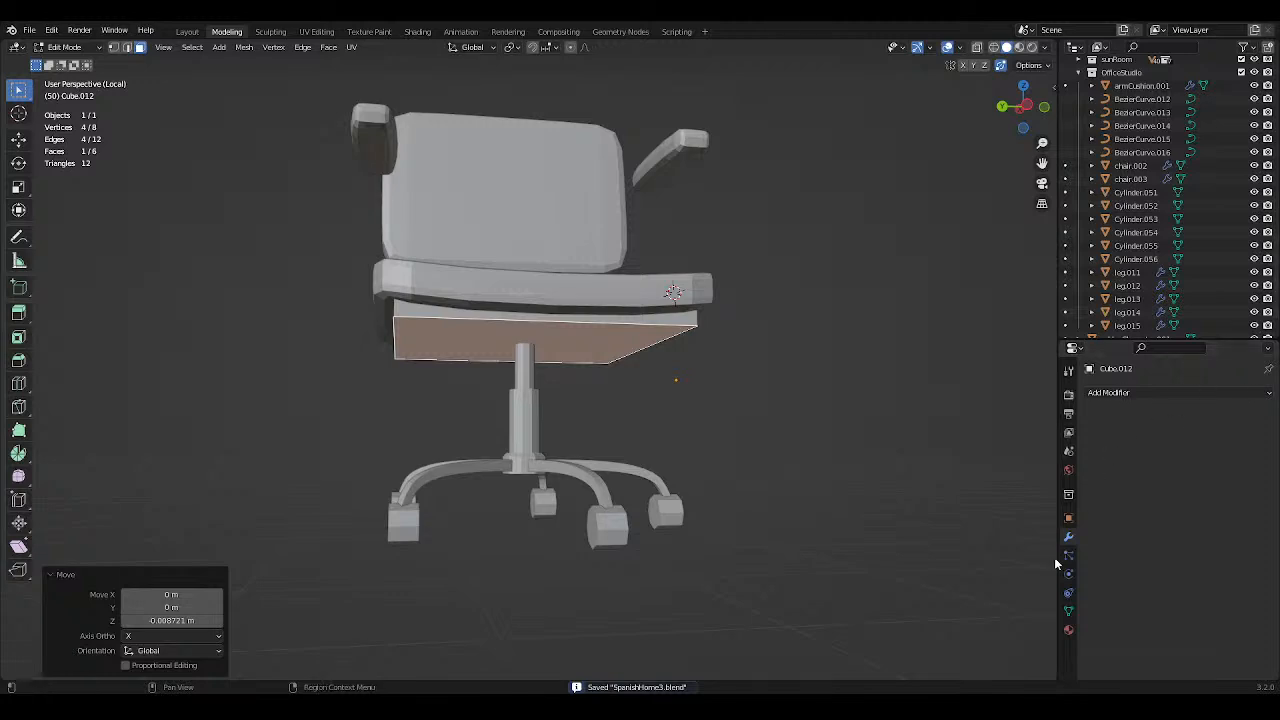
click(1147, 394)
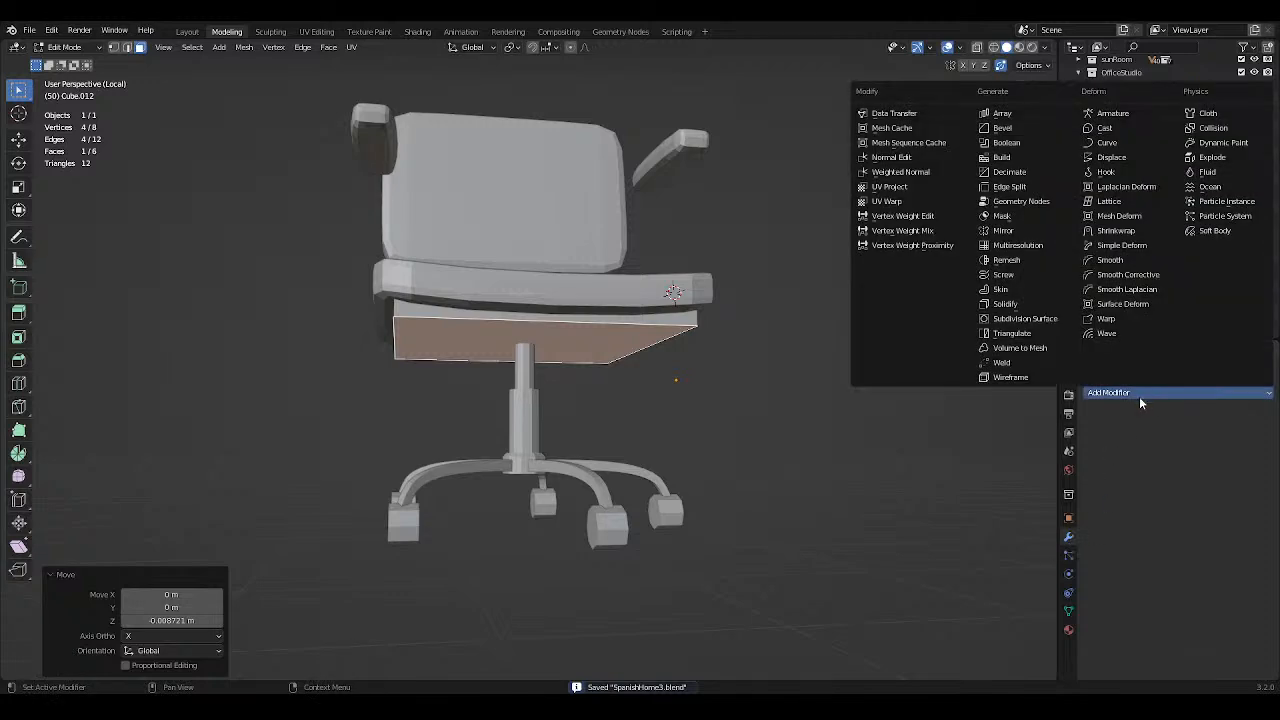
click(1015, 144)
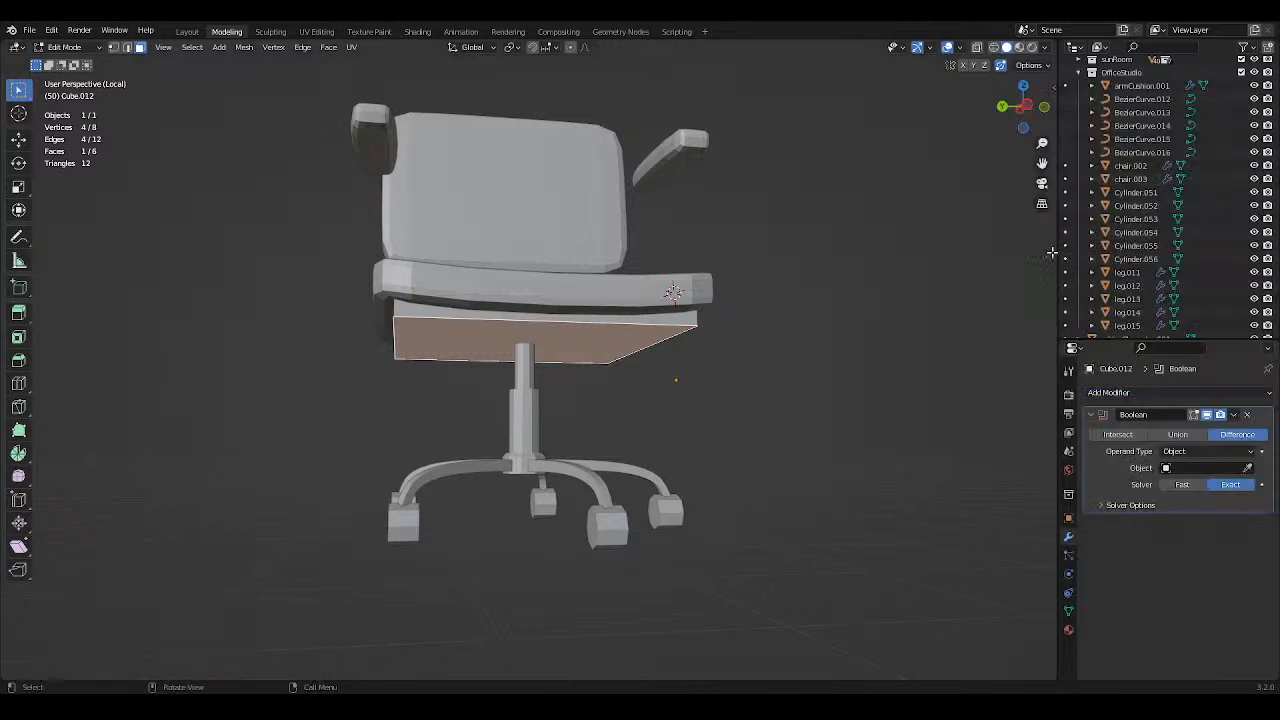
click(1249, 470)
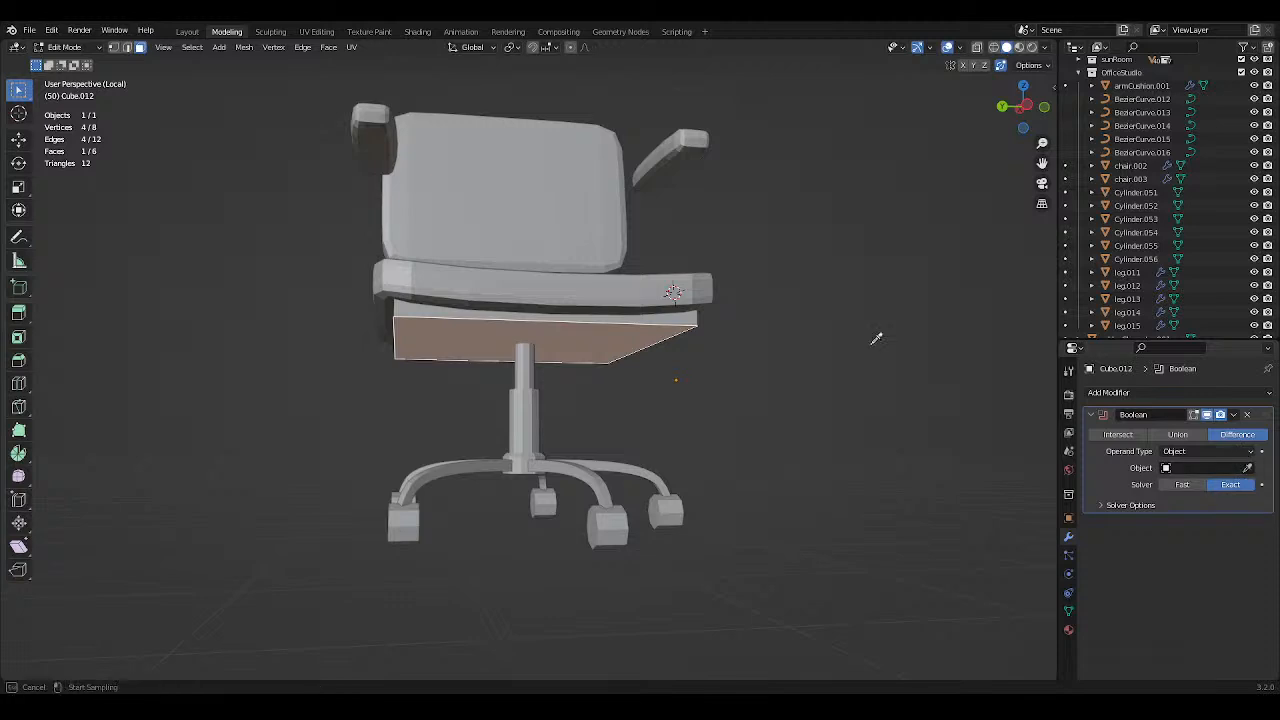
click(556, 270)
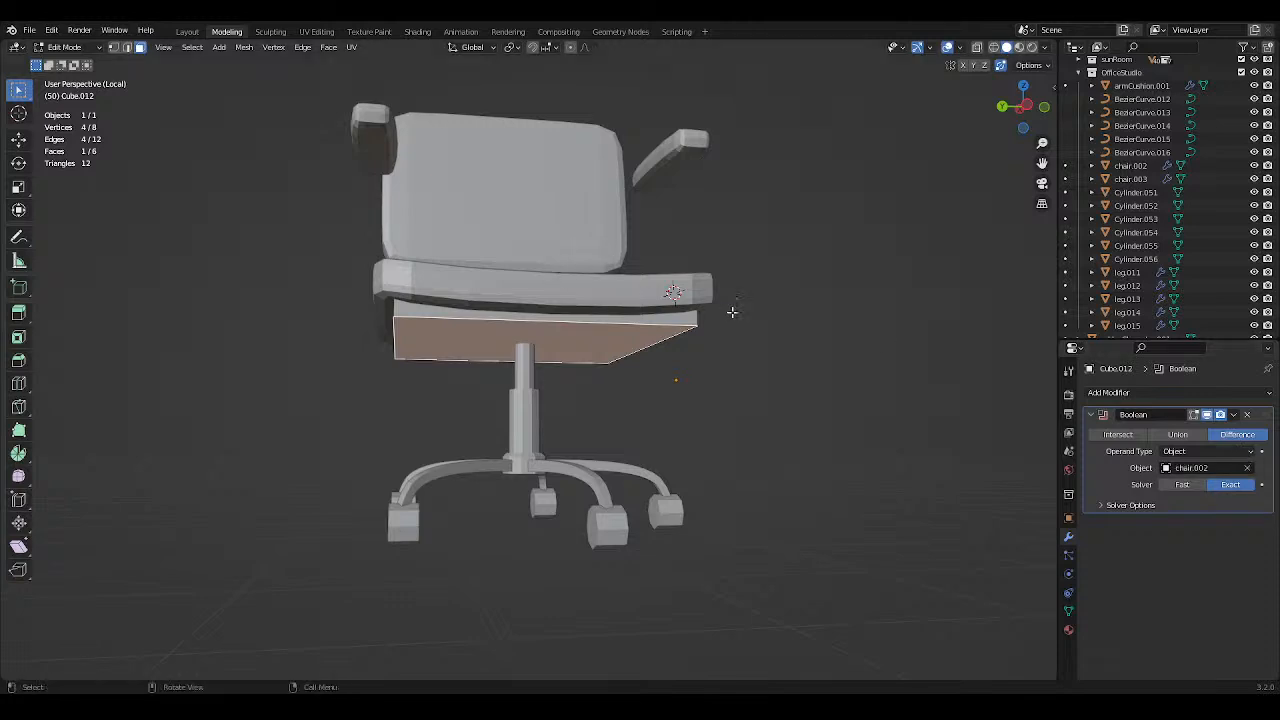
Save the file, leave Edit Mode, and inspect how the plate under the seat fits against the seat cushion.
key(ctrl+s)
key(Tab)
middle_drag(628, 329, 697, 318)
scroll(689, 316, up, 3)
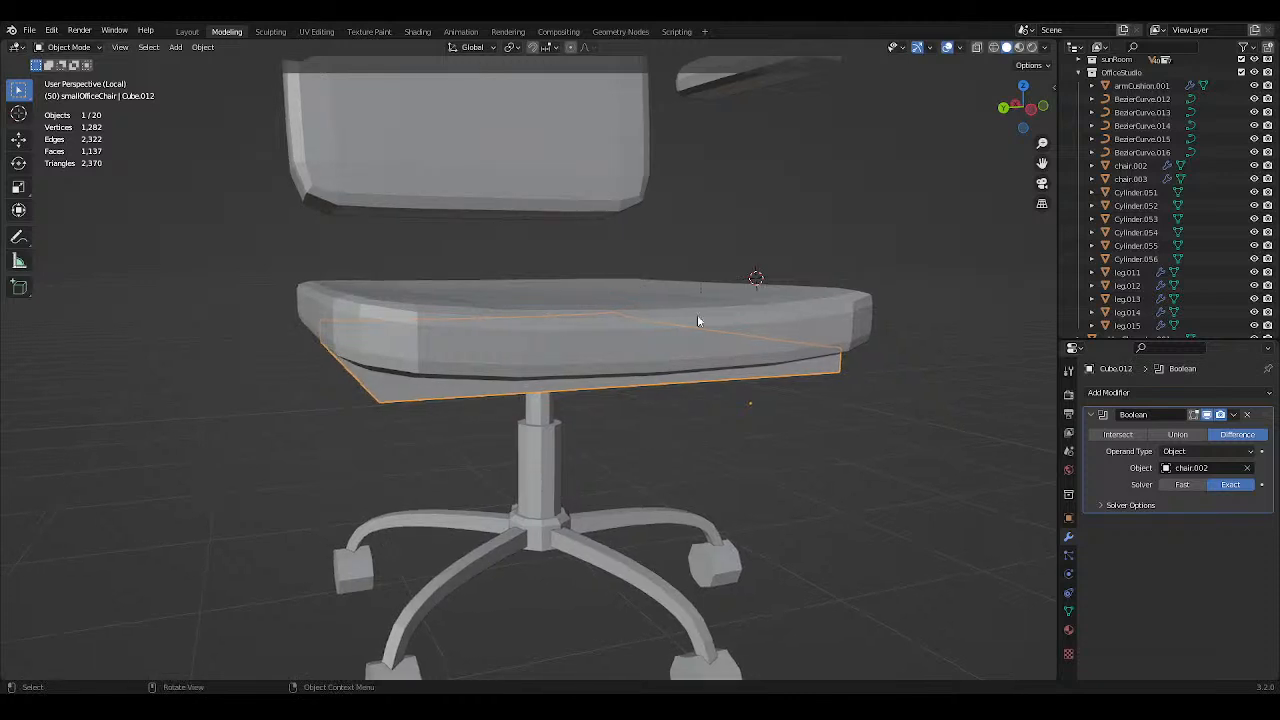
key(ctrl+s)
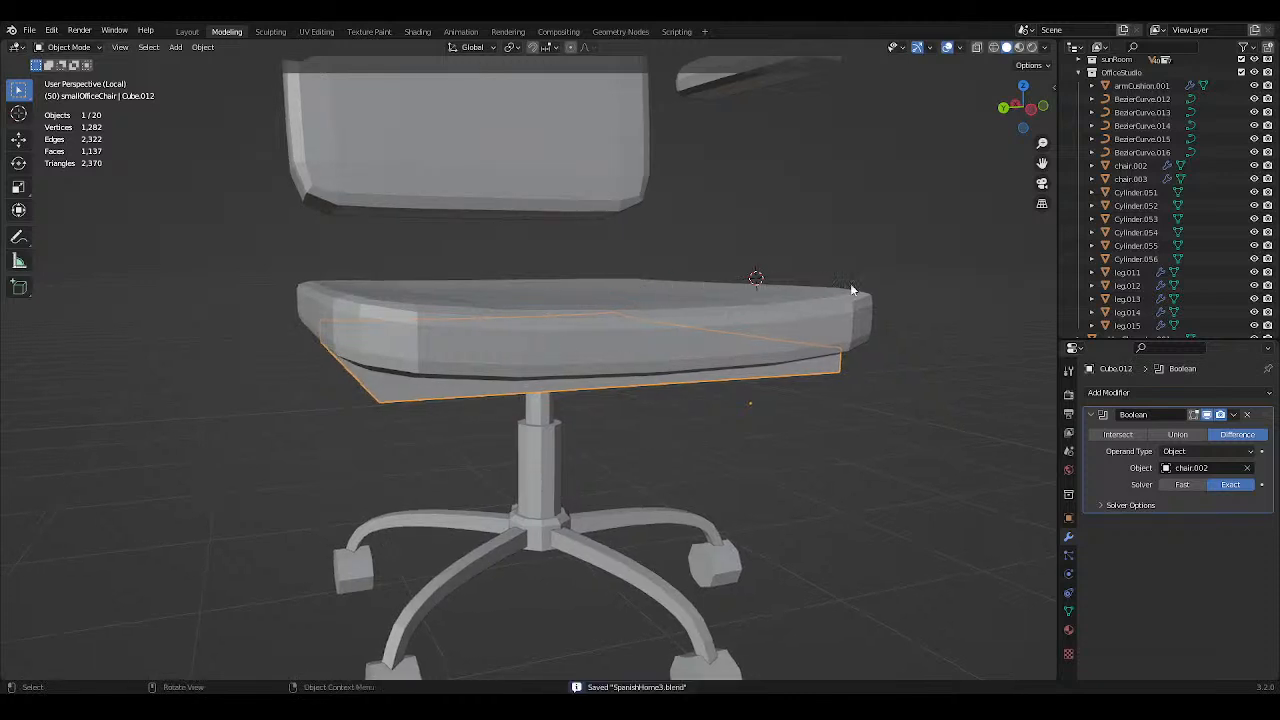
middle_drag(964, 351, 958, 357)
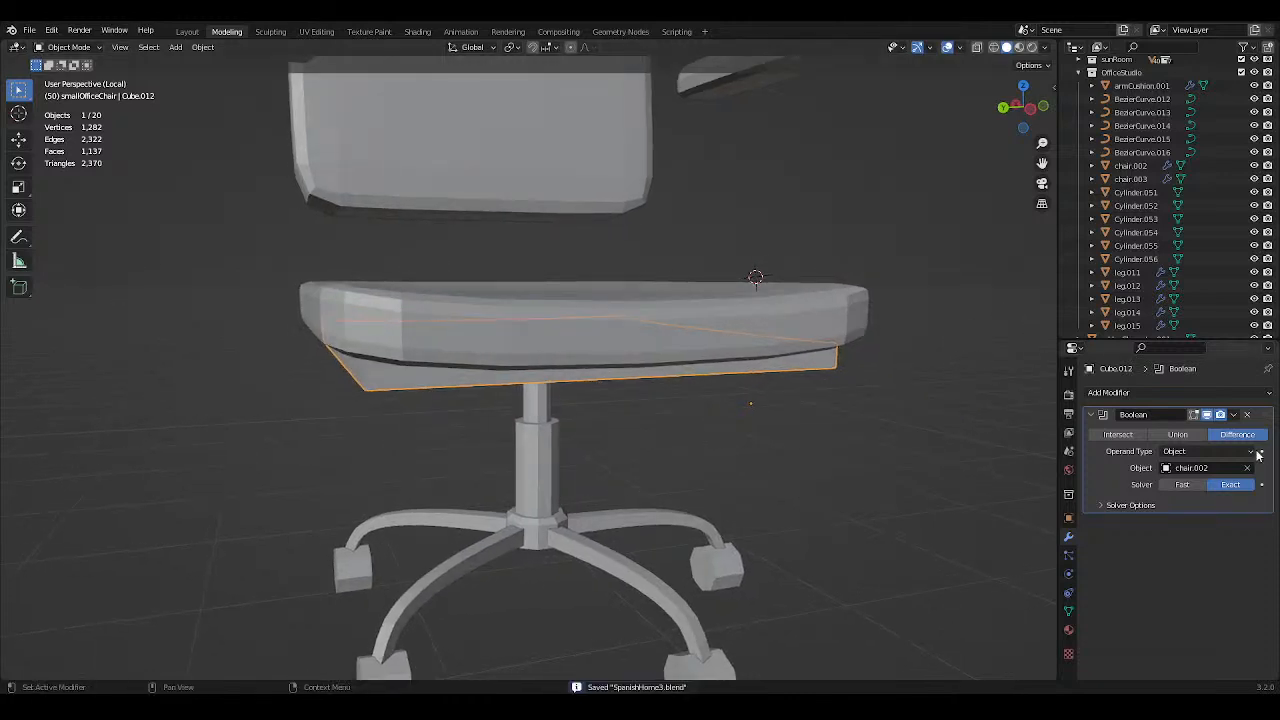
middle_drag(820, 345, 774, 338)
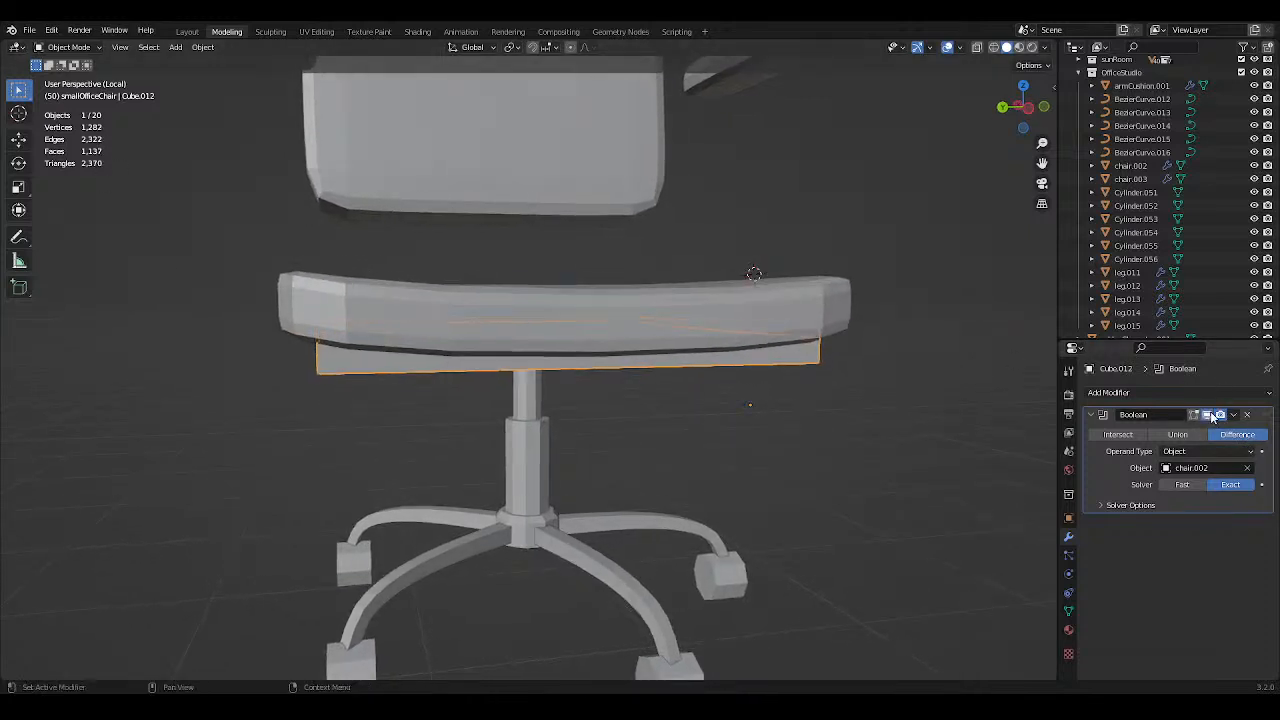
scroll(700, 350, down, 4)
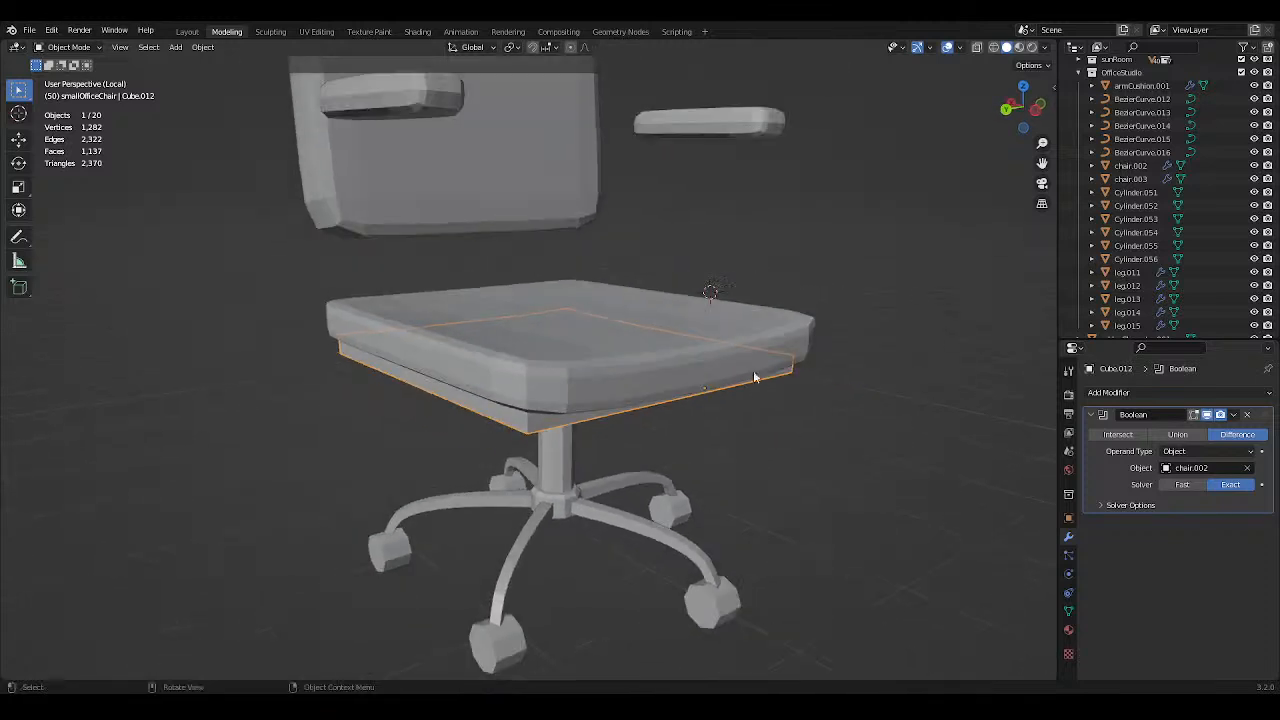
click(847, 384)
key(ctrl+s)
Raise the bottom face of the plate under the seat along Z to thin the plate, and save the file.
scroll(800, 360, down, 1)
middle_drag(800, 360, 838, 331)
click(613, 342)
middle_drag(613, 342, 698, 351)
scroll(706, 357, up, 2)
key(Tab)
key(g)
key(z)
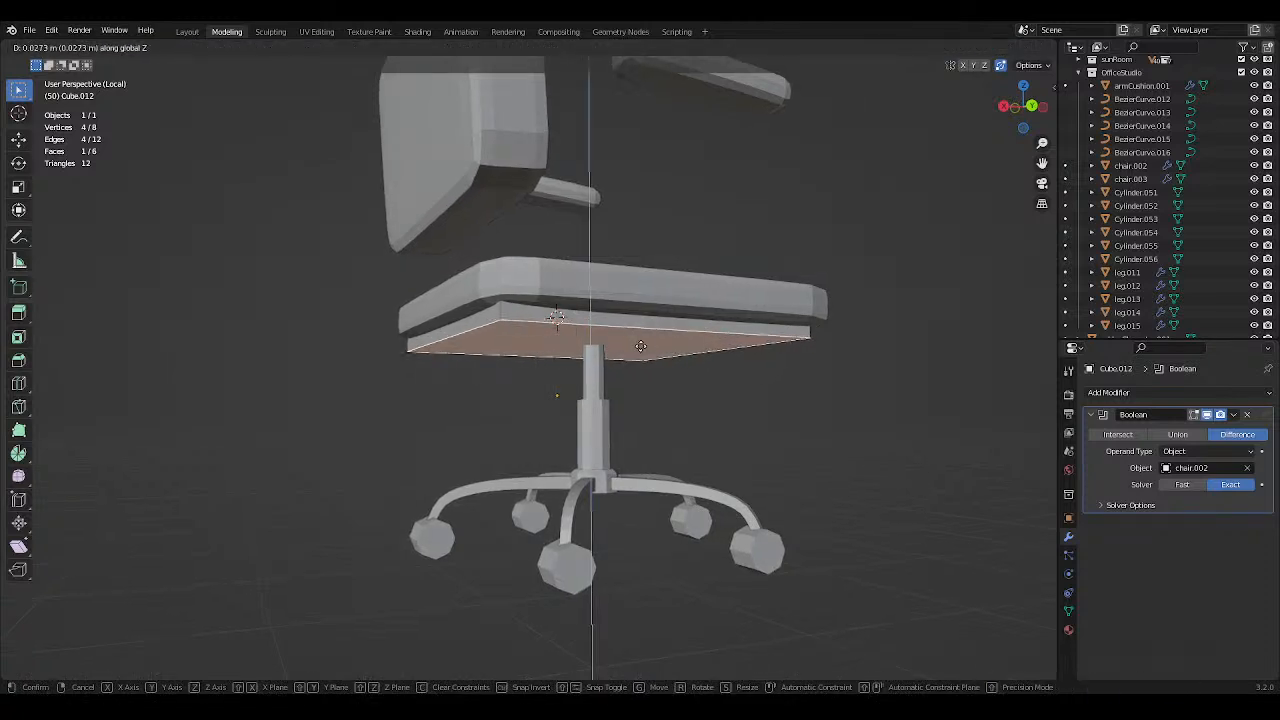
click(646, 358)
key(ctrl+s)
Try adding two loop cuts across the plate under the seat.
click(727, 378)
middle_drag(727, 378, 854, 374)
key(ctrl+r)
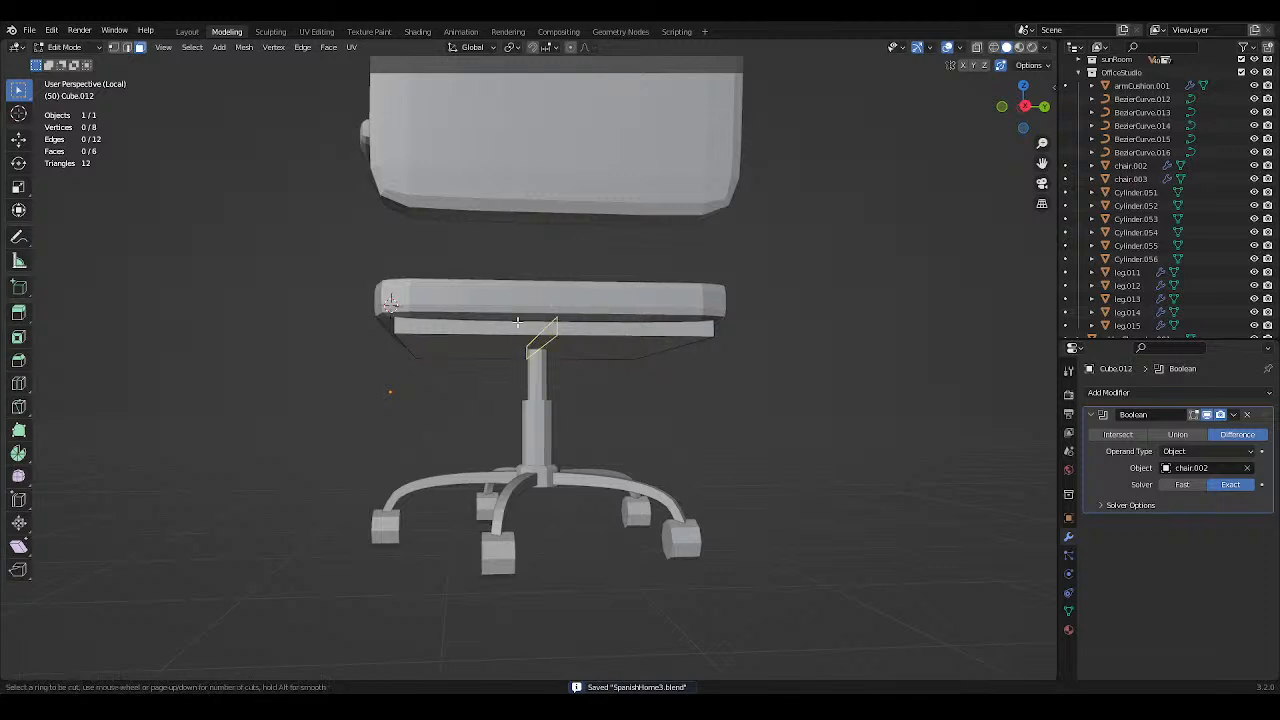
scroll(511, 333, up, 1)
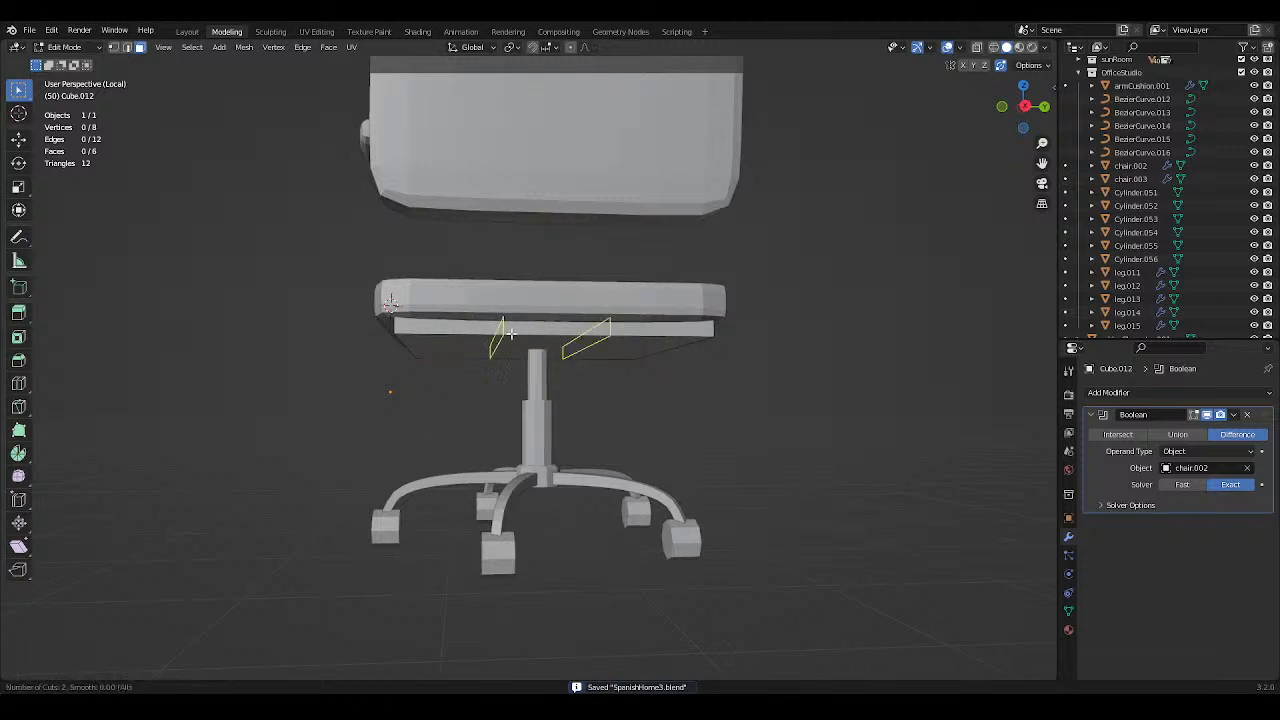
scroll(511, 333, up, 1)
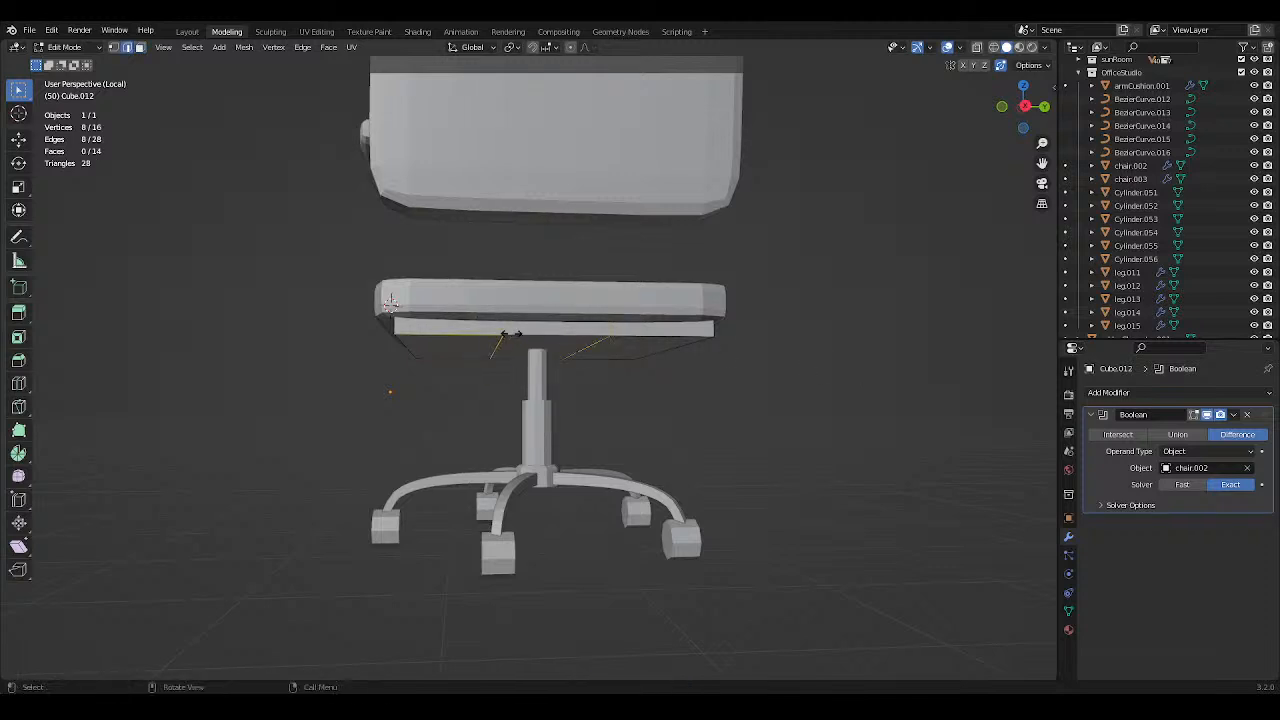
click(511, 333)
click(511, 333)
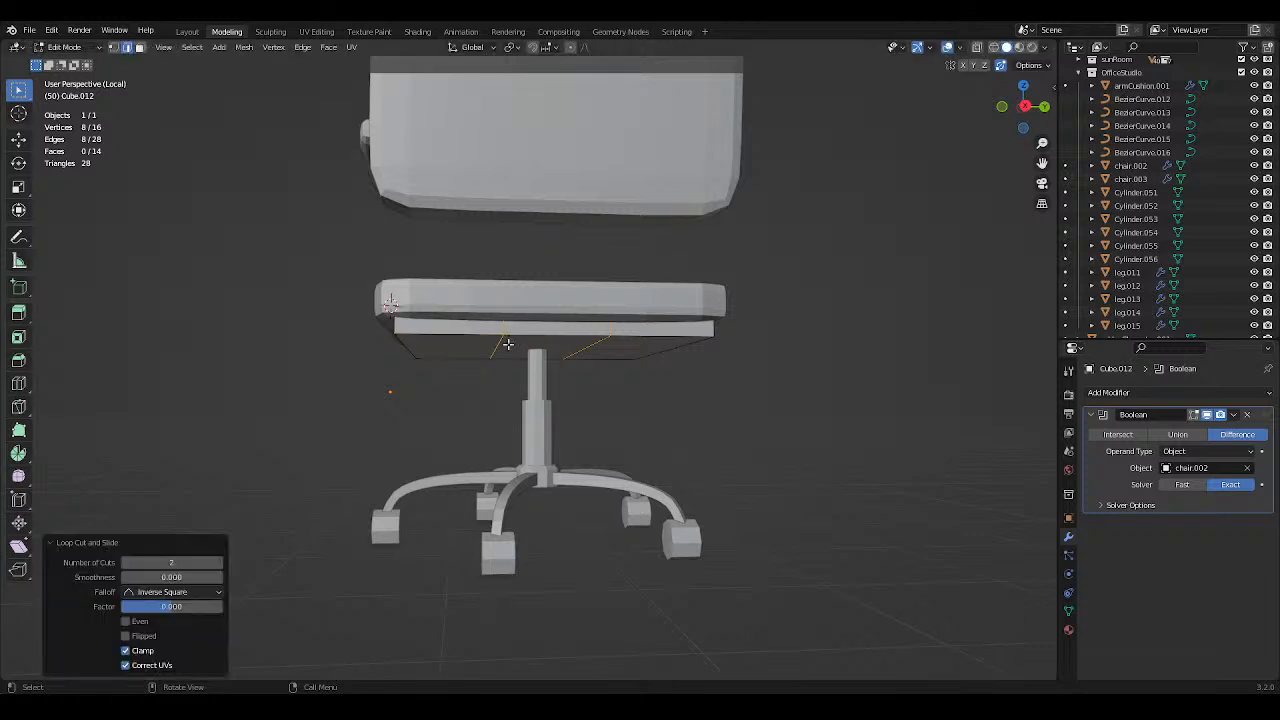
key(ctrl+z)
Add four evenly spaced loop cuts across the width of the plate under the seat, and save the file.
key(ctrl+r)
scroll(550, 326, up, 3)
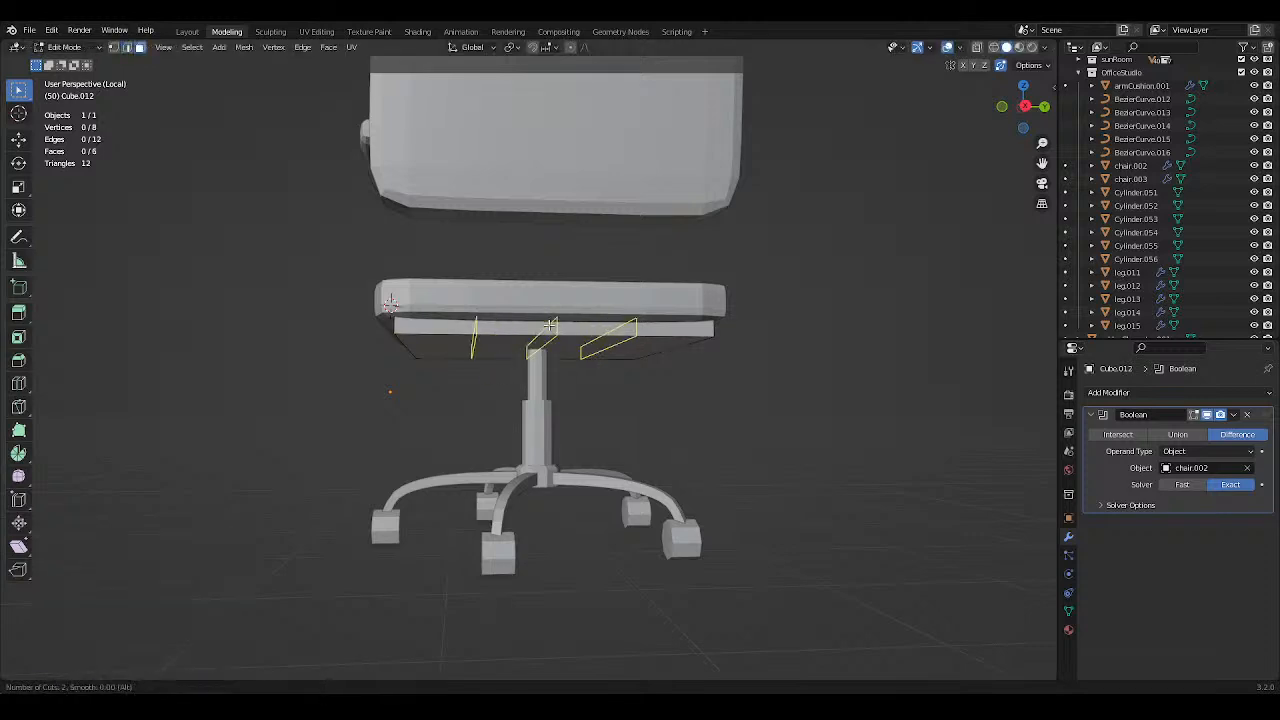
click(550, 326)
right_click(550, 326)
click(449, 362)
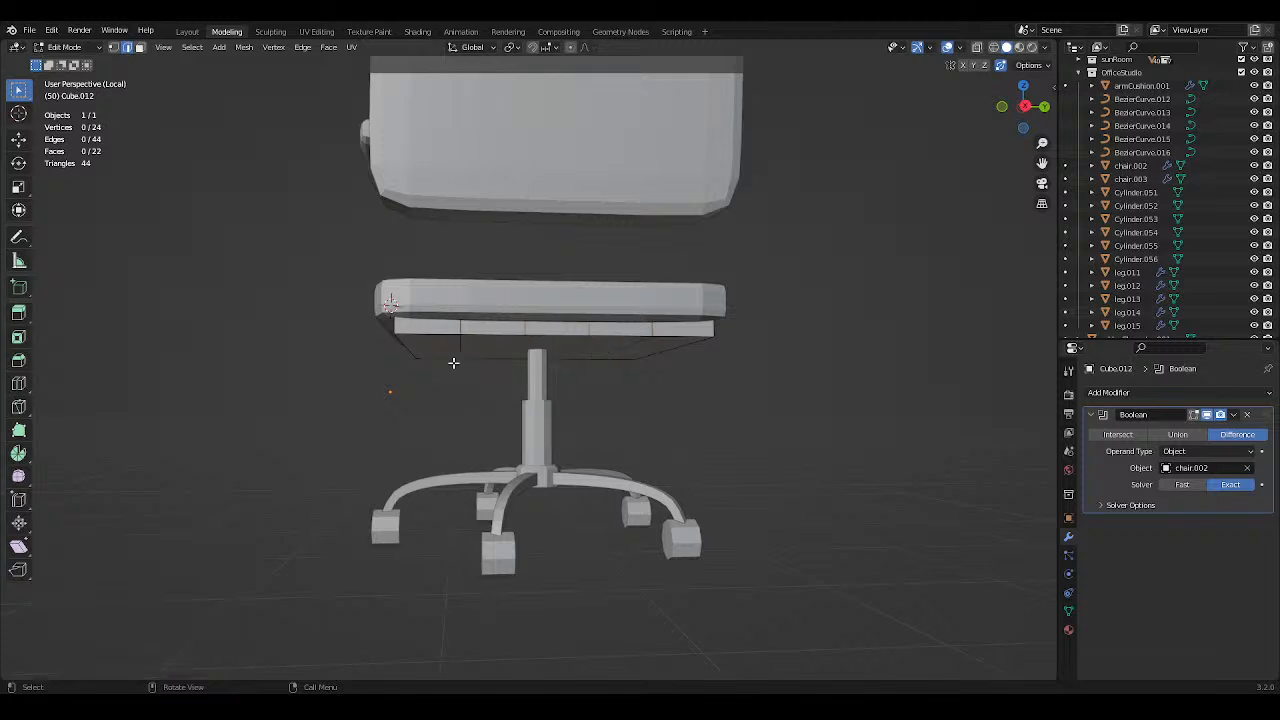
key(ctrl+s)
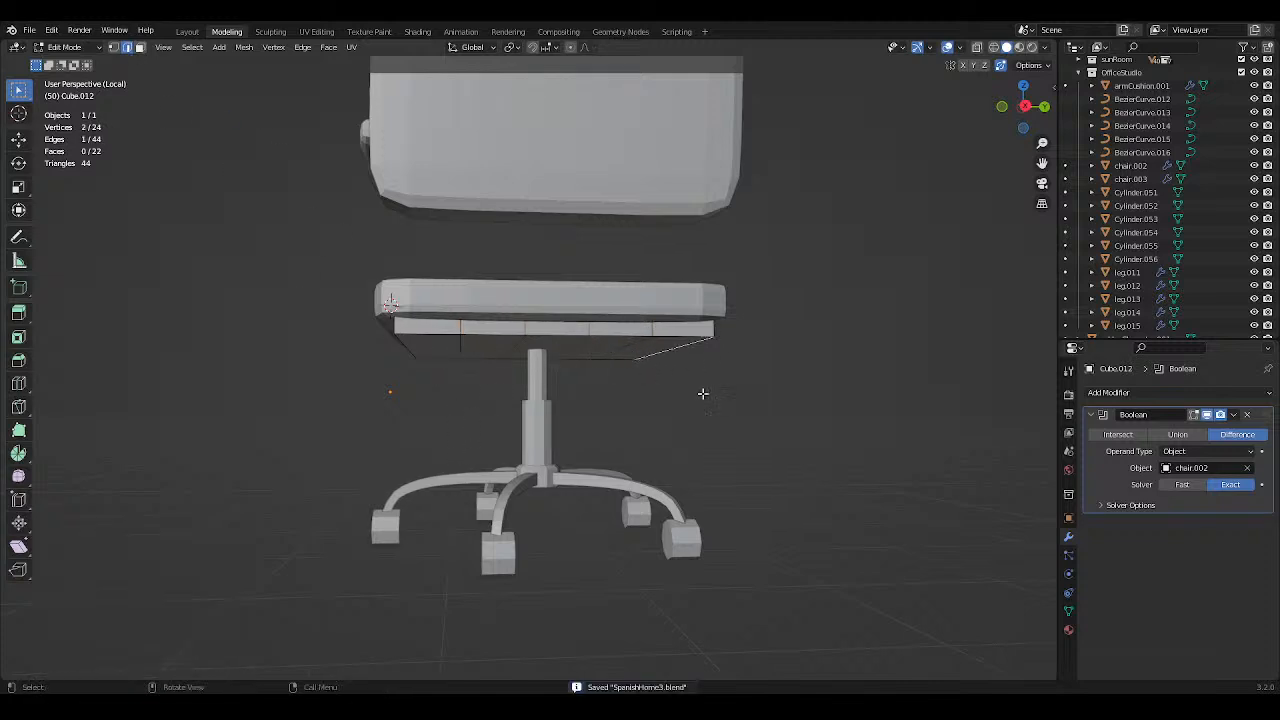
Select the plate's two outermost loop cuts together with the accessible edges at both side ends.
middle_drag(705, 383, 731, 397)
click(754, 424)
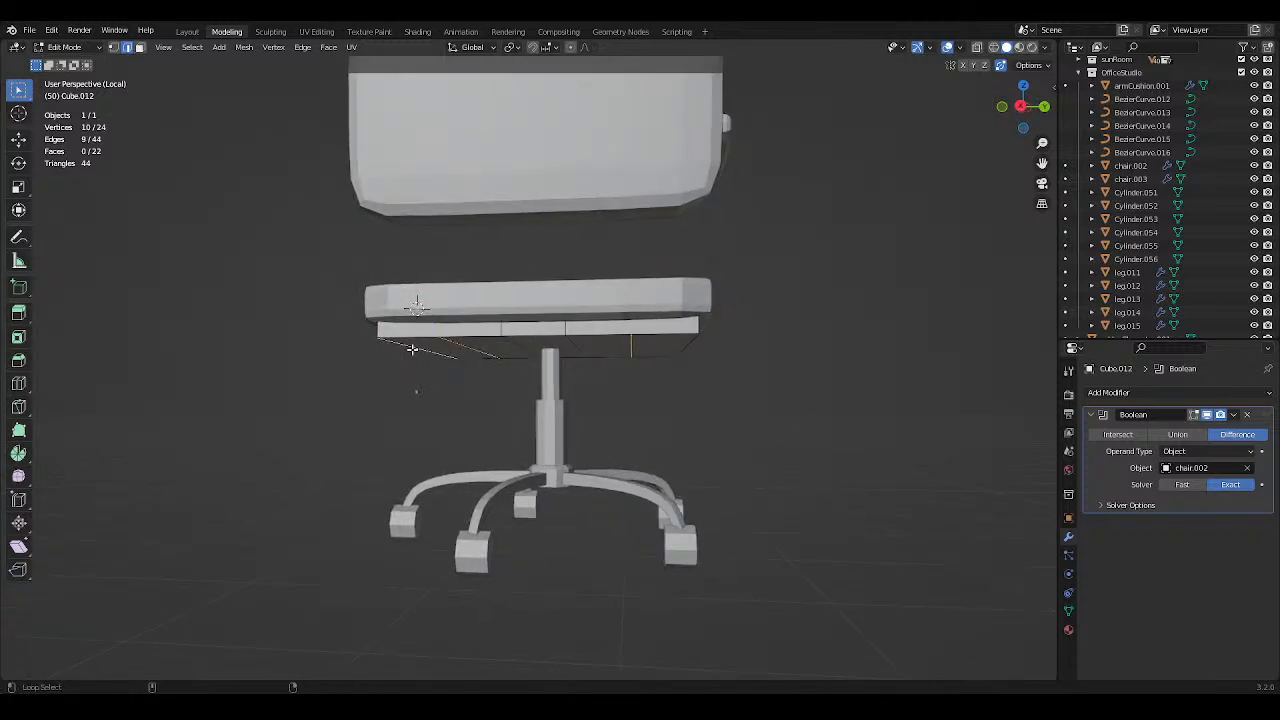
middle_drag(728, 336, 635, 339)
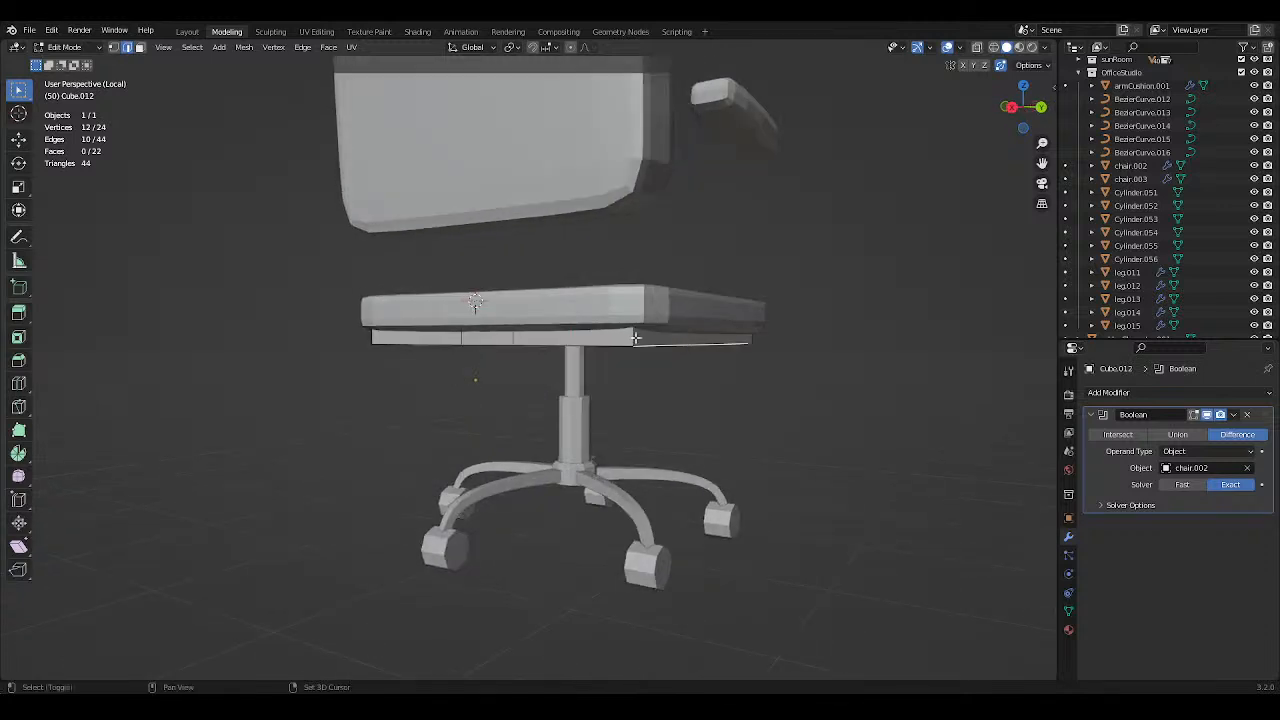
click(994, 48)
click(1006, 48)
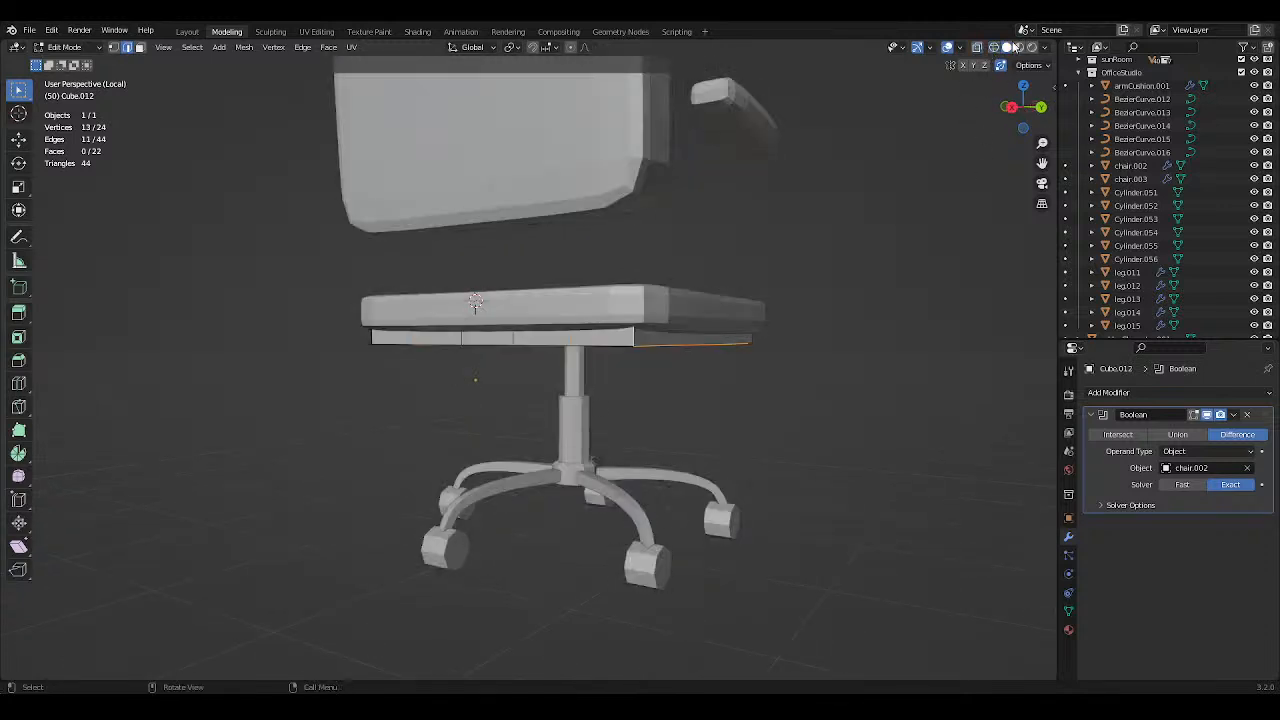
middle_drag(610, 282, 601, 277)
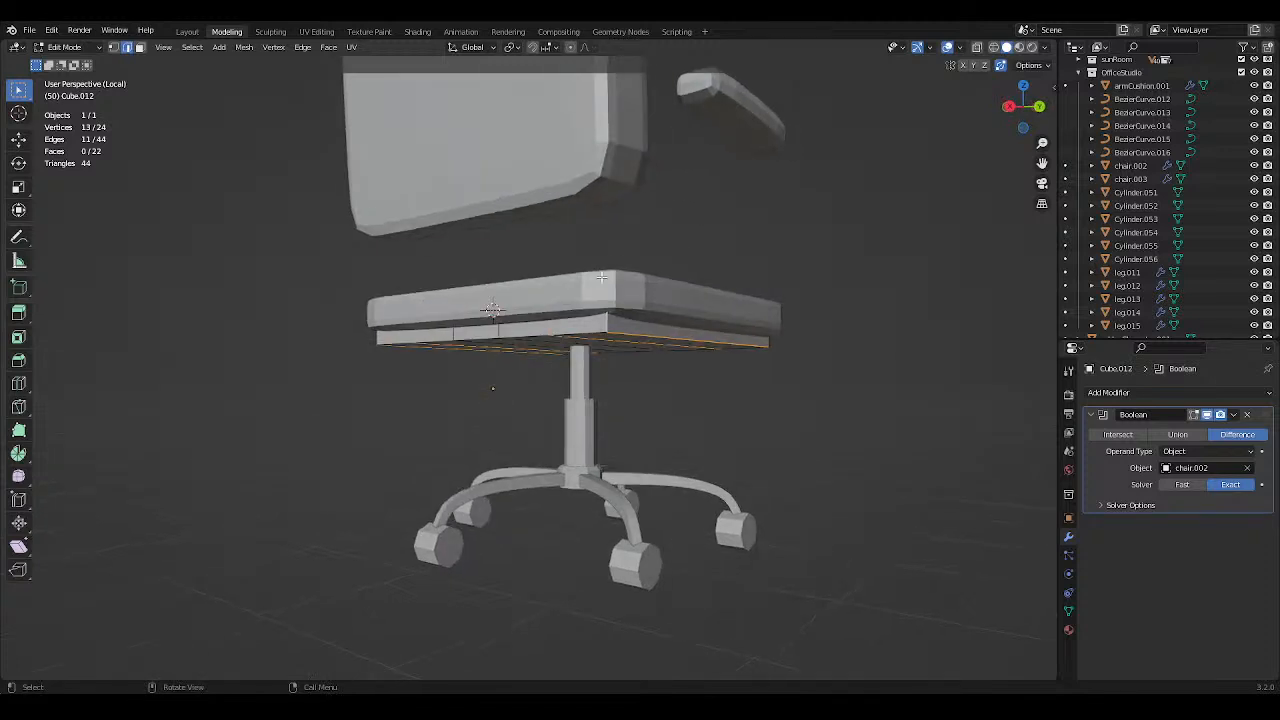
scroll(675, 348, up, 3)
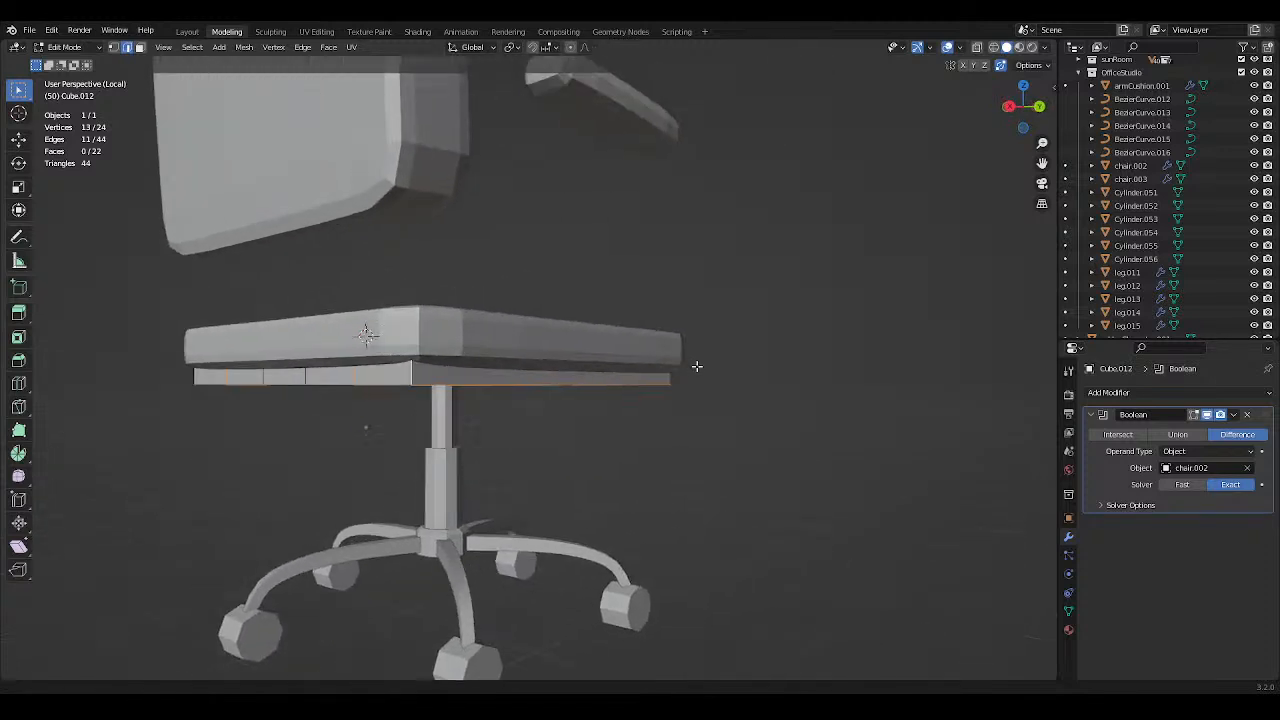
middle_drag(673, 379, 844, 365)
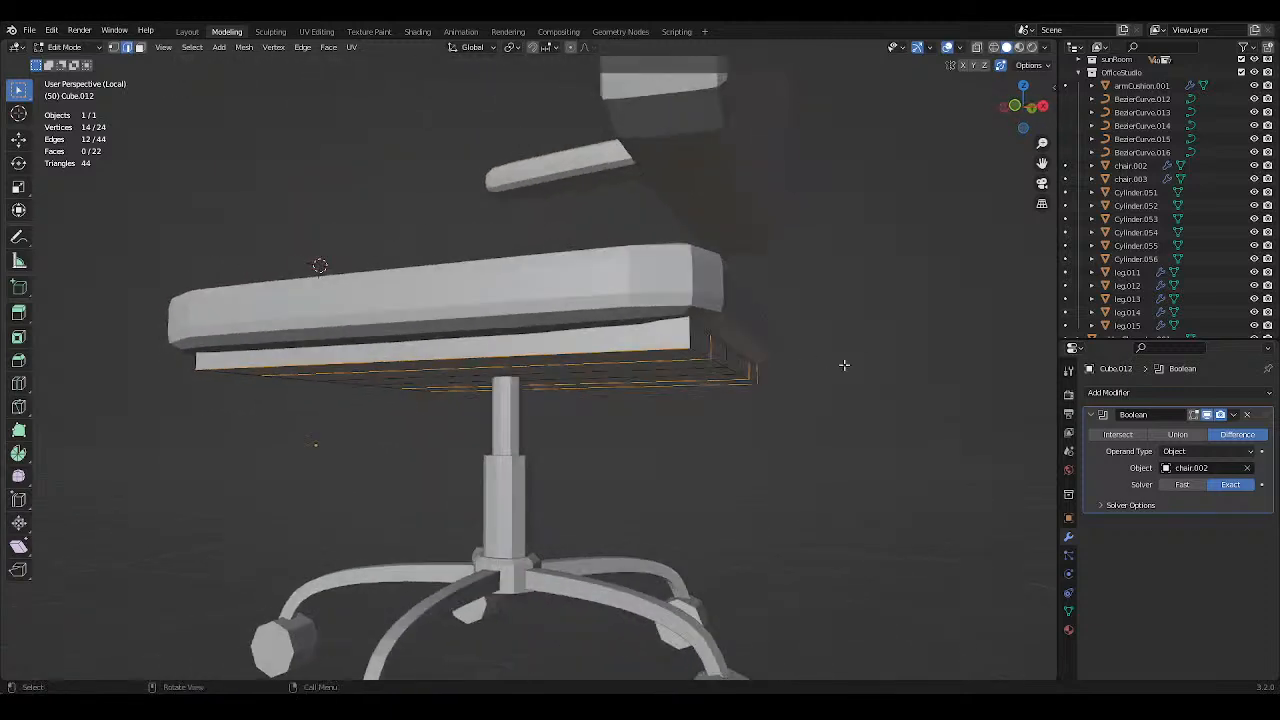
middle_drag(688, 340, 759, 343)
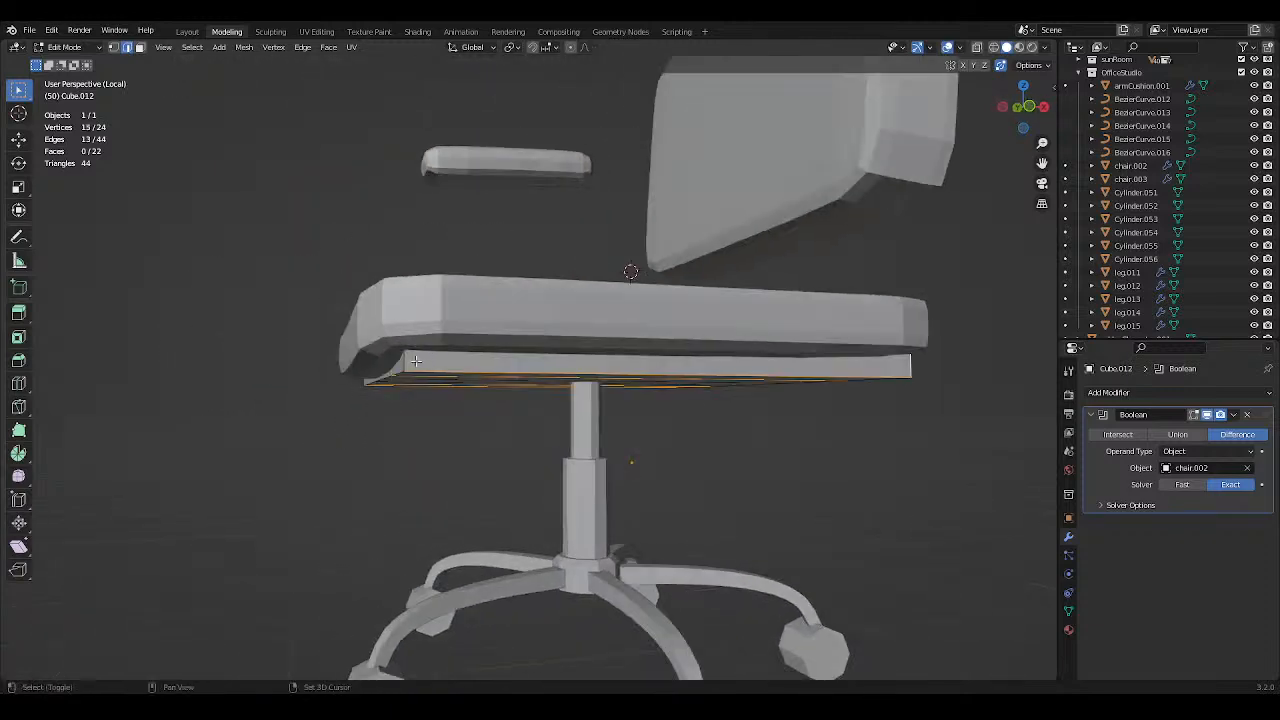
Add the remaining hidden end edges to the selection using X-ray view, and raise the selected geometry about 0.015 m along Z.
click(977, 47)
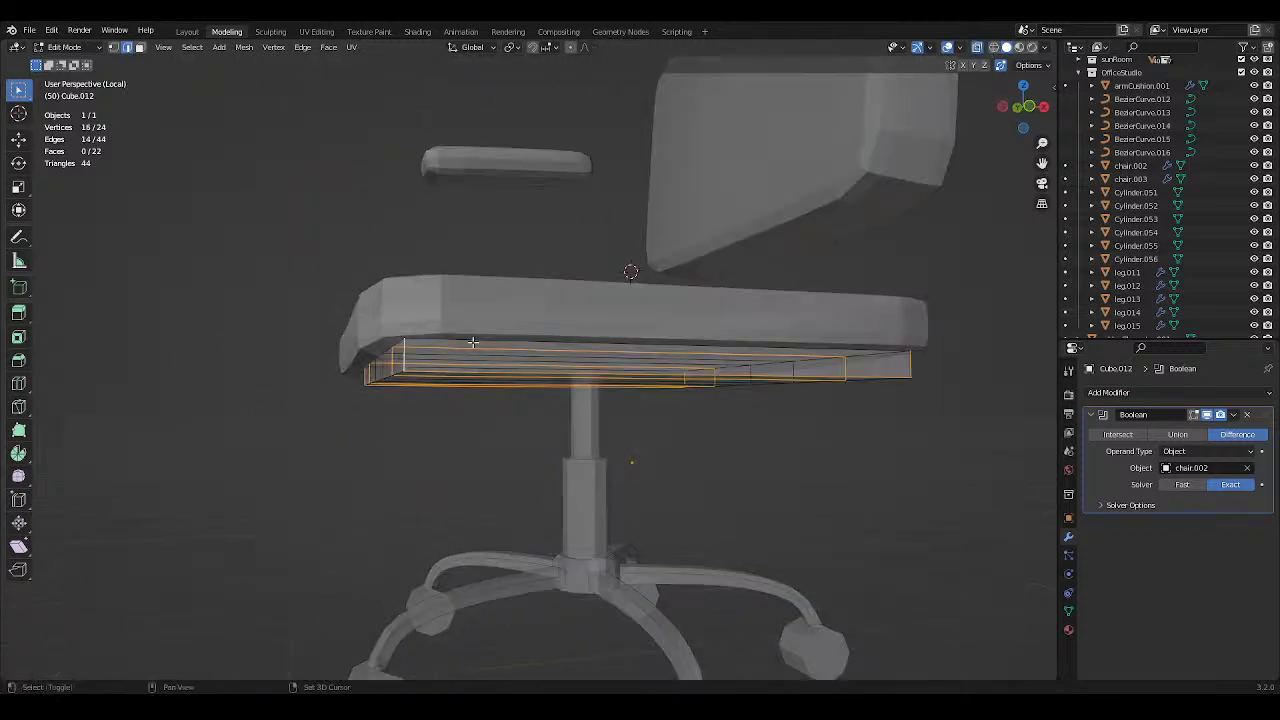
shift+click(470, 342)
middle_drag(470, 342, 599, 333)
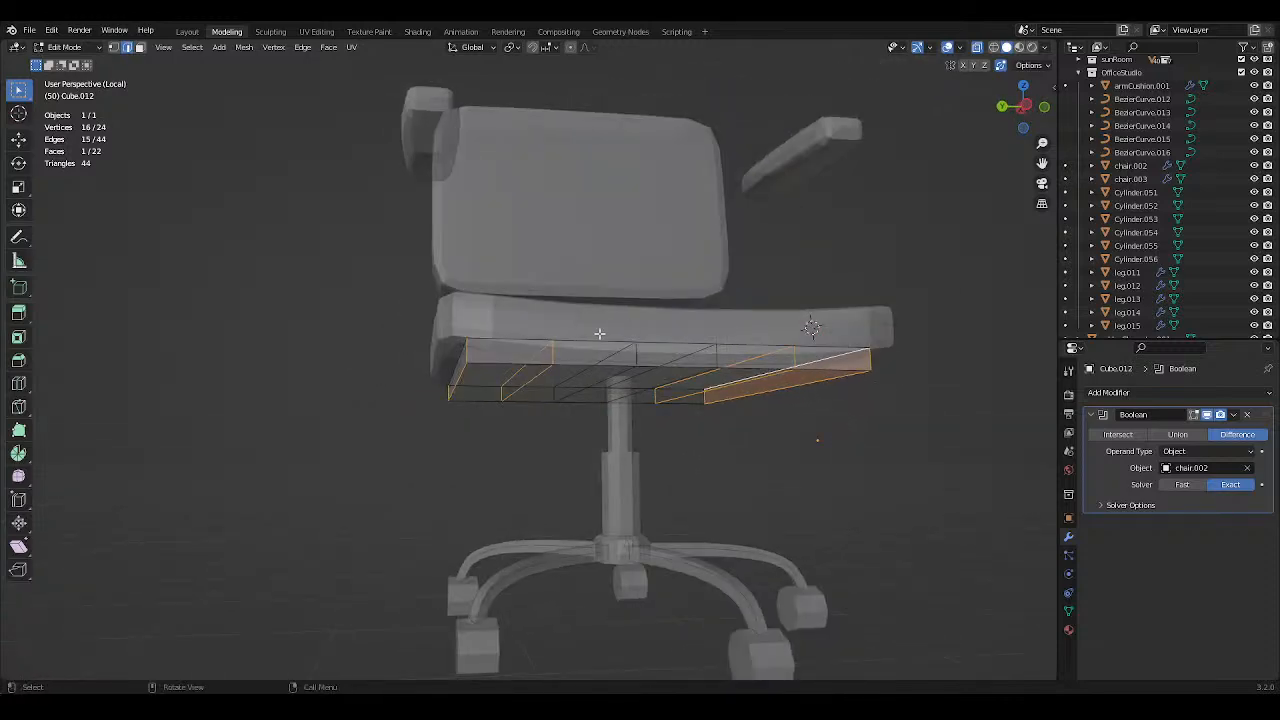
middle_drag(498, 341, 491, 345)
shift+click(492, 345)
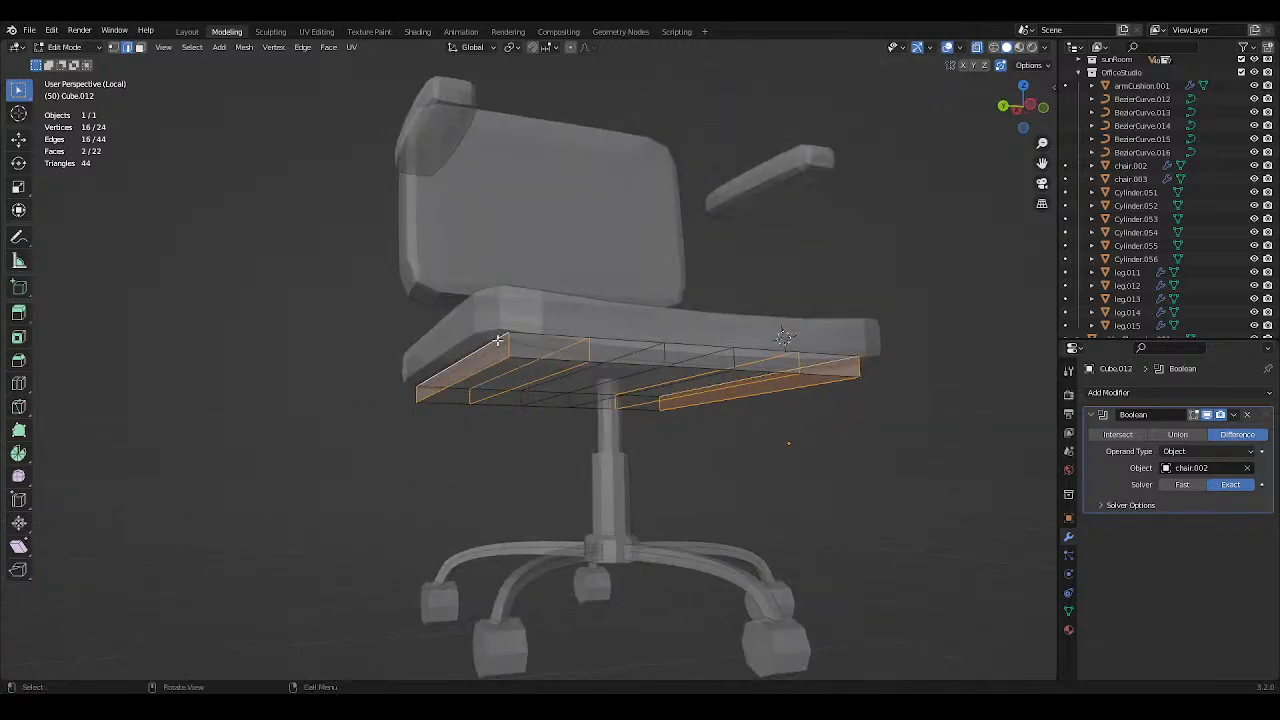
key(ctrl+s)
middle_drag(975, 52, 709, 206)
scroll(637, 163, up, 4)
key(g)
key(z)
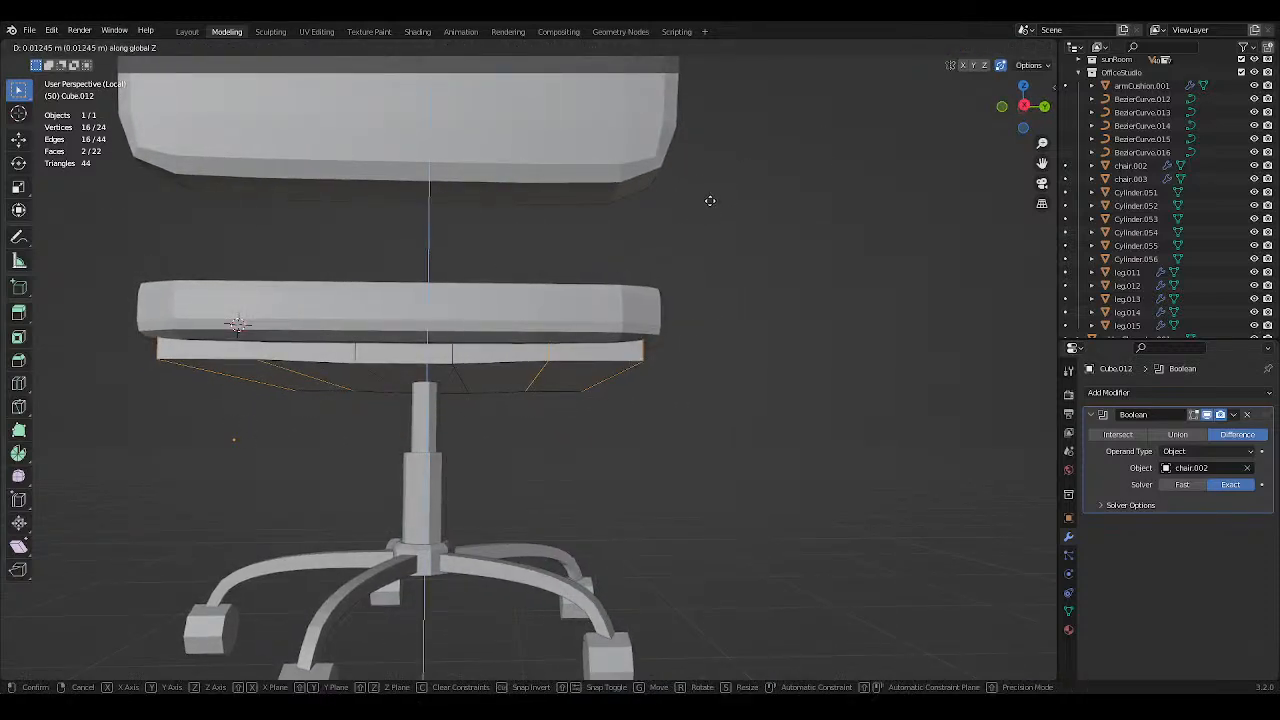
click(709, 198)
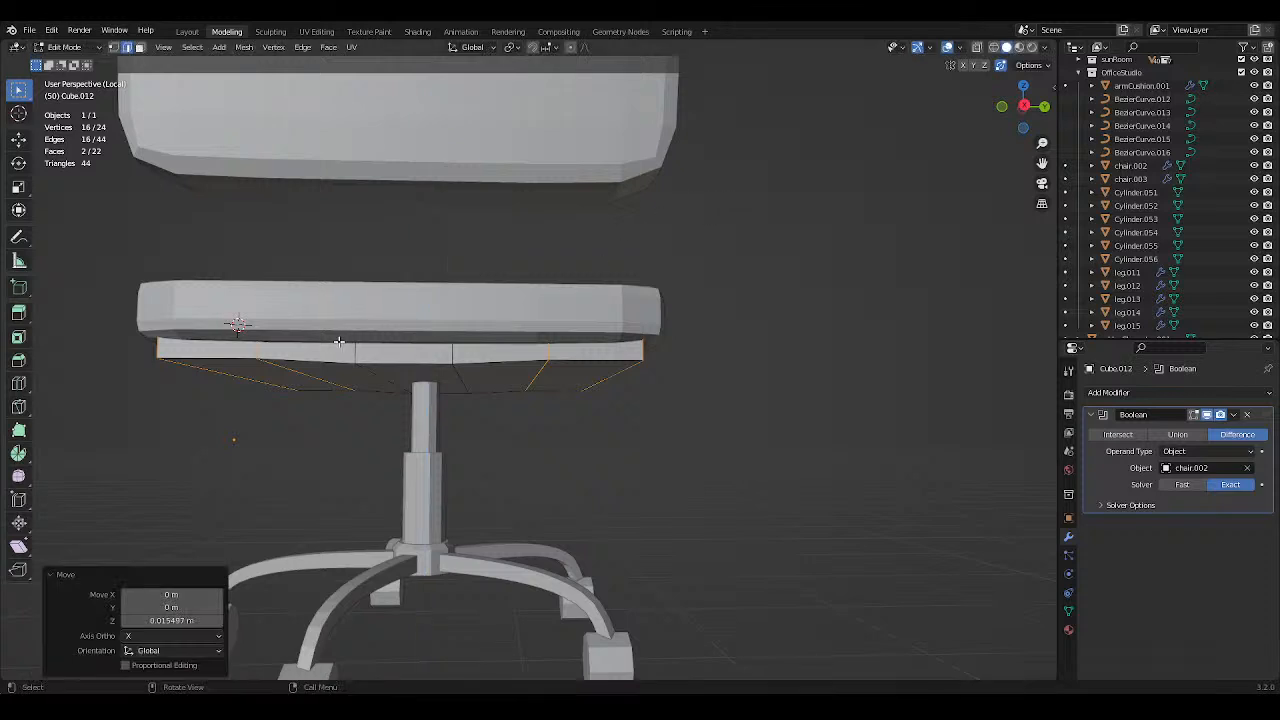
Deselect the two loop cuts, raise only the plate's side end faces about 0.037 m along Z, and save the file.
alt+click(256, 350)
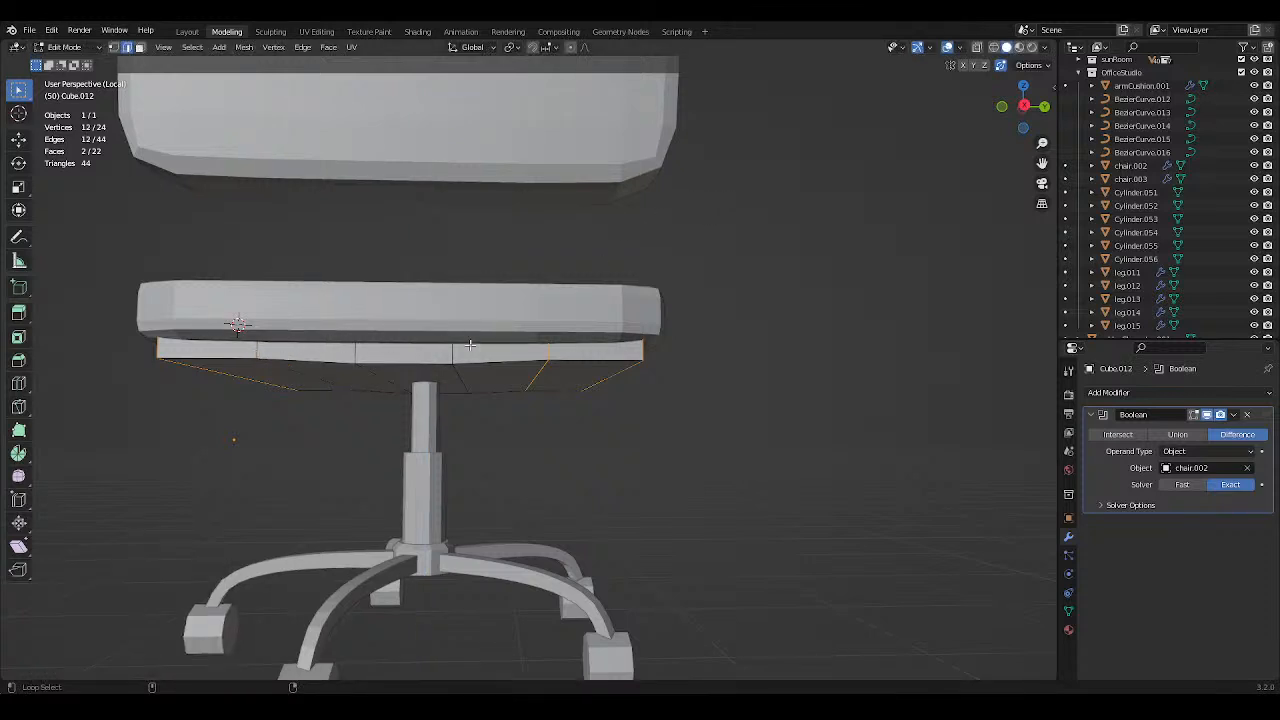
alt+shift+click(549, 356)
key(g)
key(z)
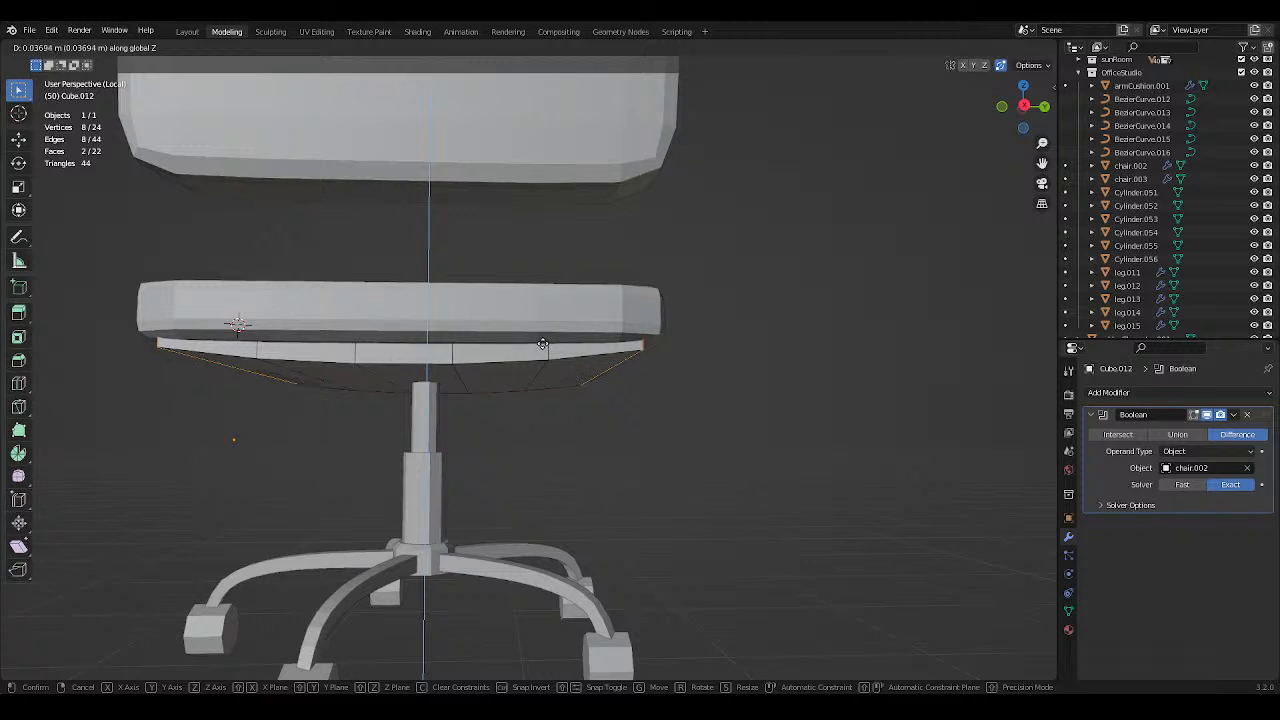
click(545, 345)
key(alt+a)
scroll(741, 416, down, 2)
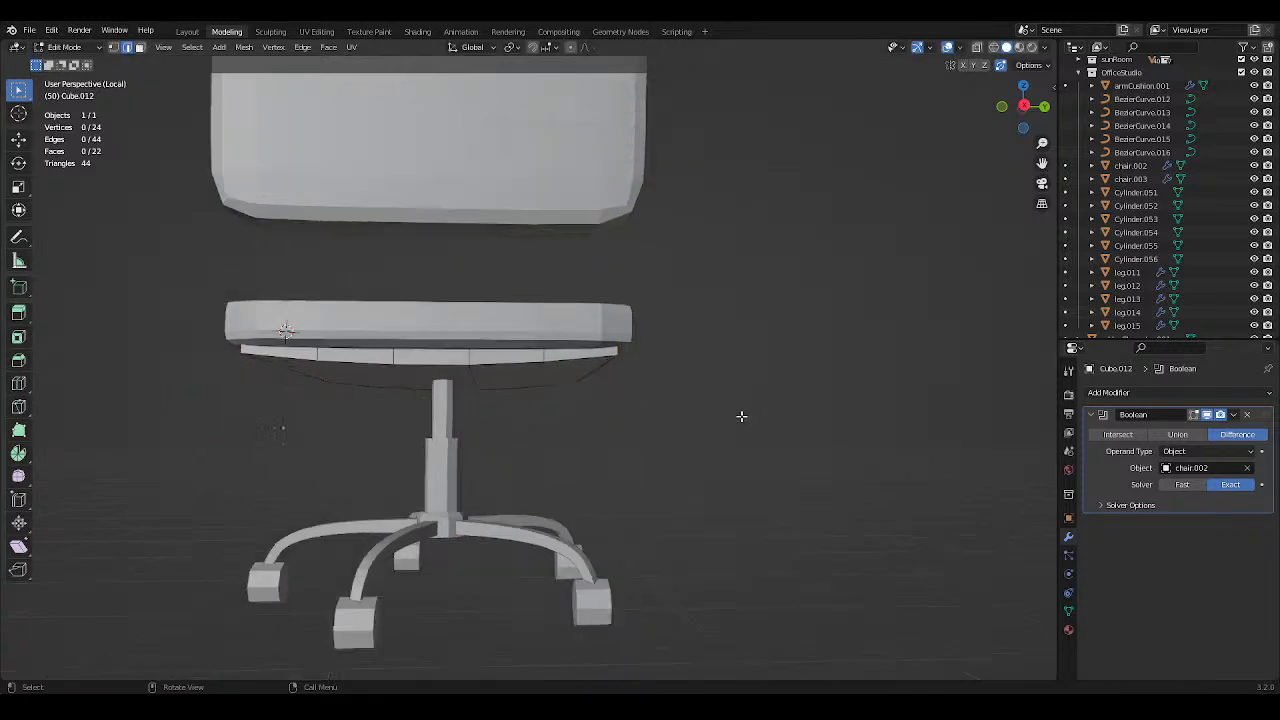
scroll(741, 416, down, 3)
key(ctrl+s)
Return to Object Mode and lower the curved plate about 0.008 m along Z beneath the seat cushion.
middle_drag(674, 403, 880, 371)
key(Tab)
scroll(757, 391, up, 2)
click(663, 380)
key(g)
key(z)
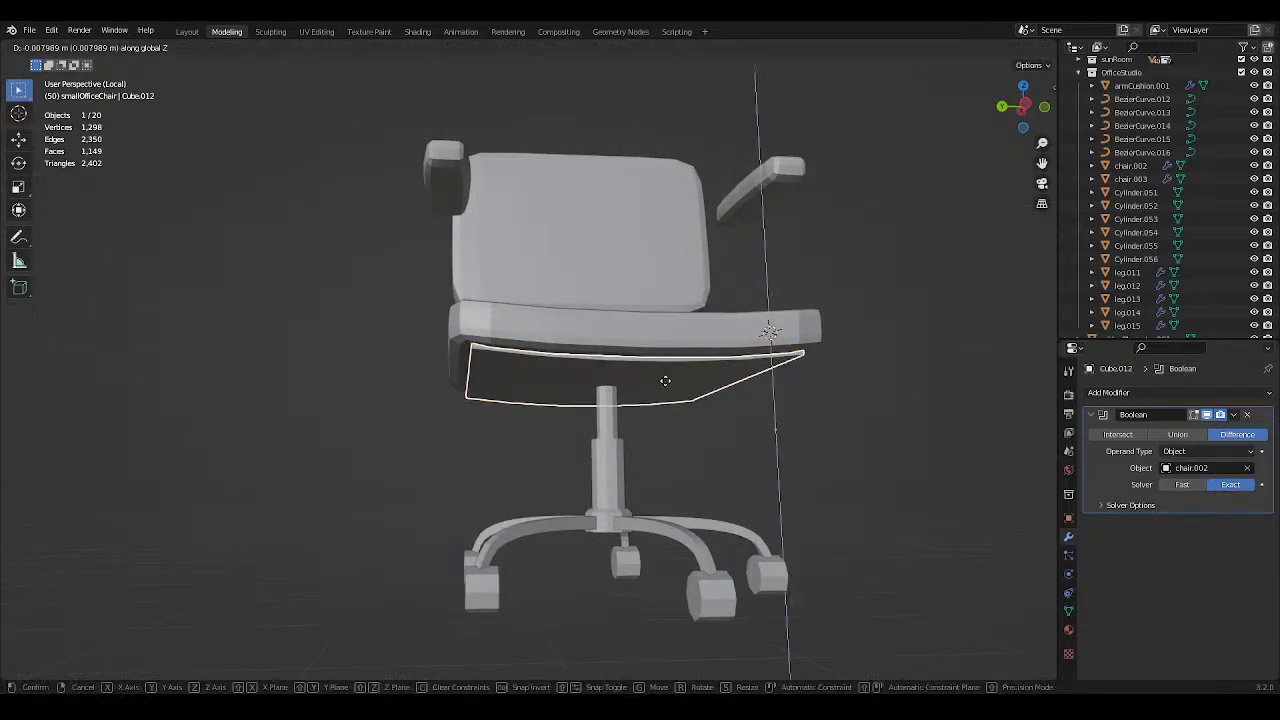
click(665, 380)
click(790, 414)
middle_drag(790, 414, 749, 400)
click(752, 390)
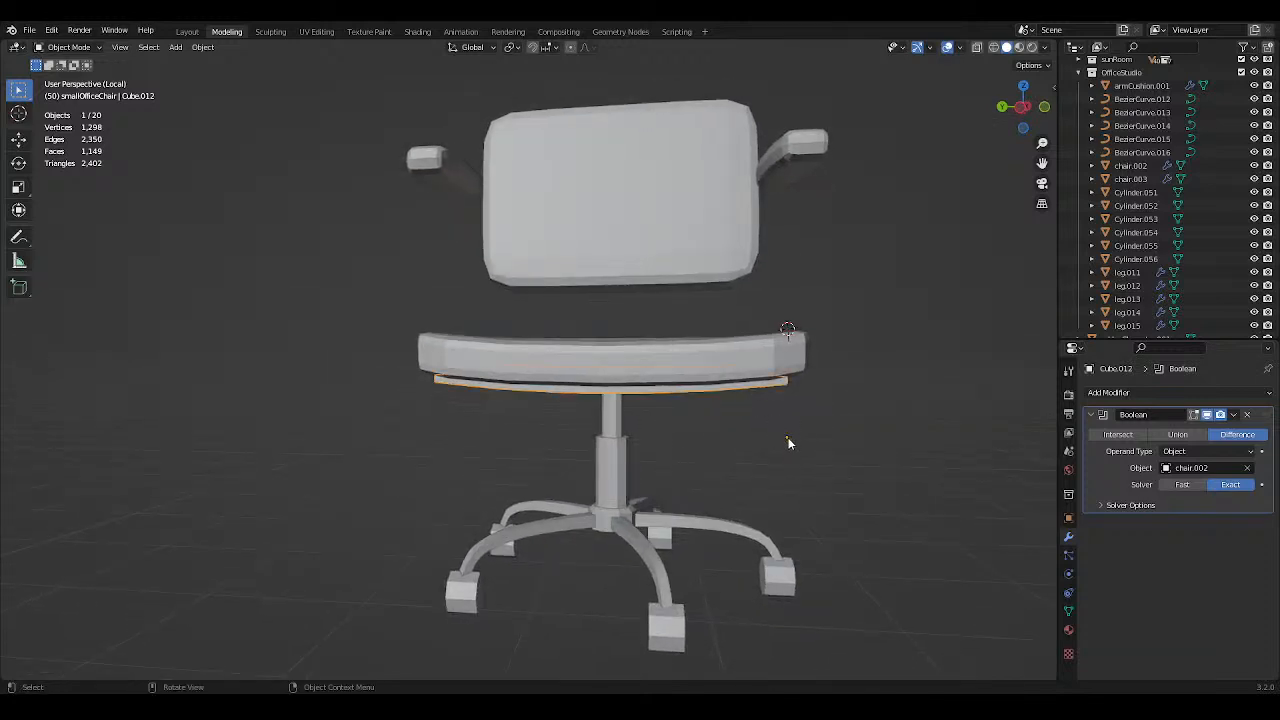
Set the curved plate's origin to its geometry and save the file.
middle_drag(486, 350, 499, 336)
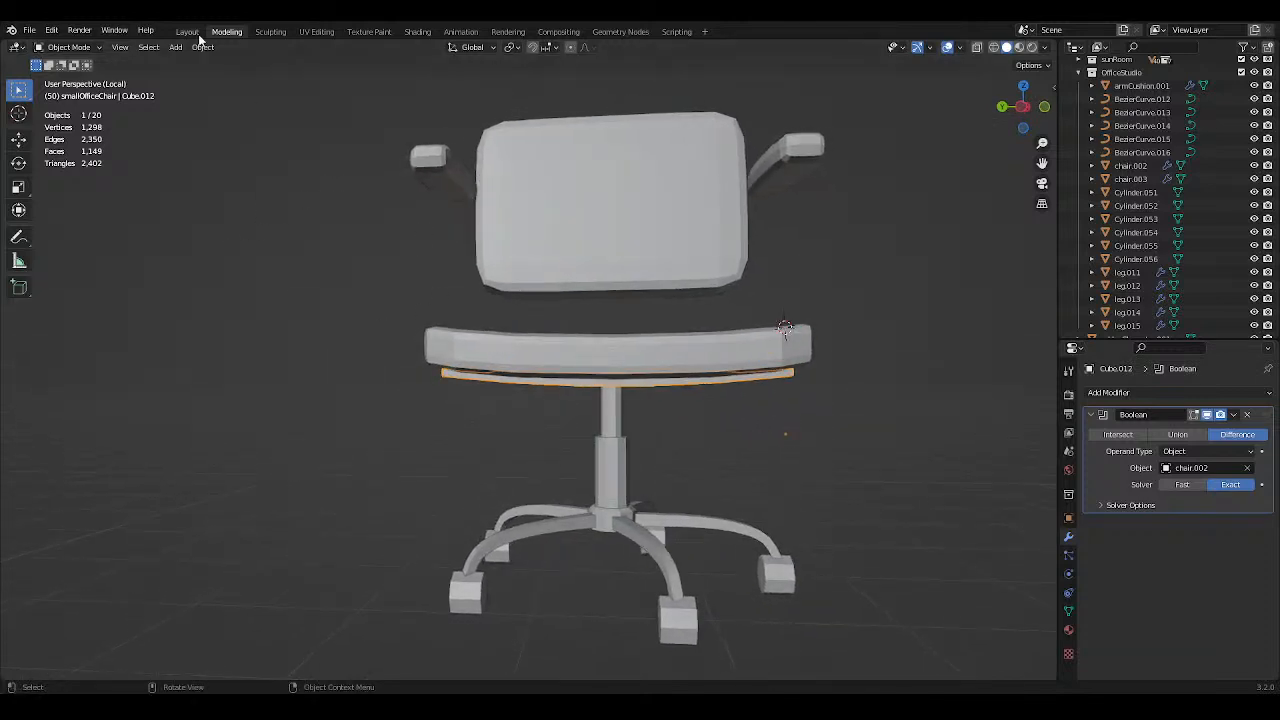
click(204, 48)
mouse_move(250, 77)
click(382, 92)
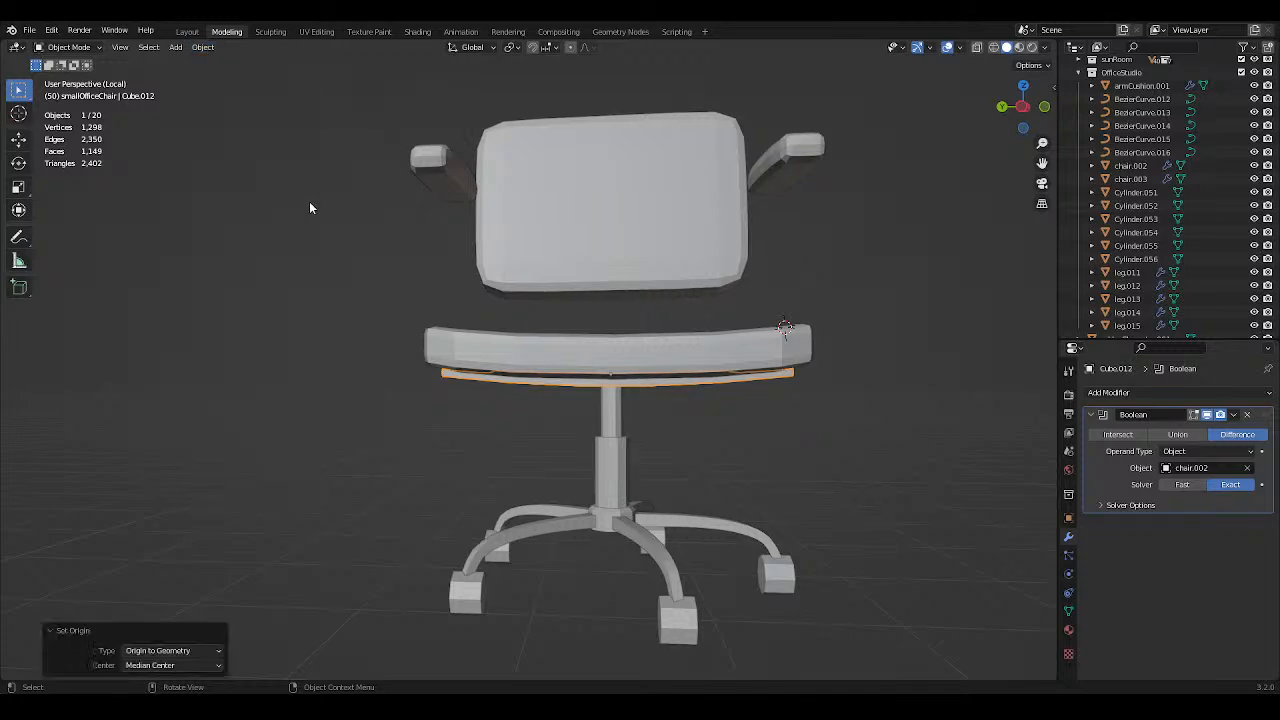
key(ctrl+s)
Raise the curved support plate, seat cushion, backrest and armrests together about 0.058 m along Z, saving the file along the way.
middle_drag(306, 238, 358, 246)
click(614, 225)
middle_drag(509, 331, 578, 350)
click(578, 350)
shift+click(600, 291)
middle_drag(600, 291, 623, 206)
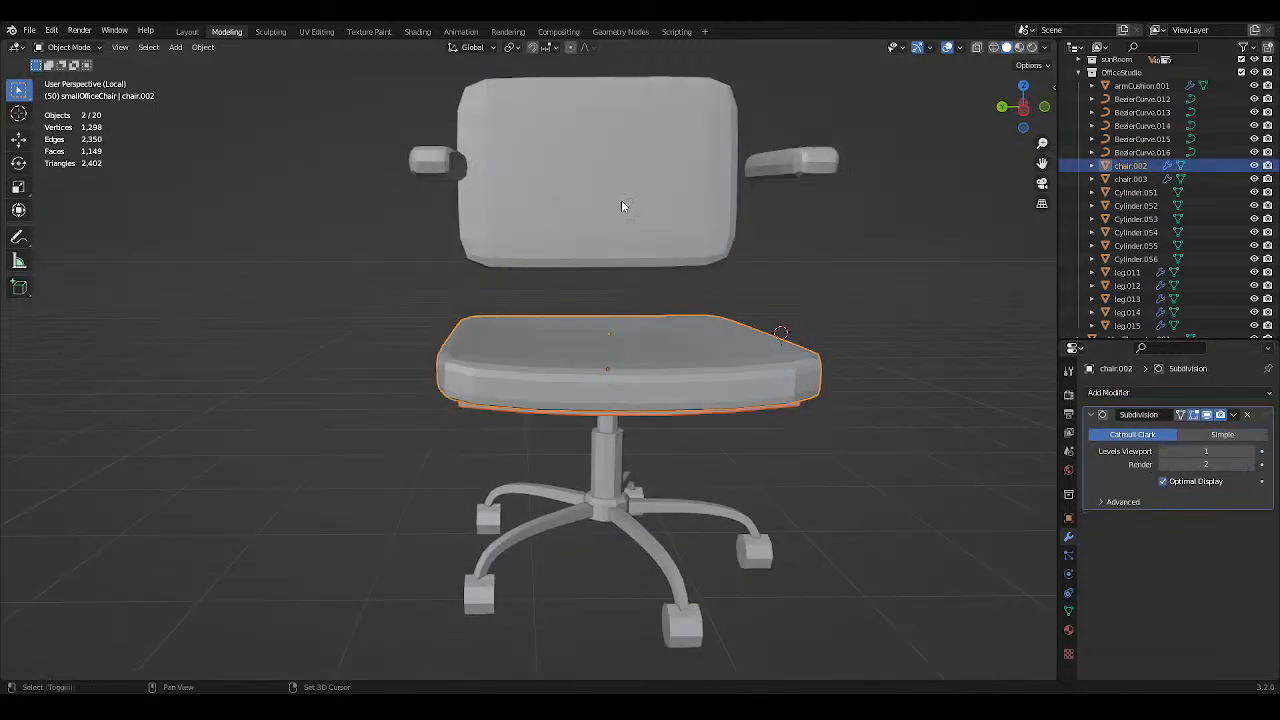
shift+click(623, 206)
shift+click(769, 180)
key(ctrl+s)
middle_drag(433, 178, 572, 185)
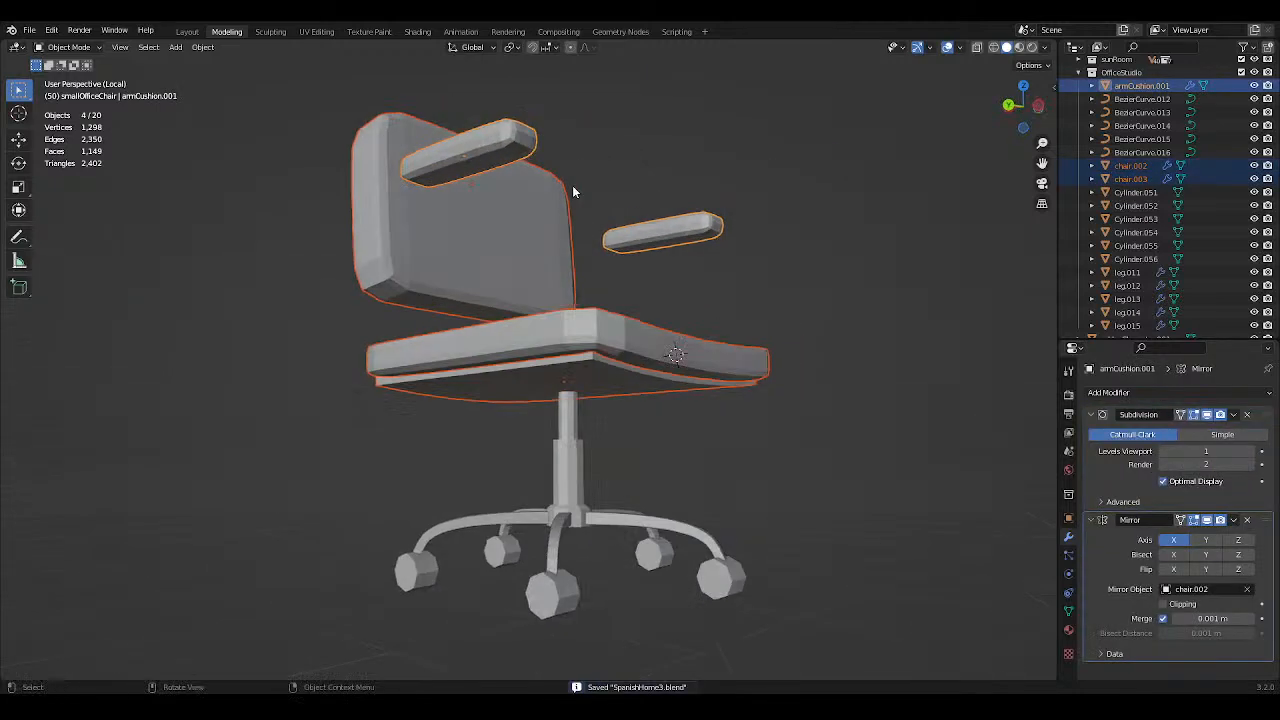
key(g)
key(z)
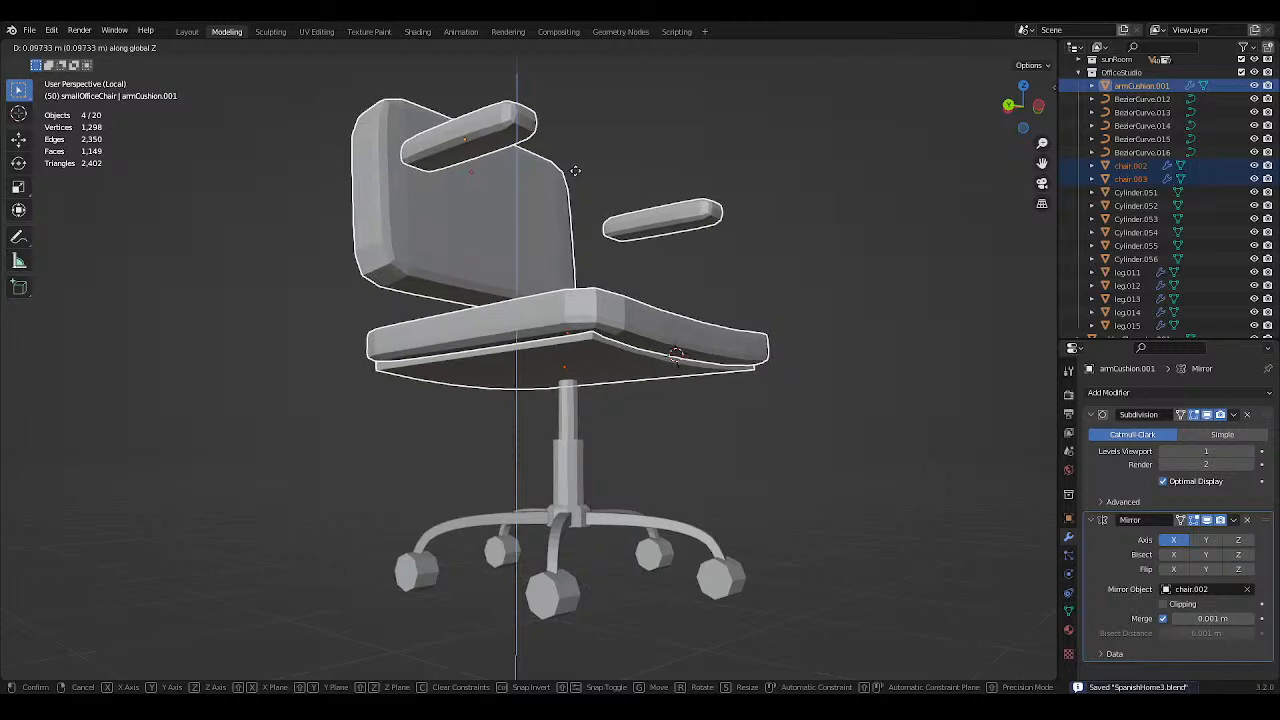
click(597, 181)
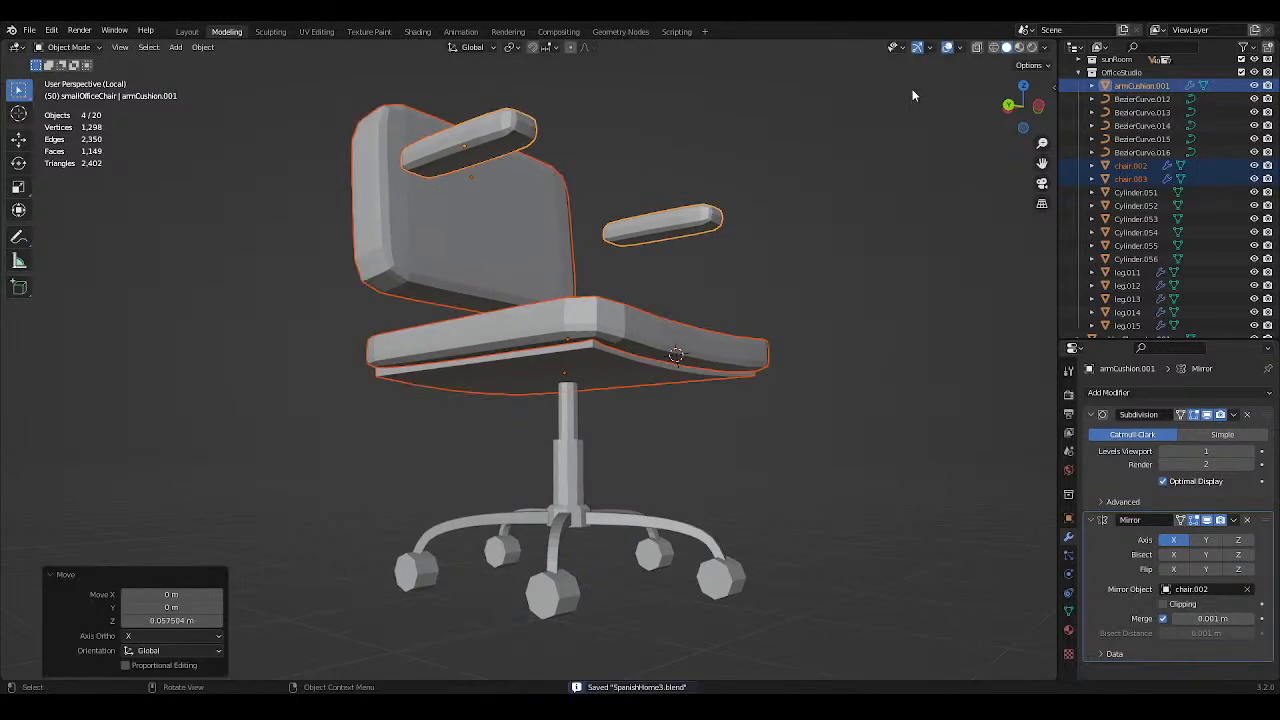
click(1038, 107)
key(g)
key(z)
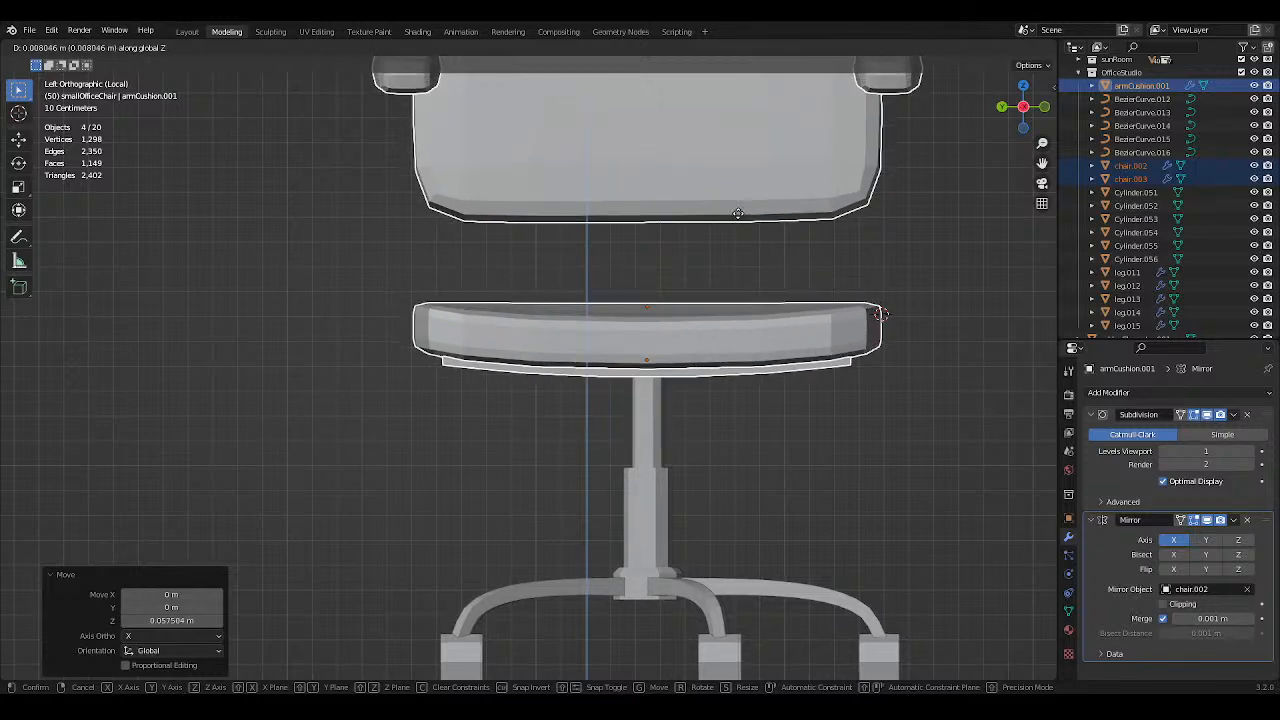
right_click(737, 213)
Save the file and deselect the upper chair parts.
middle_drag(737, 217, 895, 324)
key(ctrl+s)
click(848, 413)
scroll(820, 375, down, 3)
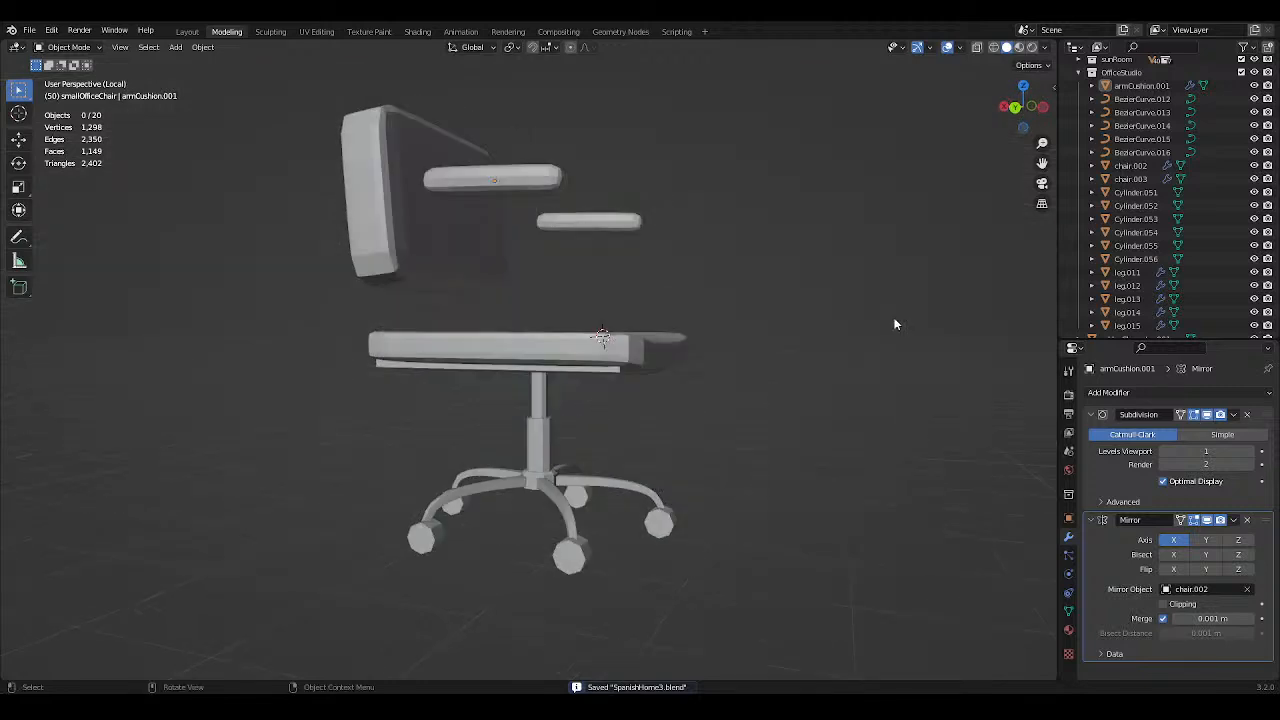
Add a cube at the 3D cursor on the seat's side edge, scale it by about 0.224 and again by about 0.465, and save.
scroll(870, 330, up, 3)
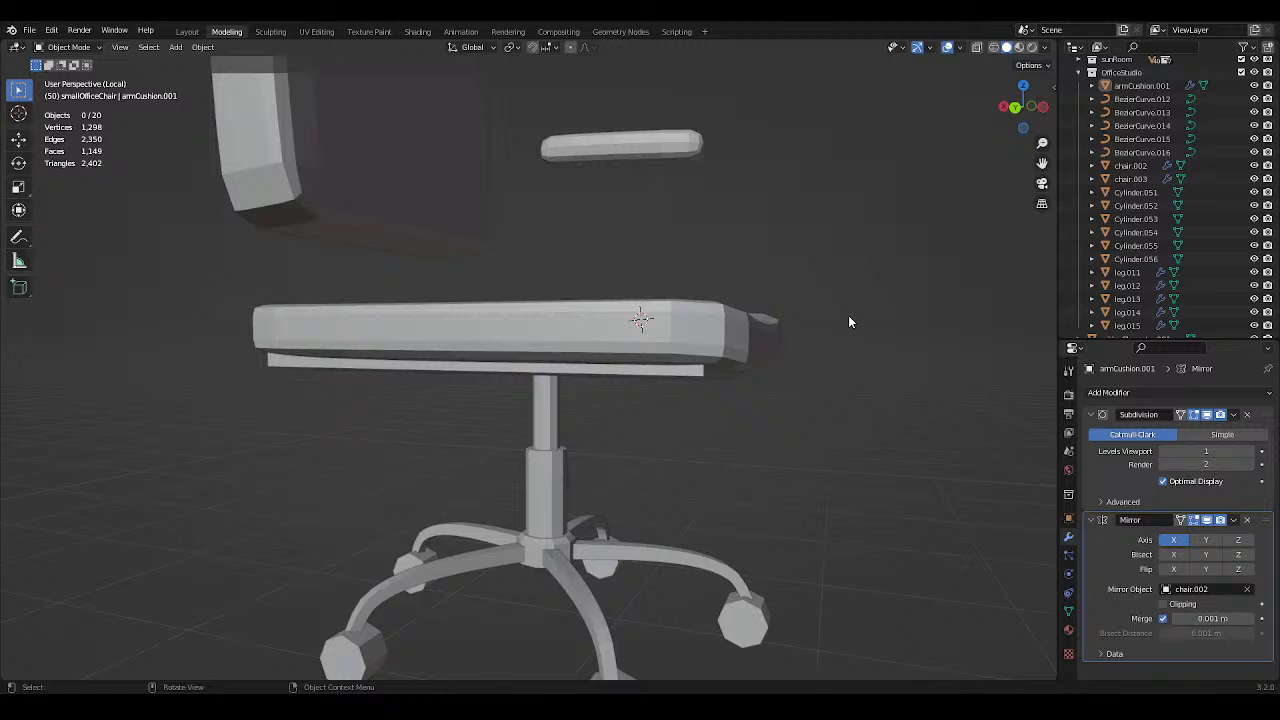
middle_drag(848, 322, 617, 318)
key(shift+a)
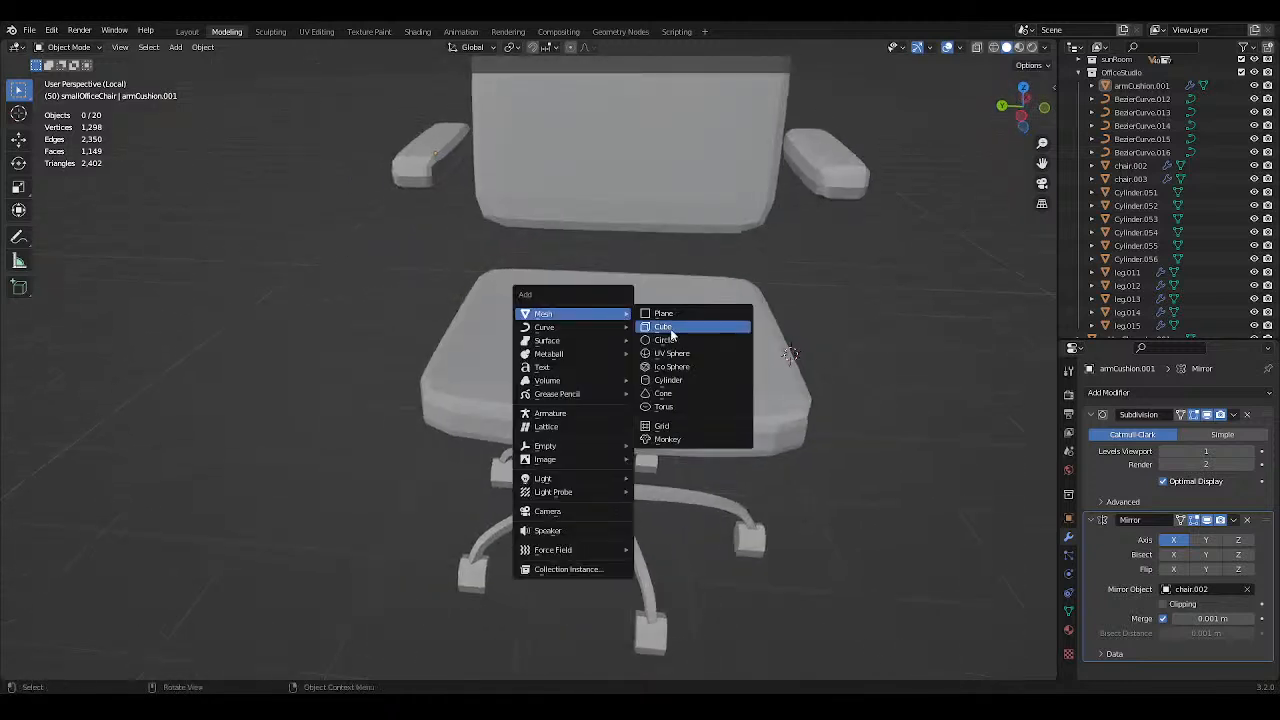
click(700, 329)
middle_drag(811, 349, 776, 322)
key(s)
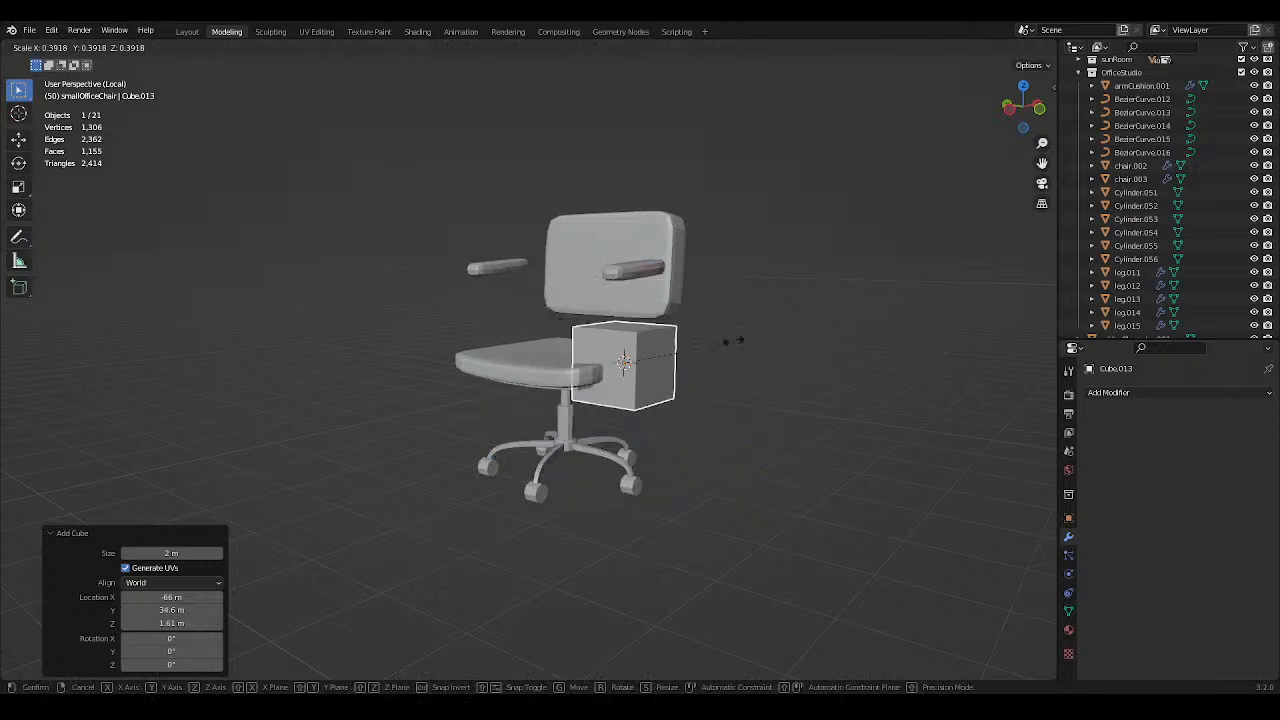
click(690, 338)
shift+middle_drag(808, 356, 708, 380)
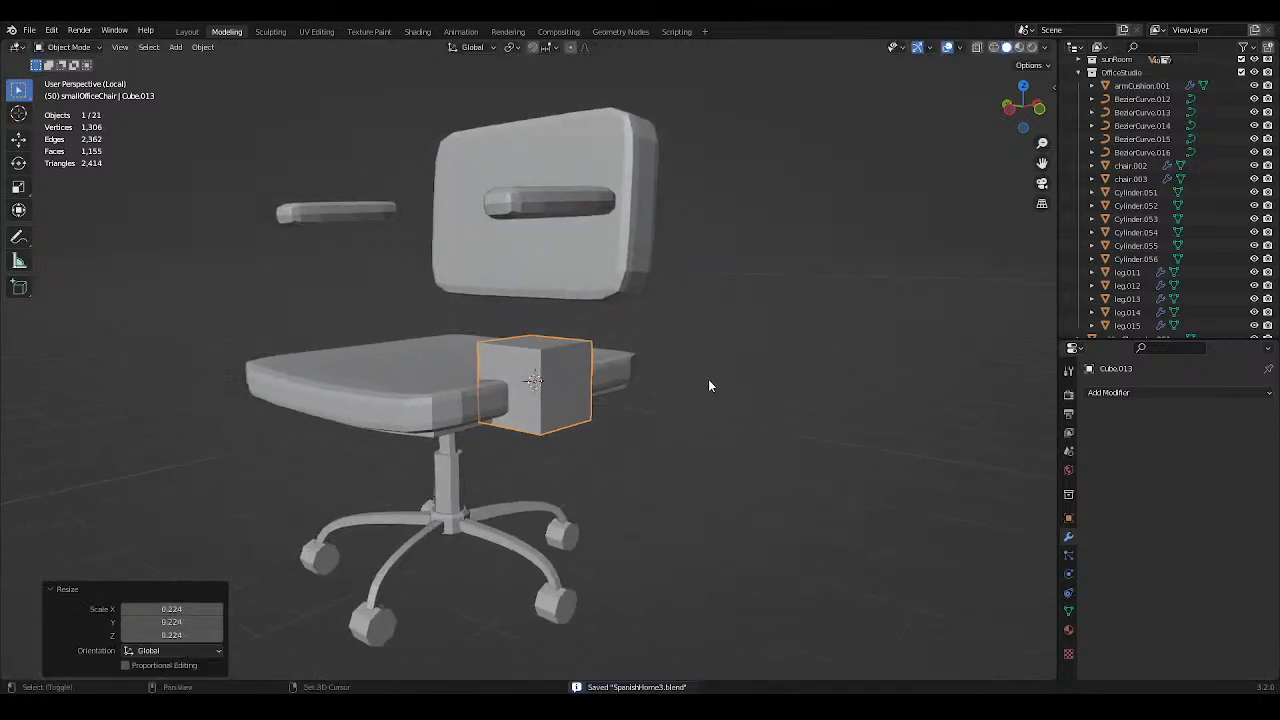
key(s)
click(596, 390)
key(ctrl+s)
middle_drag(595, 386, 579, 379)
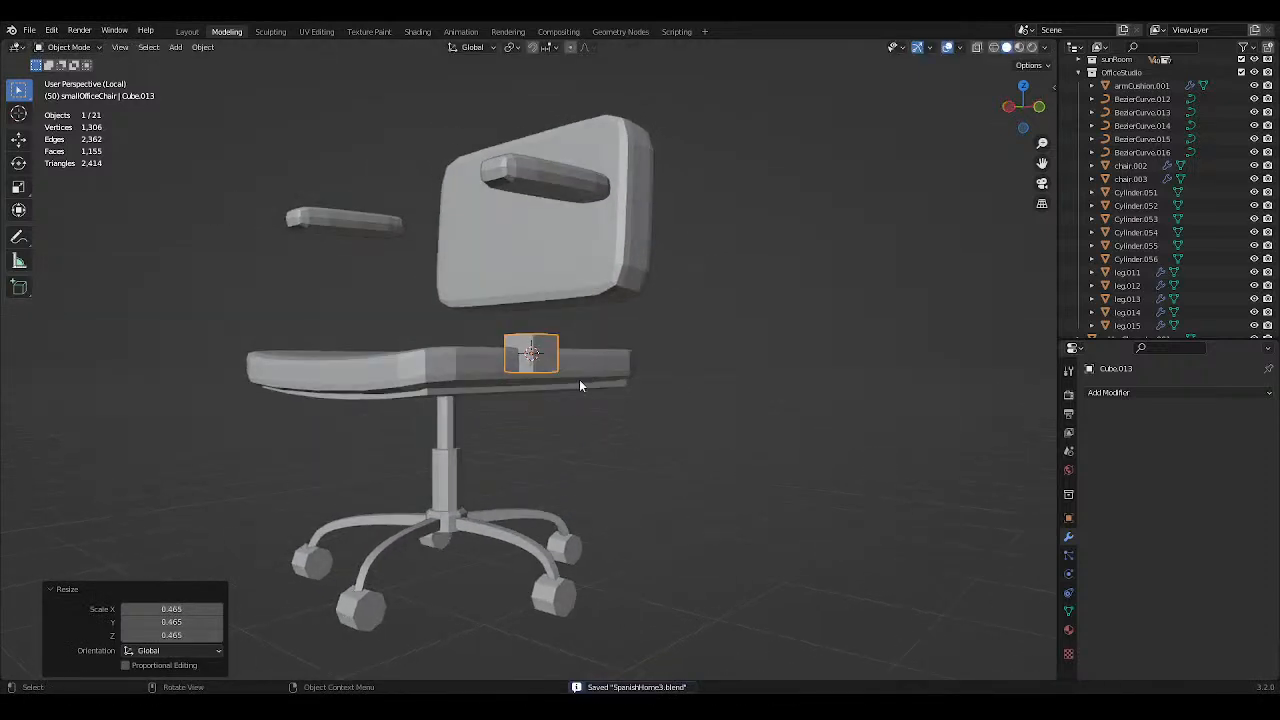
click(575, 386)
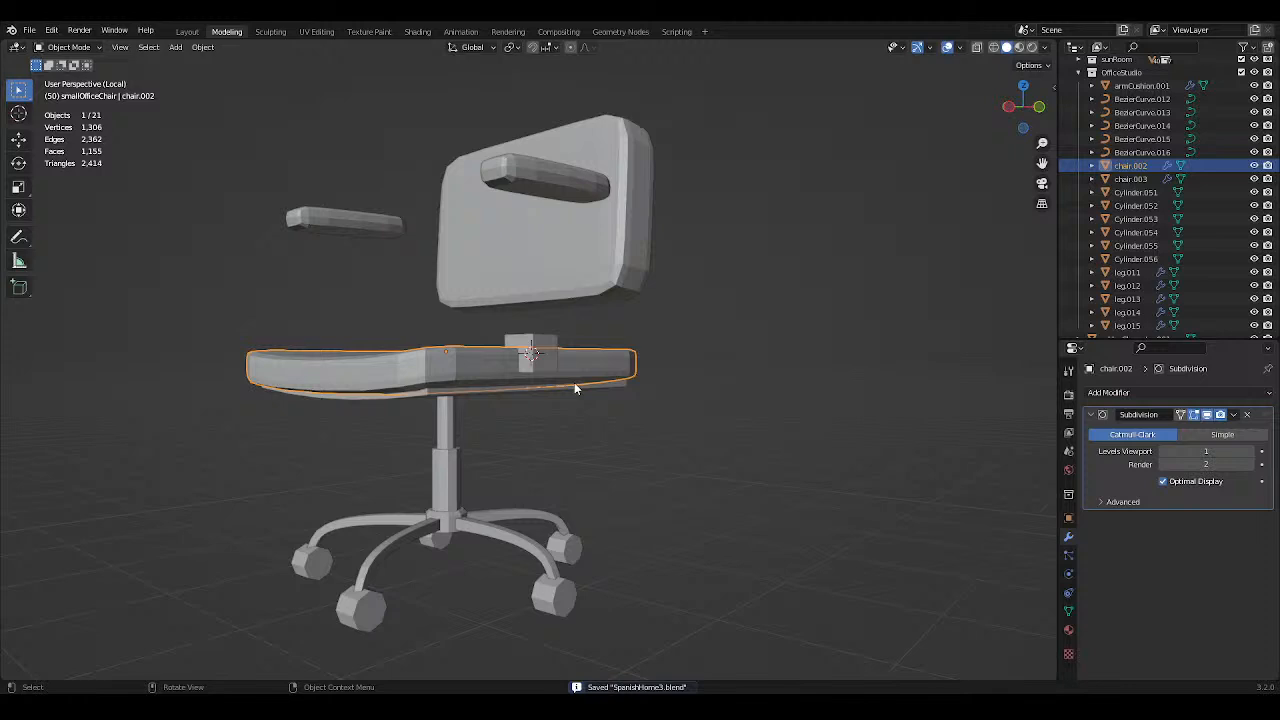
click(670, 416)
middle_drag(670, 416, 650, 422)
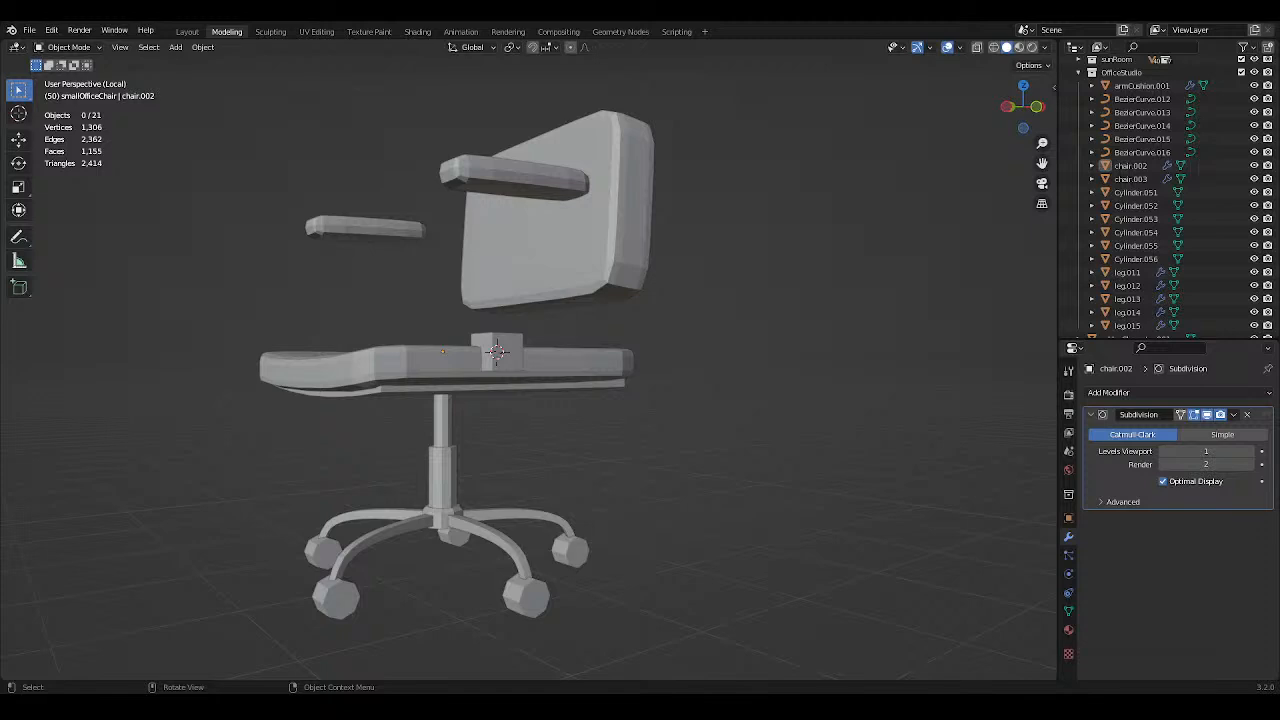
Try deleting the small cube at the seat's side, and undo the deletion.
click(483, 355)
middle_drag(486, 352, 567, 352)
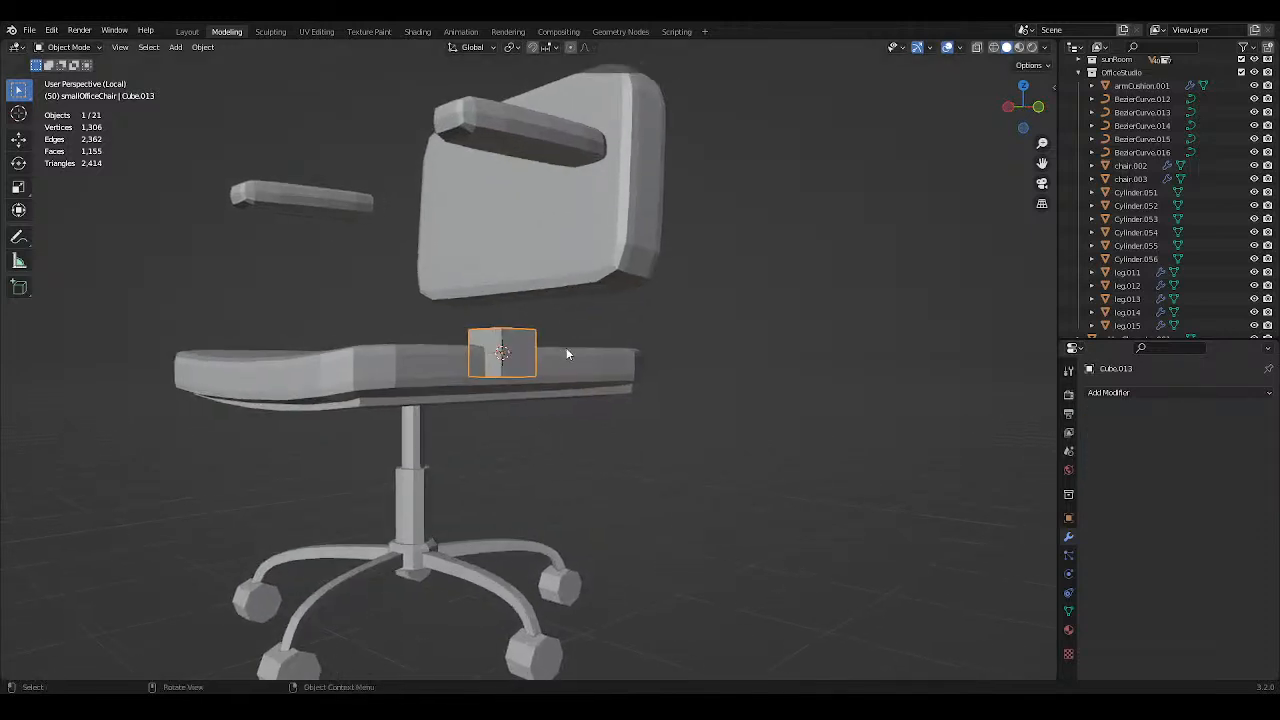
key(x)
click(566, 350)
key(ctrl+s)
click(558, 400)
middle_drag(559, 401, 639, 390)
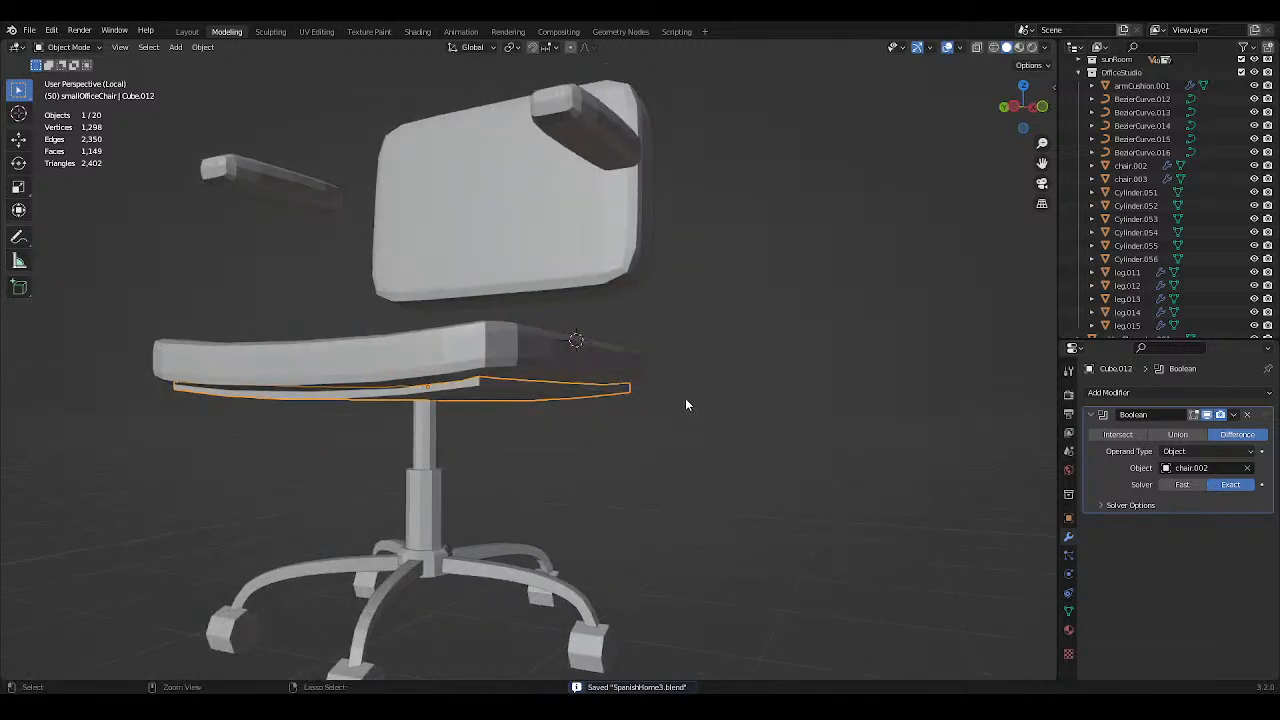
key(ctrl+z)
key(ctrl+z)
Open the small cube in Edit Mode, save the file, and switch to face selection.
key(Tab)
middle_drag(697, 374, 646, 410)
click(646, 408)
middle_drag(592, 374, 589, 380)
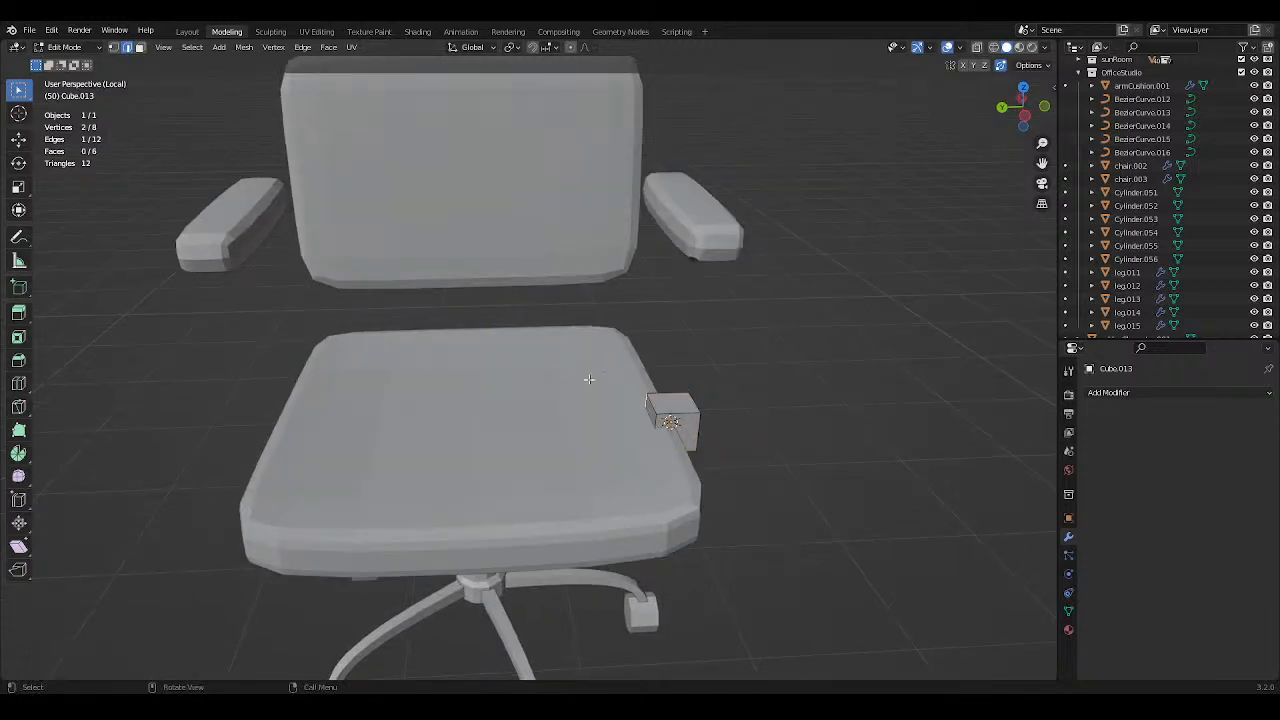
key(ctrl+s)
click(140, 47)
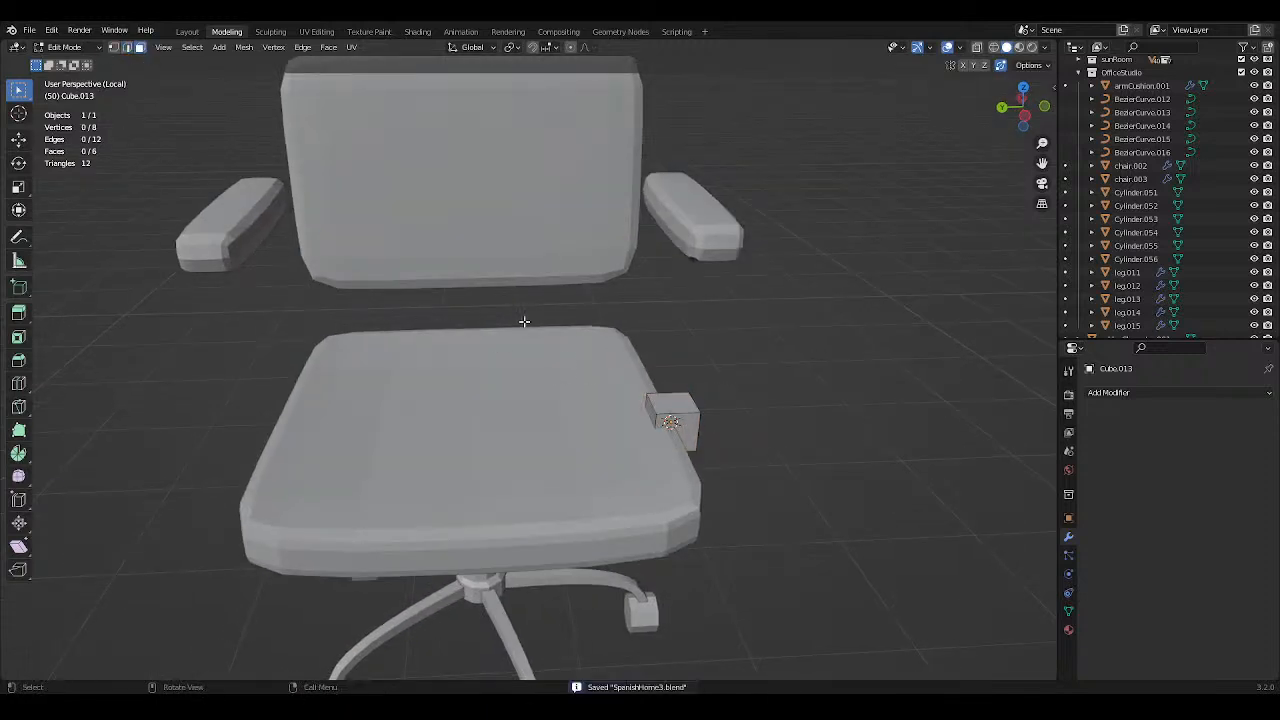
Move the cube's entire geometry about 1.268 m along X, just past the seat's rear edge, and save the file.
click(650, 420)
middle_drag(720, 391, 535, 388)
key(a)
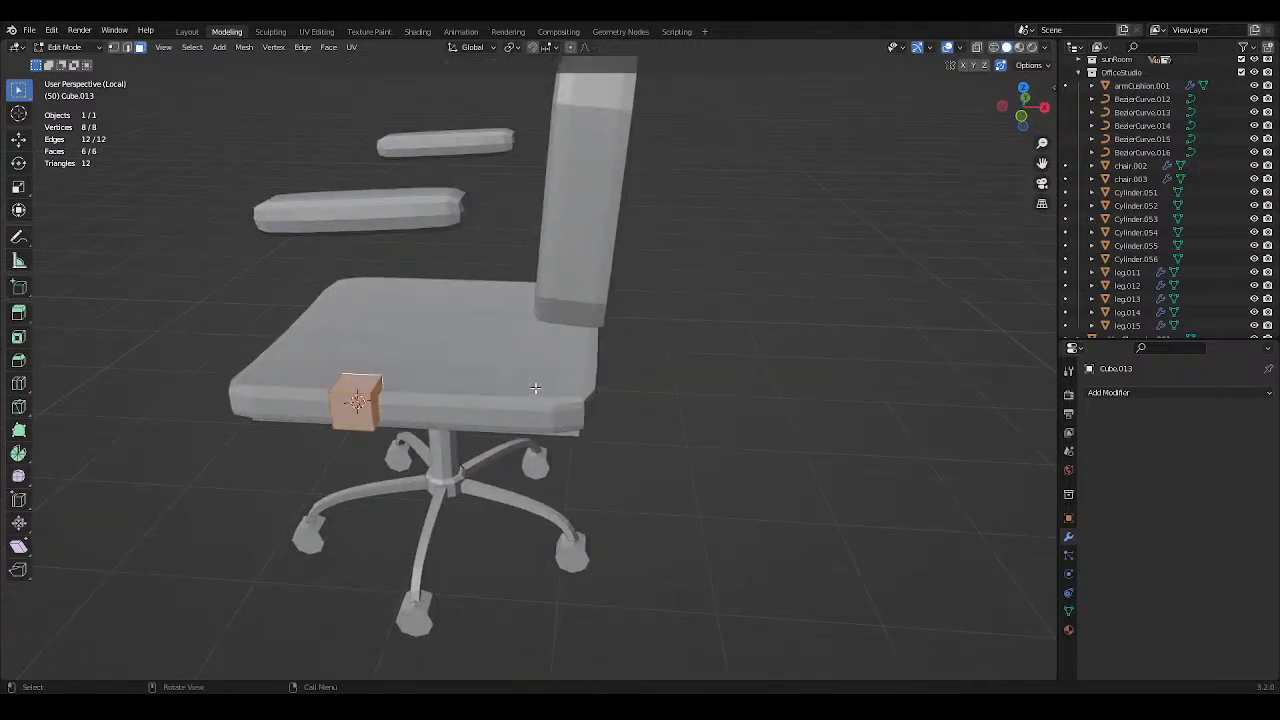
key(g)
key(x)
click(786, 389)
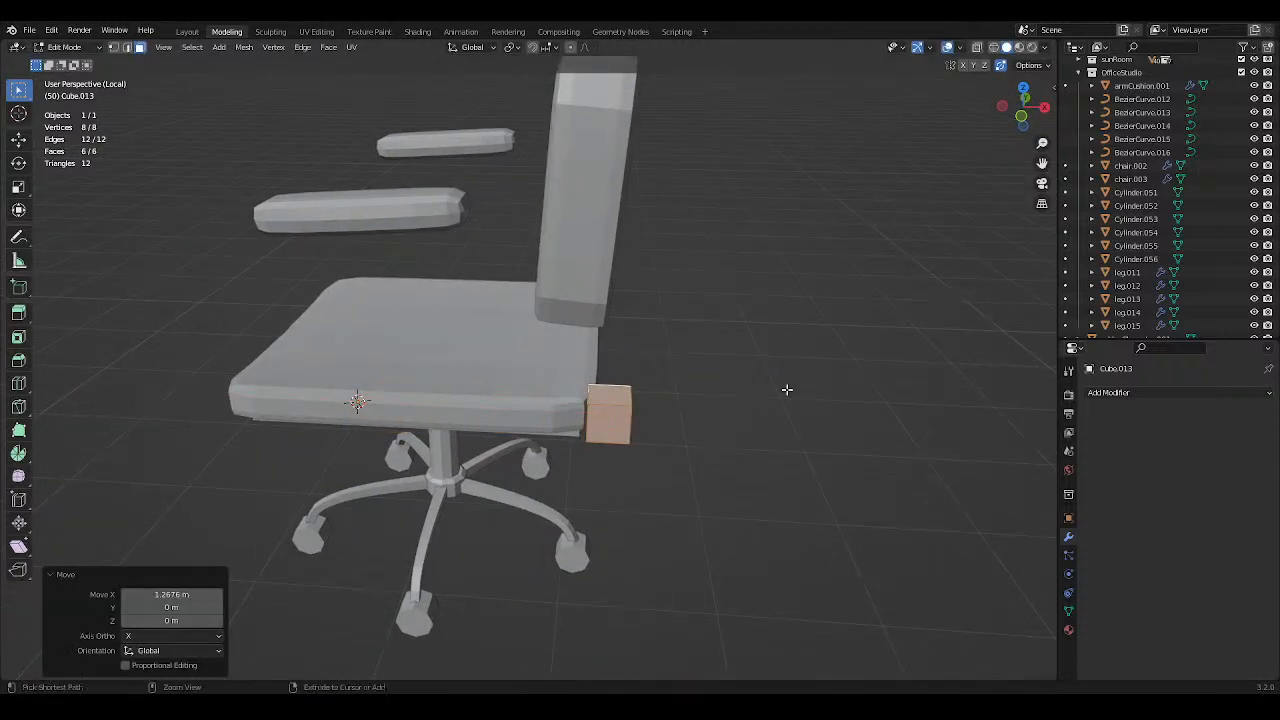
key(ctrl+s)
Delete the small cube's geometry and return to Object Mode.
middle_drag(786, 389, 644, 351)
key(x)
click(549, 278)
key(Tab)
Add a Bezier curve at the 3D cursor by the seat's rear edge.
key(shift+a)
key(Escape)
key(shift+a)
mouse_move(644, 351)
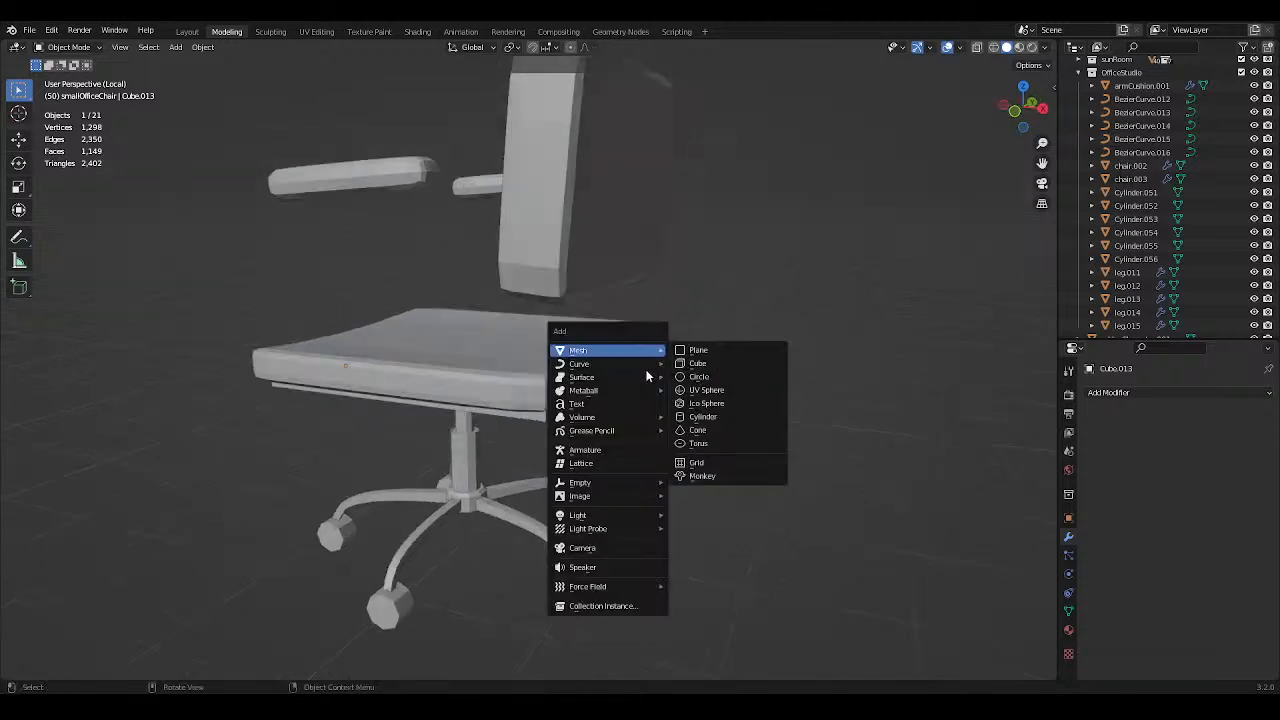
click(690, 364)
mouse_move(678, 364)
middle_down()
mouse_move(766, 355)
mouse_move(741, 374)
middle_up()
key(r)
key(x)
key(Escape)
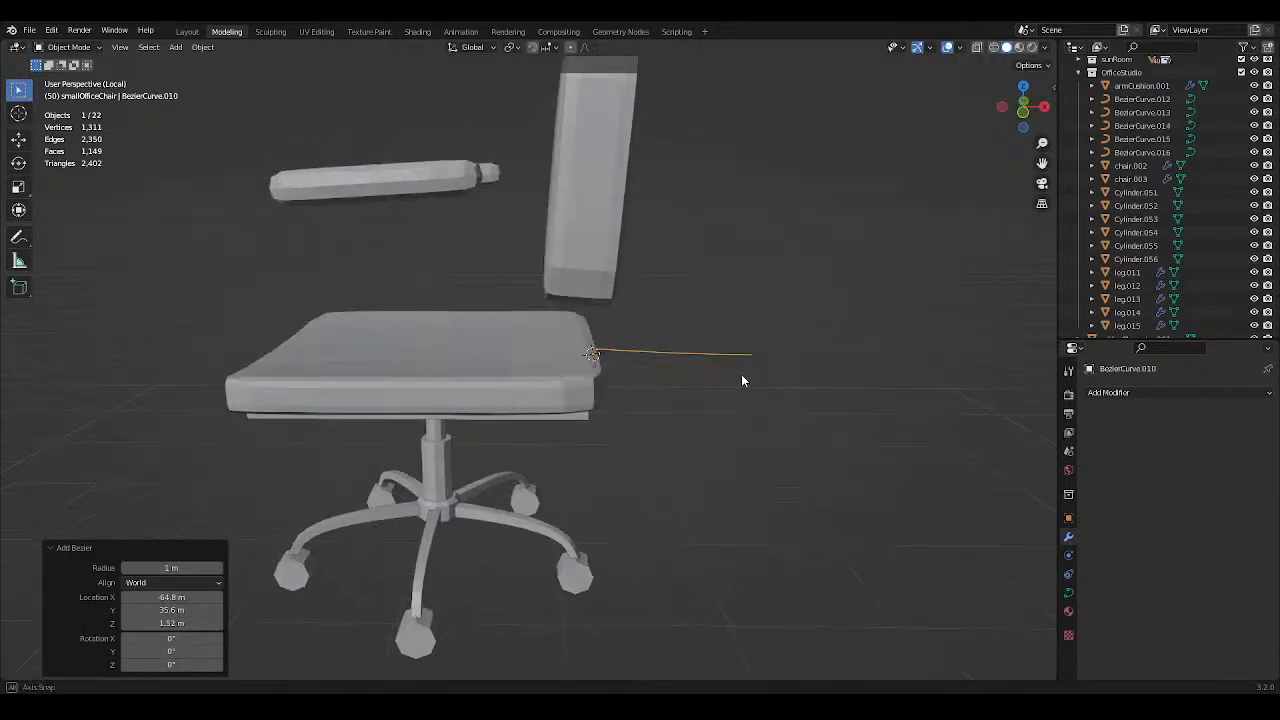
key(z)
key(g)
key(z)
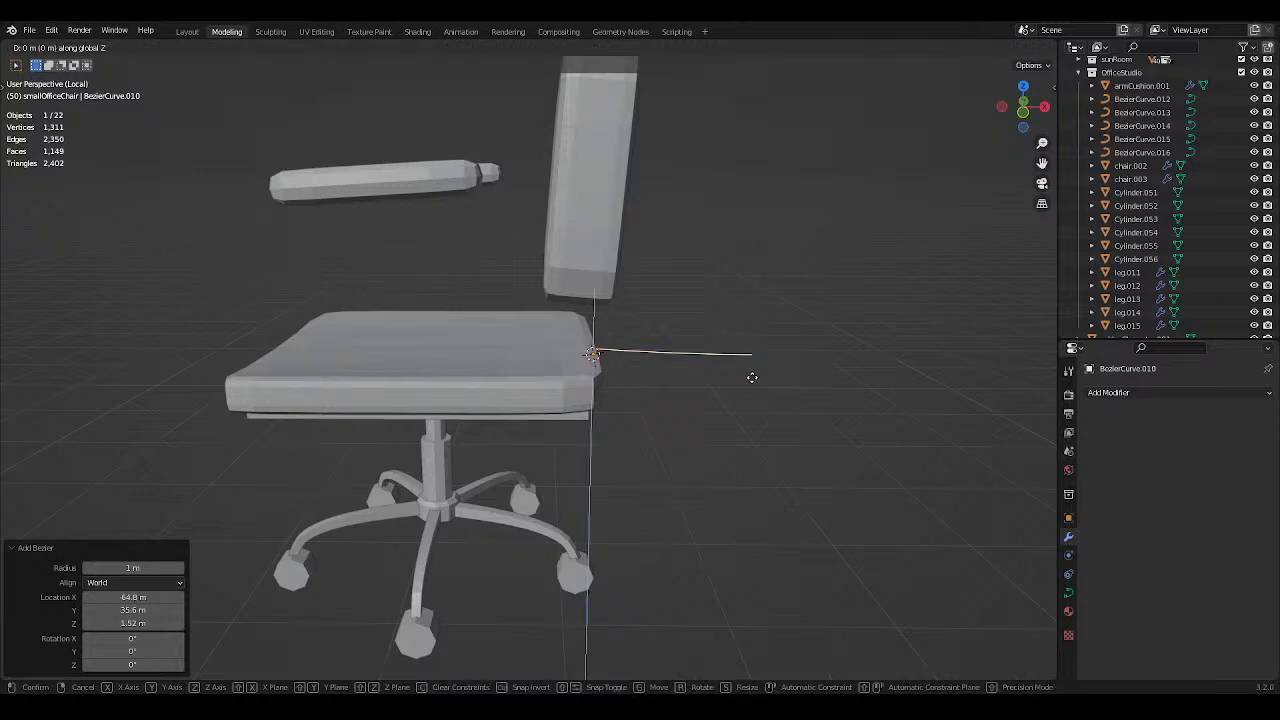
key(Escape)
Stand the Bezier curve upright by rotating it exactly 90° around the global Y axis, and save the file.
key(r)
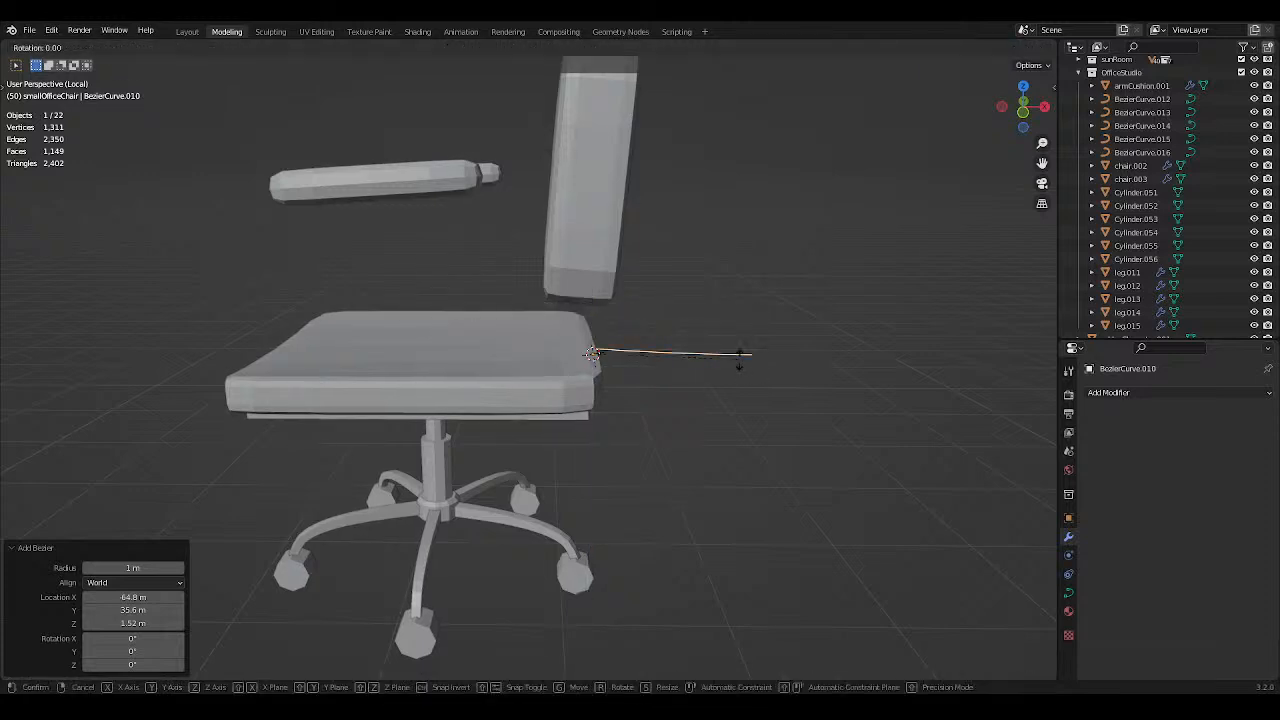
key(y)
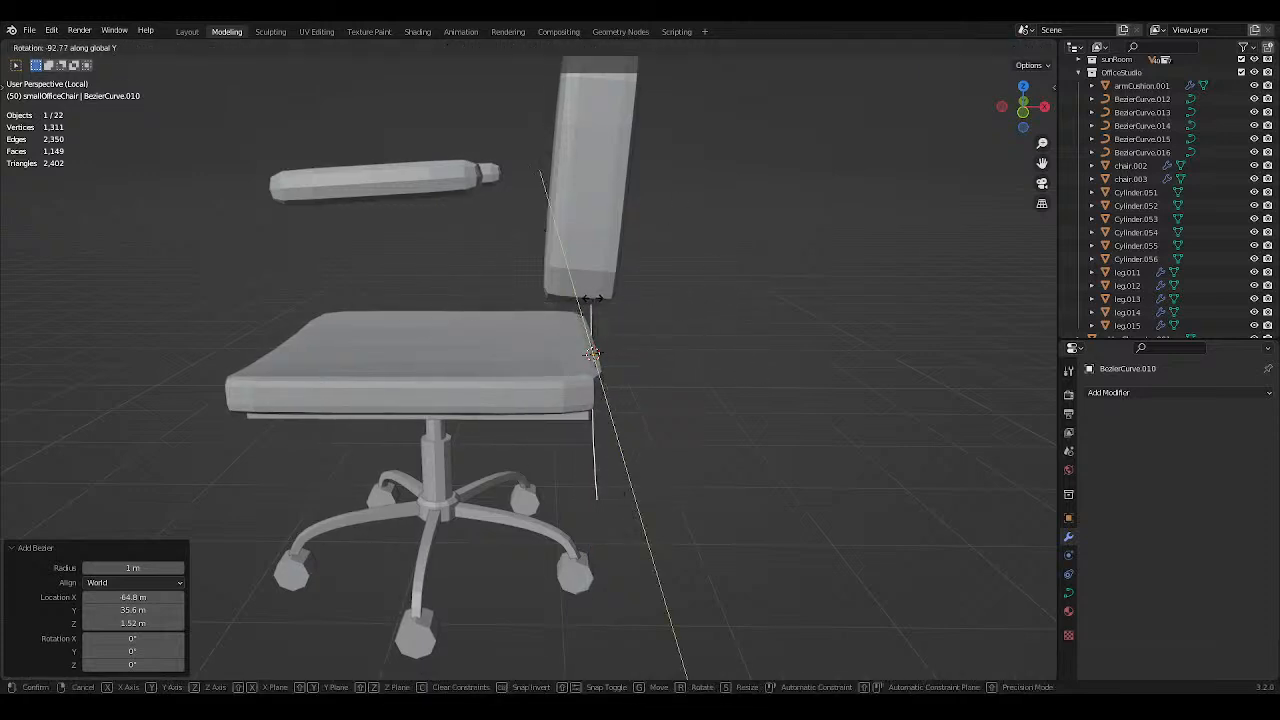
click(590, 305)
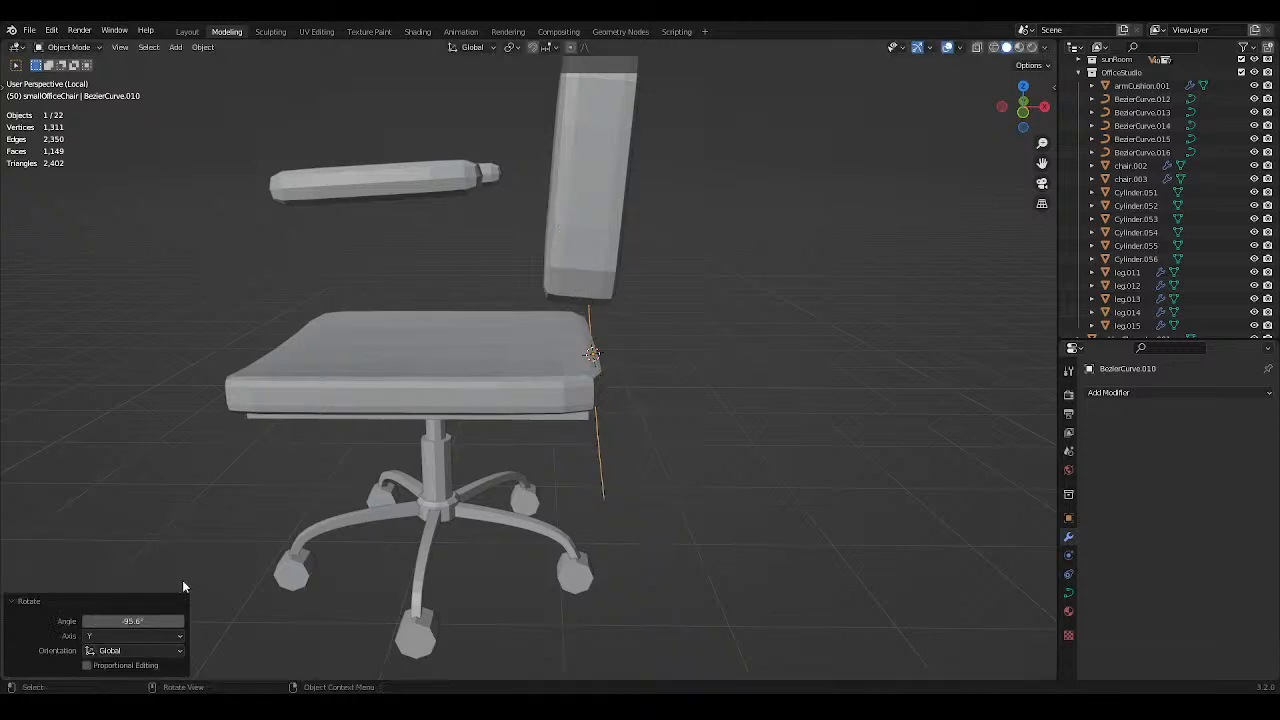
click(122, 620)
text(90)
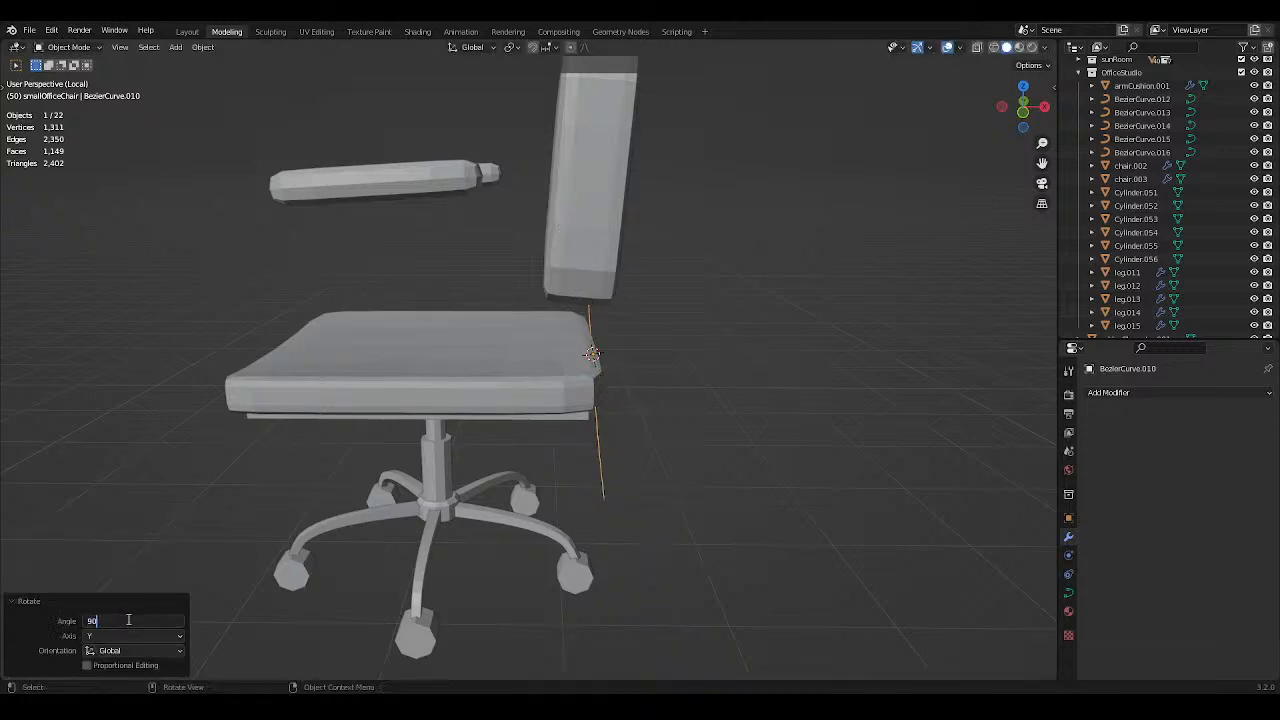
key(Return)
scroll(512, 414, down, 3)
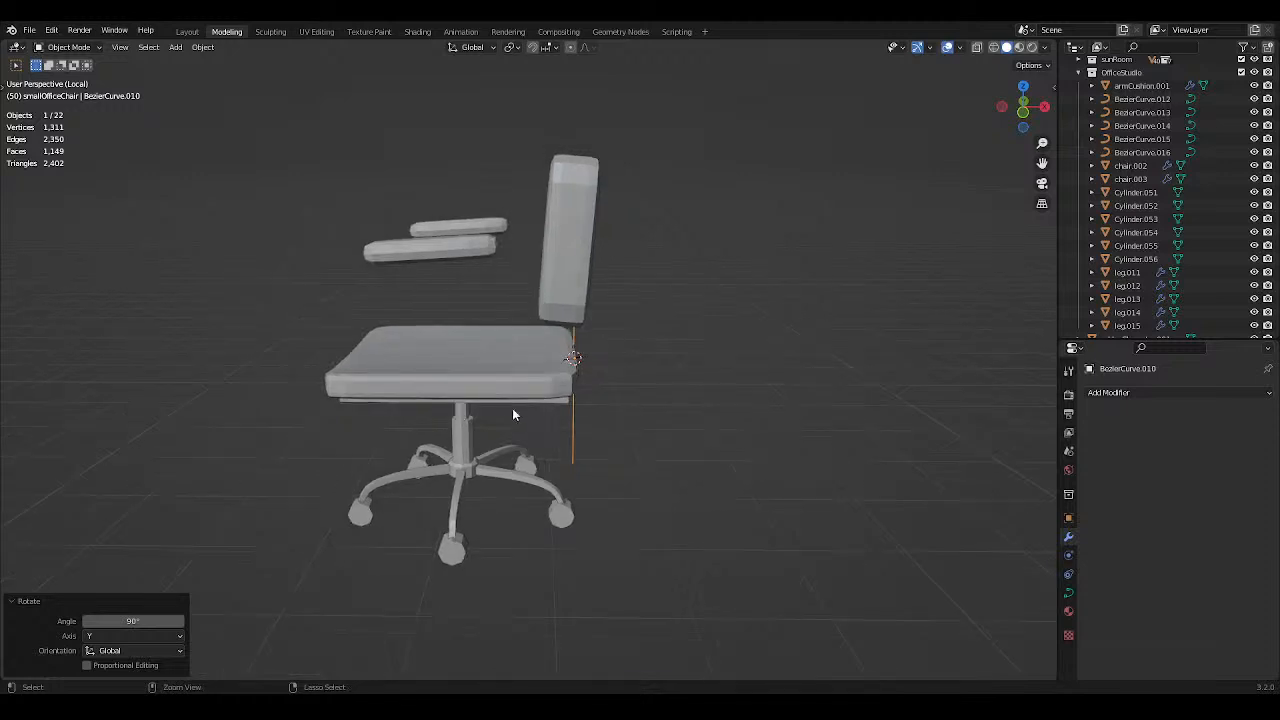
key(ctrl+s)
Raise the Bezier curve about 0.876 m along Z behind the backrest.
middle_drag(512, 414, 468, 388)
scroll(571, 386, up, 2)
key(g)
key(z)
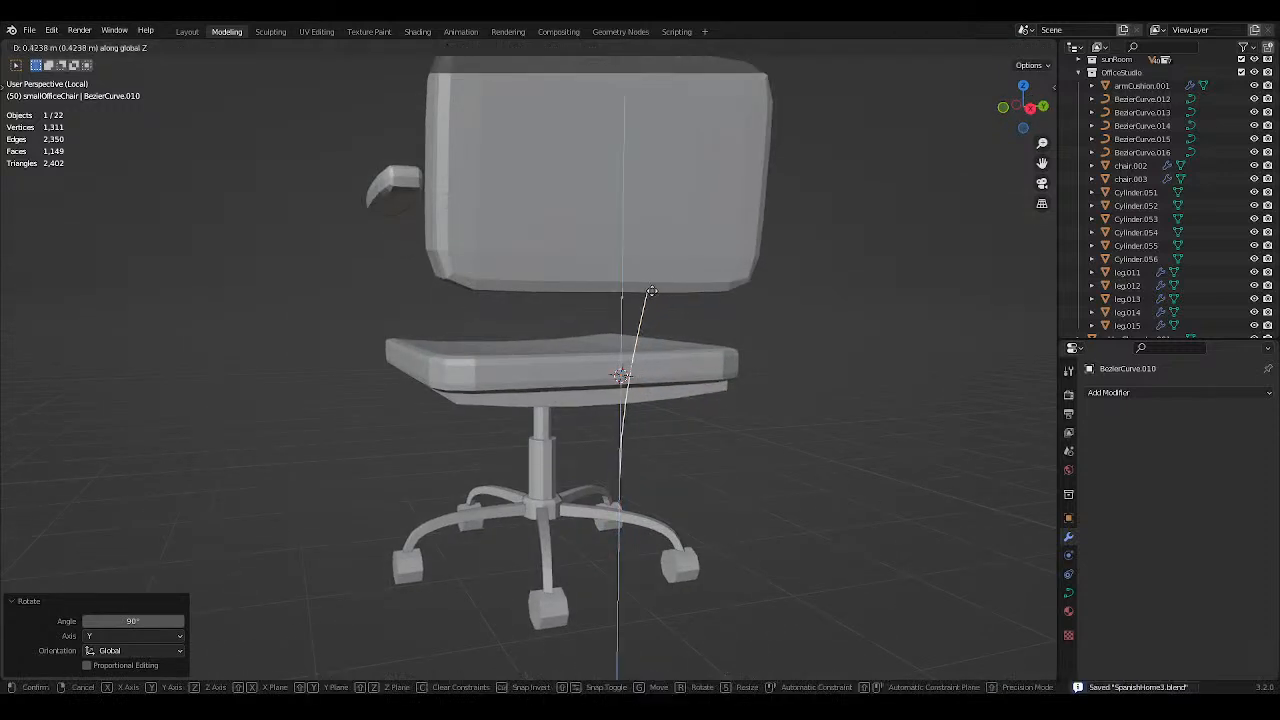
click(657, 212)
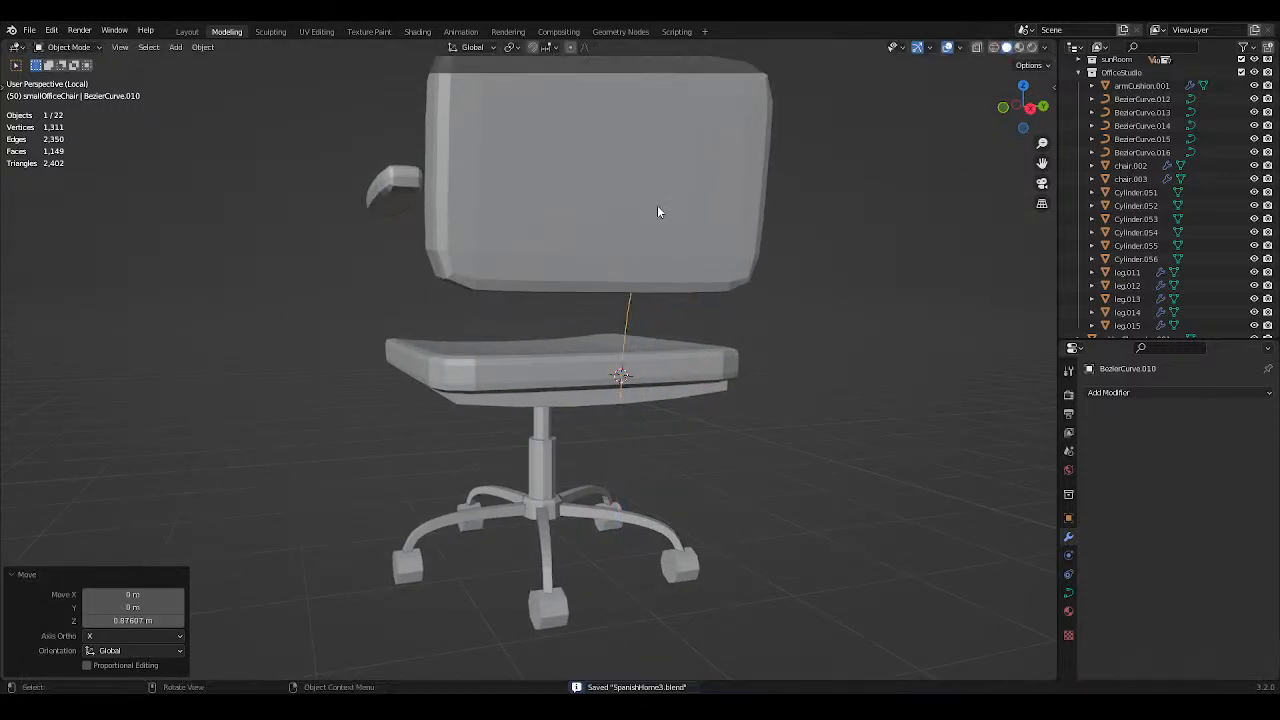
mouse_move(657, 212)
middle_down()
mouse_move(643, 298)
mouse_move(697, 277)
mouse_move(691, 317)
mouse_move(715, 387)
mouse_move(700, 351)
mouse_move(703, 251)
mouse_move(677, 203)
middle_up()
key(KP_7)
key(r)
key(x)
key(y)
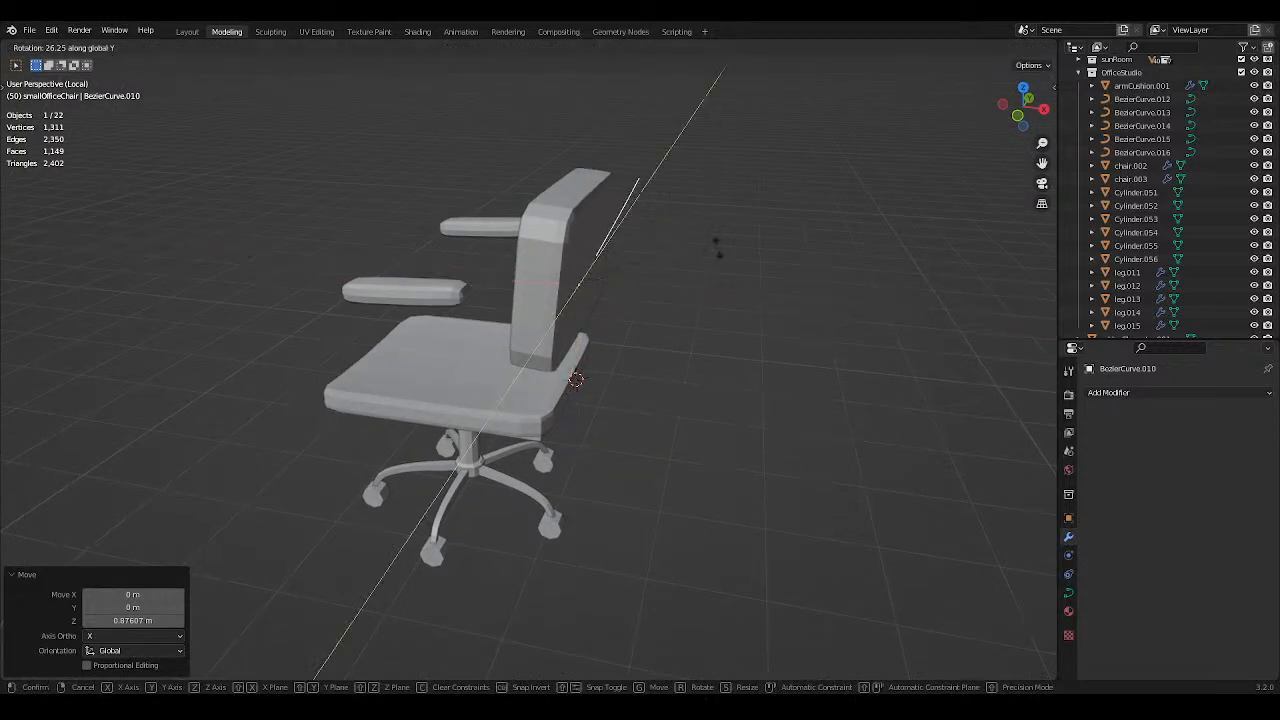
right_click(716, 250)
Rotate the upright Bezier curve exactly 90° around the global Z axis and save the file.
key(r)
key(z)
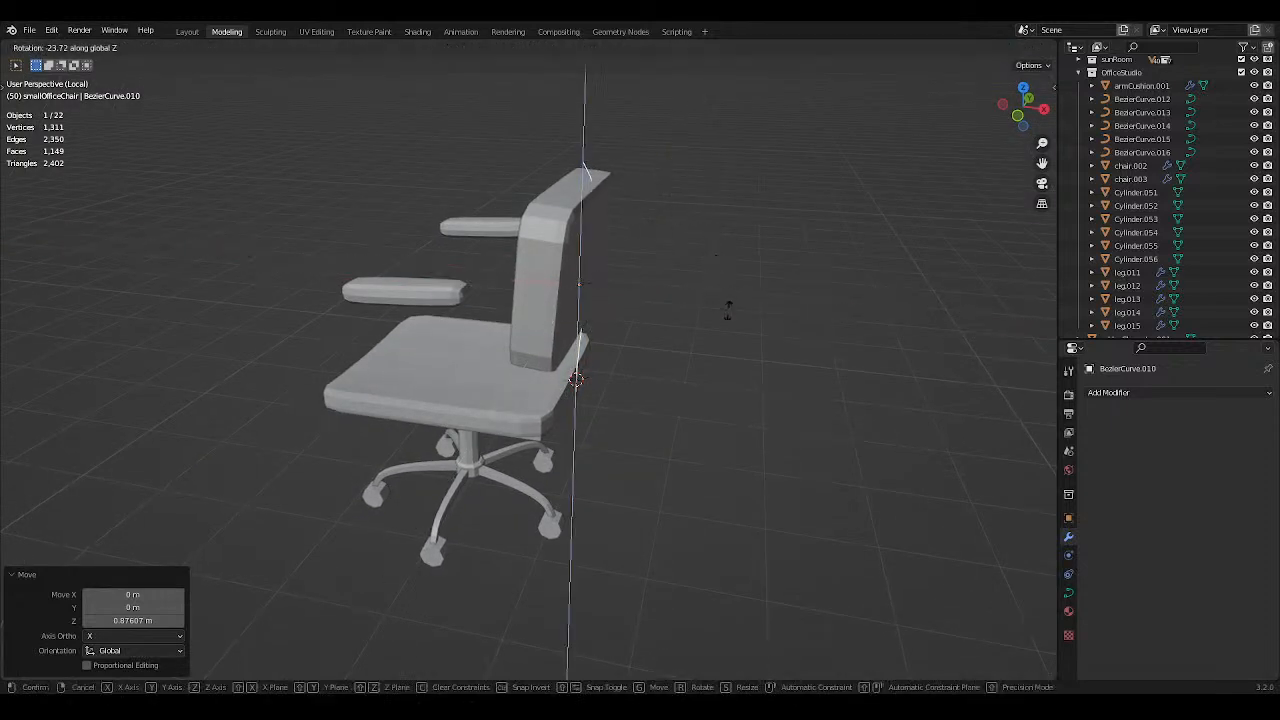
click(620, 488)
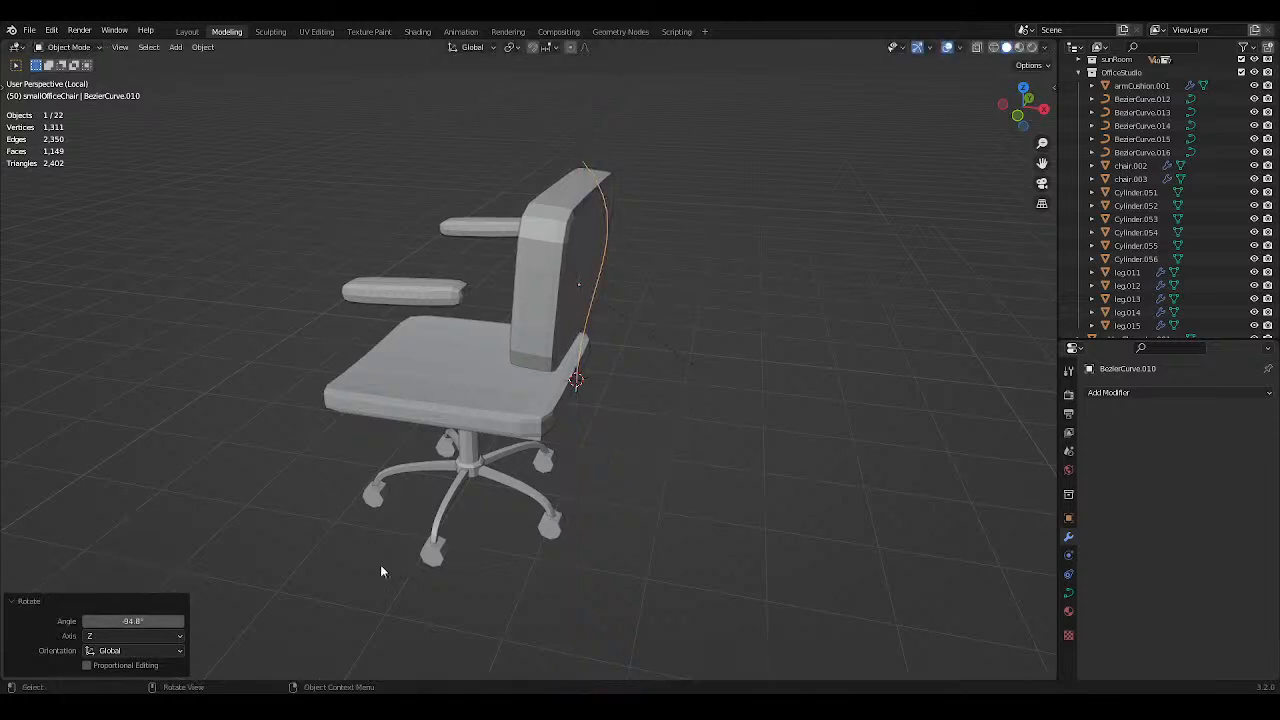
click(153, 621)
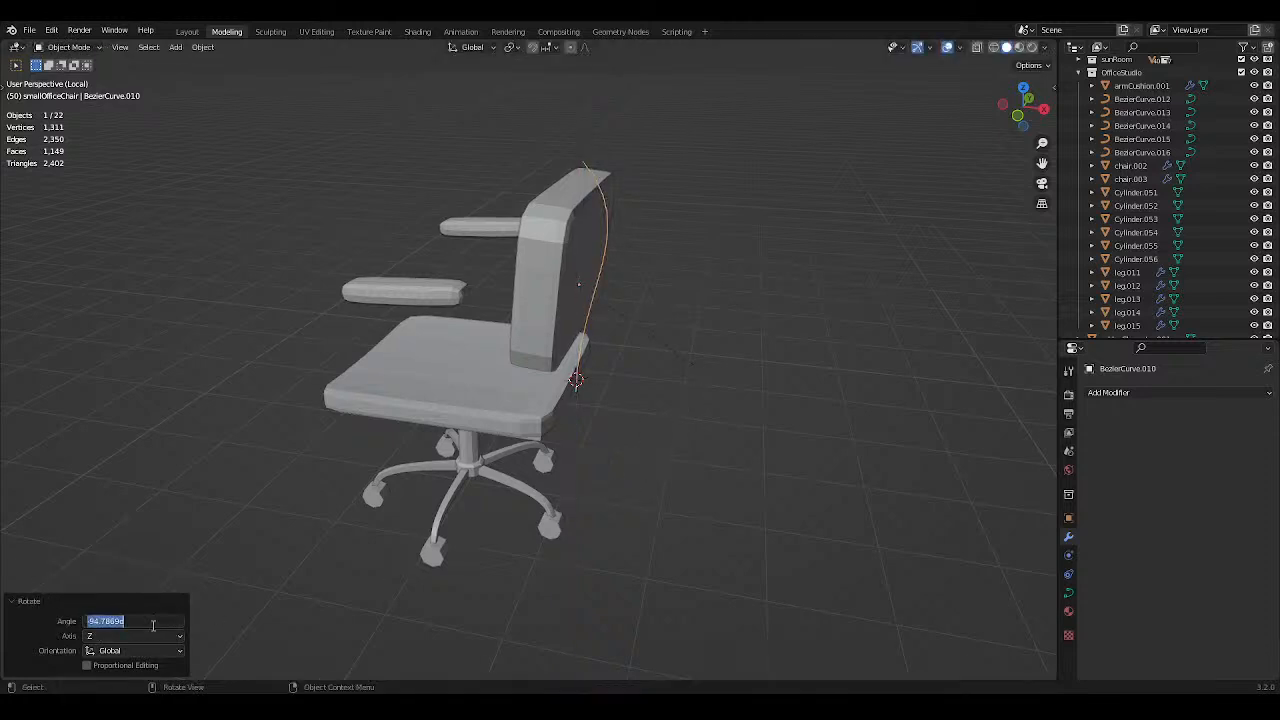
text(90)
key(Return)
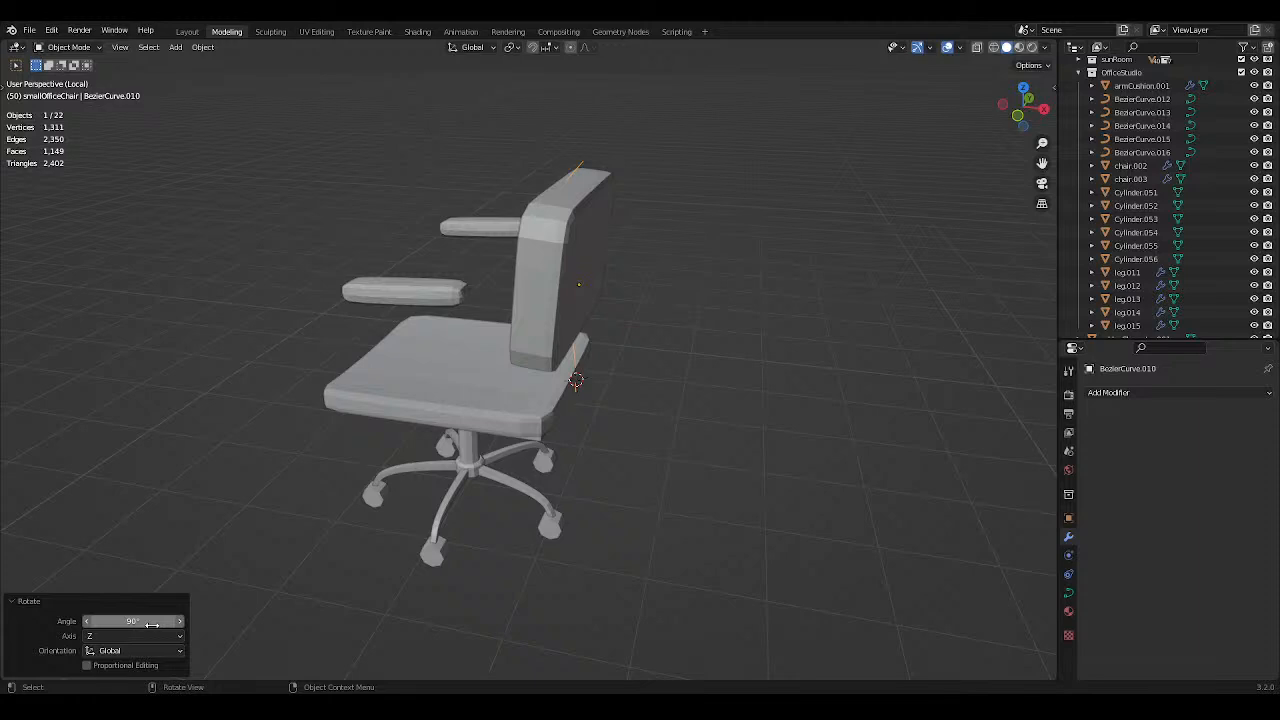
key(ctrl+s)
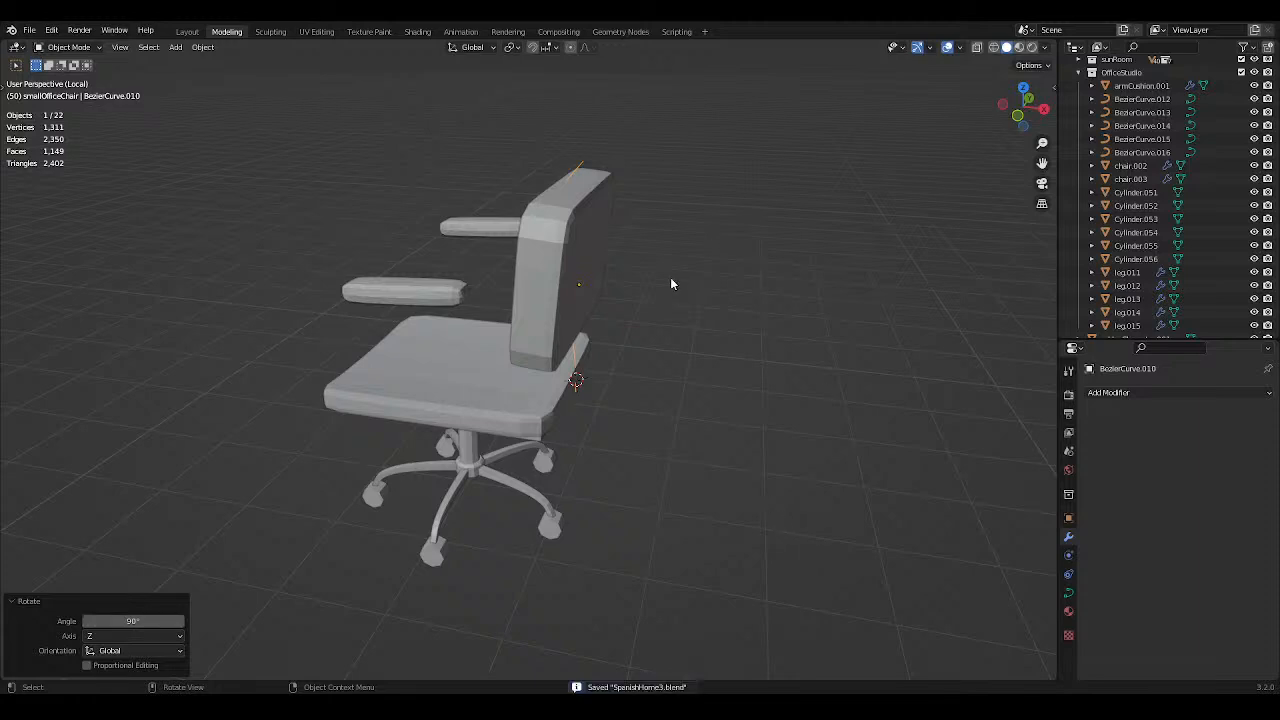
Delete the chair's backrest cushion and save the file.
shift+click(505, 411)
shift+middle_drag(556, 382, 623, 365)
click(535, 357)
shift+click(521, 345)
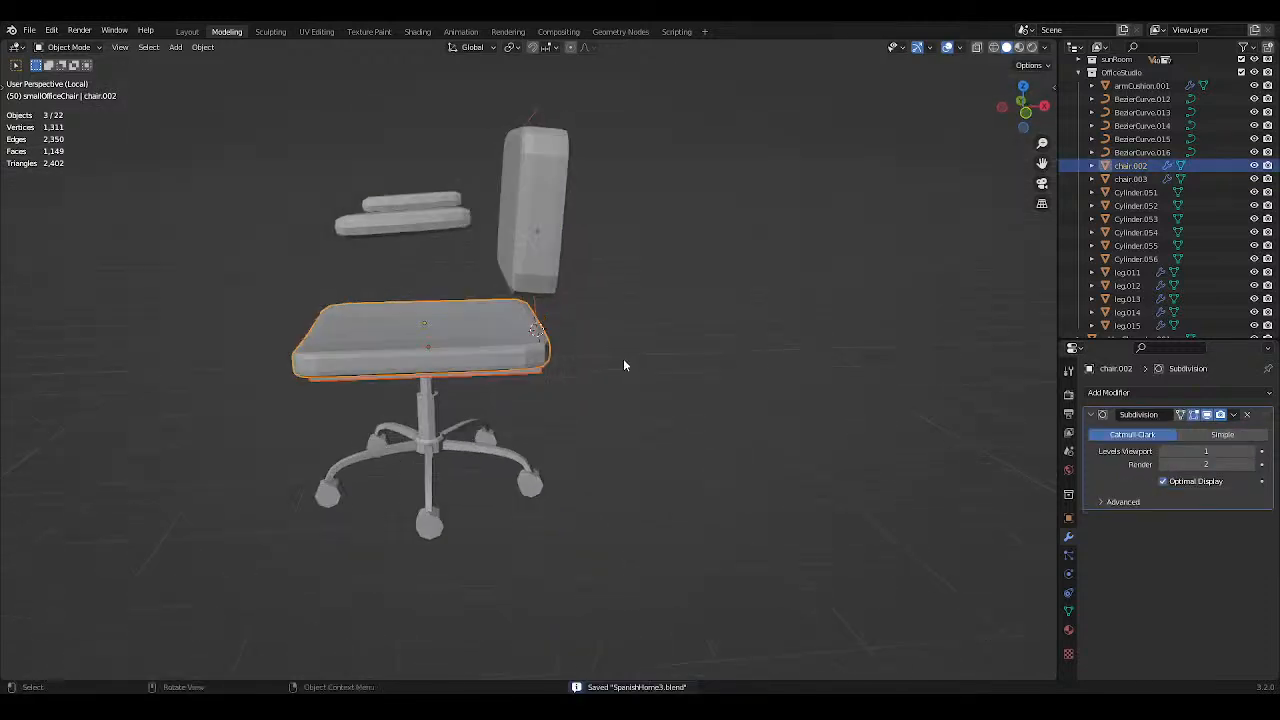
click(532, 214)
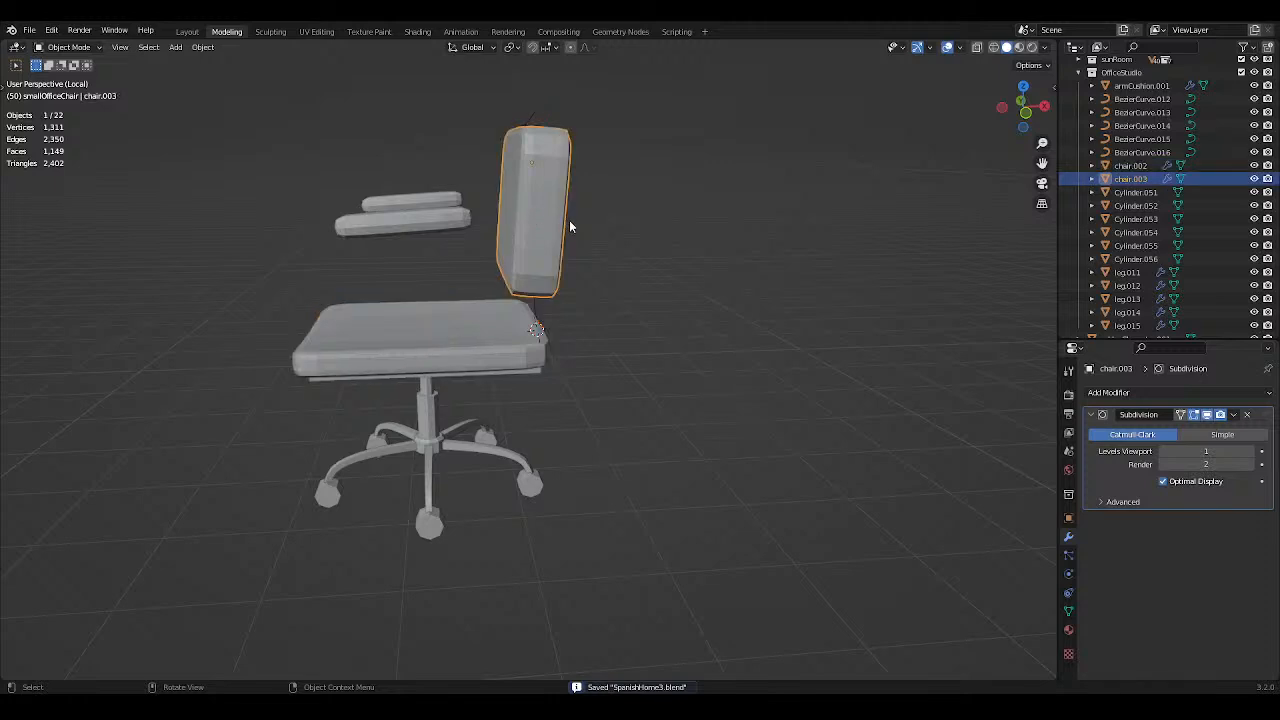
key(Delete)
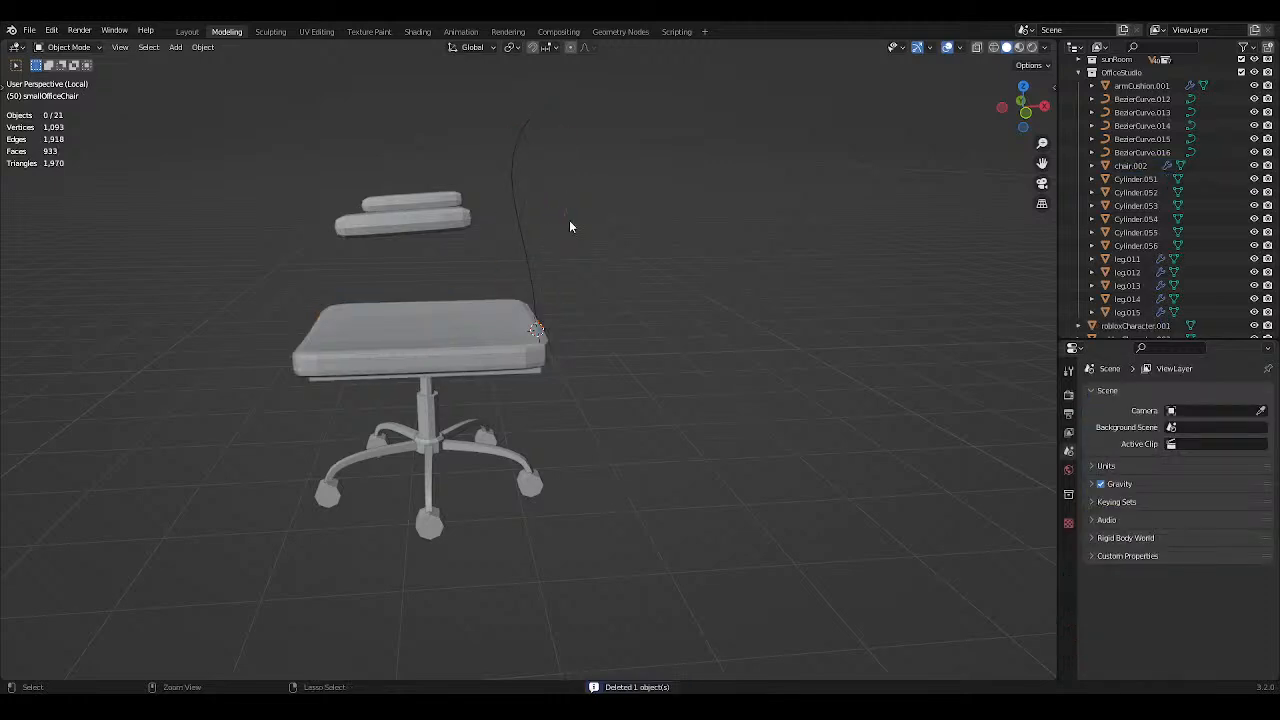
Lower the Bezier curve about 0.008 m along Z in front orthographic view and save the file.
middle_drag(569, 226, 767, 158)
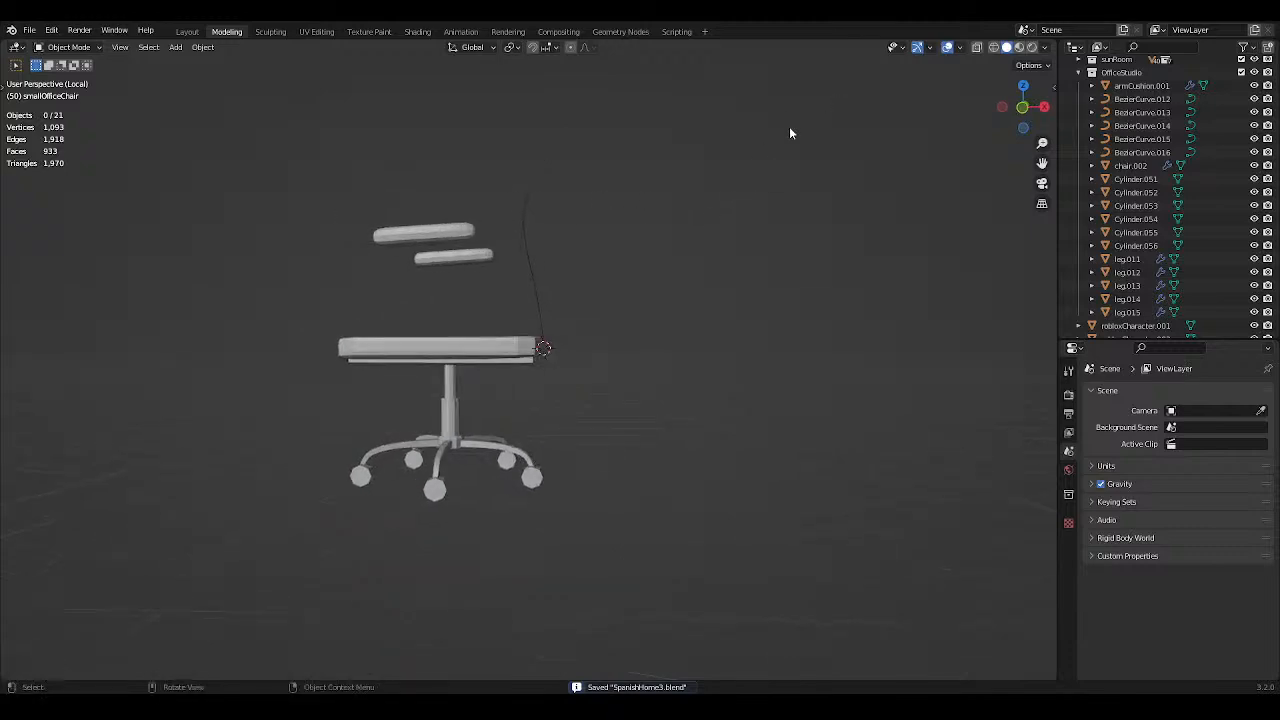
click(531, 269)
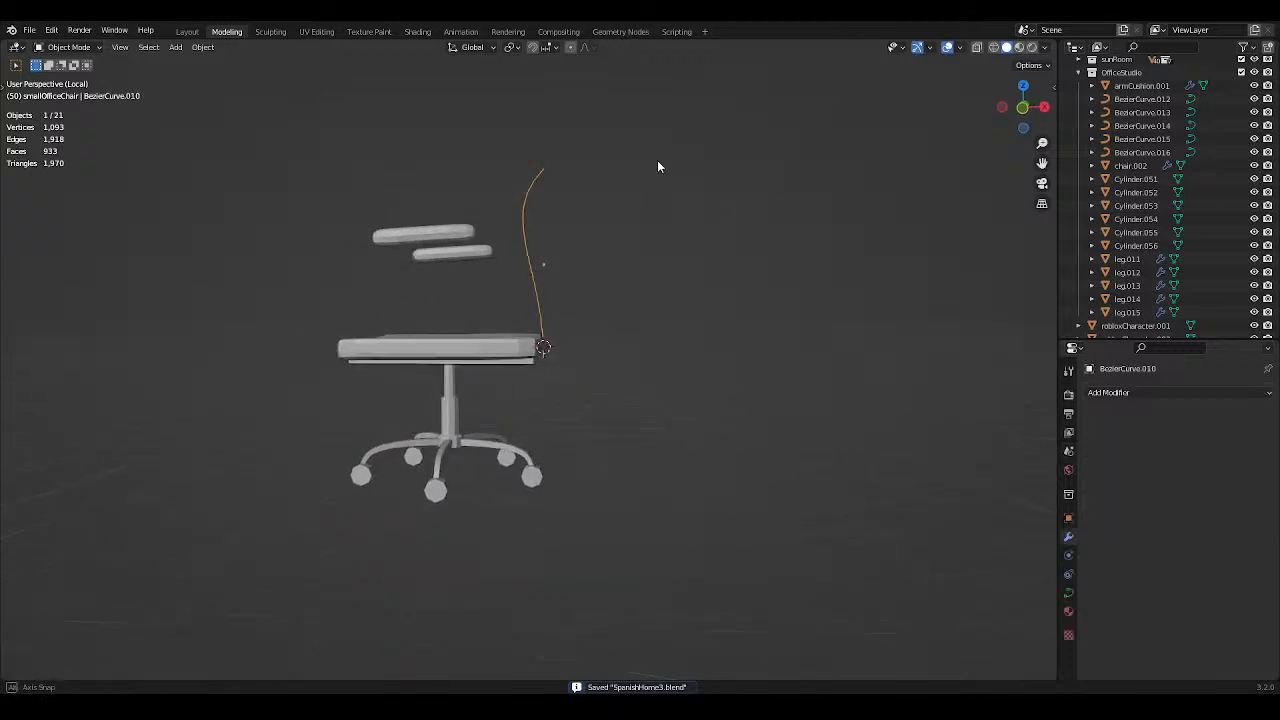
click(1022, 107)
scroll(802, 153, up, 5)
key(g)
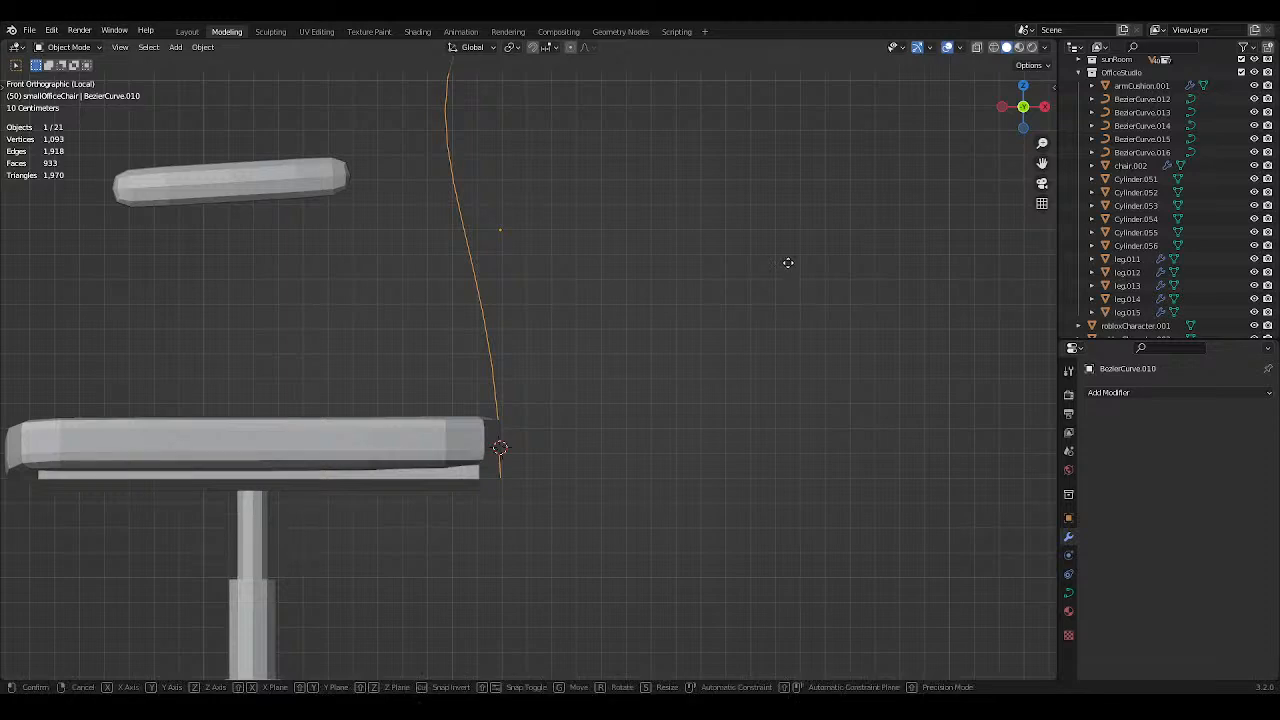
key(z)
click(790, 266)
key(ctrl+s)
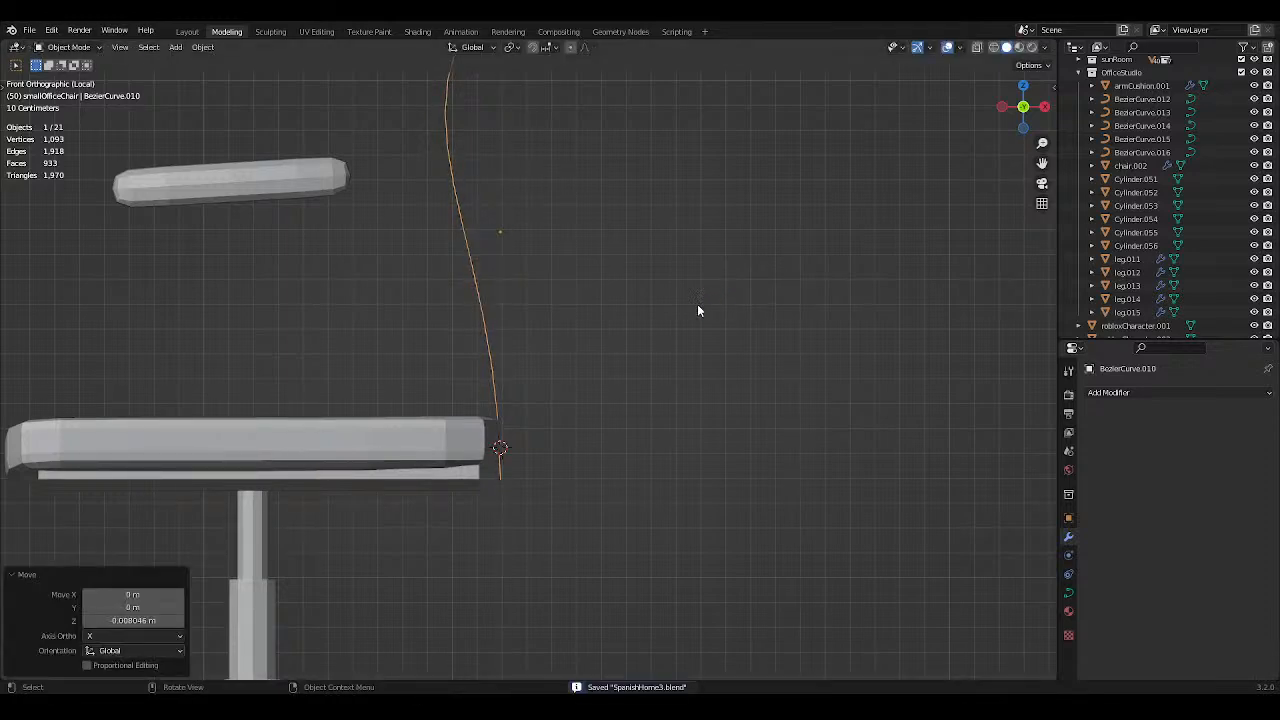
Shorten the handles of the Bezier curve's lower control point by scaling them to 0.217, and save the file.
scroll(697, 304, up, 2)
key(Tab)
scroll(640, 370, down, 3)
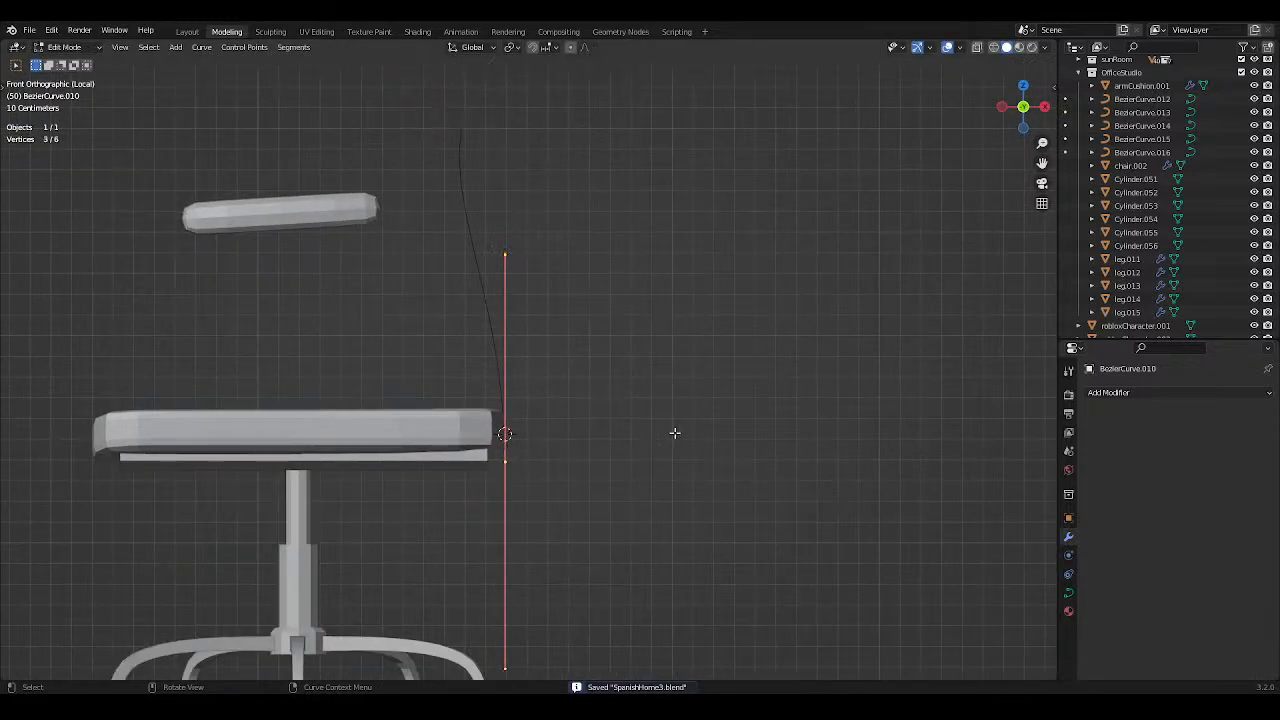
scroll(674, 434, down, 2)
key(s)
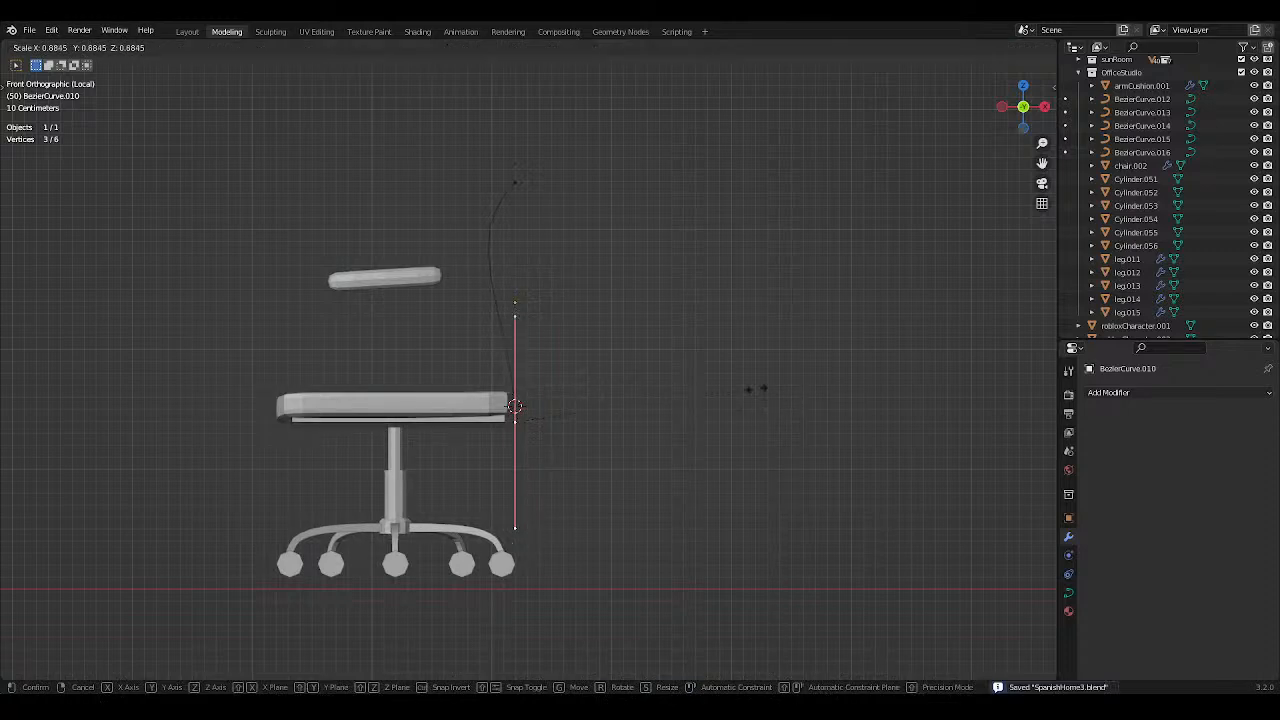
click(586, 386)
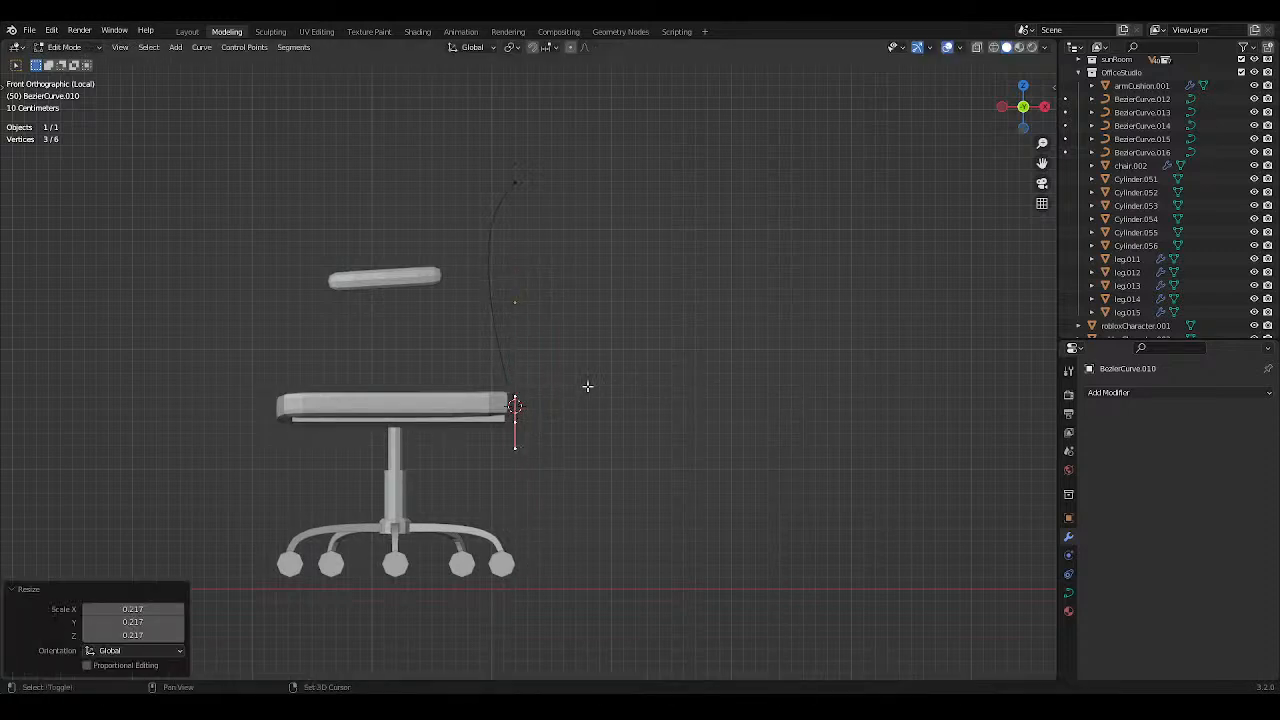
scroll(611, 382, up, 1)
scroll(611, 382, up, 2)
key(ctrl+s)
scroll(620, 346, up, 2)
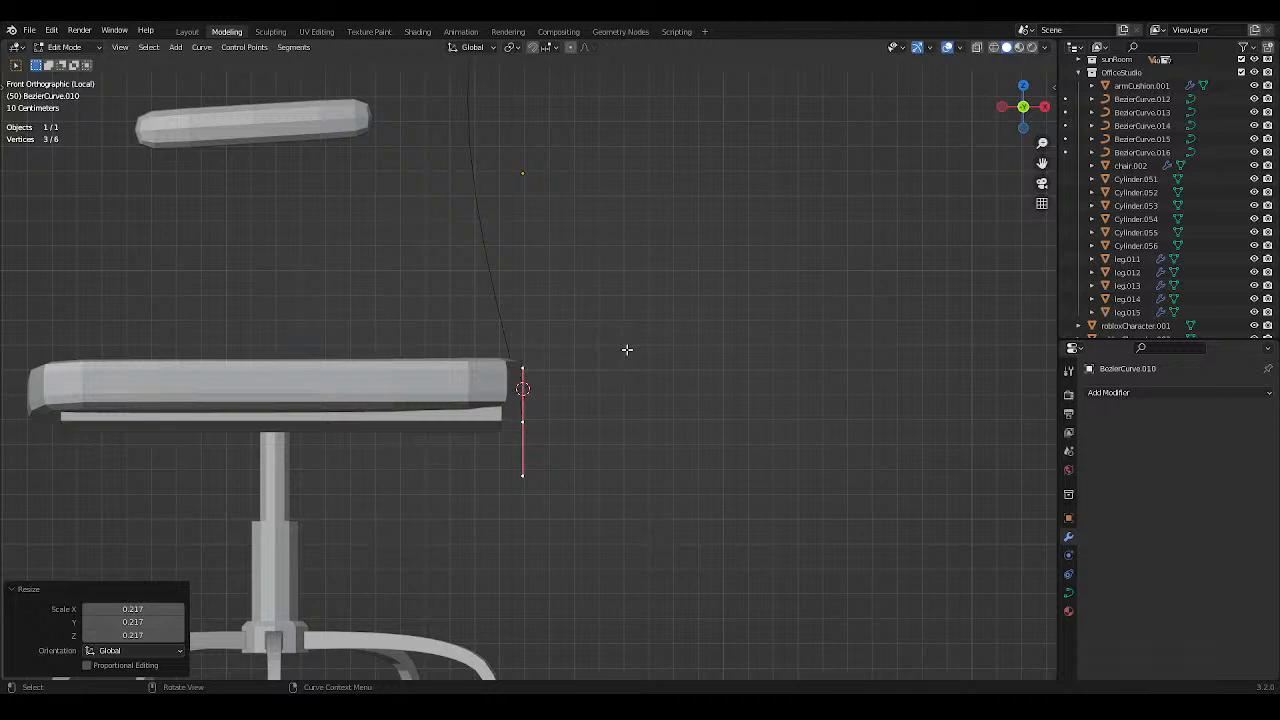
Move the curve's upper control point down about 0.54 m in Z and about -0.013 m in X.
scroll(590, 127, down, 4)
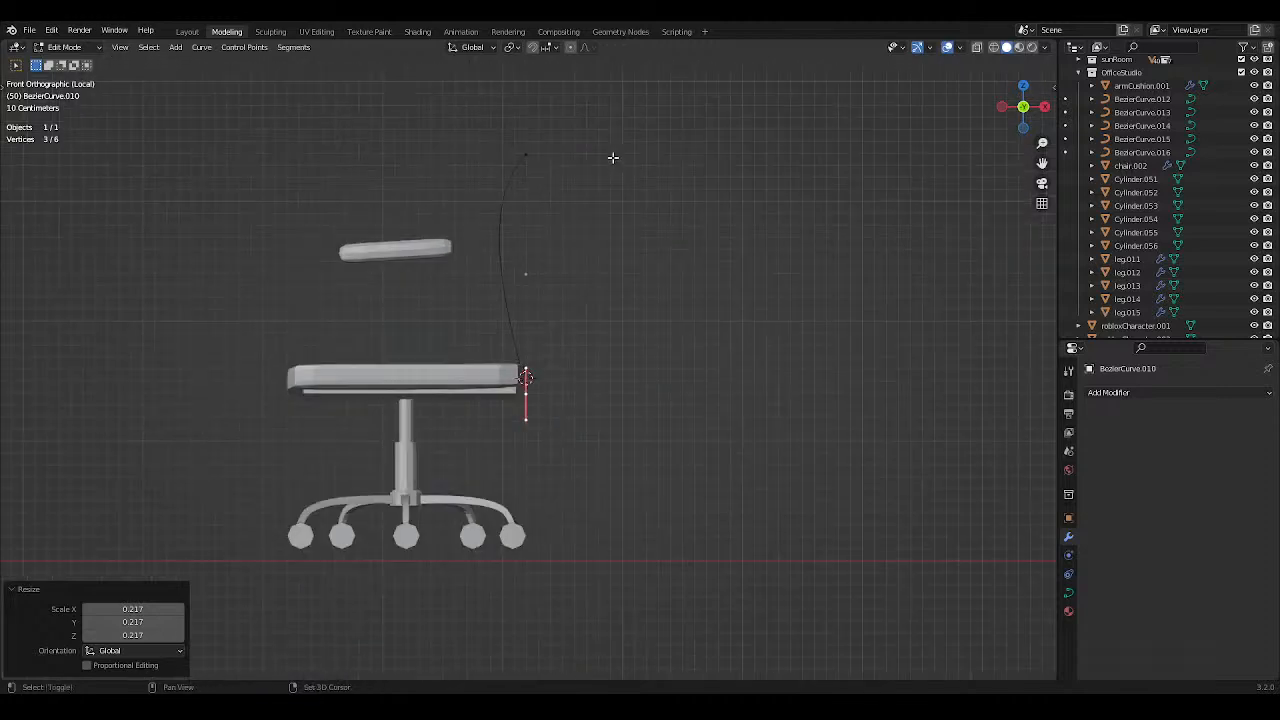
scroll(609, 157, up, 5)
click(514, 194)
key(g)
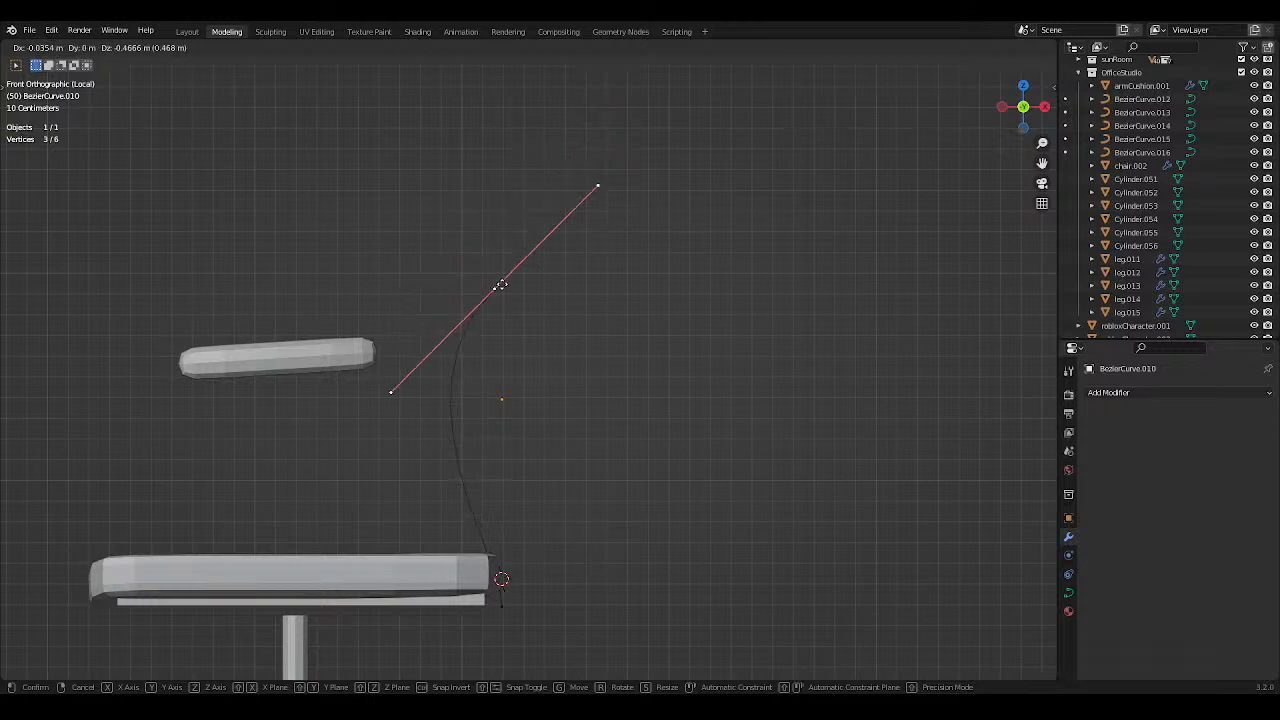
click(500, 303)
Rotate the upper control point's handles by about -11.2°, -29.8° and 10.1° in front view to steepen the curve.
key(r)
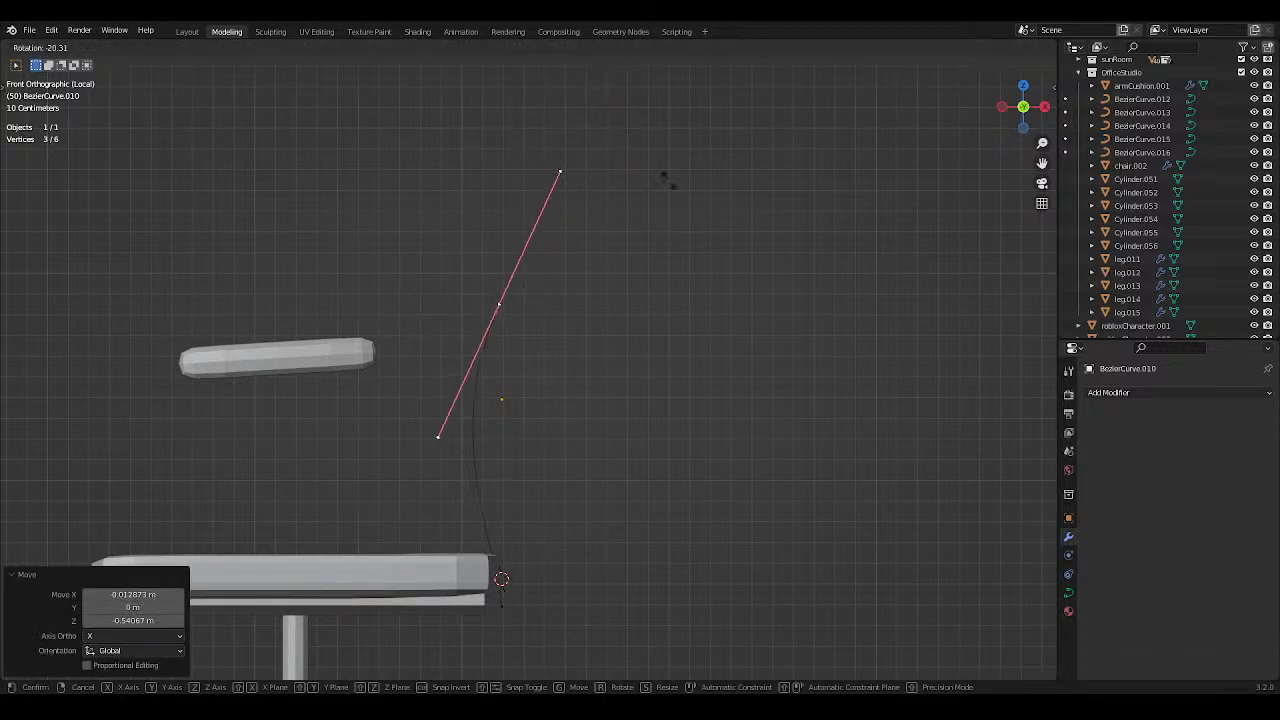
click(649, 237)
key(r)
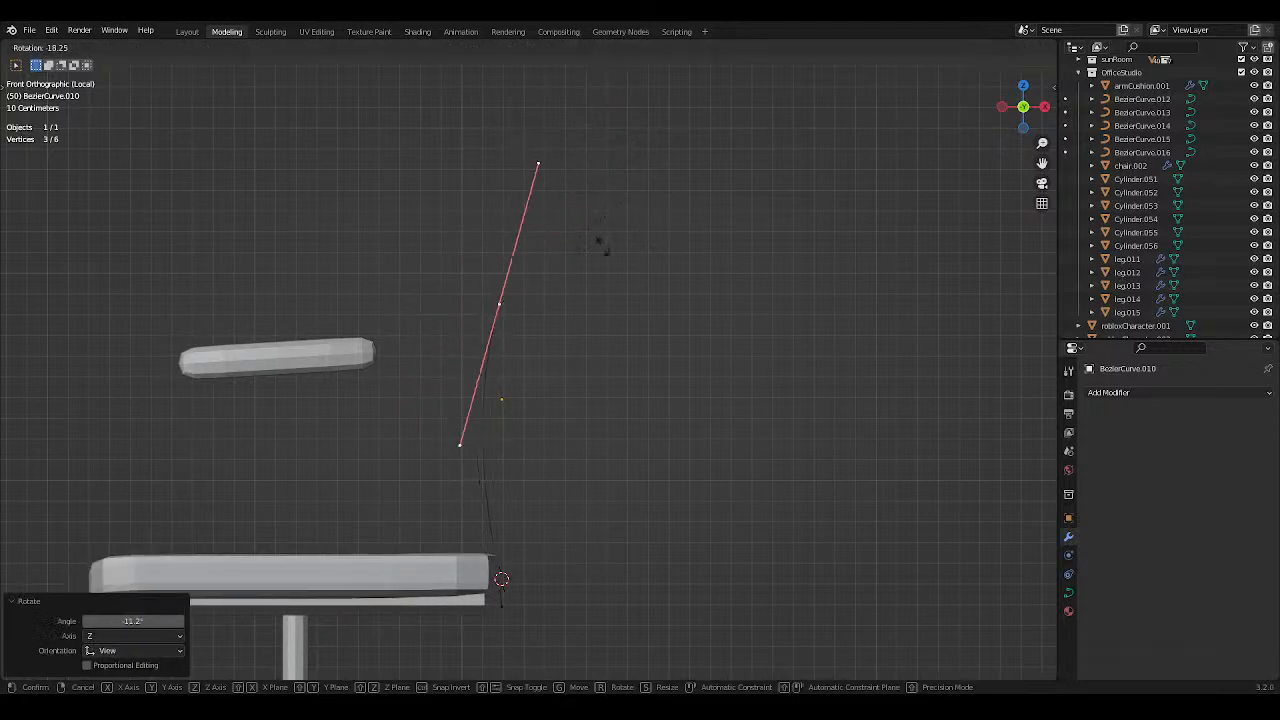
click(623, 231)
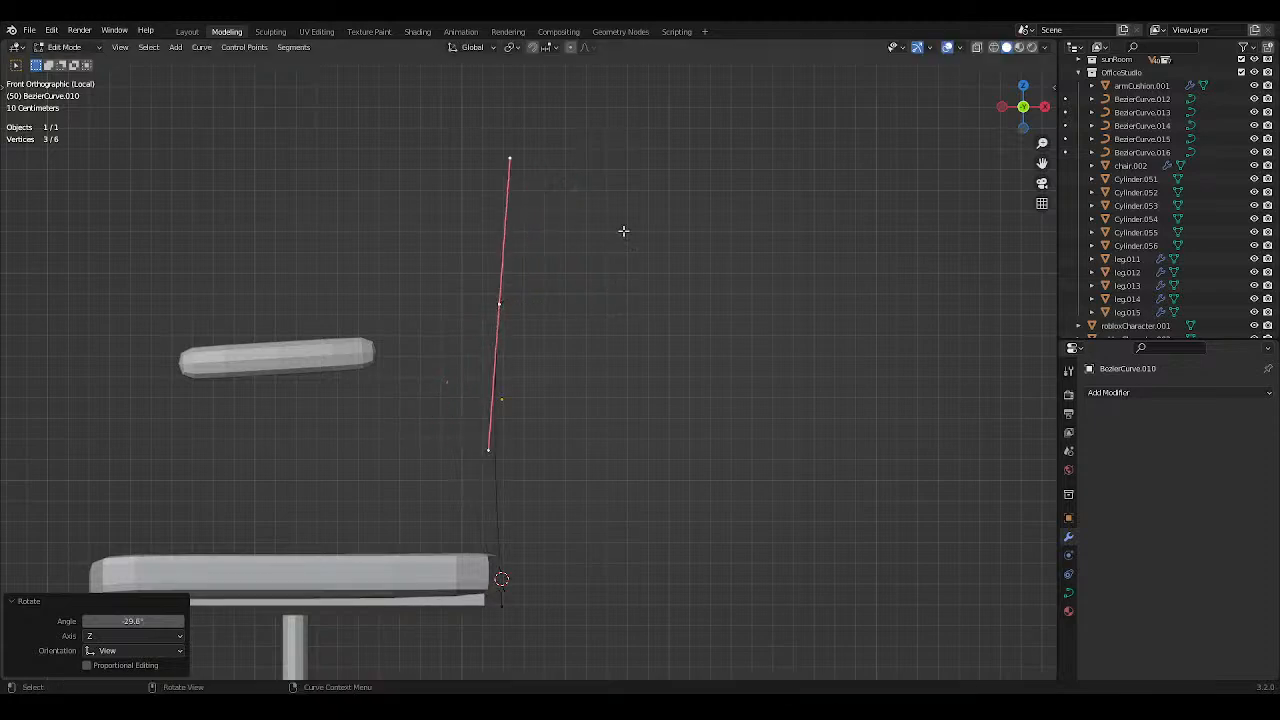
key(r)
click(666, 333)
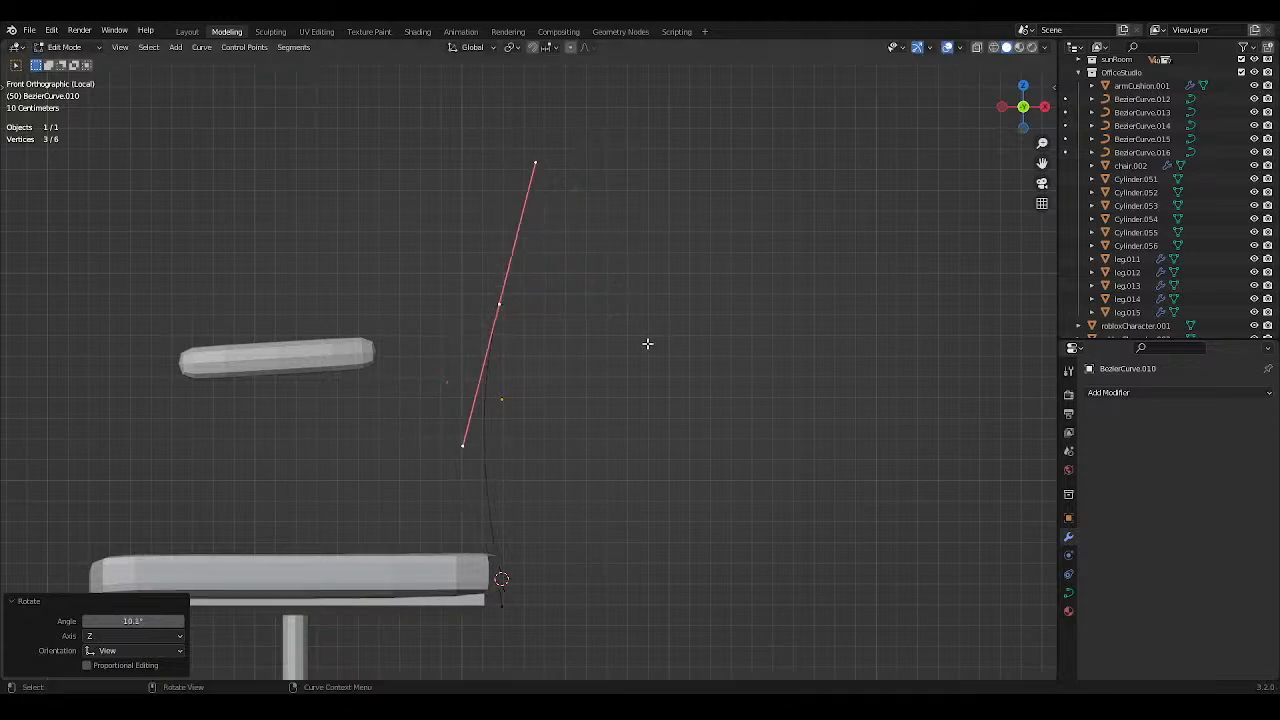
Extrude a new control point about 0.38 m in X and 1.16 m in Z, and shift it about 0.09 m in X and 0.34 m in Z.
key(e)
click(715, 110)
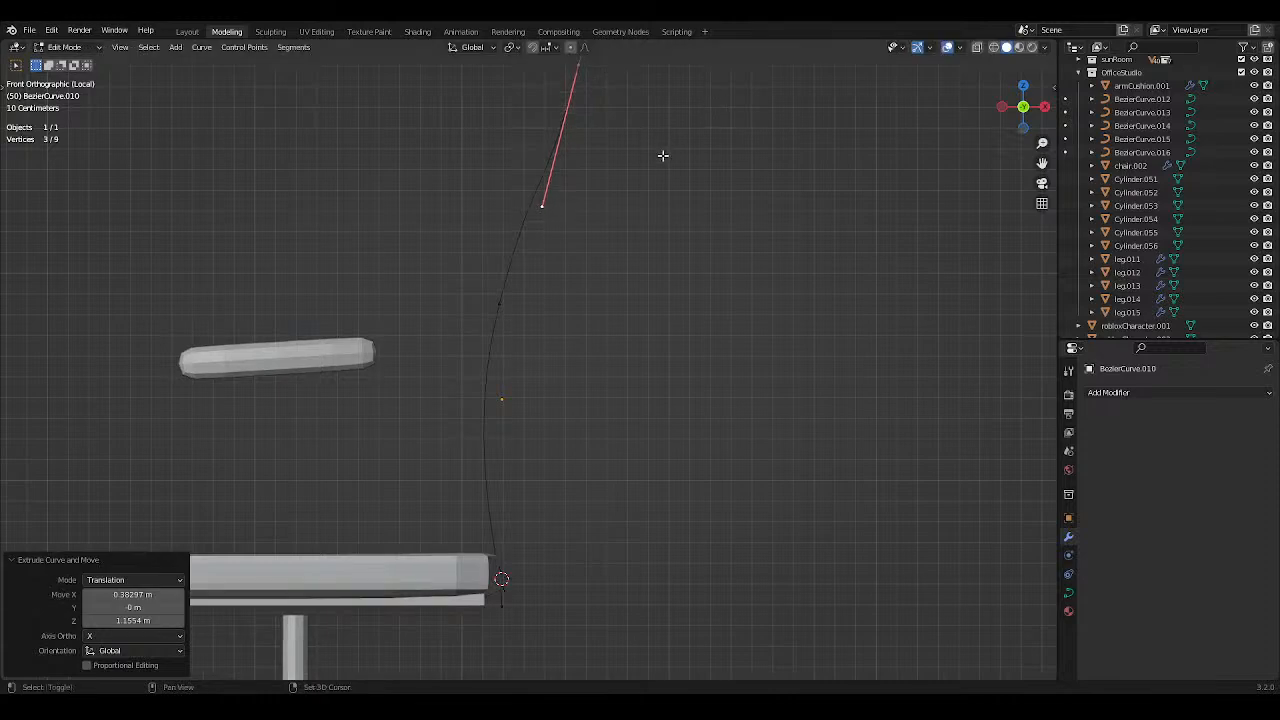
shift+middle_drag(663, 155, 697, 329)
key(g)
click(681, 253)
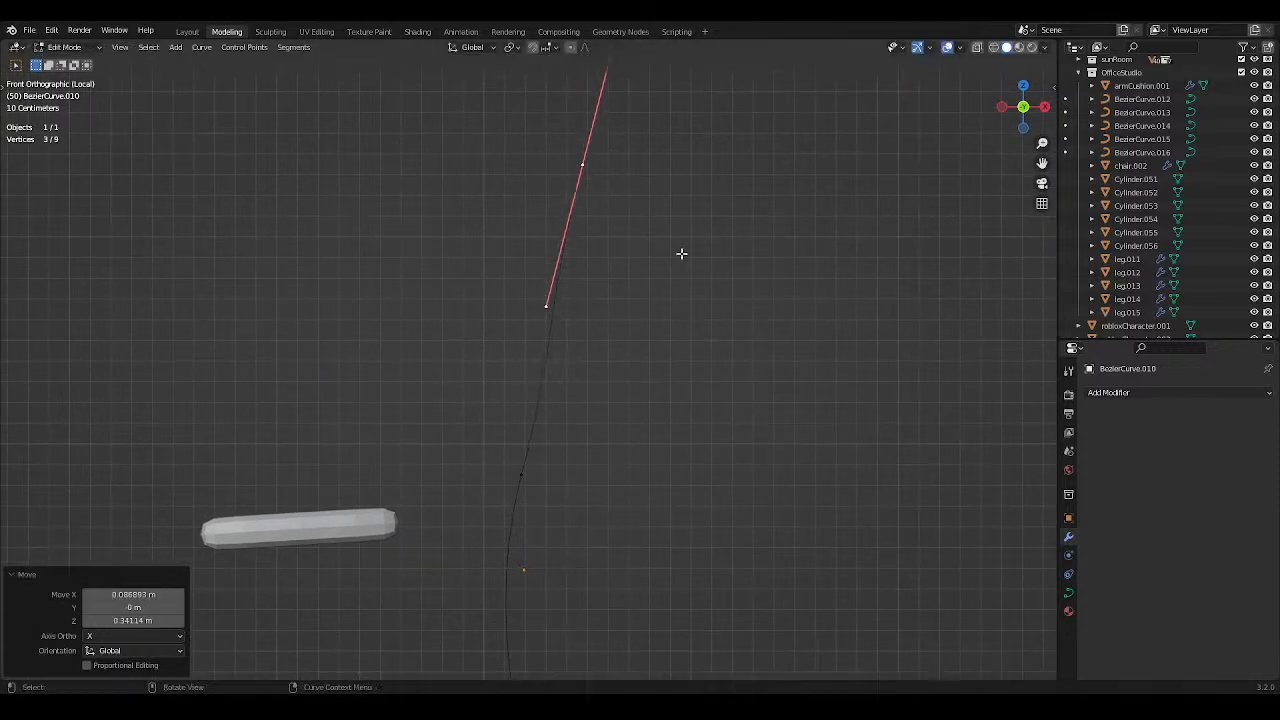
Tilt the new top control point's handles slightly toward the chair, deselect the point and save the file.
key(g)
click(760, 254)
click(752, 300)
scroll(750, 307, down, 2)
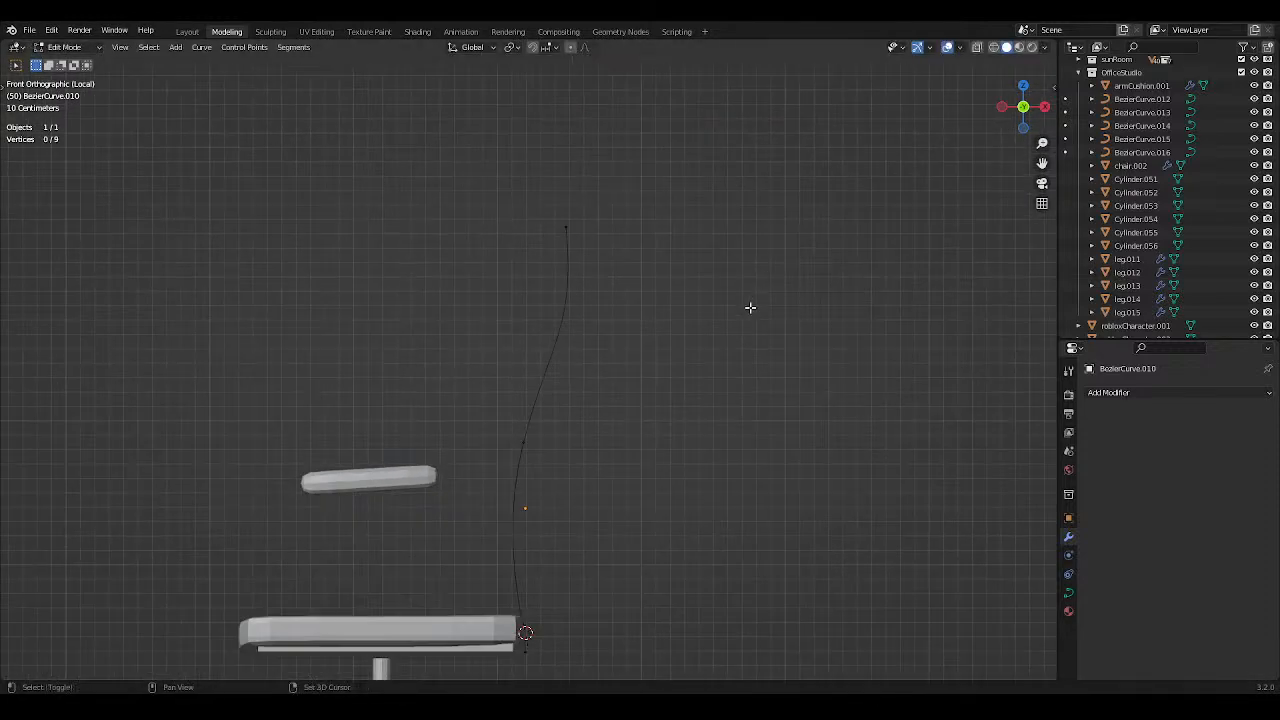
shift+middle_drag(718, 354, 644, 263)
key(ctrl+s)
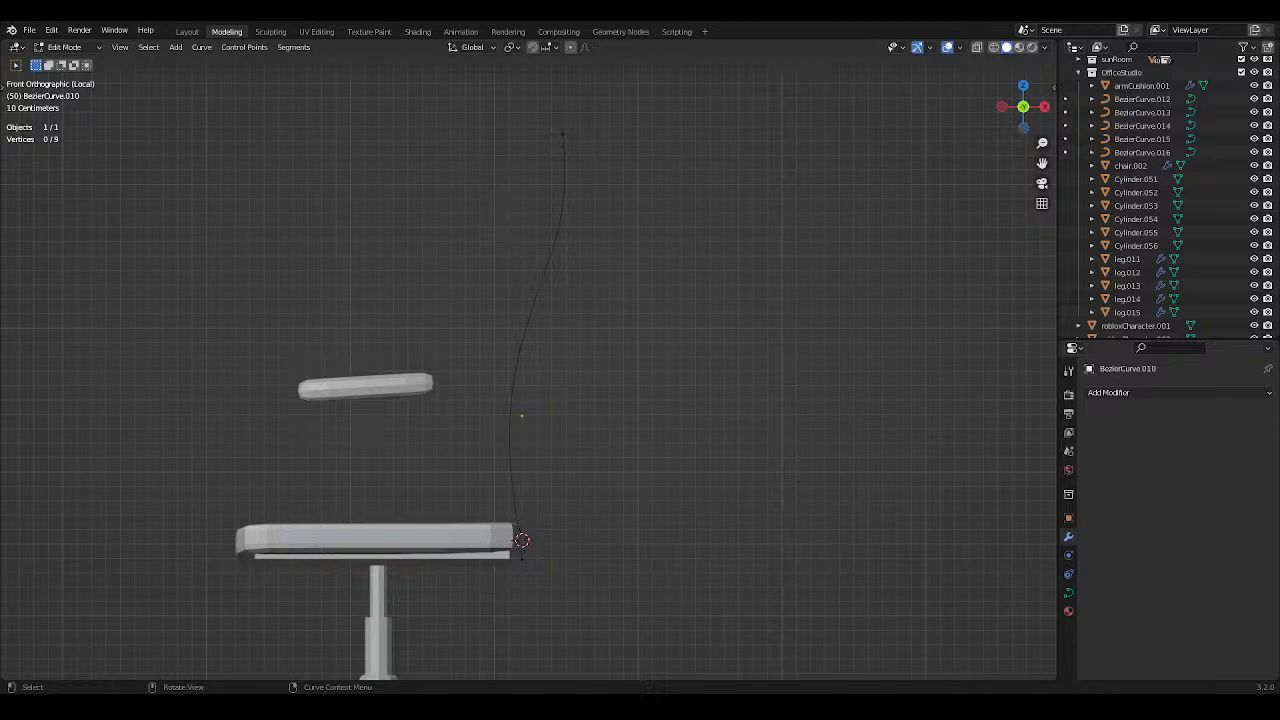
Delete the extruded top control point from the Bezier curve and save the file.
click(565, 145)
key(c)
right_click(568, 147)
key(x)
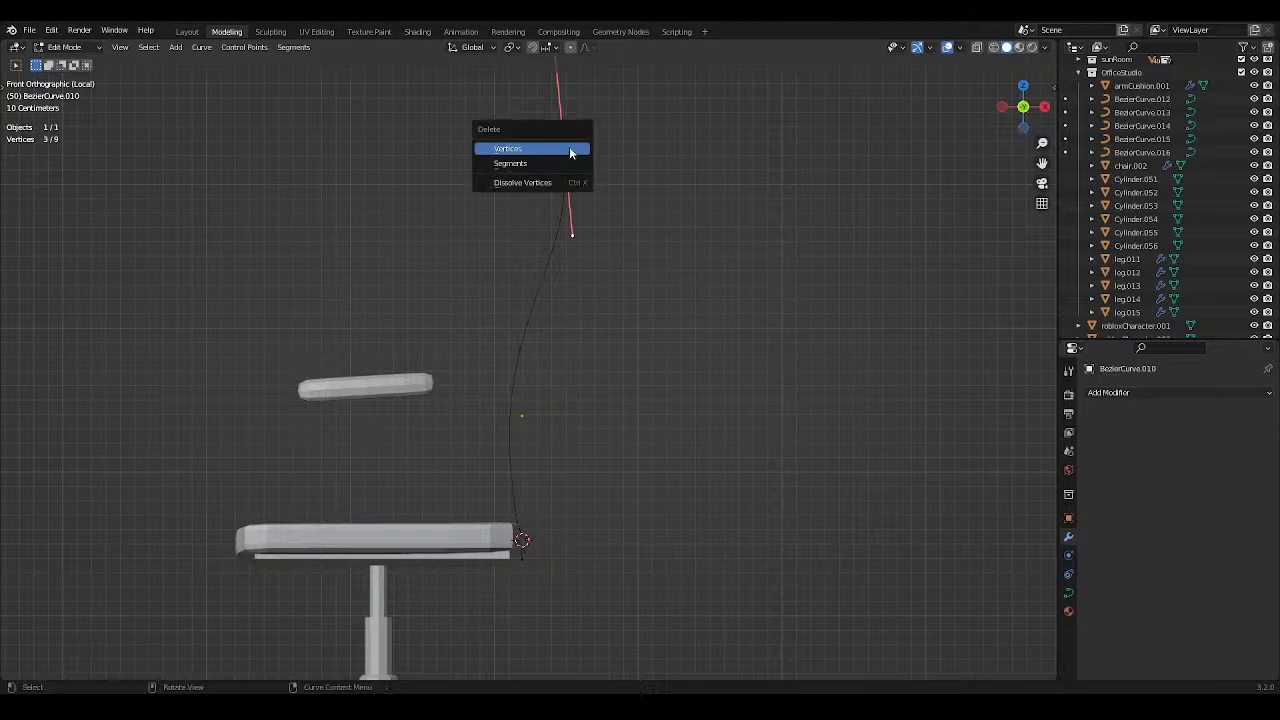
click(570, 149)
key(ctrl+s)
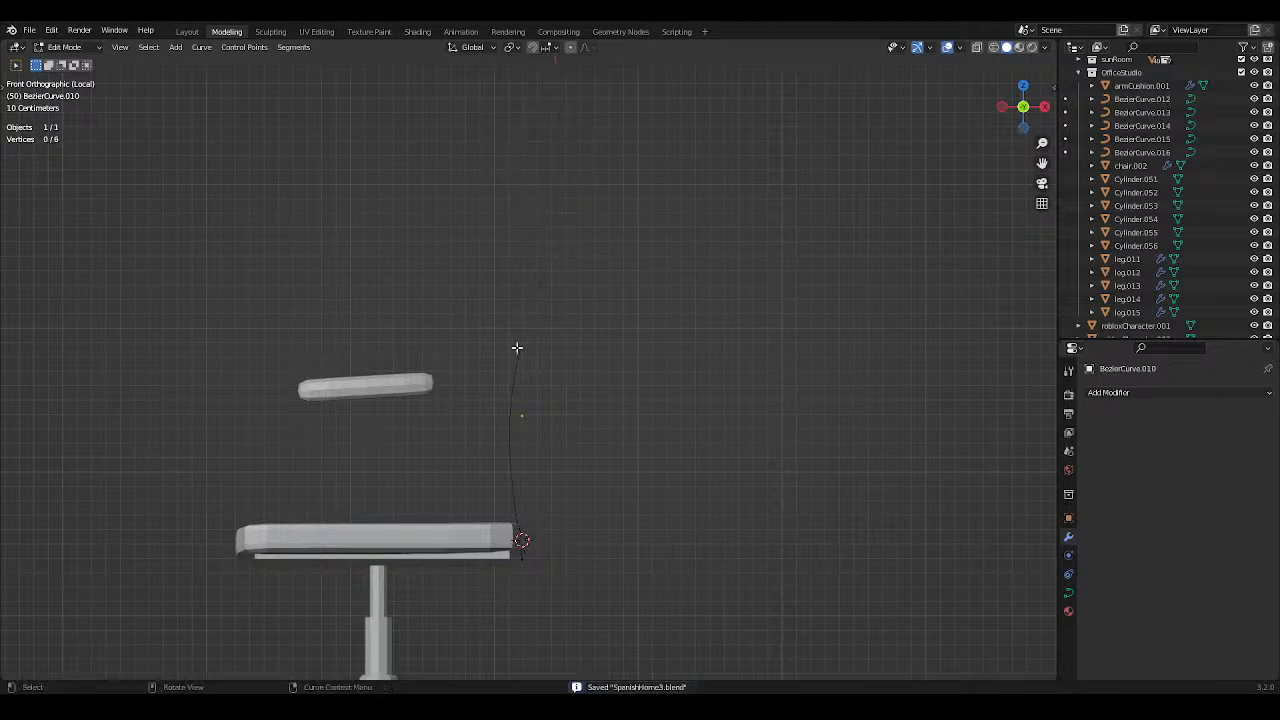
Move the curve's remaining upper control point about 0.65 m in X and 0.95 m in Z.
click(518, 350)
key(g)
click(661, 163)
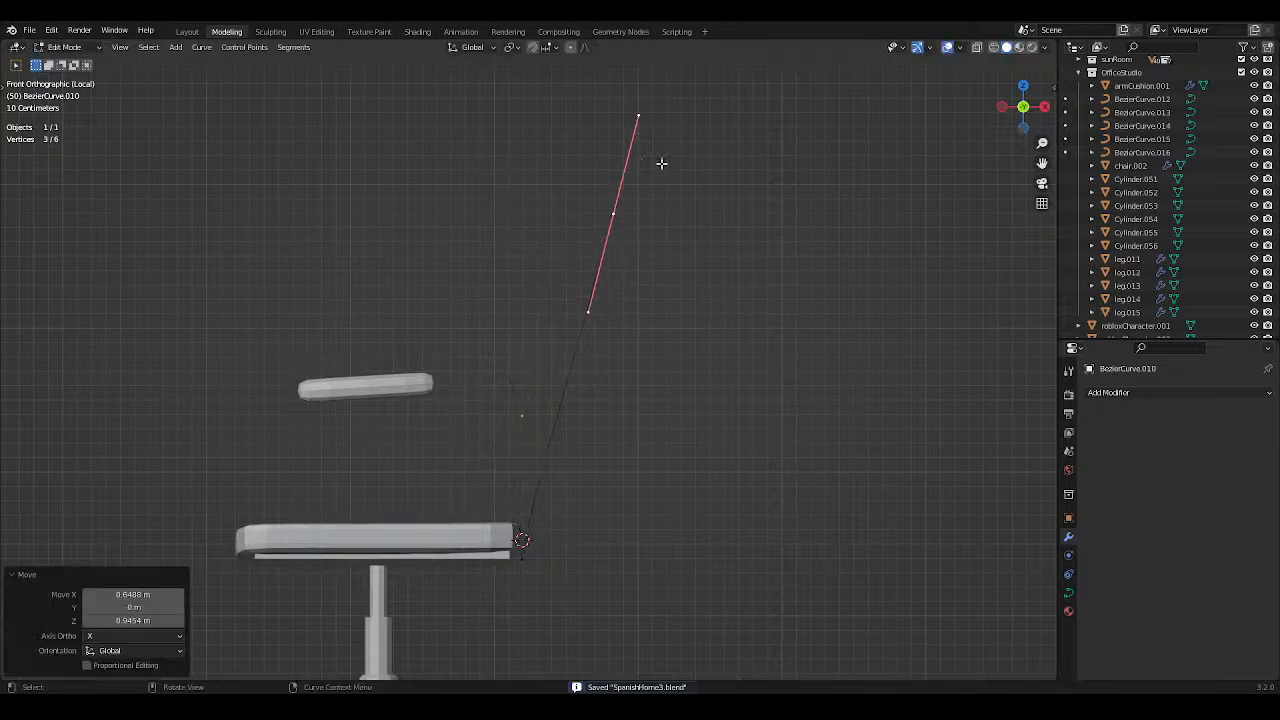
Rotate the upper control point's handles -37.1°, shift it about -0.36 m in X and -0.06 m in Z, and save the file.
key(r)
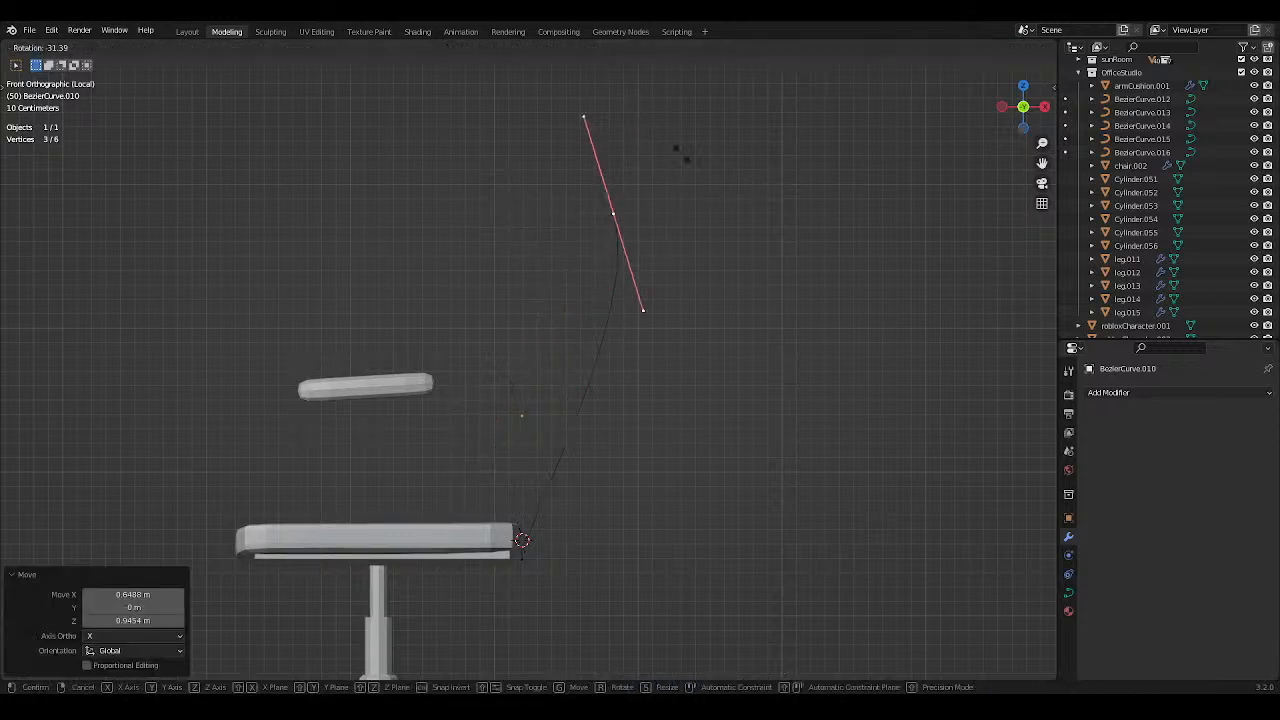
click(664, 158)
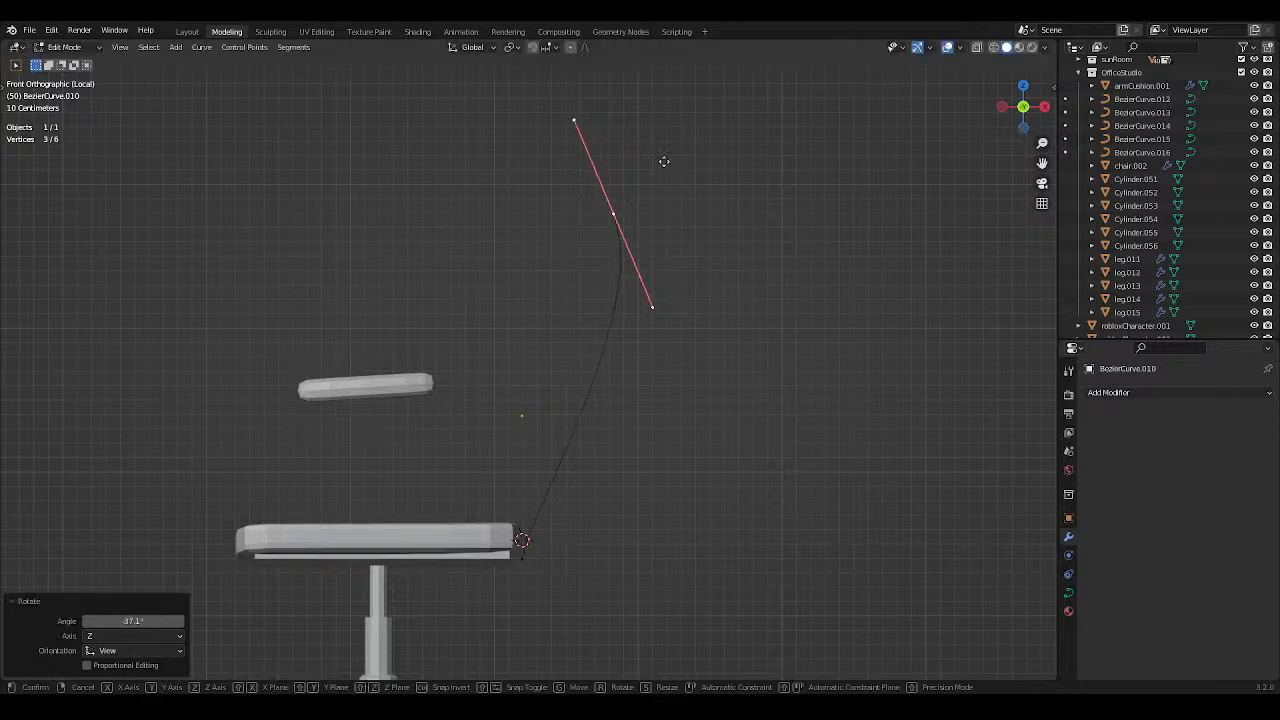
key(g)
click(614, 170)
key(ctrl+s)
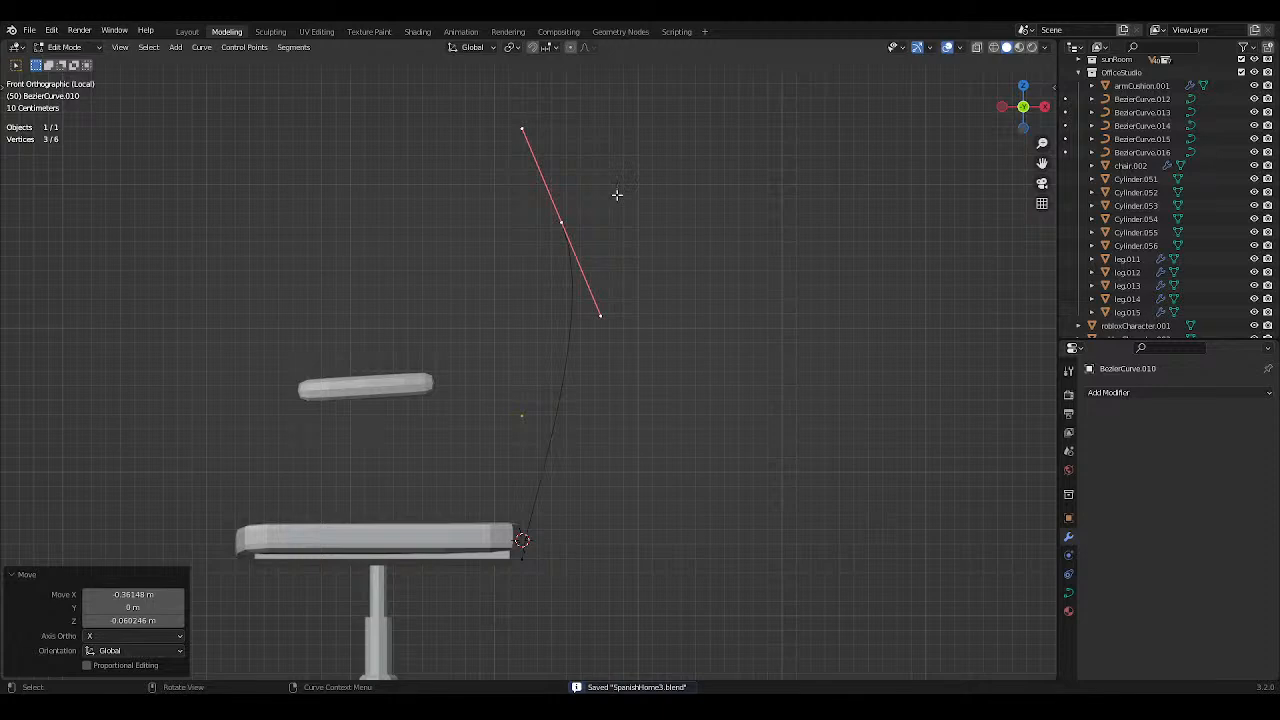
Delete all control points of the Bezier curve behind the seat and save the file.
mouse_move(625, 203)
middle_down()
mouse_move(714, 220)
mouse_move(629, 206)
mouse_move(710, 221)
mouse_move(649, 201)
middle_up()
key(a)
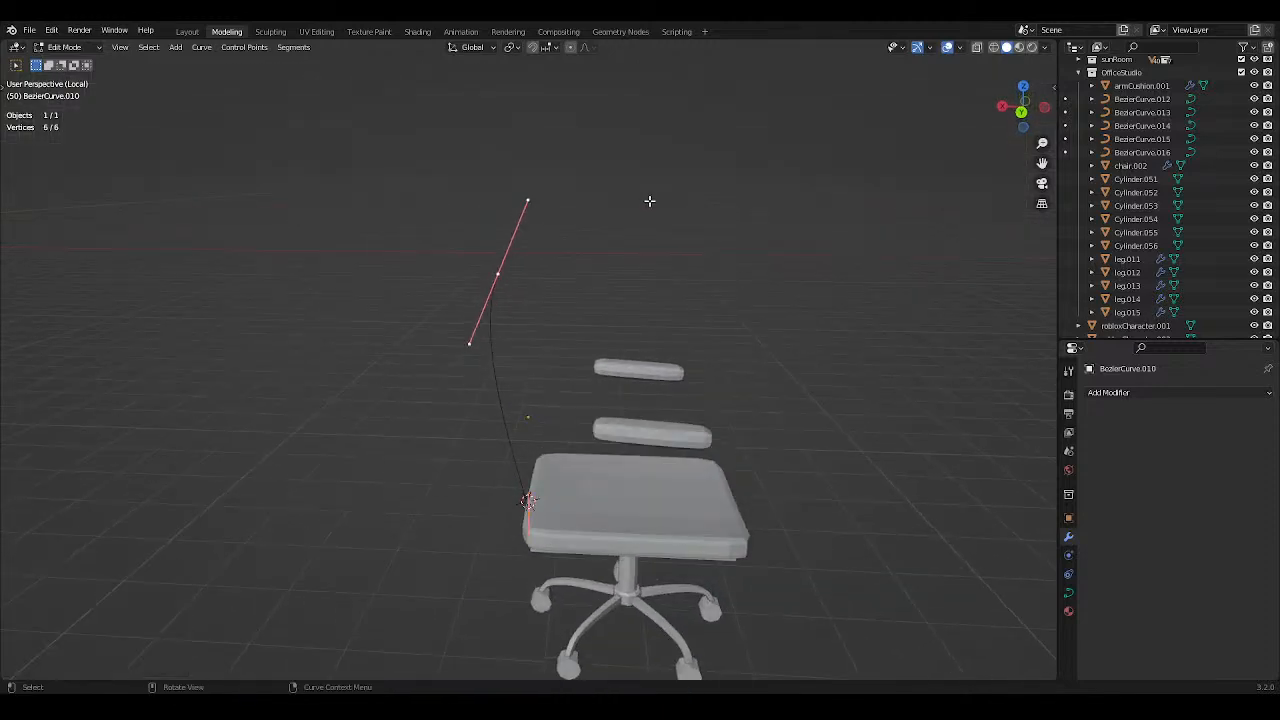
key(x)
click(583, 267)
key(ctrl+s)
Step through the BezierCurve entries of the OfficeStudio collection to identify which chair parts they belong to.
middle_drag(583, 266, 754, 340)
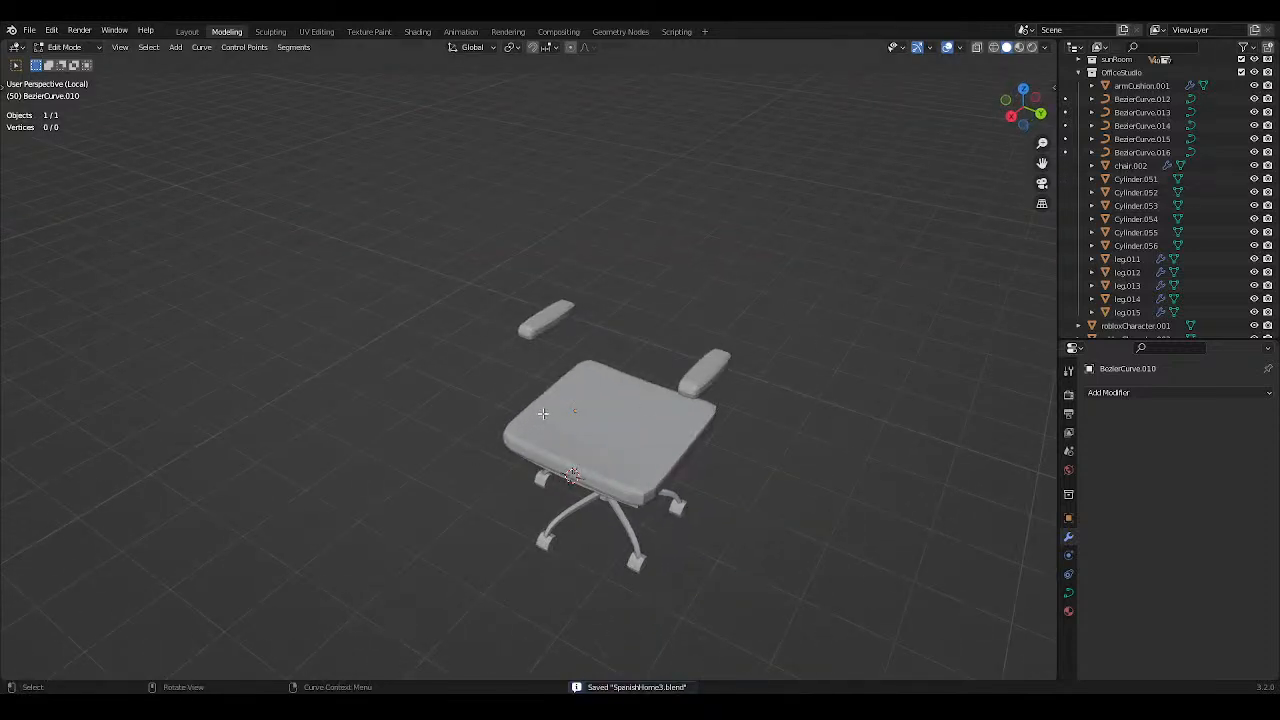
click(1150, 153)
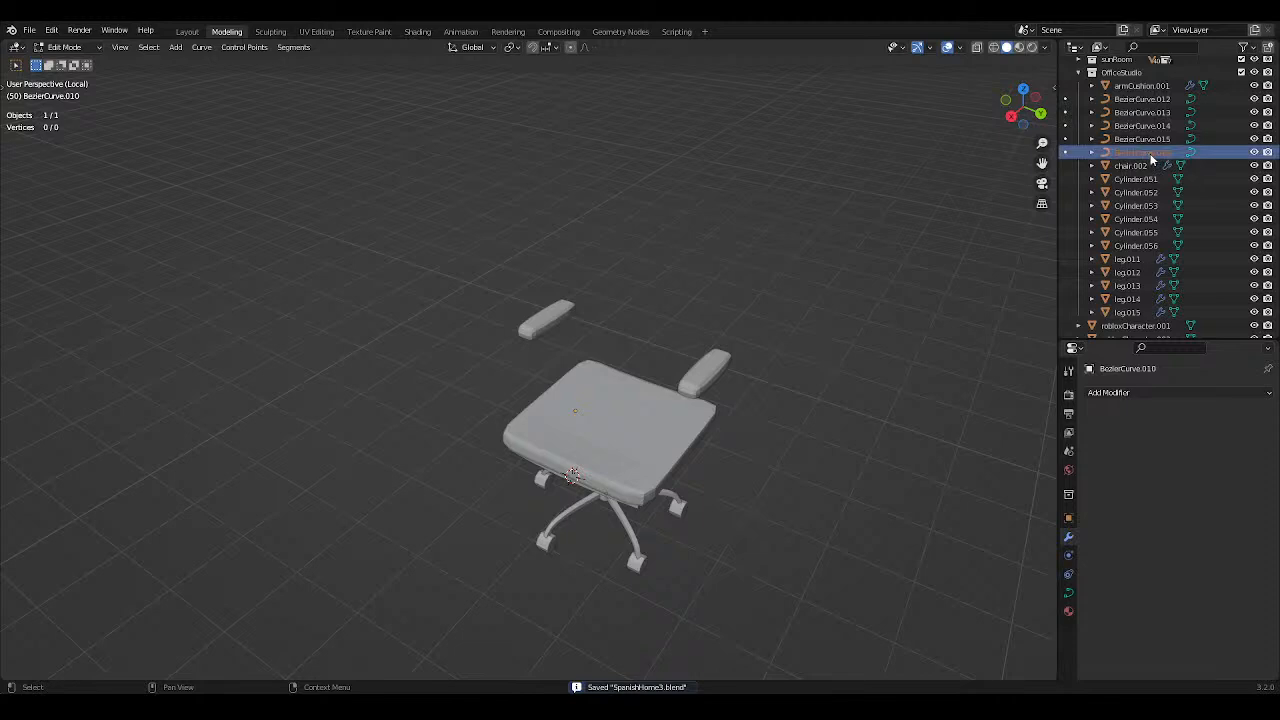
middle_drag(717, 217, 700, 197)
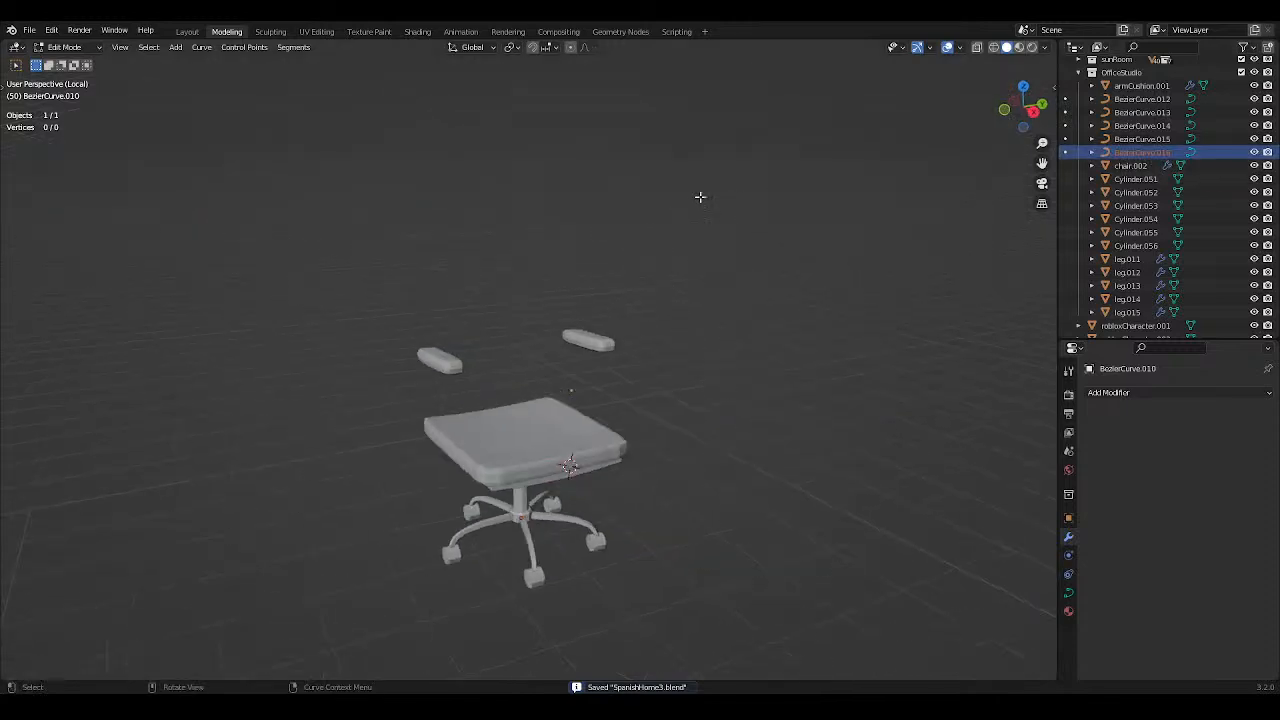
key(Up)
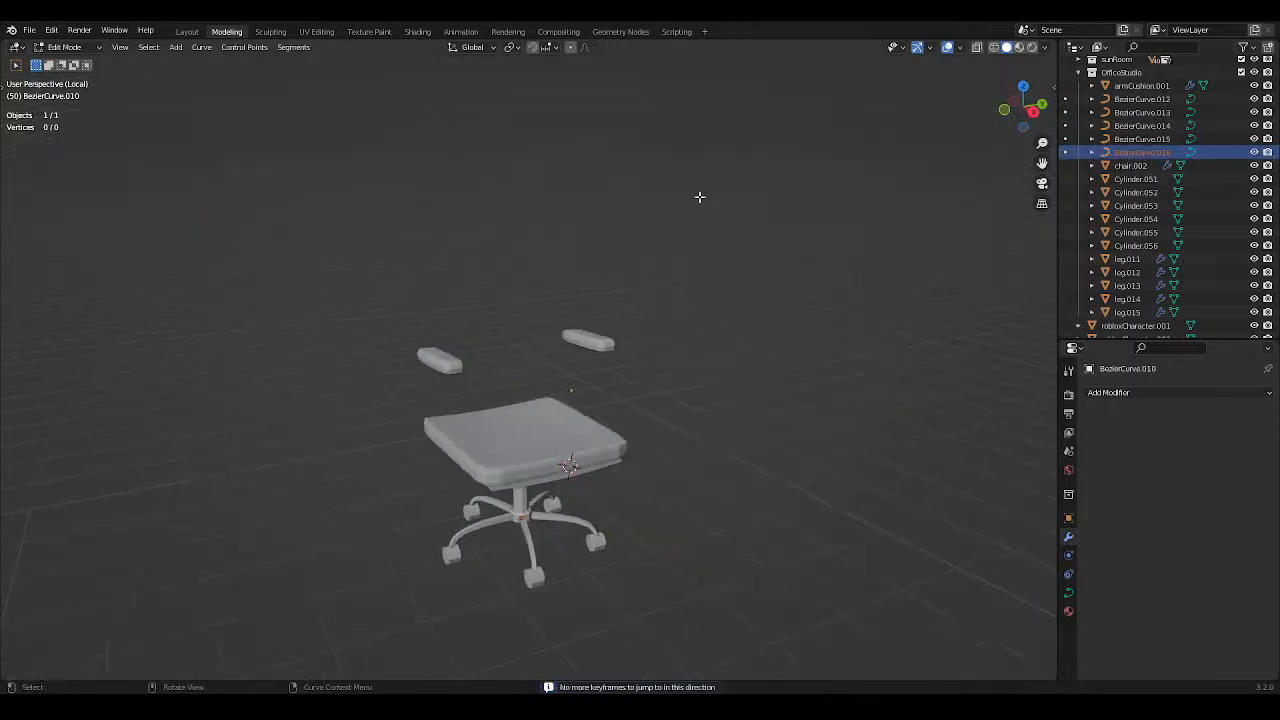
click(1142, 139)
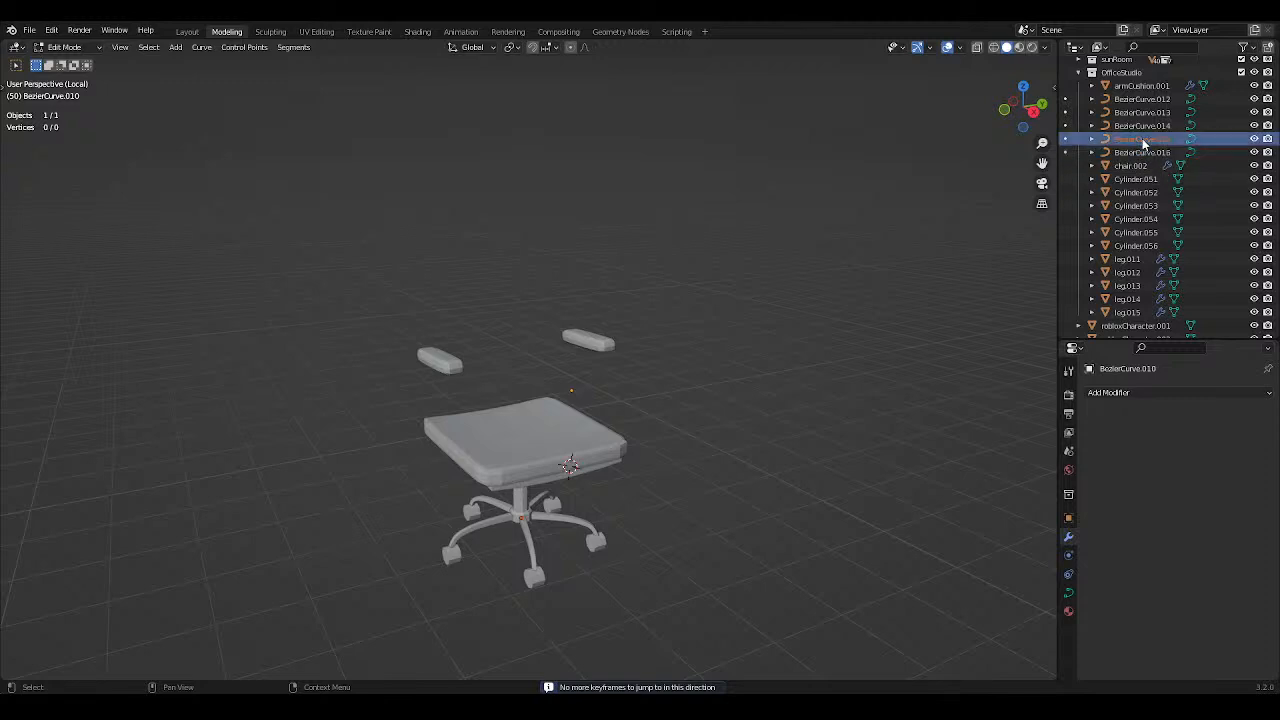
key(Up)
key(Up)
key(Up)
key(Up)
key(Up)
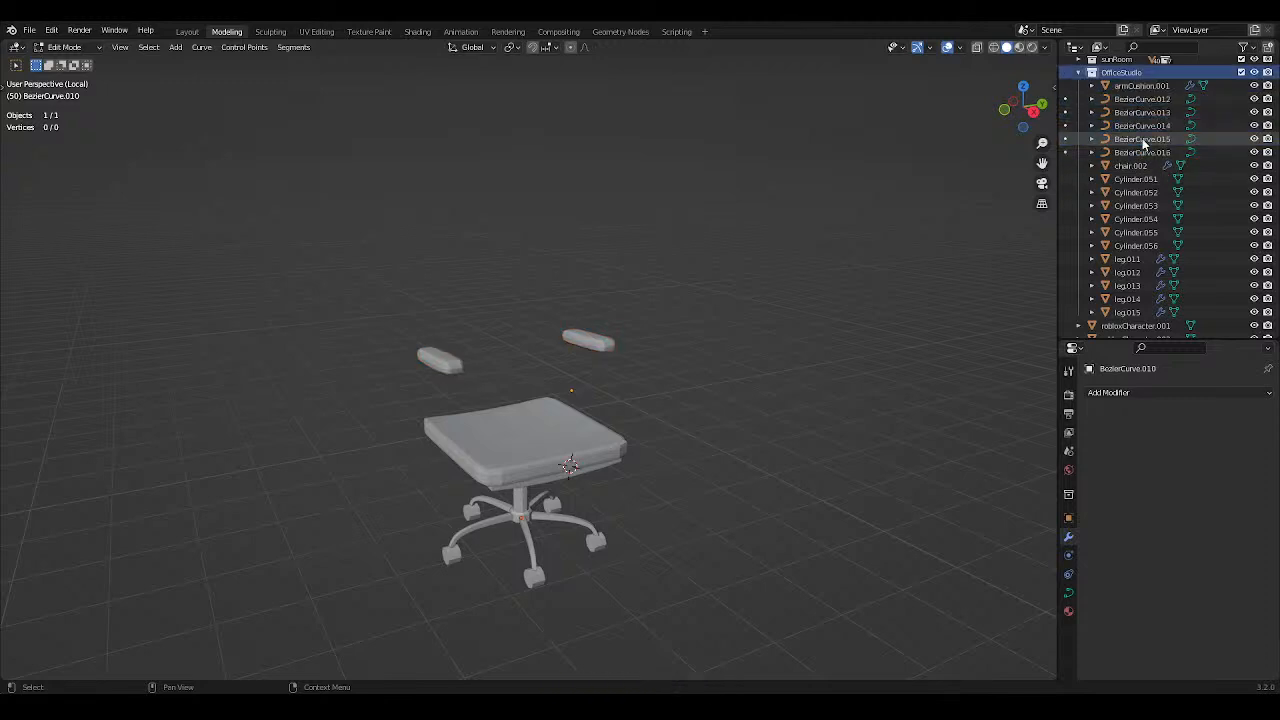
key(Up)
key(Down)
key(Down)
key(Down)
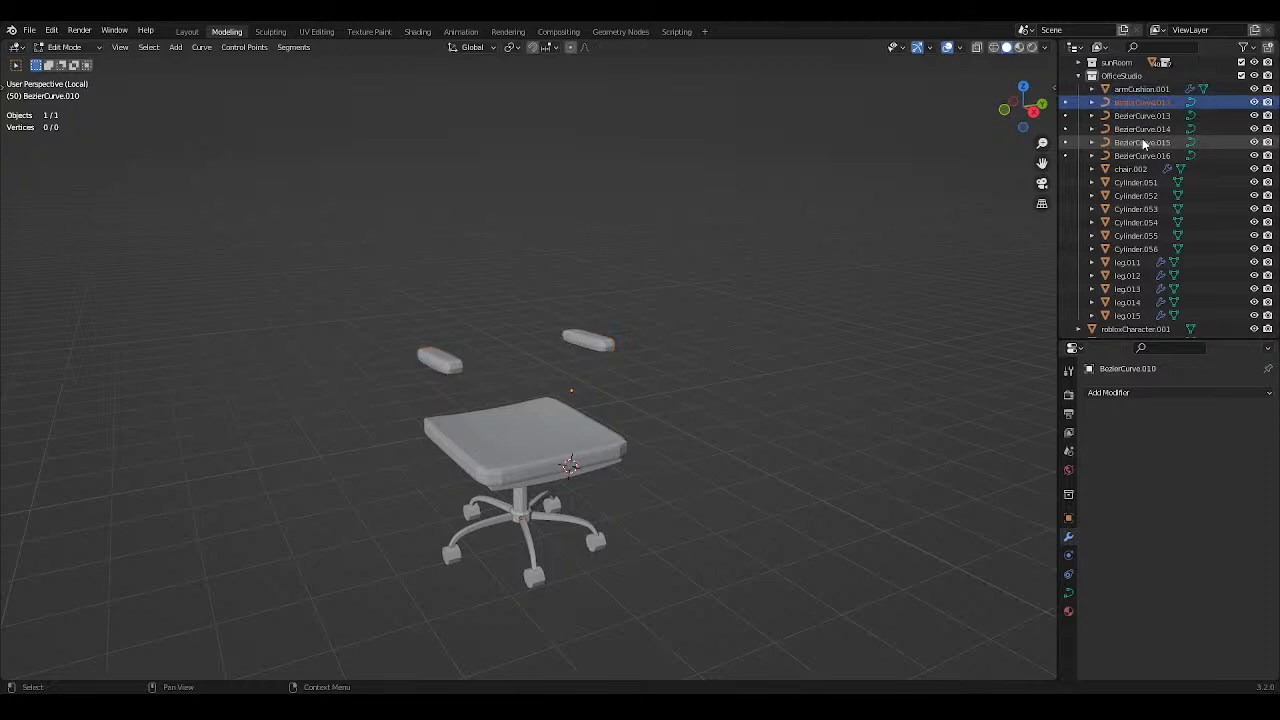
key(Up)
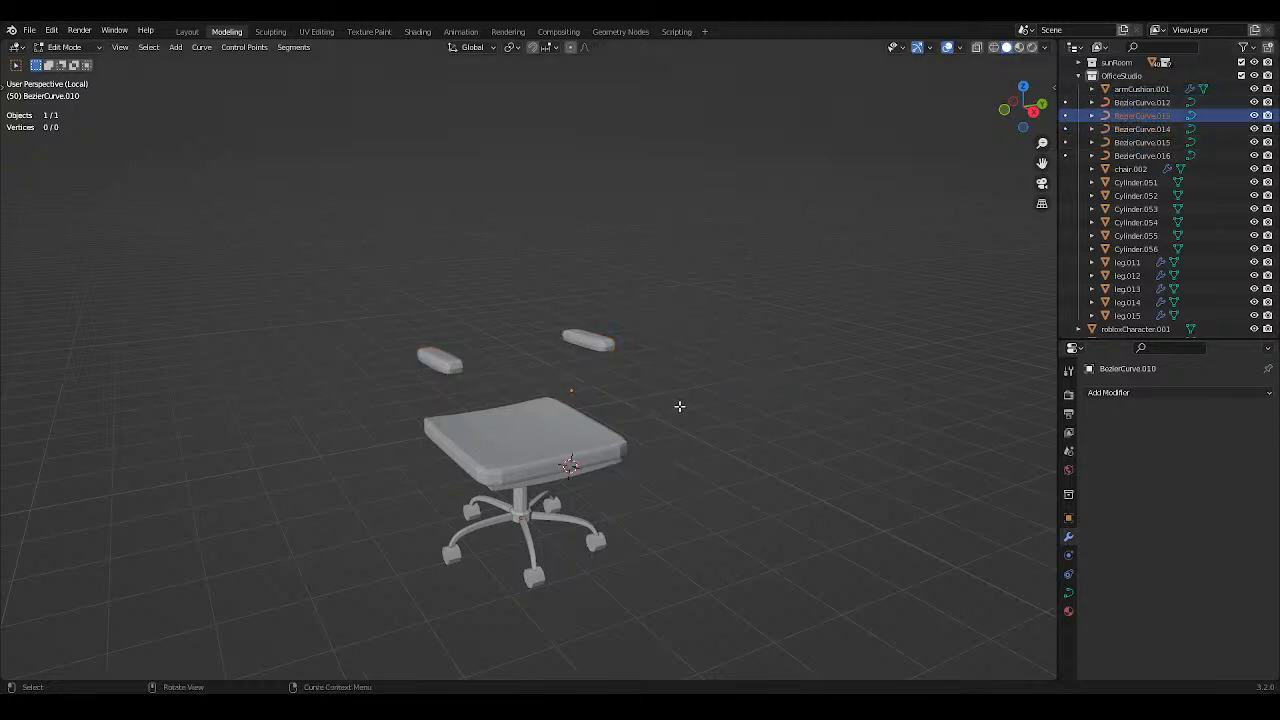
Save the file and switch the emptied Bezier curve from Edit Mode back to Object Mode.
key(ctrl+s)
scroll(760, 332, up, 2)
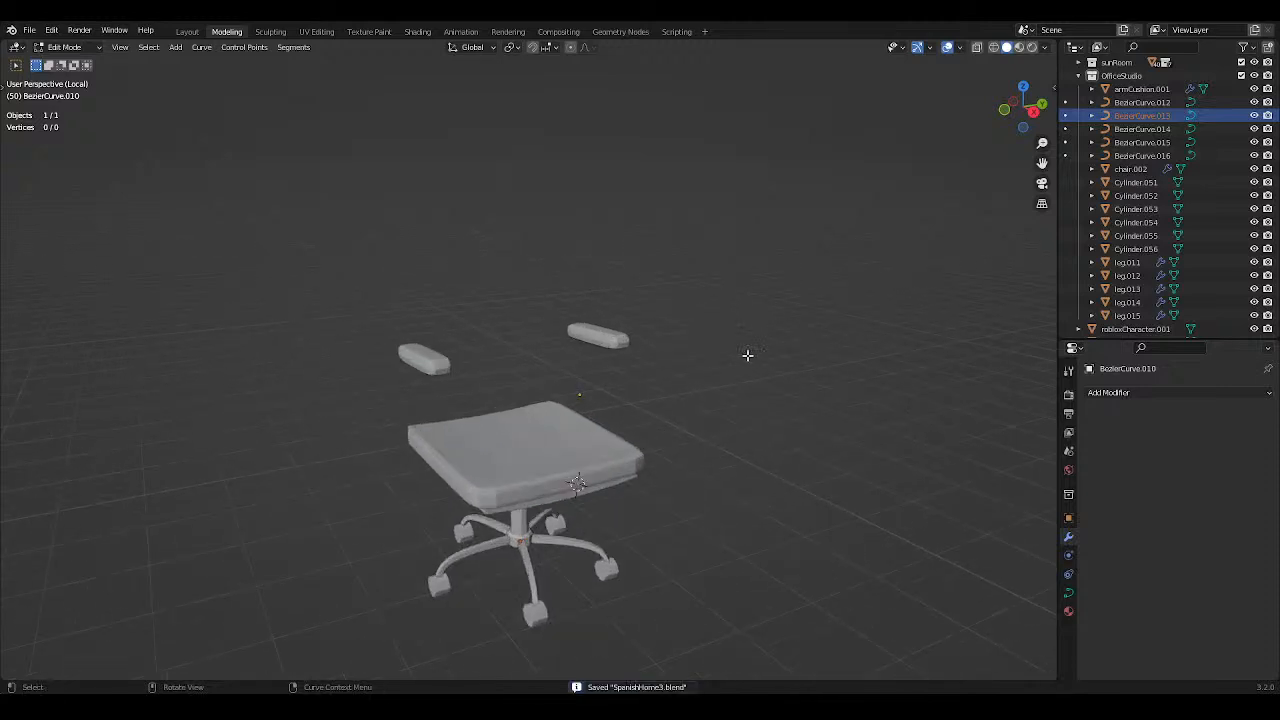
scroll(771, 390, up, 2)
click(1142, 129)
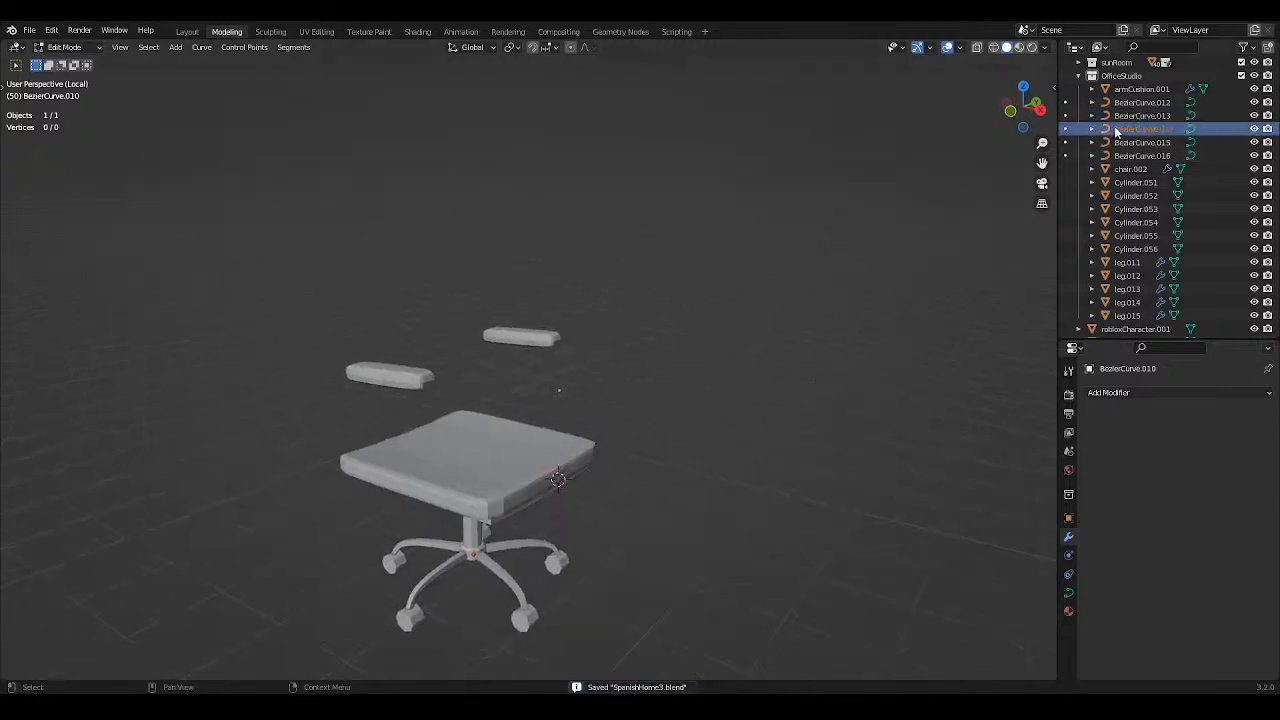
key(z)
click(829, 296)
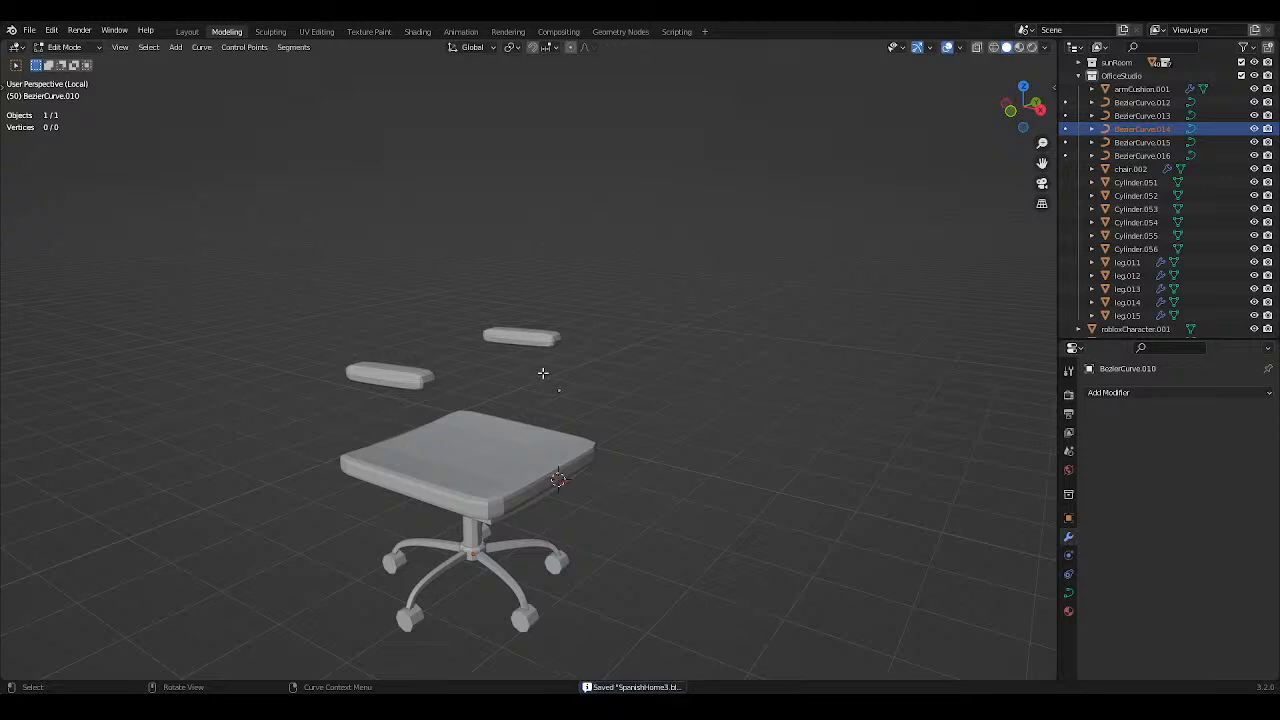
scroll(561, 394, up, 3)
middle_drag(561, 394, 600, 380)
scroll(654, 460, down, 3)
key(ctrl+s)
key(Tab)
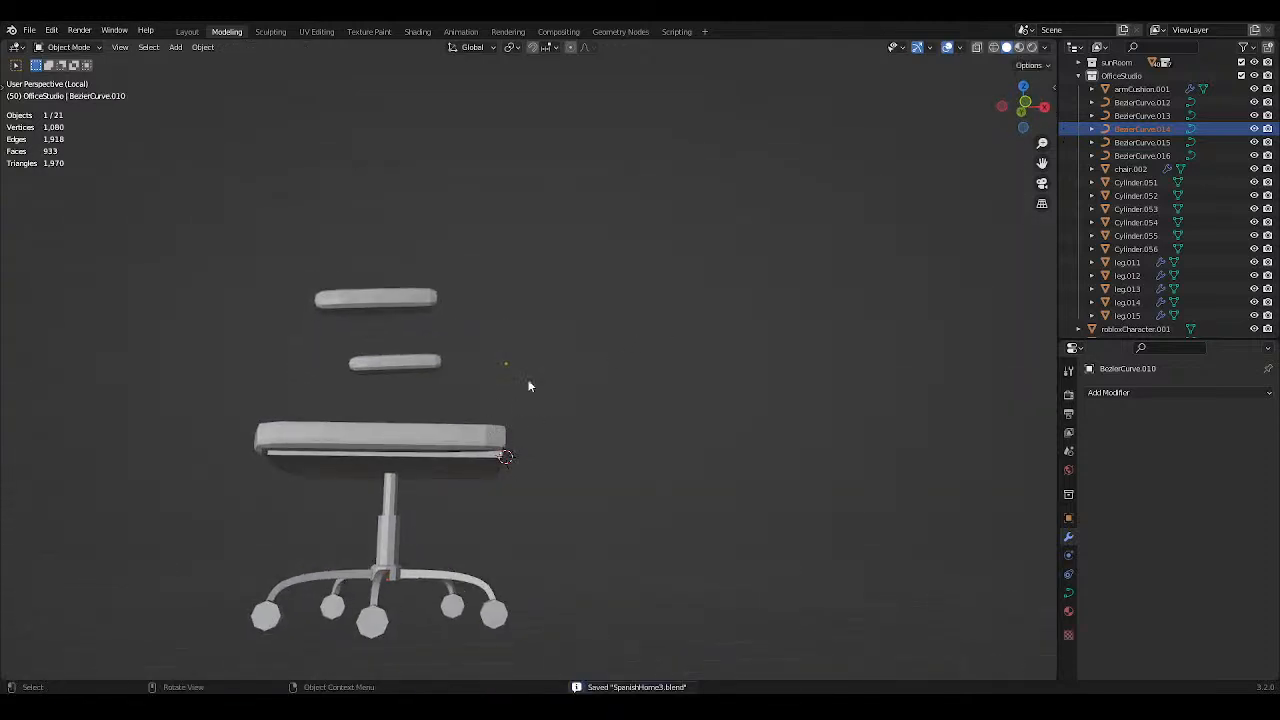
Examine BezierCurve.012 to BezierCurve.016 and chair.002 in Object Mode, and save the file.
click(1152, 104)
middle_drag(985, 190, 845, 252)
click(1130, 116)
click(1127, 129)
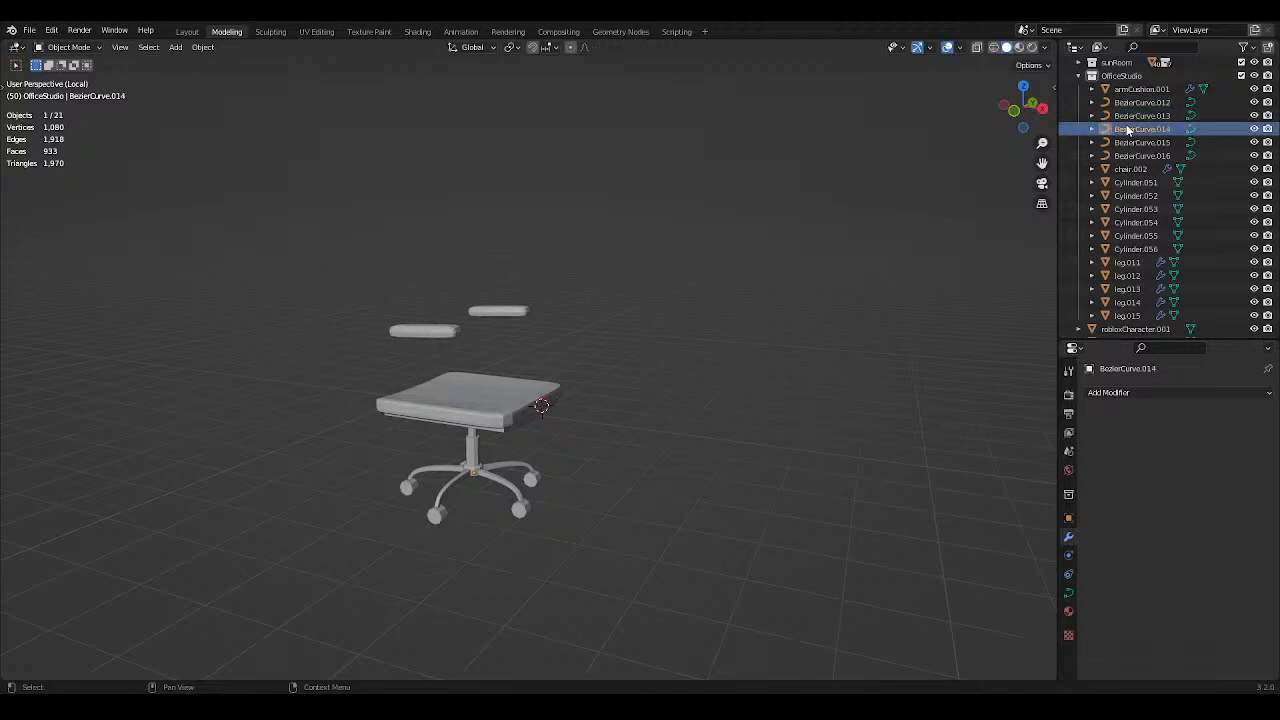
click(1131, 142)
click(1135, 156)
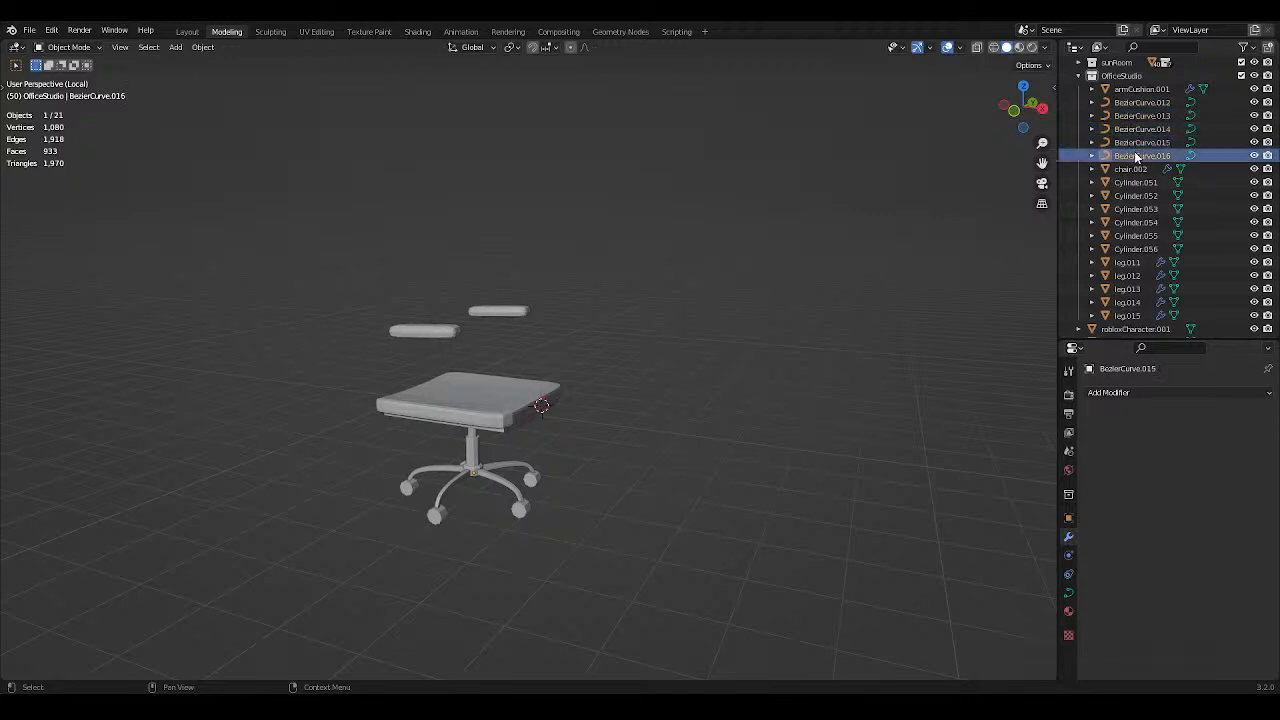
click(1137, 166)
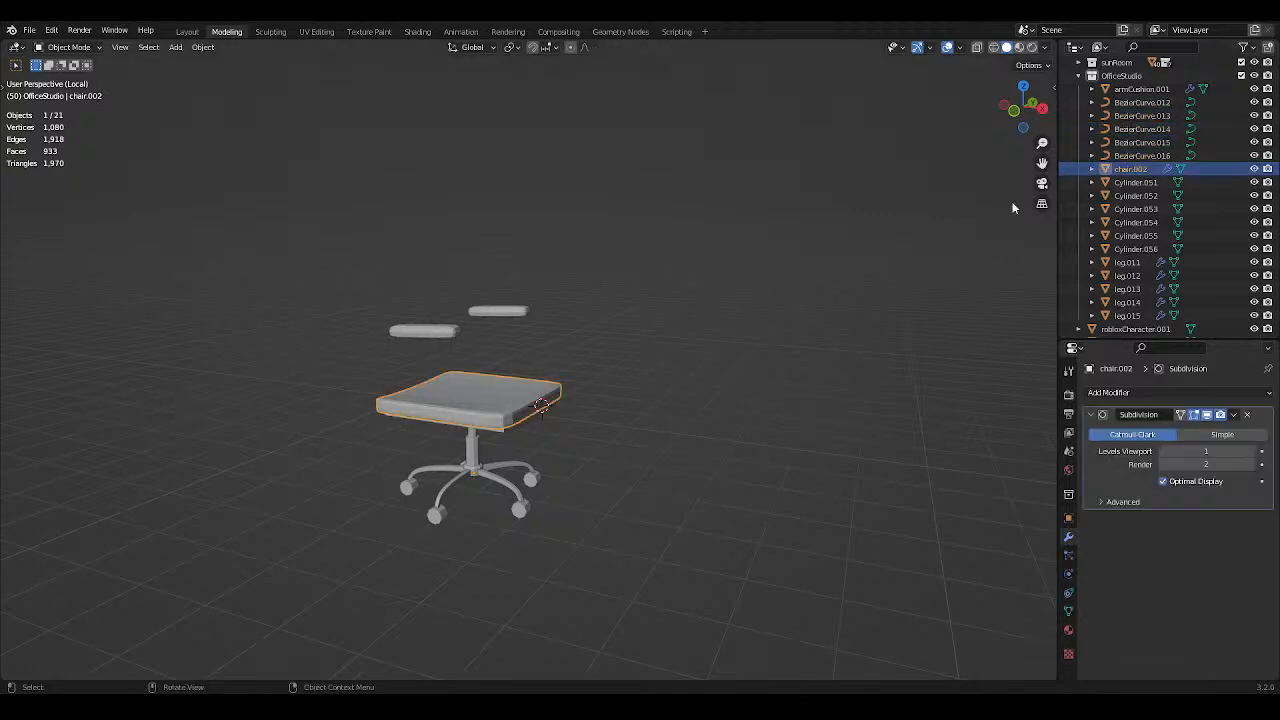
scroll(677, 366, up, 2)
key(ctrl+s)
Duplicate the seat cushion in place.
middle_drag(652, 405, 698, 338)
click(676, 388)
scroll(678, 378, up, 2)
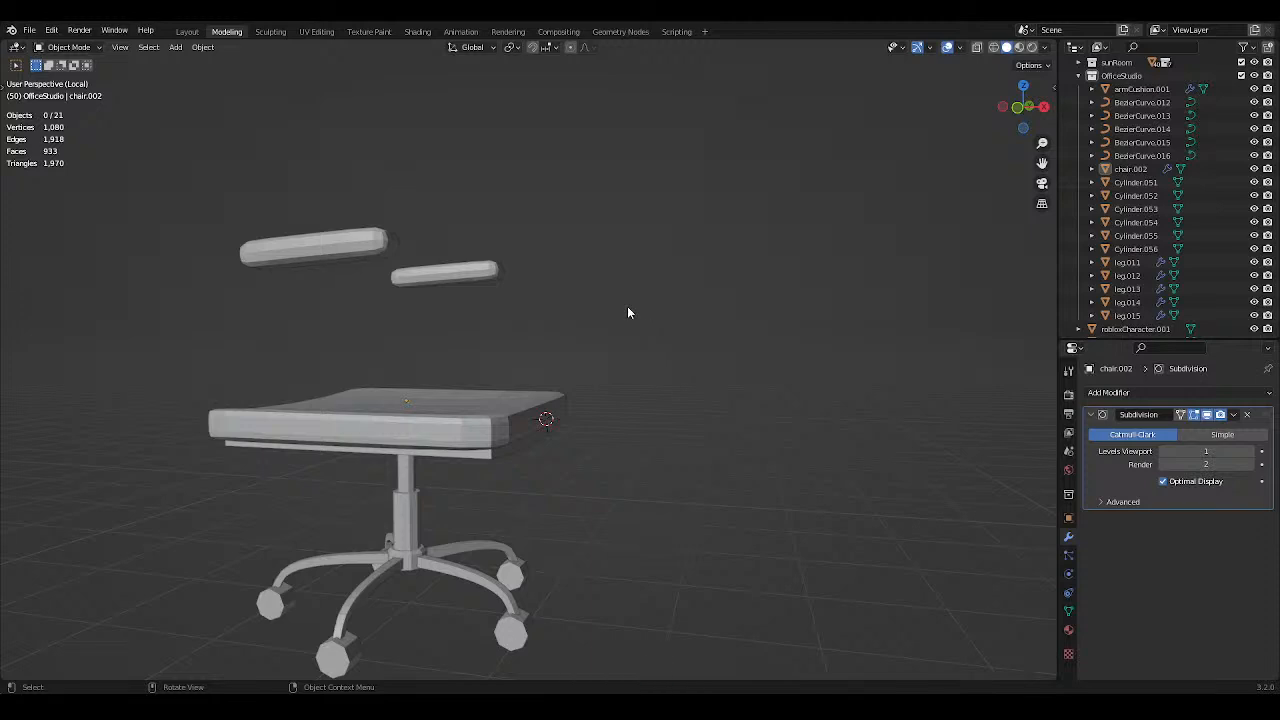
middle_drag(615, 342, 516, 387)
click(516, 387)
right_click(516, 388)
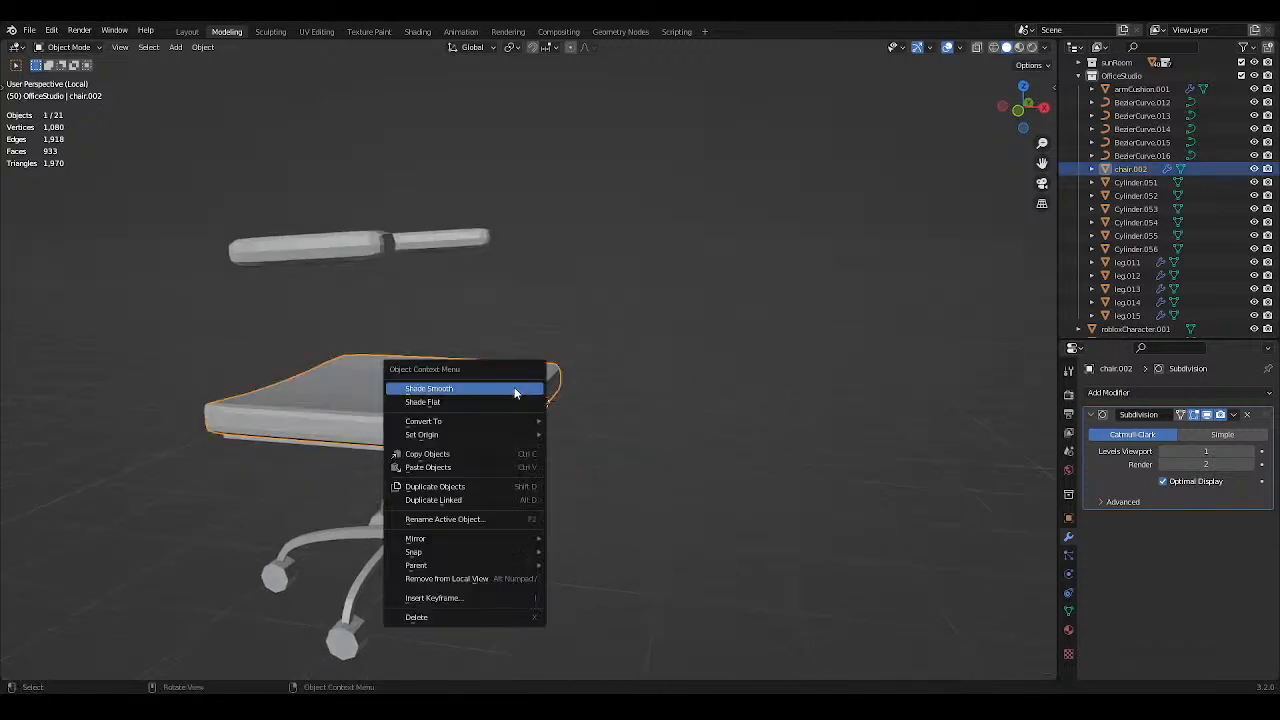
click(451, 486)
key(Escape)
Rotate the duplicated cushion -90° about the Y axis to stand it upright as a backrest.
key(r)
key(z)
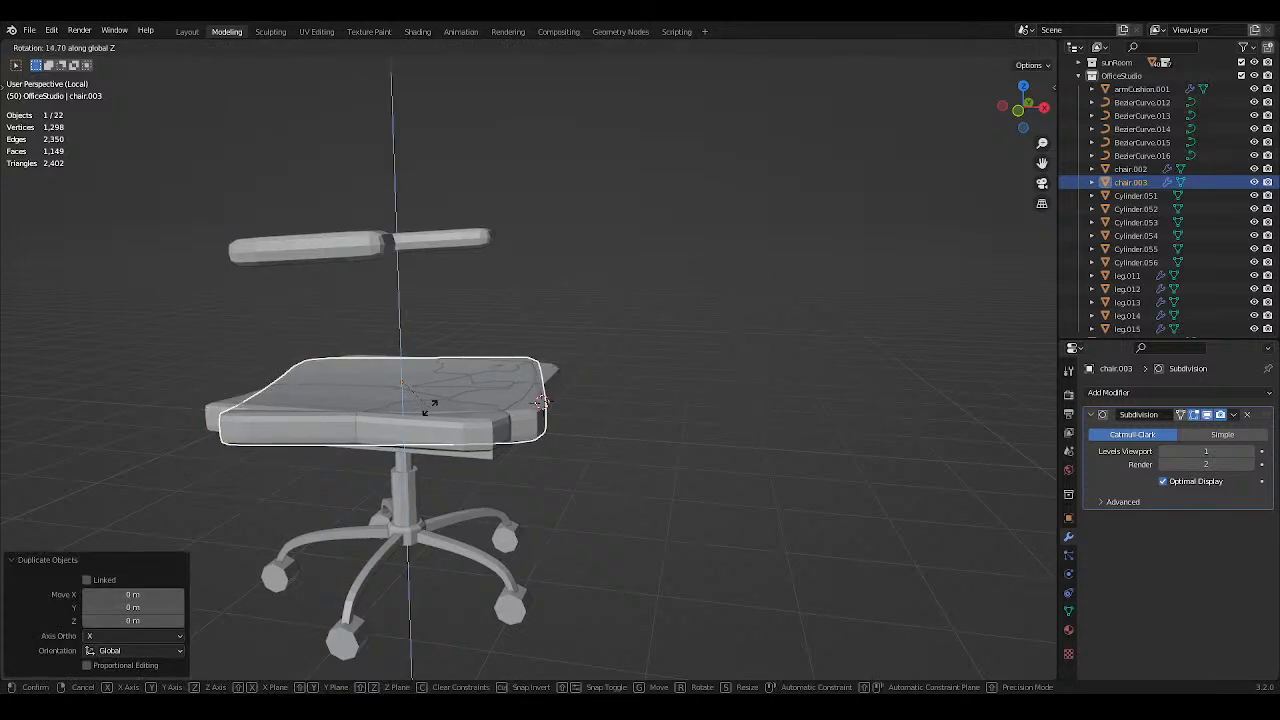
key(y)
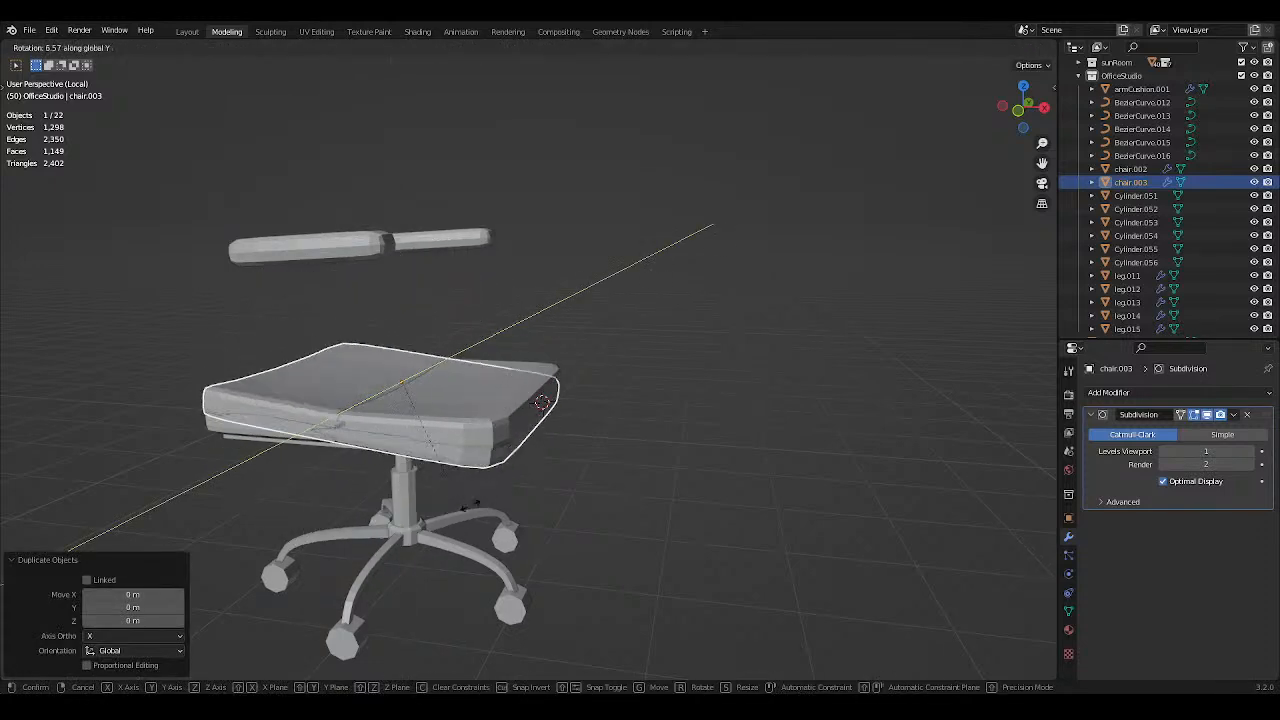
click(514, 311)
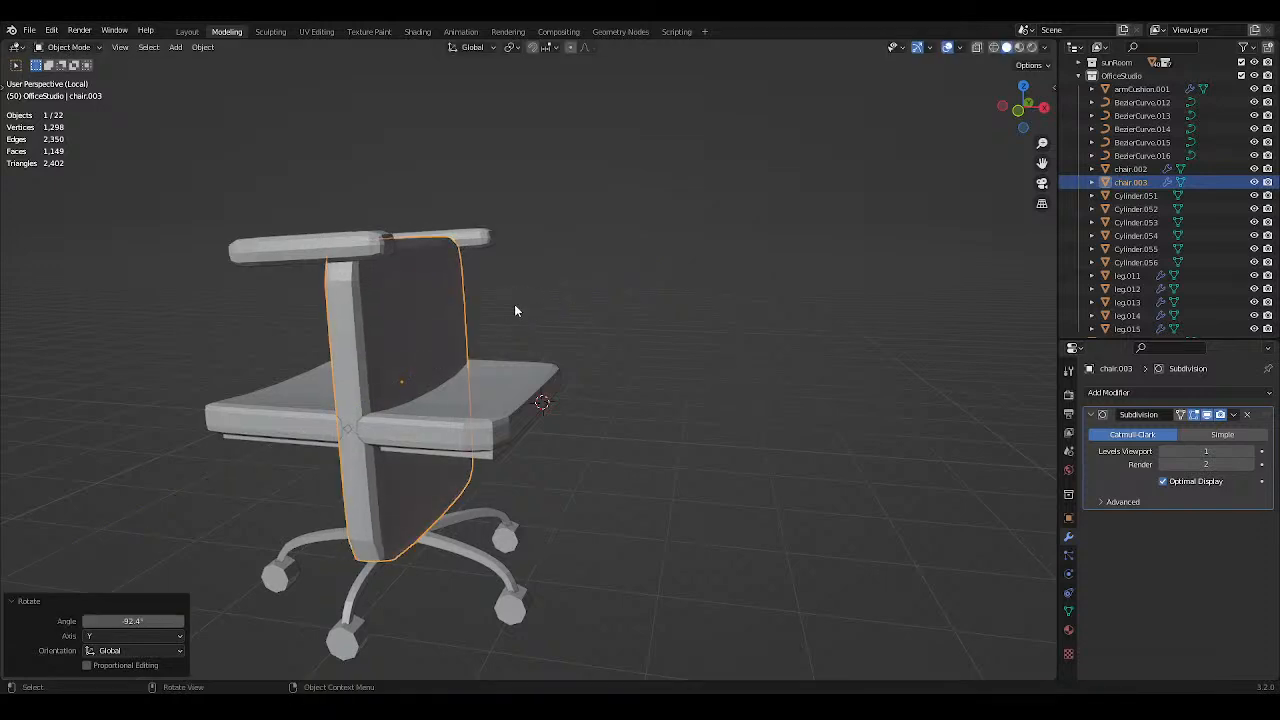
click(138, 621)
text(-90)
key(Return)
scroll(363, 426, down, 2)
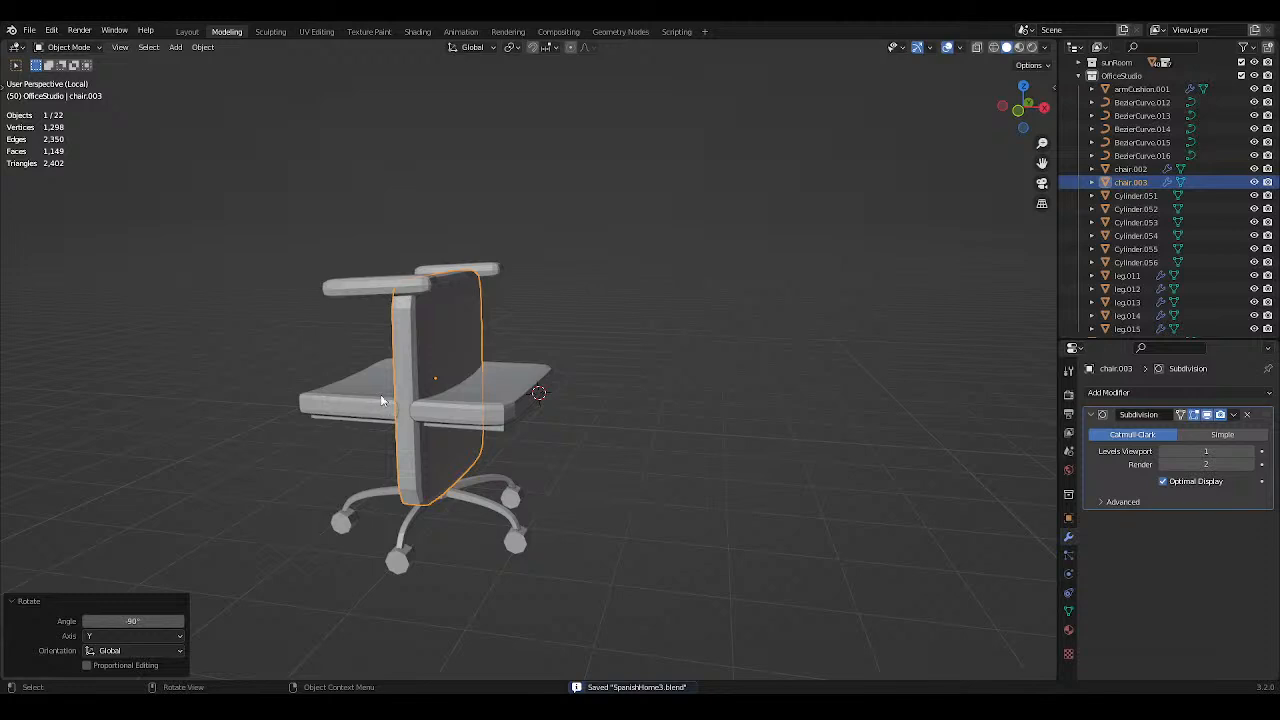
Raise the upright cushion about 1.04 m in Z so it sits above the seat, and save the file.
middle_drag(381, 400, 558, 345)
key(KP_7)
key(g)
key(z)
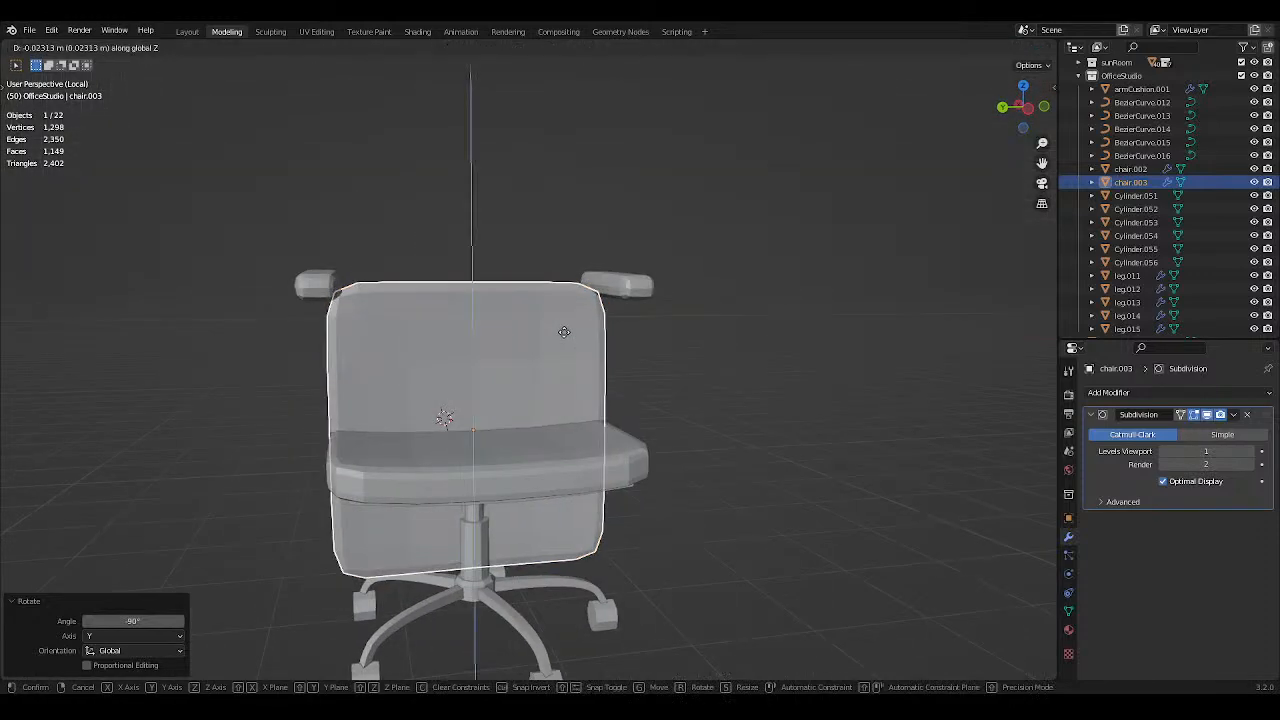
click(574, 175)
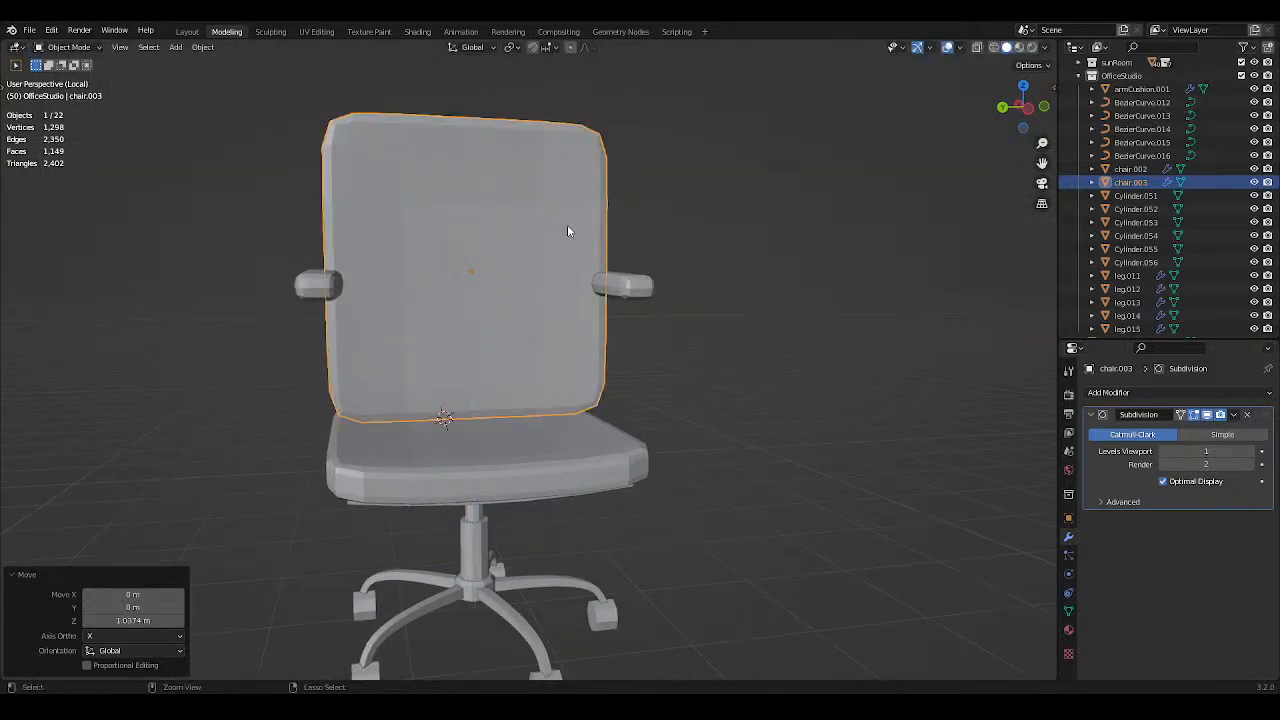
key(ctrl+s)
Move the backrest cushion about 0.82 m in X towards the seat's rear edge, plus a further 0.025 m.
middle_drag(569, 229, 776, 249)
key(g)
key(x)
key(y)
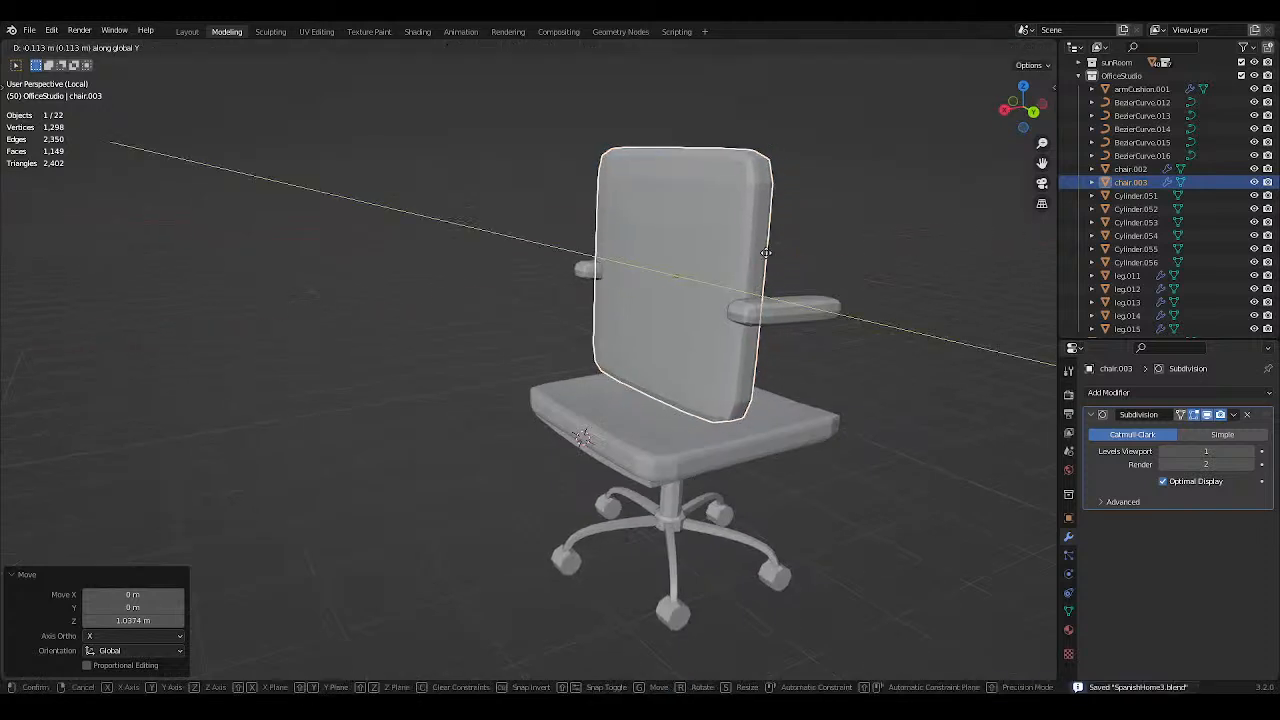
key(x)
click(692, 269)
middle_drag(692, 268, 644, 238)
key(g)
key(x)
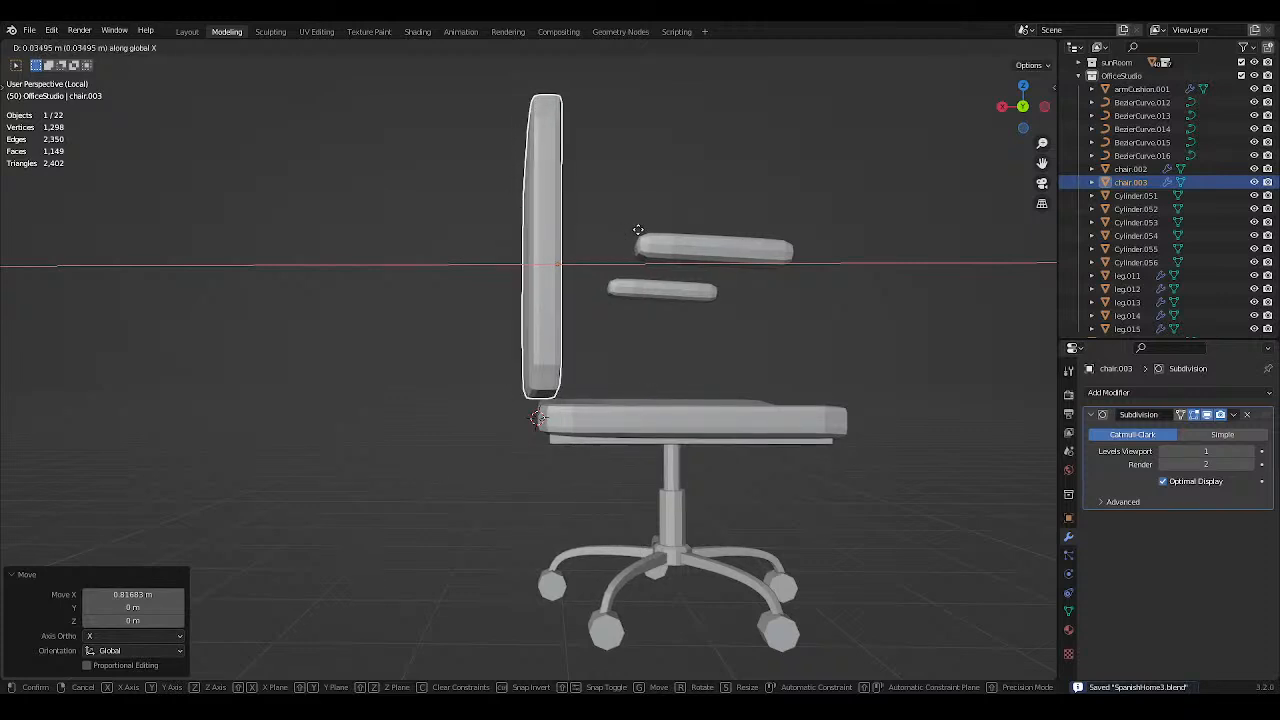
click(641, 236)
In front view, shift the backrest cushion about -0.01 m in X, raise it 0.094 m in Z, fine-tune it in X, and save.
click(1028, 109)
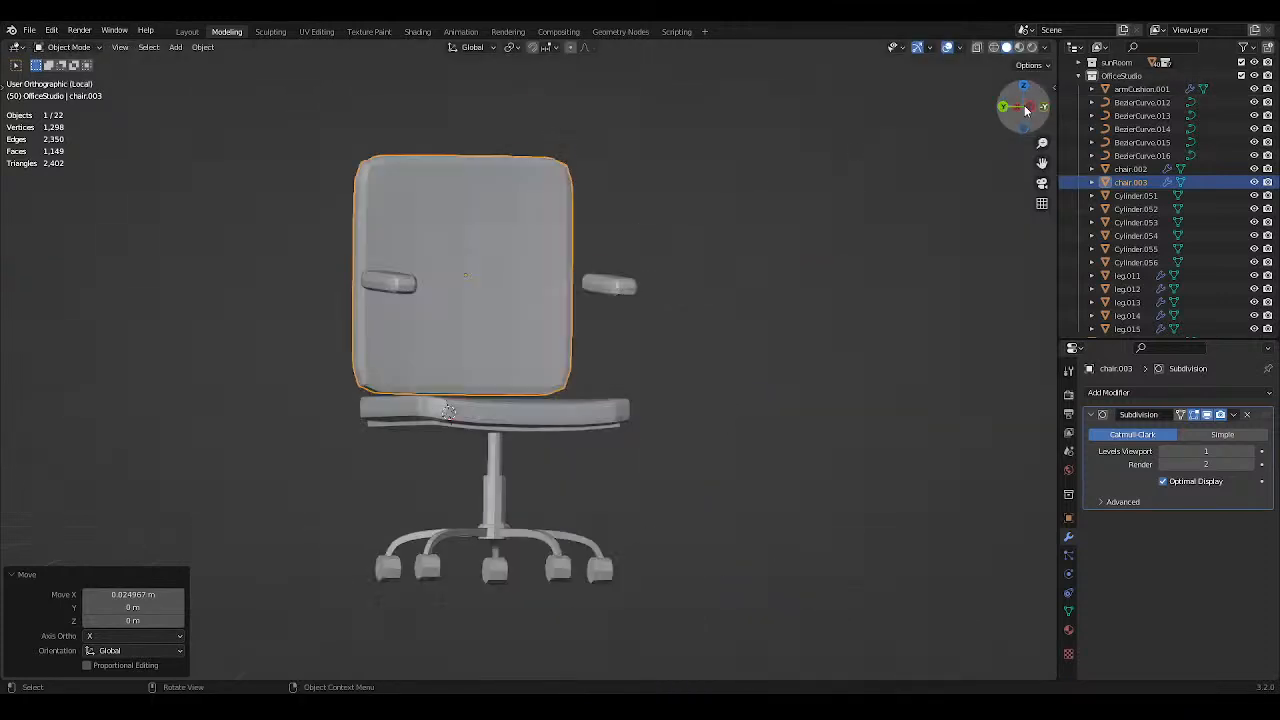
scroll(737, 274, up, 4)
key(g)
key(x)
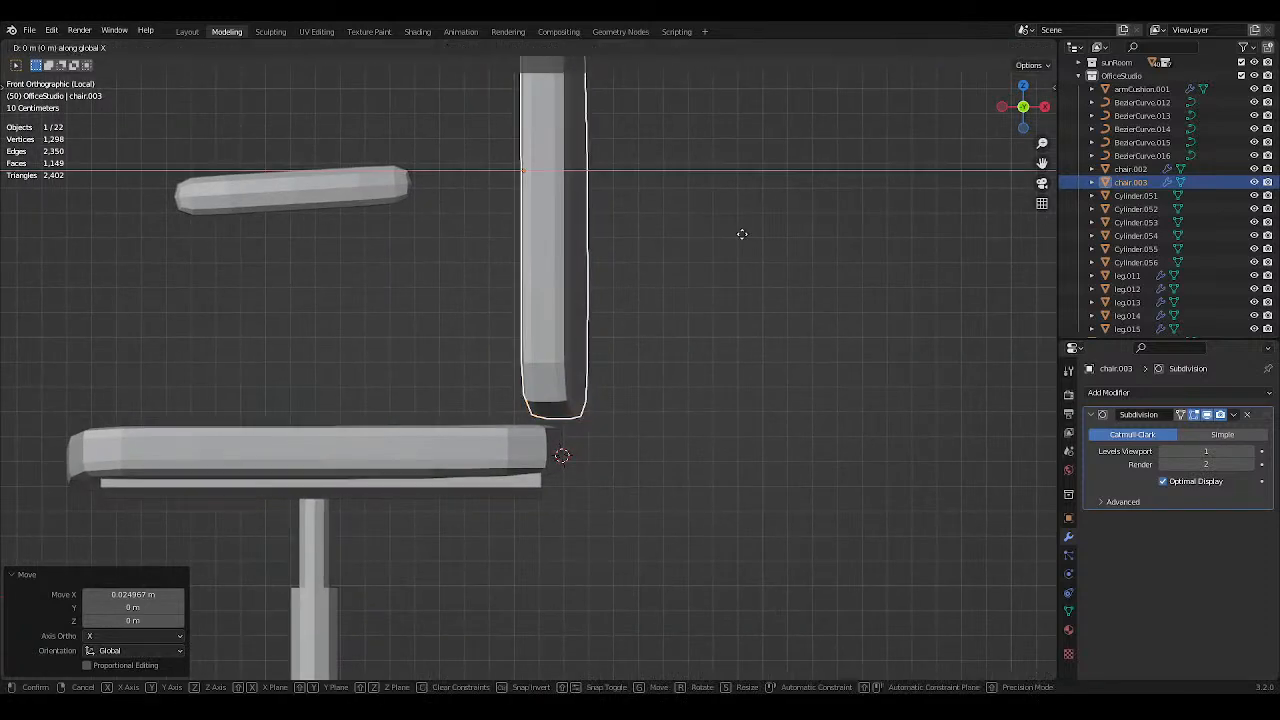
click(740, 236)
key(g)
key(z)
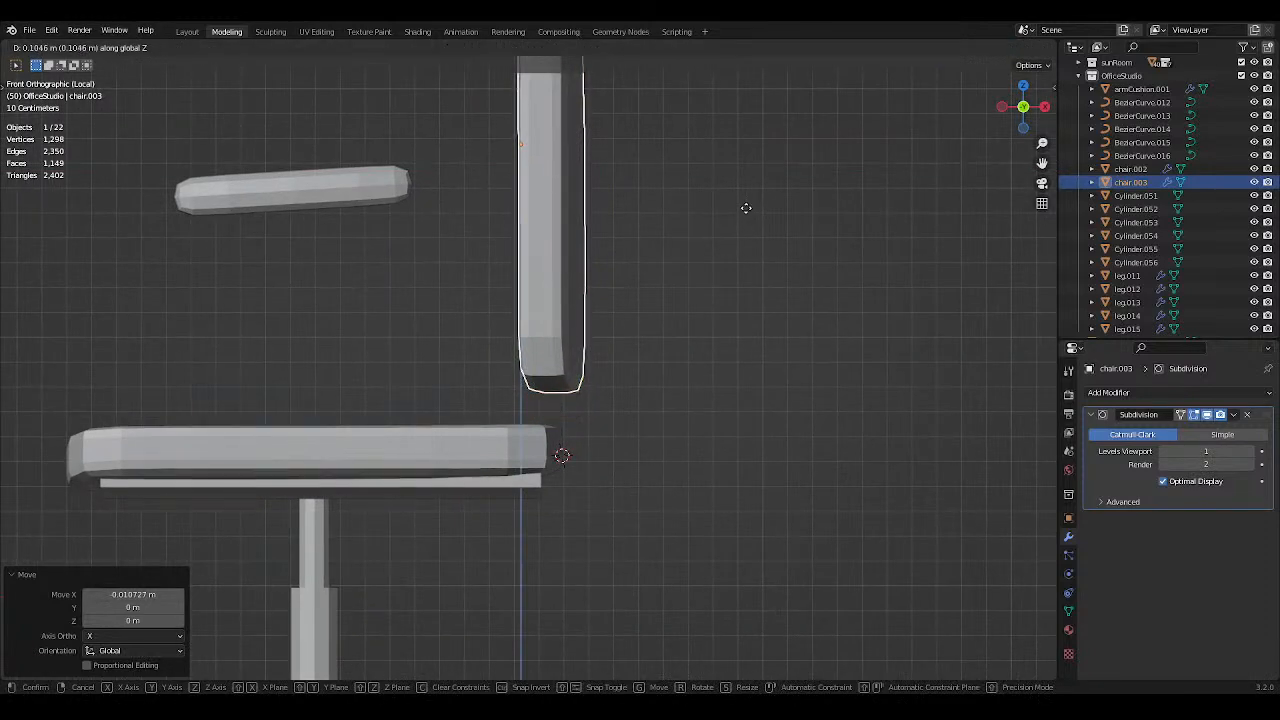
key(Escape)
key(g)
key(x)
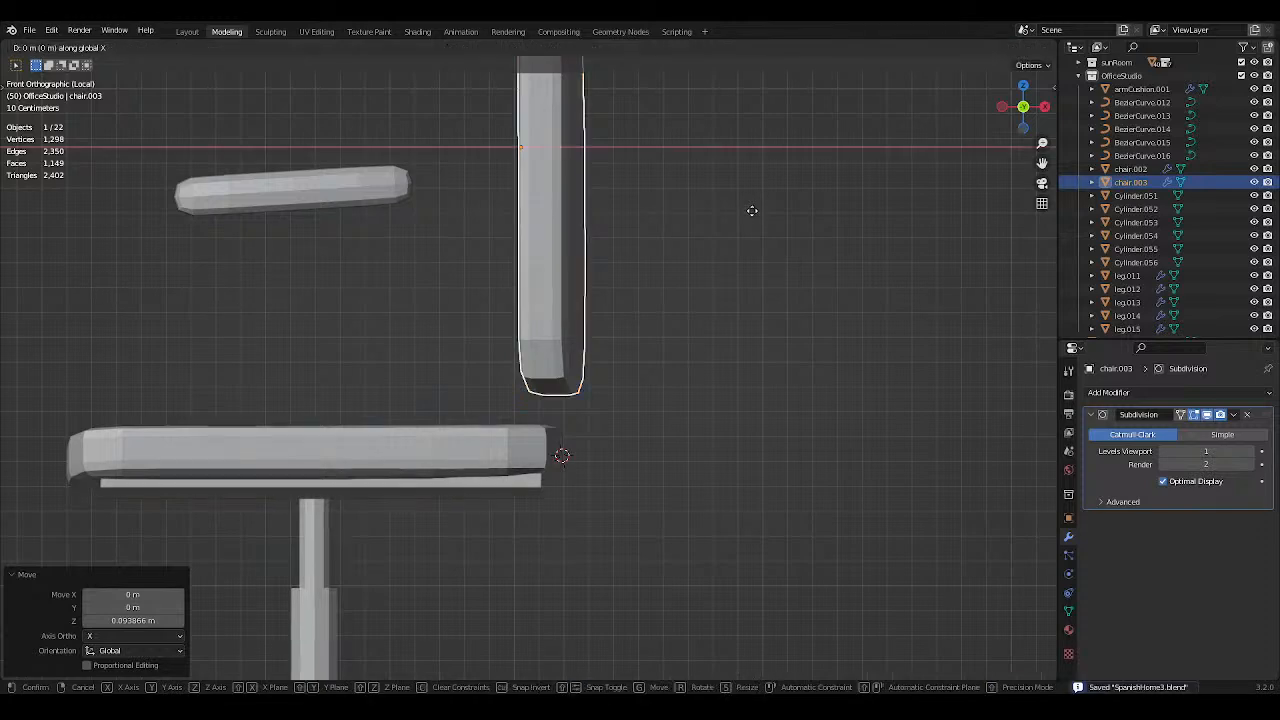
click(762, 216)
key(ctrl+s)
scroll(762, 216, down, 4)
middle_drag(663, 203, 800, 214)
click(634, 217)
scroll(634, 217, down, 3)
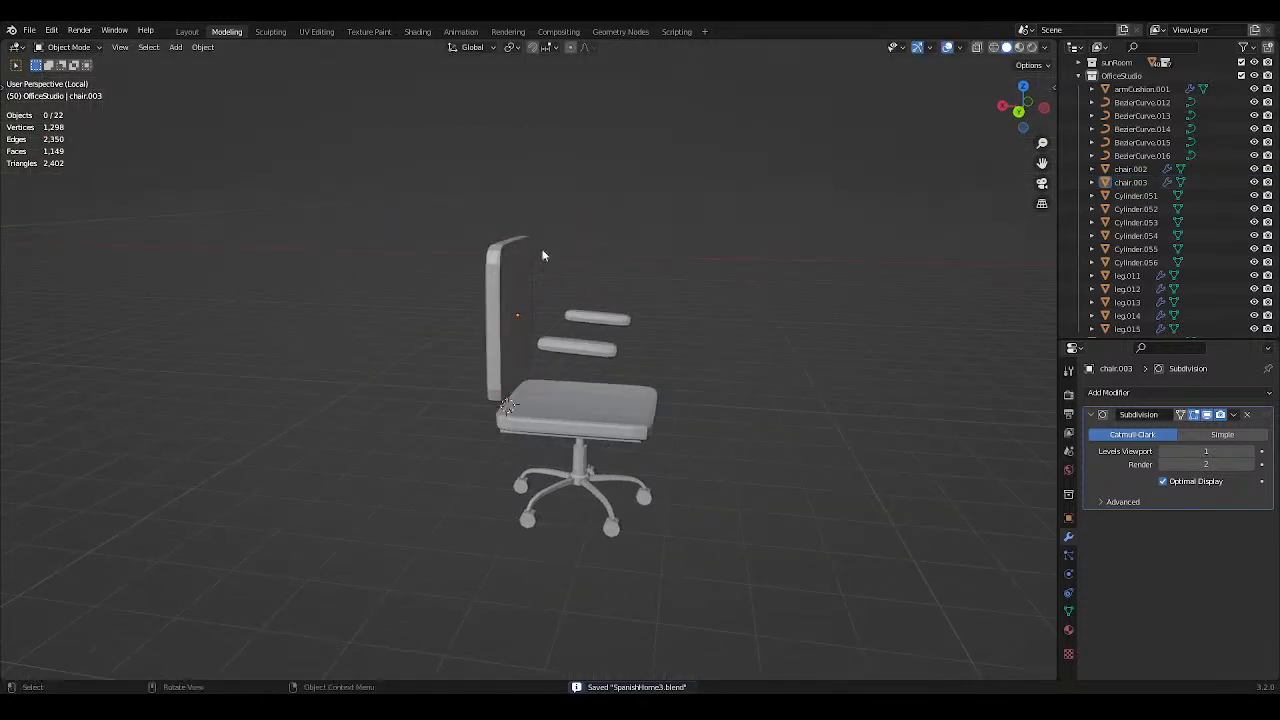
Move the full-height middle column of the backrest's faces backwards along X to curve the backrest away from the seat, and save.
click(536, 262)
mouse_move(536, 266)
middle_down()
mouse_move(568, 276)
mouse_move(530, 245)
middle_up()
key(Tab)
scroll(586, 263, up, 2)
click(977, 47)
scroll(770, 121, up, 1)
middle_drag(780, 123, 763, 113)
middle_drag(616, 155, 679, 185)
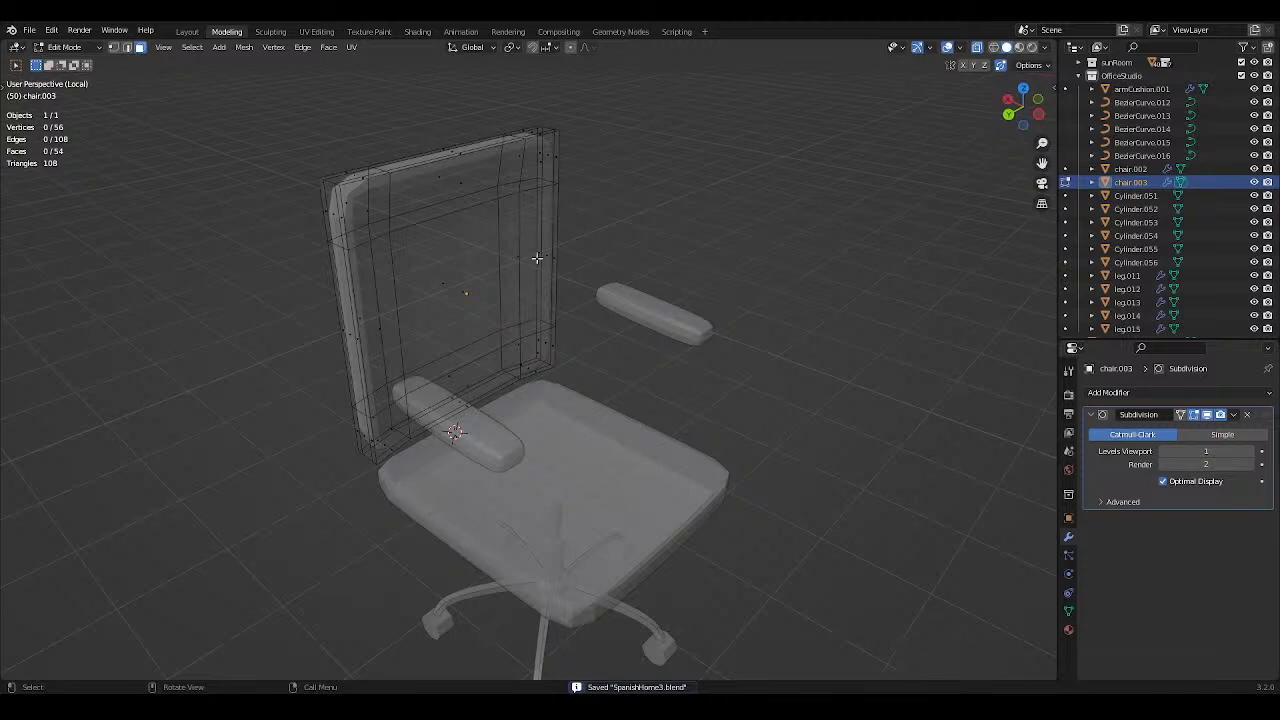
middle_drag(474, 172, 466, 129)
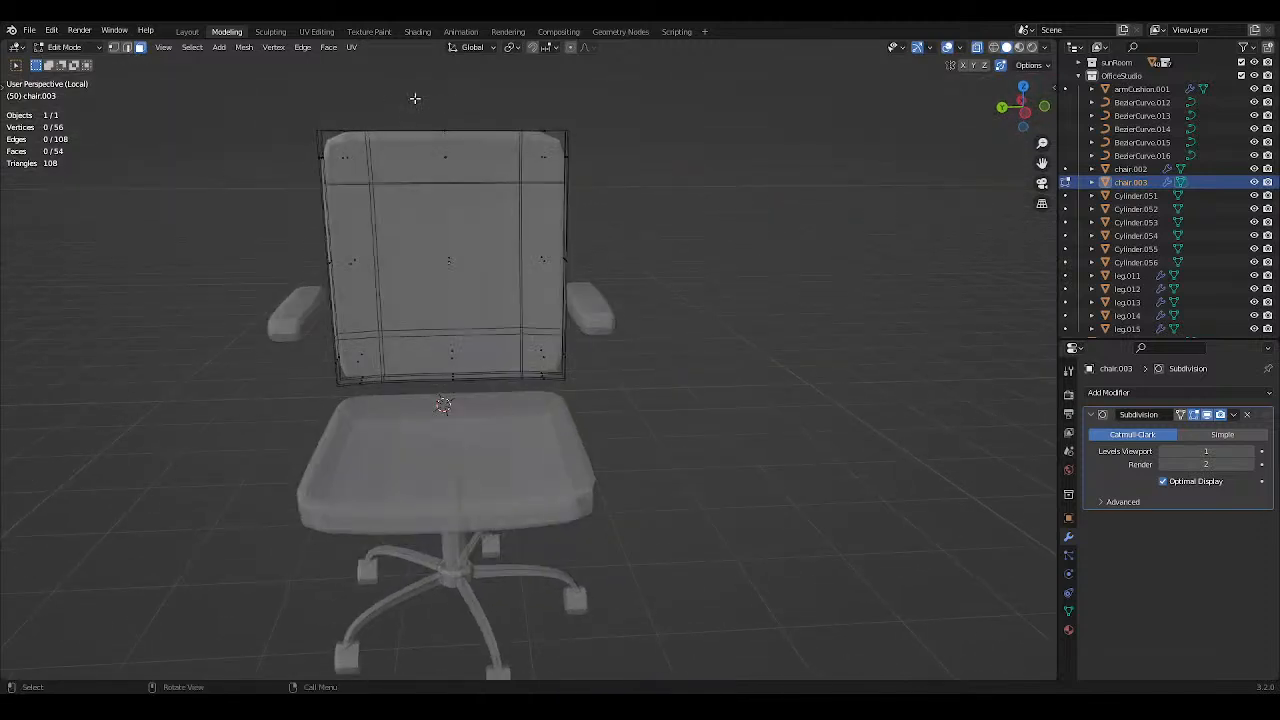
drag(415, 98, 505, 405)
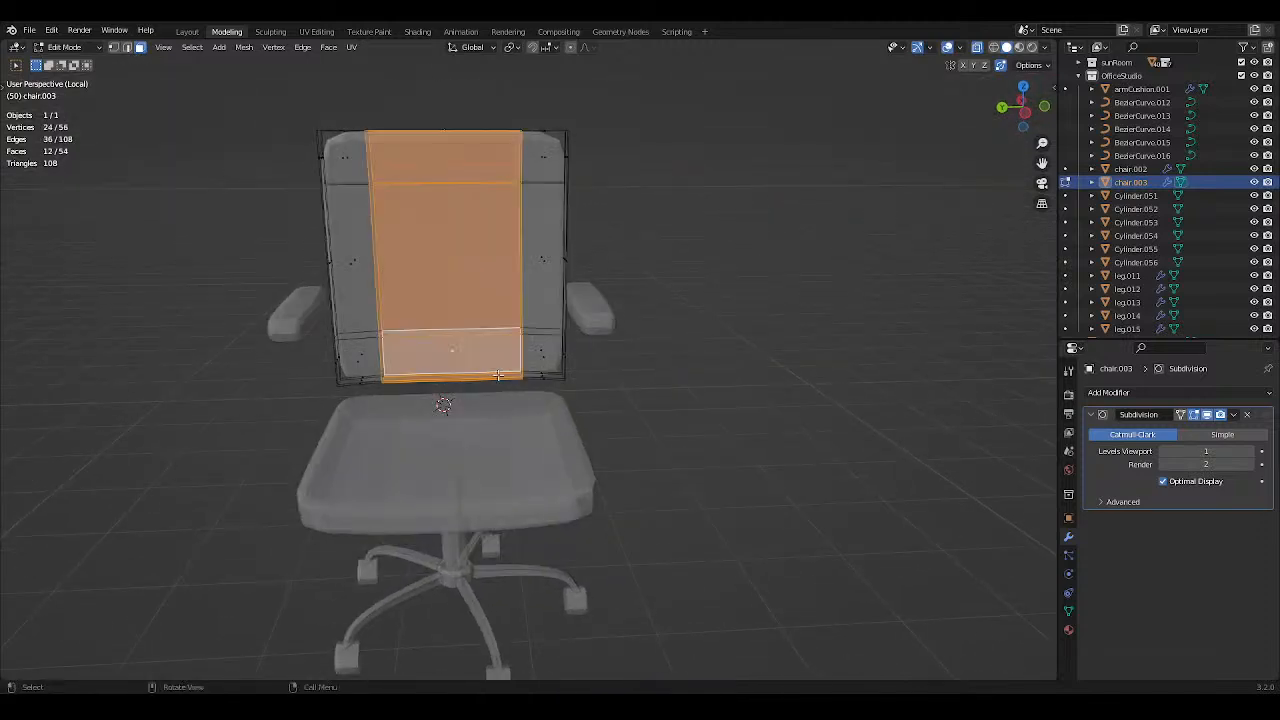
click(977, 47)
middle_drag(563, 180, 693, 188)
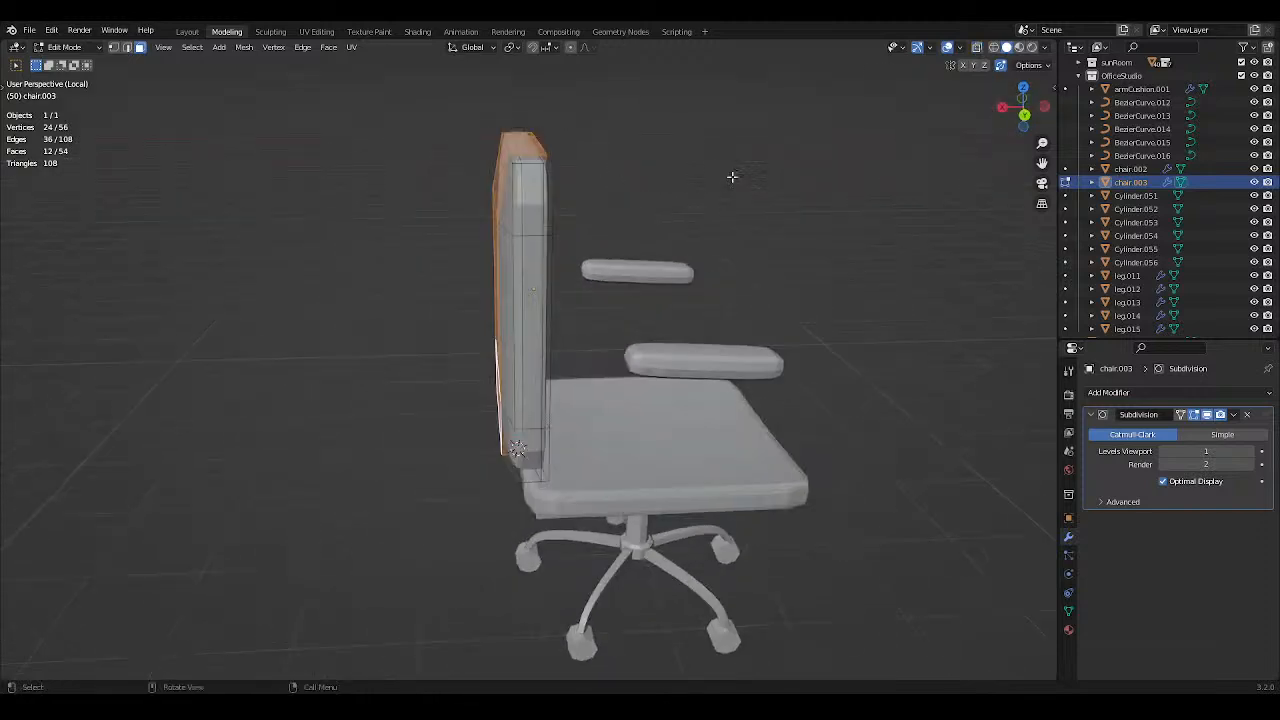
key(g)
key(x)
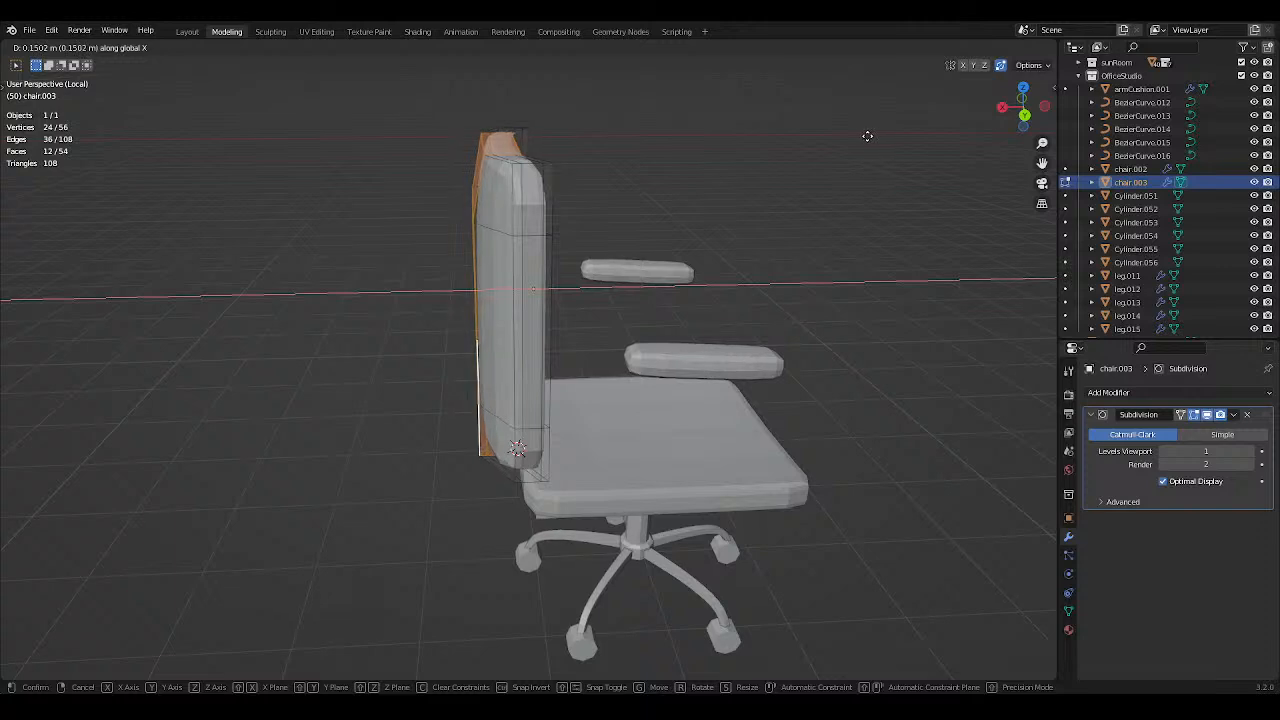
click(875, 137)
click(886, 137)
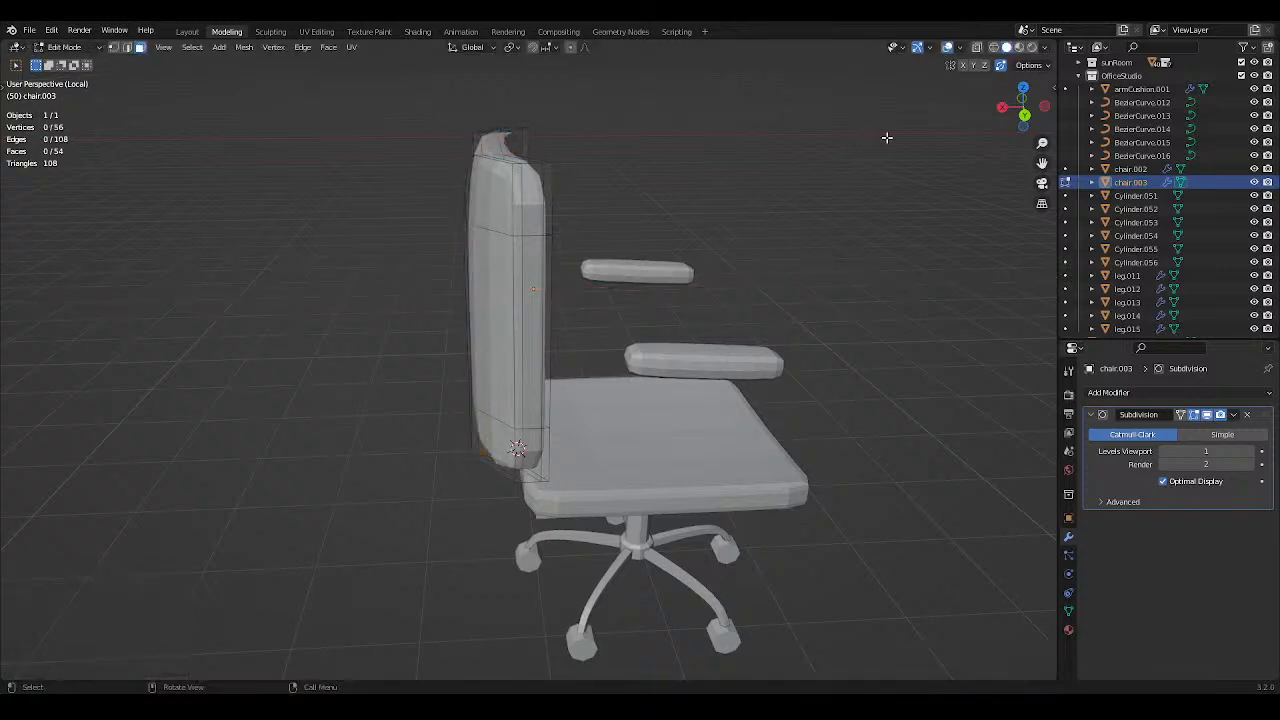
middle_drag(878, 141, 671, 123)
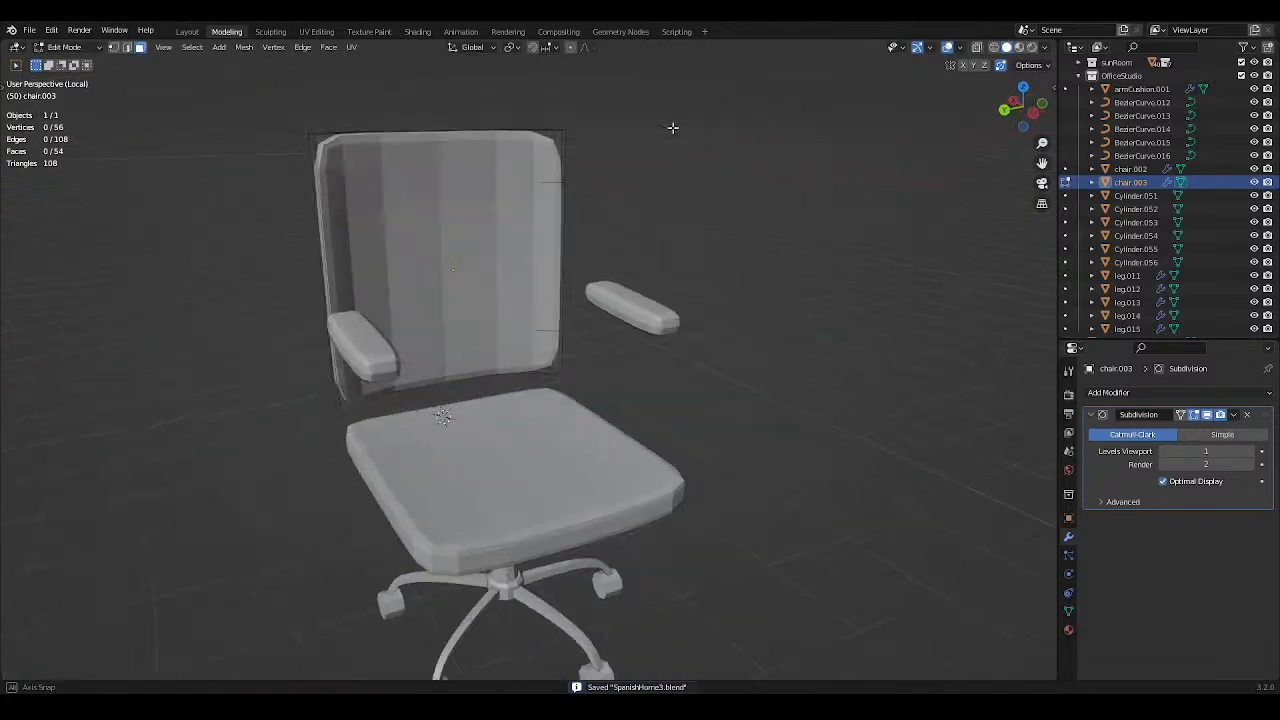
Move the top section of the backrest's middle column about 0.004 m in X, clear the selection, and save the file.
key(alt+z)
drag(390, 99, 505, 185)
middle_drag(505, 185, 645, 152)
click(977, 47)
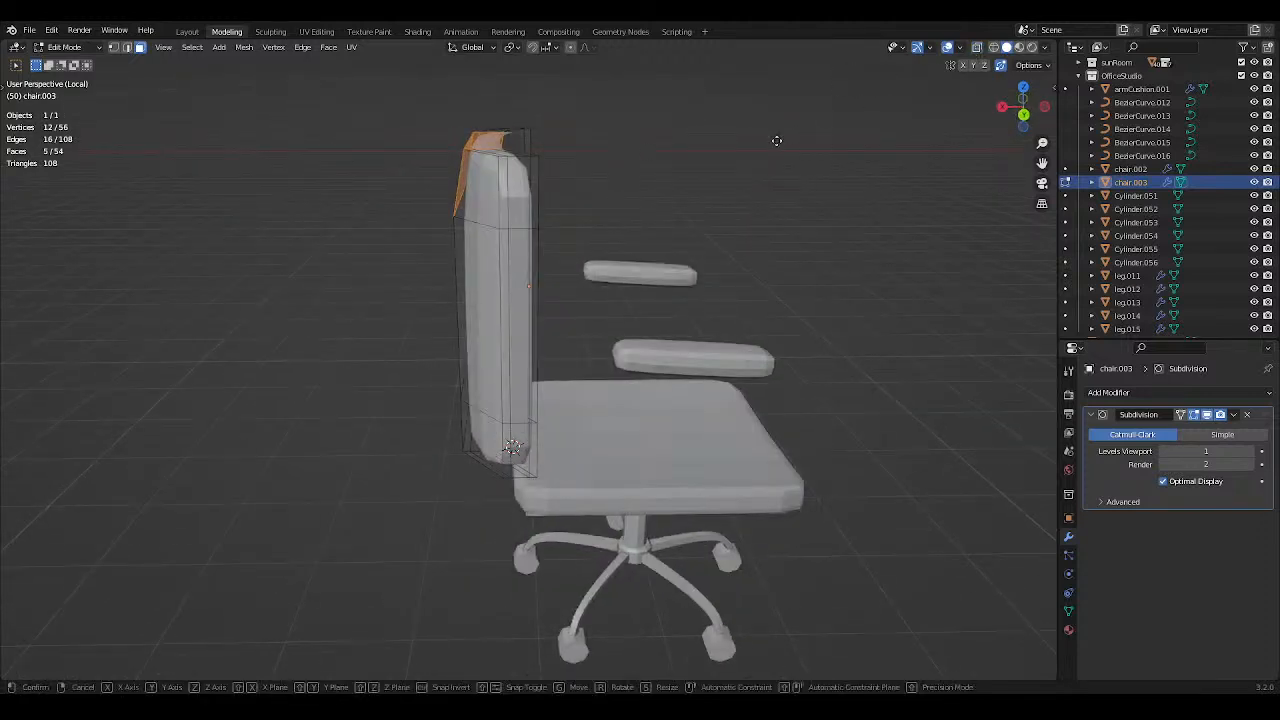
key(g)
key(x)
click(775, 140)
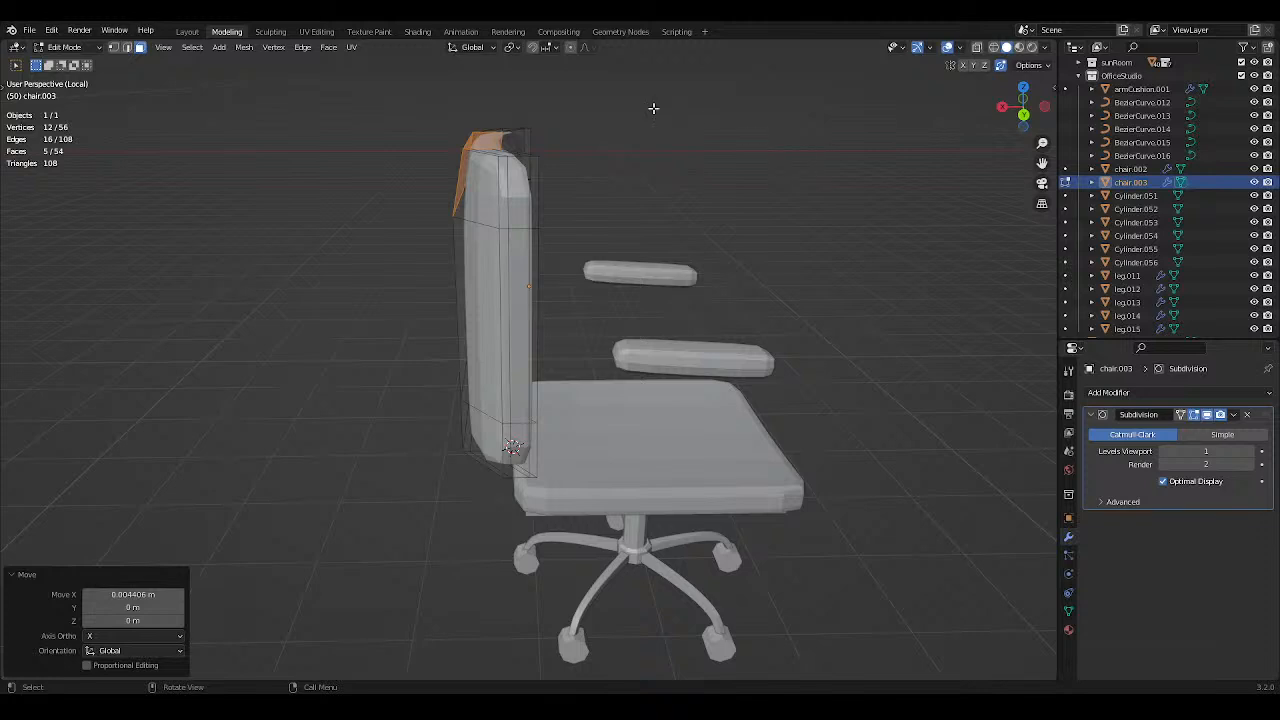
key(alt+a)
key(ctrl+s)
Move the three middle faces along the backrest's top edge about 0.077 m backwards in X, clear the selection, and save.
middle_drag(691, 120, 653, 173)
click(483, 198)
middle_drag(483, 198, 540, 235)
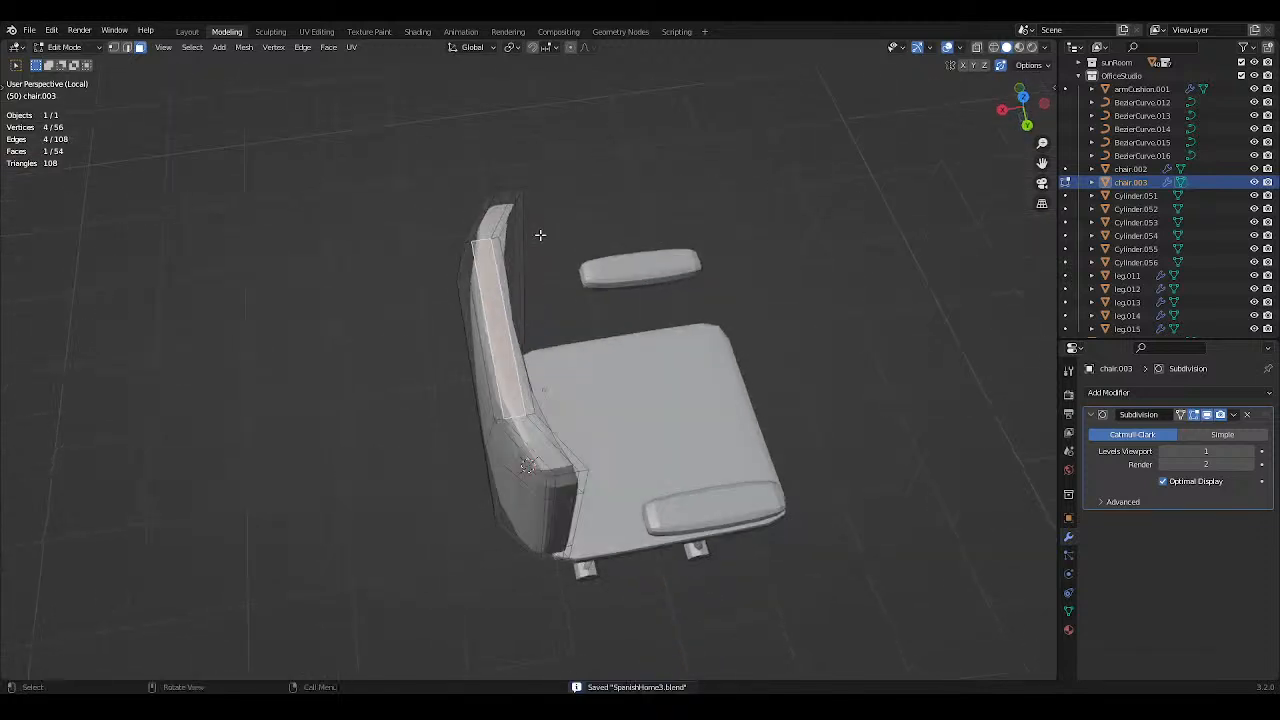
shift+click(504, 293)
shift+click(480, 298)
key(g)
key(x)
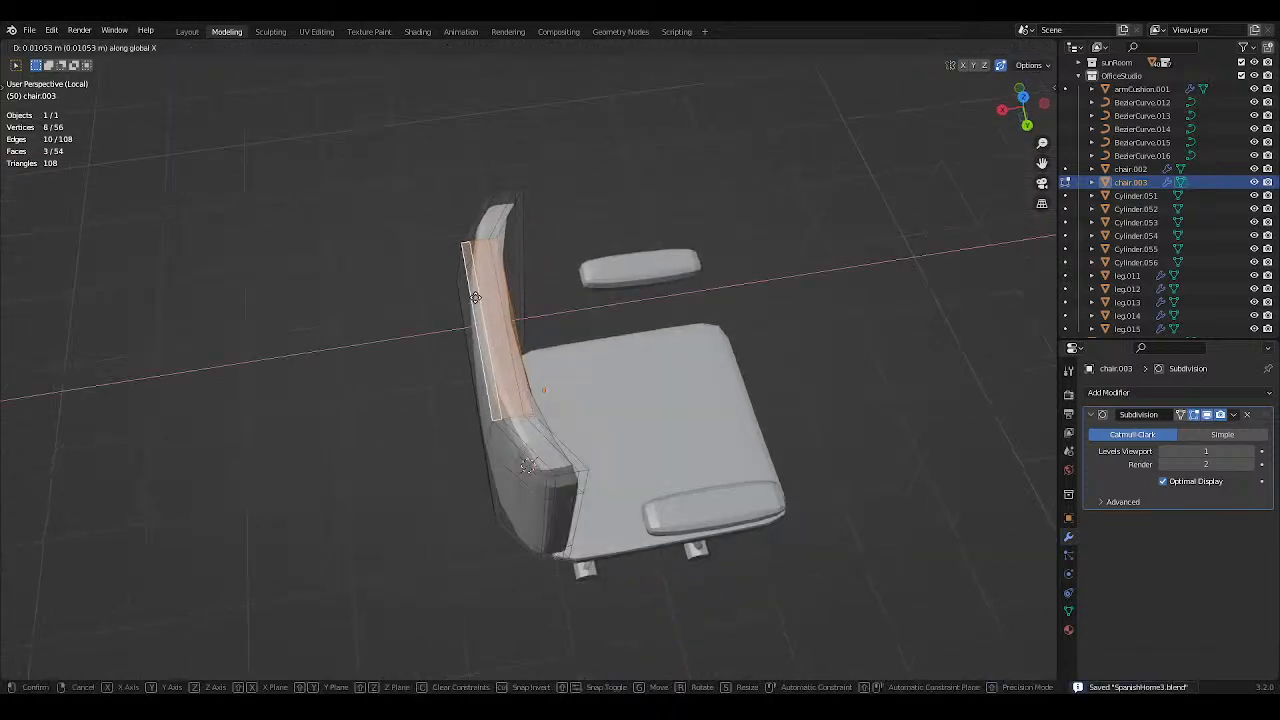
click(464, 298)
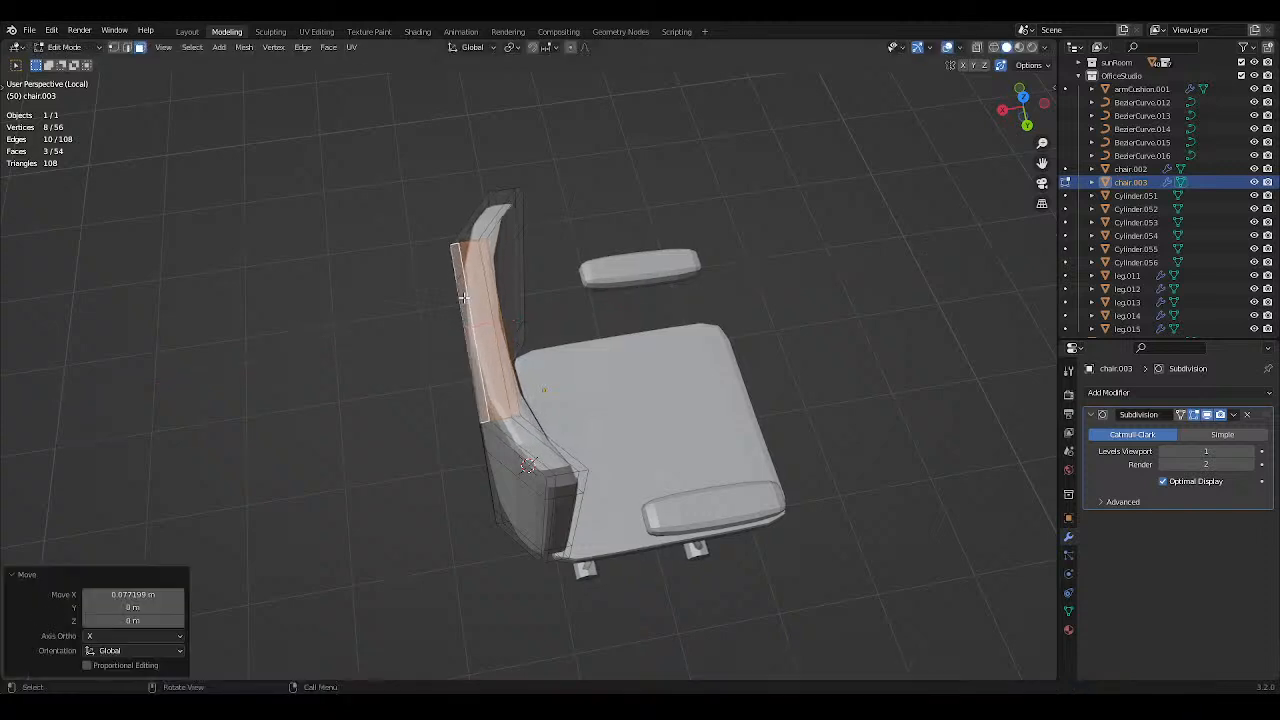
key(alt+a)
key(ctrl+s)
Finish editing the backrest mesh, leave local view to bring back the whole house scene, and clear the selection.
middle_drag(520, 266, 517, 252)
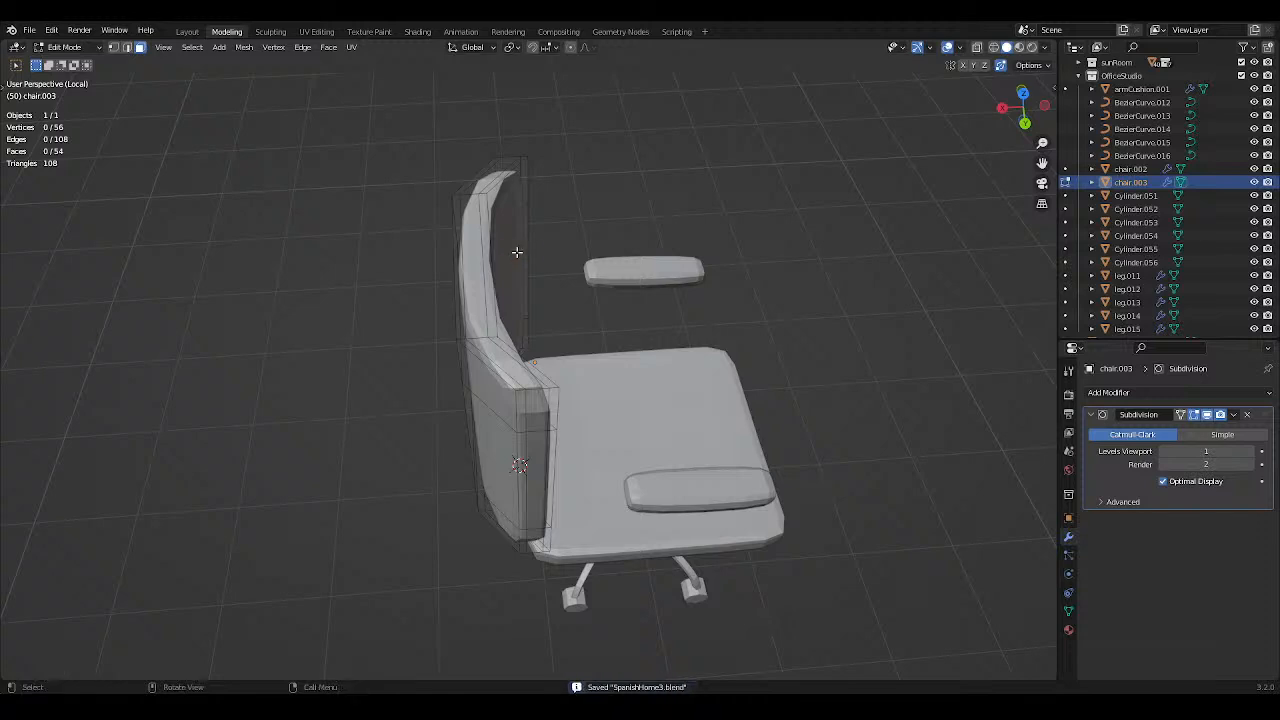
scroll(517, 252, down, 3)
key(Tab)
middle_drag(654, 300, 598, 257)
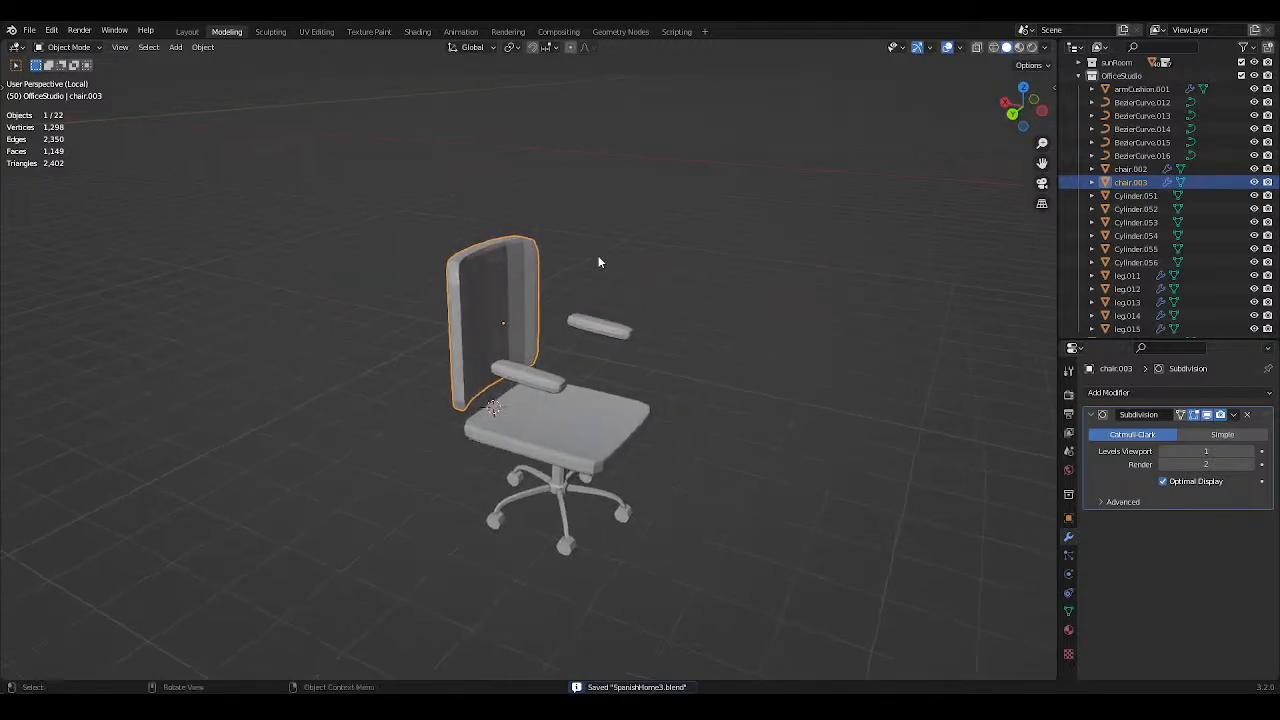
key(KP_Divide)
middle_drag(612, 199, 622, 126)
drag(622, 126, 646, 145)
Examine the office chair at the guest bedroom desk, comparing its backrest, seat, armrests and wheeled base with the surrounding furniture.
middle_drag(646, 145, 604, 276)
scroll(485, 273, up, 4)
scroll(597, 323, up, 4)
scroll(604, 276, down, 5)
shift+middle_drag(741, 305, 400, 260)
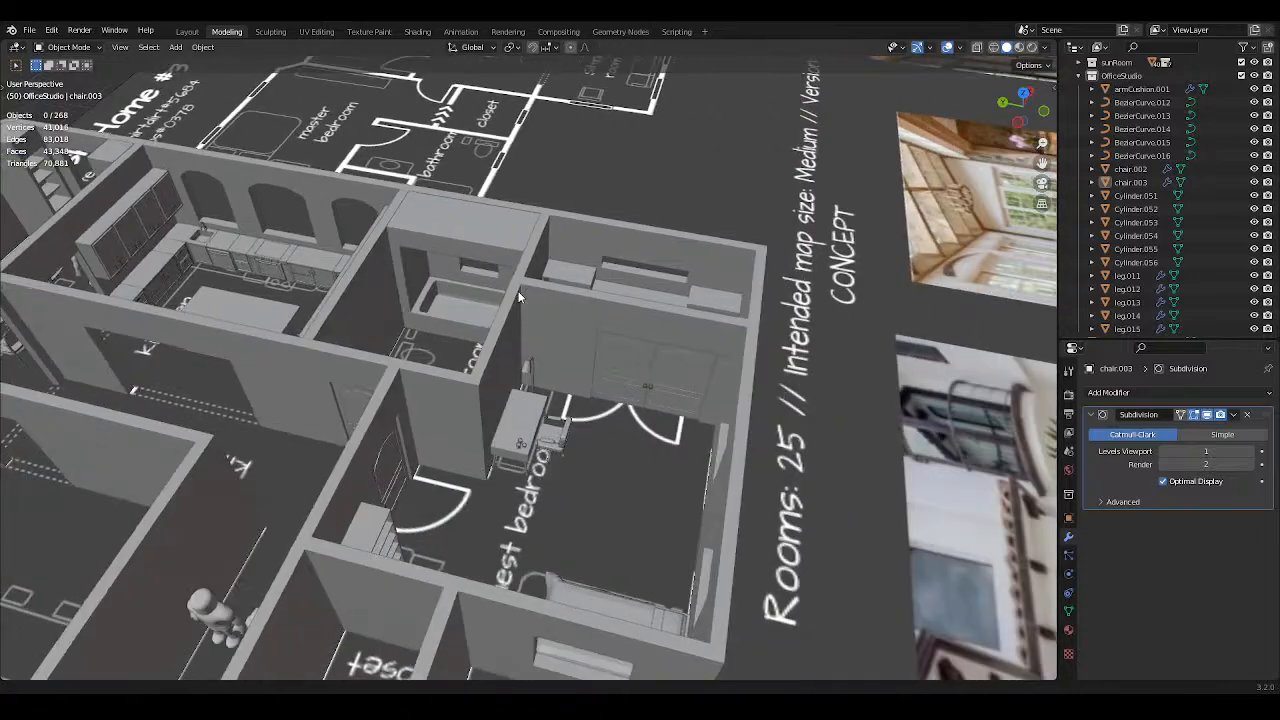
scroll(560, 385, up, 3)
middle_drag(575, 400, 600, 391)
scroll(601, 391, up, 6)
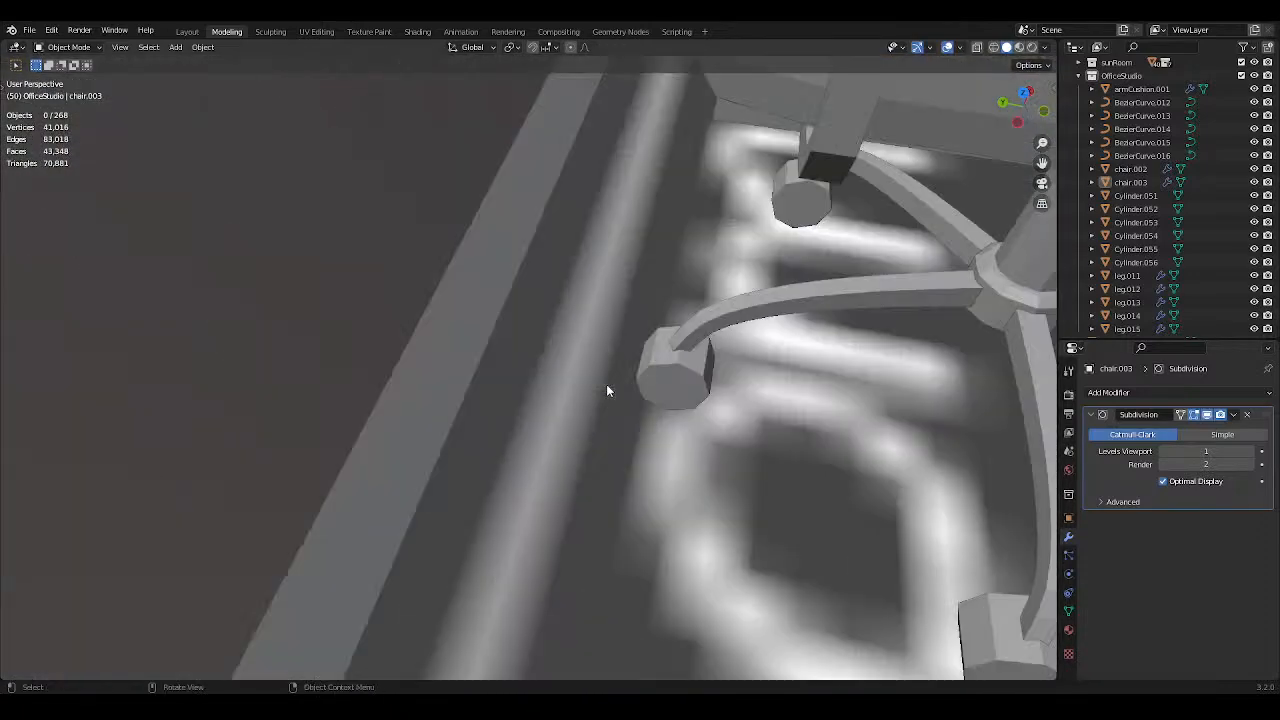
scroll(606, 384, down, 8)
scroll(628, 328, up, 2)
scroll(610, 350, up, 4)
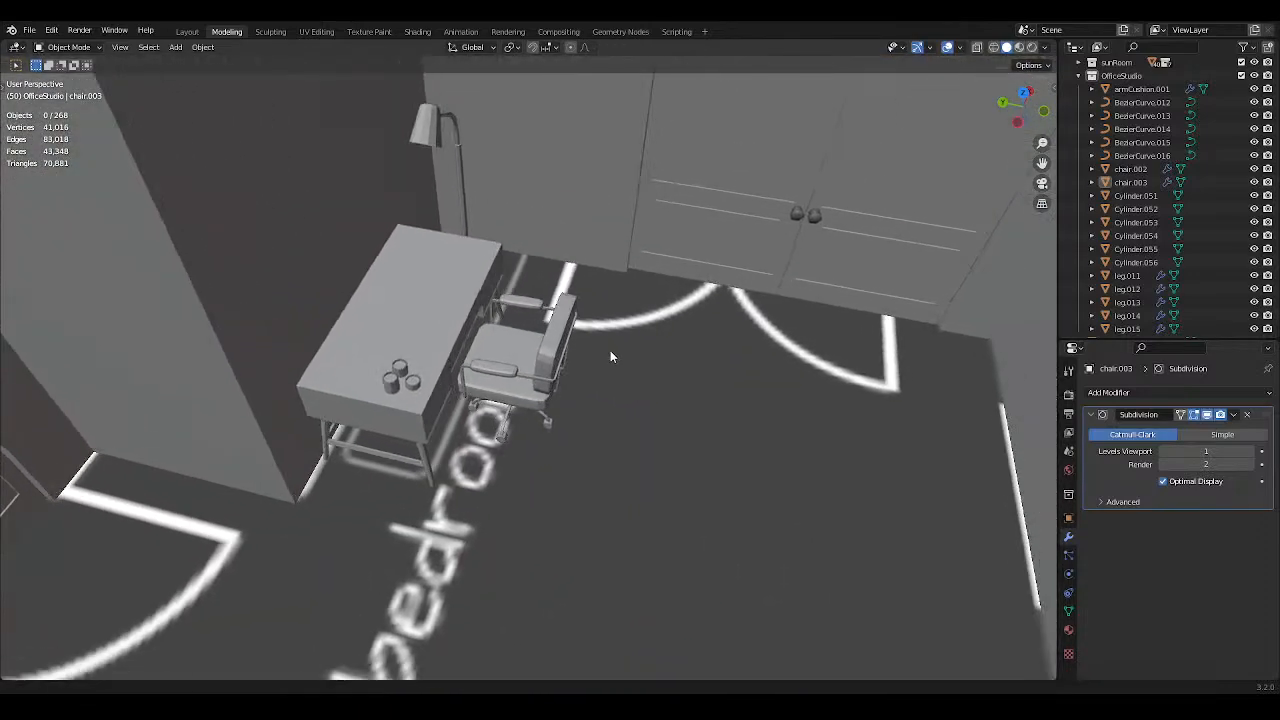
middle_drag(610, 350, 623, 296)
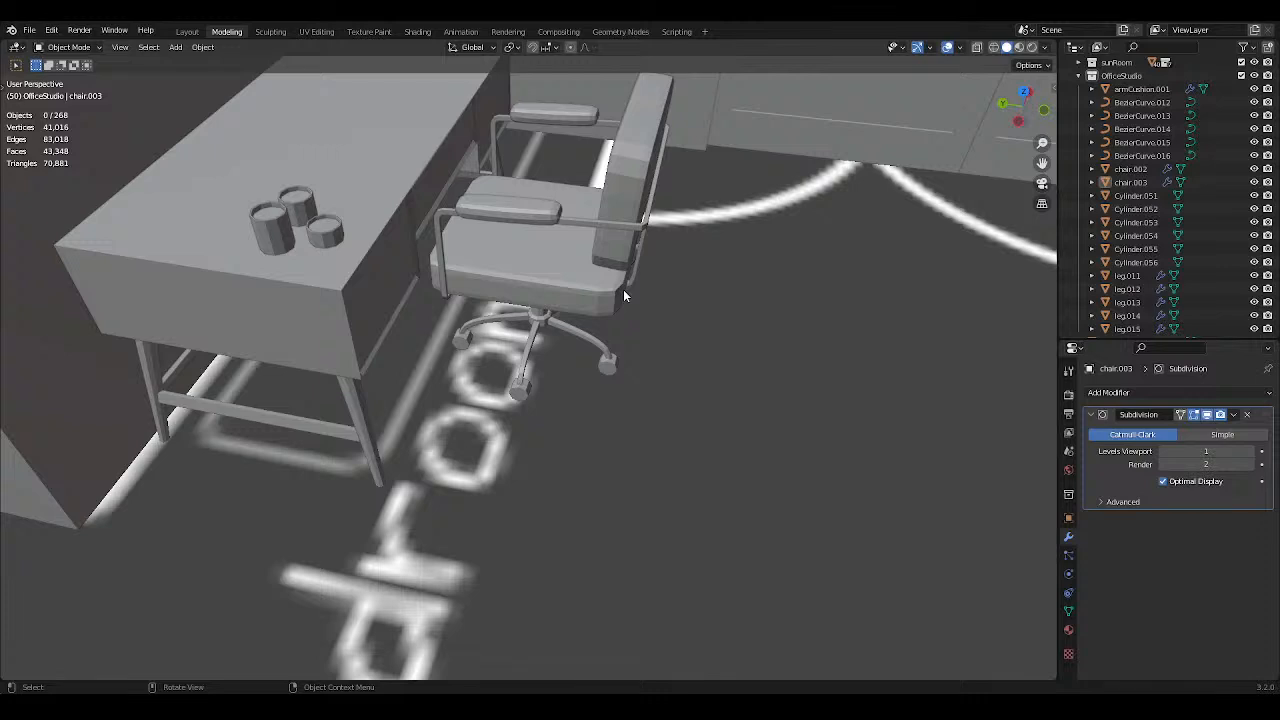
middle_drag(623, 296, 620, 252)
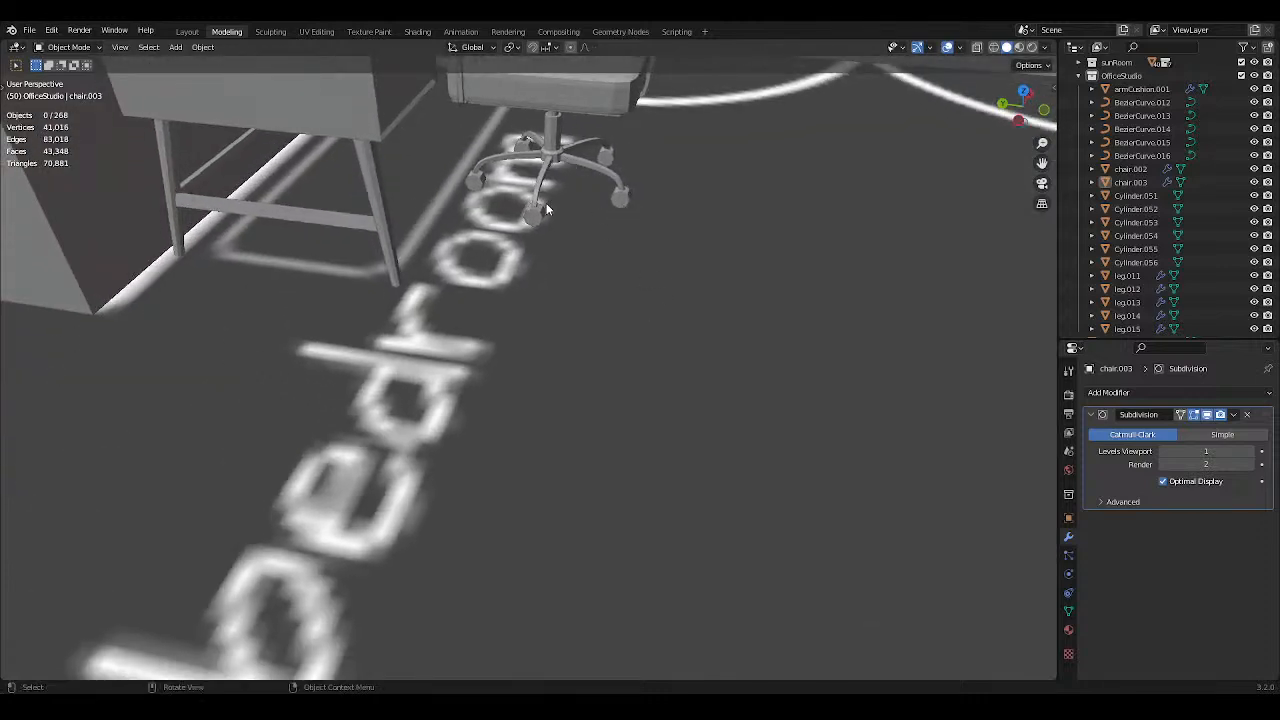
shift+middle_drag(604, 138, 545, 164)
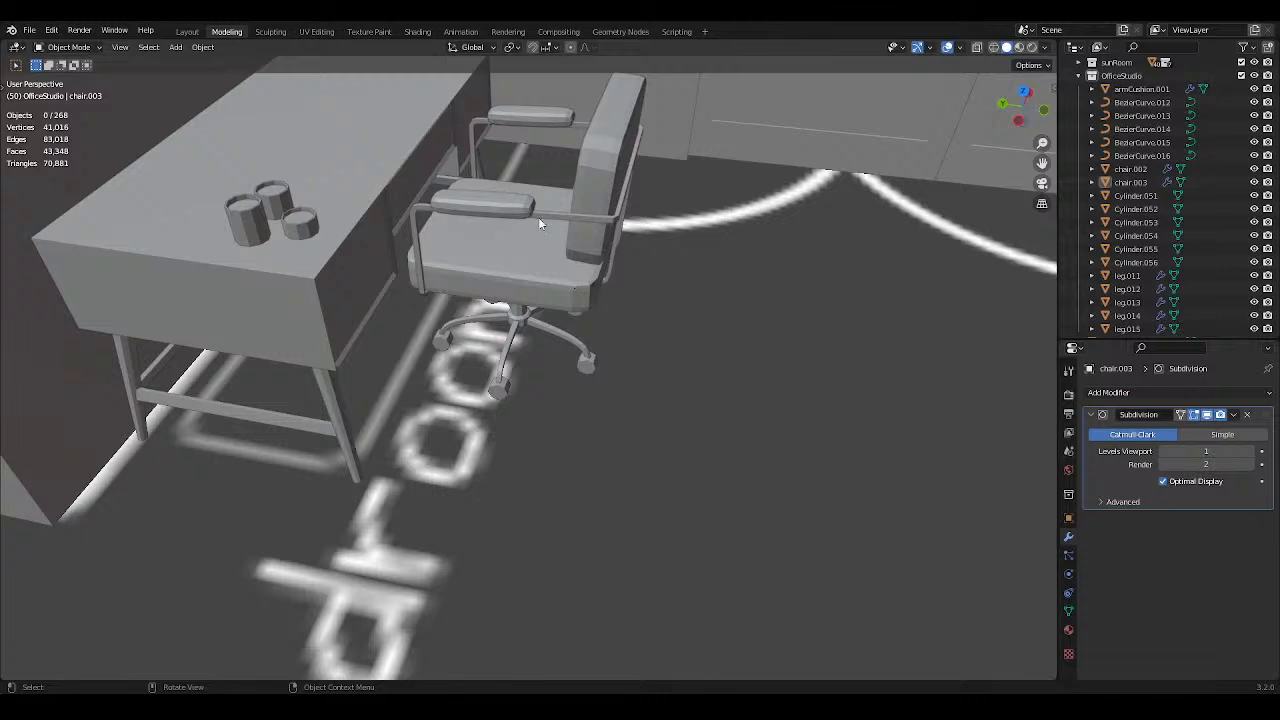
shift+middle_drag(620, 185, 610, 179)
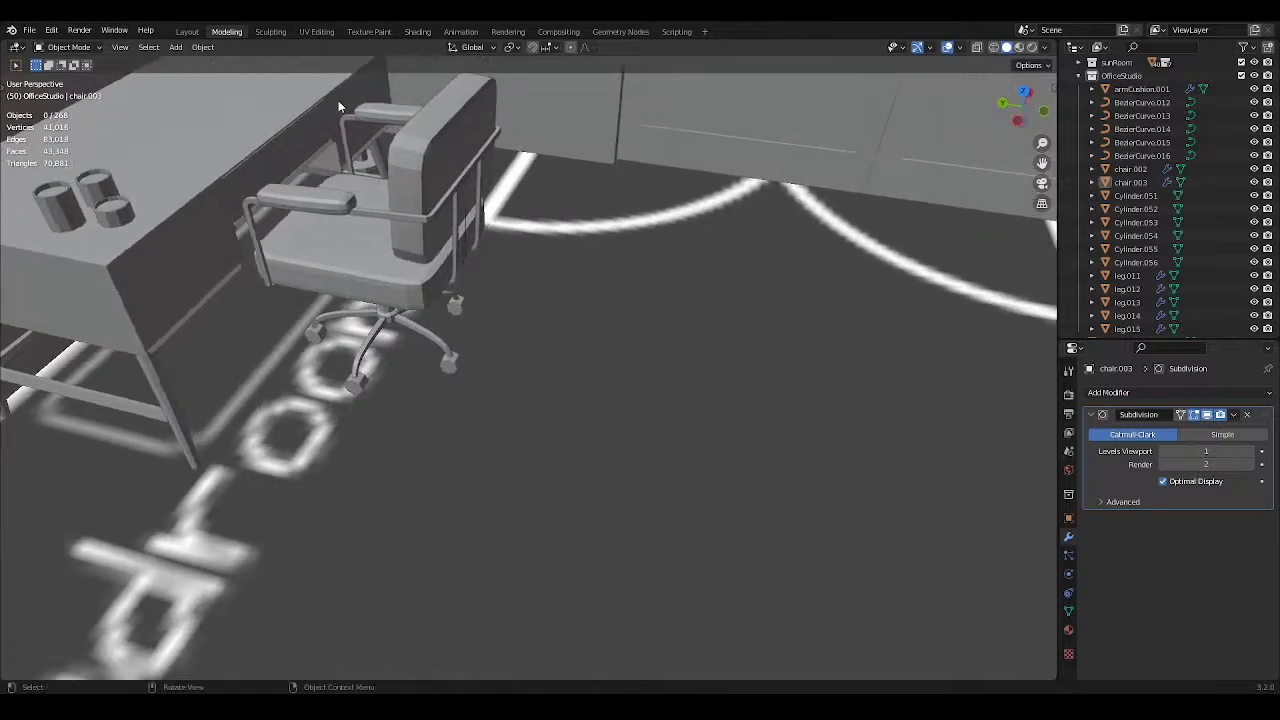
shift+middle_drag(425, 290, 477, 276)
shift+middle_drag(507, 236, 531, 248)
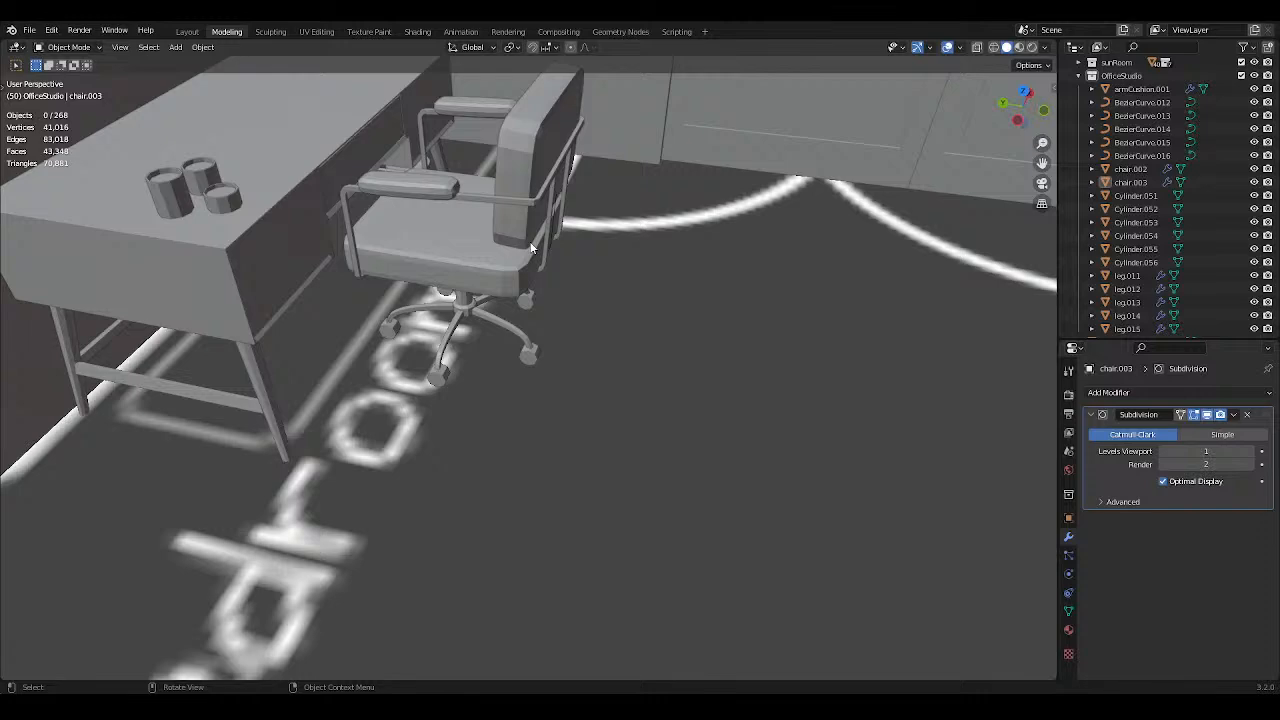
scroll(526, 234, down, 5)
scroll(526, 234, up, 8)
scroll(526, 234, down, 6)
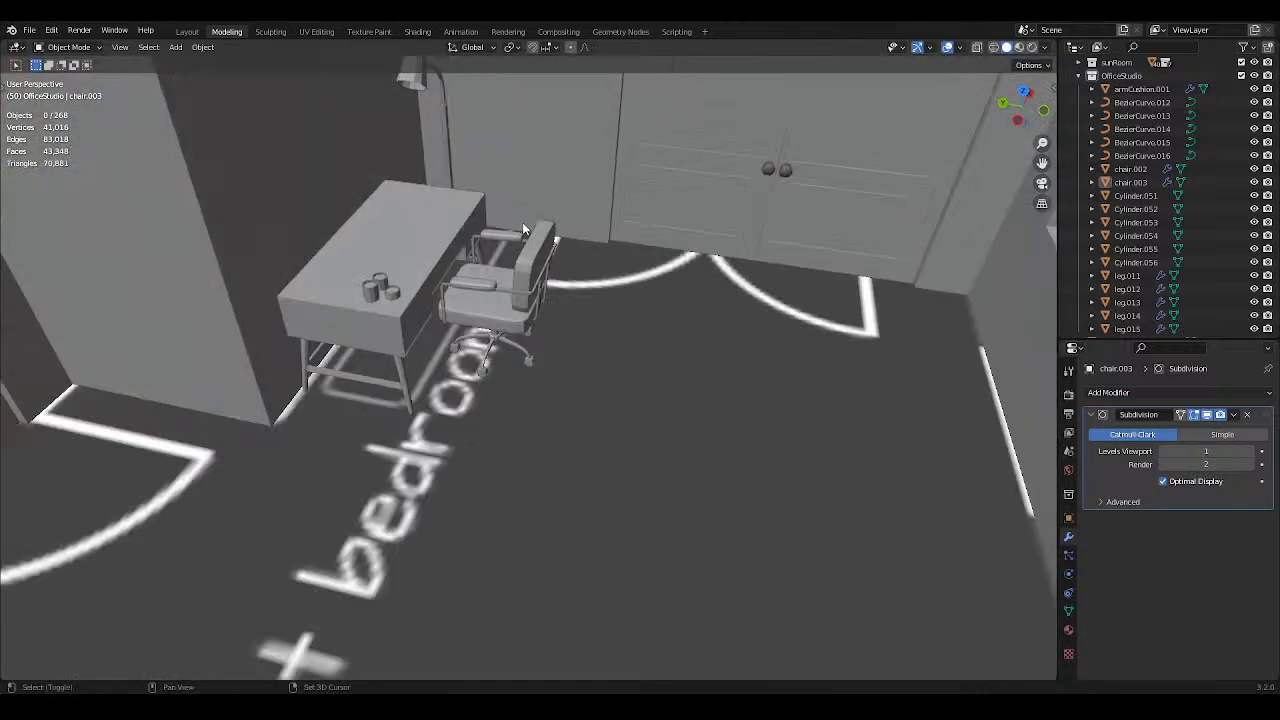
scroll(522, 222, up, 8)
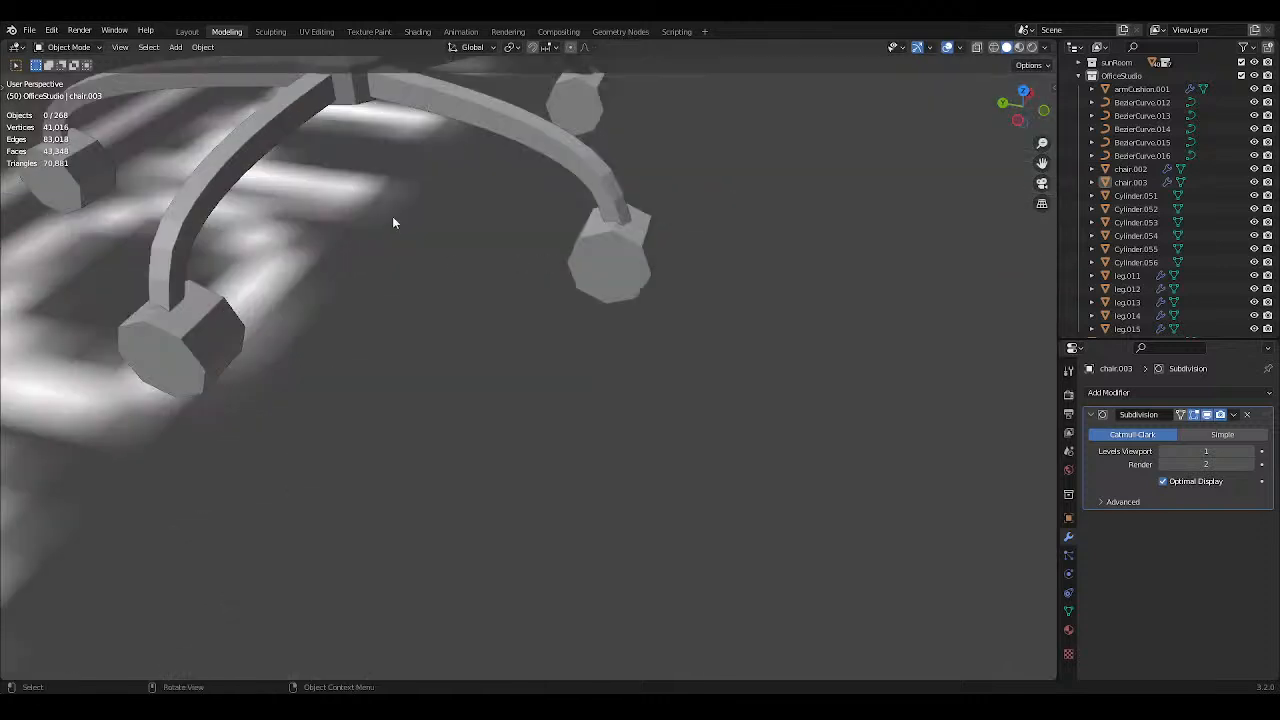
scroll(392, 222, down, 8)
shift+middle_drag(320, 134, 406, 166)
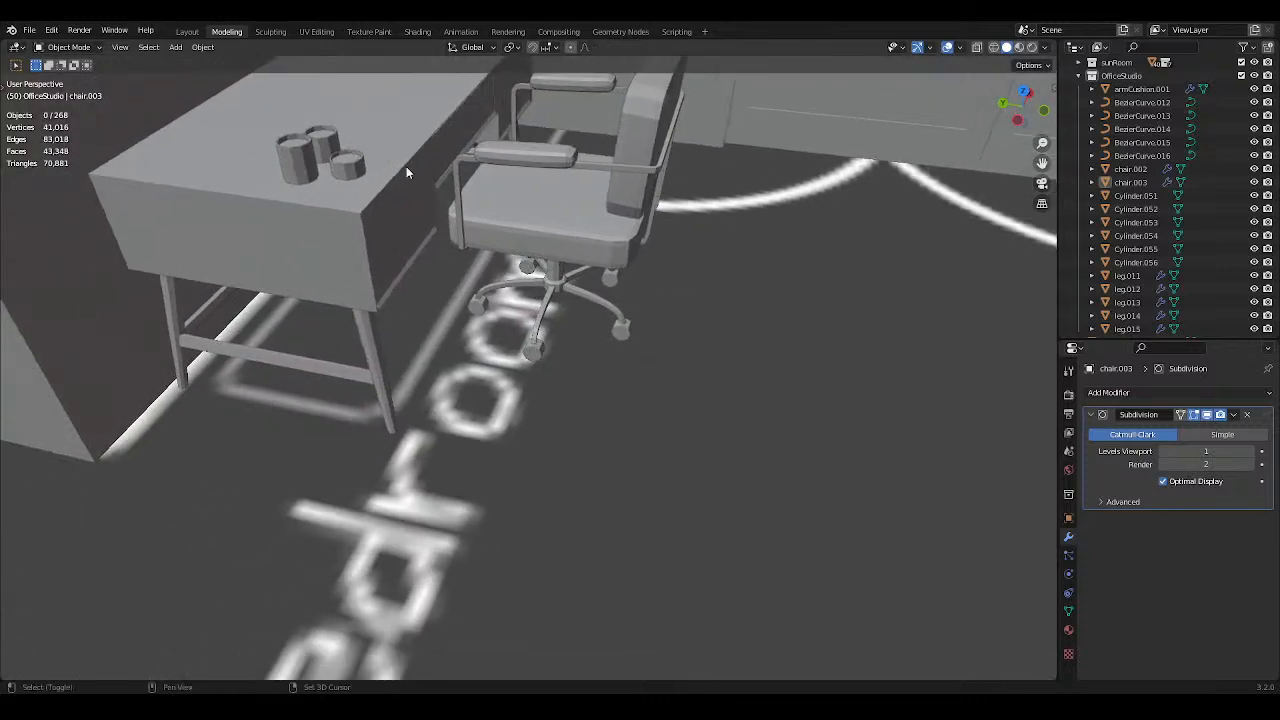
Save the scene file with the rebuilt office chair in place.
click(547, 303)
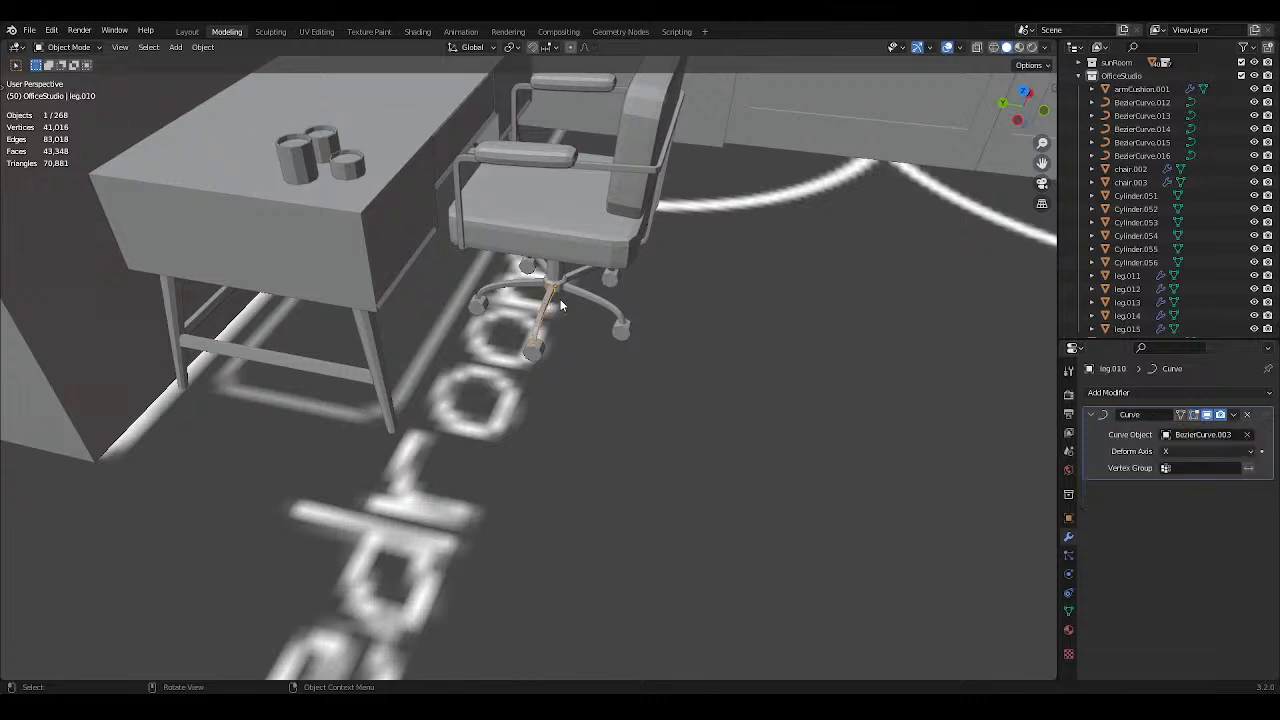
key(s)
right_click(622, 300)
key(ctrl+s)
Look over the guest bedroom and its neighbouring first-floor rooms, comparing the modeled furniture with the floor plan.
scroll(627, 309, down, 8)
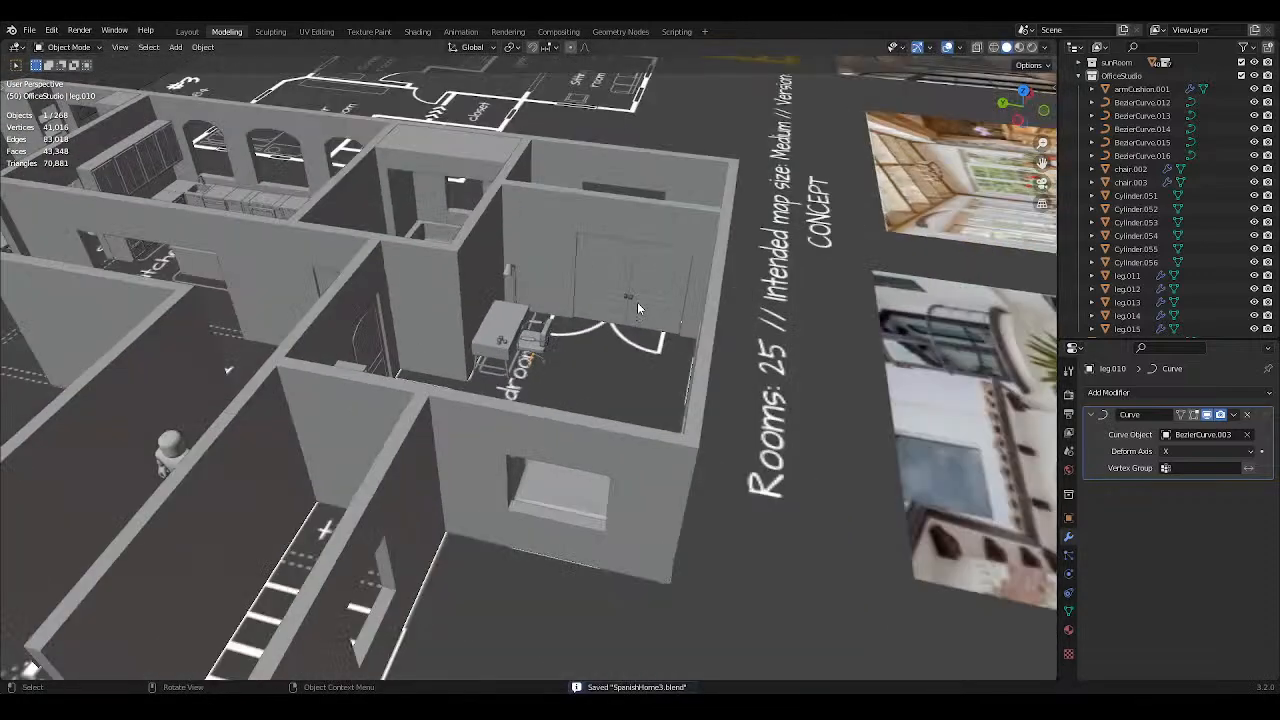
scroll(632, 305, up, 7)
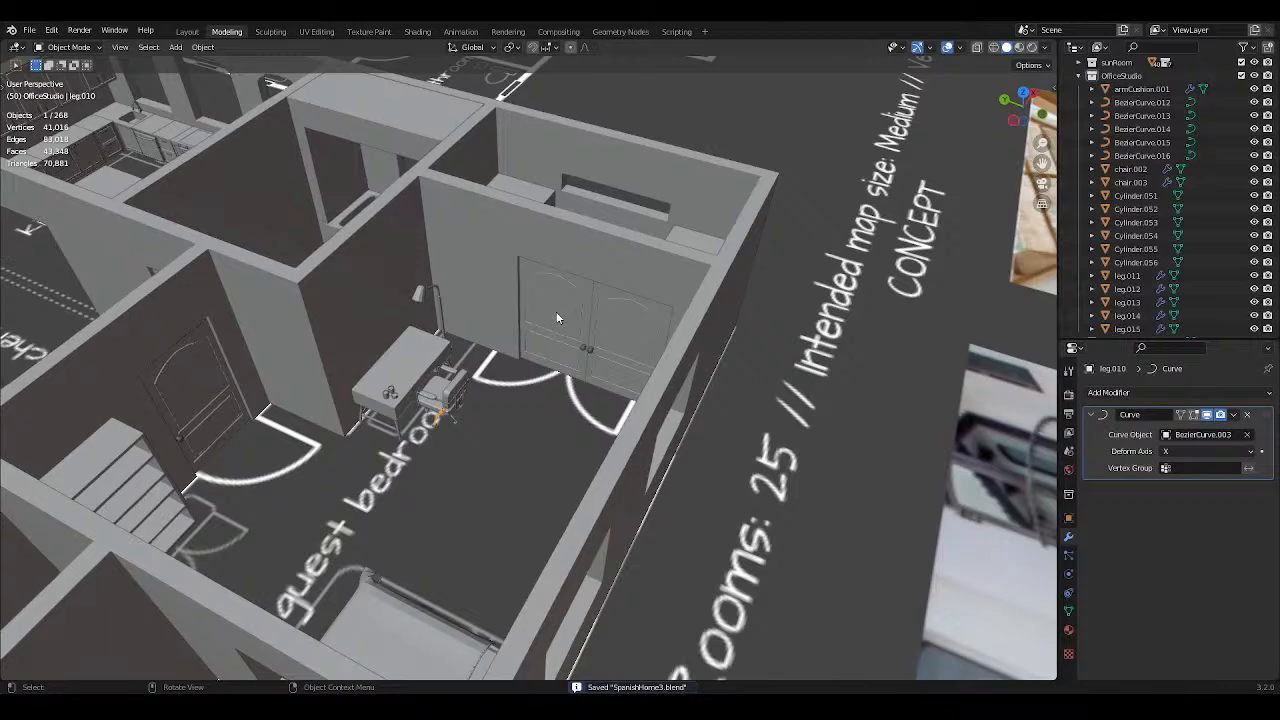
mouse_move(557, 317)
middle_down()
mouse_move(514, 322)
mouse_move(605, 293)
mouse_move(646, 300)
mouse_move(625, 316)
mouse_move(558, 303)
middle_up()
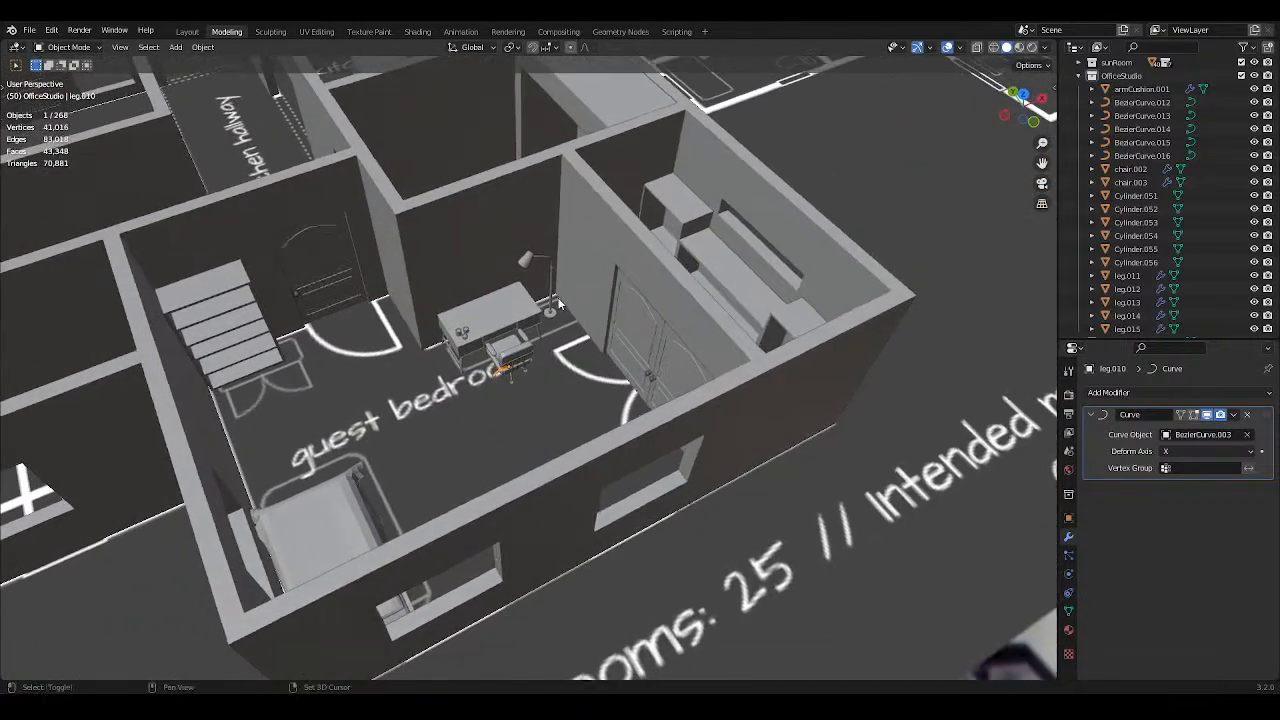
scroll(558, 303, down, 8)
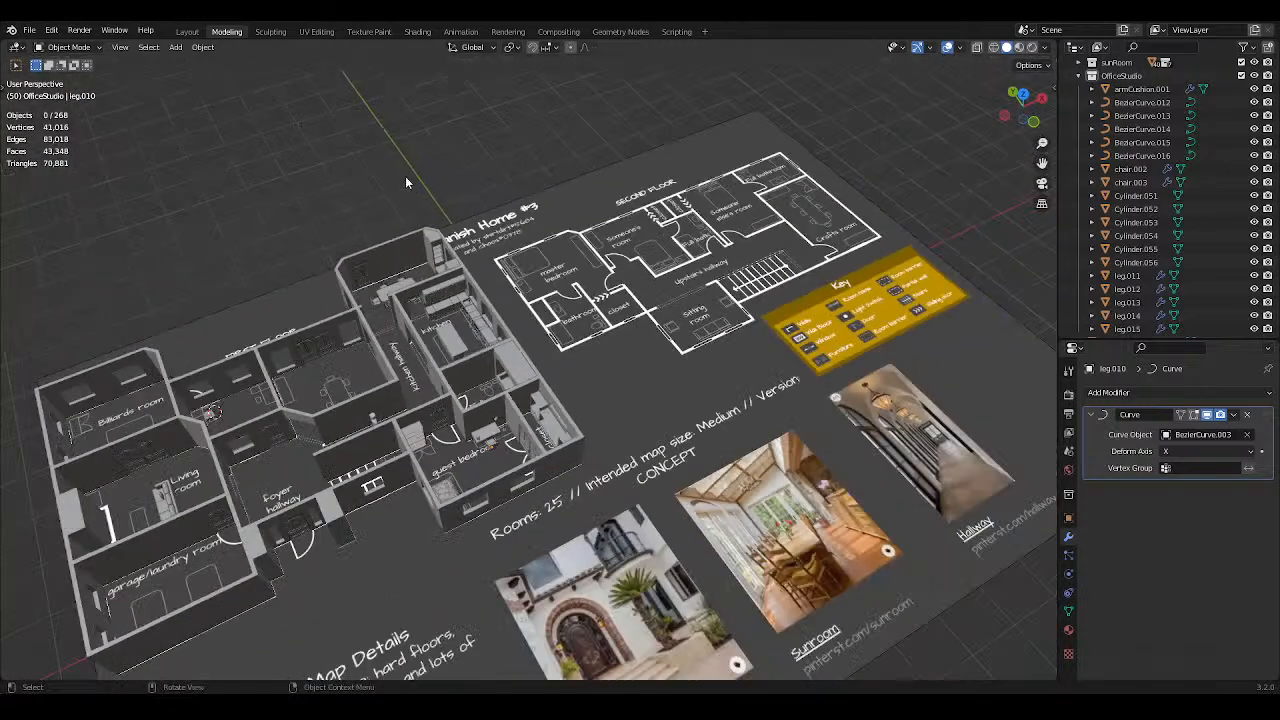
scroll(555, 307, up, 8)
mouse_move(552, 305)
middle_down()
mouse_move(588, 320)
mouse_move(550, 290)
middle_up()
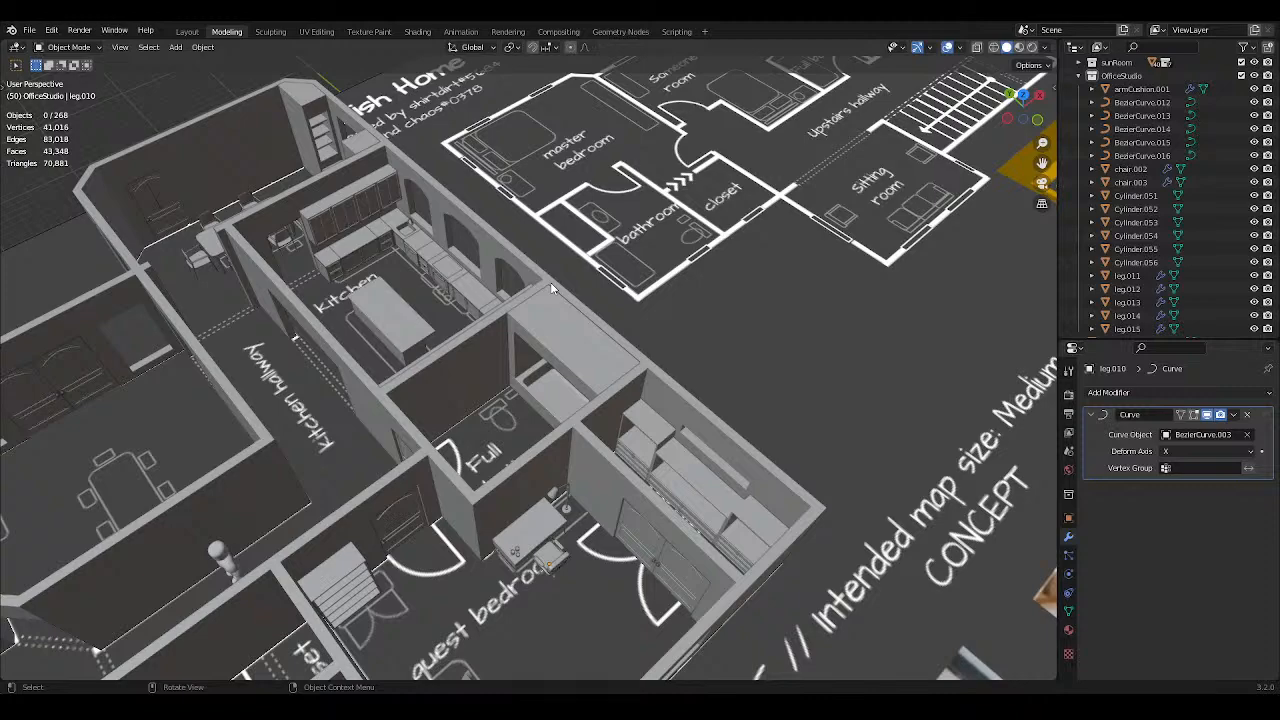
mouse_move(550, 282)
middle_down()
mouse_move(514, 249)
mouse_move(561, 278)
middle_up()
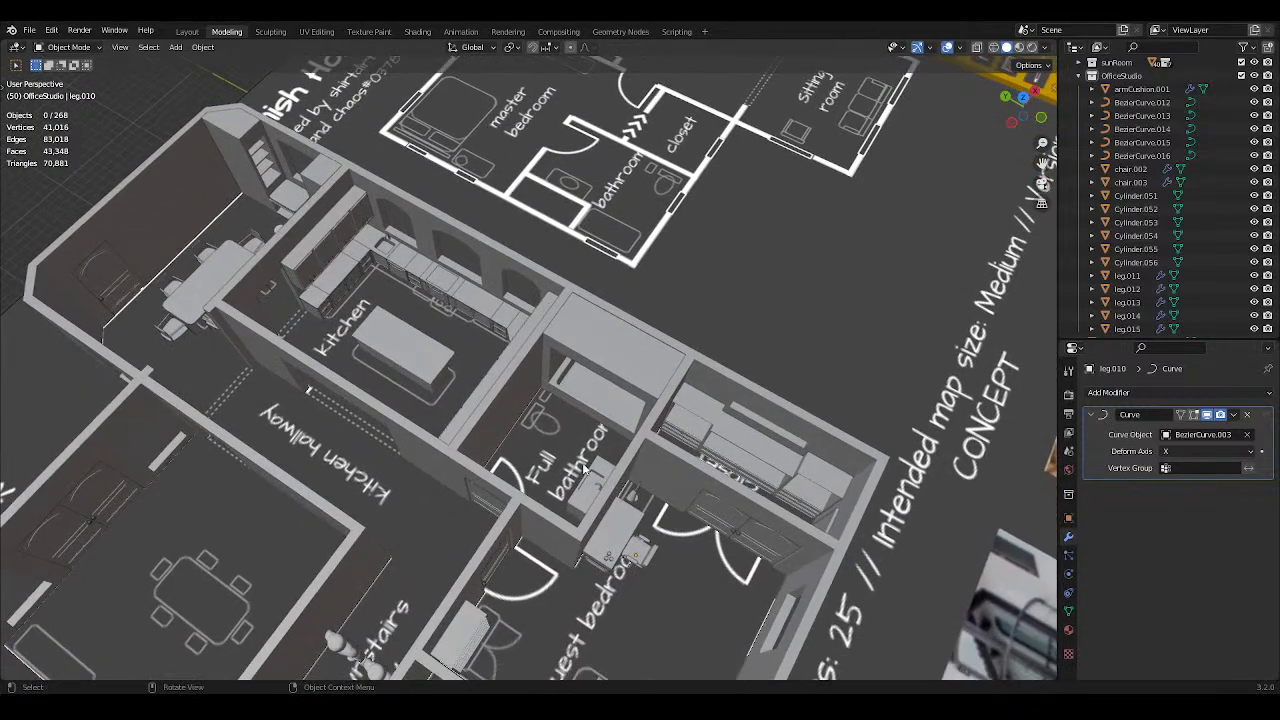
middle_drag(532, 376, 622, 336)
scroll(622, 336, down, 6)
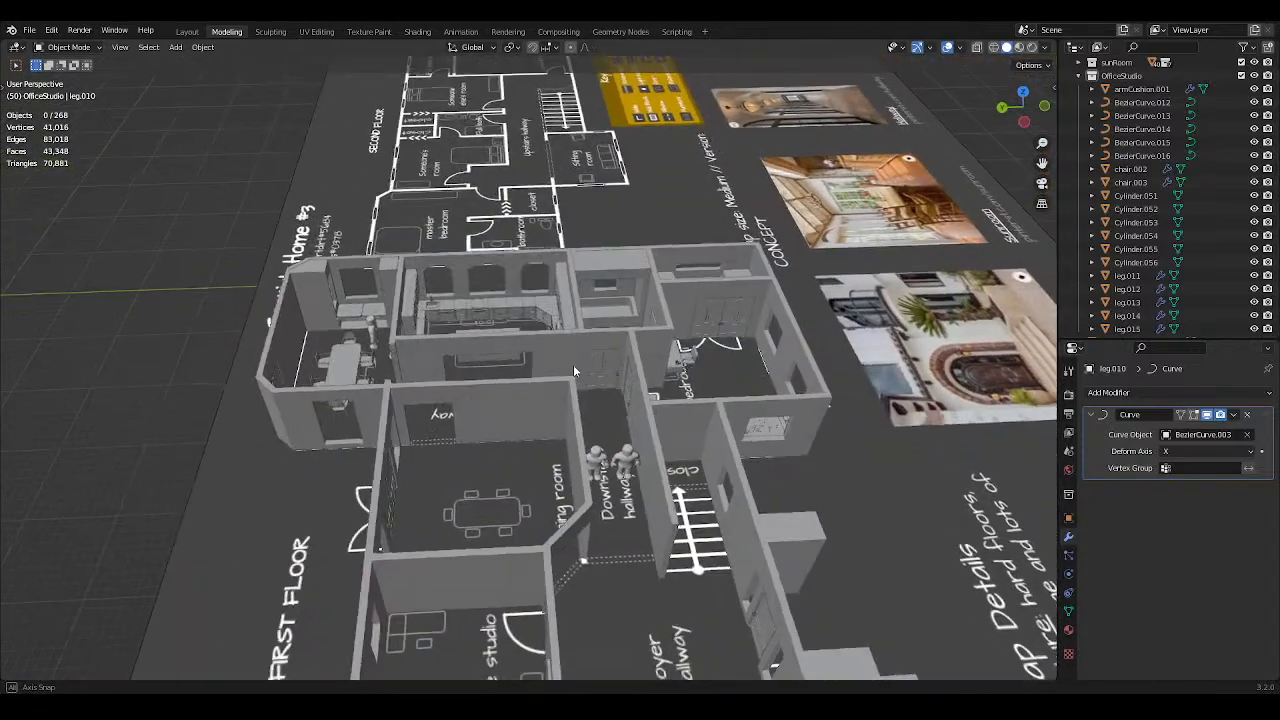
View the first floor from the opposite side and save the house file.
middle_drag(574, 371, 616, 393)
middle_drag(642, 385, 410, 380)
scroll(546, 395, up, 4)
key(ctrl+s)
Examine the kitchen's wall cabinets, counters, sink, fridge and island up close.
scroll(616, 402, down, 3)
shift+middle_drag(410, 380, 616, 459)
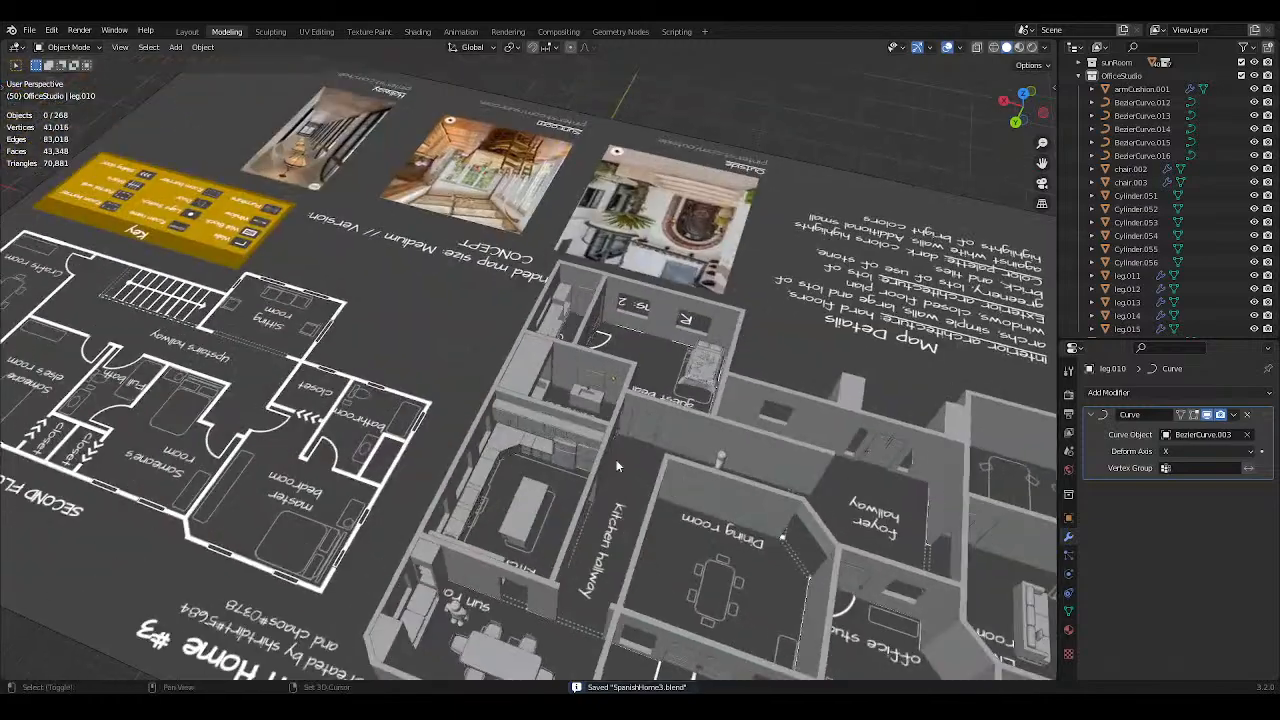
scroll(603, 427, up, 4)
scroll(582, 312, up, 1)
shift+middle_drag(590, 395, 615, 318)
scroll(615, 318, up, 2)
middle_drag(552, 402, 663, 276)
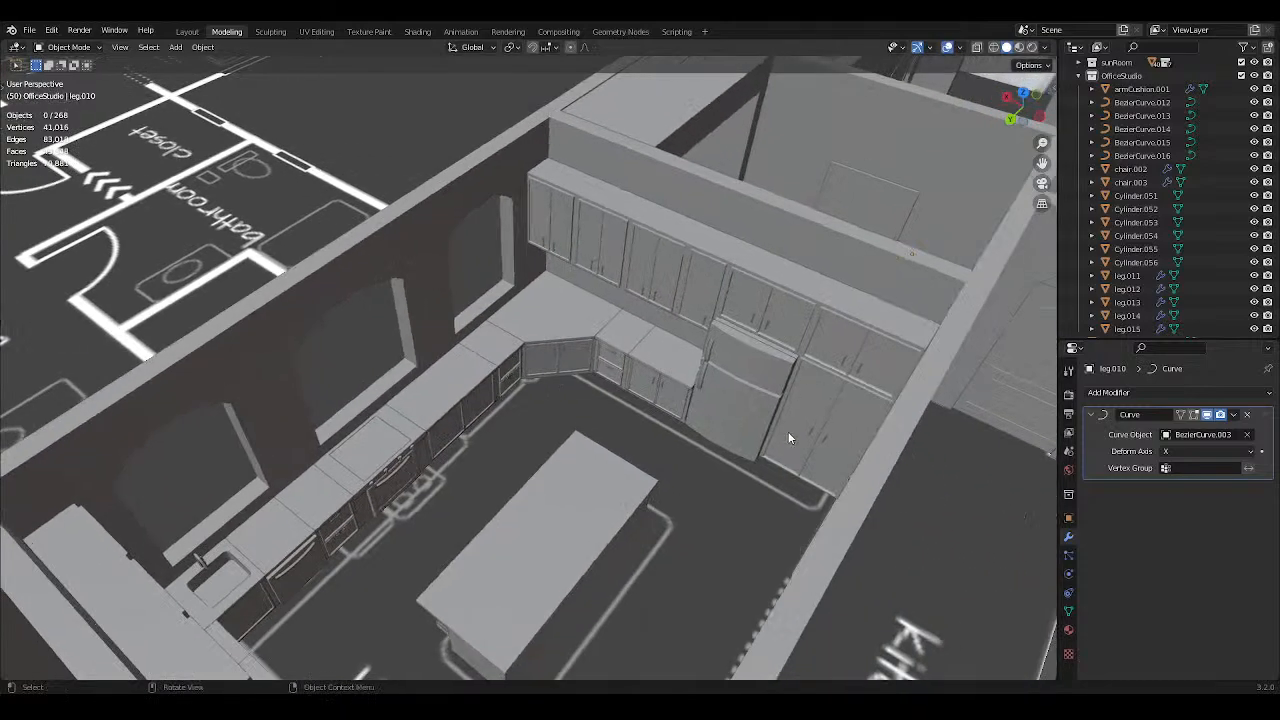
Inspect the kitchen's sink counter, arched windows, corner cabinets and fridge wall from several sides, along with its position beside the sun room.
middle_drag(788, 438, 540, 380)
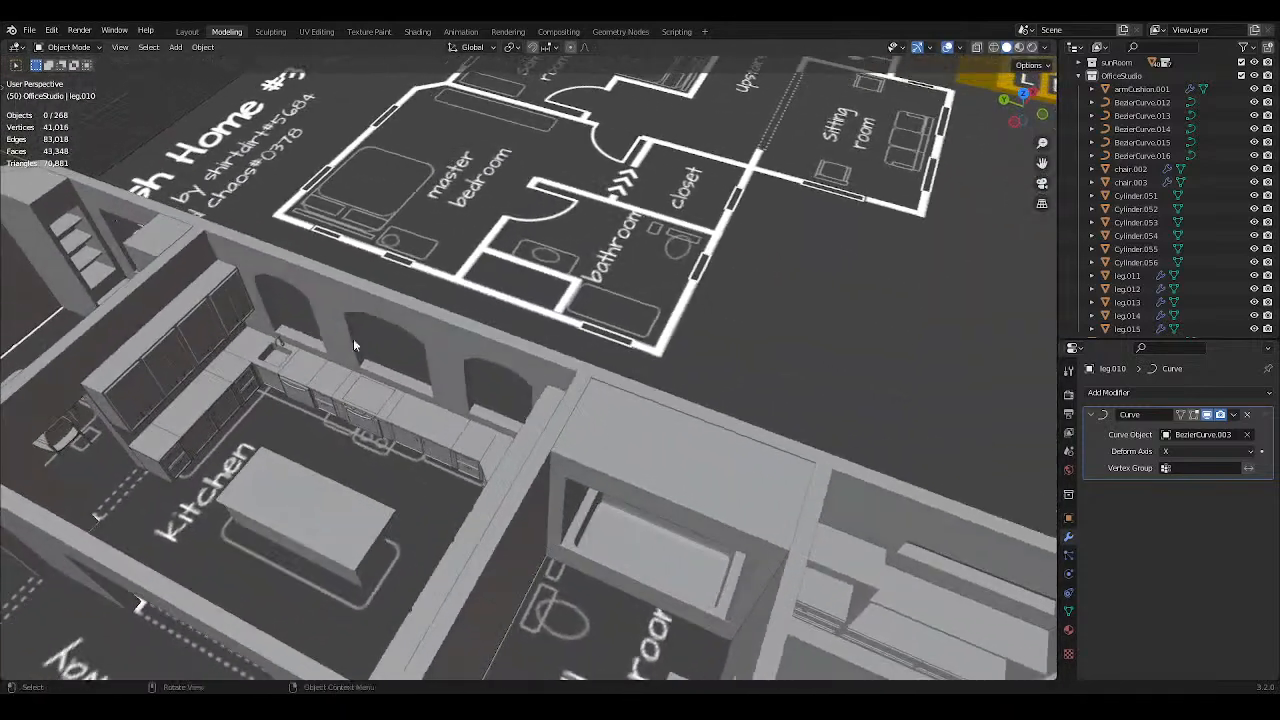
shift+middle_drag(353, 339, 409, 326)
scroll(409, 326, up, 3)
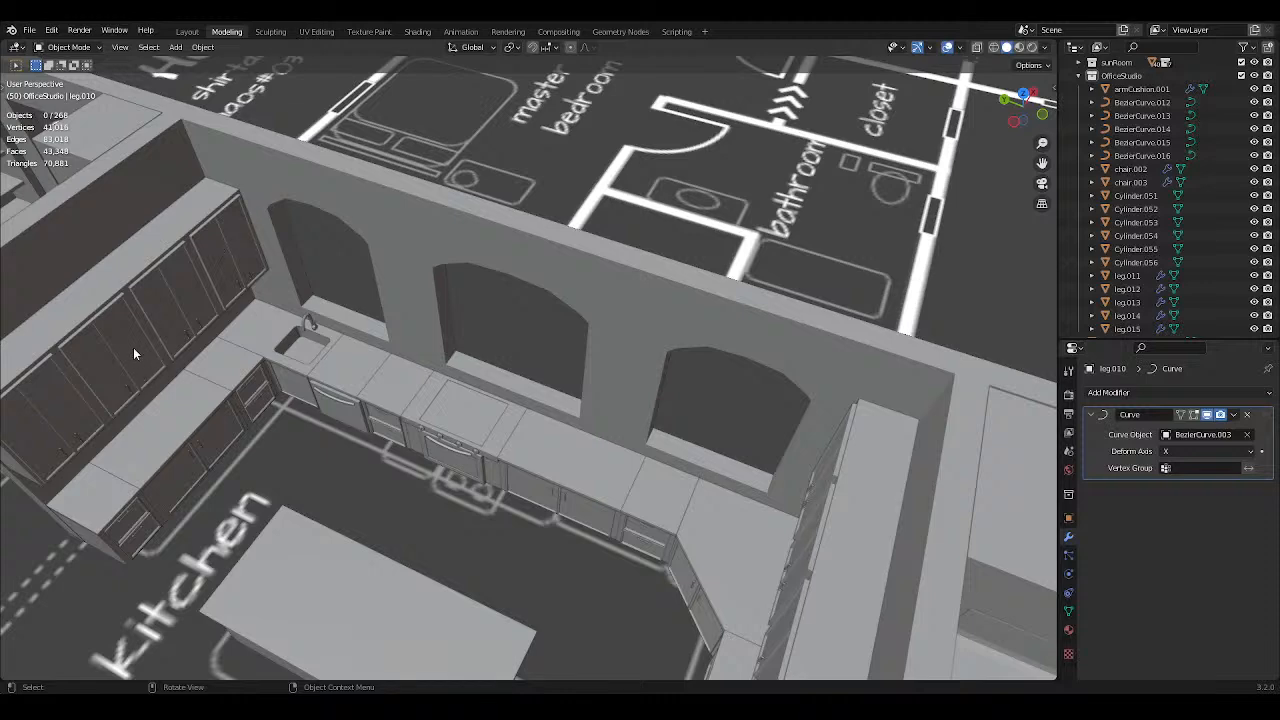
middle_drag(133, 353, 242, 383)
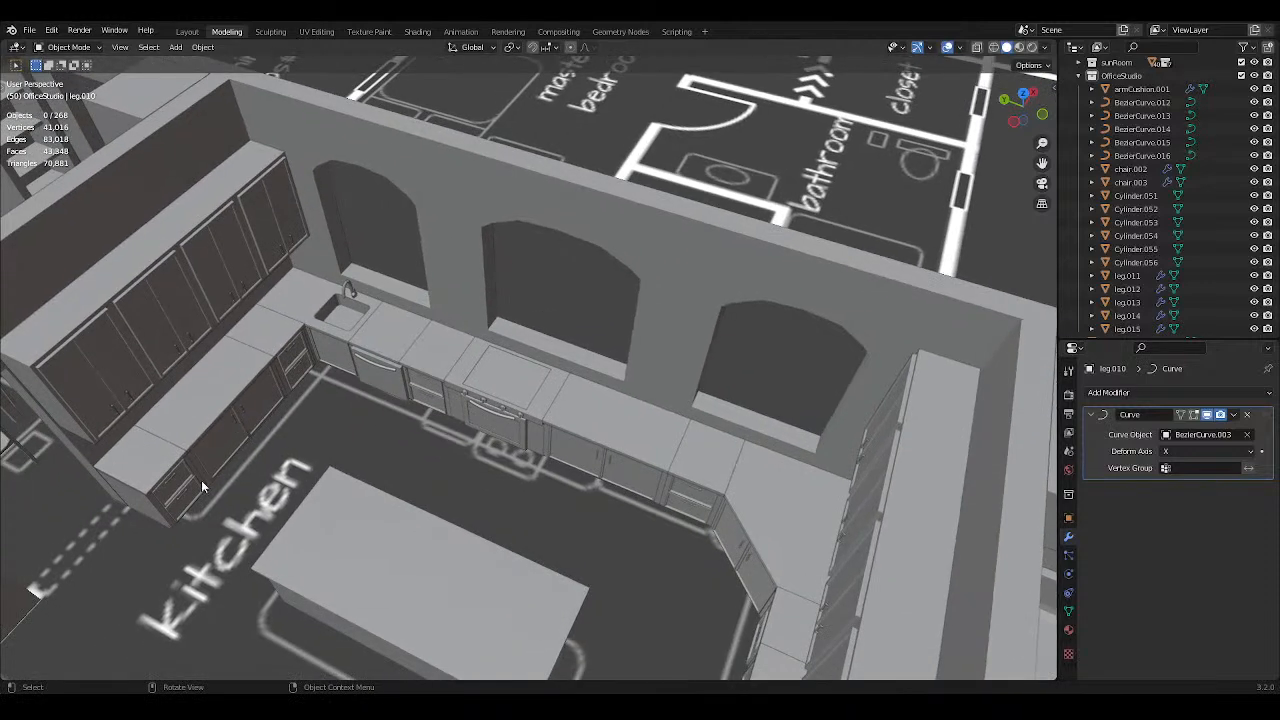
middle_drag(349, 342, 360, 344)
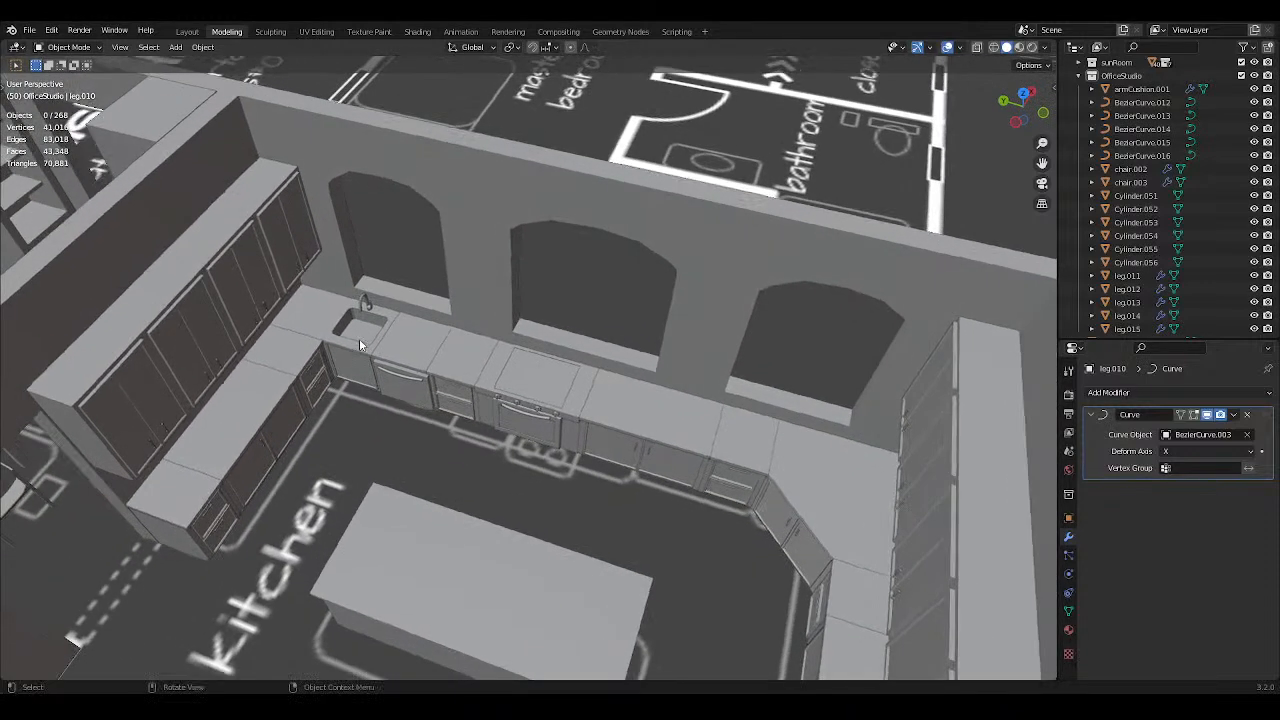
shift+middle_drag(776, 453, 784, 423)
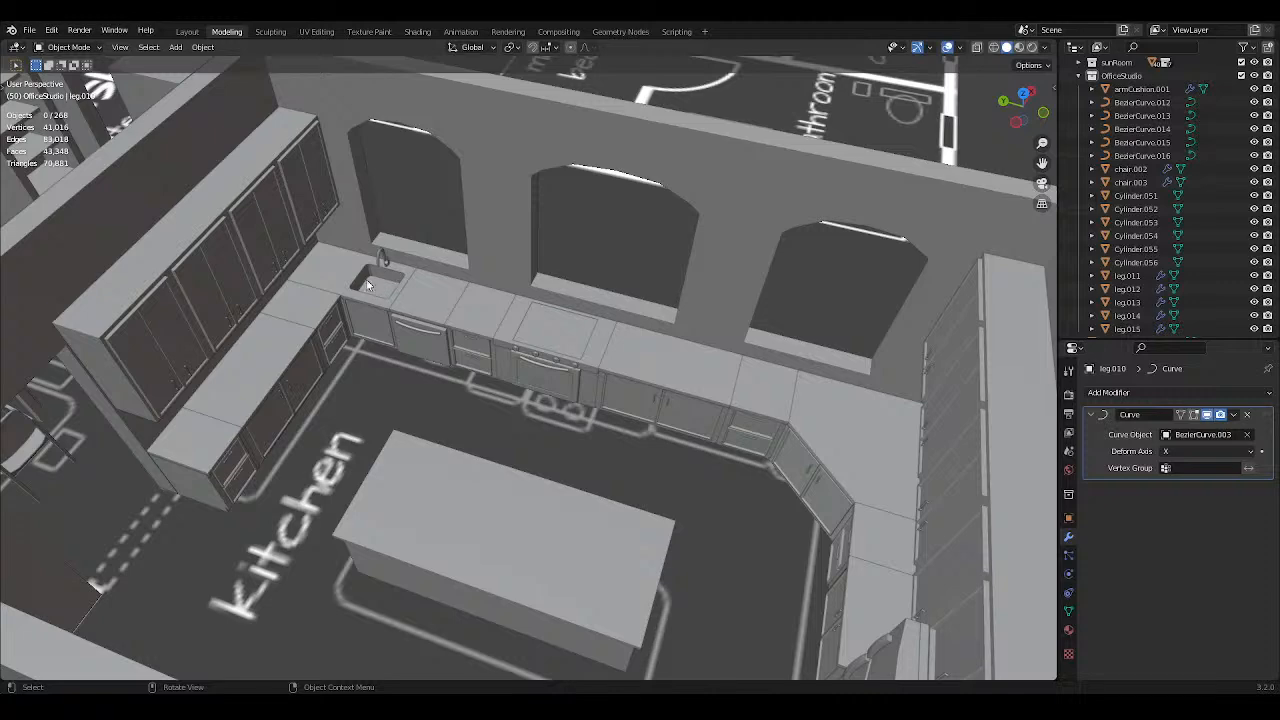
middle_drag(559, 325, 810, 352)
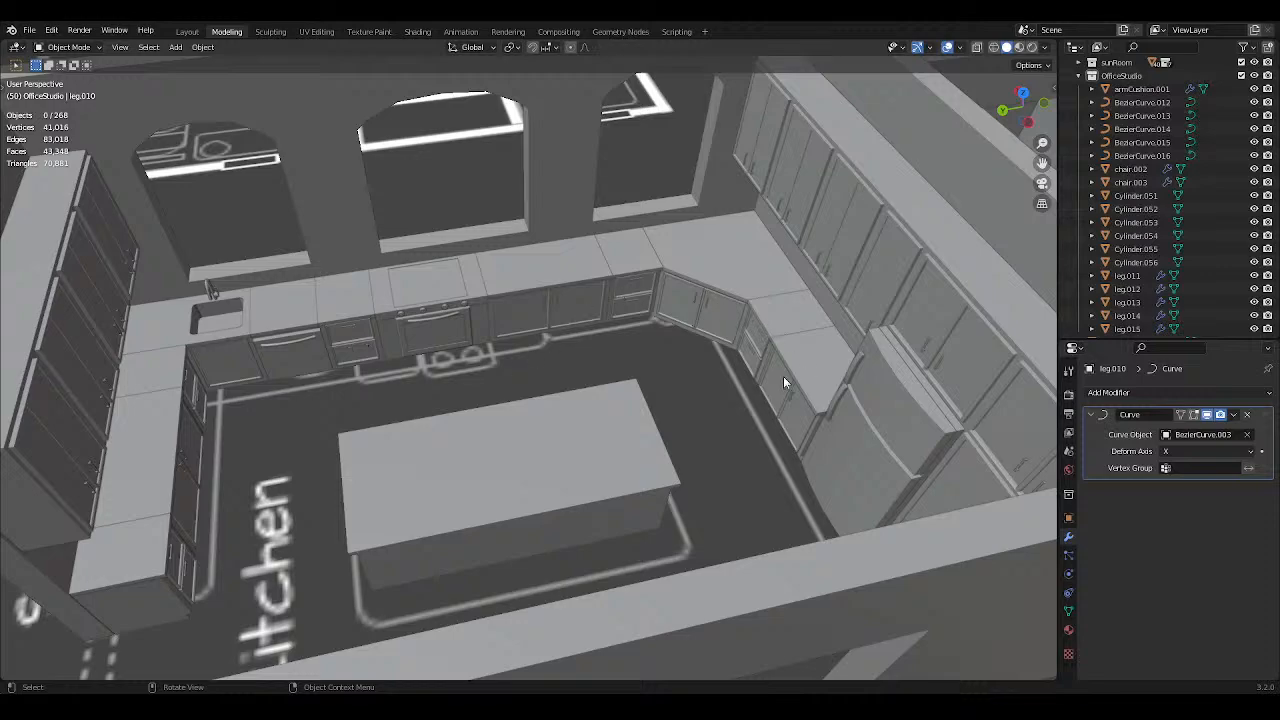
scroll(802, 358, down, 6)
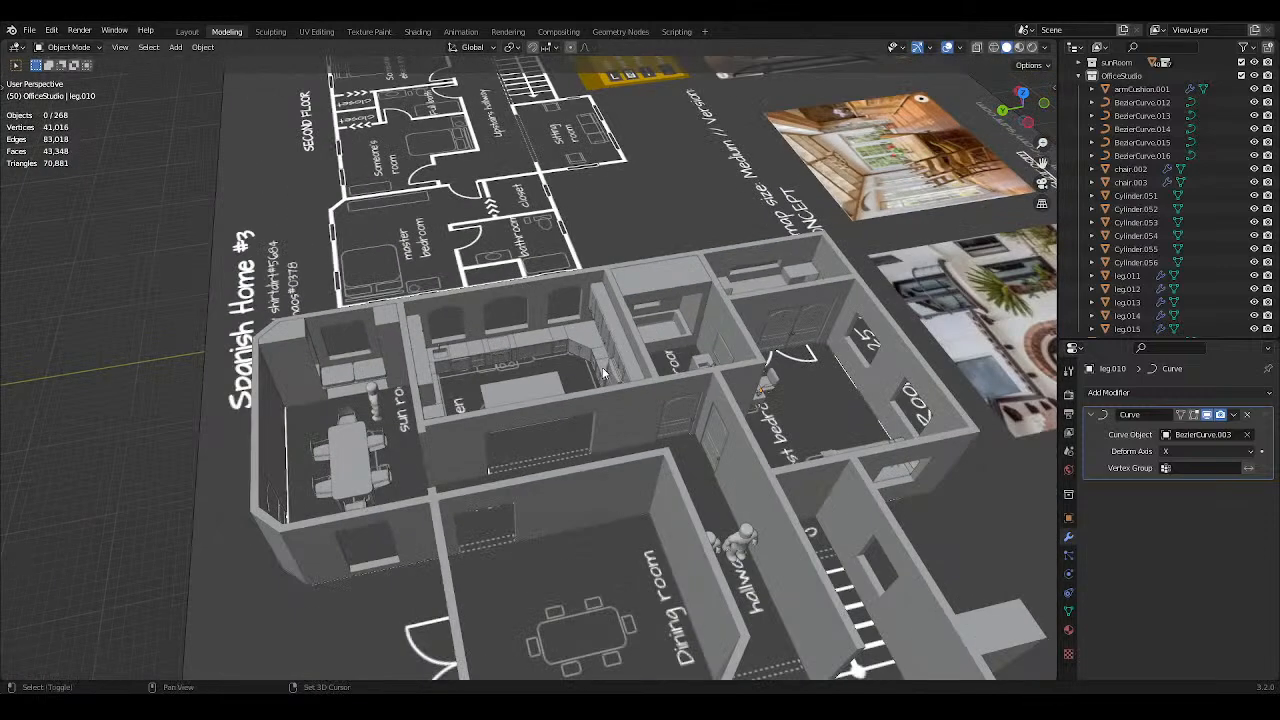
shift+middle_drag(602, 367, 463, 370)
scroll(664, 377, up, 5)
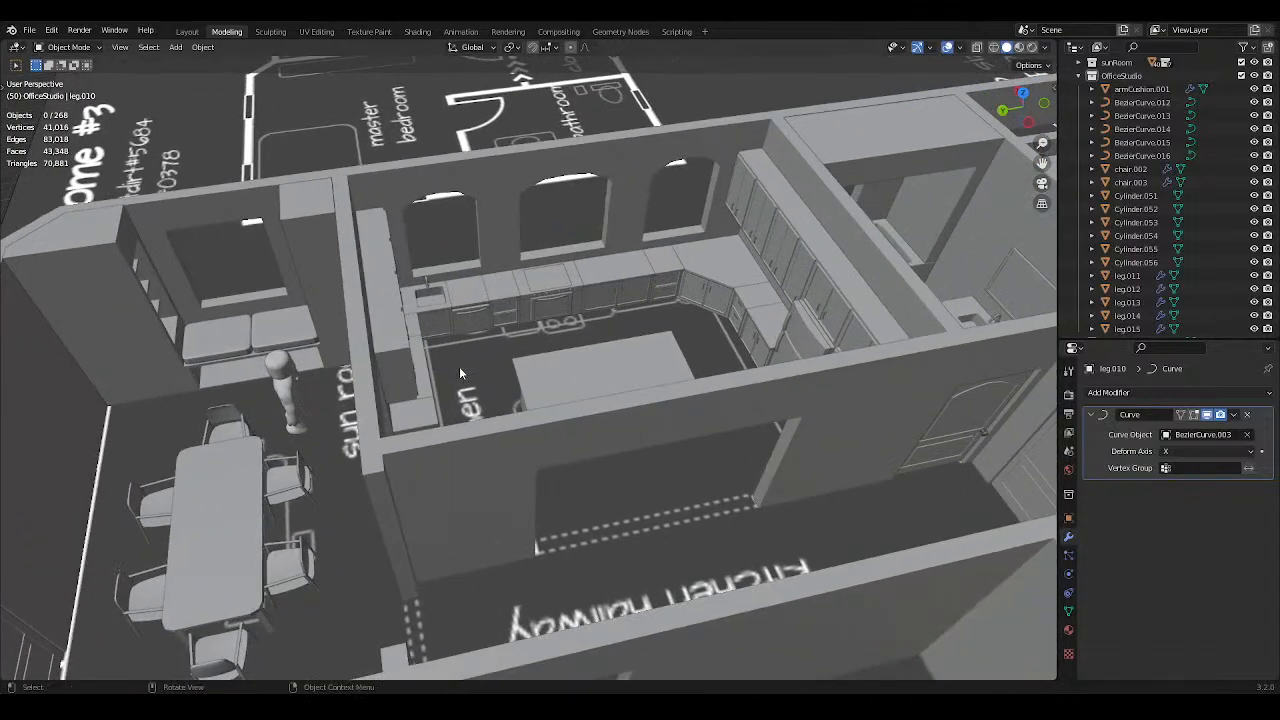
Survey the remaining first-floor rooms and home in on the chair in the office studio.
scroll(459, 366, down, 2)
shift+middle_drag(623, 358, 640, 407)
scroll(497, 365, down, 3)
scroll(536, 322, down, 3)
scroll(457, 355, up, 4)
scroll(520, 380, down, 4)
shift+middle_drag(408, 382, 530, 374)
scroll(467, 362, up, 3)
scroll(466, 360, down, 3)
scroll(546, 400, up, 6)
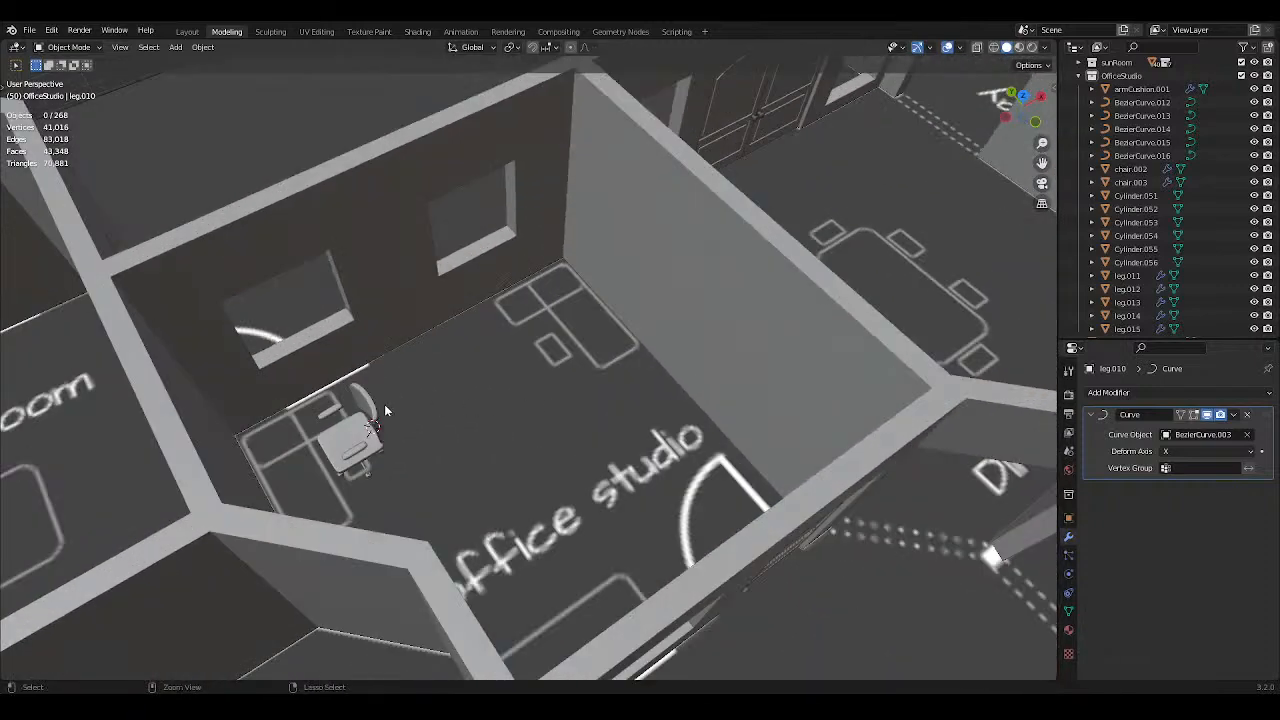
Save the file and isolate all office chair parts, from armCushion.001 through leg.015, in local view.
key(ctrl+s)
click(338, 448)
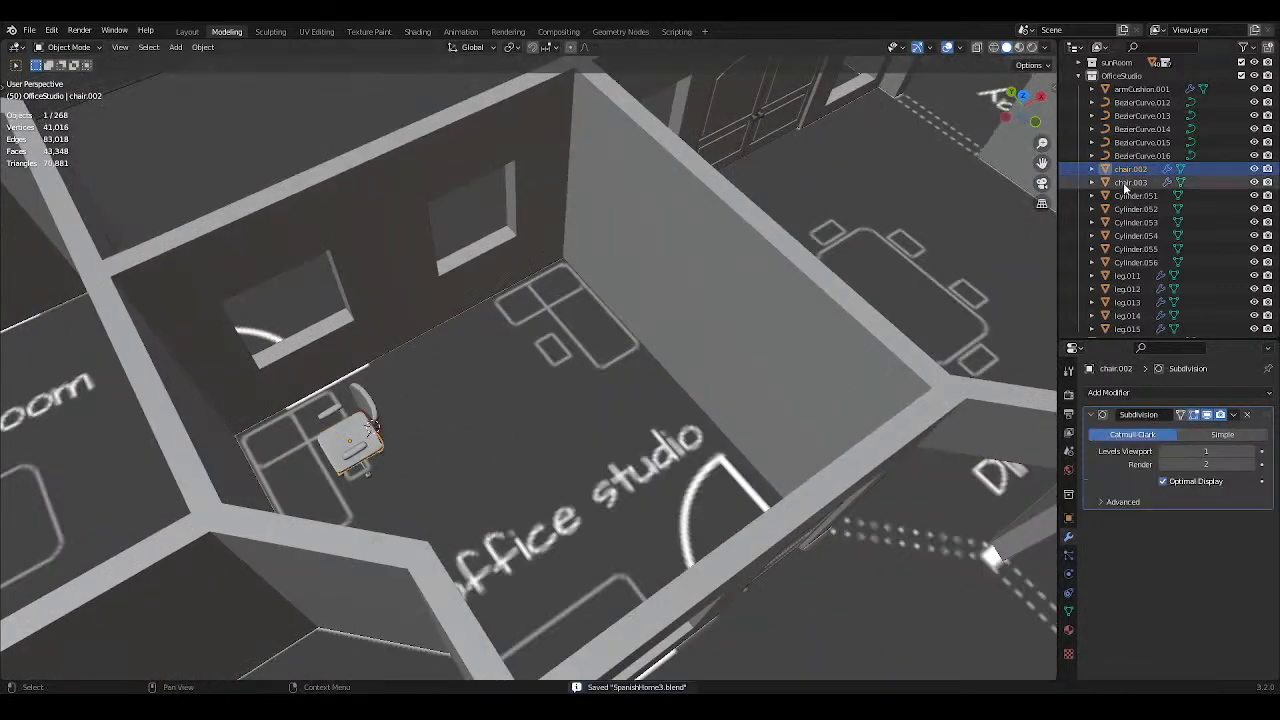
scroll(1135, 120, up, 1)
click(1135, 118)
scroll(1145, 200, down, 3)
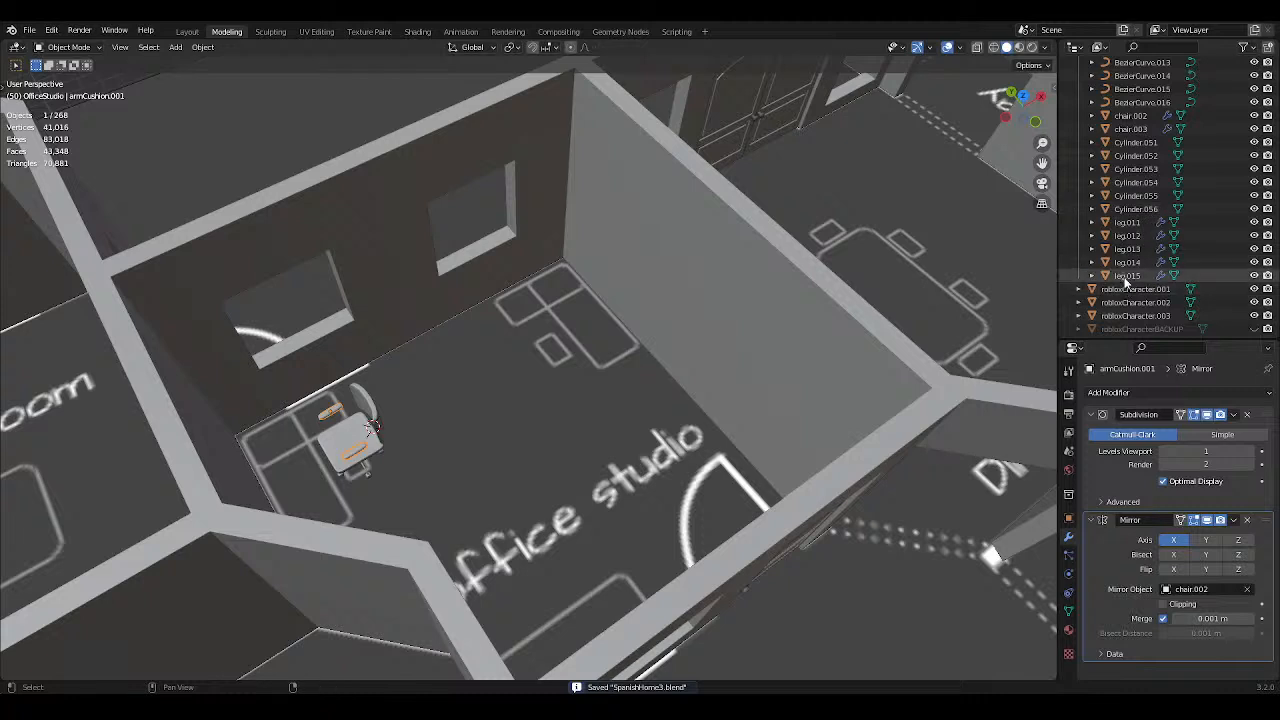
ctrl+click(1127, 275)
key(KP_Divide)
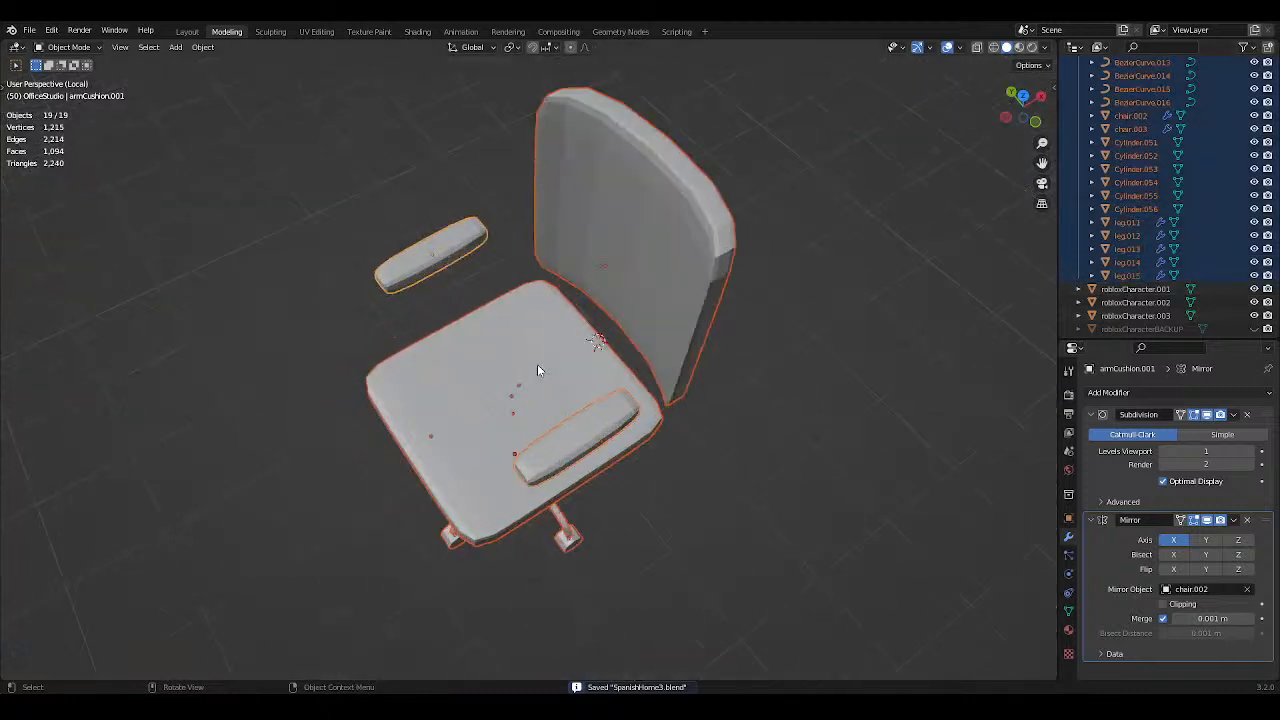
Open the office chair's backrest mesh for editing and save the file.
middle_drag(715, 312, 700, 255)
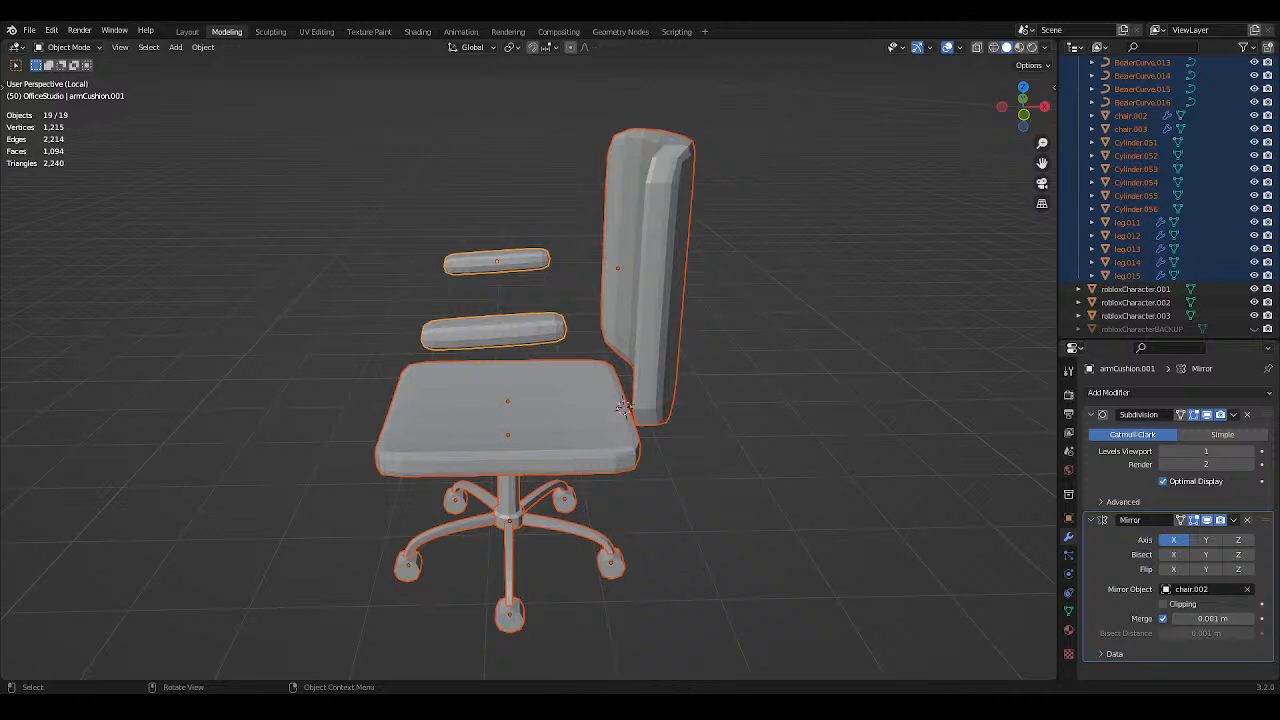
click(638, 330)
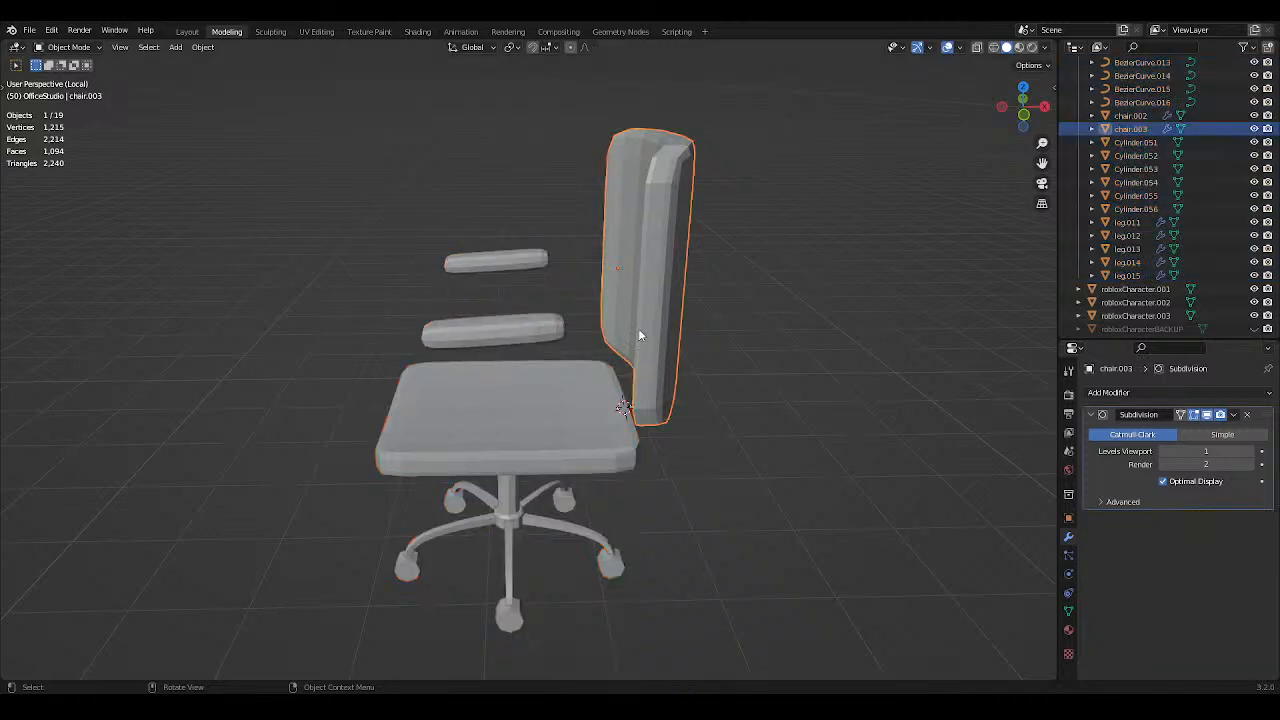
middle_drag(638, 330, 752, 330)
key(Tab)
shift+middle_drag(655, 280, 868, 348)
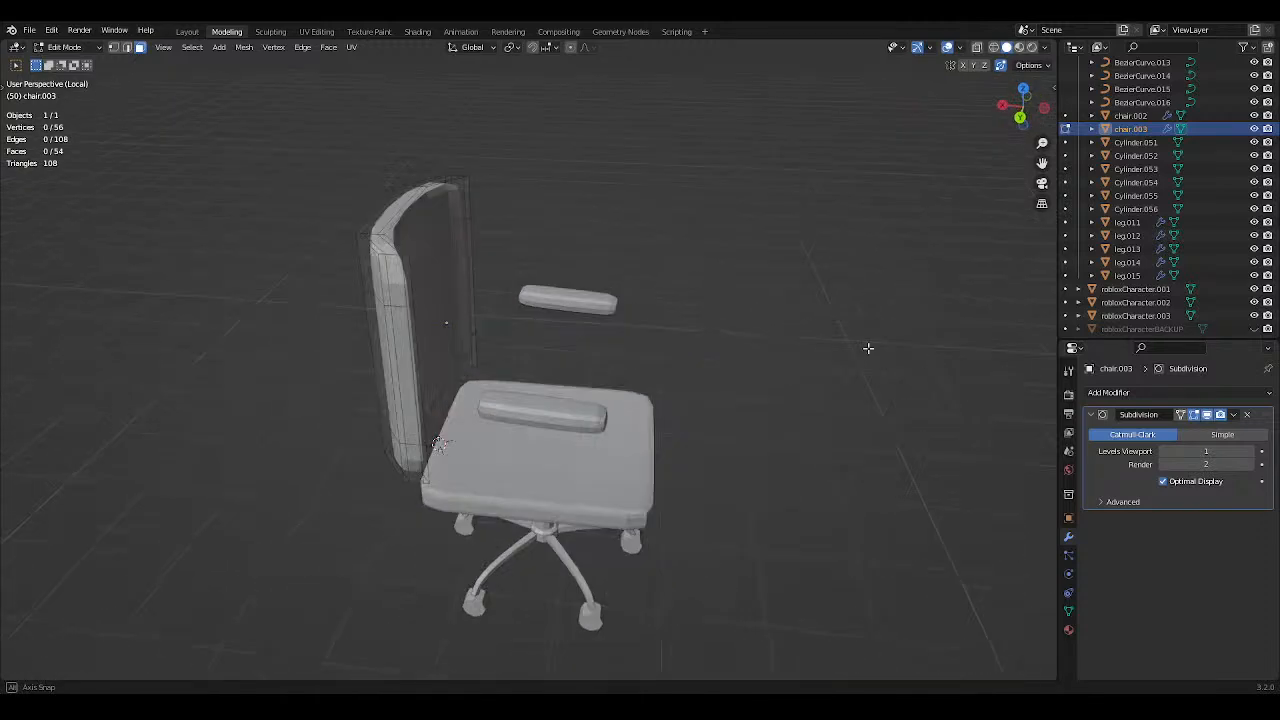
key(ctrl+s)
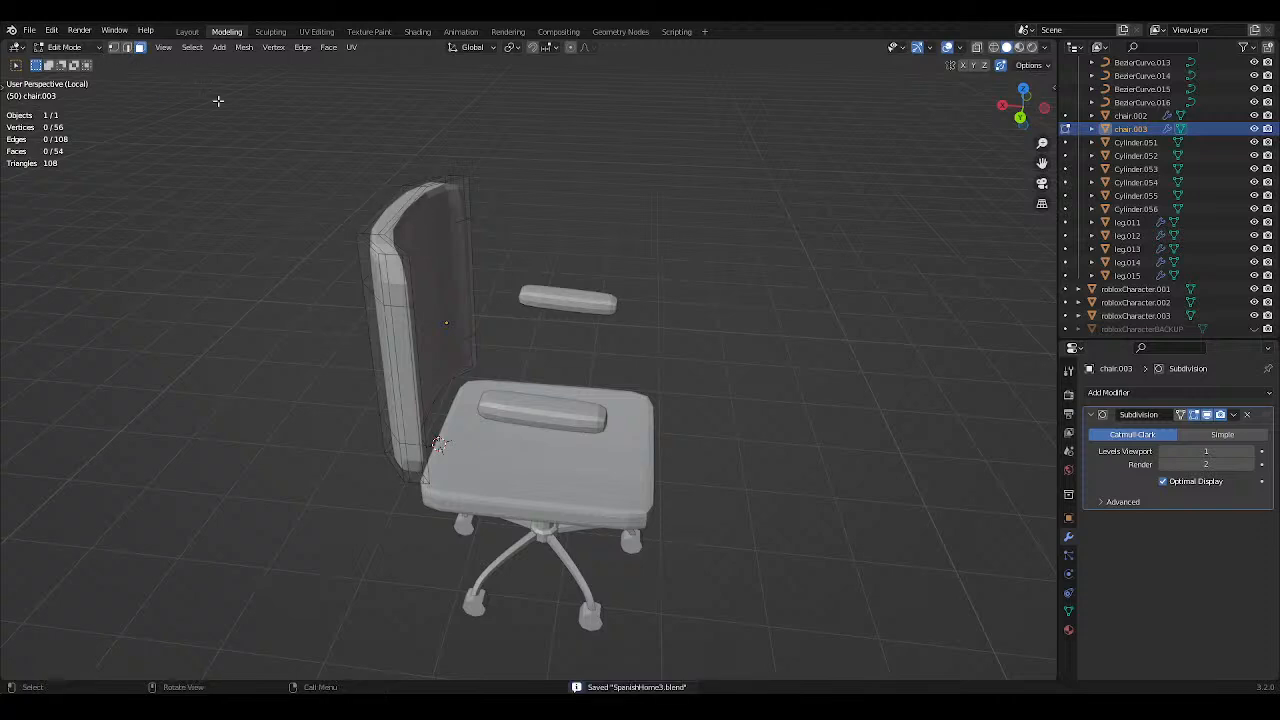
Add one vertical loop cut down the middle of the backrest, with X-ray display on.
middle_drag(218, 101, 195, 190)
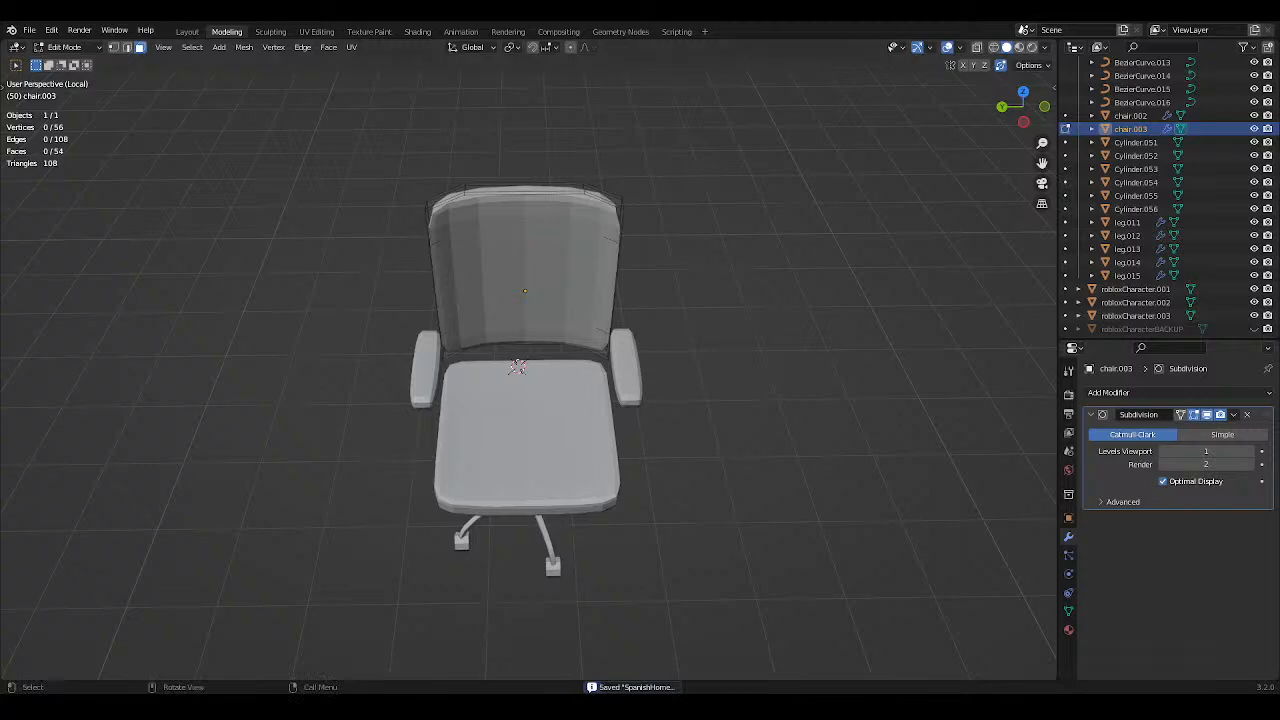
middle_drag(760, 160, 700, 180)
key(ctrl+r)
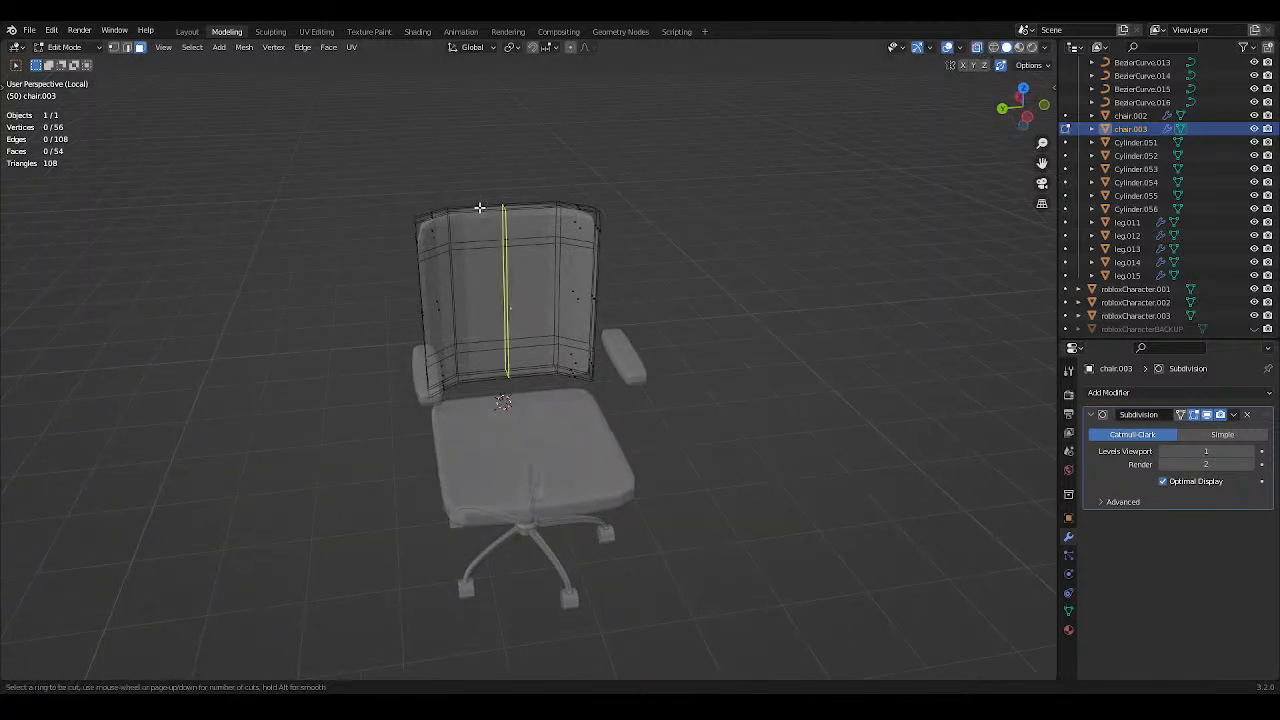
click(479, 207)
click(489, 208)
click(581, 177)
middle_drag(581, 177, 777, 169)
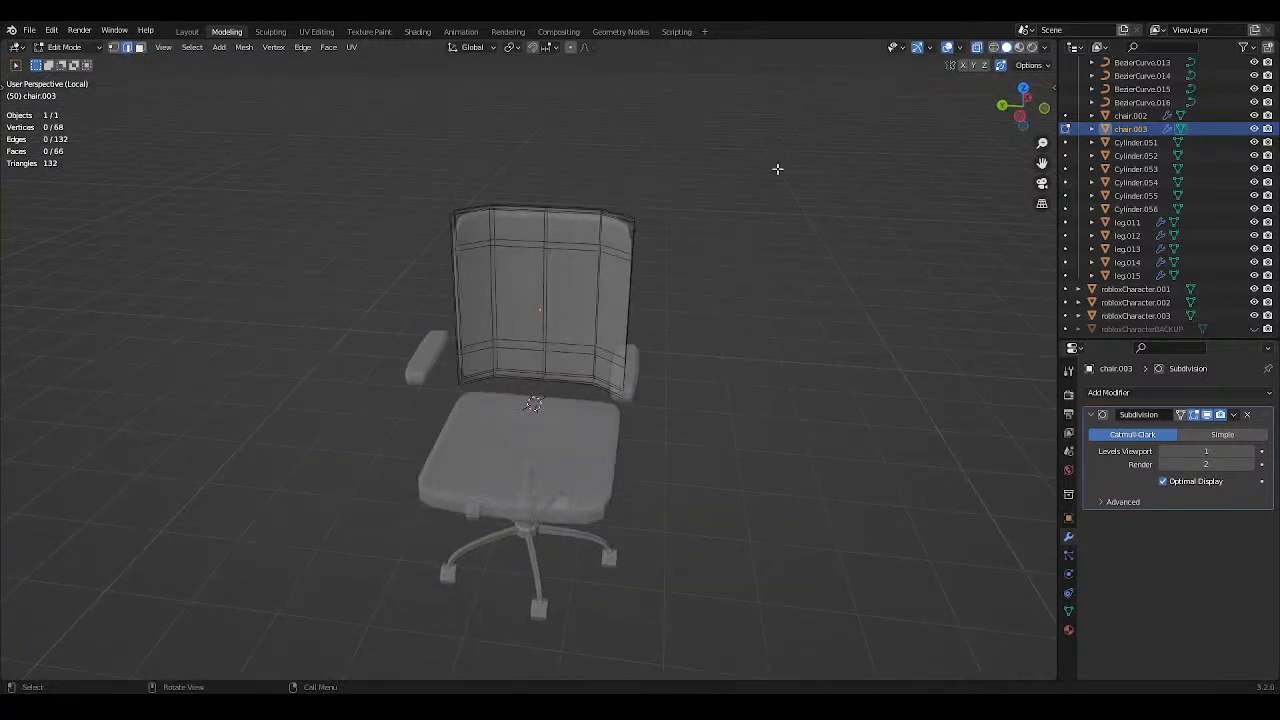
Delete the faces of one half of the backrest and add a Mirror modifier on the X axis with clipping enabled.
click(140, 49)
drag(548, 192, 771, 449)
key(x)
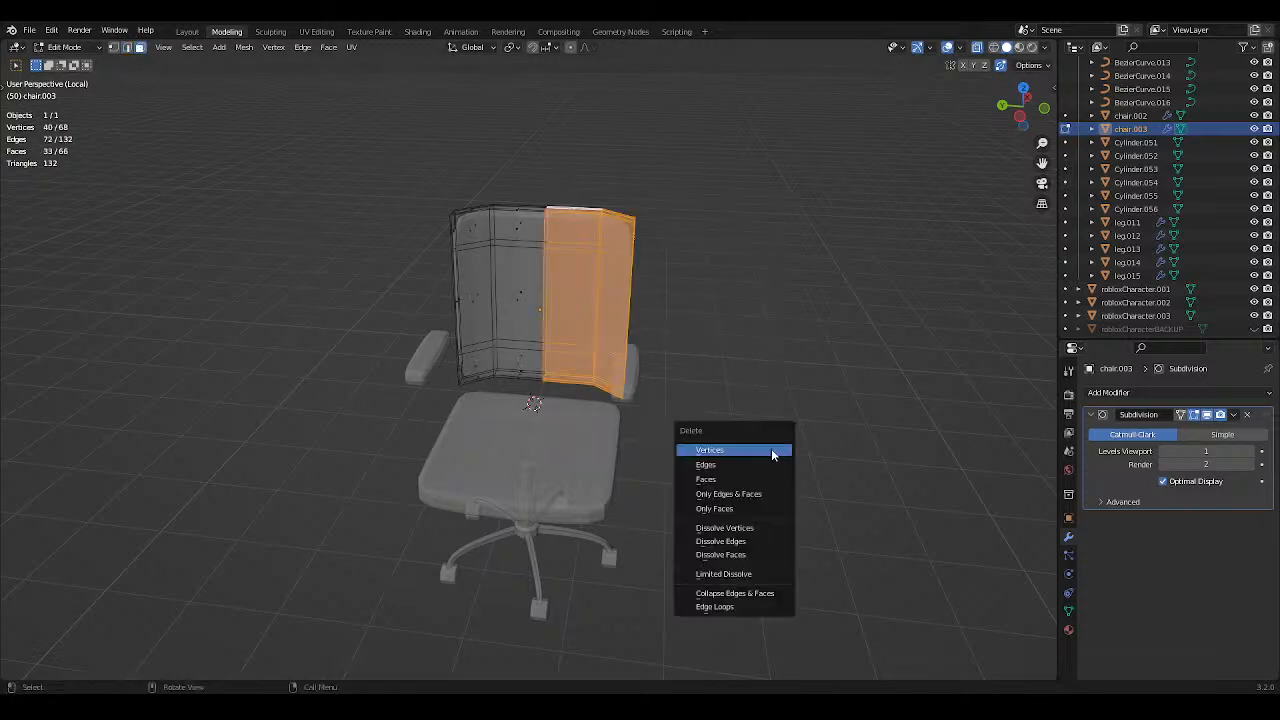
click(761, 480)
key(ctrl+s)
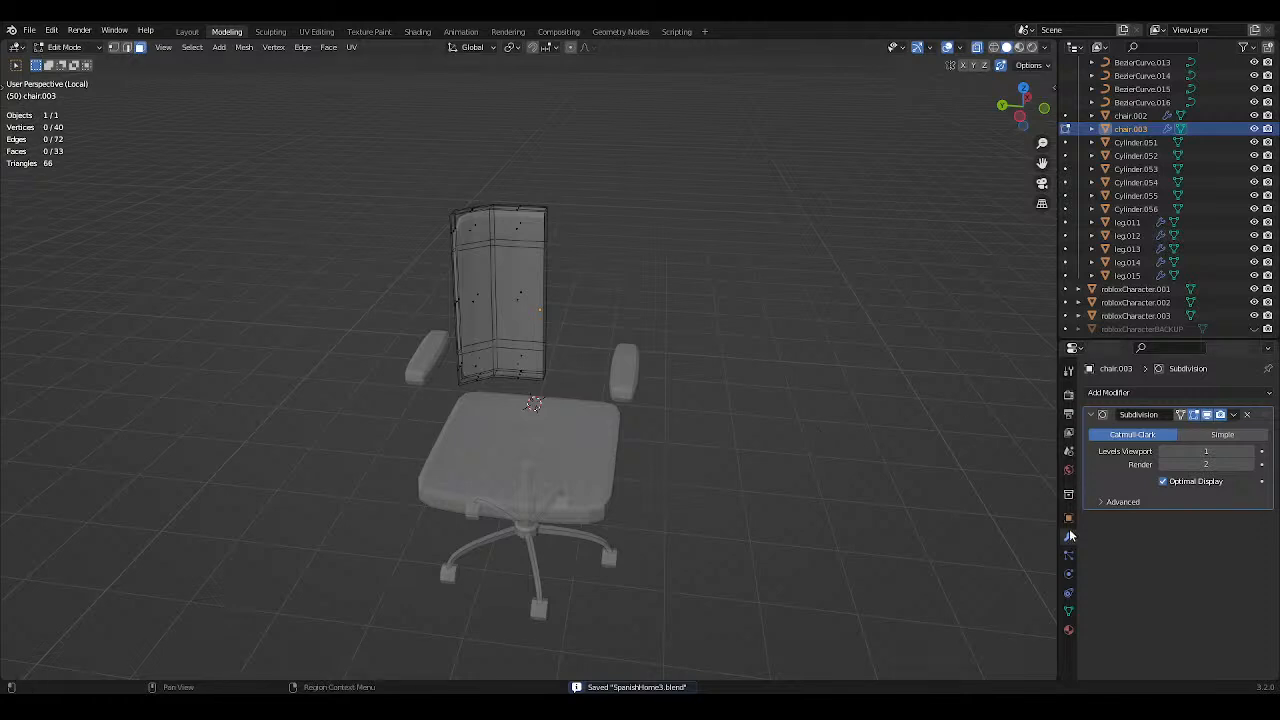
click(1156, 393)
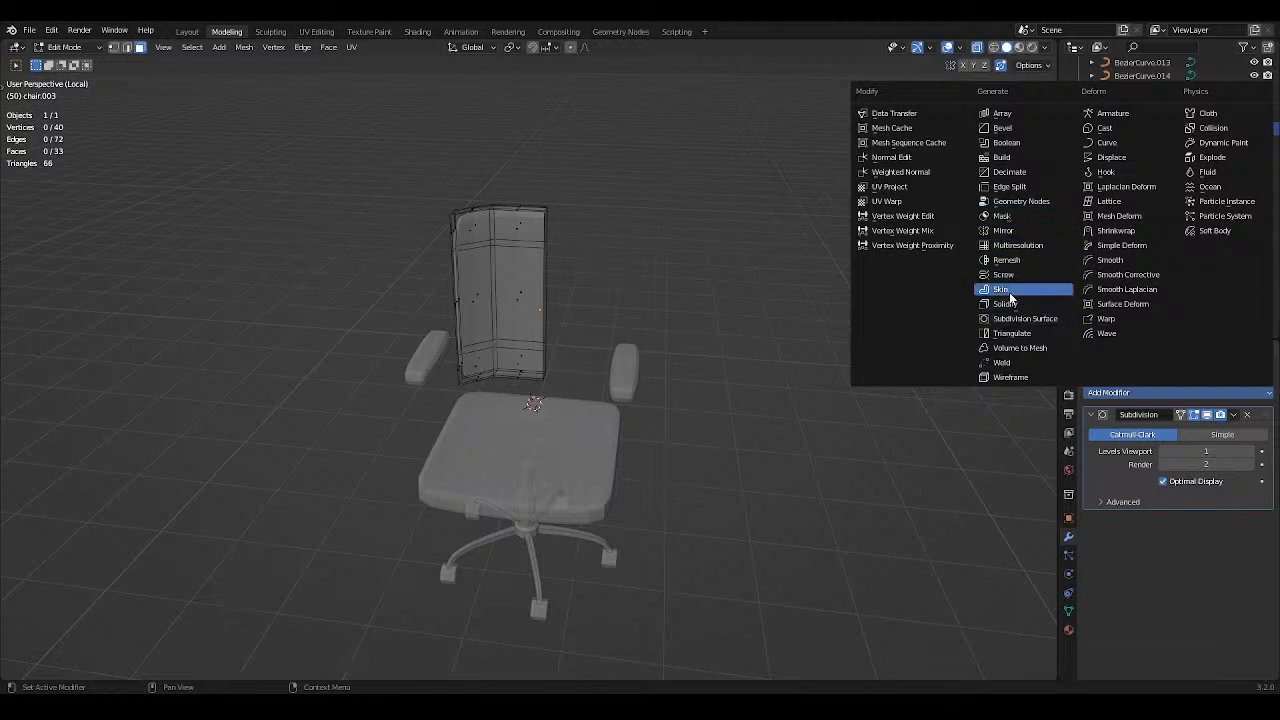
click(1012, 231)
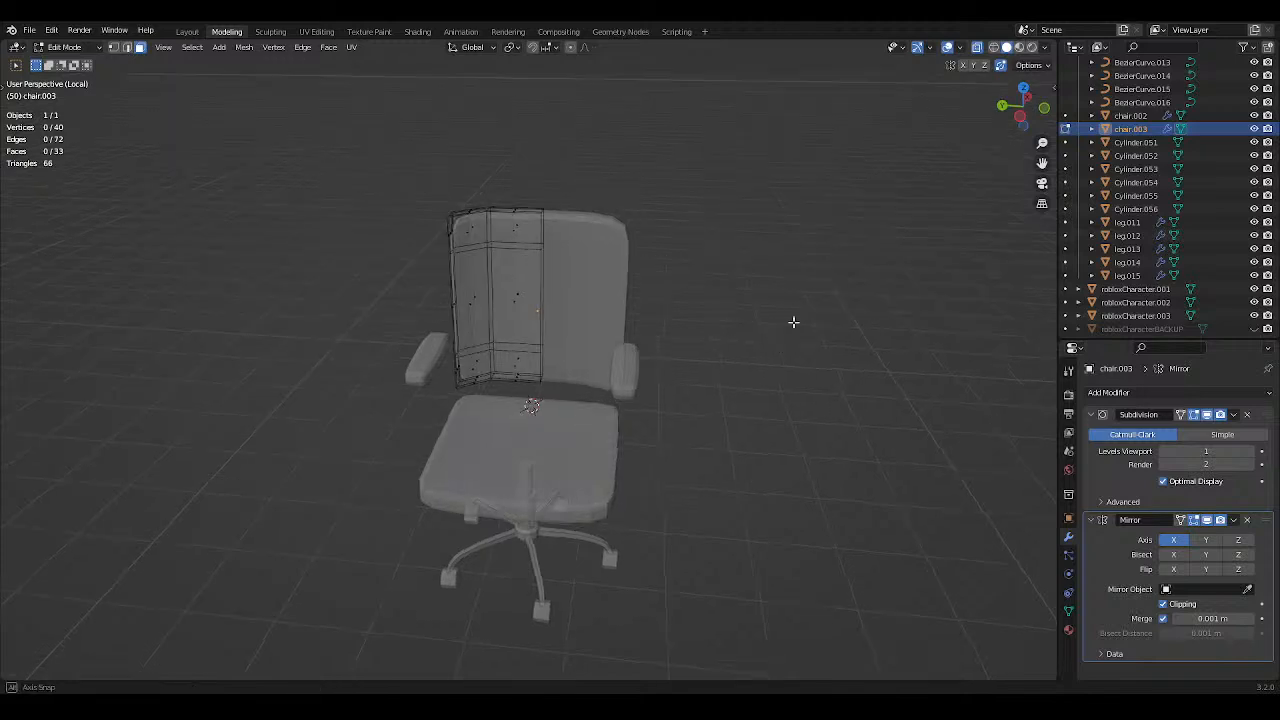
Try moving the entire half backrest along the Y axis with and without mirror clipping.
key(a)
key(g)
key(y)
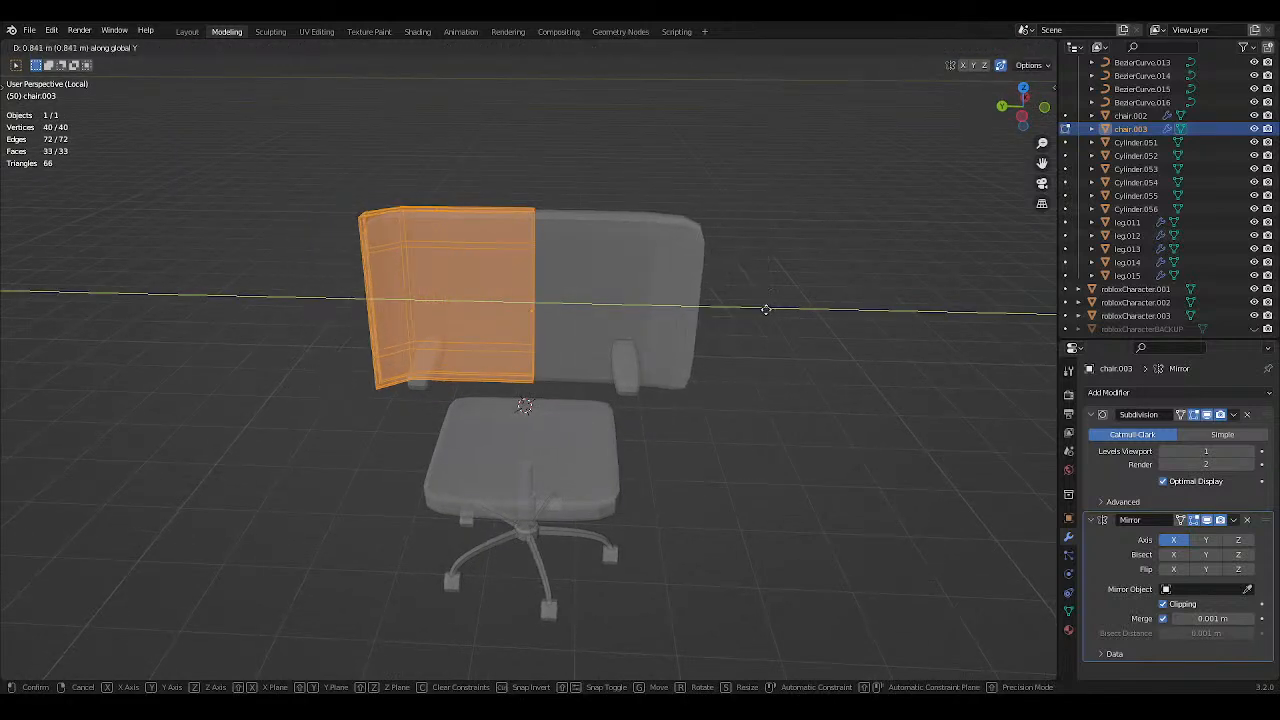
click(737, 309)
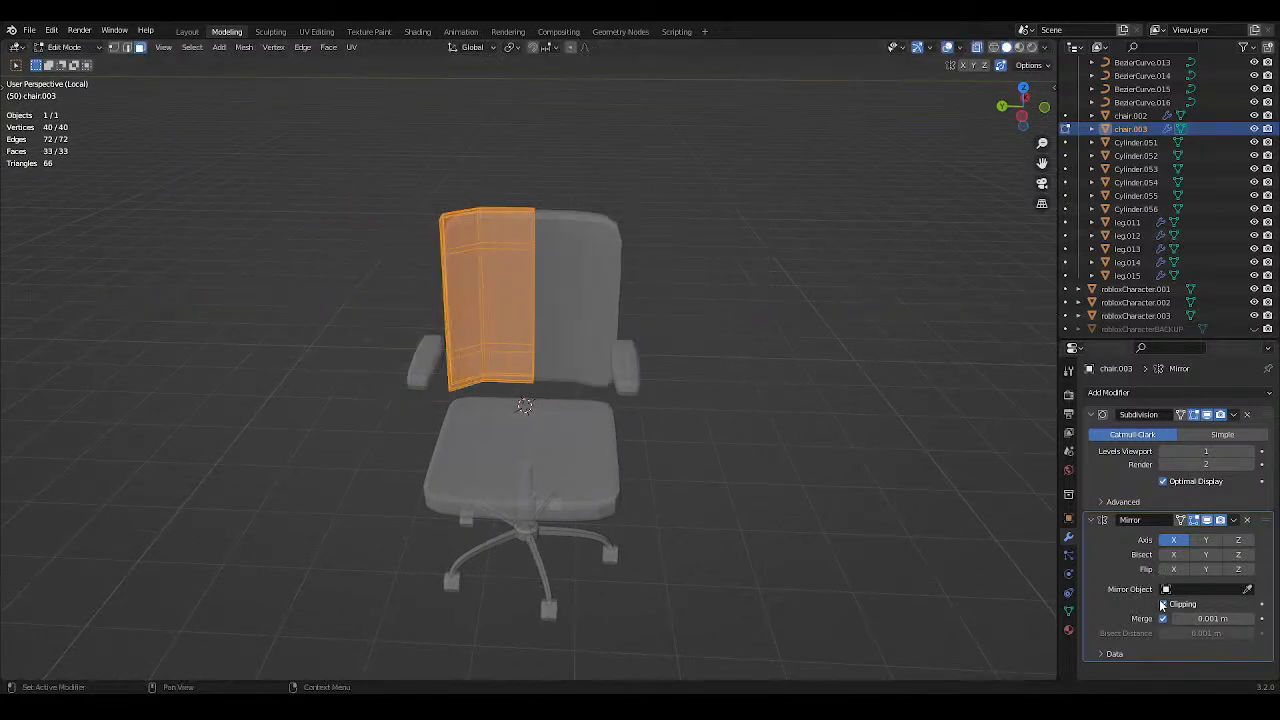
key(g)
key(y)
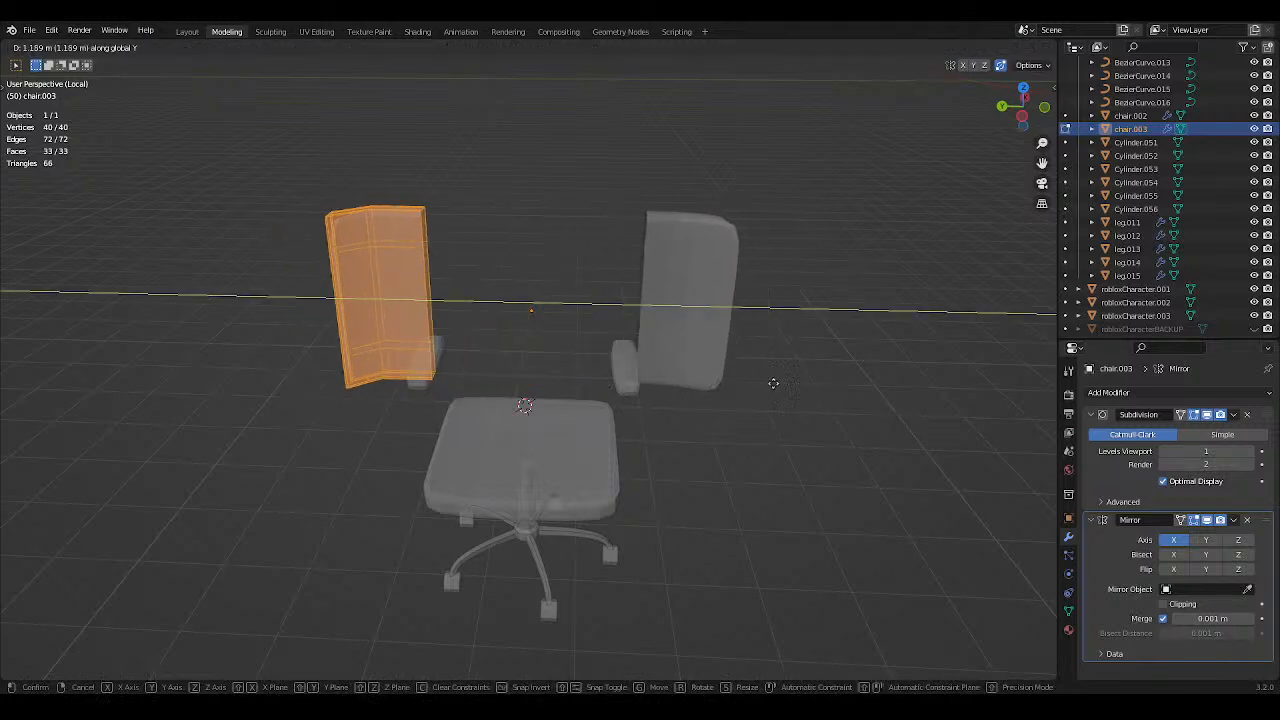
key(Escape)
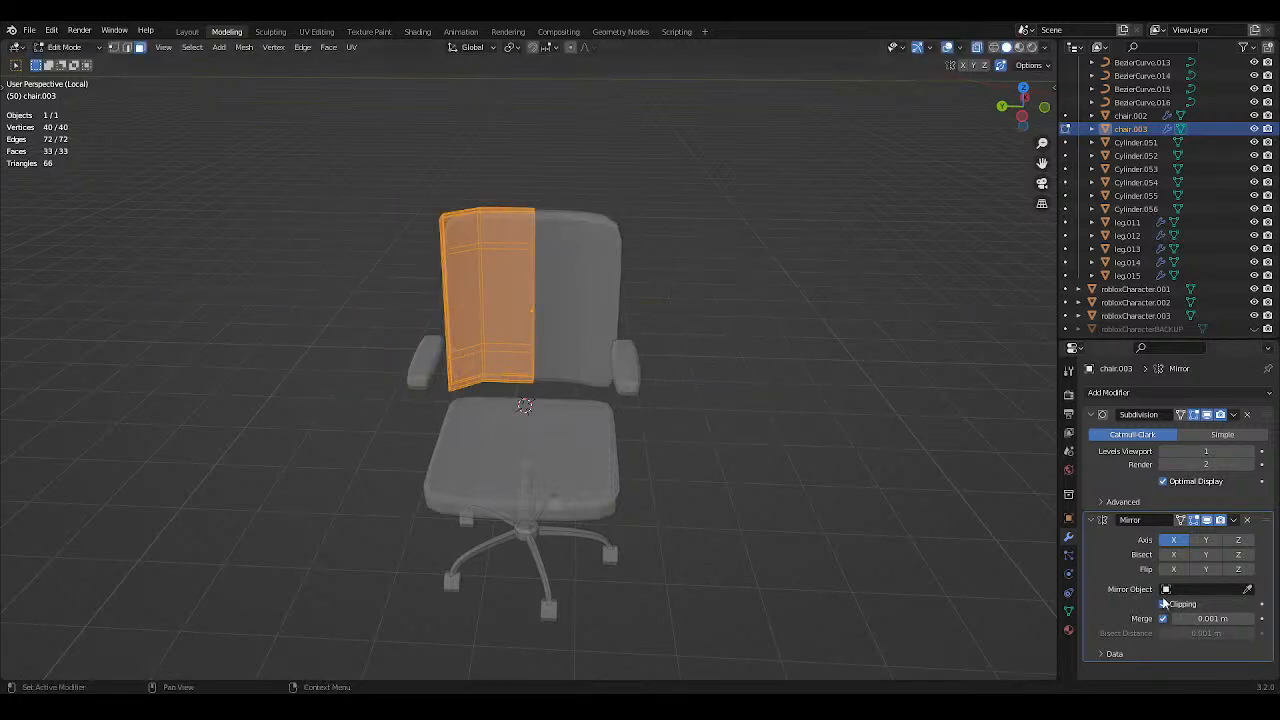
Turn off X-ray display, check the mirrored backrest from the front and both sides, and save the file.
key(ctrl+s)
scroll(757, 311, up, 1)
click(757, 311)
middle_drag(757, 311, 773, 283)
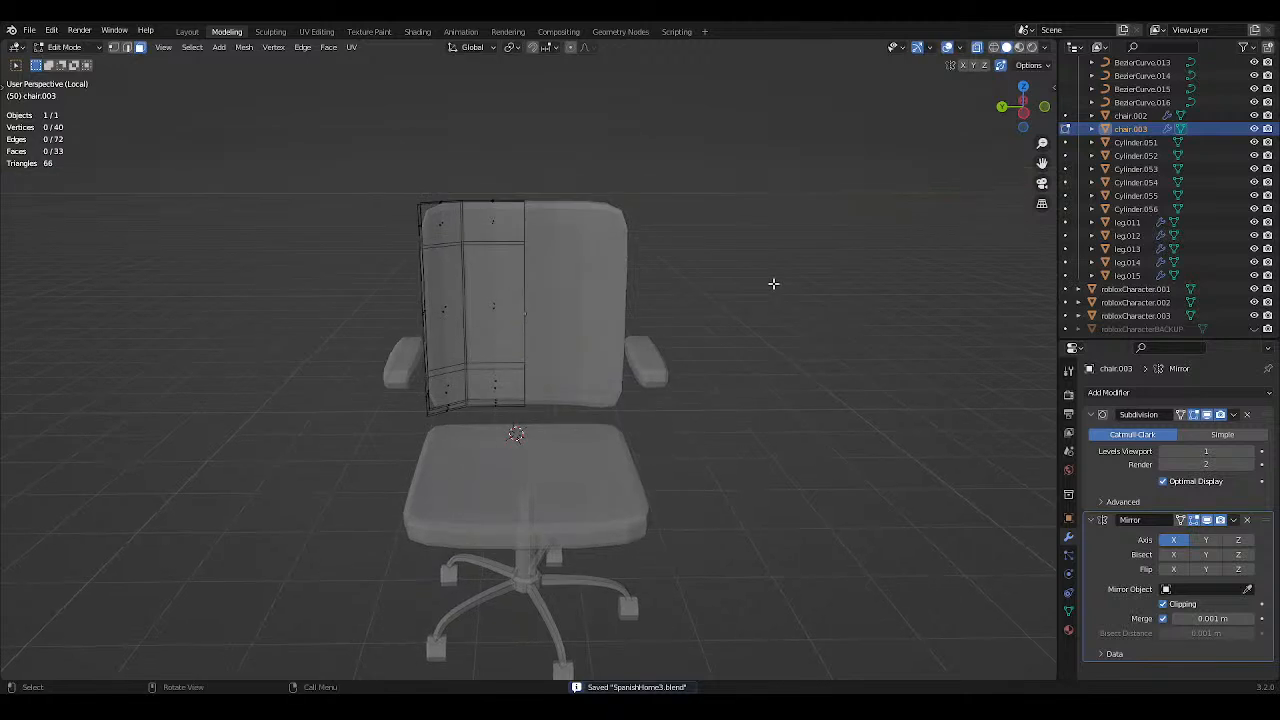
mouse_move(740, 290)
middle_down()
mouse_move(789, 263)
mouse_move(840, 294)
mouse_move(740, 294)
middle_up()
click(978, 47)
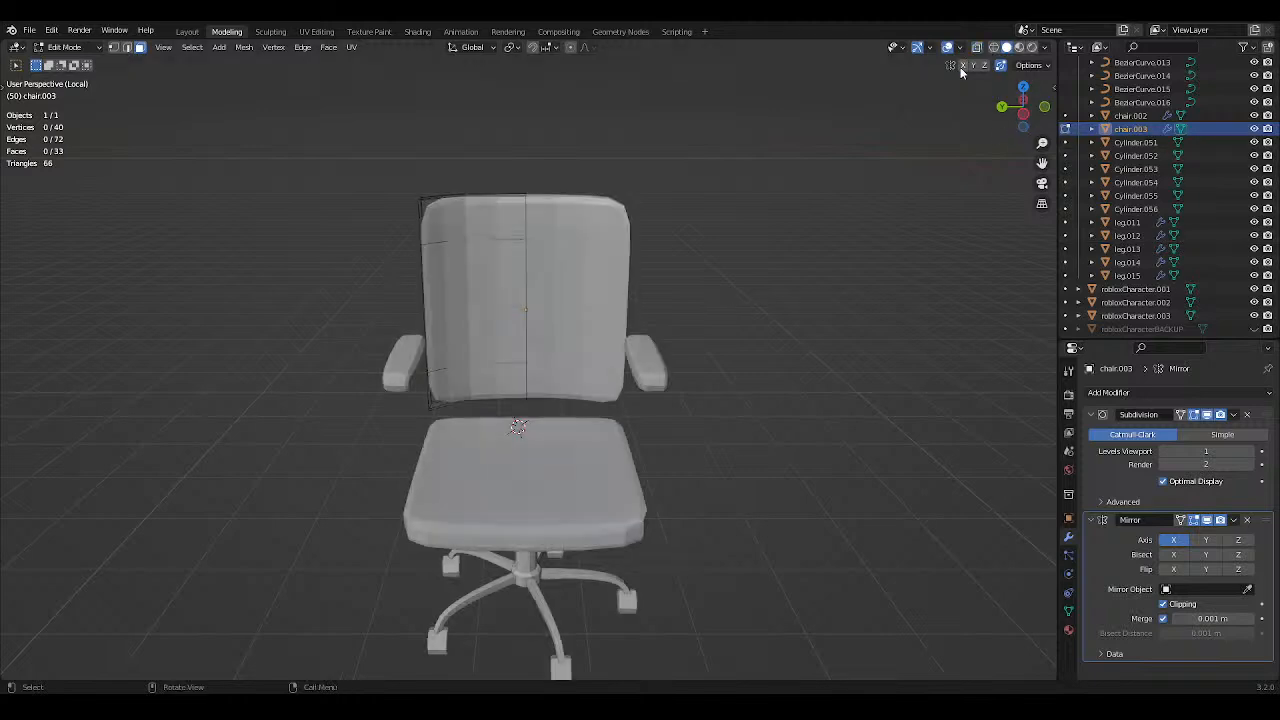
middle_drag(748, 162, 736, 154)
middle_drag(571, 213, 599, 226)
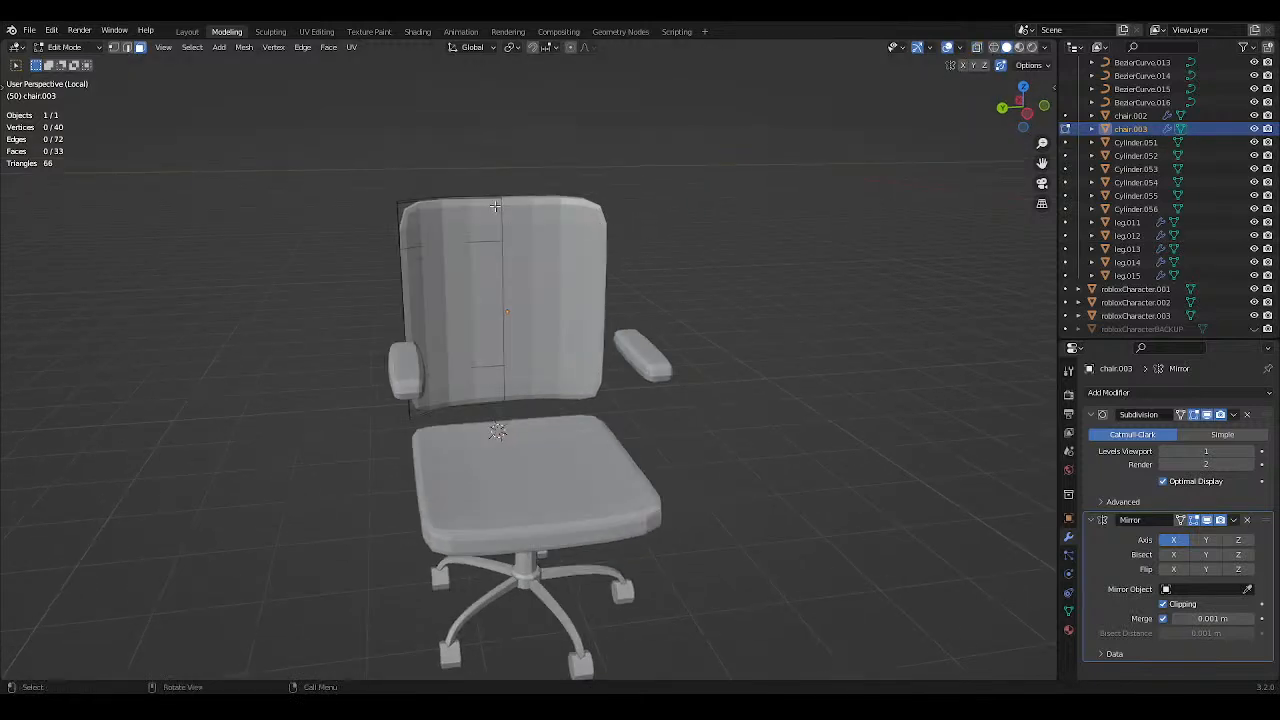
middle_drag(494, 205, 631, 312)
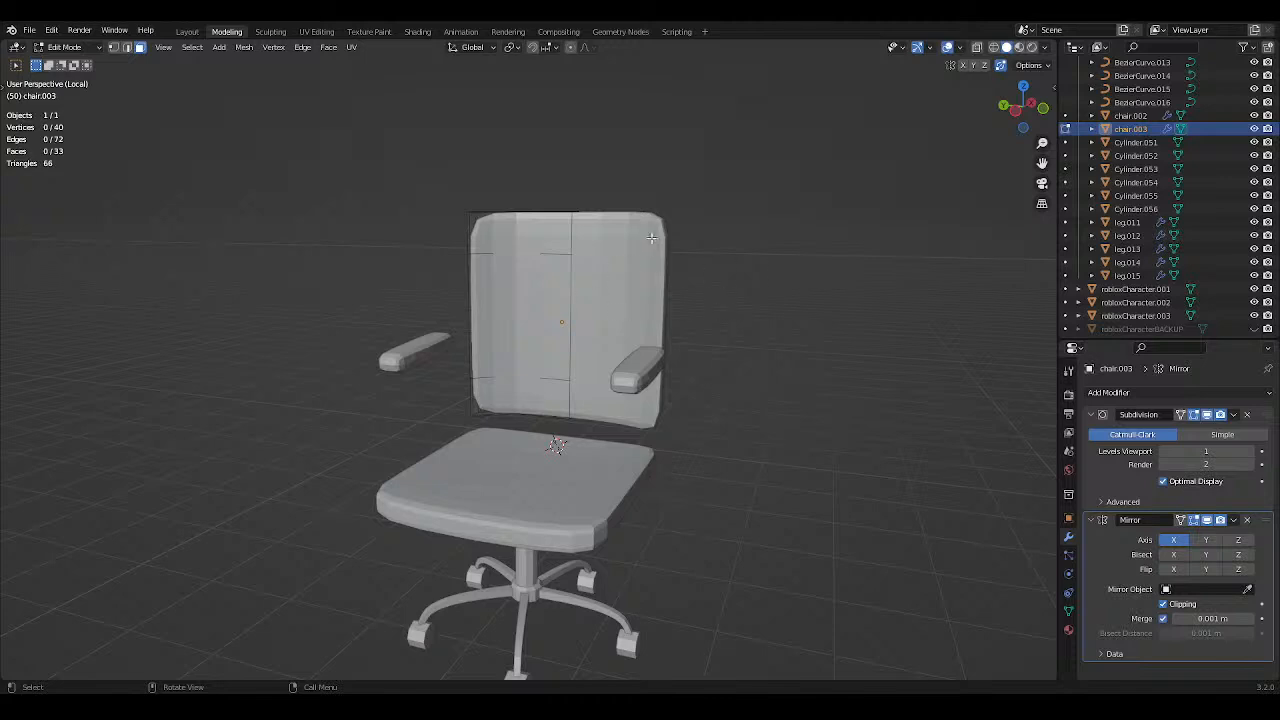
middle_drag(651, 237, 508, 284)
key(ctrl+s)
scroll(540, 276, up, 1)
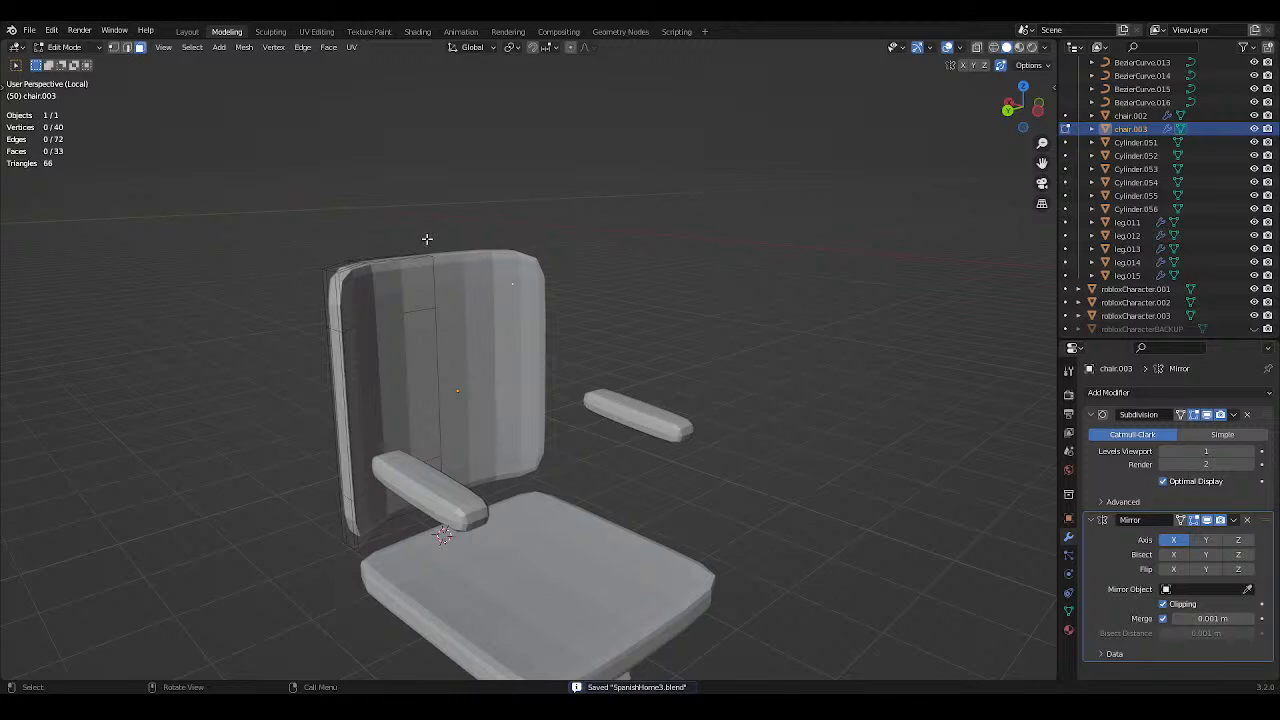
middle_drag(427, 239, 453, 272)
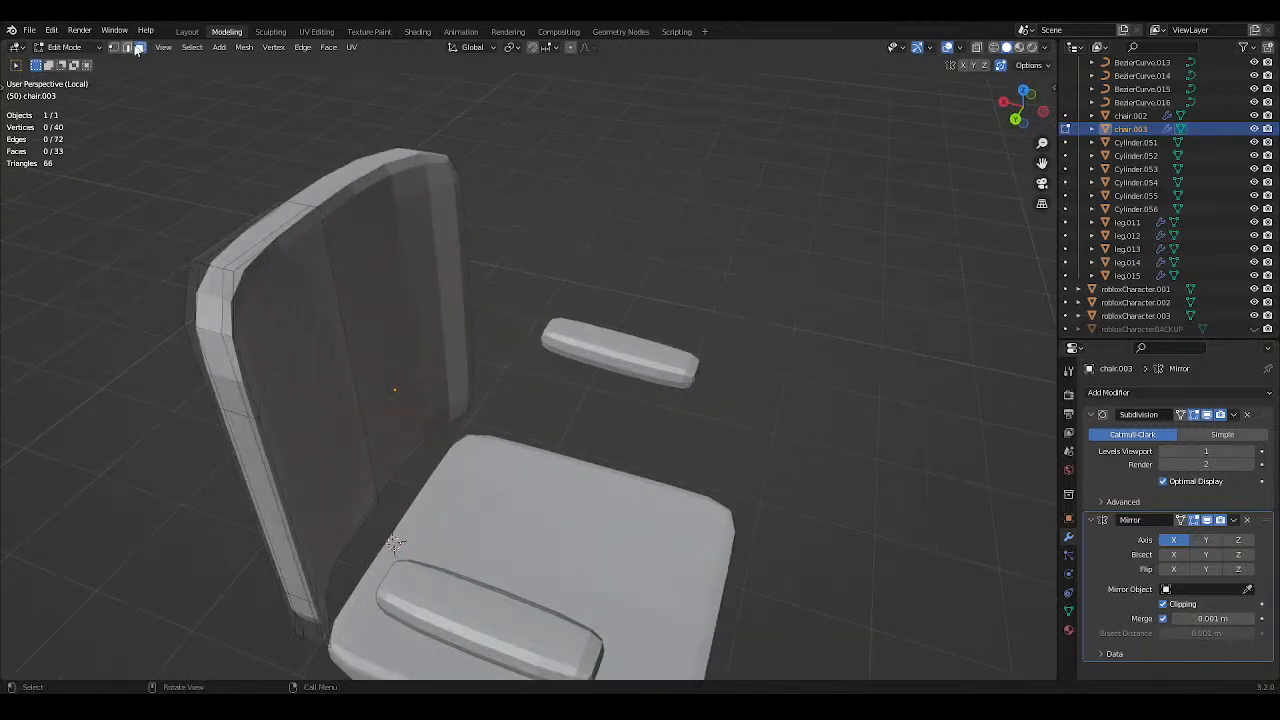
click(241, 247)
shift+click(213, 255)
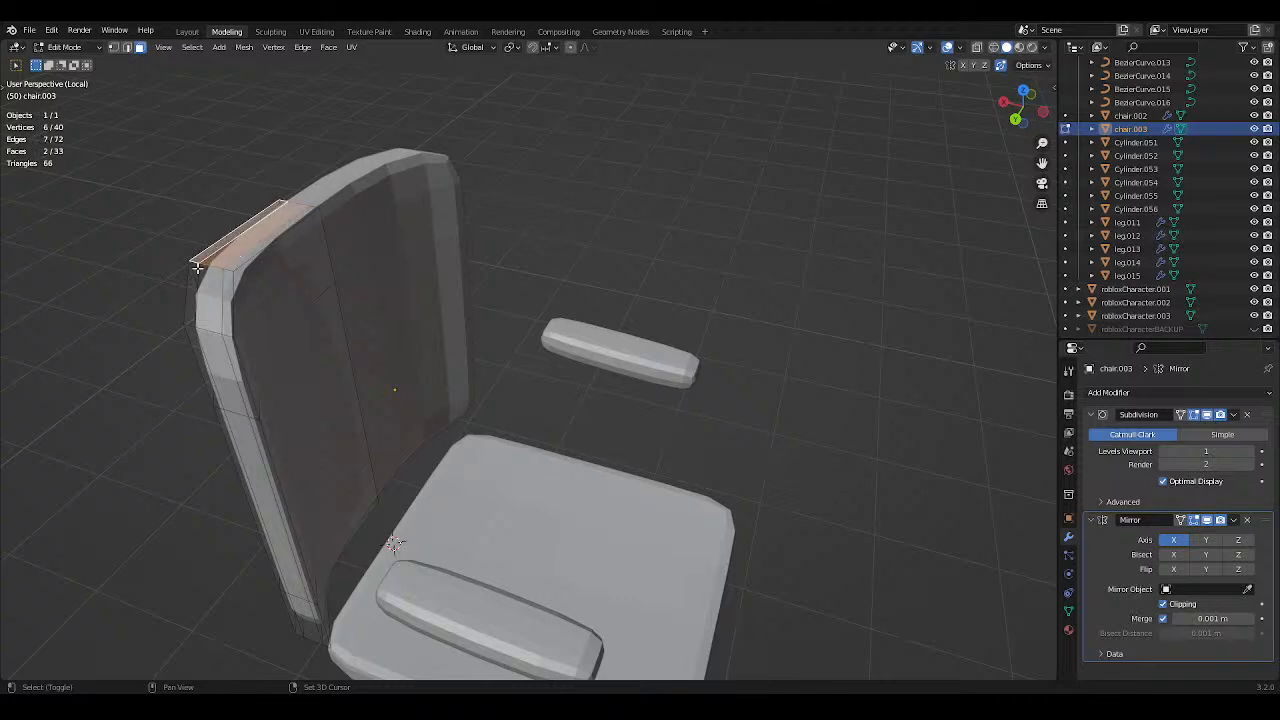
shift+click(206, 310)
key(ctrl+s)
Move the top outer corner edges of the backrest half inward along the Y axis by about 0.28 m and save the file.
key(2)
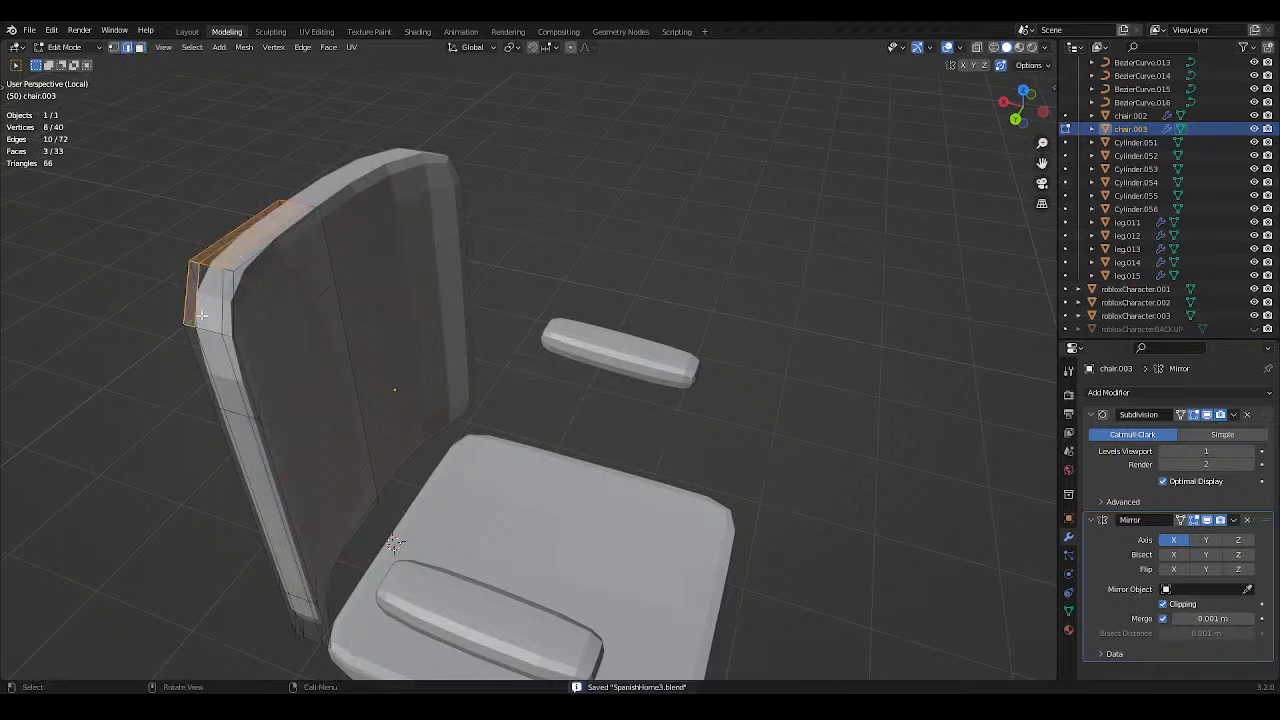
click(228, 333)
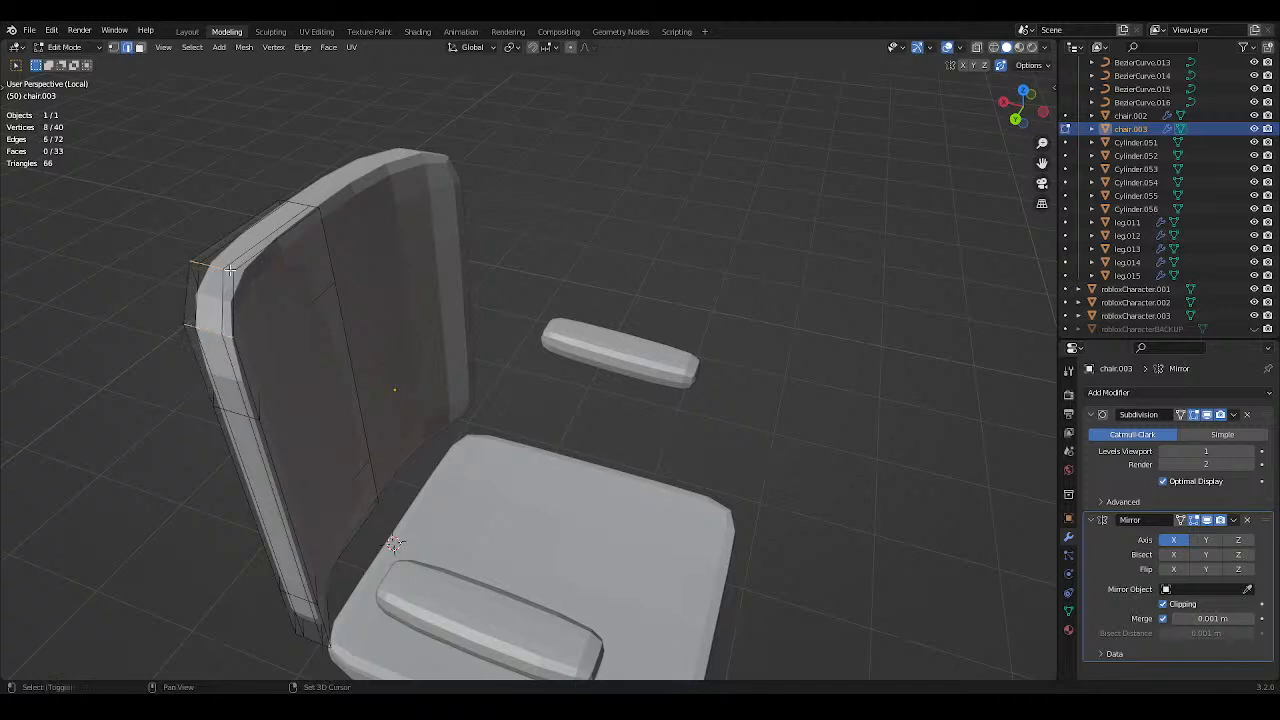
middle_drag(229, 270, 273, 199)
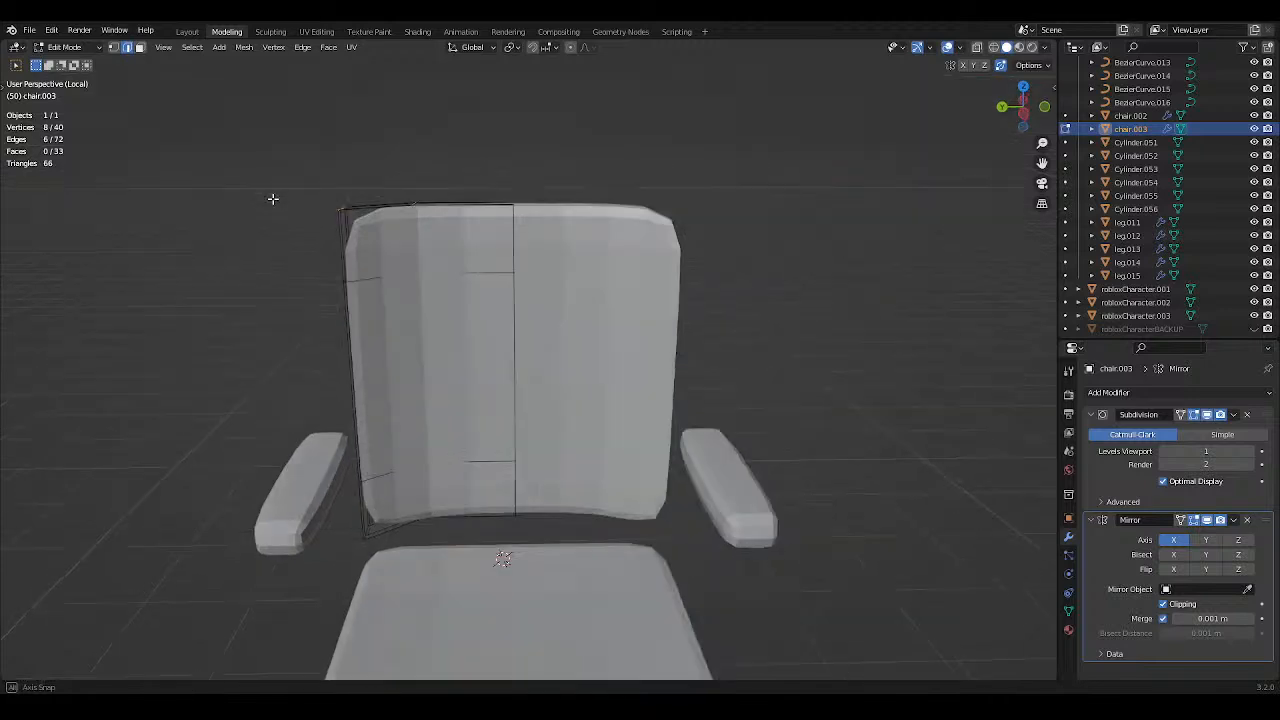
key(g)
key(y)
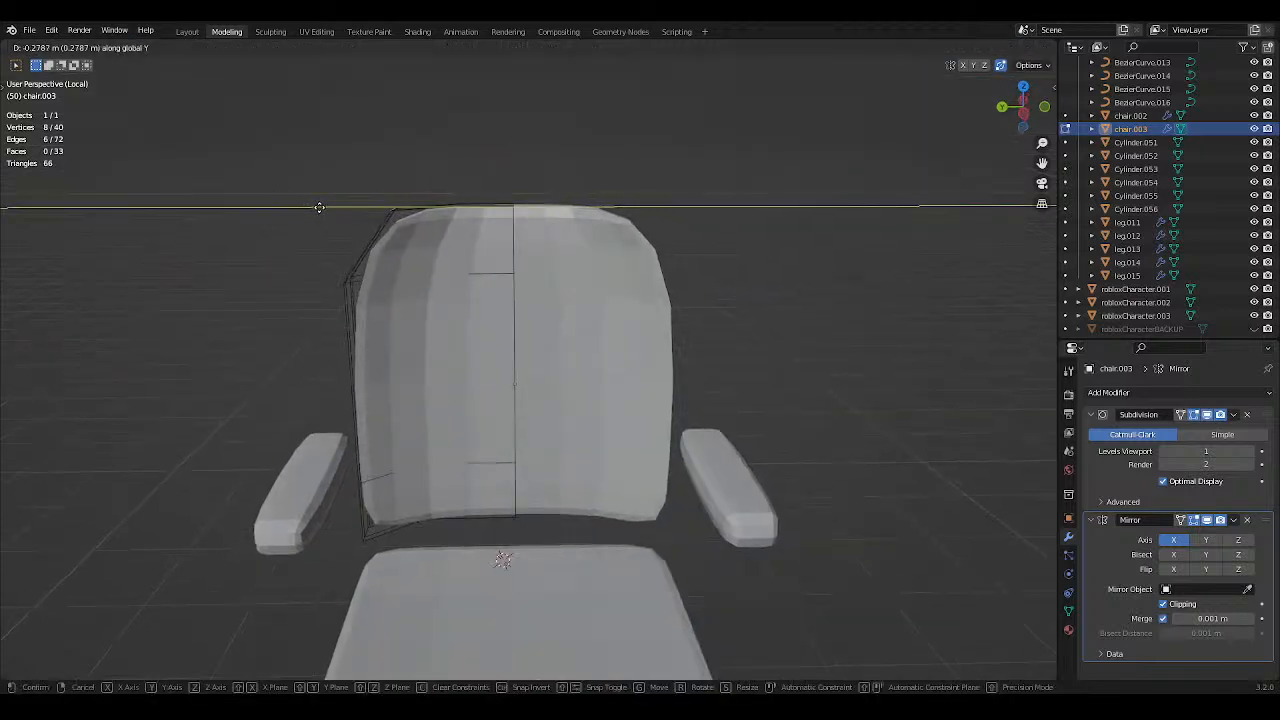
click(319, 207)
key(ctrl+s)
click(300, 207)
scroll(301, 209, down, 2)
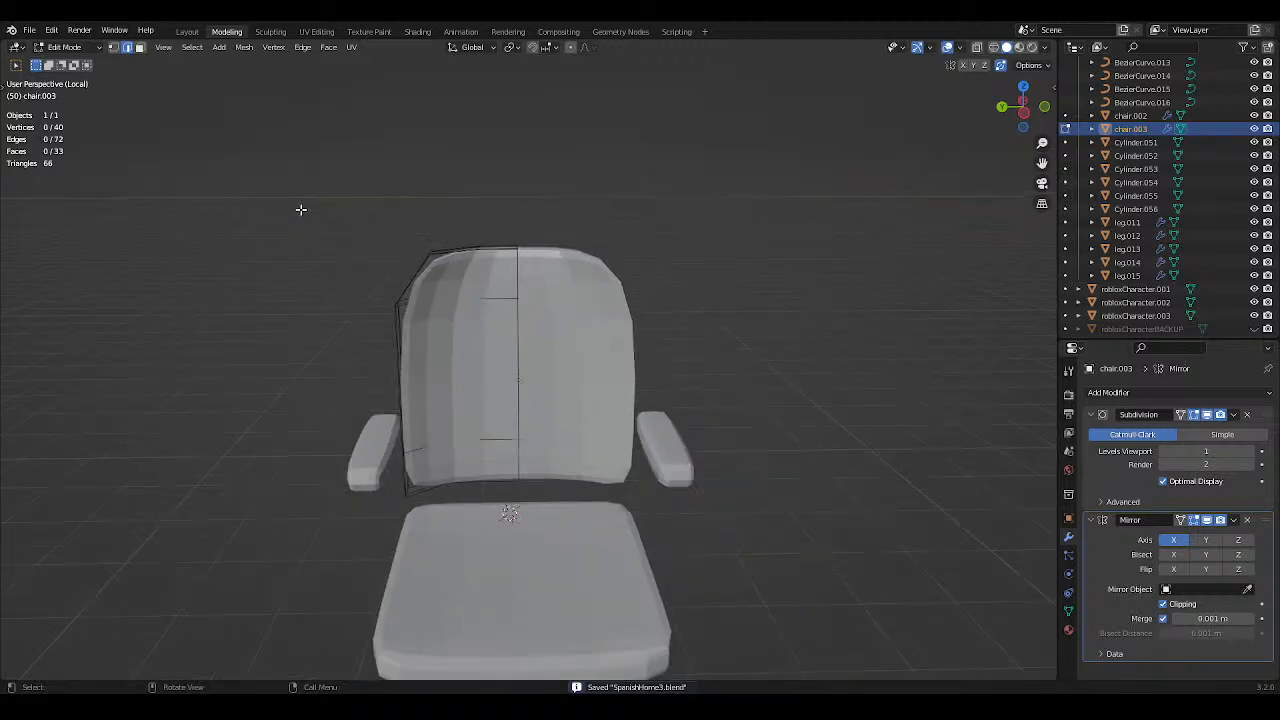
Lower the backrest's upper horizontal edge loop about 0.5 m along the Z axis and save the file.
middle_drag(301, 209, 373, 250)
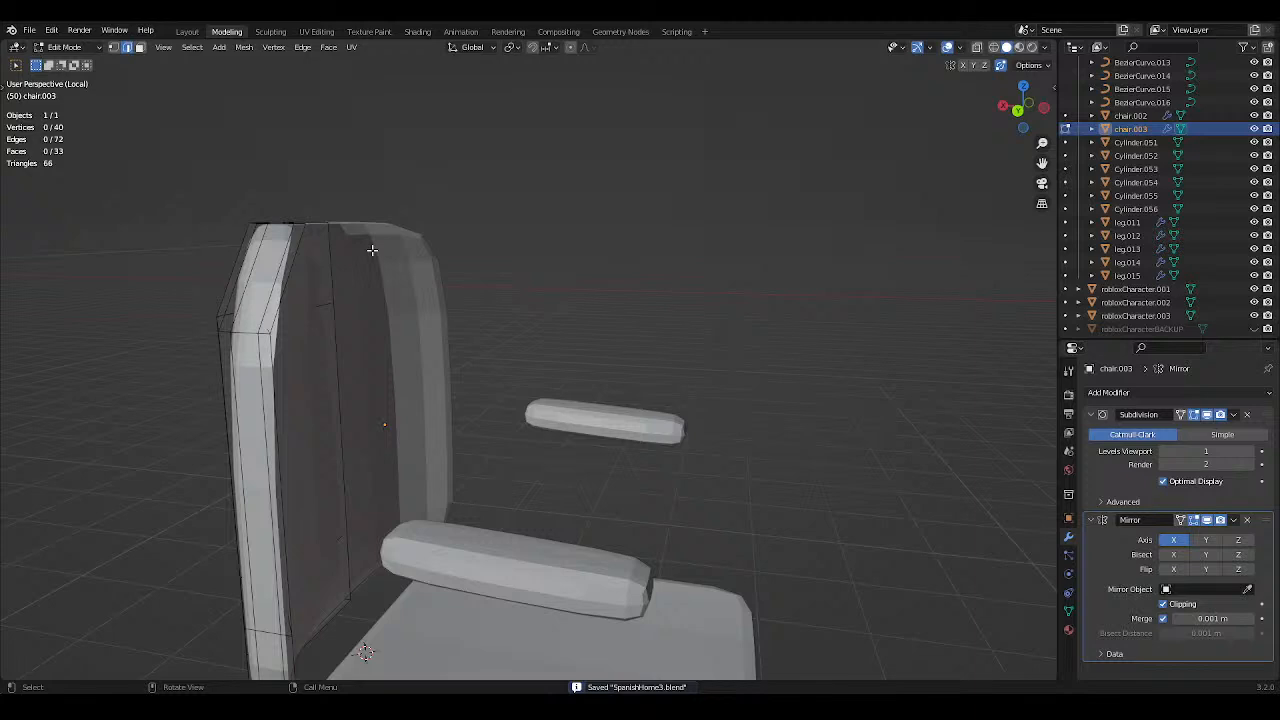
middle_drag(245, 336, 215, 266)
alt+click(256, 343)
middle_drag(326, 323, 229, 317)
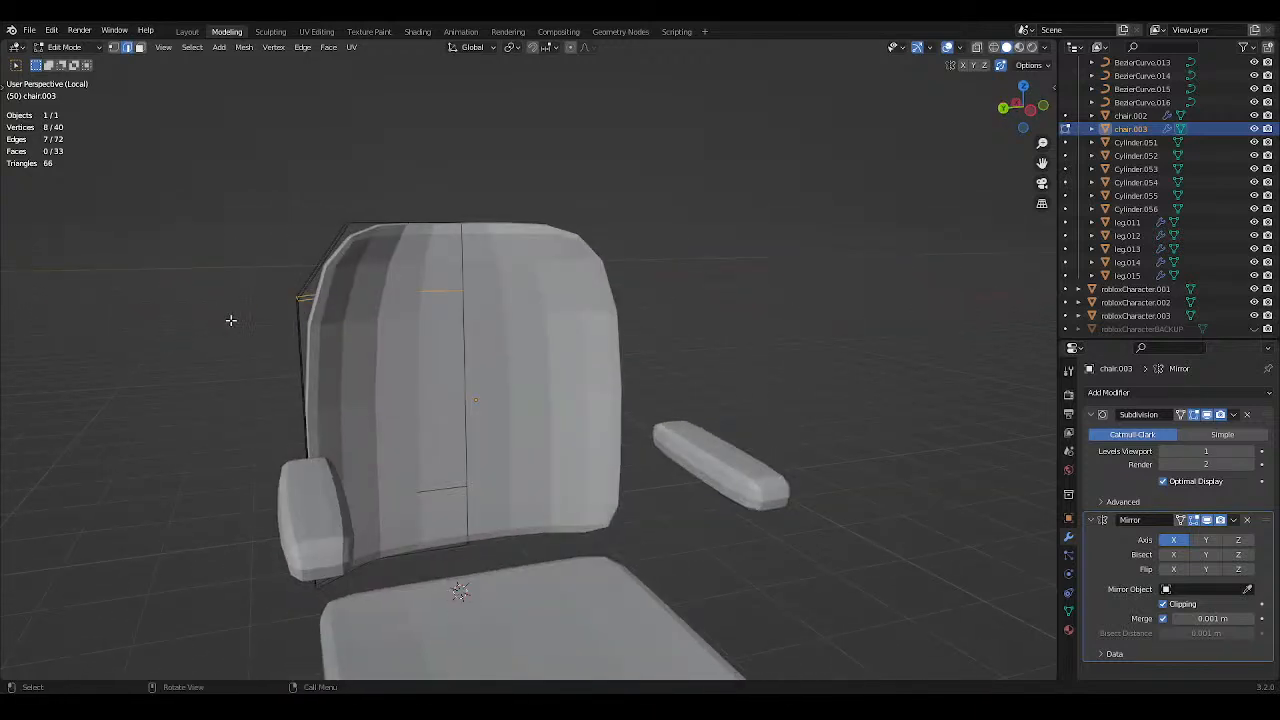
key(g)
key(z)
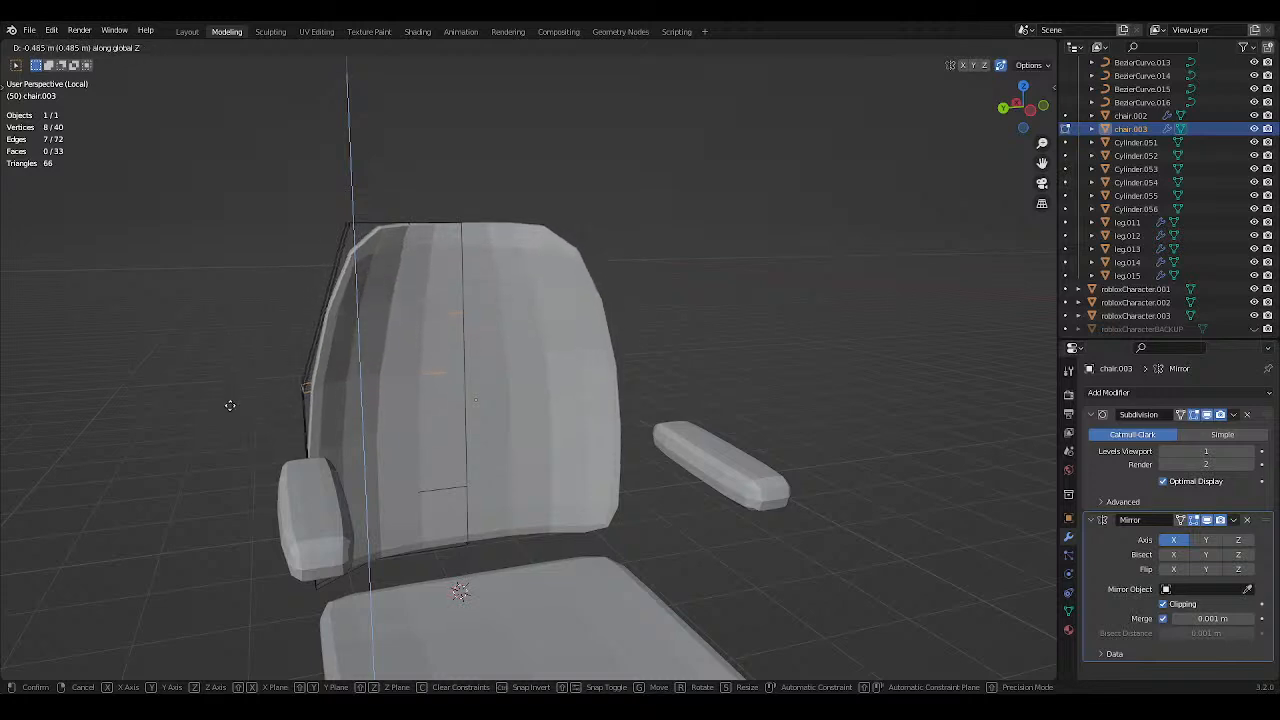
click(237, 397)
middle_drag(237, 397, 334, 326)
key(ctrl+s)
key(g)
key(z)
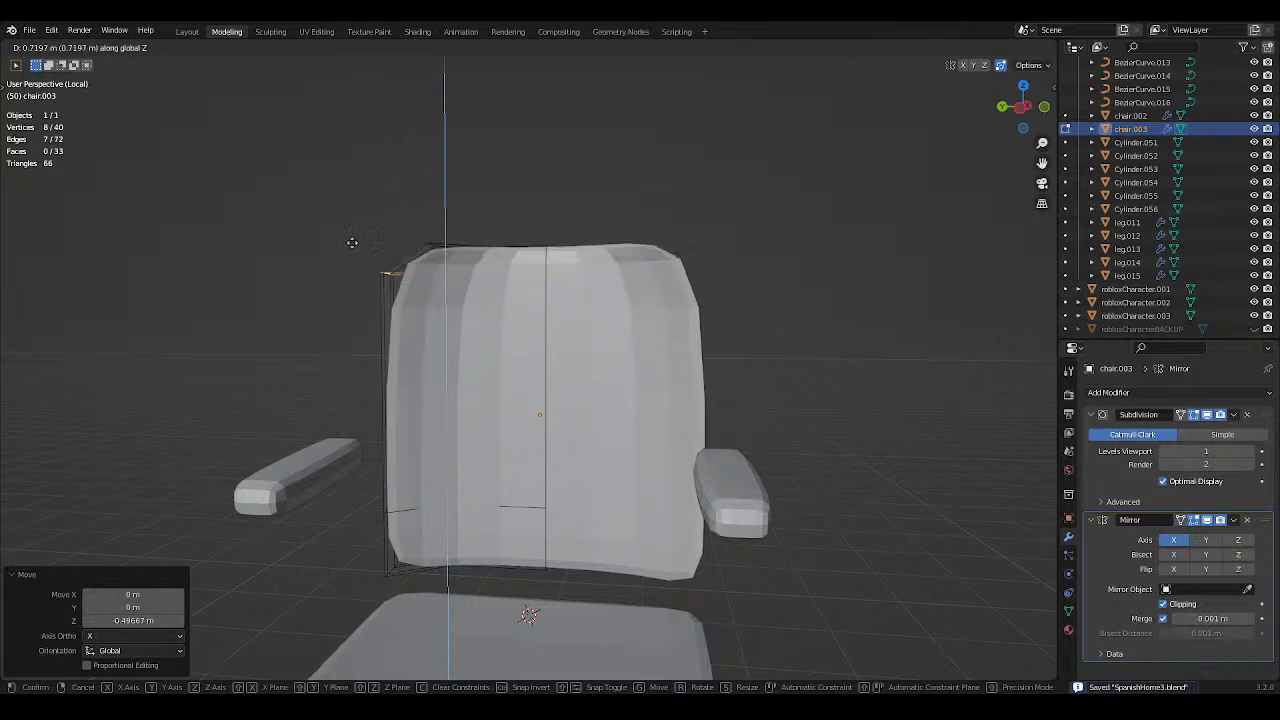
right_click(379, 301)
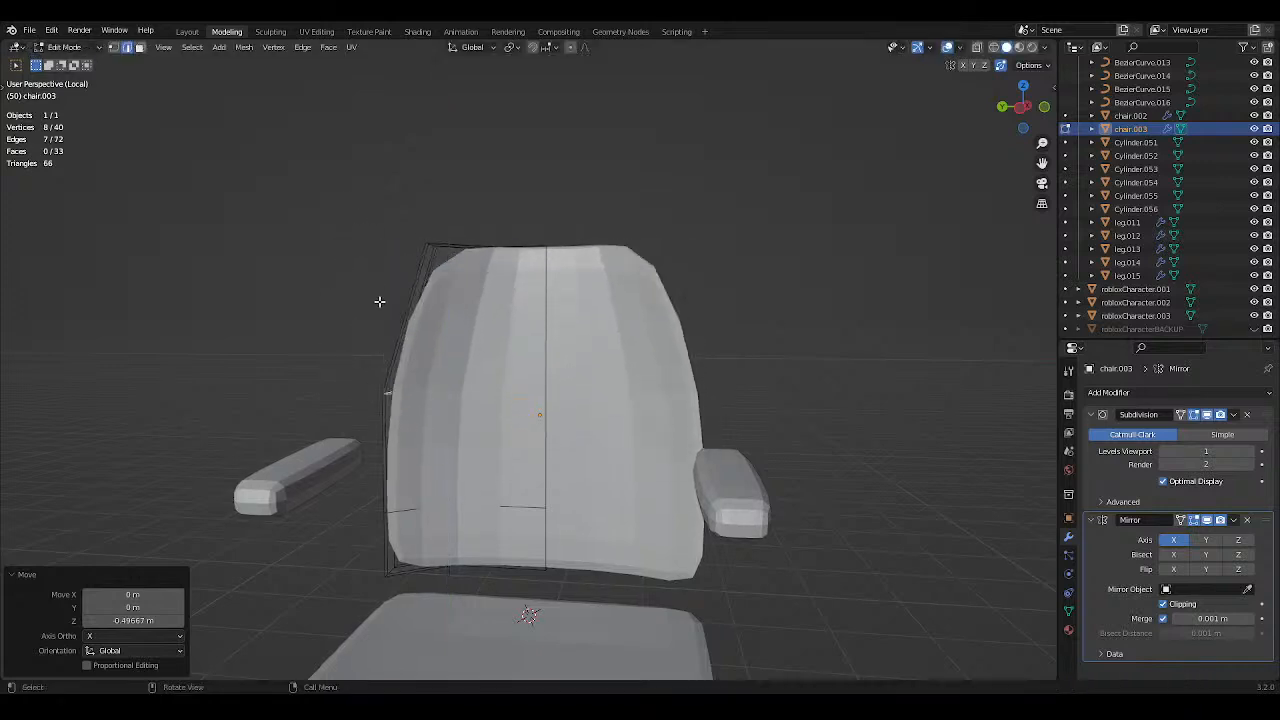
Raise the upper horizontal edge loop about 0.12 m along the Z axis.
middle_drag(376, 308, 415, 303)
key(ctrl+s)
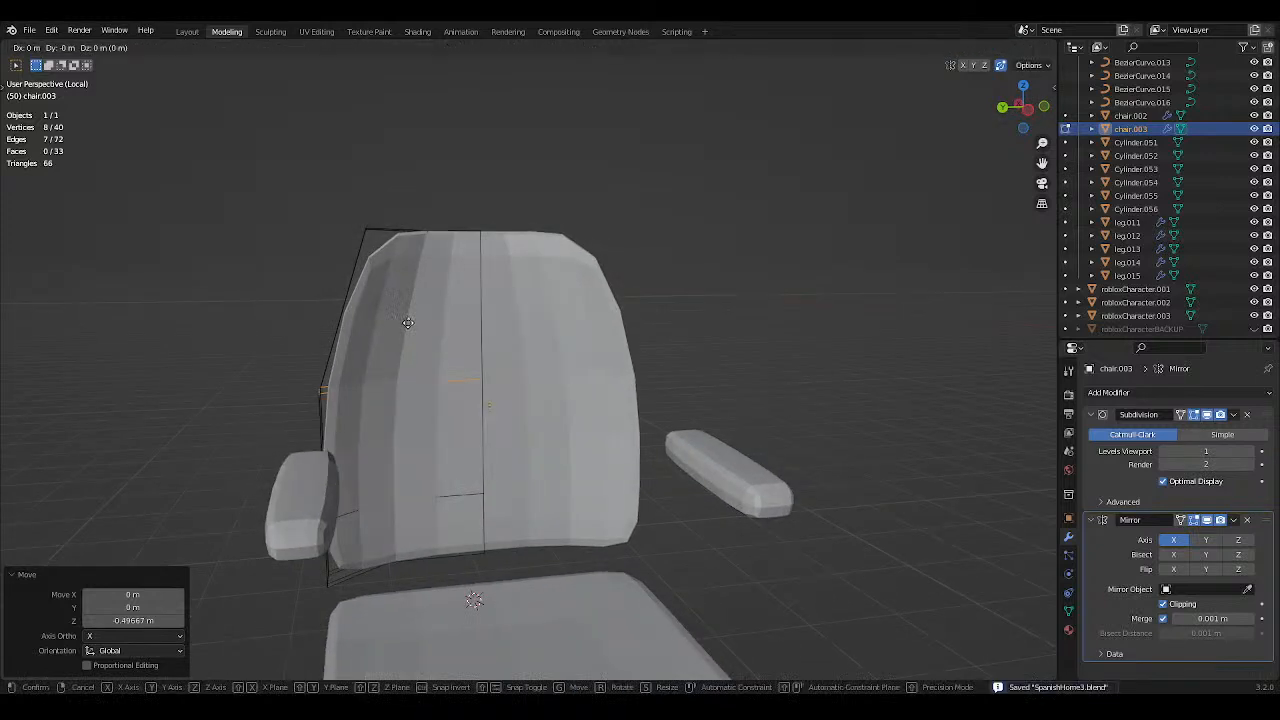
key(g)
key(z)
click(422, 303)
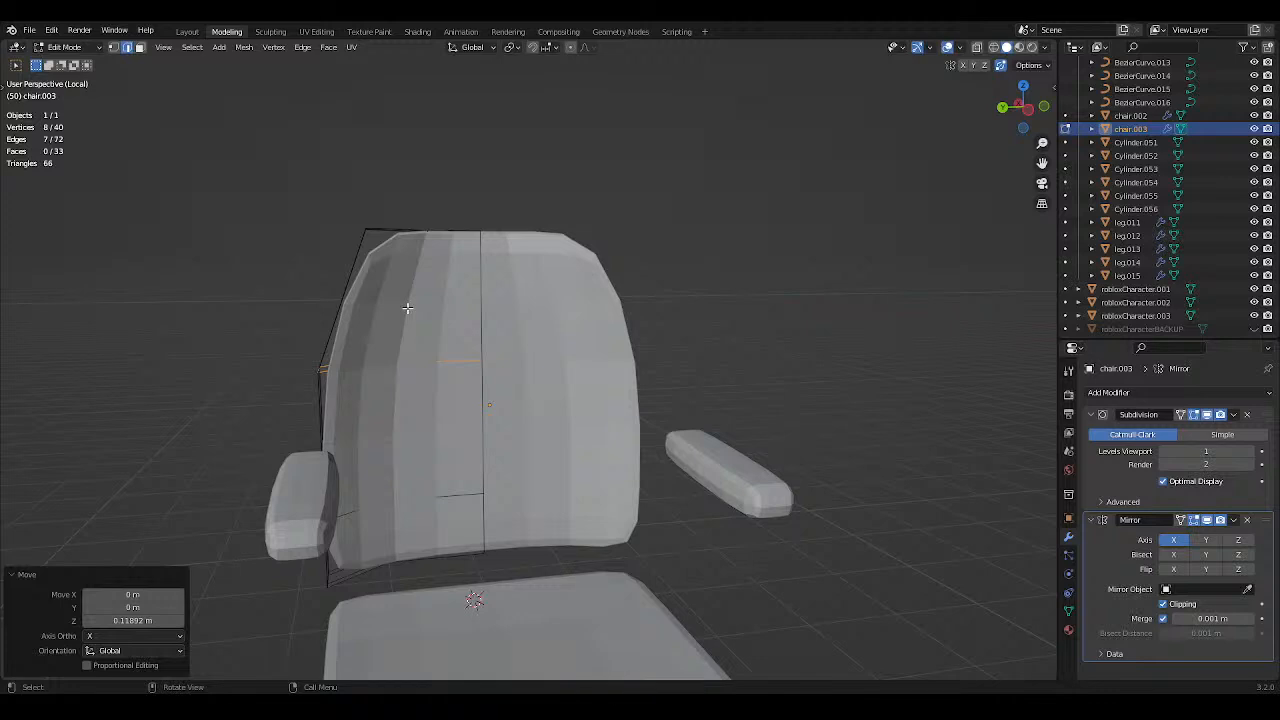
Select the bottom outer corner edges of the backrest half and edge-slide them slightly upward.
middle_drag(407, 308, 480, 314)
shift+middle_drag(516, 481, 433, 413)
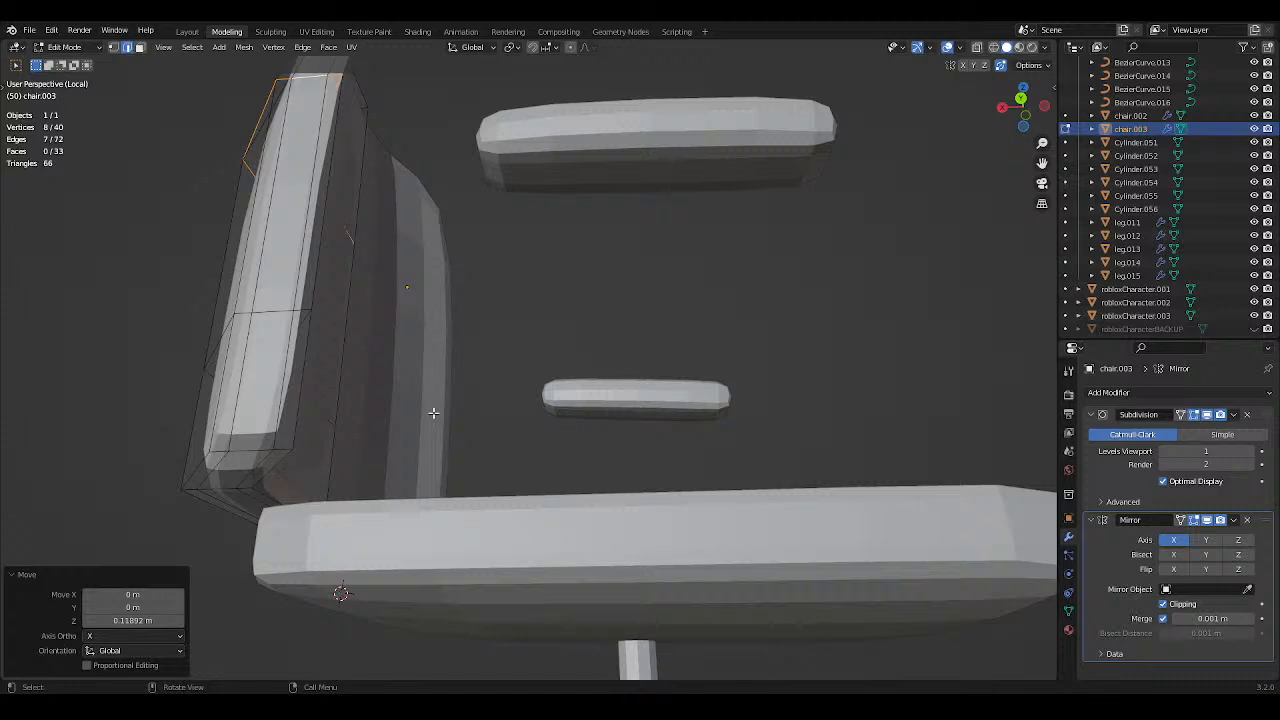
click(266, 451)
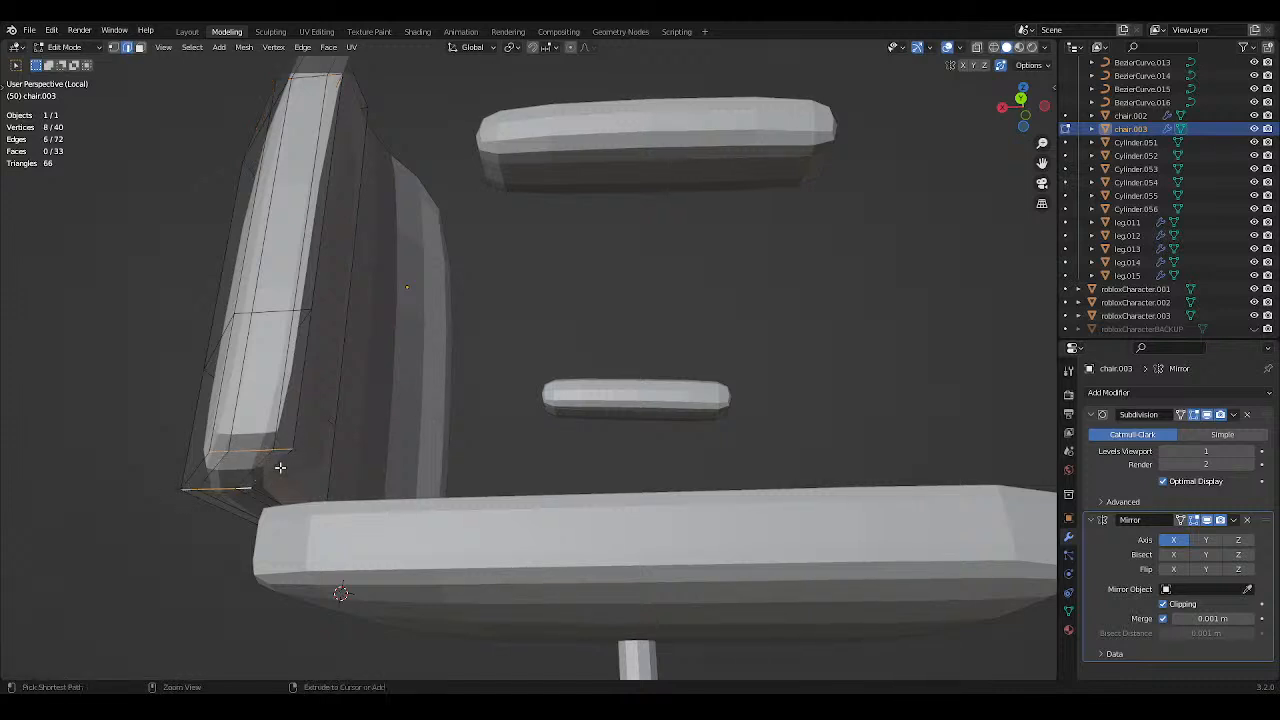
key(ctrl+s)
middle_drag(300, 451, 171, 486)
key(g)
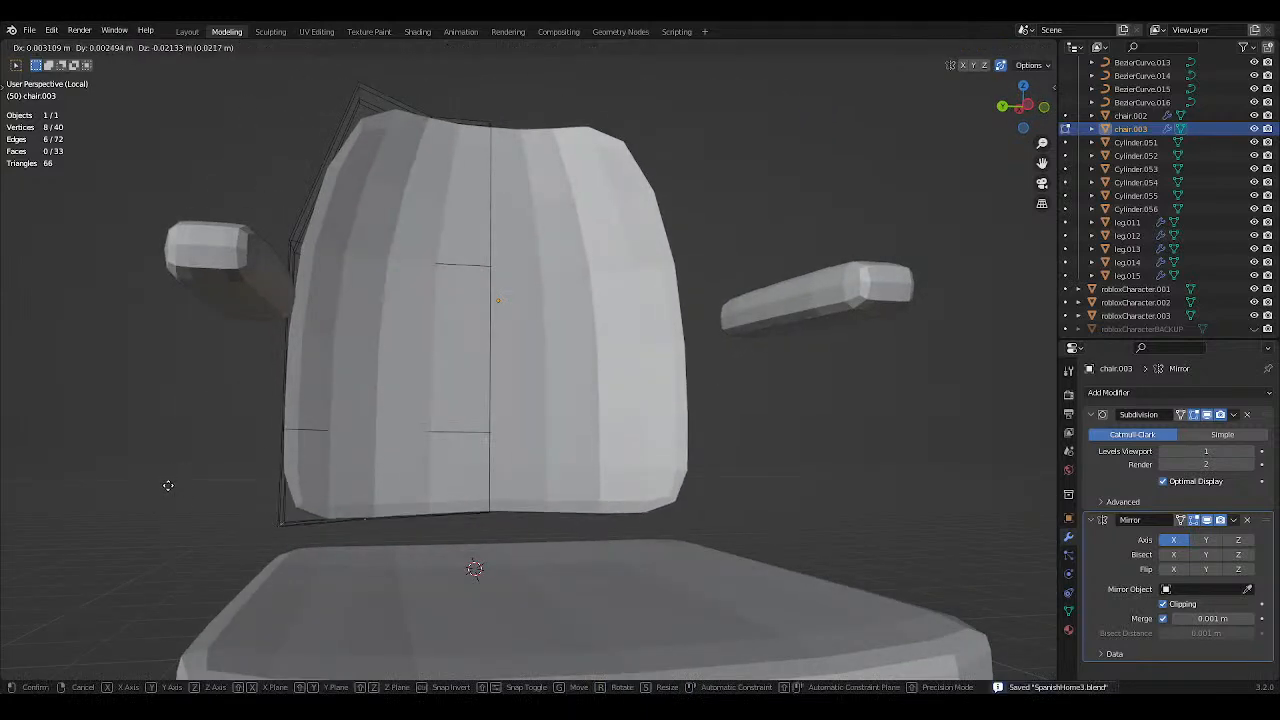
key(g)
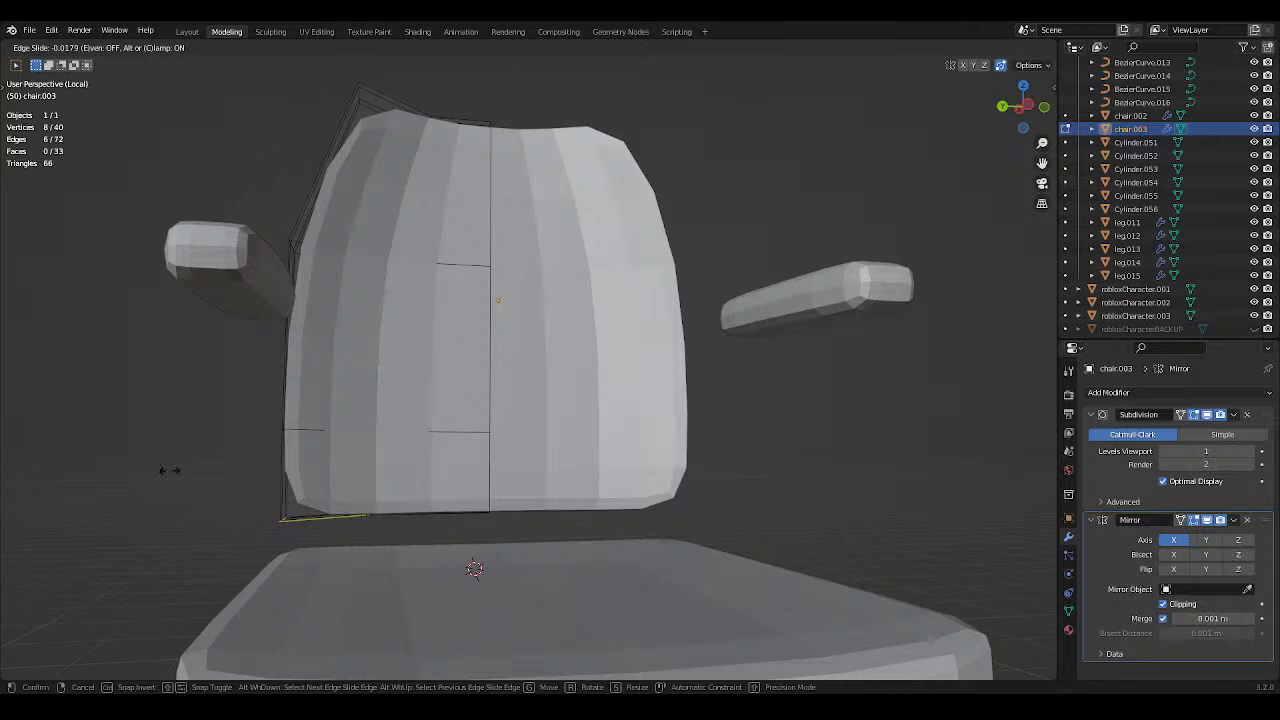
click(163, 457)
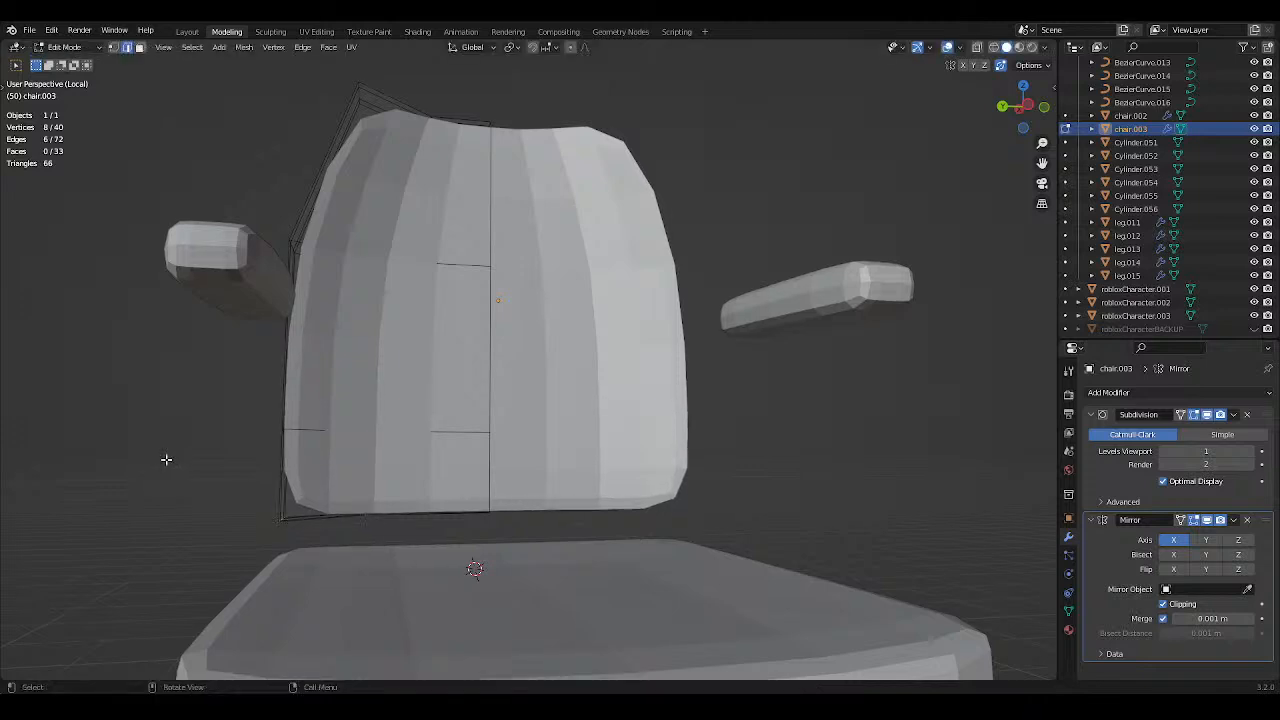
key(g)
key(z)
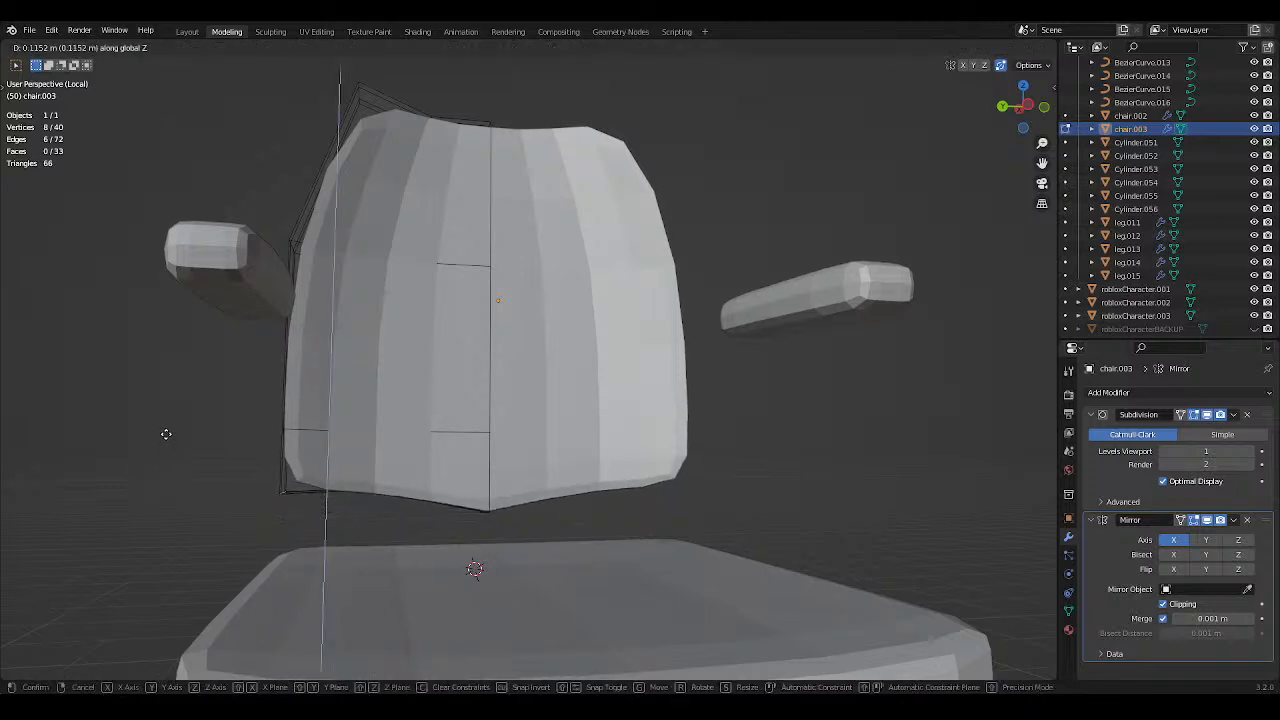
right_click(166, 435)
click(166, 435)
key(ctrl+s)
scroll(280, 394, down, 2)
Try adding a vertical loop cut to the backrest half beside the centre line.
key(ctrl+r)
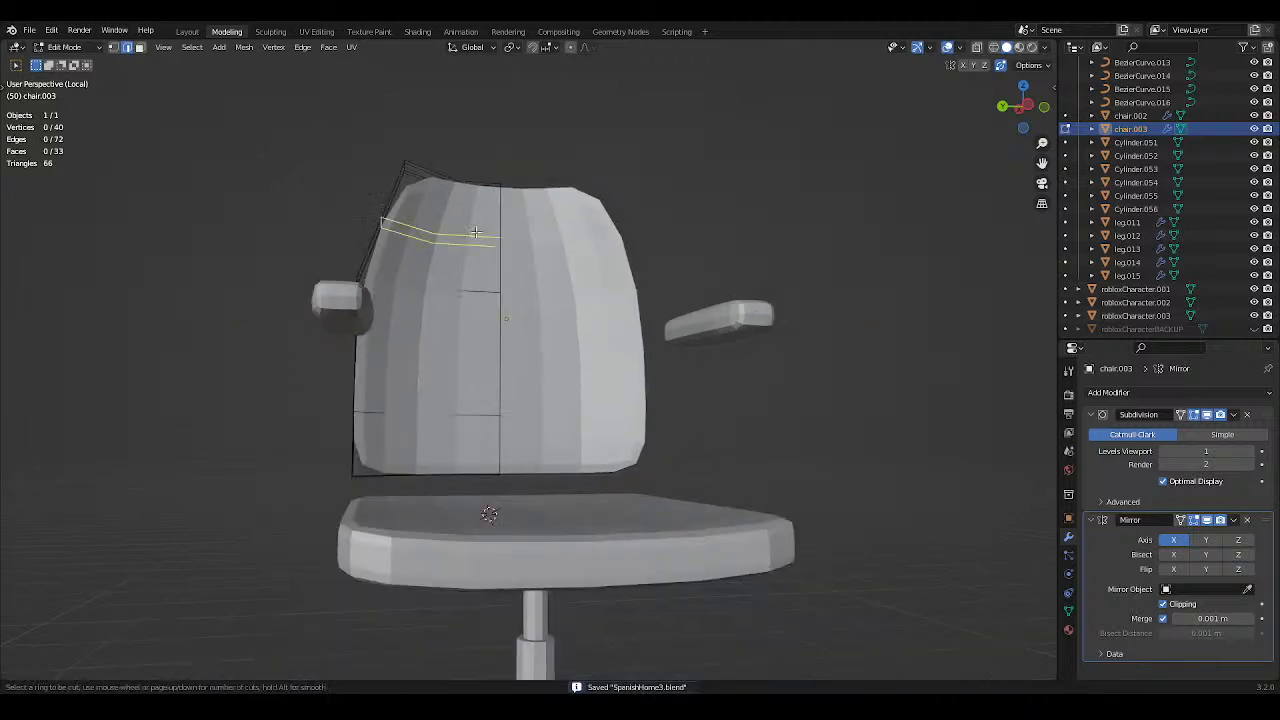
click(477, 185)
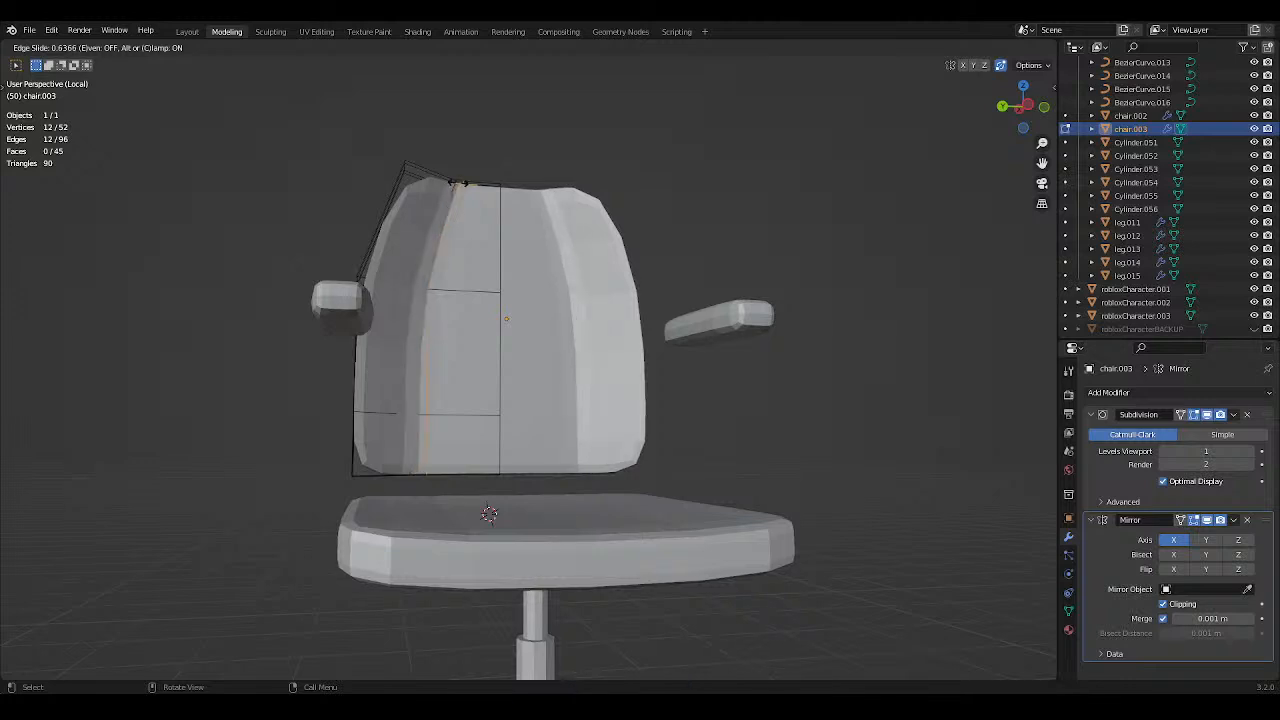
right_click(507, 172)
key(ctrl+z)
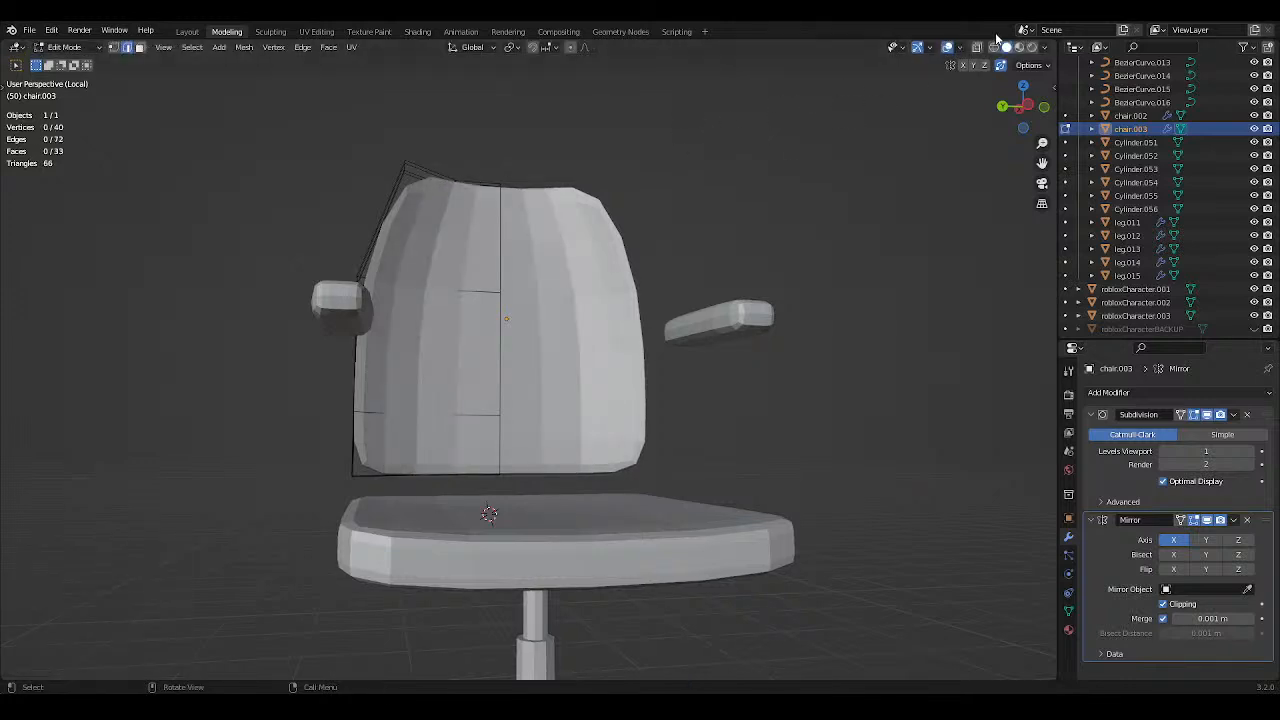
With X-ray display on, move the backrest half's existing vertical edge loop slightly toward the centre along the Y axis, and save the file.
middle_drag(978, 56, 771, 113)
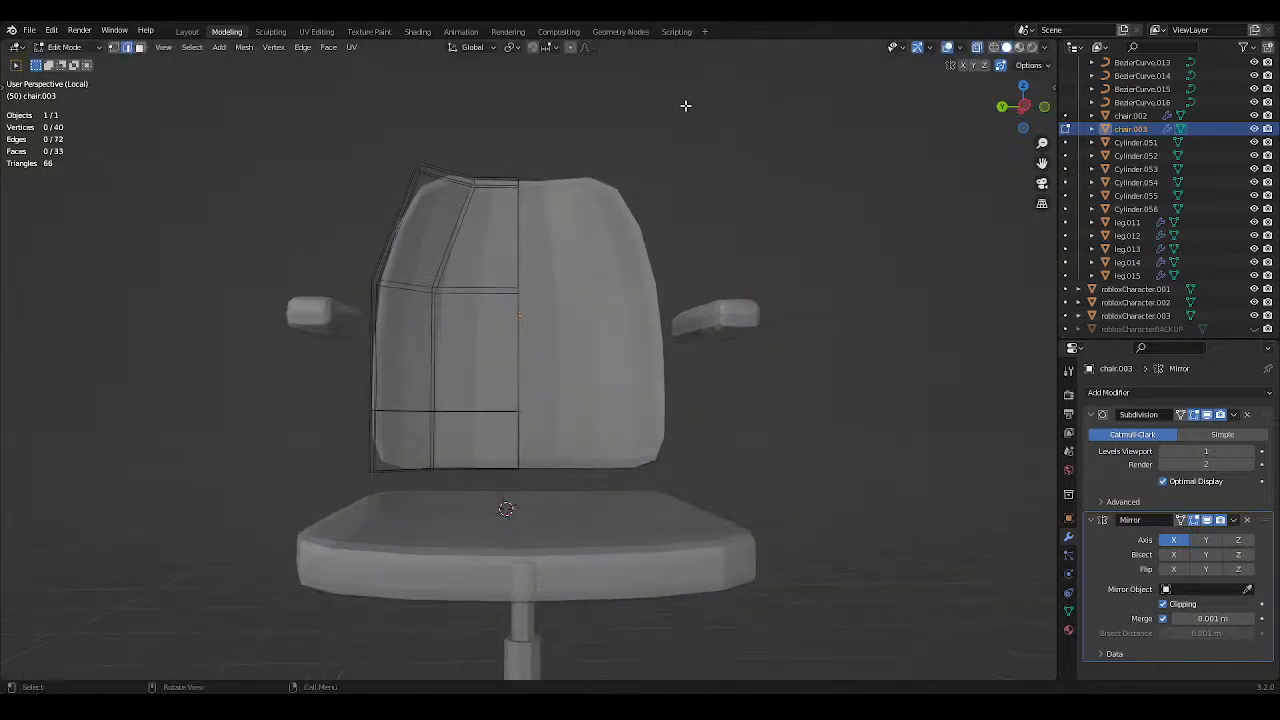
alt+click(454, 245)
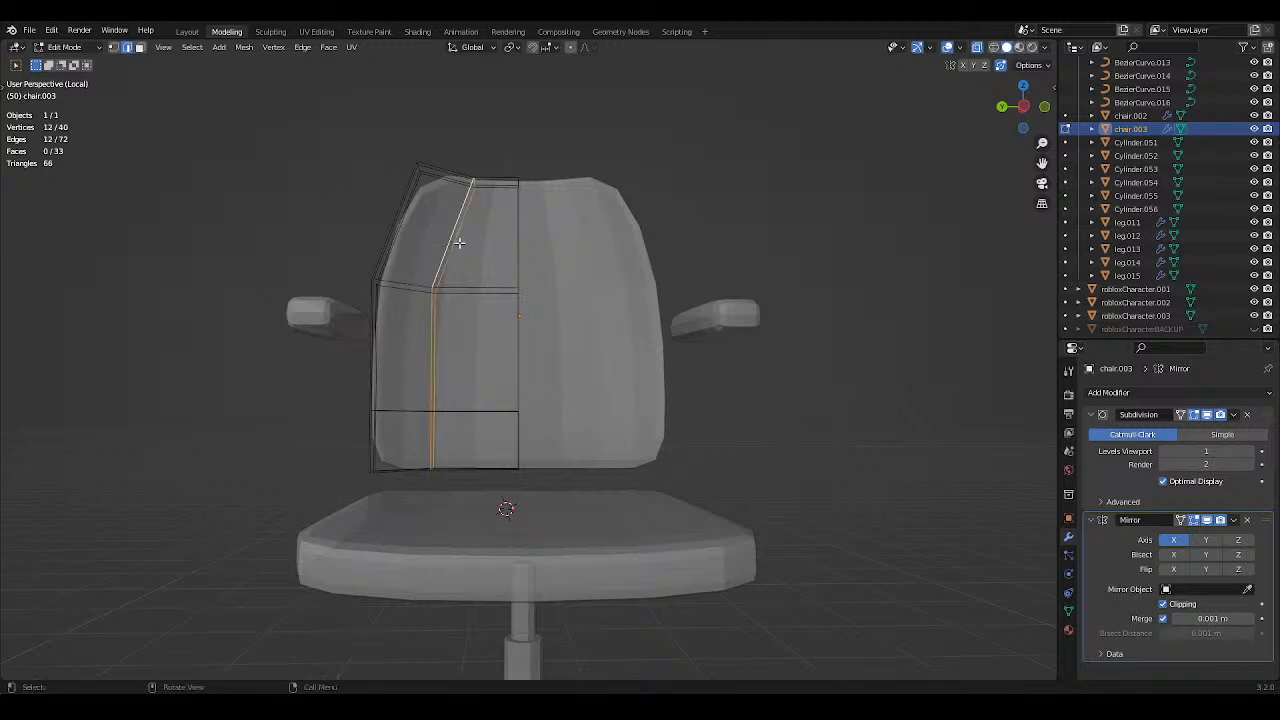
key(g)
key(x)
key(y)
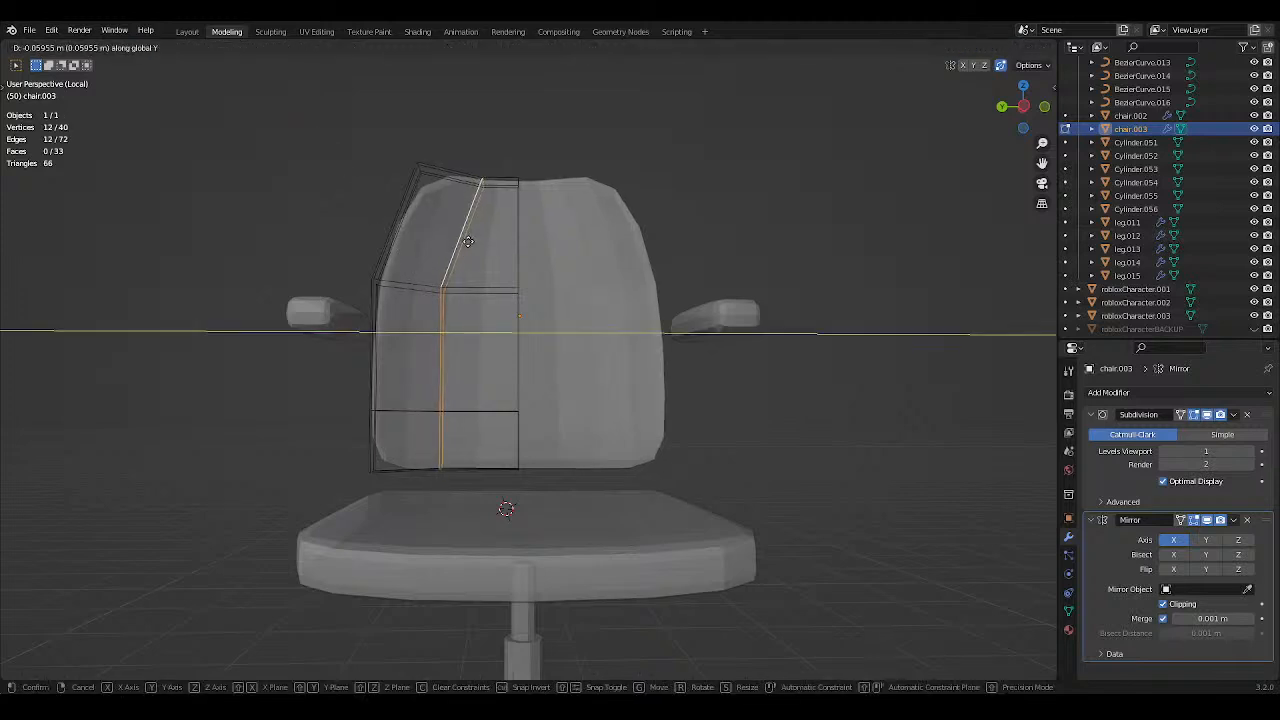
click(470, 240)
key(alt+a)
key(ctrl+s)
Select the three bottom outer corner edges, turn off X-ray display, and raise the edges about 0.28 m along the Z axis.
middle_drag(486, 120, 440, 200)
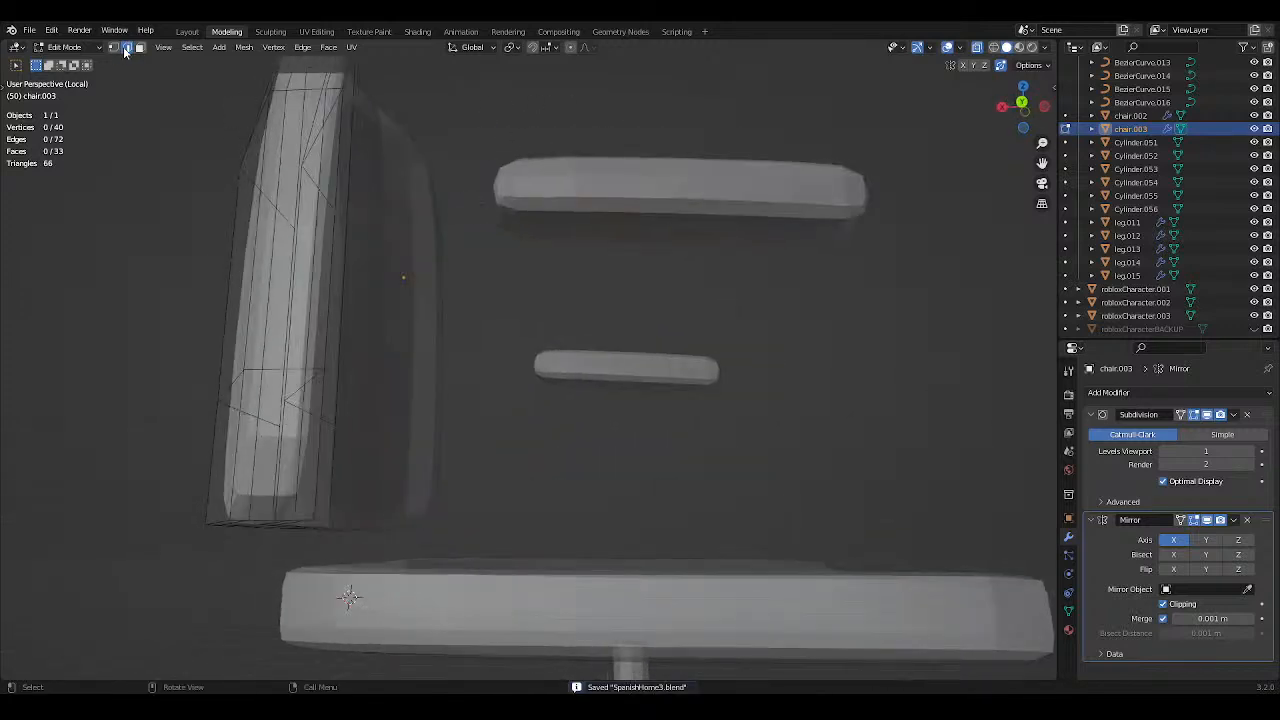
middle_drag(253, 505, 371, 424)
shift+click(267, 580)
shift+click(297, 580)
shift+click(327, 582)
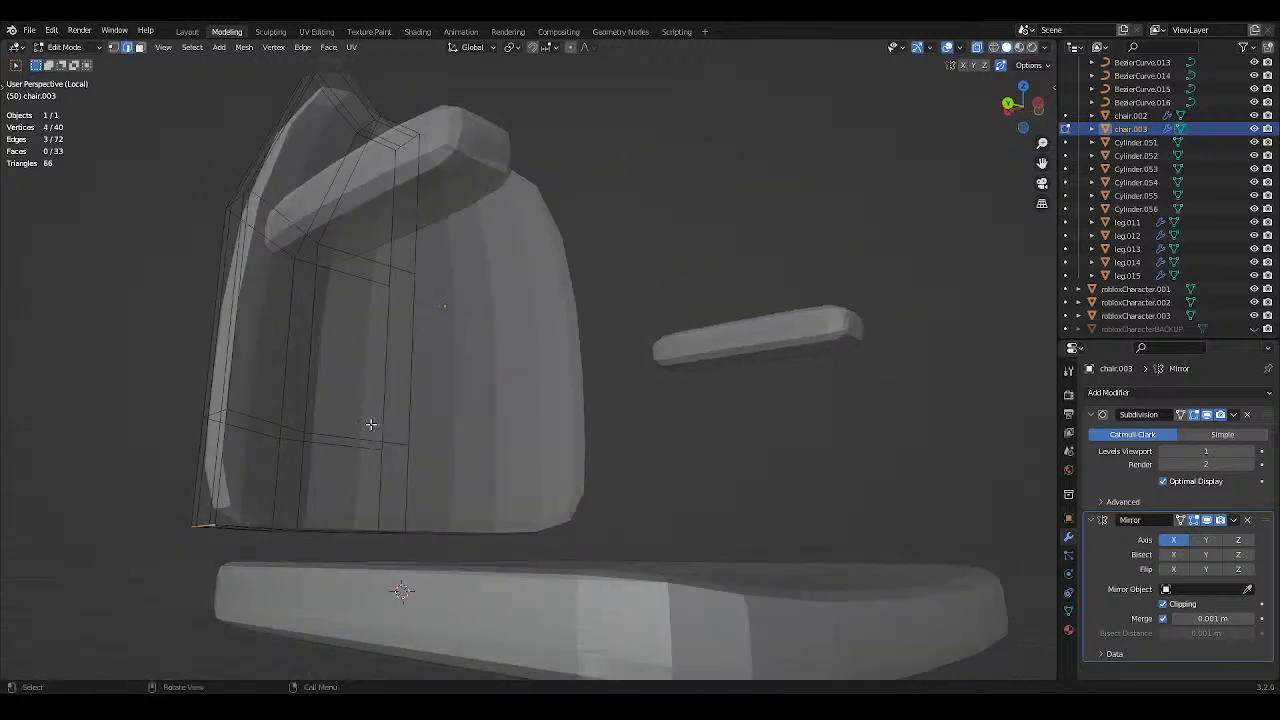
middle_drag(930, 85, 397, 336)
key(g)
key(z)
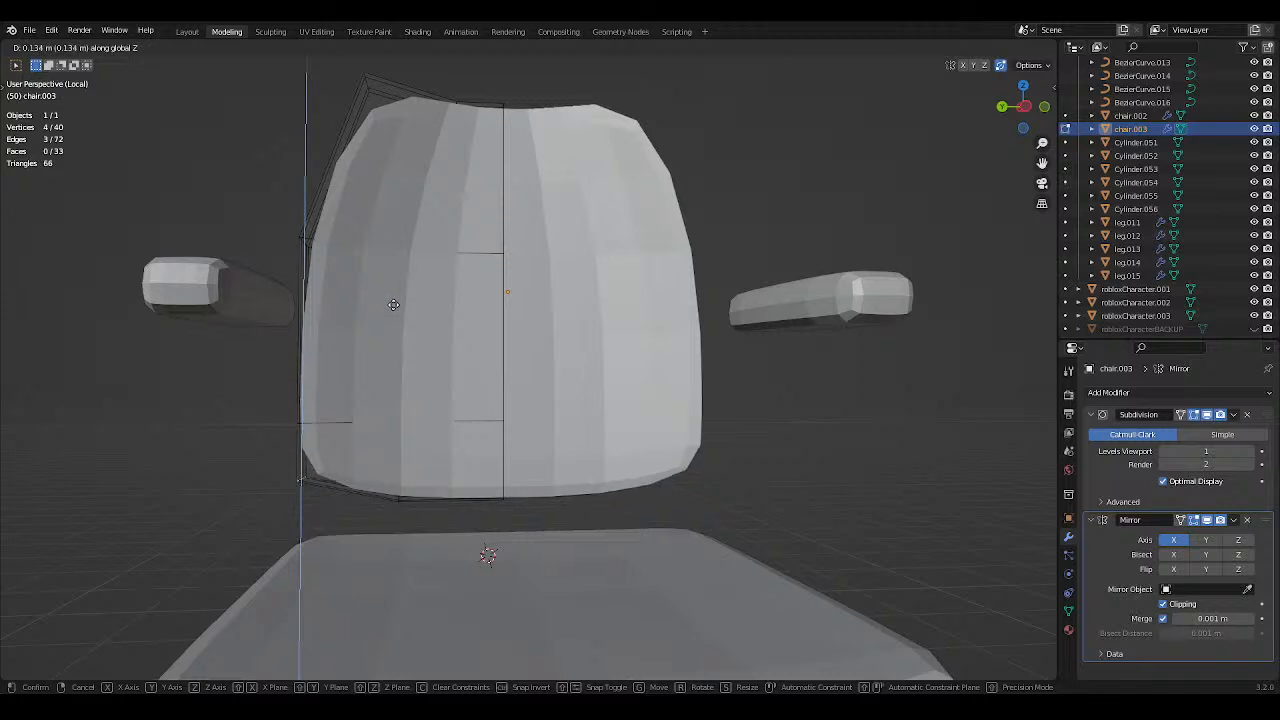
click(397, 274)
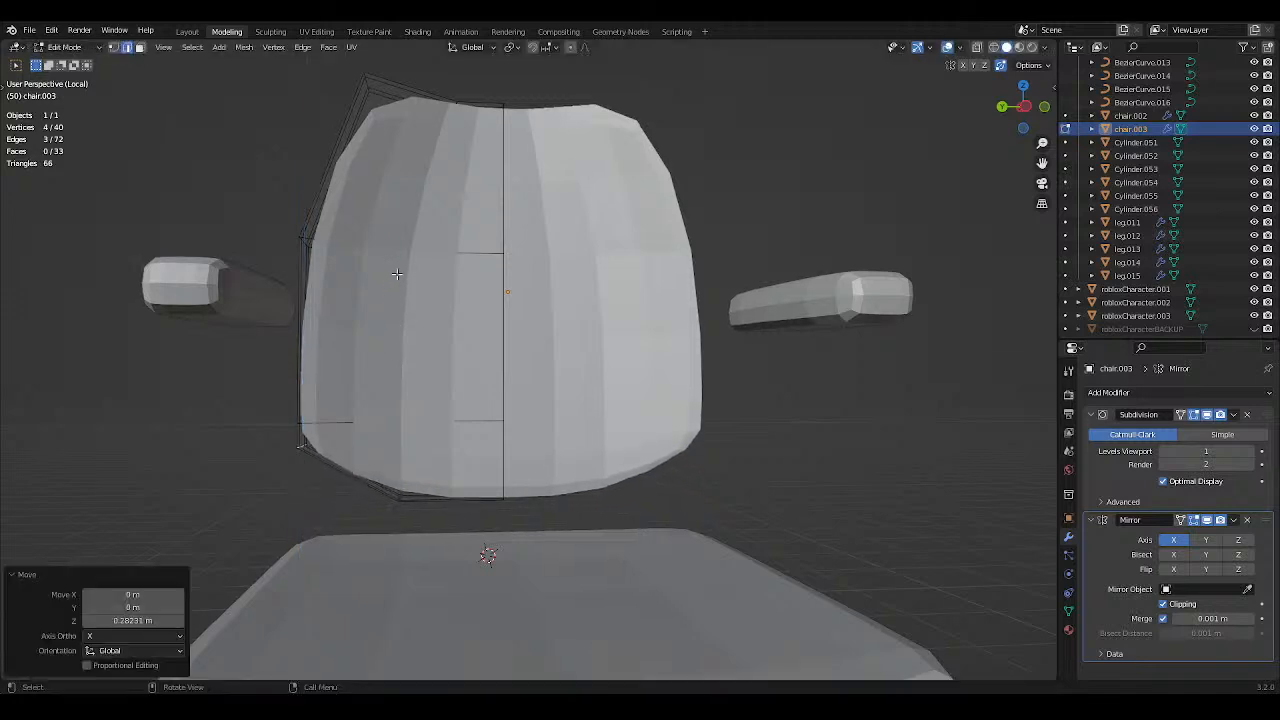
Shift the bottom outer corner edges about 0.08 m along the X axis, save the file and clear the selection.
key(g)
key(x)
click(359, 305)
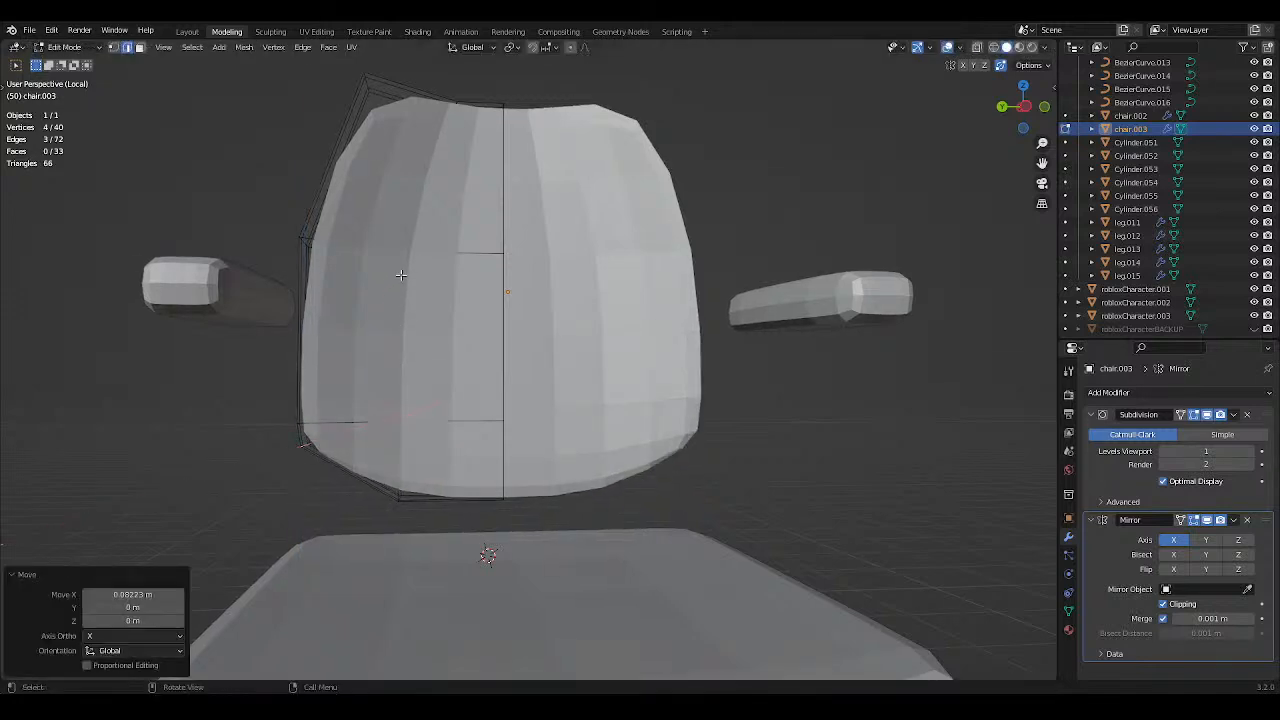
key(ctrl+s)
click(209, 413)
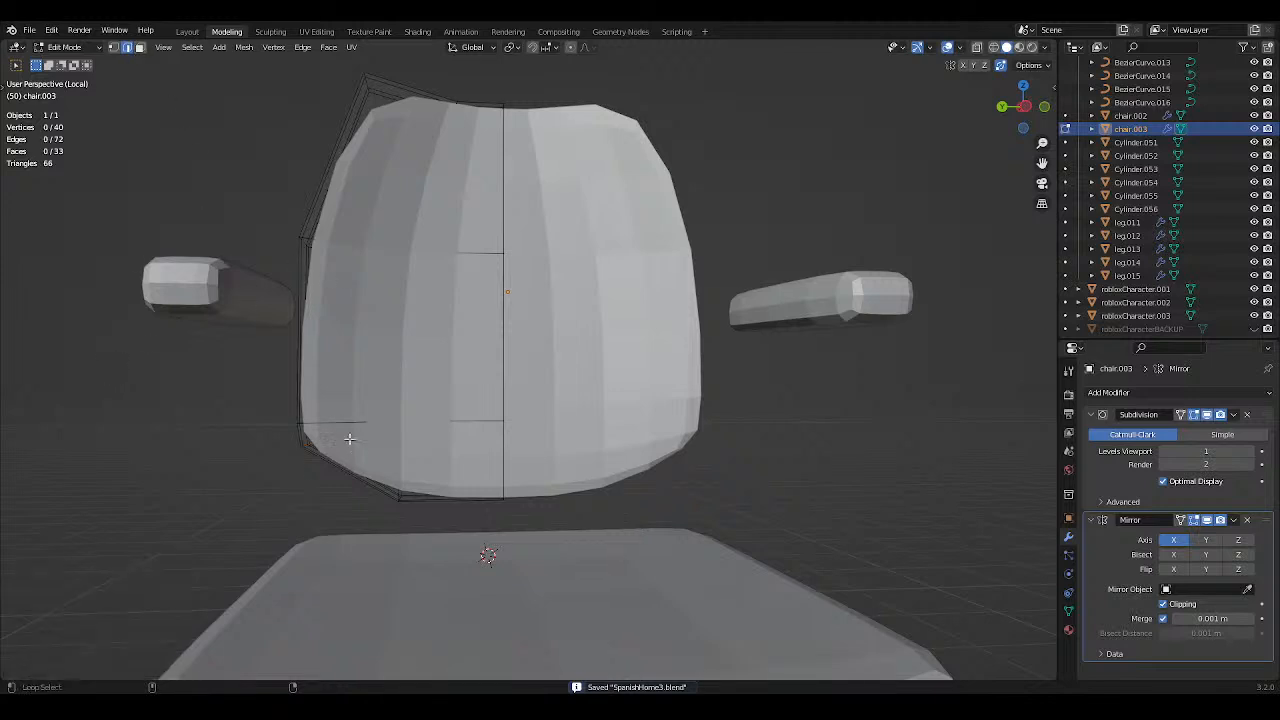
Raise the lower horizontal edge loop along the Z axis toward the backrest's mid-height, deselect everything and check the rounded shape.
alt+click(335, 421)
key(g)
key(z)
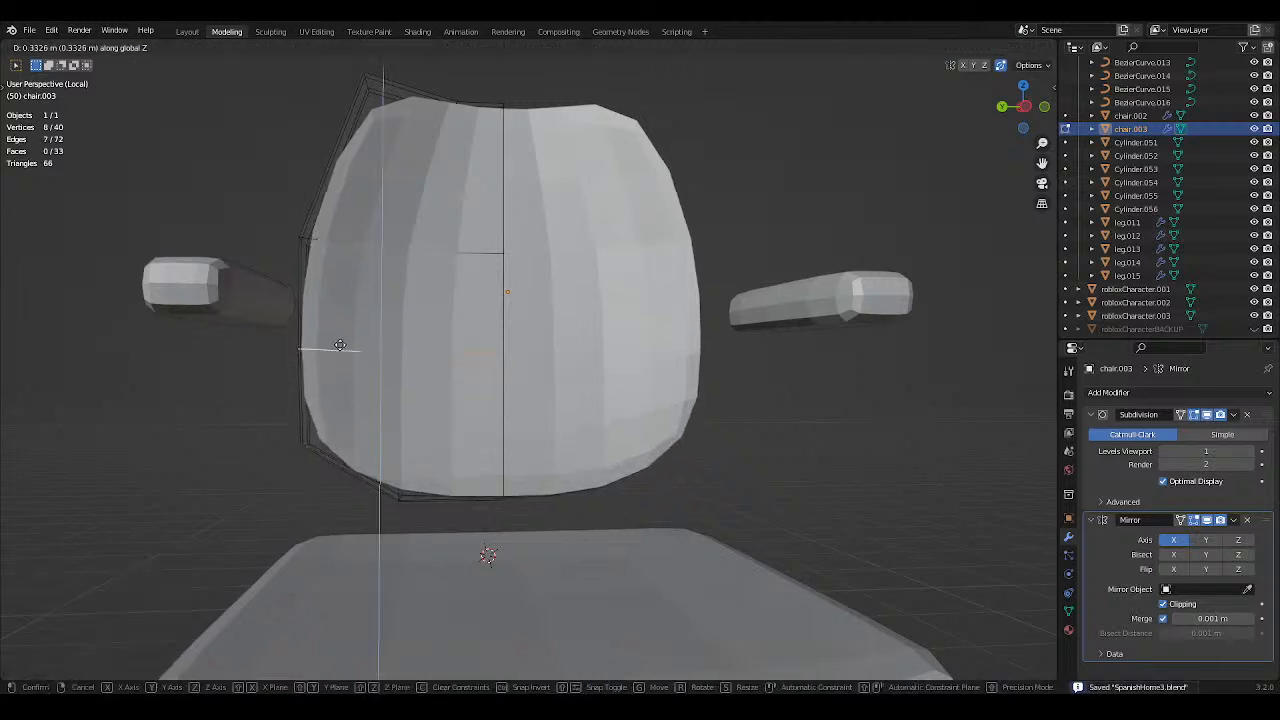
click(346, 331)
click(270, 388)
scroll(290, 370, down, 4)
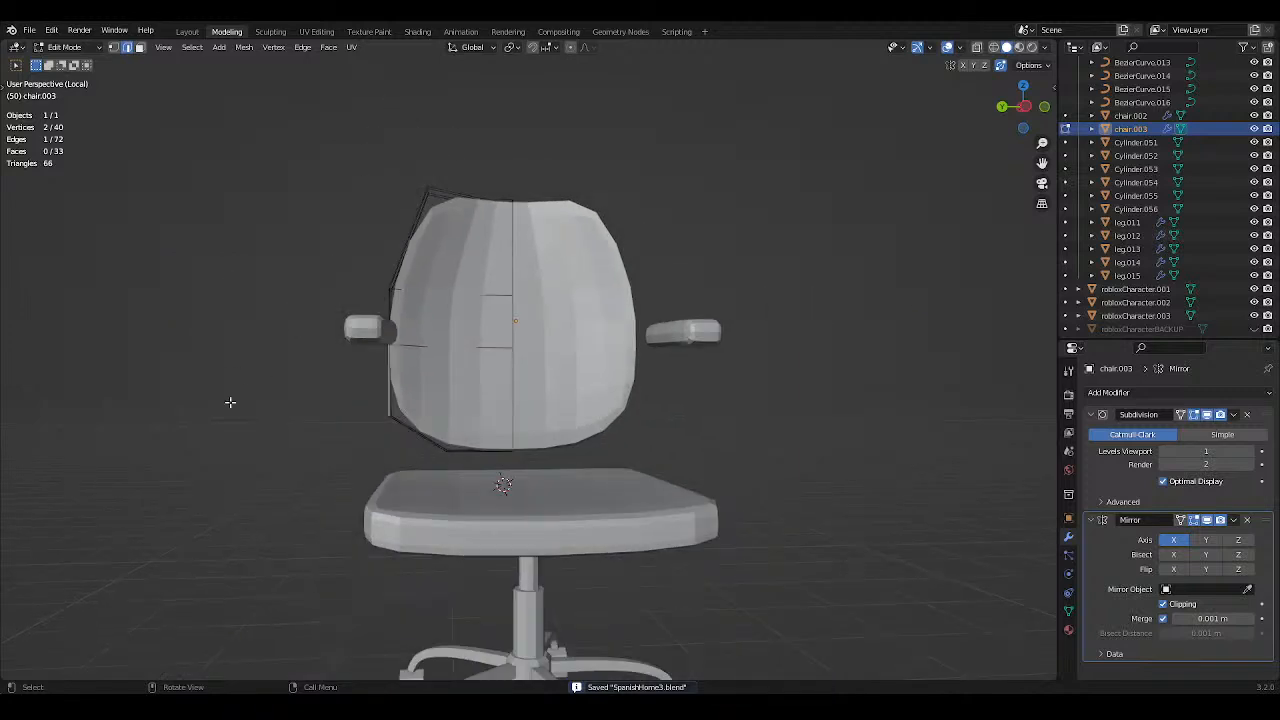
click(229, 403)
scroll(434, 371, down, 2)
middle_drag(474, 383, 587, 354)
scroll(514, 362, up, 3)
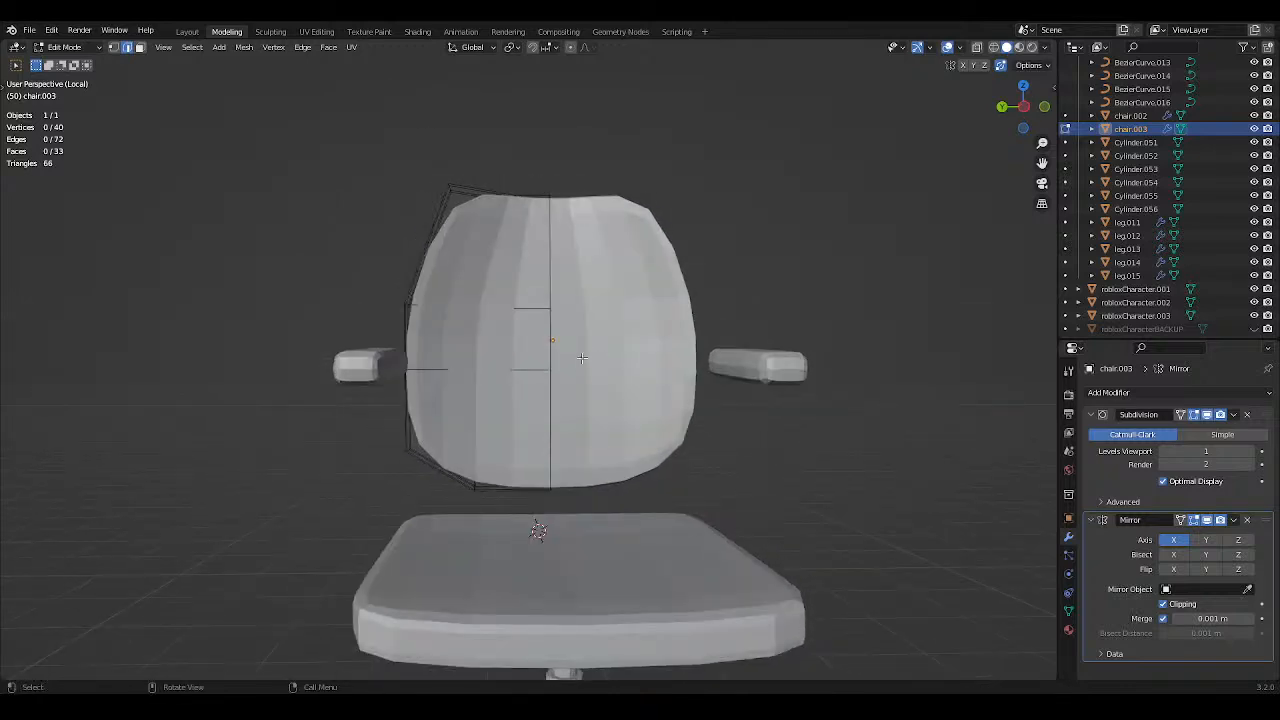
Select the three outer side faces at the backrest's mid-height, move them outward about 0.11 m along the Y axis, and save the file.
middle_drag(627, 325, 380, 220)
key(ctrl+s)
click(139, 47)
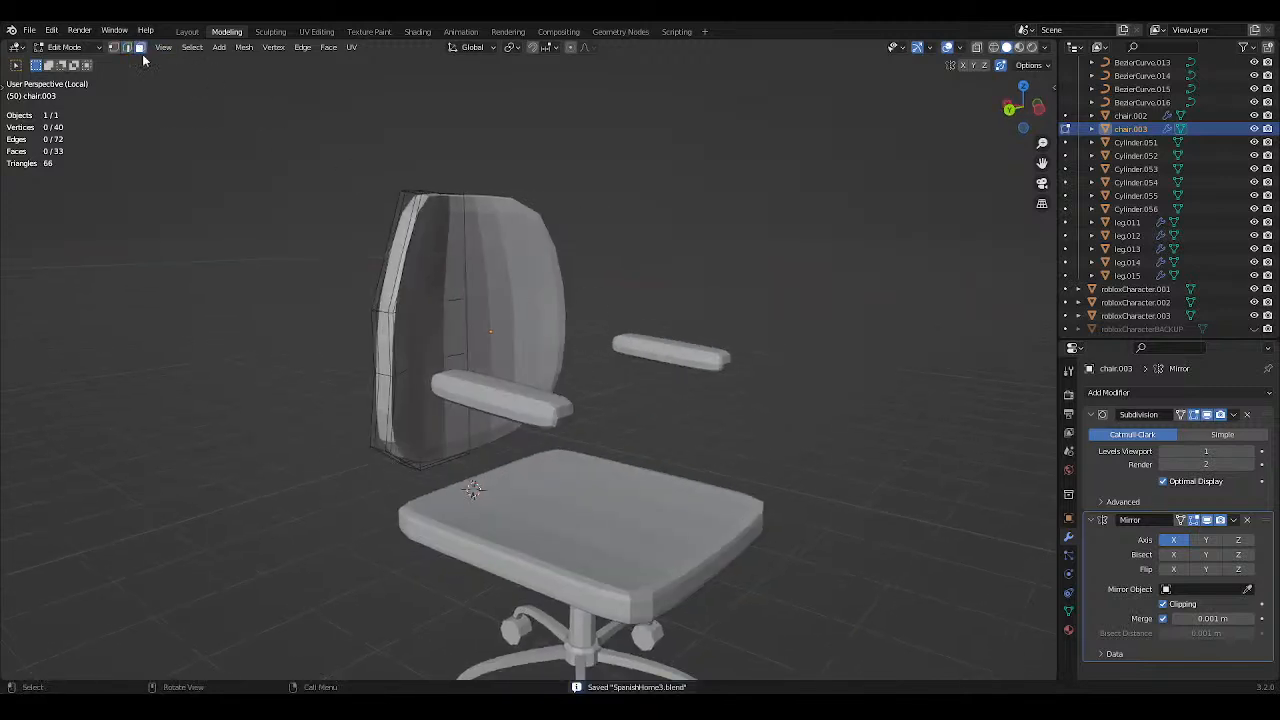
click(389, 359)
shift+click(389, 345)
shift+click(389, 336)
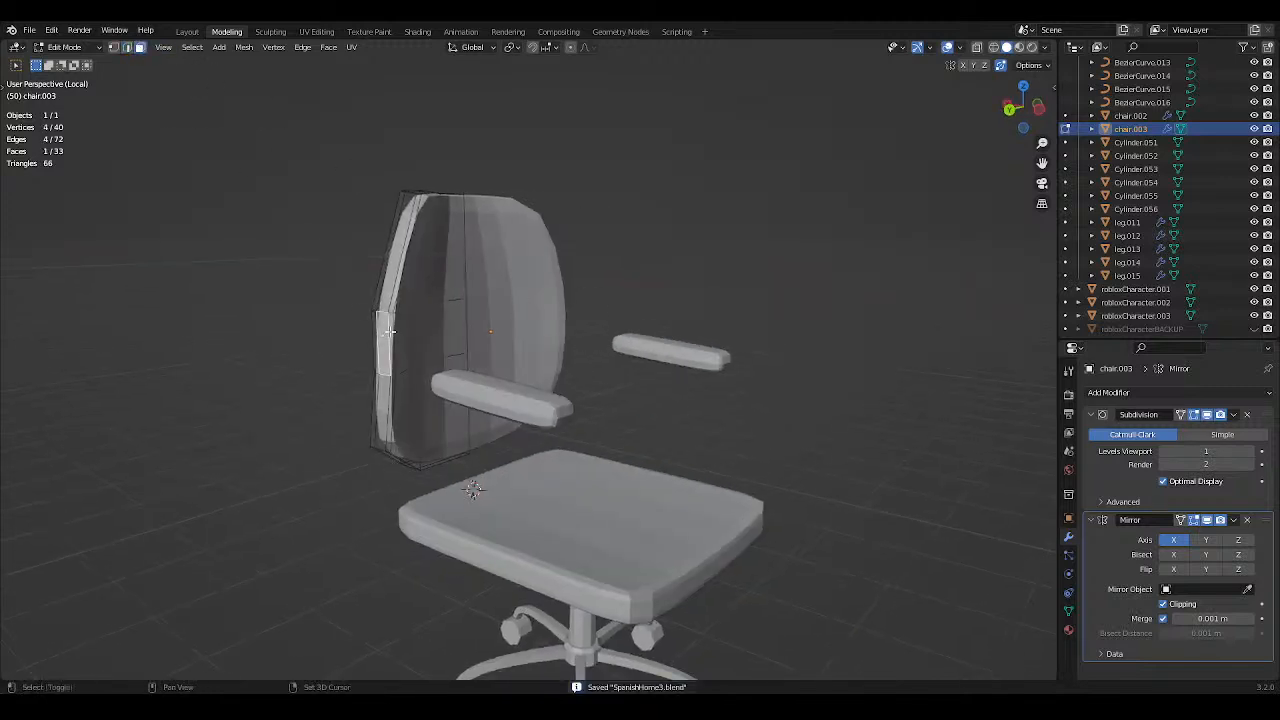
shift+click(389, 334)
shift+click(376, 327)
middle_drag(477, 326, 389, 311)
key(g)
key(x)
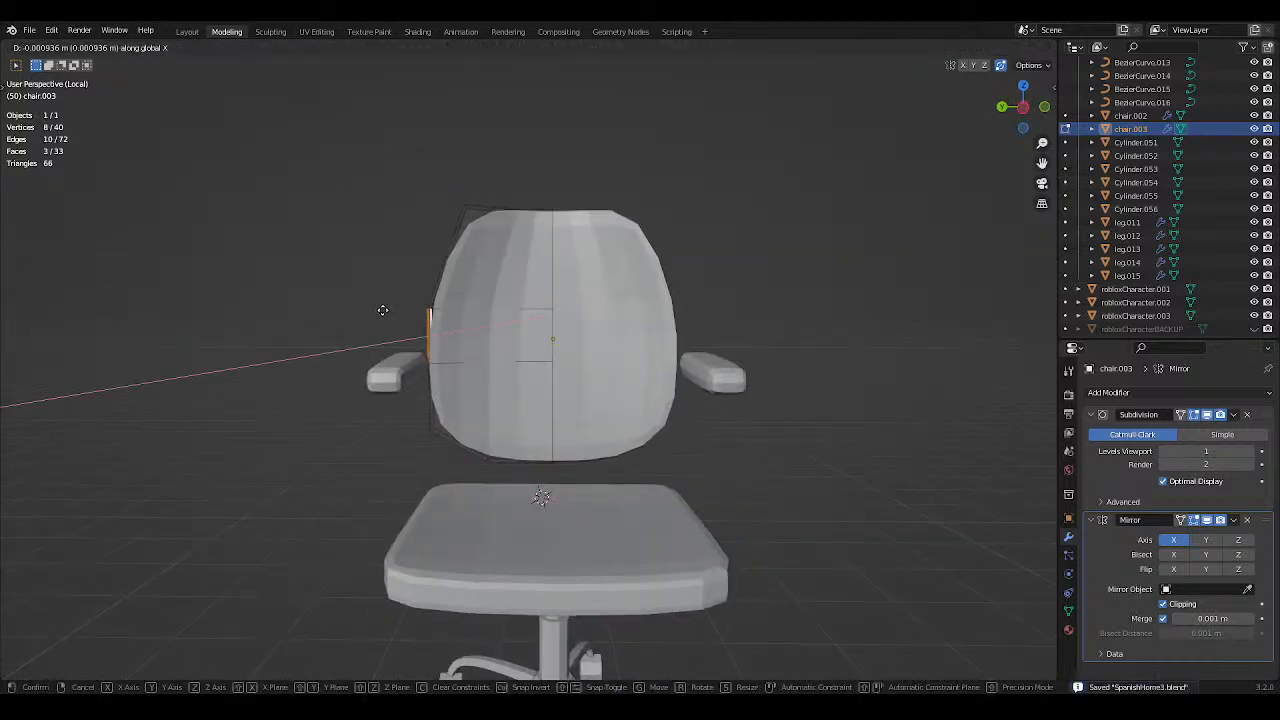
key(y)
click(374, 310)
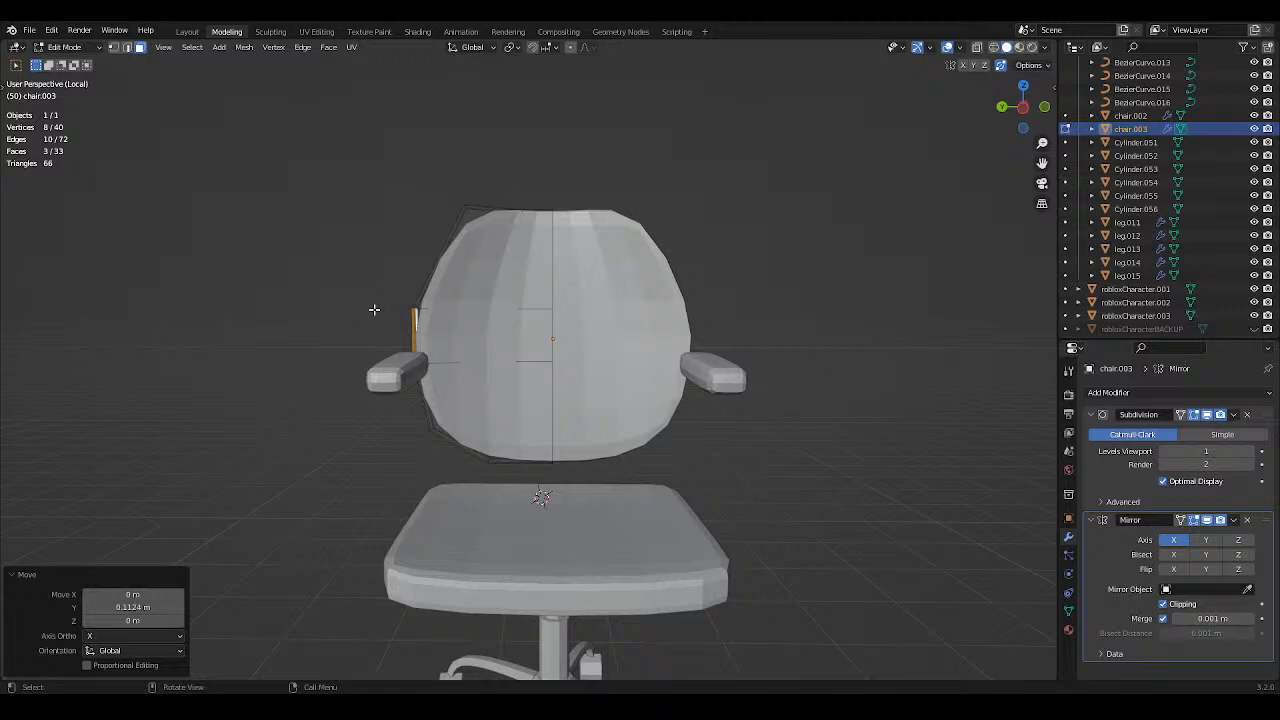
key(ctrl+s)
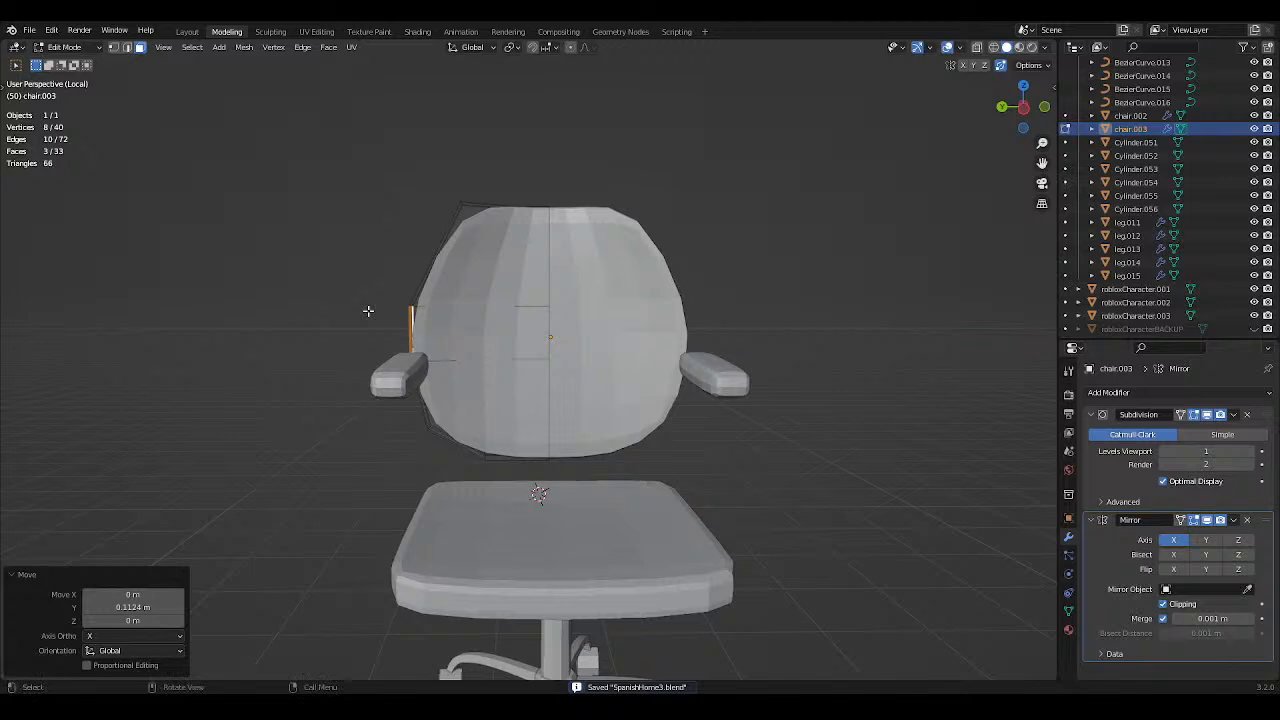
Leave the isolated chair view, save the file, clear the selection and return to Object Mode with nothing selected.
scroll(364, 311, down, 3)
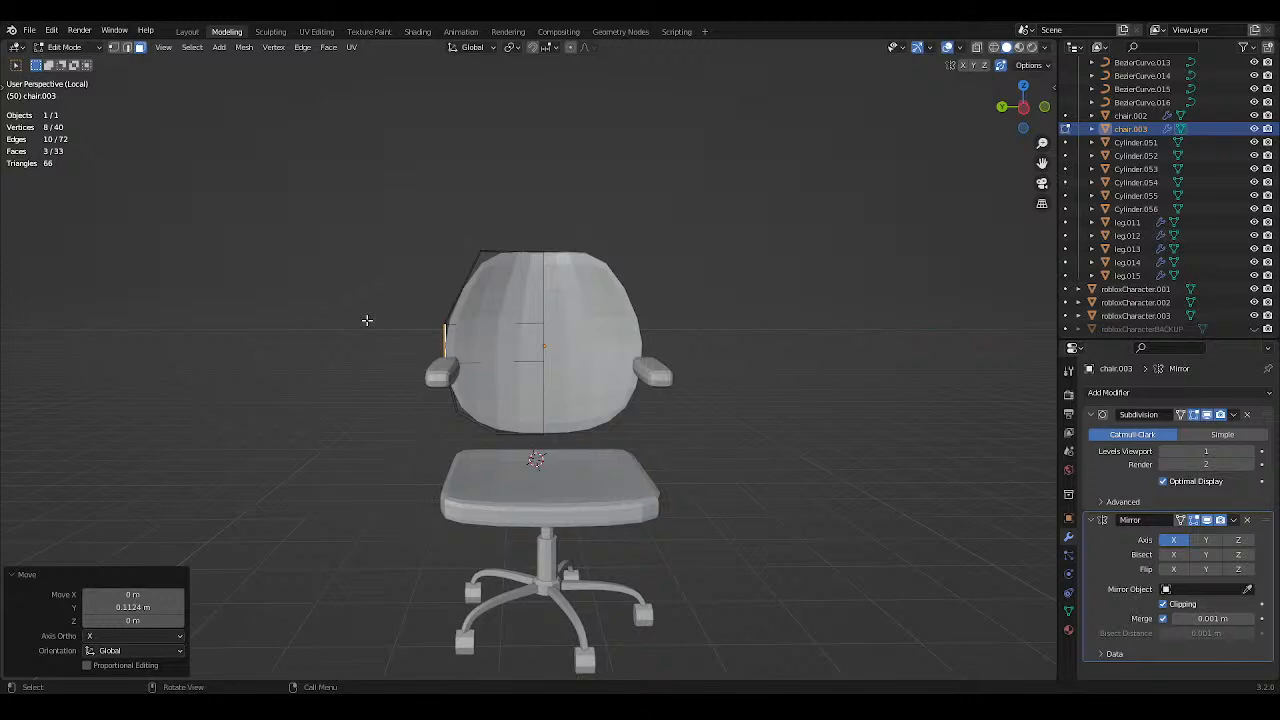
key(slash)
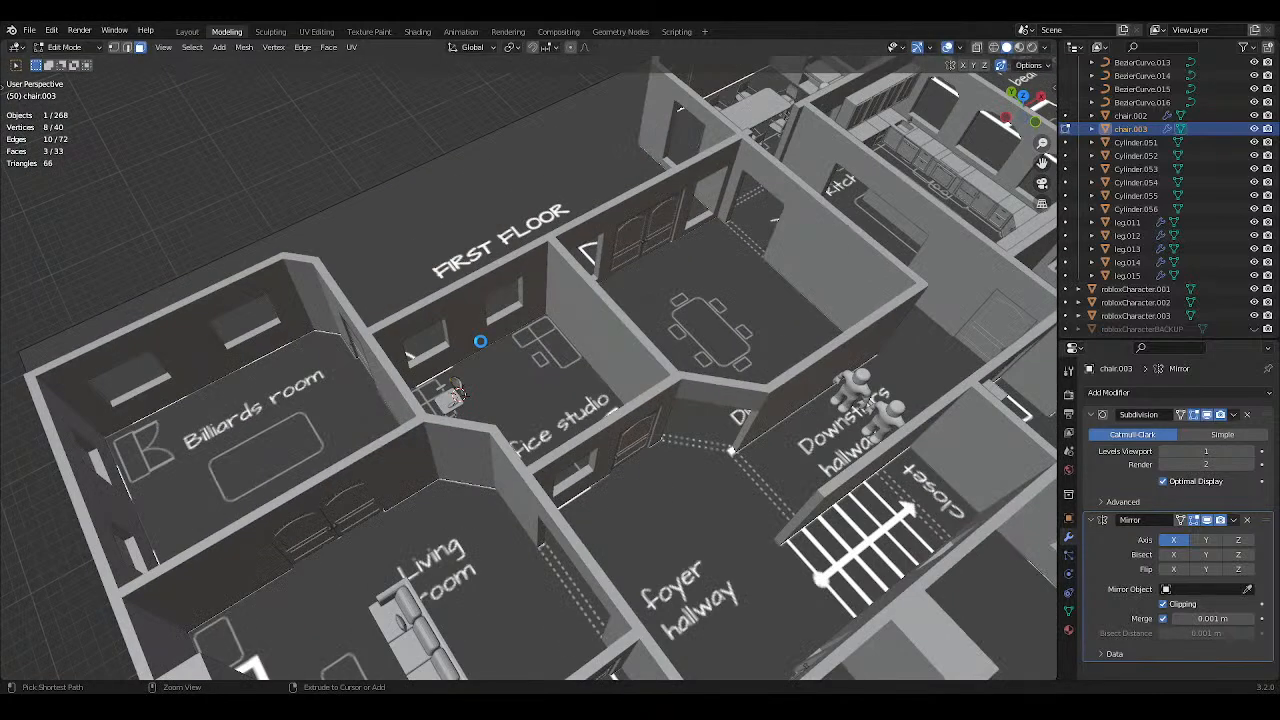
key(ctrl+s)
middle_drag(366, 320, 472, 318)
key(alt+a)
scroll(434, 176, down, 4)
scroll(560, 208, up, 4)
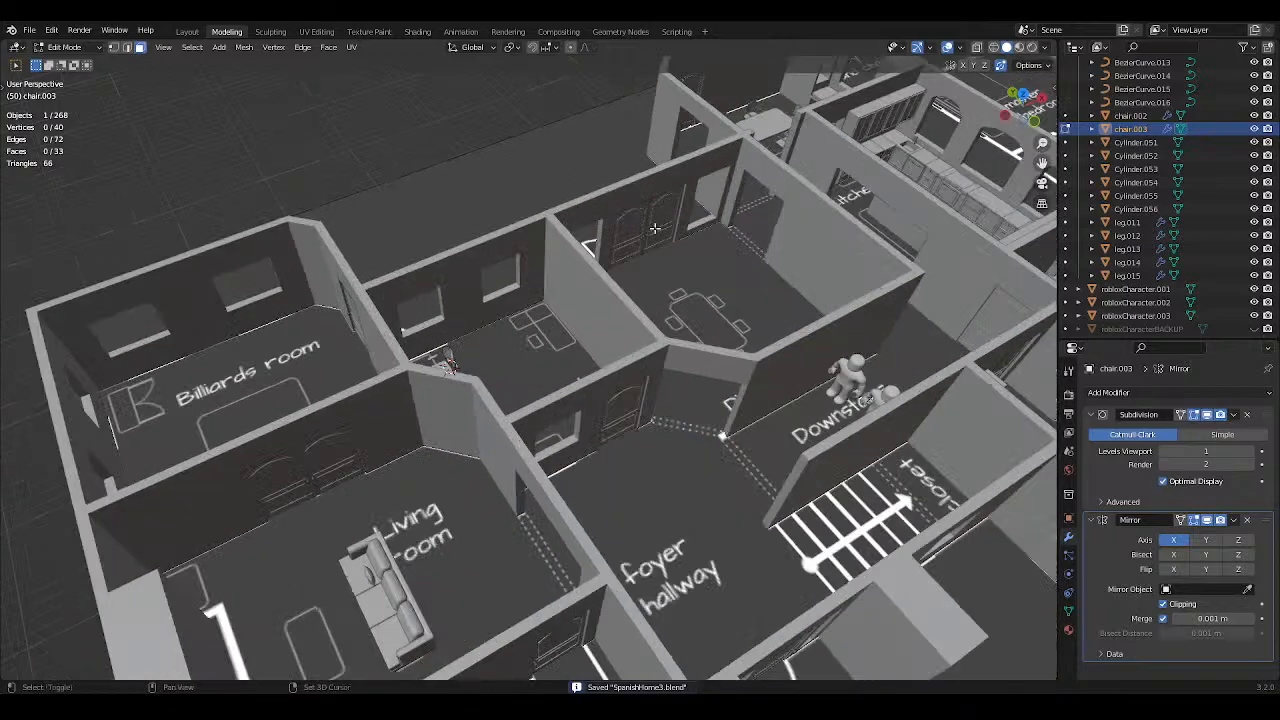
shift+middle_drag(655, 228, 542, 287)
key(Tab)
click(357, 177)
Examine the first floor's rooms and furniture from several angles, together with the floor plans and reference images.
scroll(357, 177, down, 1)
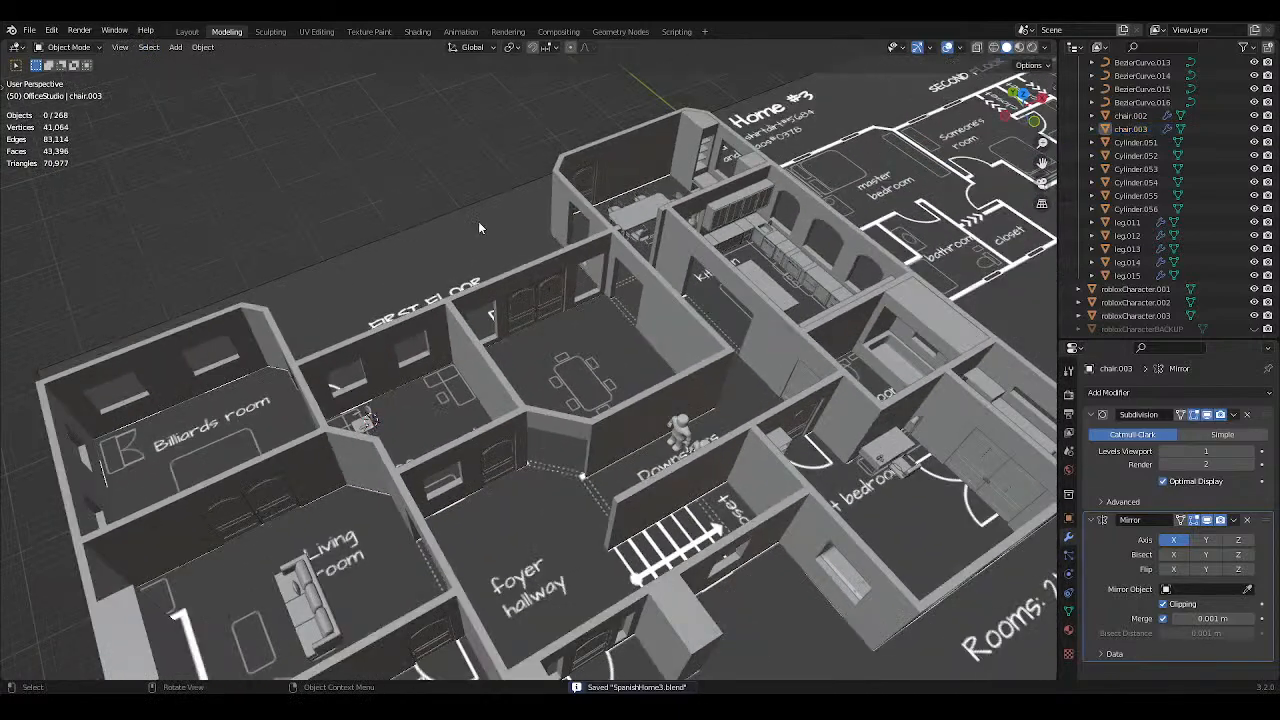
middle_drag(479, 222, 445, 230)
shift+middle_drag(560, 255, 502, 237)
middle_drag(615, 268, 650, 272)
shift+middle_drag(683, 285, 567, 248)
scroll(605, 267, down, 2)
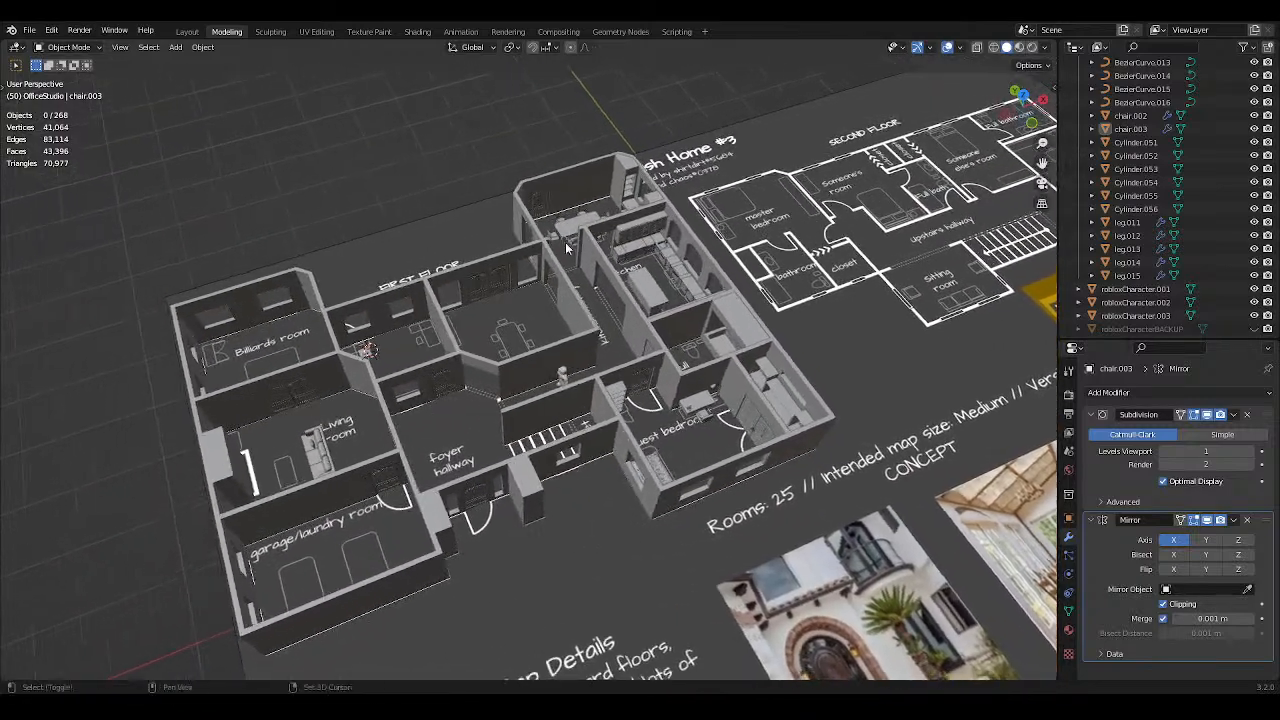
scroll(566, 248, up, 1)
shift+middle_drag(522, 288, 536, 241)
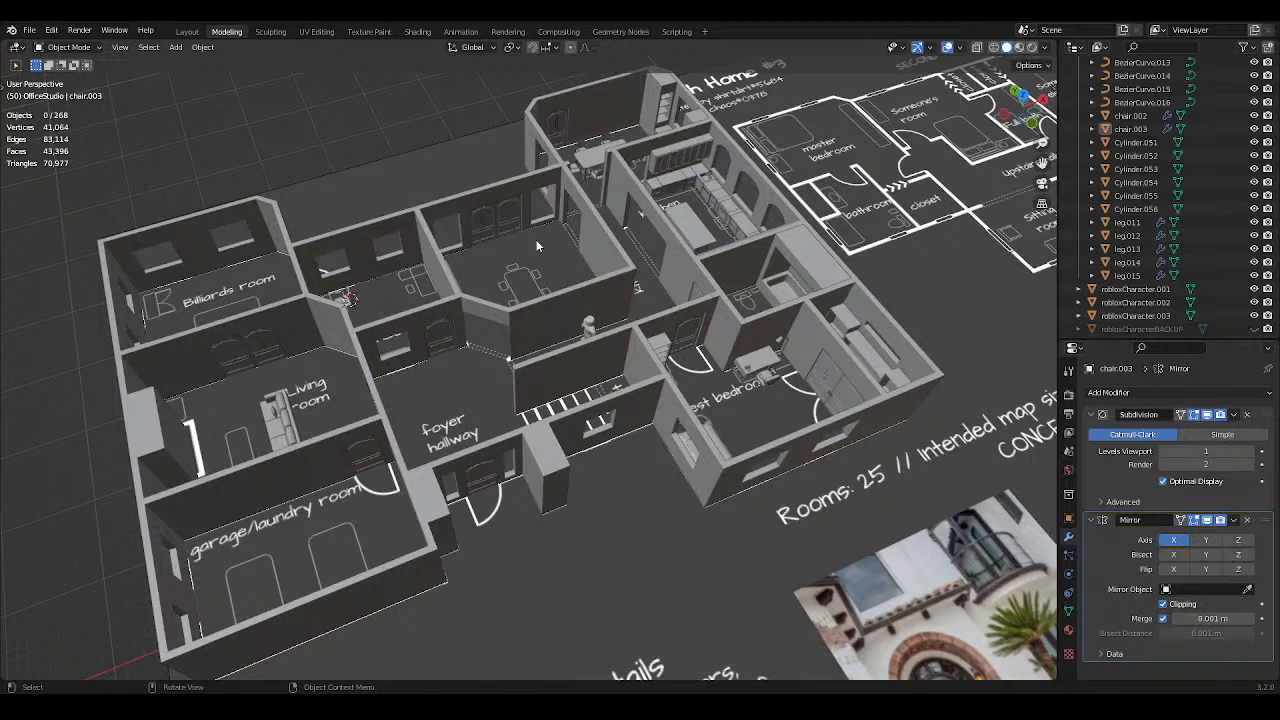
scroll(536, 239, down, 4)
scroll(536, 239, up, 6)
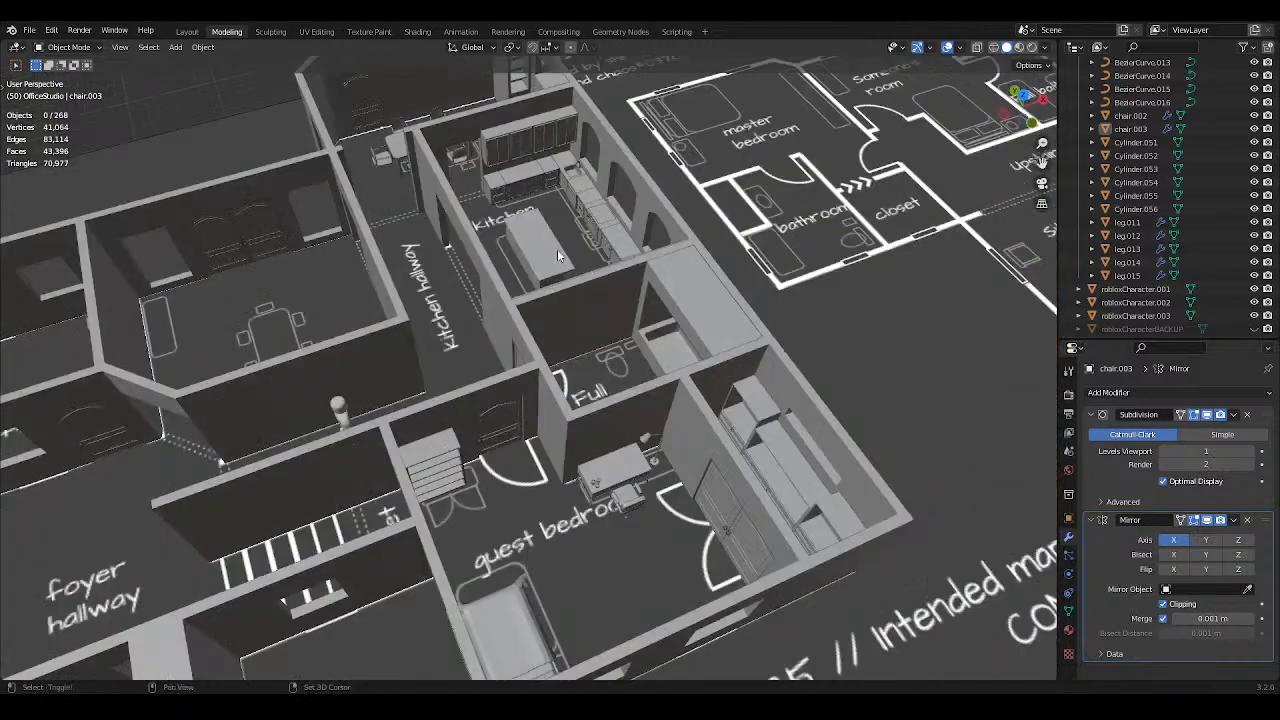
mouse_move(558, 250)
shift+middle_down()
mouse_move(514, 245)
mouse_move(553, 251)
shift+middle_up()
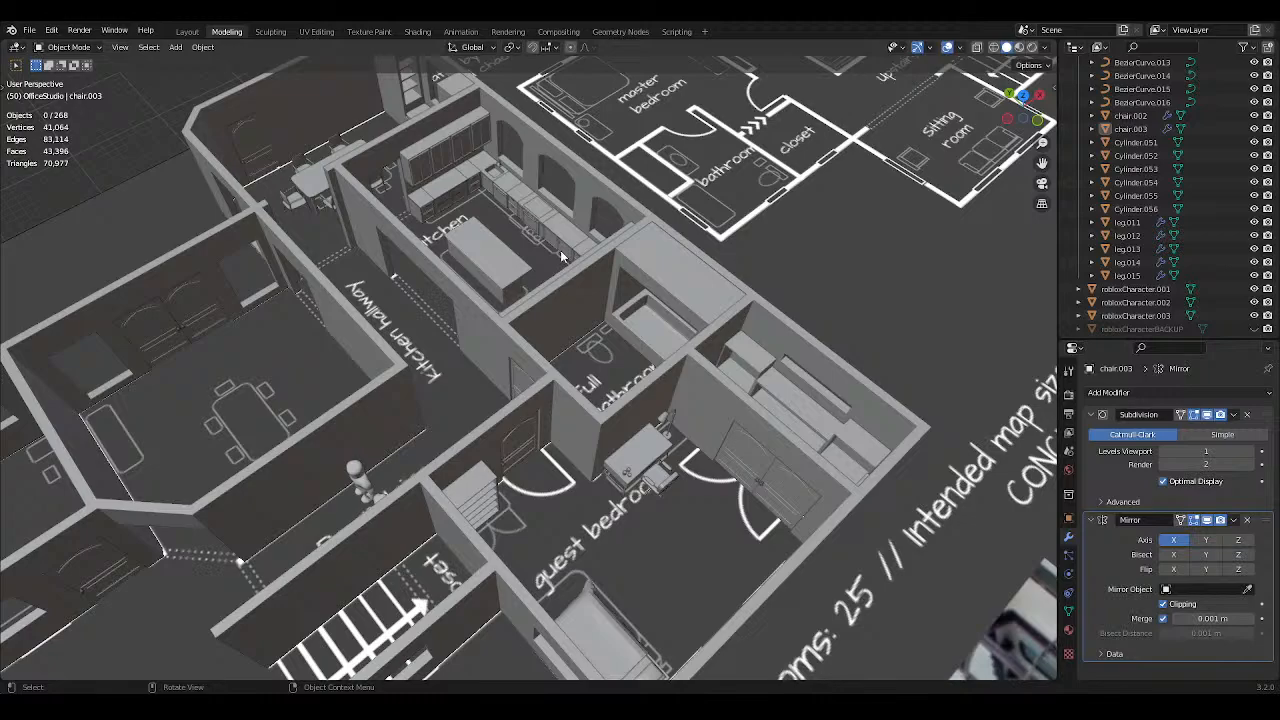
middle_drag(588, 282, 560, 256)
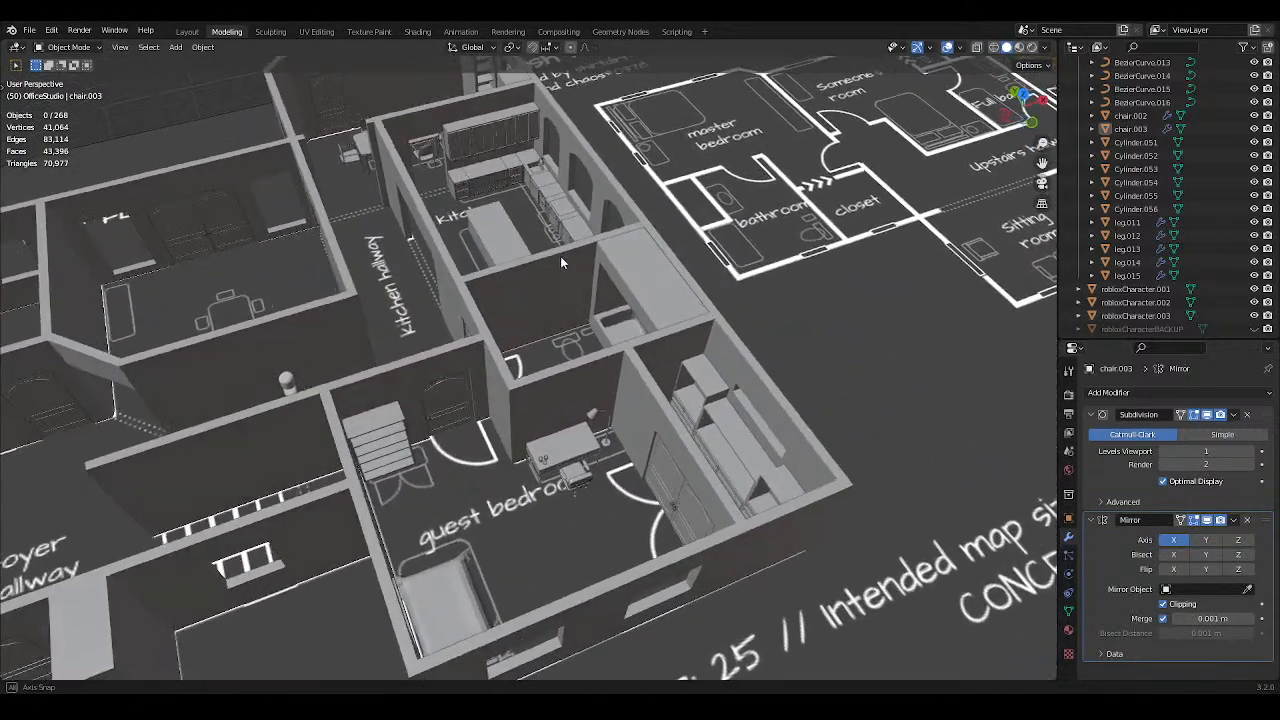
scroll(568, 253, down, 2)
scroll(570, 258, up, 3)
scroll(572, 266, down, 1)
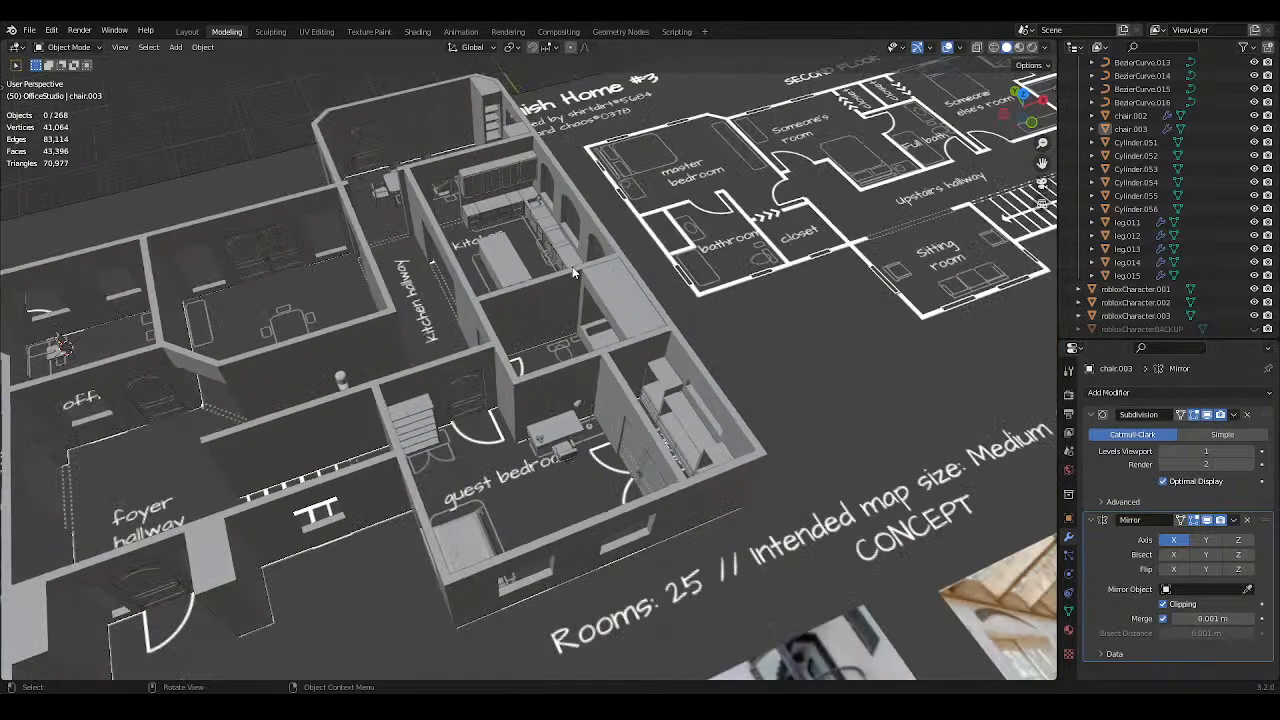
middle_drag(572, 266, 623, 263)
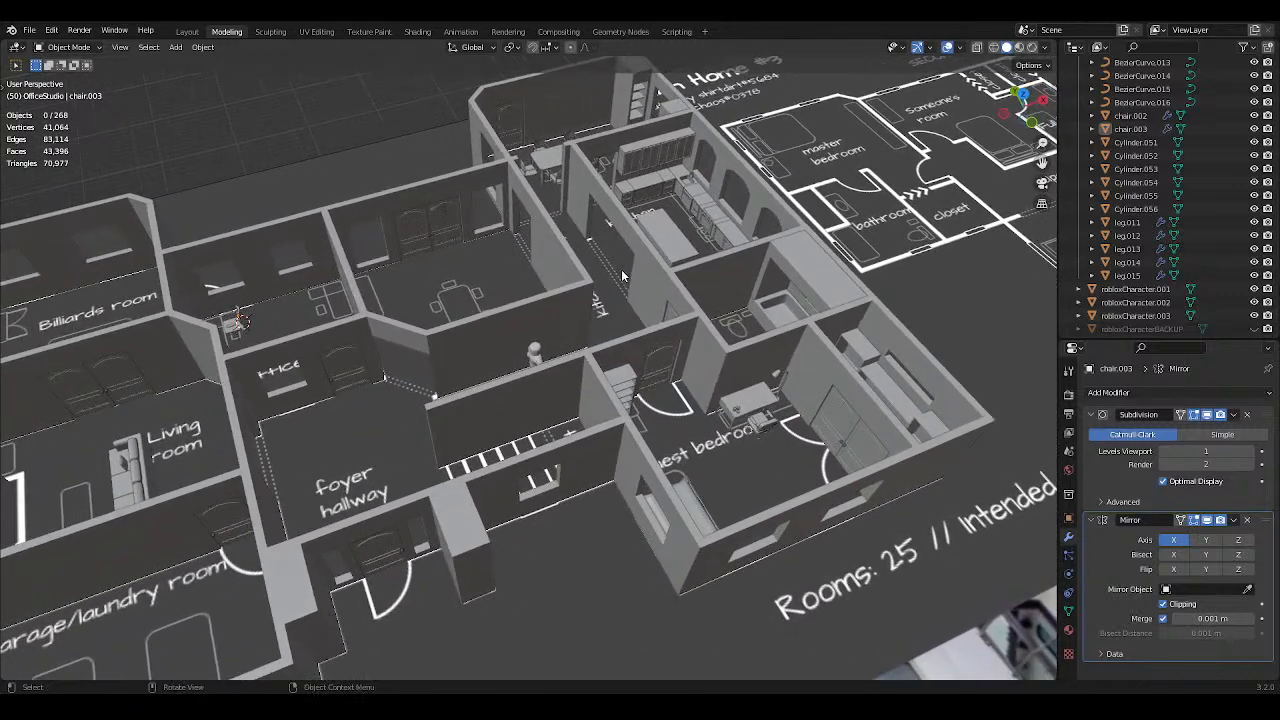
scroll(620, 270, down, 4)
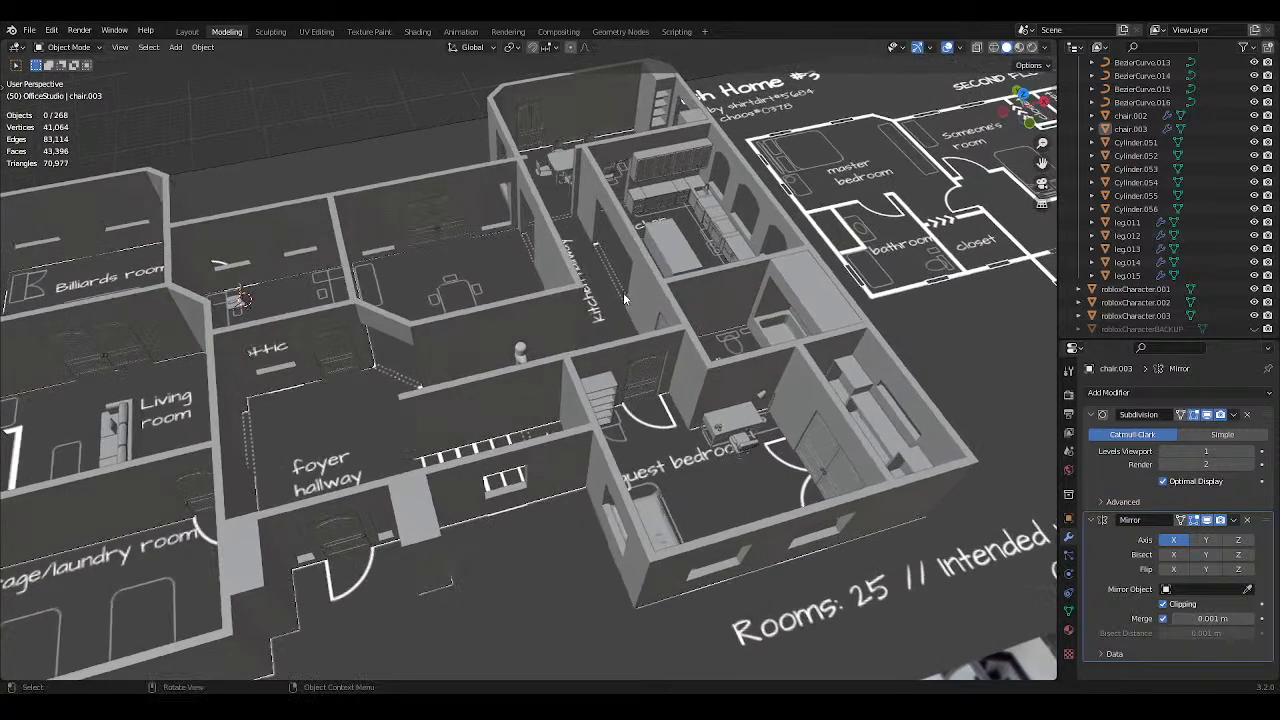
scroll(623, 292, down, 2)
middle_drag(600, 298, 386, 332)
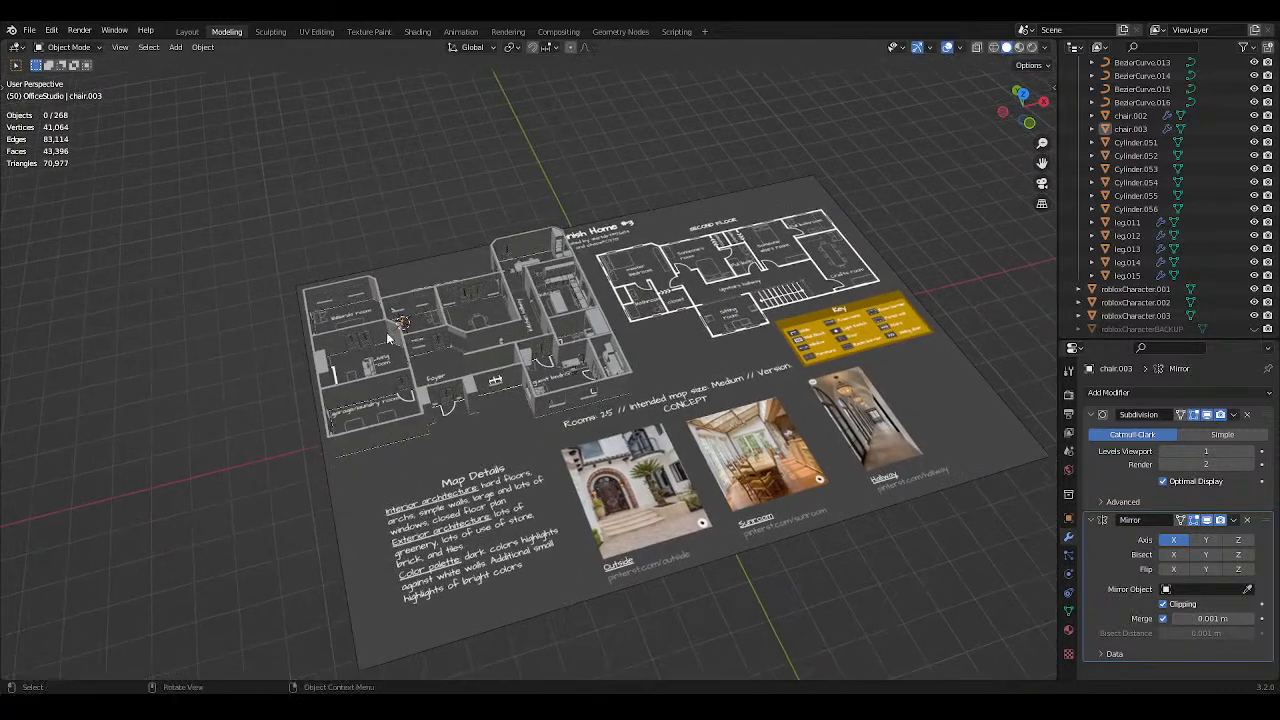
middle_drag(489, 272, 461, 286)
scroll(492, 286, up, 3)
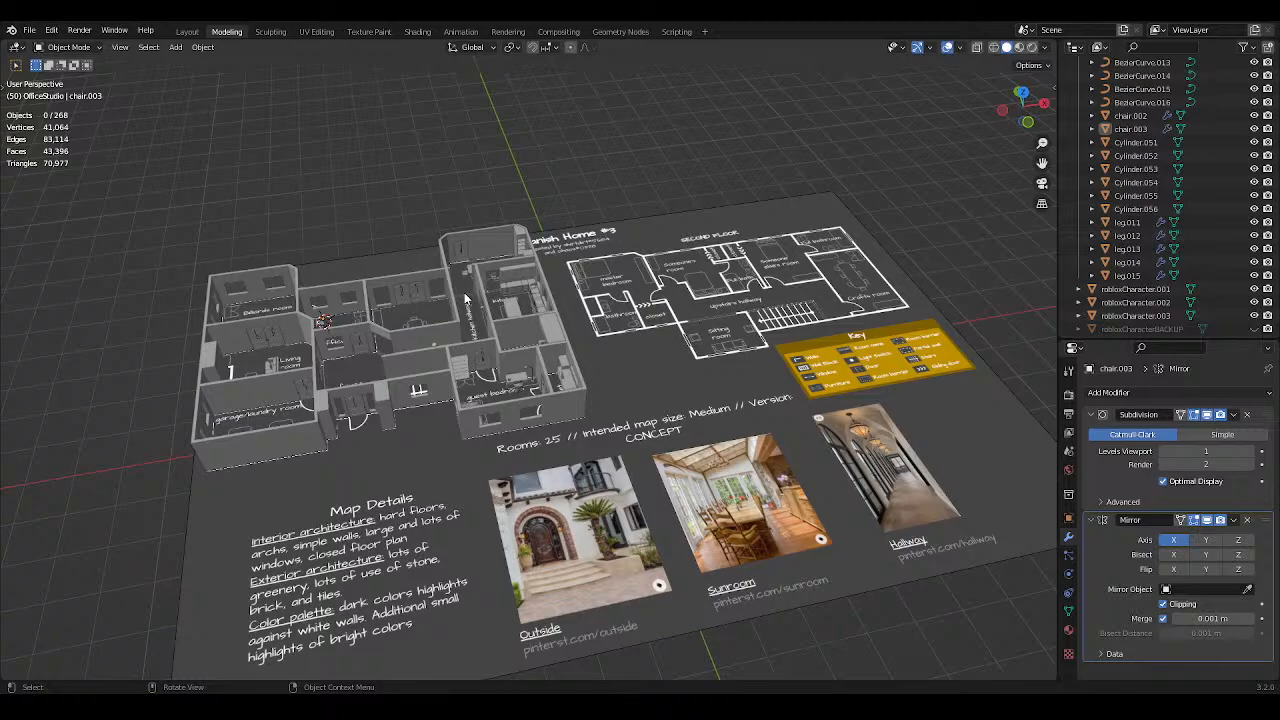
scroll(464, 298, up, 4)
shift+middle_drag(350, 279, 519, 299)
scroll(510, 342, down, 2)
scroll(519, 299, down, 3)
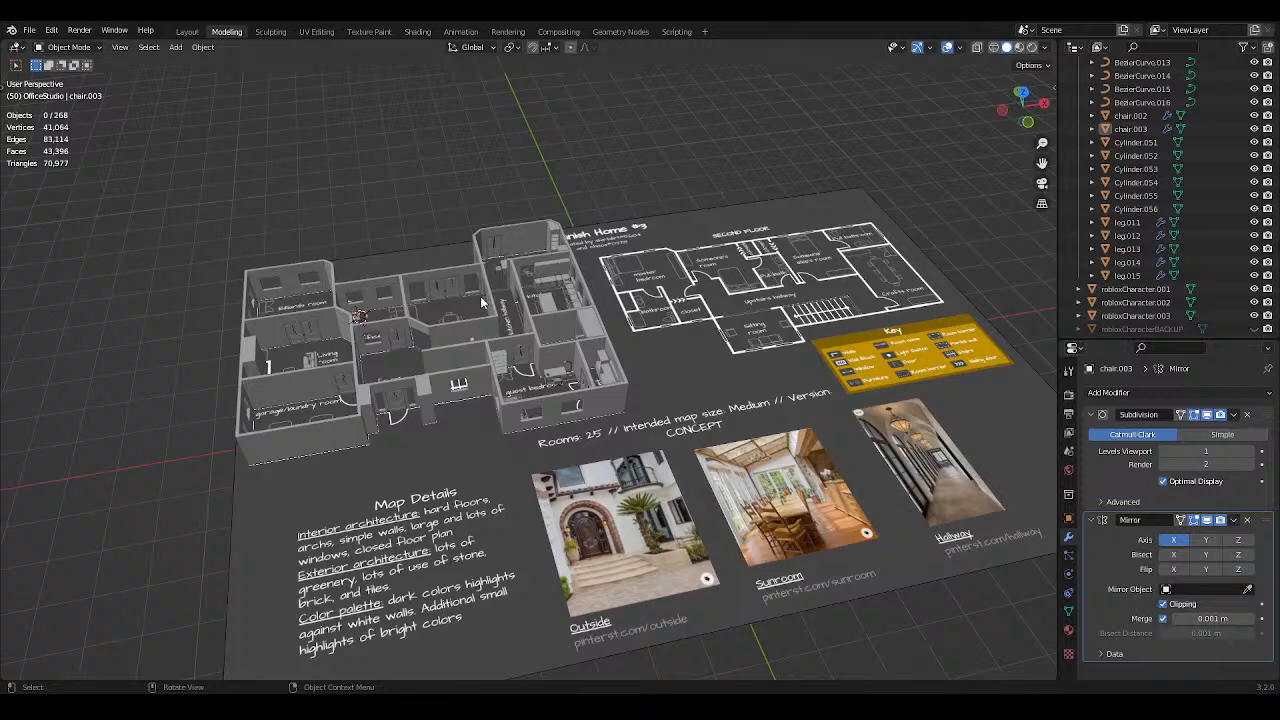
scroll(480, 296, up, 4)
scroll(410, 287, down, 3)
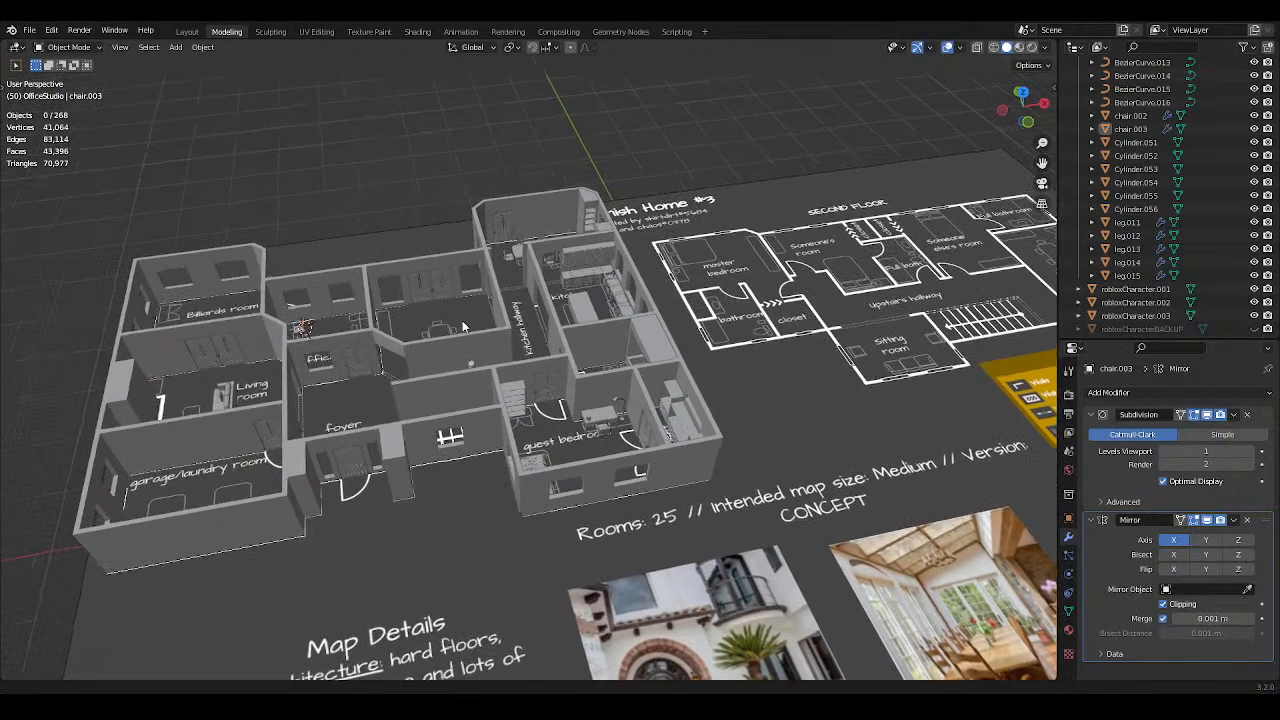
shift+middle_drag(462, 326, 512, 350)
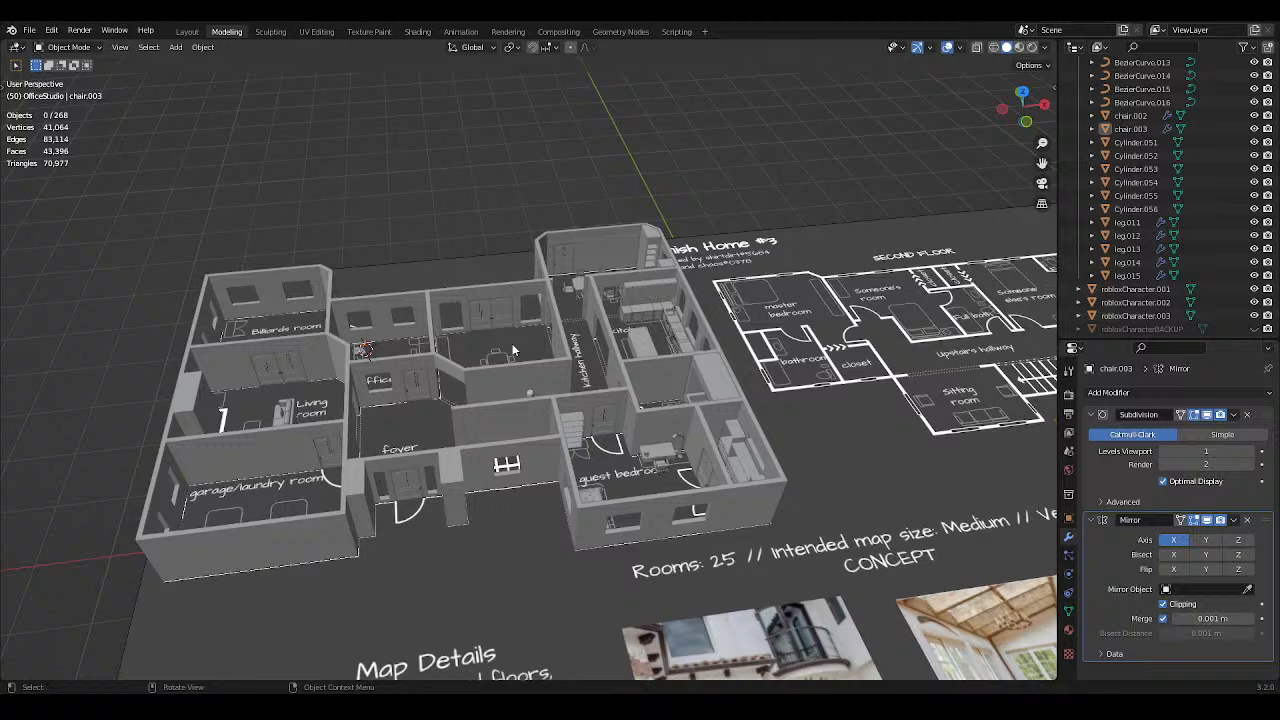
Select the office studio chair's backrest, save the file, isolate the backrest and open its mesh for editing.
scroll(513, 342, up, 6)
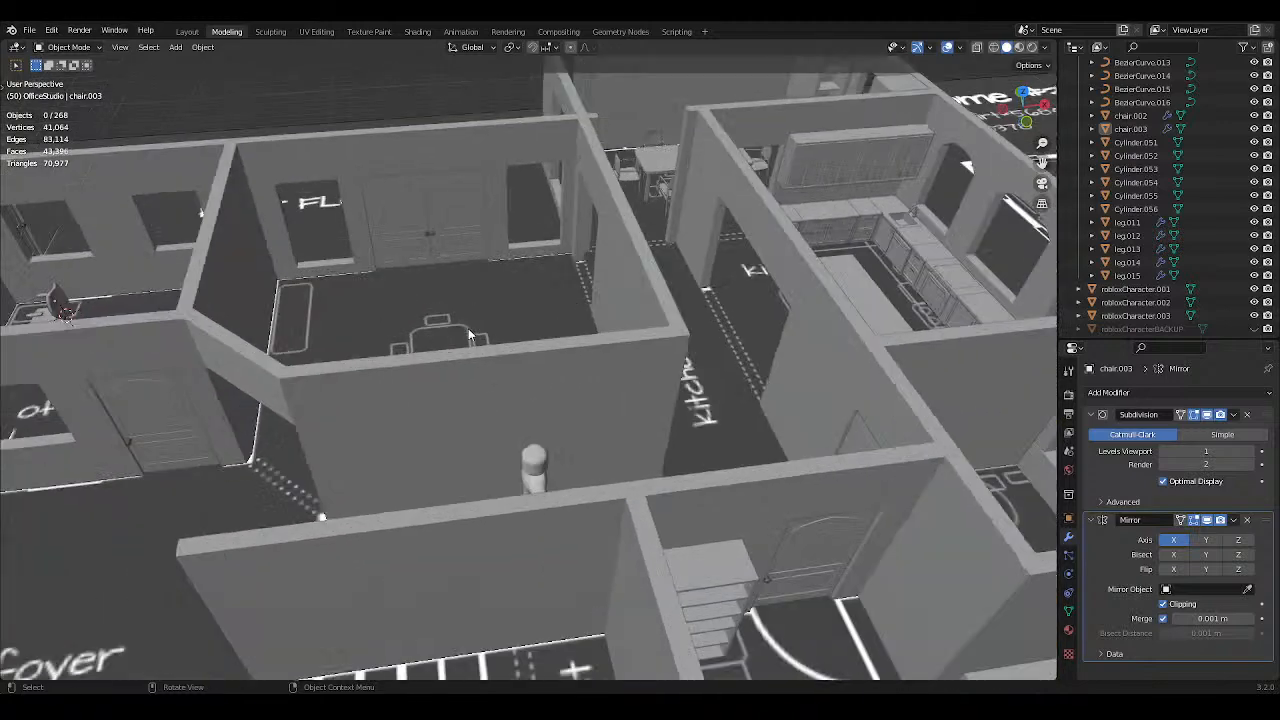
shift+middle_drag(468, 328, 756, 426)
scroll(514, 444, up, 4)
shift+middle_drag(514, 444, 566, 430)
click(477, 398)
scroll(566, 430, up, 1)
key(ctrl+s)
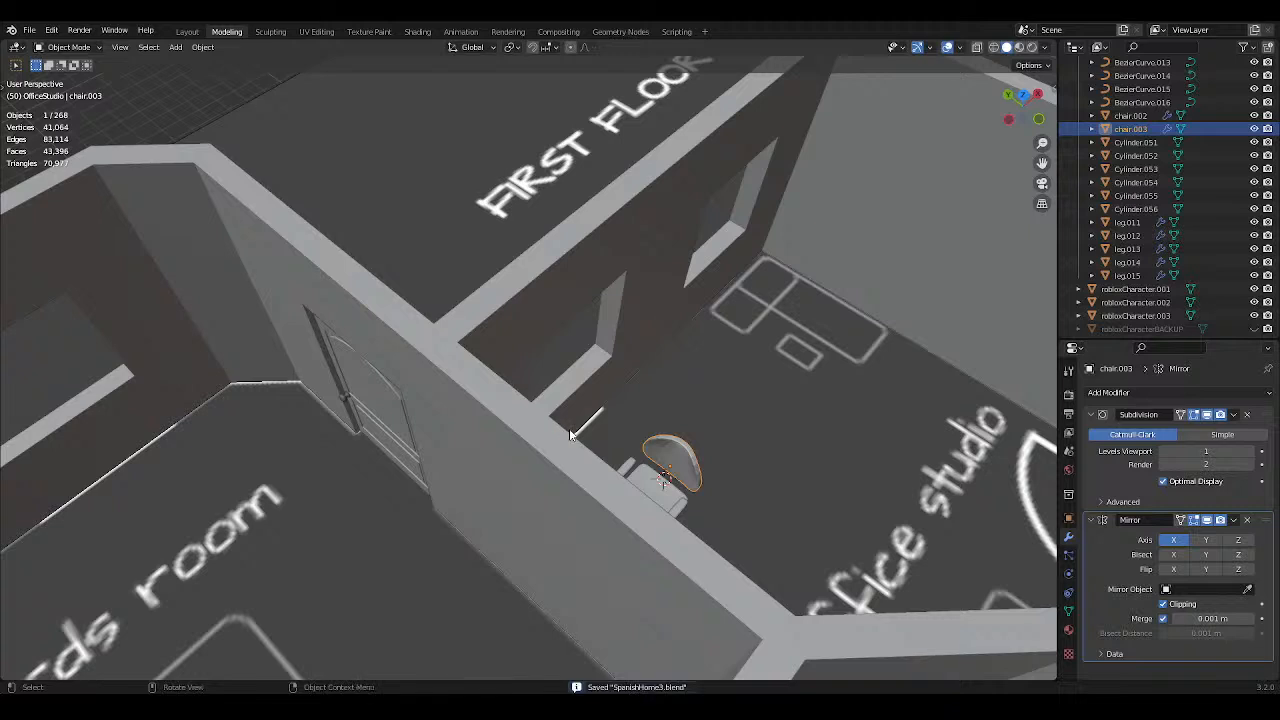
key(KP_Divide)
middle_drag(570, 435, 760, 297)
key(Tab)
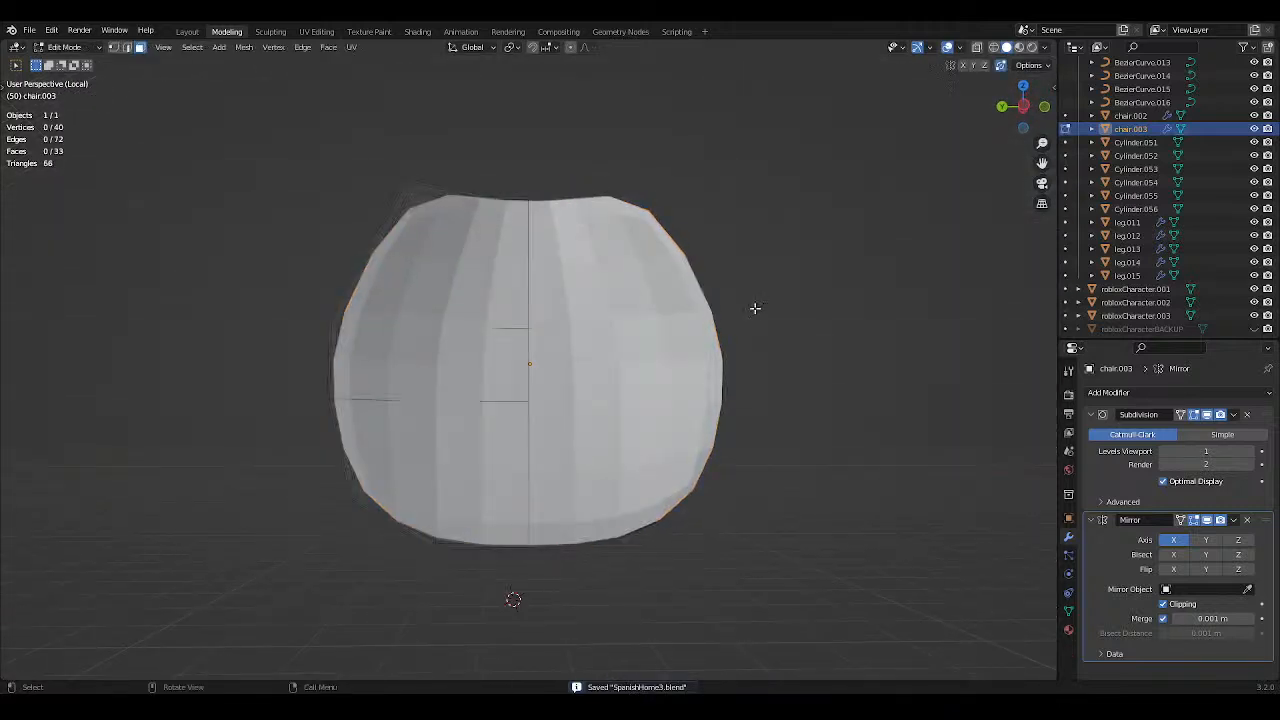
Switch to edge selection, lower the backrest's lower horizontal edge loop along the Z axis toward the bottom, and deselect it.
alt+click(374, 399)
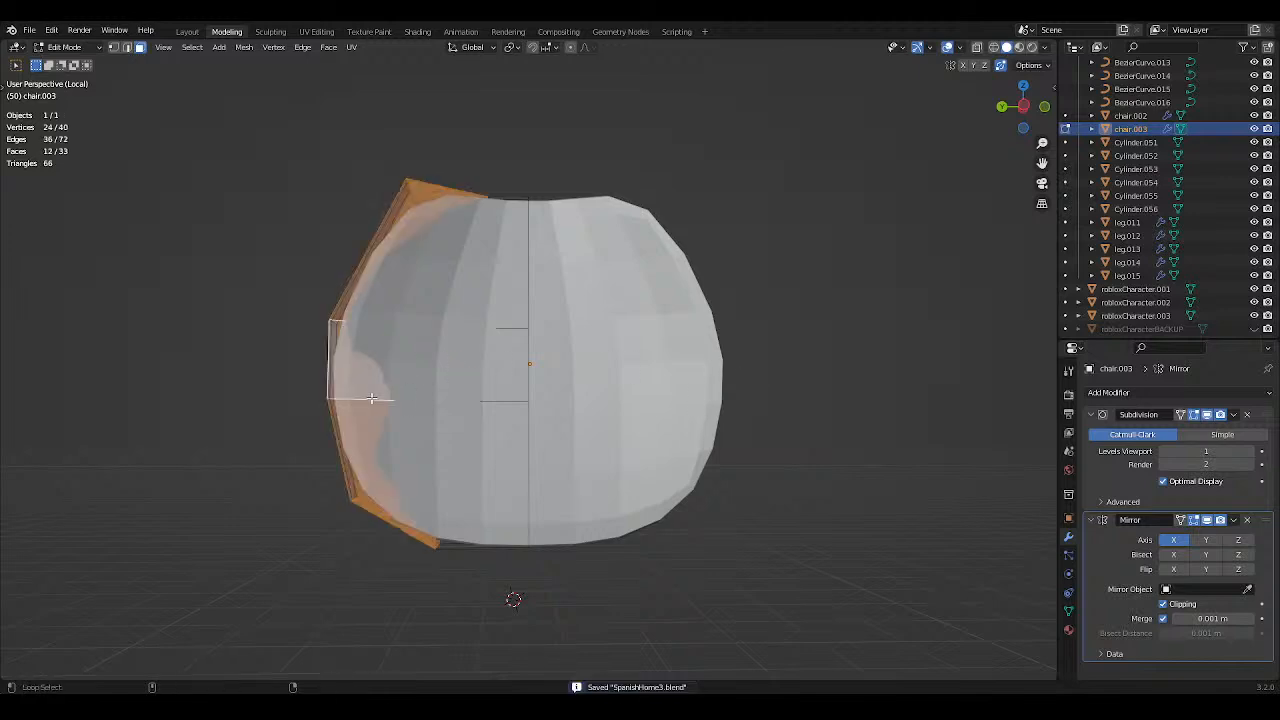
click(296, 405)
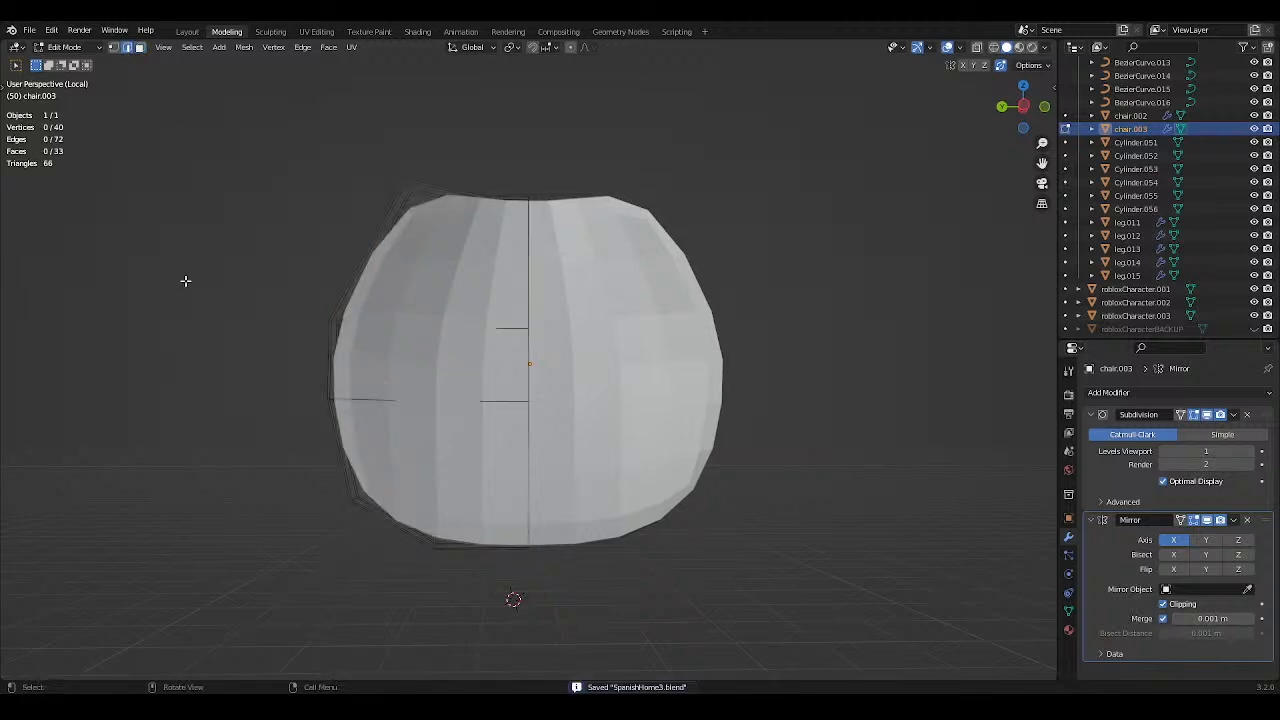
alt+click(334, 417)
key(g)
key(z)
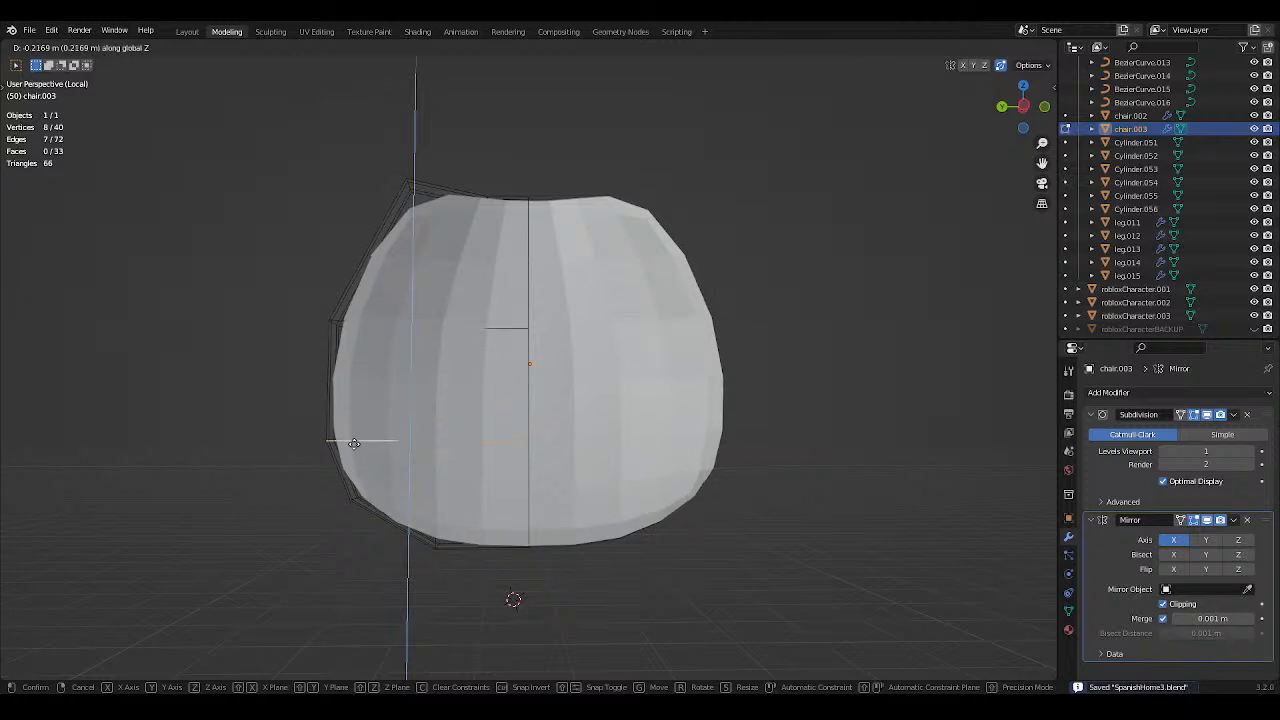
click(350, 460)
click(263, 414)
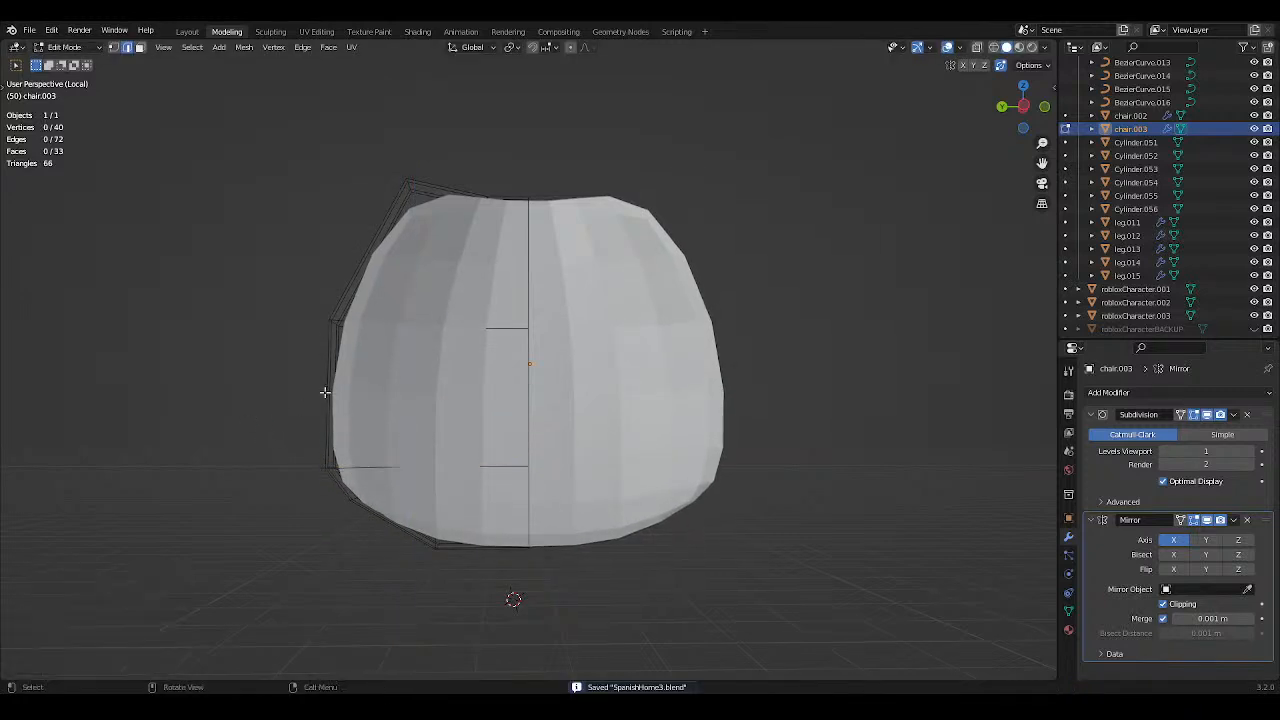
Scale the backrest's upper horizontal edge loop inward slightly, clear the selection and save the file.
alt+click(381, 330)
key(s)
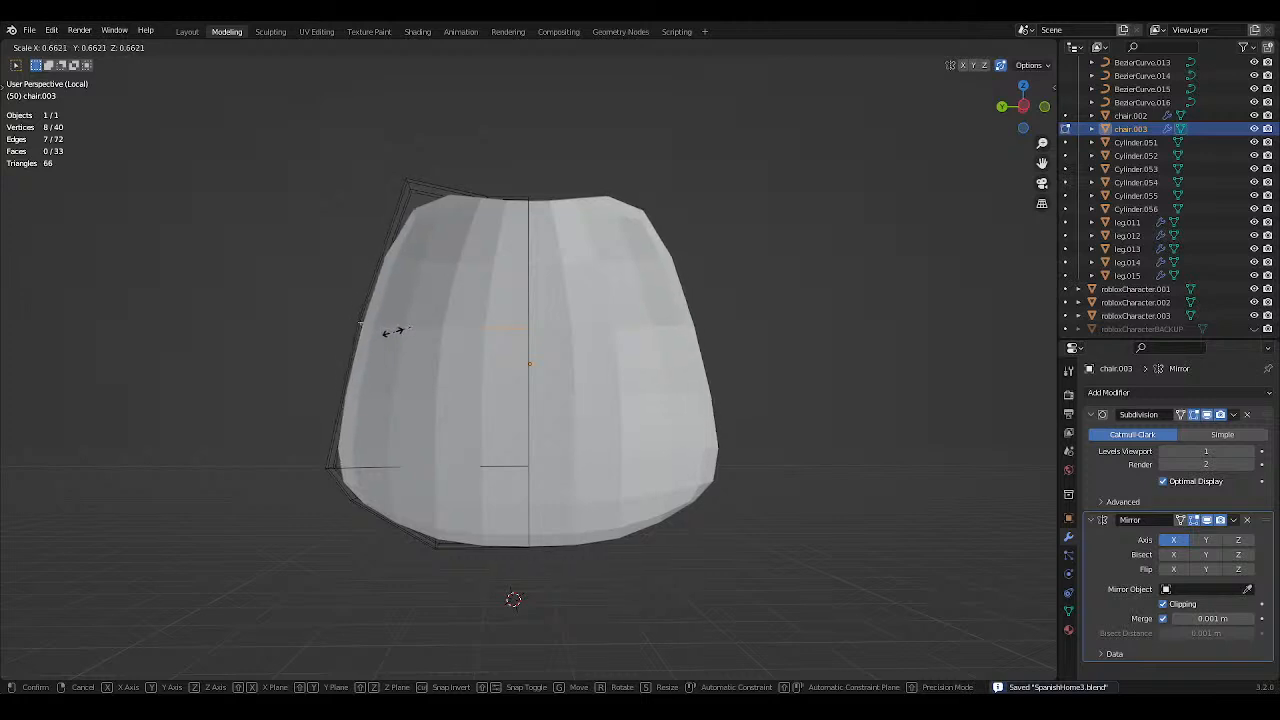
click(386, 329)
click(247, 295)
key(ctrl+s)
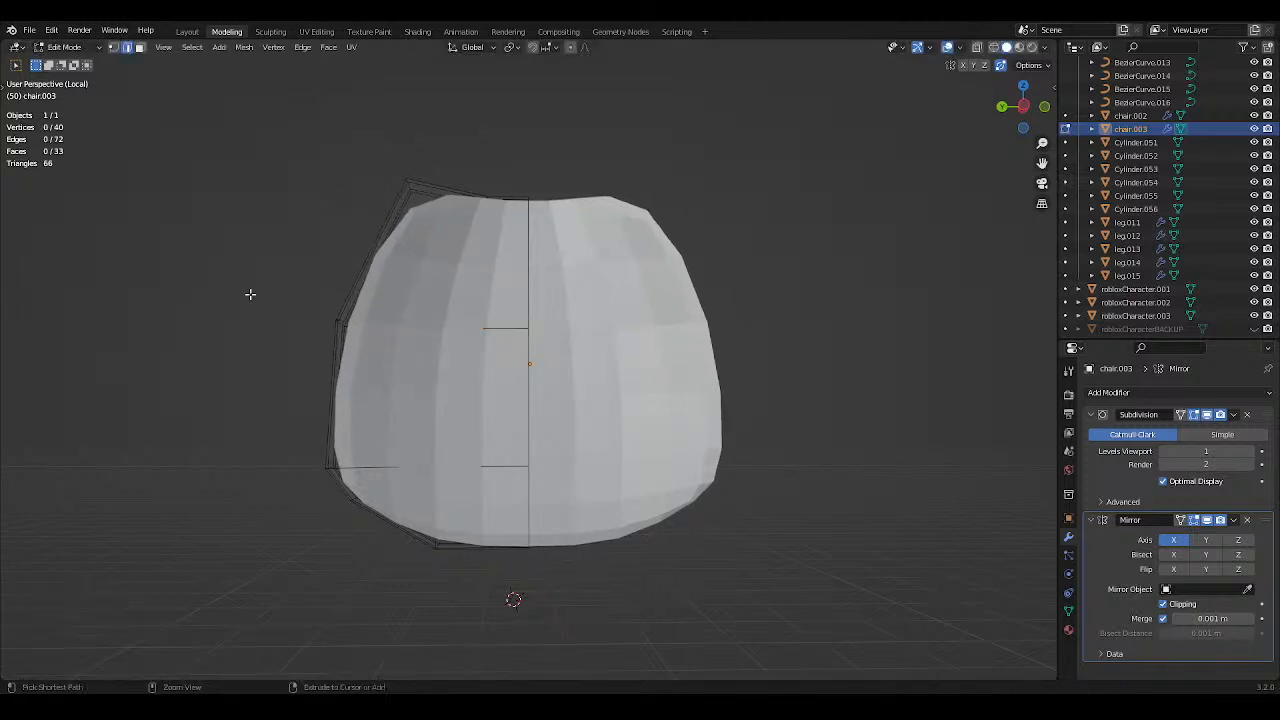
Raise the backrest's lower horizontal edge loop slightly along the Z axis and save the file.
middle_drag(251, 291, 300, 337)
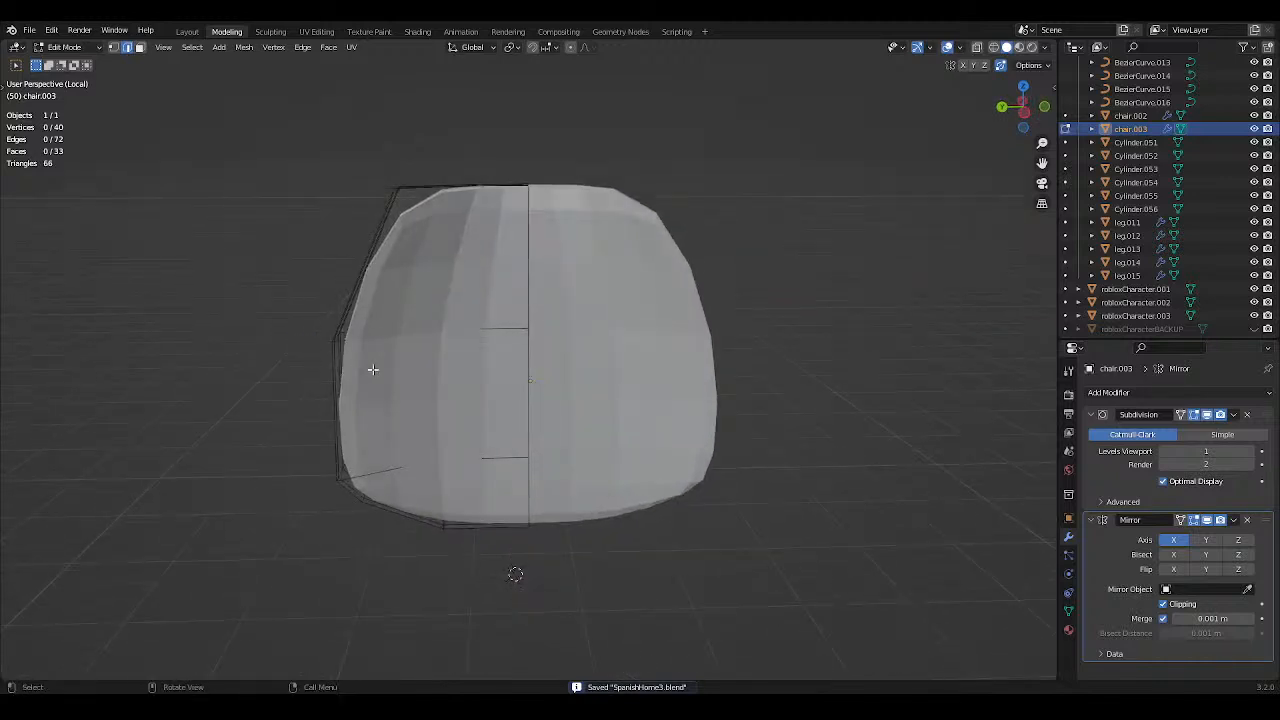
middle_drag(246, 304, 284, 298)
alt+click(384, 463)
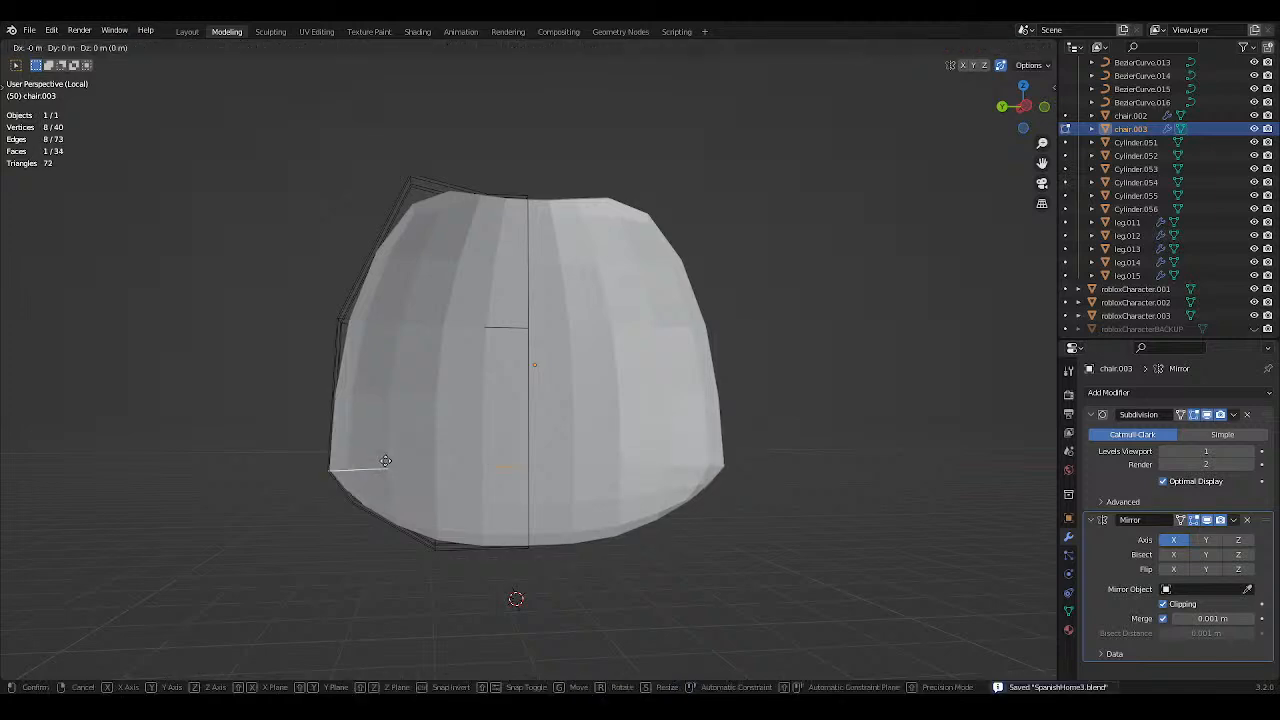
key(g)
key(z)
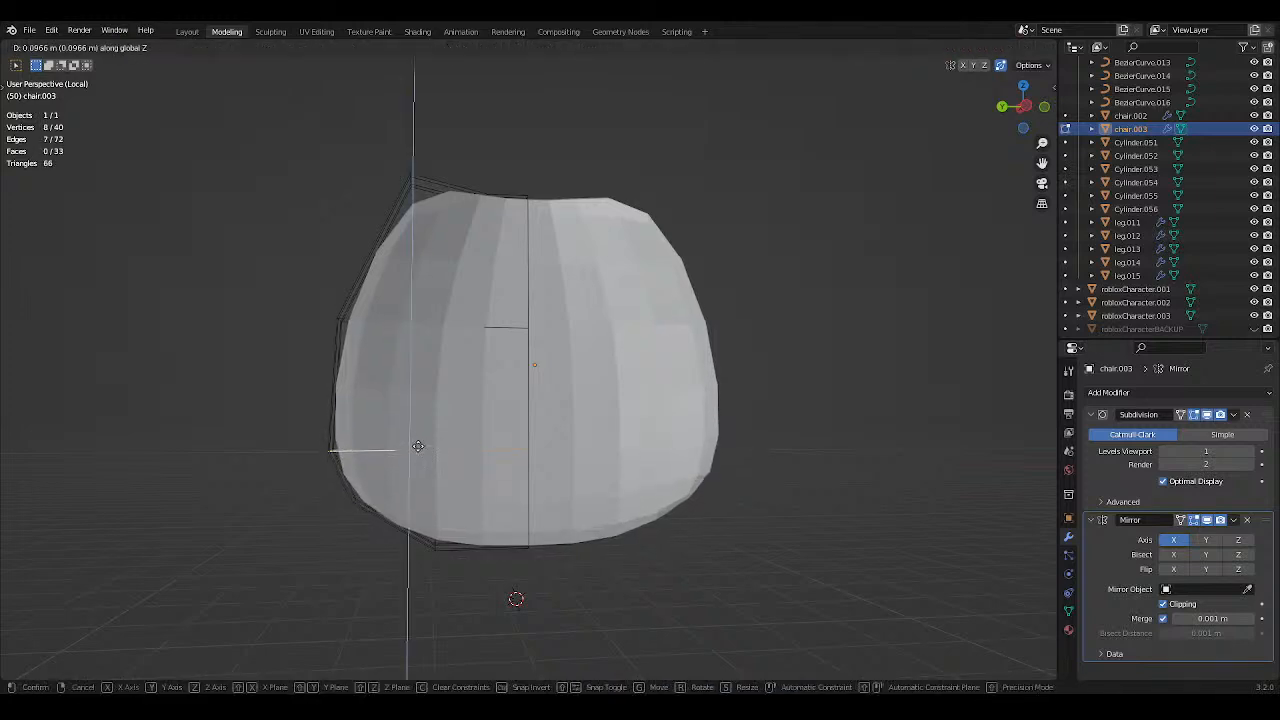
click(422, 426)
key(ctrl+s)
Select the edges at the backrest's upper outer corner, save the file, move them outward about 0.09 m along the Y axis and deselect them.
middle_drag(449, 380, 432, 272)
click(437, 245)
shift+click(451, 251)
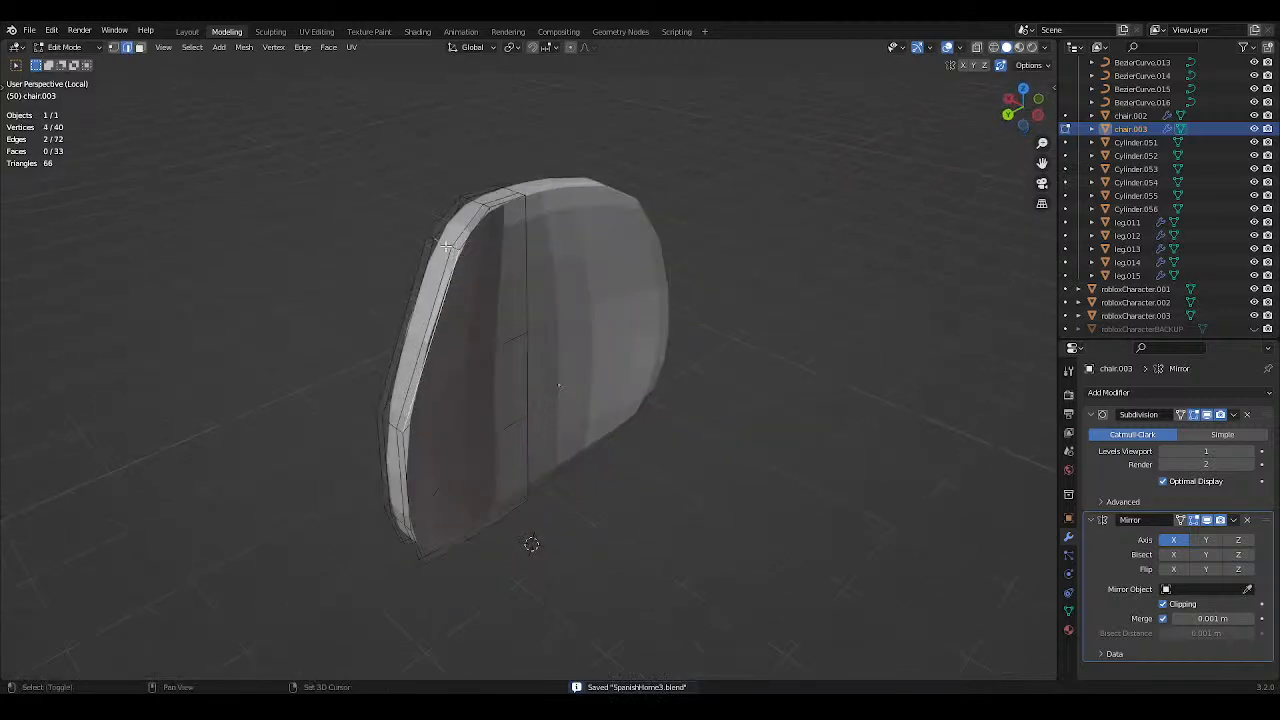
click(442, 241)
shift+click(440, 232)
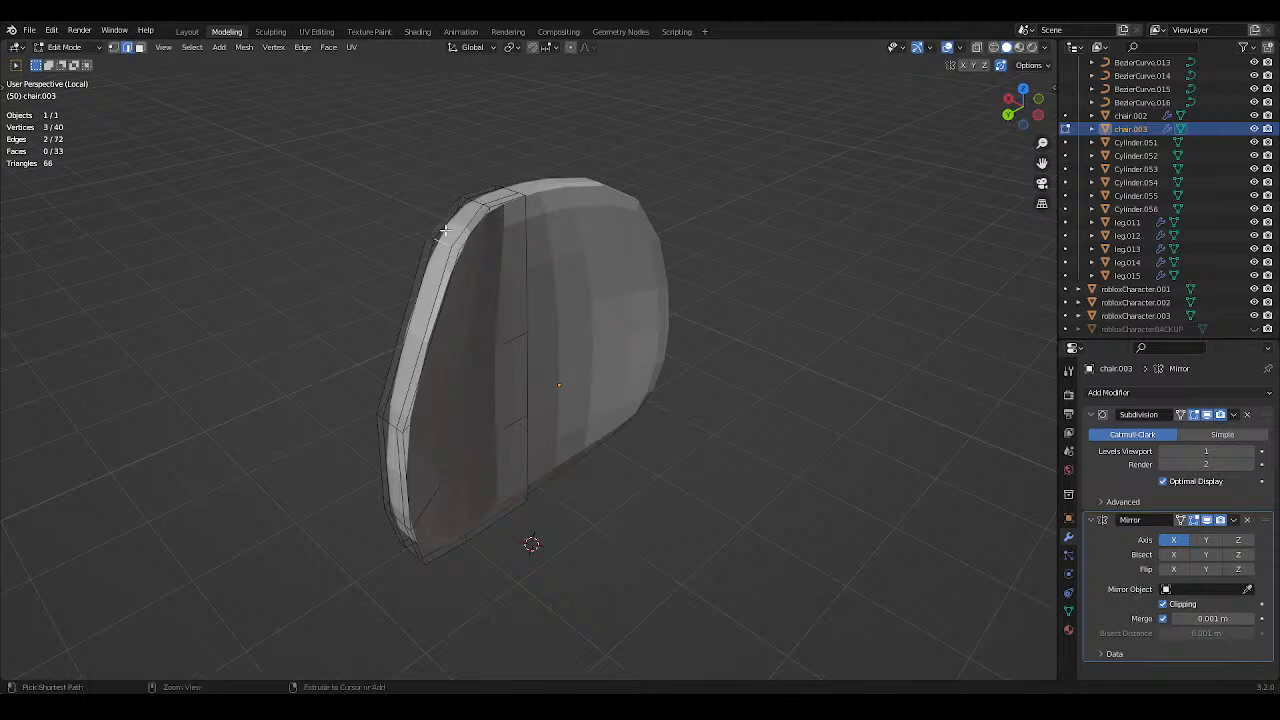
middle_drag(440, 238, 378, 236)
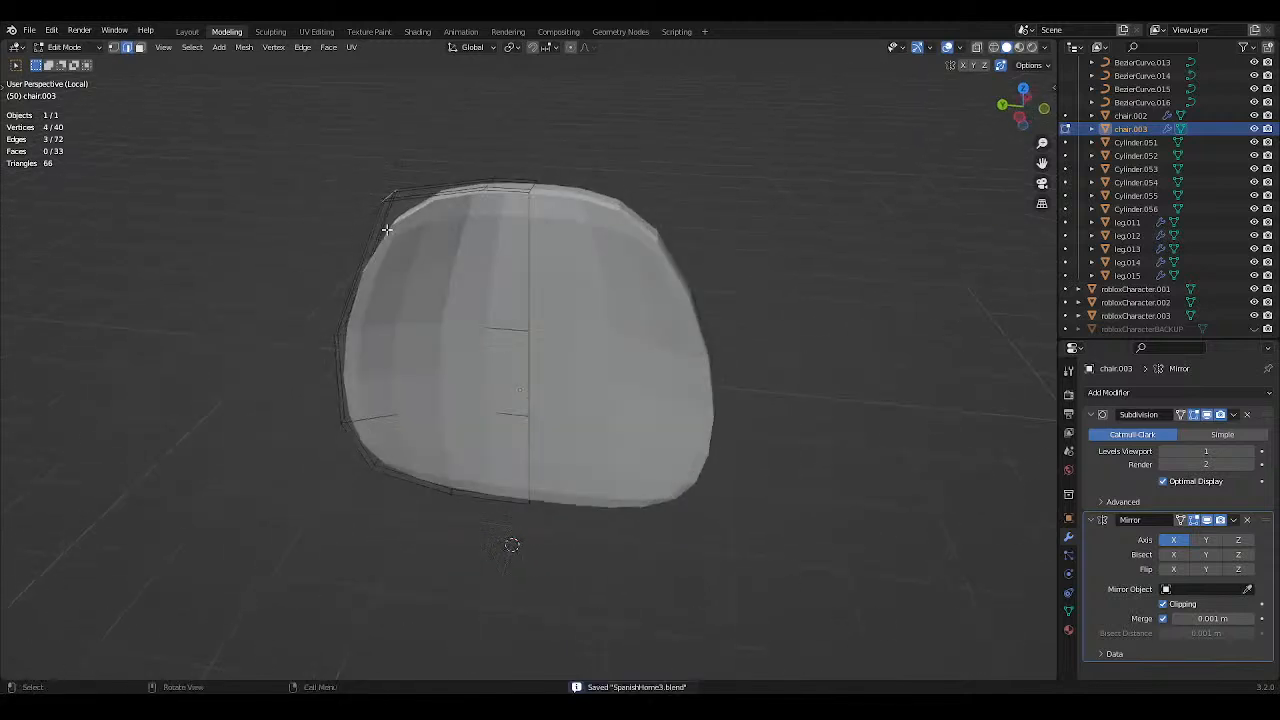
key(ctrl+s)
key(g)
key(y)
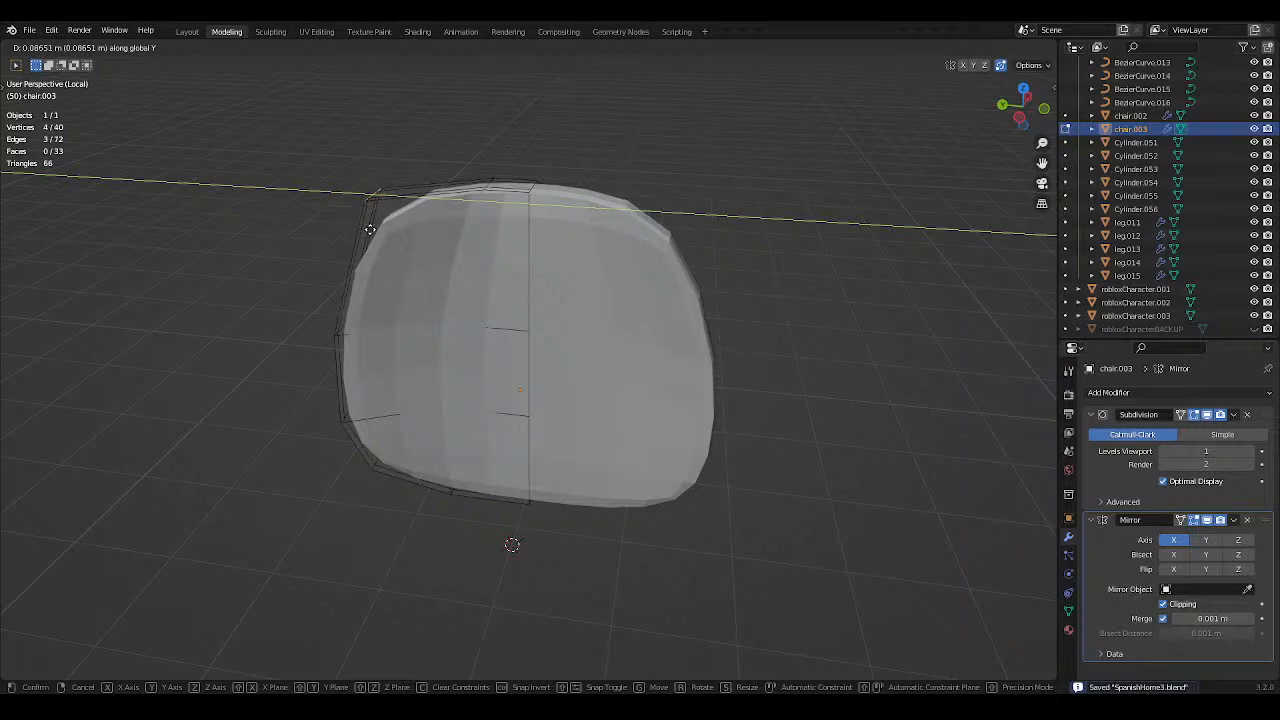
click(369, 198)
click(260, 235)
middle_drag(260, 235, 350, 230)
Switch to face selection, raise the faces at the backrest's top centre about 0.25 m along the Z axis and deselect them.
click(140, 47)
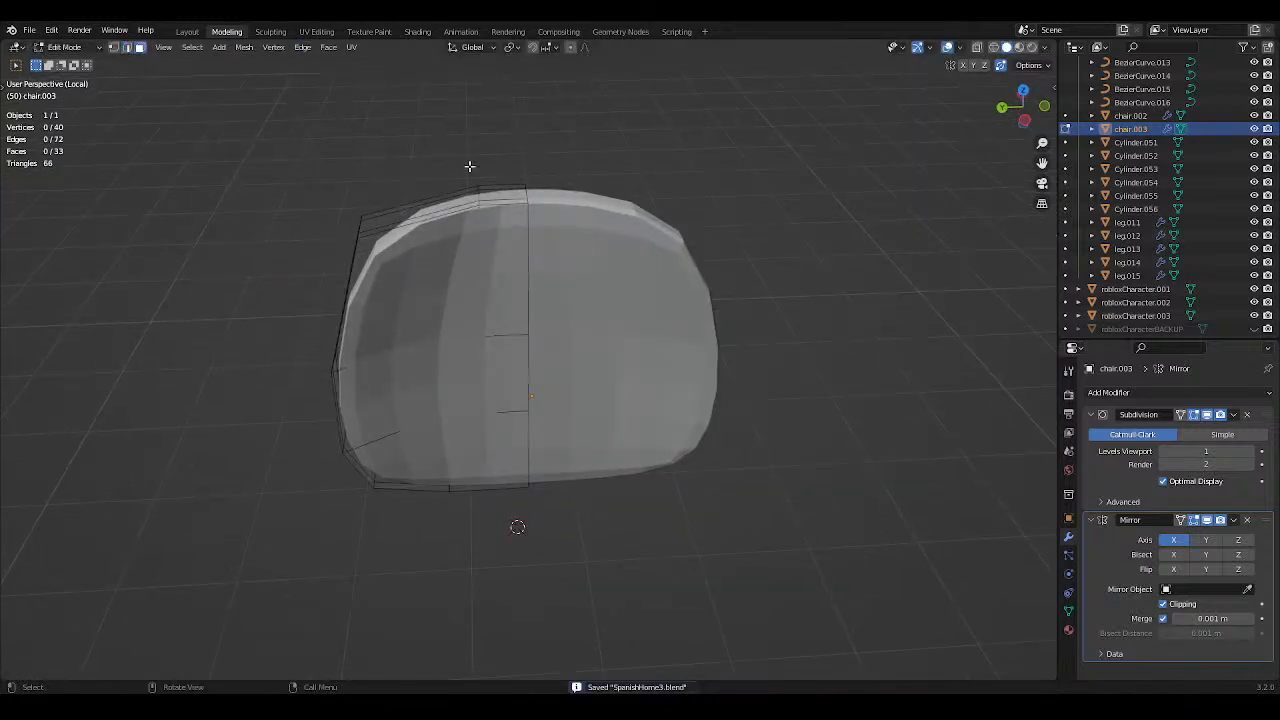
click(505, 190)
shift+click(522, 193)
middle_drag(522, 193, 520, 215)
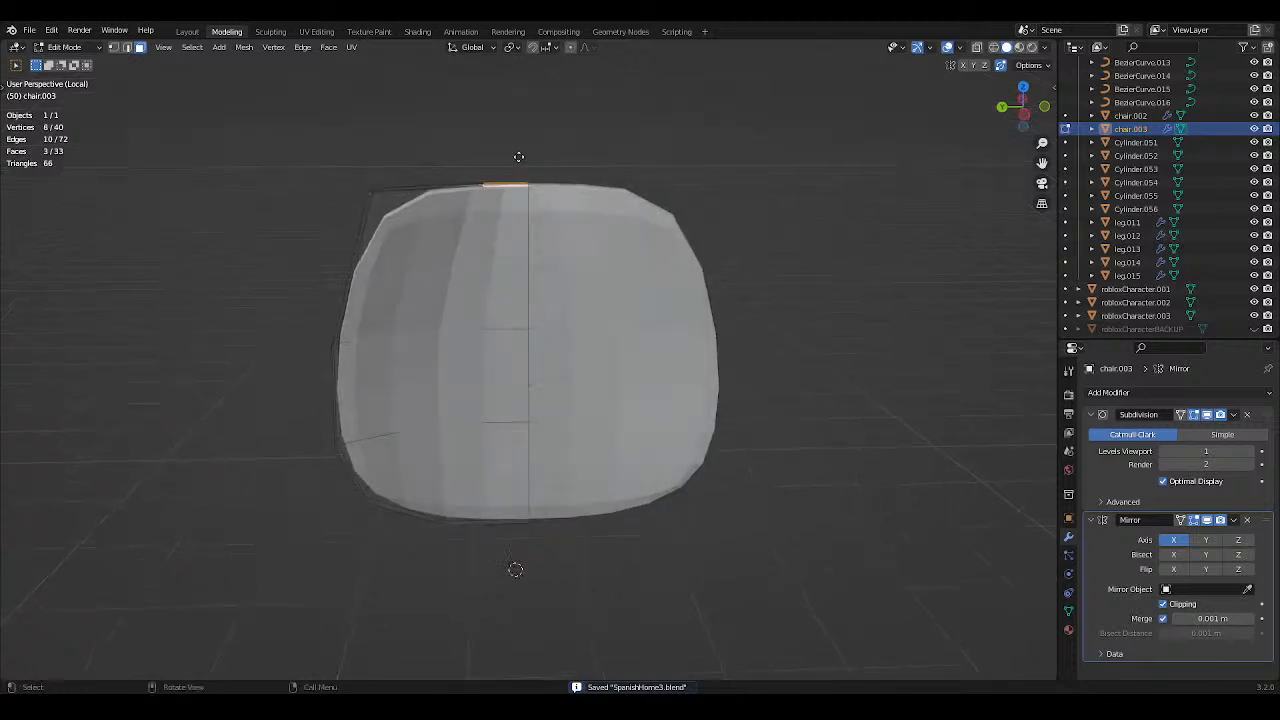
key(g)
key(z)
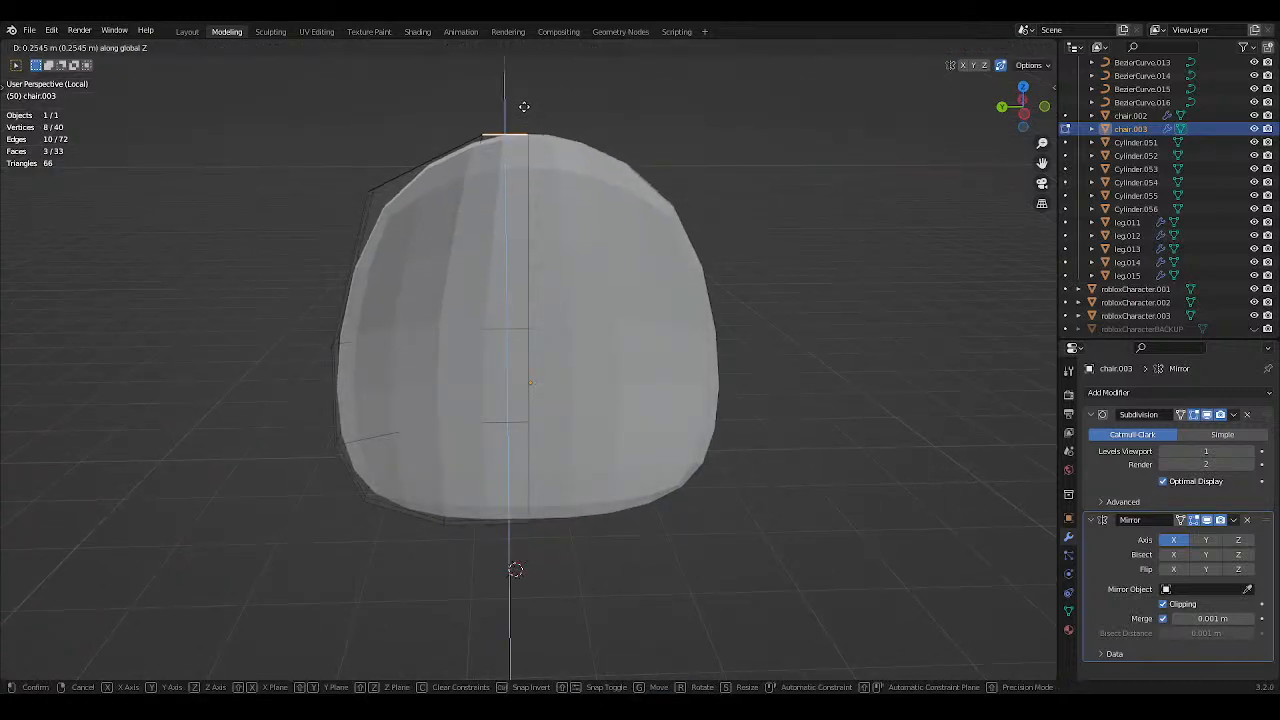
click(524, 106)
click(831, 181)
Leave the isolated view, select the office chair objects from leg.015 up to armCushion.001 in the object list, and save the file.
scroll(831, 181, down, 2)
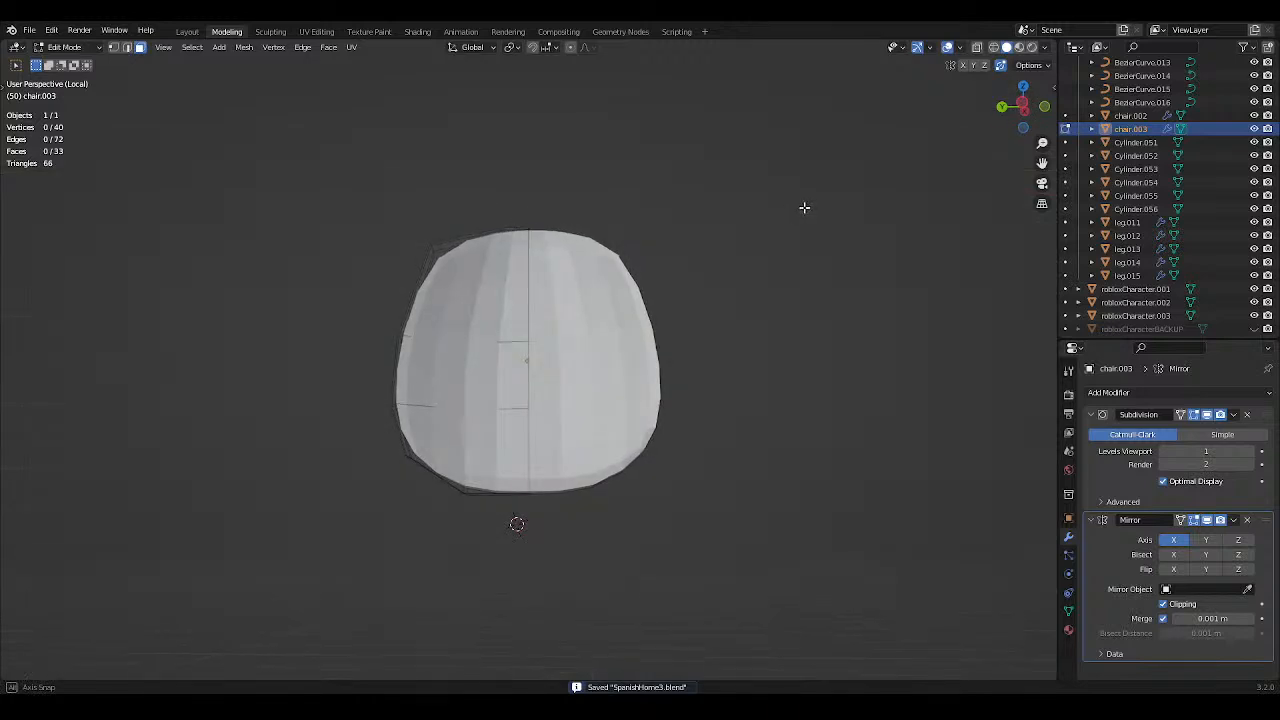
middle_drag(803, 206, 829, 314)
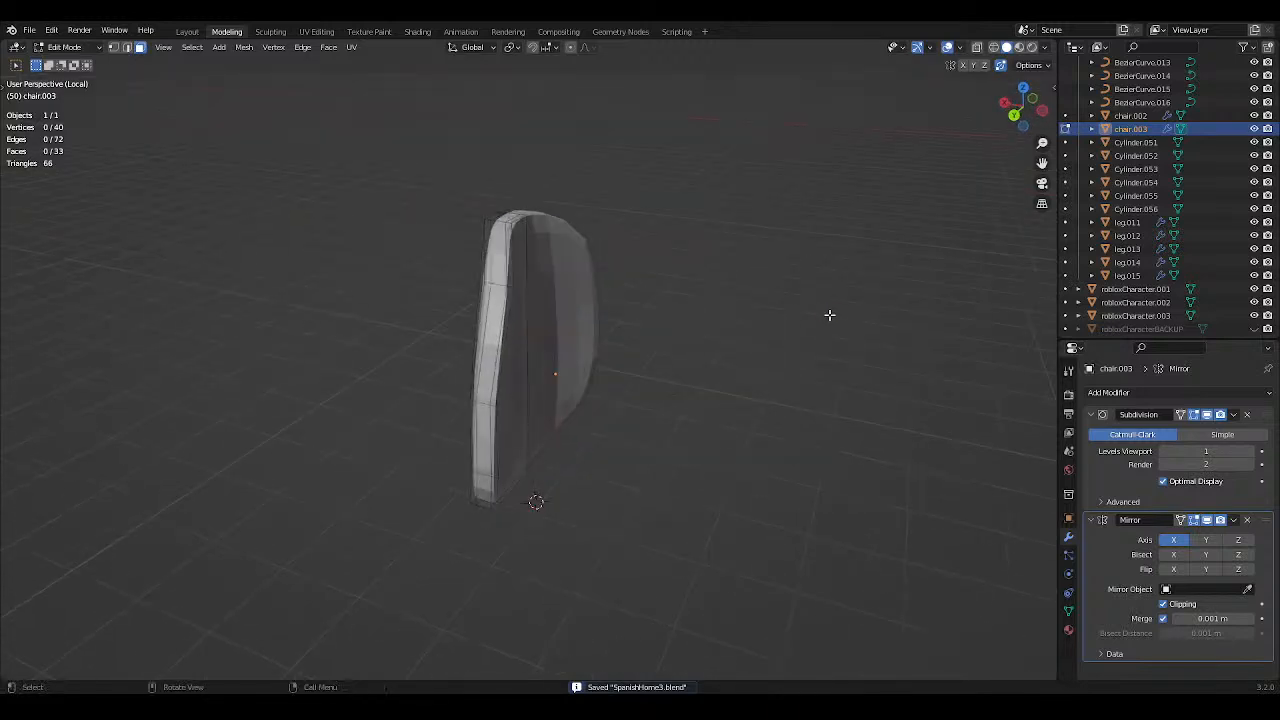
key(KP_Divide)
scroll(710, 397, up, 3)
scroll(711, 398, up, 4)
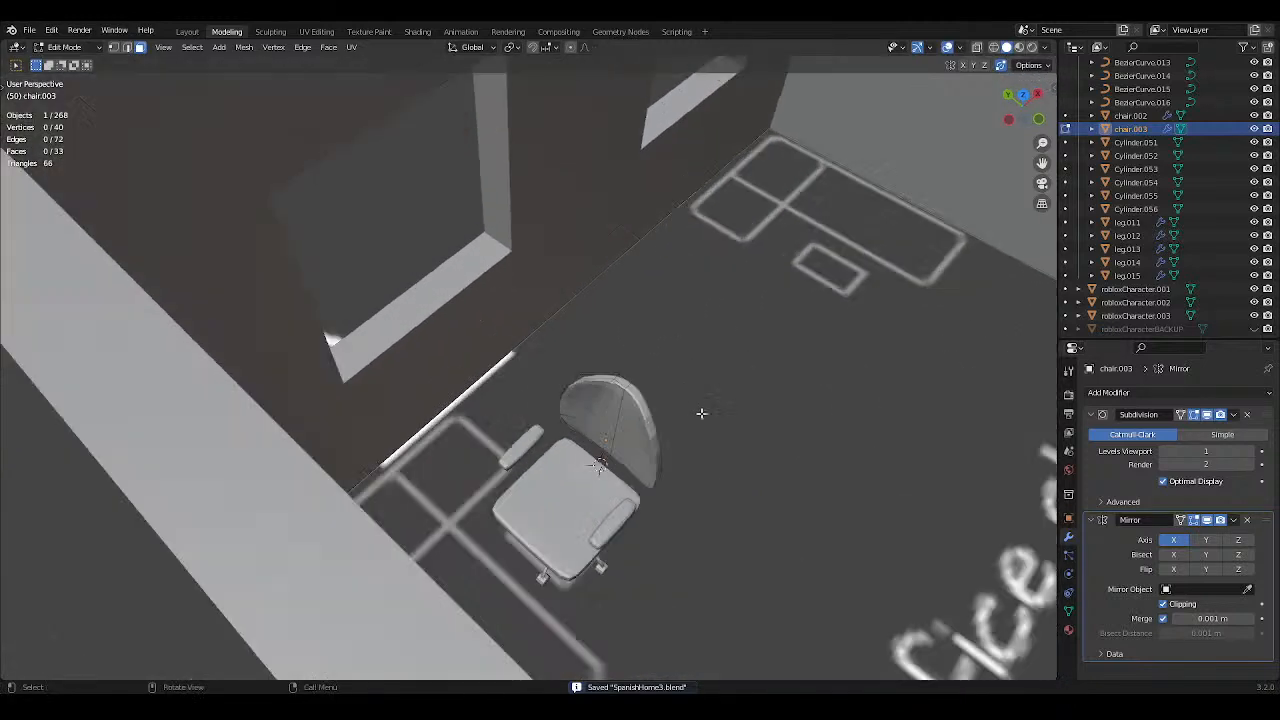
shift+middle_drag(730, 413, 666, 363)
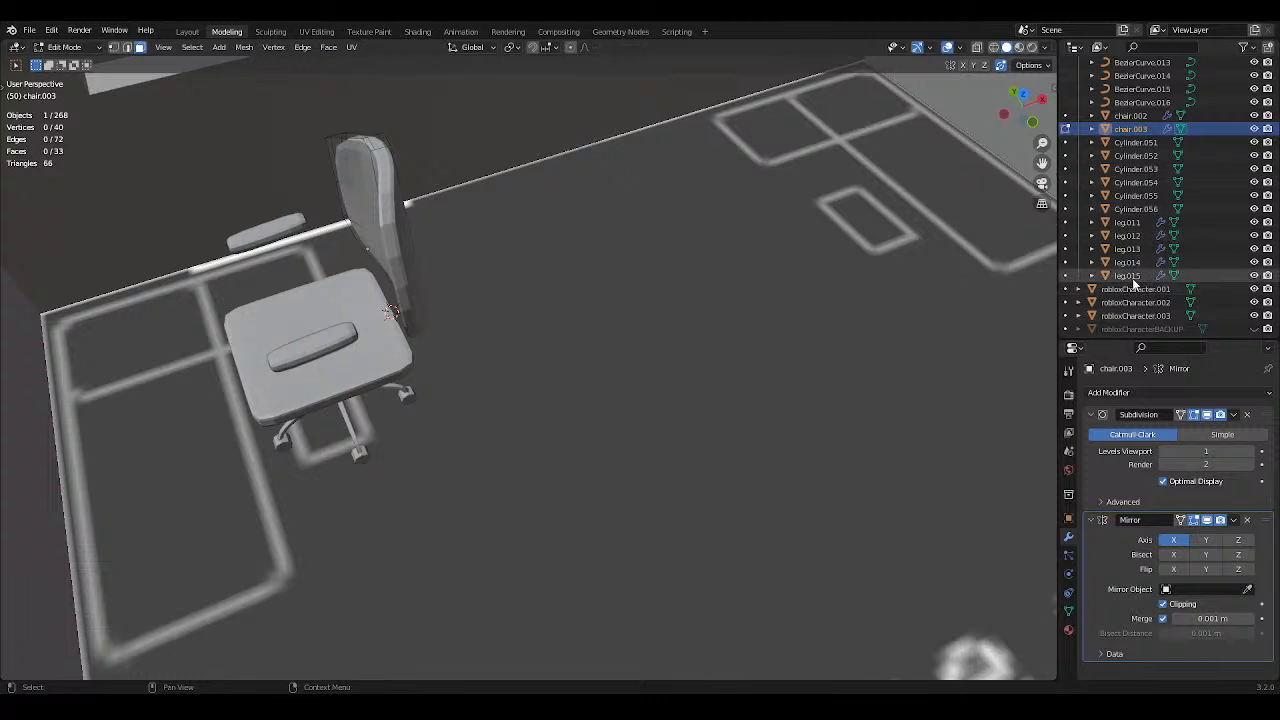
click(1133, 277)
scroll(1134, 280, up, 3)
shift+click(1150, 142)
key(ctrl+s)
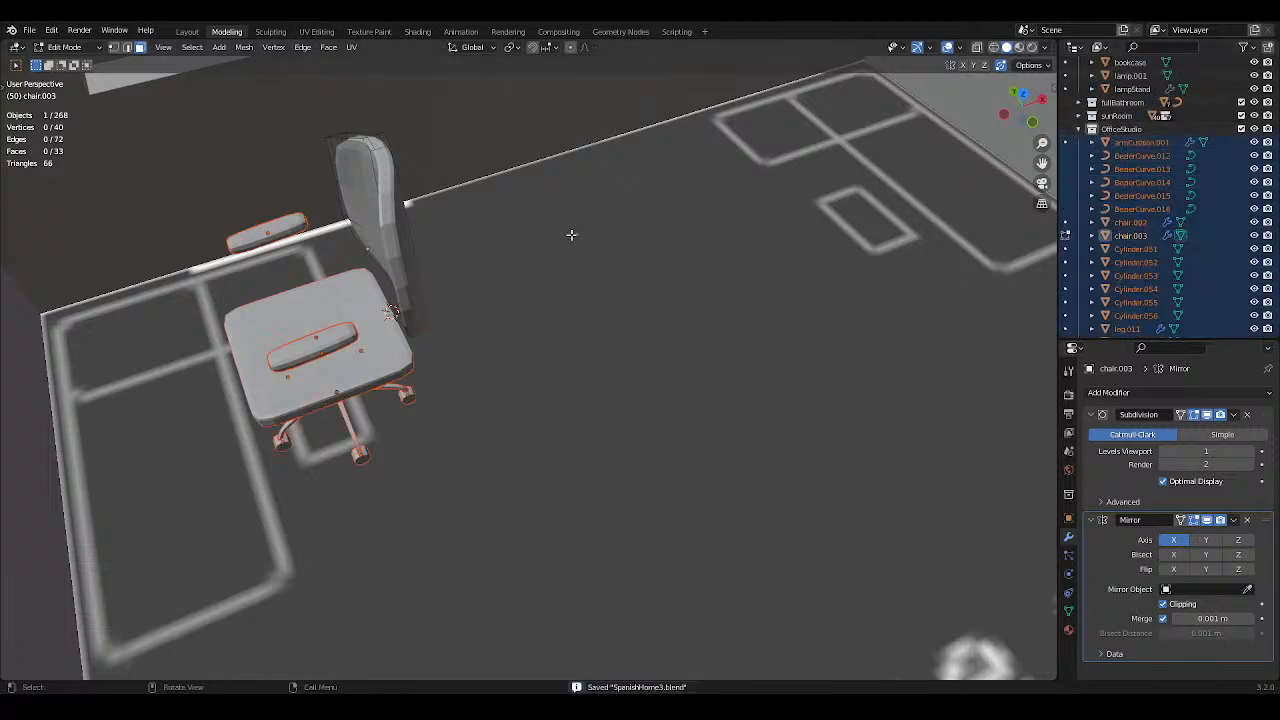
Exit mesh editing, isolate all the selected office chair parts together, and save the file.
key(KP_Divide)
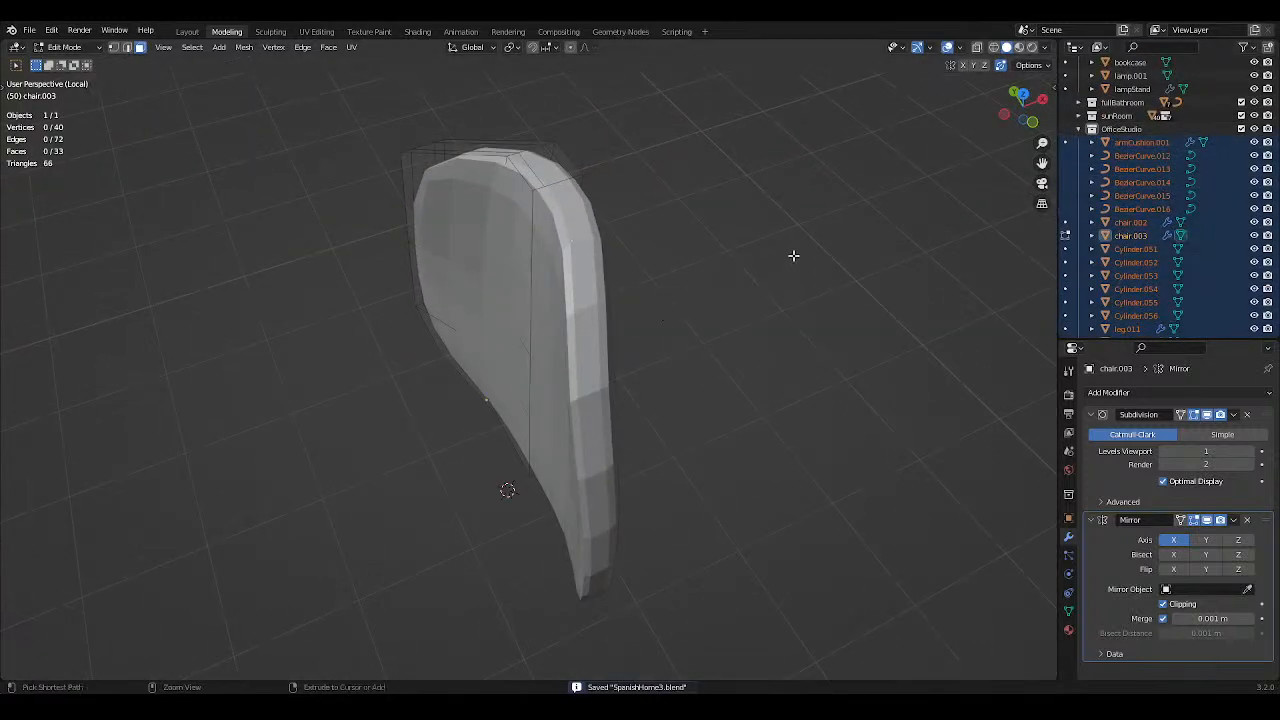
key(Tab)
scroll(620, 270, down, 2)
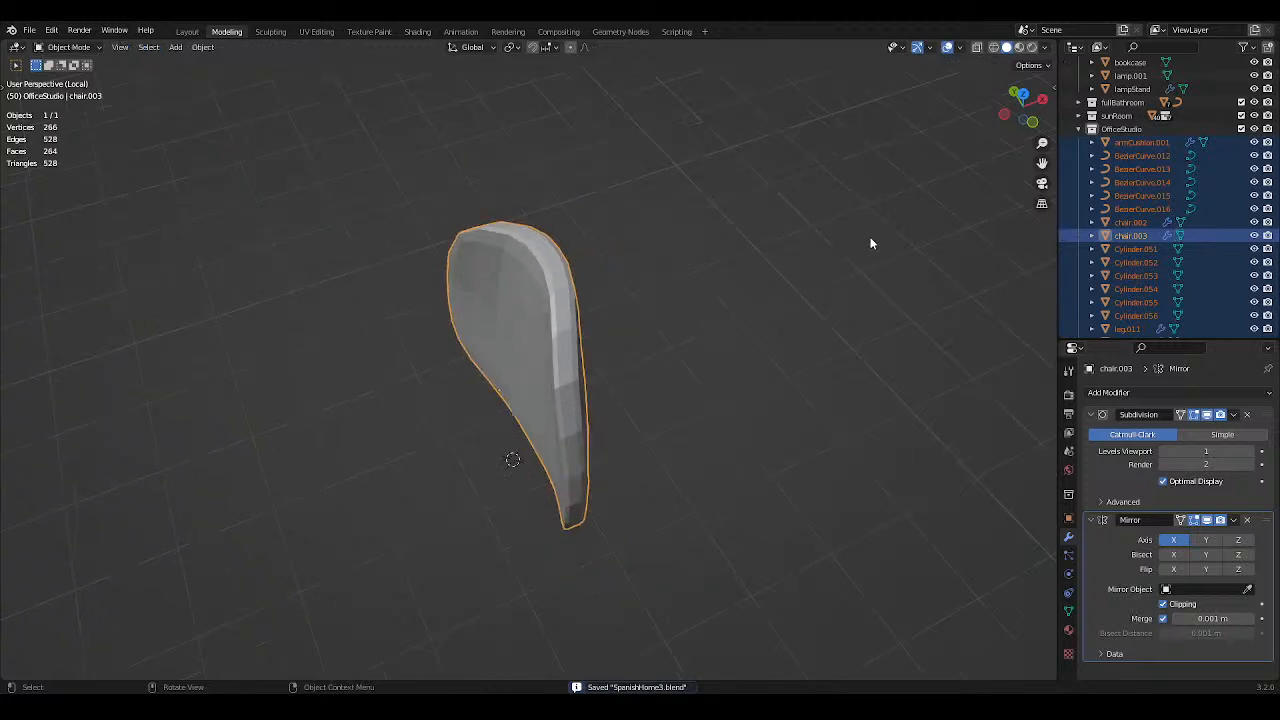
key(period)
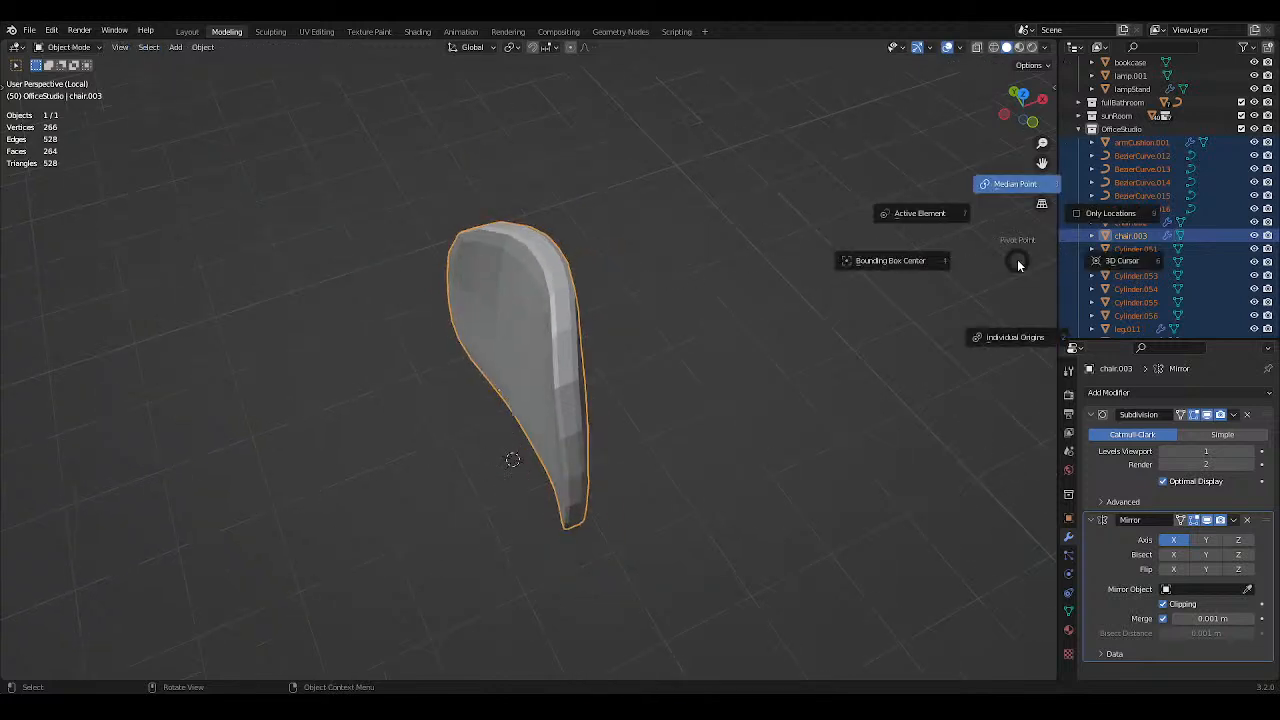
click(1018, 263)
key(slash)
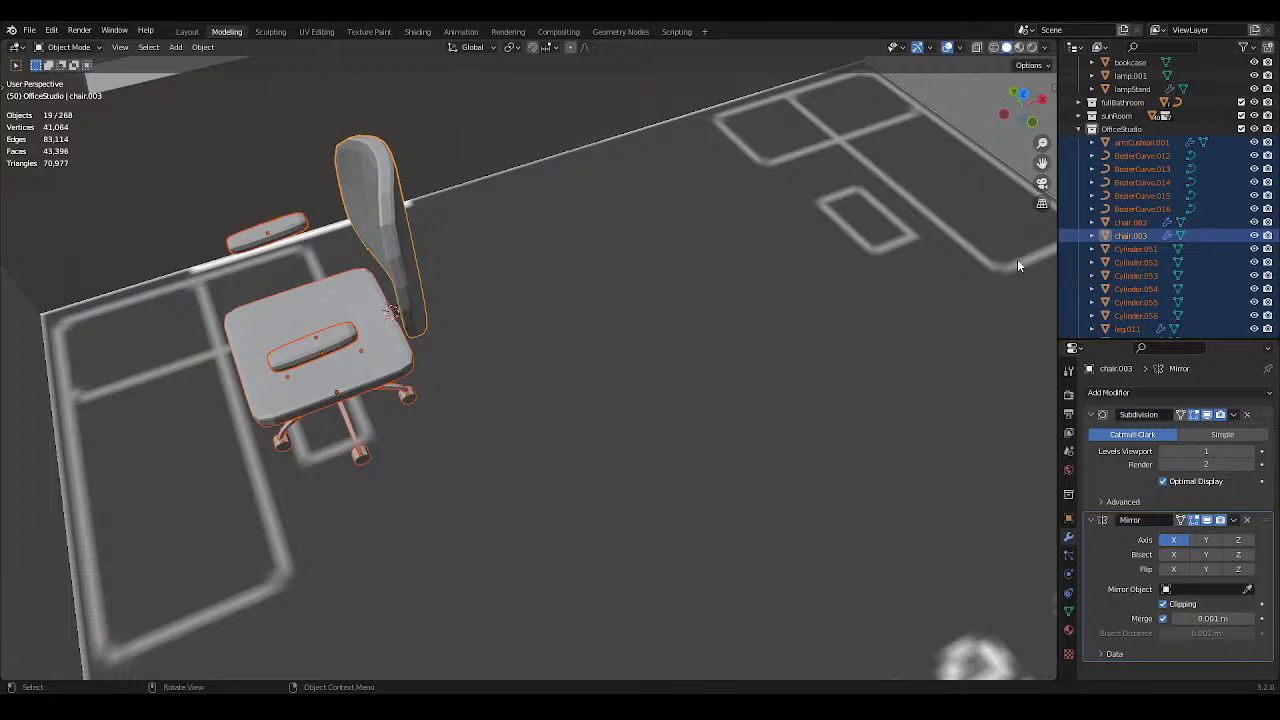
key(slash)
key(ctrl+s)
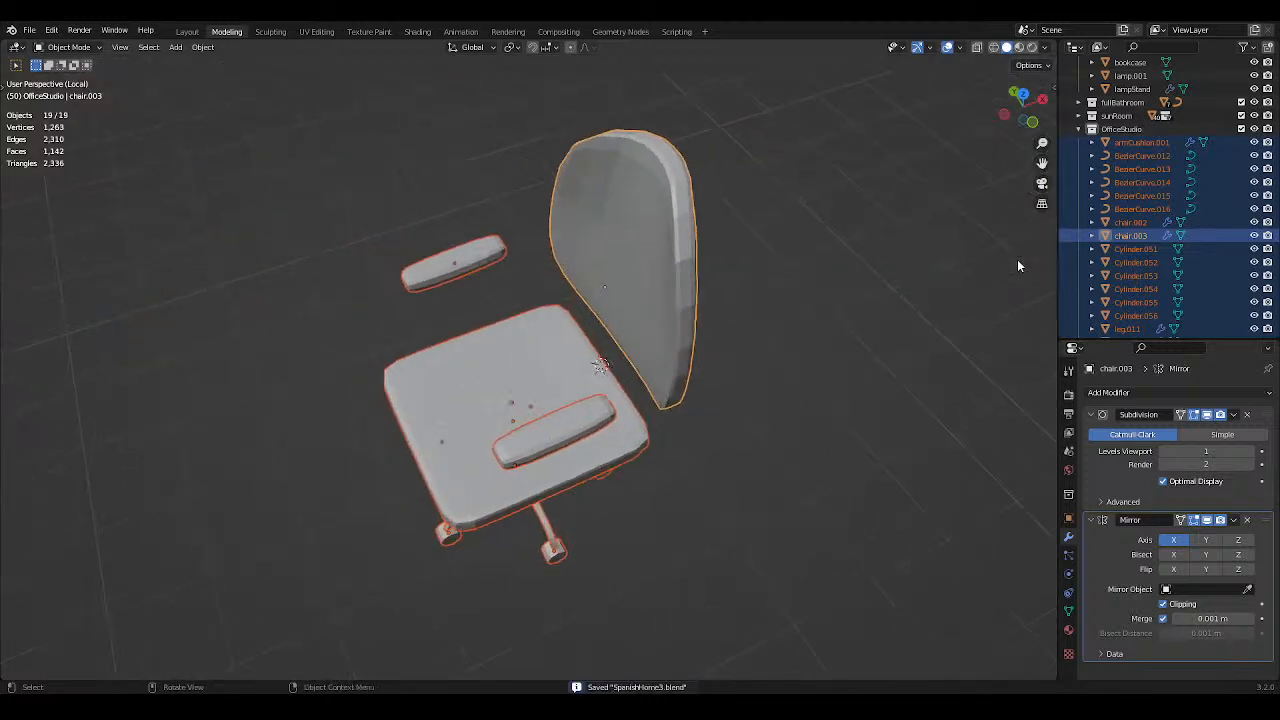
Deselect the chair parts, select only the backrest, open its mesh for editing and save the file.
click(769, 388)
middle_drag(769, 391, 878, 317)
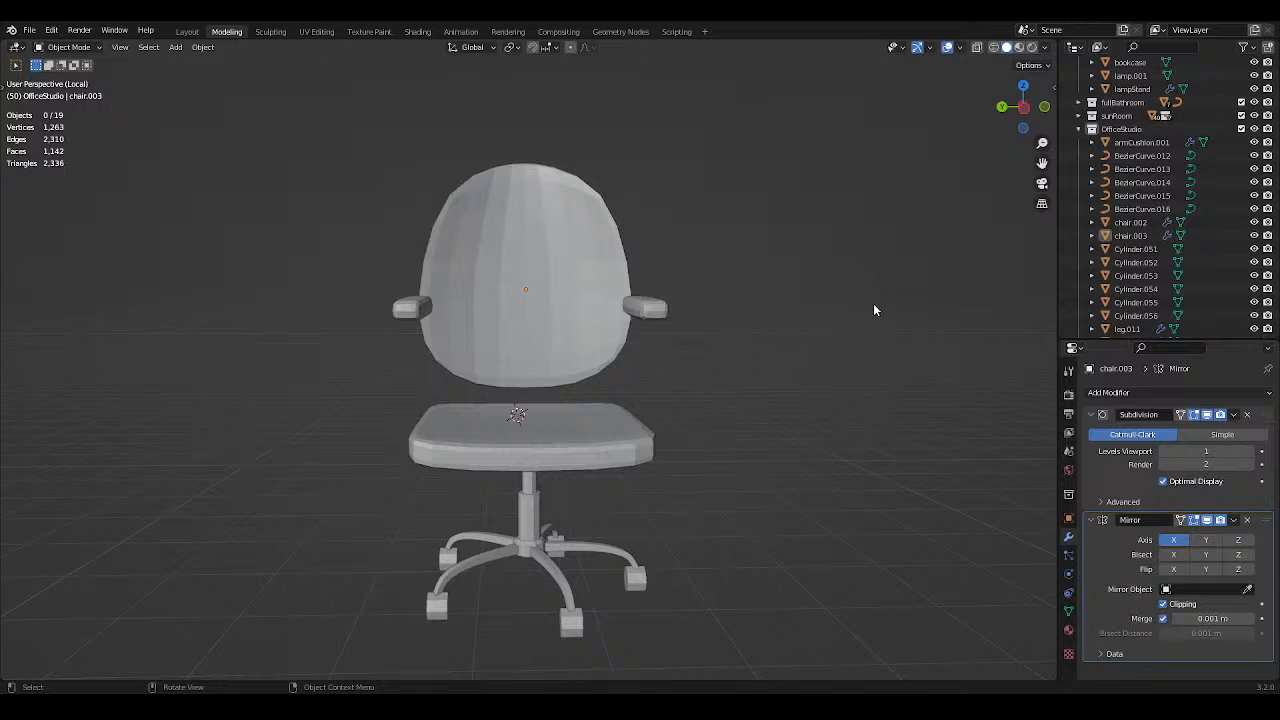
scroll(839, 308, down, 1)
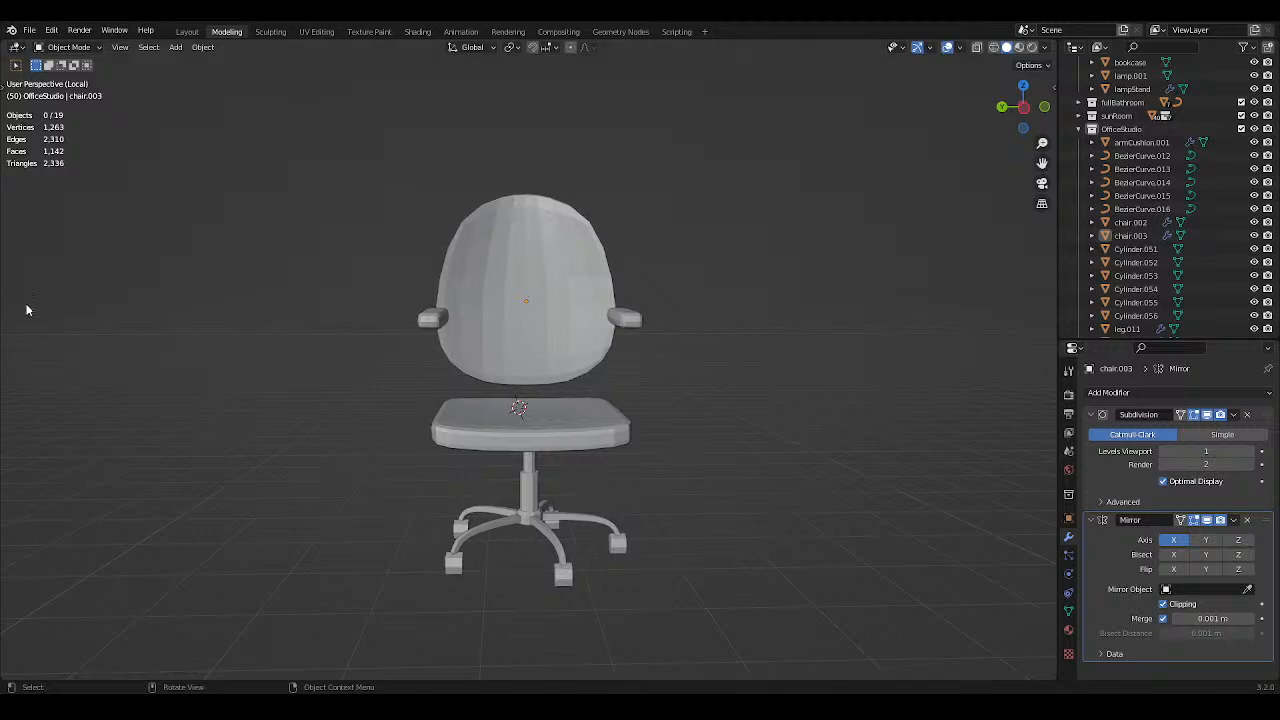
click(480, 323)
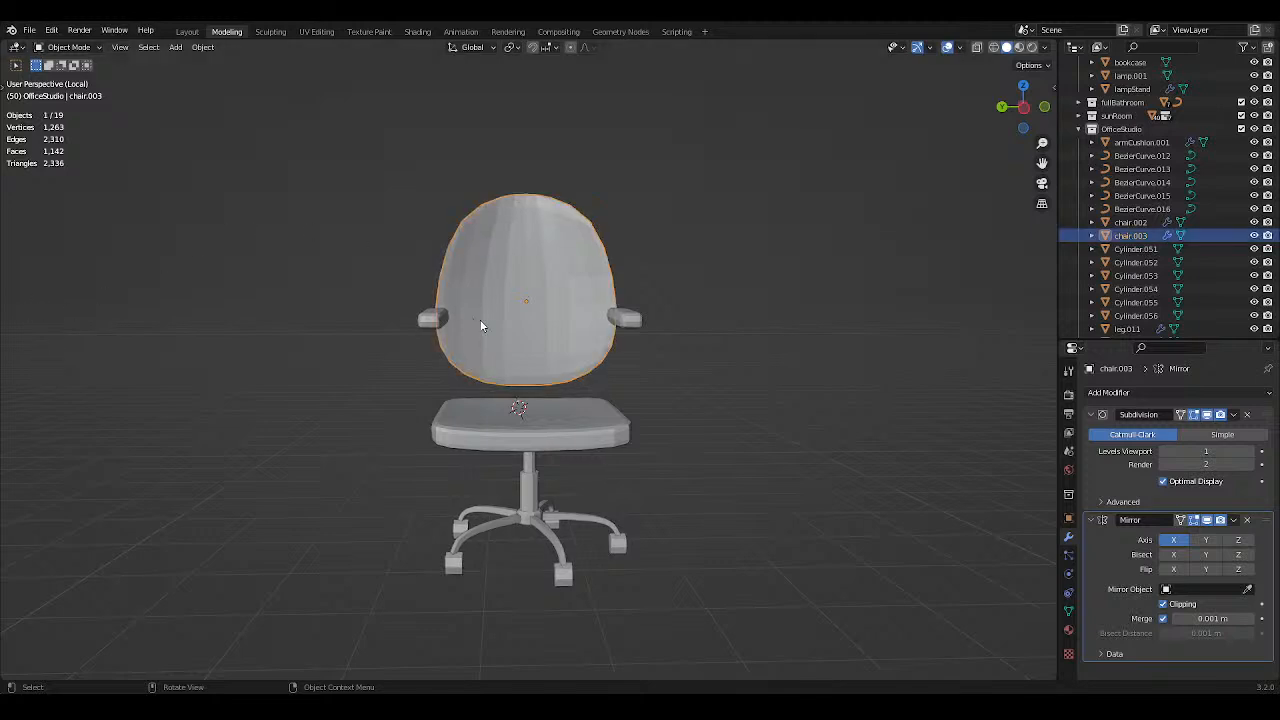
scroll(586, 323, up, 1)
scroll(544, 420, up, 1)
key(Tab)
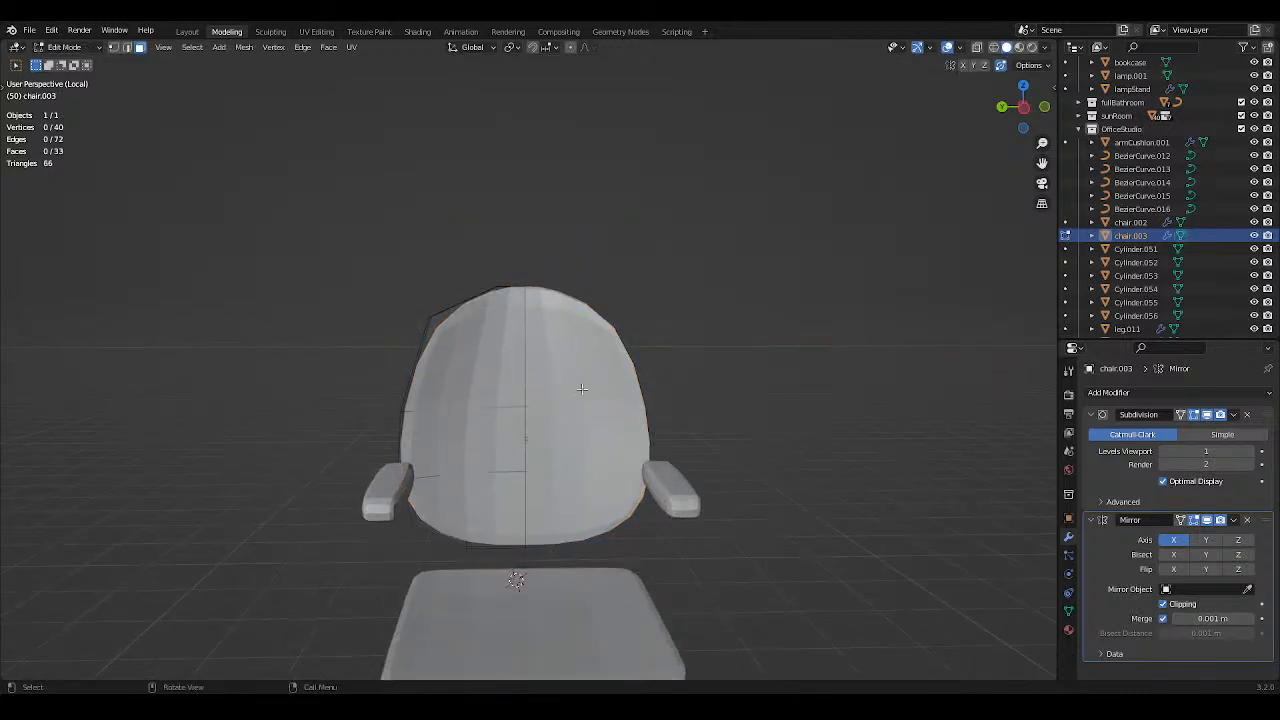
middle_drag(544, 420, 298, 217)
key(ctrl+s)
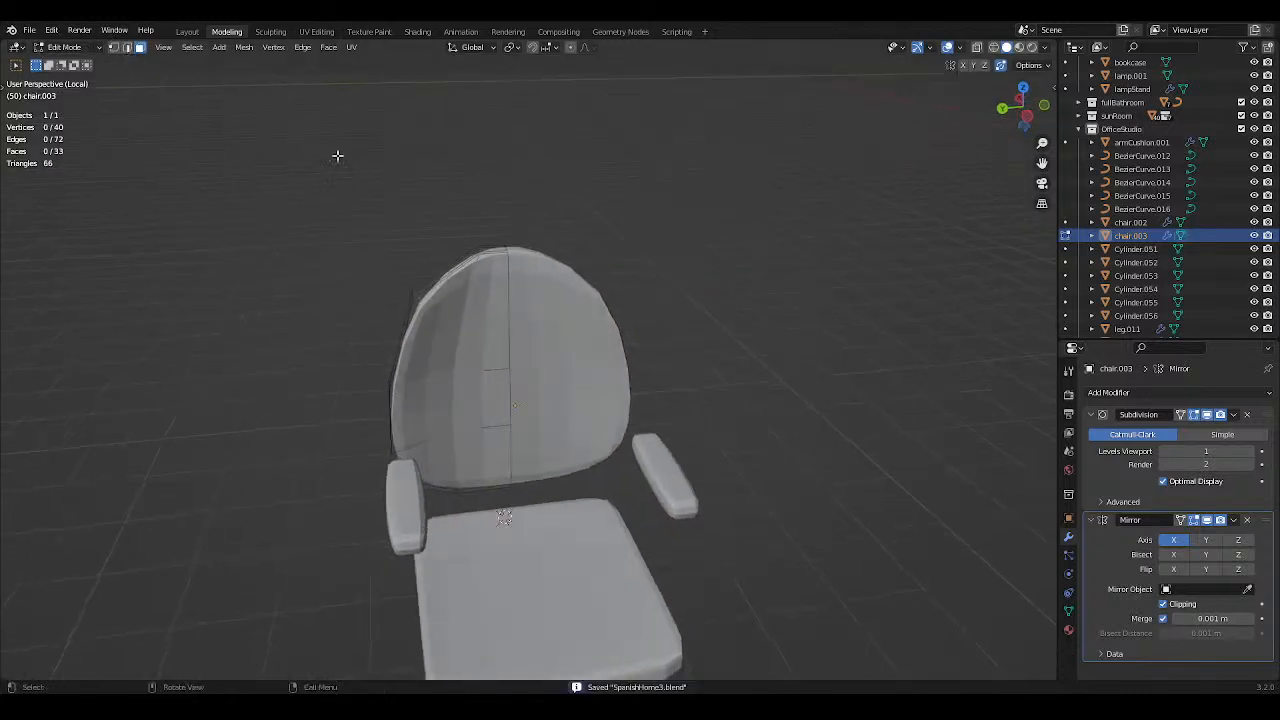
Select the backrest's top centre faces and, in the left orthographic view, lower them about 0.26 m along the Z axis.
shift+click(488, 256)
click(495, 249)
middle_drag(497, 245, 468, 232)
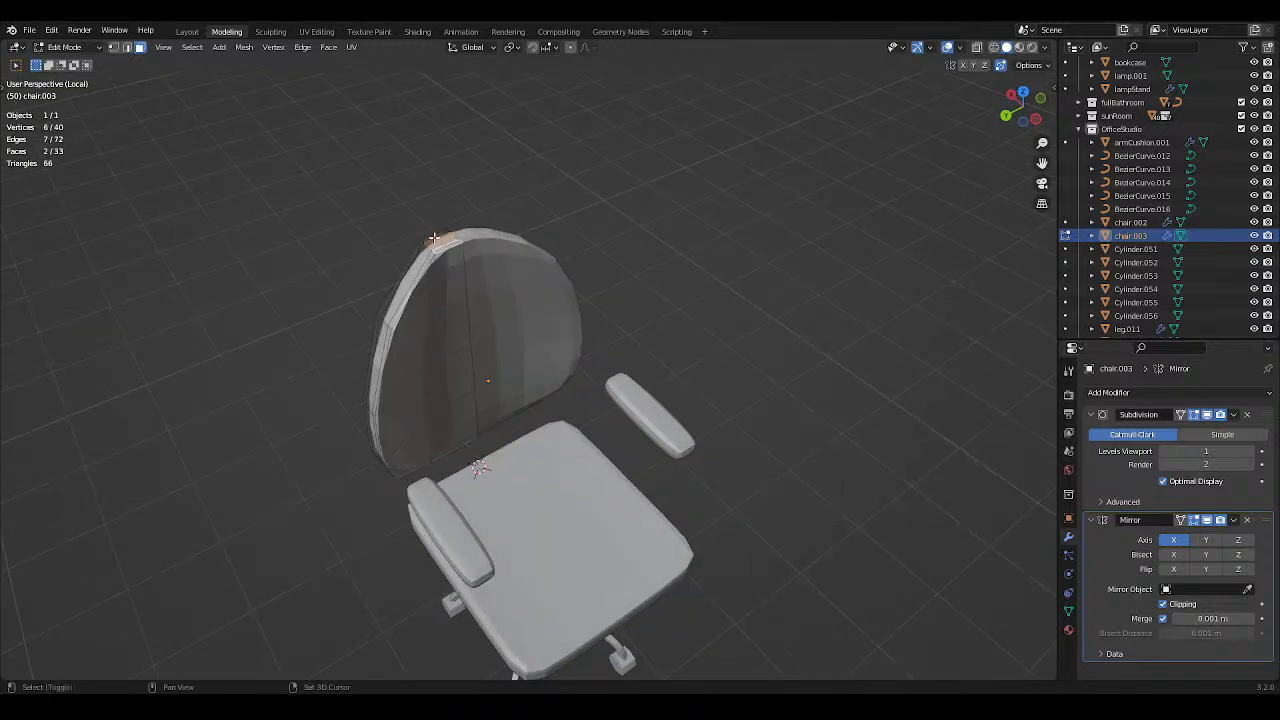
key(ctrl+s)
click(1035, 119)
scroll(609, 163, up, 2)
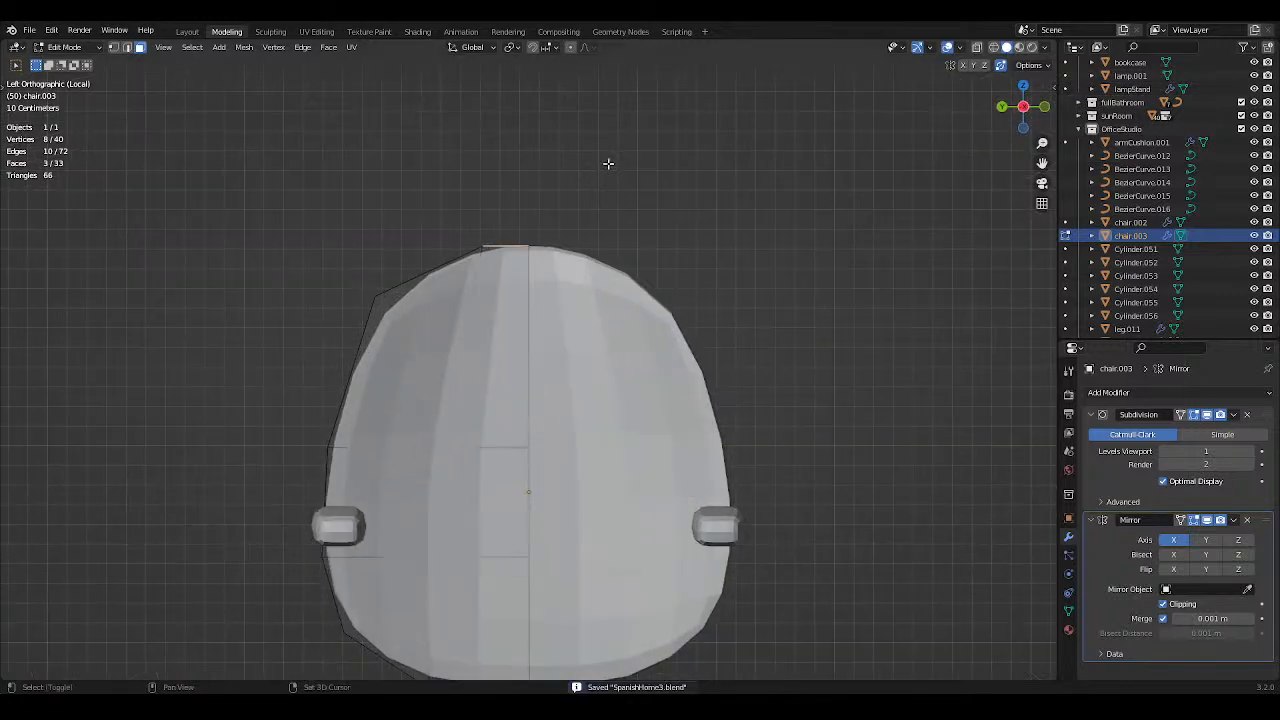
shift+middle_drag(609, 163, 640, 219)
scroll(640, 219, up, 3)
key(g)
key(z)
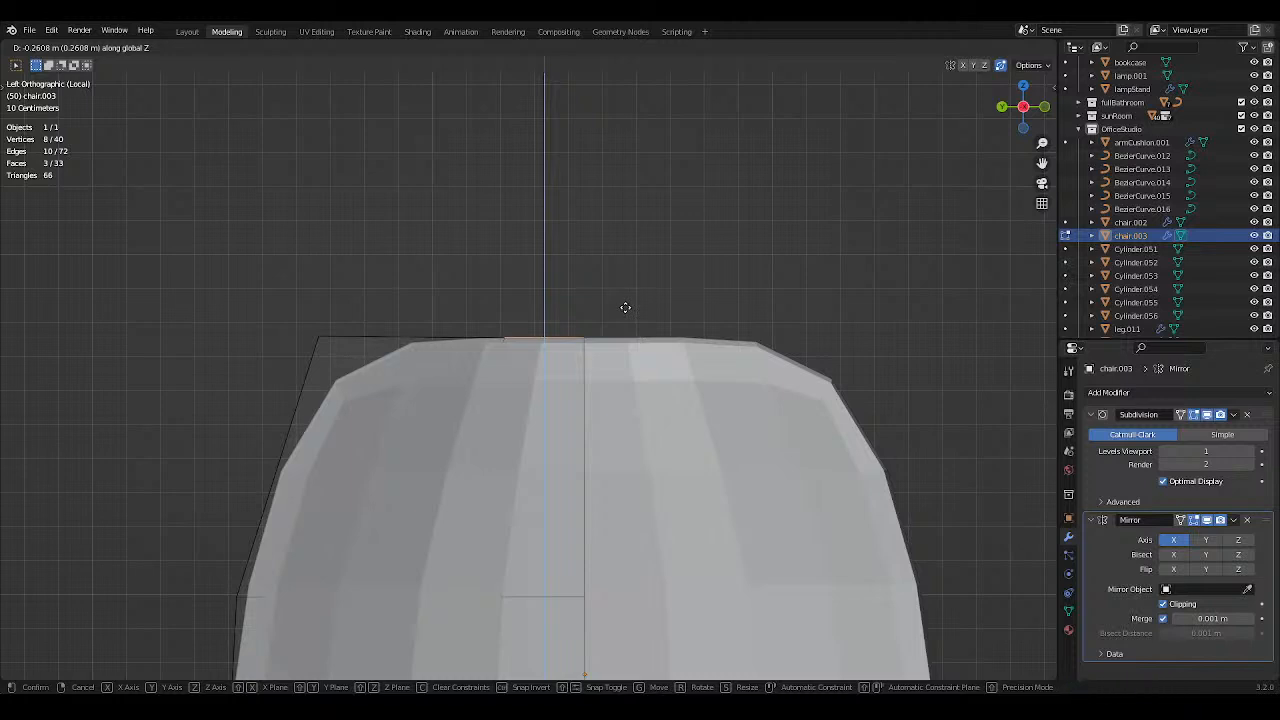
click(626, 307)
click(603, 245)
Try a horizontal loop cut slid up close to the backrest's top edge, and undo it.
scroll(663, 236, down, 3)
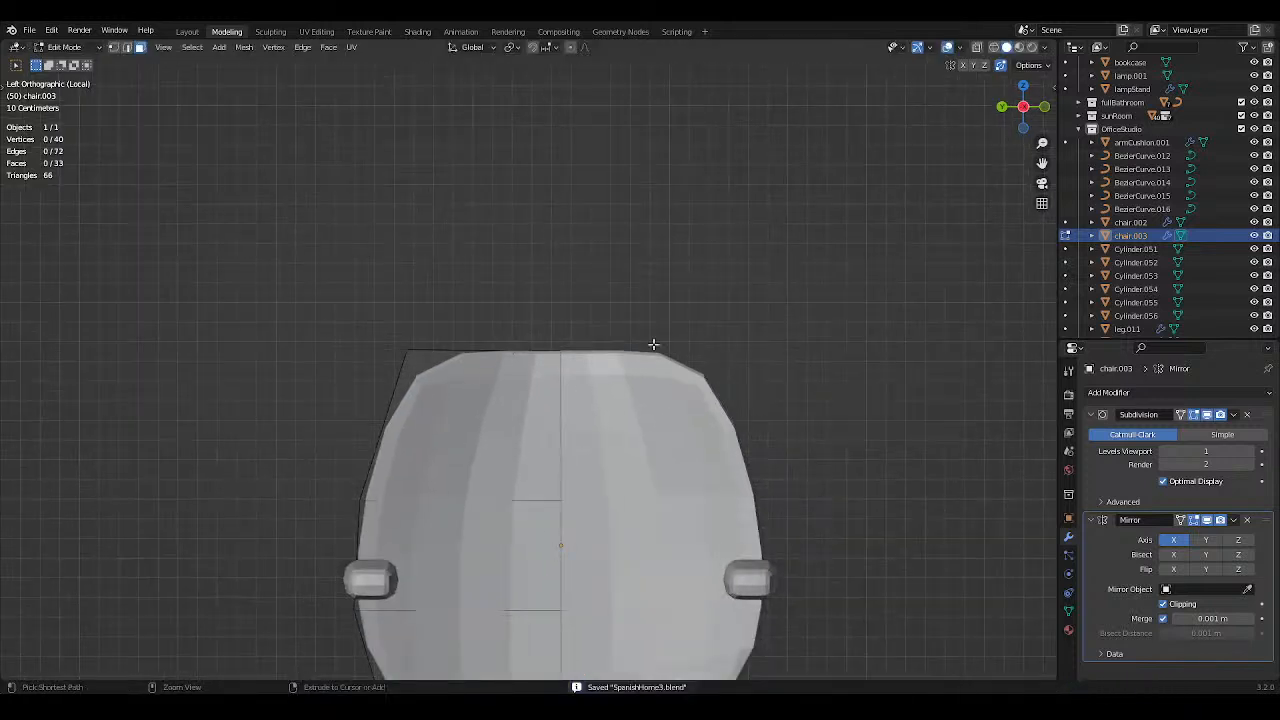
key(ctrl+r)
click(563, 348)
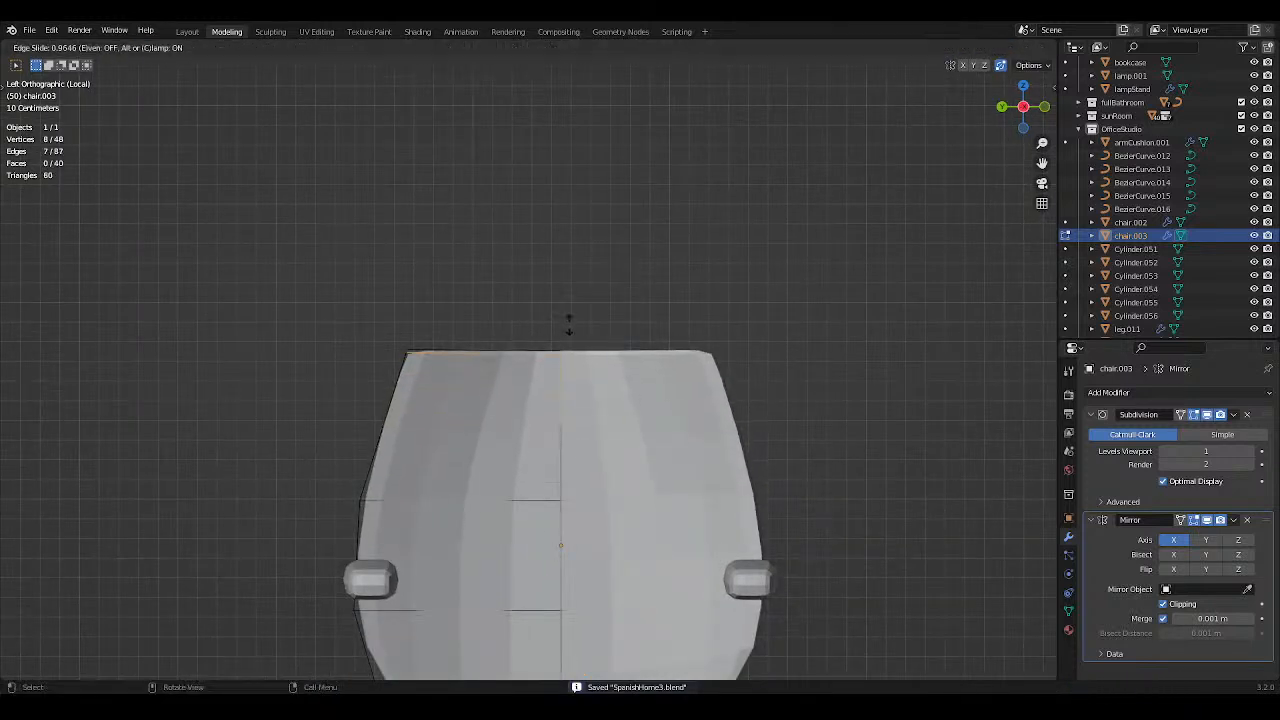
click(567, 331)
click(543, 277)
scroll(570, 277, down, 4)
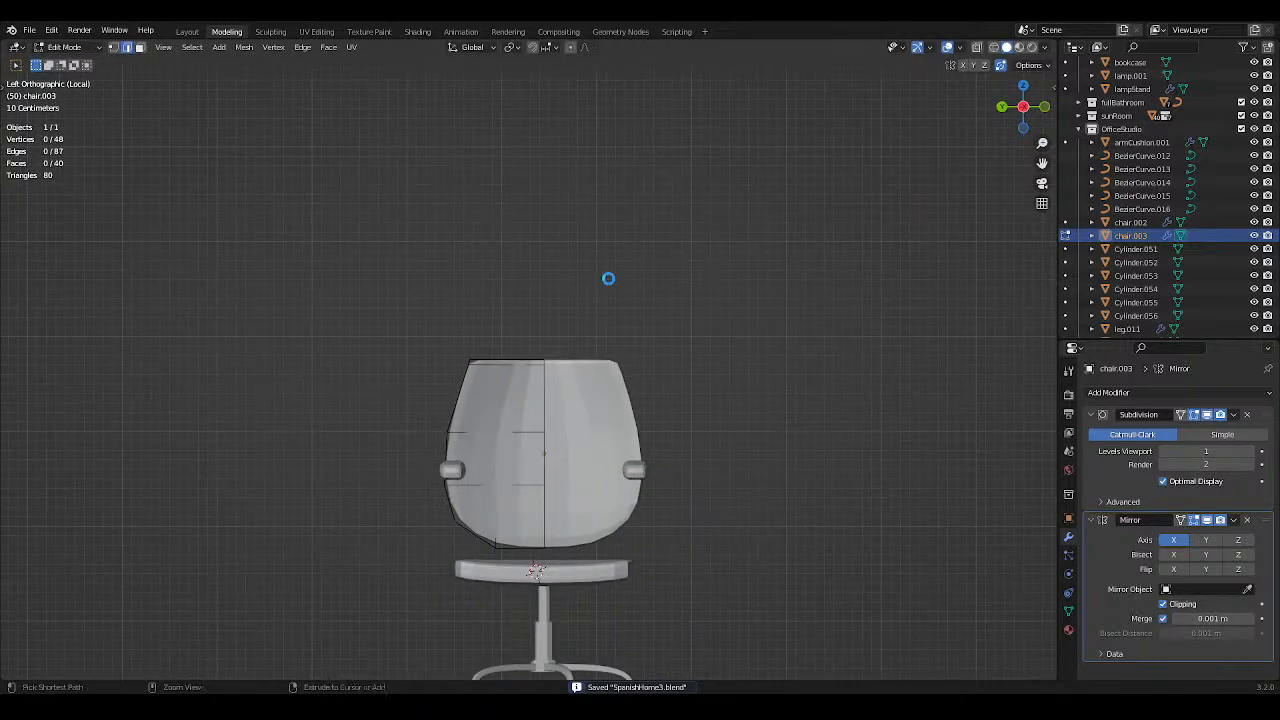
key(ctrl+z)
Leave mesh editing, save the file and examine the backrest's curve against the seat from above.
middle_drag(637, 271, 675, 340)
key(Tab)
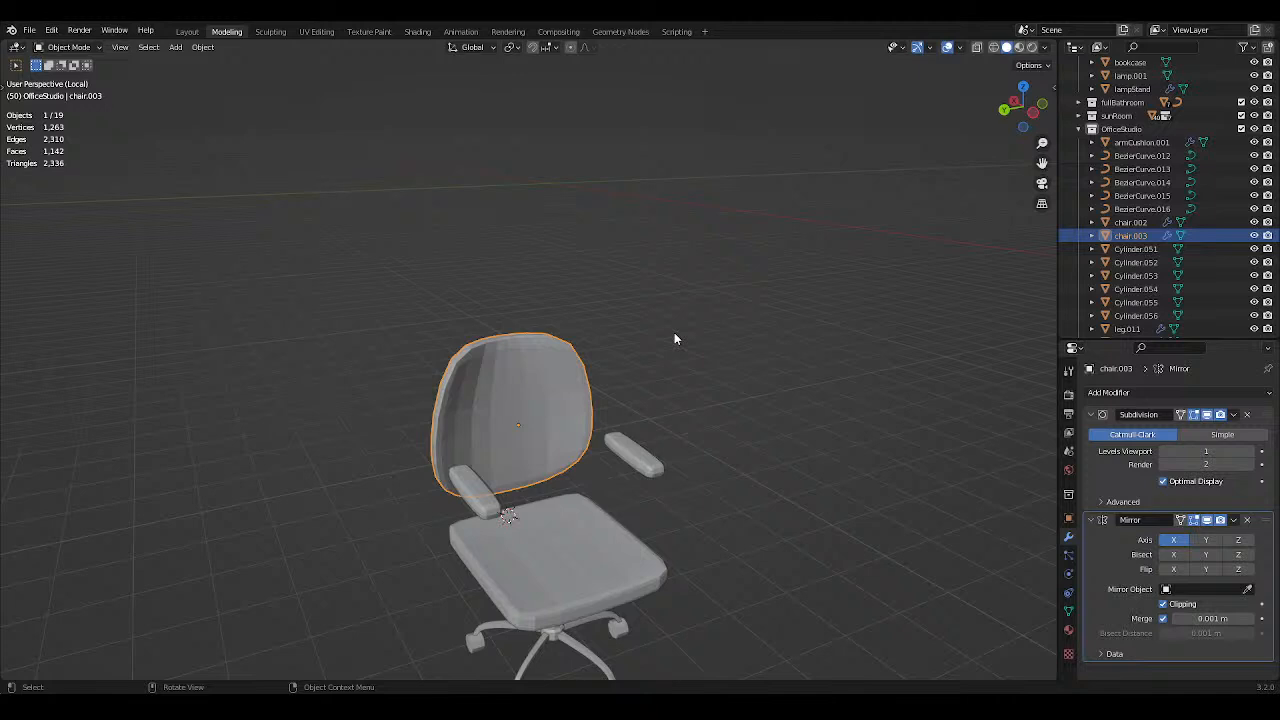
key(ctrl+s)
middle_drag(674, 338, 691, 561)
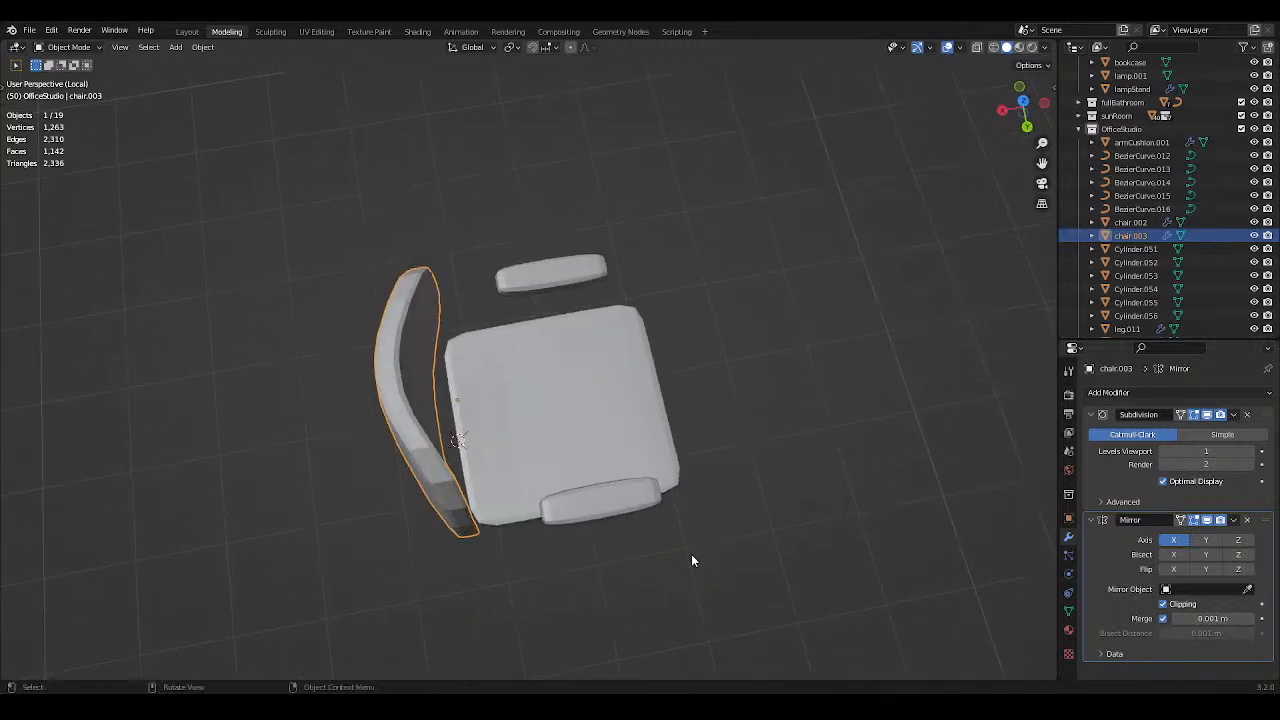
key(KP_7)
key(ctrl+s)
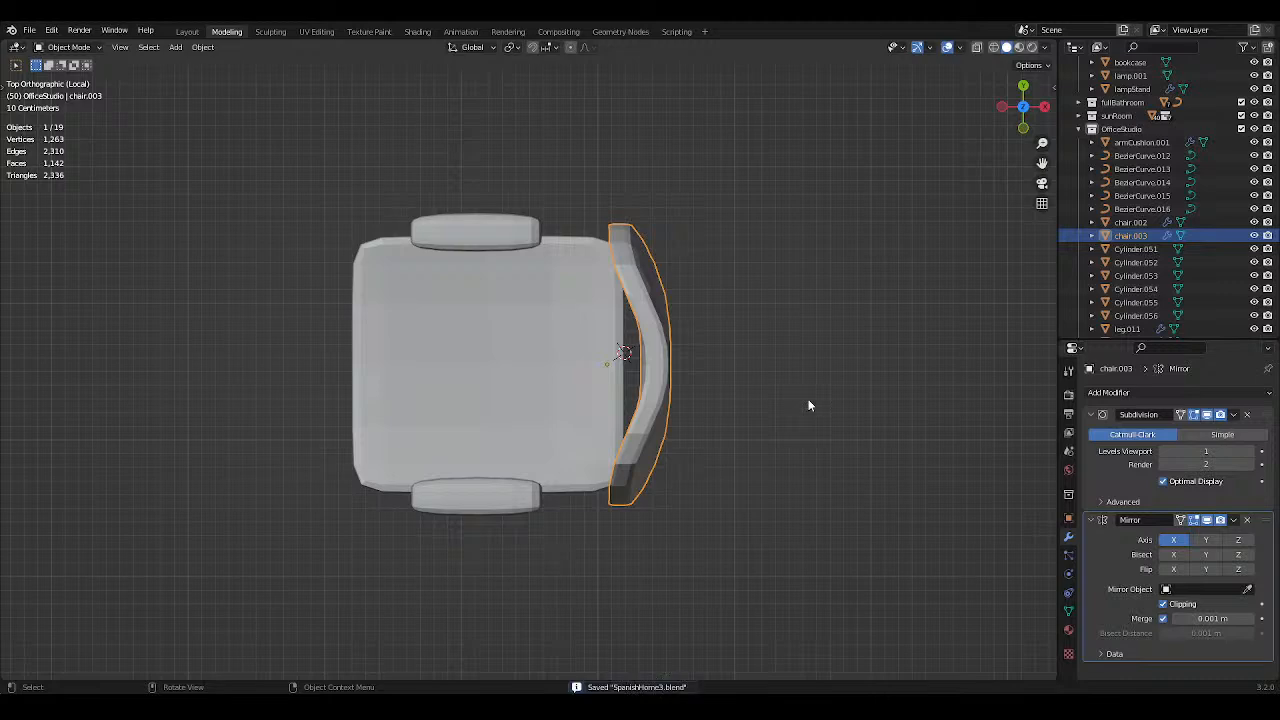
Reopen the backrest's mesh for editing, turn on X-ray display and switch to edge selection.
scroll(724, 425, up, 2)
middle_drag(725, 425, 703, 314)
key(Tab)
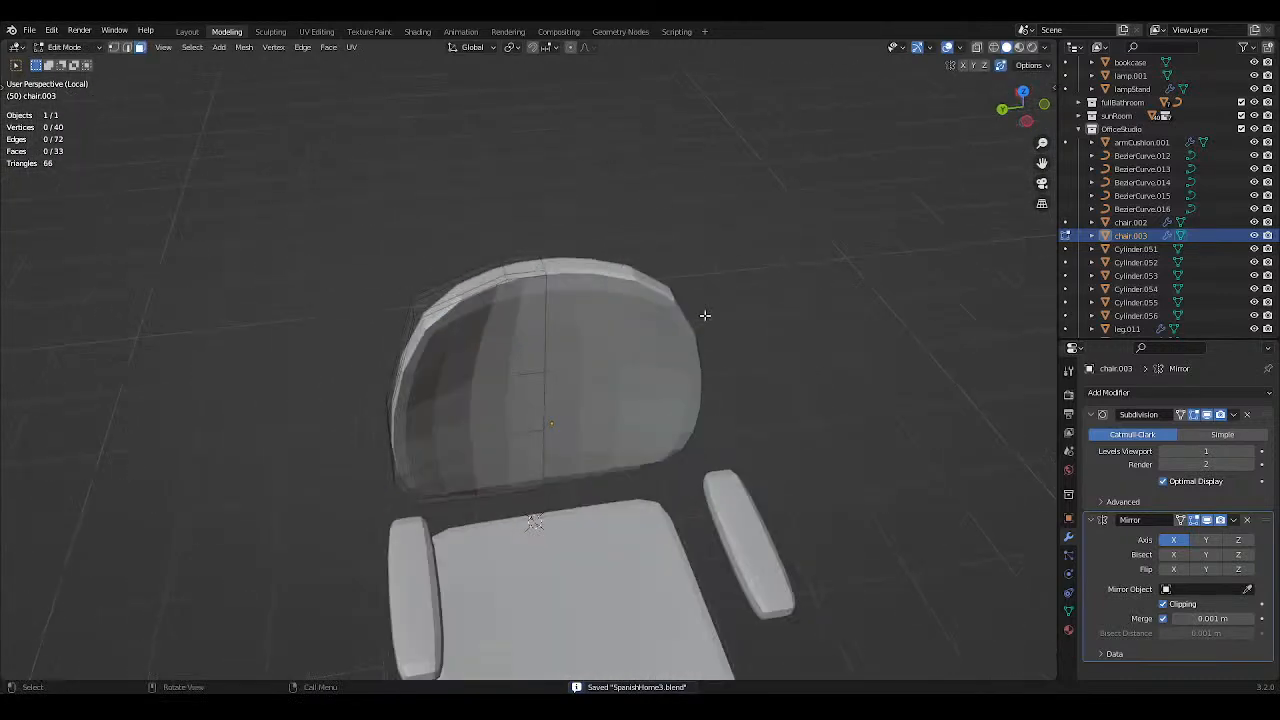
middle_drag(379, 281, 376, 242)
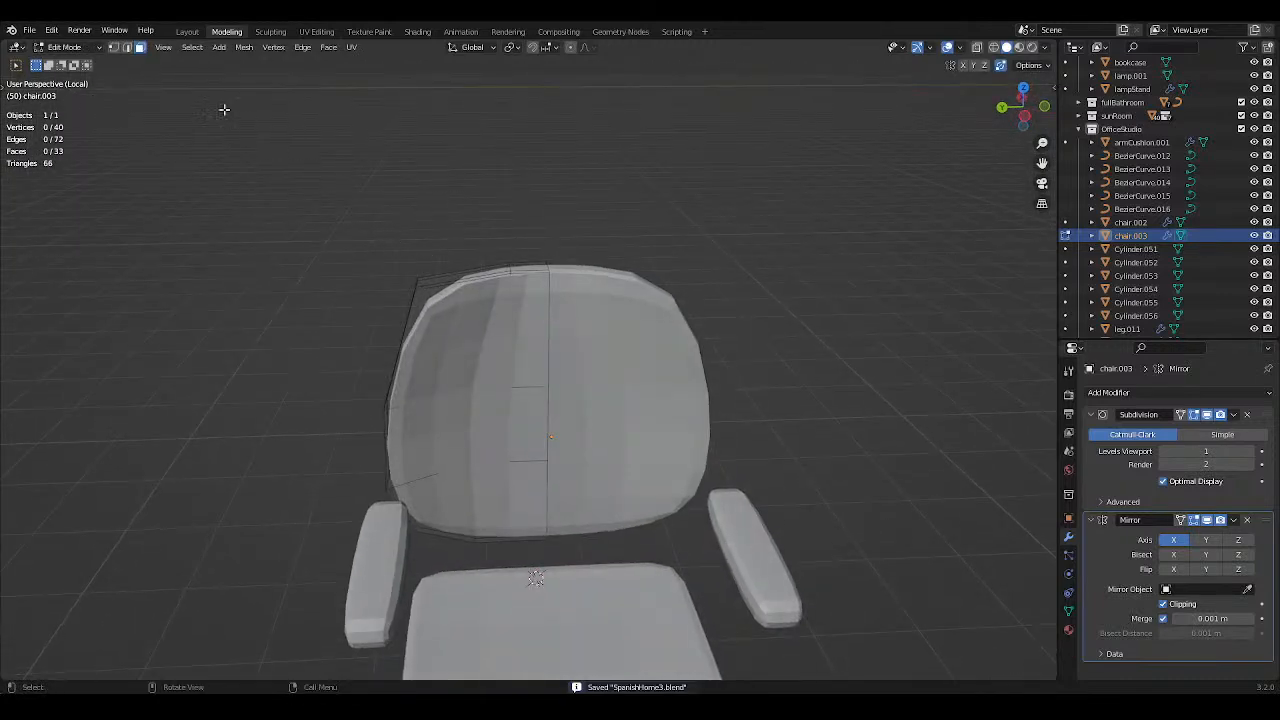
click(977, 47)
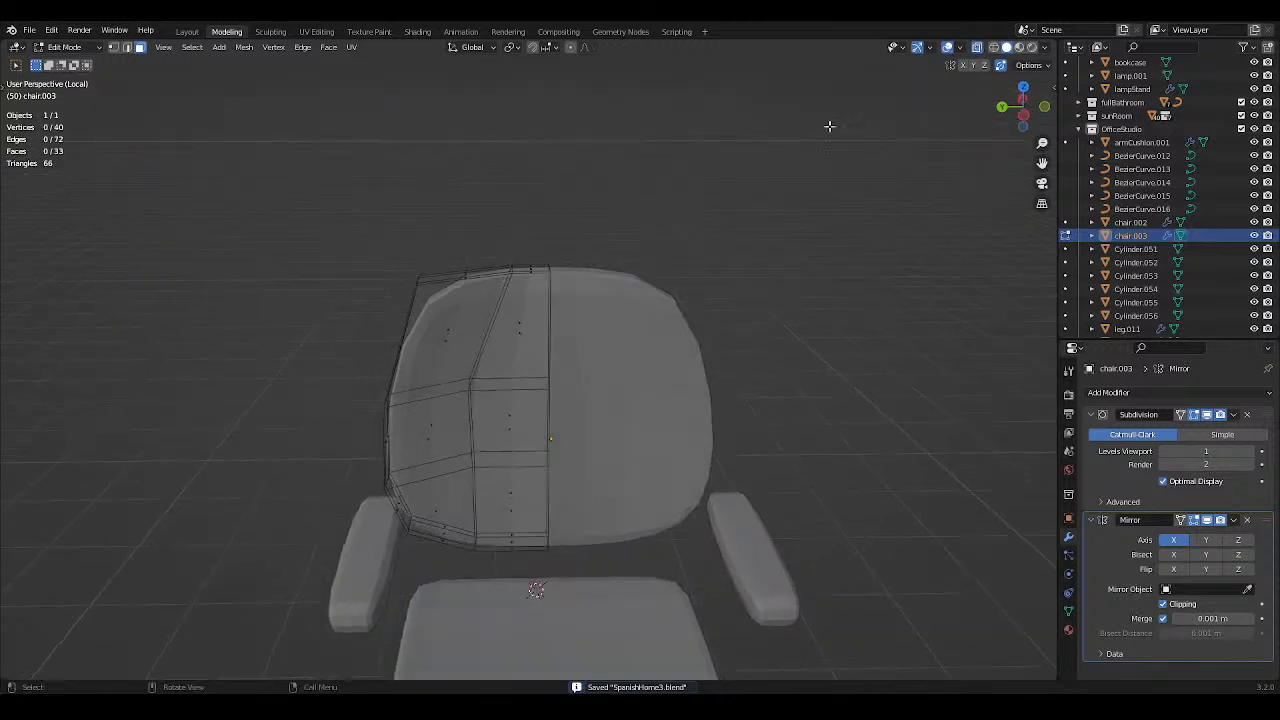
click(127, 48)
middle_drag(568, 154, 554, 180)
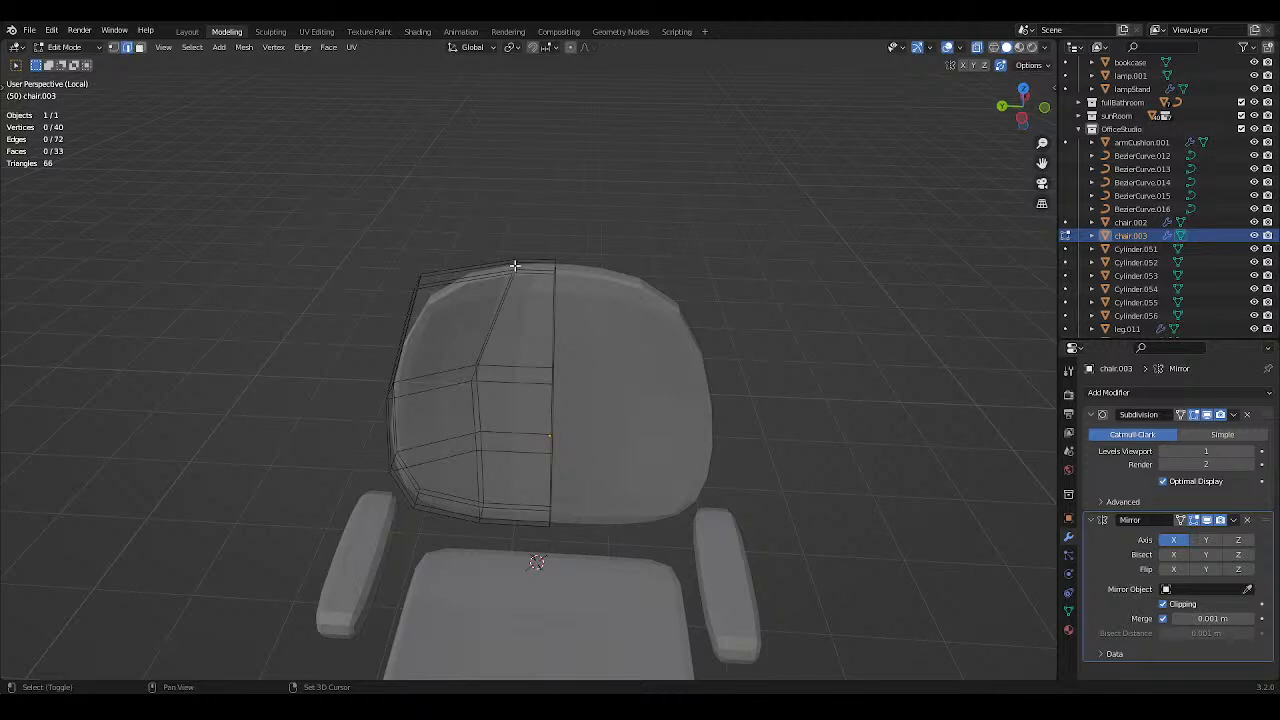
Select the three edges atop the backrest's inner vertical loop, edge-slide them outward by a factor of about -0.403, and save the file.
click(515, 267)
middle_drag(528, 260, 560, 125)
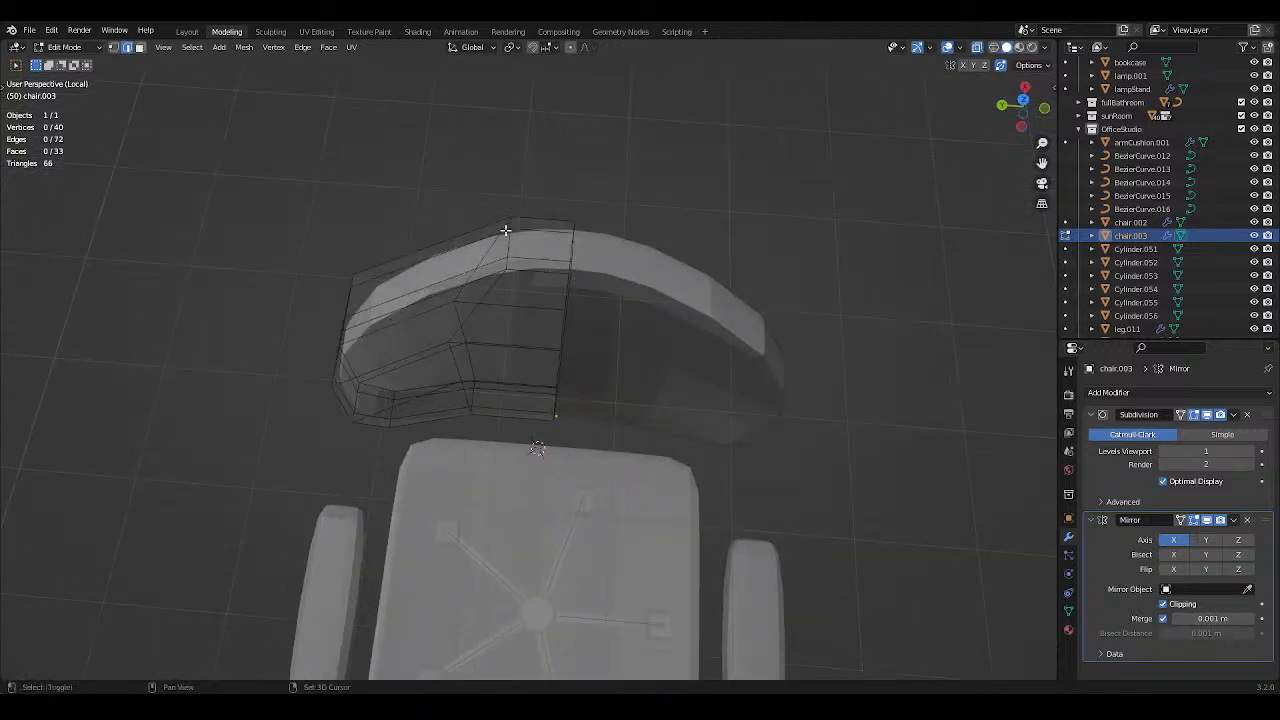
middle_drag(546, 251, 557, 145)
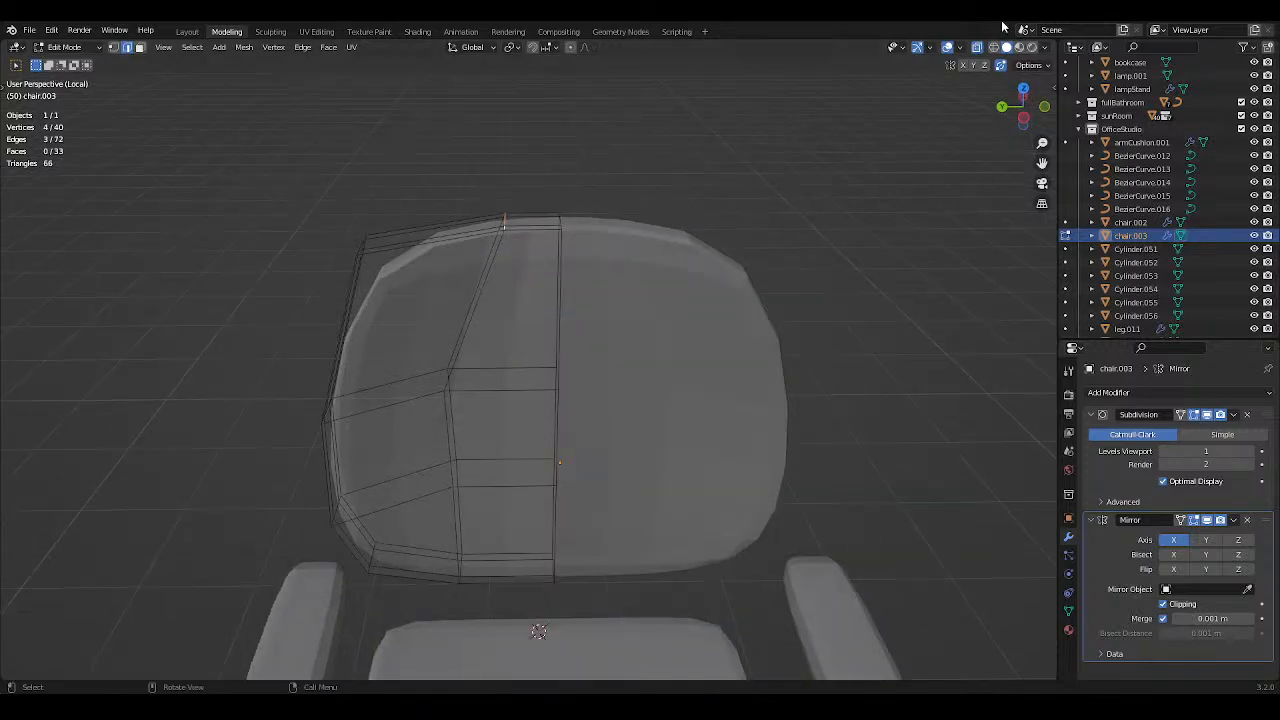
click(977, 49)
key(g)
key(x)
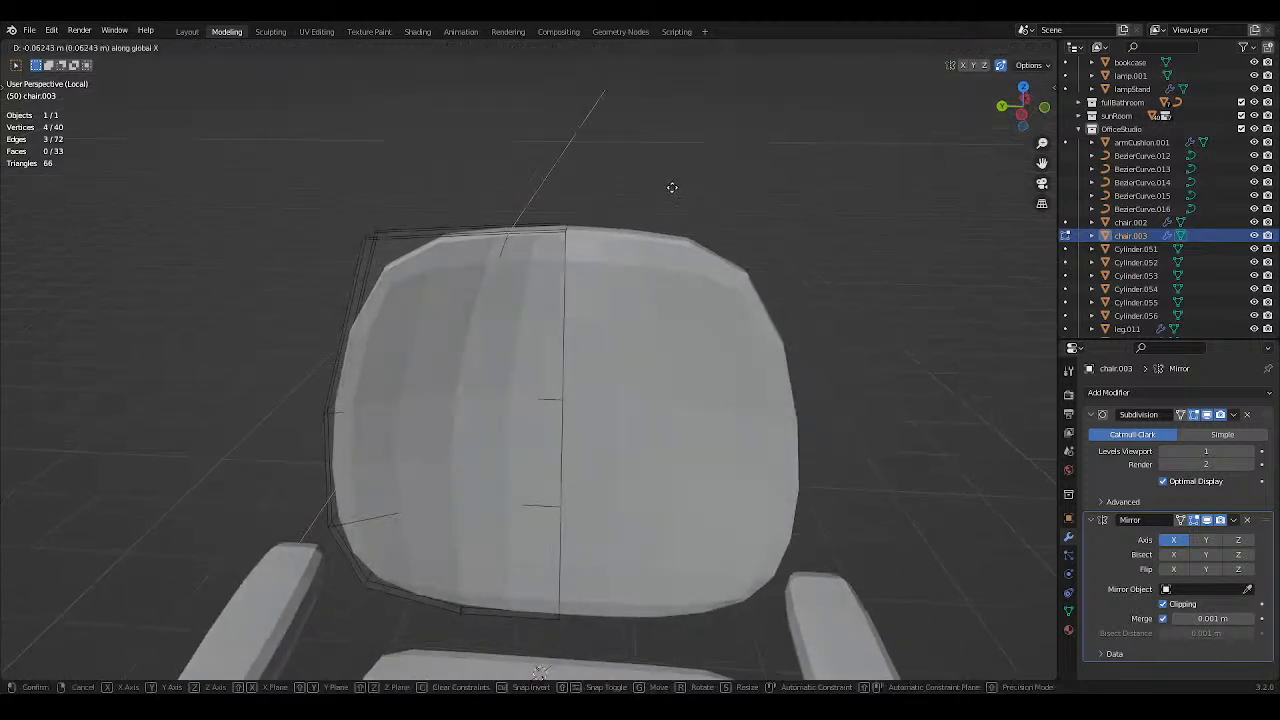
key(g)
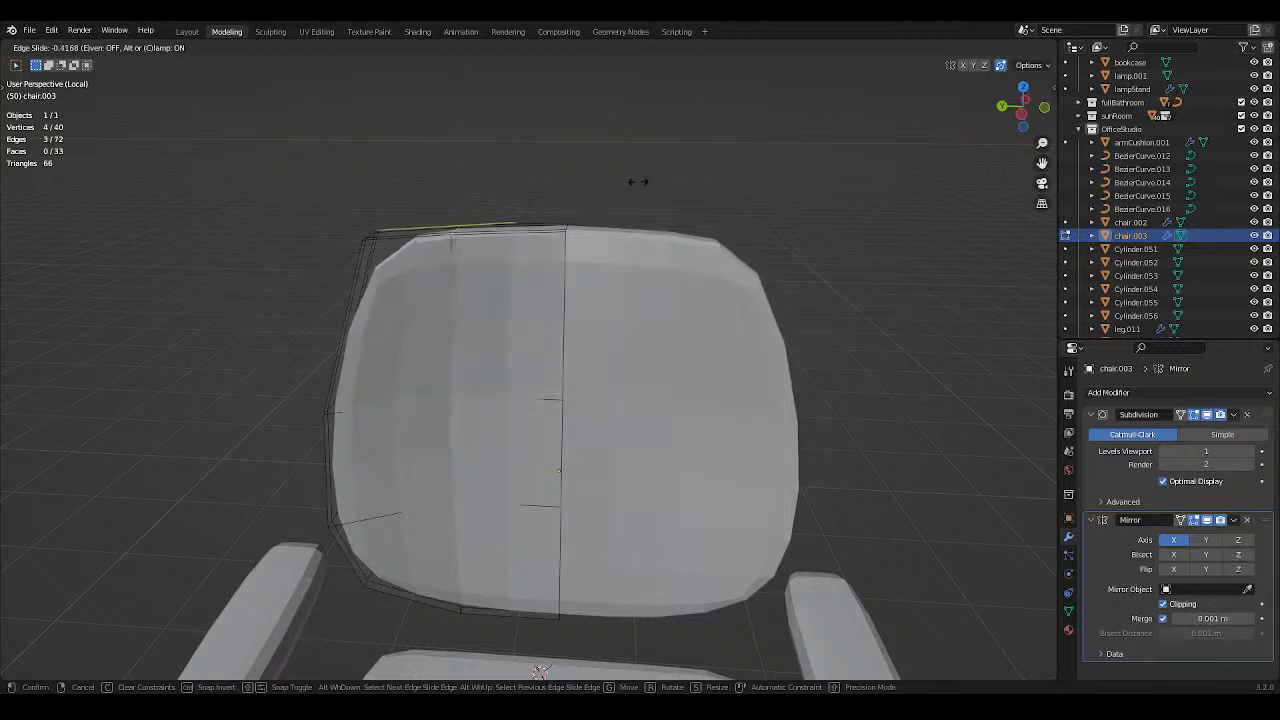
click(639, 181)
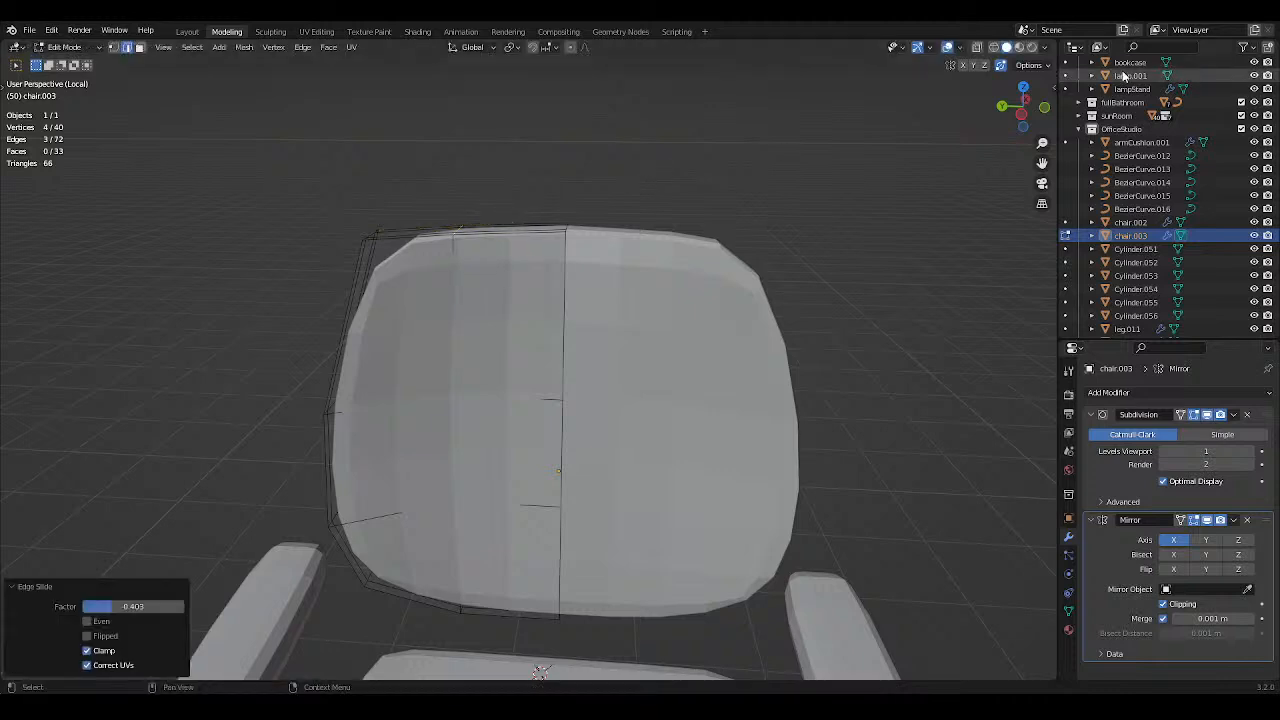
key(ctrl+s)
Examine the backrest's topology and outline with and without X-ray from the front and behind, and save the file.
click(977, 49)
click(756, 118)
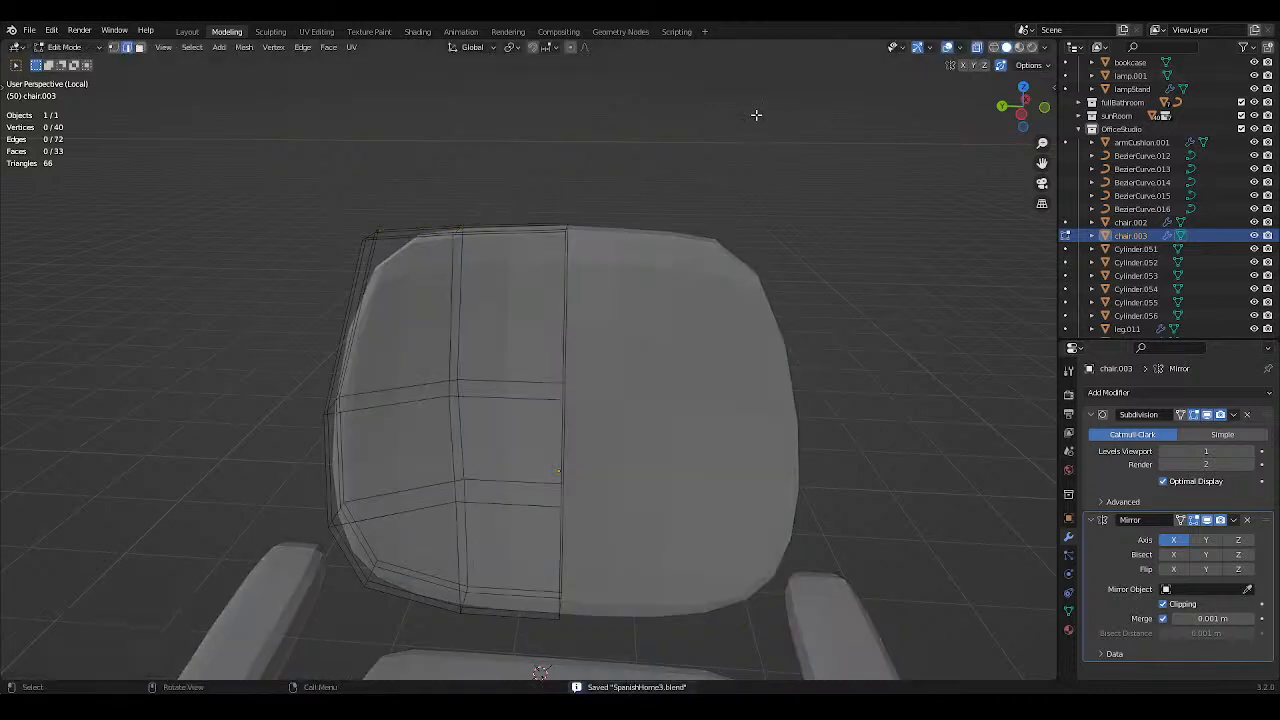
scroll(771, 129, down, 3)
click(977, 53)
middle_drag(868, 205, 811, 120)
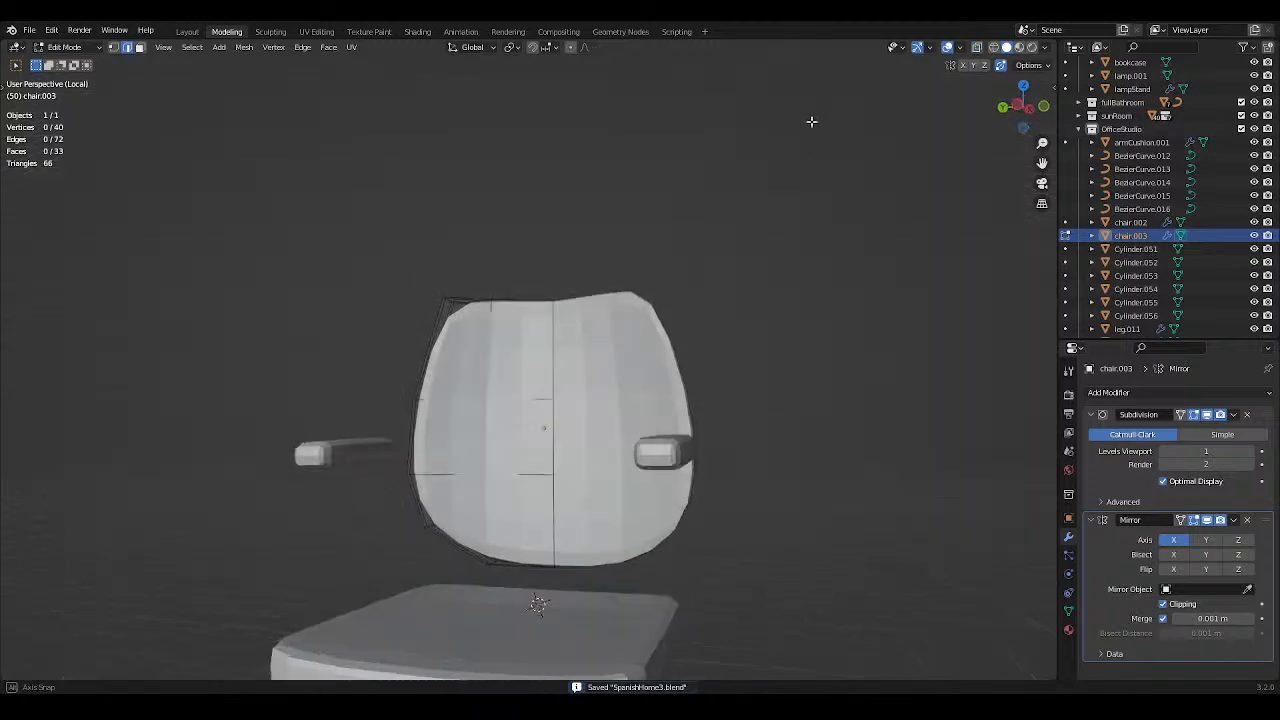
middle_drag(840, 197, 931, 229)
mouse_move(810, 268)
middle_down()
mouse_move(857, 340)
mouse_move(799, 271)
middle_up()
key(ctrl+s)
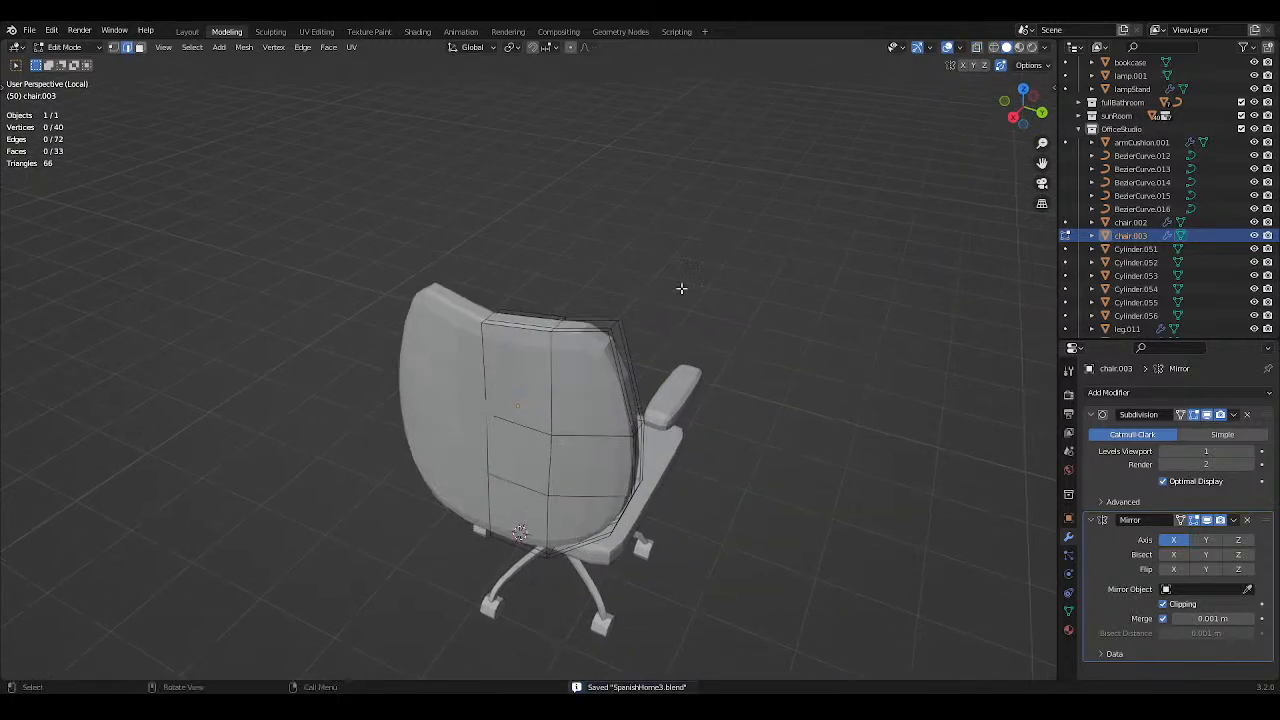
middle_drag(680, 289, 739, 239)
Select the backrest half's outer faces and, from the top view, try moving them about 0.10 m along the X axis.
click(977, 48)
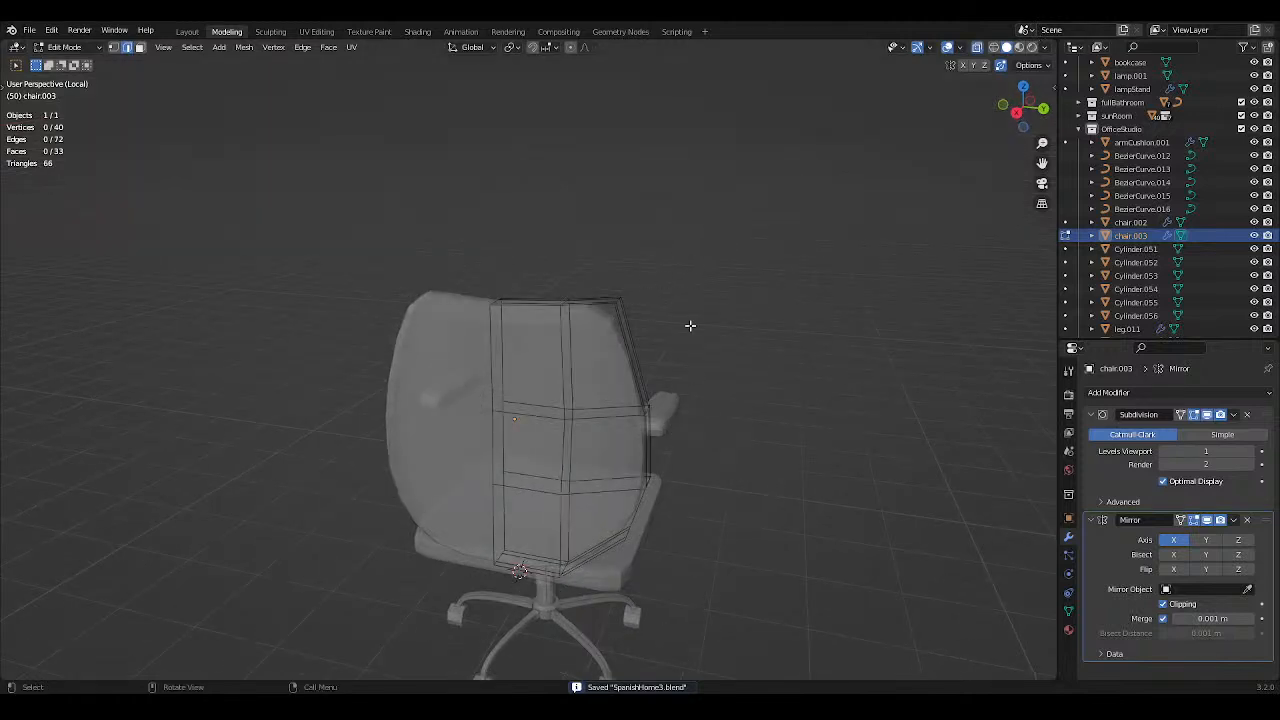
click(140, 48)
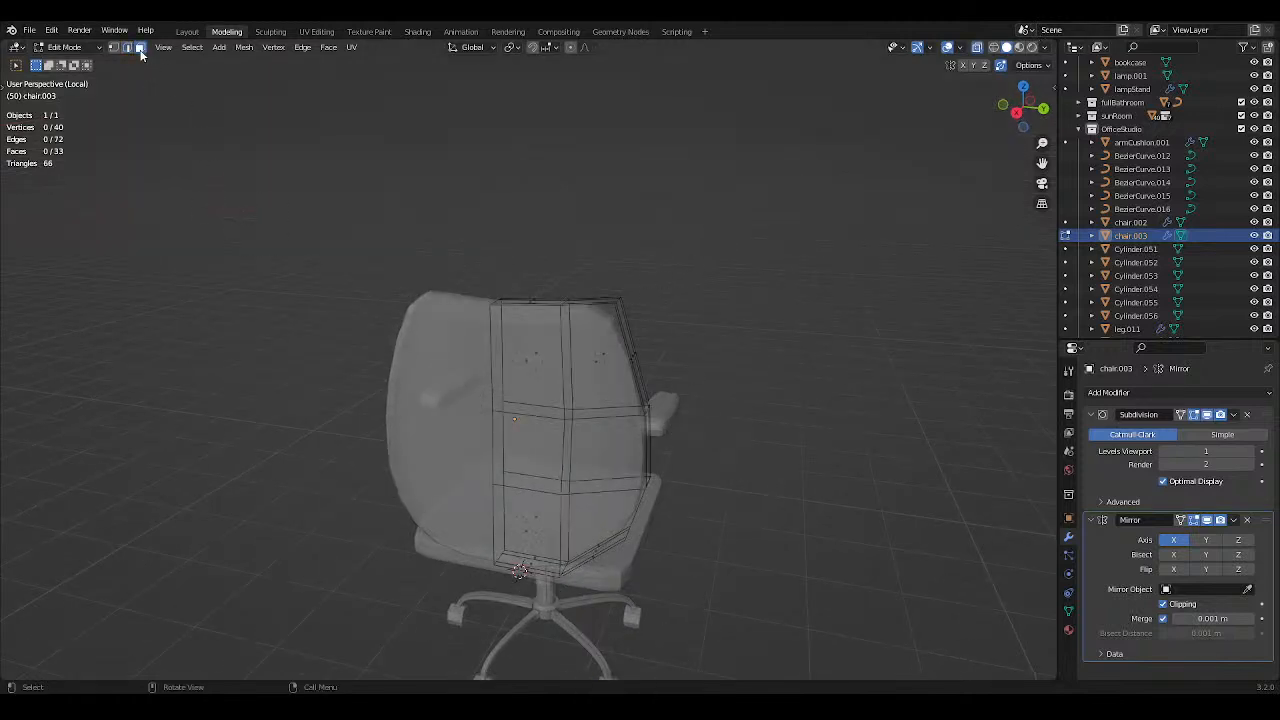
drag(570, 277, 708, 594)
middle_drag(748, 480, 614, 467)
key(KP_7)
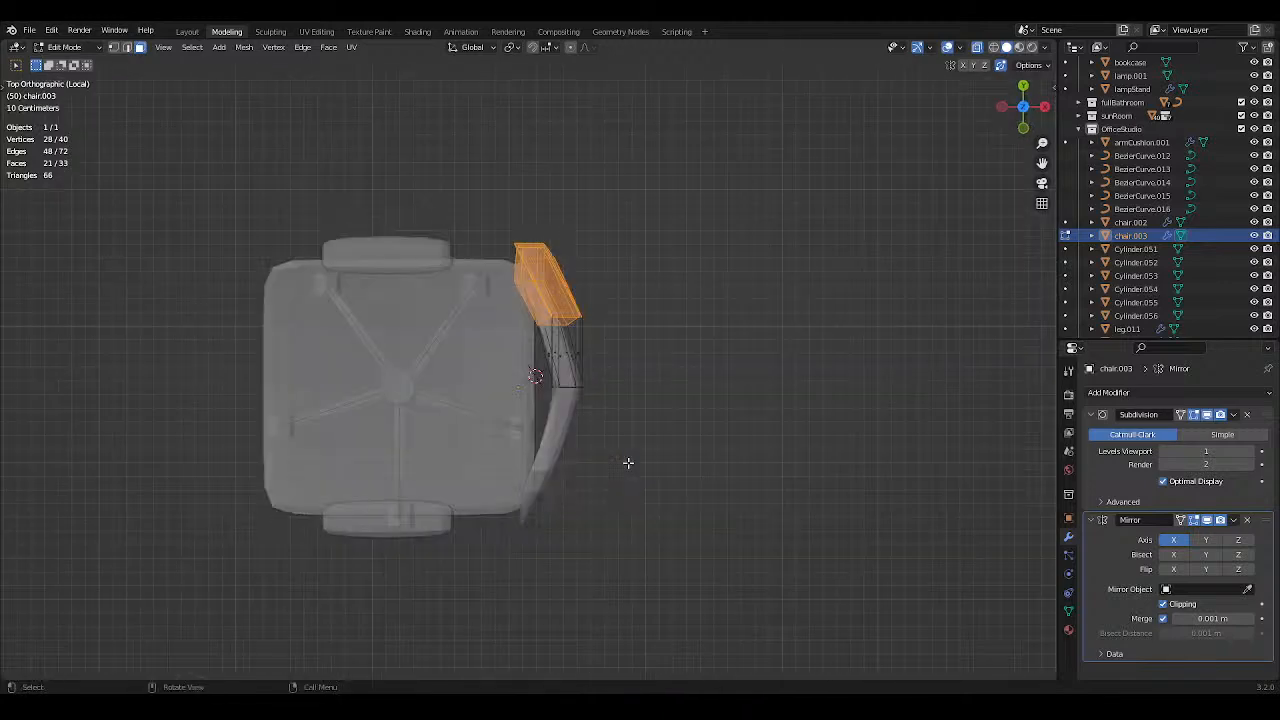
click(977, 47)
shift+middle_drag(595, 194, 569, 226)
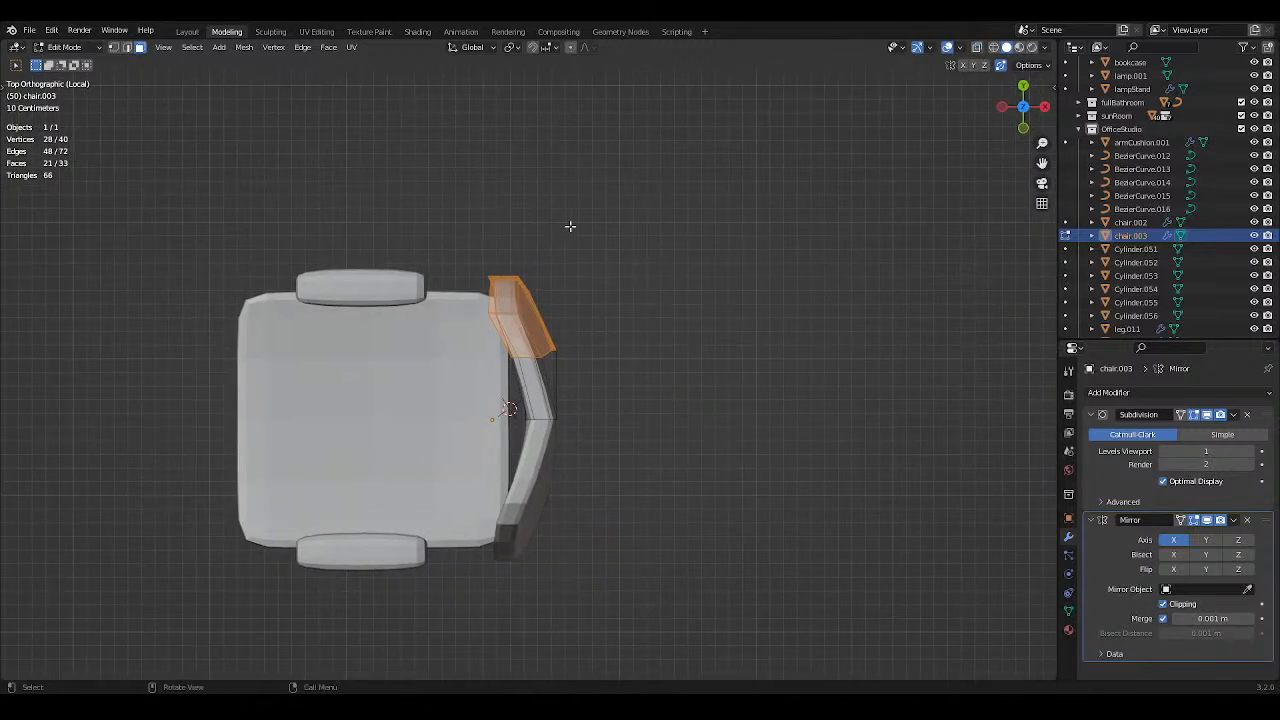
key(g)
key(x)
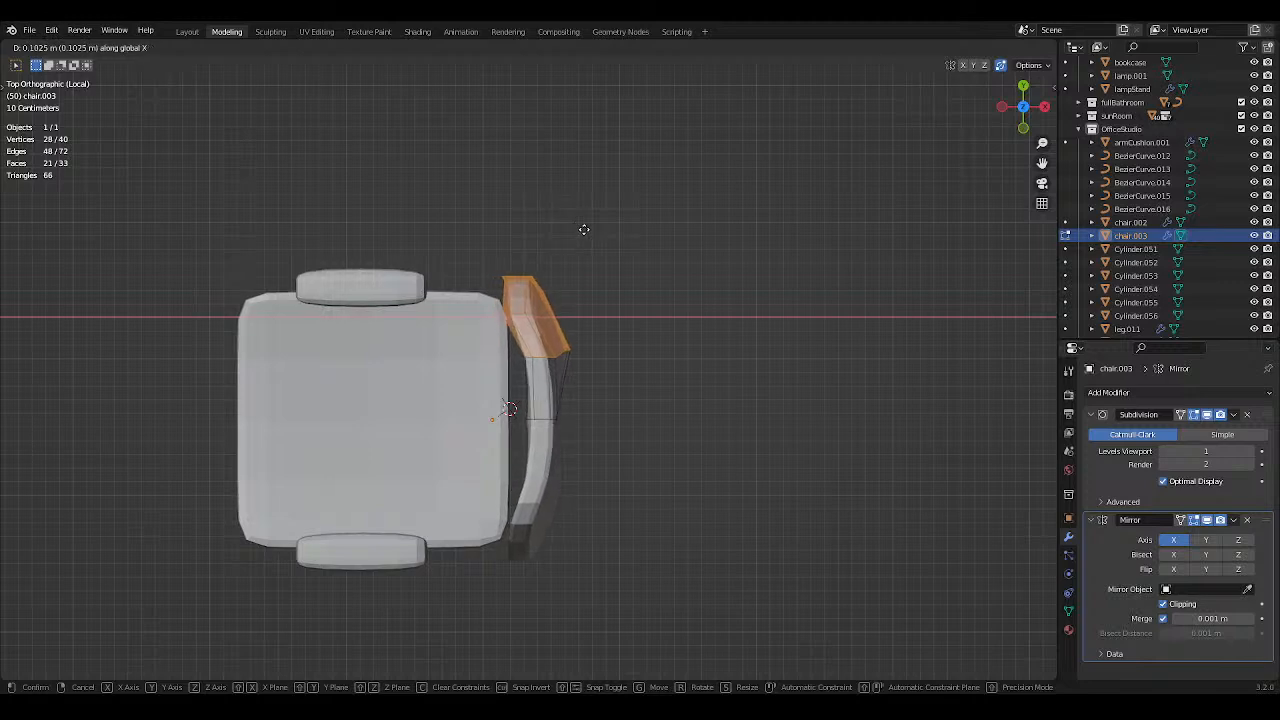
right_click(583, 229)
Save the file, try again to shift the outer faces along the X axis, undo the move and clear the selection.
key(ctrl+s)
scroll(631, 255, up, 3)
shift+middle_drag(638, 268, 626, 289)
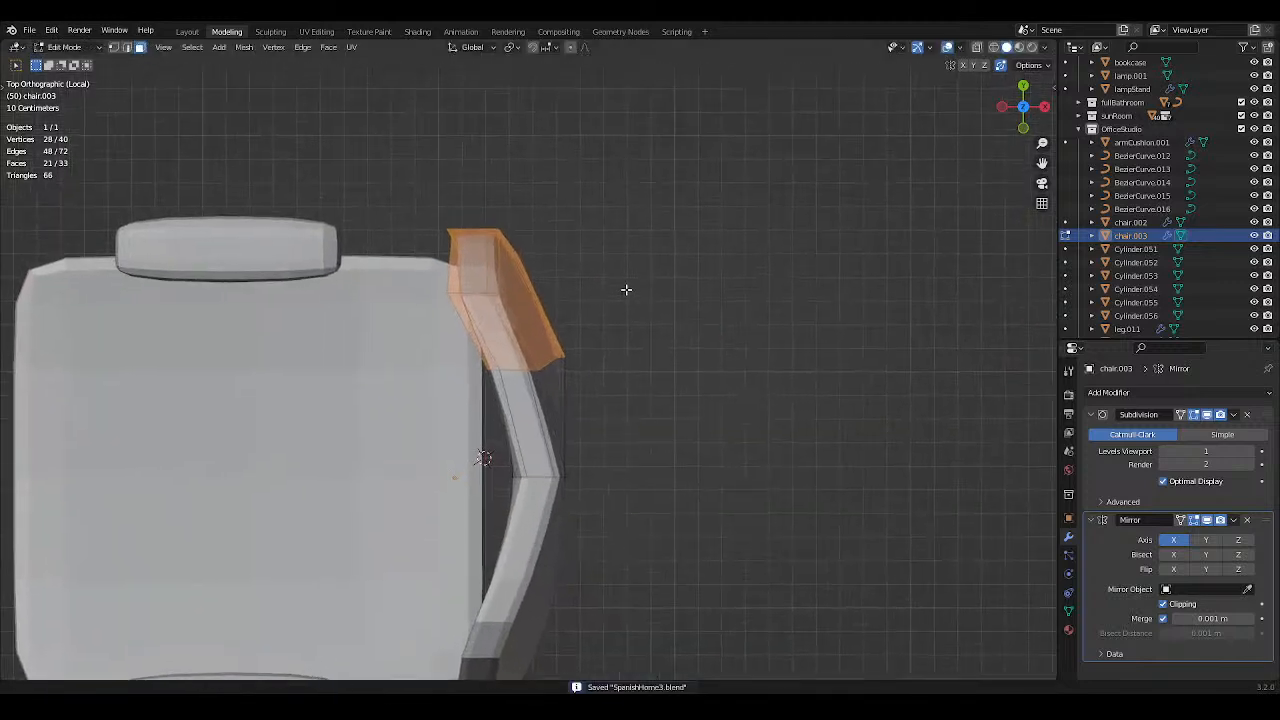
key(g)
key(y)
key(x)
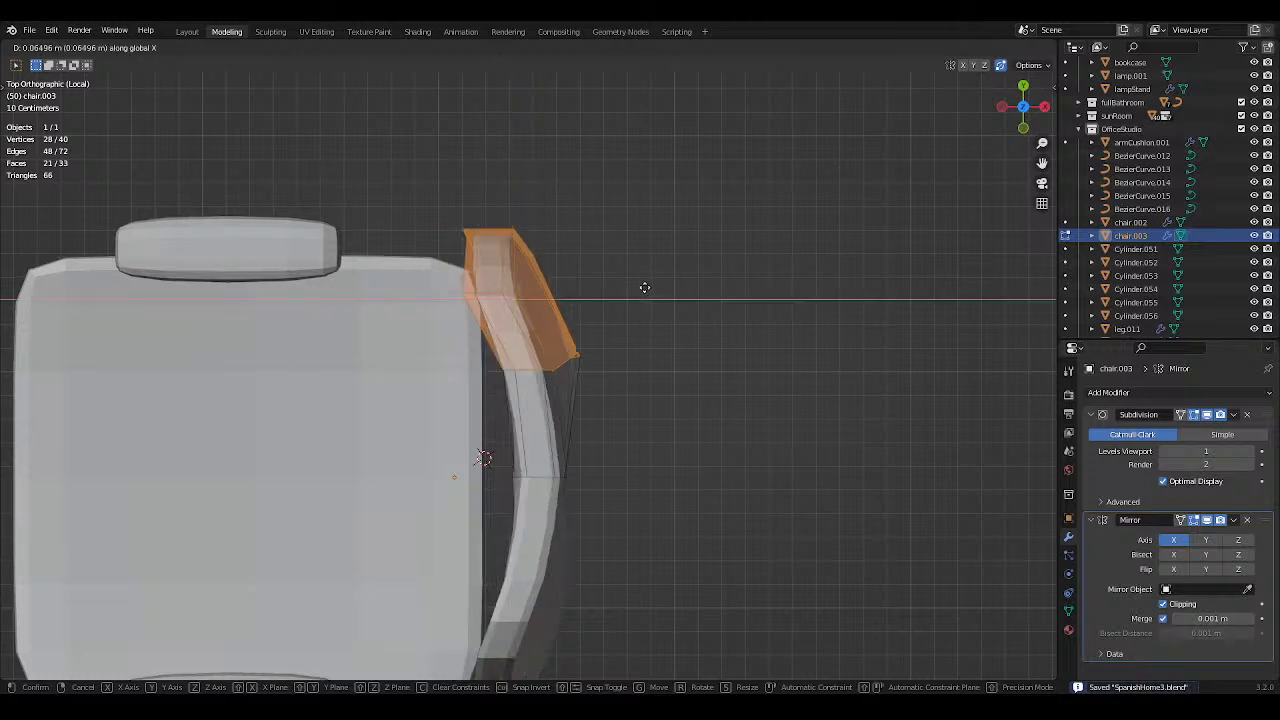
click(654, 289)
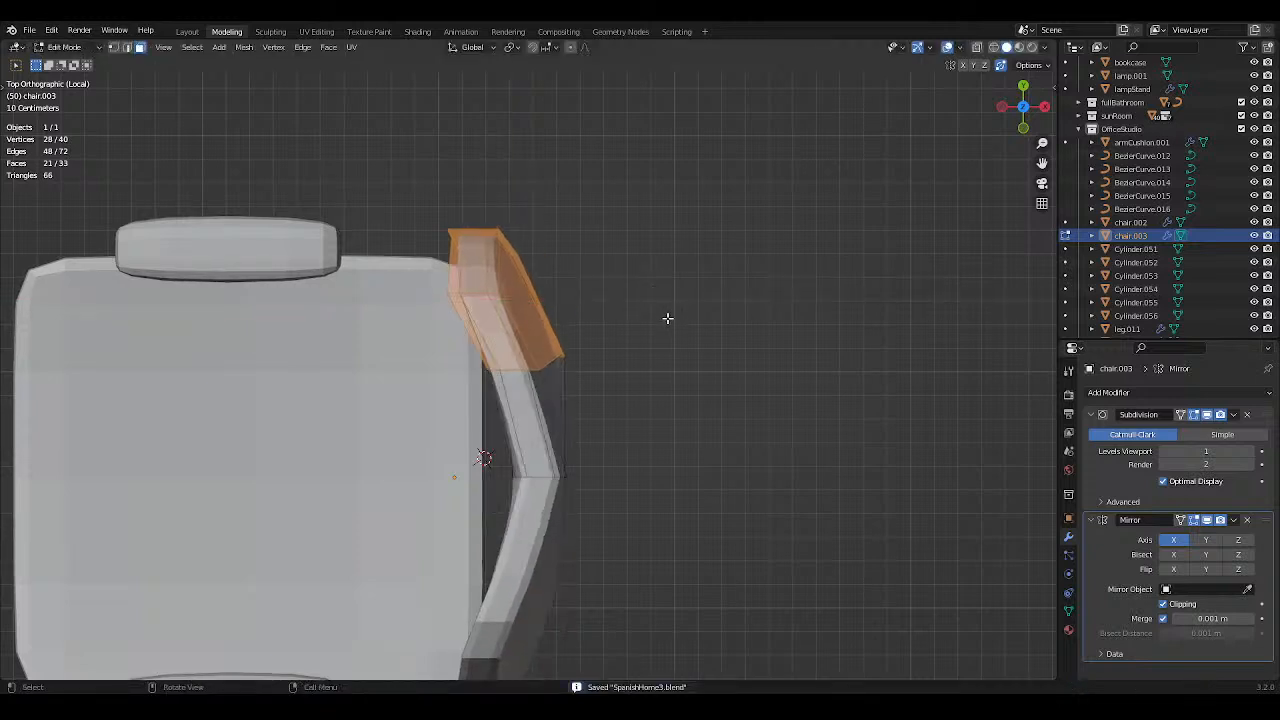
key(alt+a)
Select the nine faces around the backrest's outer side edge, from the upper corner down to the lower corner, and save the file.
middle_drag(662, 308, 635, 335)
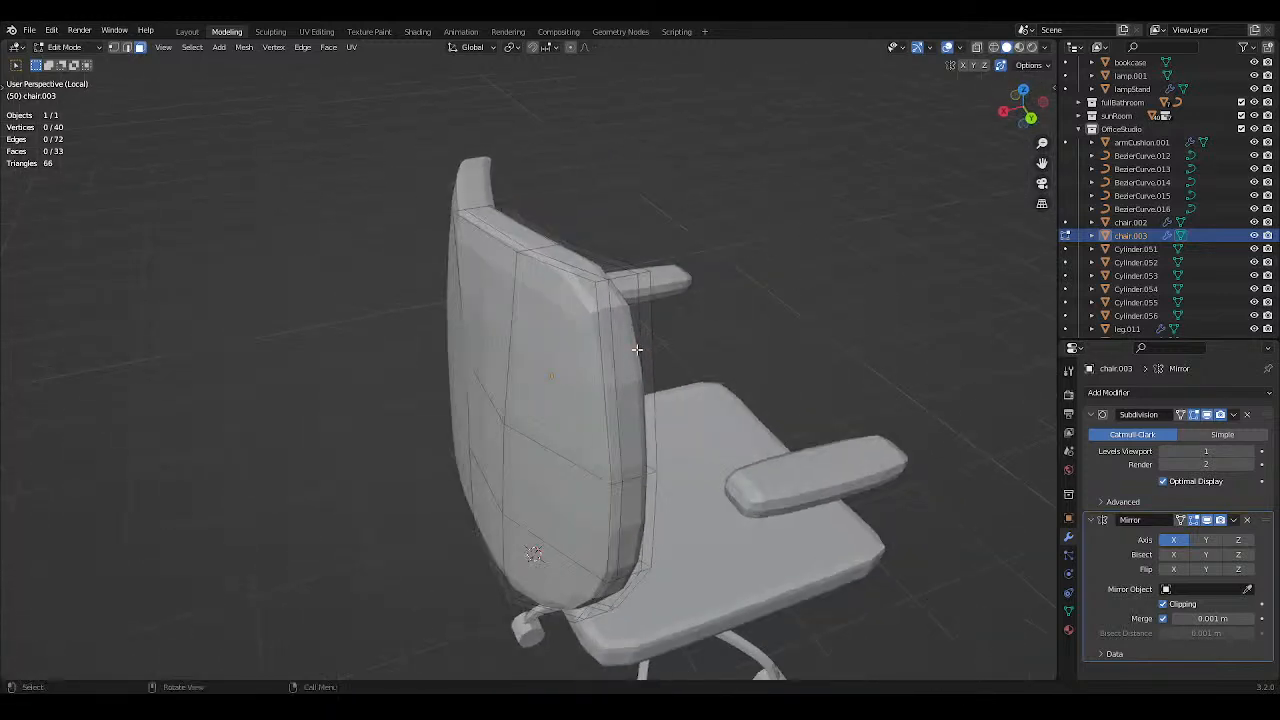
shift+click(641, 331)
shift+click(605, 348)
shift+click(646, 536)
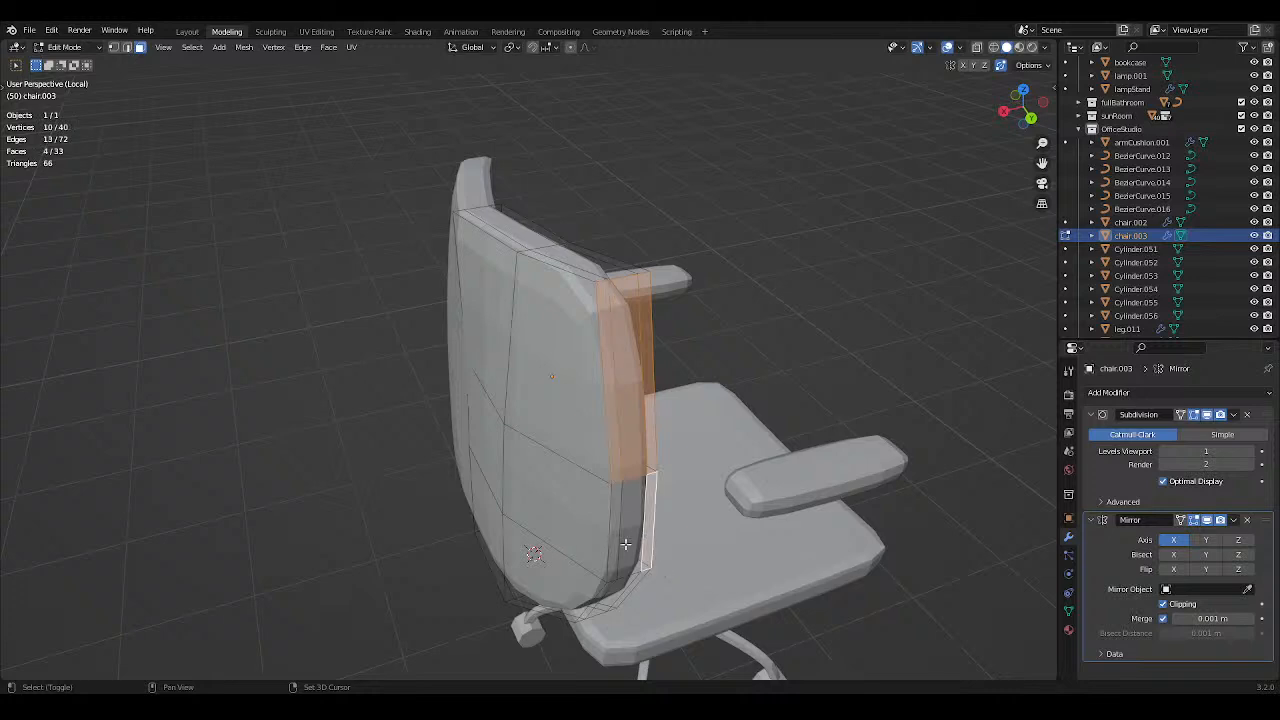
shift+click(620, 544)
shift+click(616, 548)
middle_drag(622, 592, 575, 481)
shift+click(662, 577)
shift+click(577, 497)
shift+click(577, 498)
key(ctrl+s)
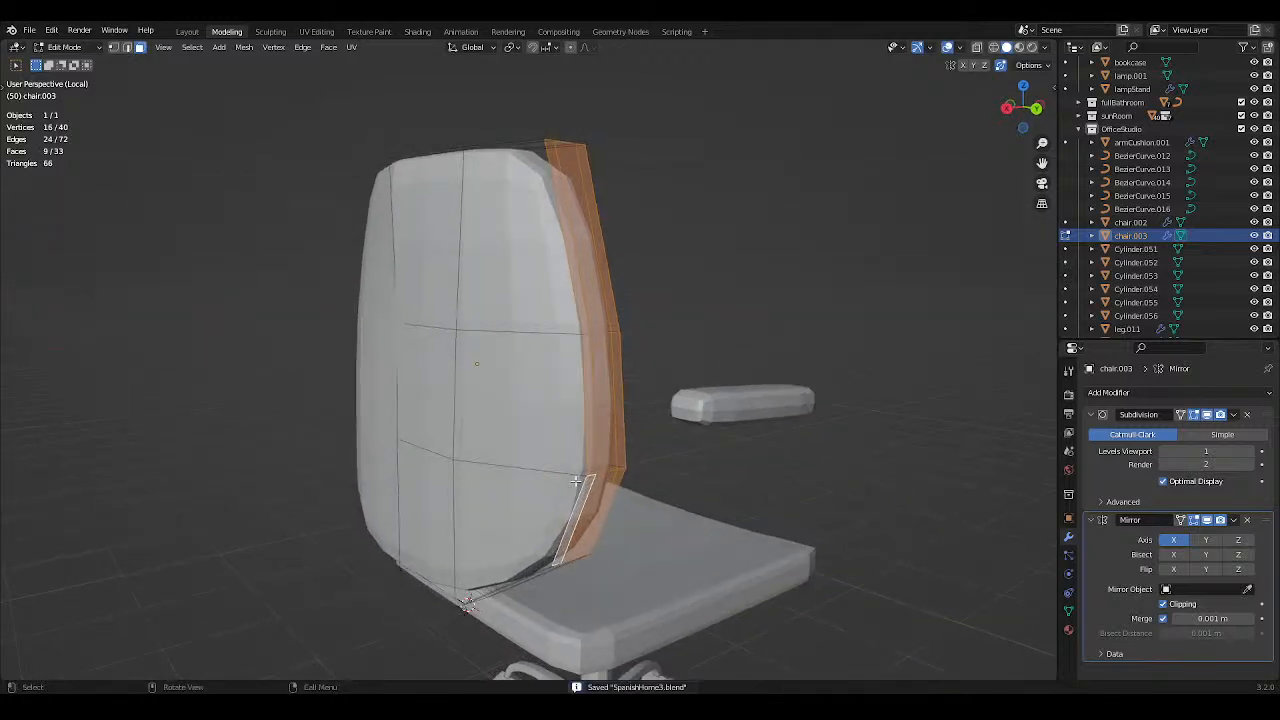
In top orthographic view, move the side faces about 0.15 m along X, and bring them back about 0.06 m towards the seat.
key(KP_5)
key(KP_7)
key(g)
key(x)
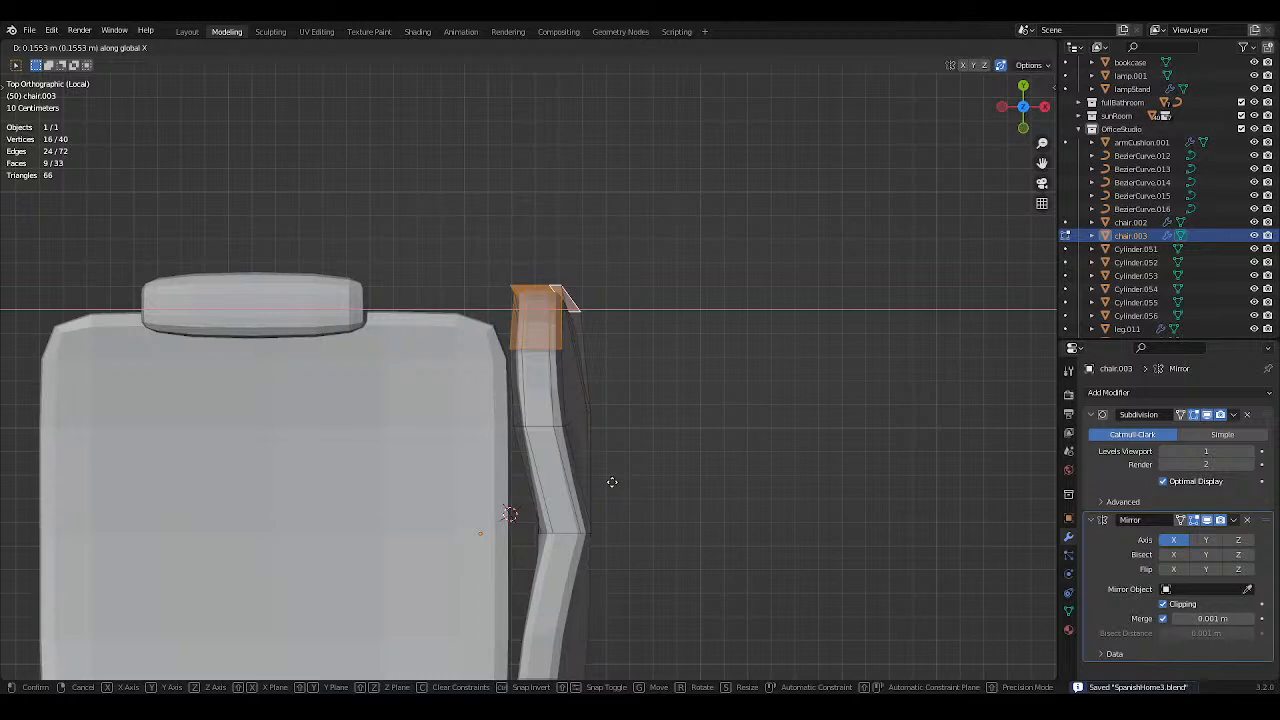
click(610, 482)
scroll(705, 460, down, 2)
scroll(705, 440, up, 2)
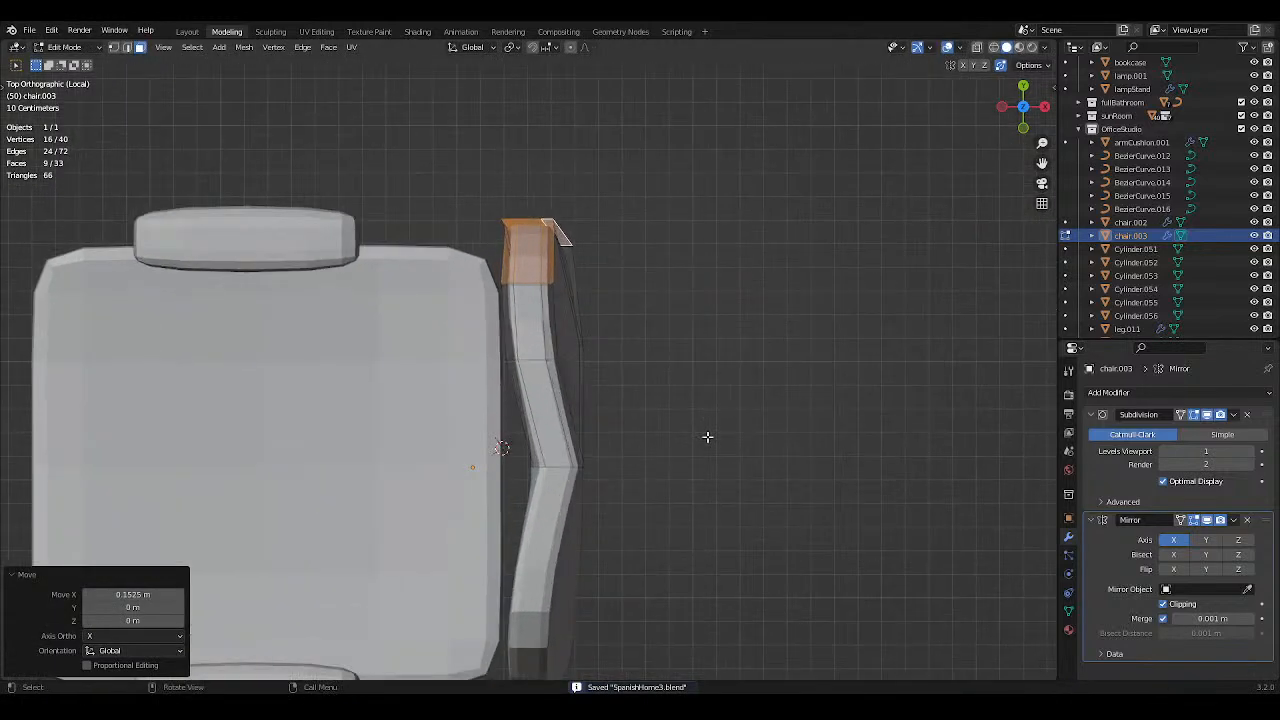
key(g)
key(x)
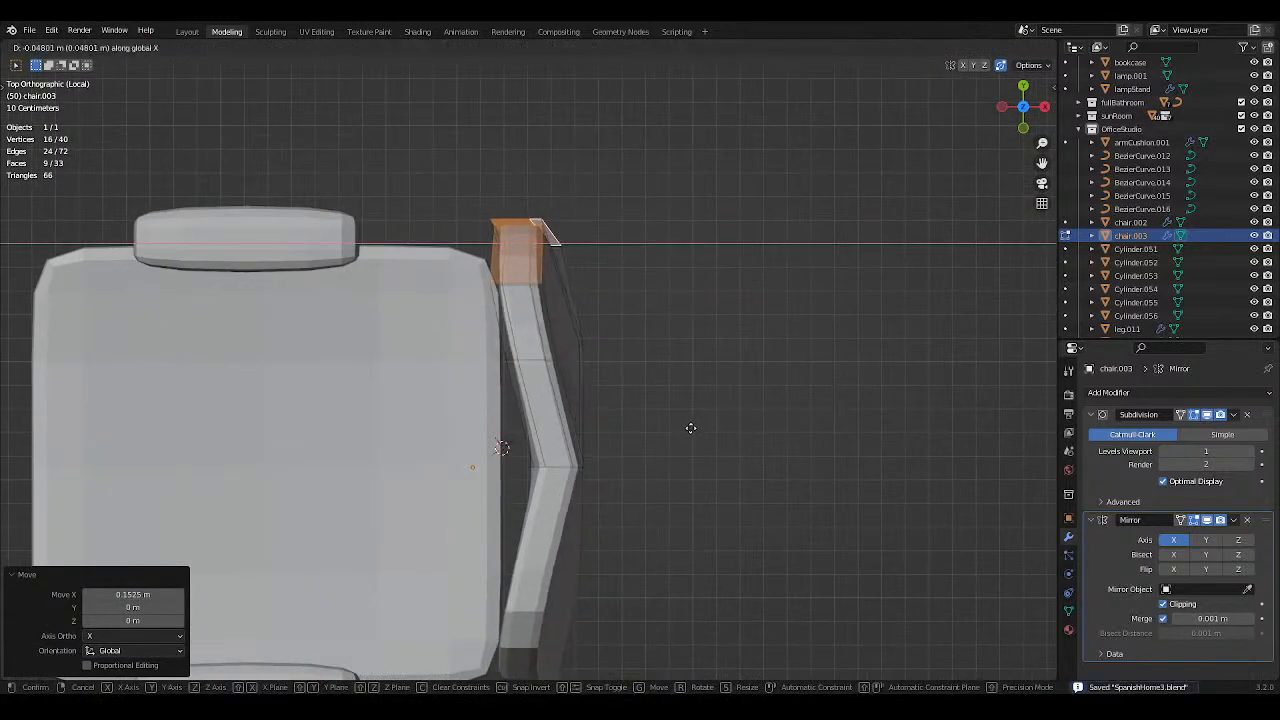
click(691, 428)
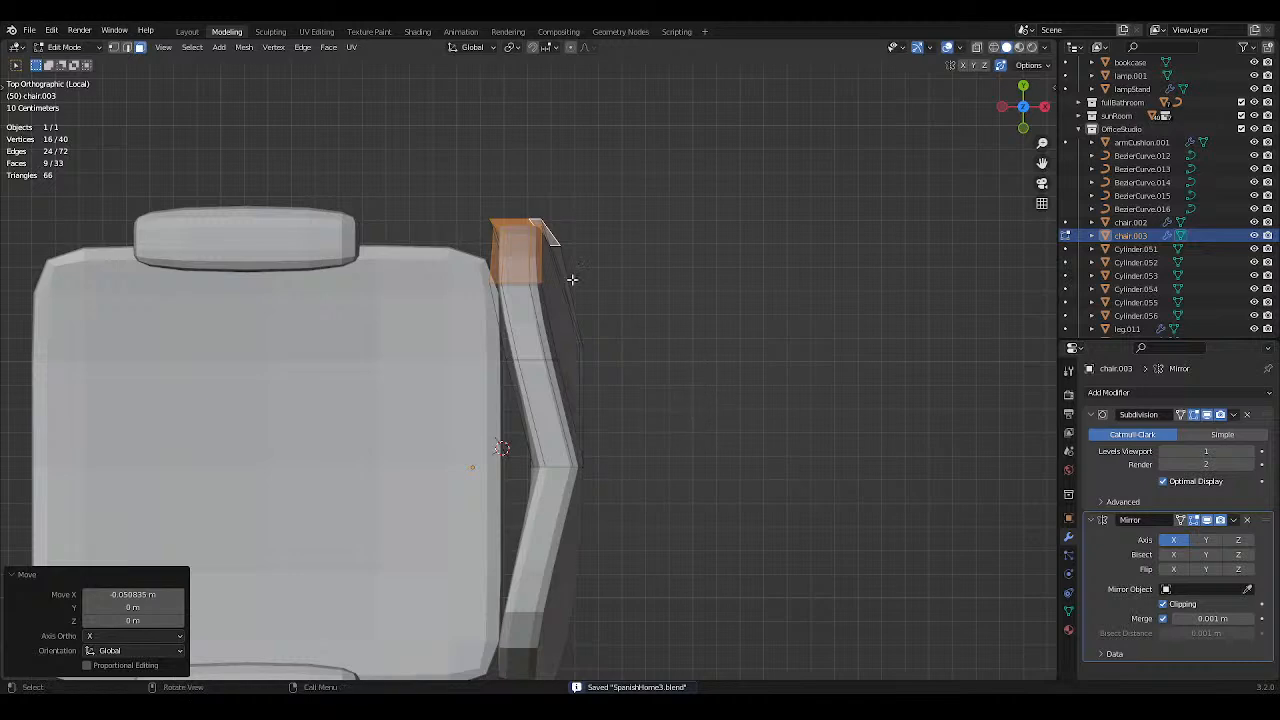
Select the whole backrest half through X-ray and try rotating it about 8° in the top view.
drag(411, 157, 730, 482)
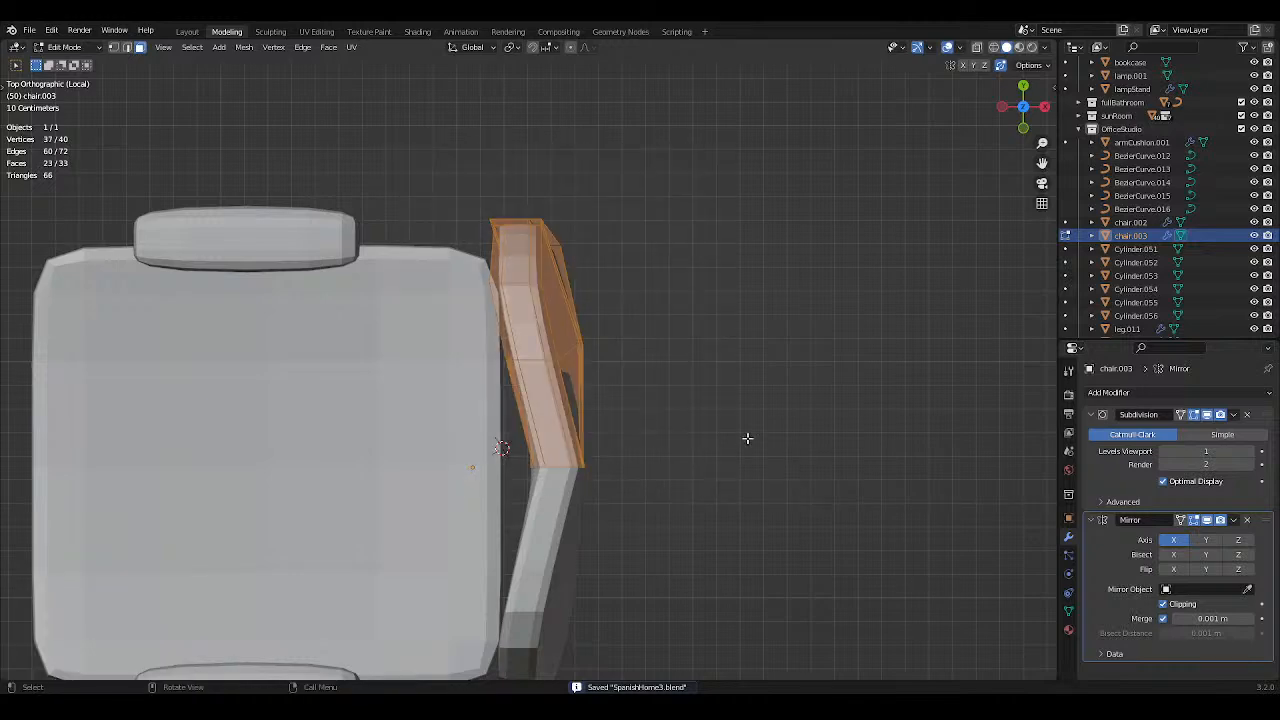
click(977, 47)
key(alt+a)
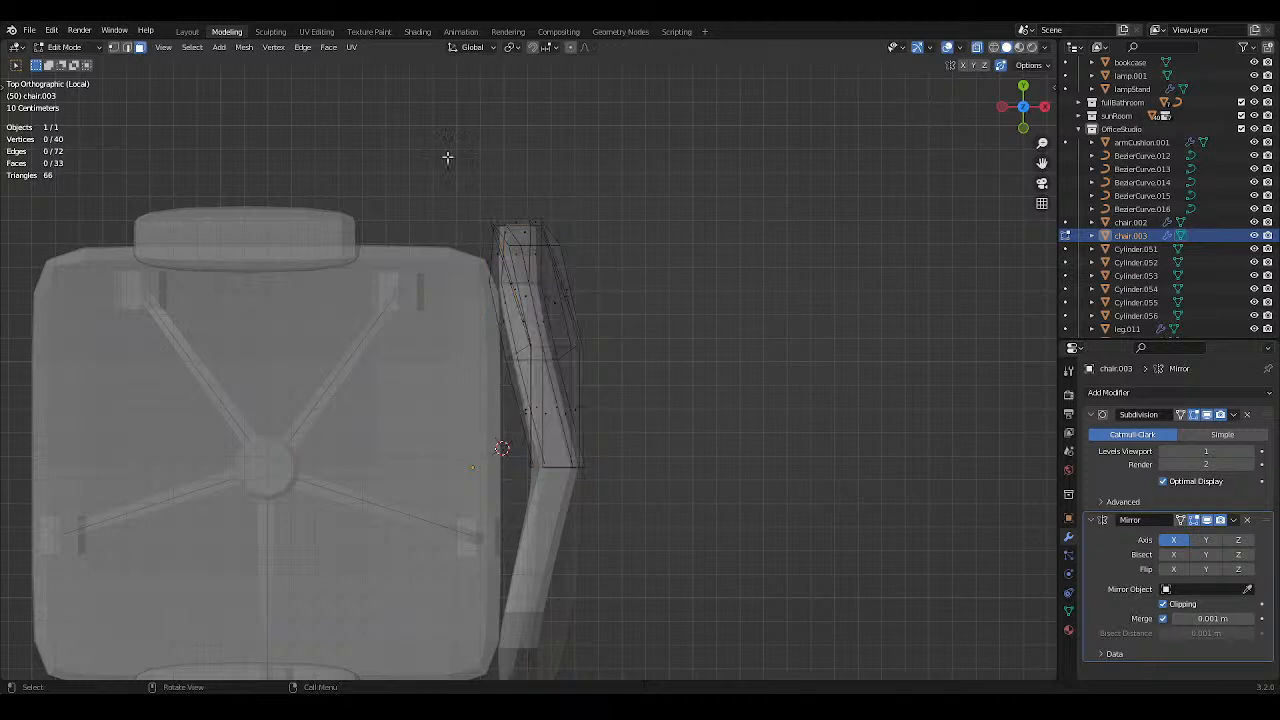
drag(380, 147, 775, 442)
key(alt+z)
key(r)
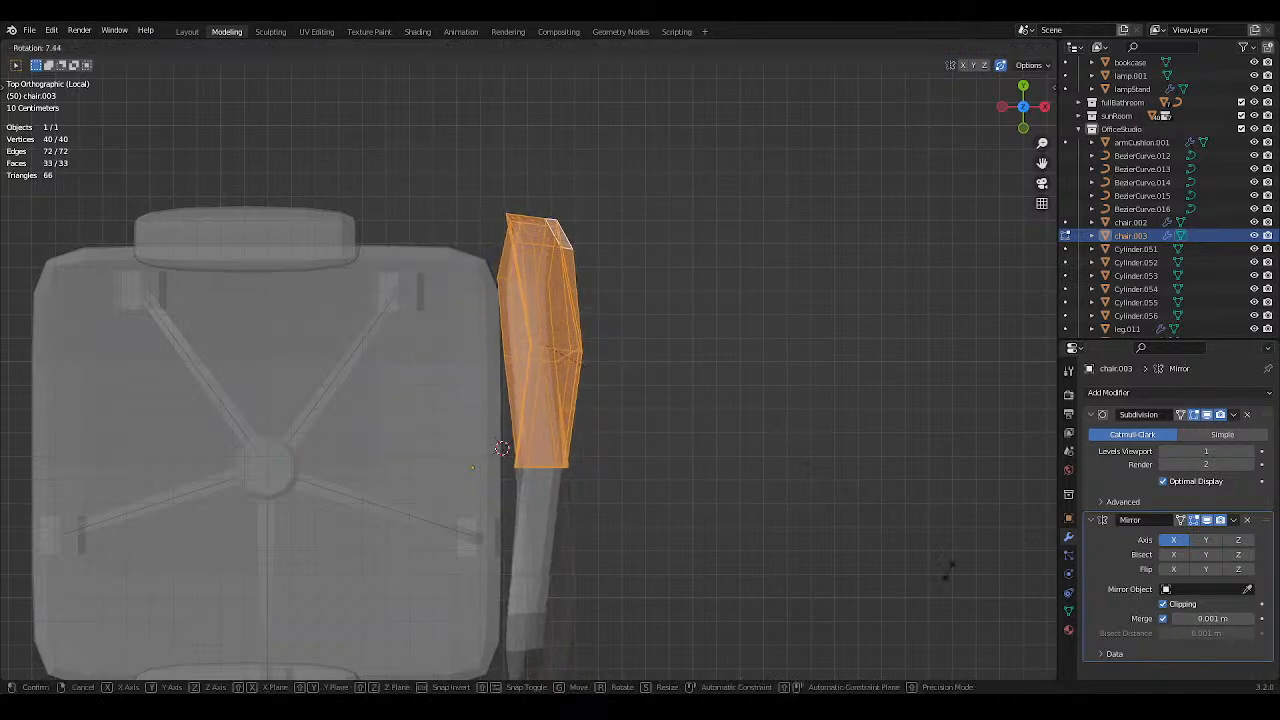
click(760, 416)
Save the file, check the rotated backrest outside mesh editing, undo the rotation and clear the selection.
key(alt+a)
key(ctrl+s)
key(Tab)
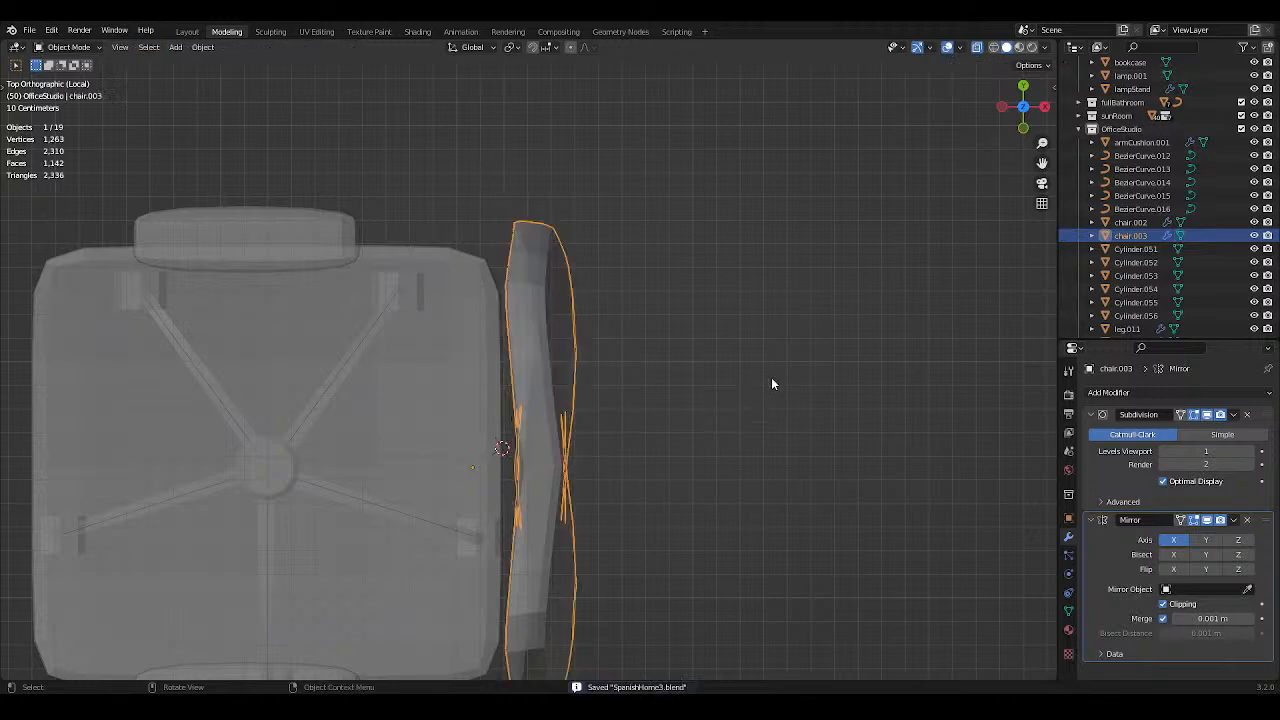
middle_drag(771, 377, 858, 333)
key(Tab)
key(ctrl+z)
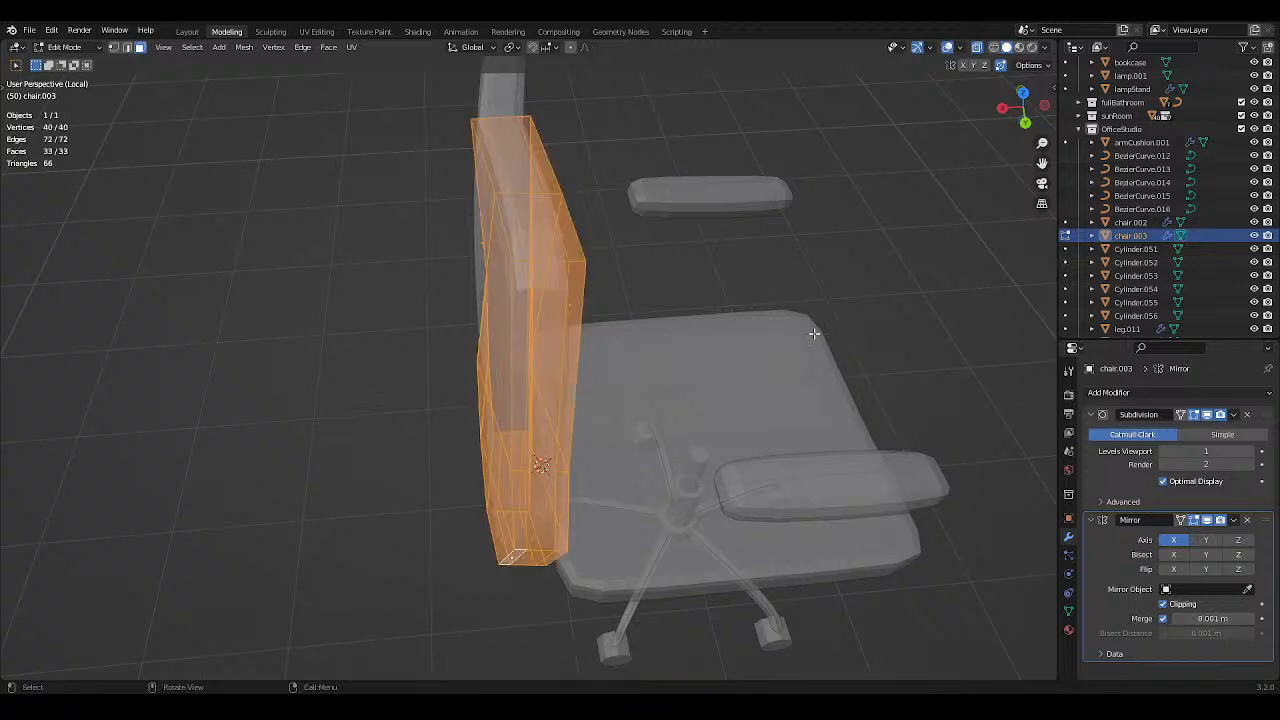
key(ctrl+z)
click(397, 374)
In edge selection, select the backrest's inner vertical edge loop and the two loops along its outer side, and save the file.
scroll(412, 372, down, 3)
middle_drag(428, 370, 647, 415)
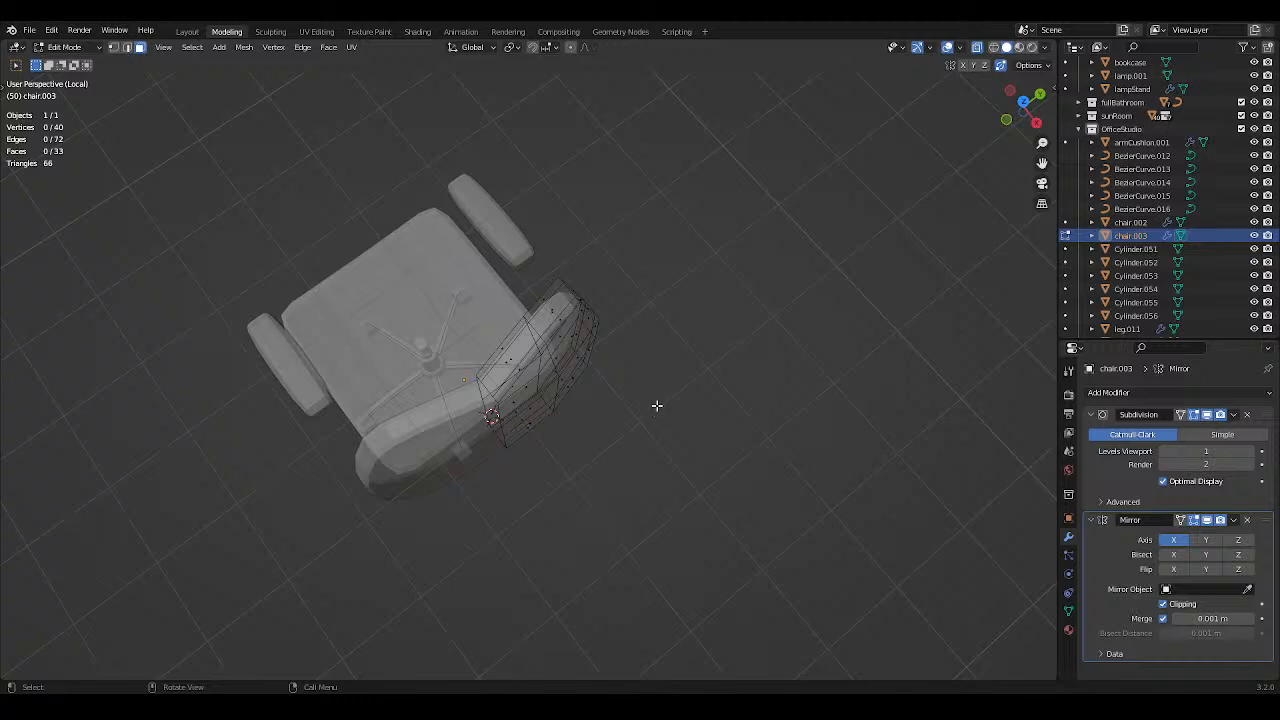
middle_drag(790, 200, 571, 318)
key(ctrl+s)
click(127, 47)
alt+click(548, 333)
alt+shift+click(572, 316)
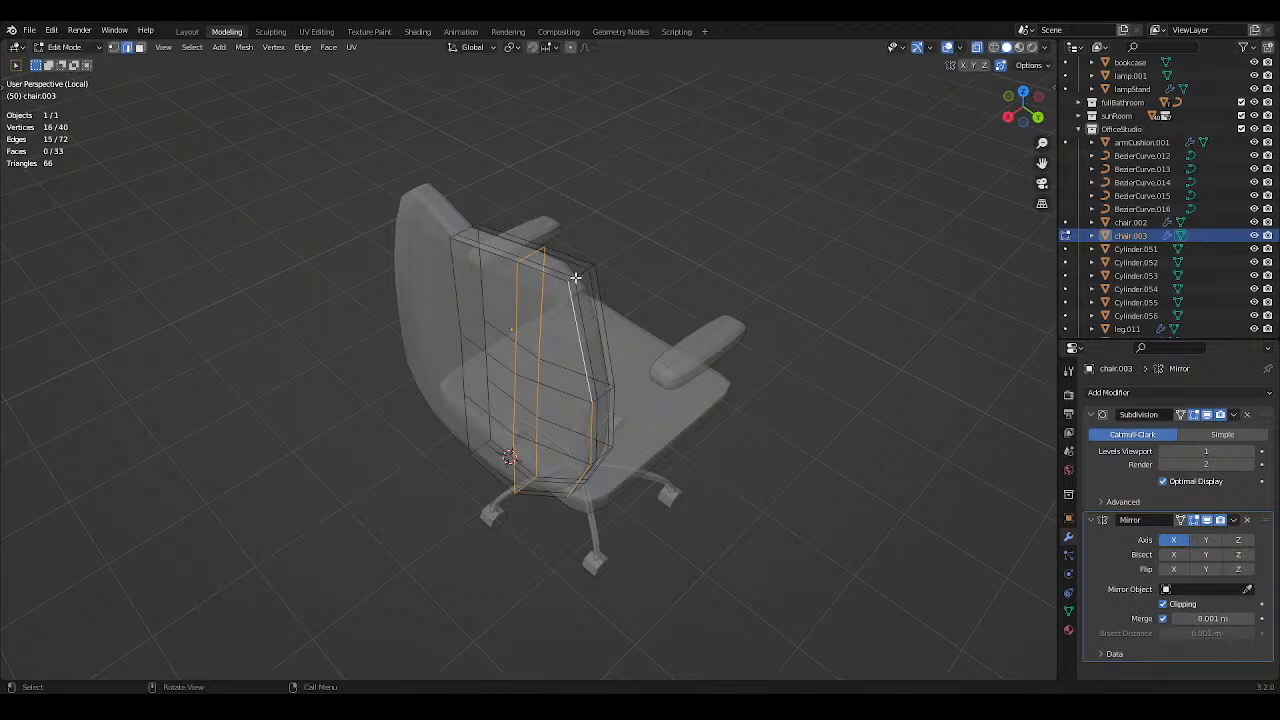
middle_drag(575, 277, 590, 420)
alt+shift+click(587, 518)
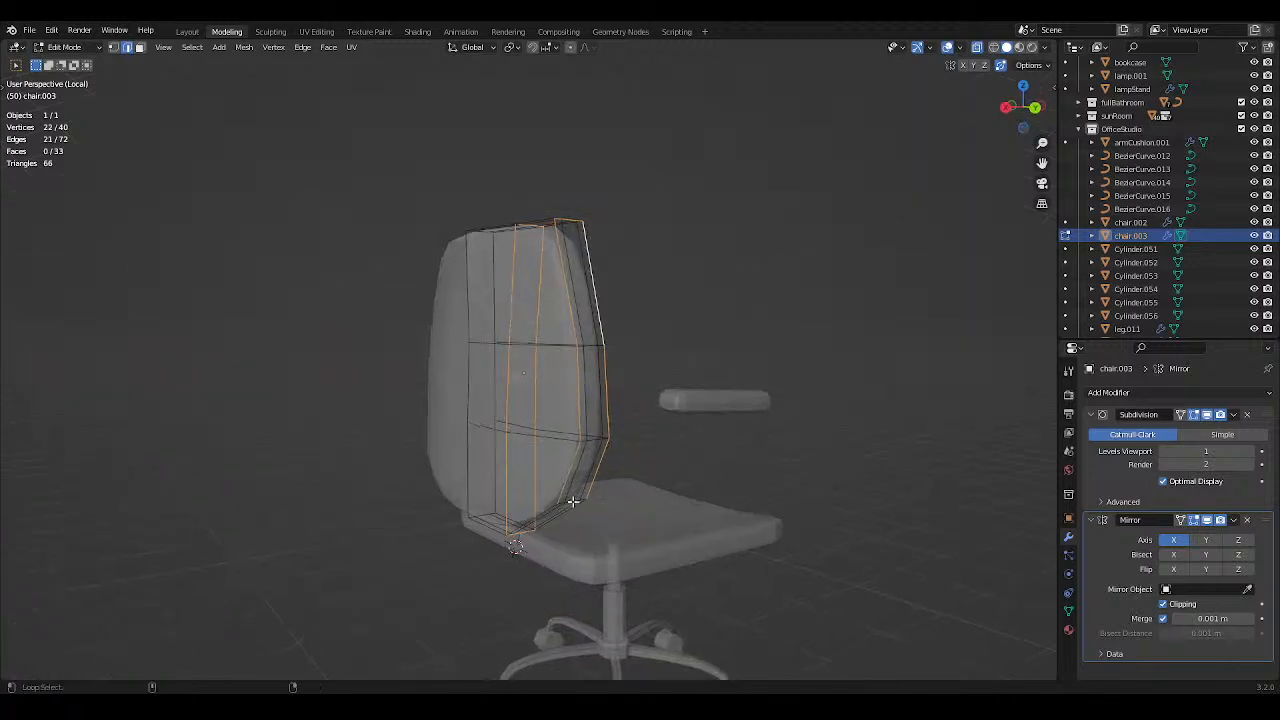
alt+shift+click(572, 501)
key(ctrl+s)
In top orthographic view, move the selected edge loops about 0.07 m along the X axis and clear the selection.
key(KP_7)
key(g)
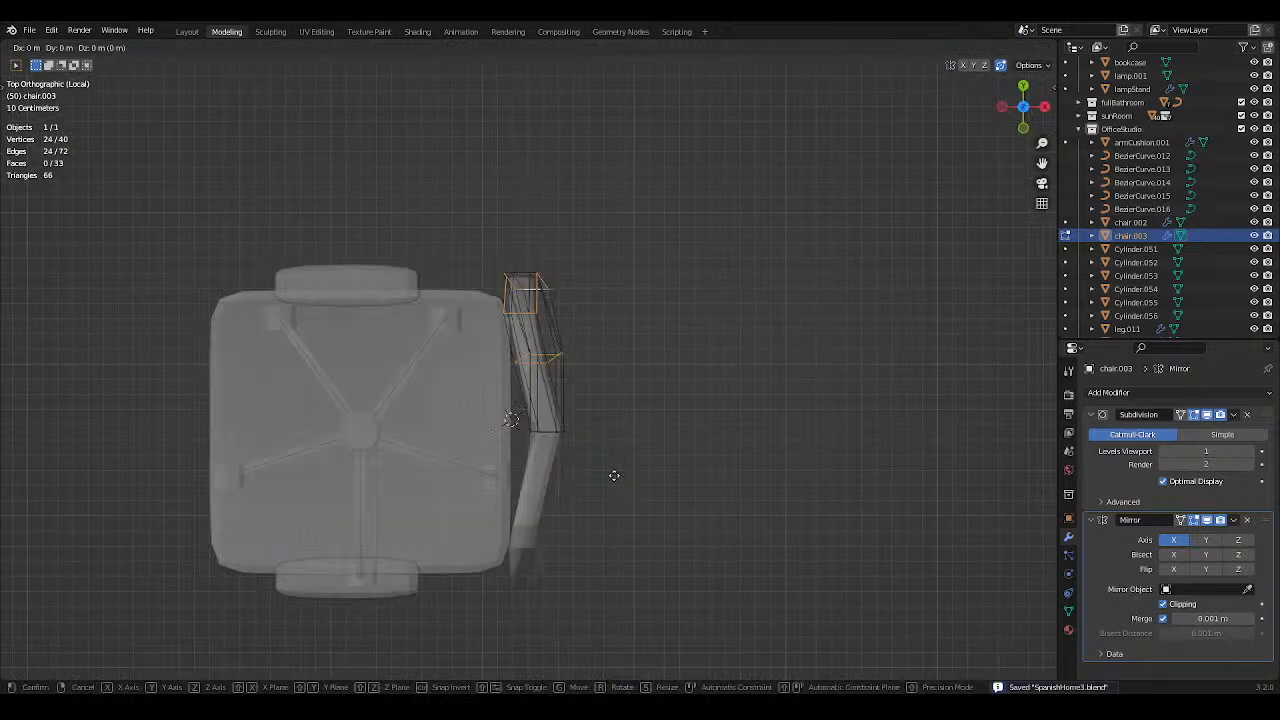
key(x)
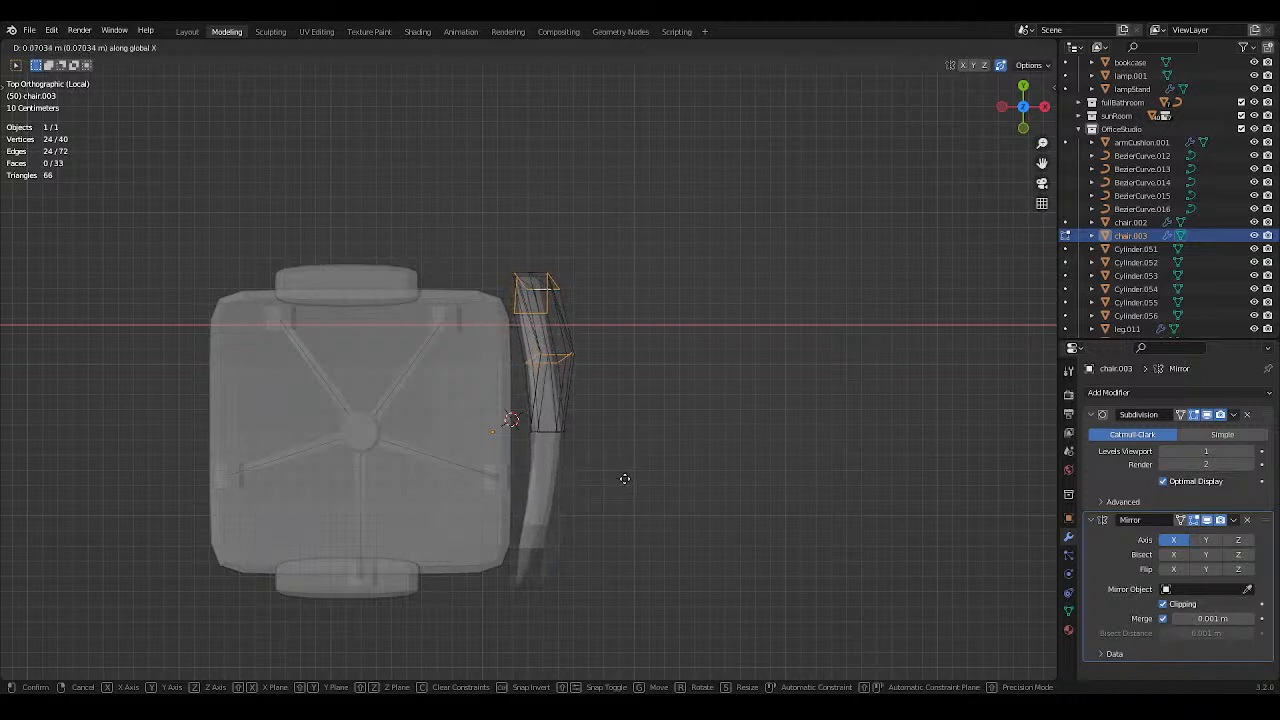
click(625, 479)
click(666, 441)
Save the file, turn off X-ray display and examine the backrest's curve from behind and above.
middle_drag(671, 437, 724, 389)
key(ctrl+s)
click(979, 47)
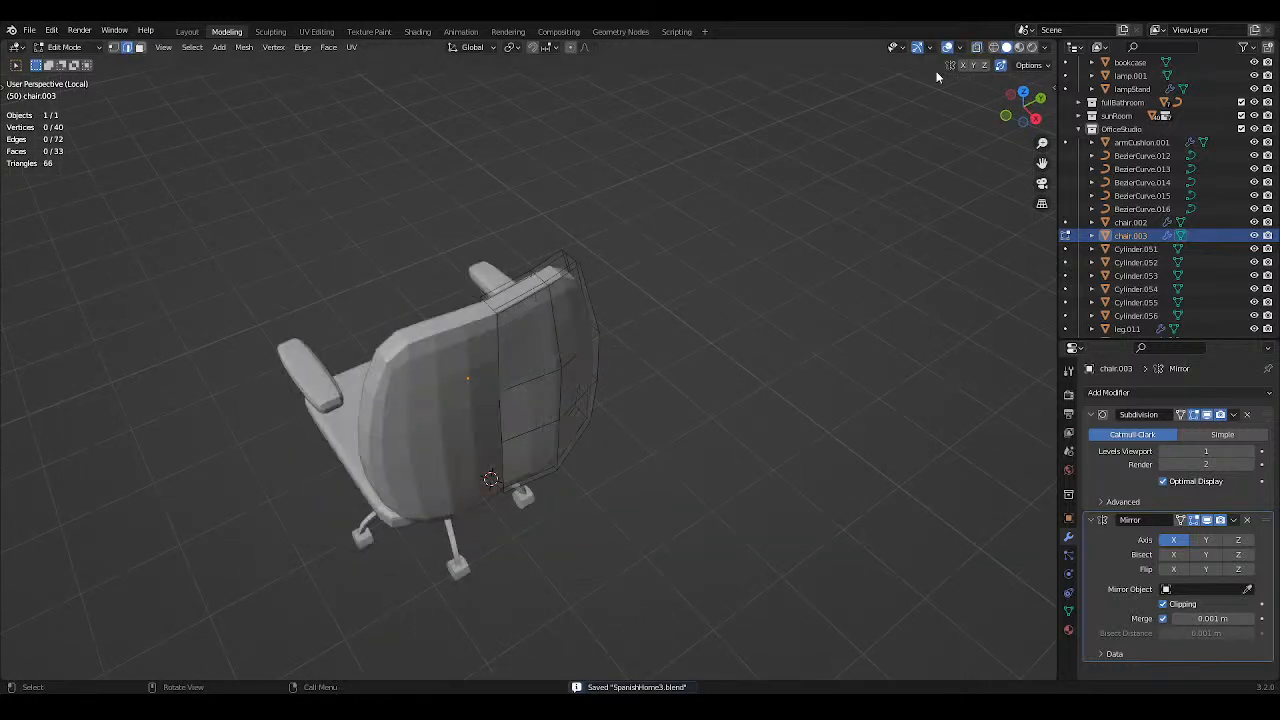
middle_drag(806, 140, 705, 238)
scroll(705, 238, up, 2)
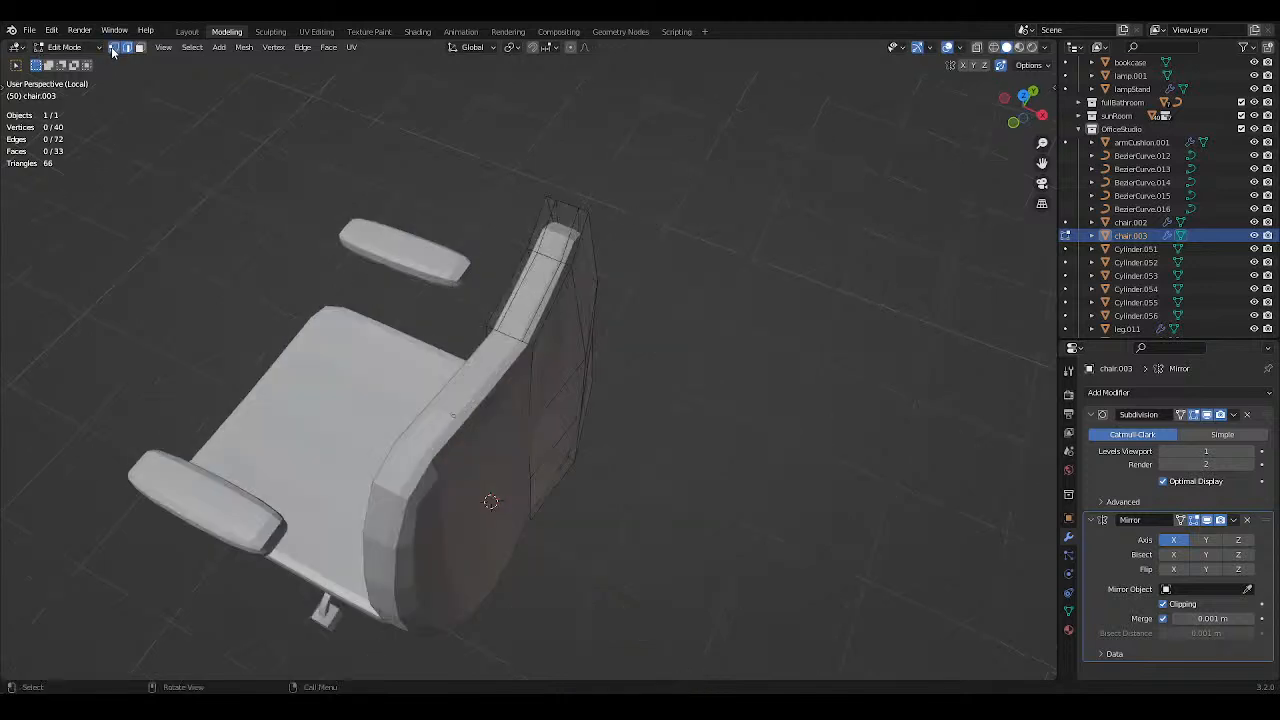
In vertex selection, select three neighbouring vertices along the backrest's rear outer edge and move them about -0.076 m along the X axis.
middle_drag(520, 330, 591, 376)
shift+click(578, 460)
middle_drag(578, 460, 683, 463)
key(g)
key(x)
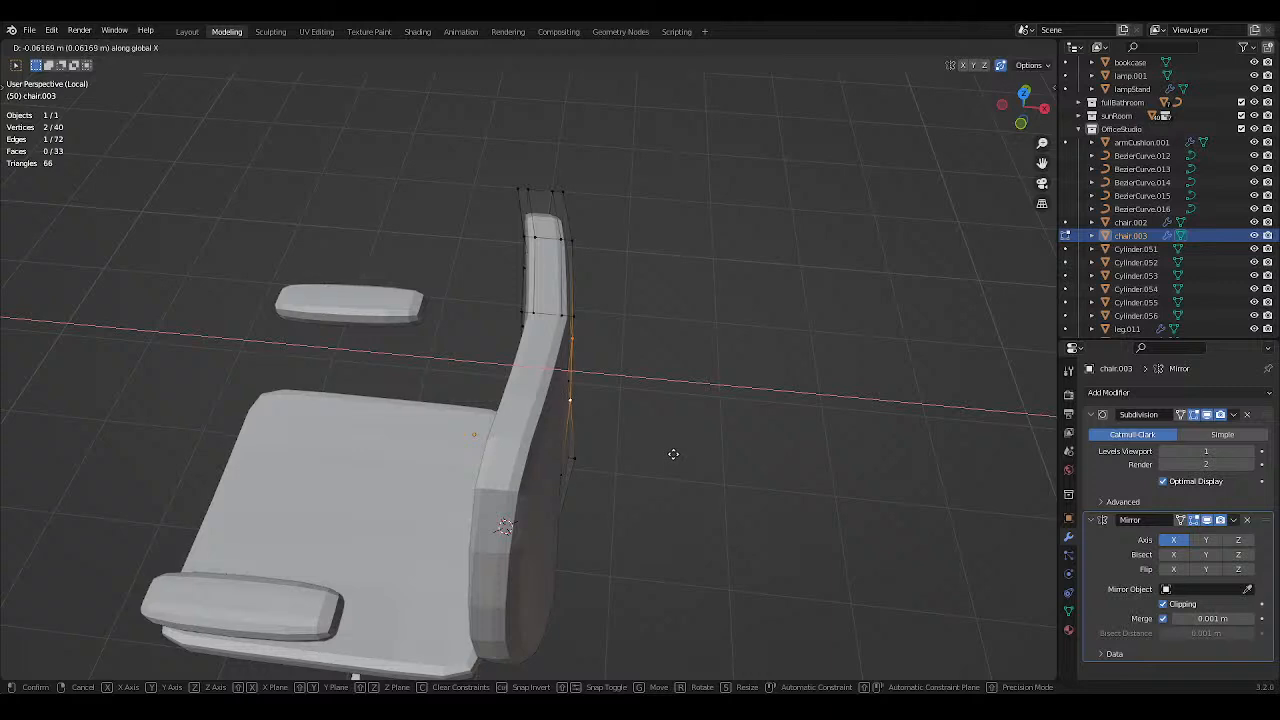
click(580, 463)
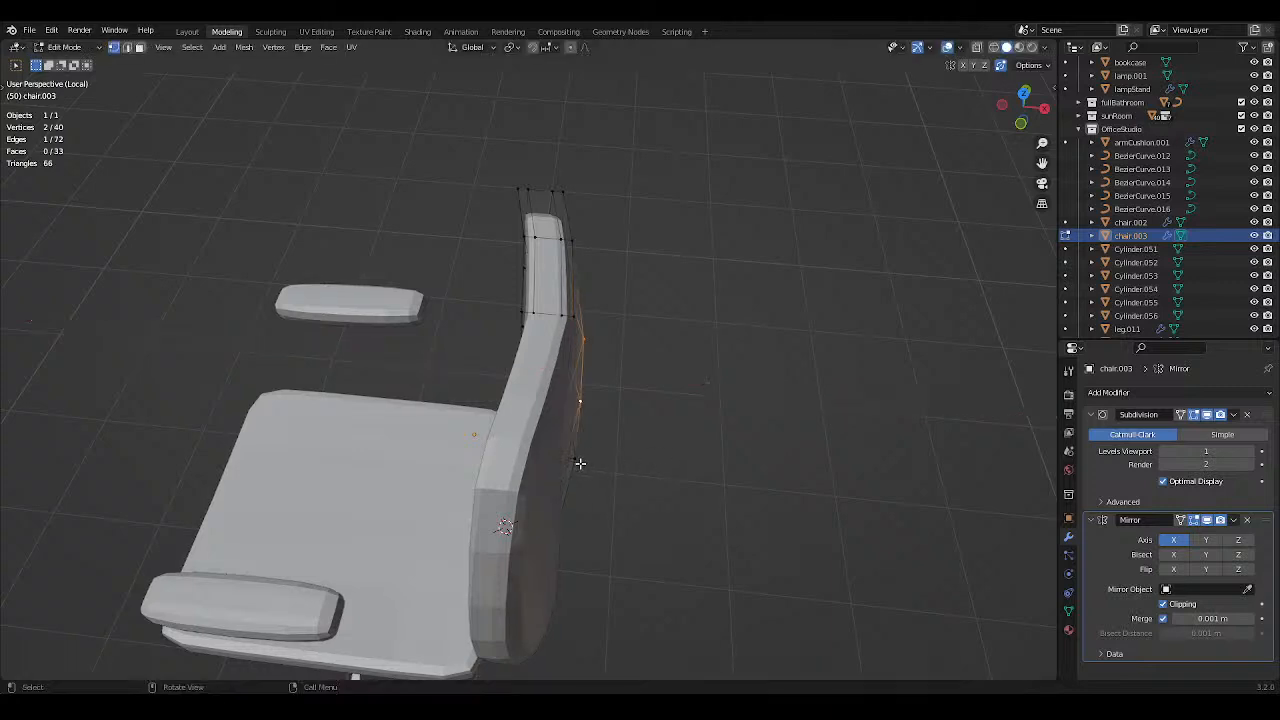
shift+click(580, 463)
key(g)
key(x)
click(632, 444)
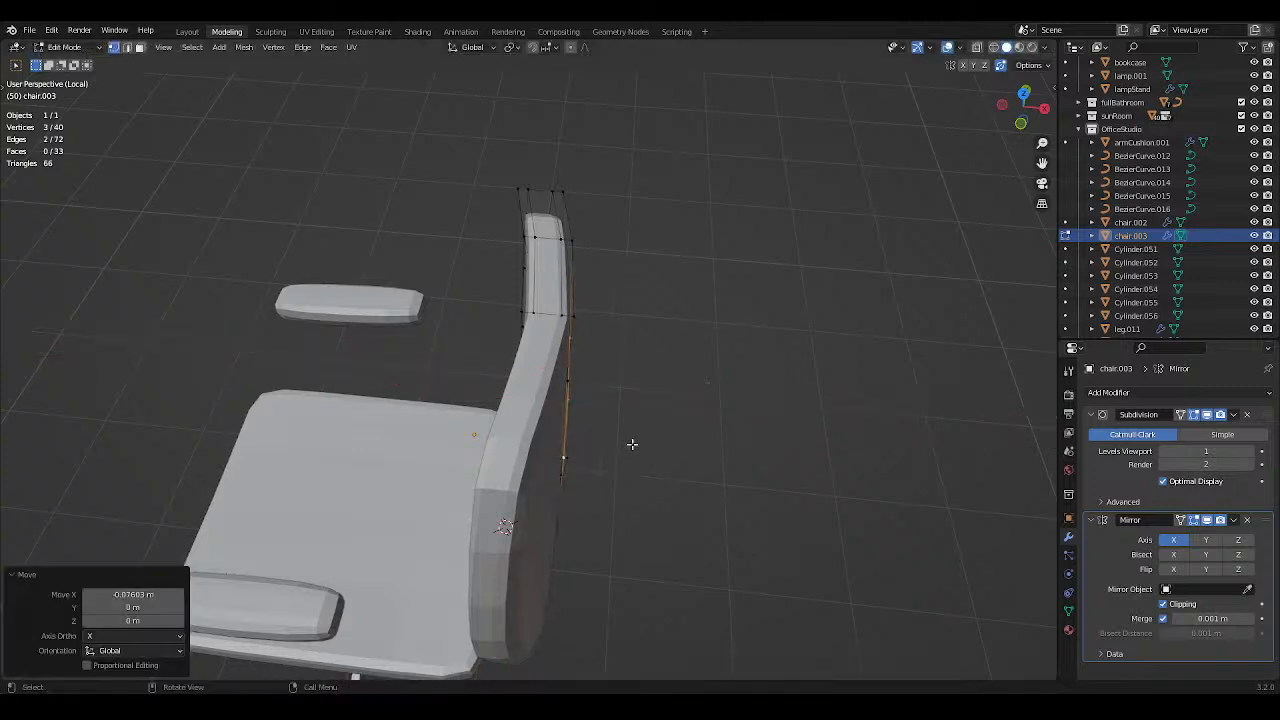
Shift the backrest's lower outer corner vertex in the negative X direction in two moves, the second about 0.059 m, and save the file.
middle_drag(651, 435, 586, 486)
click(606, 460)
key(g)
key(x)
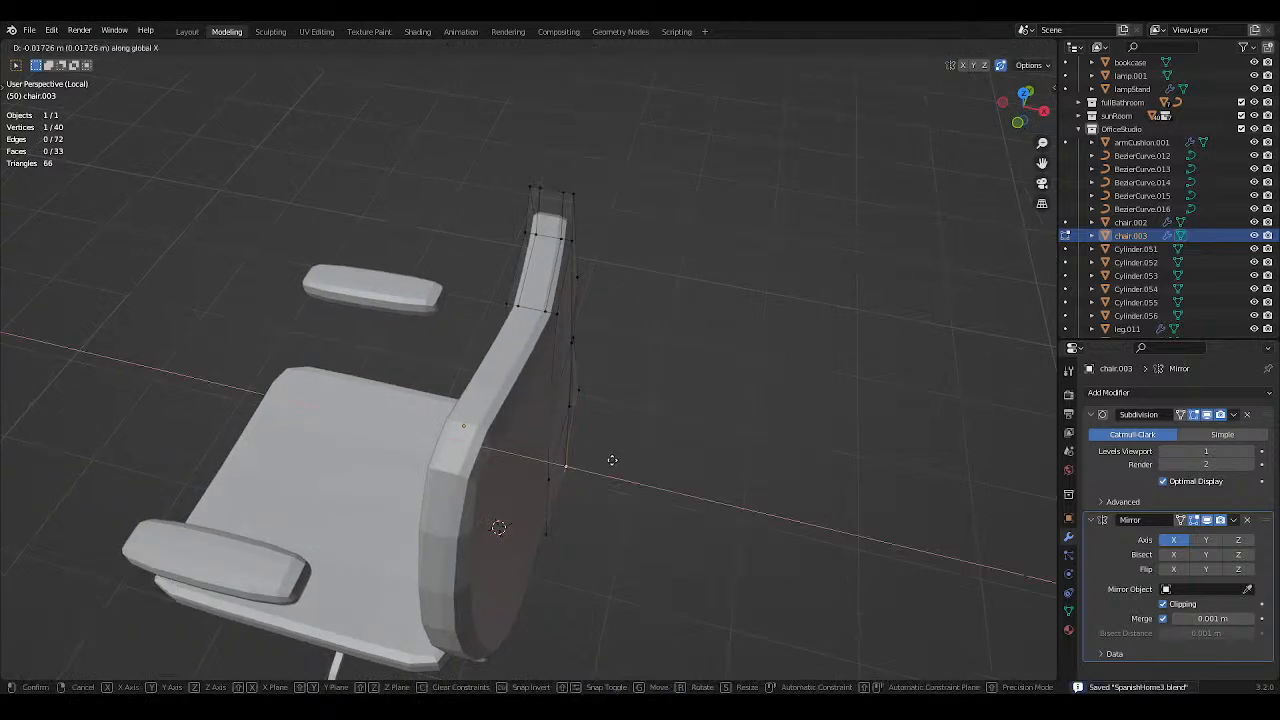
click(611, 460)
click(680, 460)
scroll(684, 449, down, 3)
key(ctrl+s)
middle_drag(697, 406, 567, 400)
key(g)
key(x)
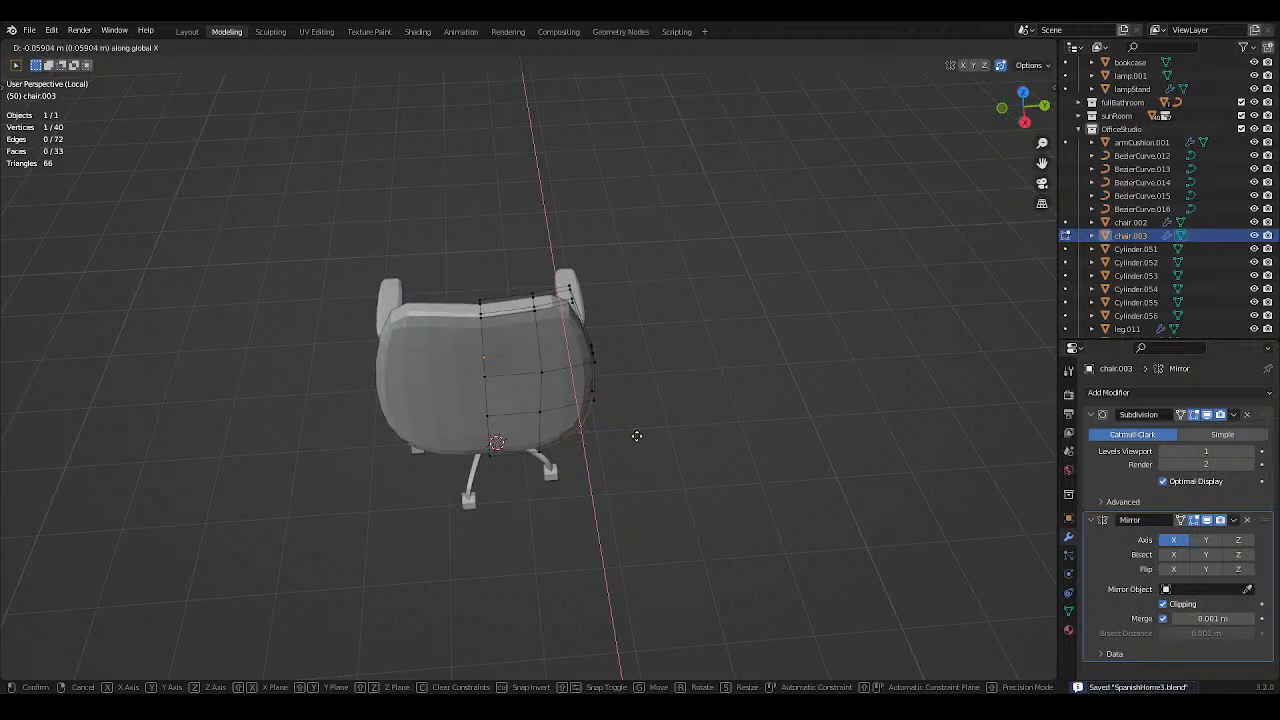
click(637, 436)
Try to move the vertex in the middle of the backrest's rear side along the Y axis, and undo the move.
click(540, 372)
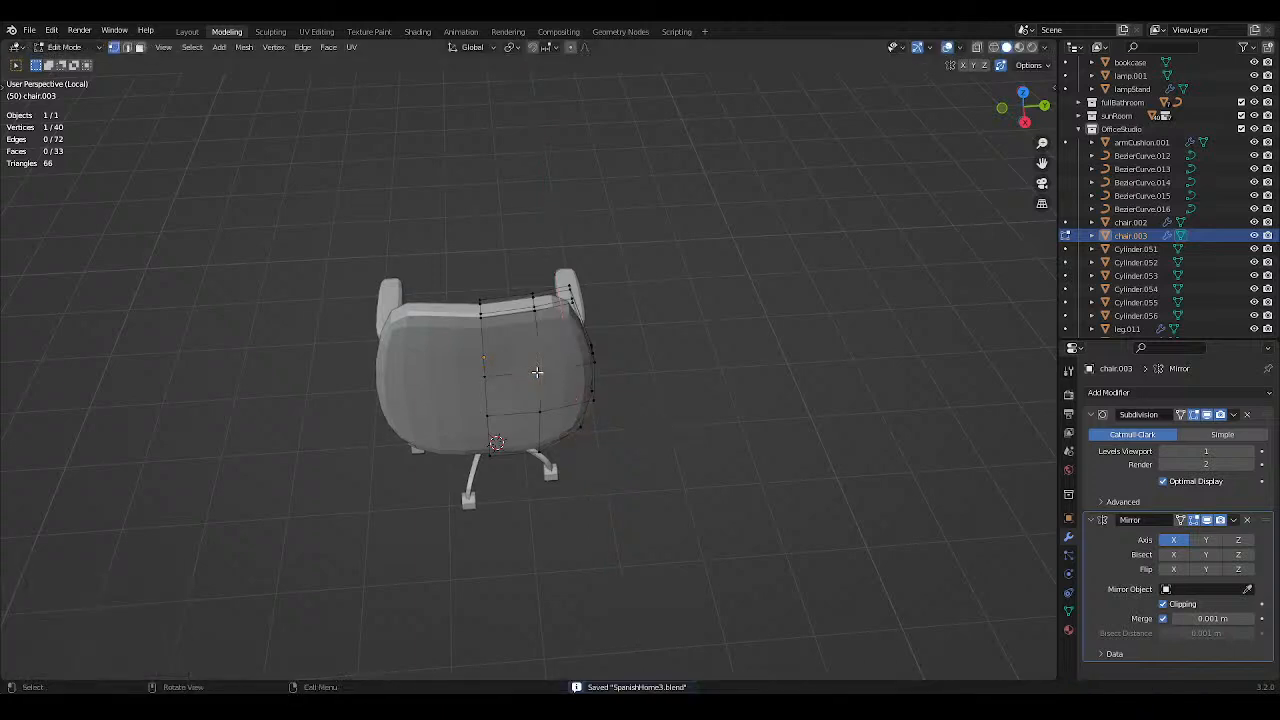
middle_drag(540, 372, 654, 354)
key(g)
key(y)
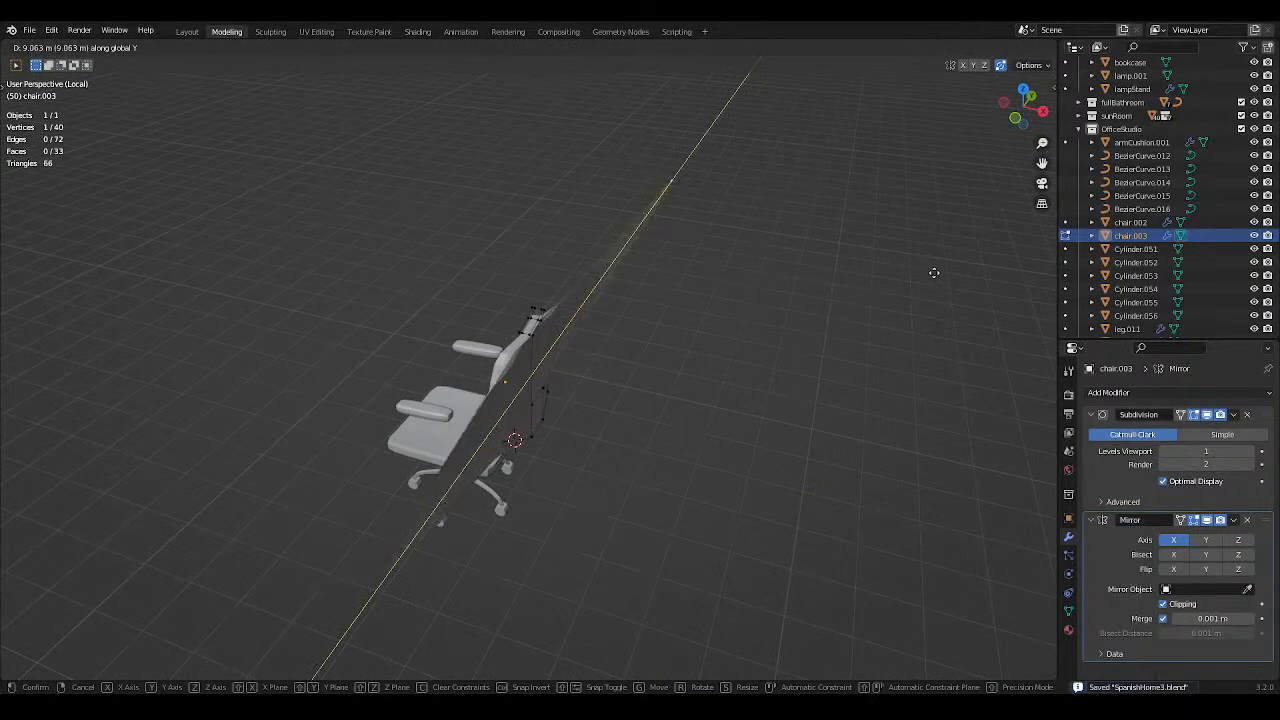
click(958, 238)
middle_drag(709, 340, 827, 299)
key(ctrl+z)
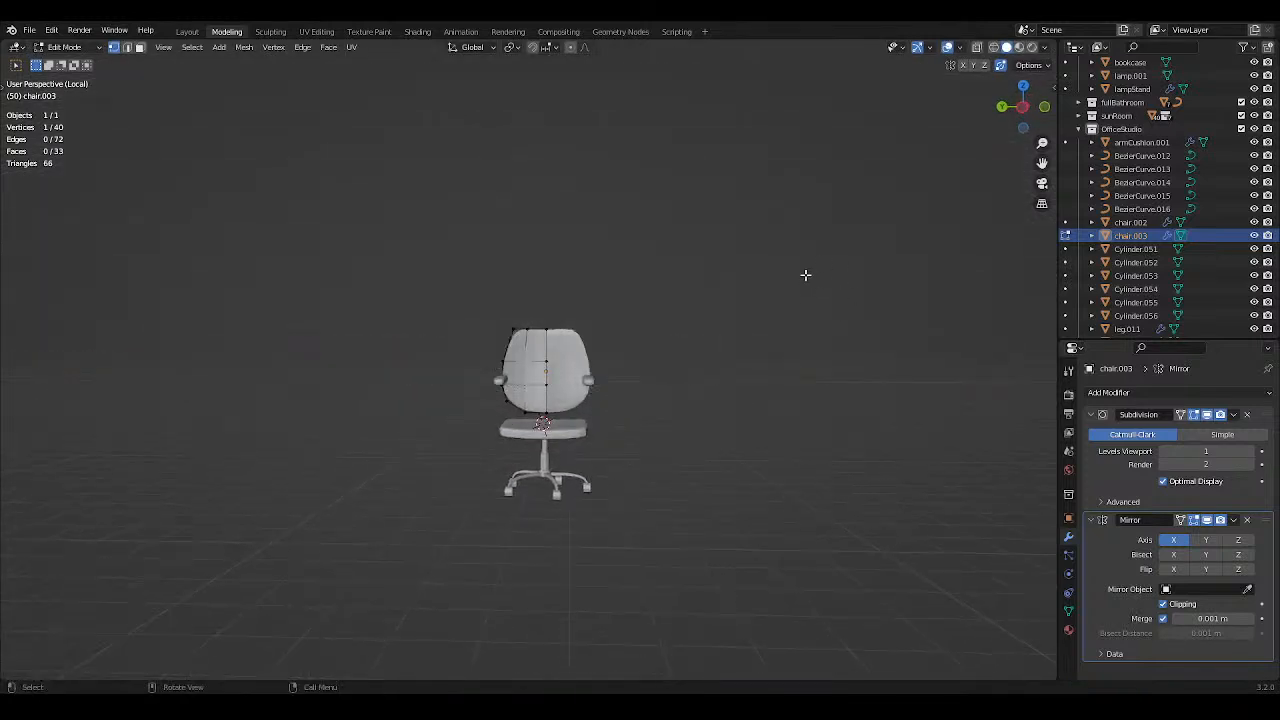
Save the file, leave mesh editing and exit local view to inspect the chair within the whole house.
key(ctrl+s)
middle_drag(749, 243, 761, 309)
key(Tab)
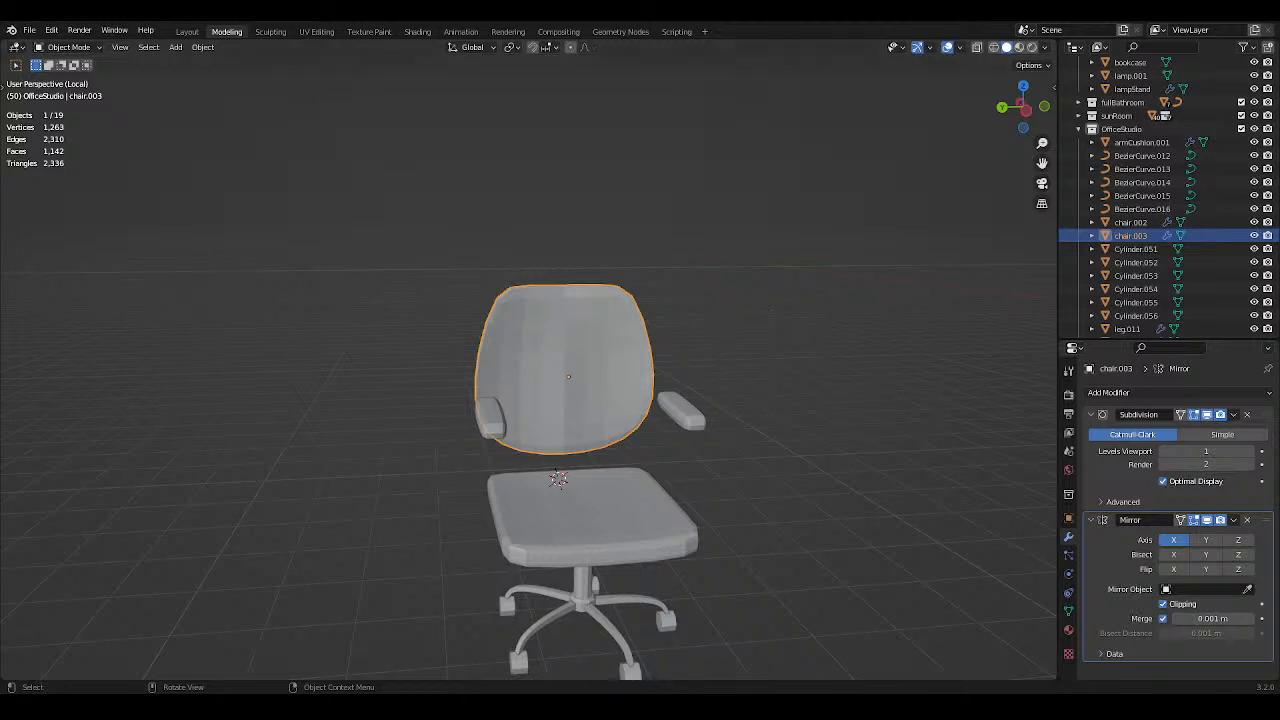
middle_drag(786, 342, 791, 374)
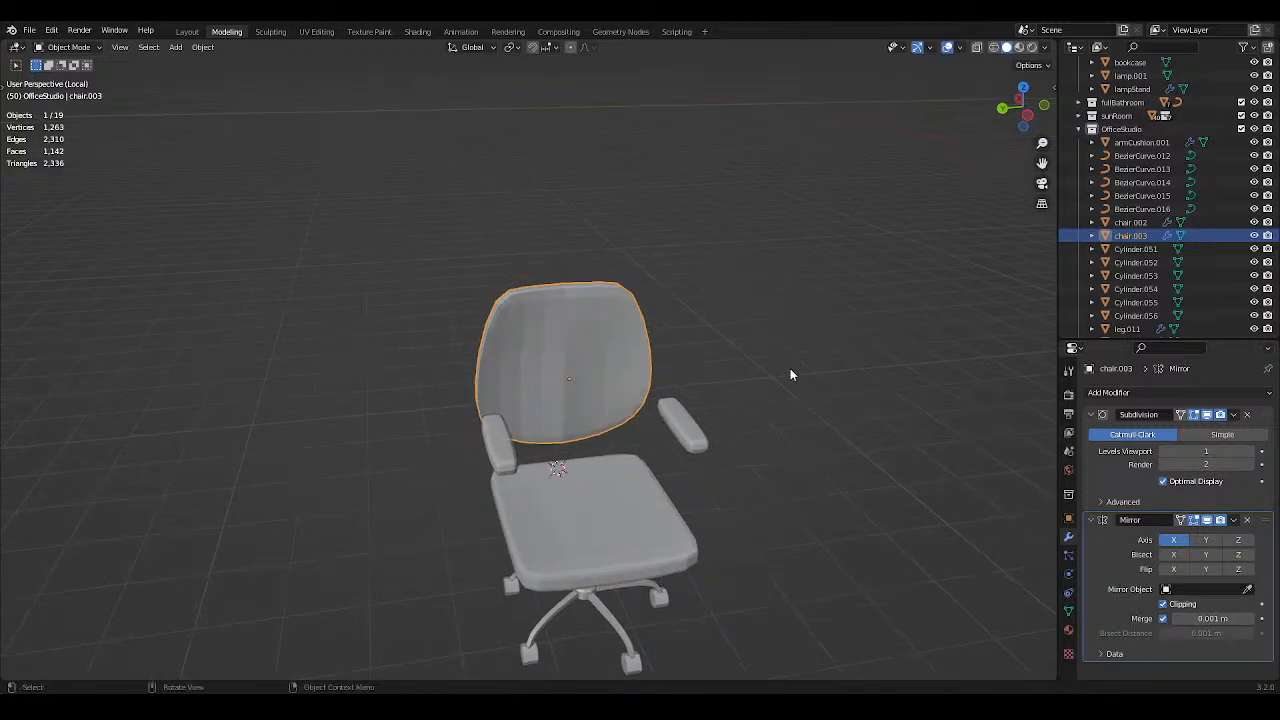
key(slash)
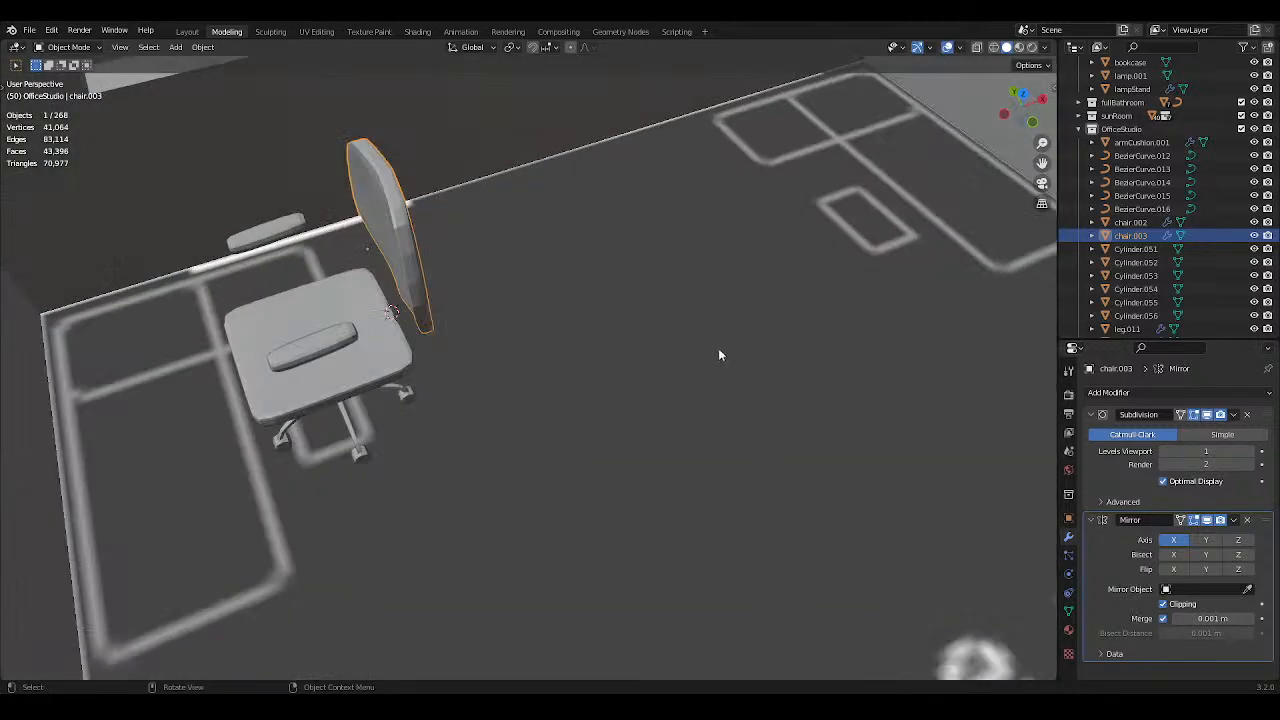
middle_drag(577, 447, 580, 419)
scroll(607, 467, up, 4)
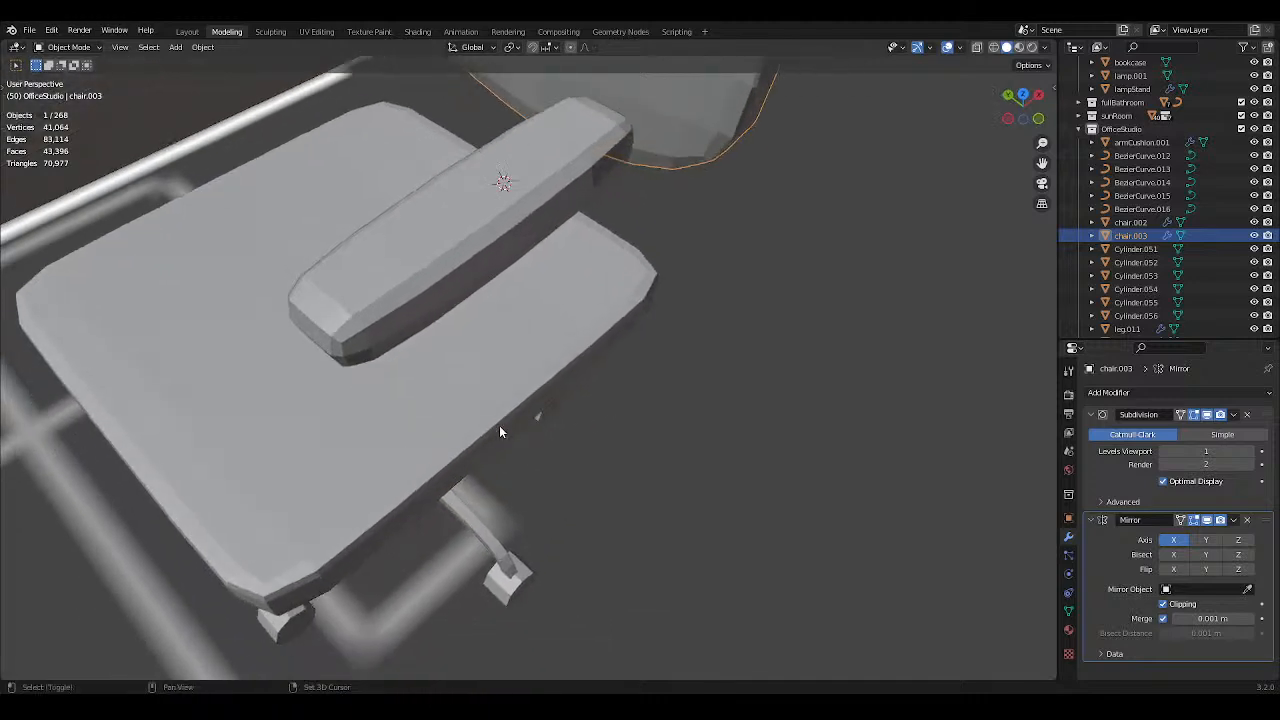
shift+right_click(500, 431)
key(shift+a)
click(549, 426)
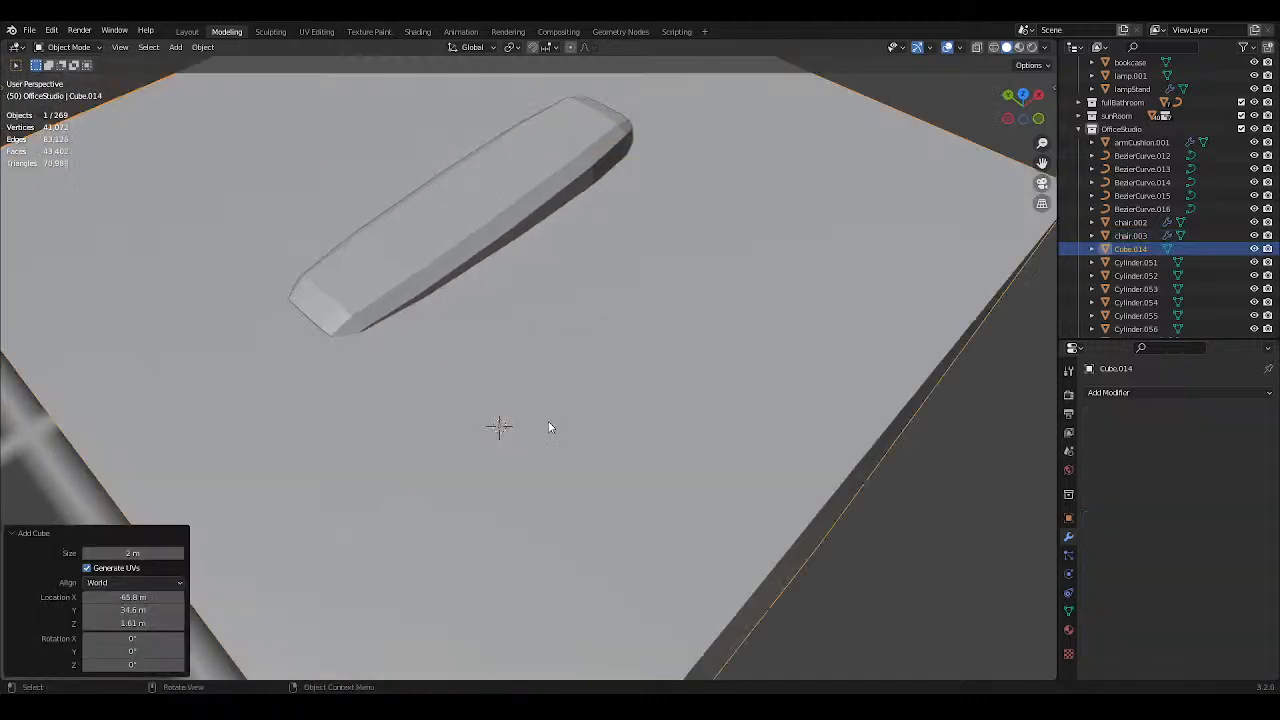
key(s)
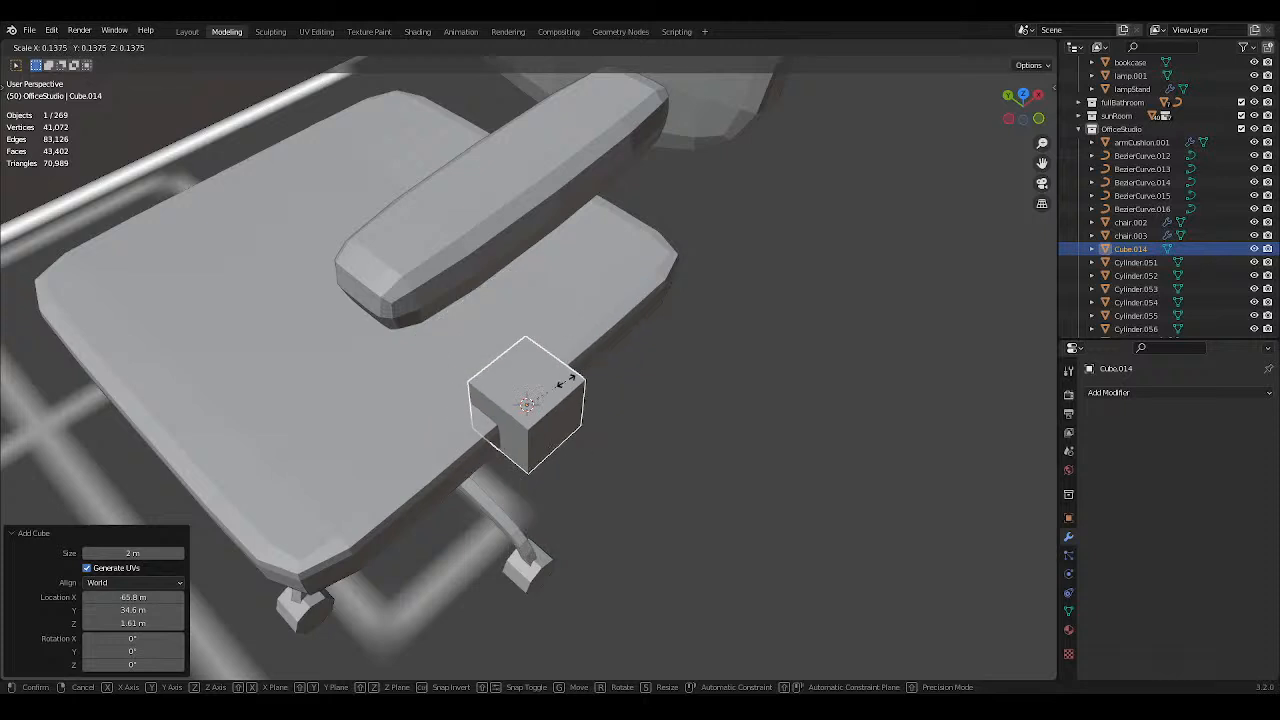
click(577, 378)
key(ctrl+s)
key(KP_Decimal)
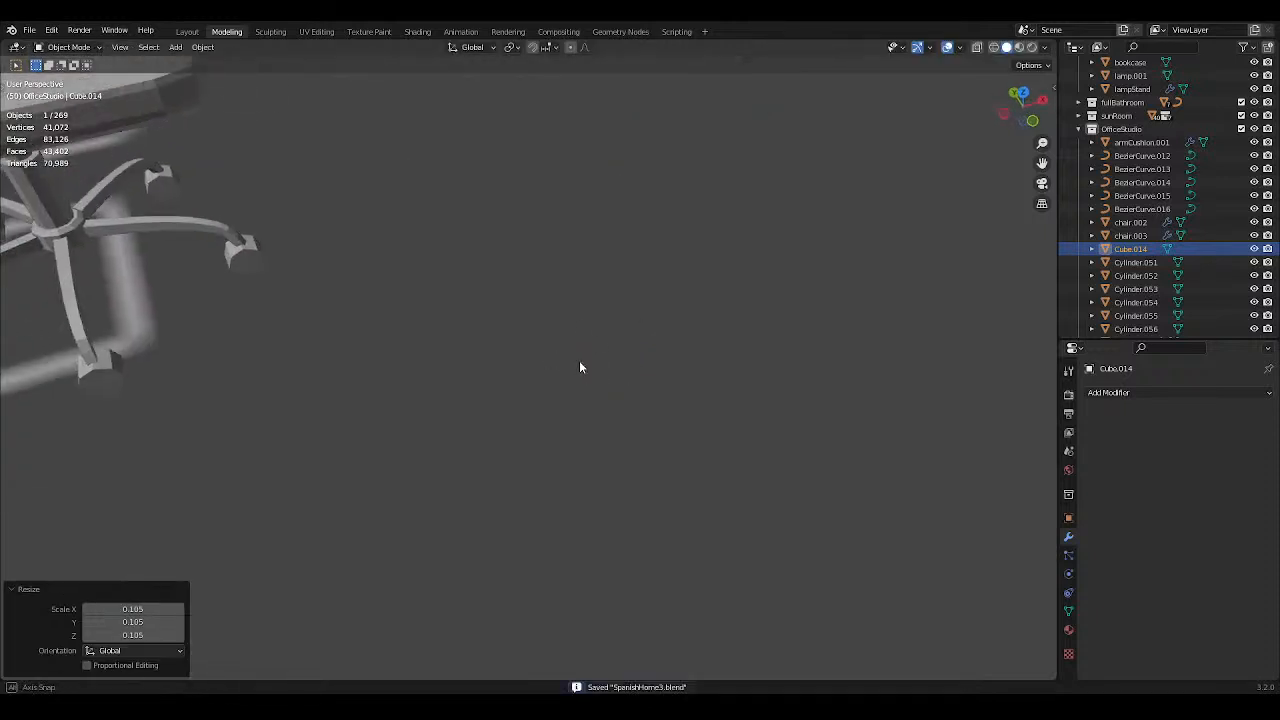
mouse_move(580, 367)
middle_down()
mouse_move(600, 377)
mouse_move(561, 368)
middle_up()
key(x)
click(571, 368)
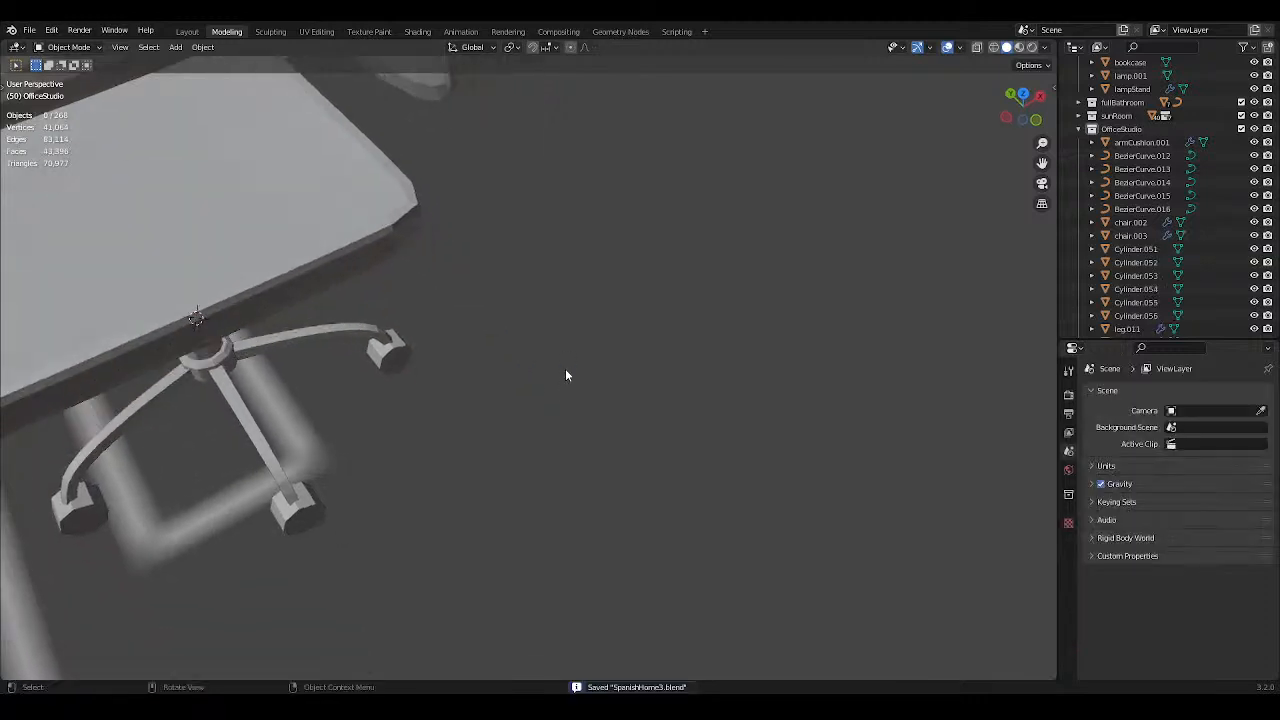
Select all office chair objects in the OfficeStudio collection, from armCushion.001 to leg.015, and isolate them in local view.
scroll(566, 376, down, 15)
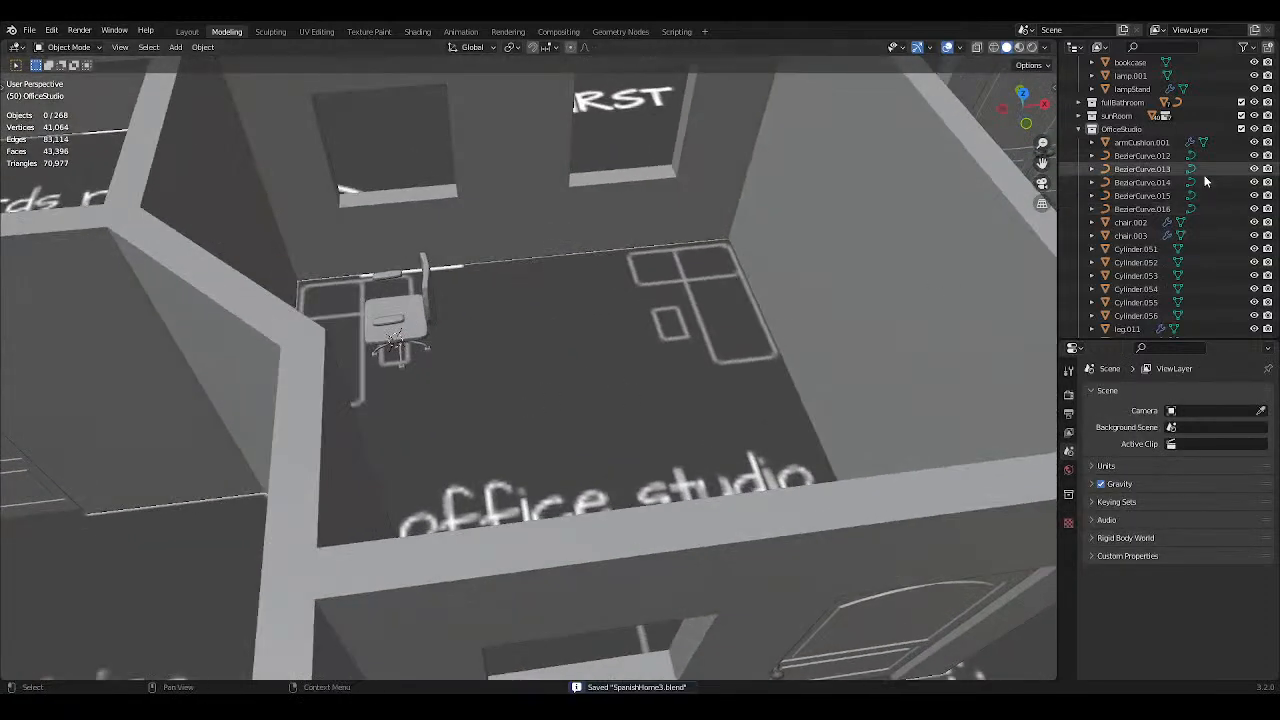
click(1140, 142)
scroll(1140, 200, down, 4)
shift+click(1134, 271)
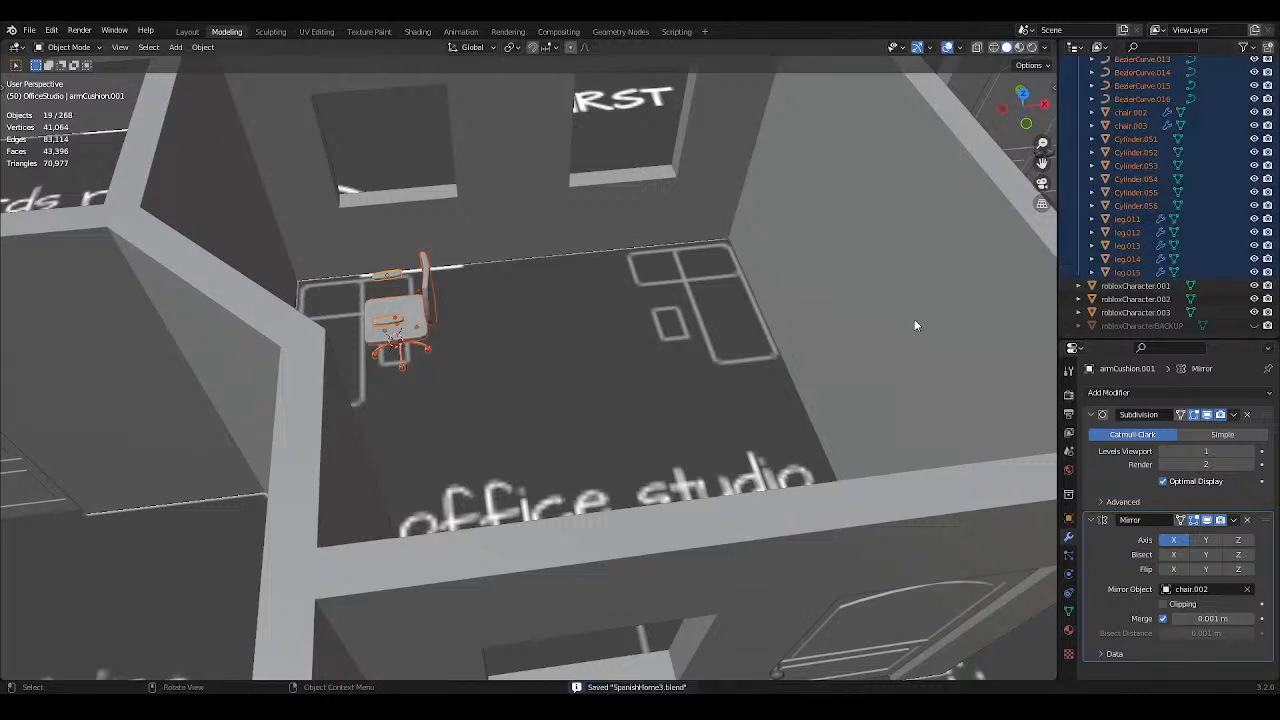
key(KP_Divide)
middle_drag(896, 332, 795, 255)
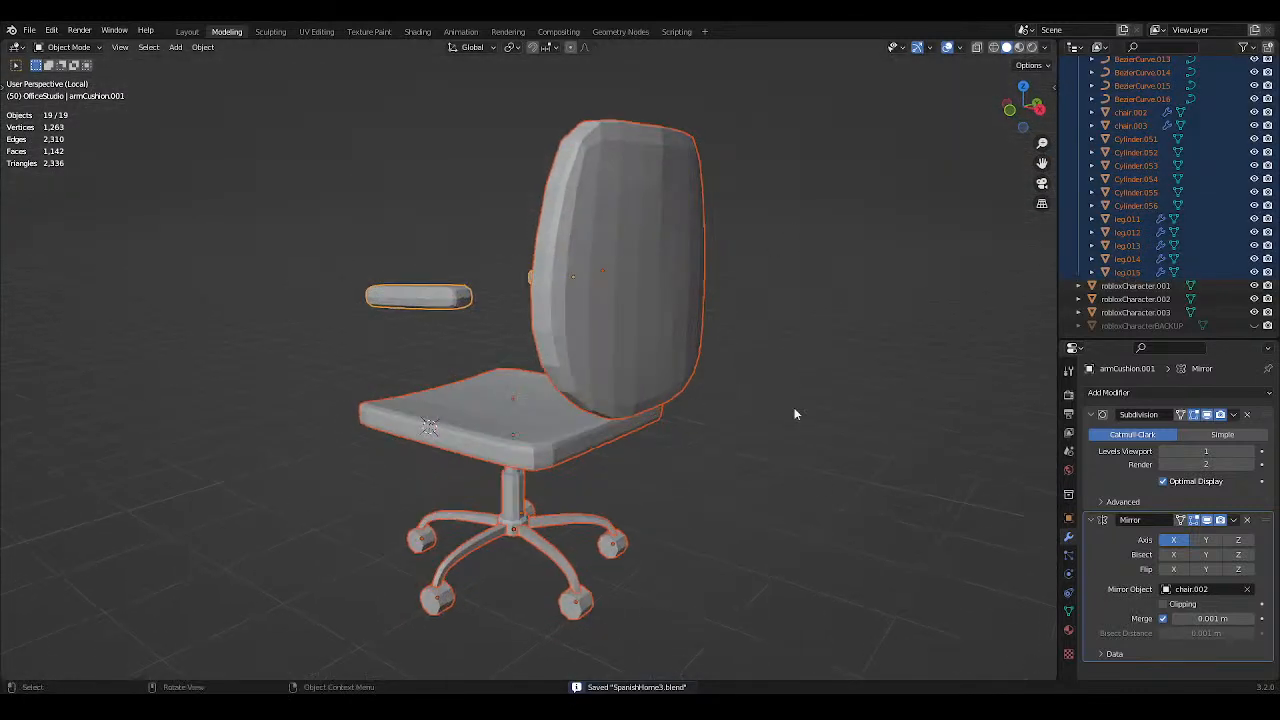
click(795, 412)
middle_drag(795, 412, 770, 367)
middle_drag(588, 428, 694, 386)
Leave local view, add the thin plate under the seat to the selected chair parts, and isolate them all together.
key(a)
key(KP_Divide)
middle_drag(778, 391, 655, 436)
shift+click(606, 432)
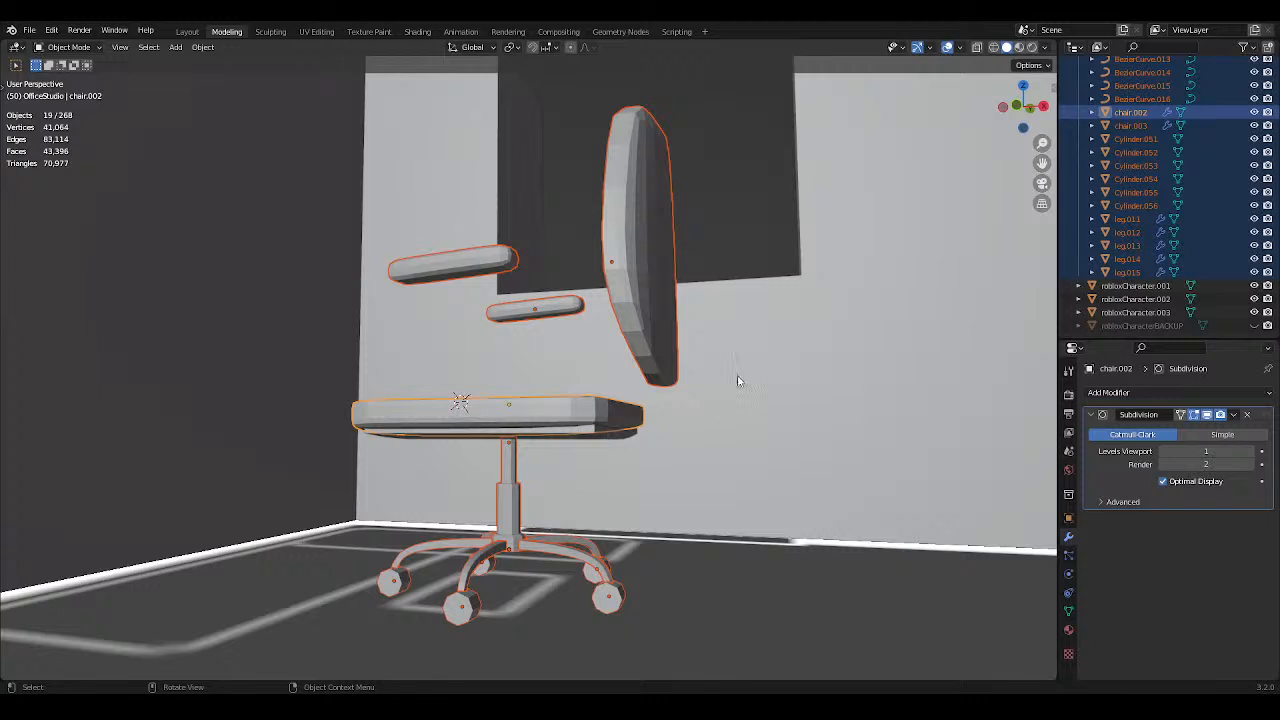
middle_drag(737, 384, 726, 370)
shift+click(576, 414)
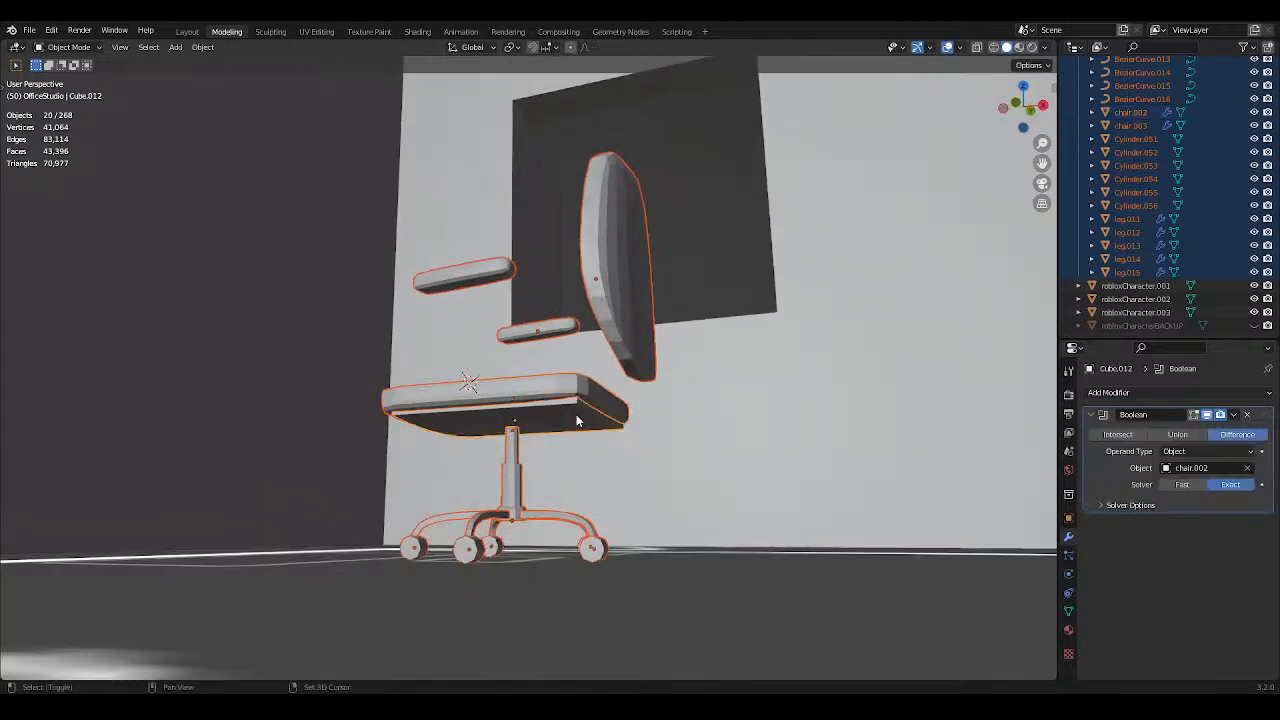
key(slash)
click(622, 386)
middle_drag(790, 447, 618, 490)
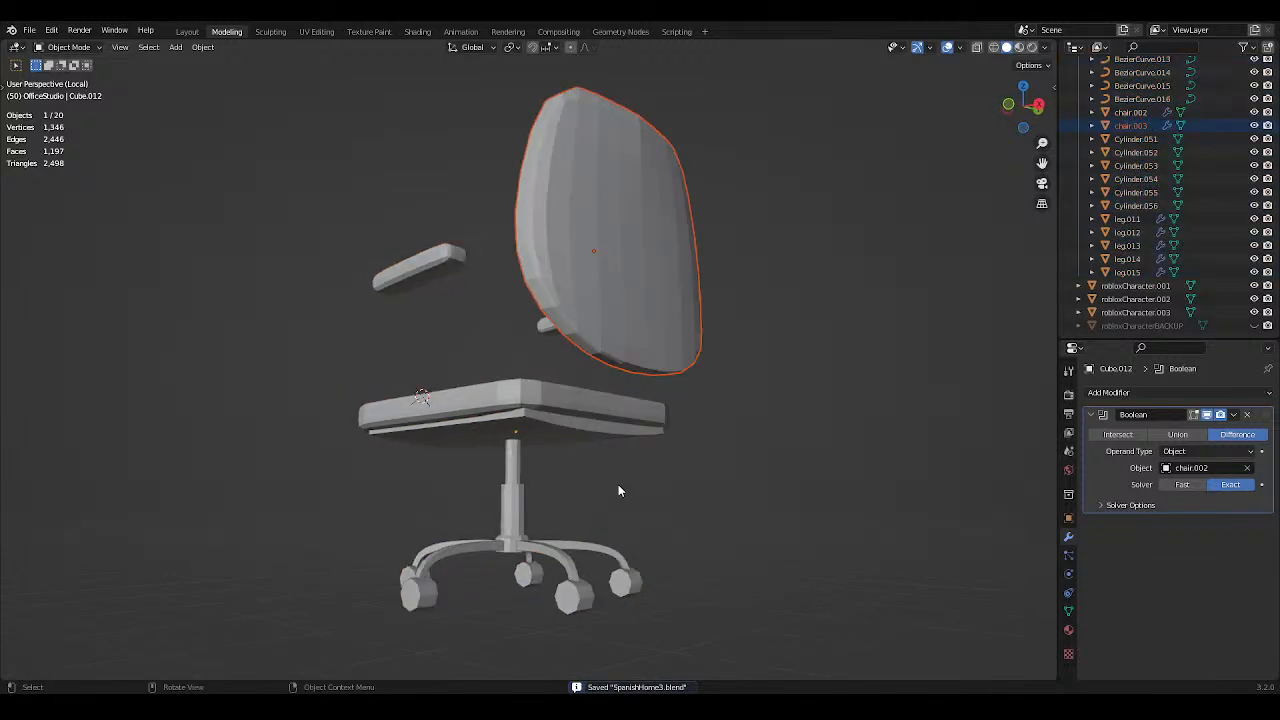
Extrude the middle rear face of the plate under the seat about 0.2 m outward and save the file.
click(588, 432)
key(Tab)
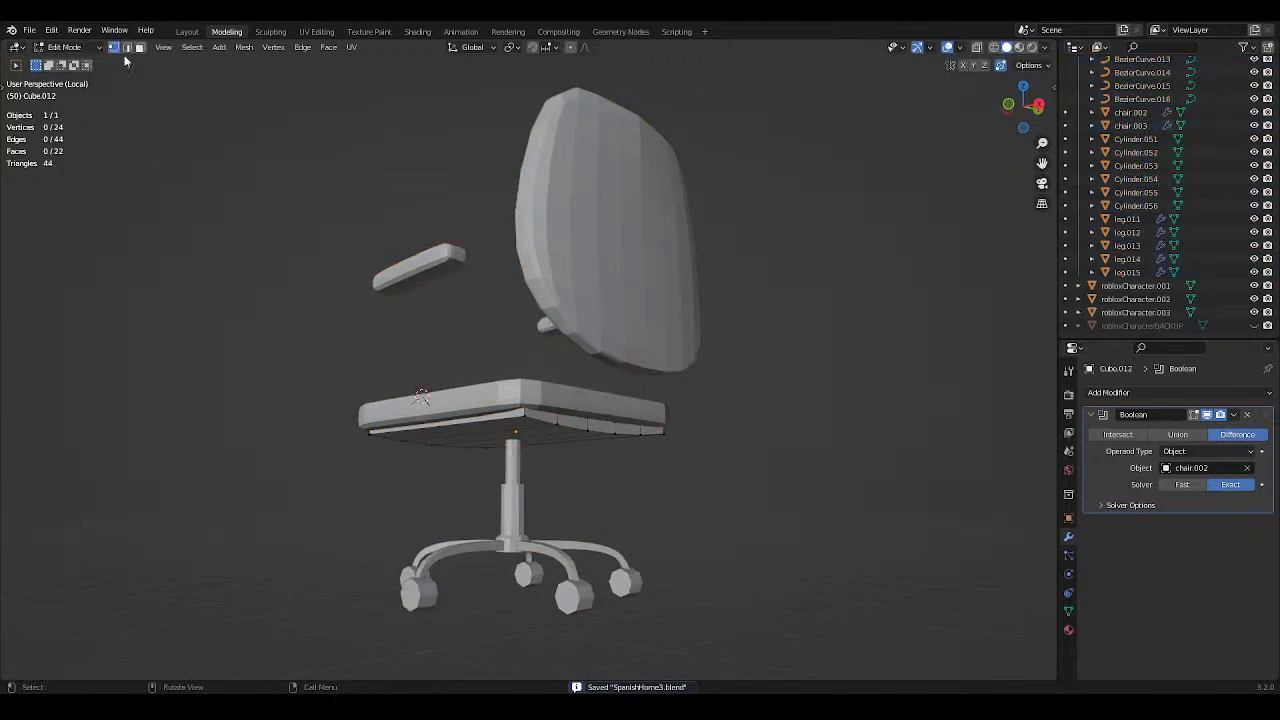
middle_drag(627, 425, 714, 462)
key(e)
click(669, 432)
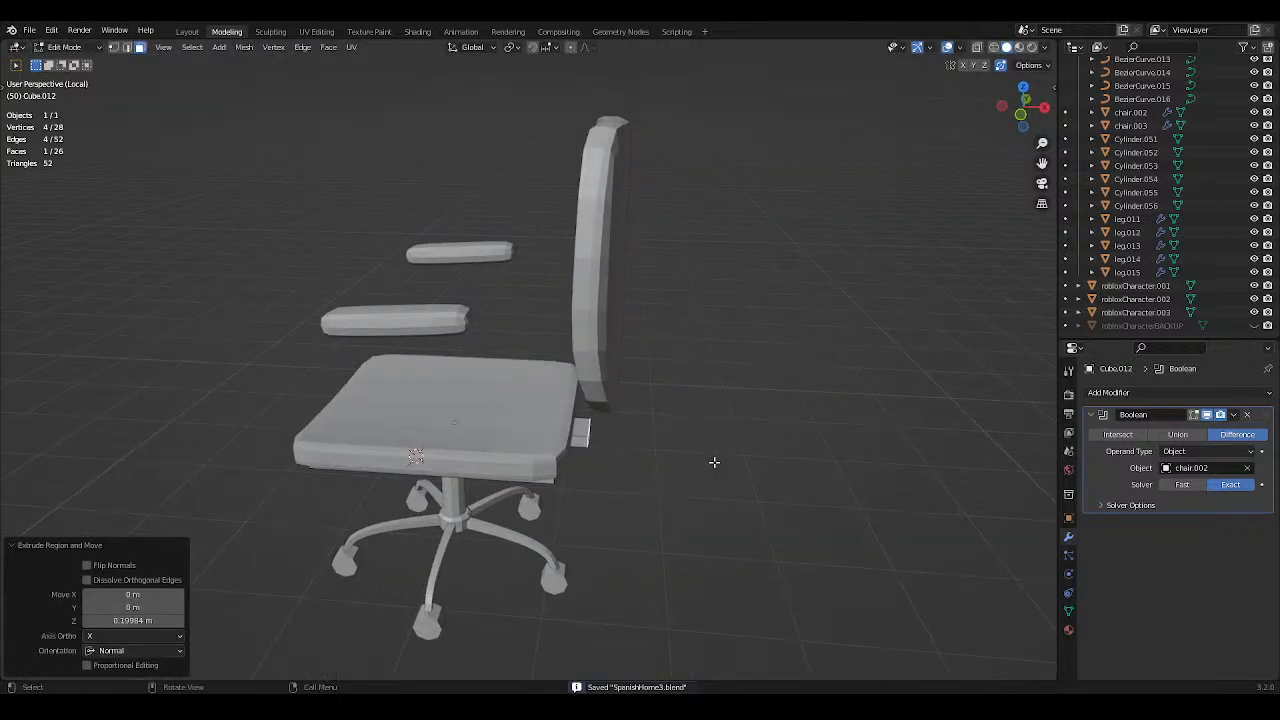
scroll(711, 458, up, 1)
click(713, 458)
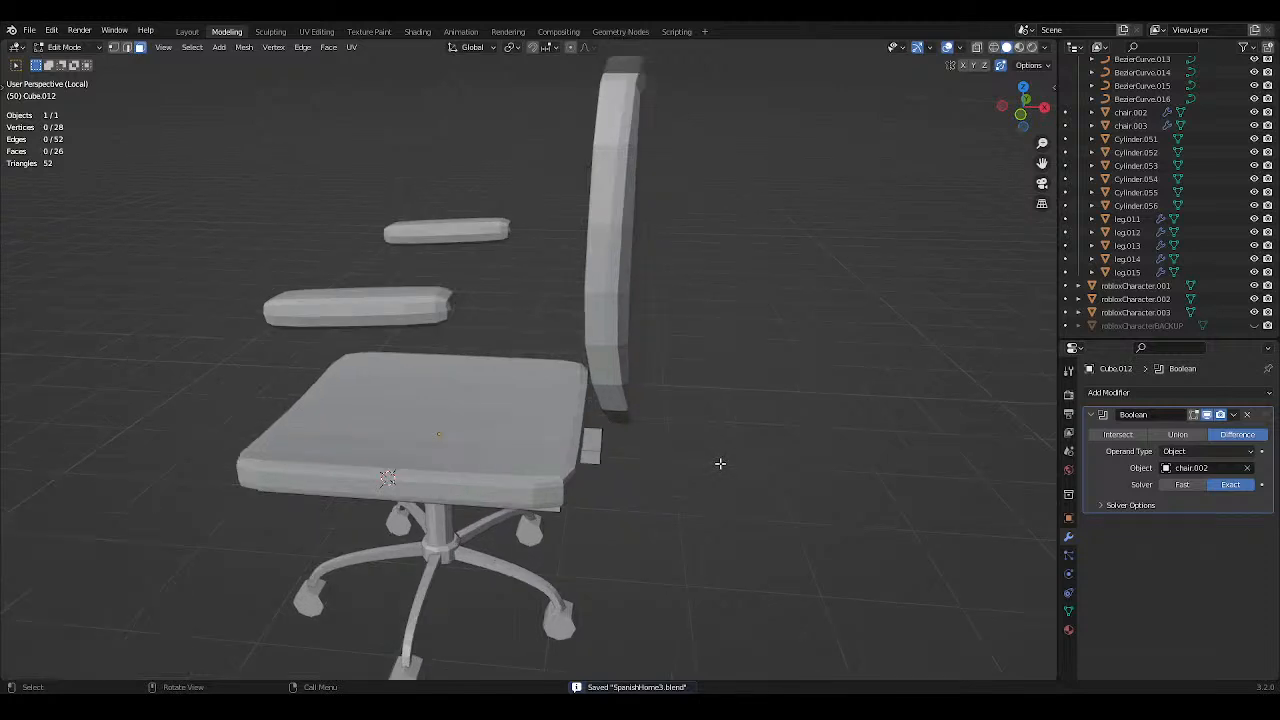
right_click(716, 460)
click(598, 442)
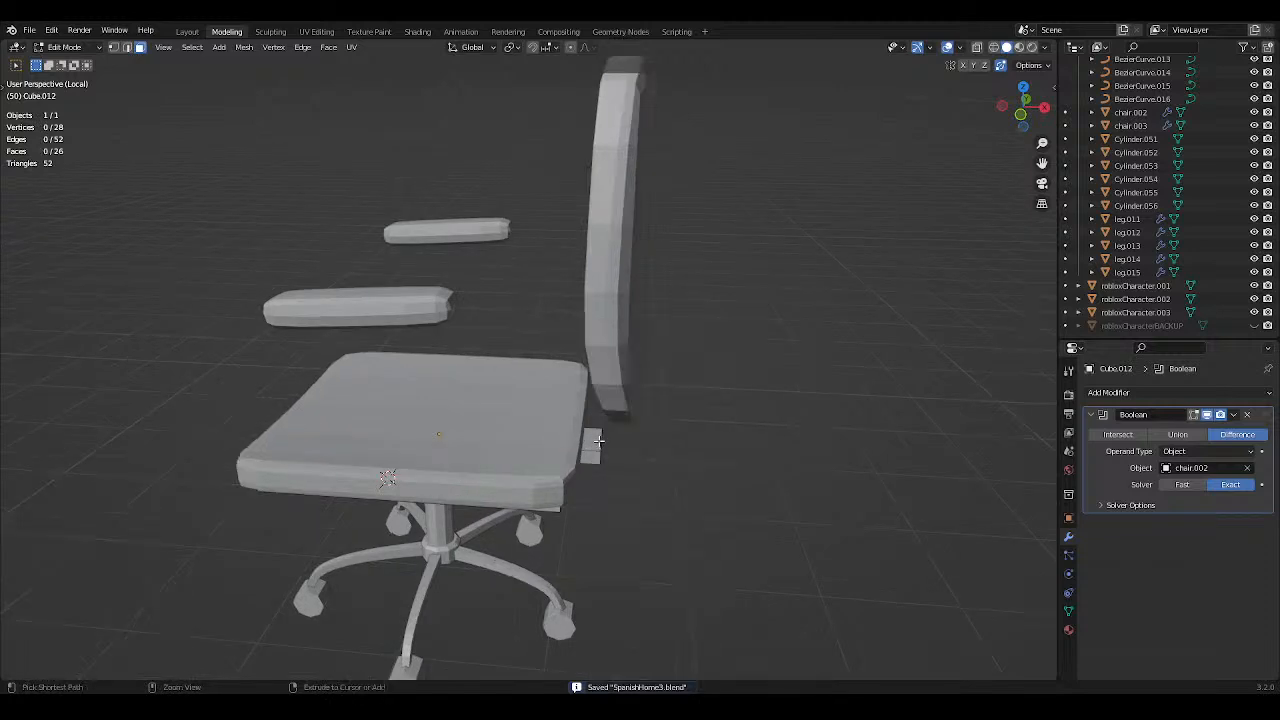
shift+middle_drag(624, 439, 500, 416)
key(KP_7)
scroll(565, 471, up, 1)
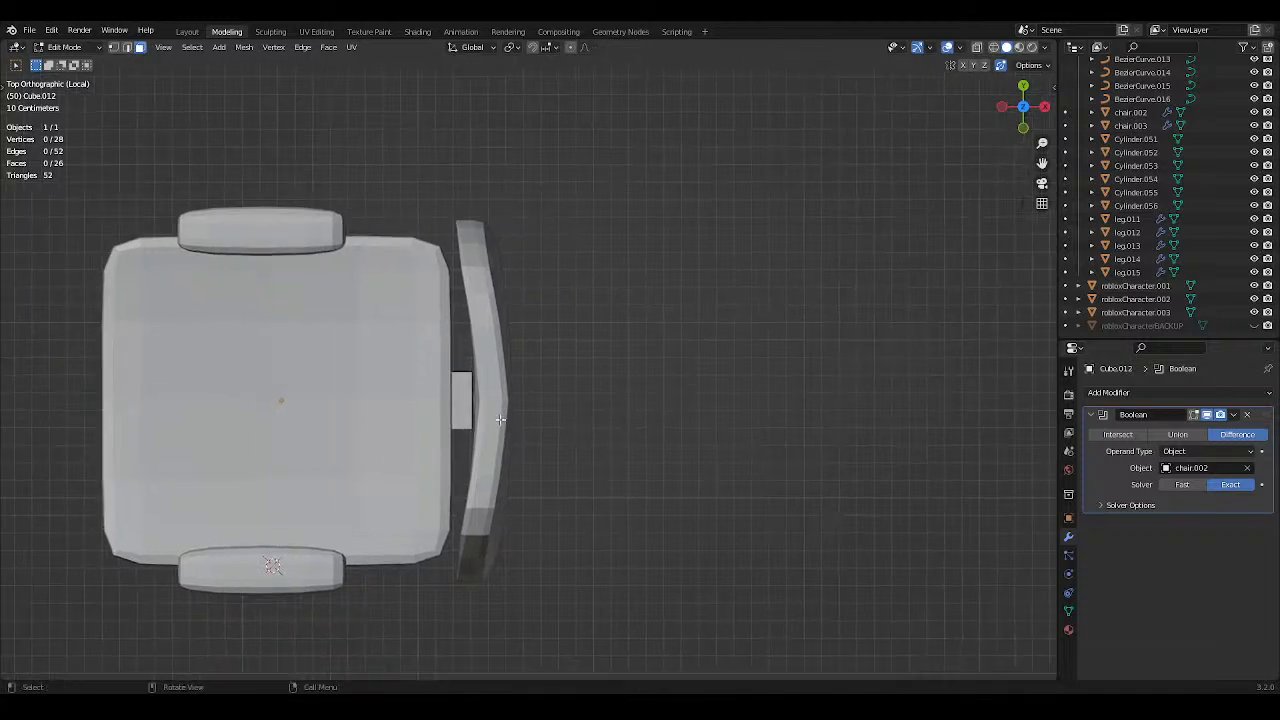
key(ctrl+s)
Switch editing to the backrest, move its central vertical edge loop about 0.04 m toward the seat along X, and save.
key(alt+q)
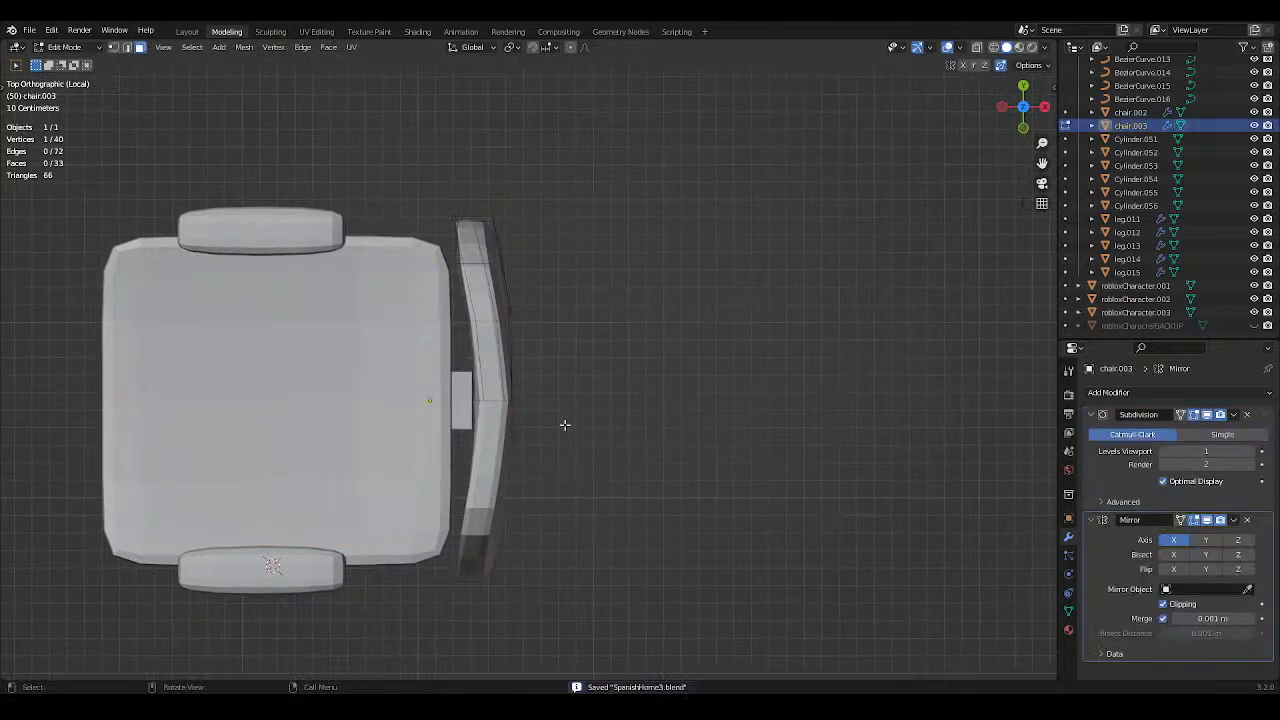
middle_drag(565, 425, 507, 382)
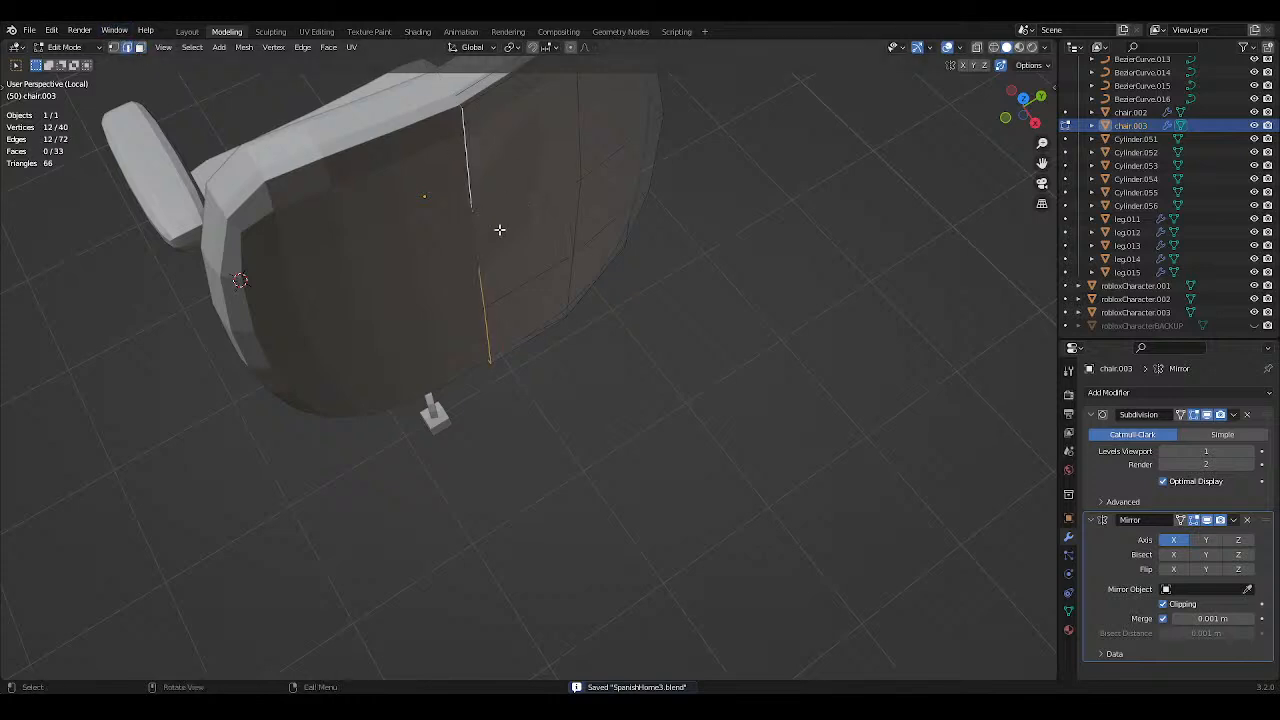
key(KP_7)
key(g)
key(x)
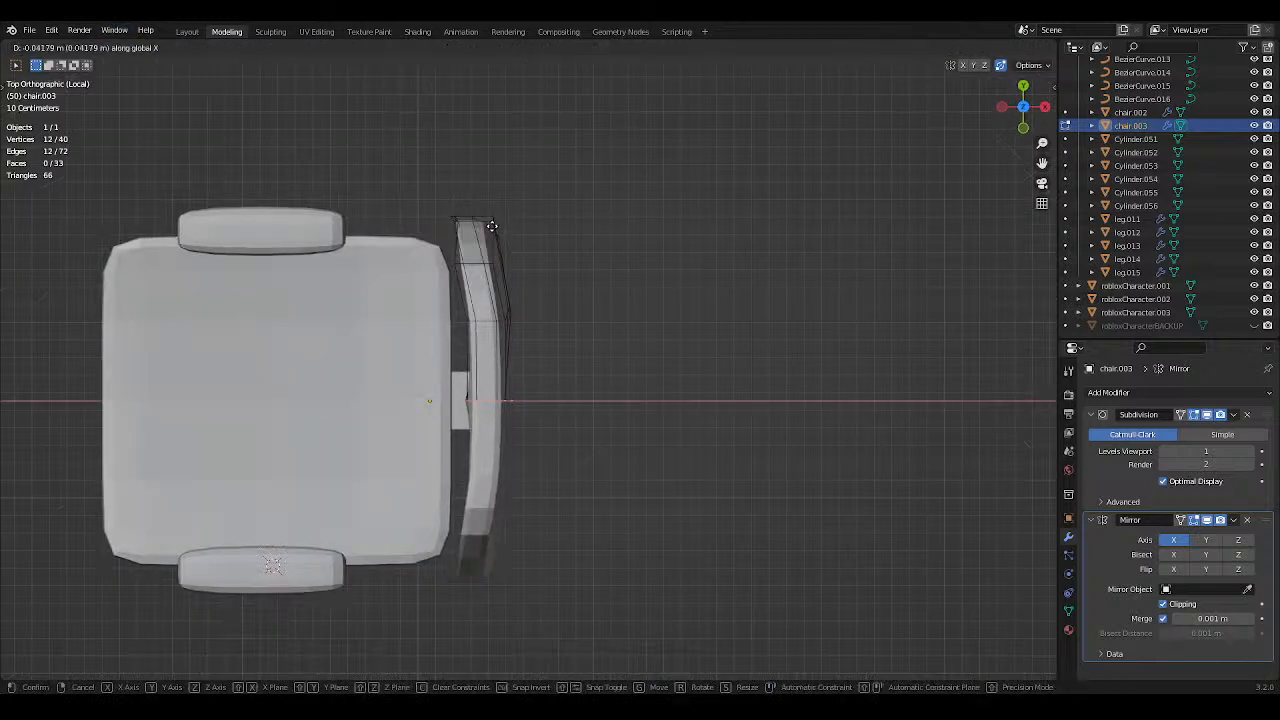
click(493, 226)
click(589, 241)
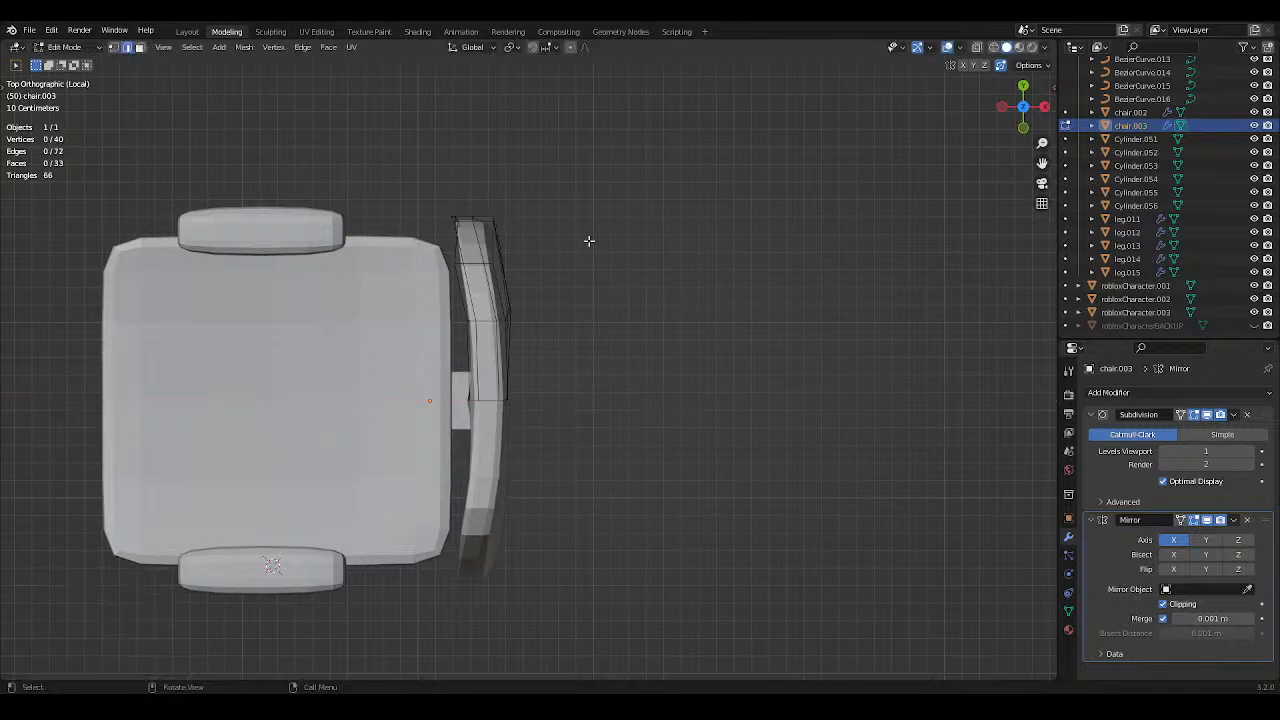
key(ctrl+s)
Shift the vertical edge loop between the backrest's centre and side slightly along X, away from the seat.
middle_drag(589, 241, 541, 238)
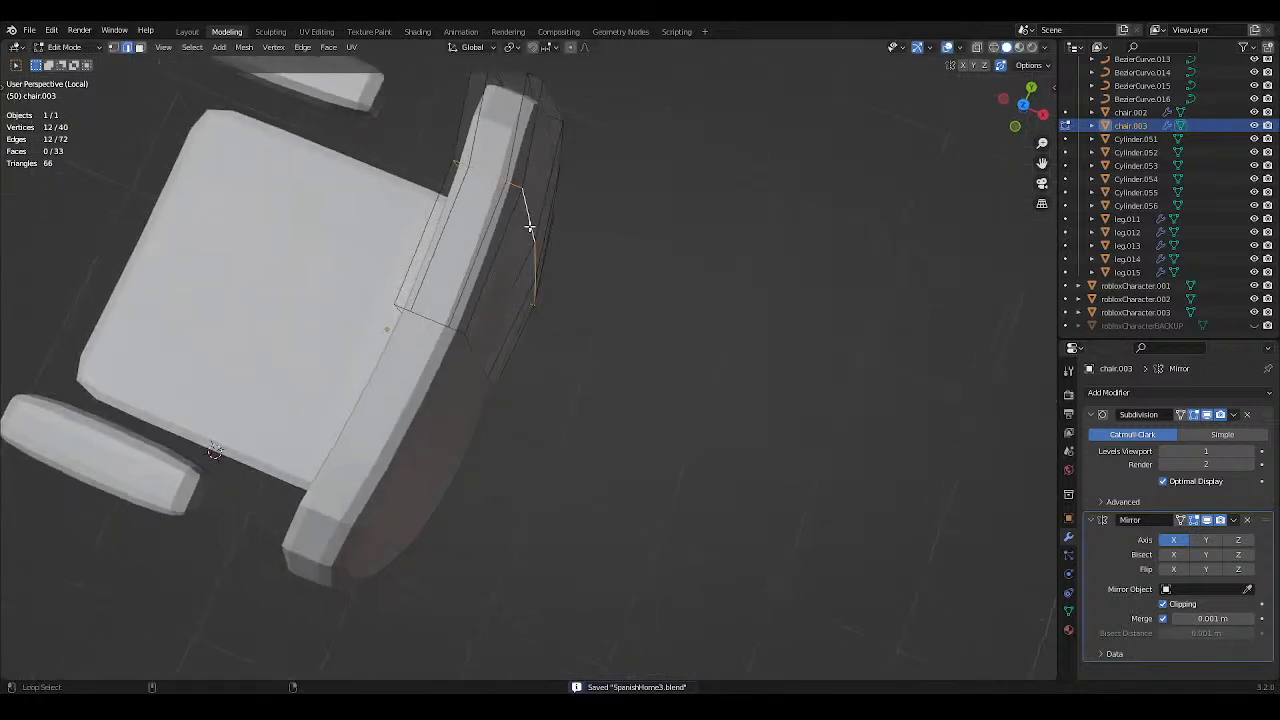
key(KP_7)
key(g)
key(x)
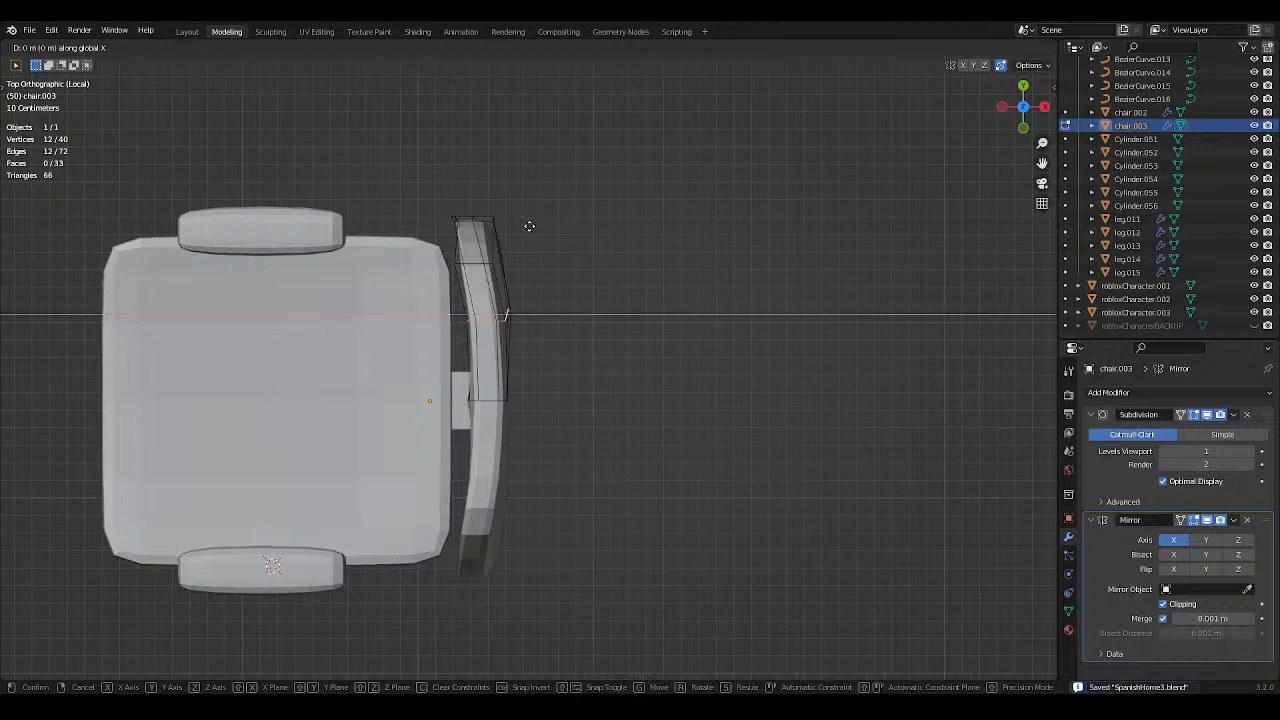
click(530, 226)
click(601, 243)
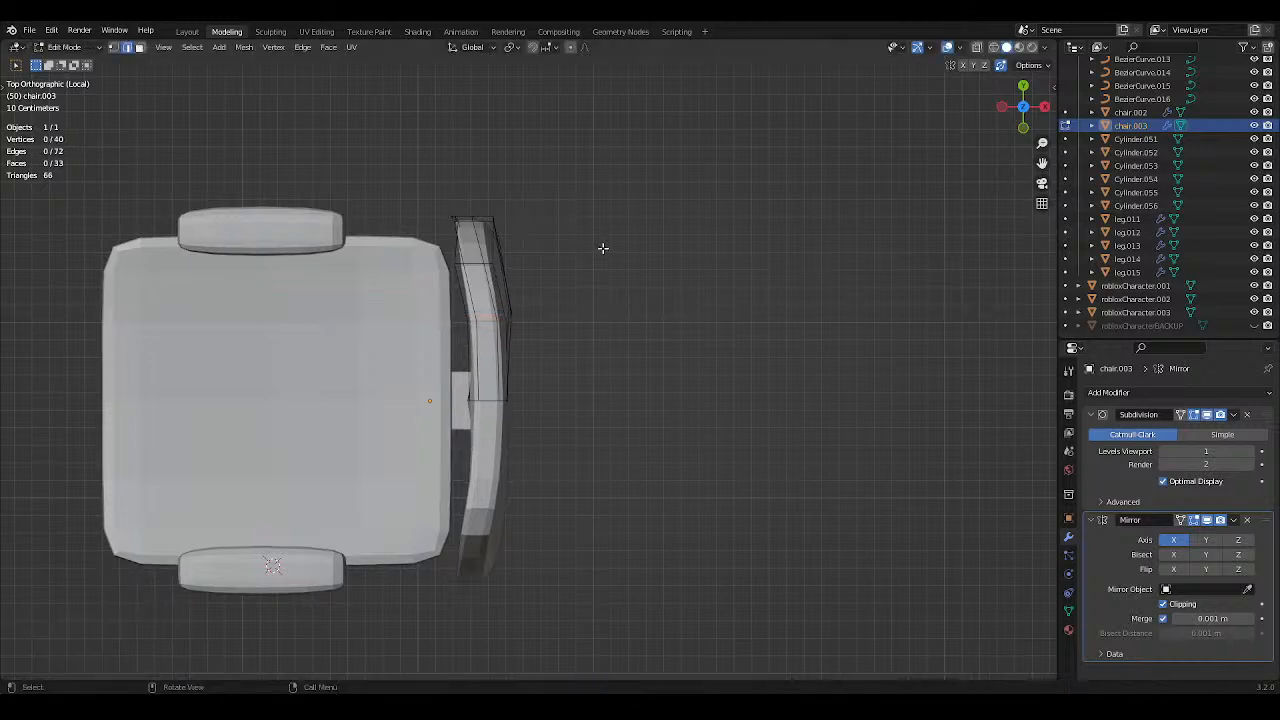
Move three edges near the backrest's outer side about 0.04 m backward along X and save the file.
middle_drag(603, 248, 472, 231)
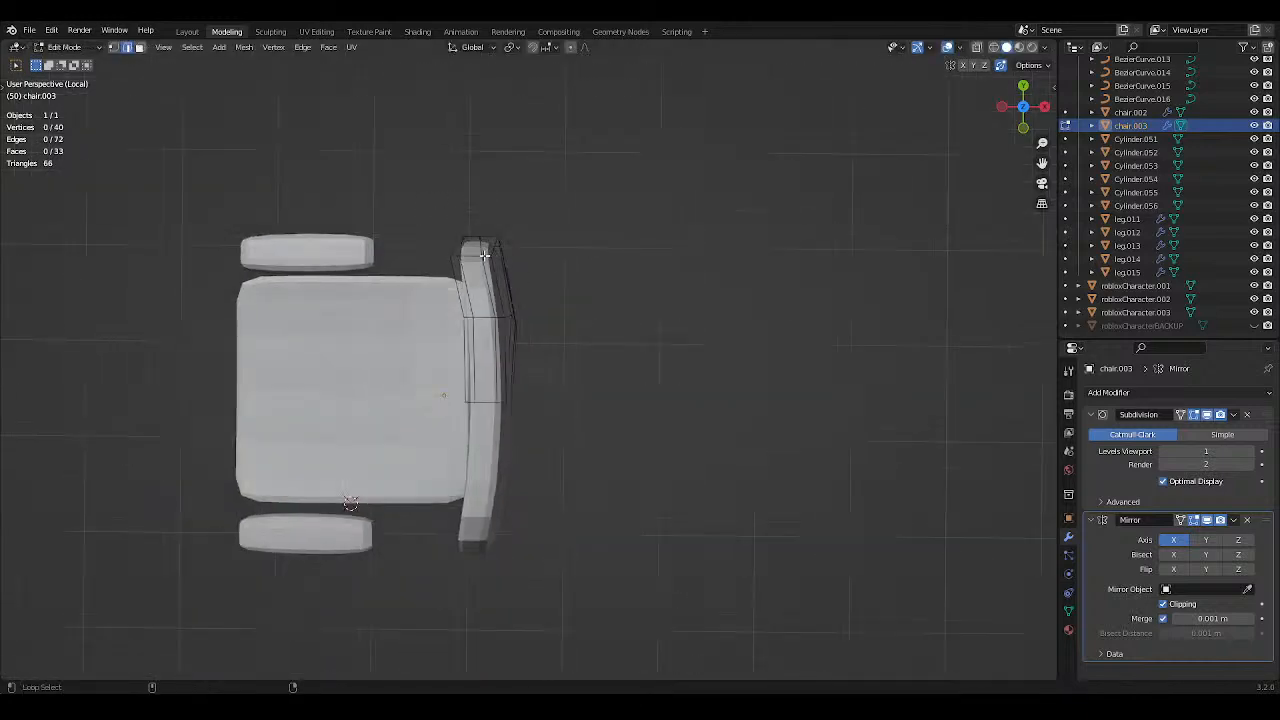
key(g)
key(x)
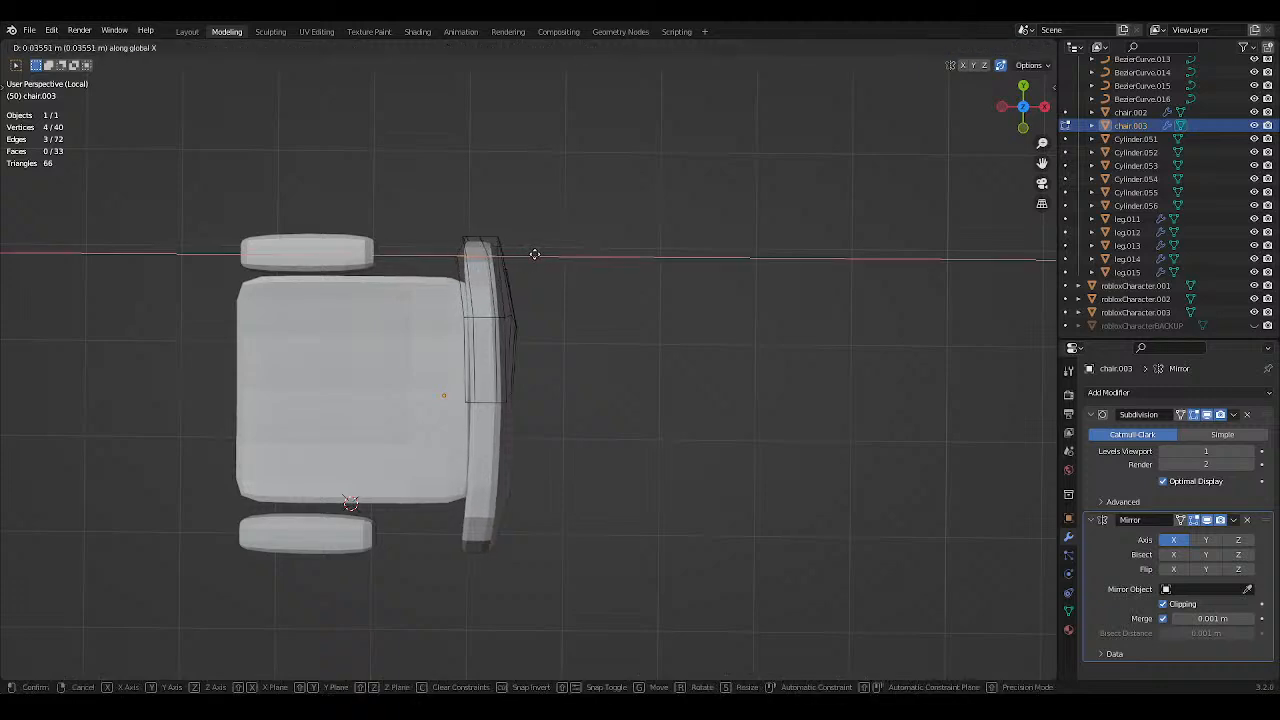
click(539, 254)
key(ctrl+s)
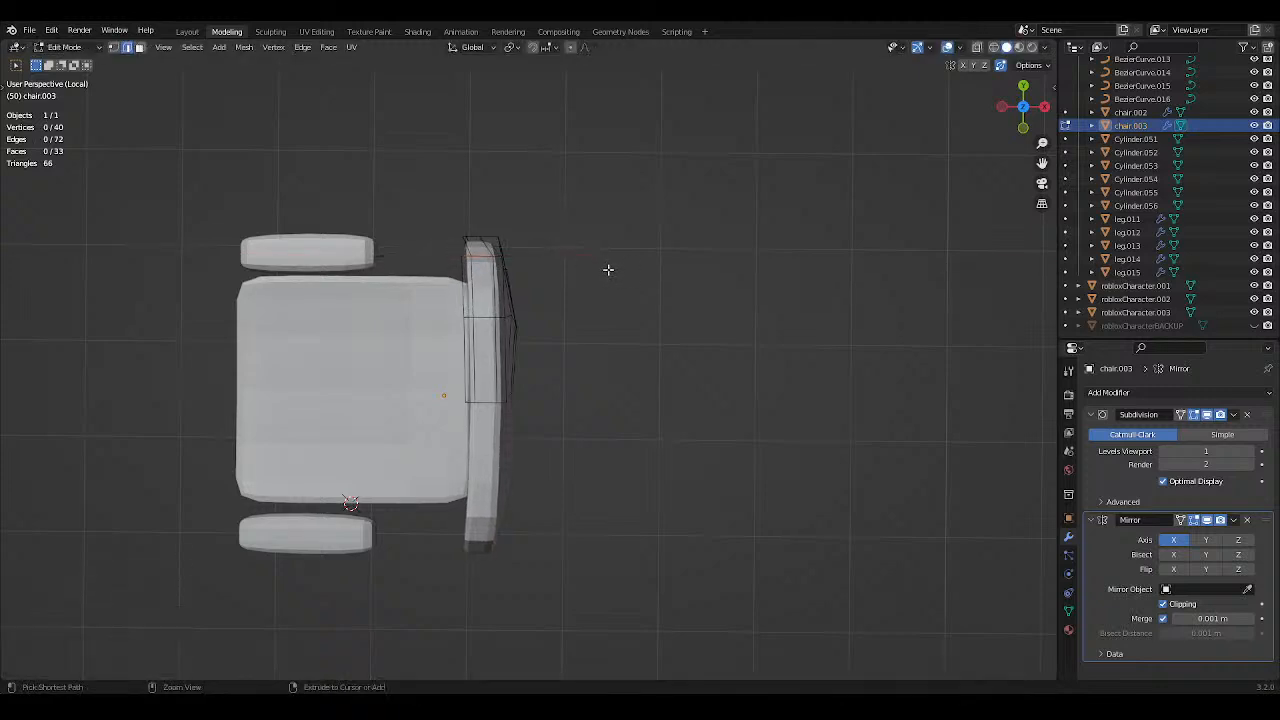
Examine the reshaped backrest from several sides, in and out of edit mode, and save the file.
middle_drag(606, 283, 627, 249)
middle_drag(449, 168, 567, 203)
key(ctrl+z)
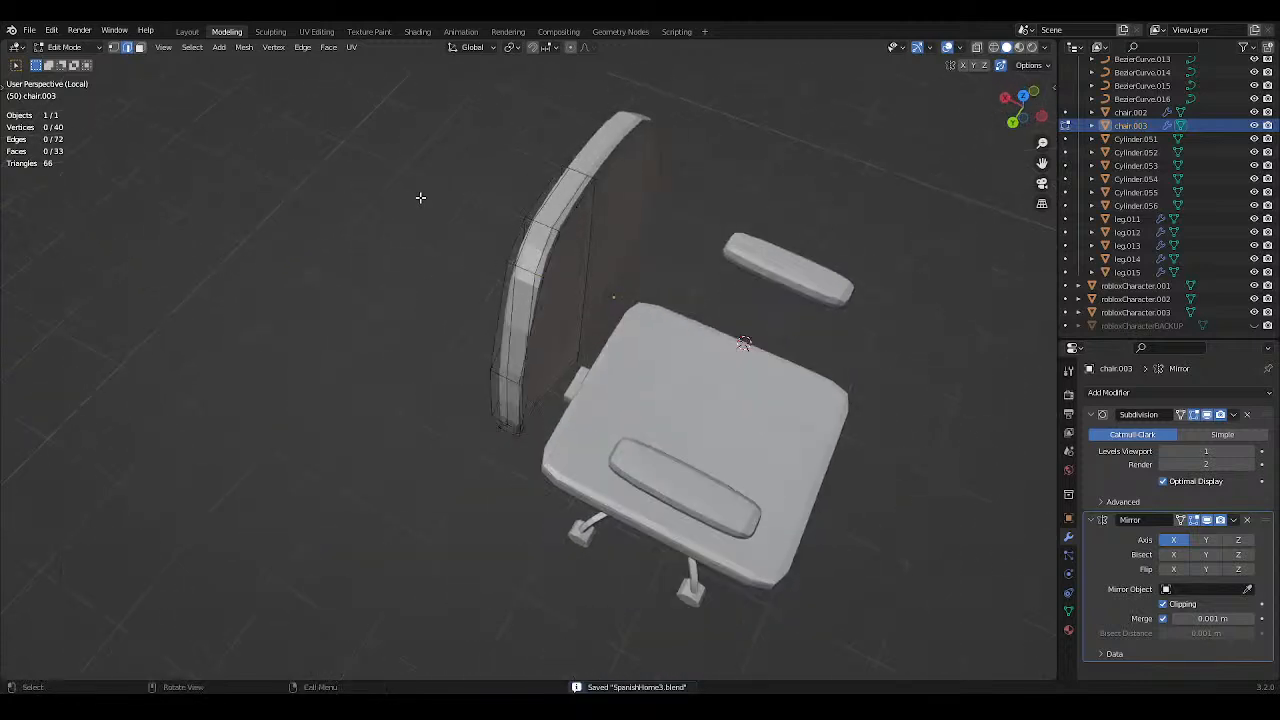
key(Tab)
middle_drag(440, 197, 494, 223)
middle_drag(449, 263, 797, 194)
key(Tab)
middle_drag(660, 226, 686, 229)
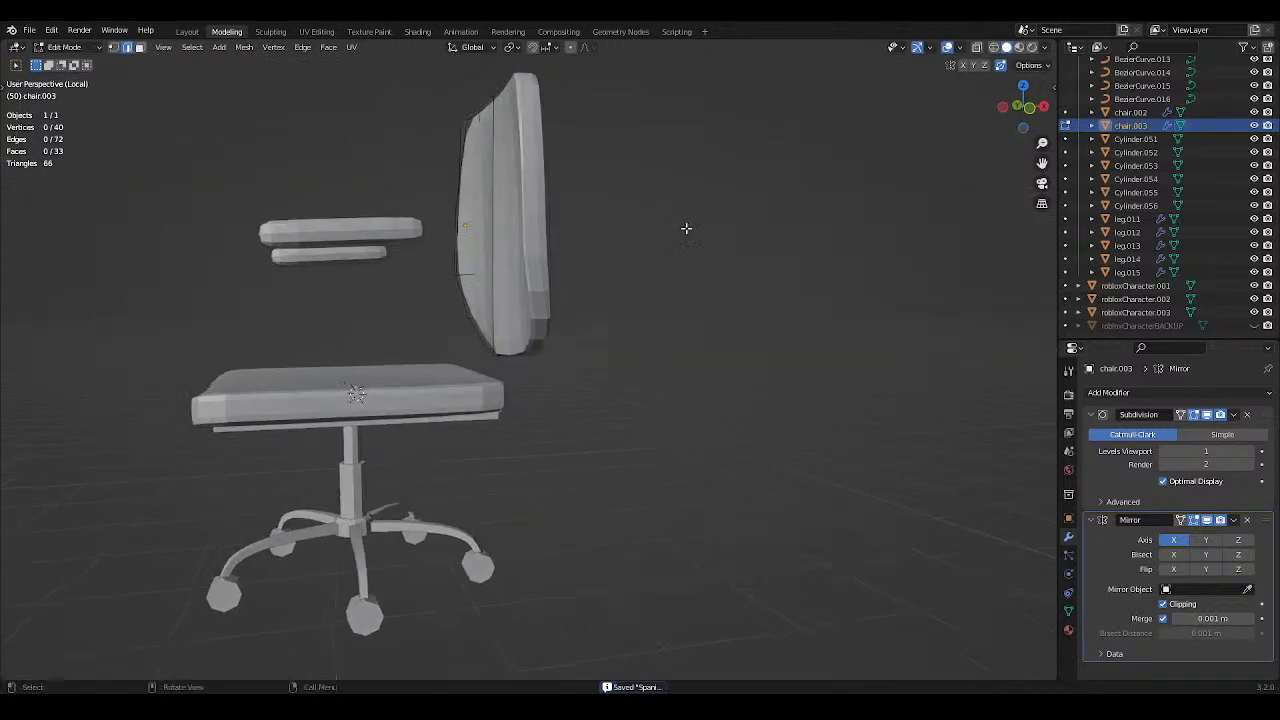
key(ctrl+s)
Select the lower central edges of the backrest and move them about 0.045 m backward along X.
middle_drag(529, 260, 129, 109)
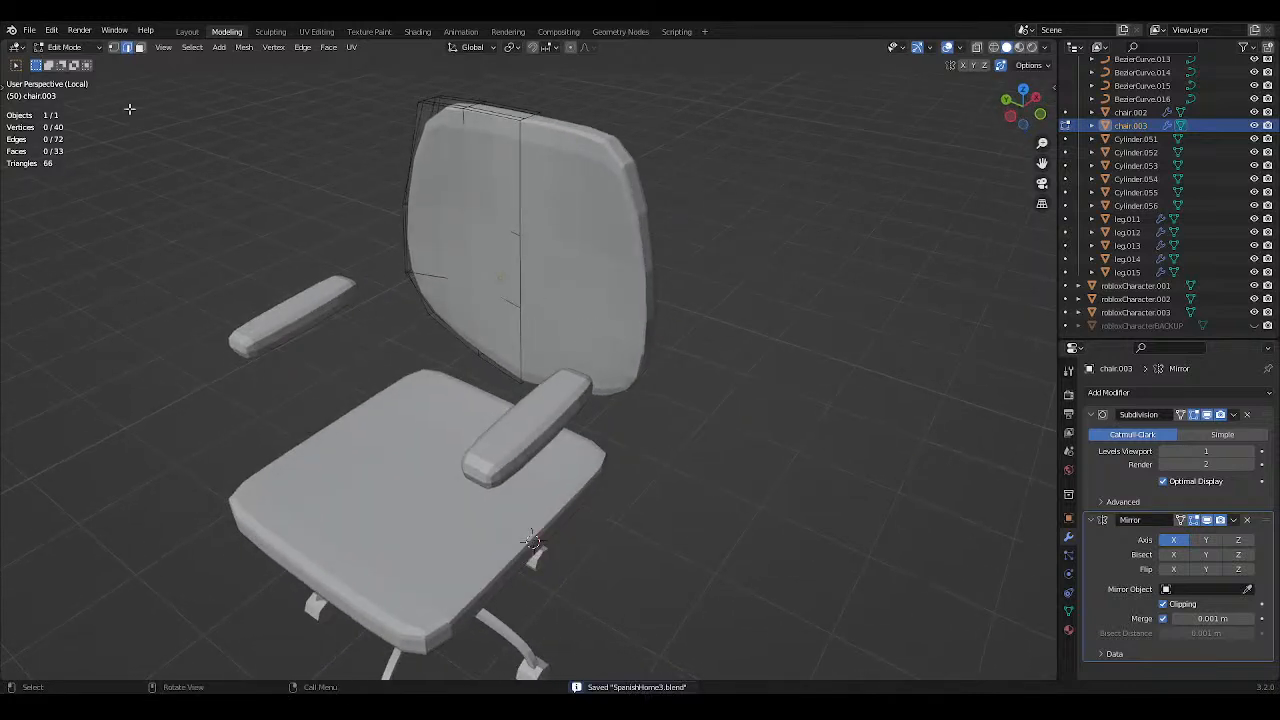
middle_drag(522, 352, 451, 288)
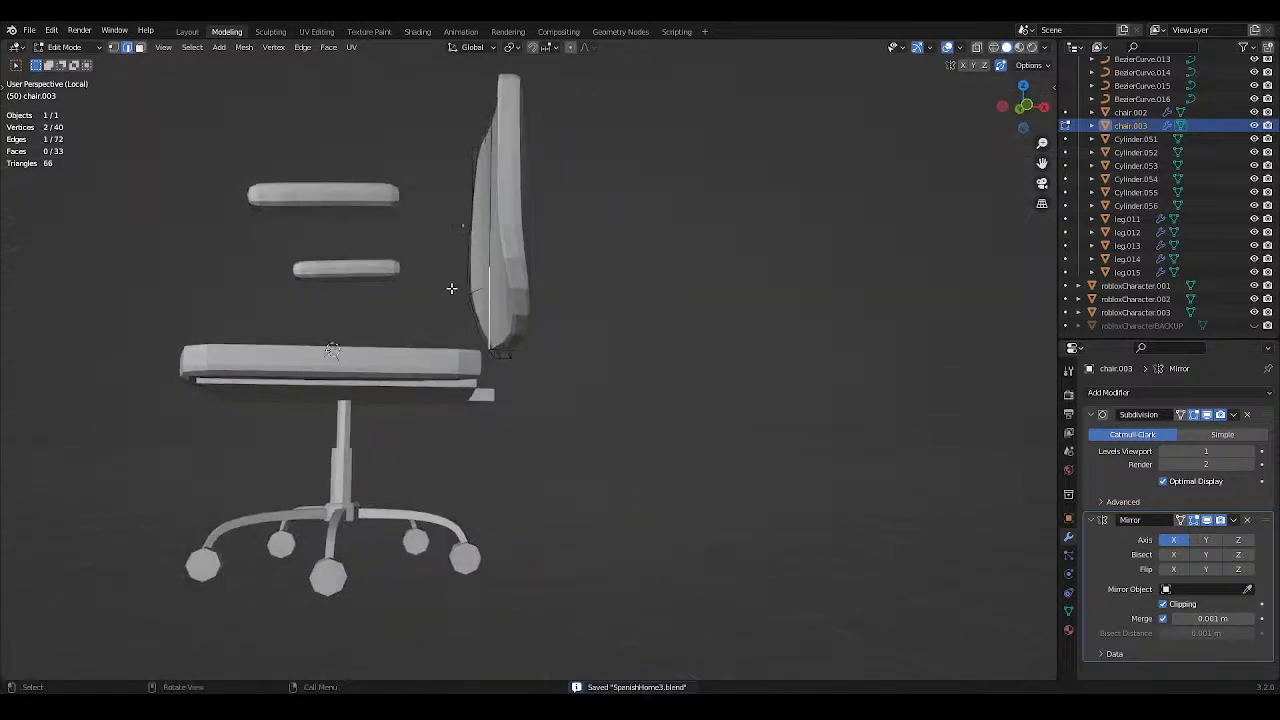
shift+click(505, 351)
middle_drag(506, 349, 663, 363)
scroll(520, 335, up, 5)
key(g)
key(x)
click(575, 340)
scroll(663, 364, down, 4)
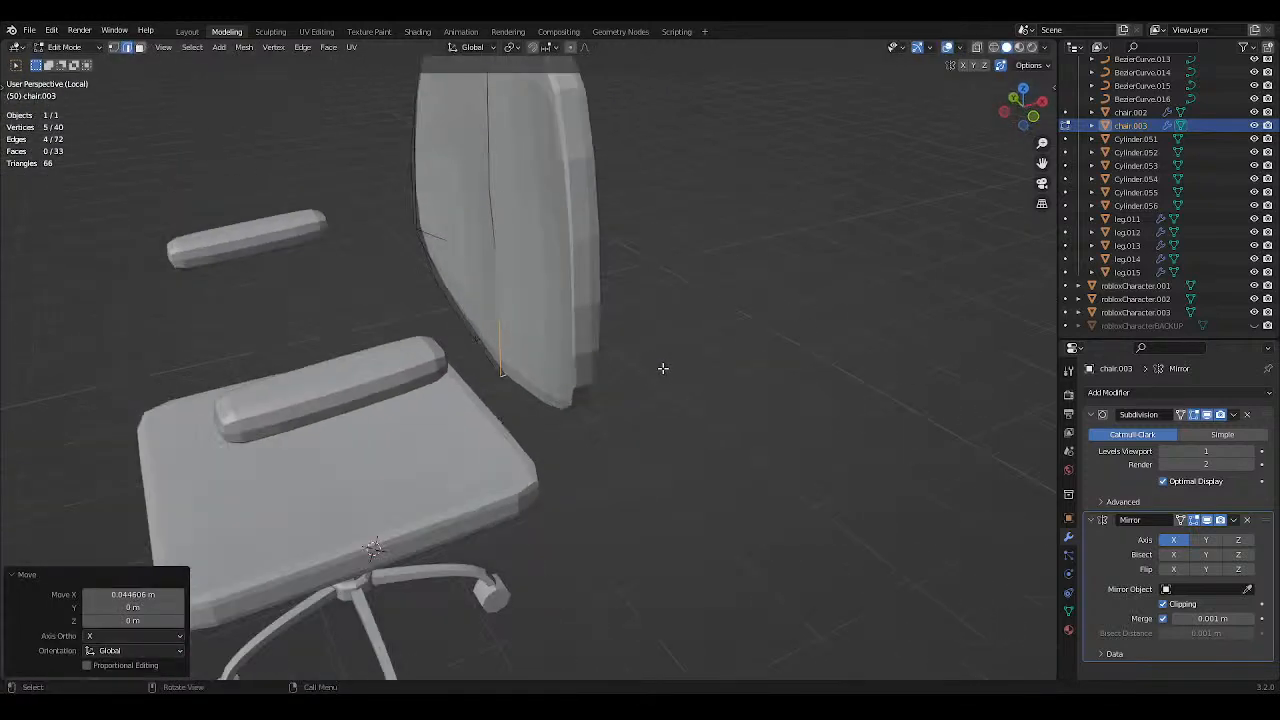
Nudge the selected lower backrest edges a little further along X and save the file.
key(g)
key(x)
click(668, 367)
scroll(686, 337, down, 4)
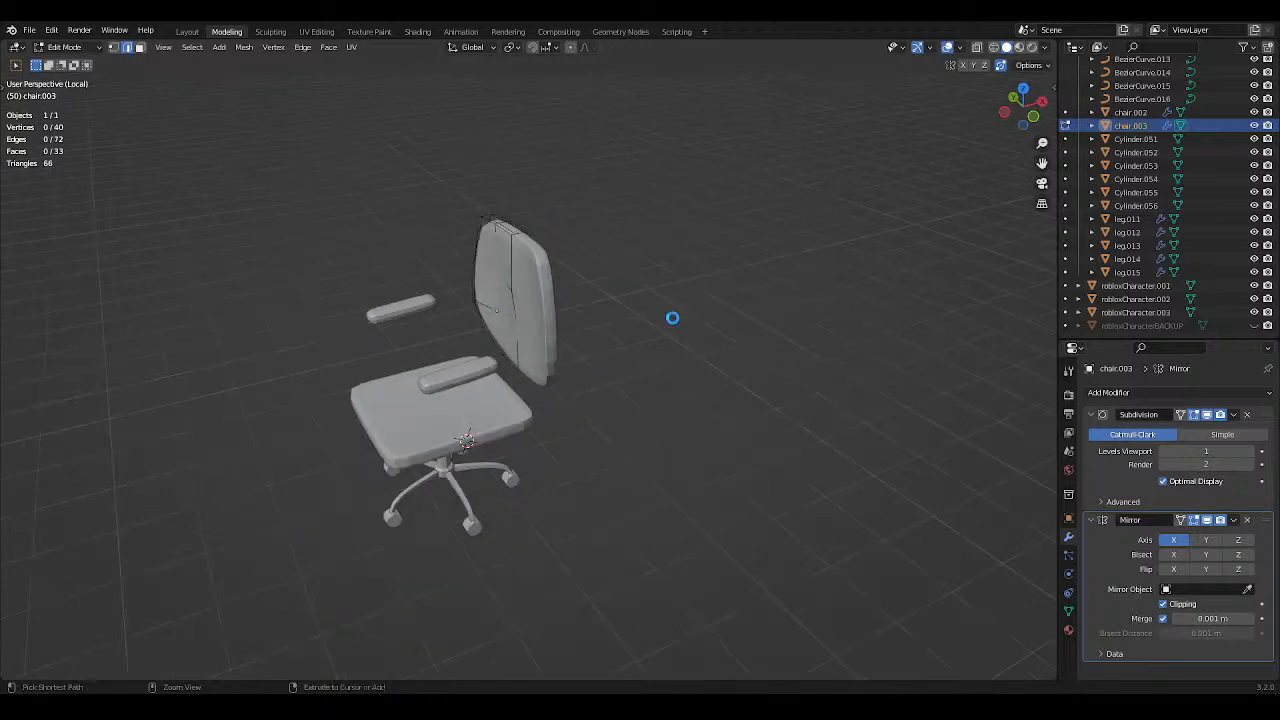
key(ctrl+s)
Switch editing to the plate under the seat, add one centred loop cut across its rear extension, and save.
middle_drag(671, 317, 494, 436)
key(Tab)
scroll(698, 328, up, 1)
click(505, 398)
key(Tab)
scroll(571, 437, up, 5)
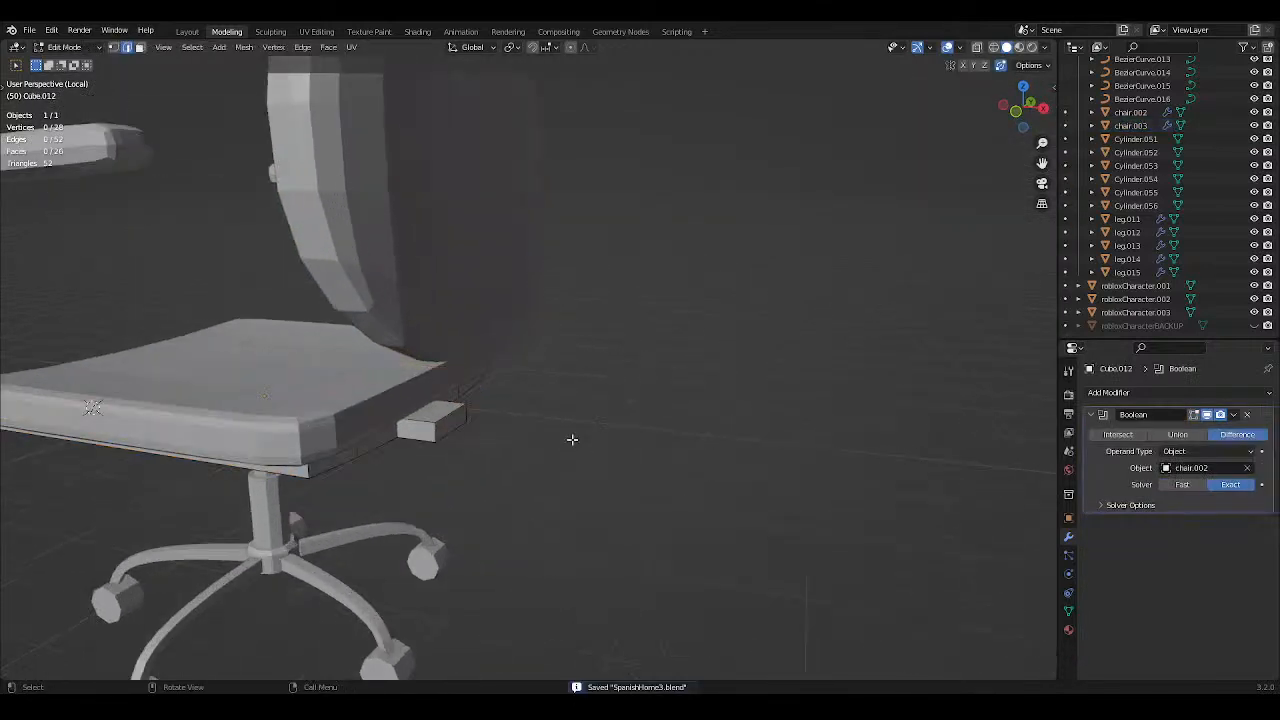
middle_drag(571, 437, 594, 423)
key(ctrl+r)
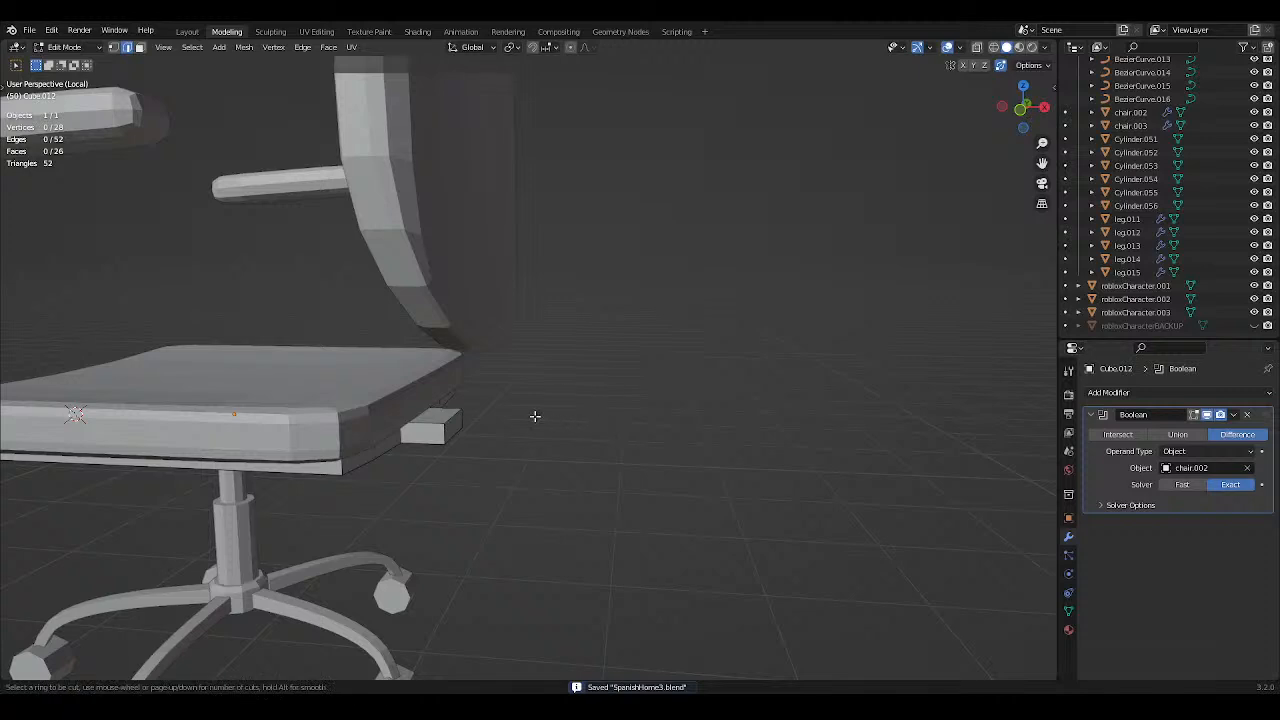
click(435, 415)
right_click(435, 415)
key(ctrl+s)
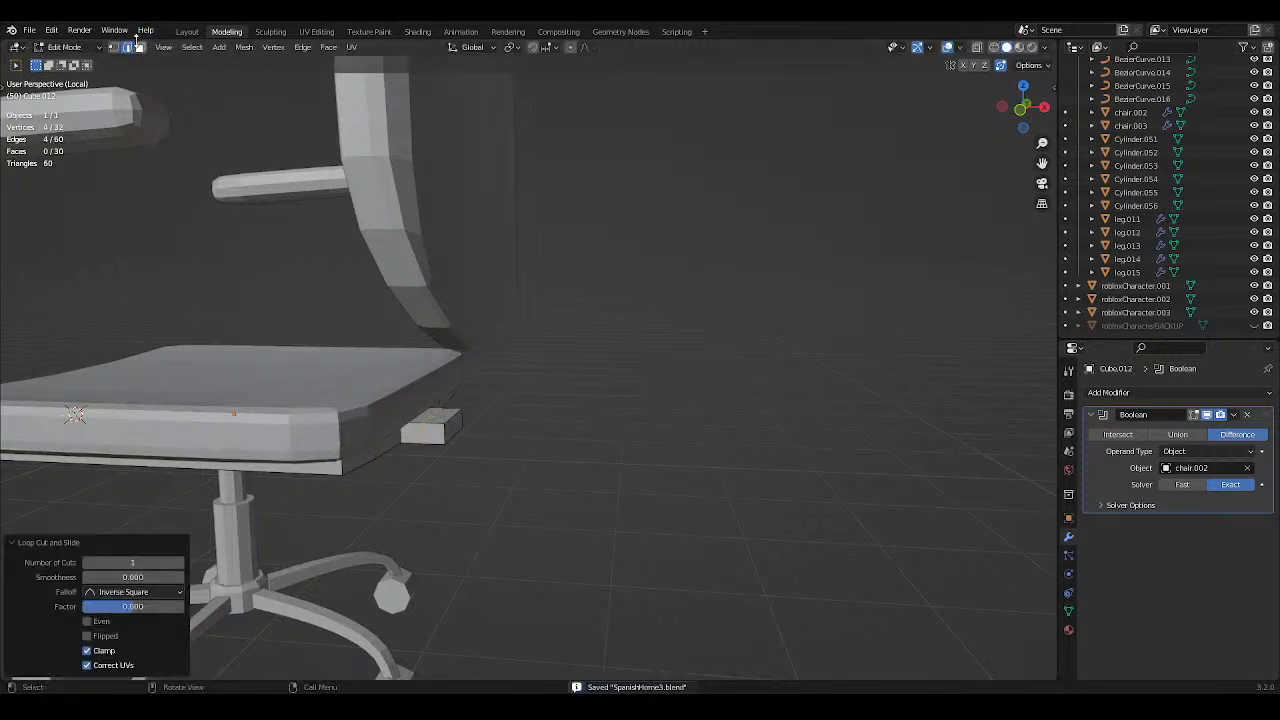
Extrude the top rear face of the plate's extension upward about 0.39 m to form the backrest upright, and save the file.
click(139, 47)
click(441, 415)
key(e)
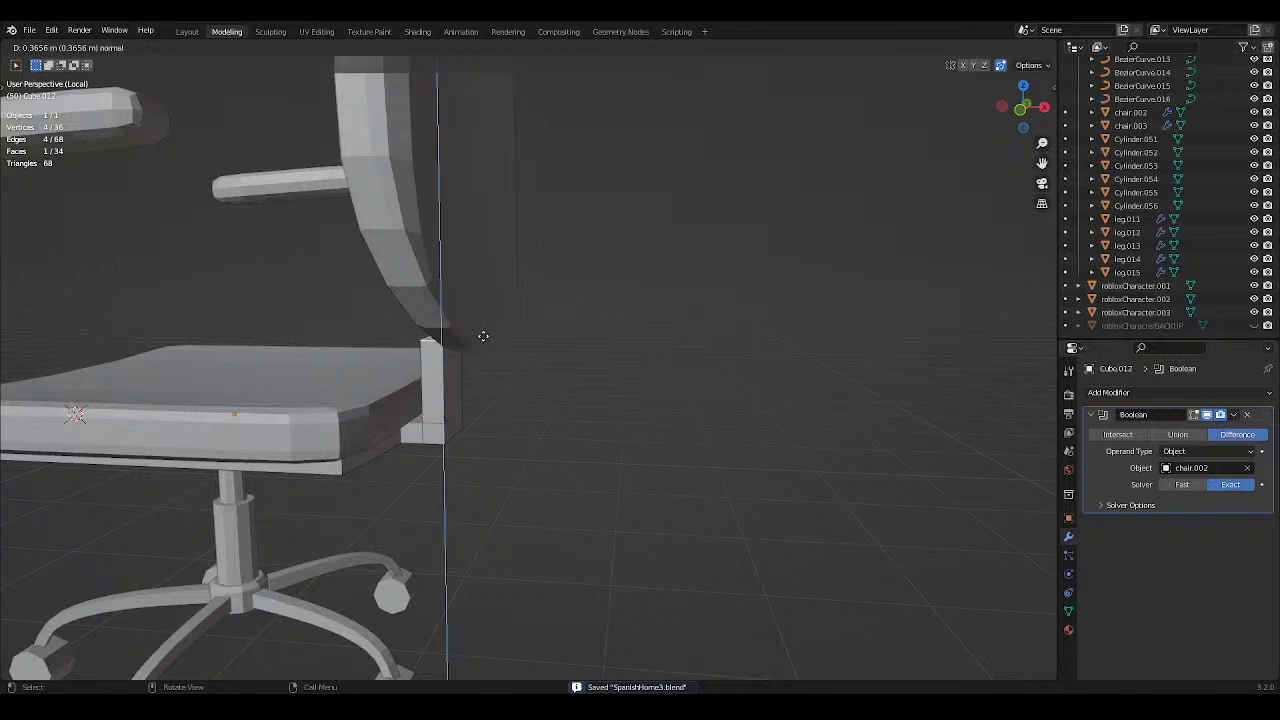
click(483, 331)
middle_drag(542, 398, 571, 377)
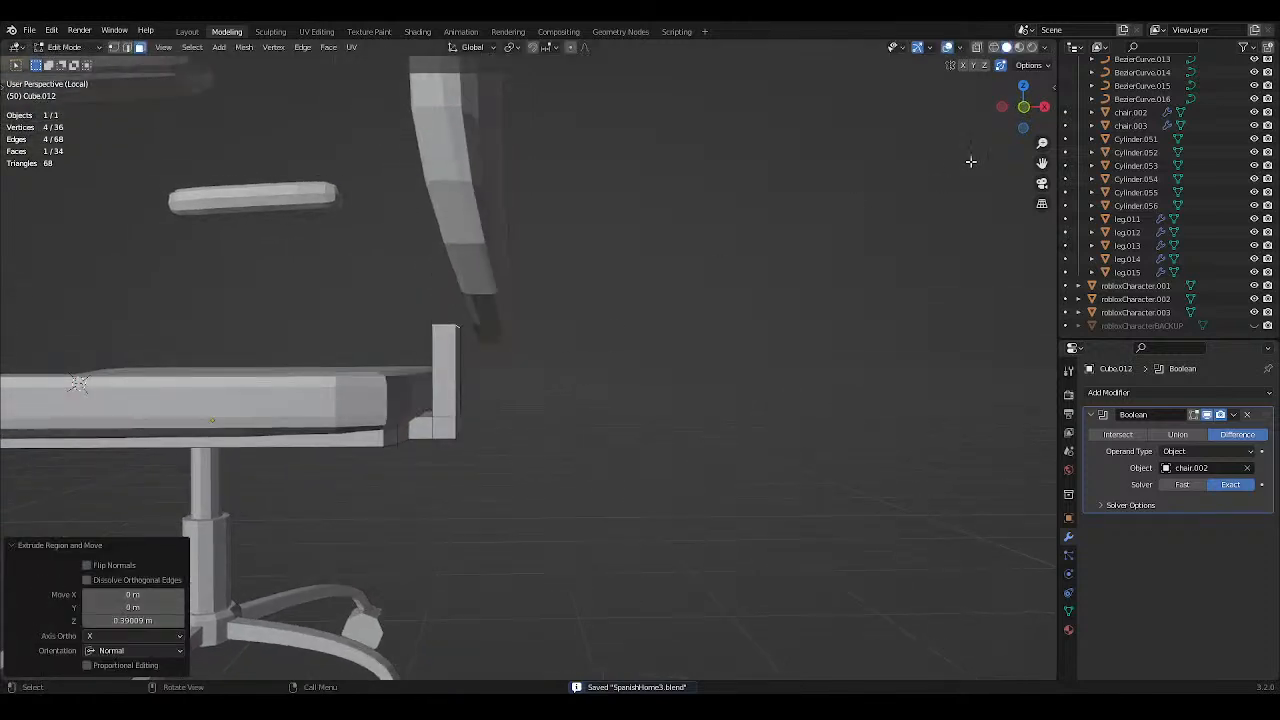
click(1023, 107)
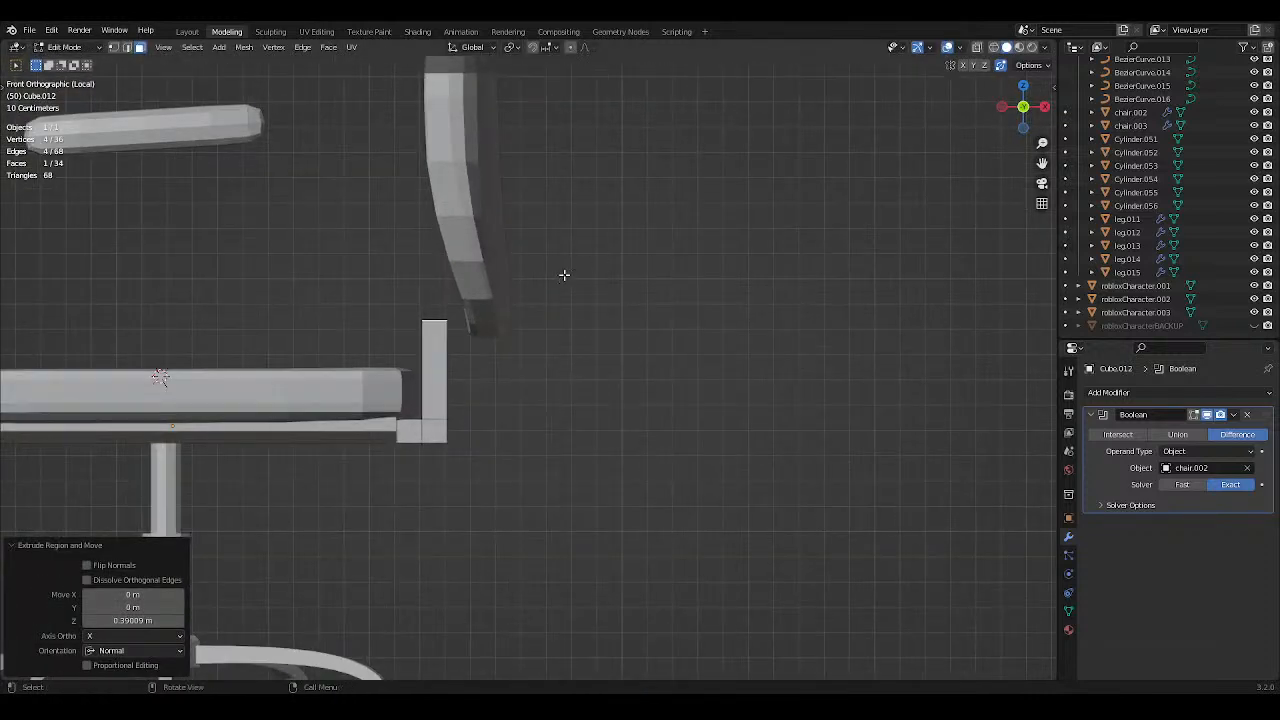
key(ctrl+s)
Leave edit mode and move the backrest about 0.22 m forward along X so it sits over the new upright.
key(Tab)
click(510, 265)
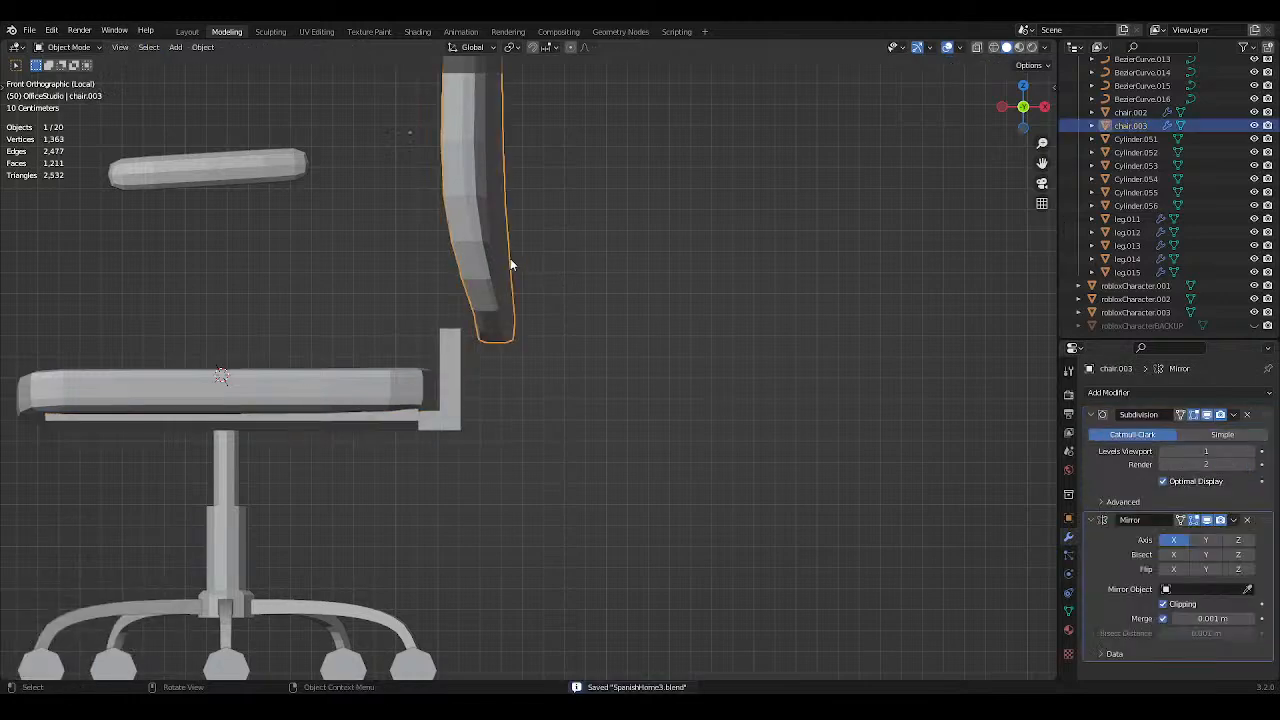
key(g)
key(x)
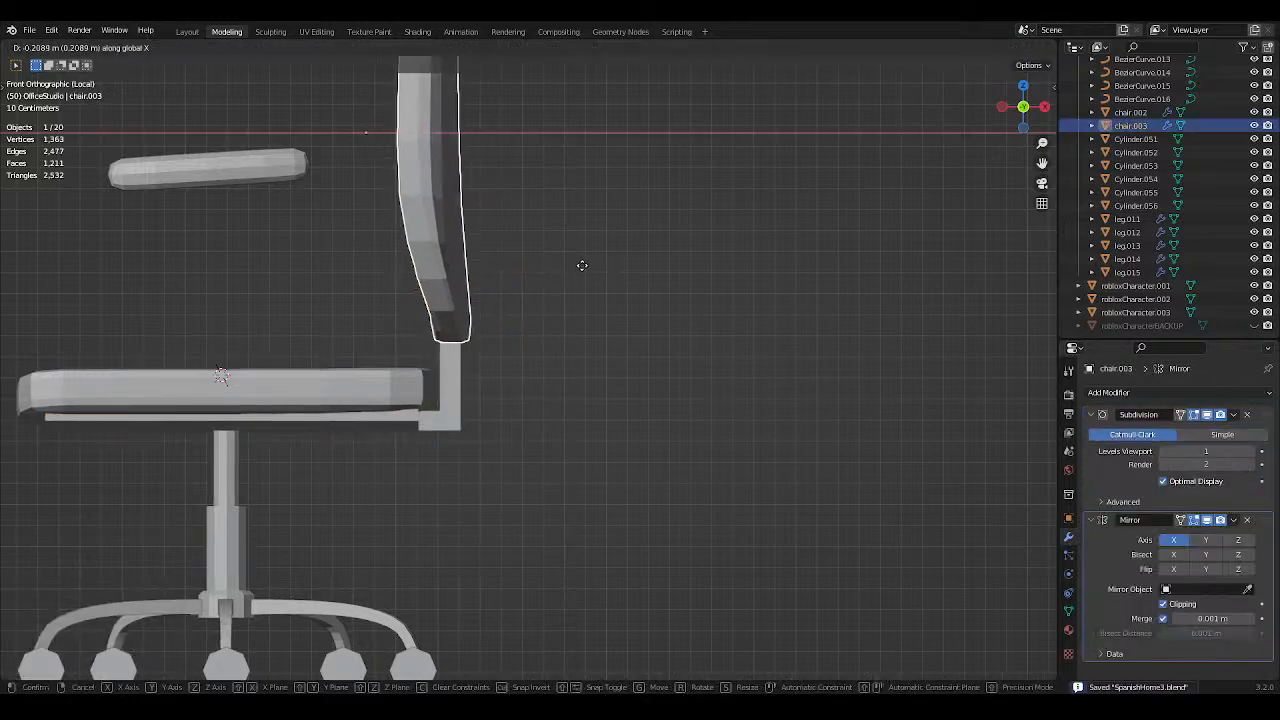
click(580, 265)
scroll(579, 265, down, 3)
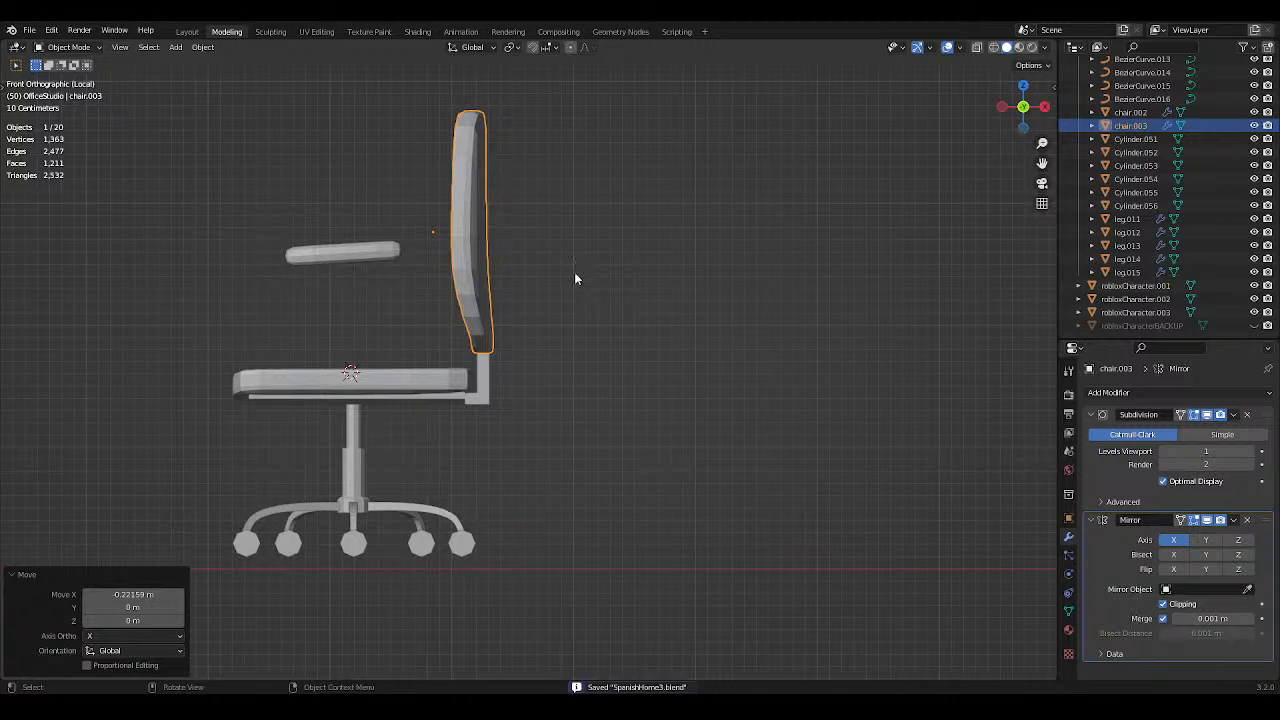
Undo and redo the last backrest move, open the plate under the seat for editing, and save the file.
scroll(575, 278, up, 2)
click(470, 372)
scroll(472, 372, up, 3)
key(Tab)
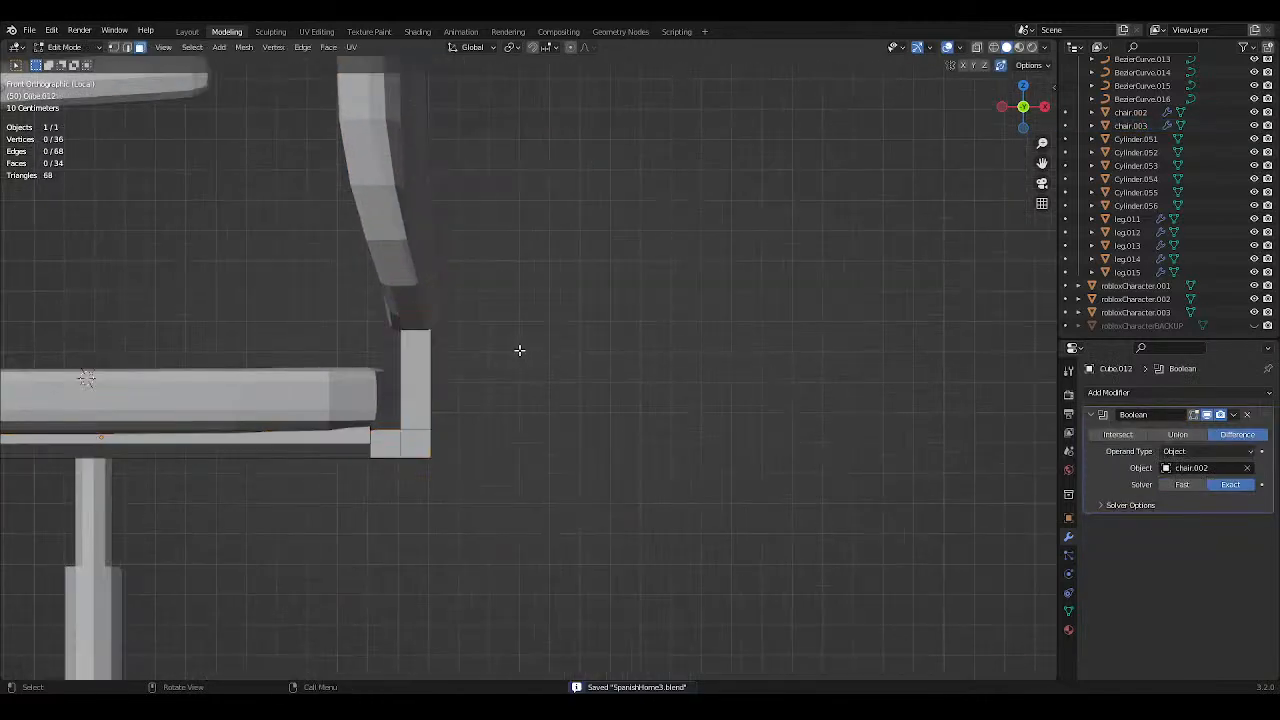
key(ctrl+z)
key(ctrl+z)
key(ctrl+z)
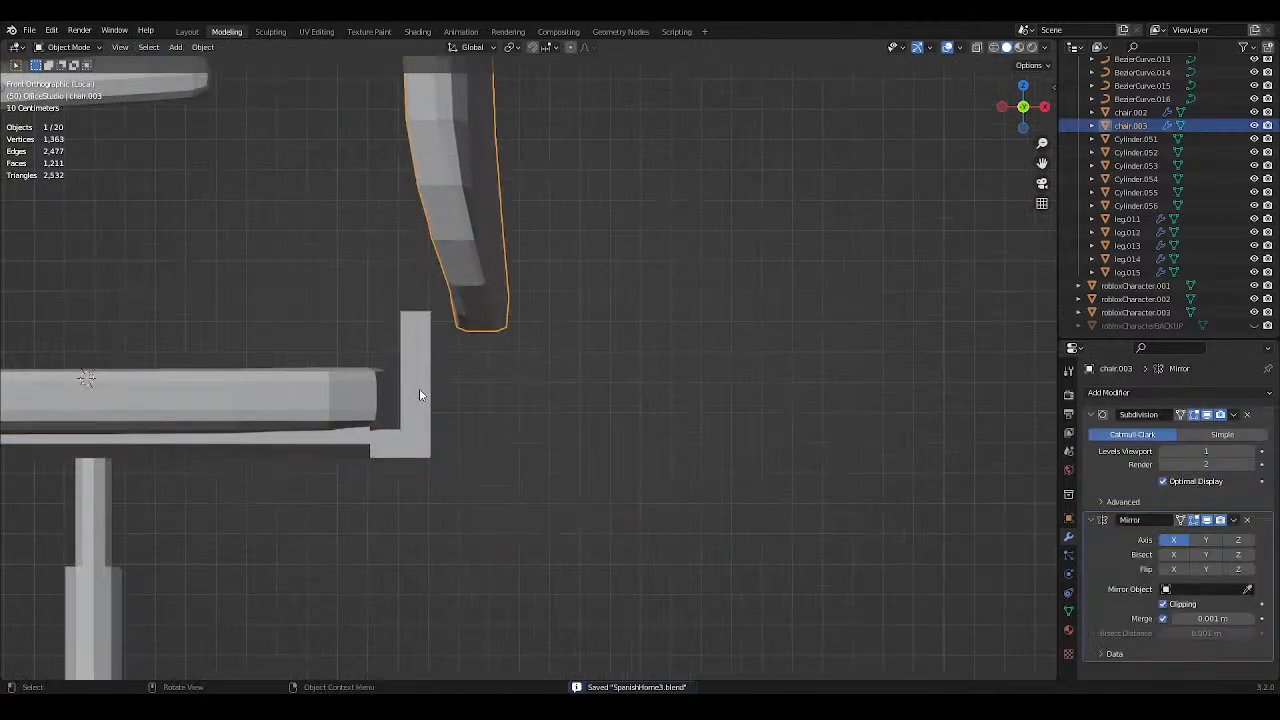
key(ctrl+shift+z)
key(ctrl+shift+z)
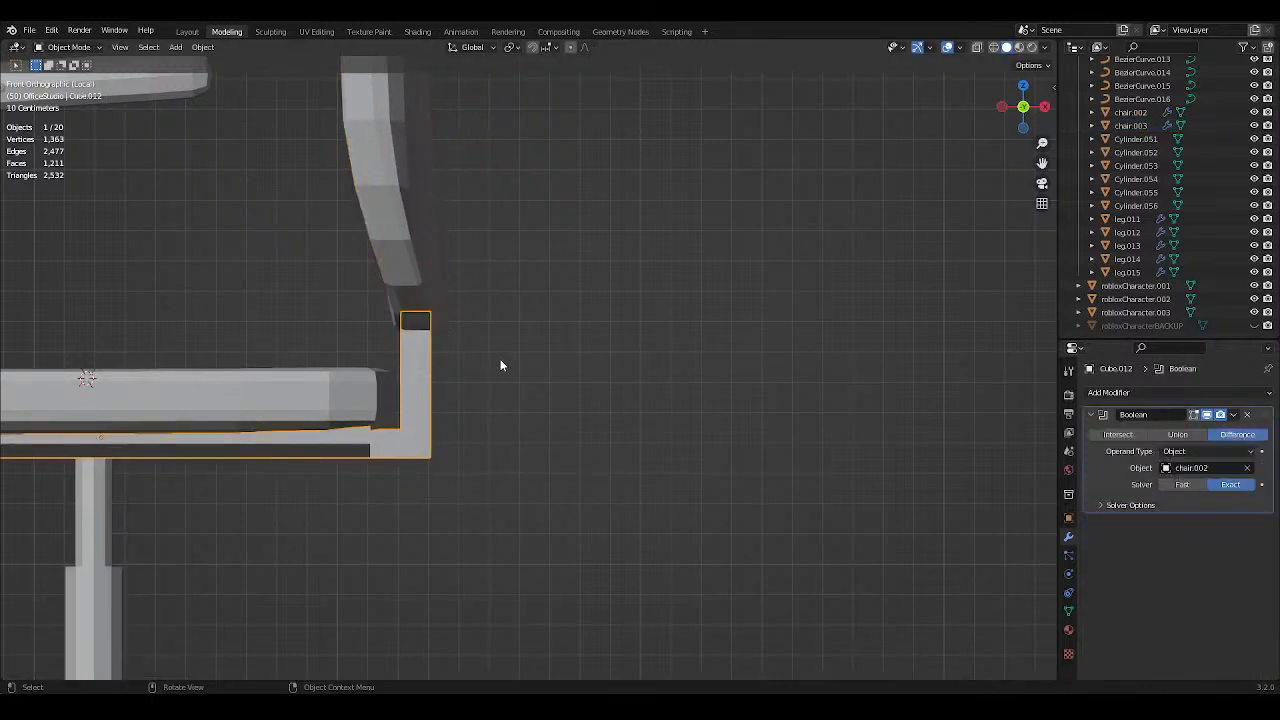
key(Tab)
key(ctrl+s)
Select the loop-cut edges at the foot of the upright in edge mode and save the file.
alt+click(399, 449)
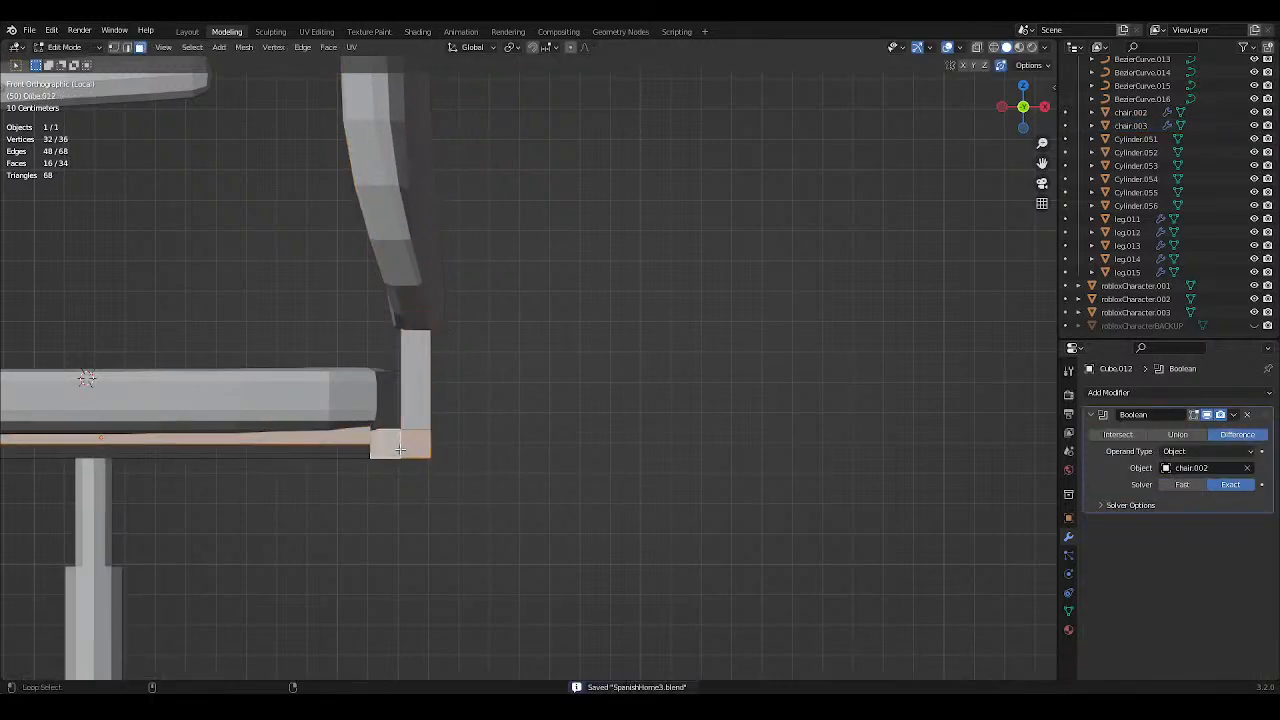
click(127, 49)
click(606, 443)
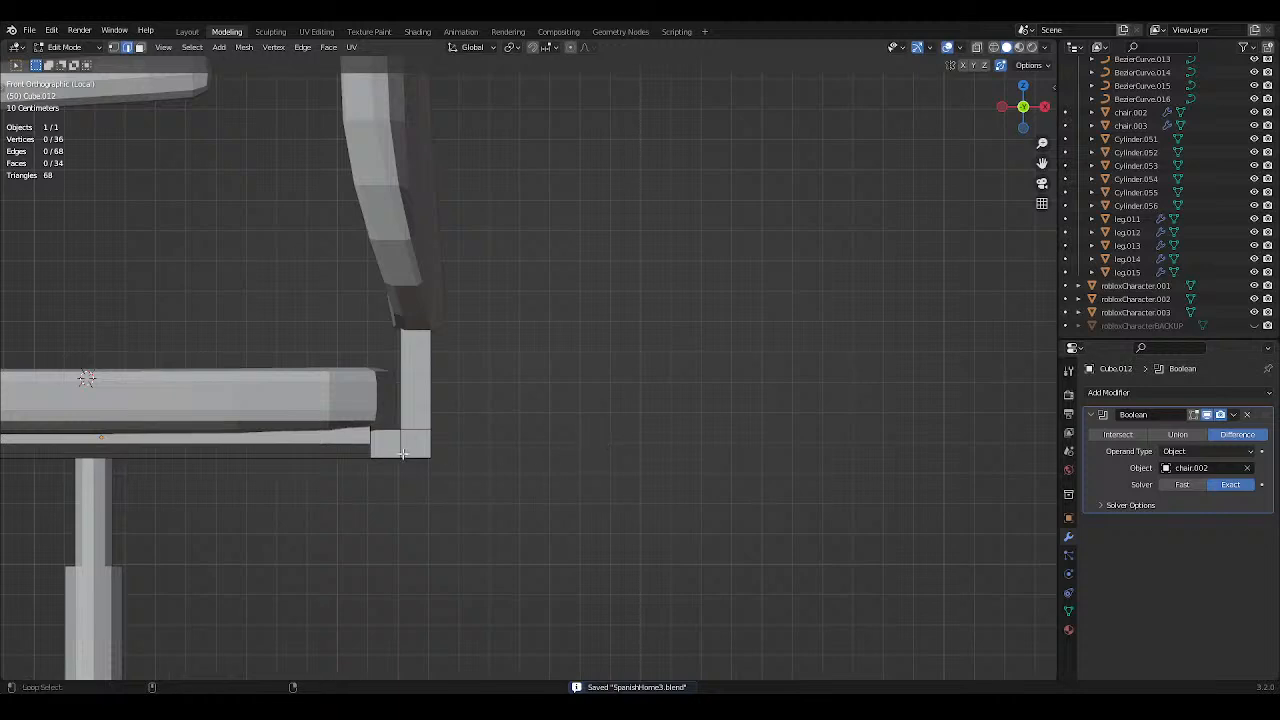
key(g)
key(x)
key(Escape)
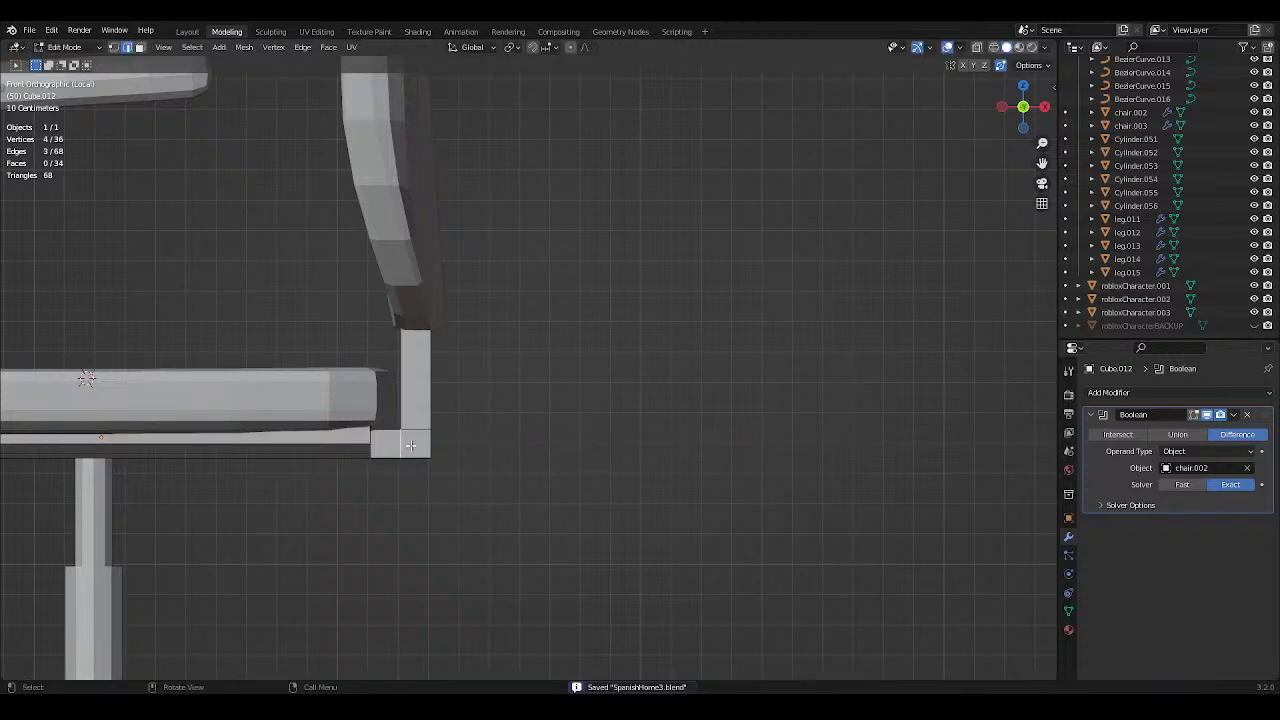
key(ctrl+s)
Add the upright's top front edge to the selection, move the selected edges about 0.028 m backward along X, and save.
middle_drag(458, 376, 580, 400)
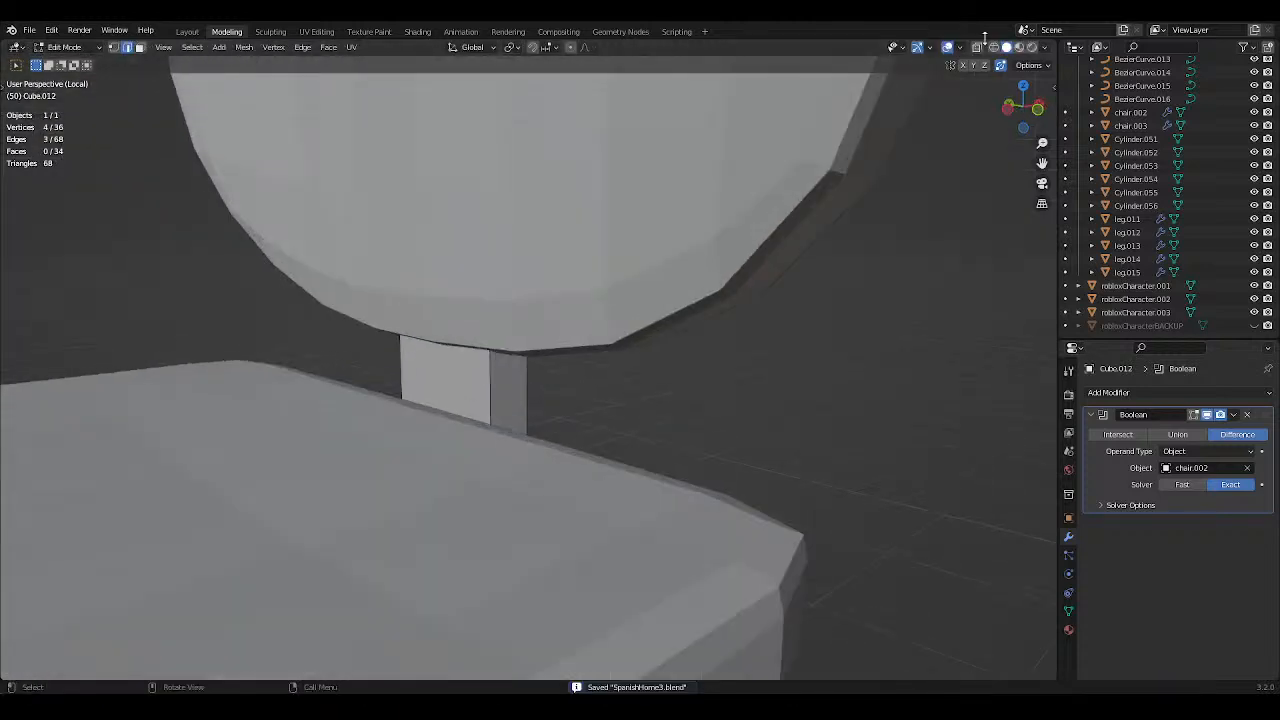
key(alt+z)
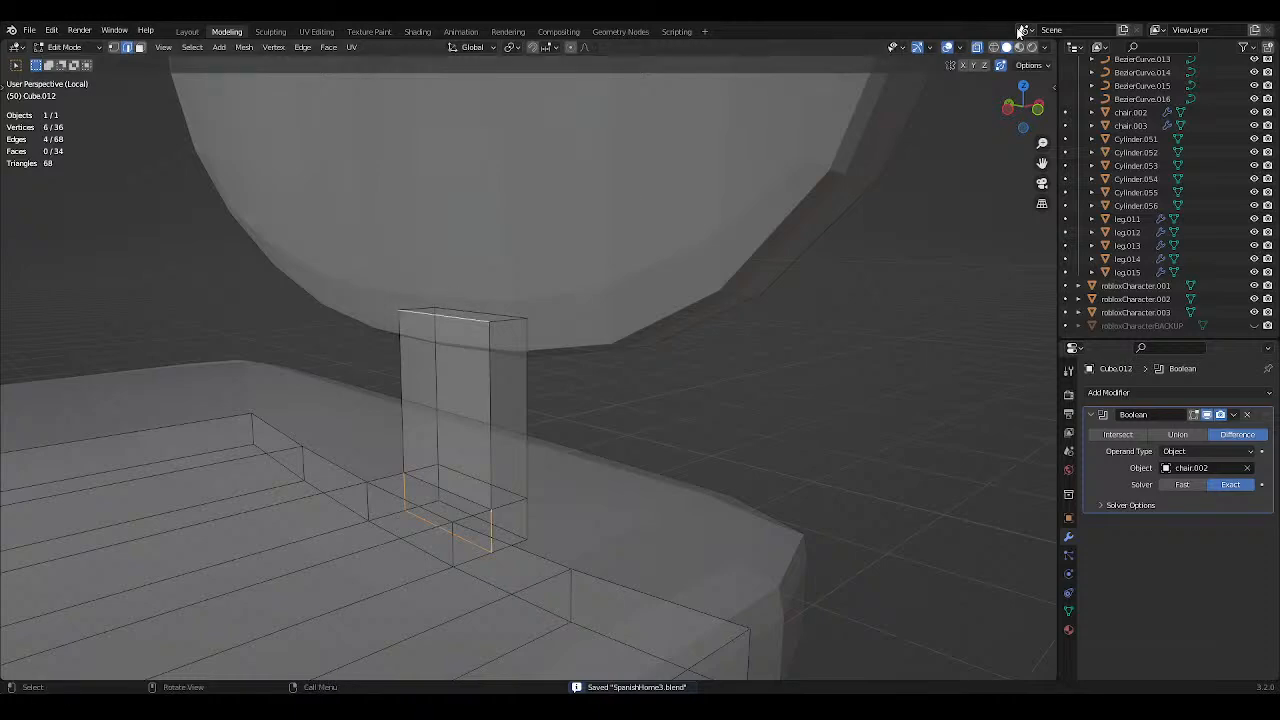
click(978, 47)
middle_drag(897, 116, 837, 117)
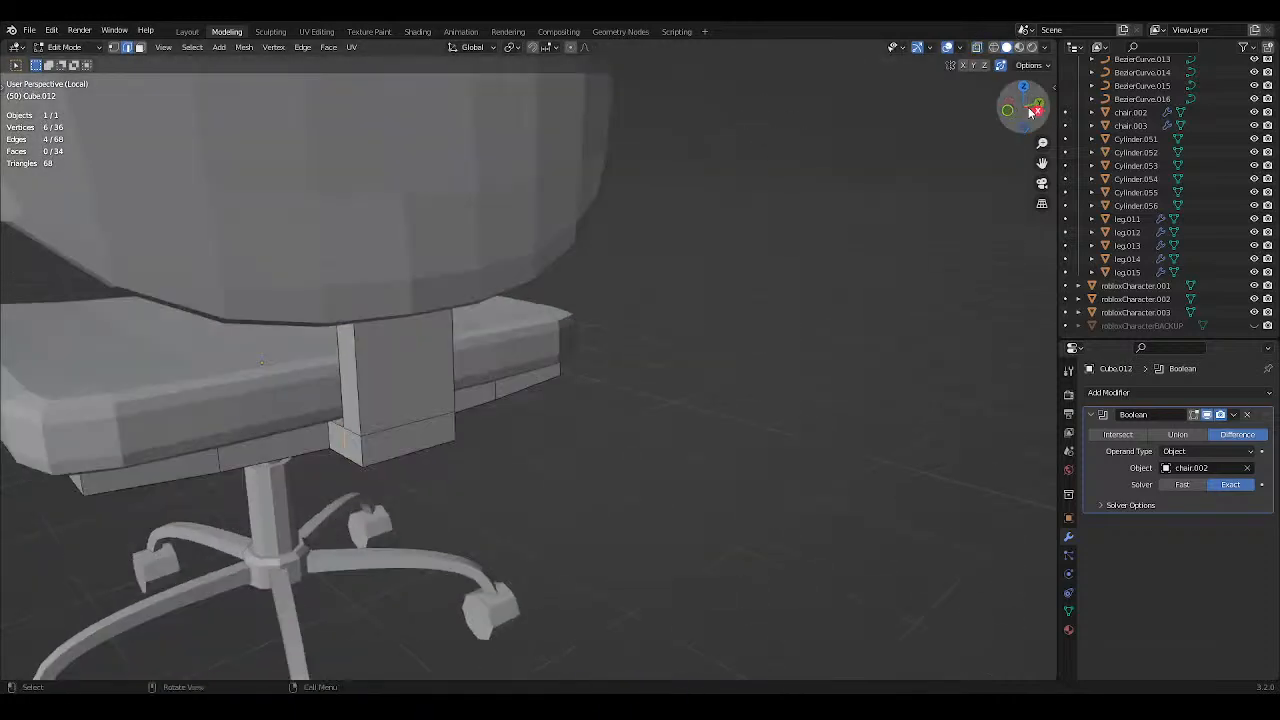
click(1034, 111)
middle_drag(673, 207, 820, 210)
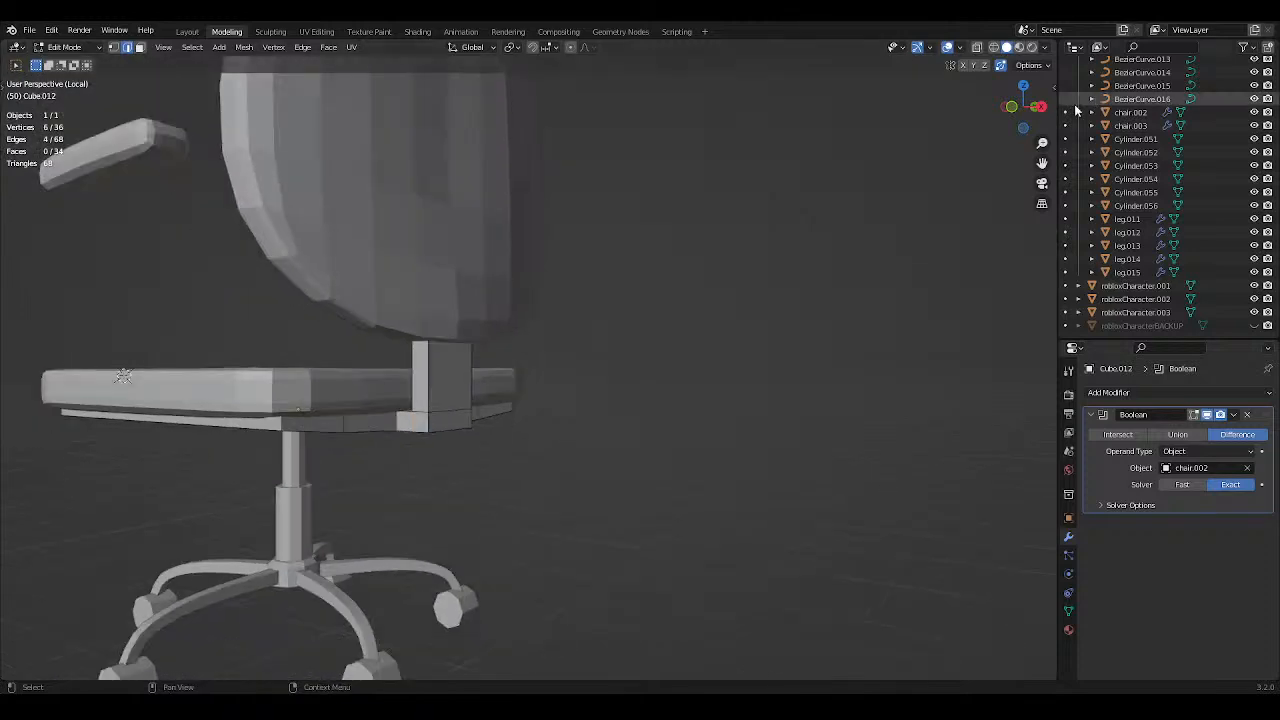
click(1017, 112)
key(g)
key(x)
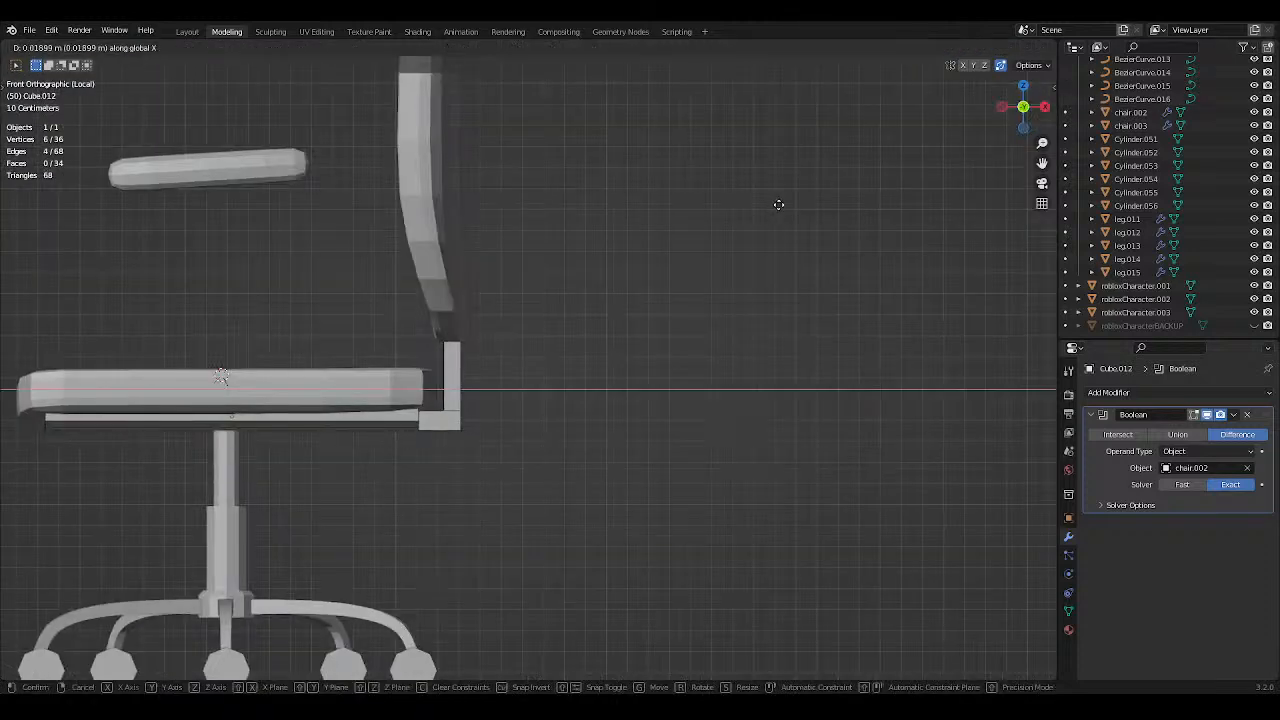
click(780, 204)
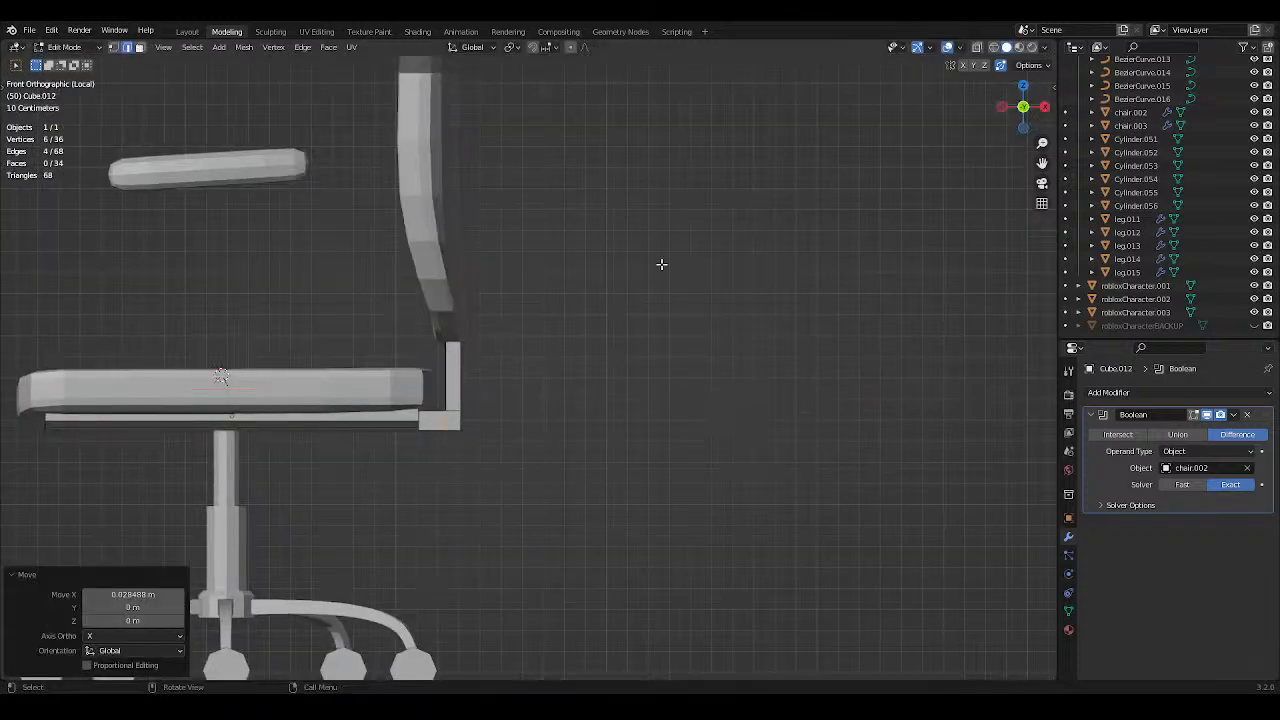
scroll(661, 264, up, 2)
key(ctrl+s)
Select the rear edges of the upright and its foot, save, and move them about 0.046 m forward along X.
middle_drag(623, 277, 564, 269)
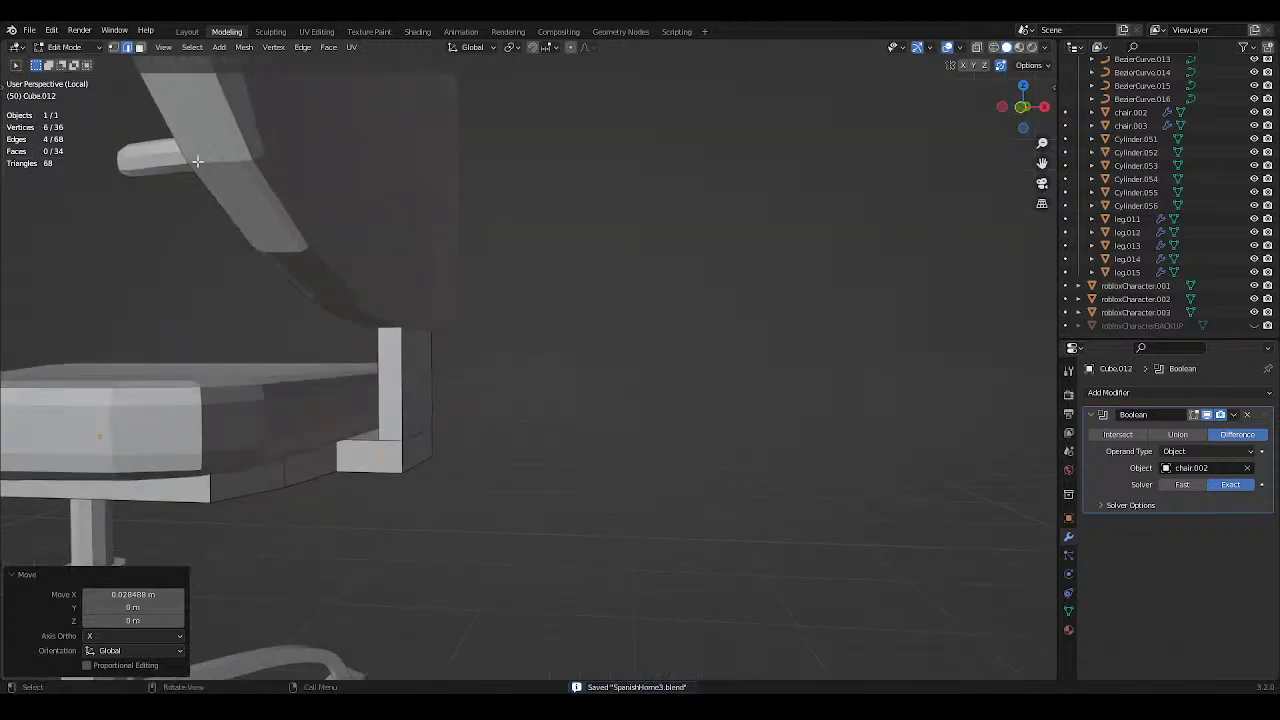
middle_drag(410, 255, 456, 260)
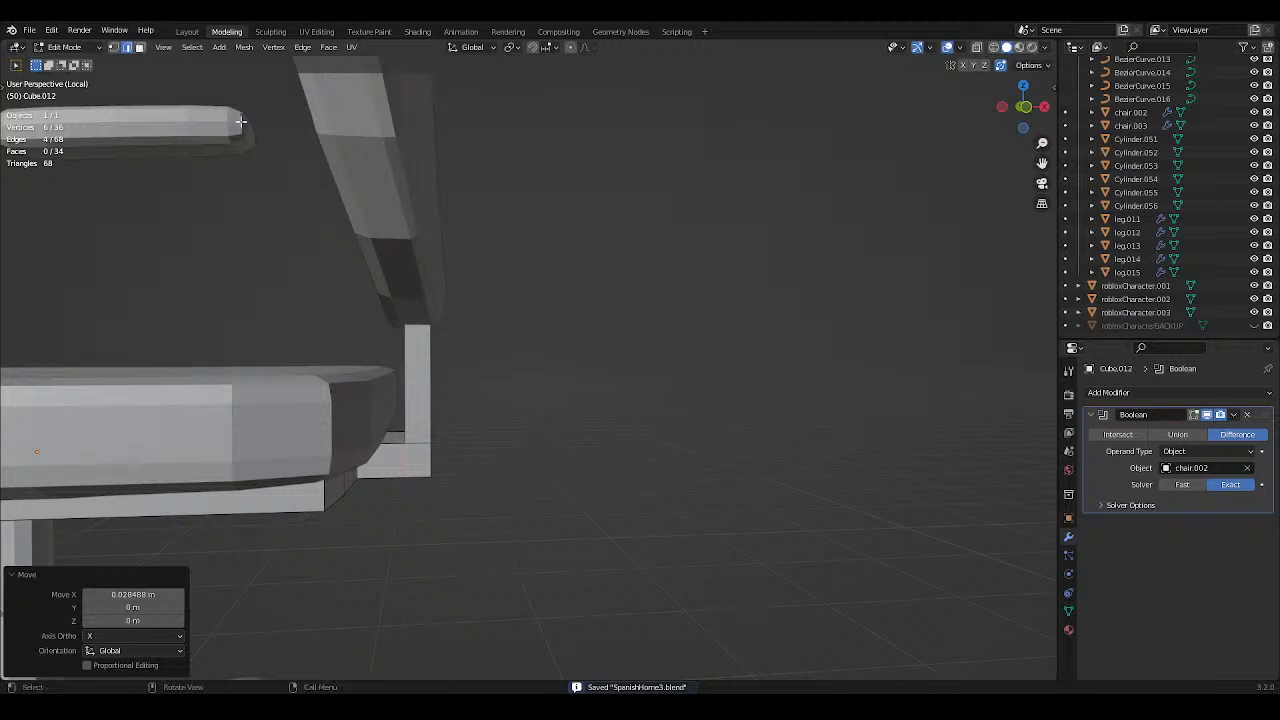
middle_drag(523, 344, 442, 310)
shift+click(435, 343)
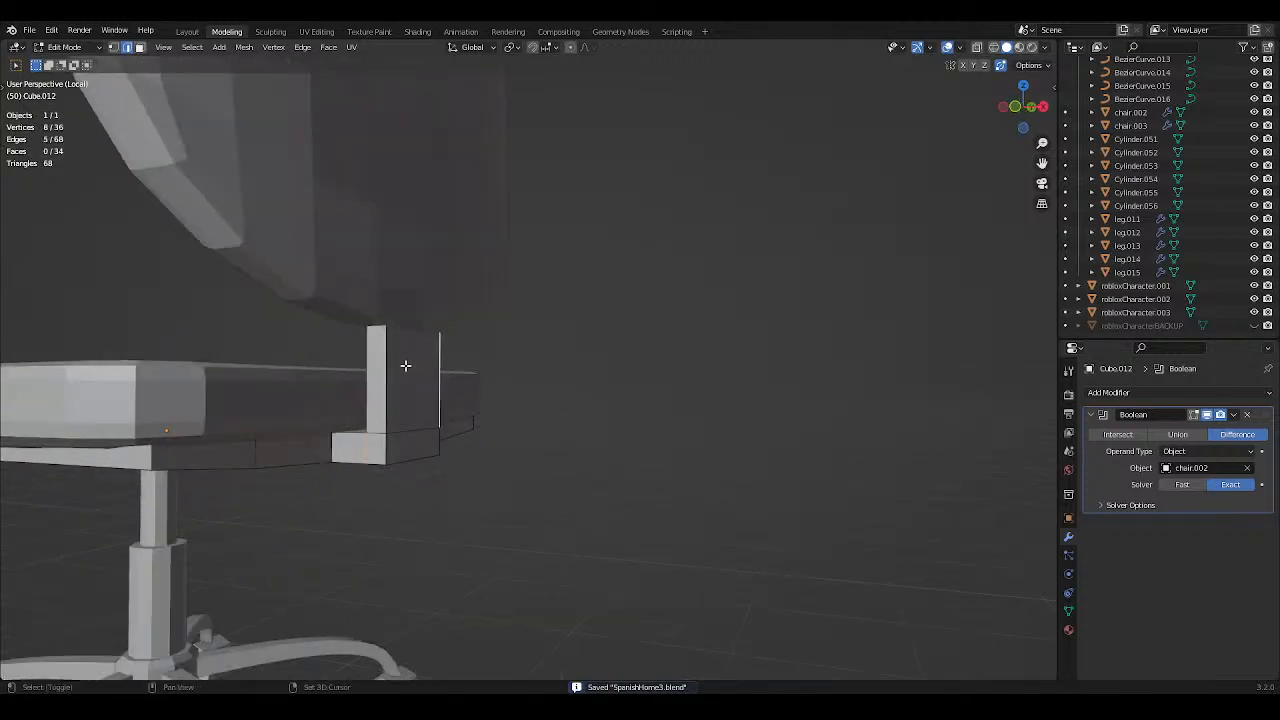
shift+click(389, 382)
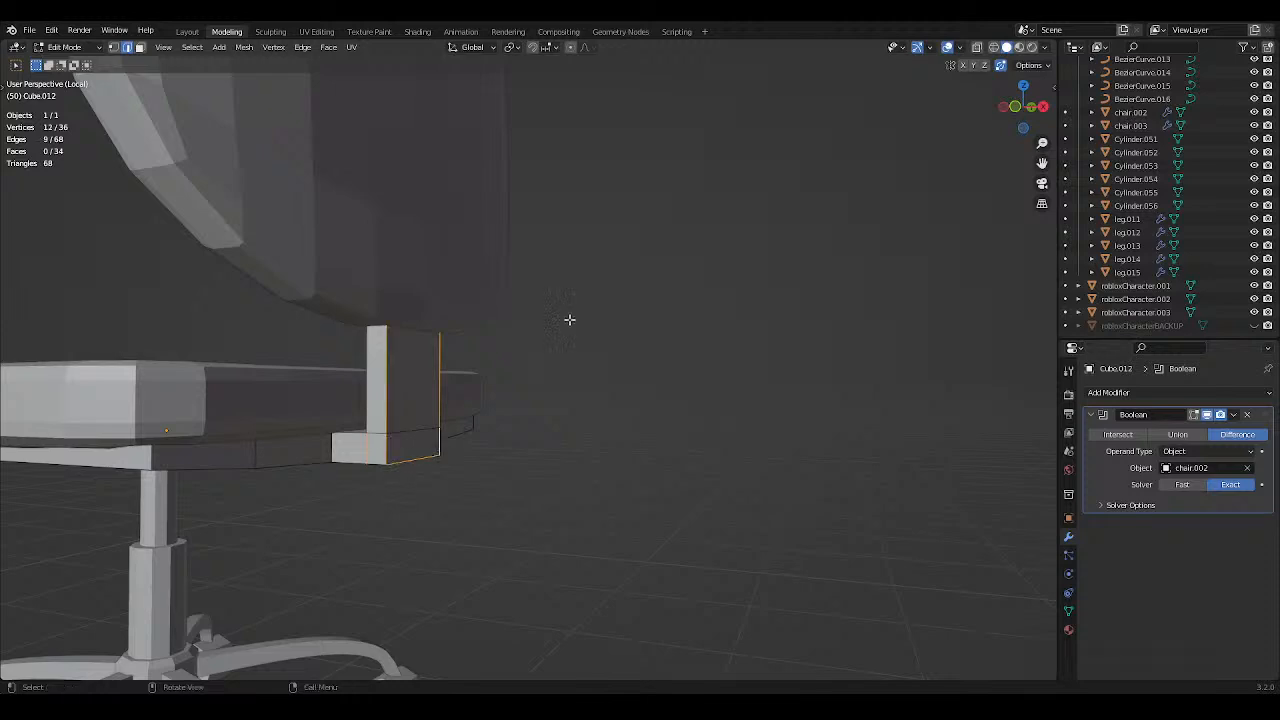
click(978, 48)
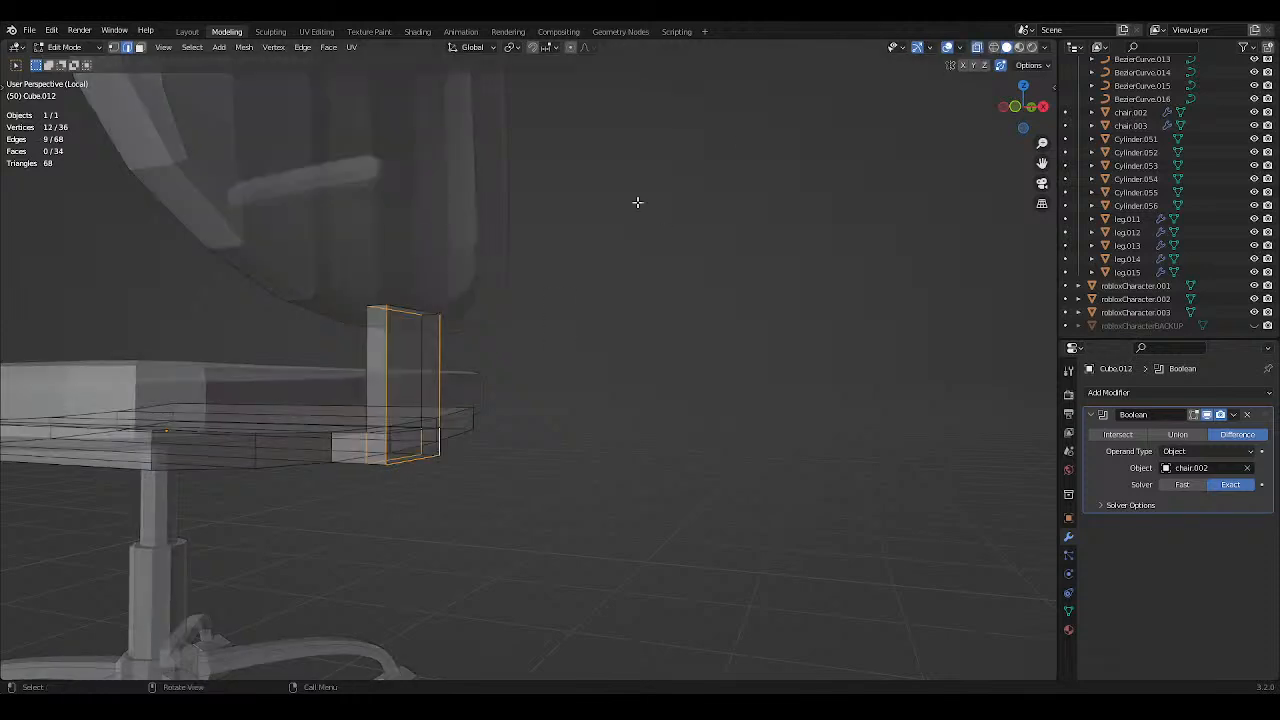
shift+click(399, 311)
key(ctrl+s)
click(978, 48)
middle_drag(706, 171, 754, 174)
key(g)
key(x)
click(738, 171)
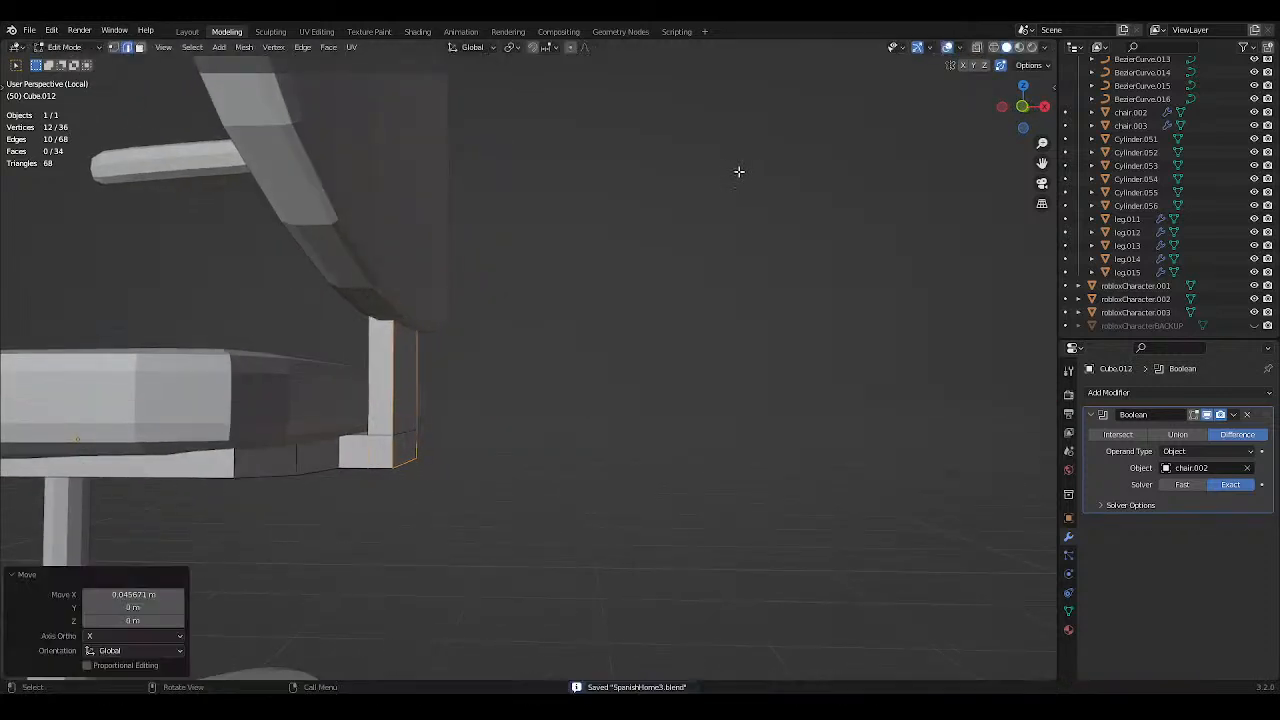
Nudge the support's rear edges about 0.004 m backward along X in front view and clear the selection.
click(1023, 108)
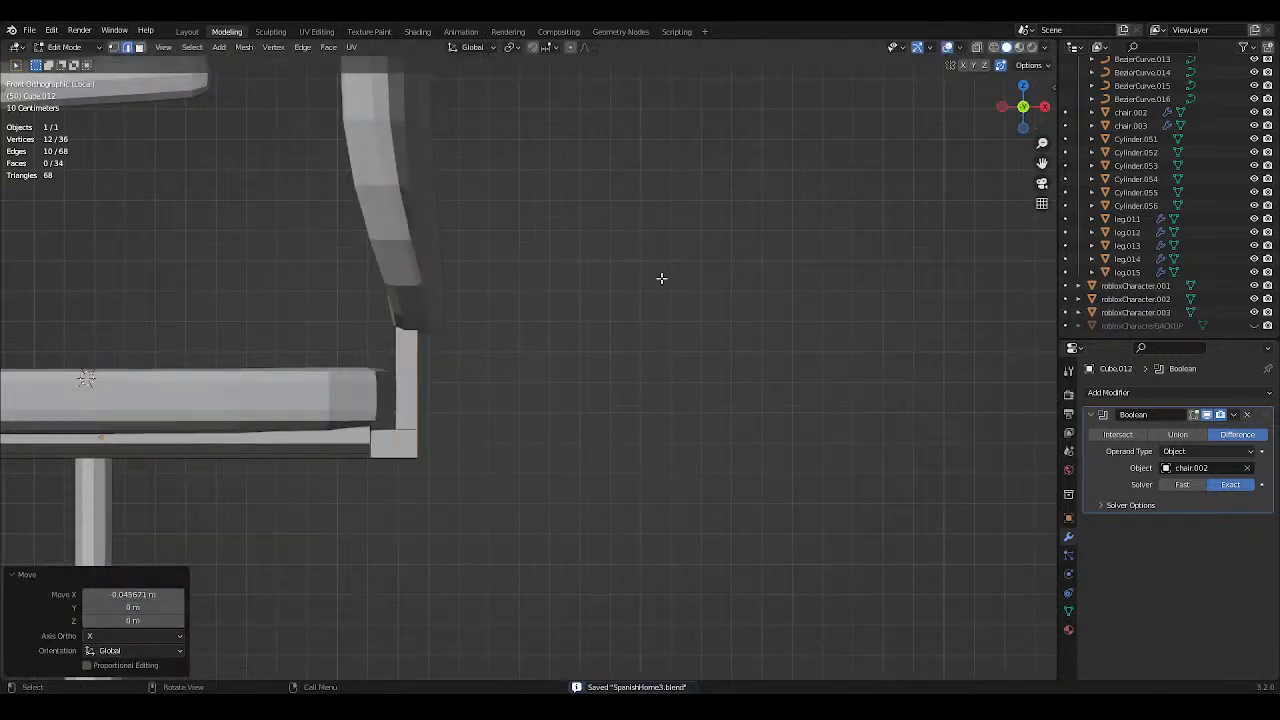
key(g)
key(x)
click(651, 286)
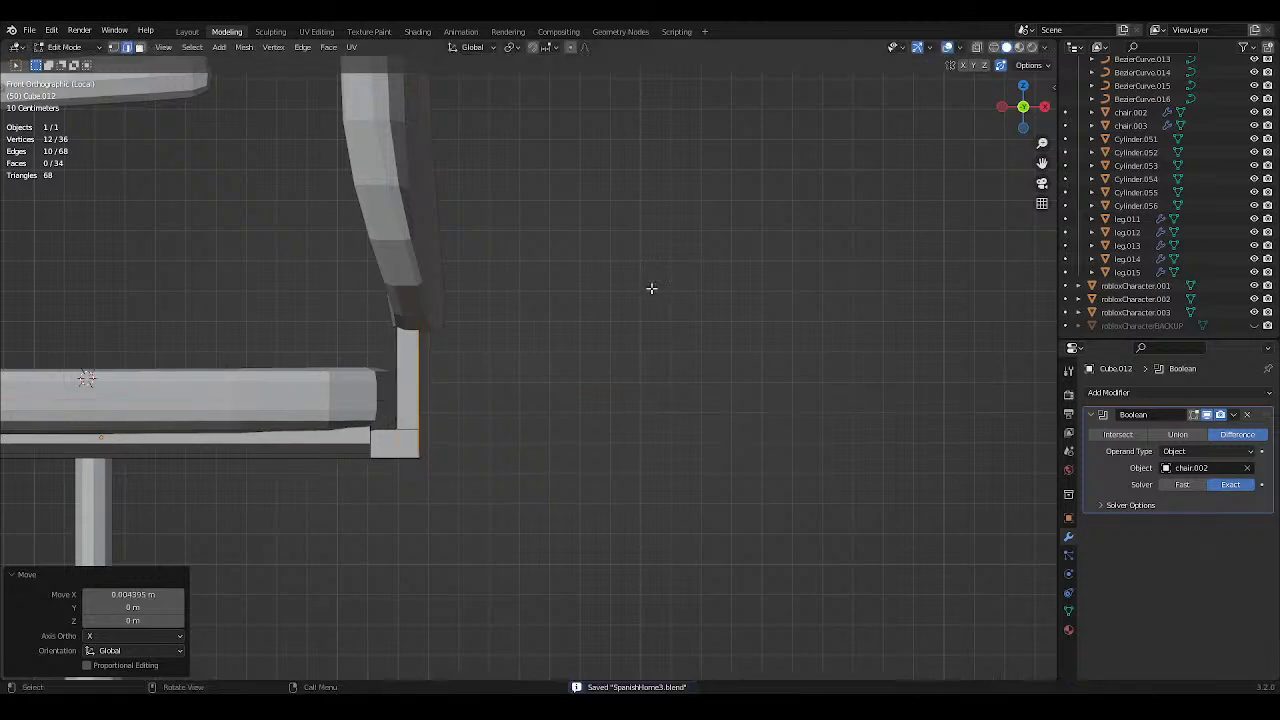
click(564, 314)
scroll(531, 312, down, 1)
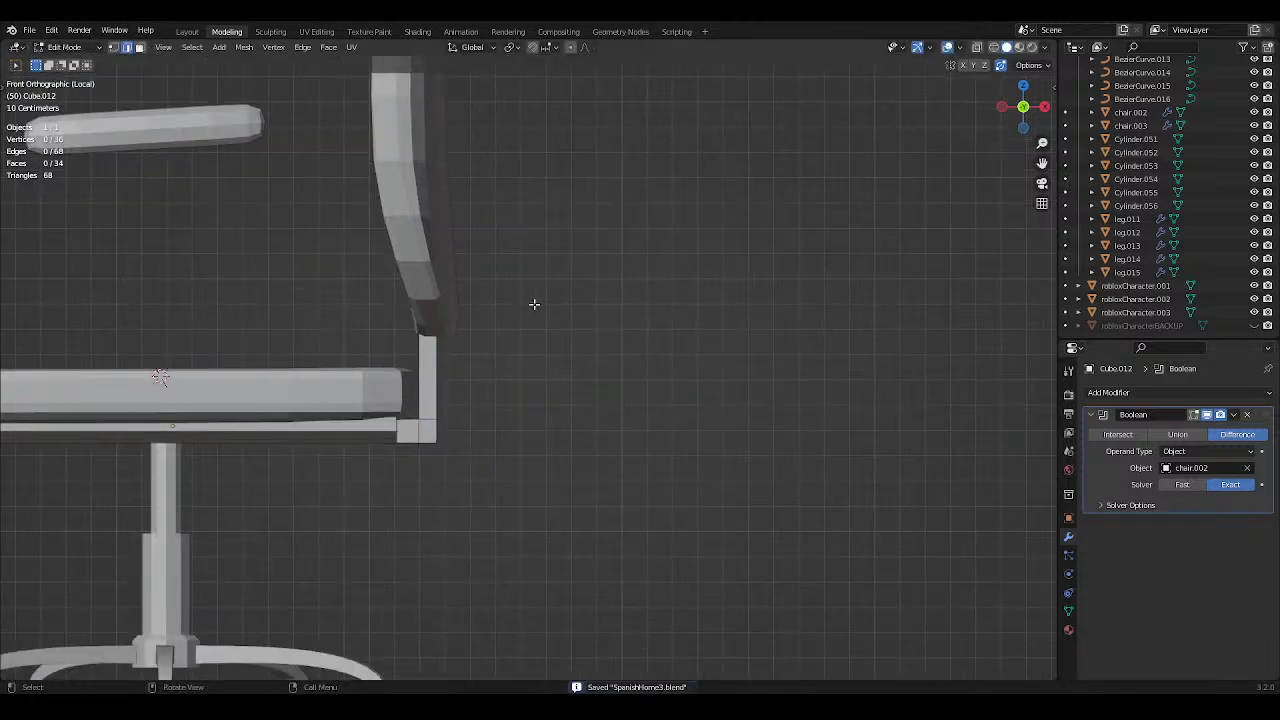
Lower the backrest about 0.068 m onto the upright, shift it about 0.019 m forward along X, and save the file.
click(423, 270)
scroll(499, 282, down, 3)
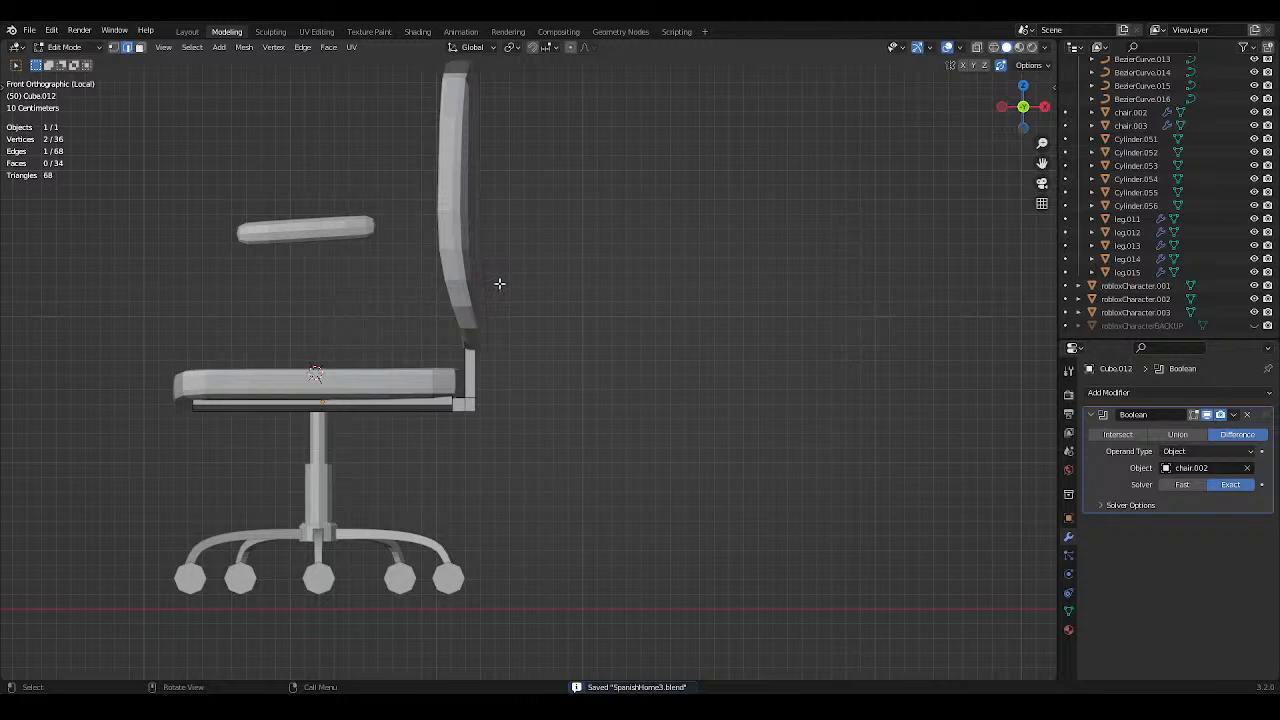
scroll(510, 281, down, 2)
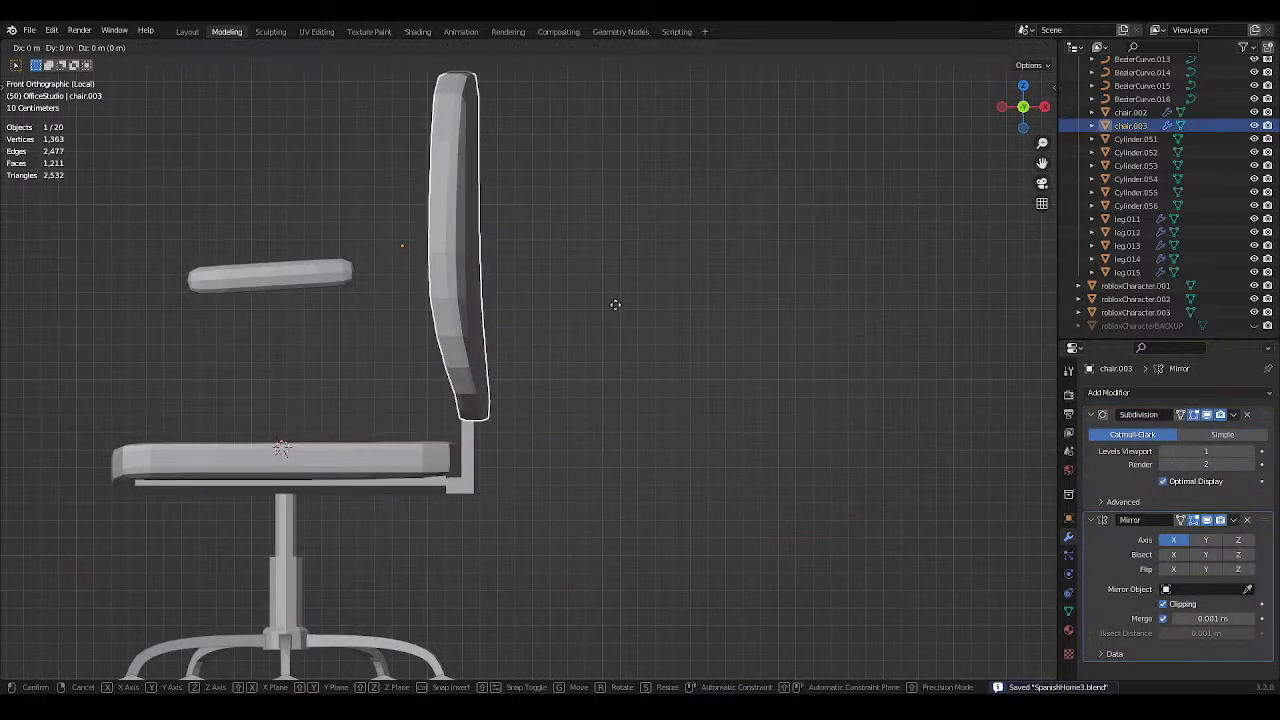
click(614, 310)
key(g)
key(x)
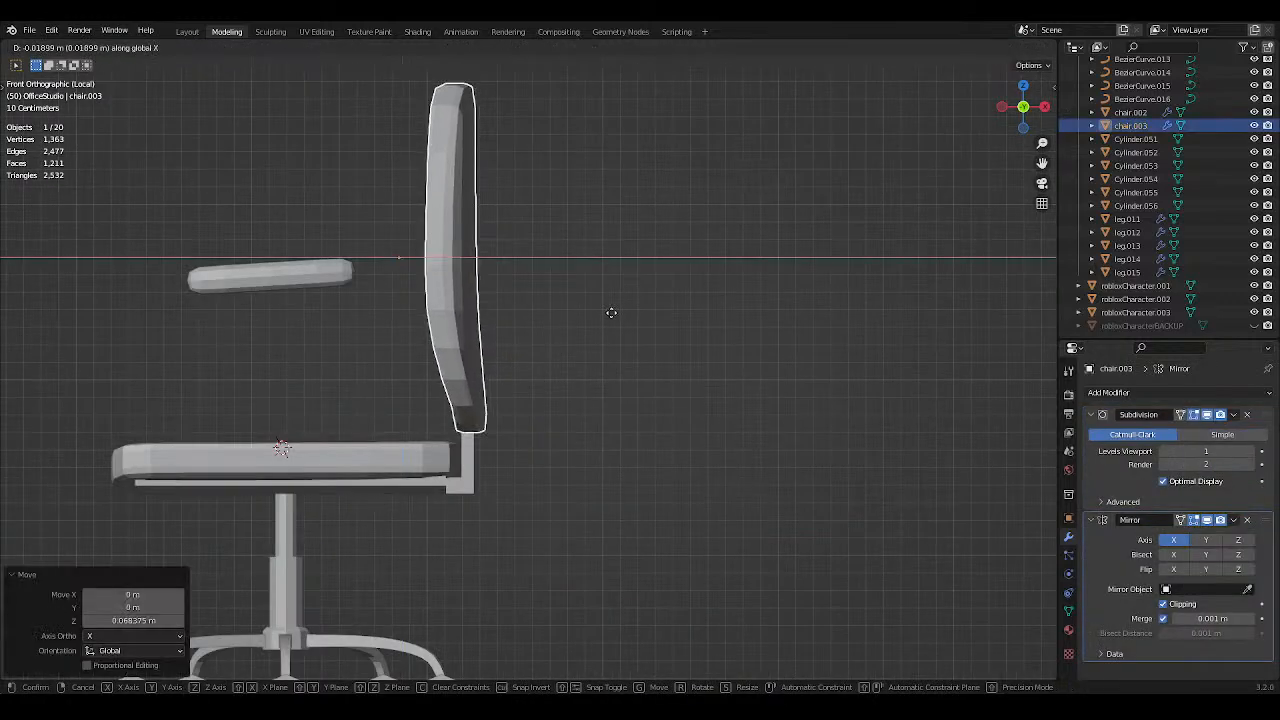
click(611, 313)
key(ctrl+s)
Open the seat plate with its upright for editing, viewed from behind the chair, and save the file.
click(470, 455)
scroll(528, 425, up, 2)
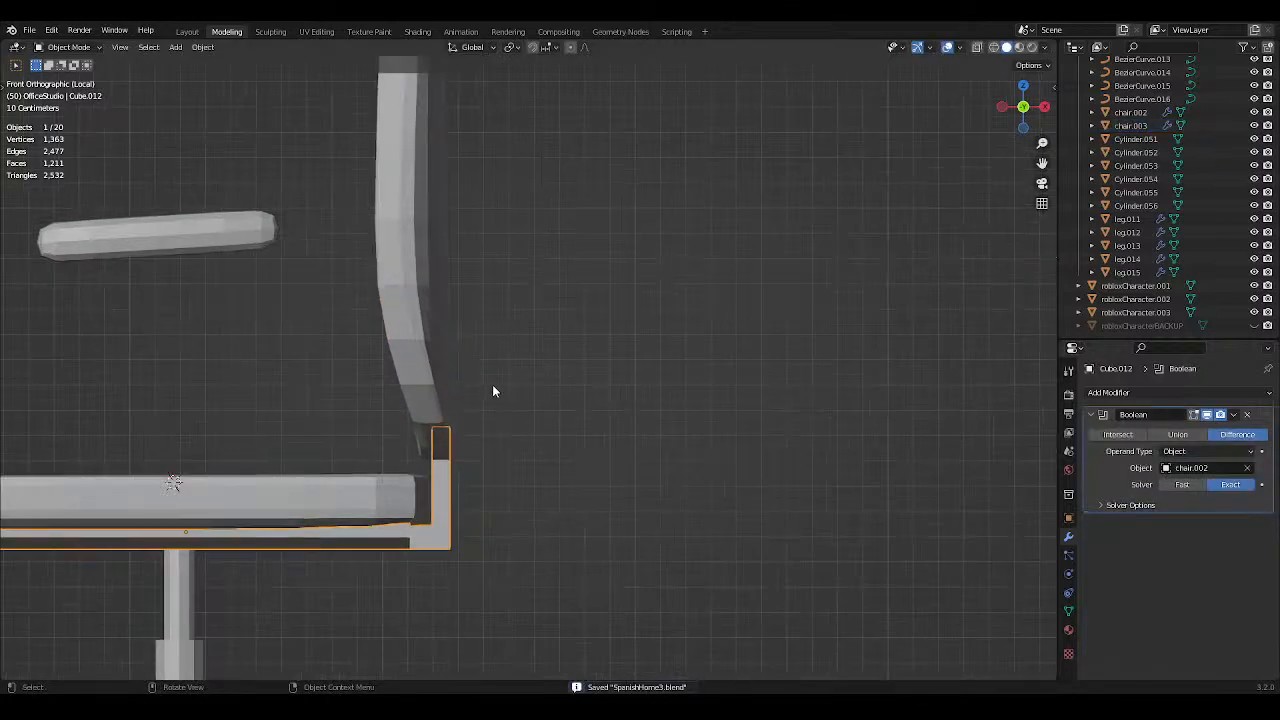
click(543, 394)
middle_drag(543, 394, 880, 351)
click(597, 483)
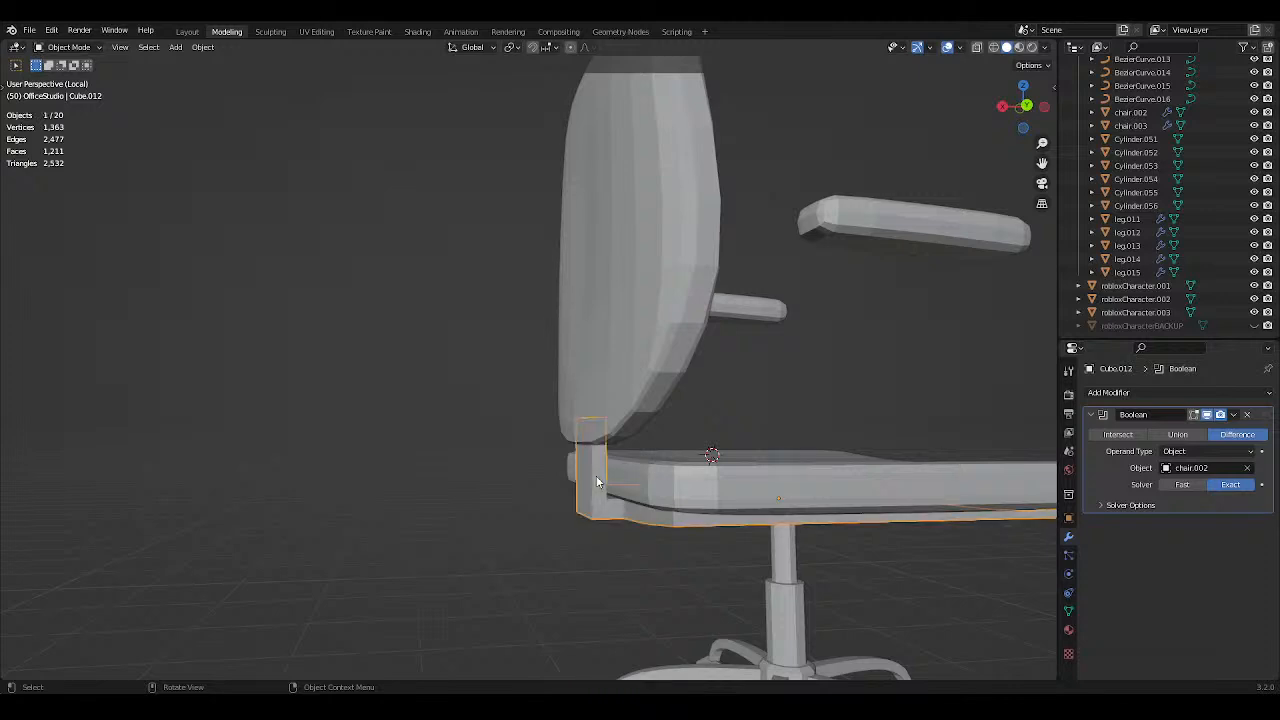
key(Tab)
key(ctrl+s)
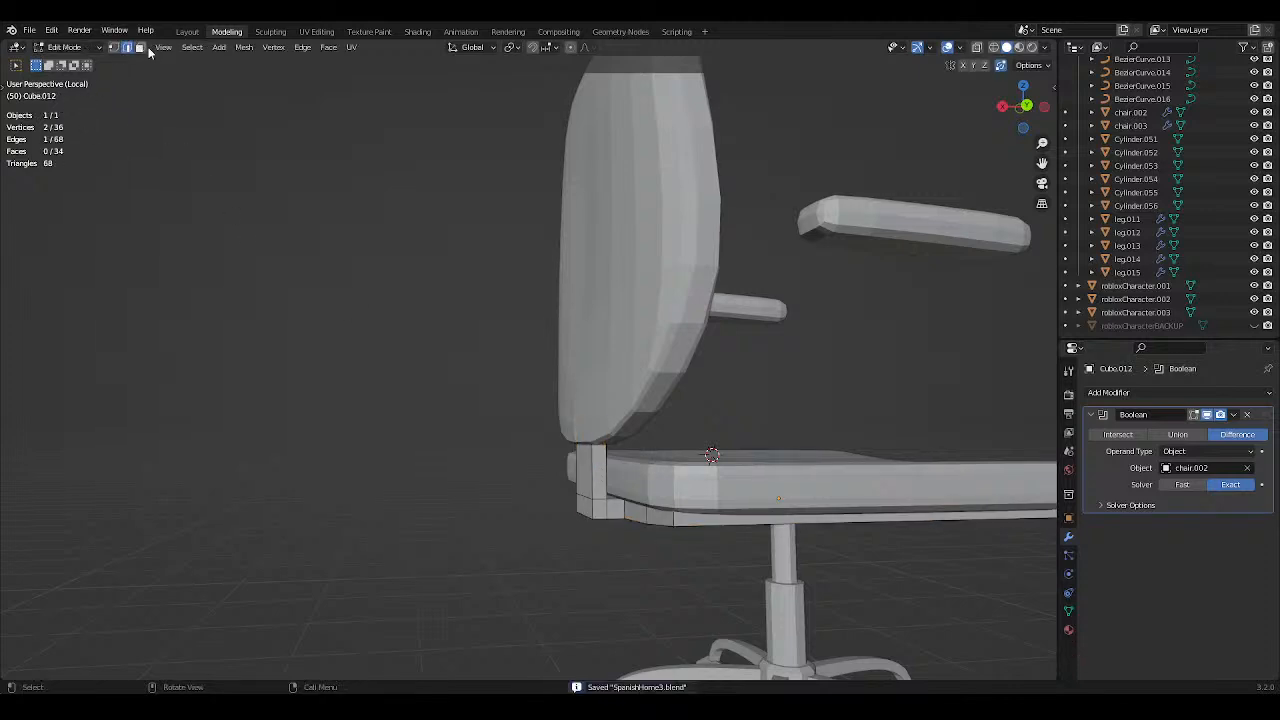
Scale the upright's selected faces along Y to about twice their width, save the file, and leave mesh editing.
click(602, 506)
shift+click(596, 478)
middle_drag(600, 480, 910, 482)
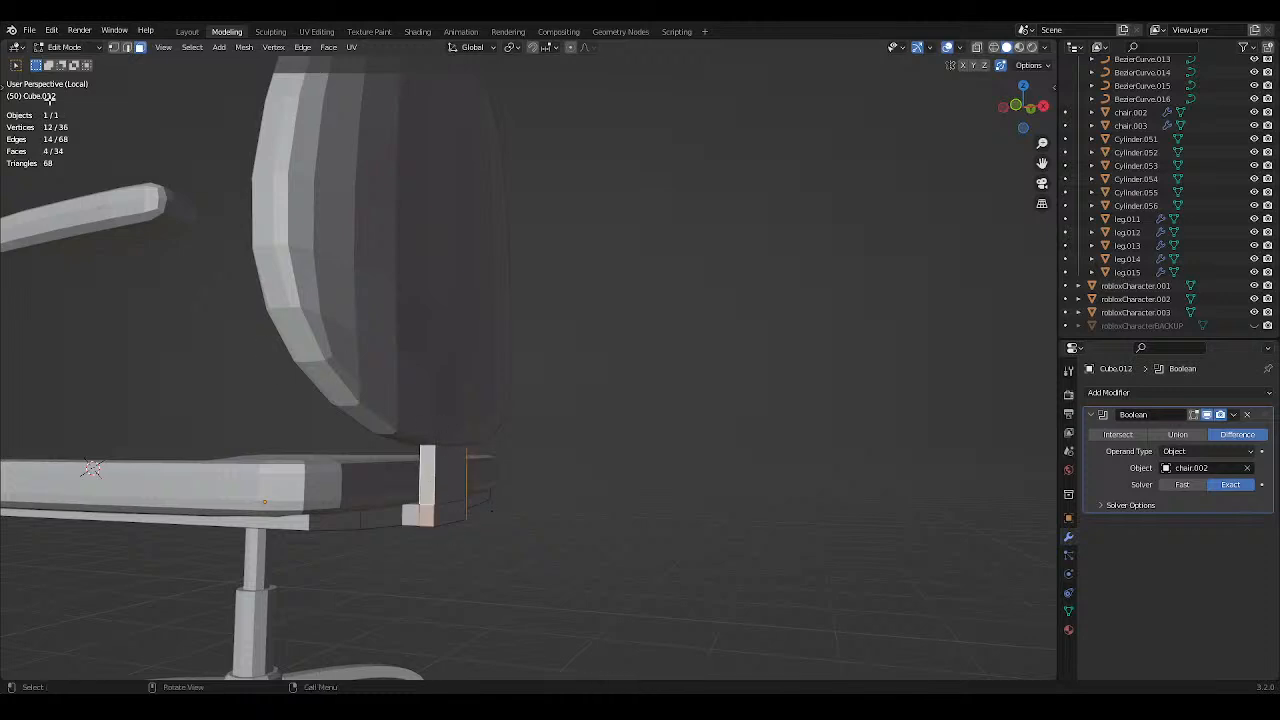
key(t)
click(18, 188)
middle_drag(626, 473, 548, 476)
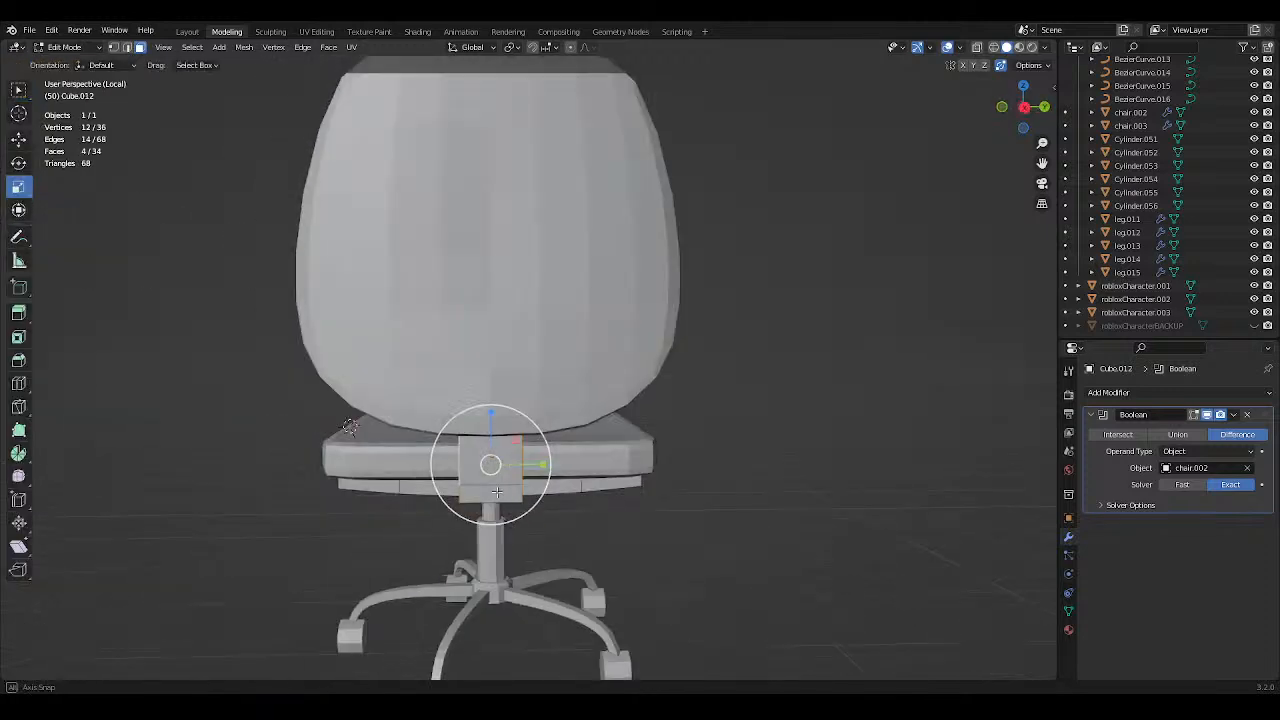
drag(536, 464, 592, 464)
click(868, 416)
key(ctrl+s)
key(Tab)
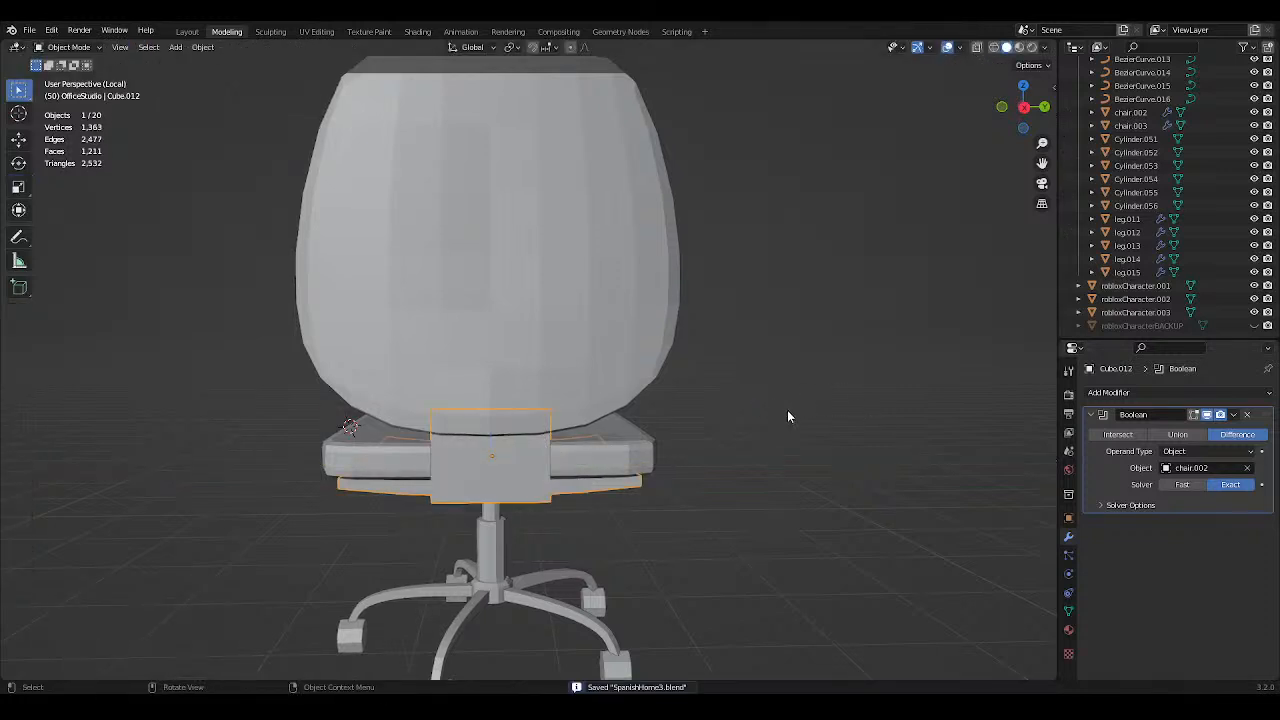
Reopen the seat plate for editing and add two centred loop cuts running across it from side to side.
middle_drag(787, 410, 590, 410)
scroll(590, 410, up, 3)
click(465, 409)
scroll(465, 409, down, 3)
middle_drag(698, 405, 834, 461)
click(744, 467)
key(Tab)
key(ctrl+s)
key(ctrl+r)
scroll(686, 430, up, 1)
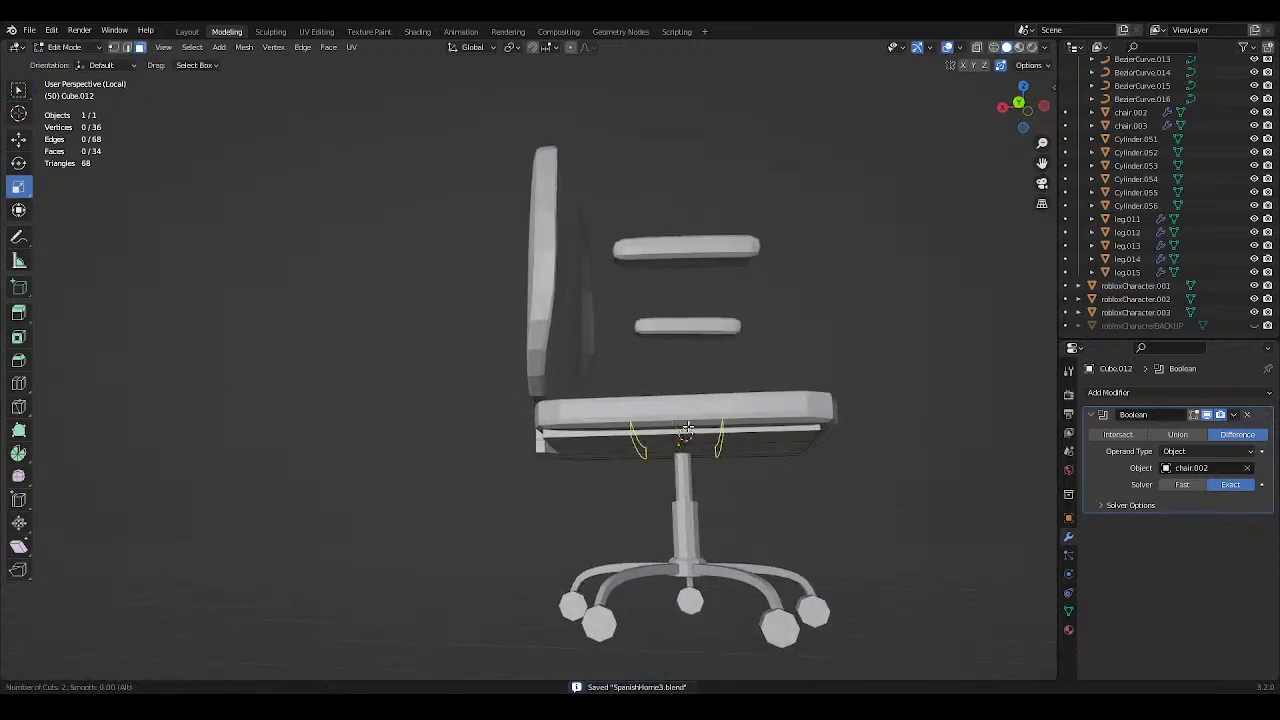
click(686, 430)
right_click(686, 430)
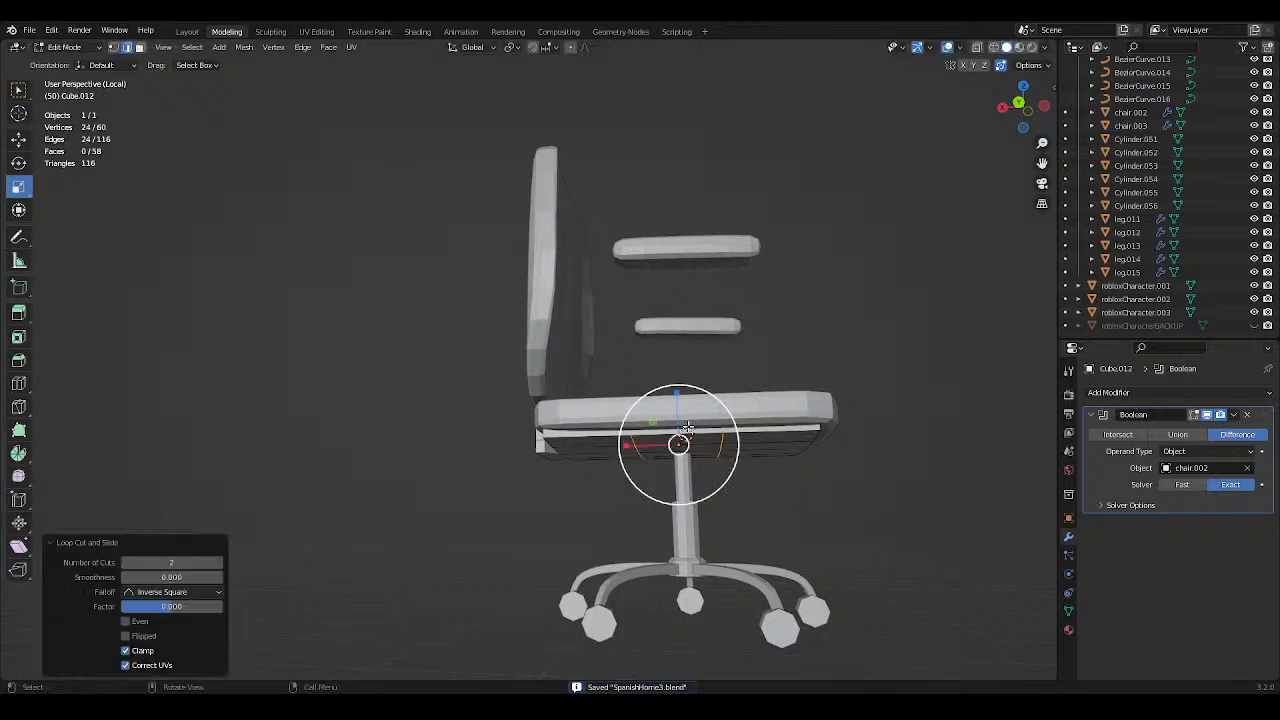
Scale the two new loops along X to about 0.25, forming a narrow strip across the plate's middle, and save.
scroll(701, 432, up, 3)
middle_drag(701, 432, 737, 456)
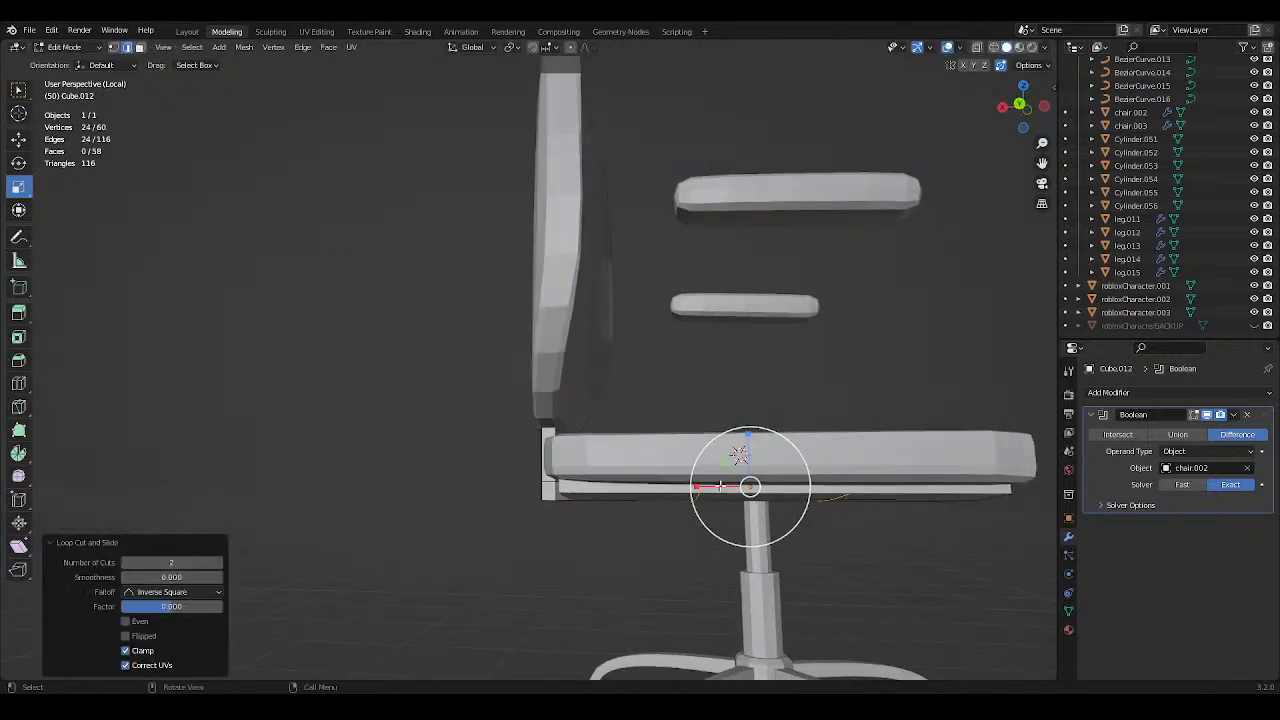
key(s)
key(x)
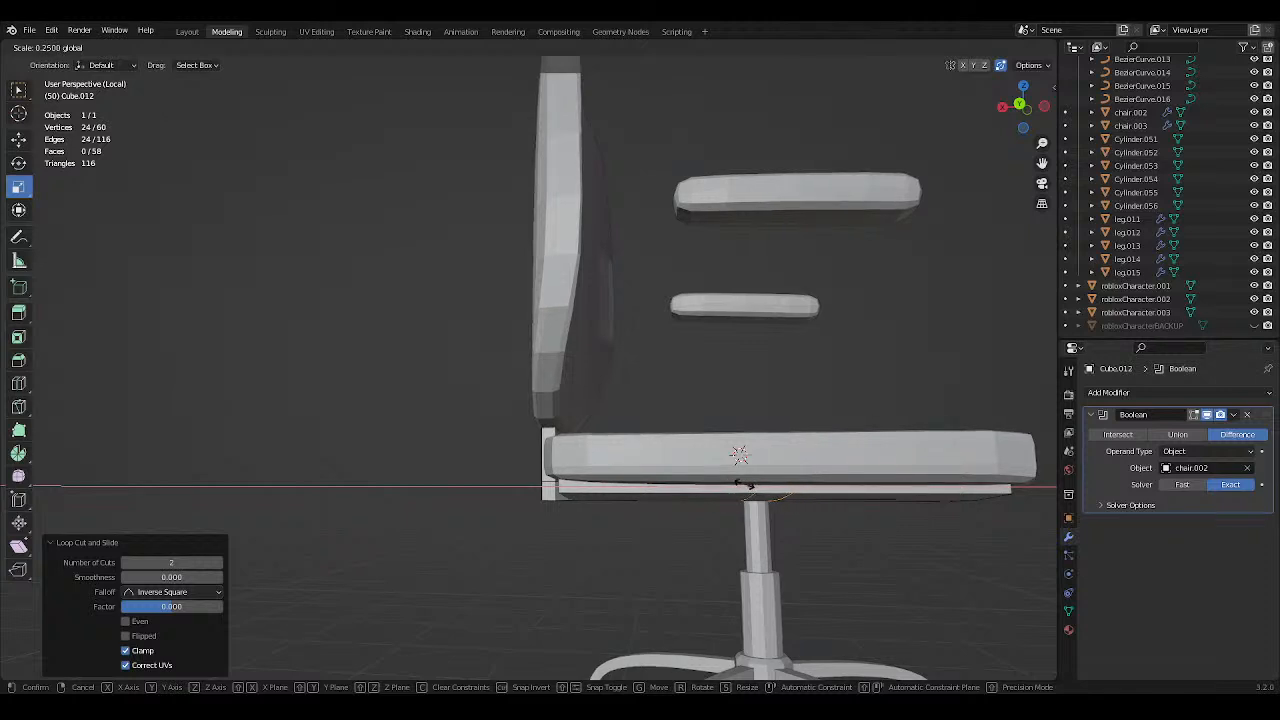
click(740, 465)
click(542, 490)
key(ctrl+s)
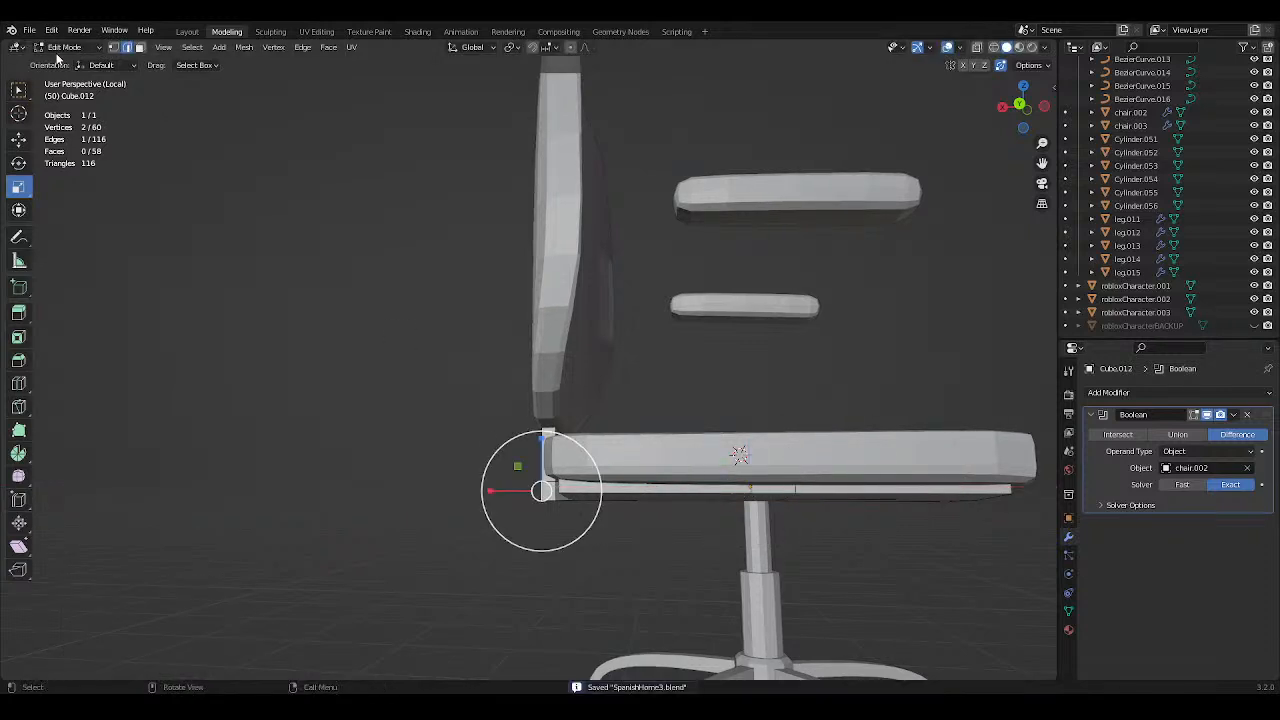
Add one centred front-to-back loop cut through the seat plate and upright, viewed from below.
click(141, 47)
click(790, 486)
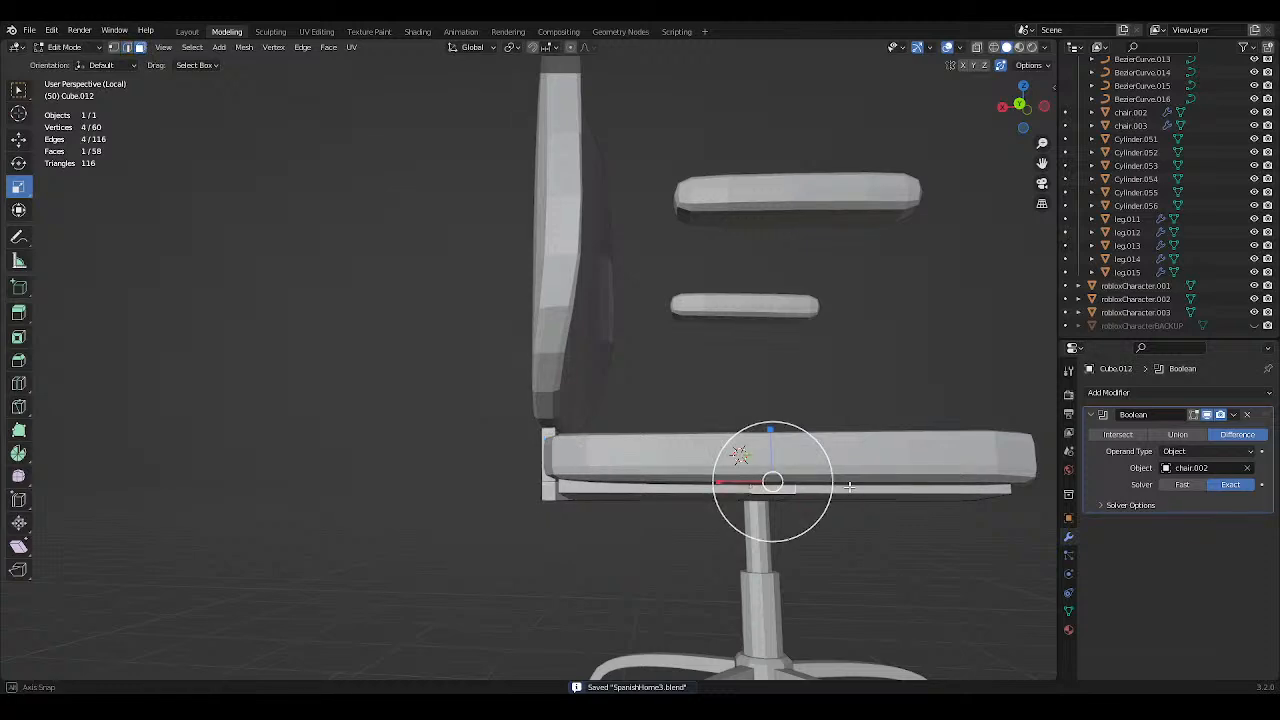
middle_drag(790, 486, 755, 460)
click(800, 520)
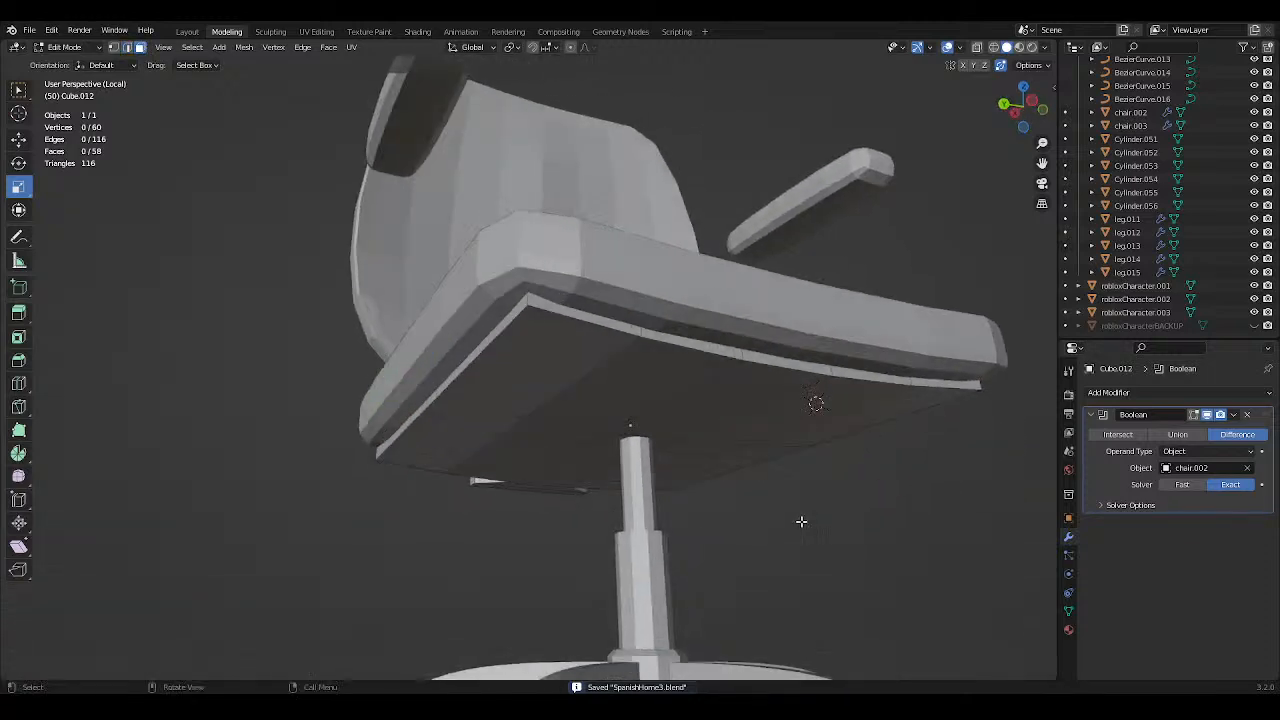
middle_drag(808, 526, 771, 460)
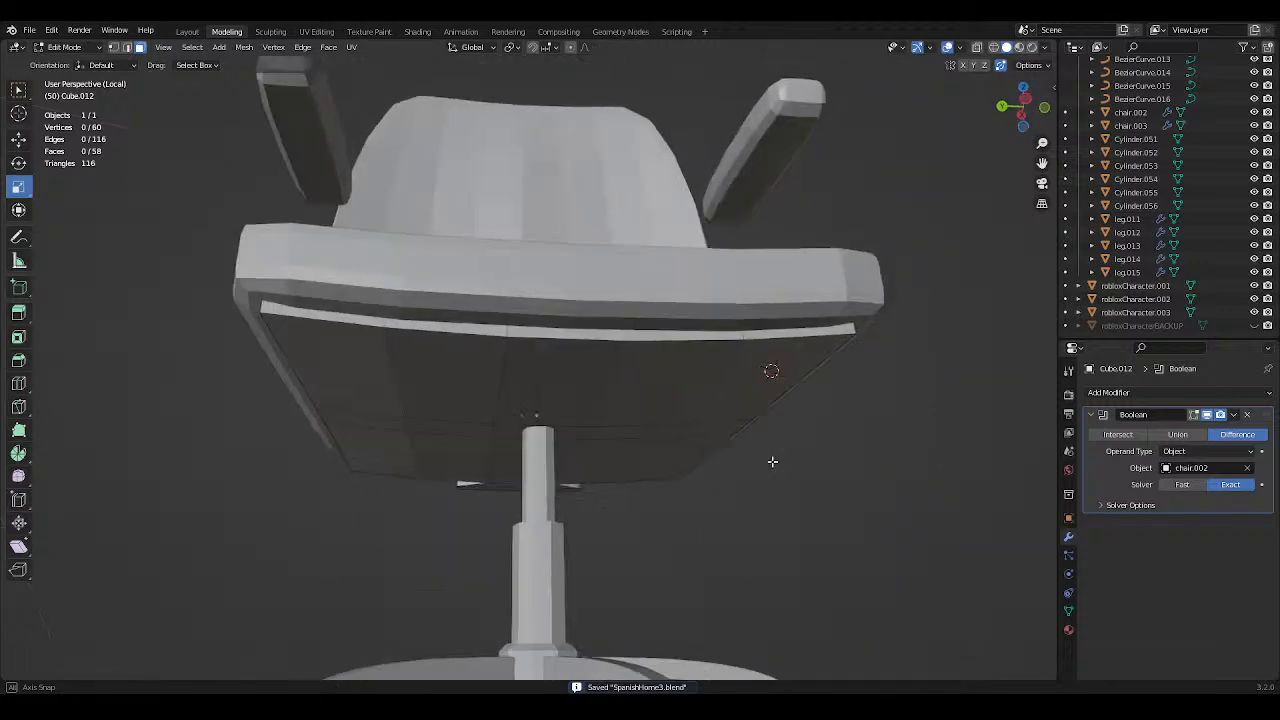
key(ctrl+r)
click(557, 358)
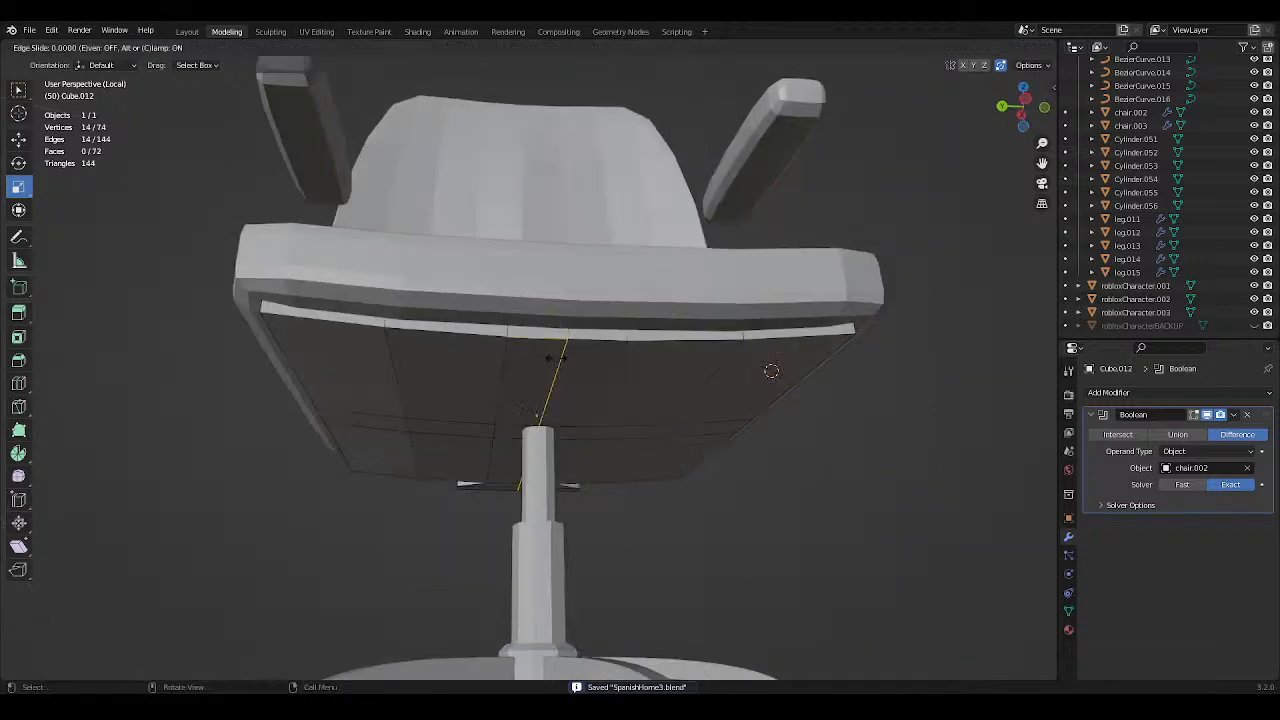
right_click(557, 357)
With X-ray on, select all faces on one side of the plate's centre line, delete them, and save the file.
click(1001, 65)
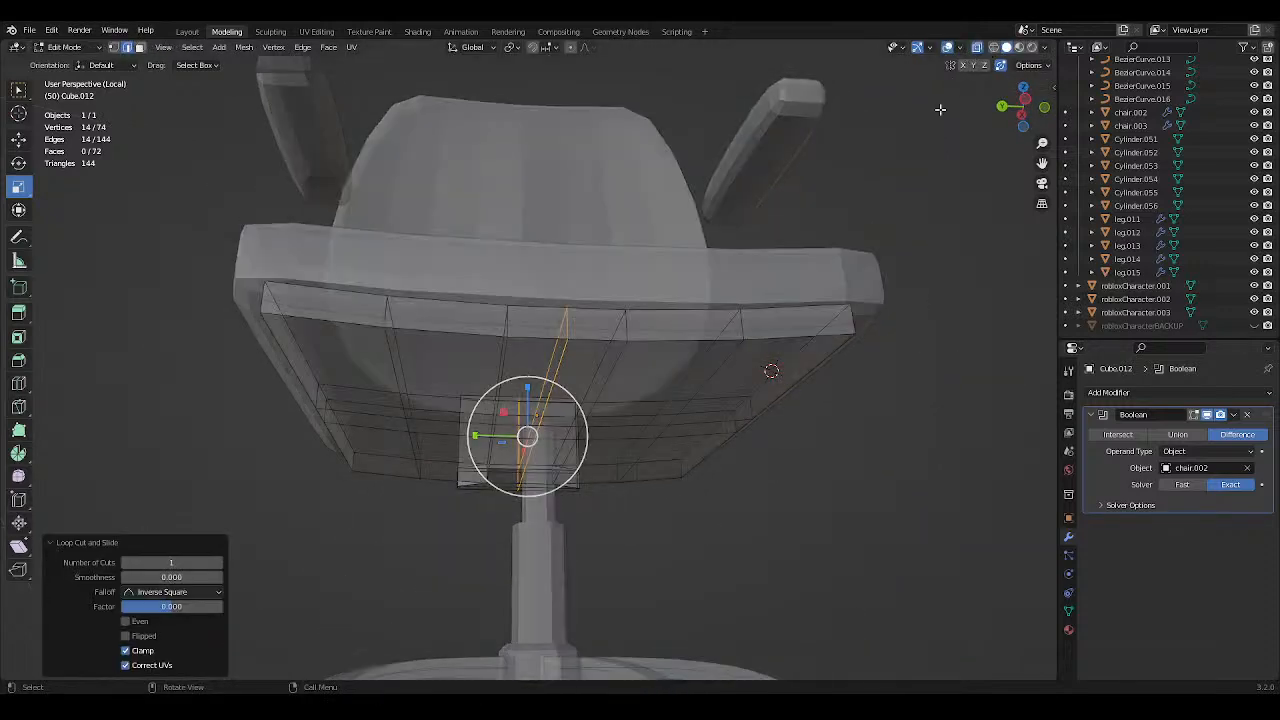
middle_drag(943, 108, 778, 175)
click(141, 47)
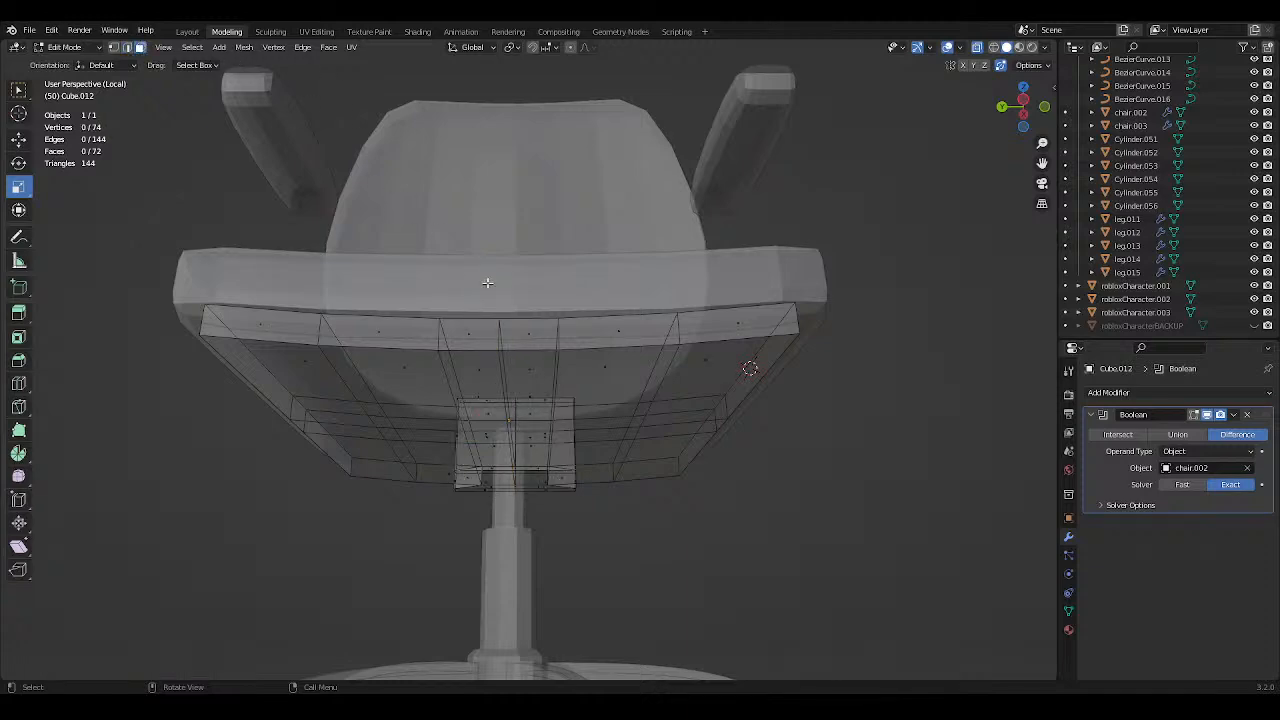
drag(514, 279, 918, 568)
middle_drag(905, 548, 797, 474)
key(x)
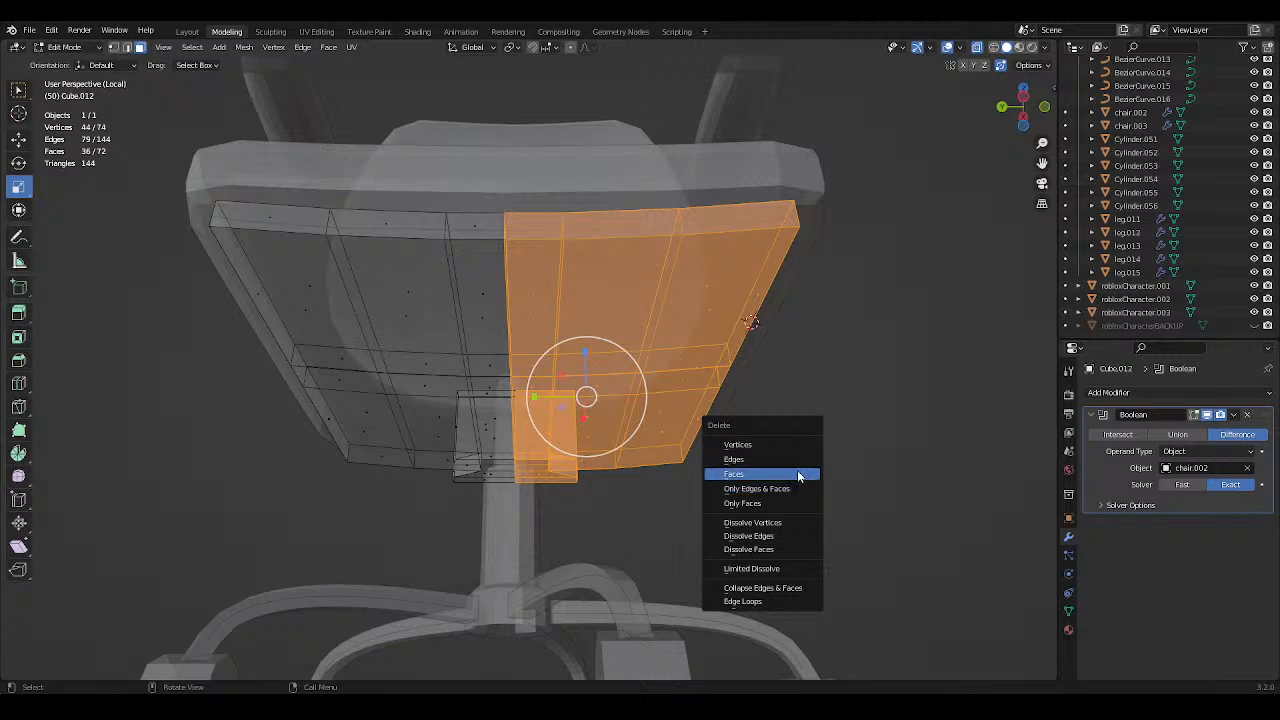
click(800, 480)
key(ctrl+s)
Add a Mirror modifier to the remaining half of the seat plate and upright, and set its axis to Y only.
key(a)
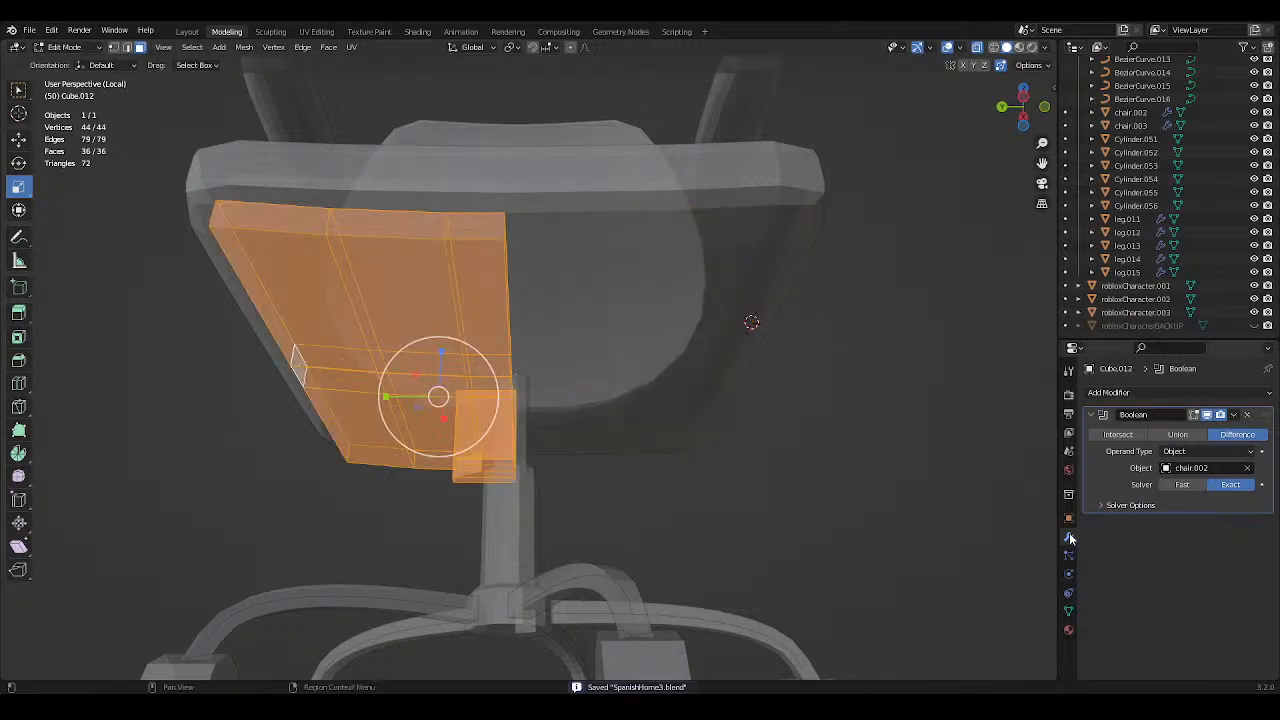
click(1129, 395)
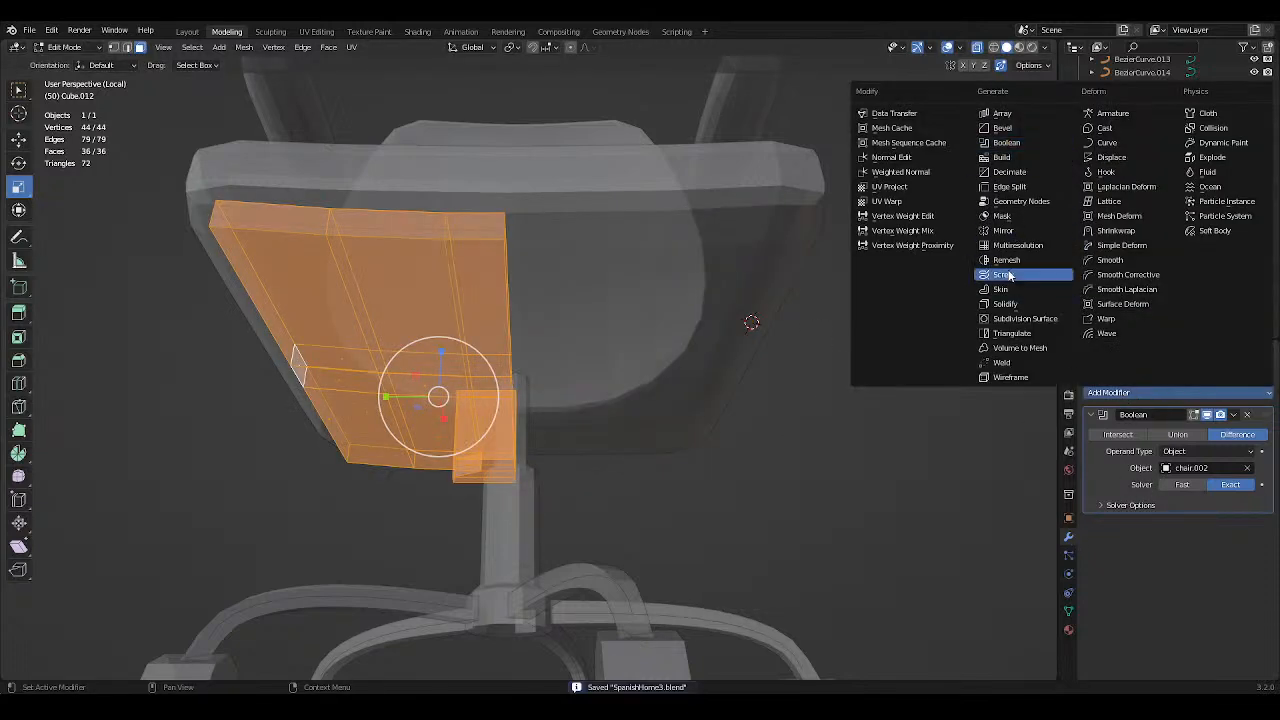
click(1003, 231)
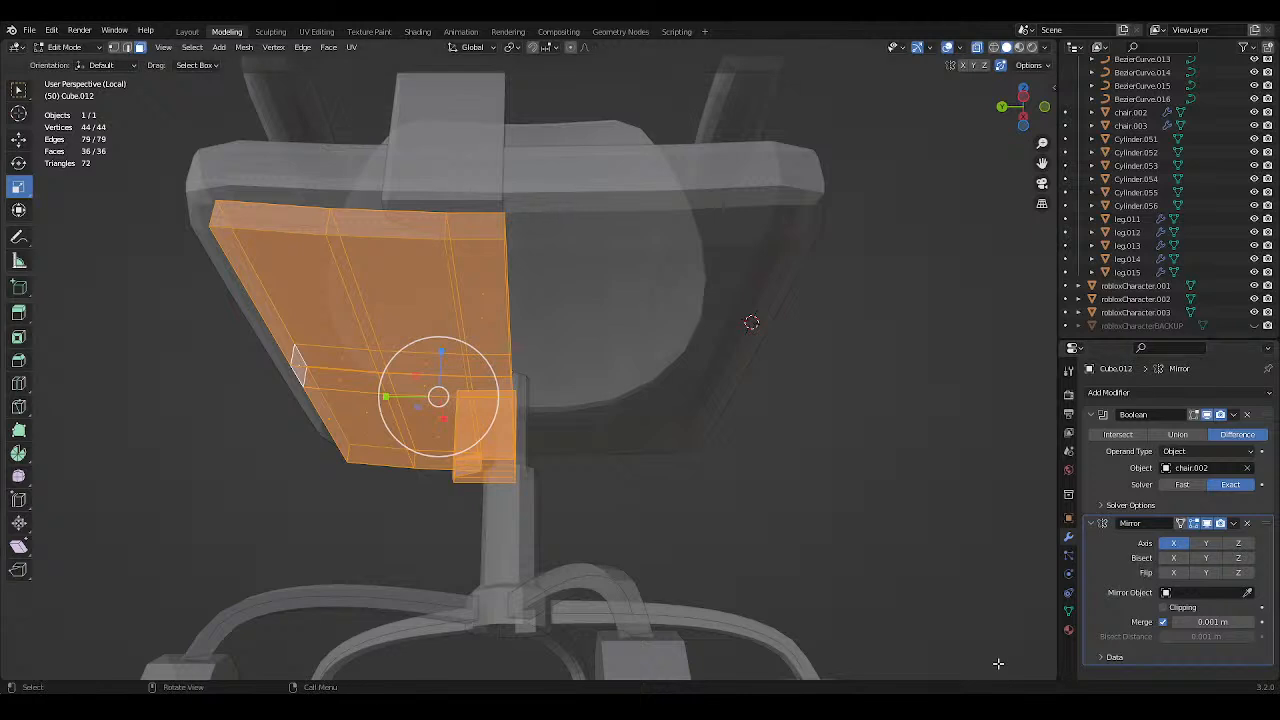
scroll(797, 469, down, 5)
middle_drag(797, 469, 798, 534)
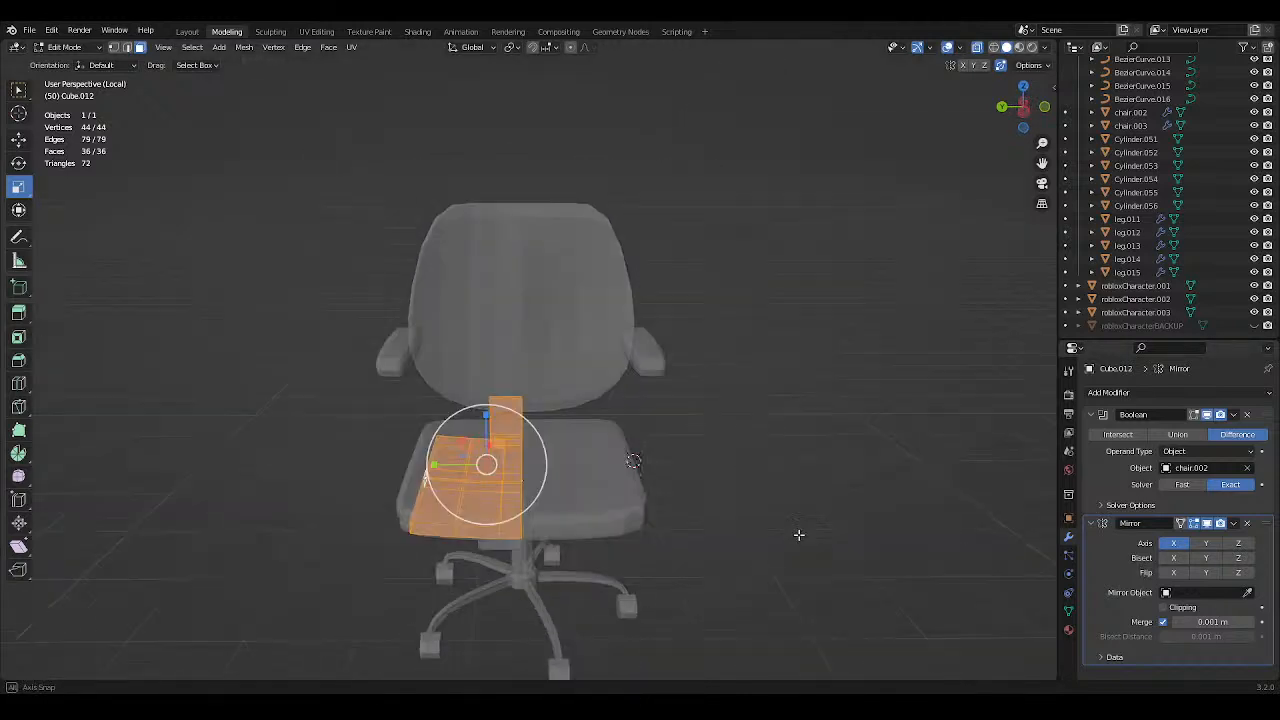
click(1201, 545)
middle_drag(790, 450, 808, 397)
click(1207, 544)
click(1237, 548)
click(1237, 548)
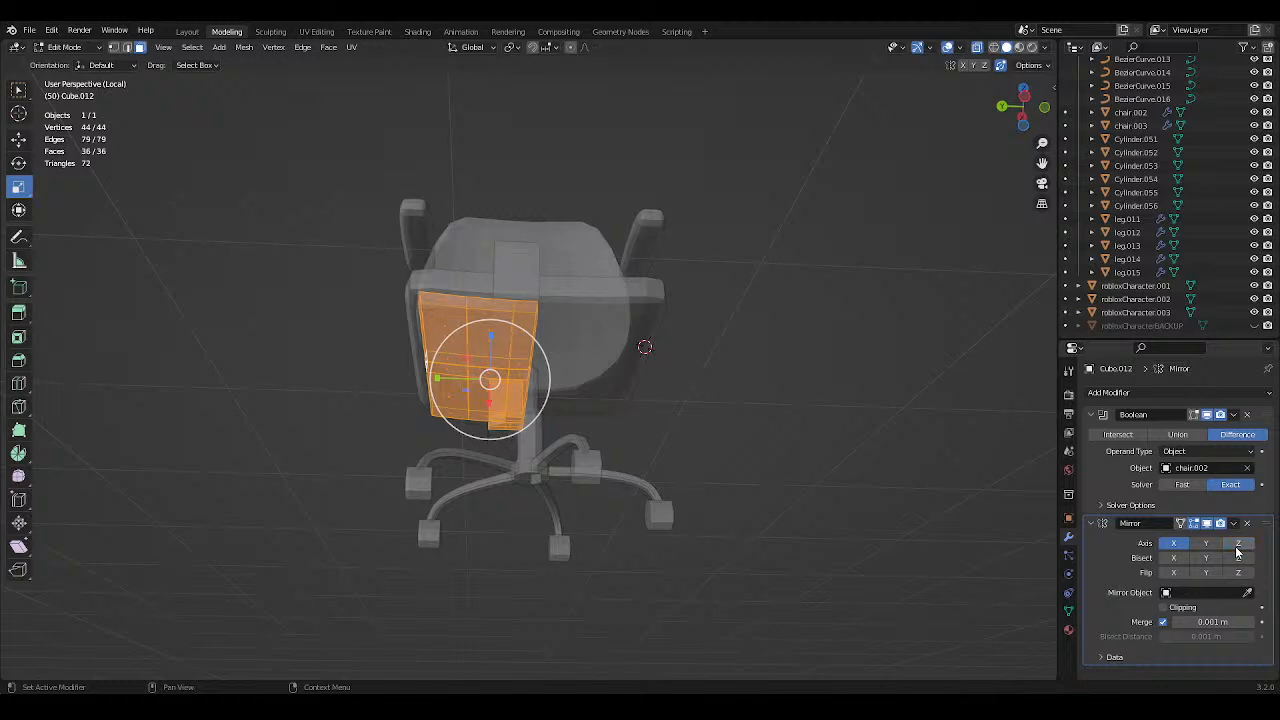
middle_drag(711, 405, 703, 440)
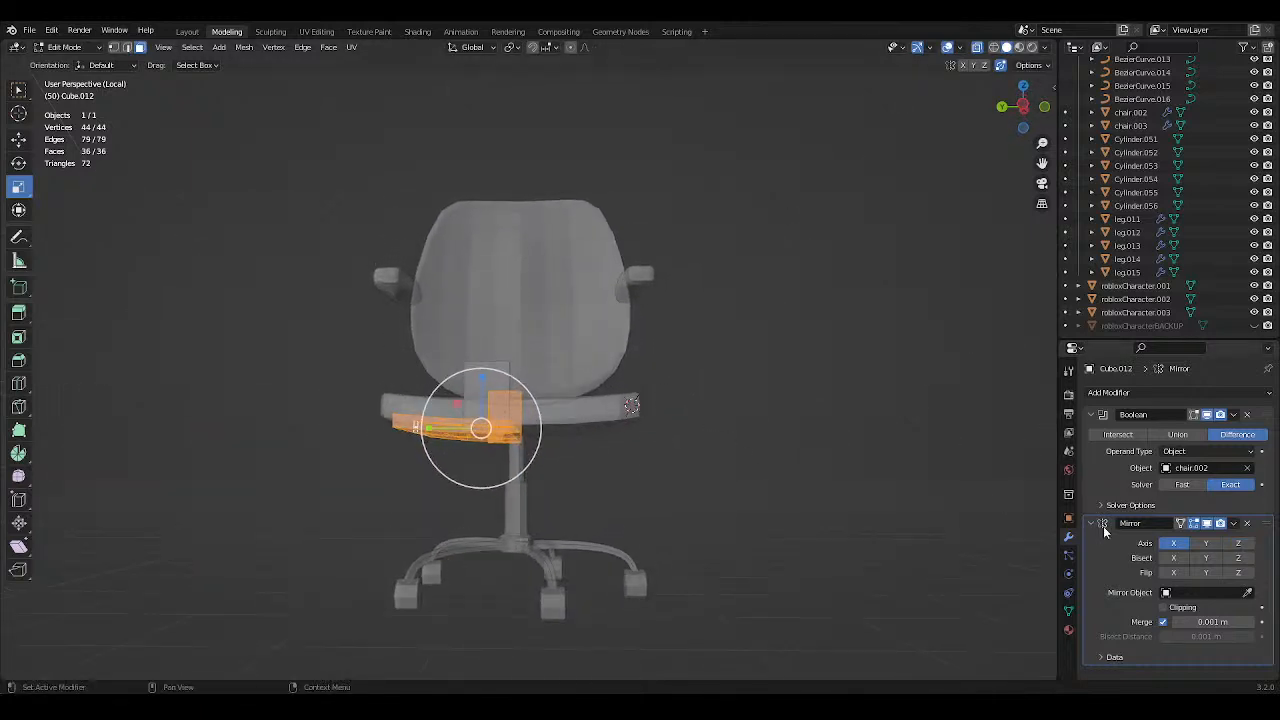
click(1207, 544)
click(1187, 546)
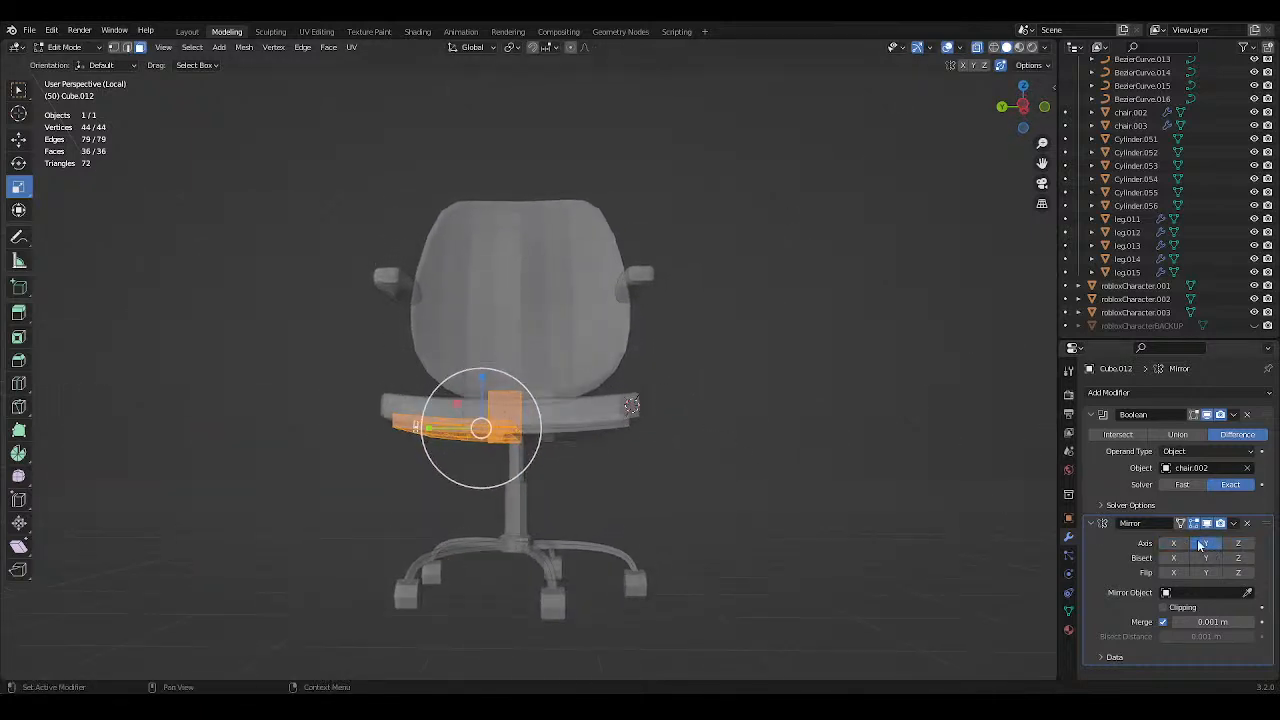
Save the file, then enable Clipping on the Mirror modifier and try moving the half mesh along Y.
middle_drag(918, 457, 843, 454)
click(737, 449)
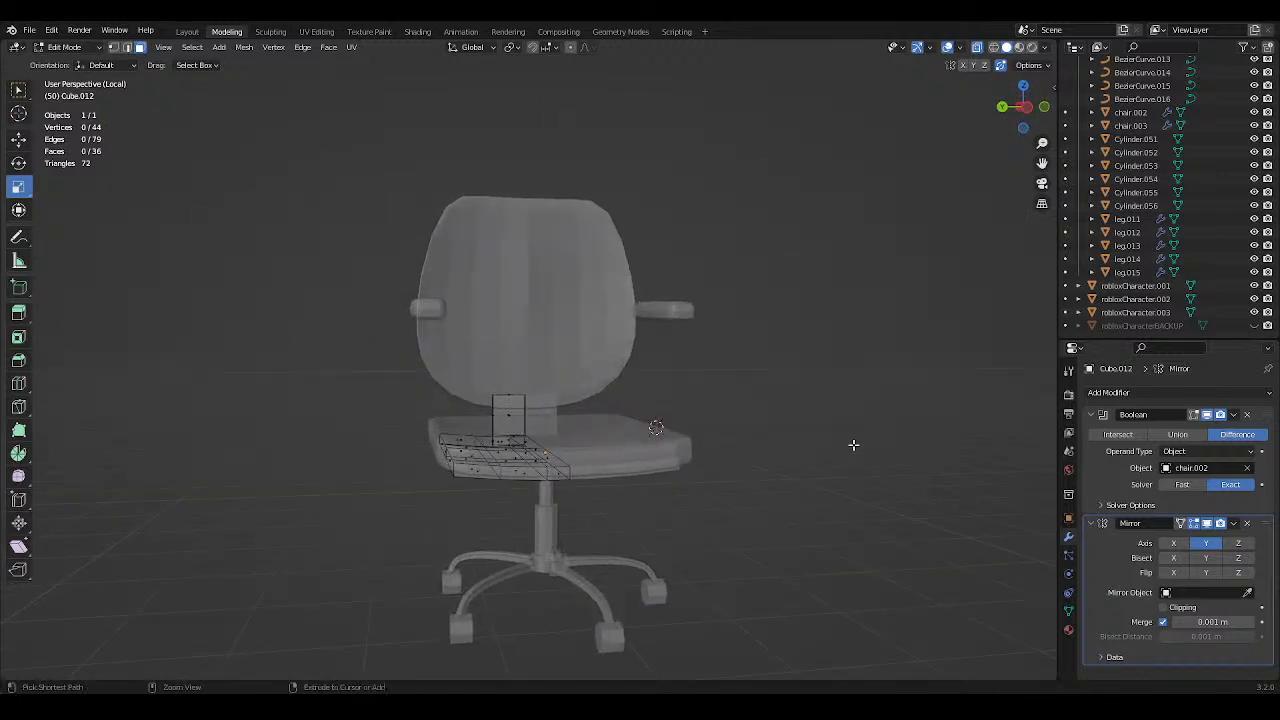
key(ctrl+s)
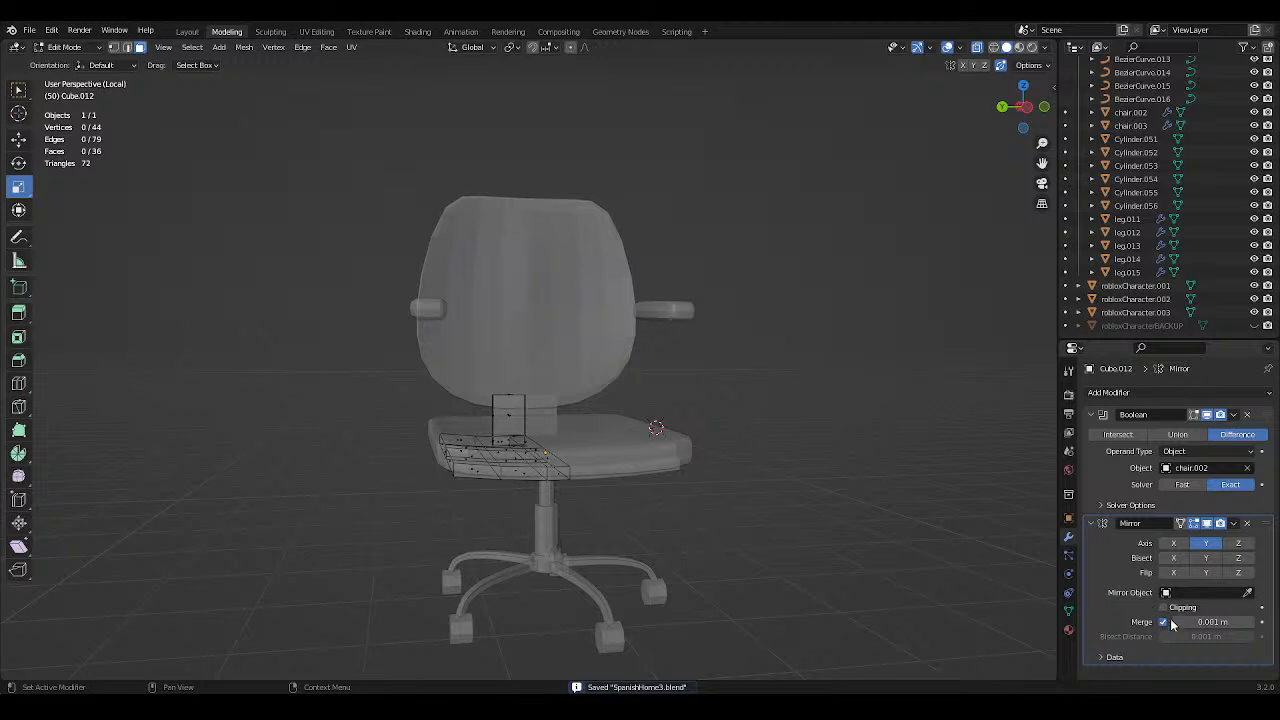
key(a)
key(g)
key(y)
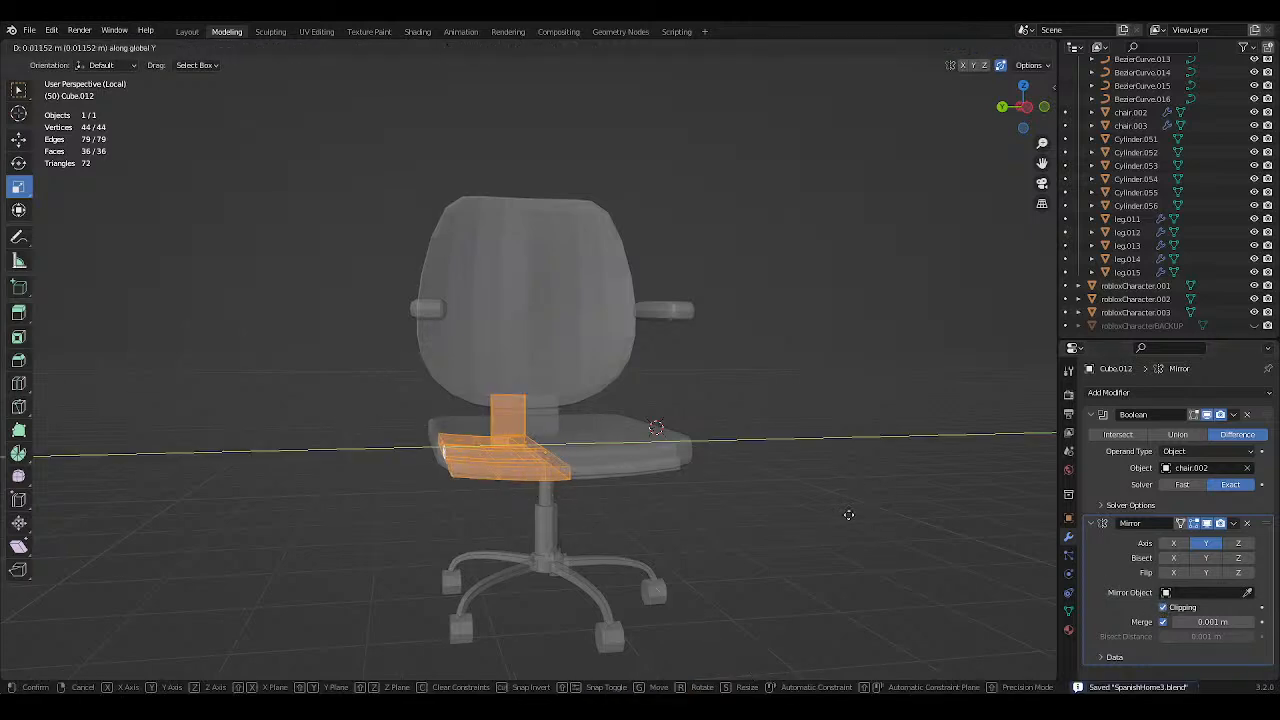
key(Escape)
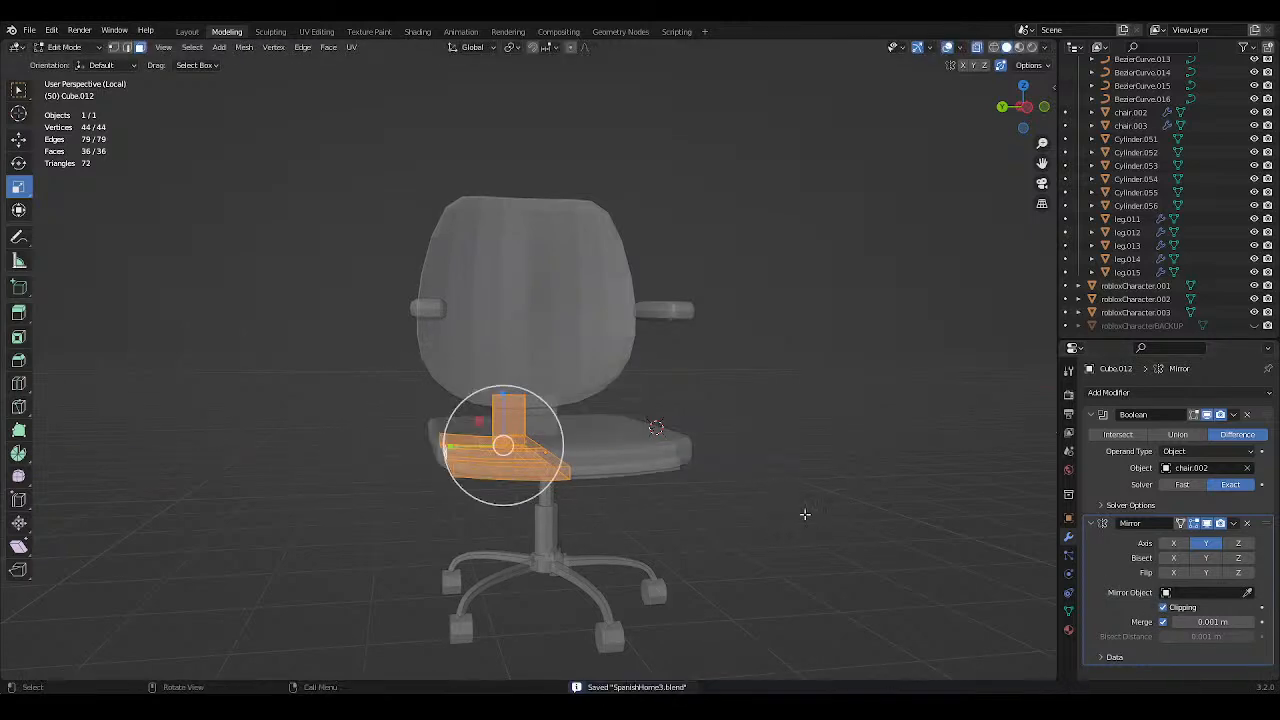
Clear the selection, return to Object Mode, and turn off X-ray to check the mirrored plate from the side.
middle_drag(783, 465, 877, 440)
key(alt+a)
middle_drag(863, 366, 917, 409)
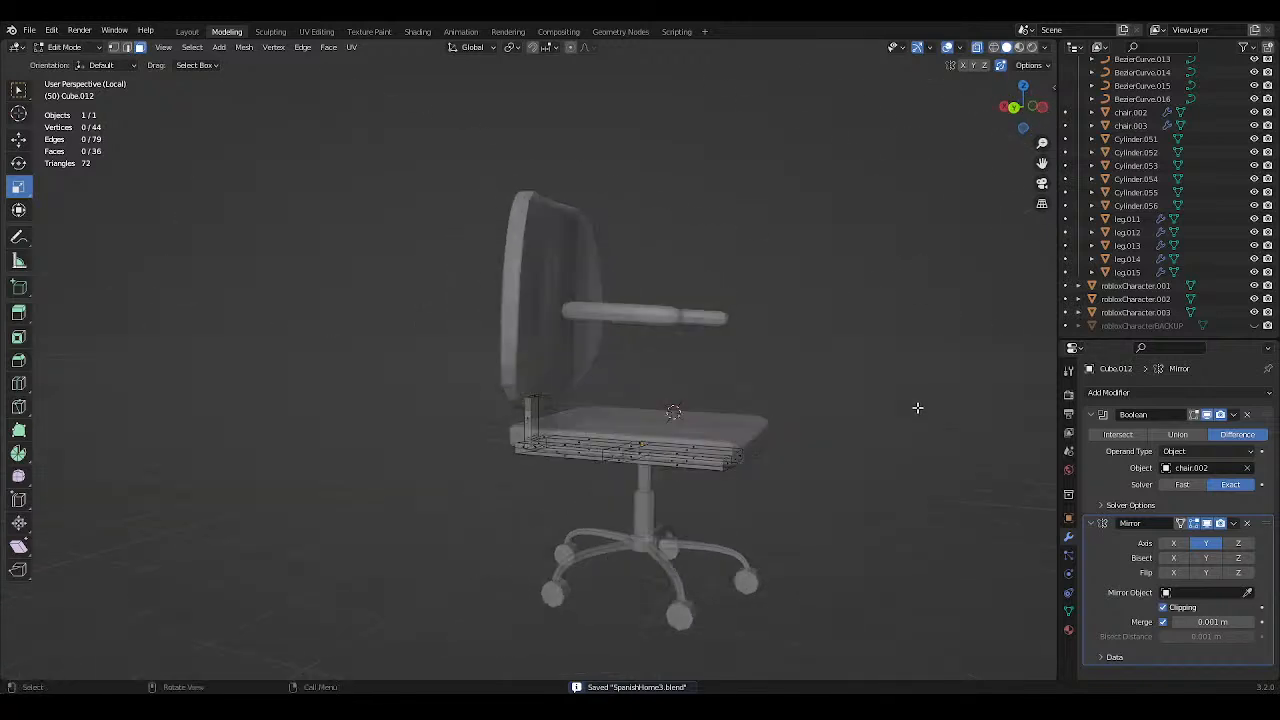
key(Tab)
click(977, 47)
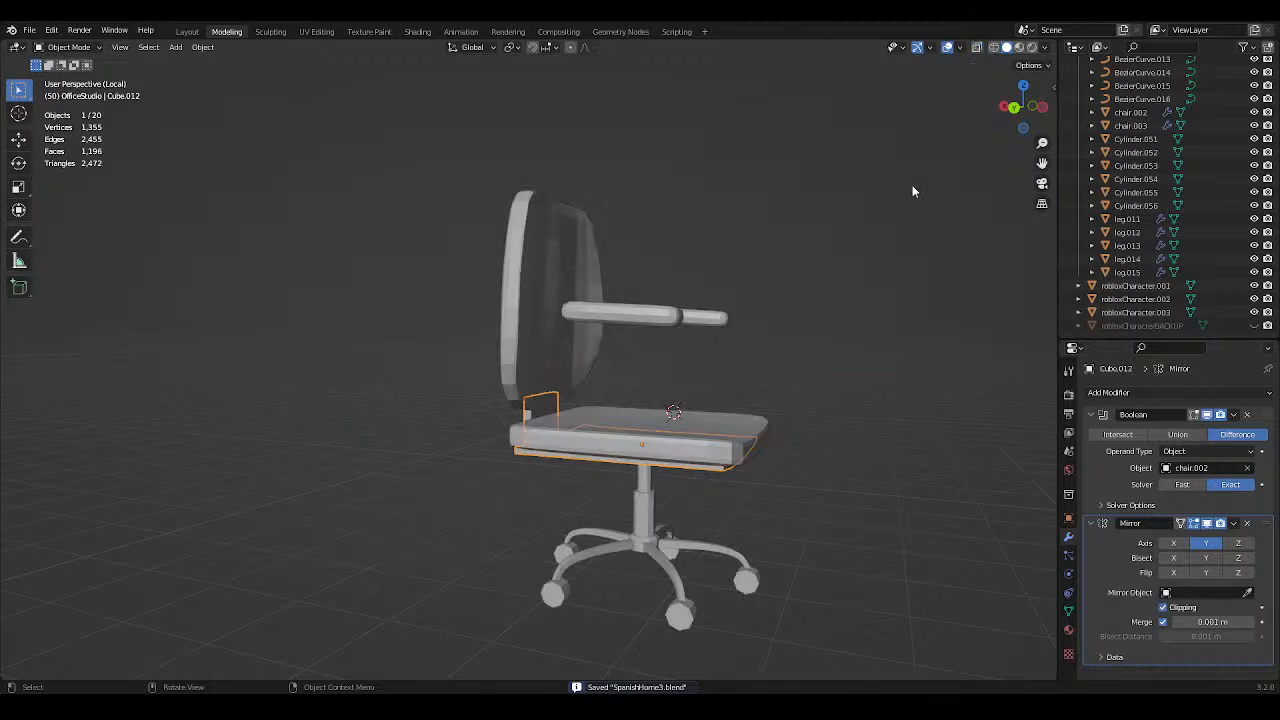
middle_drag(912, 185, 876, 189)
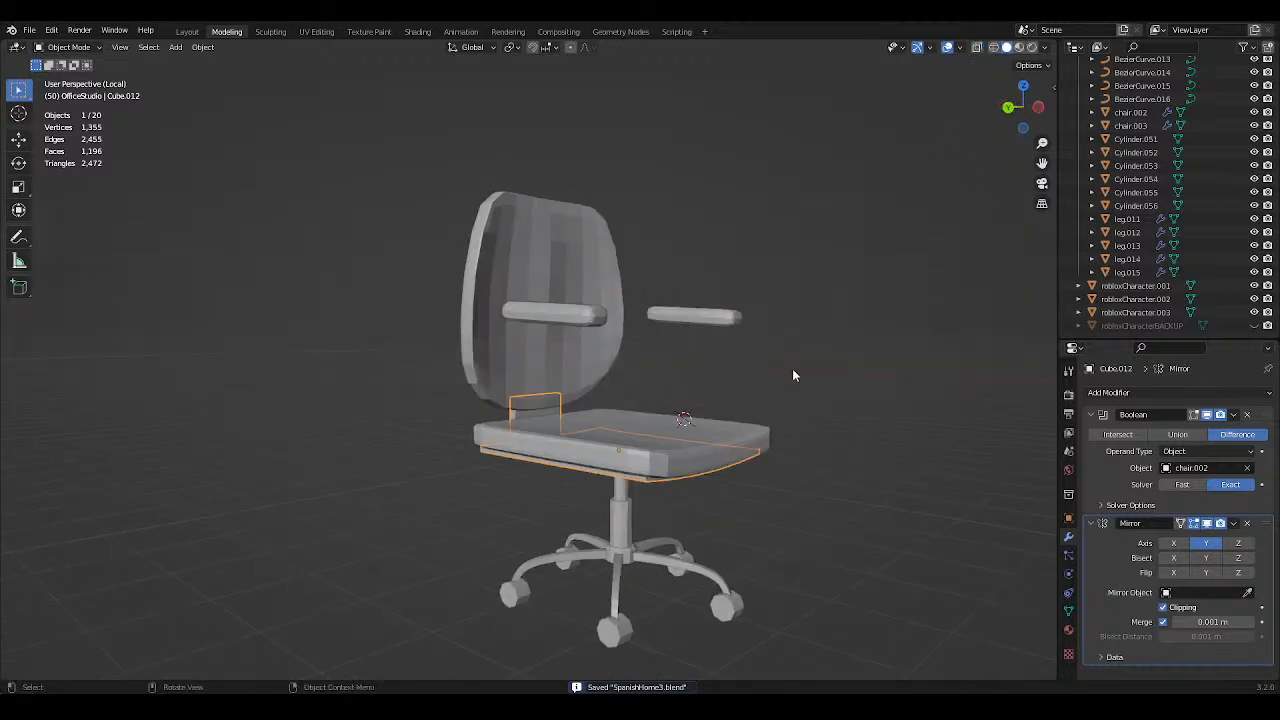
middle_drag(792, 368, 702, 364)
In Edit Mode, select the middle face on the seat plate's side edge, extrude it outward past the seat cushion, and save the file.
key(Tab)
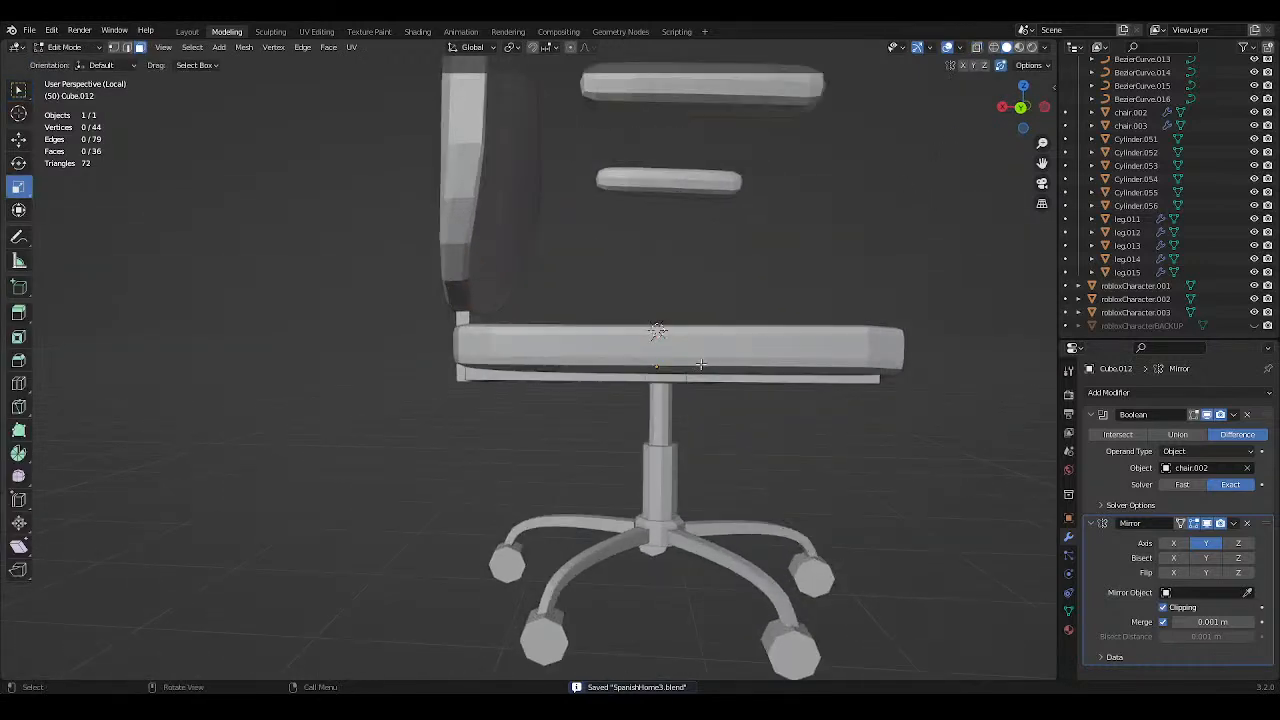
click(682, 374)
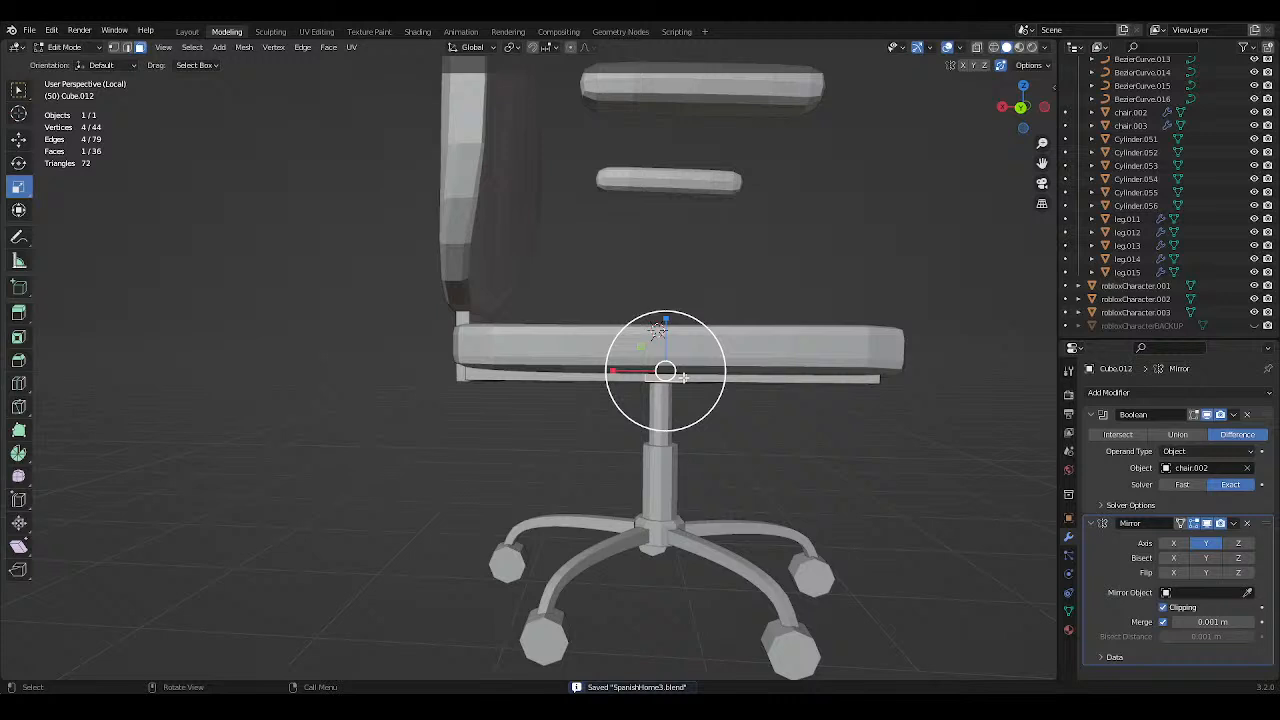
click(17, 90)
middle_drag(740, 295, 735, 237)
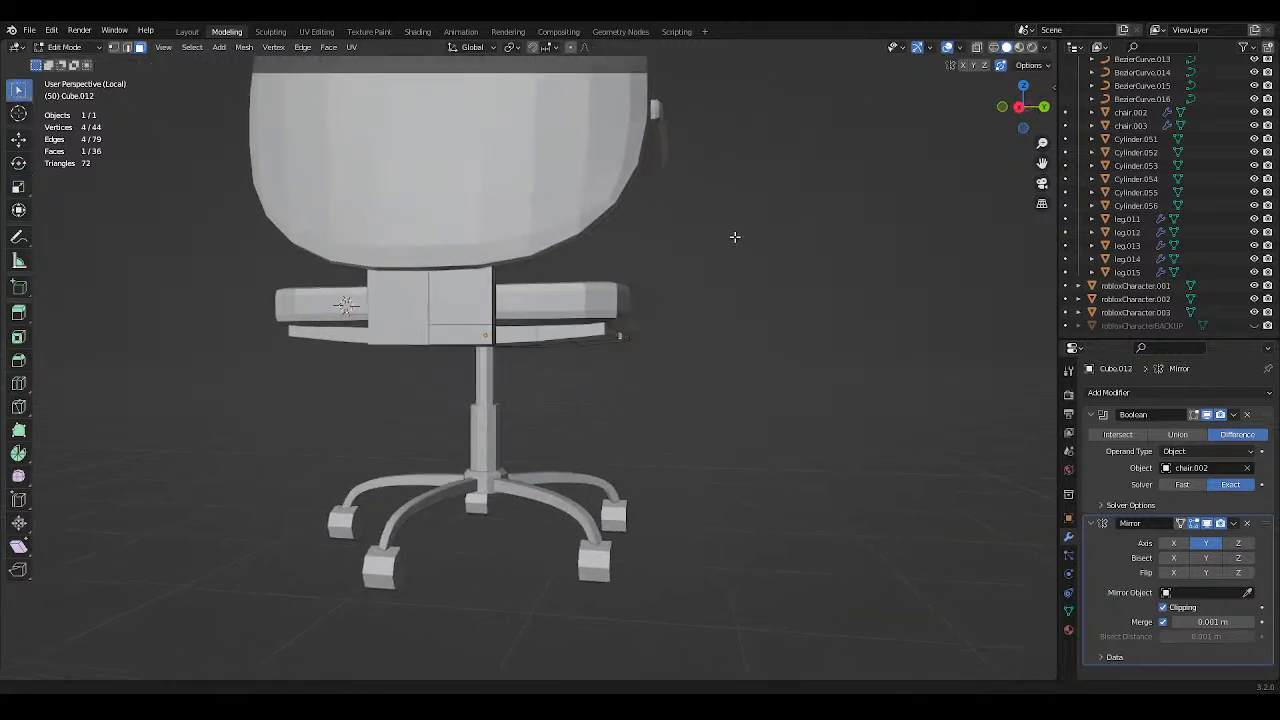
click(1020, 107)
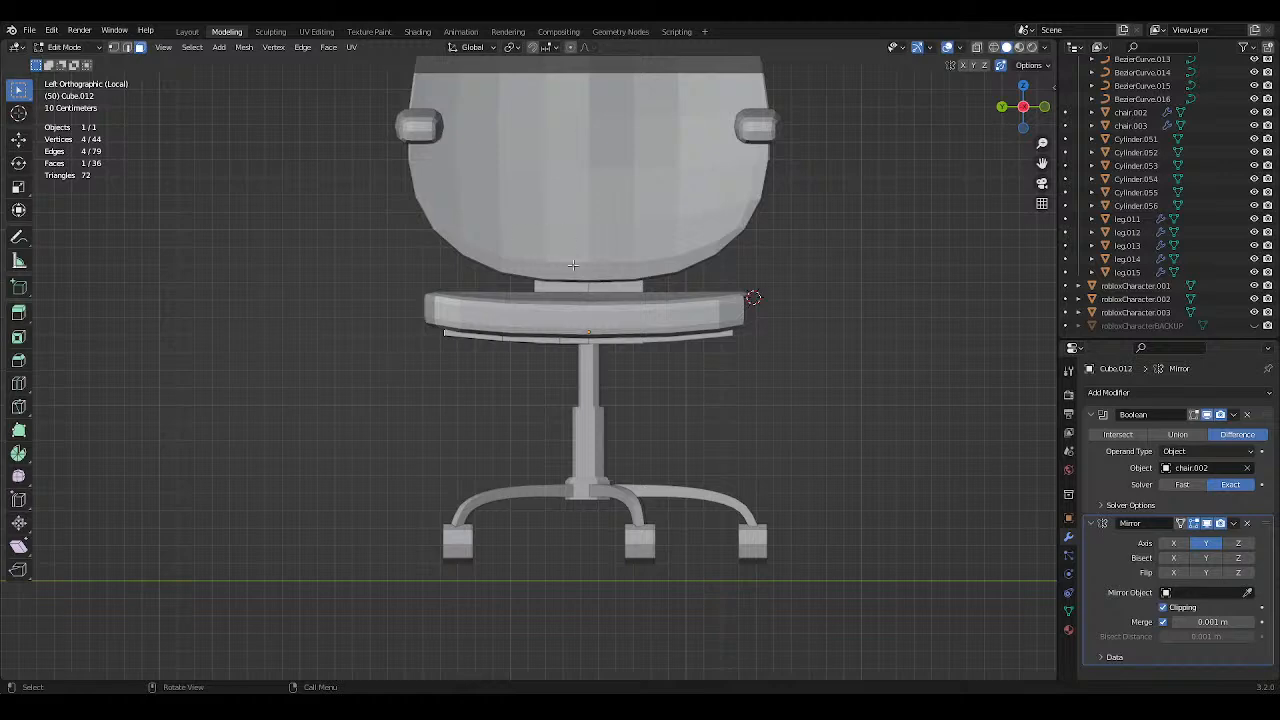
middle_drag(607, 291, 980, 271)
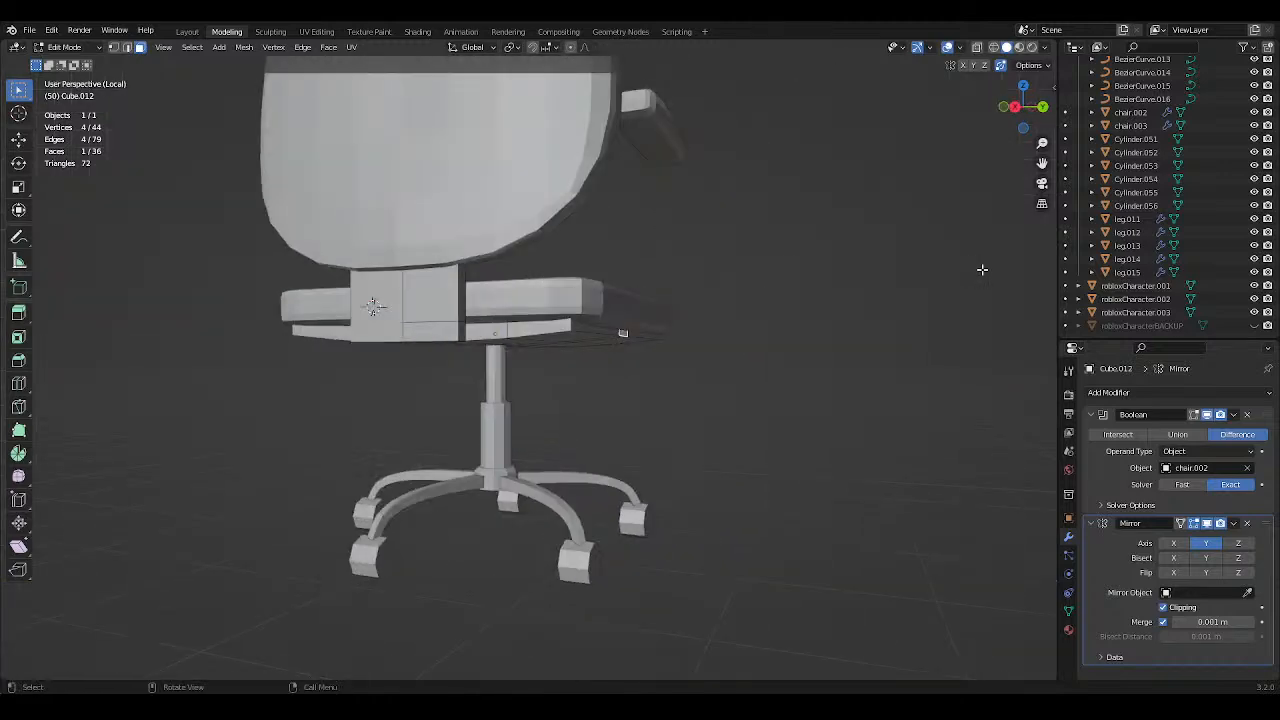
click(1022, 110)
scroll(820, 266, up, 4)
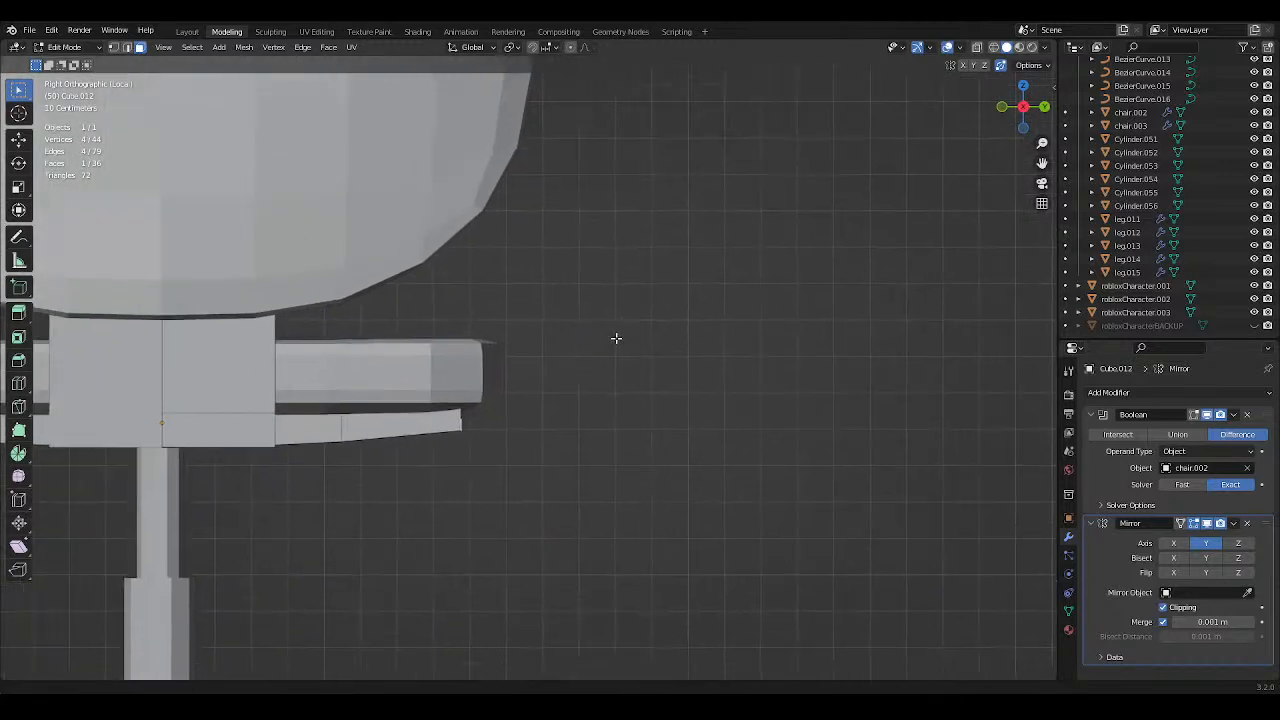
key(e)
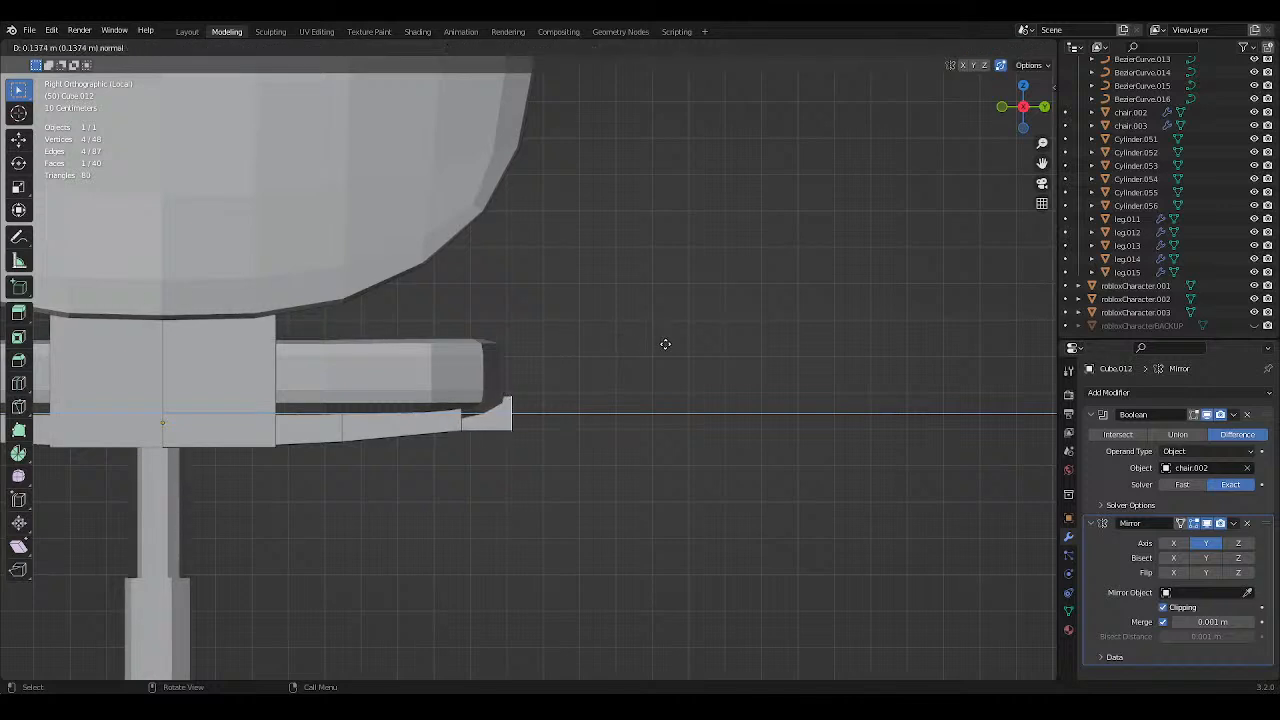
click(674, 349)
key(ctrl+s)
Add a single loop cut across the extruded side tab, slid toward its outer end with a factor of about -0.558.
key(ctrl+r)
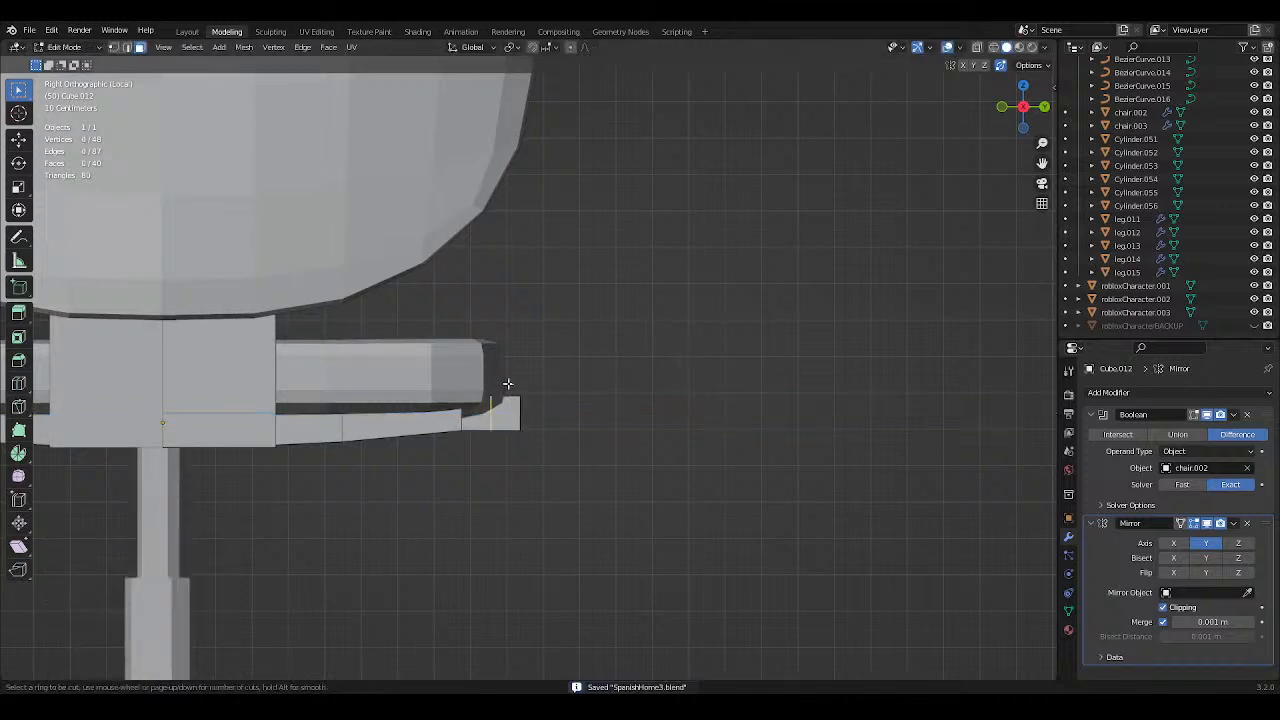
click(507, 383)
click(515, 378)
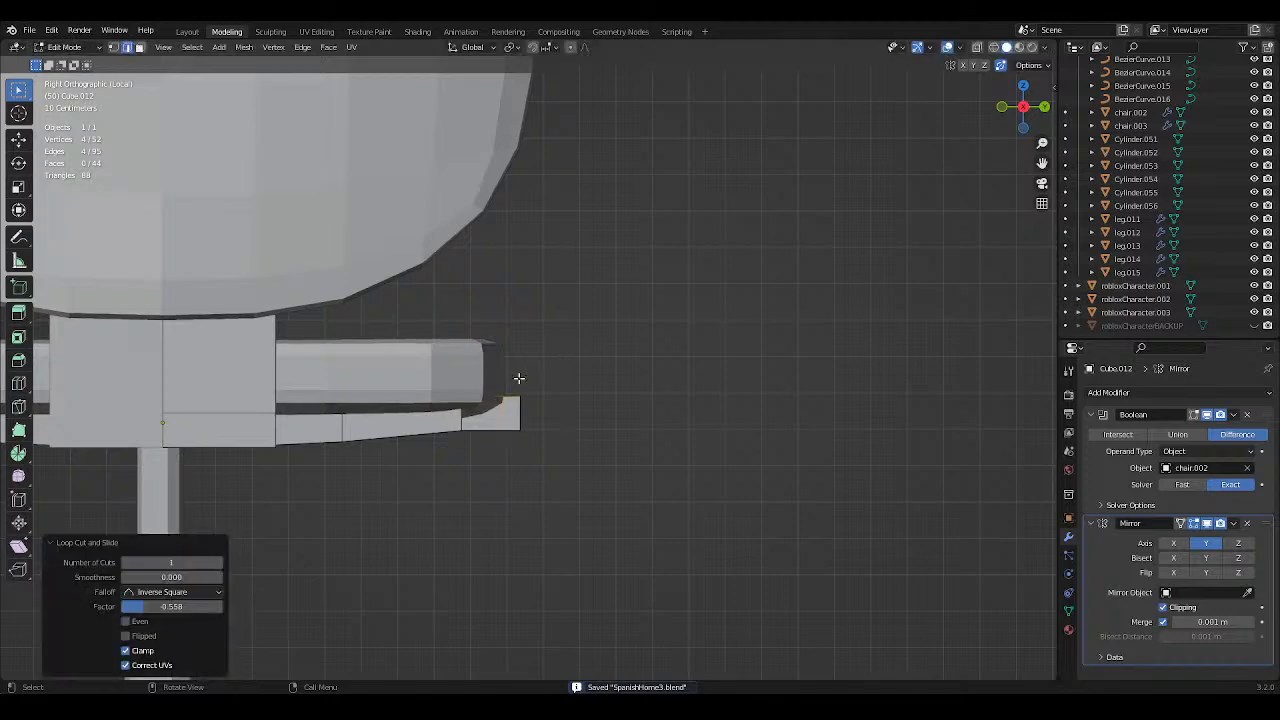
Extrude the small top face at the tab's outer end about 1.03 m upward to the armrest, and save the file.
middle_drag(517, 377, 543, 354)
click(517, 350)
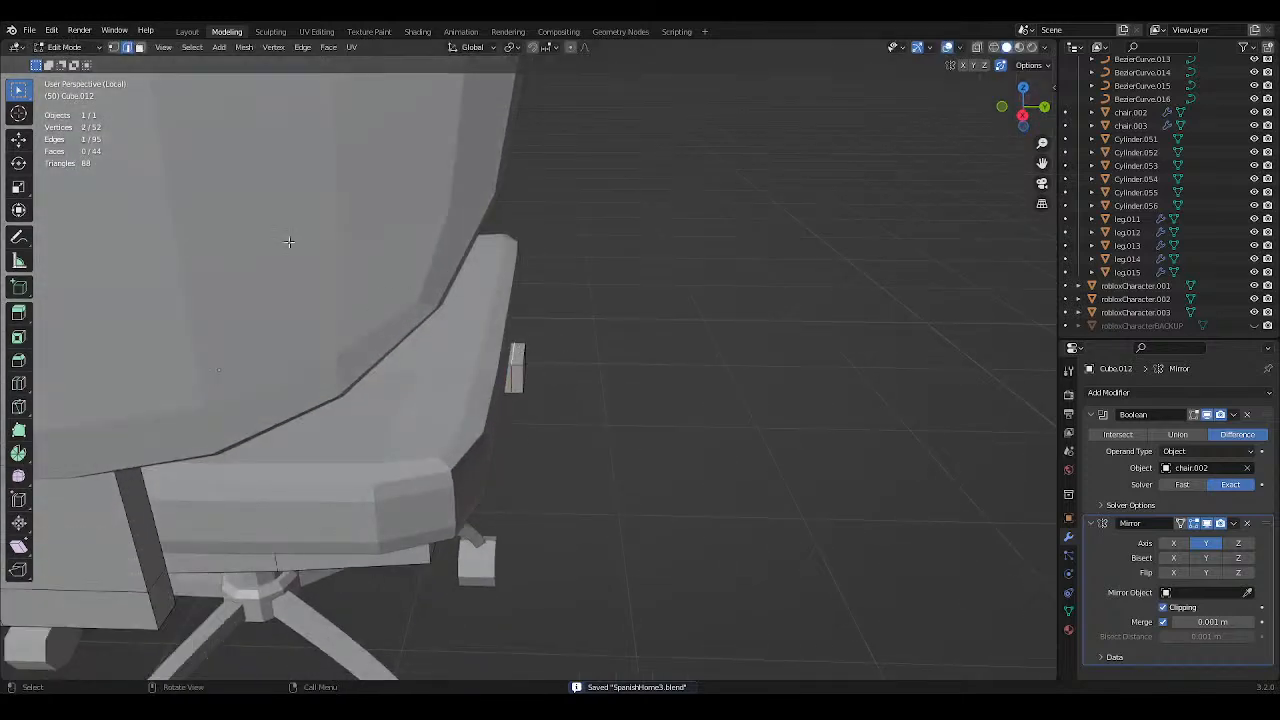
middle_drag(518, 351, 629, 220)
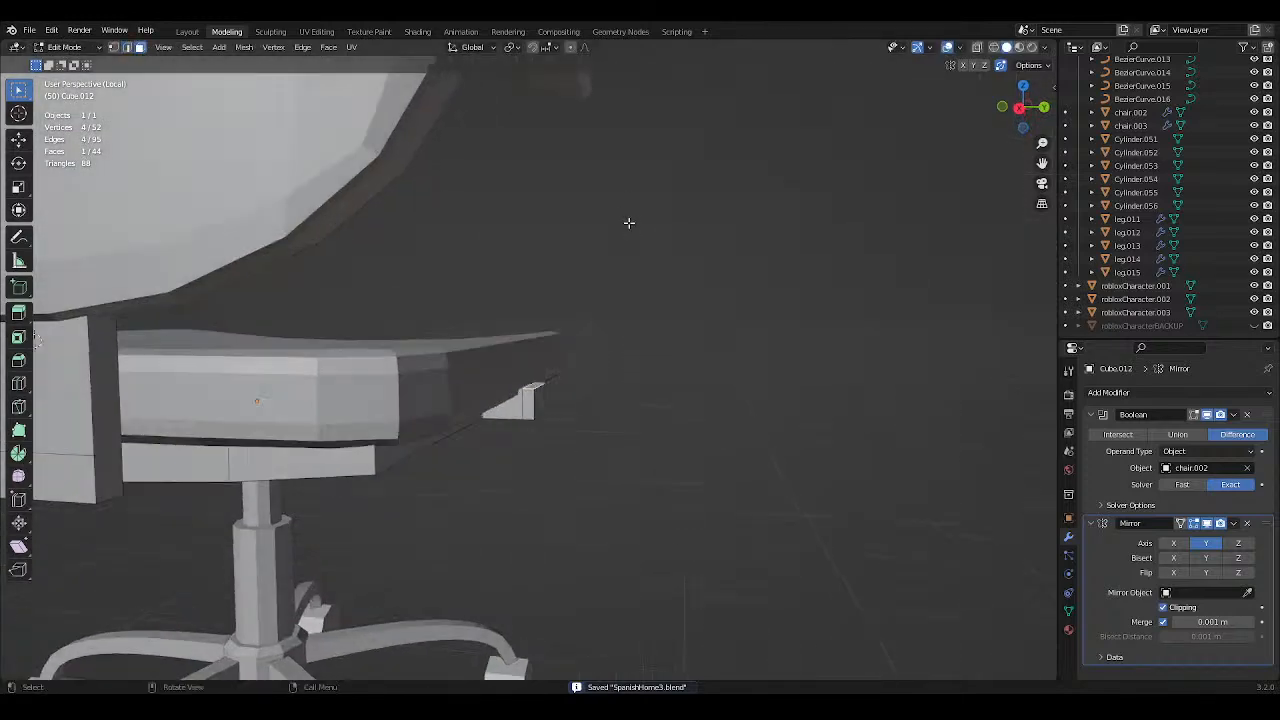
scroll(632, 225, down, 3)
key(e)
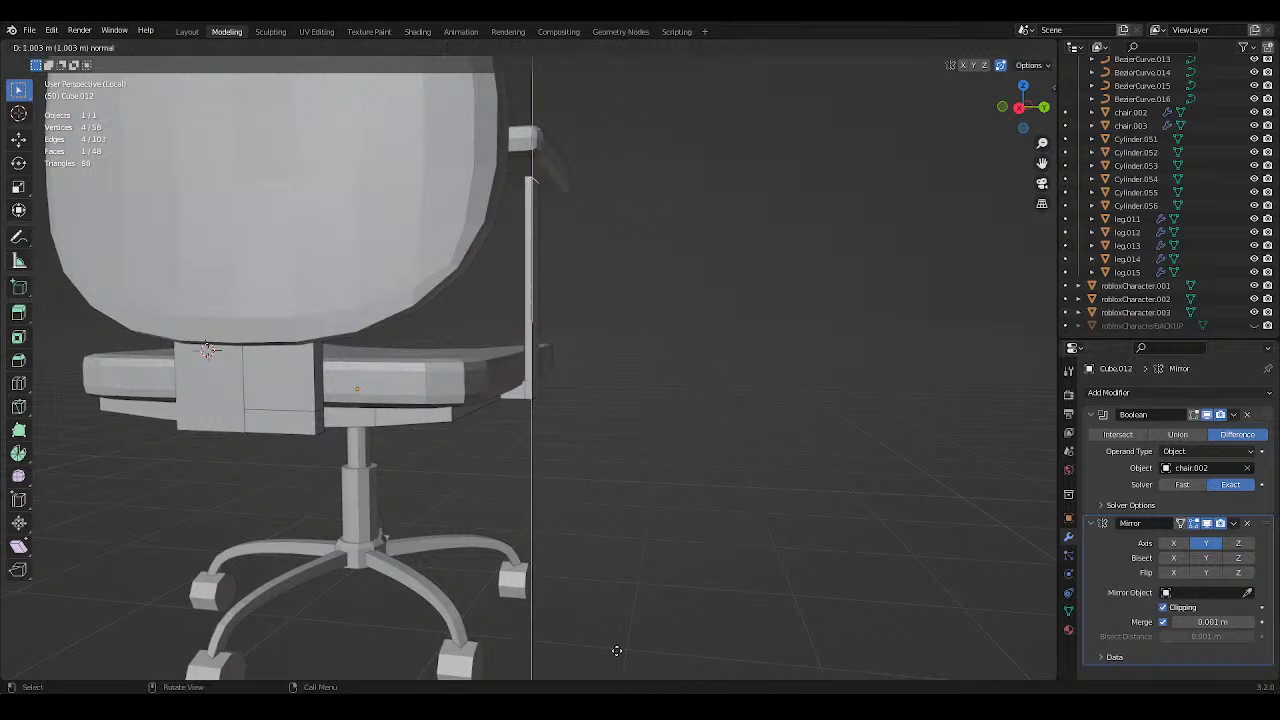
click(617, 648)
key(ctrl+s)
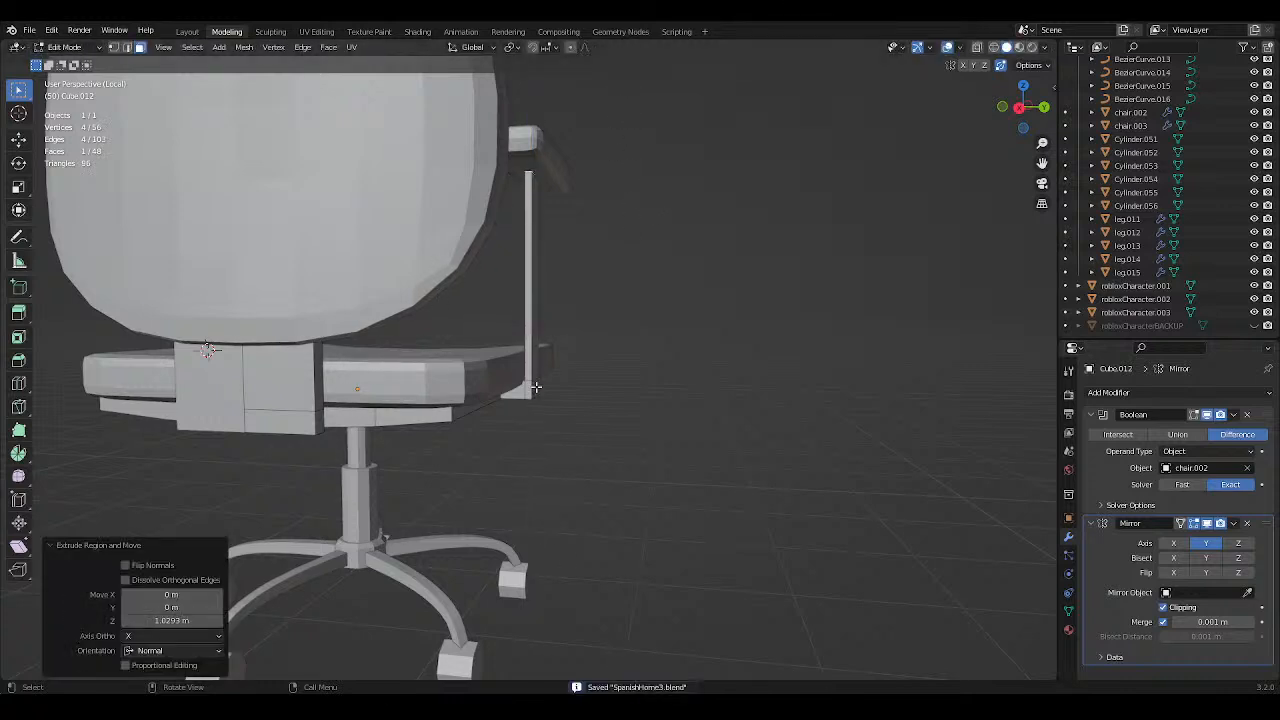
Thicken the armrest post by moving its outer faces about 0.024 m along Y, clear the selection, and save the file.
shift+click(536, 387)
key(g)
key(y)
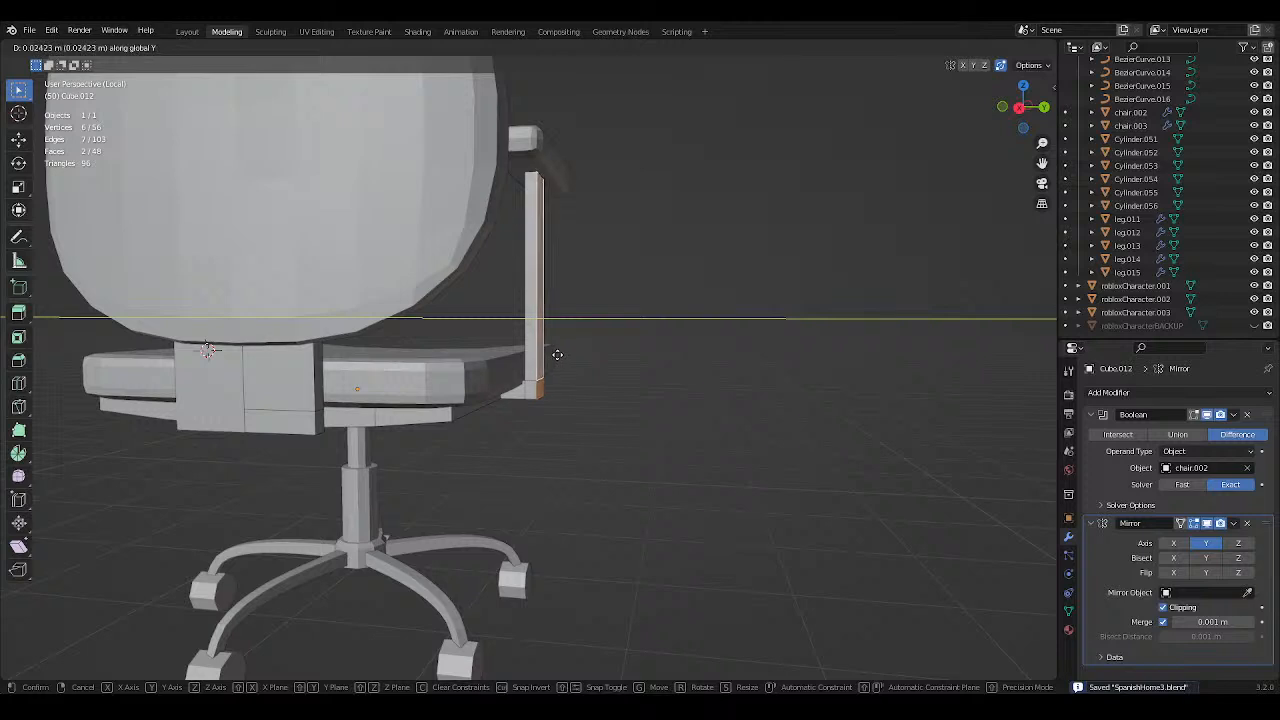
click(557, 354)
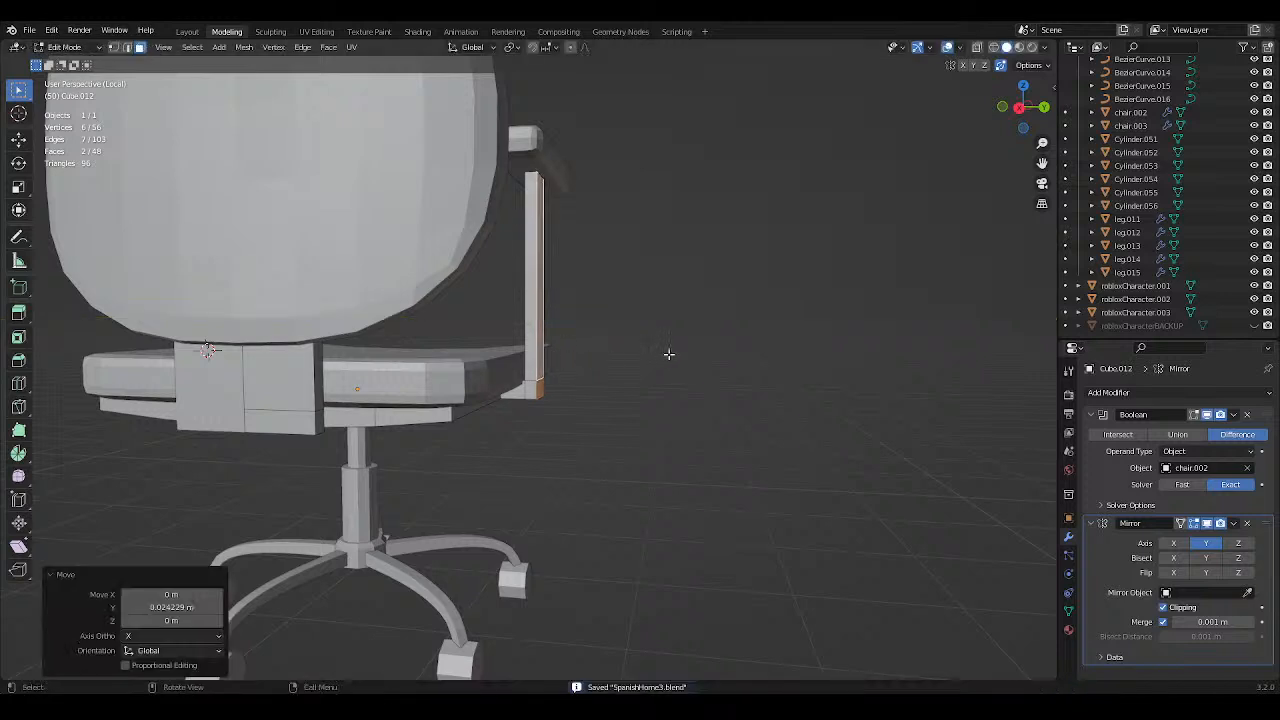
click(669, 354)
scroll(669, 354, down, 4)
middle_drag(669, 354, 431, 358)
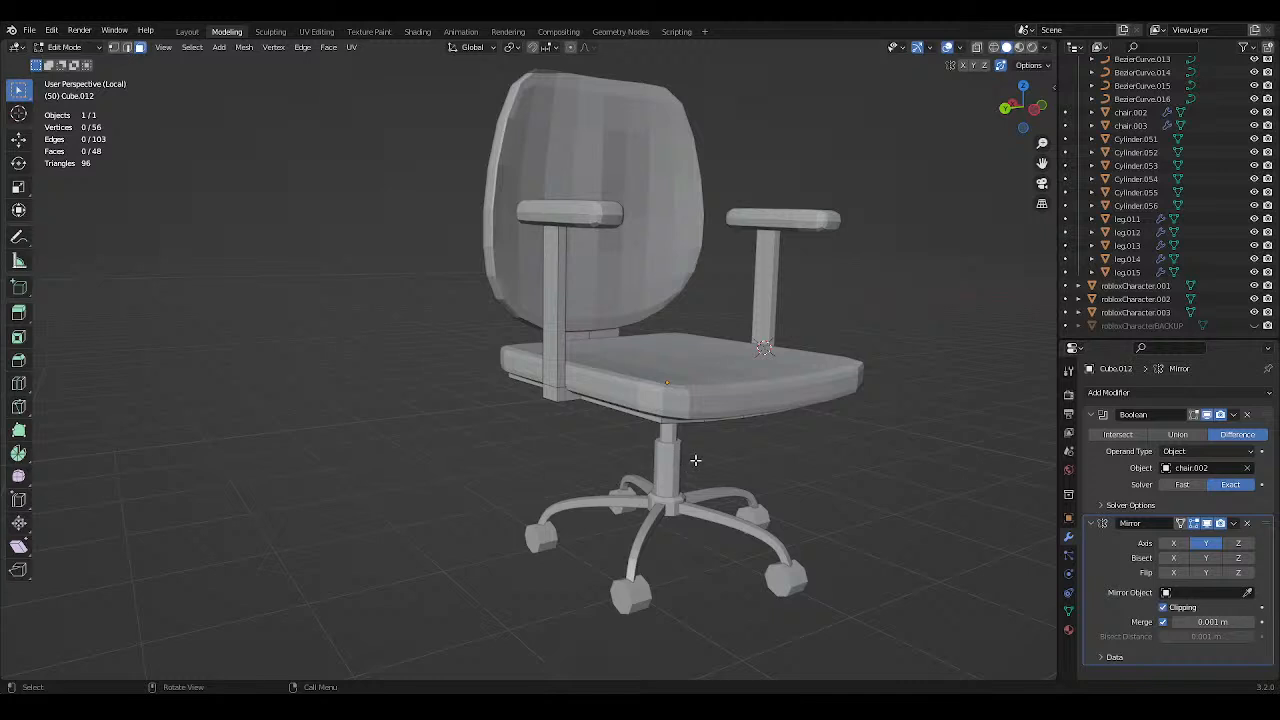
middle_drag(695, 460, 635, 399)
key(ctrl+s)
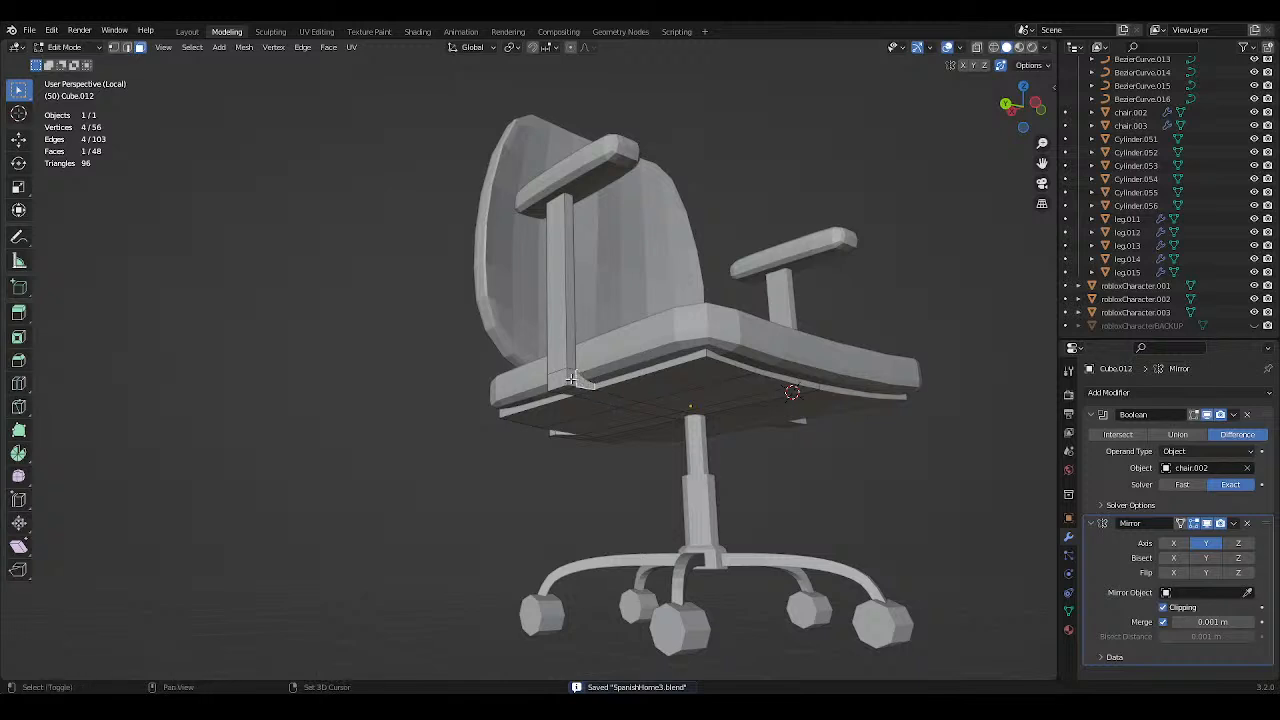
With X-ray on, select all faces of the armrest post above its base.
mouse_move(576, 381)
middle_down()
mouse_move(574, 345)
mouse_move(569, 376)
middle_up()
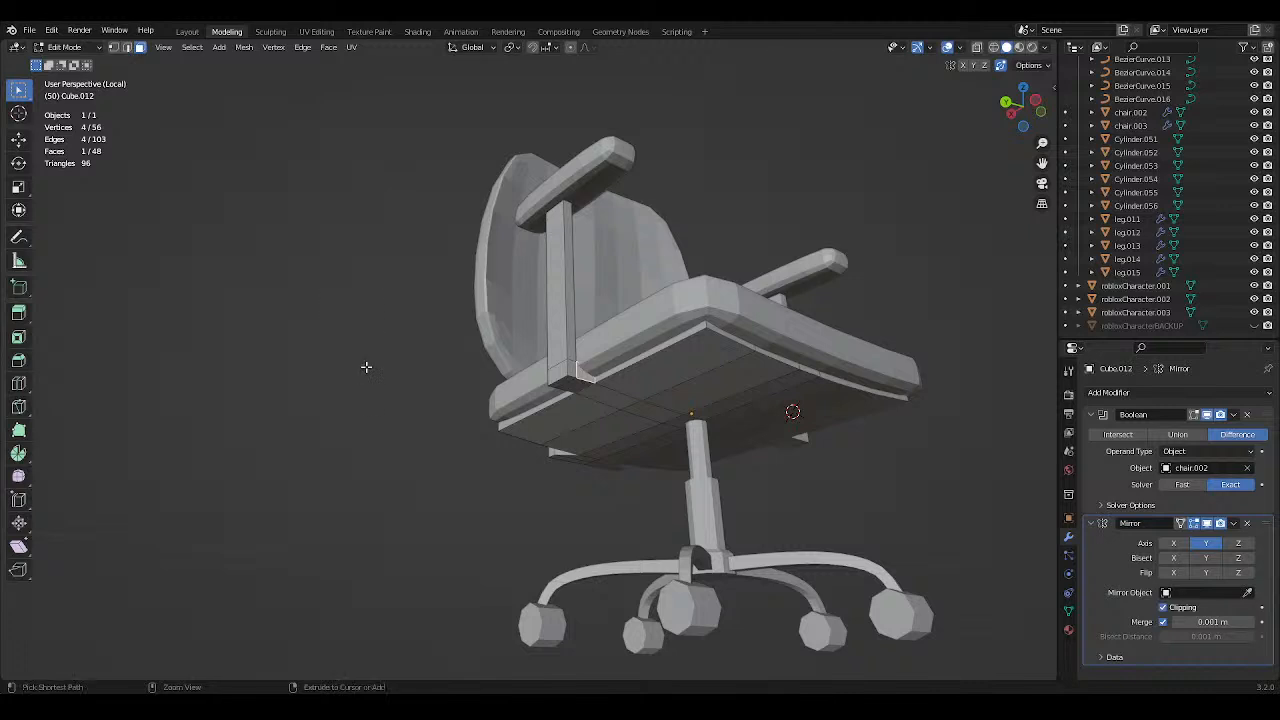
click(272, 398)
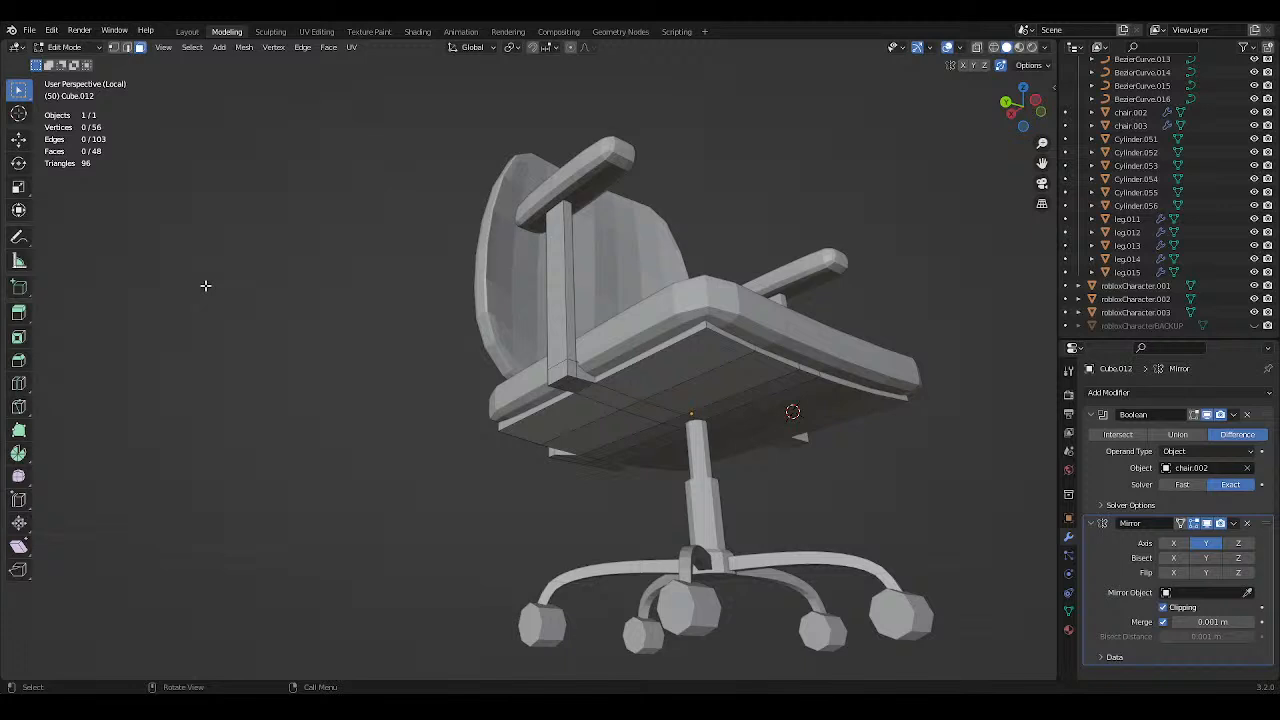
middle_drag(540, 349, 500, 352)
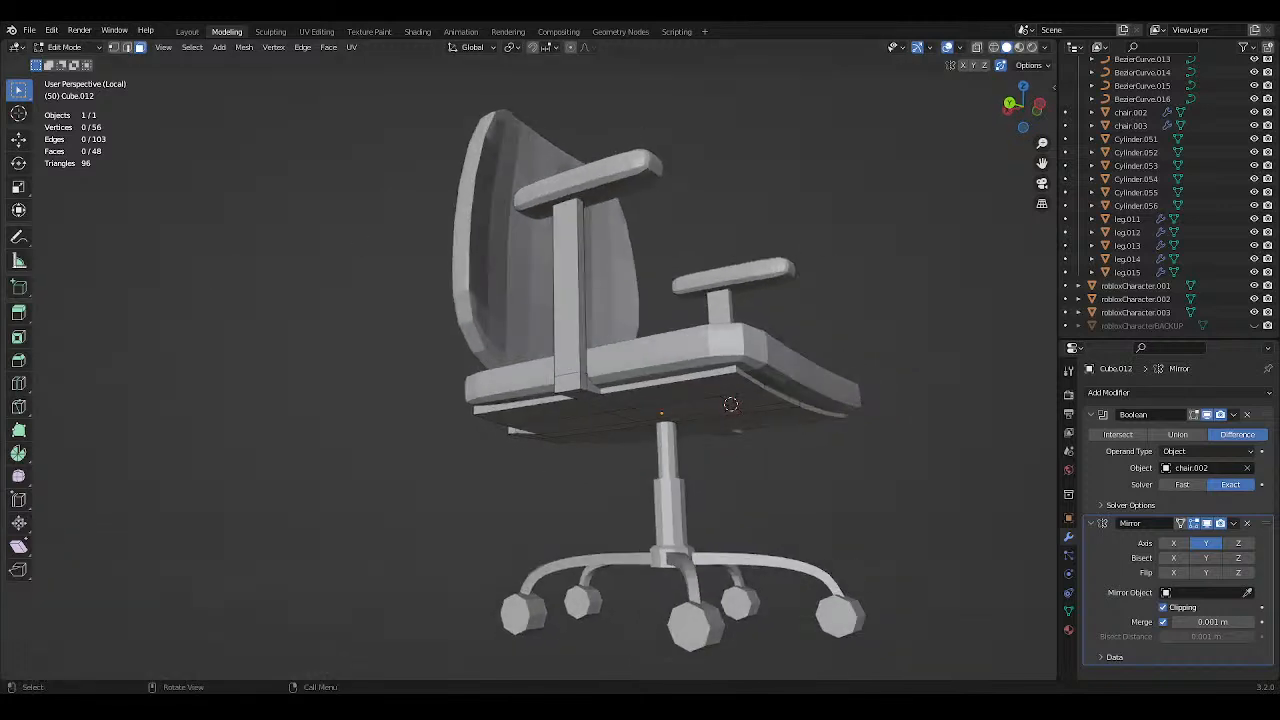
click(975, 48)
drag(505, 158, 655, 381)
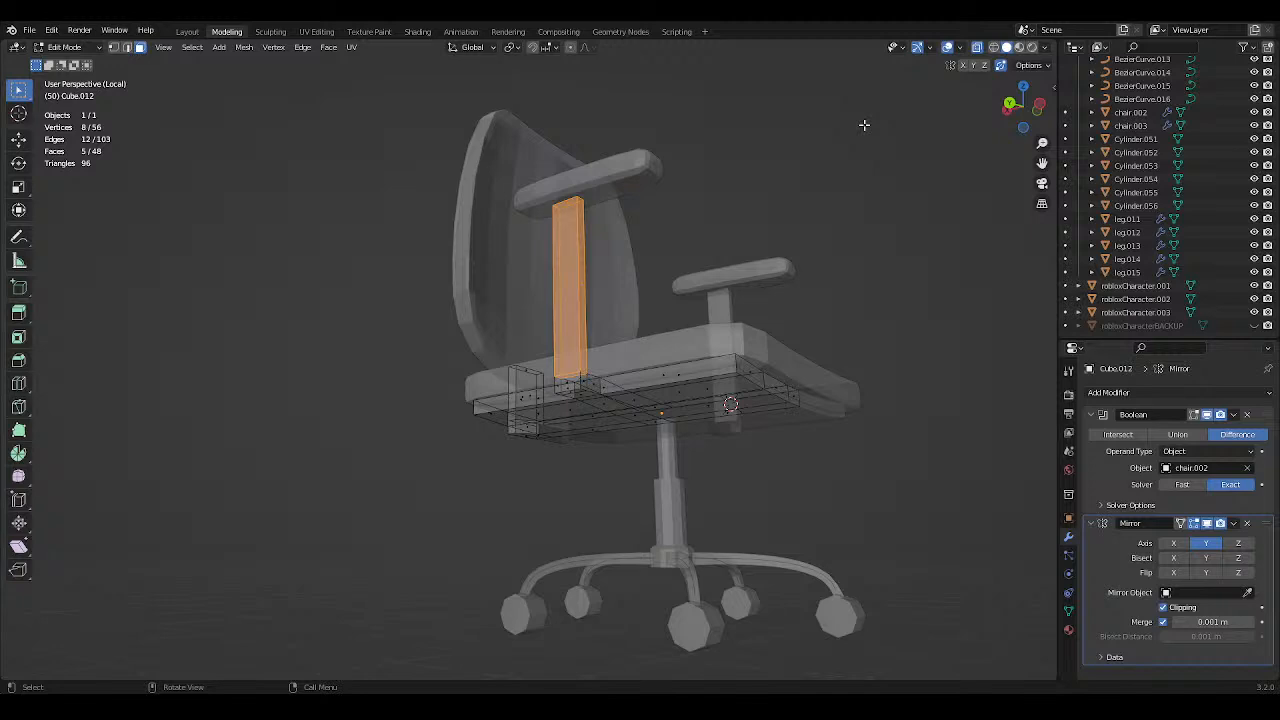
click(978, 49)
mouse_move(603, 205)
middle_down()
mouse_move(686, 211)
mouse_move(698, 252)
middle_up()
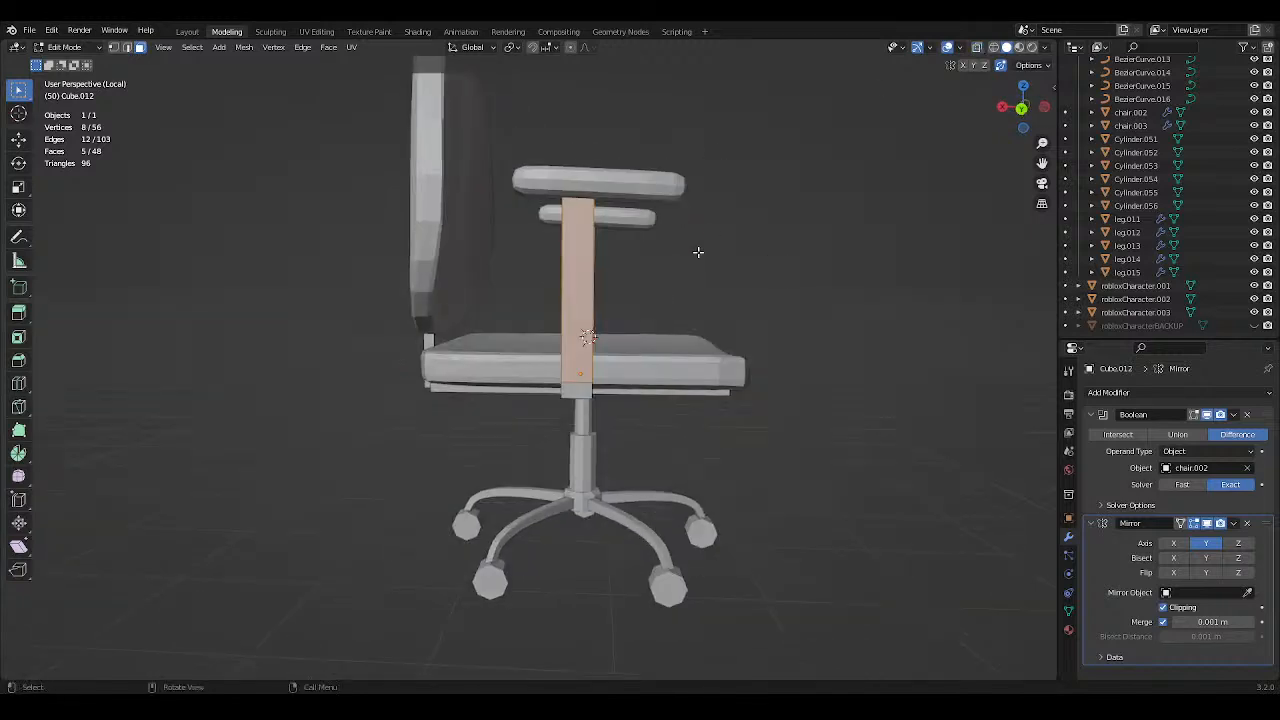
Select only the armrest post's top face, move it about 0.19 m along X toward the seat front to slant the post, and save.
click(977, 48)
middle_drag(600, 120, 622, 223)
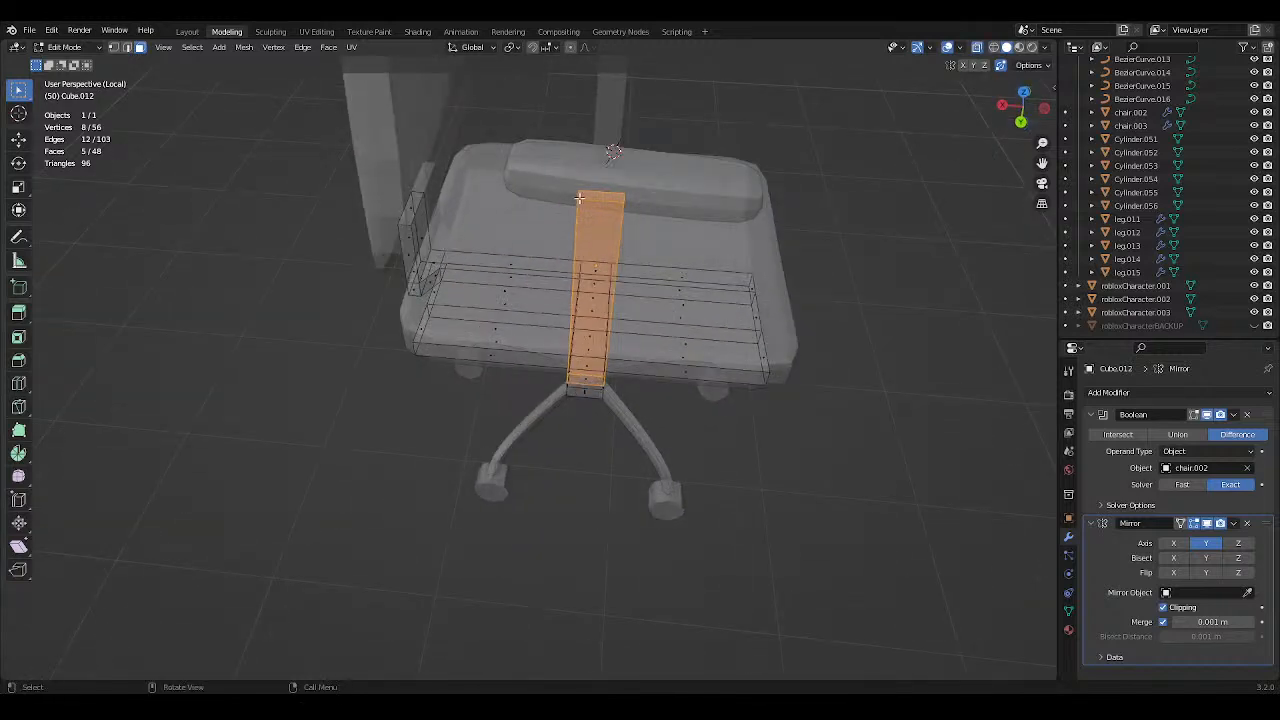
click(600, 196)
click(977, 48)
middle_drag(949, 118, 838, 114)
key(g)
key(z)
key(x)
click(985, 95)
key(ctrl+s)
key(g)
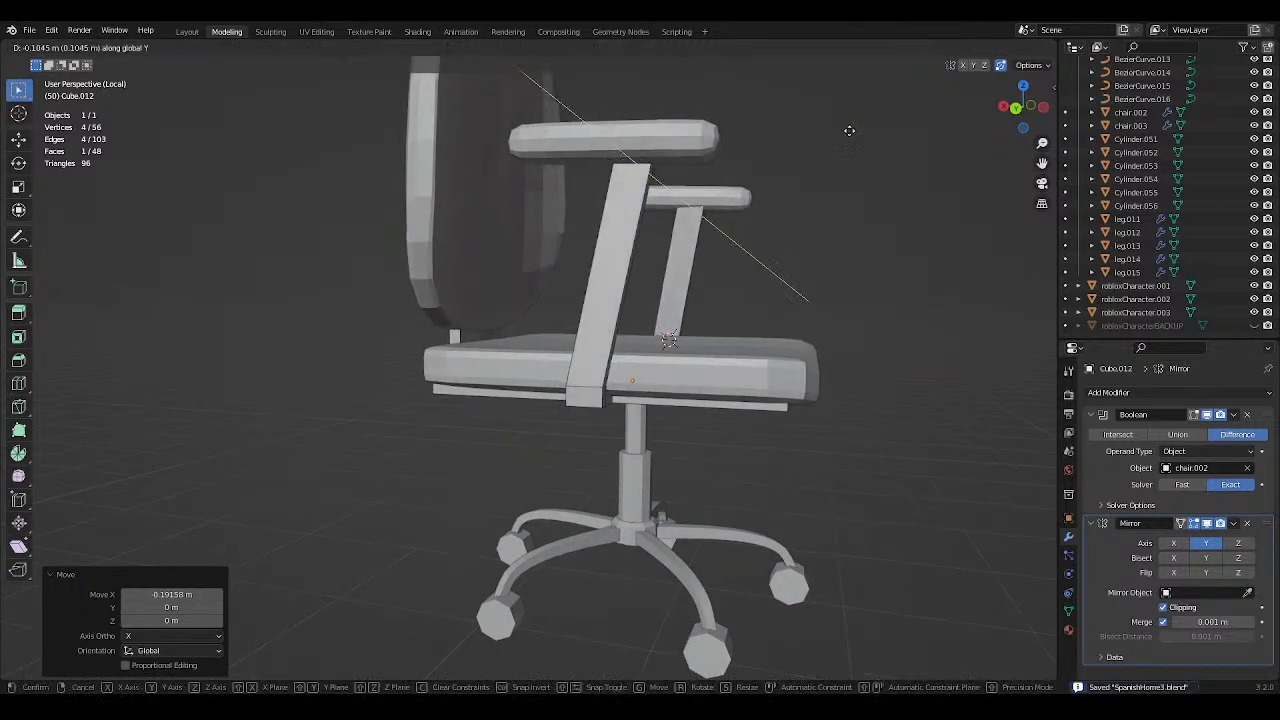
key(x)
right_click(853, 132)
click(872, 148)
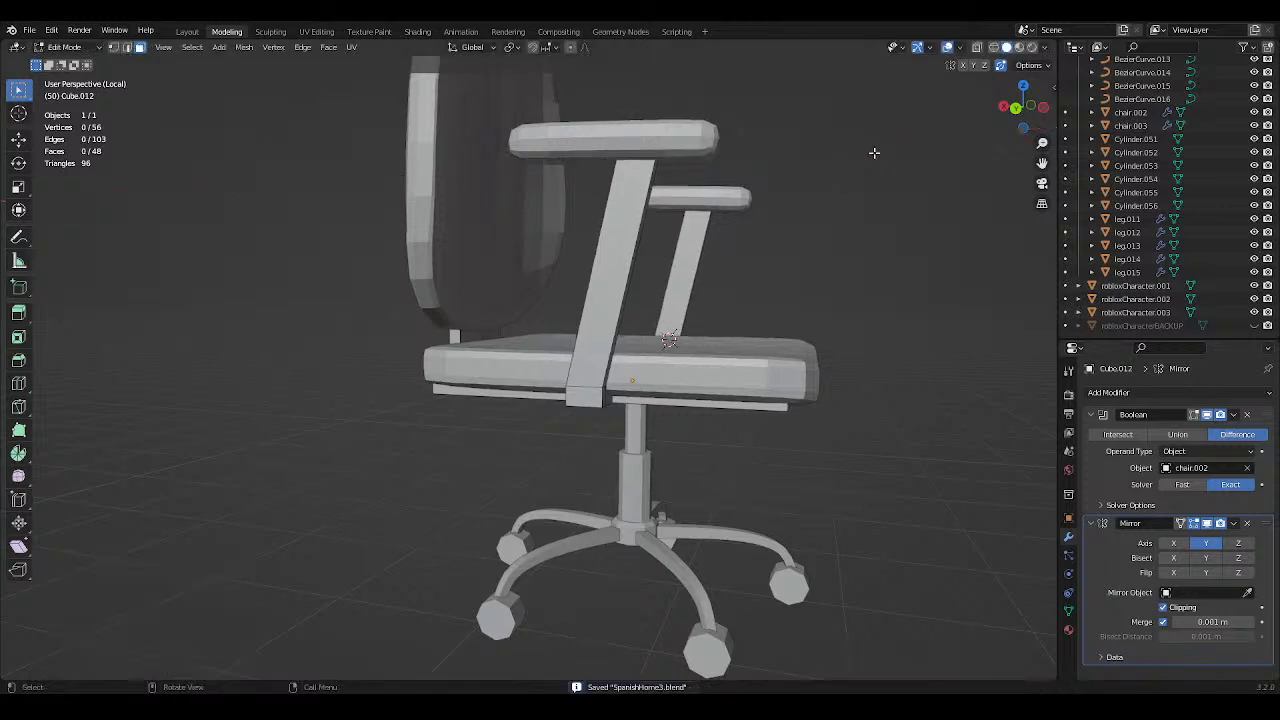
In edge mode, select the edges of the armrest post, its base and the connecting strip under the seat, using X-ray for hidden edges.
middle_drag(873, 150, 888, 204)
middle_drag(932, 193, 600, 379)
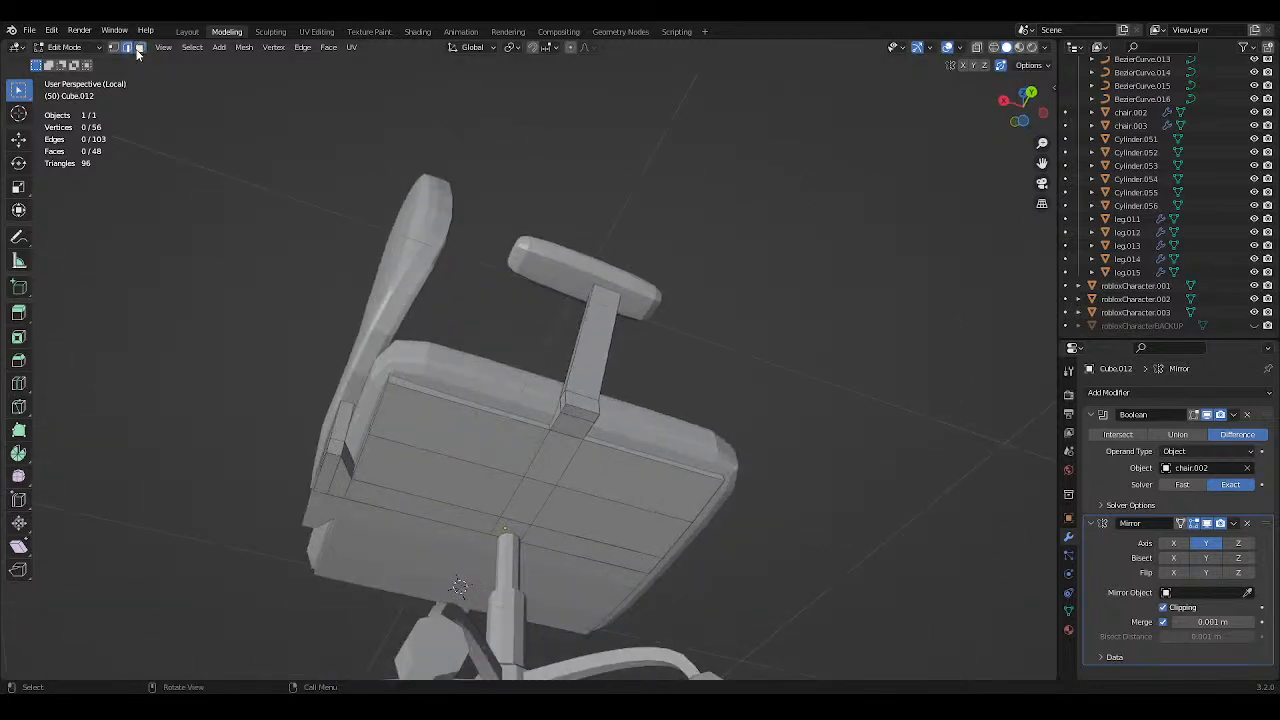
key(ctrl+s)
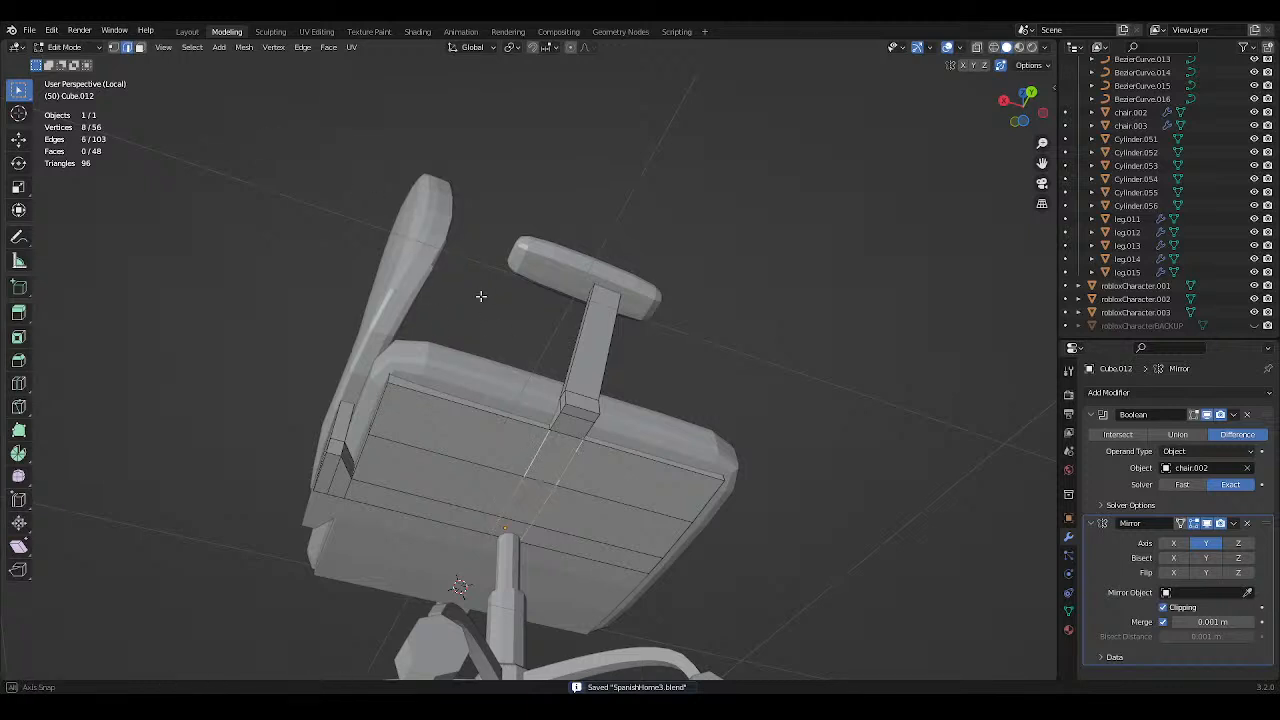
middle_drag(481, 296, 575, 347)
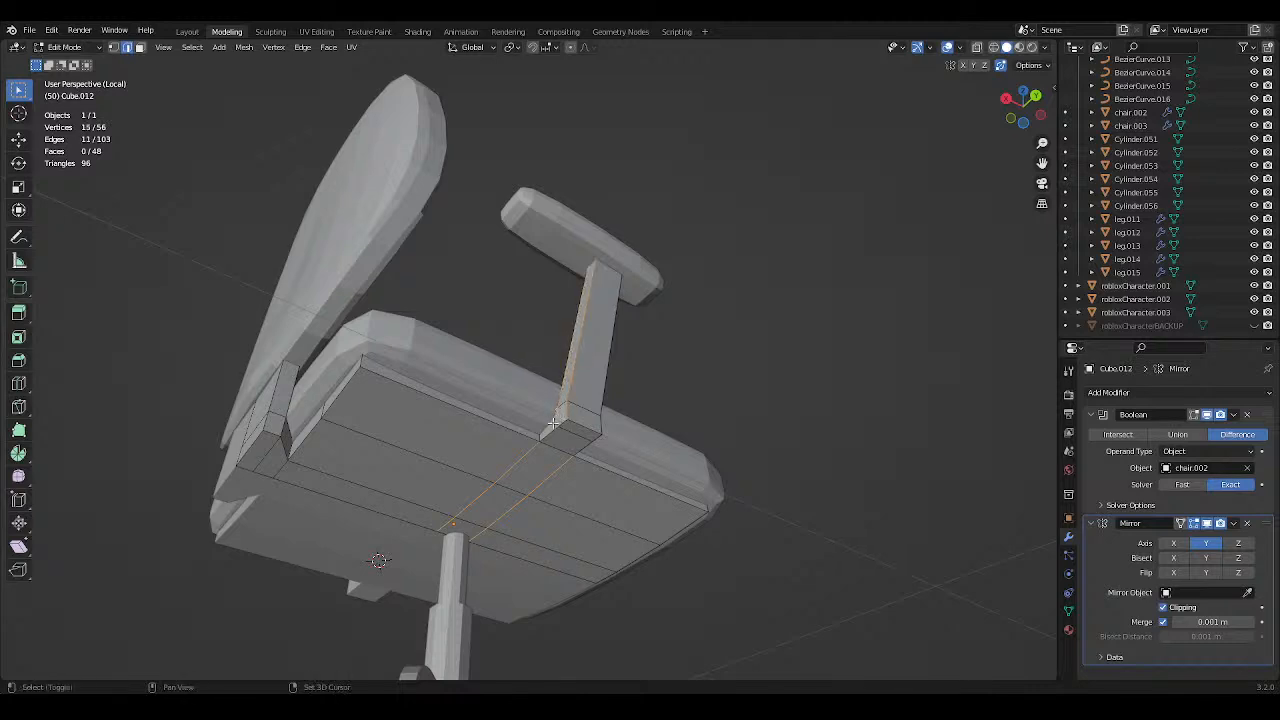
middle_drag(613, 394, 610, 330)
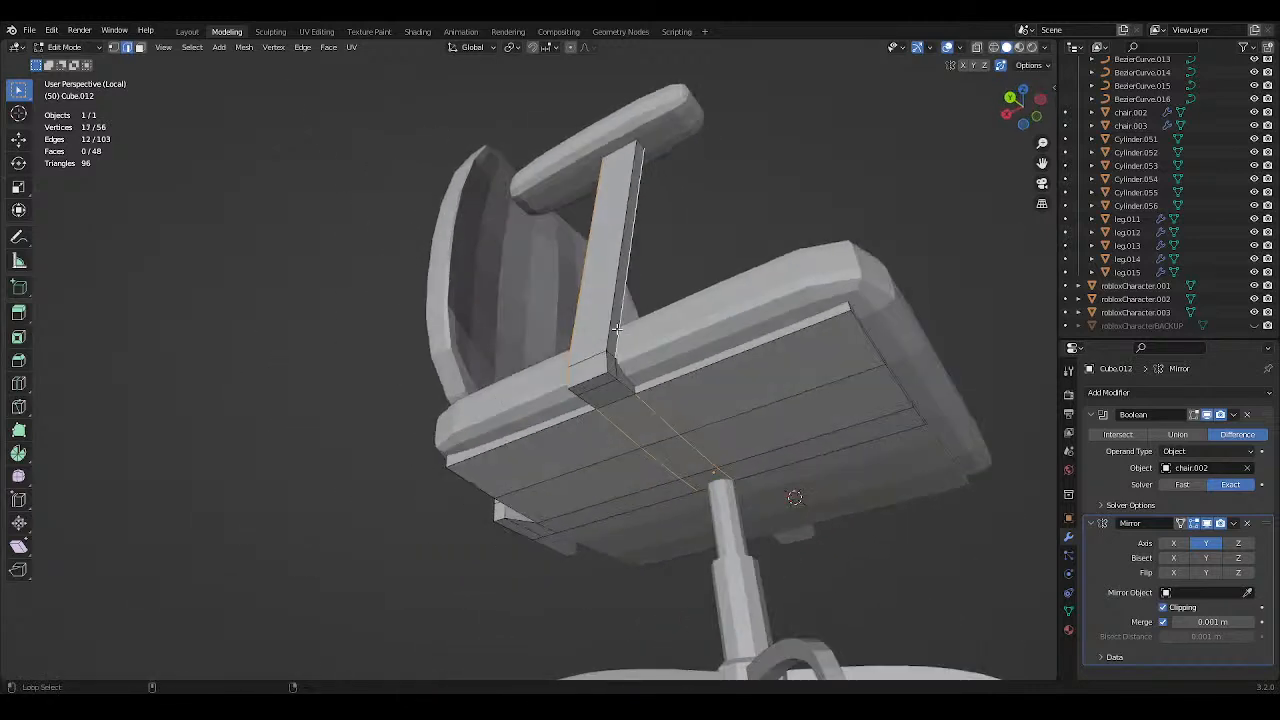
alt+shift+click(609, 356)
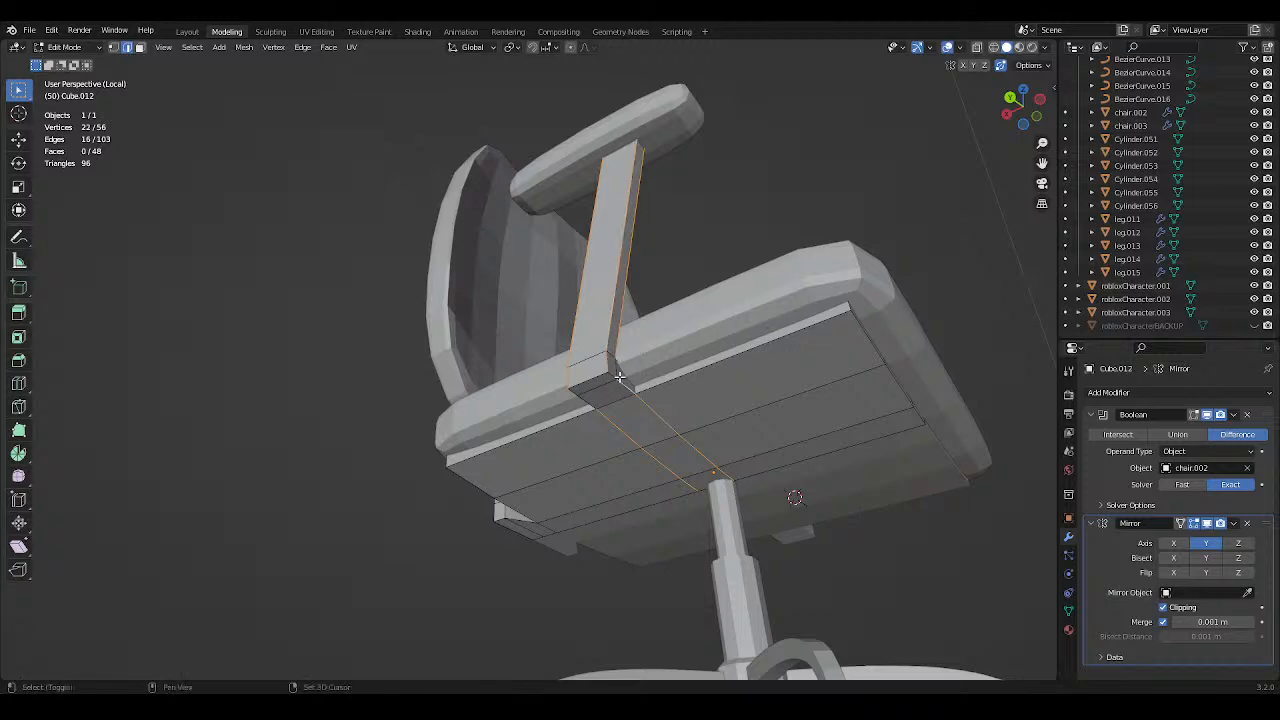
click(976, 47)
middle_drag(650, 170, 837, 211)
scroll(837, 211, up, 1)
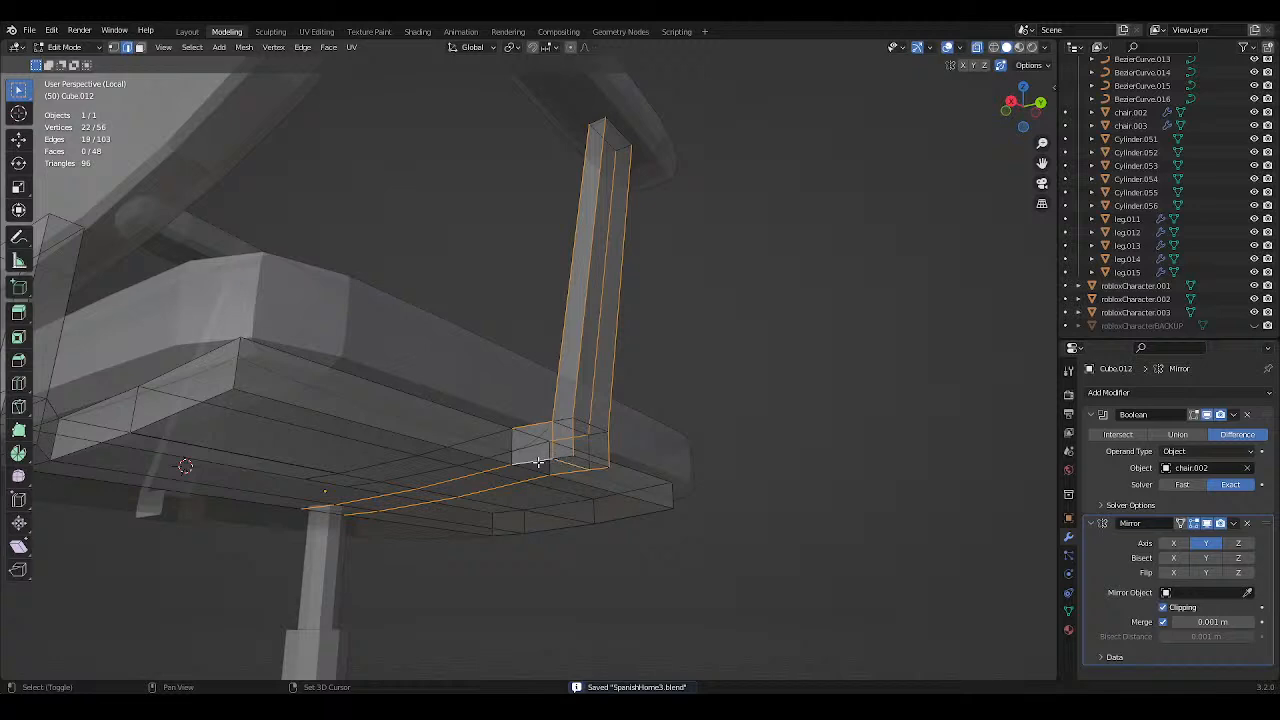
shift+click(570, 463)
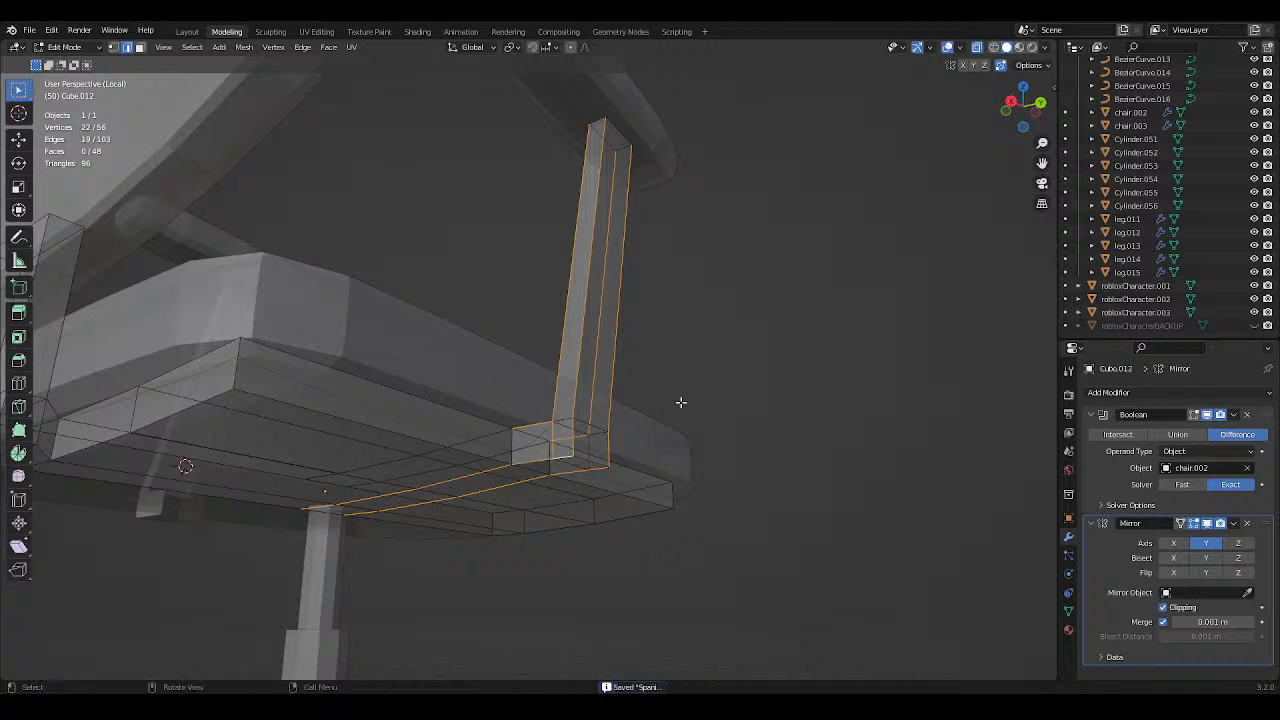
click(978, 49)
Move the selected post and under-seat strip edges about 0.143 m along X toward the backrest, and save the file.
scroll(574, 214, up, 1)
middle_drag(574, 214, 554, 211)
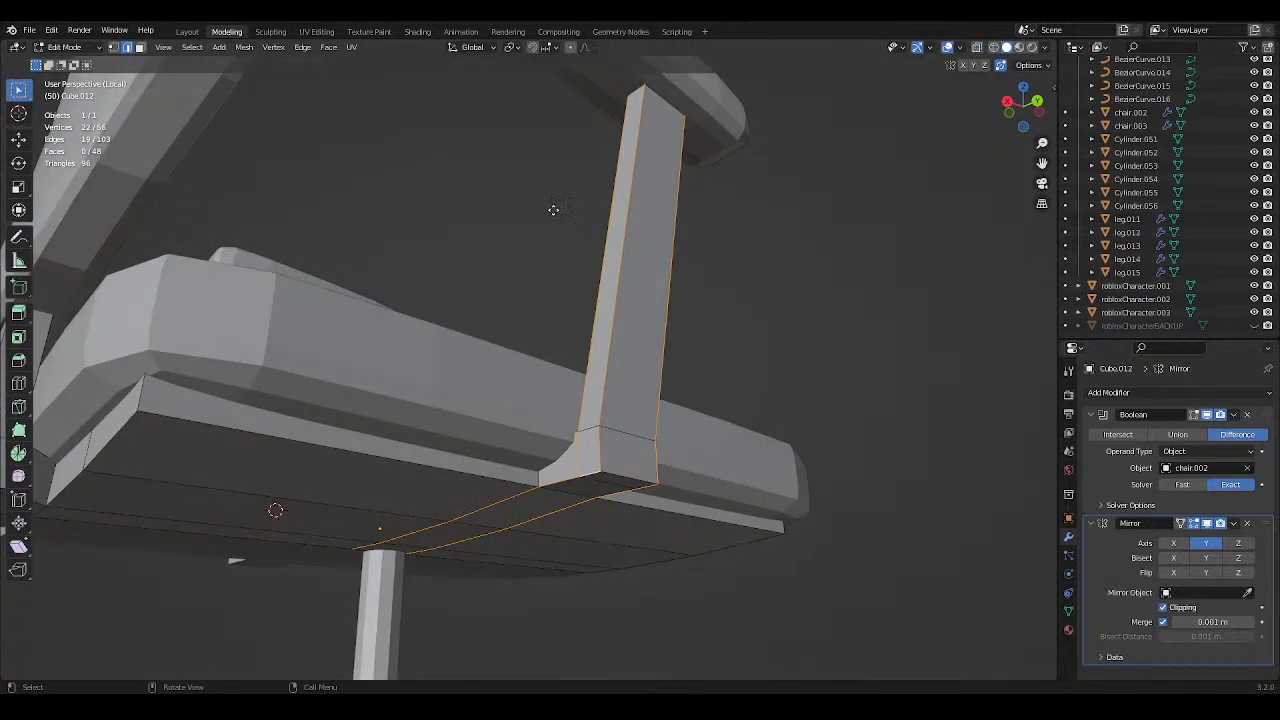
key(g)
key(x)
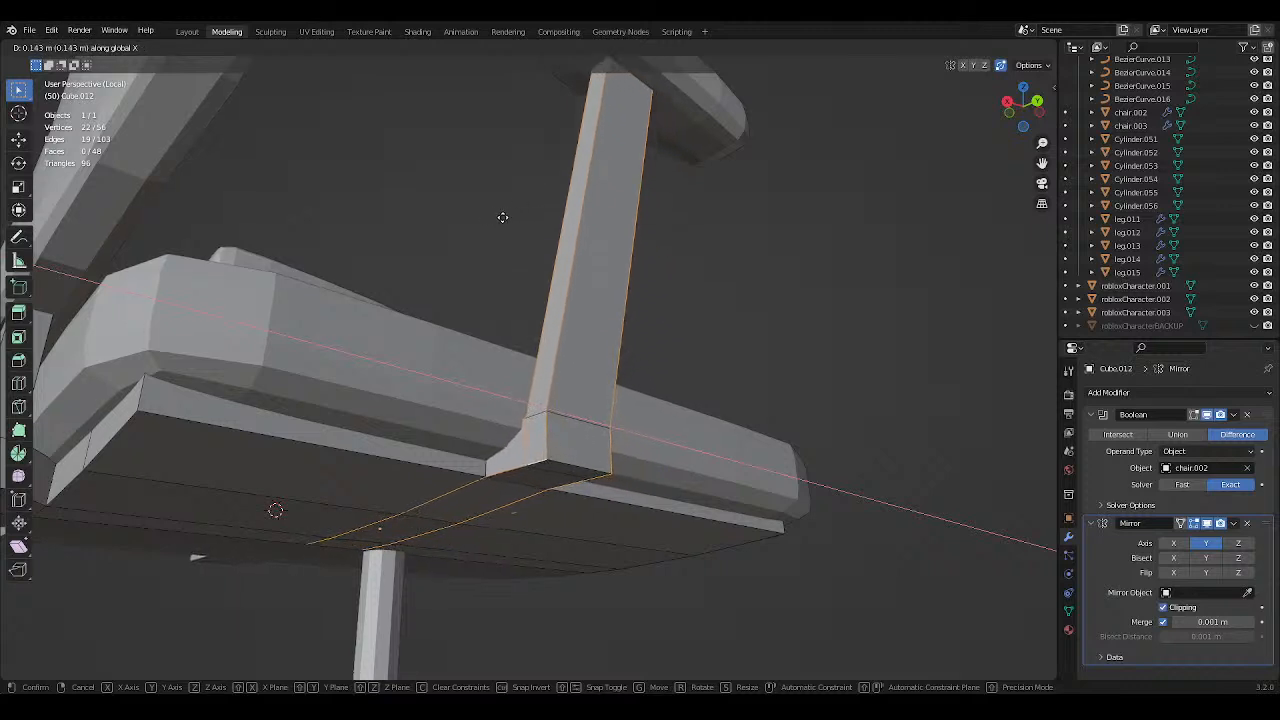
click(503, 217)
middle_drag(503, 217, 621, 234)
key(ctrl+s)
Clear the selection, return to Object Mode, and check the slanted armrest post in the orthographic back view.
click(782, 226)
scroll(786, 228, down, 2)
key(Tab)
mouse_move(717, 186)
middle_down()
mouse_move(709, 203)
mouse_move(730, 195)
middle_up()
click(1026, 110)
scroll(648, 291, up, 8)
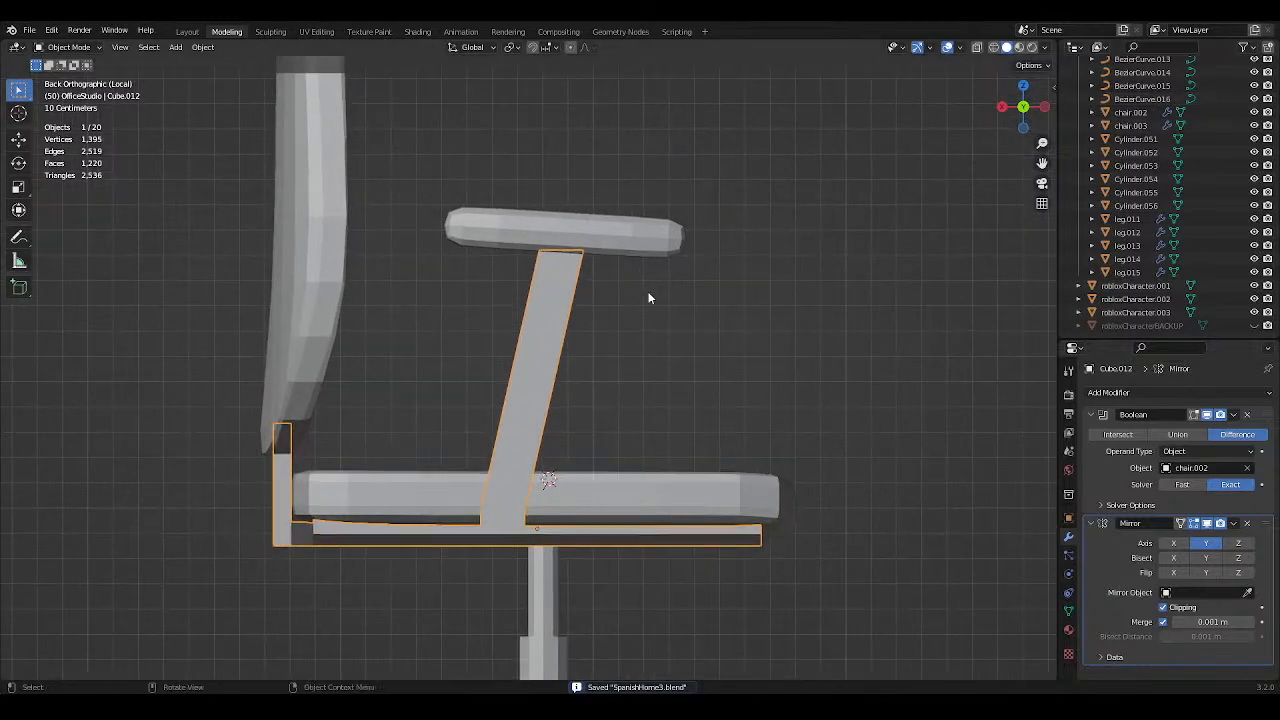
Hide the armCushion.001 armrest cushion and enter Edit Mode on the Cube.012 seat plate and post mesh.
shift+middle_drag(619, 277, 613, 289)
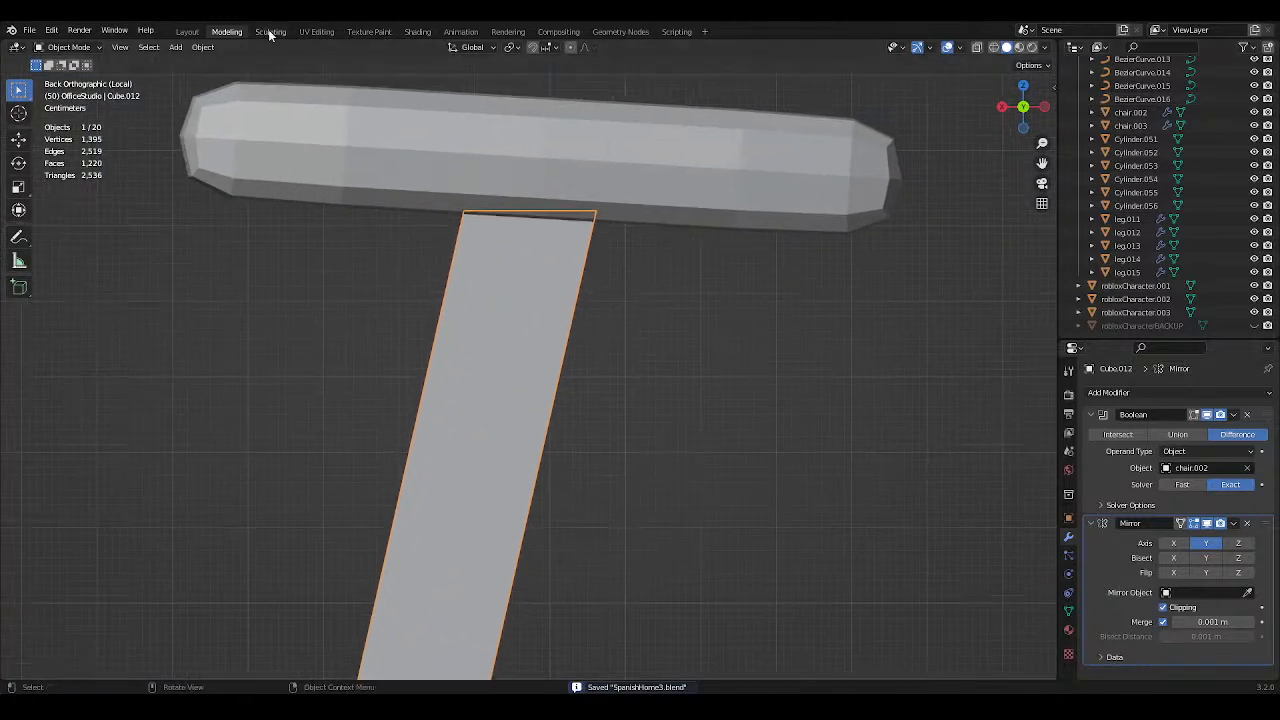
click(758, 174)
scroll(758, 174, down, 4)
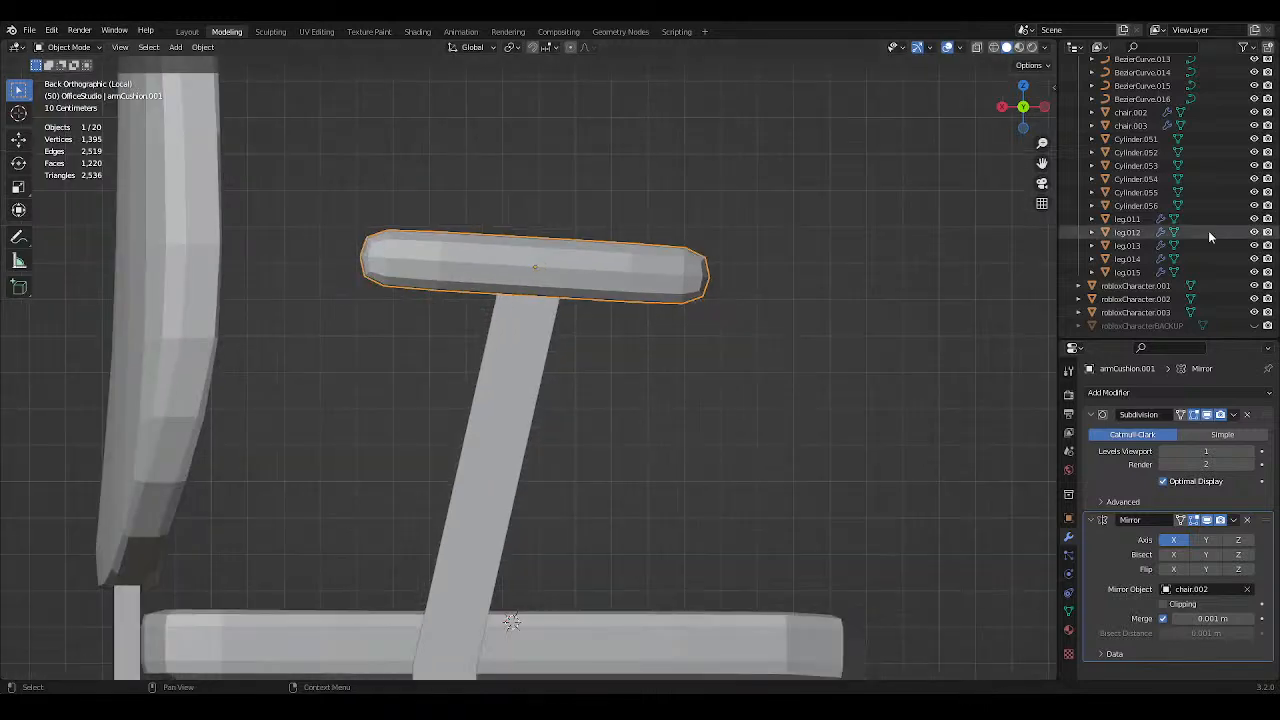
scroll(1208, 232, up, 4)
click(1254, 139)
scroll(666, 203, up, 3)
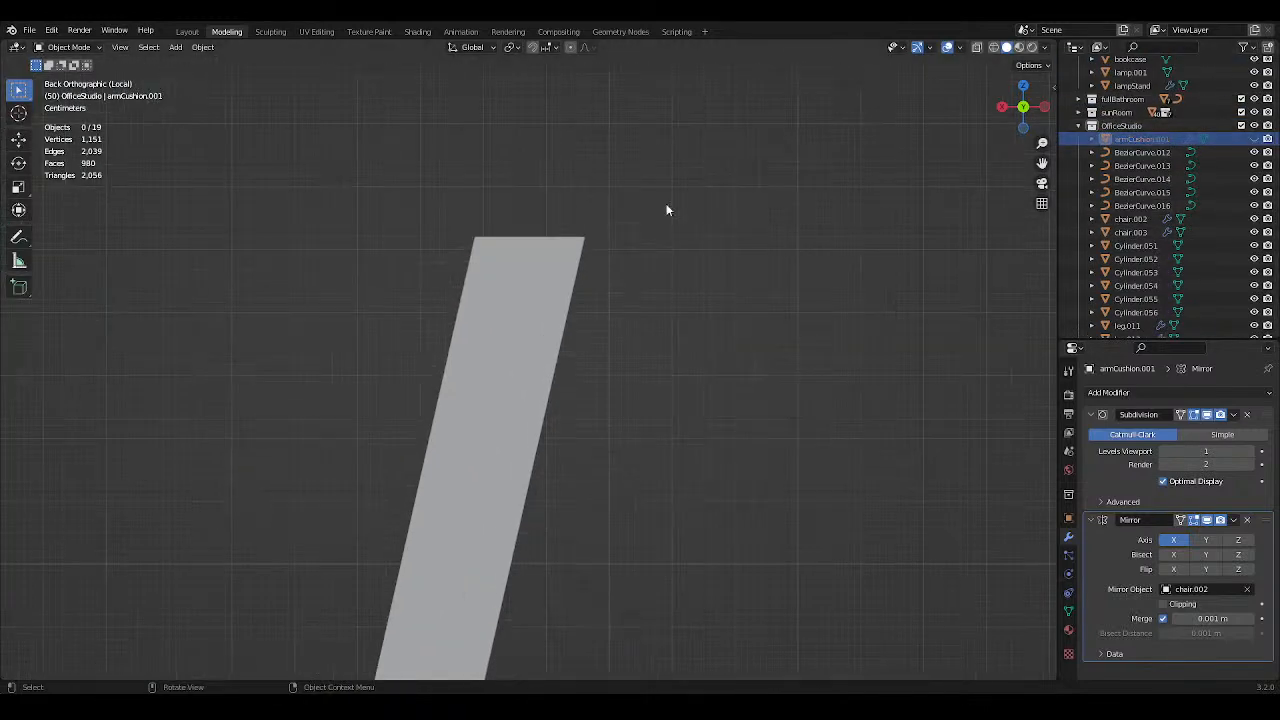
click(520, 303)
key(Tab)
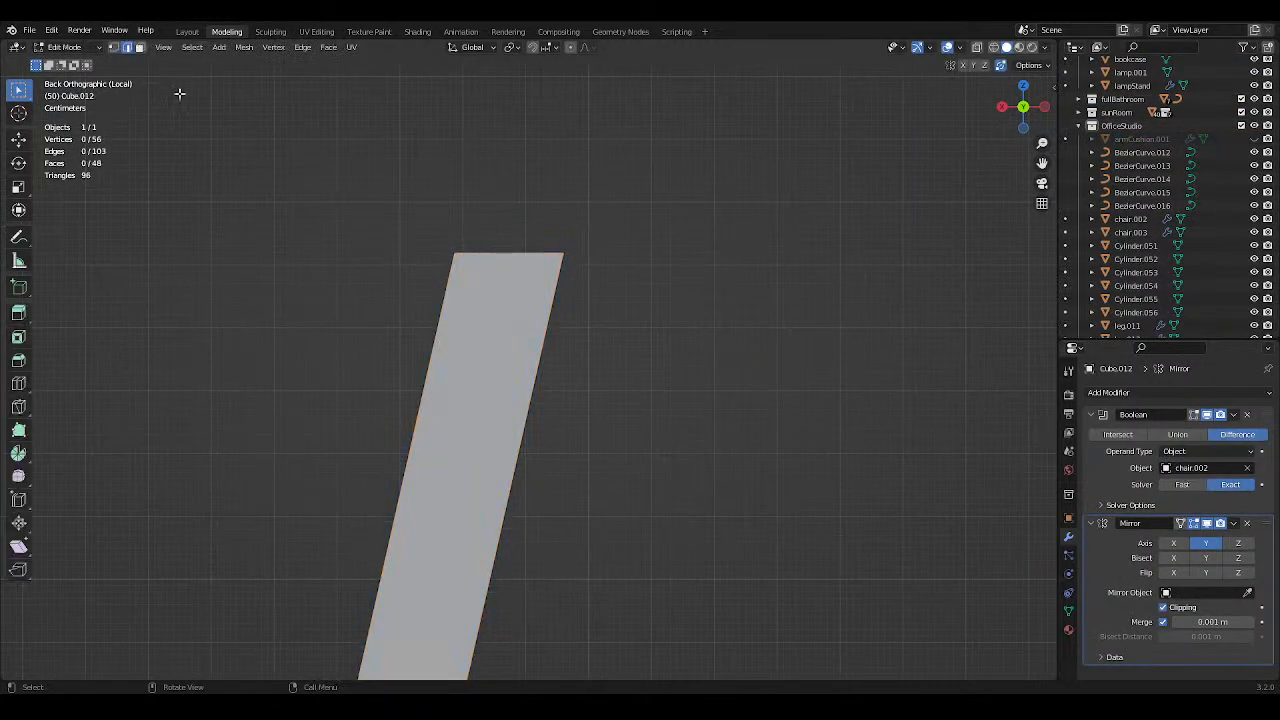
Try to box-select the vertices along the armrest post's top edge in vertex mode.
click(113, 48)
scroll(503, 226, up, 3)
shift+middle_drag(525, 255, 551, 400)
scroll(600, 380, up, 2)
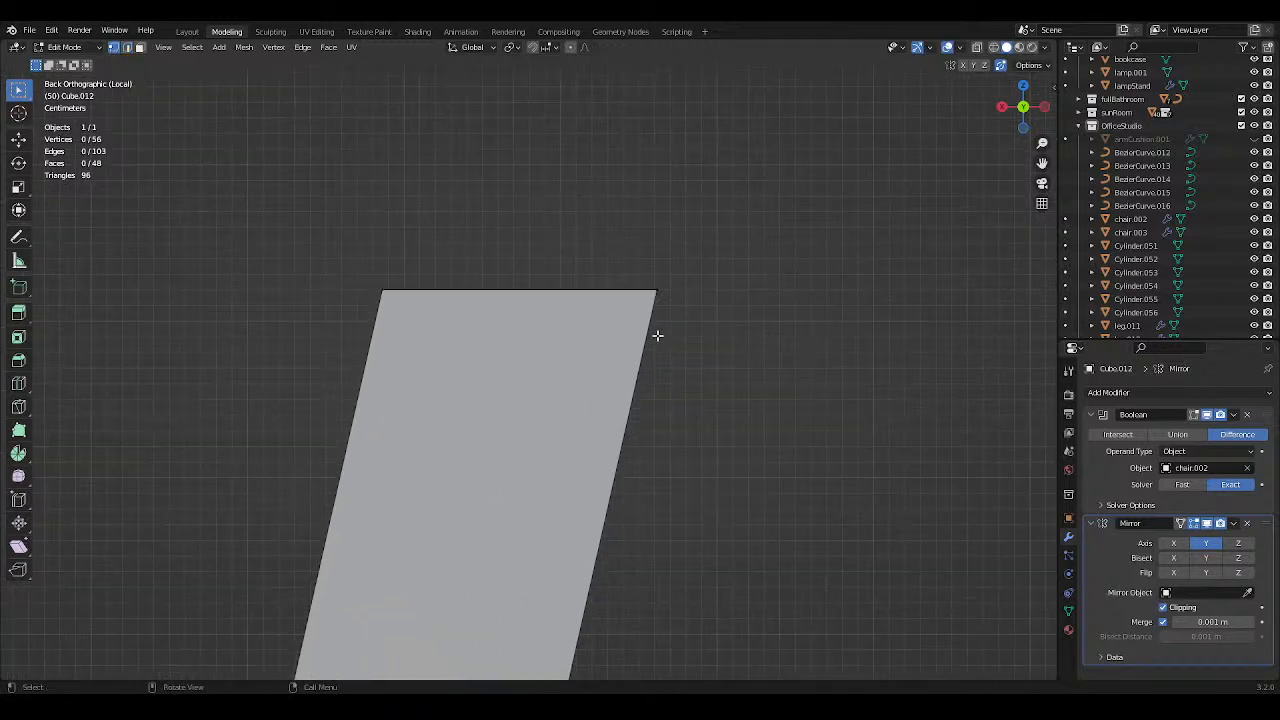
shift+middle_drag(663, 336, 668, 376)
scroll(667, 375, up, 1)
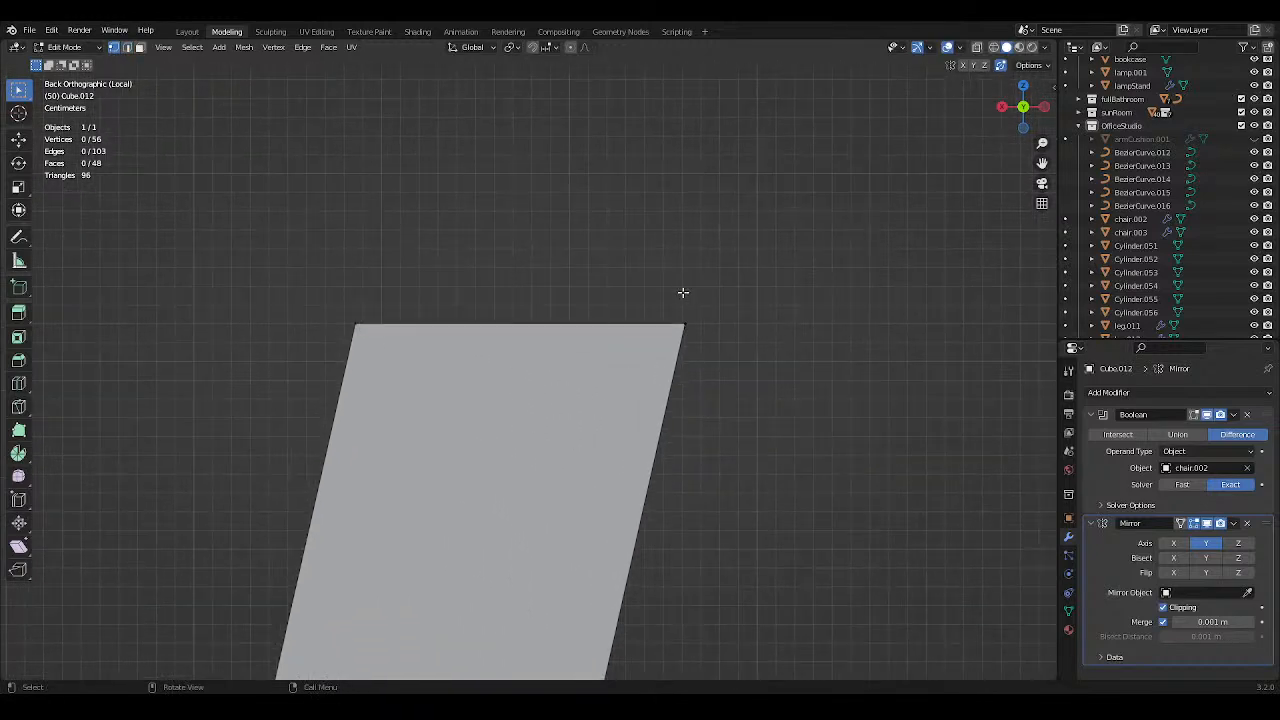
scroll(683, 292, down, 5)
scroll(689, 306, up, 6)
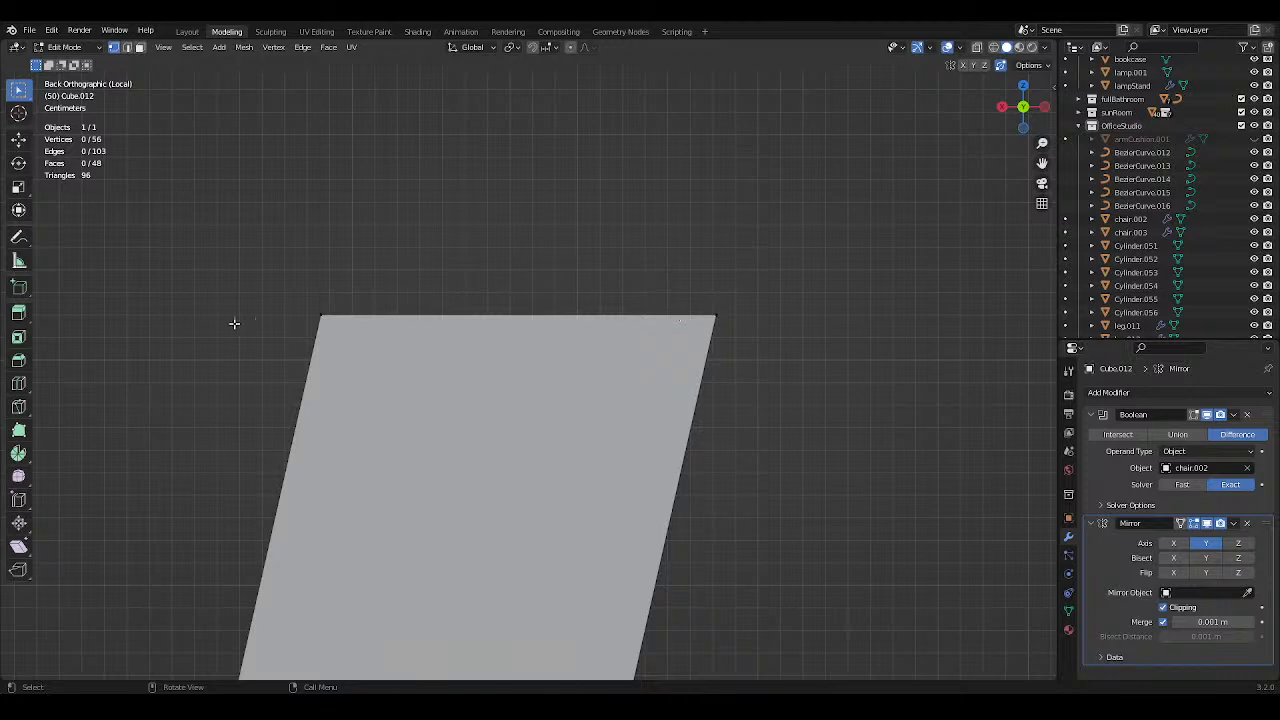
drag(137, 289, 848, 320)
scroll(676, 216, down, 3)
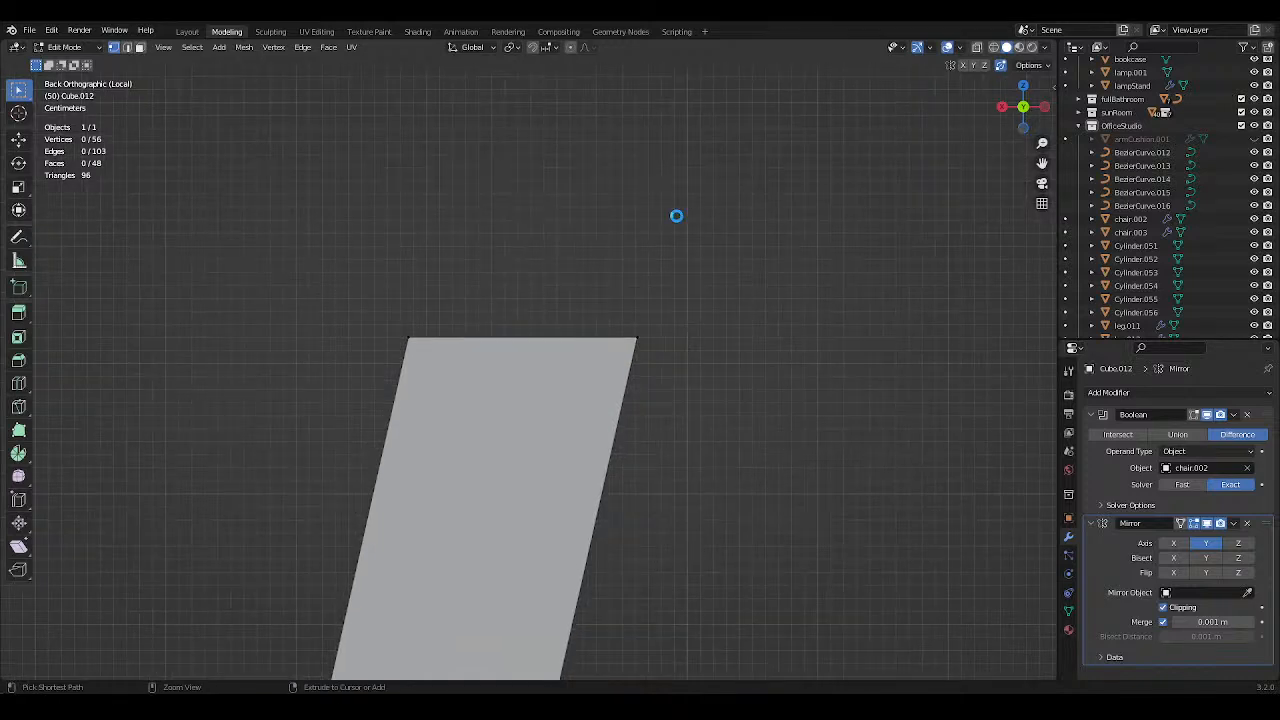
Select the armrest post's top face, extrude it about 0.086 m upward, and save the file.
key(ctrl+s)
middle_drag(666, 214, 259, 352)
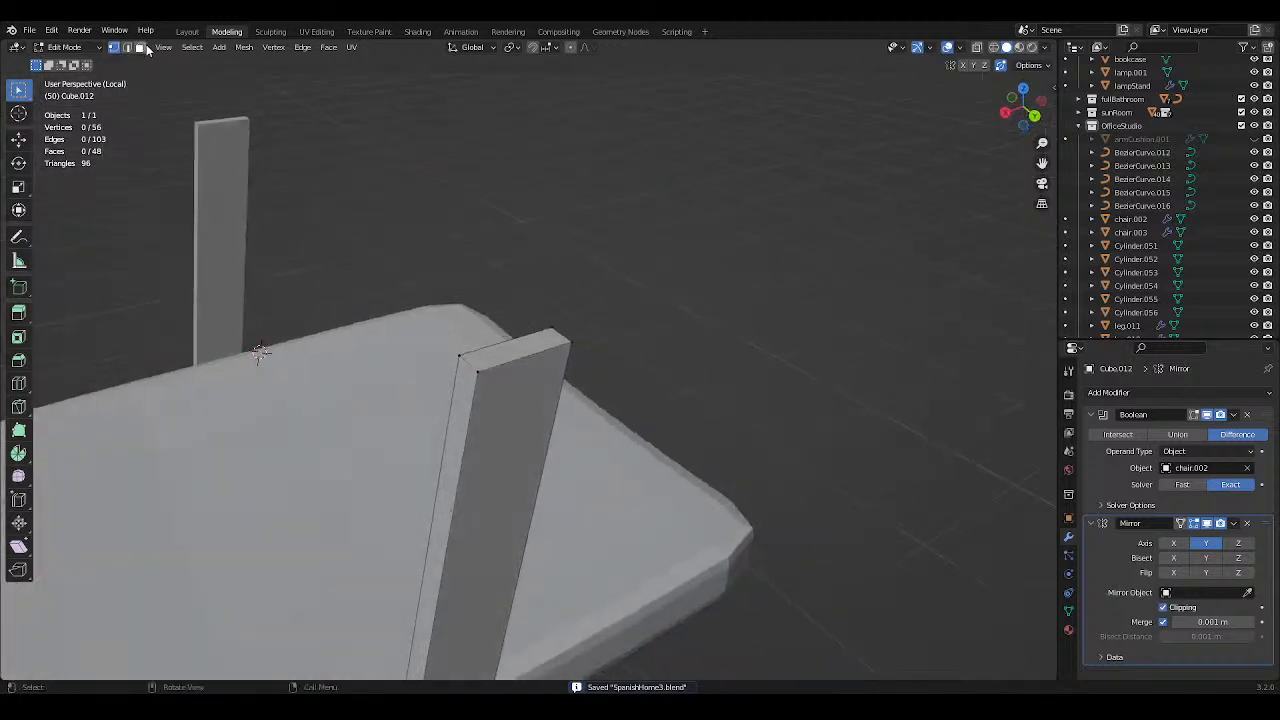
click(541, 358)
key(e)
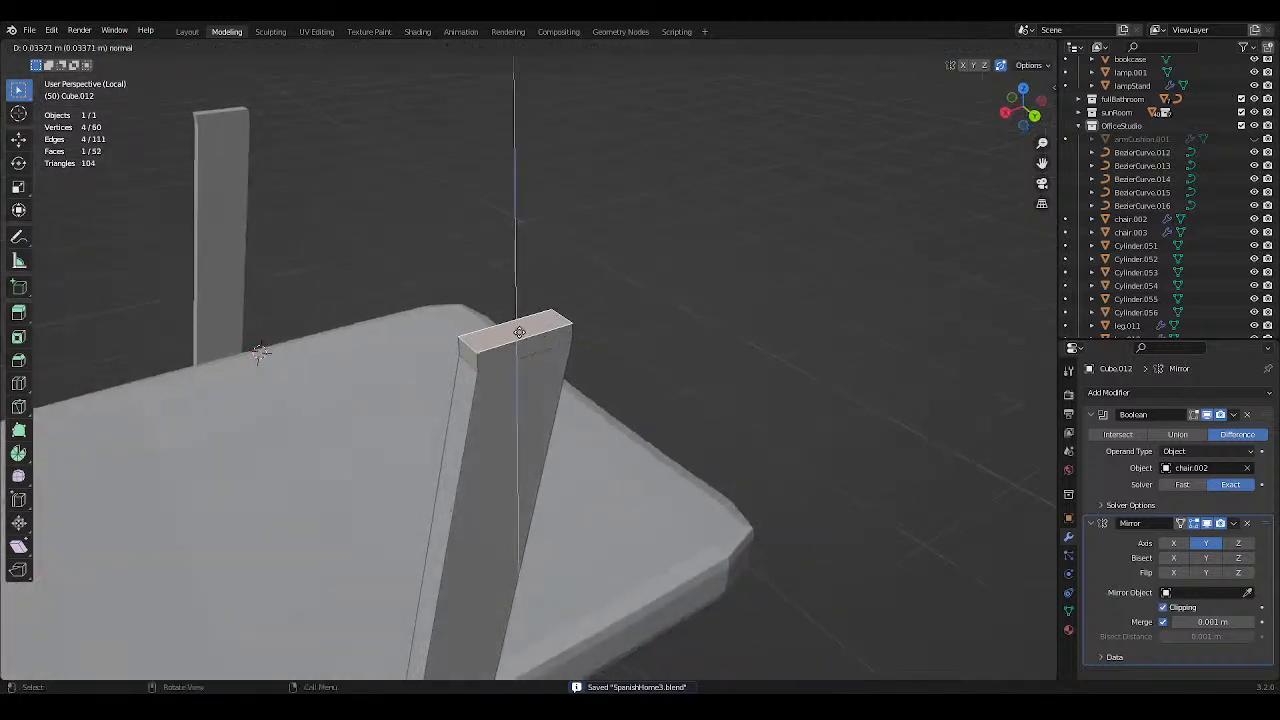
click(524, 308)
key(ctrl+s)
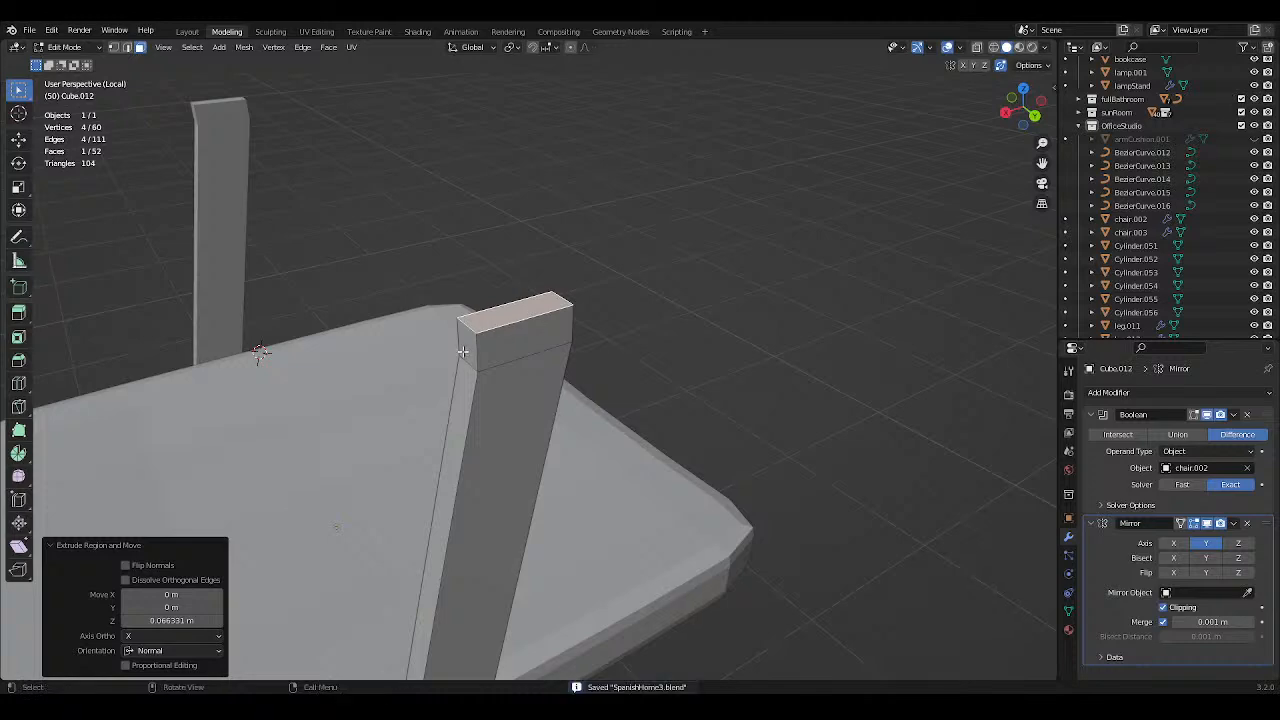
Extrude the front and back faces of the post's top block in place and scale them along X by about 3.839.
click(468, 340)
scroll(518, 345, down, 1)
middle_drag(518, 345, 405, 273)
shift+click(575, 345)
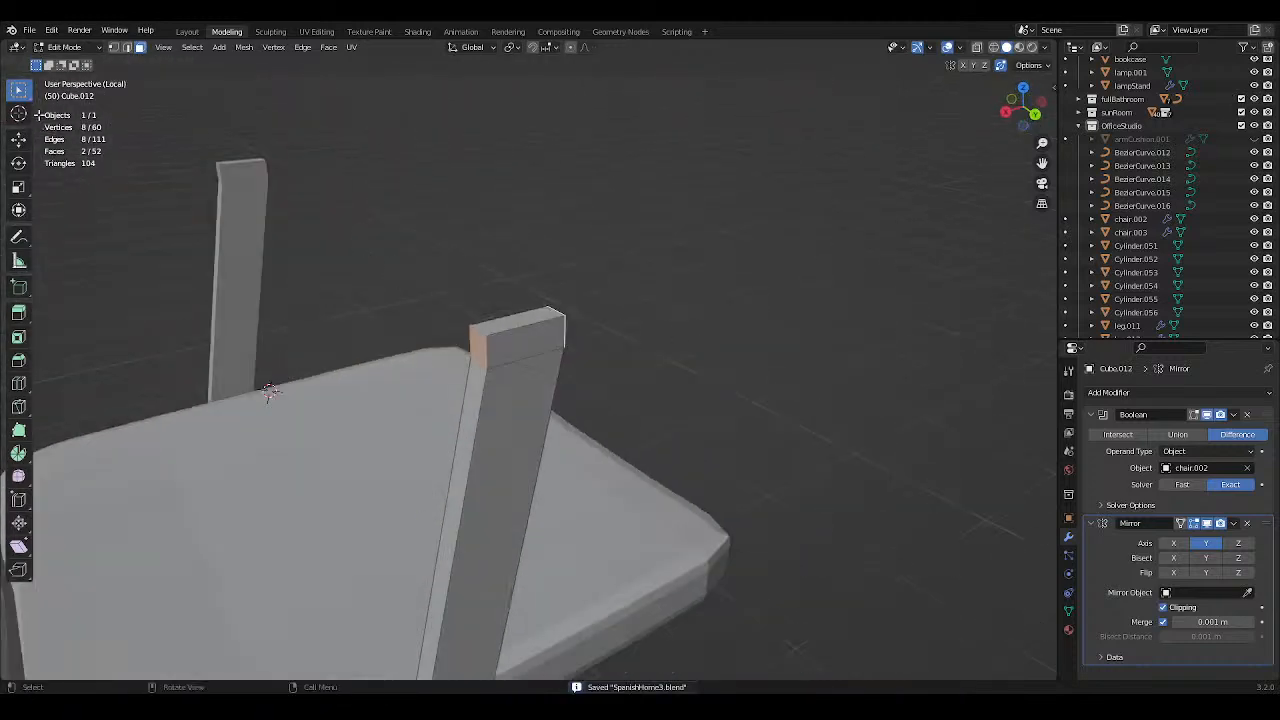
click(20, 187)
middle_drag(590, 305, 553, 298)
key(e)
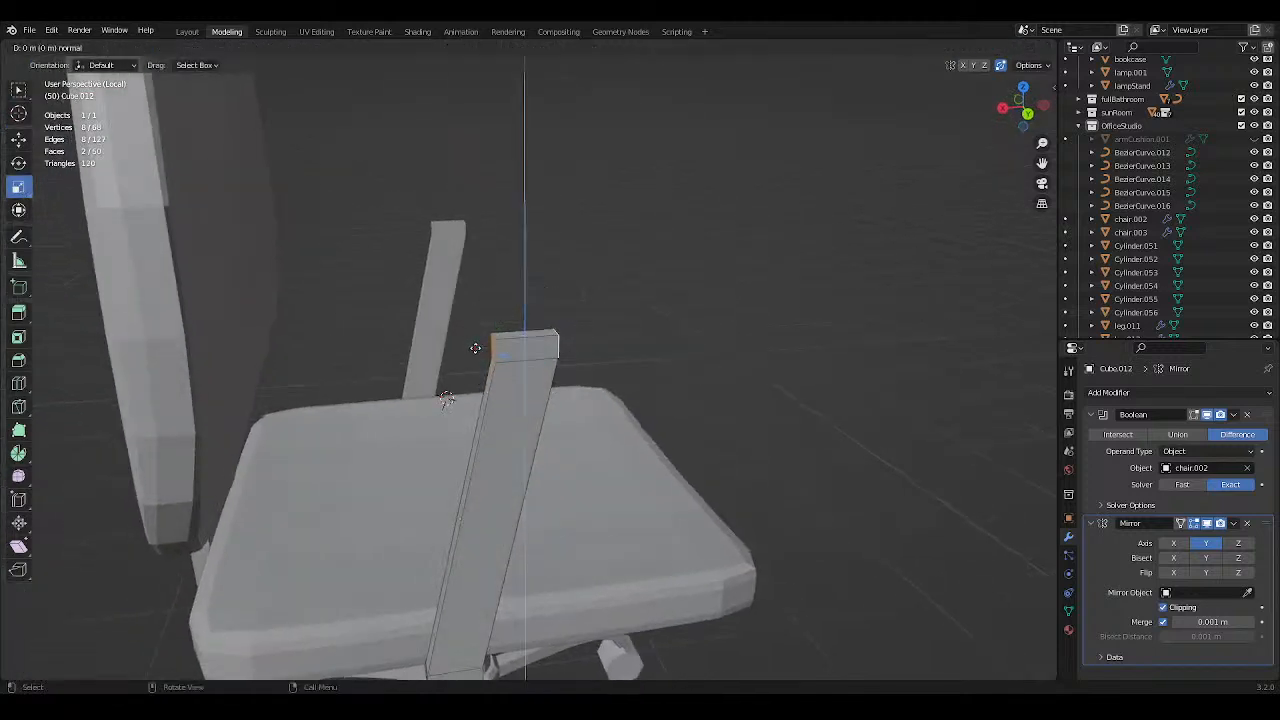
right_click(447, 398)
key(s)
key(x)
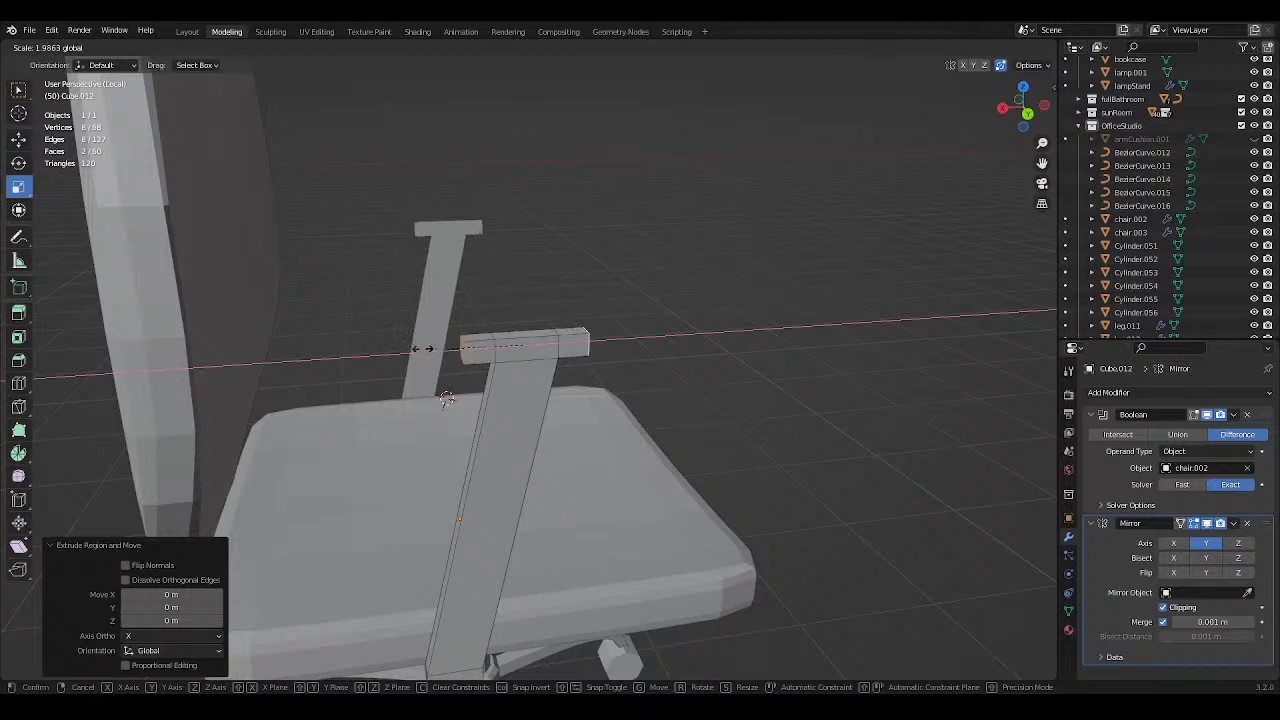
click(332, 357)
Unhide armCushion.001, scale the support bar's two end faces along X by about 1.354 to approach the cushion's length, and save.
click(1254, 139)
middle_drag(730, 204, 712, 151)
key(s)
key(x)
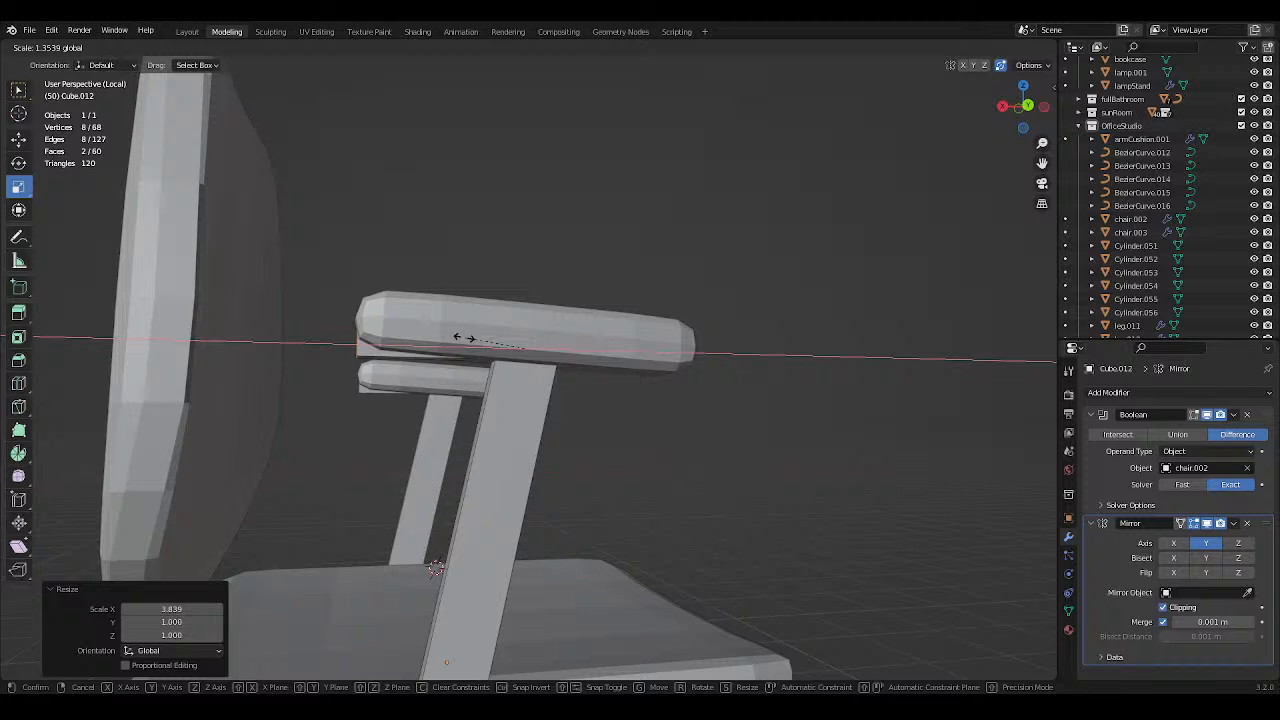
click(463, 337)
key(ctrl+s)
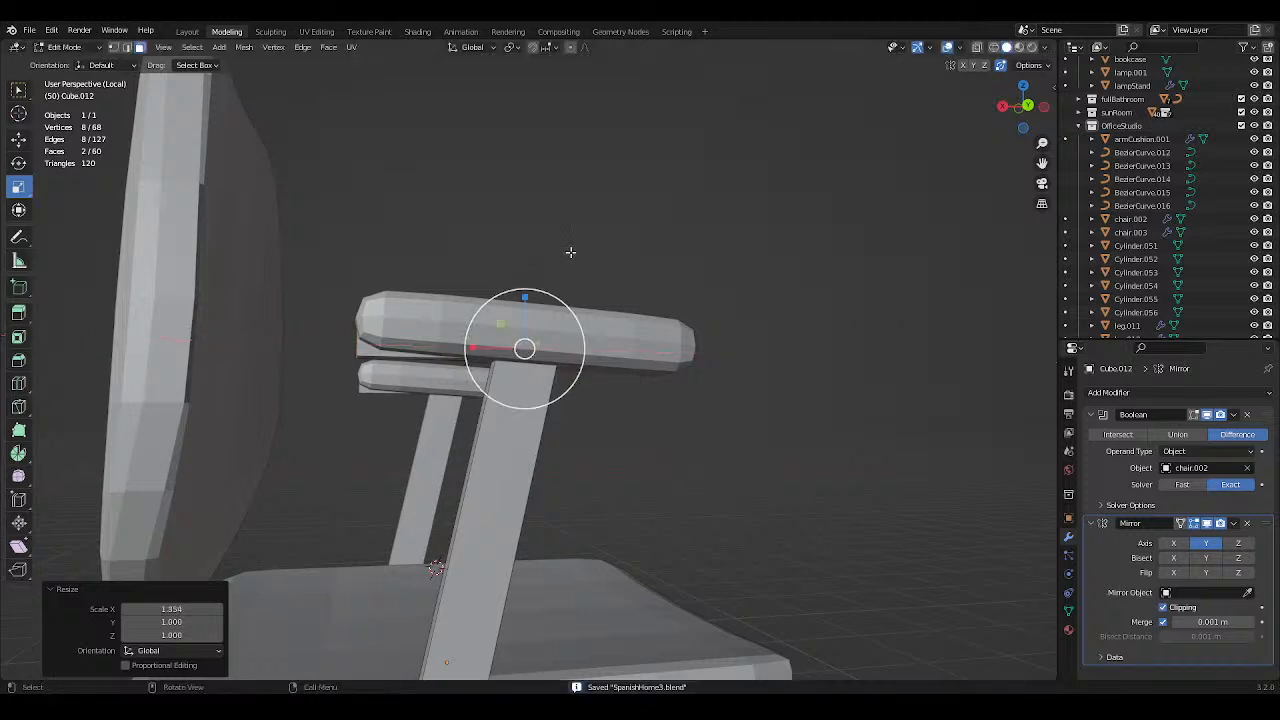
middle_drag(571, 251, 609, 263)
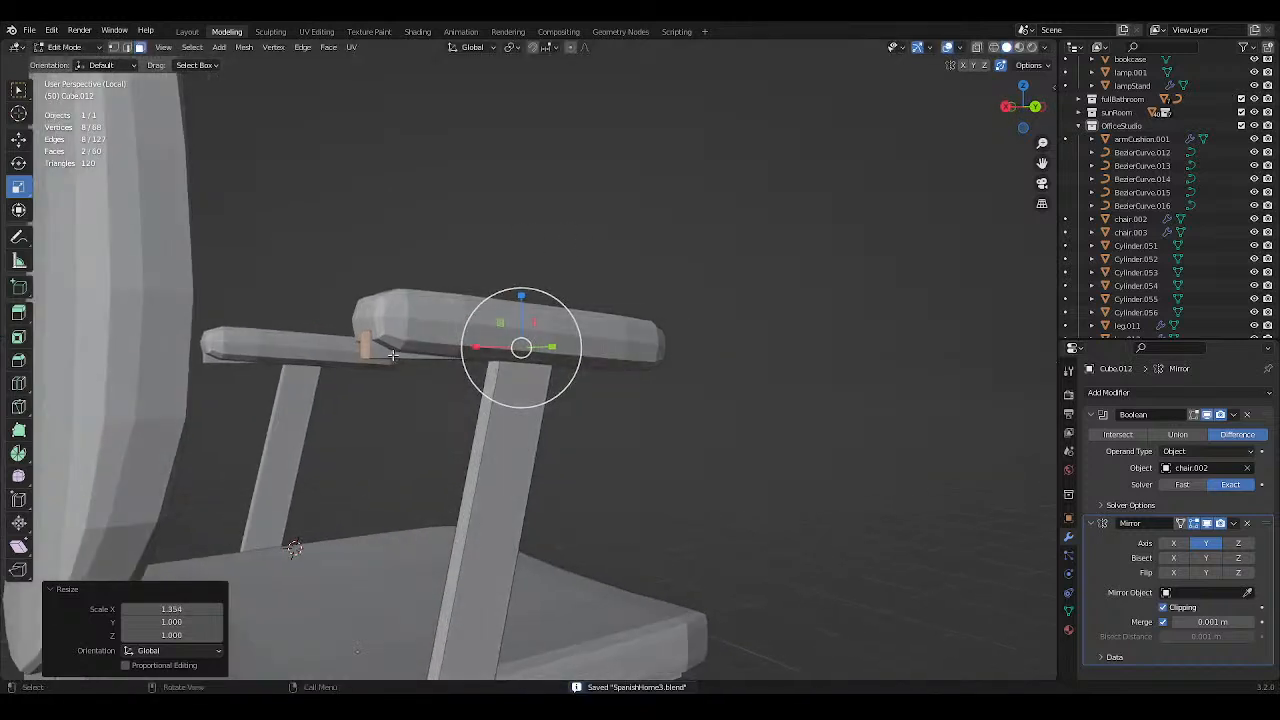
middle_drag(480, 273, 447, 334)
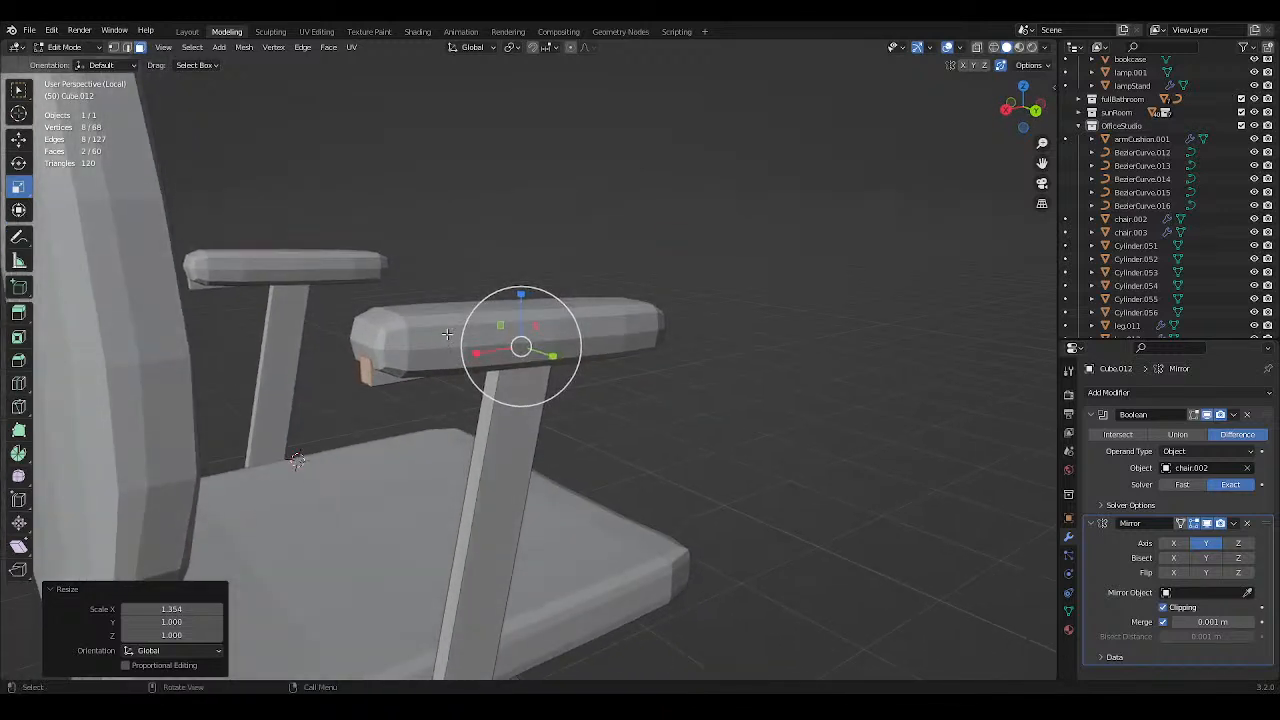
key(ctrl+s)
Select the six long side faces of the support bar under the cushion, using X-ray for hidden faces, and save.
middle_drag(443, 280, 455, 303)
click(390, 414)
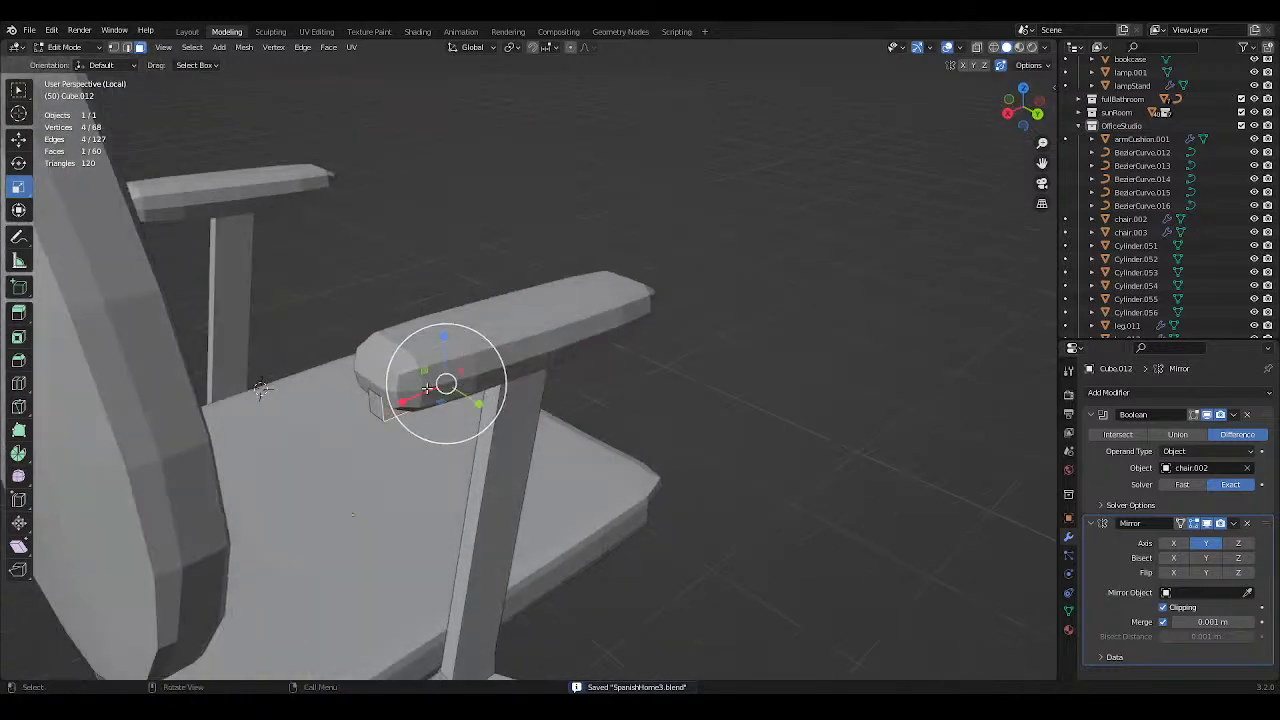
click(978, 47)
middle_drag(818, 228, 790, 236)
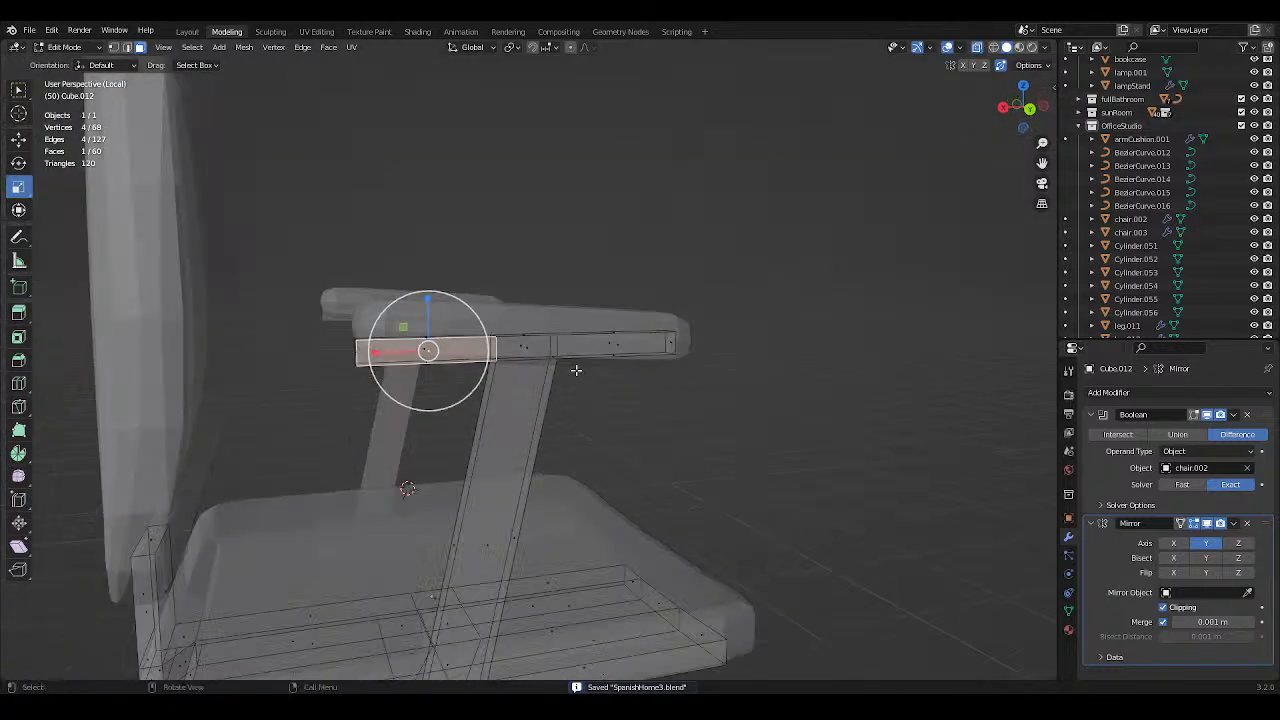
shift+click(520, 345)
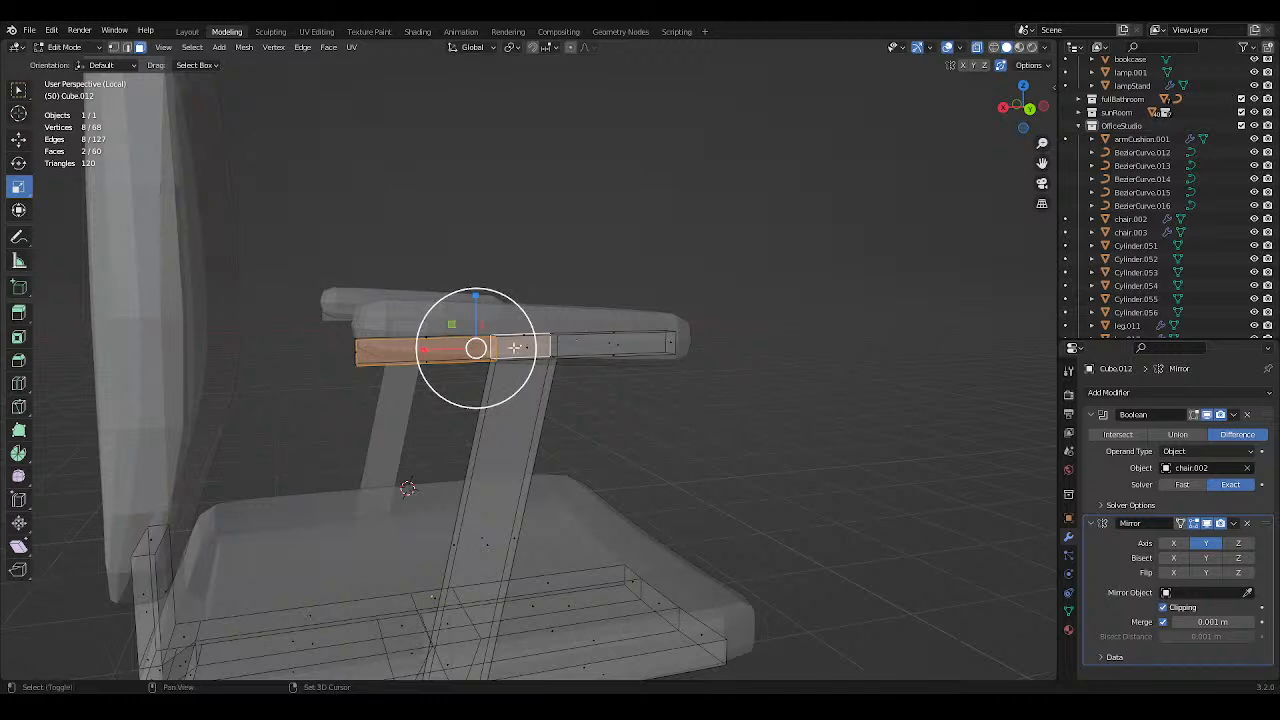
drag(514, 346, 537, 354)
key(ctrl+z)
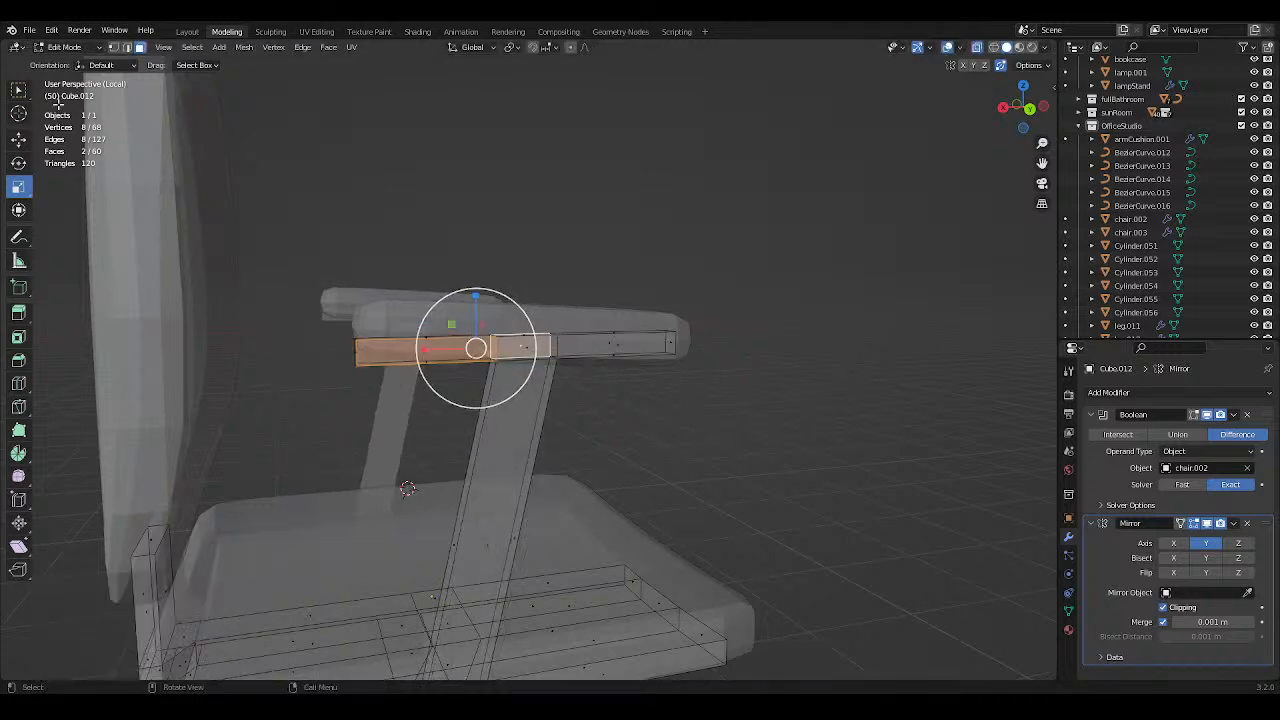
click(20, 91)
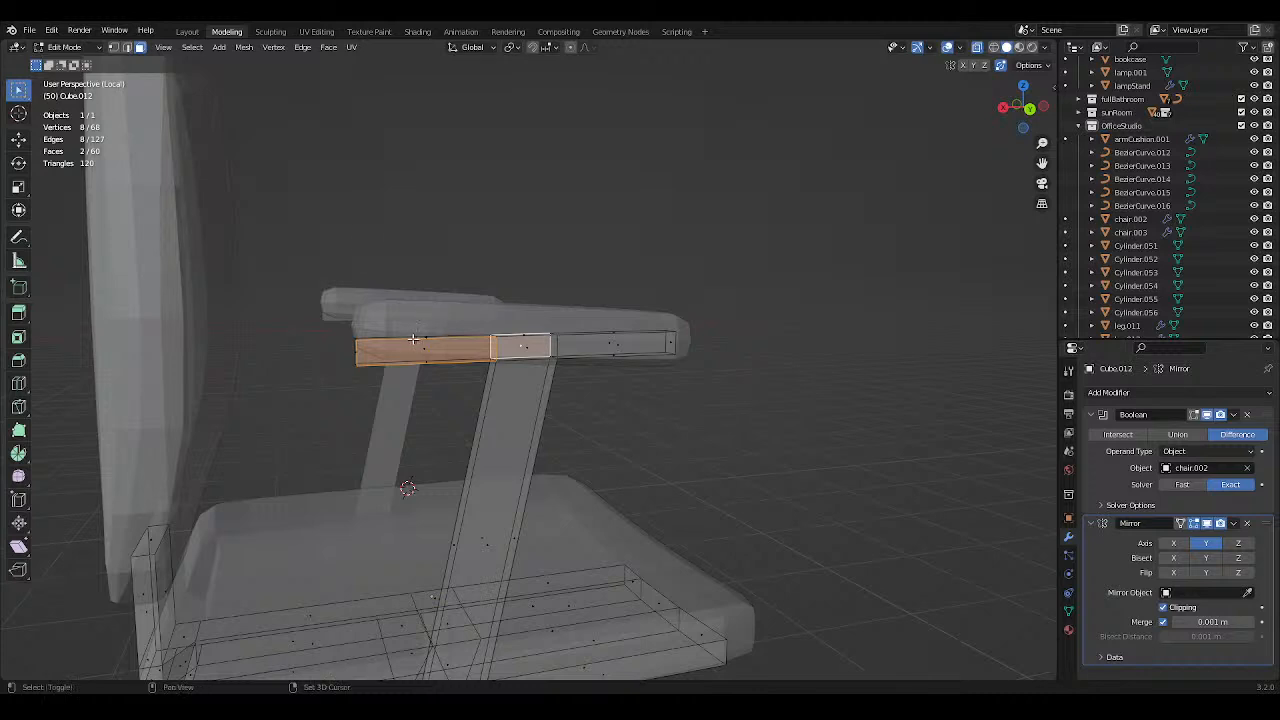
shift+click(459, 349)
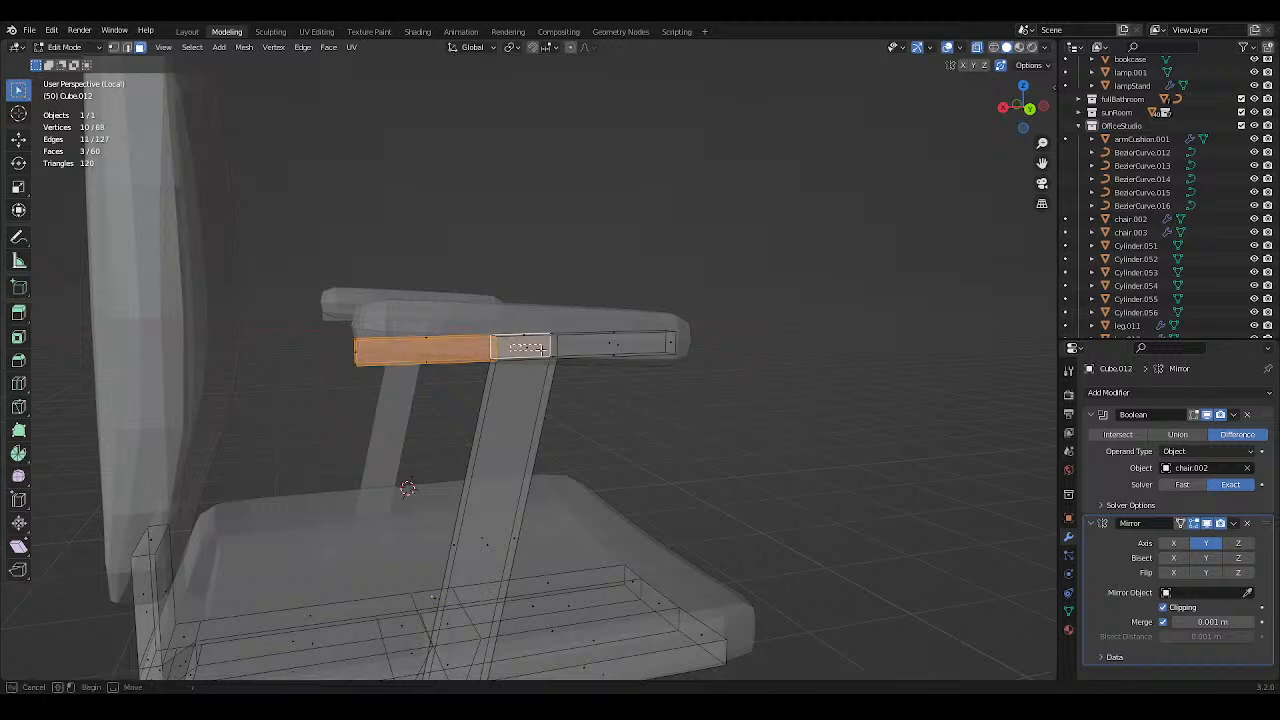
shift+click(632, 348)
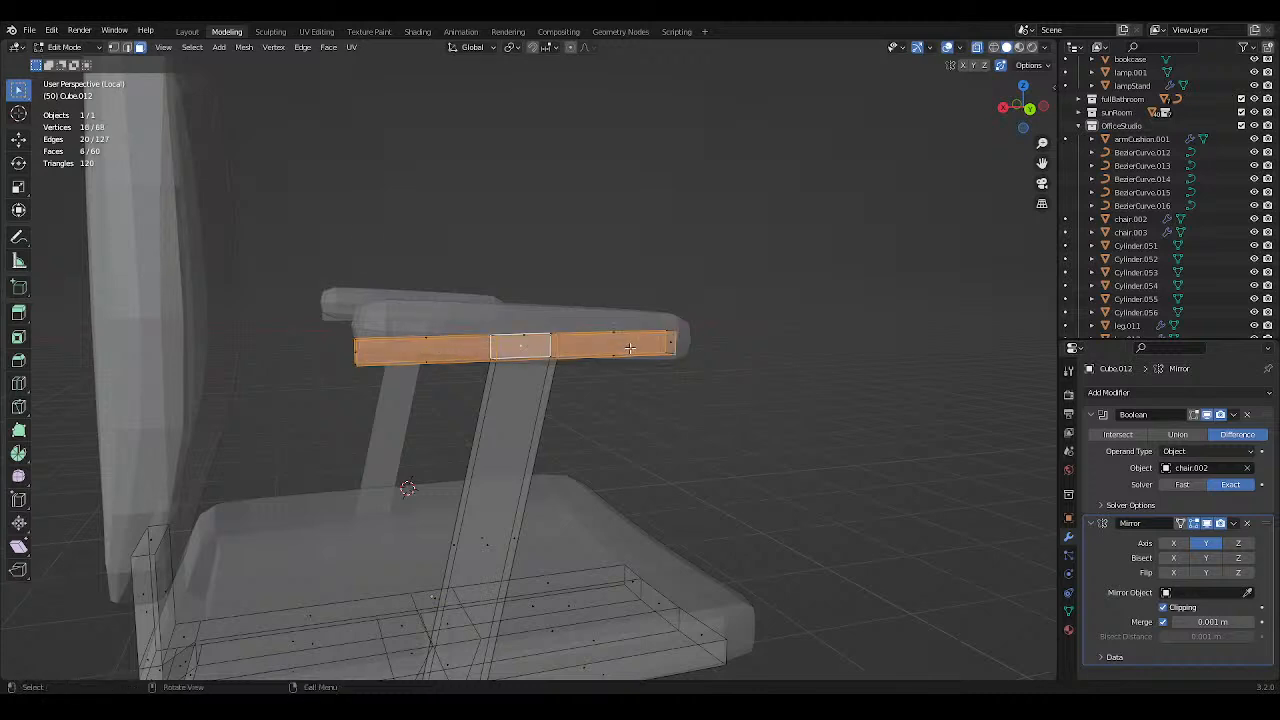
middle_drag(630, 347, 691, 374)
key(ctrl+s)
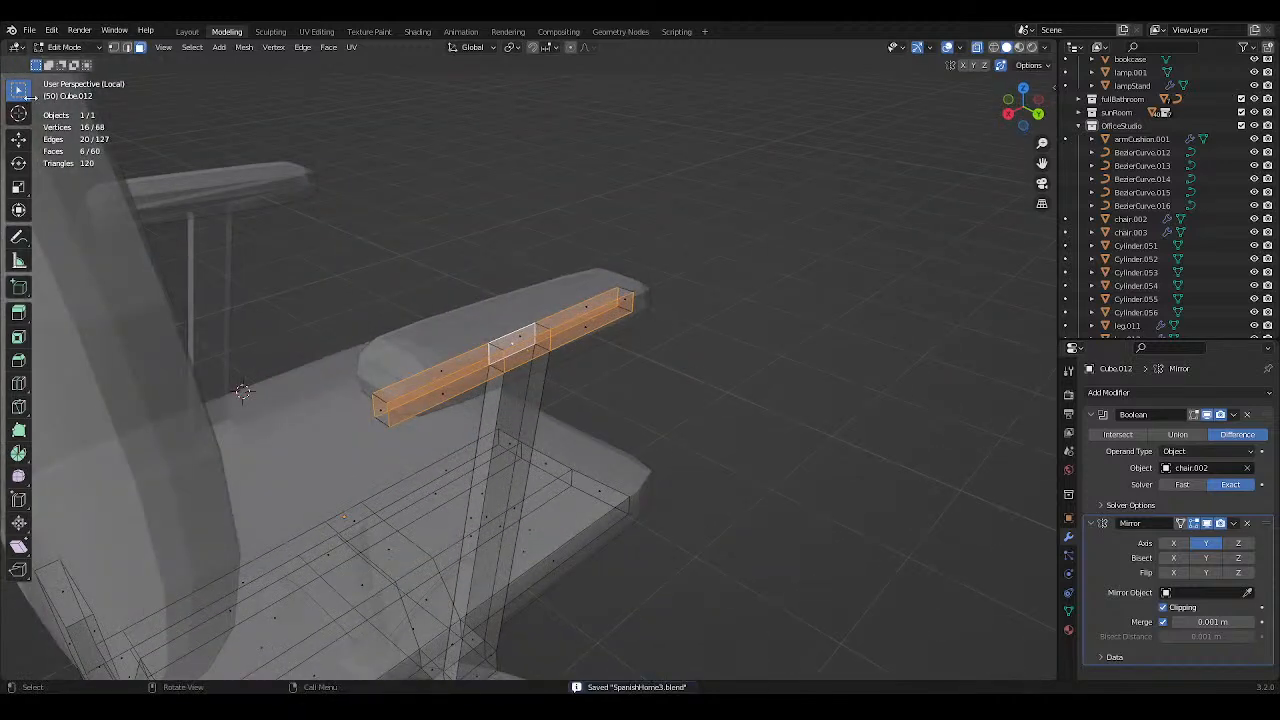
Turn off X-ray, extrude the bar's selected side faces in place, scale them along Y by about 3.398, and save.
click(977, 47)
middle_drag(794, 149, 394, 102)
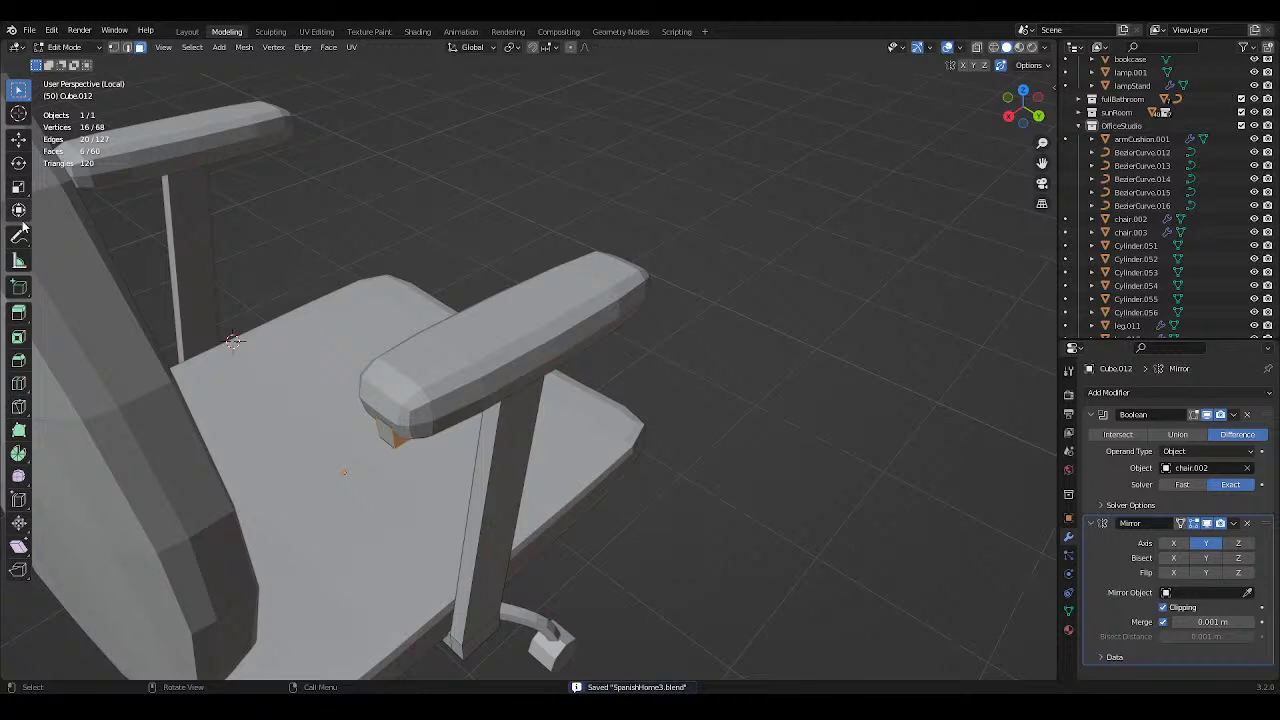
click(18, 187)
drag(550, 364, 633, 389)
key(ctrl+z)
key(e)
right_click(573, 356)
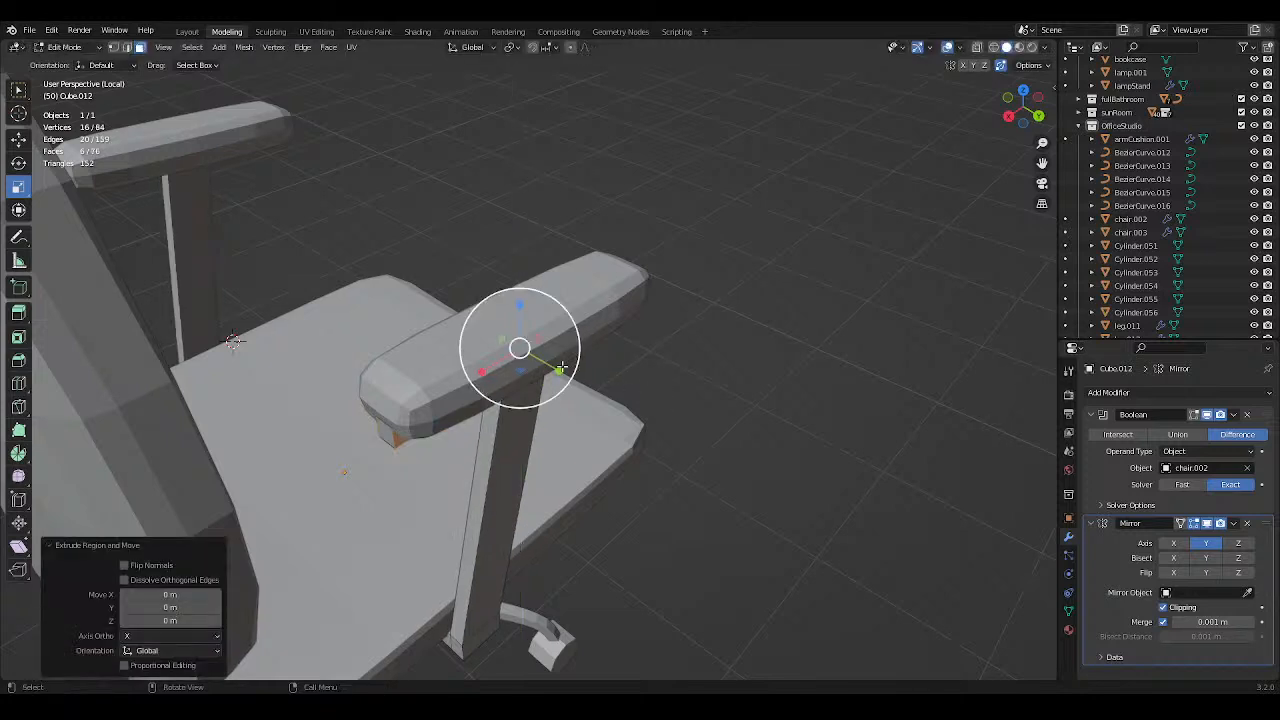
drag(555, 371, 680, 391)
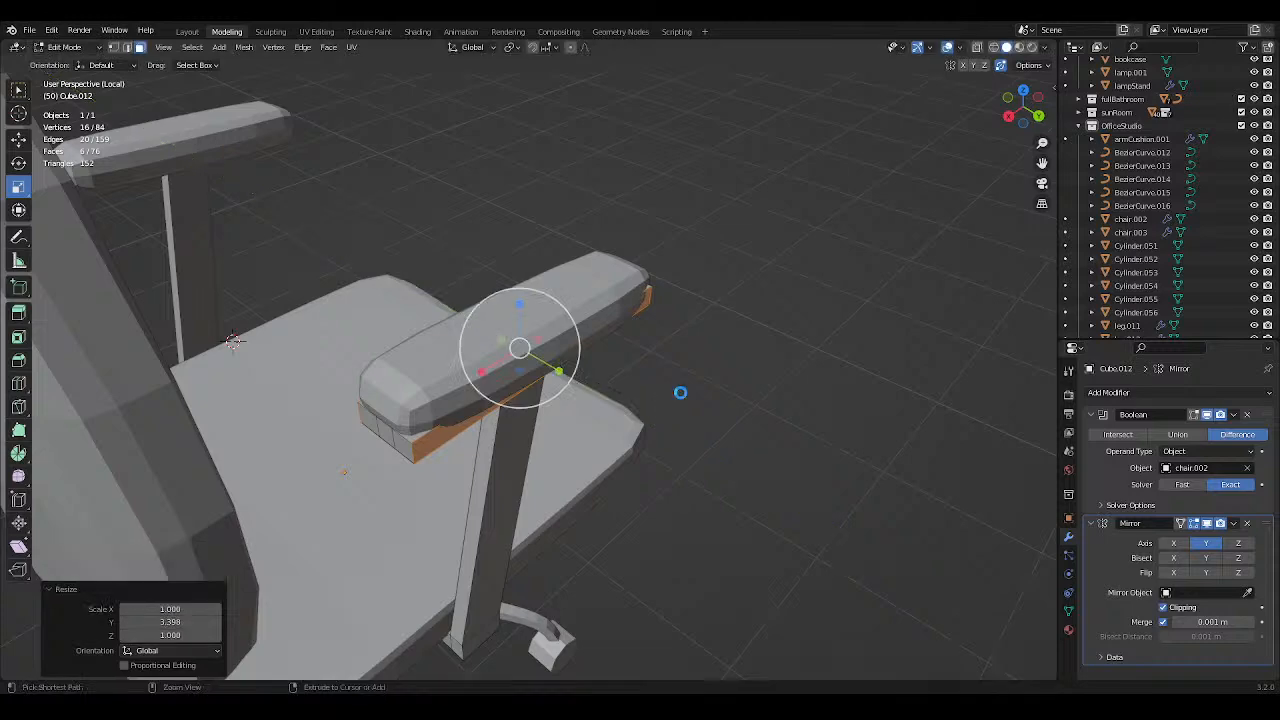
key(ctrl+s)
Hide armCushion.001, clear the face selection, and check the widened support bar with and without X-ray, saving the file.
middle_drag(680, 391, 837, 318)
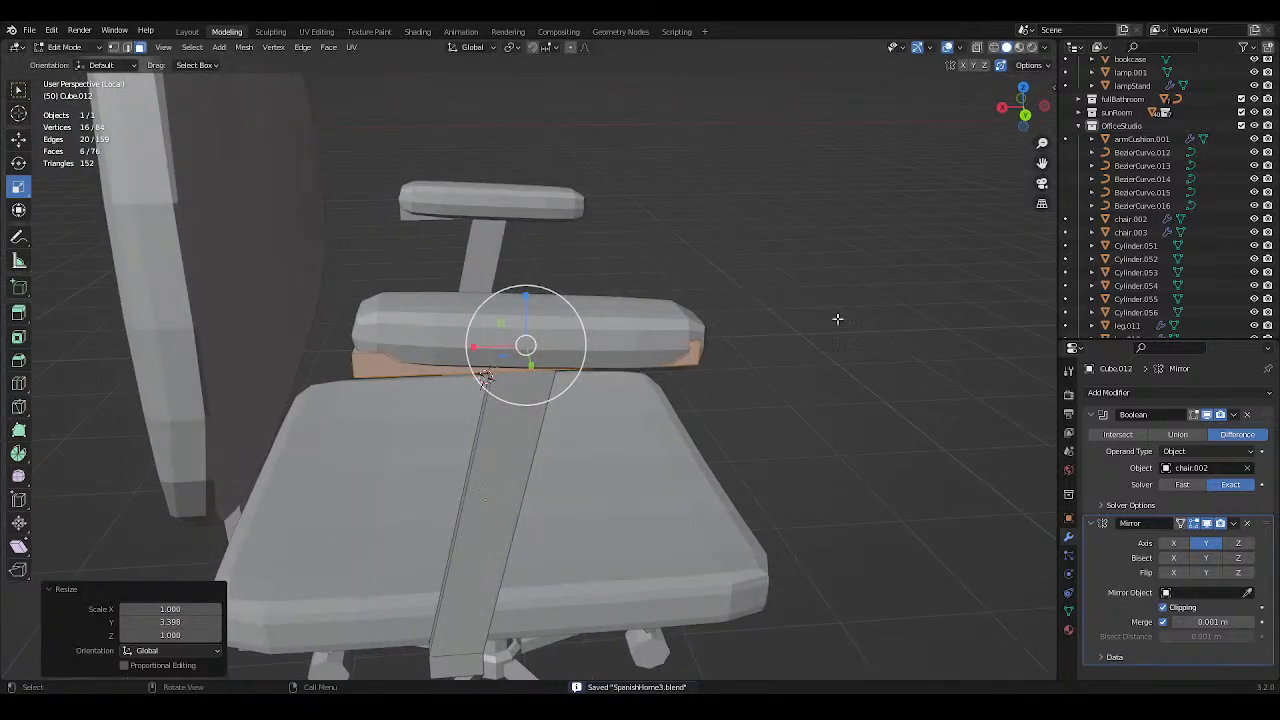
click(978, 48)
scroll(1255, 172, up, 1)
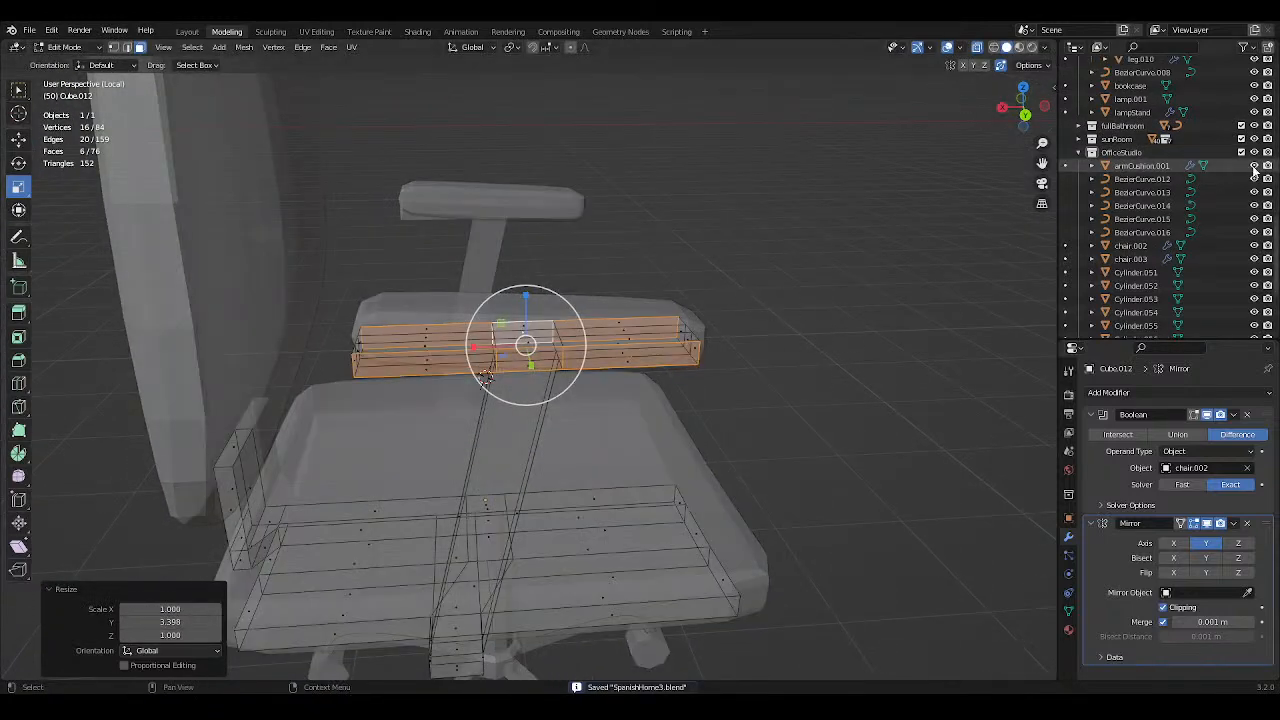
click(1254, 166)
middle_drag(903, 226, 914, 286)
click(915, 277)
key(ctrl+s)
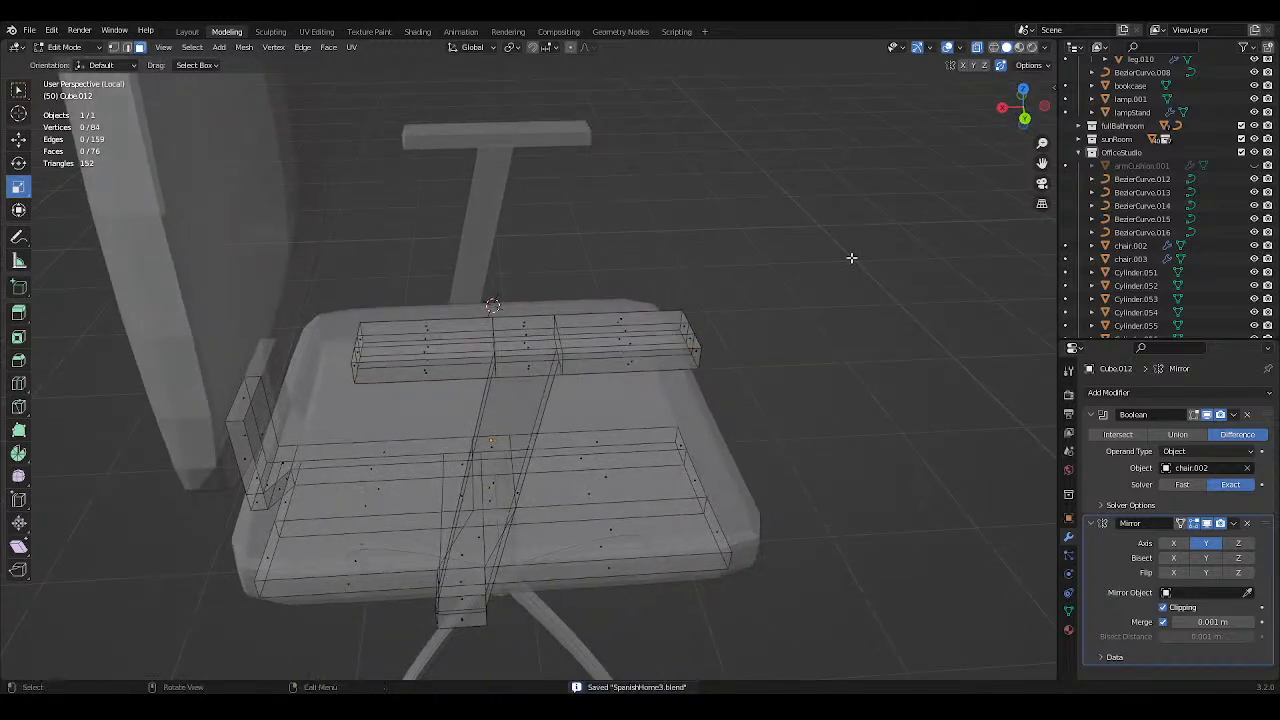
middle_drag(851, 258, 668, 222)
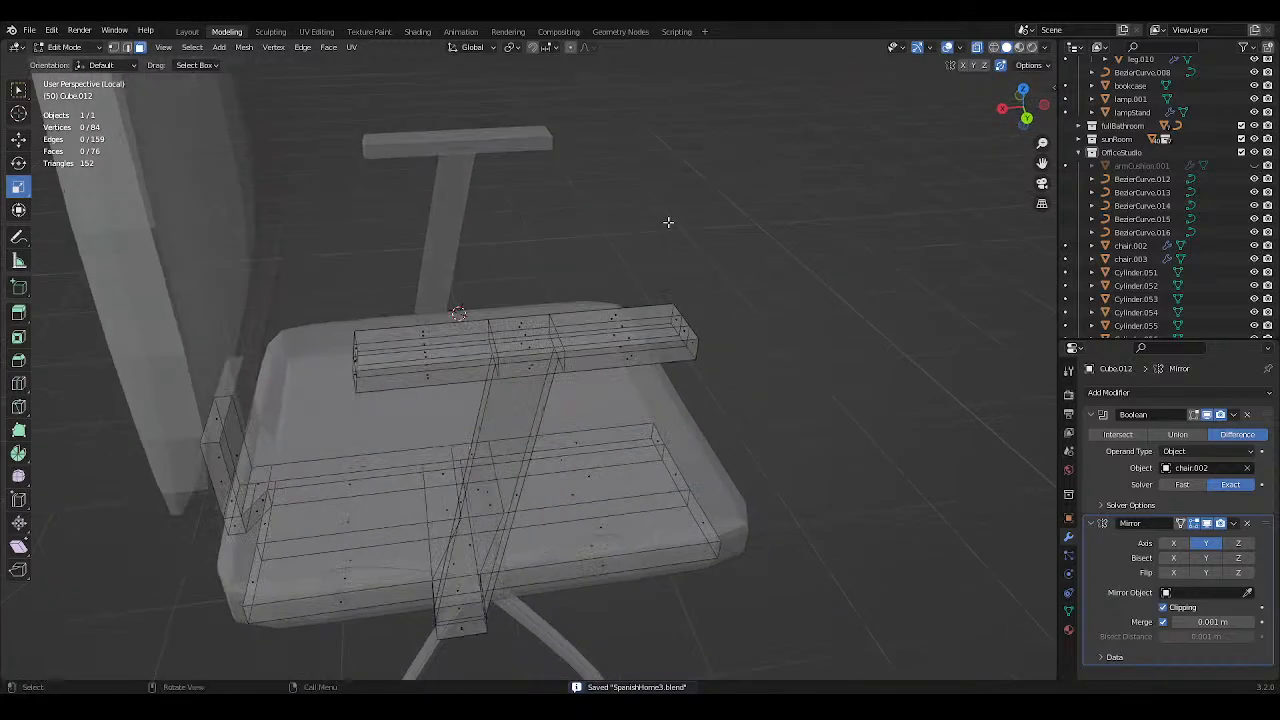
click(977, 47)
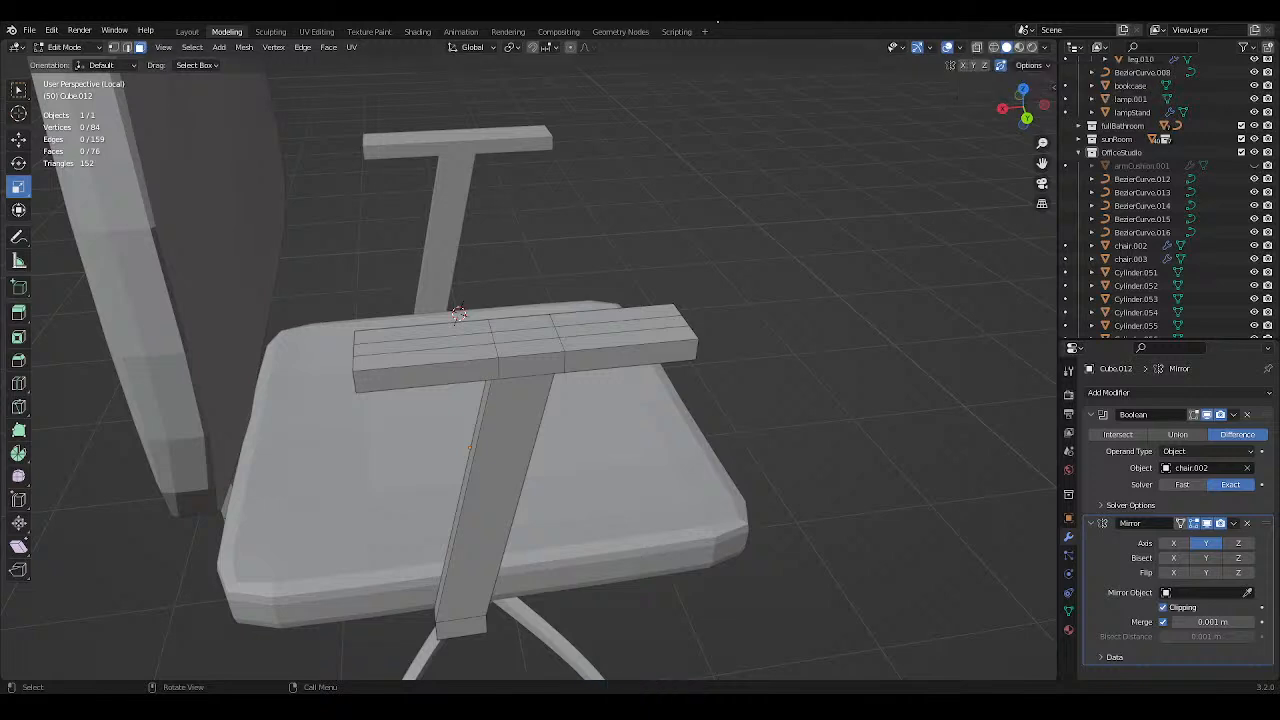
middle_drag(620, 198, 580, 226)
key(ctrl+s)
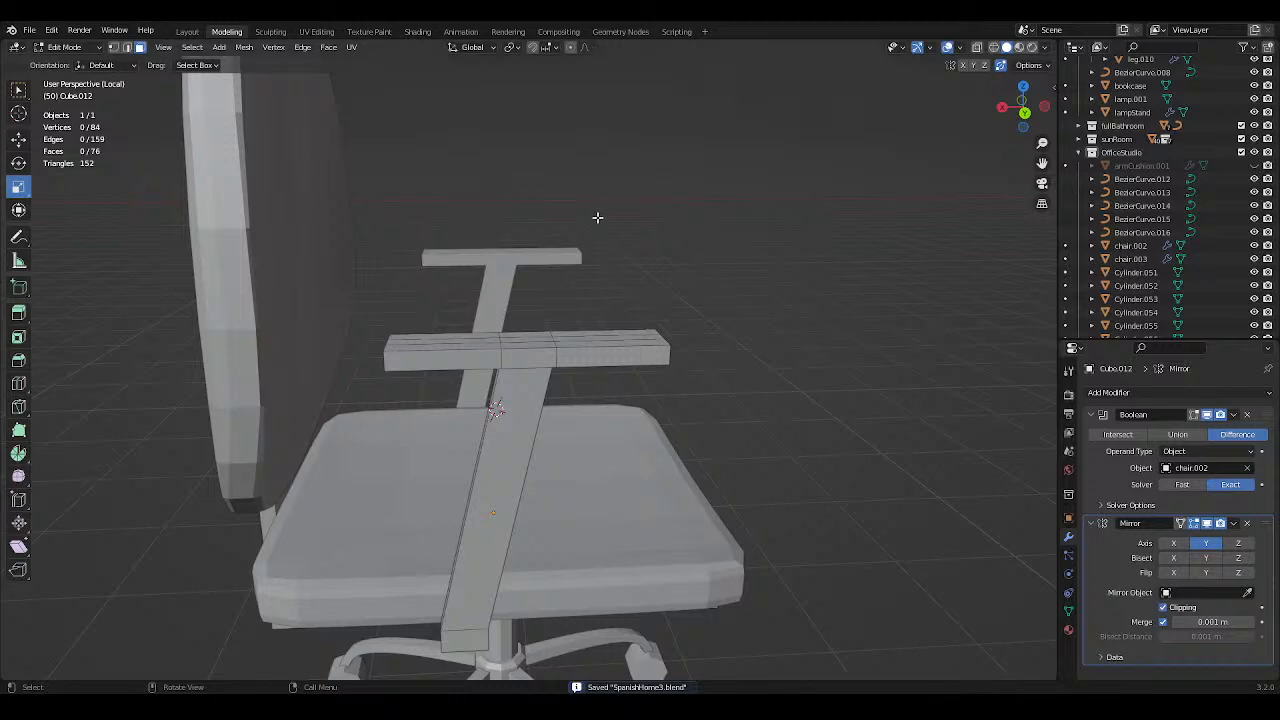
Select all faces of the armrest support bar with a box selection in X-ray, save, and turn X-ray off.
middle_drag(597, 217, 589, 276)
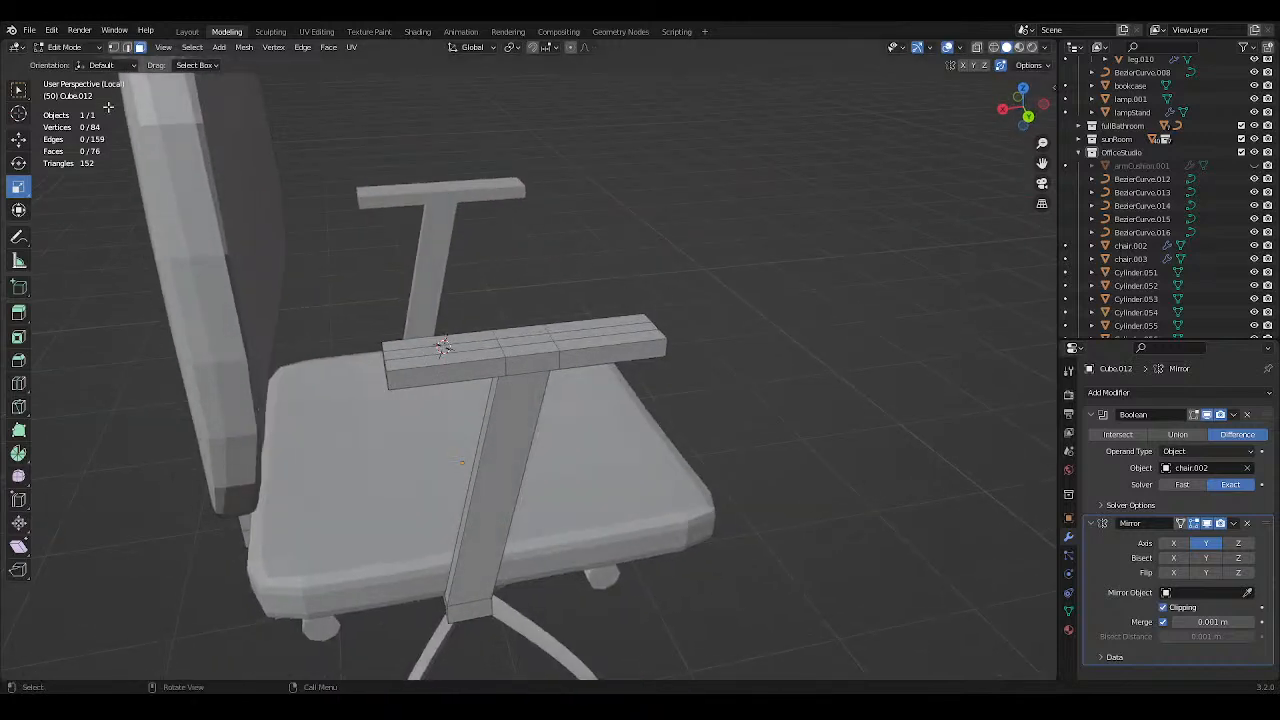
middle_drag(300, 200, 334, 317)
drag(312, 286, 518, 342)
click(976, 47)
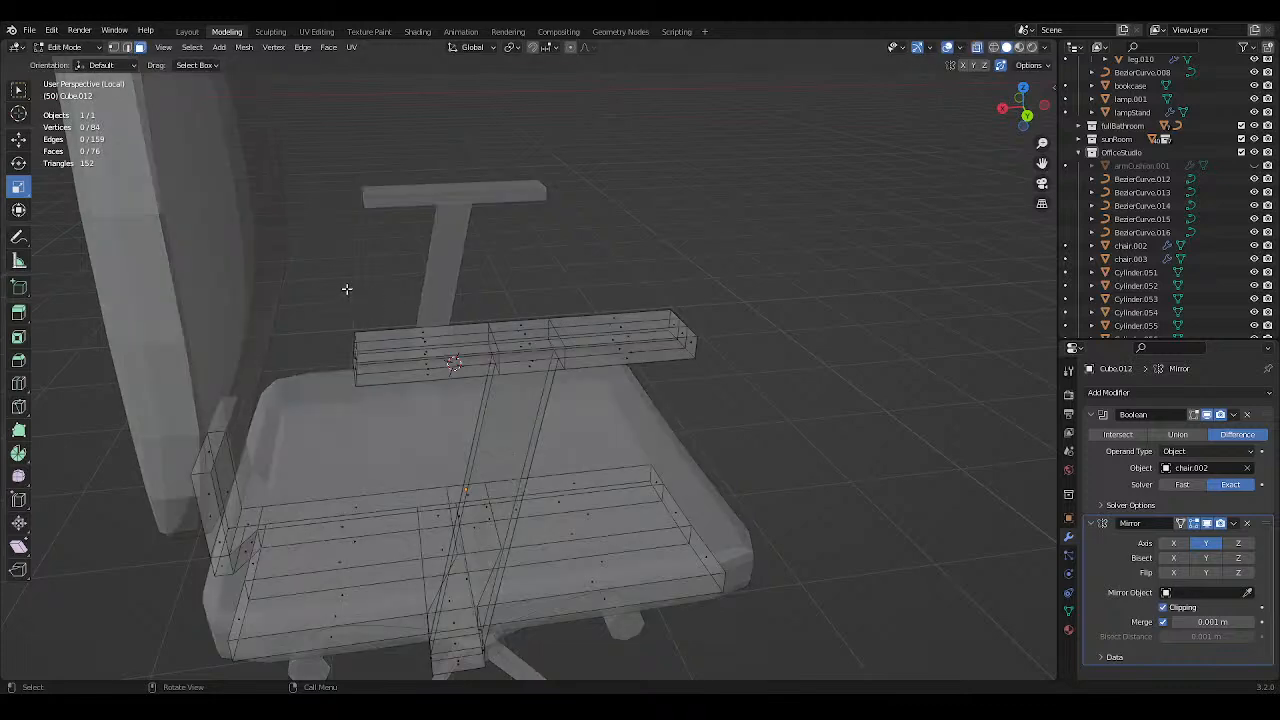
drag(346, 289, 806, 403)
middle_drag(760, 403, 737, 354)
key(ctrl+s)
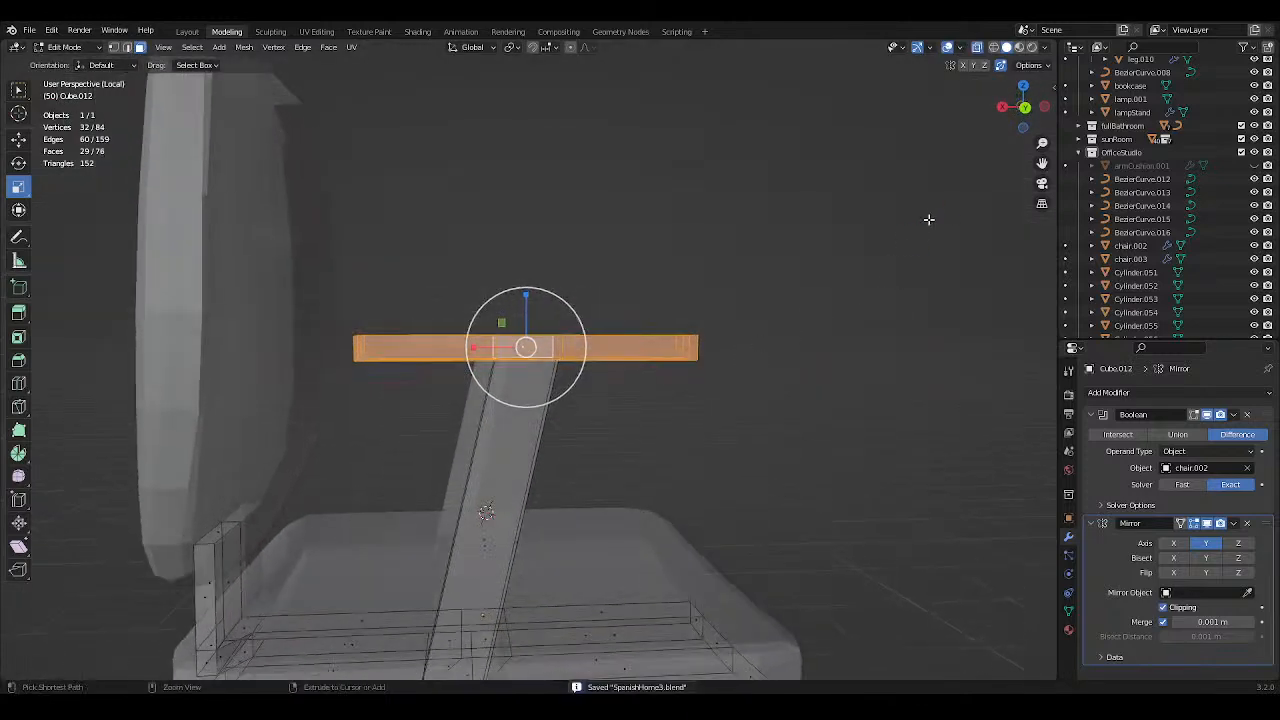
middle_drag(790, 290, 739, 327)
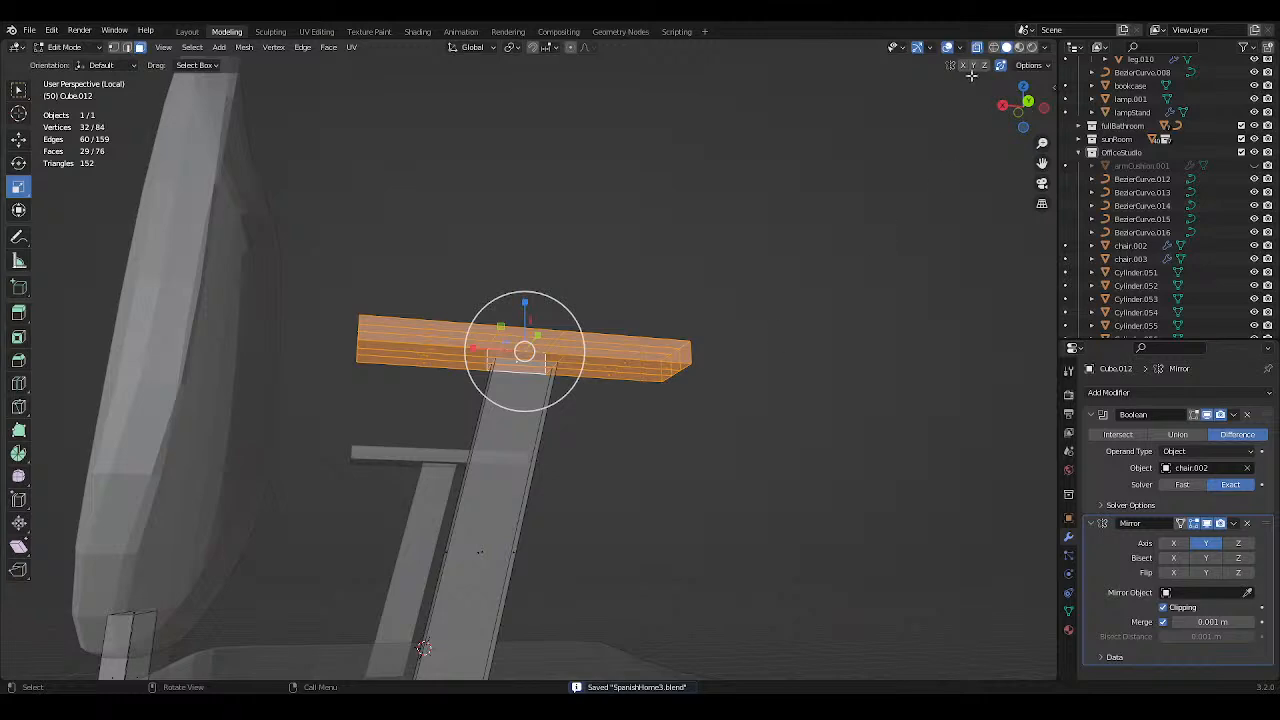
middle_drag(858, 186, 813, 309)
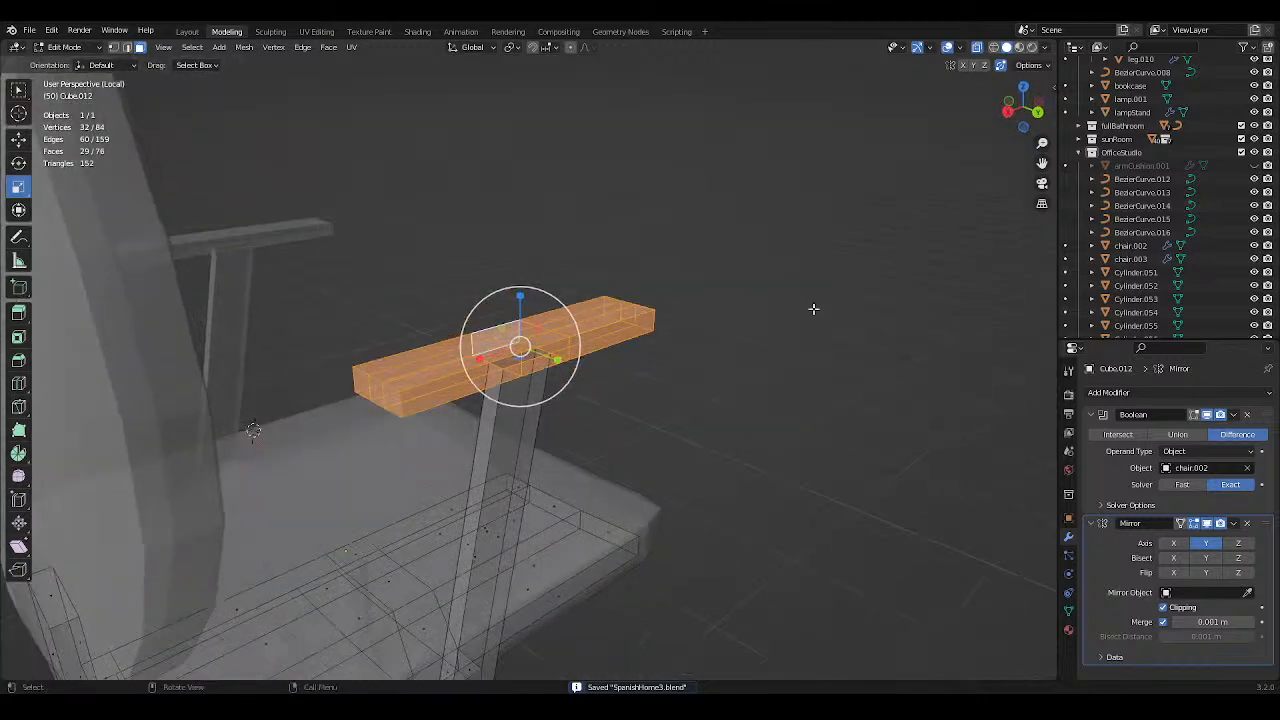
click(976, 47)
Rotate the selected support bar by -7° about the global Y axis and save the file.
middle_drag(849, 160, 754, 149)
key(r)
key(x)
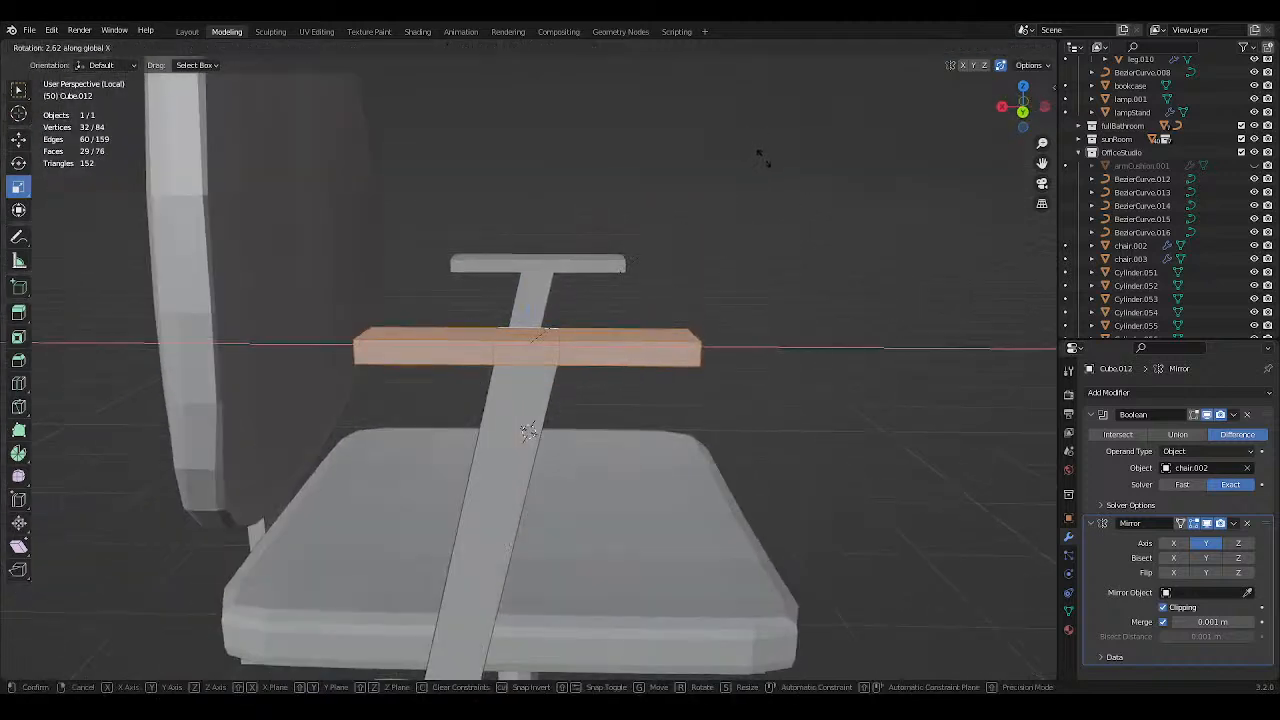
key(y)
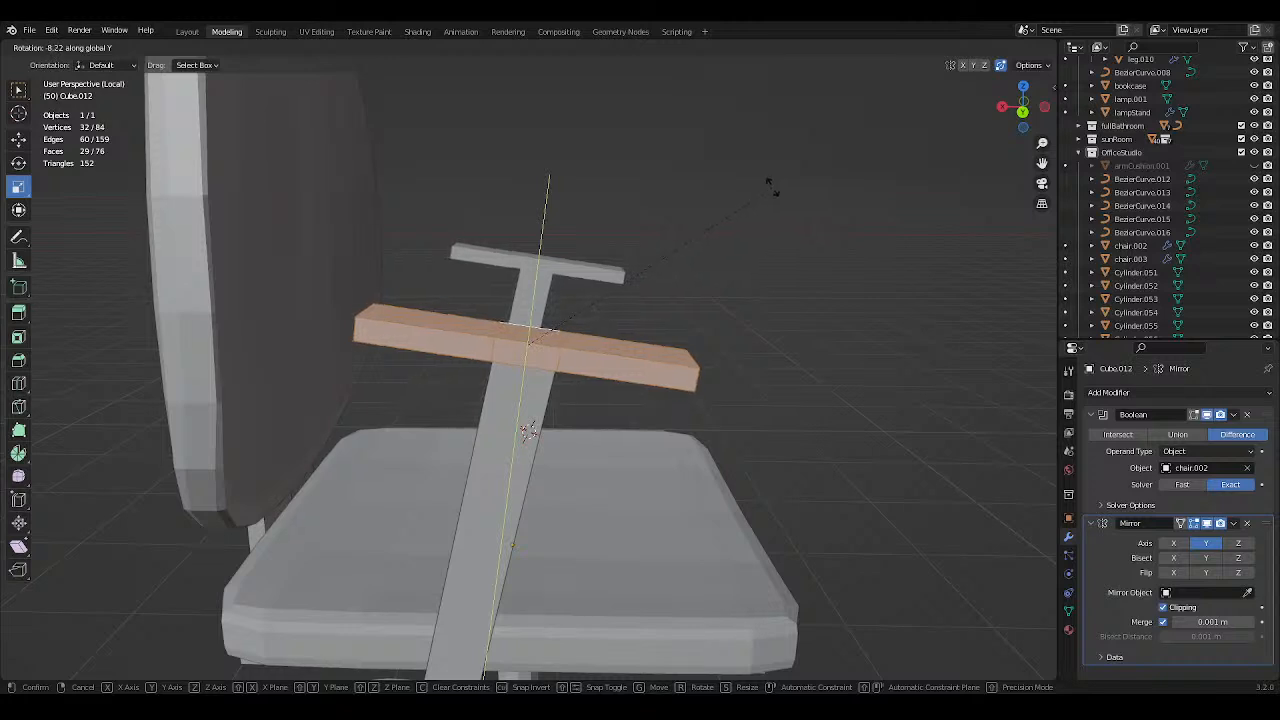
click(767, 183)
click(208, 620)
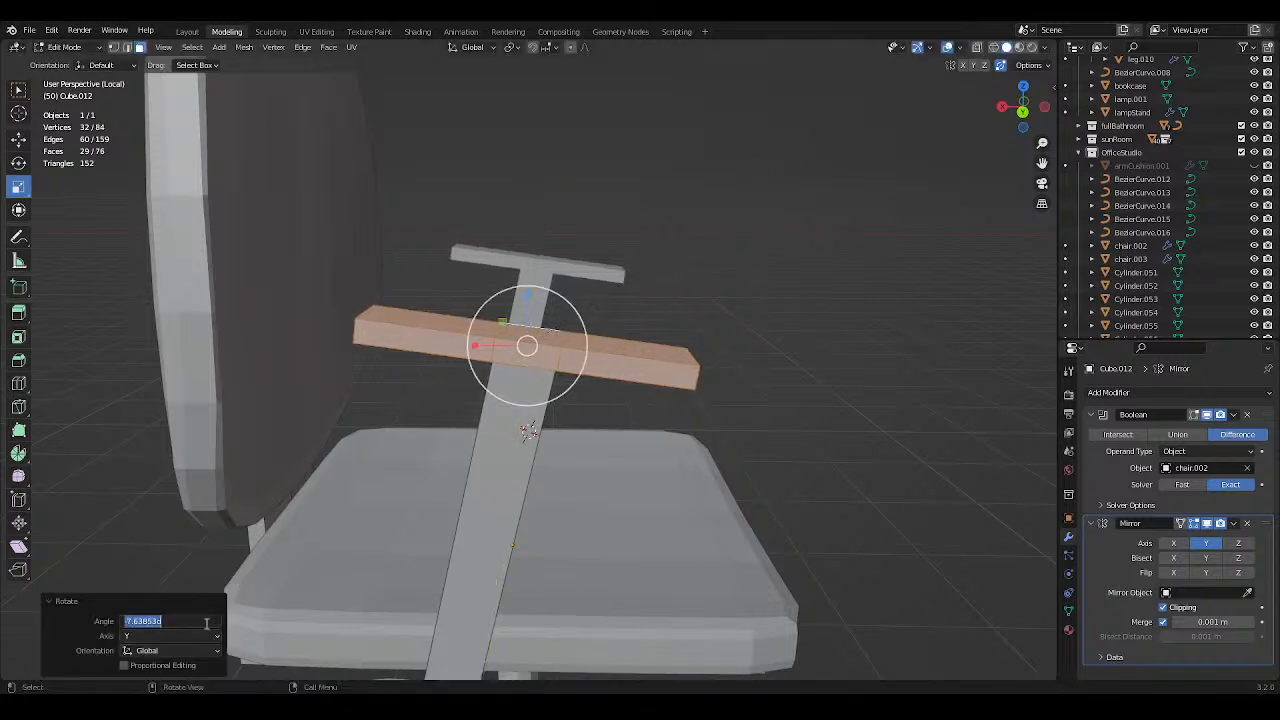
text(-7)
key(Return)
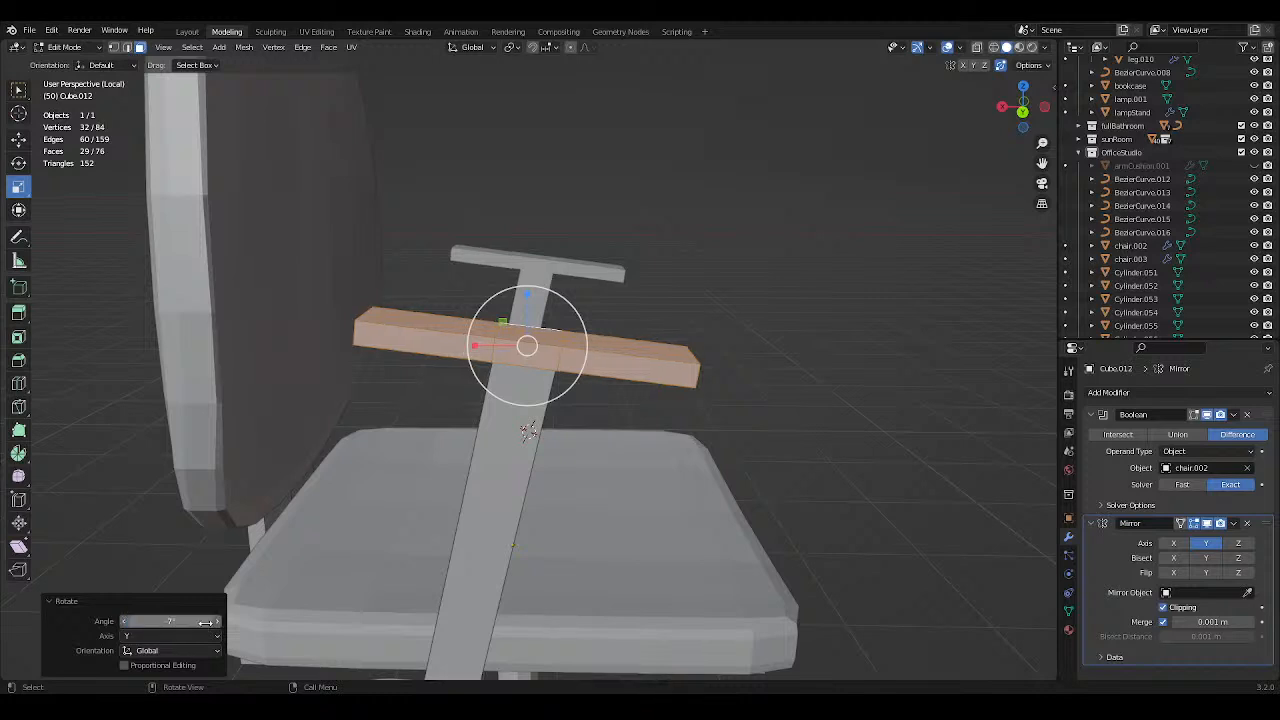
key(ctrl+s)
Lower the tilted support bar by about 0.113 m along Z, unhide armCushion.001, and raise the bar by about 0.0075 m.
middle_drag(529, 512, 683, 391)
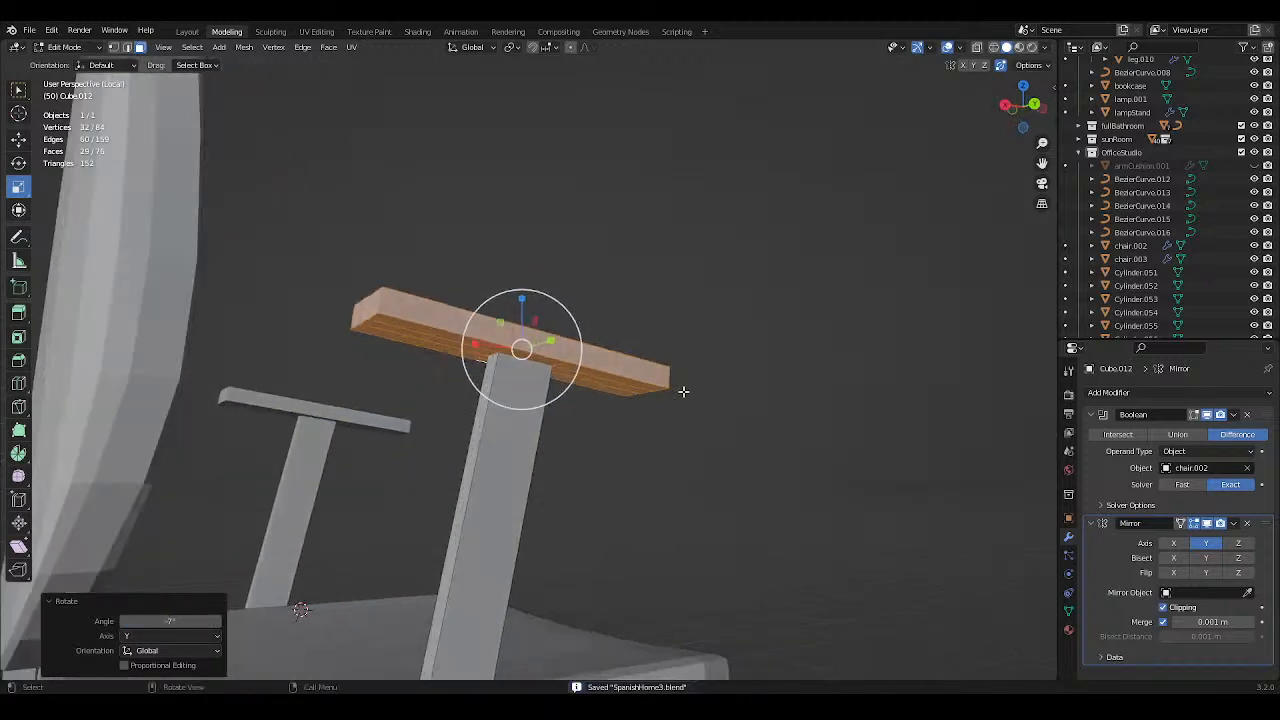
key(g)
key(z)
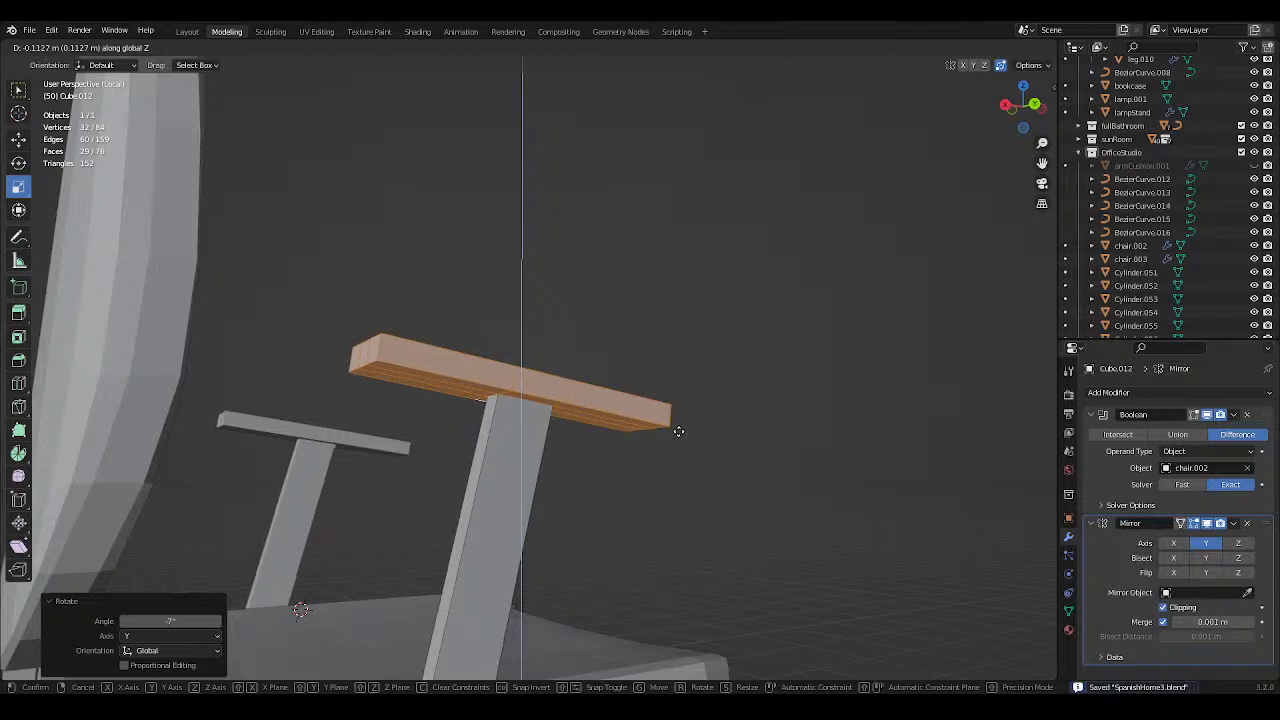
click(679, 432)
click(1254, 165)
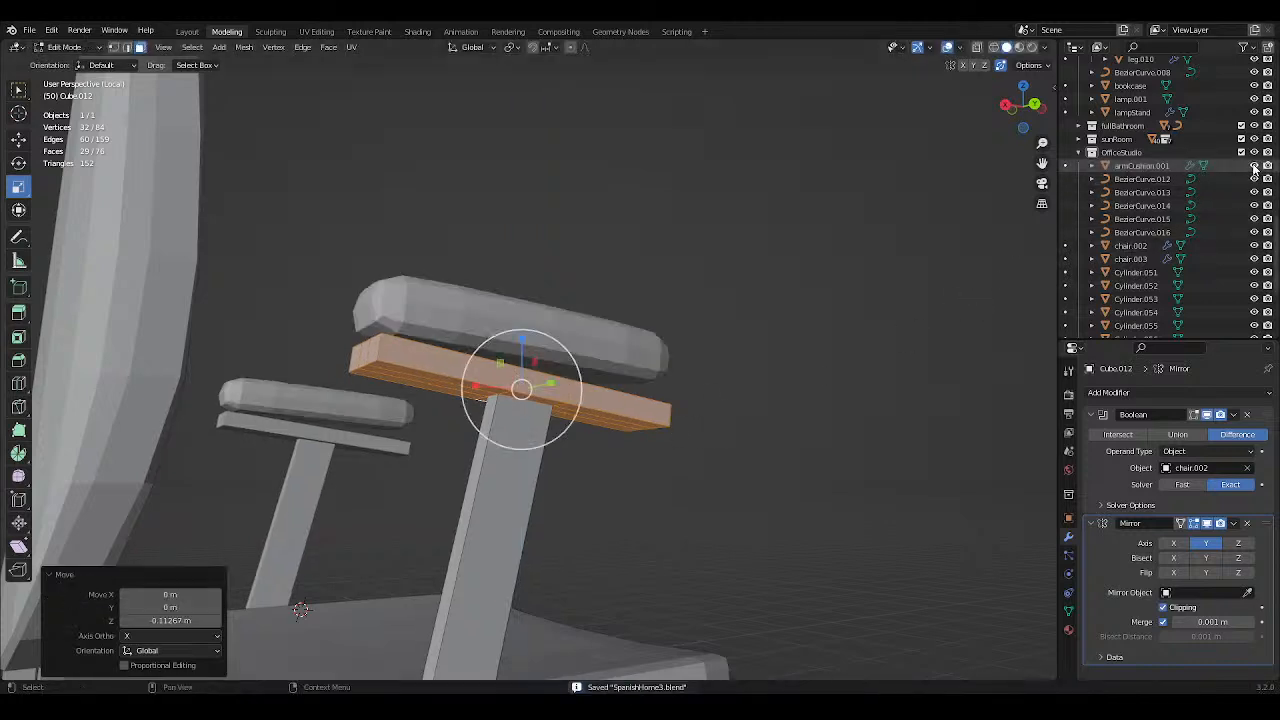
middle_drag(900, 260, 834, 287)
key(g)
key(z)
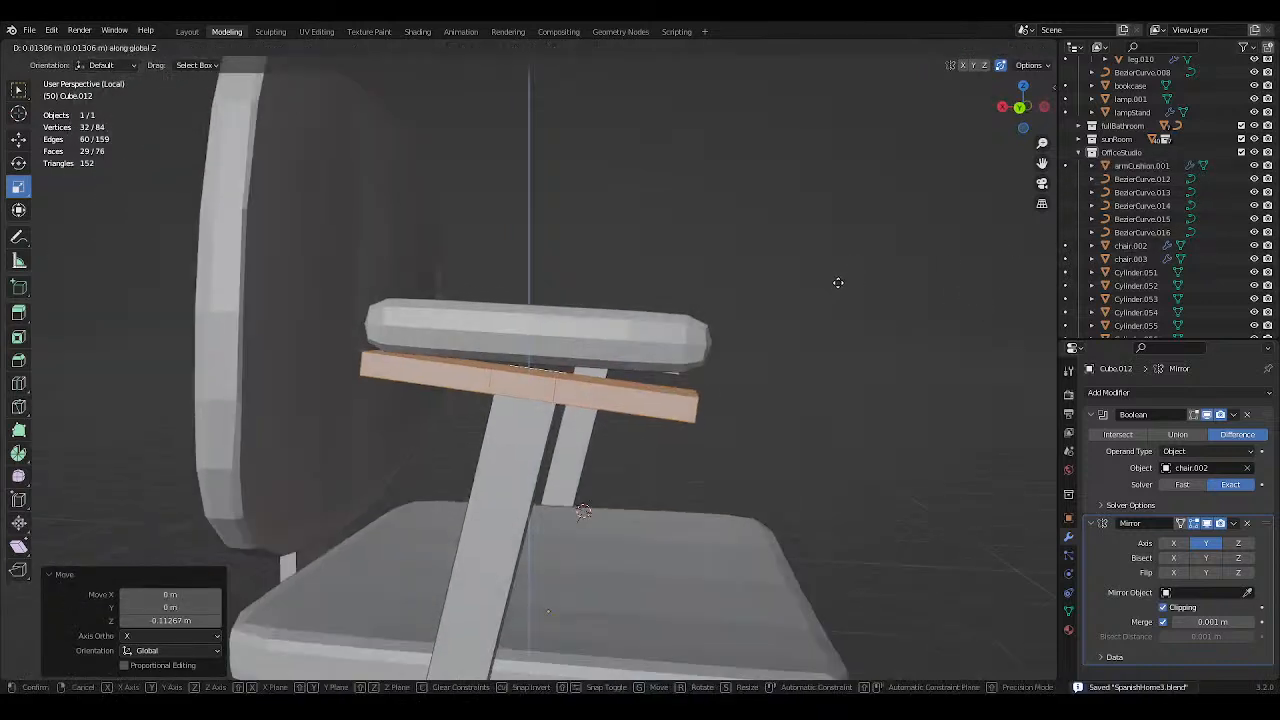
click(838, 285)
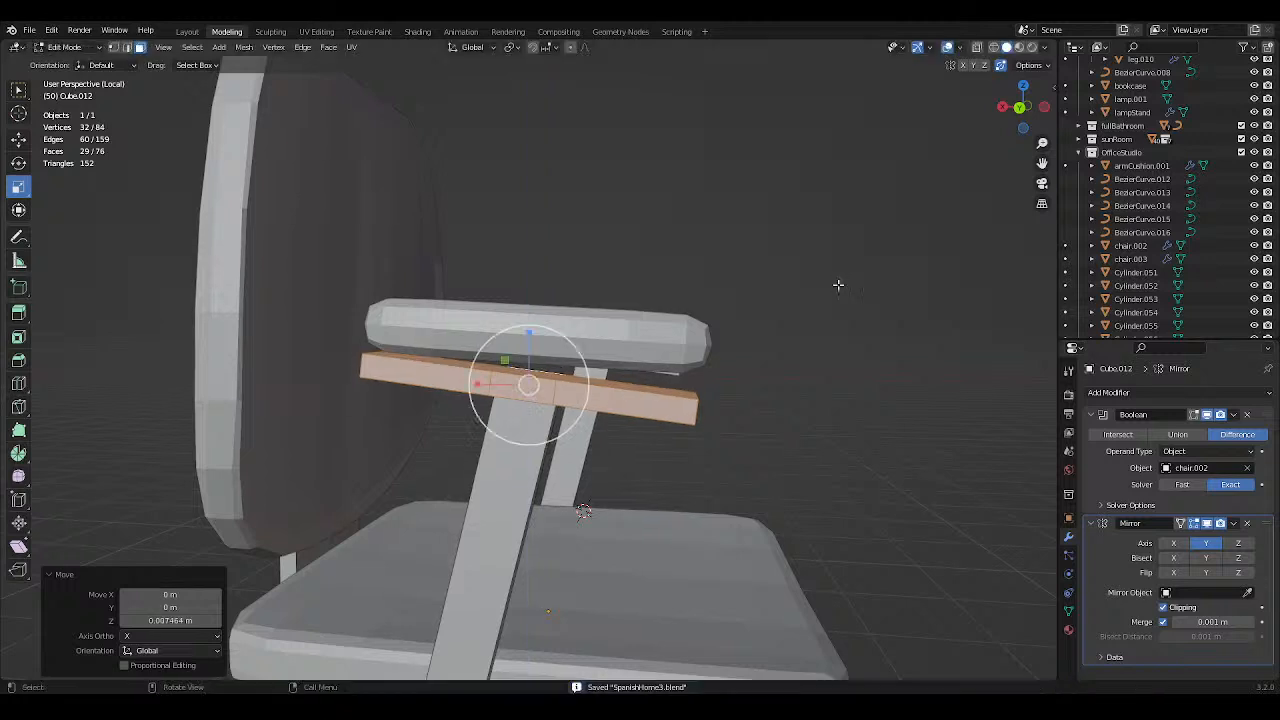
Leave mesh editing, select armCushion.001, and lower it by about 0.0206 m along Z toward the support bar.
key(Tab)
click(646, 331)
middle_drag(757, 323, 766, 309)
key(g)
key(z)
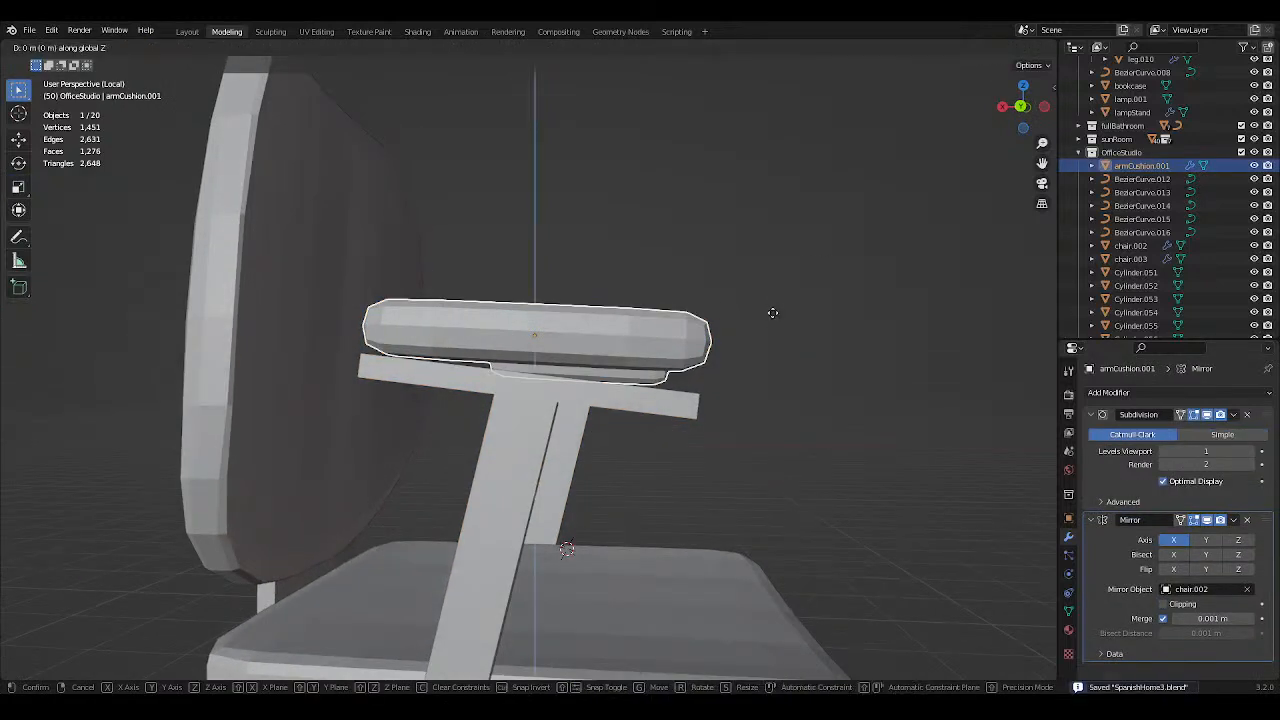
click(772, 317)
Rotate armCushion.001 by -7° about the global Y axis and save the file.
key(r)
key(z)
key(x)
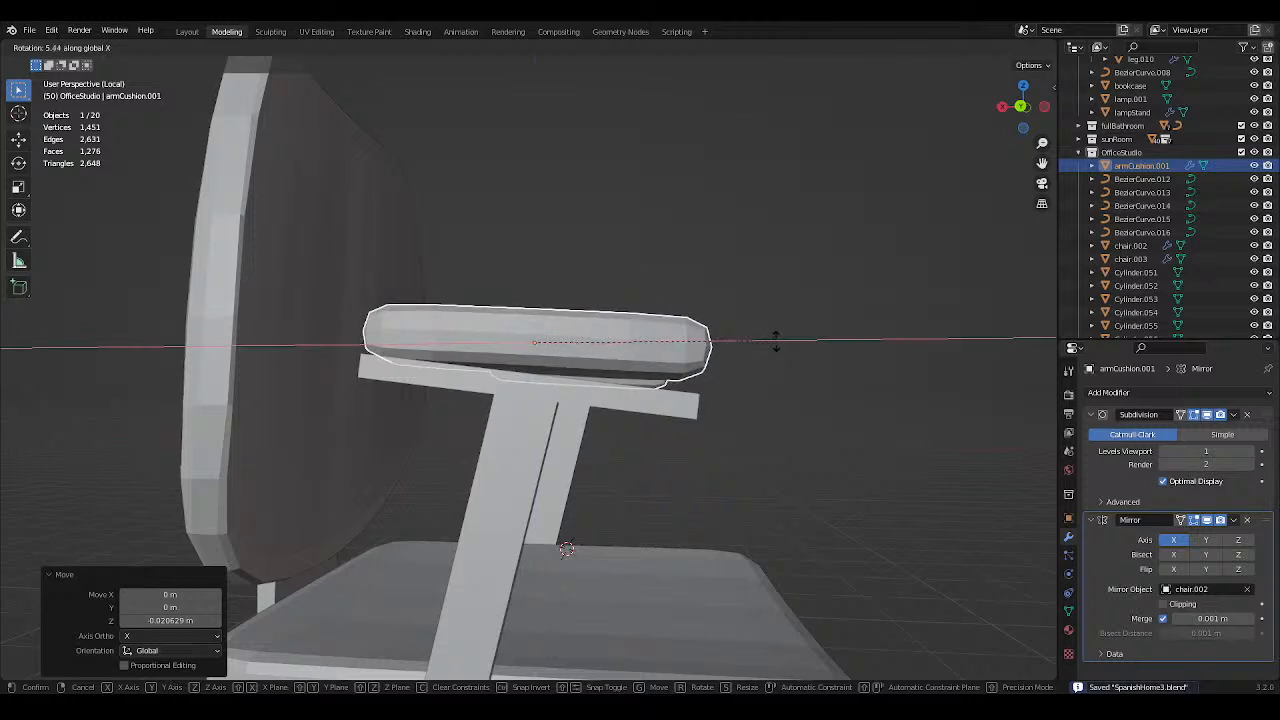
key(y)
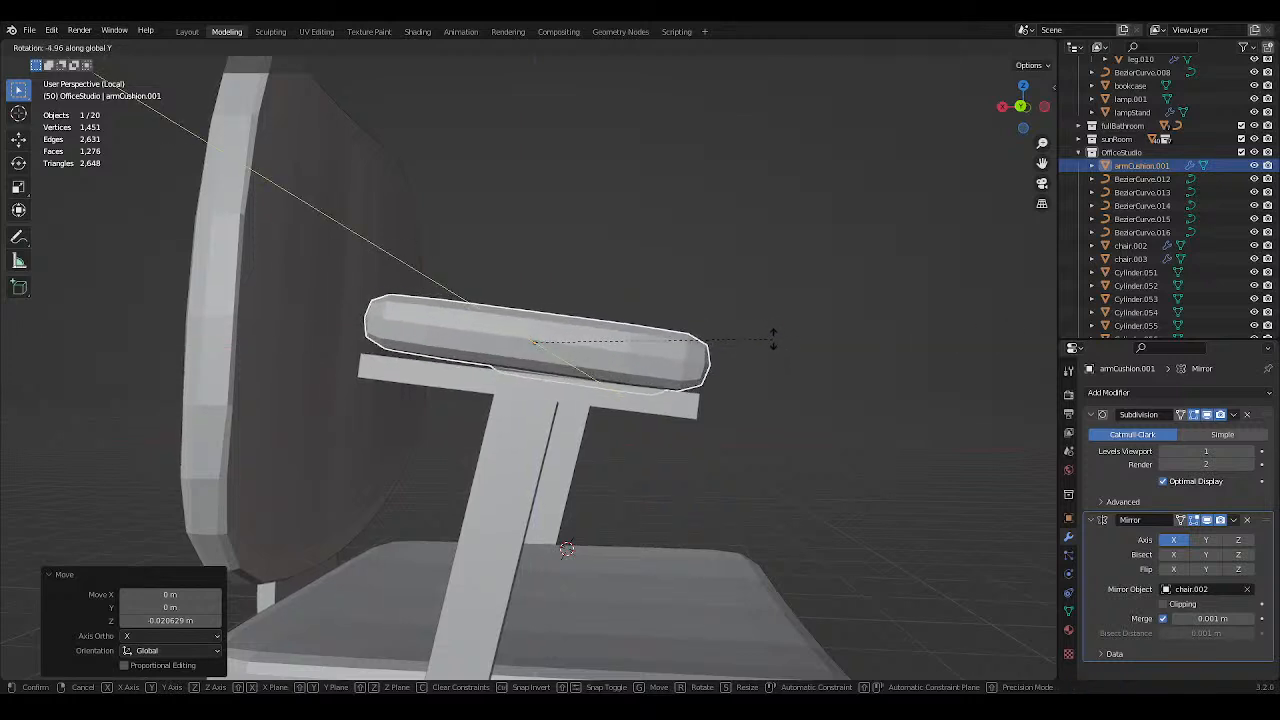
click(773, 342)
double_click(170, 621)
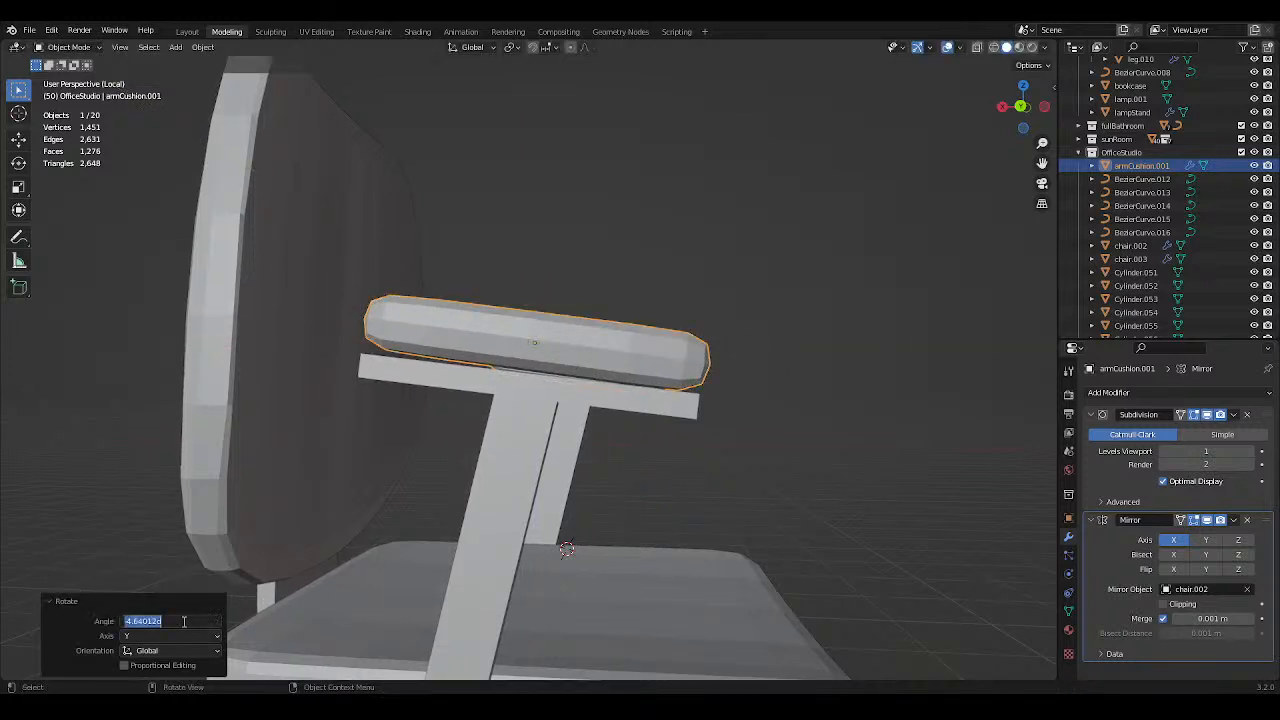
key(Return)
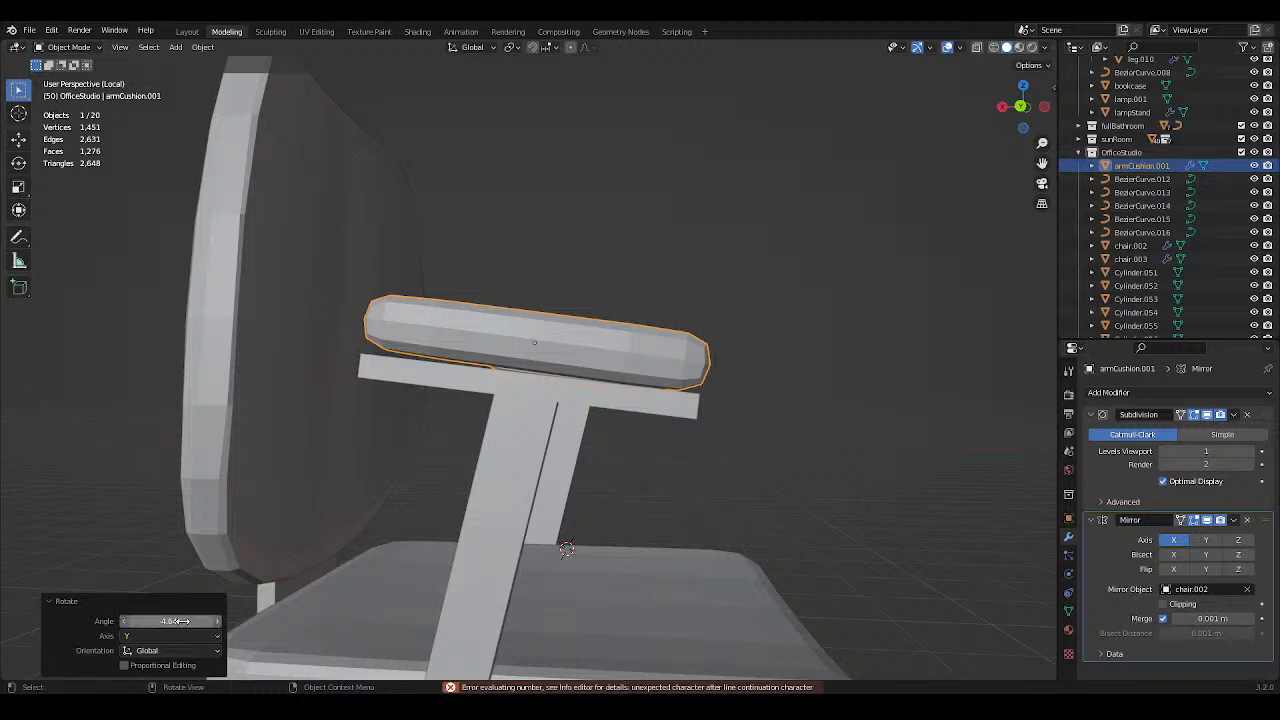
double_click(183, 621)
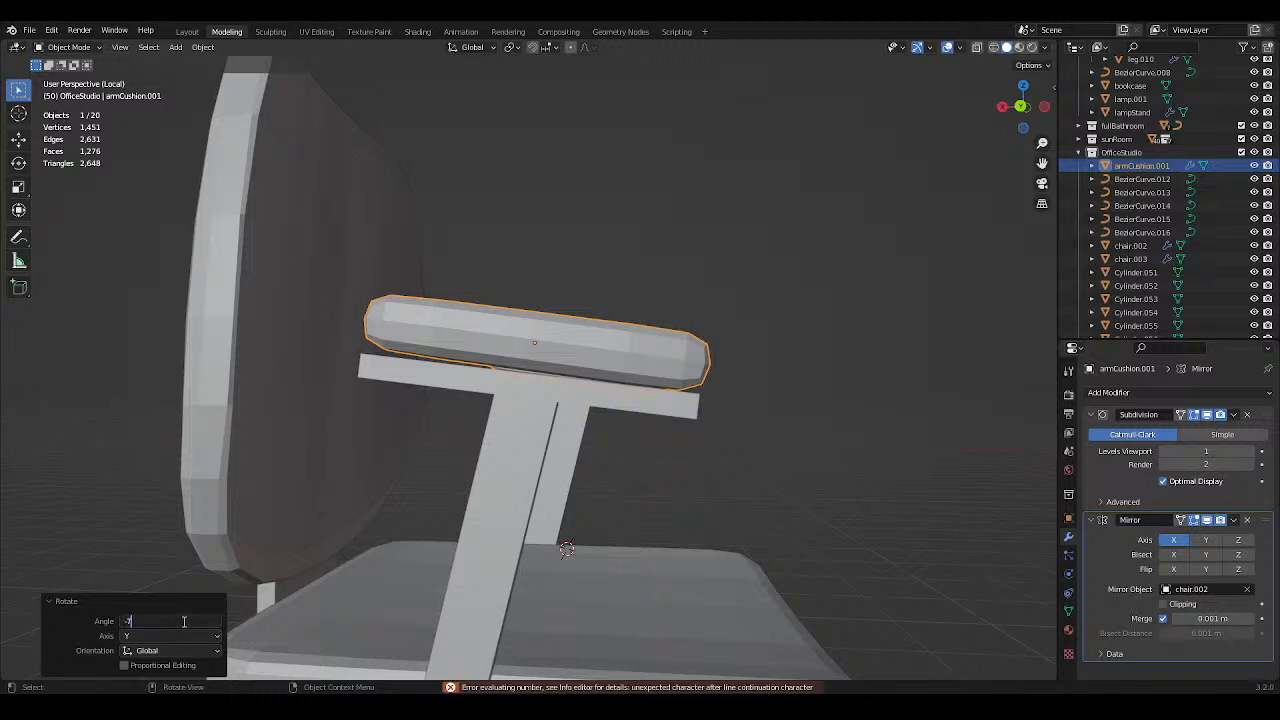
text(-7)
key(Return)
key(ctrl+s)
In front view, rotate armCushion.001 back about 4° to match the bar's slope, lower it by about 0.009 m, and save.
middle_drag(576, 375, 709, 383)
click(1022, 108)
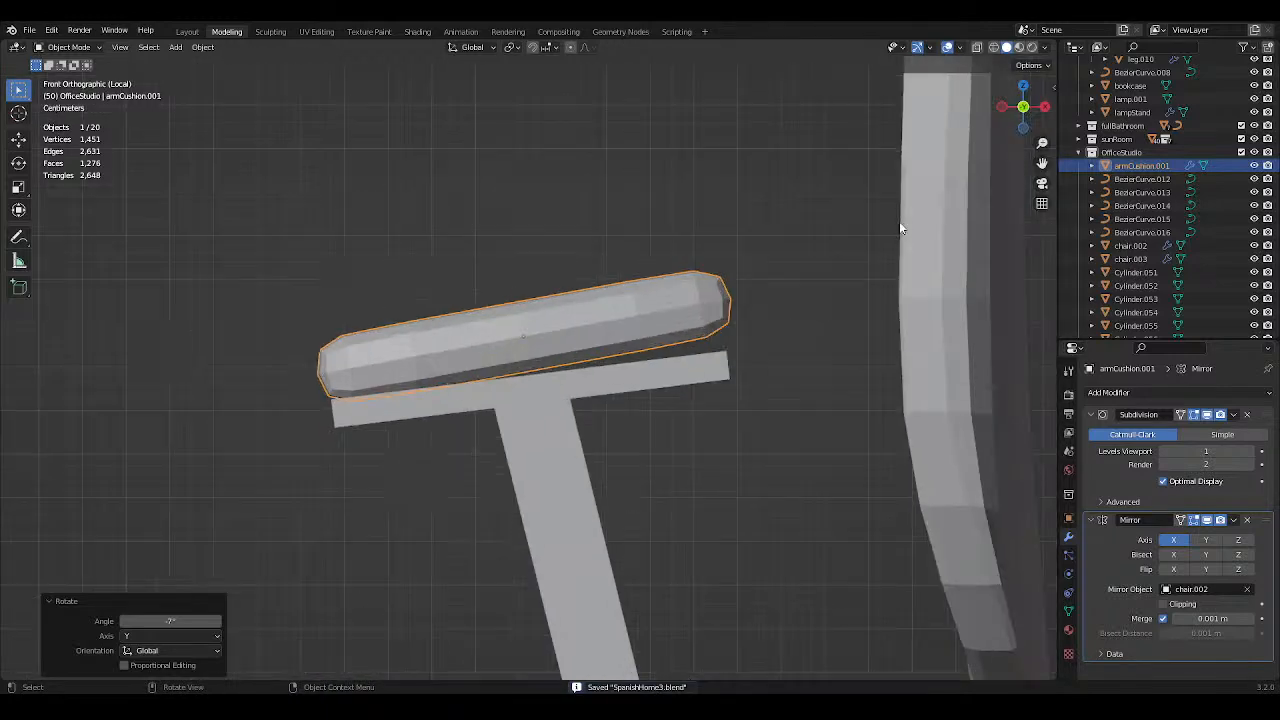
key(r)
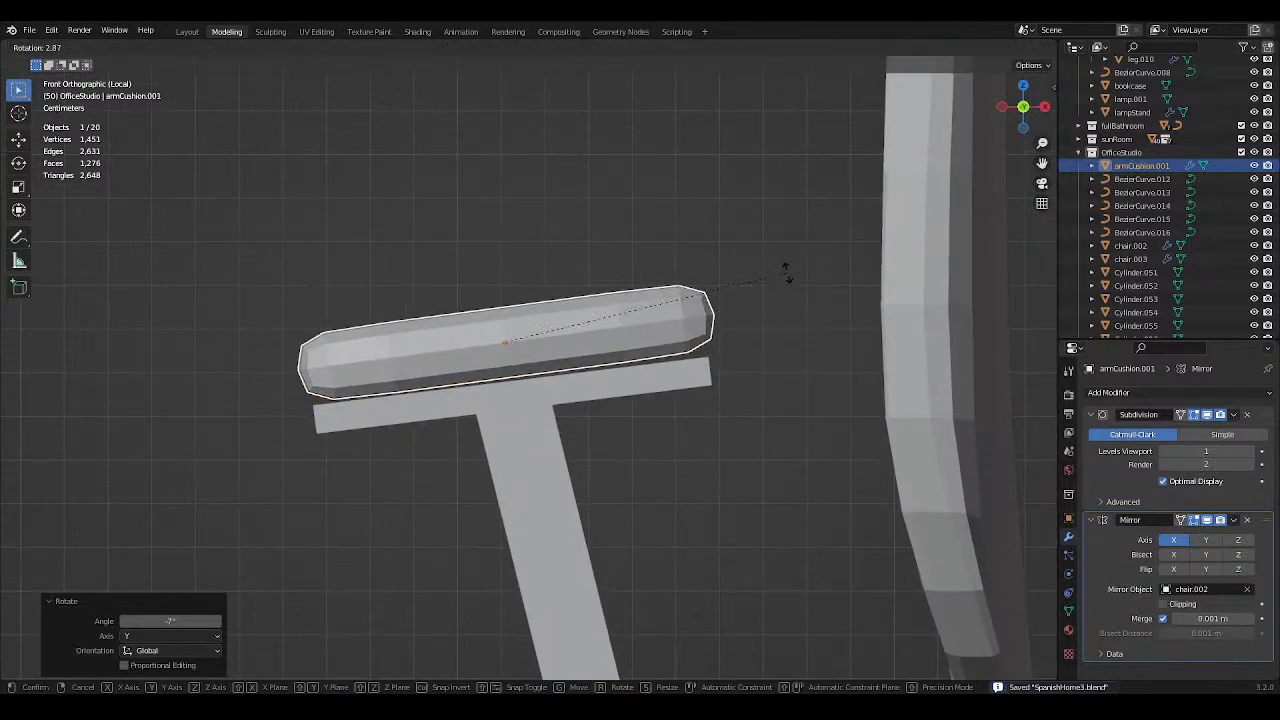
click(783, 275)
key(g)
key(z)
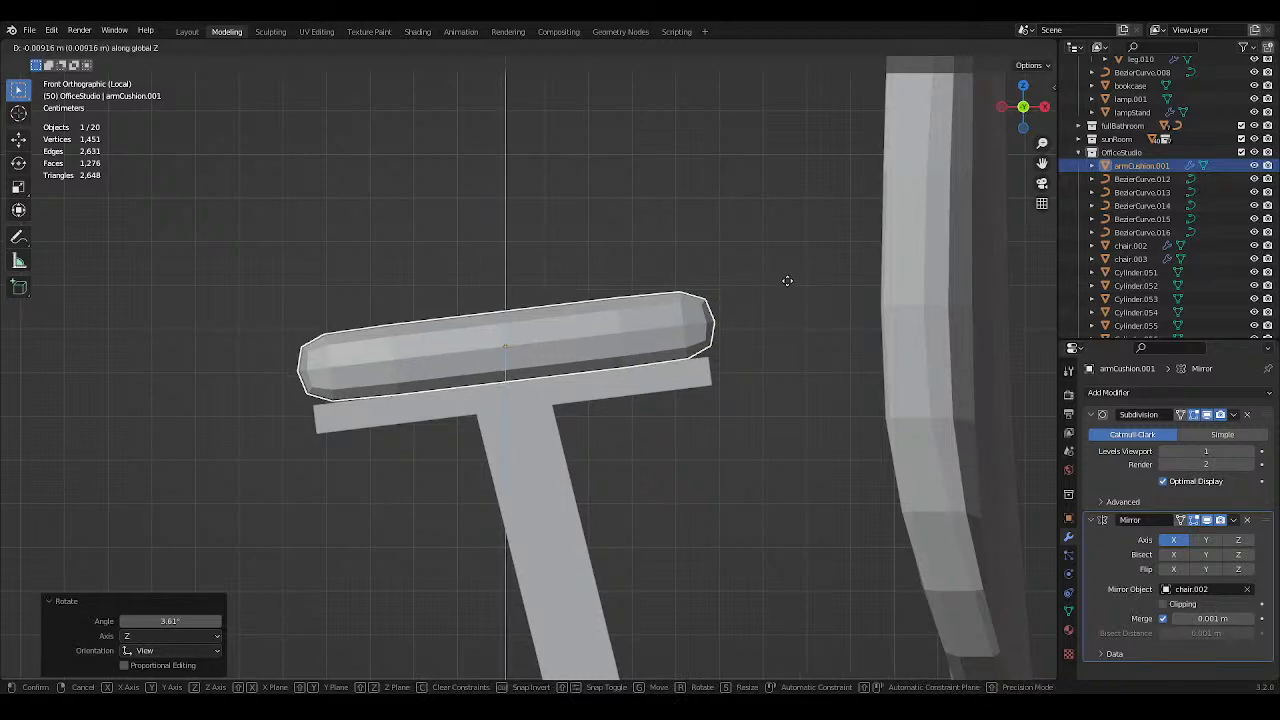
click(786, 277)
click(685, 243)
scroll(682, 242, down, 4)
key(ctrl+s)
Return to editing the Cube.012 mesh and select the outer front vertical corner edge of the support bar in edge mode.
middle_drag(680, 242, 899, 282)
middle_drag(928, 267, 608, 523)
click(609, 416)
key(Tab)
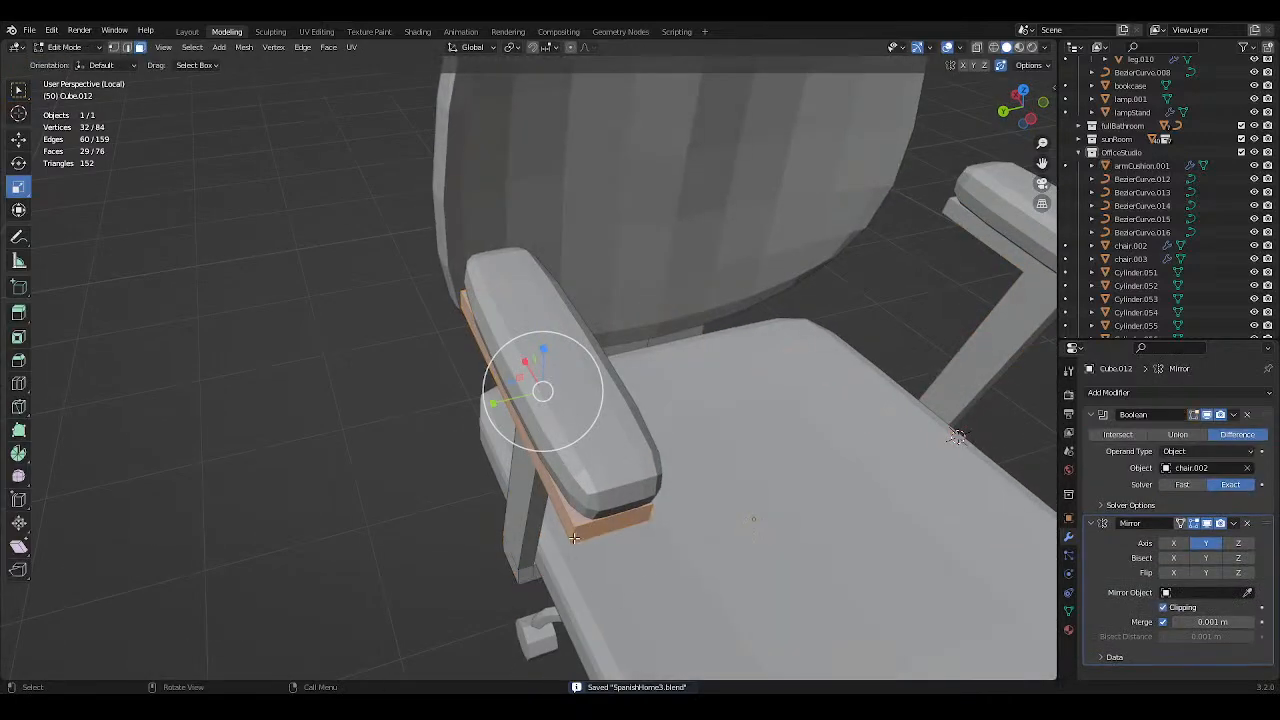
click(574, 538)
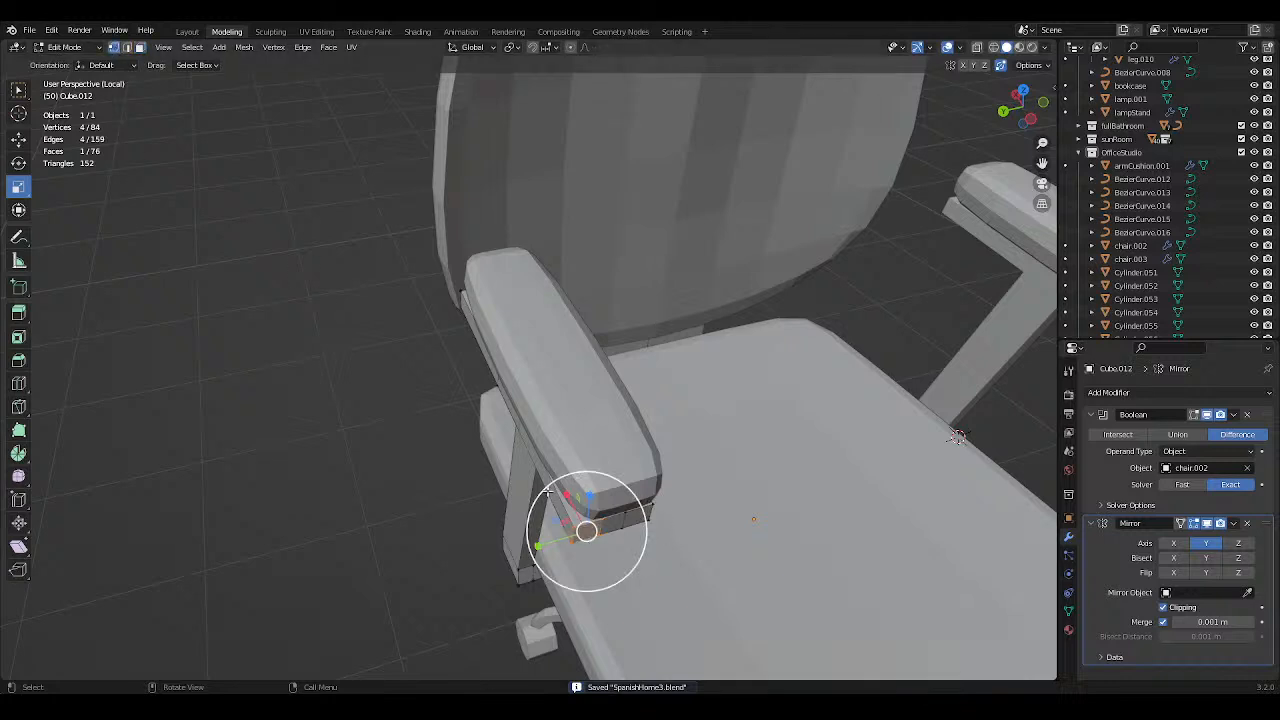
key(1)
click(573, 527)
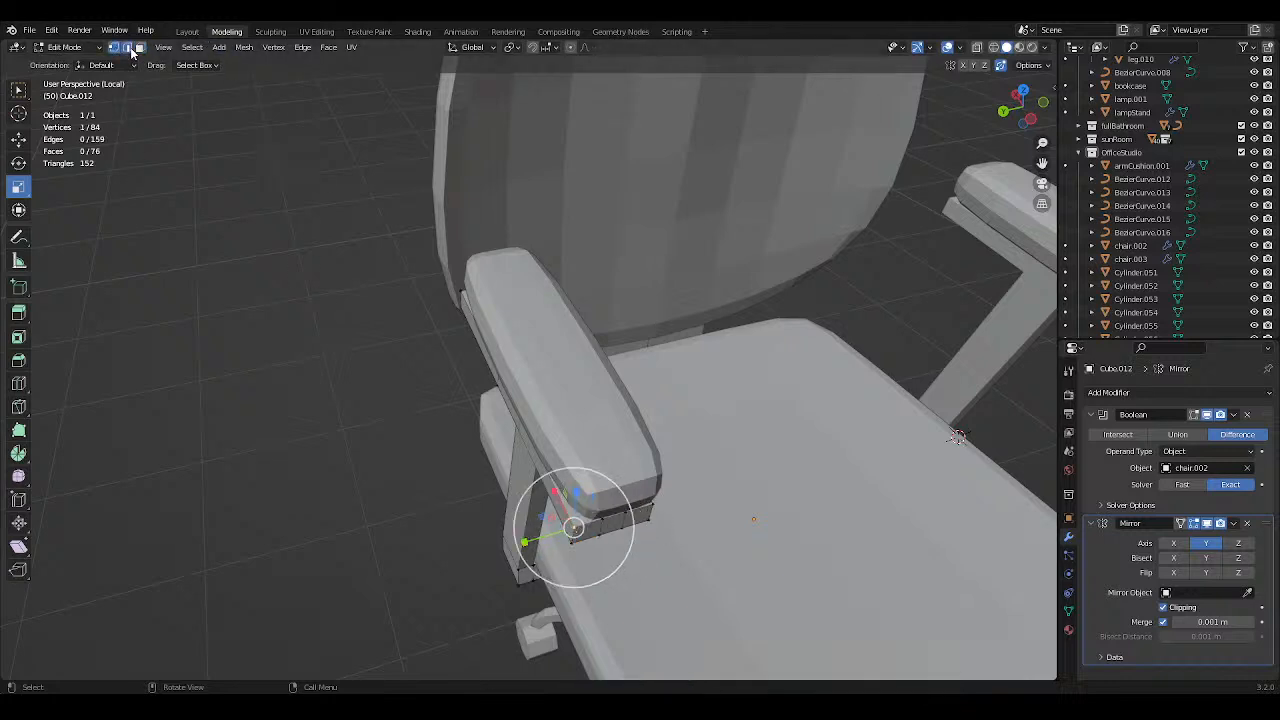
click(127, 47)
click(573, 526)
Try to move the support bar's selected corner edge freely inward beneath the cushion, and save the file.
key(g)
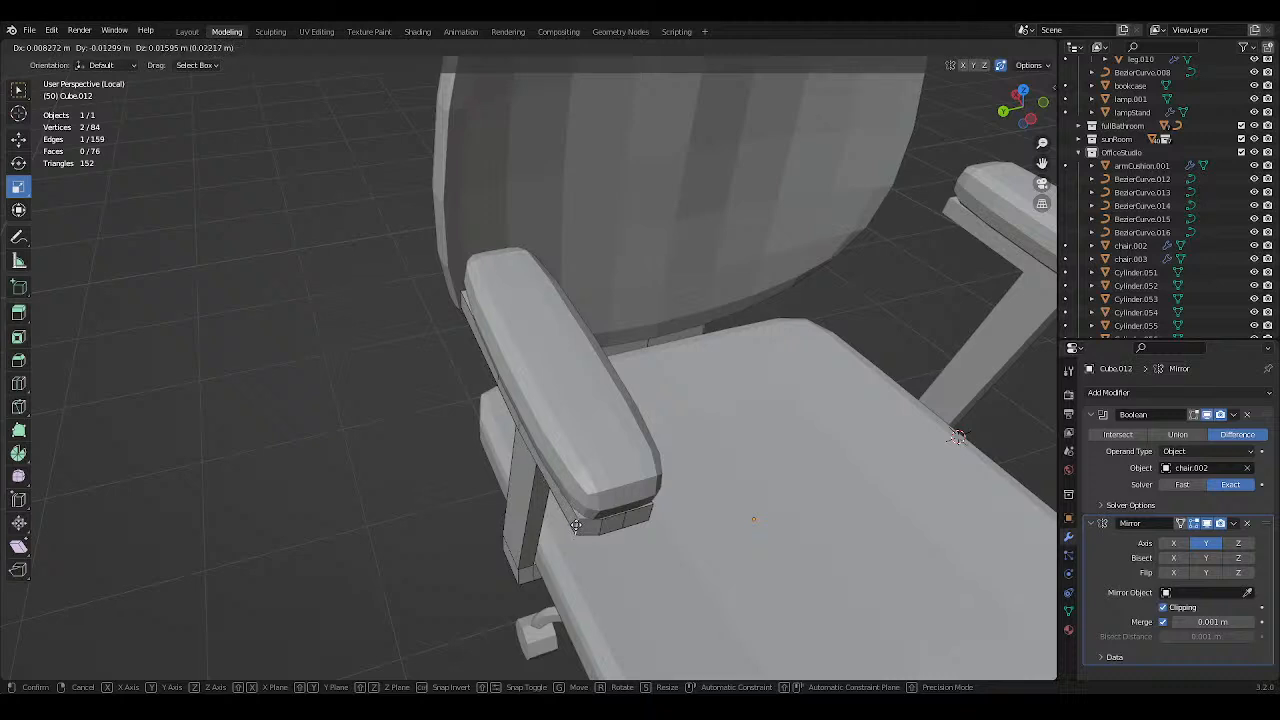
click(576, 526)
middle_drag(576, 526, 594, 443)
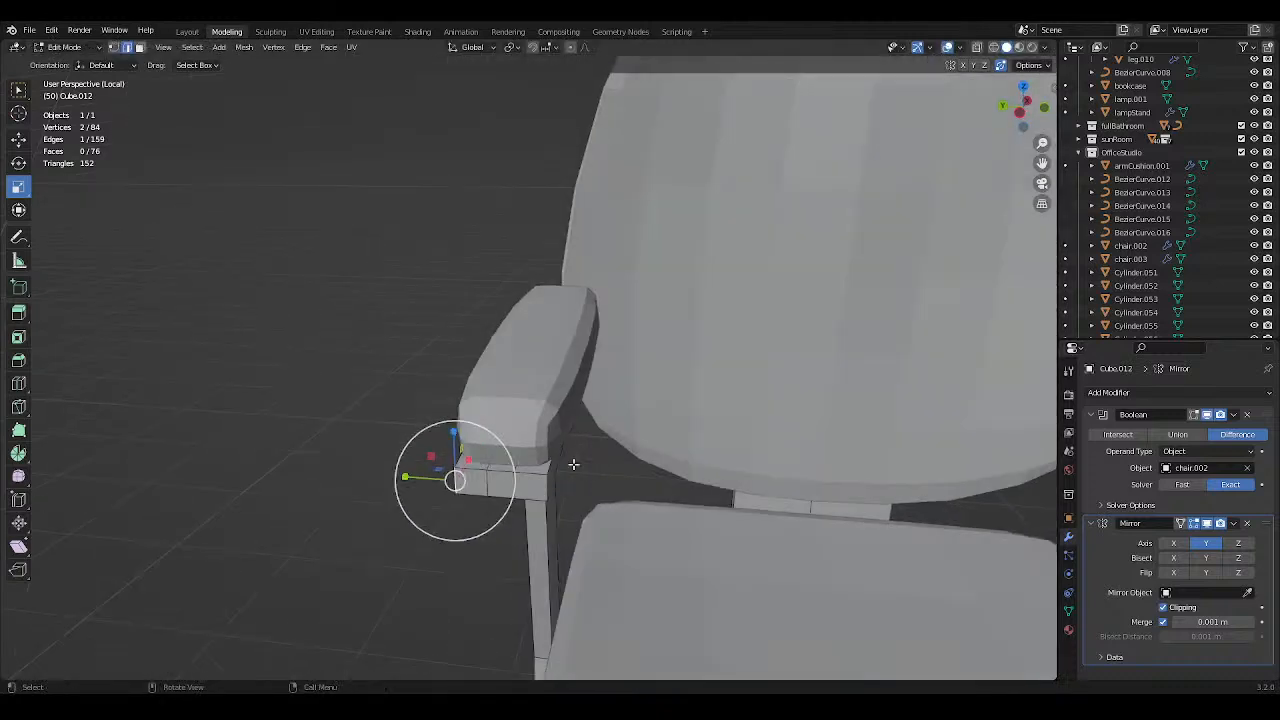
key(ctrl+s)
Reopen the SpanishHome3.blend project from the default scene.
click(1023, 86)
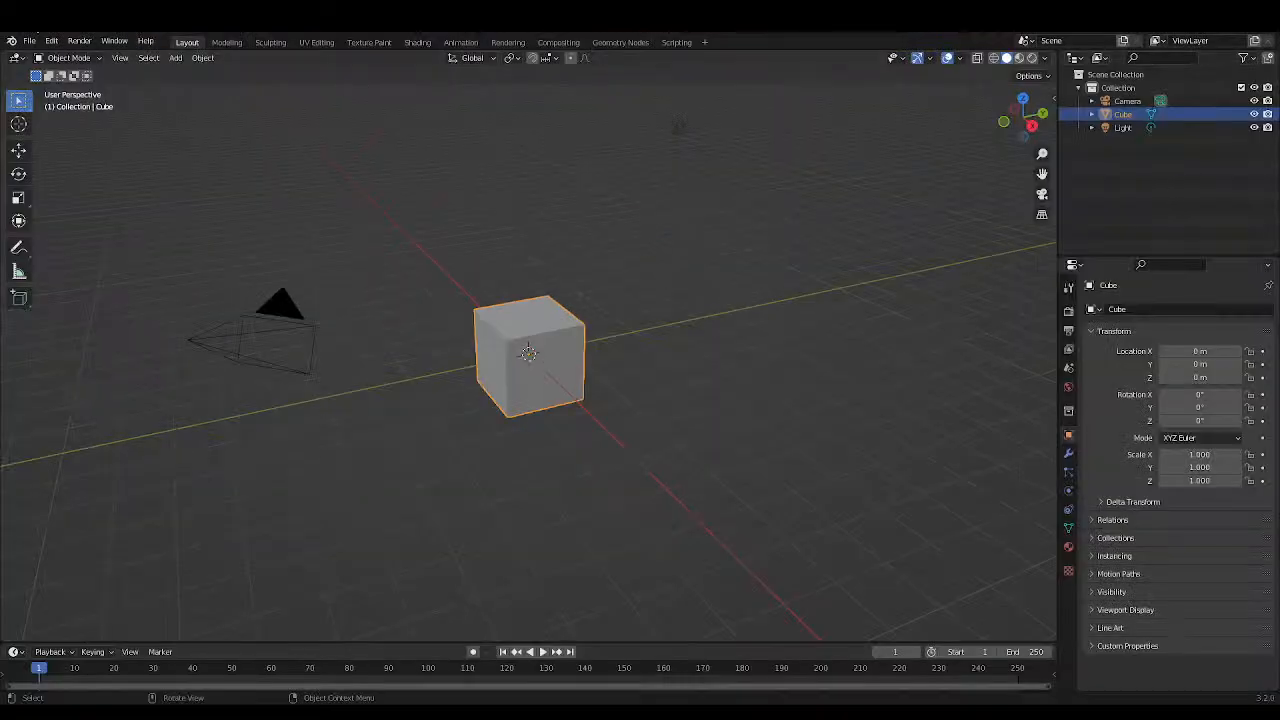
click(29, 40)
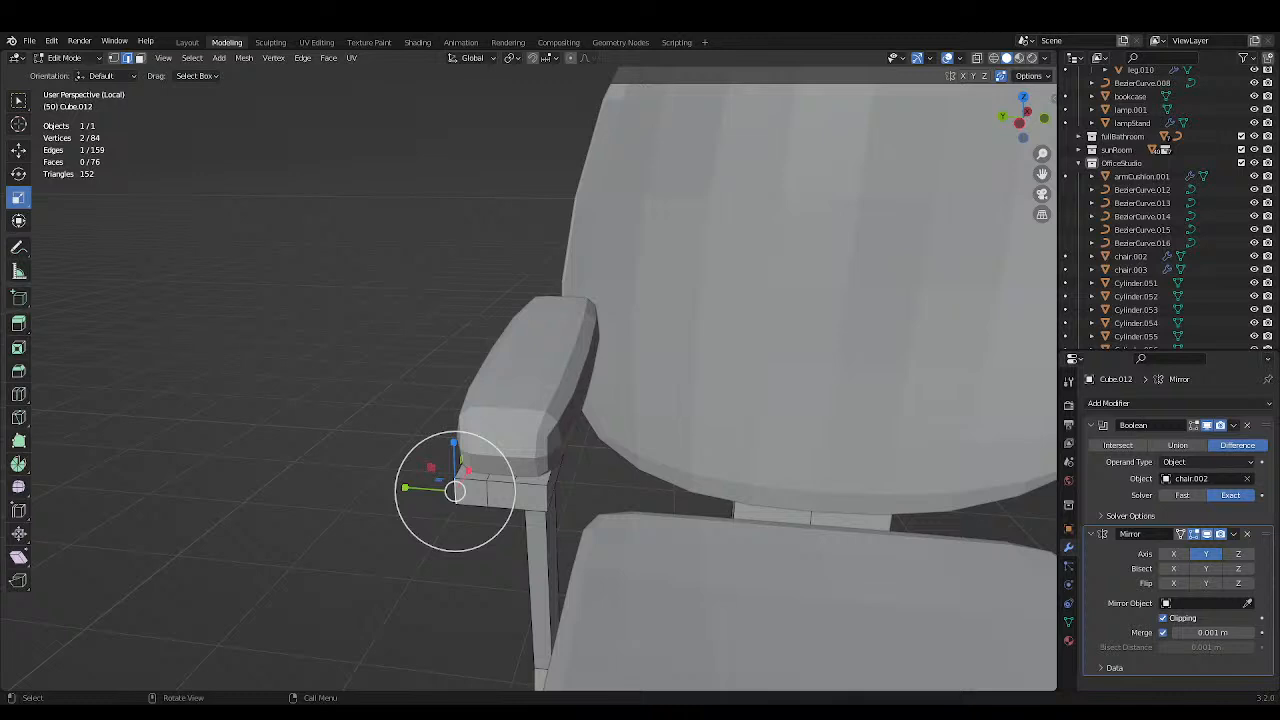
Add the other three vertical corner edges of the support bar to the selection and save the file.
middle_drag(665, 445, 565, 478)
key(ctrl+s)
shift+click(400, 441)
shift+click(367, 410)
shift+click(353, 459)
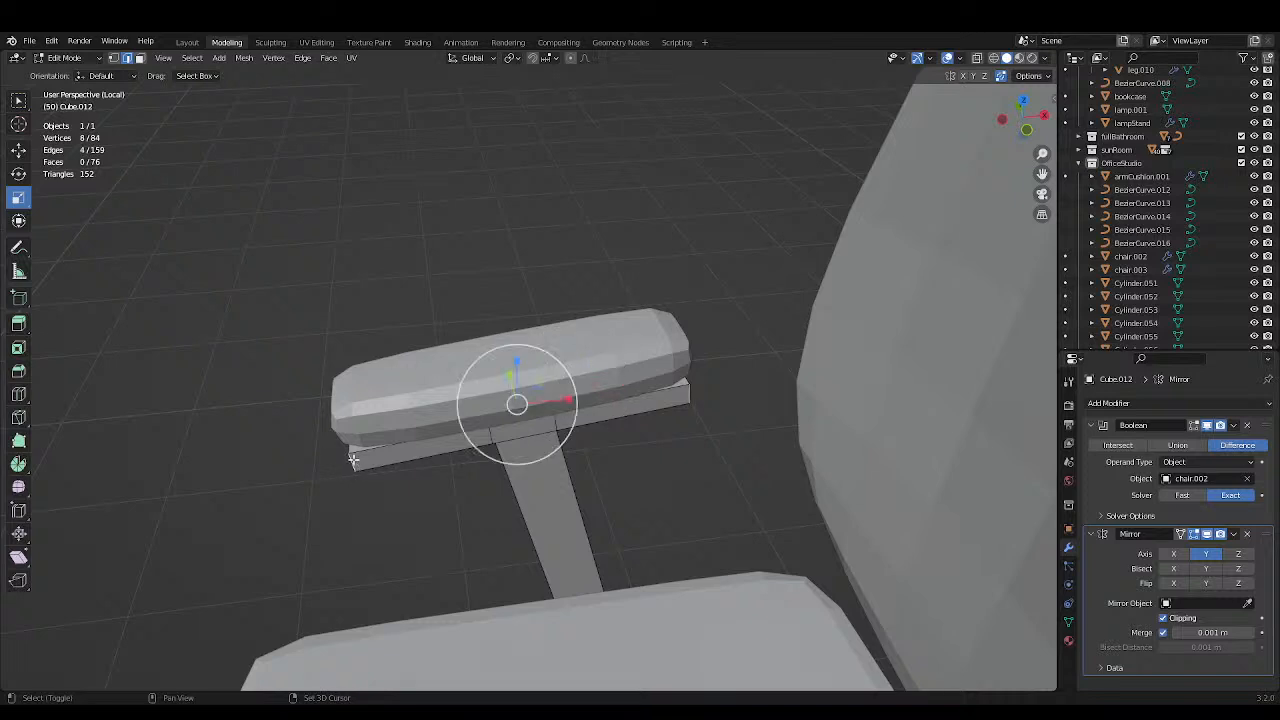
key(ctrl+s)
In orthographic top view with wireframe shading, scale the four corner edges inward along Y to taper the bar's ends, and clear the selection.
middle_drag(353, 459, 431, 461)
key(KP_5)
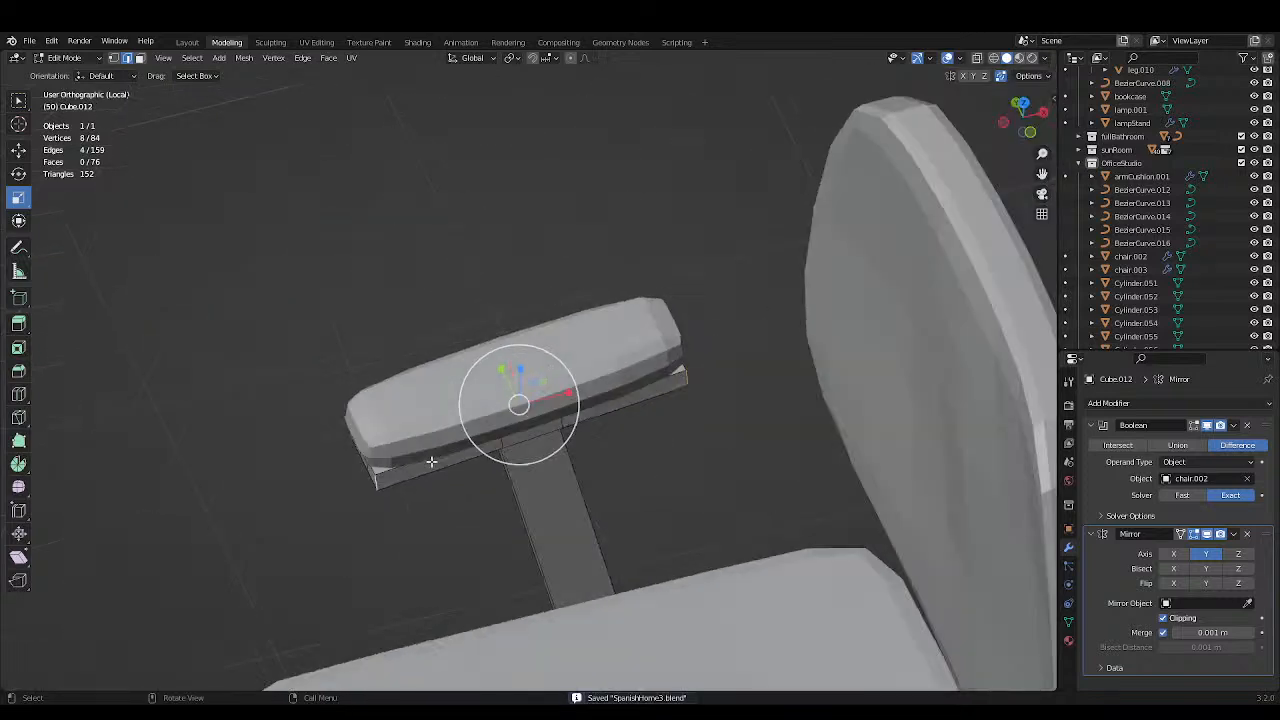
key(KP_7)
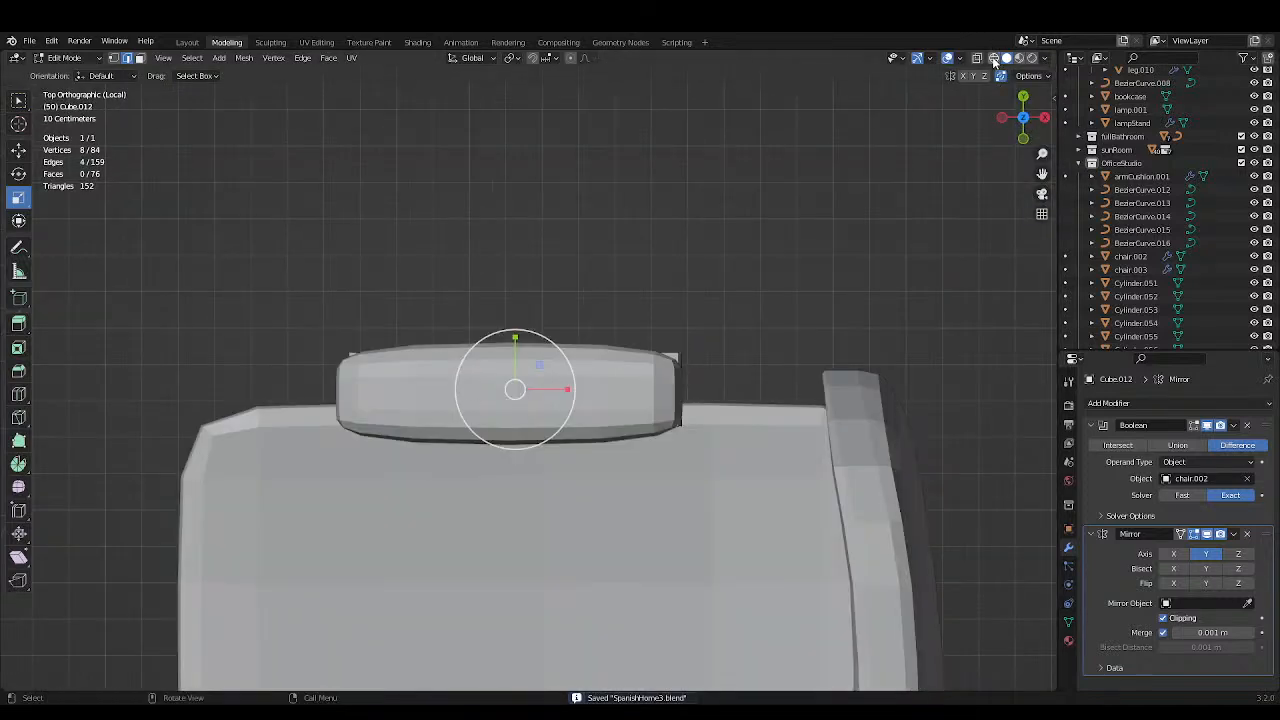
key(shift+z)
scroll(623, 289, up, 3)
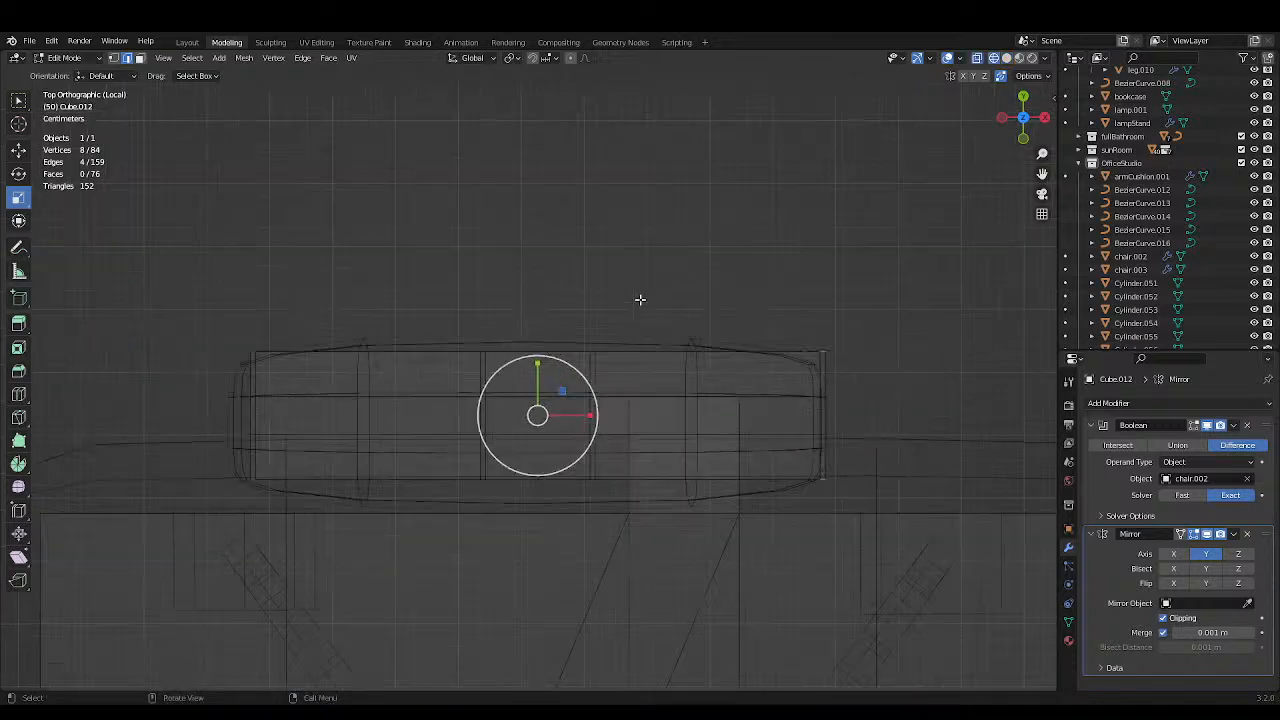
drag(585, 410, 566, 410)
click(660, 211)
scroll(677, 248, down, 3)
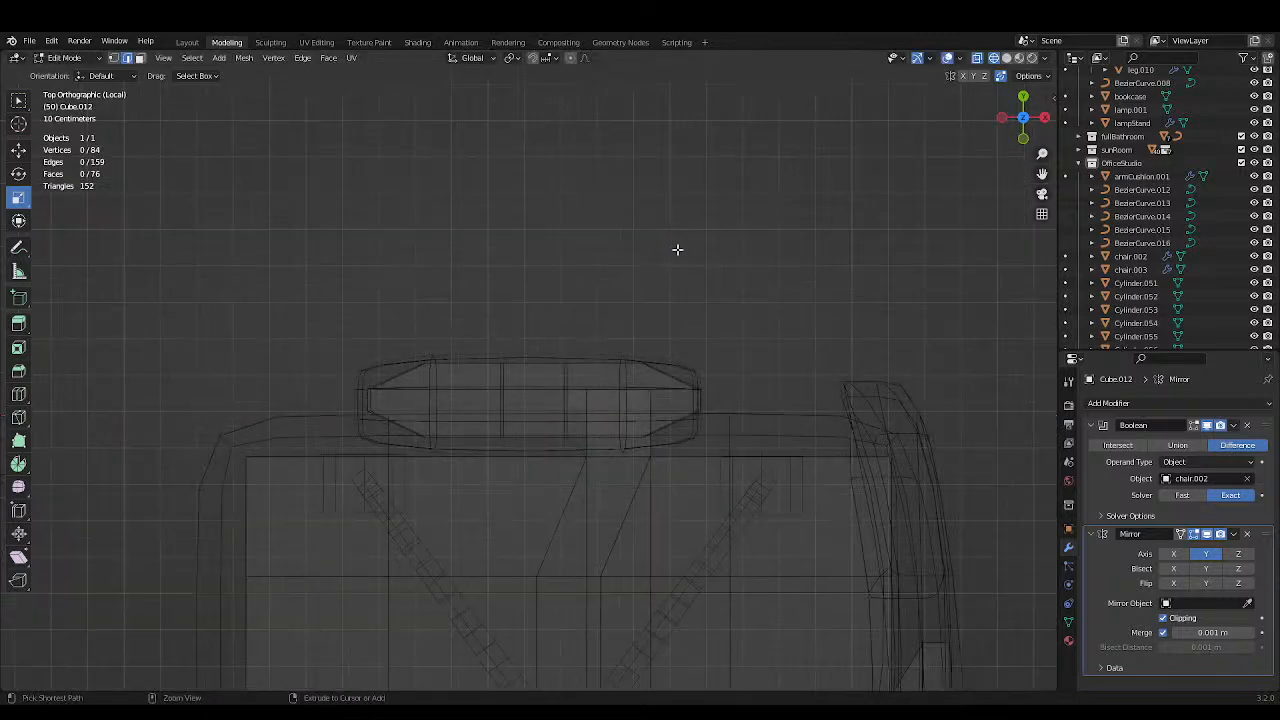
Return to solid shading and undo the last Y taper of the support bar's corner edges, keeping those edges selected.
key(ctrl+s)
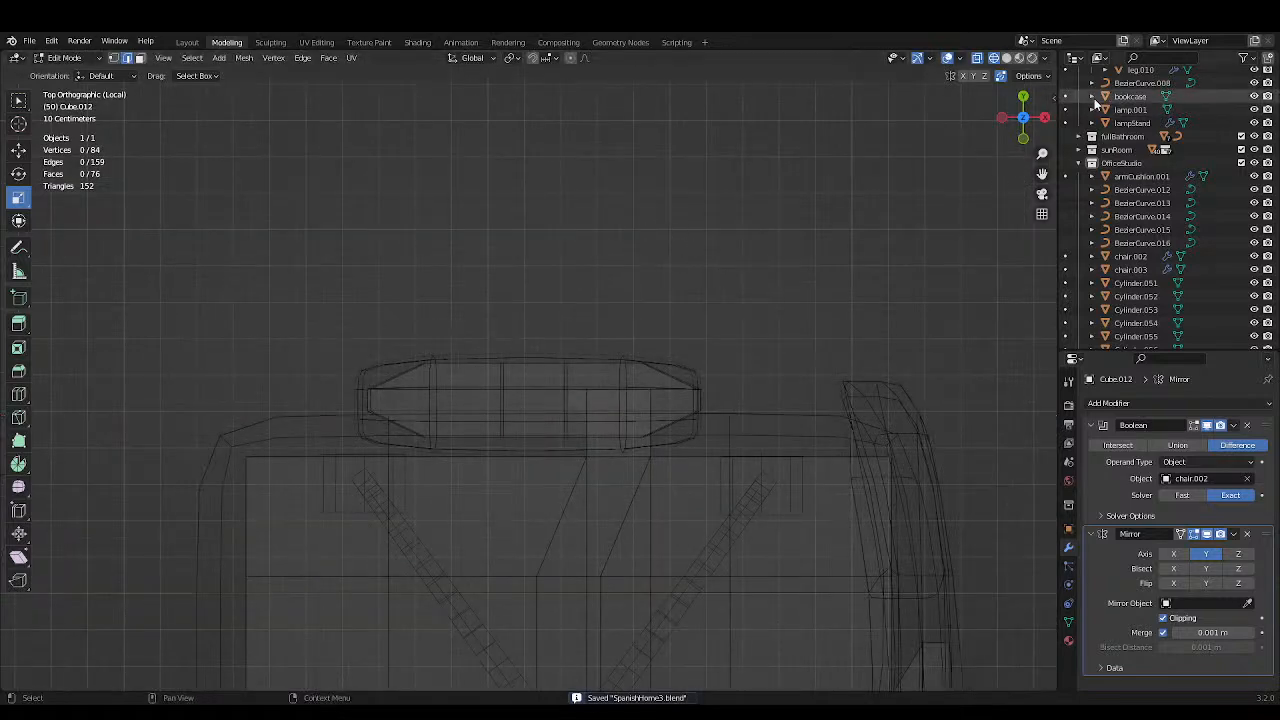
click(1006, 57)
mouse_move(943, 114)
middle_down()
mouse_move(758, 217)
mouse_move(790, 246)
mouse_move(766, 329)
mouse_move(737, 337)
mouse_move(774, 363)
middle_up()
key(ctrl+z)
key(ctrl+z)
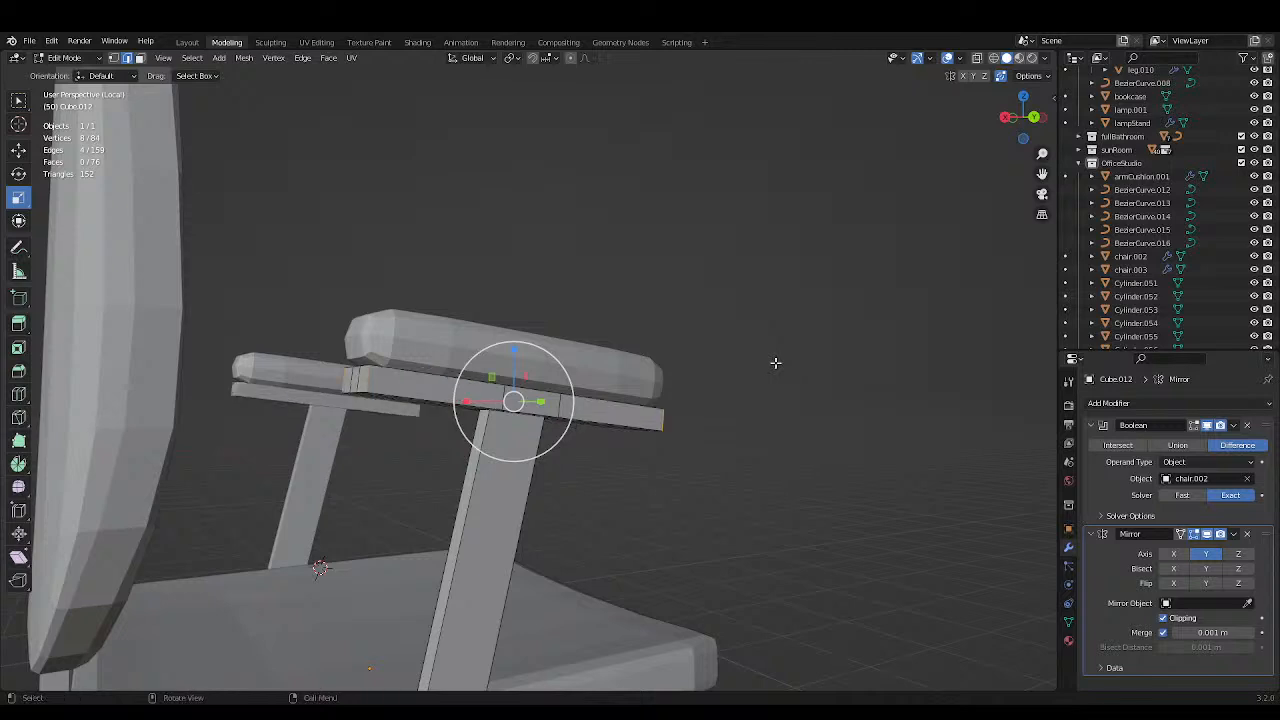
Edge-slide the selected corner edges inward along the support bar by a factor of about 0.36.
key(g)
key(g)
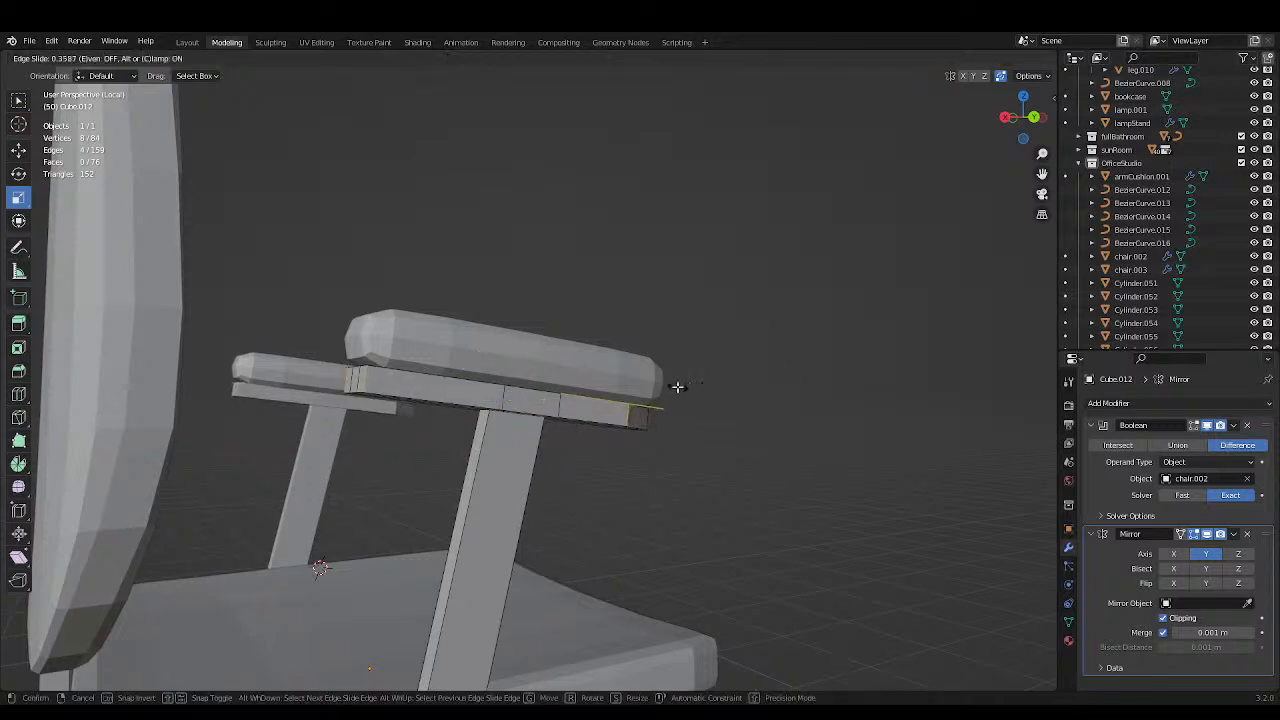
click(677, 386)
click(716, 387)
Select the two corner edges at the support bar's backrest end, edge-slide them by a factor of -0.330, and save the file.
click(374, 386)
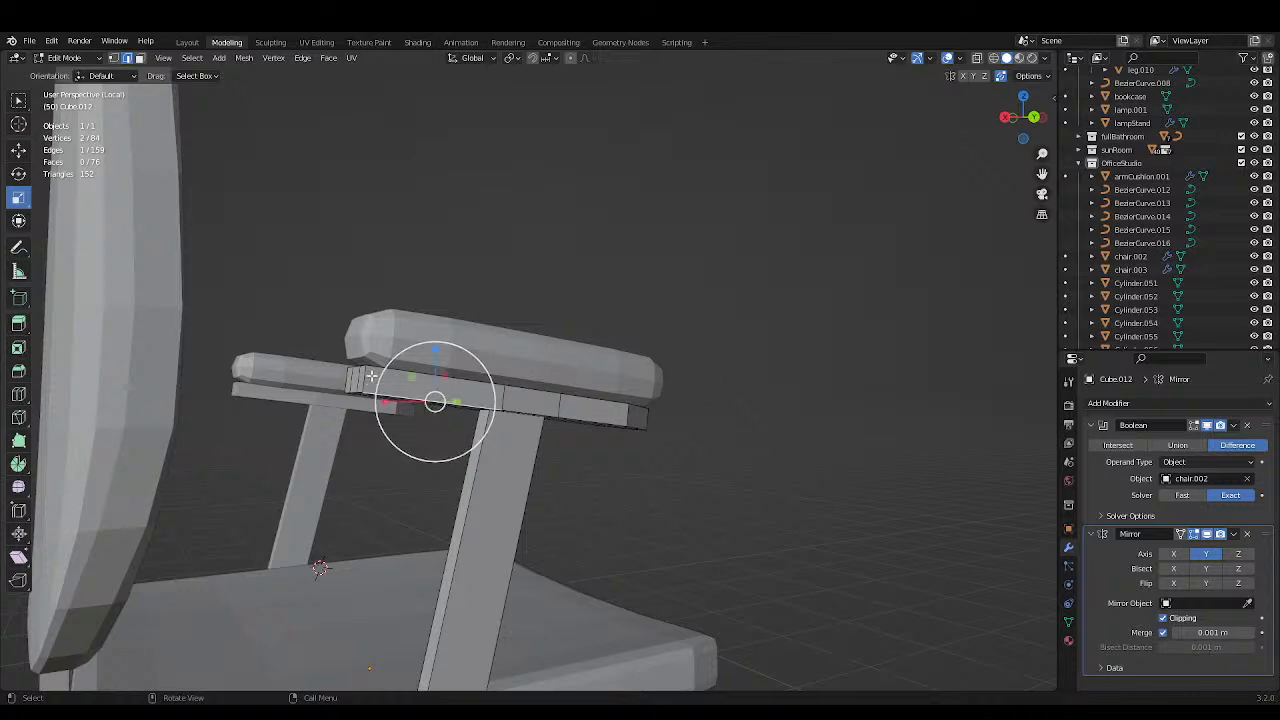
click(366, 378)
middle_drag(366, 378, 671, 396)
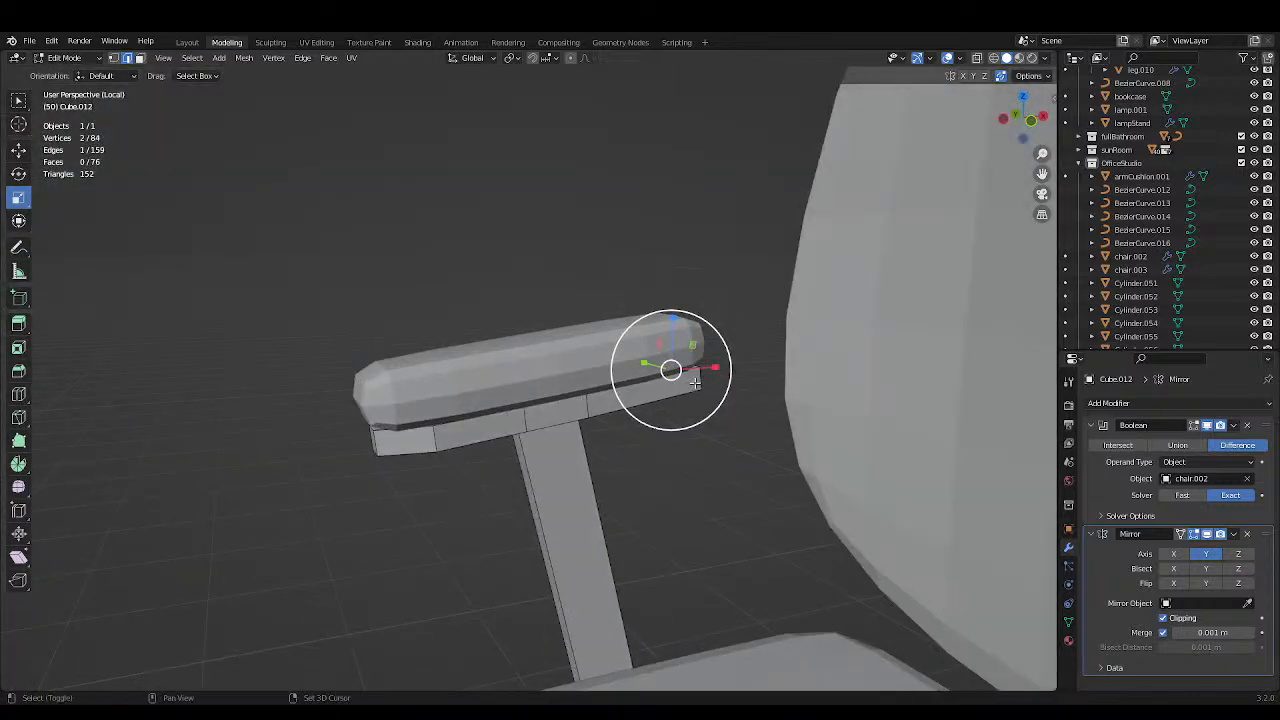
shift+click(692, 385)
key(g)
key(g)
click(702, 383)
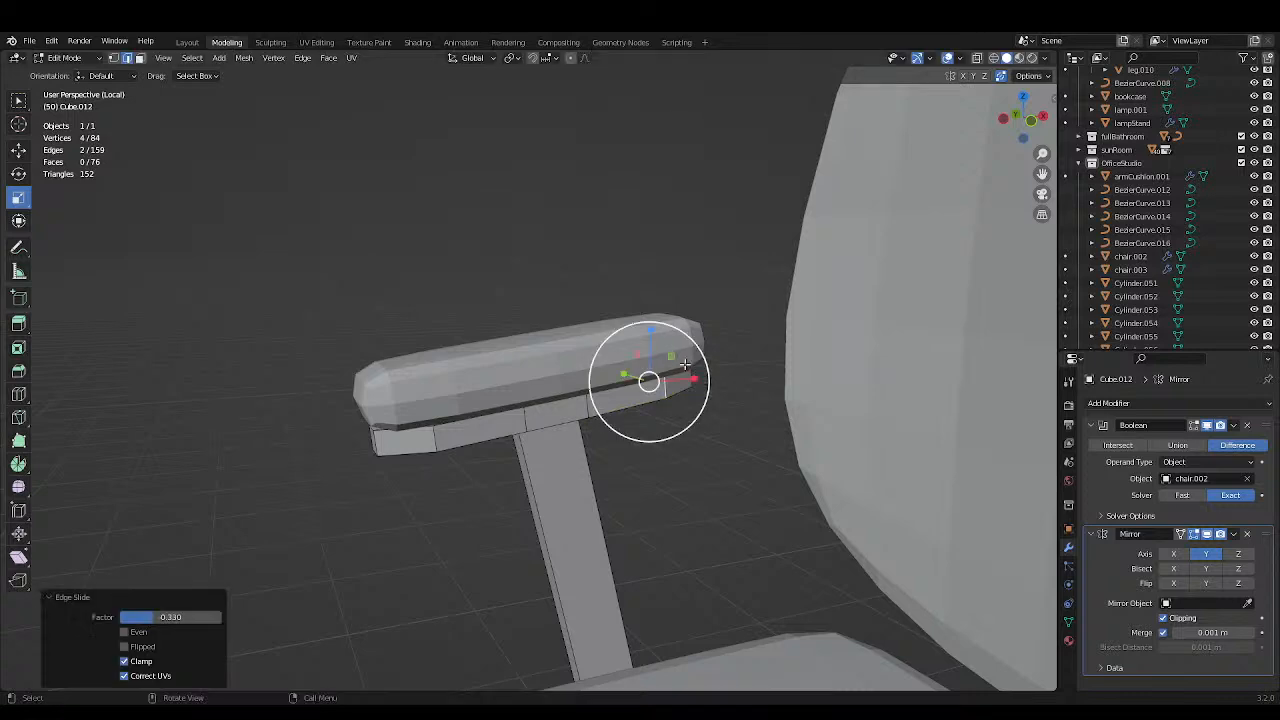
key(ctrl+s)
In Object Mode, move the armrest cushion along Z so it rests on the support bar, and save the file.
click(544, 337)
key(Tab)
click(485, 349)
middle_drag(485, 349, 800, 238)
key(g)
key(z)
click(510, 325)
click(508, 279)
scroll(722, 294, down, 2)
key(ctrl+s)
scroll(694, 311, down, 2)
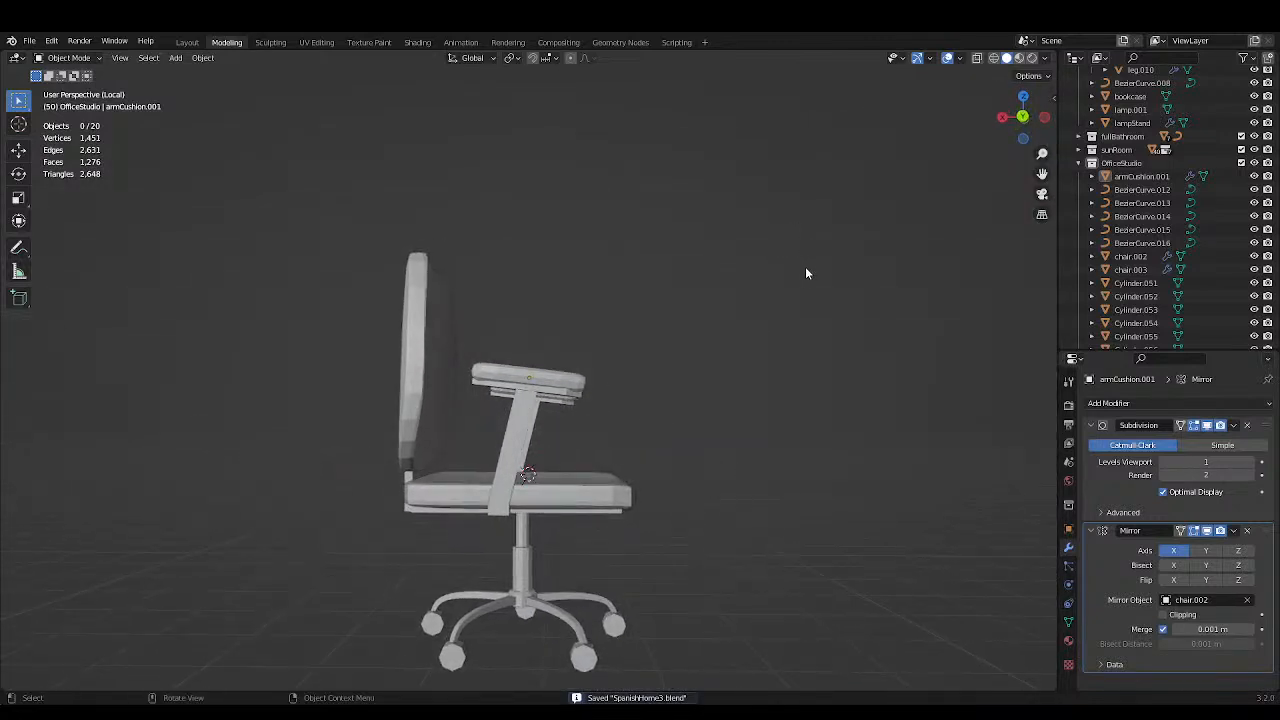
Exit local view to show the whole house again, and save the file.
middle_drag(778, 290, 464, 327)
key(KP_Divide)
key(ctrl+s)
key(shift+a)
key(Escape)
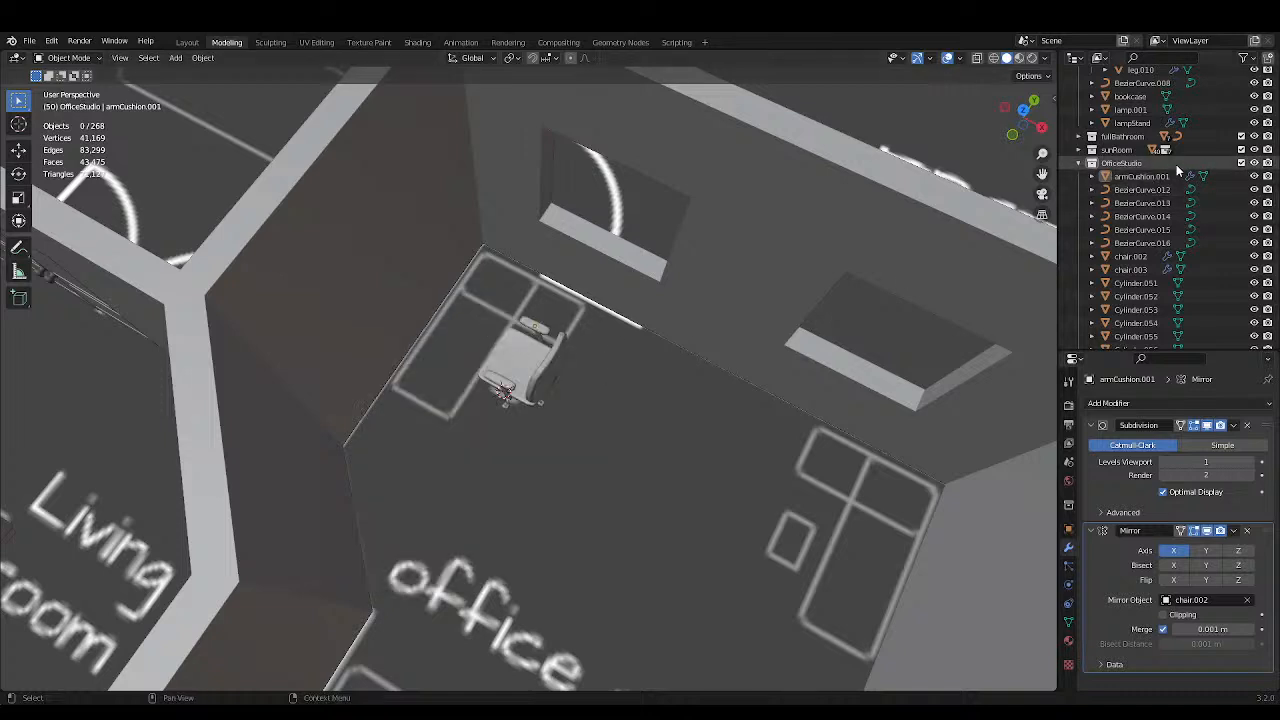
Select all the office chair parts without the house's mainCube, and save the file.
click(1176, 164)
key(a)
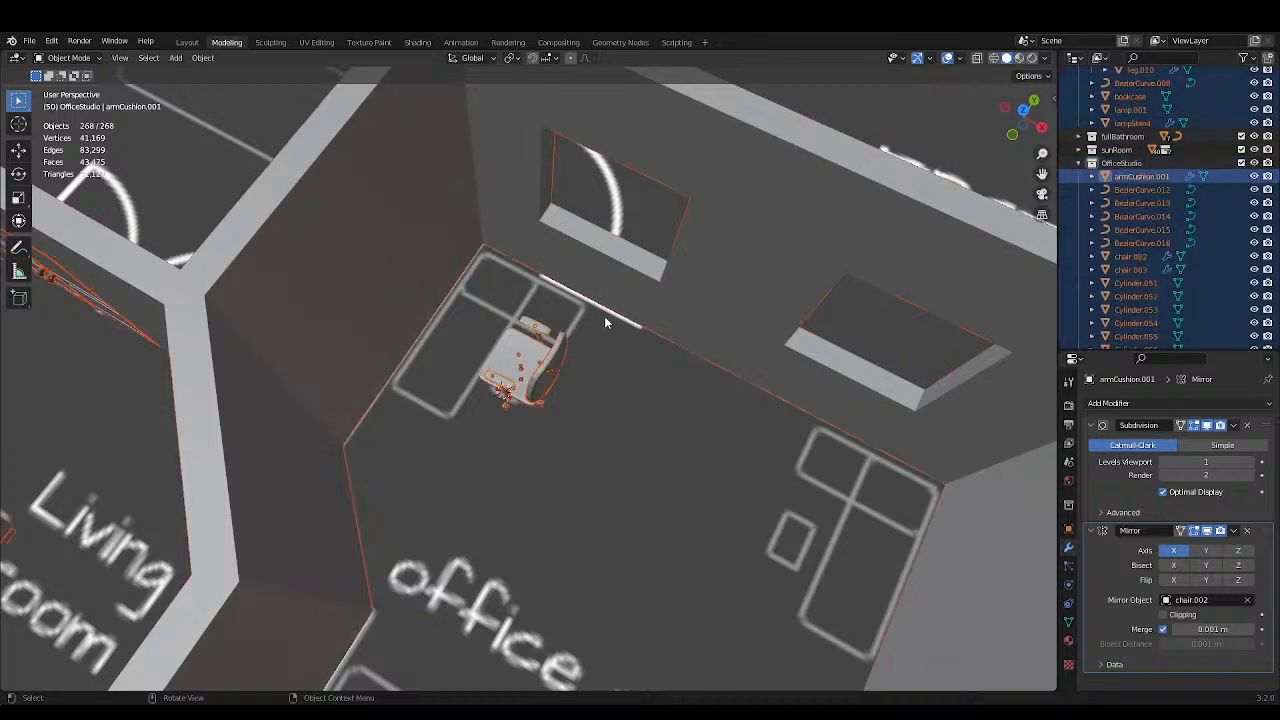
click(801, 281)
drag(449, 298, 589, 420)
scroll(589, 425, down, 6)
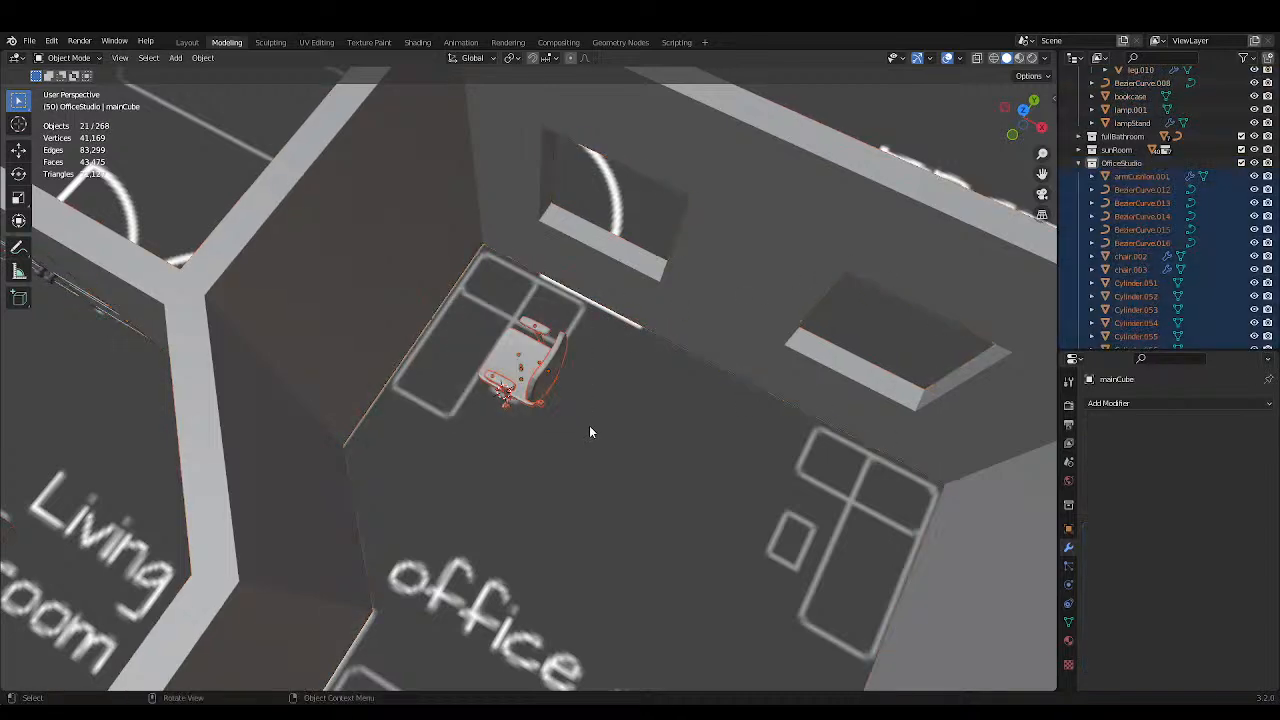
key(ctrl+s)
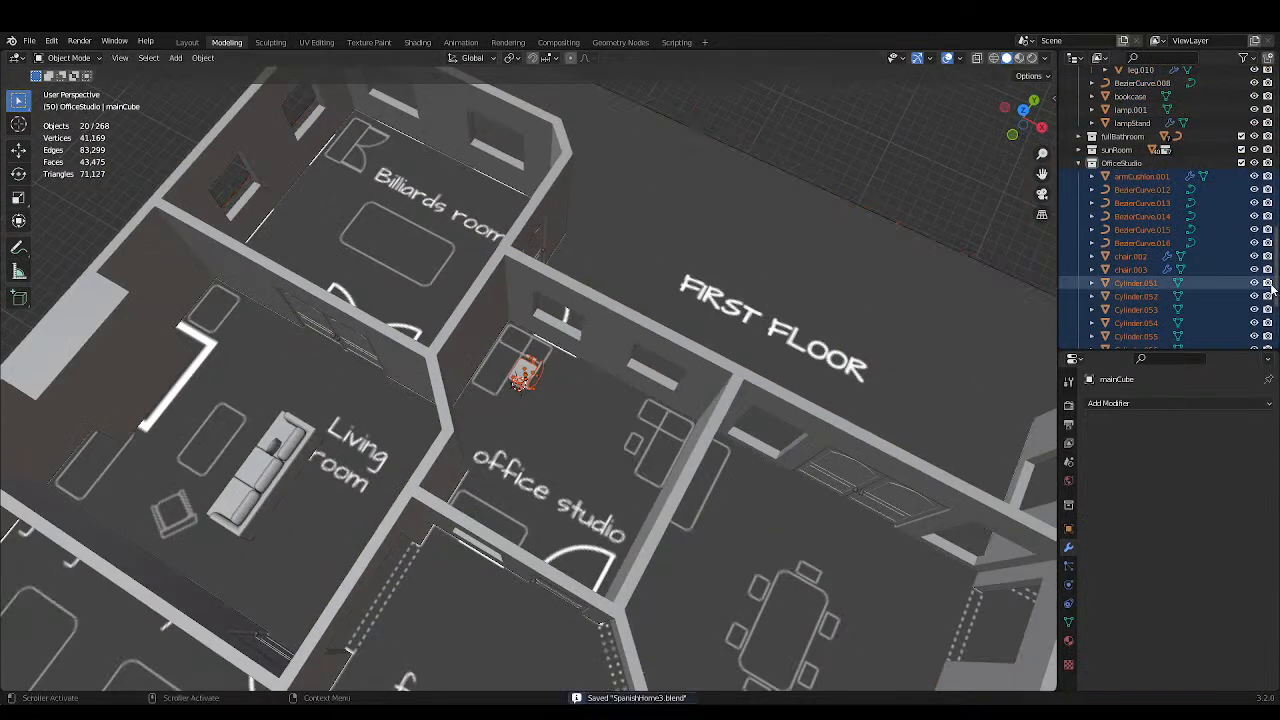
Move the selected chair parts into a new collection named officeChair.
scroll(1182, 265, down, 5)
right_click(538, 378)
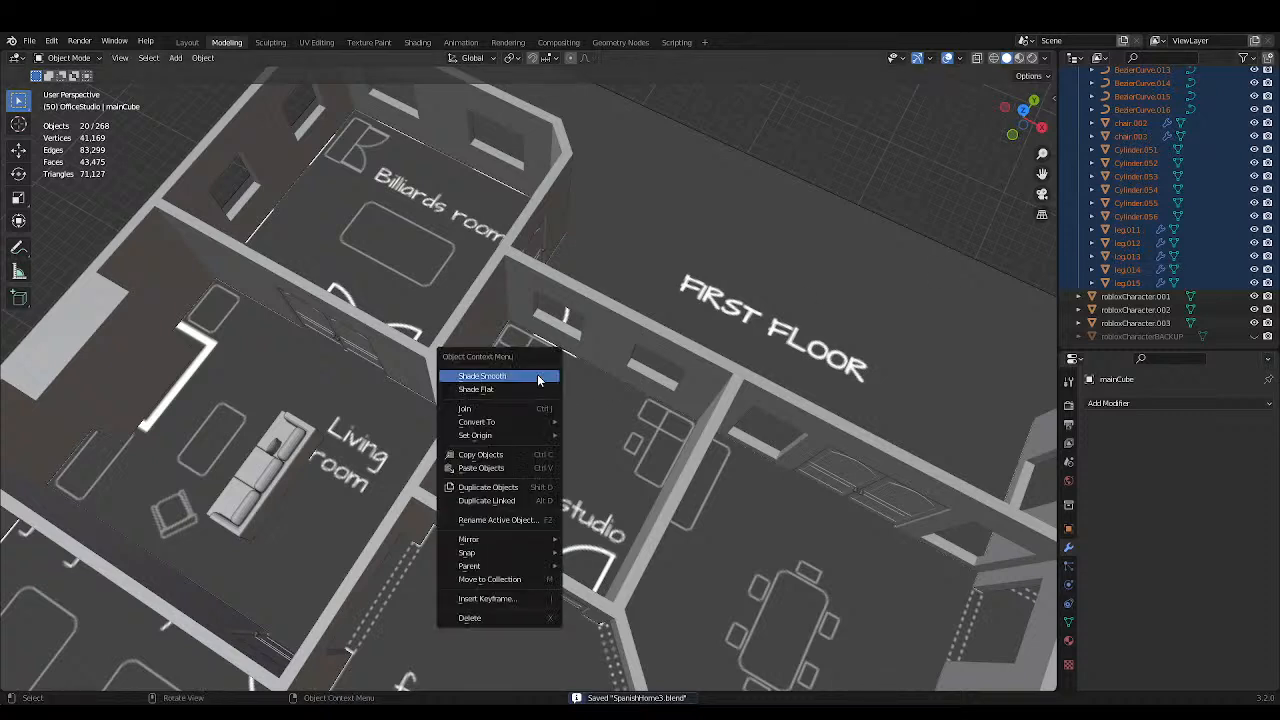
click(470, 579)
click(445, 549)
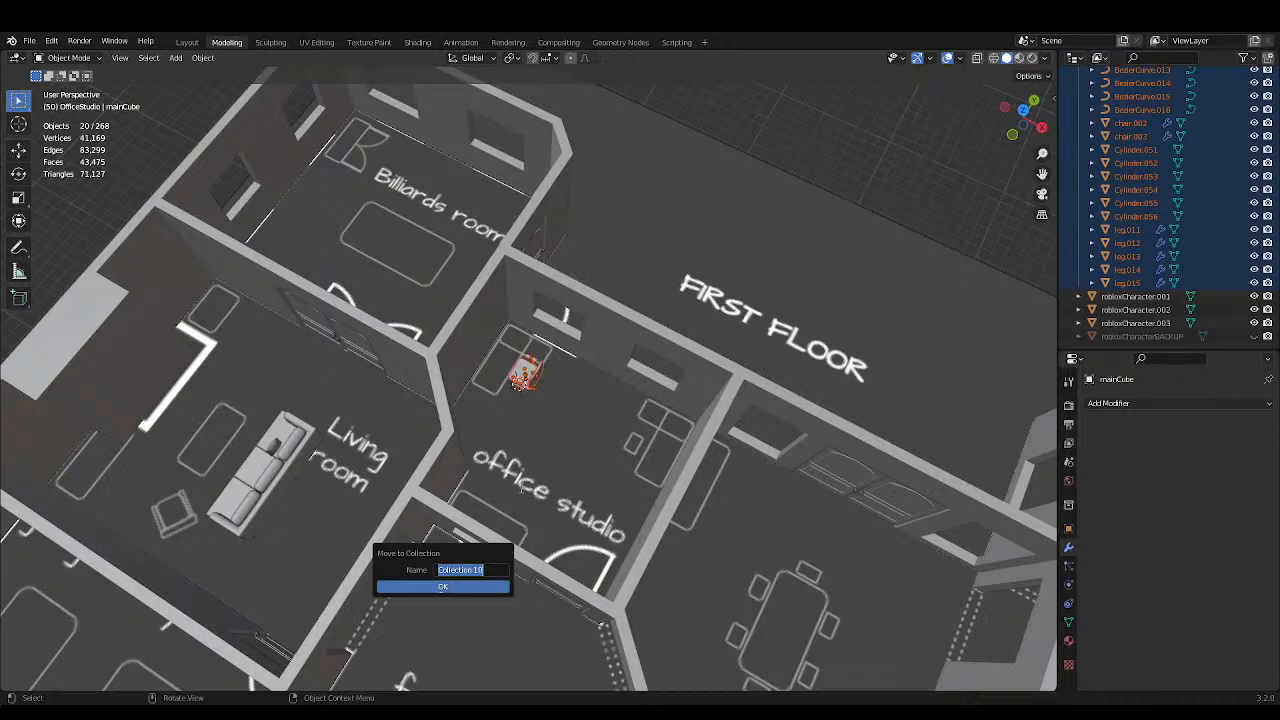
text(k)
text(fficeChair)
click(458, 582)
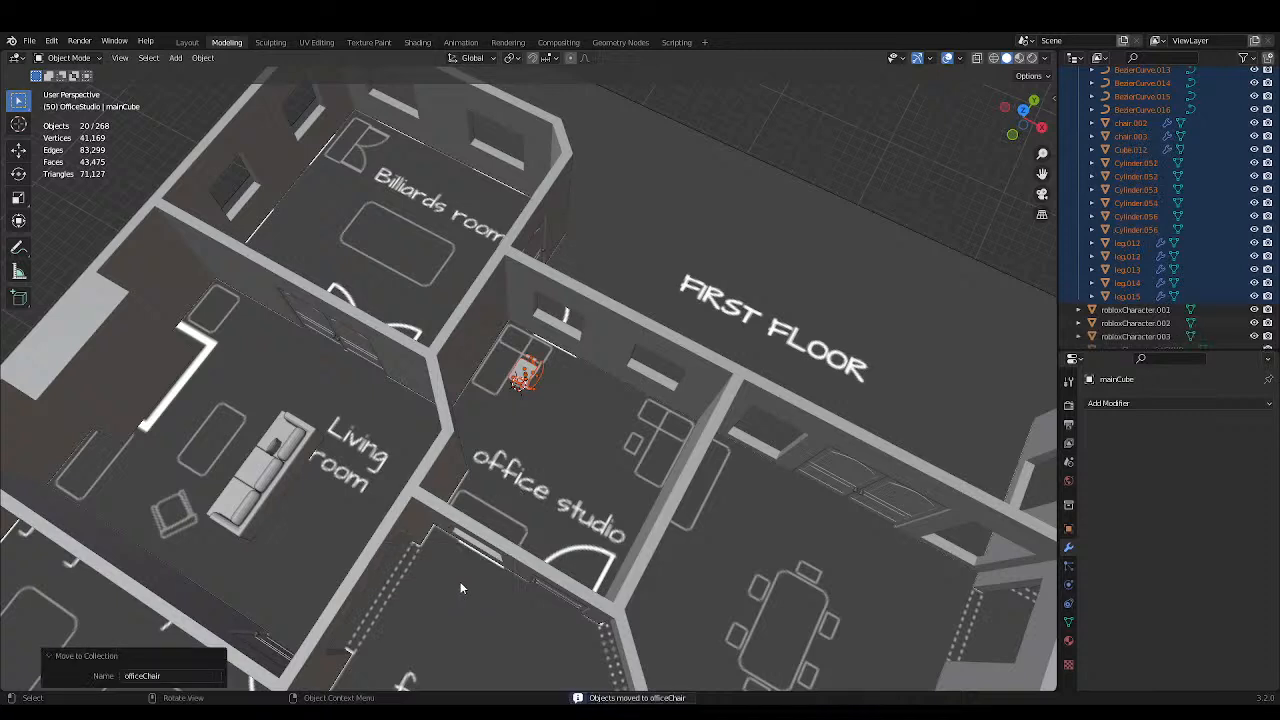
Nest the officeChair collection inside OfficeStudio, collapse it, and save the file.
scroll(1117, 311, up, 2)
scroll(1185, 250, up, 3)
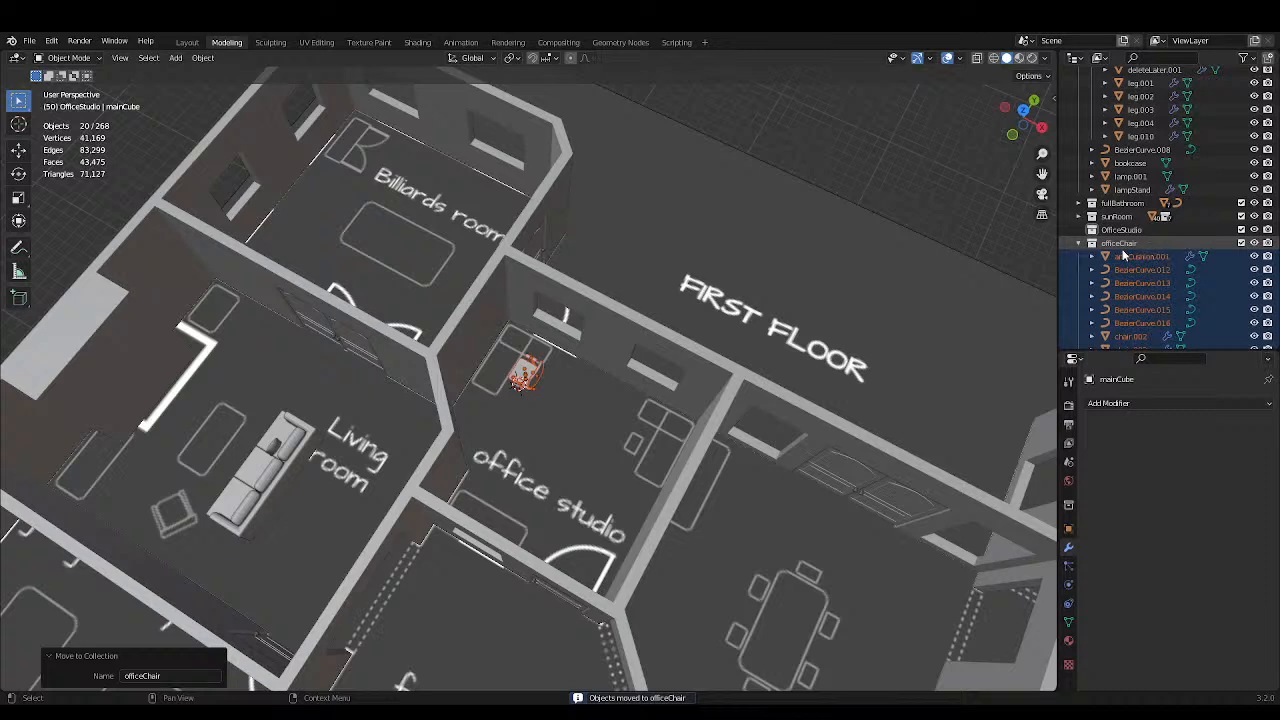
drag(1130, 243, 1121, 229)
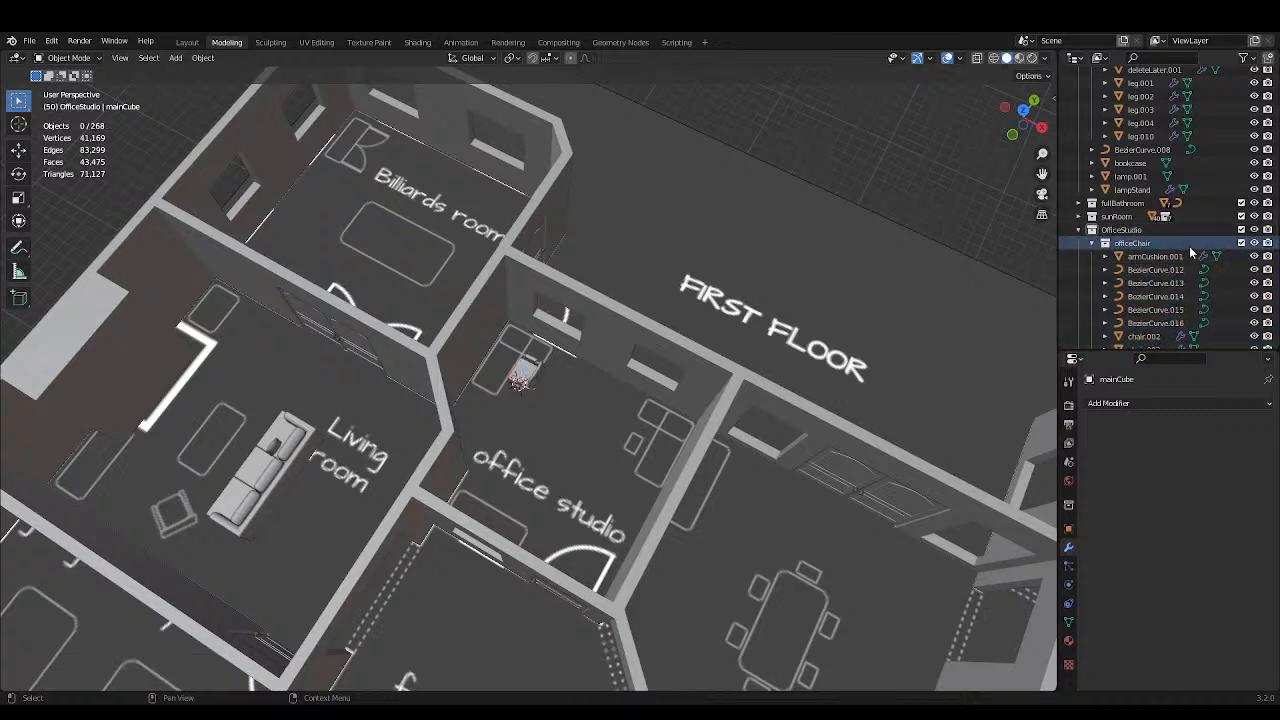
click(1105, 243)
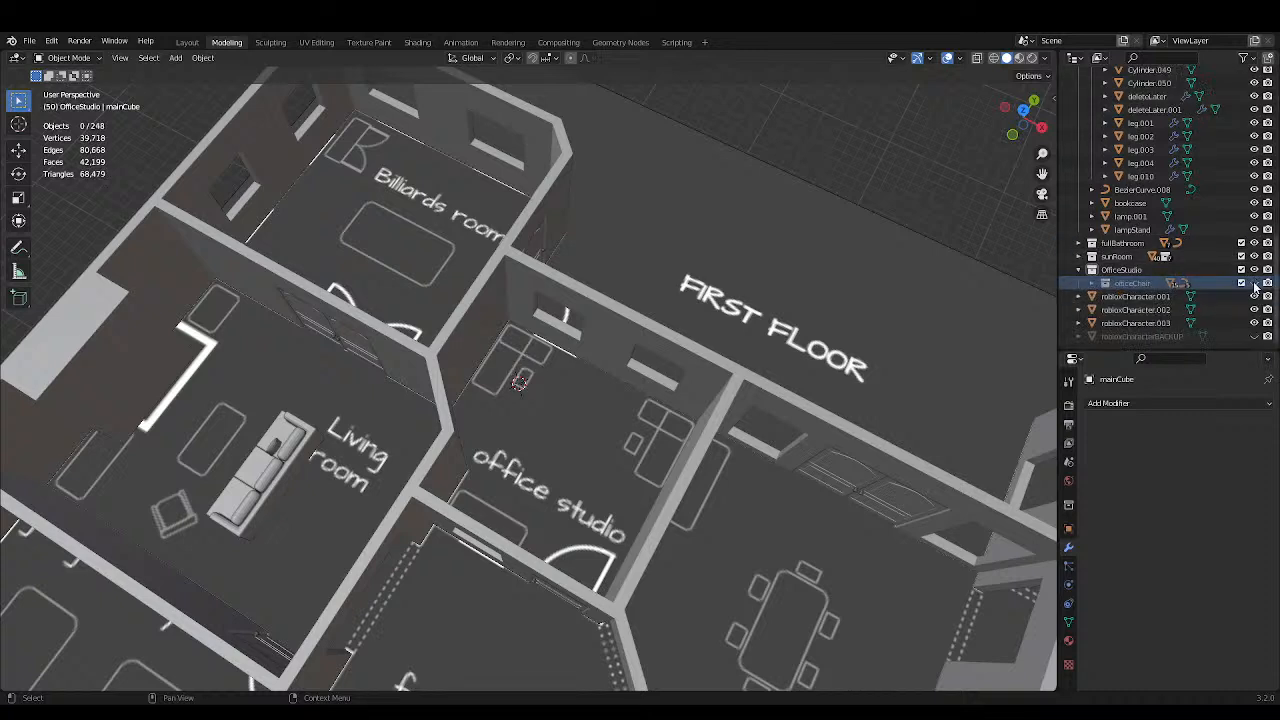
key(ctrl+s)
Examine the smallOfficeChair collection and look at its chair's place in the guest bedroom.
scroll(1170, 271, up, 10)
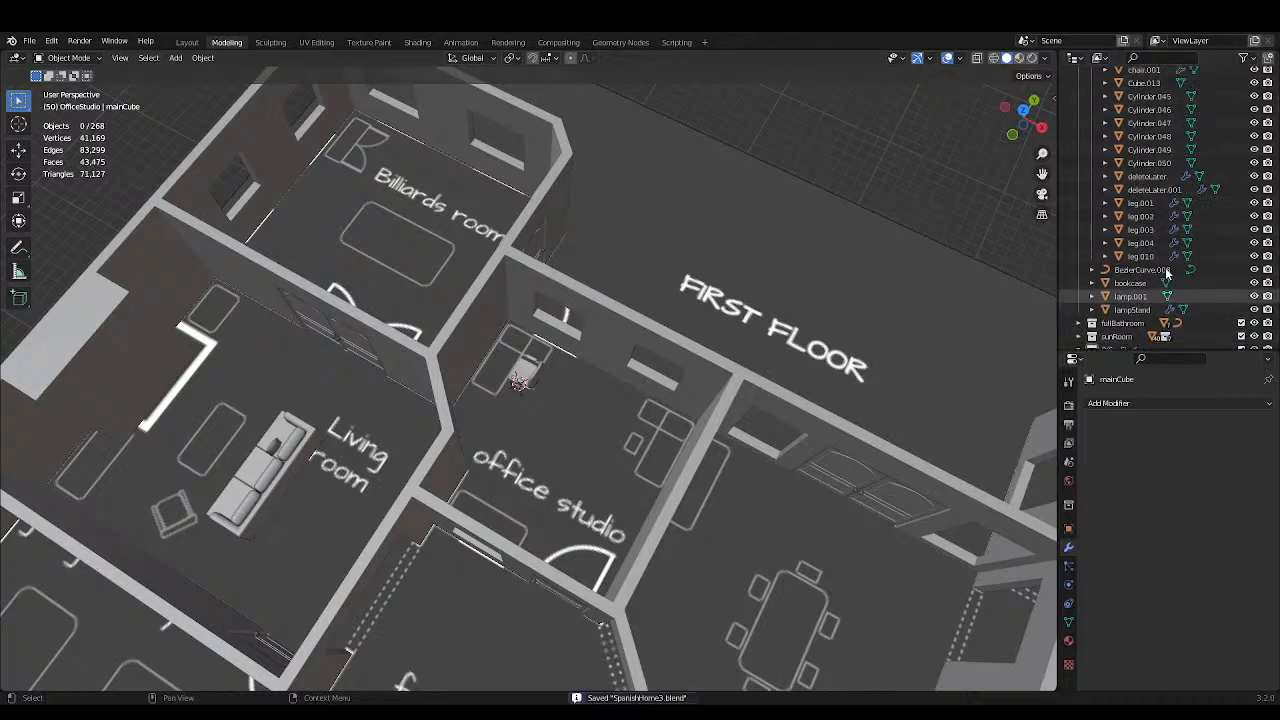
scroll(1170, 271, up, 1)
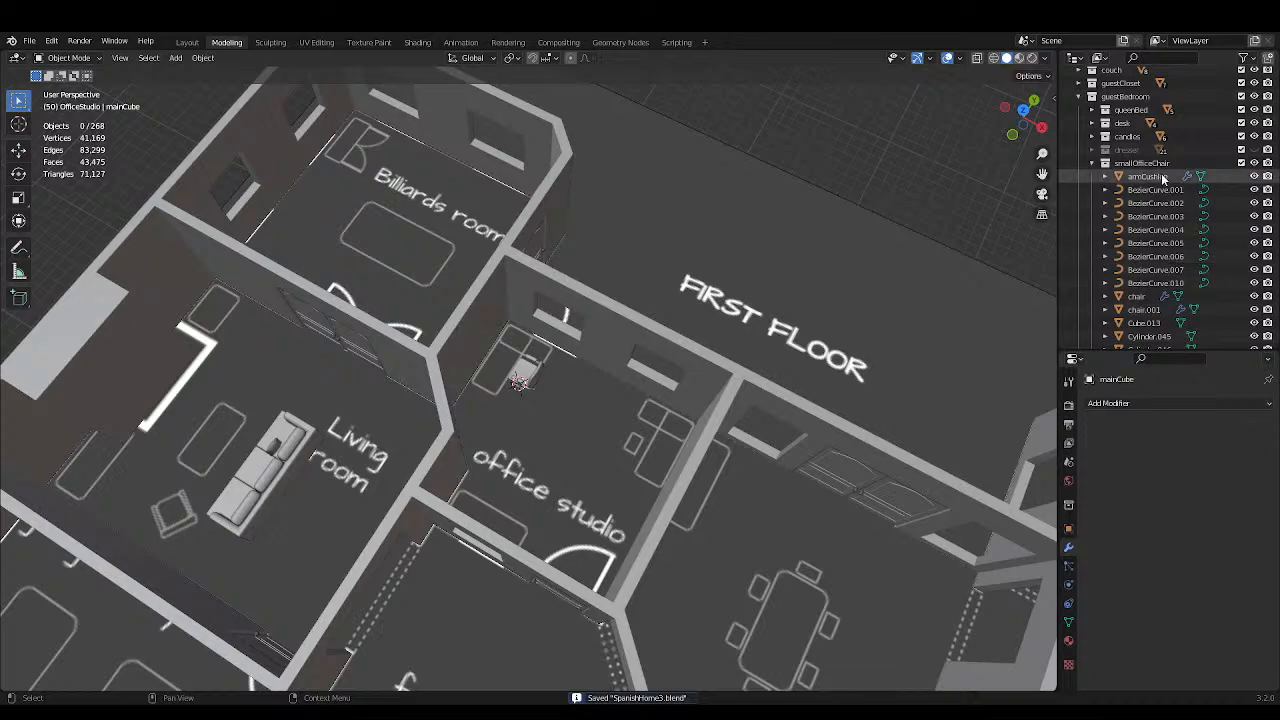
click(1142, 163)
middle_drag(515, 312, 972, 332)
click(1155, 269)
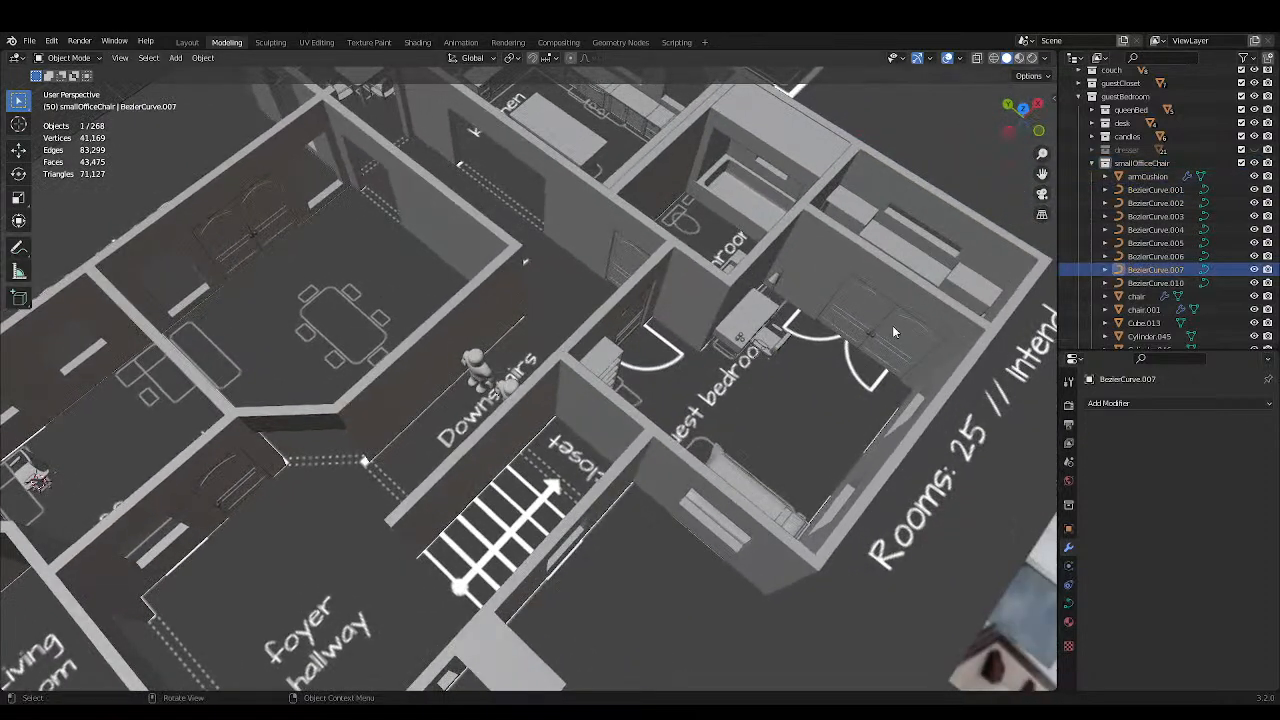
middle_drag(892, 325, 619, 398)
scroll(590, 392, up, 3)
middle_drag(602, 389, 612, 374)
scroll(612, 374, up, 1)
Add a cube in the office studio, move it about -2.42 m along X onto the desk outline, and save the file.
click(628, 436)
middle_drag(628, 436, 608, 381)
key(shift+a)
mouse_move(600, 399)
click(663, 412)
key(g)
key(x)
click(557, 371)
key(ctrl+s)
Lower the new cube about 0.356 m along Z.
key(g)
key(z)
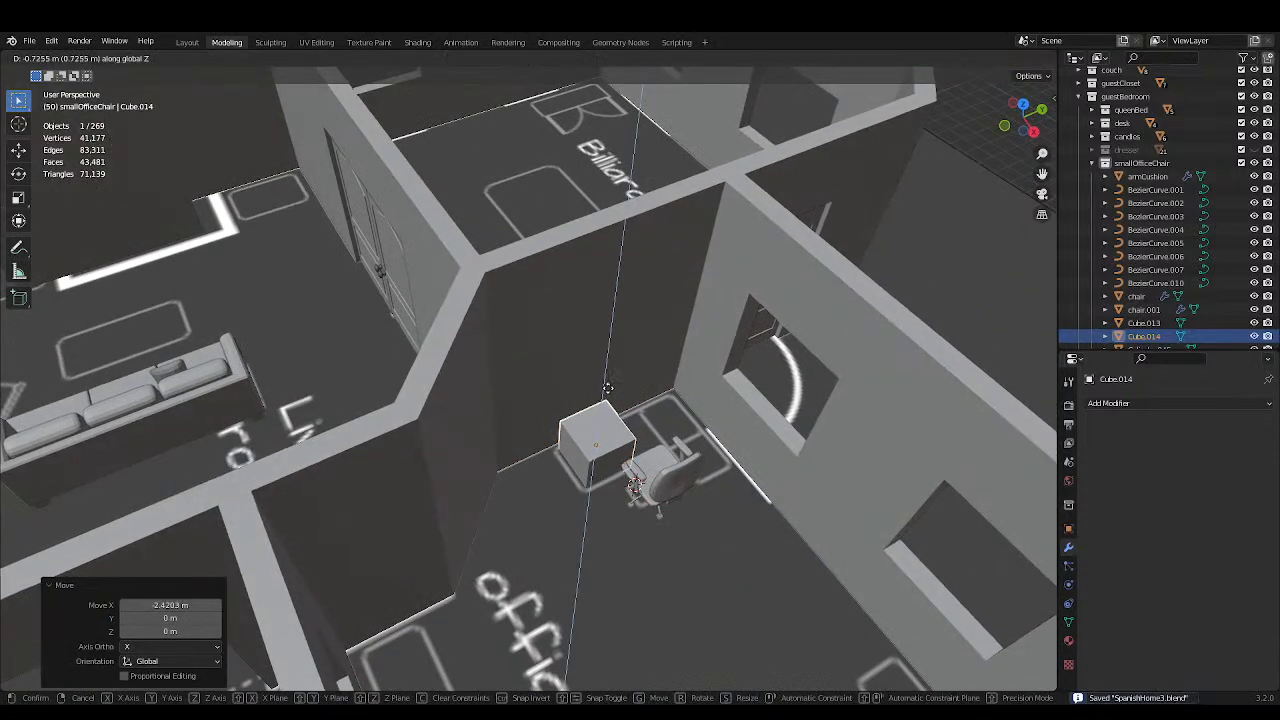
click(609, 384)
Look around the house's modelled rooms, including the kitchen and bathroom, and return to the office studio.
scroll(609, 384, down, 8)
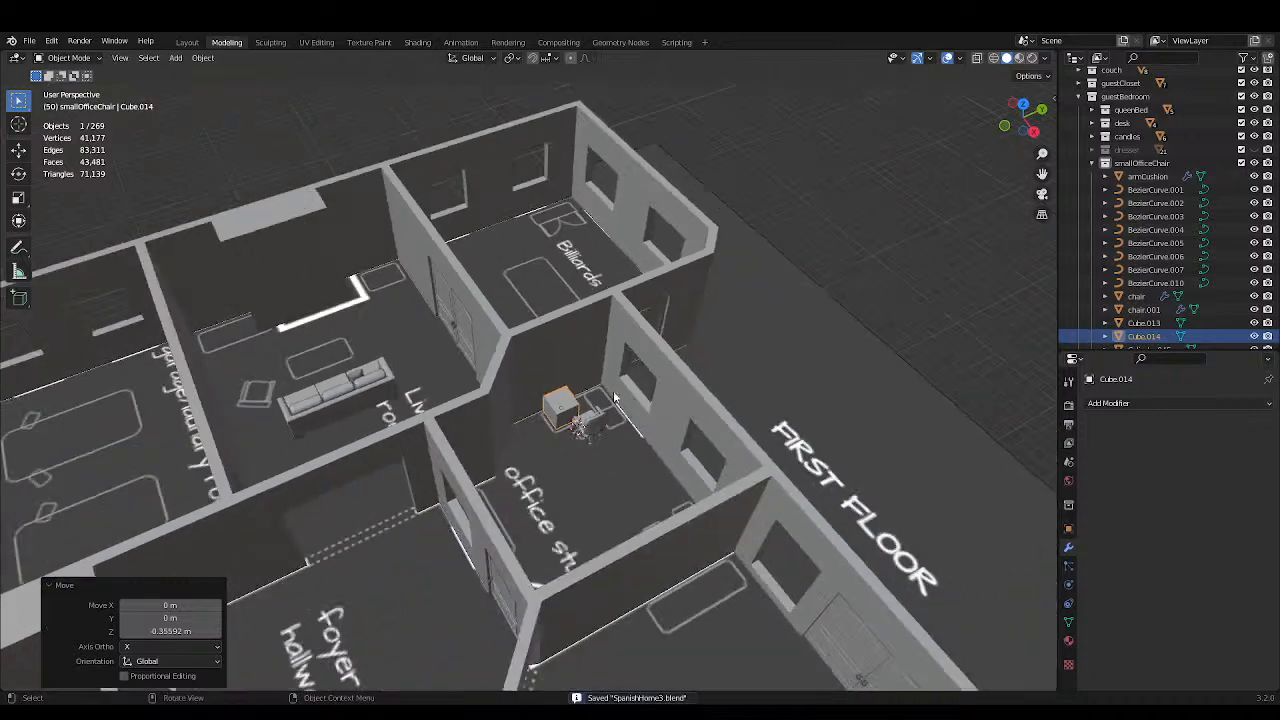
middle_drag(609, 384, 659, 550)
scroll(654, 365, up, 10)
scroll(616, 385, down, 8)
scroll(737, 388, up, 5)
scroll(744, 405, down, 1)
scroll(776, 361, up, 2)
shift+middle_drag(776, 365, 619, 374)
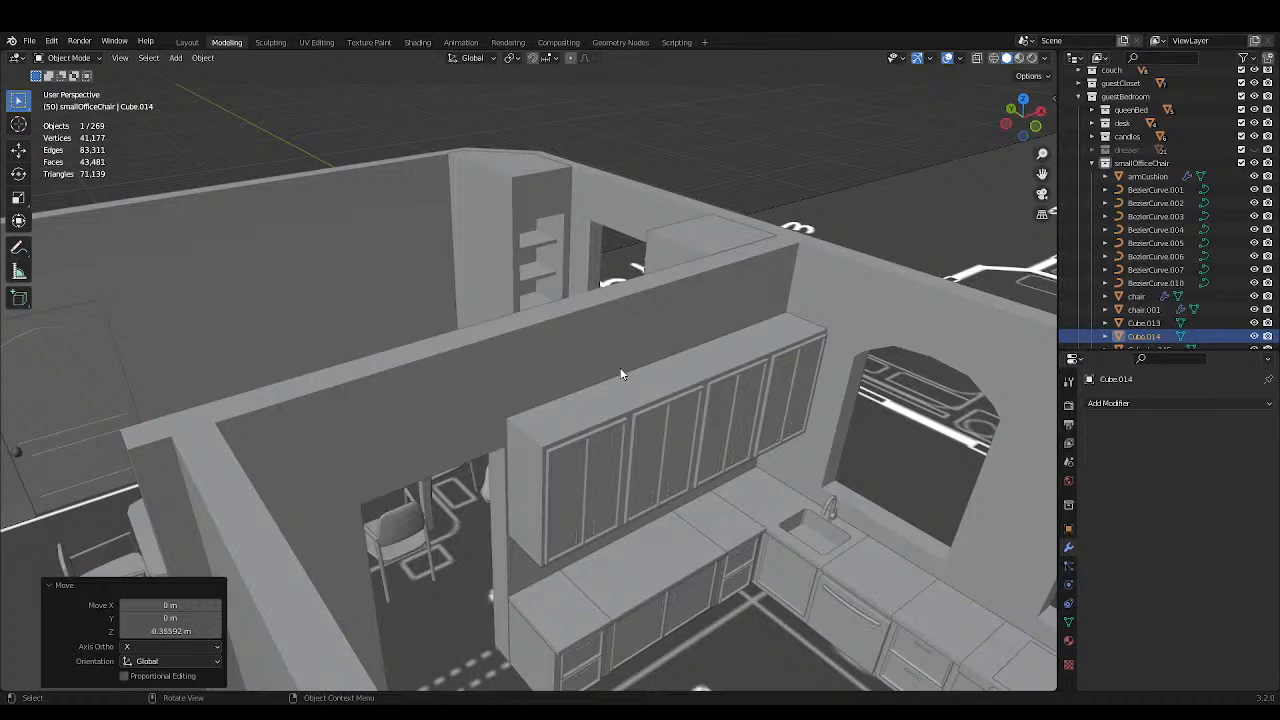
scroll(694, 353, down, 1)
shift+middle_drag(694, 353, 621, 397)
scroll(658, 332, down, 2)
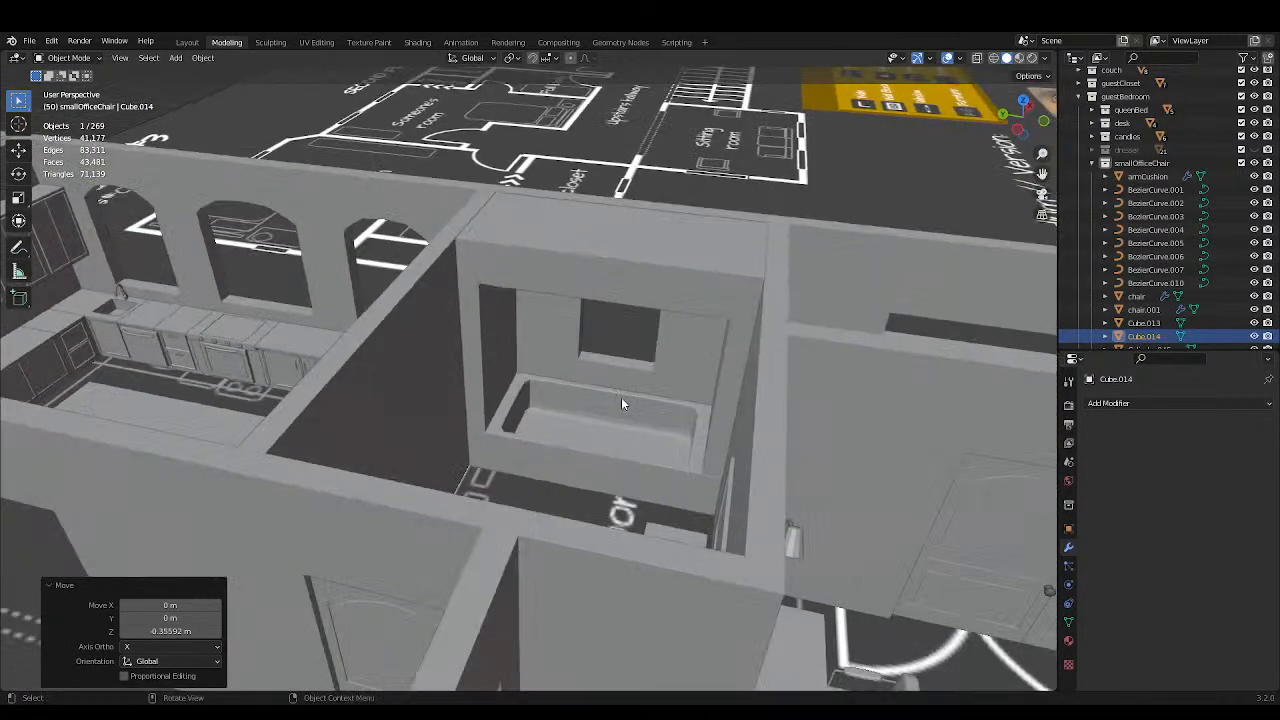
scroll(621, 397, down, 4)
mouse_move(493, 407)
middle_down()
mouse_move(622, 376)
mouse_move(582, 400)
mouse_move(592, 346)
mouse_move(521, 391)
mouse_move(508, 420)
middle_up()
scroll(562, 374, up, 3)
shift+middle_drag(508, 420, 499, 446)
scroll(499, 446, up, 3)
Lower the cube another 0.156 m or so along Z toward the floor, and save the file.
key(g)
key(z)
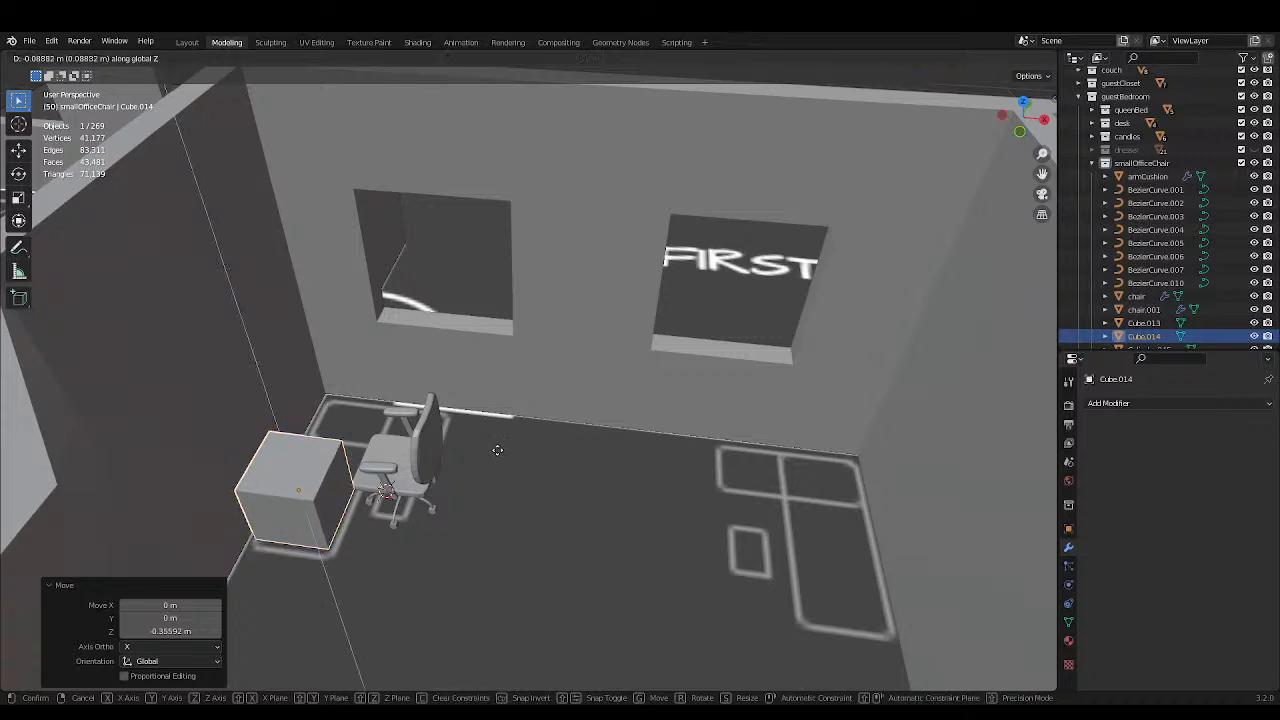
click(501, 451)
key(ctrl+s)
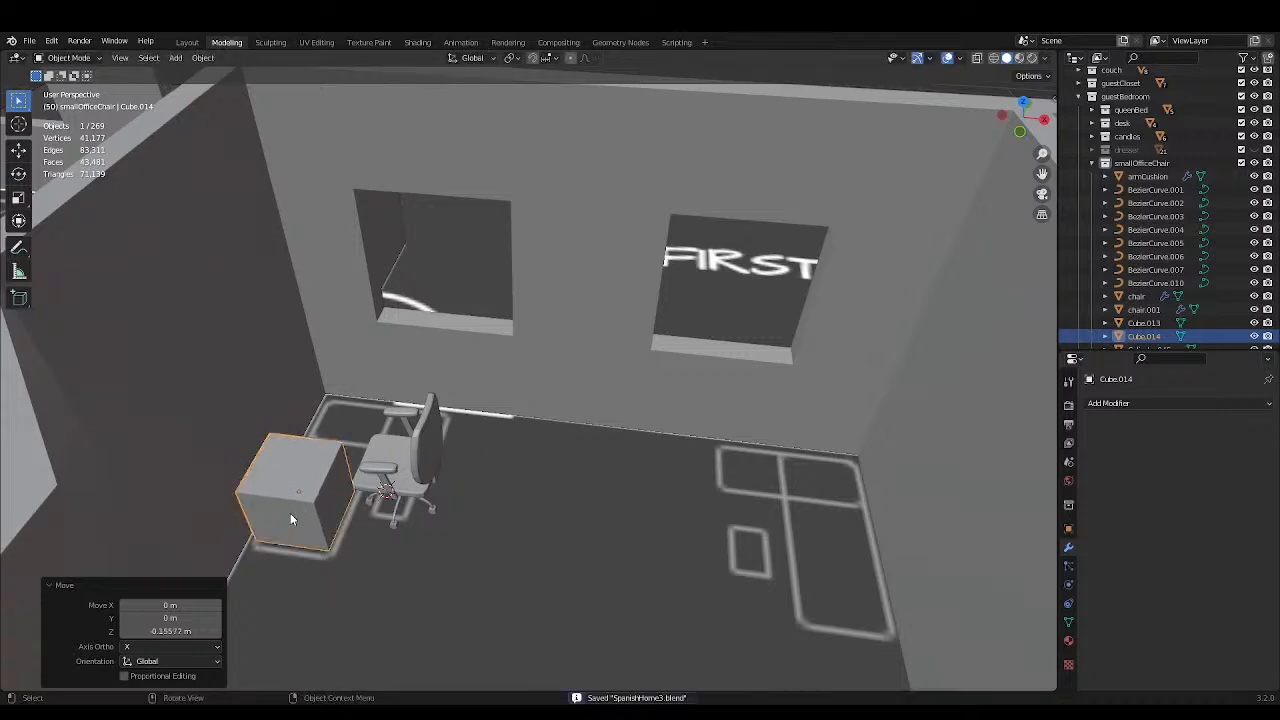
In Edit Mode, select the cube's face nearest the window wall and move it about 3.47 m along Y to lengthen the desk block.
key(Tab)
middle_drag(291, 513, 445, 423)
shift+middle_drag(361, 269, 506, 417)
scroll(506, 417, up, 7)
shift+middle_drag(309, 347, 585, 462)
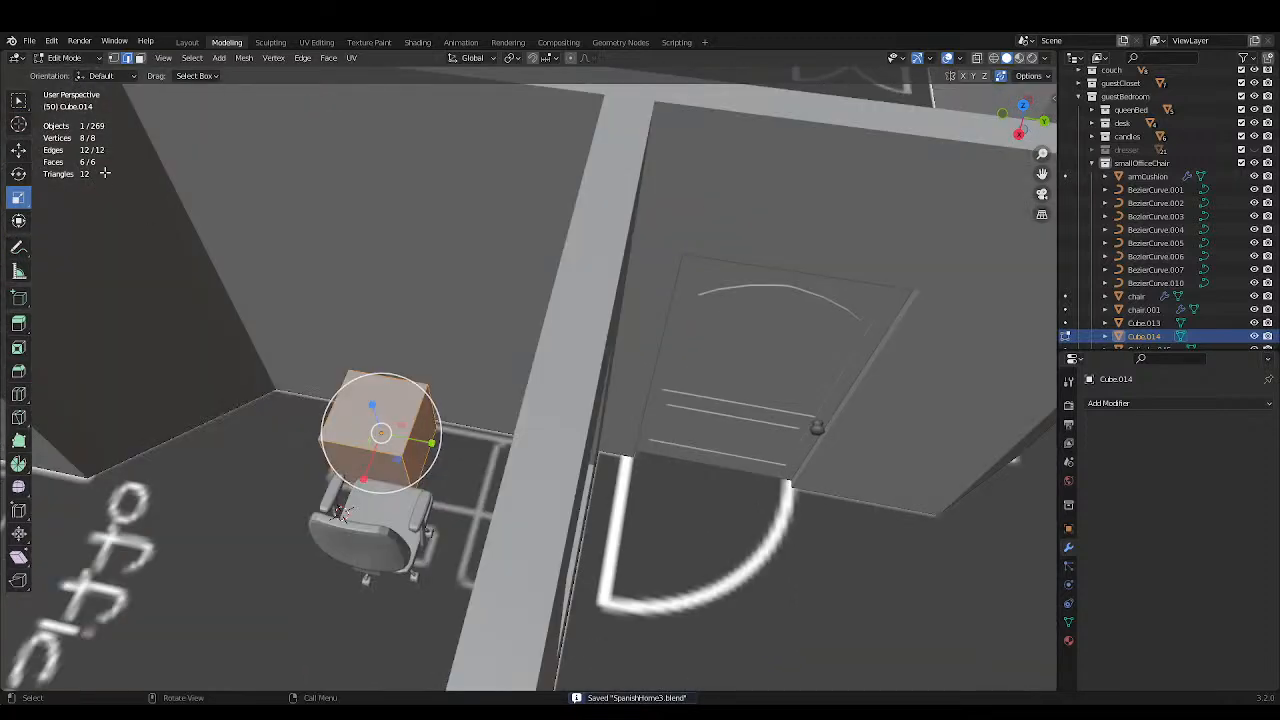
click(428, 425)
key(KP_7)
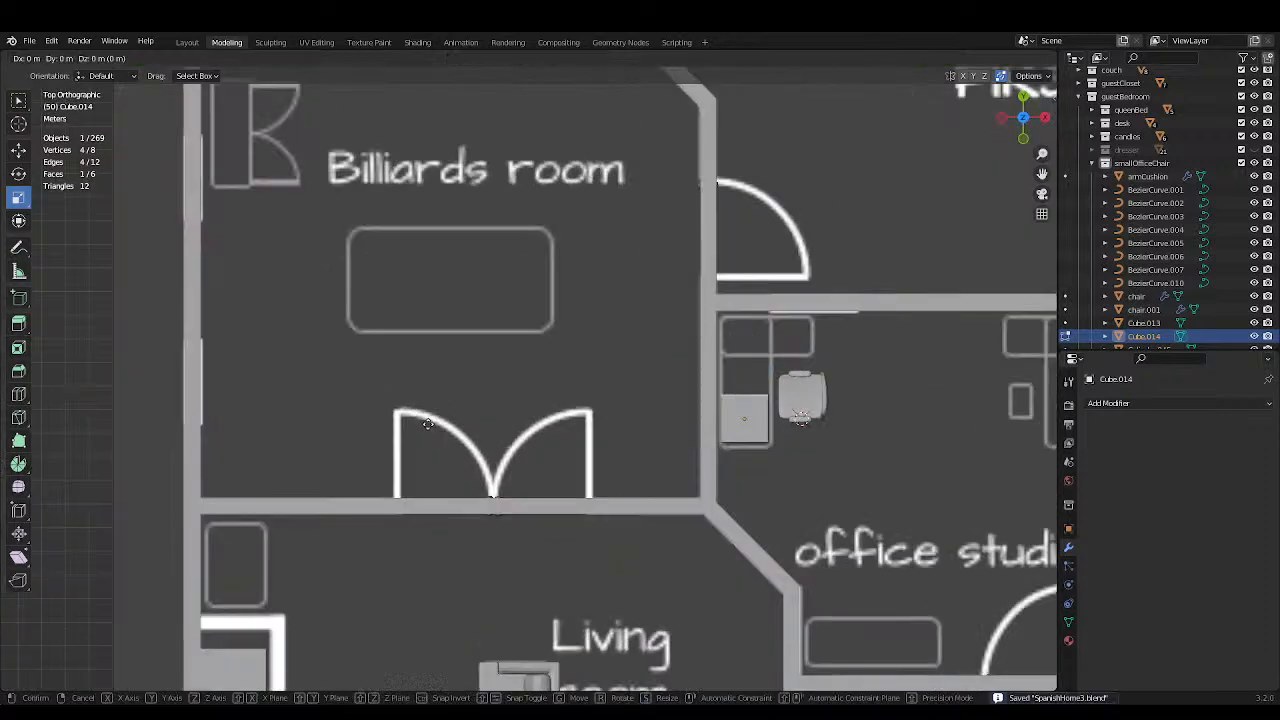
key(g)
key(x)
key(y)
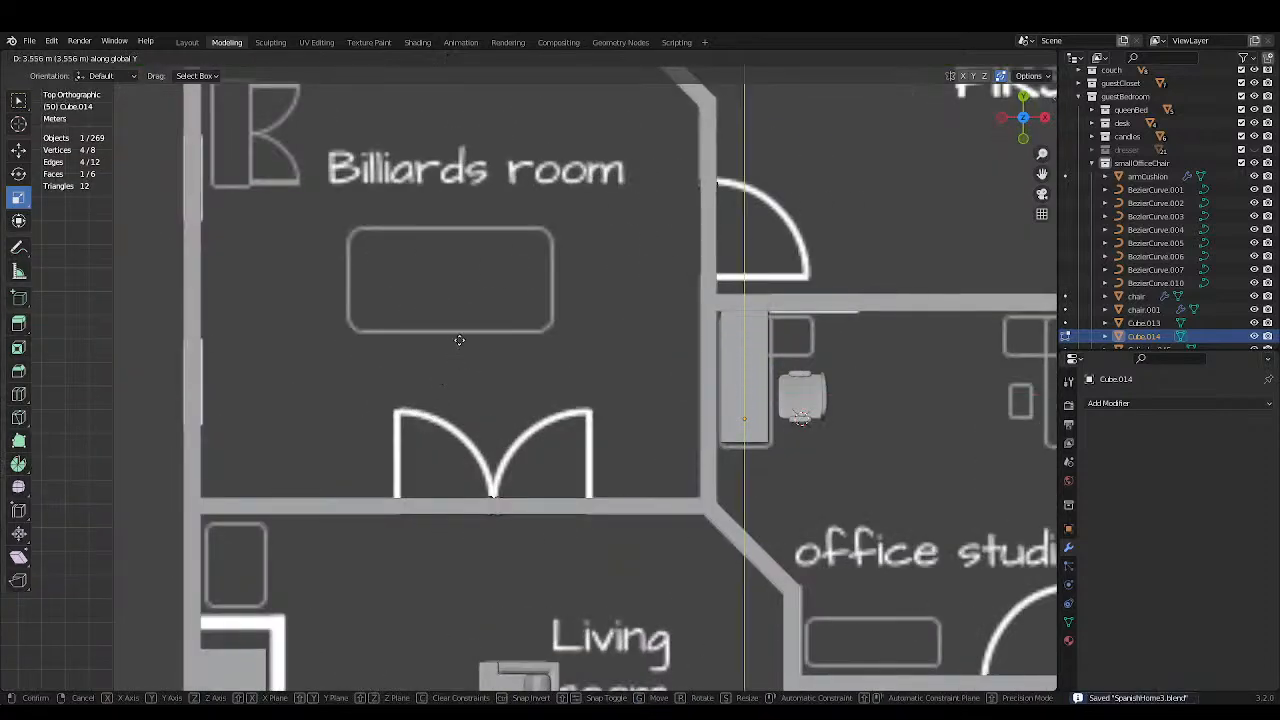
click(457, 343)
Select the whole desk block mesh and move it about -0.113 m along X against the wall.
shift+middle_drag(630, 418, 580, 417)
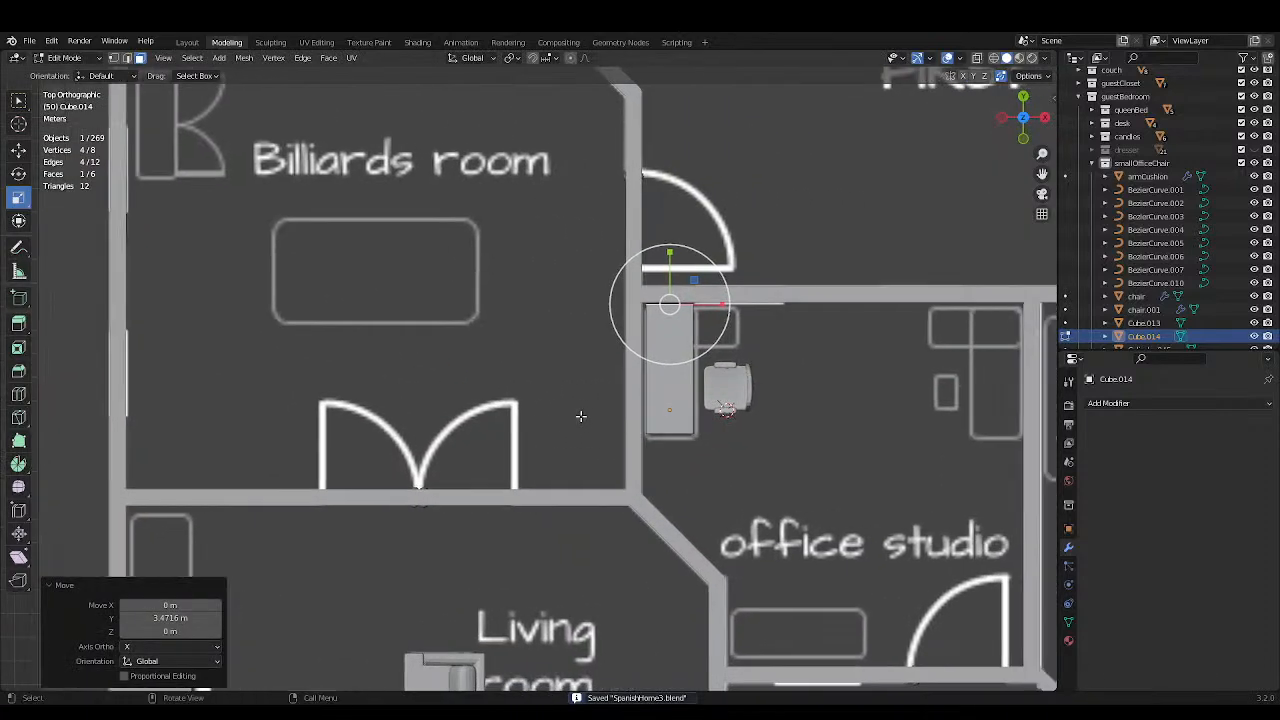
key(a)
key(g)
key(x)
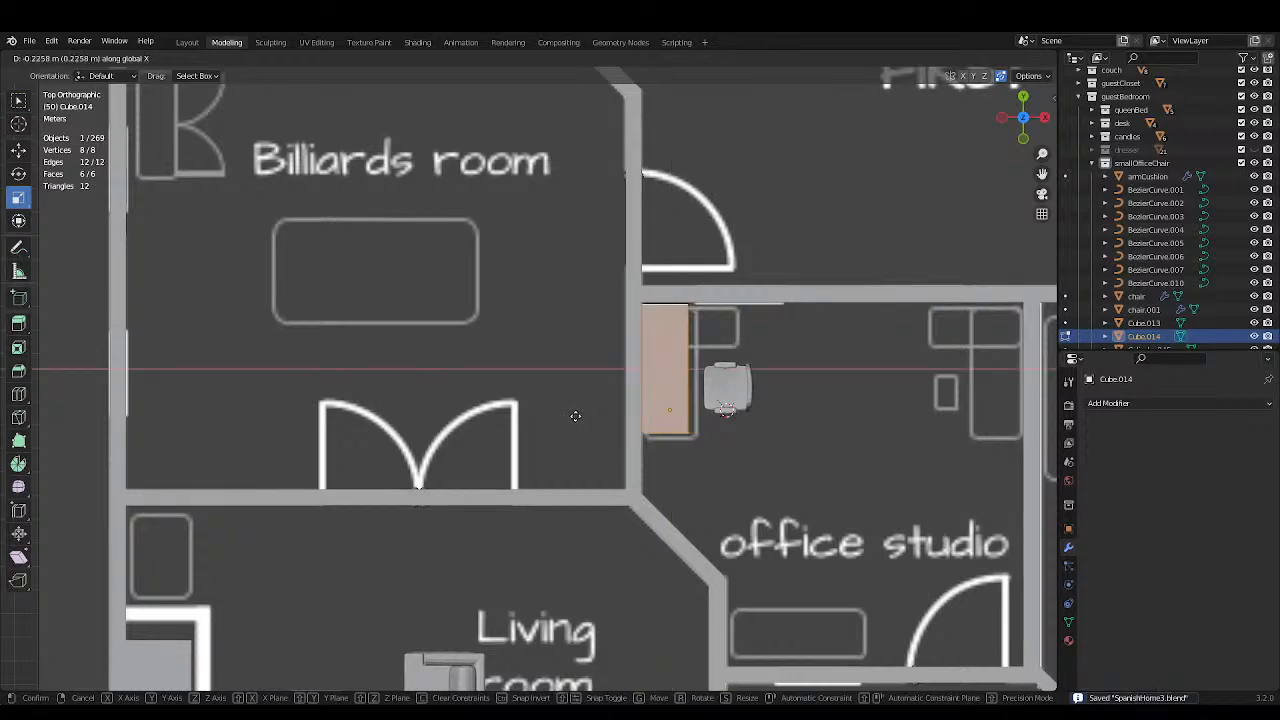
click(576, 418)
Select the desk block's end face away from the window wall and move it outward to the end of the floor plan's desk outline.
shift+middle_drag(762, 422, 594, 386)
scroll(657, 418, up, 3)
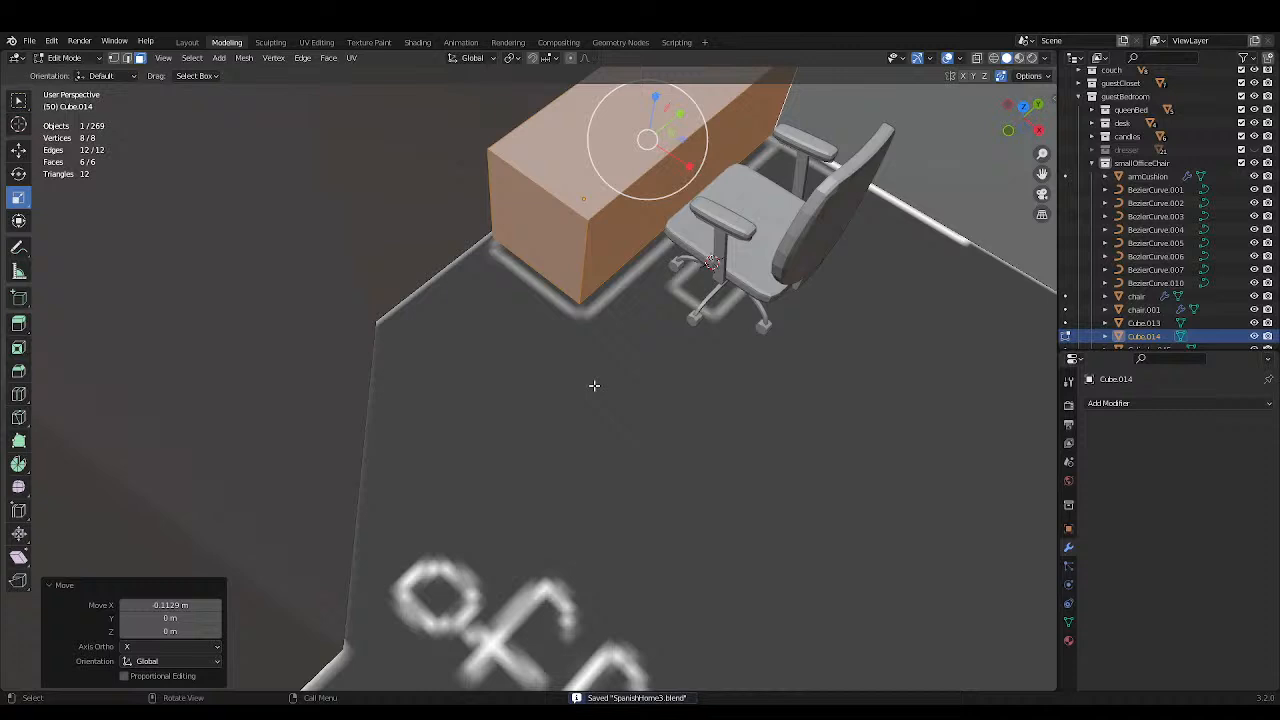
click(554, 272)
key(KP_7)
key(g)
key(x)
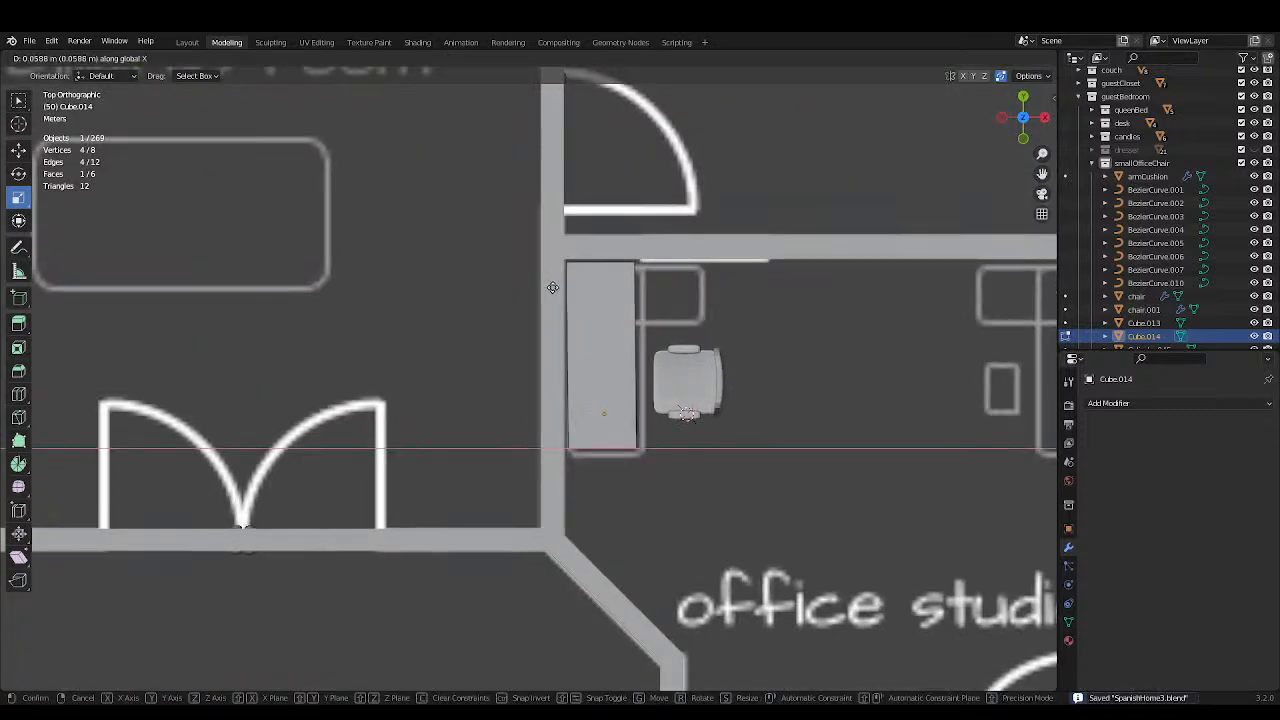
click(552, 287)
Select the desk block's top face, raise it about 0.101 m along Z, and save the file.
click(620, 336)
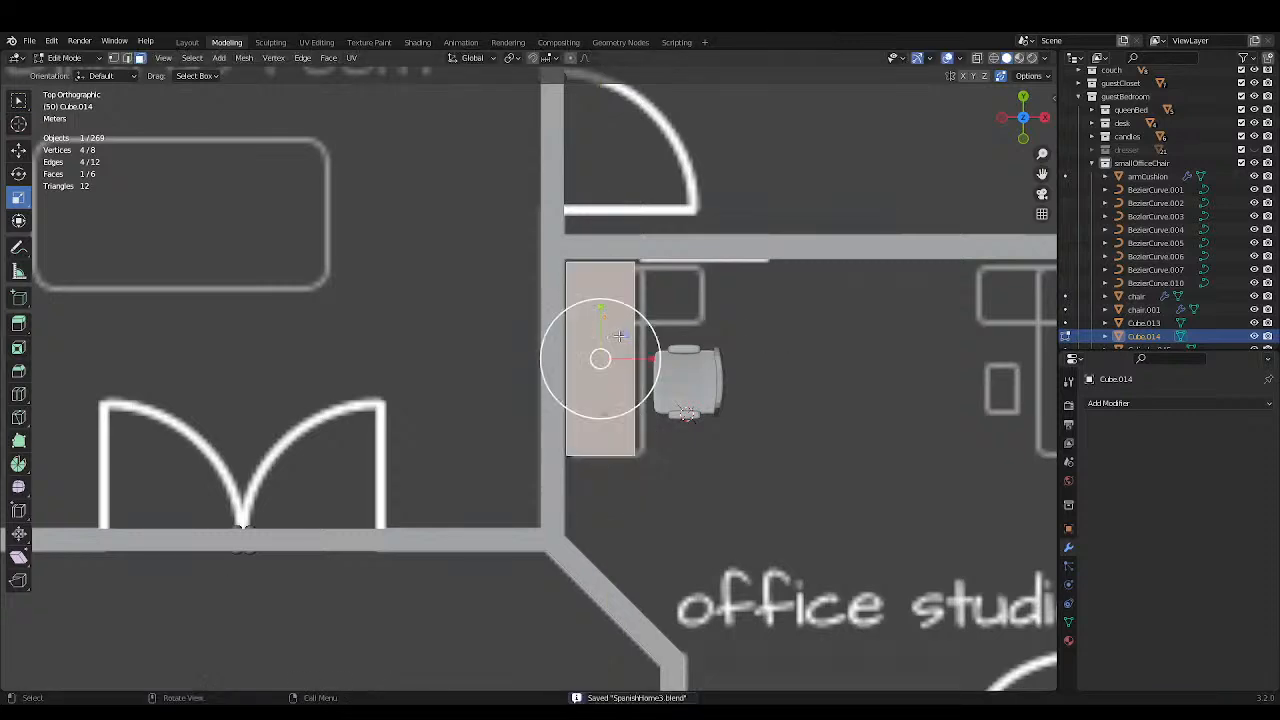
middle_drag(620, 336, 614, 364)
key(g)
key(z)
click(578, 286)
key(ctrl+s)
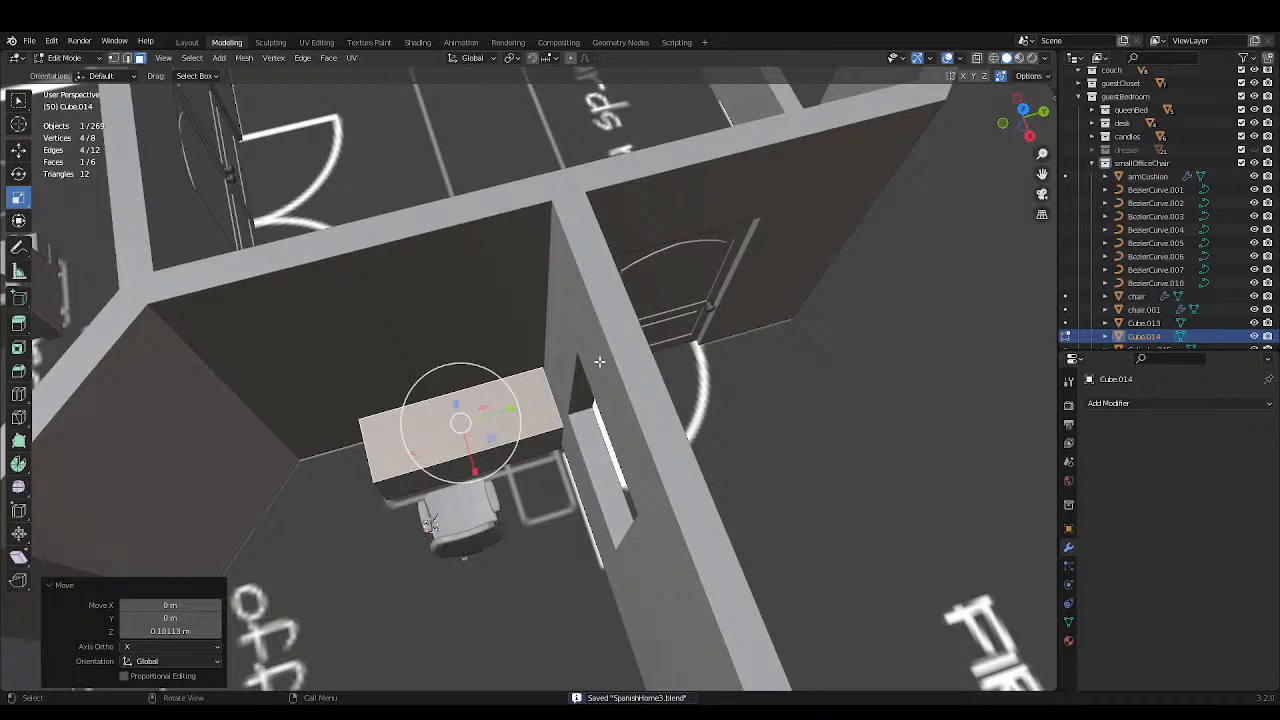
Add one loop cut across the desk block, slid to a factor of about -0.36 at the side return's outline, and save the file.
key(KP_7)
scroll(716, 330, up, 3)
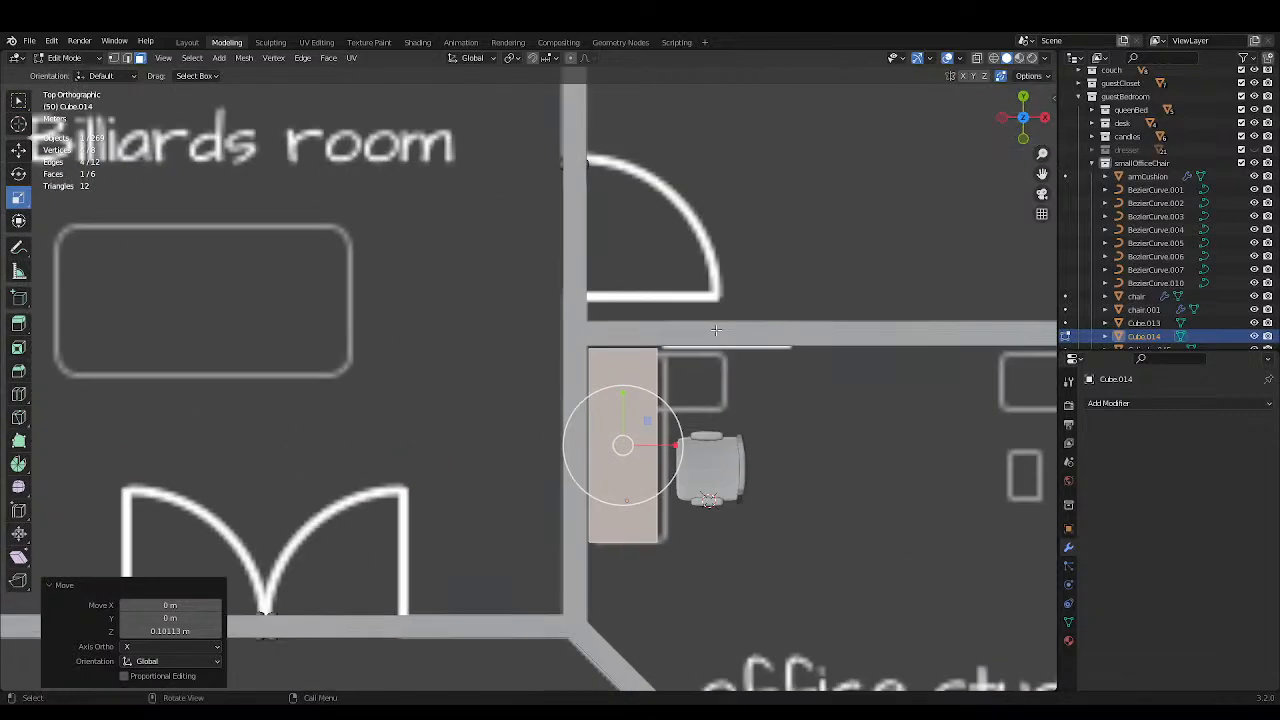
shift+middle_drag(716, 330, 631, 295)
scroll(660, 309, up, 3)
key(ctrl+s)
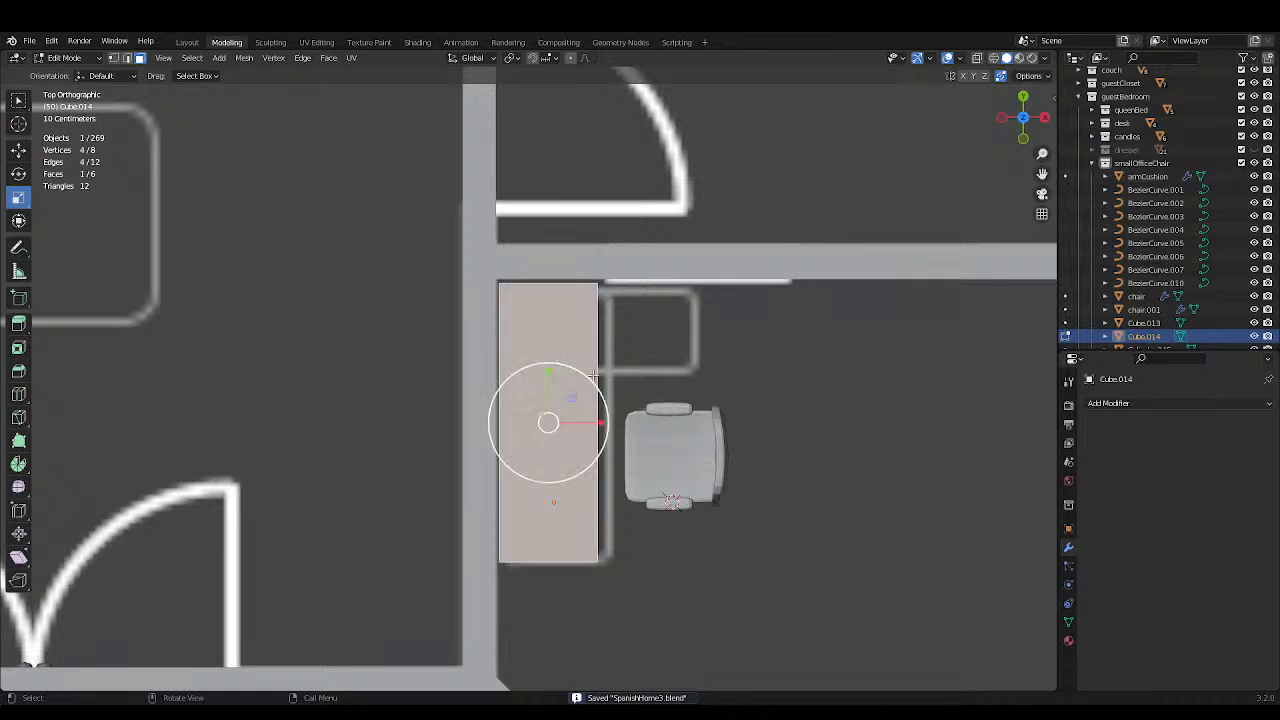
key(ctrl+r)
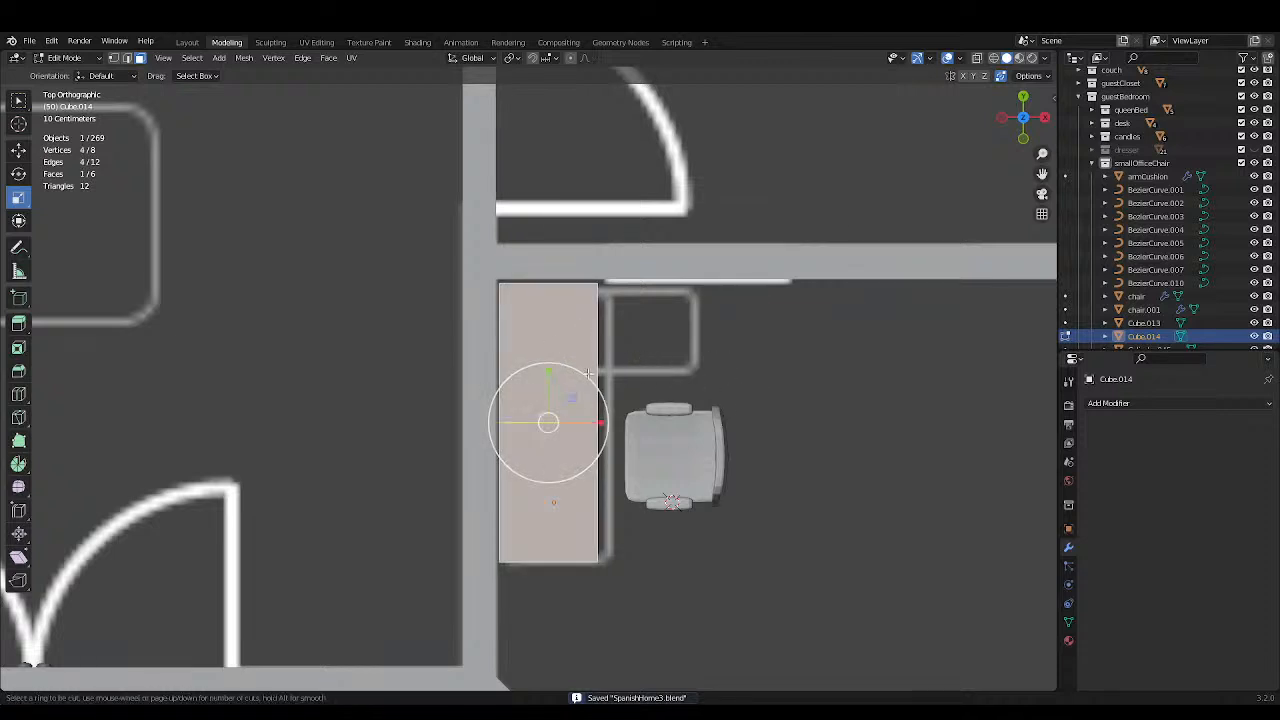
click(589, 373)
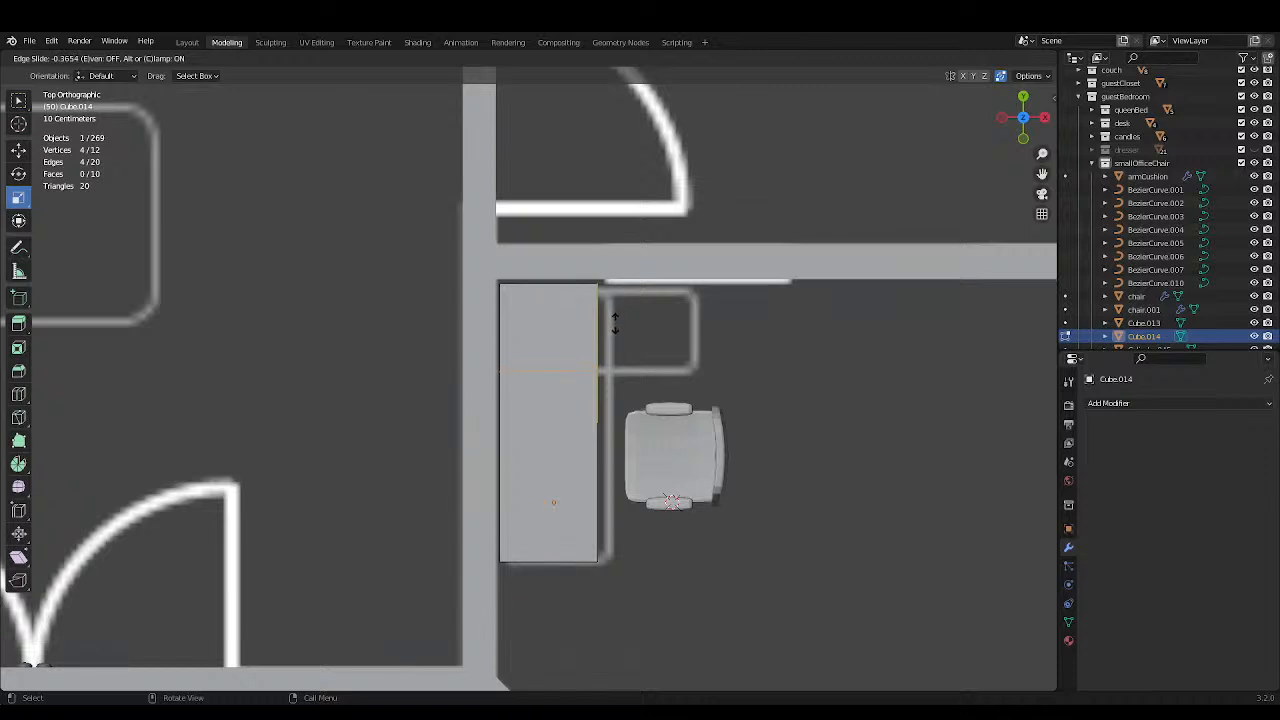
click(614, 322)
key(ctrl+s)
middle_drag(610, 323, 660, 217)
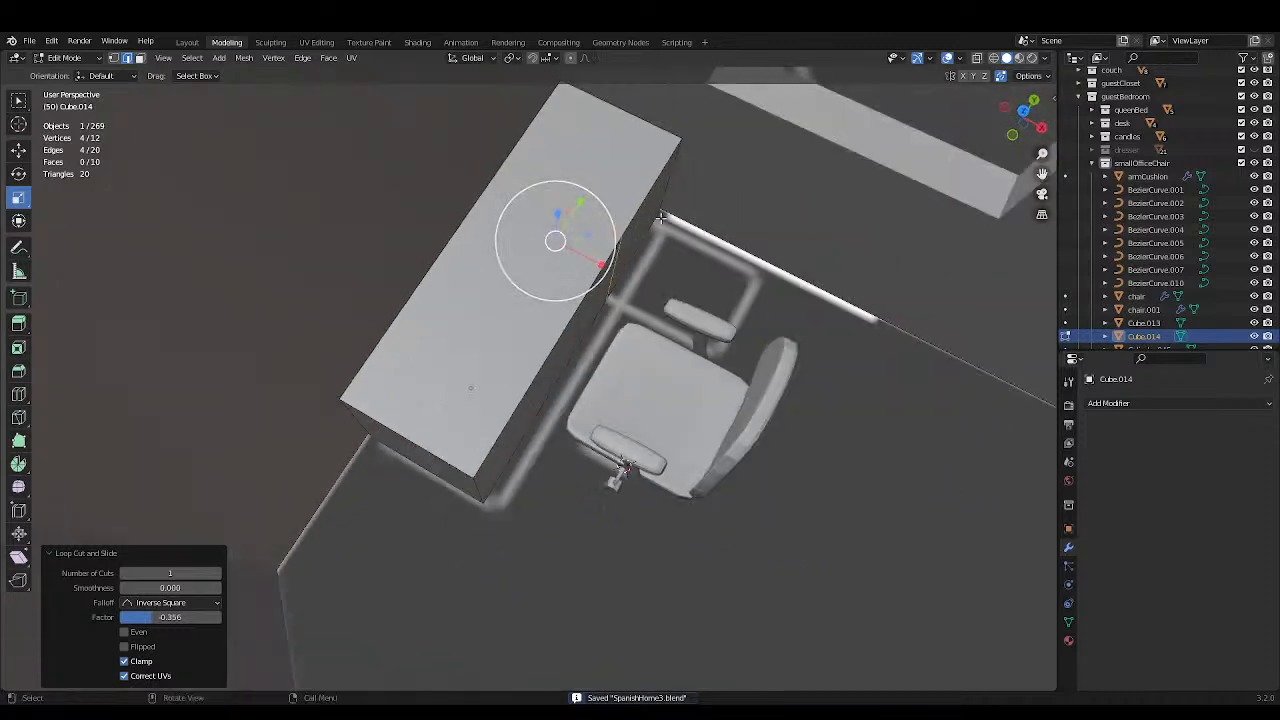
Extrude the short section's side face along the window wall to the end of the floor plan's return outline, making the desk L-shaped.
click(236, 93)
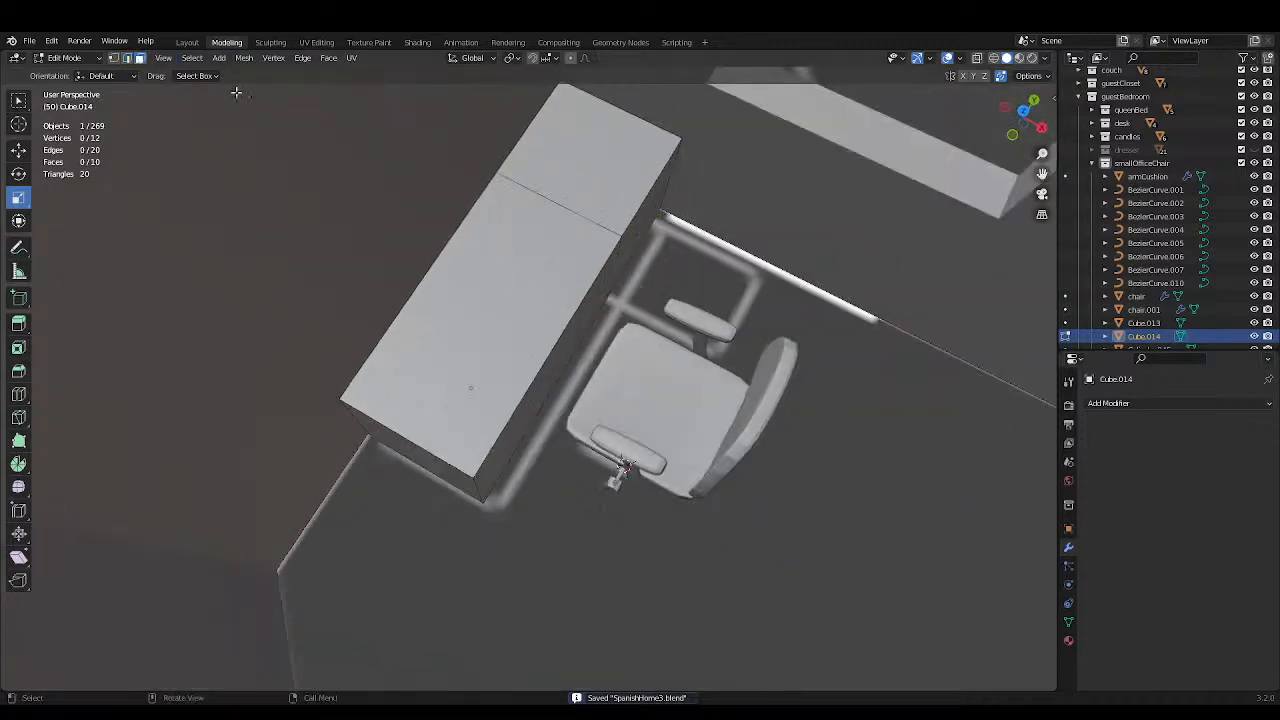
click(652, 221)
key(KP_7)
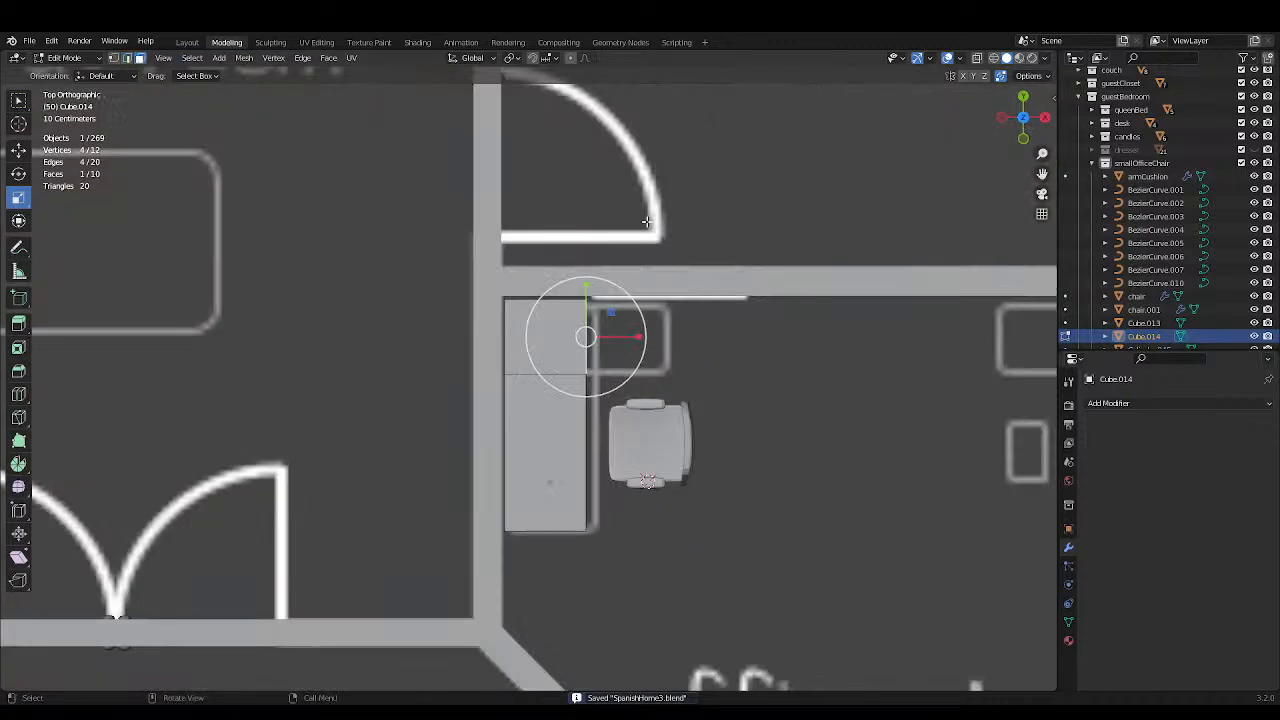
key(g)
key(x)
key(Escape)
key(e)
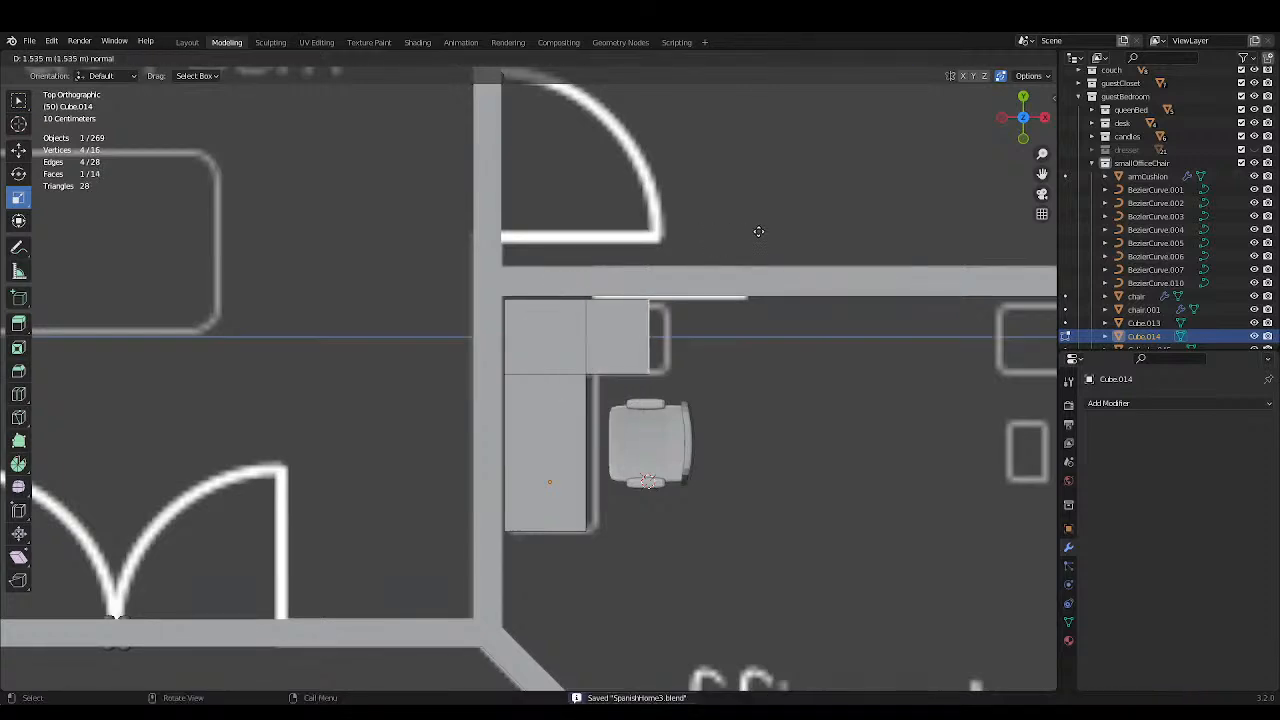
click(771, 234)
scroll(771, 234, down, 2)
click(693, 229)
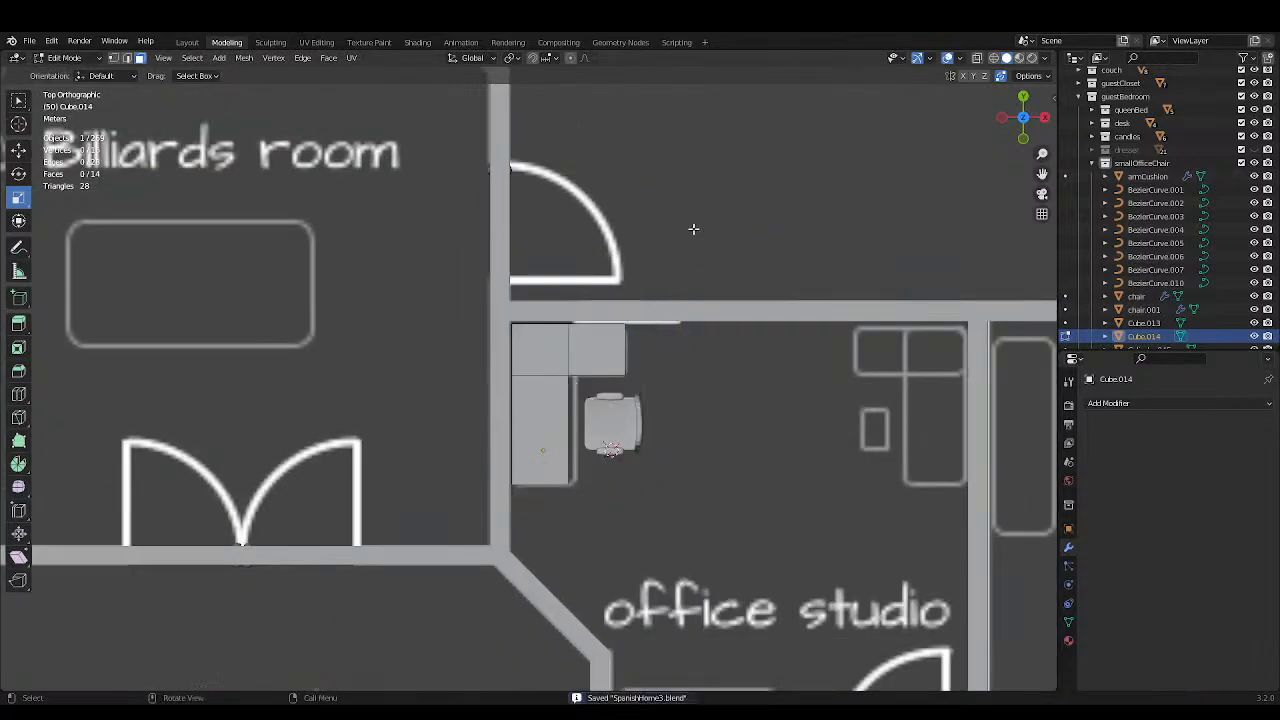
Return the L-shaped desk block to Object Mode and save the file.
middle_drag(693, 229, 623, 163)
middle_drag(680, 277, 633, 332)
scroll(652, 270, up, 5)
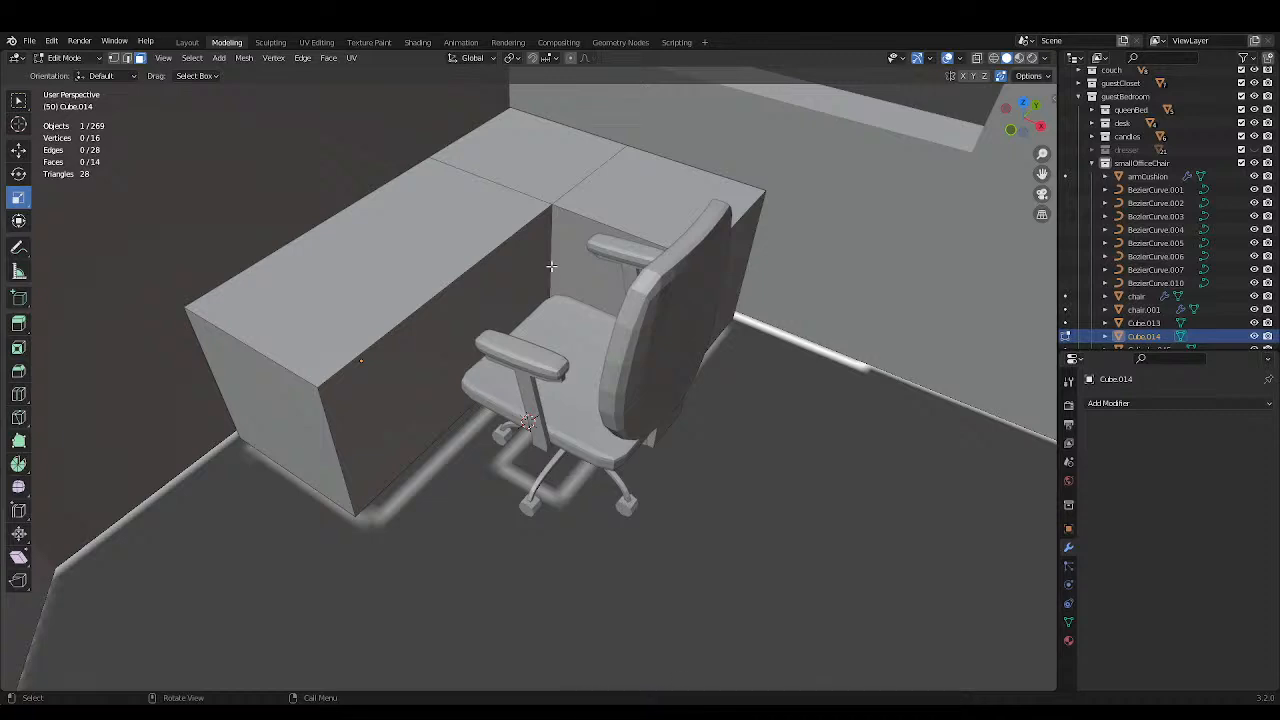
key(Tab)
scroll(528, 268, down, 3)
key(ctrl+s)
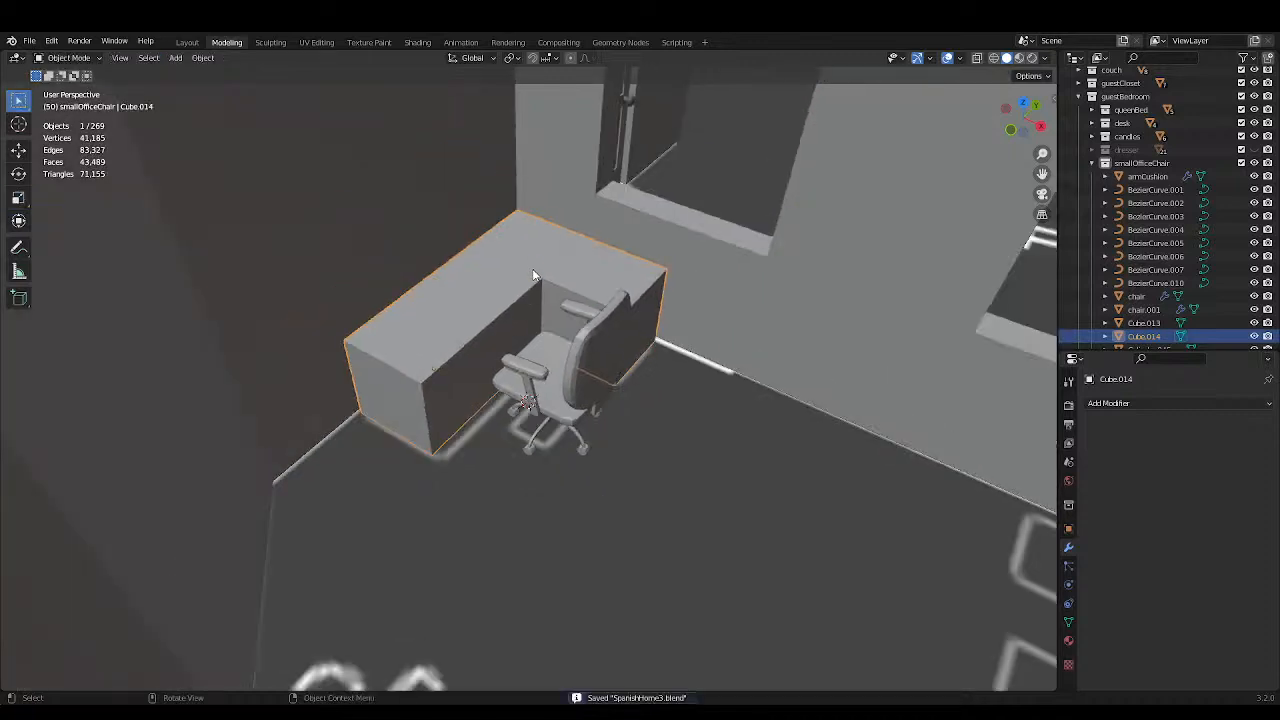
Examine the desk block in the office studio and the layout of the surrounding first-floor rooms.
middle_drag(593, 266, 702, 333)
scroll(608, 292, up, 3)
scroll(608, 298, down, 3)
scroll(700, 333, down, 5)
scroll(697, 330, up, 4)
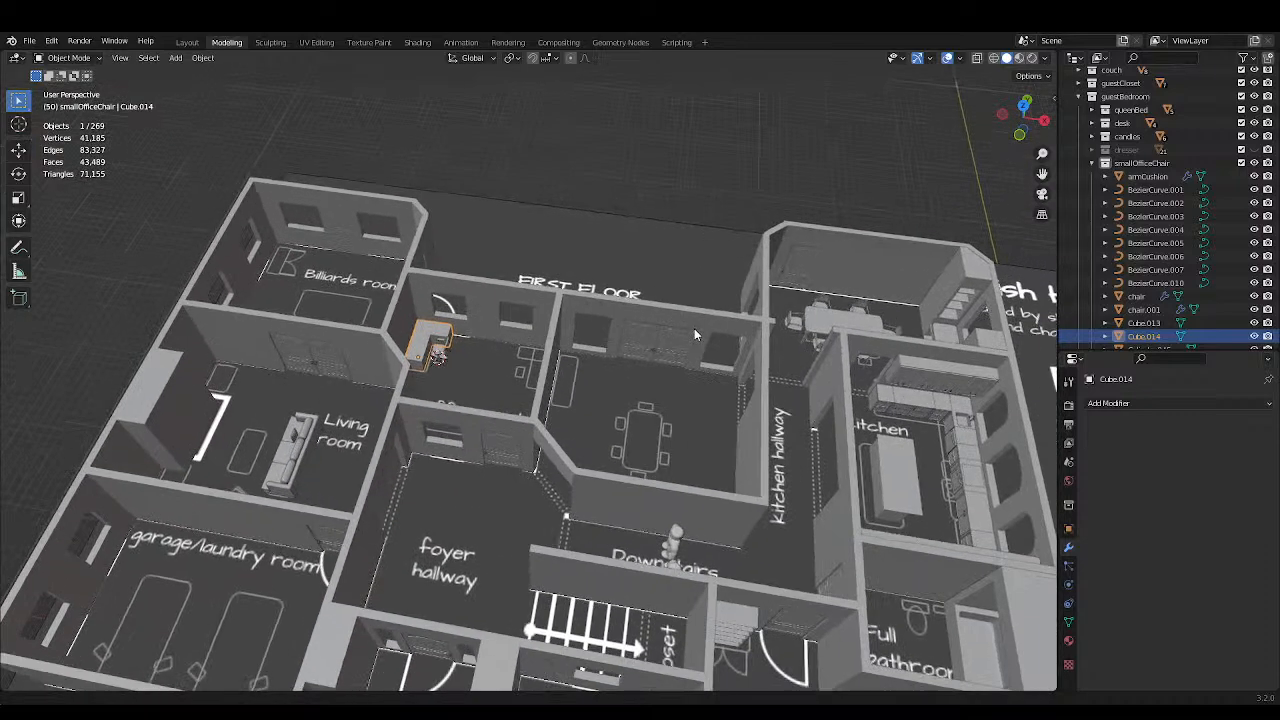
scroll(695, 332, up, 4)
middle_drag(560, 337, 608, 352)
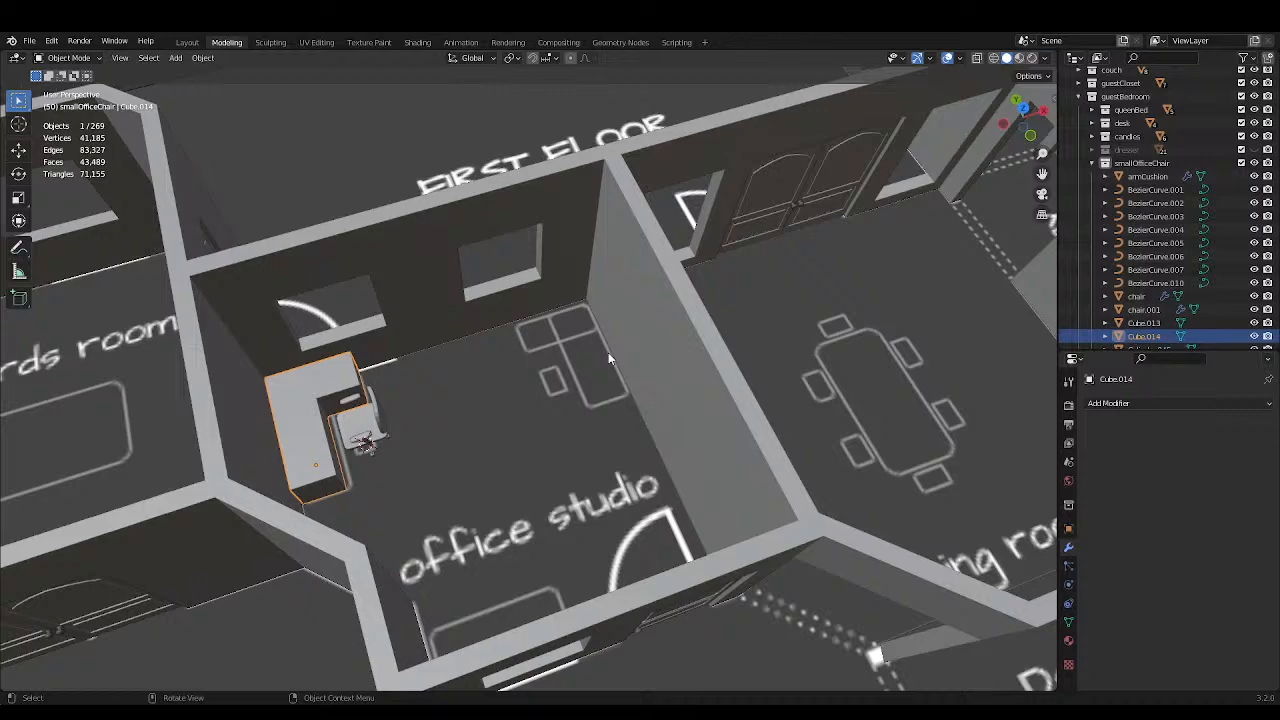
middle_drag(608, 352, 640, 400)
middle_drag(688, 166, 560, 340)
scroll(620, 255, down, 4)
scroll(690, 247, up, 2)
scroll(620, 340, up, 4)
scroll(694, 348, down, 4)
scroll(676, 279, up, 2)
scroll(610, 318, down, 3)
scroll(479, 364, up, 3)
middle_drag(479, 364, 318, 344)
shift+middle_drag(355, 344, 612, 432)
scroll(586, 384, up, 2)
middle_drag(588, 384, 468, 392)
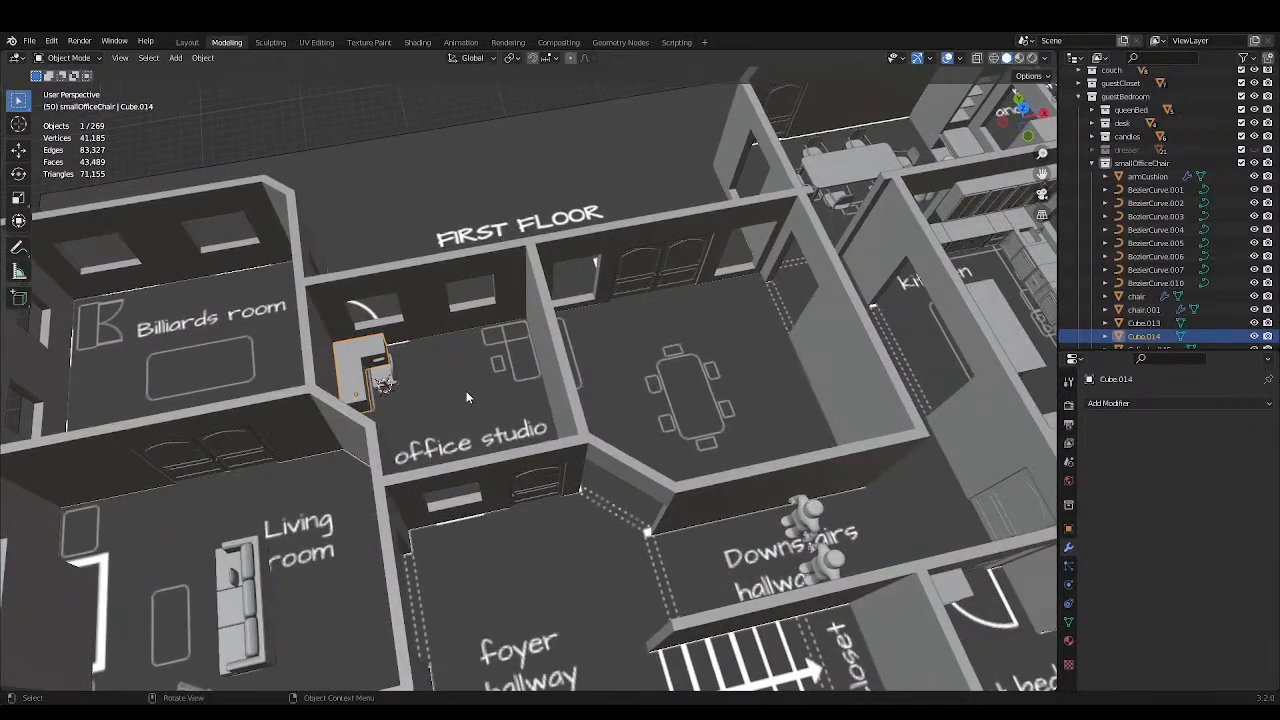
scroll(441, 378, down, 4)
scroll(509, 385, up, 1)
middle_drag(548, 376, 517, 322)
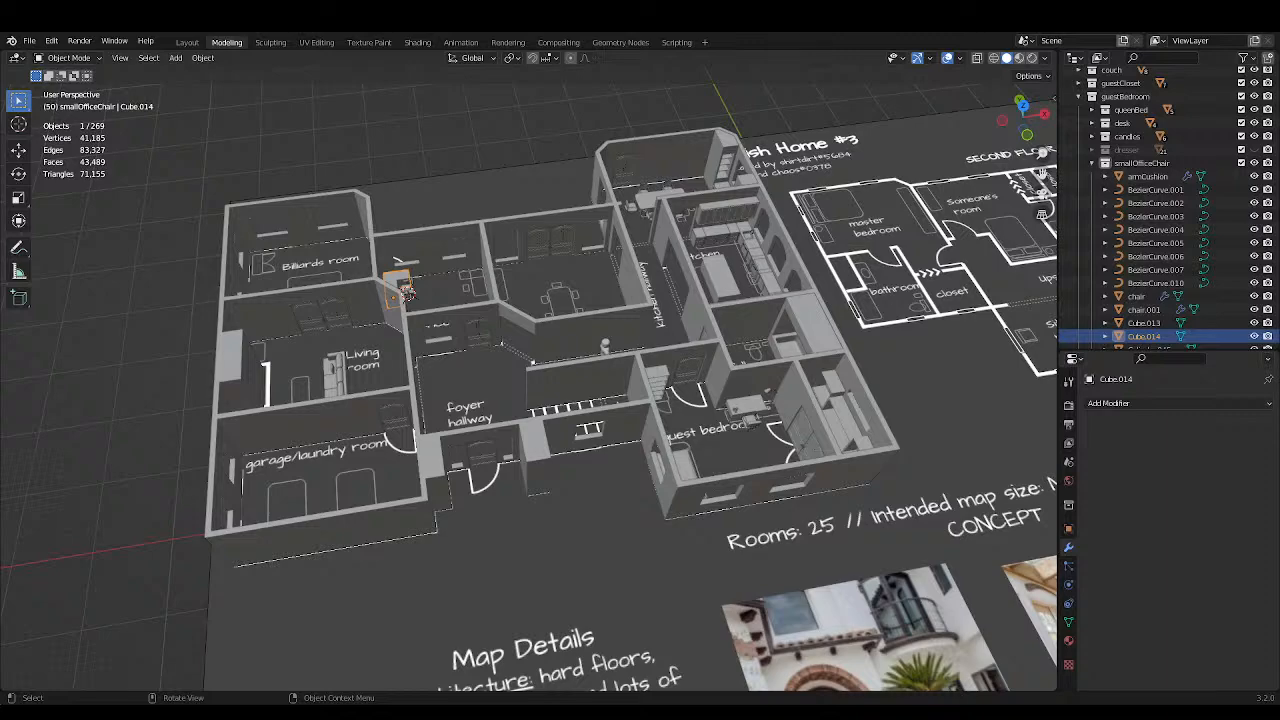
middle_drag(452, 308, 420, 324)
scroll(443, 322, up, 6)
scroll(443, 322, down, 5)
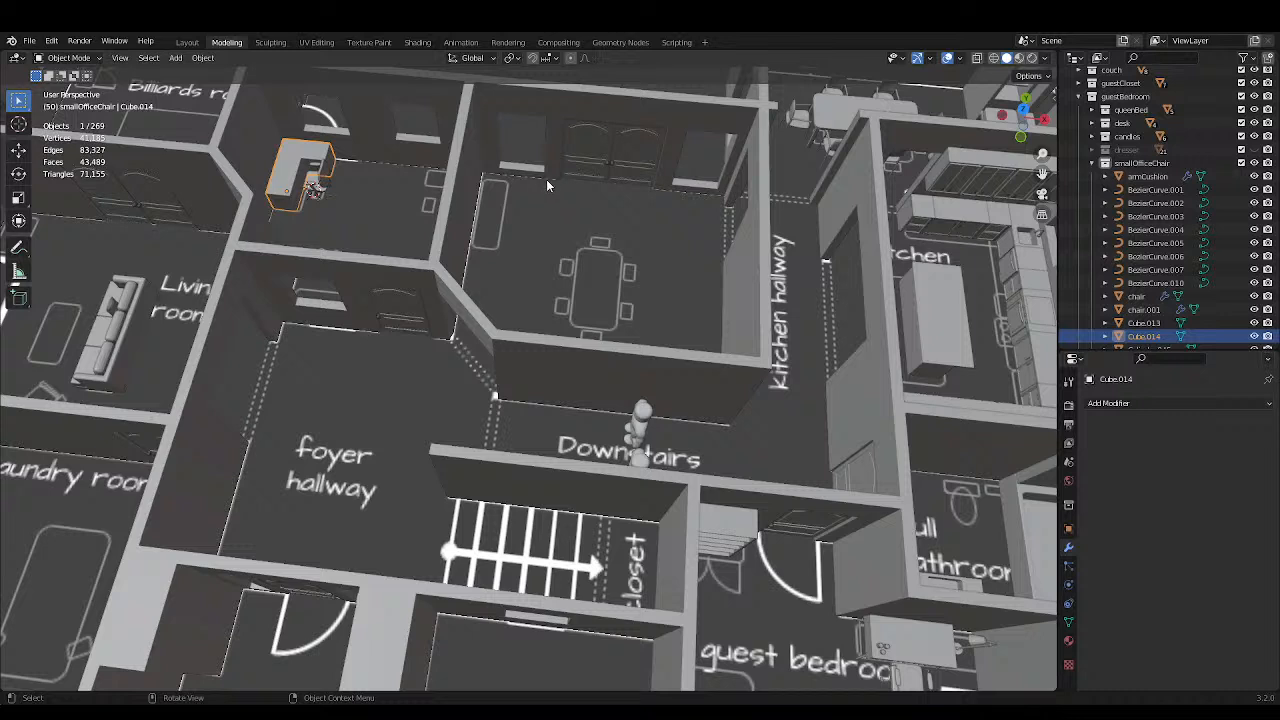
Select the guest bedroom desk's body and its leg support in the 3D view.
shift+middle_drag(544, 163, 494, 165)
shift+middle_drag(630, 314, 474, 120)
scroll(662, 381, up, 4)
middle_drag(662, 375, 669, 418)
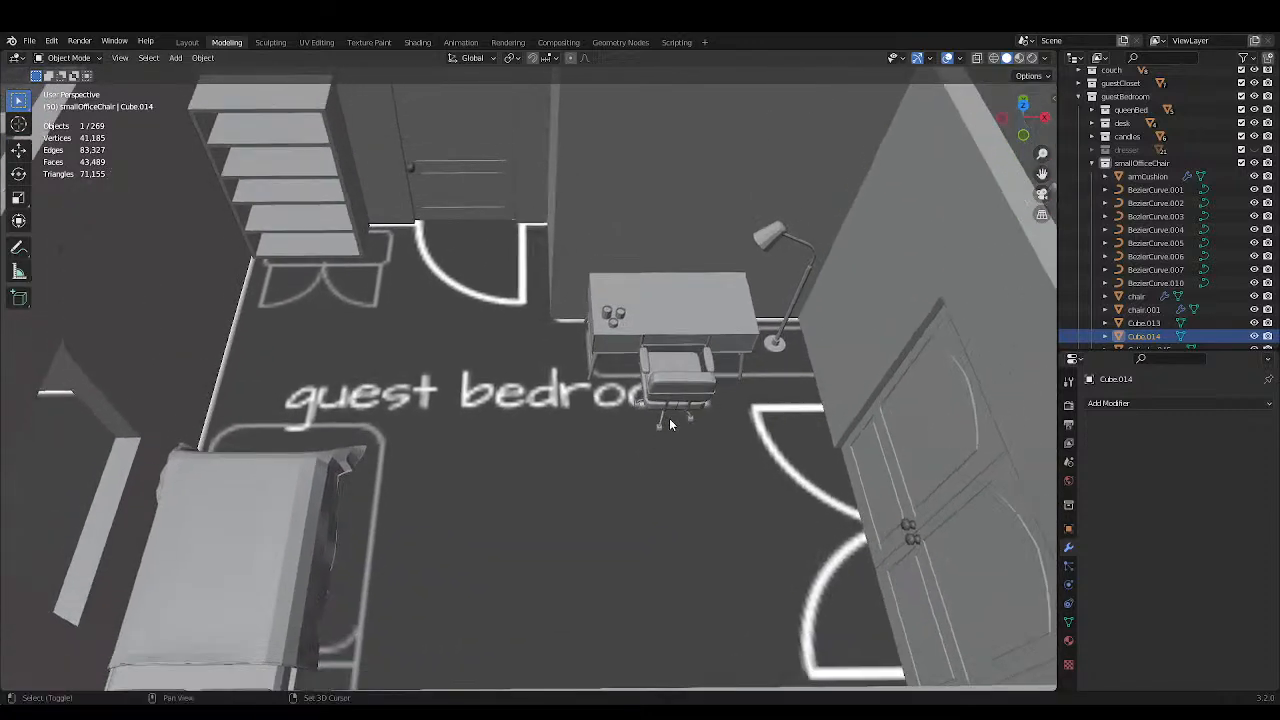
click(677, 318)
scroll(661, 357, up, 3)
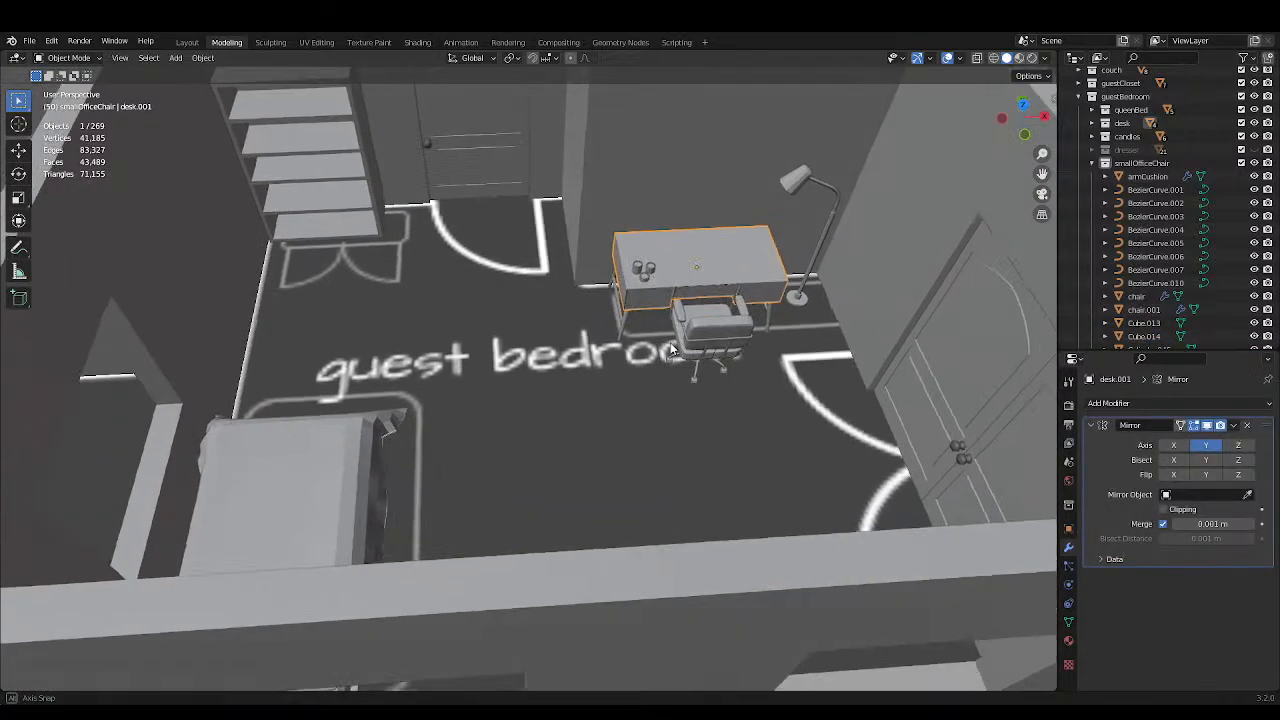
shift+click(678, 298)
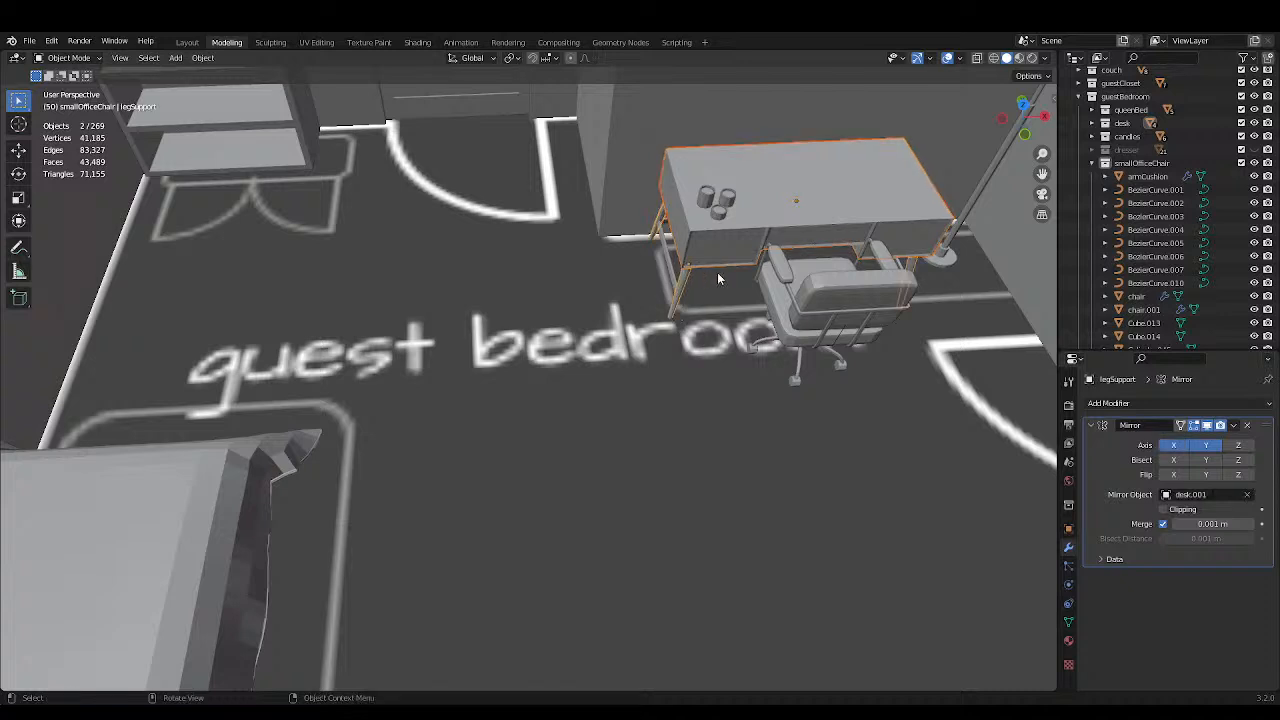
Collapse the smallOfficeChair collection and expand the guest bedroom's desk collection, keeping the details of its individual objects collapsed.
scroll(1130, 200, up, 1)
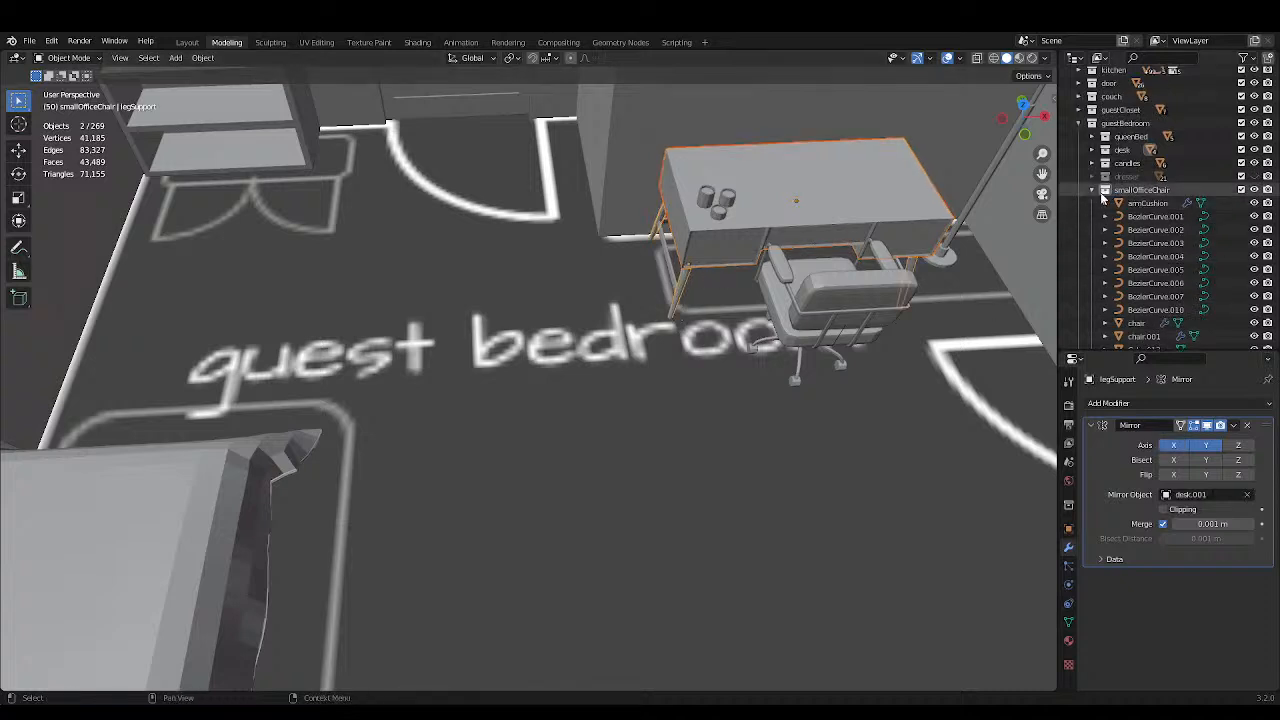
click(1092, 190)
scroll(837, 235, down, 6)
shift+middle_drag(837, 235, 774, 378)
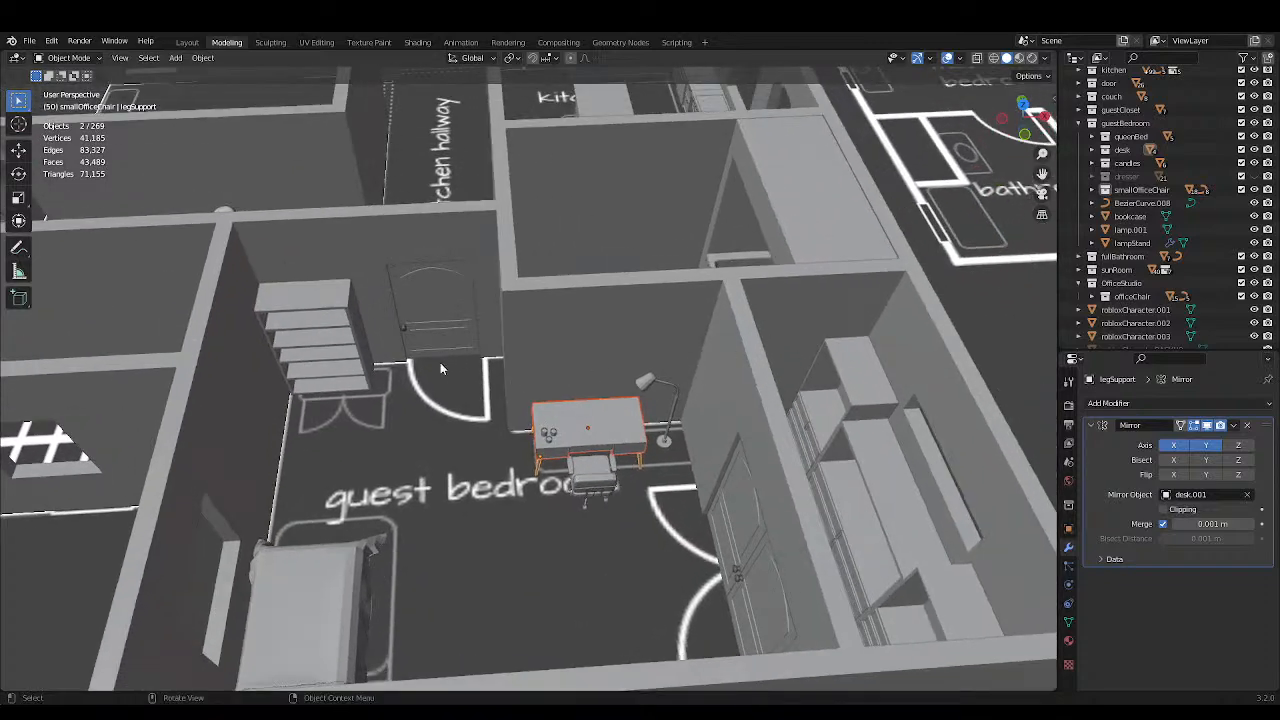
scroll(441, 368, down, 7)
scroll(470, 337, up, 5)
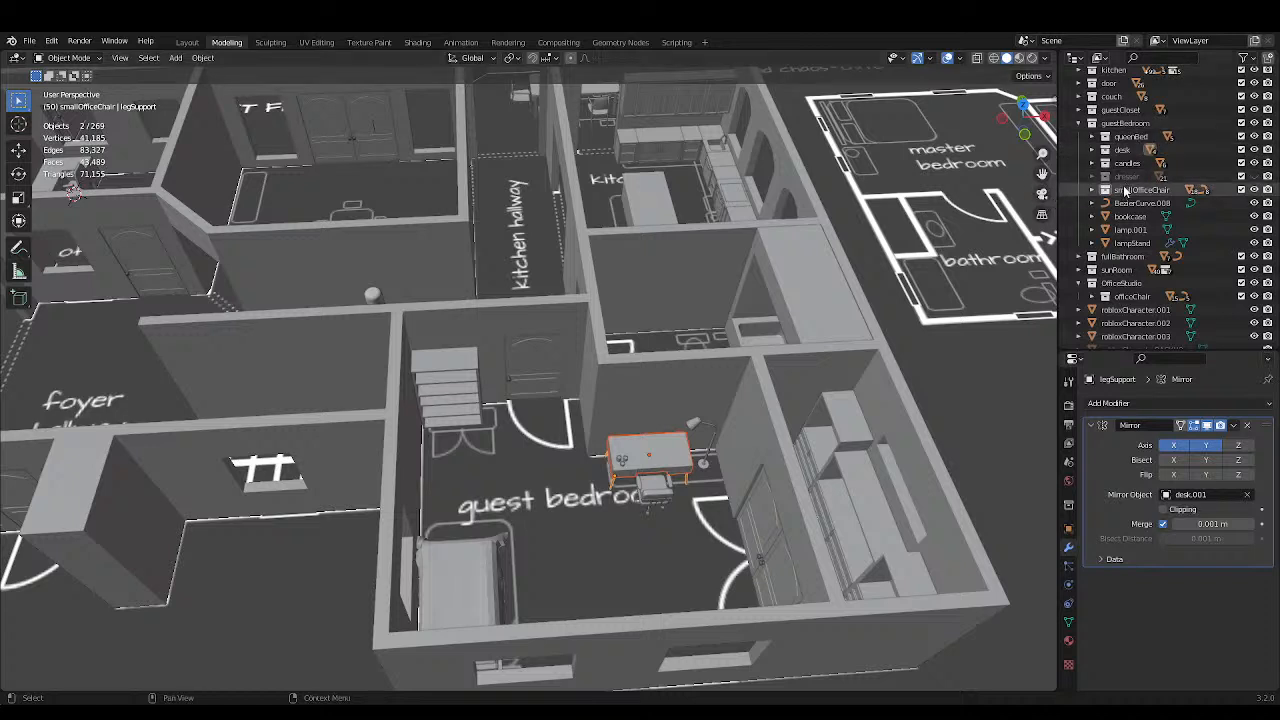
click(1117, 150)
shift+click(1092, 150)
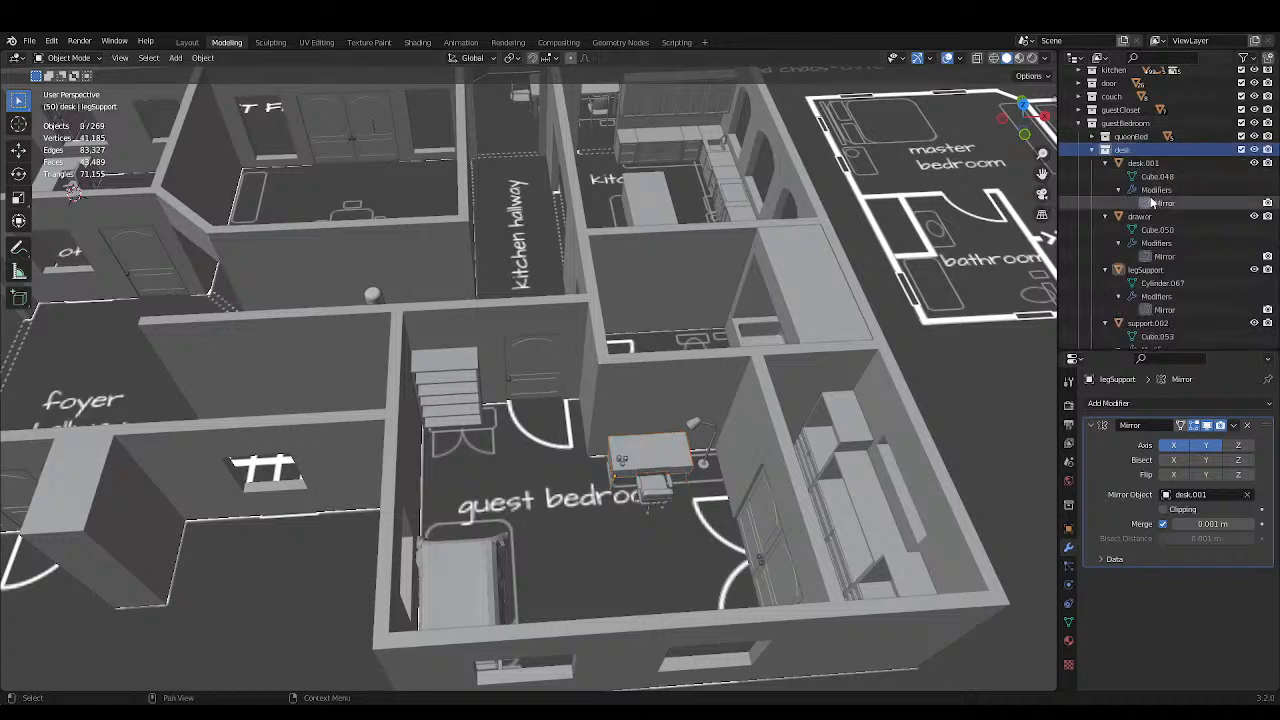
click(1105, 163)
click(1105, 176)
click(1105, 189)
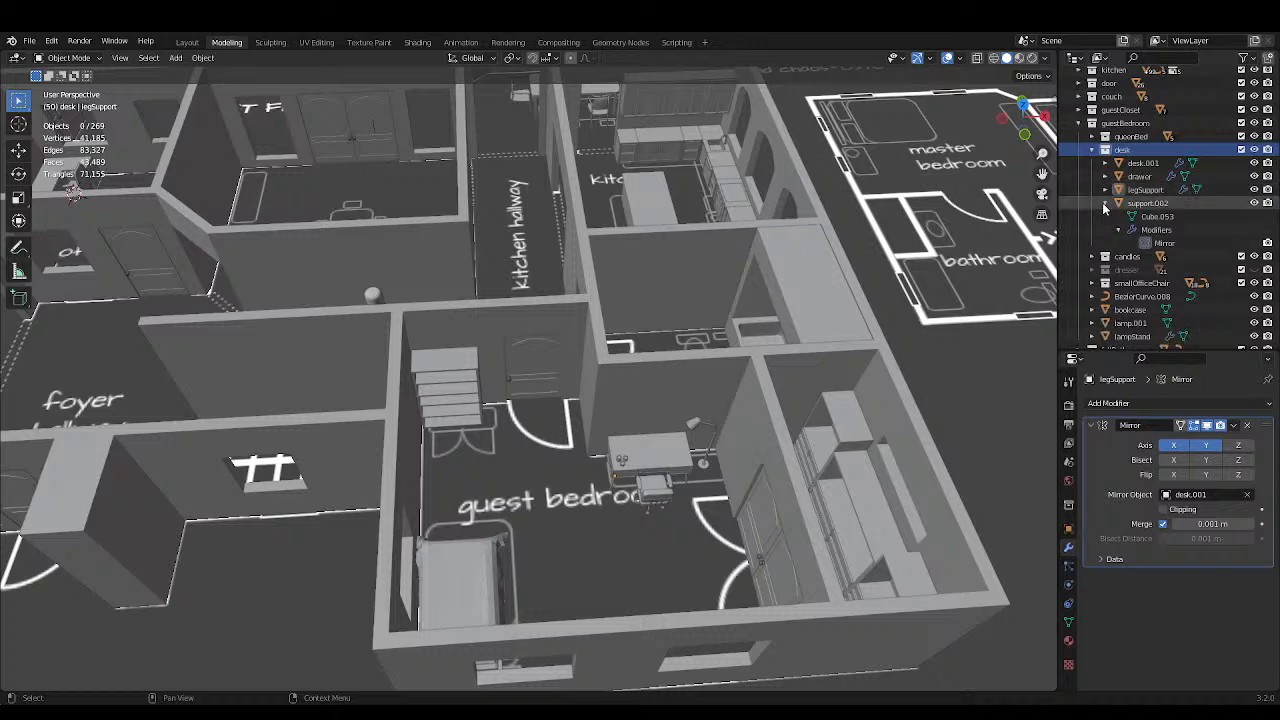
click(1105, 203)
Duplicate desk.001, drawer, legSupport and support.002 from the desk collection and move the copies about -11.84 m along X.
click(1143, 163)
shift+click(1143, 203)
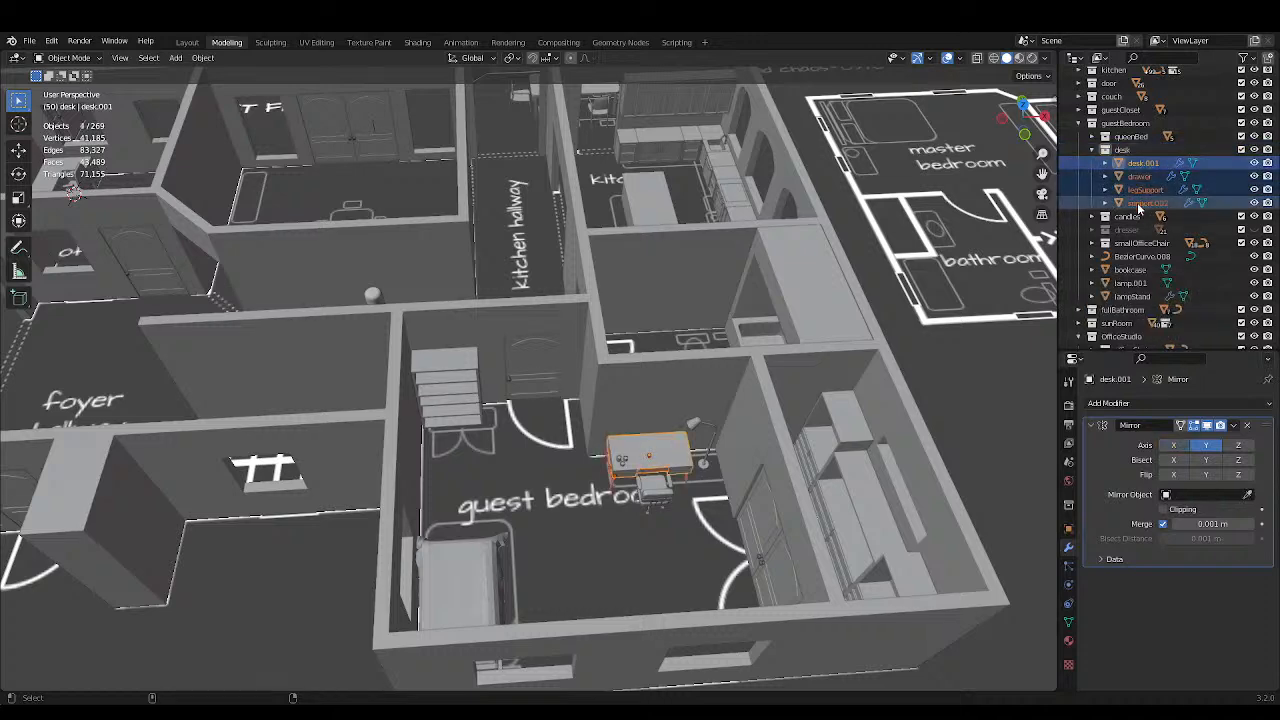
key(ctrl+s)
scroll(688, 455, up, 2)
right_click(716, 488)
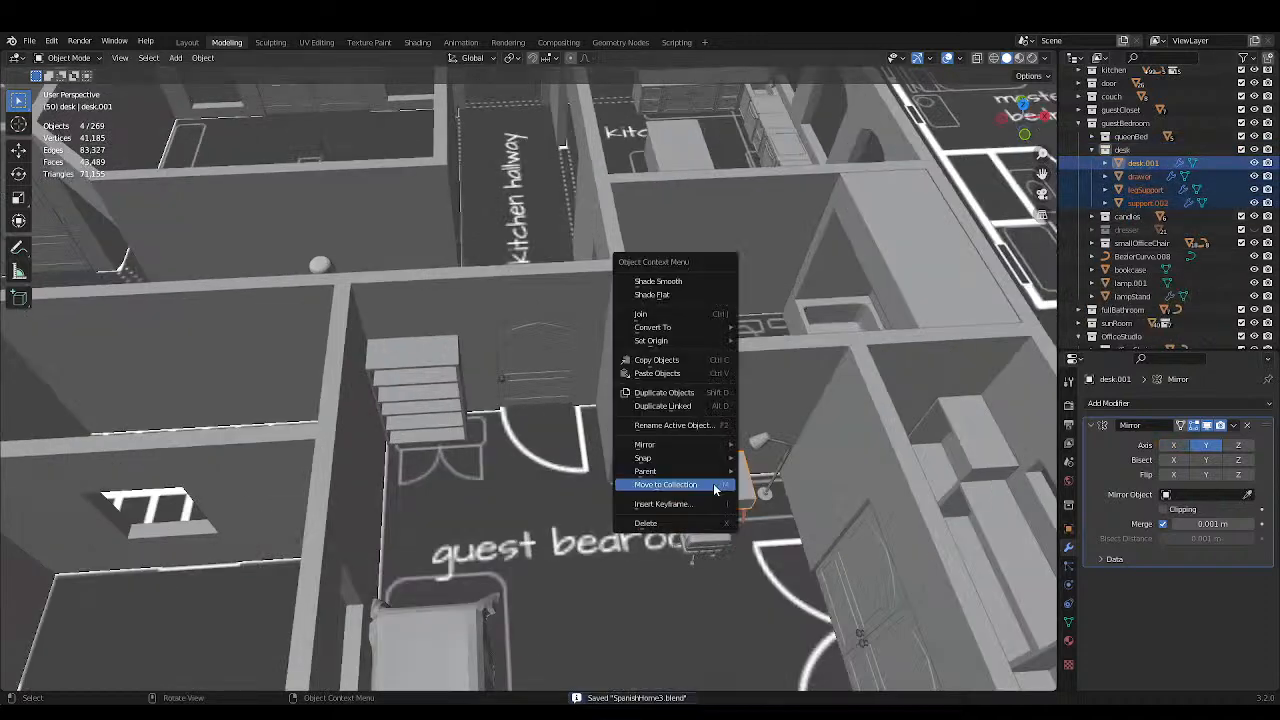
click(680, 392)
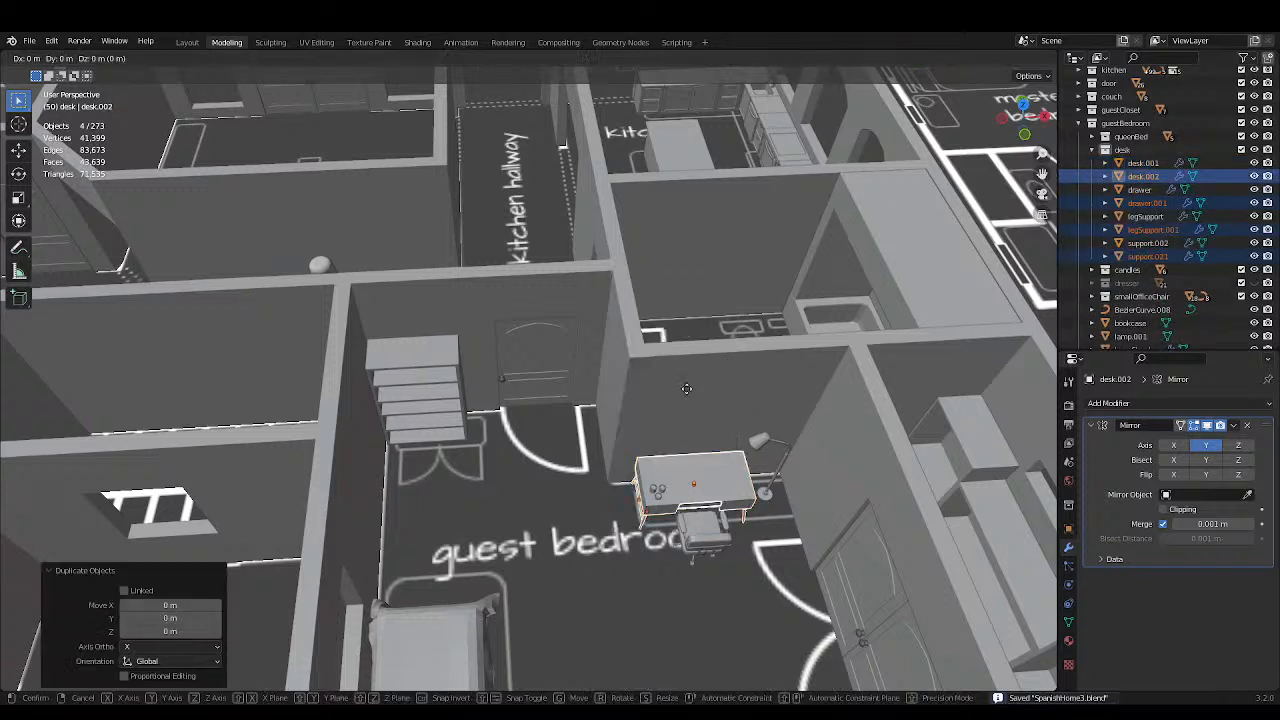
key(x)
click(440, 384)
Move the duplicated desk parts into a new collection named deskREVAMP inside the OfficeStudio collection.
right_click(462, 512)
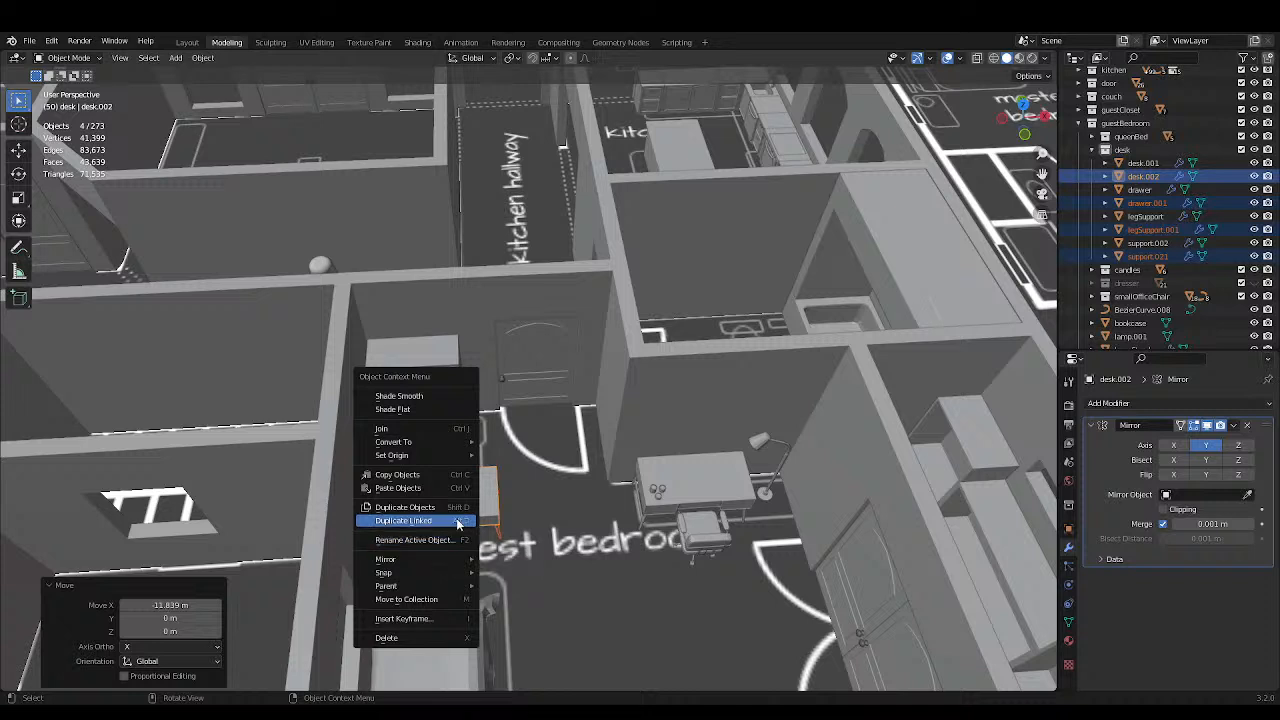
mouse_move(462, 559)
click(430, 599)
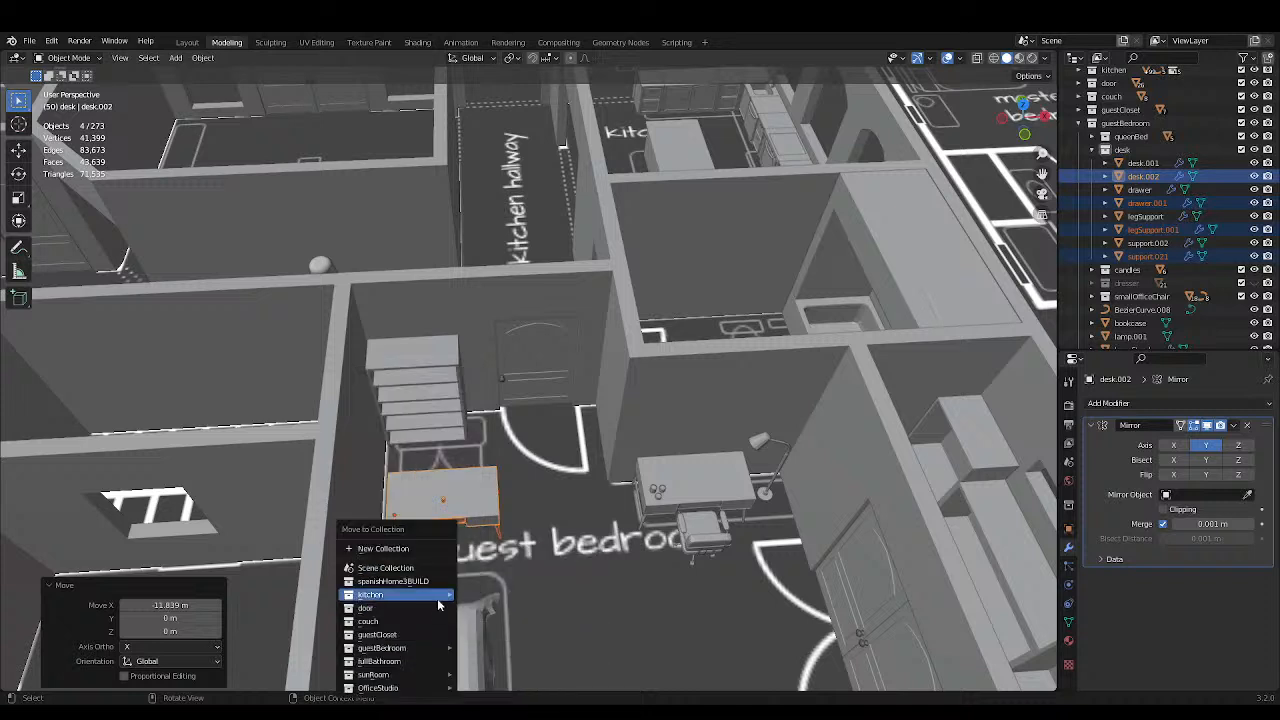
mouse_move(382, 690)
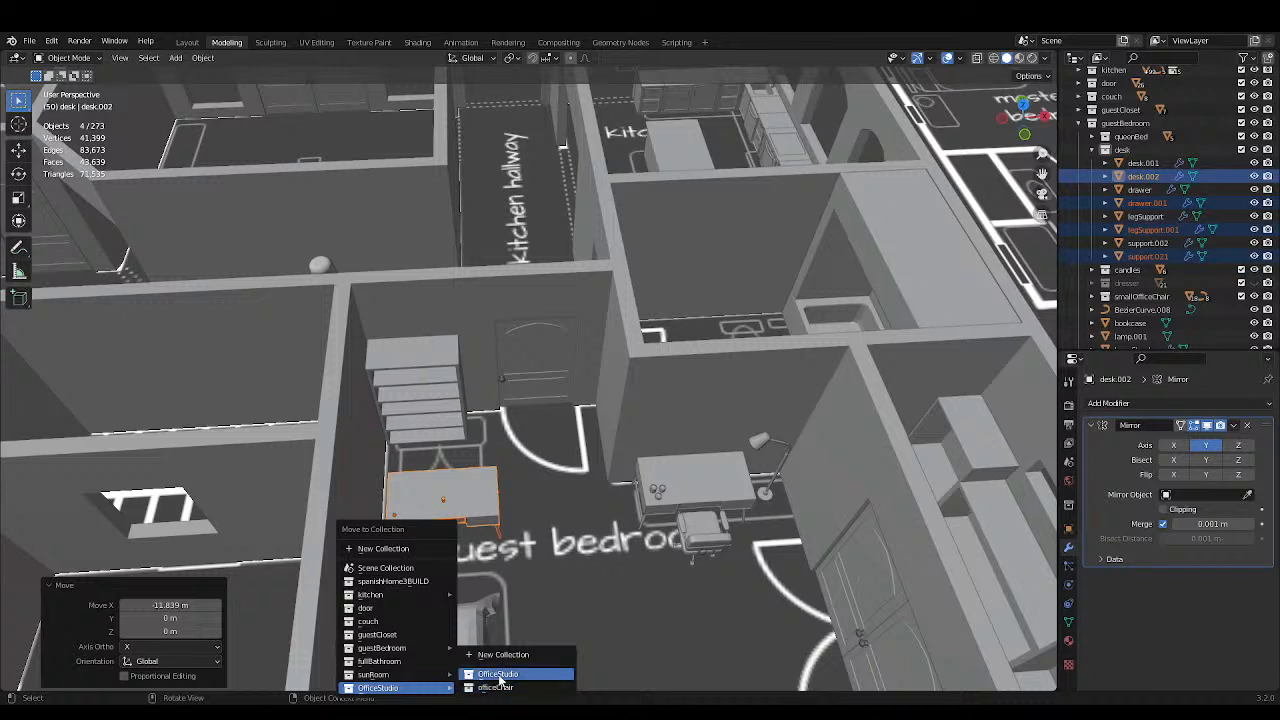
click(511, 660)
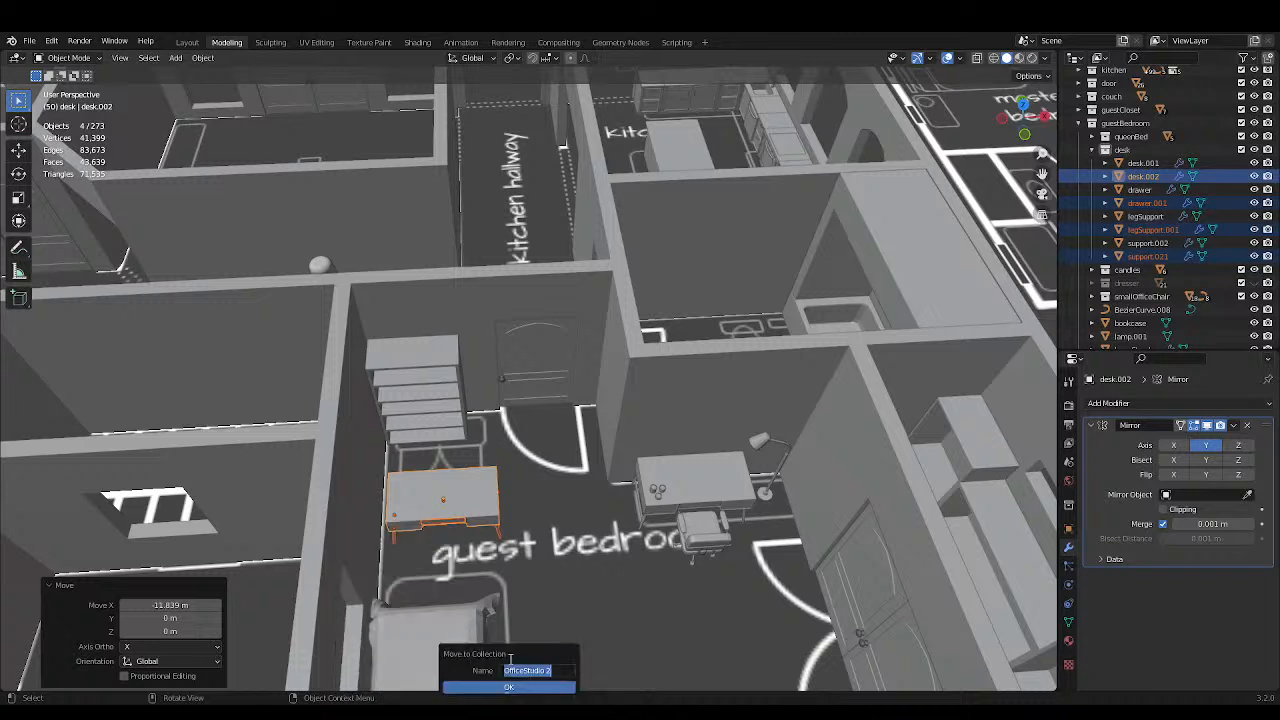
text(desk)
key(shift)
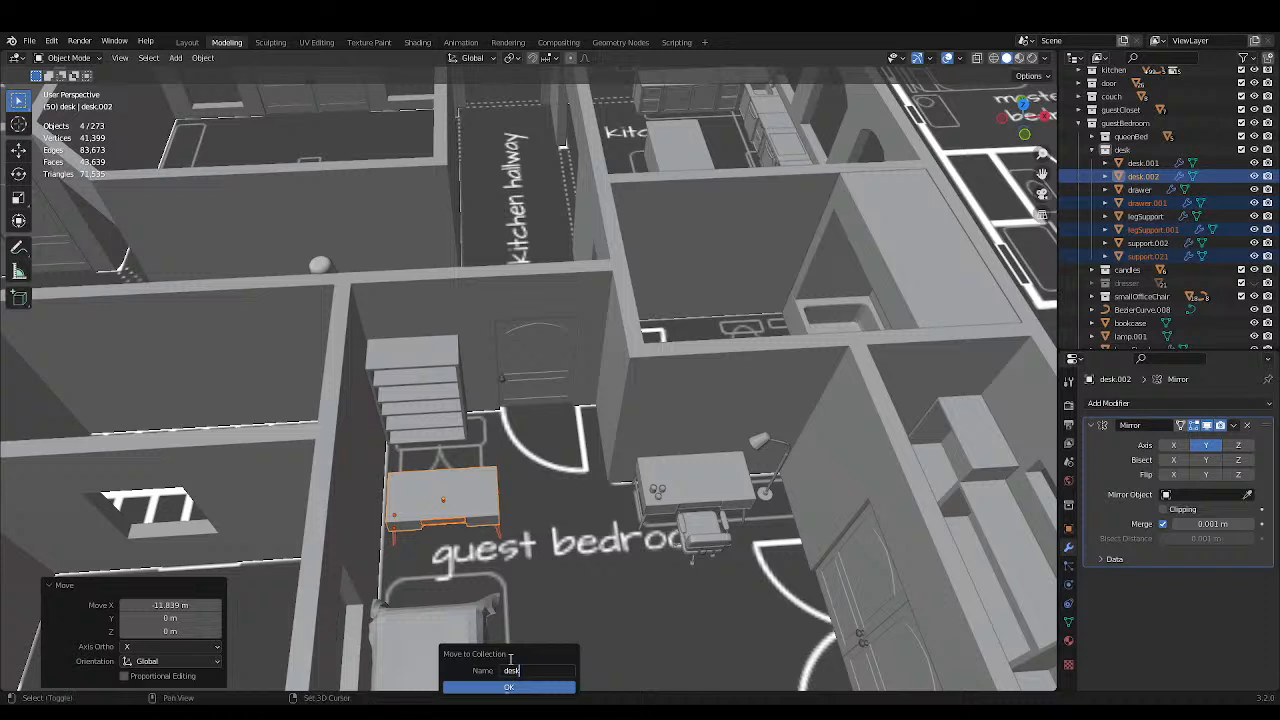
text(REVAMP)
click(527, 685)
Save the file and show the whole first floor in top orthographic view.
scroll(548, 654, down, 5)
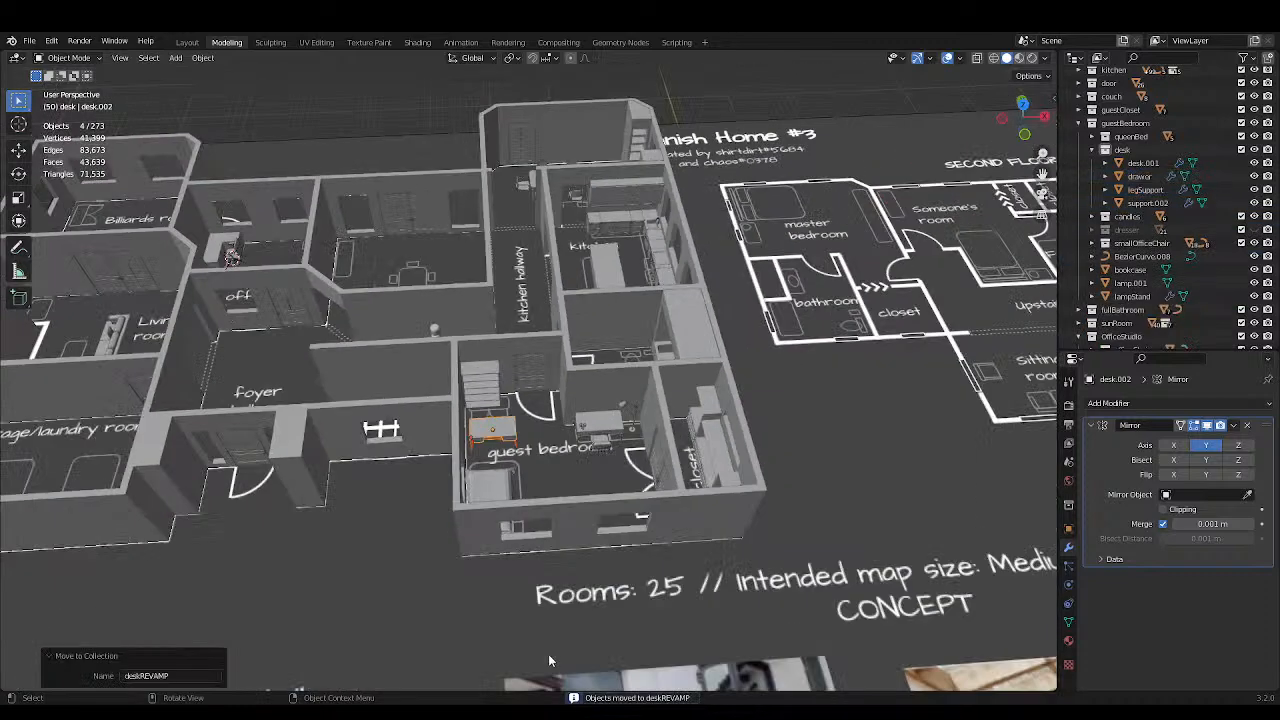
key(ctrl+s)
scroll(506, 514, up, 3)
shift+middle_drag(506, 514, 527, 541)
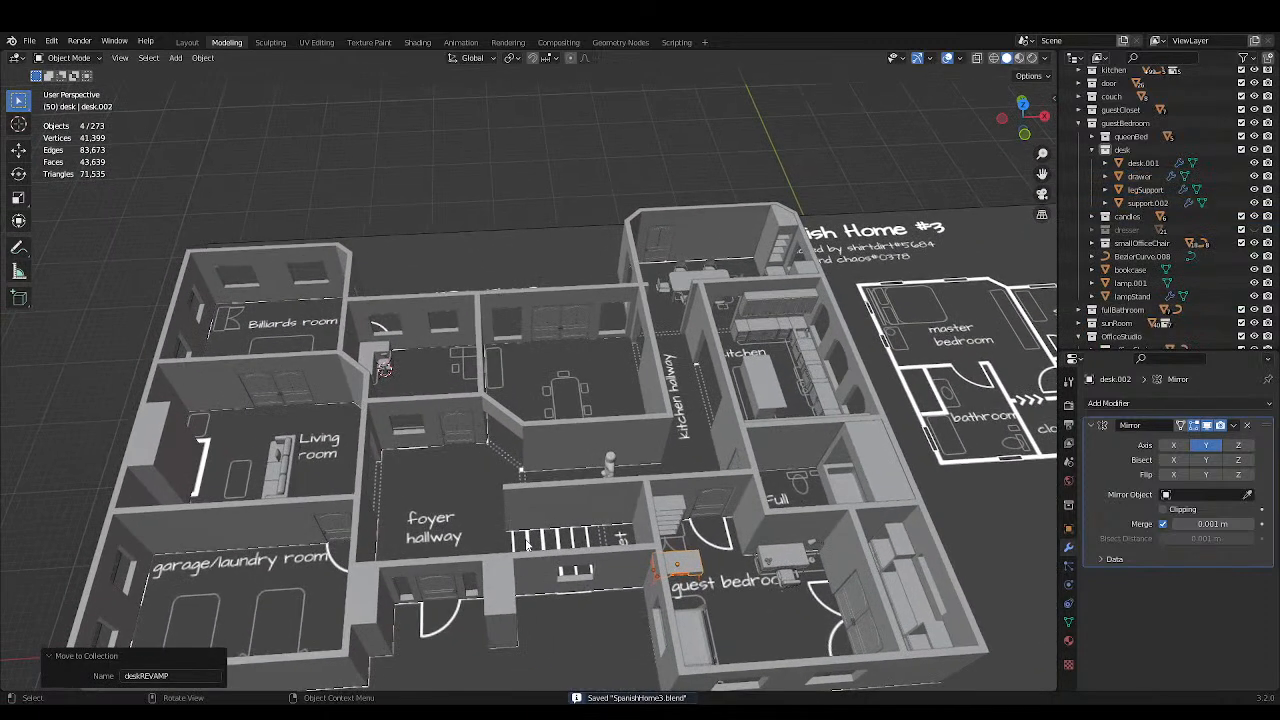
key(KP_7)
scroll(563, 424, up, 3)
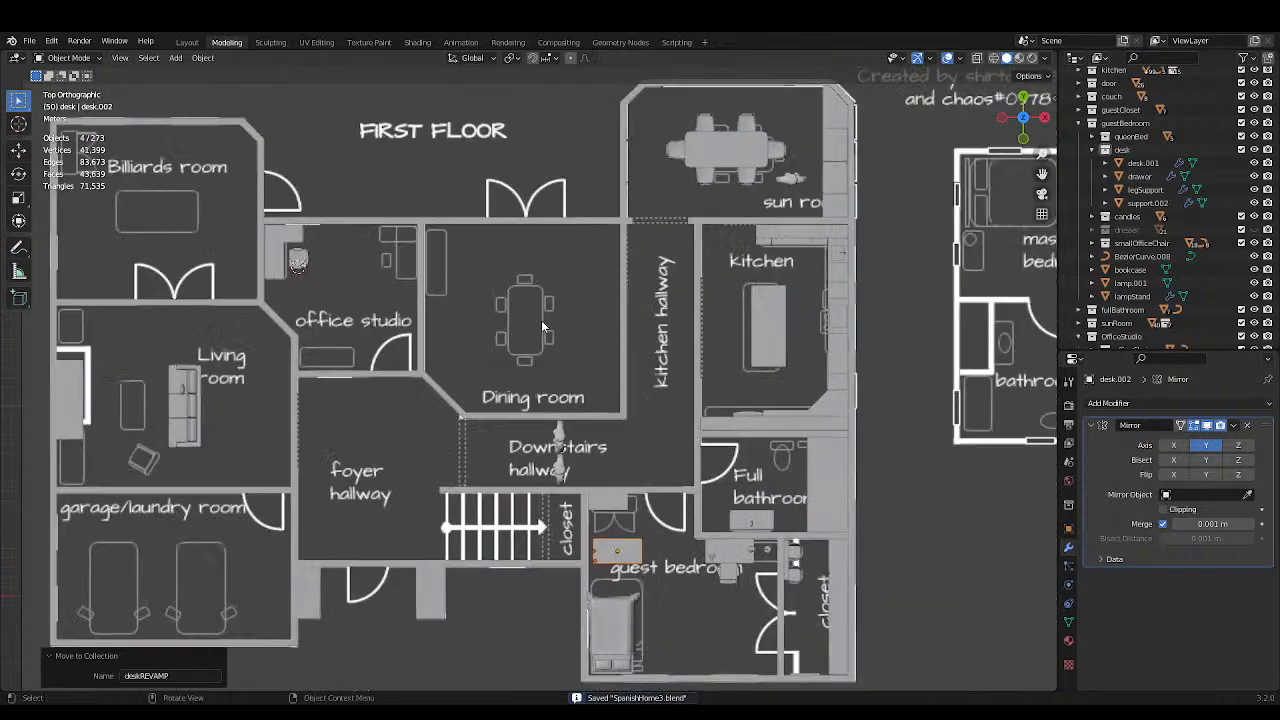
Move the duplicated desk parts about -28.79 m along X and 20.44 m along Y into the office studio.
key(g)
key(x)
click(264, 268)
key(g)
key(y)
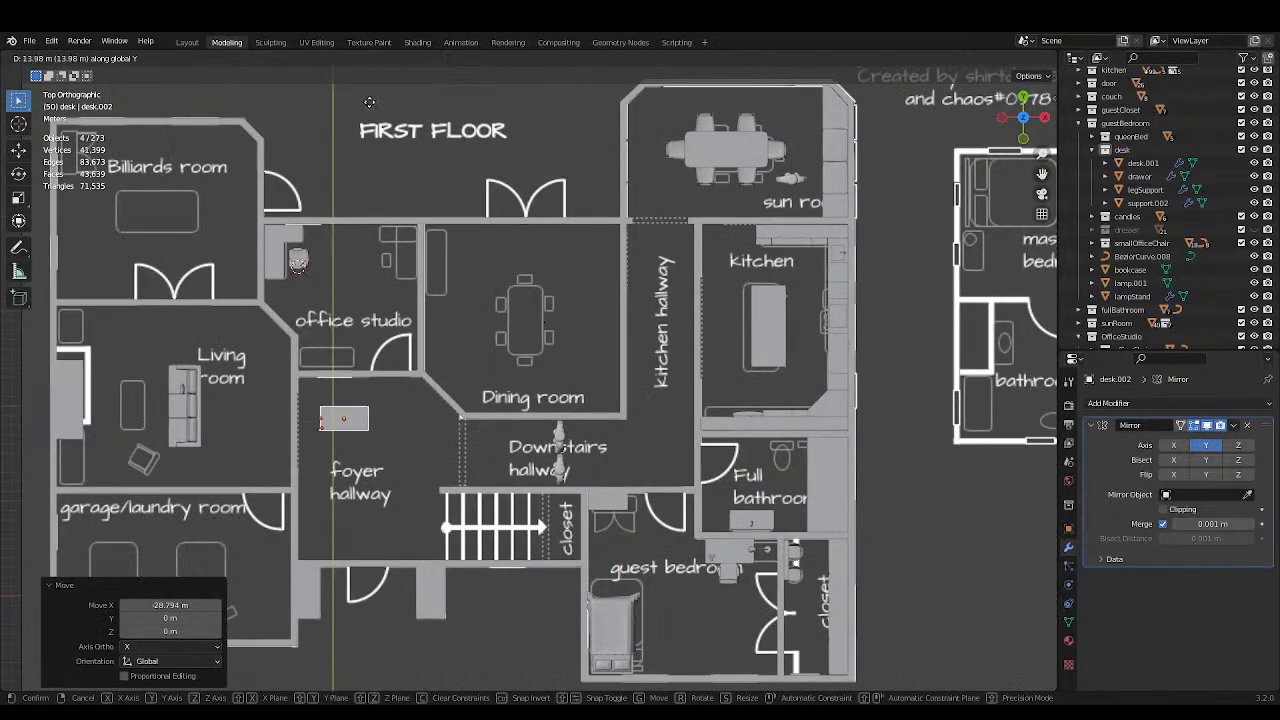
click(406, 71)
scroll(521, 235, up, 4)
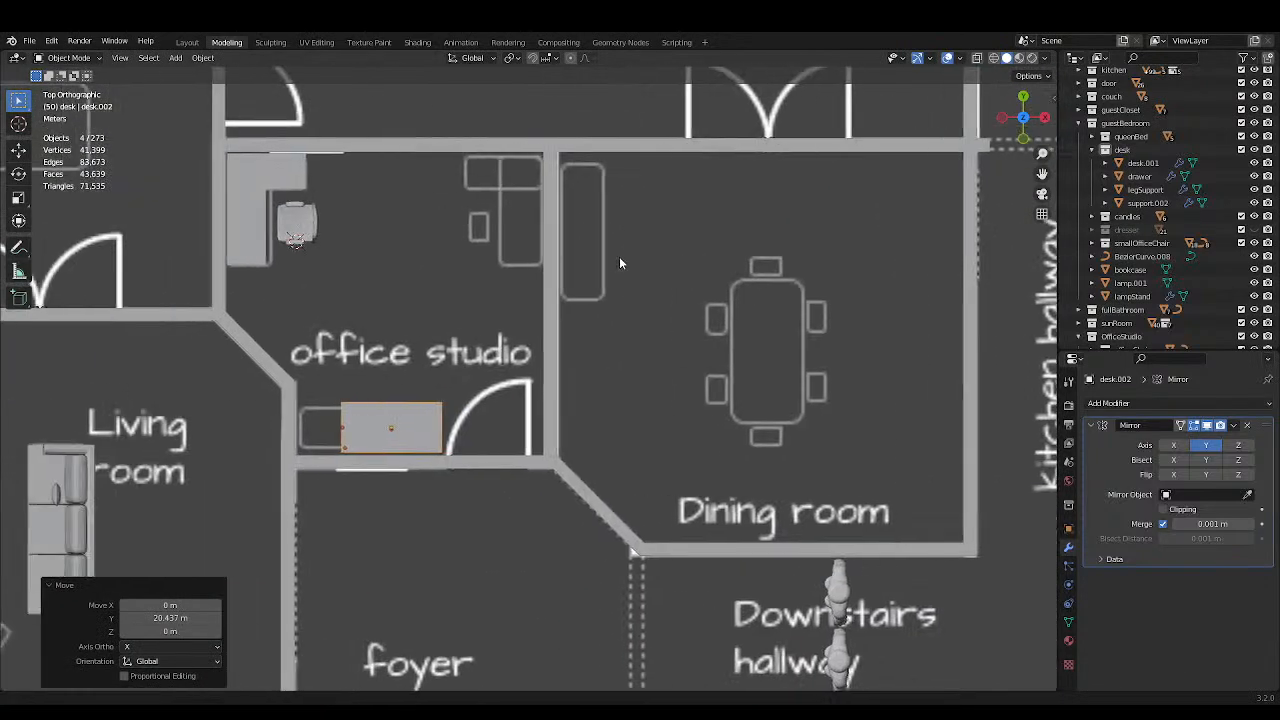
Move the duplicated desk further inside the office studio, about 8.3 m along Y and 5.01 m along X.
key(g)
key(z)
key(y)
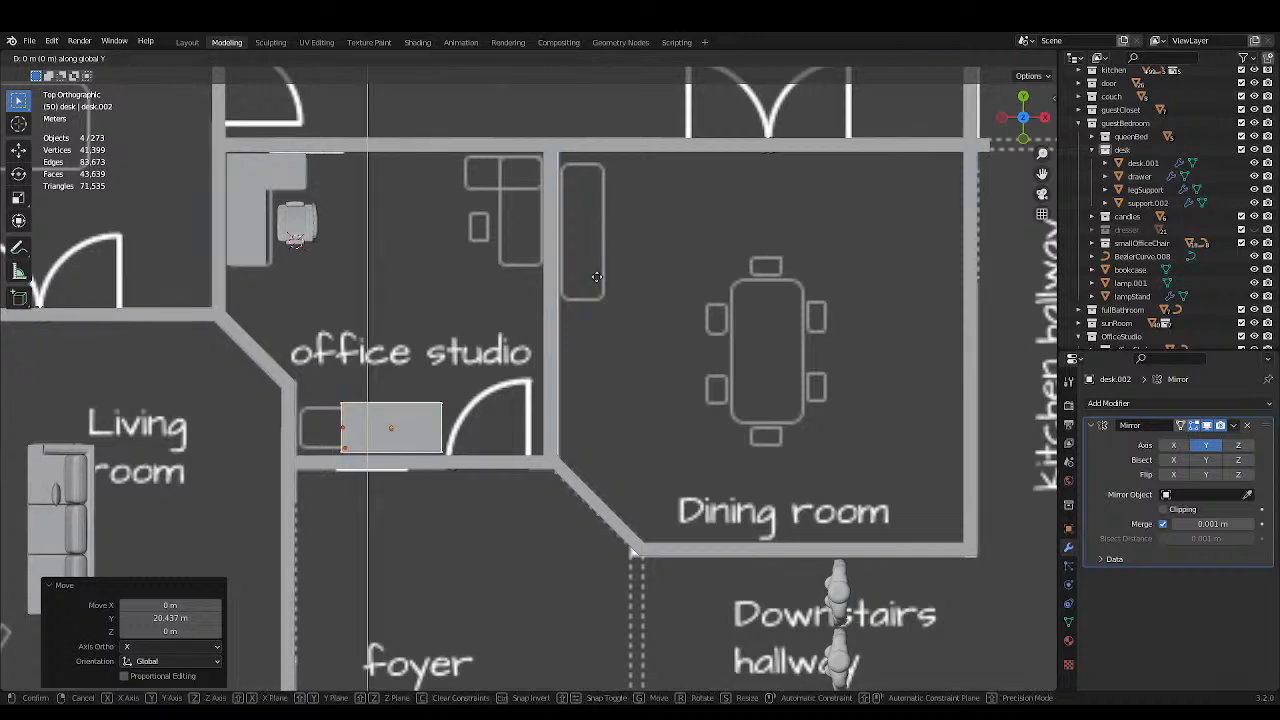
click(595, 149)
scroll(590, 150, up, 2)
key(g)
key(x)
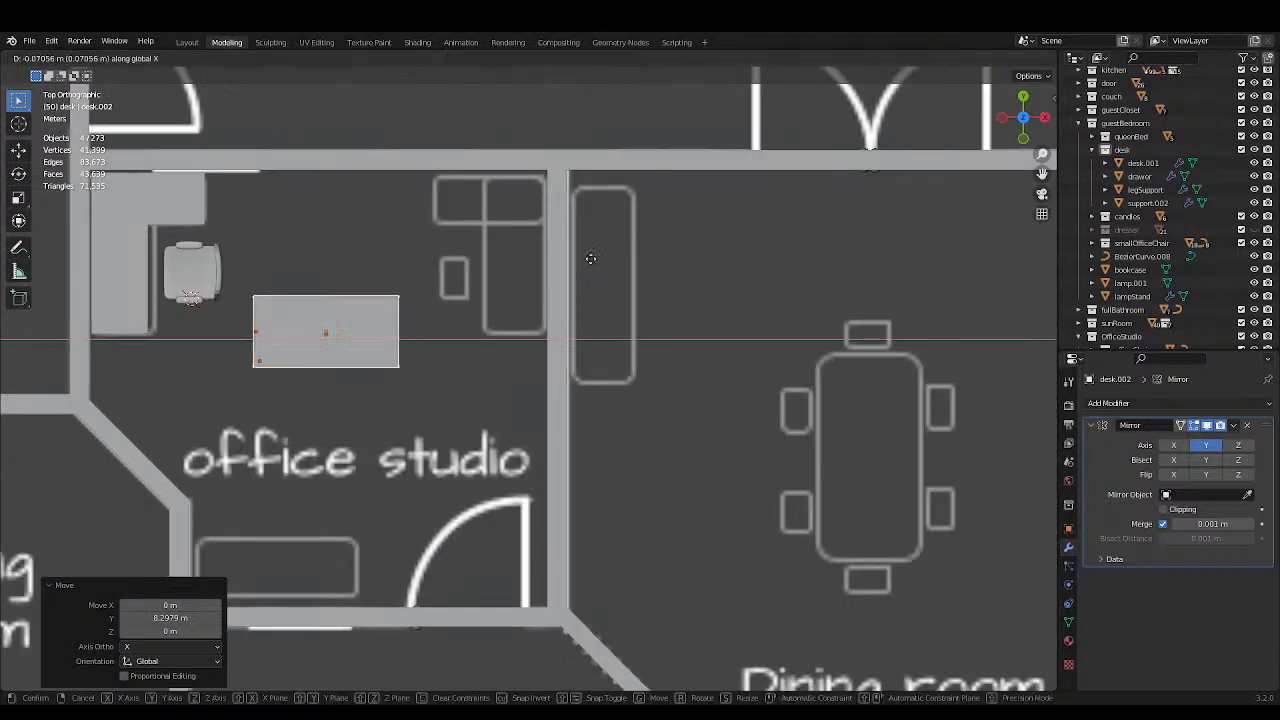
click(737, 251)
Rotate the duplicated desk 90° about the Z axis.
key(r)
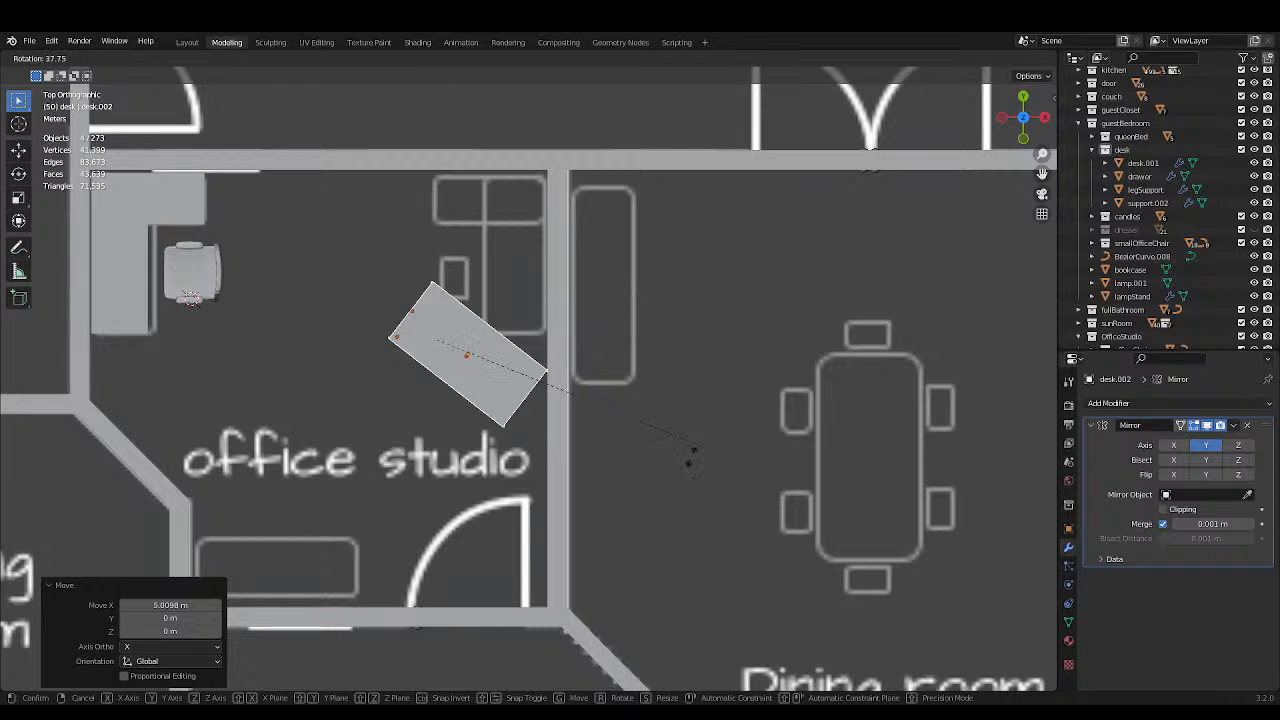
click(509, 595)
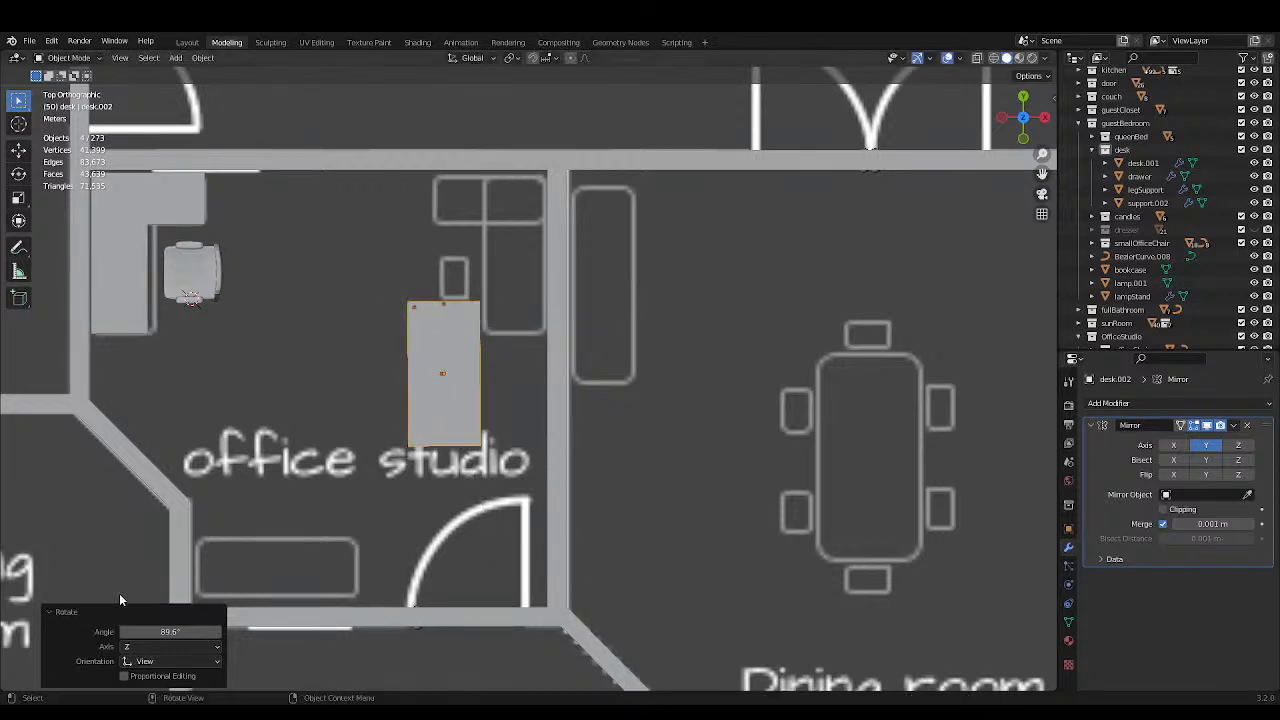
click(158, 632)
text(90)
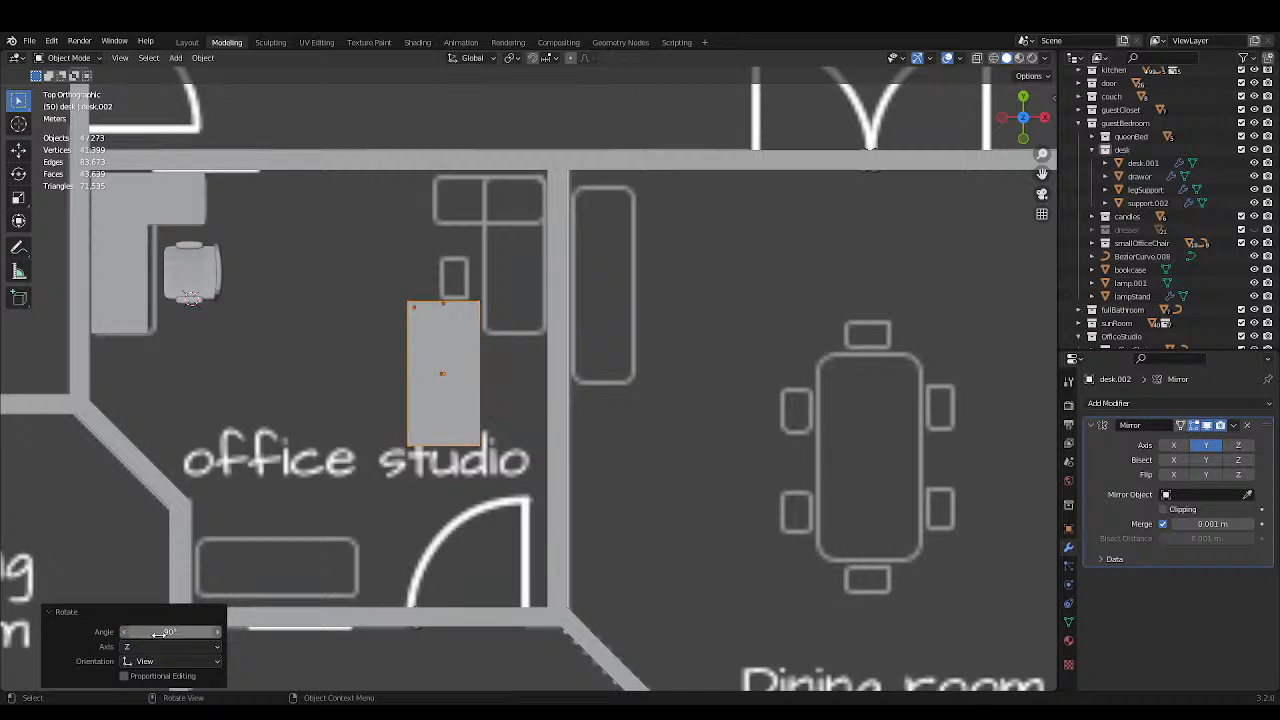
key(Return)
Move the desk about 2.2 m along X to the wall shared with the dining room and save the file.
scroll(397, 370, up, 3)
key(g)
key(x)
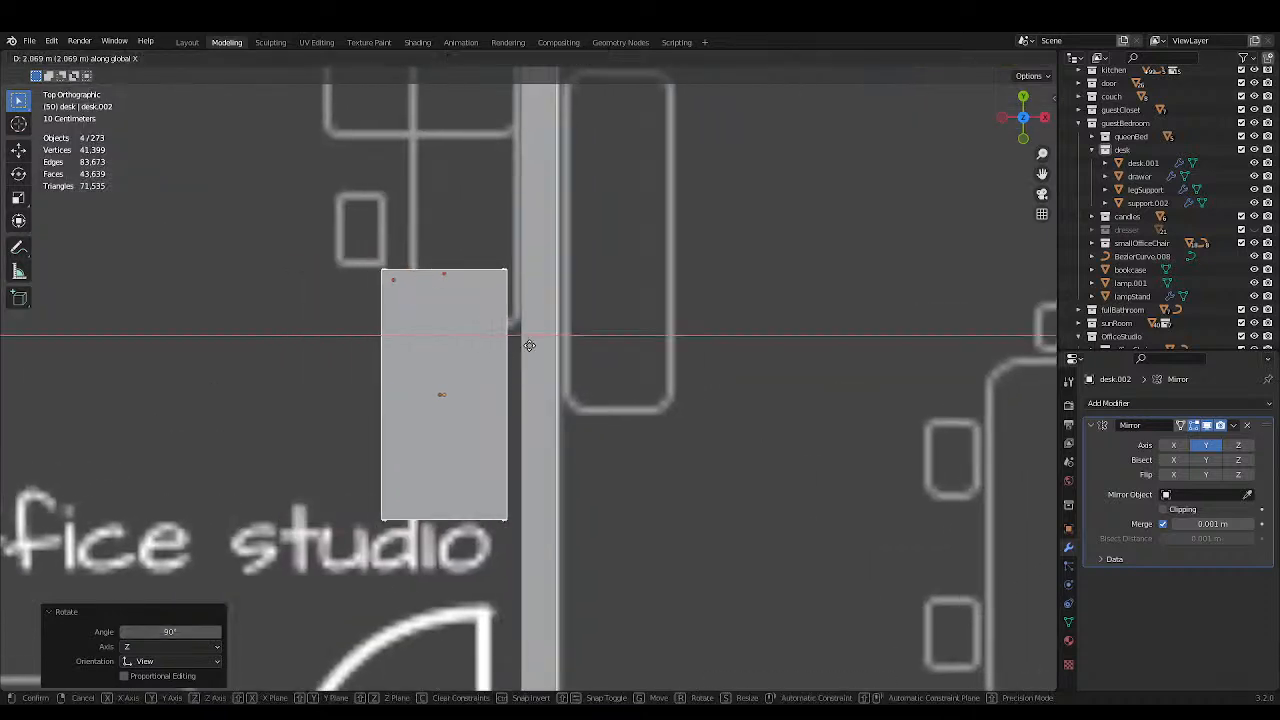
click(536, 345)
scroll(367, 302, down, 5)
scroll(448, 290, up, 1)
key(ctrl+s)
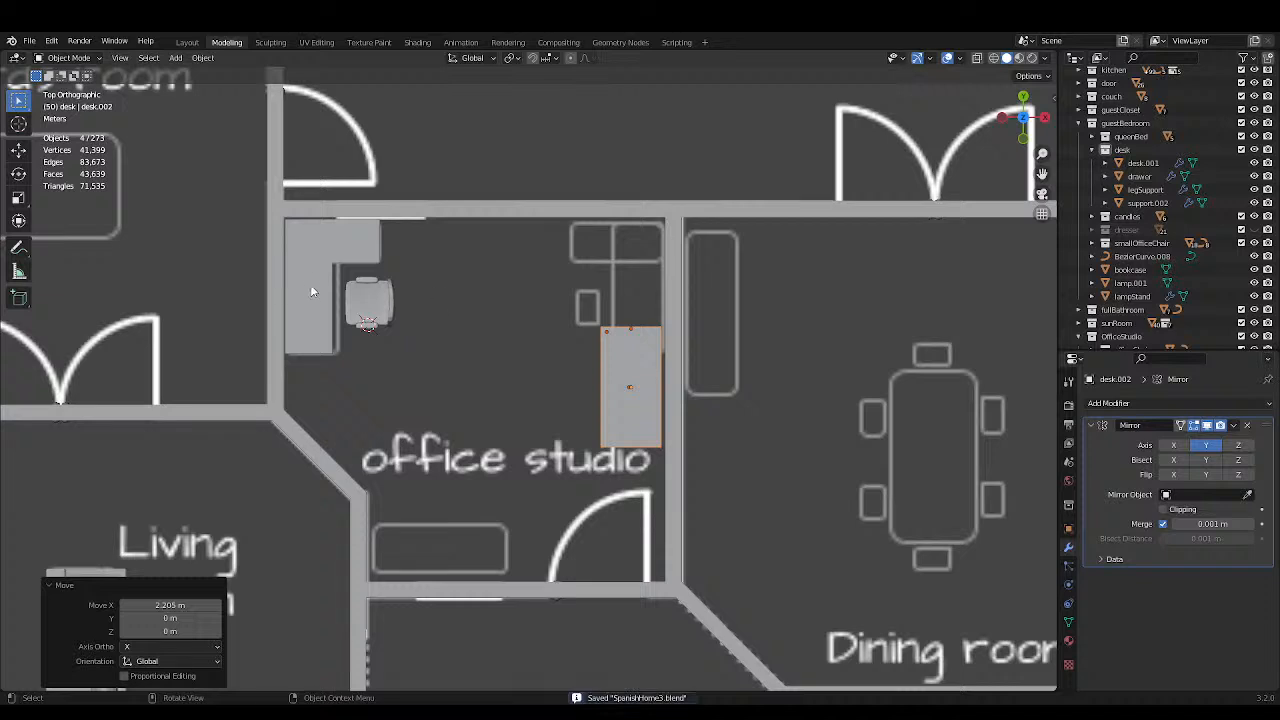
Delete the L-shaped desk in the office studio and collapse the guestBedroom collection.
click(310, 286)
key(Delete)
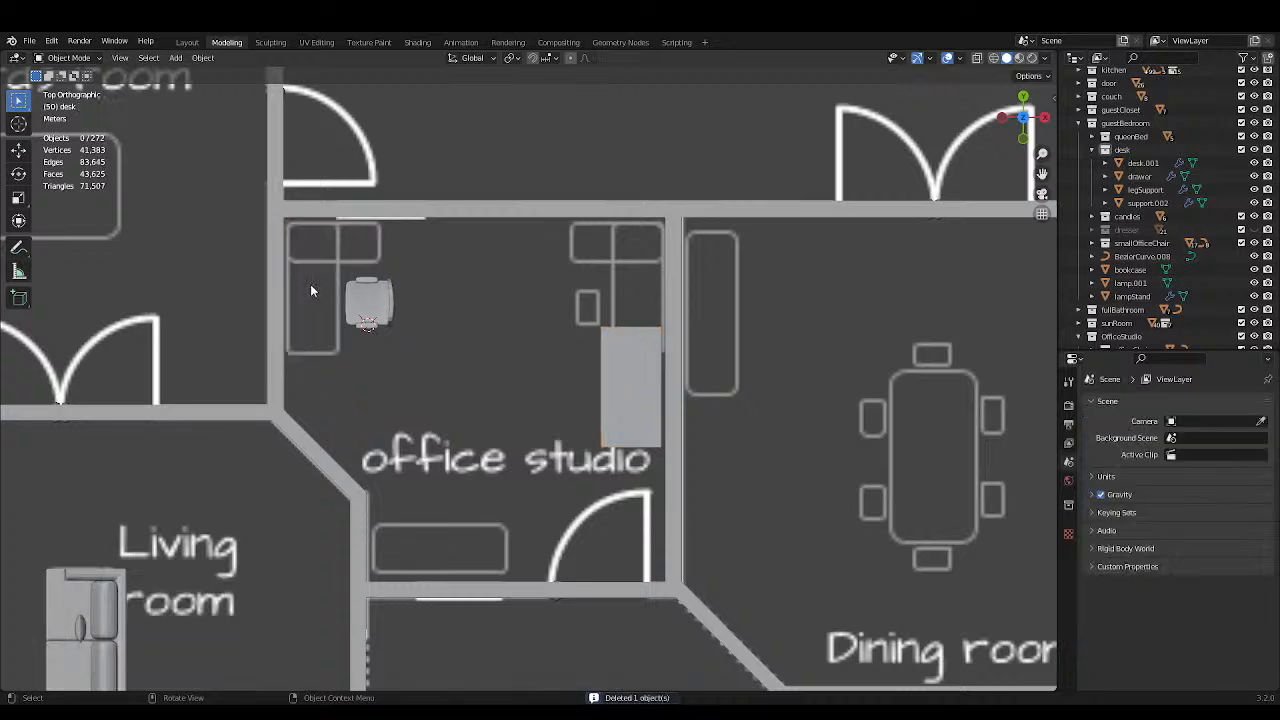
click(1090, 122)
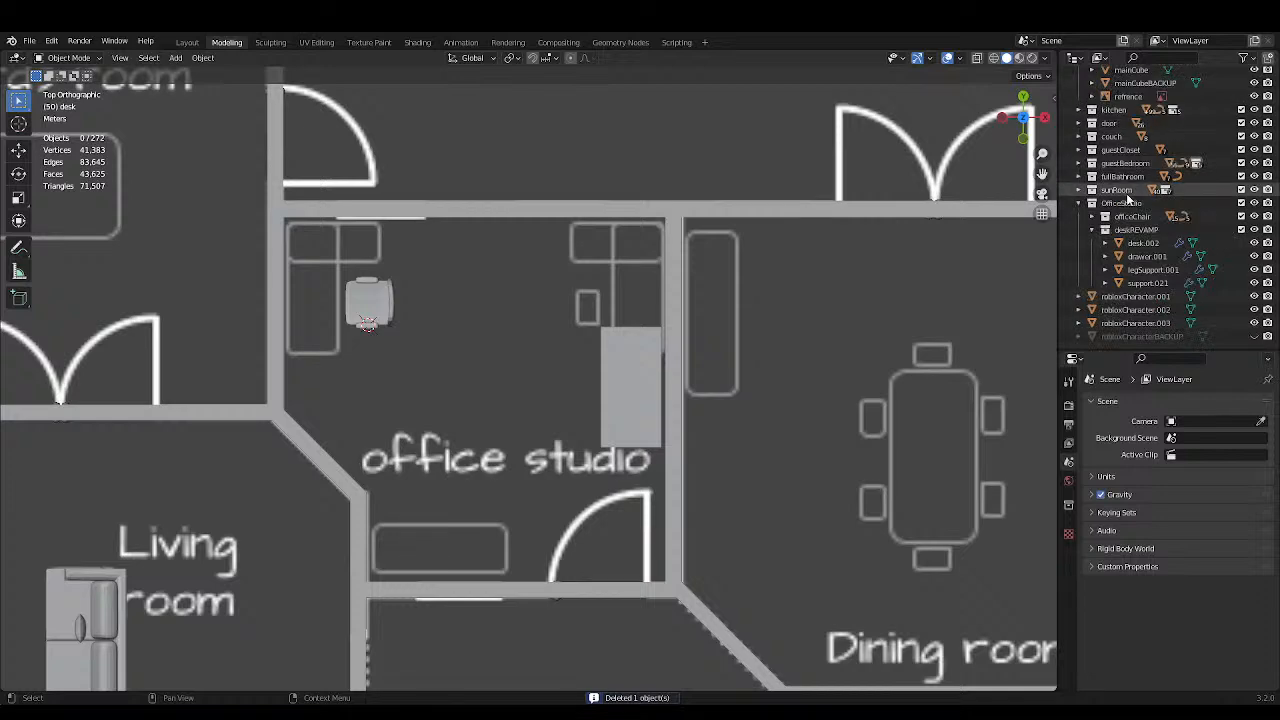
Select all four objects in the deskREVAMP collection and check the desk's orientation in perspective and in the top view.
click(1142, 243)
shift+click(1147, 283)
middle_drag(820, 400, 784, 398)
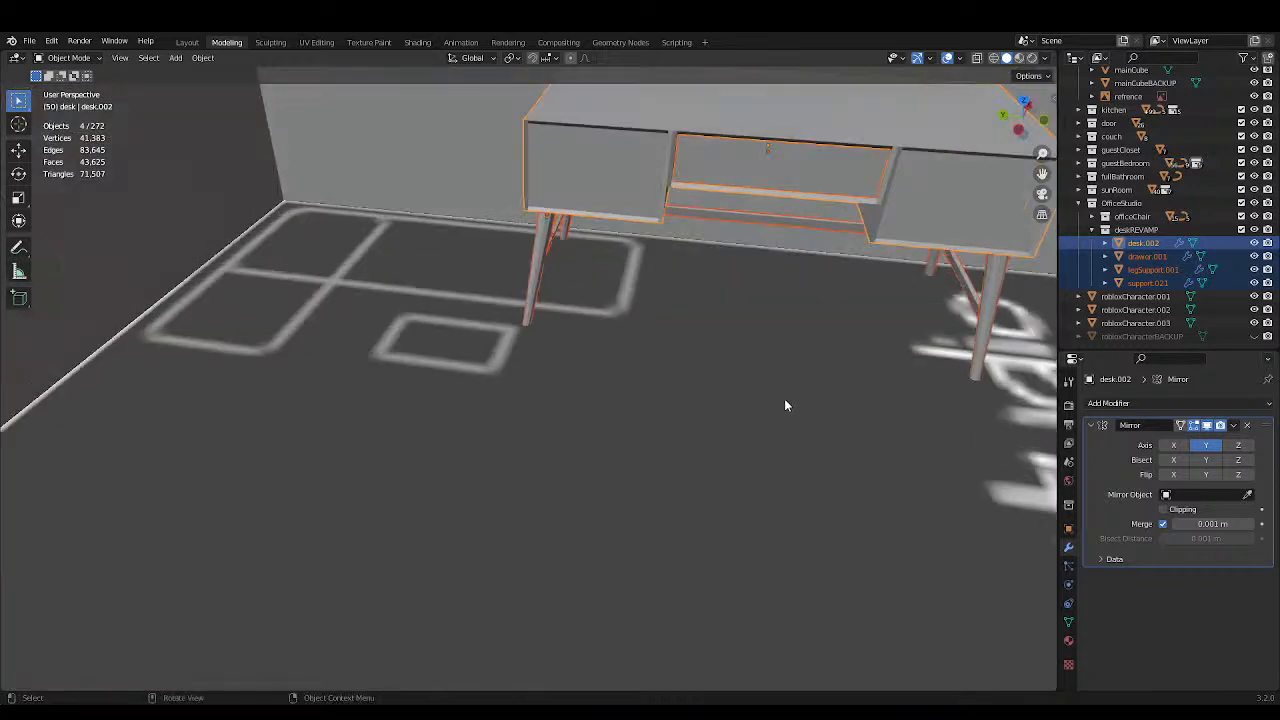
key(KP_7)
scroll(880, 420, down, 3)
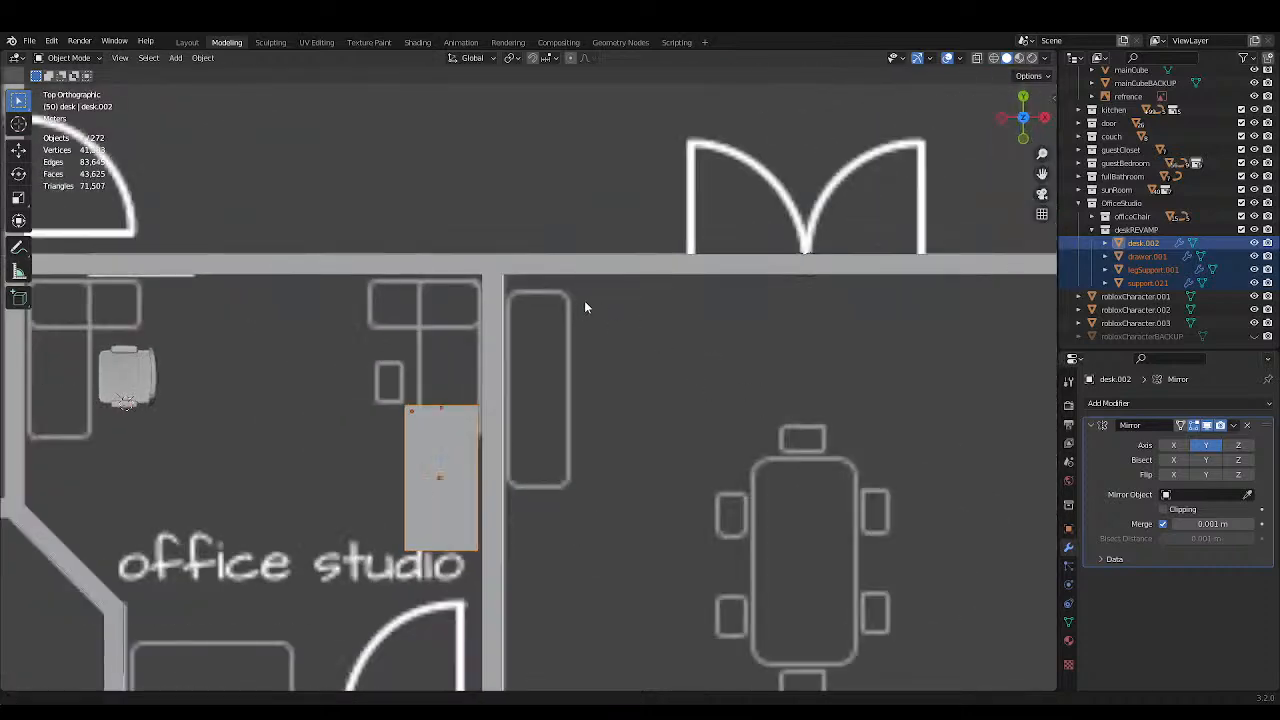
shift+middle_drag(586, 303, 686, 246)
key(z)
click(665, 240)
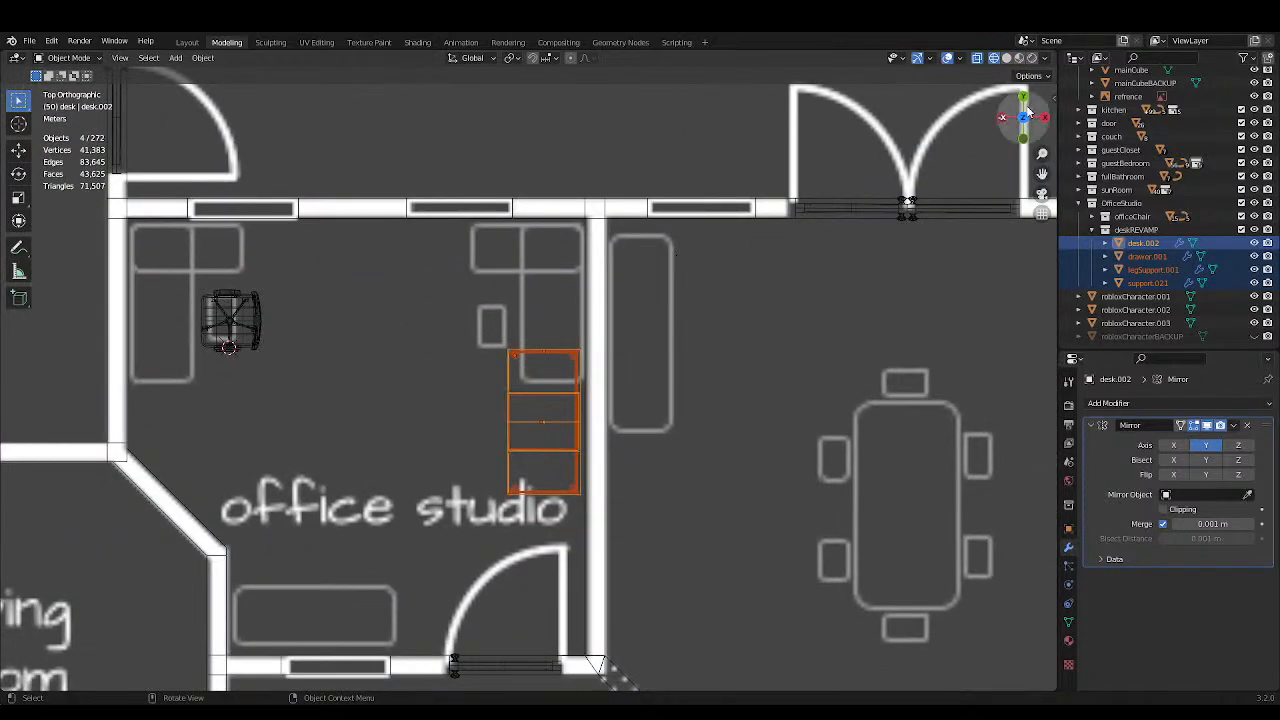
click(1006, 58)
Rotate the selected desk parts 180° about the Z axis and save the file.
key(r)
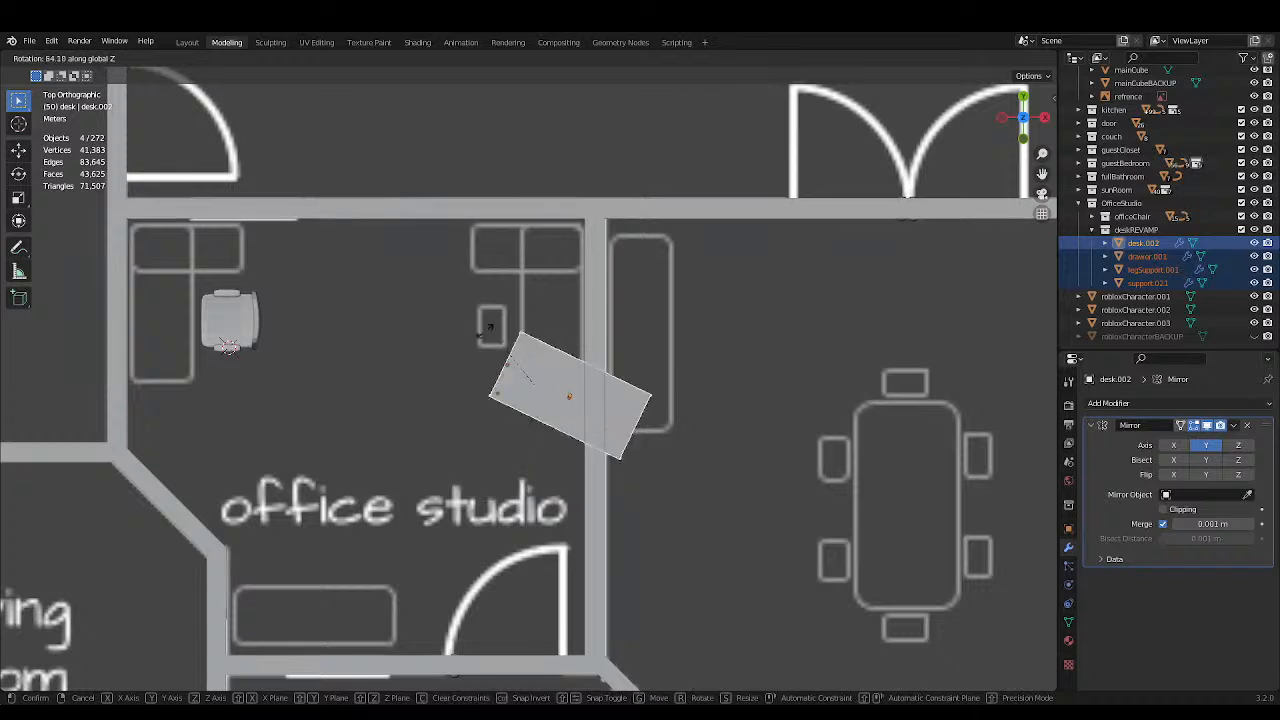
click(494, 480)
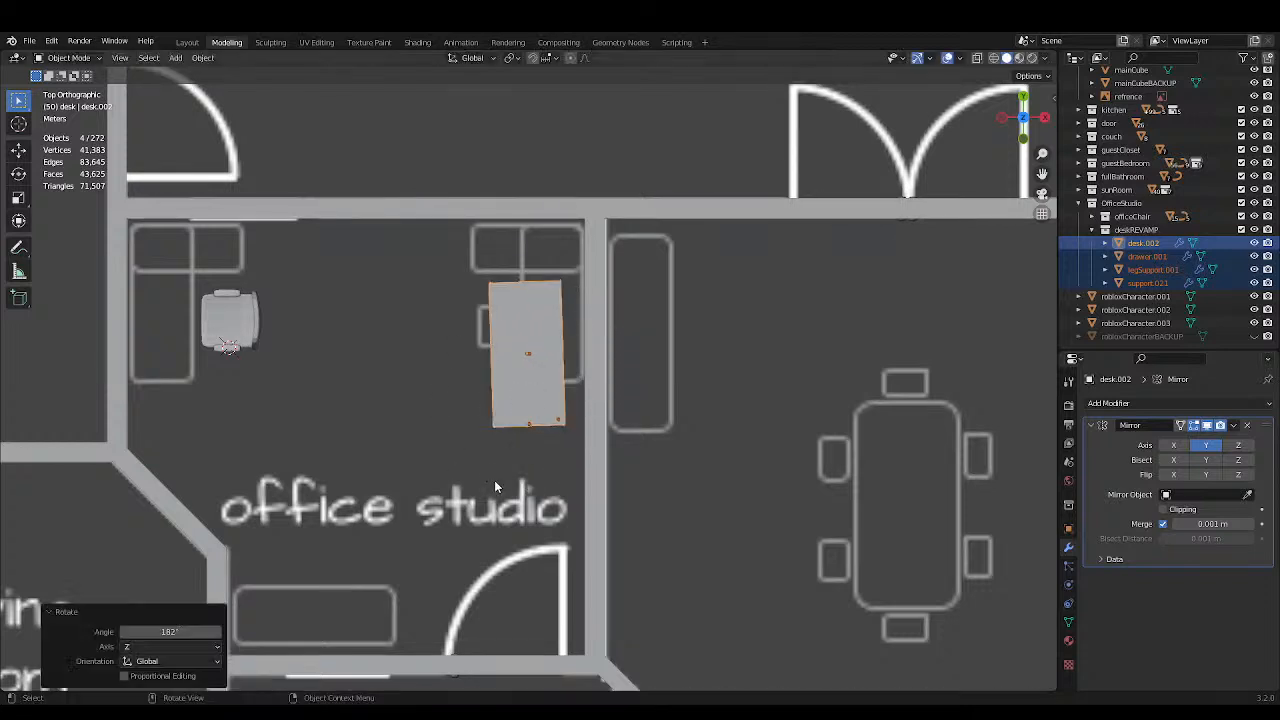
click(199, 627)
text(180)
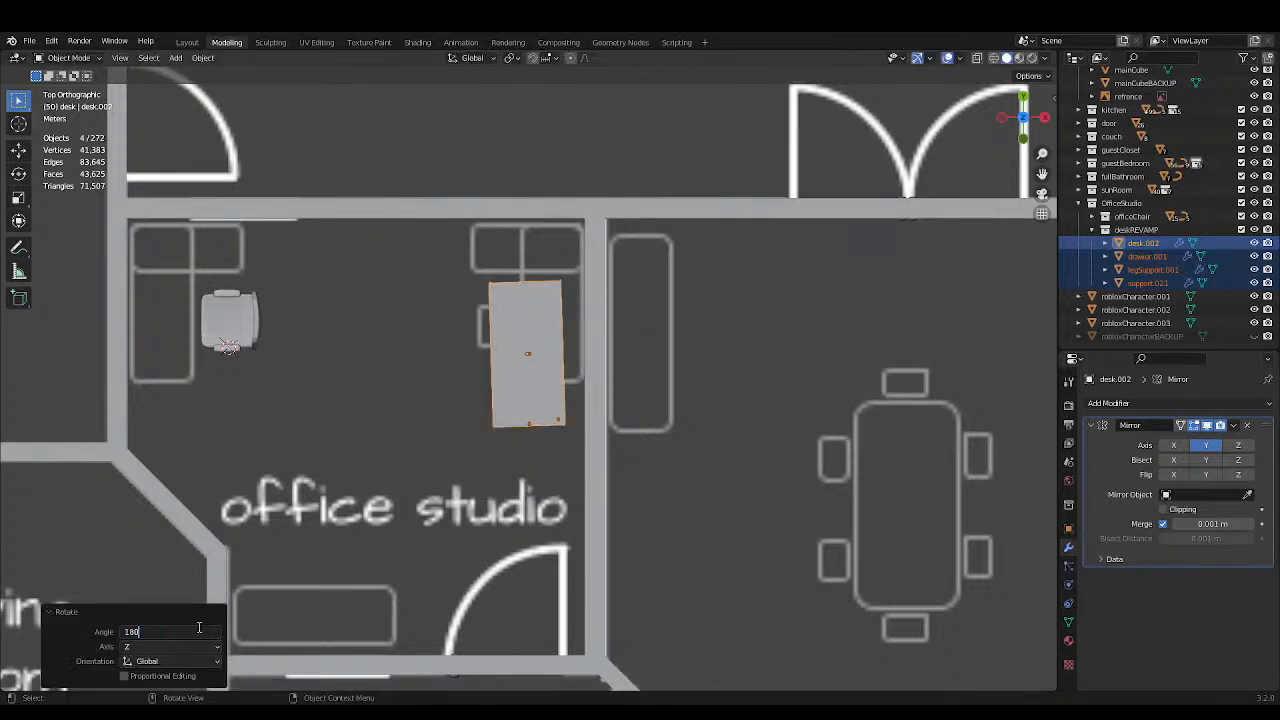
key(Return)
shift+middle_drag(566, 424, 827, 458)
key(ctrl+s)
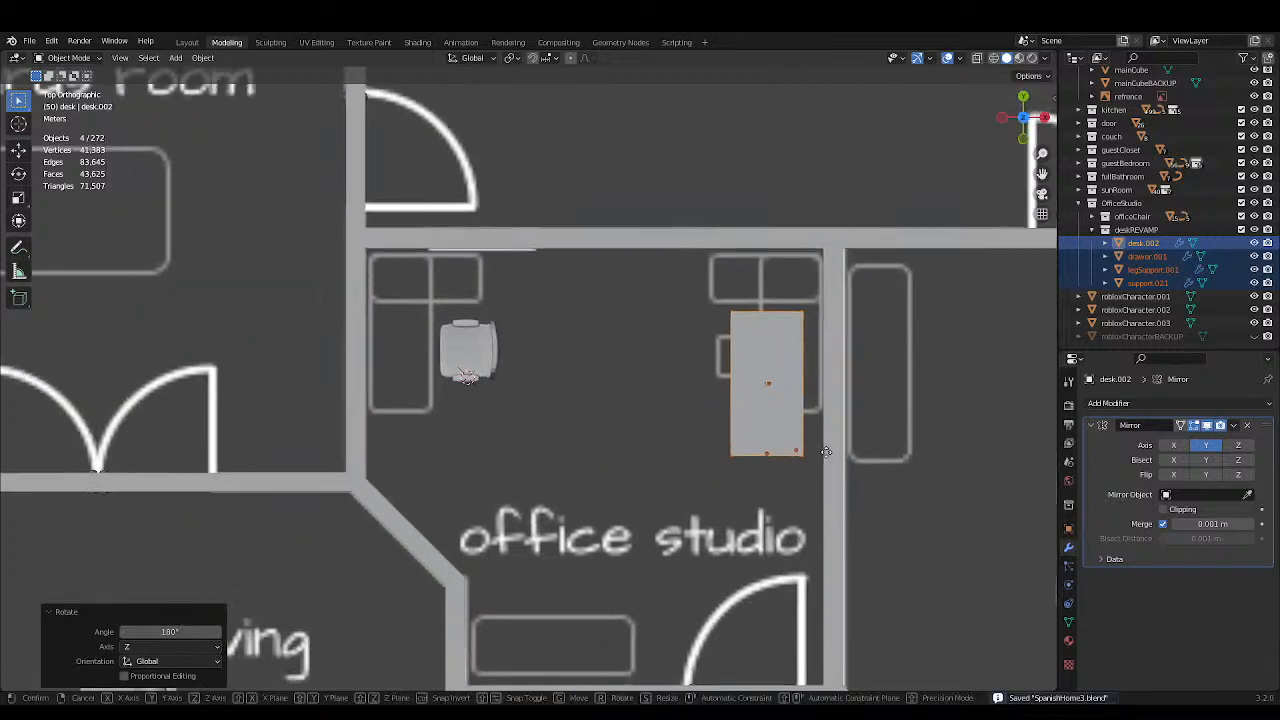
Move the desk about -12.84 m along X and 2.17 m along Y into the office corner beside the chair.
key(g)
key(x)
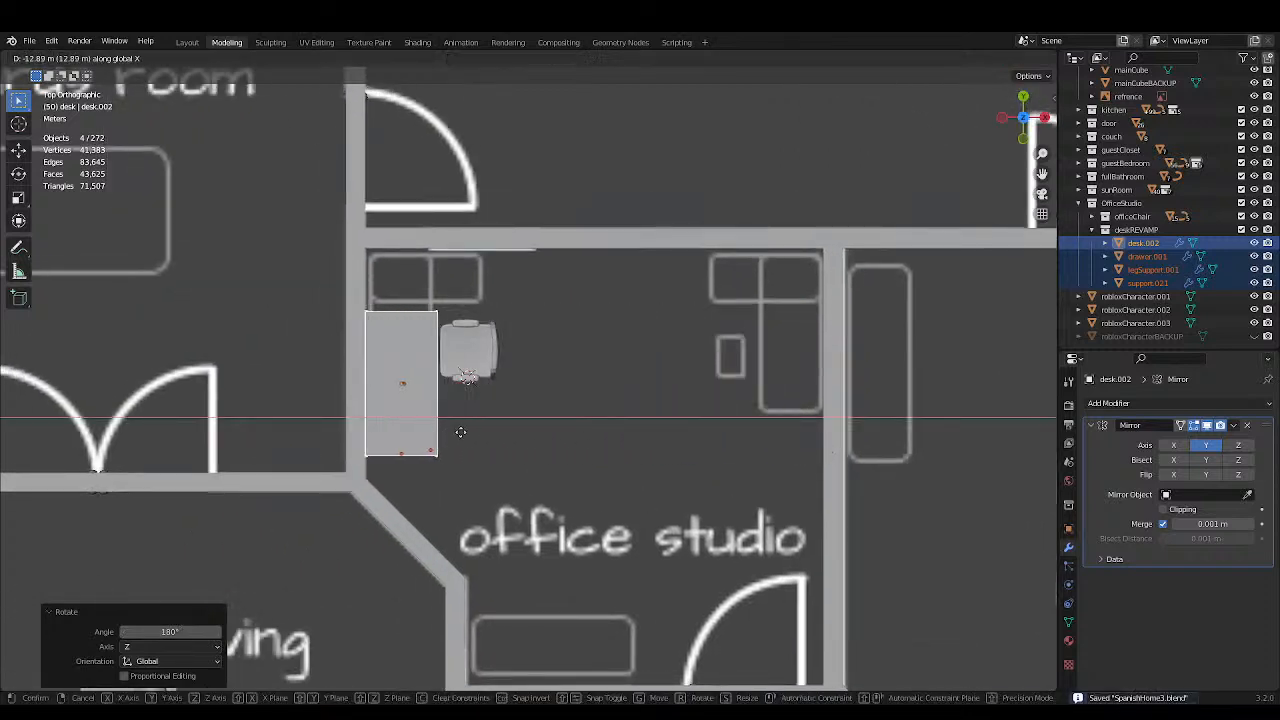
click(466, 433)
scroll(466, 434, up, 2)
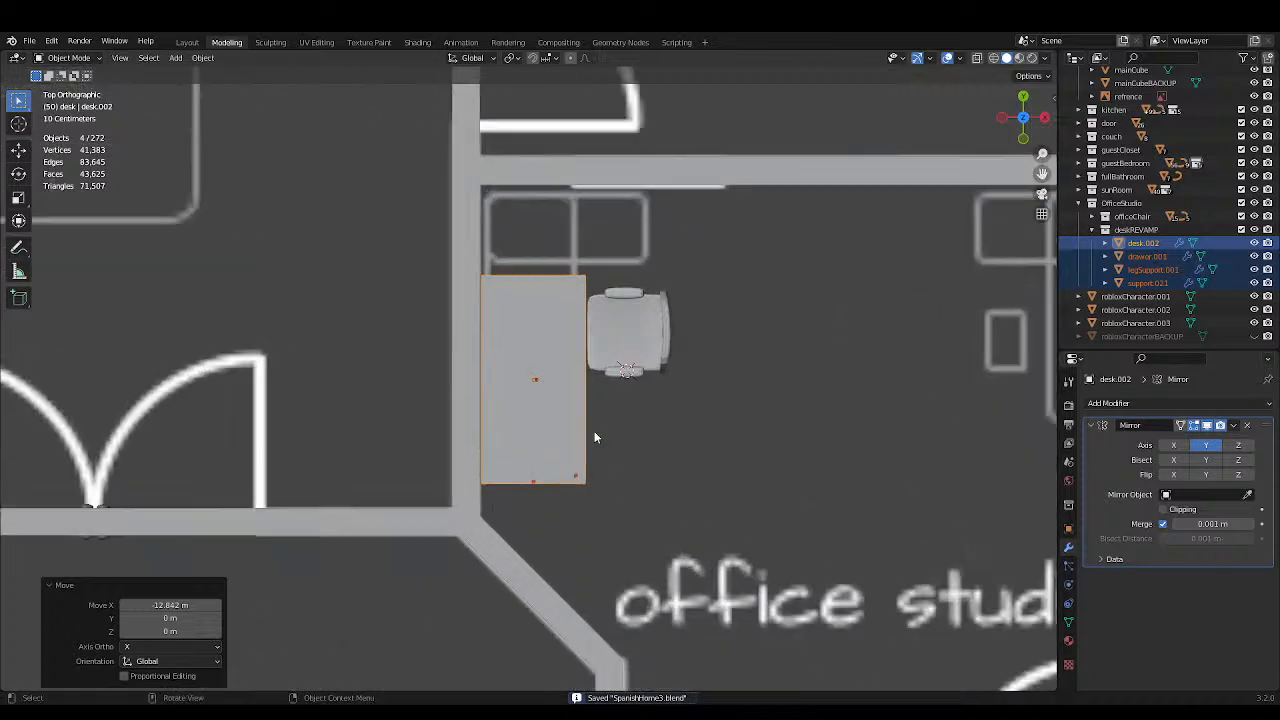
key(g)
key(y)
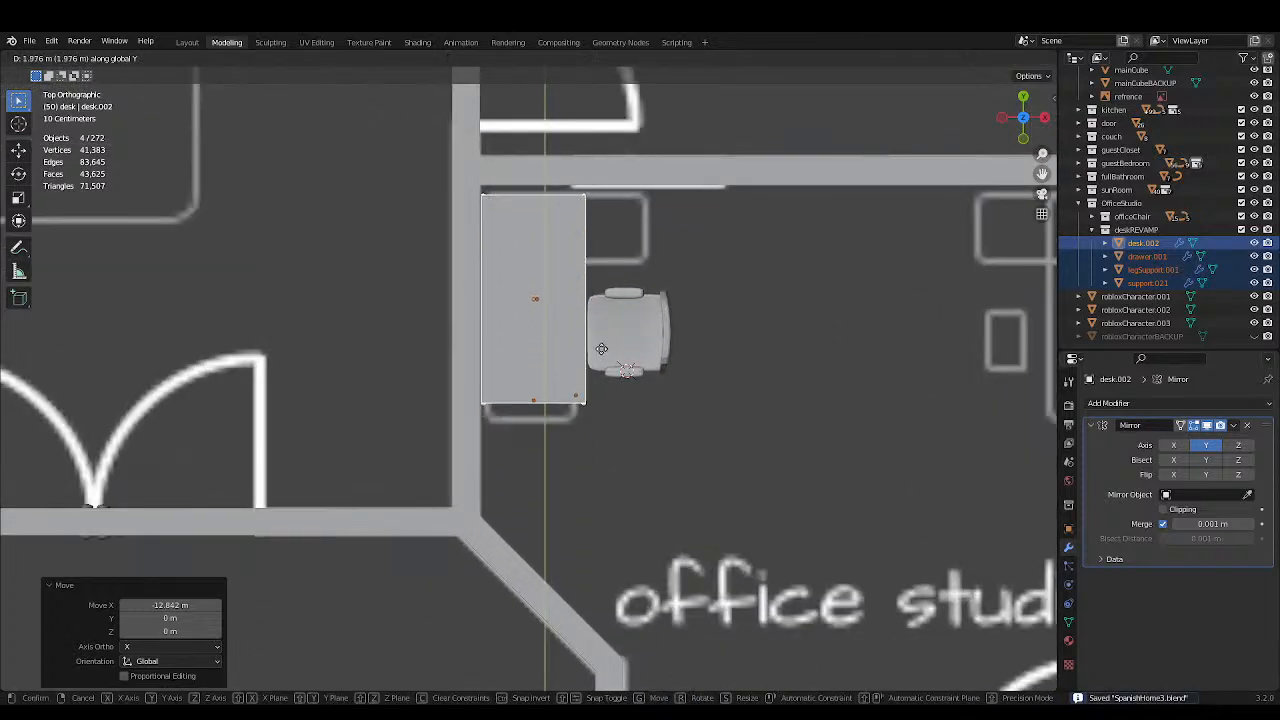
click(611, 348)
shift+middle_drag(610, 348, 556, 380)
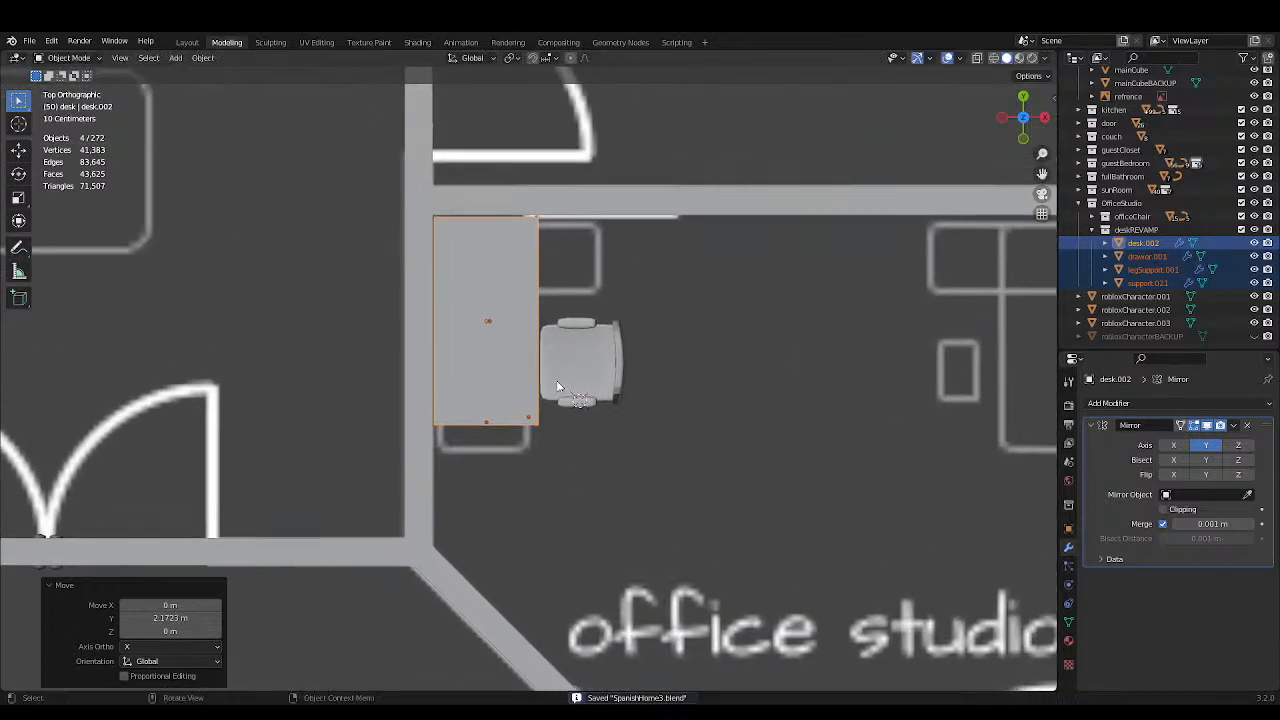
Nudge the desk about 0.04 m along X away from the wall and clear the selection.
scroll(556, 380, up, 1)
key(g)
key(x)
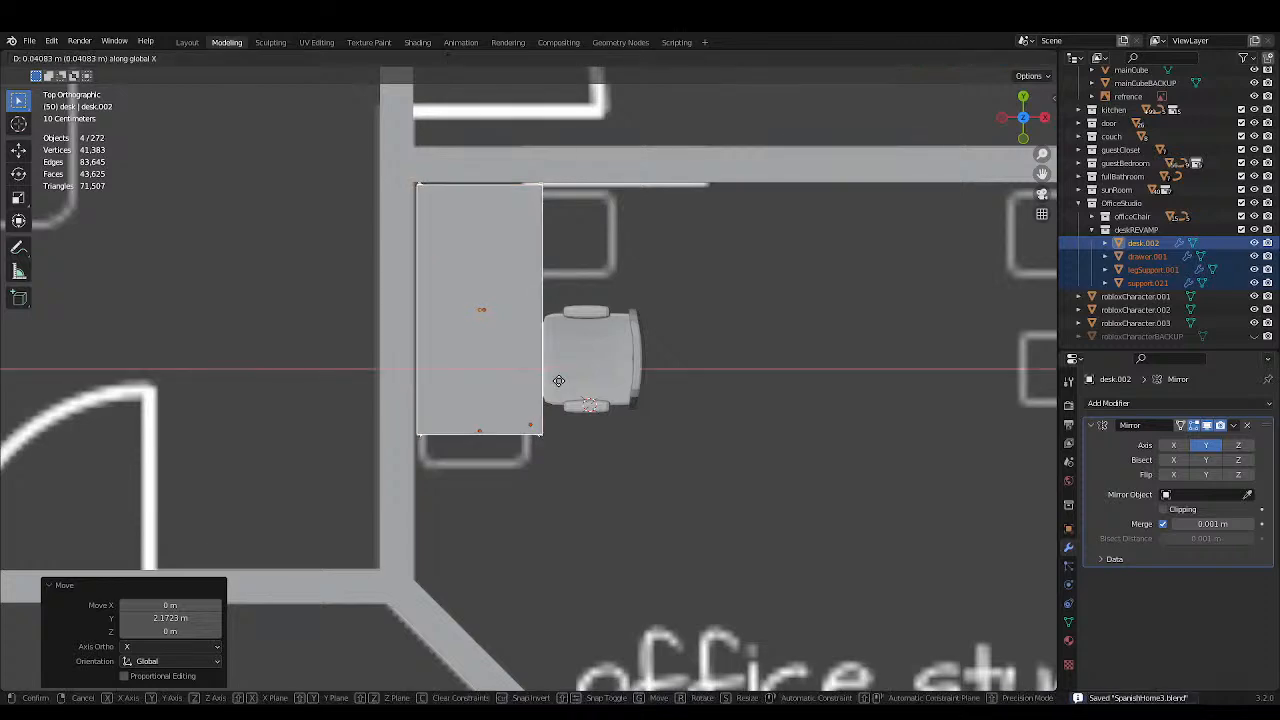
click(560, 386)
middle_drag(600, 397, 408, 342)
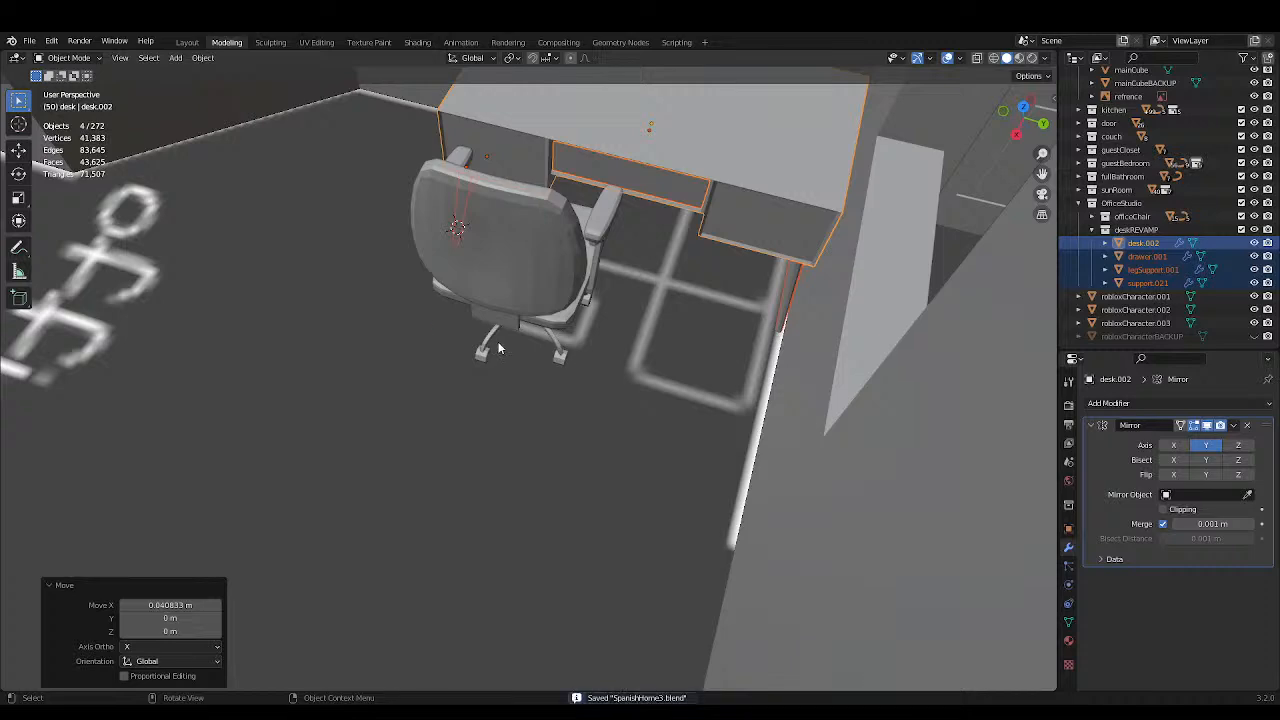
scroll(408, 342, down, 6)
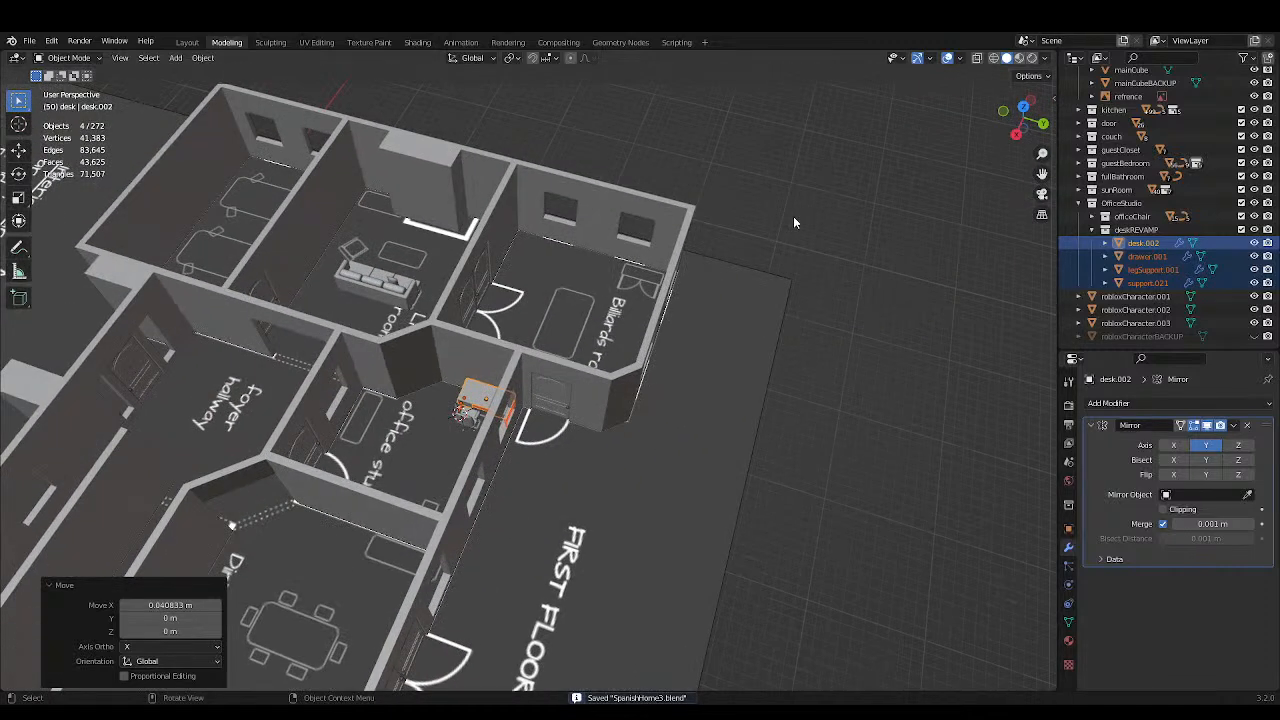
click(911, 276)
Expand the officeChair collection, select all its parts from armCushion.001 to leg.015, and save the file.
scroll(588, 408, up, 5)
middle_drag(709, 376, 732, 404)
click(552, 419)
middle_drag(552, 419, 700, 445)
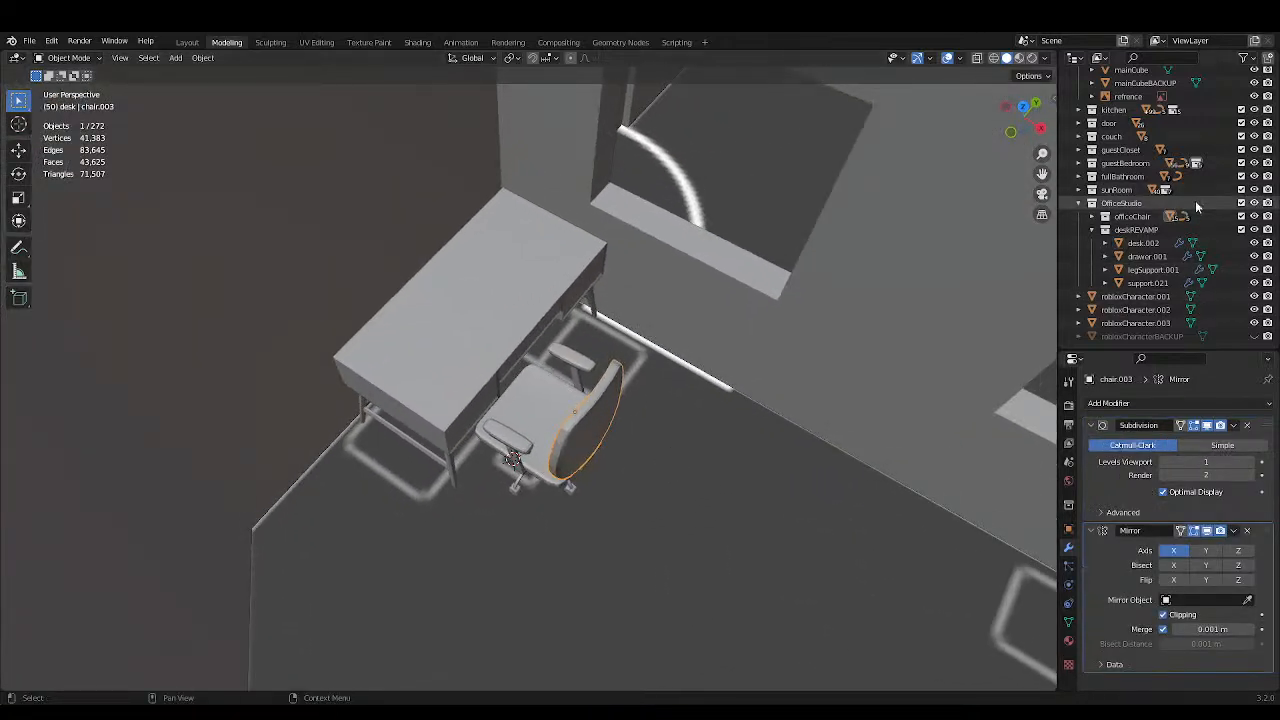
scroll(1199, 199, up, 1)
scroll(1205, 197, down, 1)
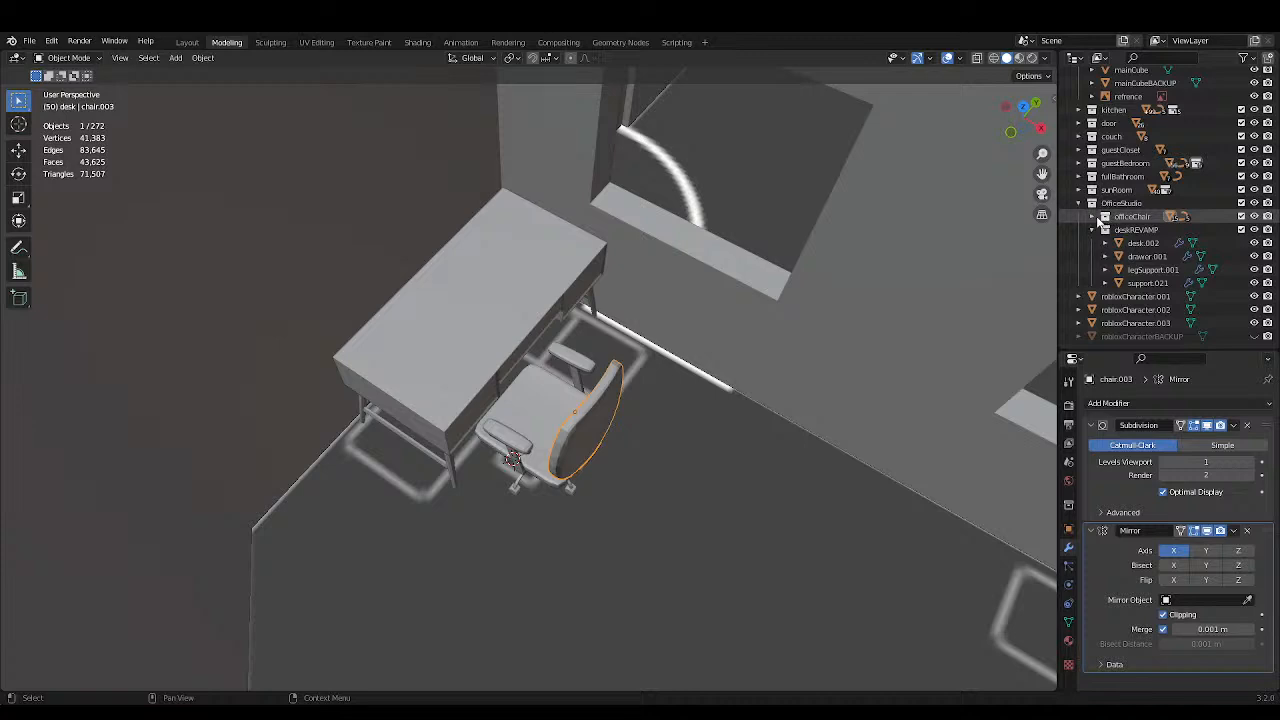
click(1093, 216)
click(1160, 232)
scroll(1160, 237, down, 5)
scroll(1165, 250, down, 3)
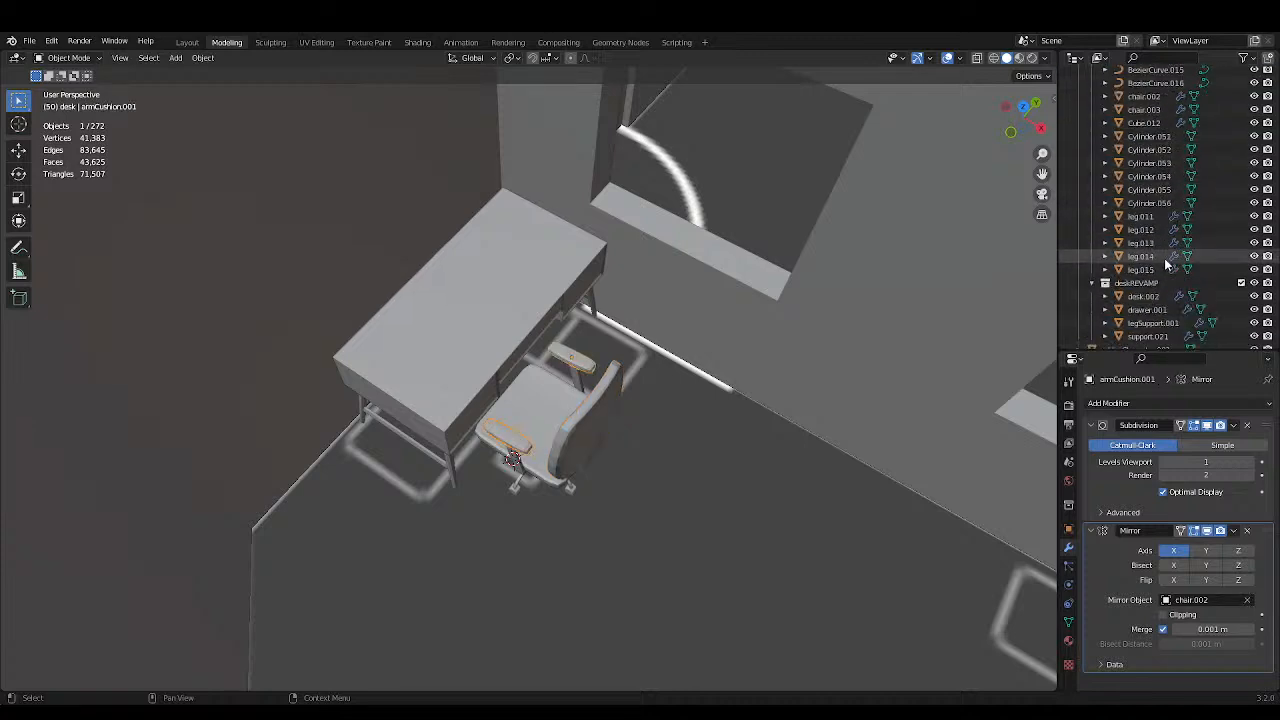
shift+click(1145, 264)
key(ctrl+s)
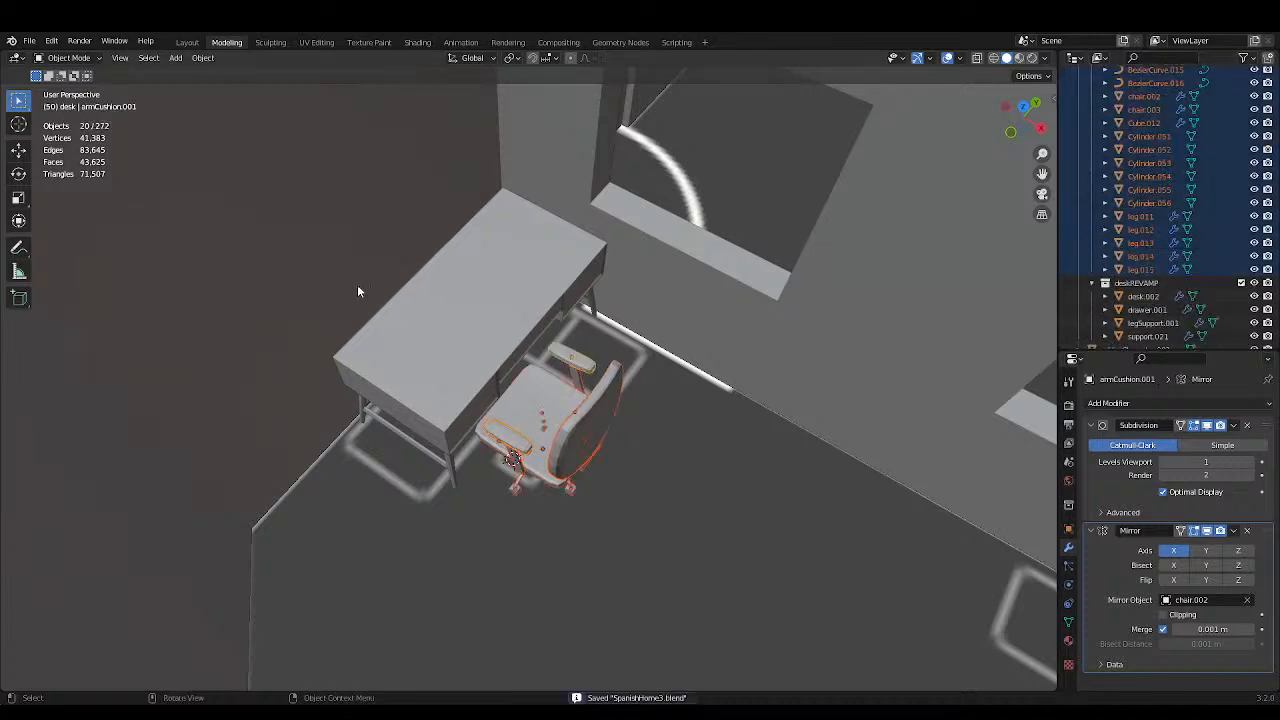
Move the office chair about 1.18 m along Y to center it on the desk and slightly along negative X under the desktop.
key(KP_7)
key(g)
key(y)
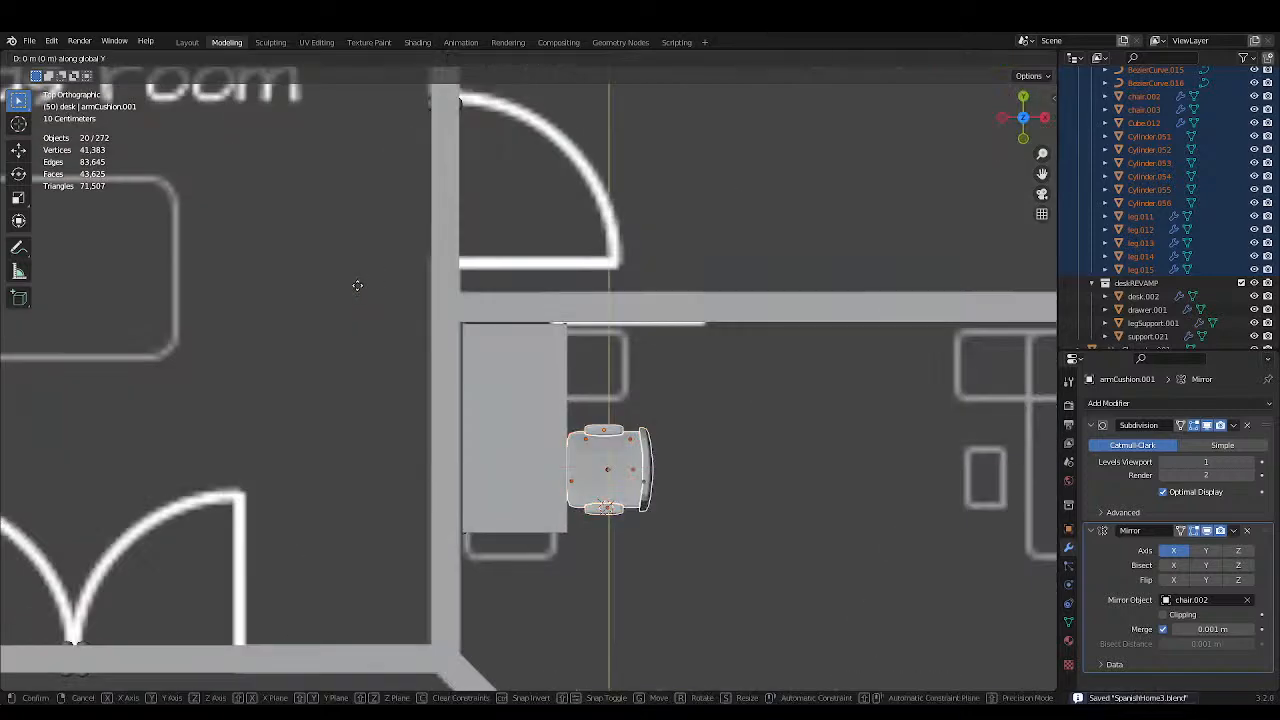
click(378, 247)
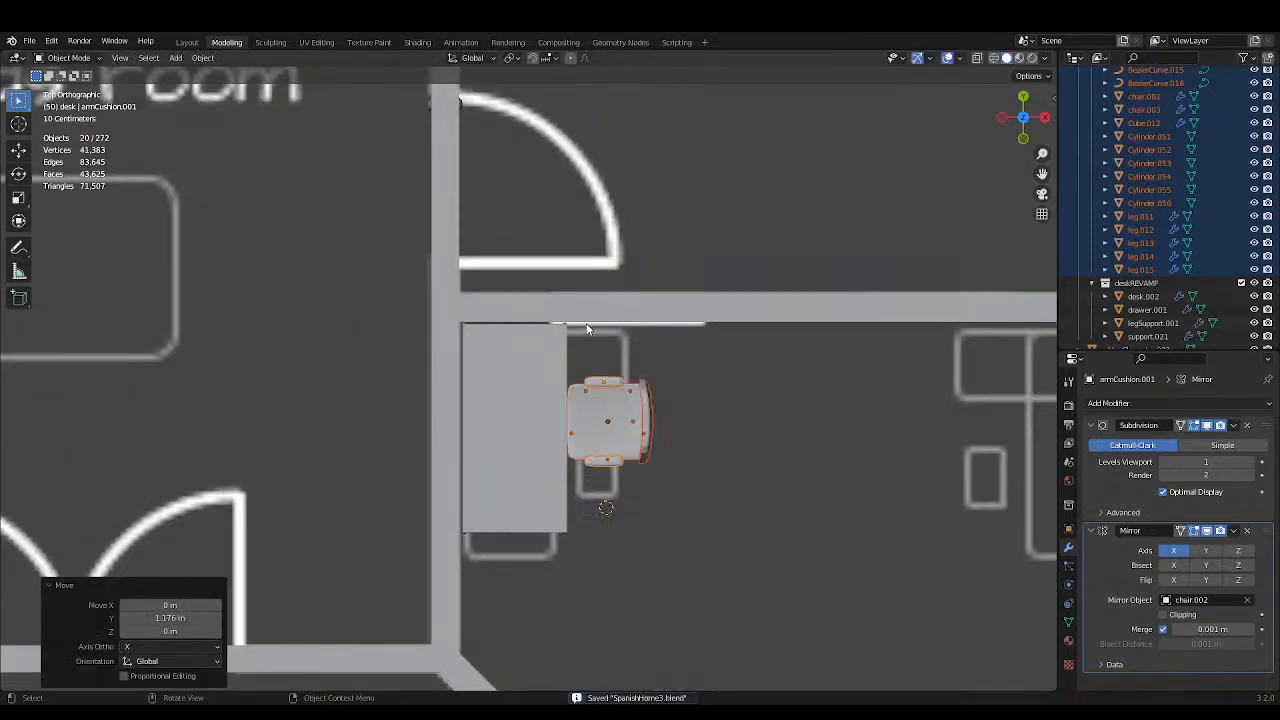
middle_drag(378, 247, 530, 268)
key(g)
key(x)
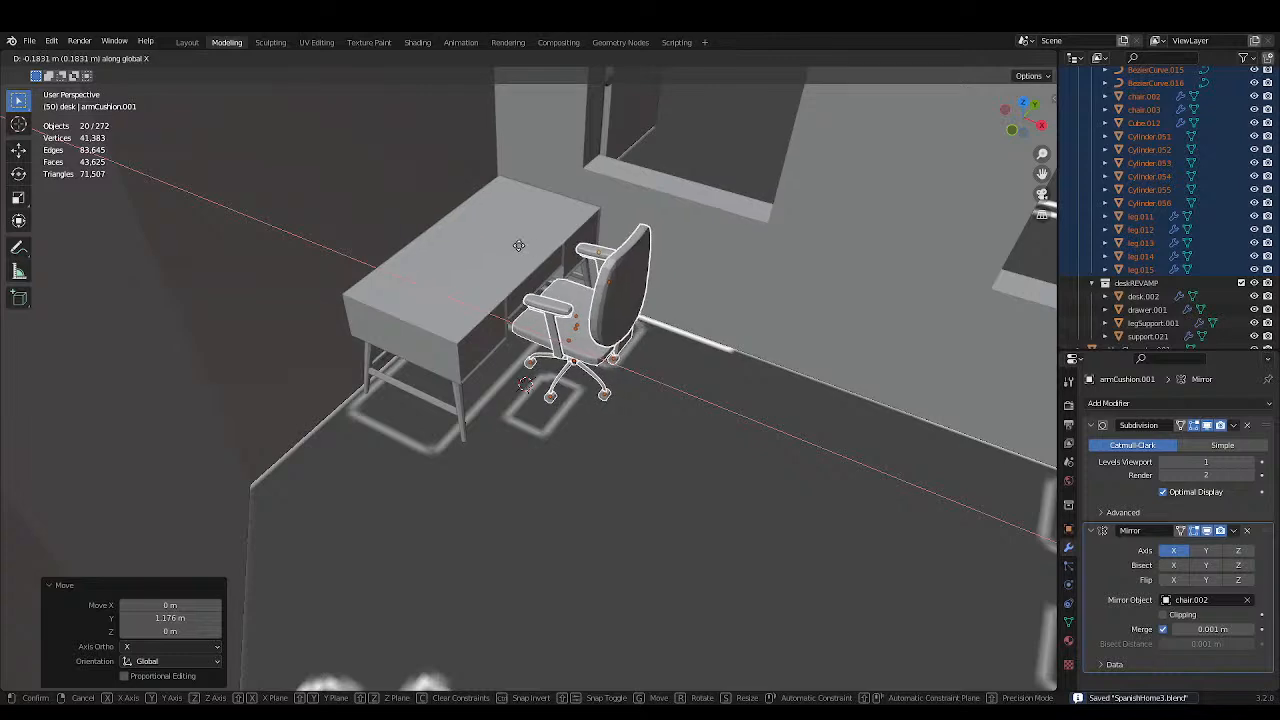
click(512, 243)
Clear the selection and examine how the chair is placed at the guest bedroom desk.
scroll(513, 242, down, 7)
middle_drag(516, 243, 798, 175)
drag(798, 175, 797, 178)
middle_drag(794, 310, 663, 169)
scroll(641, 288, up, 6)
middle_drag(641, 288, 773, 317)
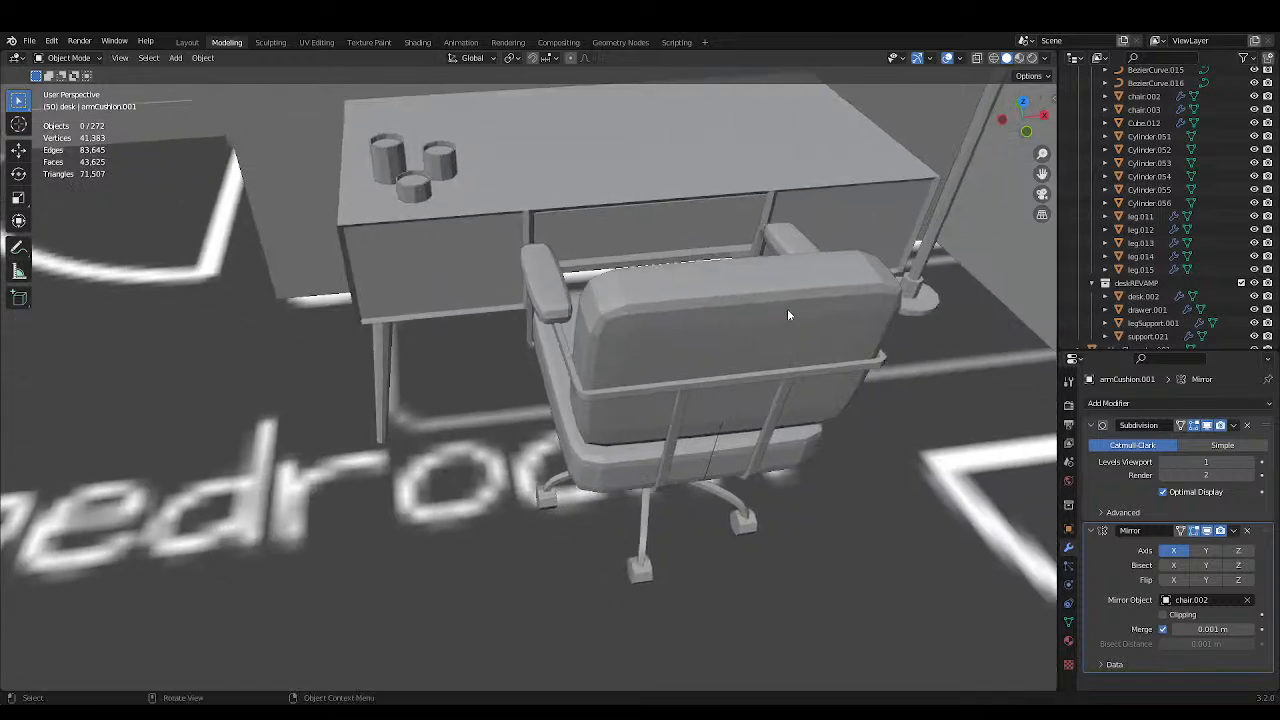
middle_drag(787, 315, 837, 314)
Return to an overview of the office studio with its desk and chair, and save the file.
scroll(758, 307, down, 6)
scroll(490, 289, up, 3)
middle_drag(490, 289, 619, 380)
shift+middle_drag(312, 292, 468, 376)
scroll(460, 375, up, 3)
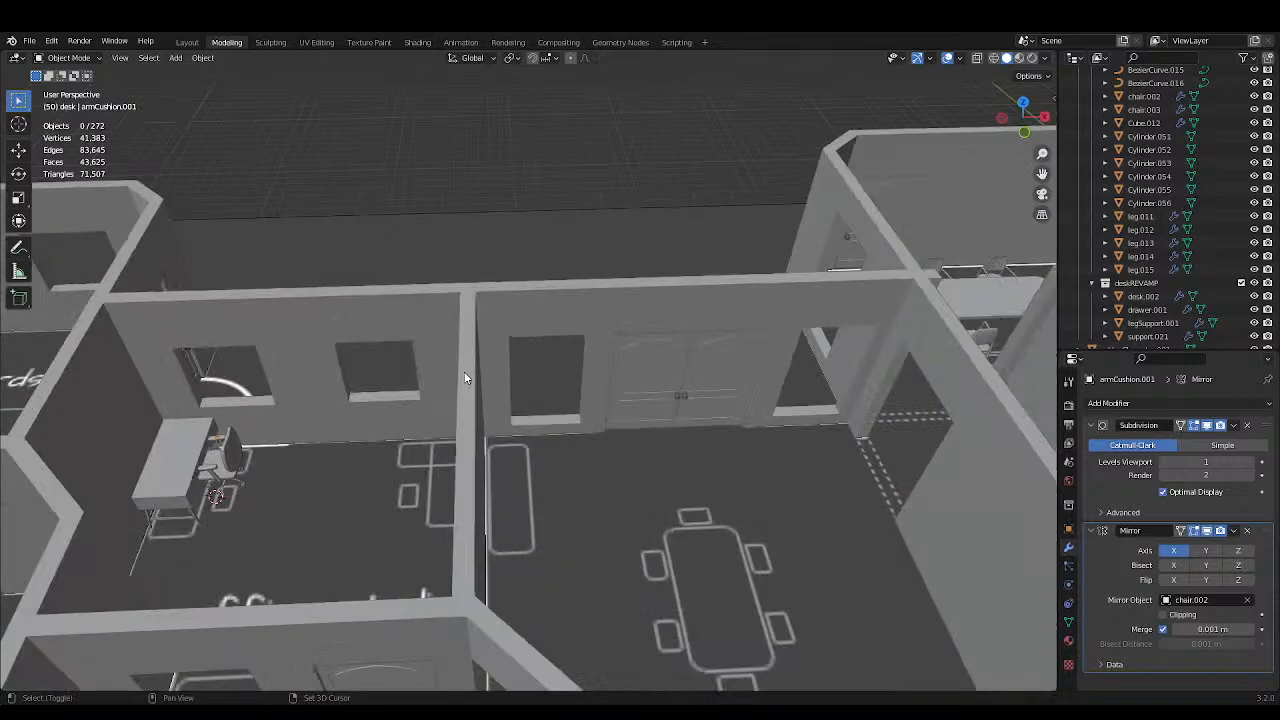
scroll(550, 350, down, 1)
scroll(560, 347, up, 1)
key(ctrl+s)
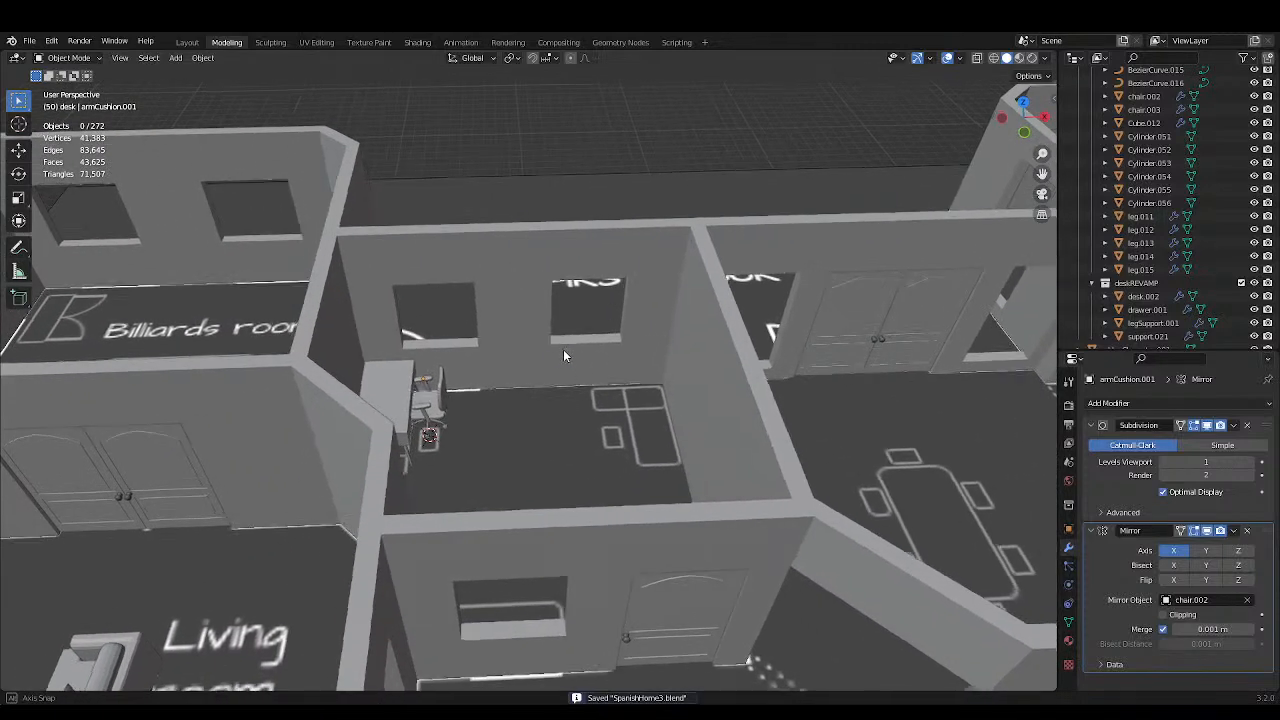
Get an overview of the office studio, select the office chair's backrest (chair.003), and save the file.
scroll(562, 350, up, 4)
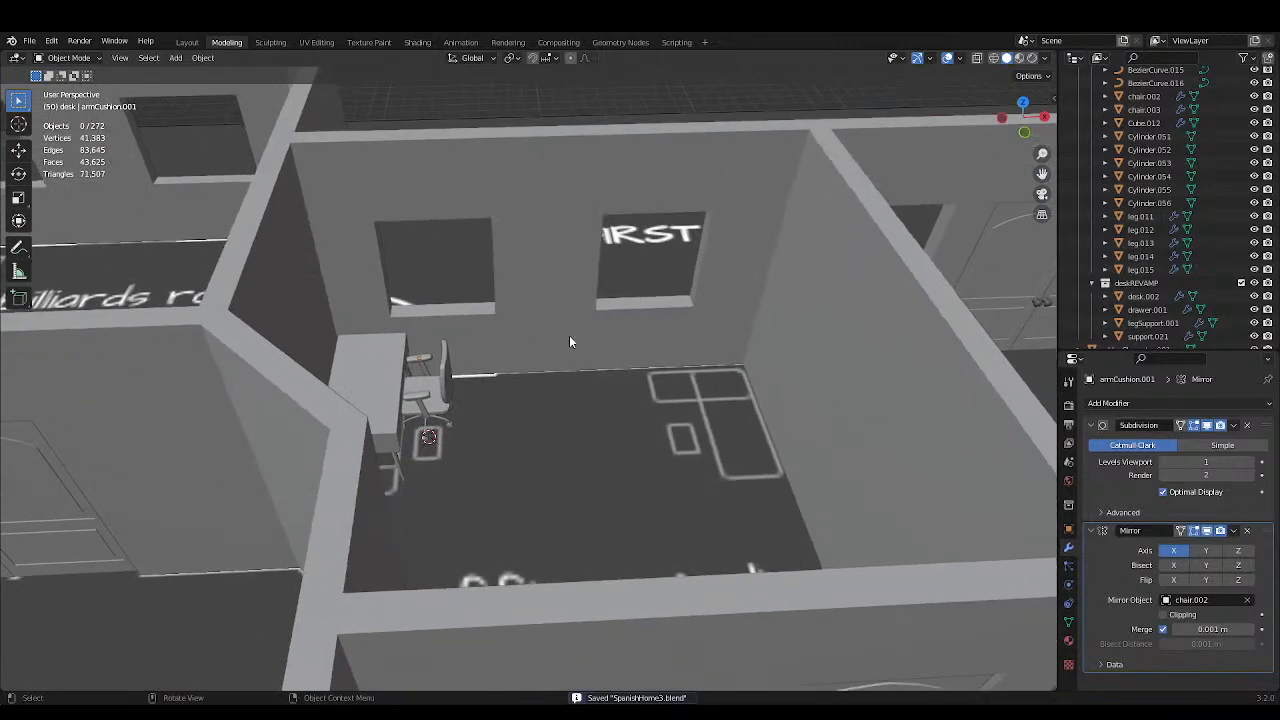
middle_drag(606, 305, 542, 327)
shift+middle_drag(480, 355, 544, 306)
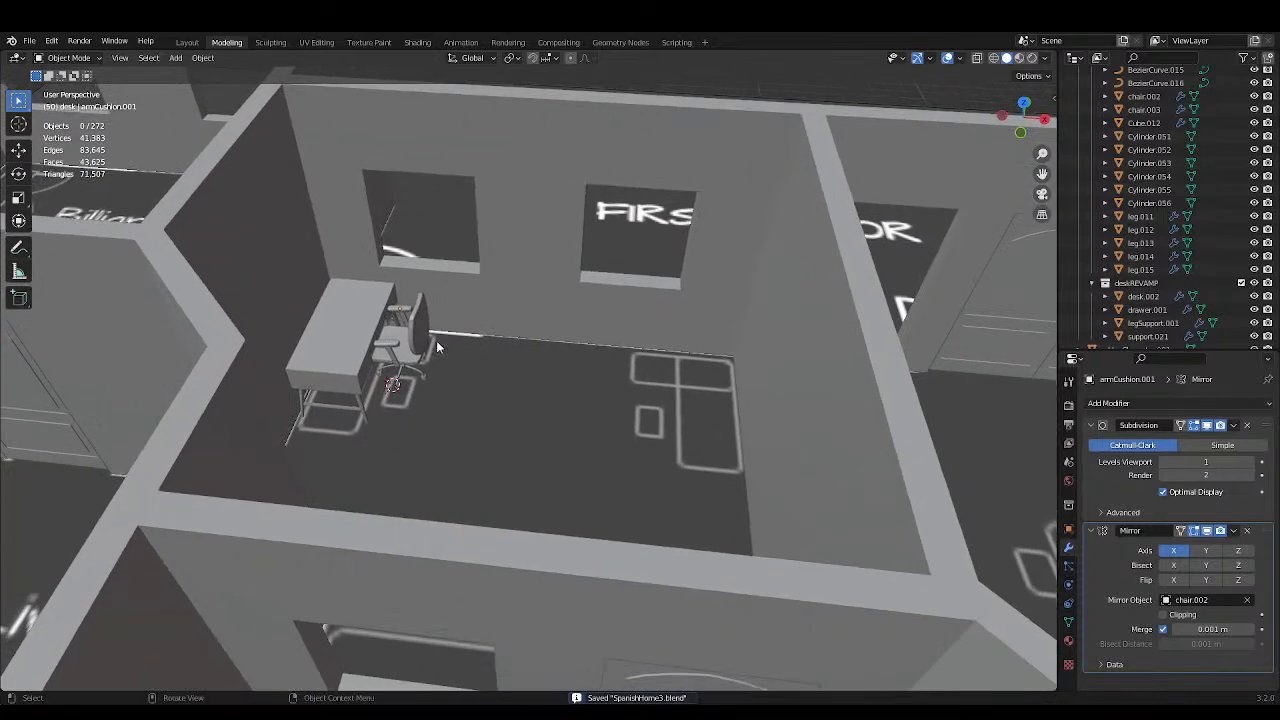
click(425, 344)
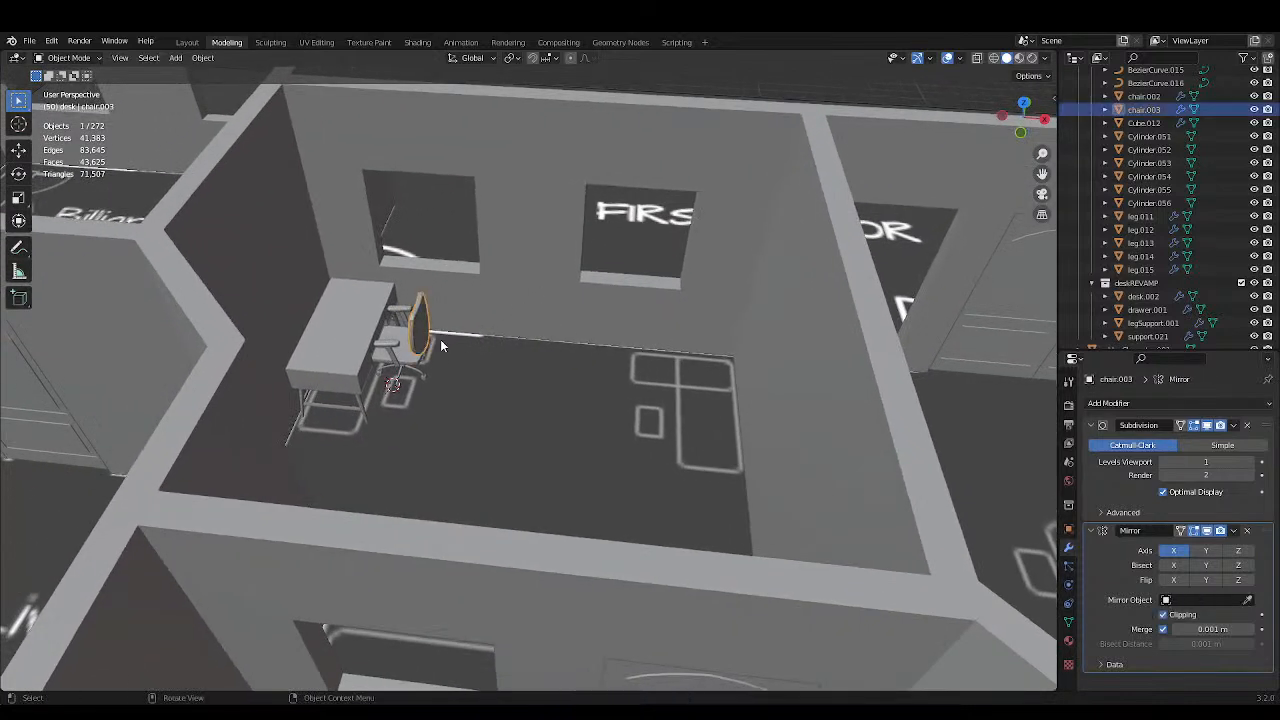
key(ctrl+s)
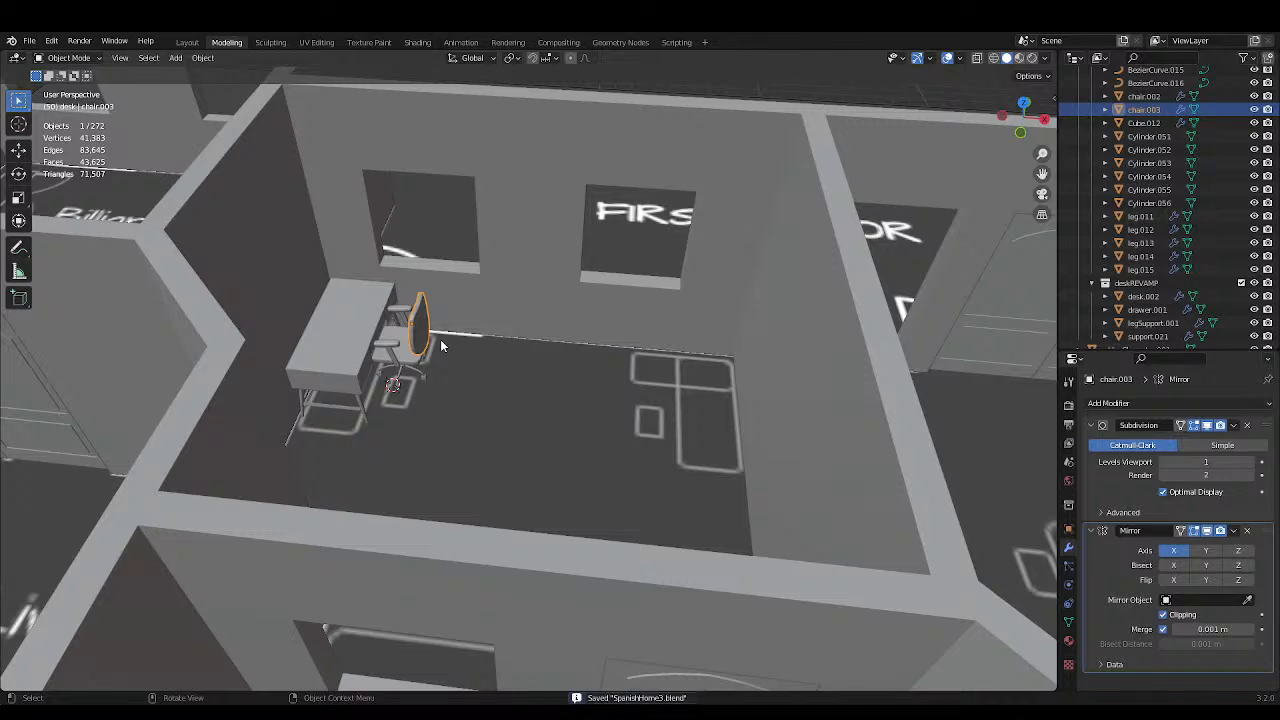
View the office studio from directly above and select all office chair parts from armCushion.001 to leg.015.
key(KP_7)
scroll(381, 189, down, 3)
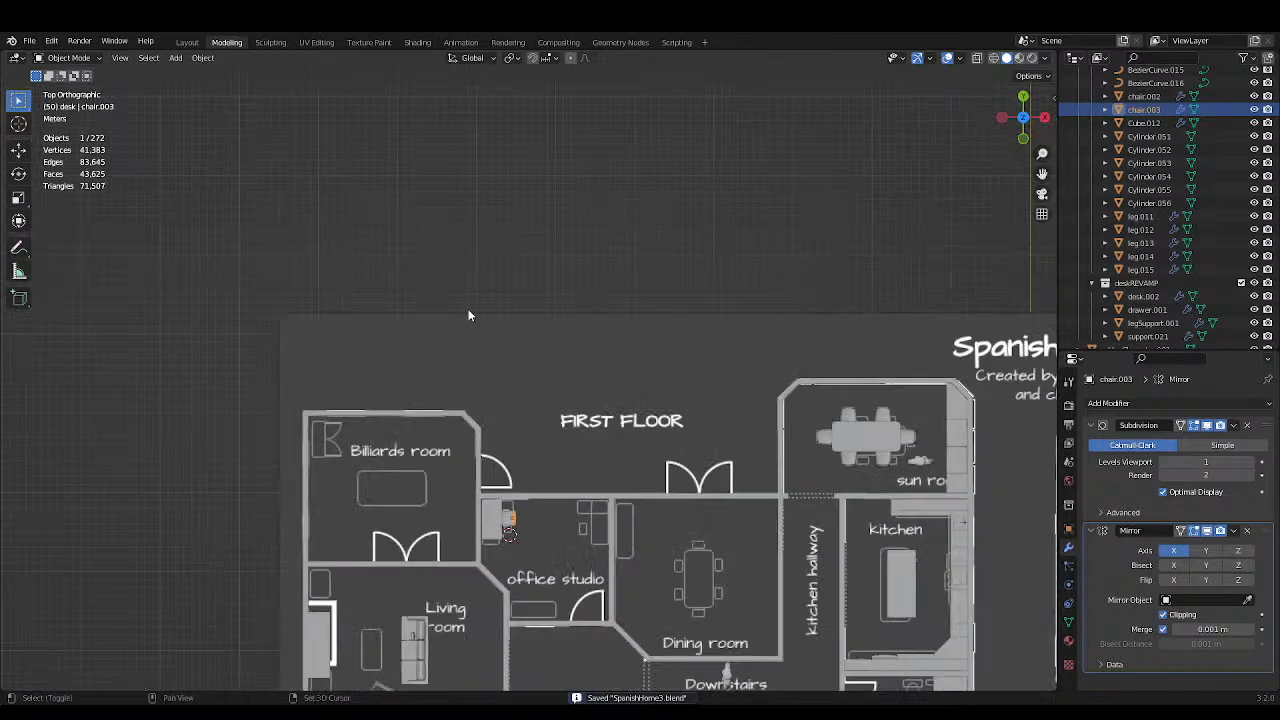
shift+middle_drag(466, 314, 400, 185)
scroll(412, 220, up, 4)
scroll(440, 240, up, 2)
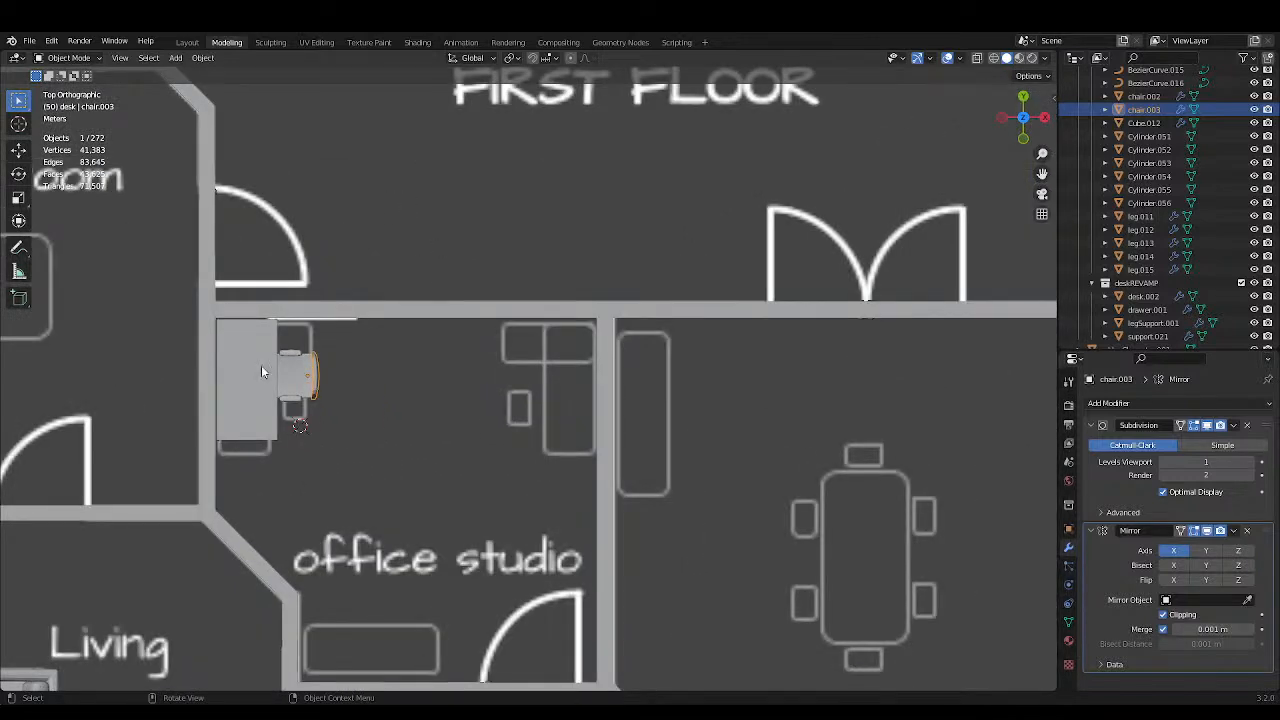
scroll(1153, 120, up, 2)
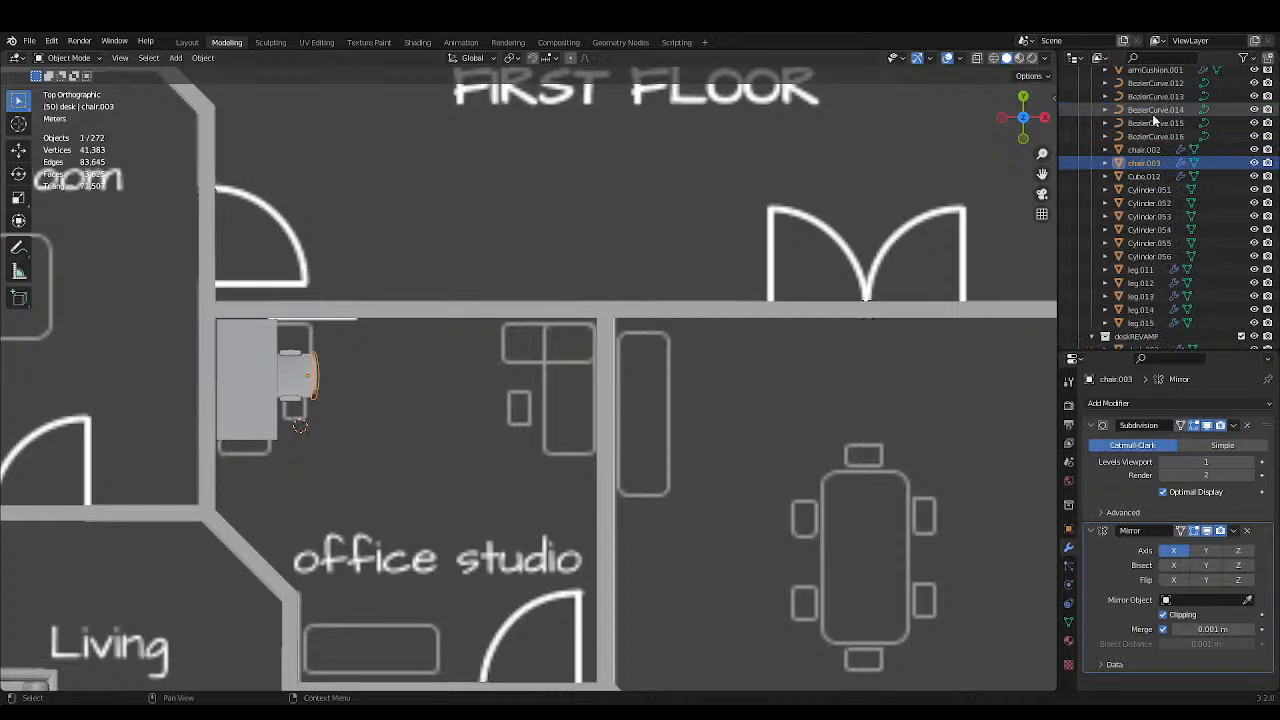
click(1153, 70)
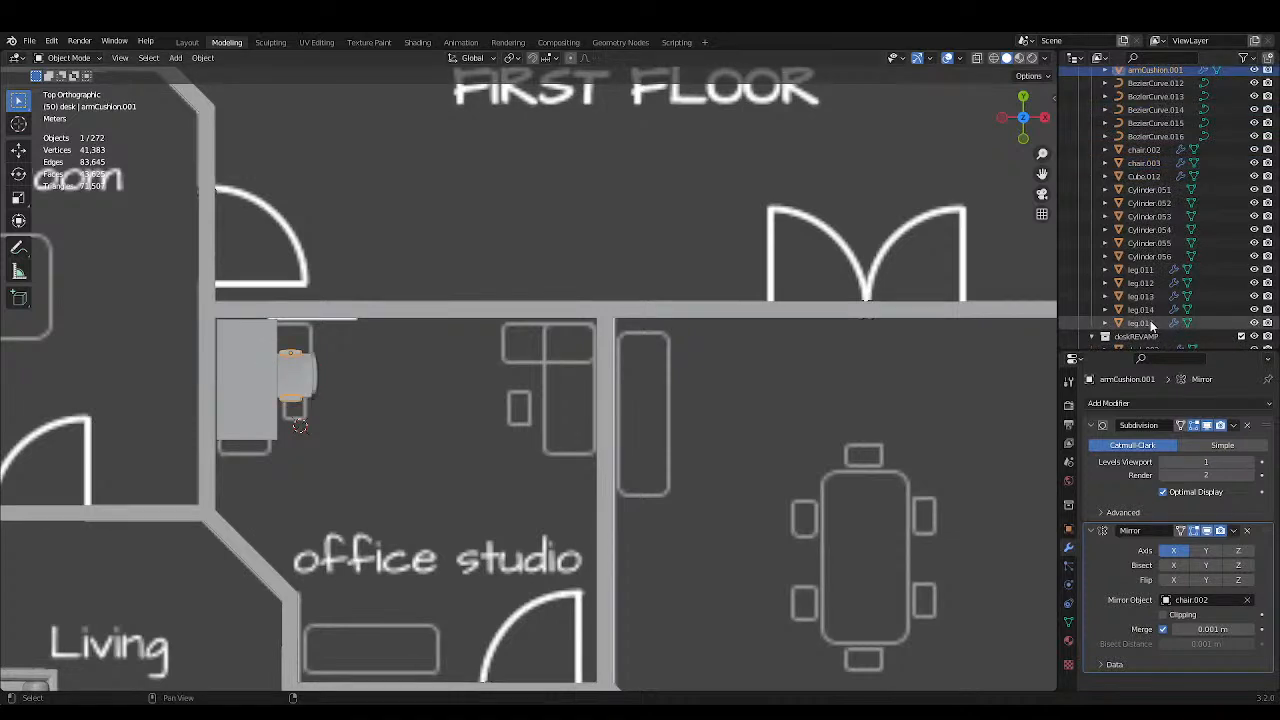
shift+click(1151, 323)
Move the office chair about 0.21 m along negative Y to center it at the desk, and save the file.
scroll(556, 324, up, 1)
key(g)
key(y)
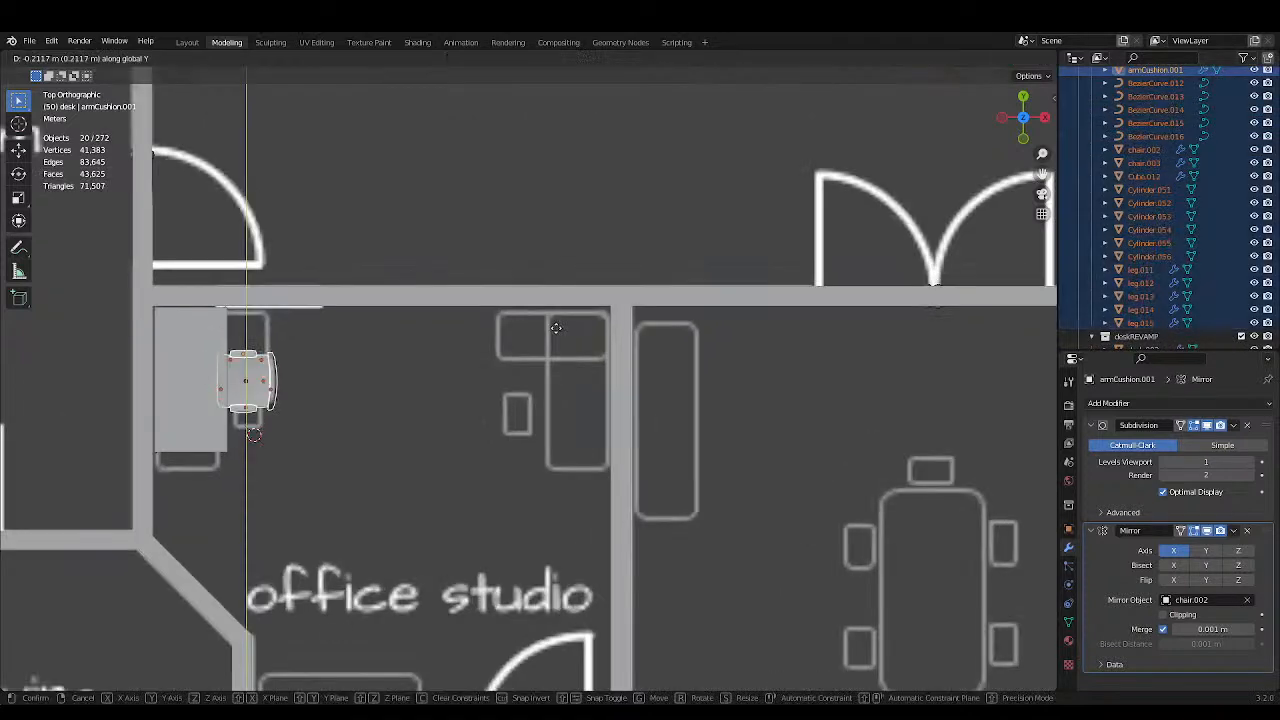
click(491, 333)
key(g)
key(x)
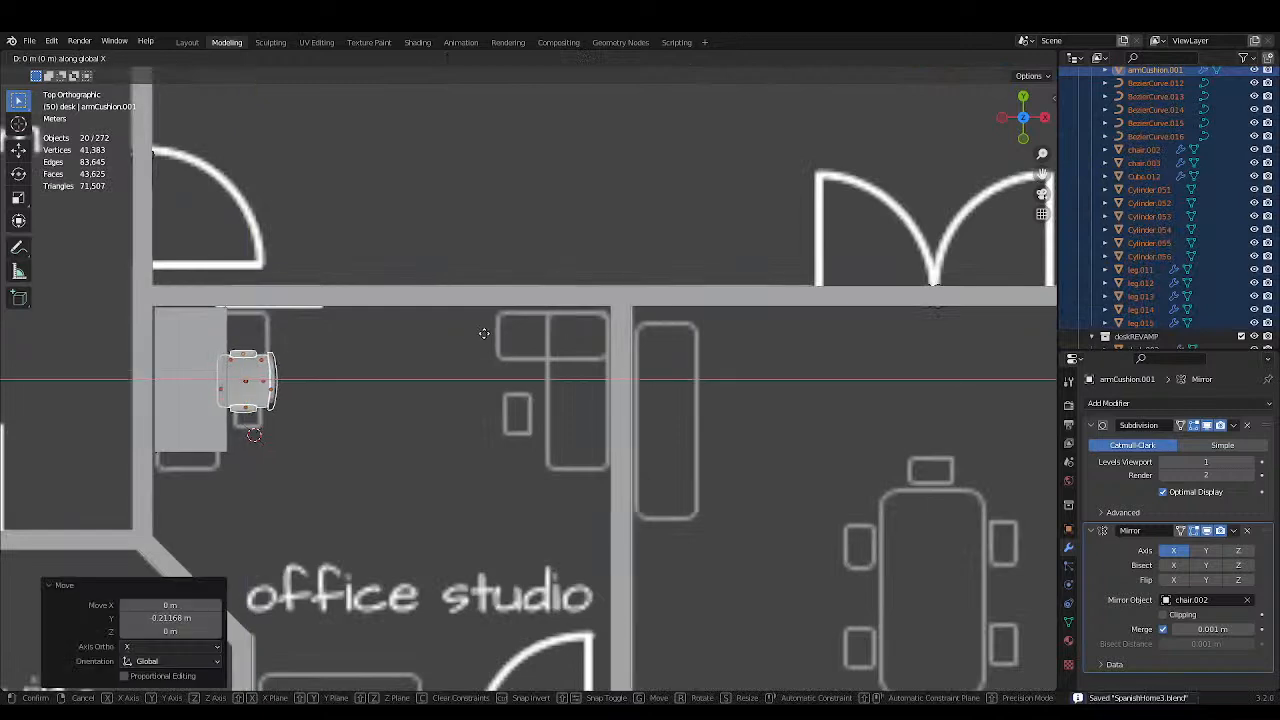
click(483, 334)
key(ctrl+s)
Deselect the chair and examine up close how it sits at the desk in the corner of the office studio.
click(480, 196)
scroll(480, 195, down, 1)
scroll(479, 199, down, 1)
shift+middle_drag(454, 355, 350, 231)
scroll(460, 286, up, 2)
scroll(428, 148, down, 6)
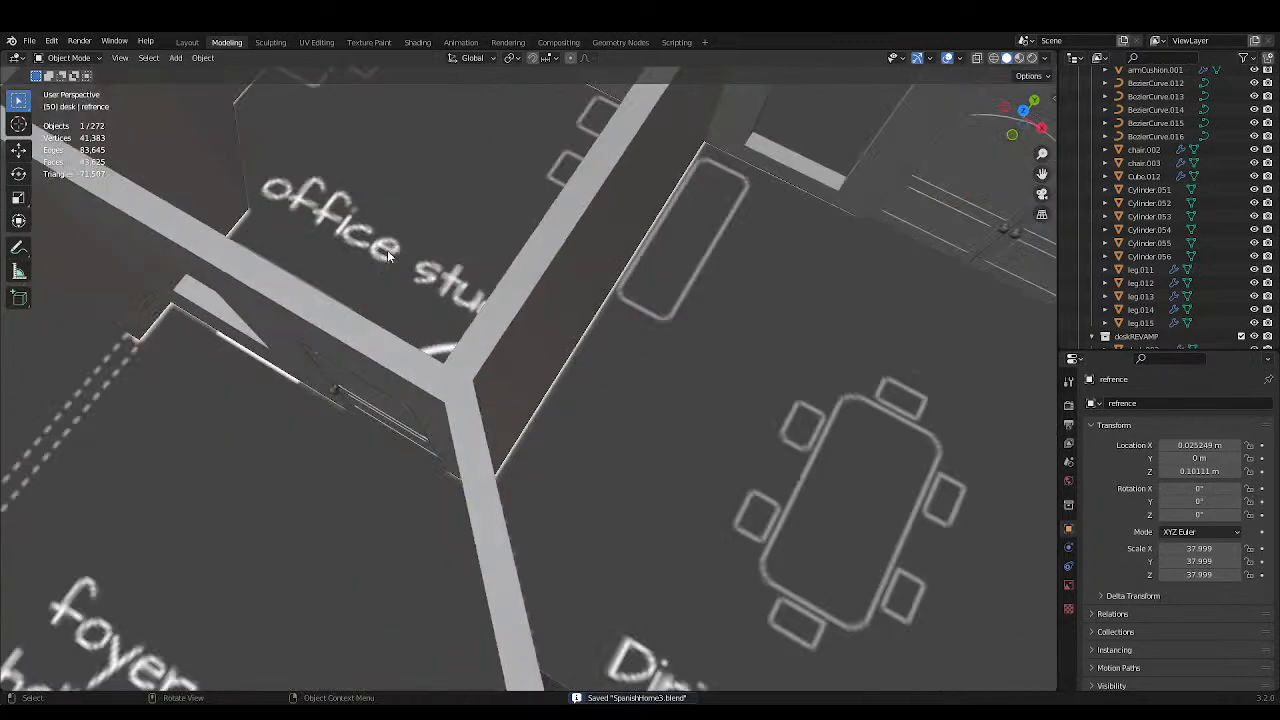
shift+middle_drag(428, 148, 554, 374)
middle_drag(554, 374, 518, 268)
shift+middle_drag(490, 175, 523, 330)
scroll(533, 355, up, 6)
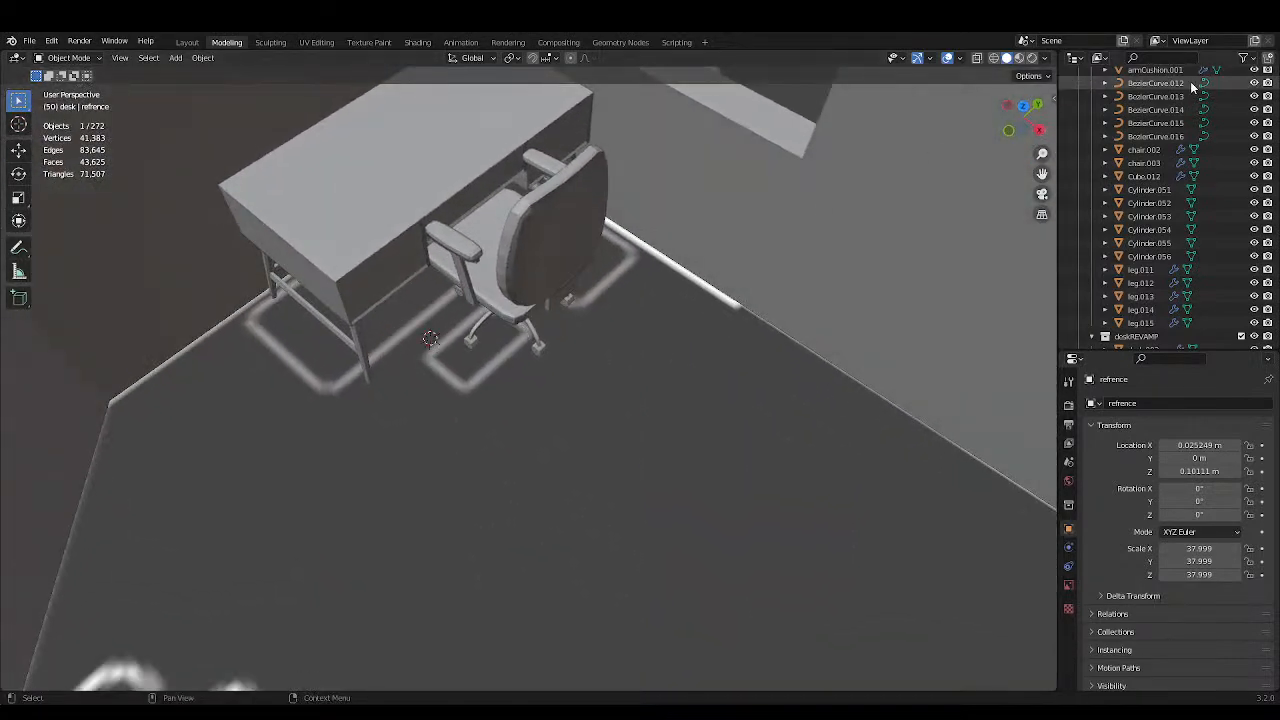
click(1136, 324)
scroll(1135, 324, up, 4)
shift+click(1151, 128)
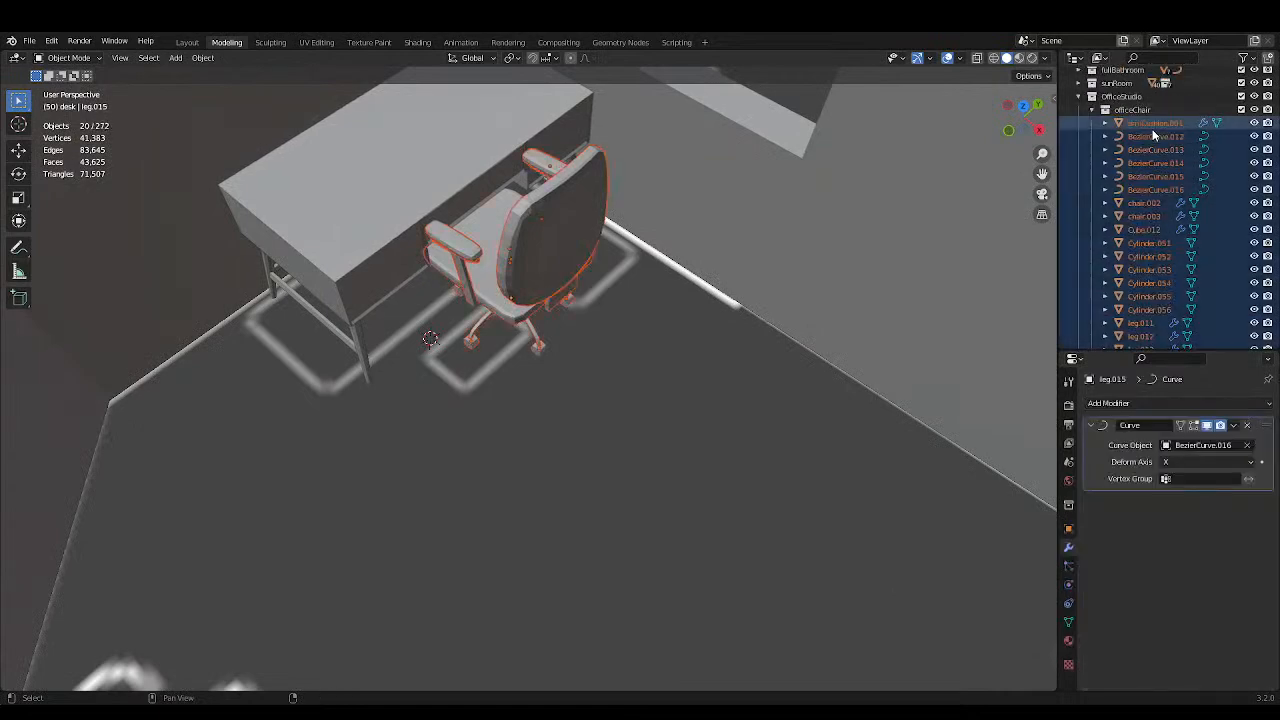
click(922, 217)
Select the office desk (desk.002) and check its placement against the floor plan from directly above.
key(KP_7)
scroll(698, 272, up, 1)
shift+middle_drag(649, 268, 572, 322)
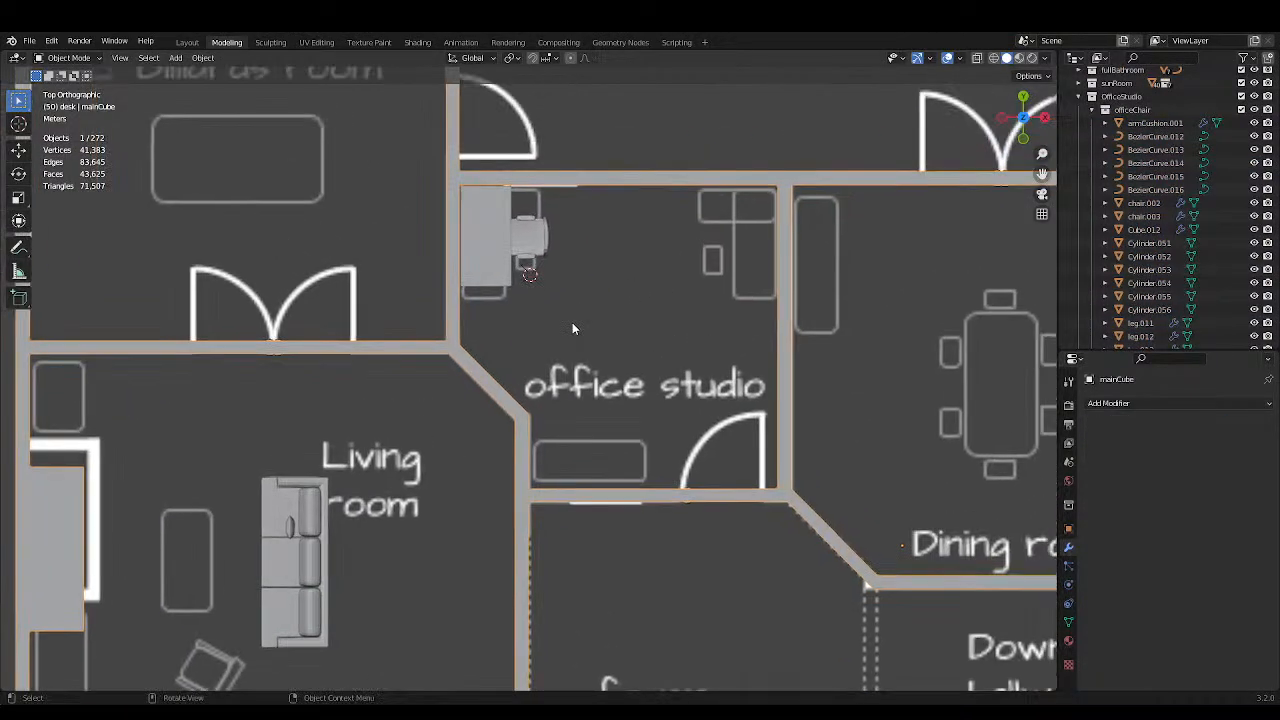
scroll(572, 322, up, 2)
click(440, 240)
scroll(624, 222, down, 3)
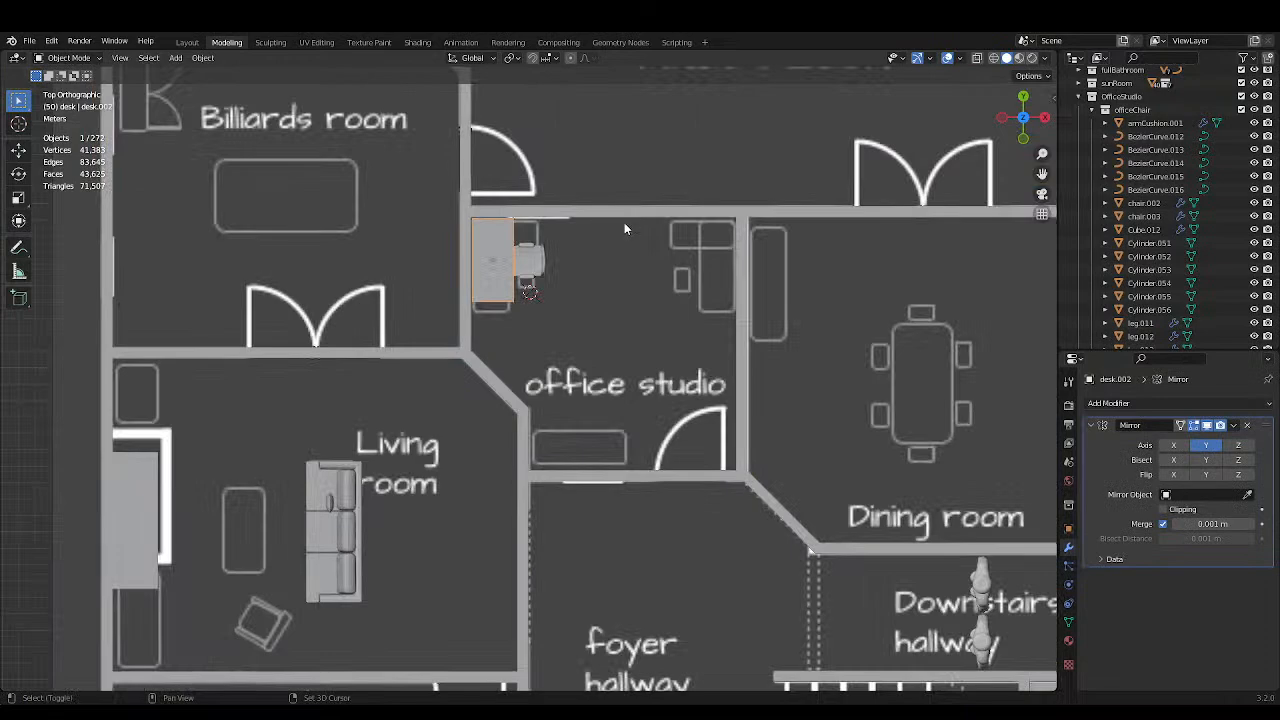
Select the window seat in the sun room, save the file, and examine its angled corner and cushions.
shift+middle_drag(1023, 204, 487, 249)
scroll(722, 242, down, 3)
scroll(636, 244, up, 3)
shift+middle_drag(640, 203, 600, 463)
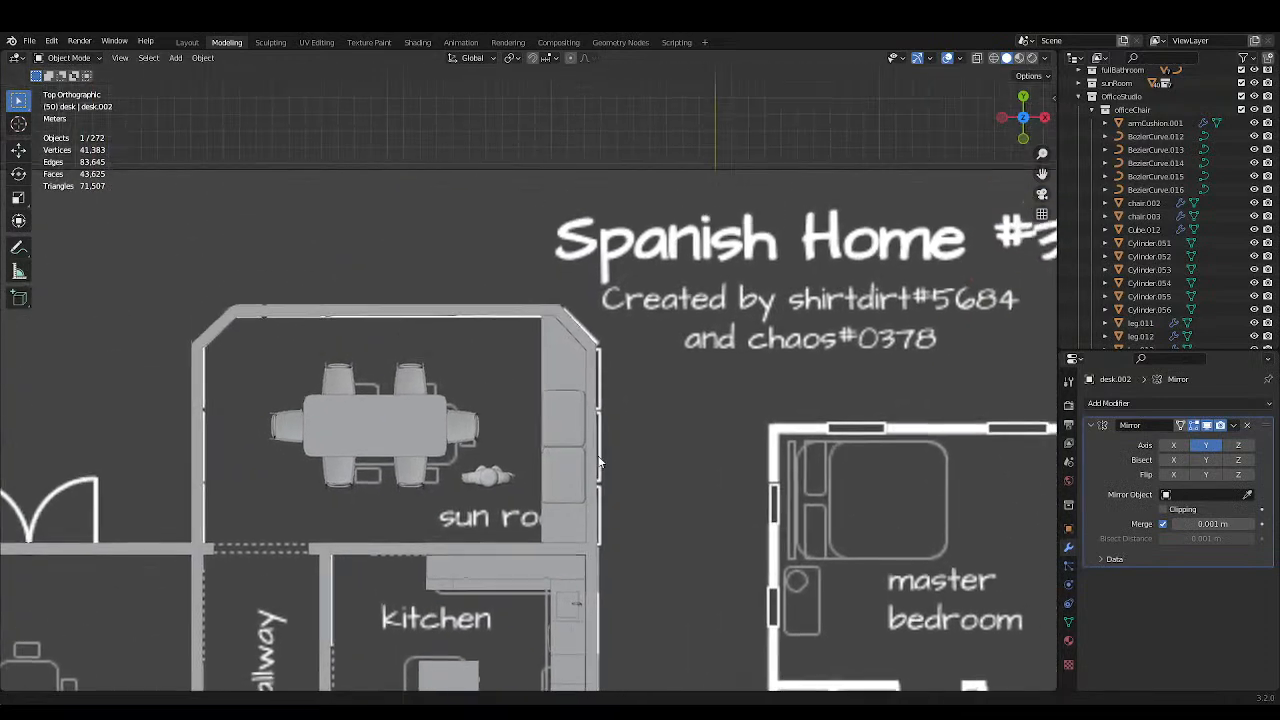
scroll(600, 463, up, 4)
click(633, 350)
key(ctrl+s)
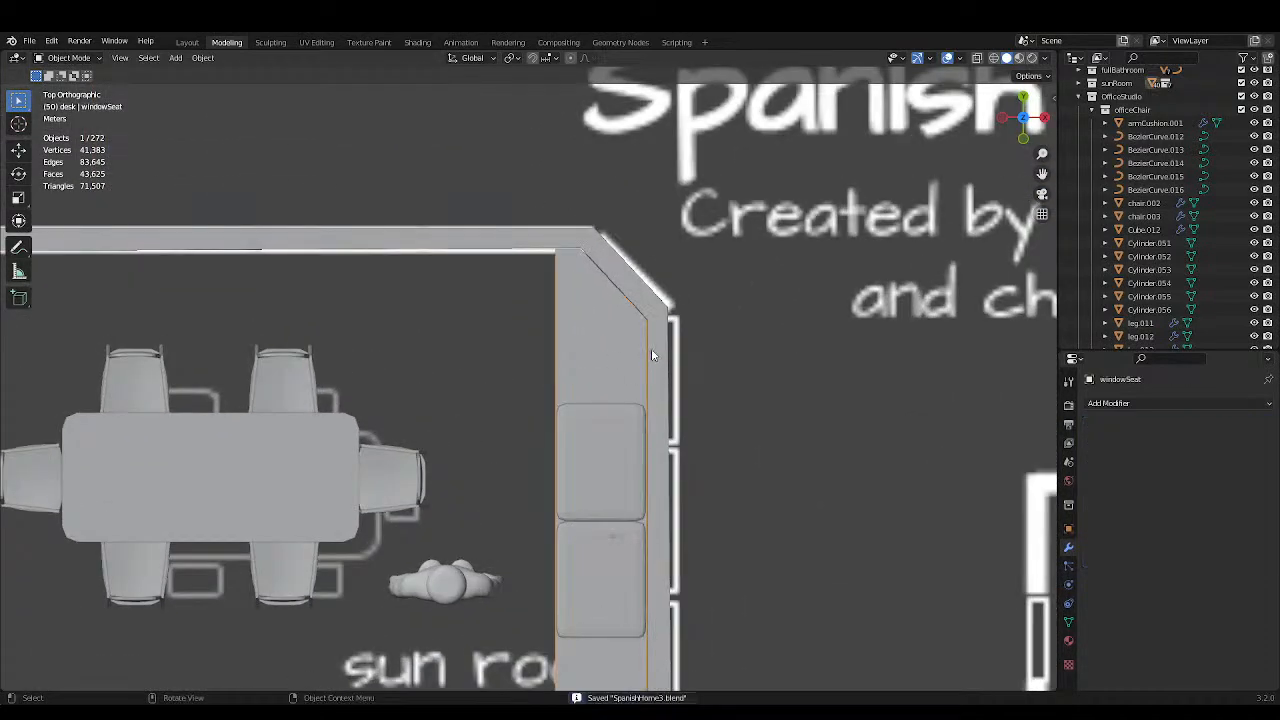
middle_drag(651, 348, 589, 309)
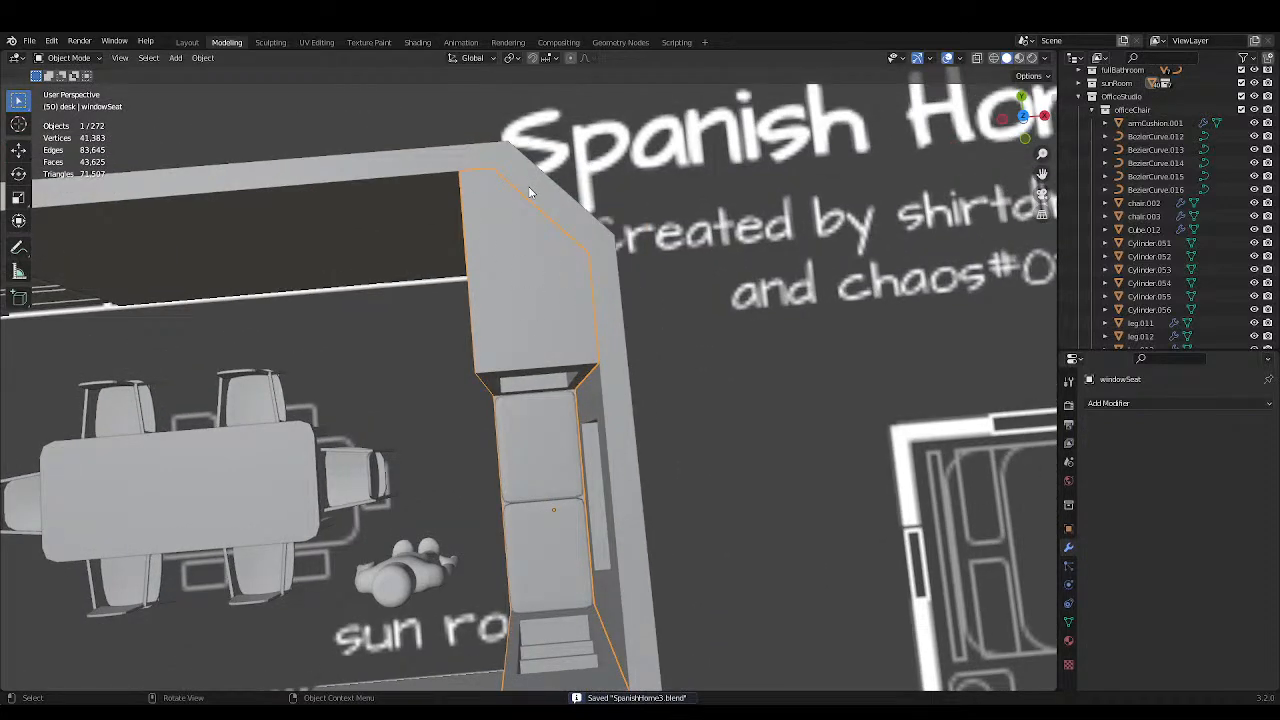
key(KP_7)
scroll(530, 210, up, 4)
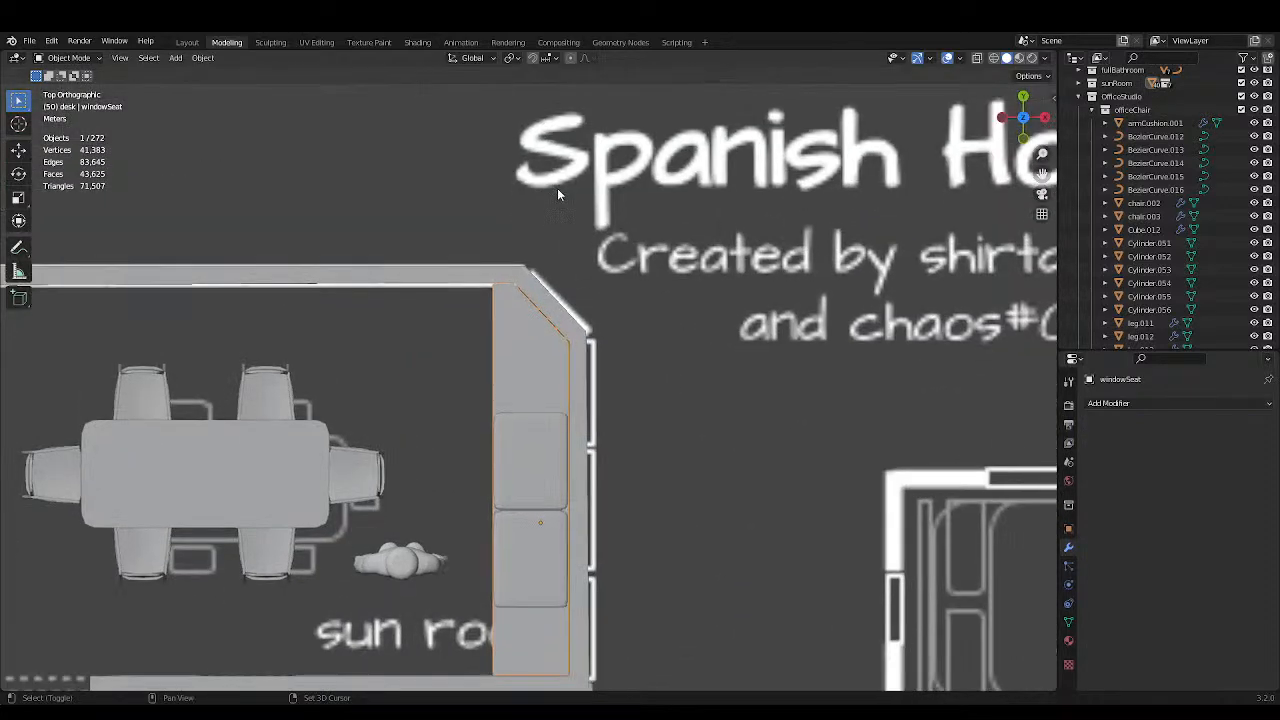
scroll(572, 248, down, 2)
middle_drag(585, 243, 645, 222)
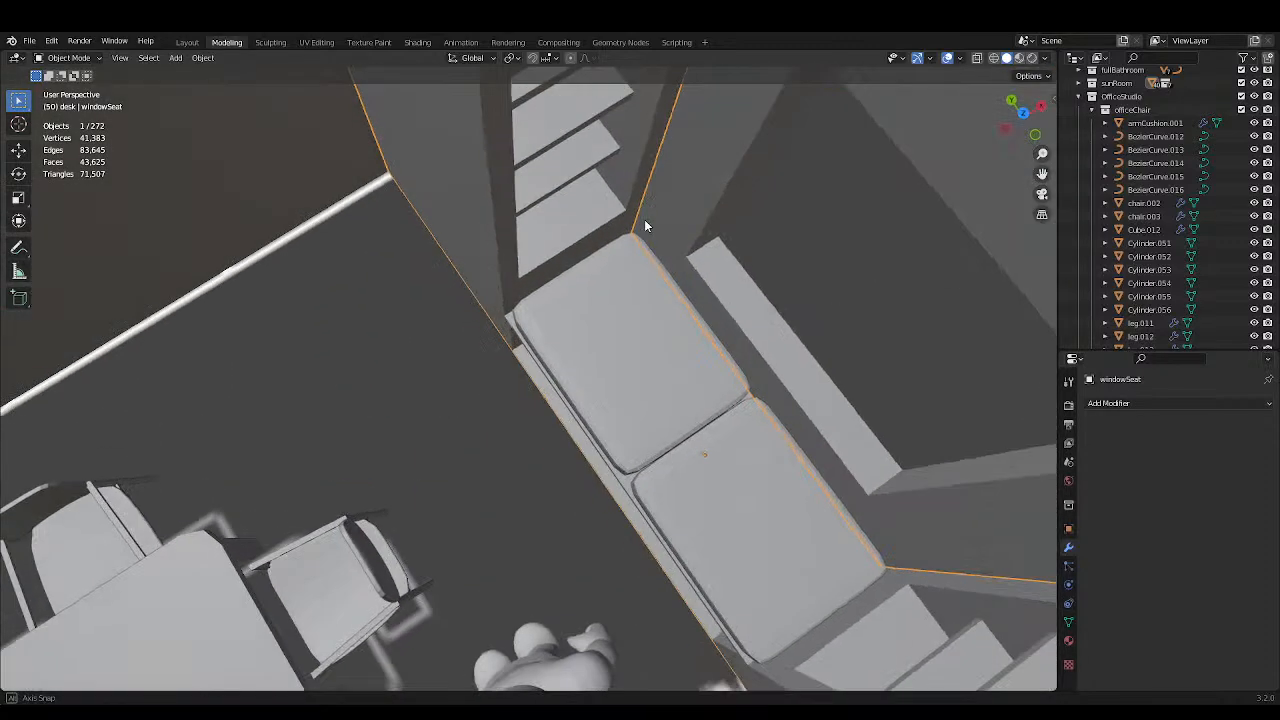
Return to the office studio and examine its desk and the unfurnished outlines on the floor plan.
scroll(646, 222, down, 7)
middle_drag(379, 275, 583, 234)
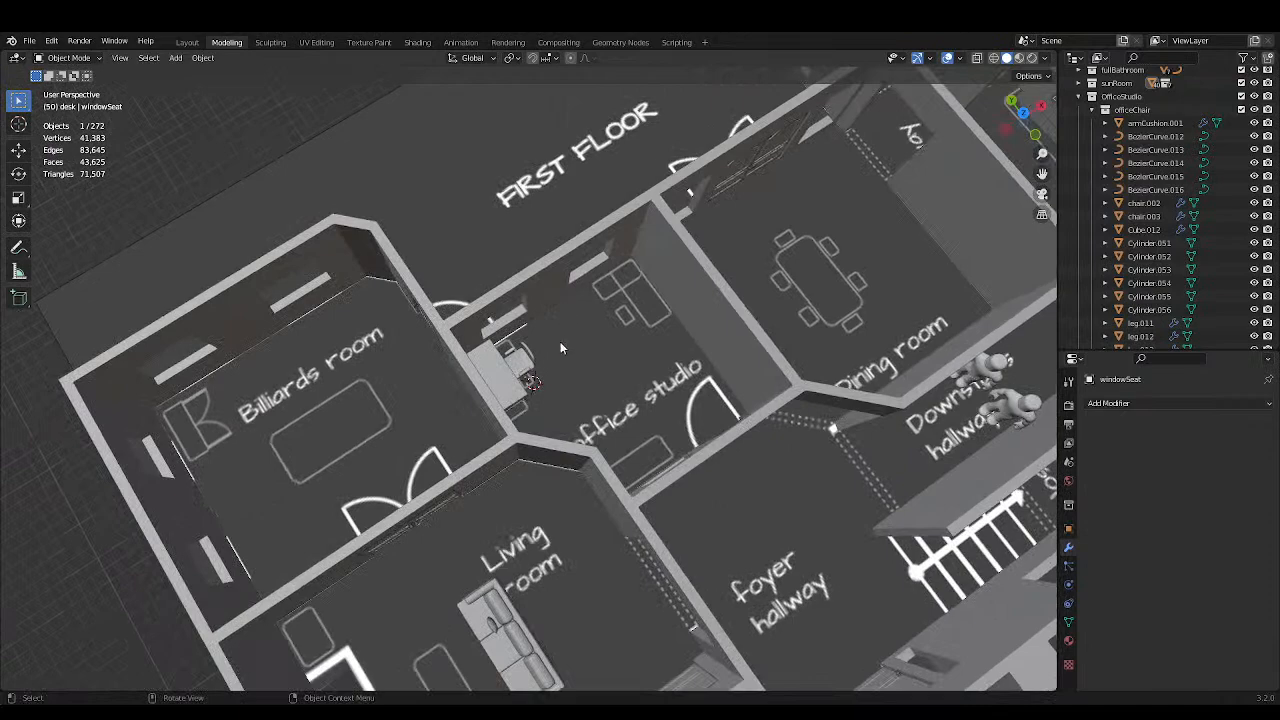
key(KP_7)
scroll(580, 319, up, 6)
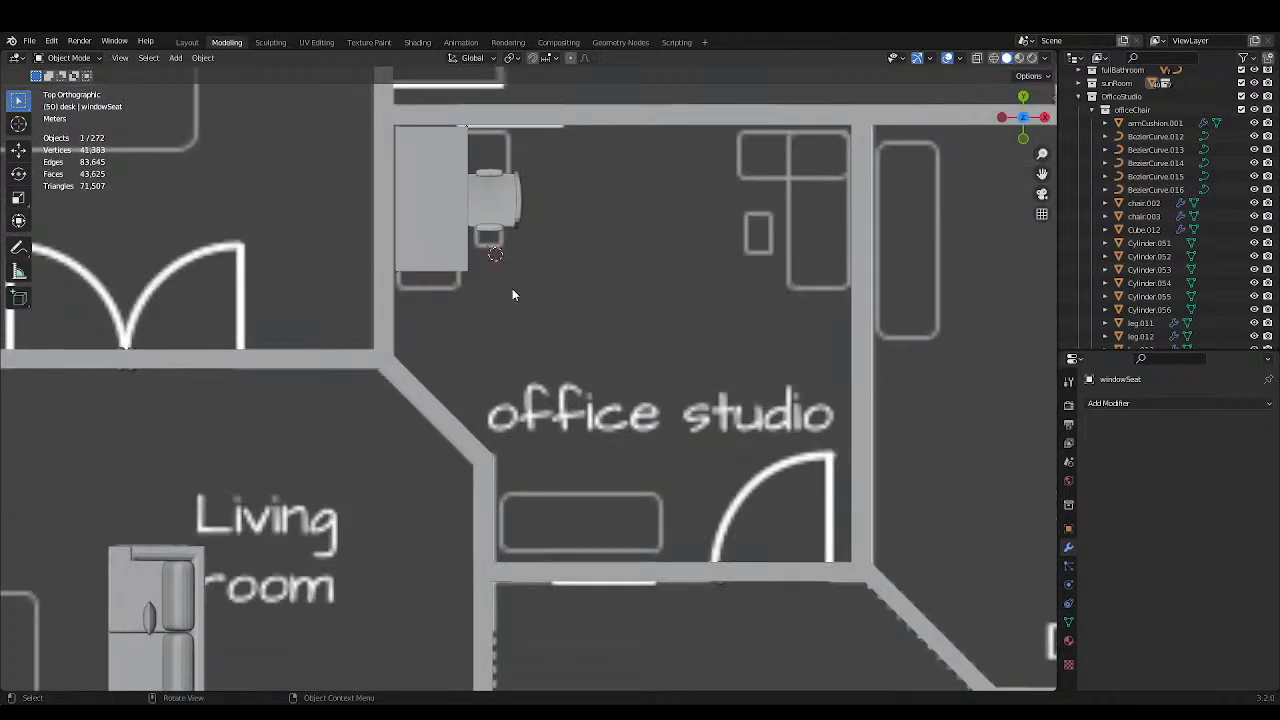
scroll(631, 266, down, 3)
middle_drag(631, 266, 430, 285)
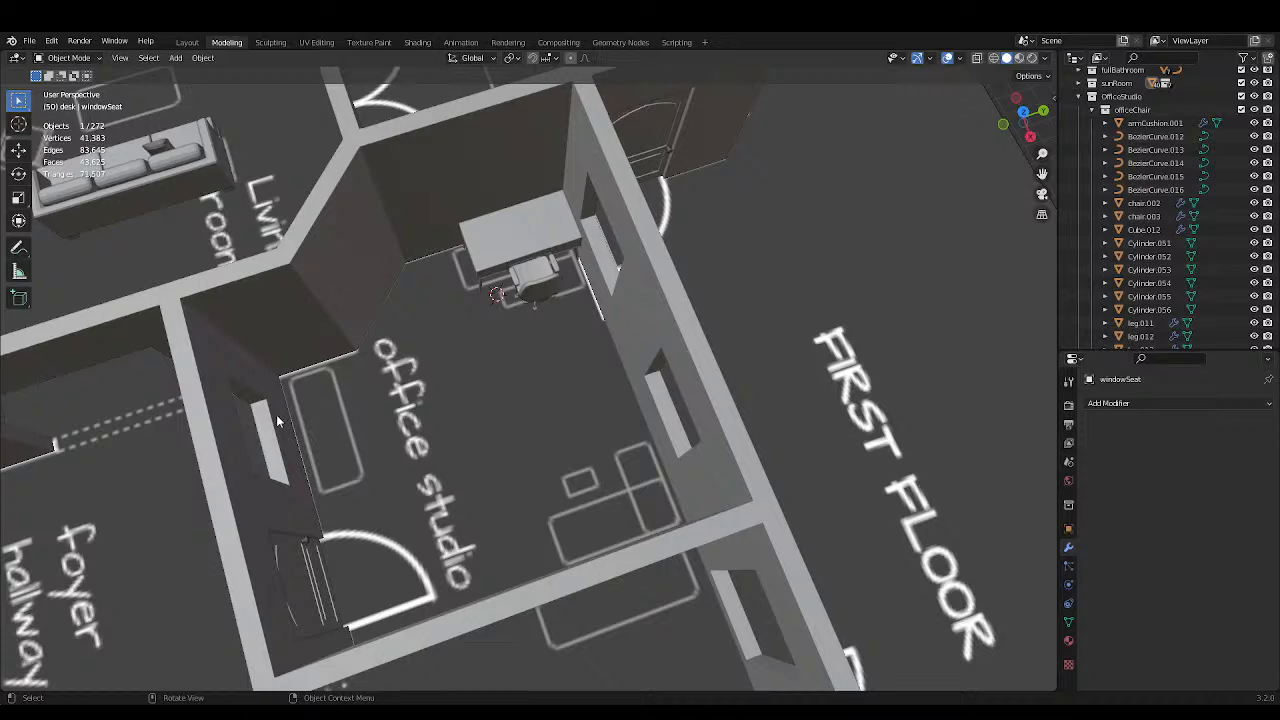
Select the outer back cushions (pillow.003) of the living room sofa and save the file.
scroll(280, 400, down, 3)
shift+middle_drag(320, 303, 726, 346)
scroll(535, 354, up, 4)
scroll(663, 303, up, 2)
middle_drag(563, 281, 619, 348)
scroll(619, 348, up, 2)
middle_drag(657, 302, 600, 278)
click(657, 298)
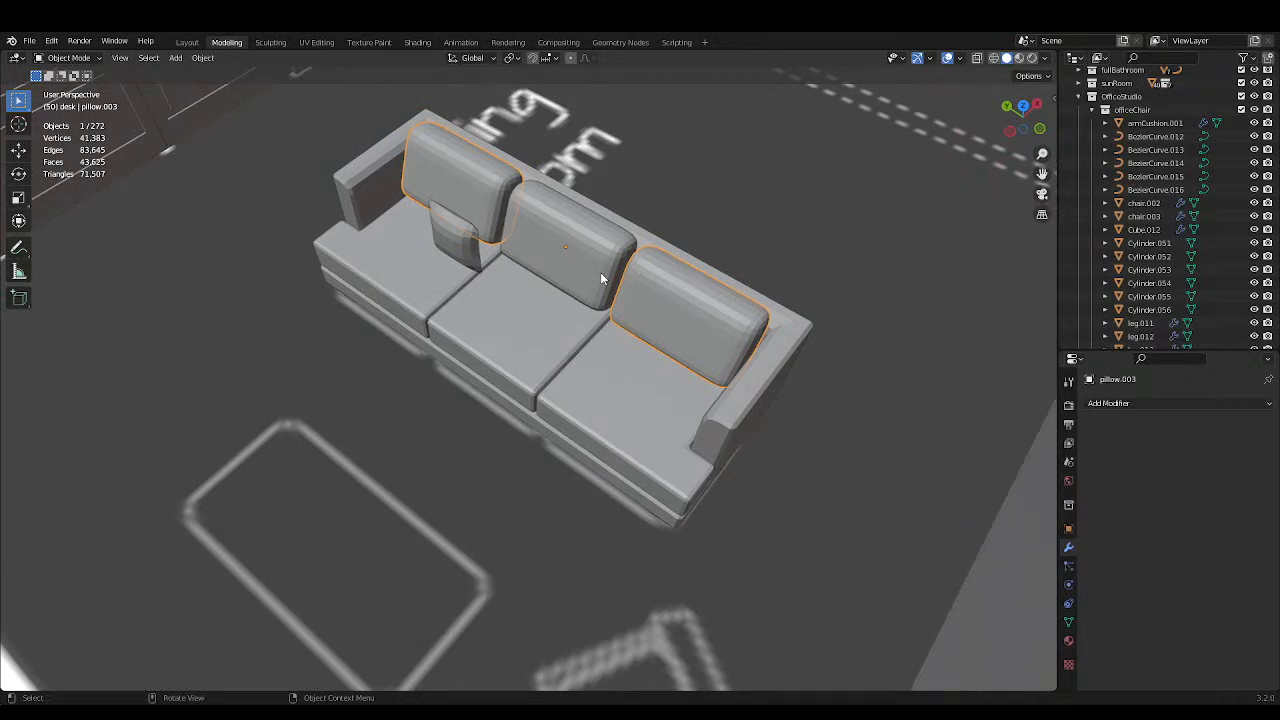
key(ctrl+s)
Select all parts of the living room sofa, including base and throw pillow, save the file, and isolate them in local view.
middle_drag(658, 283, 648, 282)
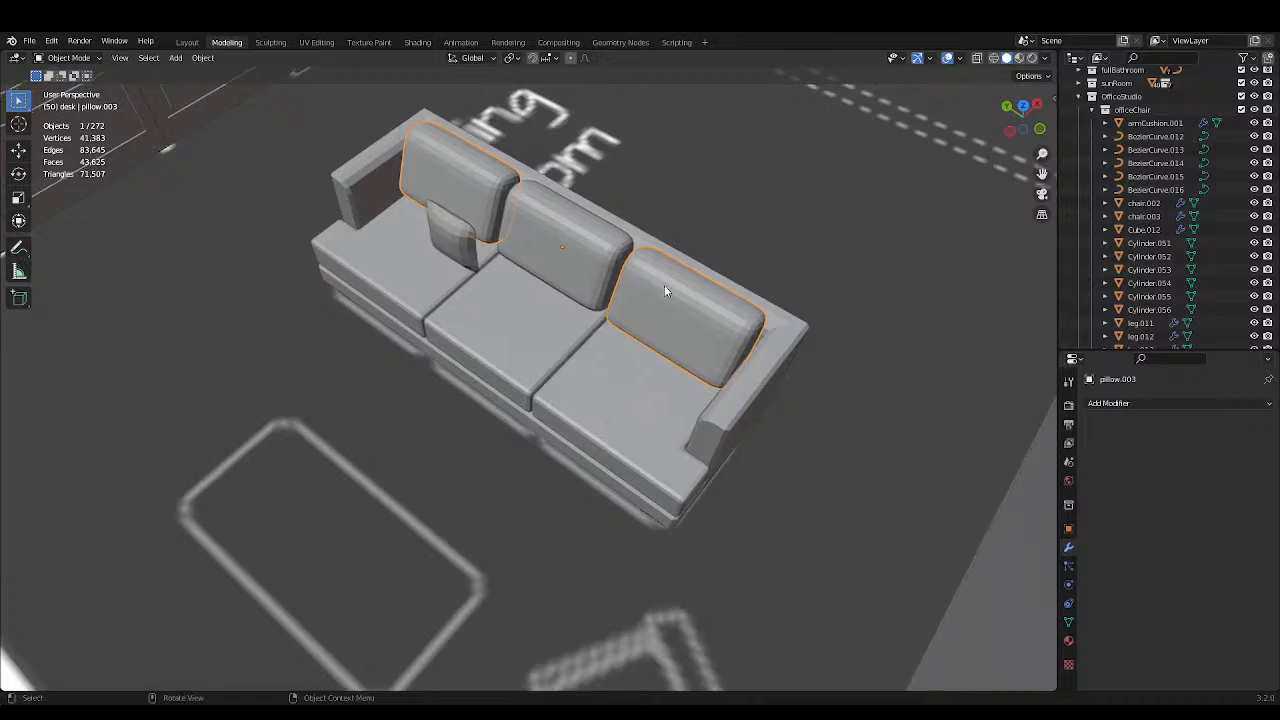
click(594, 243)
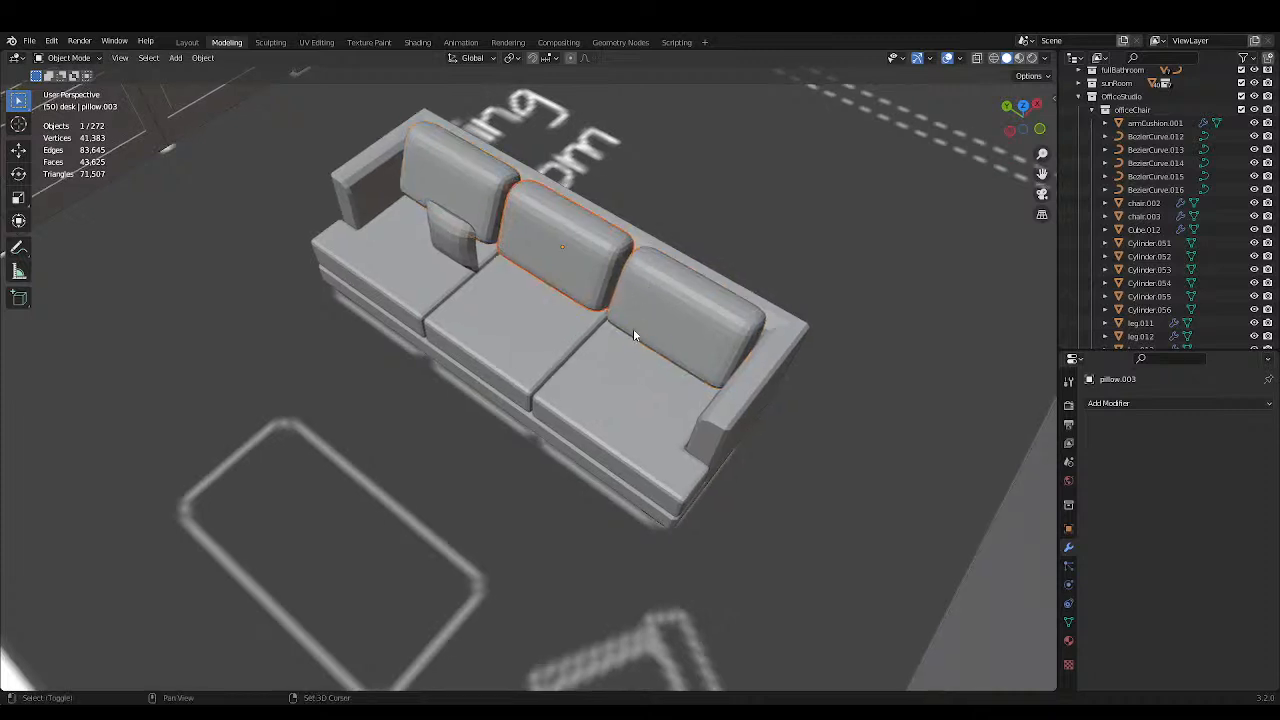
shift+click(514, 344)
shift+click(494, 391)
shift+click(494, 391)
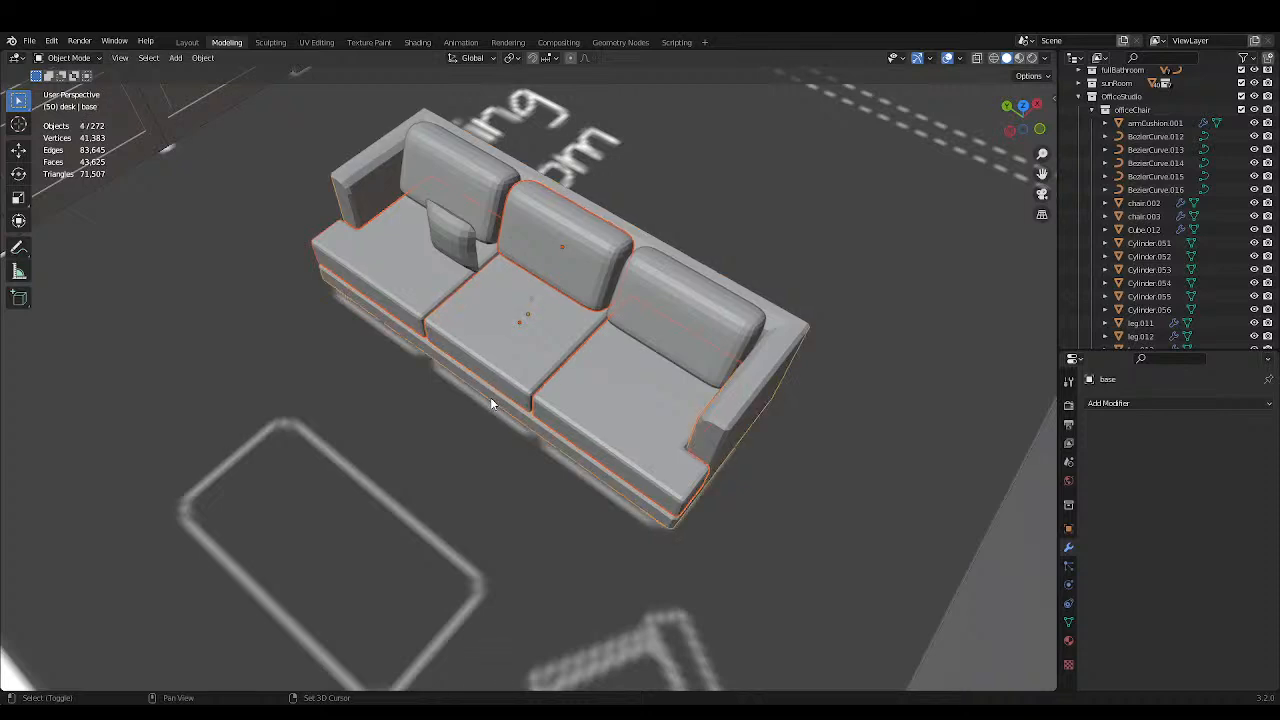
shift+click(454, 235)
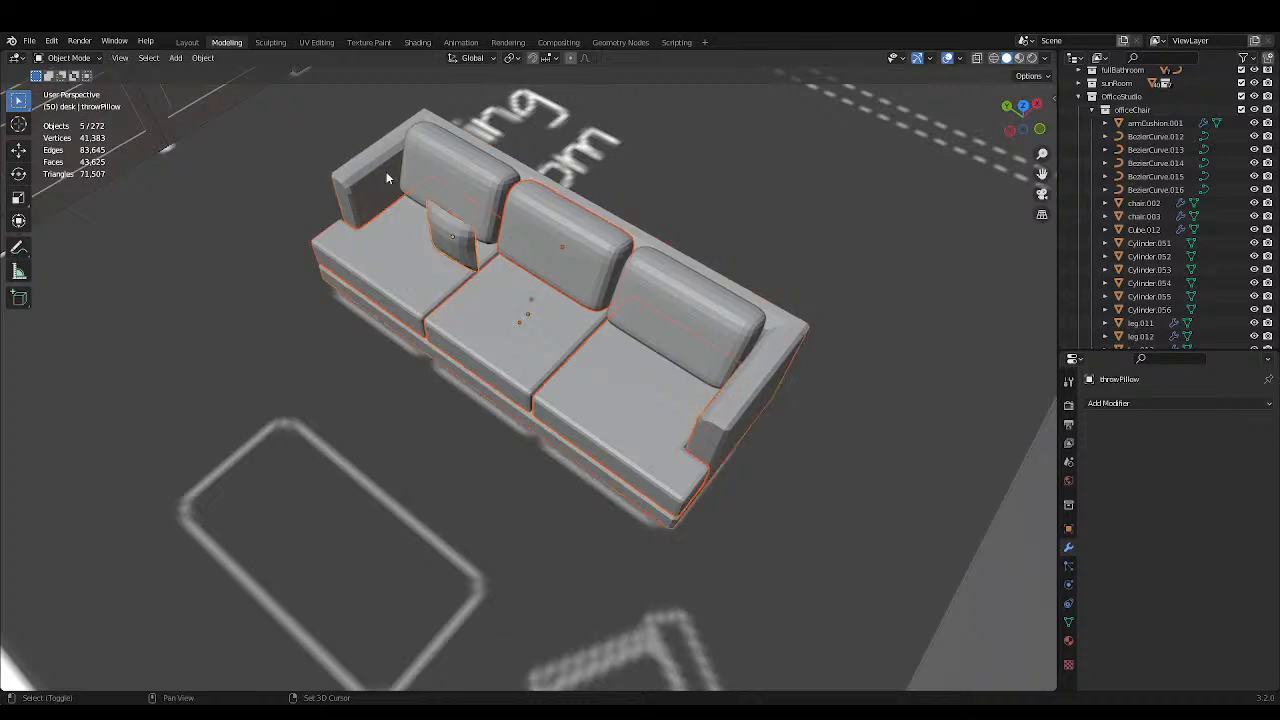
shift+click(479, 187)
key(ctrl+s)
key(KP_Divide)
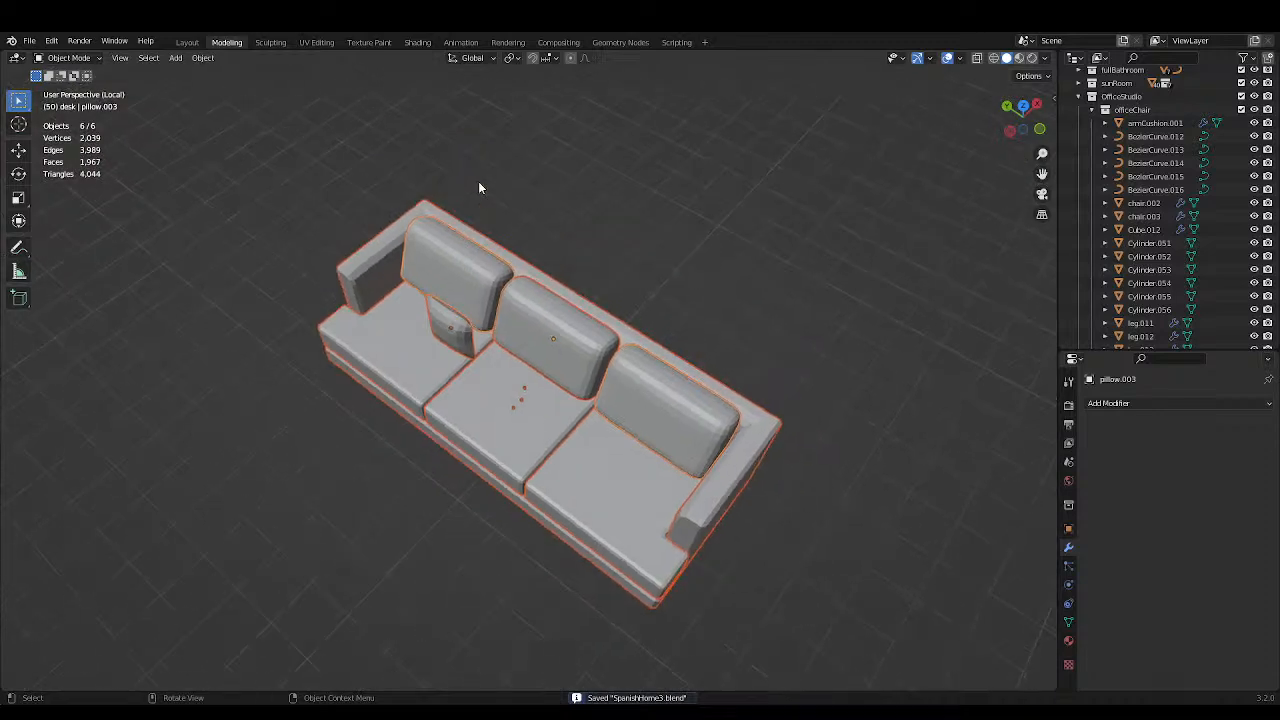
Examine the isolated sofa from several sides with nothing selected, save the file, and keep solid shading.
middle_drag(473, 169, 663, 677)
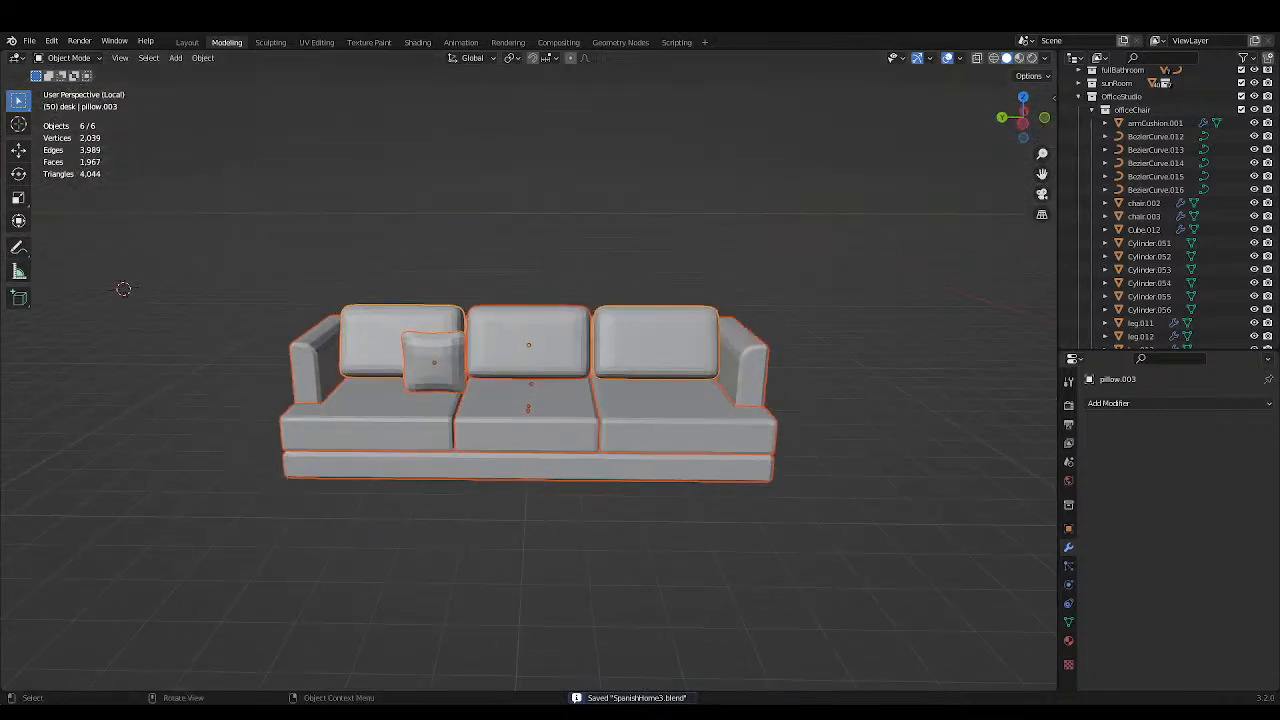
click(873, 541)
middle_drag(674, 323, 720, 372)
click(491, 374)
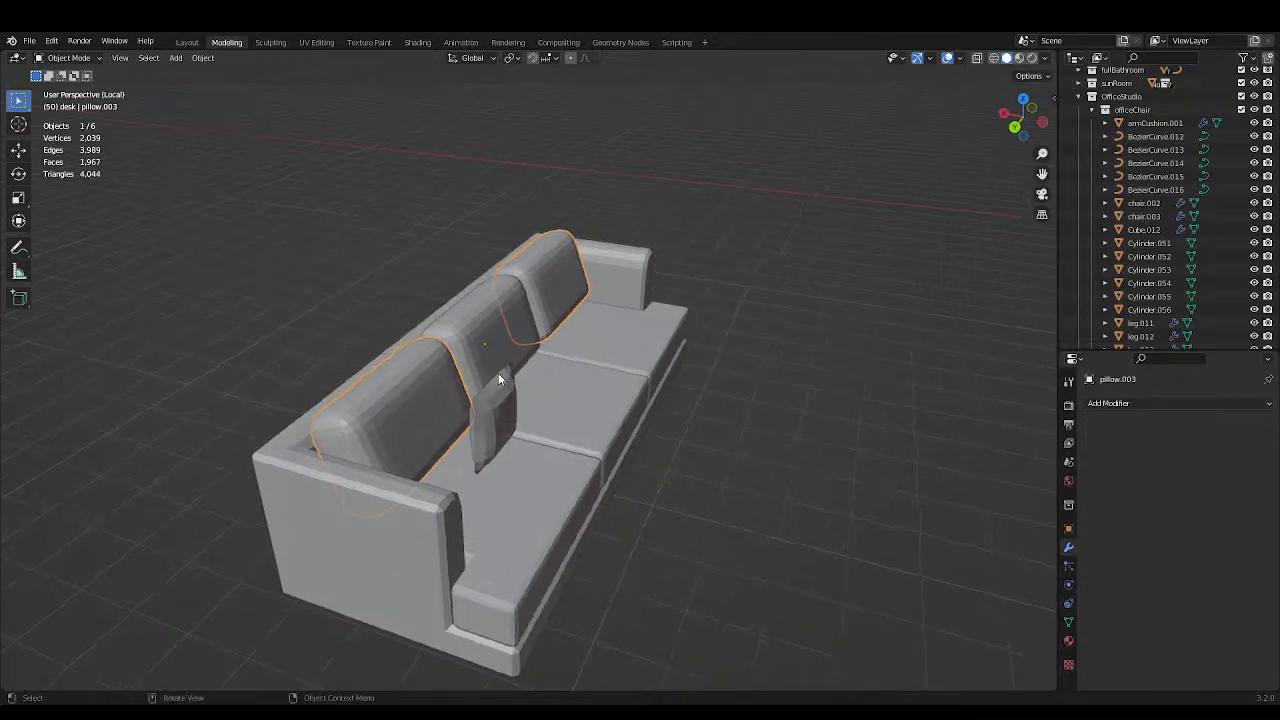
key(shift+z)
click(850, 153)
mouse_move(850, 153)
middle_down()
mouse_move(577, 163)
mouse_move(716, 256)
mouse_move(511, 218)
middle_up()
key(ctrl+s)
click(1006, 58)
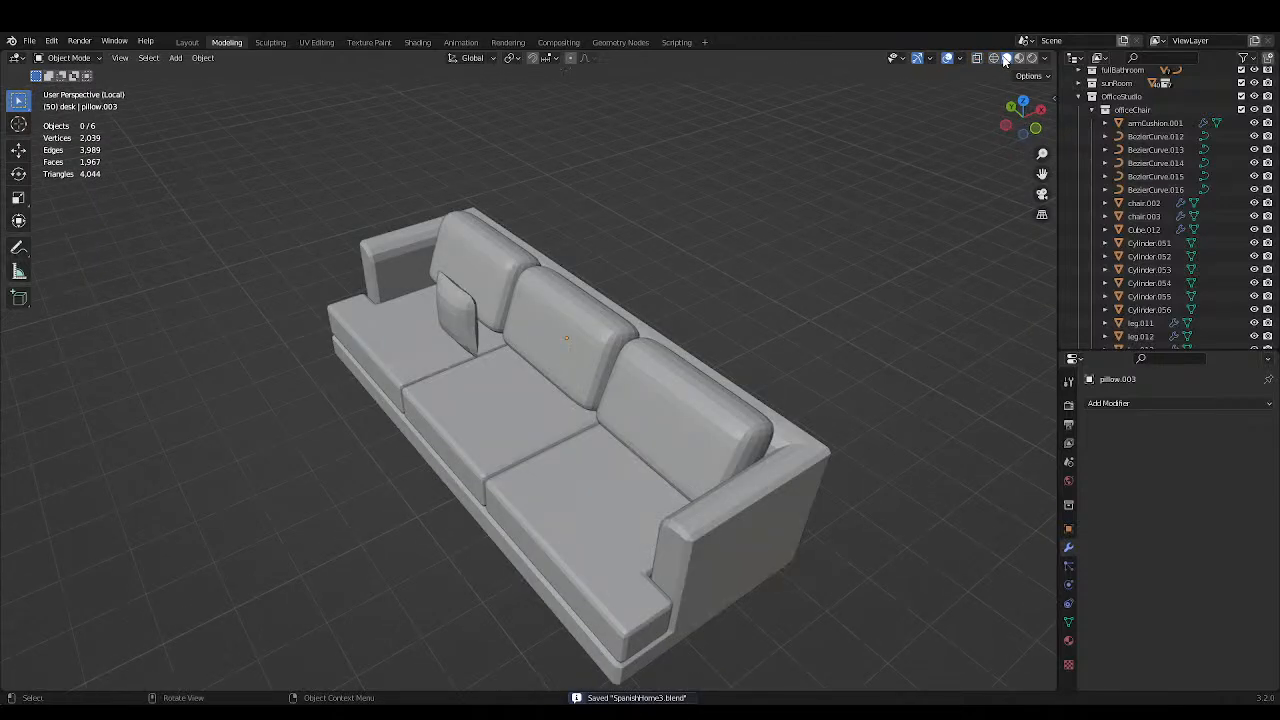
Select the sofa's outer back cushions, exit local view, and return to an overview of the living room.
click(646, 396)
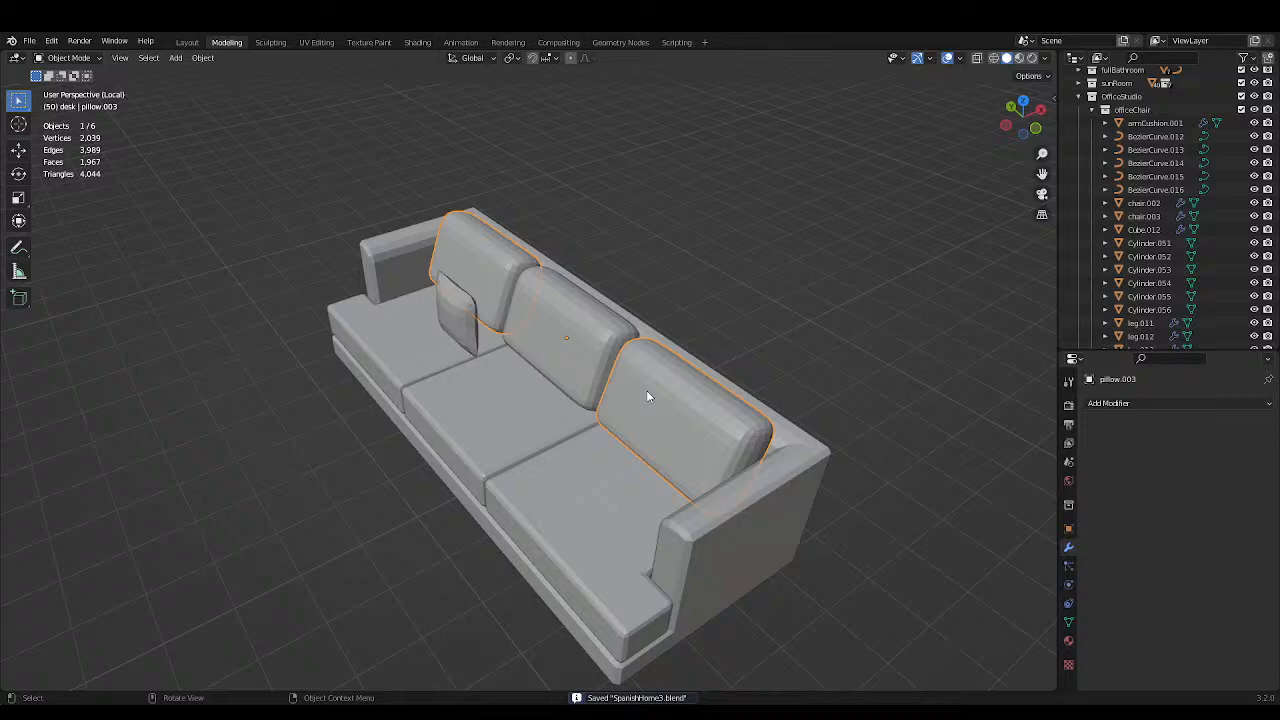
middle_drag(823, 329, 835, 326)
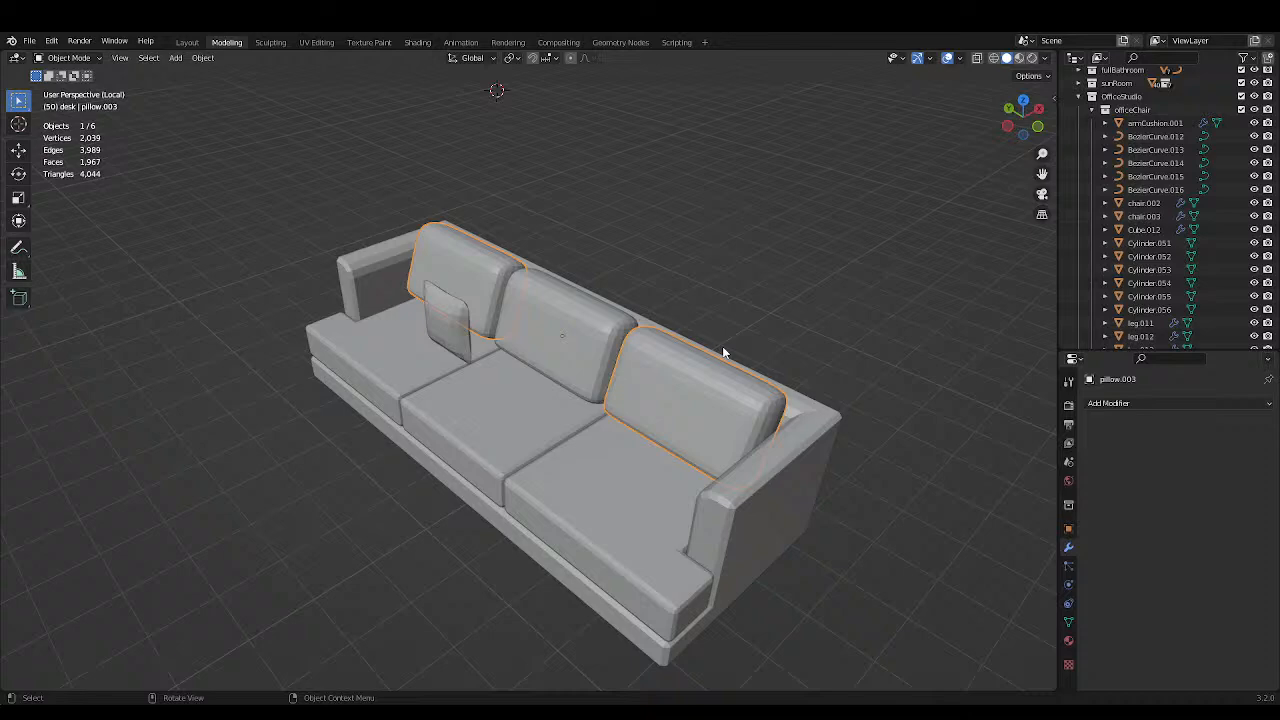
scroll(722, 357, down, 4)
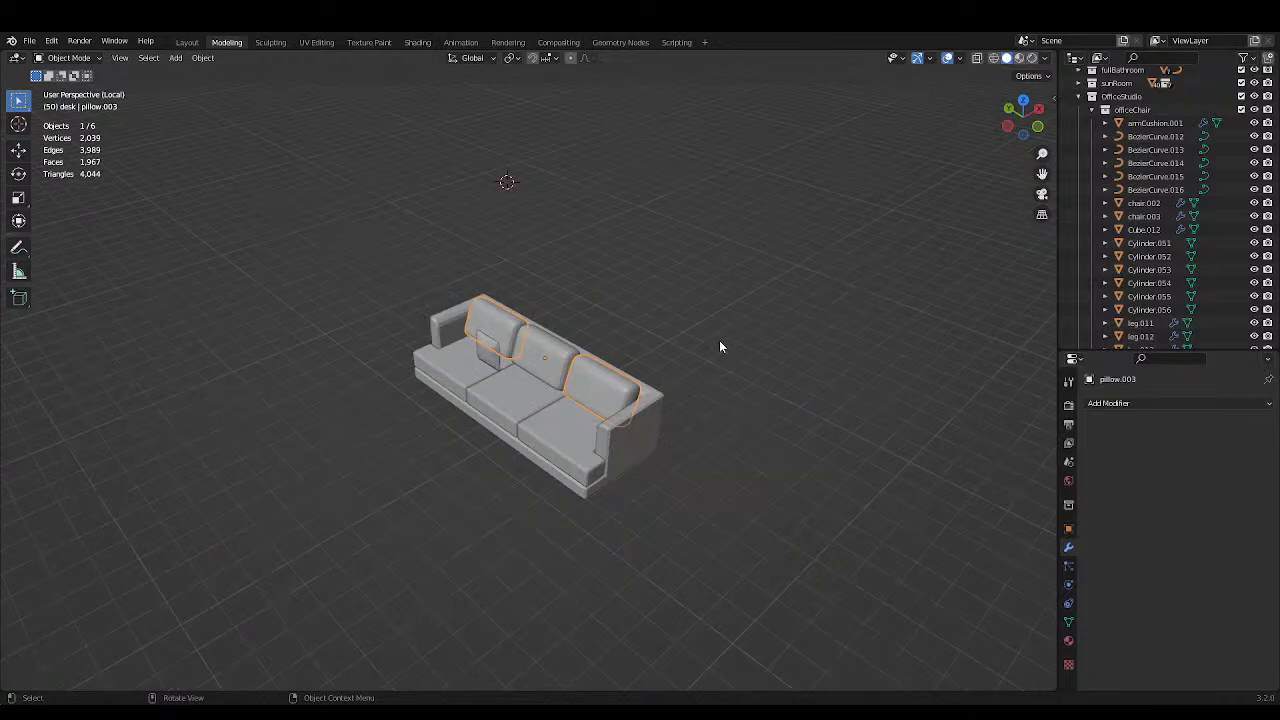
scroll(808, 349, up, 5)
middle_drag(719, 340, 826, 352)
key(KP_Divide)
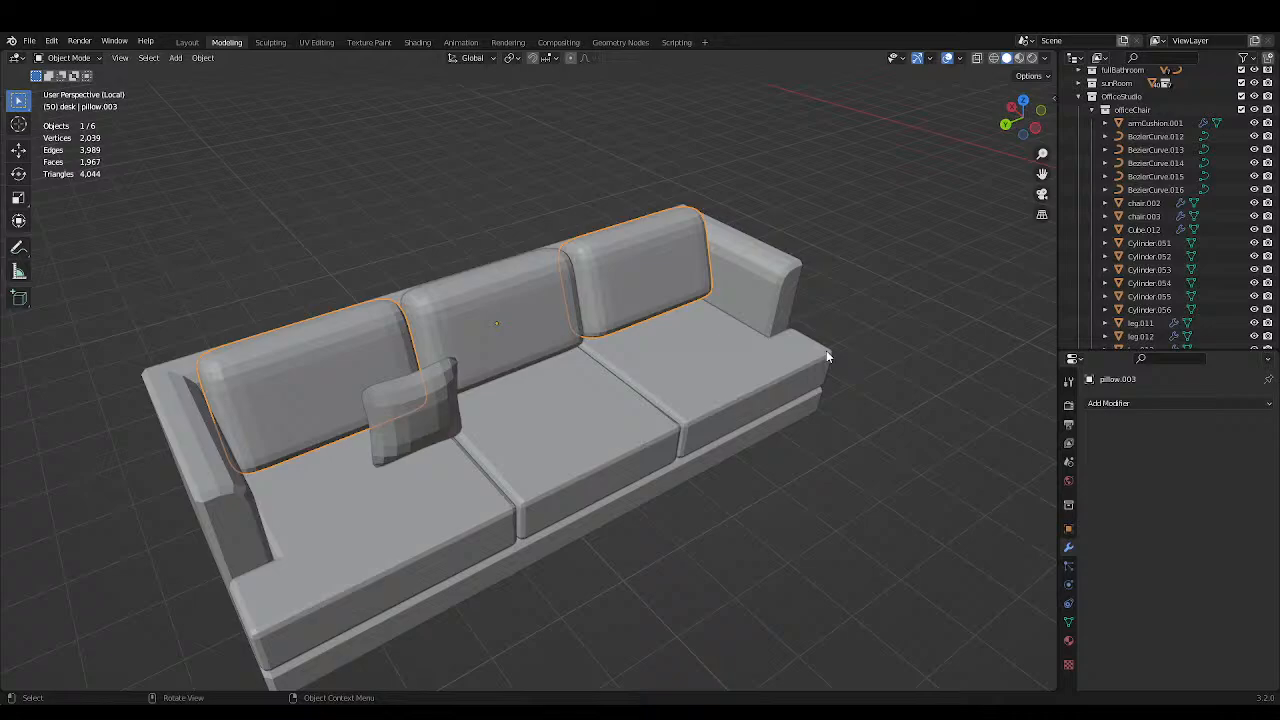
scroll(628, 170, up, 3)
scroll(634, 163, down, 5)
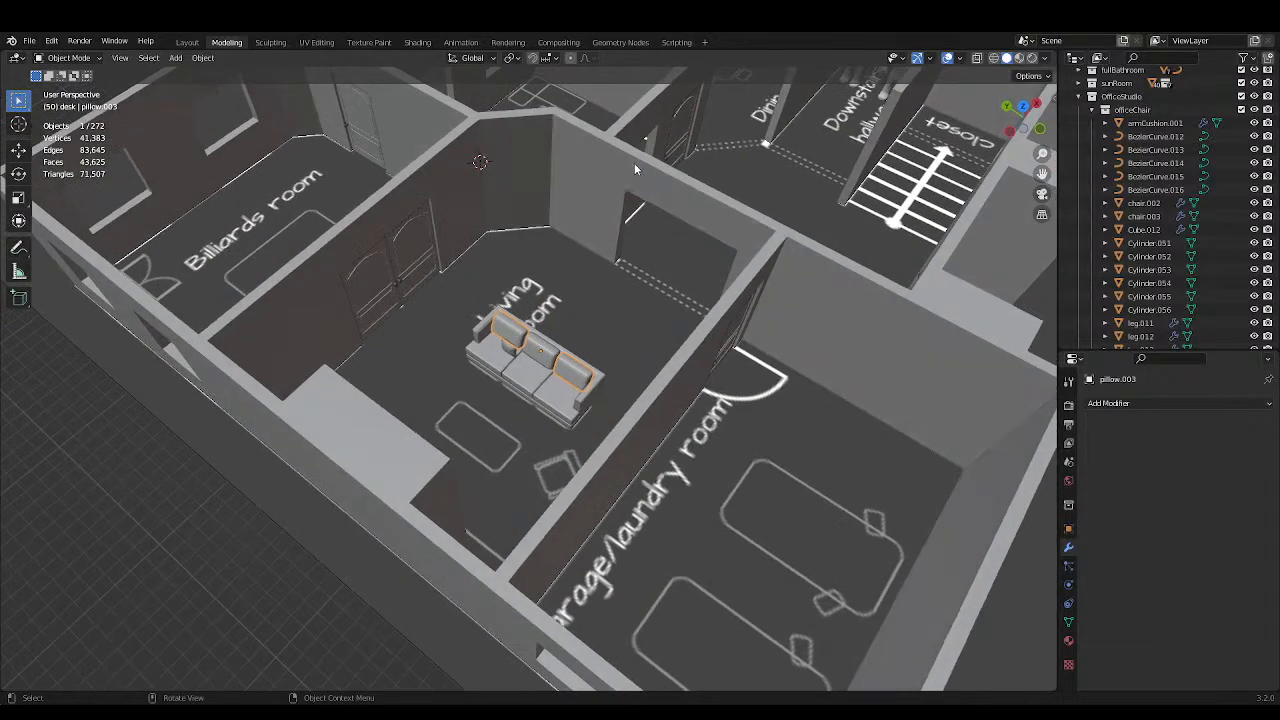
Examine the living room's sofa and surroundings, and view the first floor plan from directly above.
drag(268, 114, 340, 138)
scroll(452, 158, up, 4)
scroll(549, 212, up, 6)
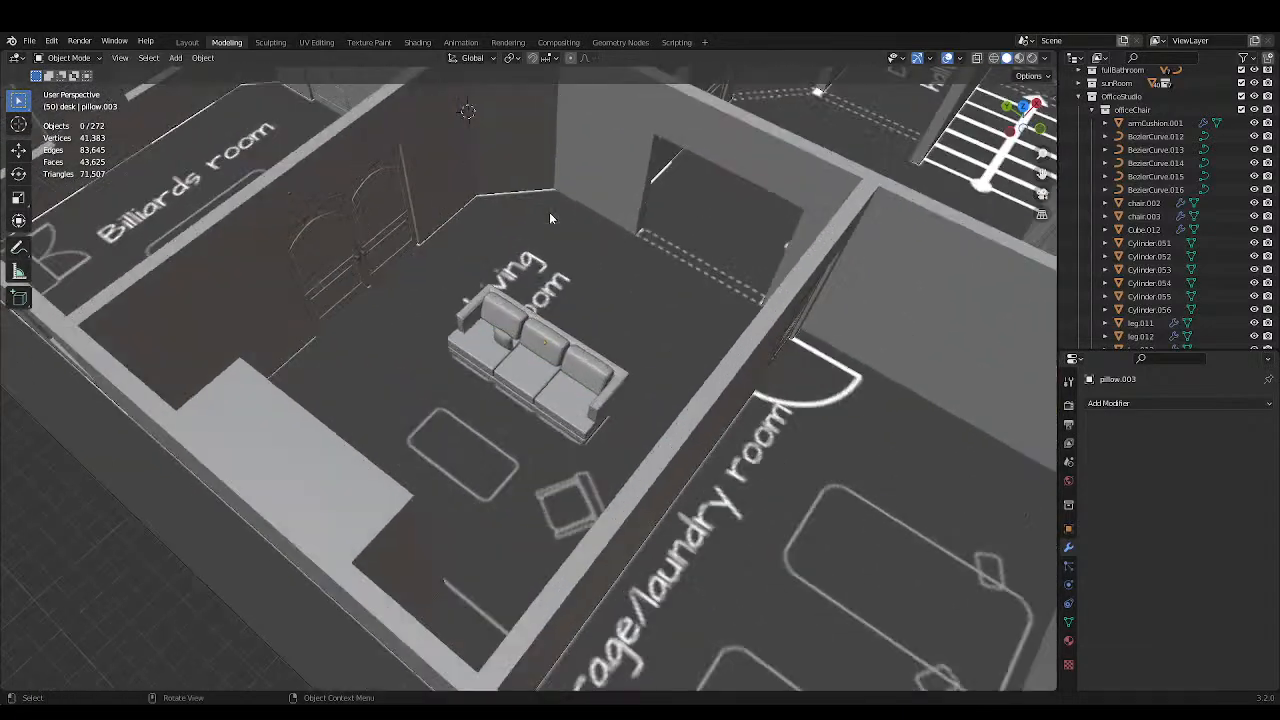
mouse_move(548, 196)
middle_down()
mouse_move(513, 183)
mouse_move(609, 205)
mouse_move(575, 215)
mouse_move(532, 204)
middle_up()
scroll(516, 178, down, 4)
scroll(550, 230, down, 3)
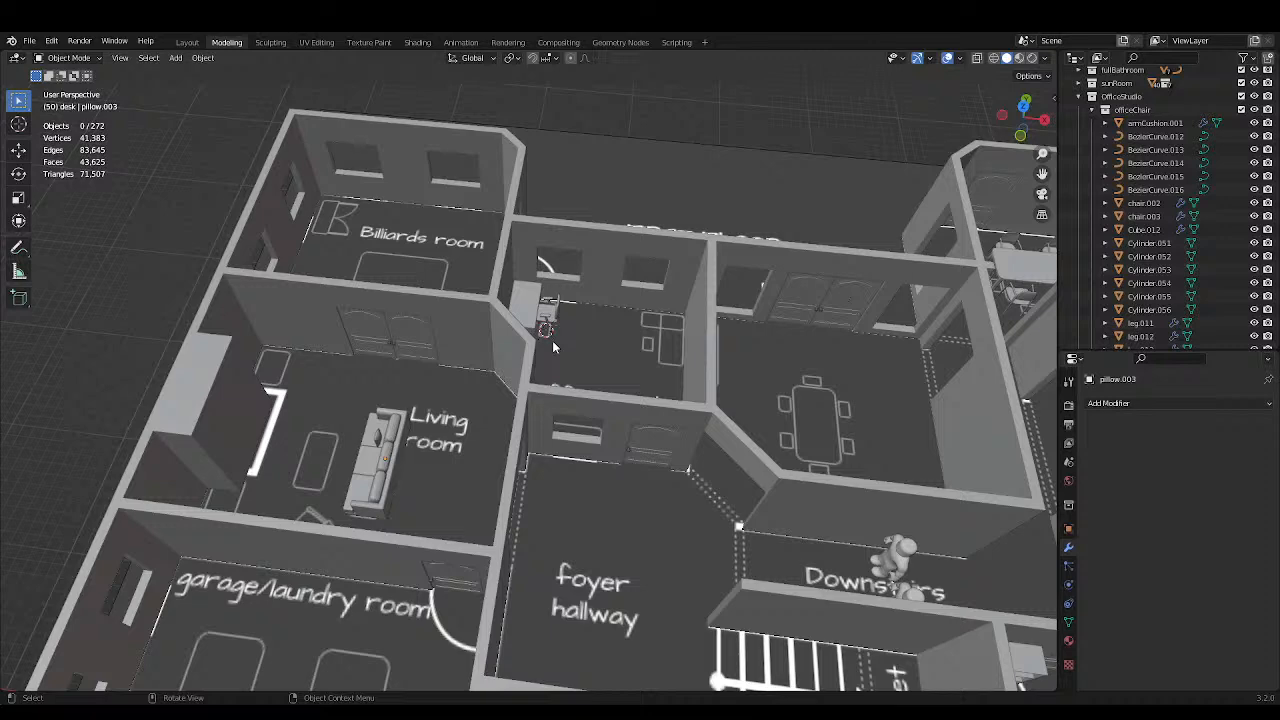
key(KP_7)
shift+middle_drag(620, 368, 585, 305)
scroll(585, 305, up, 2)
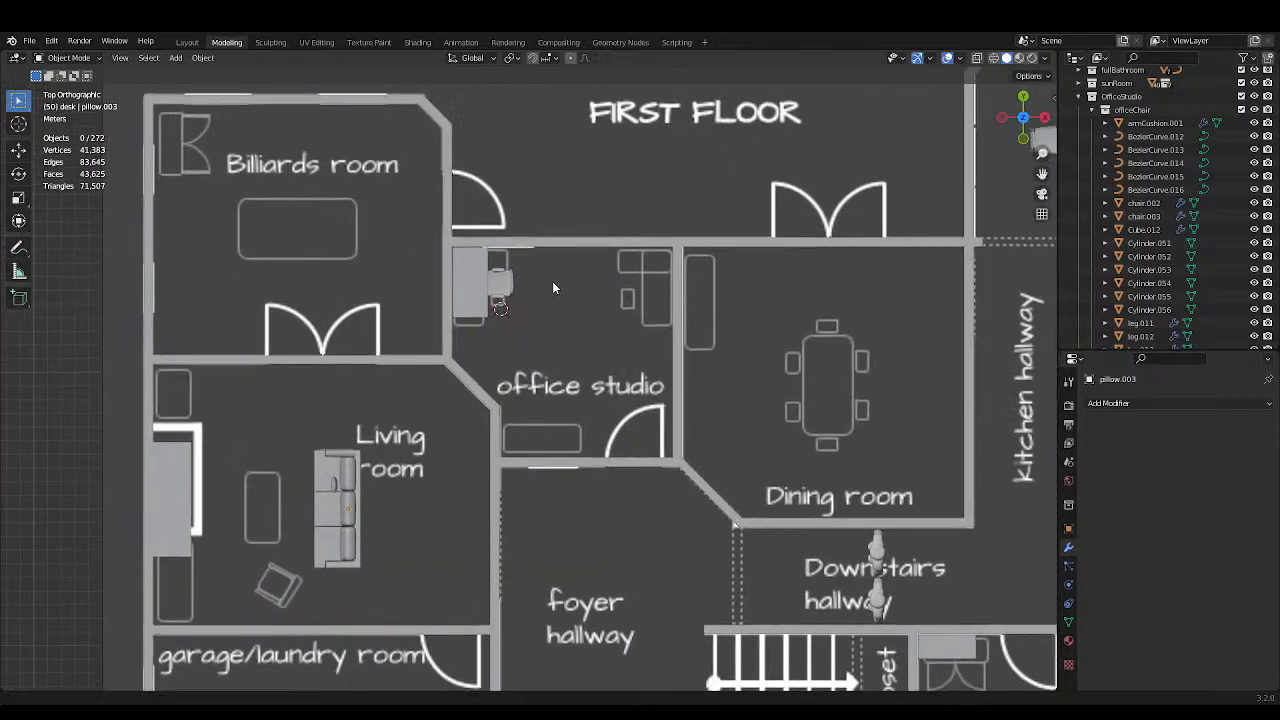
Look over the whole first floor from several angles, inspecting the main walls and the dining room's double door.
shift+scroll(552, 281, down, 3)
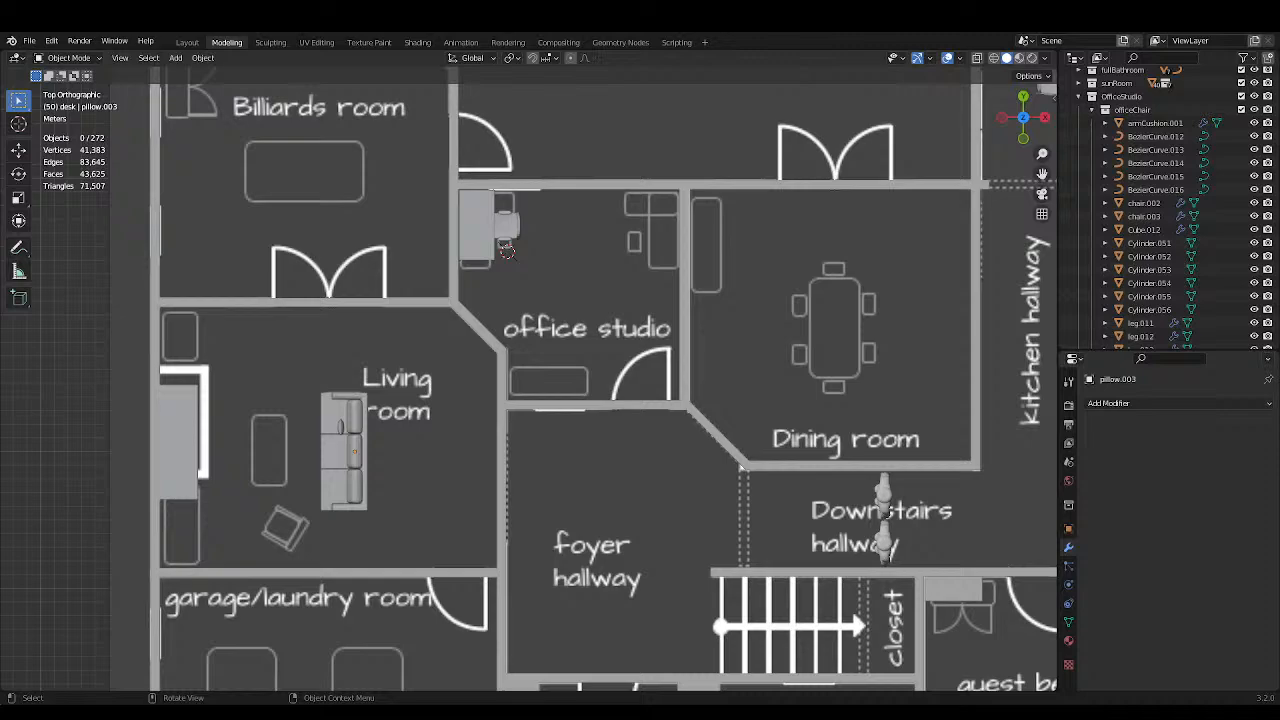
middle_drag(443, 218, 391, 220)
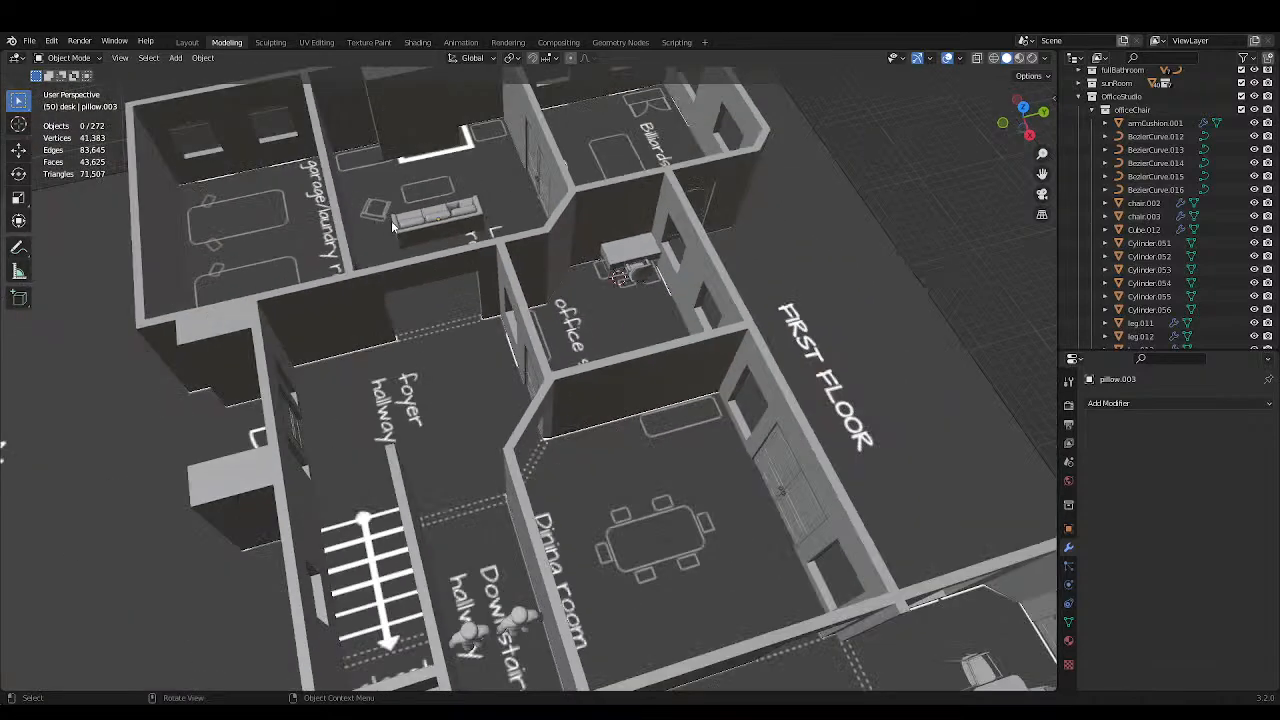
scroll(391, 220, up, 1)
scroll(380, 288, down, 1)
shift+middle_drag(498, 331, 540, 271)
scroll(409, 274, down, 5)
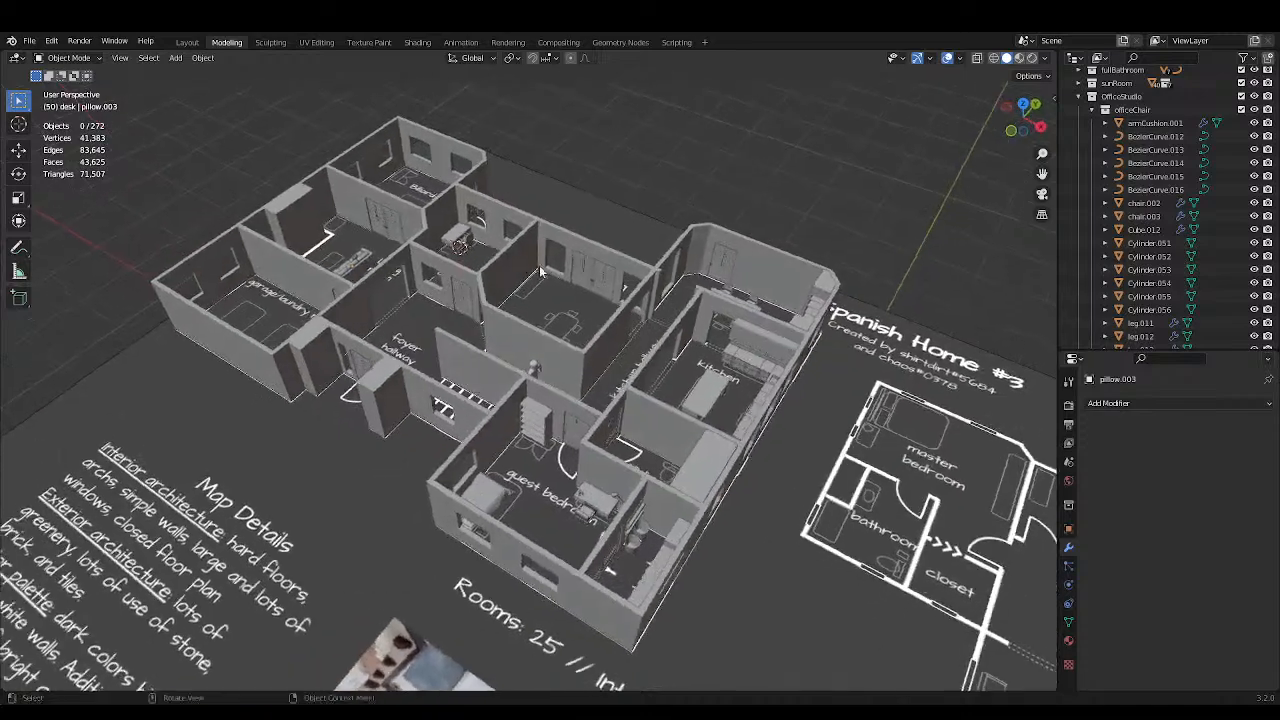
scroll(540, 271, up, 3)
middle_drag(482, 332, 540, 334)
middle_drag(553, 350, 608, 309)
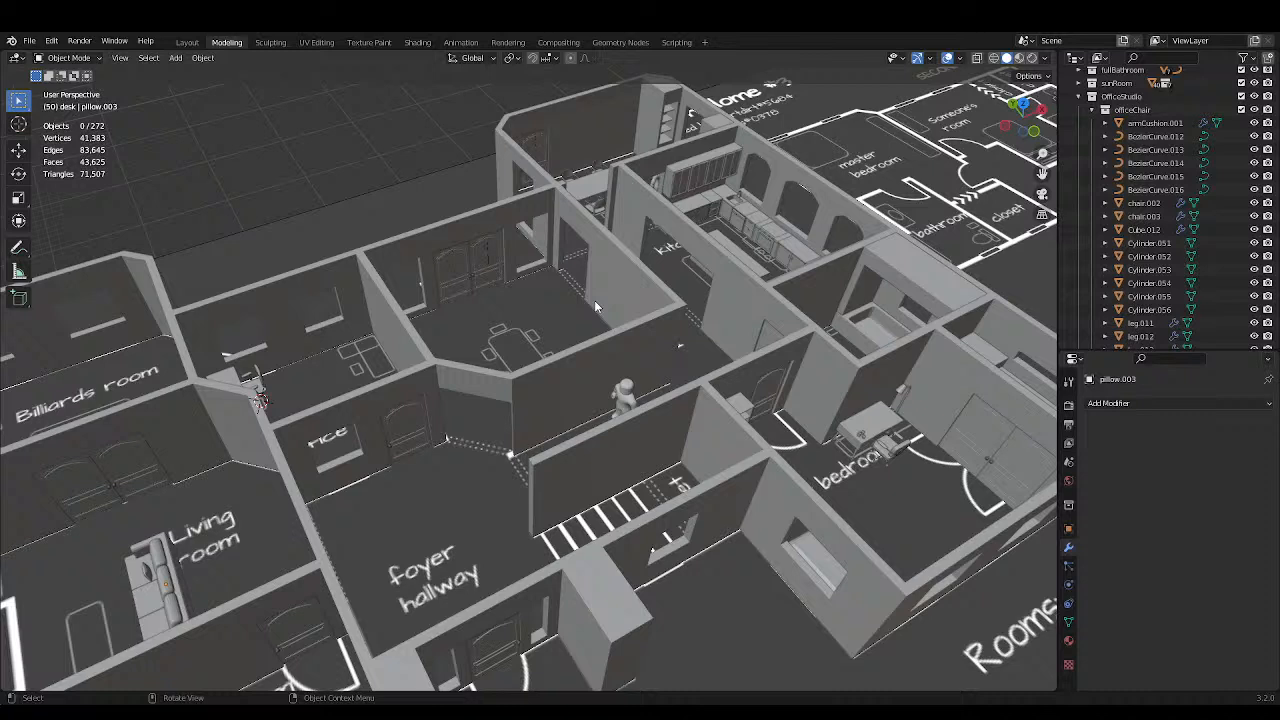
click(691, 235)
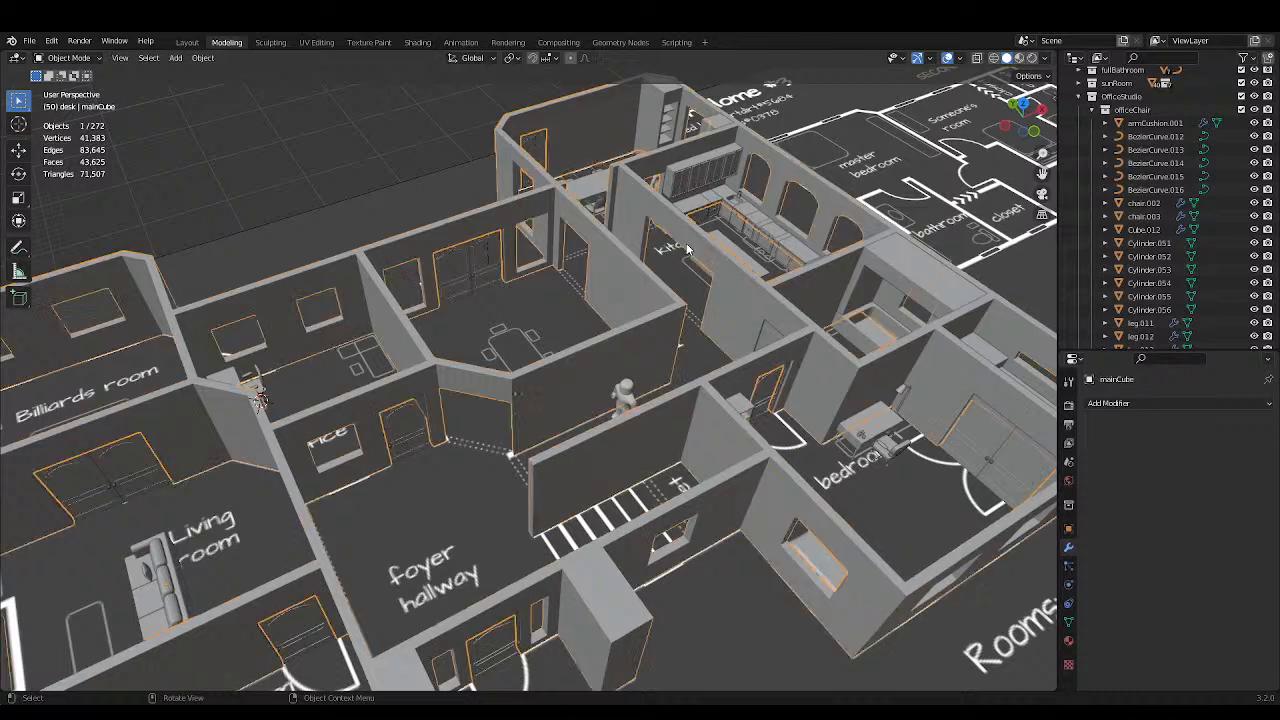
middle_drag(590, 233, 477, 241)
click(477, 241)
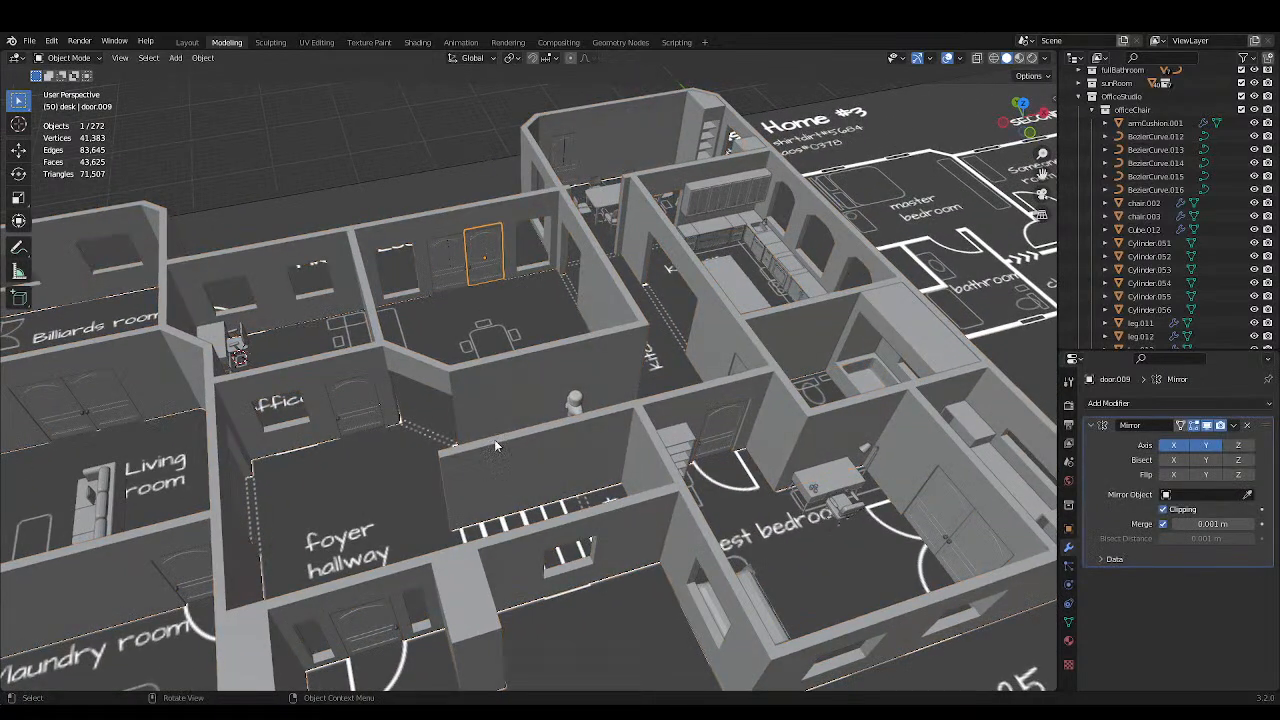
middle_drag(494, 439, 532, 428)
scroll(440, 436, down, 3)
scroll(532, 428, up, 3)
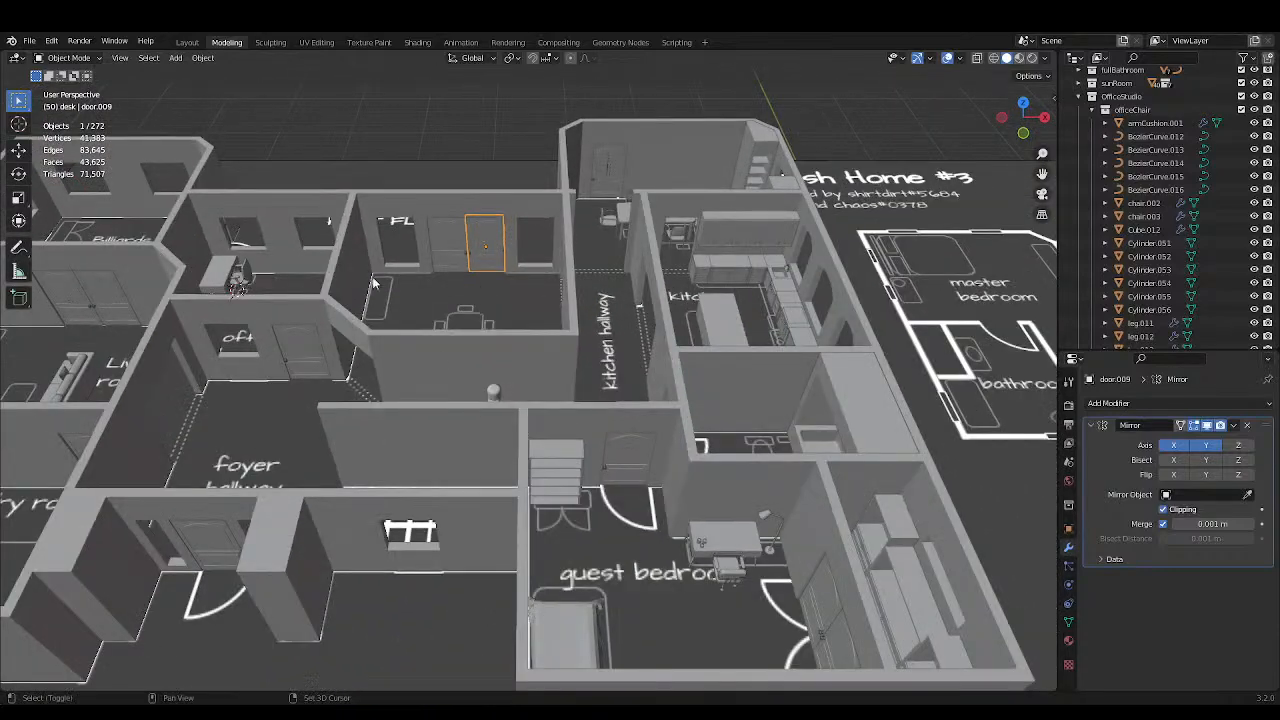
Inspect the desk area in the office studio, select the office chair's backrest, and save the file.
middle_drag(372, 276, 545, 449)
scroll(530, 499, up, 5)
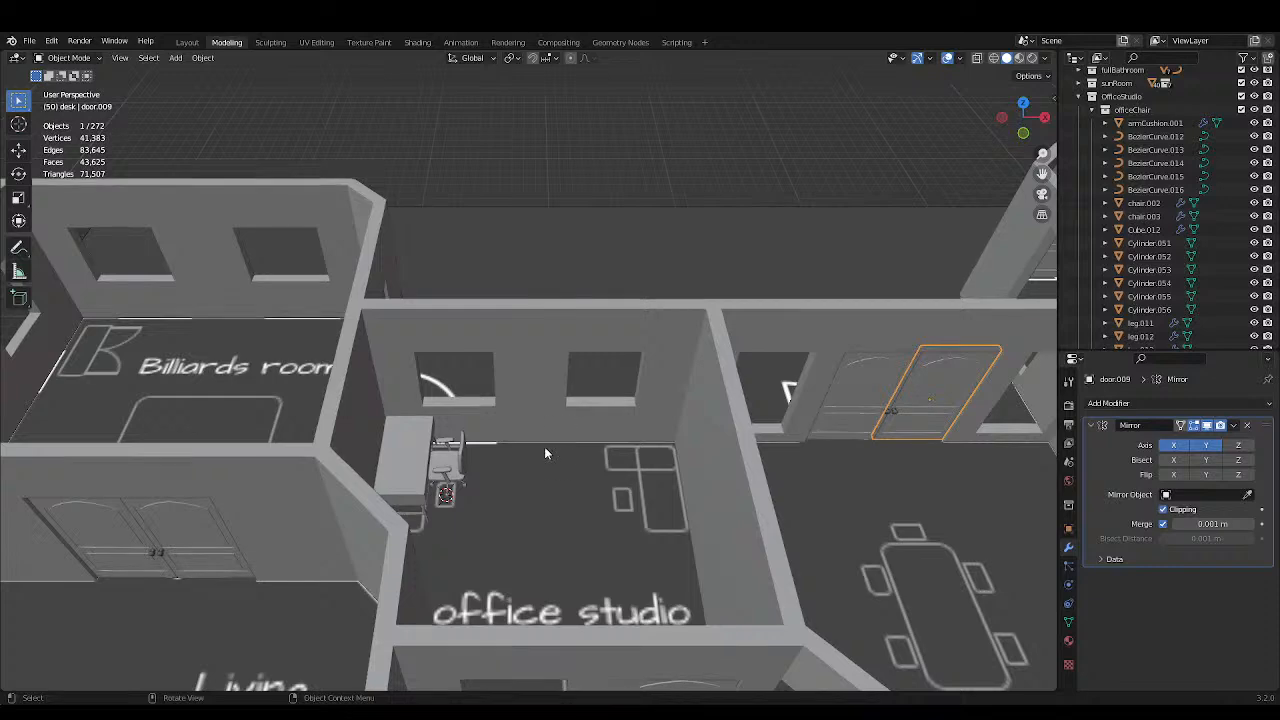
middle_drag(503, 487, 563, 486)
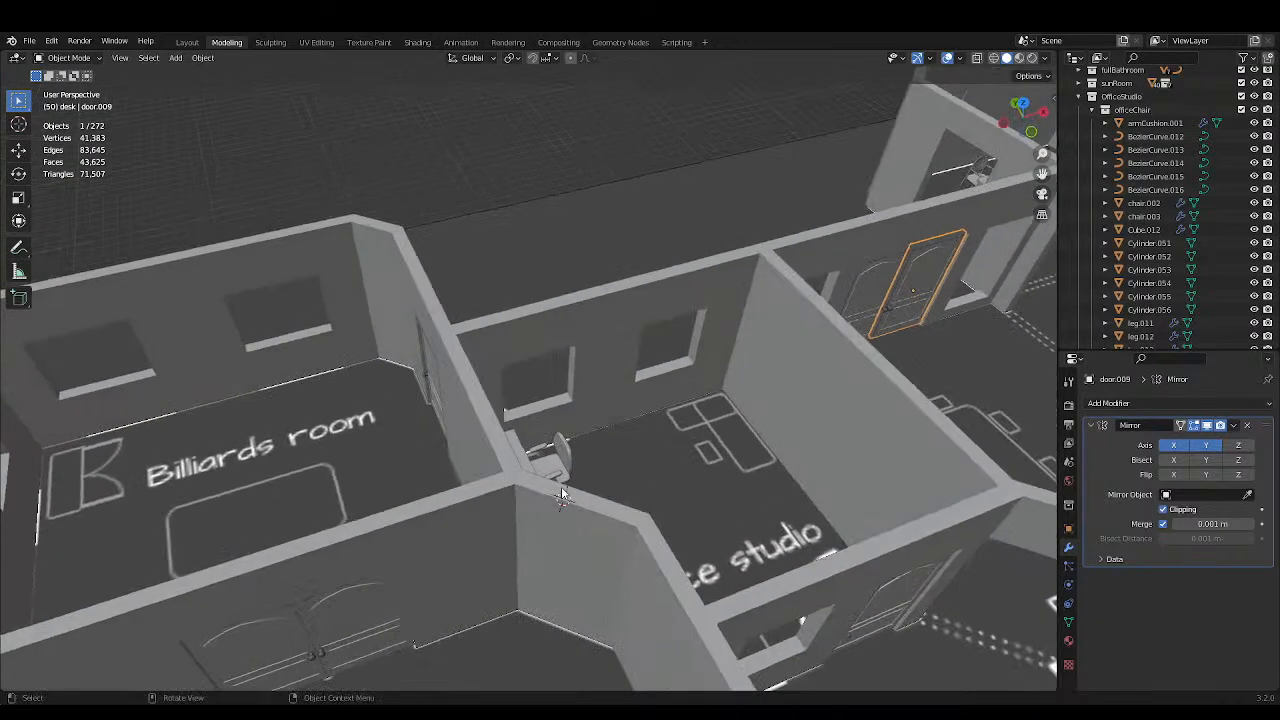
scroll(563, 486, up, 4)
scroll(590, 490, up, 4)
click(603, 541)
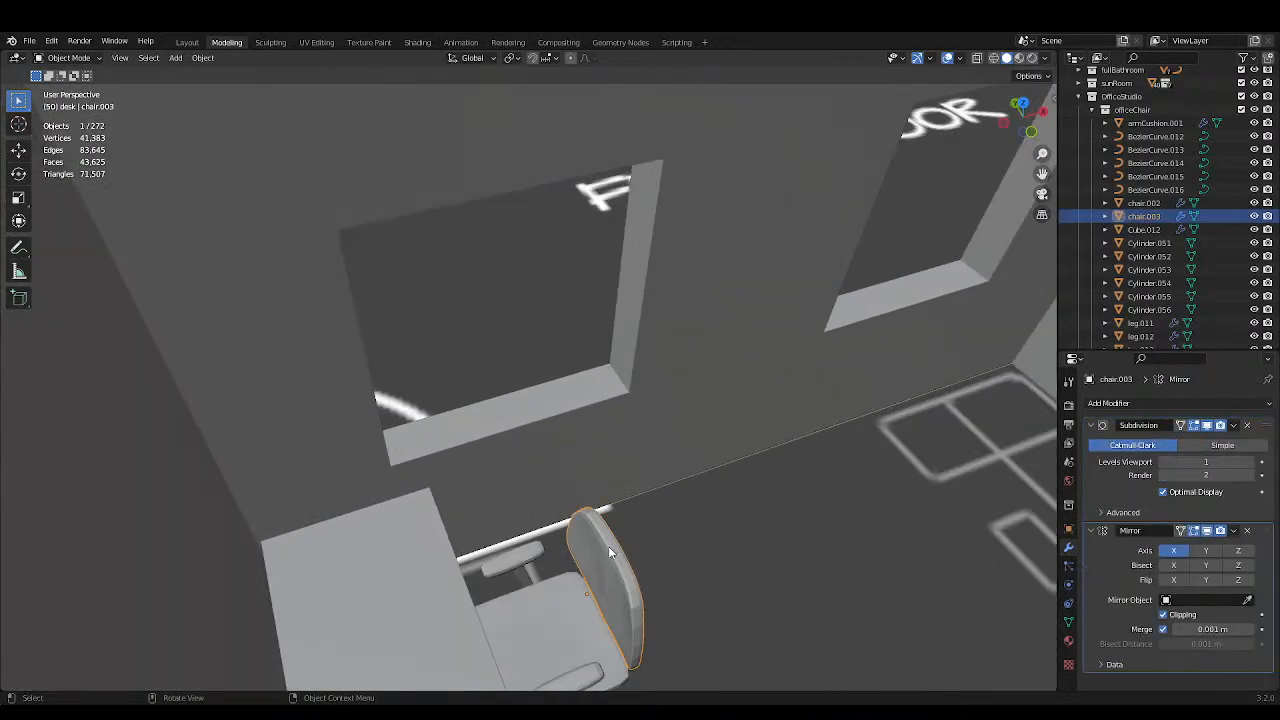
scroll(608, 546, down, 10)
scroll(569, 467, up, 5)
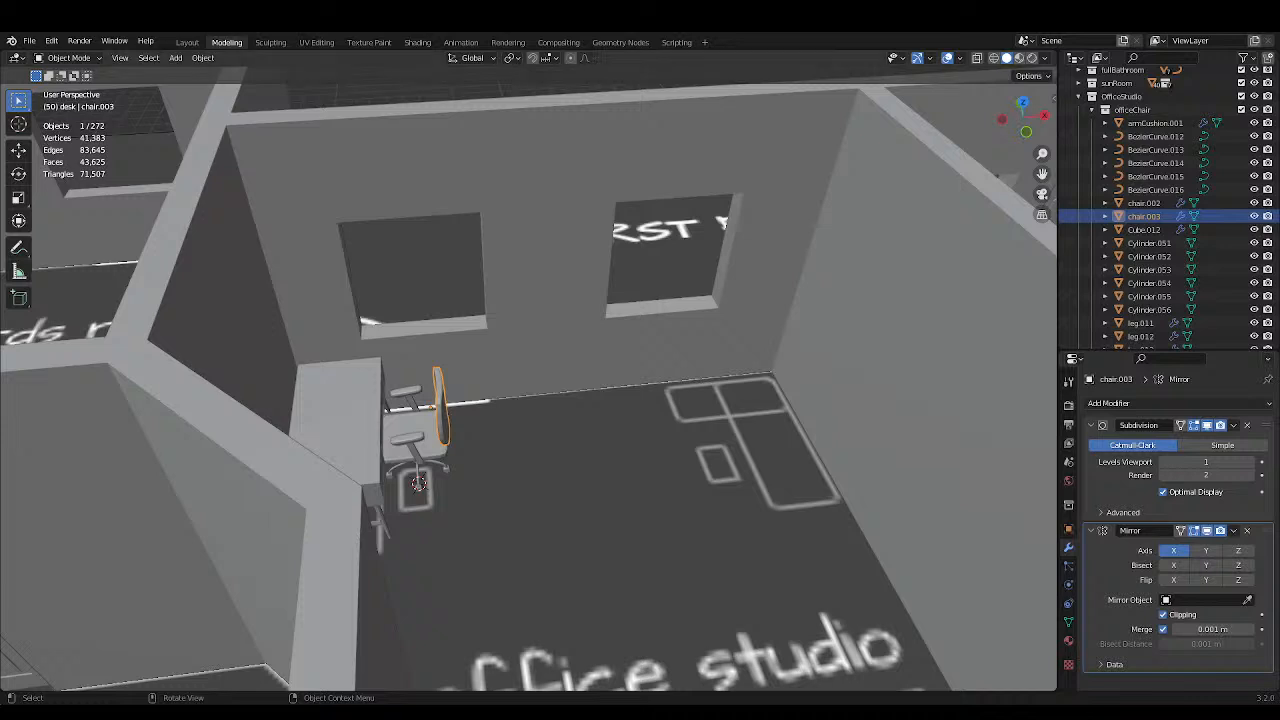
middle_drag(437, 372, 405, 318)
scroll(406, 313, up, 2)
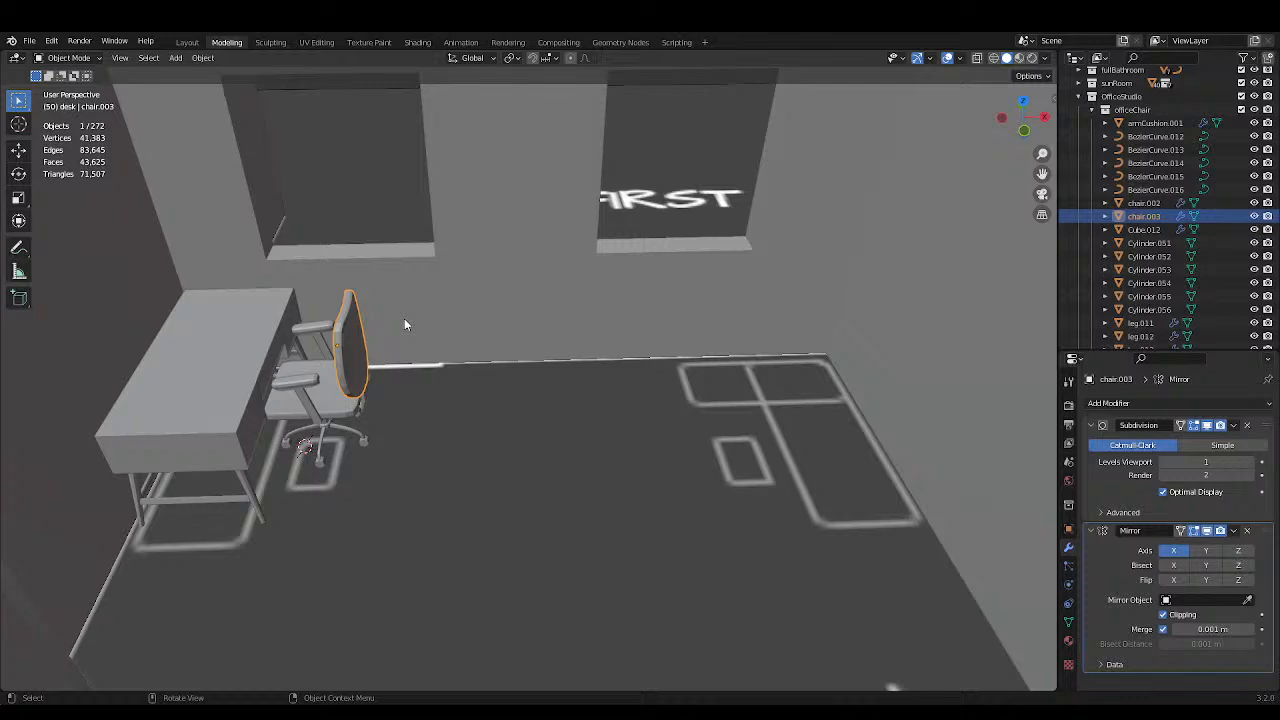
scroll(404, 318, down, 8)
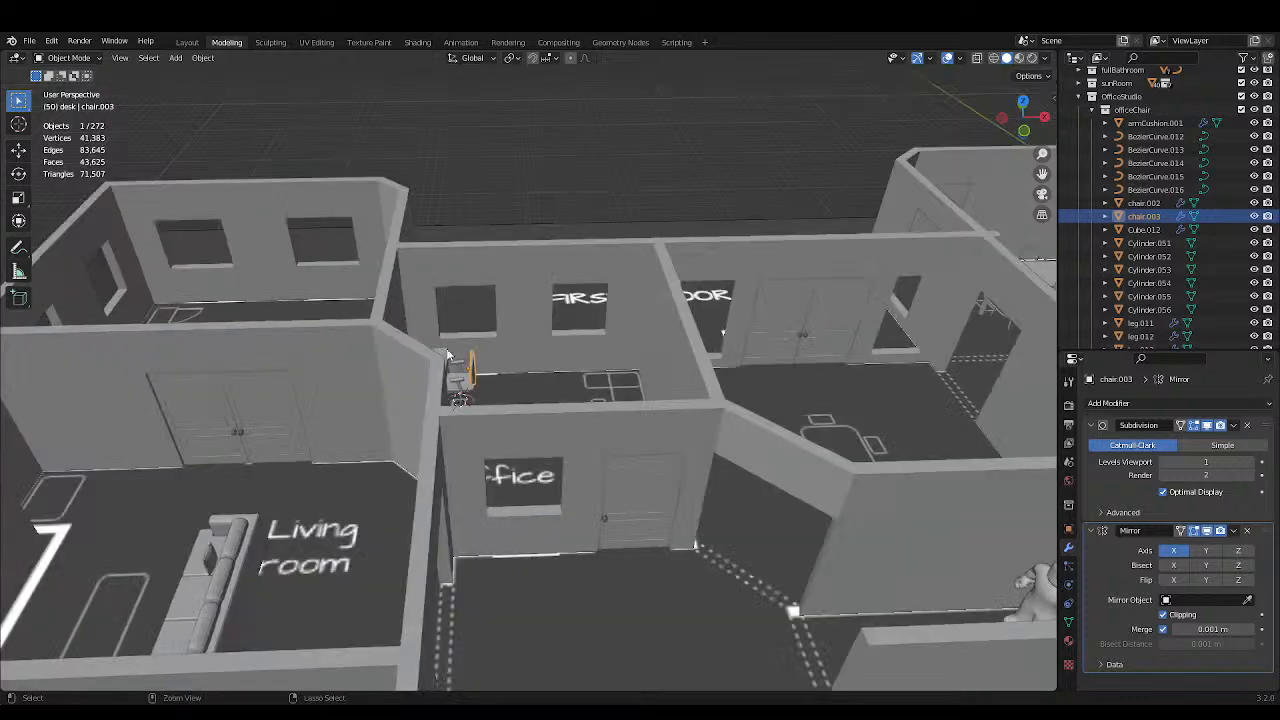
key(ctrl+s)
Examine the sun room's table and chairs and the neighbouring kitchen against the floor plan.
middle_drag(668, 402, 543, 461)
scroll(482, 441, down, 3)
scroll(610, 499, up, 1)
shift+middle_drag(611, 500, 642, 500)
scroll(483, 454, down, 2)
scroll(600, 470, up, 1)
scroll(564, 440, up, 1)
middle_drag(564, 440, 531, 457)
scroll(553, 466, up, 2)
scroll(535, 459, up, 4)
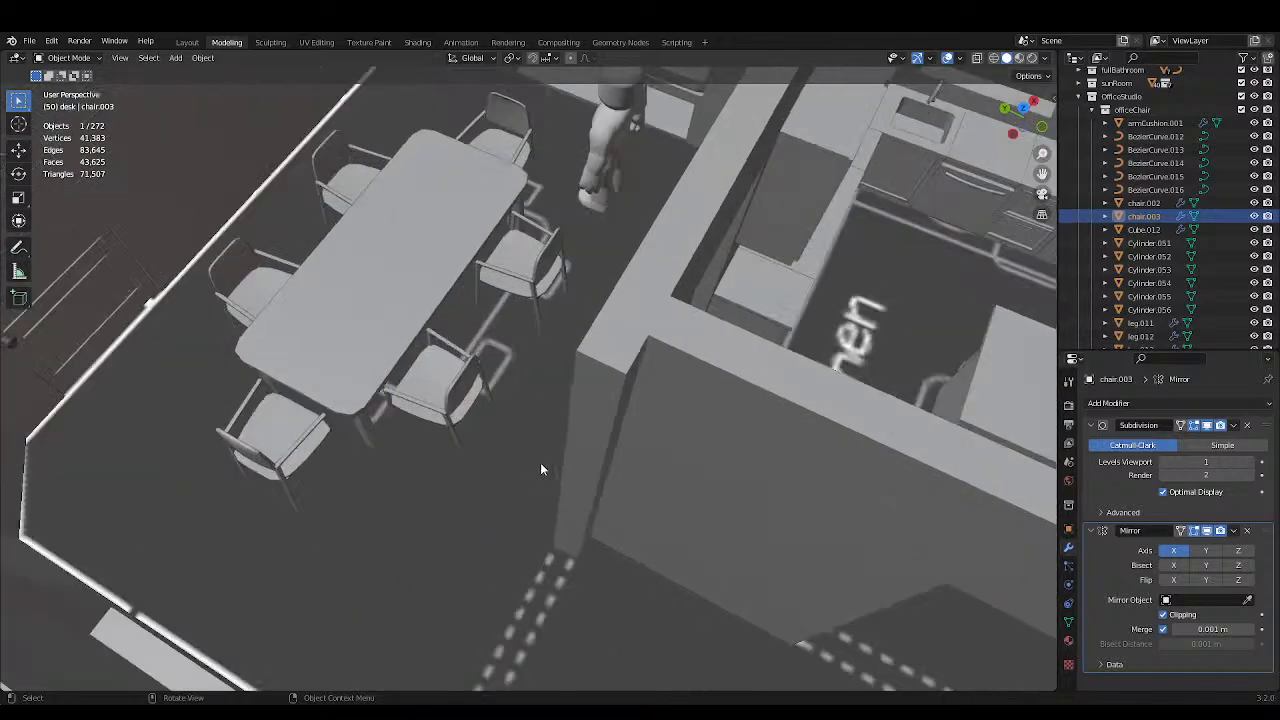
scroll(558, 501, down, 2)
scroll(672, 527, down, 5)
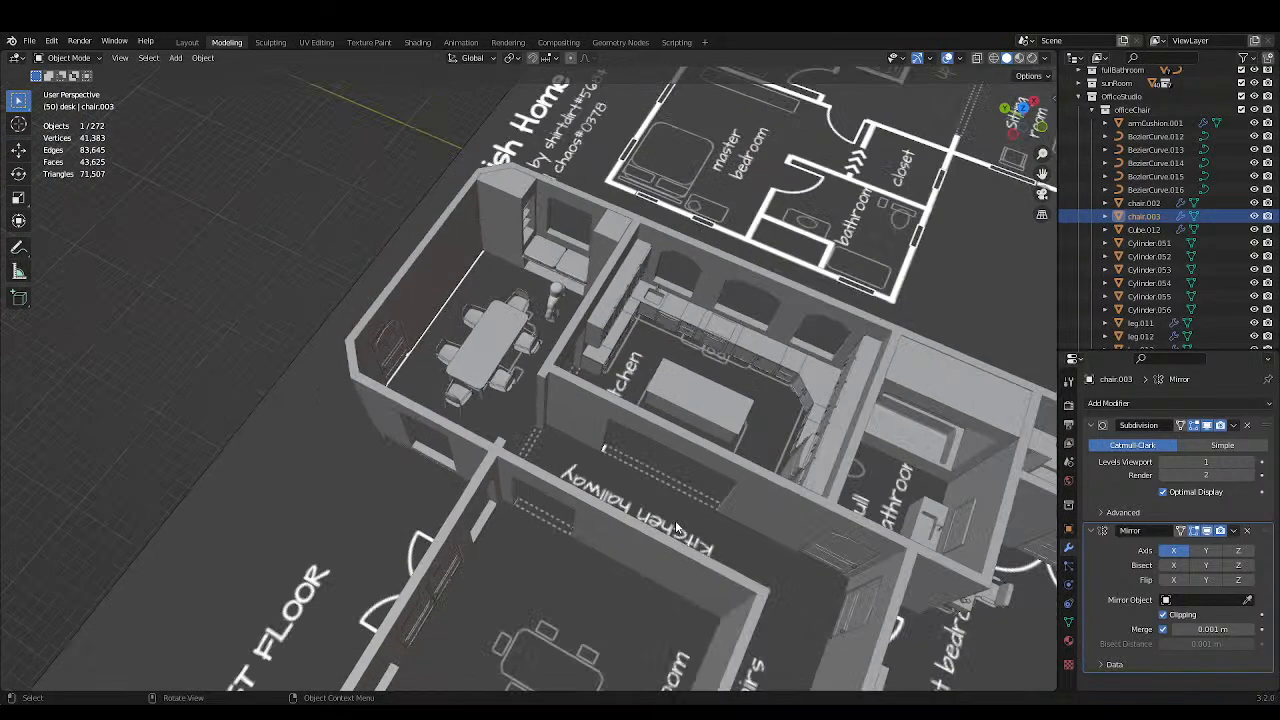
Review the bathroom, guest bedroom, closet, hallways and dining room against the floor plan.
shift+middle_drag(675, 520, 519, 453)
scroll(525, 490, down, 3)
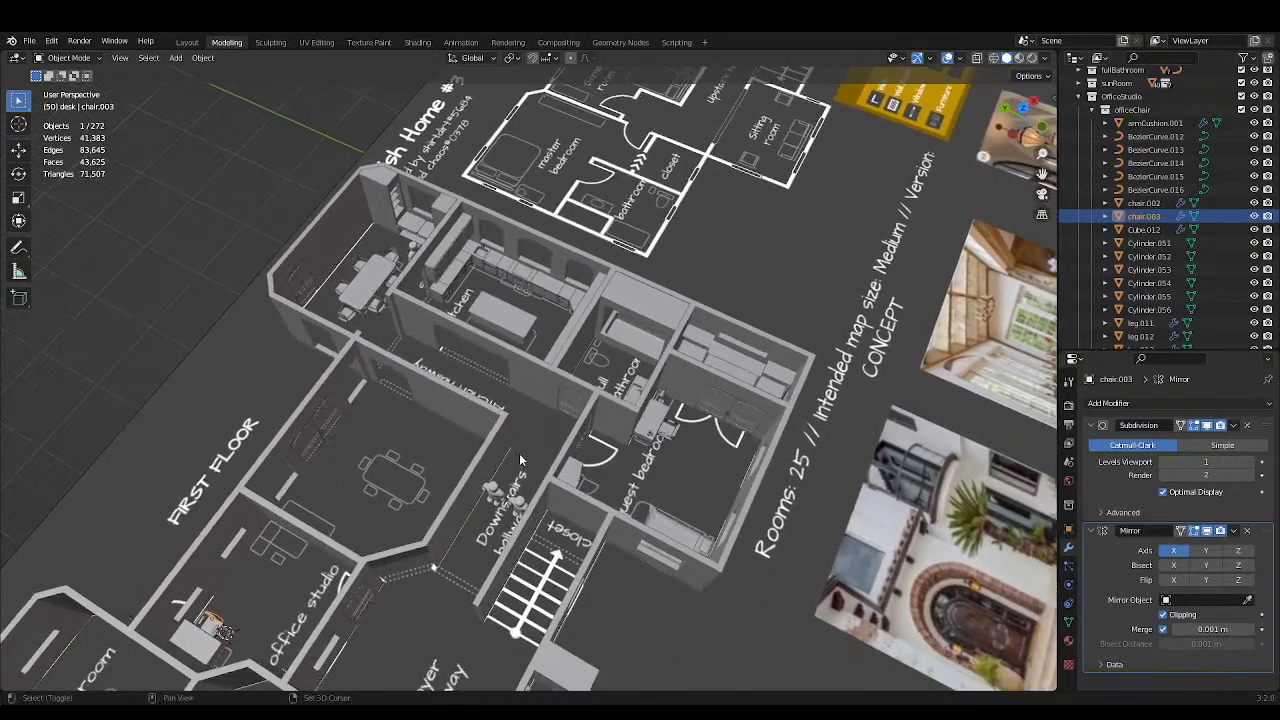
scroll(519, 453, up, 3)
shift+middle_drag(612, 508, 506, 524)
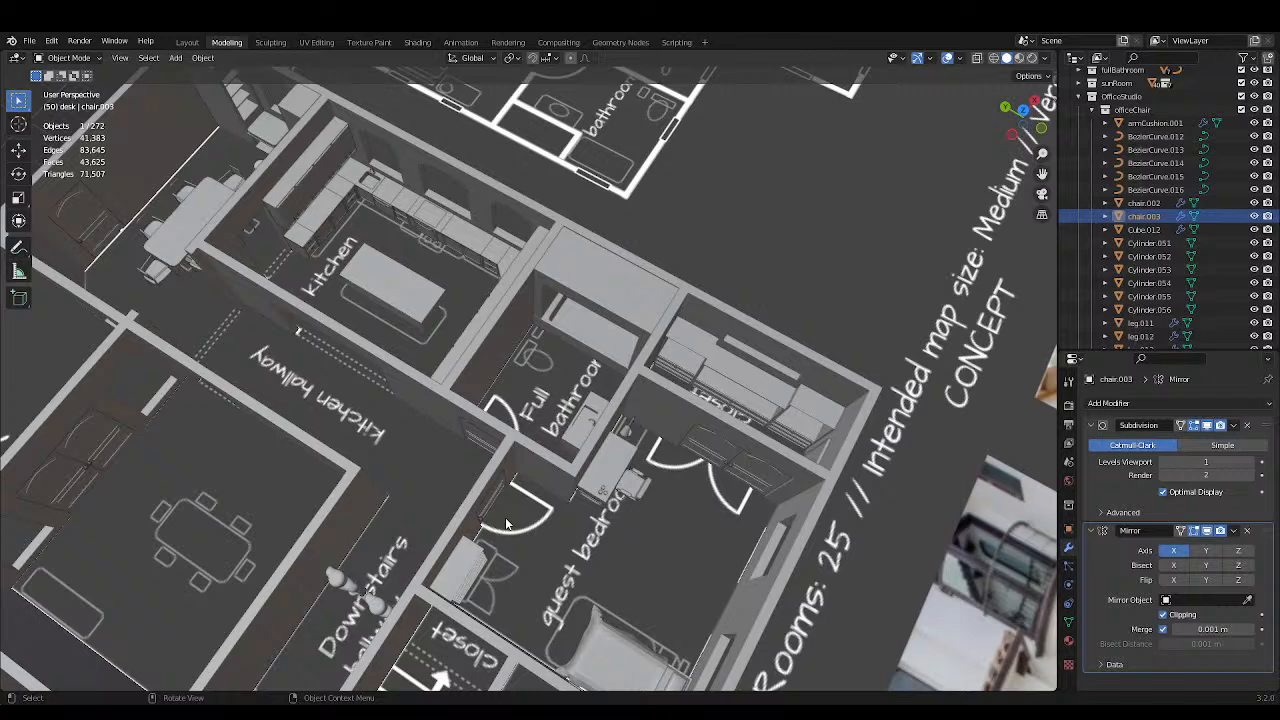
scroll(580, 553, down, 3)
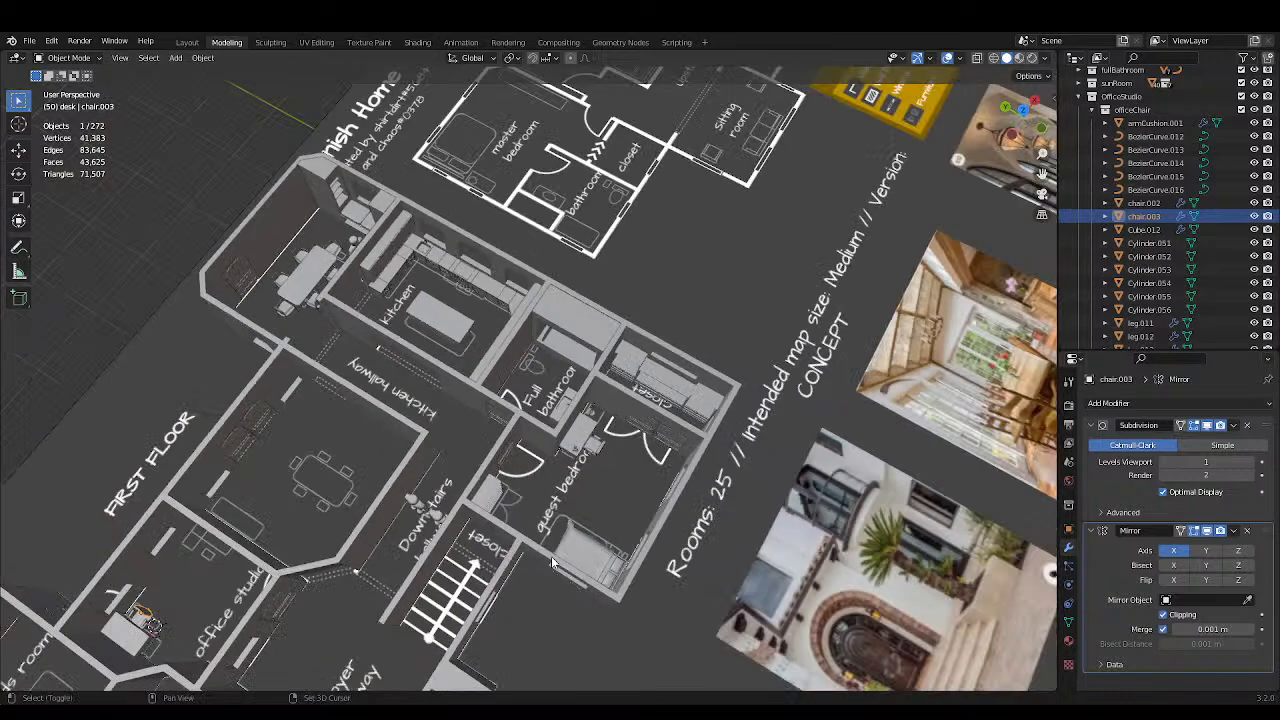
shift+middle_drag(551, 556, 645, 426)
scroll(312, 491, up, 2)
shift+middle_drag(312, 491, 402, 544)
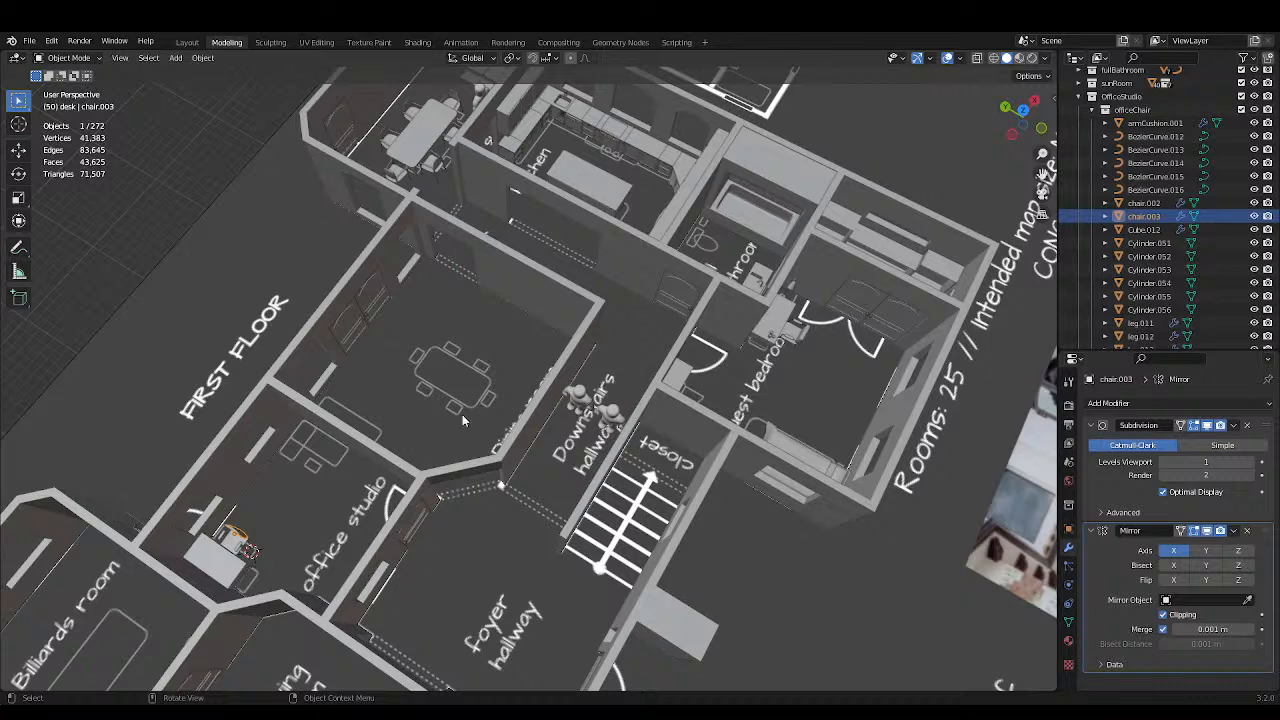
Select the front door at the foyer hallway's entrance and save the file.
middle_drag(505, 303, 418, 241)
click(356, 360)
middle_drag(354, 358, 475, 408)
scroll(340, 348, up, 4)
click(281, 355)
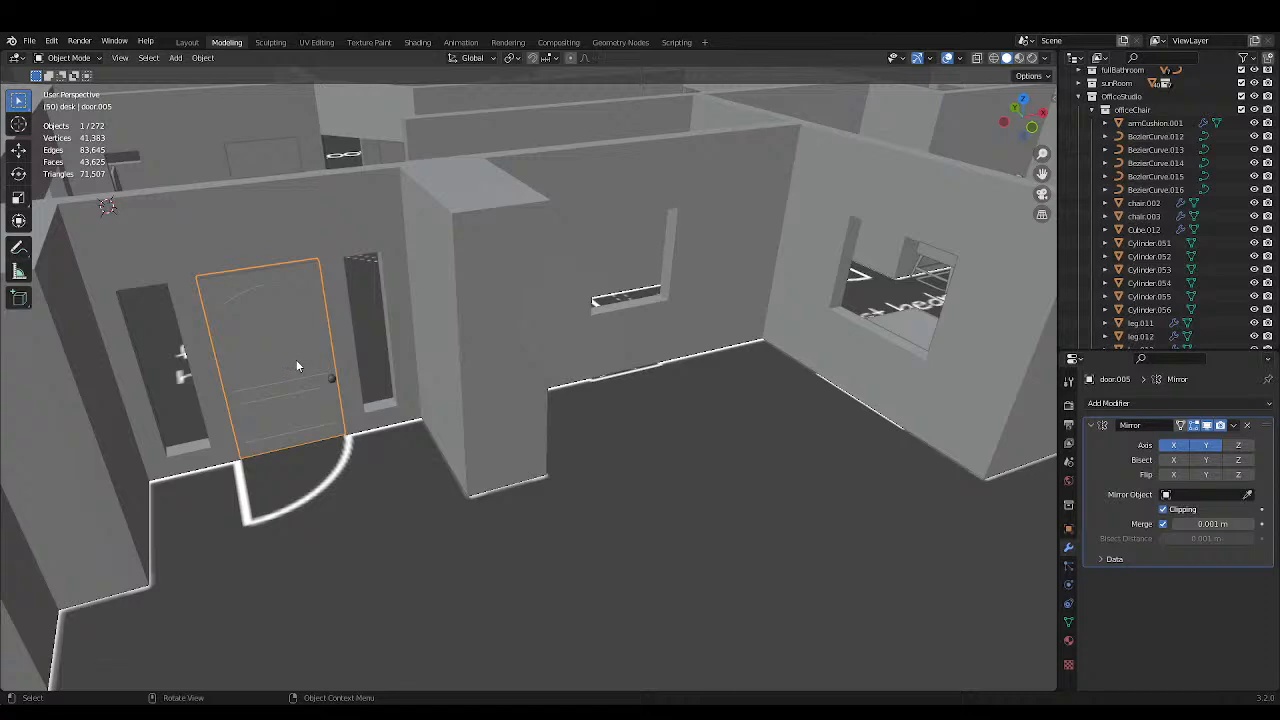
key(ctrl+s)
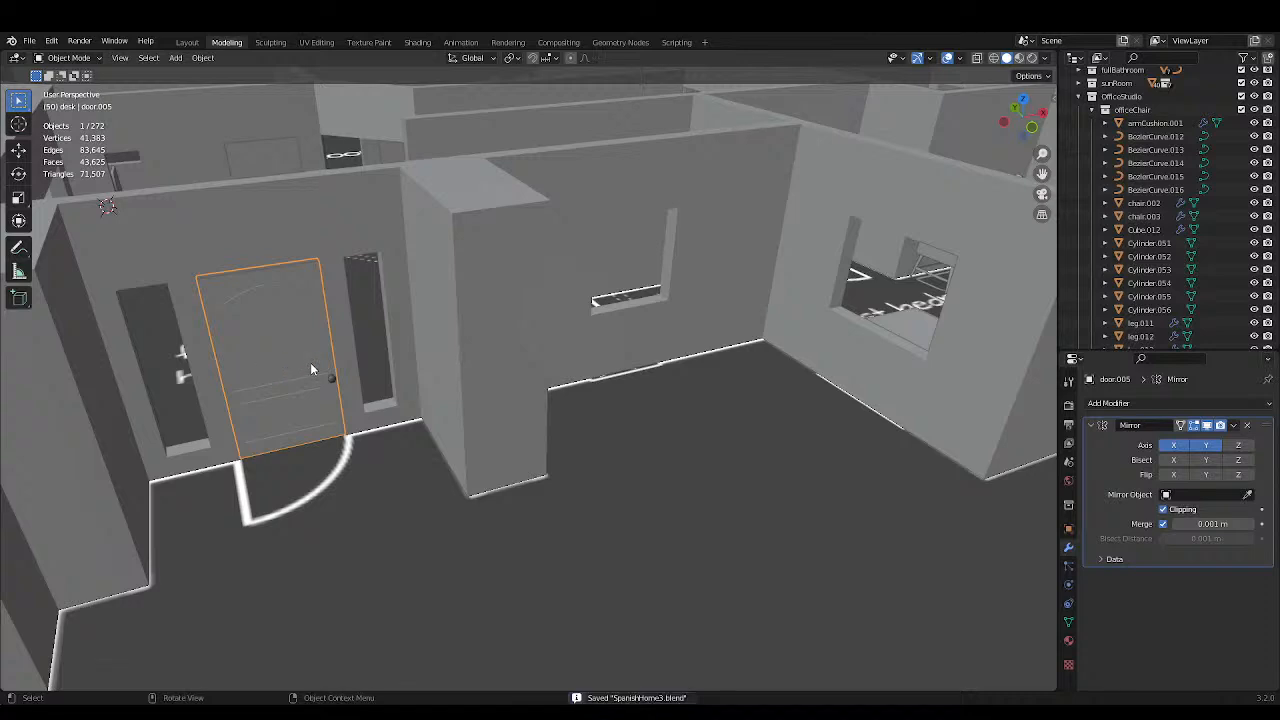
Add the front door's knob to the selection and isolate both objects in local view.
shift+click(331, 378)
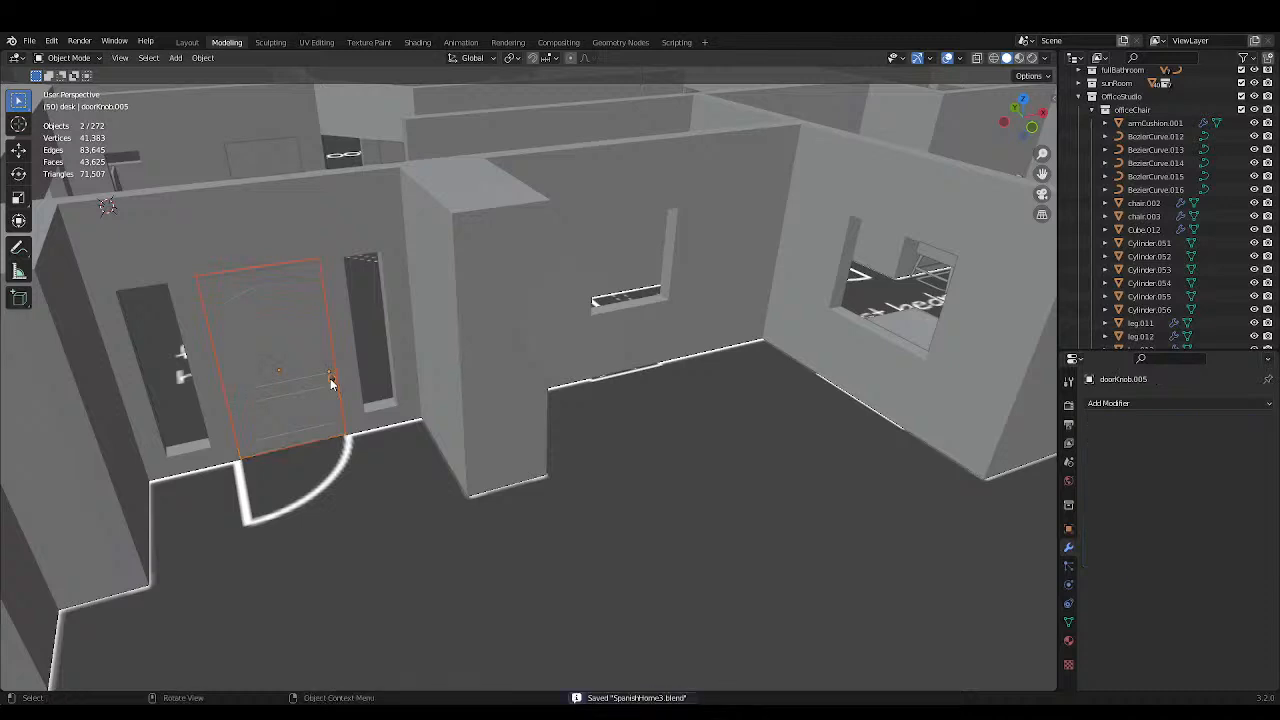
key(KP_Divide)
middle_drag(377, 332, 635, 330)
Clear the mesh selection on the front door's knob, return to Object Mode and save the file.
key(Tab)
scroll(633, 335, up, 2)
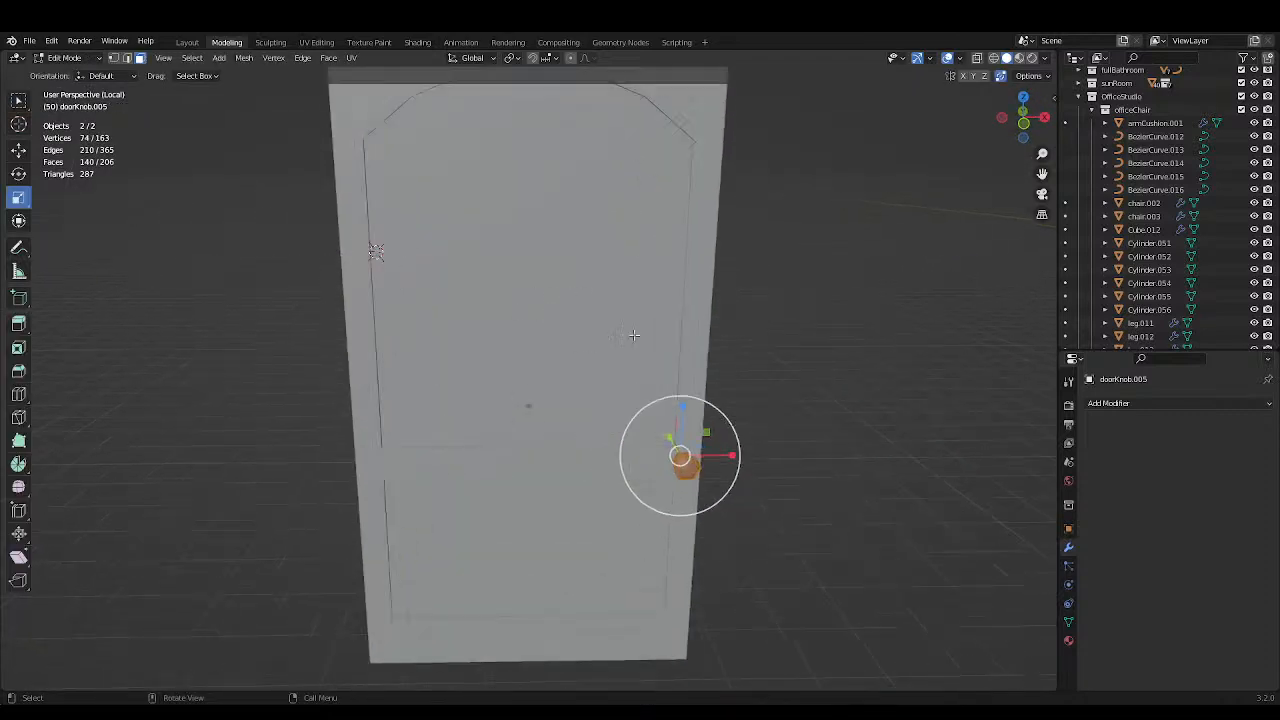
scroll(633, 335, down, 2)
click(717, 374)
middle_drag(717, 374, 723, 491)
key(Tab)
scroll(730, 415, up, 2)
key(Tab)
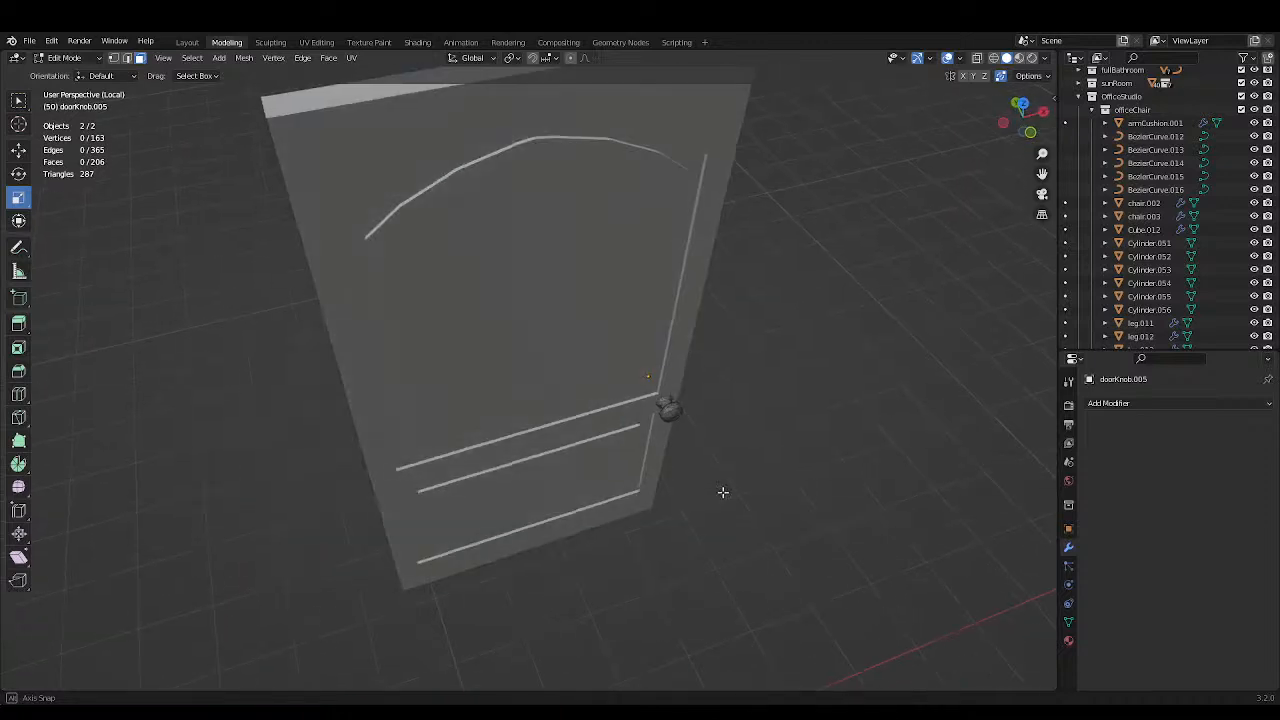
key(Tab)
middle_drag(726, 416, 651, 428)
key(ctrl+s)
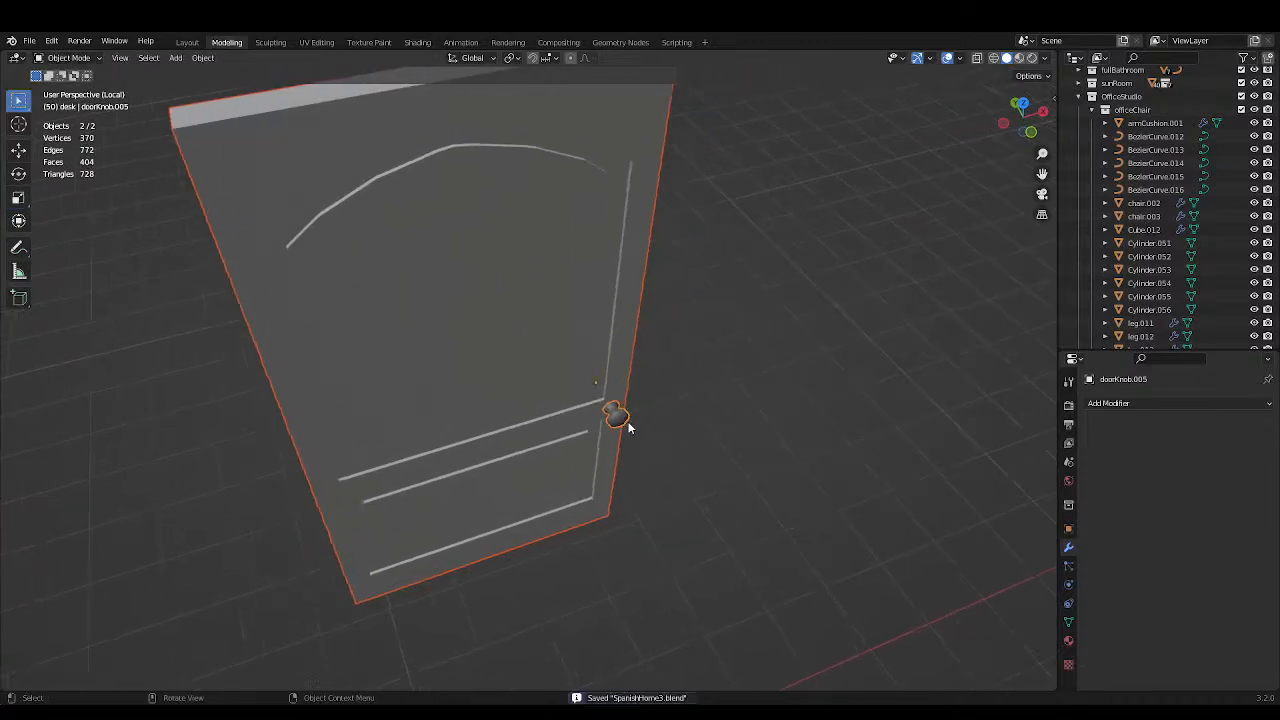
Select only the door knob, collapse the OfficeStudio collection and expand the door collection.
click(619, 421)
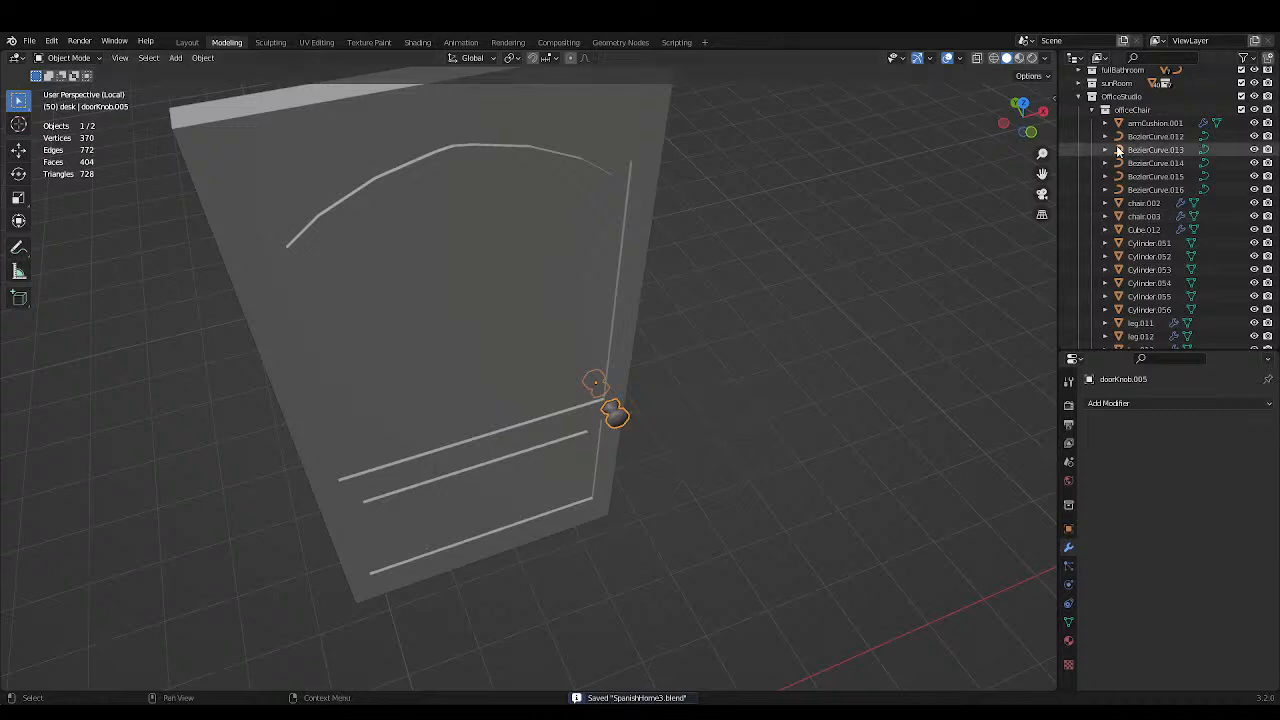
scroll(695, 229, down, 4)
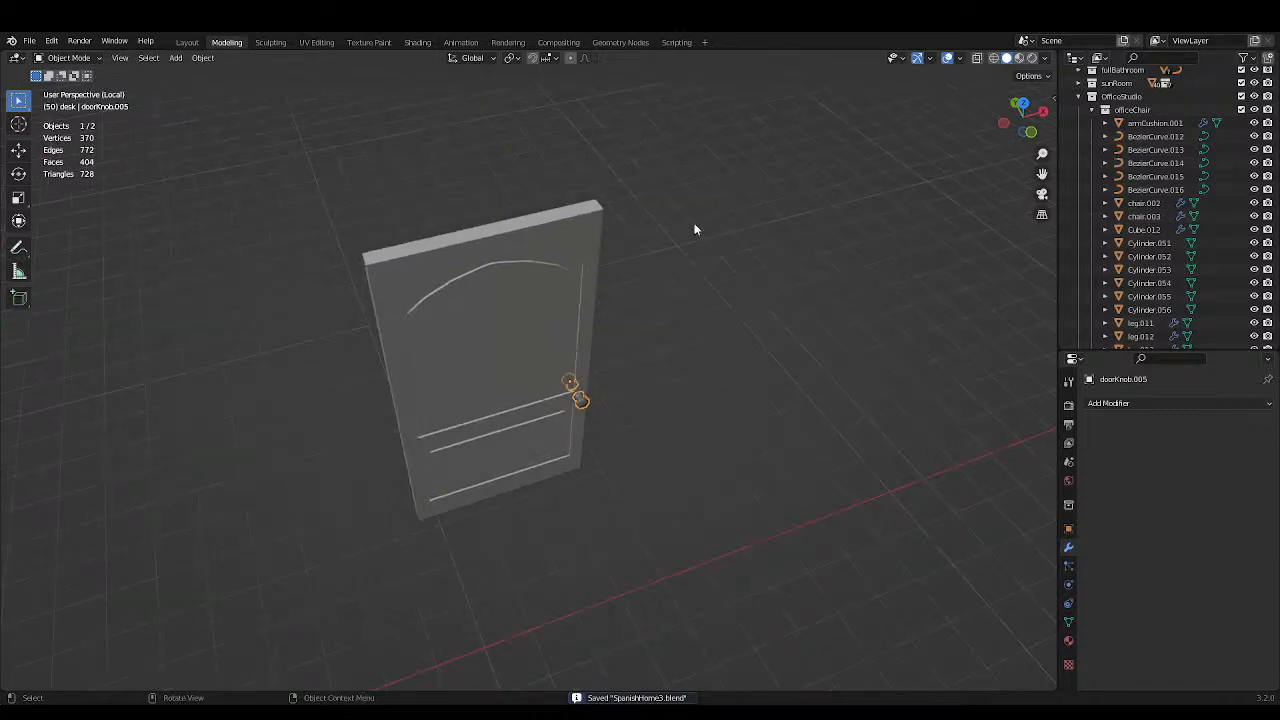
click(1079, 97)
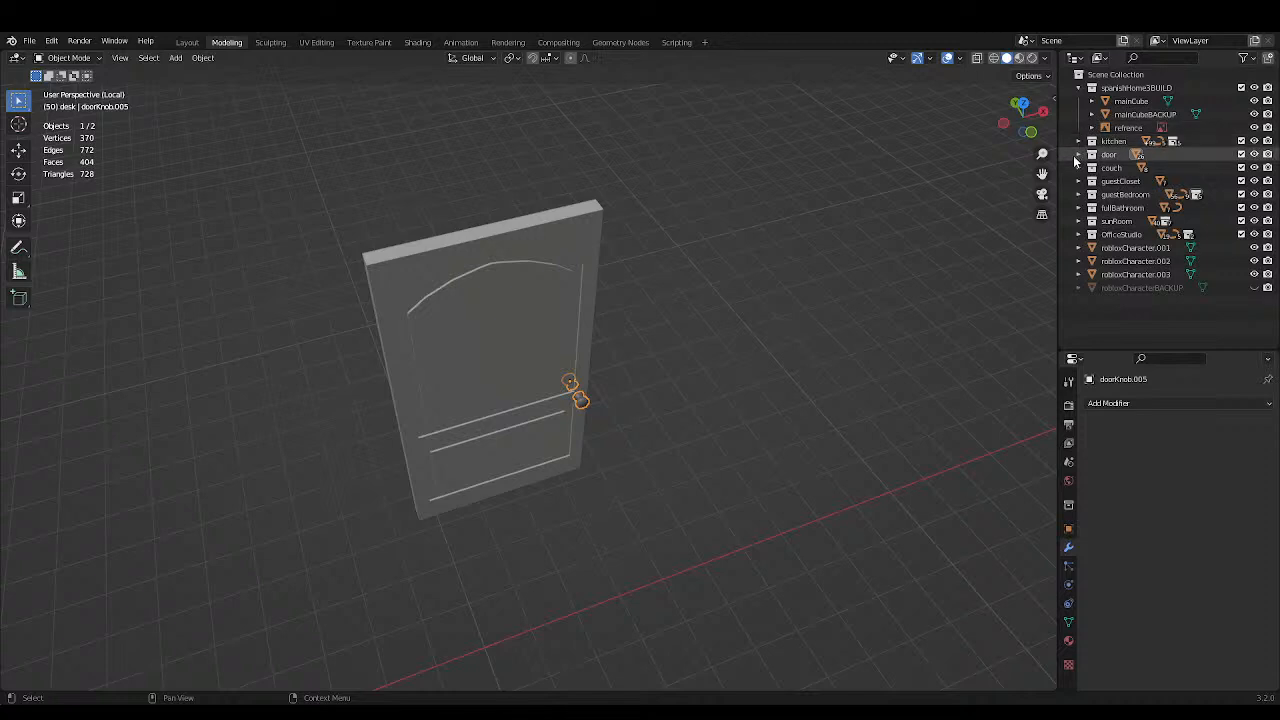
click(1078, 154)
Collapse the expanded door objects from door to door.012 in the door collection.
click(1091, 167)
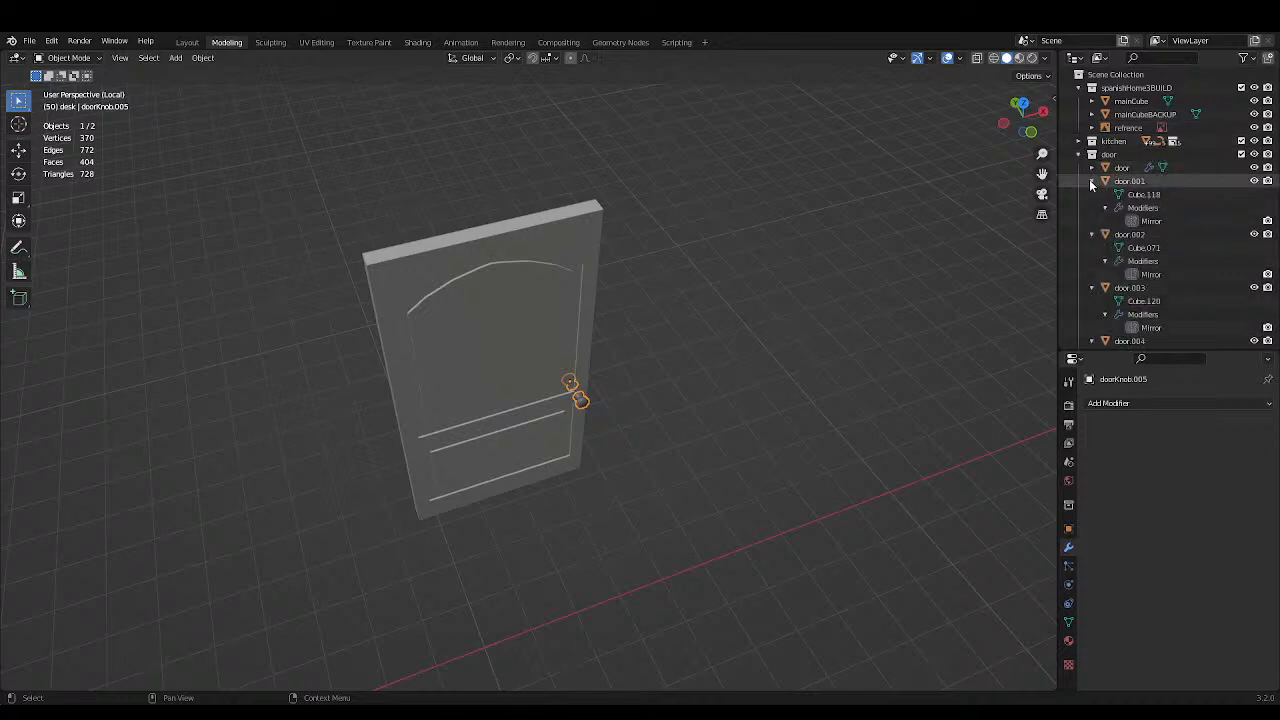
click(1091, 181)
click(1090, 194)
click(1091, 207)
click(1091, 221)
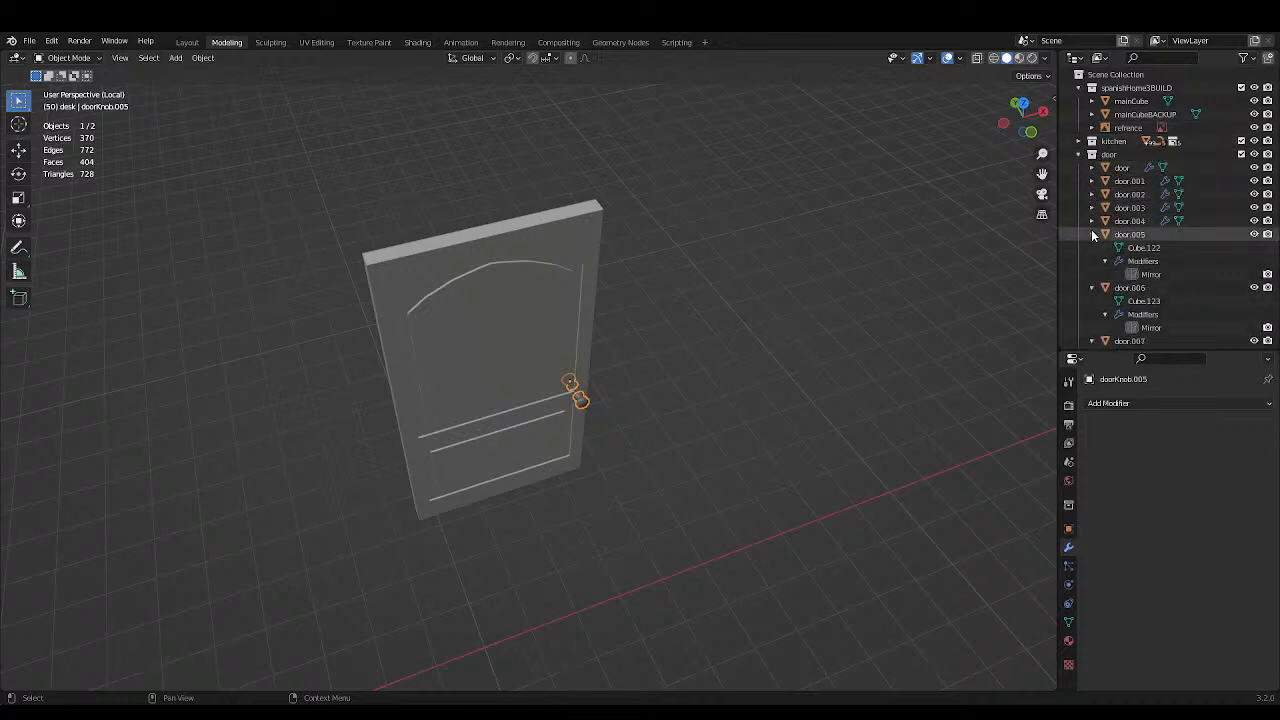
click(1091, 234)
click(1091, 247)
click(1093, 273)
click(1091, 261)
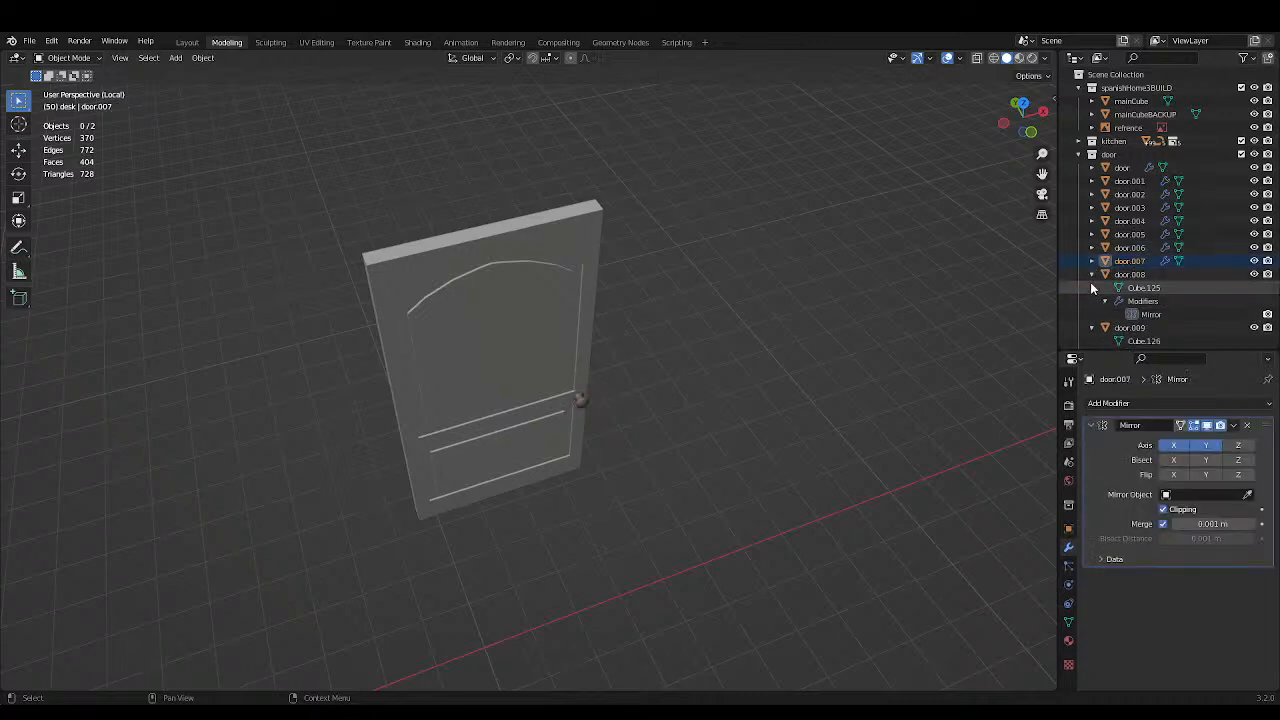
click(1091, 274)
click(1091, 287)
click(1091, 300)
scroll(1091, 297, down, 2)
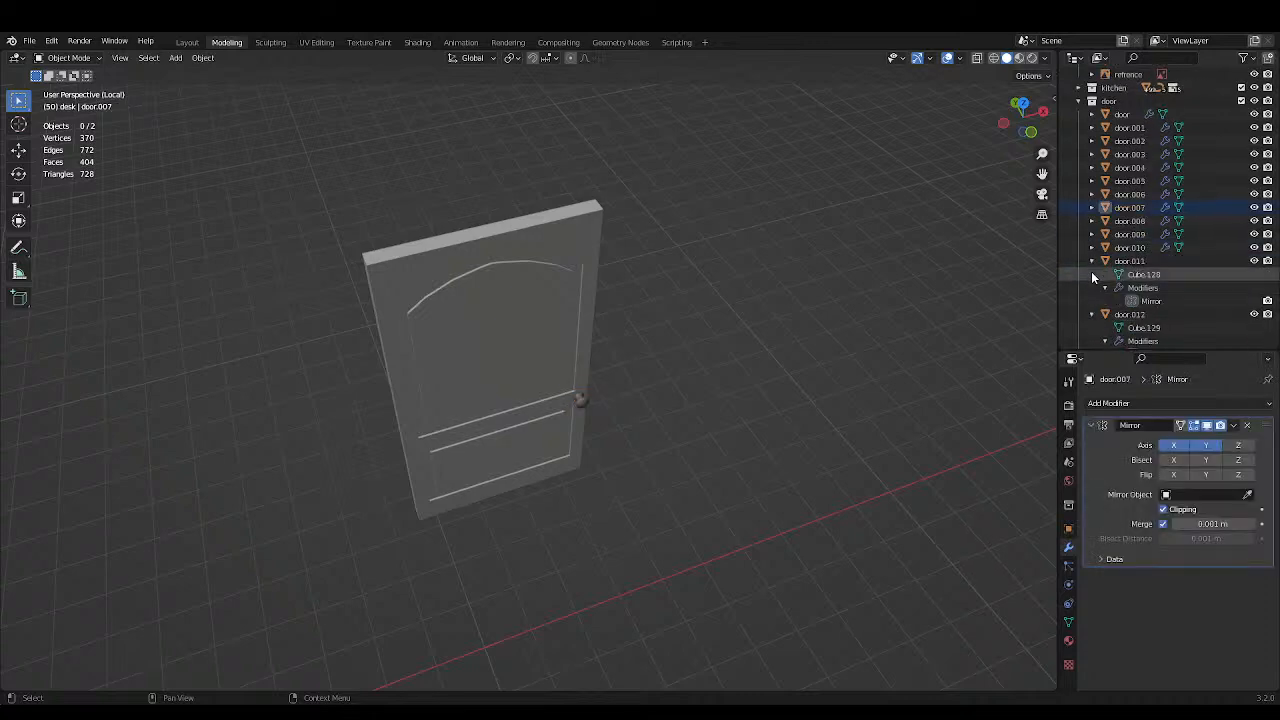
click(1091, 261)
click(1092, 274)
Collapse the expanded knob objects from doorKnob to doorKnob.012 in the door collection and save the file.
click(1092, 287)
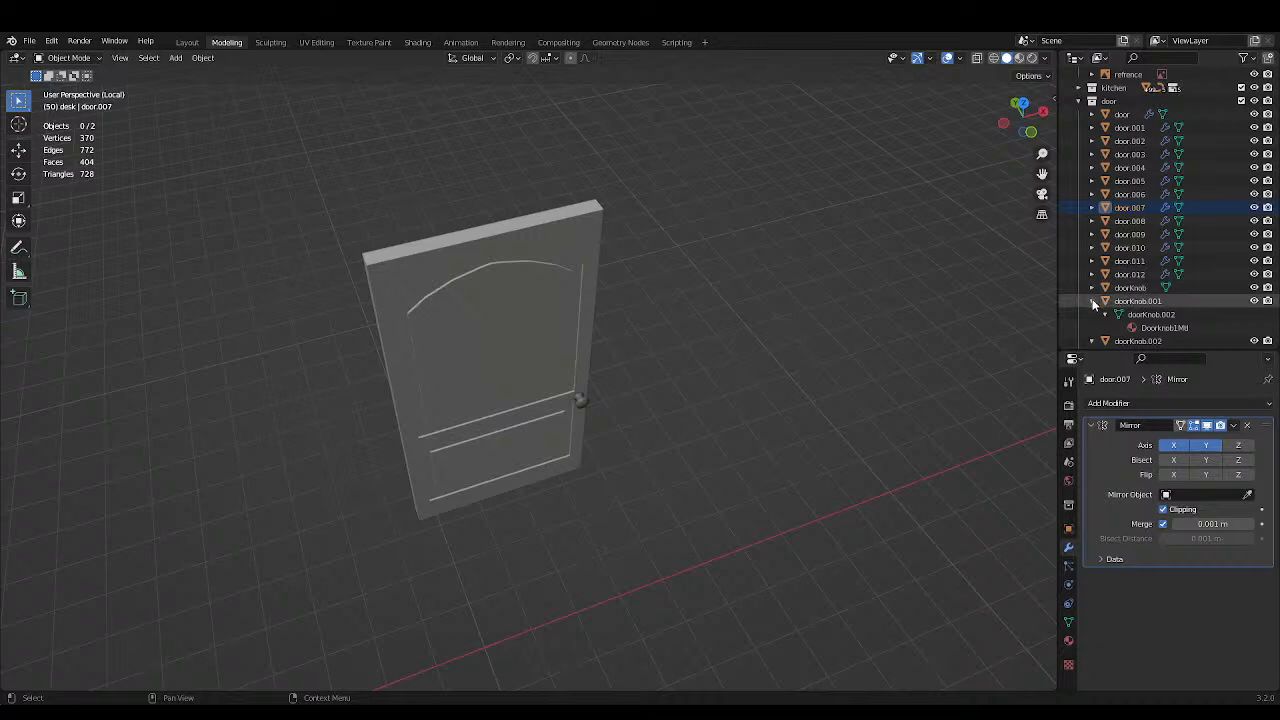
click(1092, 300)
scroll(1092, 300, down, 1)
click(1091, 287)
click(1091, 300)
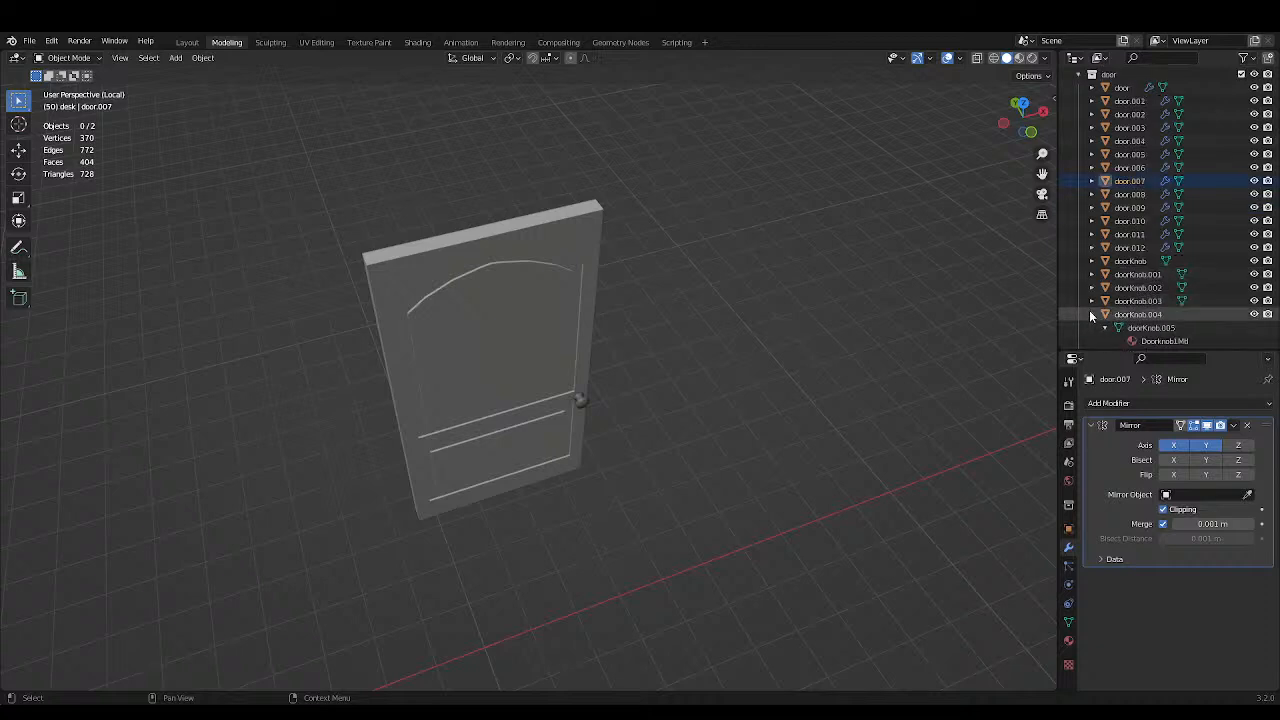
click(1091, 314)
scroll(1093, 300, down, 2)
click(1091, 274)
click(1091, 287)
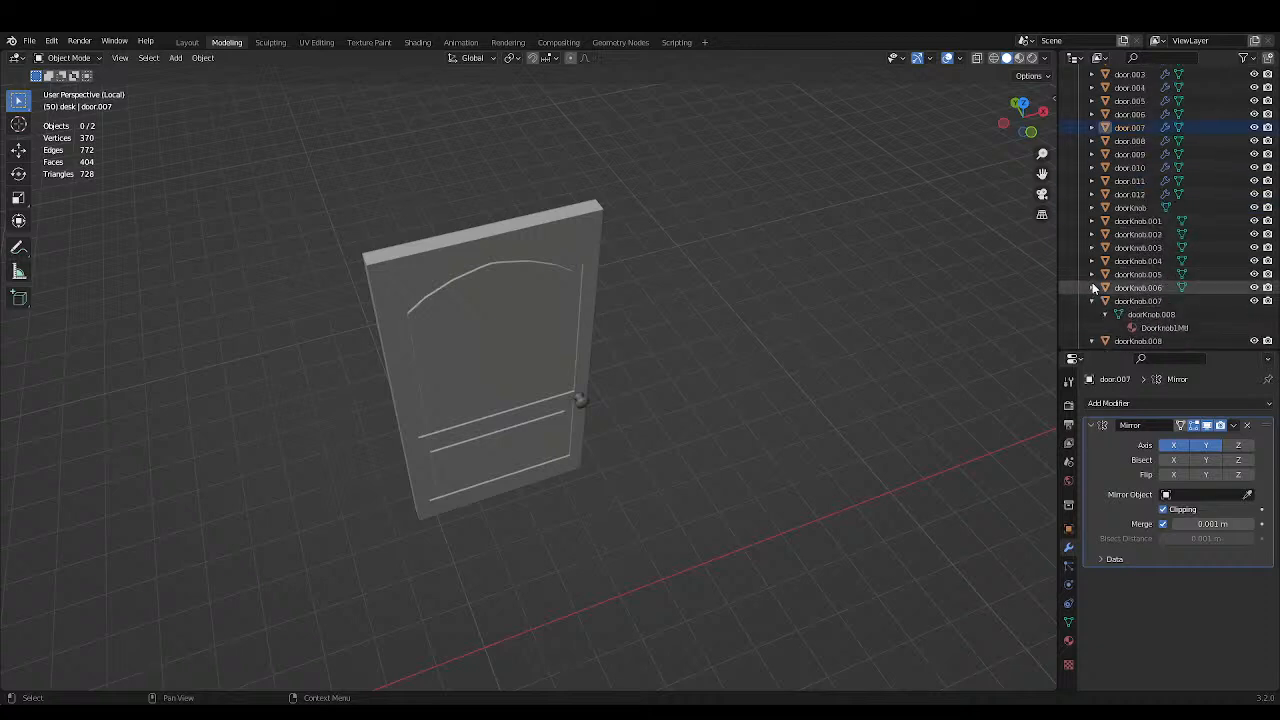
click(1091, 300)
click(1092, 314)
scroll(1092, 300, down, 2)
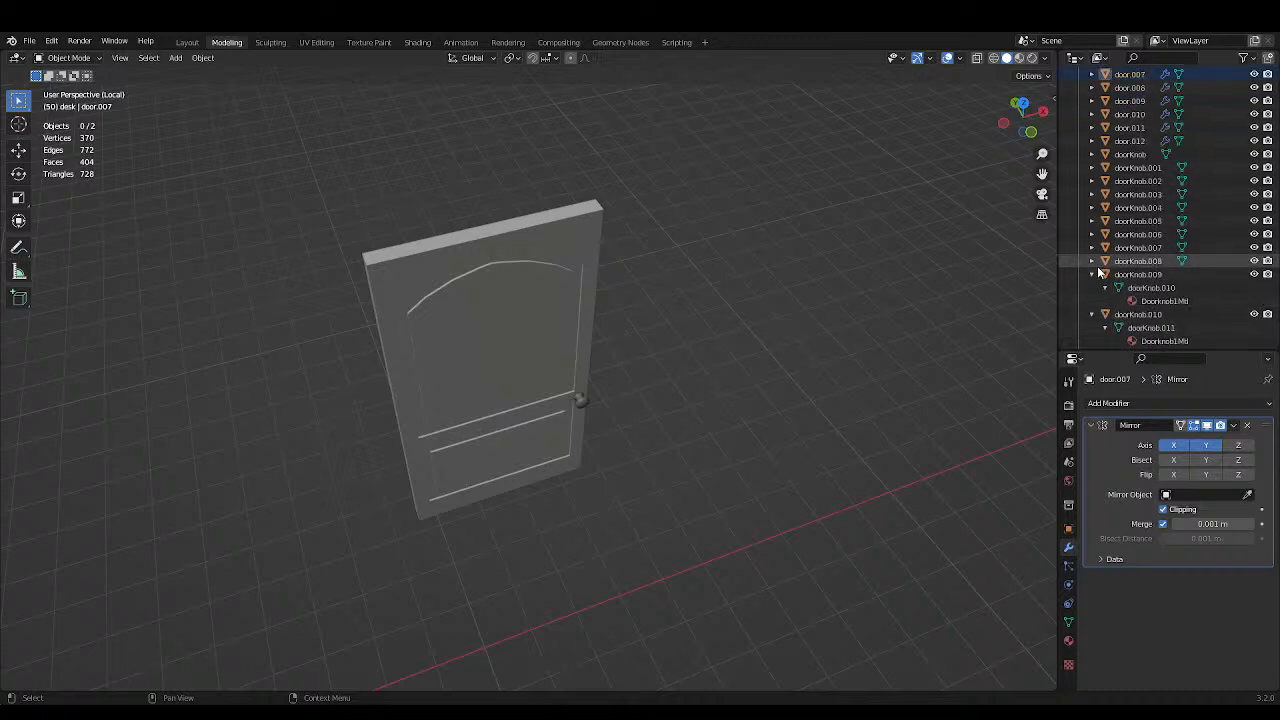
click(1093, 274)
click(1091, 287)
click(1091, 300)
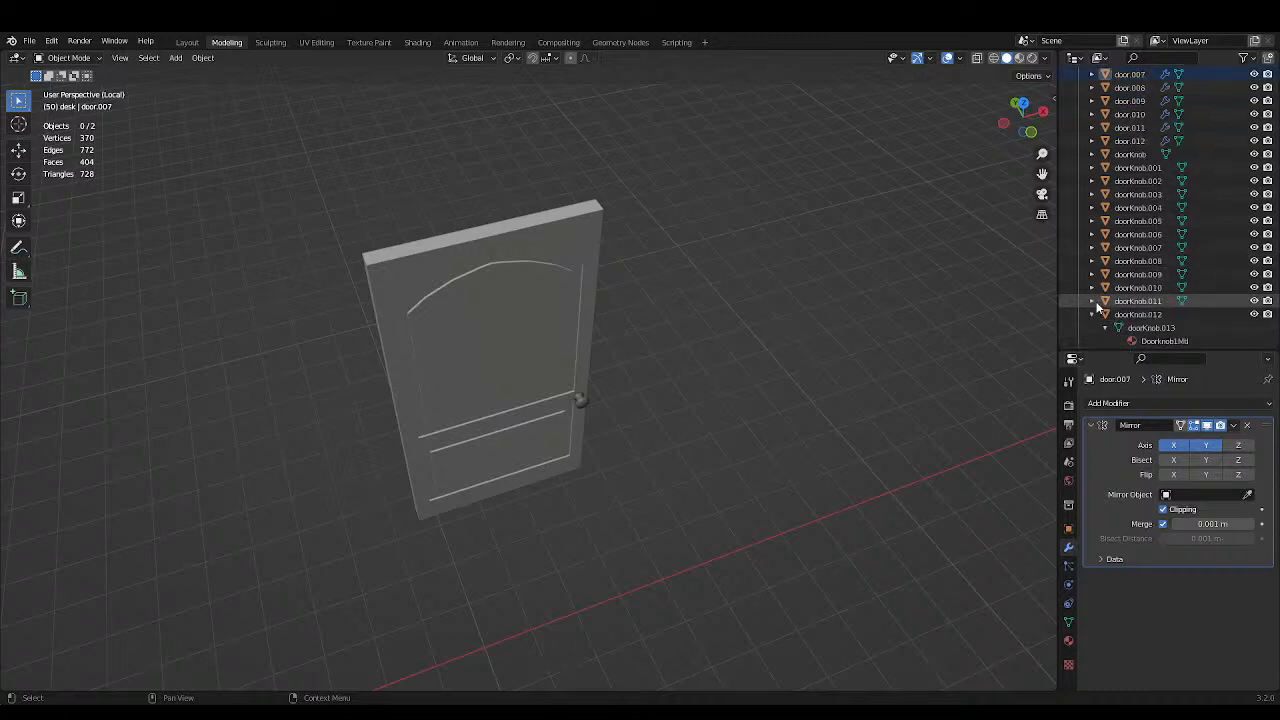
click(1091, 314)
scroll(1093, 300, down, 2)
scroll(1100, 250, up, 4)
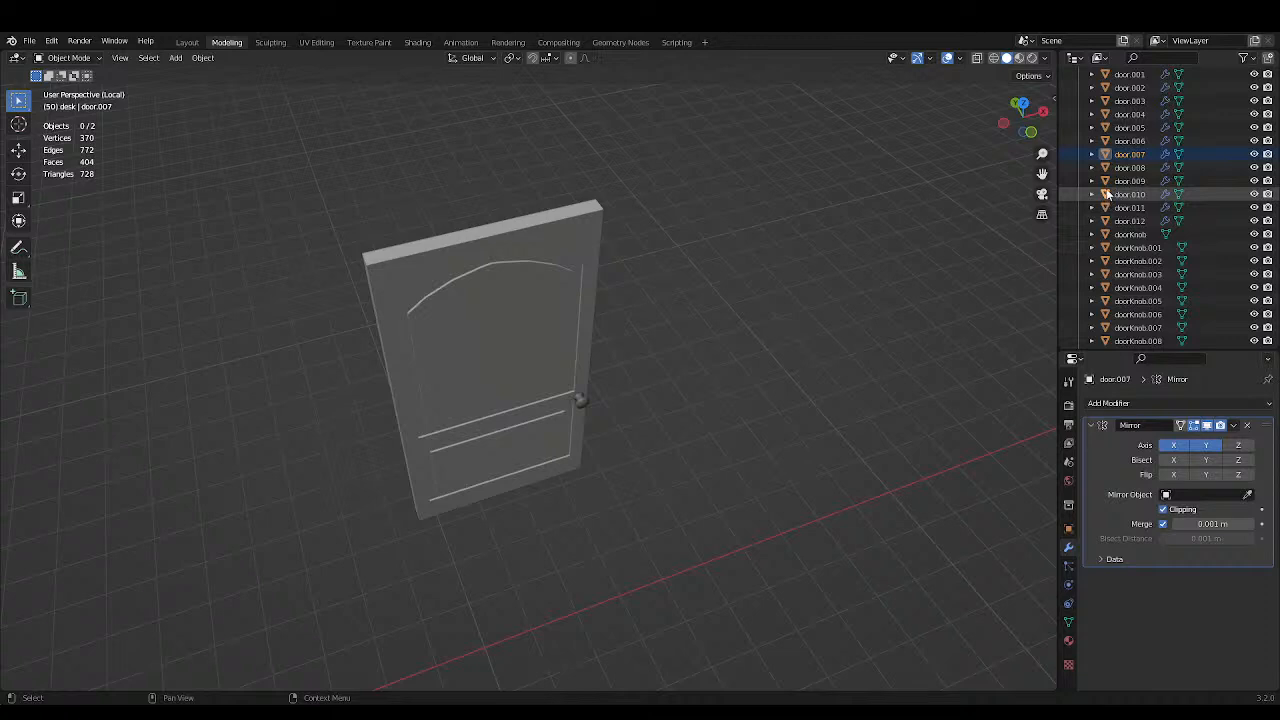
scroll(656, 226, up, 2)
key(ctrl+s)
Select the front door and examine its panels, edges and knob from both sides.
click(588, 257)
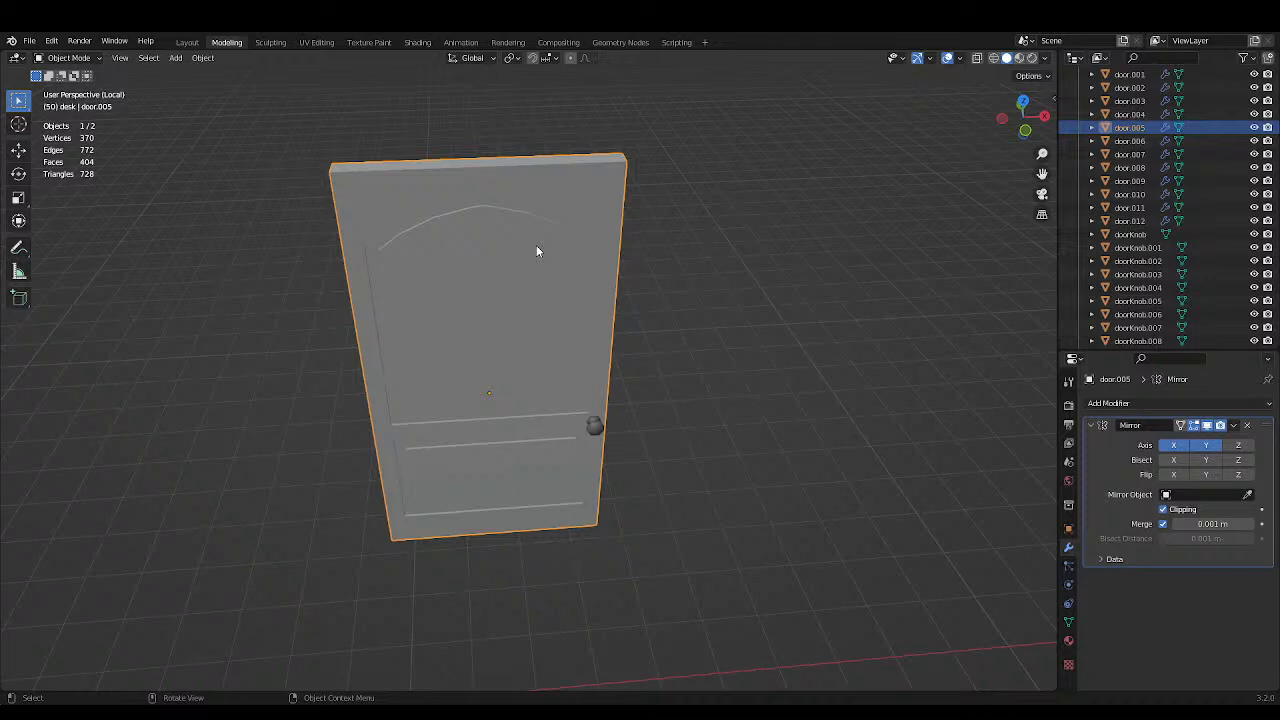
middle_drag(348, 176, 480, 286)
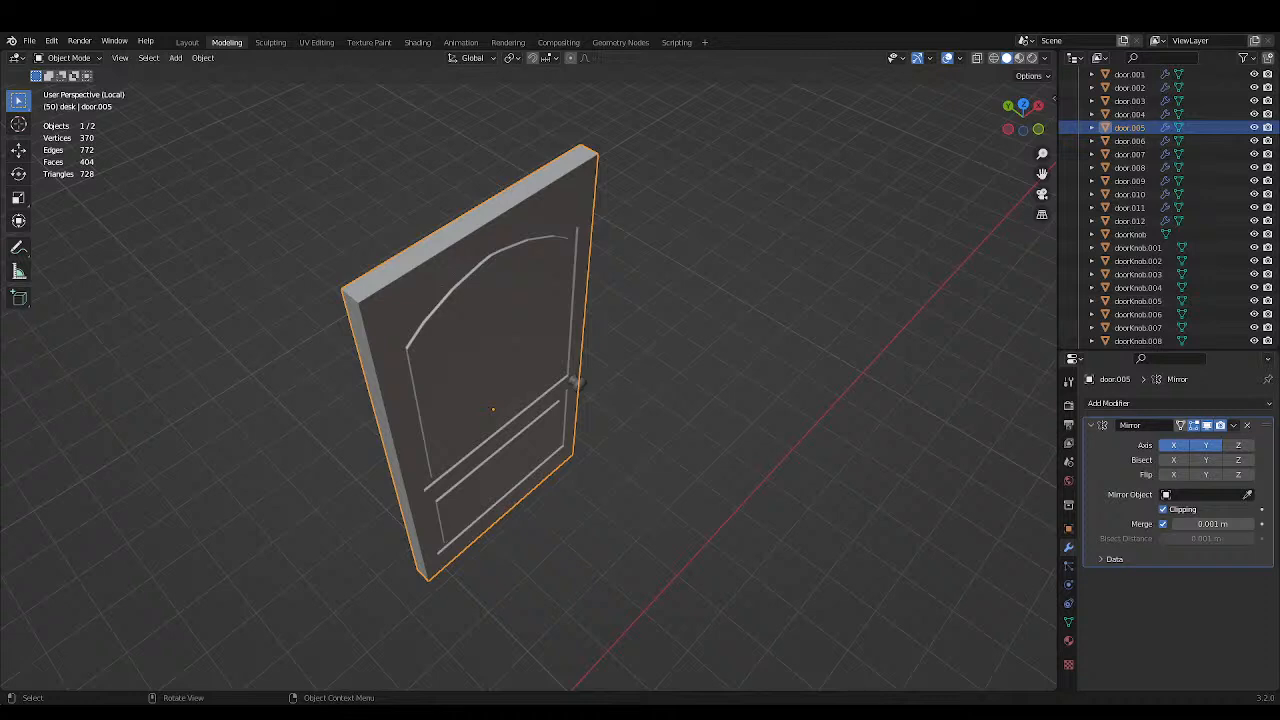
middle_drag(340, 440, 148, 307)
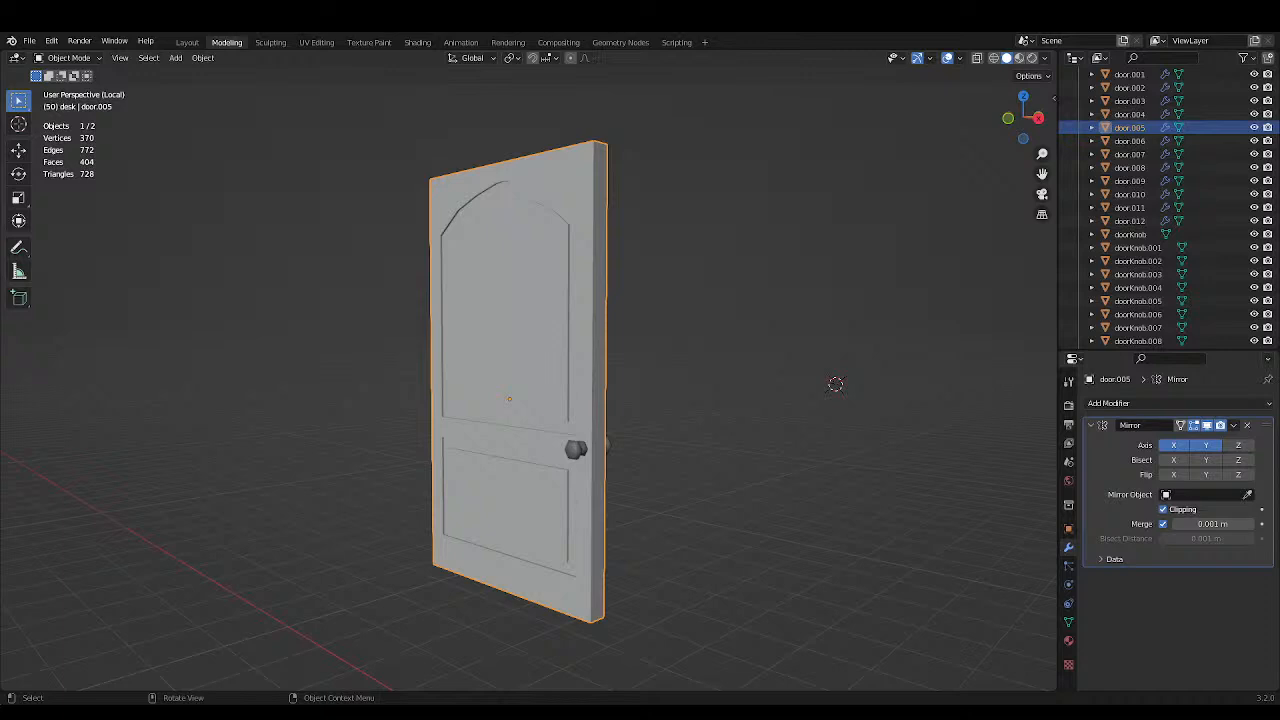
middle_drag(617, 429, 660, 440)
middle_drag(710, 484, 520, 297)
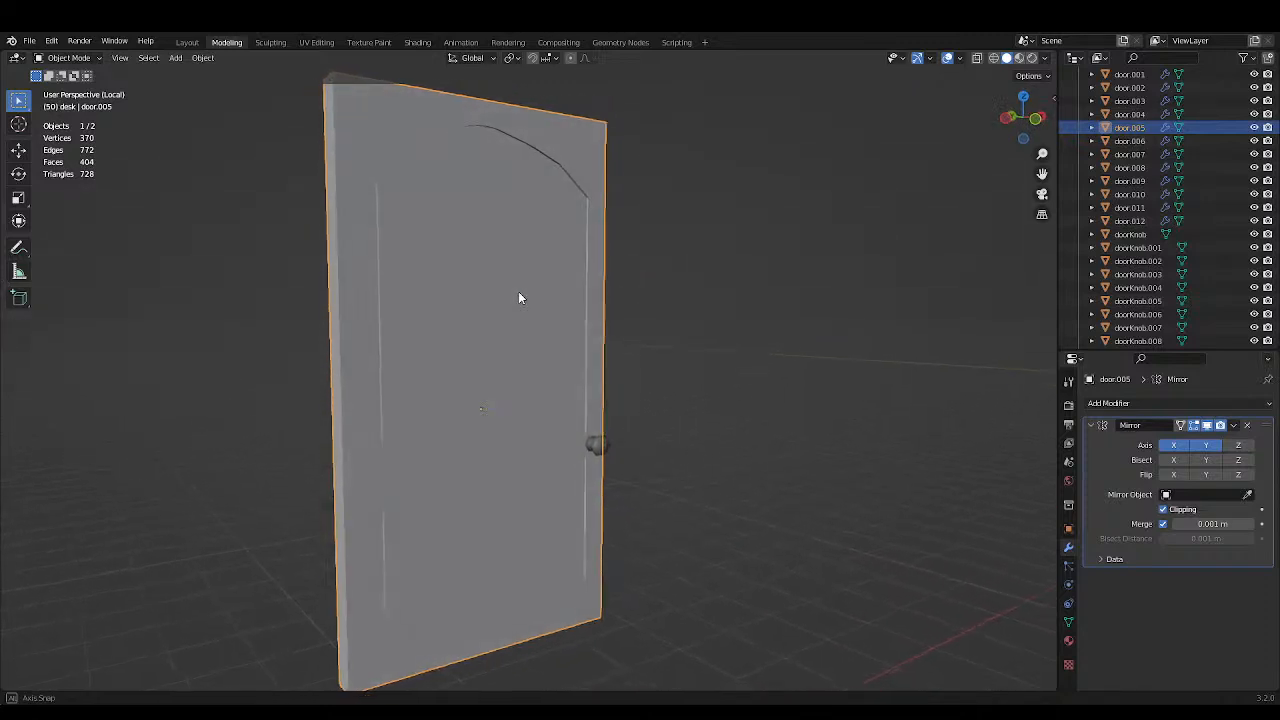
Switch to wireframe display and examine the front door's edge structure and knob from several angles.
click(994, 57)
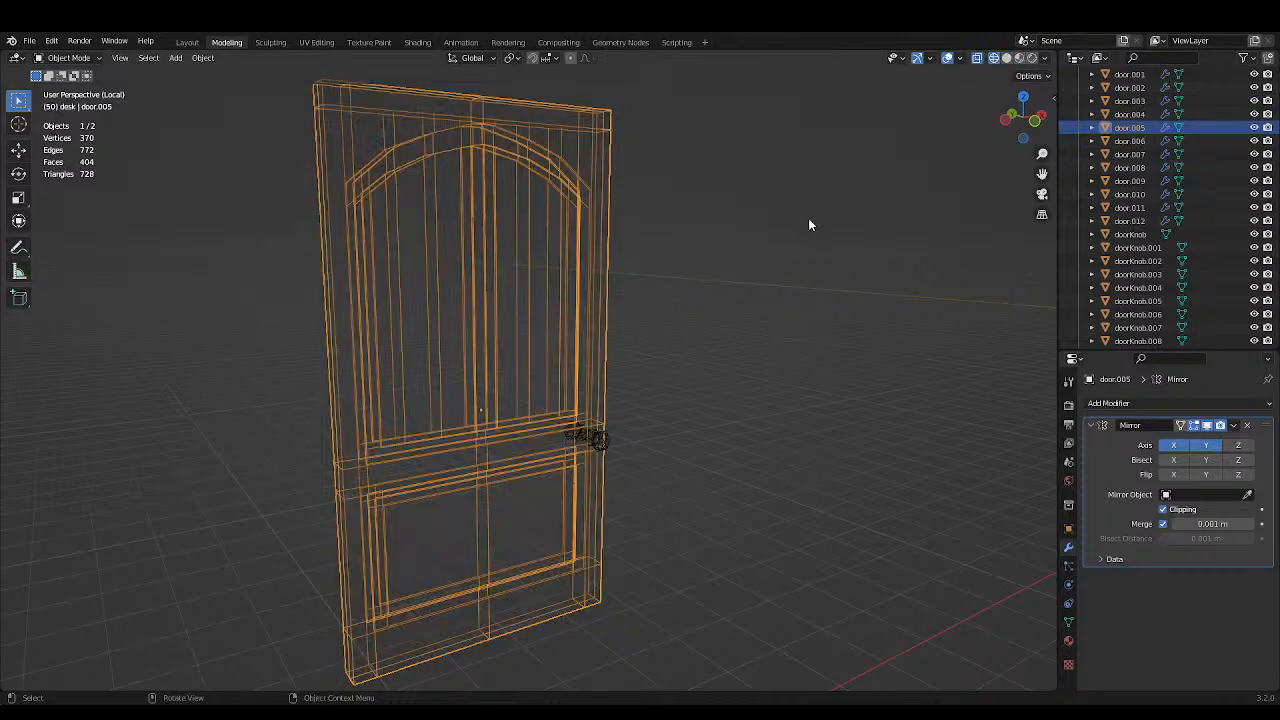
click(790, 263)
middle_drag(790, 263, 460, 440)
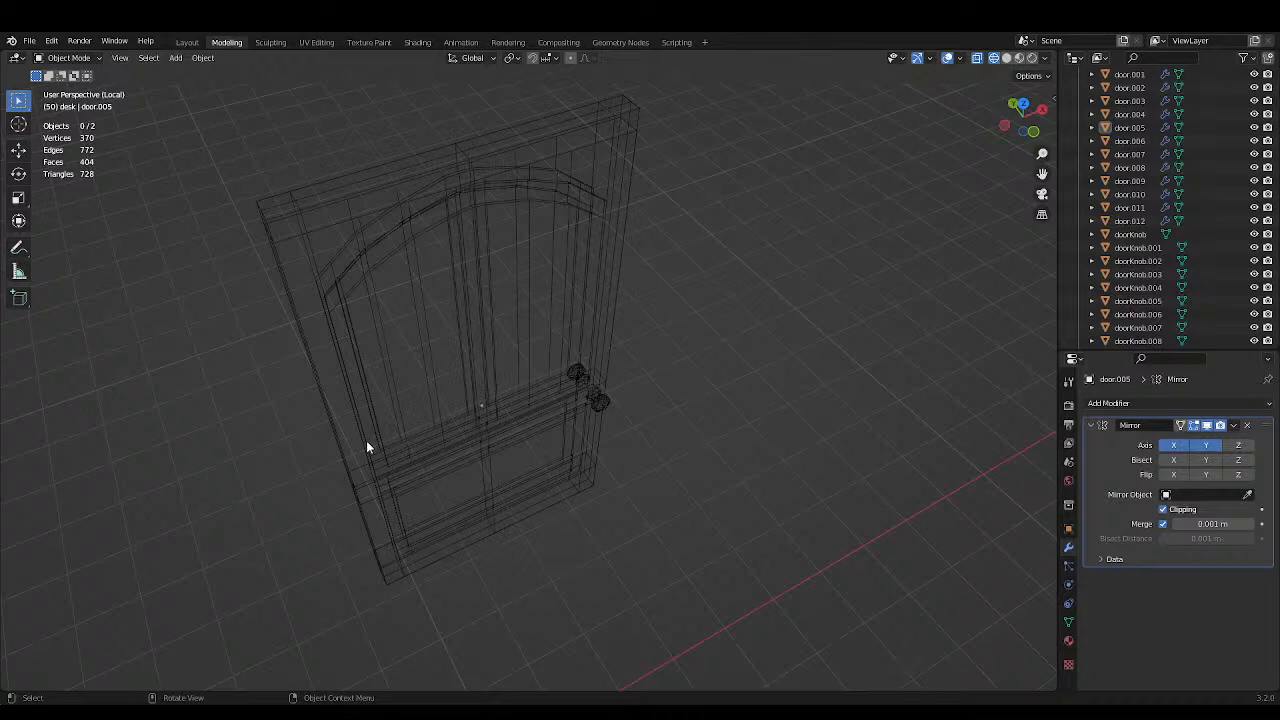
middle_drag(366, 440, 382, 265)
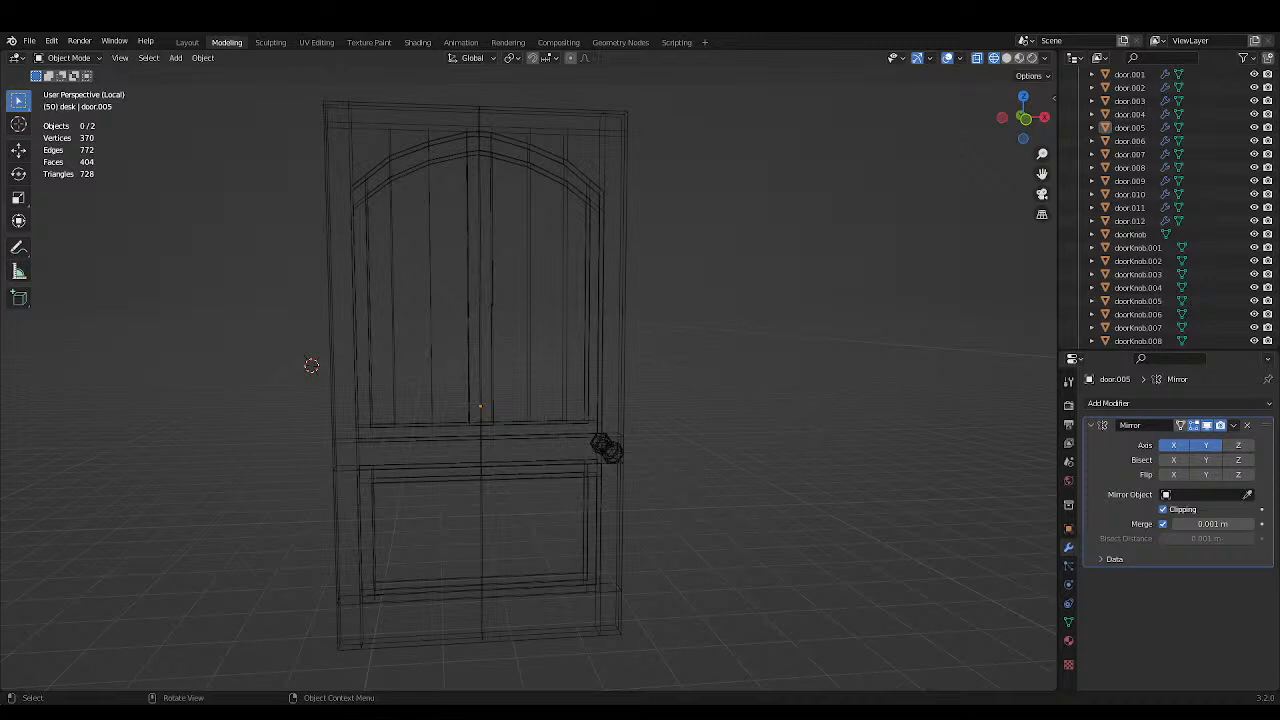
middle_drag(400, 290, 505, 318)
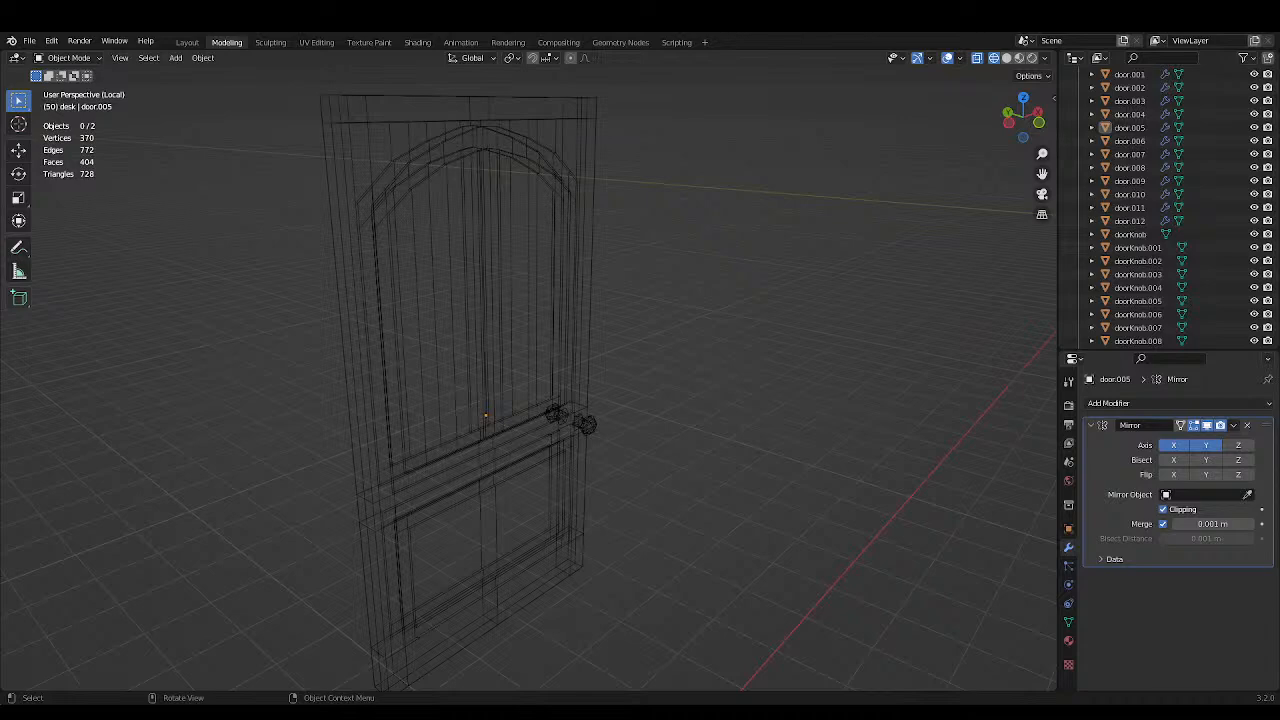
middle_drag(445, 353, 380, 330)
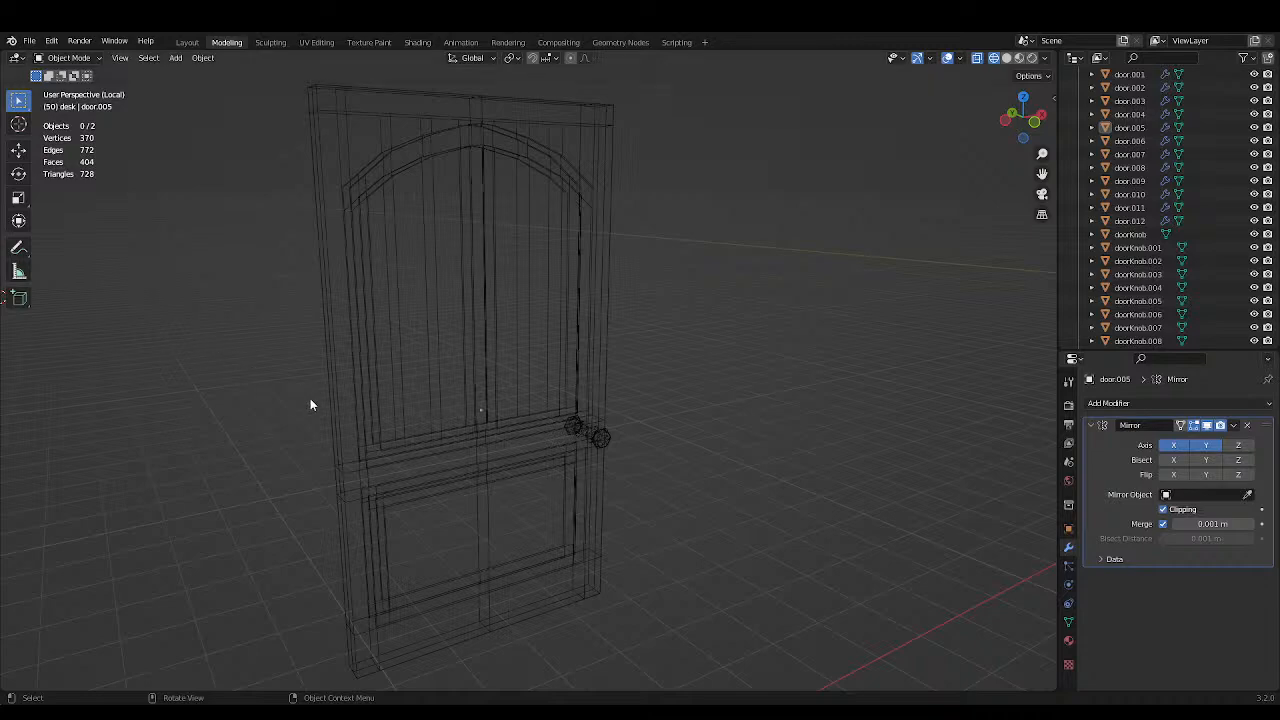
click(461, 404)
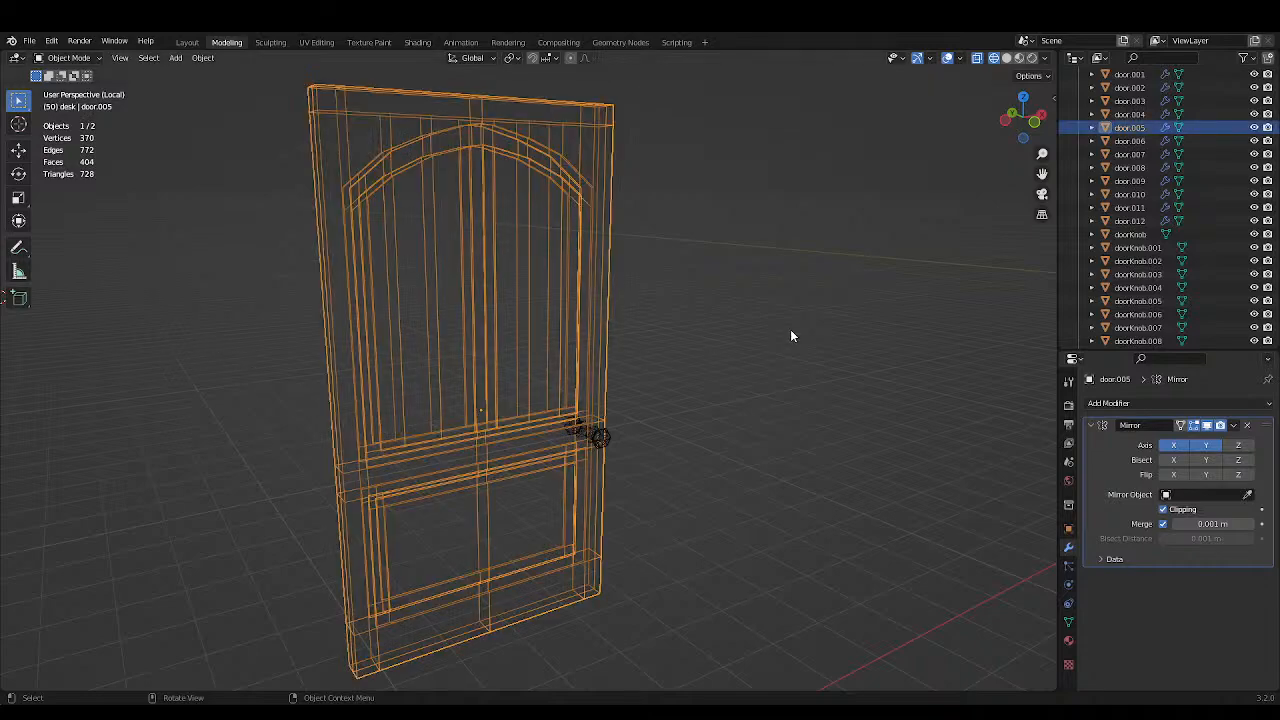
middle_drag(720, 303, 771, 506)
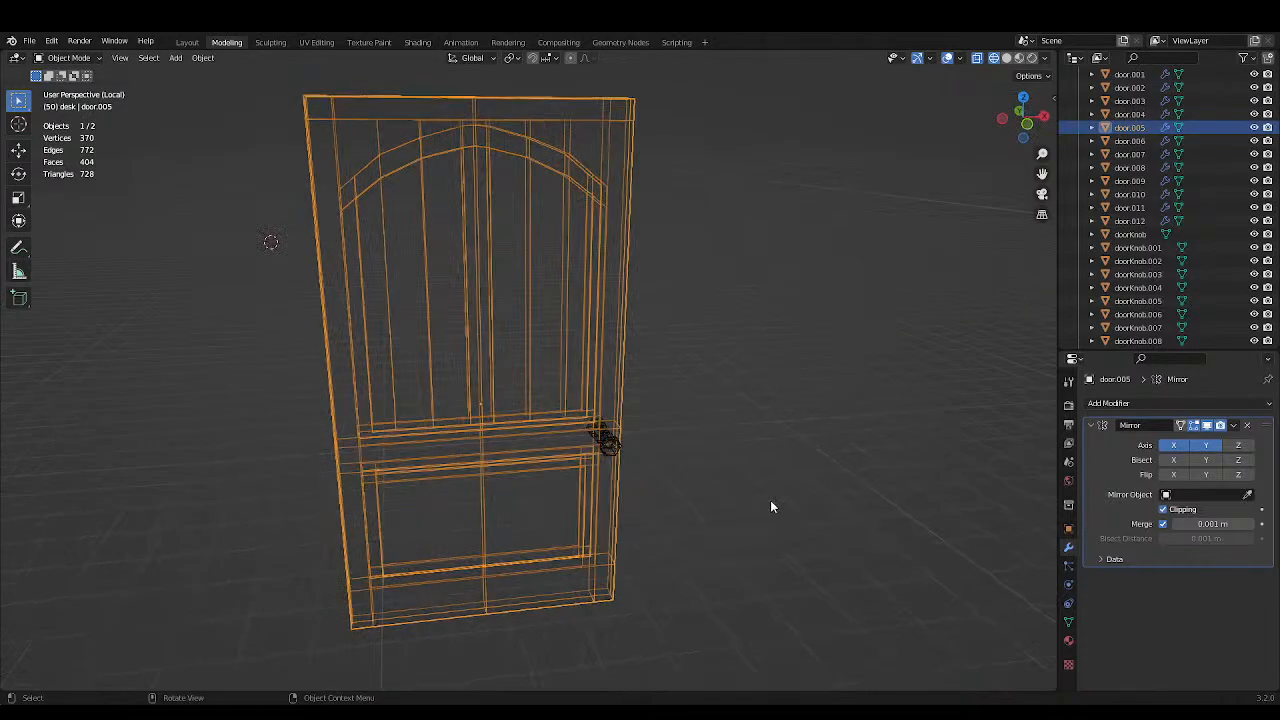
Return to solid display, look at the door in front orthographic view and deselect it.
click(1006, 58)
click(1023, 120)
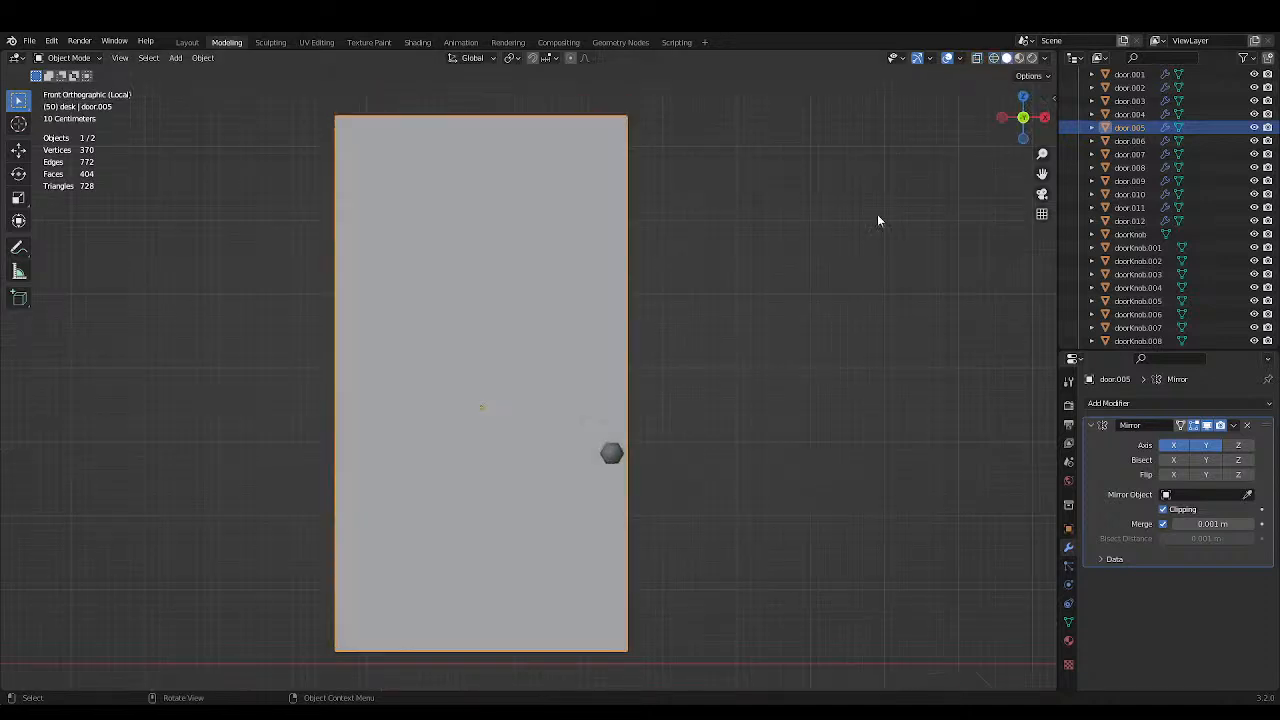
shift+middle_drag(794, 330, 804, 266)
scroll(754, 367, up, 2)
shift+middle_drag(750, 404, 826, 331)
scroll(826, 331, down, 3)
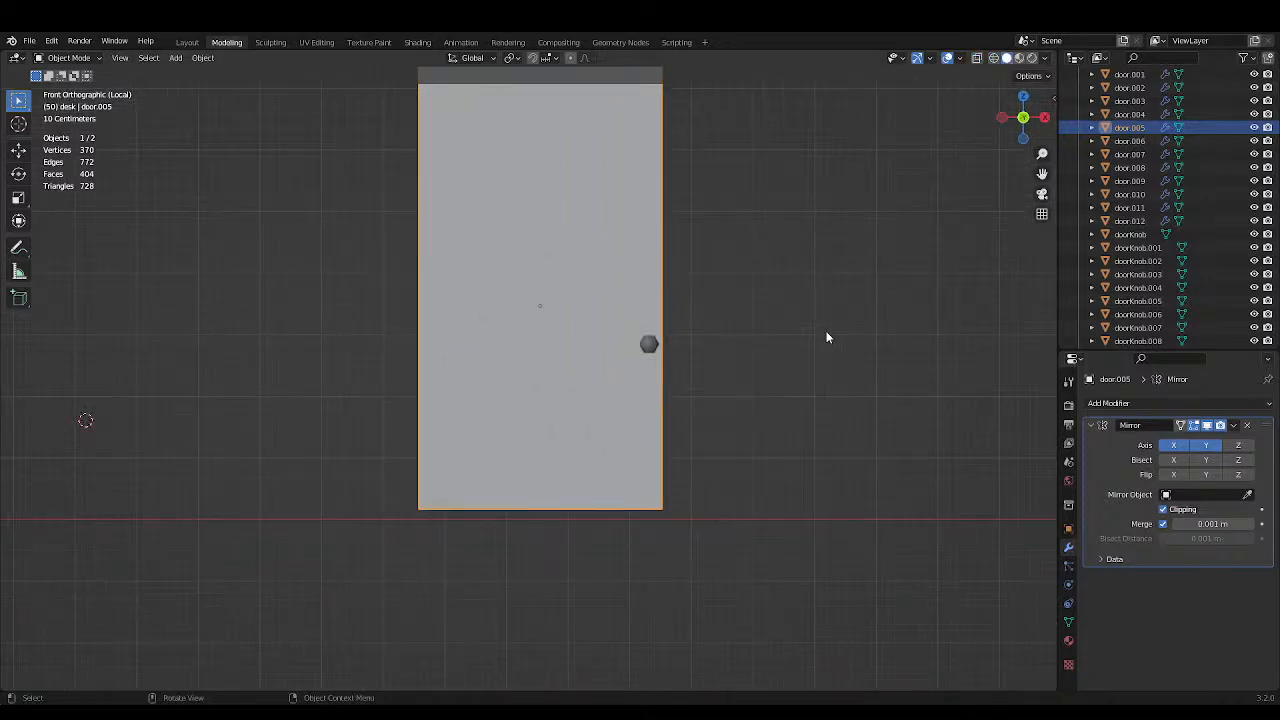
click(721, 406)
key(shift+a)
mouse_move(721, 406)
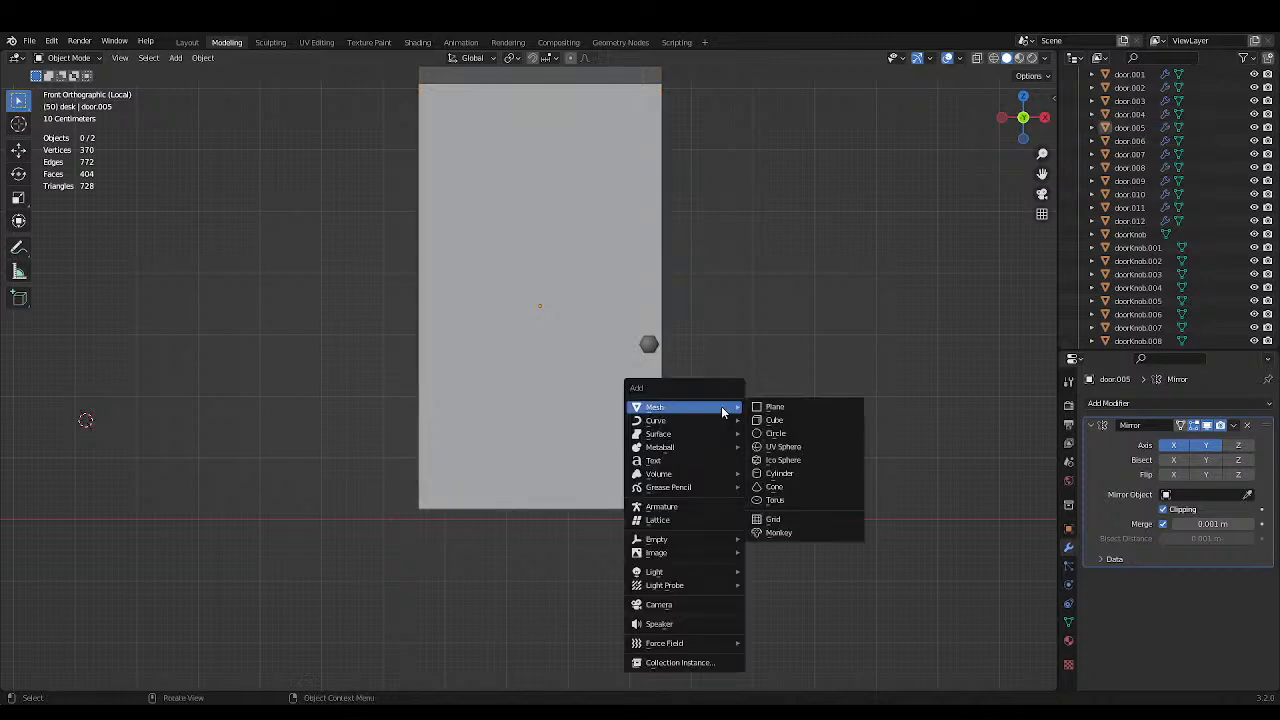
click(776, 420)
scroll(778, 432, down, 1)
key(ctrl+z)
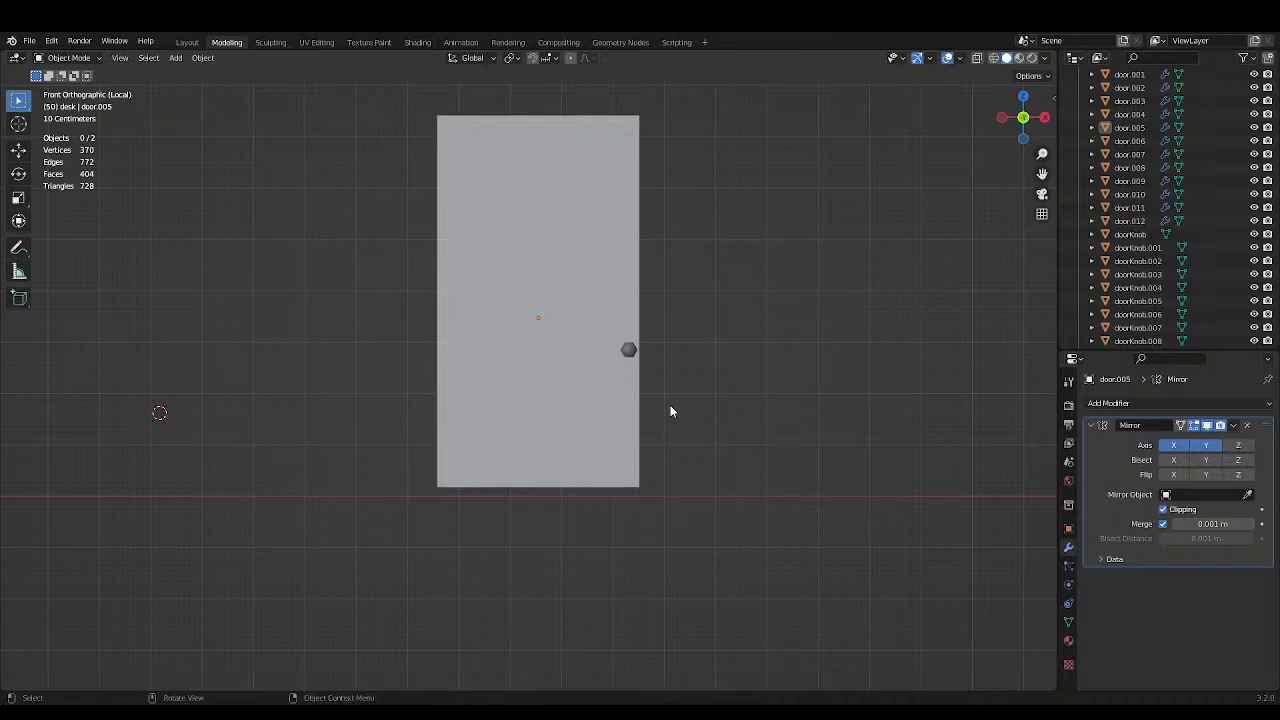
Add a 2 m mesh plane to the isolated door scene.
key(shift+a)
mouse_move(670, 410)
click(714, 404)
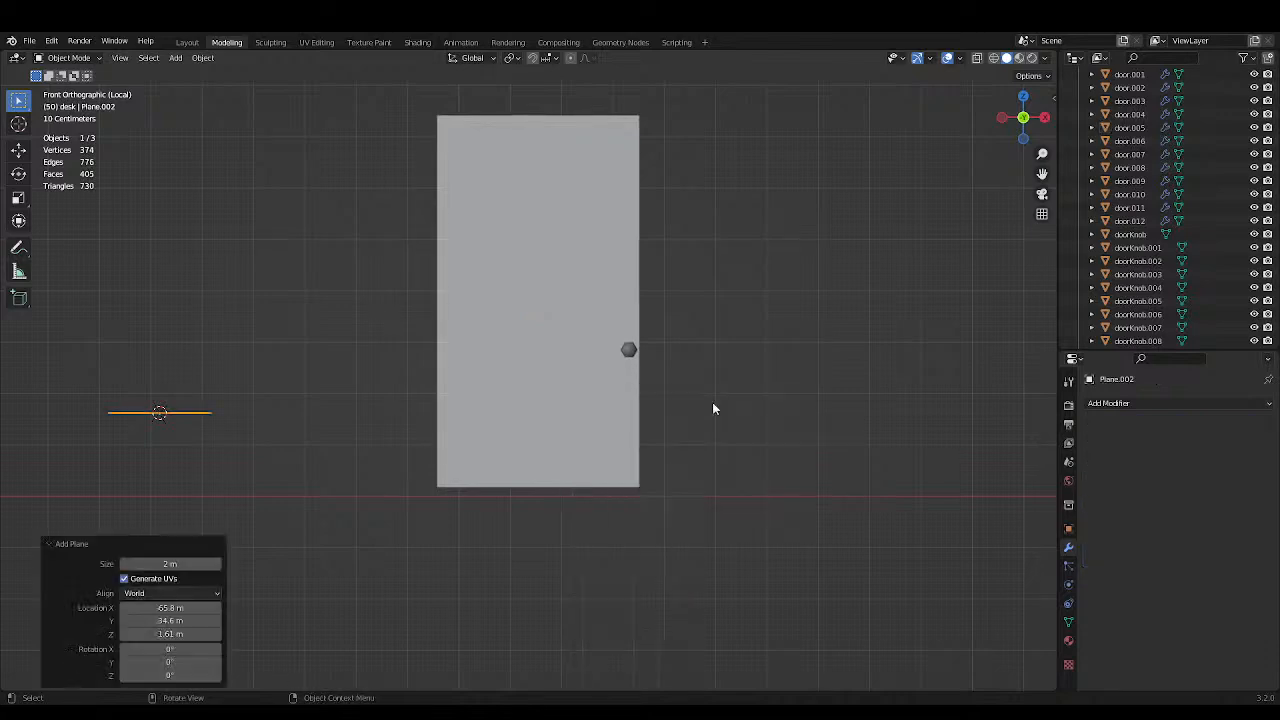
key(g)
key(x)
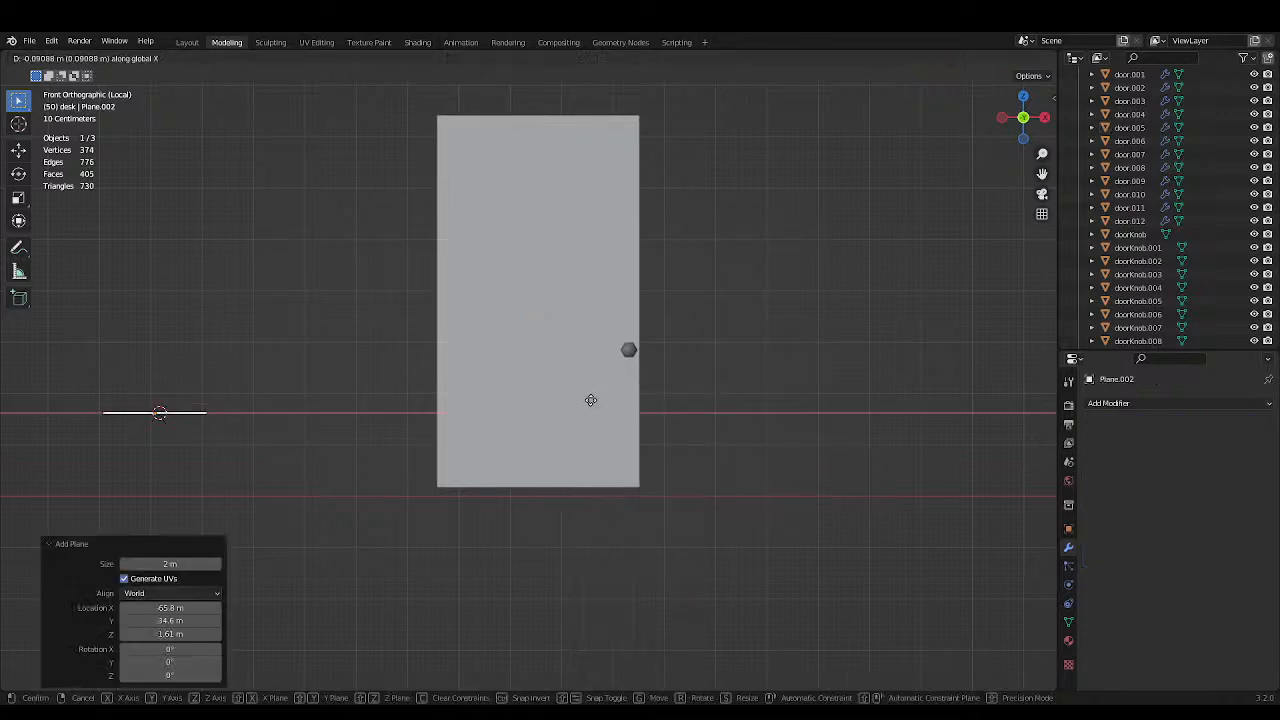
click(591, 400)
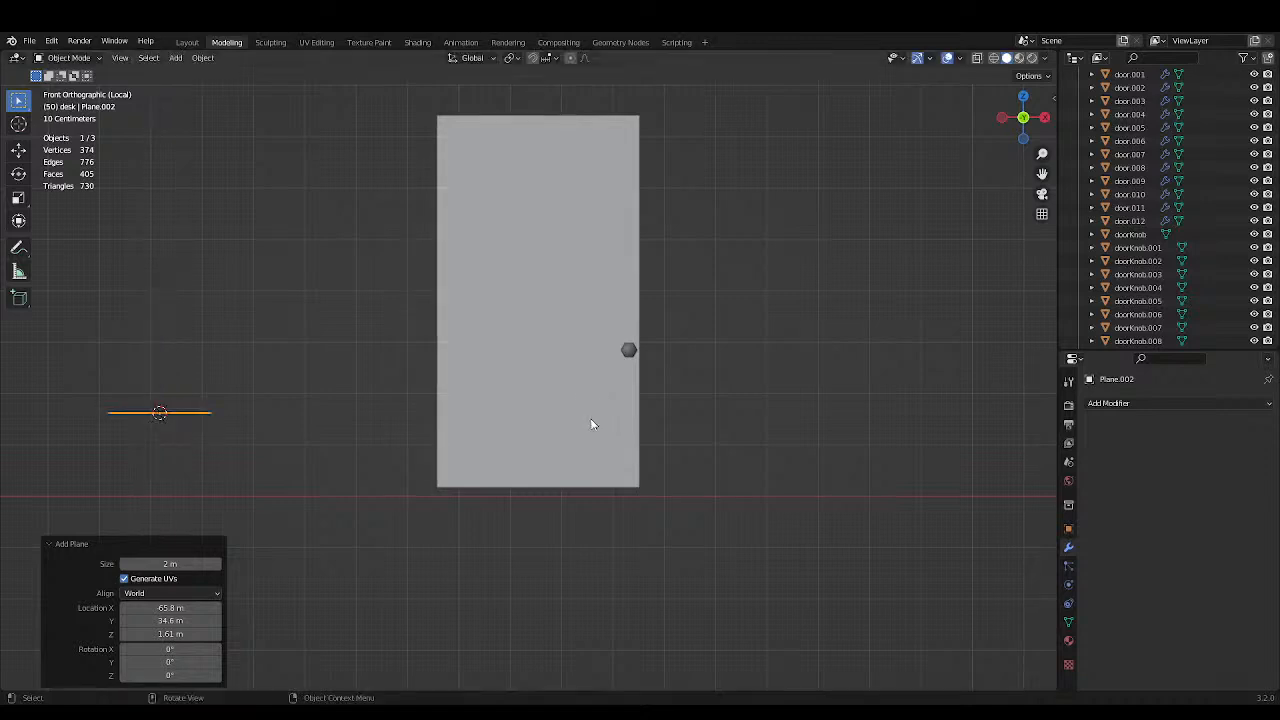
Stand the new plane upright by rotating it 90° about the global X axis and save the file.
key(r)
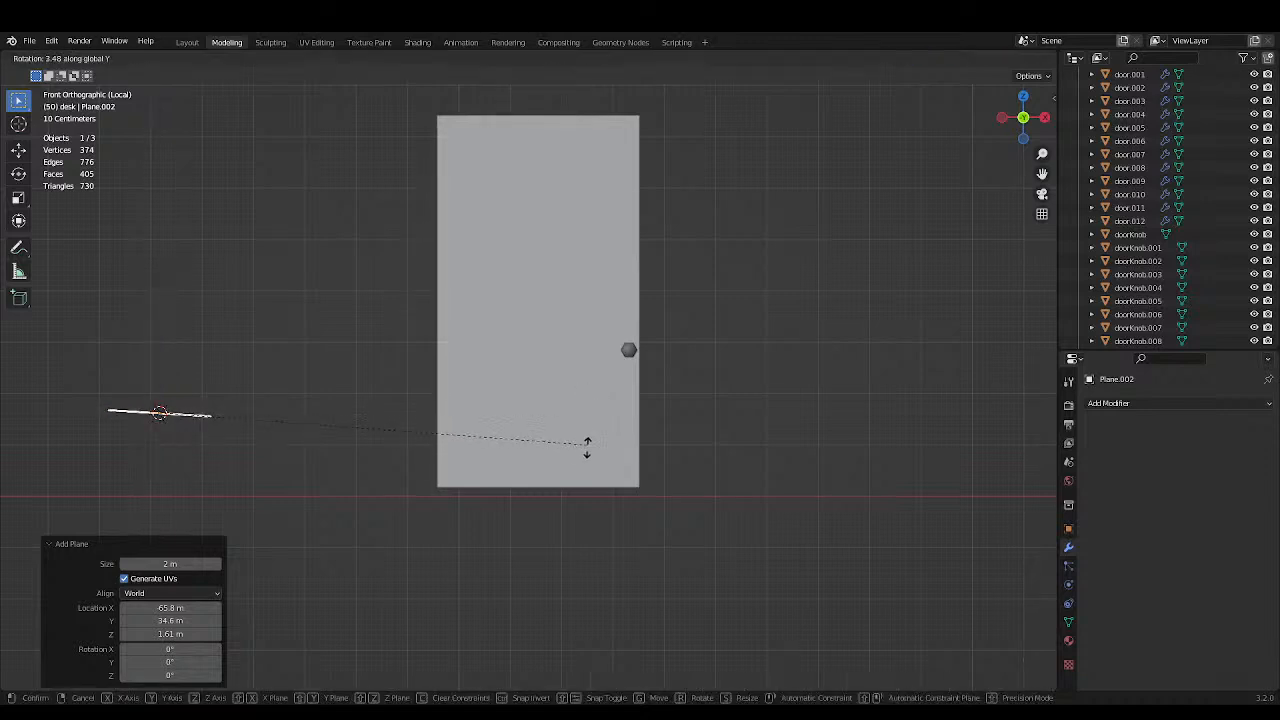
key(x)
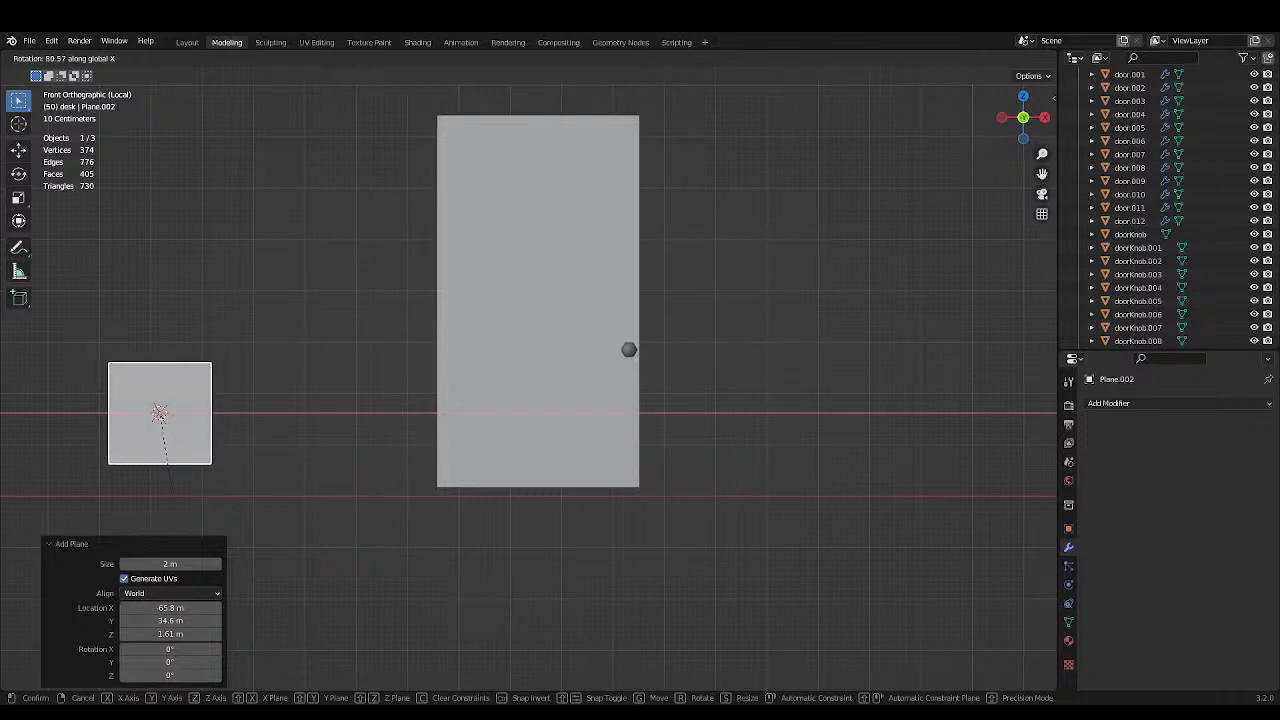
click(164, 460)
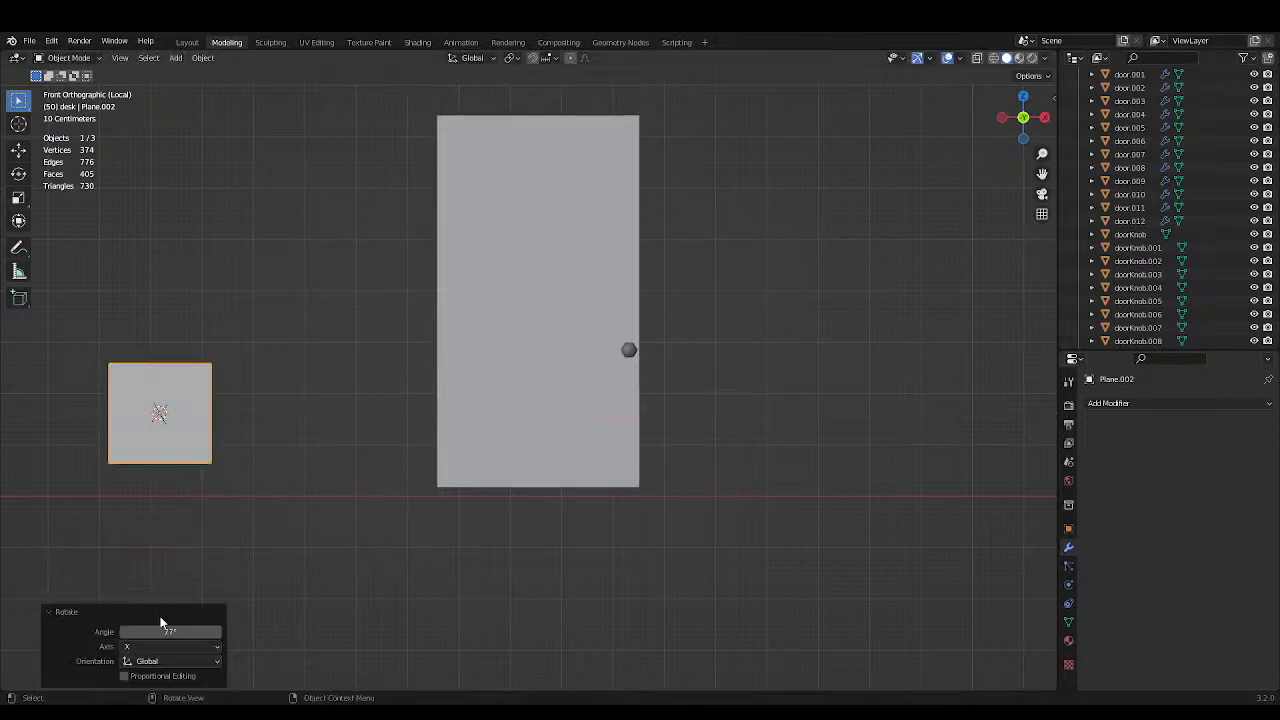
click(164, 631)
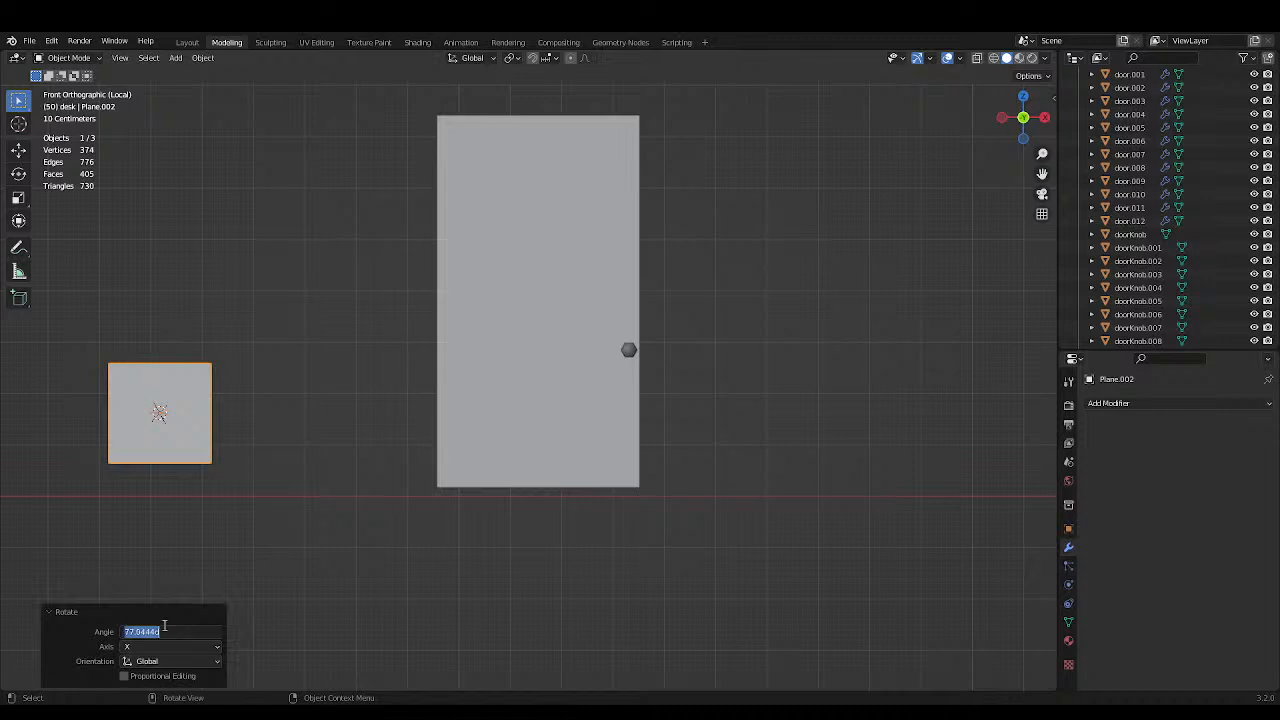
text(90)
key(Return)
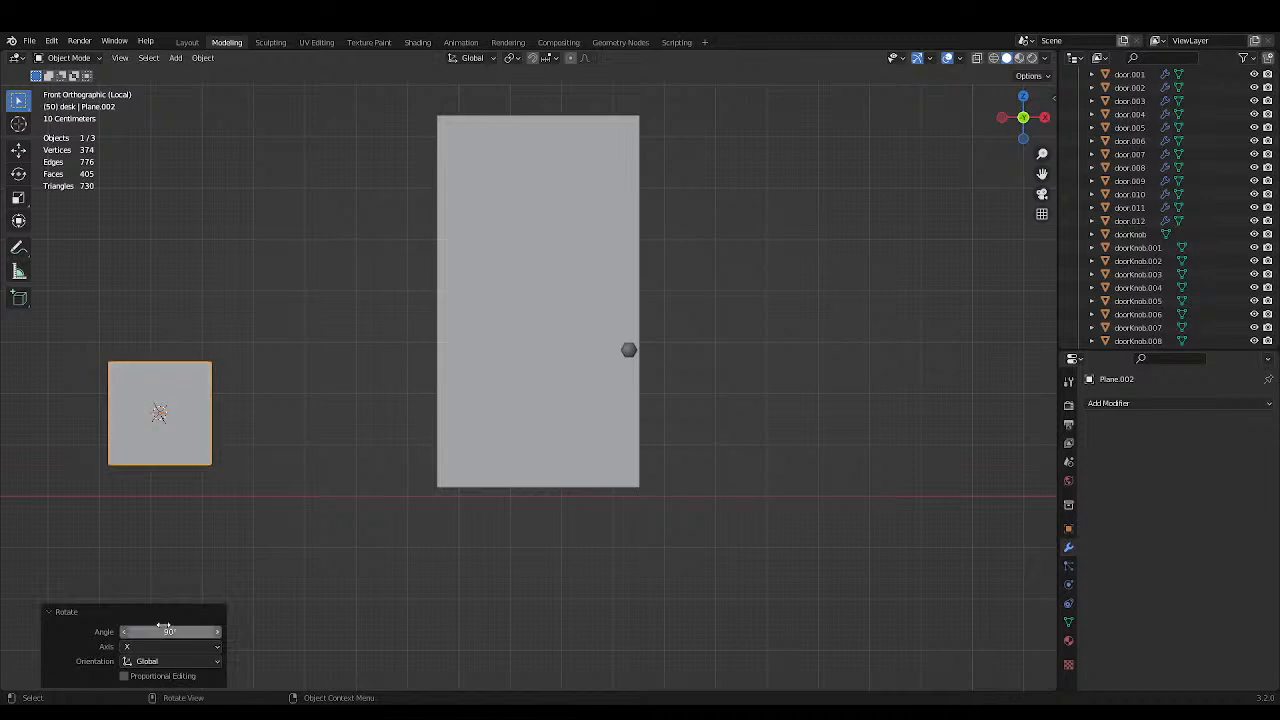
key(ctrl+s)
Move the plane about 34.67 m in the negative direction along the global Y axis, bringing it near the door.
middle_drag(310, 460, 388, 487)
key(g)
key(x)
key(y)
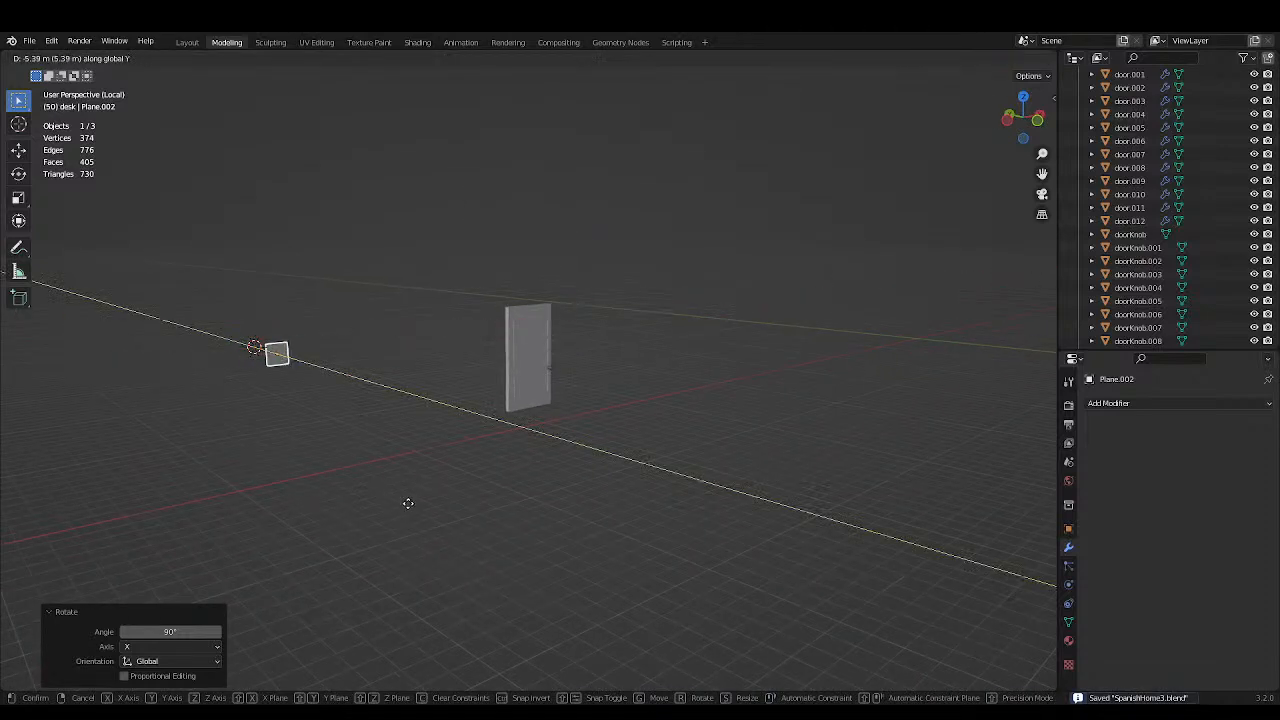
click(606, 560)
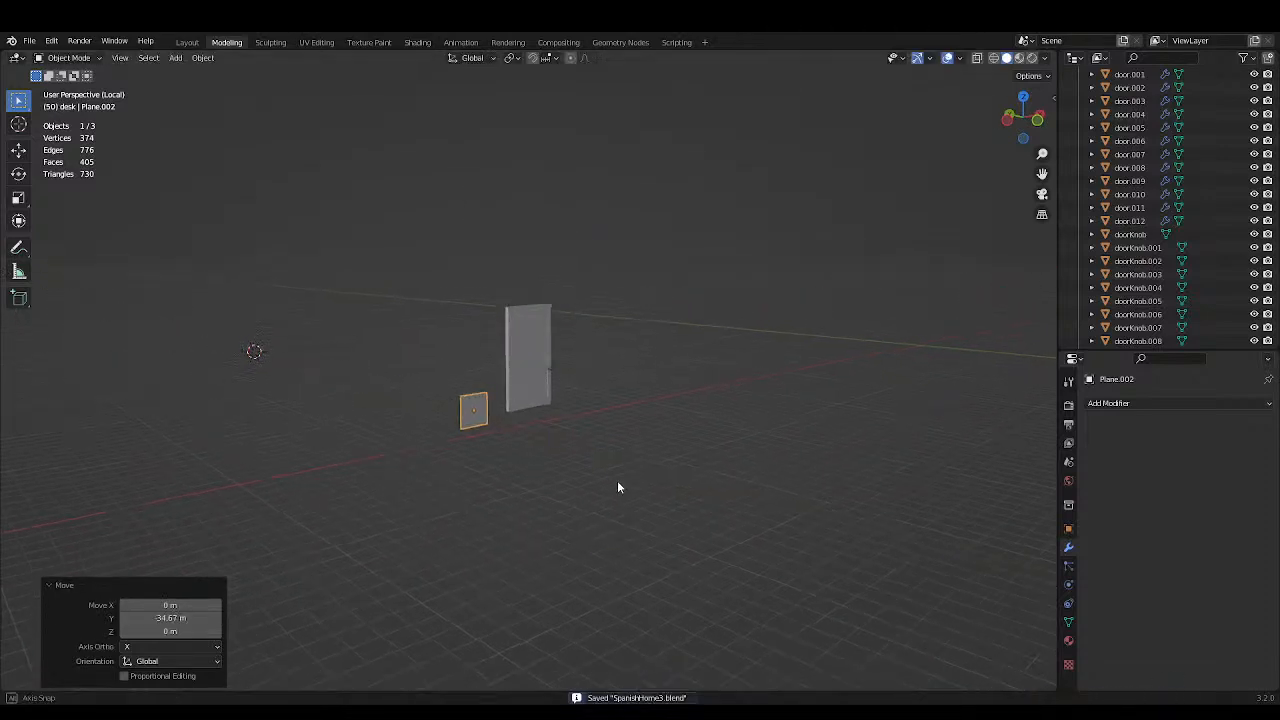
Move the upright plane about 3.24 m along global Y so it reaches the front face of the door.
middle_drag(620, 486, 688, 500)
click(1021, 114)
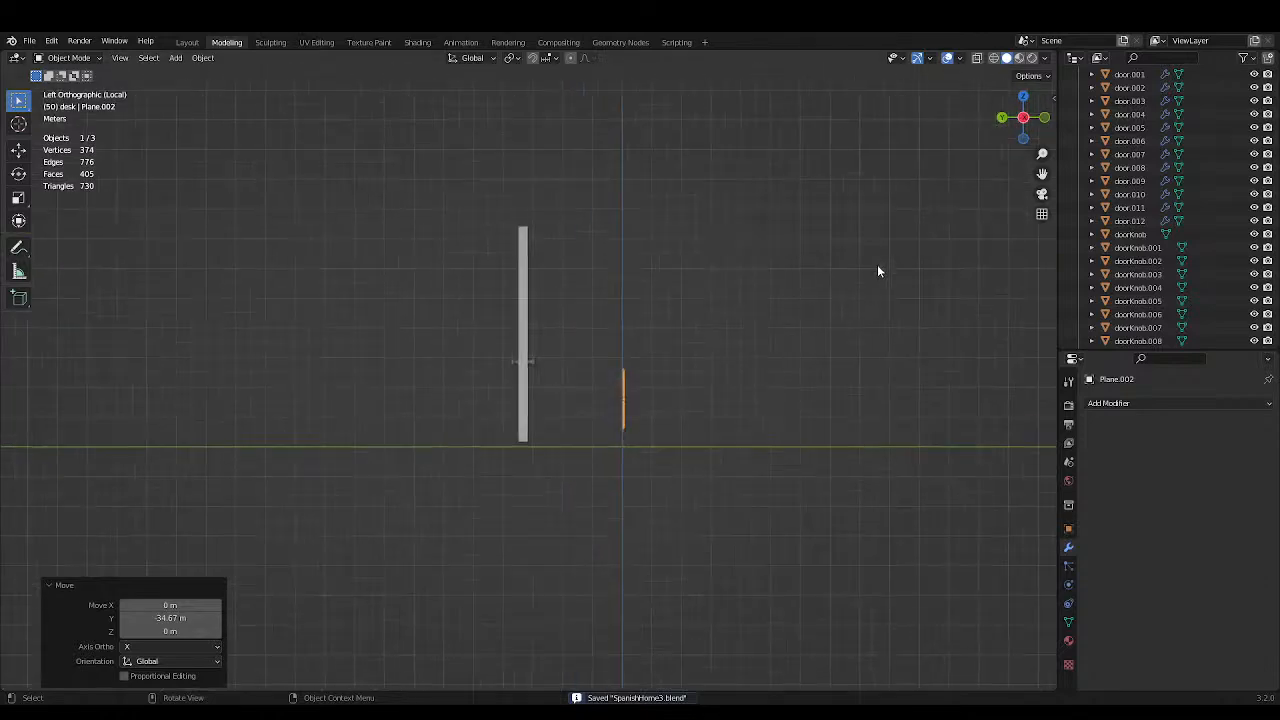
scroll(720, 395, up, 5)
key(g)
key(y)
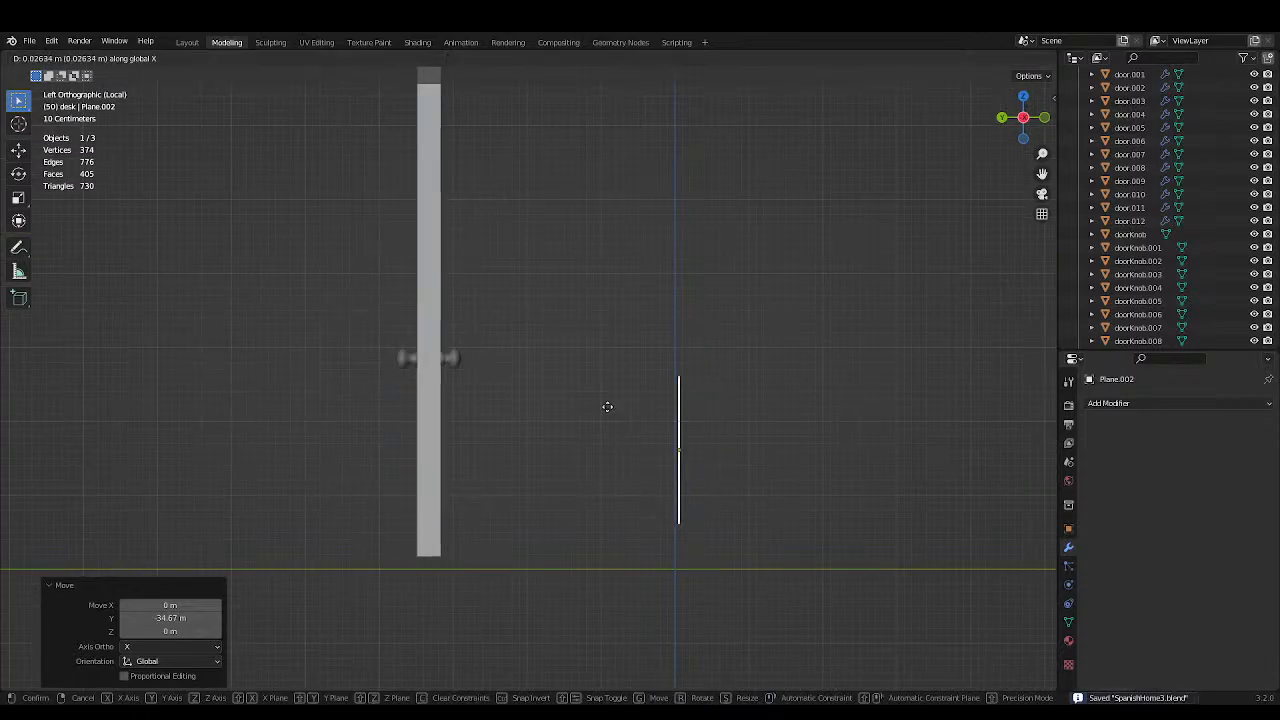
click(480, 399)
Nudge the plane about -0.01 m along global Y so it lies flush on the door's front face.
scroll(480, 399, up, 4)
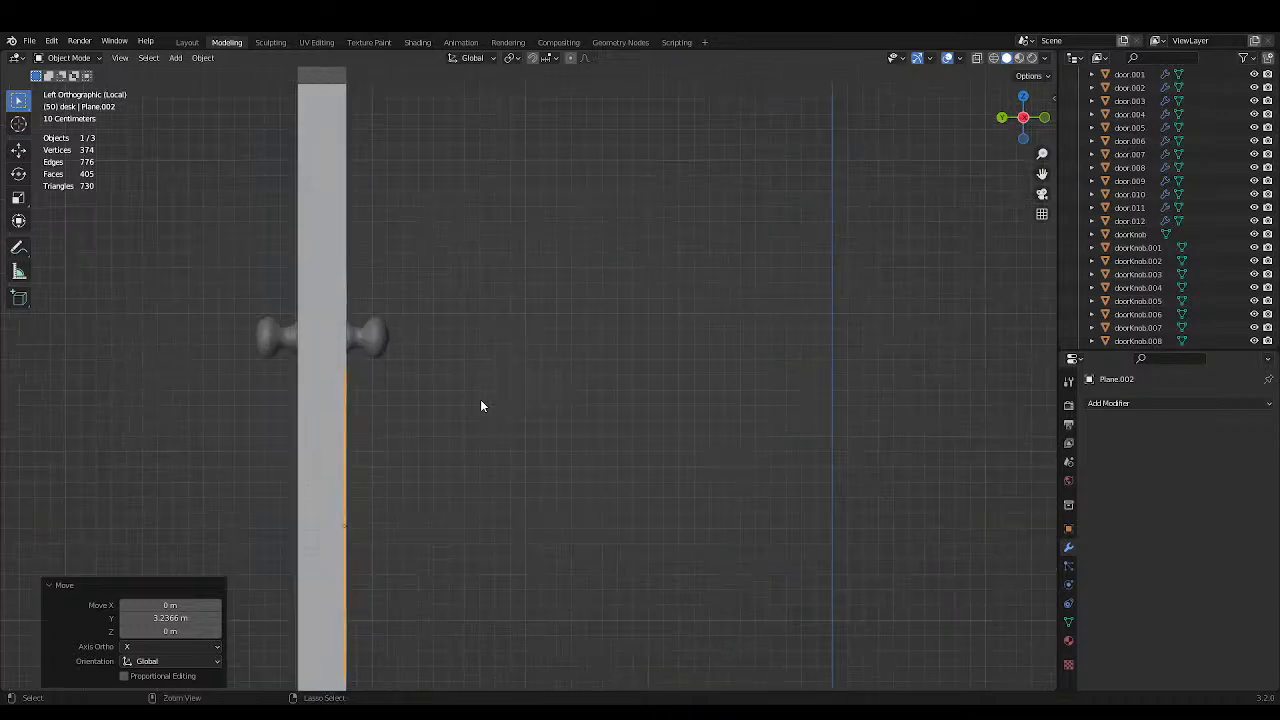
scroll(500, 392, up, 3)
key(g)
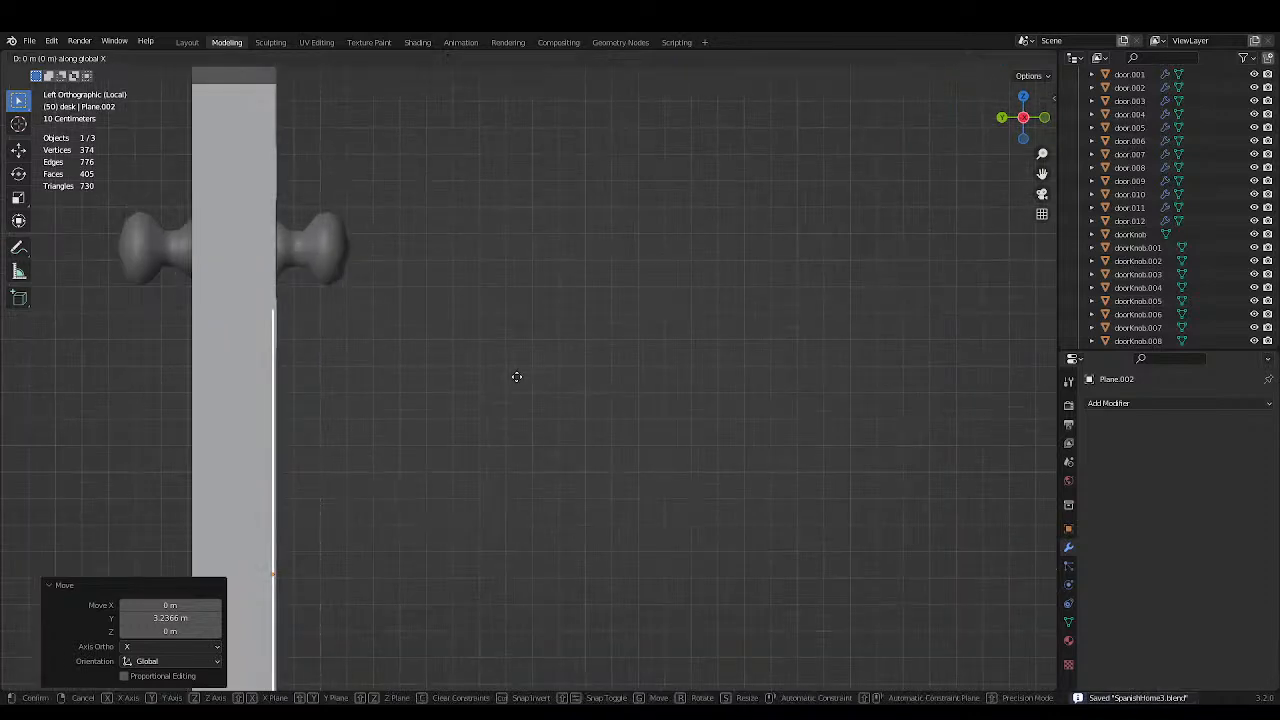
key(y)
click(516, 376)
Lower the plane about 0.44 m along global Z to line its bottom edge up with the door's bottom.
scroll(515, 378, down, 5)
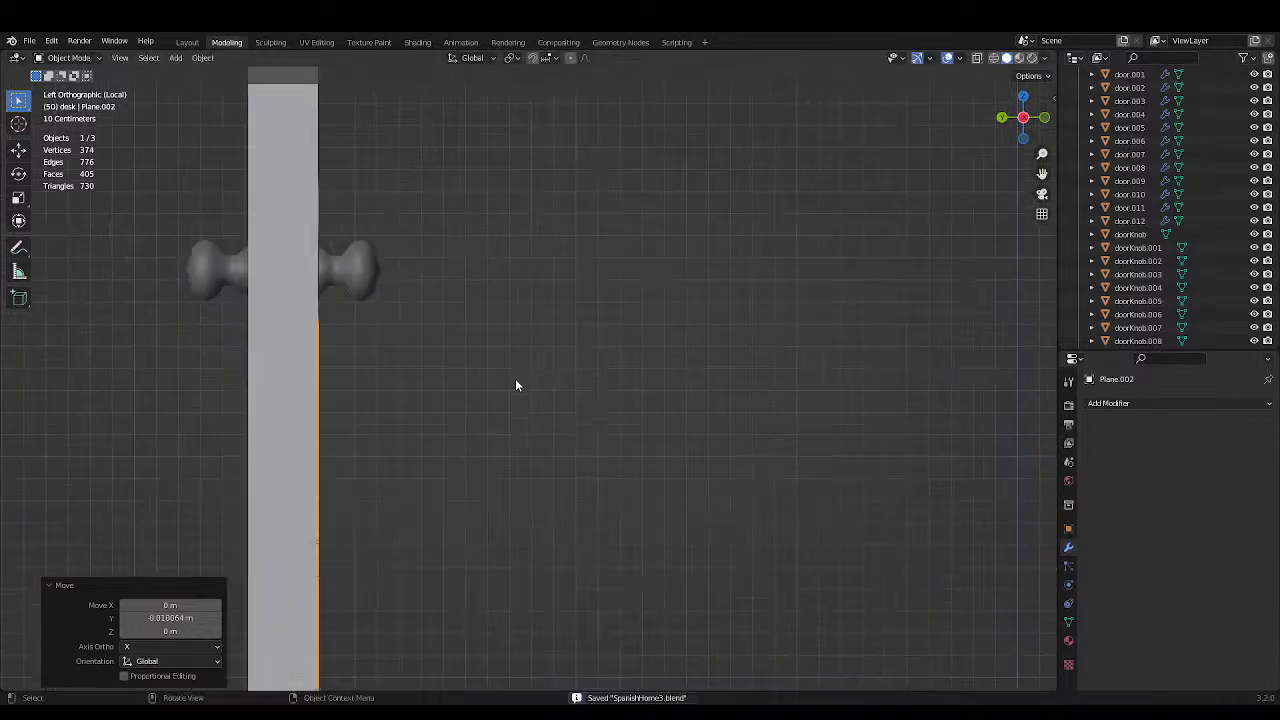
scroll(536, 326, up, 3)
key(g)
key(z)
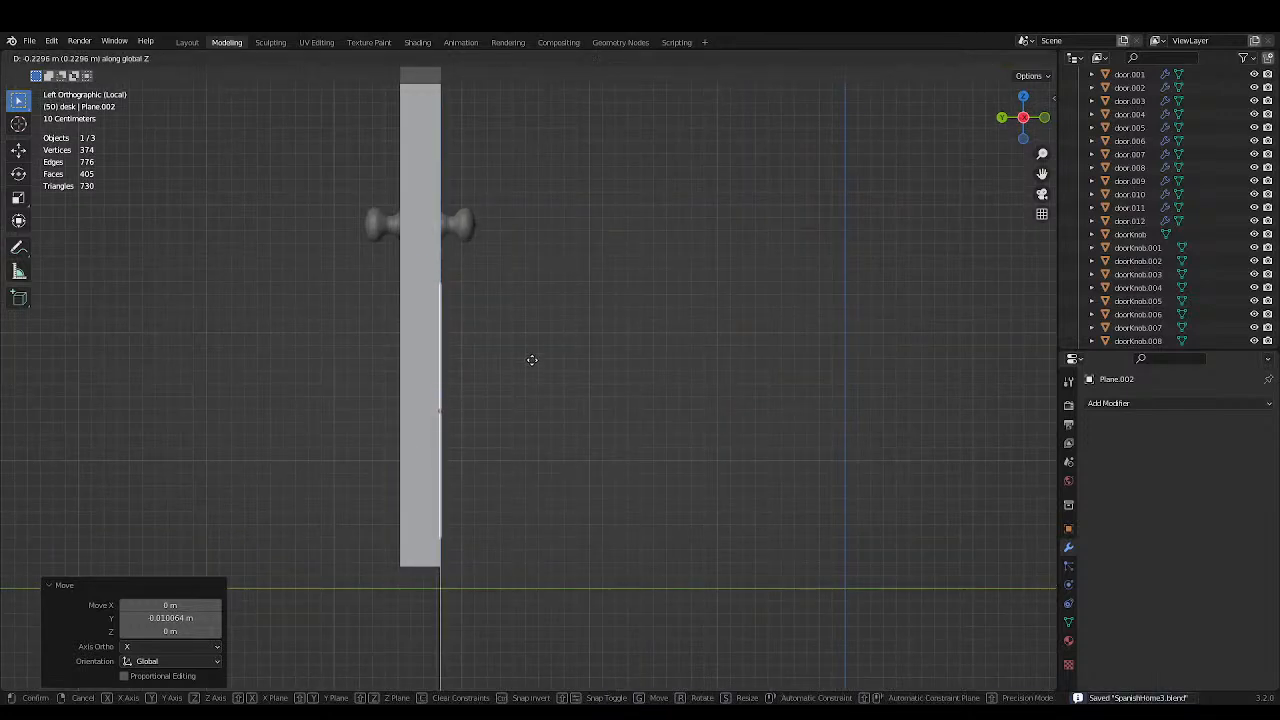
click(532, 381)
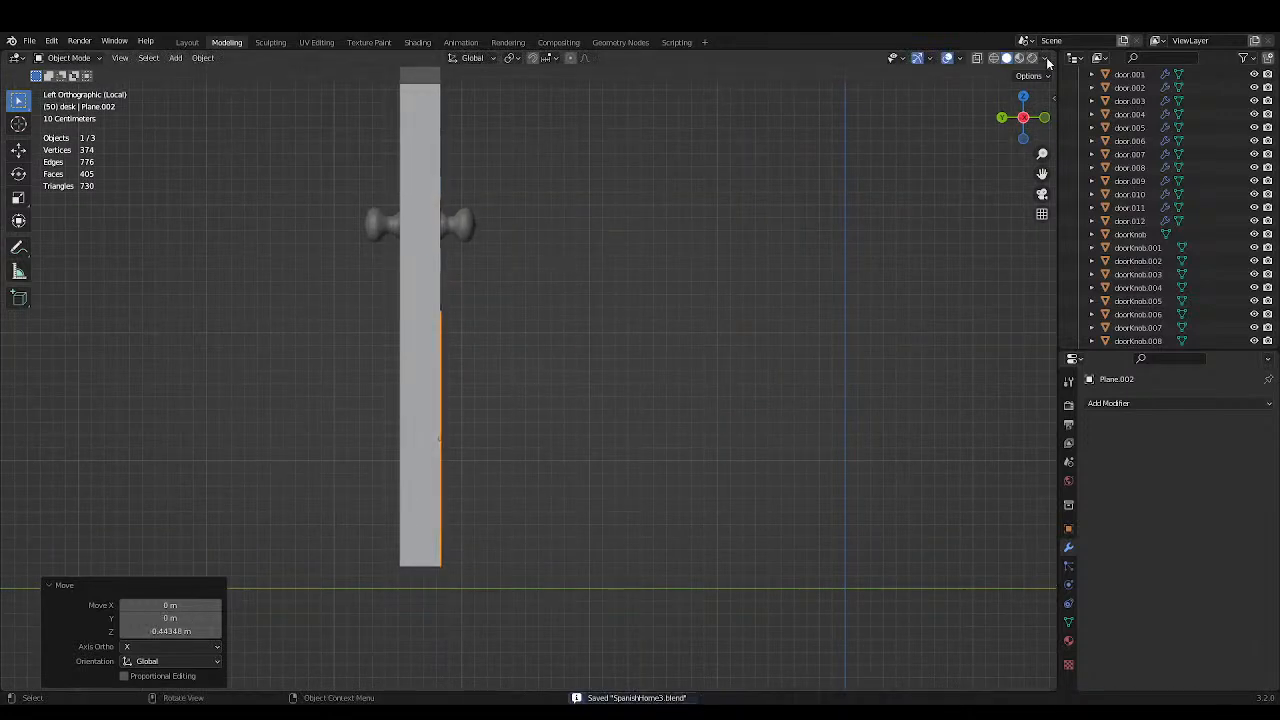
In front view, move the plane about 6.48 m along global X onto the door's lower corner opposite the knob.
click(1044, 117)
scroll(640, 320, down, 6)
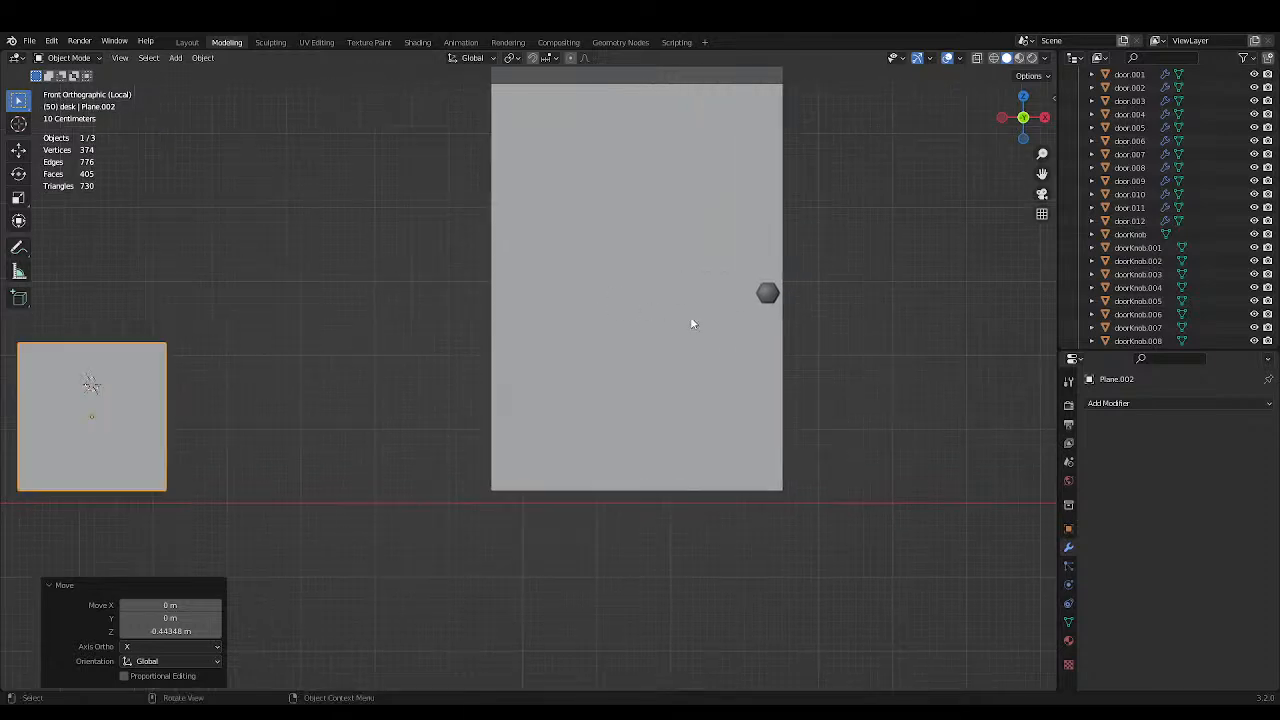
key(g)
key(x)
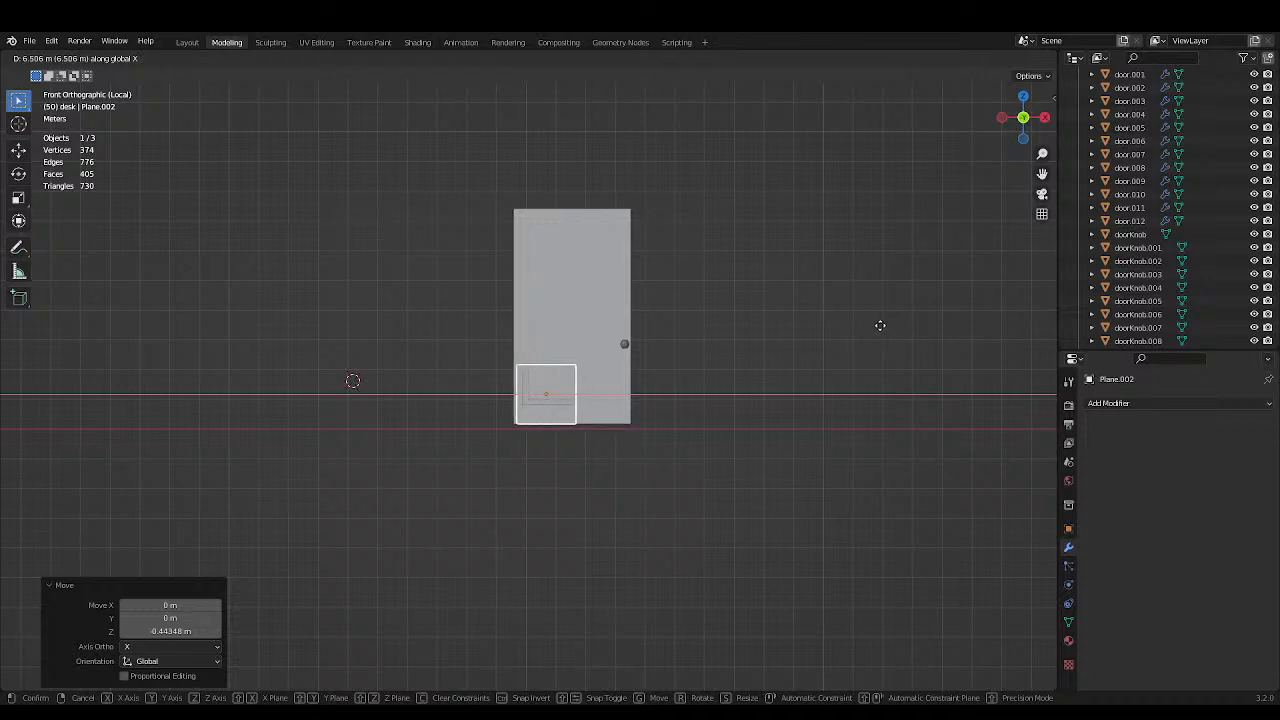
click(884, 326)
Try raising the plane about 5.2 m to the door's top and shifting it along global X, undoing both moves.
key(g)
key(z)
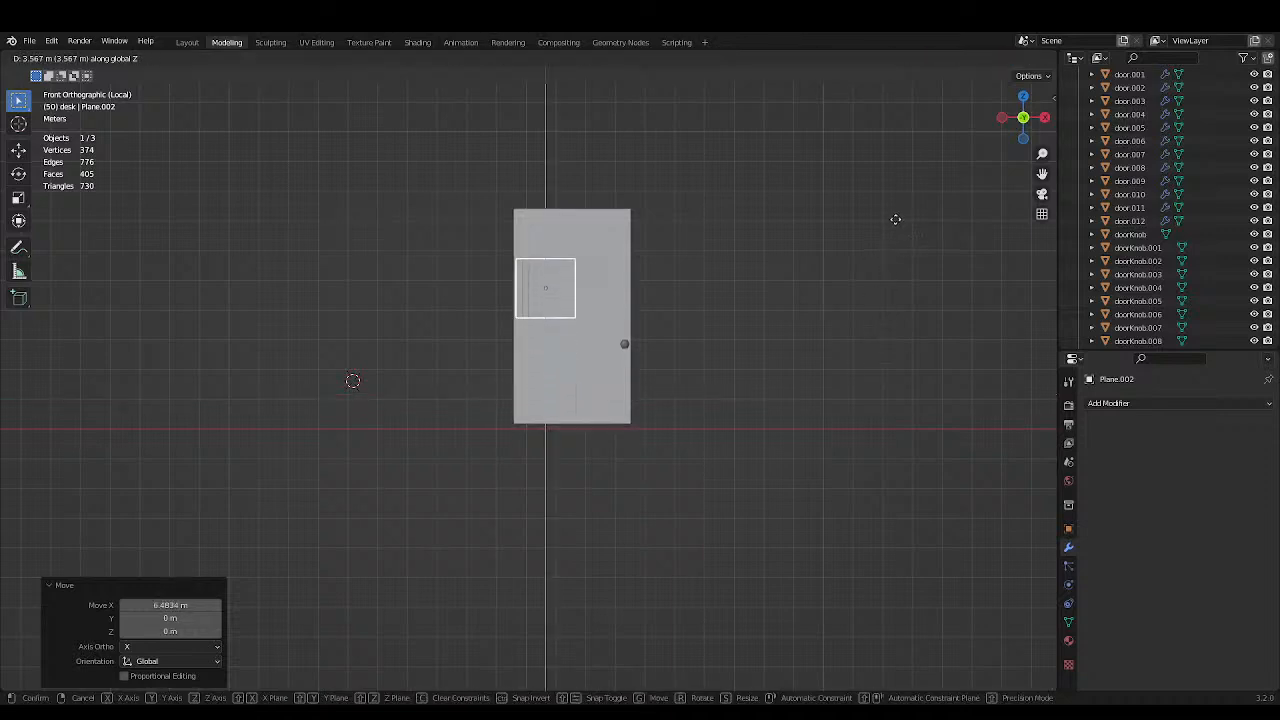
click(905, 172)
key(g)
key(x)
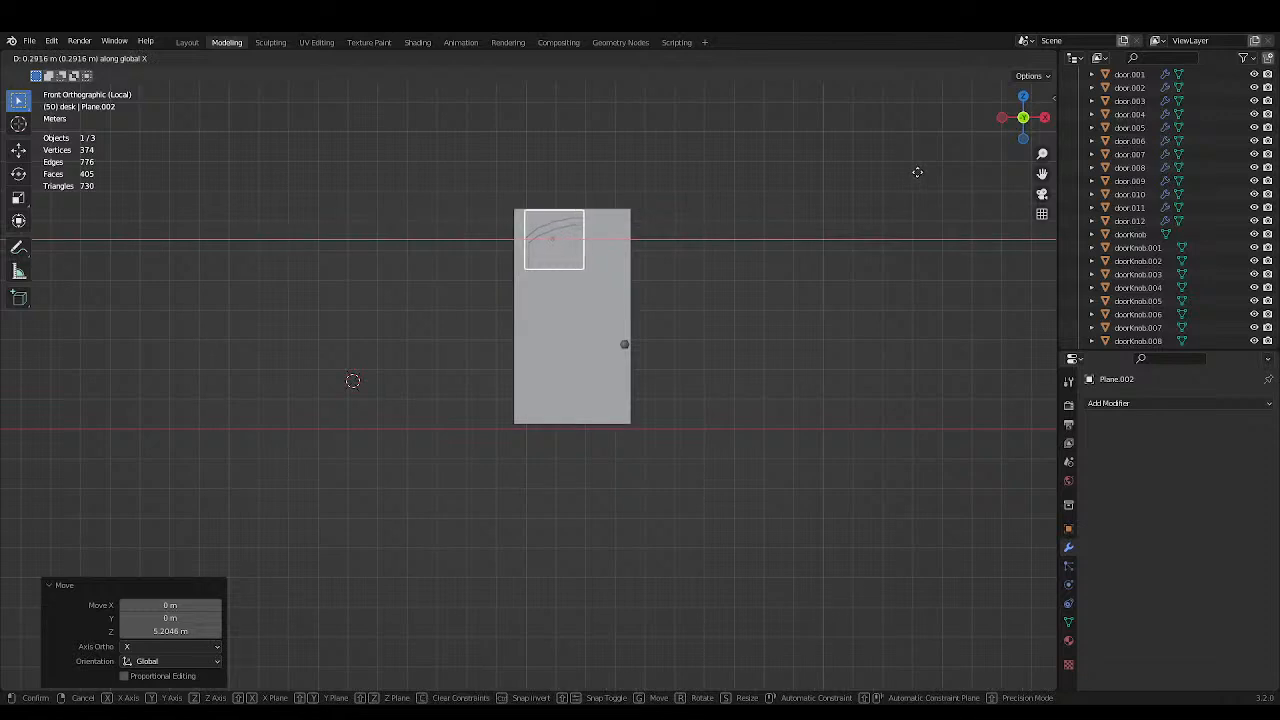
click(958, 178)
key(ctrl+z)
key(ctrl+z)
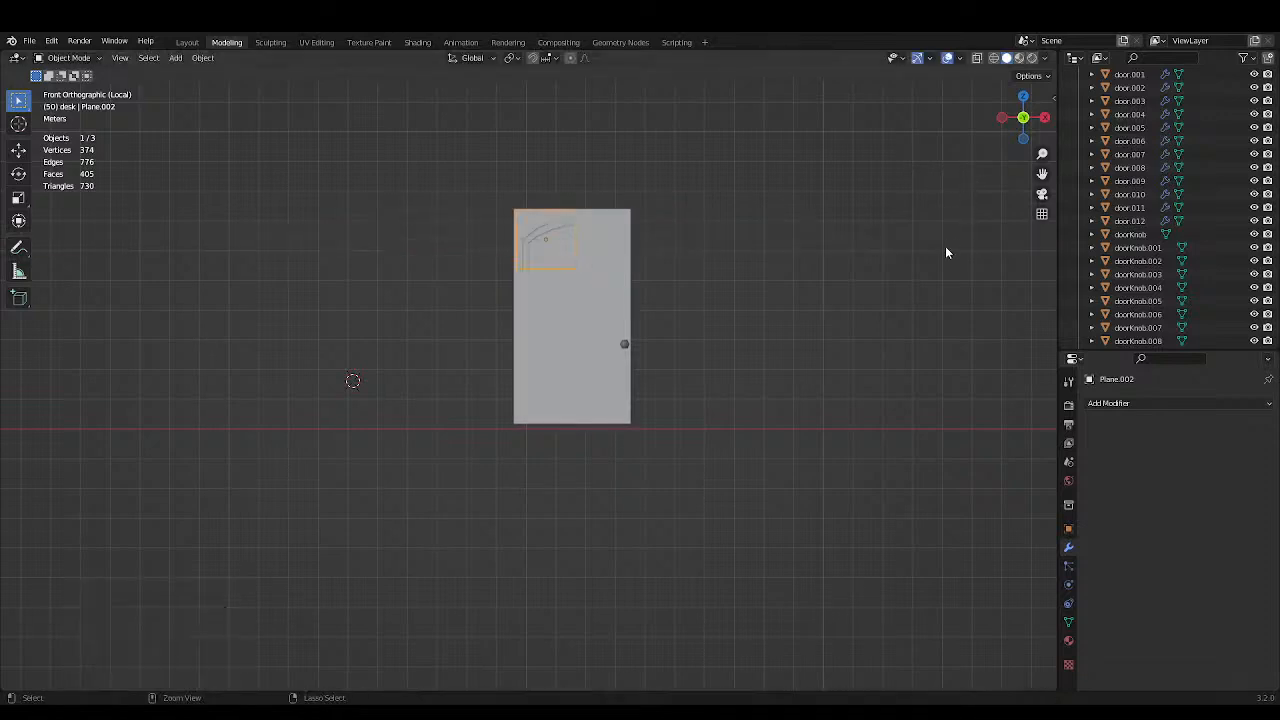
Shift the plane about -0.08 m along global X to match the door's side edge opposite the knob and save the file.
scroll(735, 367, up, 3)
scroll(723, 382, up, 5)
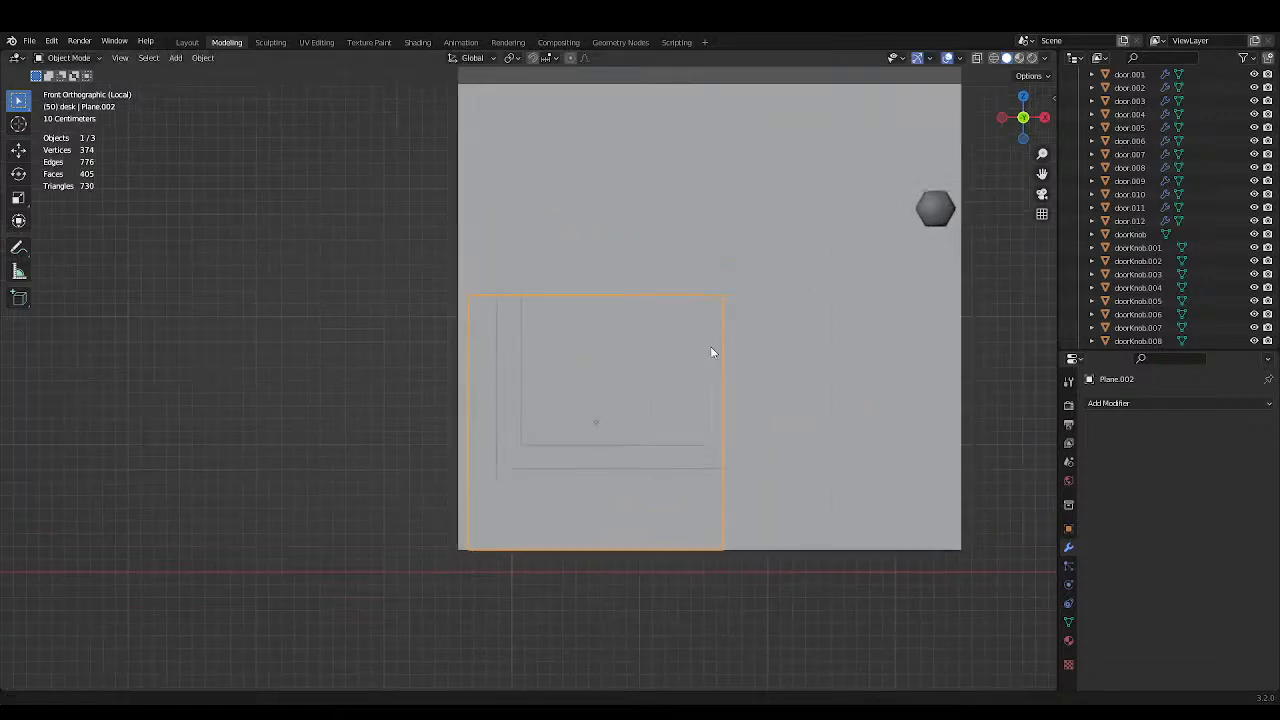
key(g)
key(x)
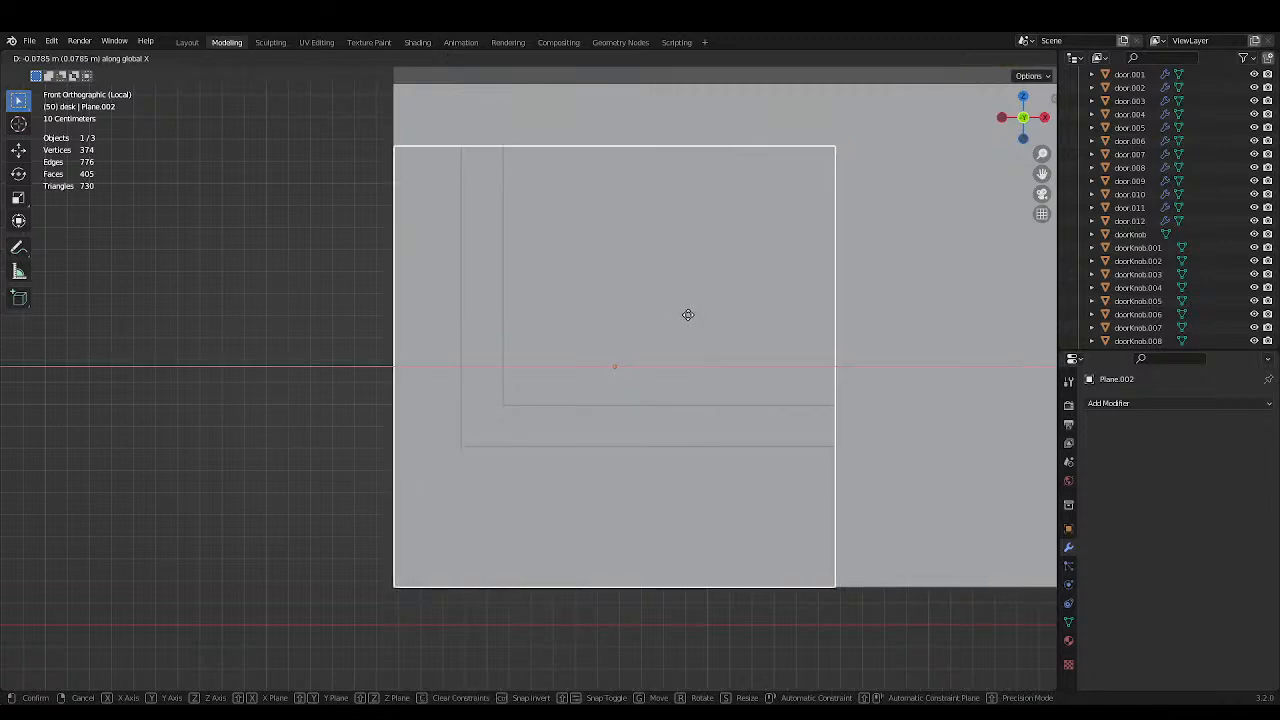
click(688, 315)
scroll(688, 318, down, 4)
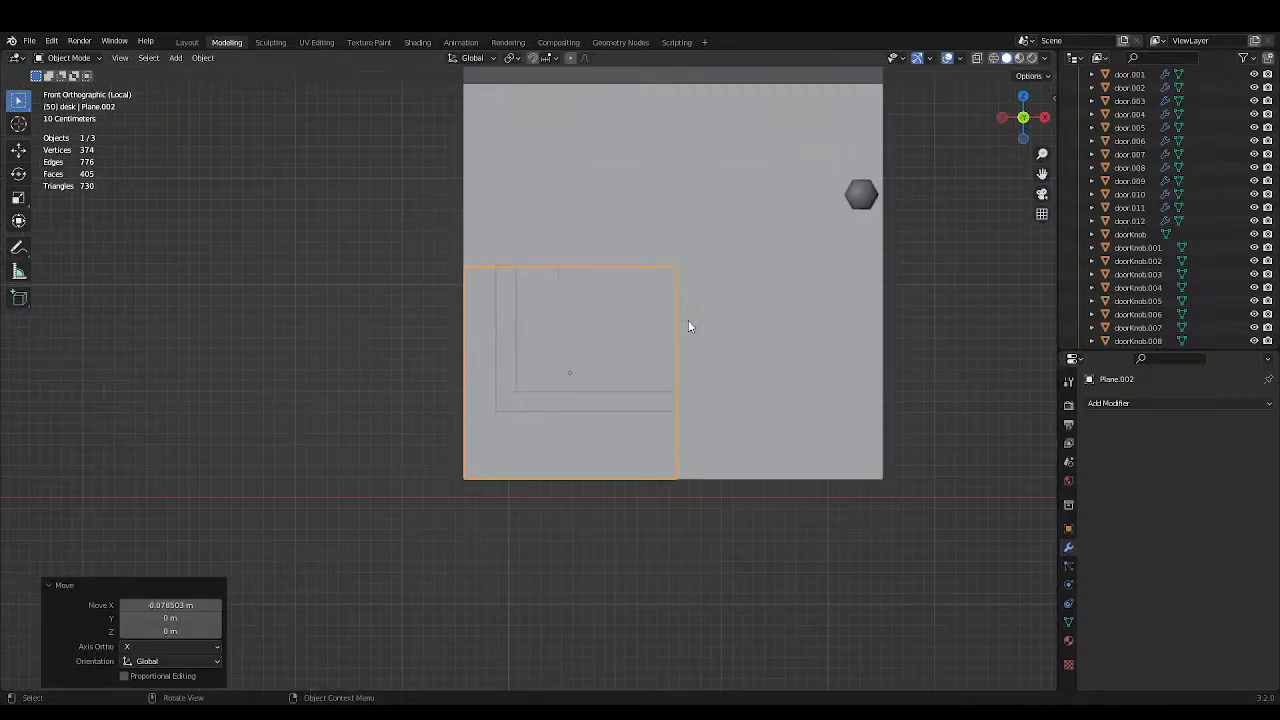
key(ctrl+s)
Try raising the plane about 0.44 m along global Z, save the file and undo the move.
middle_drag(688, 320, 786, 394)
middle_drag(790, 399, 400, 313)
key(g)
key(z)
click(397, 226)
scroll(397, 219, down, 3)
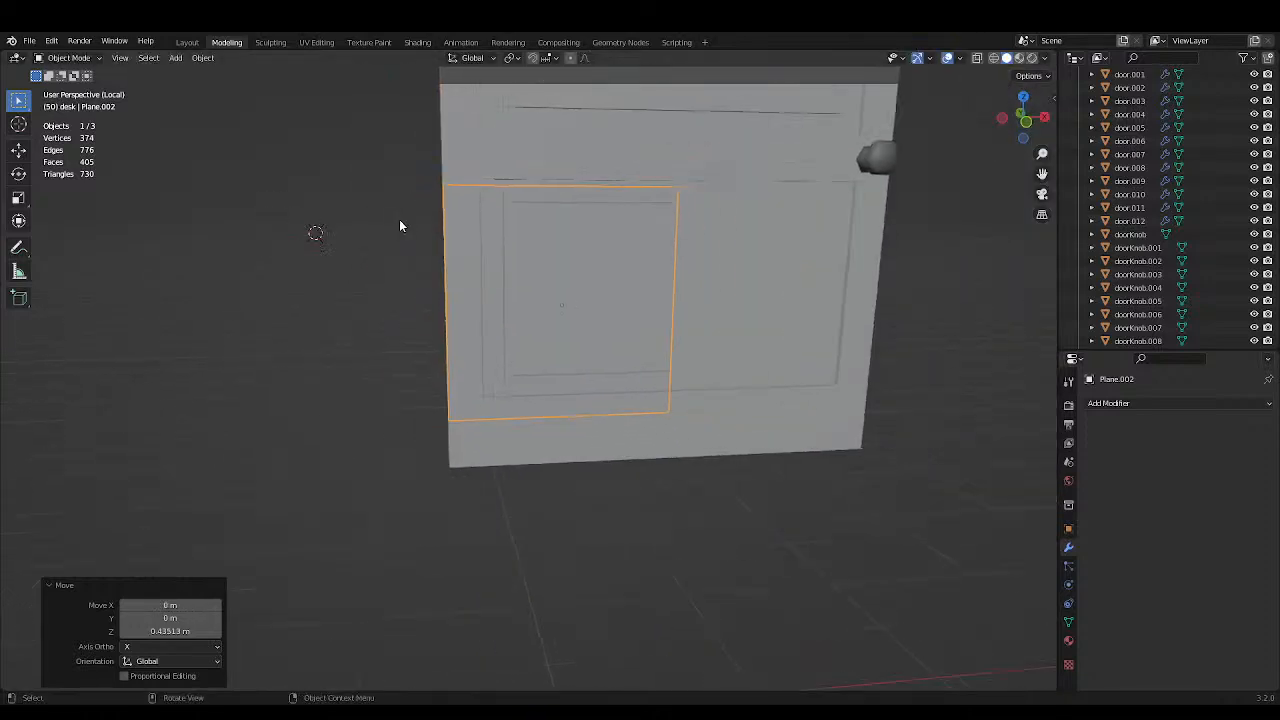
key(ctrl+s)
middle_drag(489, 222, 534, 365)
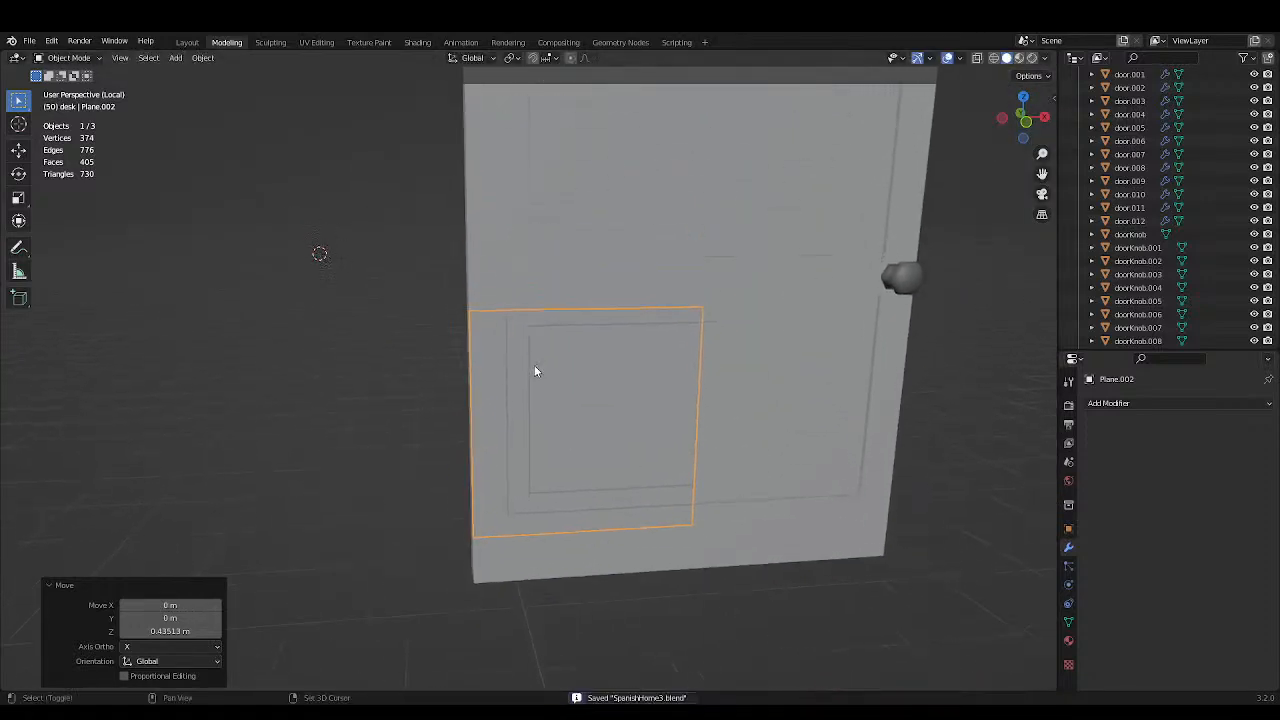
key(ctrl+z)
key(Tab)
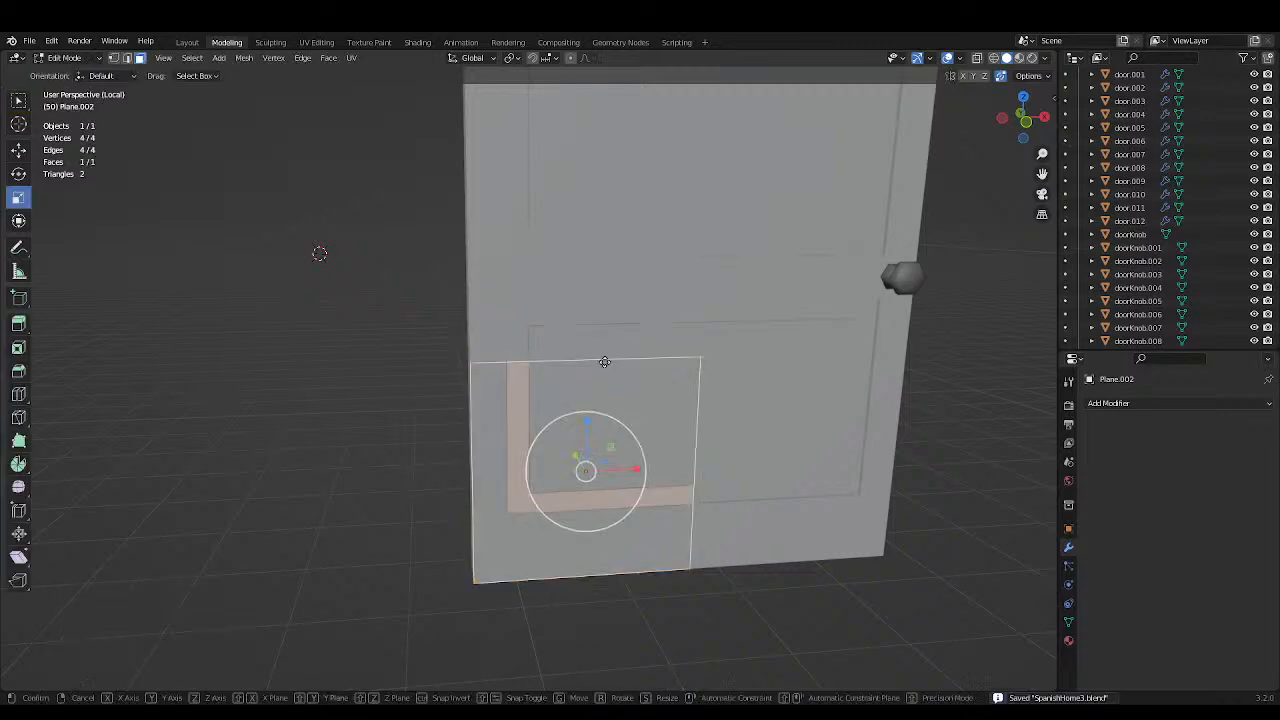
key(g)
key(z)
right_click(611, 224)
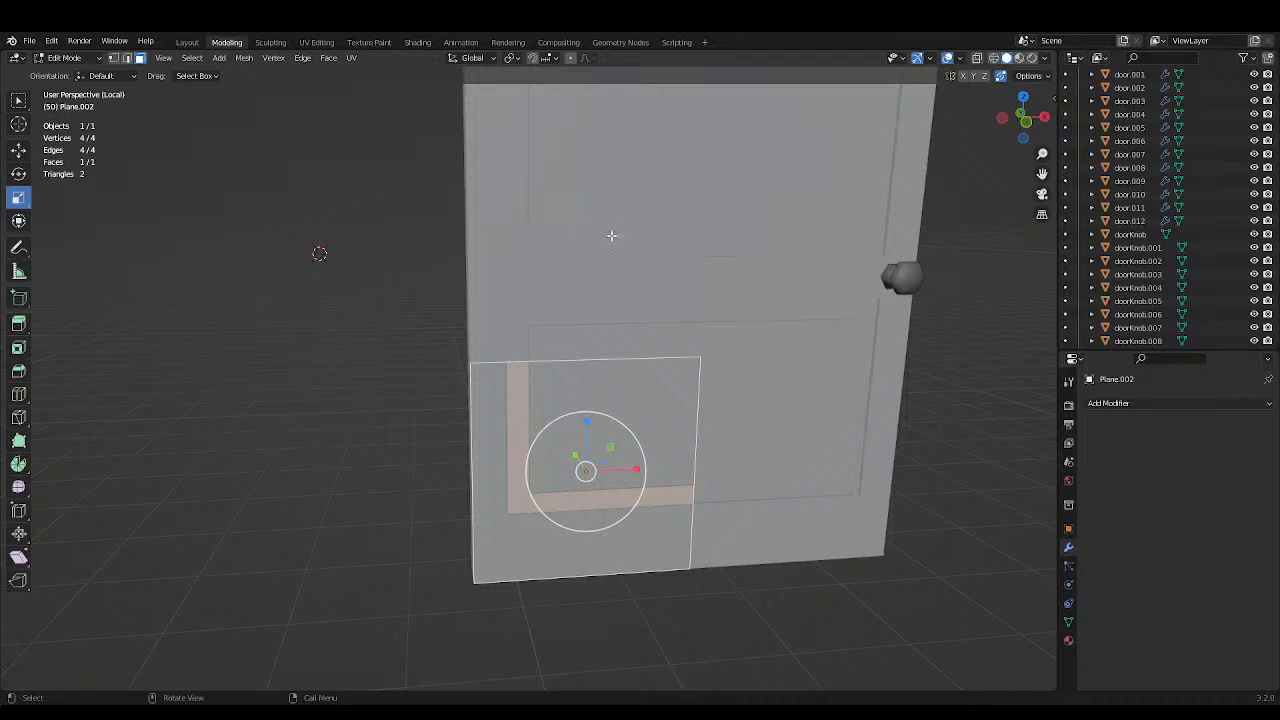
key(Tab)
Select the plane's top edge in Edit Mode and raise it about 5.24 m along global Z to the door's top.
key(Tab)
click(630, 357)
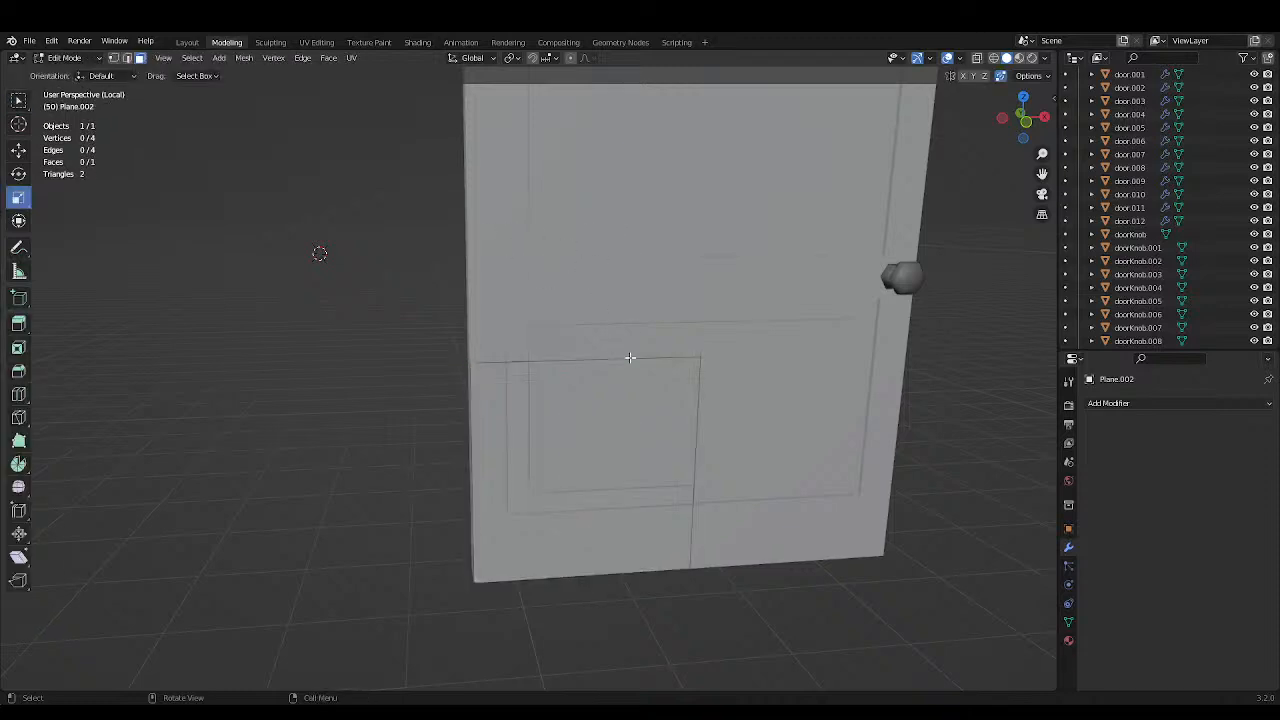
click(127, 58)
click(568, 344)
scroll(566, 336, down, 4)
shift+middle_drag(643, 326, 609, 383)
scroll(610, 383, up, 2)
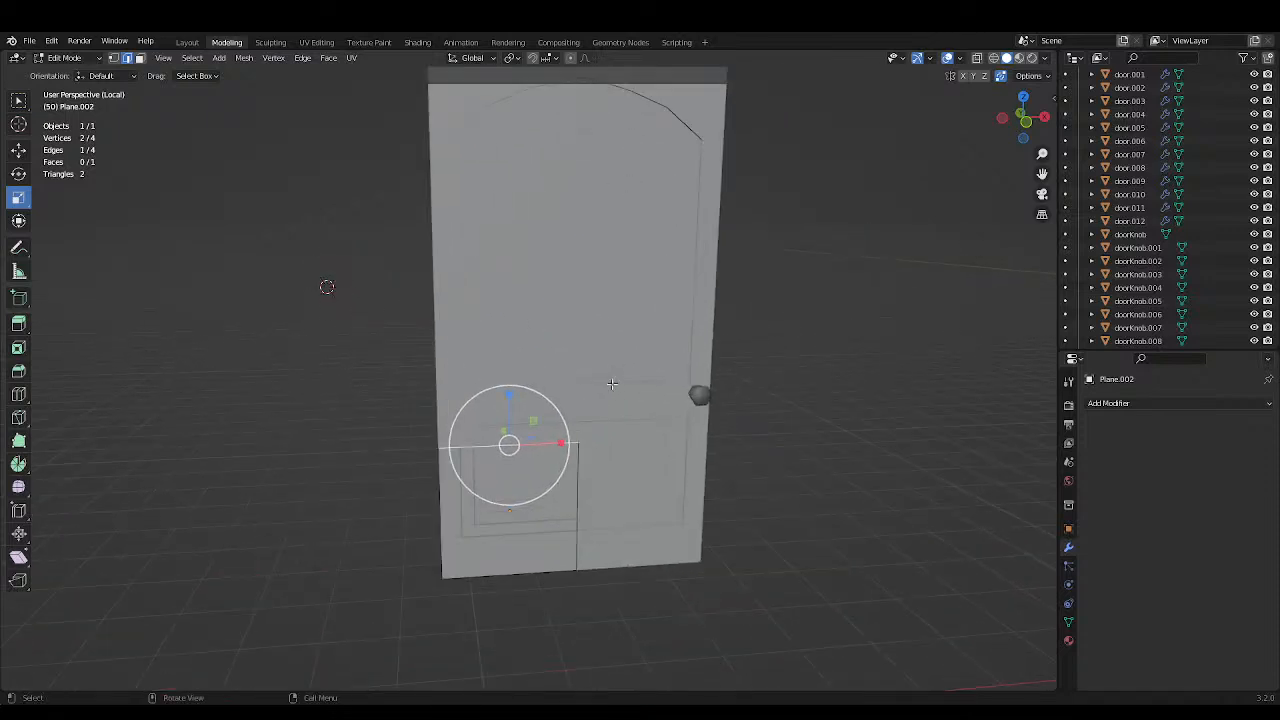
key(KP_1)
key(g)
key(z)
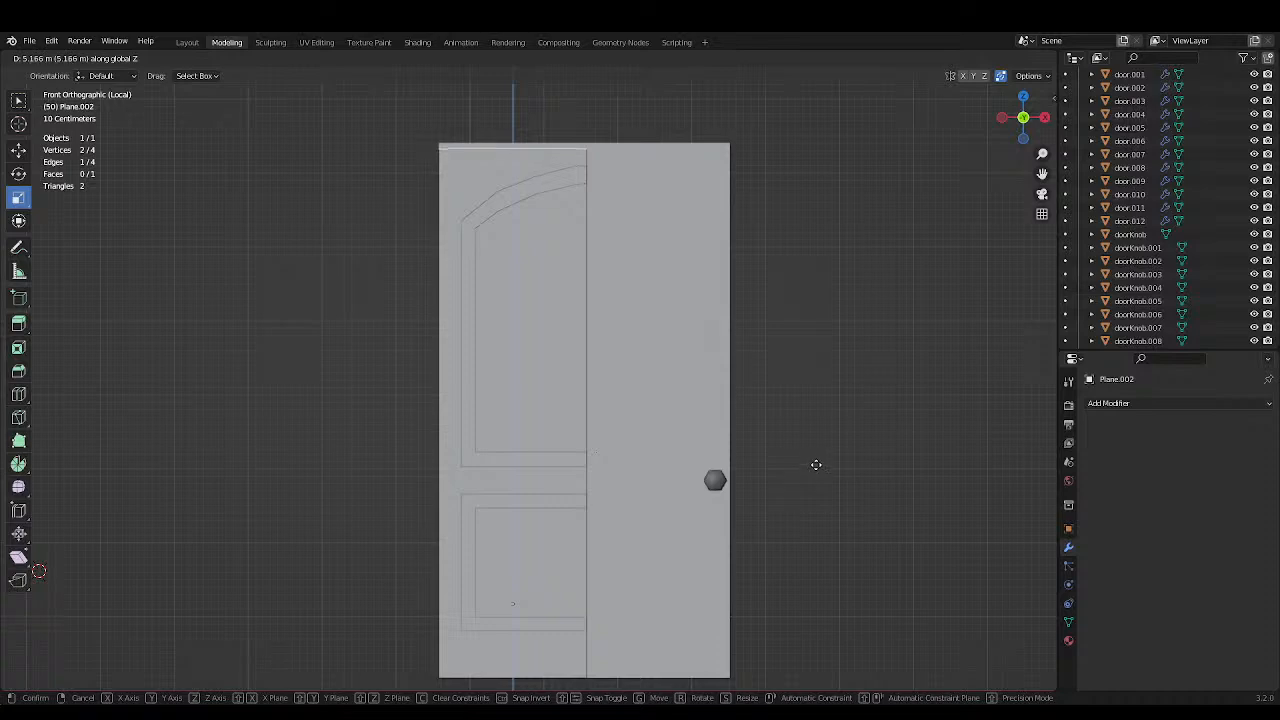
click(818, 459)
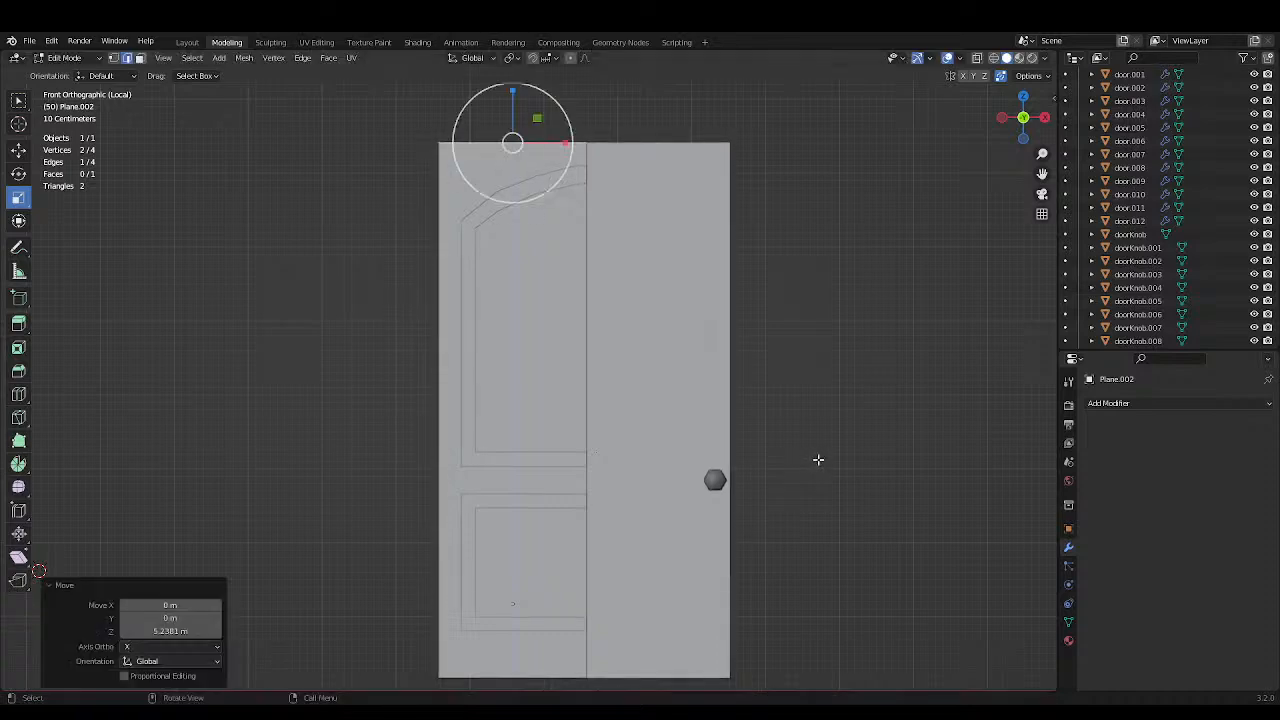
Save the file and move the plane's knob-side edge along global X to the door's knob-side edge.
shift+middle_drag(629, 194, 686, 366)
scroll(689, 368, up, 3)
key(ctrl+s)
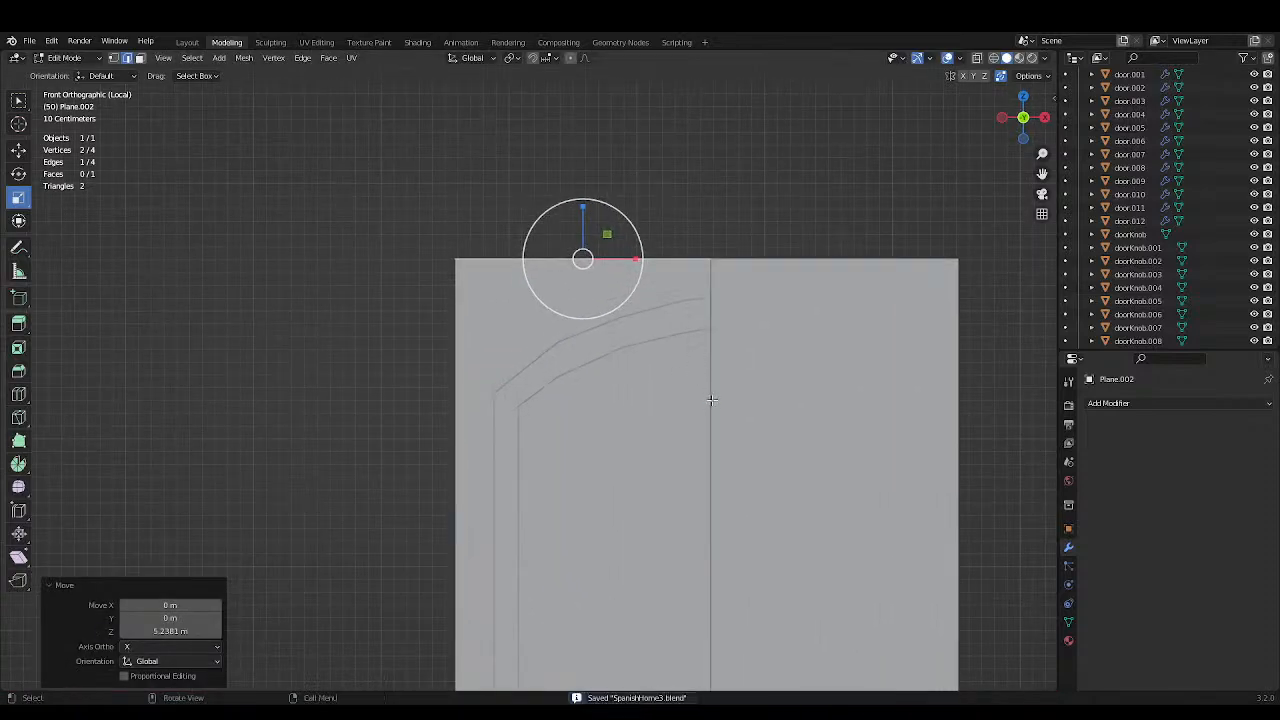
click(711, 400)
key(g)
key(x)
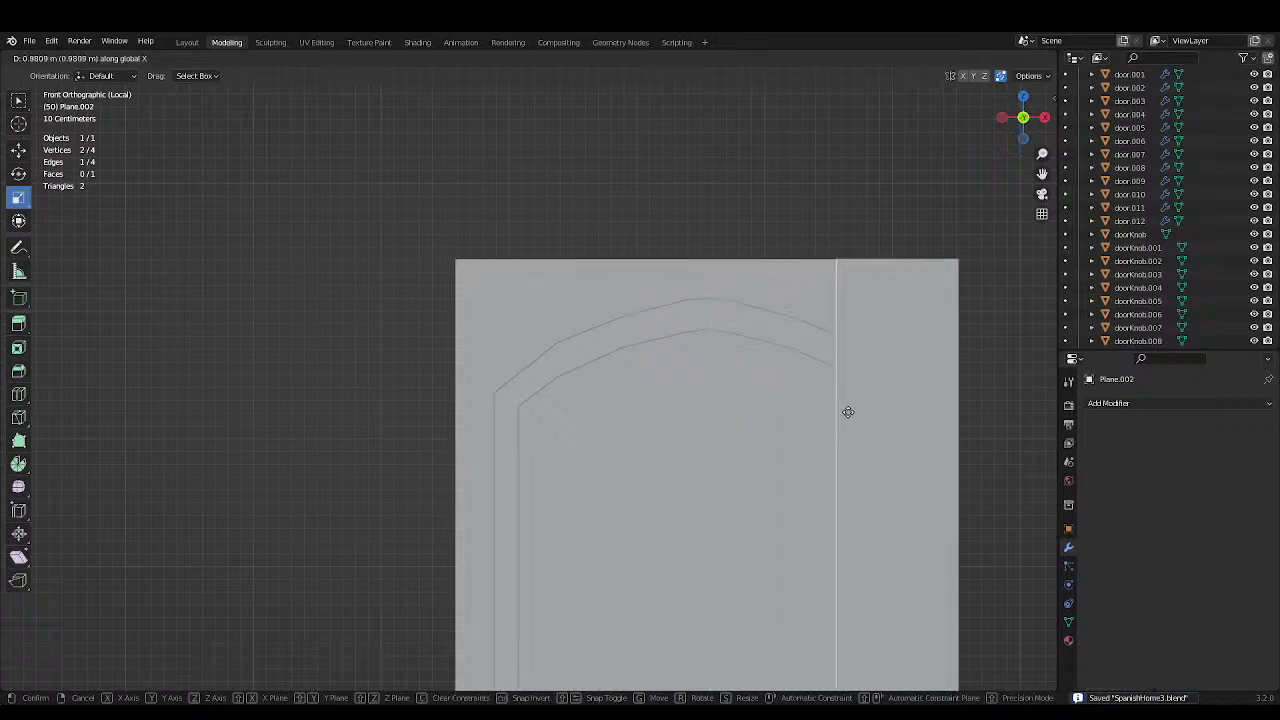
click(959, 419)
Examine the stretched plane against the door from several angles and look at the original door's mesh in Edit Mode.
scroll(959, 419, down, 4)
middle_drag(760, 411, 923, 491)
scroll(799, 470, up, 1)
middle_drag(700, 445, 812, 400)
key(Tab)
click(524, 414)
middle_drag(522, 412, 496, 374)
click(506, 412)
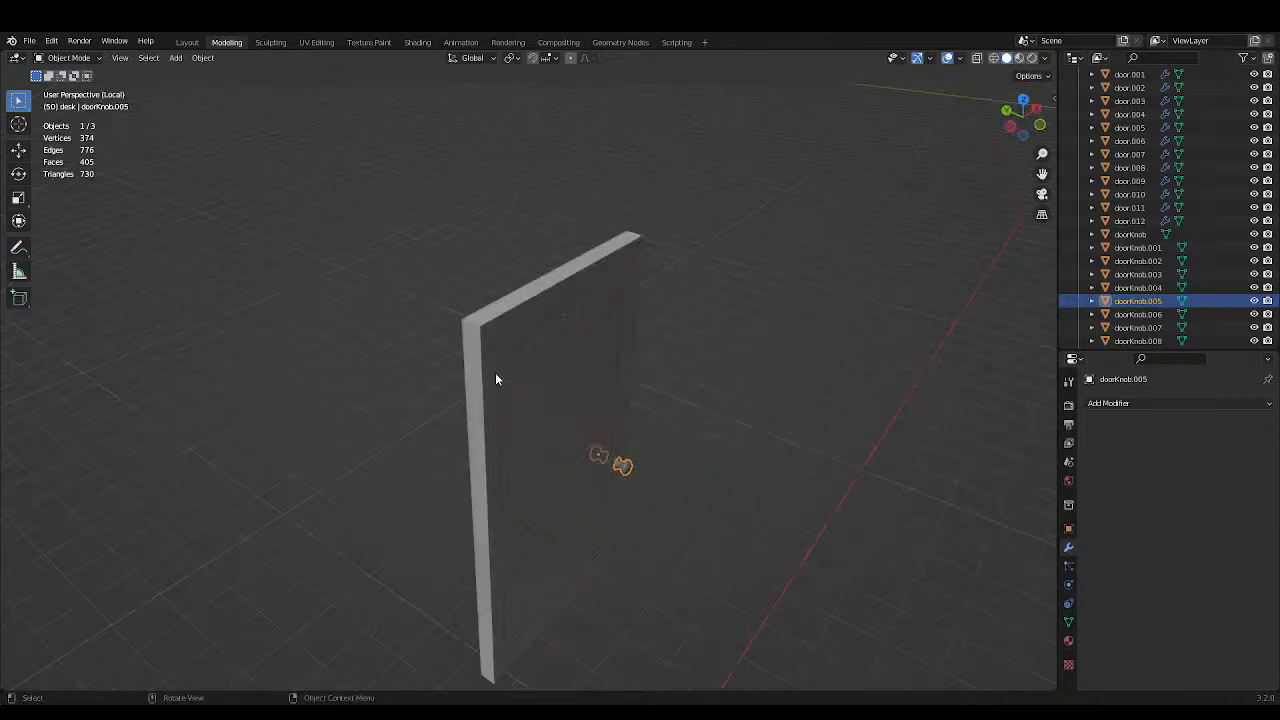
click(496, 374)
key(Tab)
right_click(568, 401)
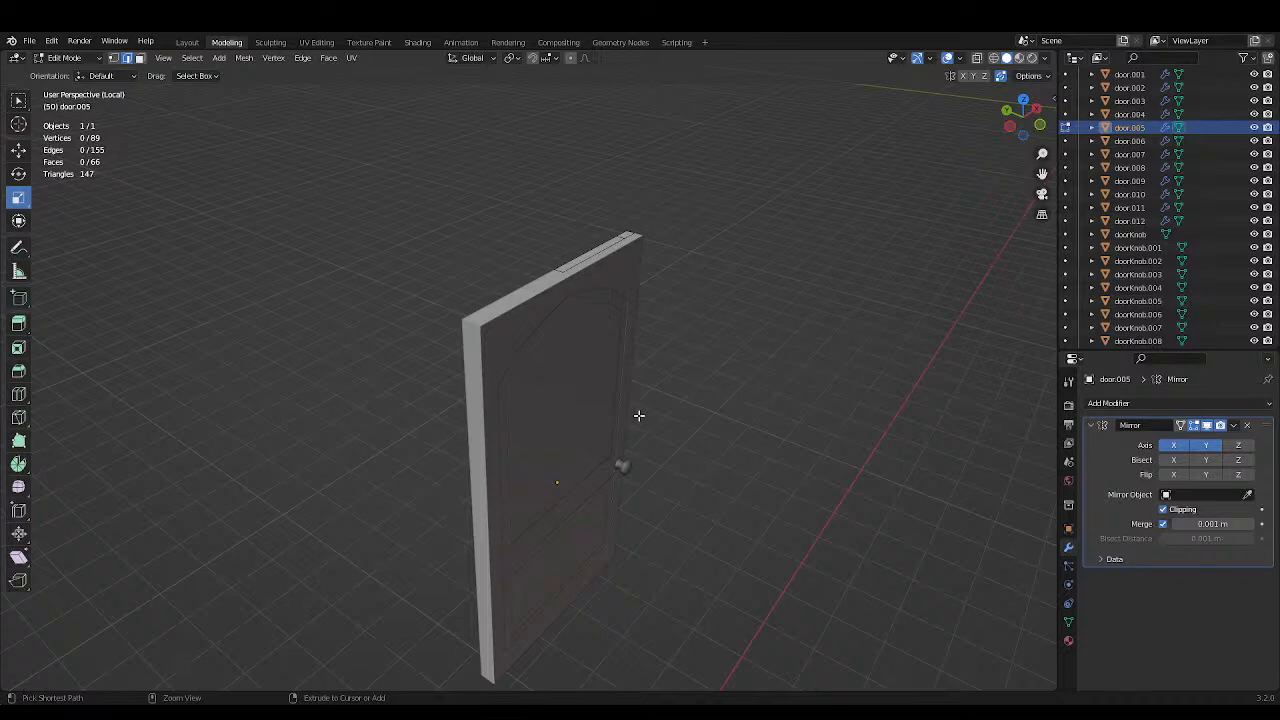
key(Tab)
Save the file and extrude the plane's face about 0.3 m through the door's thickness, using wireframe in left view.
click(550, 321)
middle_drag(550, 321, 269, 143)
key(ctrl+s)
key(Tab)
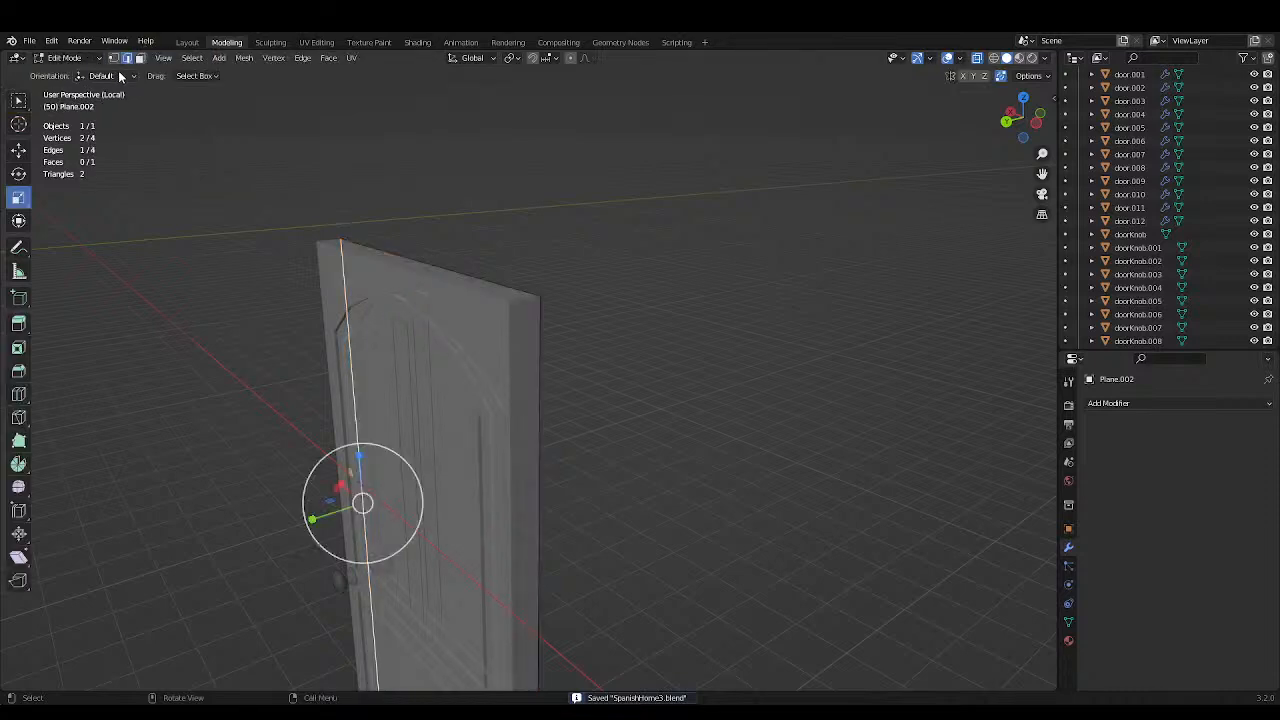
click(189, 123)
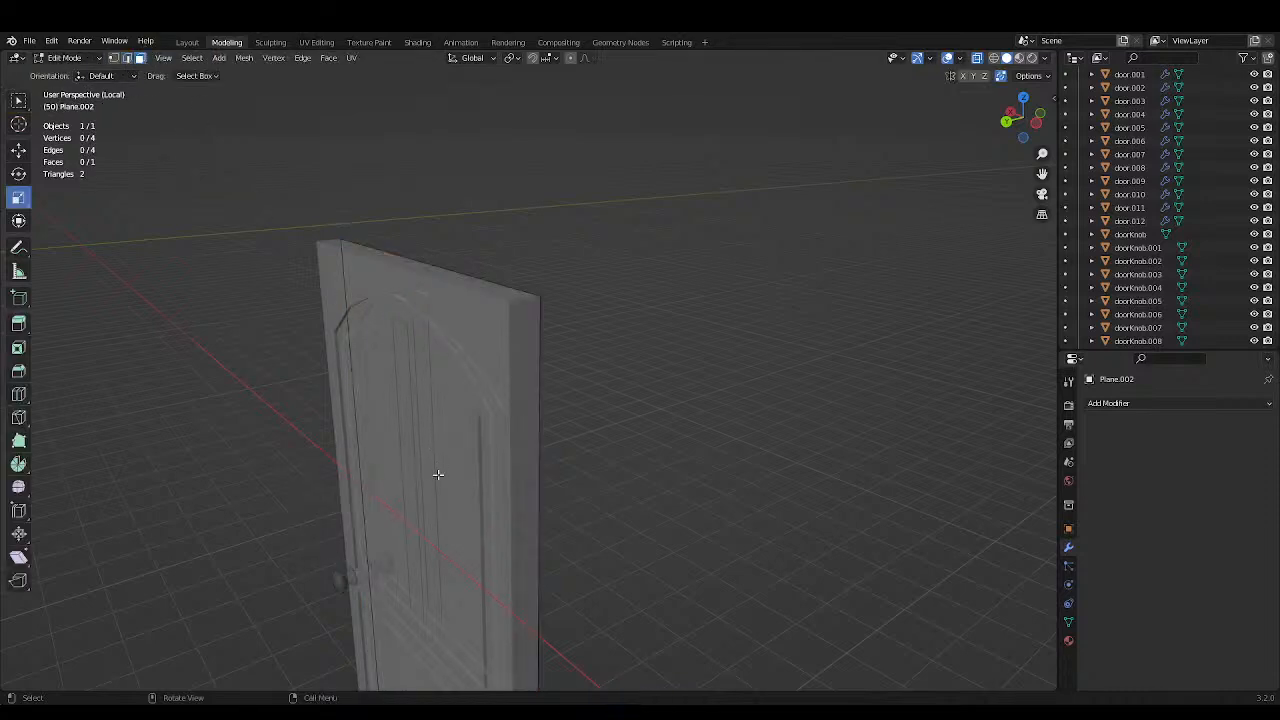
click(440, 554)
middle_drag(440, 554, 472, 544)
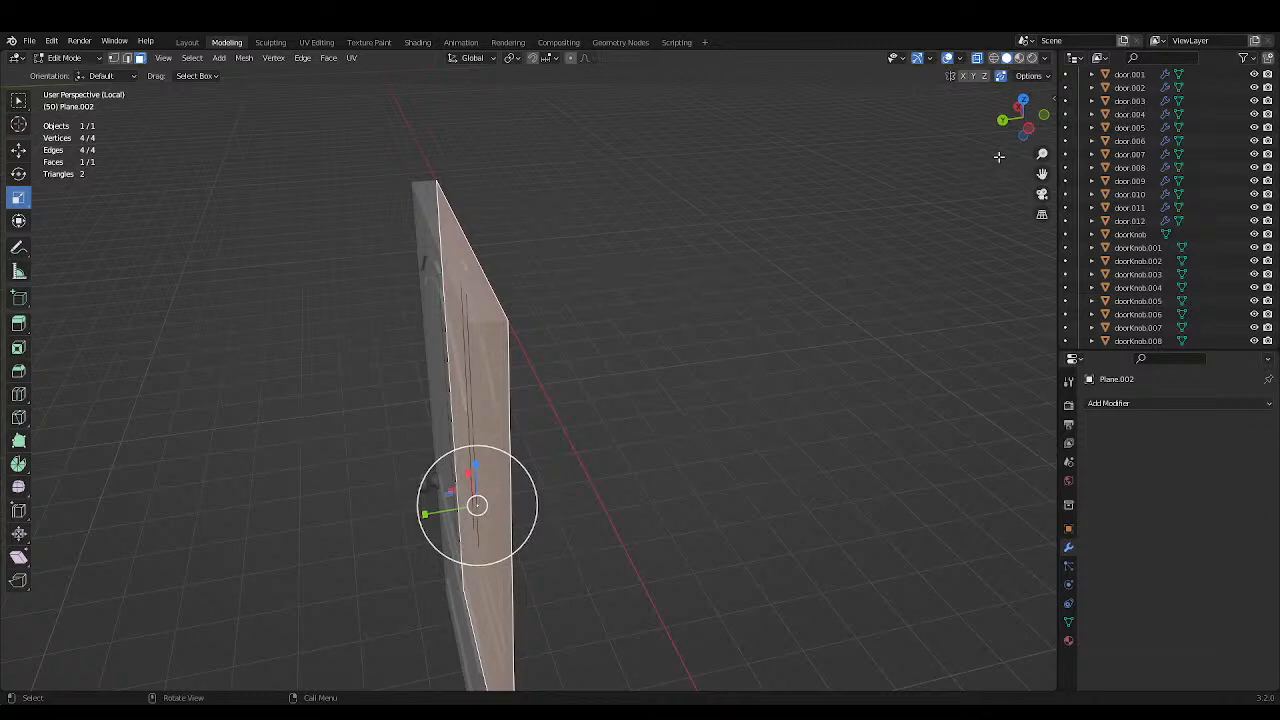
click(1025, 130)
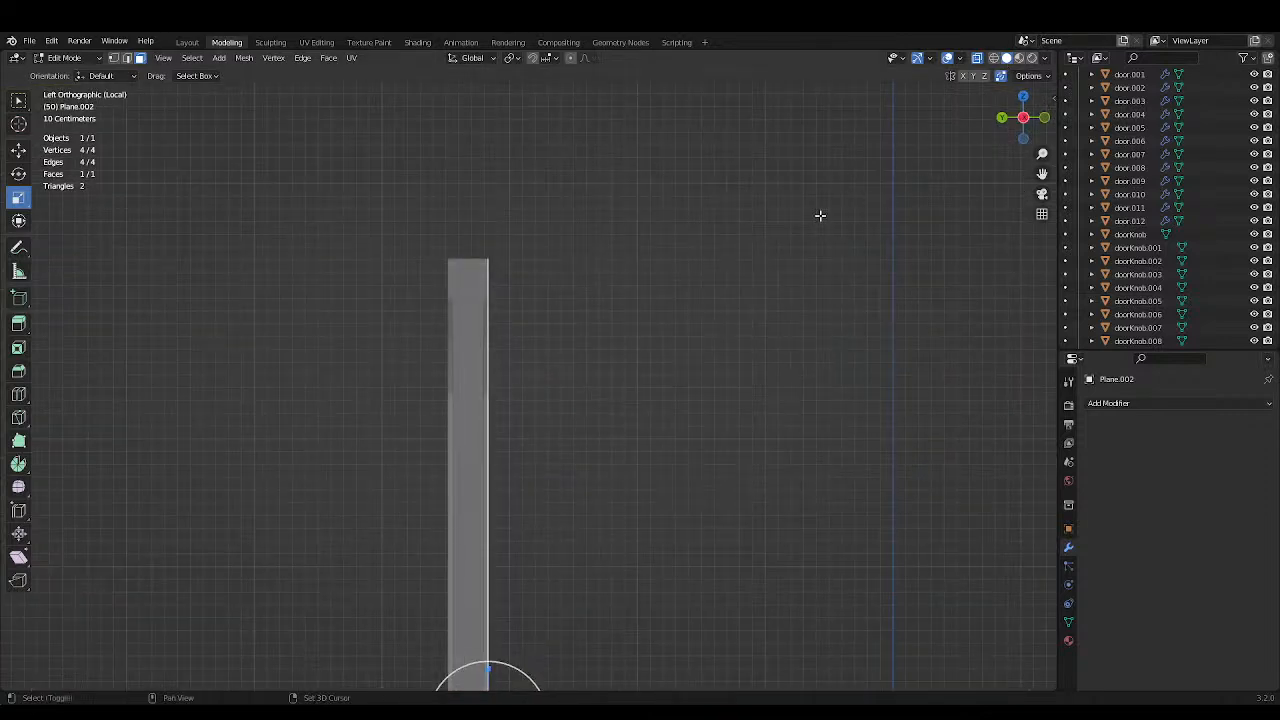
shift+middle_drag(820, 214, 864, 144)
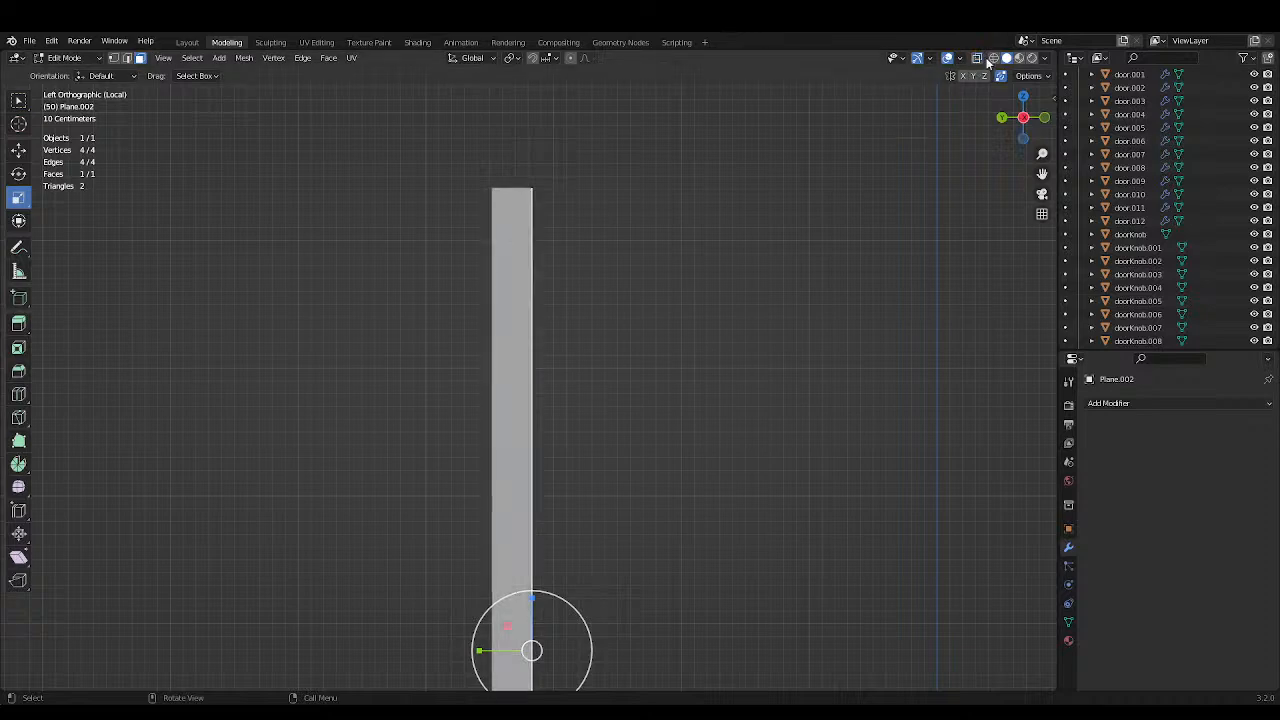
click(993, 57)
key(e)
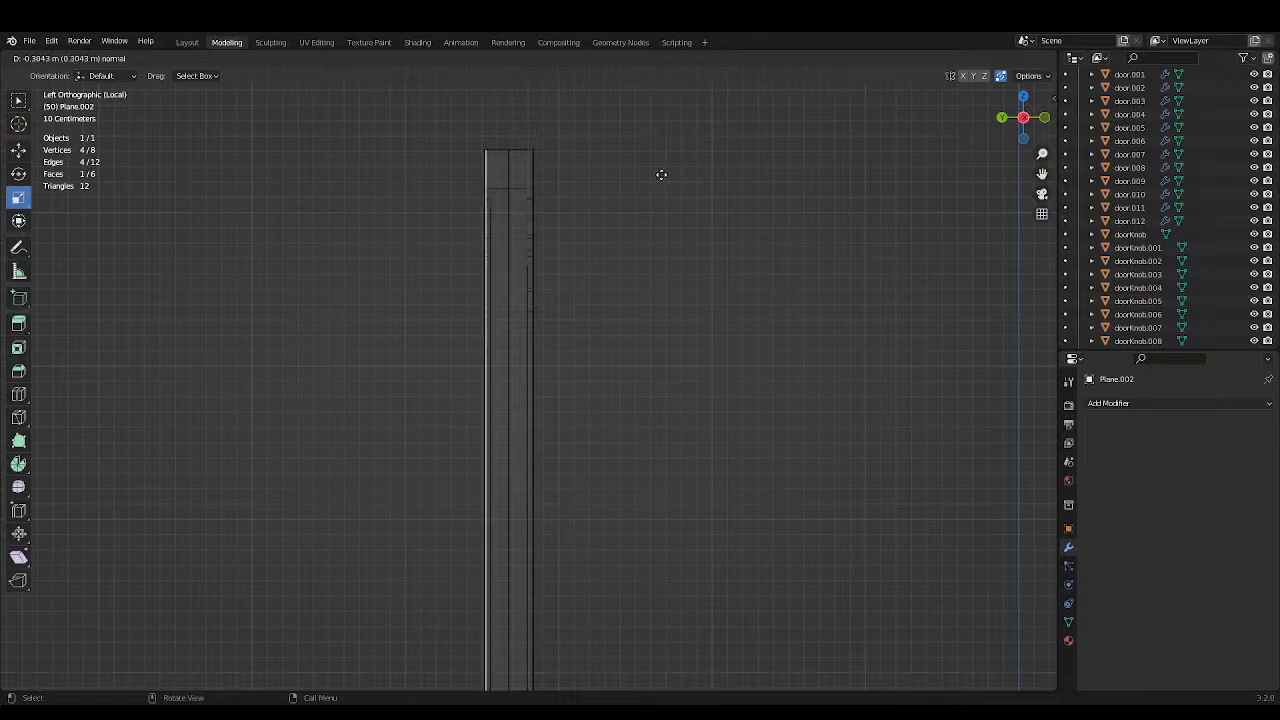
click(662, 175)
Leave Edit Mode, save the file, return to solid display and select the original door.
scroll(658, 178, down, 3)
middle_drag(659, 178, 961, 100)
key(Tab)
key(ctrl+s)
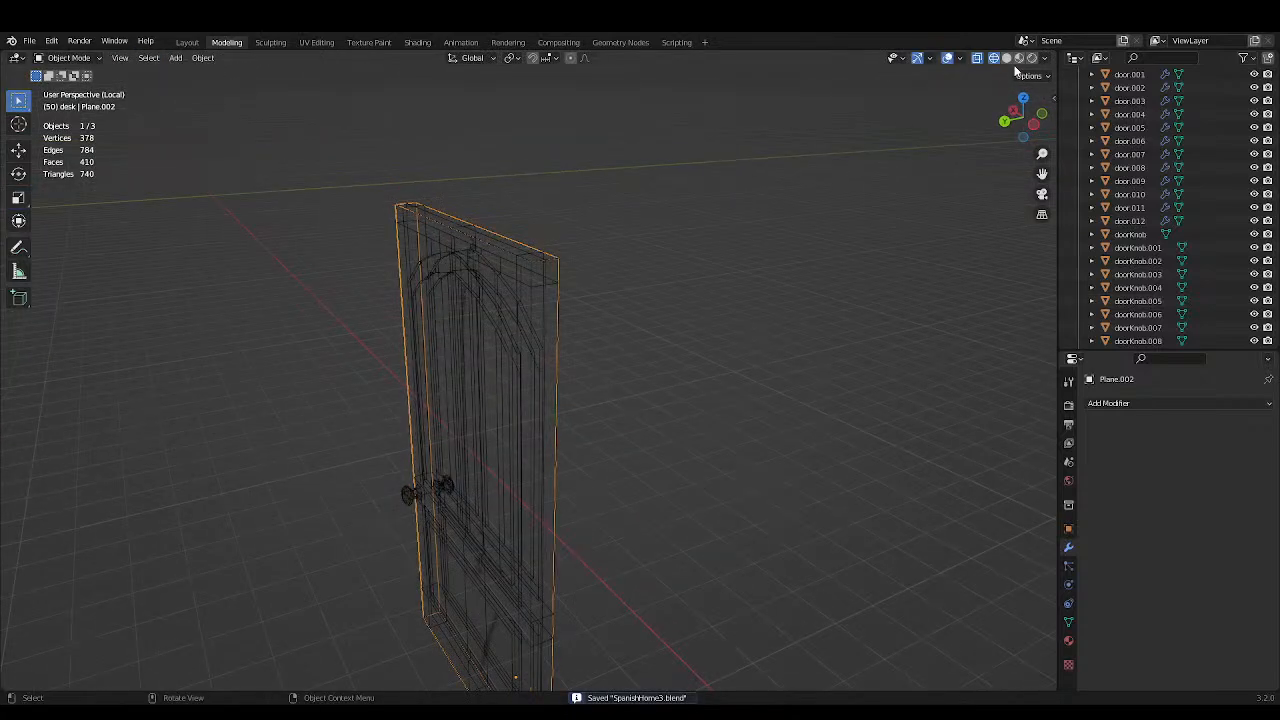
click(1006, 57)
click(500, 320)
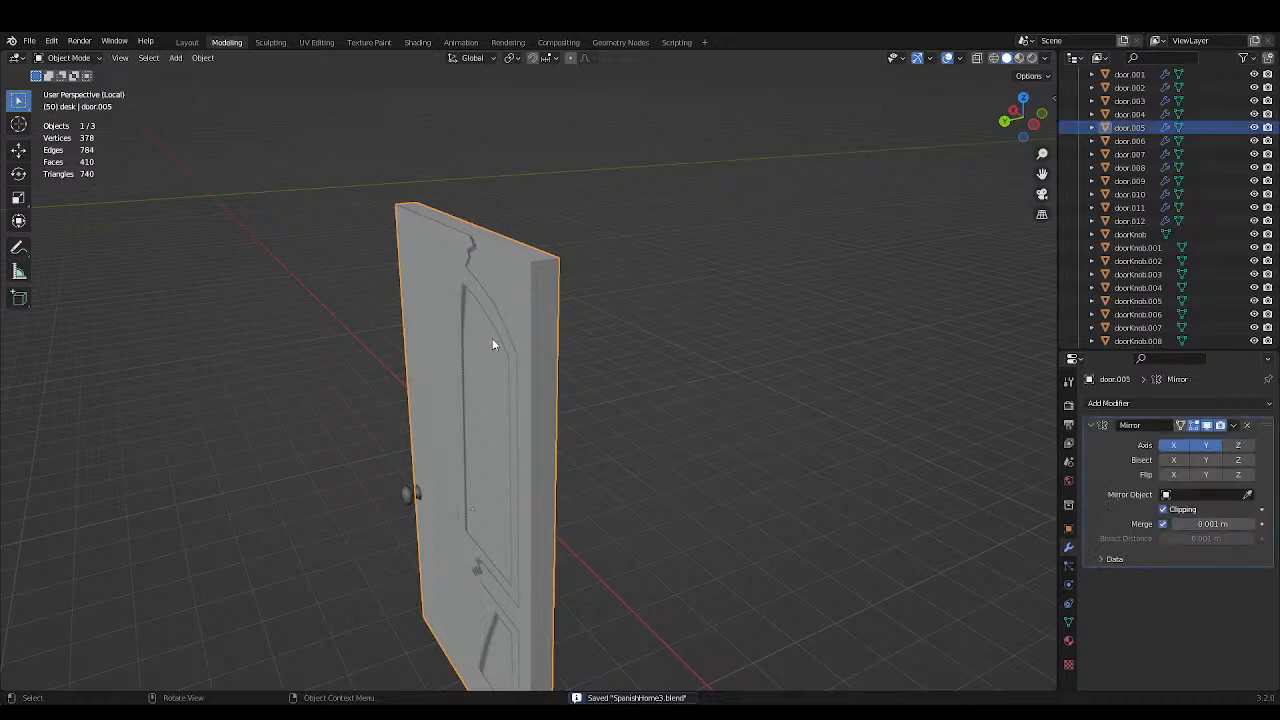
Move the original door up along global Z off the new slab and delete it.
key(g)
key(z)
click(615, 156)
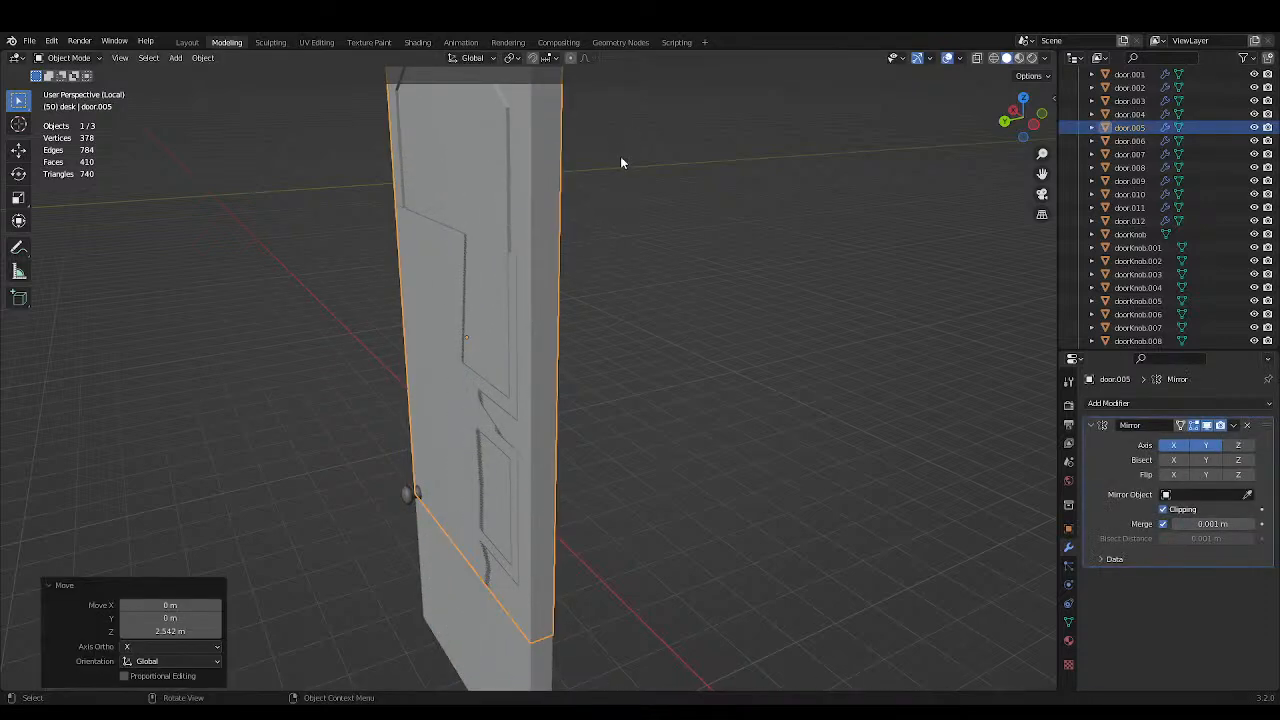
scroll(620, 170, down, 4)
middle_drag(620, 183, 570, 407)
key(x)
click(562, 259)
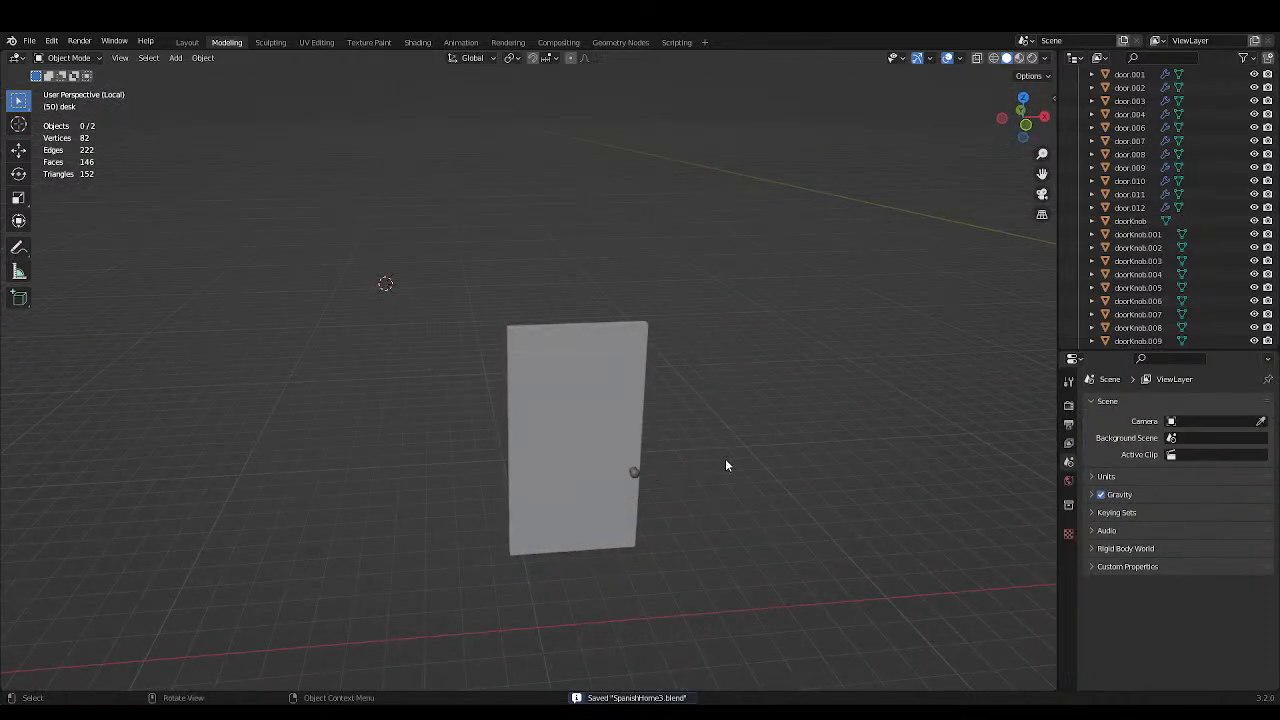
Check the new slab with its knob, leave local view and select the slab in the house's front doorway.
scroll(726, 459, up, 4)
middle_drag(735, 454, 713, 418)
scroll(750, 430, down, 5)
scroll(688, 397, up, 2)
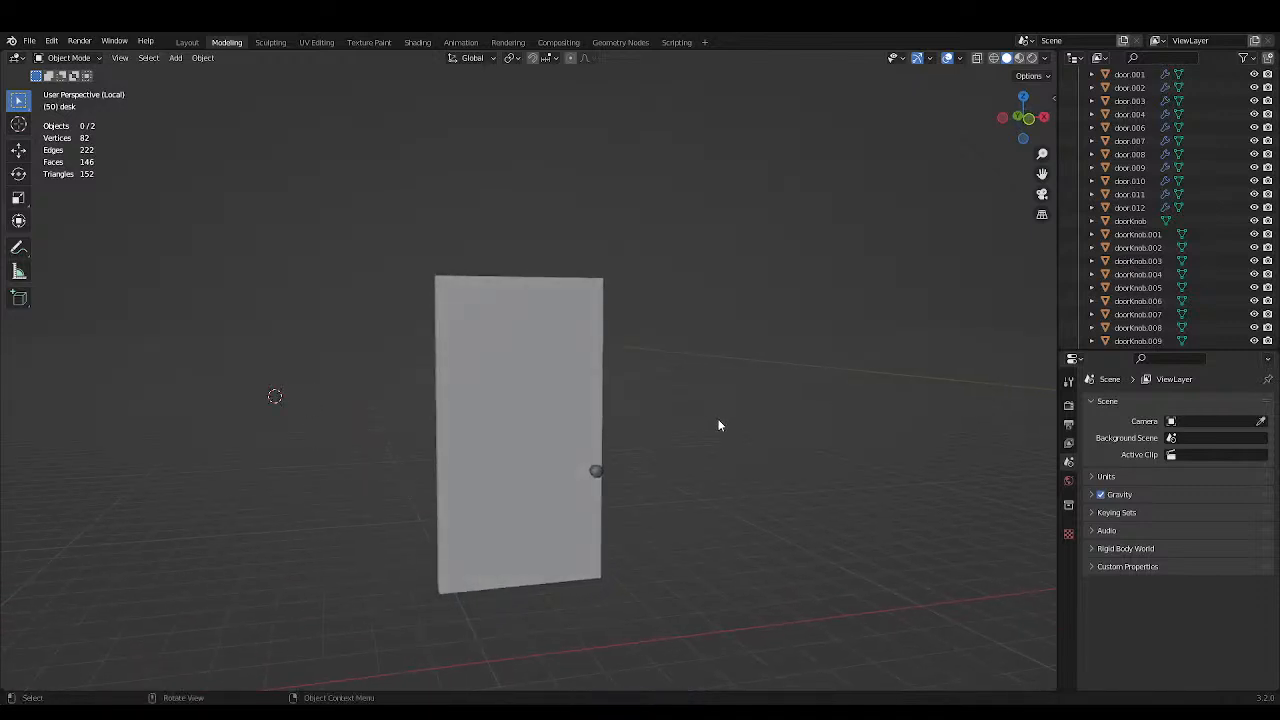
key(KP_Divide)
middle_drag(718, 419, 499, 233)
click(487, 213)
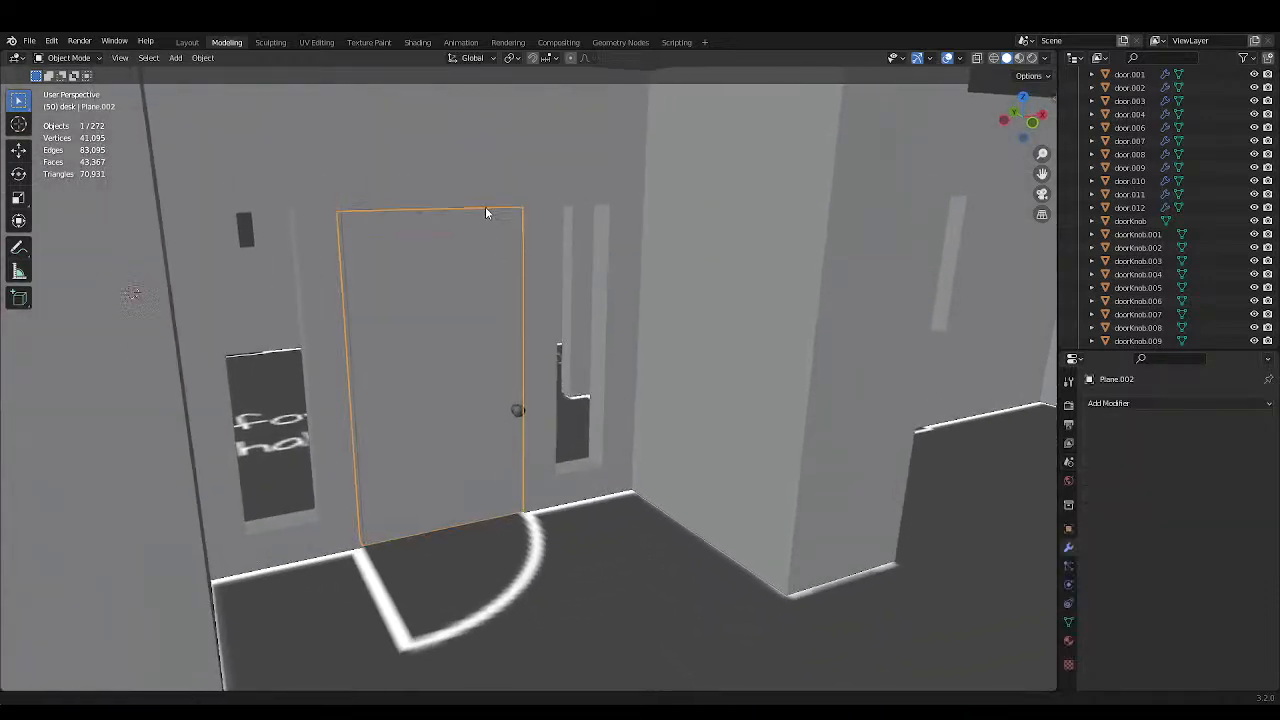
Raise the slab's top face about 0.017 m along global Z, save the file and leave Edit Mode.
key(KP_Decimal)
key(Tab)
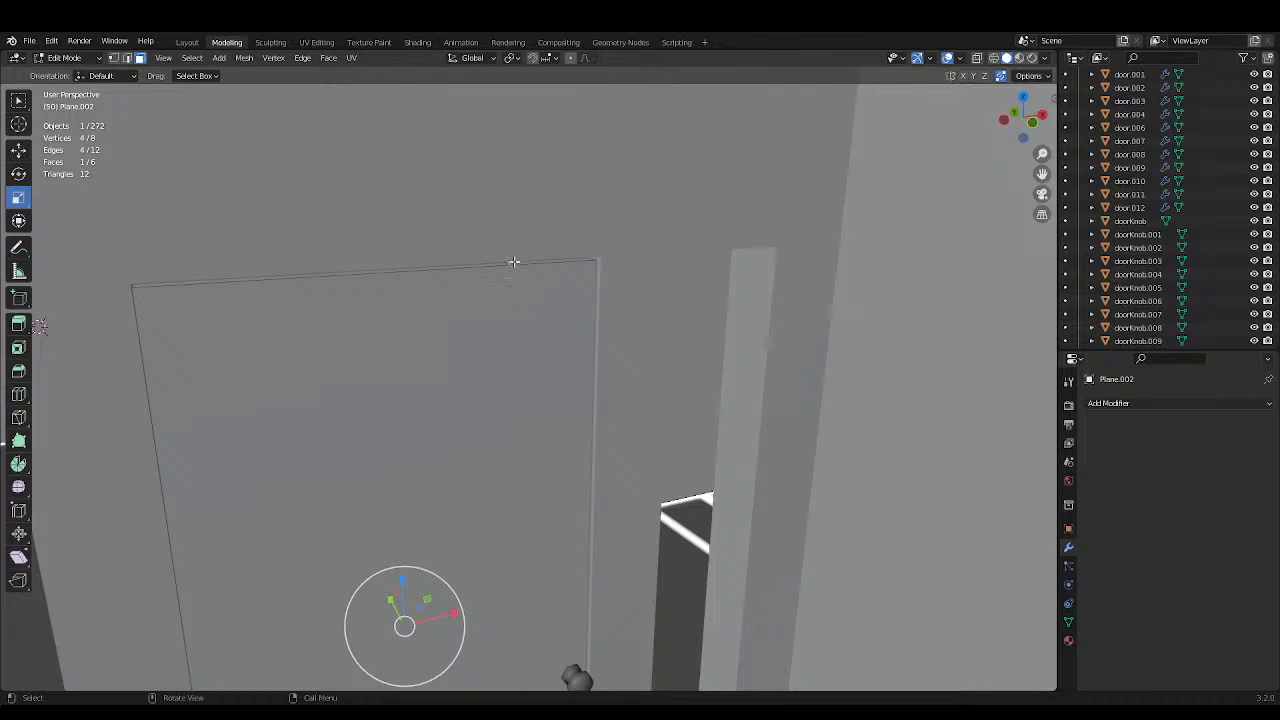
click(513, 261)
key(v)
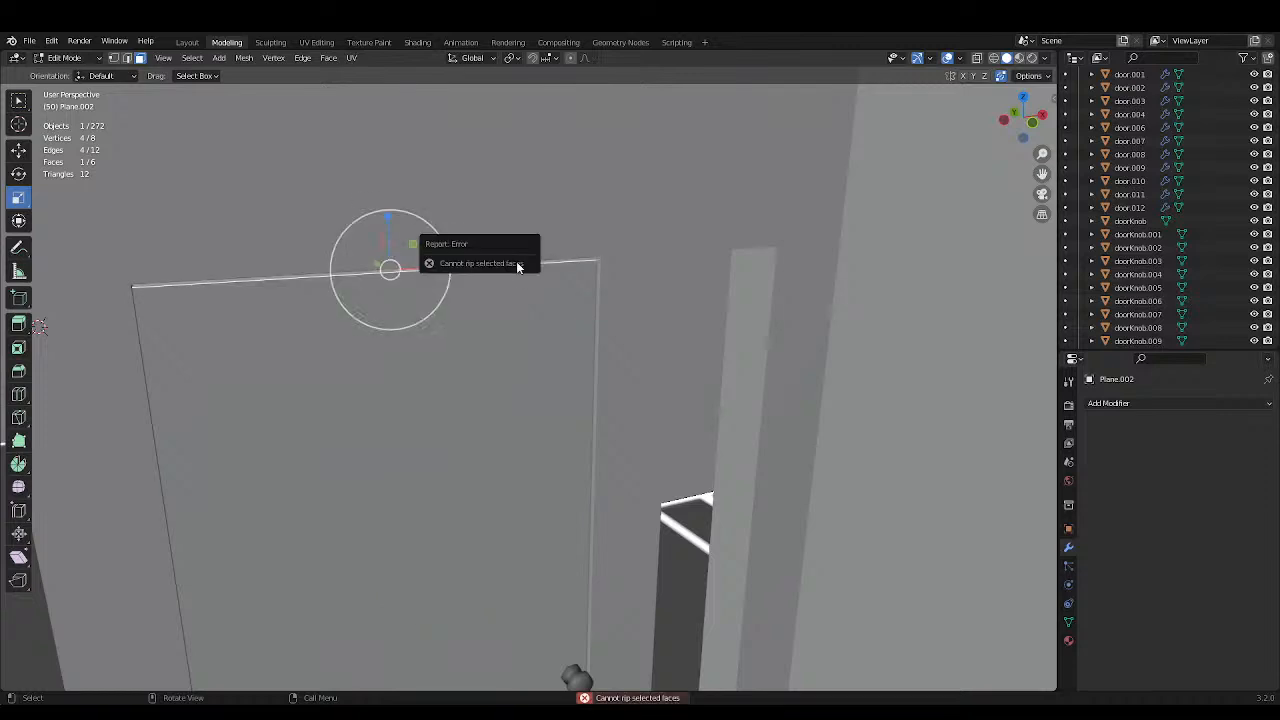
key(g)
key(z)
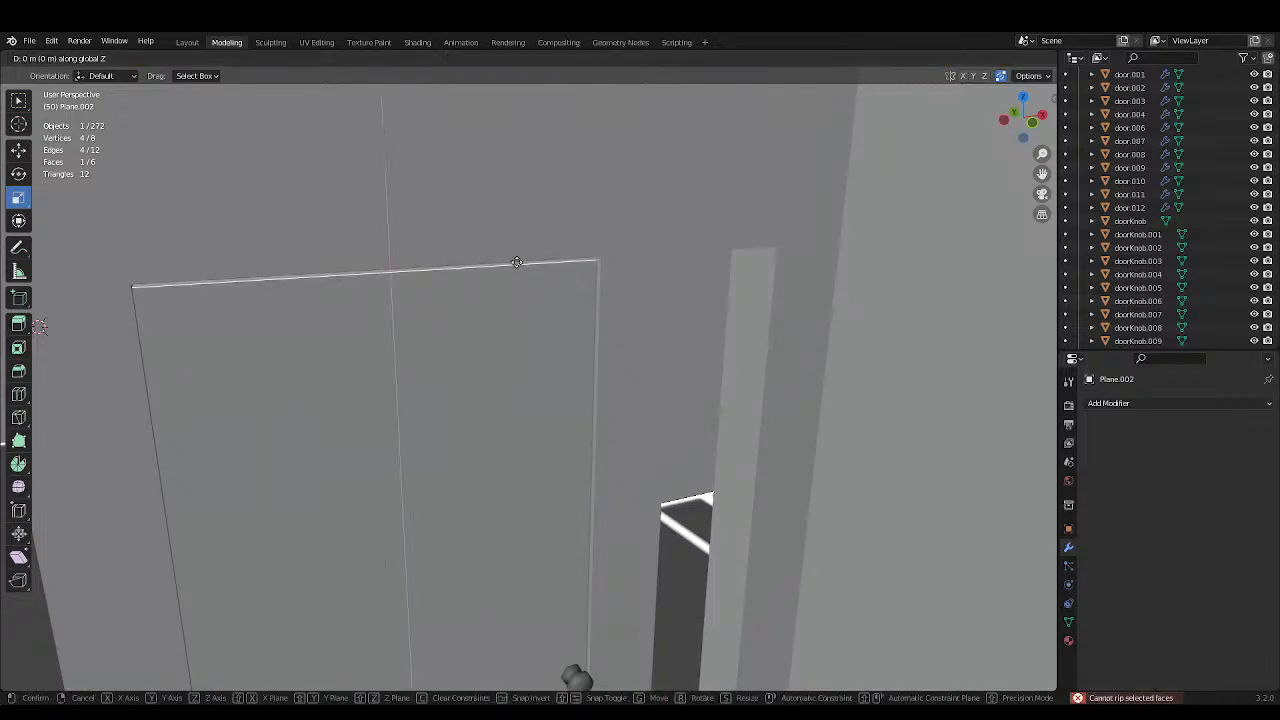
click(514, 263)
key(ctrl+s)
scroll(535, 337, down, 6)
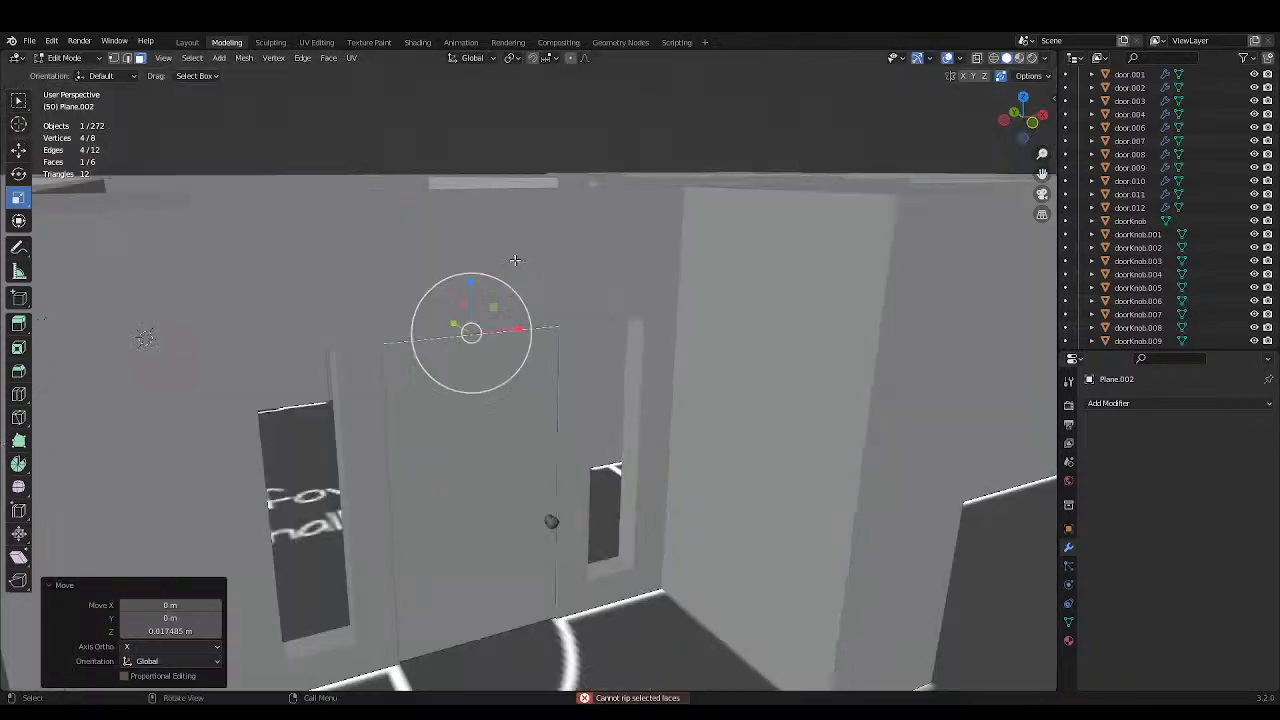
scroll(535, 337, up, 6)
key(Tab)
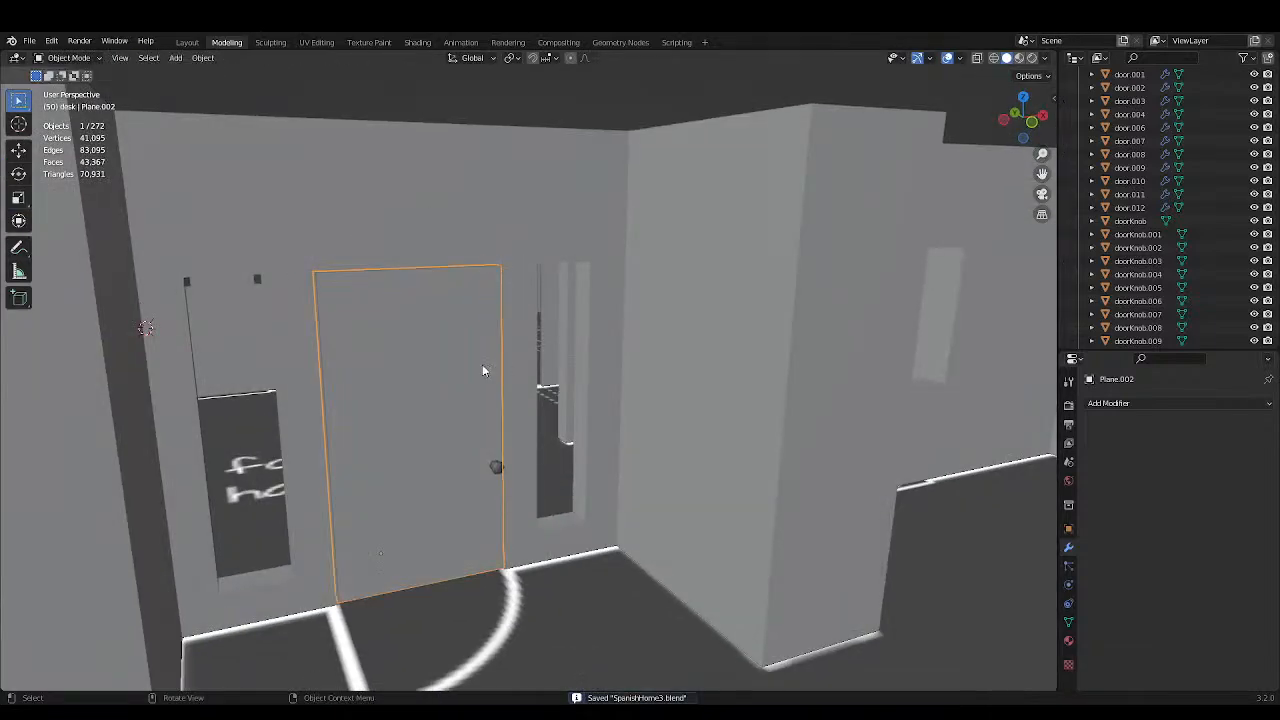
Save the file and examine the new front door in its wall along with the neighbouring walls and windows.
scroll(500, 366, up, 1)
scroll(563, 389, down, 4)
mouse_move(516, 376)
middle_down()
mouse_move(563, 389)
mouse_move(566, 374)
mouse_move(616, 398)
mouse_move(496, 368)
middle_up()
scroll(517, 371, up, 5)
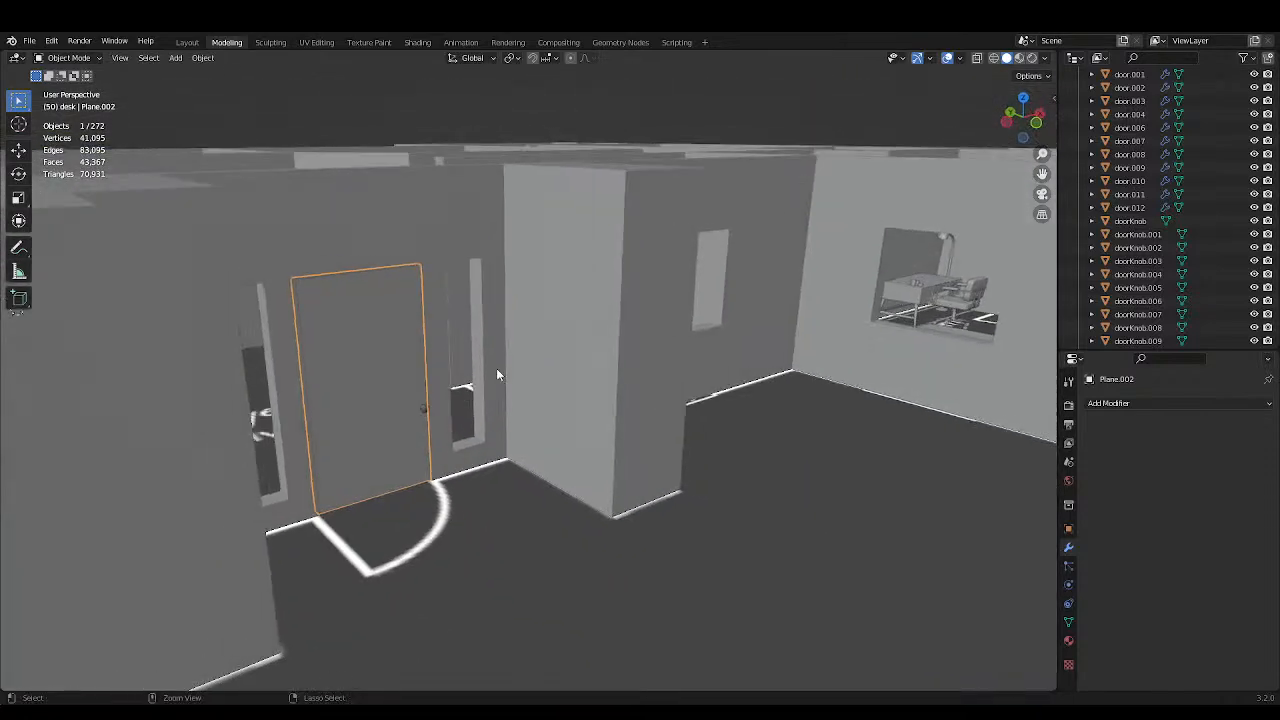
key(ctrl+s)
middle_drag(482, 363, 564, 373)
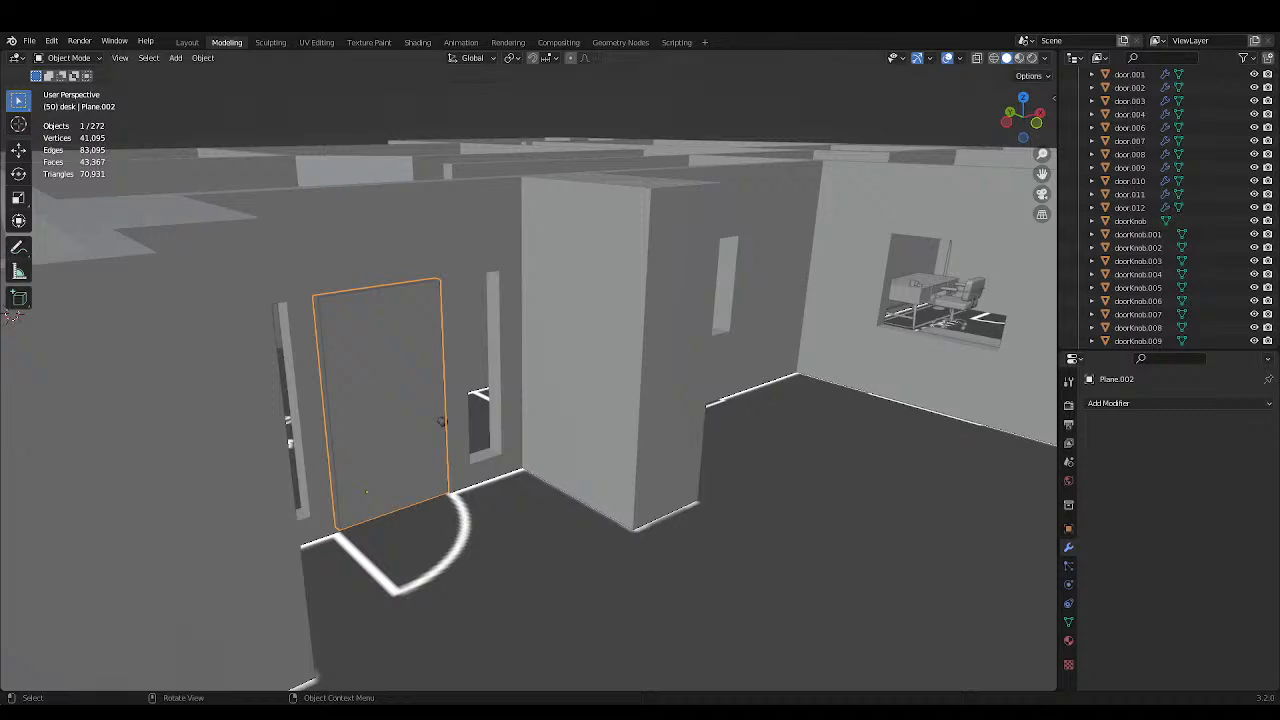
middle_drag(420, 411, 347, 409)
scroll(347, 409, up, 3)
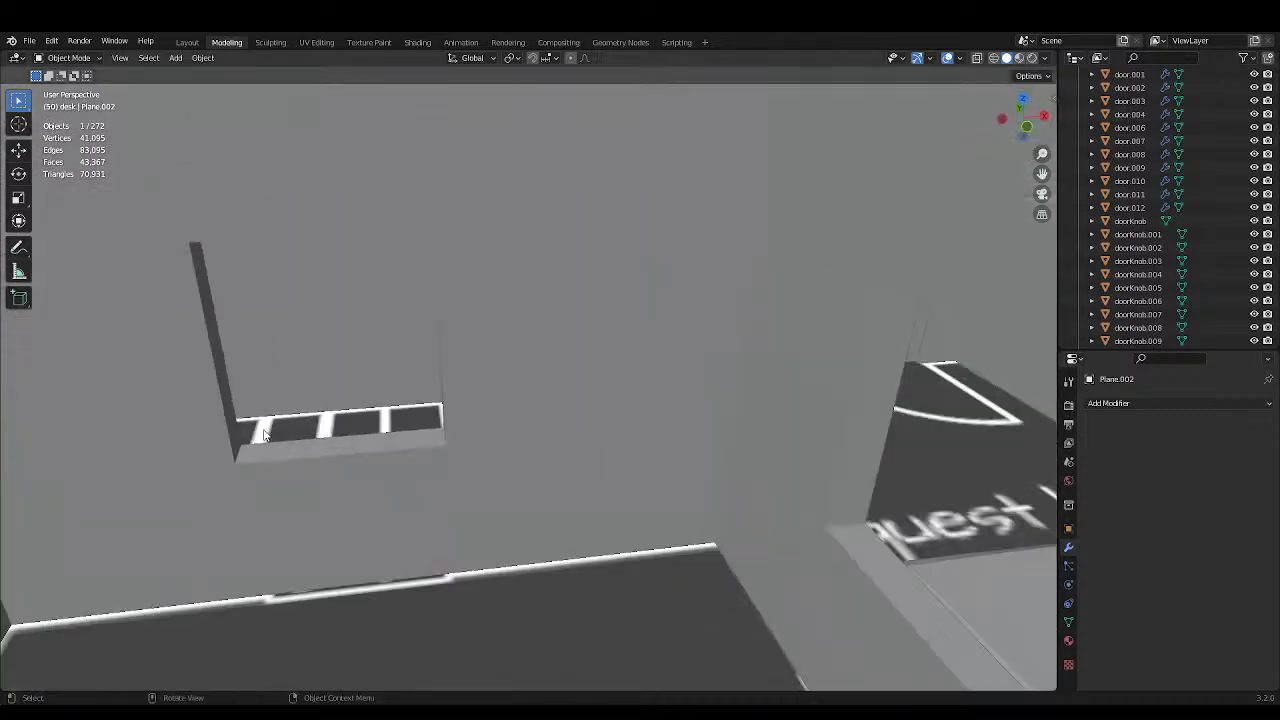
scroll(263, 429, down, 2)
scroll(264, 433, down, 3)
scroll(233, 444, down, 2)
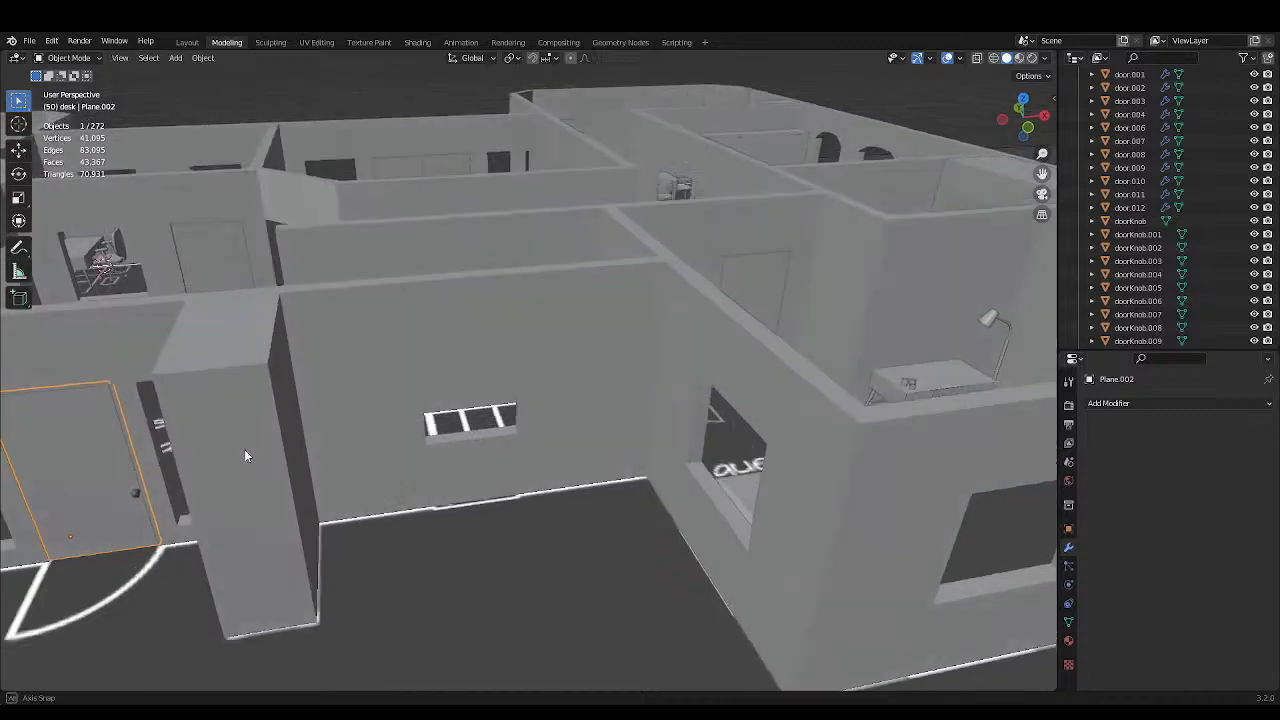
middle_drag(244, 449, 278, 452)
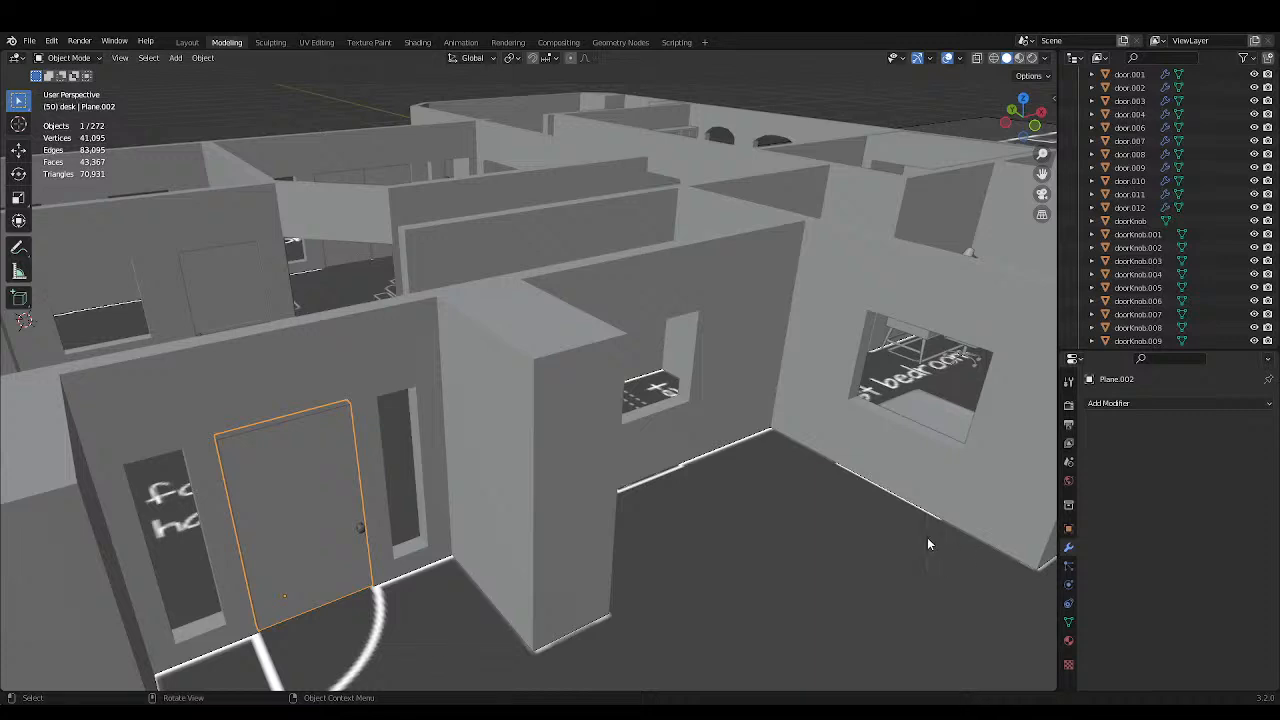
middle_drag(600, 442, 580, 426)
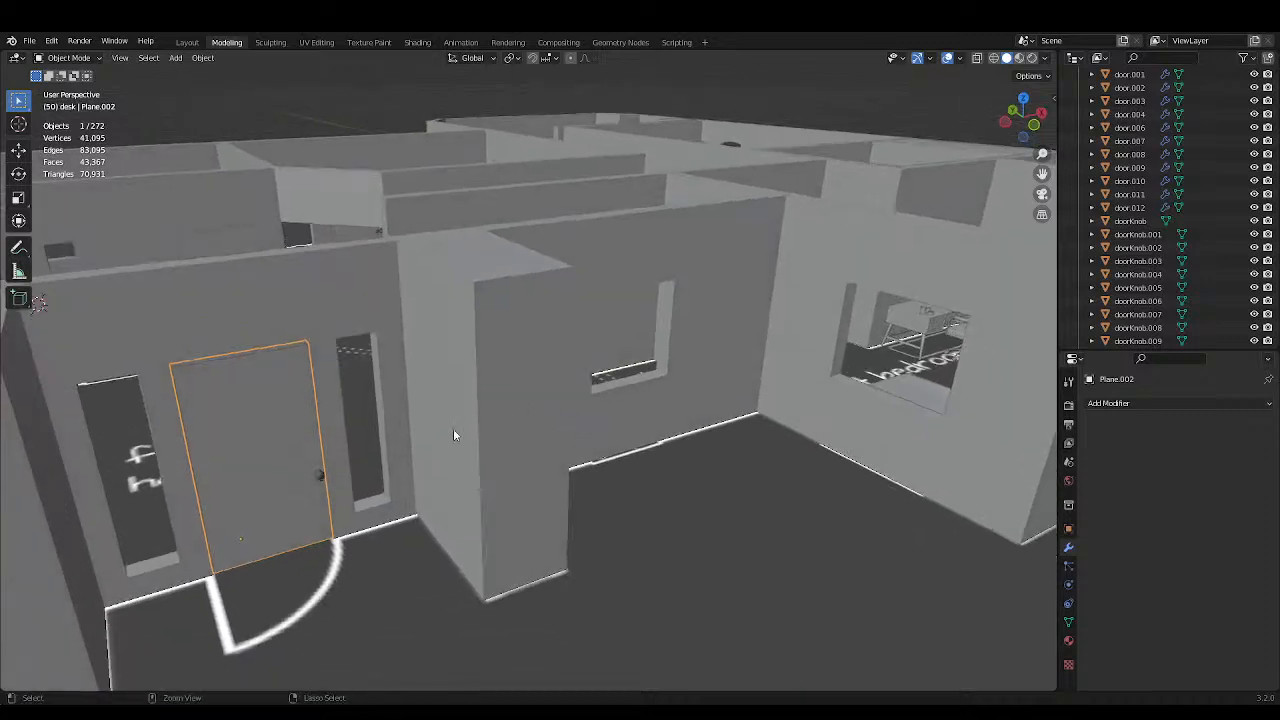
Save the file and isolate the front door slab together with its knob in local view.
key(ctrl+s)
shift+click(316, 472)
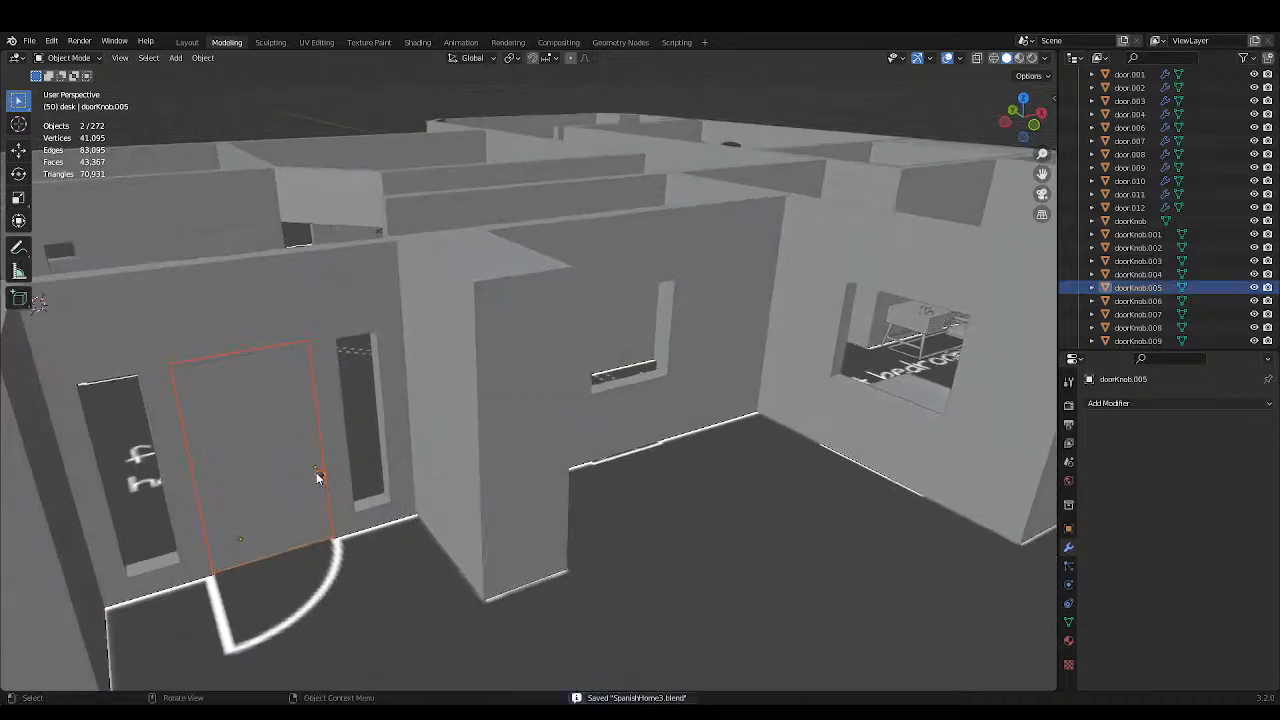
key(KP_Divide)
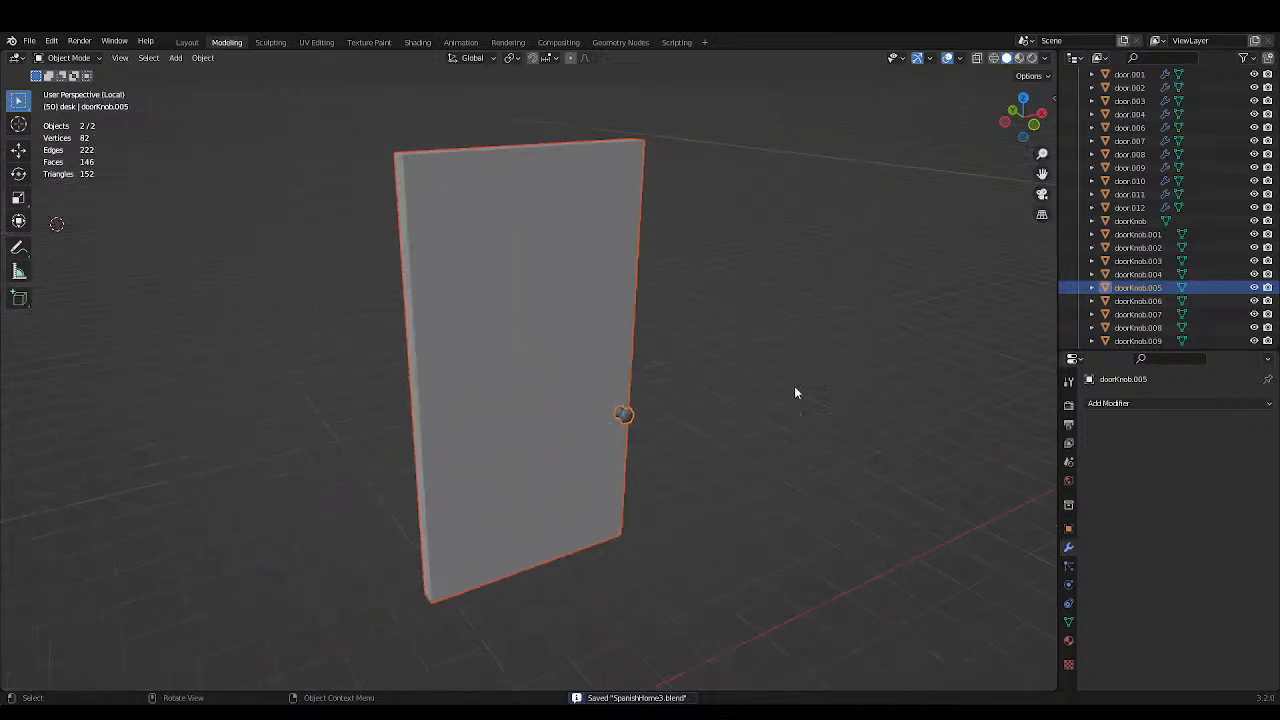
click(796, 387)
Add a Mirror modifier to the door slab.
click(556, 328)
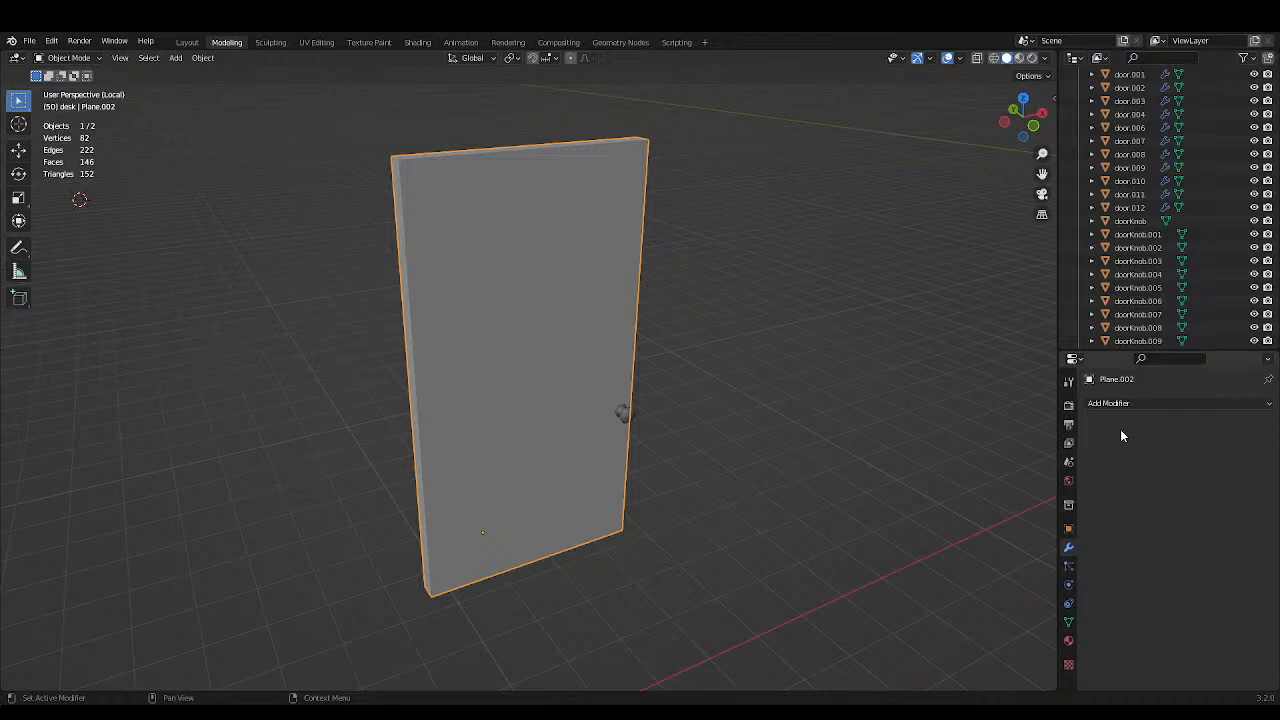
click(1120, 403)
click(1012, 241)
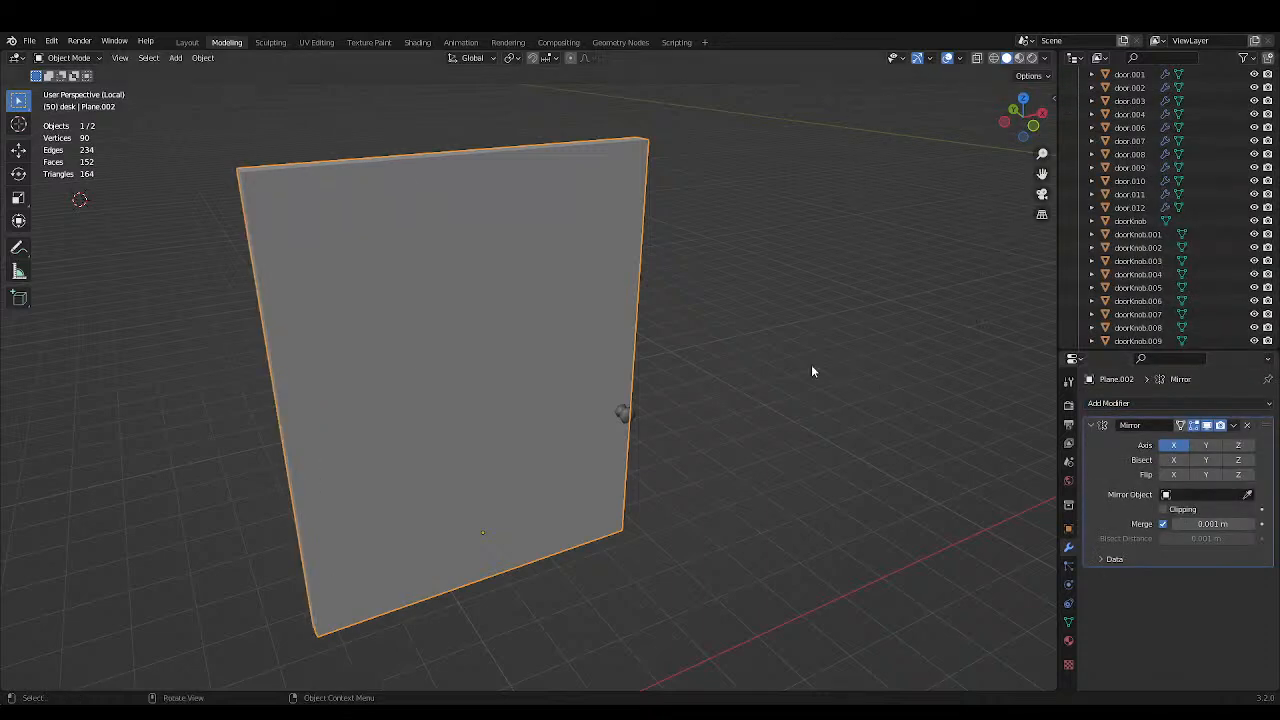
click(1247, 494)
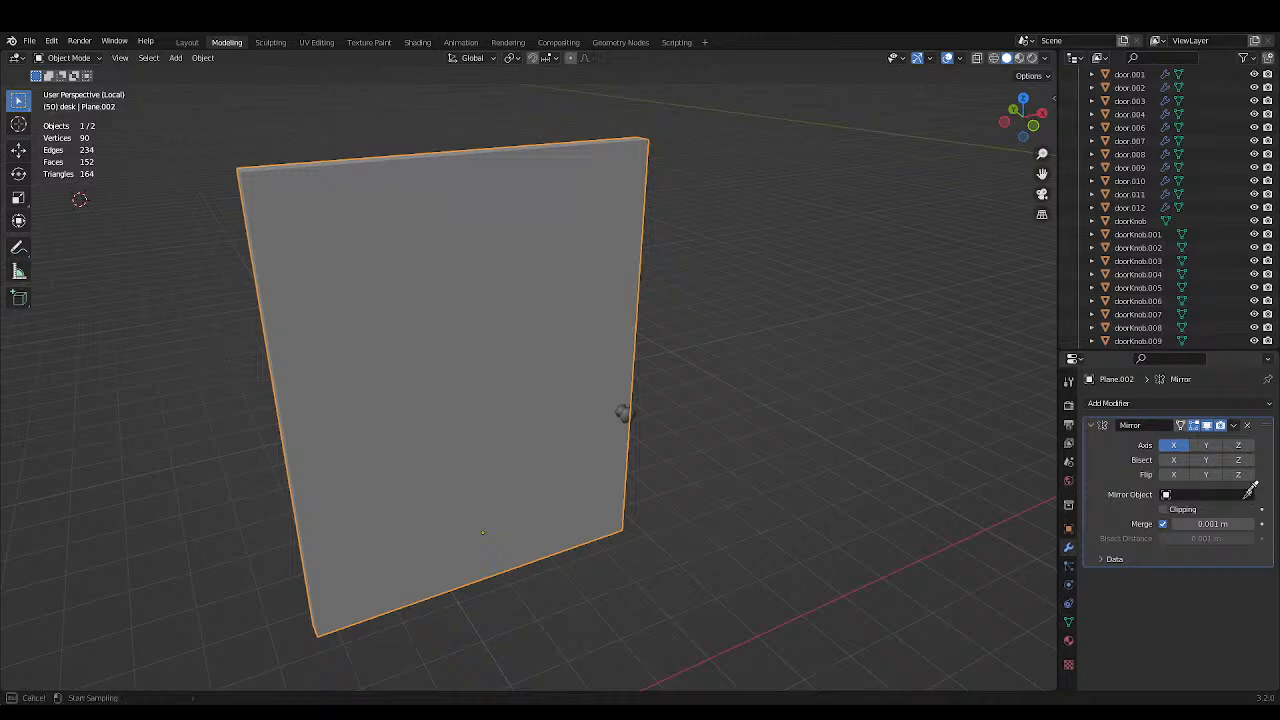
click(626, 411)
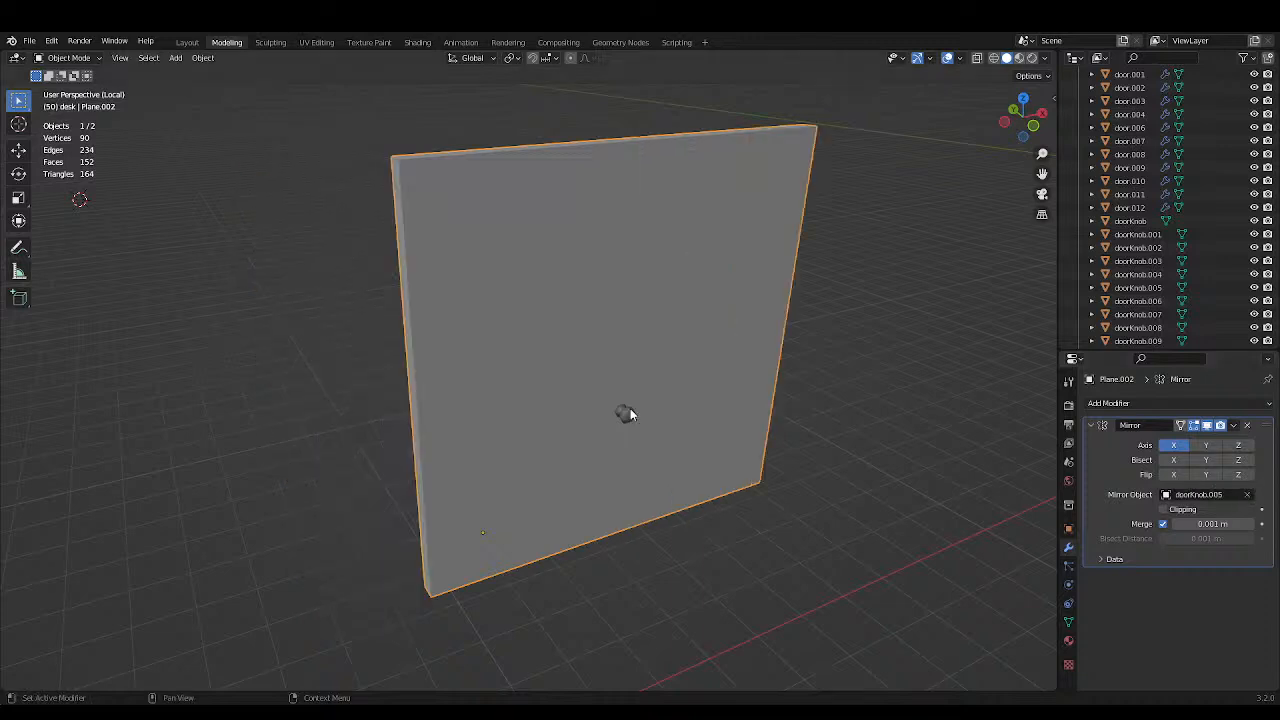
click(1247, 494)
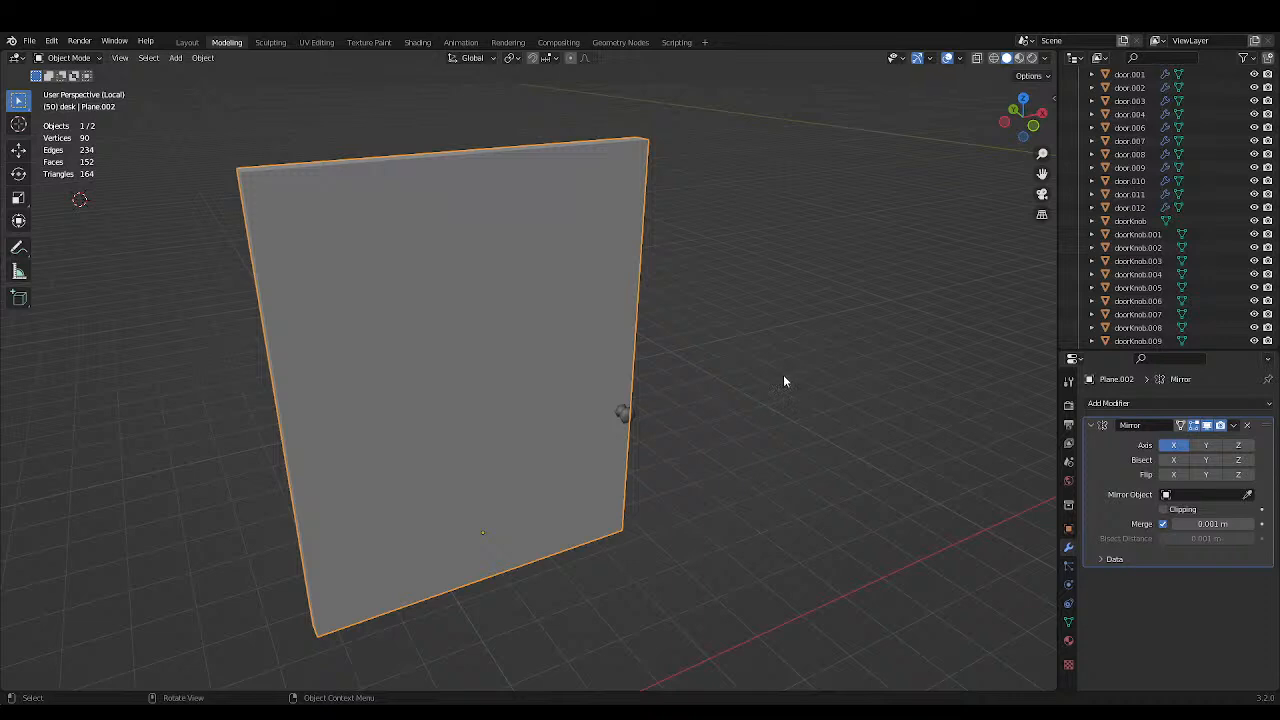
Turn on Clipping in the slab's Mirror modifier, enable X-ray display and save the file.
middle_drag(784, 380, 755, 369)
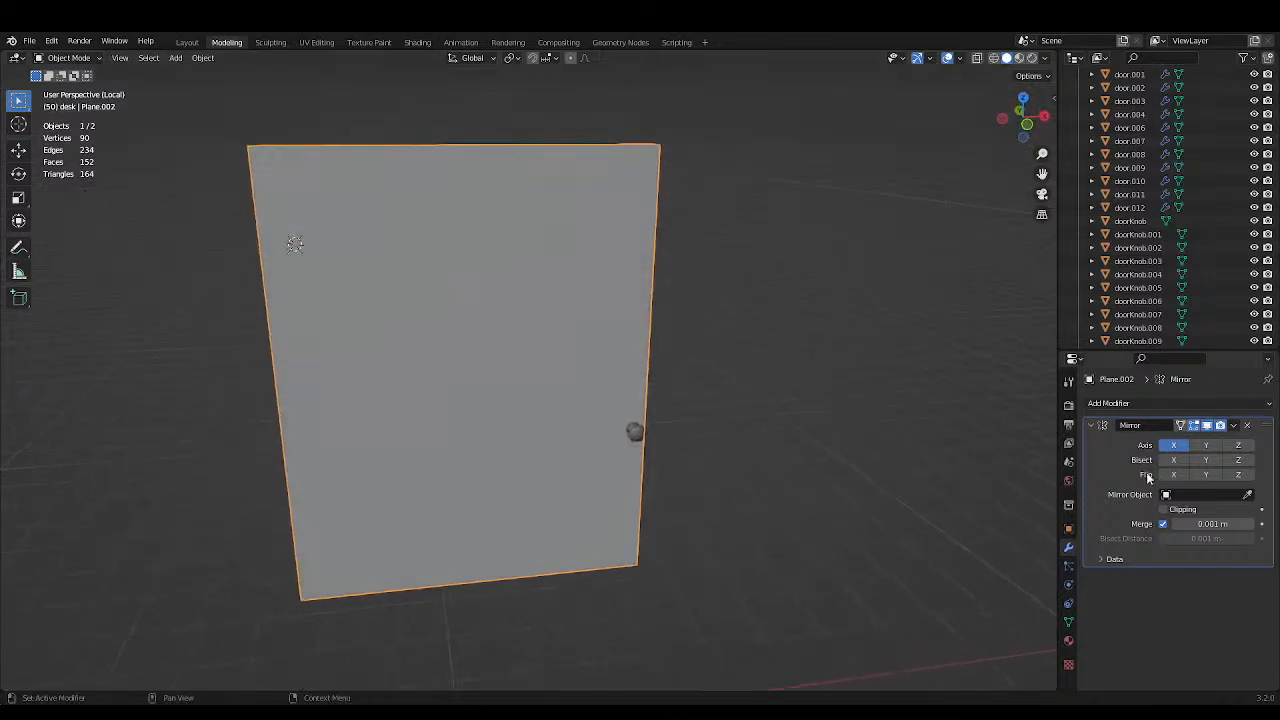
click(1163, 509)
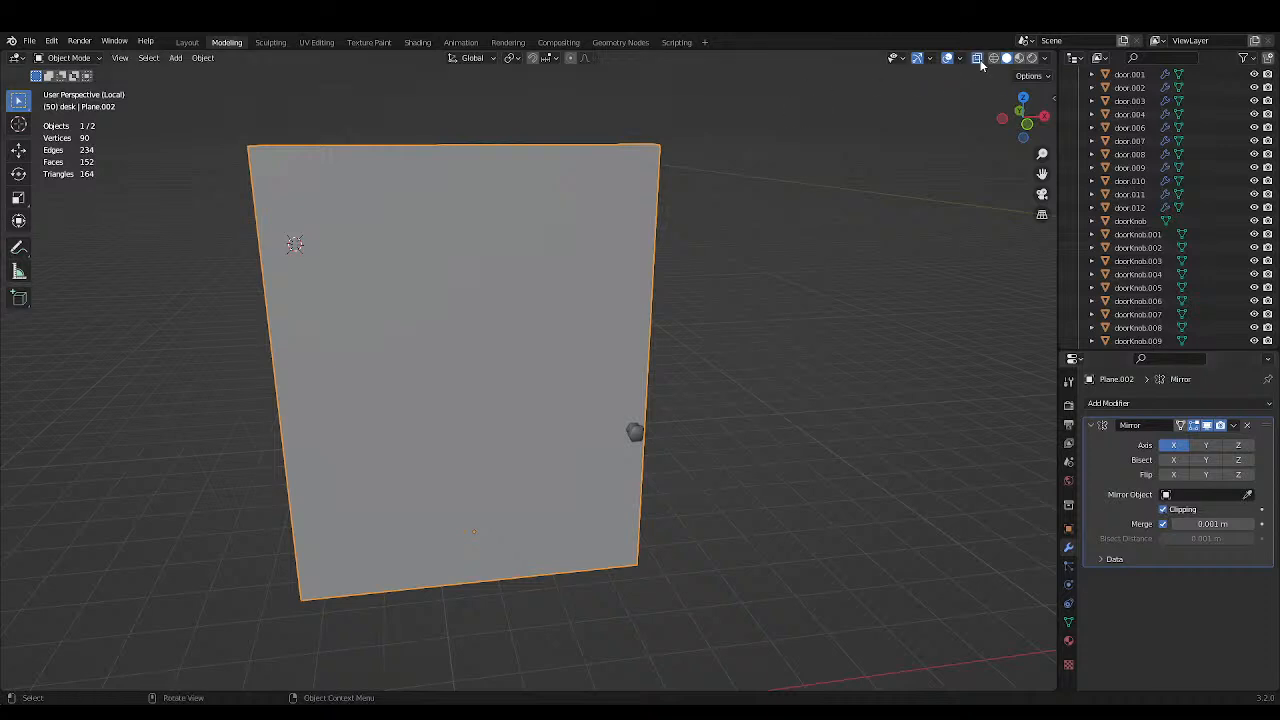
key(Tab)
key(ctrl+s)
key(g)
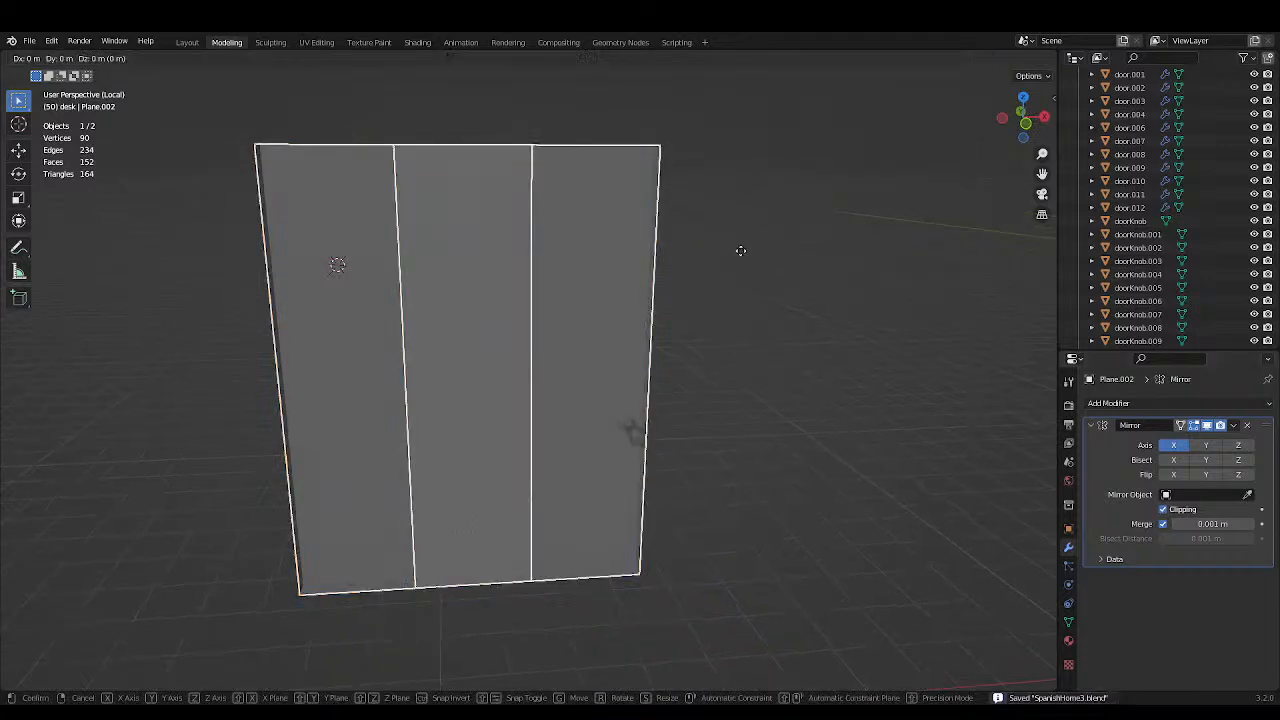
key(y)
key(Escape)
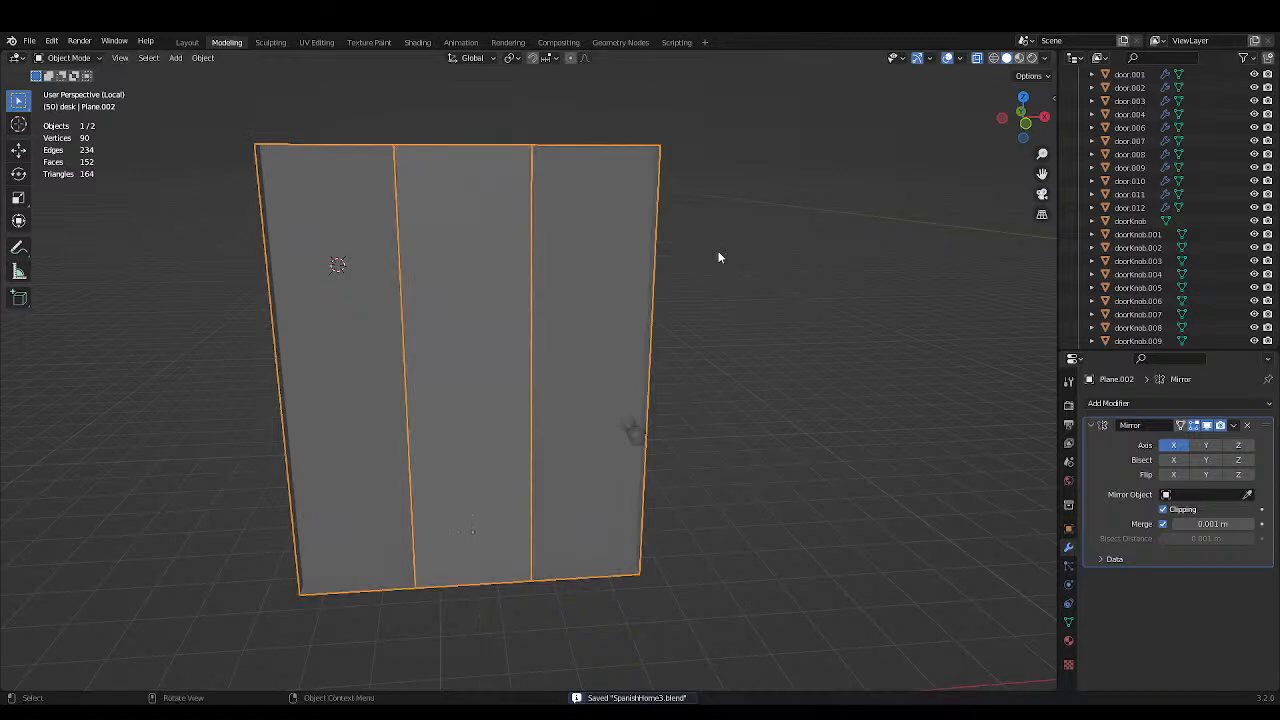
Enter Edit Mode, try to move the slab's entire mesh along global X, and save the file.
key(Tab)
key(a)
key(g)
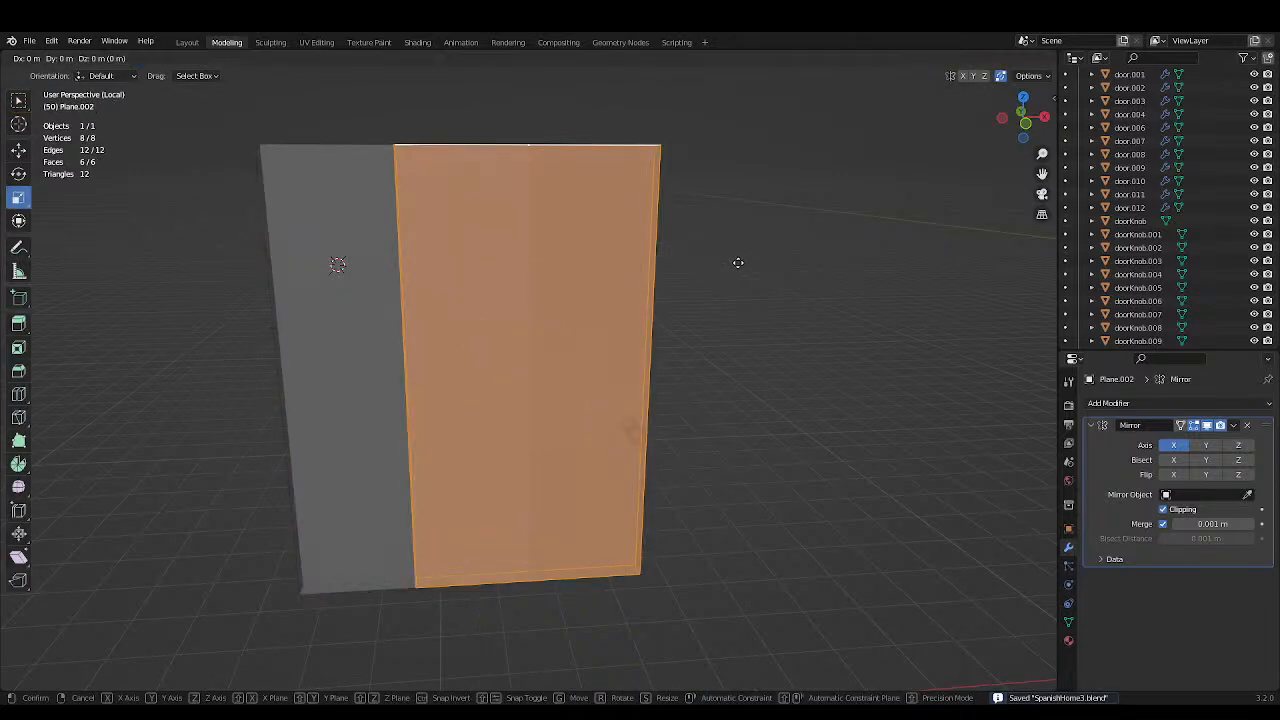
key(y)
key(x)
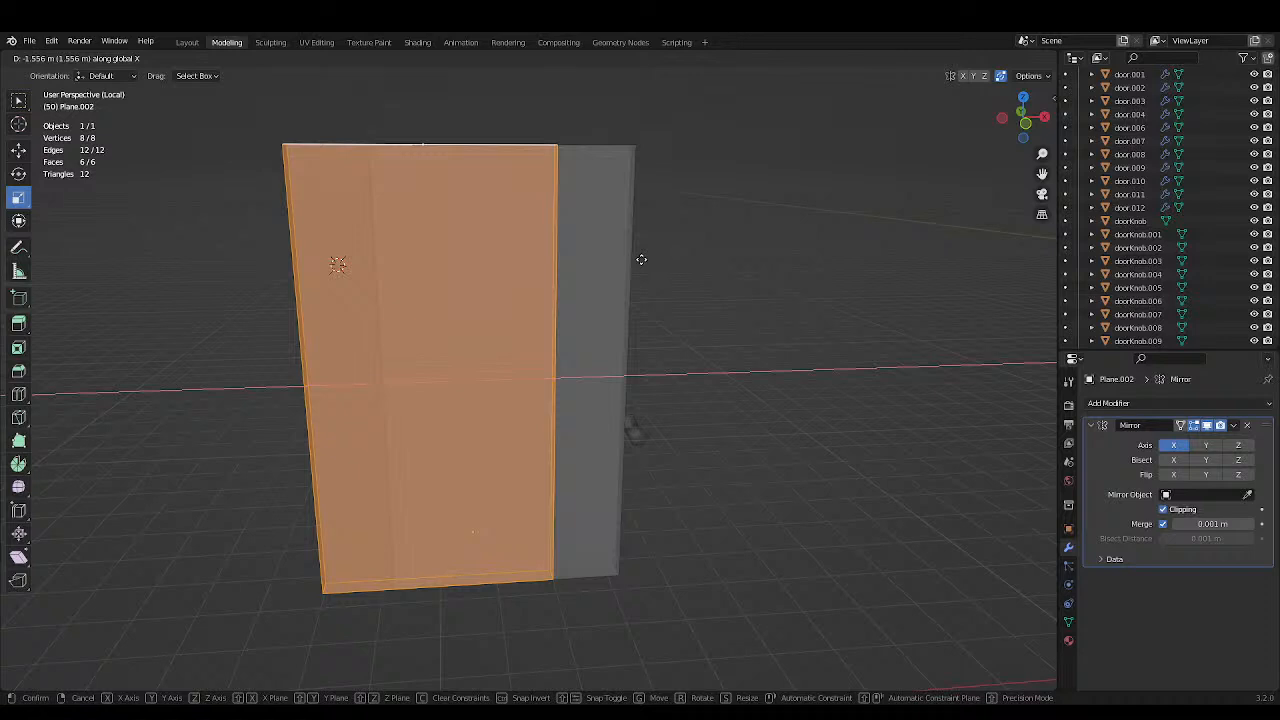
click(675, 260)
key(ctrl+s)
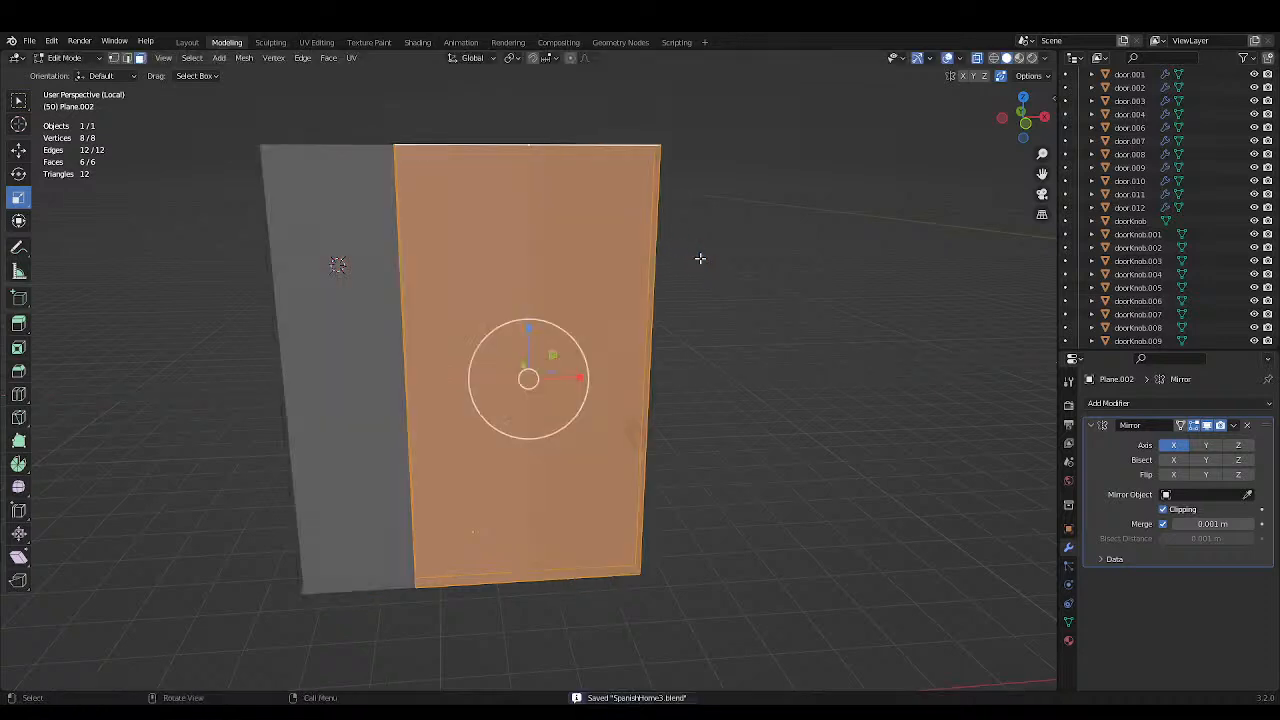
Delete the slab's narrow side face opposite the knob, on the side facing the mirrored half.
middle_drag(697, 251, 717, 271)
click(424, 409)
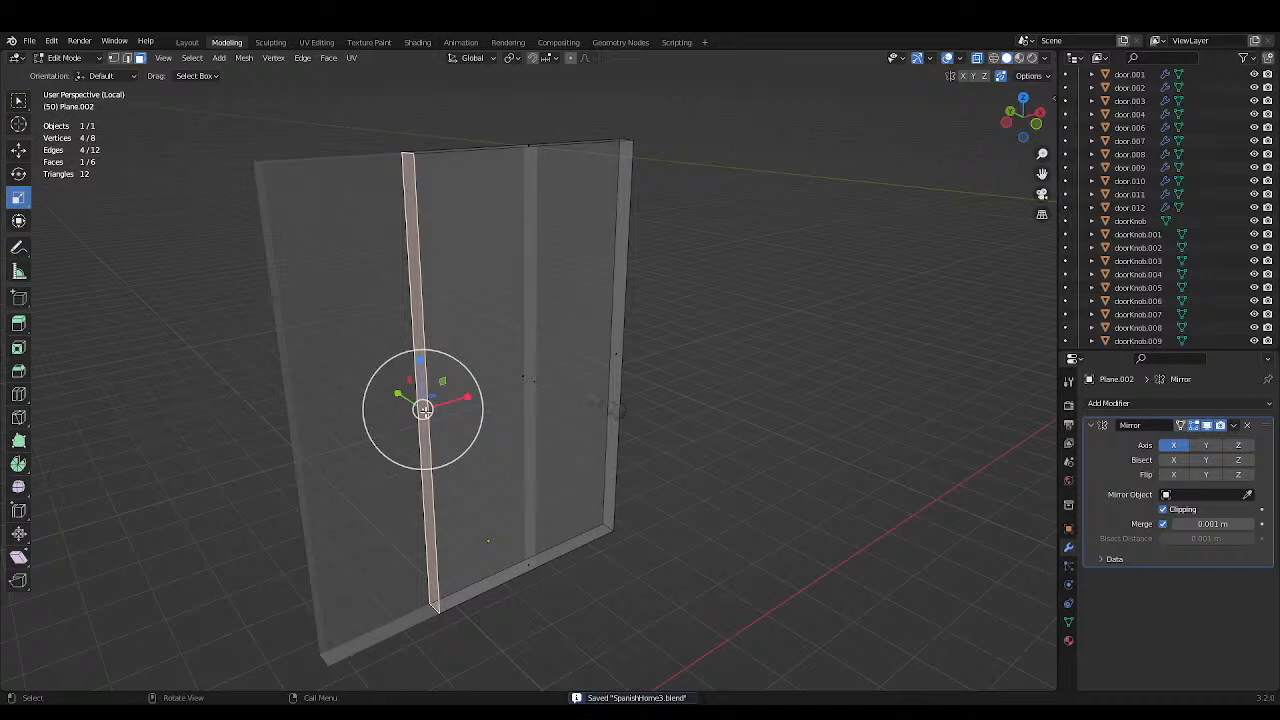
key(x)
click(424, 415)
middle_drag(651, 314, 742, 387)
click(642, 314)
Move the slab's open edge loop along global X to the mirror's centre line and save the file.
middle_drag(511, 202, 585, 176)
key(2)
alt+click(409, 246)
key(g)
key(x)
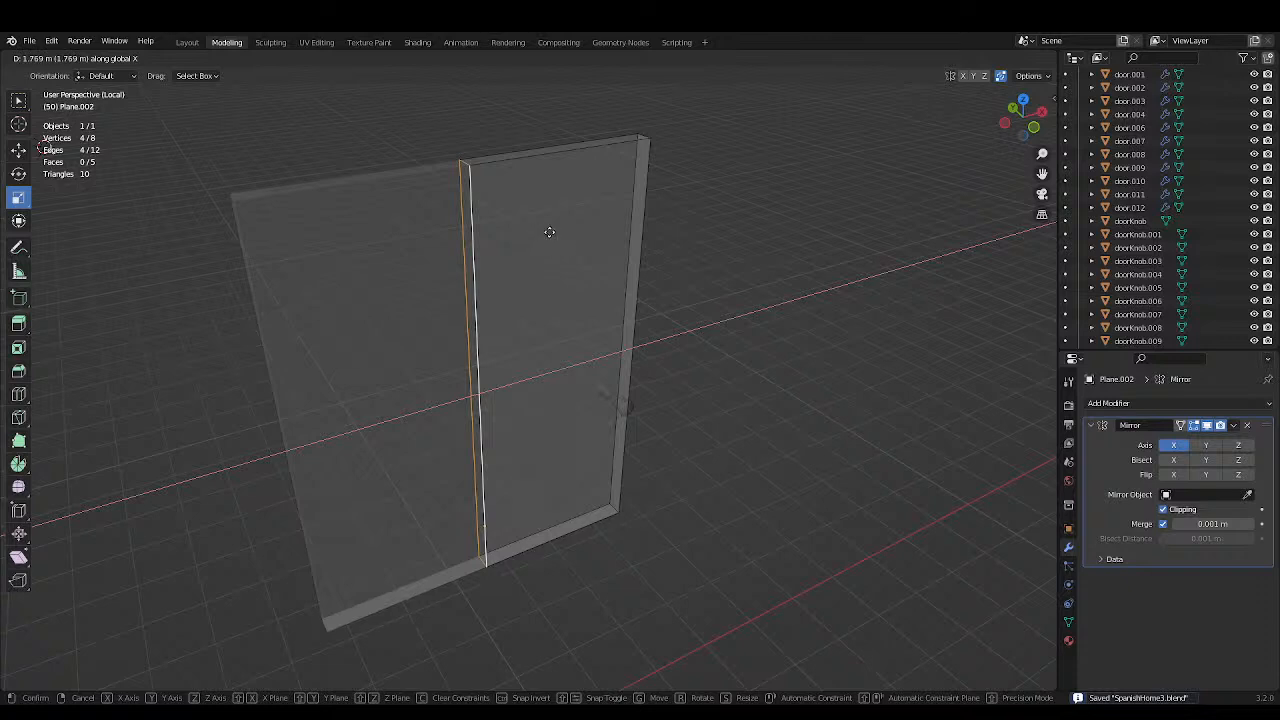
click(600, 230)
click(720, 234)
middle_drag(720, 234, 370, 127)
key(ctrl+s)
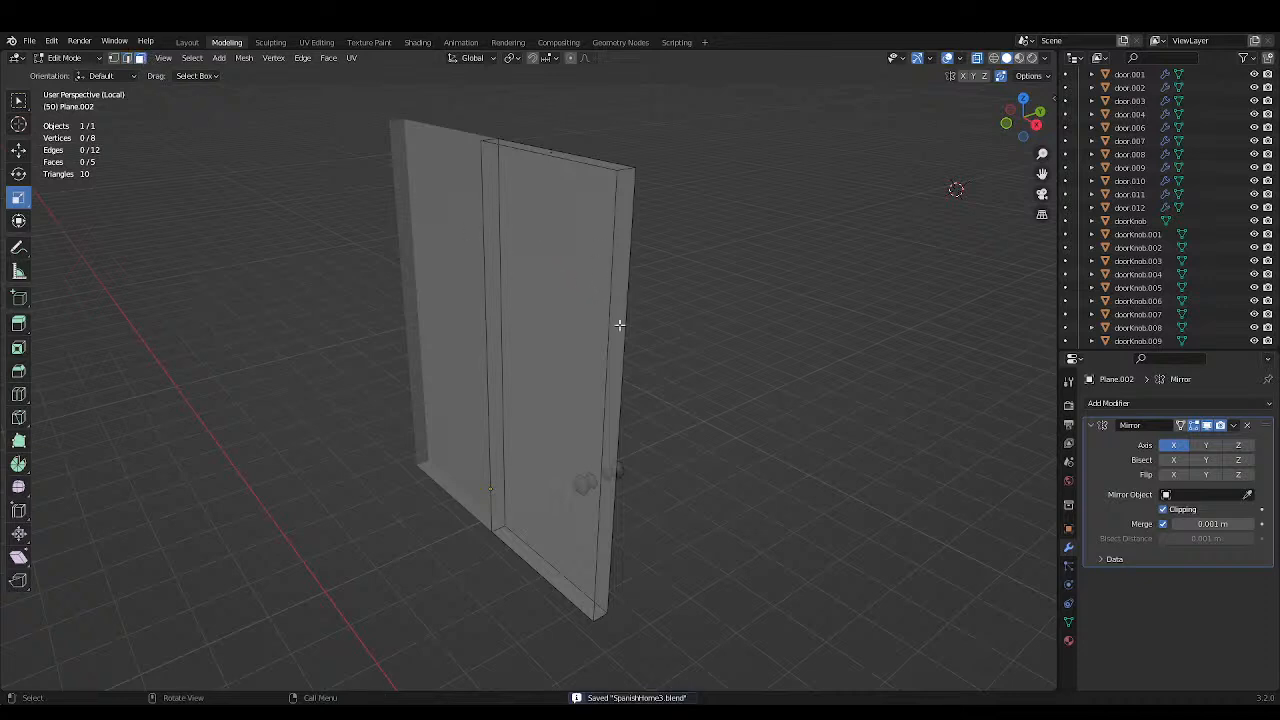
Move the slab's knob-side face about 1.37 m inward along global X.
click(617, 427)
middle_drag(676, 372, 776, 369)
key(g)
key(x)
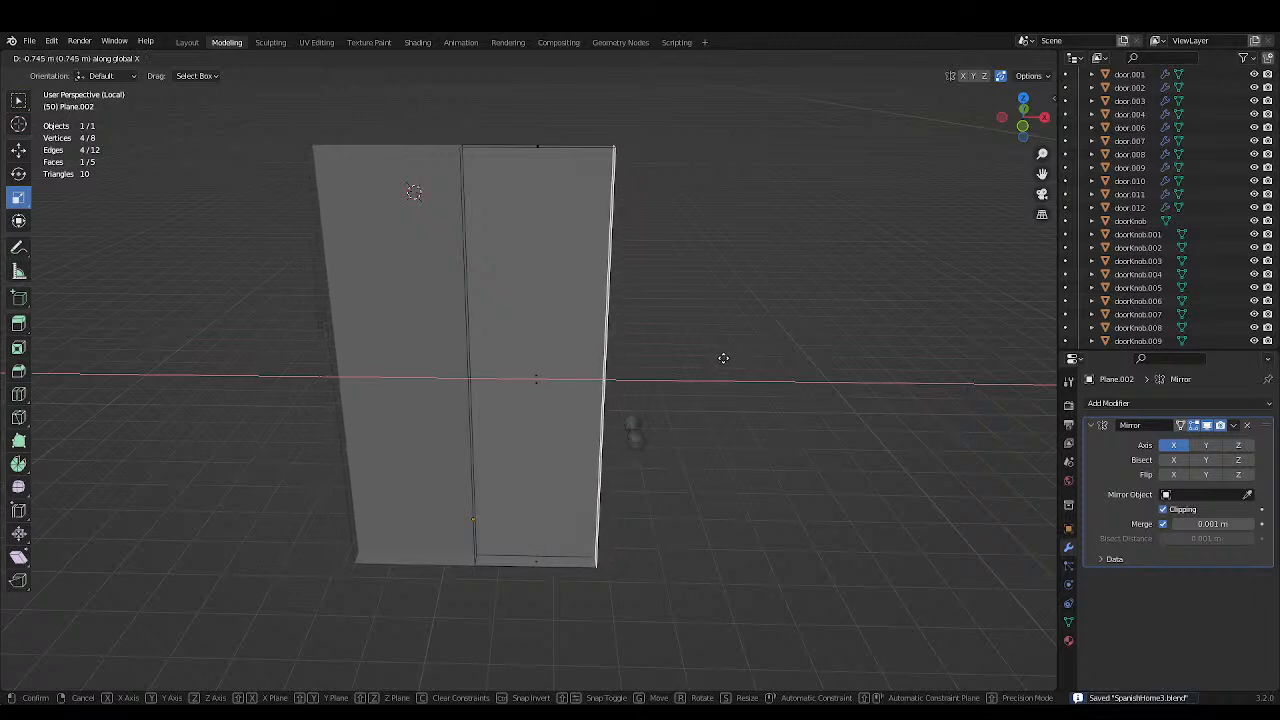
click(686, 357)
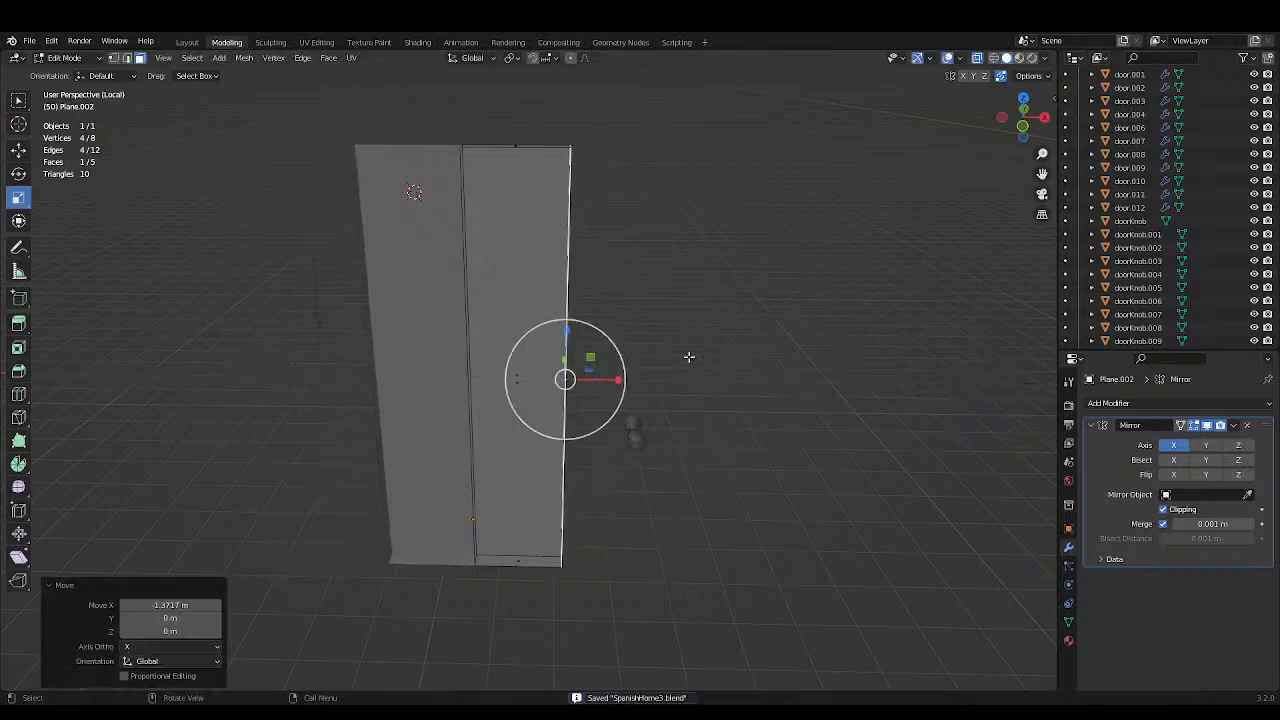
Shift the knob-side face about 0.33 m back outward along global X.
middle_drag(696, 302, 700, 289)
key(g)
key(x)
click(716, 293)
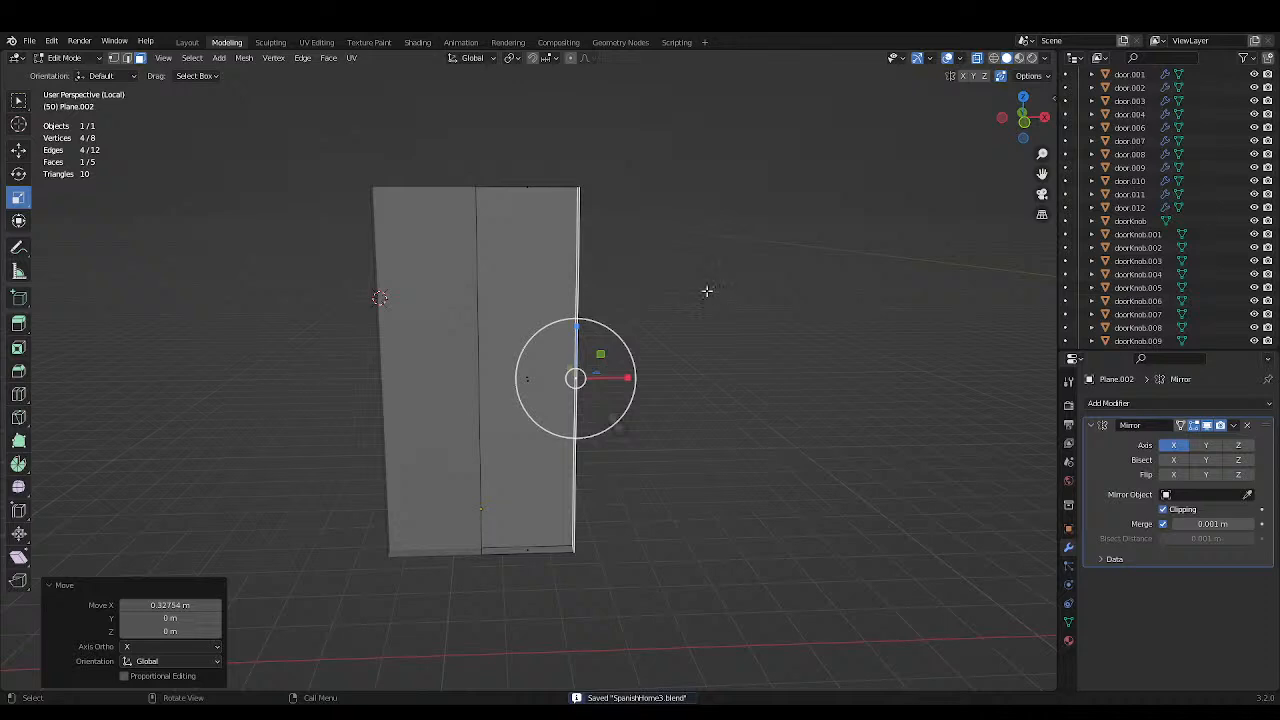
Show the slab in the full house scene with X-ray turned off and save the file.
middle_drag(709, 289, 683, 317)
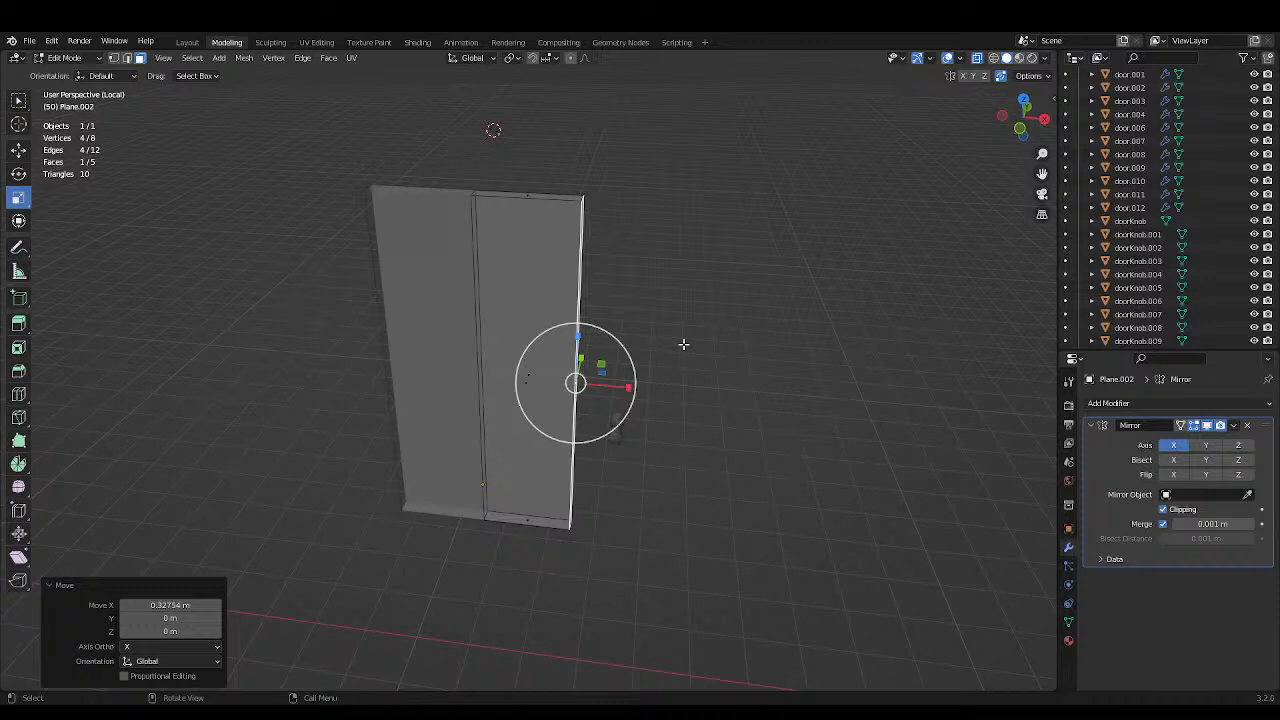
key(KP_7)
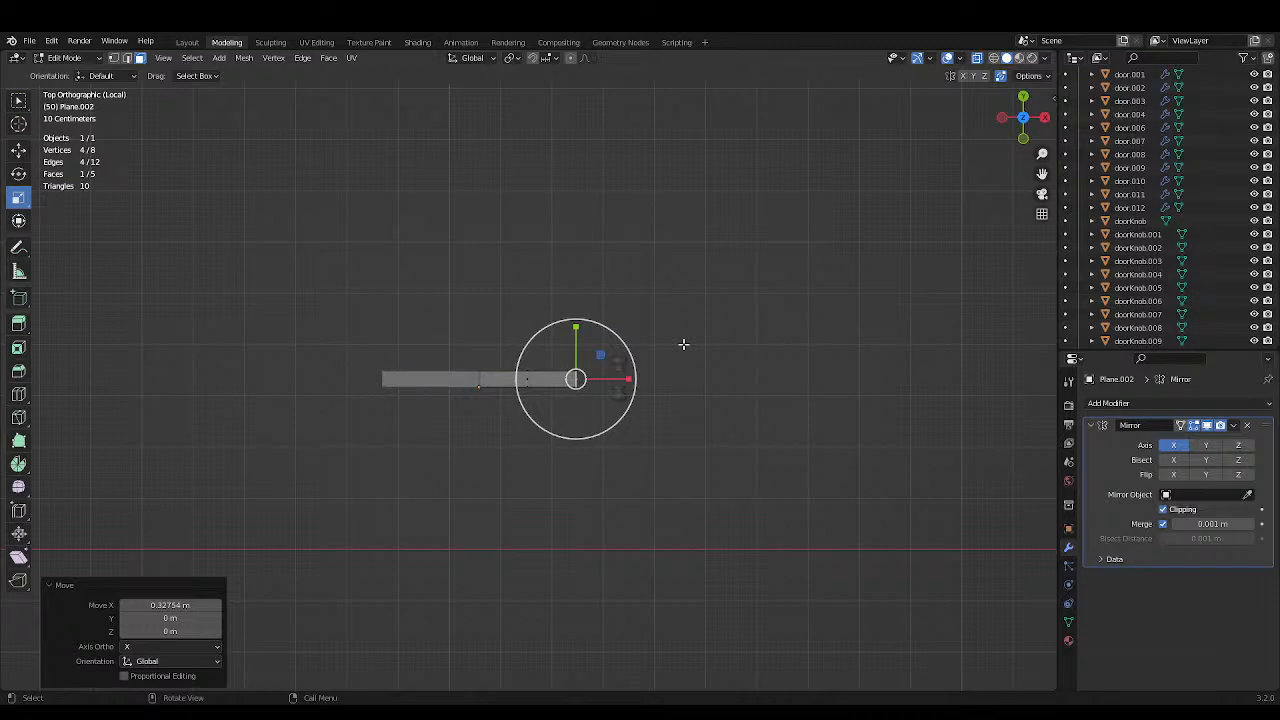
middle_drag(674, 246, 616, 237)
key(KP_Divide)
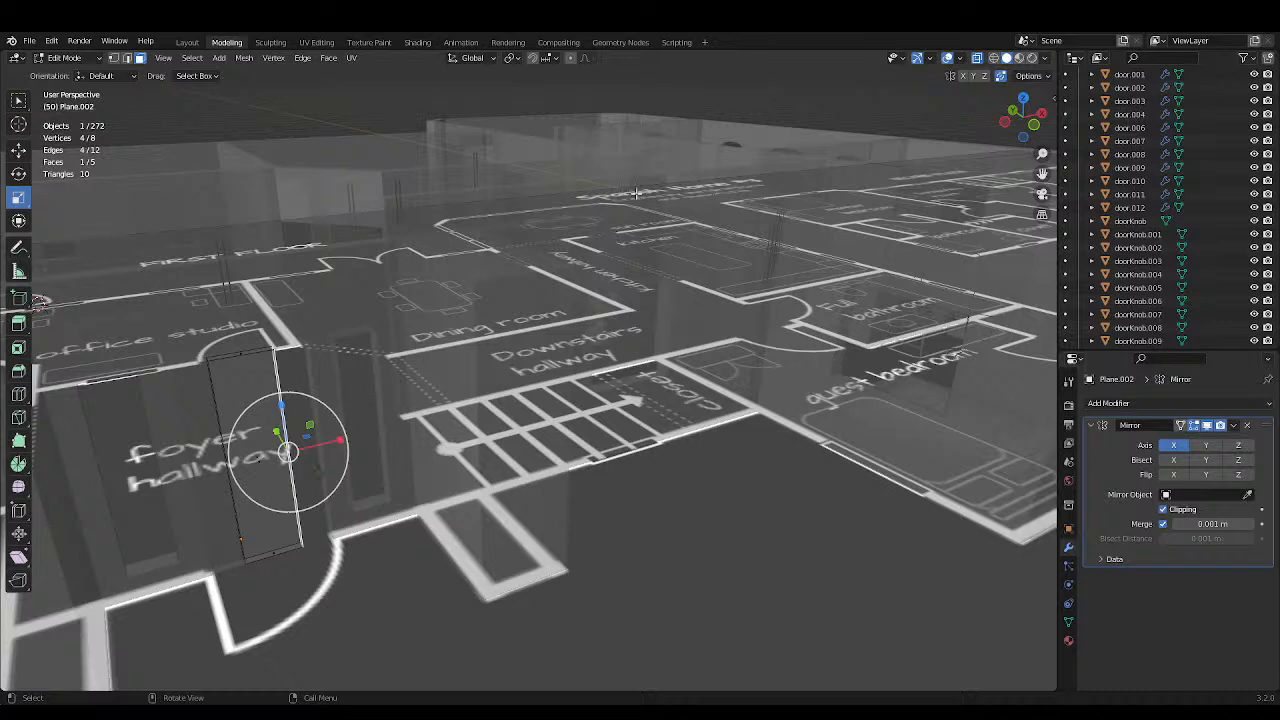
click(976, 58)
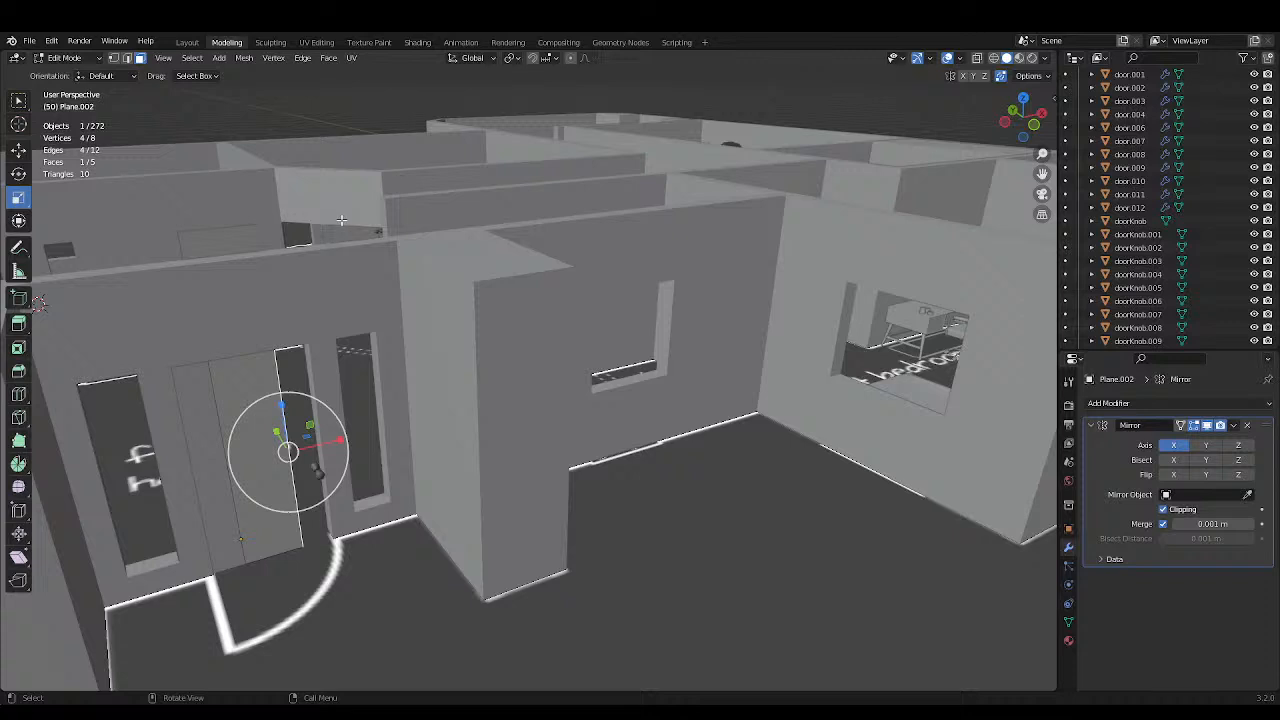
shift+middle_drag(337, 208, 383, 209)
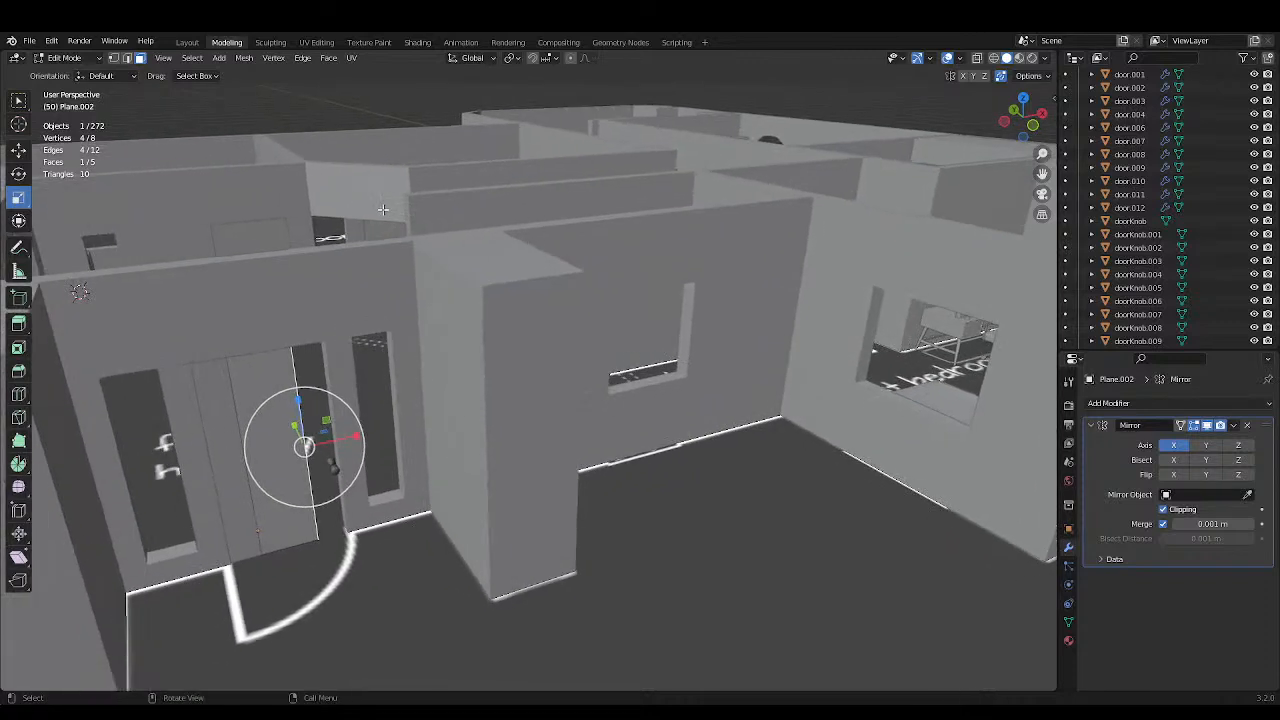
key(ctrl+s)
key(a)
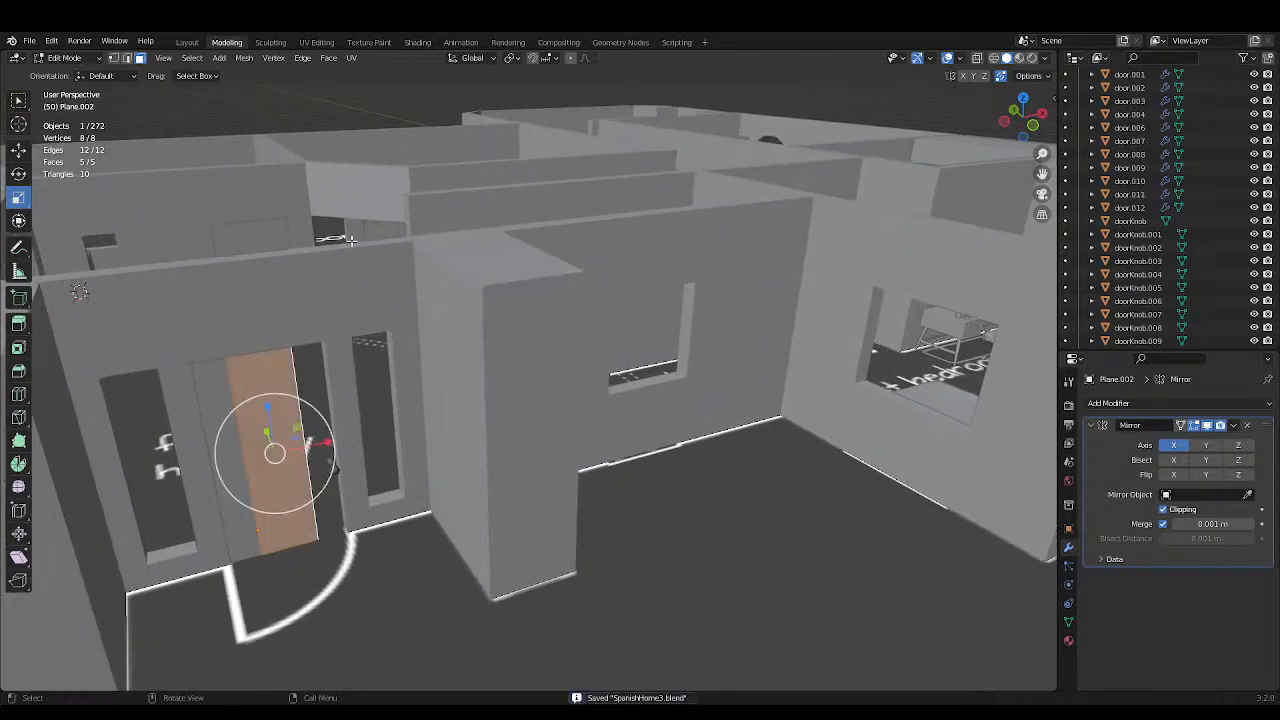
key(g)
key(x)
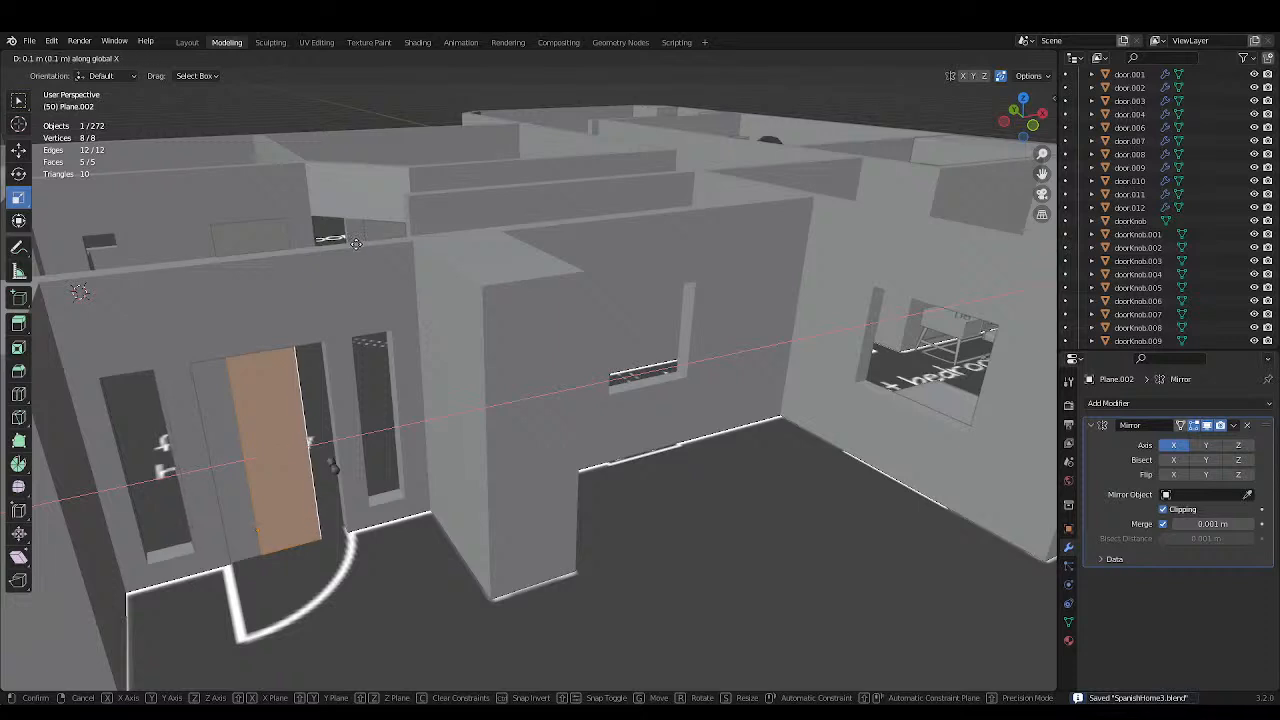
right_click(357, 245)
Move the whole door slab about 0.95 m along global X into the front doorway and save the file.
key(Tab)
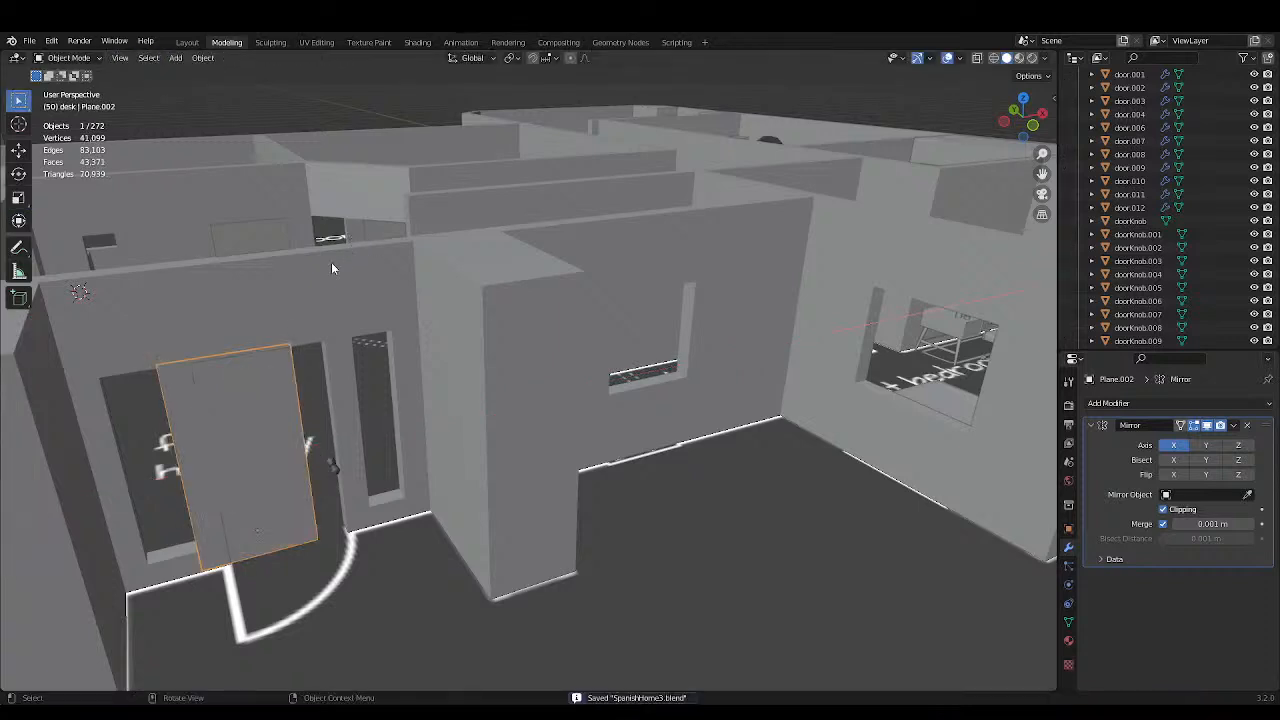
key(g)
key(x)
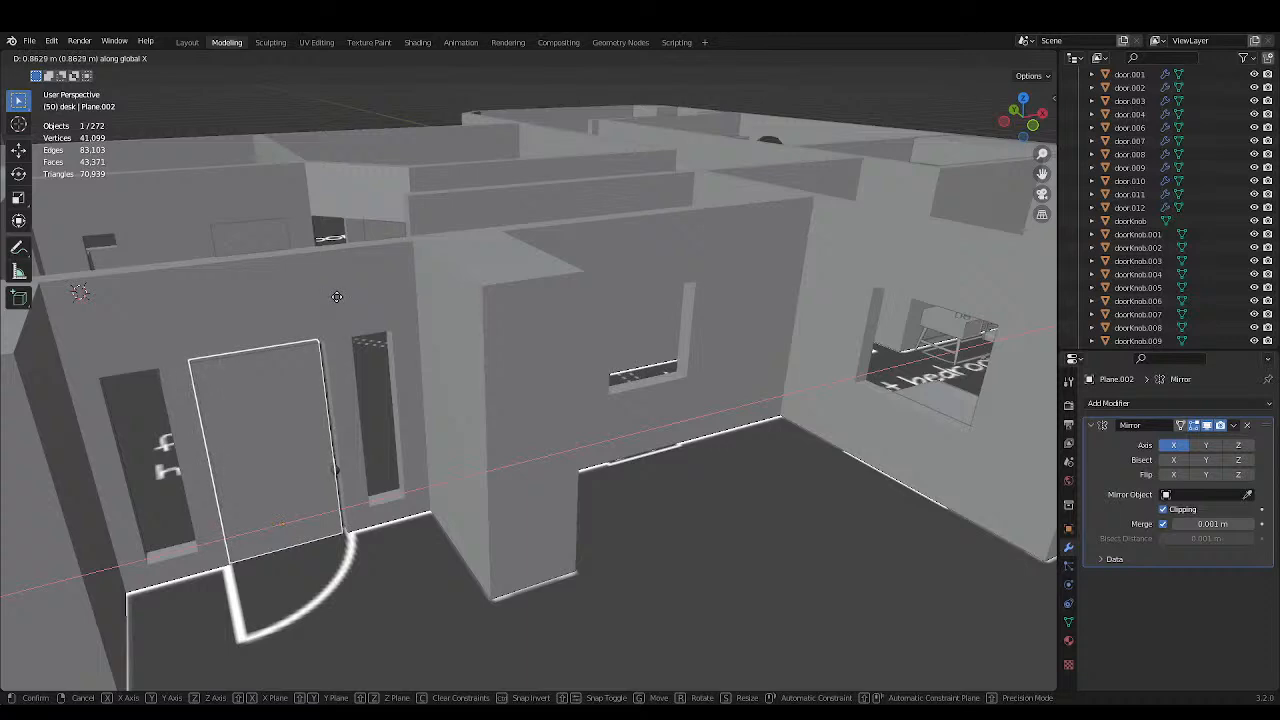
click(338, 296)
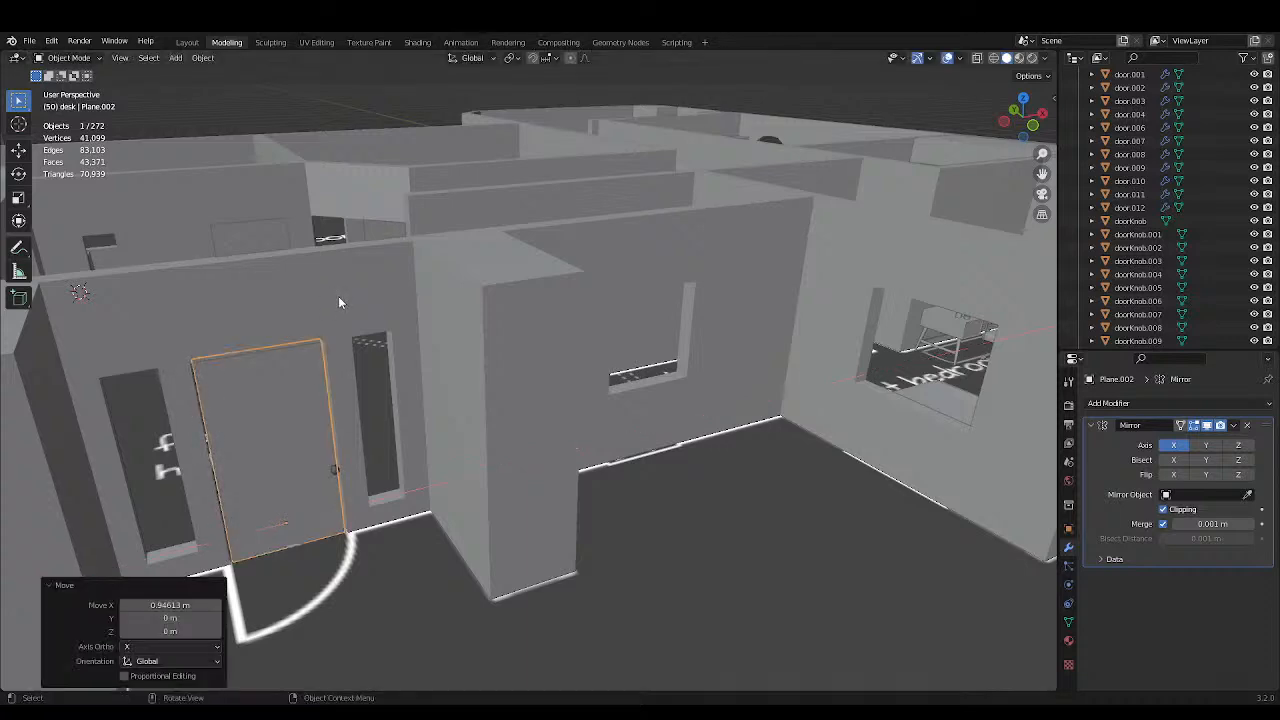
middle_drag(322, 284, 360, 274)
key(ctrl+s)
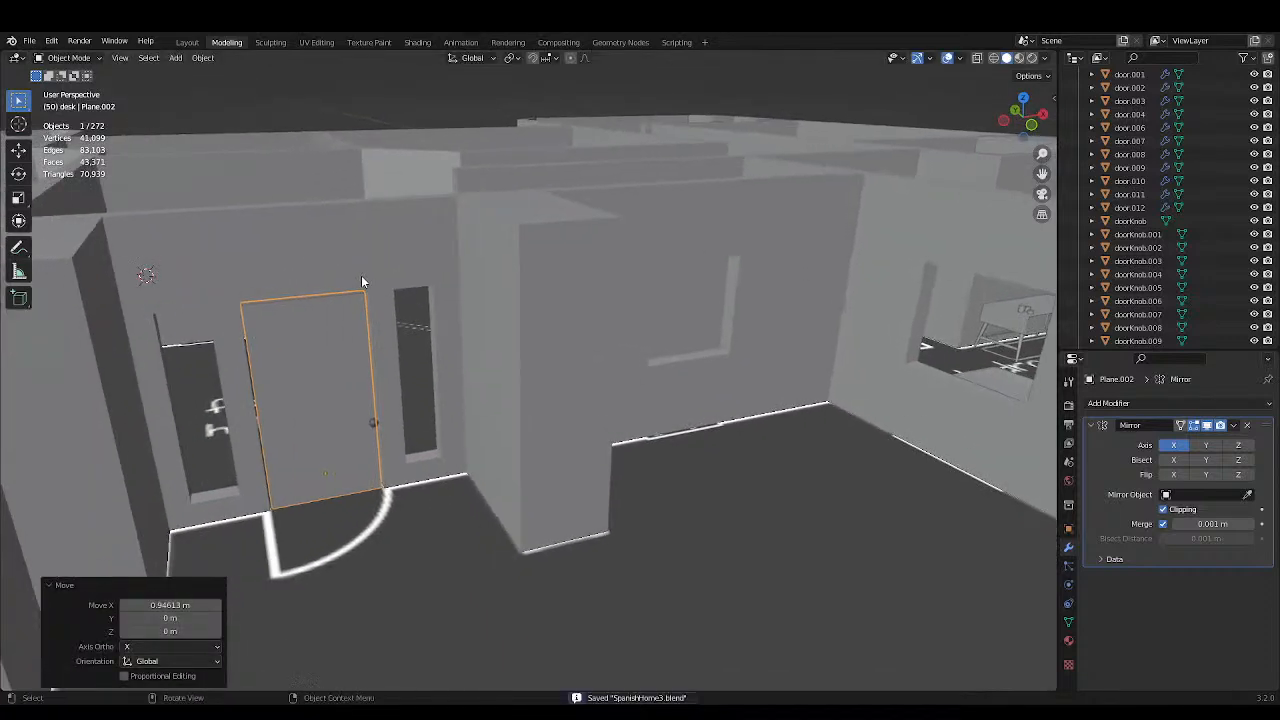
Isolate the slab, move its knob-side narrow face about 0.09 m outward along global X, and save the file.
key(KP_Divide)
key(Tab)
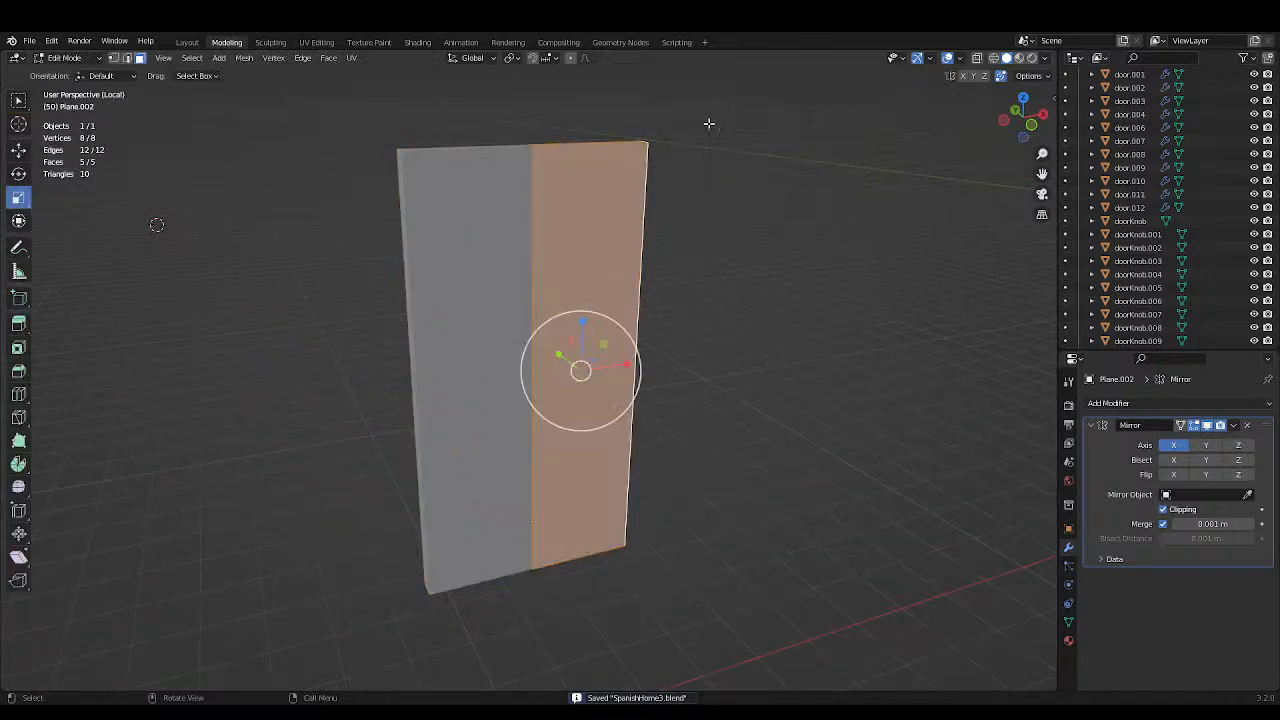
middle_drag(600, 240, 644, 243)
click(644, 243)
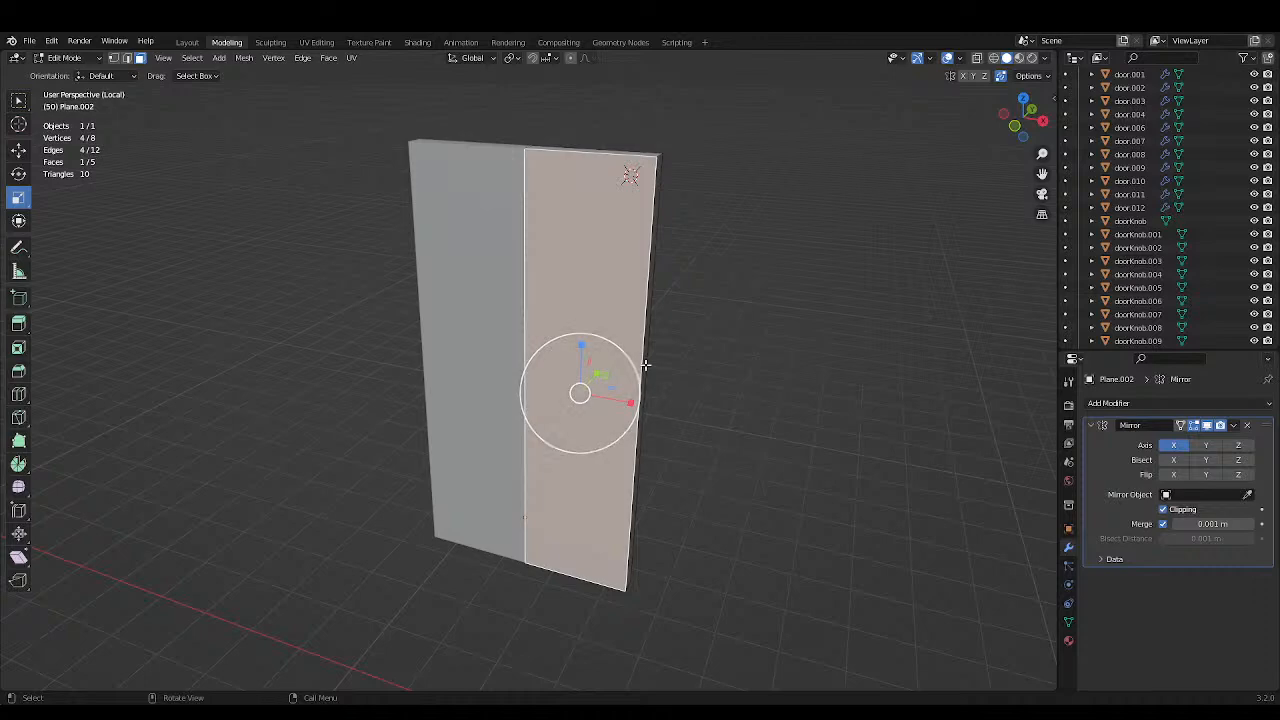
key(g)
key(x)
click(651, 362)
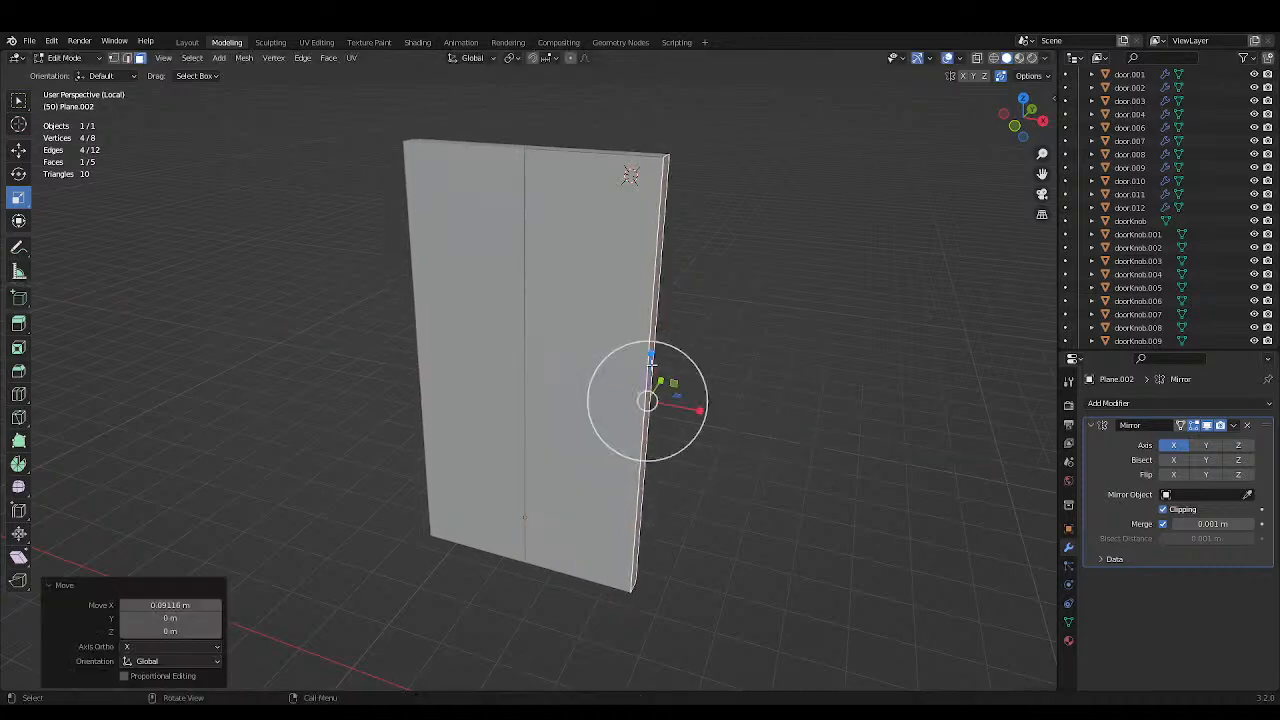
key(ctrl+s)
Examine how the widened slab fits the front doorway and lines up with the knob and side windows.
key(KP_Divide)
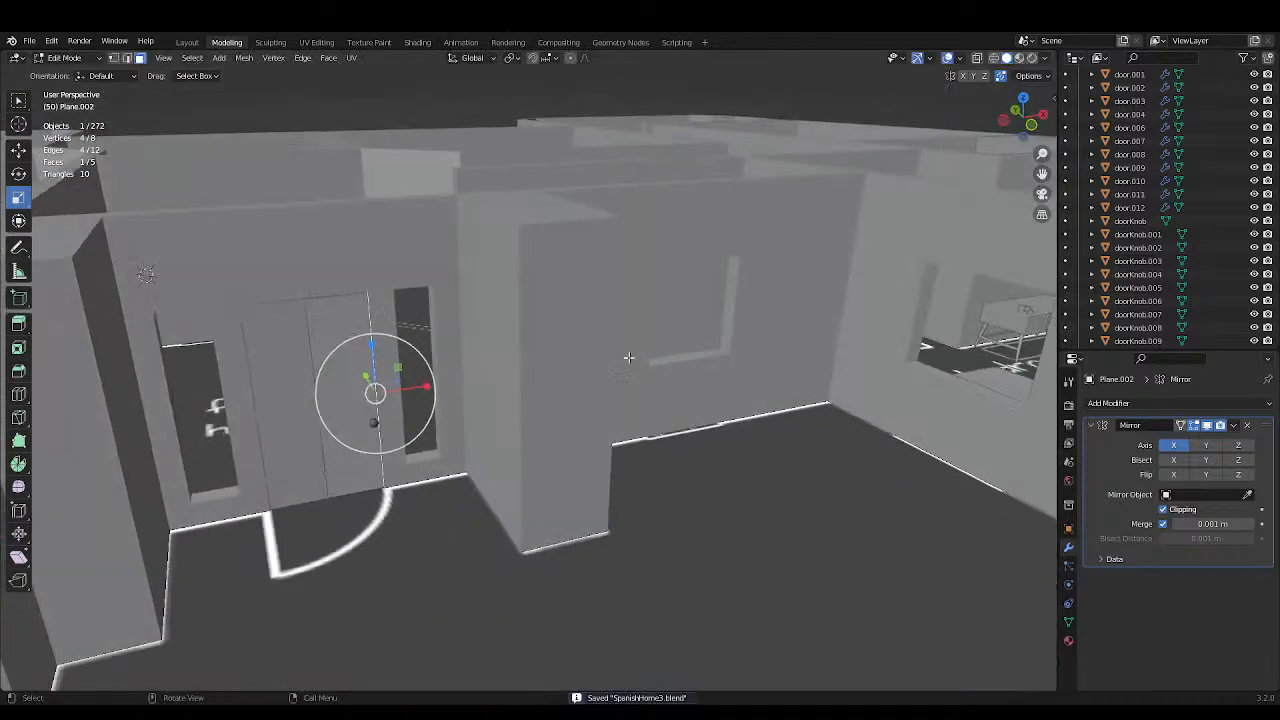
middle_drag(537, 336, 444, 308)
middle_drag(325, 285, 499, 313)
scroll(499, 313, down, 3)
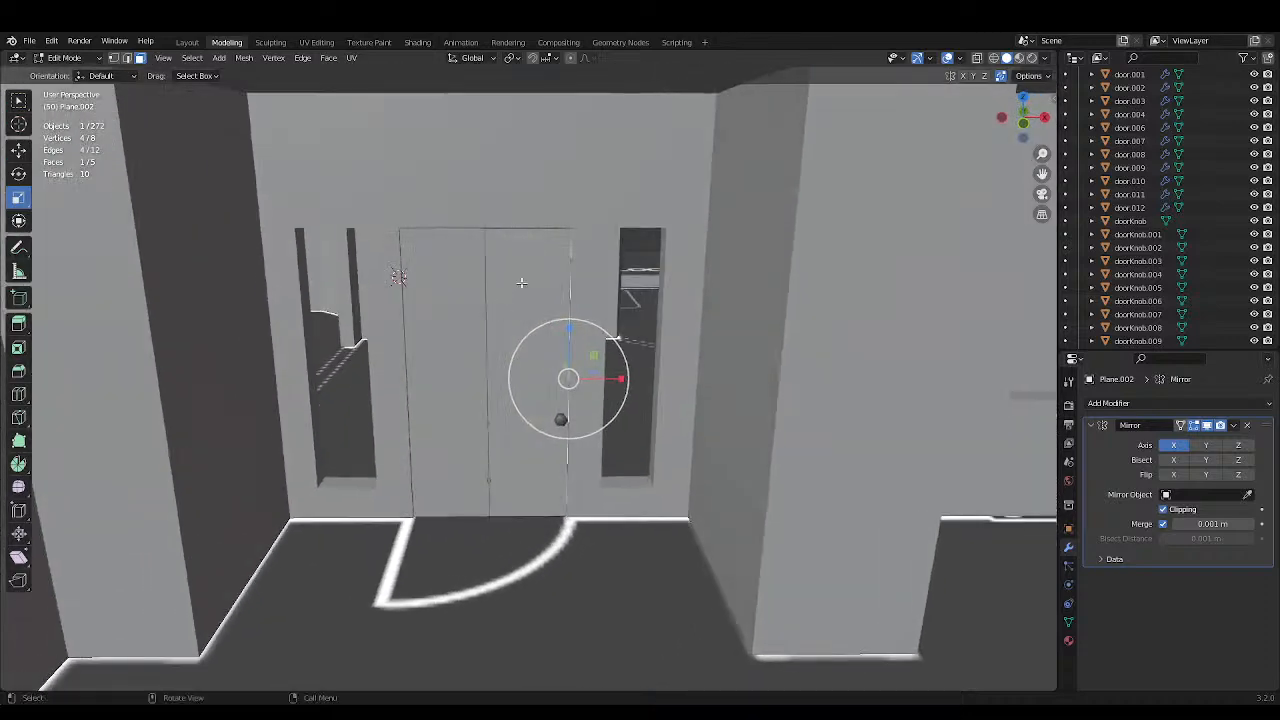
scroll(522, 283, down, 3)
scroll(523, 269, up, 5)
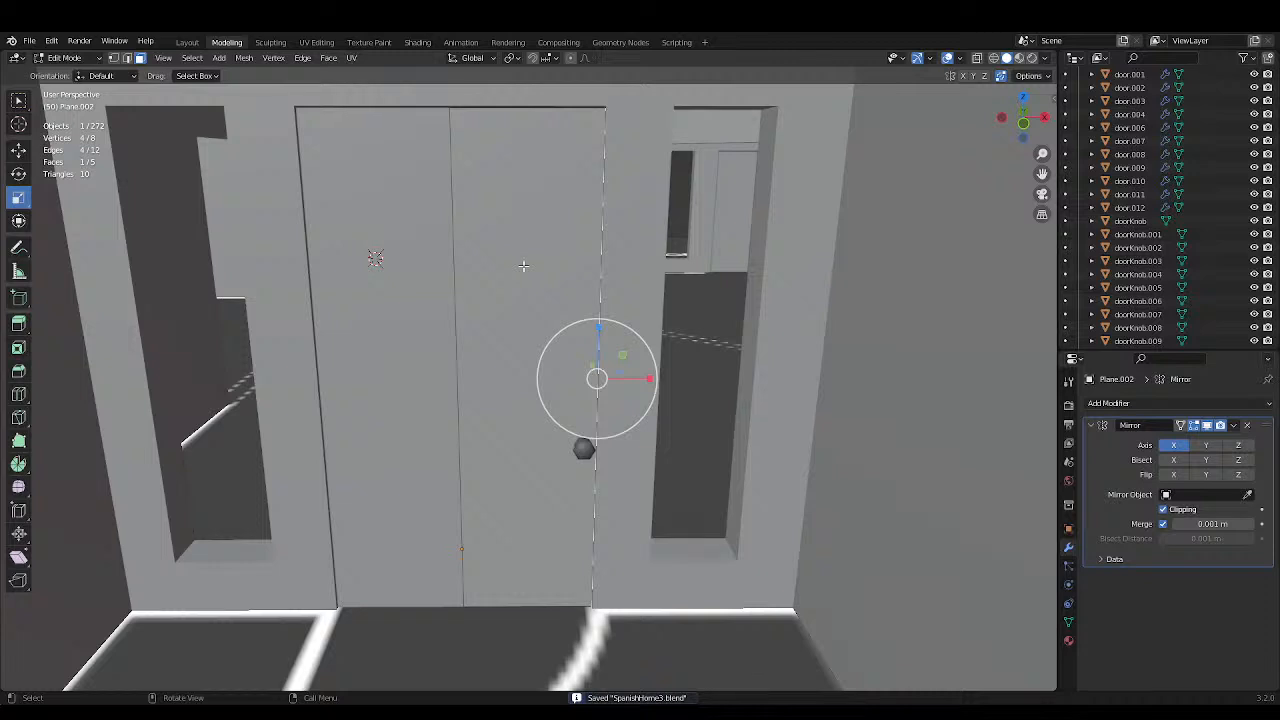
key(Tab)
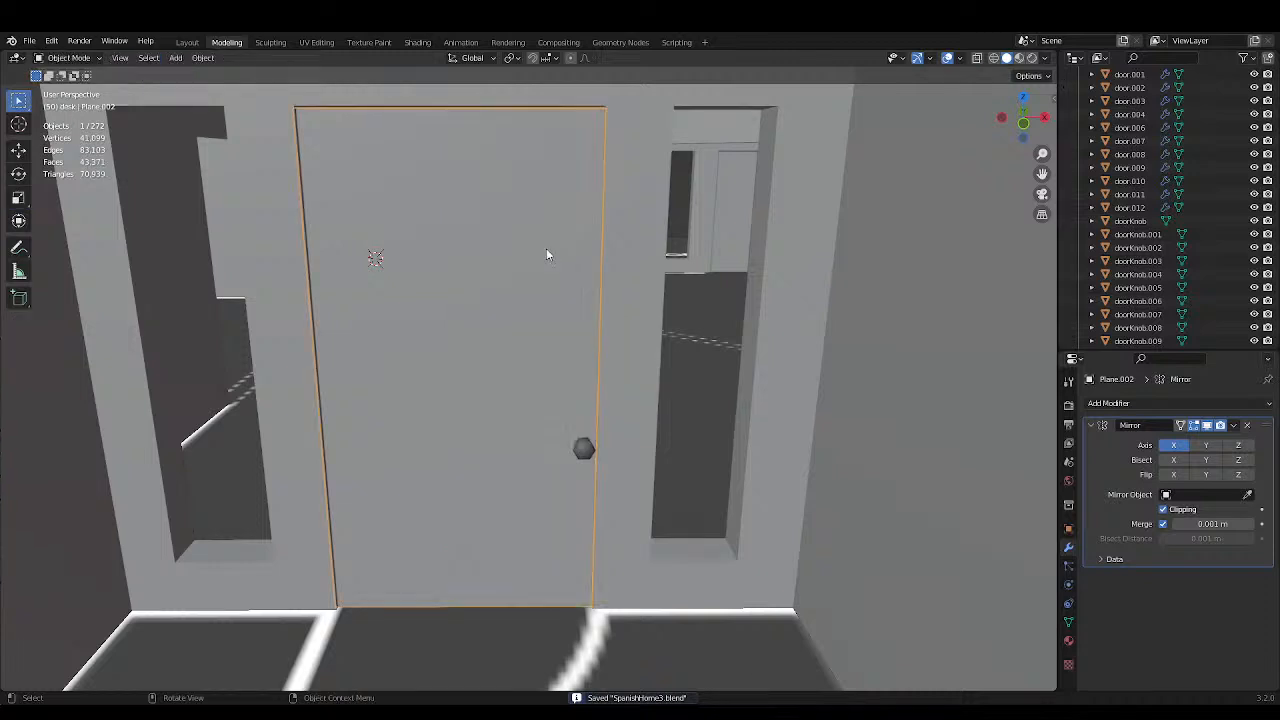
scroll(546, 248, down, 5)
key(ctrl+a)
click(546, 248)
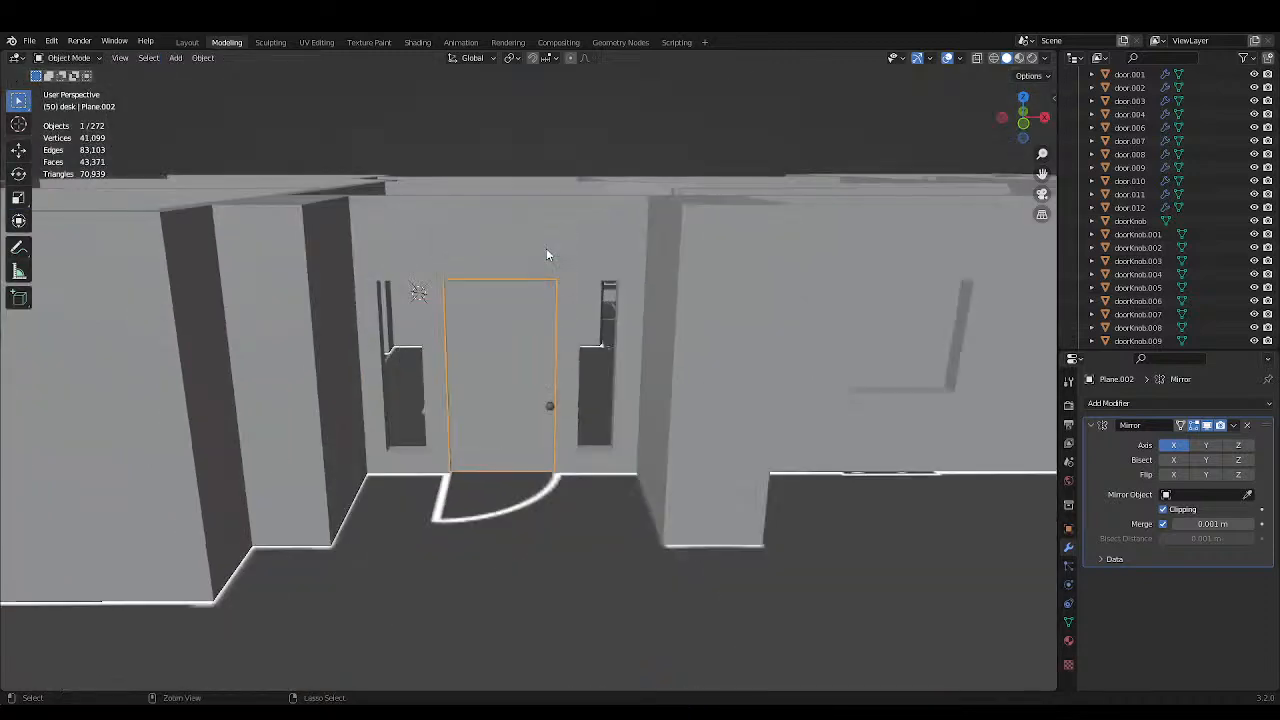
scroll(557, 268, up, 5)
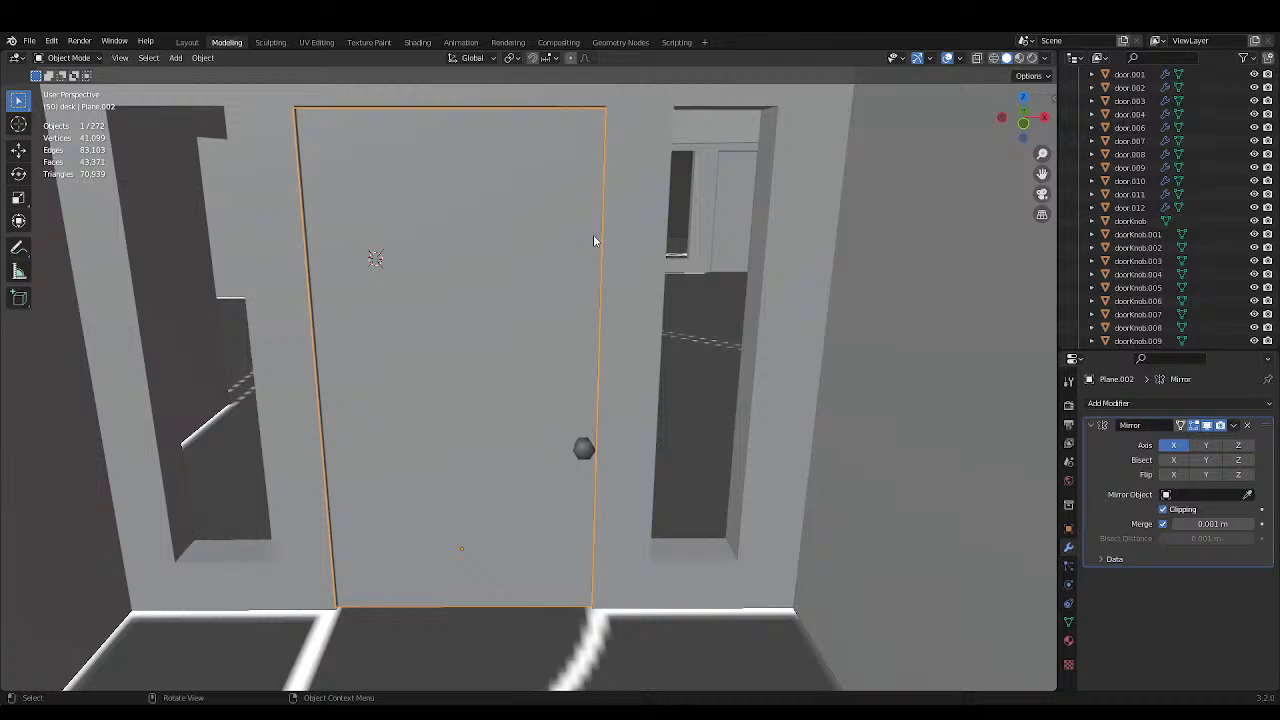
scroll(593, 234, down, 6)
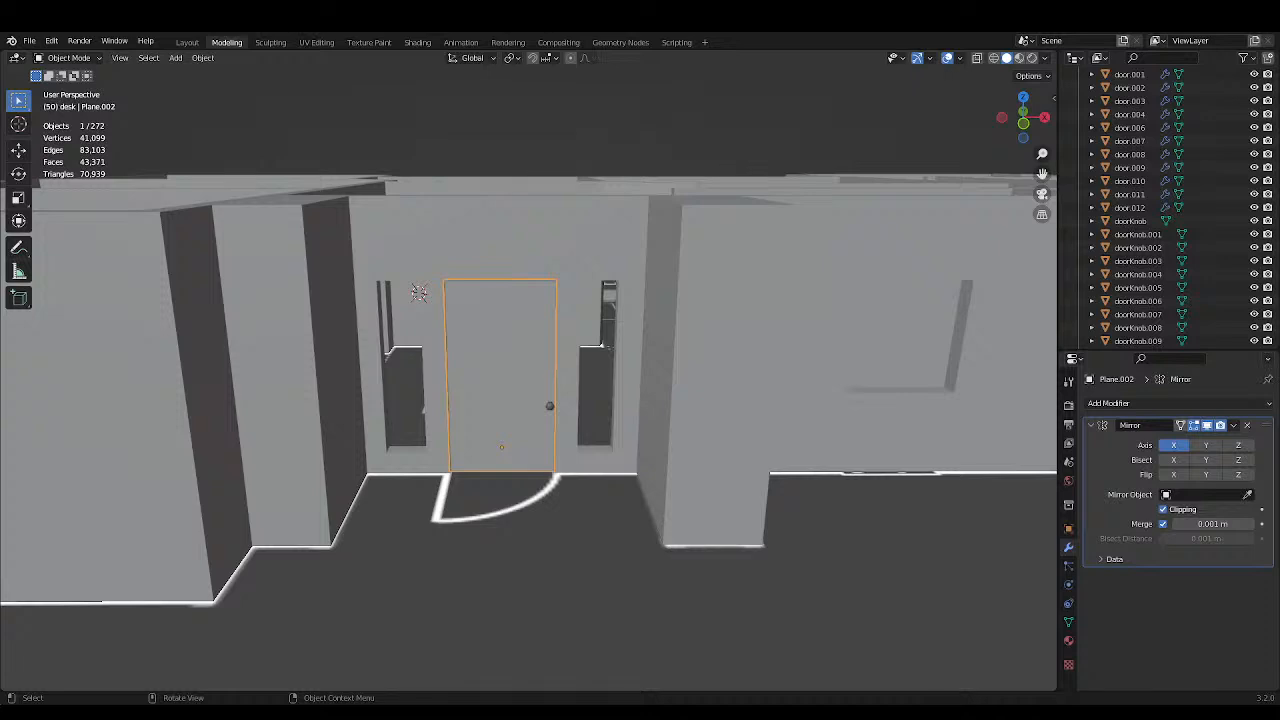
middle_drag(748, 383, 746, 357)
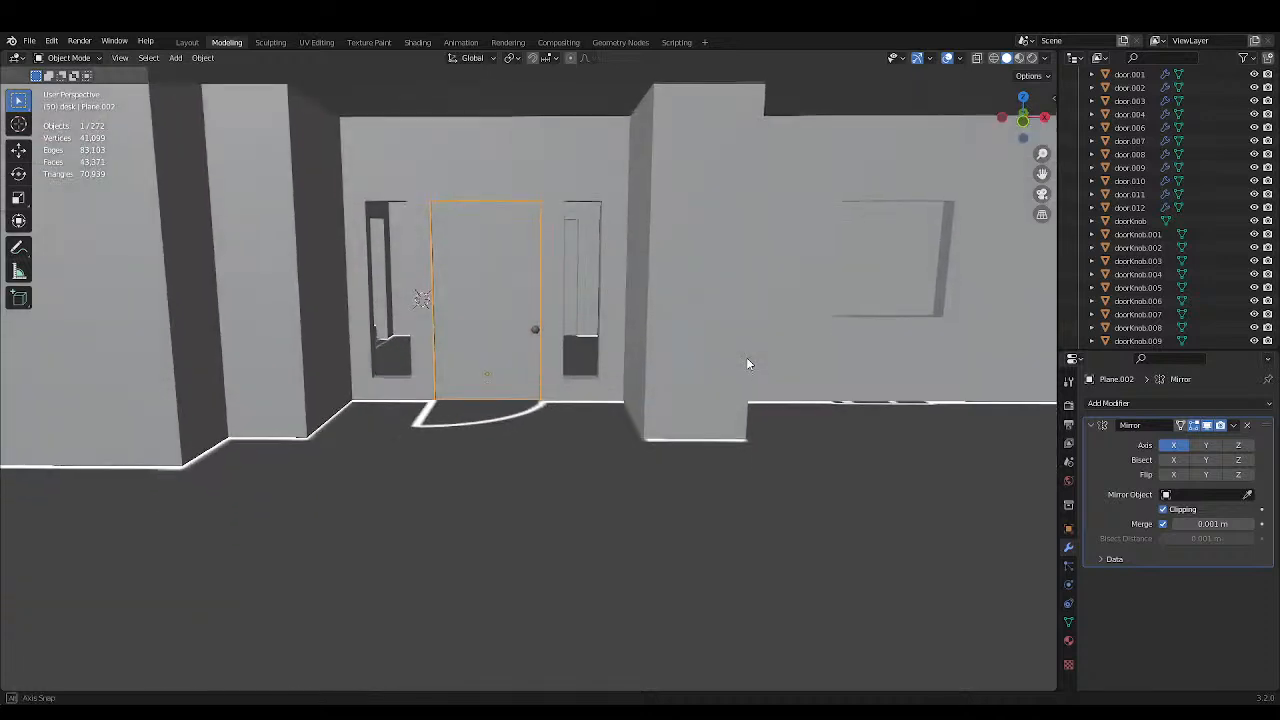
Isolate the slab and add a centred loop cut that splits its thickness into front and back halves.
key(KP_Divide)
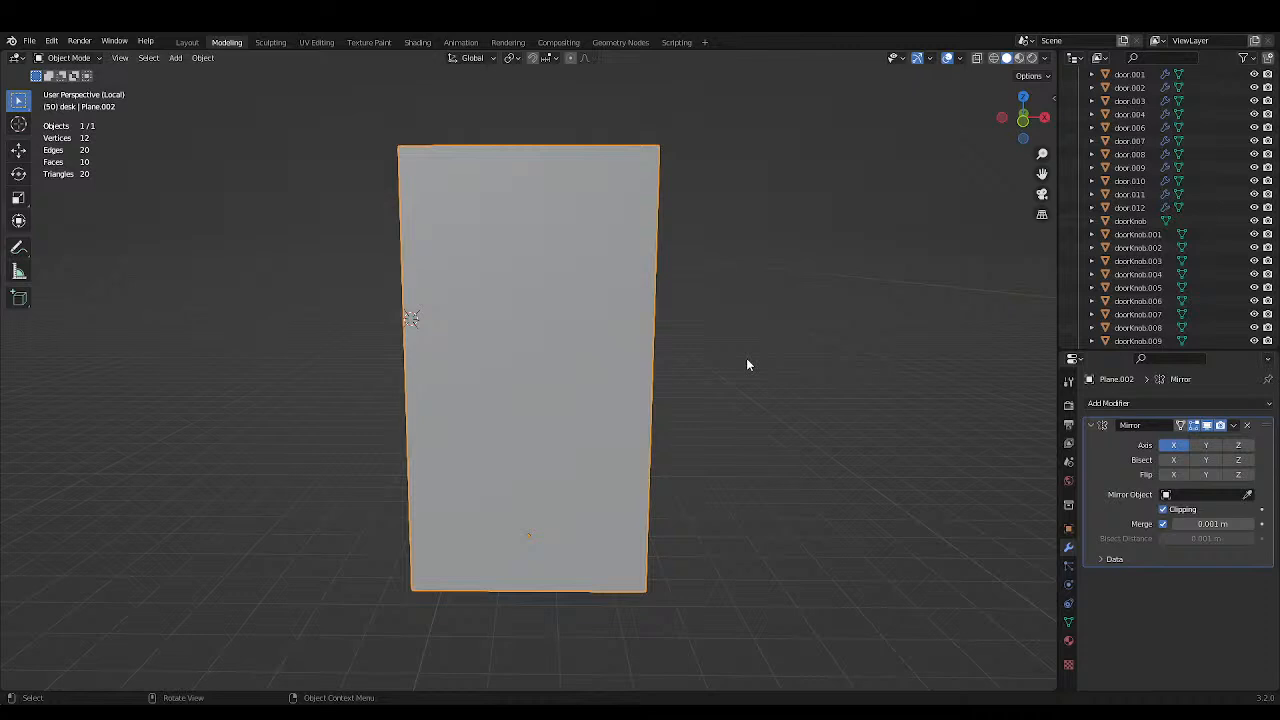
key(Tab)
middle_drag(759, 324, 783, 423)
key(ctrl+s)
click(777, 430)
scroll(709, 403, down, 1)
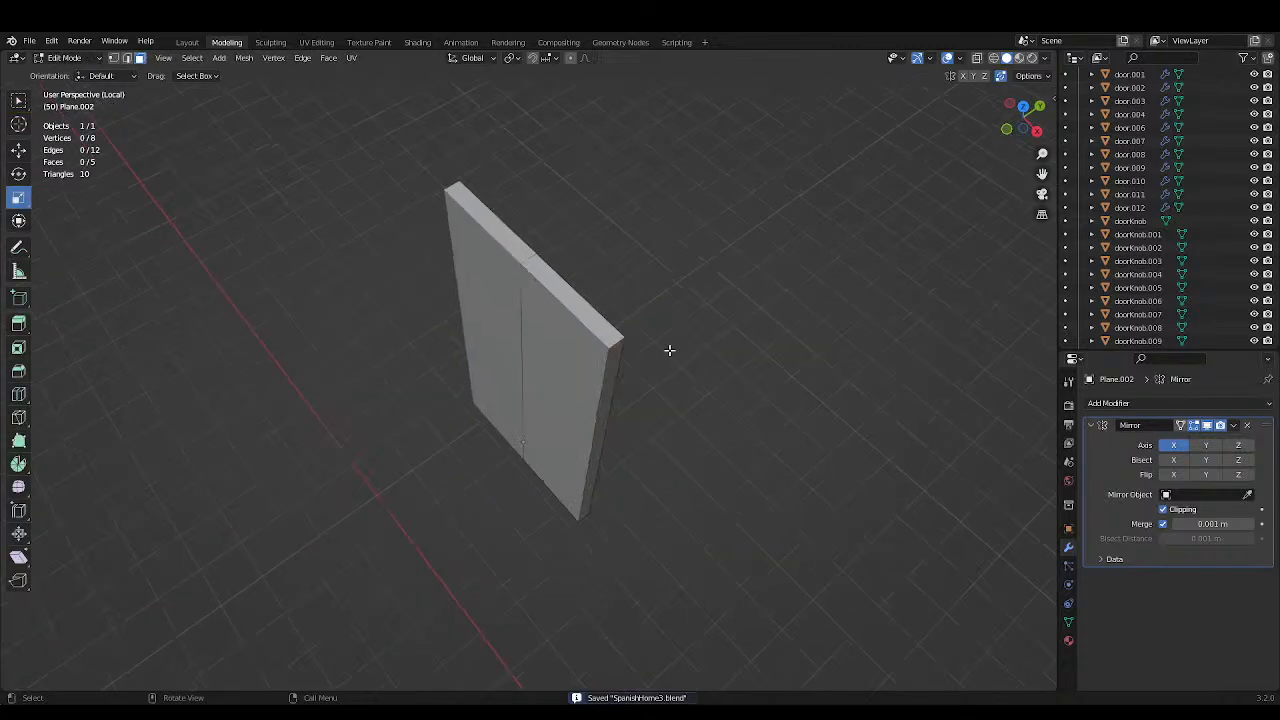
middle_drag(669, 351, 620, 343)
key(ctrl+r)
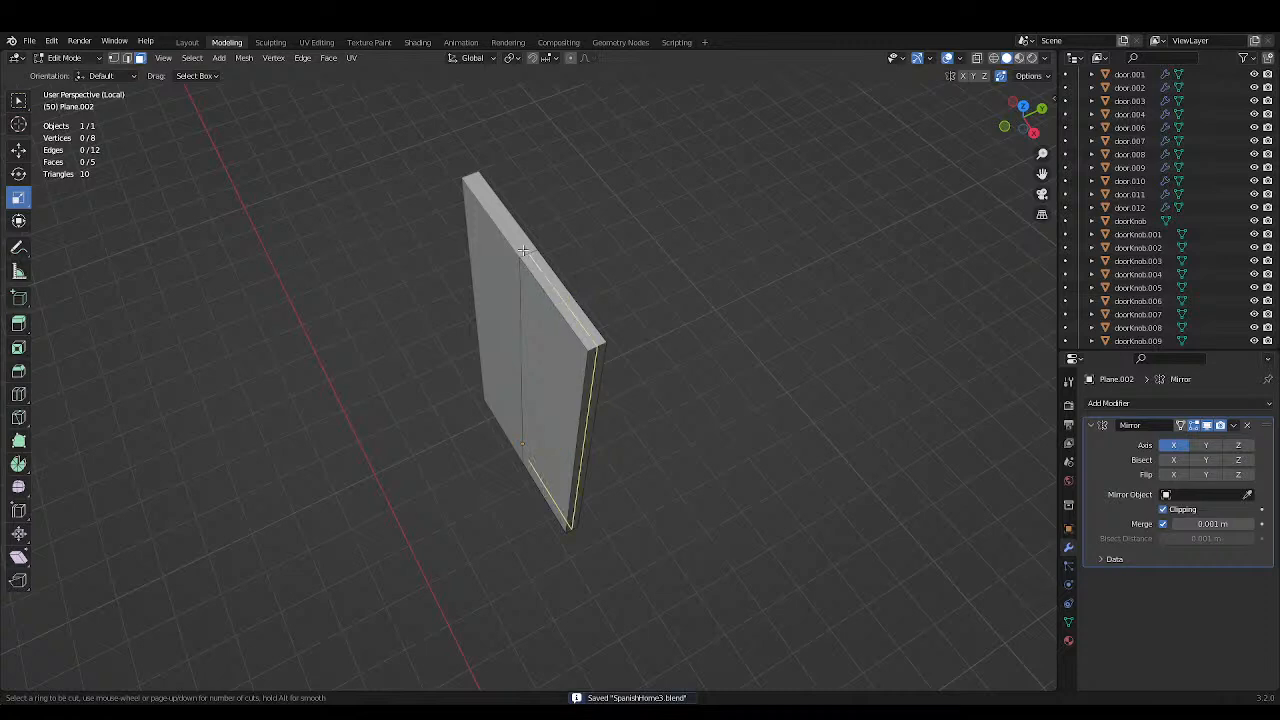
click(524, 258)
click(518, 250)
Delete the faces on the slab's positive-Y half, beyond the thickness loop cut, and save the file.
middle_drag(637, 235, 491, 197)
click(518, 217)
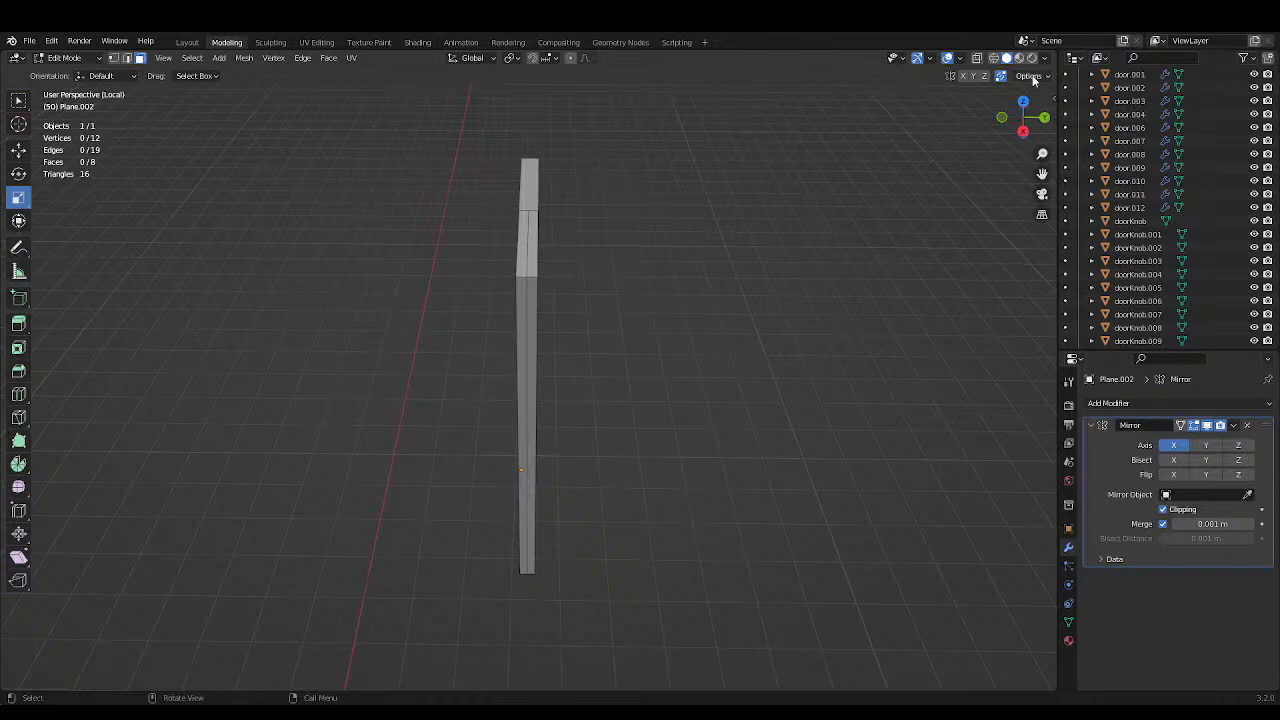
drag(553, 234, 640, 609)
key(x)
click(594, 560)
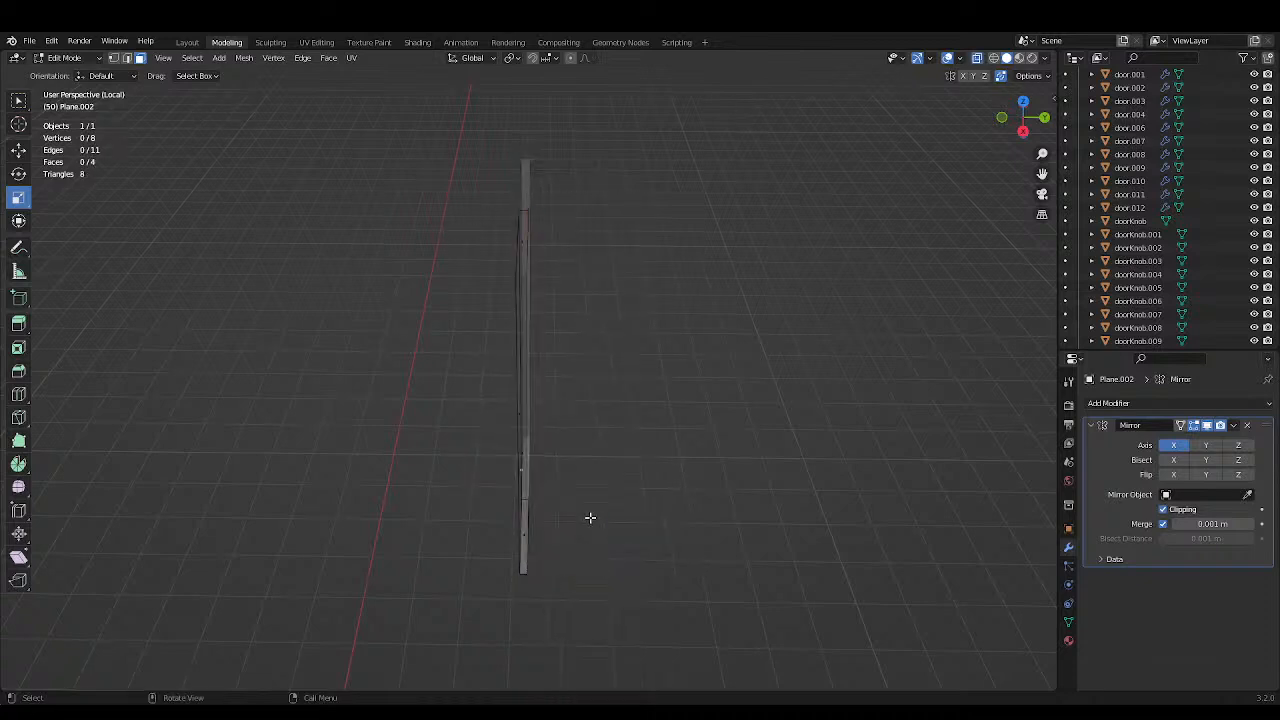
key(ctrl+s)
Try the Y axis in the slab's Mirror modifier and return it to mirroring on X only.
click(1205, 445)
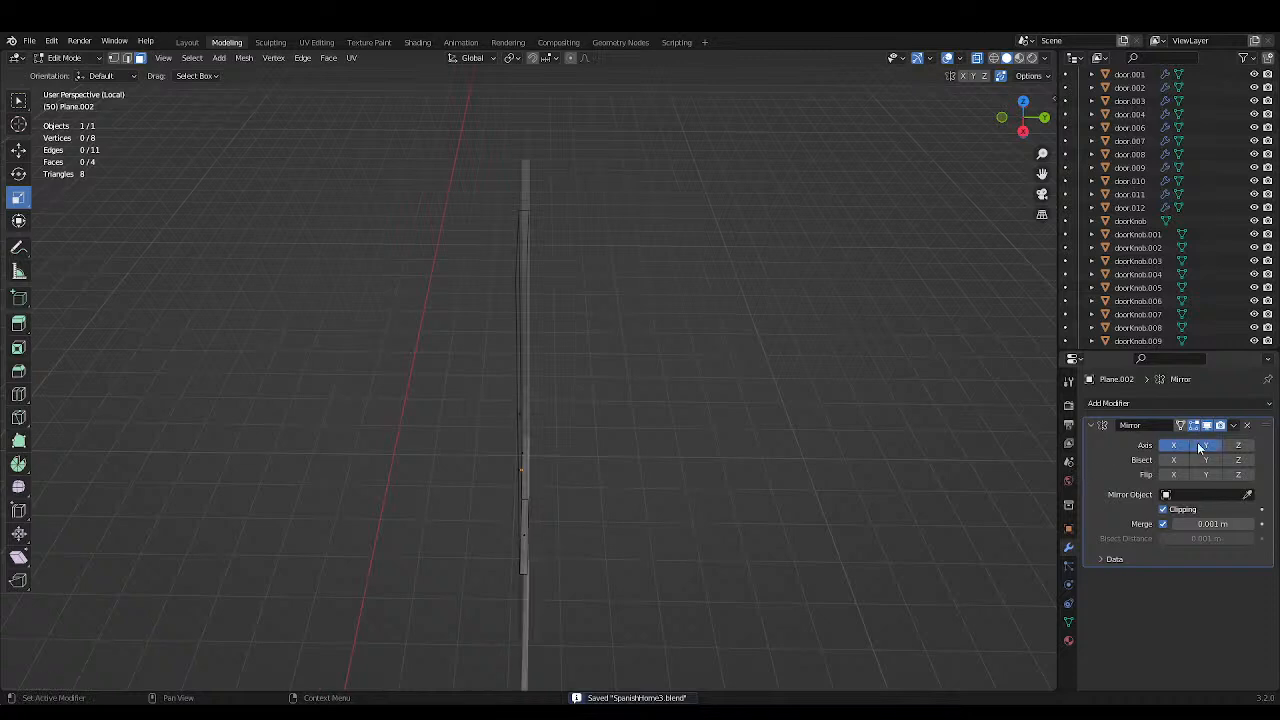
middle_drag(849, 380, 890, 385)
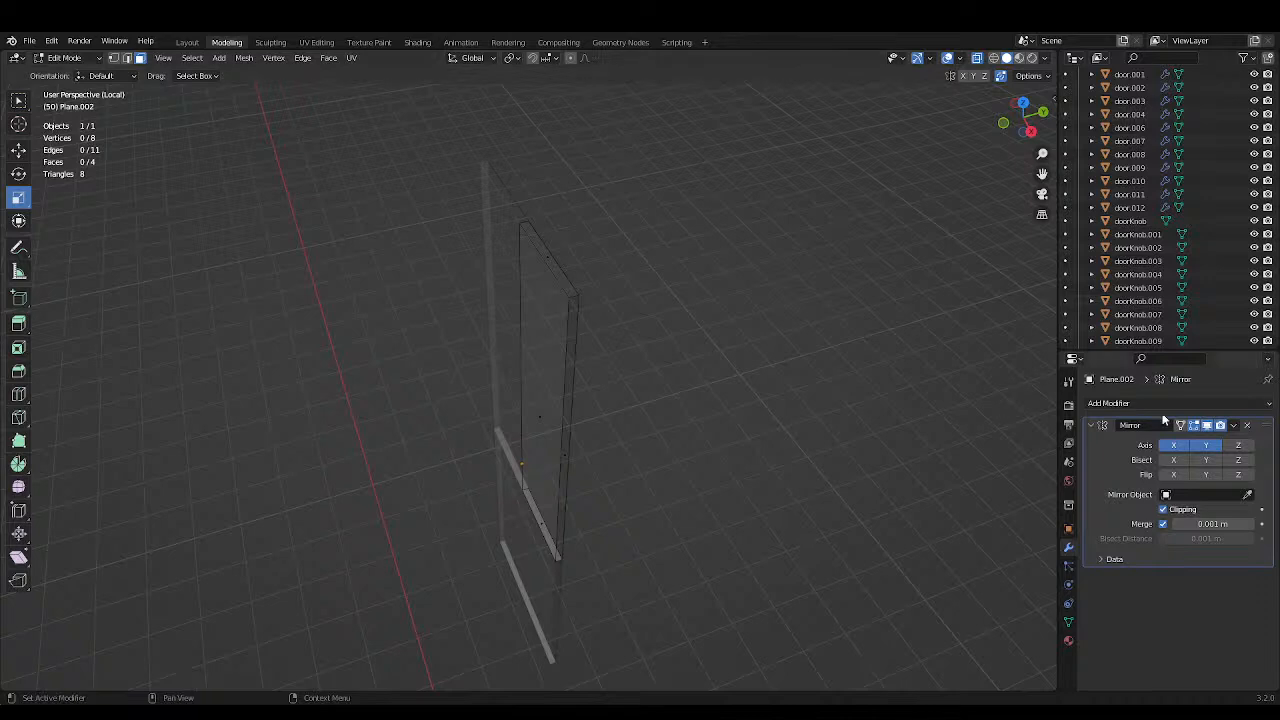
middle_drag(783, 400, 808, 323)
key(ctrl+s)
click(1204, 446)
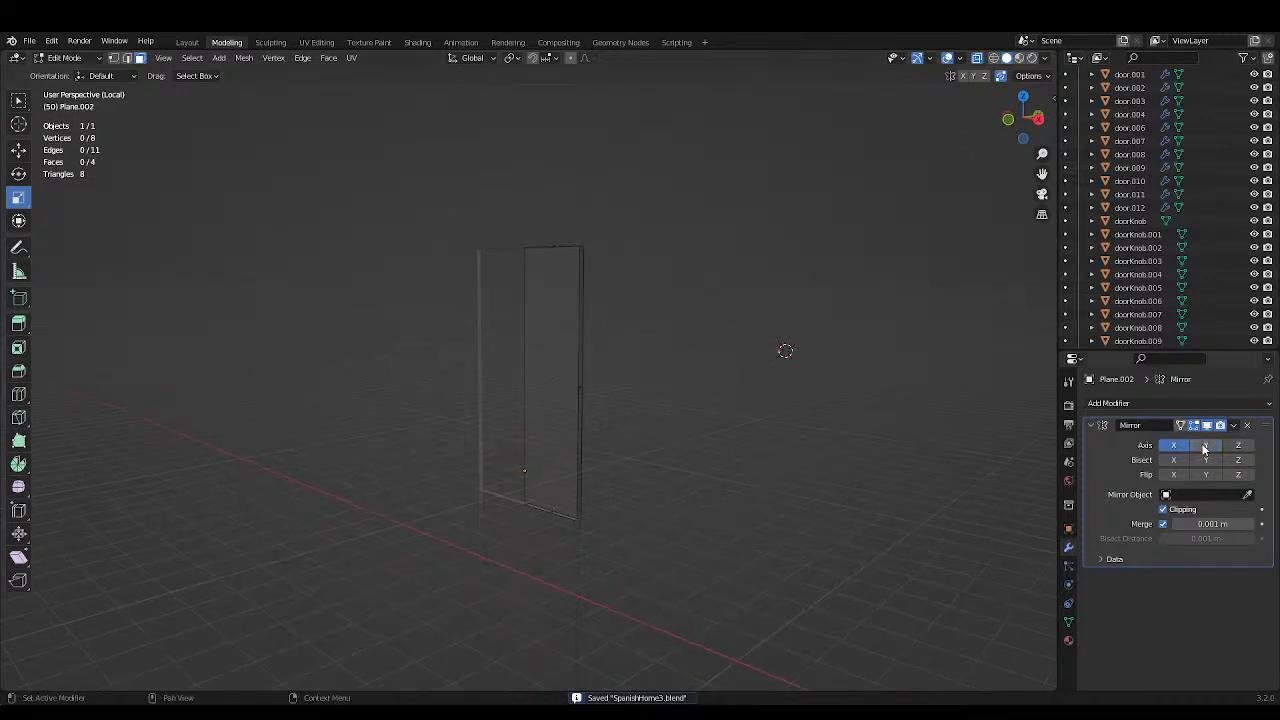
click(1204, 446)
click(1204, 446)
click(1177, 449)
click(1177, 449)
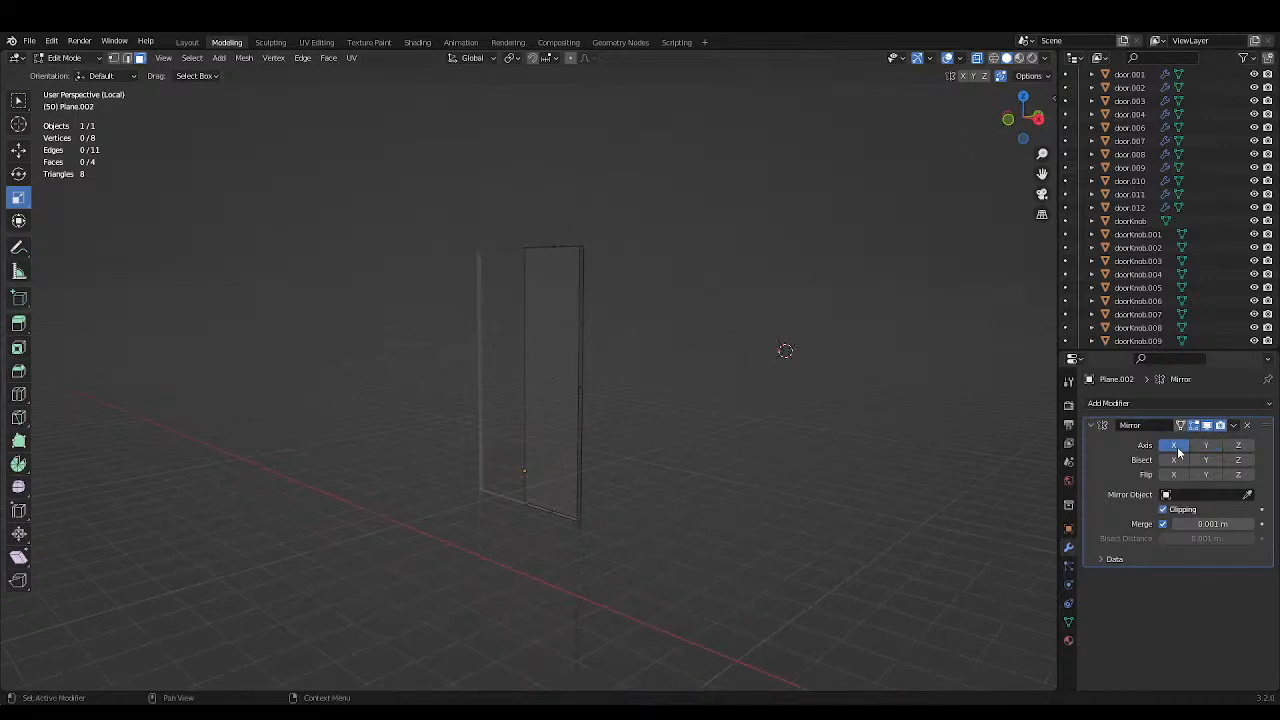
Turn on the Z axis alongside X in the slab's Mirror modifier and save the file.
click(1239, 447)
click(1239, 447)
click(1239, 447)
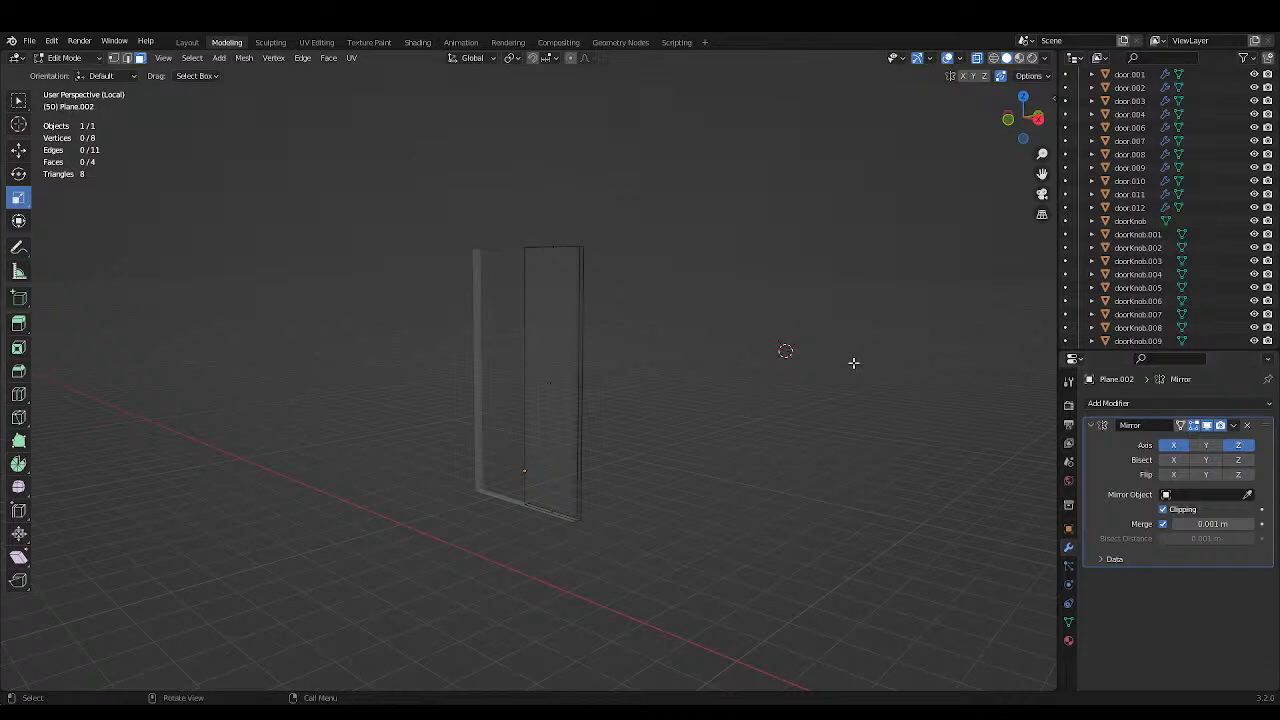
middle_drag(853, 363, 738, 345)
key(ctrl+s)
key(Tab)
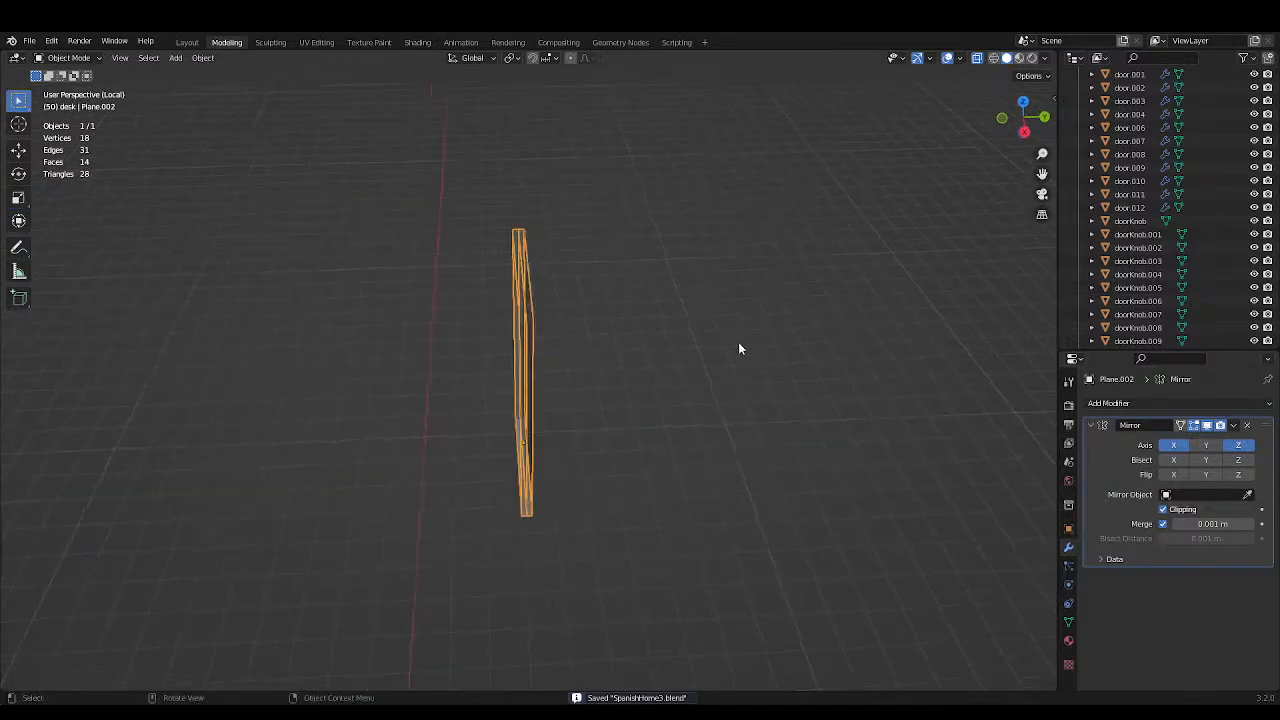
key(Tab)
middle_drag(720, 130, 580, 151)
middle_drag(657, 240, 628, 239)
key(a)
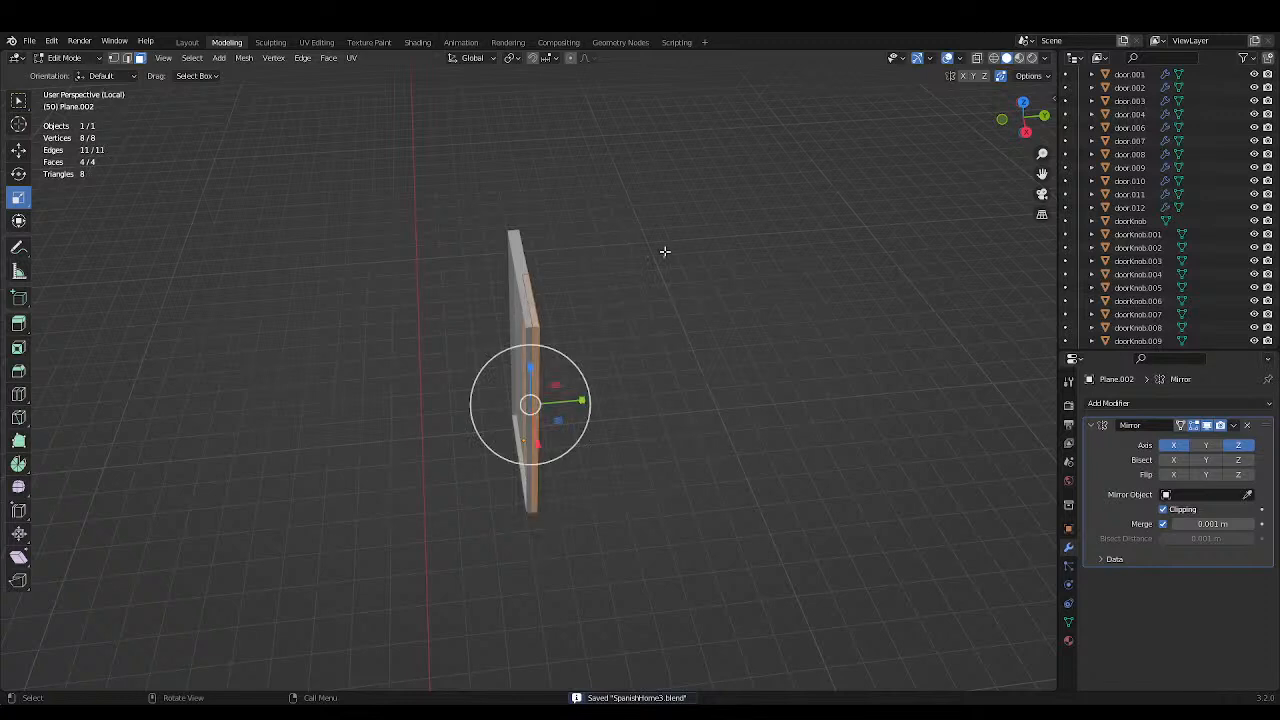
key(g)
key(x)
key(y)
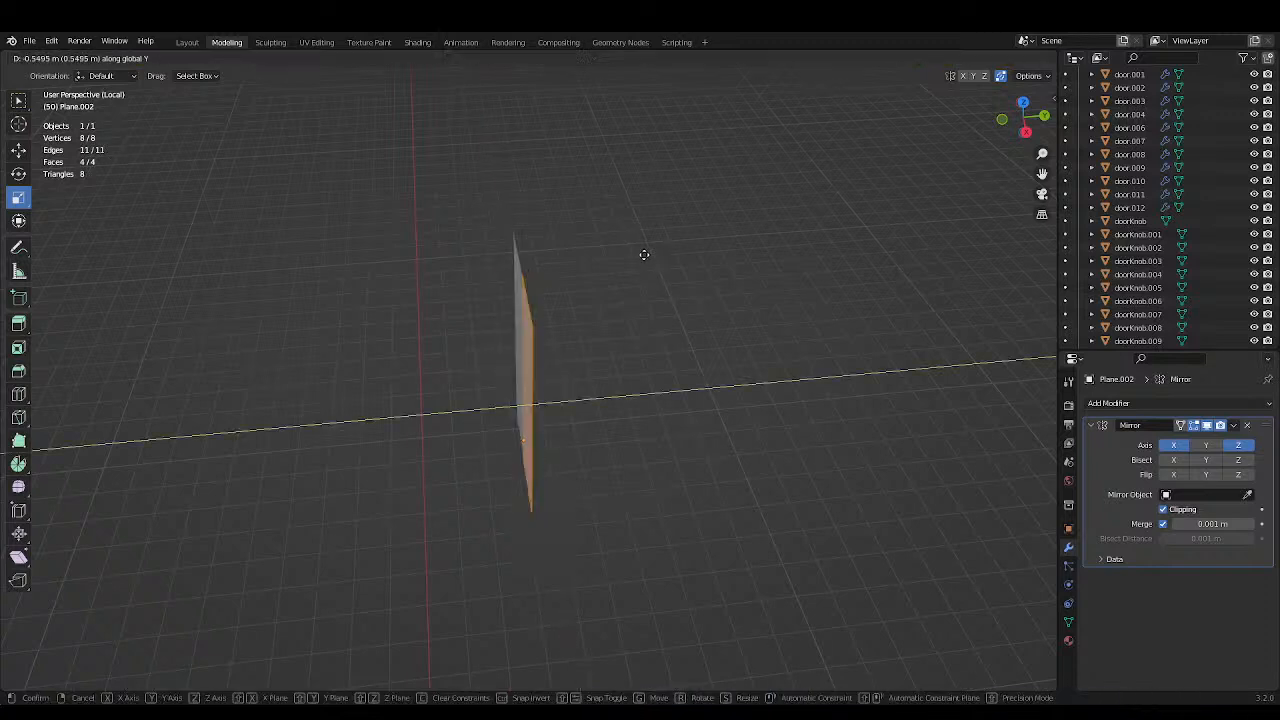
key(Escape)
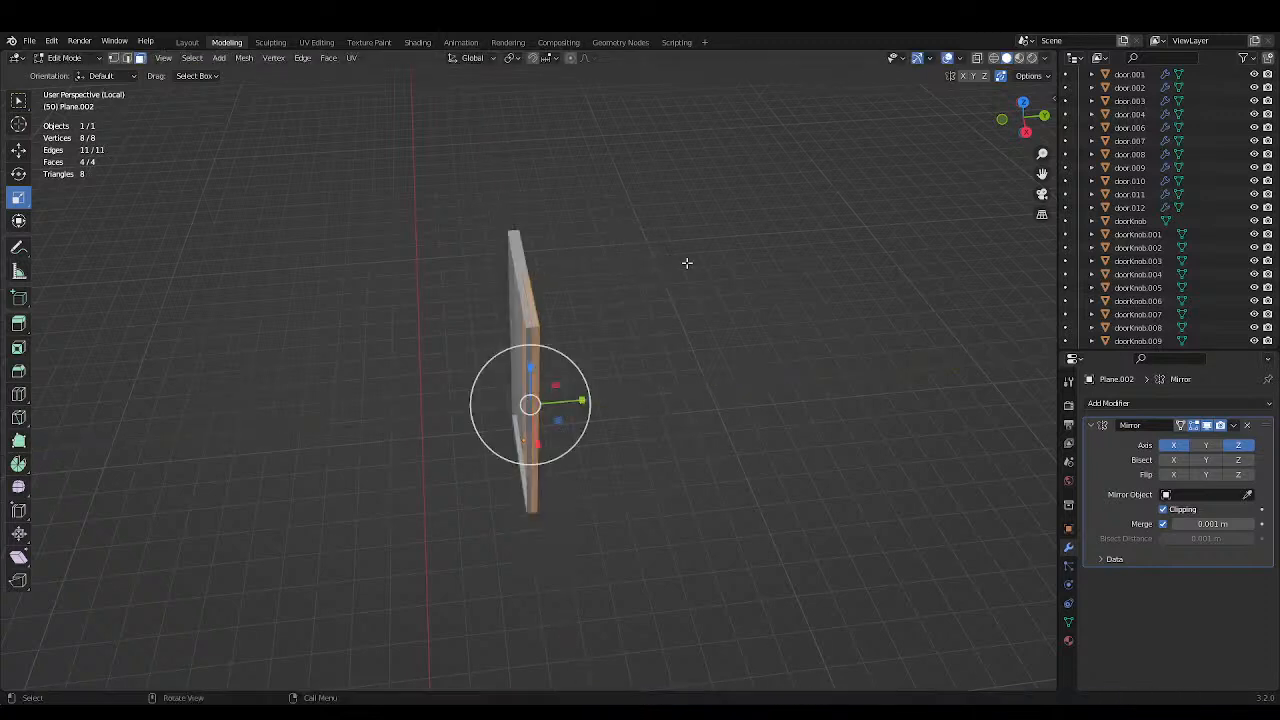
Save the file and delete the slab's large face on the negative-Y side.
key(ctrl+s)
middle_drag(671, 266, 694, 129)
click(493, 307)
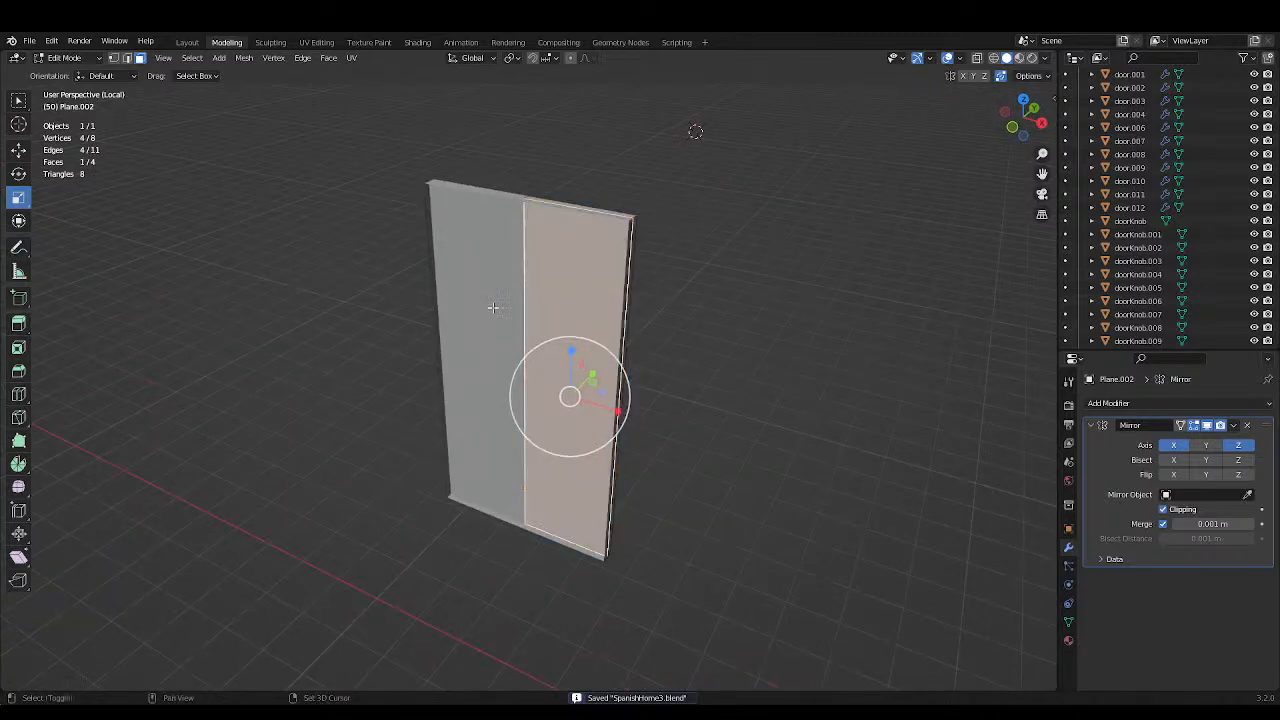
key(x)
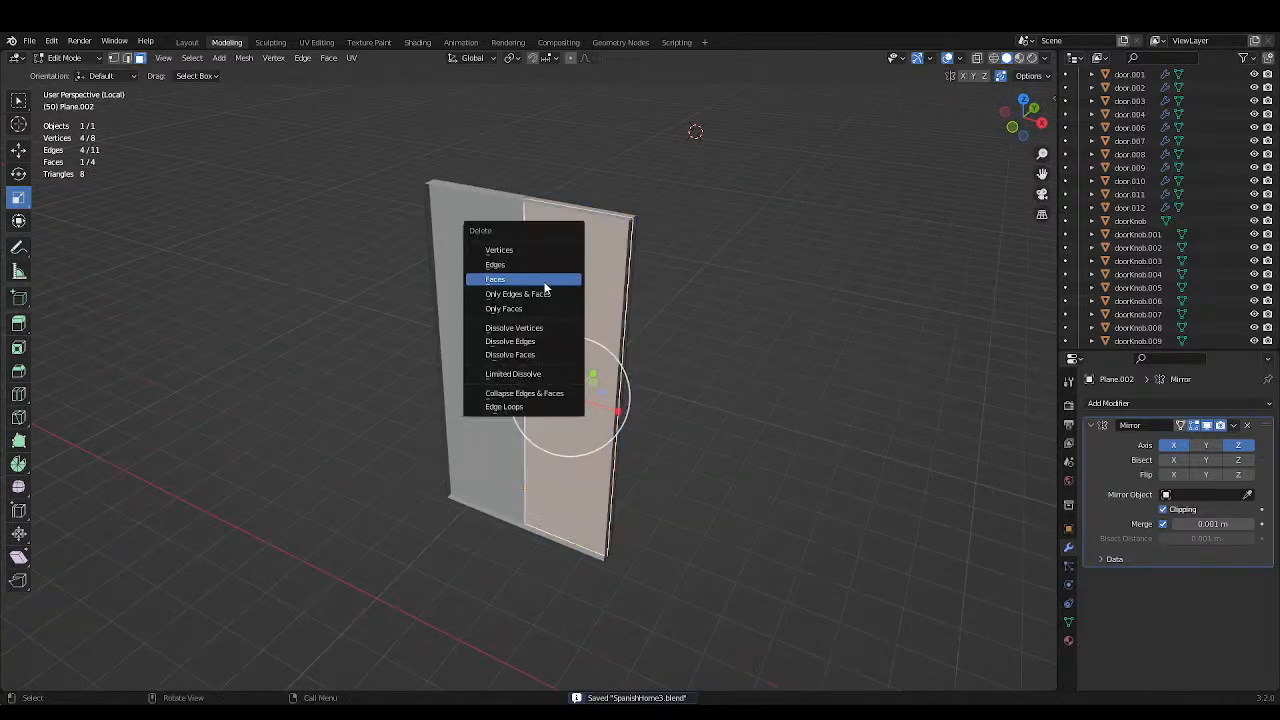
click(540, 280)
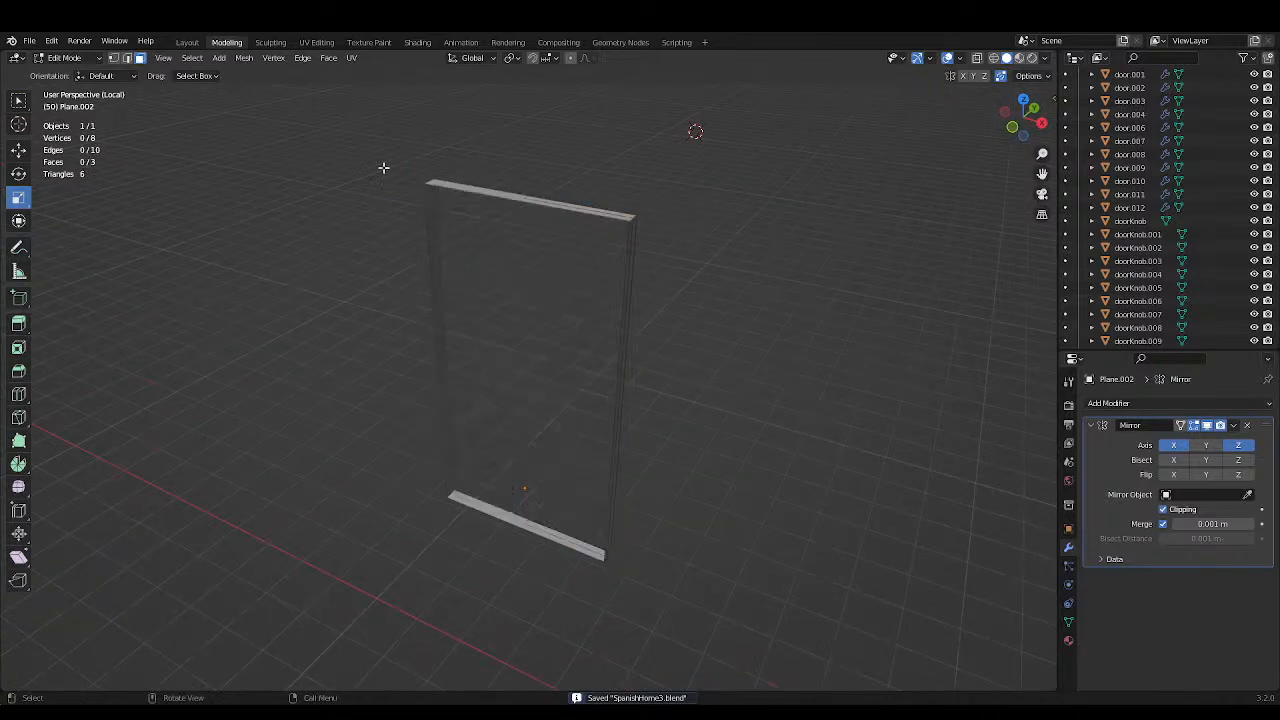
Fill a new large face on the slab's positive-Y side from its top, outer side and bottom edges, and save the file.
middle_drag(482, 143, 277, 138)
click(126, 58)
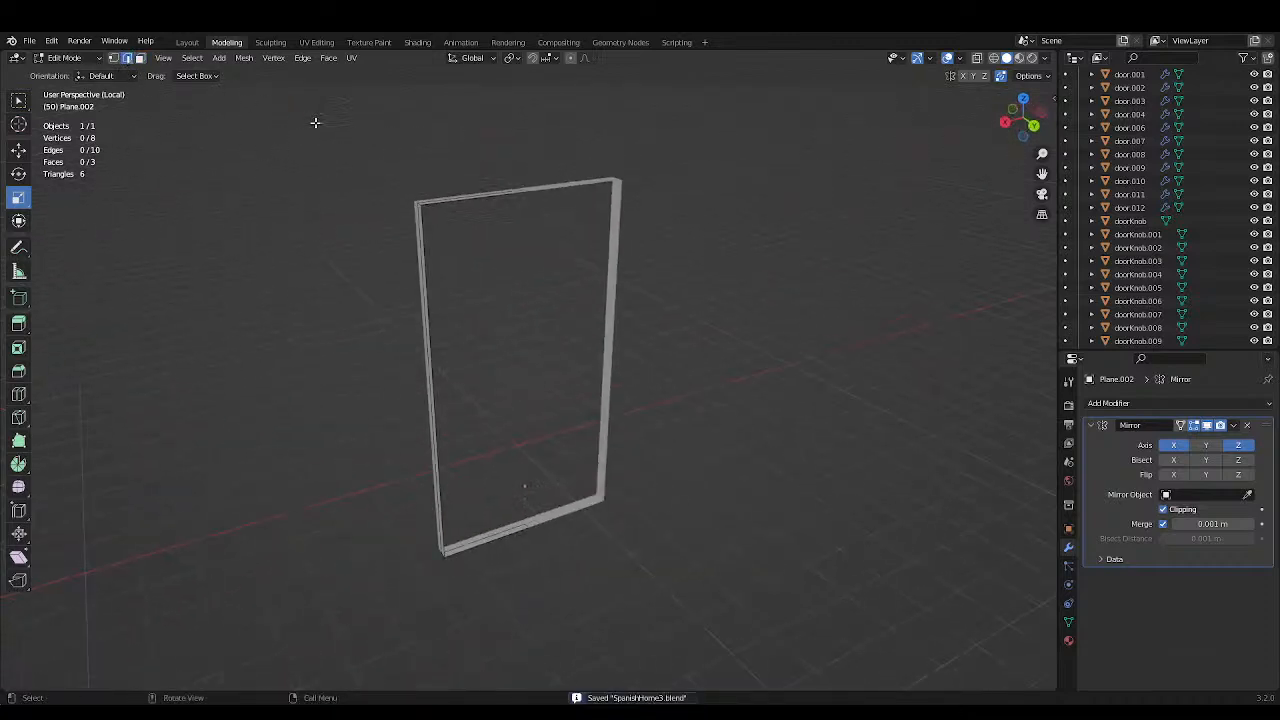
click(464, 201)
click(19, 103)
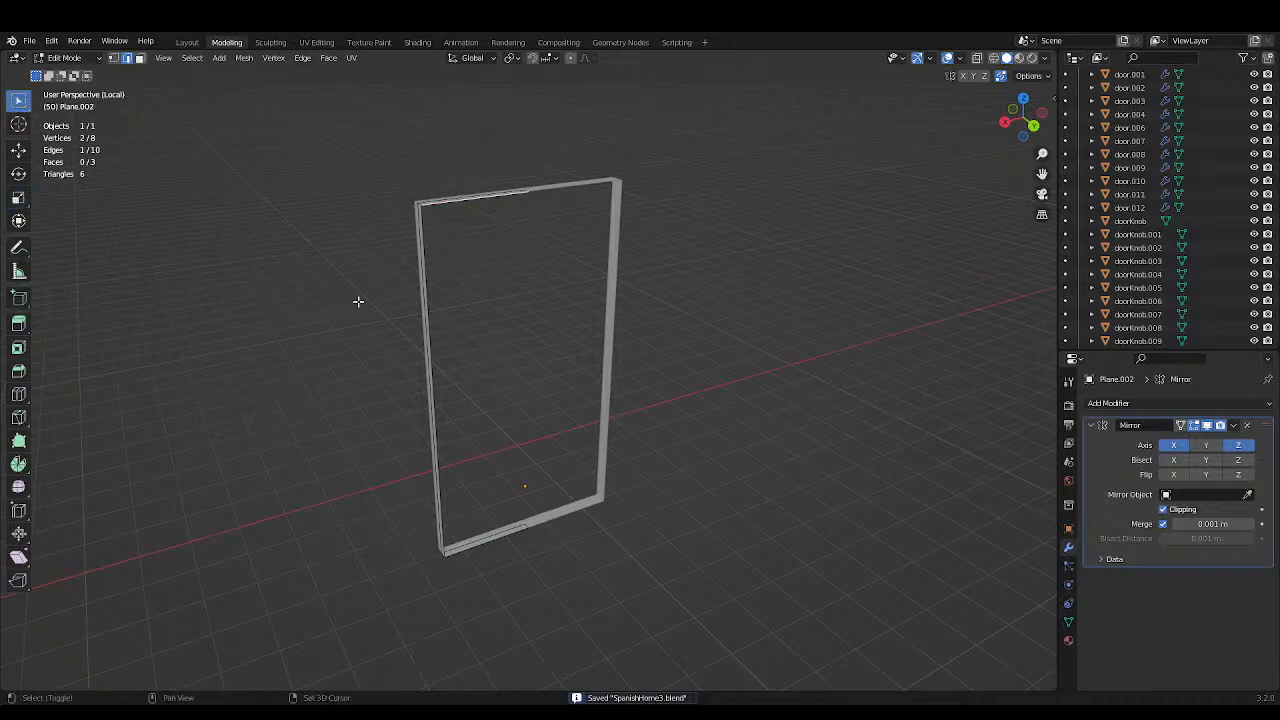
shift+click(428, 298)
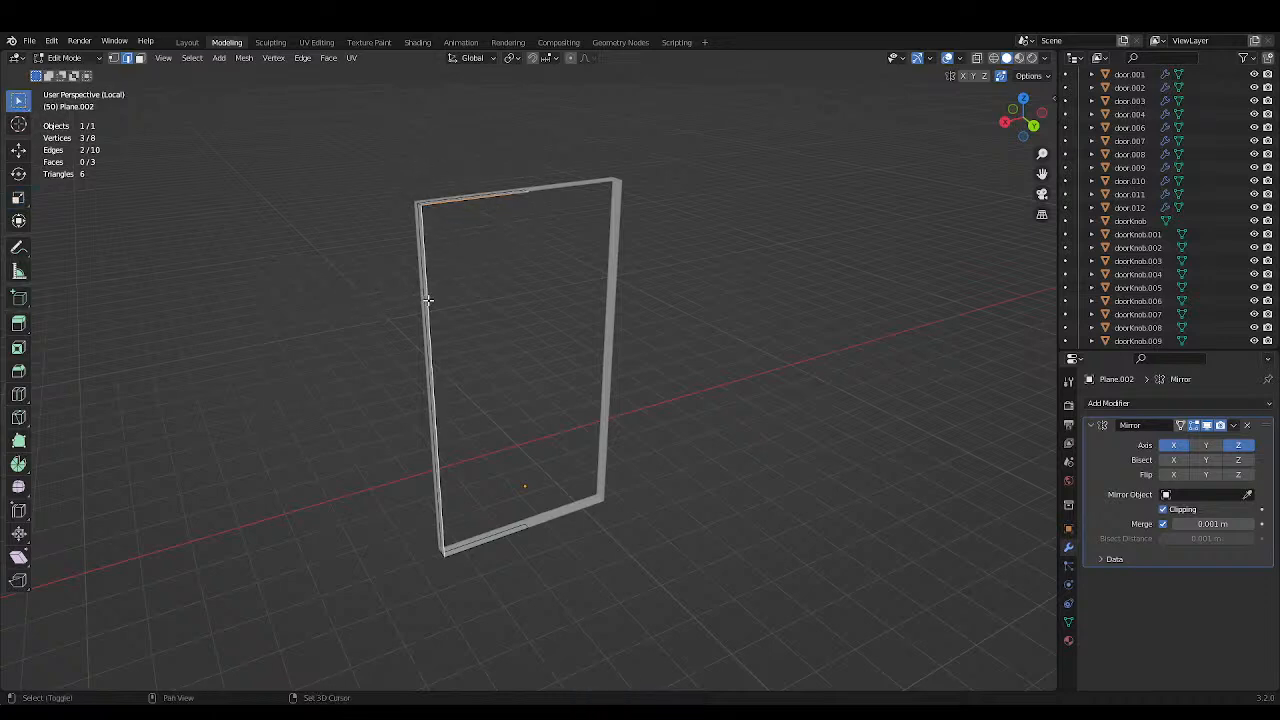
shift+click(503, 536)
key(f)
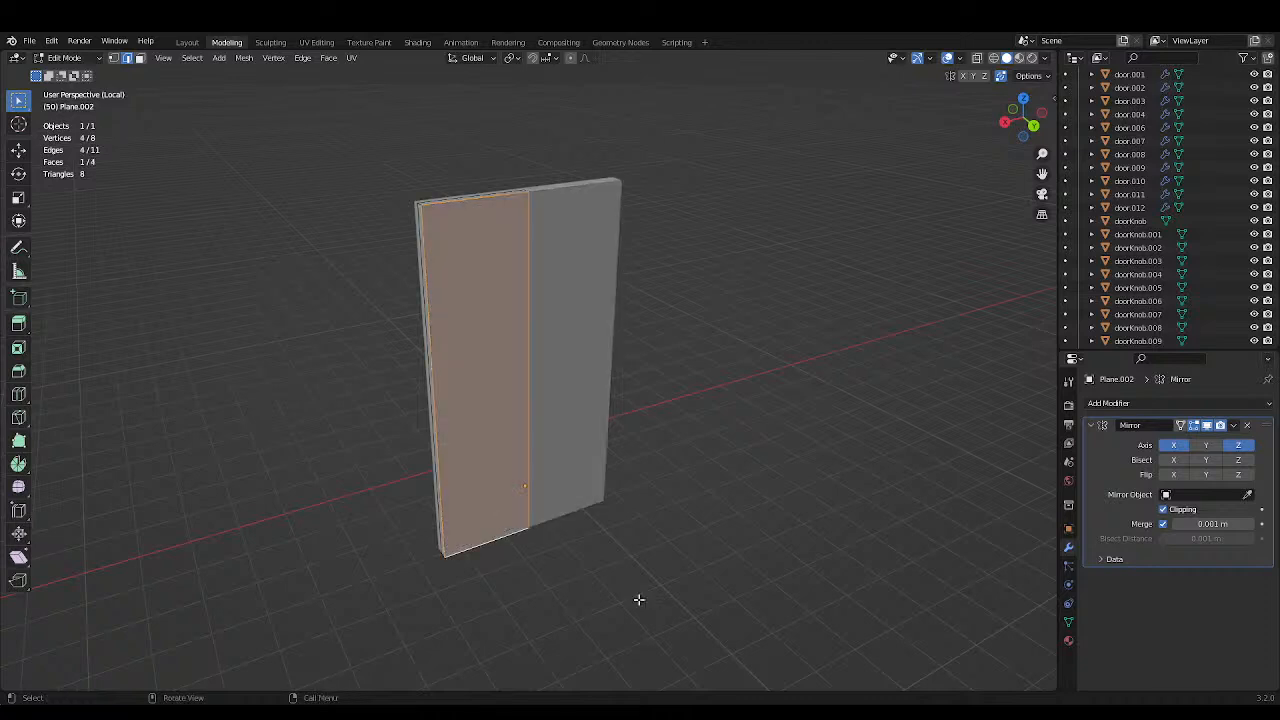
key(alt+a)
key(ctrl+s)
Subdivide the two long vertical edges of the large positive-Y face with 4 cuts and save the file.
middle_drag(680, 403, 820, 394)
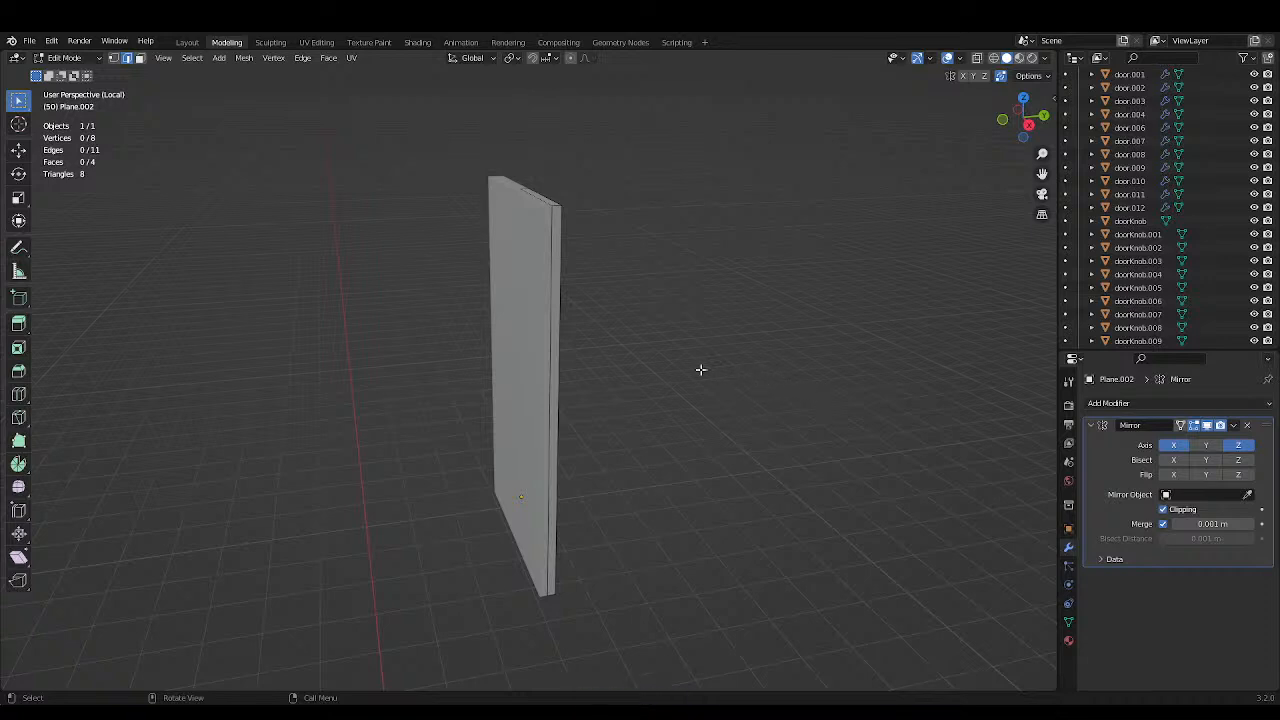
middle_drag(684, 356, 561, 342)
key(ctrl+s)
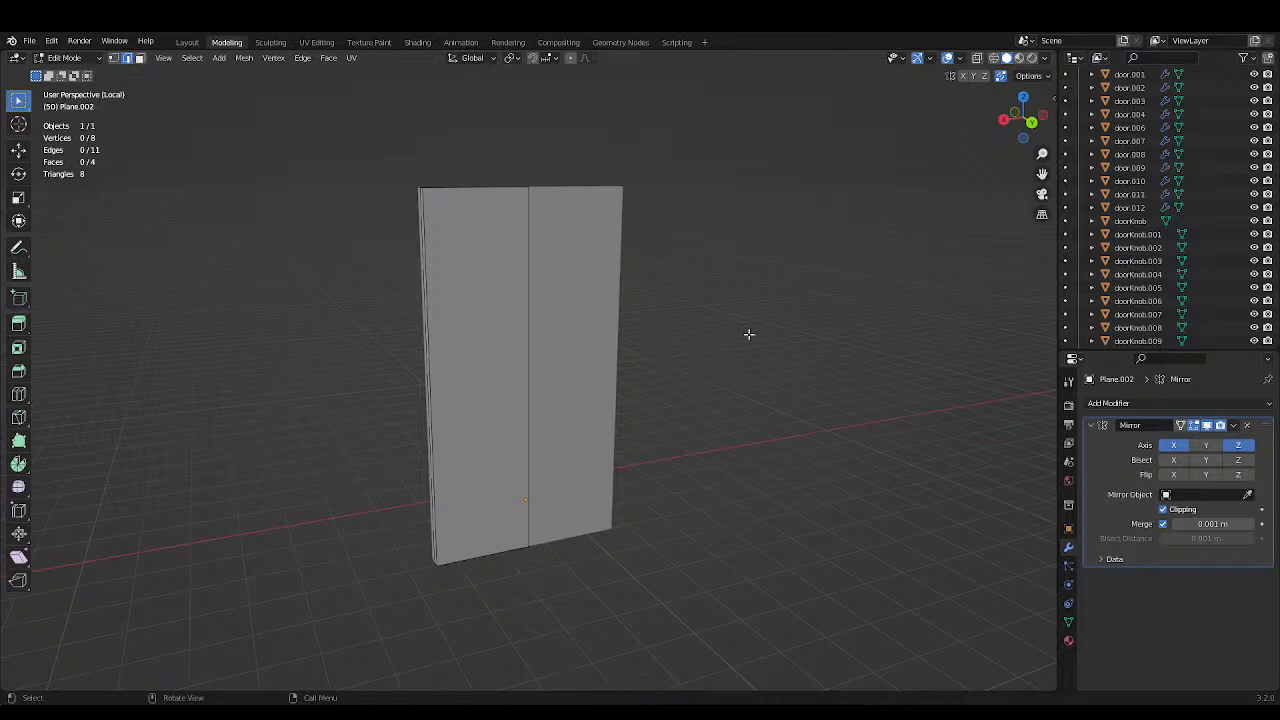
key(ctrl+s)
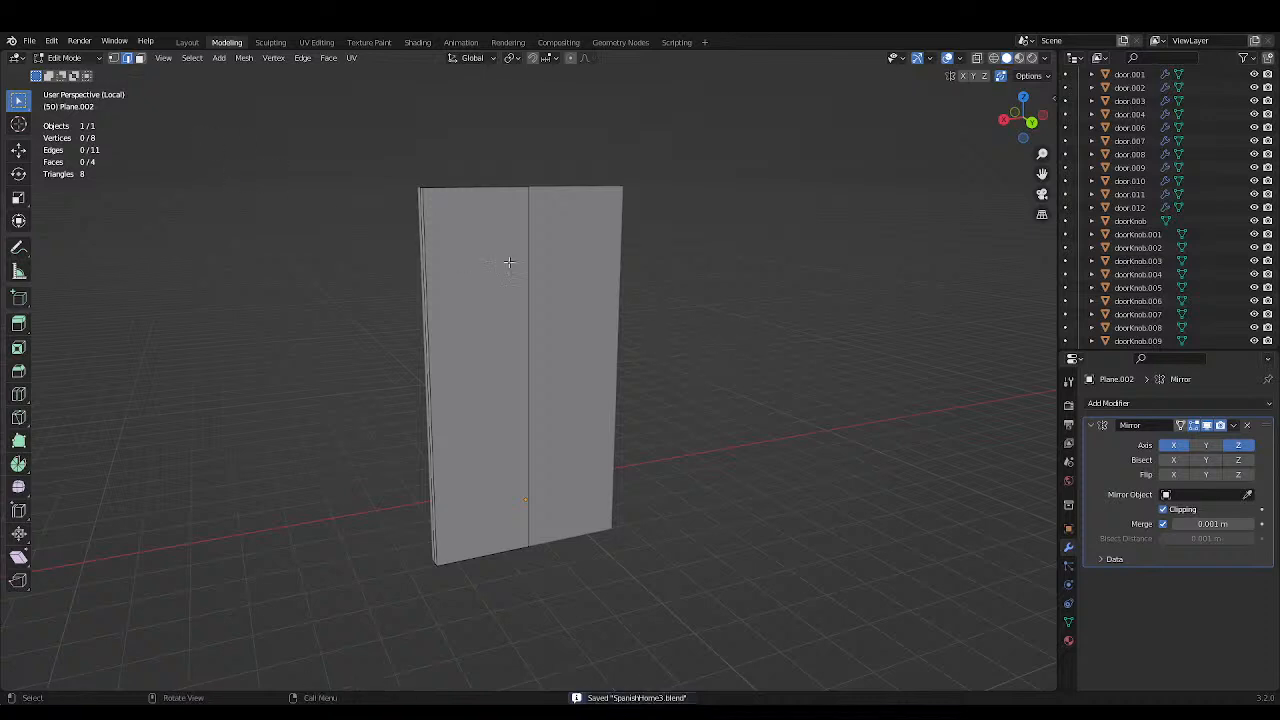
click(440, 311)
shift+click(518, 312)
right_click(506, 297)
click(506, 297)
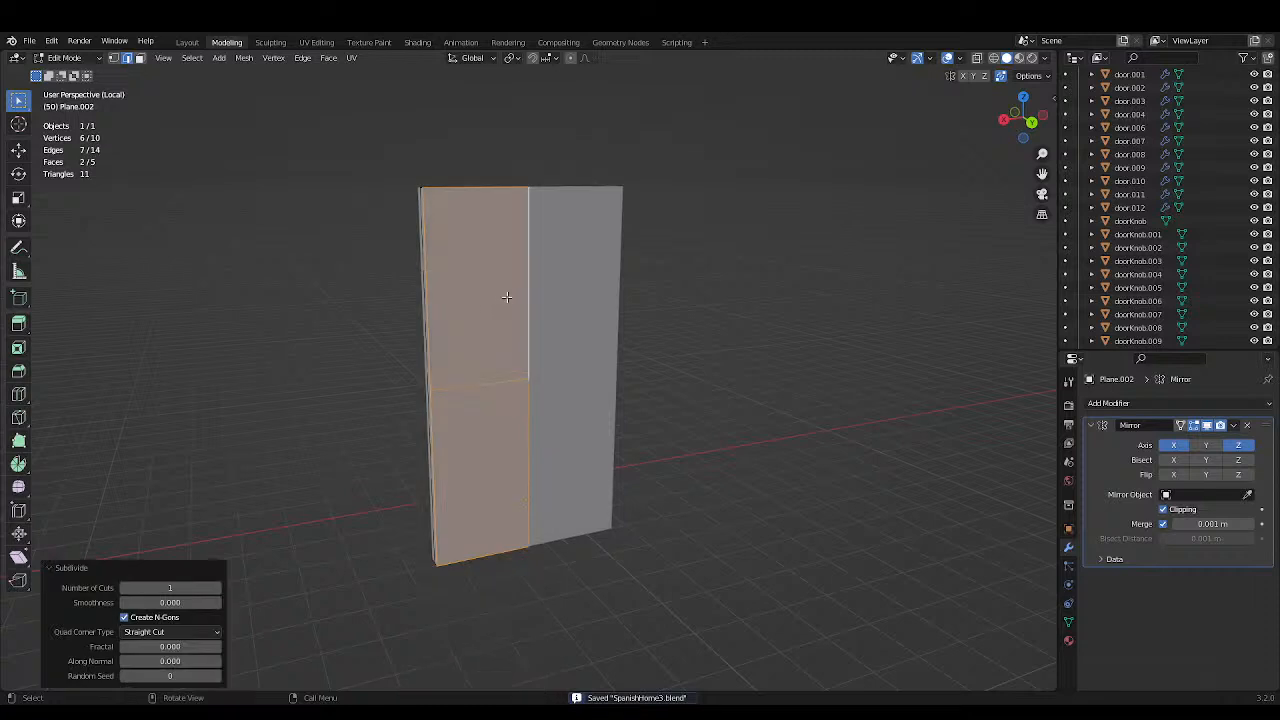
click(220, 589)
click(220, 589)
click(287, 456)
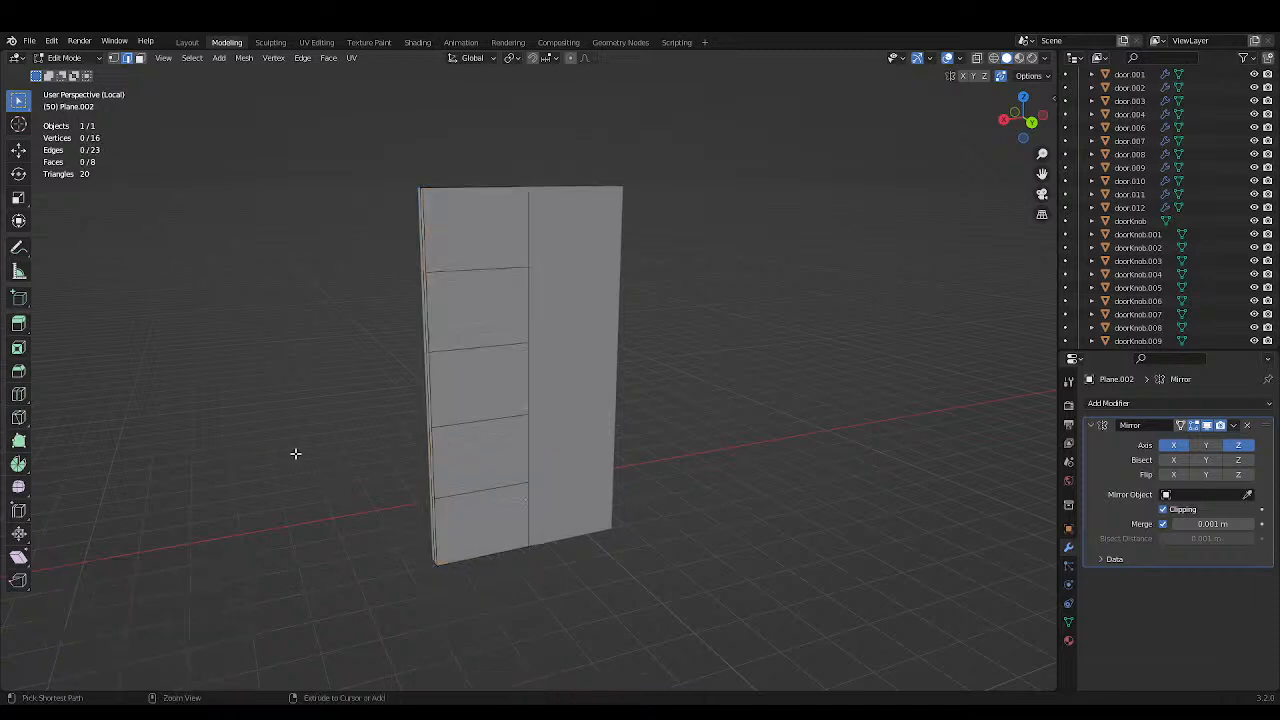
key(ctrl+s)
Scale the two middle crosswise edges together along Z to about 0.1, making a narrow central band, and save the file.
click(494, 344)
right_click(493, 411)
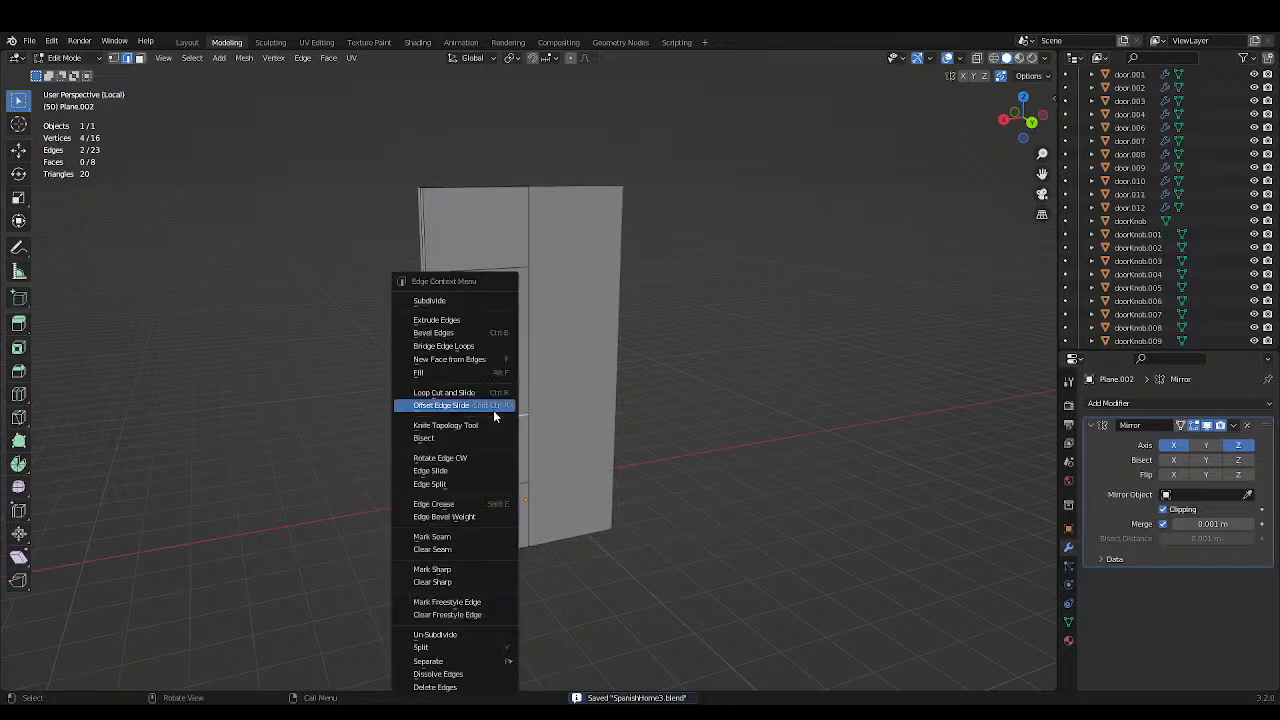
click(443, 297)
key(ctrl+z)
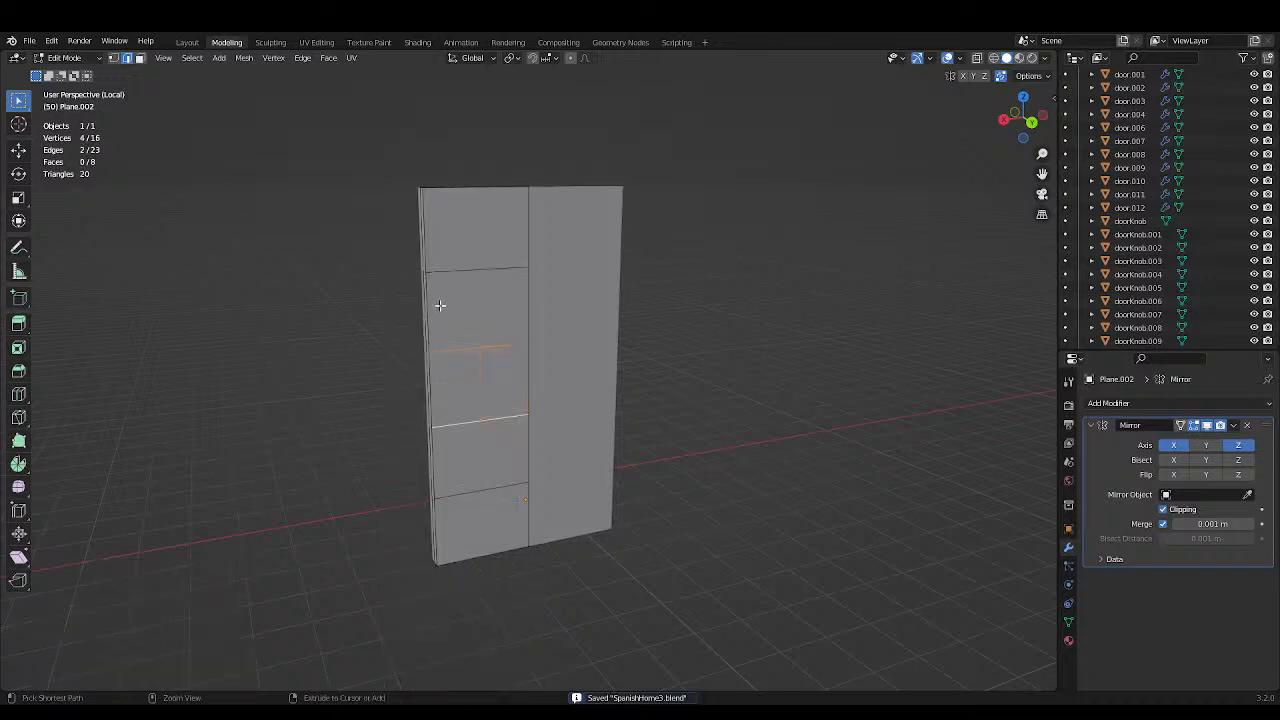
click(19, 197)
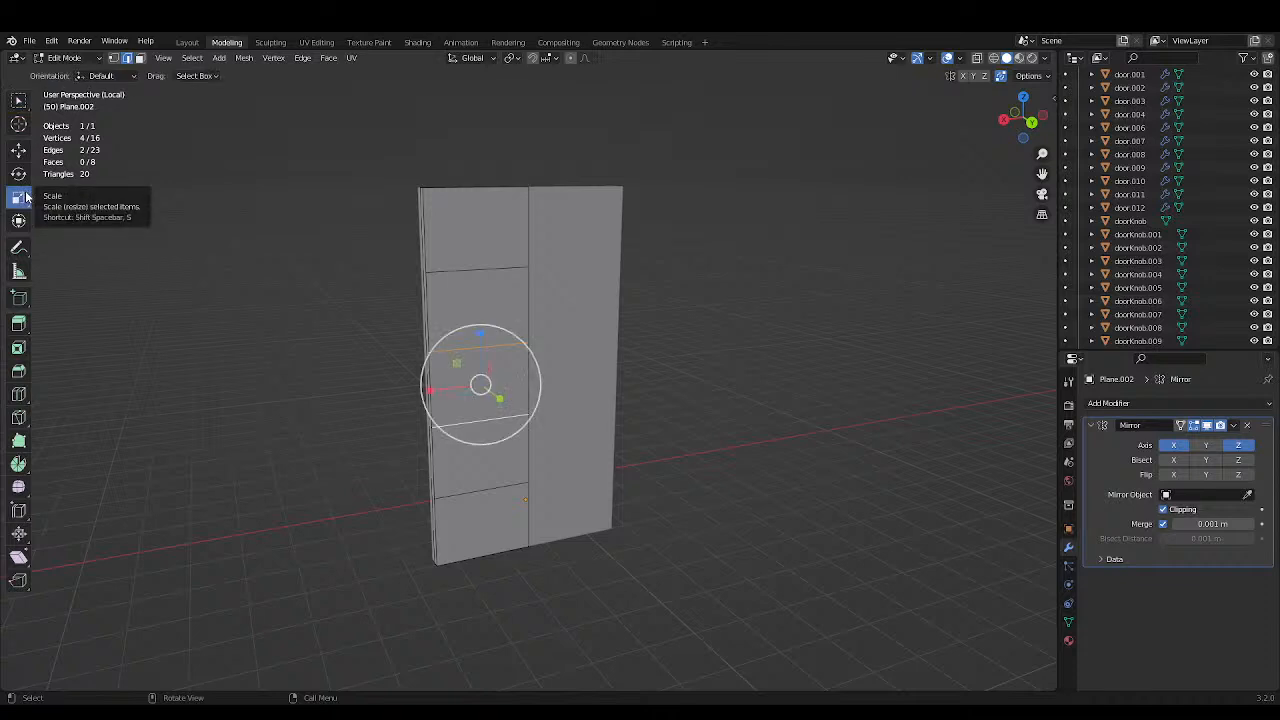
scroll(365, 386, up, 3)
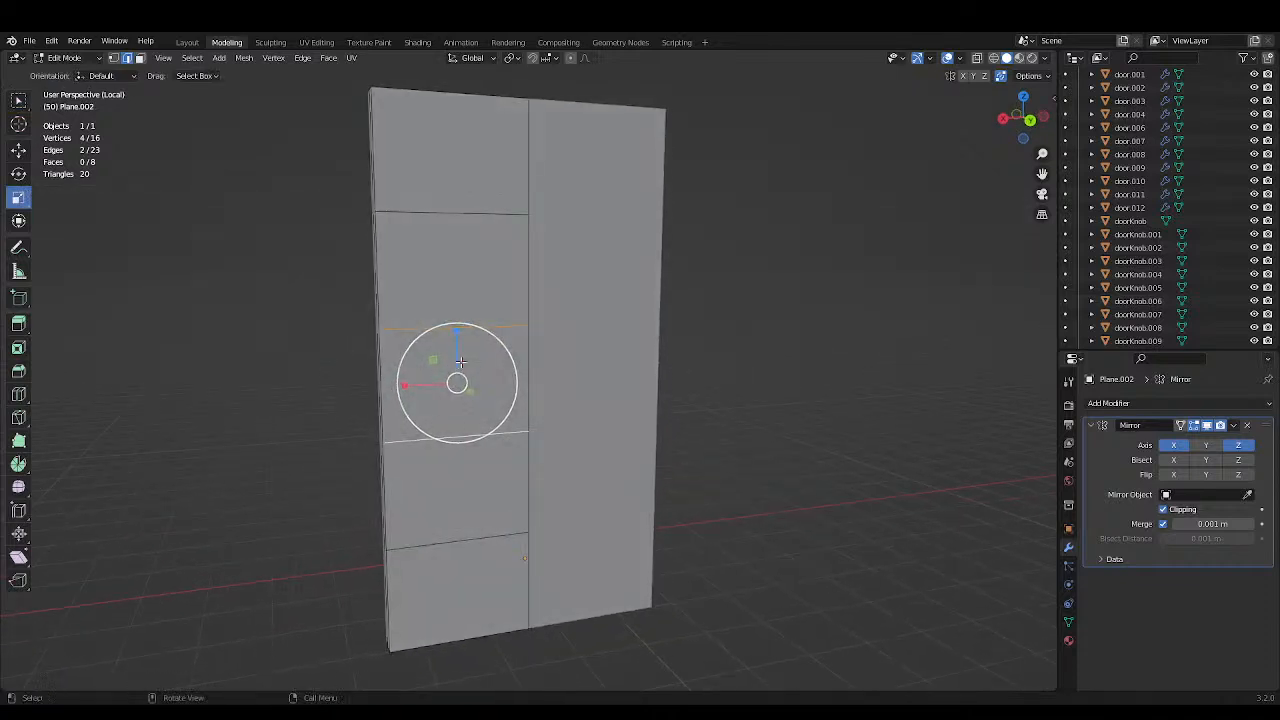
key(s)
key(z)
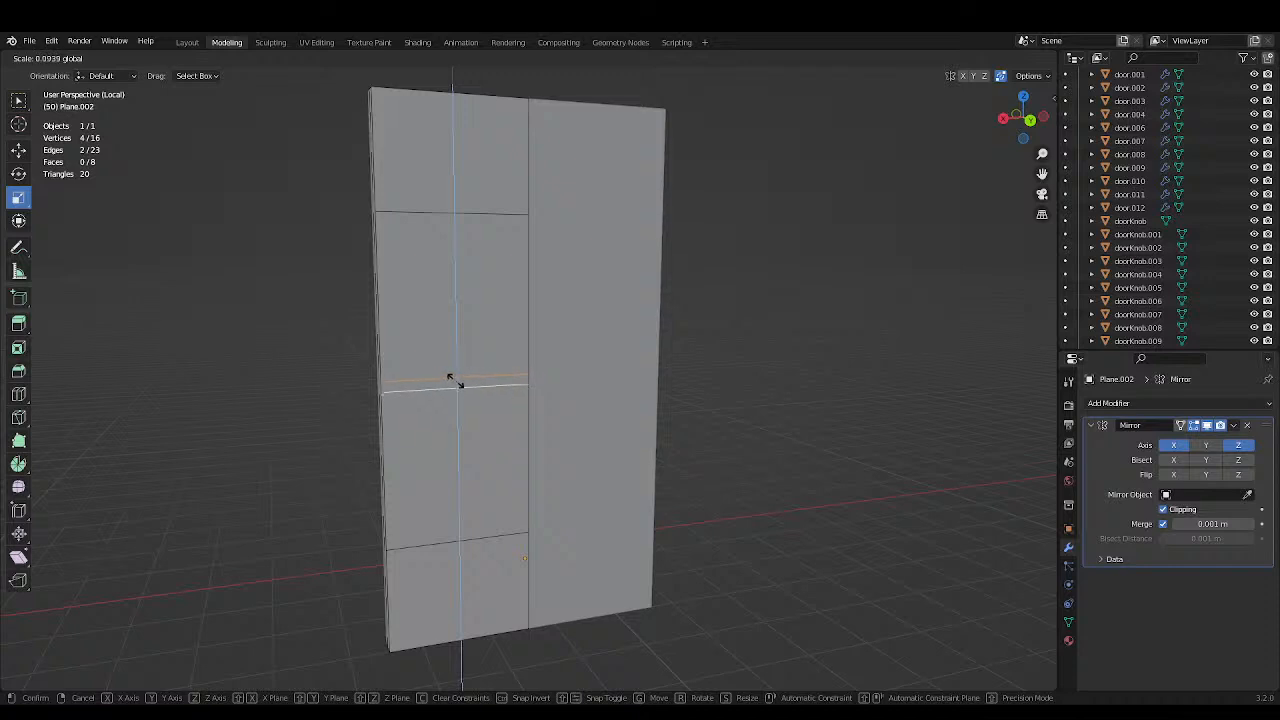
click(455, 380)
click(276, 369)
key(ctrl+s)
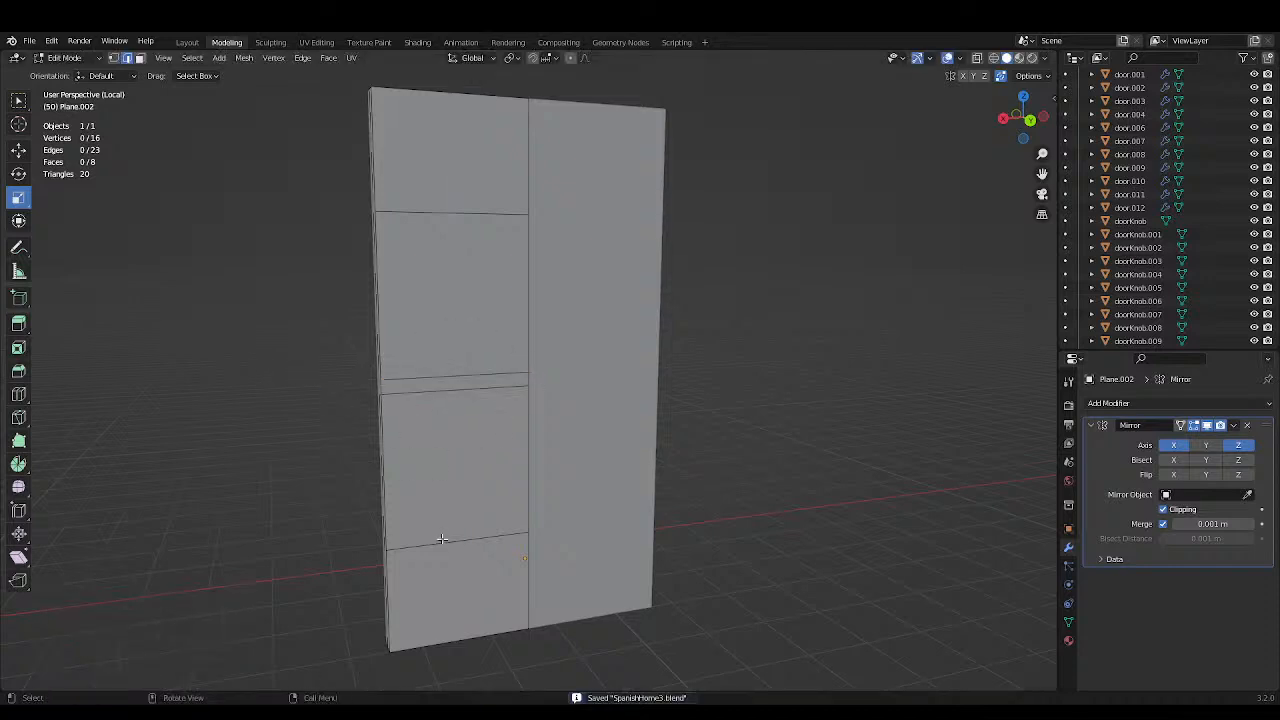
Scale the uppermost and lowermost crosswise cuts apart along Z by about 1.4, leaving narrow strips at the slab's ends.
click(459, 540)
shift+click(454, 206)
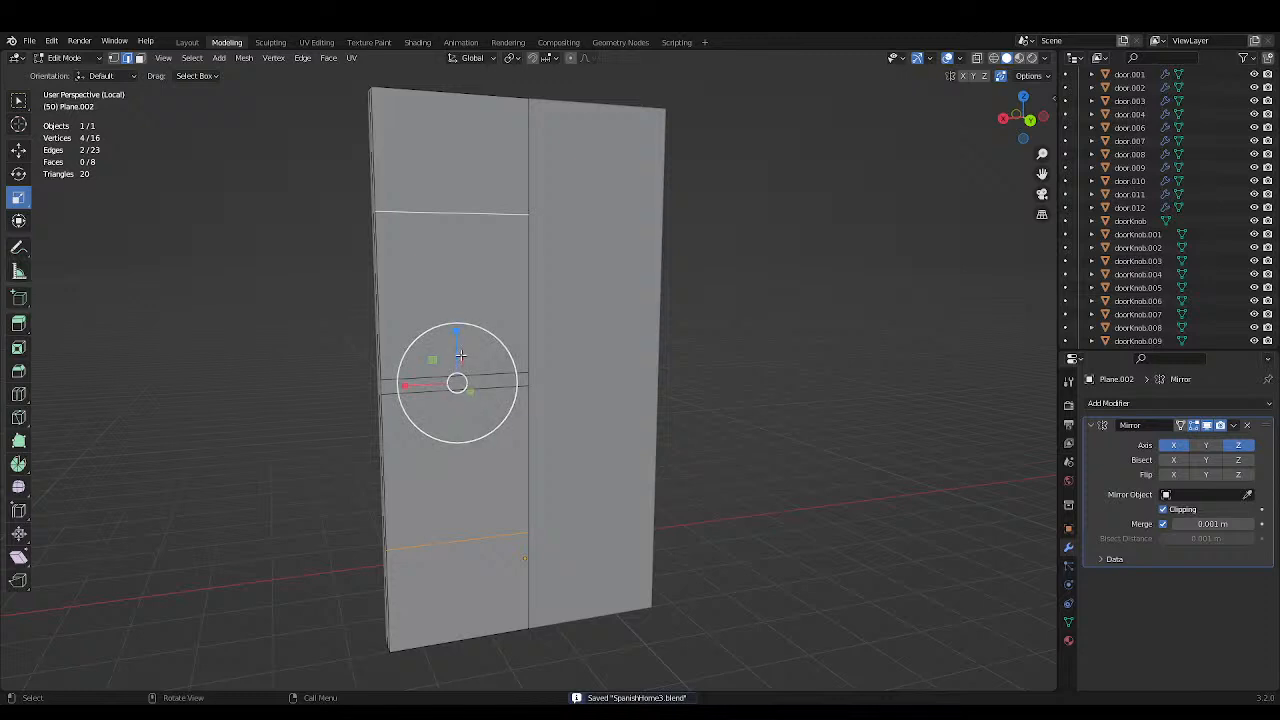
key(s)
key(z)
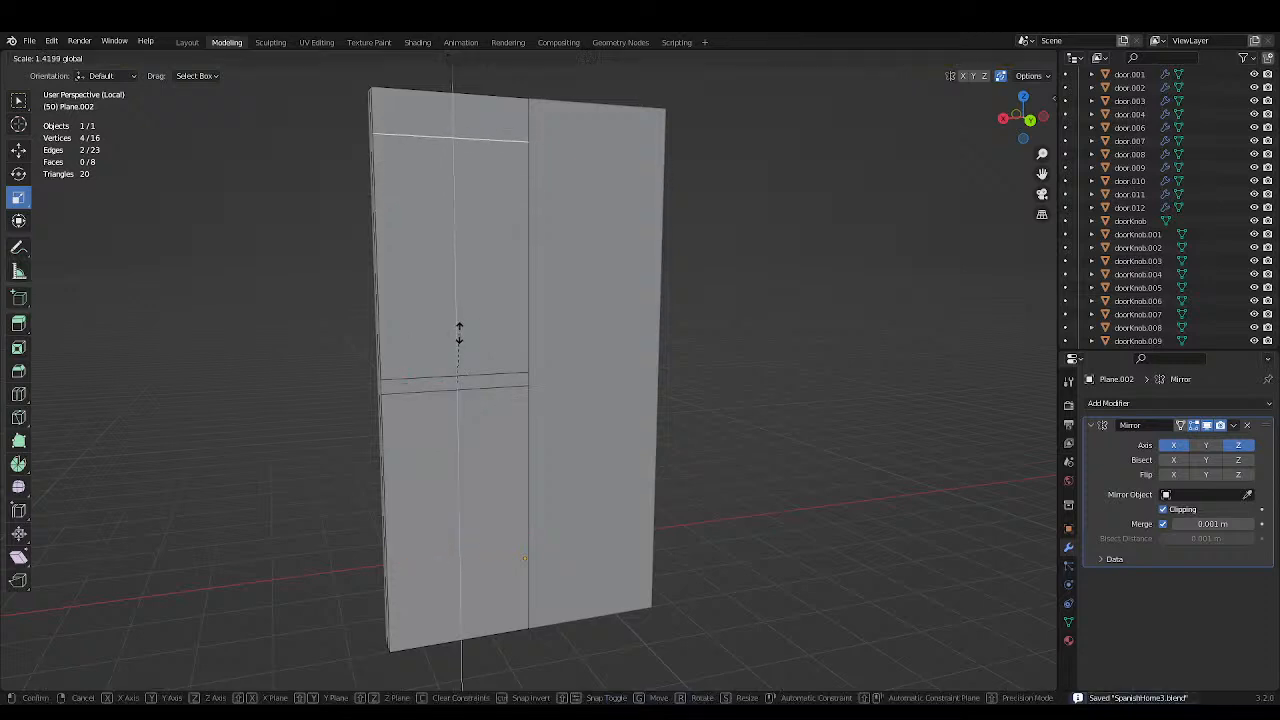
click(458, 335)
click(606, 337)
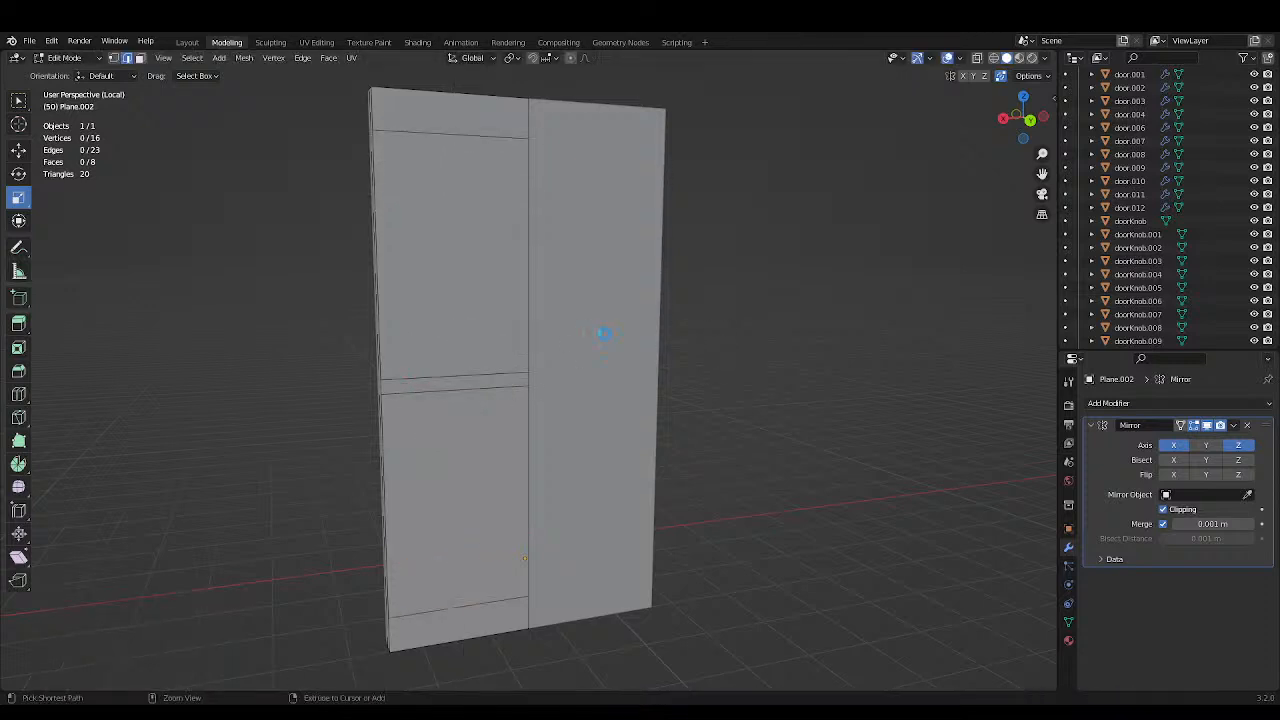
click(524, 303)
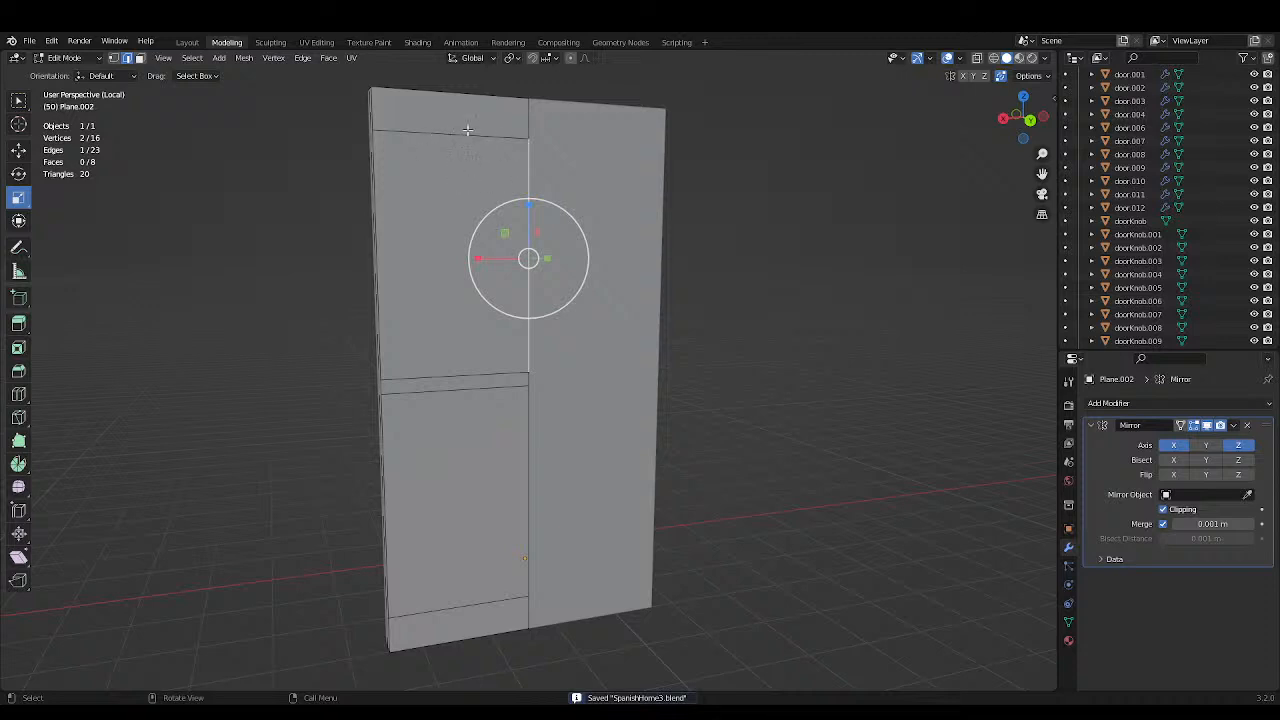
shift+click(527, 118)
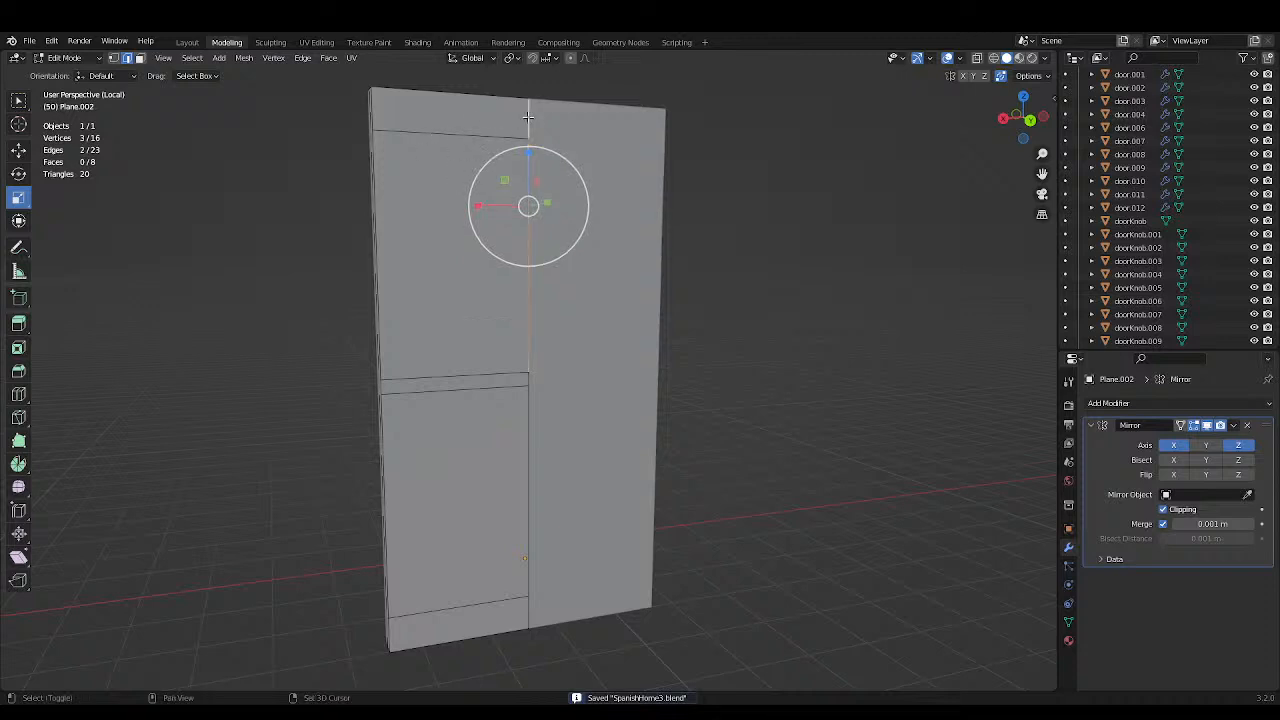
click(376, 143)
click(375, 118)
Subdivide the top and bottom edges of the cut door half with one cut and save the file.
click(422, 101)
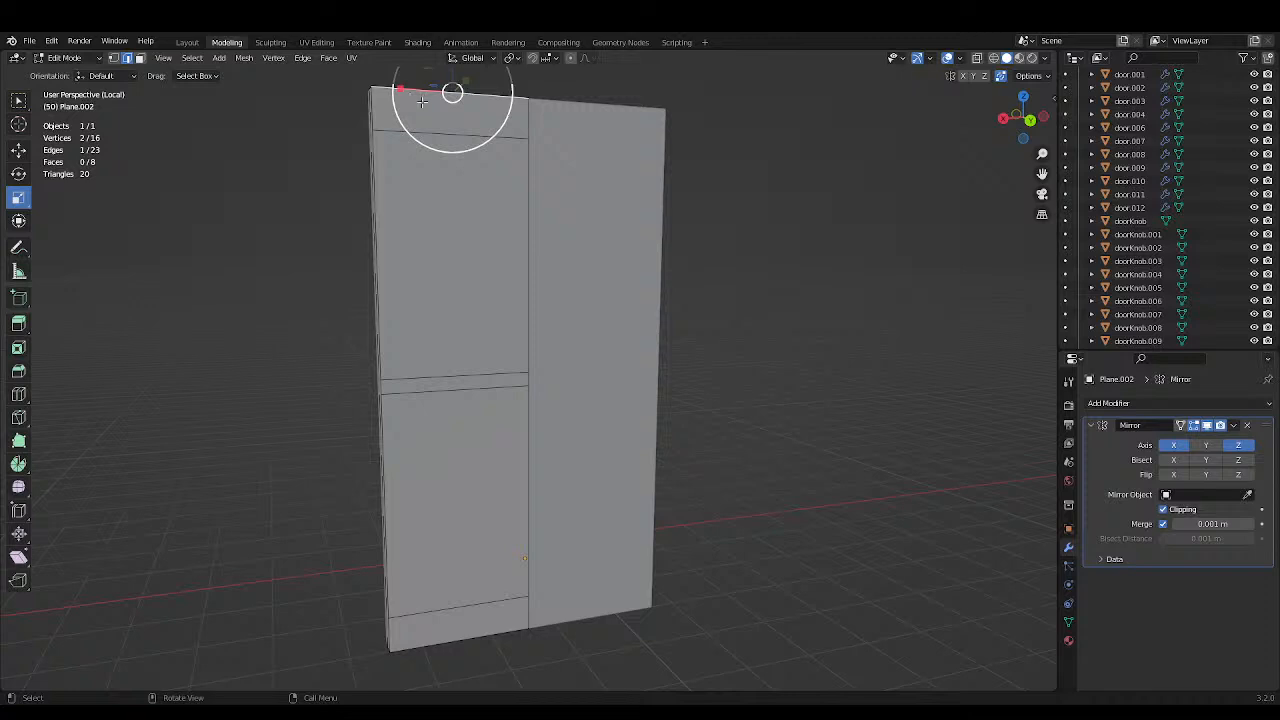
shift+click(476, 637)
right_click(476, 634)
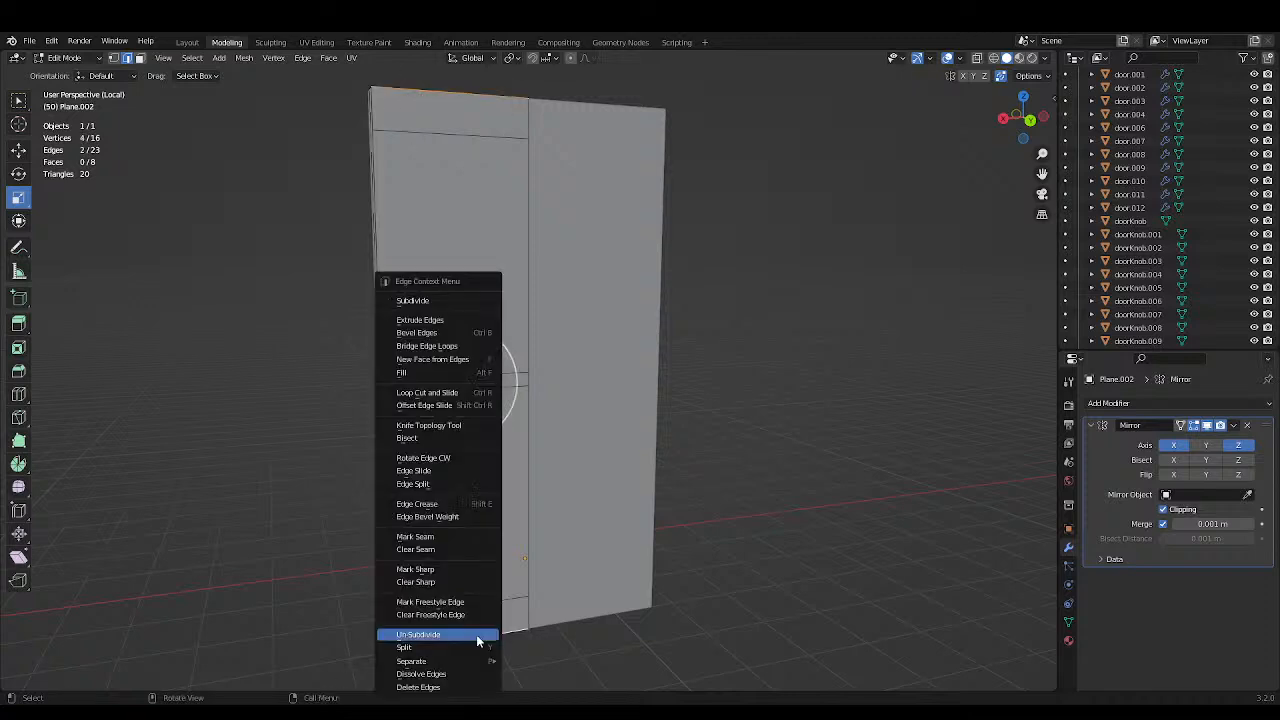
click(445, 299)
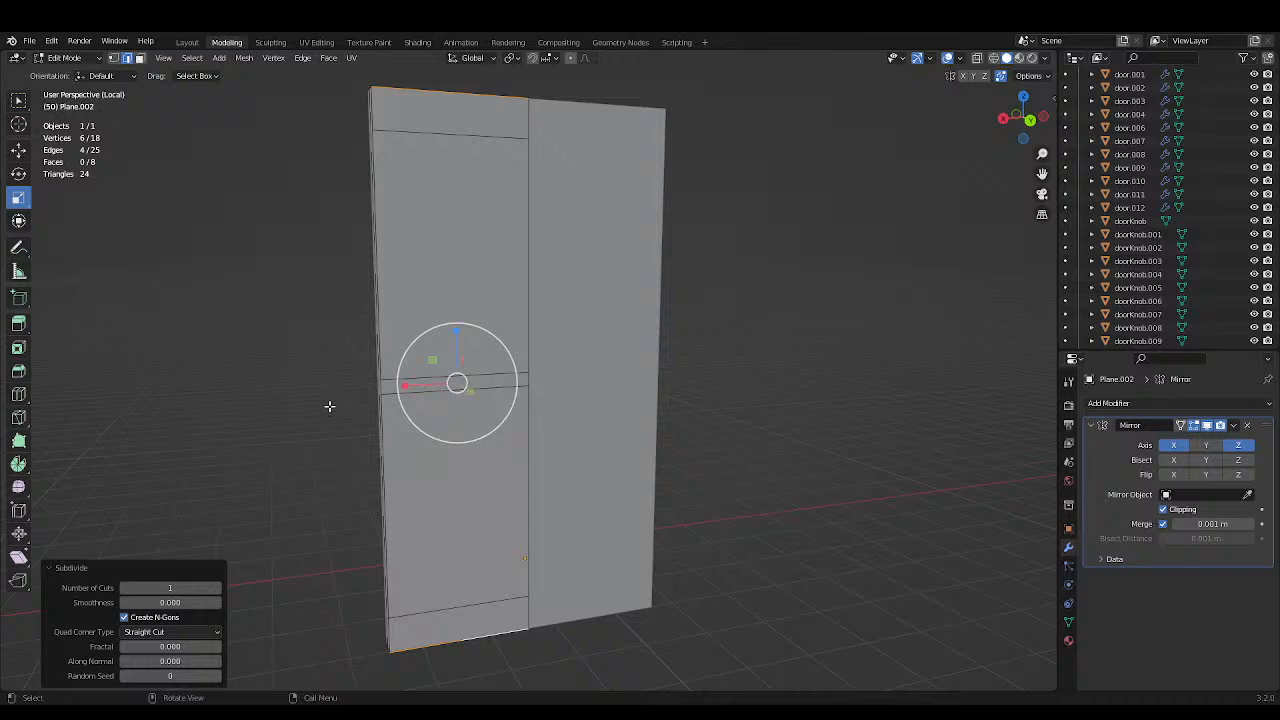
key(ctrl+s)
Connect the midpoint vertices of the top and bottom edges with a vertical cut across the door half.
click(114, 57)
click(448, 92)
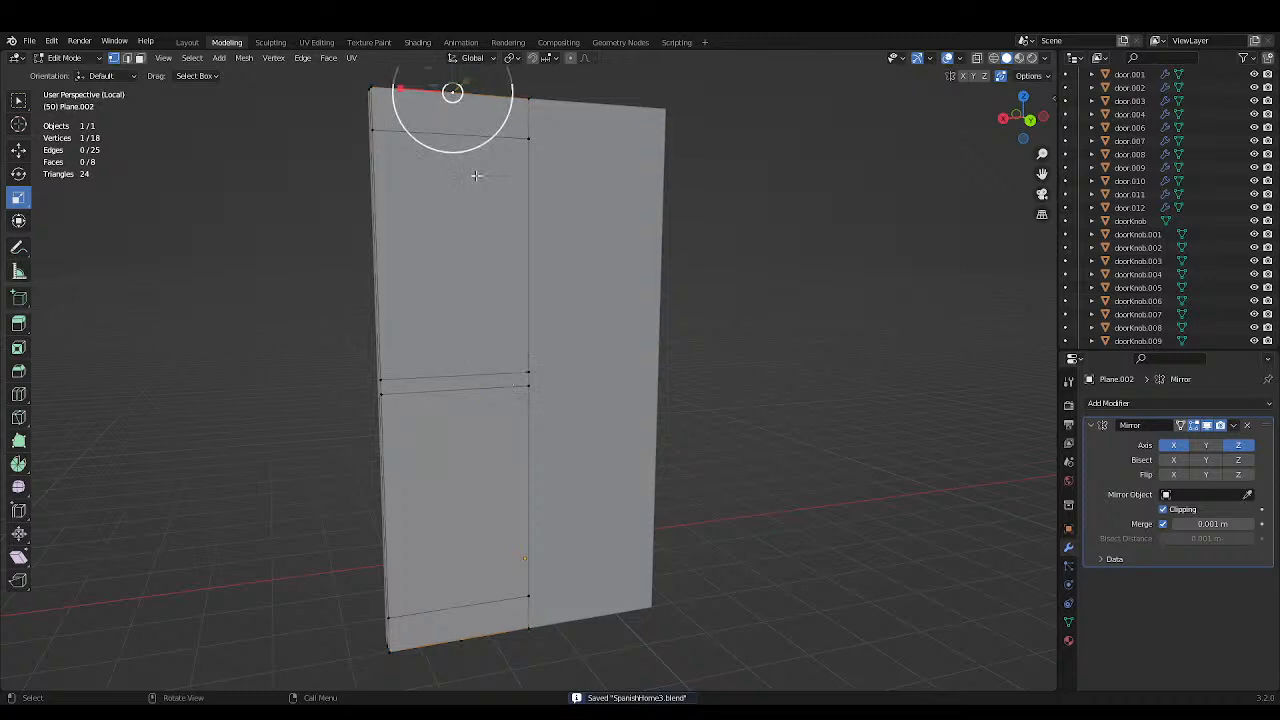
shift+click(474, 649)
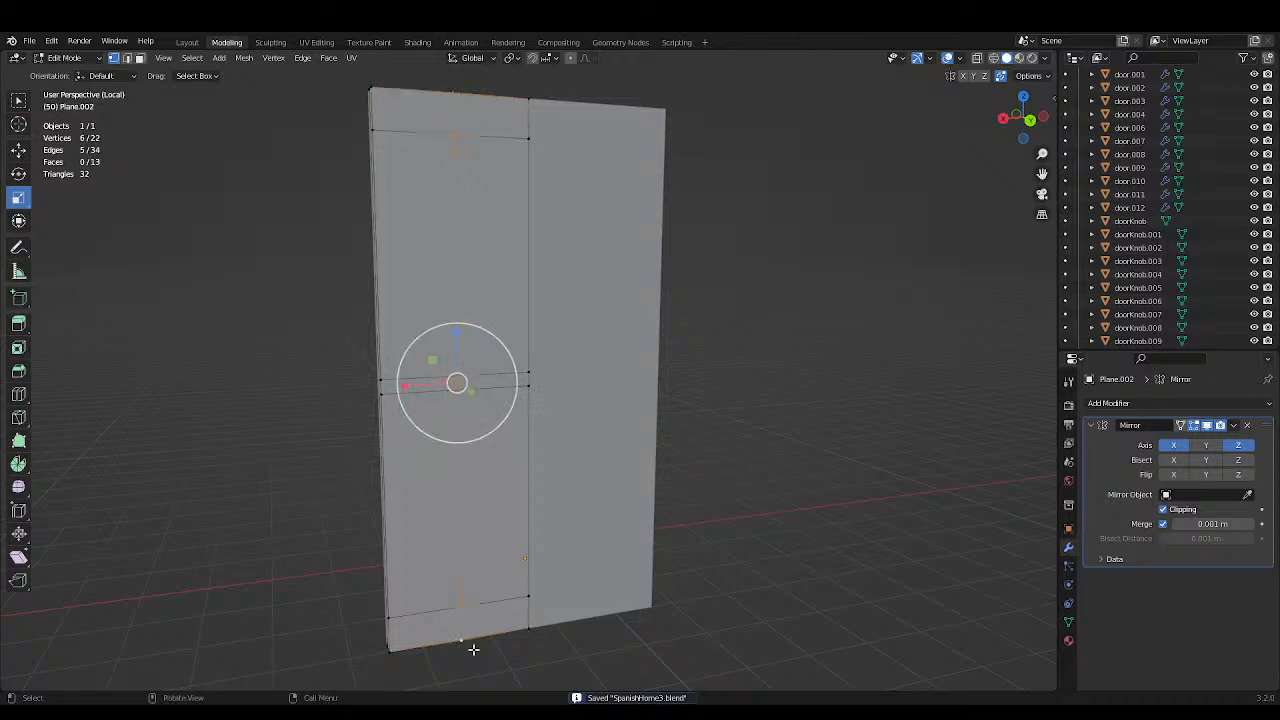
Move the new vertical edge line about 0.69 m along X towards the door's outer edge and save the file.
click(126, 57)
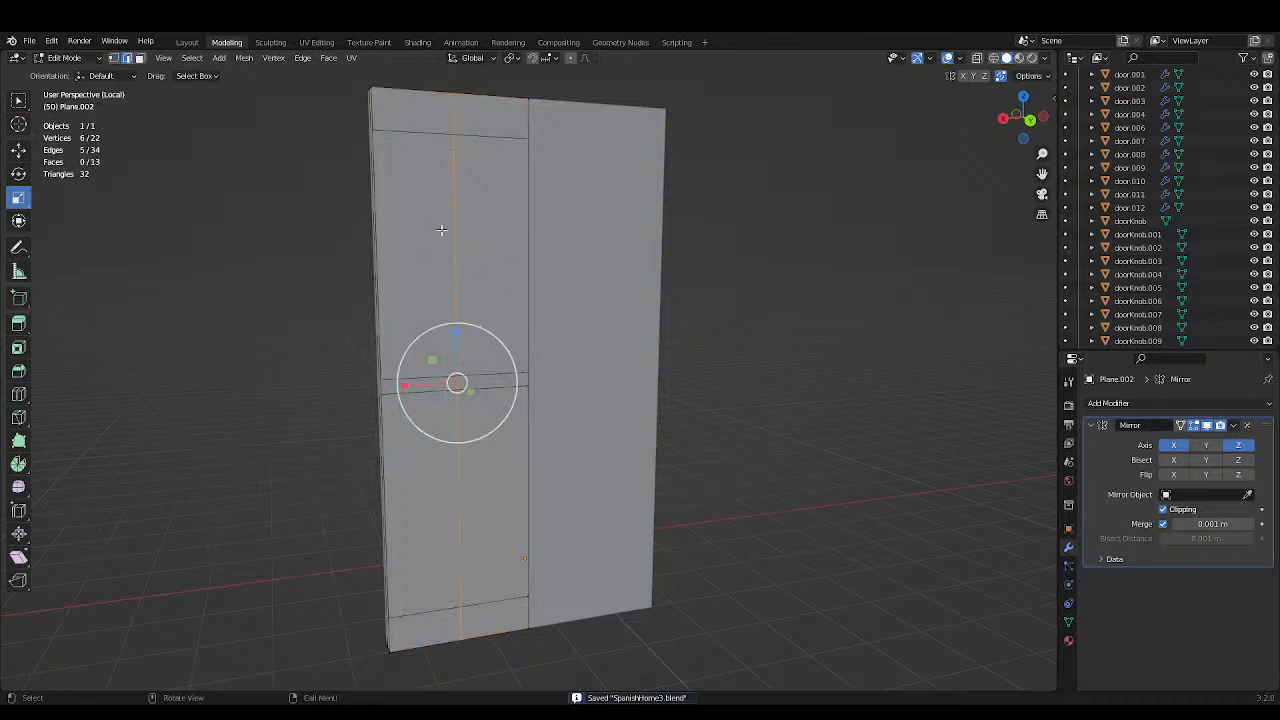
middle_drag(553, 221, 509, 223)
key(g)
key(x)
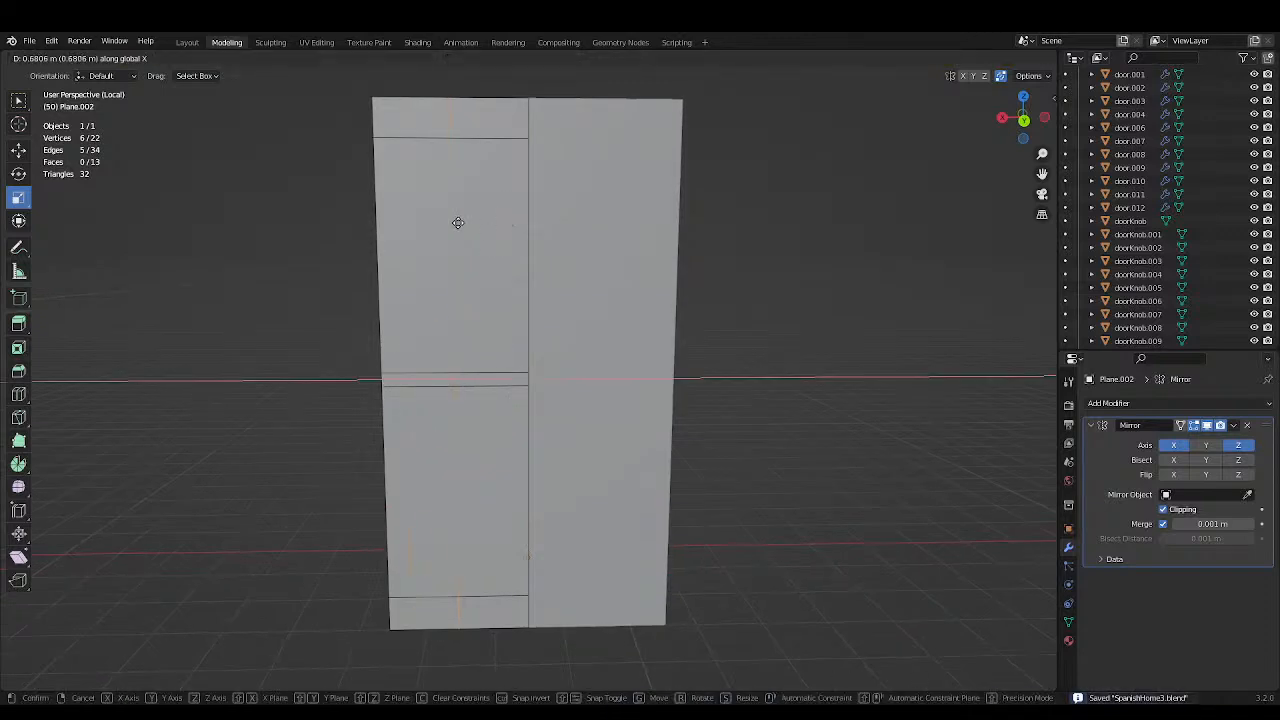
click(458, 223)
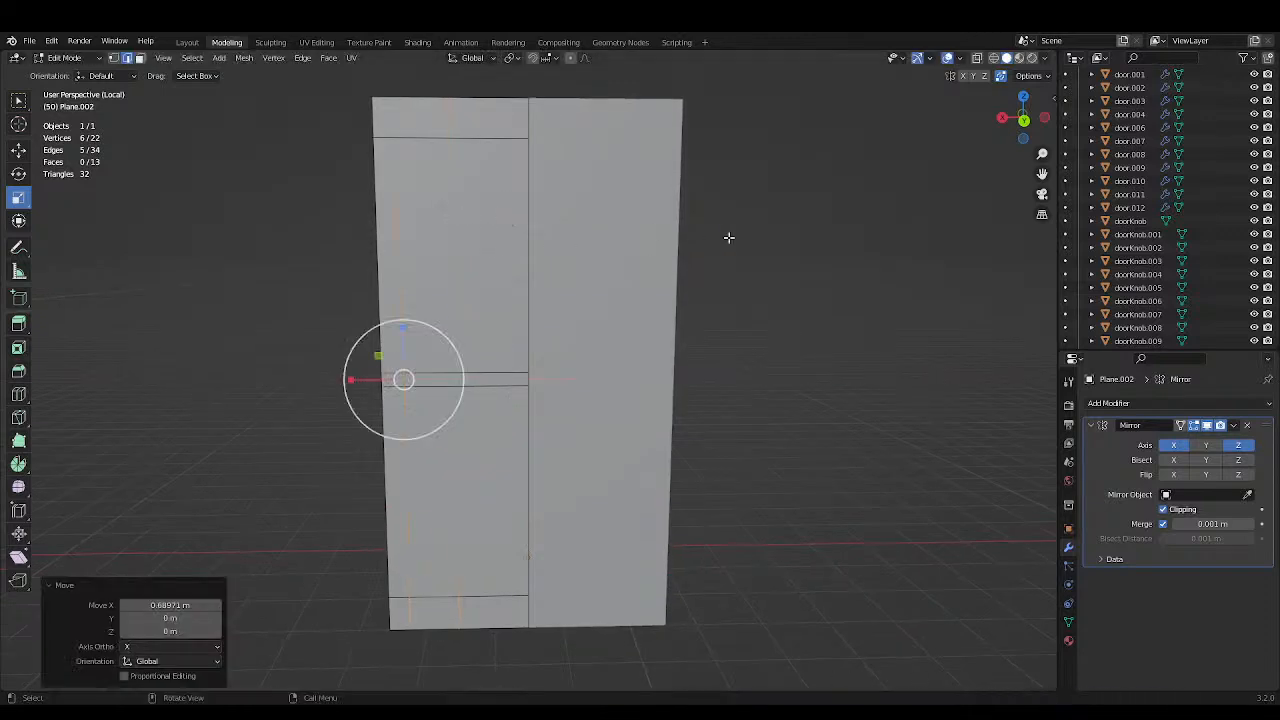
click(725, 240)
key(ctrl+s)
middle_drag(737, 263, 752, 270)
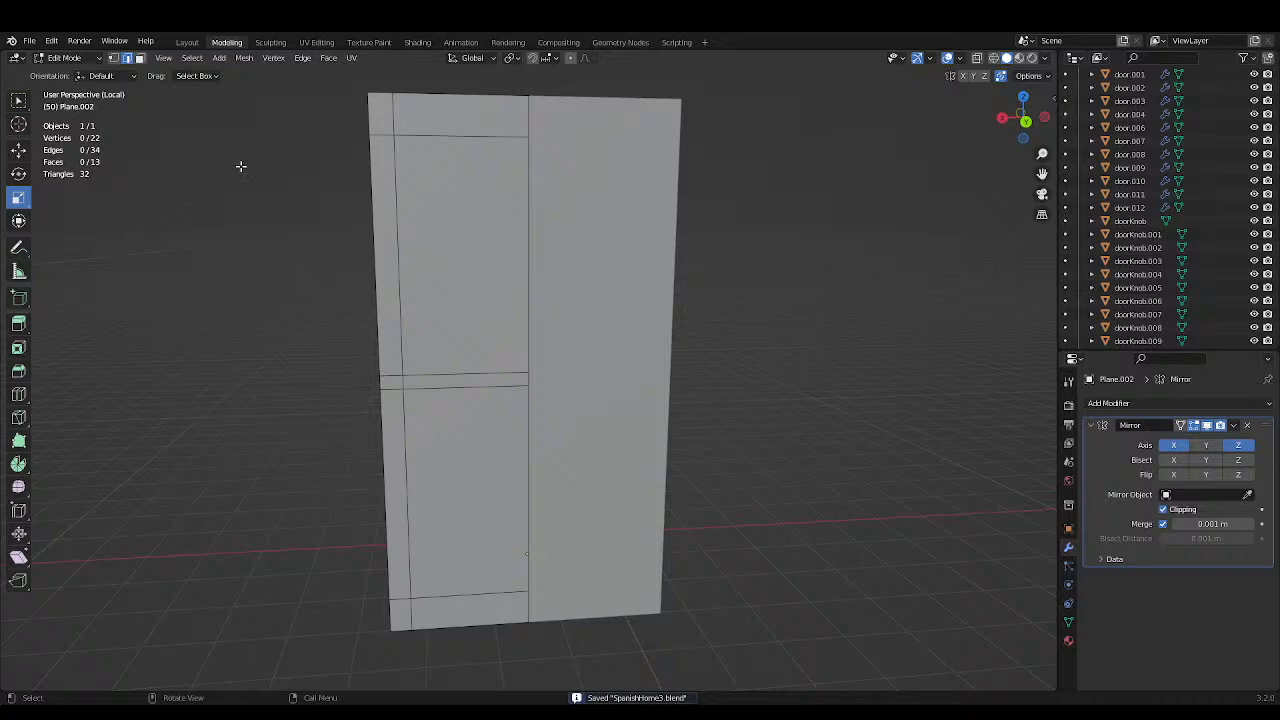
Move the two middle crosswise cuts of the door half about 0.99 m down along Z and save the file.
alt+click(480, 386)
alt+shift+click(480, 373)
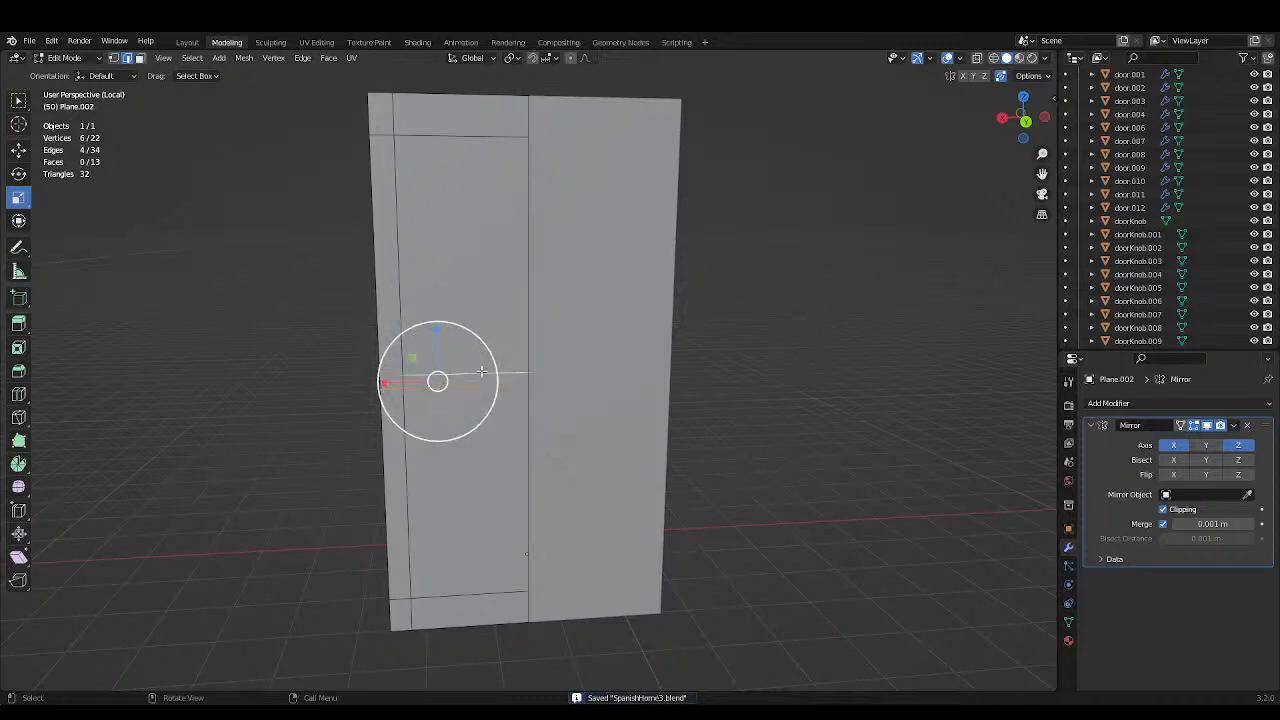
key(g)
key(z)
click(486, 443)
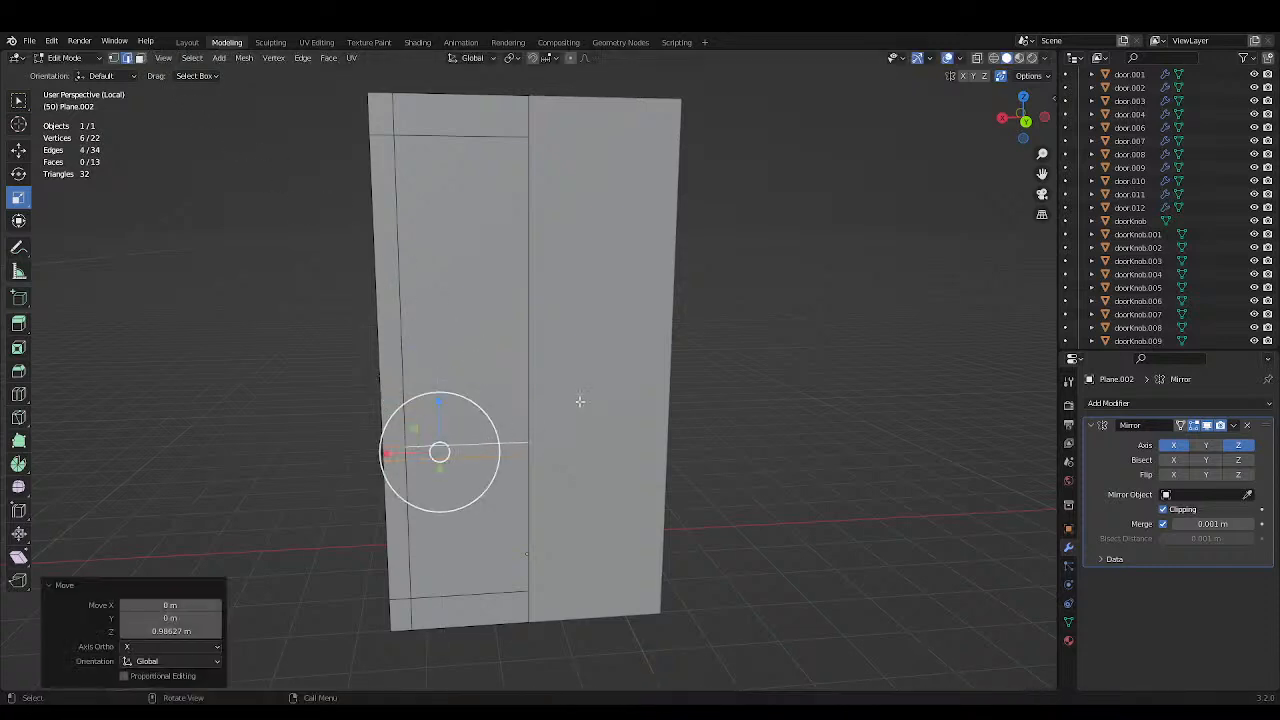
key(ctrl+s)
middle_drag(580, 400, 591, 390)
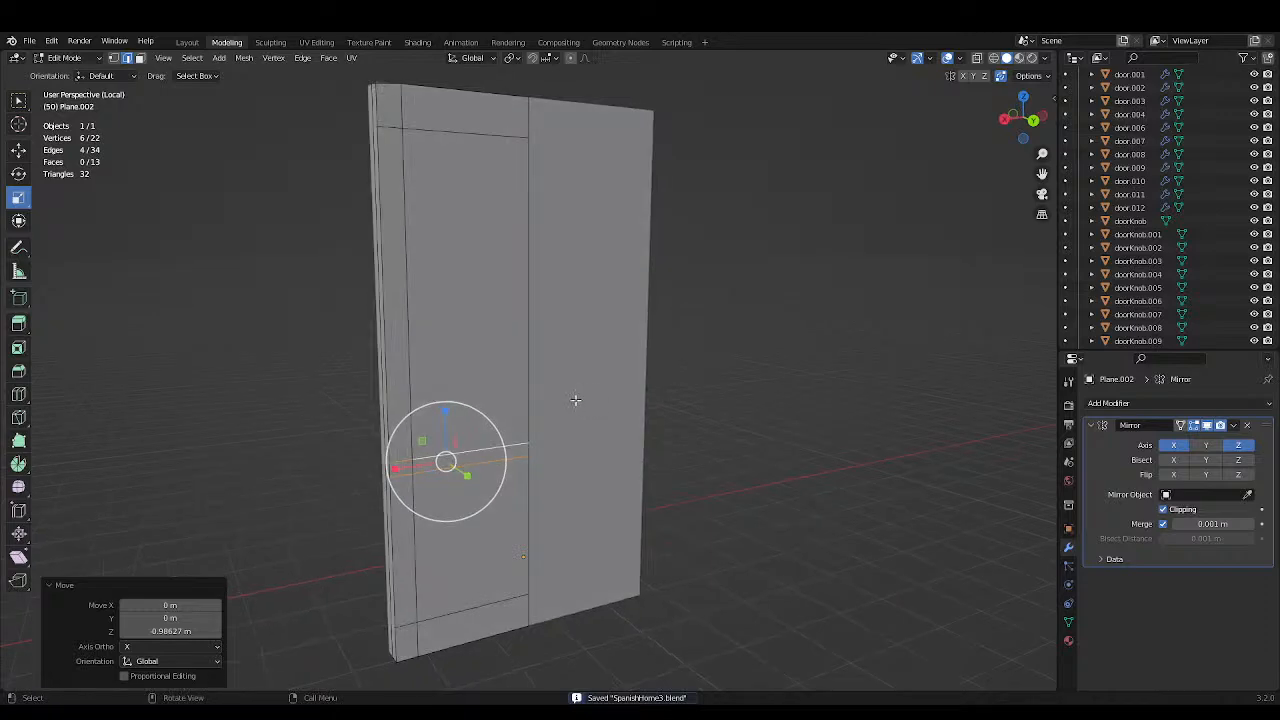
Return to the full house scene, add the front door's knob to the door selection, save the file, and isolate both objects.
key(KP_Divide)
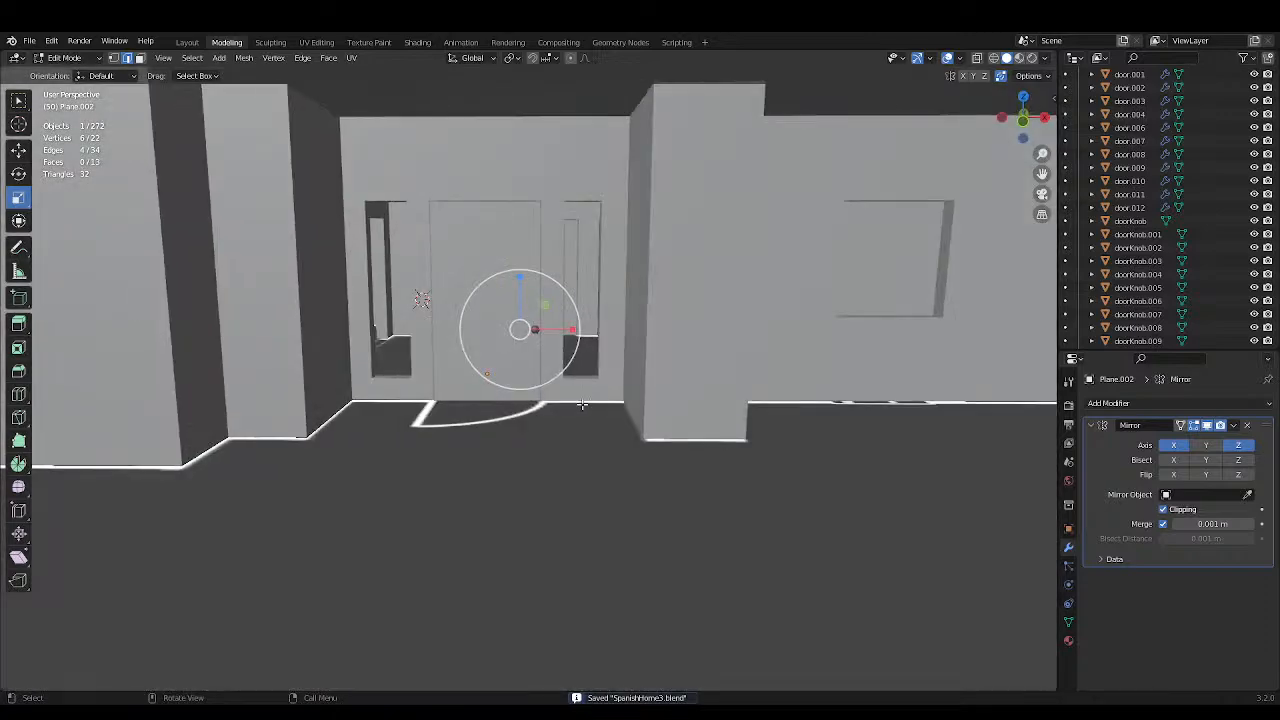
middle_drag(625, 262, 600, 297)
scroll(625, 285, up, 6)
key(ctrl+s)
scroll(576, 302, down, 2)
middle_drag(516, 302, 357, 438)
scroll(357, 438, up, 5)
key(Tab)
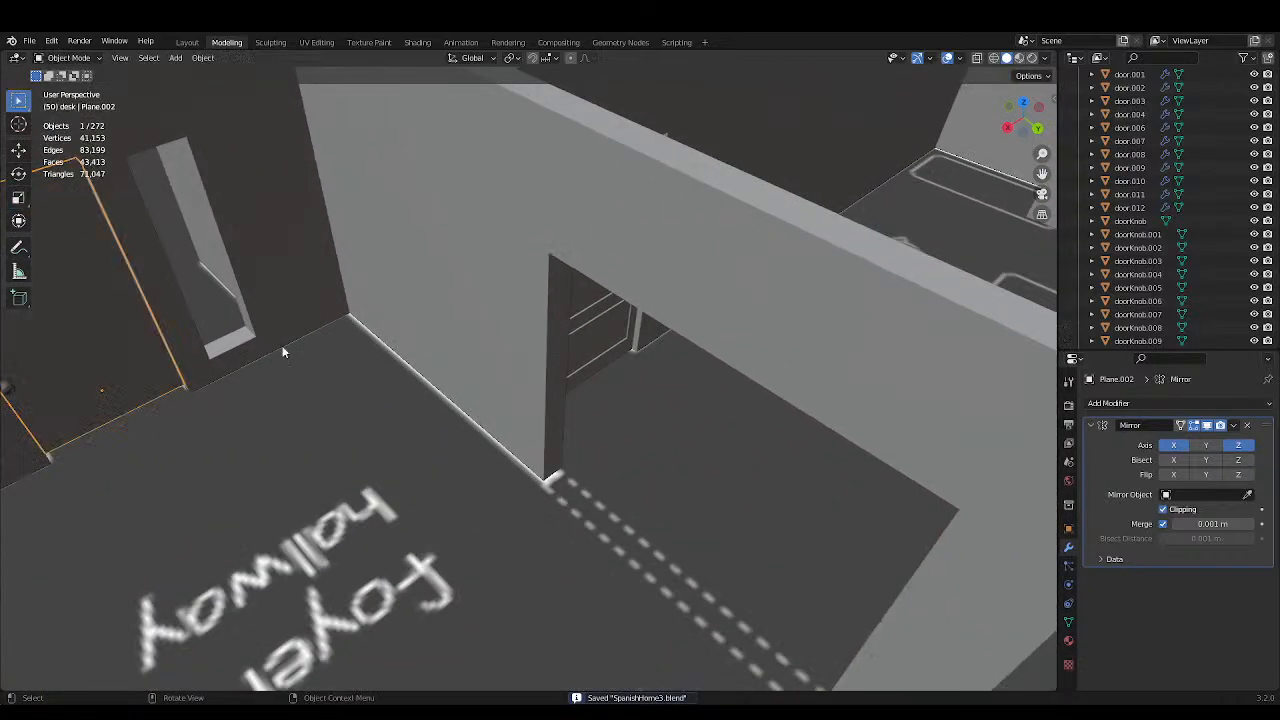
middle_drag(286, 354, 116, 387)
shift+click(69, 388)
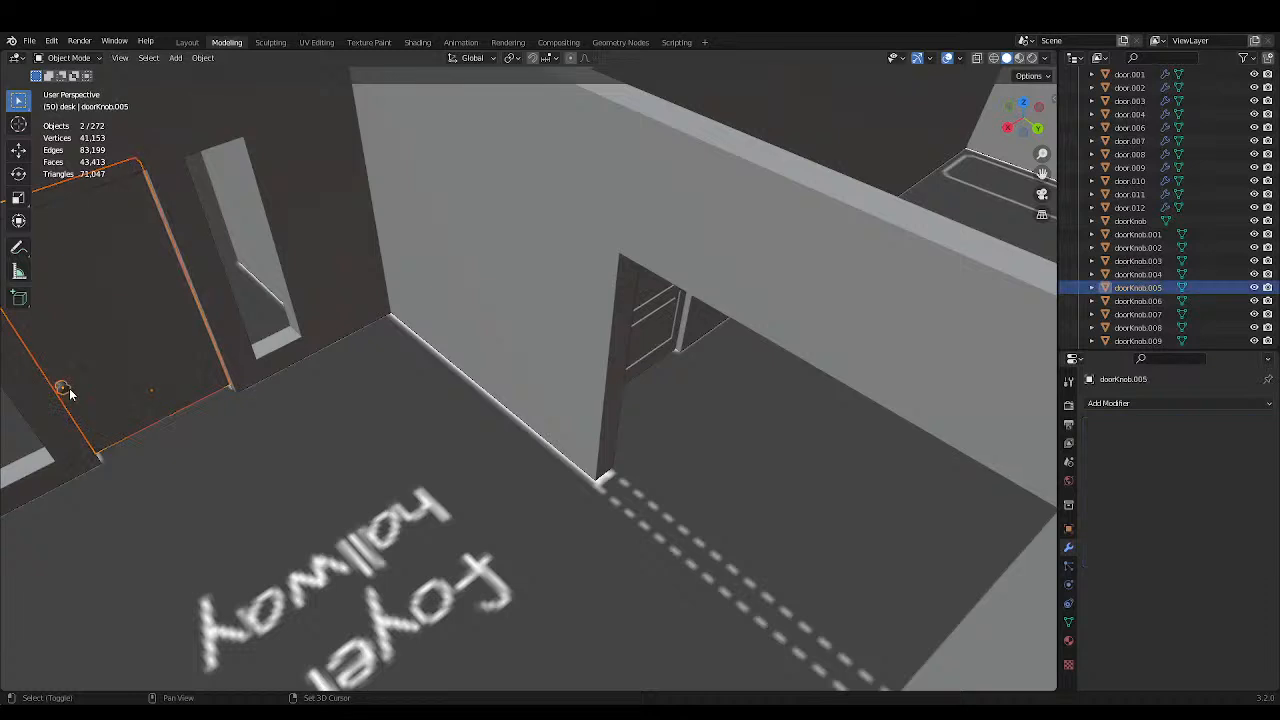
key(ctrl+s)
key(KP_Divide)
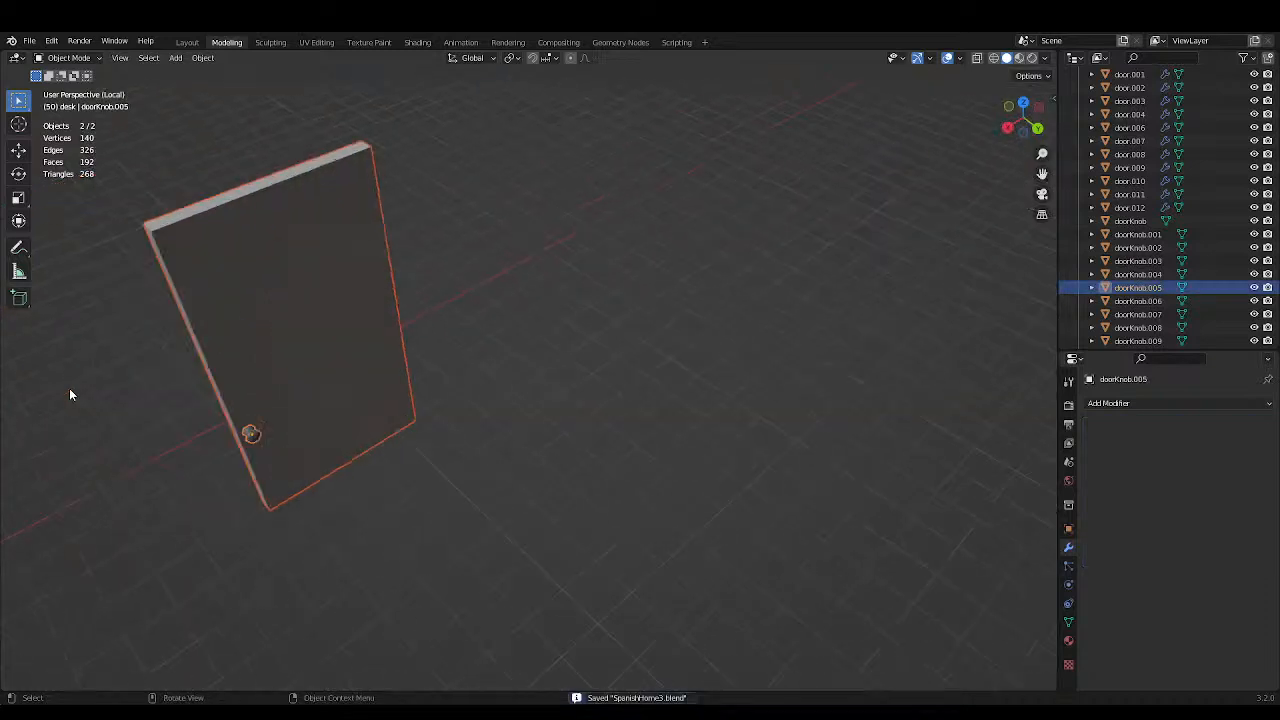
middle_drag(69, 394, 415, 326)
scroll(364, 345, up, 5)
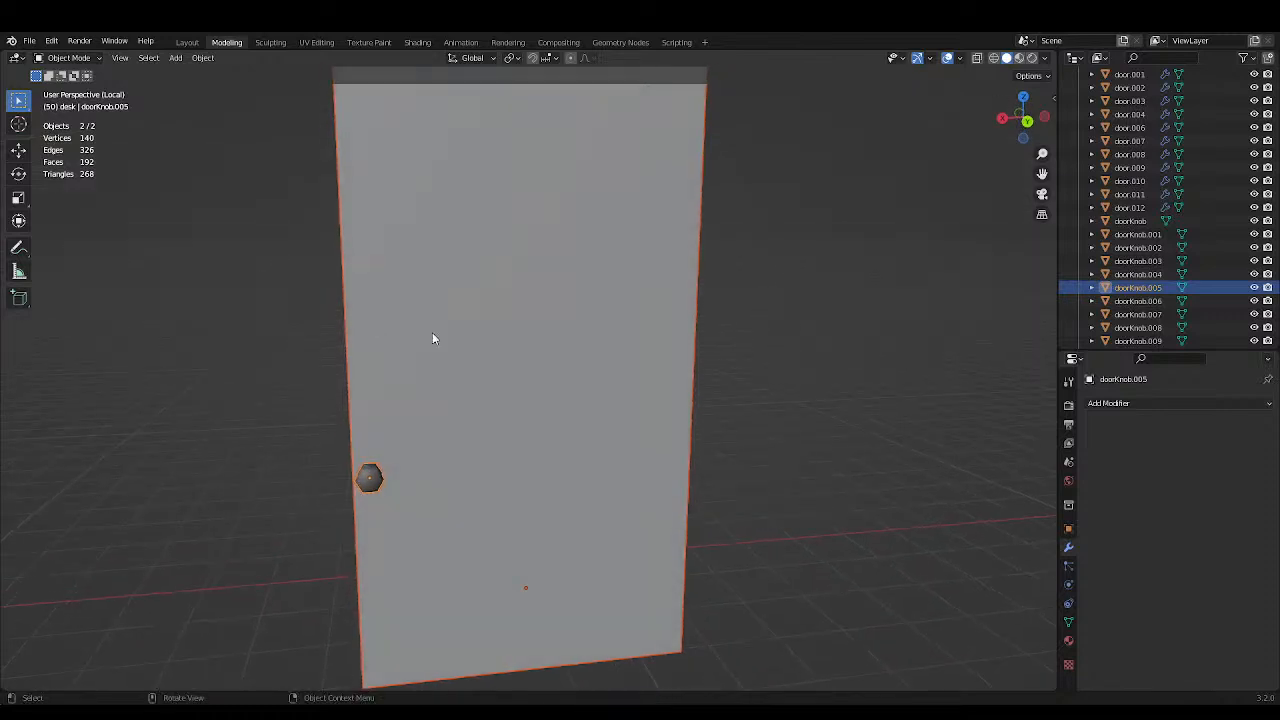
Scale the door's two middle crosswise cuts apart along Z by about 1.57 around the knob height and save the file.
click(432, 332)
key(Tab)
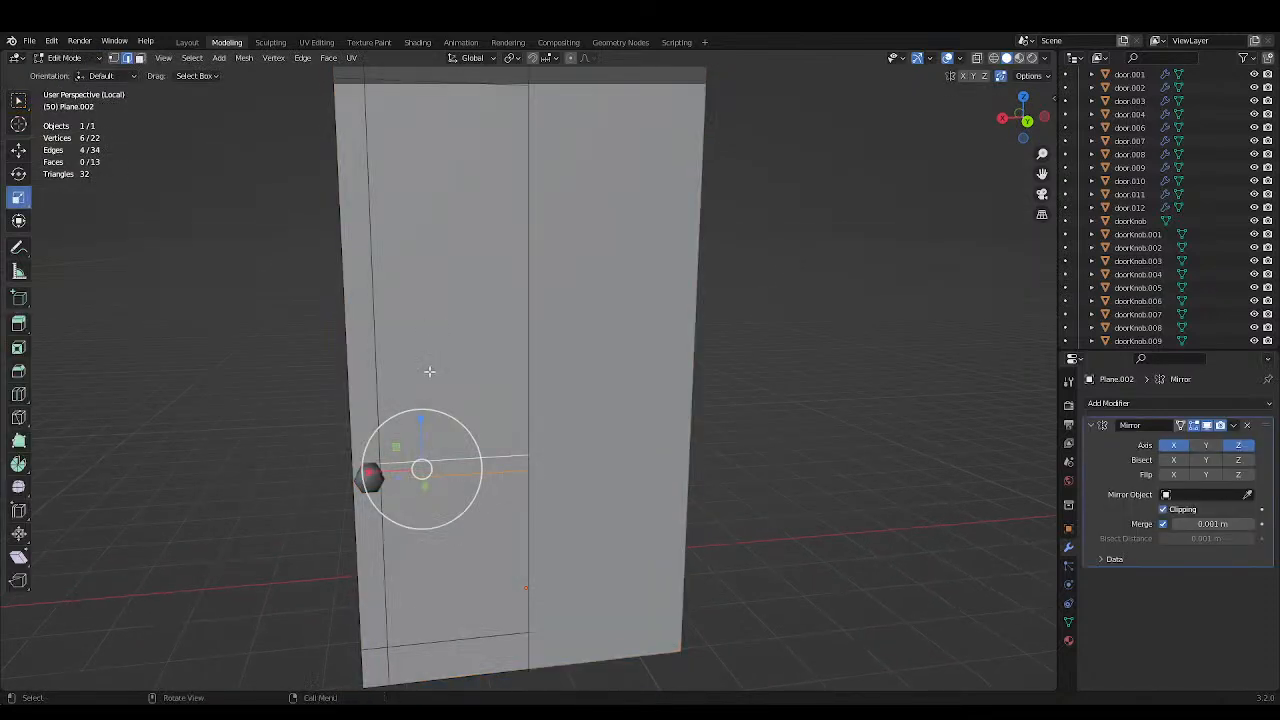
key(ctrl+s)
middle_drag(430, 442, 418, 394)
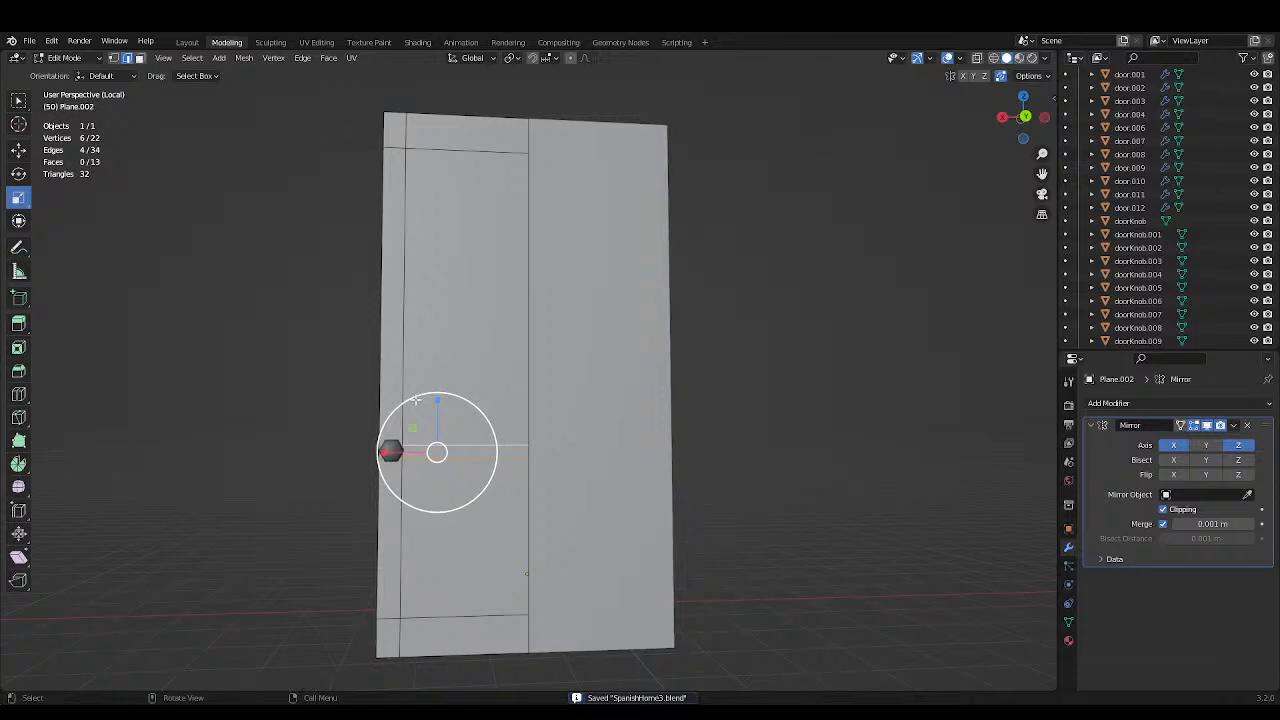
scroll(420, 405, up, 1)
key(s)
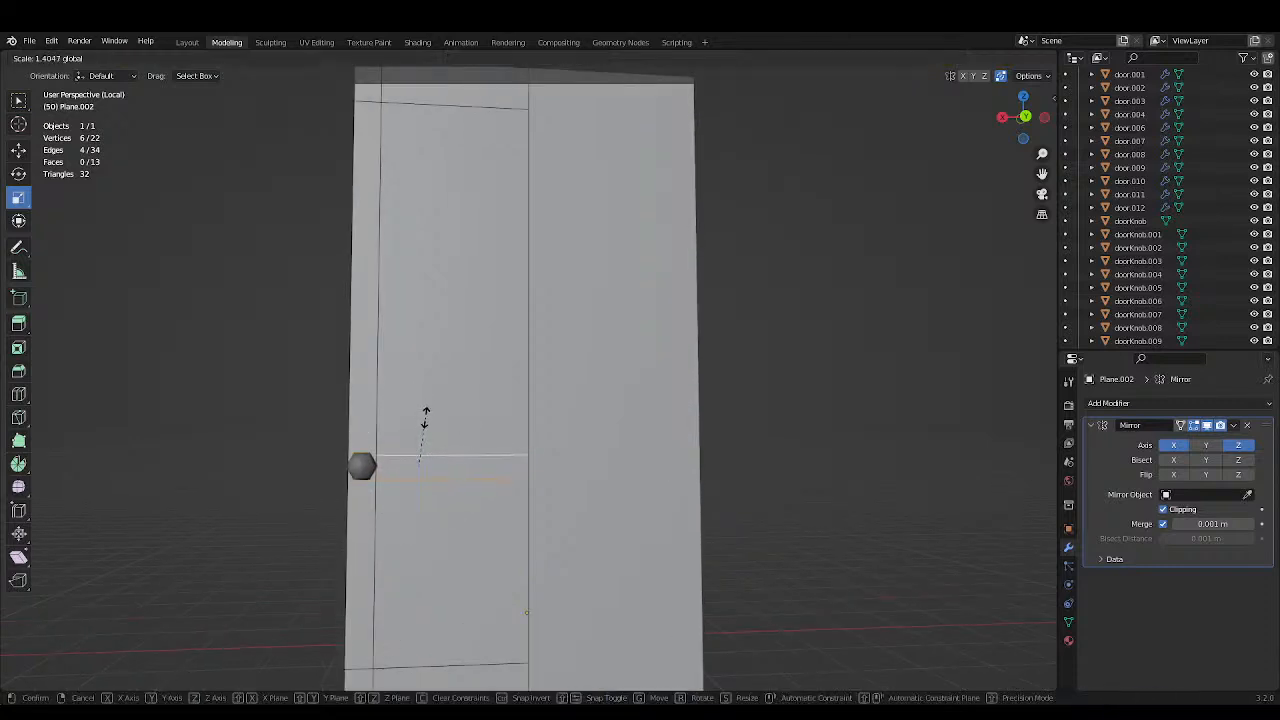
click(425, 412)
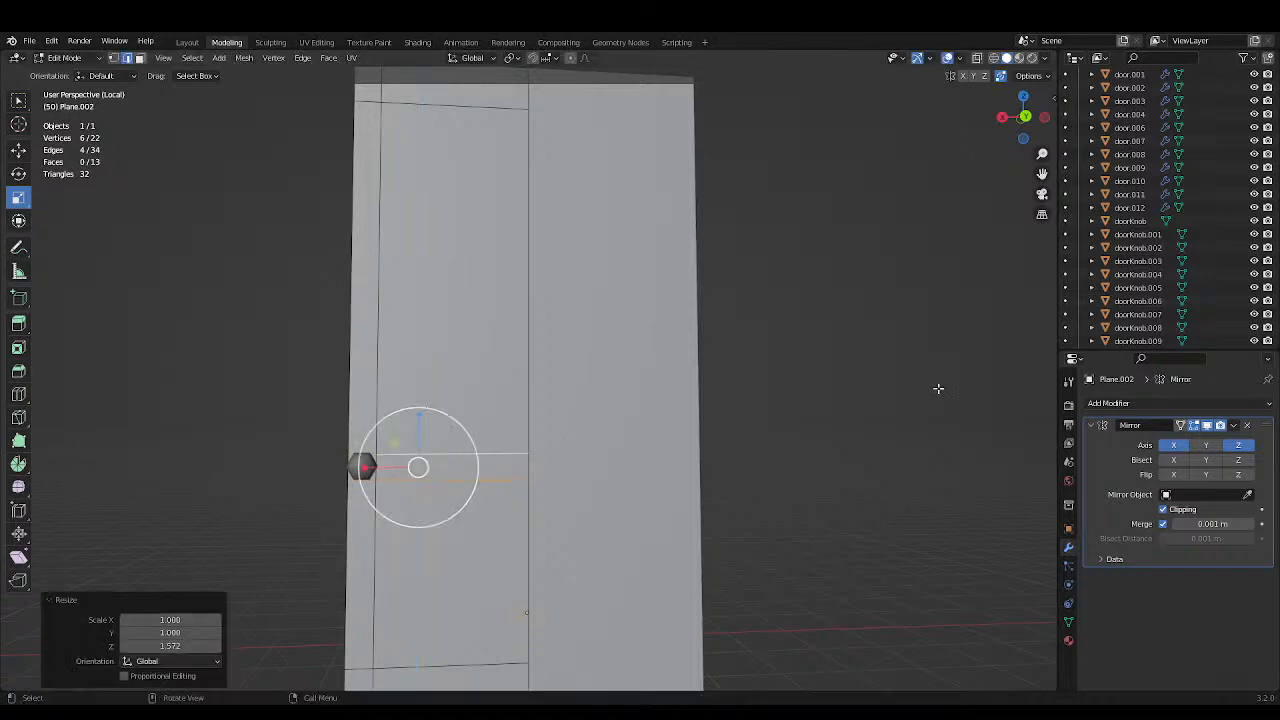
key(ctrl+s)
shift+middle_drag(766, 380, 503, 380)
scroll(783, 399, down, 3)
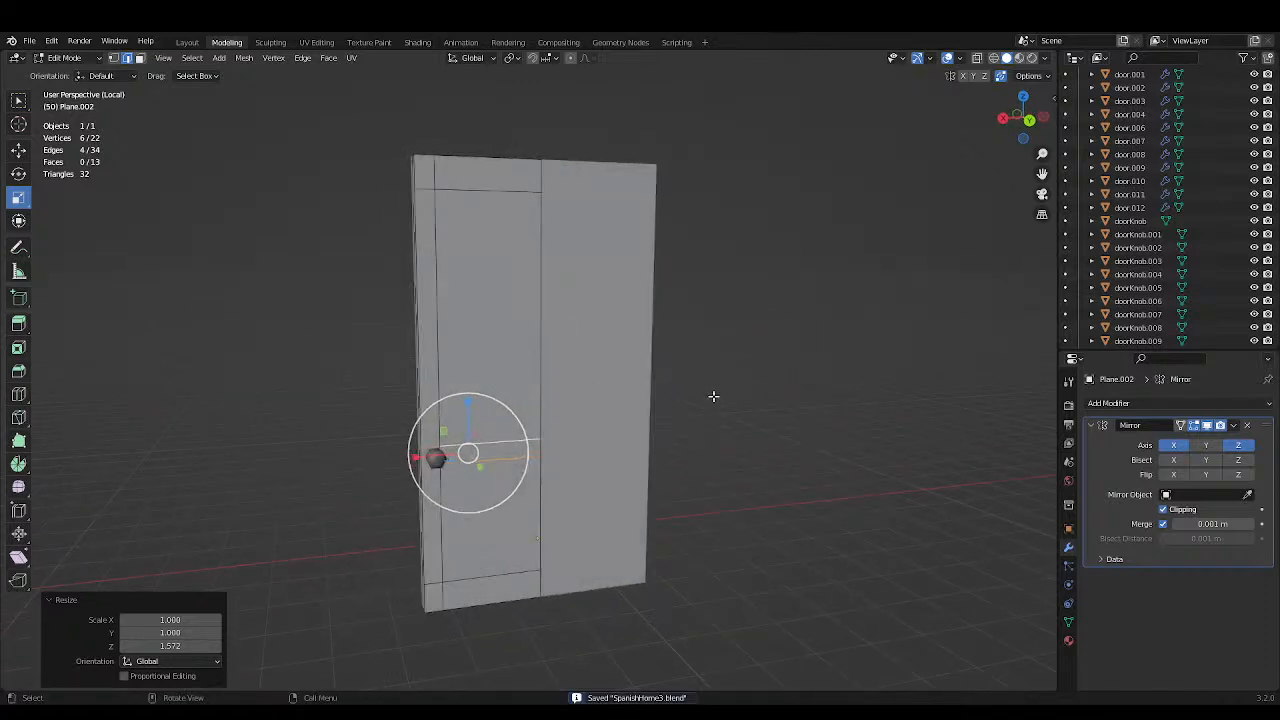
Subdivide the two vertical side edges of the door half's upper panel with two cuts.
click(713, 396)
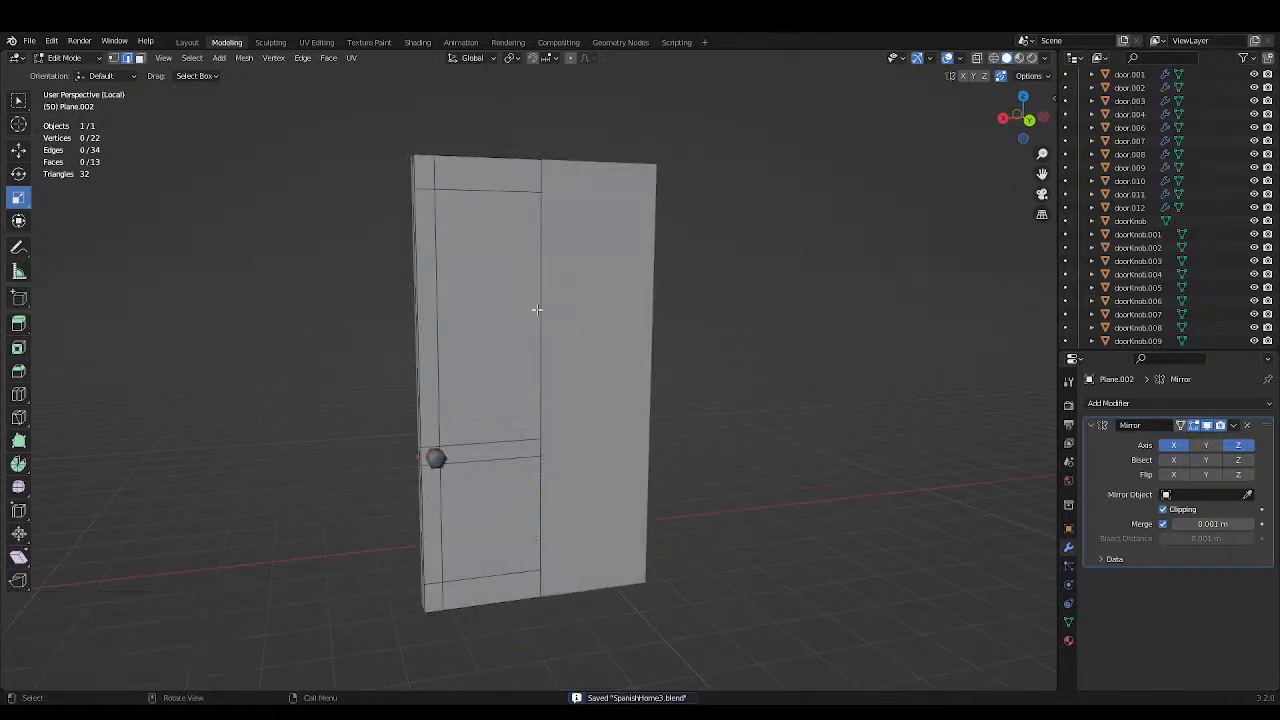
click(447, 236)
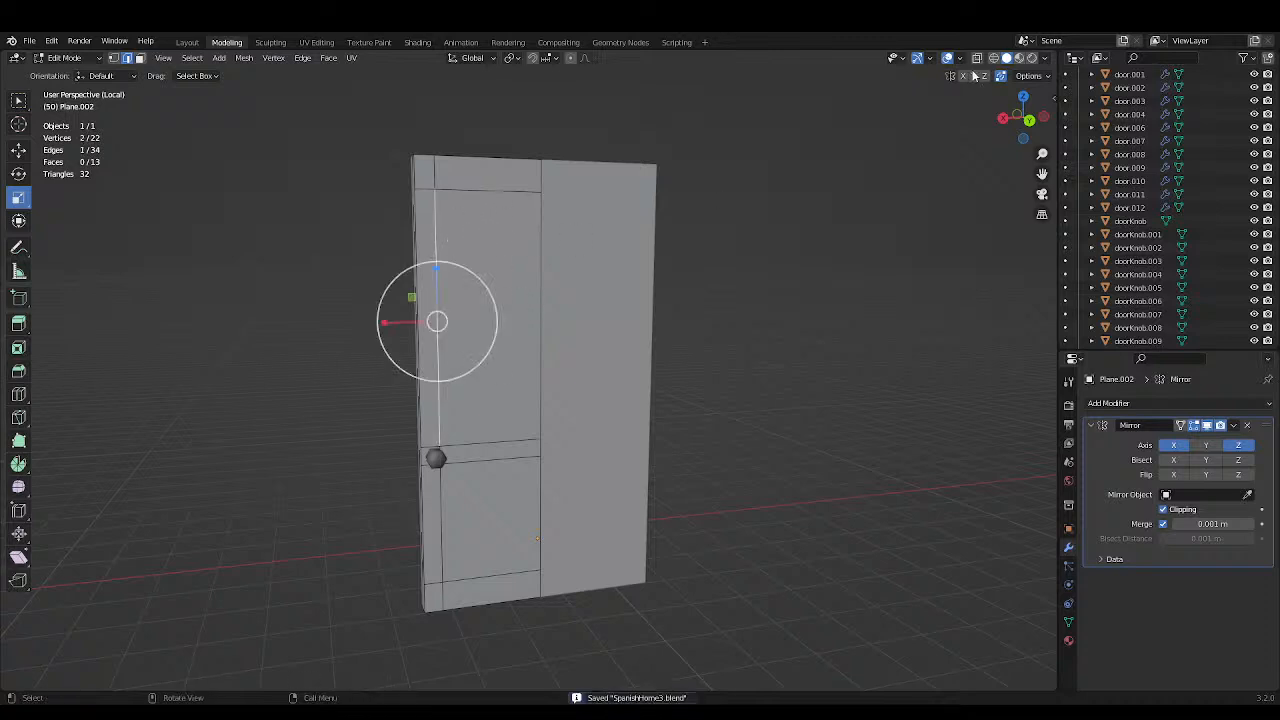
click(1004, 57)
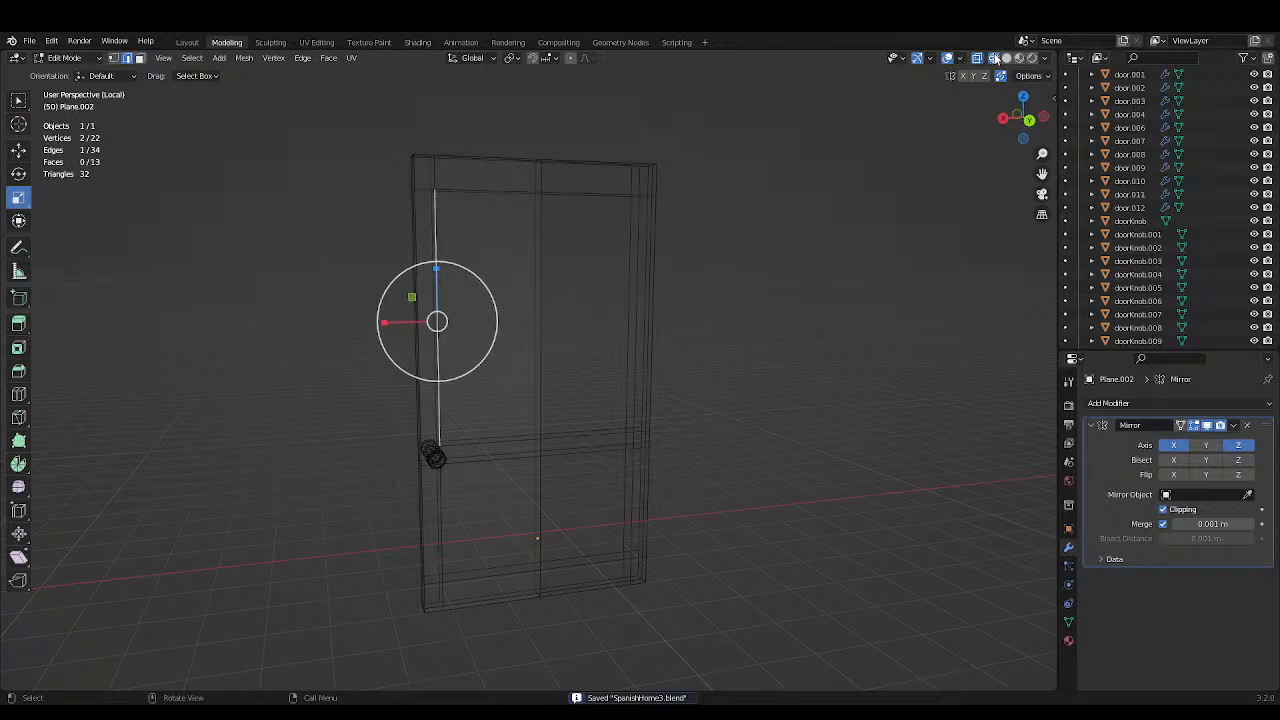
click(1006, 57)
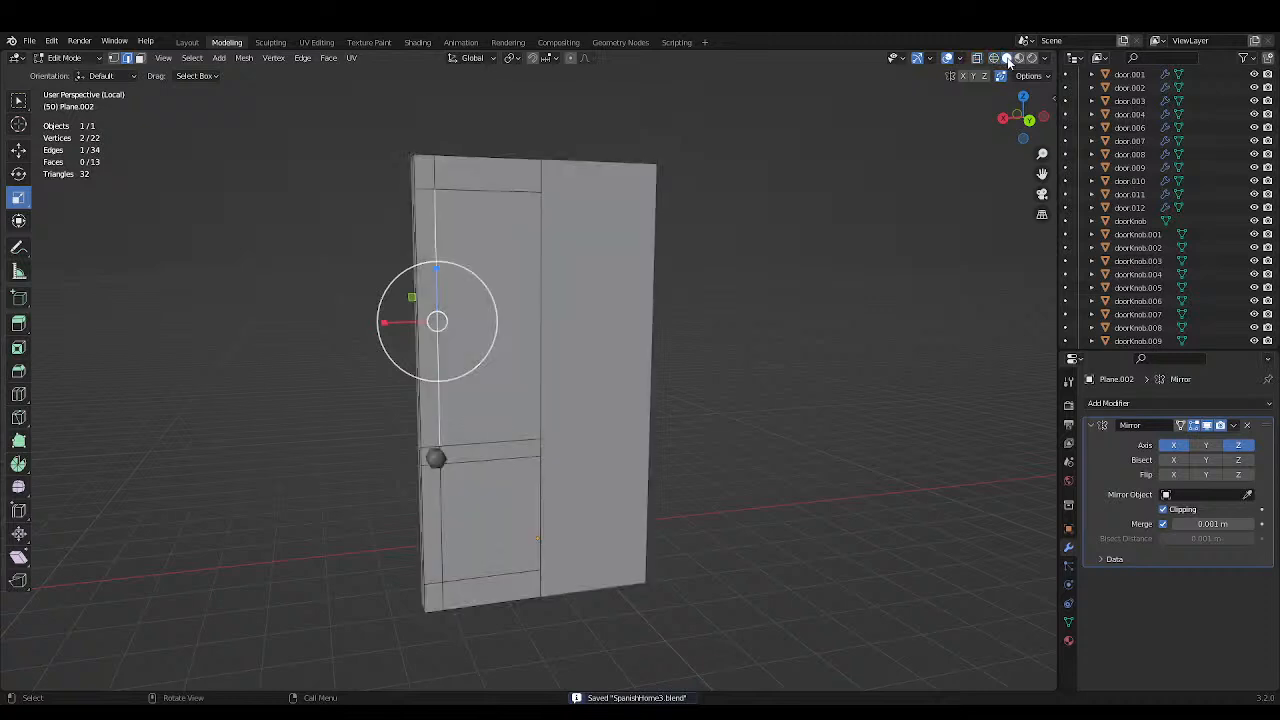
shift+click(540, 327)
right_click(537, 330)
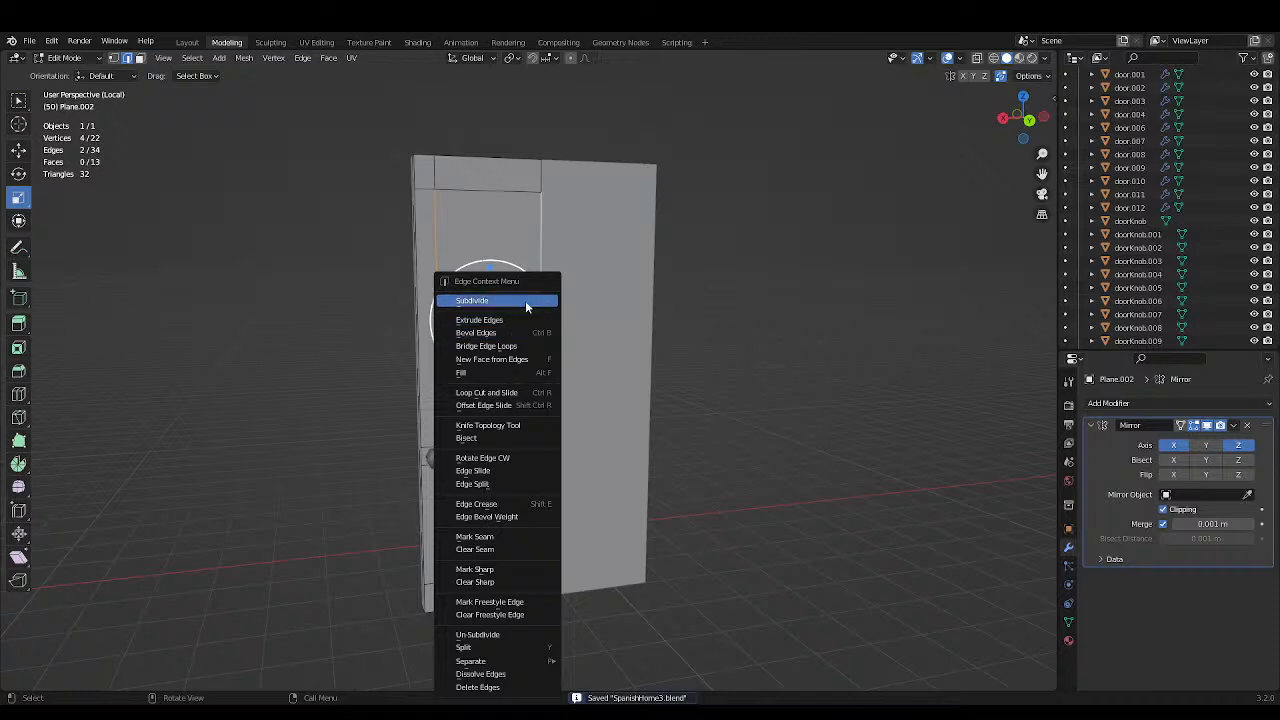
click(525, 300)
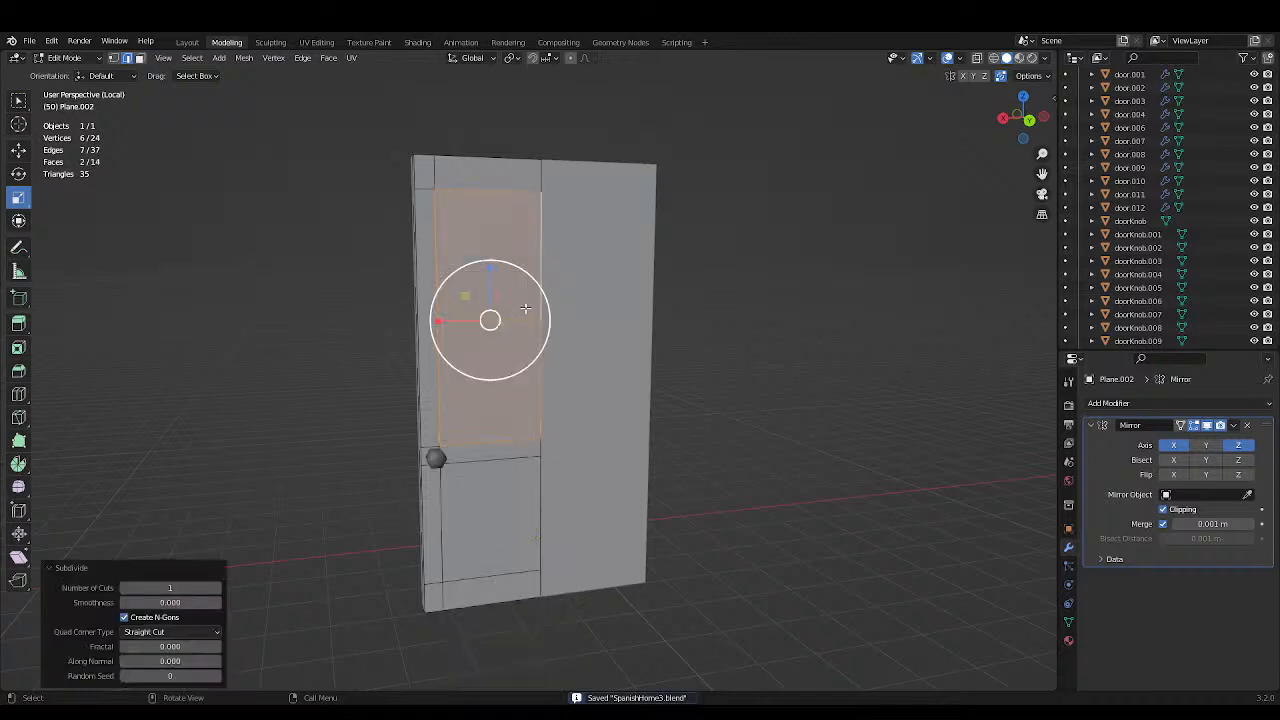
click(218, 588)
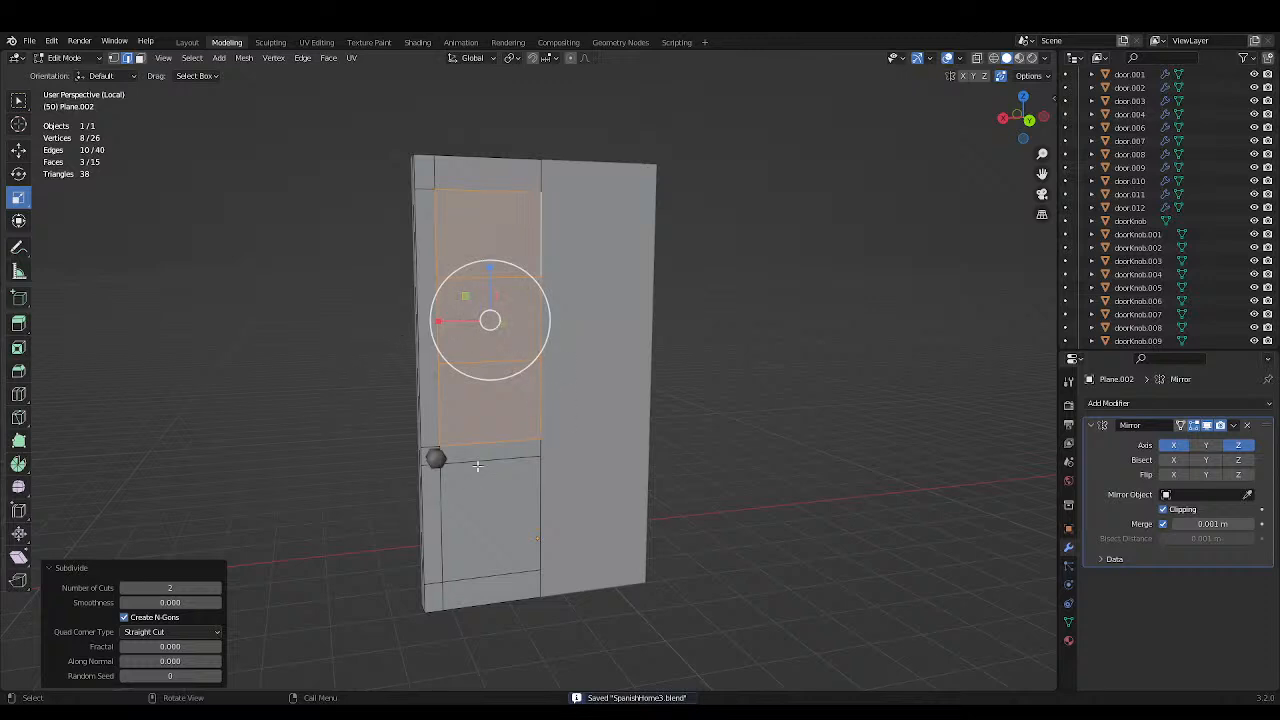
Subdivide the top and bottom edges of the door half's lower panel with two cuts and save the file.
click(477, 460)
shift+click(480, 576)
right_click(458, 300)
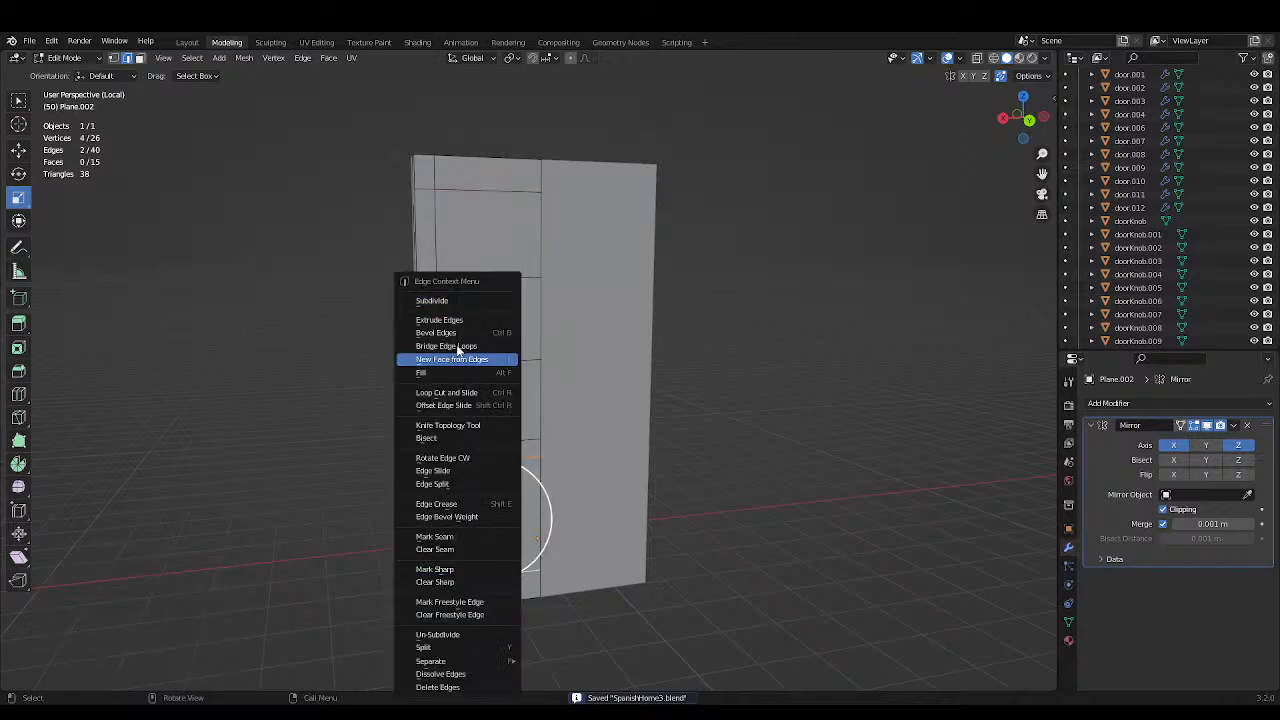
click(459, 299)
click(217, 588)
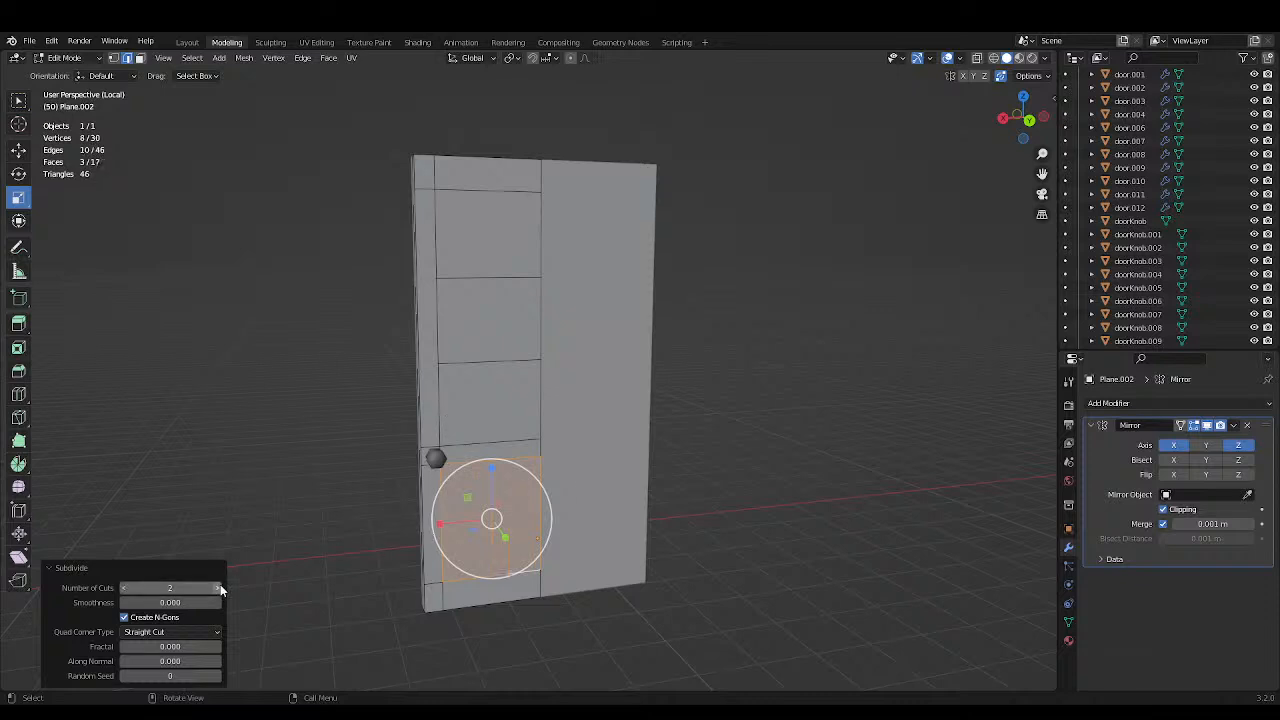
key(ctrl+s)
Subdivide the two vertical side edges of the lower panel with two cuts and save the file.
click(452, 541)
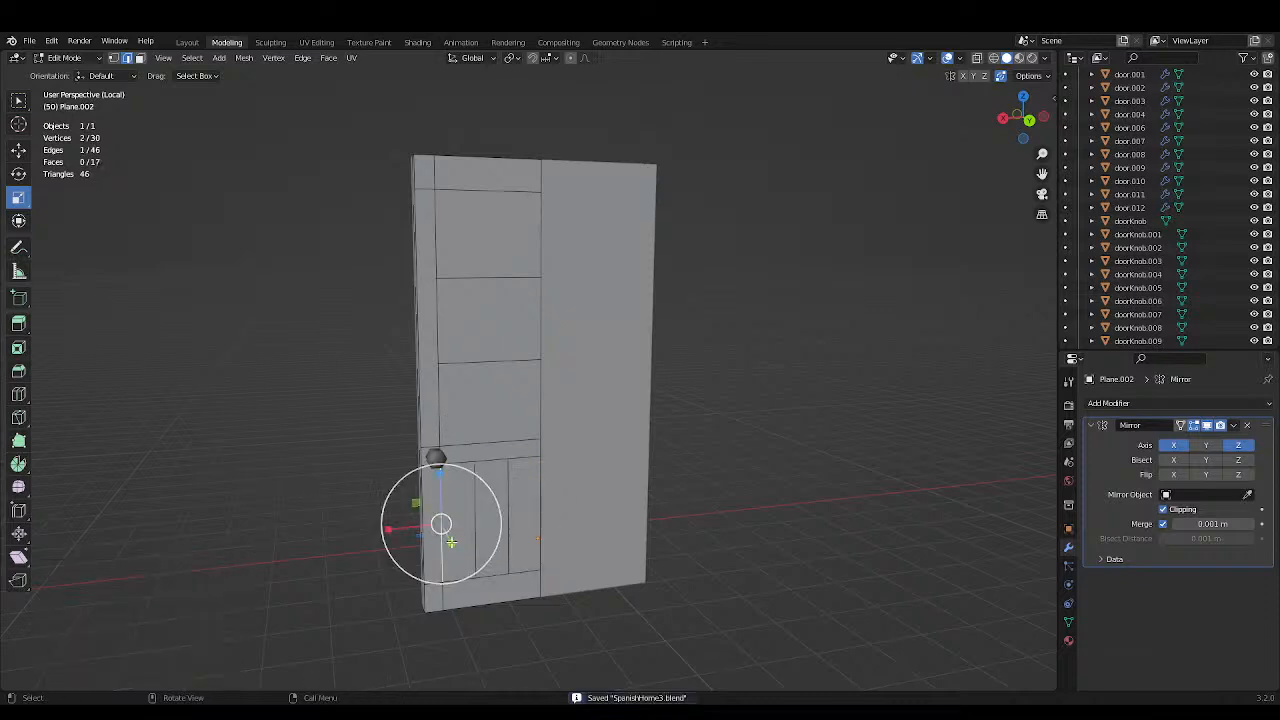
shift+click(537, 524)
right_click(495, 515)
click(505, 299)
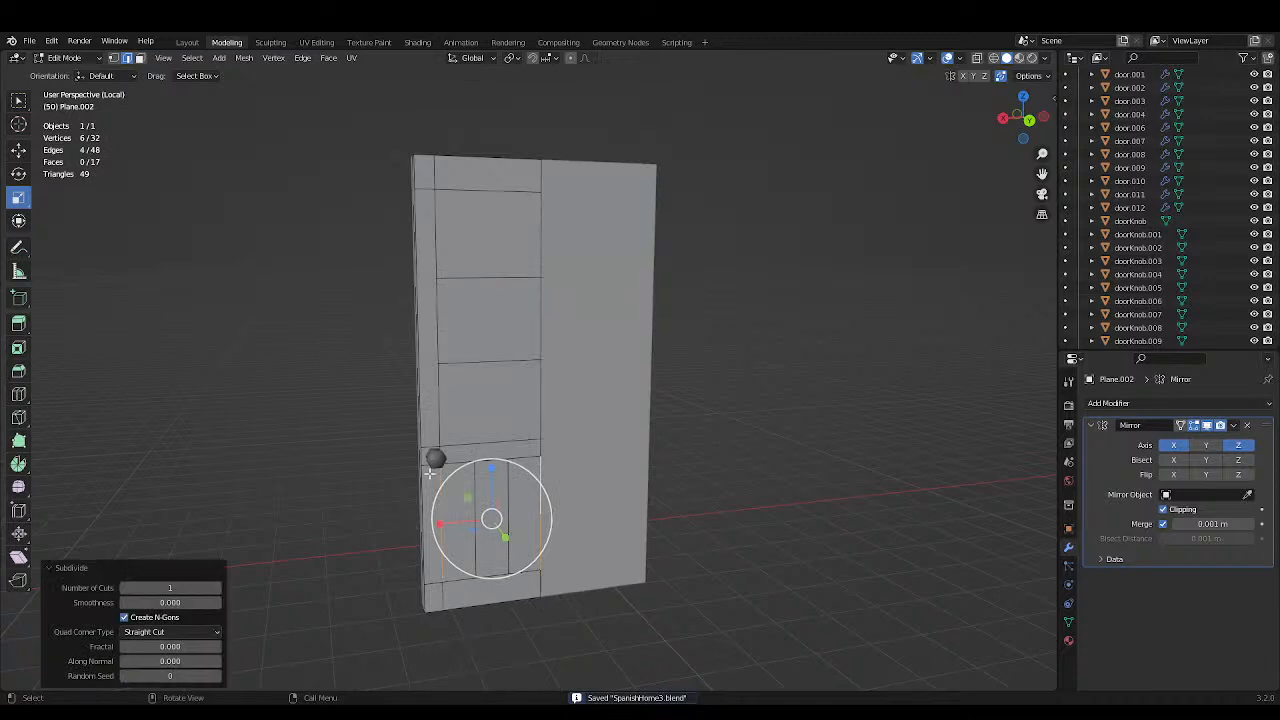
click(217, 588)
key(ctrl+s)
Subdivide the top and bottom edges of the whole upper panel area with two cuts.
click(487, 437)
shift+click(500, 191)
right_click(500, 191)
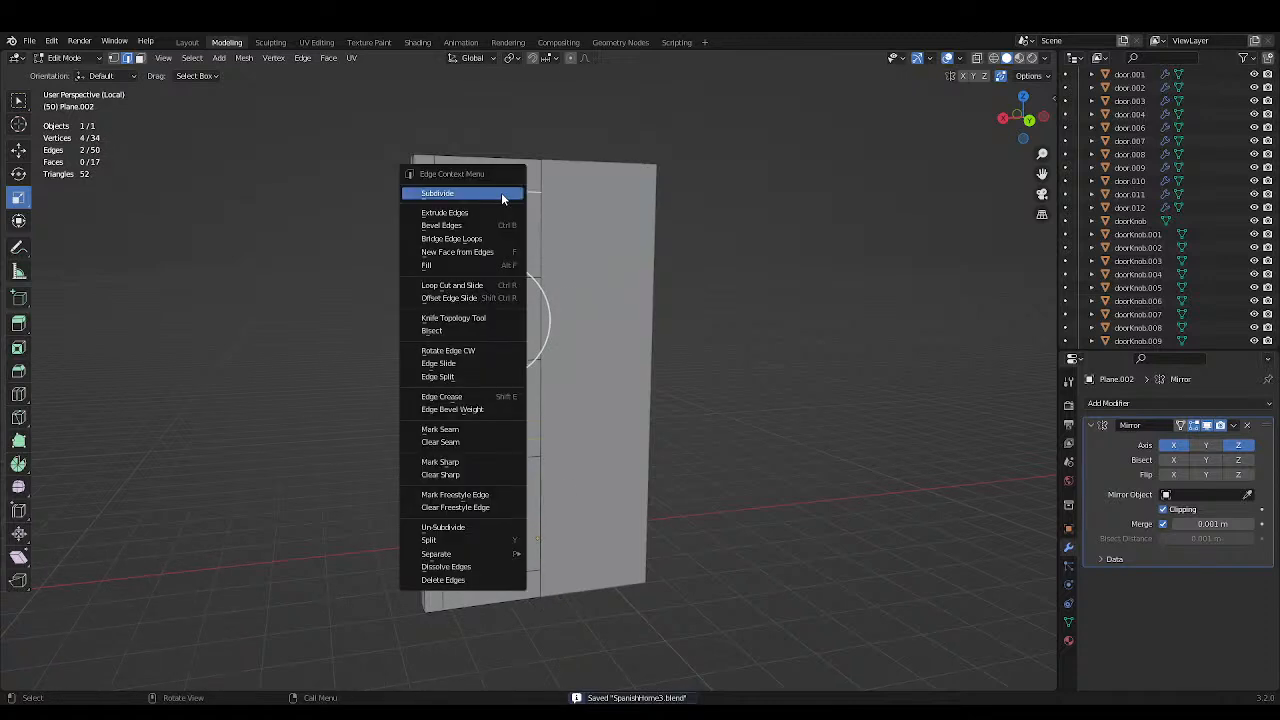
click(500, 192)
click(217, 588)
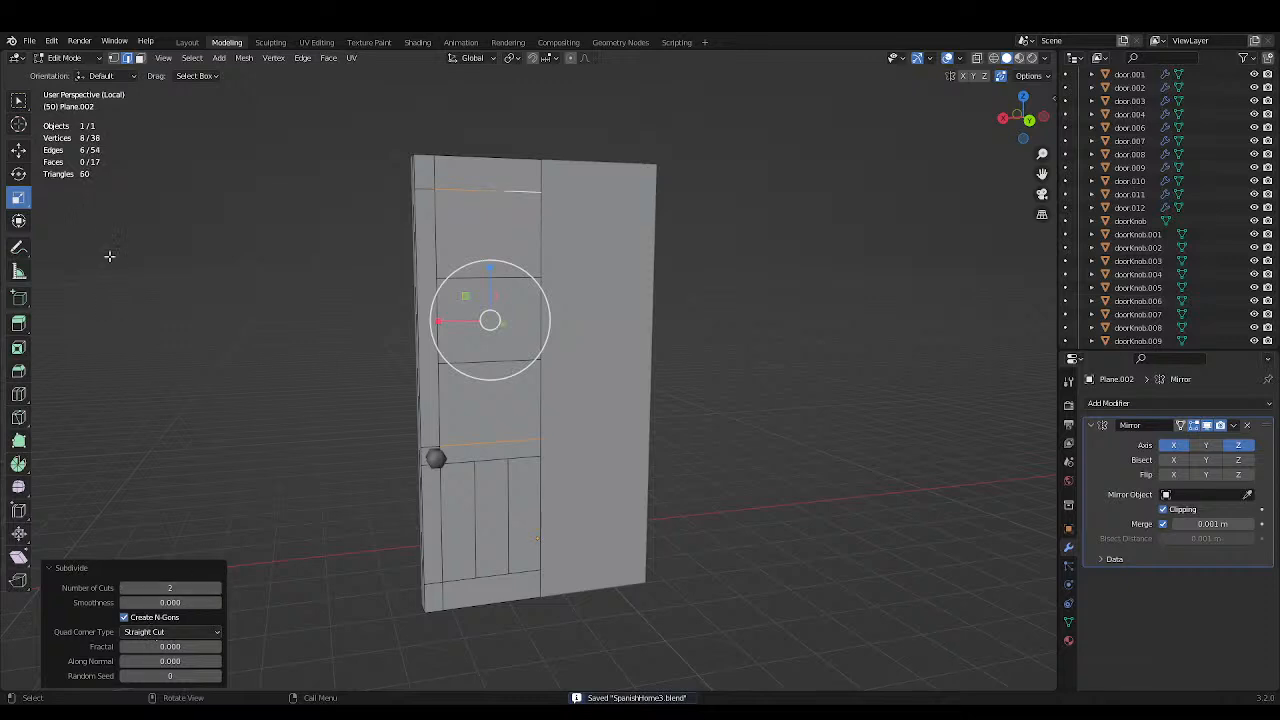
Connect the new vertices with two vertical lines through the upper panel and two crosswise lines through the lower panel, saving the file.
key(w)
click(113, 57)
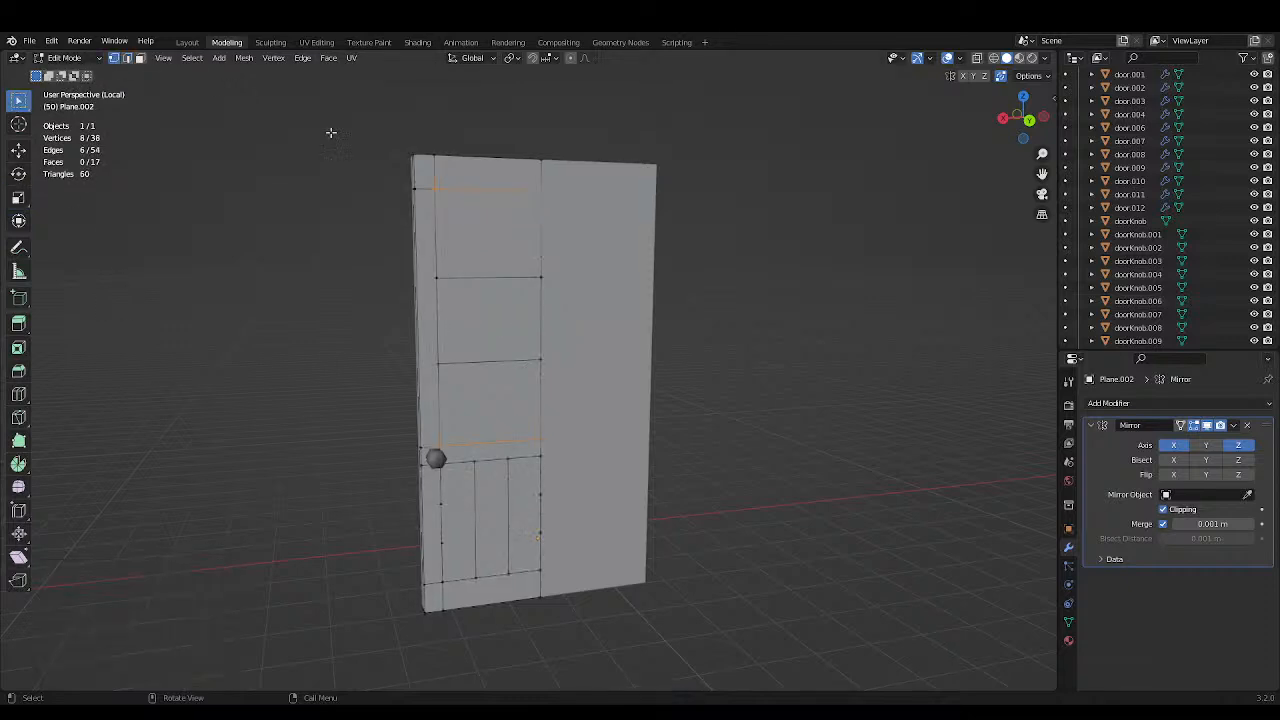
click(478, 189)
click(510, 199)
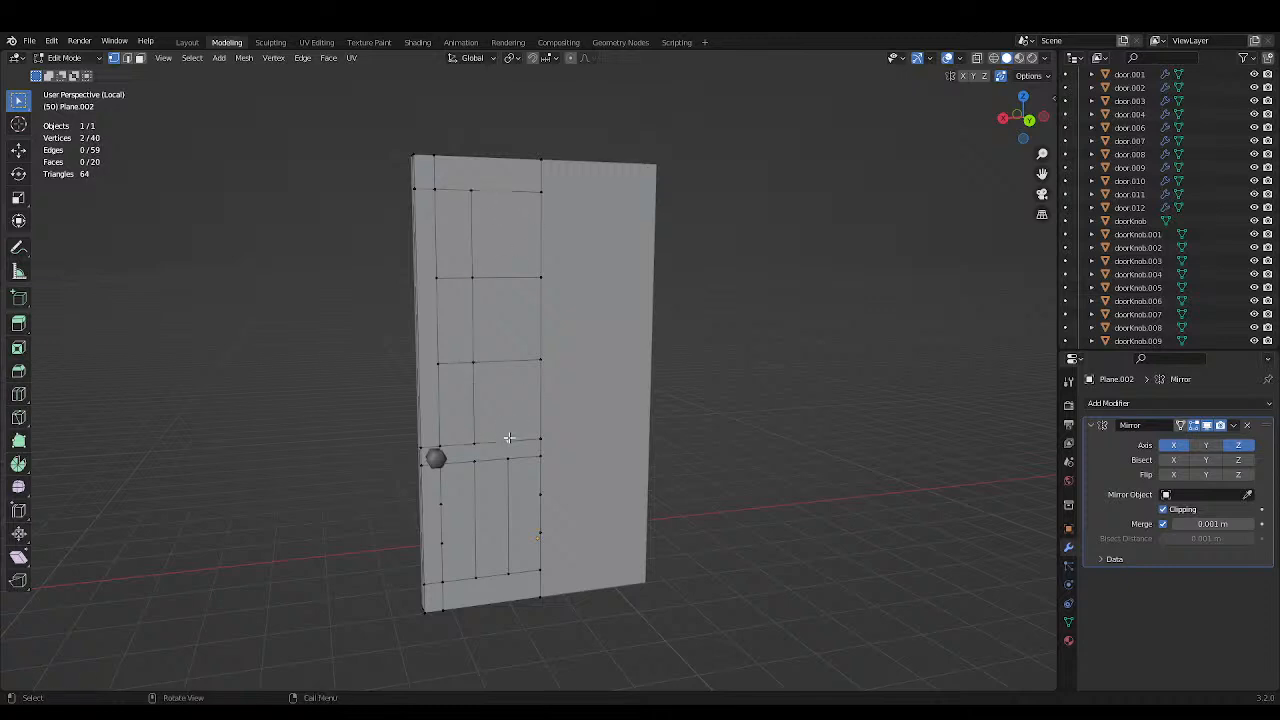
key(ctrl+s)
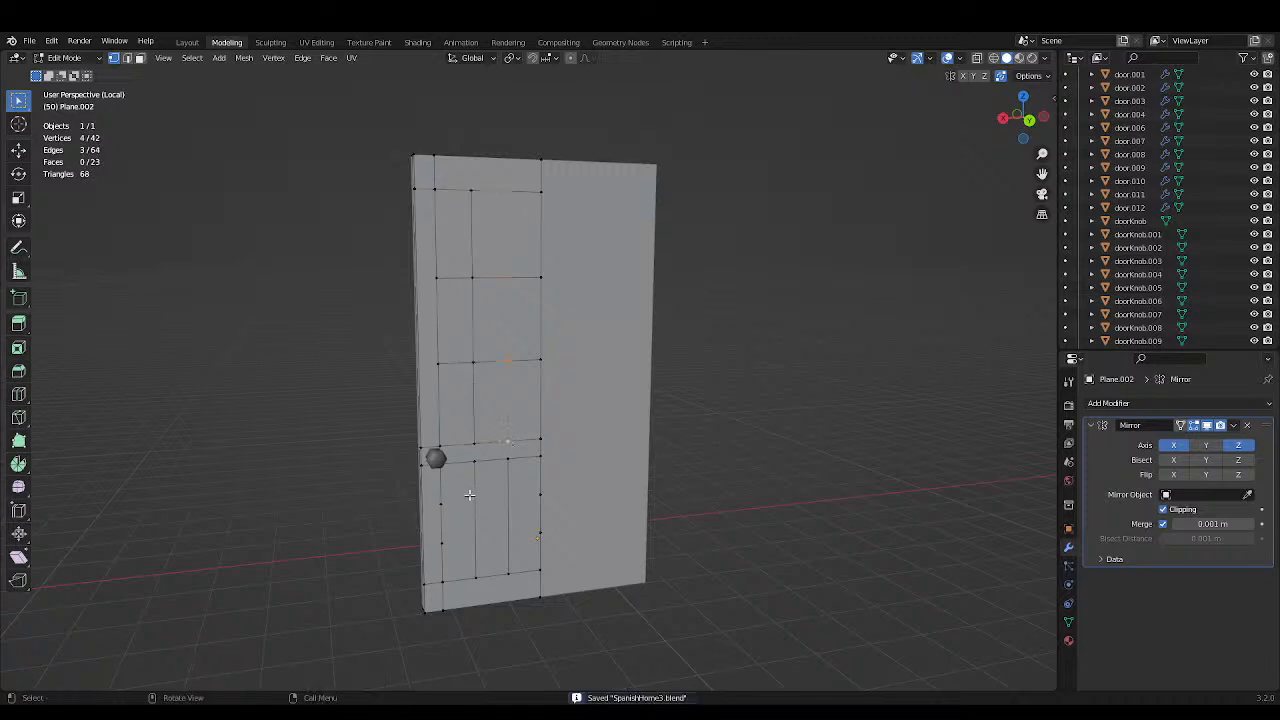
click(453, 499)
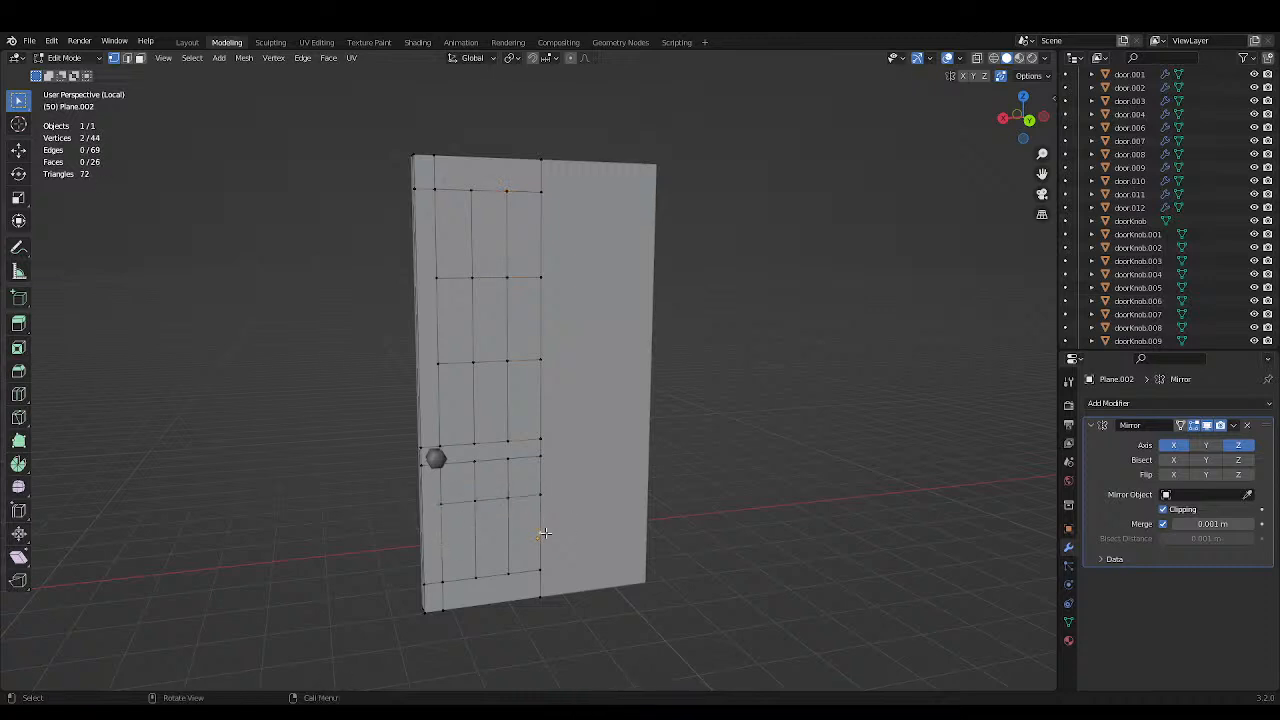
key(ctrl+s)
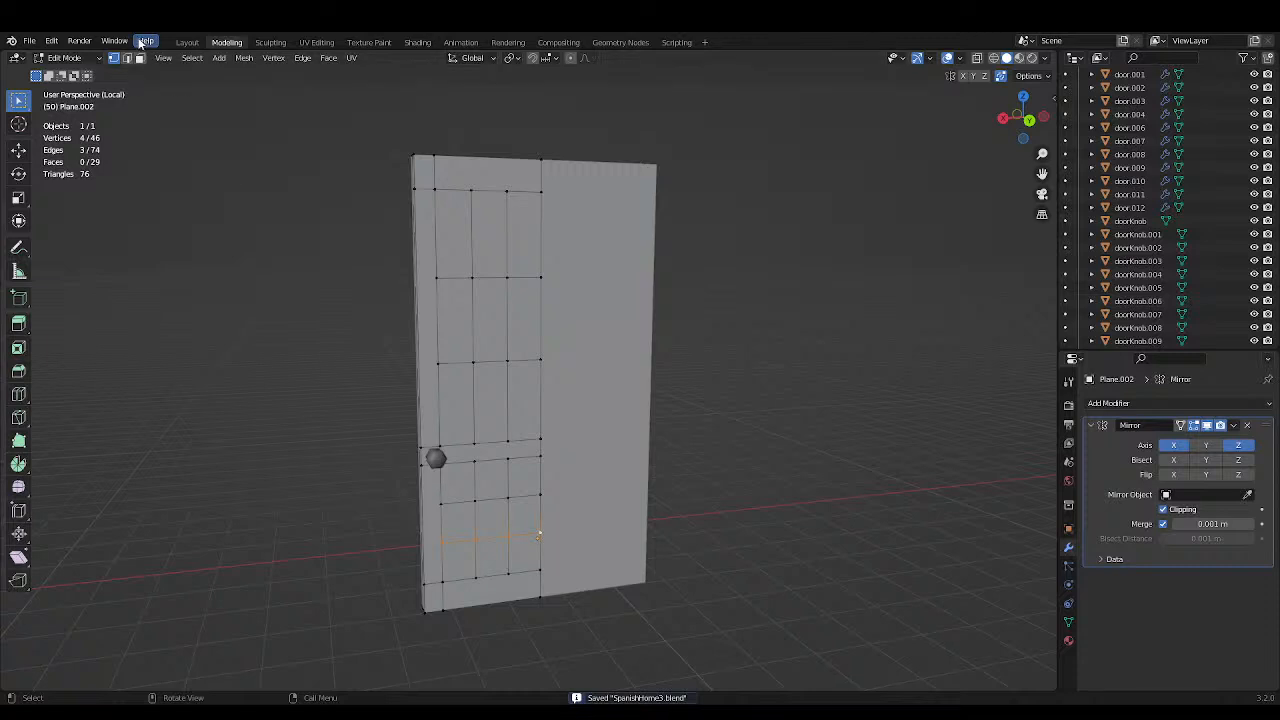
Spread the lower panel's two crosswise edge lines toward its top and bottom by scaling them about 2.594 along Z in back view.
click(126, 57)
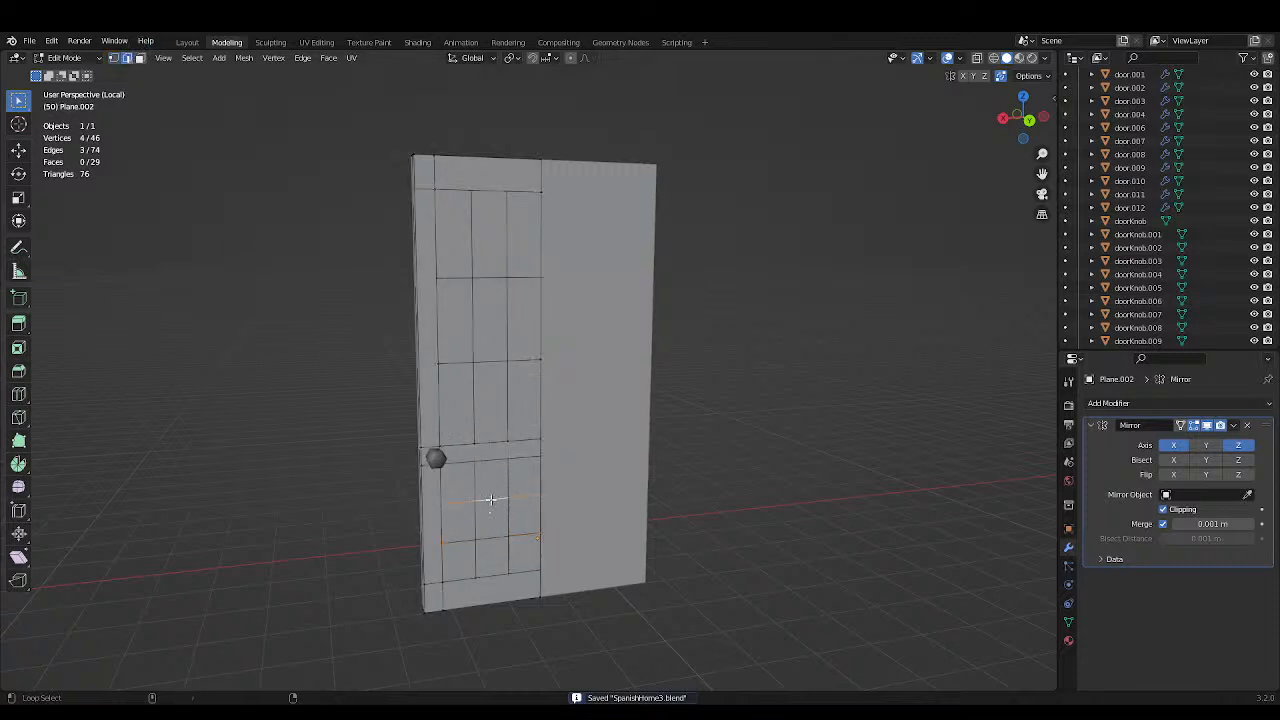
middle_drag(491, 530, 468, 458)
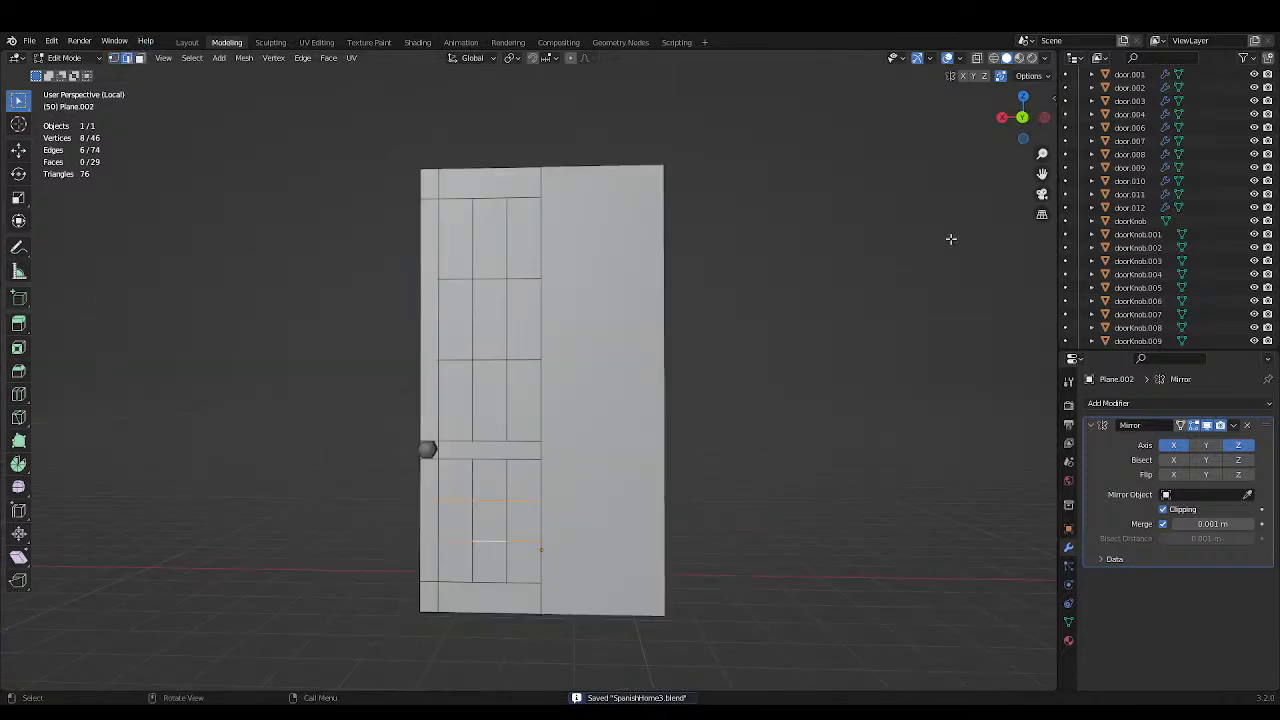
click(1023, 126)
middle_drag(817, 274, 757, 226)
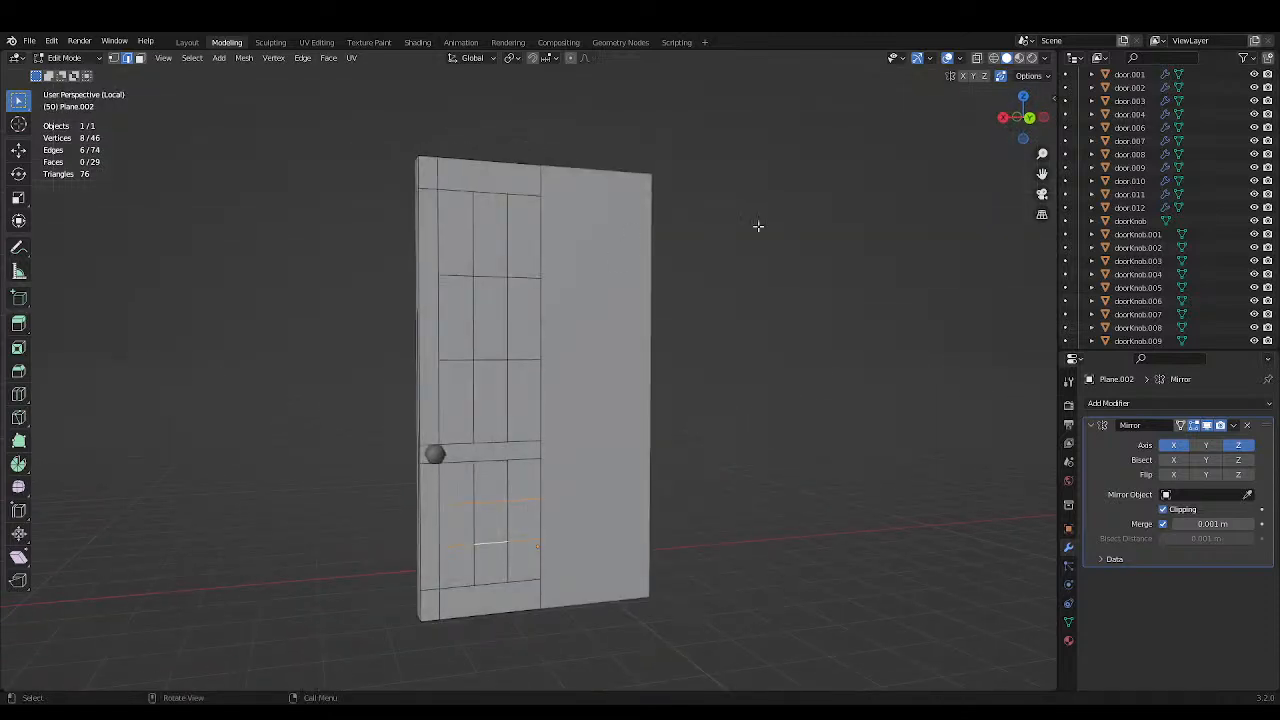
click(1031, 118)
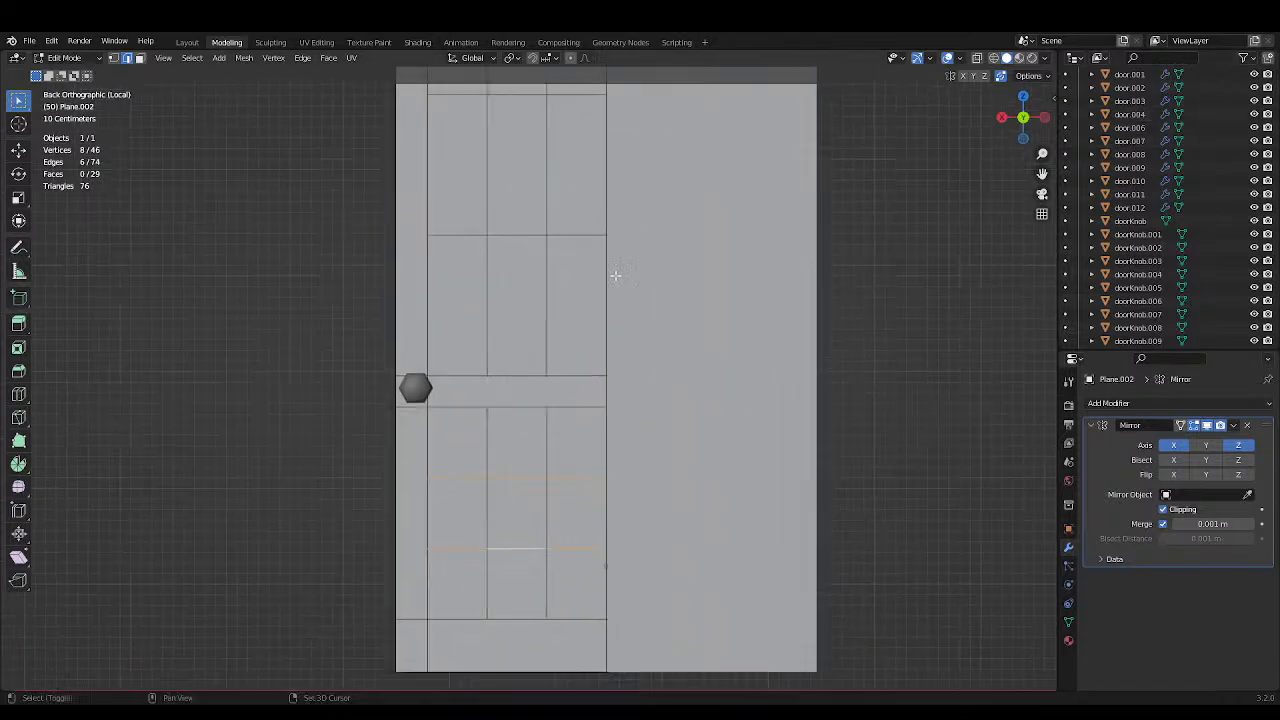
scroll(614, 300, up, 2)
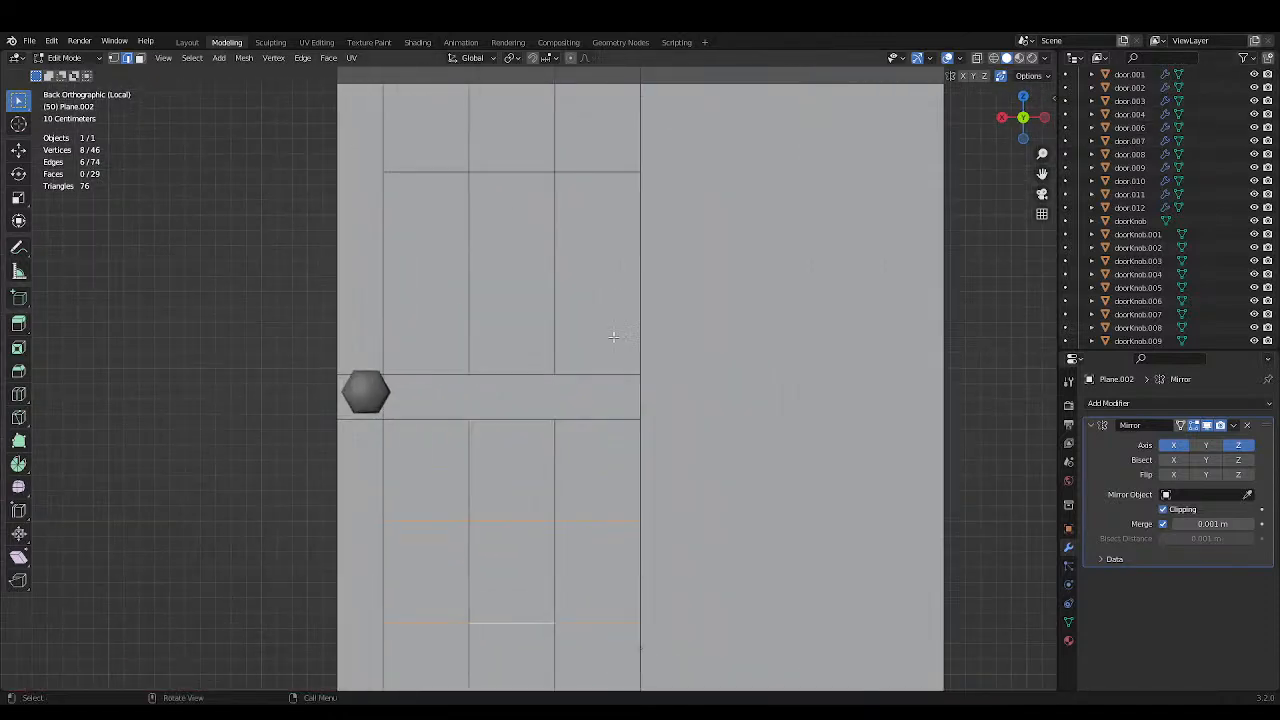
click(26, 199)
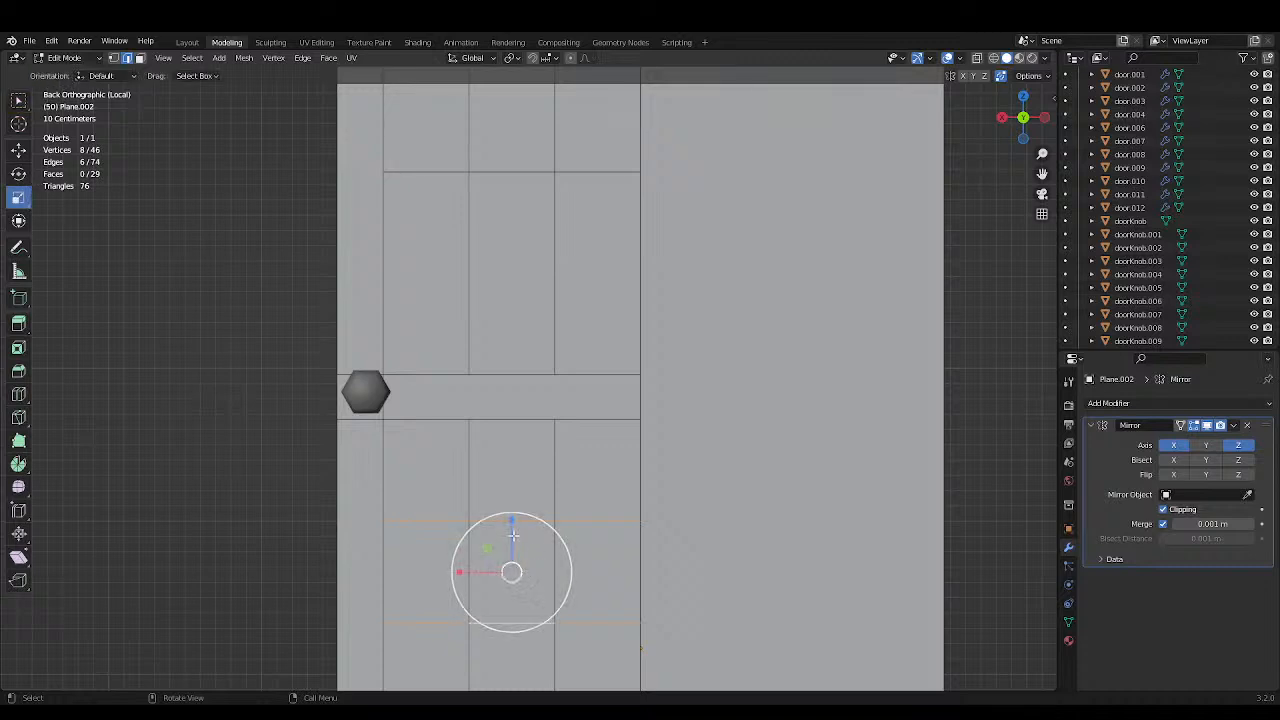
drag(513, 536, 519, 476)
scroll(505, 485, down, 2)
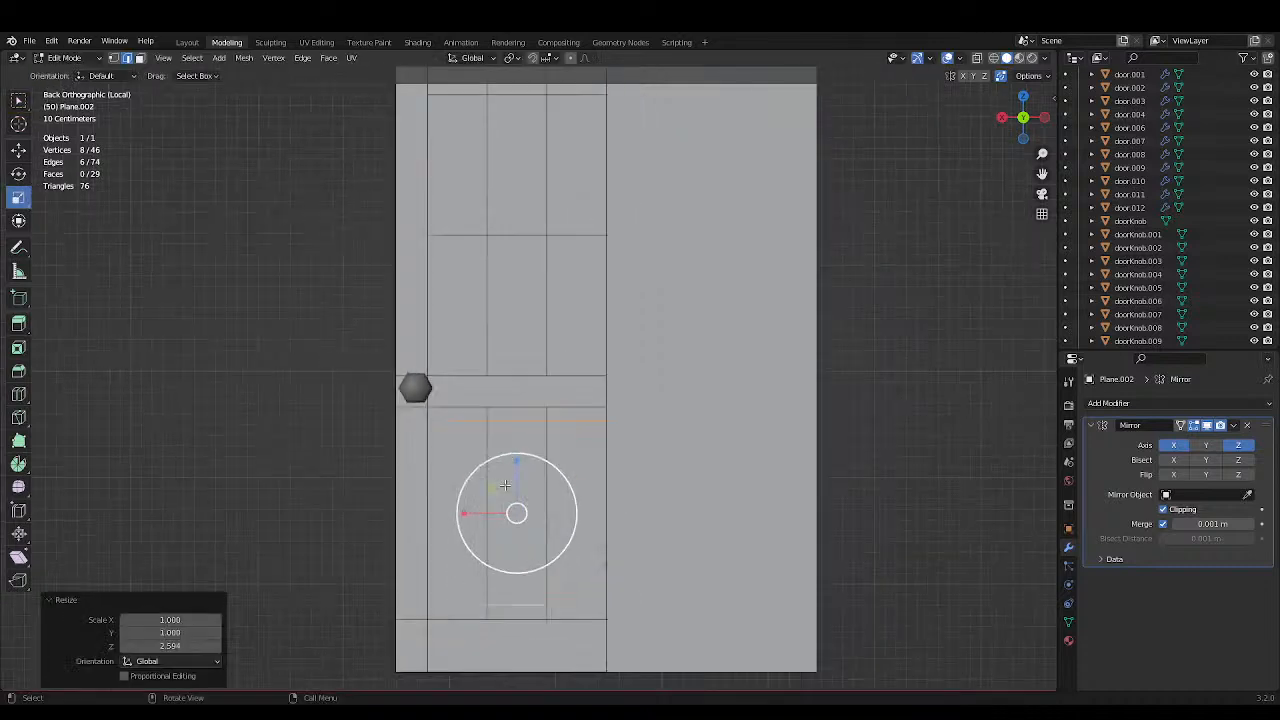
Fine-tune the spacing of the lower panel's crosswise lines with a Z scale of about 1.018 and save the file.
shift+middle_drag(614, 516, 596, 477)
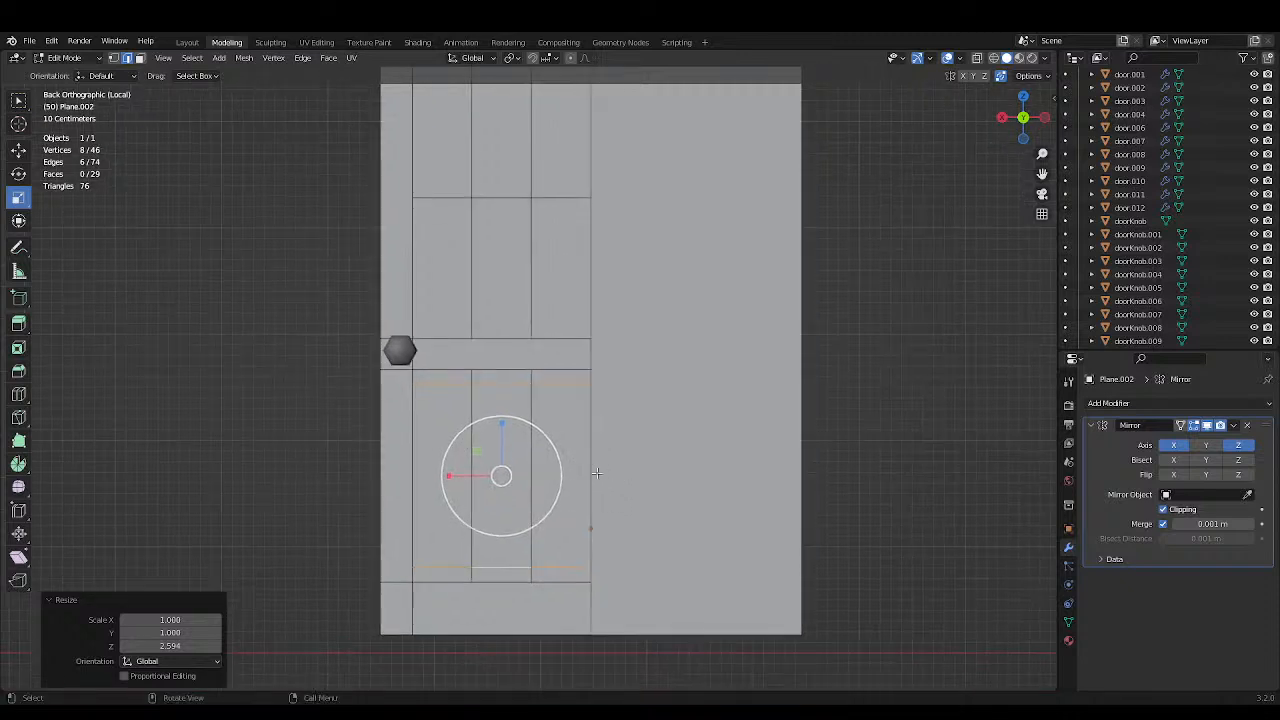
scroll(542, 432, up, 1)
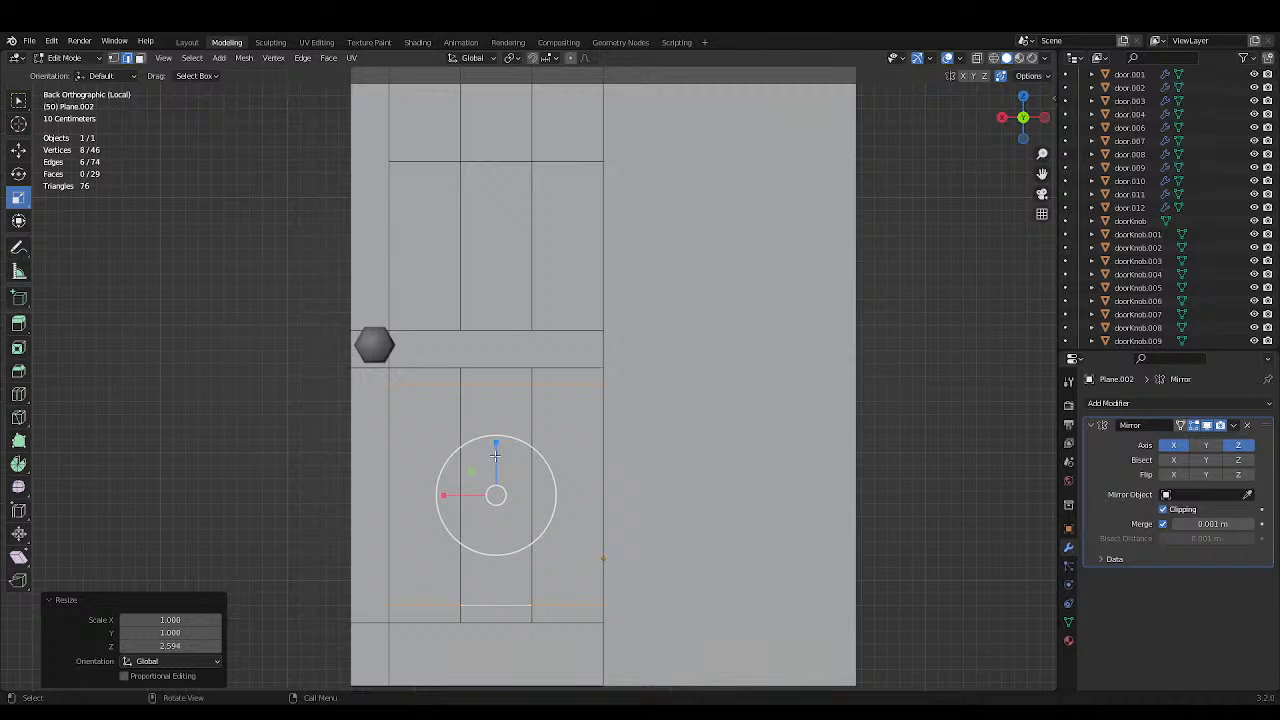
drag(495, 455, 493, 455)
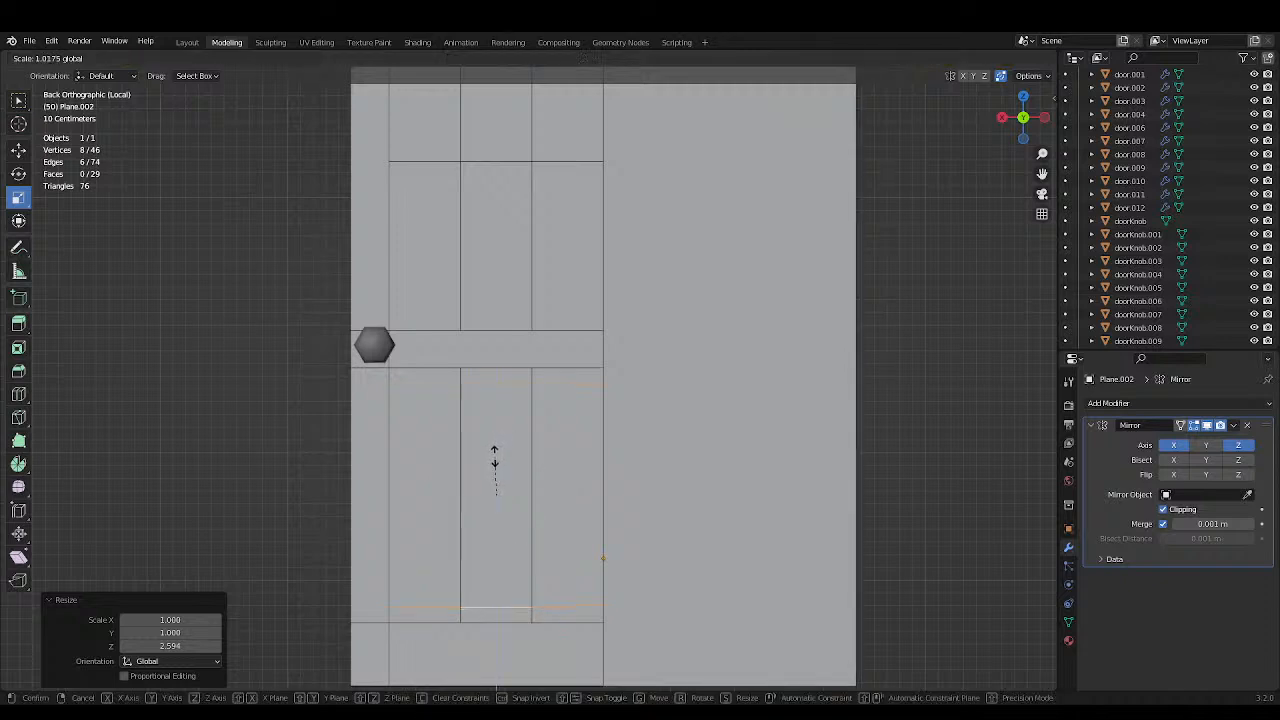
drag(494, 462, 490, 458)
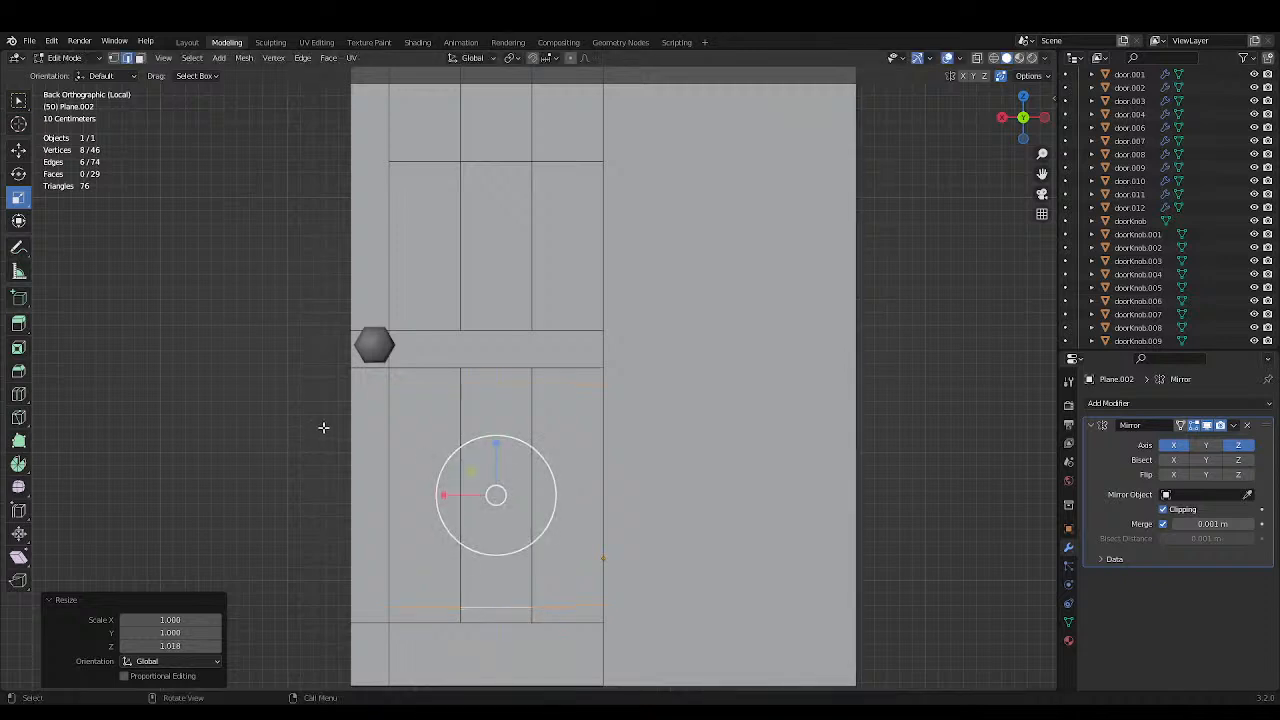
click(323, 427)
click(303, 437)
key(ctrl+s)
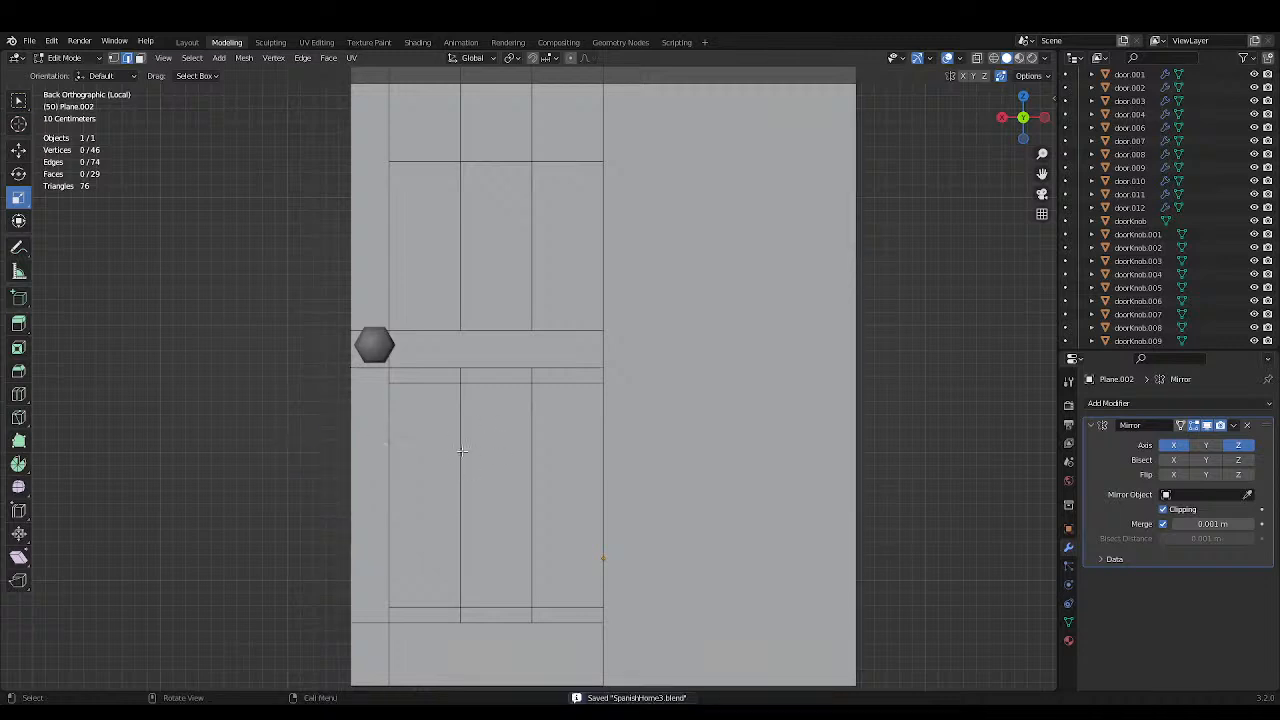
Spread the lower panel's two vertical lines apart along X until they sit just inside the panel's side edges.
alt+click(462, 451)
alt+shift+click(525, 480)
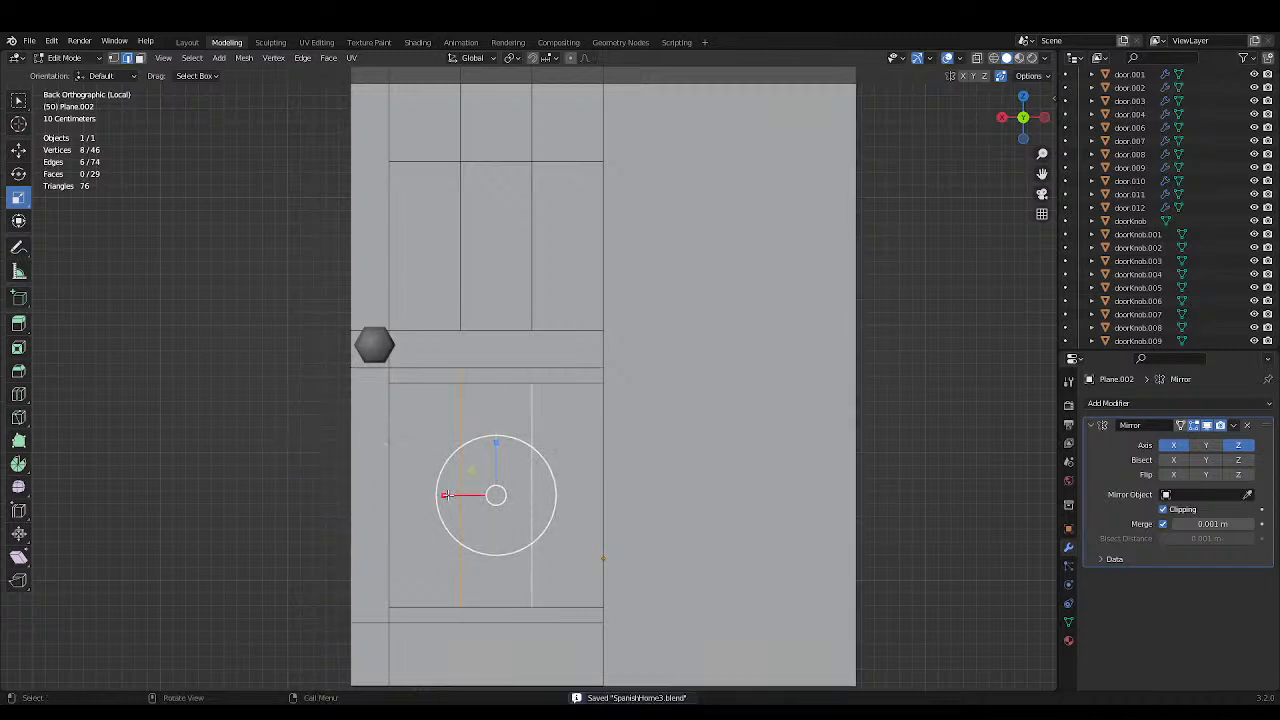
drag(446, 494, 363, 491)
click(237, 471)
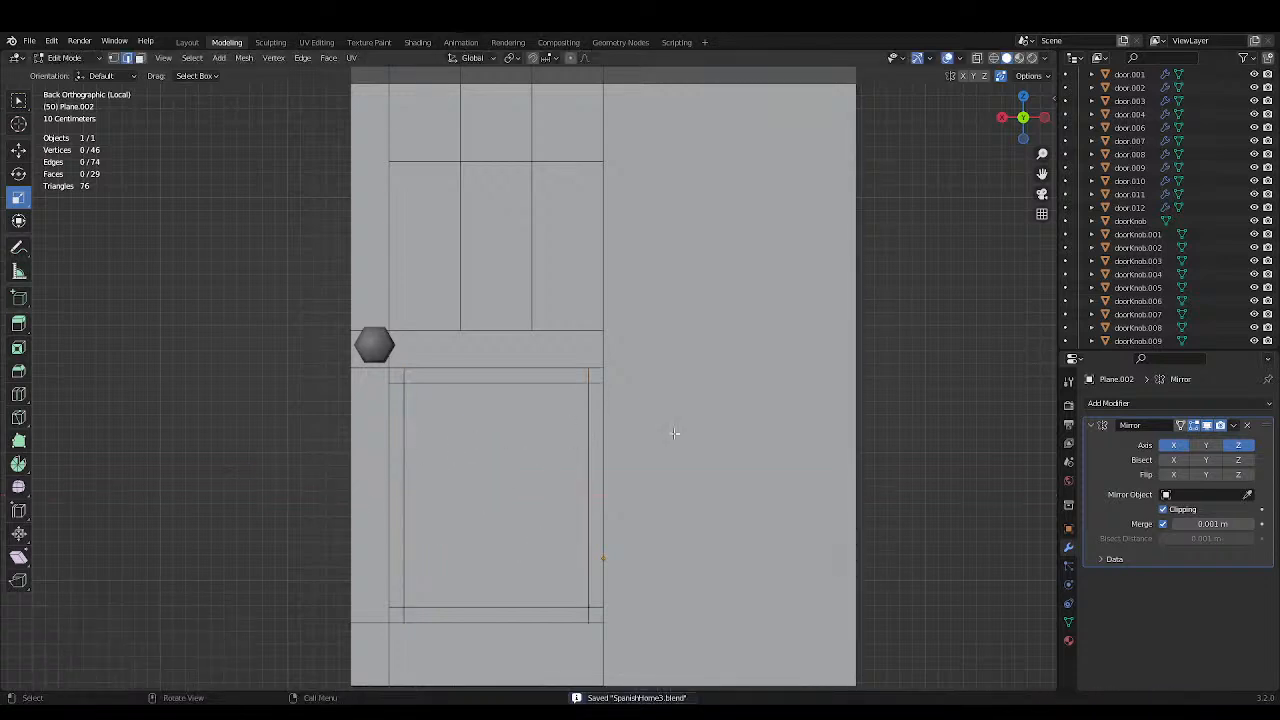
Dissolve the lower panel's vertical edge line nearest the door's centre.
key(c)
click(597, 494)
key(x)
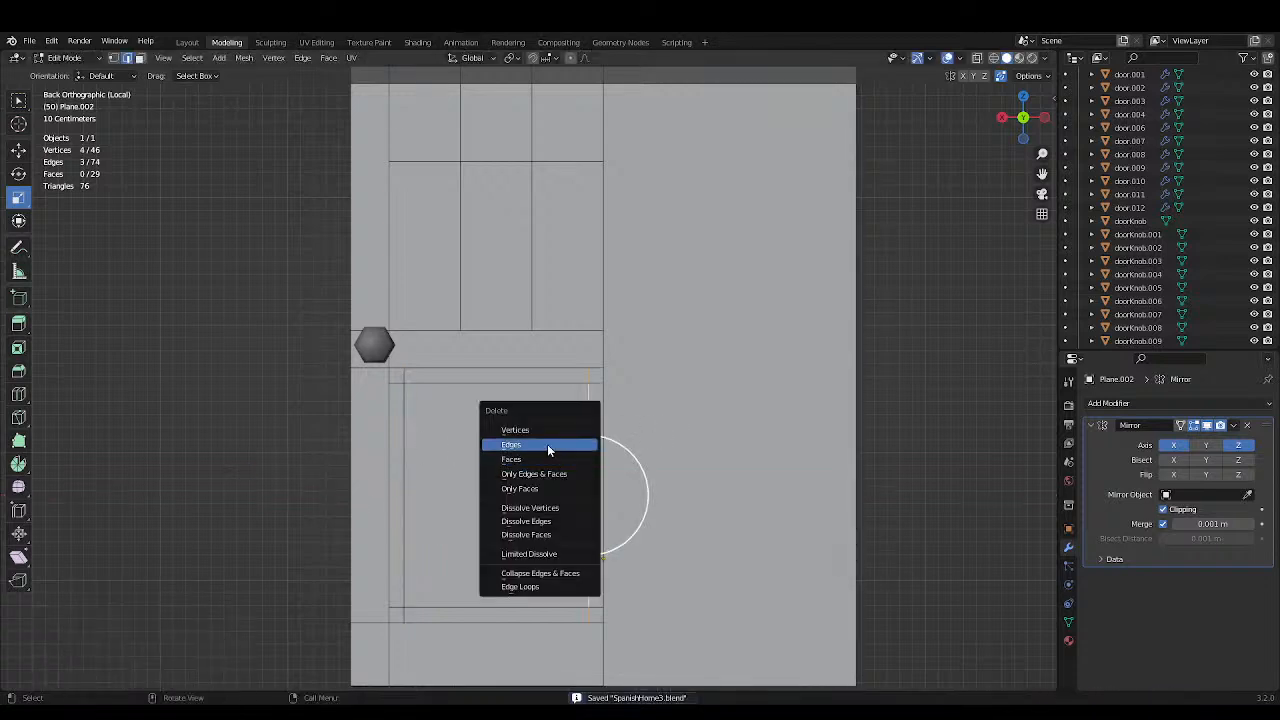
click(530, 521)
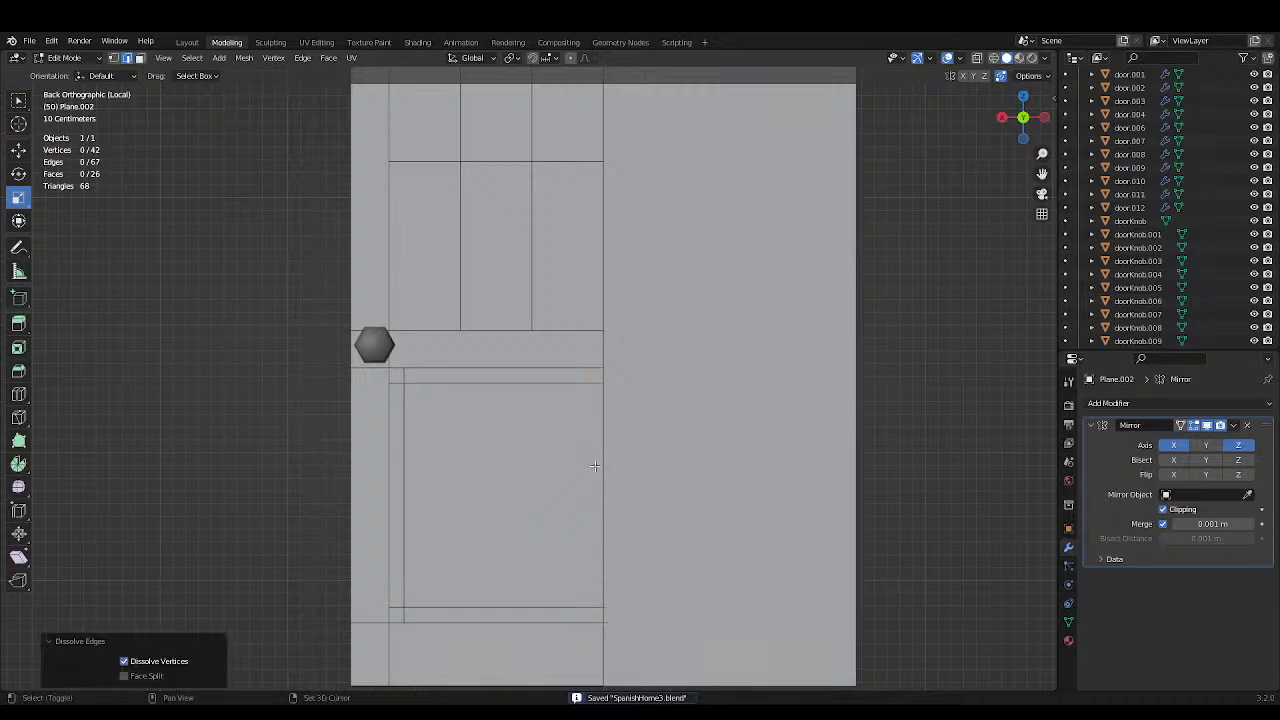
Spread the upper panel's two crosswise lines toward its top and bottom with a Z scale of about 2.815, then save the file.
shift+middle_drag(595, 432, 652, 574)
scroll(652, 574, up, 1)
alt+click(538, 309)
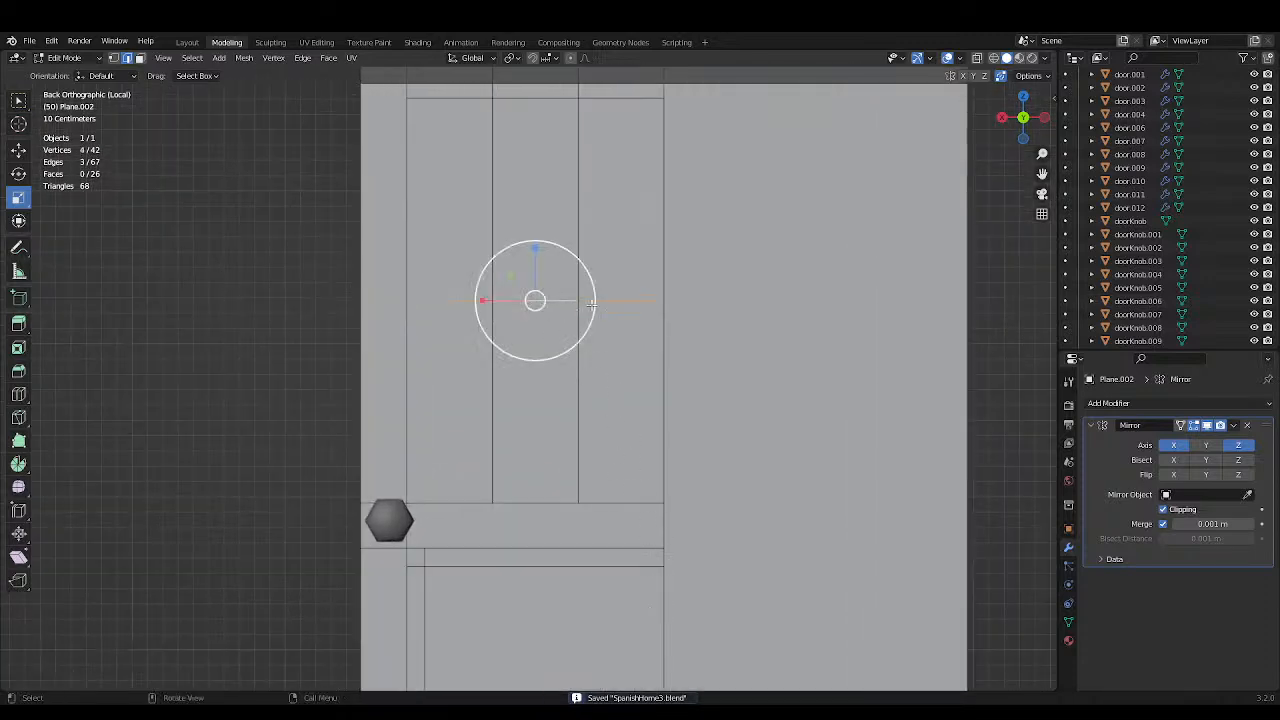
scroll(606, 347, down, 1)
alt+shift+click(598, 139)
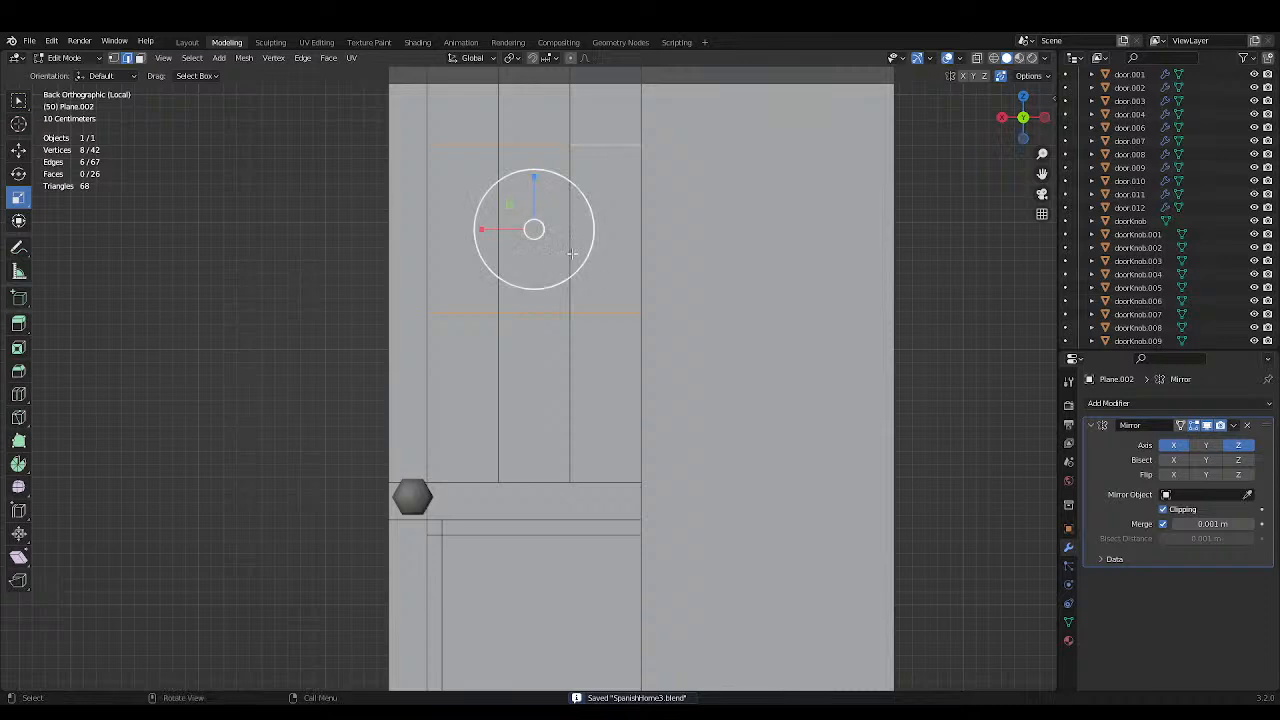
drag(538, 198, 536, 180)
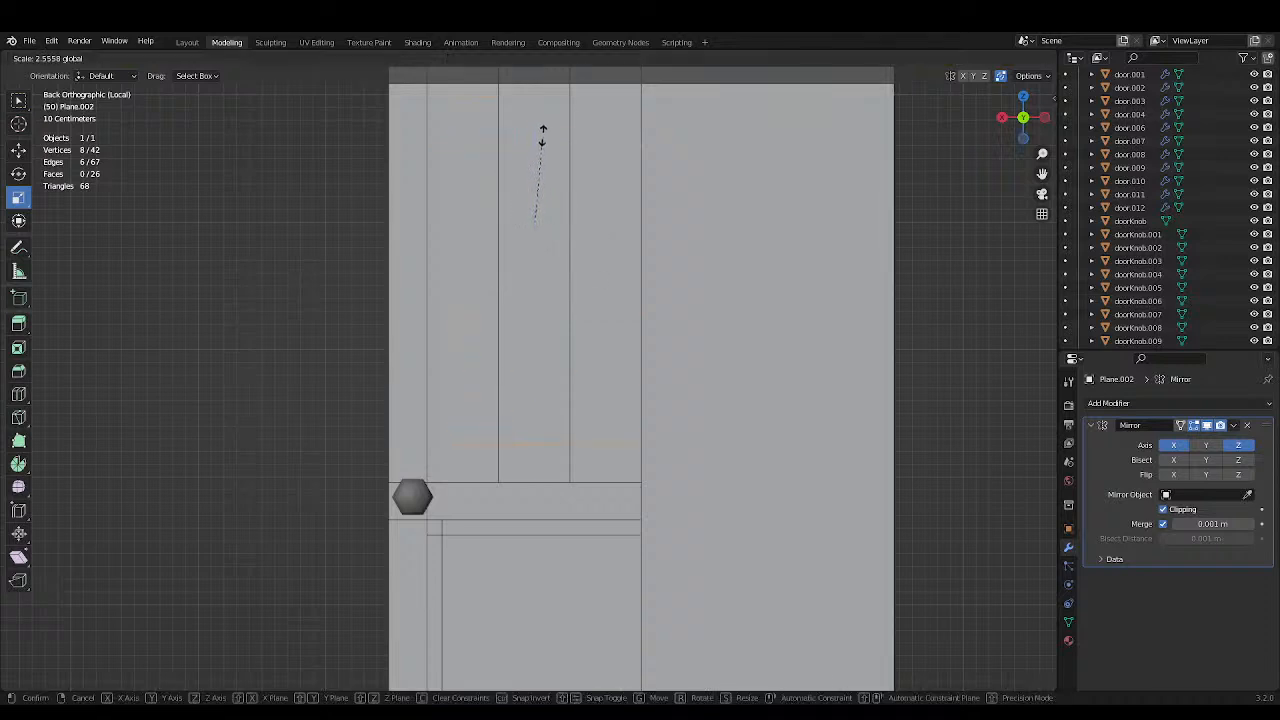
drag(545, 122, 550, 128)
scroll(570, 250, down, 3)
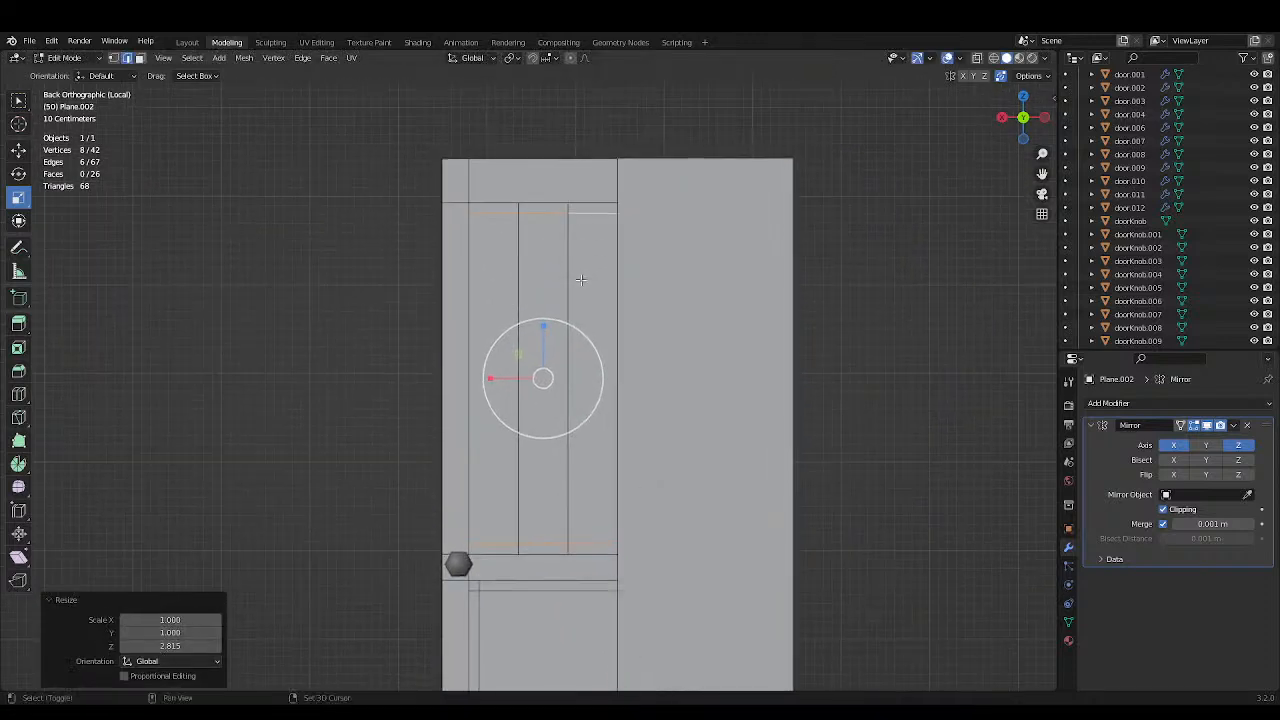
key(ctrl+s)
Fine-tune the upper panel's crosswise lines with Z scales of about 1.023 and 0.984, saving the file and clearing the selection.
shift+middle_drag(583, 310, 585, 341)
scroll(588, 356, up, 1)
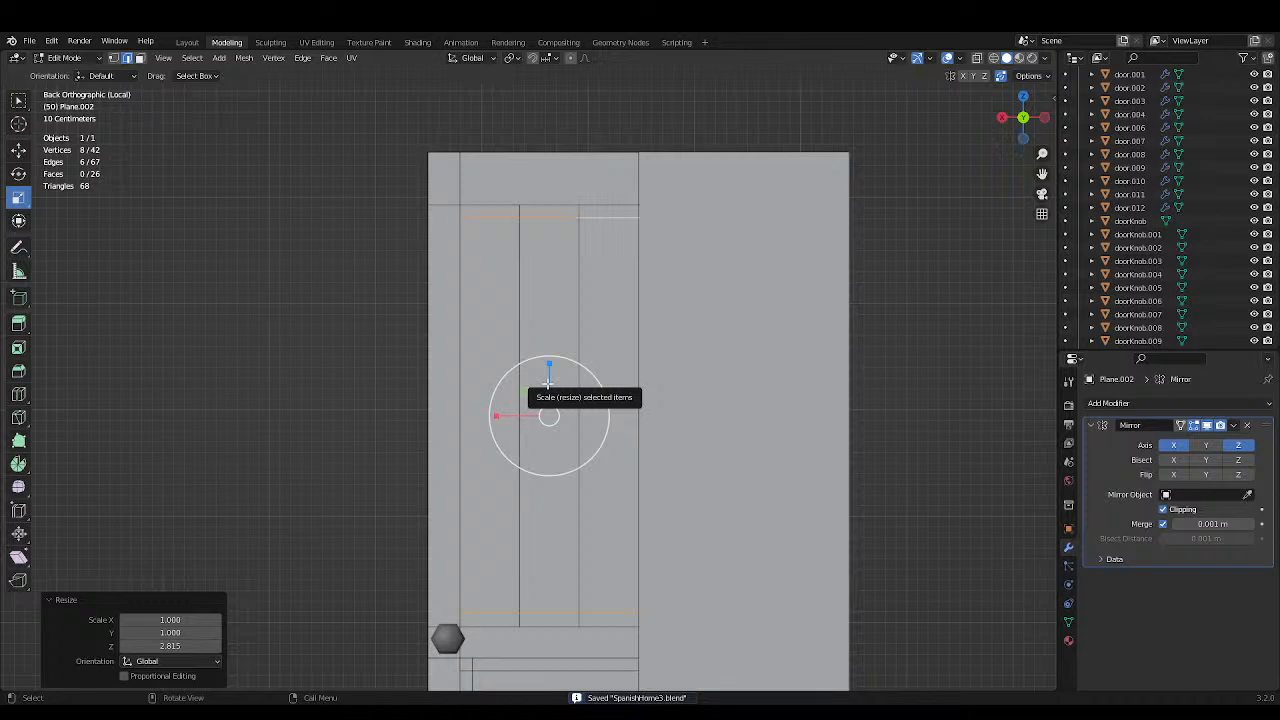
drag(548, 380, 550, 388)
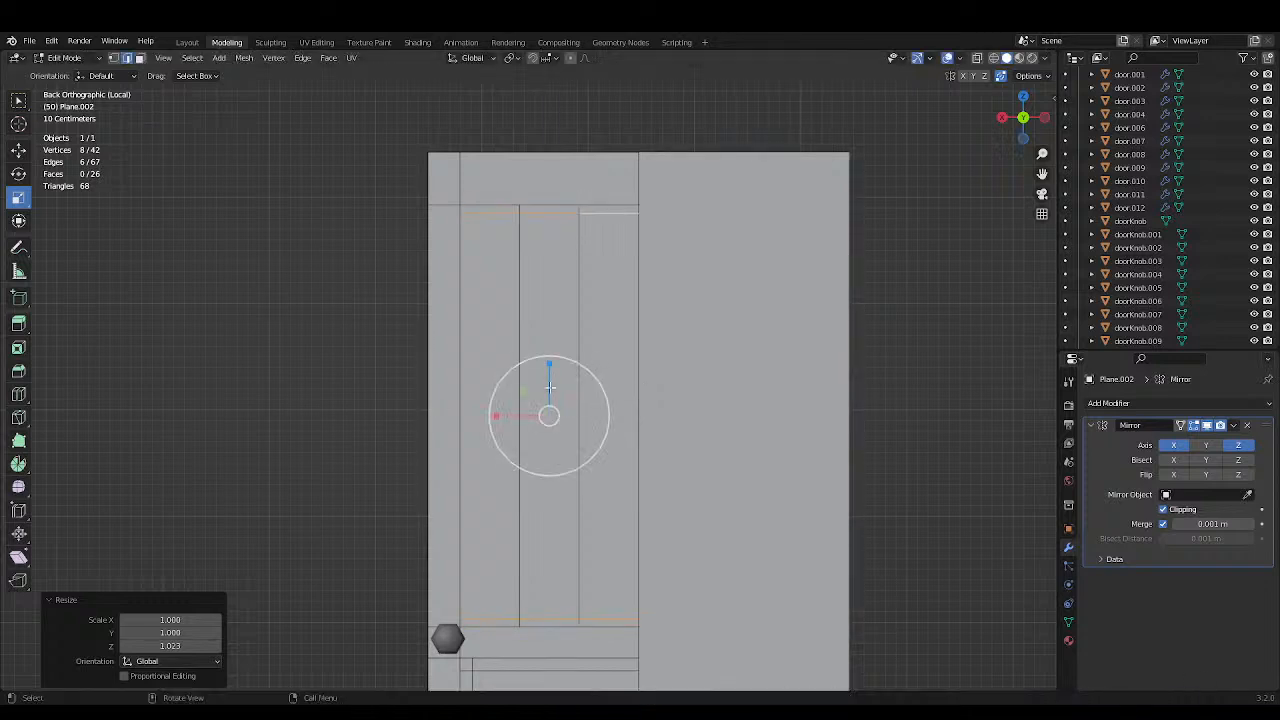
key(ctrl+s)
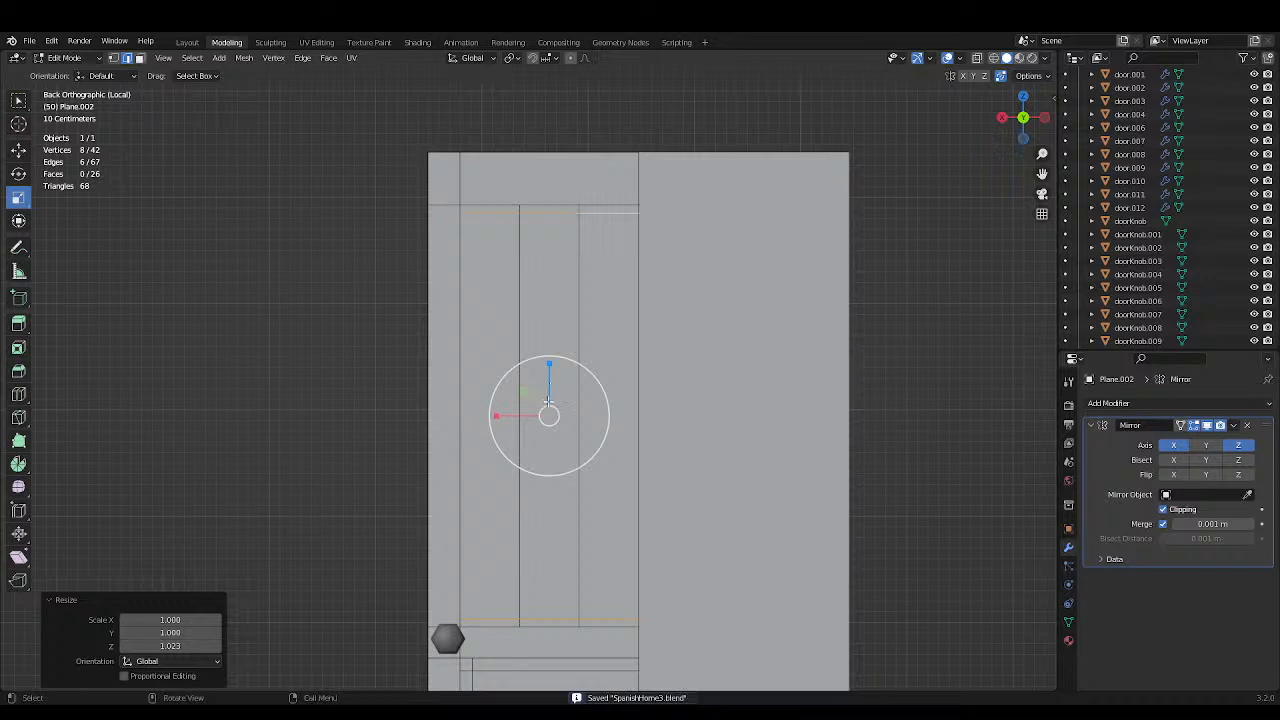
drag(549, 373, 548, 382)
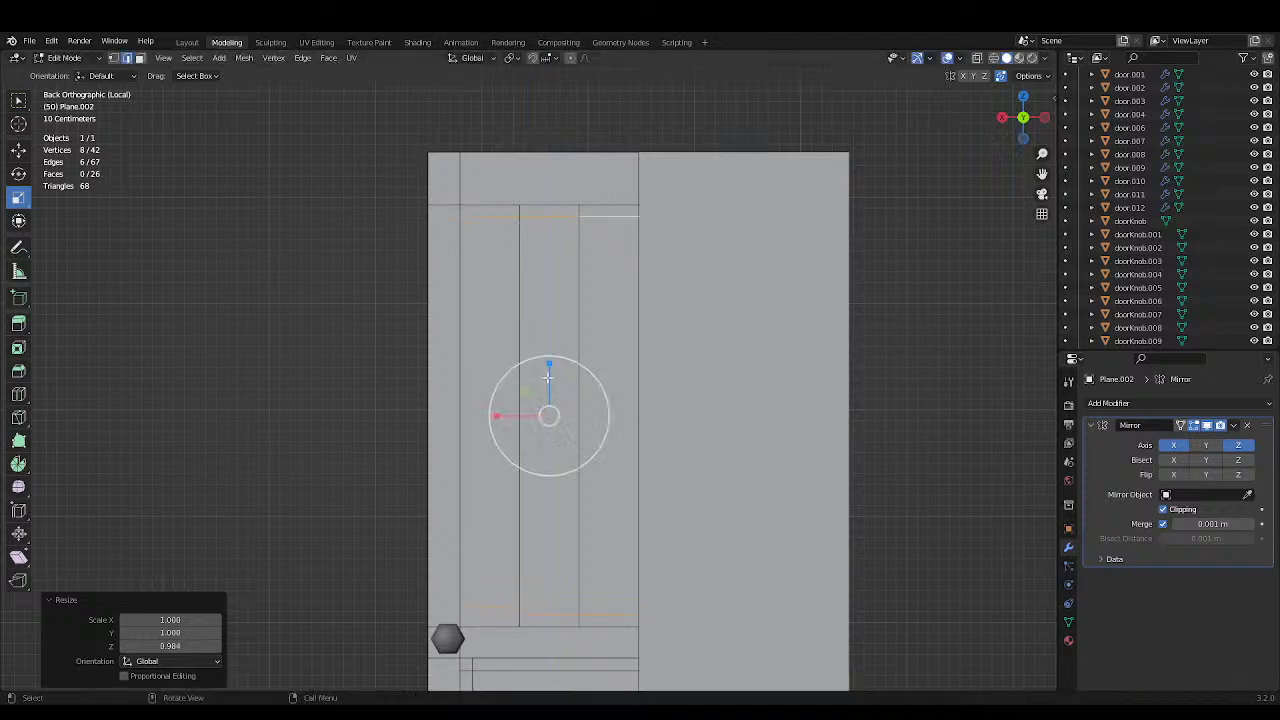
key(ctrl+s)
key(alt+a)
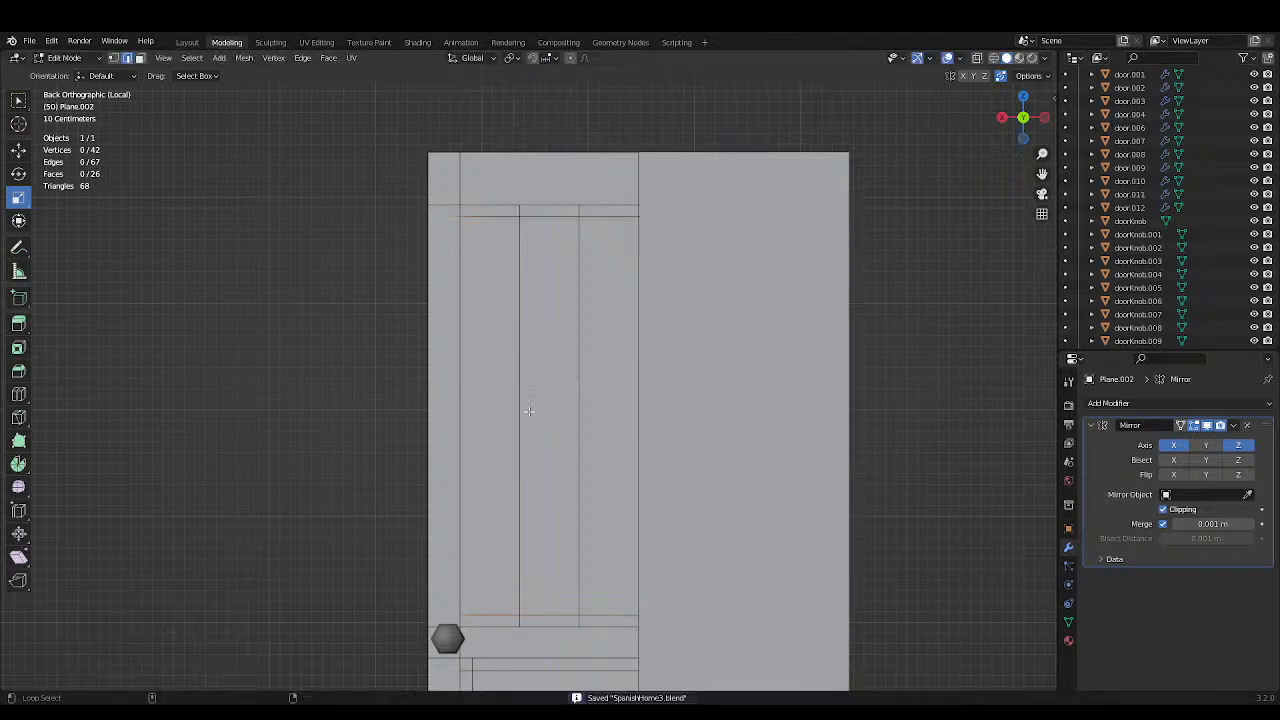
Dissolve the upper panel's vertical edge line nearest the door's centre and save the file.
key(c)
click(576, 412)
key(x)
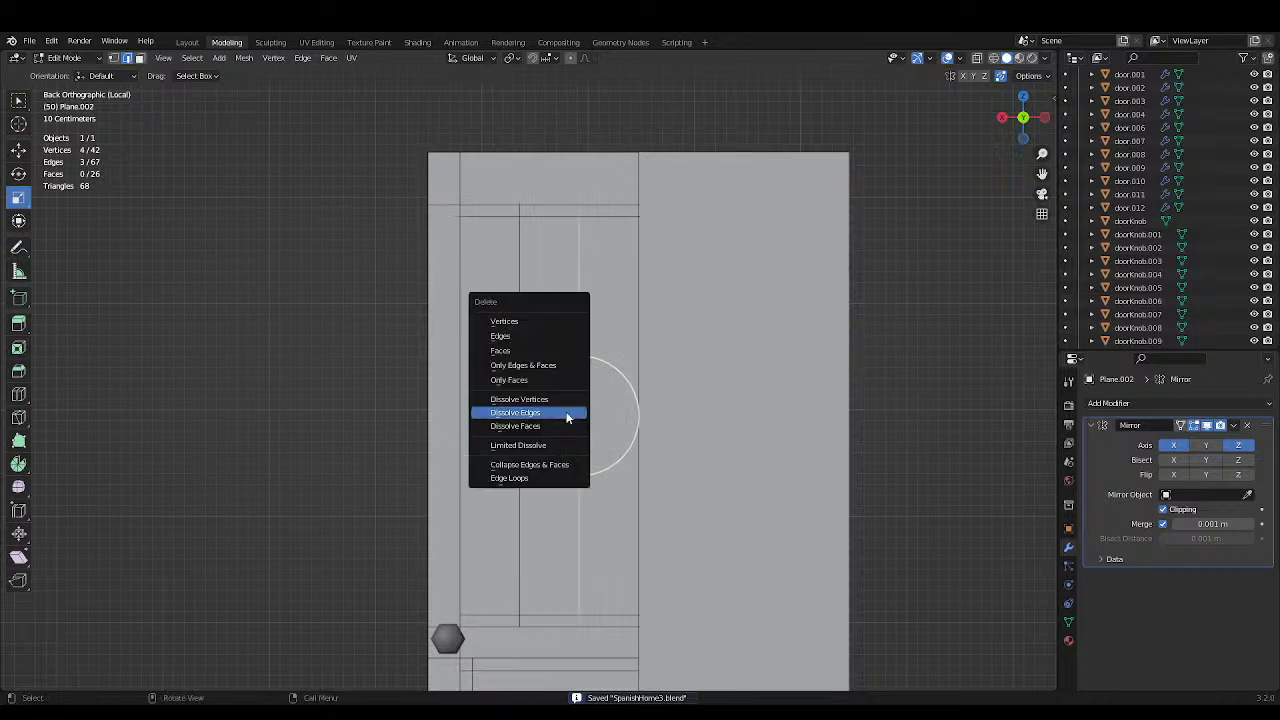
click(537, 412)
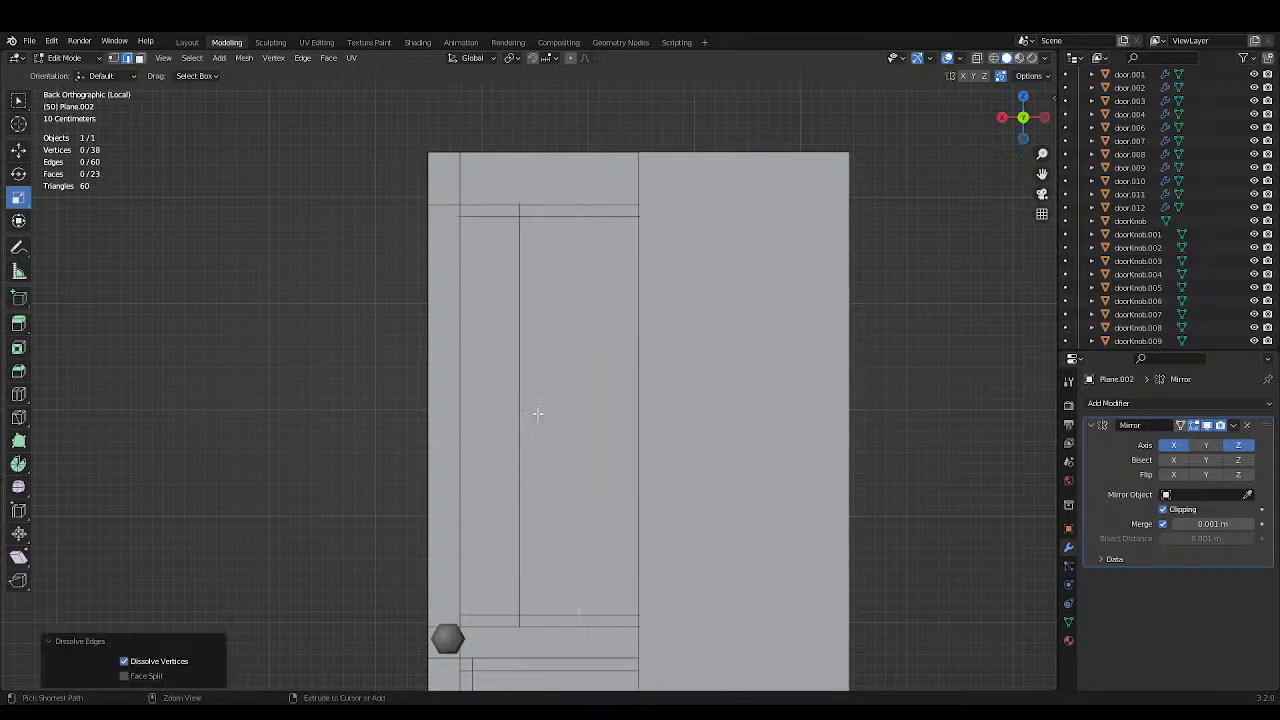
key(ctrl+s)
Select the upper panel's remaining vertical line and try to scale it along X.
alt+click(520, 418)
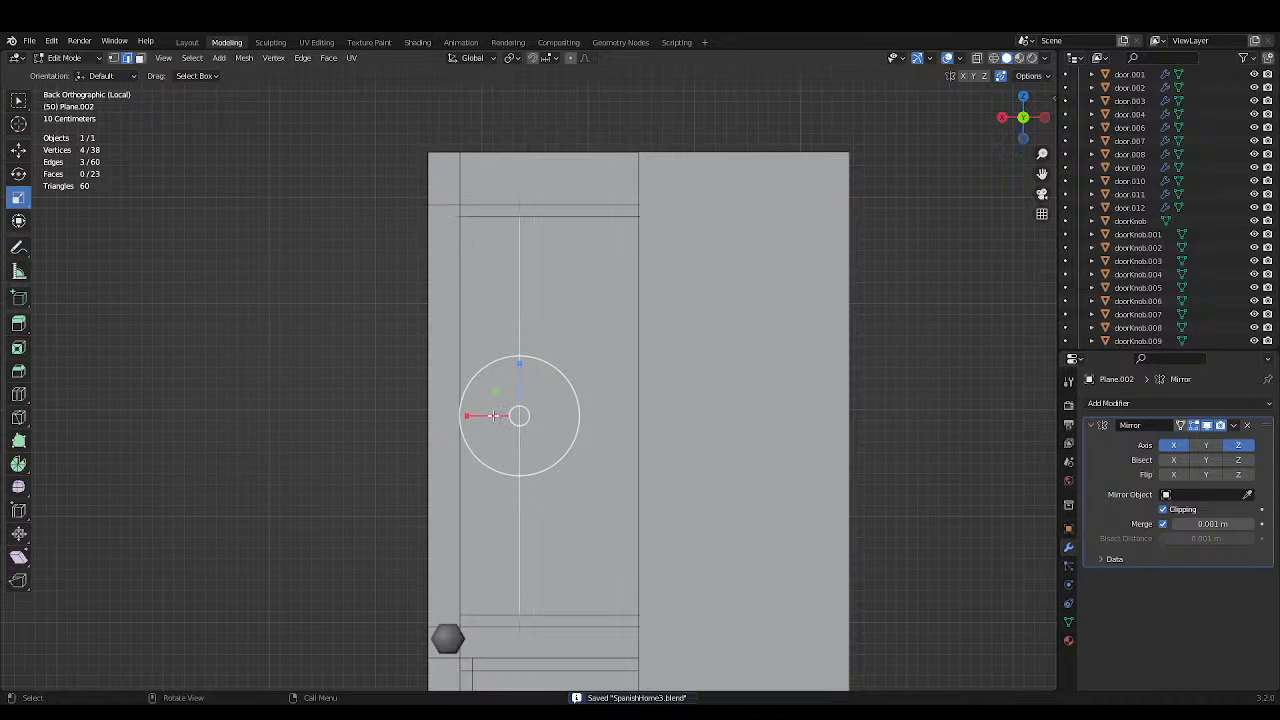
key(s)
key(x)
click(459, 415)
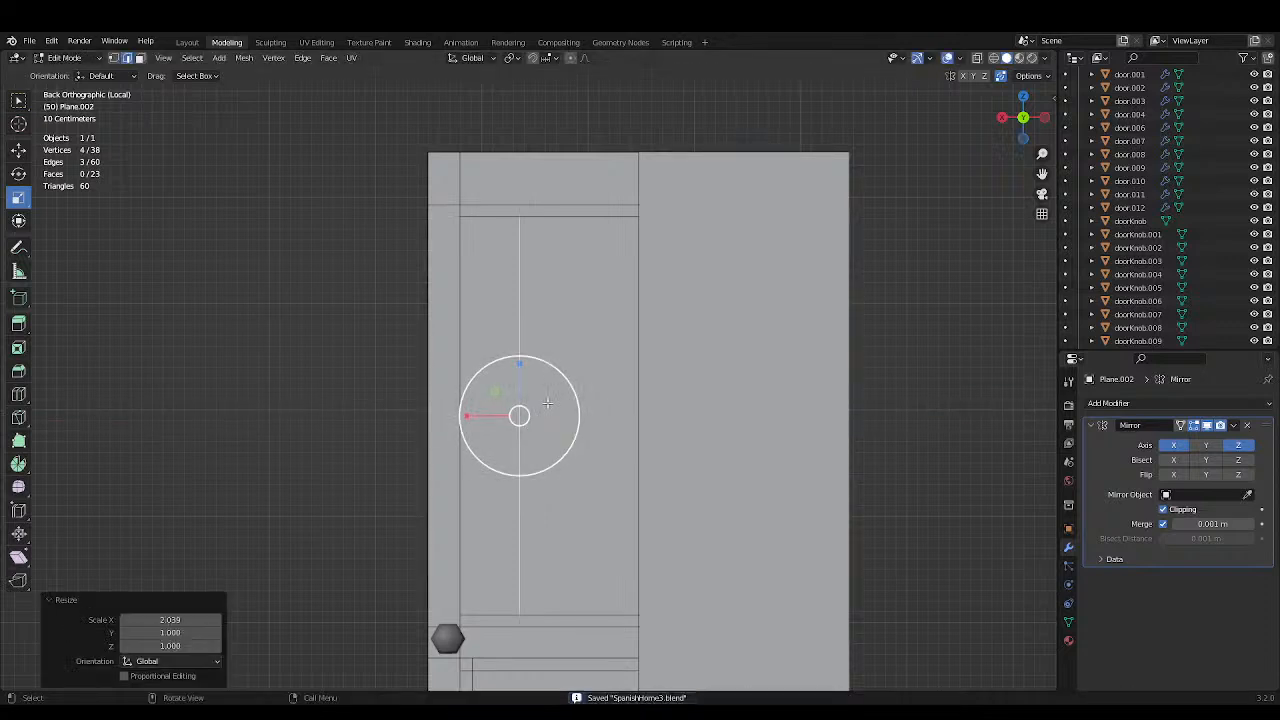
Move the selected vertical line about 0.4513 m along X to just inside the upper panel's outer edge, then save the file.
key(g)
key(x)
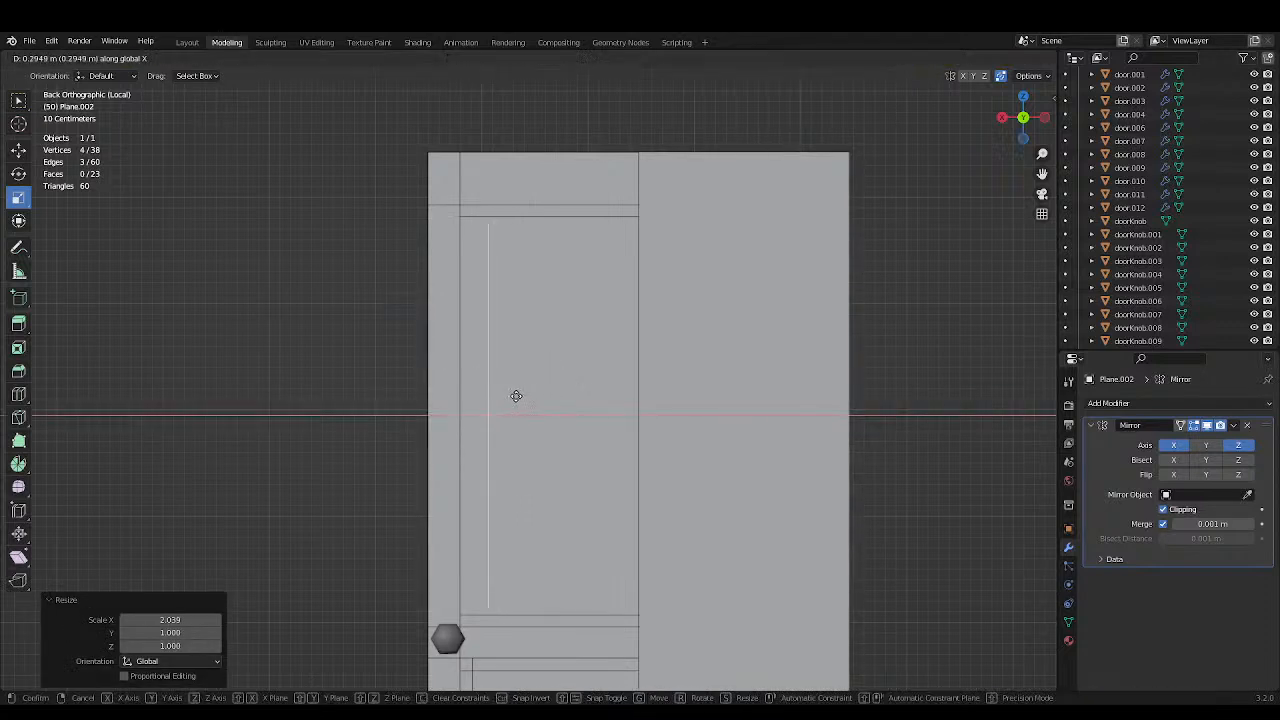
click(500, 393)
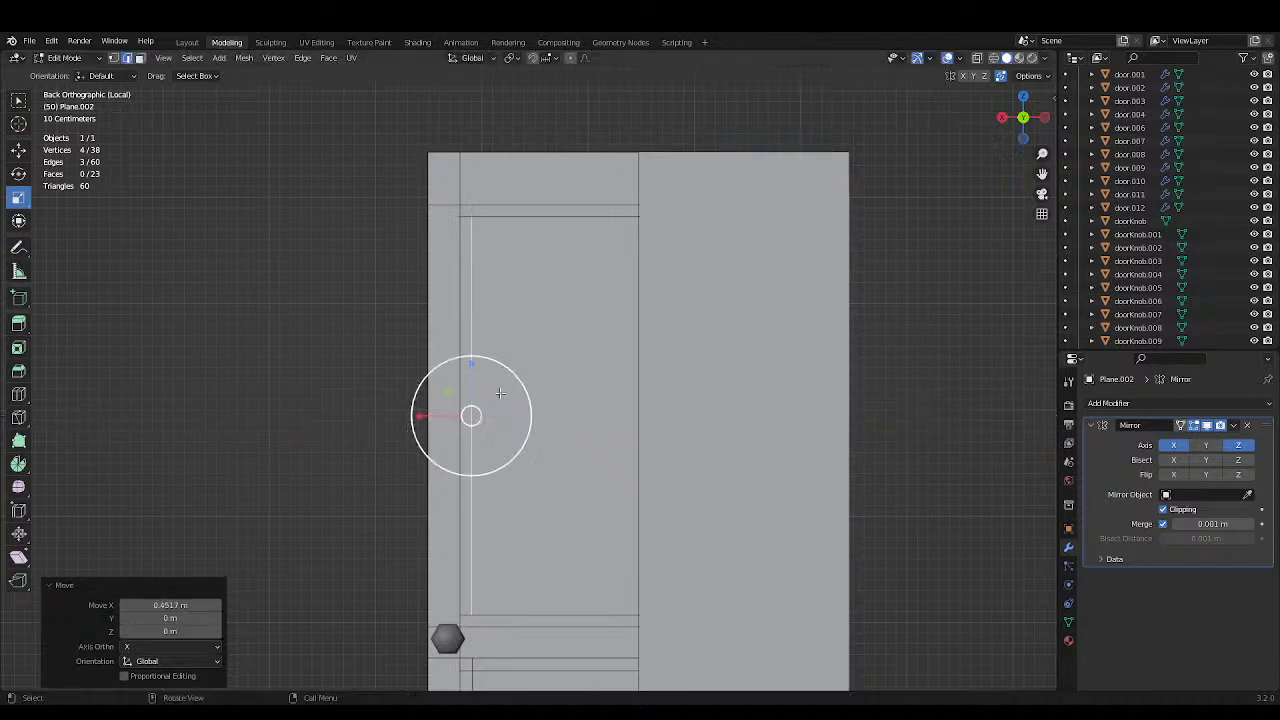
click(283, 366)
scroll(289, 371, down, 3)
scroll(289, 371, up, 3)
key(ctrl+s)
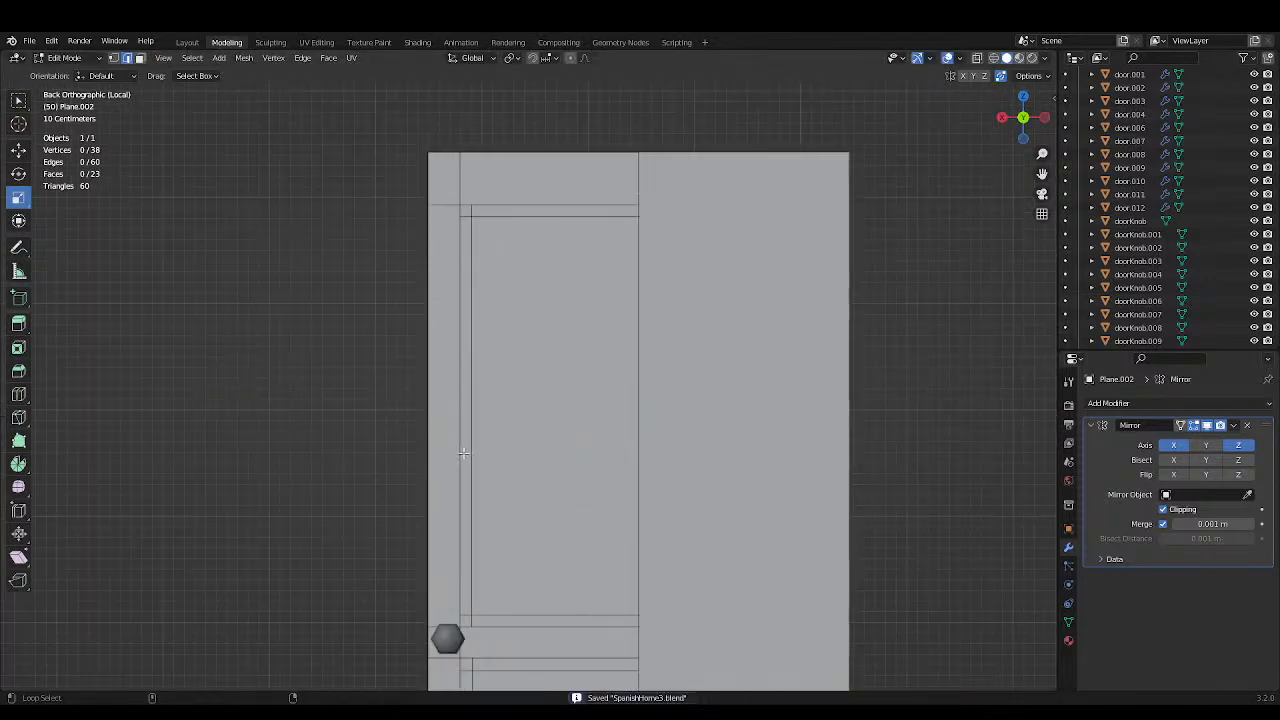
Nudge the upper panel's vertical line slightly along X to line up with the lower panel's vertical line.
alt+click(470, 454)
key(g)
key(x)
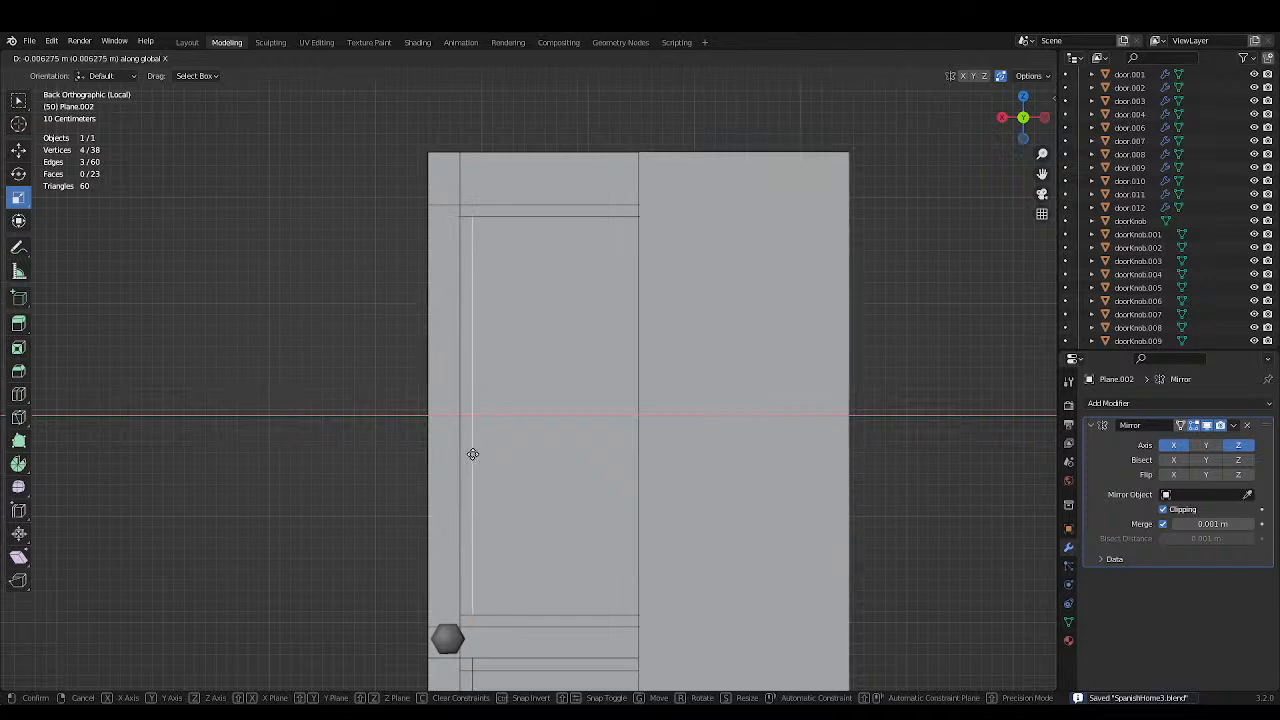
click(471, 414)
click(300, 423)
scroll(366, 449, down, 2)
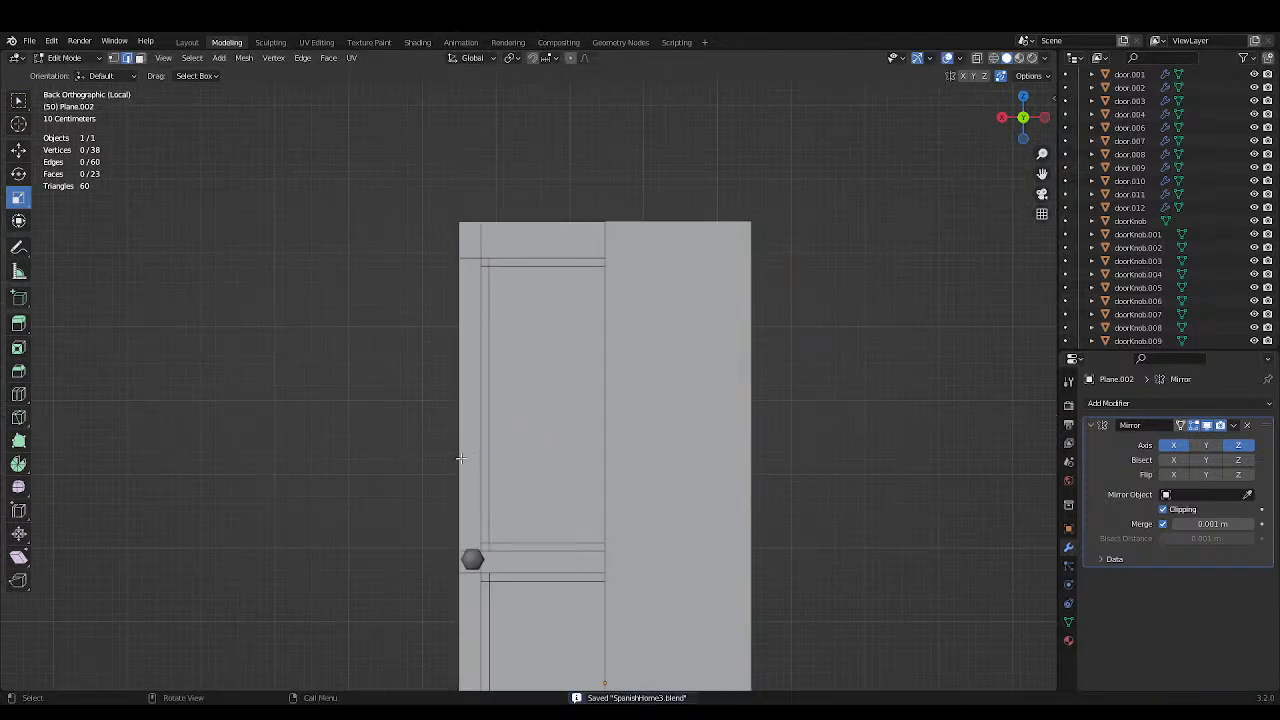
middle_drag(460, 458, 571, 527)
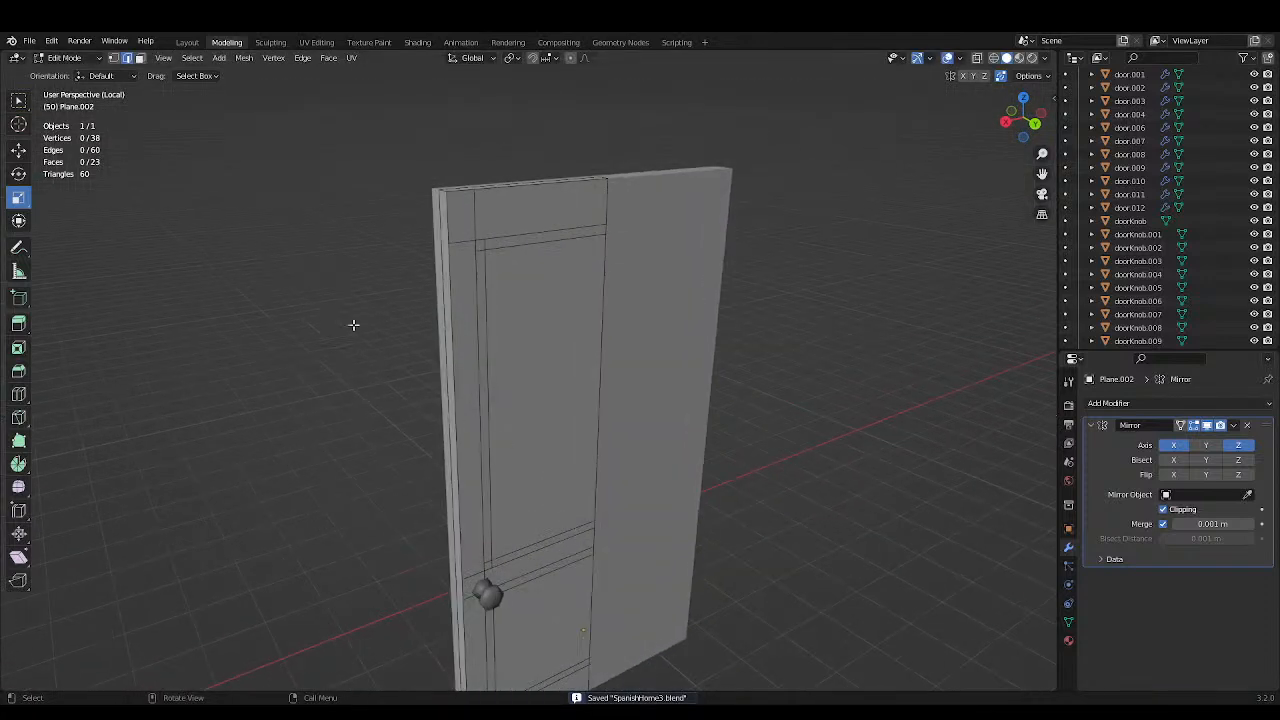
Select the upper panel's narrow border faces: the horizontal strips above and below, the outer vertical strip and both corner squares.
middle_drag(435, 292, 543, 343)
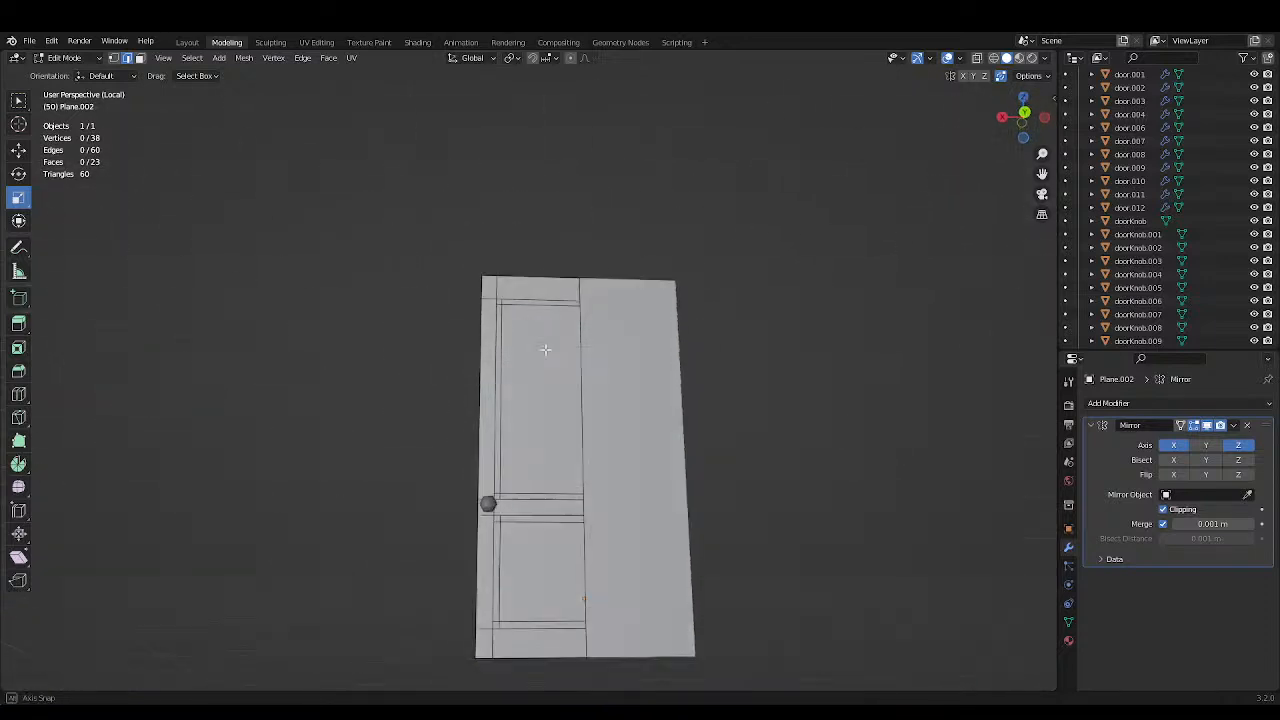
scroll(565, 381, up, 3)
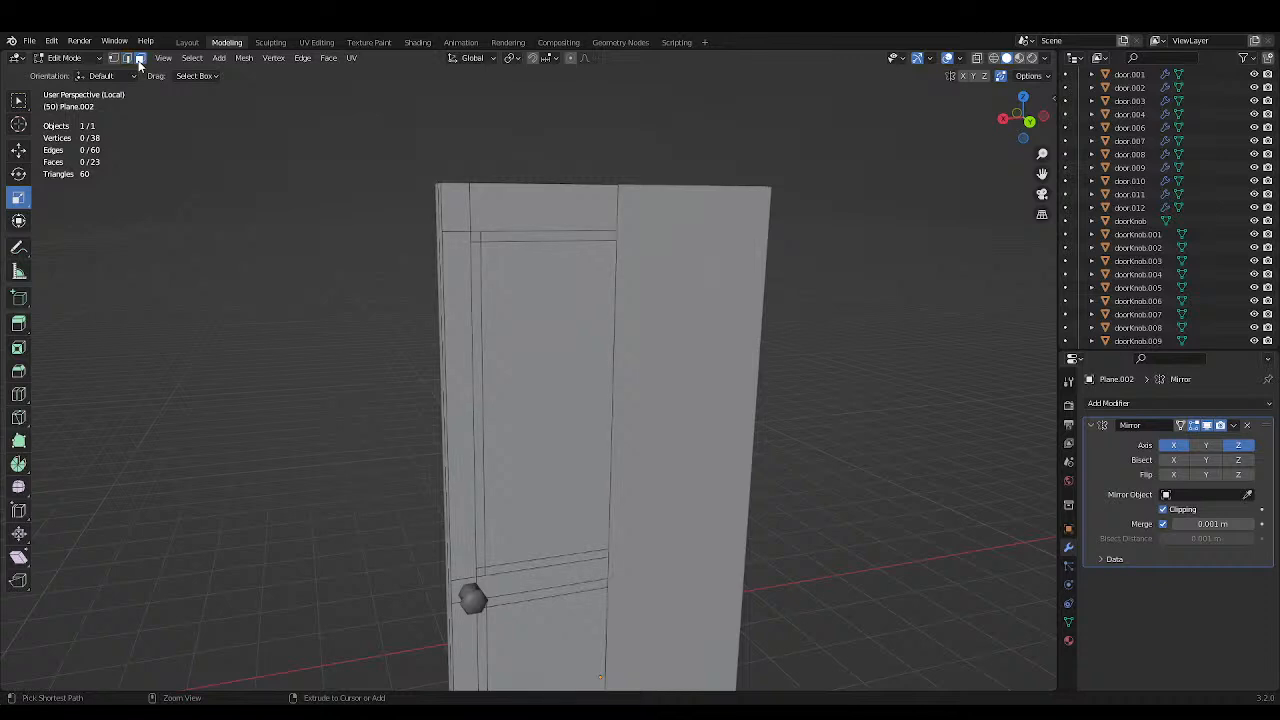
click(524, 236)
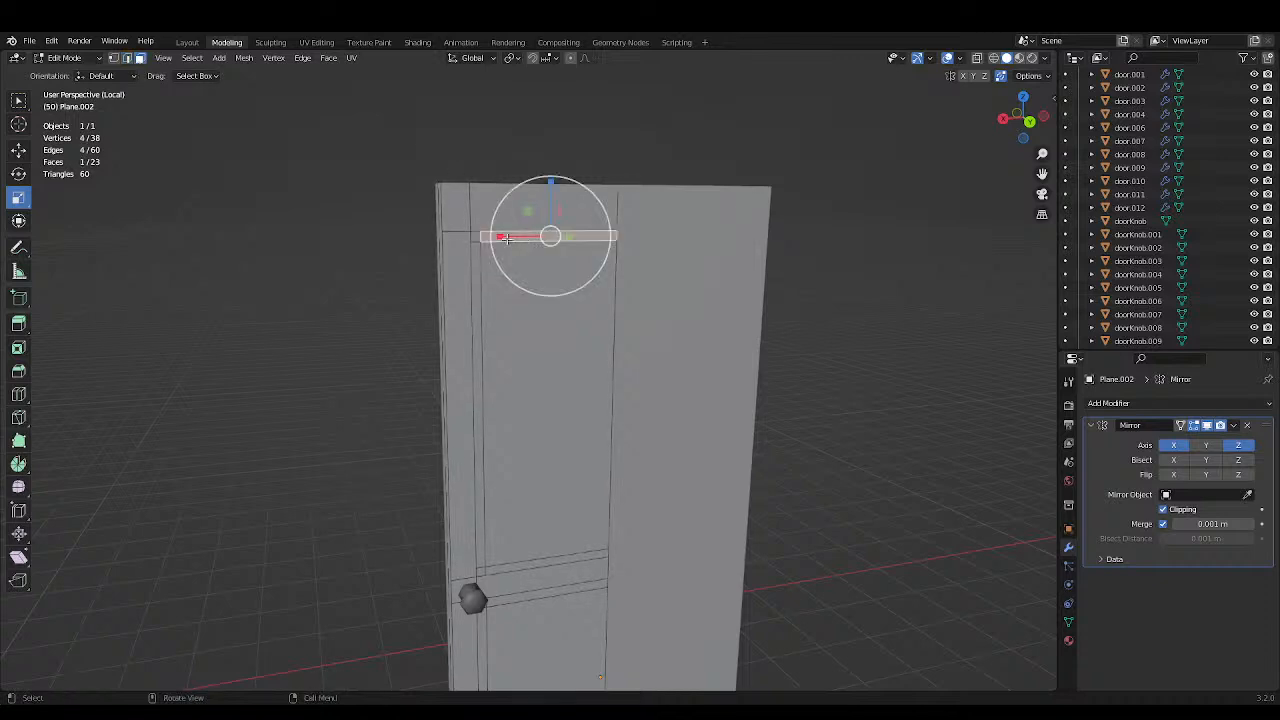
click(26, 104)
shift+click(476, 236)
shift+click(477, 380)
shift+middle_drag(509, 374, 480, 381)
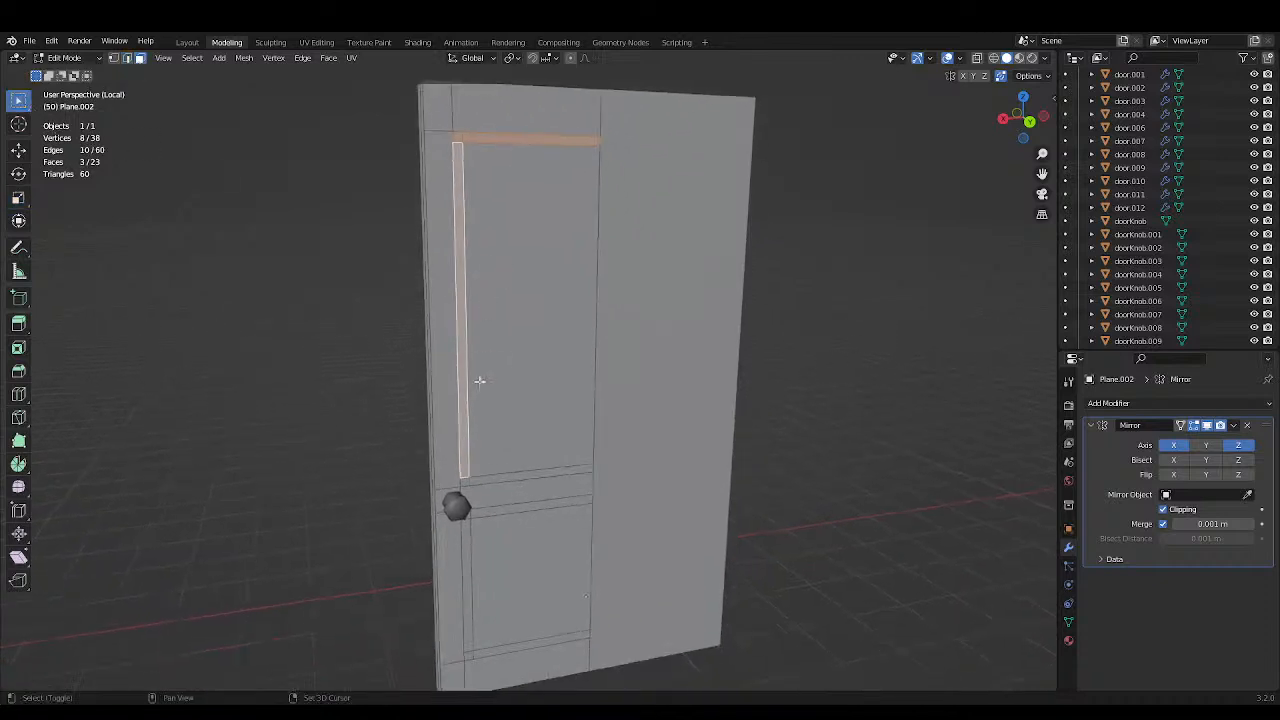
middle_drag(488, 455, 478, 456)
shift+click(466, 479)
shift+click(478, 479)
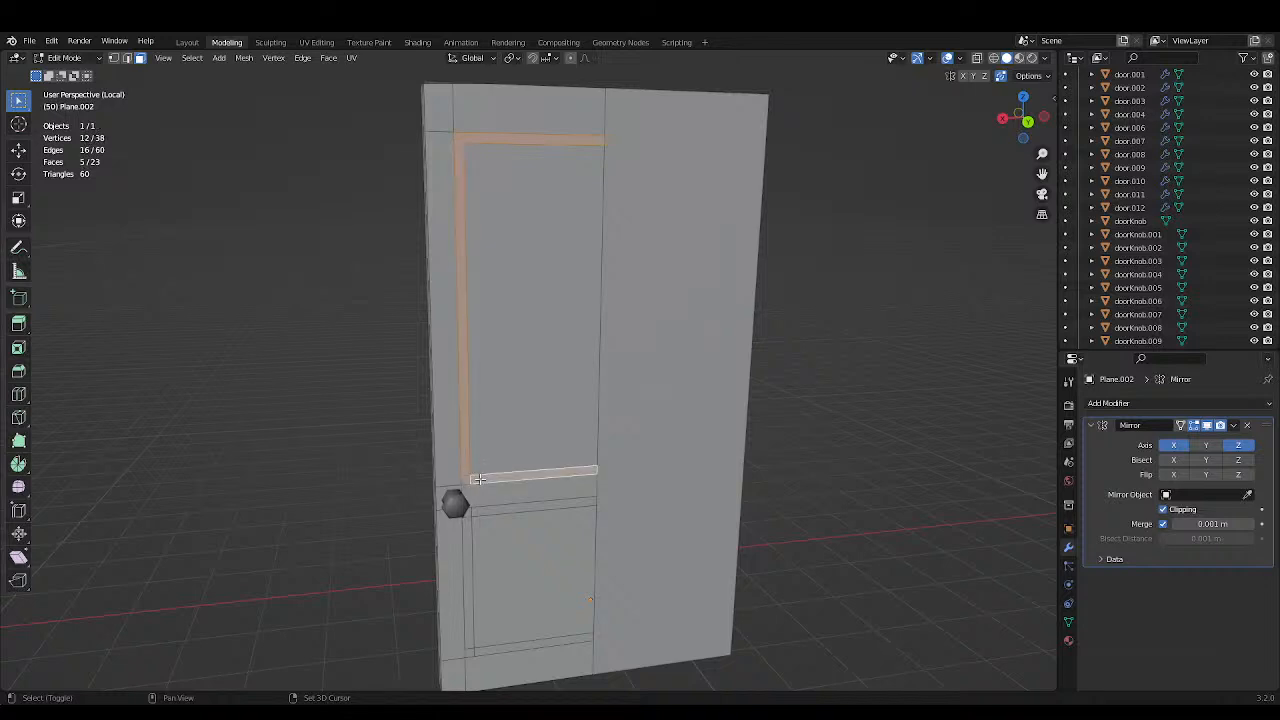
Add the lower panel's narrow border faces to the selection, including both horizontal strips, the outer vertical strip and the corner squares.
shift+click(478, 508)
shift+click(470, 512)
shift+click(470, 539)
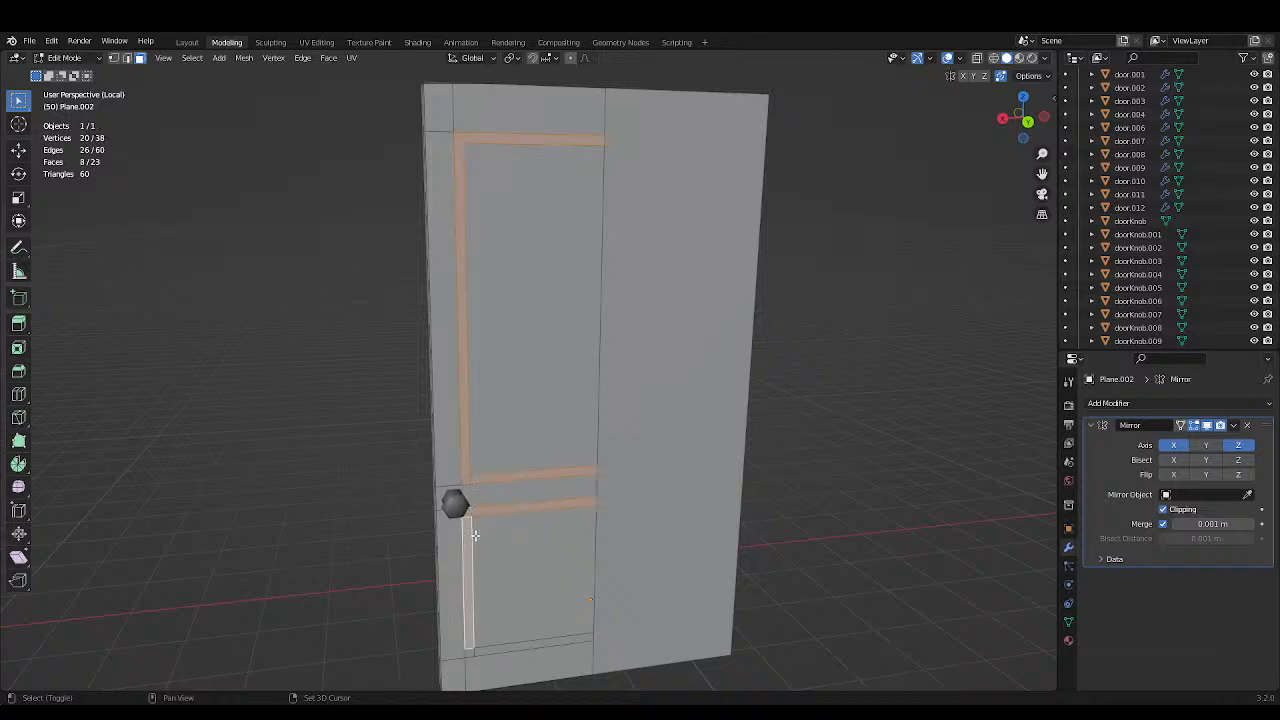
middle_drag(484, 290, 498, 366)
shift+click(477, 510)
shift+click(483, 508)
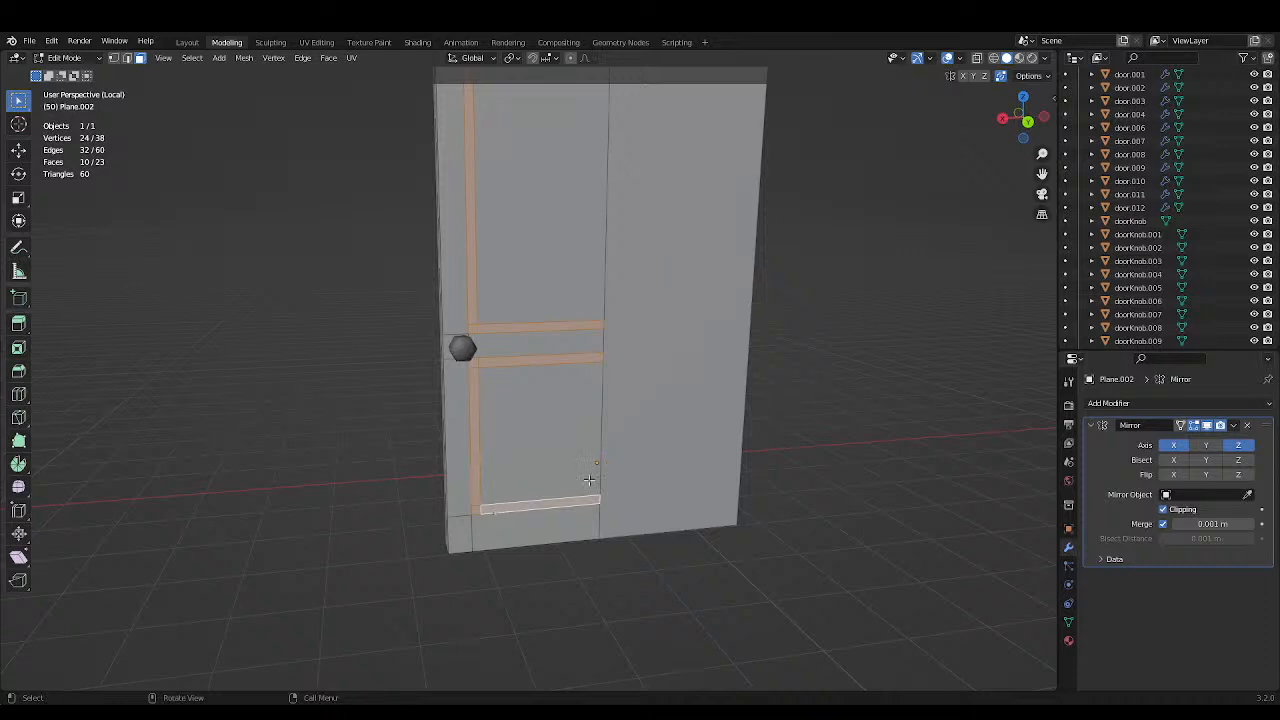
In a wireframe side view, extrude the selected border faces about 0.057 m to form recessed grooves, then save the file.
click(998, 121)
shift+middle_drag(657, 263, 583, 429)
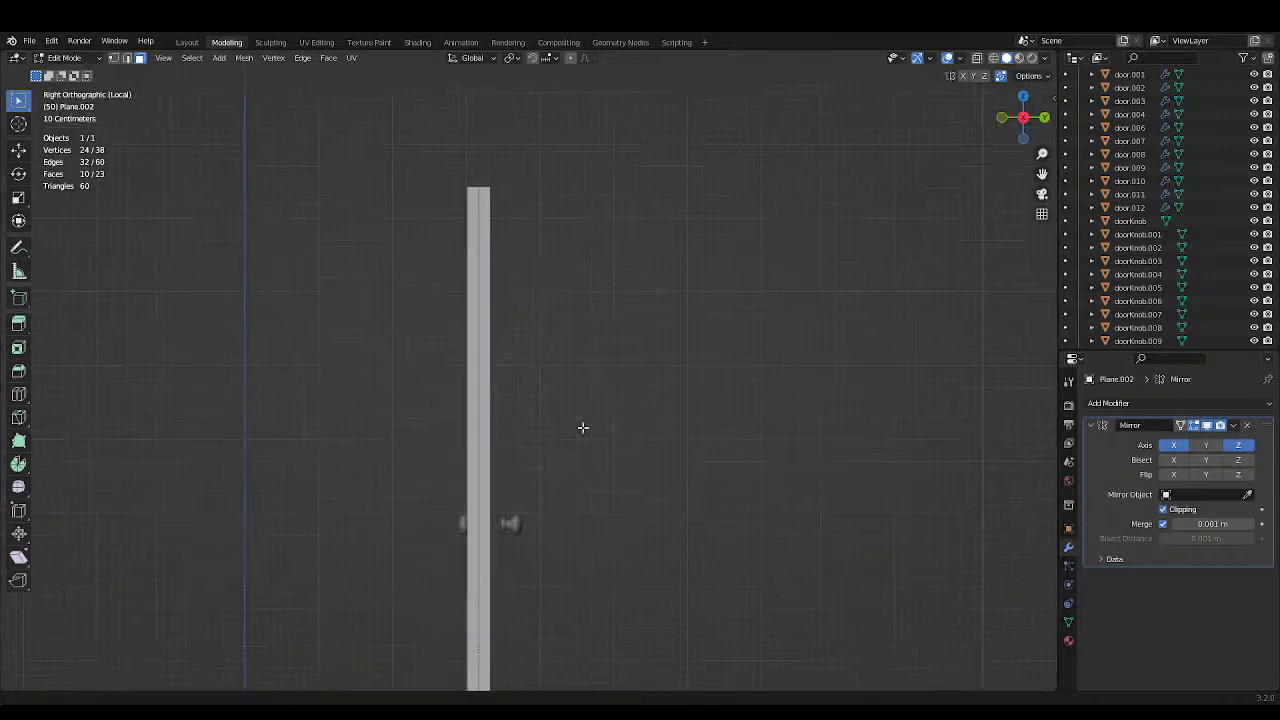
click(992, 57)
scroll(657, 318, up, 2)
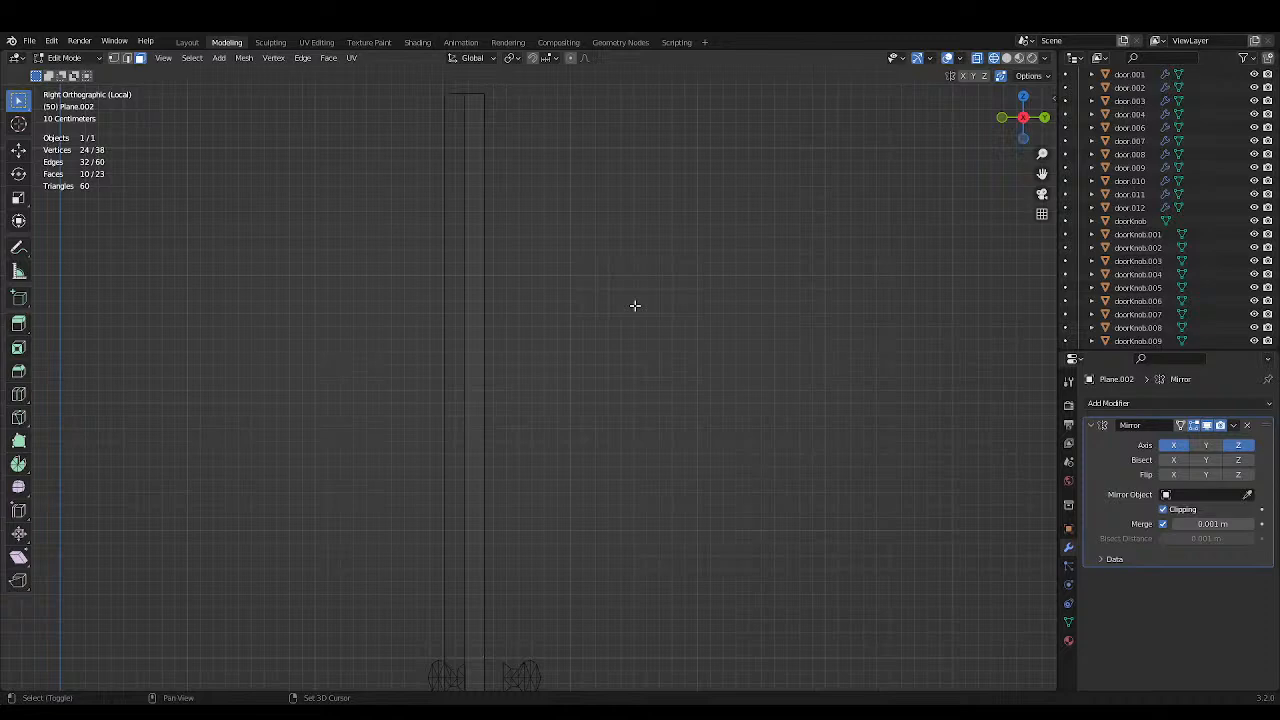
key(e)
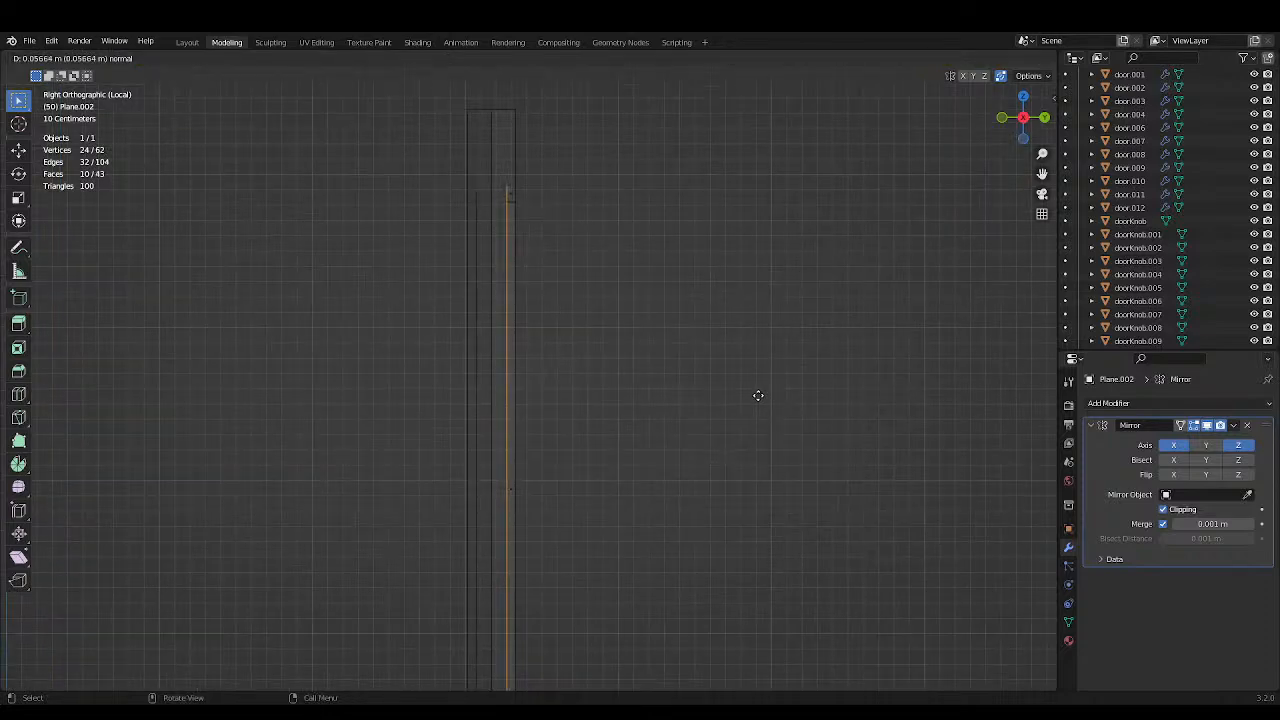
click(758, 395)
click(728, 369)
scroll(726, 368, down, 3)
key(ctrl+s)
Return to solid shading, check the grooved panels in Object Mode, go back to Edit Mode and save the file.
middle_drag(726, 368, 645, 369)
click(1012, 58)
mouse_move(916, 238)
middle_down()
mouse_move(906, 183)
mouse_move(934, 280)
mouse_move(530, 214)
middle_up()
scroll(727, 246, up, 2)
key(Tab)
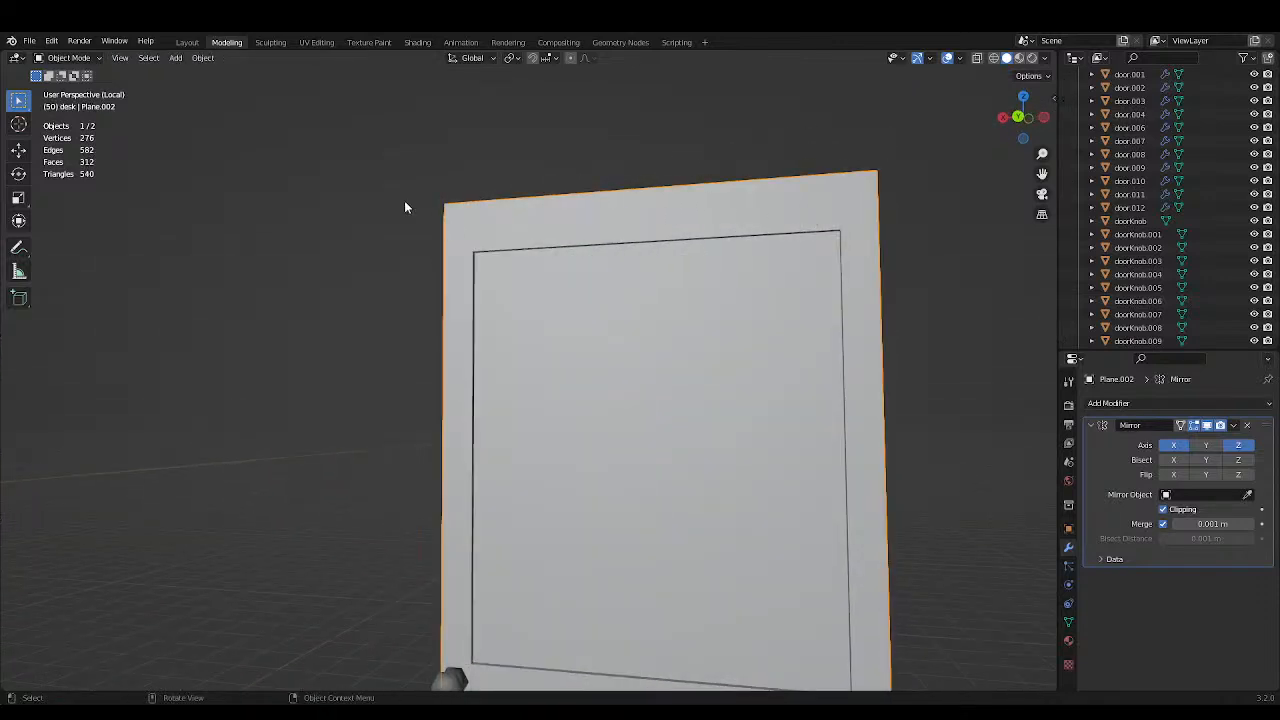
key(Tab)
key(ctrl+s)
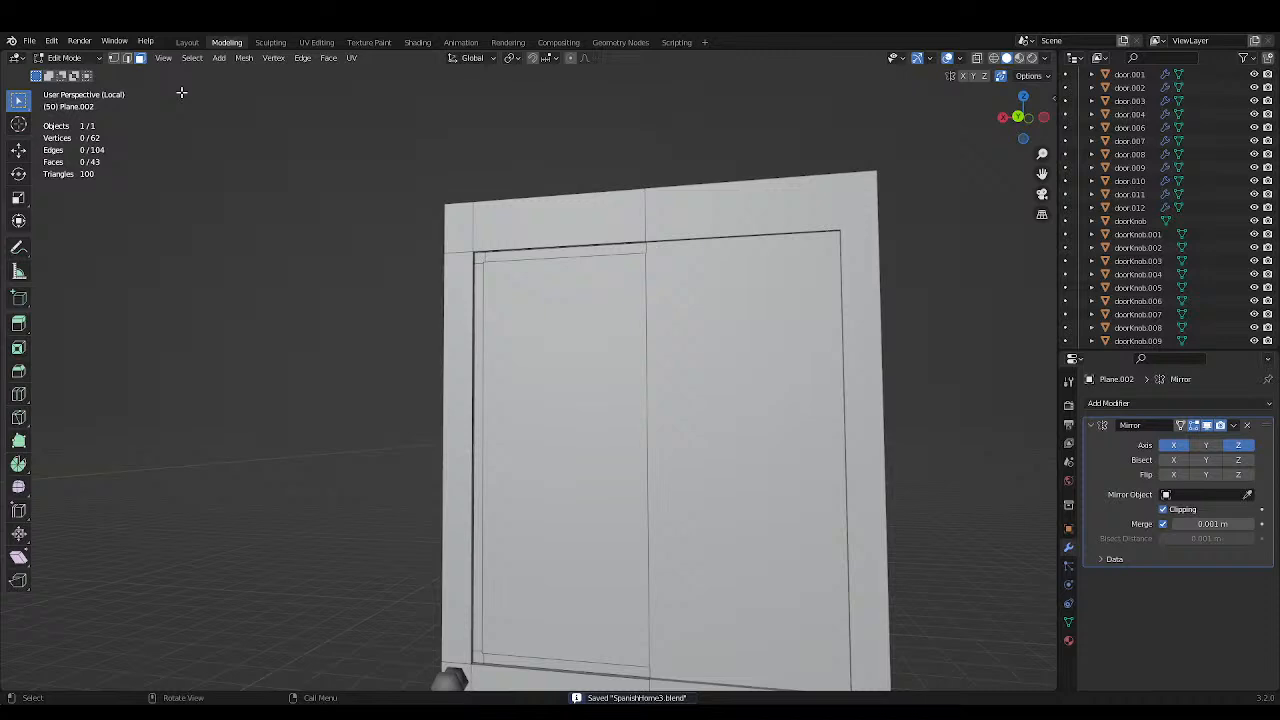
In edge selection mode, select the inner and outer edges of the groove around the upper panel and save the file.
click(126, 57)
scroll(450, 180, up, 5)
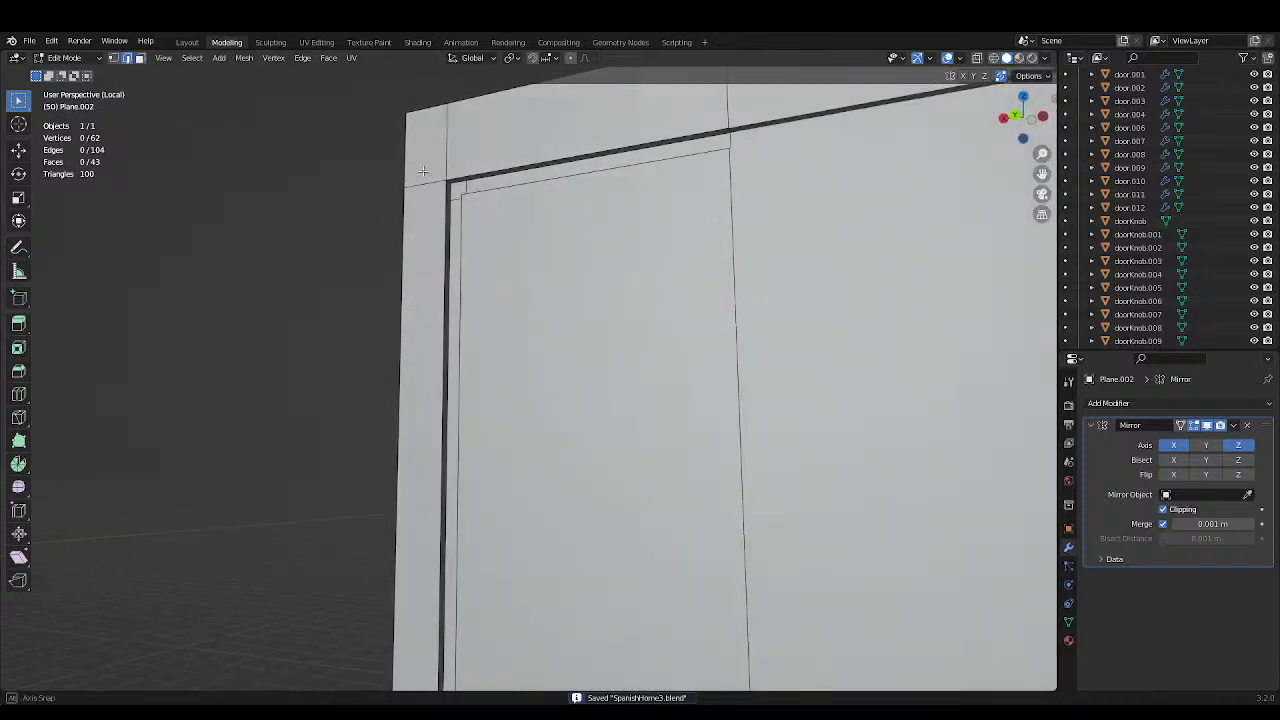
alt+click(511, 170)
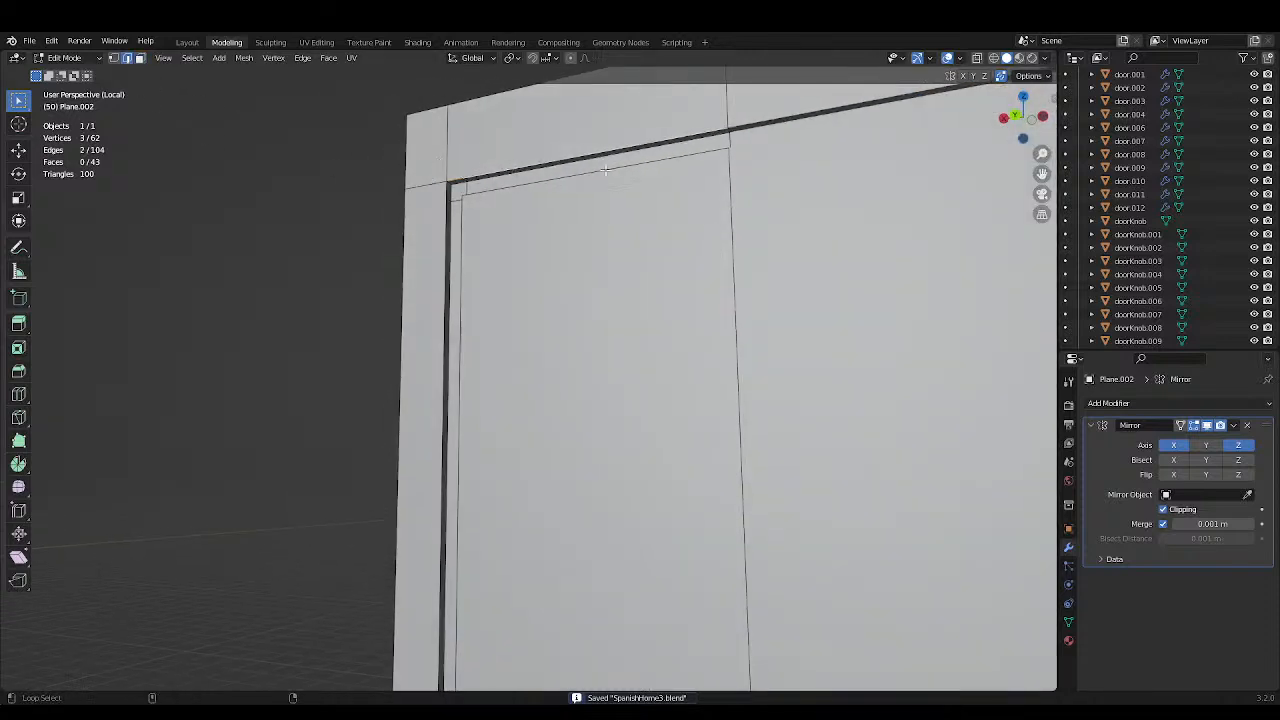
alt+shift+click(447, 224)
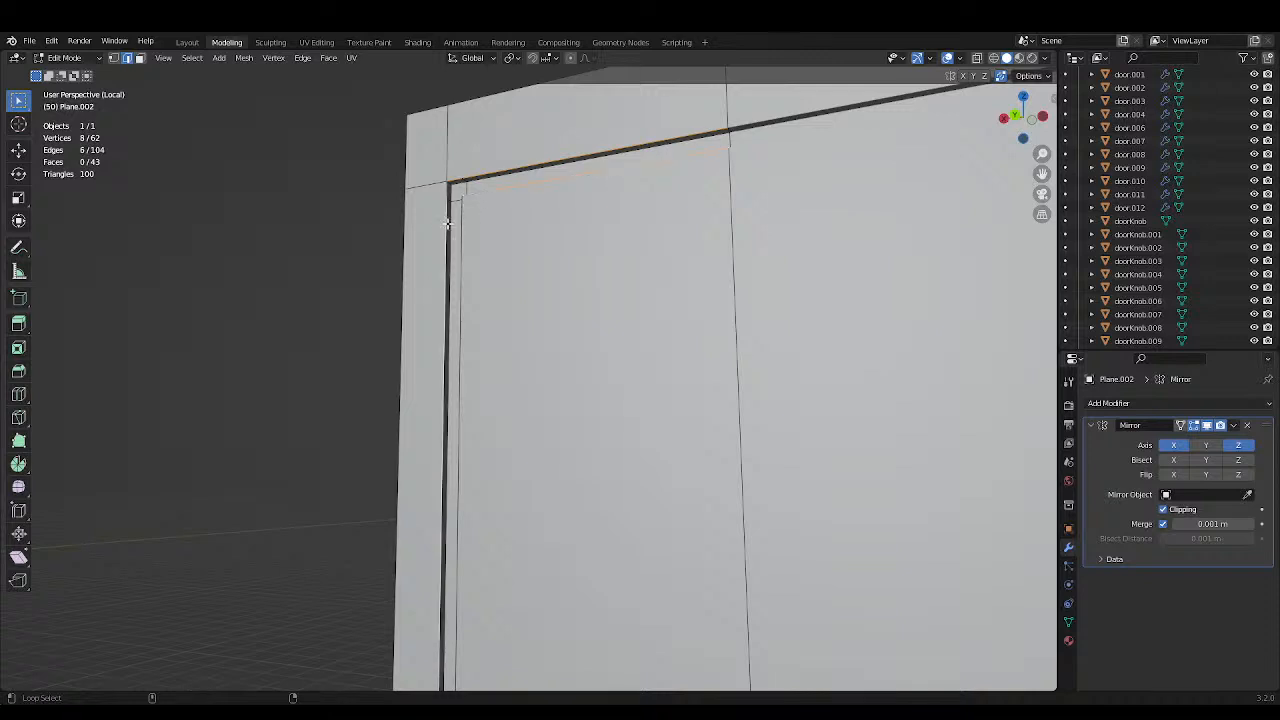
scroll(531, 303, down, 2)
shift+middle_drag(586, 323, 583, 178)
scroll(569, 363, up, 2)
shift+middle_drag(589, 413, 594, 320)
alt+shift+click(484, 558)
middle_drag(484, 558, 520, 580)
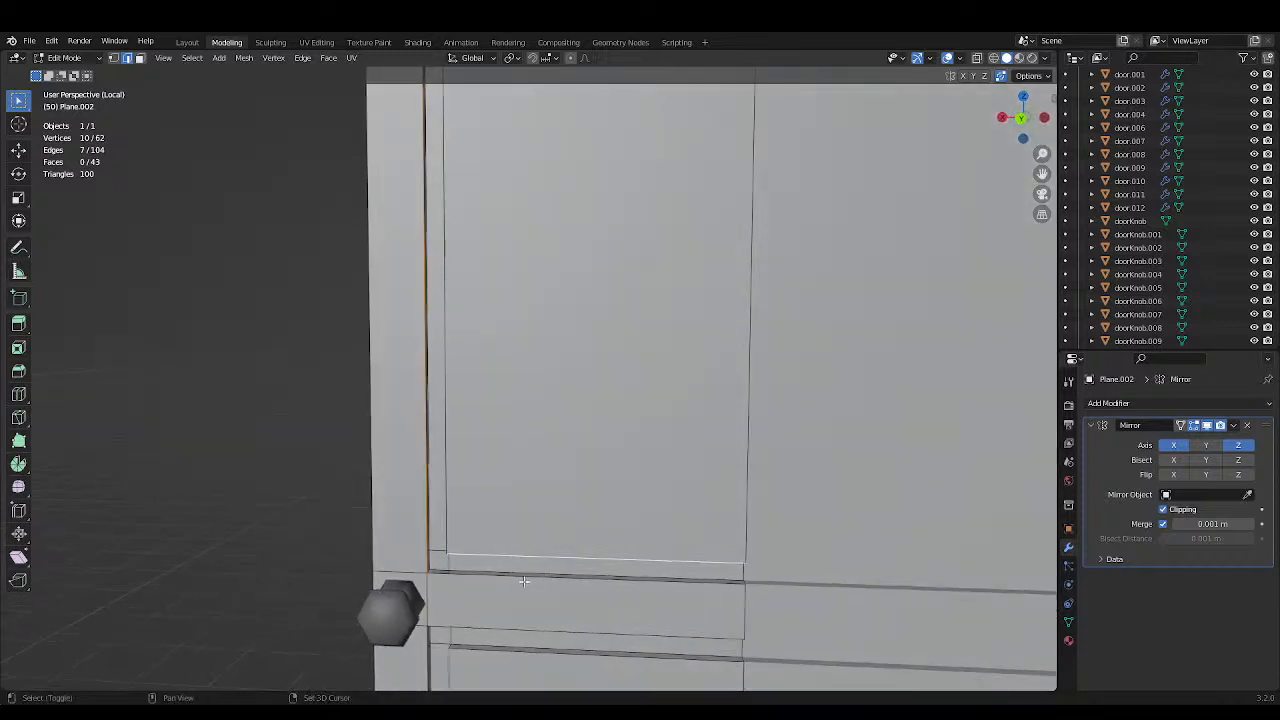
alt+shift+click(450, 503)
scroll(453, 503, down, 3)
key(ctrl+s)
Add the inner and outer edges of the lower panel's groove to the selection and save the file.
shift+middle_drag(563, 454, 588, 301)
scroll(565, 369, up, 2)
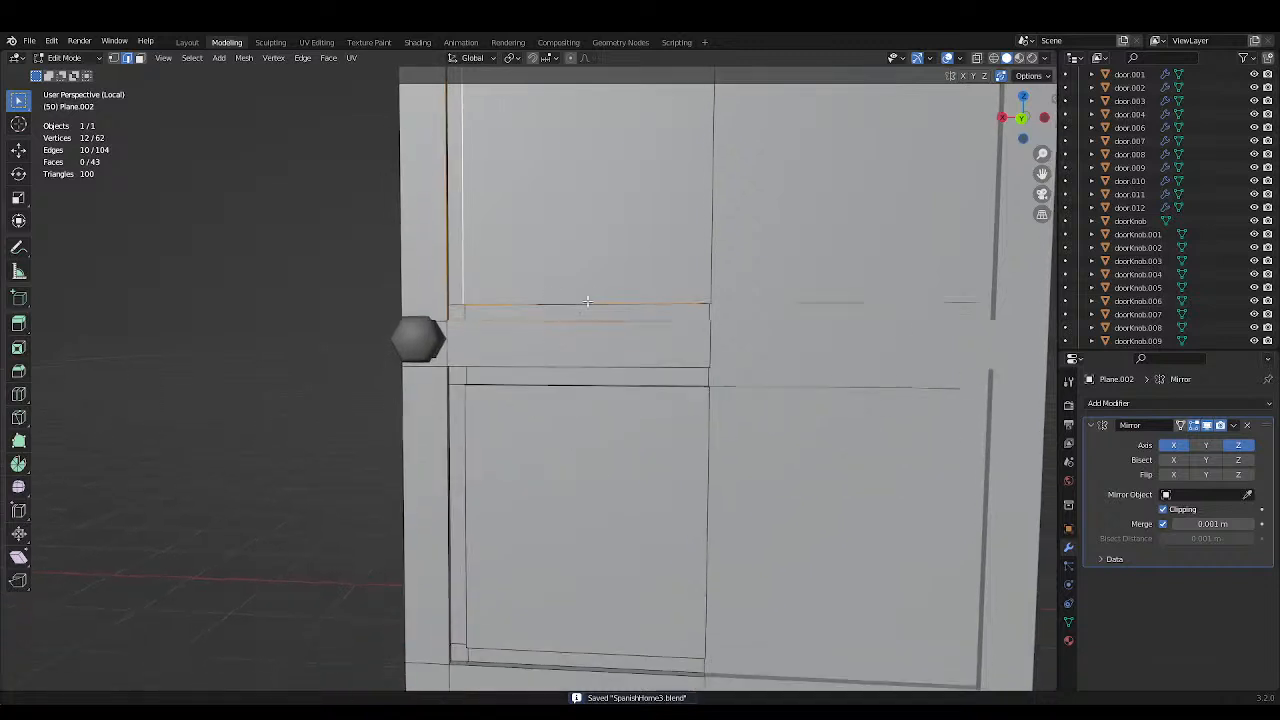
alt+shift+click(595, 366)
alt+shift+click(447, 432)
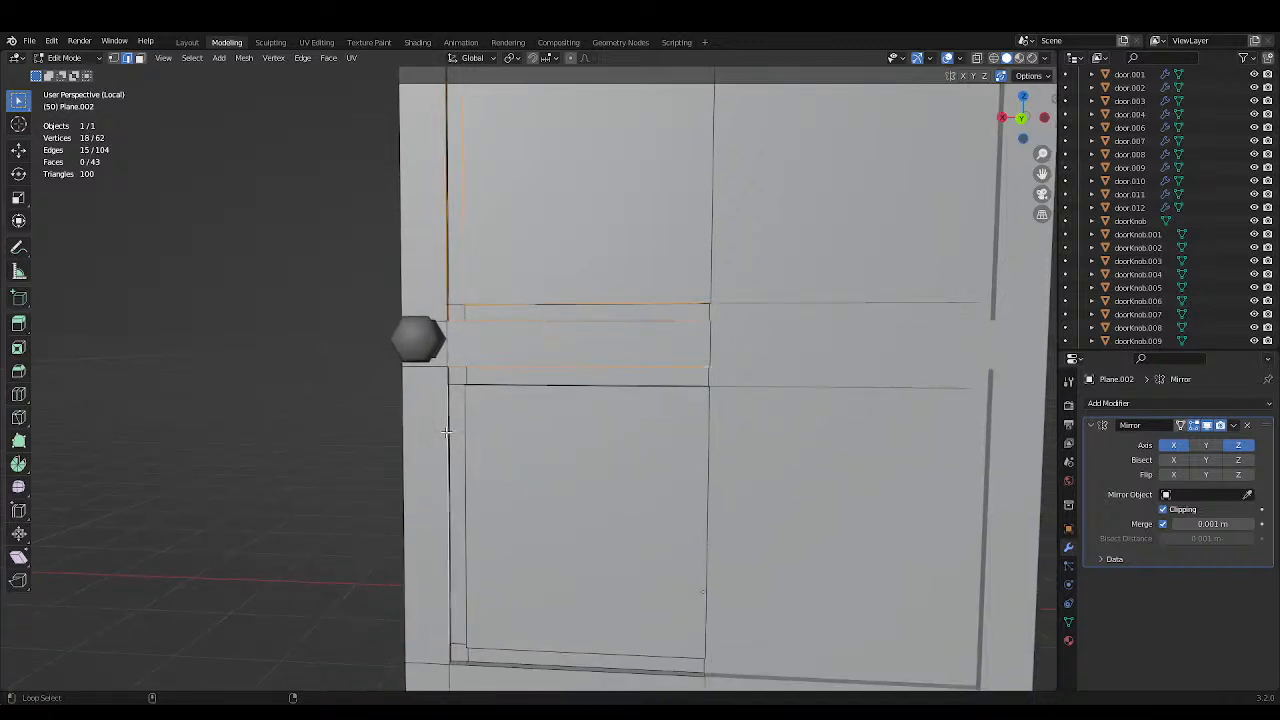
alt+shift+click(518, 389)
alt+shift+click(466, 483)
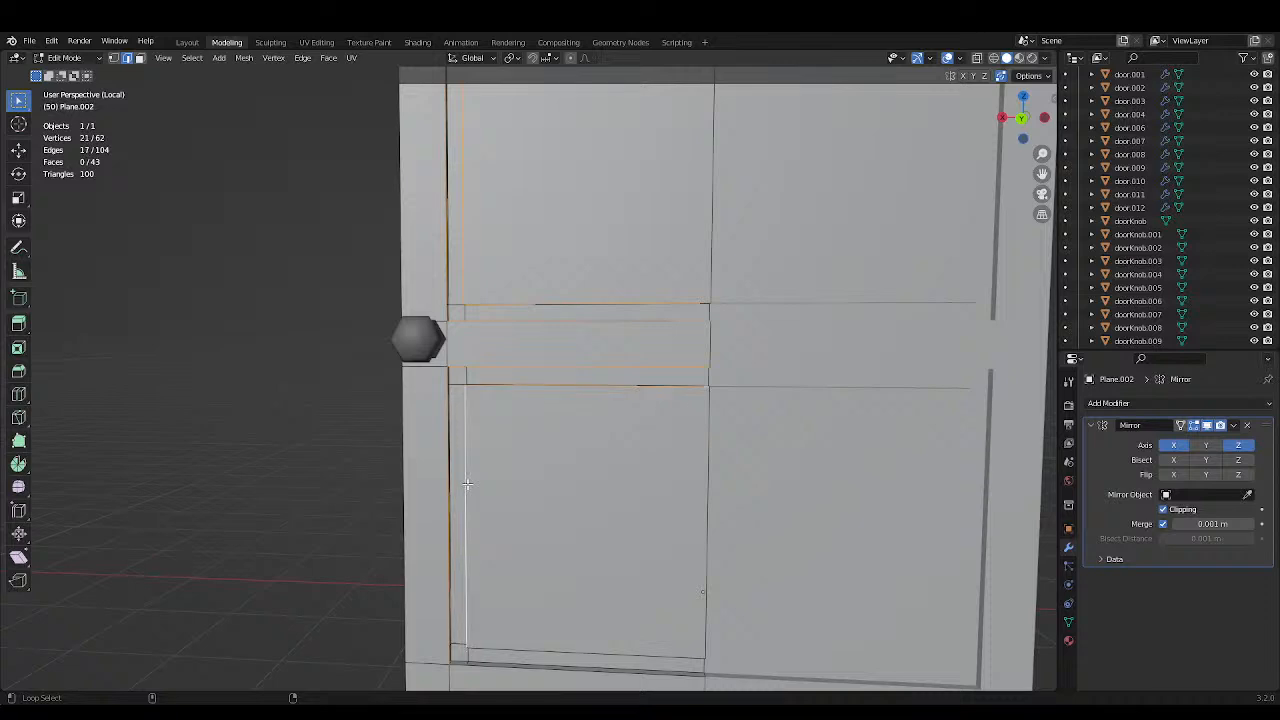
alt+shift+click(524, 648)
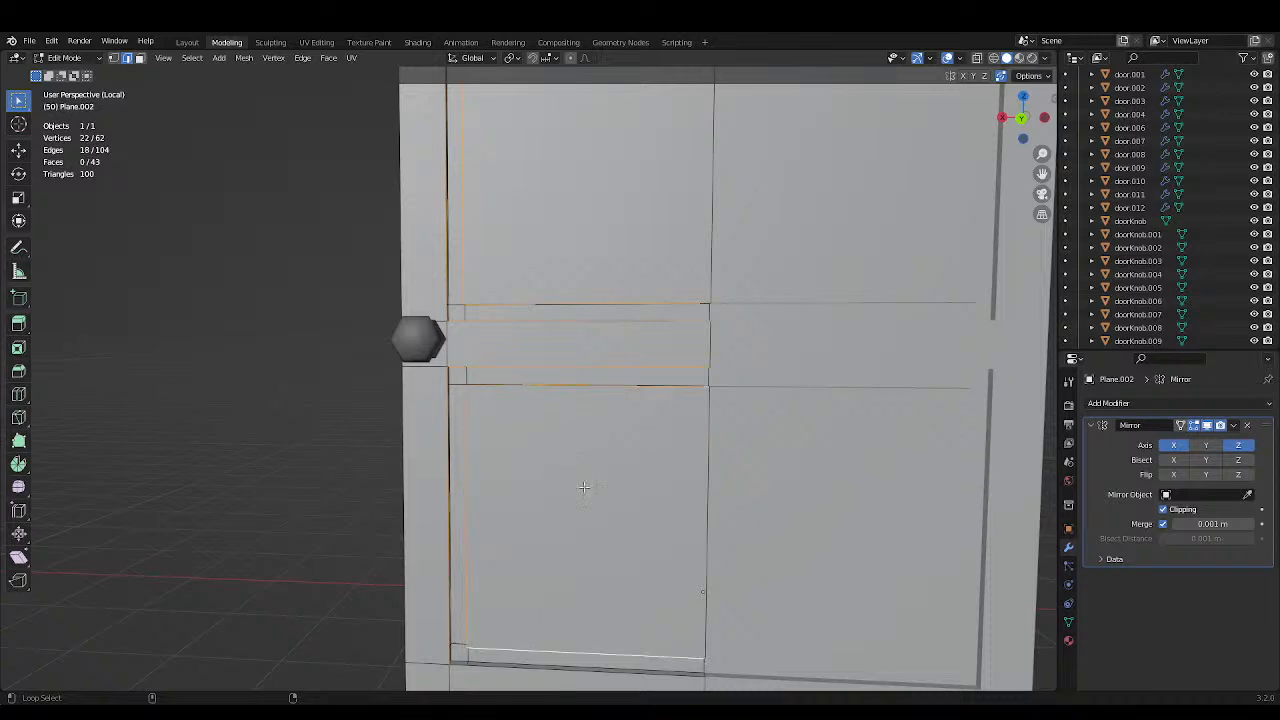
middle_drag(584, 487, 609, 421)
alt+shift+click(538, 575)
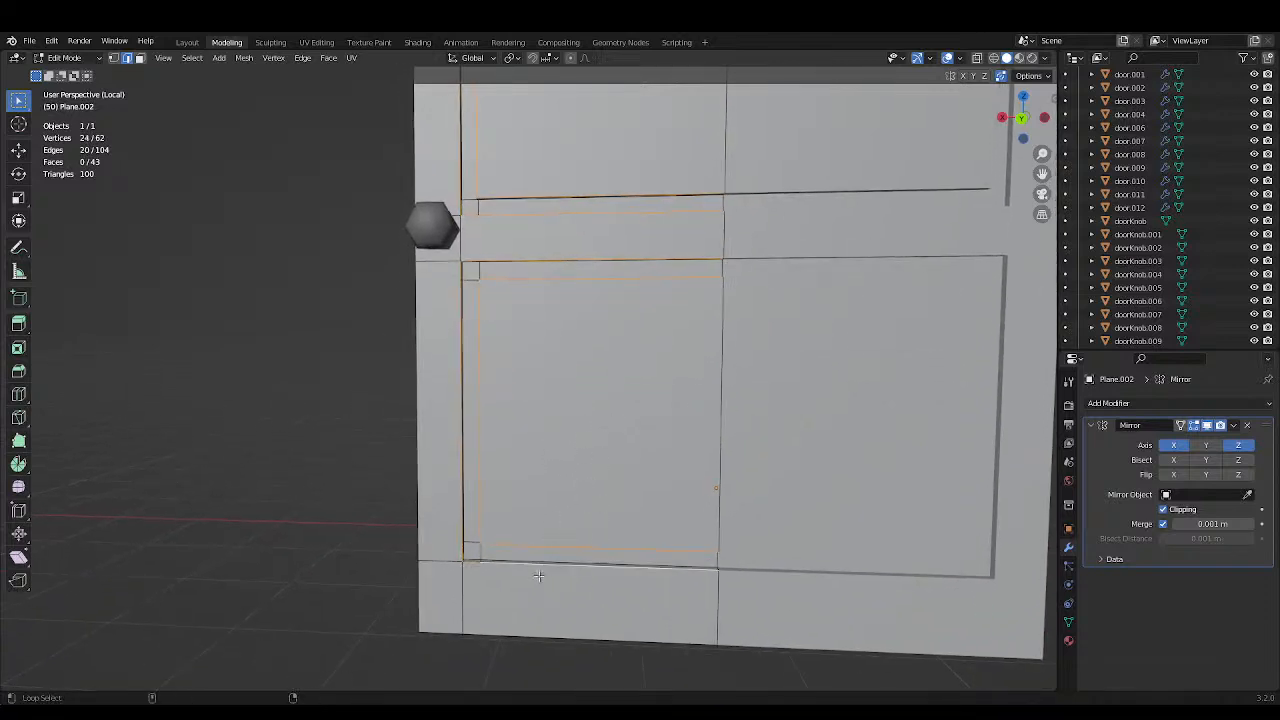
key(ctrl+s)
scroll(545, 520, down, 2)
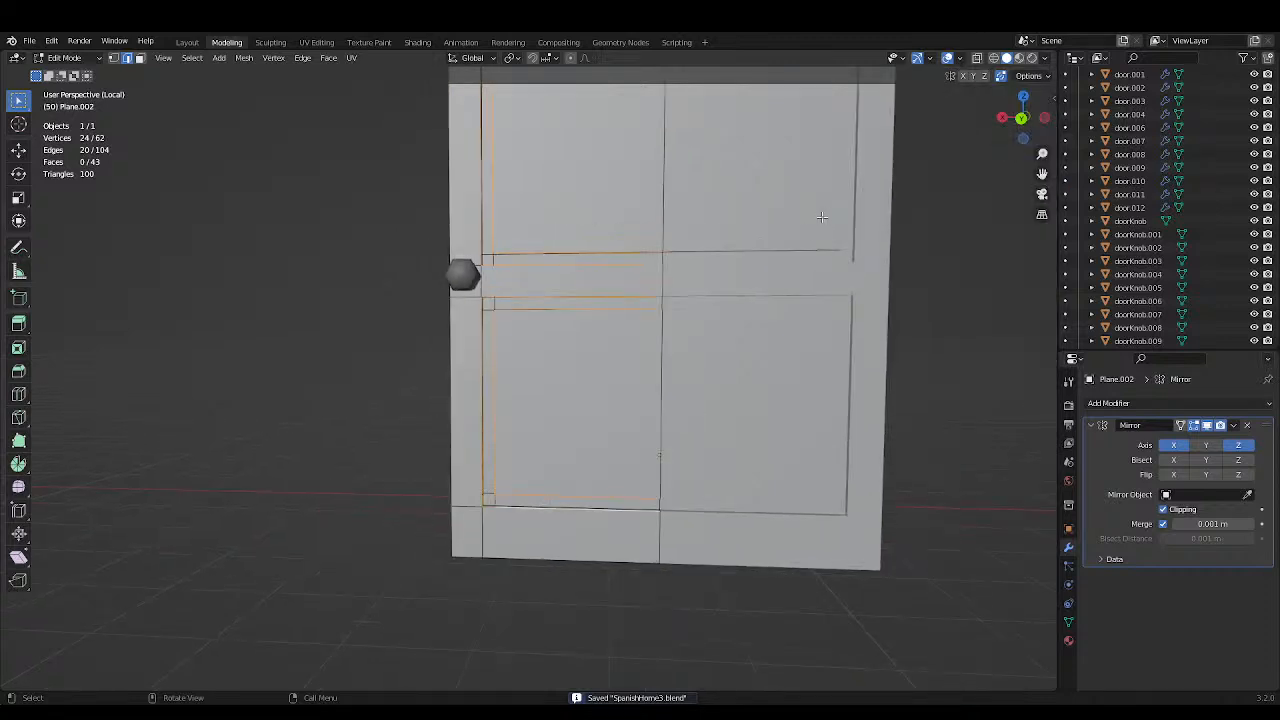
Bevel the selected groove edges with a width of about 0.0308 m and one segment, then save the file.
middle_drag(821, 217, 826, 234)
key(ctrl+b)
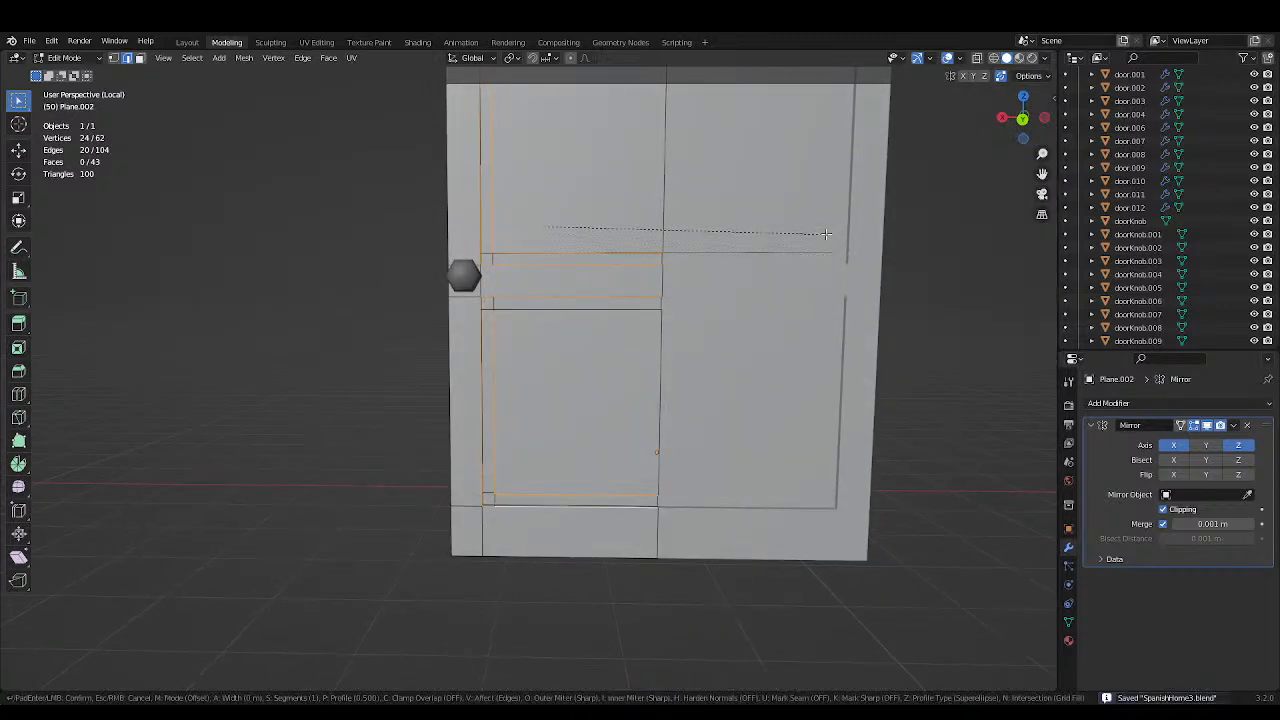
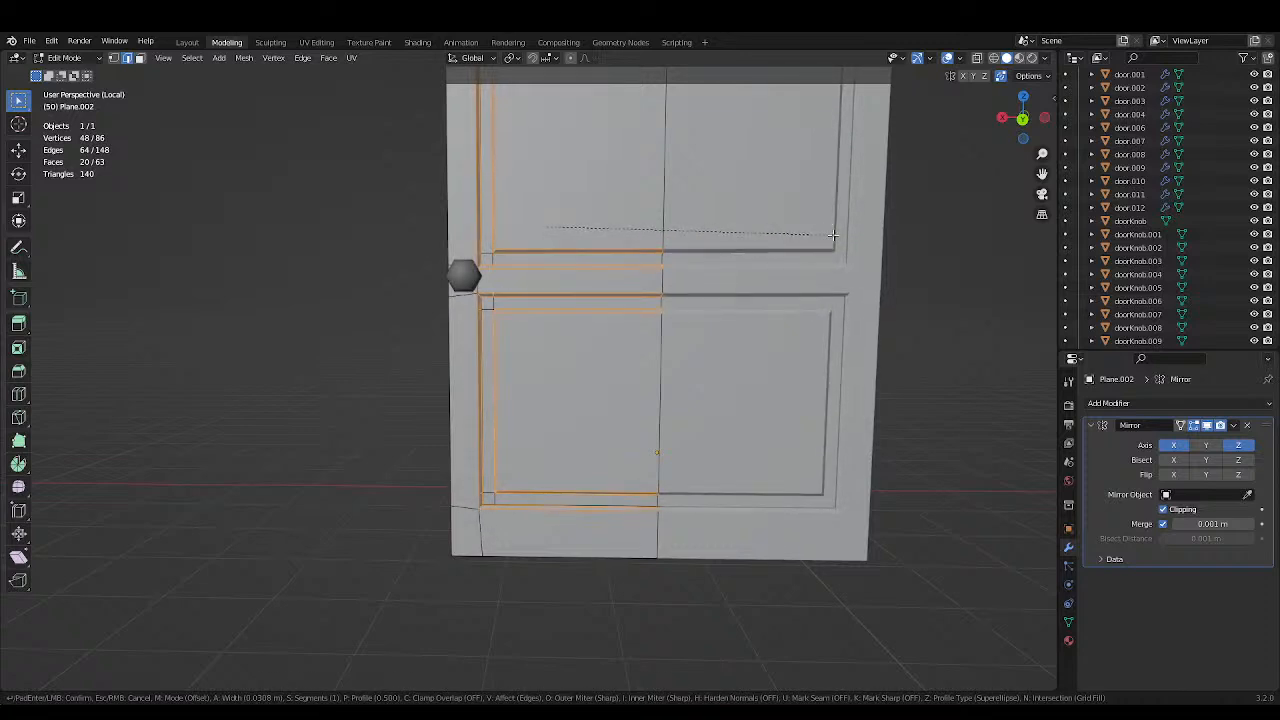
click(833, 235)
key(ctrl+s)
Examine the bevelled grooves on the whole door in Object Mode, both in perspective and straight on from the back.
middle_drag(766, 223, 681, 165)
click(448, 255)
middle_drag(448, 255, 586, 314)
key(Tab)
key(ctrl+s)
scroll(515, 272, up, 3)
scroll(515, 272, up, 1)
key(ctrl+s)
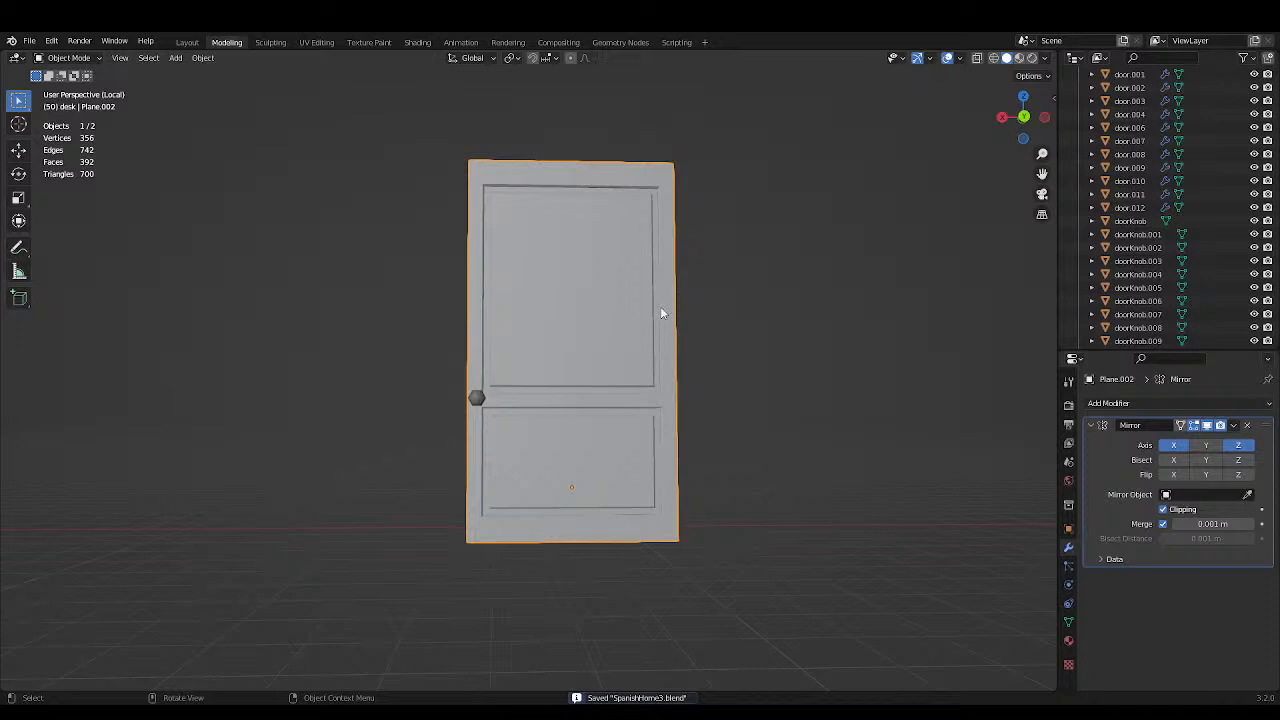
click(1025, 118)
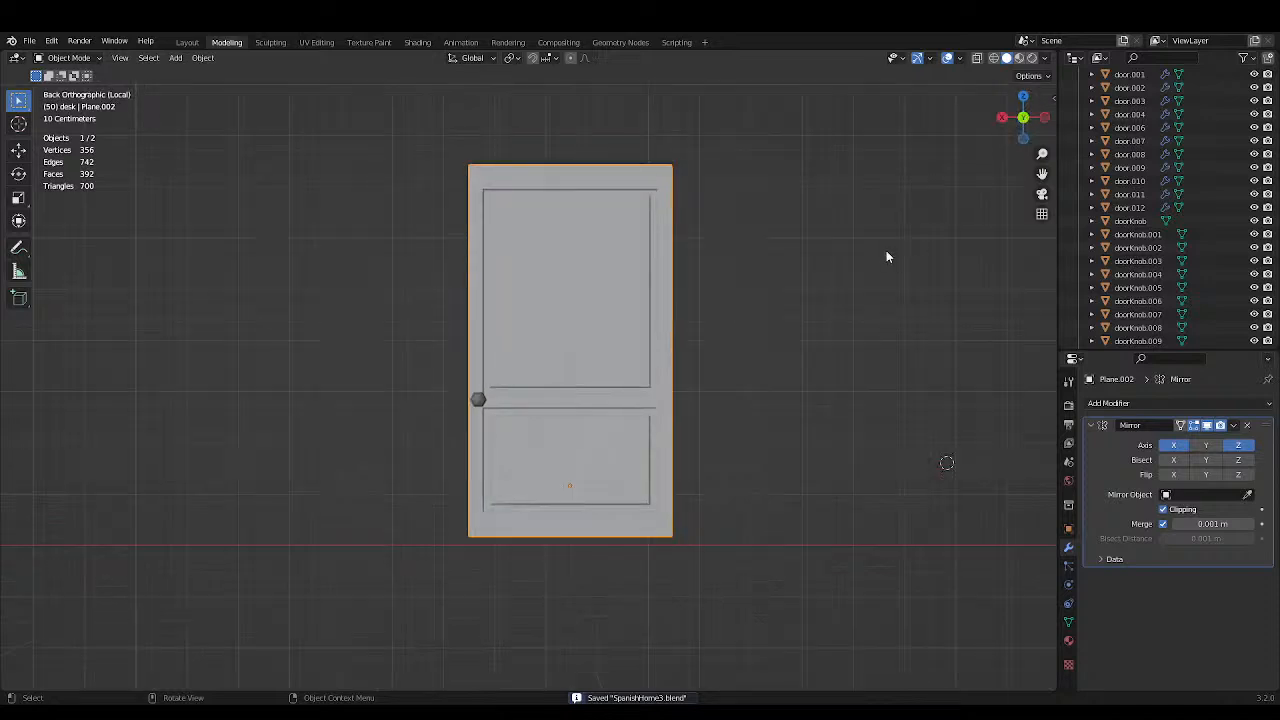
scroll(886, 250, up, 3)
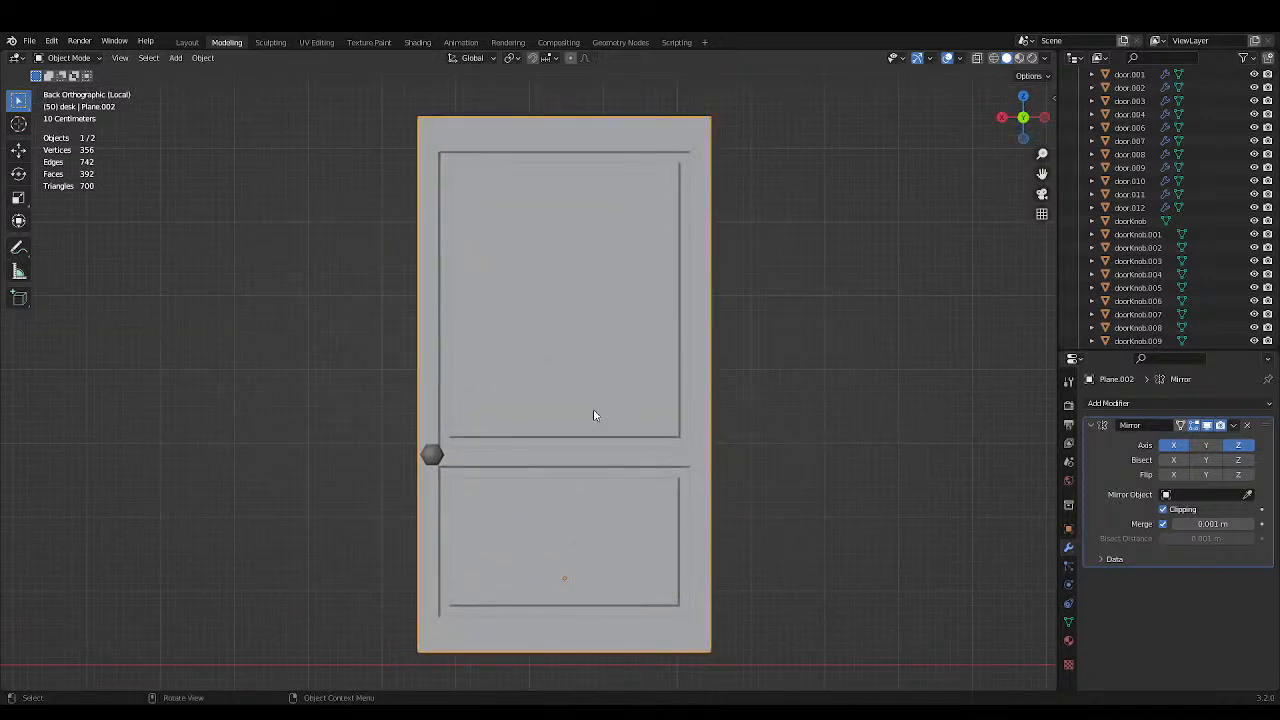
Undo the bevel on the panel groove edges and save the file in Edit Mode.
key(Tab)
key(Tab)
key(Tab)
key(x)
click(583, 425)
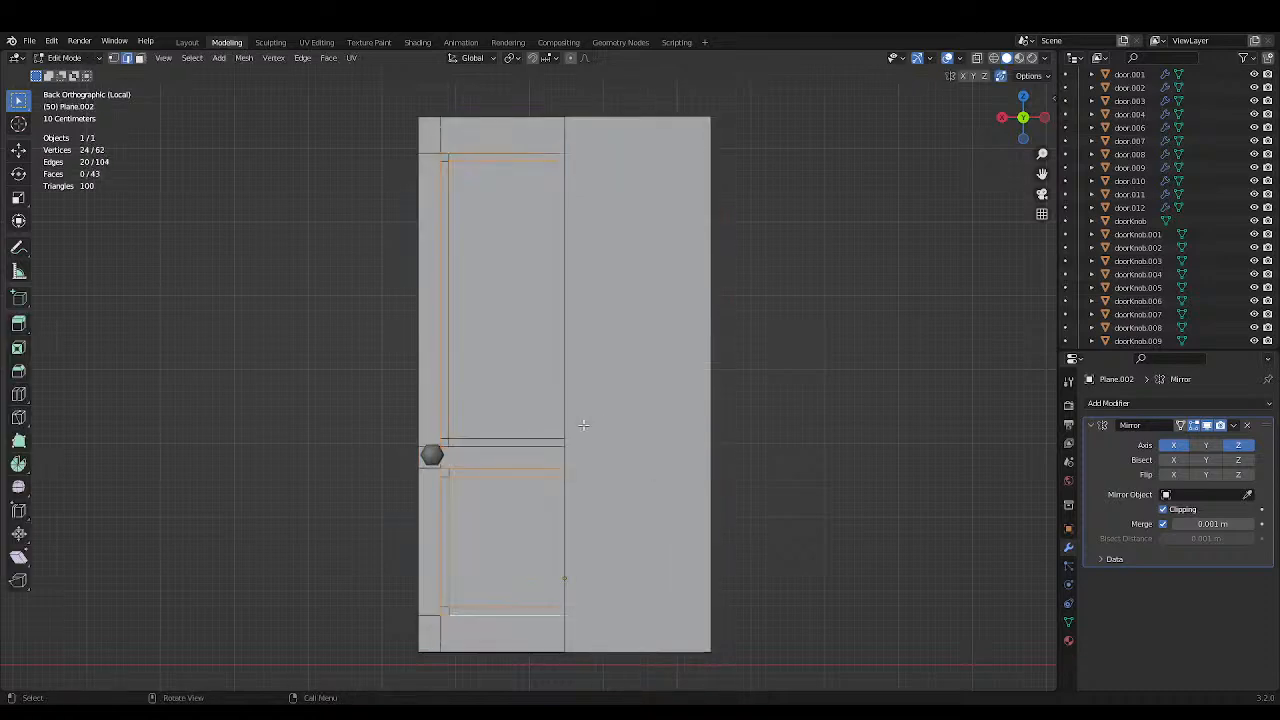
key(ctrl+s)
Undo the last edge pick and clear the remaining groove edge selection on the door.
shift+scroll(650, 417, down, 2)
shift+scroll(645, 407, down, 2)
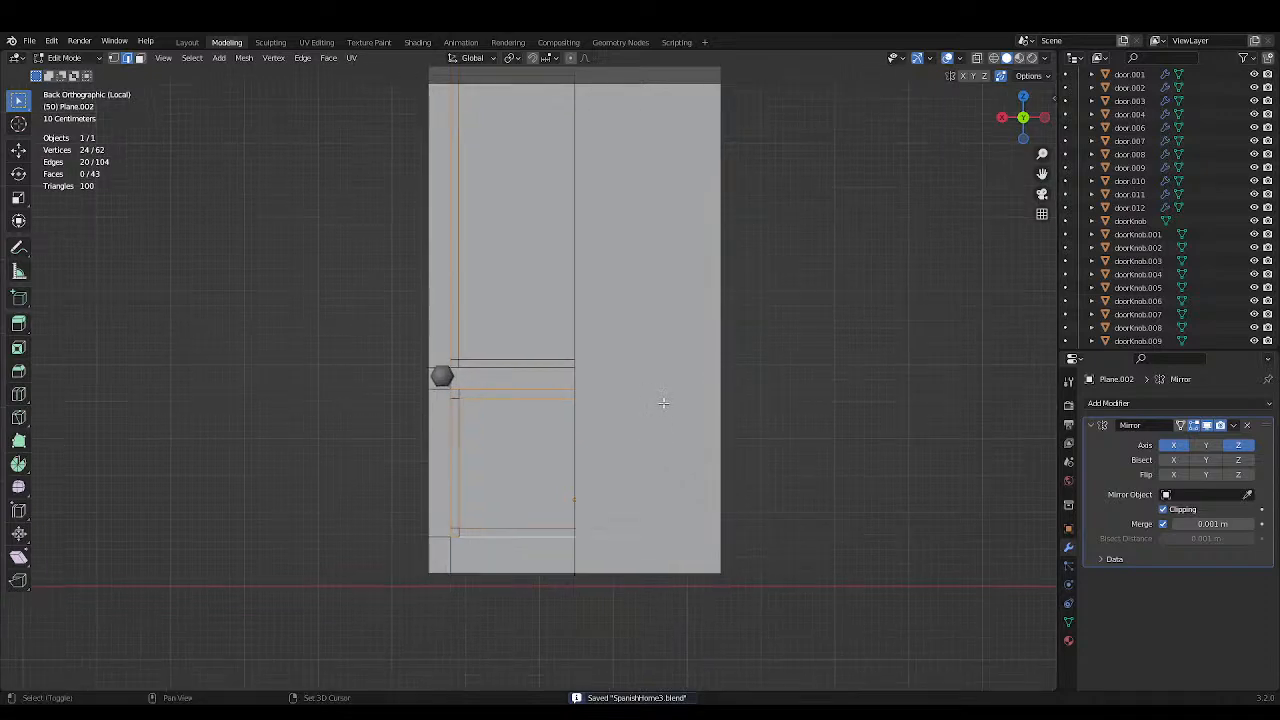
scroll(621, 425, up, 1)
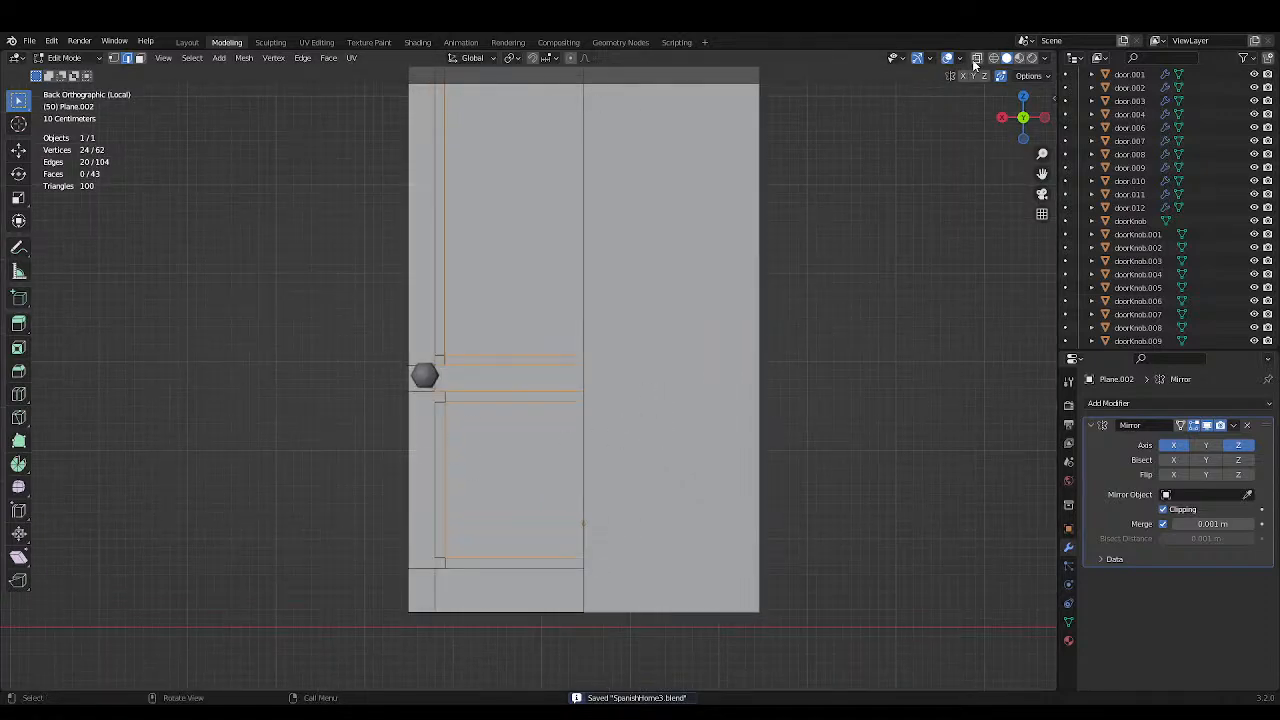
key(ctrl+z)
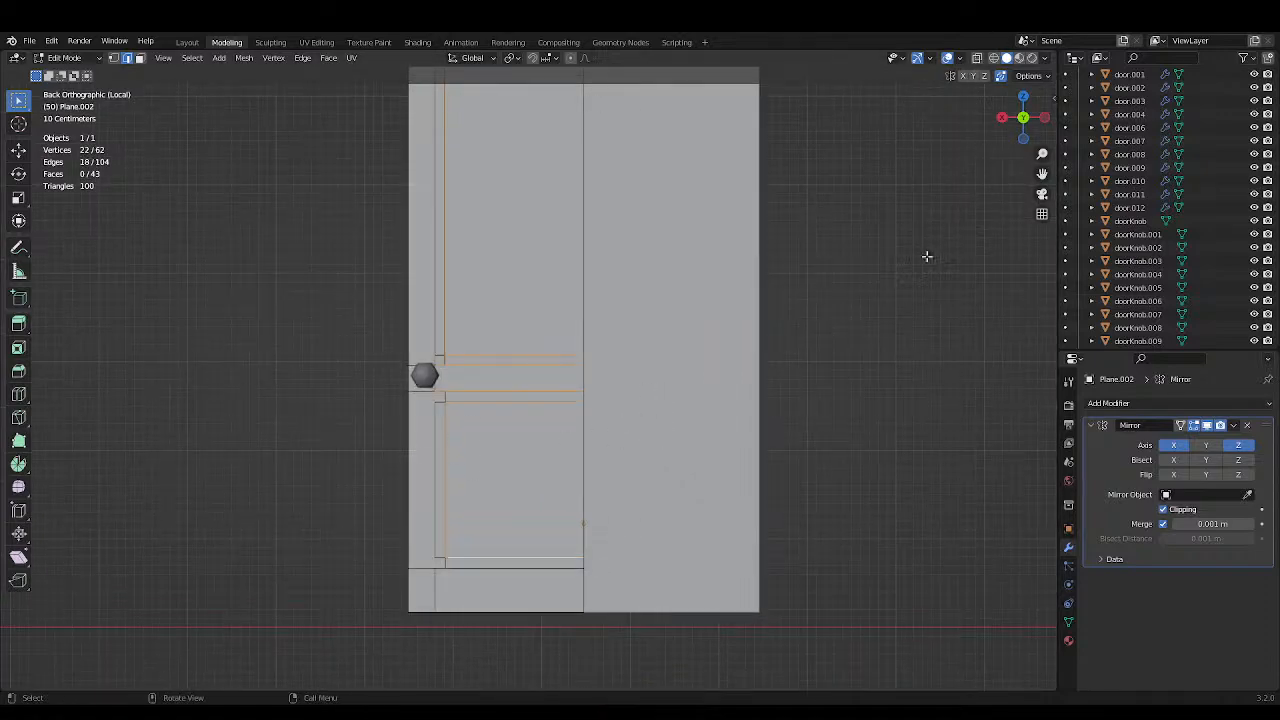
key(alt+a)
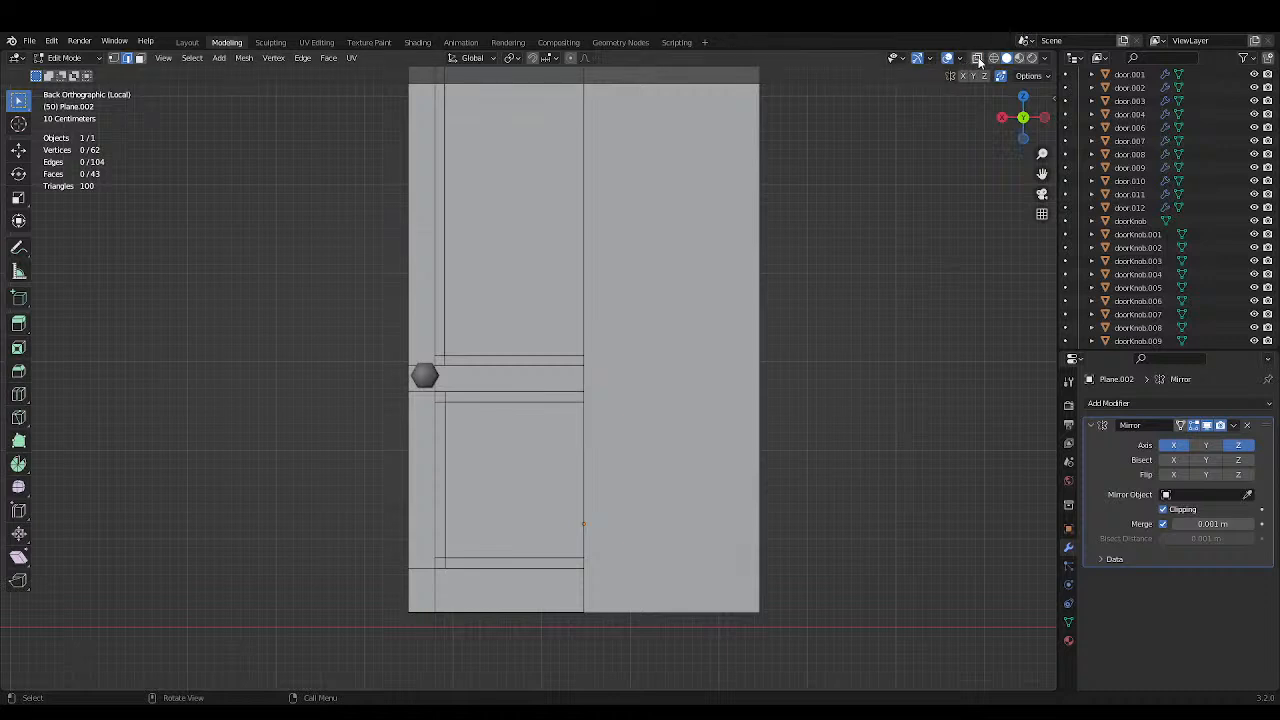
With X-ray on, select the upper panel's top groove and the lower panel's bottom groove, scale them to 0.941 along Z, and save the file.
click(978, 58)
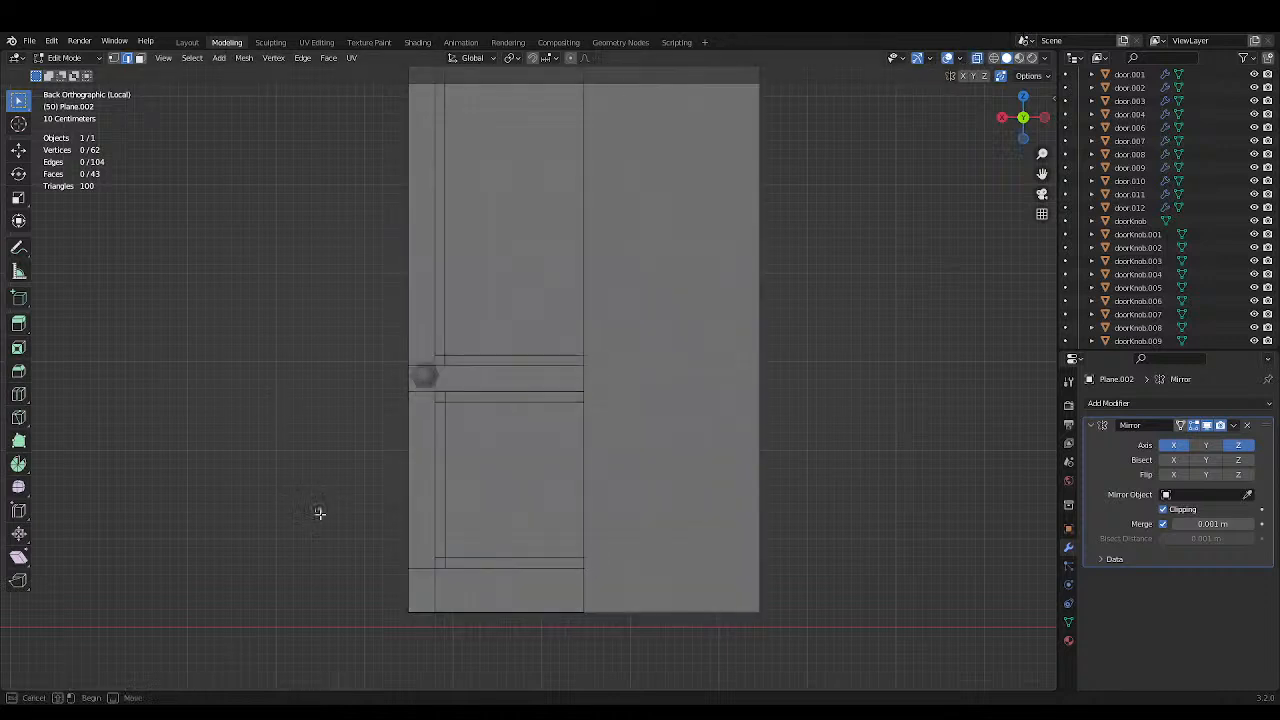
drag(314, 506, 625, 584)
key(z)
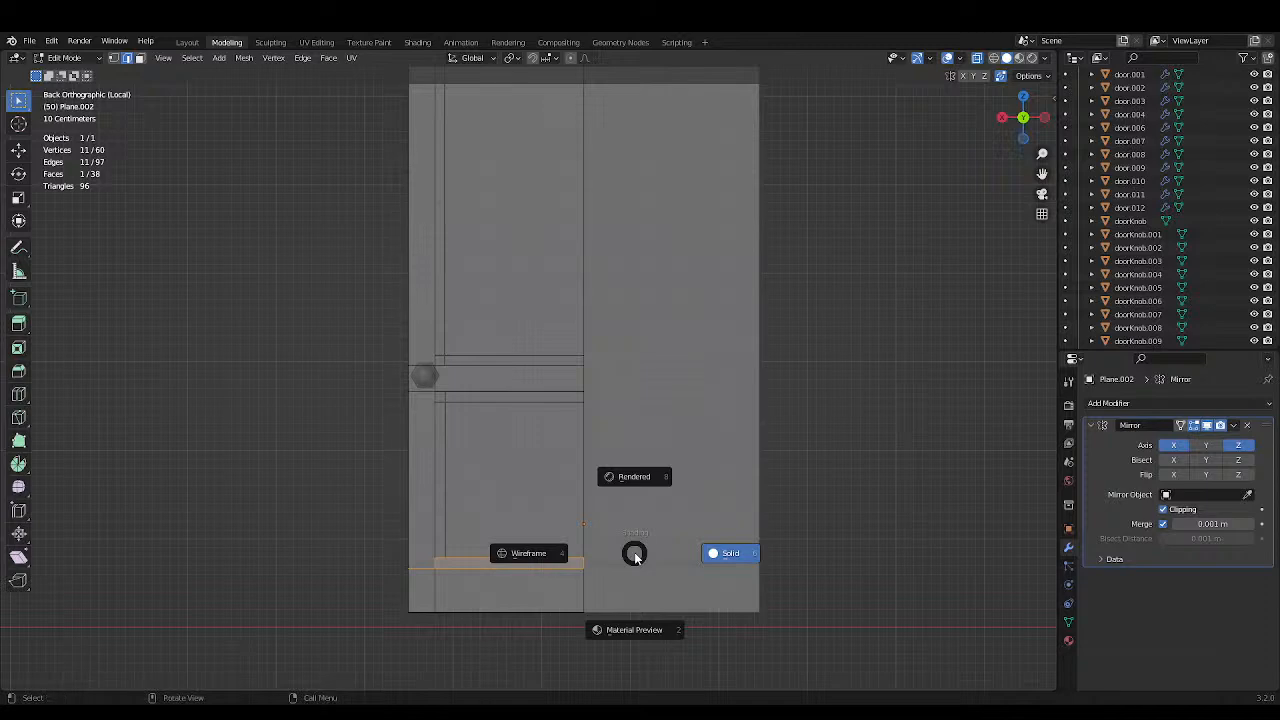
shift+middle_drag(622, 513, 583, 557)
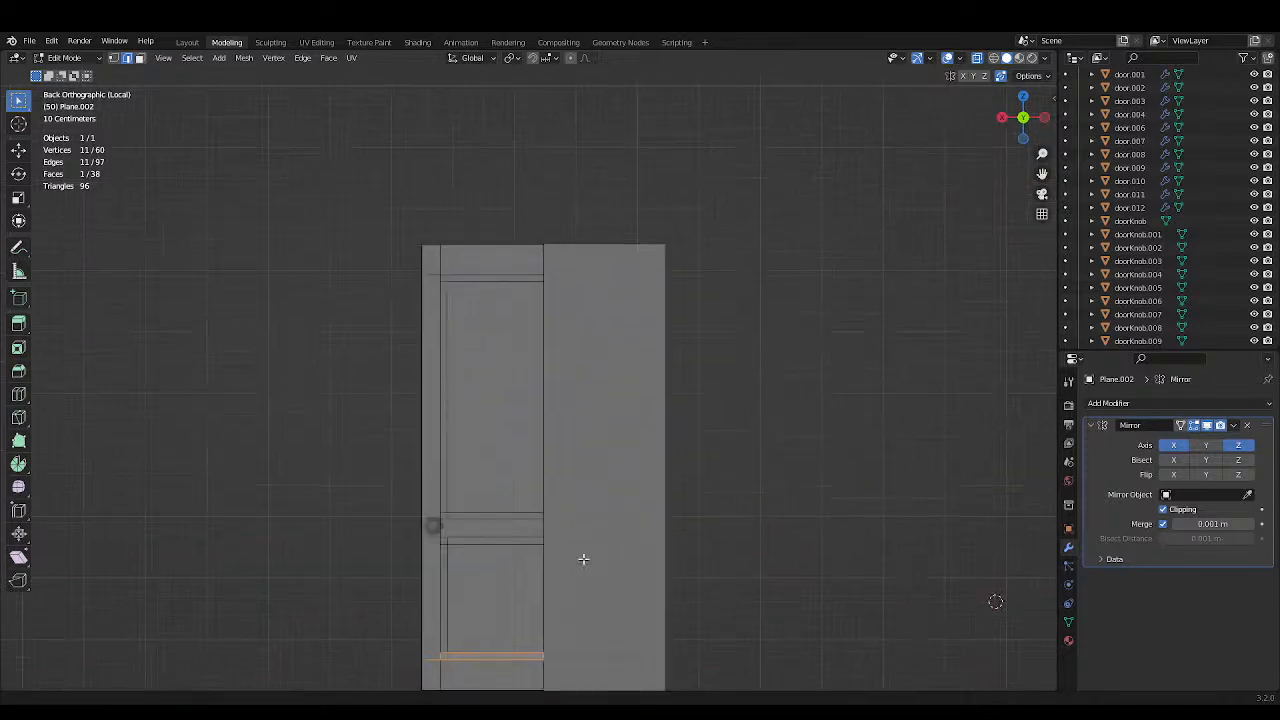
shift+drag(370, 253, 573, 314)
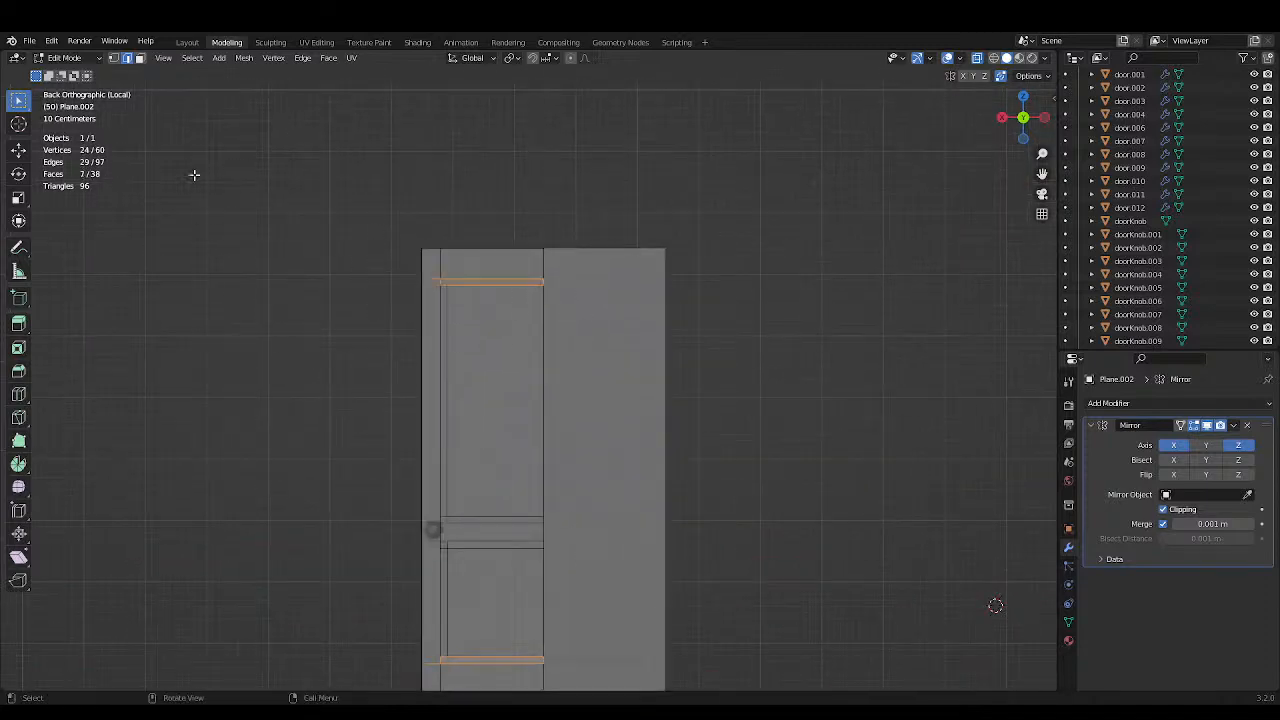
click(18, 197)
shift+middle_drag(477, 406, 495, 314)
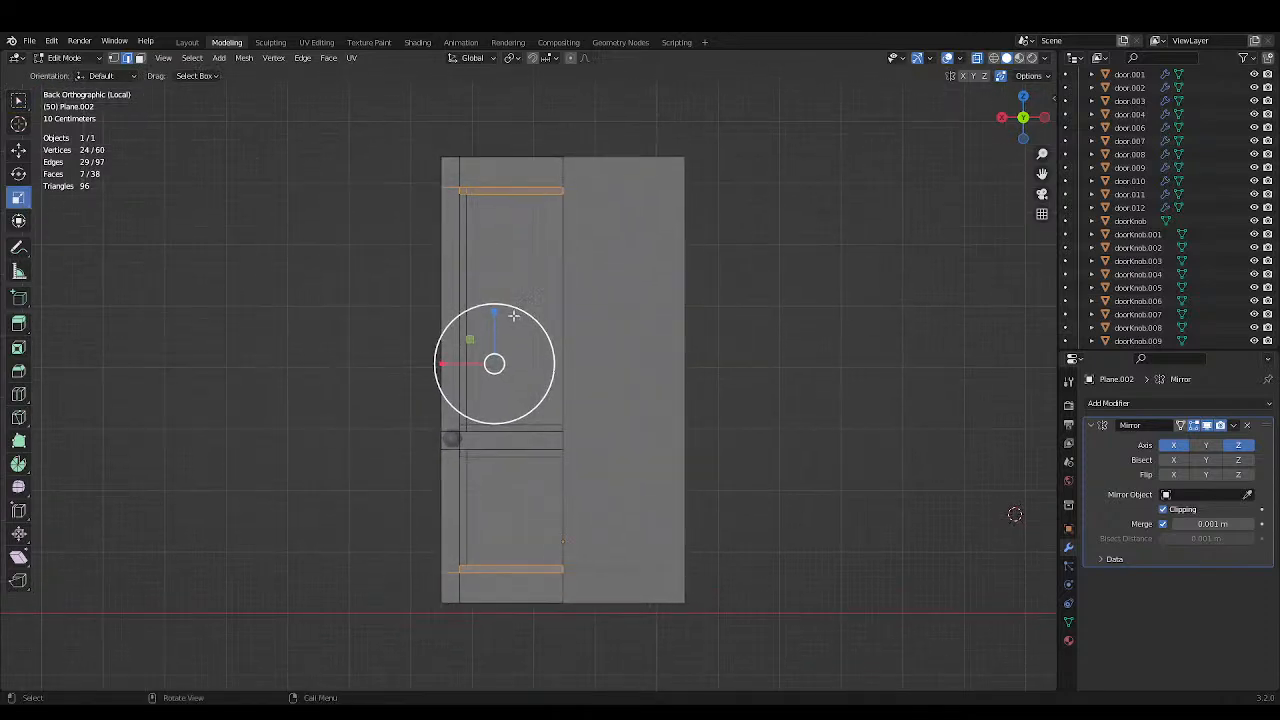
drag(495, 313, 500, 314)
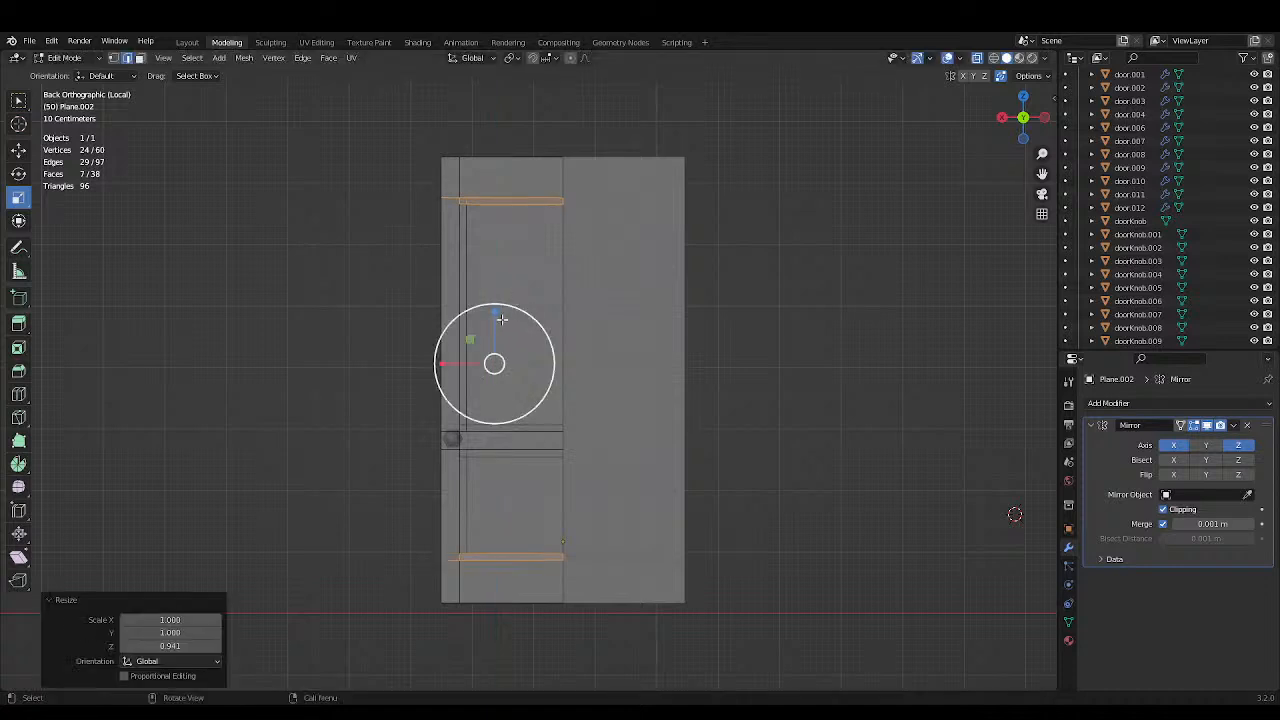
click(494, 363)
key(ctrl+s)
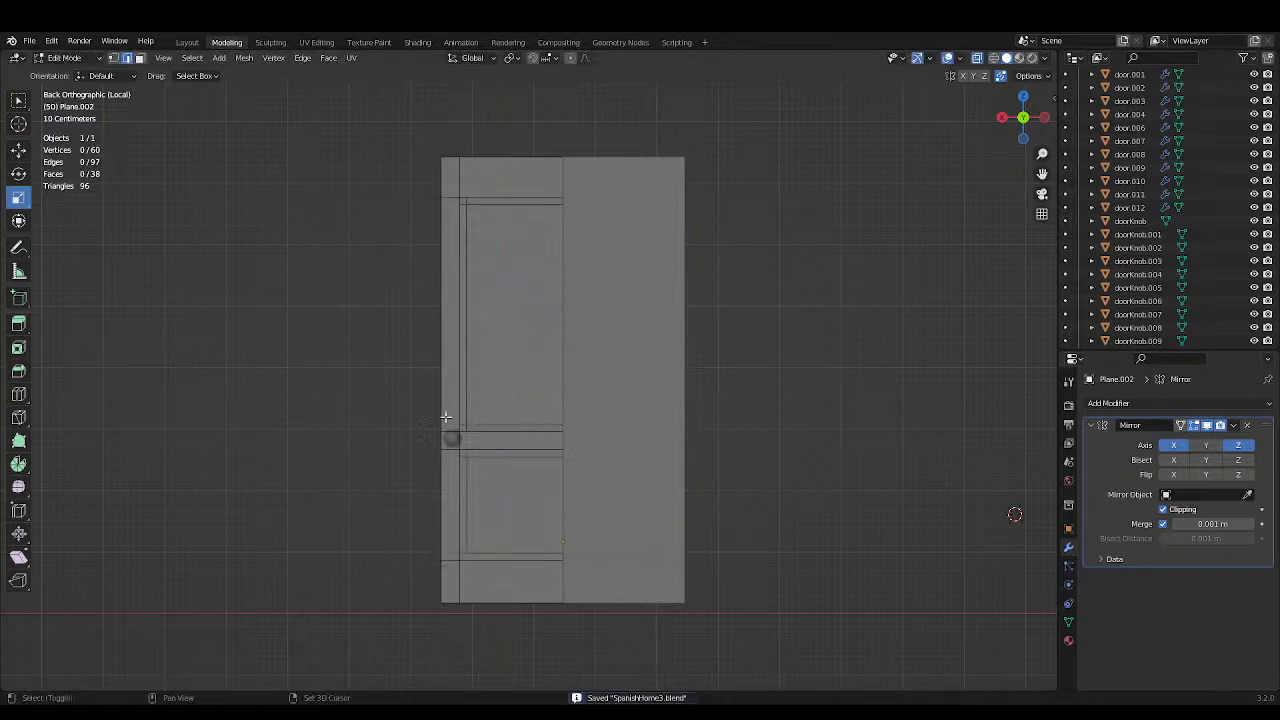
Select the full middle rail with its bordering grooves, scale it taller along Z, clear the selection, and save the file.
drag(446, 417, 566, 472)
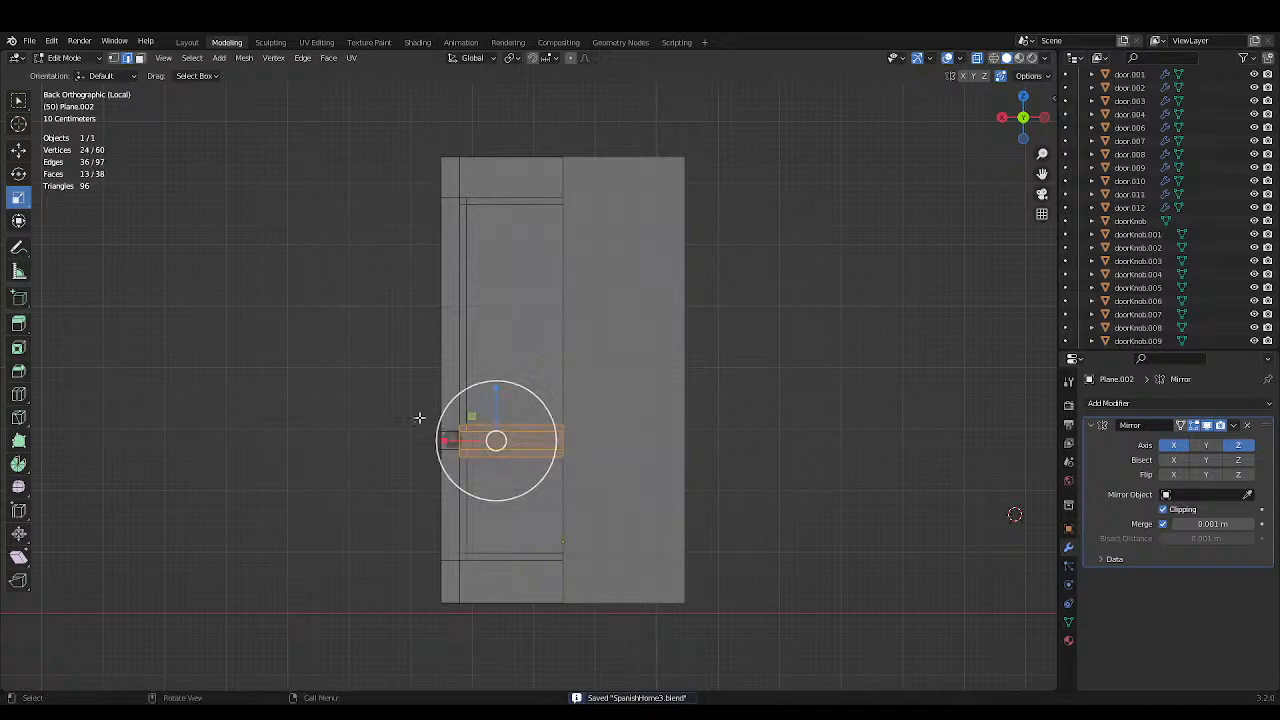
shift+drag(419, 417, 458, 458)
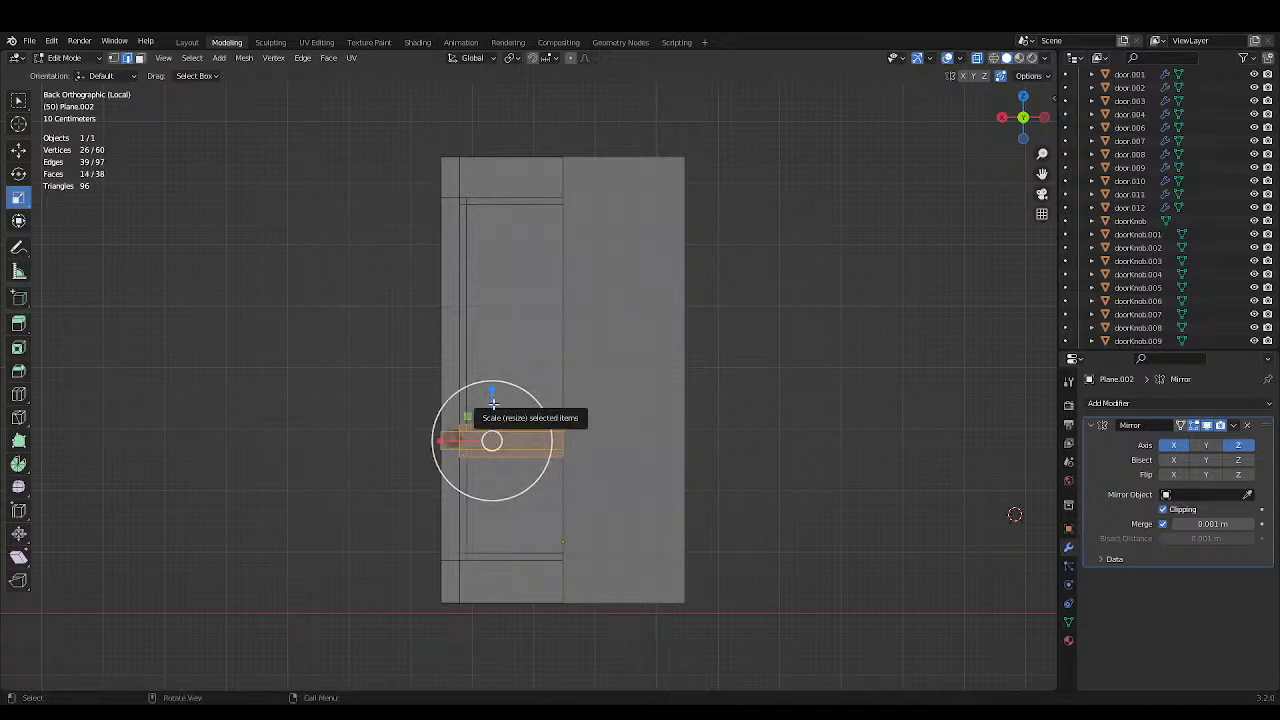
drag(493, 403, 496, 389)
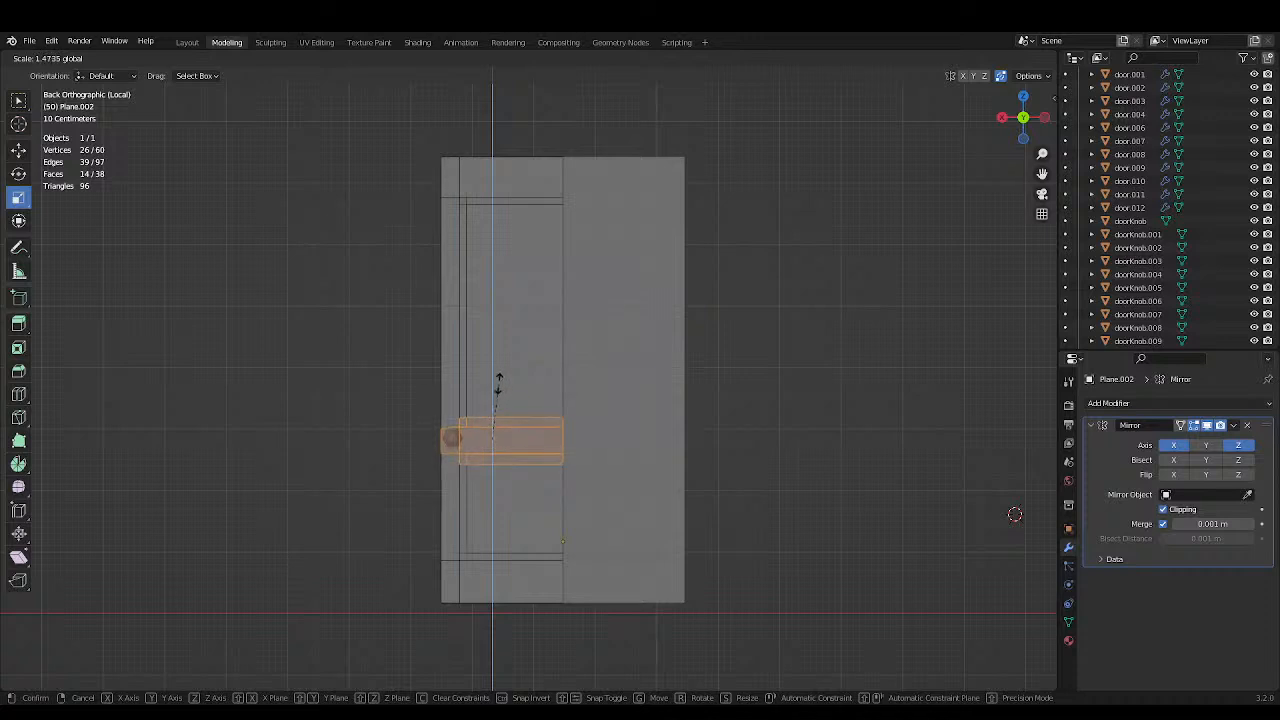
drag(502, 381, 503, 377)
key(alt+a)
key(ctrl+s)
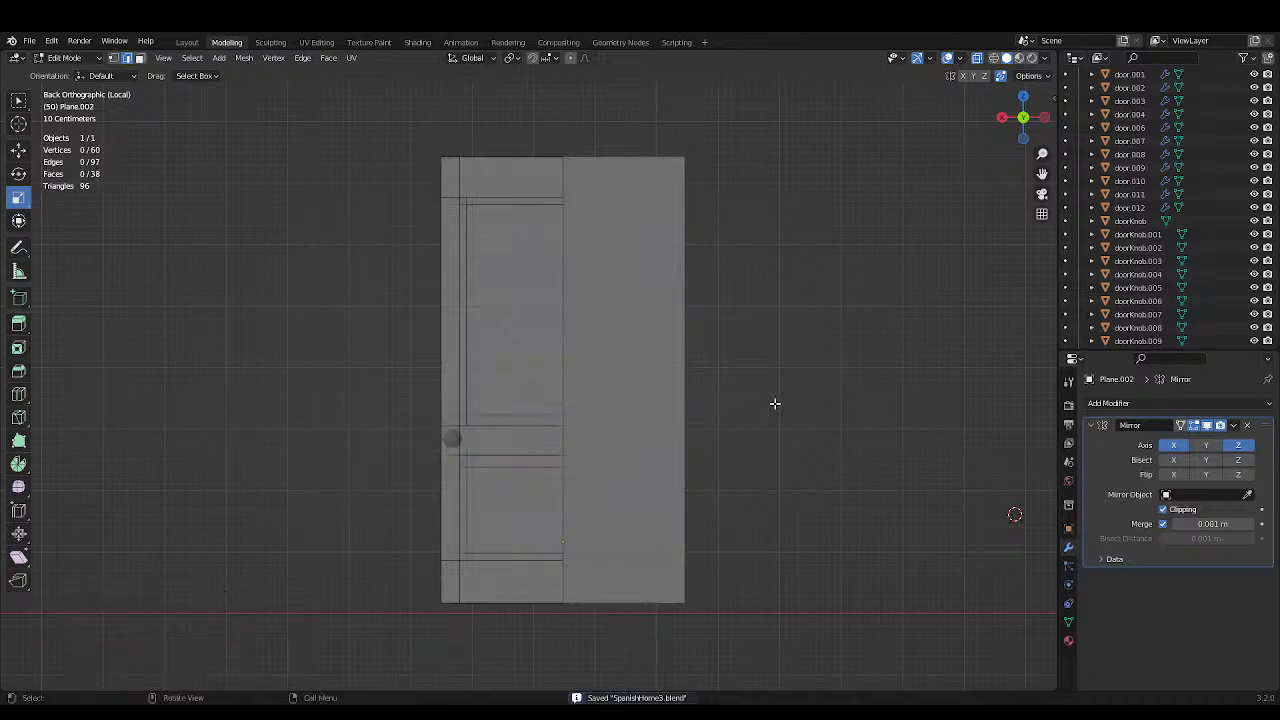
scroll(677, 420, up, 3)
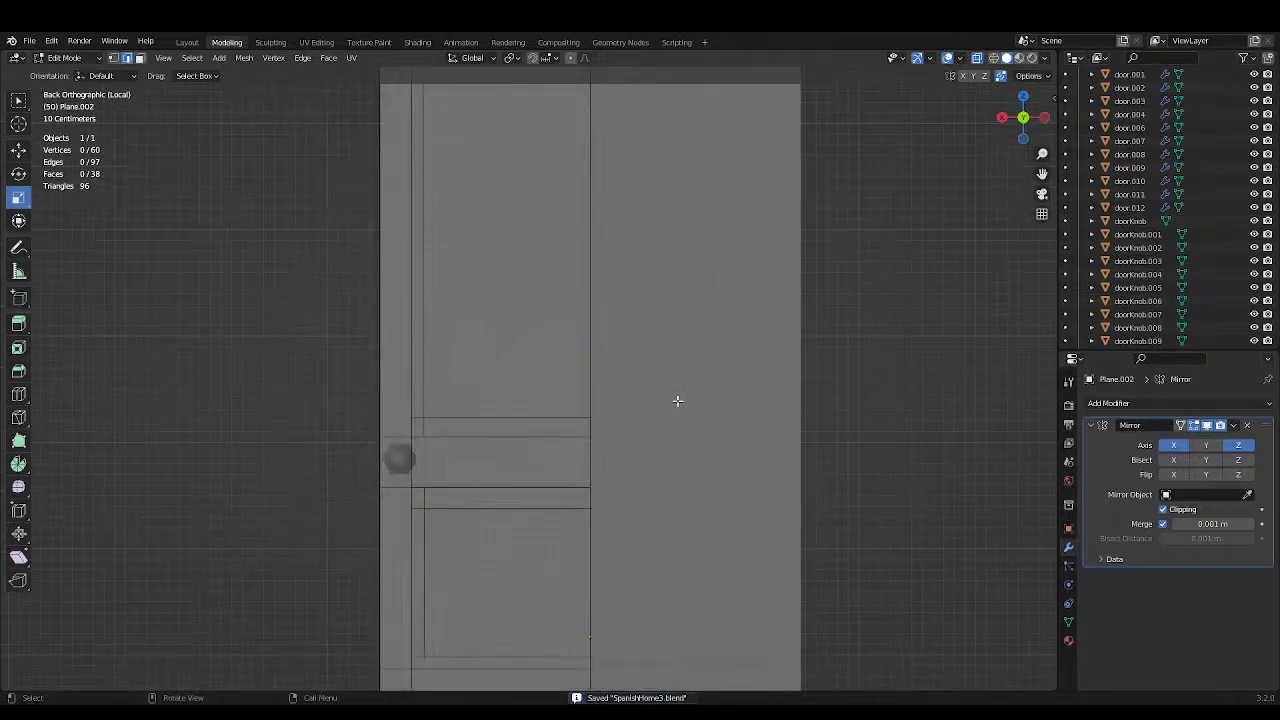
click(515, 414)
shift+click(416, 418)
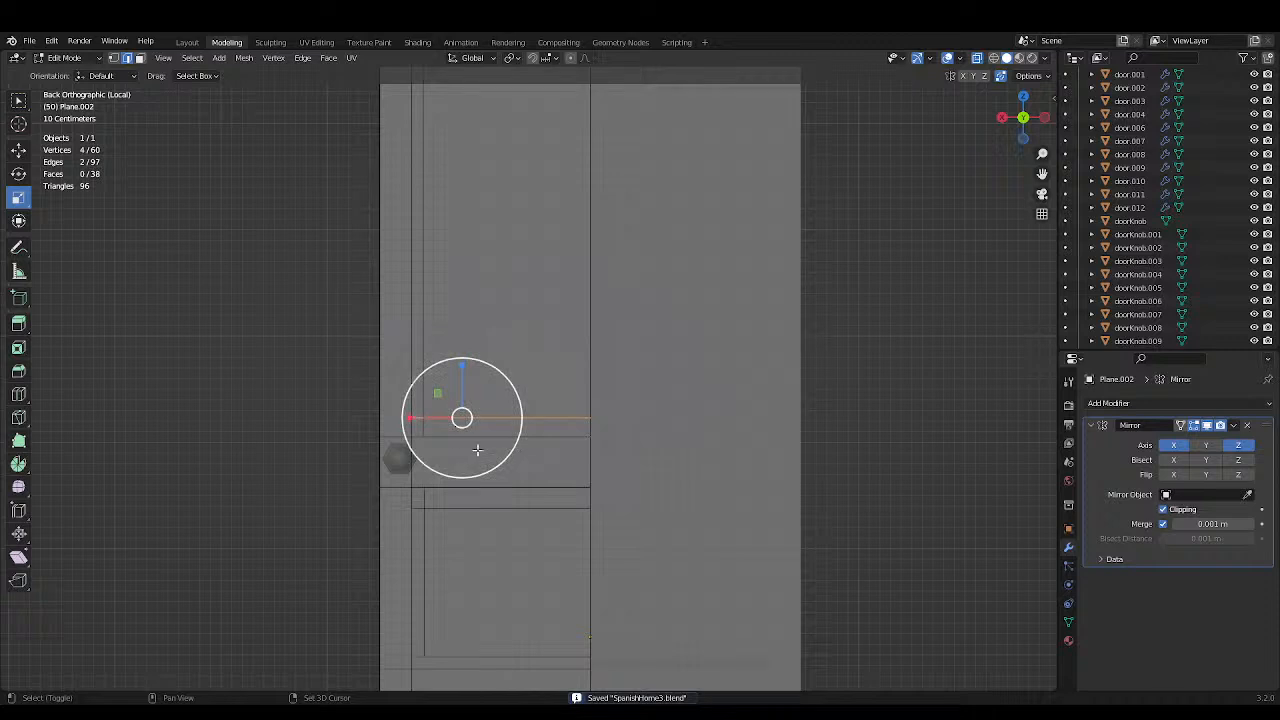
middle_drag(430, 417, 616, 398)
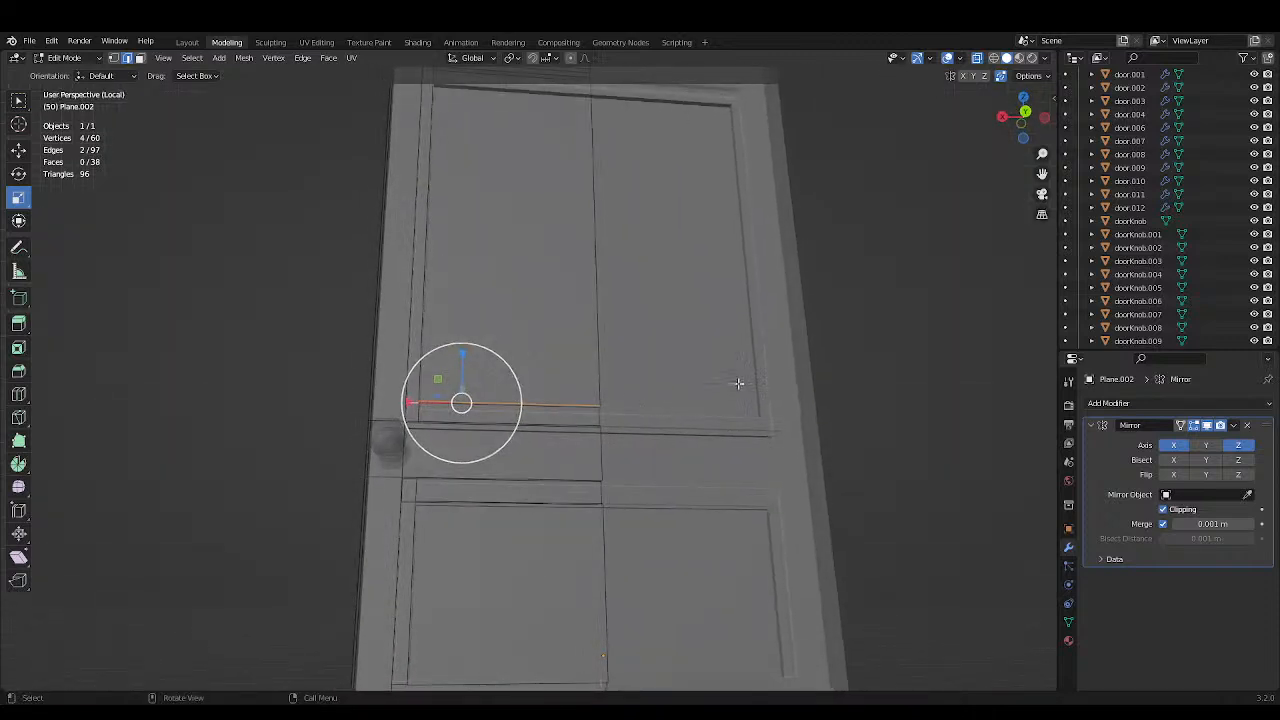
click(1025, 111)
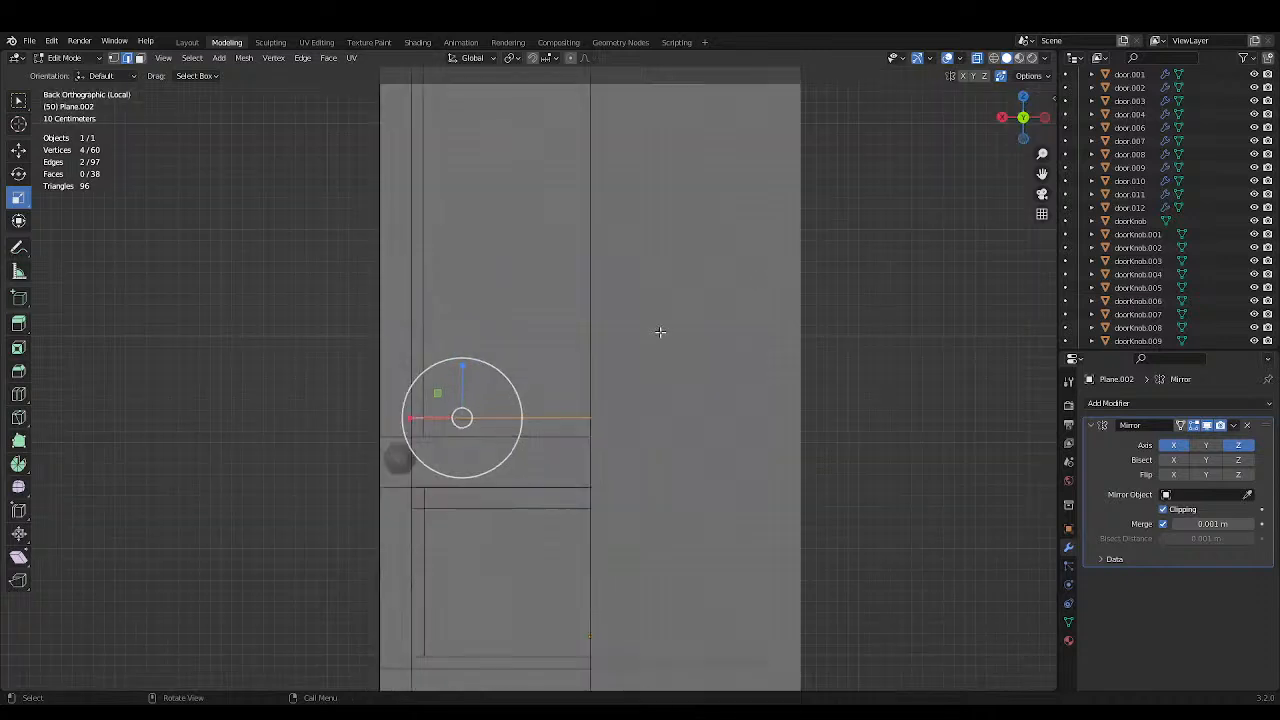
click(600, 357)
Select the panel-side edges of both grooves bordering the middle rail, scale them closer together along Z to narrow the grooves, and save the file.
drag(304, 371, 610, 418)
shift+drag(464, 357, 592, 427)
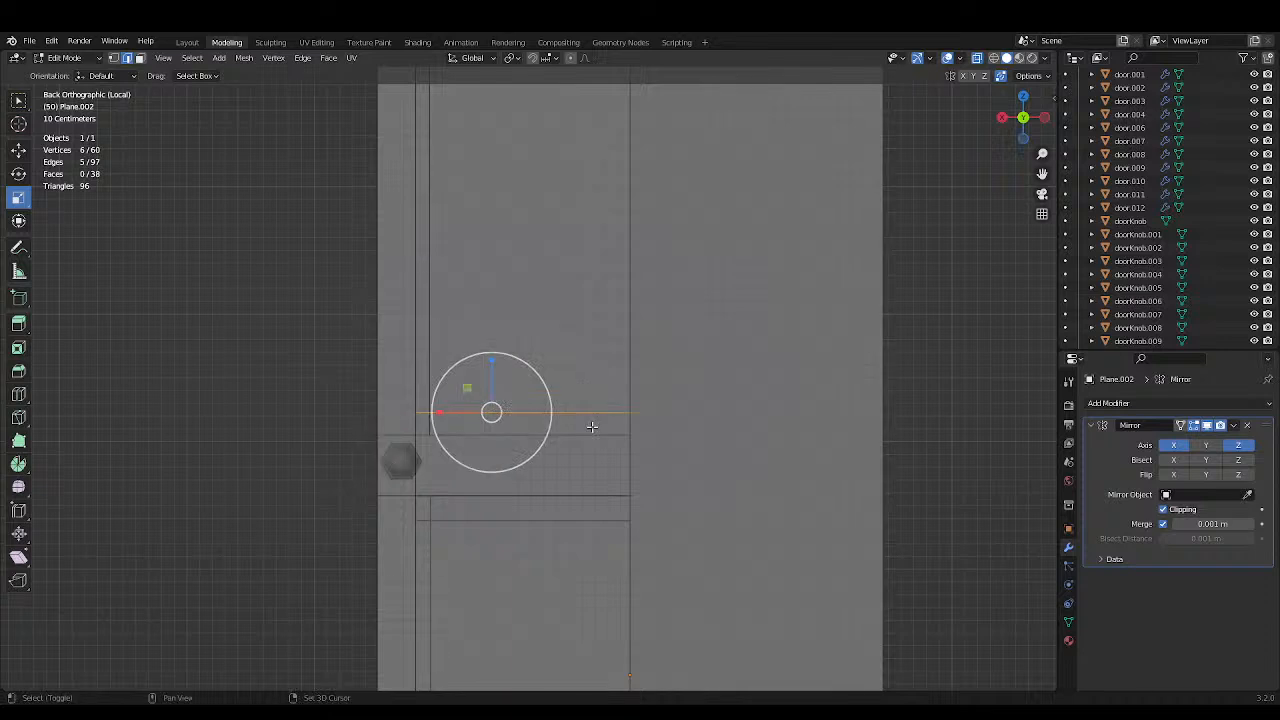
scroll(594, 425, down, 2)
shift+middle_drag(594, 449, 604, 391)
scroll(603, 391, up, 3)
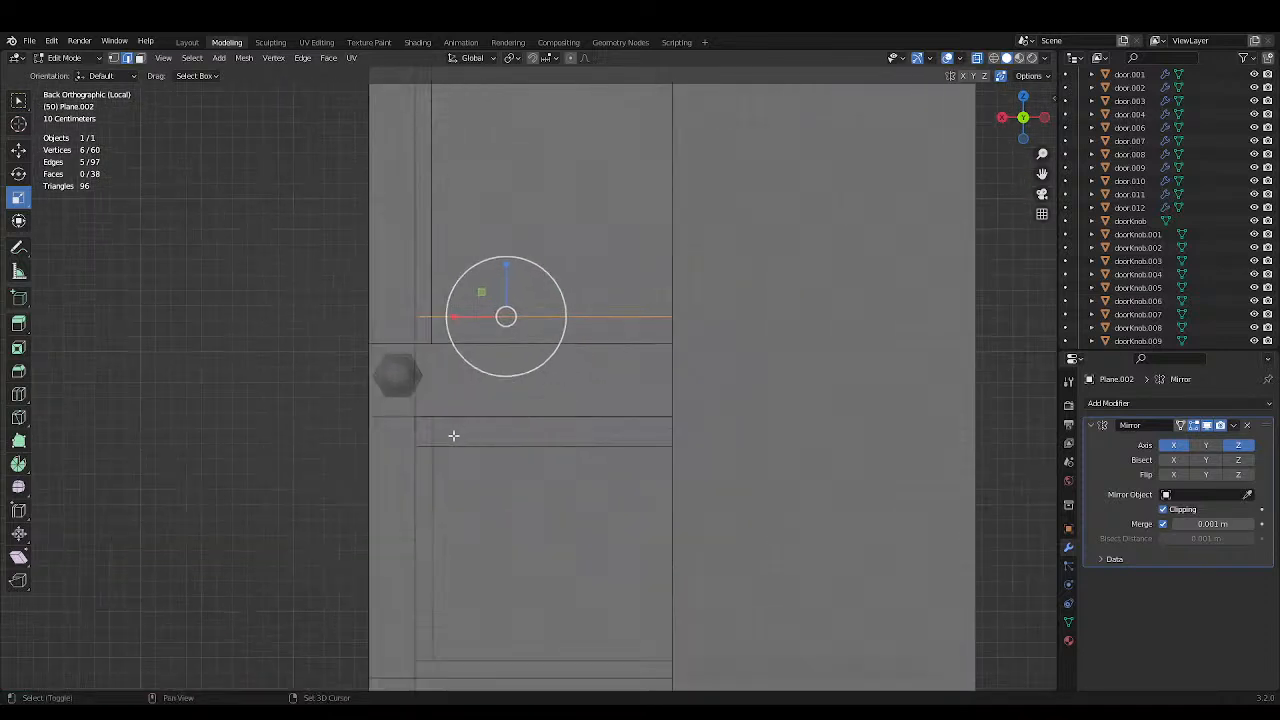
drag(425, 437, 559, 487)
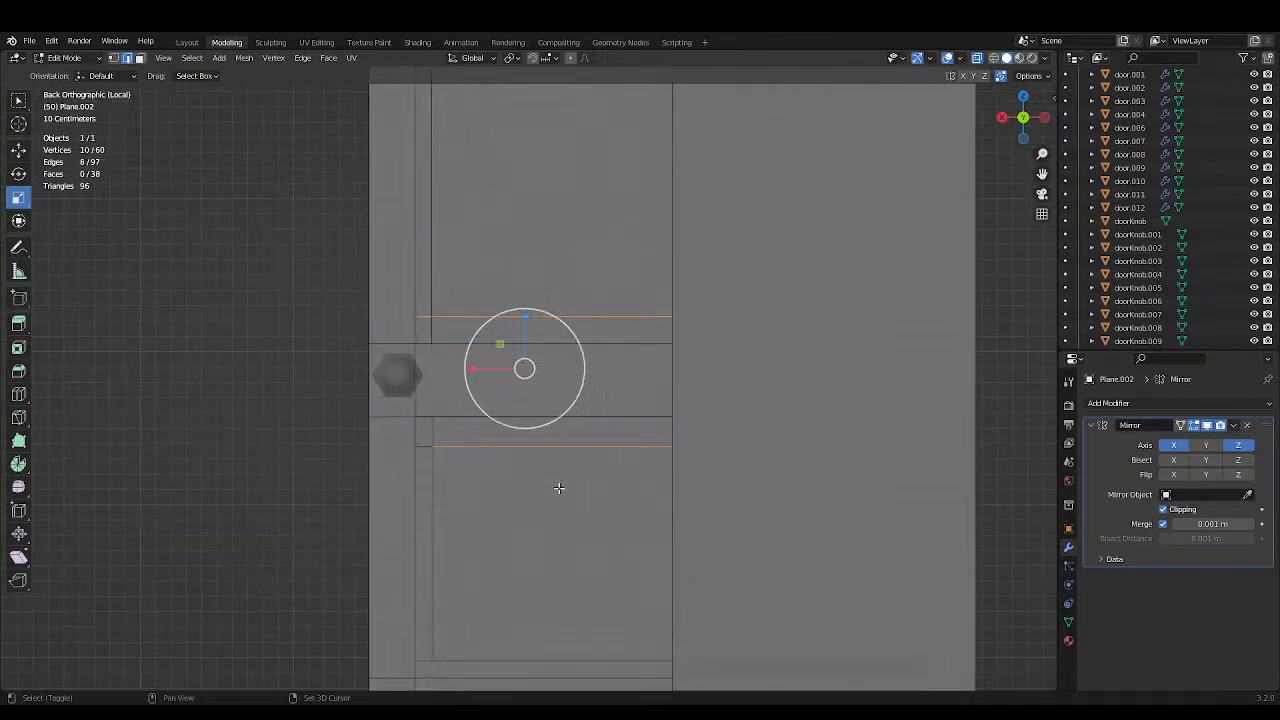
shift+drag(423, 439, 429, 457)
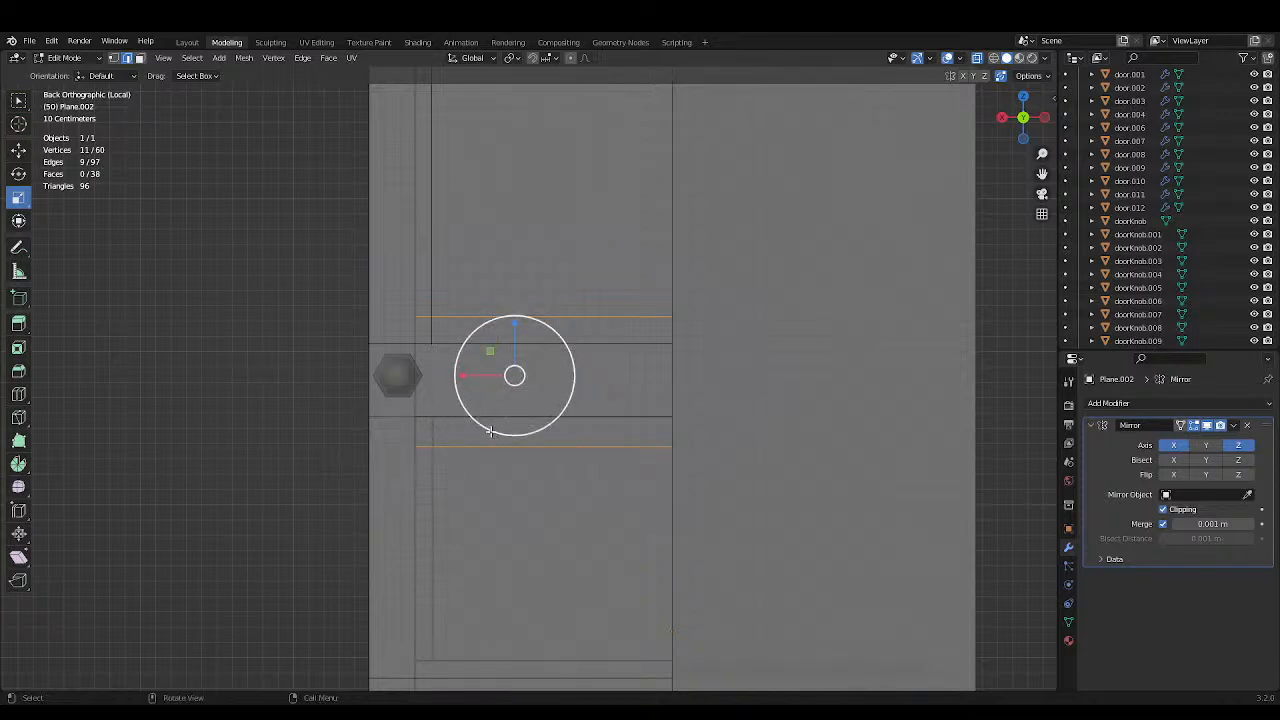
middle_drag(489, 431, 514, 377)
key(ctrl+s)
middle_drag(623, 349, 731, 329)
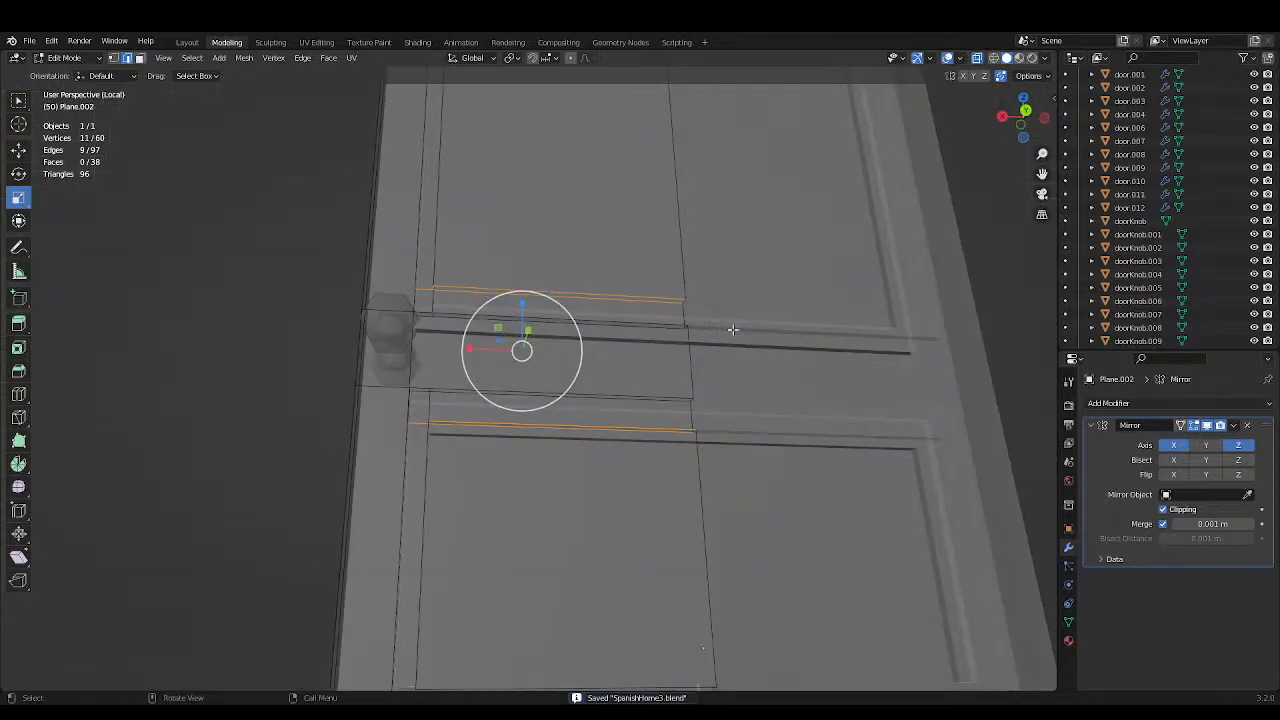
click(1030, 116)
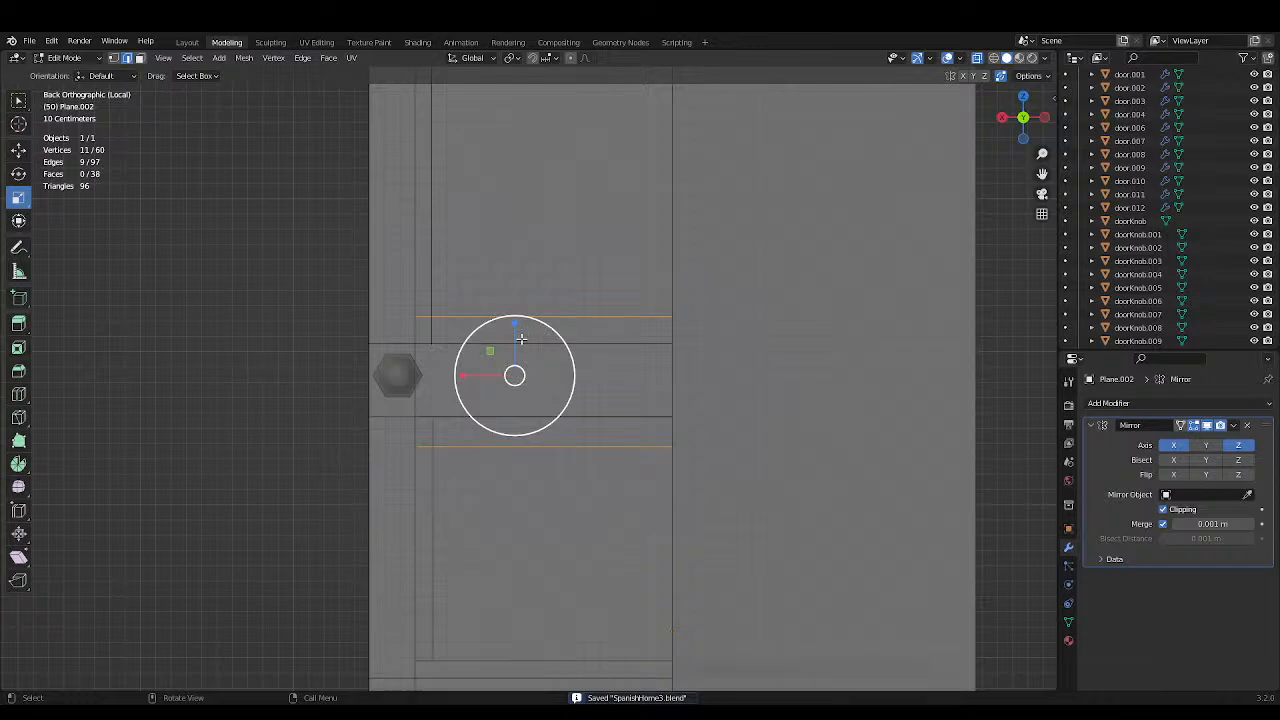
drag(516, 340, 517, 345)
click(243, 309)
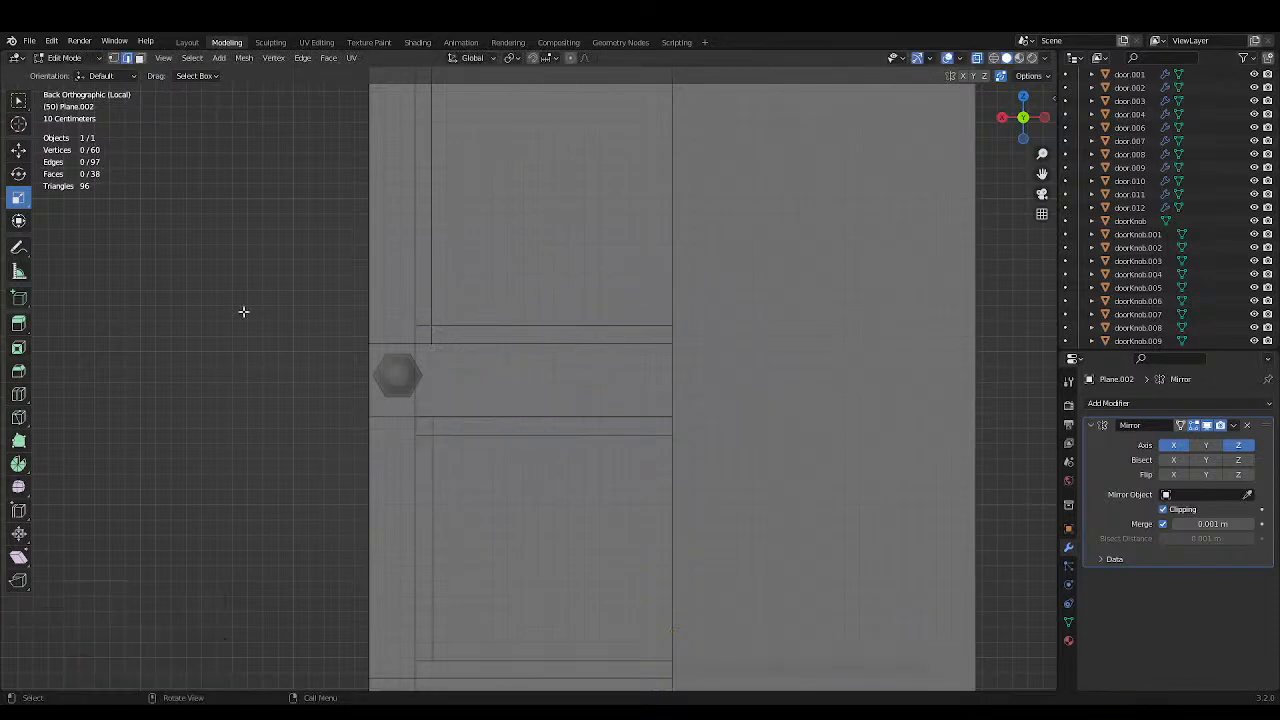
scroll(243, 309, down, 4)
key(ctrl+s)
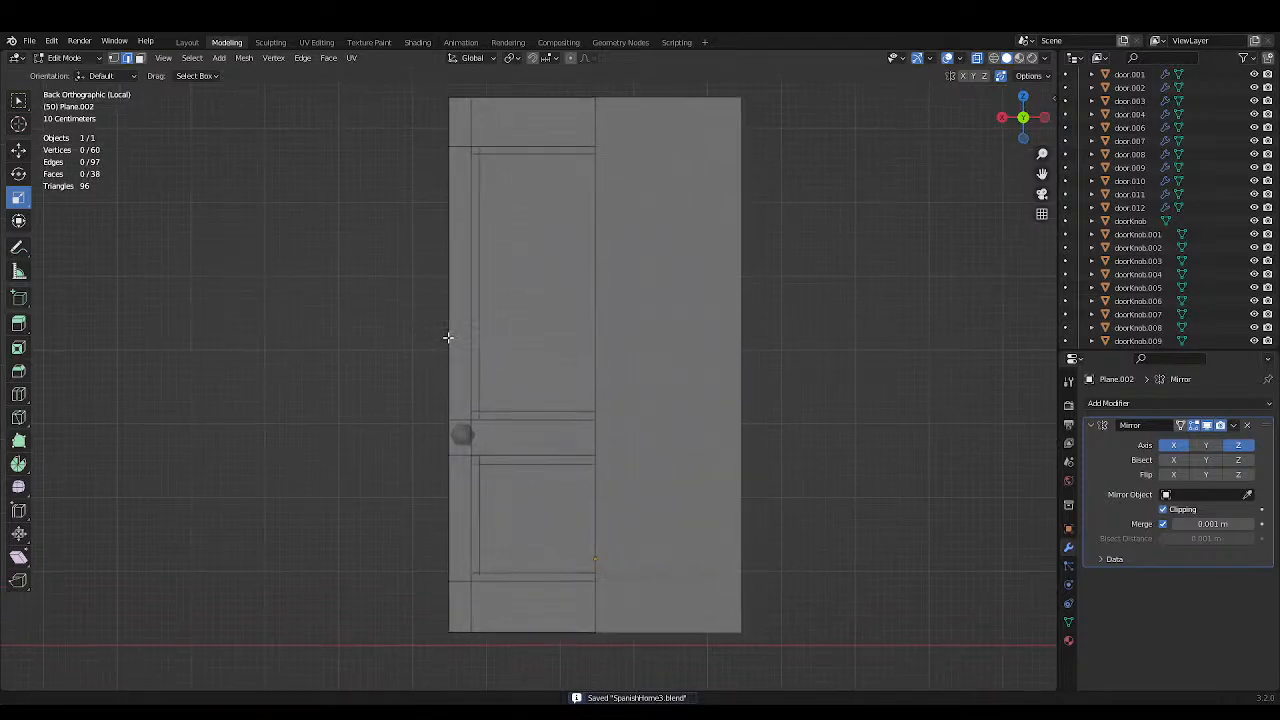
Examine the groove spacing around both panels, then check the whole door in Object Mode with X-ray off and save the file.
shift+middle_drag(446, 338, 503, 229)
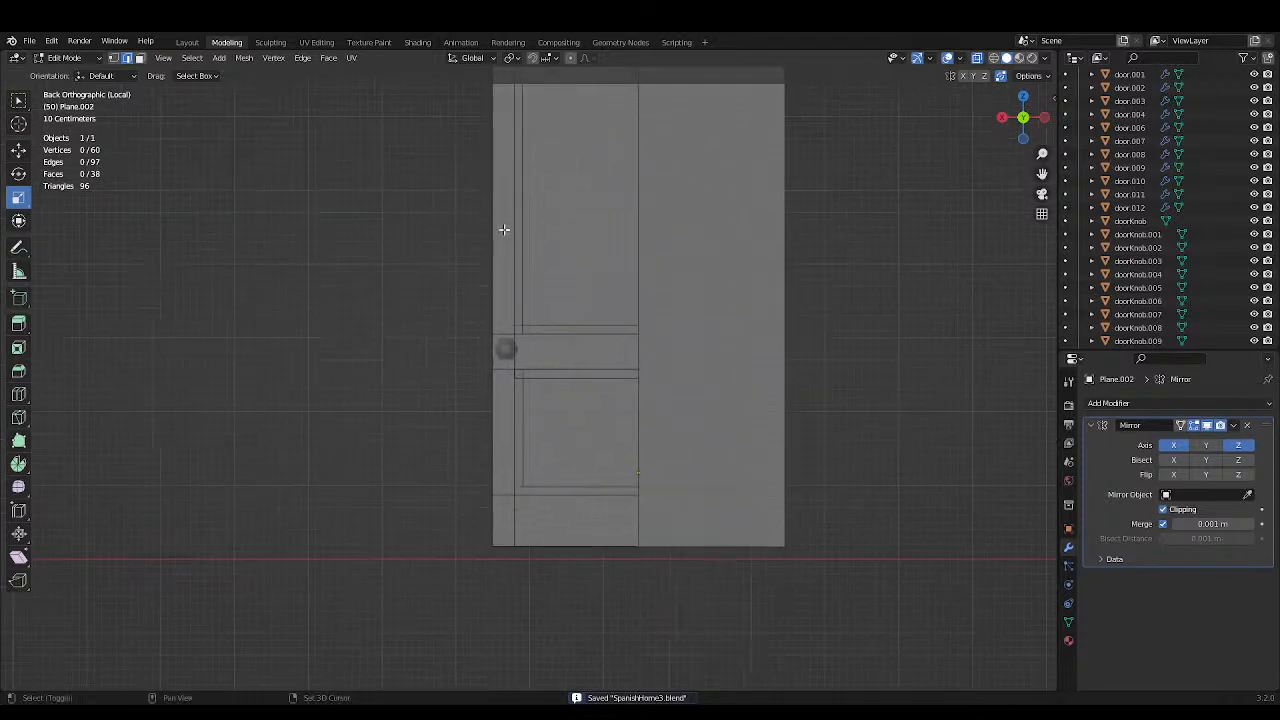
scroll(503, 229, up, 2)
shift+middle_drag(571, 371, 574, 274)
scroll(580, 279, up, 1)
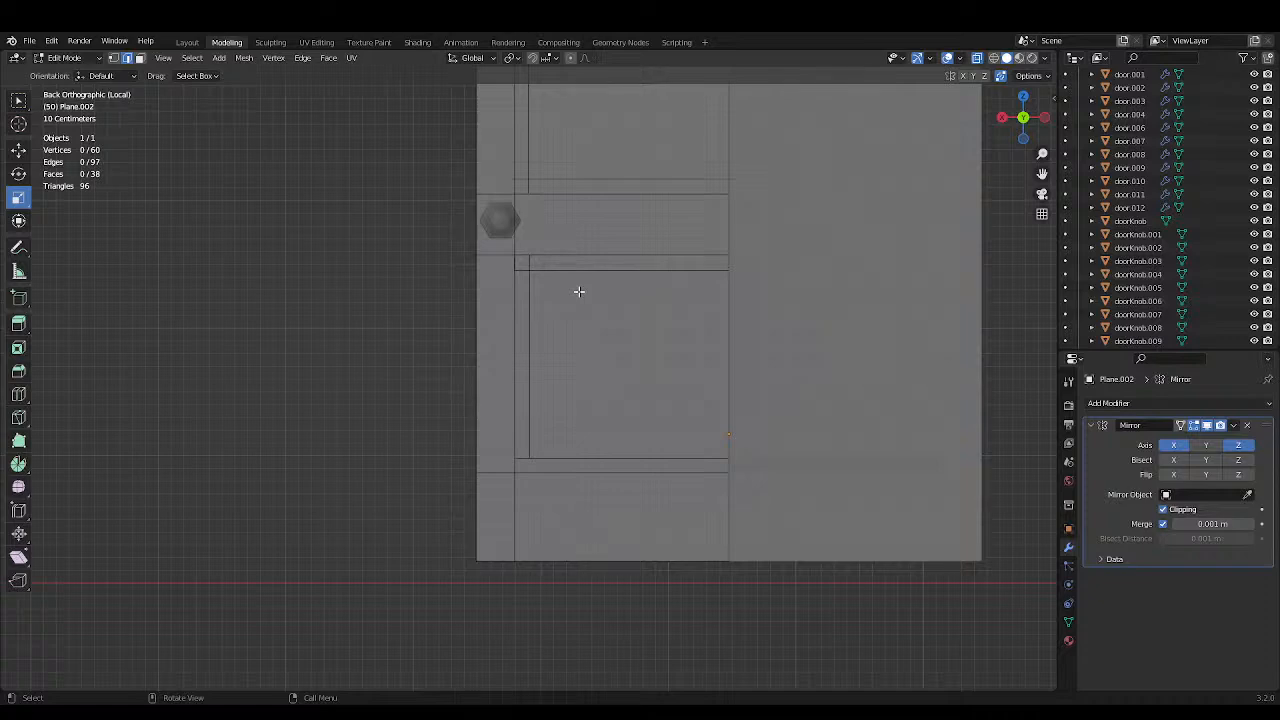
key(ctrl+s)
scroll(600, 235, down, 3)
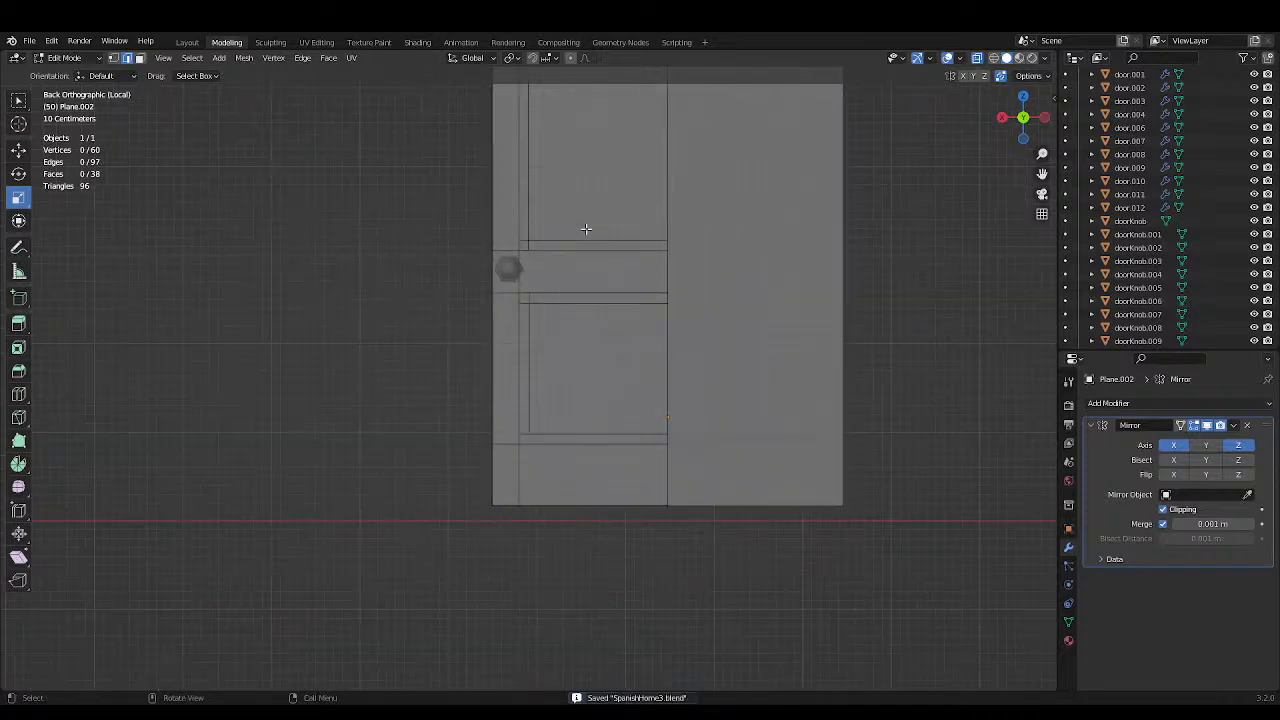
middle_drag(586, 223, 686, 249)
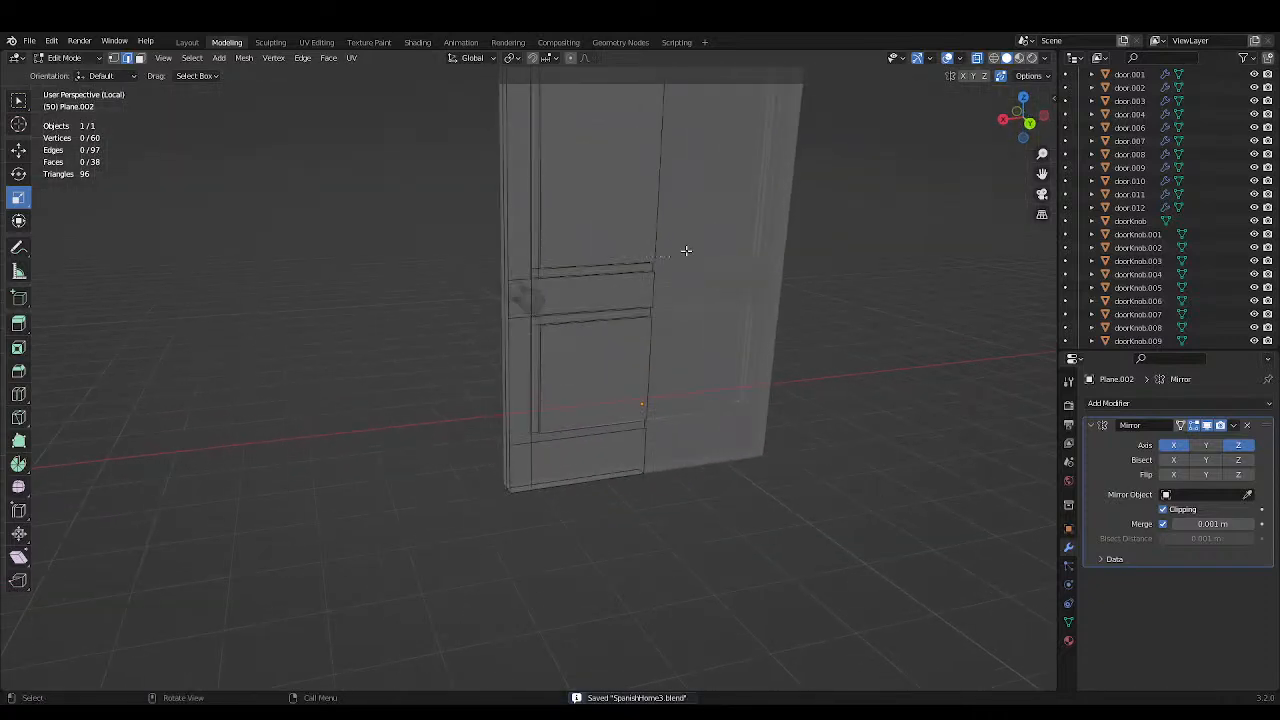
key(Tab)
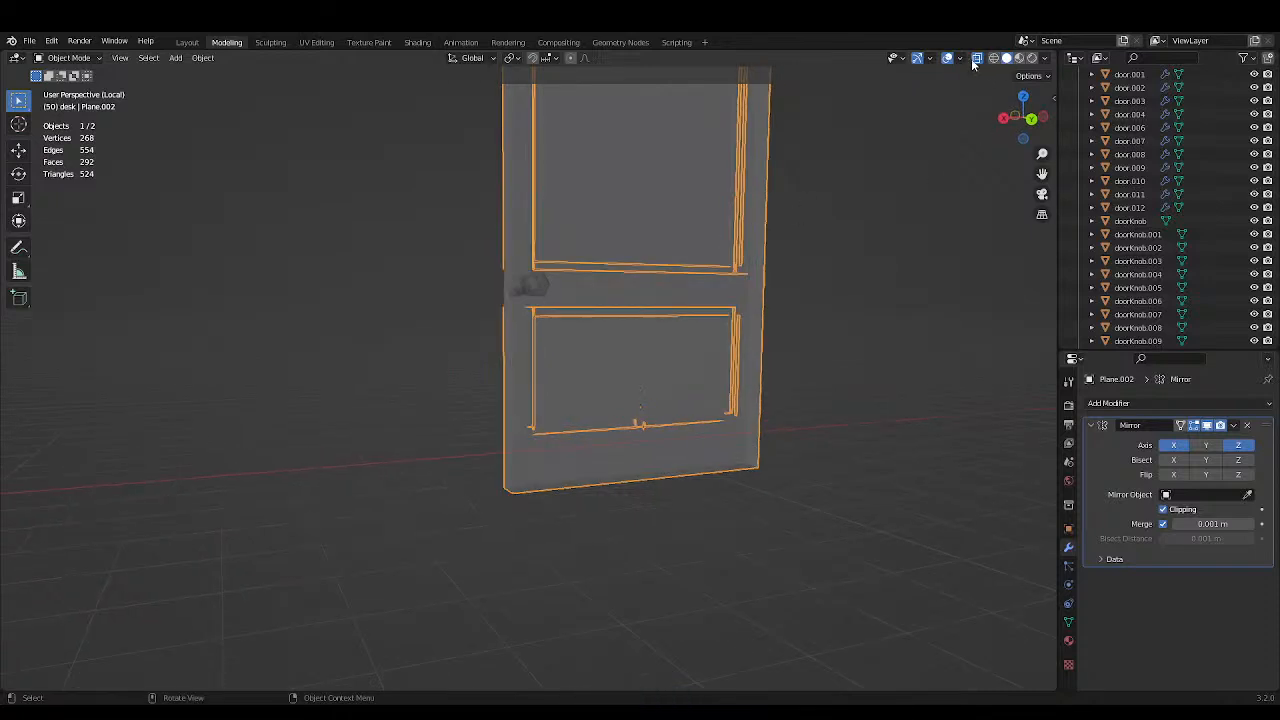
click(975, 58)
middle_drag(940, 115, 671, 263)
key(ctrl+s)
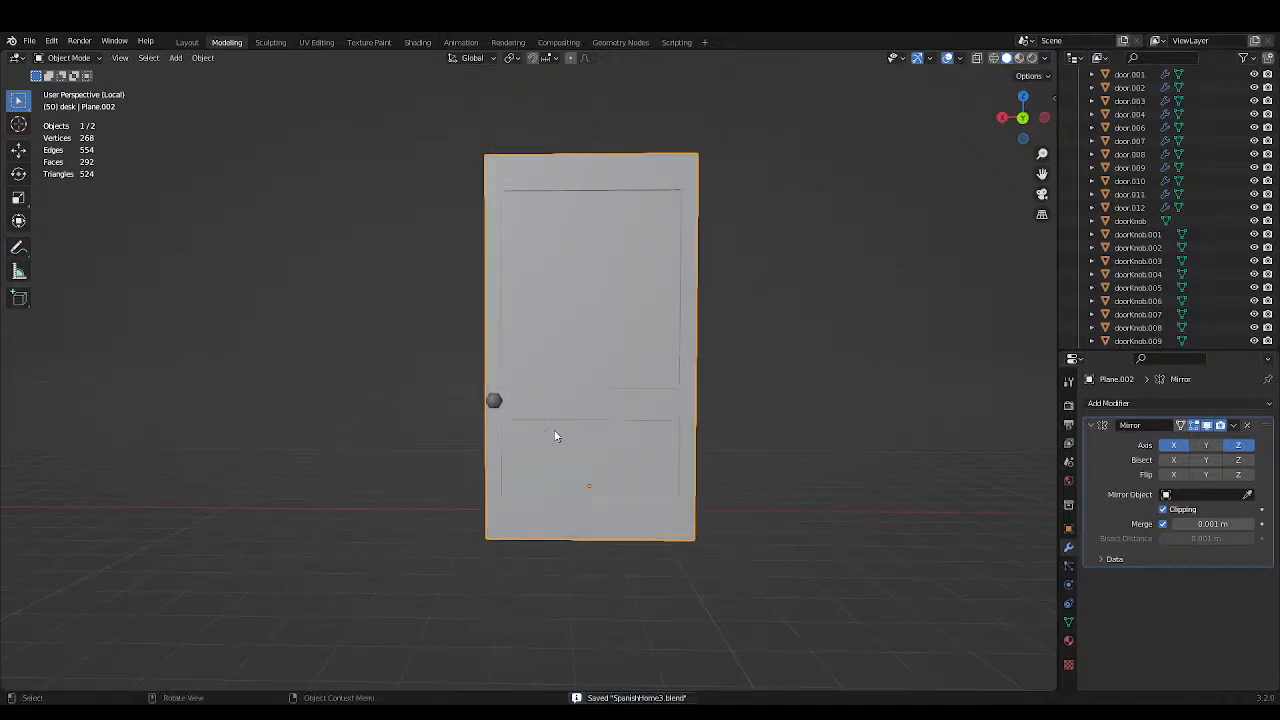
In Edit Mode, select the outer edges of the lower panel's top groove and knob-side groove.
key(Tab)
scroll(574, 420, up, 2)
shift+middle_drag(576, 428, 612, 352)
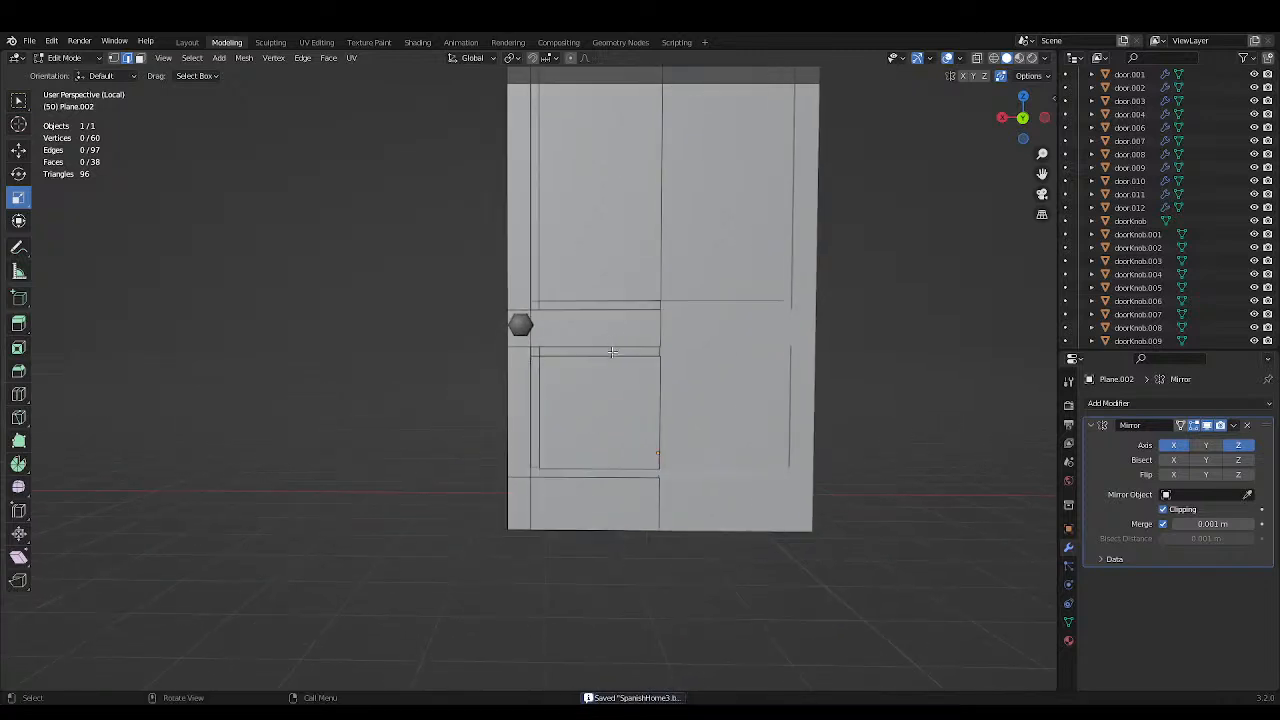
scroll(608, 360, up, 2)
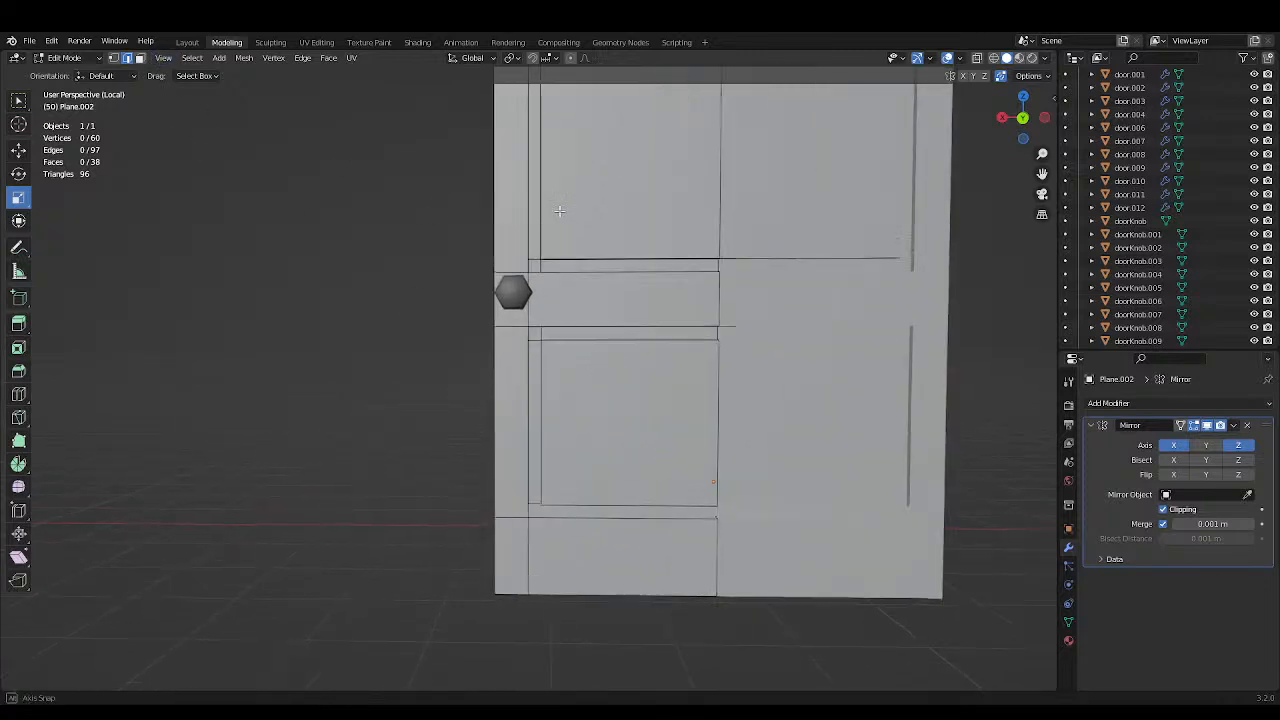
mouse_move(565, 262)
middle_down()
mouse_move(588, 266)
mouse_move(563, 220)
mouse_move(557, 251)
middle_up()
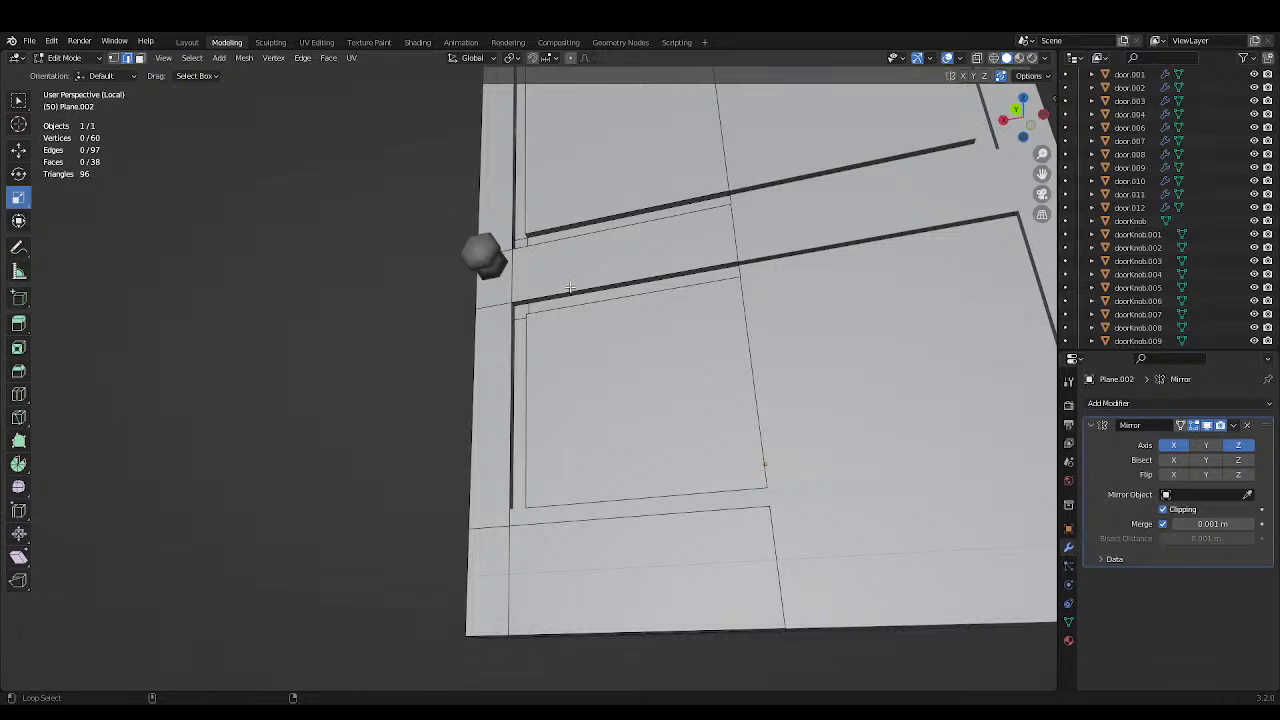
alt+click(570, 288)
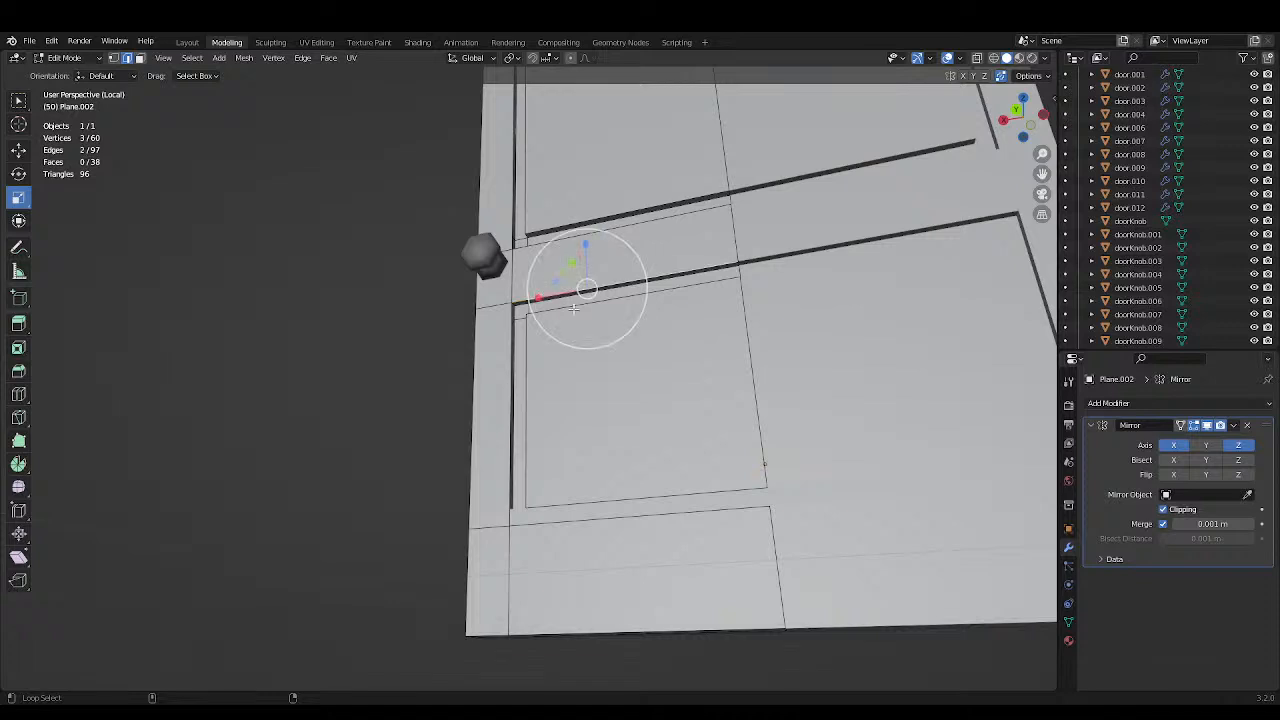
alt+shift+click(514, 334)
middle_drag(540, 330, 605, 308)
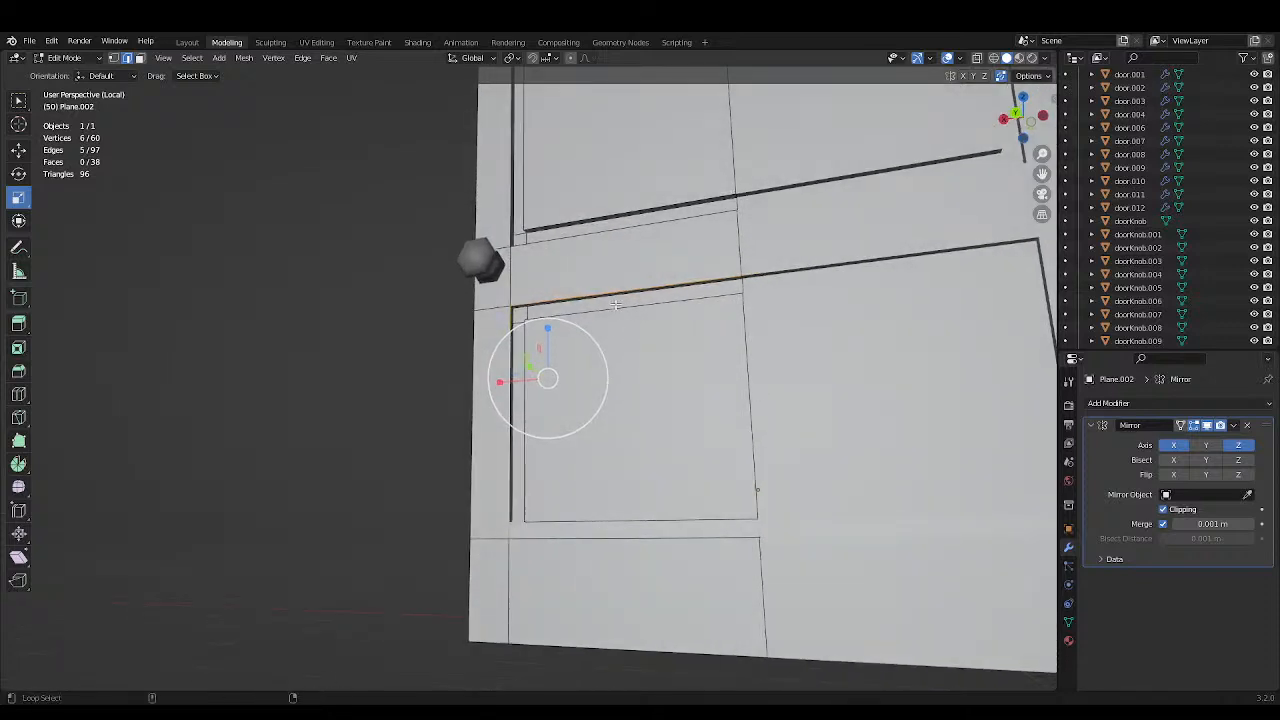
Add the lower panel's inner groove edges and bottom groove edges to the selection, and deselect the stray edges crossing the knob-side stile.
alt+shift+click(557, 520)
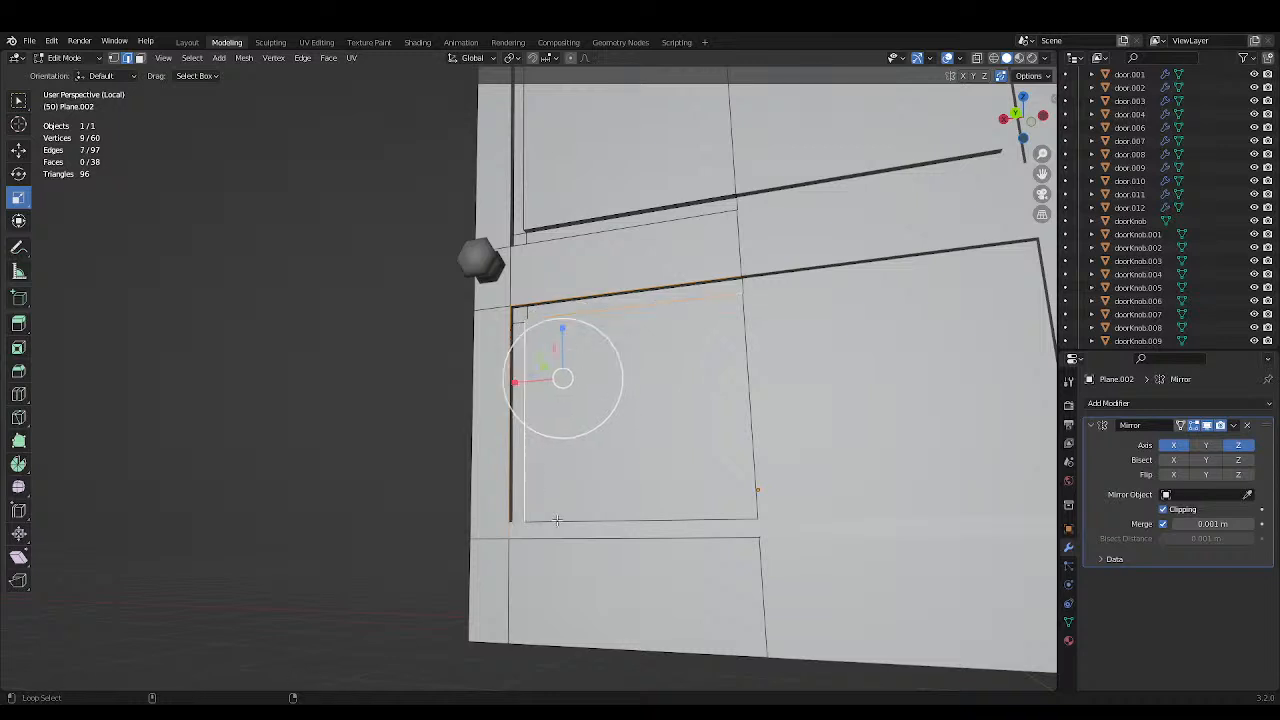
alt+shift+click(580, 520)
middle_drag(586, 520, 567, 588)
scroll(651, 563, up, 2)
alt+shift+click(653, 581)
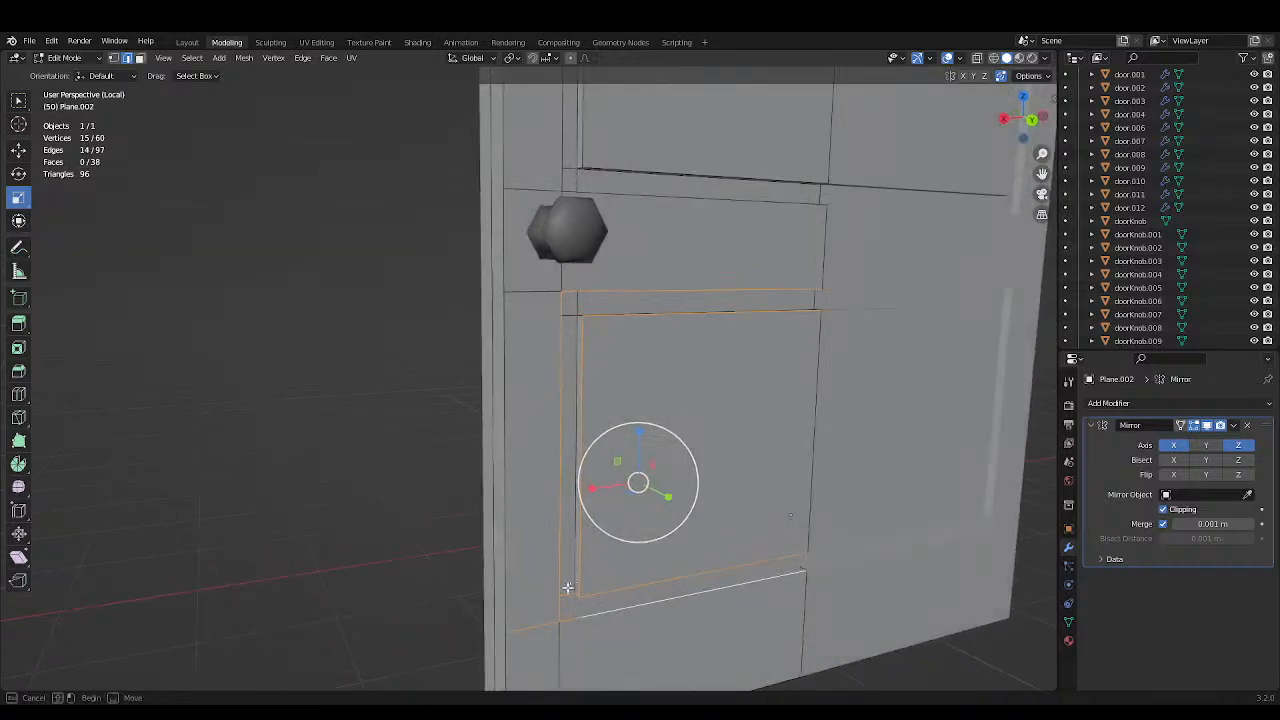
ctrl+drag(568, 588, 536, 632)
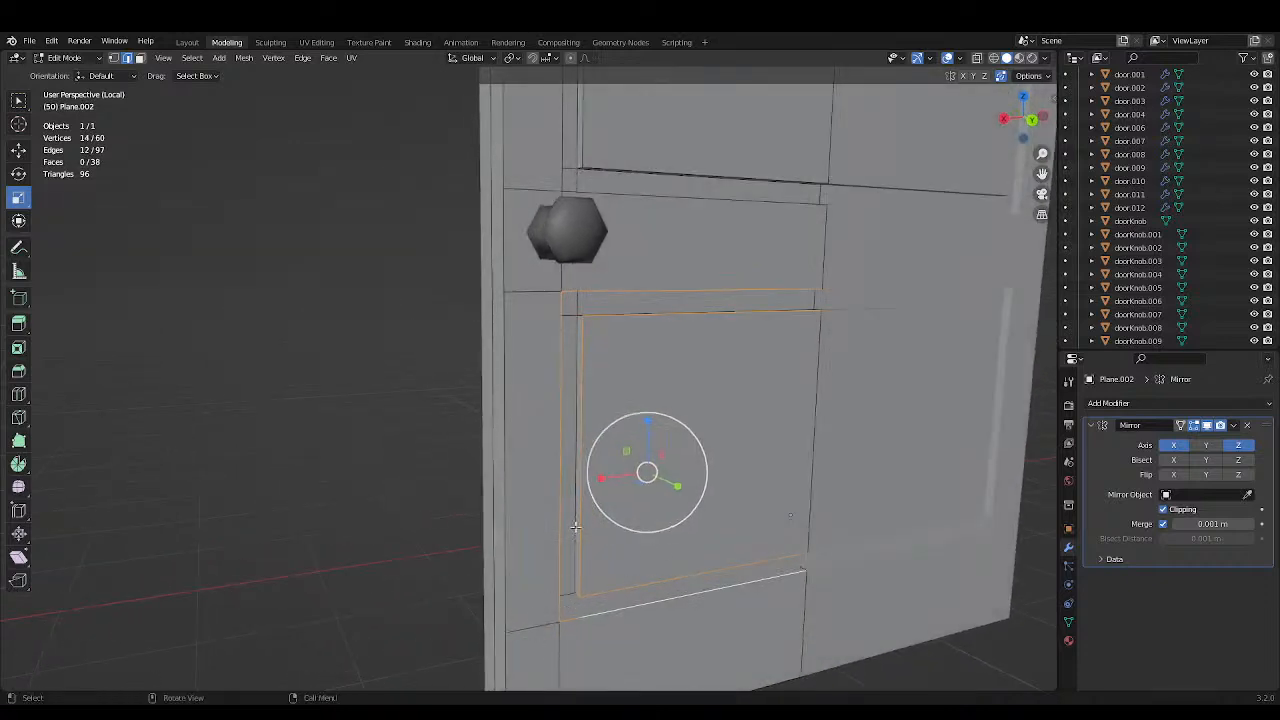
Add both edges of the upper panel's bottom groove and both edges of its knob-side groove to the selection.
scroll(577, 518, down, 1)
middle_drag(600, 460, 686, 490)
alt+shift+click(593, 442)
alt+shift+click(595, 408)
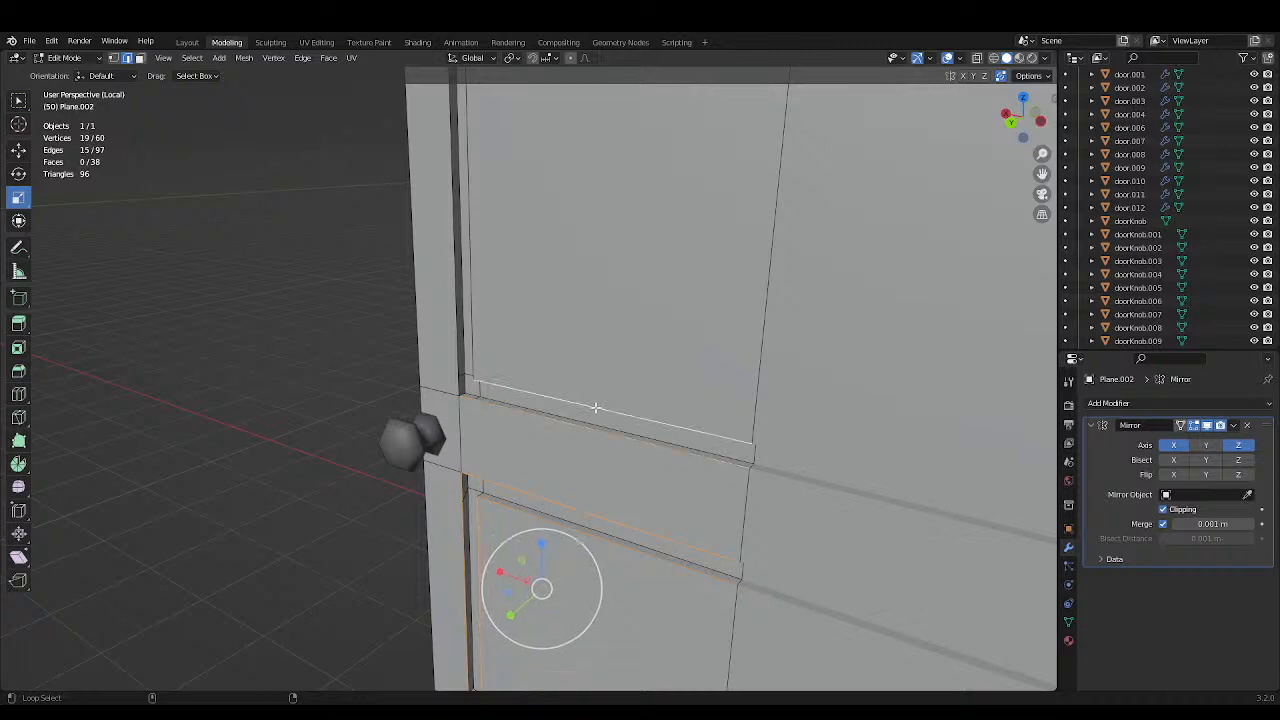
alt+shift+click(457, 367)
alt+shift+click(469, 338)
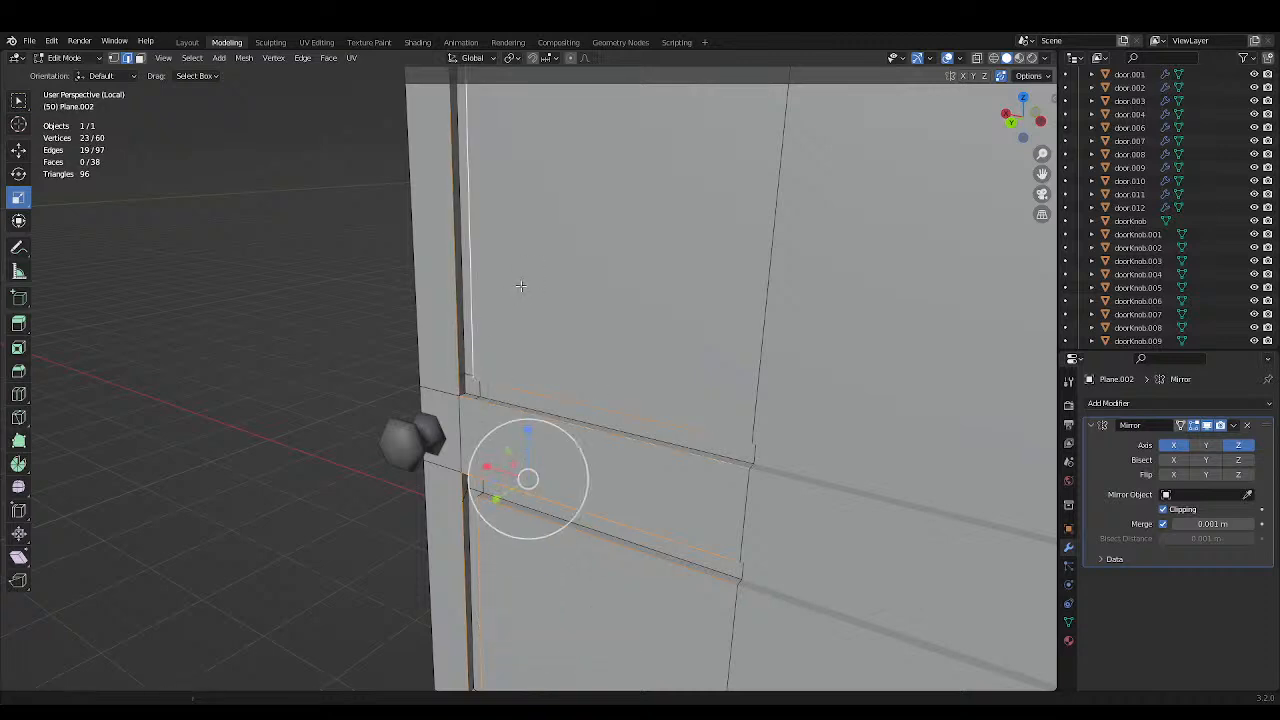
Add both edges of the upper panel's top groove to the selection and save the file.
shift+middle_drag(520, 283, 498, 548)
shift+middle_drag(574, 283, 482, 540)
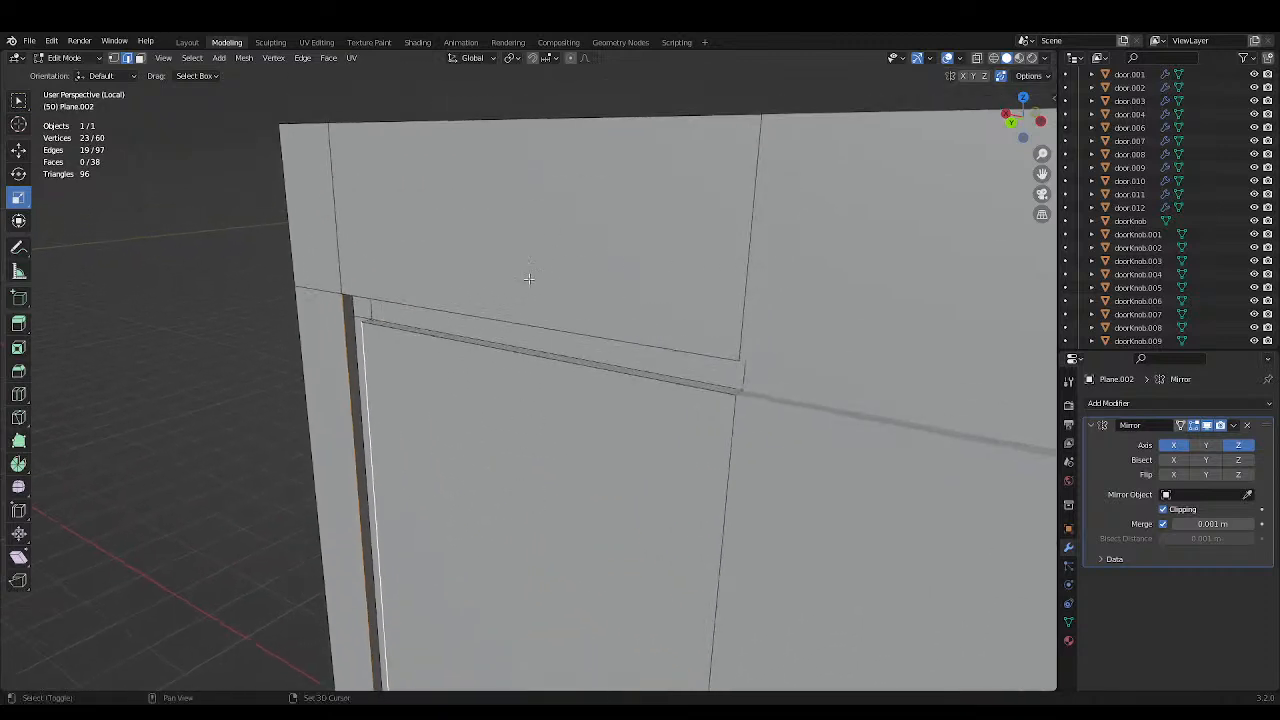
alt+shift+click(434, 337)
alt+shift+click(444, 315)
key(ctrl+s)
scroll(444, 317, down, 4)
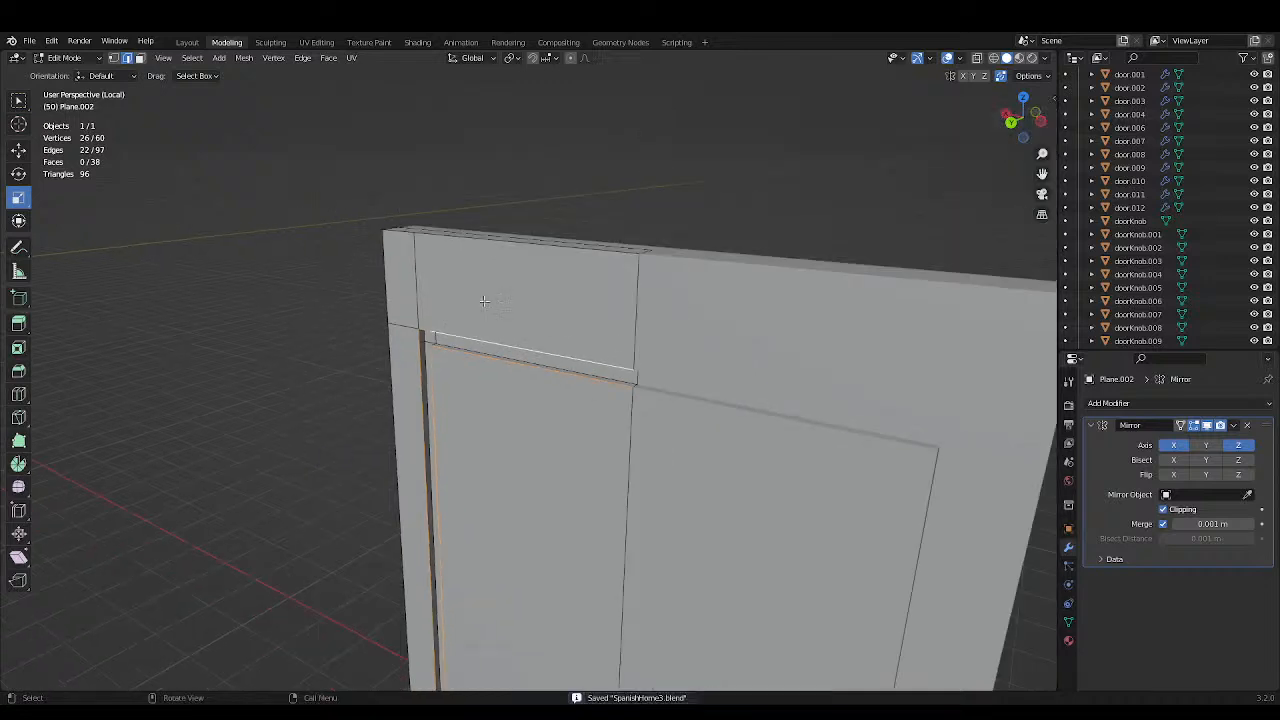
Try a bevel about 0.046 m wide on the selected edges of the door's recessed panels and save the file.
middle_drag(545, 344, 620, 264)
scroll(600, 258, down, 3)
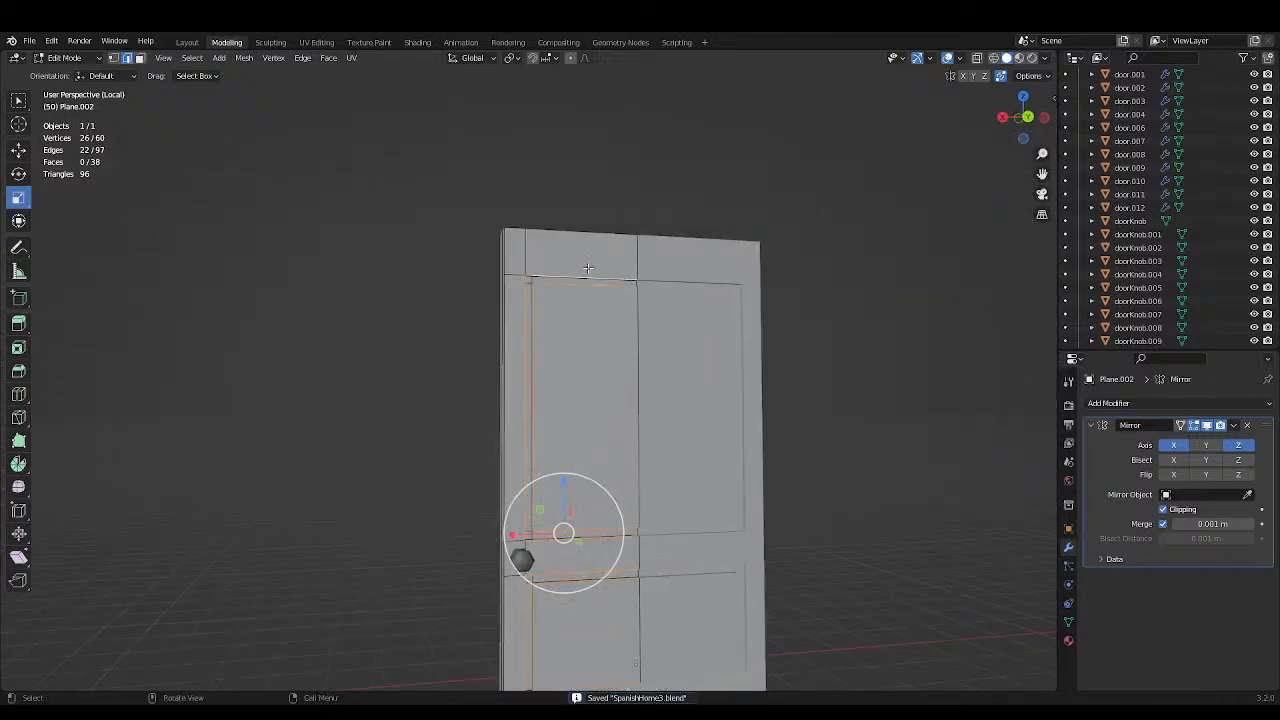
key(ctrl+b)
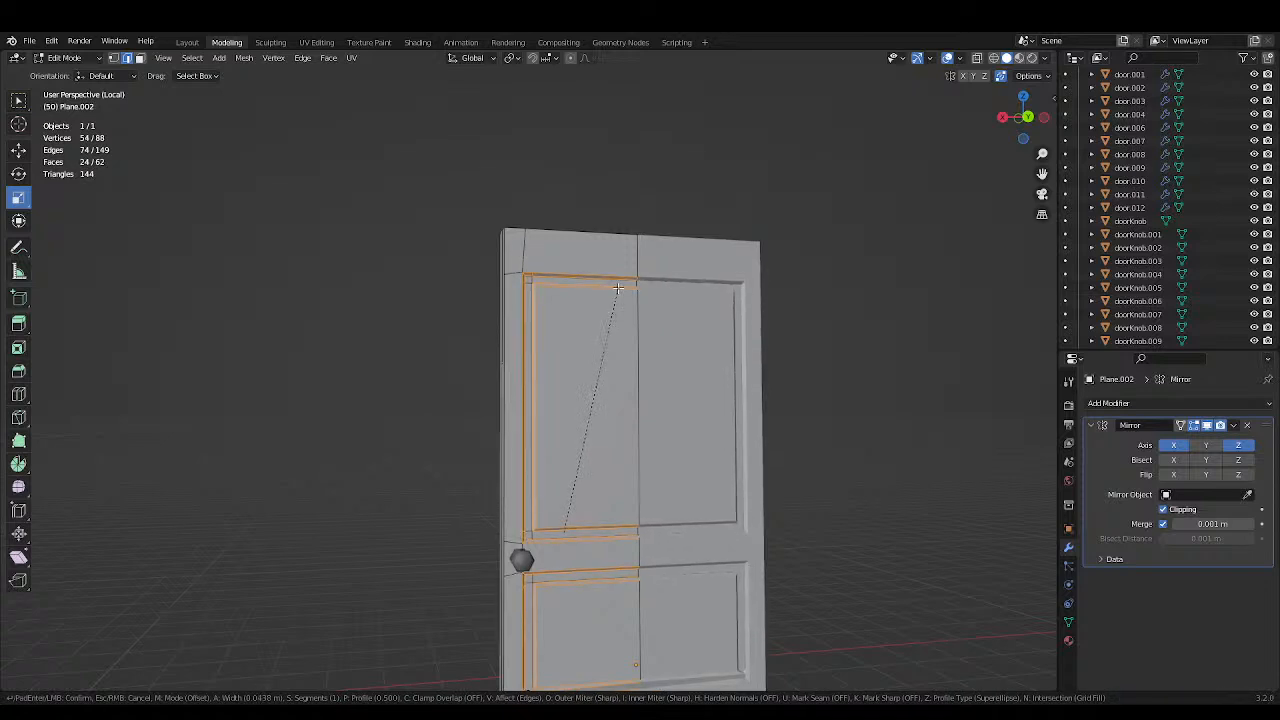
click(618, 288)
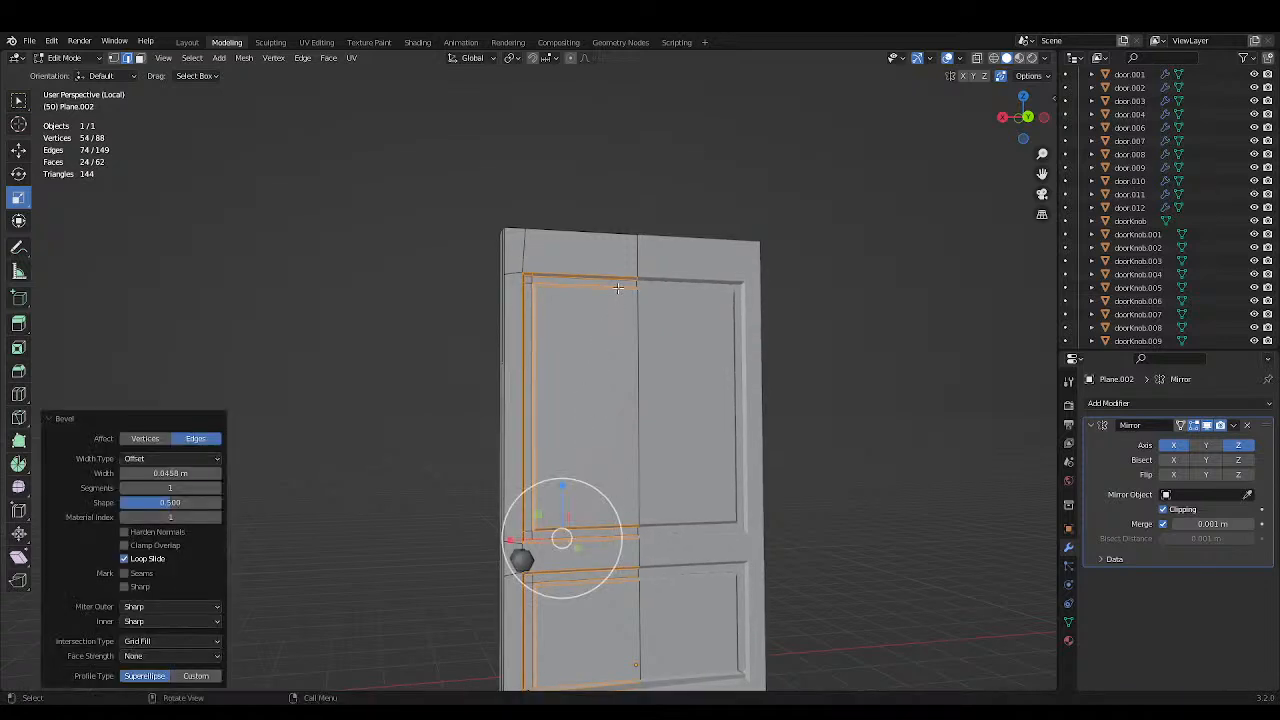
click(857, 357)
middle_drag(776, 293, 770, 220)
key(ctrl+s)
scroll(771, 216, up, 10)
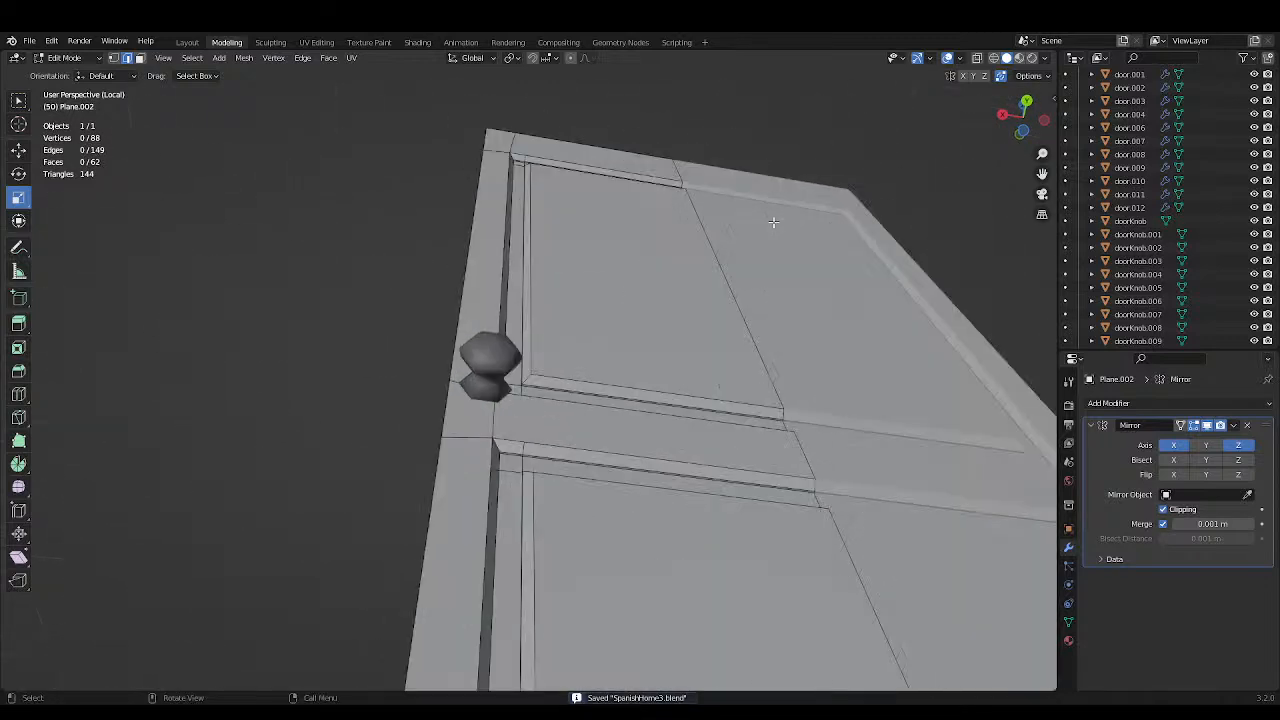
key(ctrl+z)
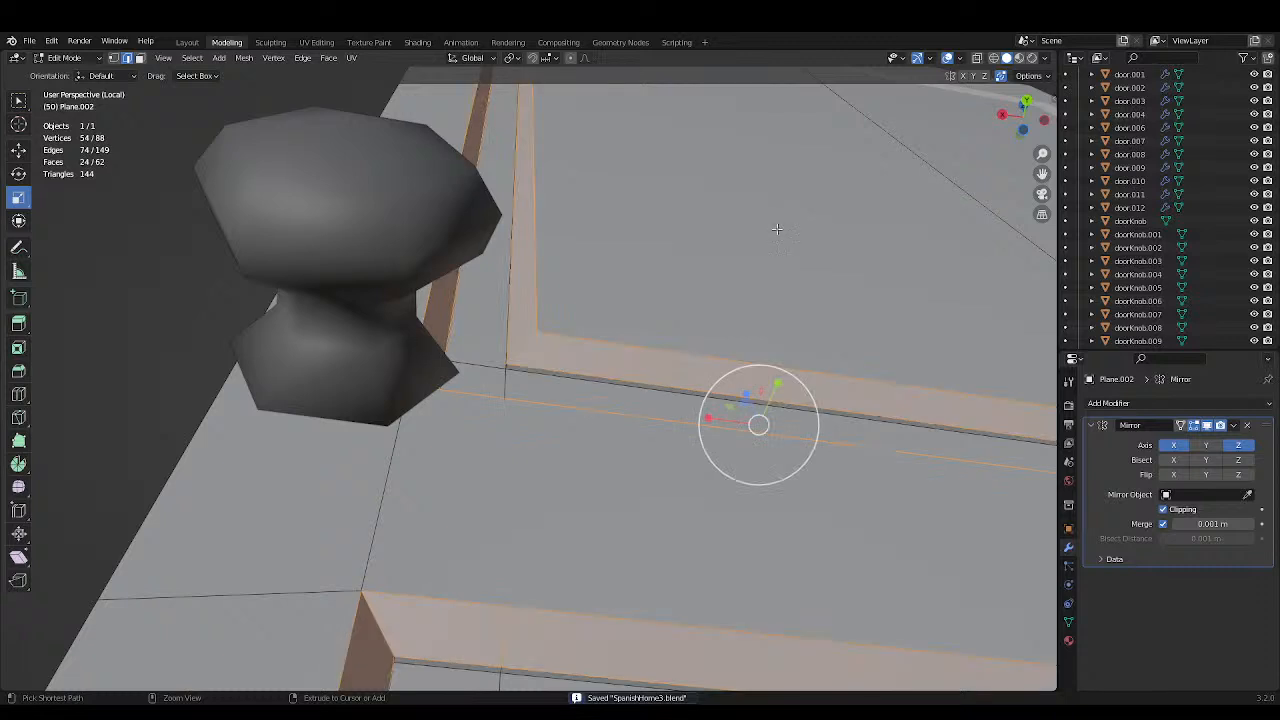
Bevel the selected edges of the door's recessed panels by 0.03 m, save the file and clear the selection.
key(ctrl+b)
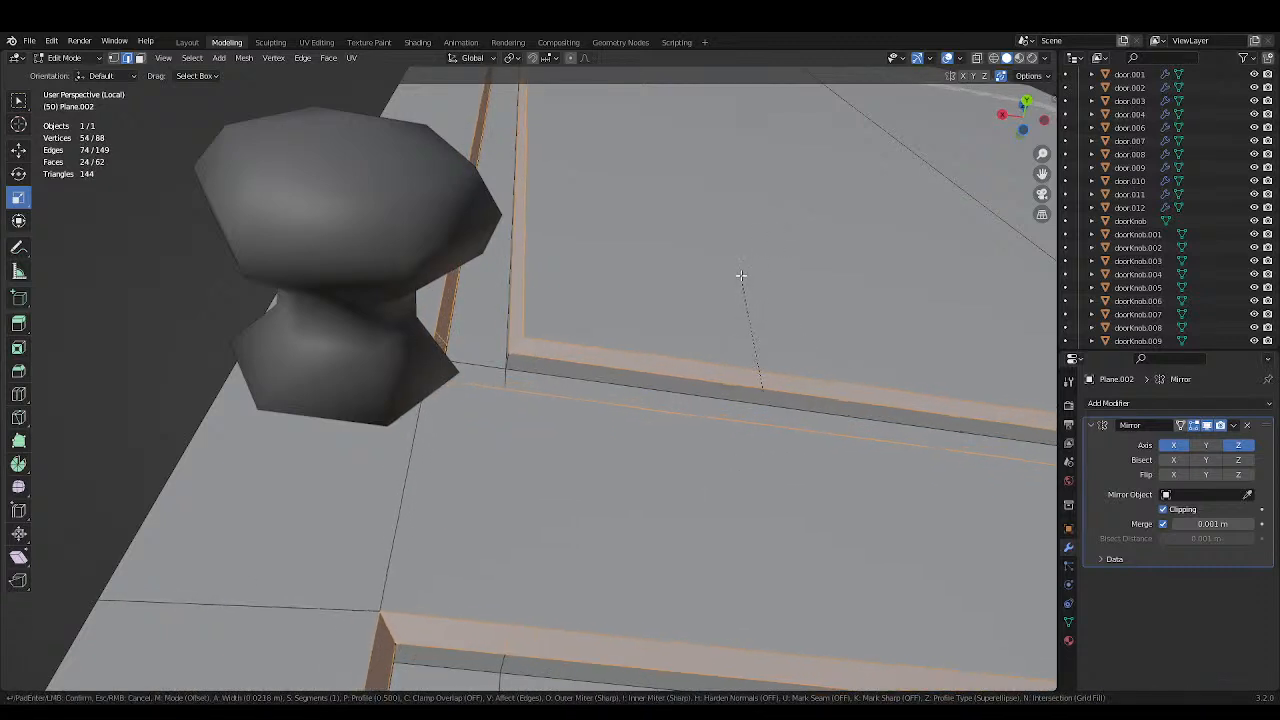
click(740, 272)
scroll(740, 272, down, 5)
key(ctrl+s)
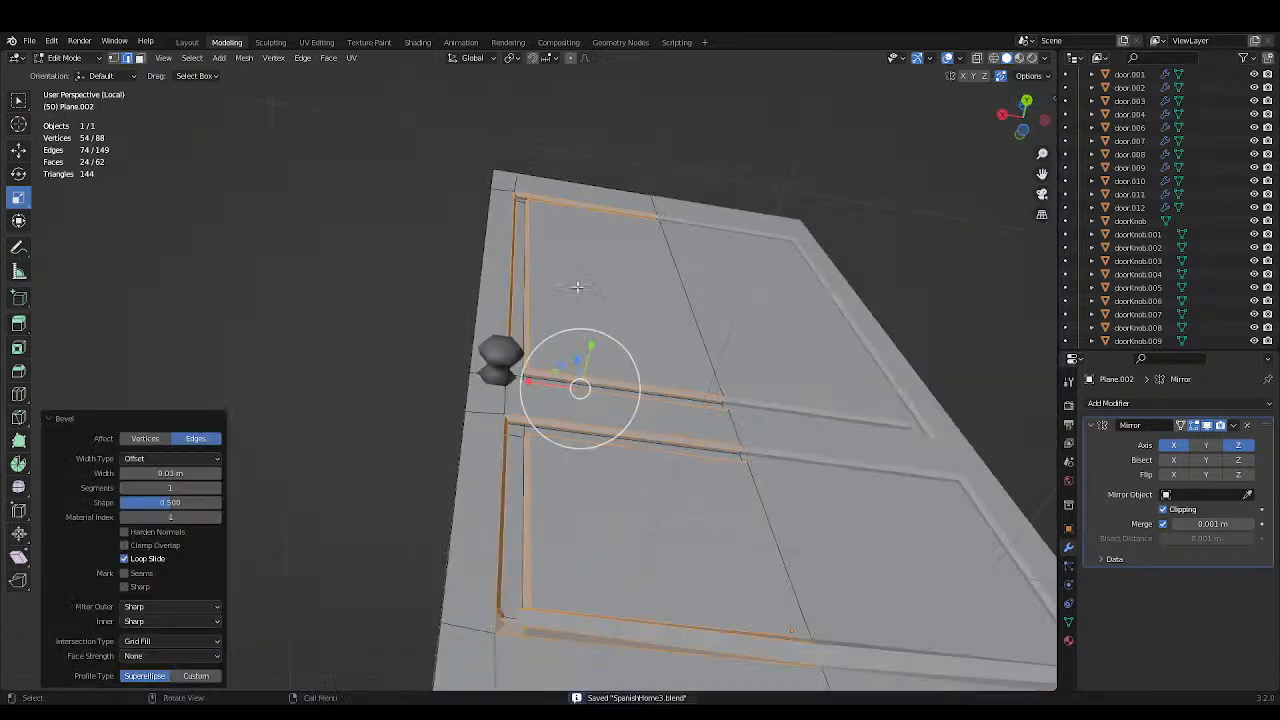
middle_drag(577, 286, 457, 315)
click(250, 331)
scroll(251, 340, up, 4)
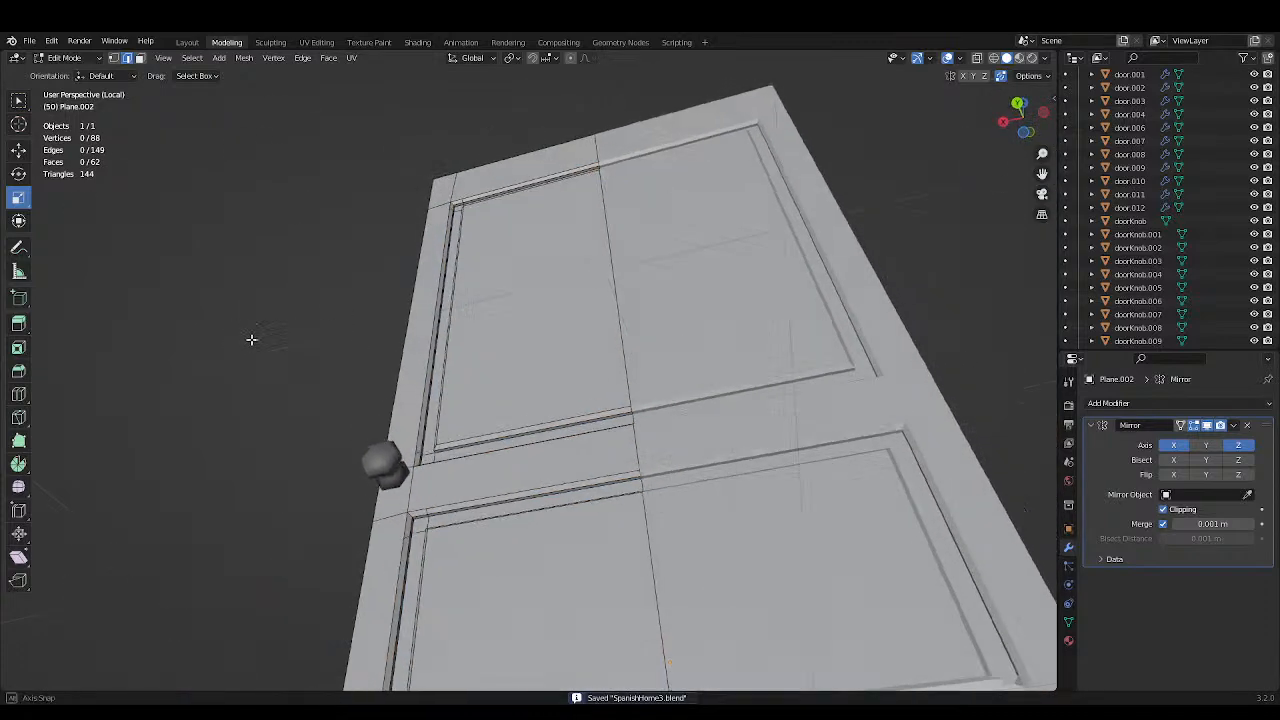
Undo the panel bevel to compare the door without it, then redo the bevel and save the file.
scroll(265, 343, down, 2)
key(ctrl+z)
key(ctrl+z)
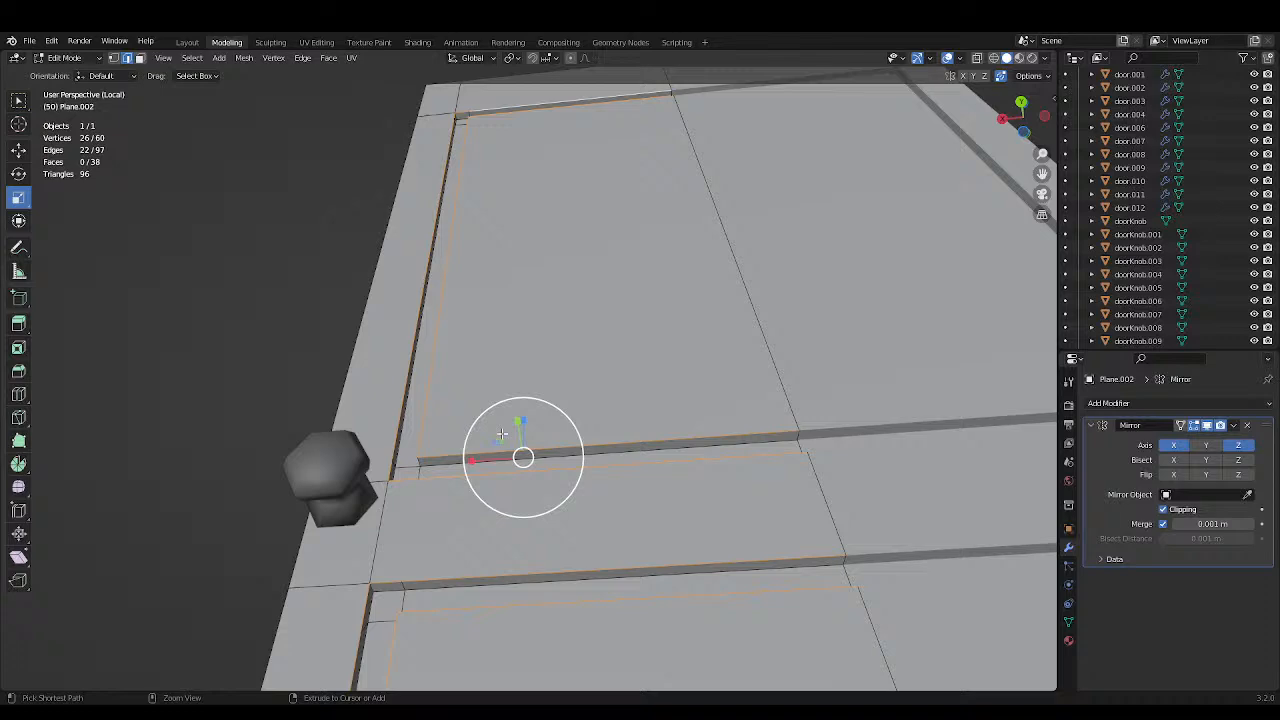
key(ctrl+shift+z)
click(237, 374)
scroll(237, 374, down, 3)
key(ctrl+s)
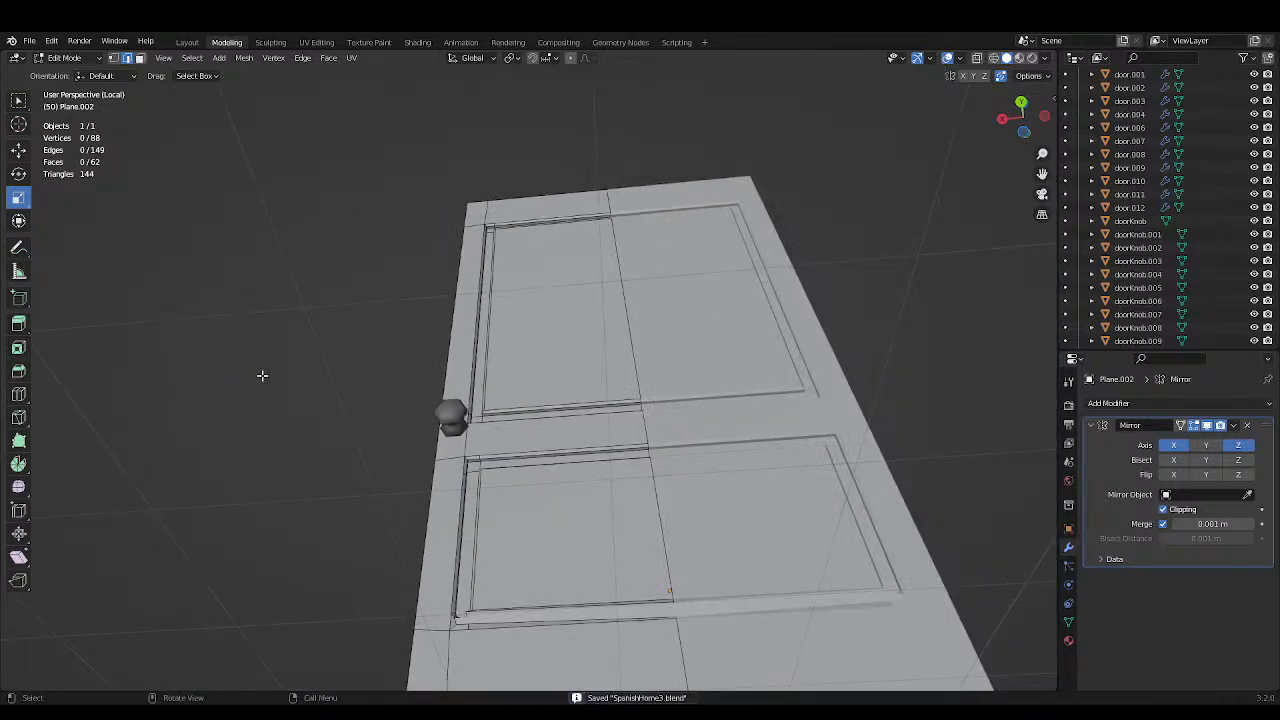
Return to Object Mode and display the isolated door in wireframe.
key(Tab)
middle_drag(282, 380, 425, 495)
click(993, 58)
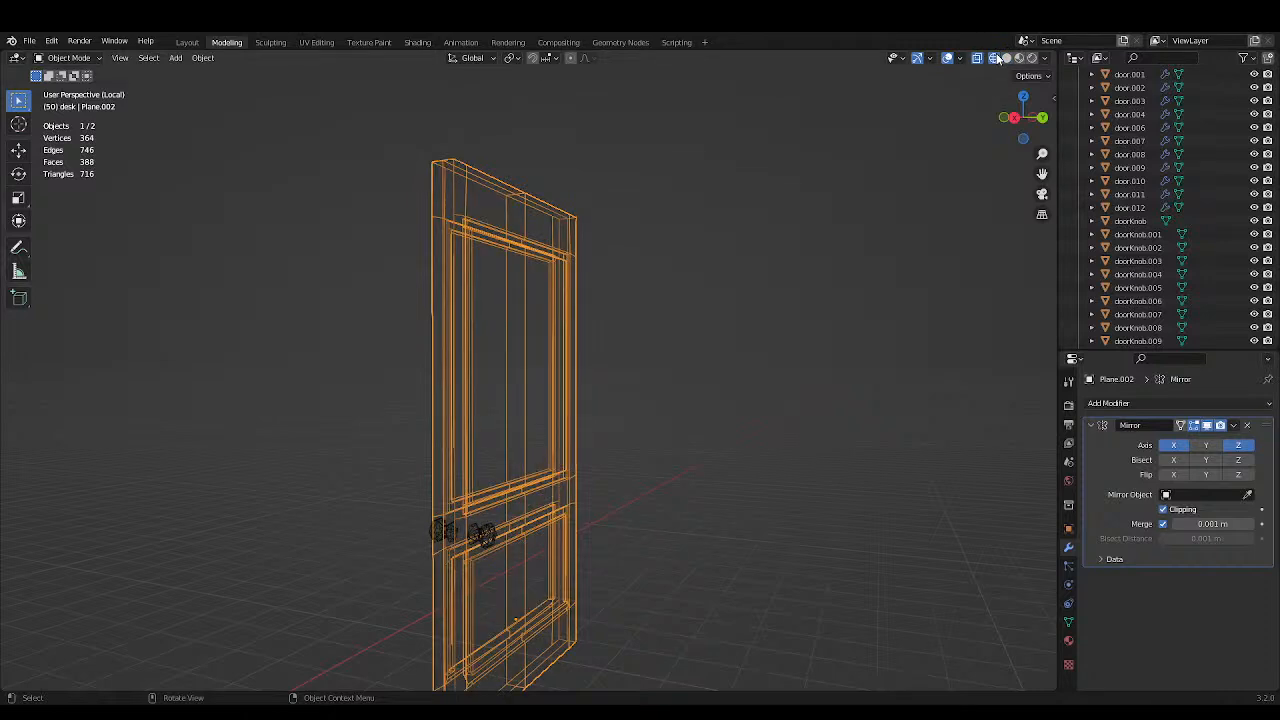
scroll(860, 197, down, 3)
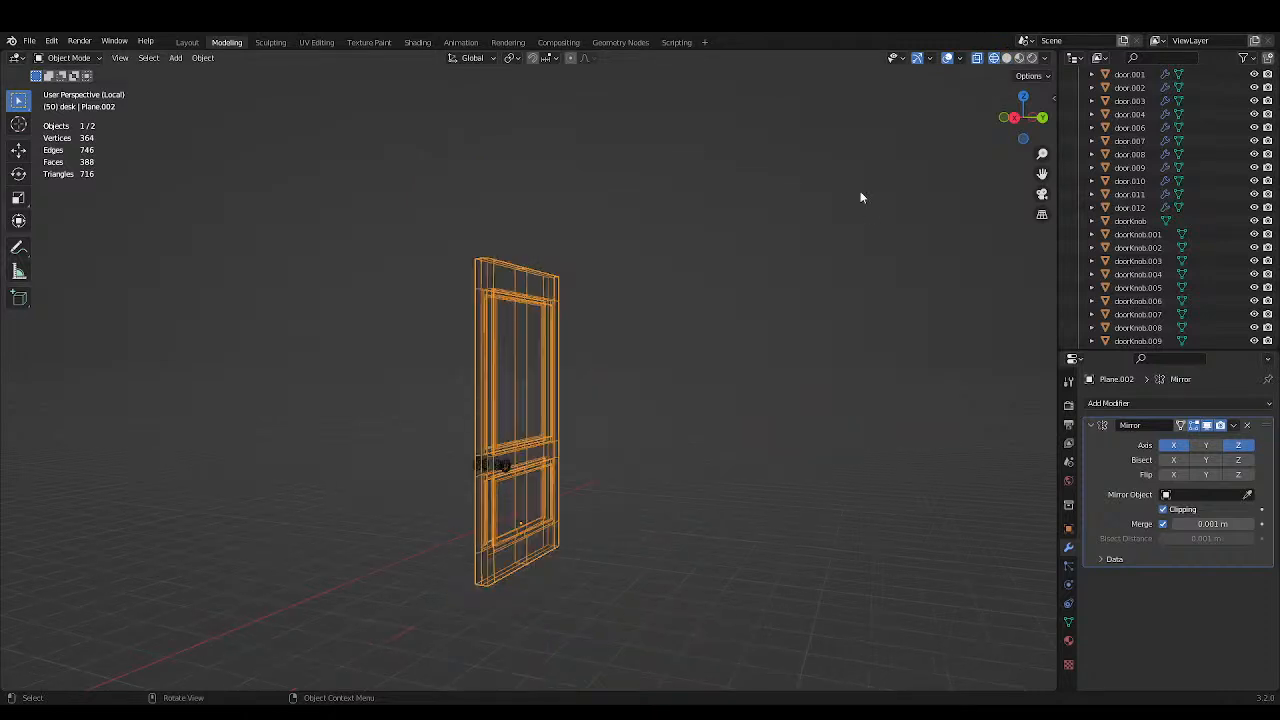
Deselect the door, save the file and exit local view to bring back the whole house.
click(860, 197)
middle_drag(860, 197, 875, 306)
key(ctrl+s)
key(KP_Divide)
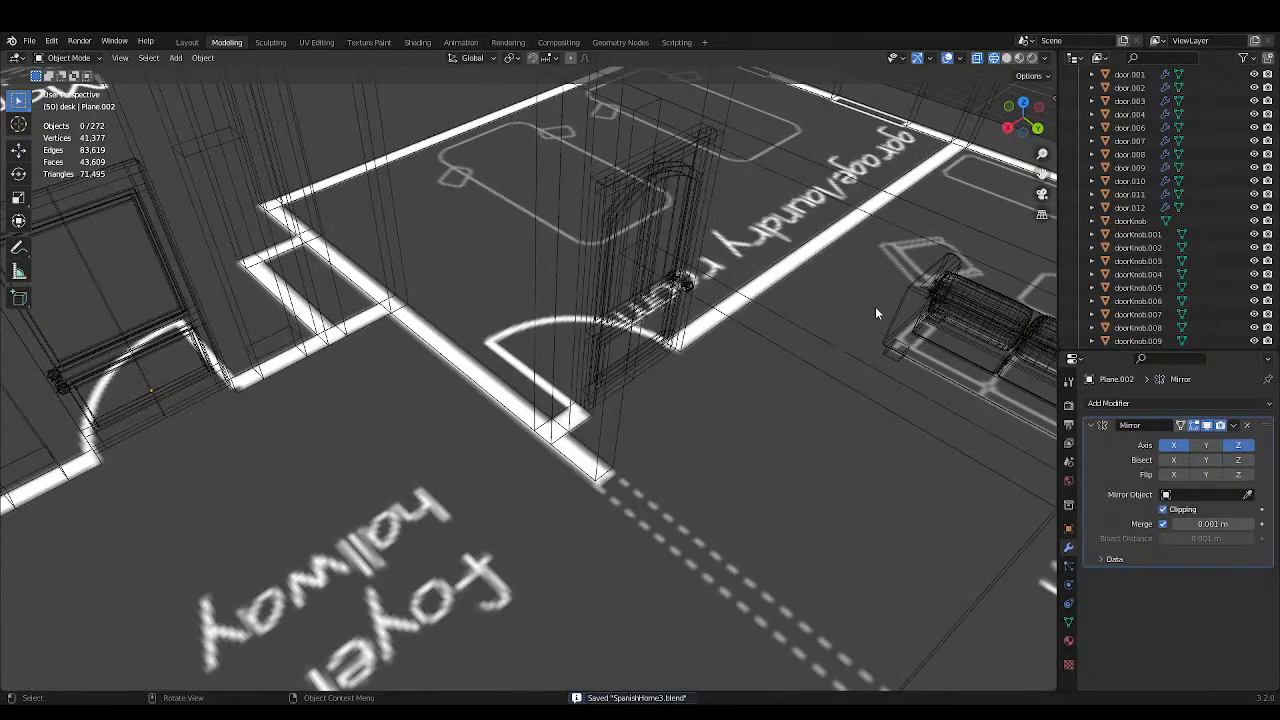
Switch the house back to solid shading and examine the front door from inside the foyer.
scroll(875, 306, down, 5)
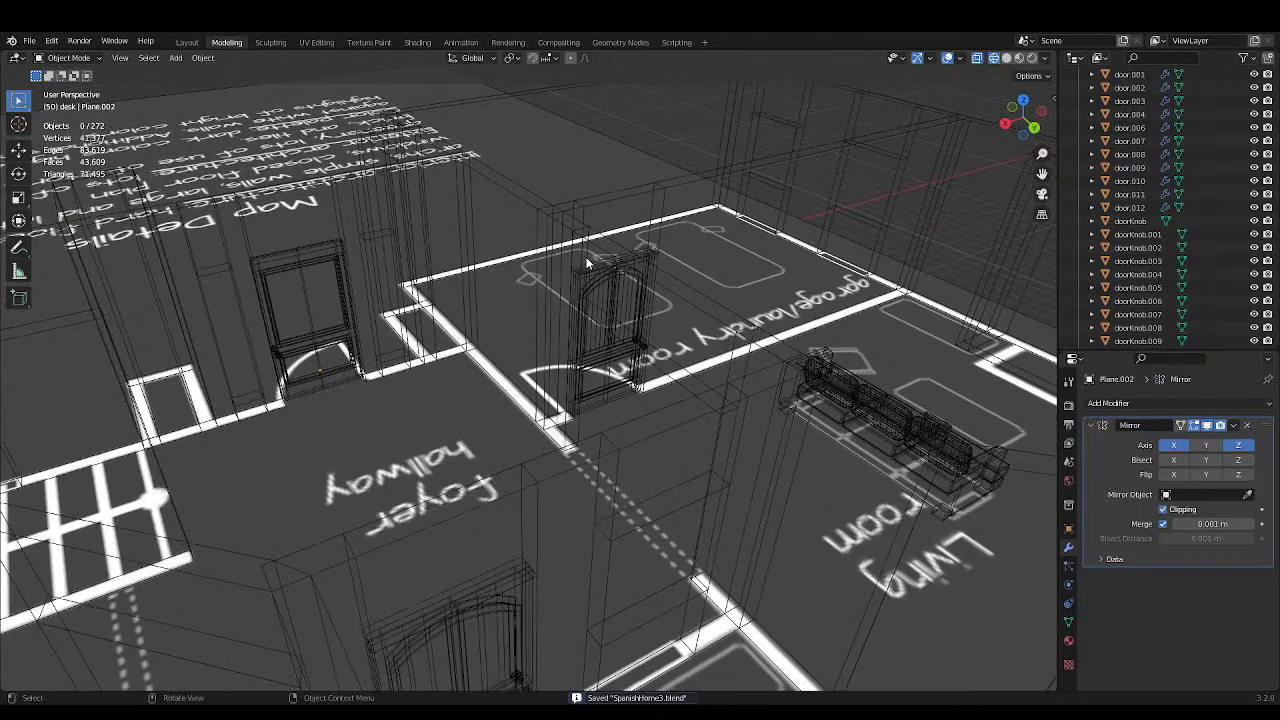
scroll(348, 317, up, 2)
middle_drag(348, 318, 578, 340)
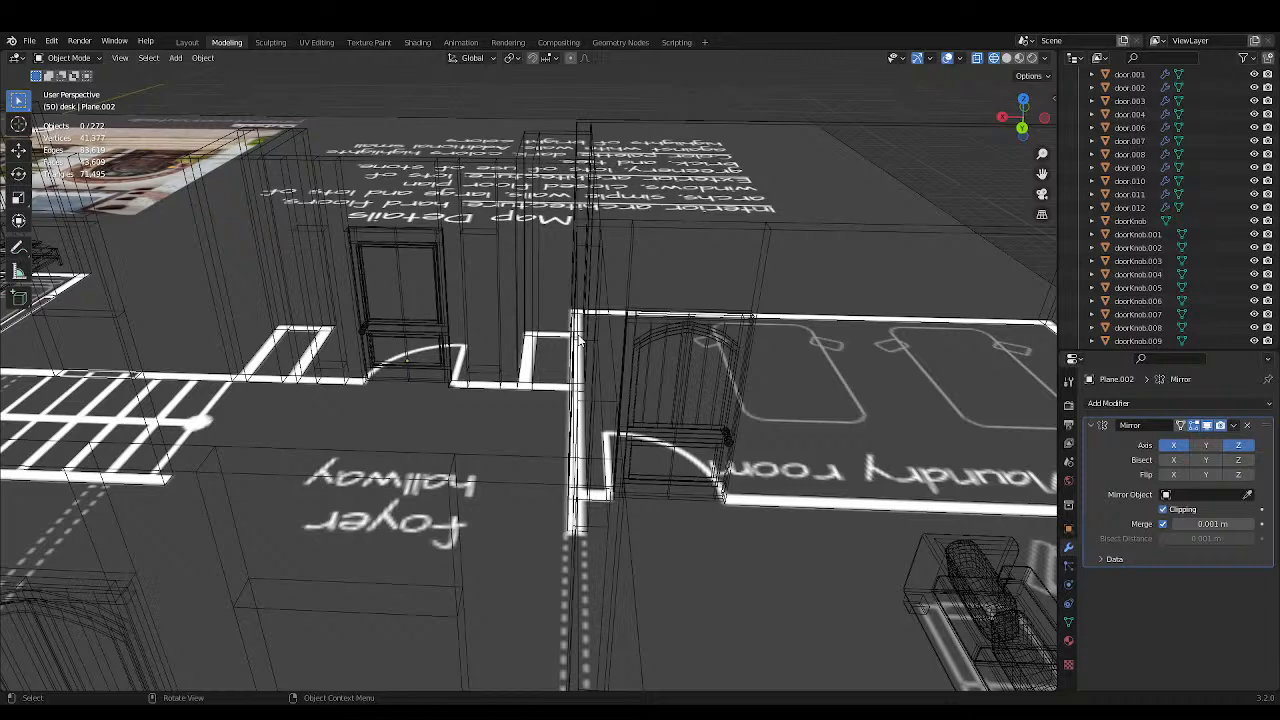
key(shift+z)
middle_drag(640, 172, 730, 184)
scroll(730, 184, up, 2)
shift+middle_drag(597, 254, 690, 258)
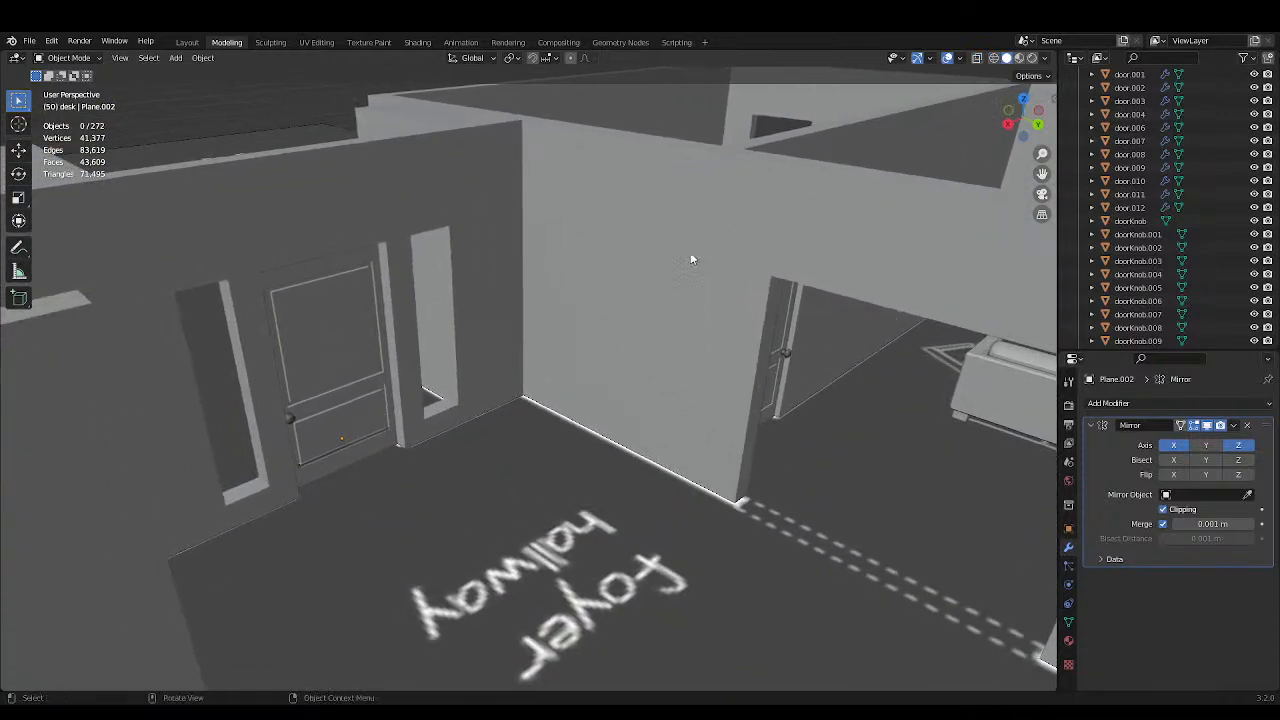
scroll(690, 259, up, 3)
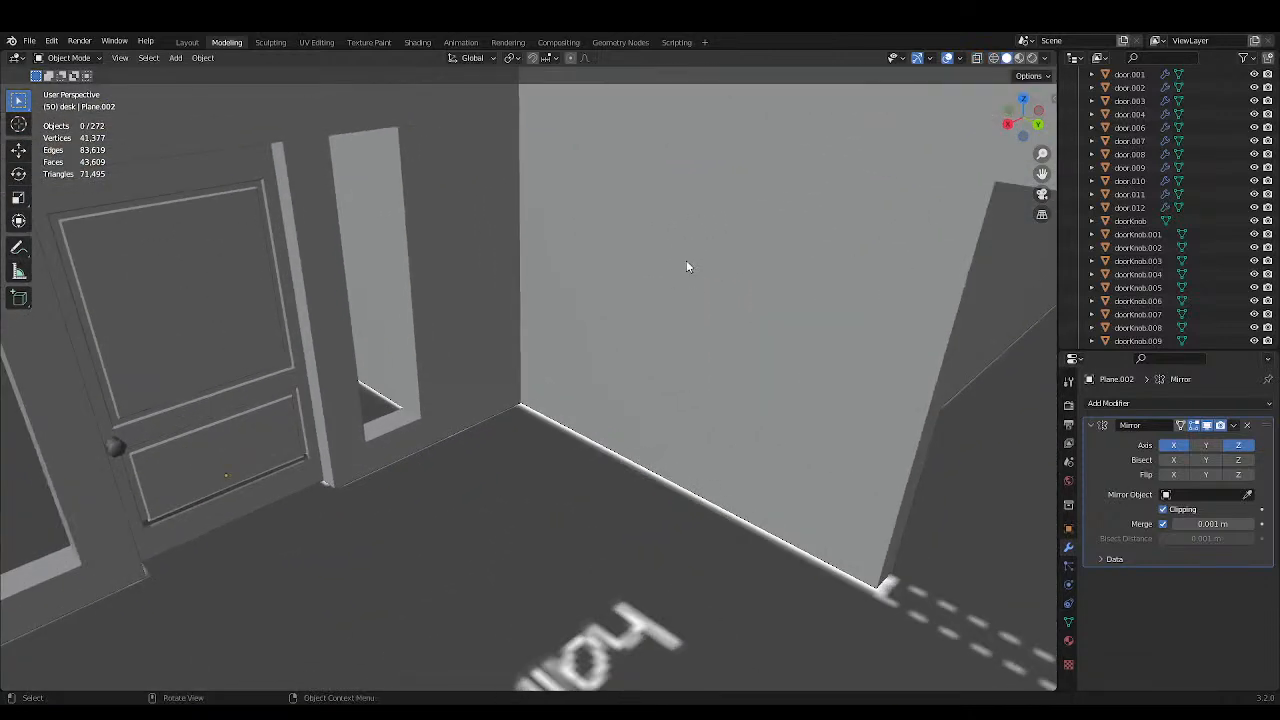
Select the front door, save the file and examine the door within the house's entrance wall.
scroll(686, 261, down, 2)
click(271, 325)
middle_drag(271, 325, 505, 284)
key(ctrl+s)
scroll(507, 284, down, 6)
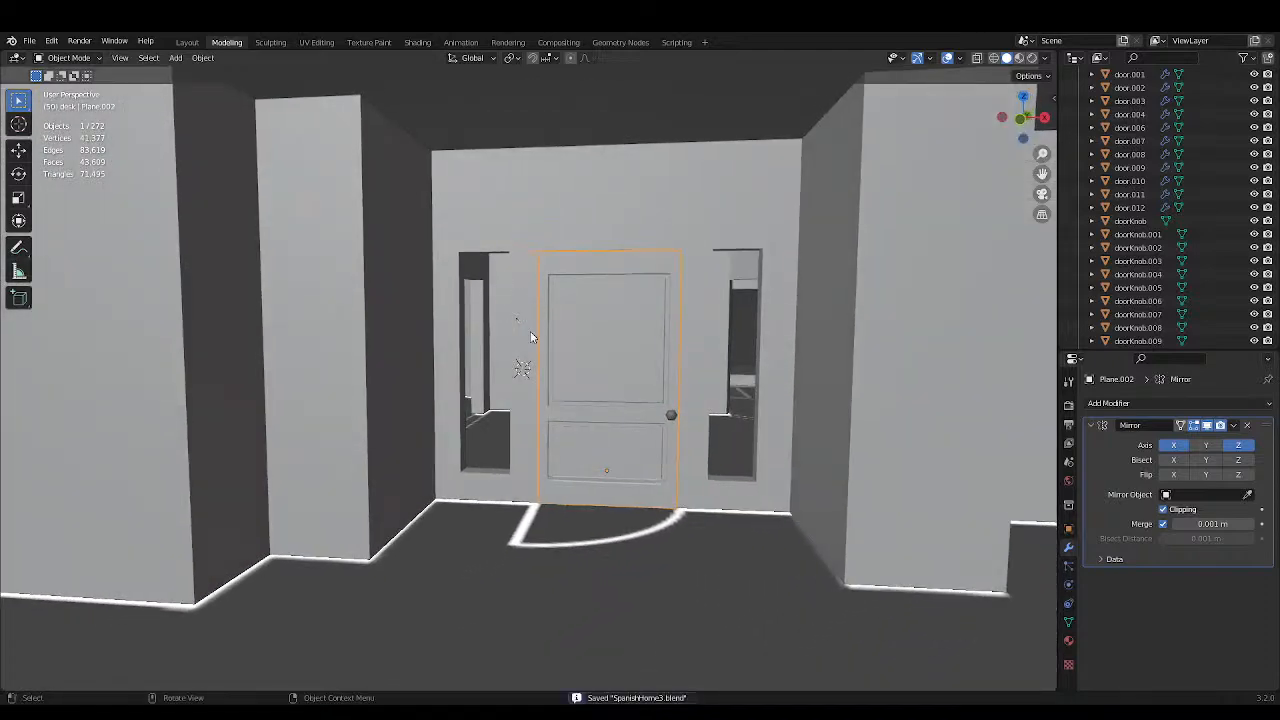
middle_drag(564, 355, 620, 413)
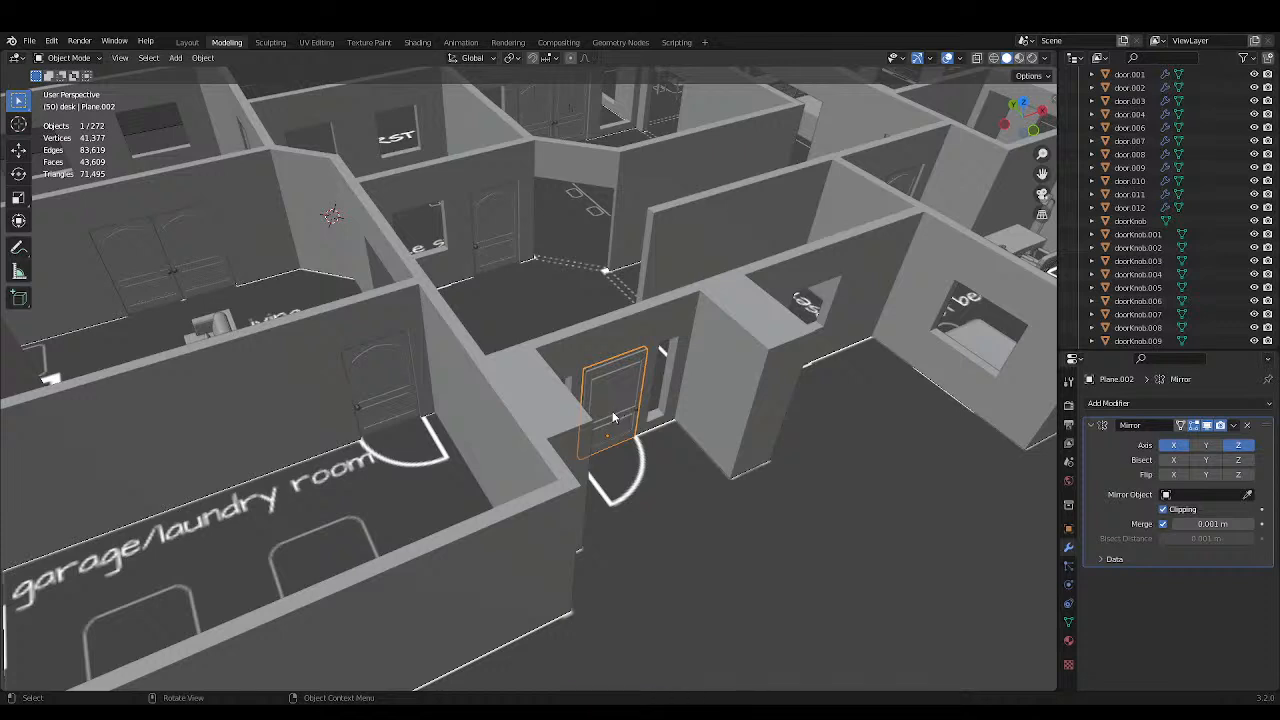
Select the garage/laundry room door and the living room's double doors together with their knobs.
click(398, 400)
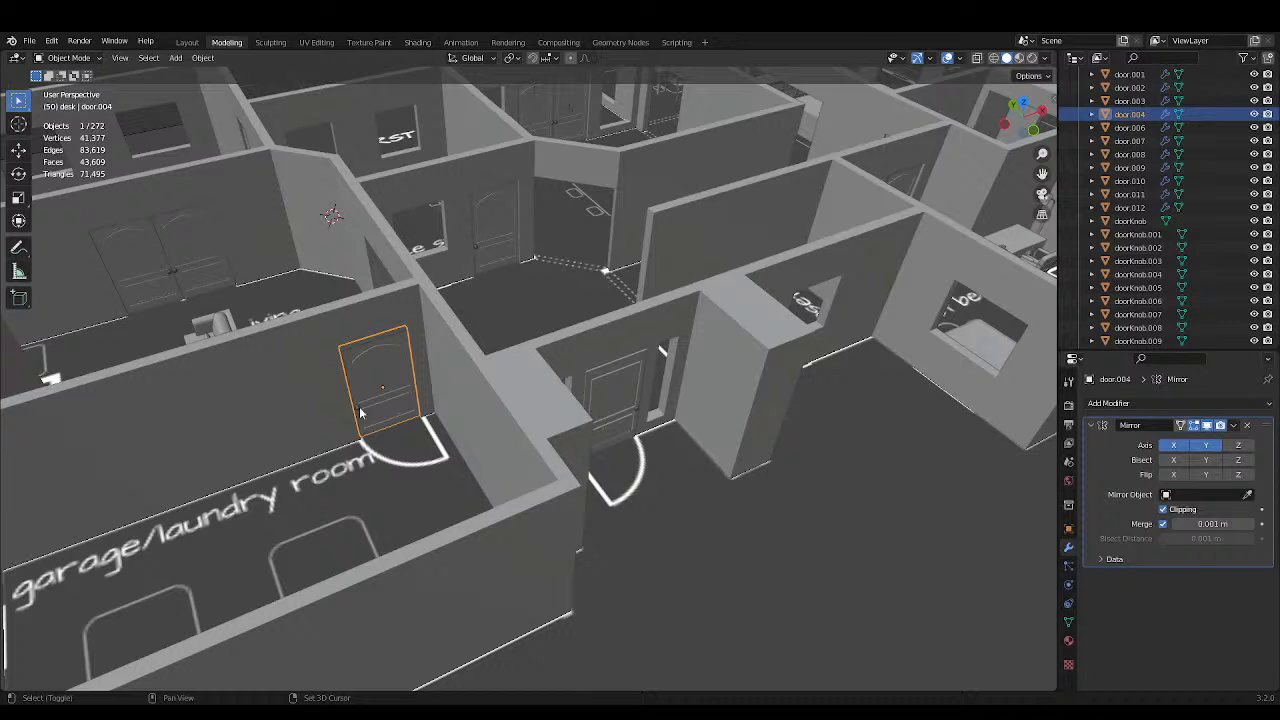
shift+click(166, 280)
shift+click(168, 279)
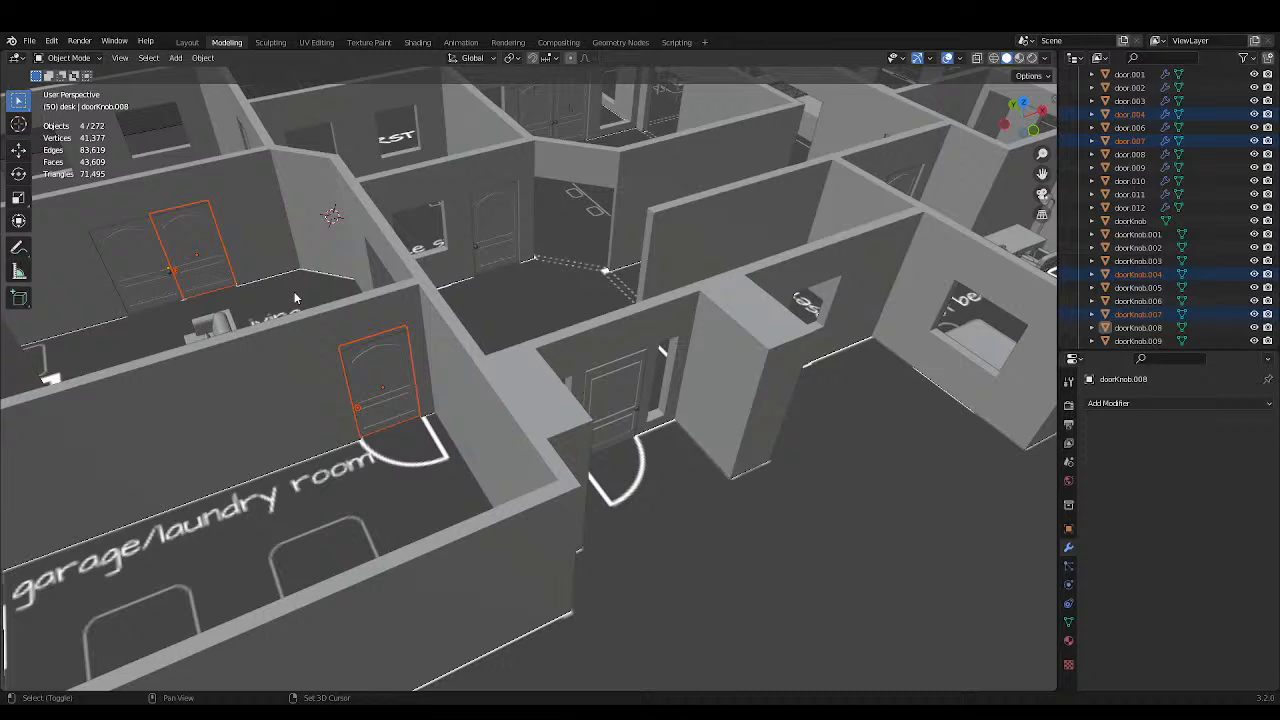
middle_drag(294, 291, 276, 322)
shift+click(276, 322)
Add the single door beside the office and its knob to the selection, keeping the house walls out of it.
shift+click(594, 291)
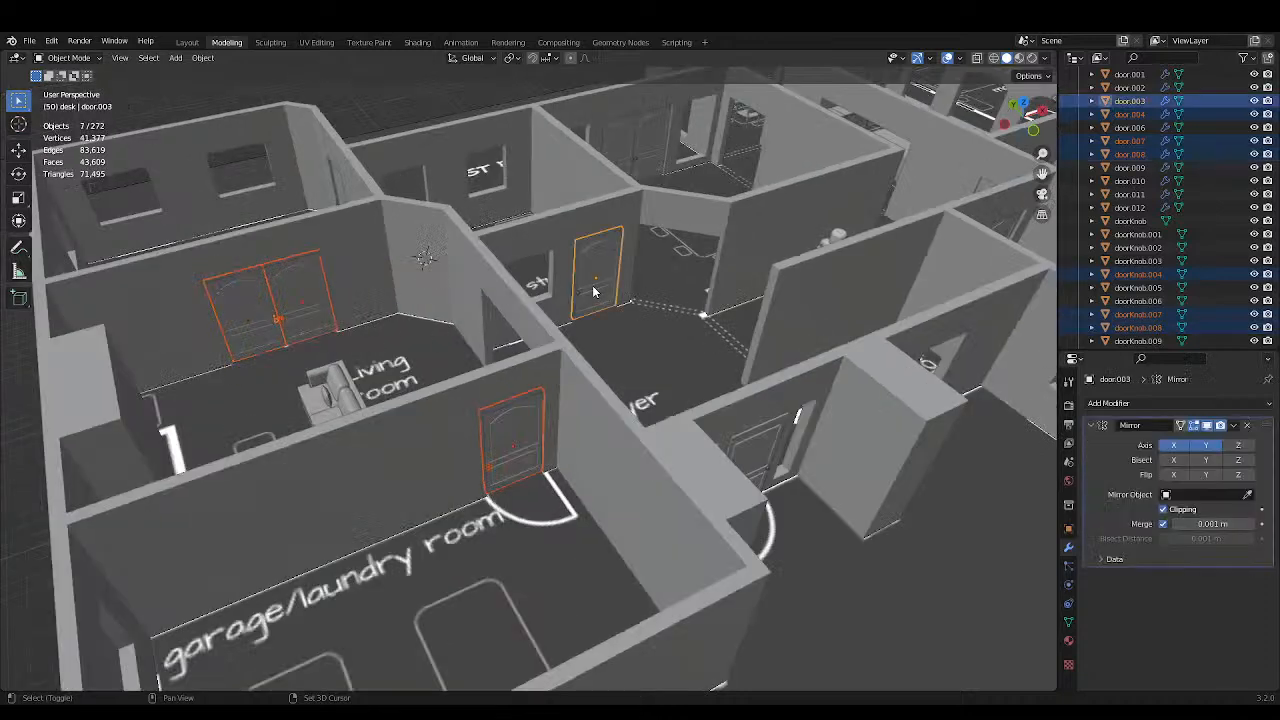
shift+click(578, 298)
shift+middle_drag(578, 298, 570, 310)
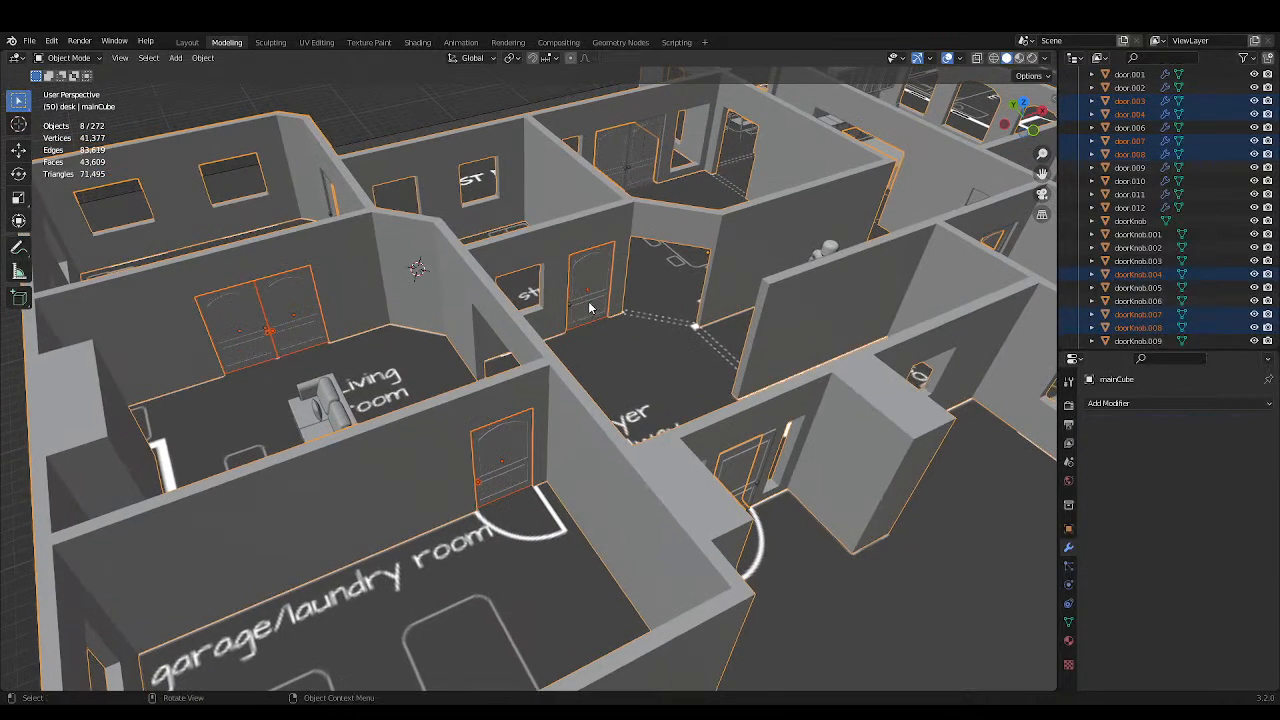
shift+click(571, 311)
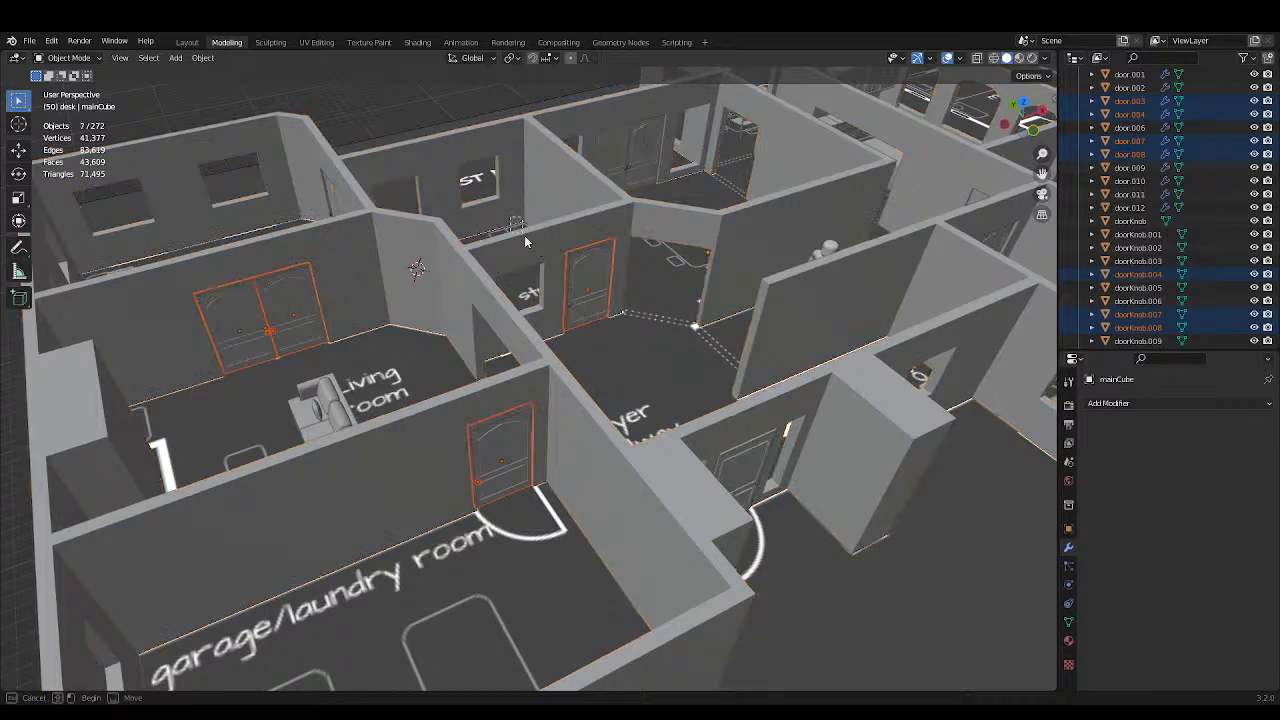
shift+click(571, 311)
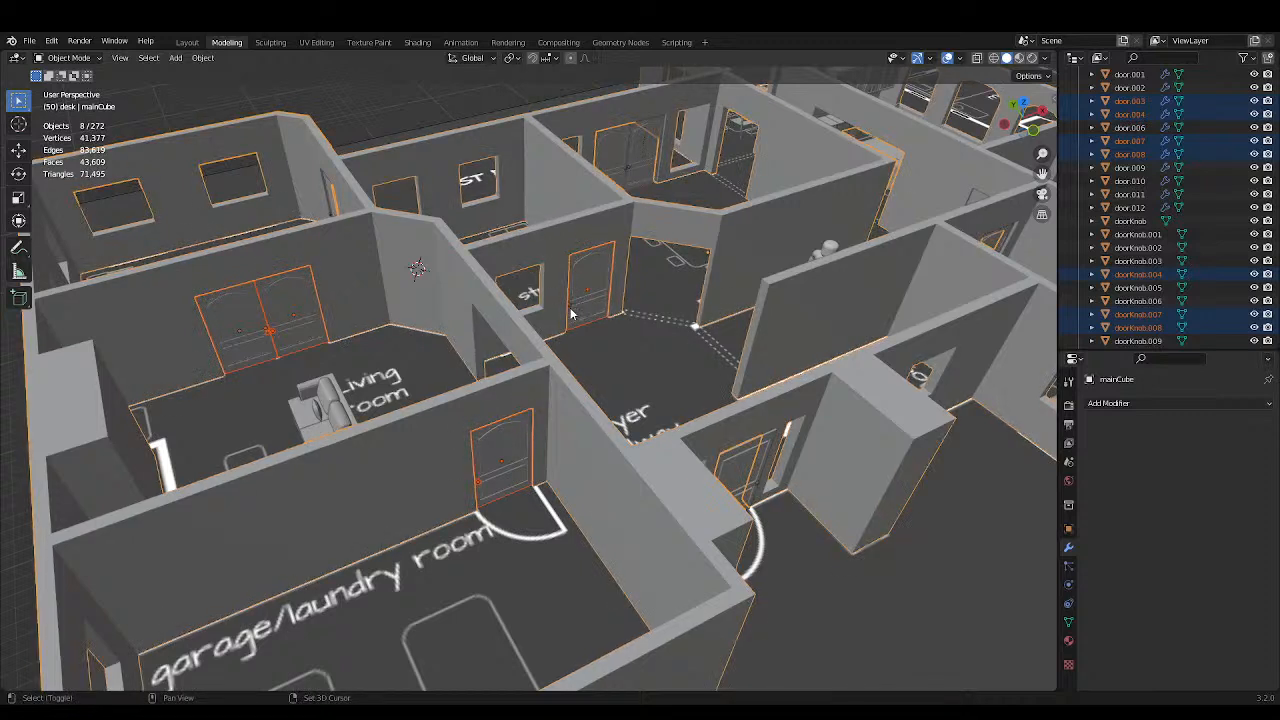
shift+click(574, 312)
ctrl+drag(514, 224, 538, 296)
shift+middle_drag(634, 174, 586, 197)
shift+click(589, 195)
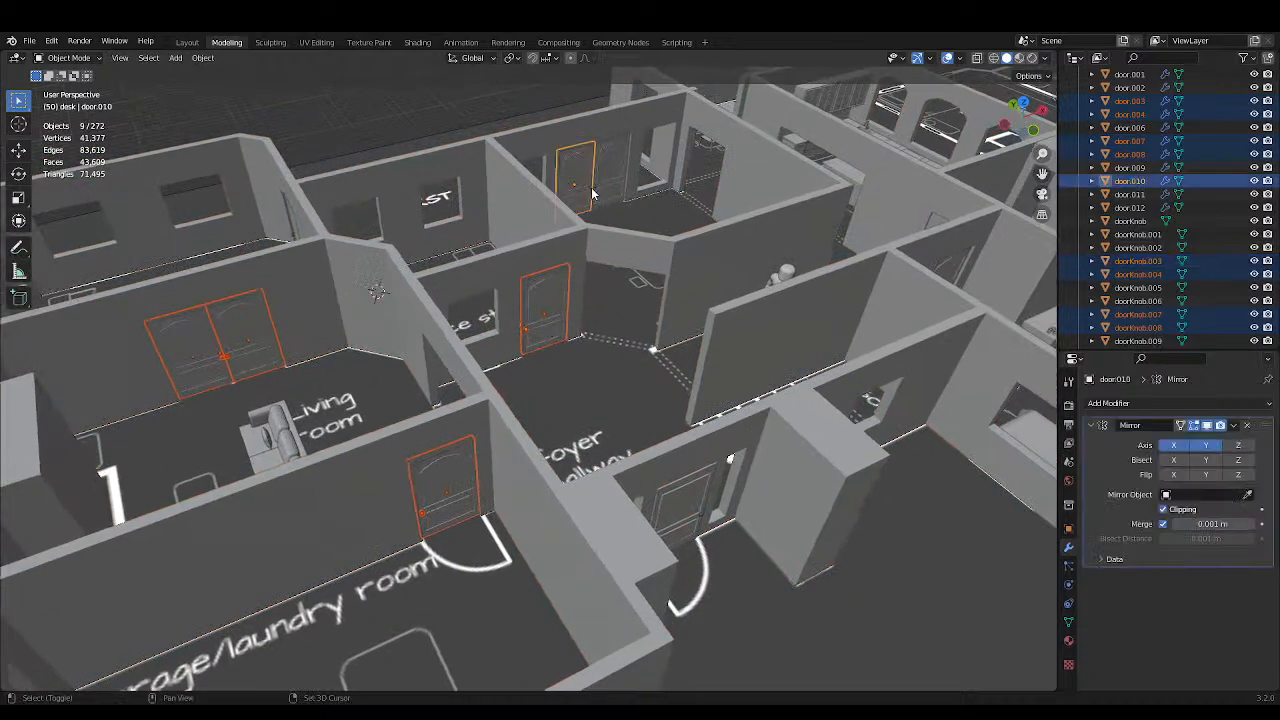
shift+click(593, 194)
Remove the living room's double doors and their knobs from the selection.
shift+middle_drag(615, 187, 456, 220)
shift+middle_drag(680, 295, 736, 324)
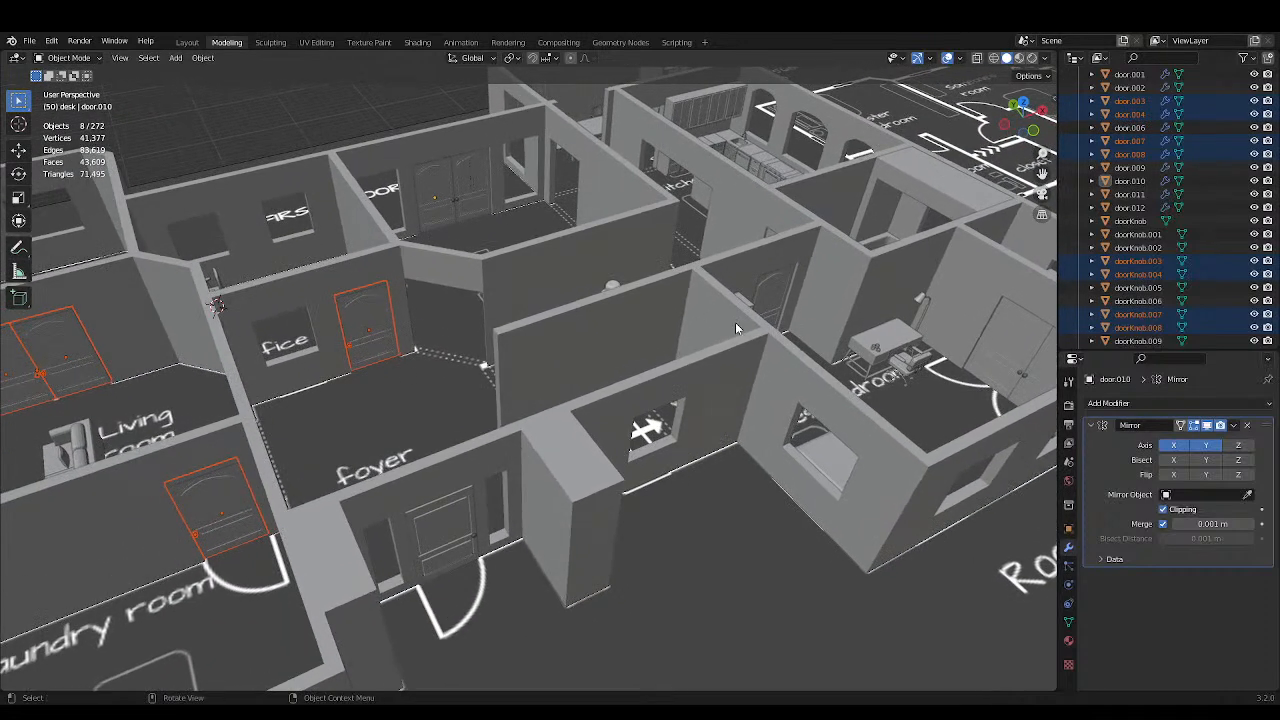
scroll(735, 328, down, 2)
shift+middle_drag(565, 320, 729, 341)
shift+middle_drag(437, 340, 447, 333)
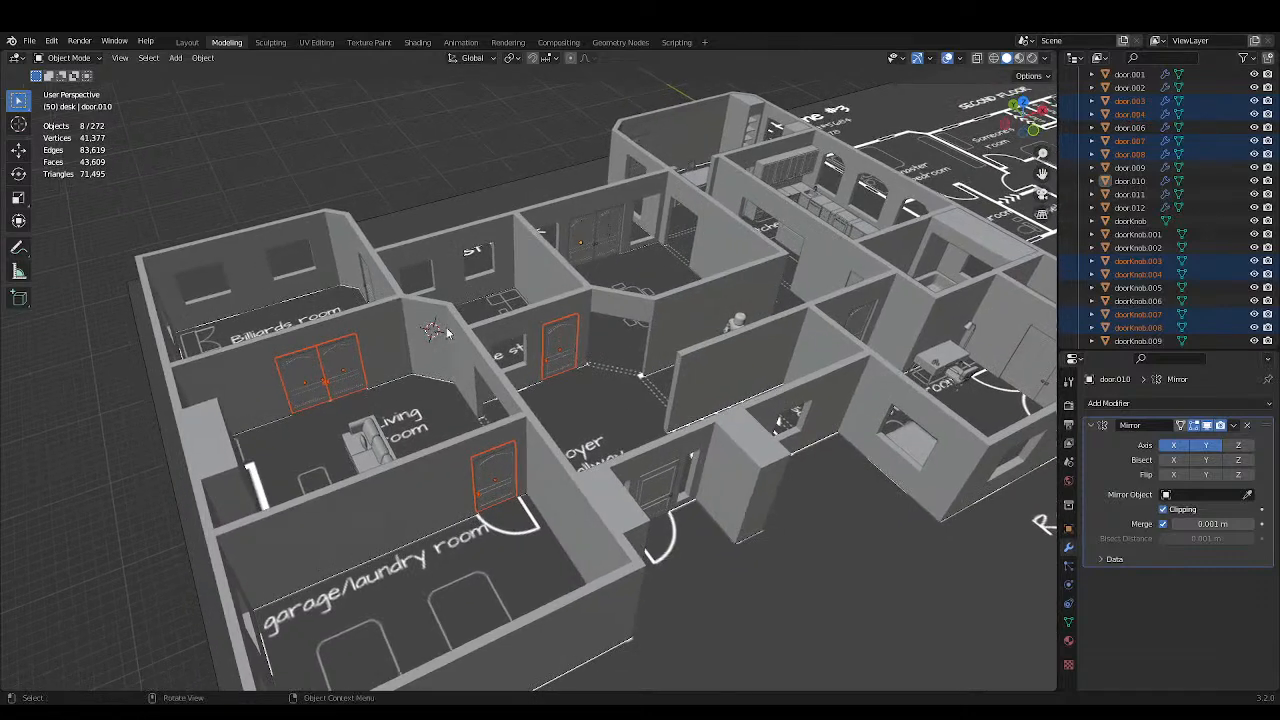
ctrl+drag(289, 327, 388, 398)
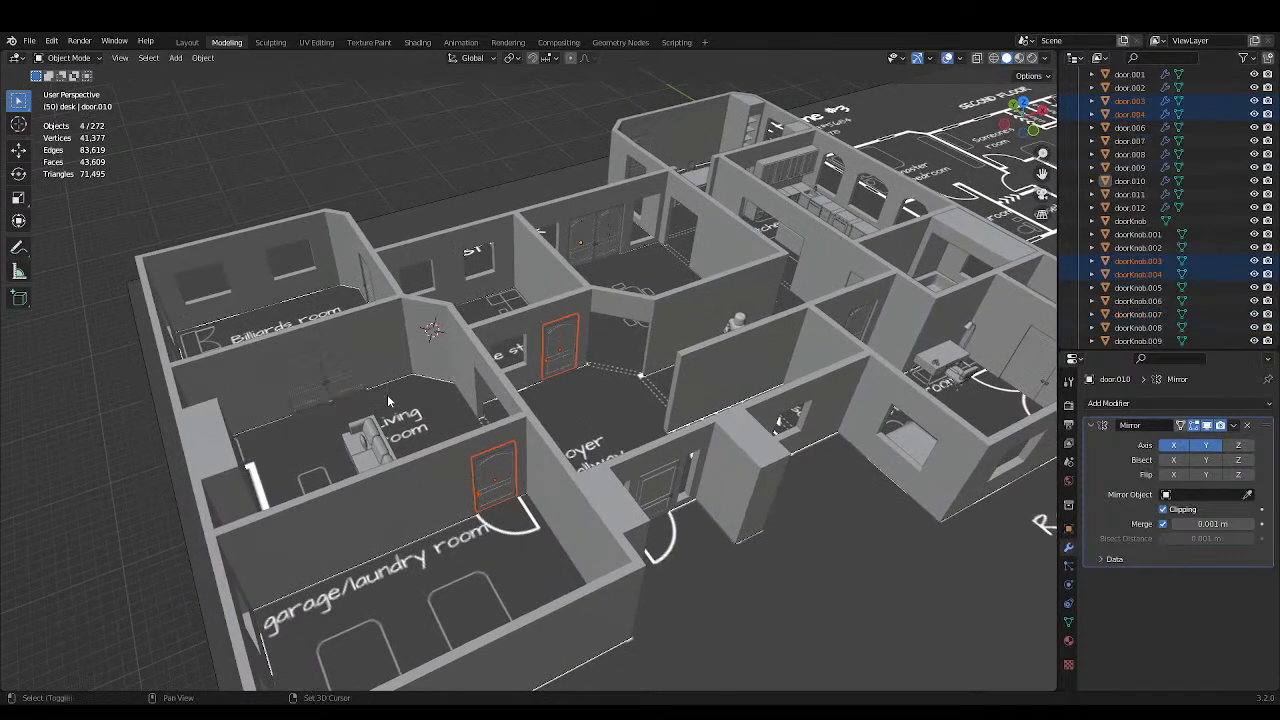
Add the guest bedroom's single door and its knob to the selection.
shift+middle_drag(427, 390, 412, 376)
middle_drag(505, 432, 704, 374)
scroll(783, 380, up, 1)
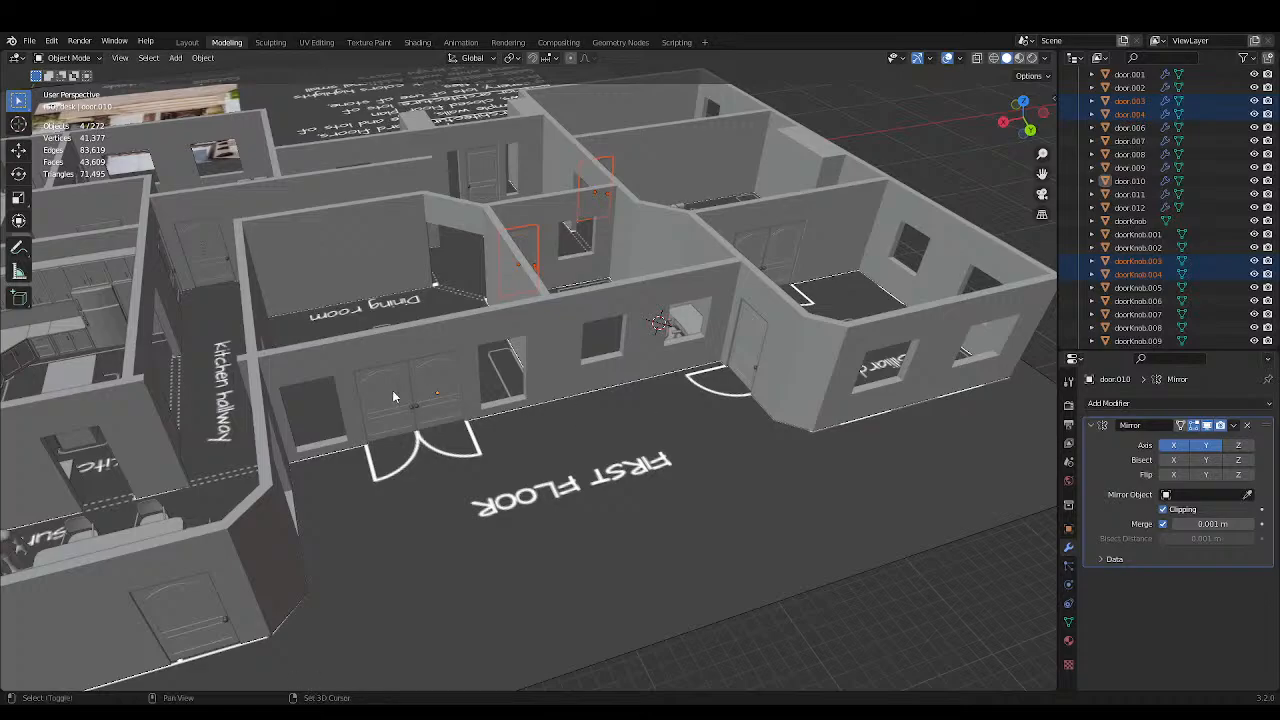
middle_drag(390, 393, 507, 359)
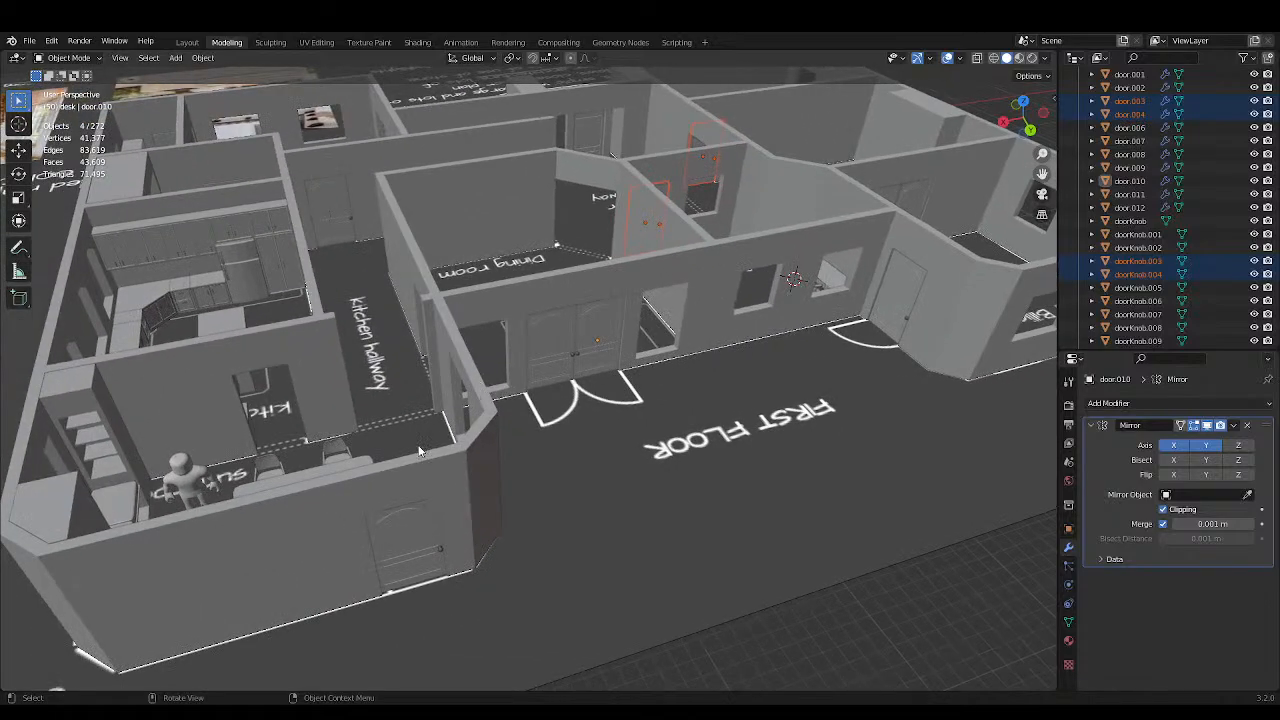
middle_drag(421, 440, 604, 454)
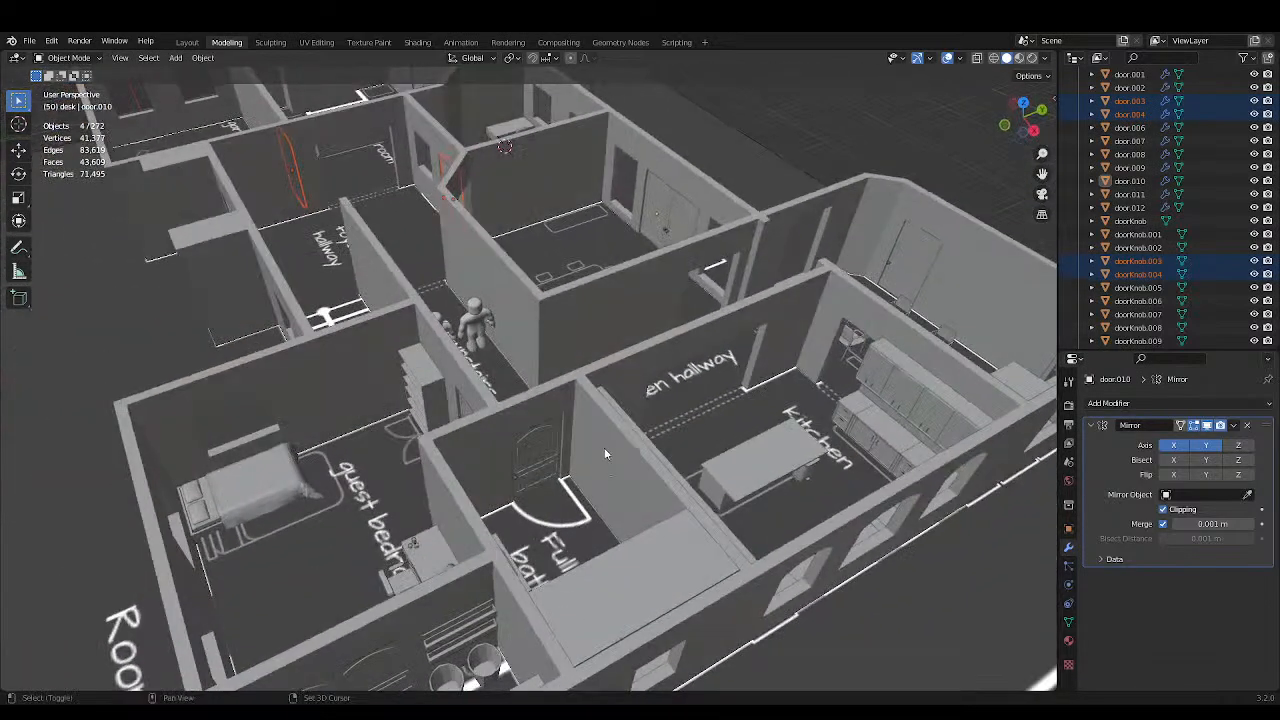
scroll(604, 447, down, 2)
middle_drag(658, 421, 700, 429)
scroll(710, 427, up, 3)
shift+click(677, 413)
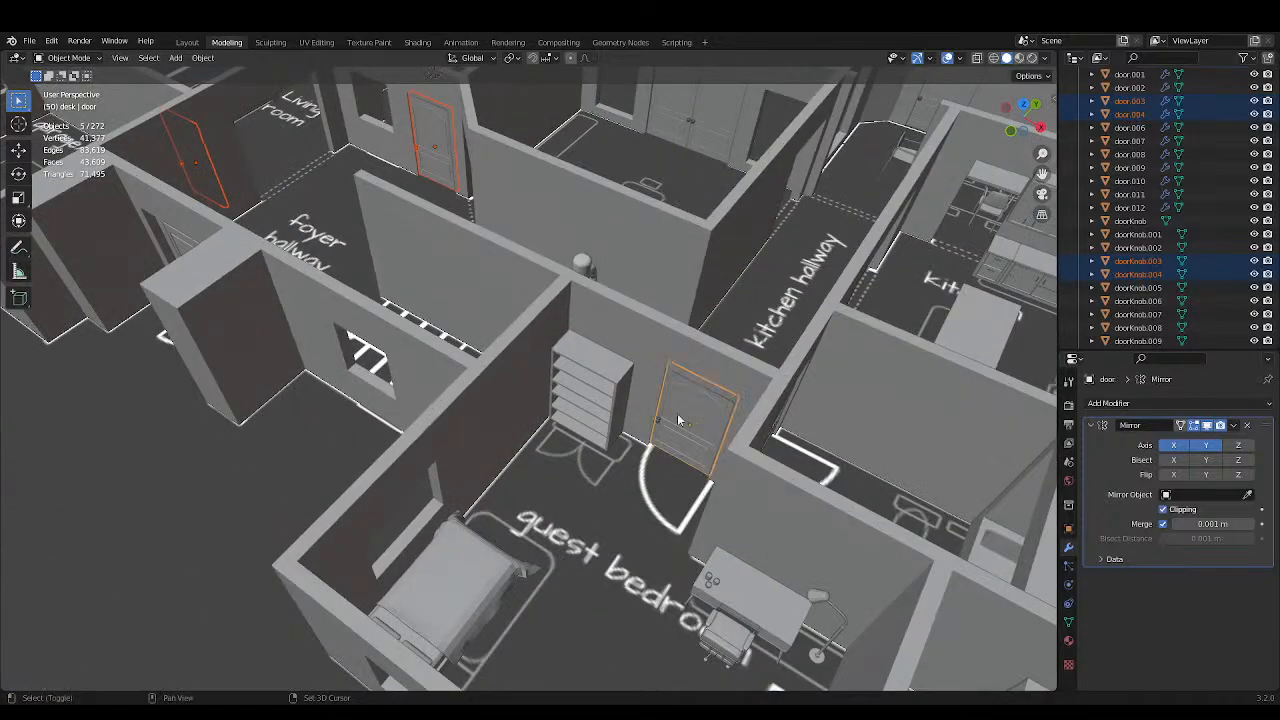
shift+click(662, 424)
Examine the first floor from the guest bedroom to the foyer for interior doors not yet selected.
middle_drag(662, 424, 670, 425)
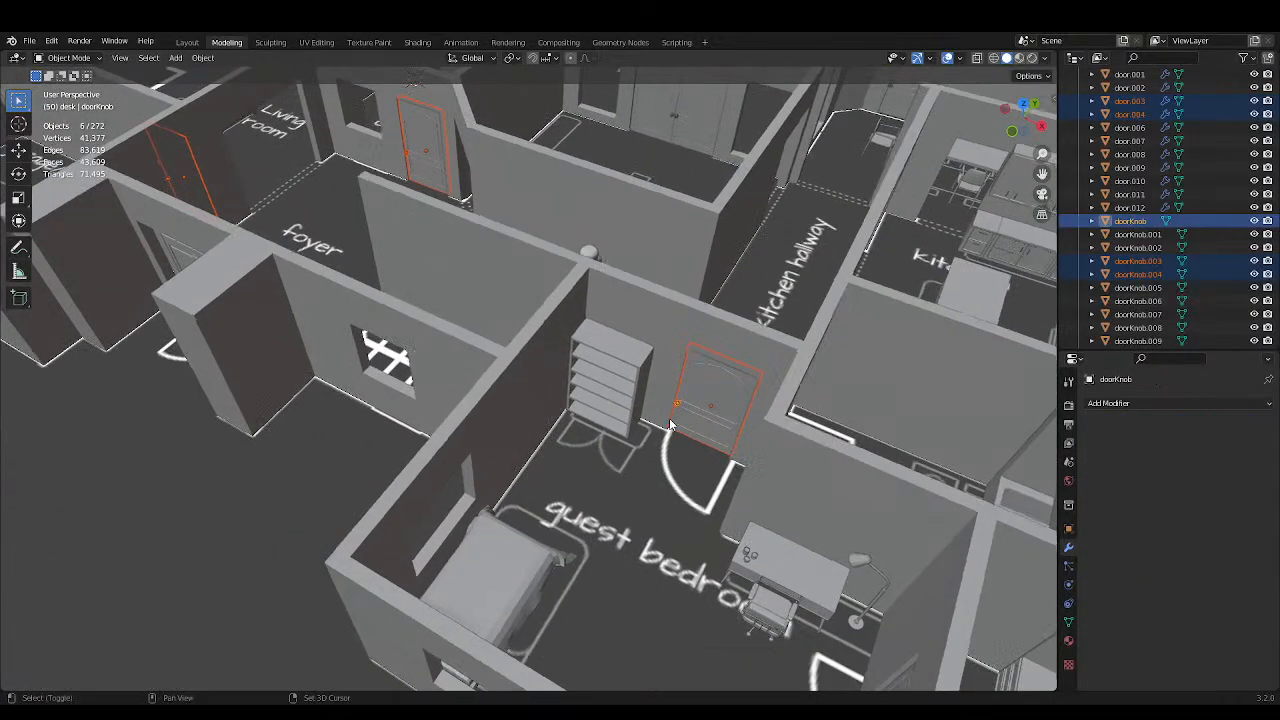
scroll(670, 425, down, 3)
middle_drag(590, 420, 764, 430)
scroll(604, 466, up, 3)
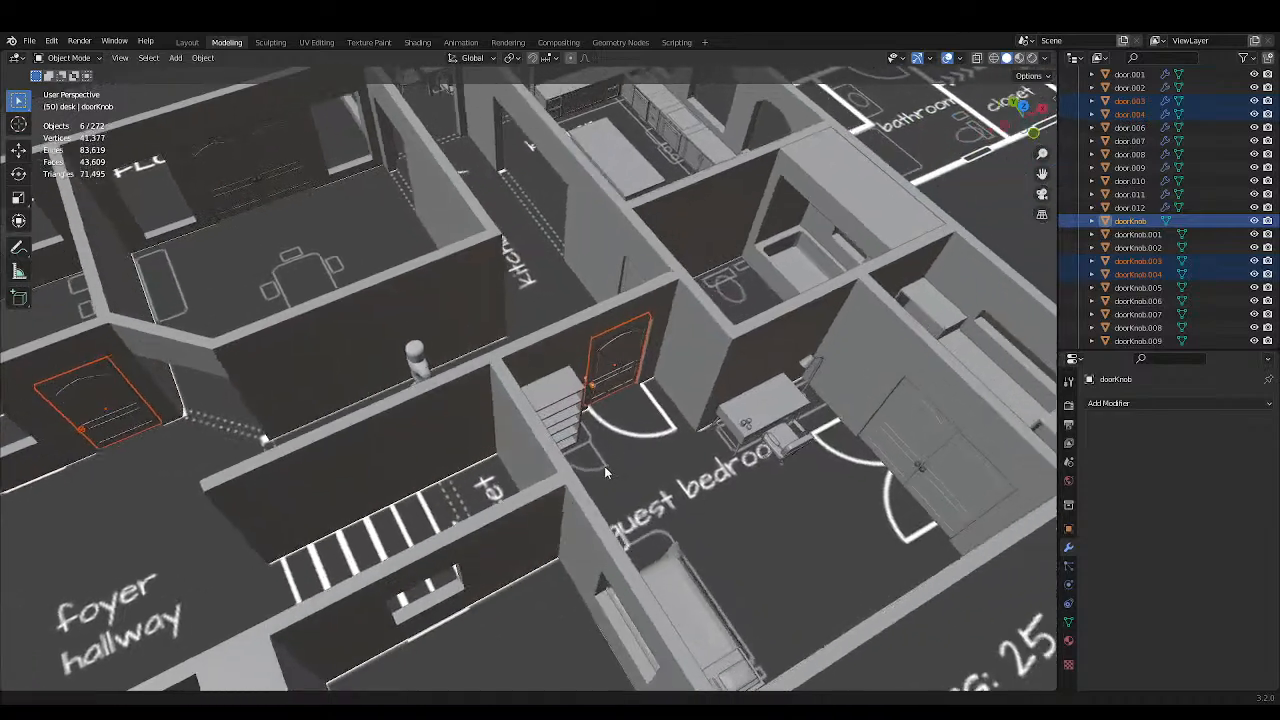
shift+middle_drag(604, 466, 758, 458)
scroll(538, 425, down, 4)
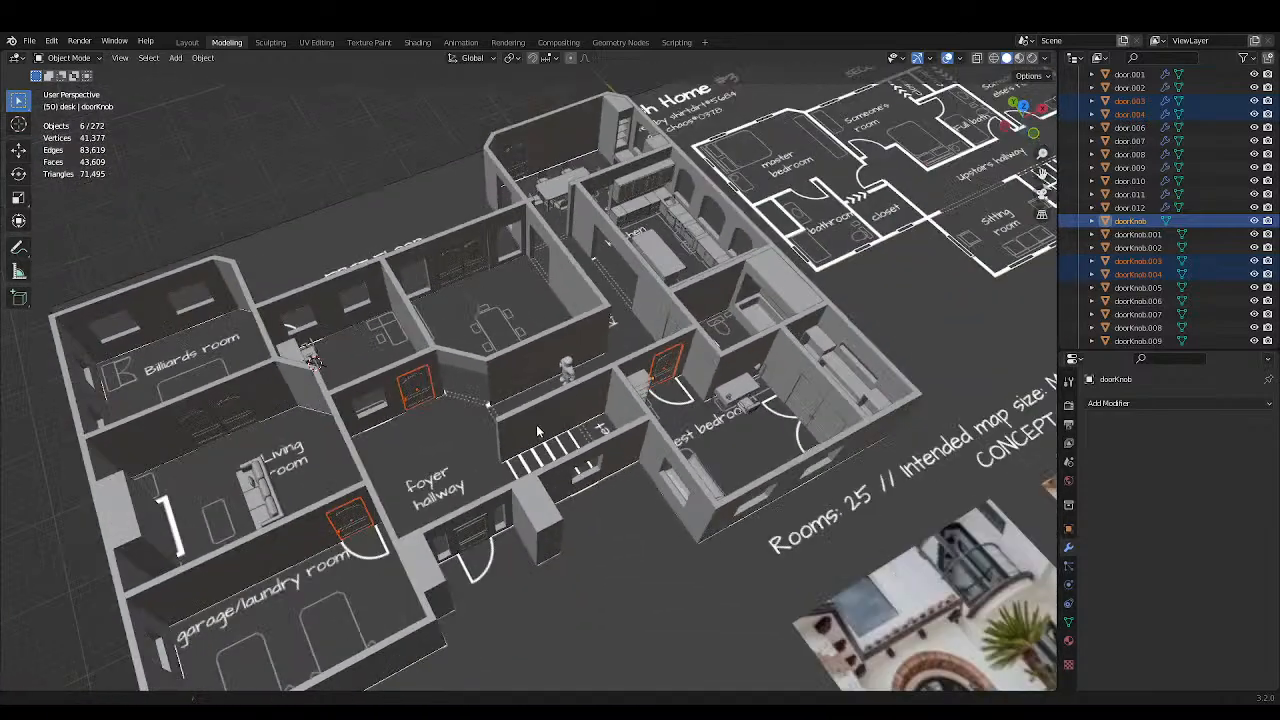
shift+middle_drag(538, 430, 579, 430)
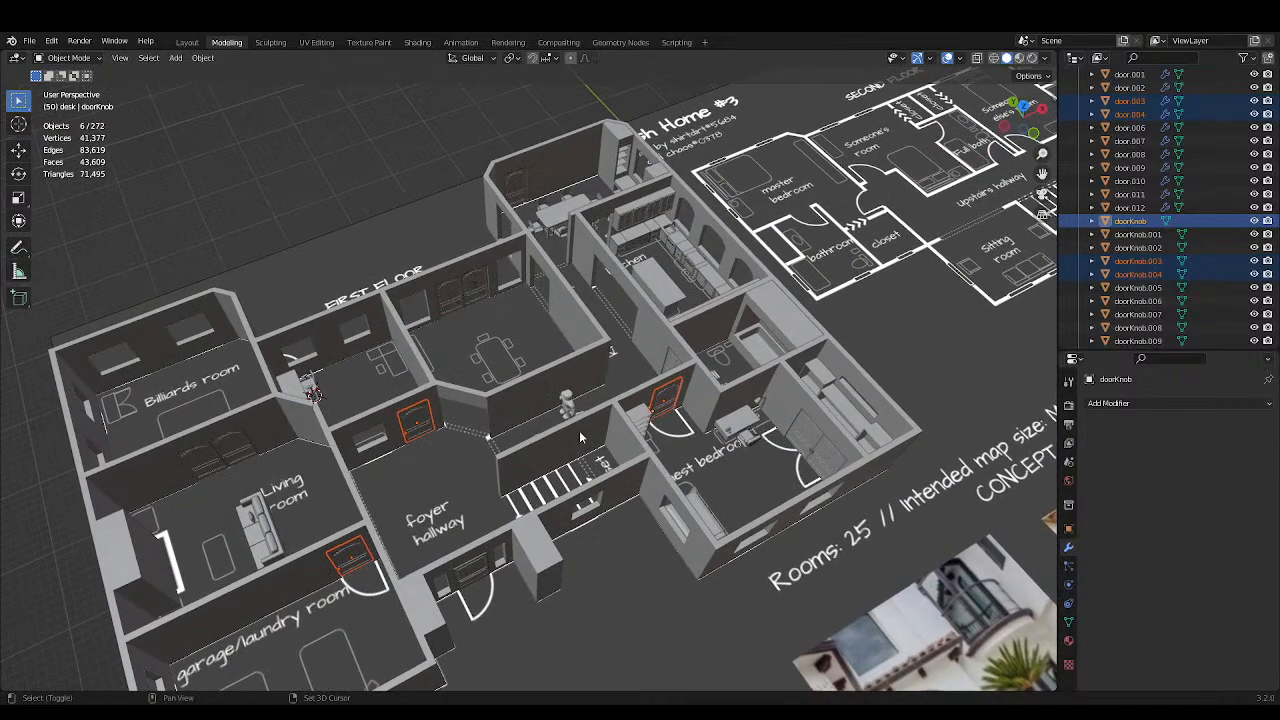
scroll(579, 430, up, 4)
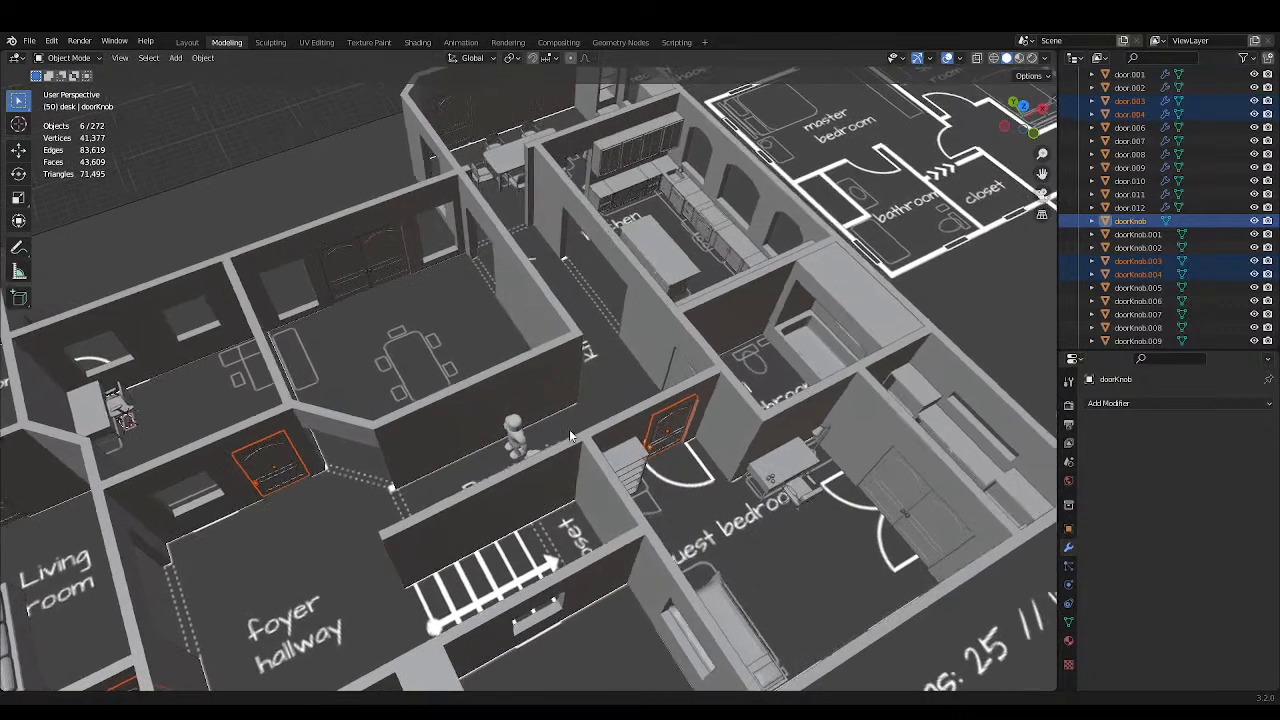
shift+middle_drag(570, 430, 535, 429)
scroll(536, 430, down, 3)
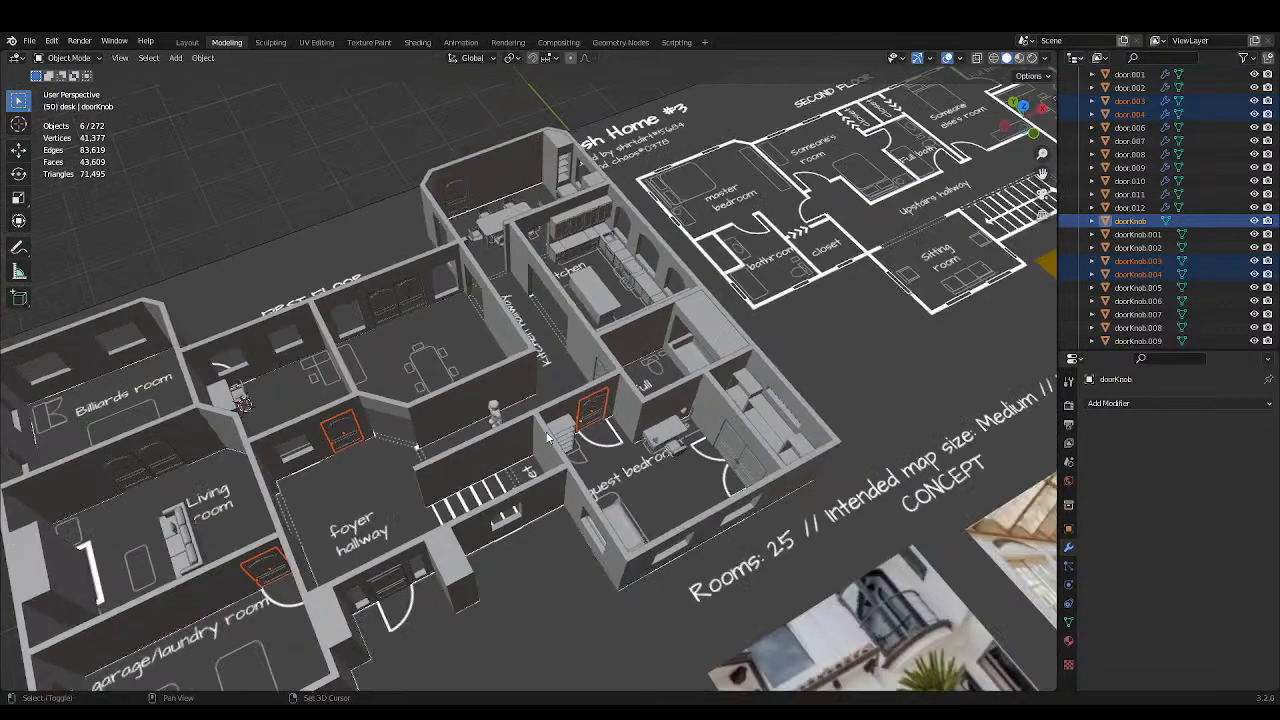
shift+middle_drag(618, 445, 745, 409)
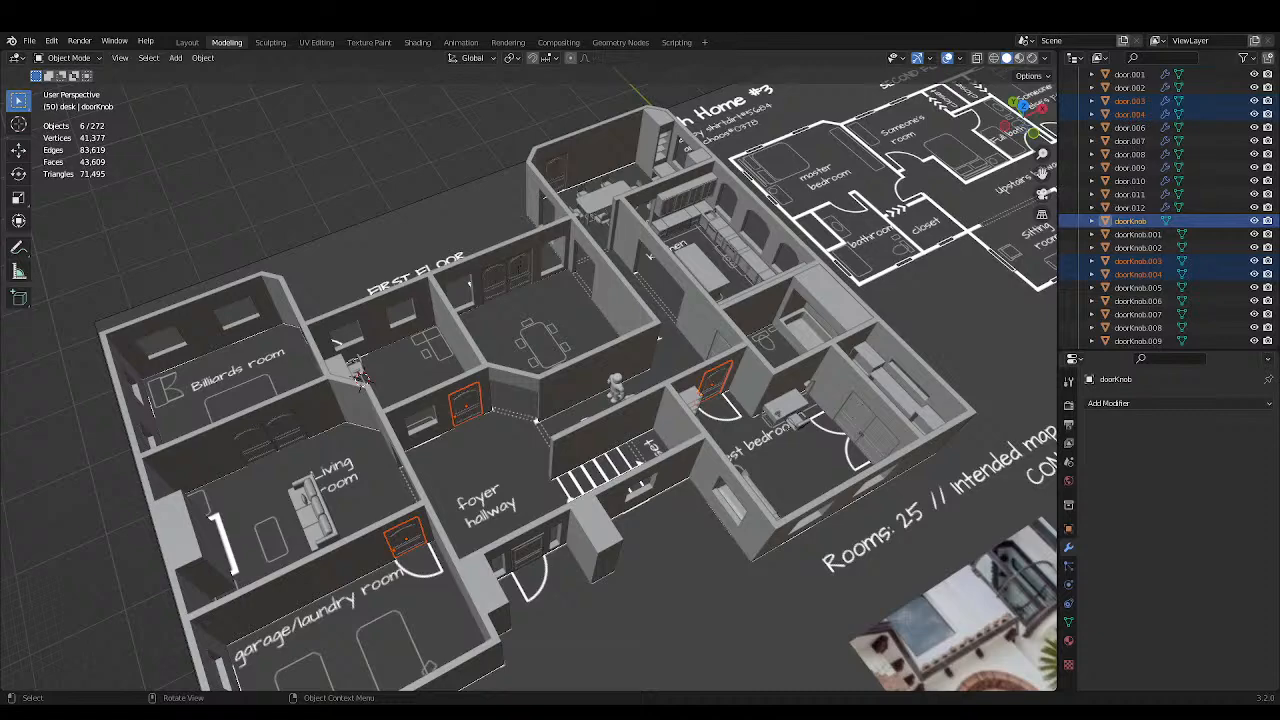
Add the living room's double doors and both of their knobs to the selection, and save the file.
scroll(530, 420, up, 3)
middle_drag(540, 424, 482, 413)
scroll(321, 346, up, 2)
shift+middle_drag(321, 346, 472, 390)
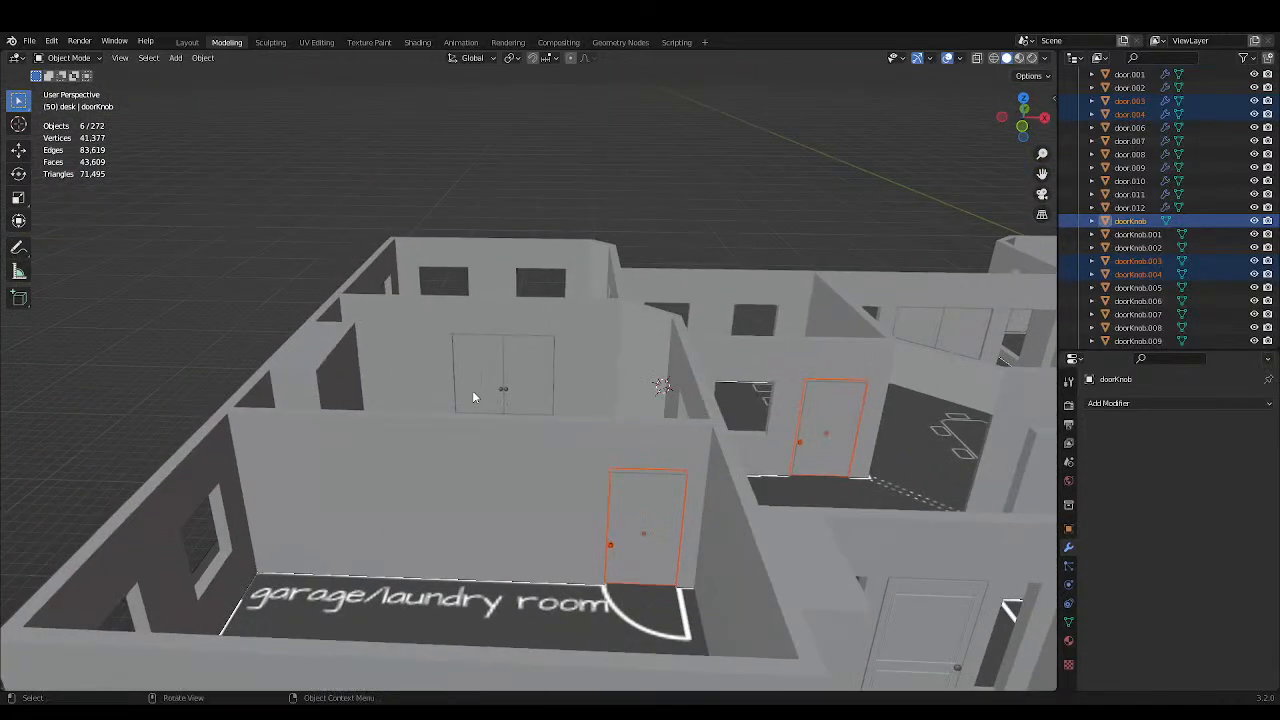
scroll(478, 392, up, 2)
shift+click(508, 388)
key(ctrl+s)
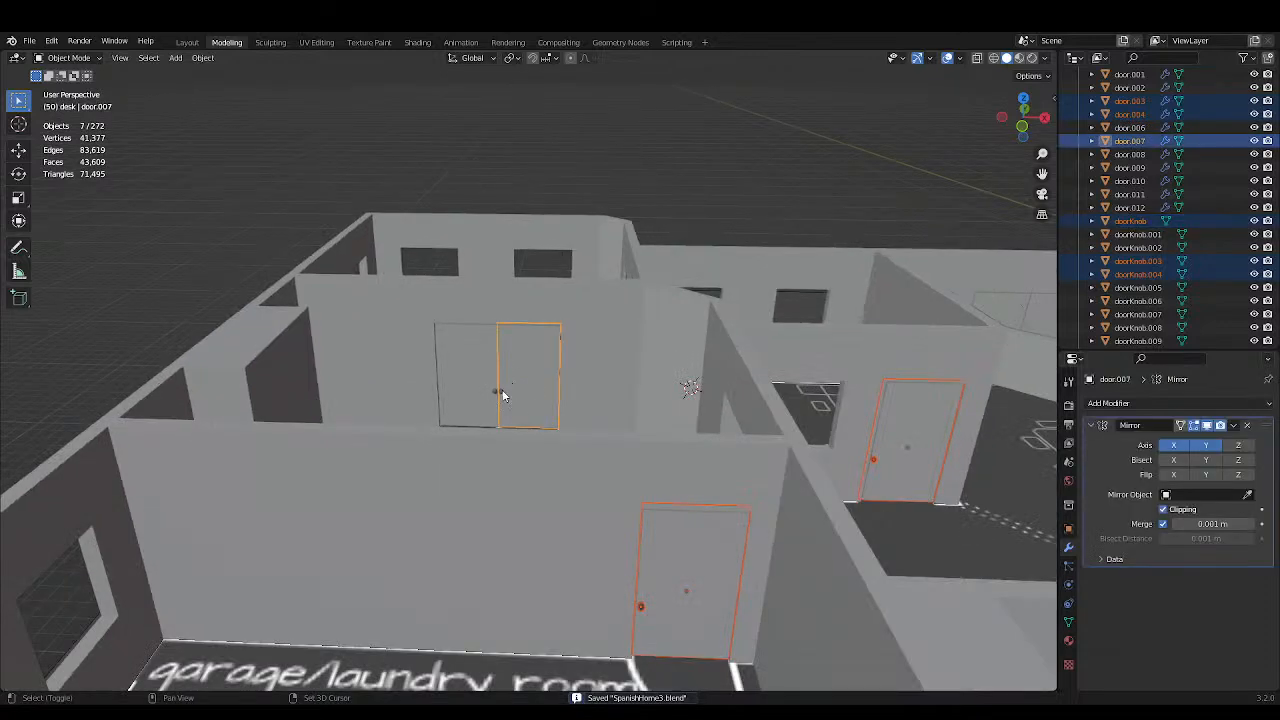
shift+click(498, 392)
shift+click(492, 392)
shift+click(483, 386)
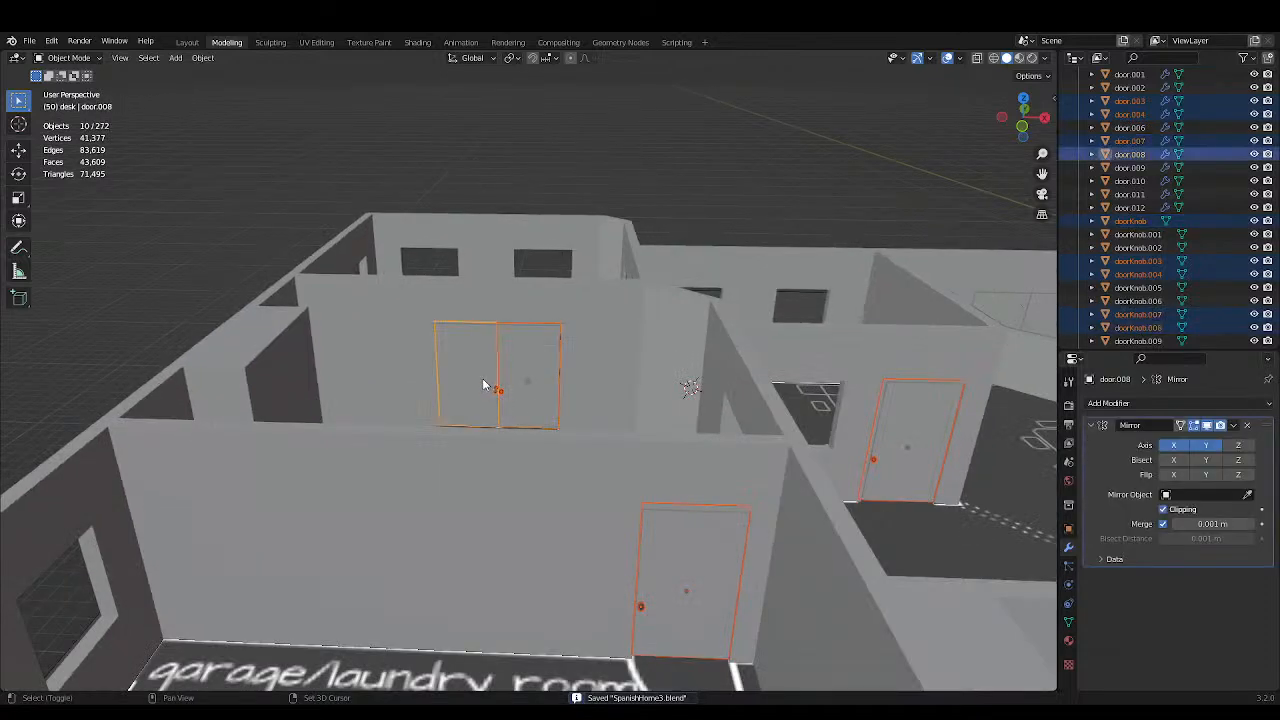
scroll(654, 376, down, 2)
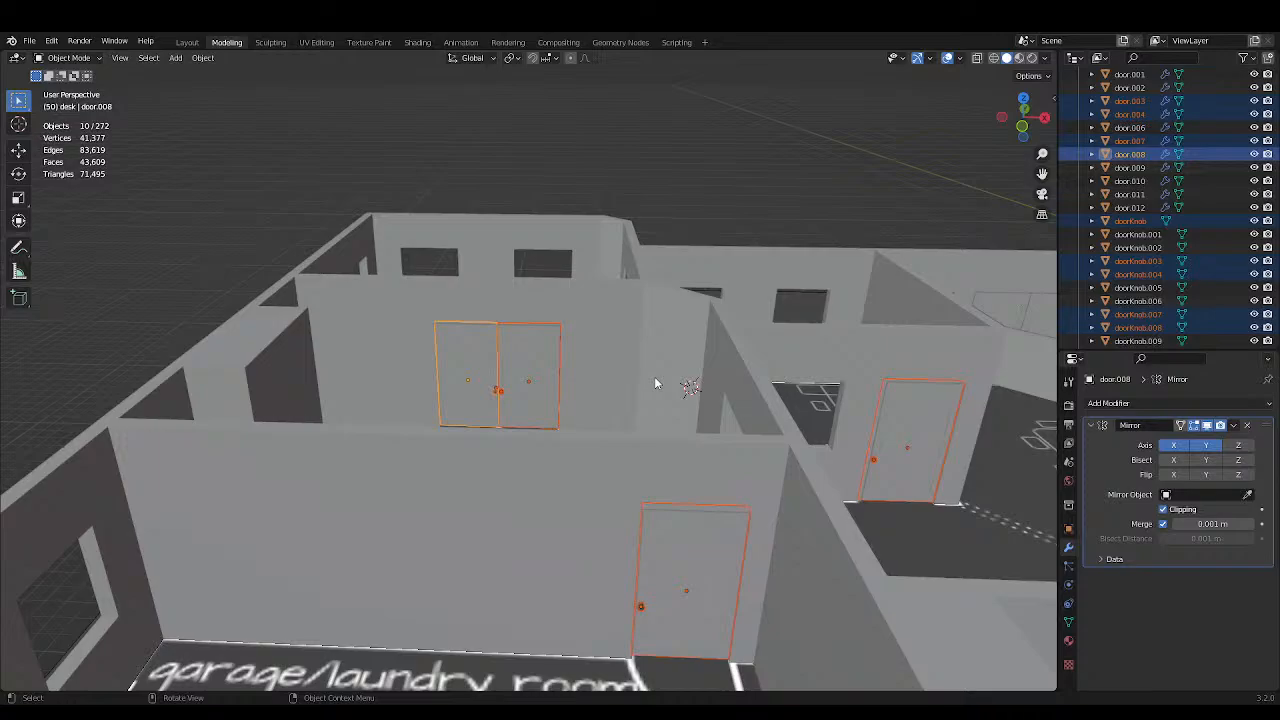
Add the full bathroom's hallway door and the guest closet's double doors, with their knobs, to the selection.
scroll(654, 376, down, 3)
middle_drag(721, 357, 671, 498)
scroll(669, 500, up, 4)
scroll(665, 500, down, 1)
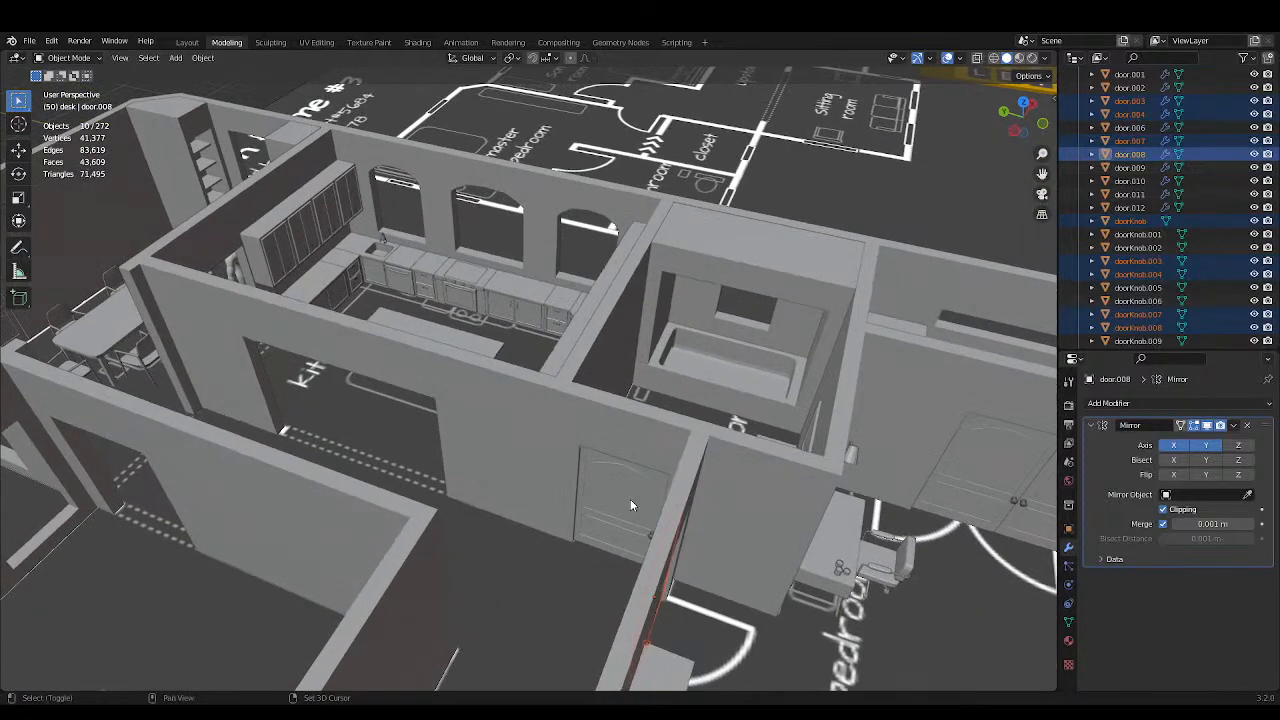
shift+click(630, 500)
shift+click(649, 540)
middle_drag(651, 527, 724, 377)
shift+click(749, 424)
shift+click(752, 424)
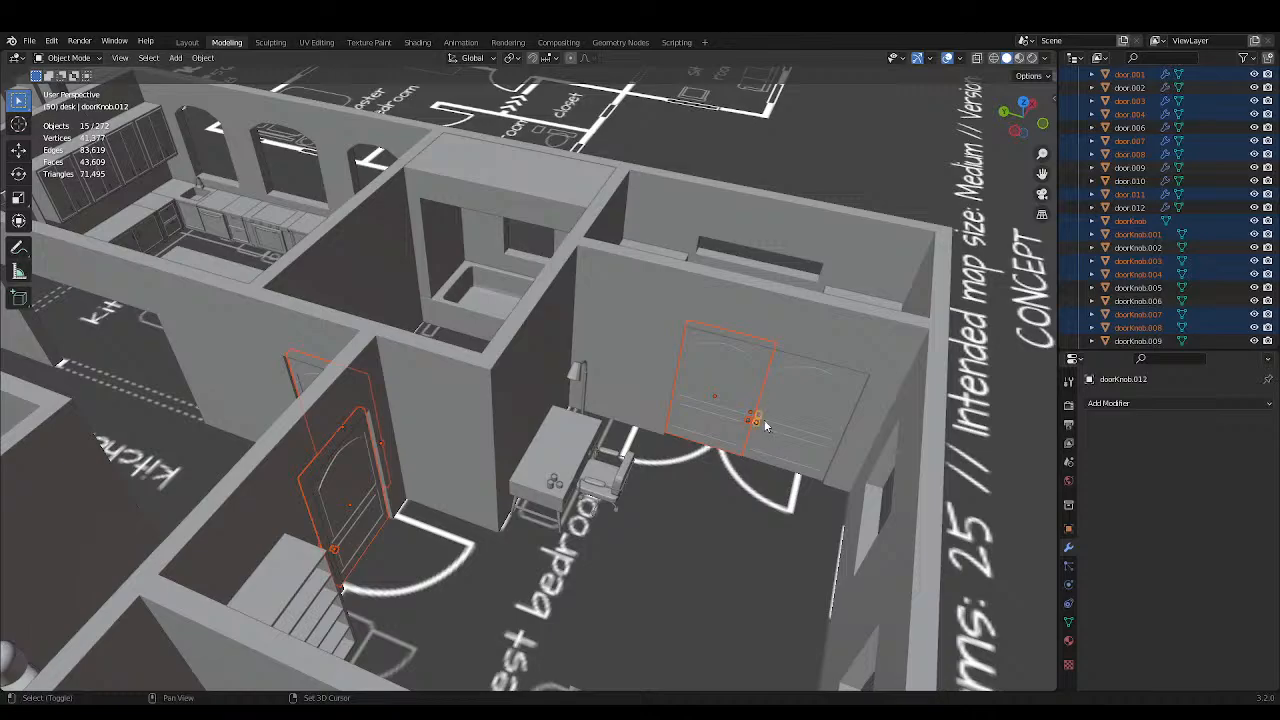
shift+click(764, 420)
Delete all the selected interior doors and knobs, and save the file.
key(x)
click(700, 420)
scroll(766, 420, down, 5)
key(ctrl+s)
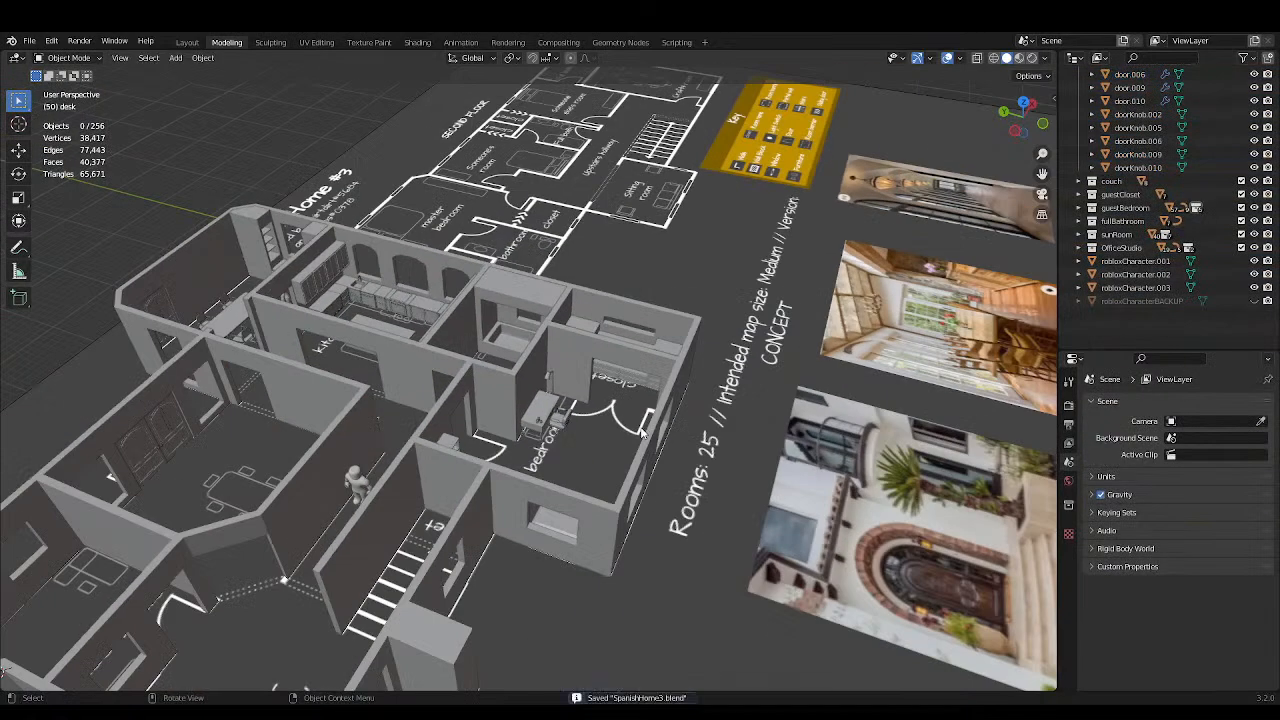
Select the front door, save the file, and isolate the door in local view.
middle_drag(680, 440, 560, 364)
scroll(560, 364, up, 3)
scroll(560, 364, up, 10)
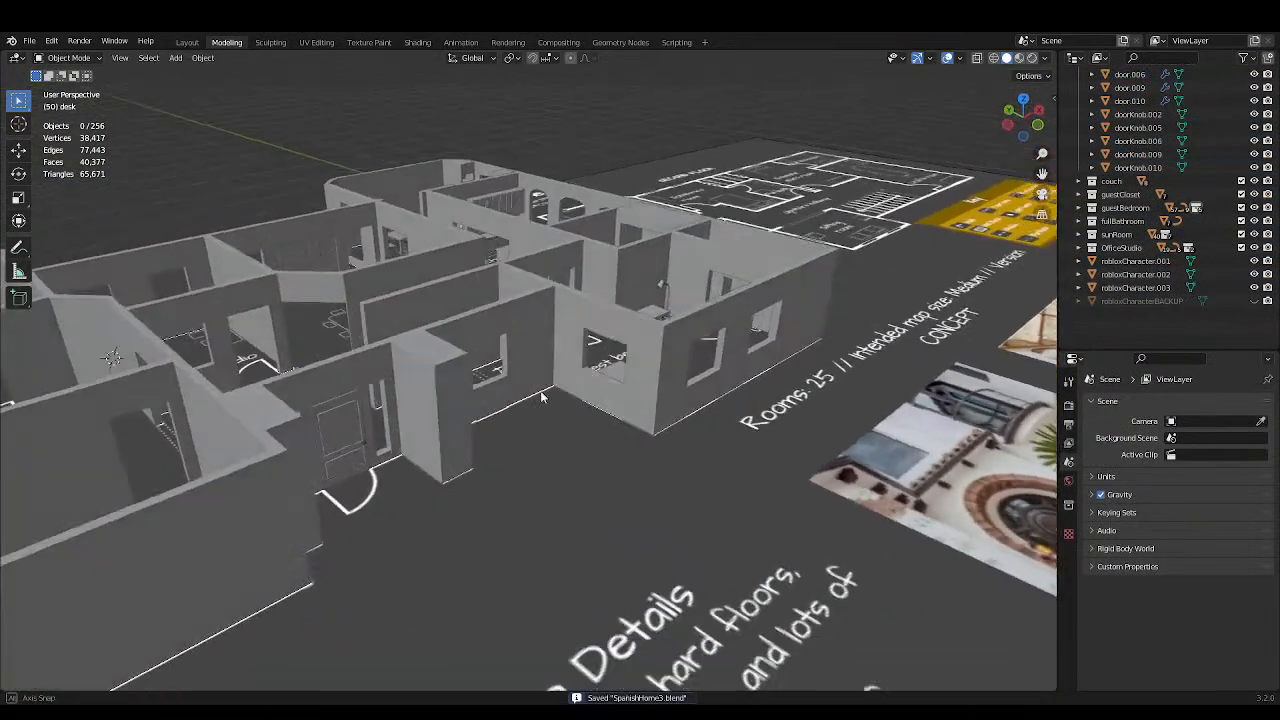
click(217, 372)
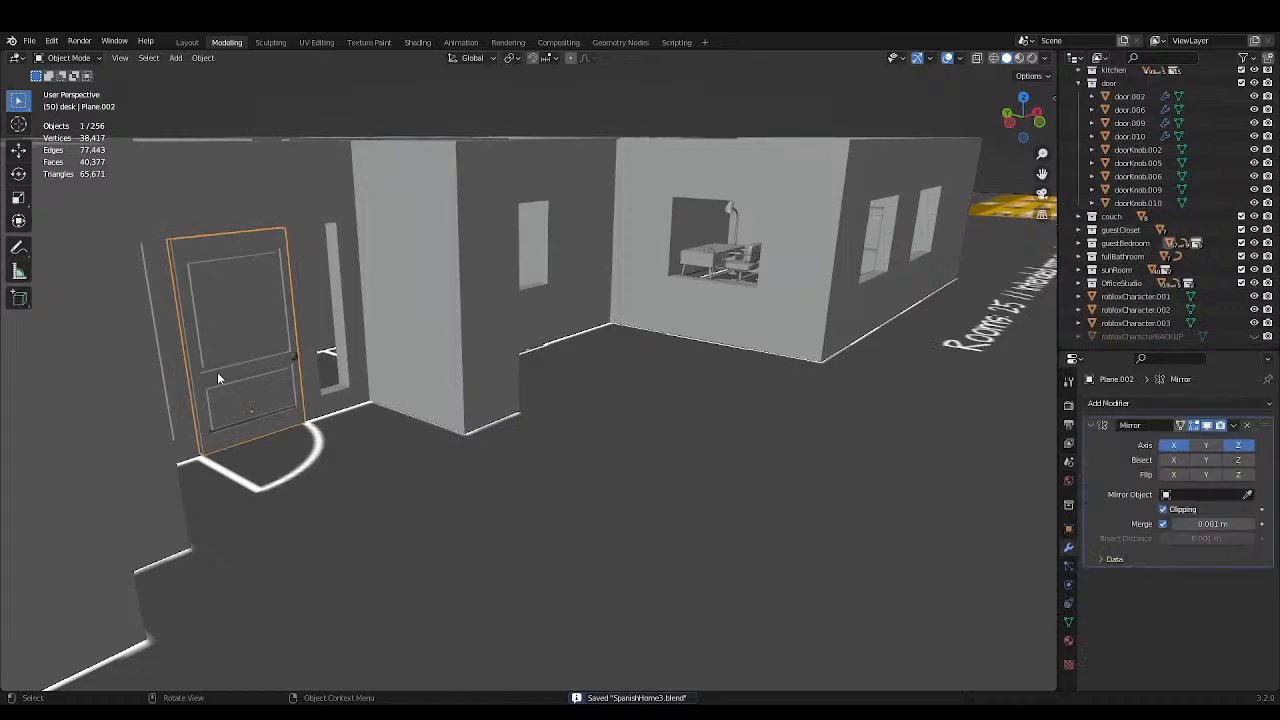
scroll(216, 368, up, 5)
scroll(222, 368, down, 3)
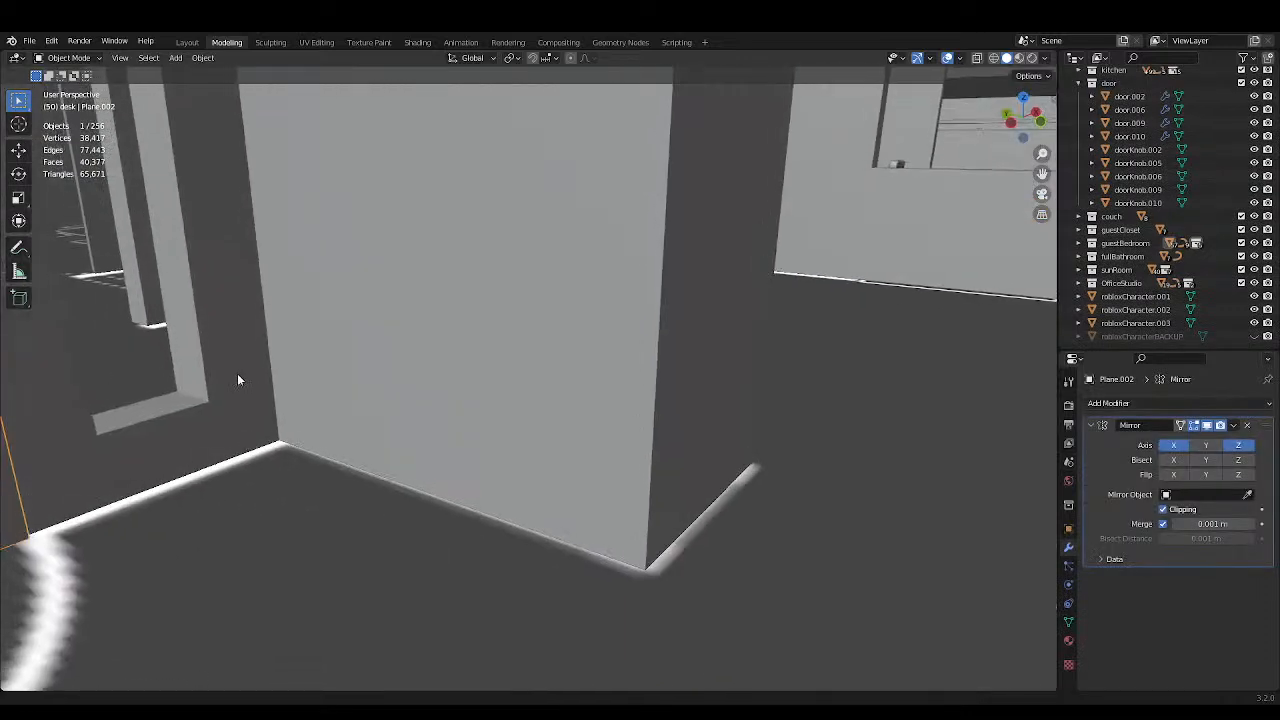
middle_drag(237, 373, 310, 371)
key(ctrl+s)
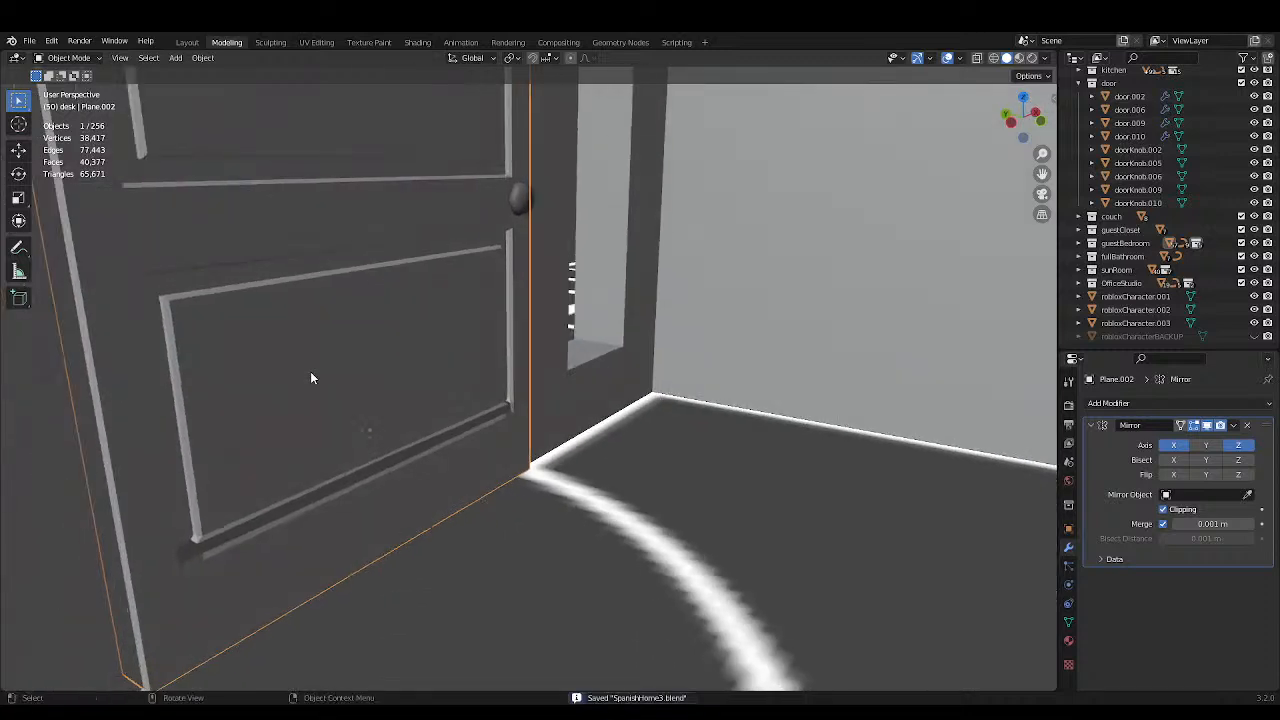
key(KP_Divide)
middle_drag(674, 505, 678, 479)
scroll(678, 478, up, 2)
middle_drag(679, 397, 684, 392)
Turn on the Face Orientation overlay for the isolated front door.
click(960, 57)
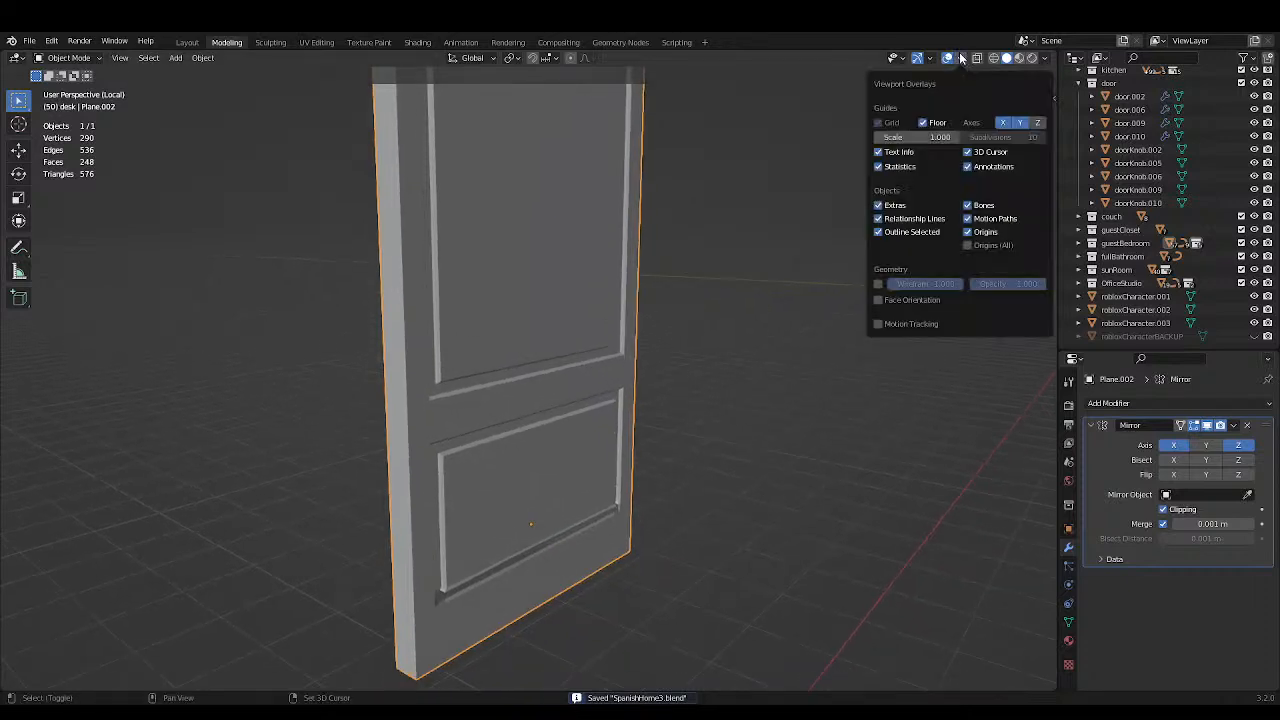
click(878, 299)
middle_drag(785, 272, 800, 234)
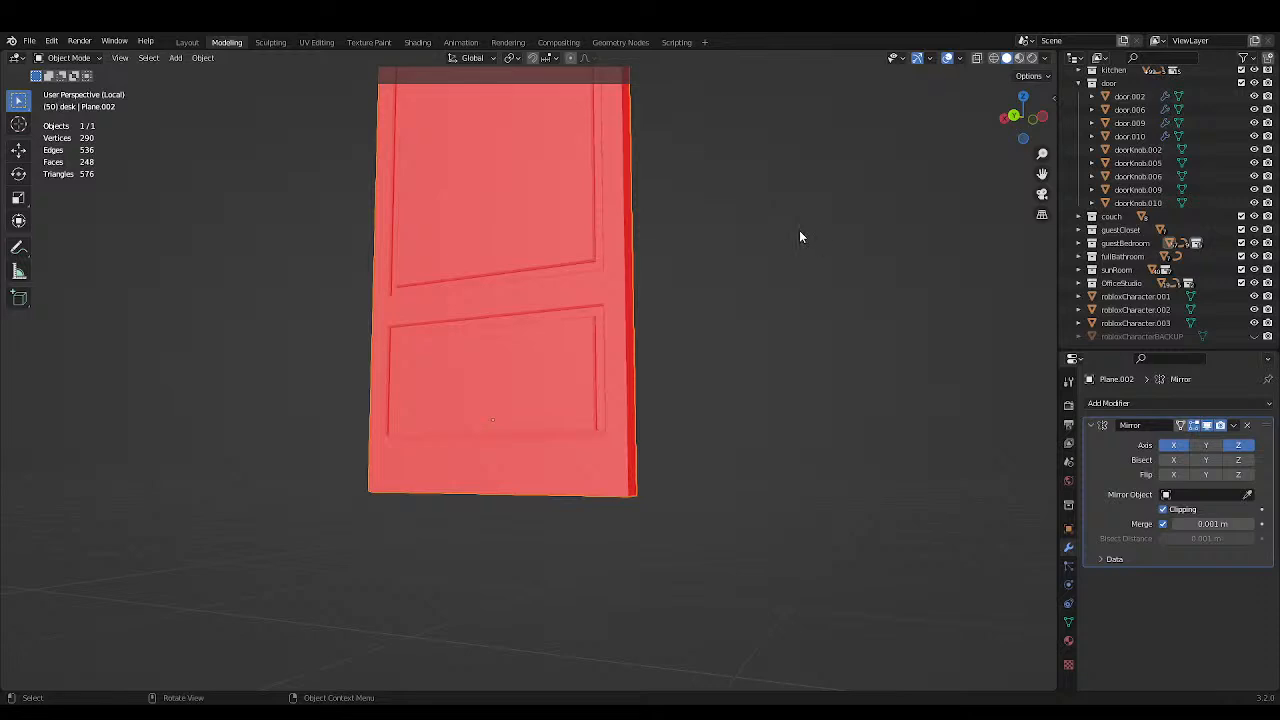
scroll(728, 207, down, 3)
Select the front door's entire mesh in Edit Mode and save the file.
key(Tab)
middle_drag(728, 205, 700, 232)
key(a)
key(ctrl+s)
click(244, 57)
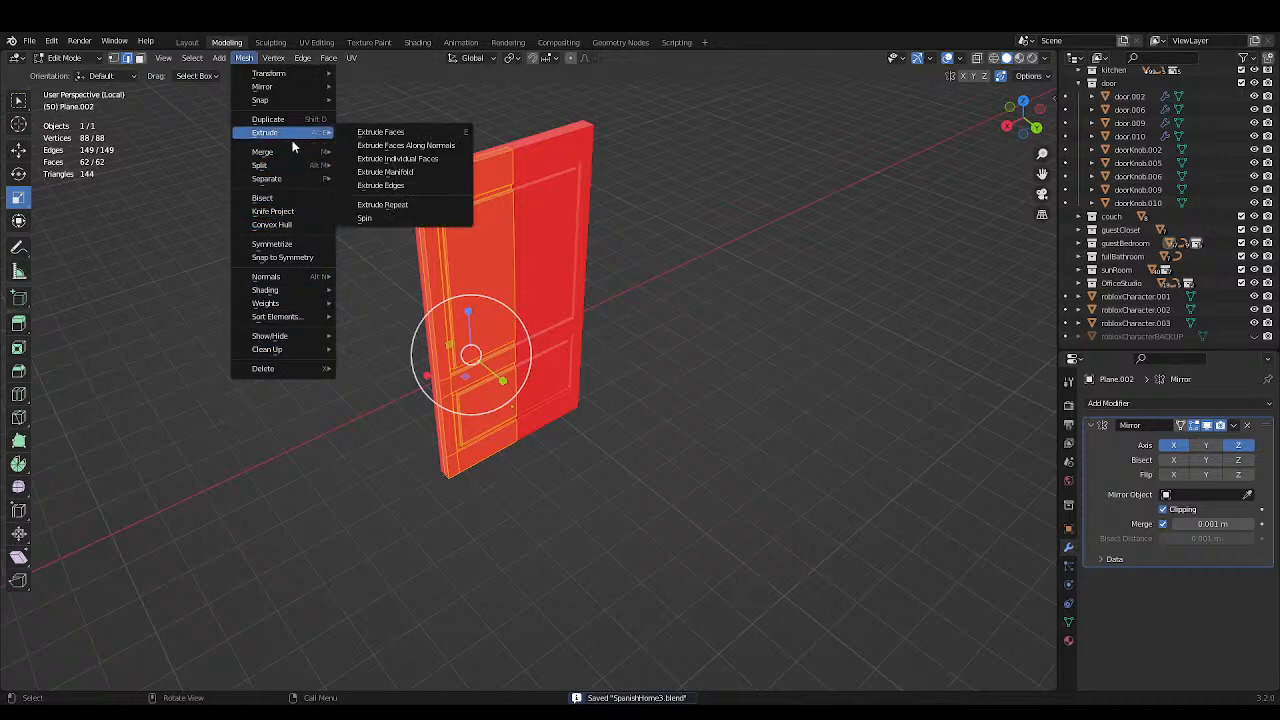
middle_drag(540, 140, 691, 191)
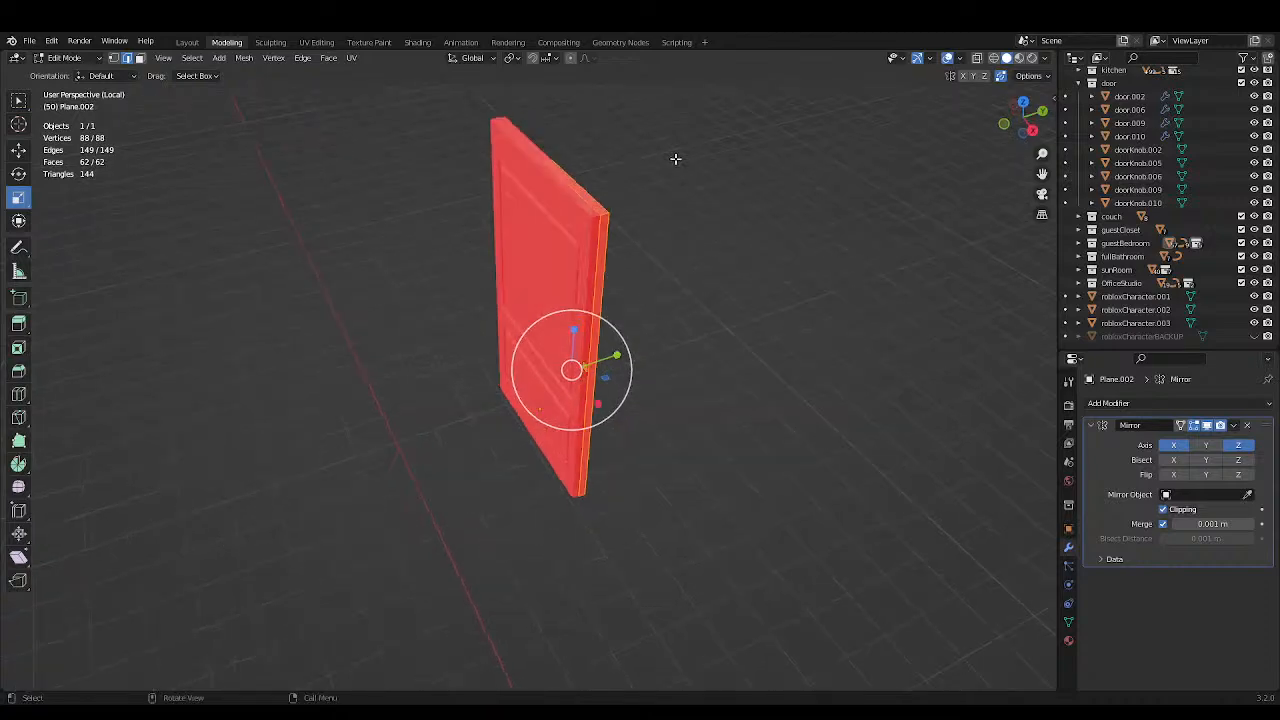
Exit local view and compare the front door's face orientation with the rest of the house.
key(KP_Divide)
scroll(567, 183, down, 5)
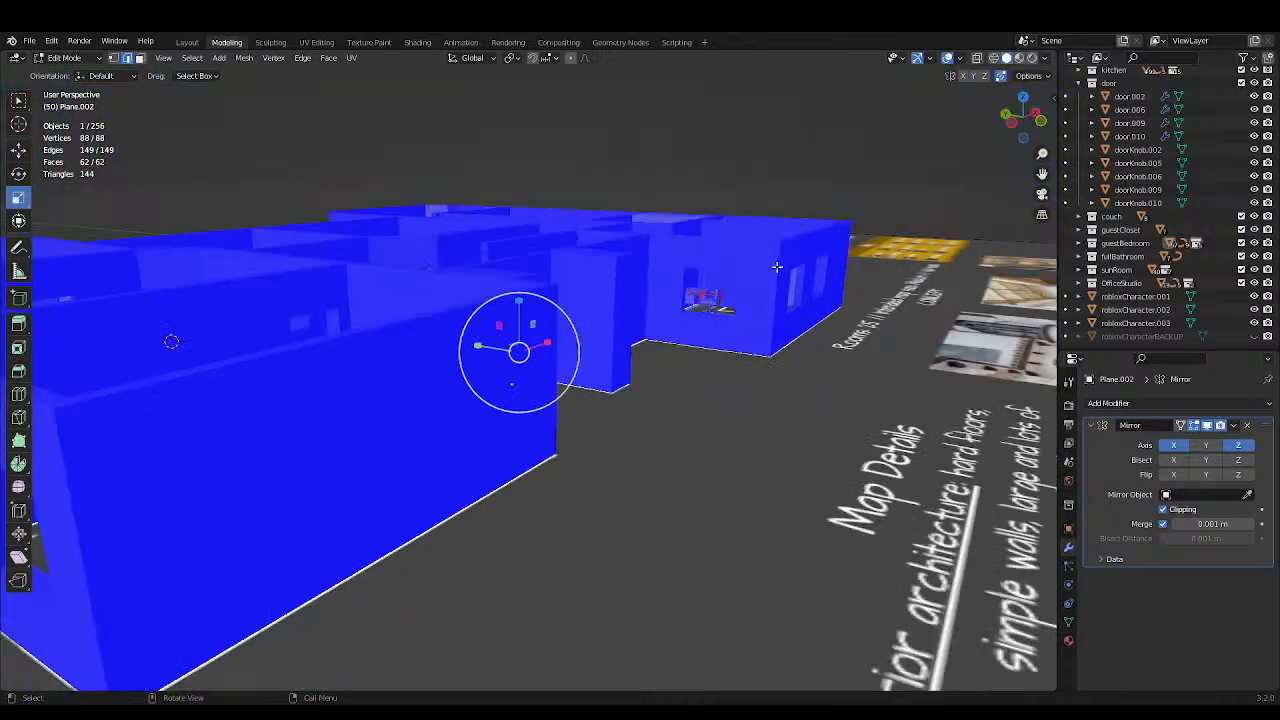
middle_drag(777, 267, 655, 309)
scroll(712, 246, up, 3)
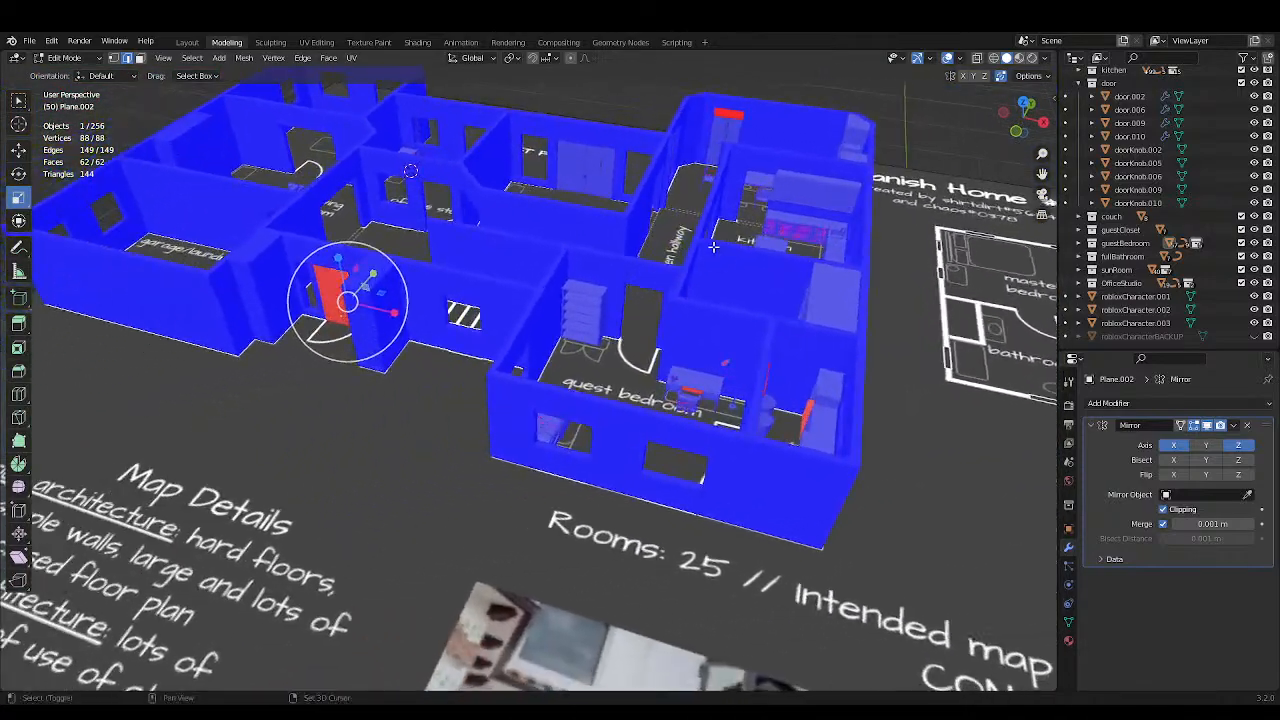
scroll(714, 247, up, 2)
shift+middle_drag(543, 246, 655, 306)
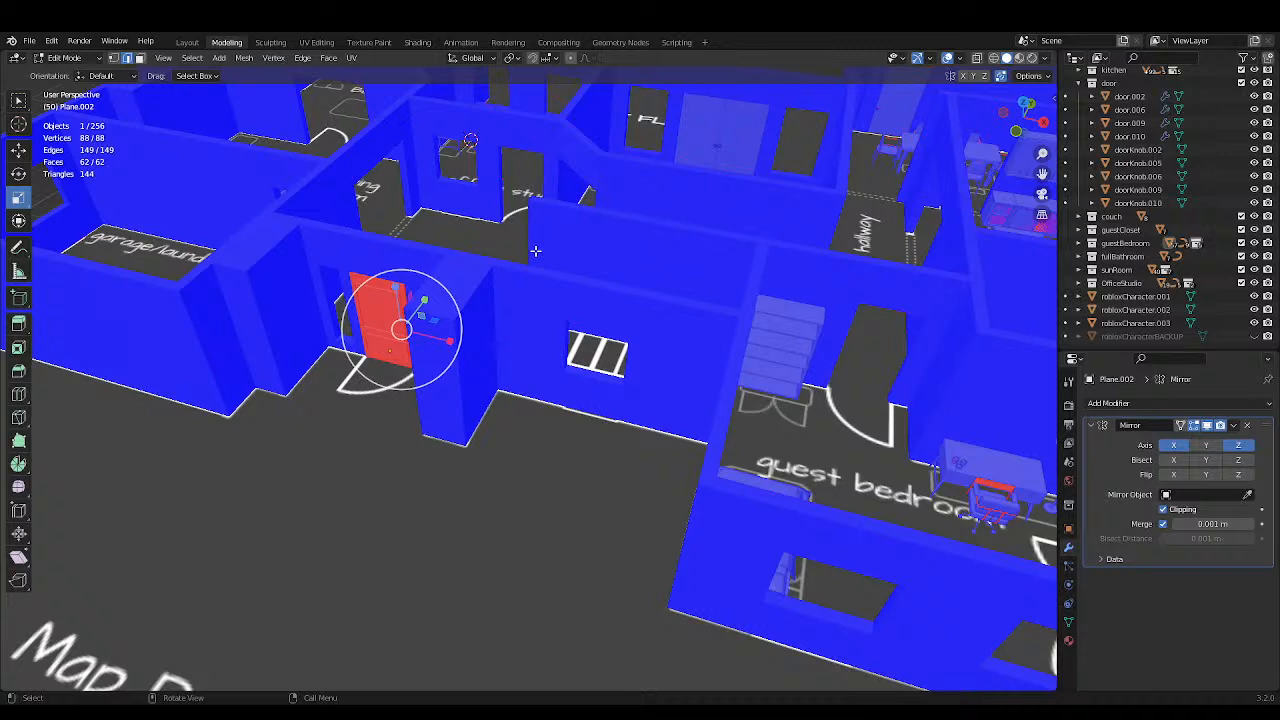
Flip the normals of the front door's whole mesh and save the file.
click(244, 57)
mouse_move(255, 87)
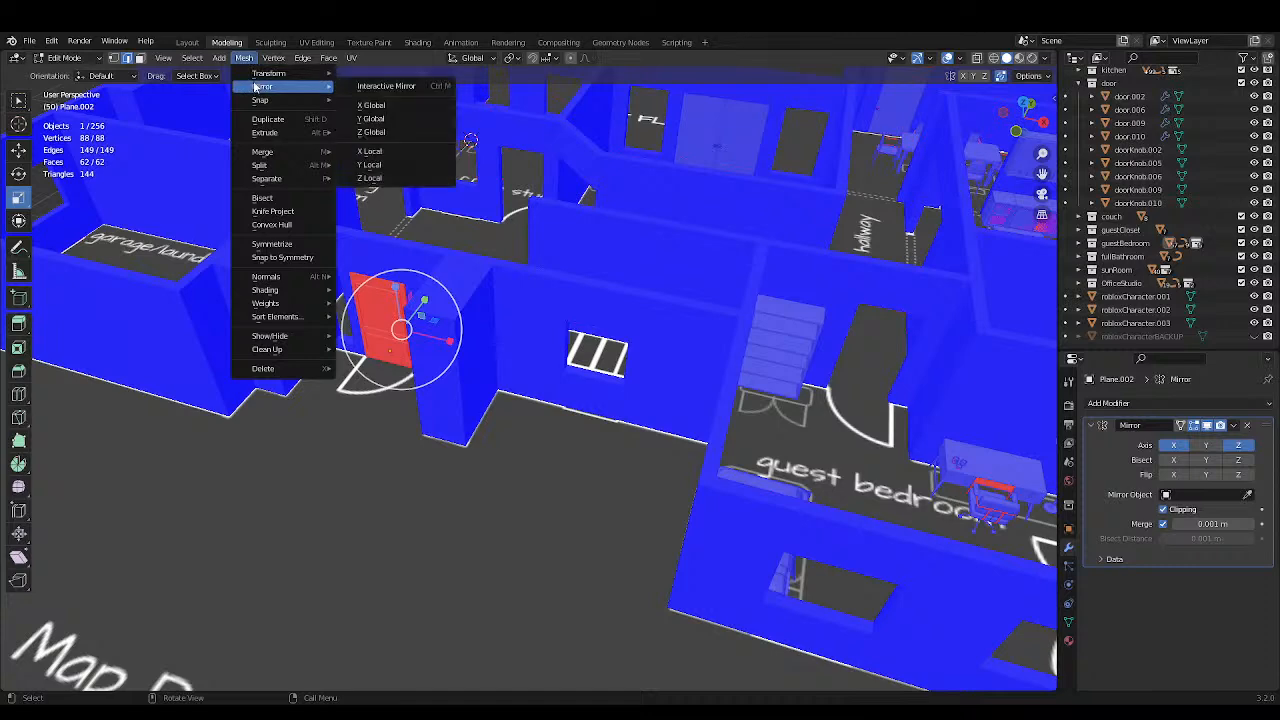
mouse_move(281, 280)
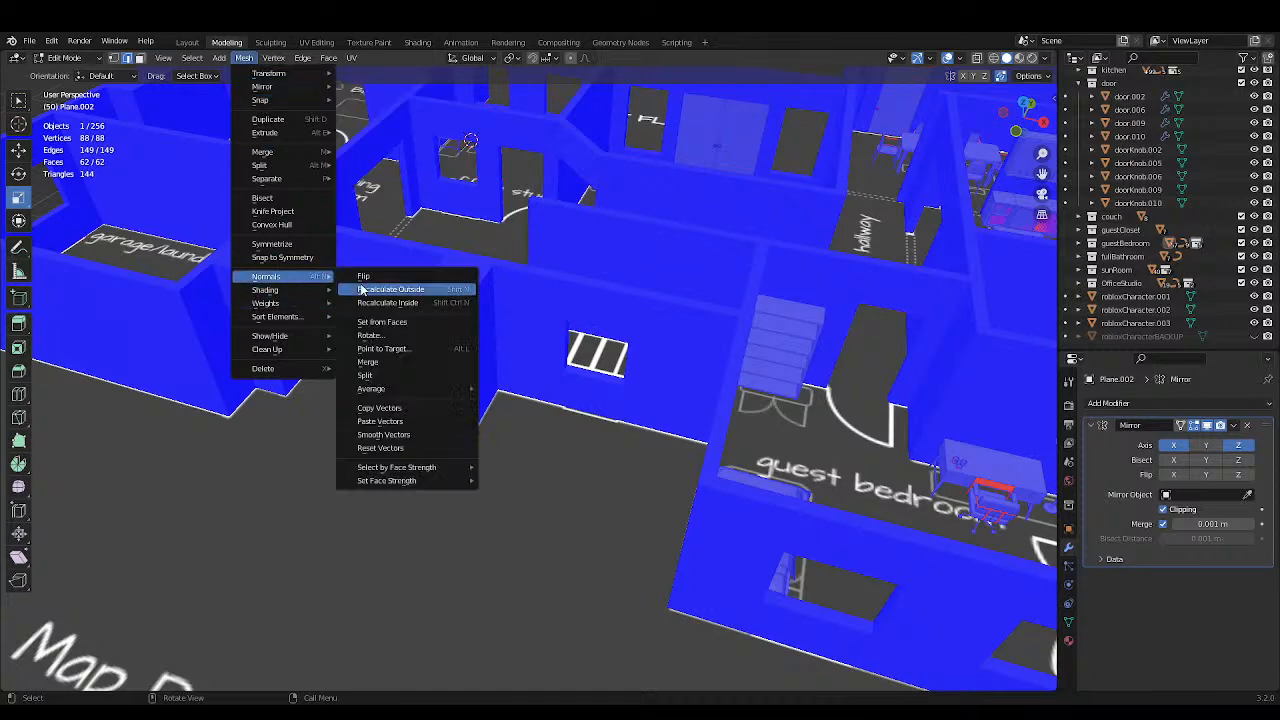
click(370, 276)
middle_drag(491, 309, 582, 349)
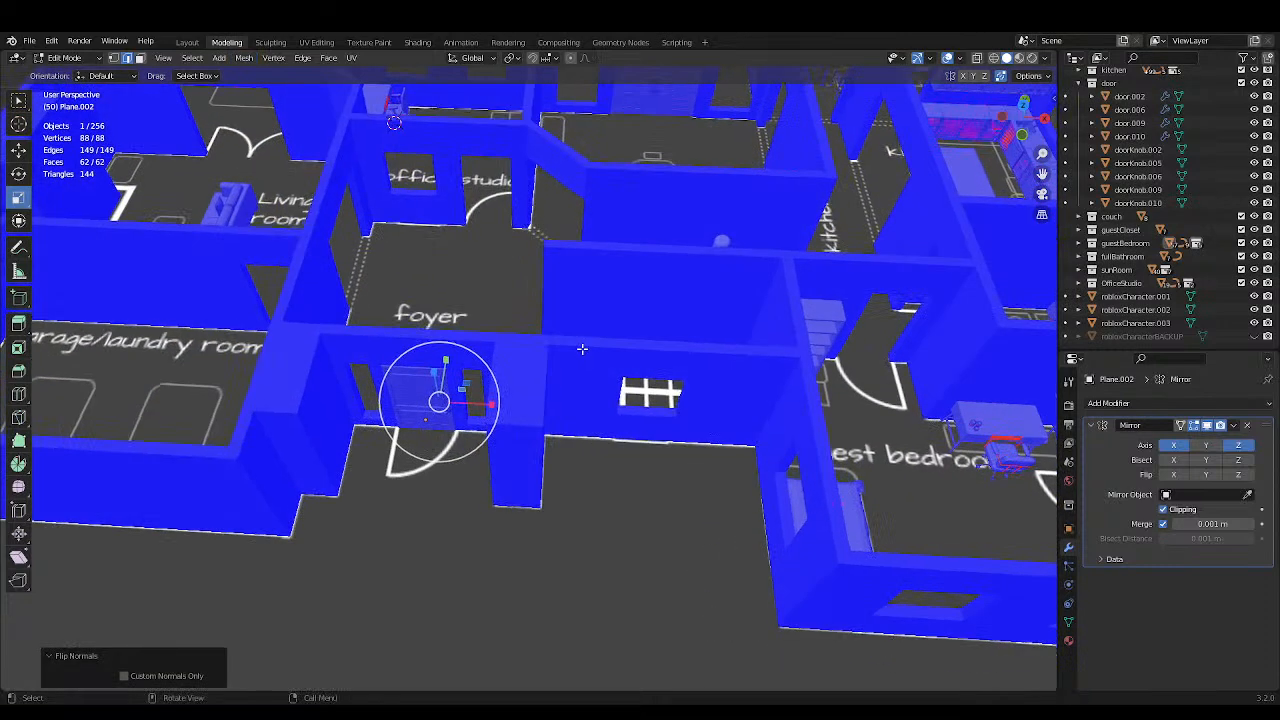
scroll(582, 349, up, 3)
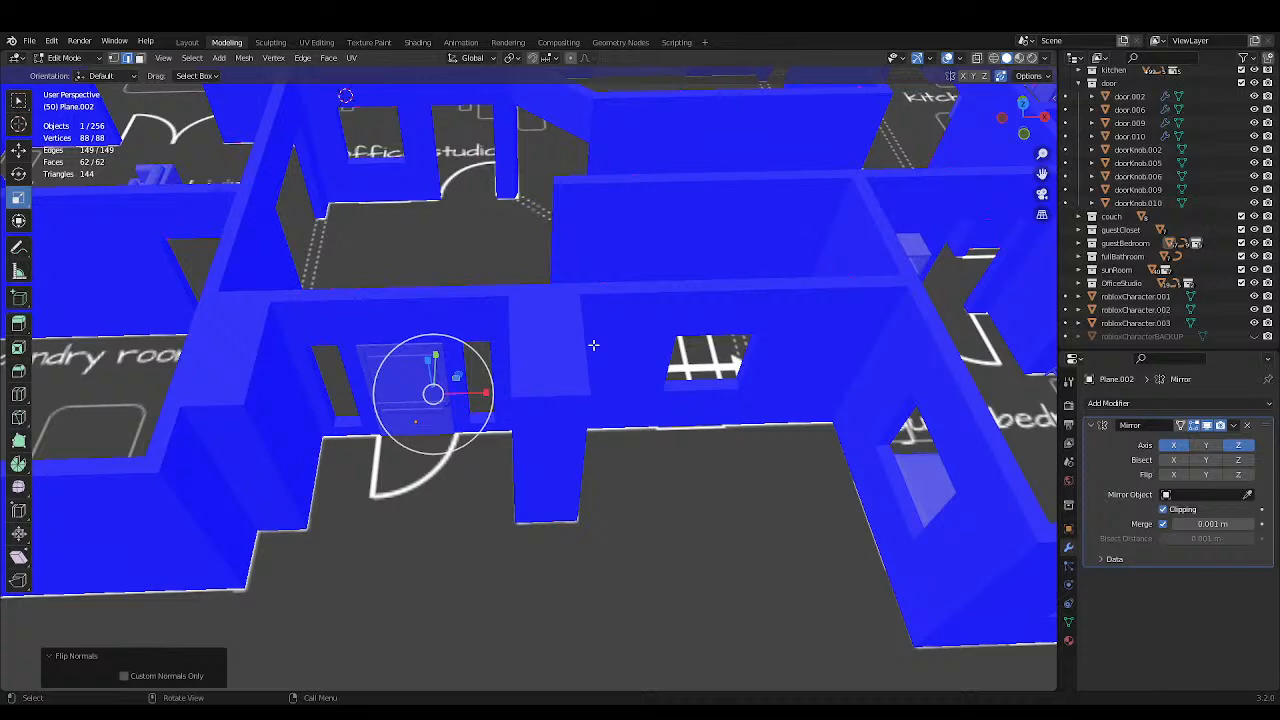
scroll(614, 329, down, 3)
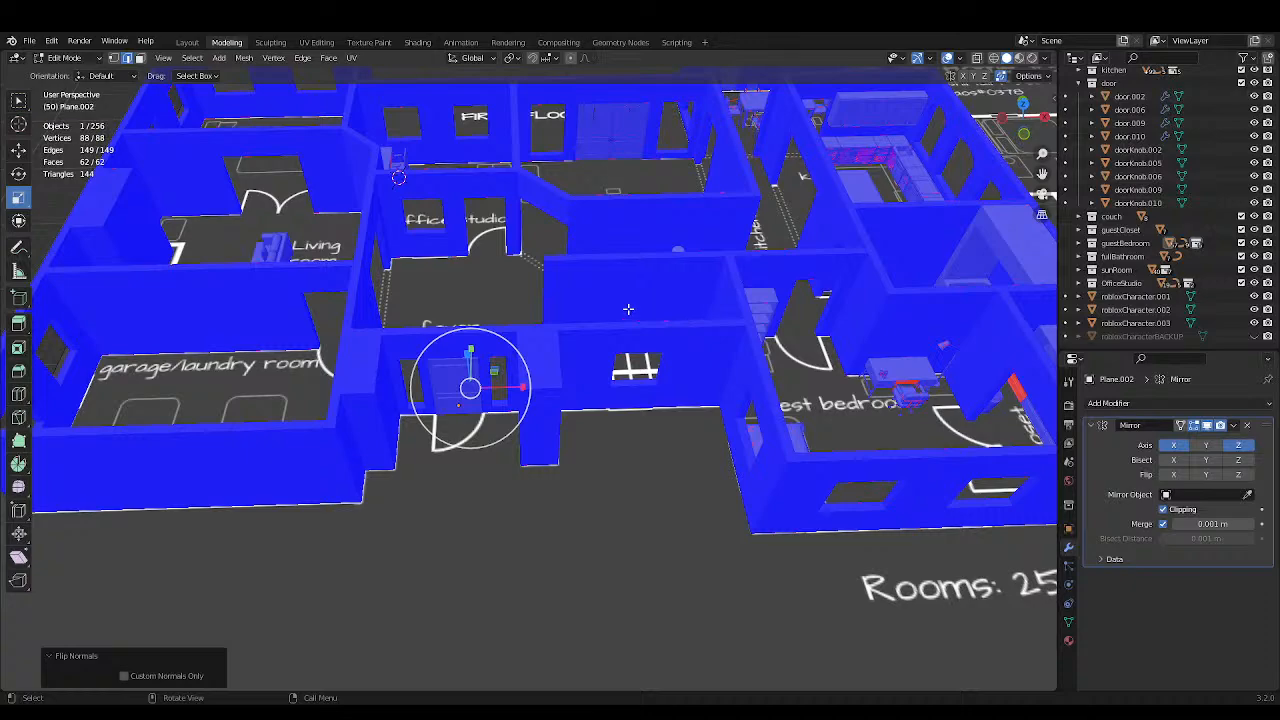
key(ctrl+s)
Isolate the front door in local view again.
scroll(608, 300, down, 3)
scroll(562, 330, up, 5)
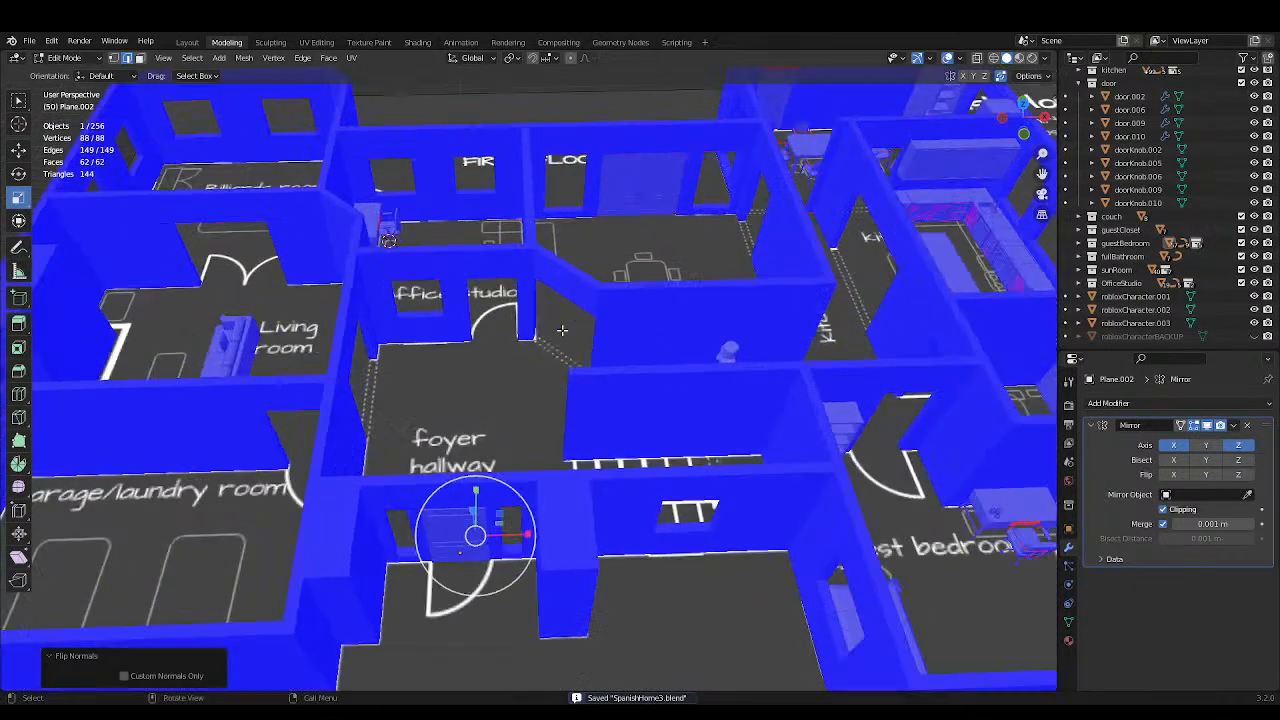
middle_drag(562, 330, 569, 211)
scroll(569, 213, up, 3)
scroll(571, 297, up, 4)
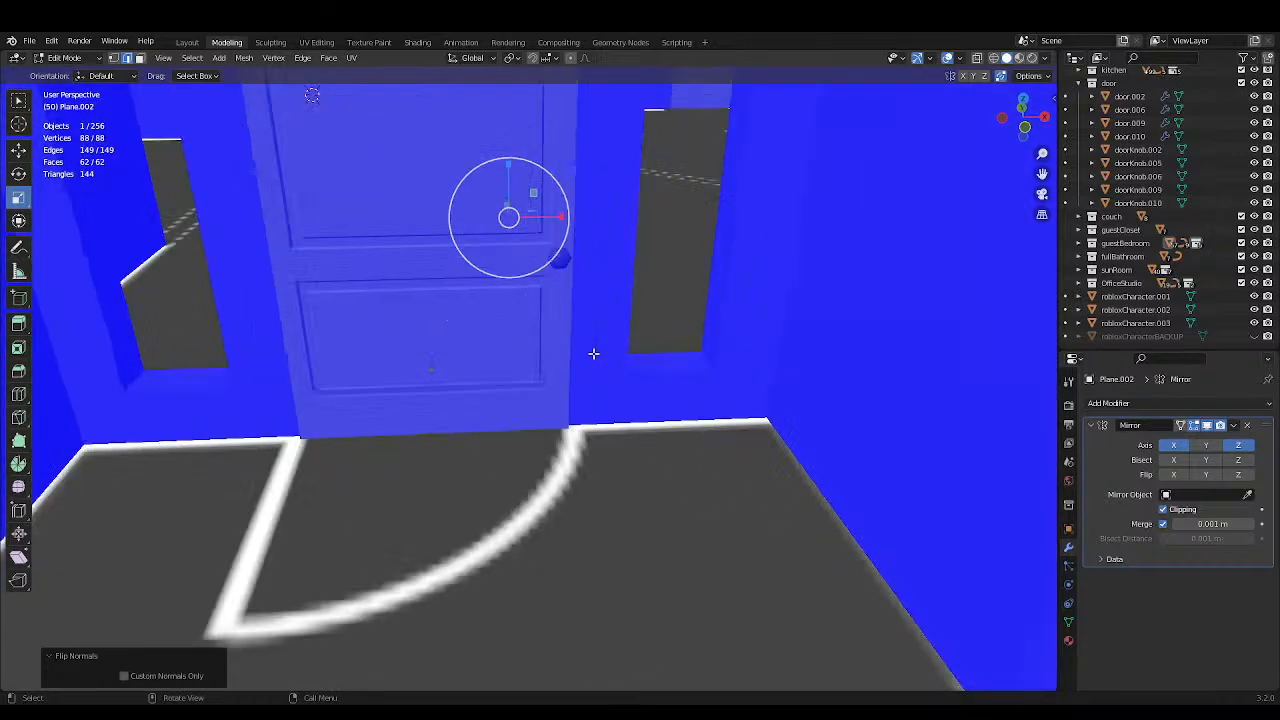
scroll(593, 353, up, 2)
middle_drag(626, 371, 634, 380)
key(KP_Divide)
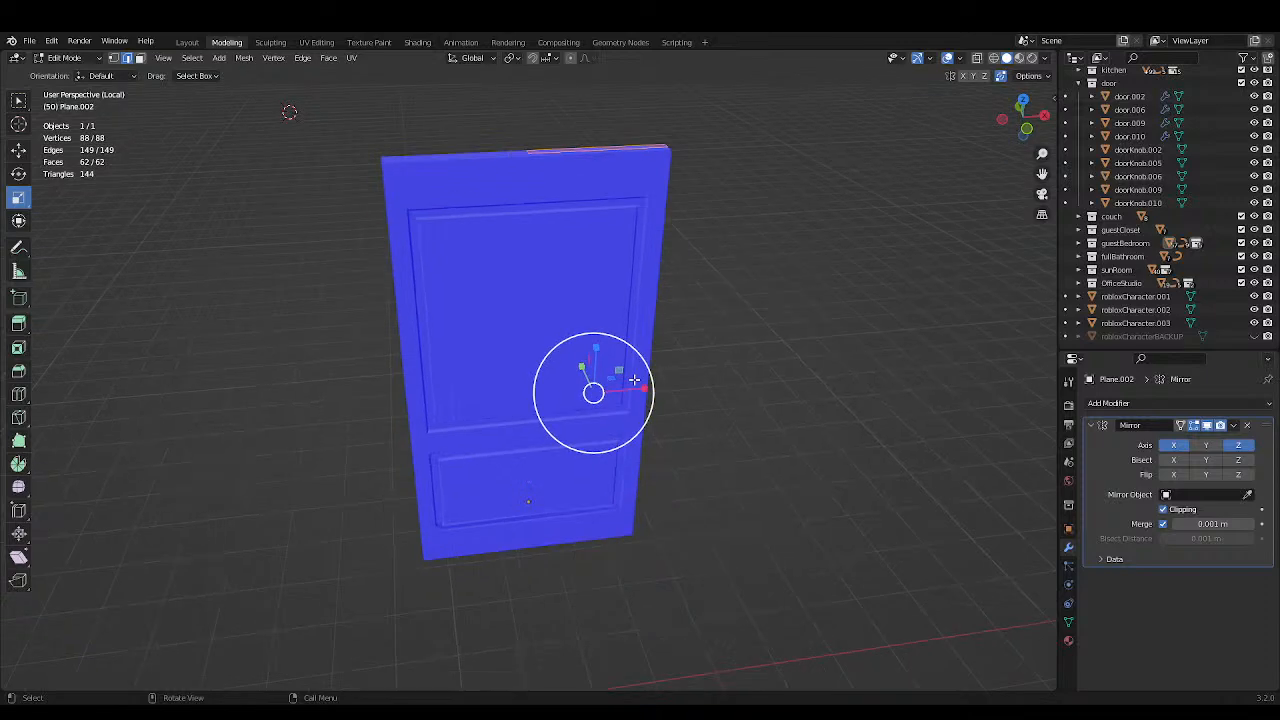
Clear the mesh selection, examine the beveled groove near the door's bottom corner, and return to Object Mode.
middle_drag(744, 339, 745, 338)
middle_drag(768, 392, 990, 374)
scroll(634, 374, up, 2)
shift+middle_drag(634, 374, 762, 241)
scroll(706, 398, up, 5)
shift+middle_drag(706, 398, 585, 243)
scroll(634, 330, up, 3)
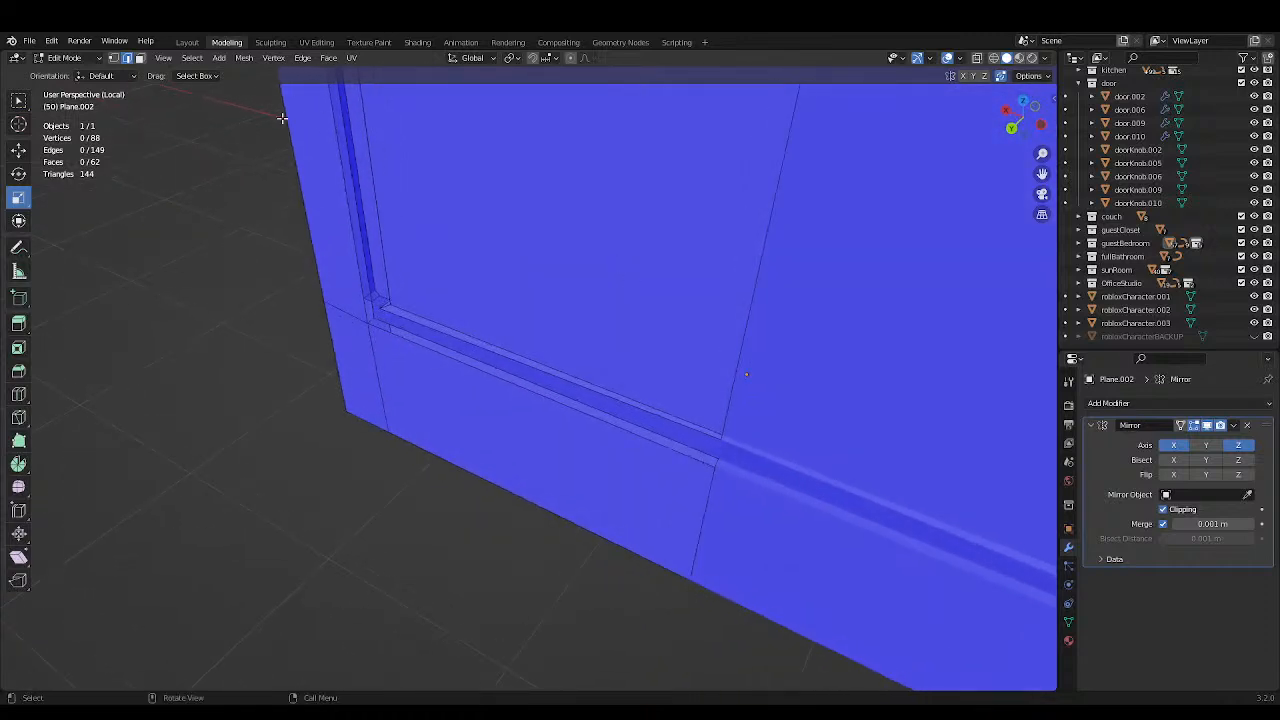
key(Tab)
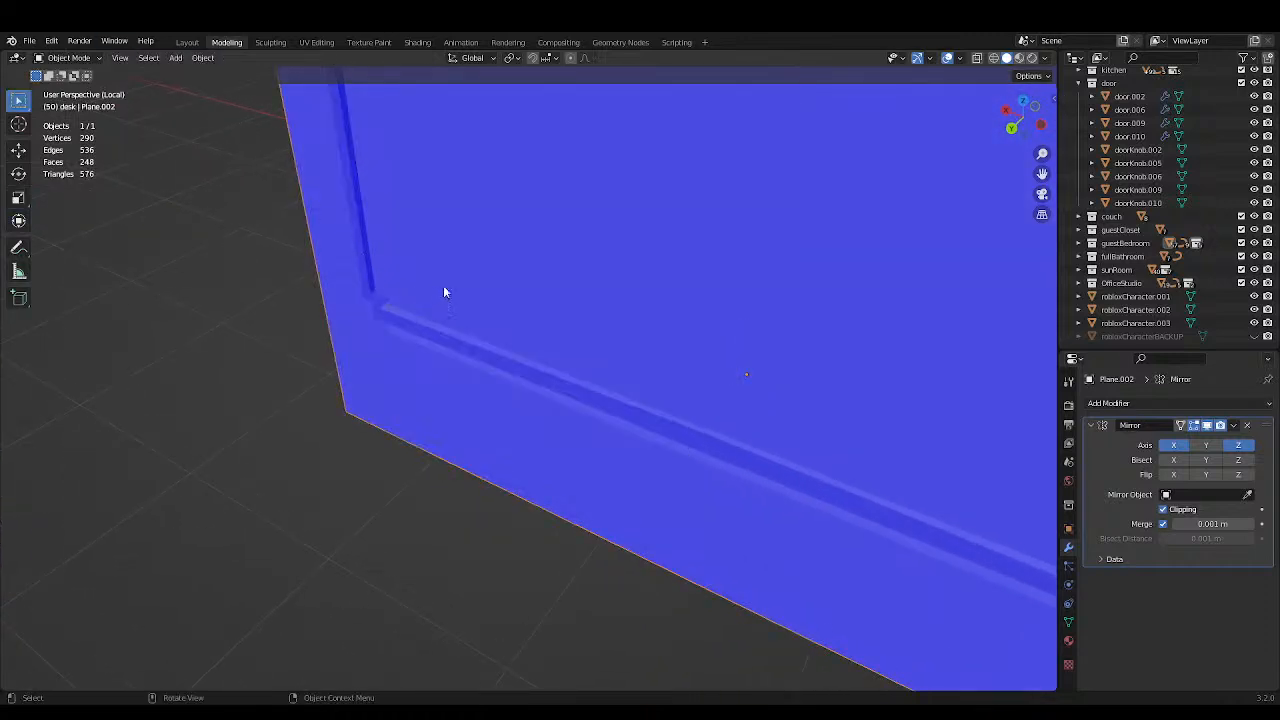
Enter Edit Mode on the front door with face selection and turn off the Face Orientation overlay.
middle_drag(444, 292, 537, 267)
key(Tab)
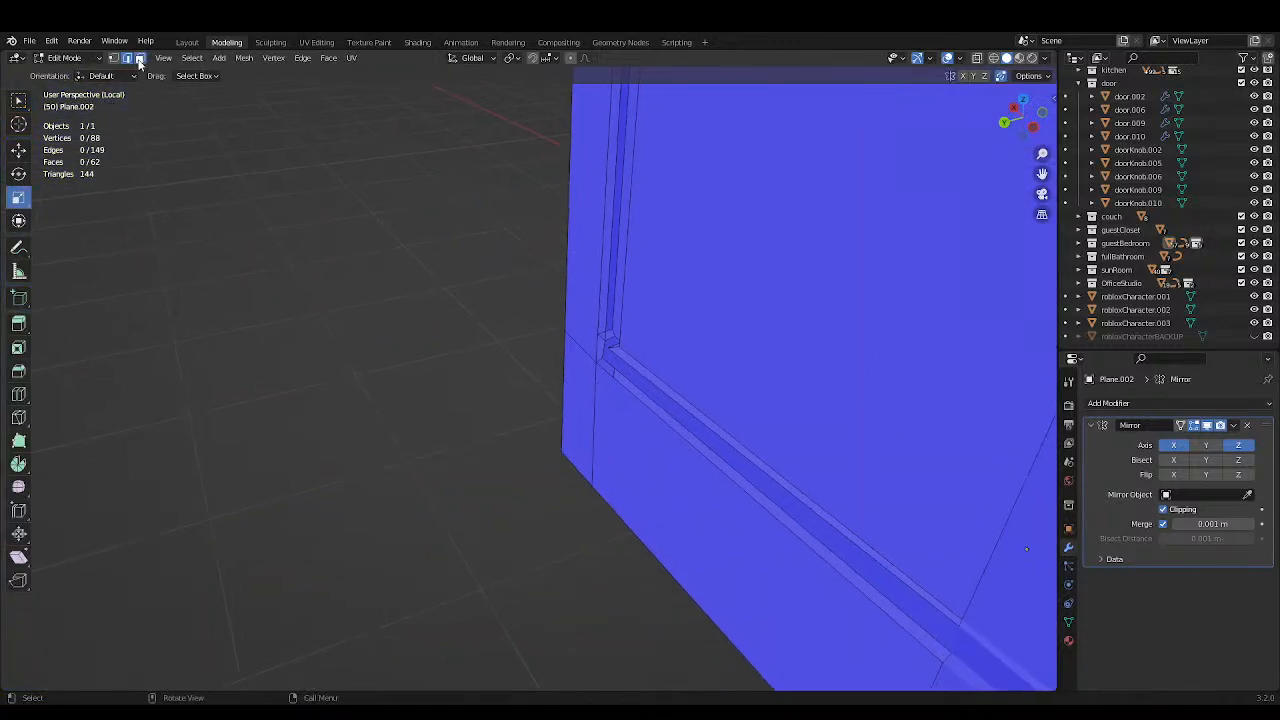
click(959, 58)
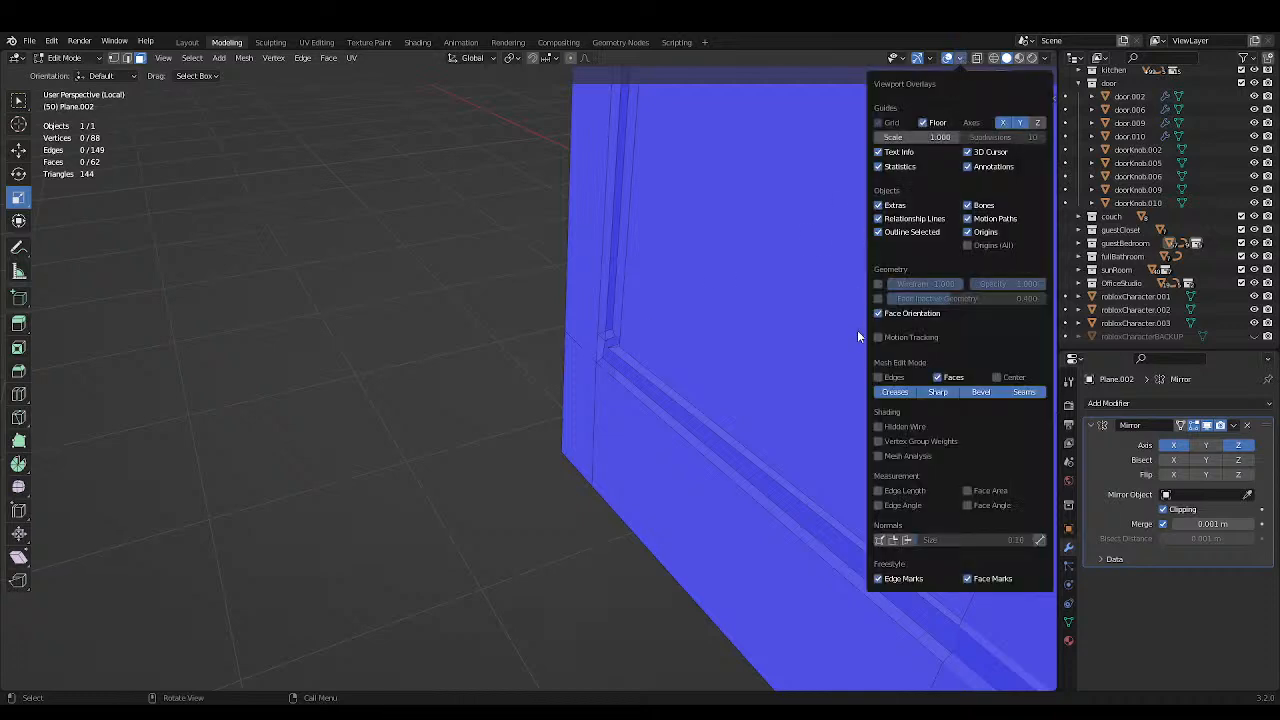
click(879, 313)
Select the lower panel's bottom groove face, examine its extent around the corner, and save the file.
middle_drag(700, 370, 828, 350)
click(684, 370)
scroll(687, 373, down, 4)
scroll(580, 410, down, 4)
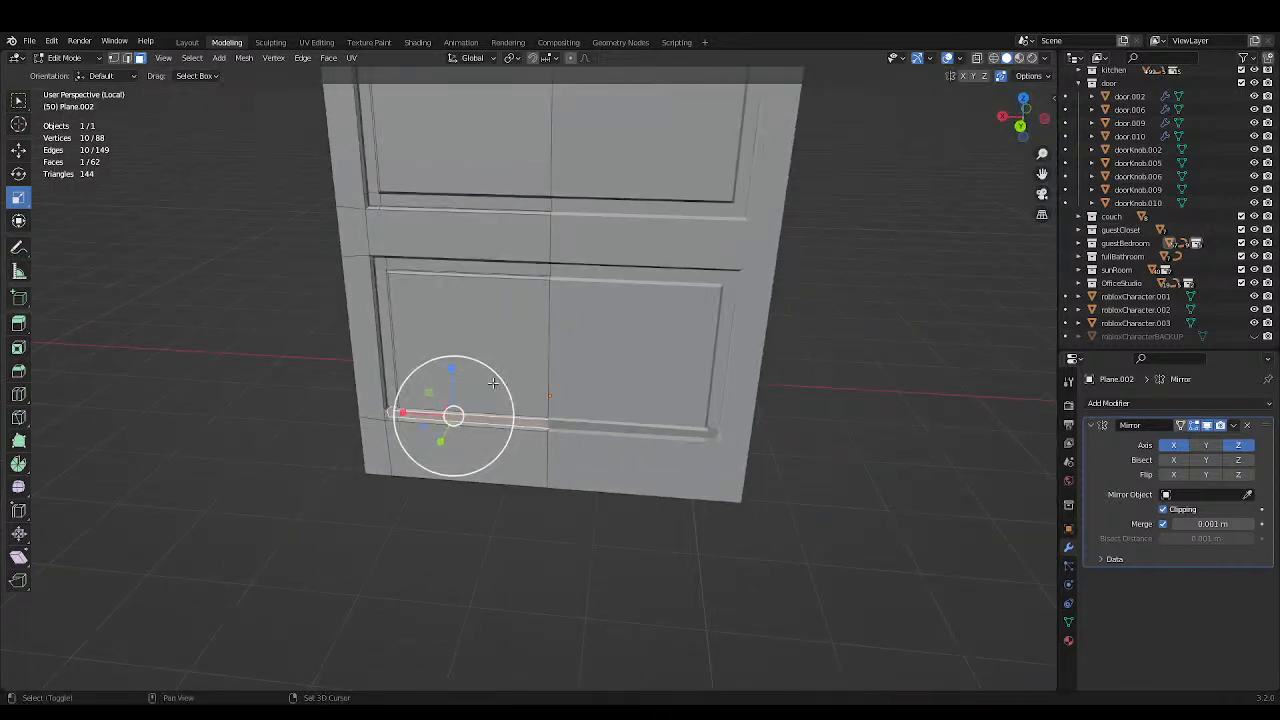
shift+middle_drag(580, 394, 831, 346)
scroll(826, 334, up, 4)
shift+middle_drag(663, 328, 502, 322)
scroll(502, 322, up, 2)
shift+middle_drag(393, 382, 220, 409)
scroll(576, 369, up, 1)
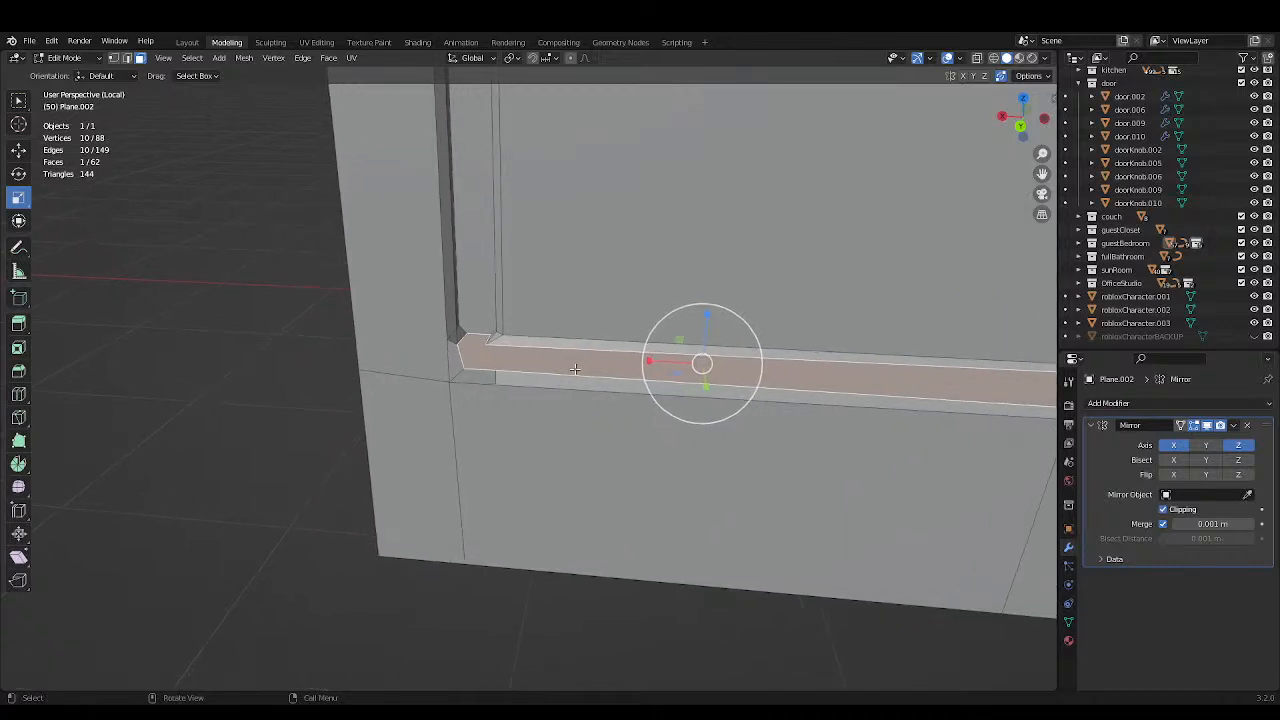
scroll(673, 283, down, 4)
shift+middle_drag(674, 282, 606, 385)
key(ctrl+s)
Examine the individual faces around the lower panel's groove corner by selecting them one at a time, and save the file.
mouse_move(486, 373)
middle_down()
mouse_move(534, 312)
mouse_move(603, 286)
mouse_move(629, 251)
mouse_move(577, 229)
mouse_move(483, 241)
mouse_move(434, 288)
mouse_move(497, 351)
middle_up()
shift+middle_drag(886, 592, 761, 259)
scroll(882, 403, up, 2)
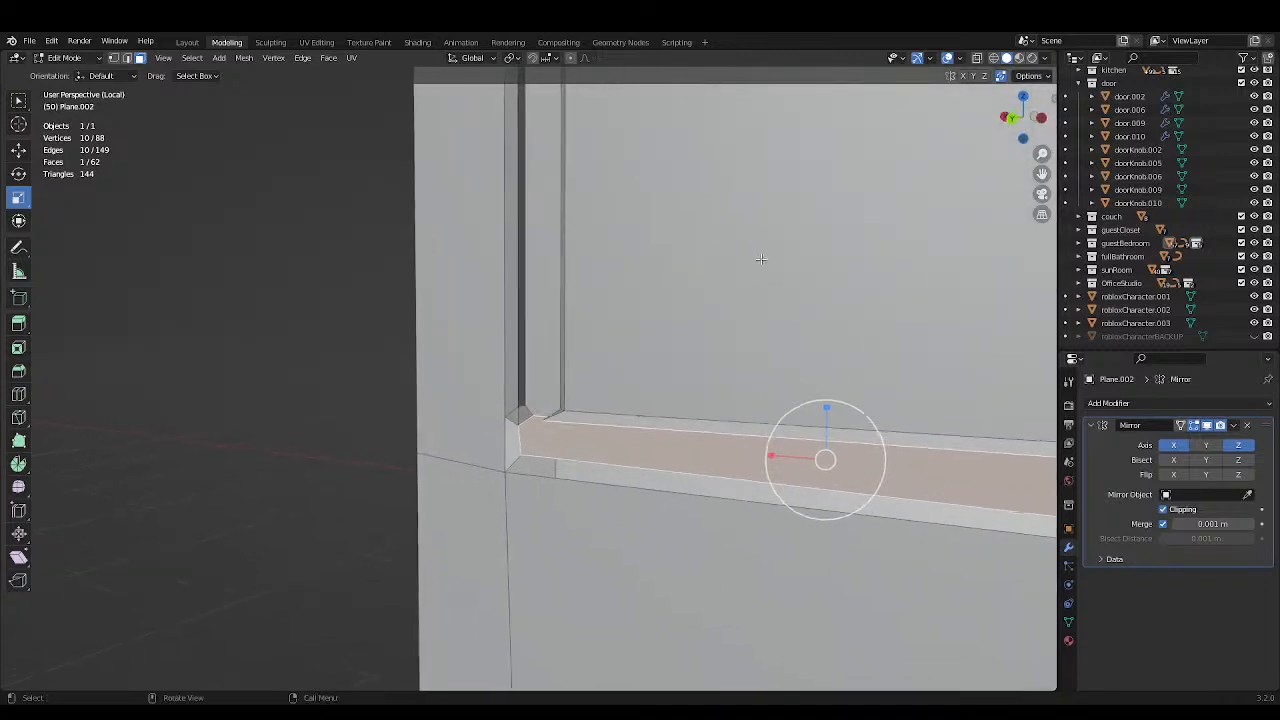
click(519, 404)
click(522, 410)
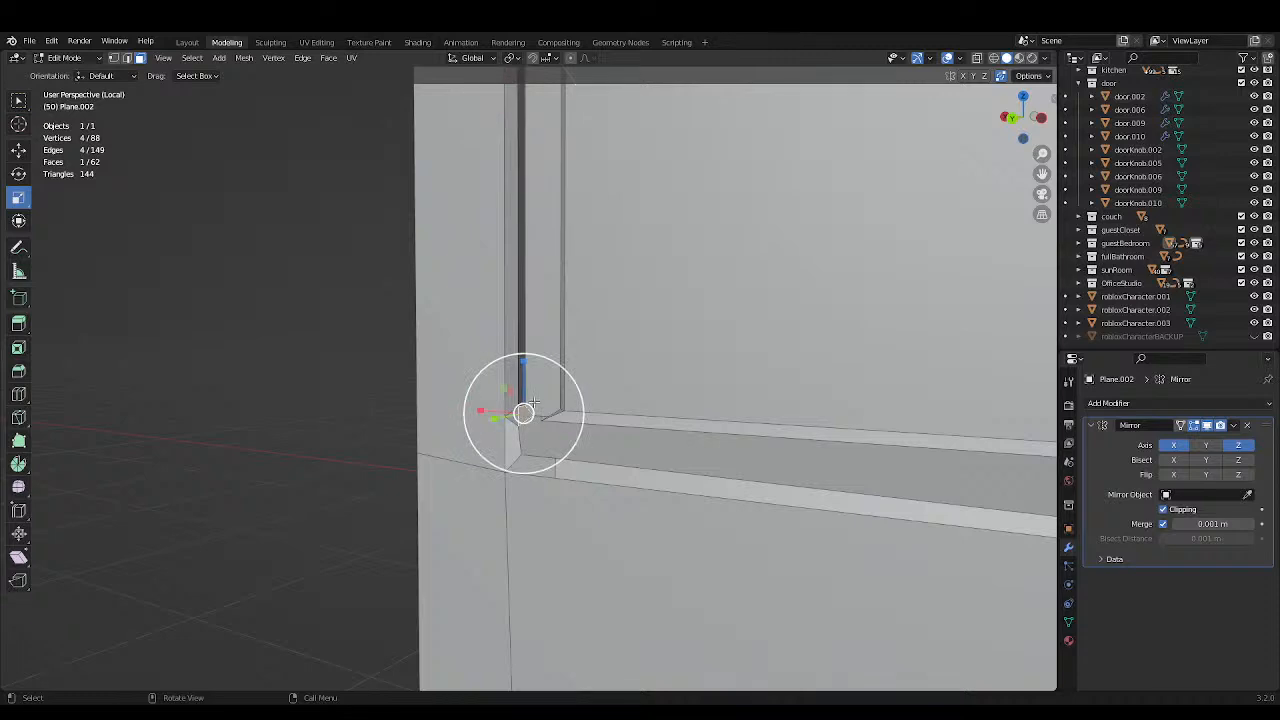
middle_drag(525, 398, 539, 414)
click(543, 372)
middle_drag(569, 348, 620, 360)
scroll(392, 294, down, 1)
shift+middle_drag(392, 294, 476, 314)
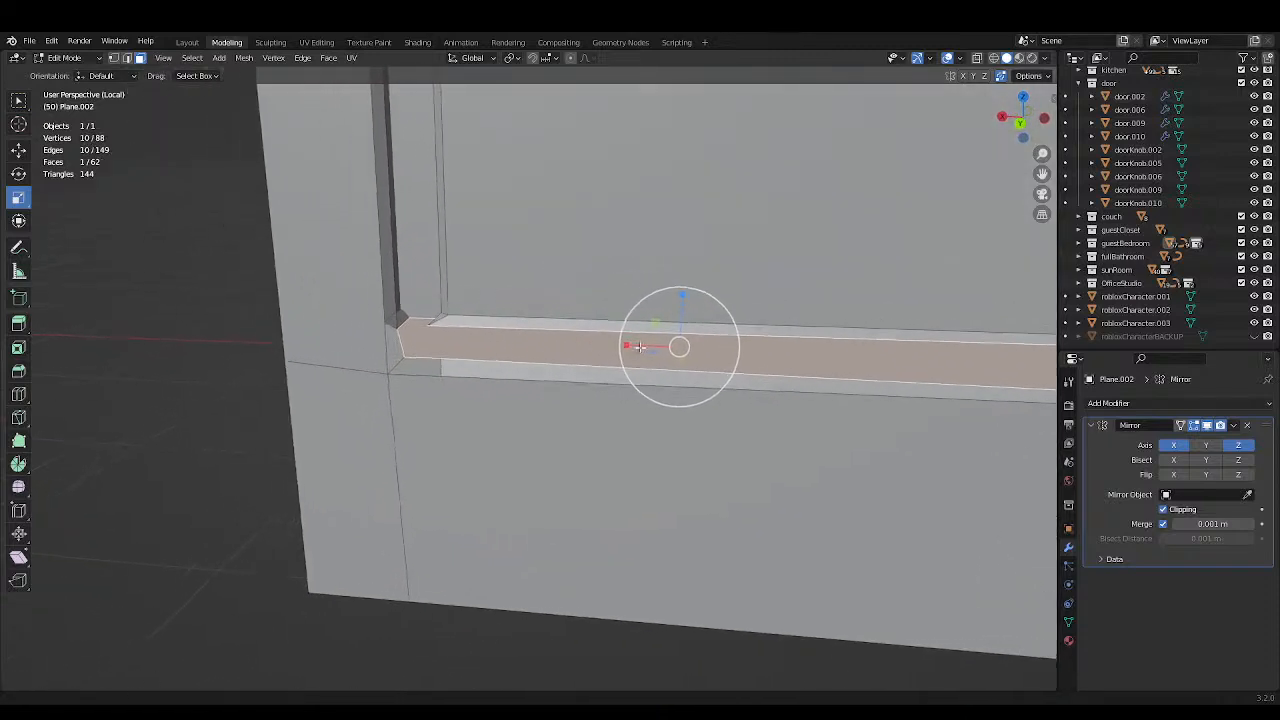
click(433, 478)
key(ctrl+s)
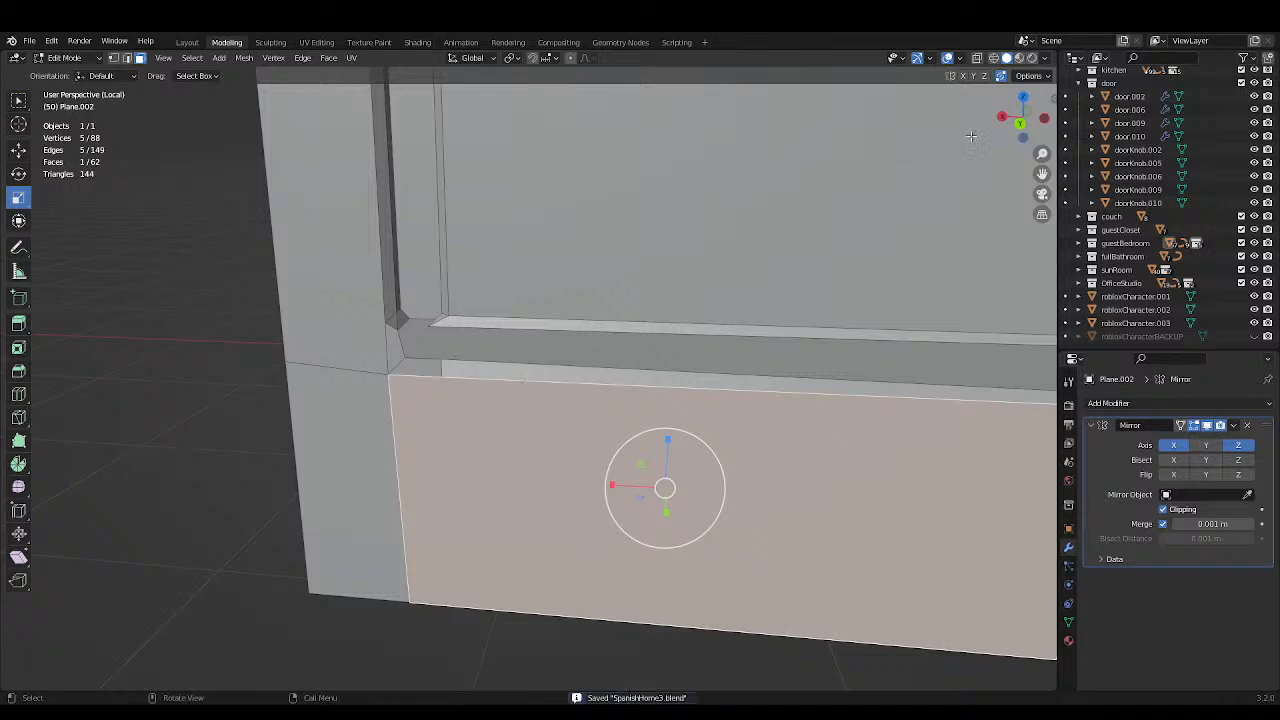
Show the door's lower groove corner in back orthographic view with vertex selection active.
click(1023, 125)
scroll(783, 234, down, 3)
shift+middle_drag(406, 366, 475, 292)
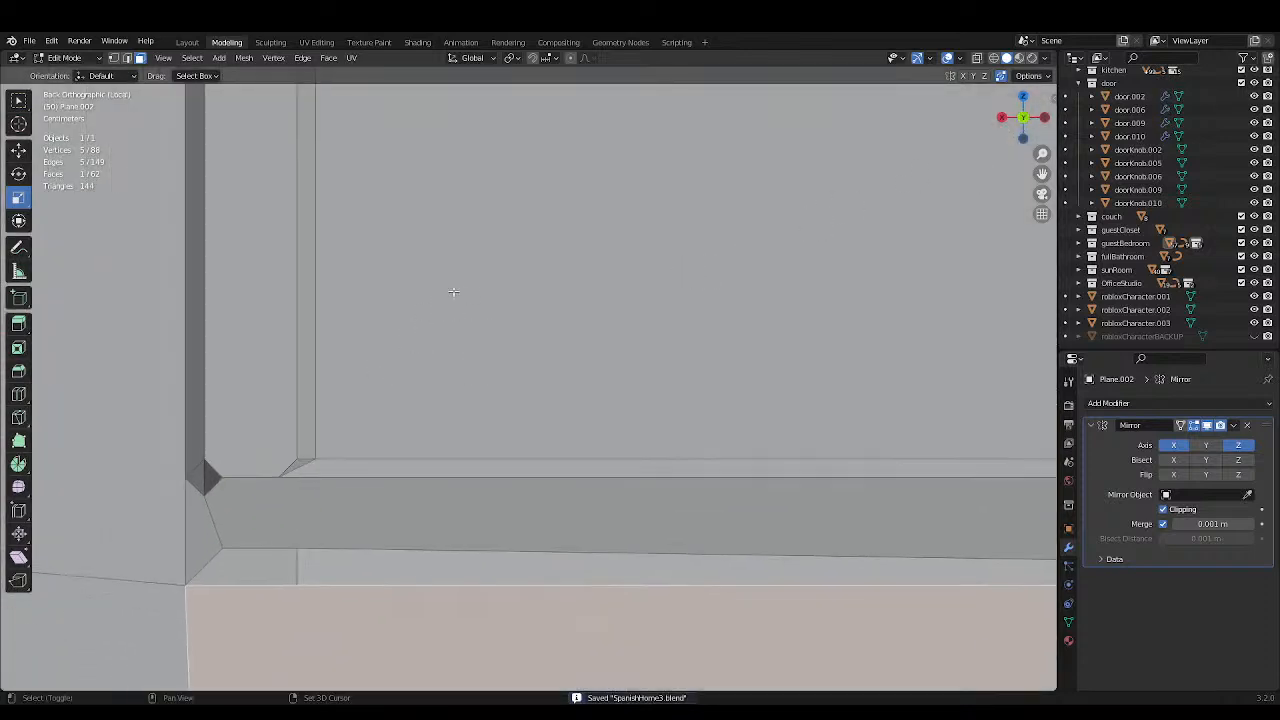
scroll(261, 336, up, 1)
click(113, 57)
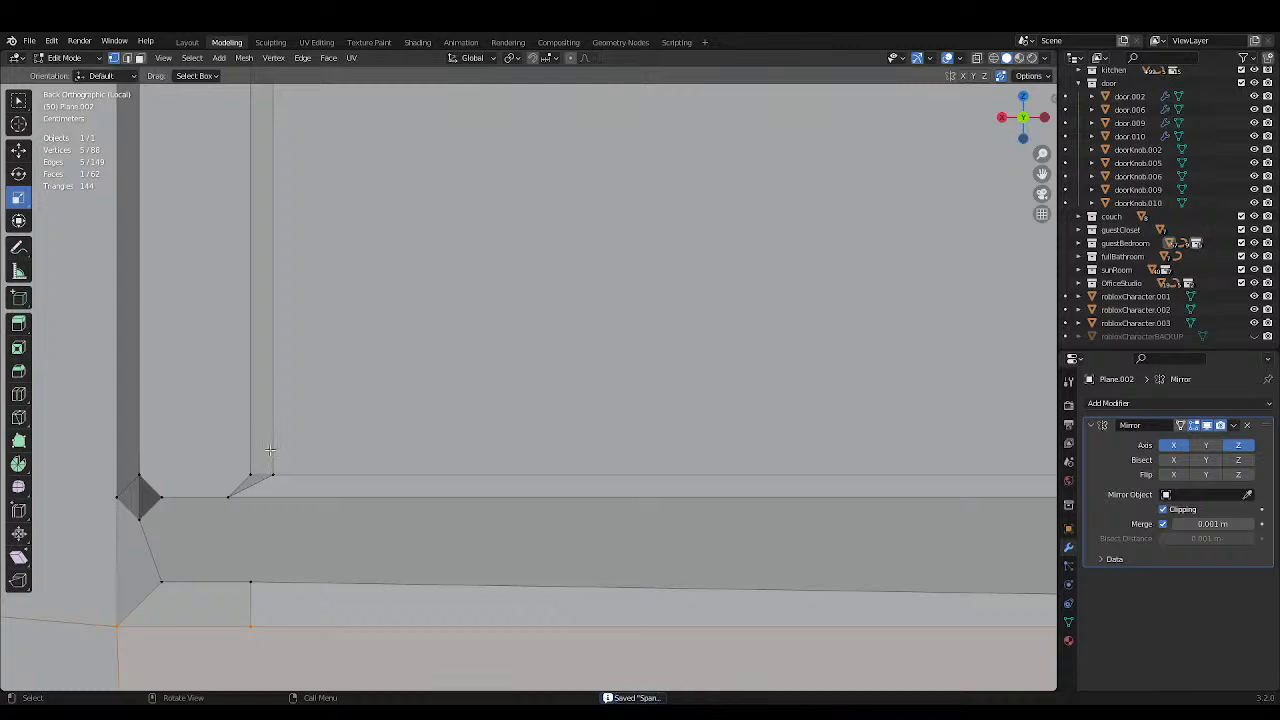
click(227, 496)
key(g)
key(x)
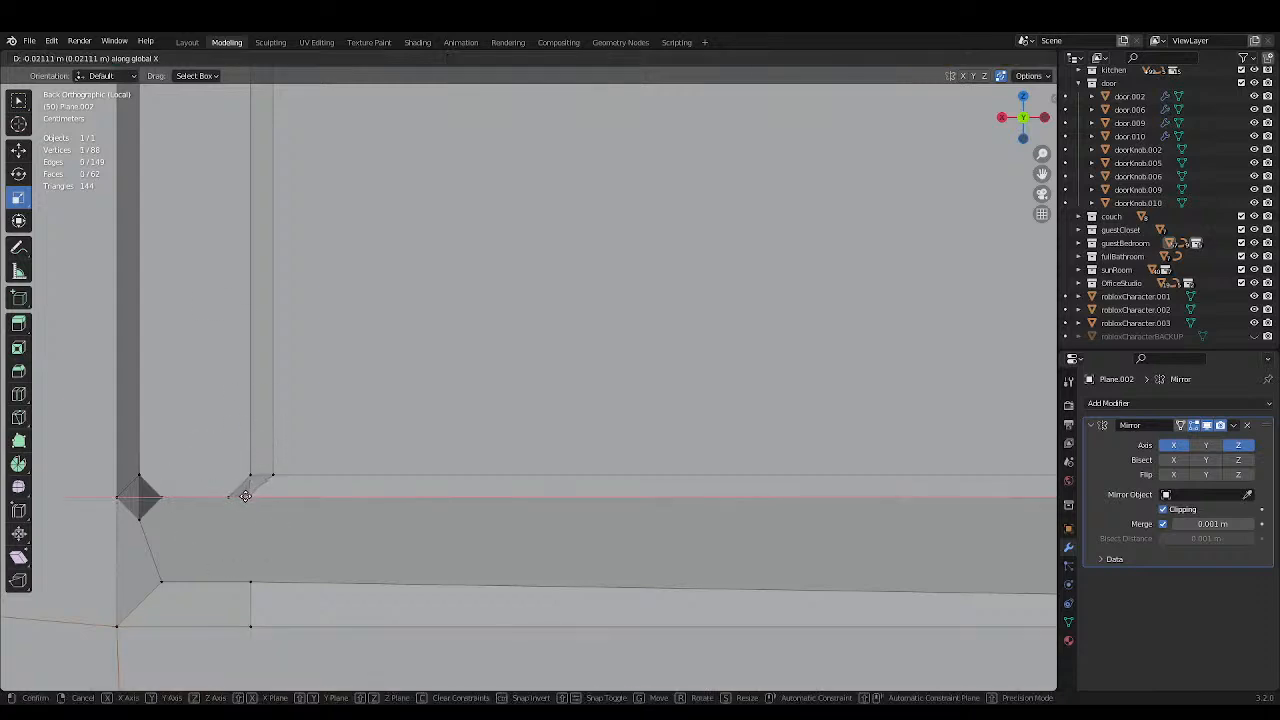
right_click(245, 496)
key(ctrl+s)
click(172, 411)
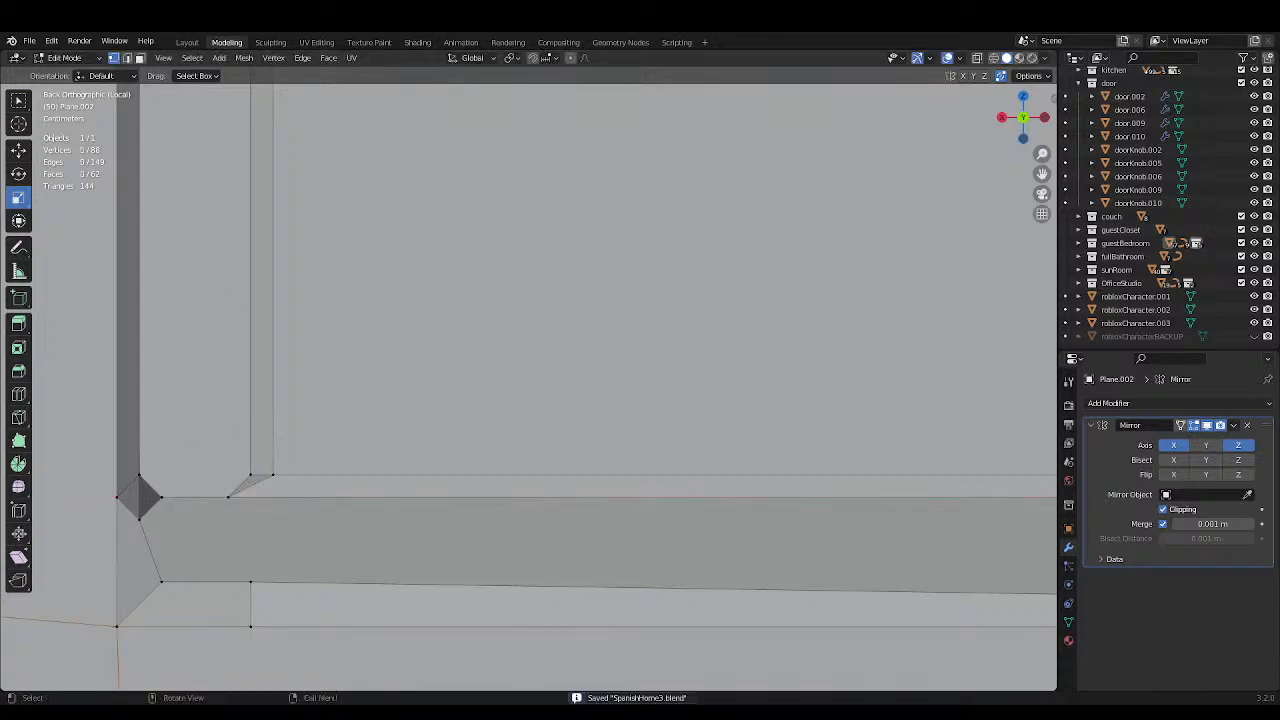
Enable X-ray, box-select the inner bevel's outer corner vertices and move them about -0.026 m along X.
click(18, 100)
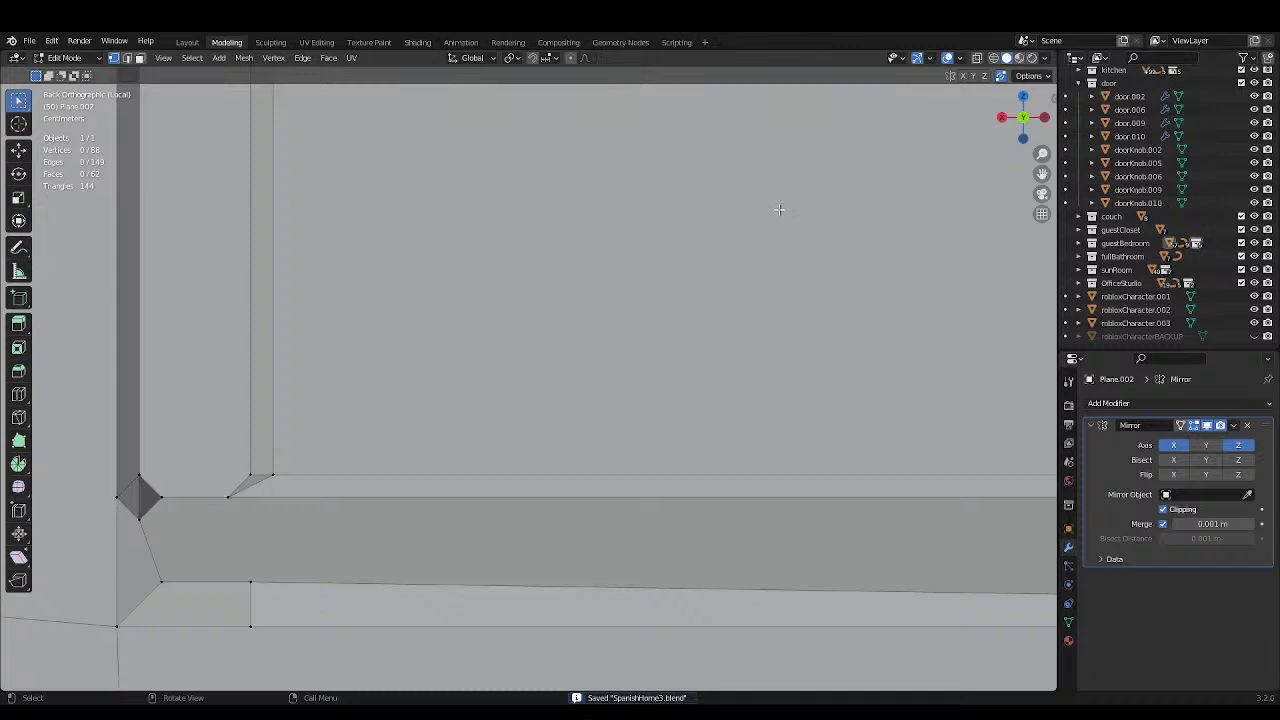
click(979, 59)
drag(208, 486, 250, 518)
key(g)
key(x)
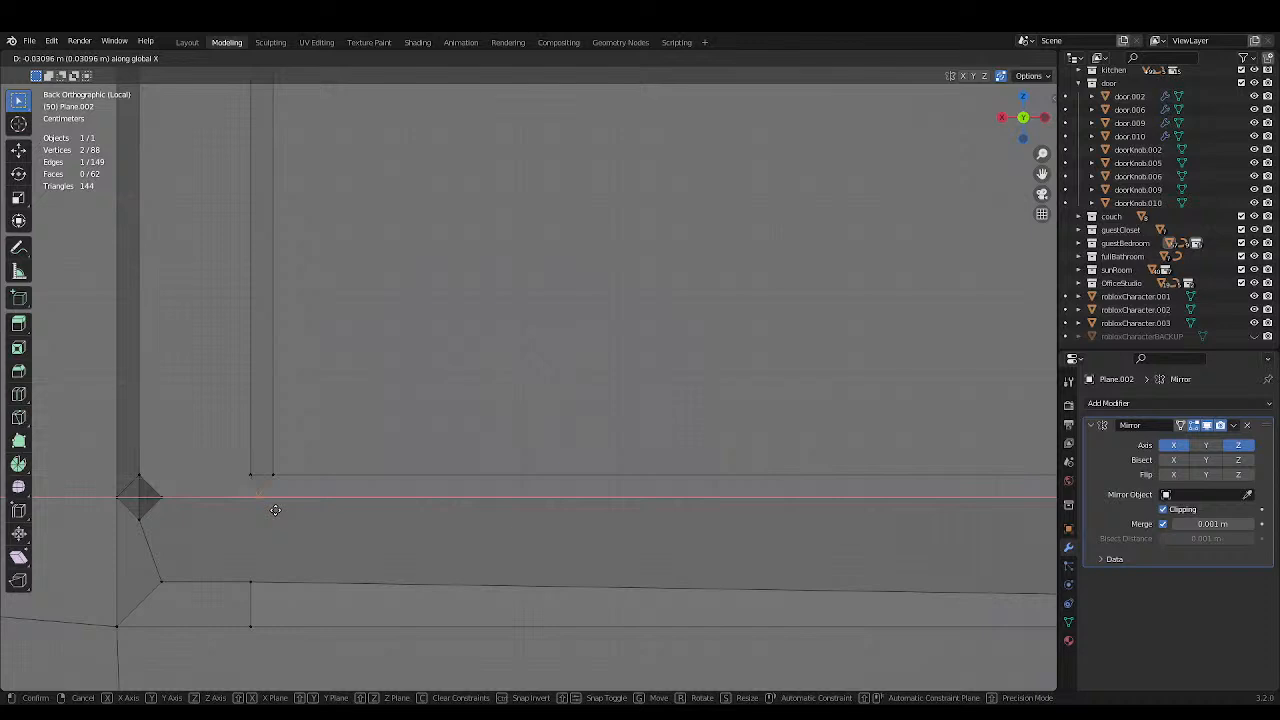
click(270, 508)
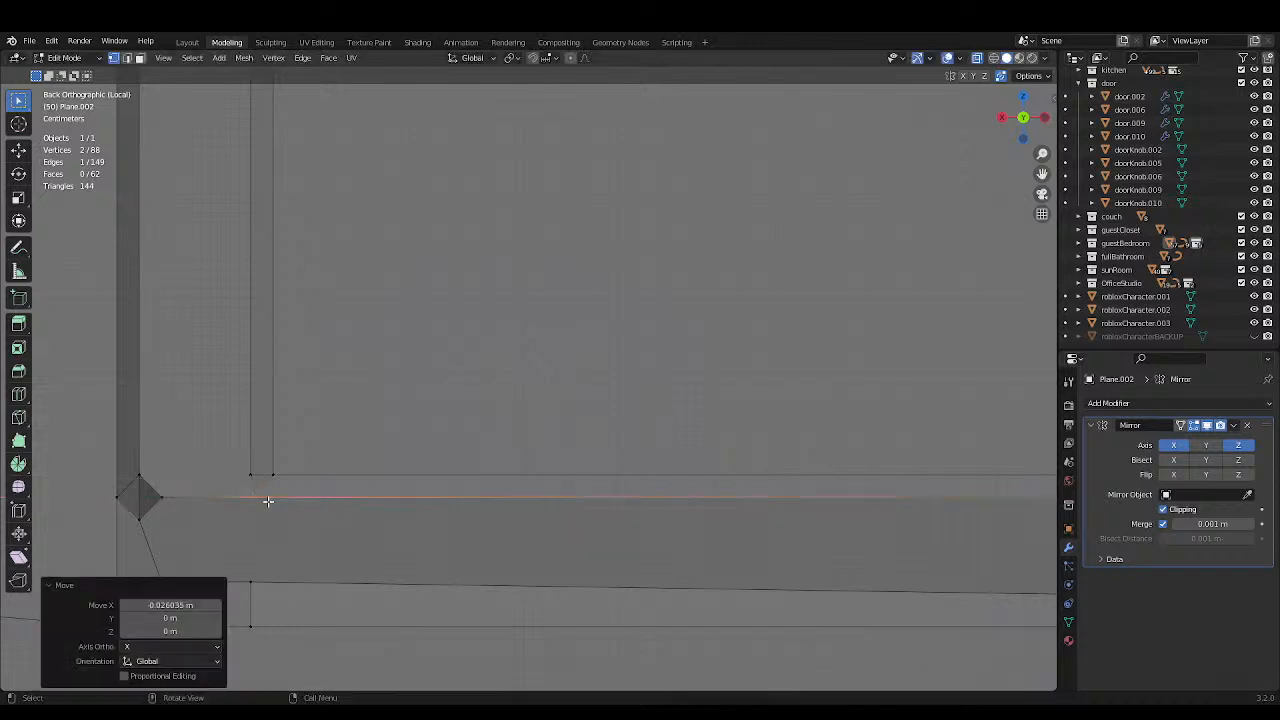
Move the selected bevel corner vertices about 0.0019 m along X toward the vertical bevel edge and save the file.
scroll(297, 403, down, 6)
scroll(418, 417, up, 5)
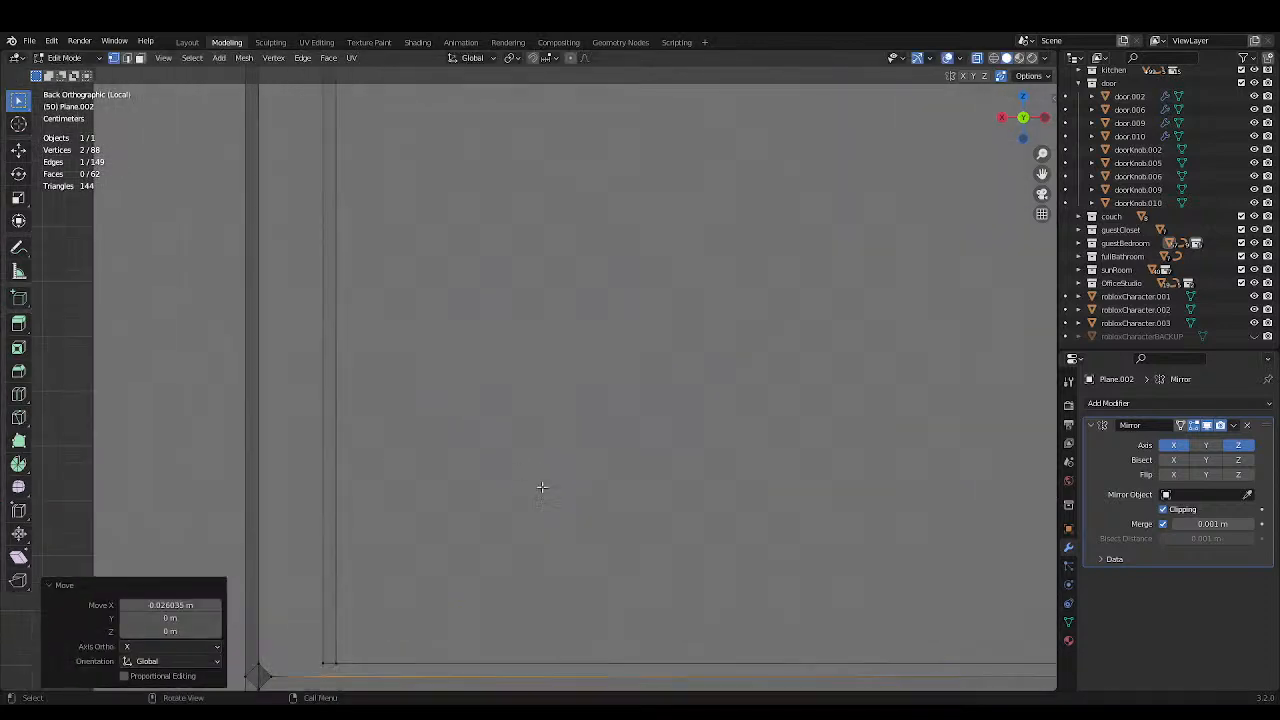
shift+middle_drag(500, 440, 511, 261)
scroll(420, 395, up, 4)
shift+middle_drag(300, 585, 309, 386)
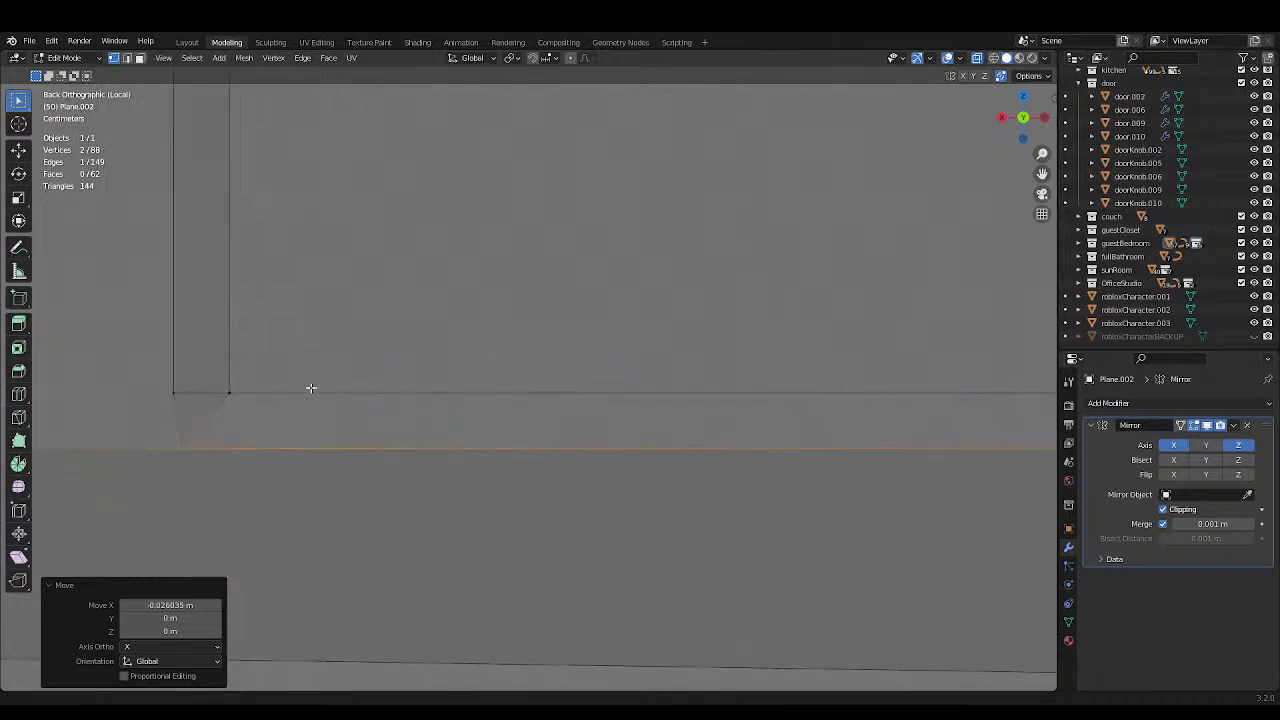
scroll(443, 363, up, 3)
key(g)
key(x)
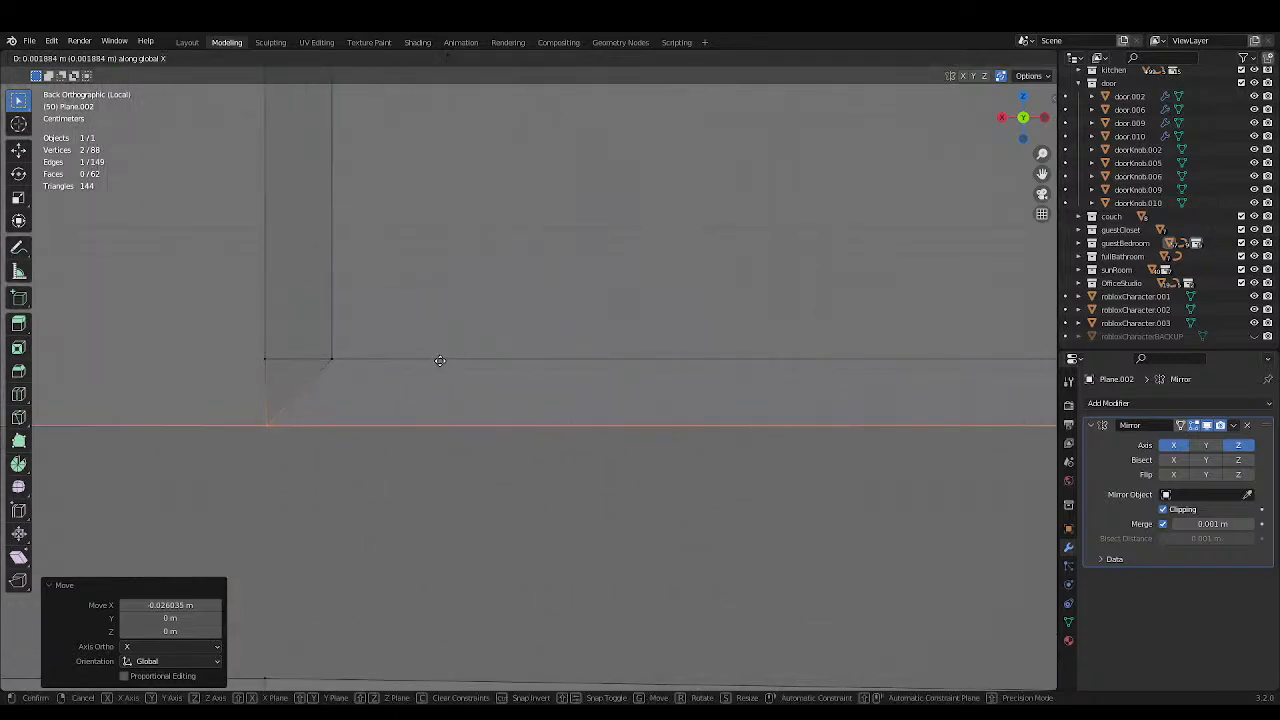
click(440, 360)
scroll(525, 379, down, 11)
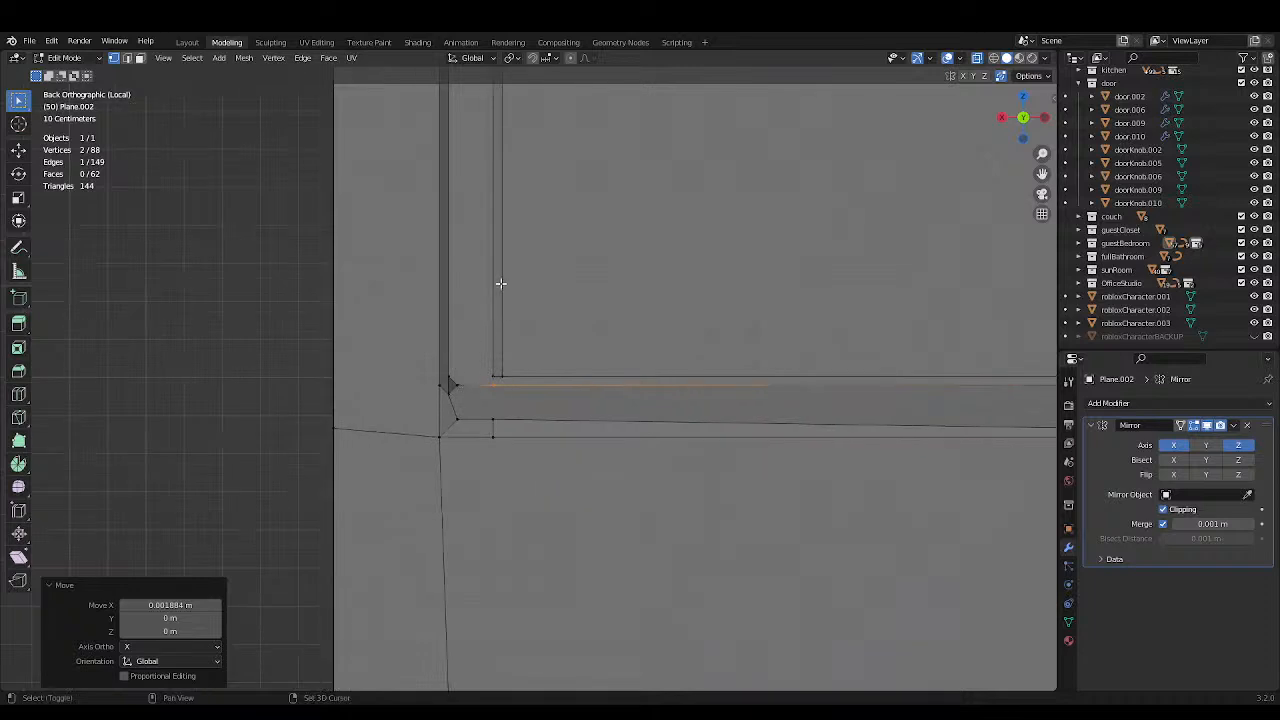
shift+middle_drag(500, 283, 486, 492)
mouse_move(576, 320)
shift+middle_down()
mouse_move(545, 462)
mouse_move(563, 314)
shift+middle_up()
scroll(563, 314, down, 1)
shift+middle_drag(568, 507, 606, 369)
scroll(606, 369, up, 1)
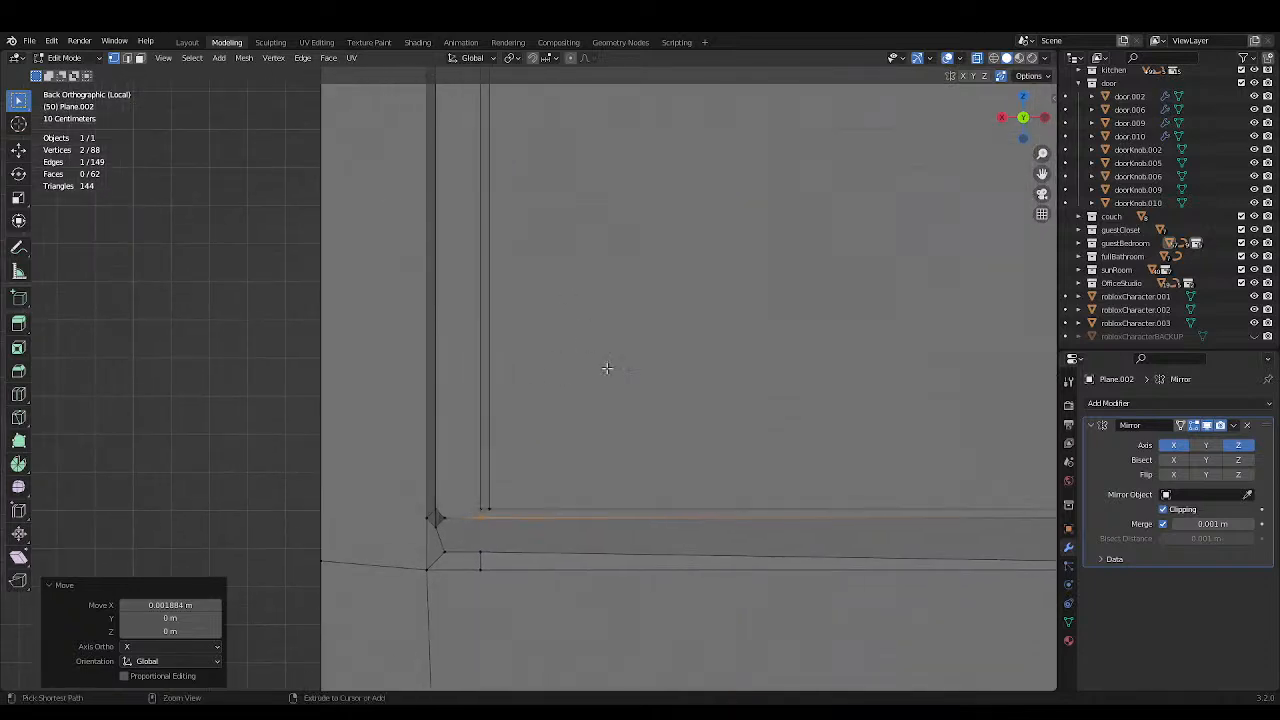
key(ctrl+s)
Fine-tune the bevel corner vertices' alignment by moving them about 0.0003 m along X.
scroll(574, 511, up, 4)
shift+middle_drag(556, 481, 596, 283)
scroll(596, 283, up, 5)
shift+middle_drag(448, 545, 546, 363)
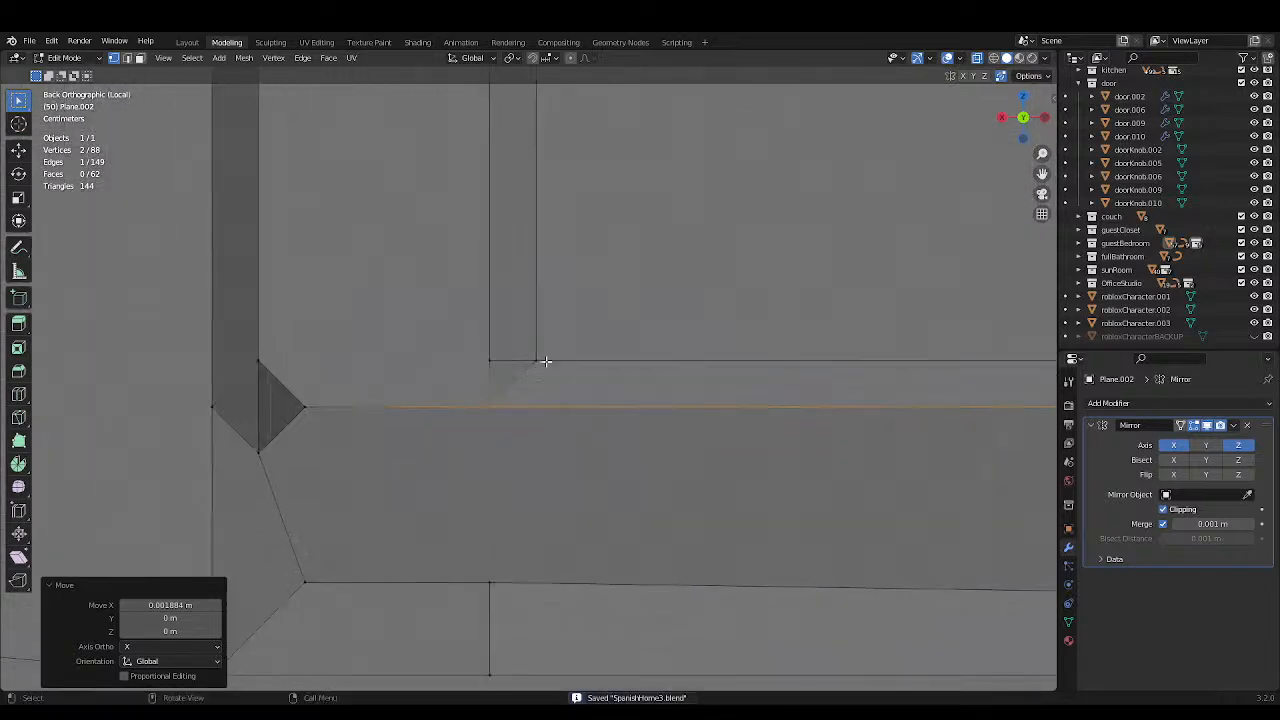
scroll(547, 367, up, 7)
key(g)
key(x)
click(547, 369)
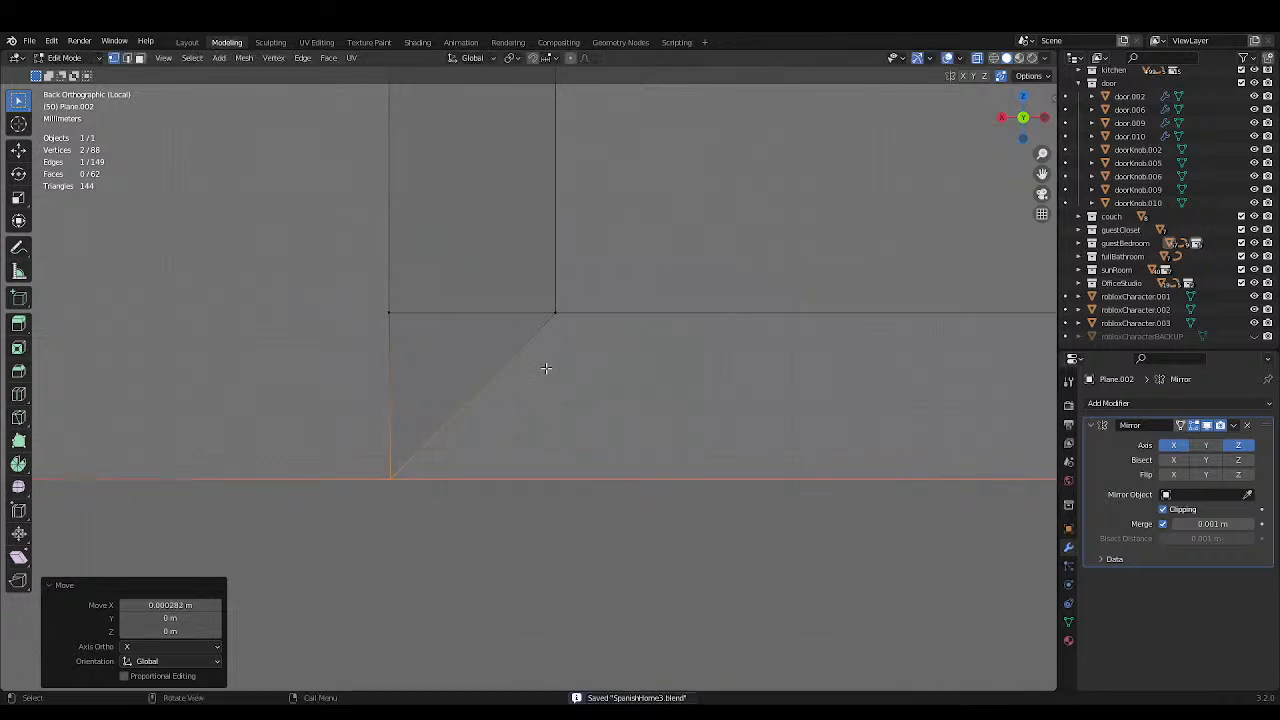
Dissolve the short horizontal edge crossing the inner bevel's corner and save the file.
click(127, 58)
key(x)
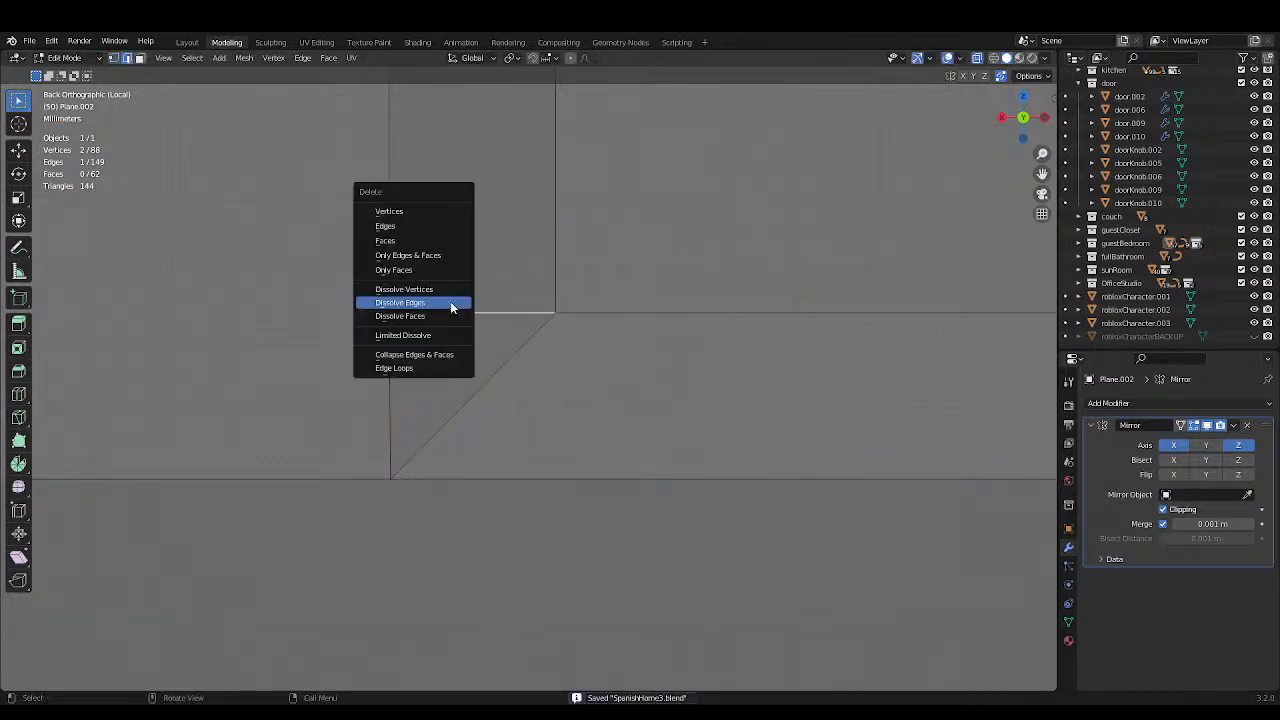
click(450, 302)
scroll(448, 301, down, 6)
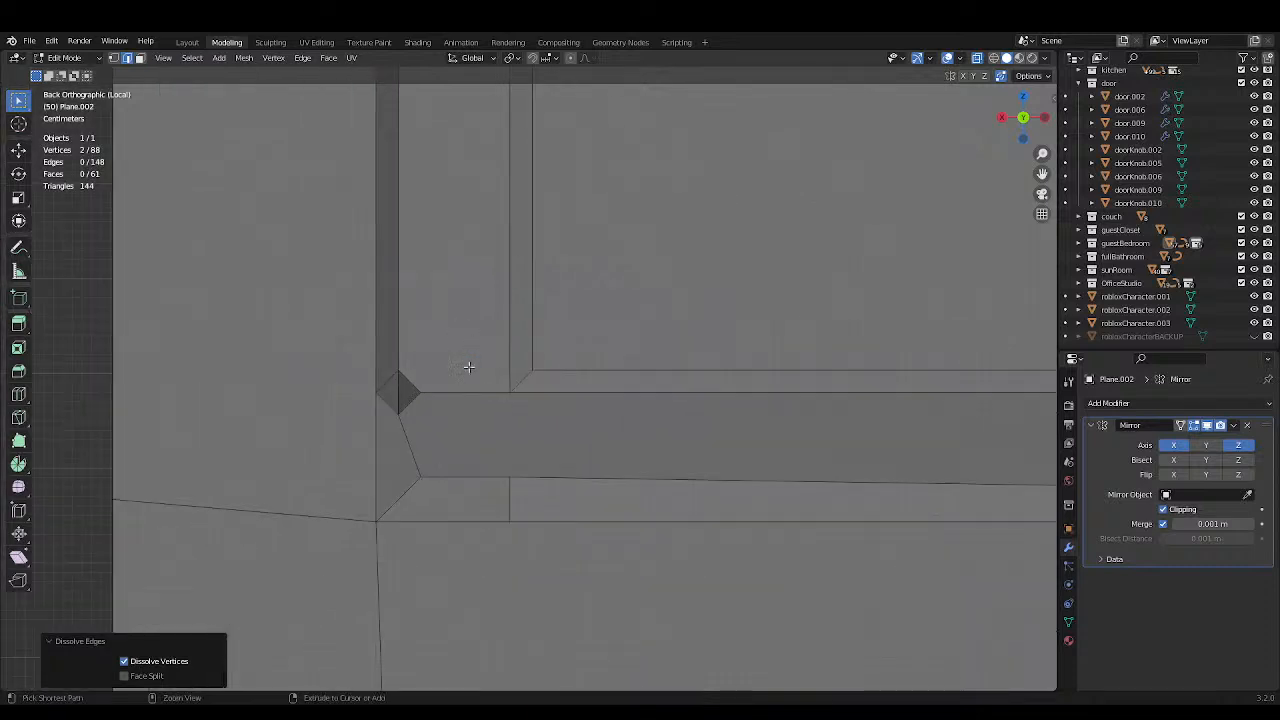
key(ctrl+s)
Dissolve the four edges of the small diamond at the groove's outer corner and save the file.
click(392, 400)
middle_drag(392, 400, 389, 399)
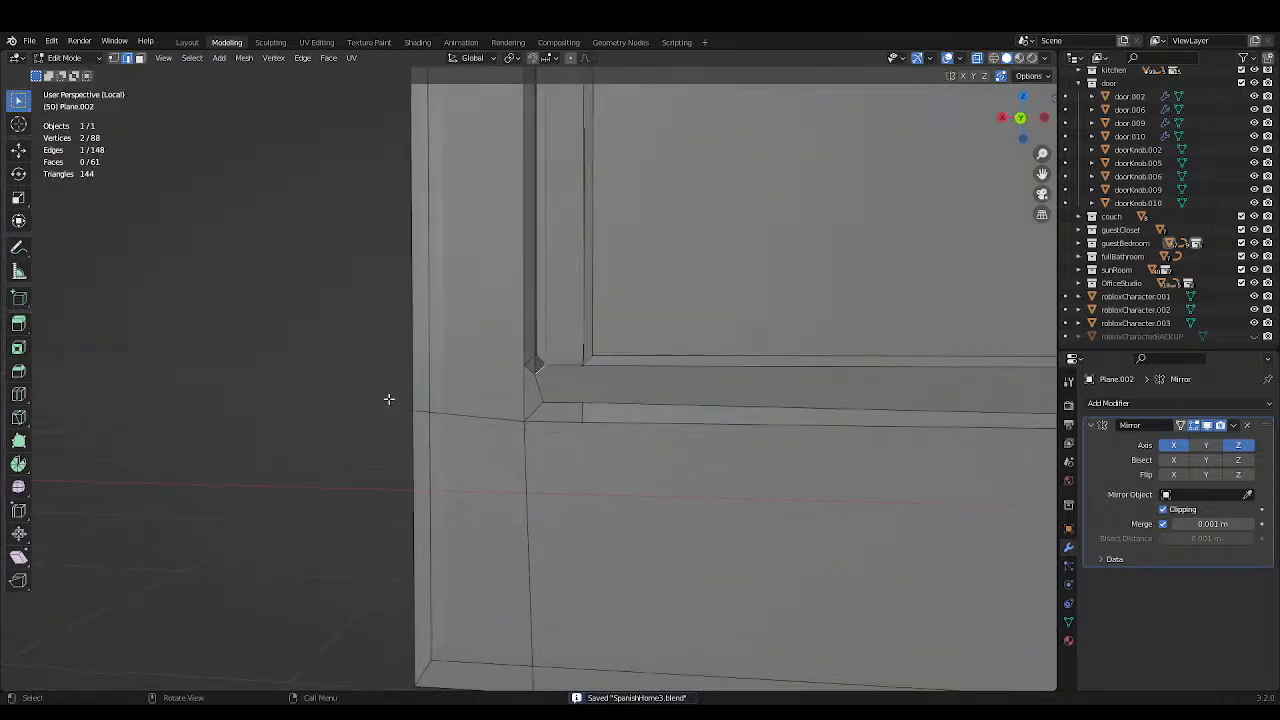
click(1021, 119)
scroll(474, 309, down, 1)
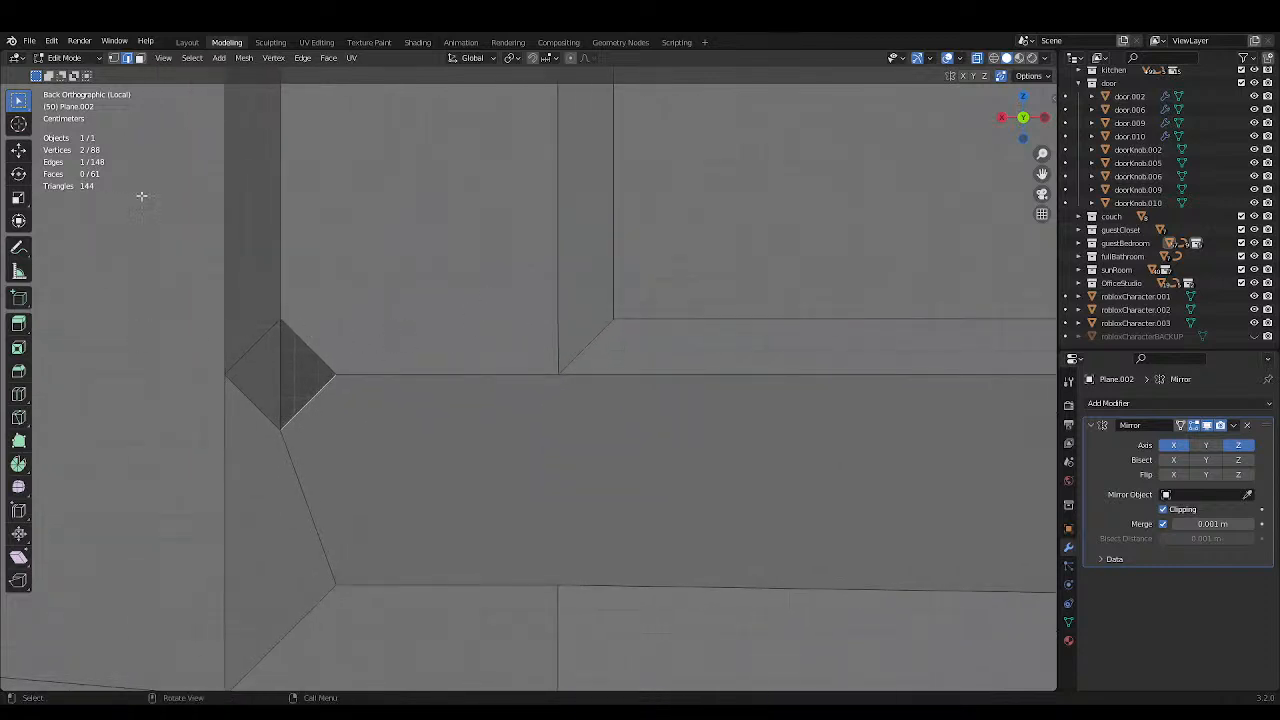
key(ctrl+s)
click(114, 59)
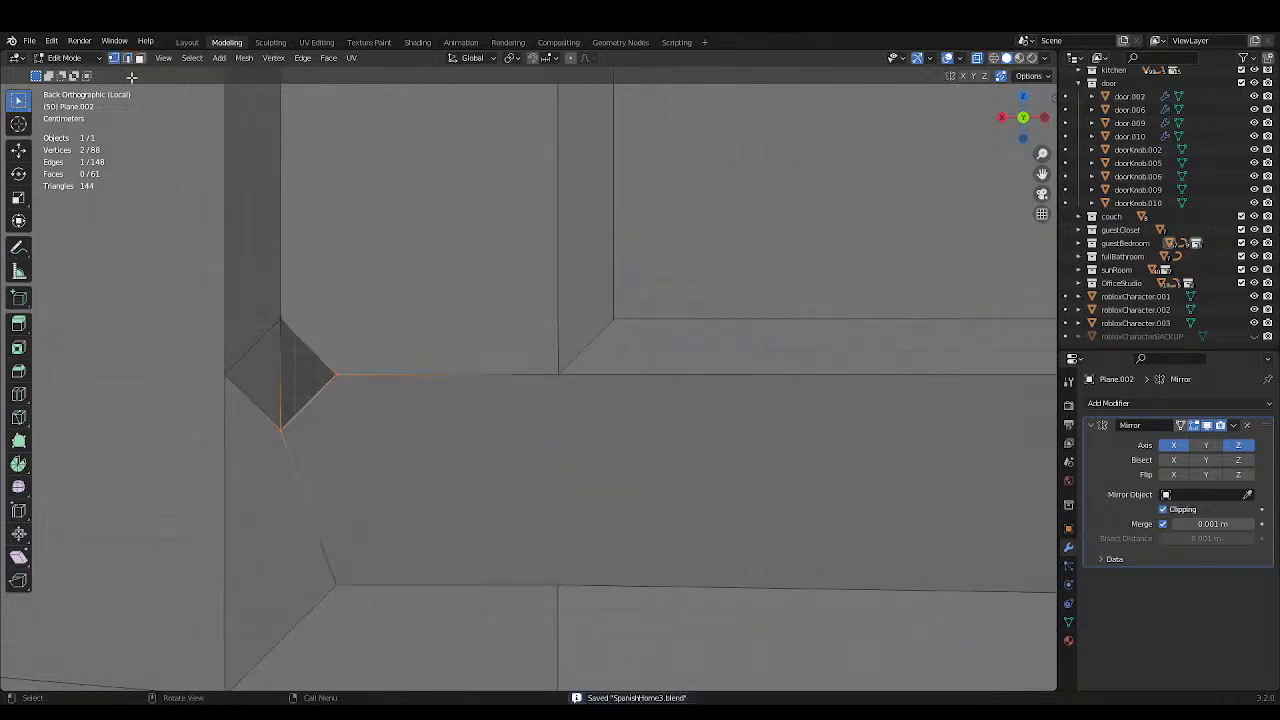
scroll(311, 327, down, 3)
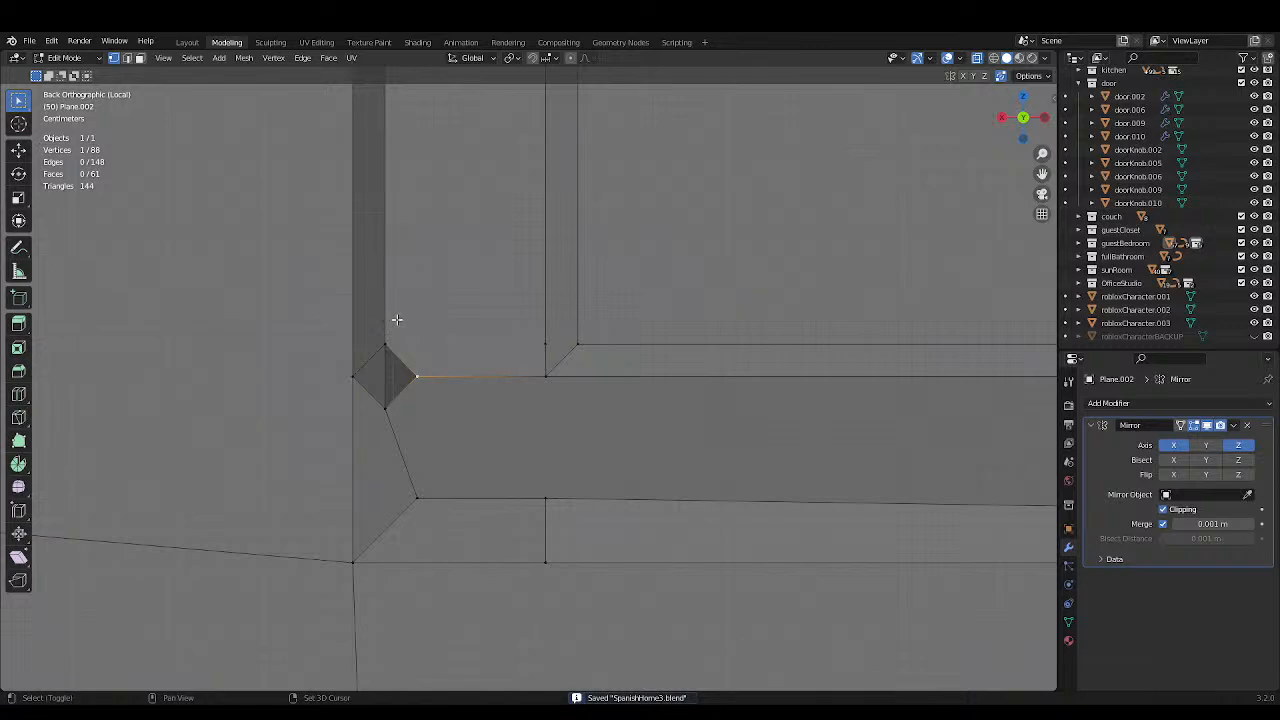
shift+middle_drag(397, 319, 397, 337)
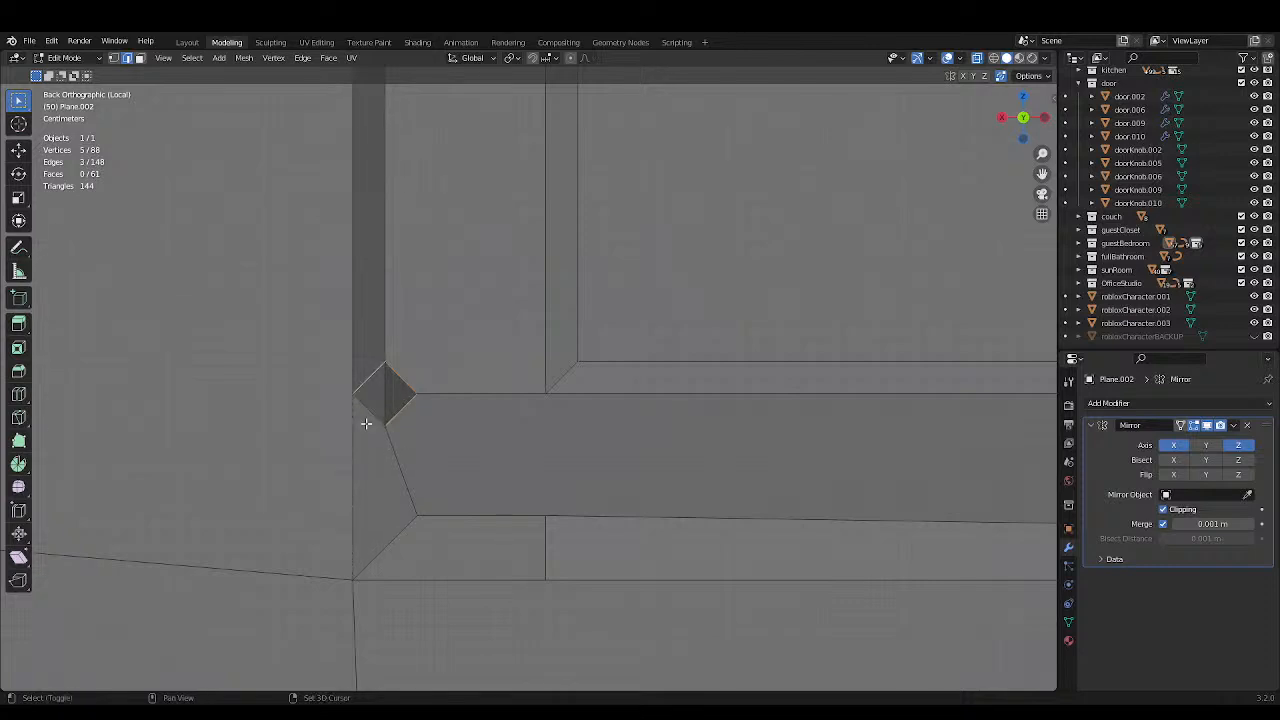
shift+click(366, 424)
key(x)
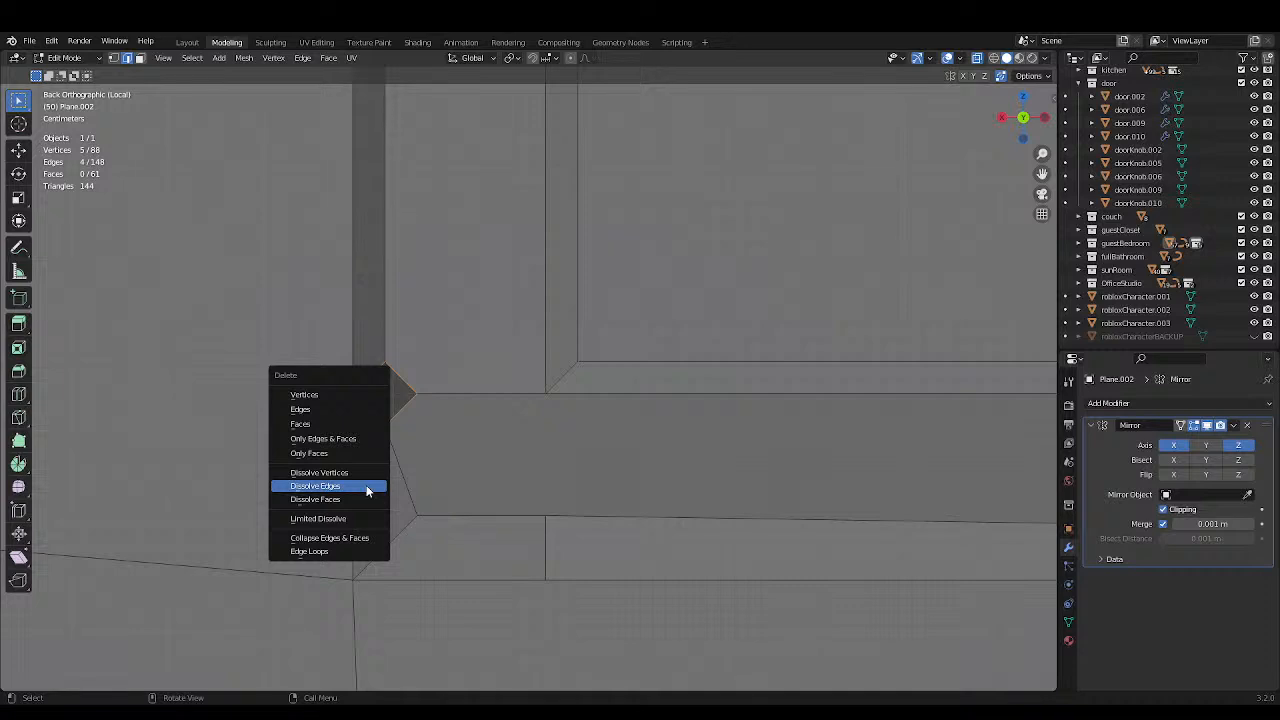
click(366, 490)
key(ctrl+s)
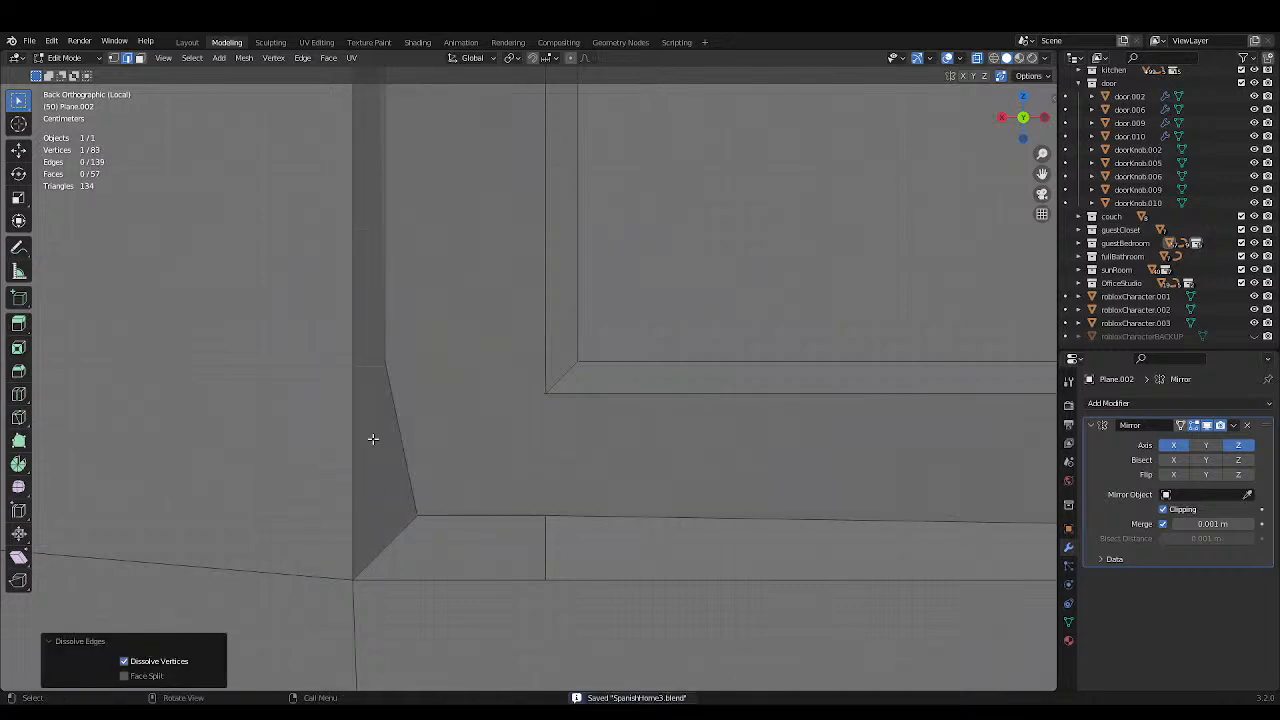
Dissolve the short vertical edge crossing the bevel below the groove.
scroll(139, 149, down, 1)
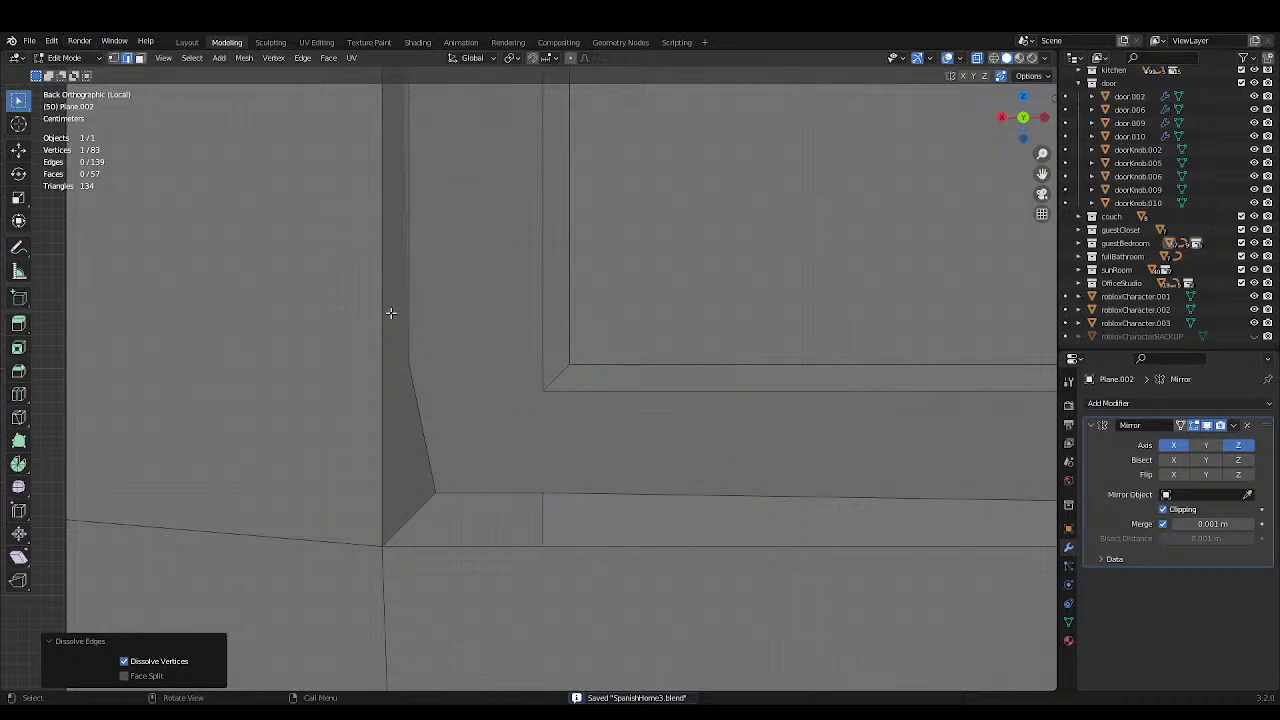
click(531, 516)
key(x)
click(531, 522)
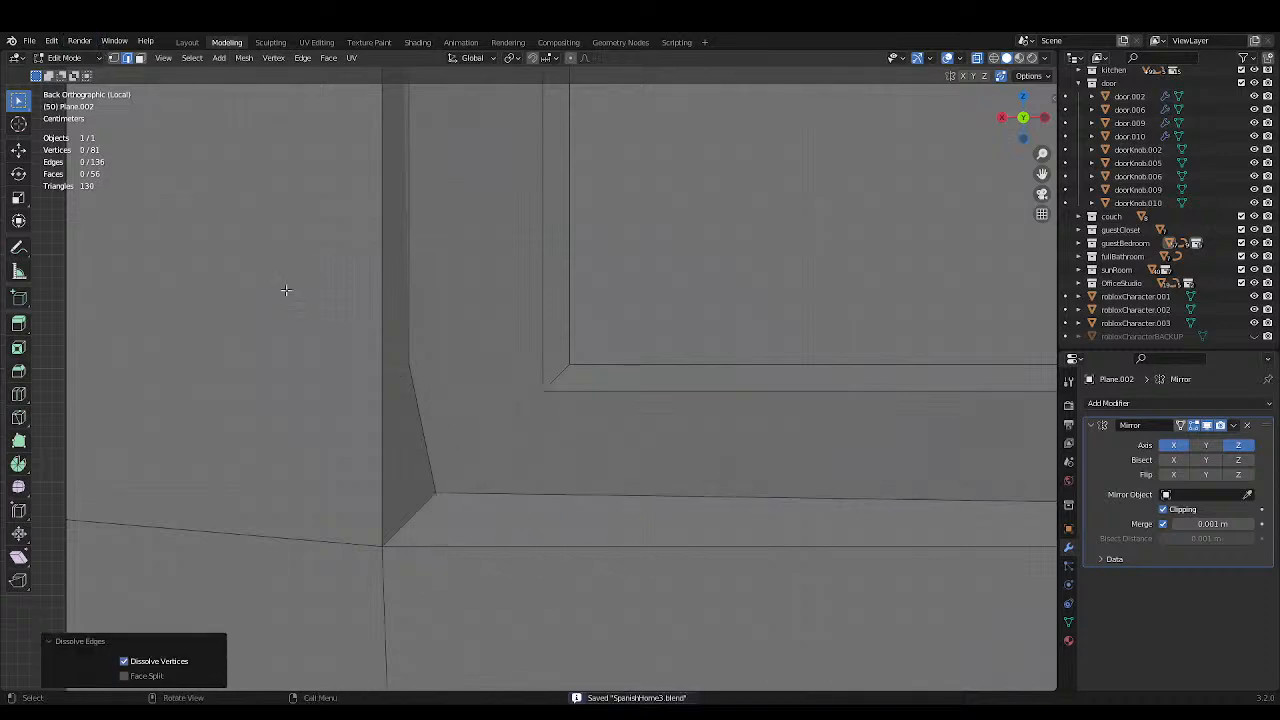
Move the outer bevel's lower corner vertex about 0.024 m along X, in line with the bevel's vertical inner edge.
click(113, 58)
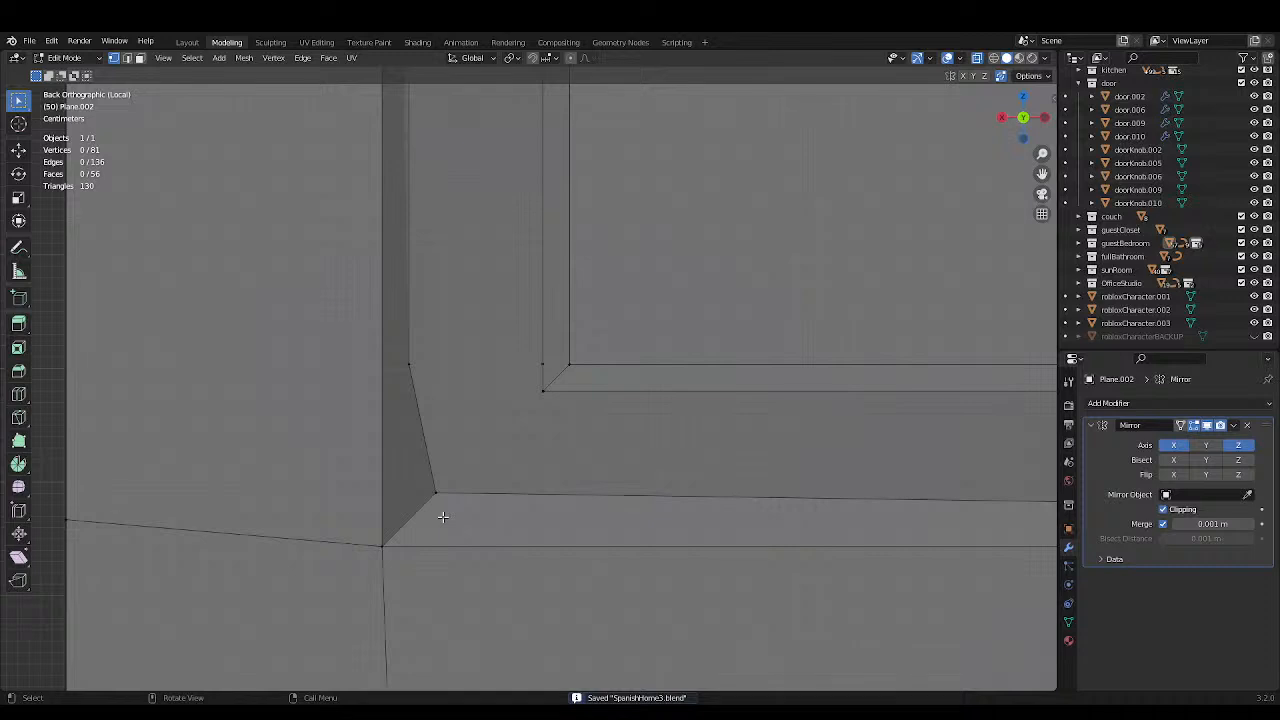
click(443, 516)
key(g)
key(x)
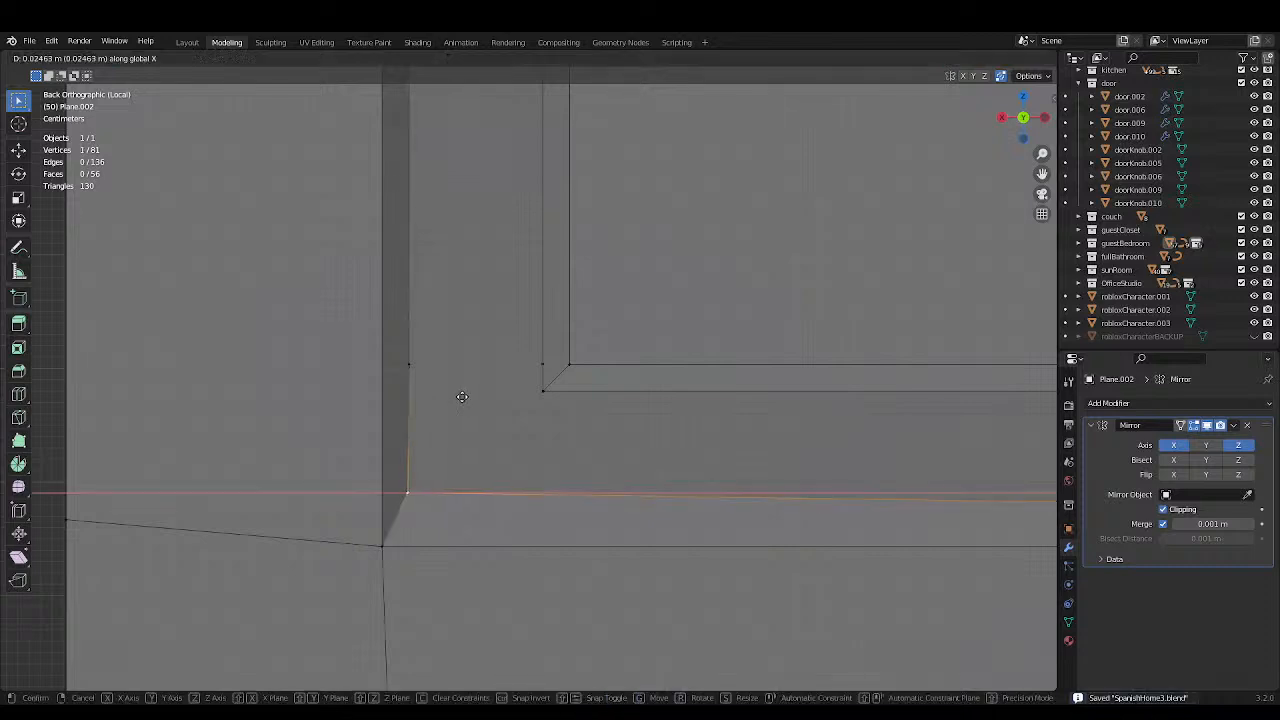
click(465, 396)
Try to dissolve the vertex on the bevel's vertical inner edge just above the corner.
scroll(466, 400, down, 3)
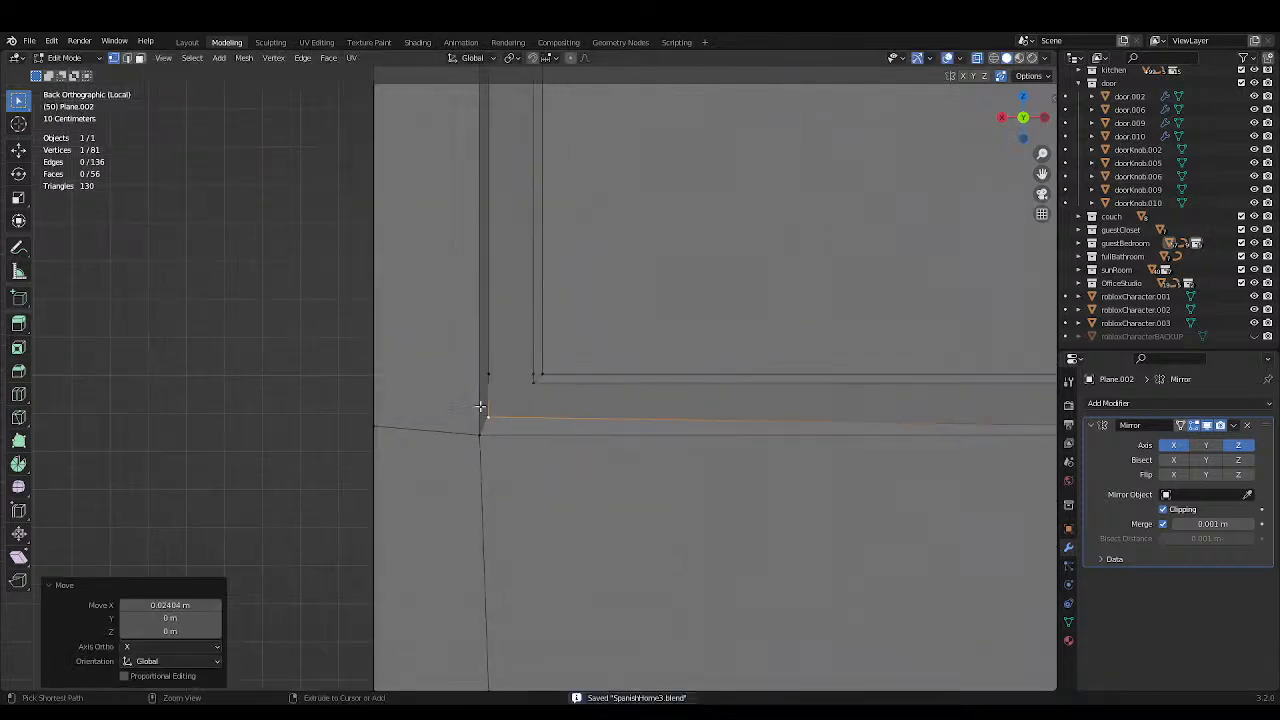
shift+middle_drag(304, 427, 525, 374)
scroll(503, 414, up, 3)
scroll(490, 377, up, 1)
click(451, 371)
key(x)
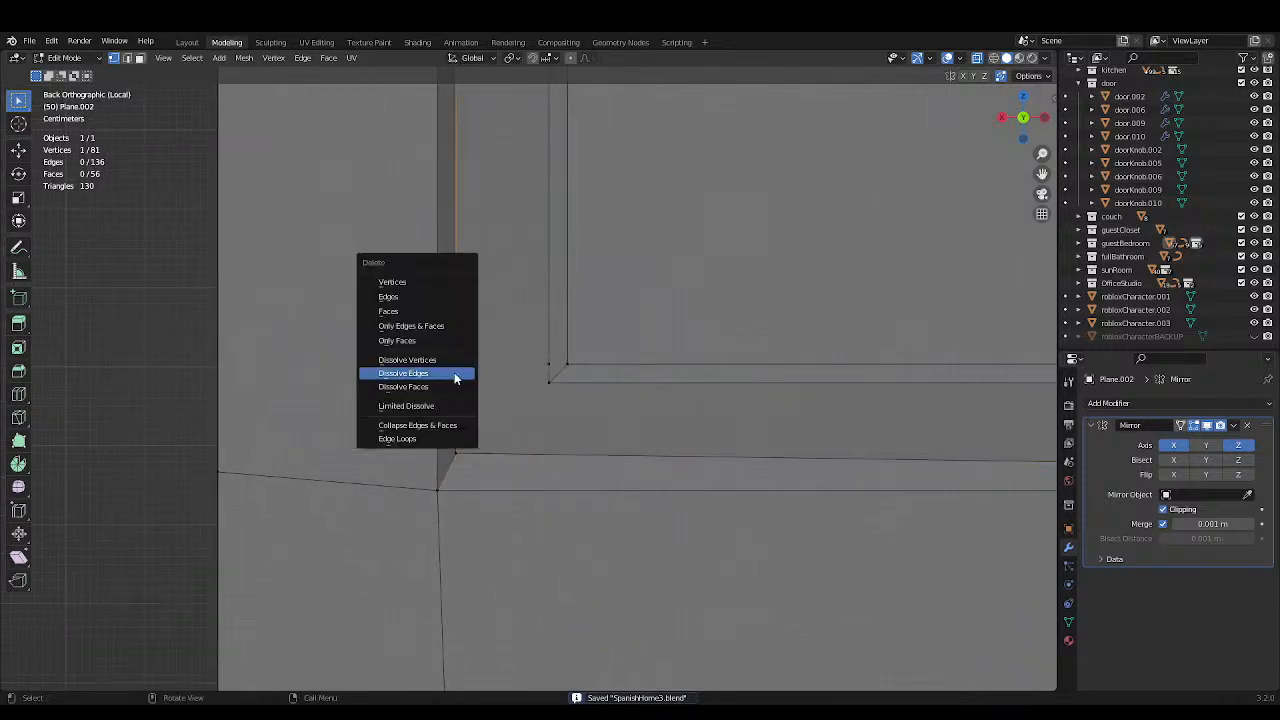
click(445, 360)
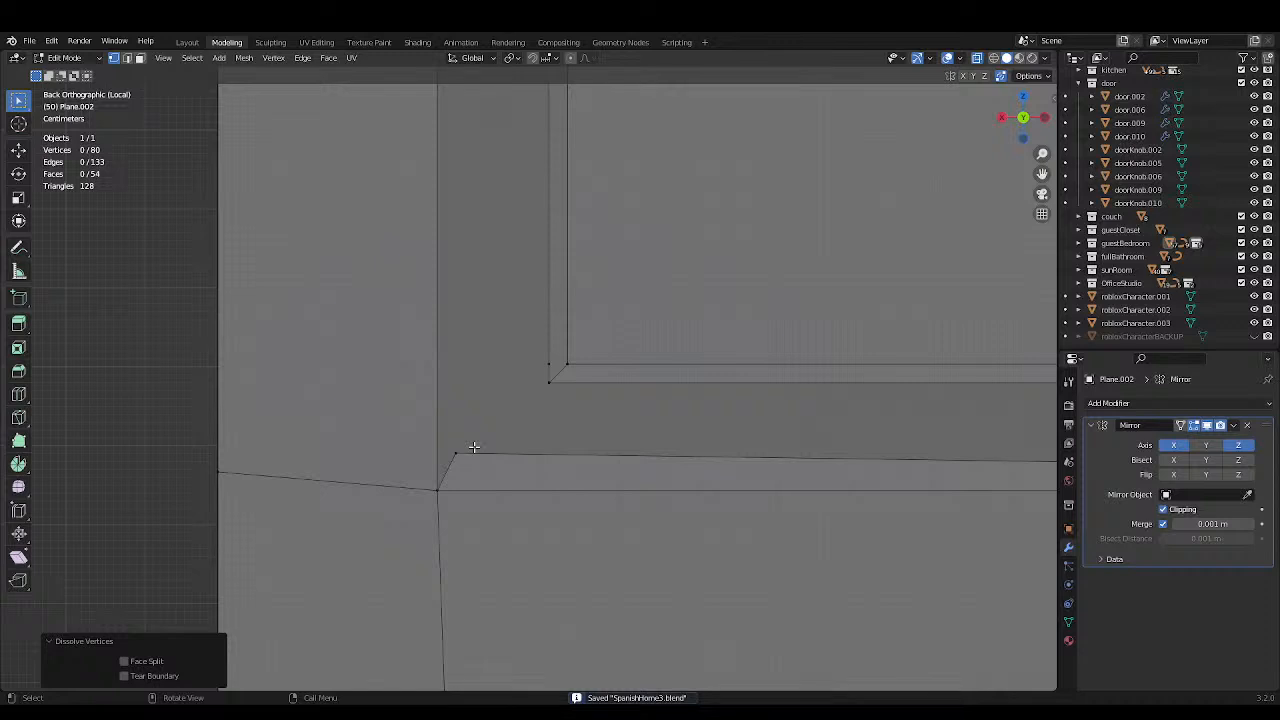
key(ctrl+z)
Lower the outer bevel's corner vertex about 0.021 m along Z to straighten the bevel's horizontal edge.
click(474, 447)
scroll(489, 443, up, 1)
shift+middle_drag(503, 416, 524, 345)
scroll(523, 375, up, 4)
key(g)
key(z)
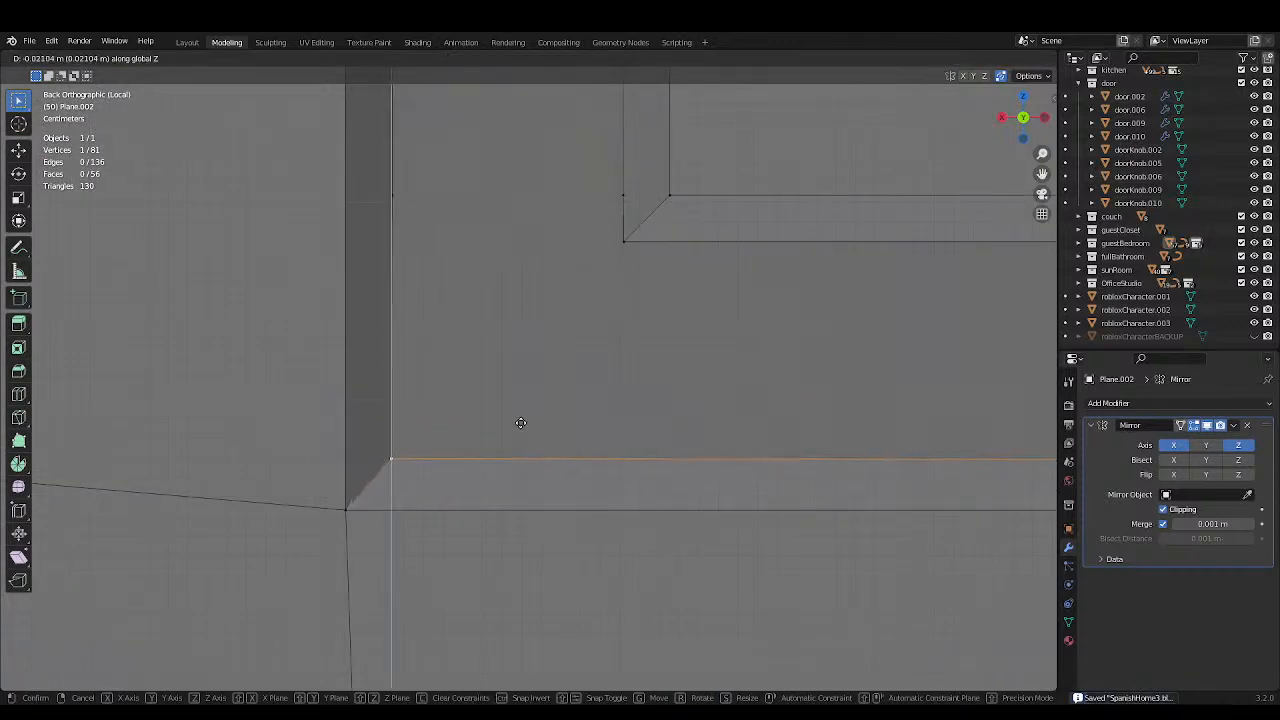
click(519, 422)
Compare the horizontal bevel edge's two ends, lower its corner vertex about another 0.002 m along Z, and save the file.
scroll(526, 420, down, 3)
scroll(526, 420, down, 2)
shift+middle_drag(830, 410, 330, 428)
scroll(621, 425, up, 5)
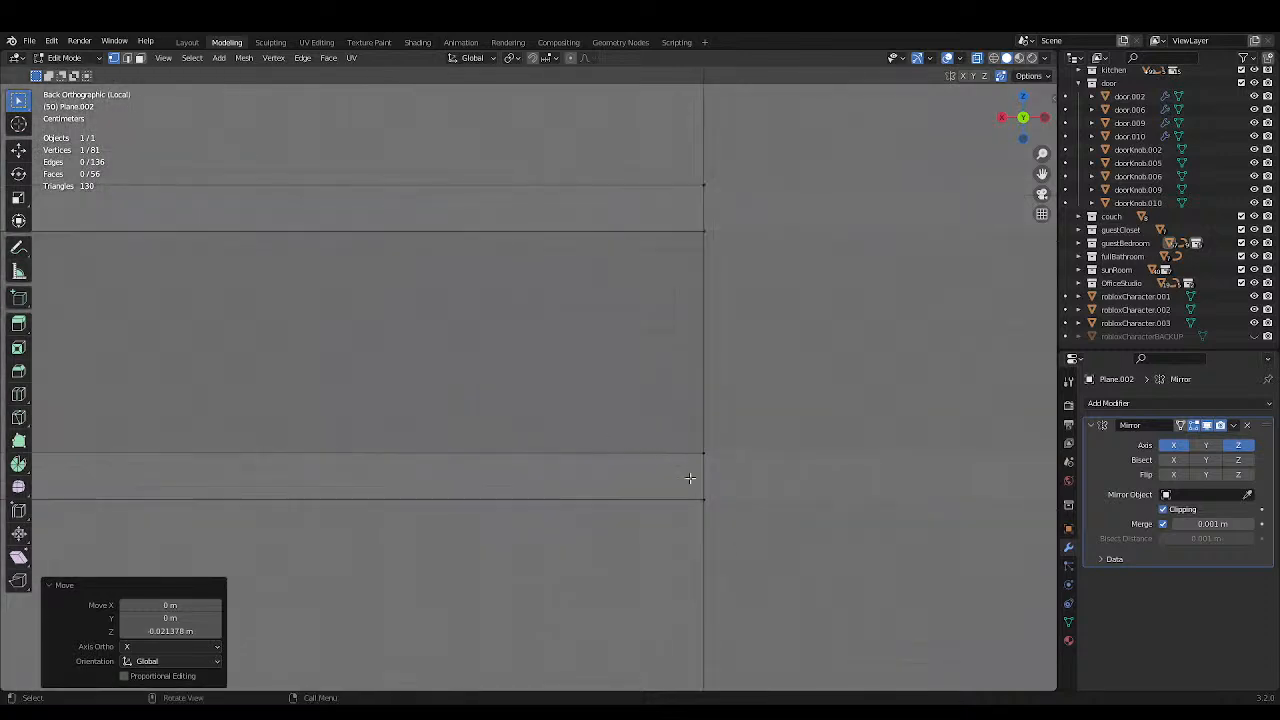
scroll(690, 479, up, 5)
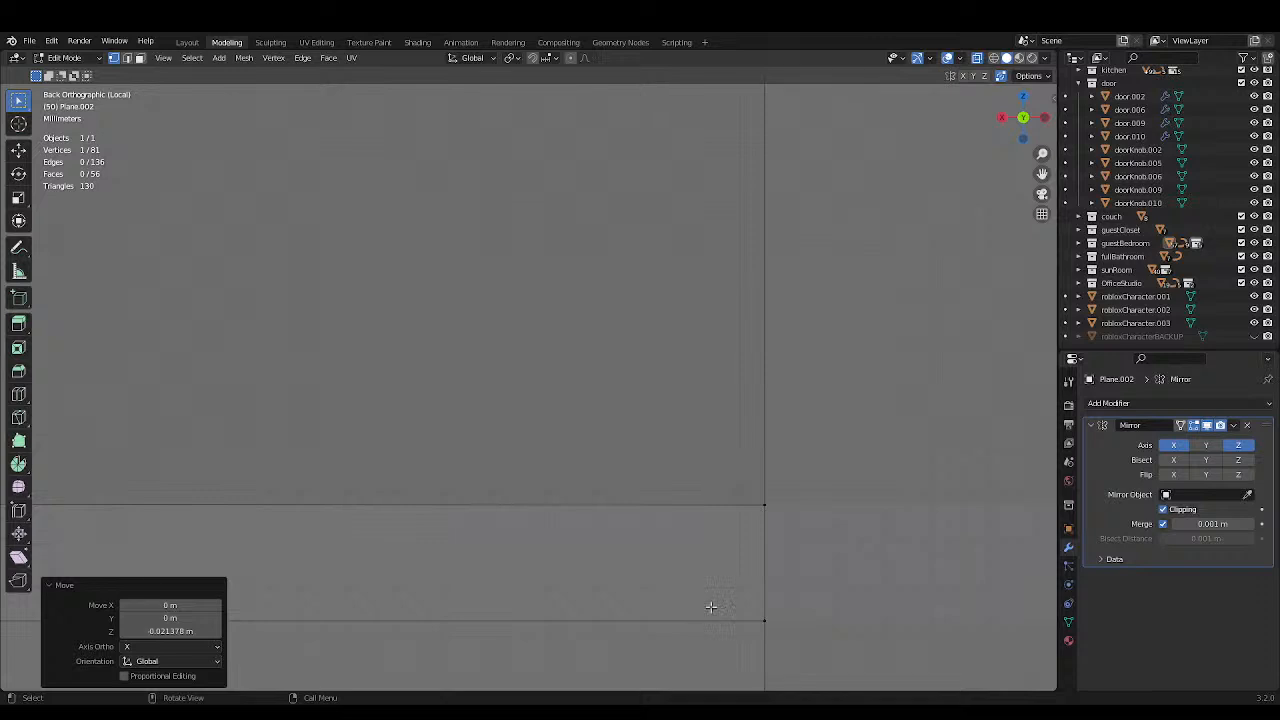
scroll(766, 497, down, 5)
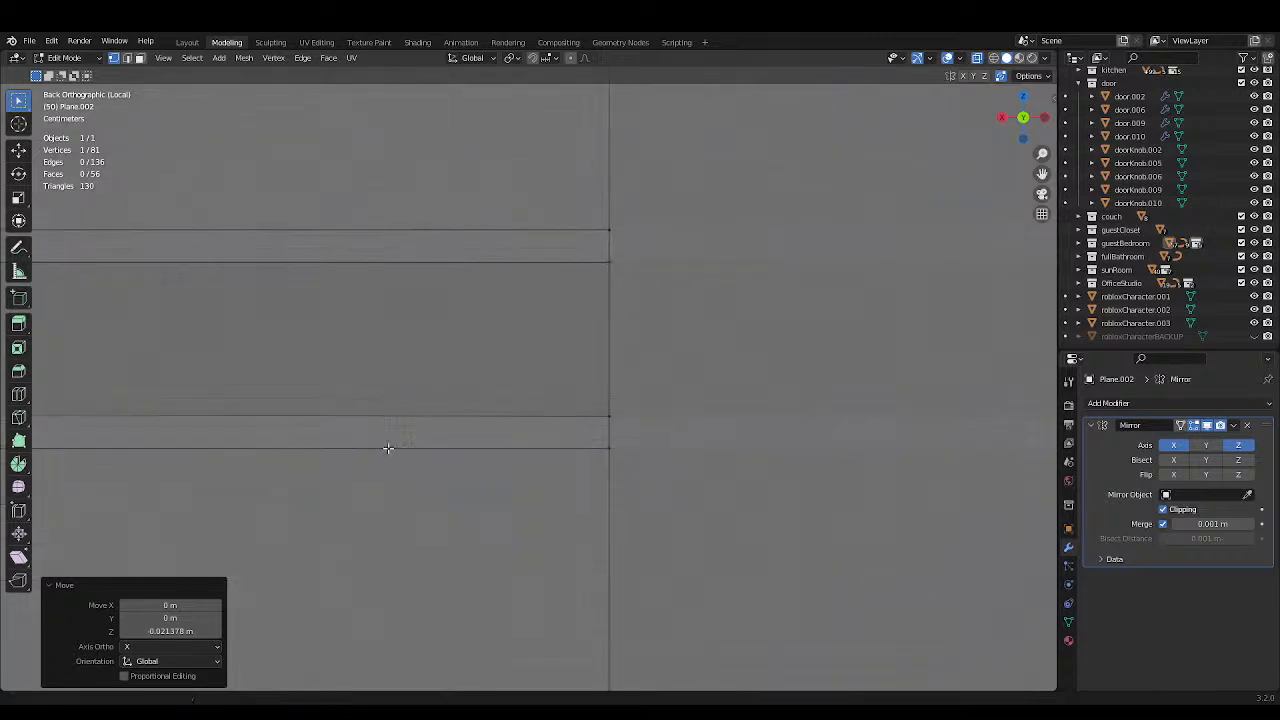
shift+middle_drag(389, 449, 509, 463)
shift+middle_drag(377, 453, 1000, 466)
shift+middle_drag(226, 449, 347, 440)
scroll(386, 440, up, 3)
key(g)
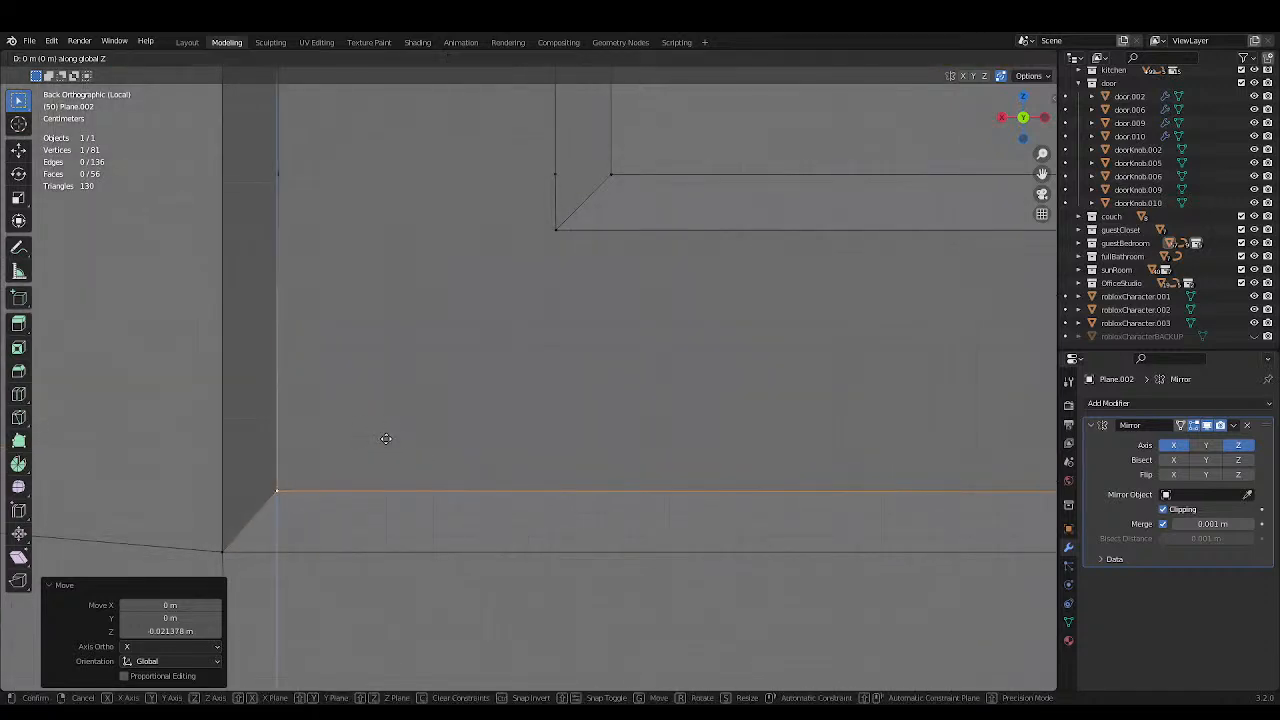
key(z)
click(386, 443)
scroll(377, 437, down, 4)
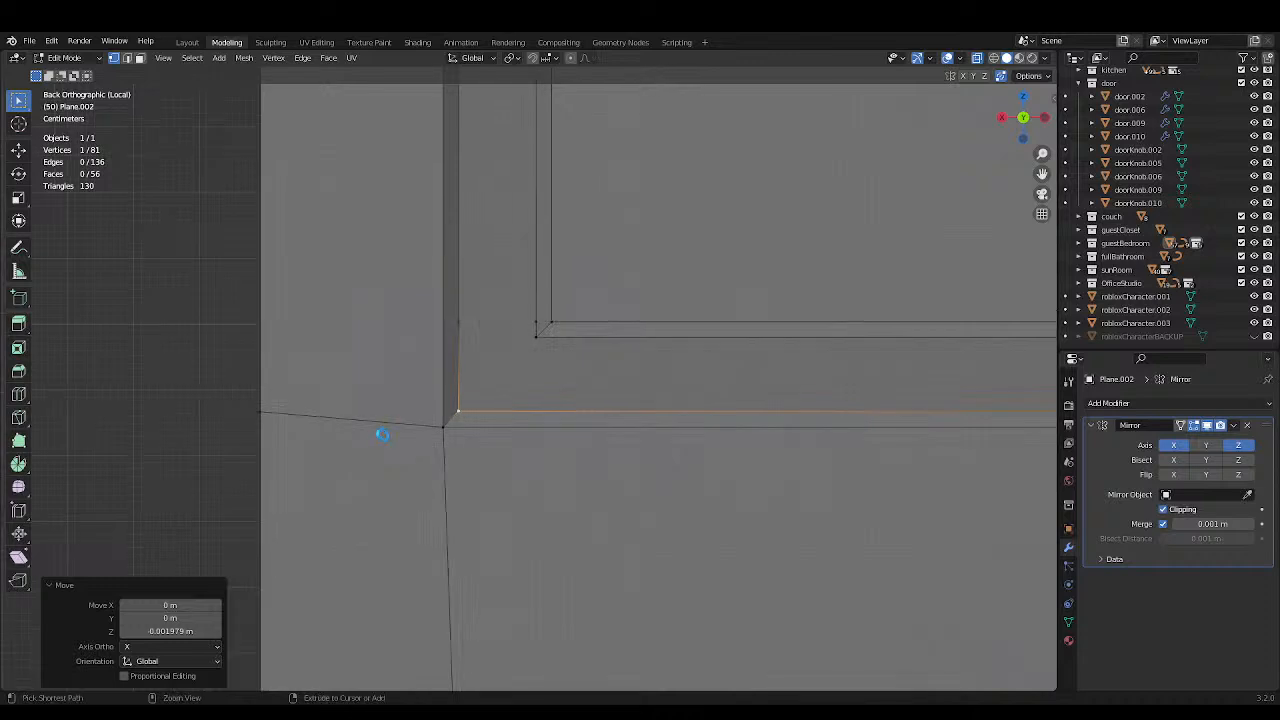
key(ctrl+s)
Try a small shift of the bevel corner vertex of about -0.005 m along X and save the file.
scroll(420, 420, down, 3)
shift+middle_drag(453, 424, 443, 451)
key(g)
key(x)
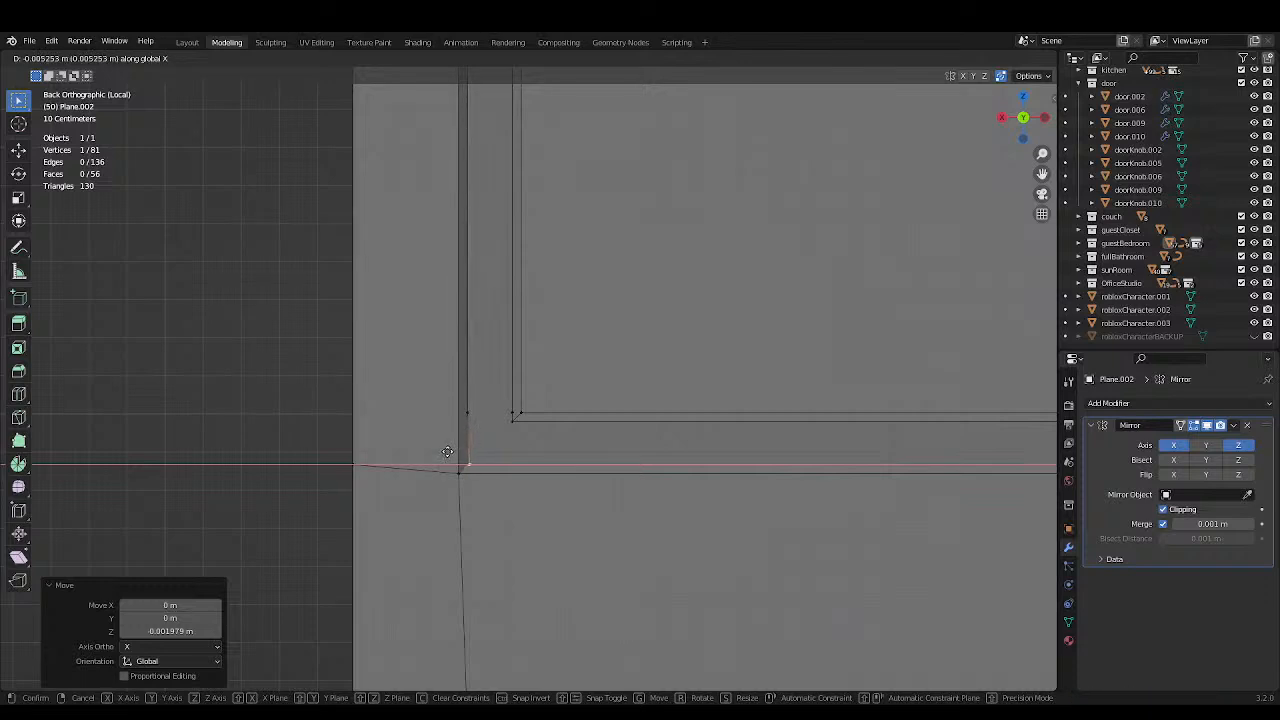
click(447, 452)
scroll(466, 464, down, 3)
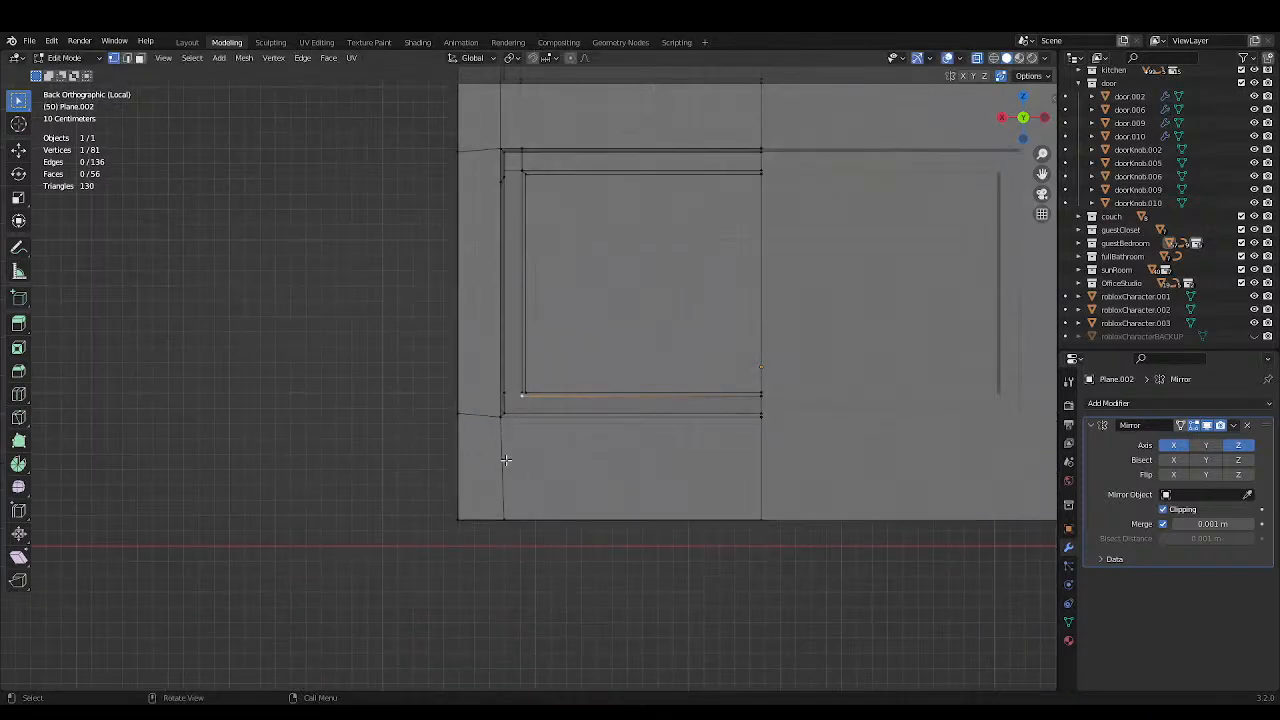
key(ctrl+s)
Nudge the outer bevel's lower corner vertex about 0.0076 m along X and clear the selection.
scroll(513, 407, up, 3)
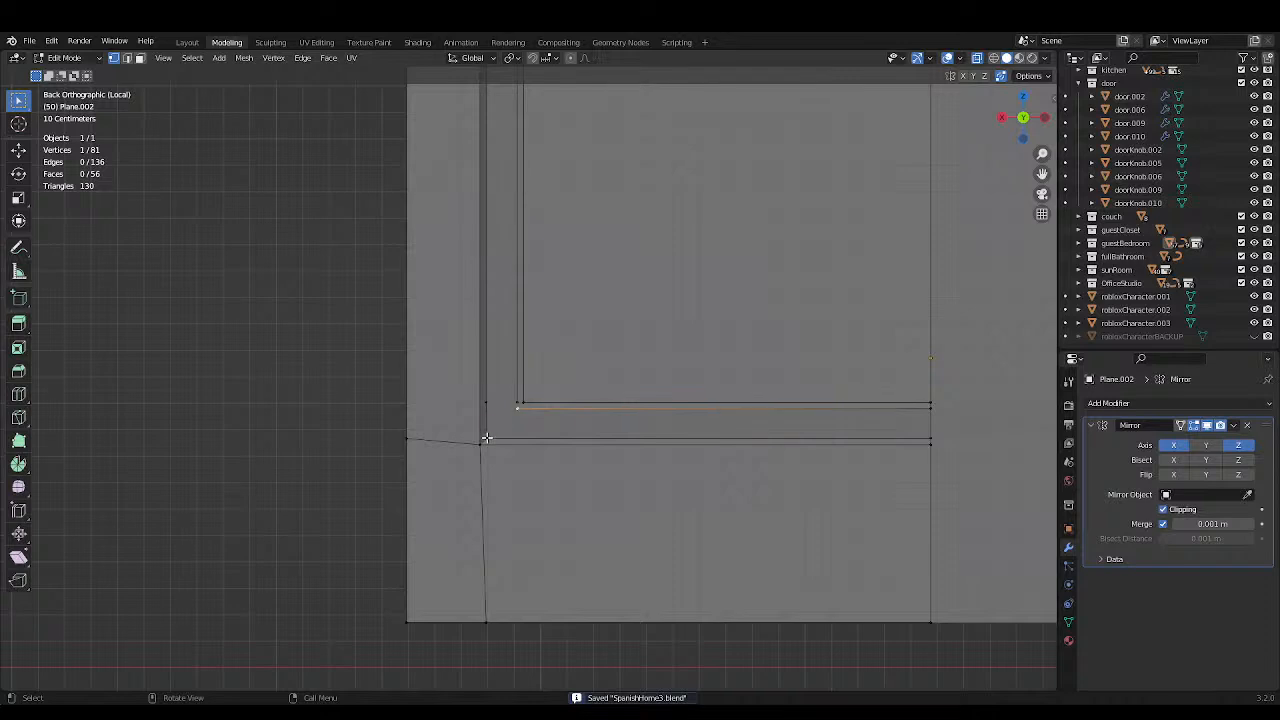
click(486, 437)
key(g)
key(x)
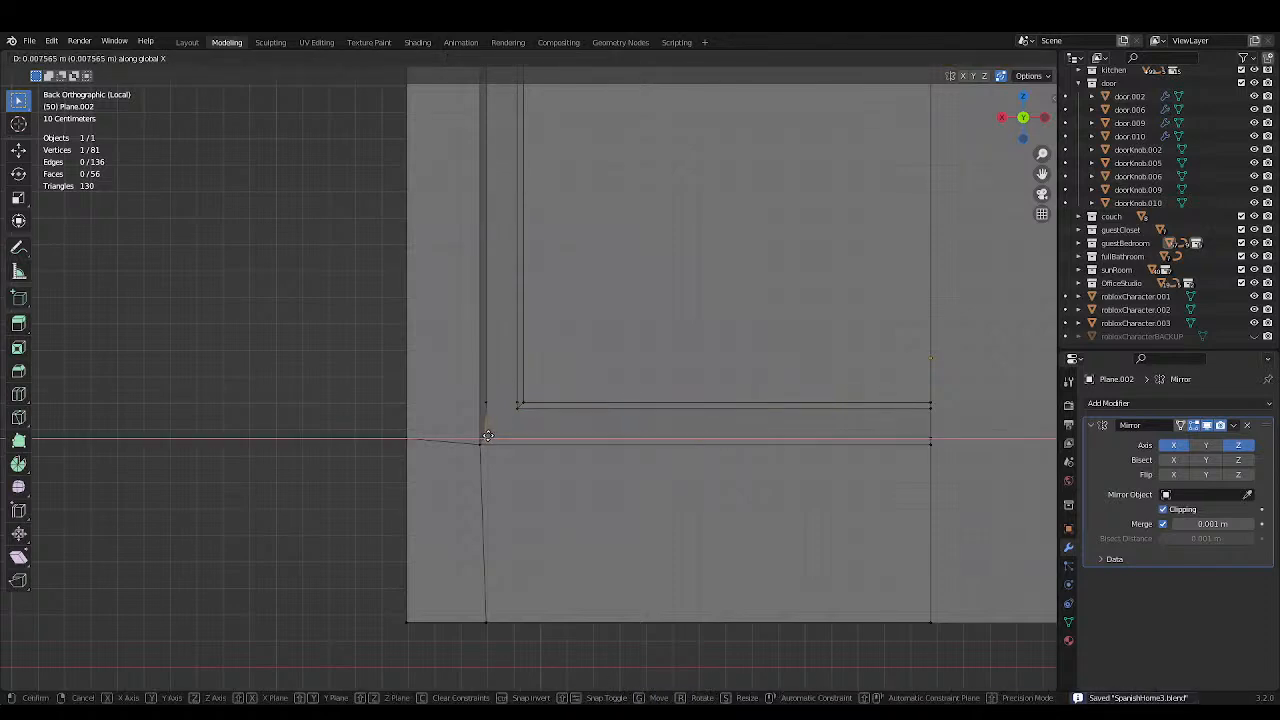
click(488, 436)
click(351, 434)
scroll(357, 434, down, 2)
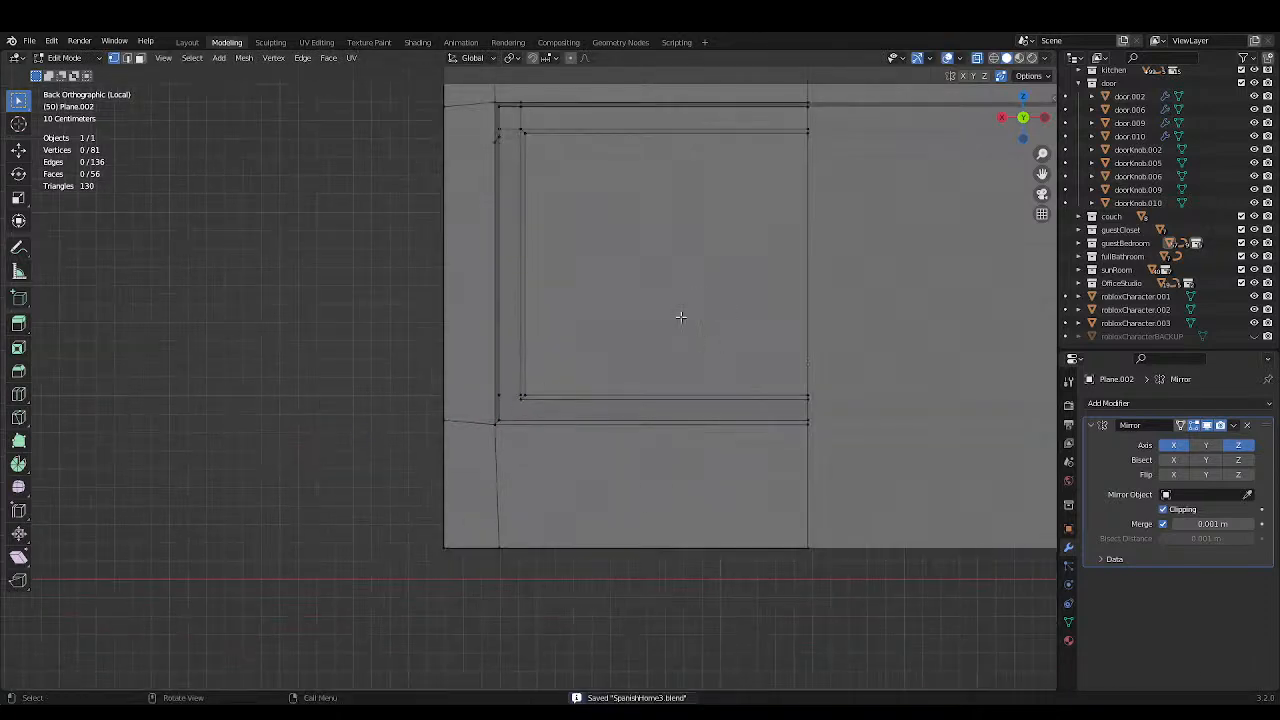
Turn off X-ray, examine the lower door panel's bevels and corners from several angles, and save the file.
click(976, 58)
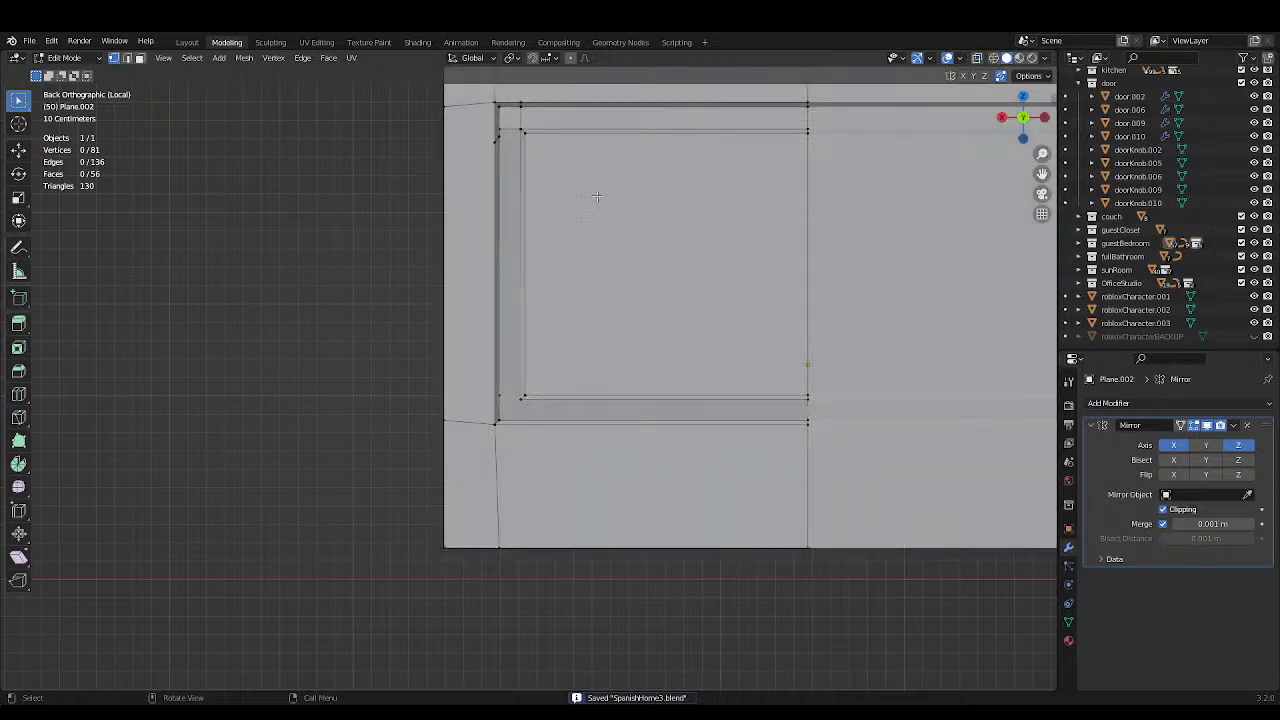
middle_drag(567, 224, 667, 251)
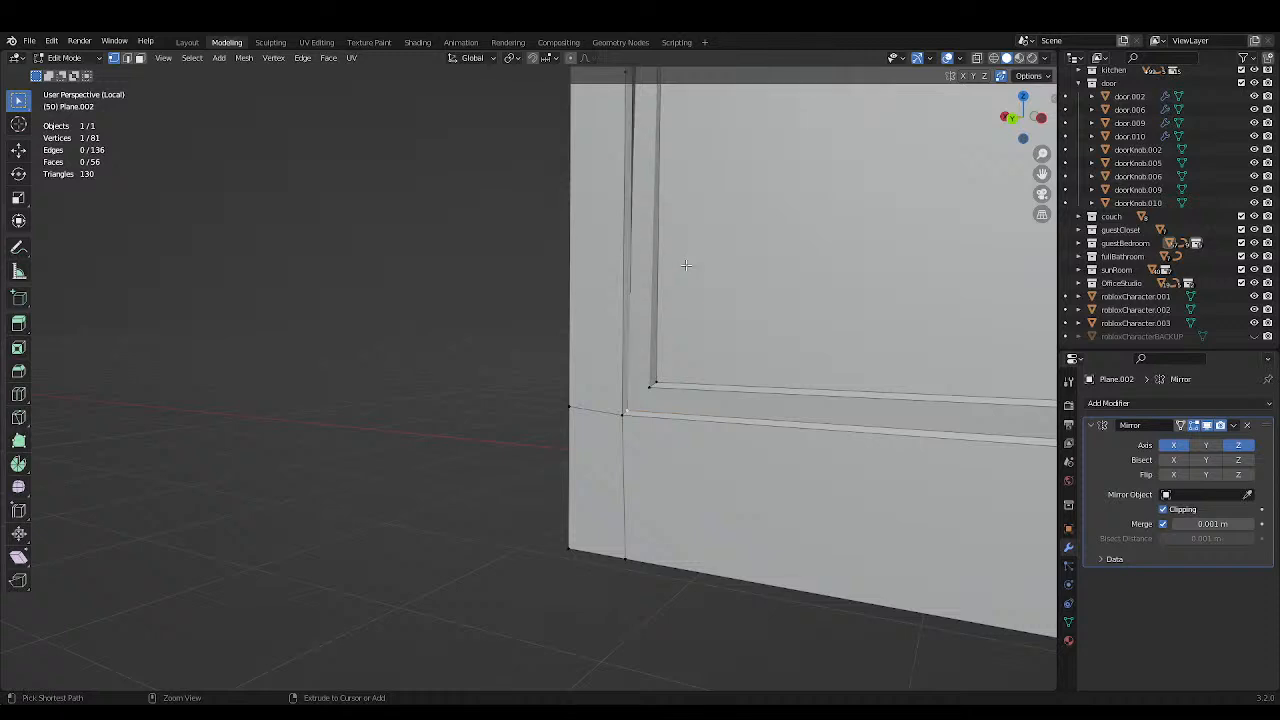
scroll(651, 291, down, 3)
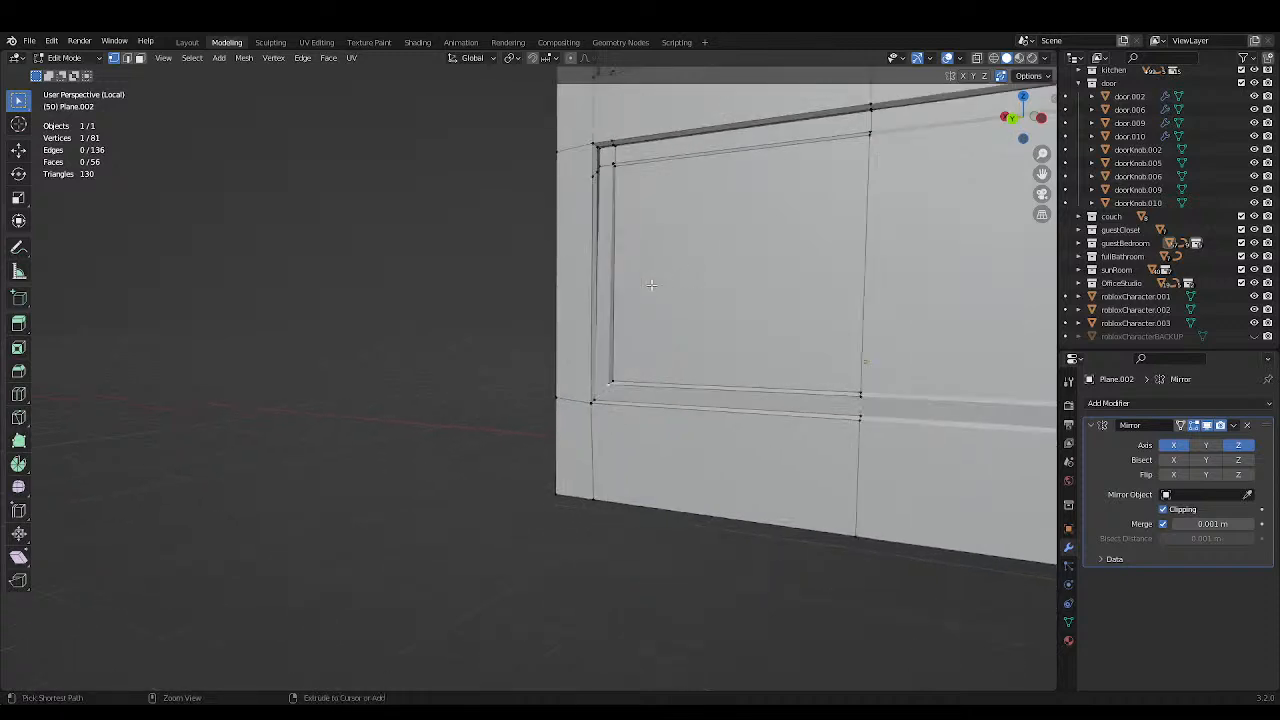
key(ctrl+s)
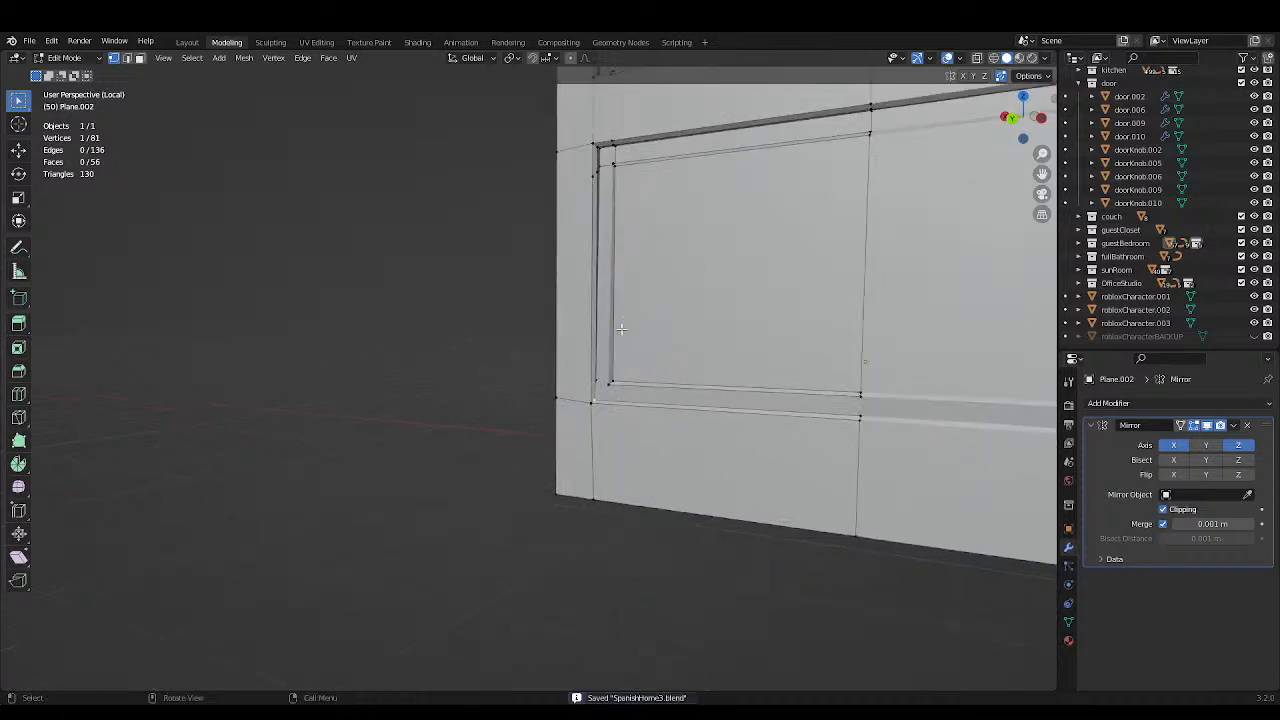
scroll(621, 328, up, 3)
middle_drag(688, 359, 612, 354)
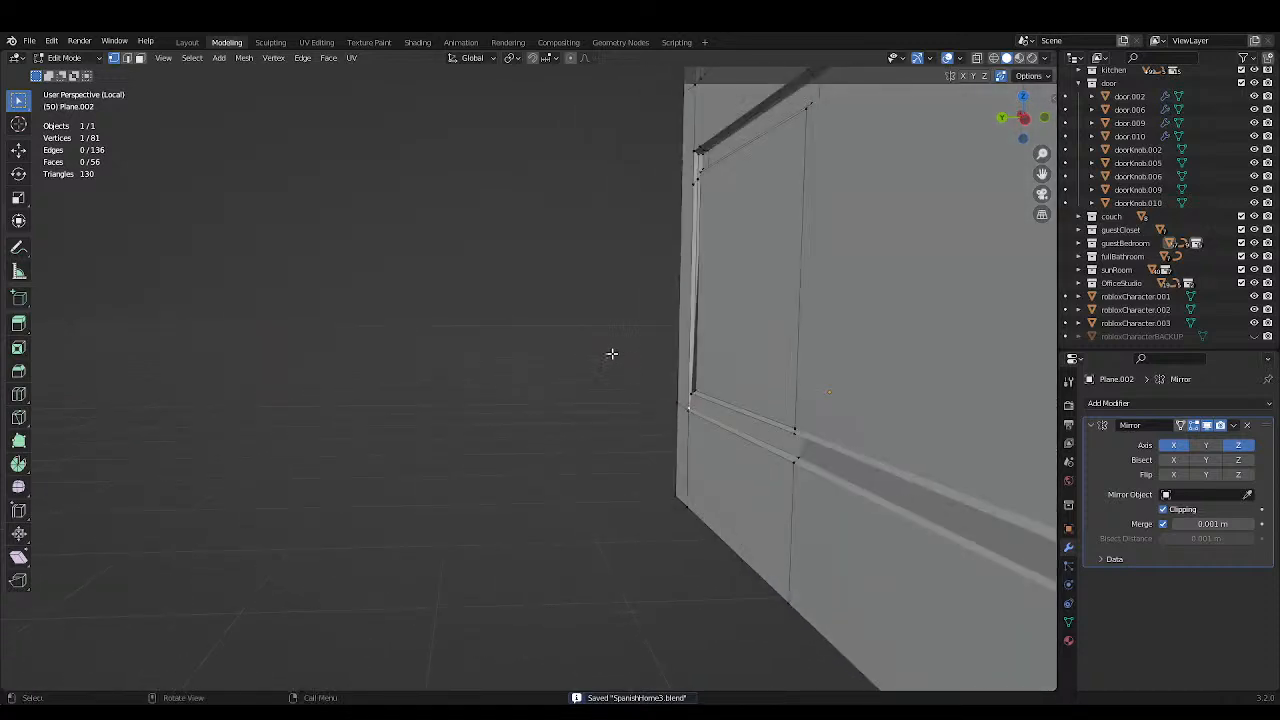
middle_drag(706, 305, 743, 421)
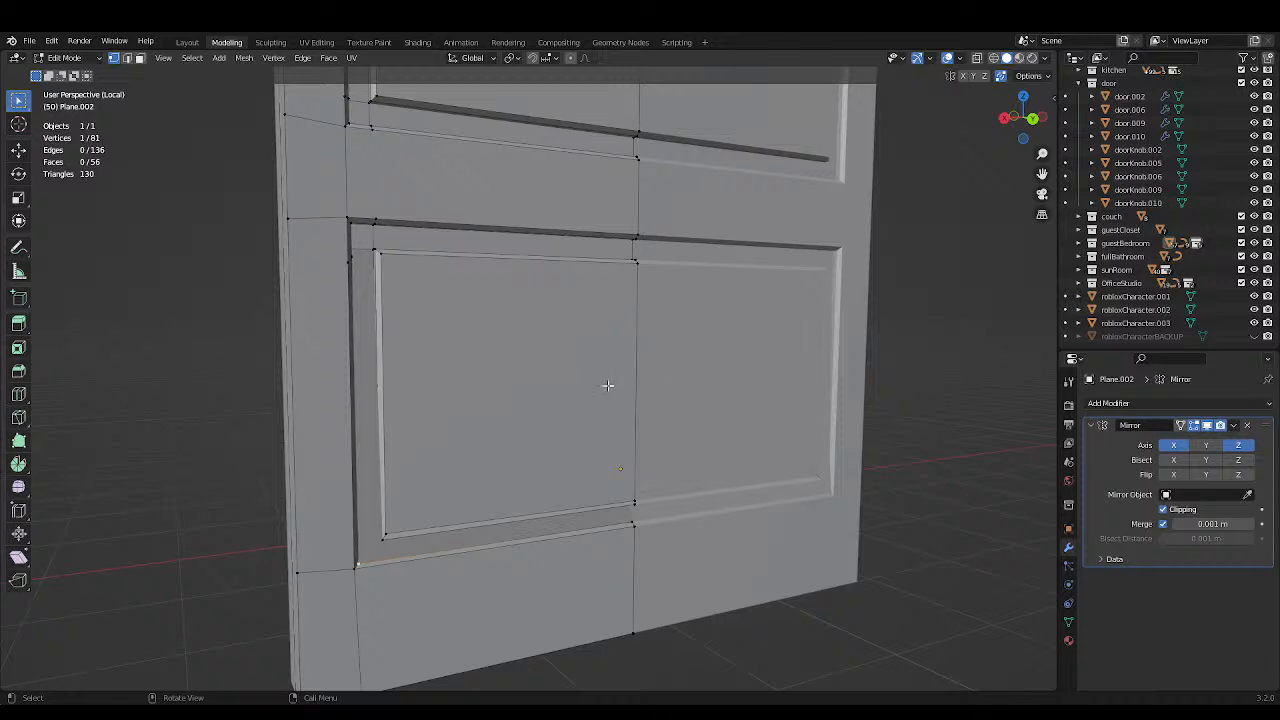
middle_drag(607, 385, 540, 297)
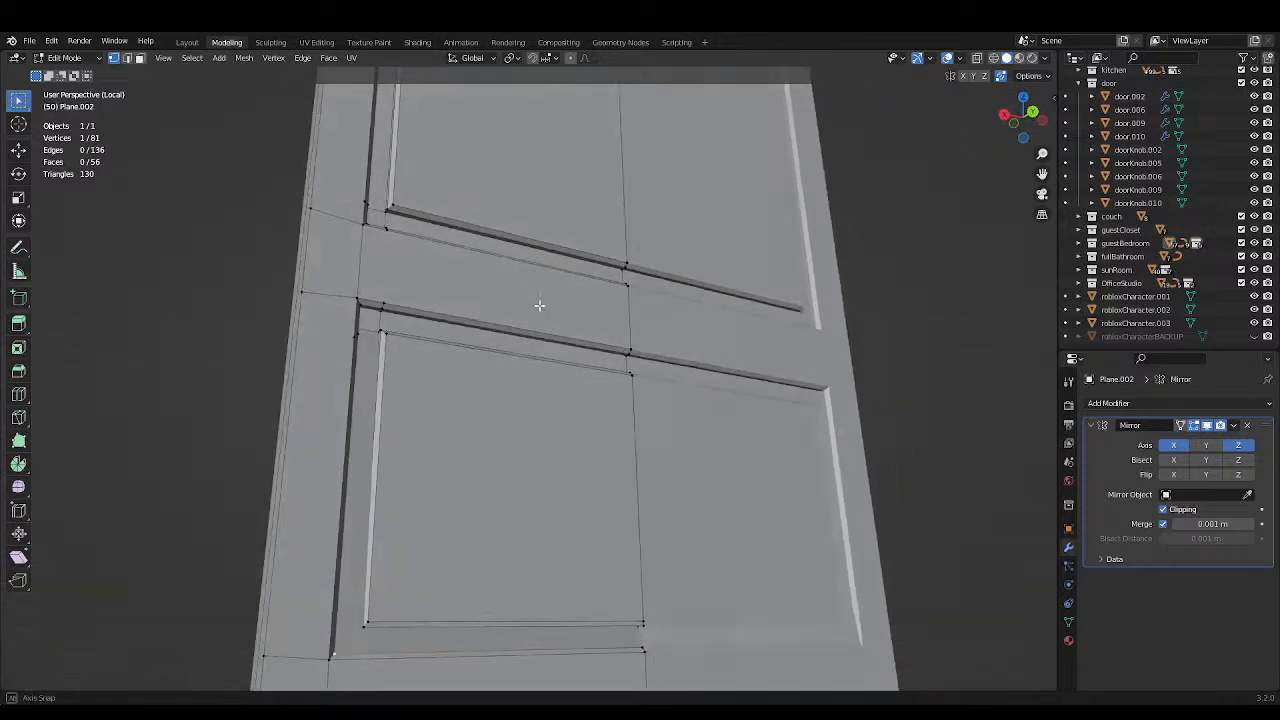
key(ctrl+s)
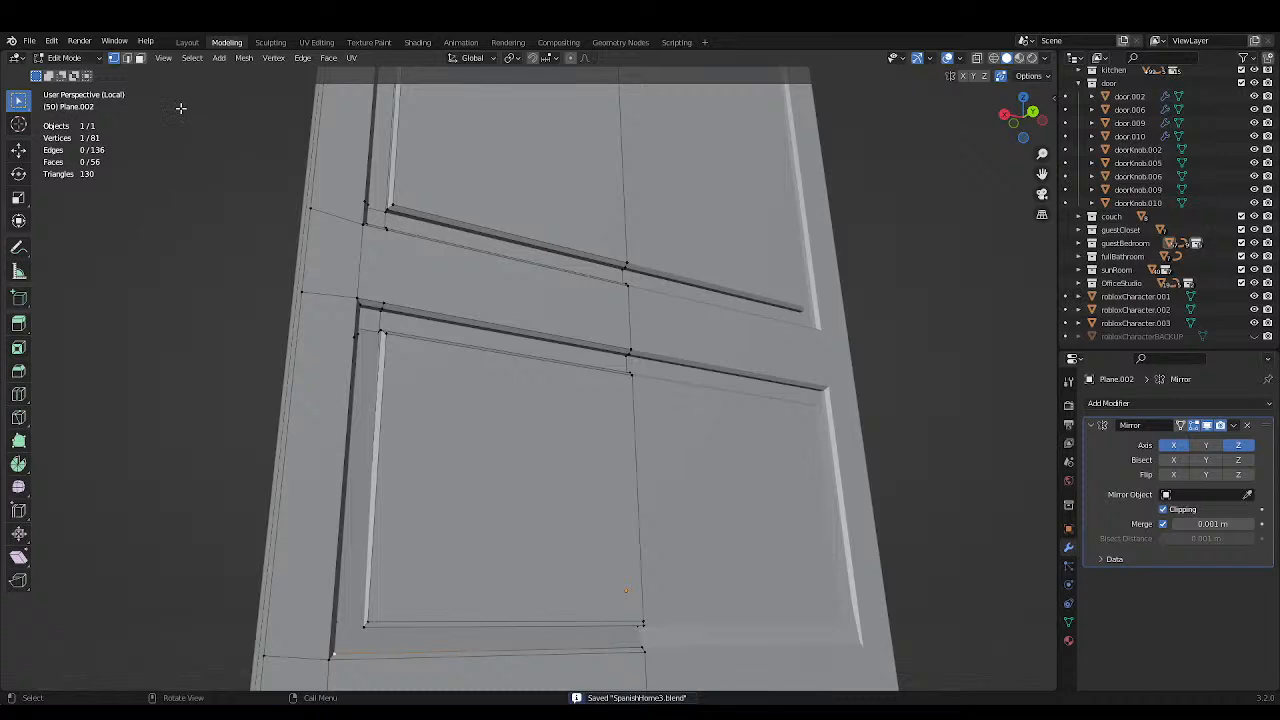
Delete the groove and bevel faces surrounding the lower door panel, including the small corner faces, and save the file.
alt+click(371, 313)
shift+middle_drag(420, 306, 480, 253)
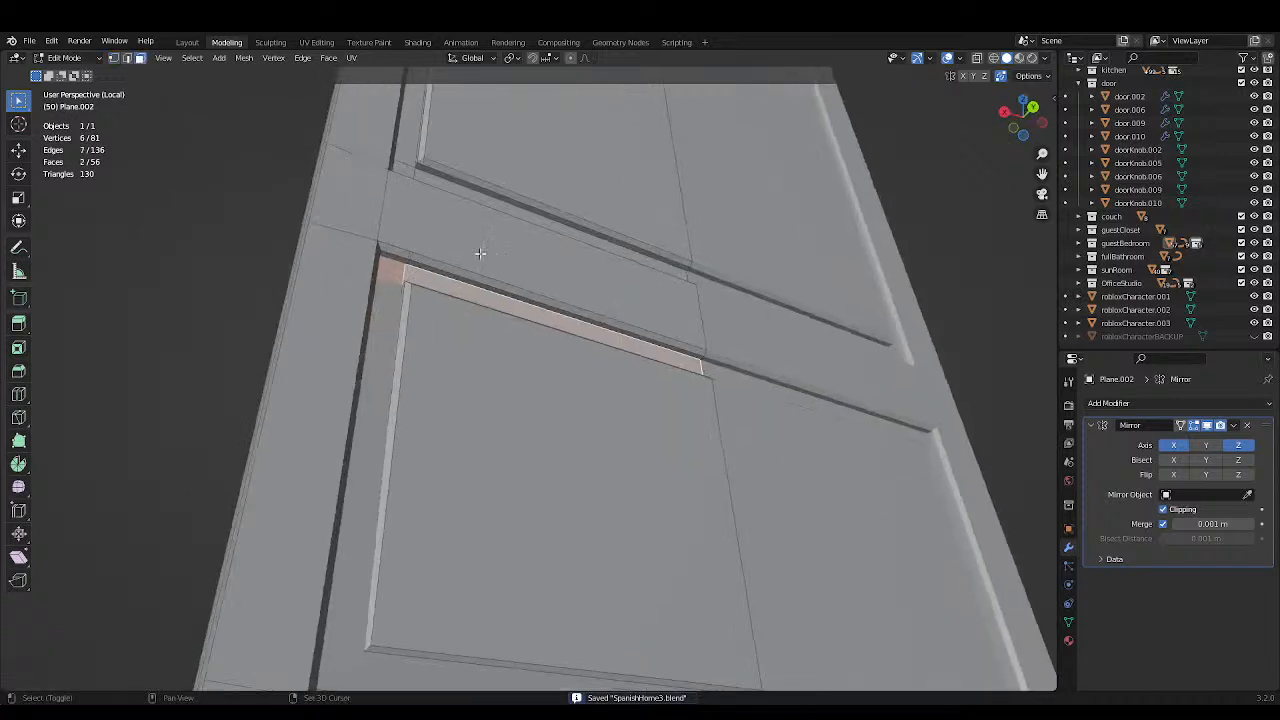
shift+click(406, 266)
shift+click(394, 267)
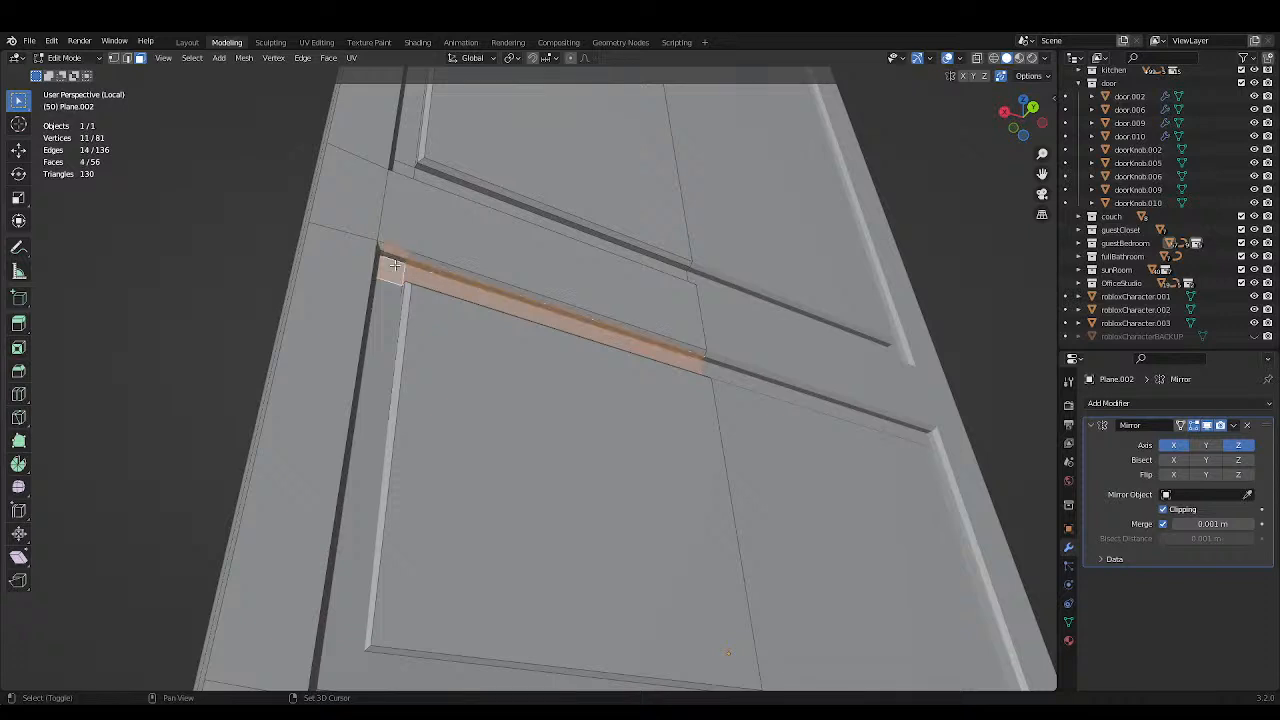
shift+click(421, 262)
middle_drag(421, 262, 572, 246)
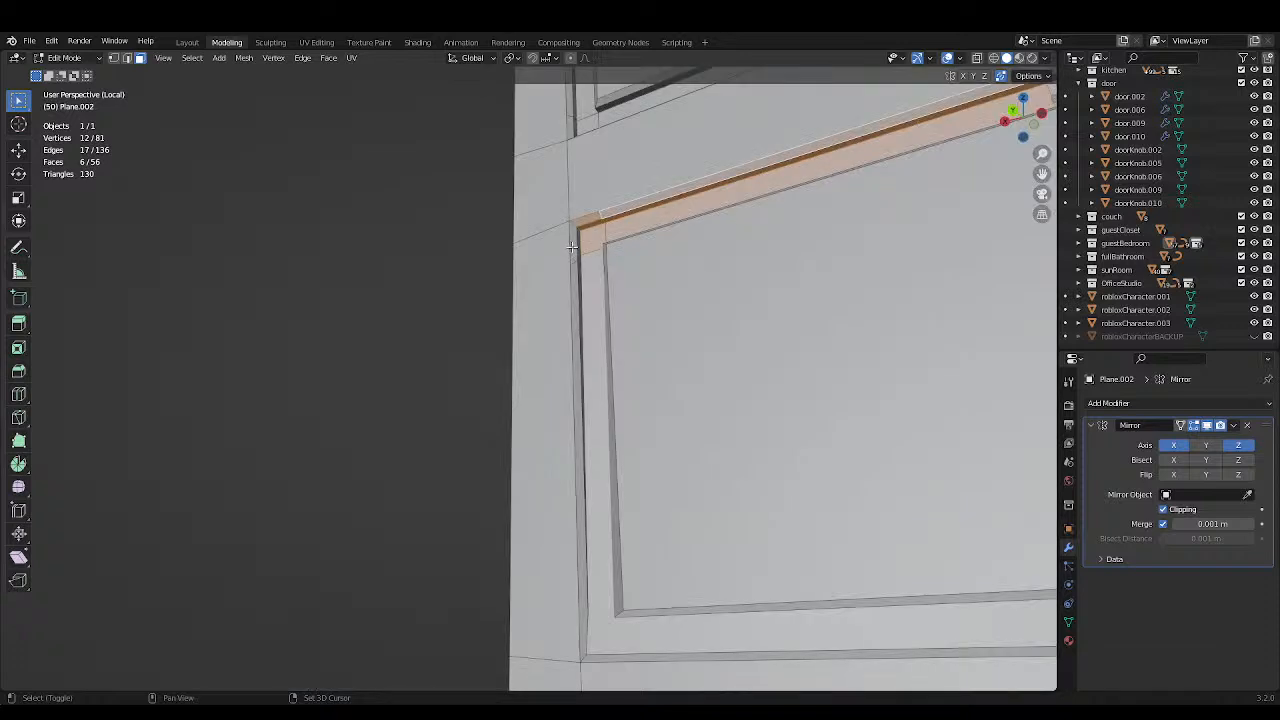
shift+click(585, 242)
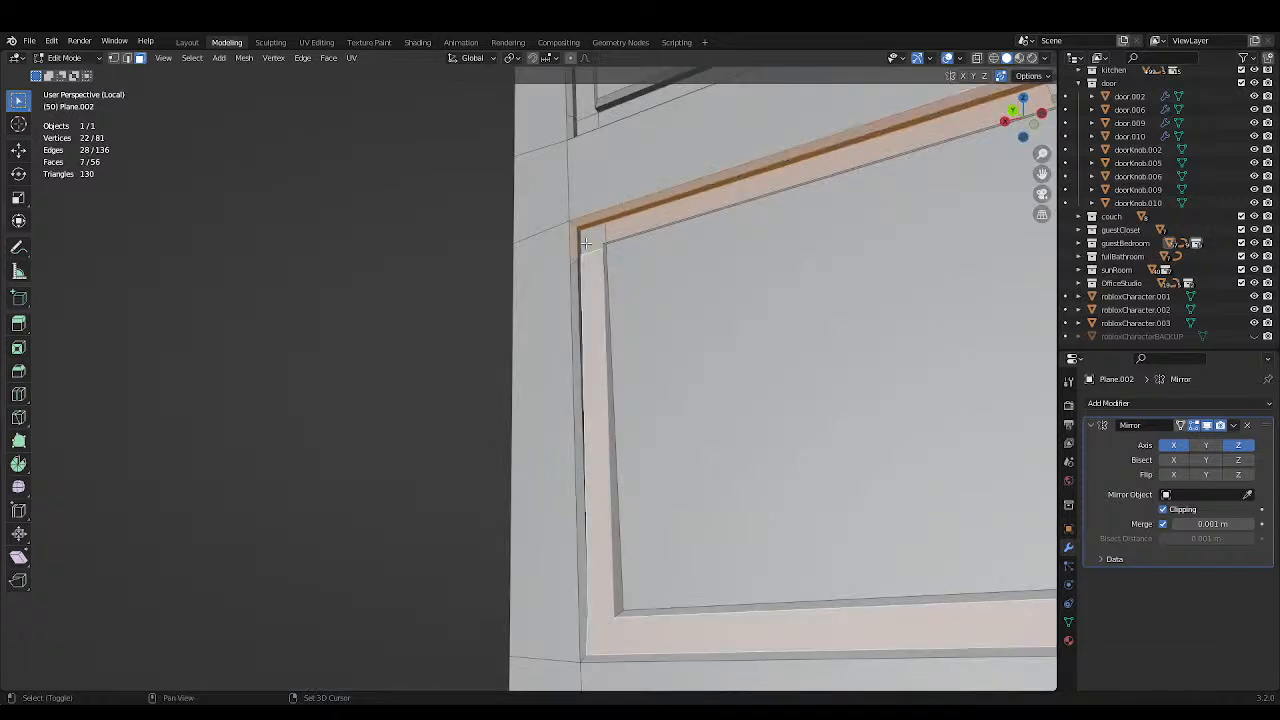
shift+click(586, 243)
shift+click(580, 246)
shift+click(579, 271)
shift+click(578, 273)
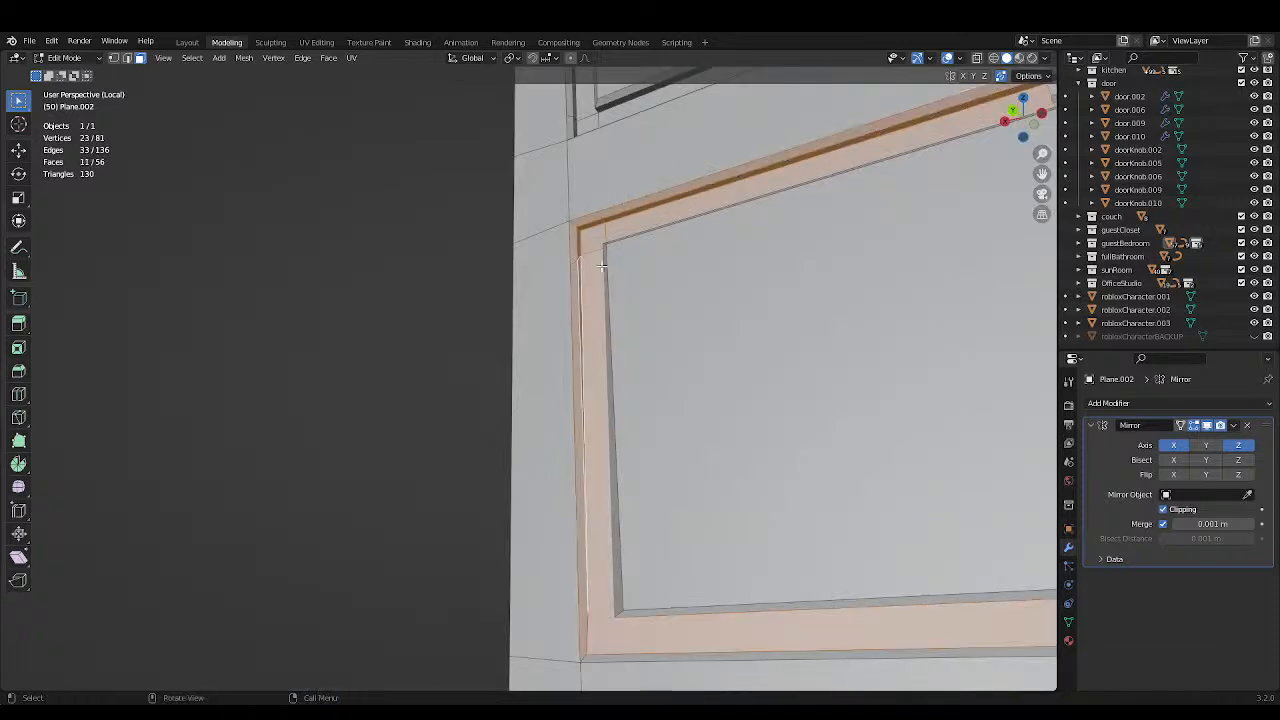
middle_drag(601, 265, 379, 258)
shift+click(344, 198)
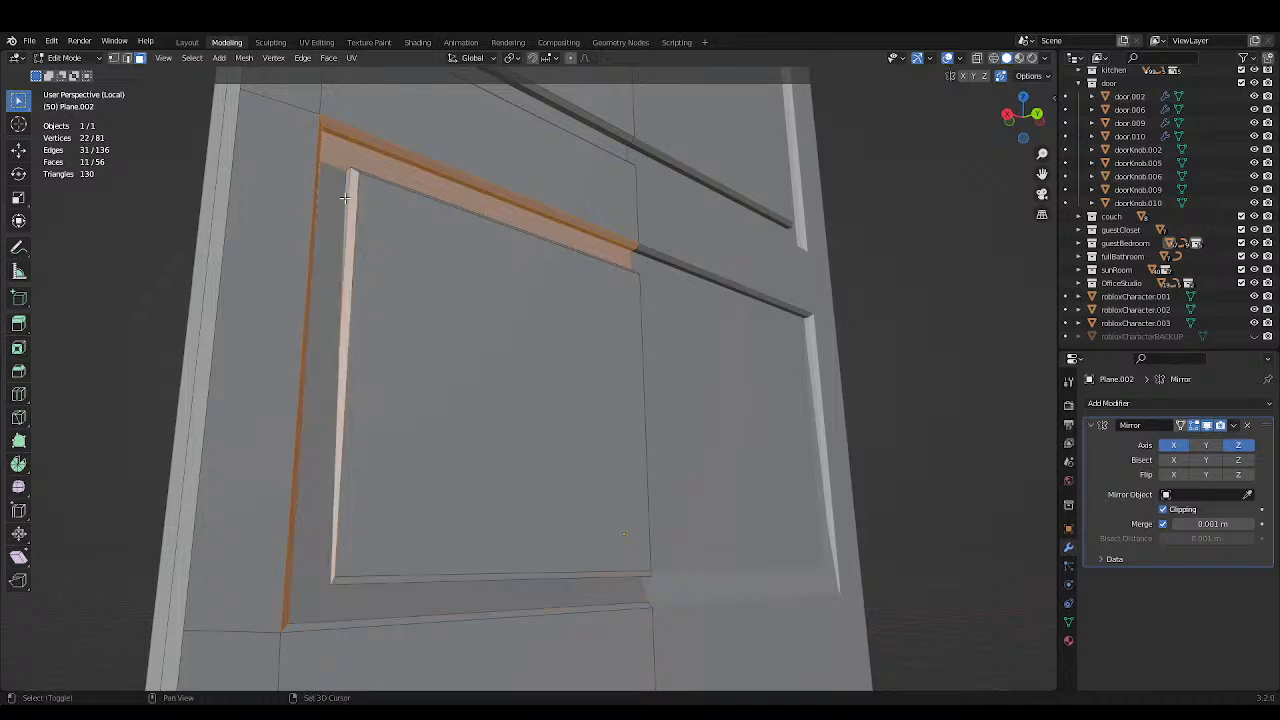
shift+click(346, 197)
middle_drag(346, 200, 484, 250)
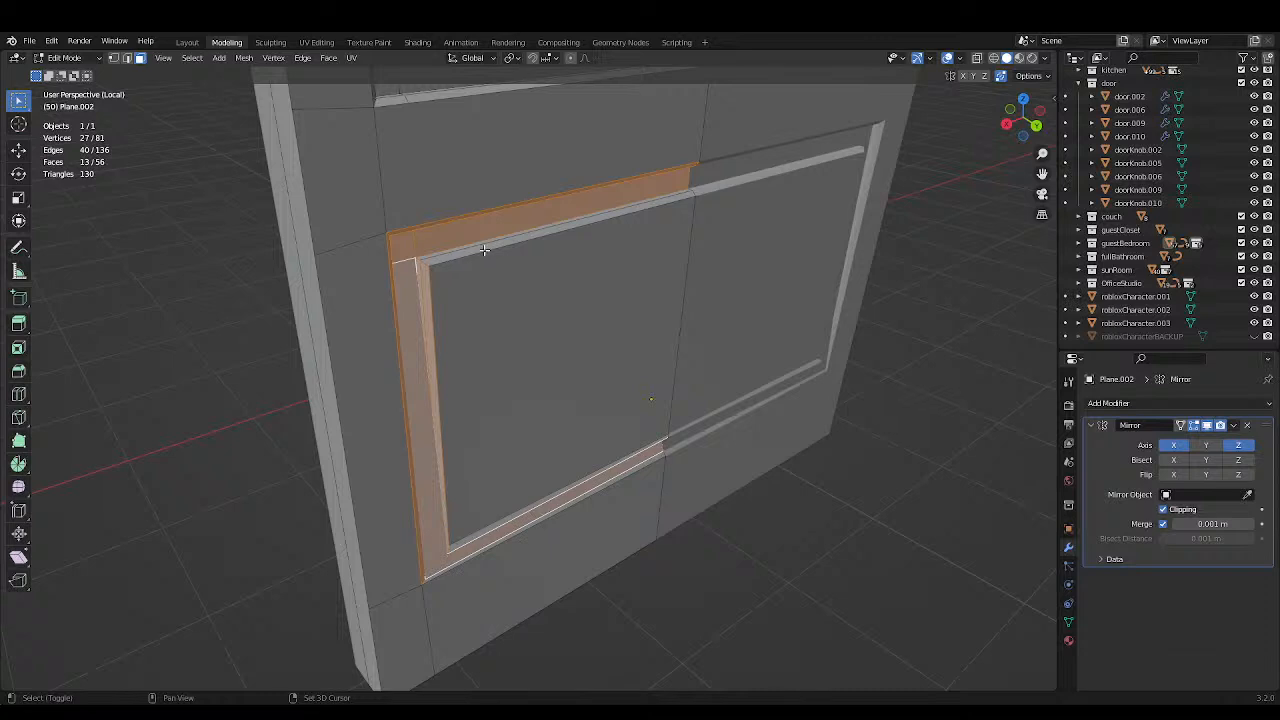
shift+click(426, 257)
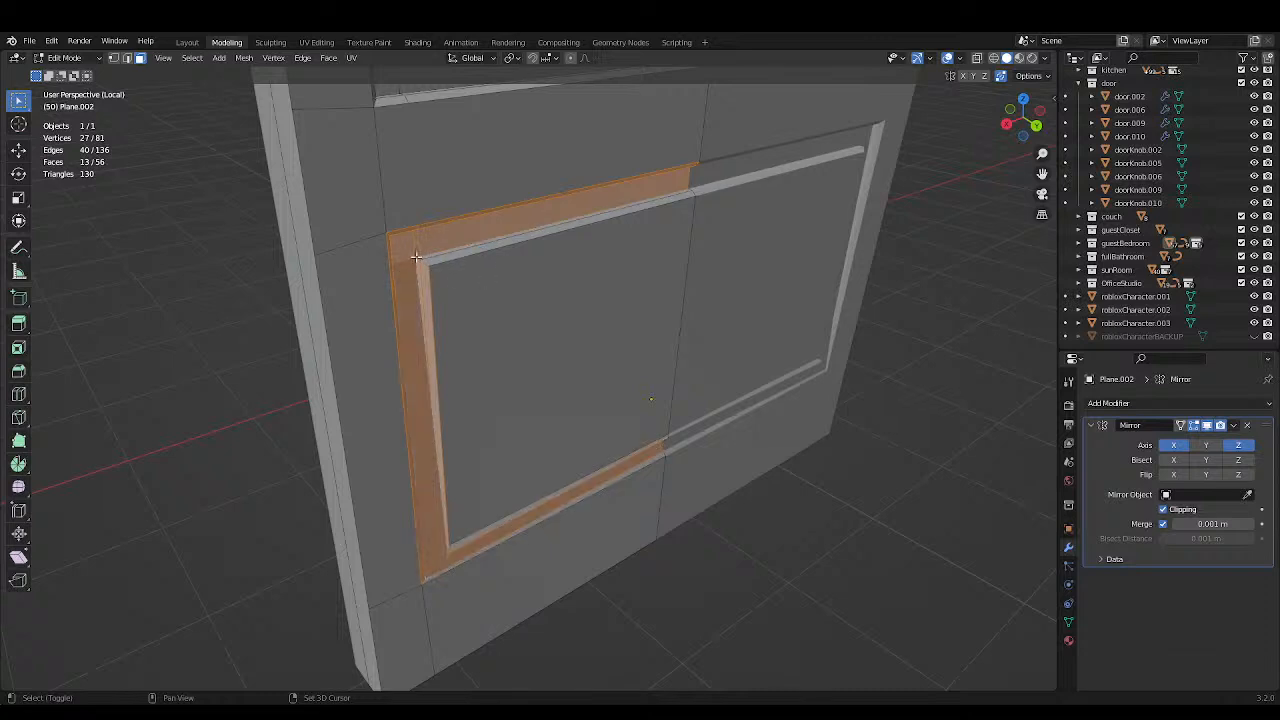
shift+click(422, 260)
shift+click(422, 260)
shift+click(424, 258)
shift+click(426, 260)
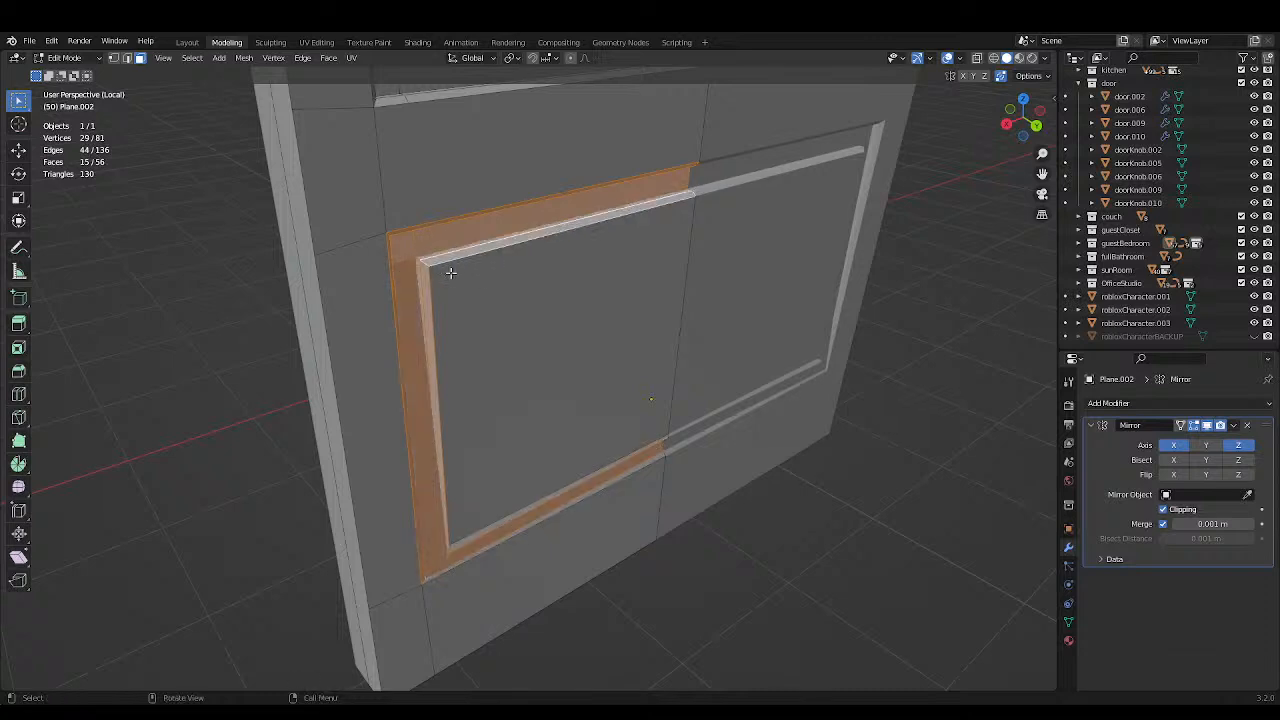
middle_drag(504, 308, 509, 349)
scroll(549, 377, down, 3)
scroll(583, 289, up, 5)
shift+click(562, 270)
shift+click(444, 327)
key(x)
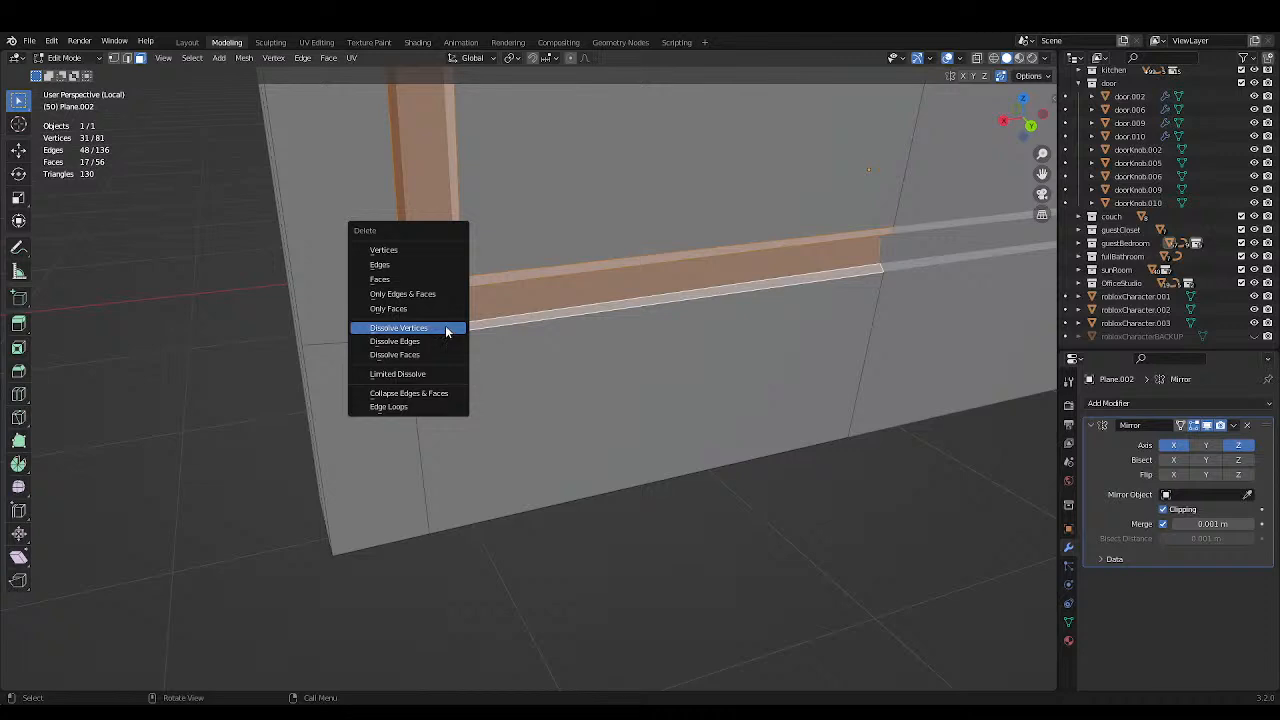
click(418, 267)
key(ctrl+s)
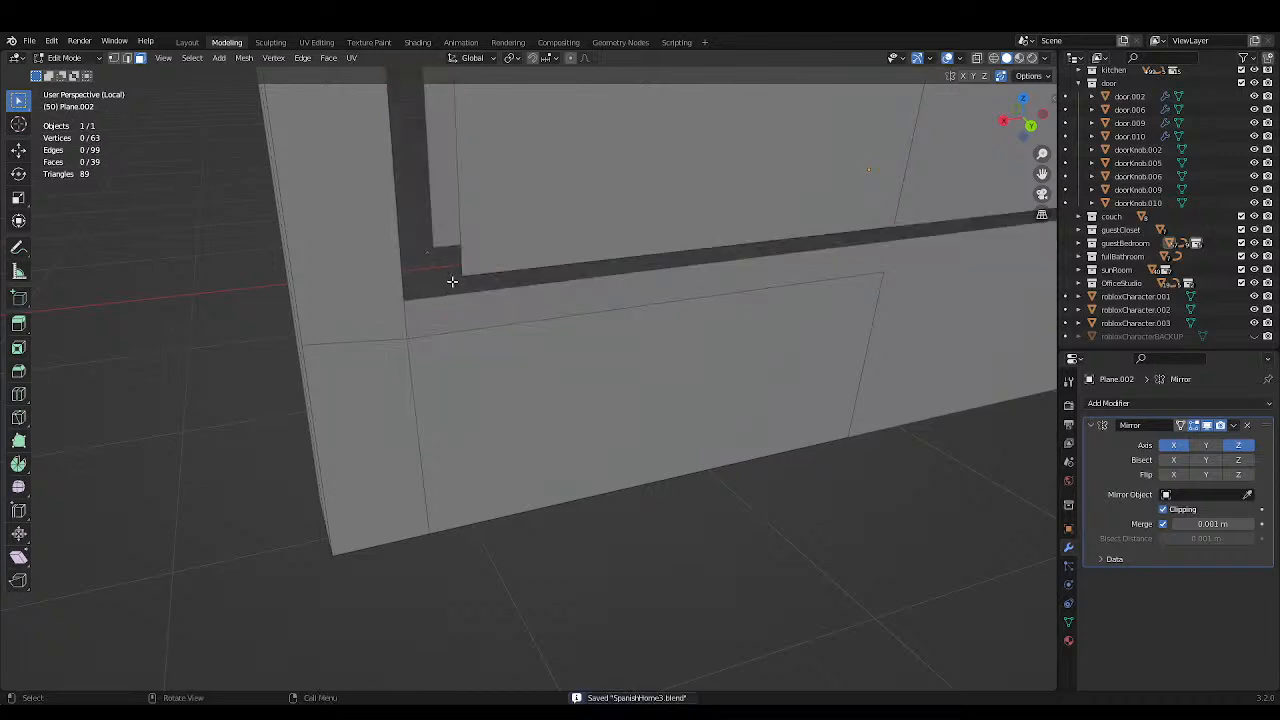
Delete the leftover small triangular face at the lower panel's bottom corner and save the file.
middle_drag(449, 277, 555, 314)
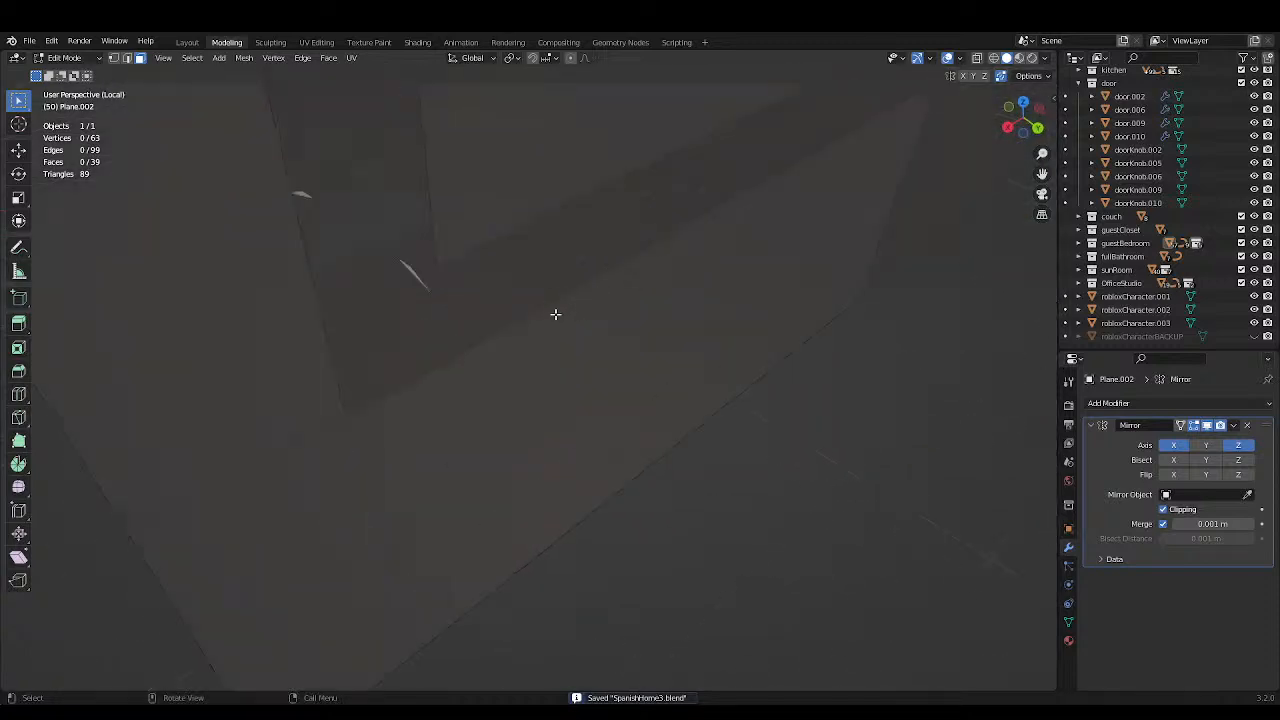
click(412, 277)
key(x)
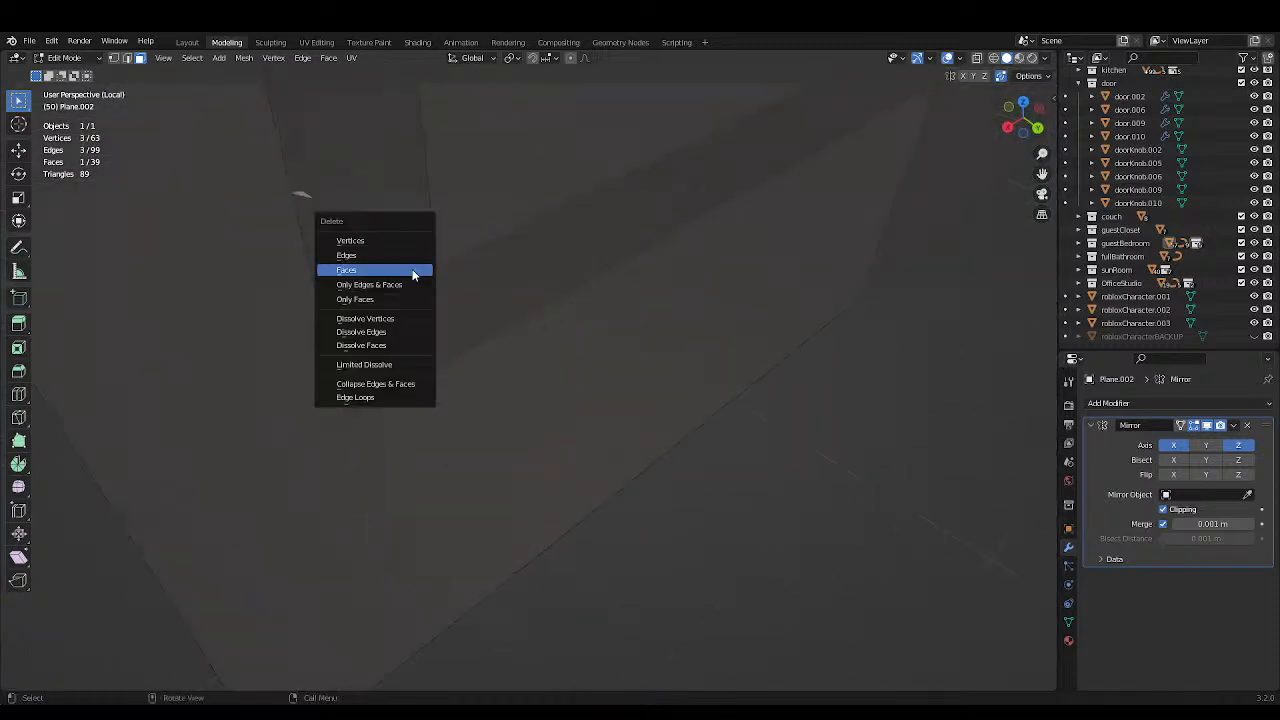
click(412, 274)
key(ctrl+s)
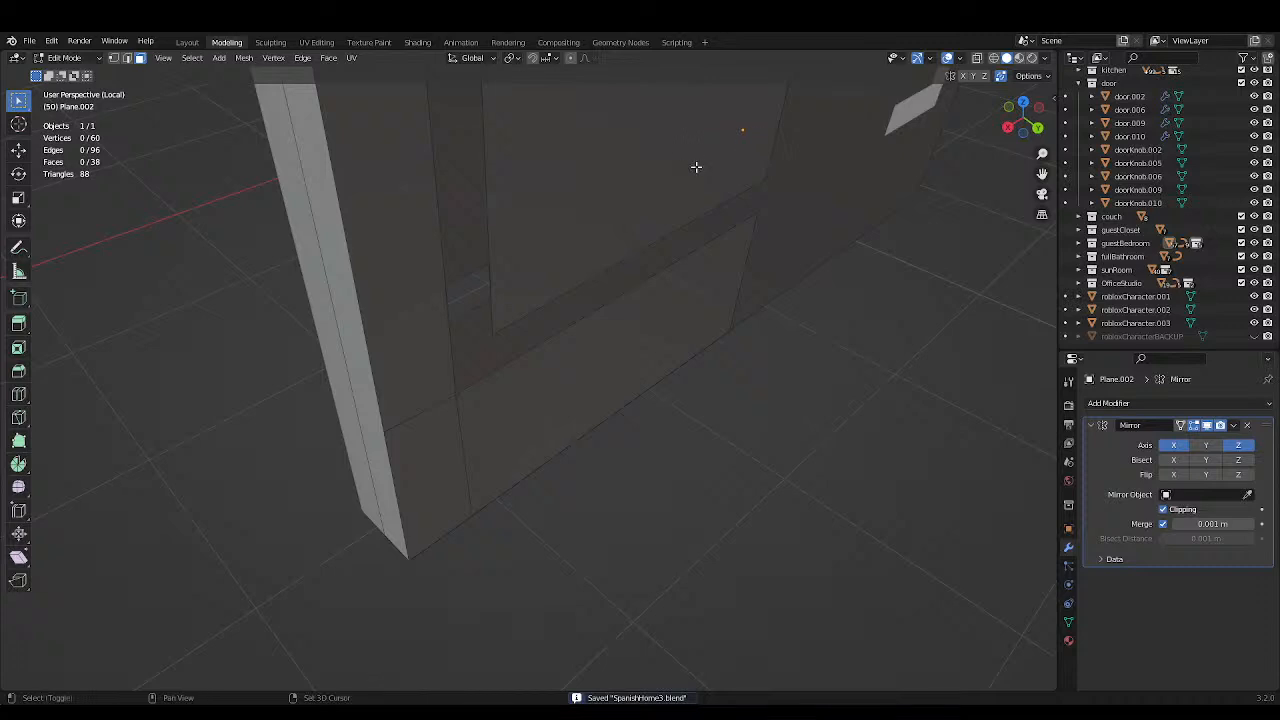
Dissolve the two stray vertices beside the upper outer corner of the lower panel's opening.
mouse_move(696, 167)
middle_down()
mouse_move(683, 300)
mouse_move(517, 217)
mouse_move(509, 260)
middle_up()
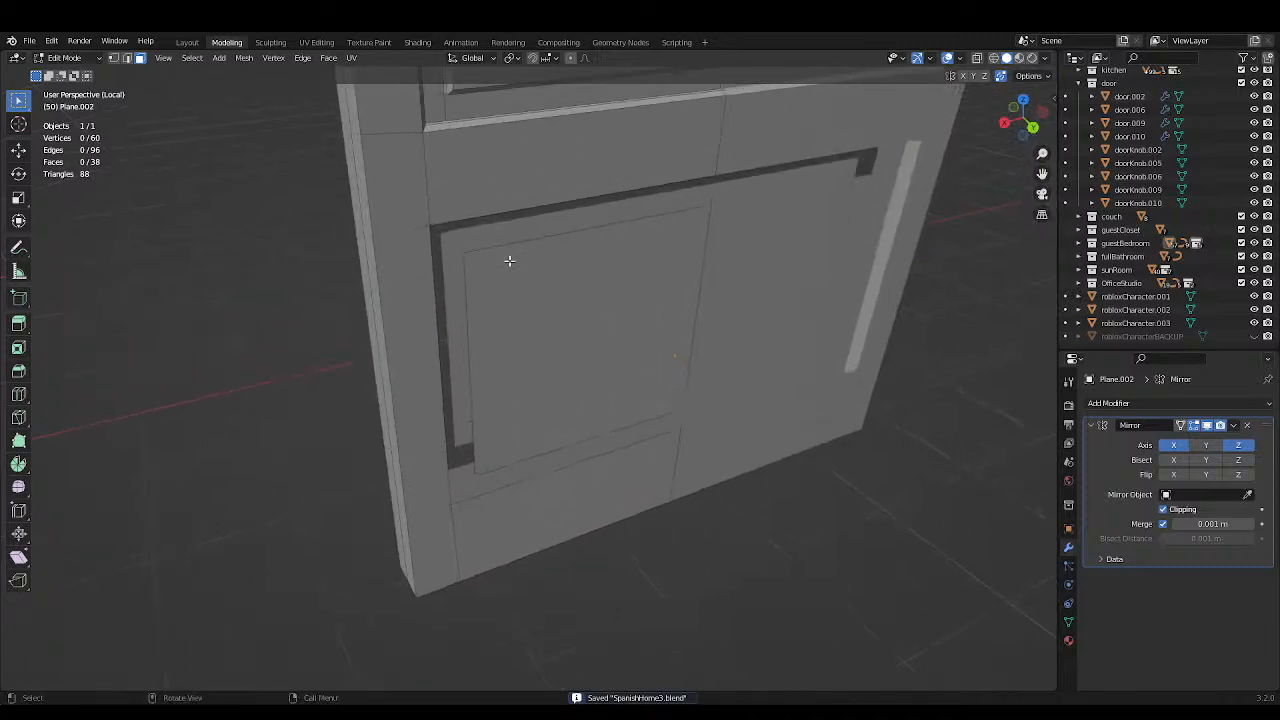
scroll(509, 255, up, 4)
click(114, 58)
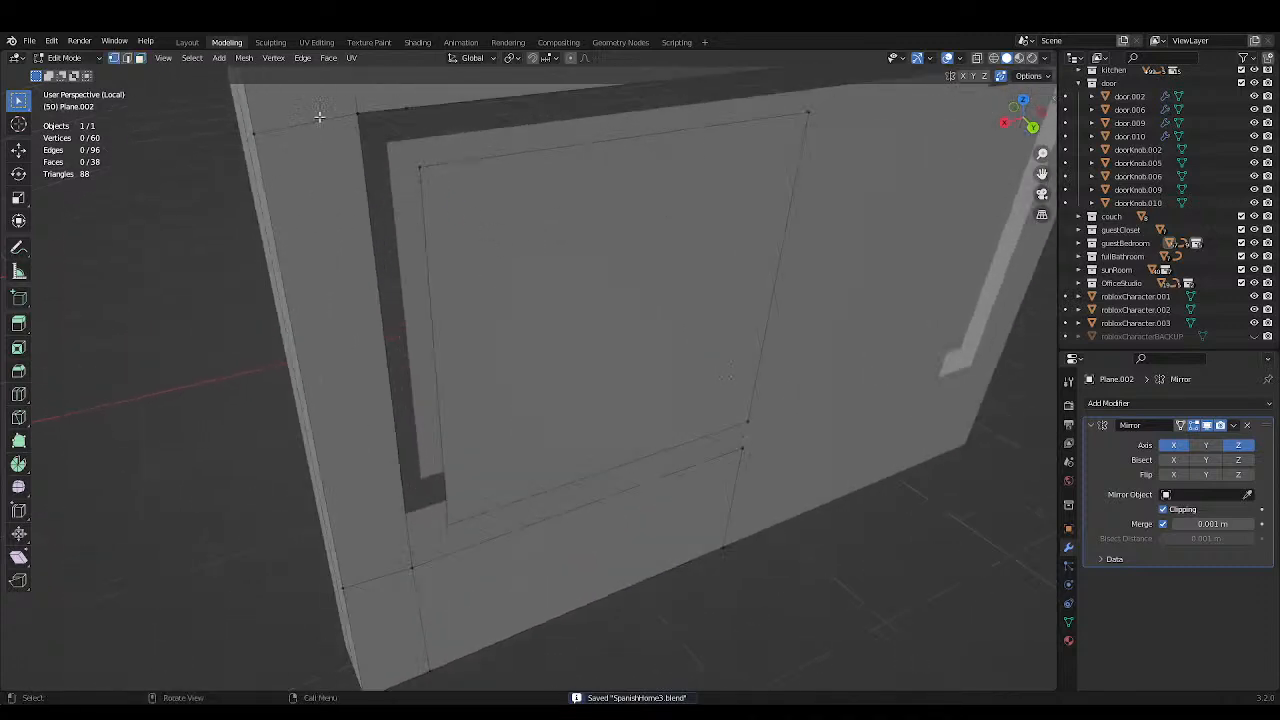
click(421, 167)
click(411, 108)
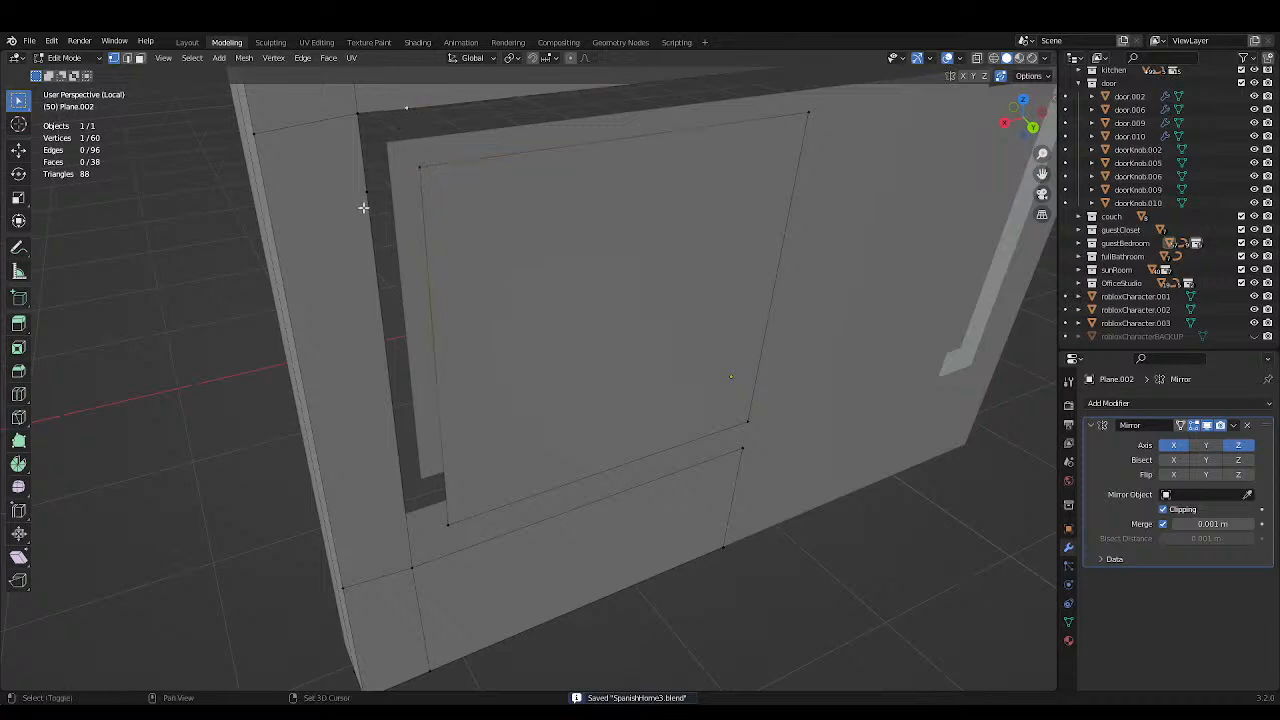
shift+click(365, 200)
shift+middle_drag(637, 192, 588, 226)
key(x)
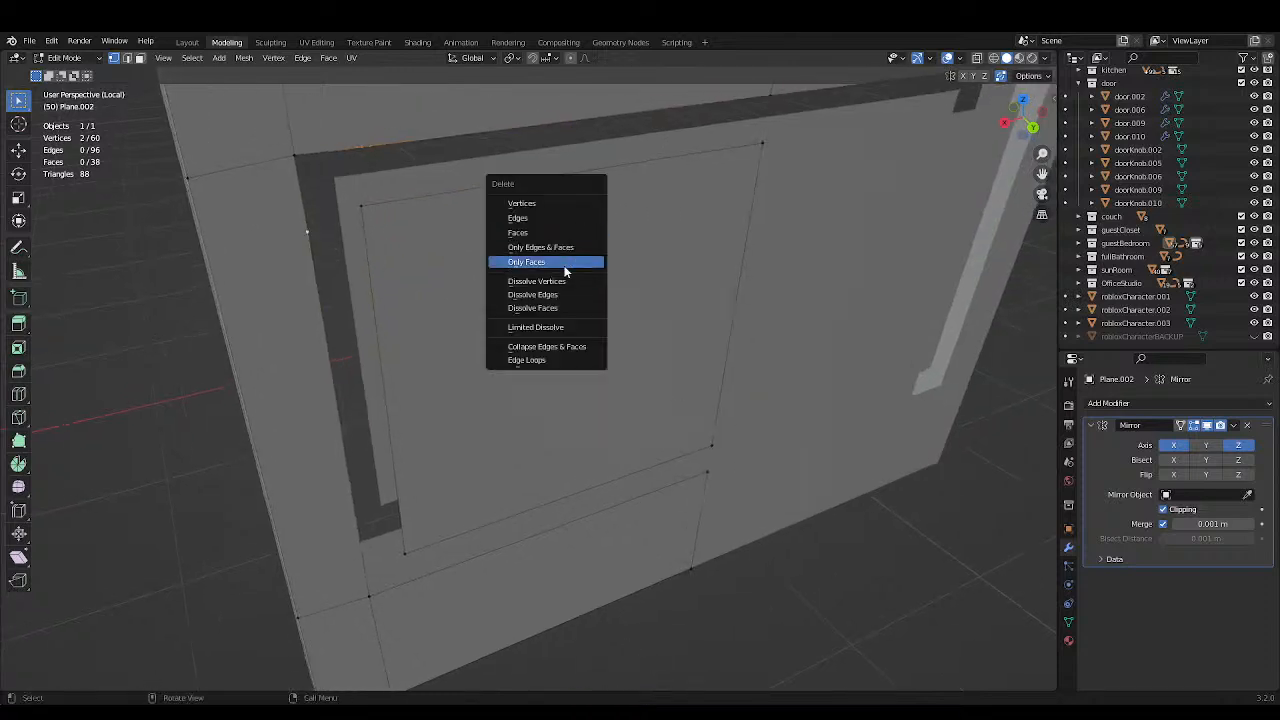
click(570, 281)
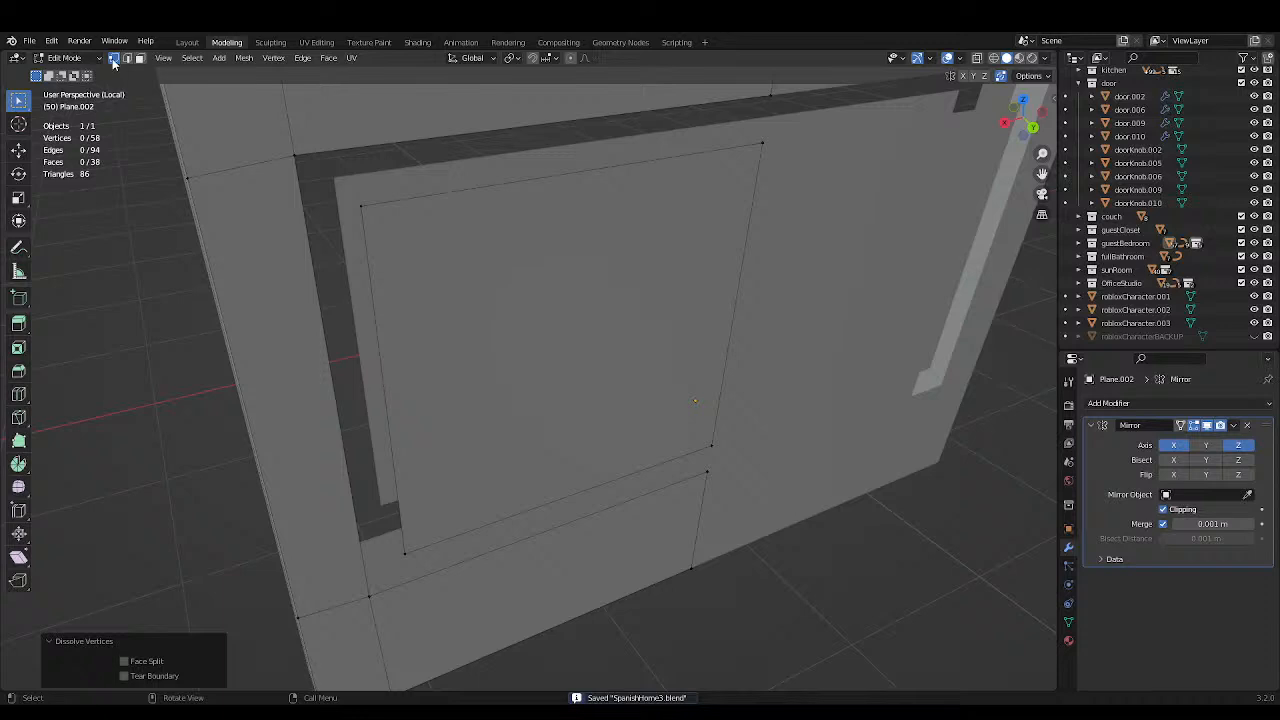
Save the file and fill the gap above the lower panel with a face between its inner and outer corner vertices.
click(291, 157)
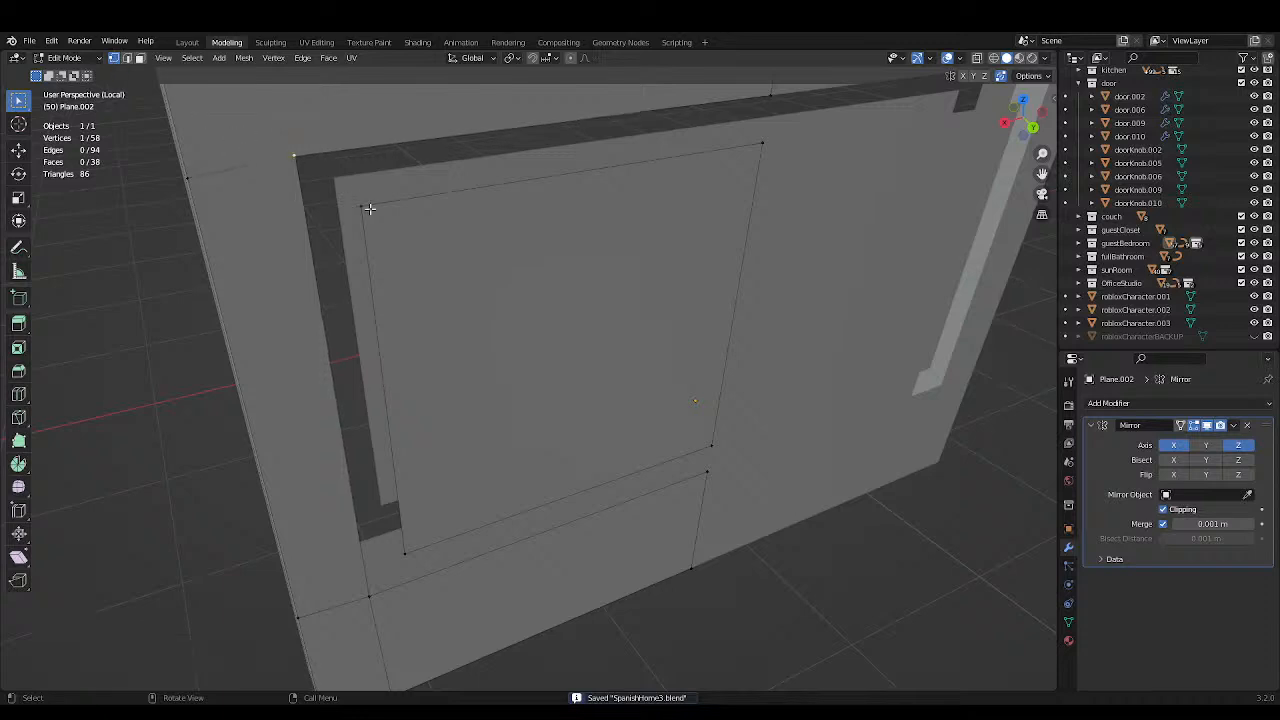
shift+click(362, 203)
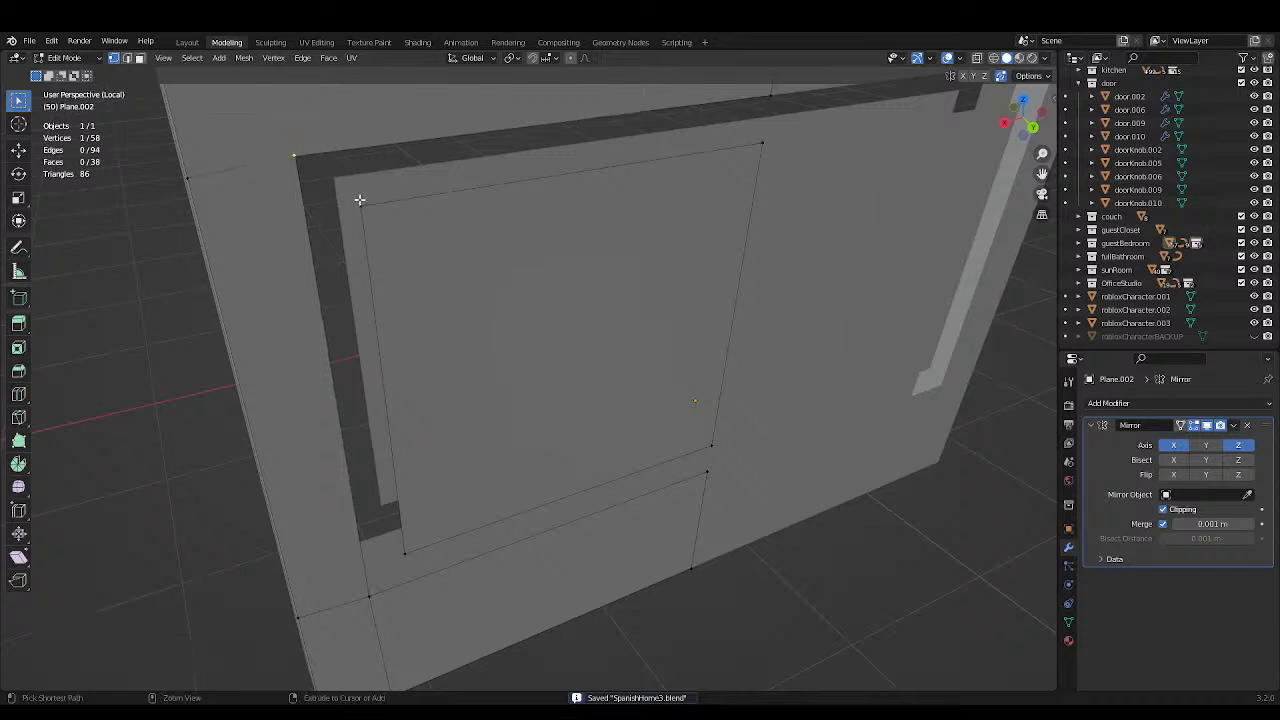
shift+click(764, 142)
shift+click(769, 96)
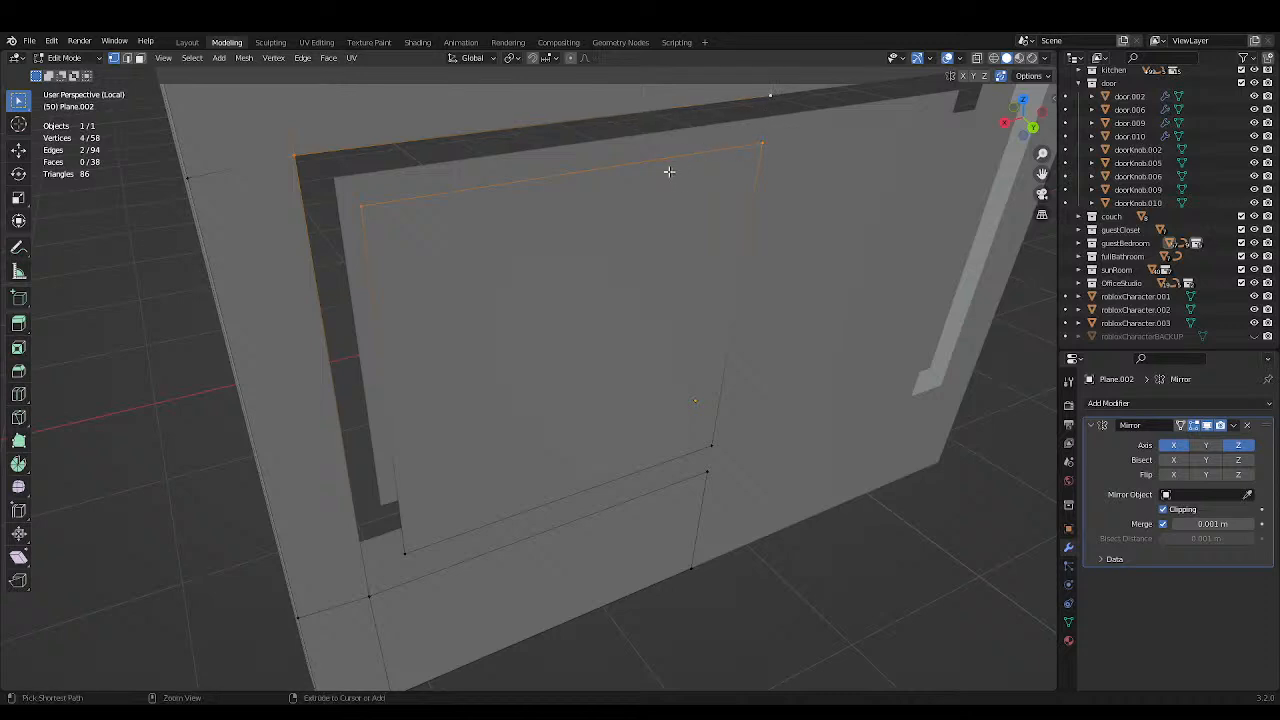
key(ctrl+s)
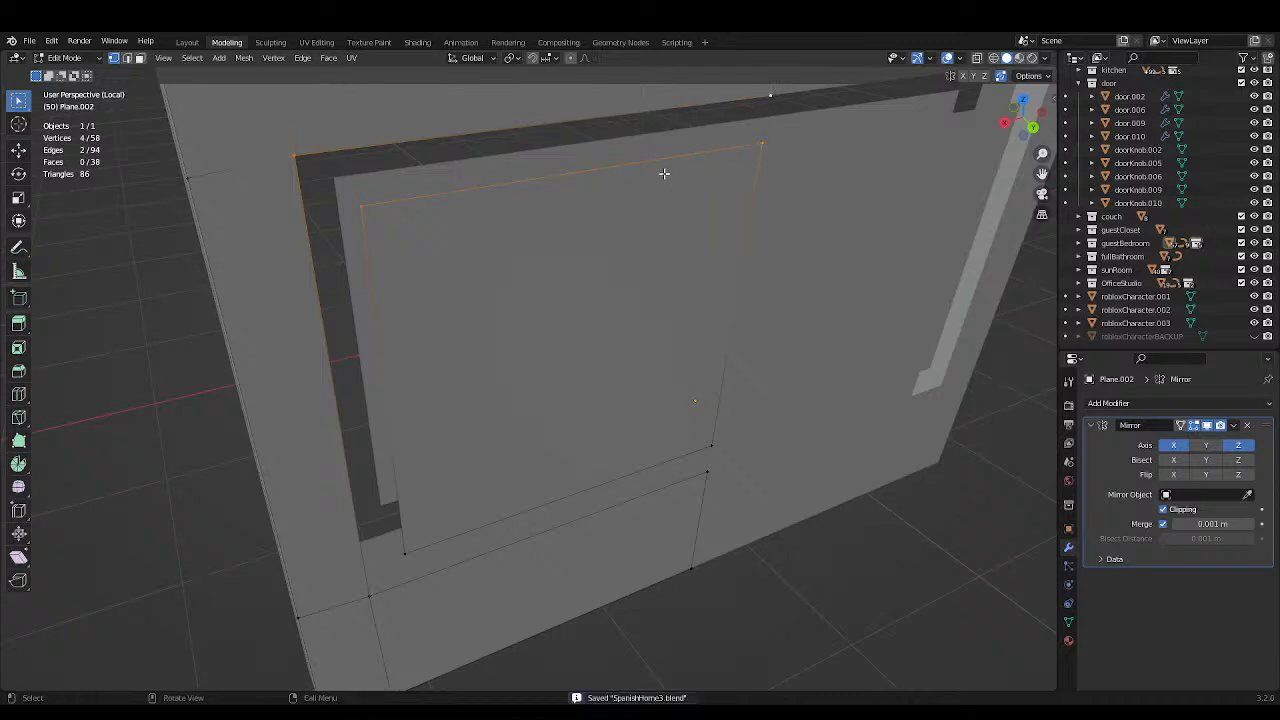
key(g)
right_click(664, 174)
key(f)
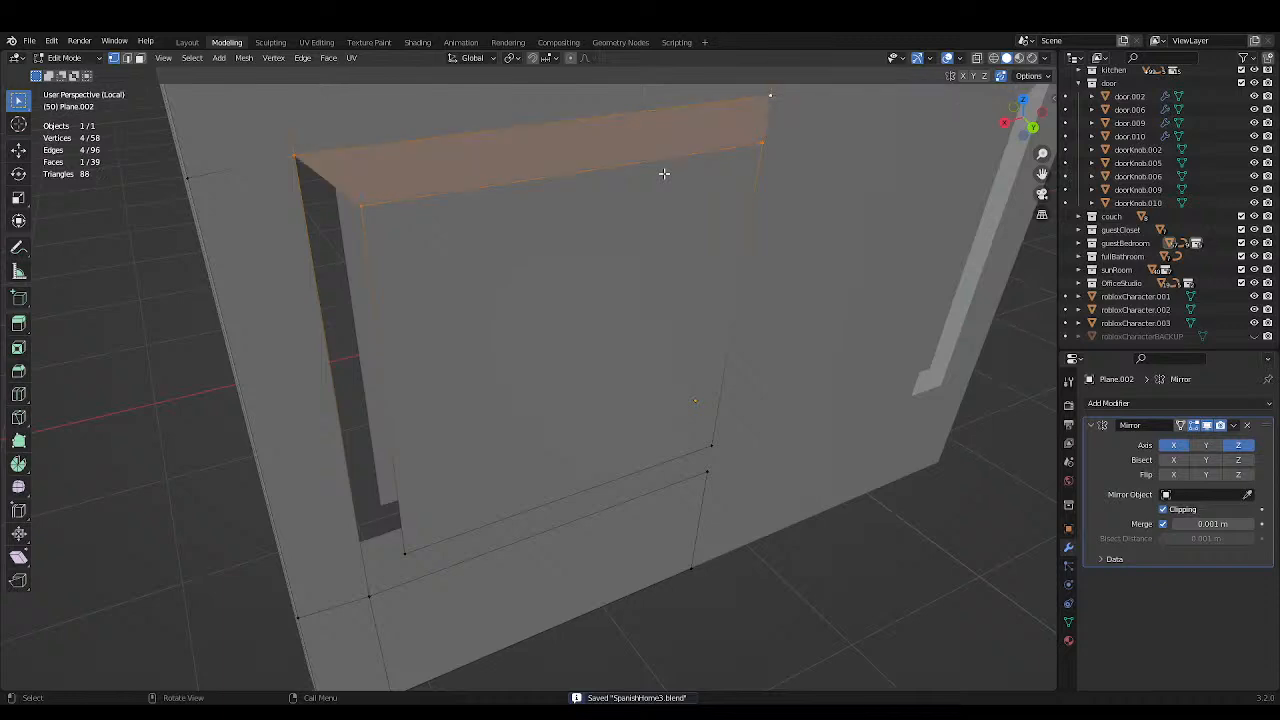
Fill the remaining gaps along the side and bottom of the lower panel with faces.
click(363, 213)
mouse_move(330, 186)
middle_down()
mouse_move(300, 190)
mouse_move(338, 183)
middle_up()
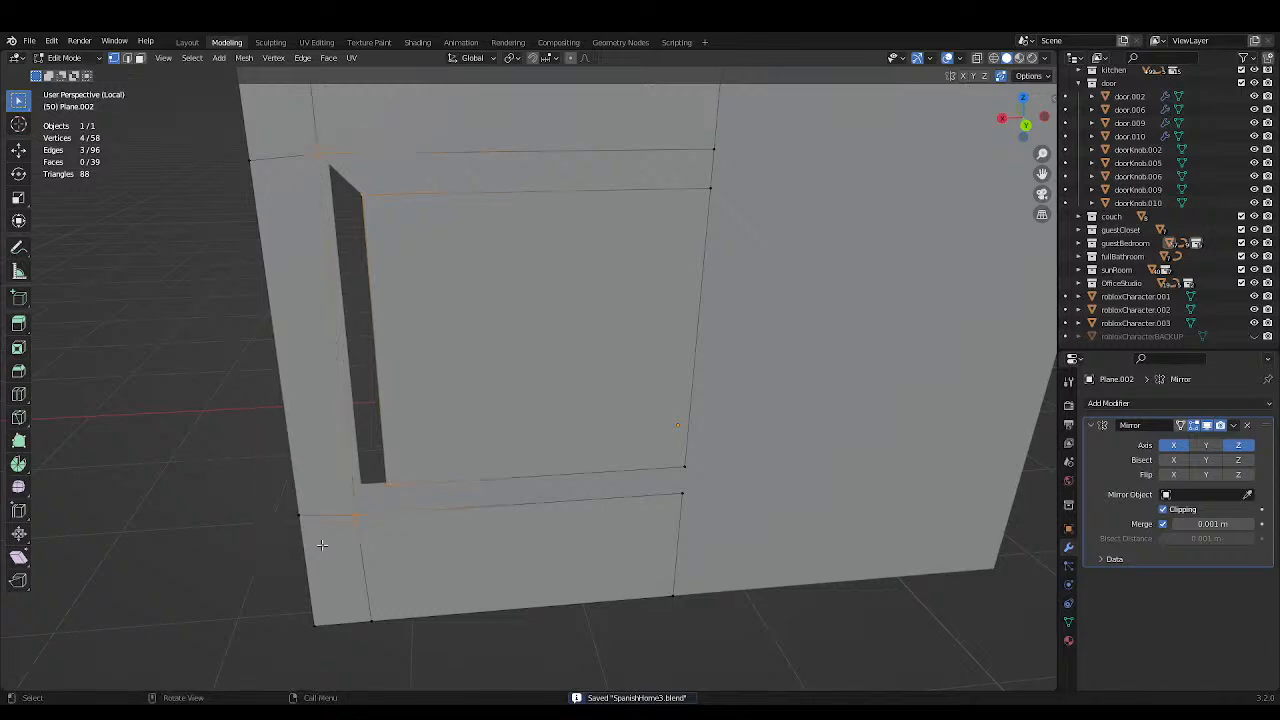
key(f)
drag(320, 434, 690, 560)
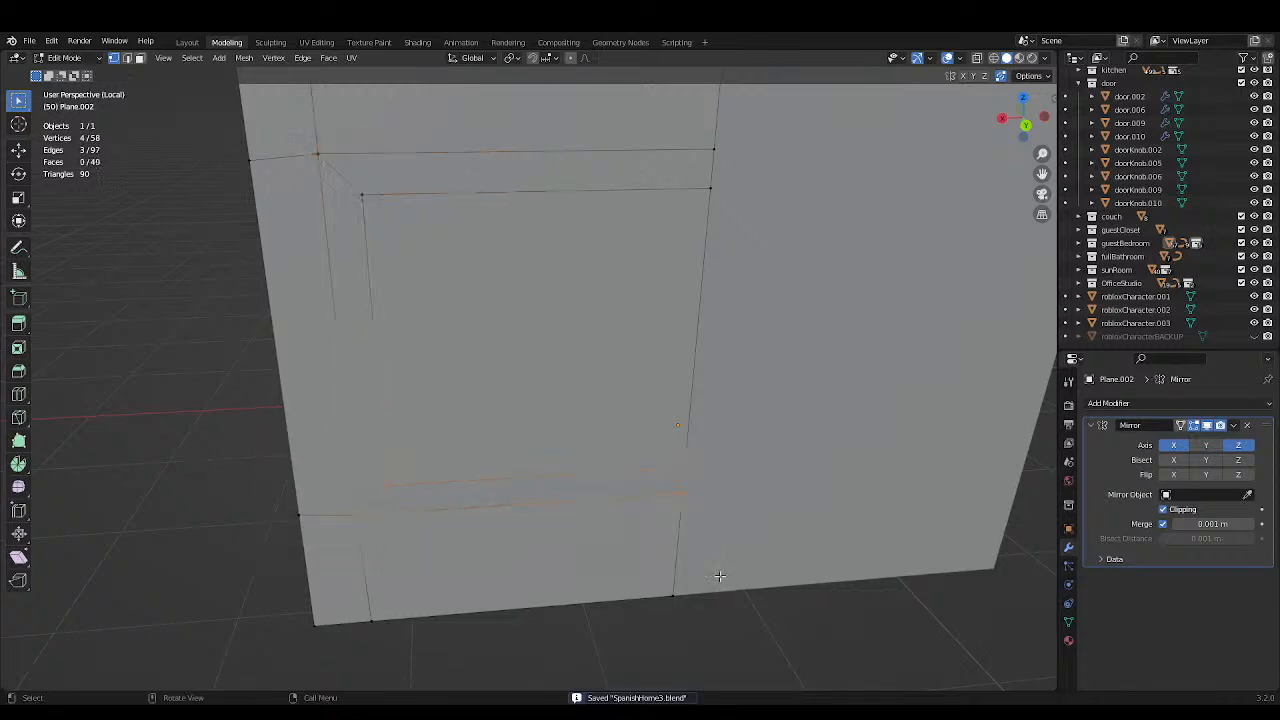
key(g)
click(712, 568)
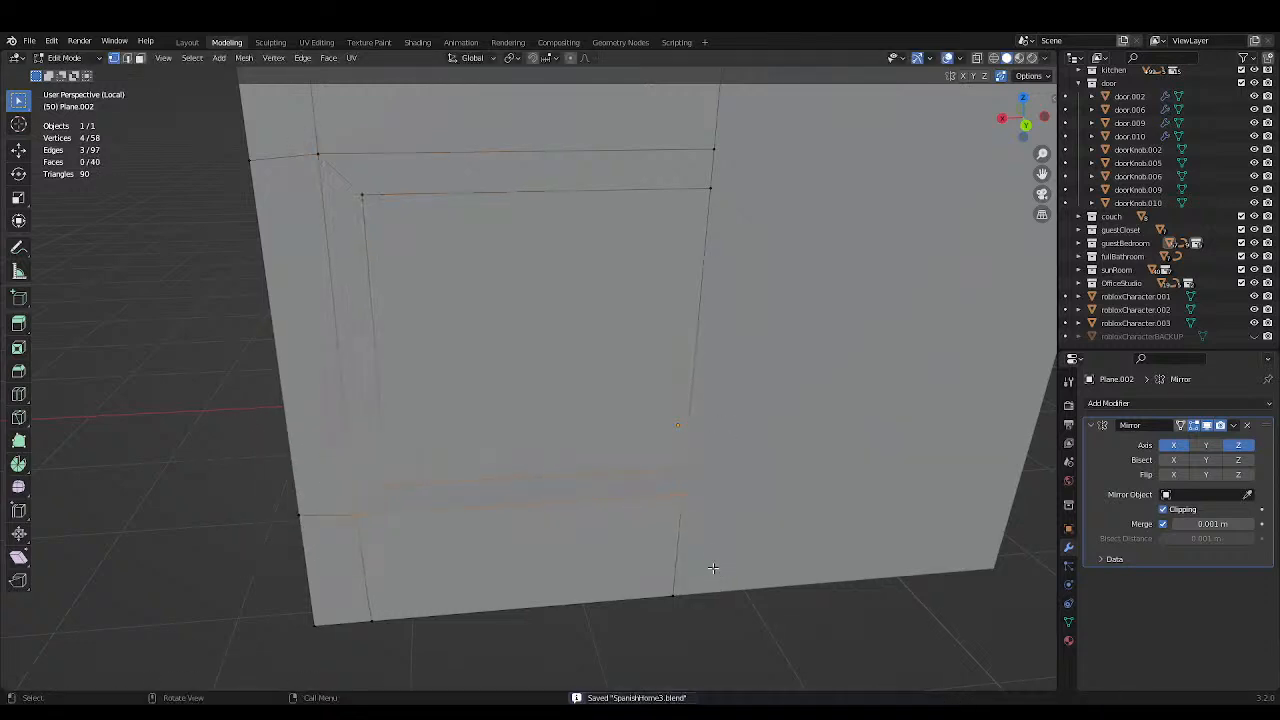
Extrude the three frame faces around the lower panel about 0.05 m into the door, clear the selection and save the file.
click(140, 57)
shift+click(332, 244)
shift+click(462, 185)
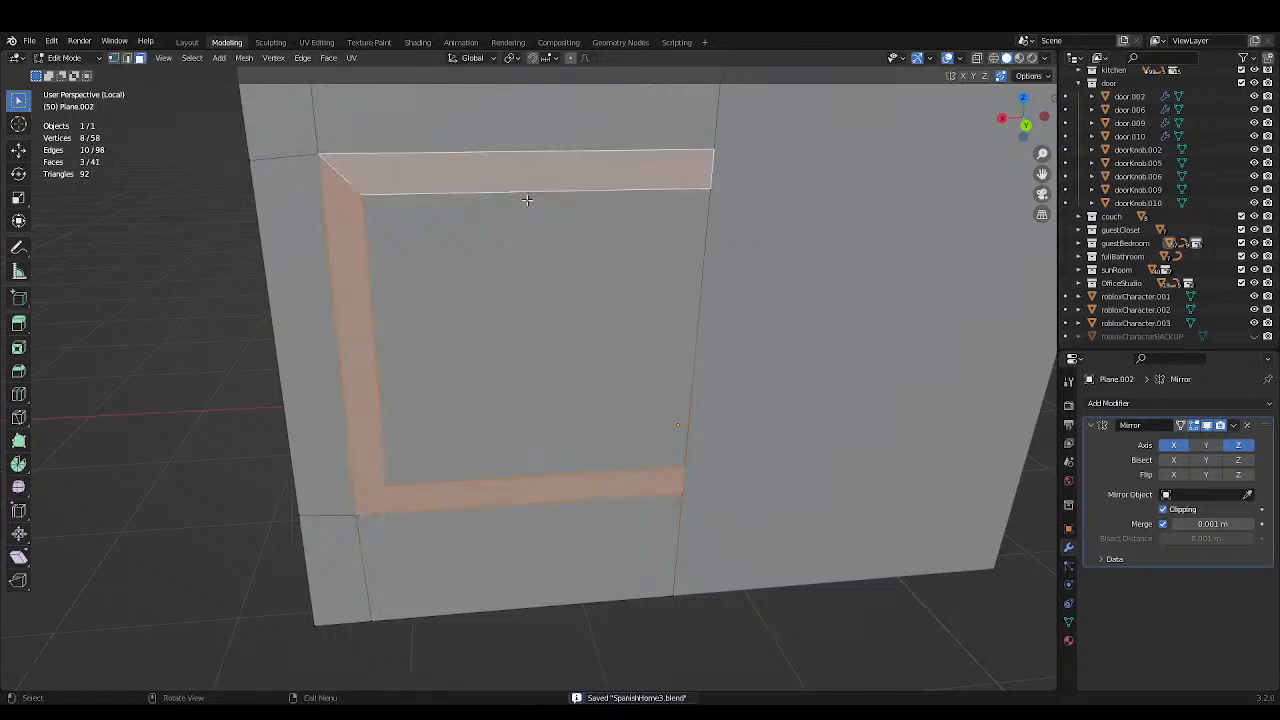
middle_drag(523, 194, 517, 166)
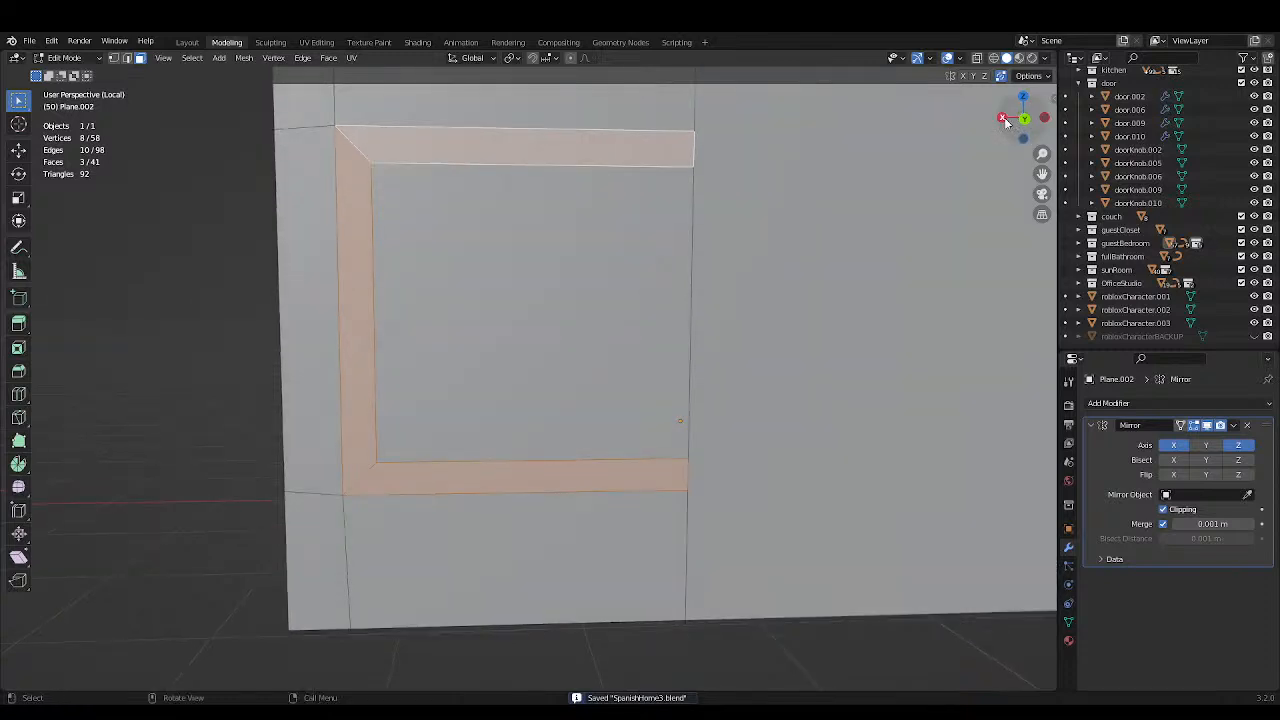
click(1004, 119)
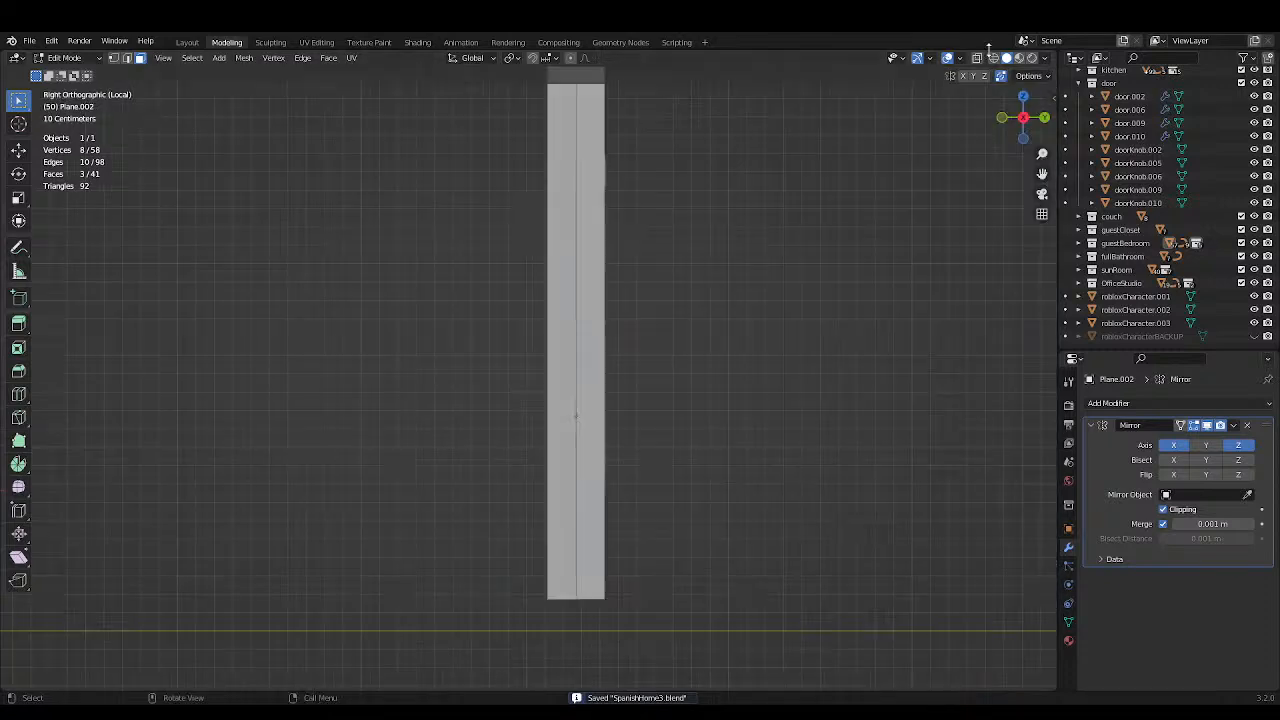
click(993, 57)
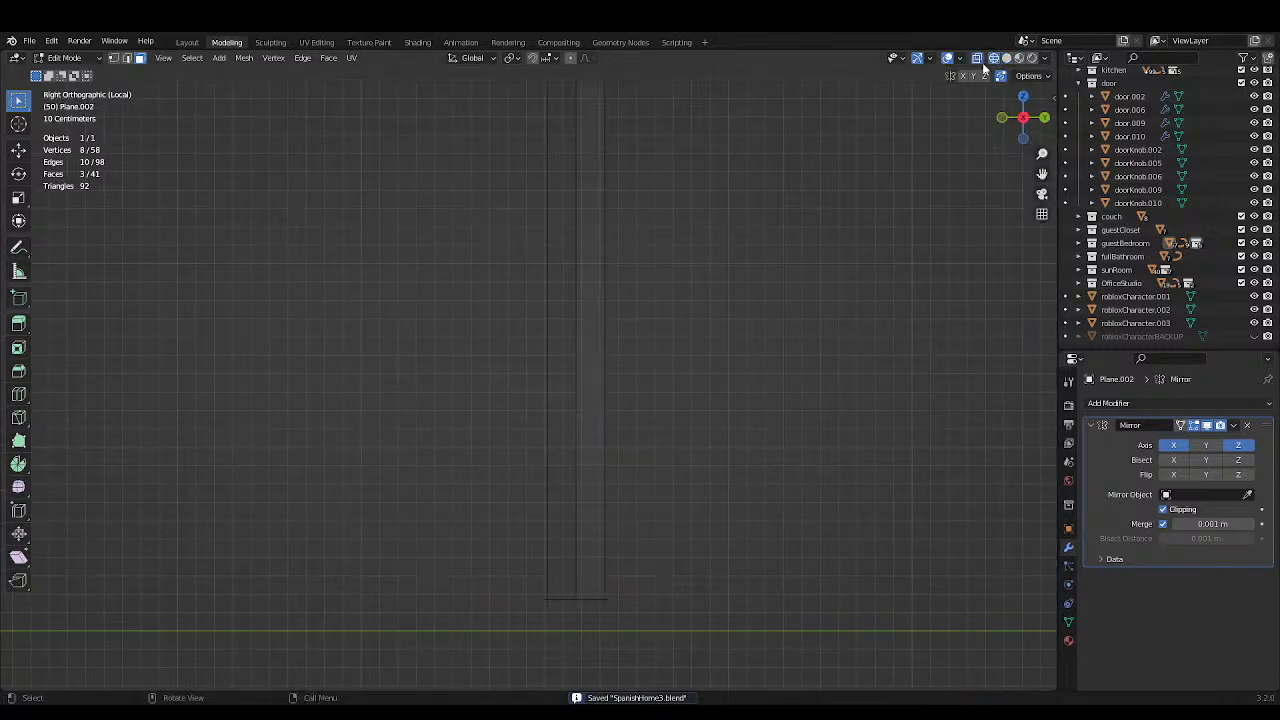
scroll(703, 400, up, 2)
key(e)
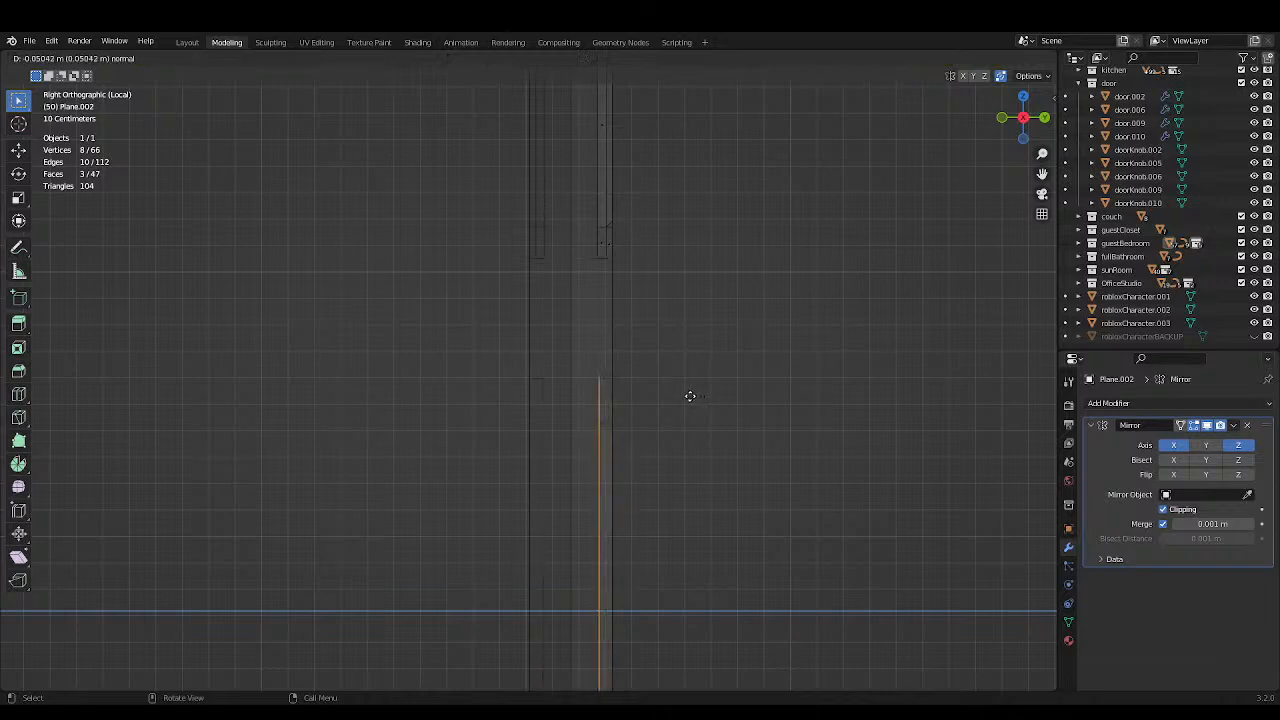
click(690, 396)
key(alt+a)
scroll(694, 374, down, 2)
key(ctrl+s)
Return to solid shading, select the six inner and outer rim edges of the lower panel's groove, and save the file.
middle_drag(694, 374, 565, 376)
click(1006, 58)
mouse_move(808, 170)
middle_down()
mouse_move(557, 194)
mouse_move(526, 274)
mouse_move(515, 249)
mouse_move(537, 220)
mouse_move(259, 133)
middle_up()
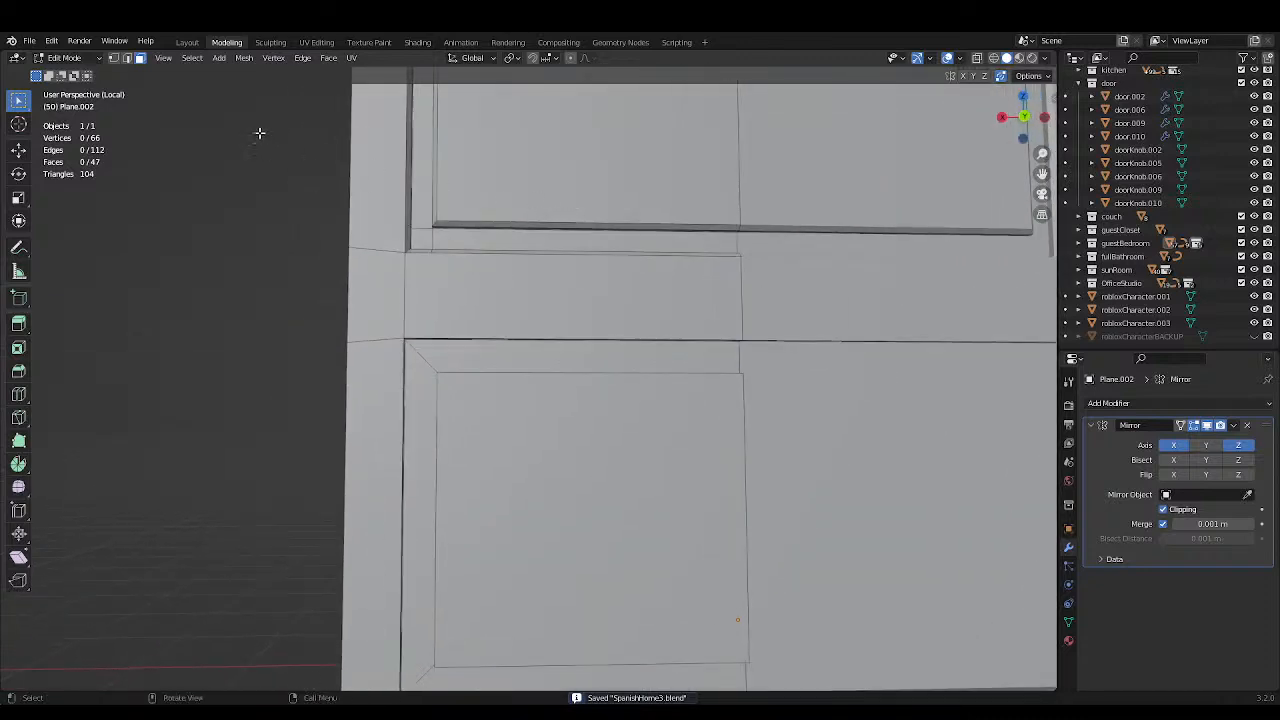
click(114, 58)
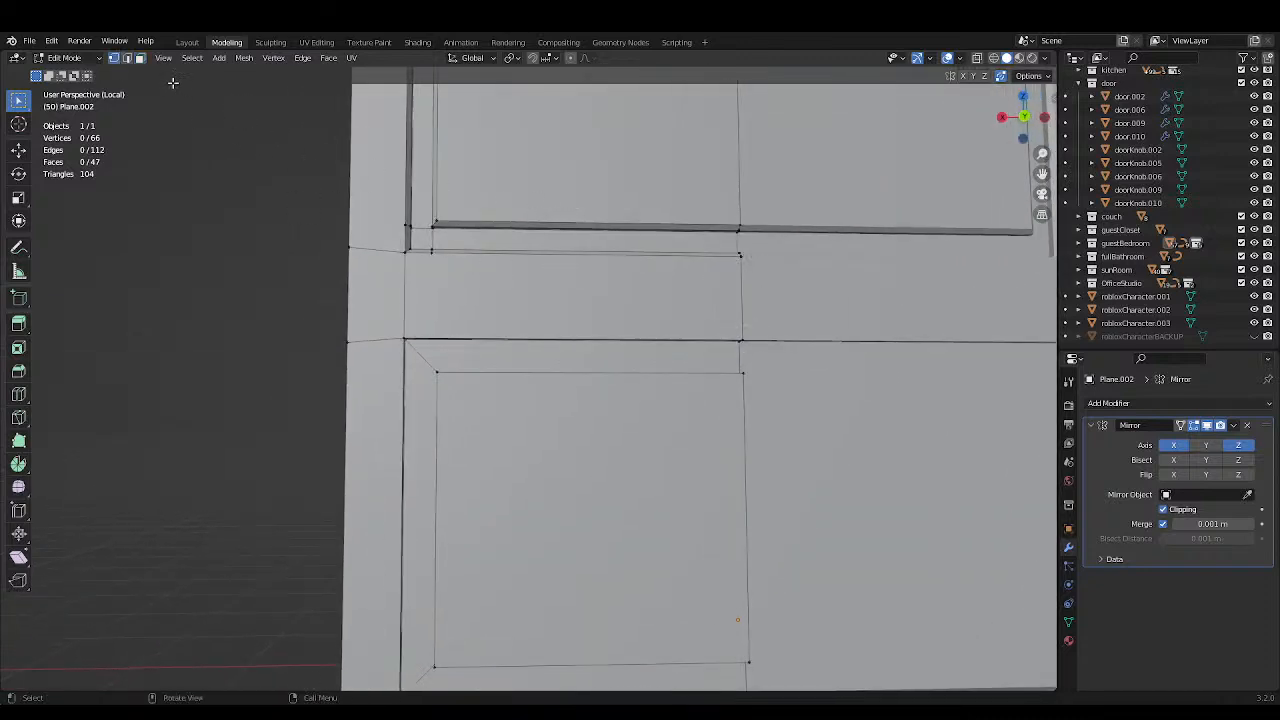
click(127, 58)
click(535, 326)
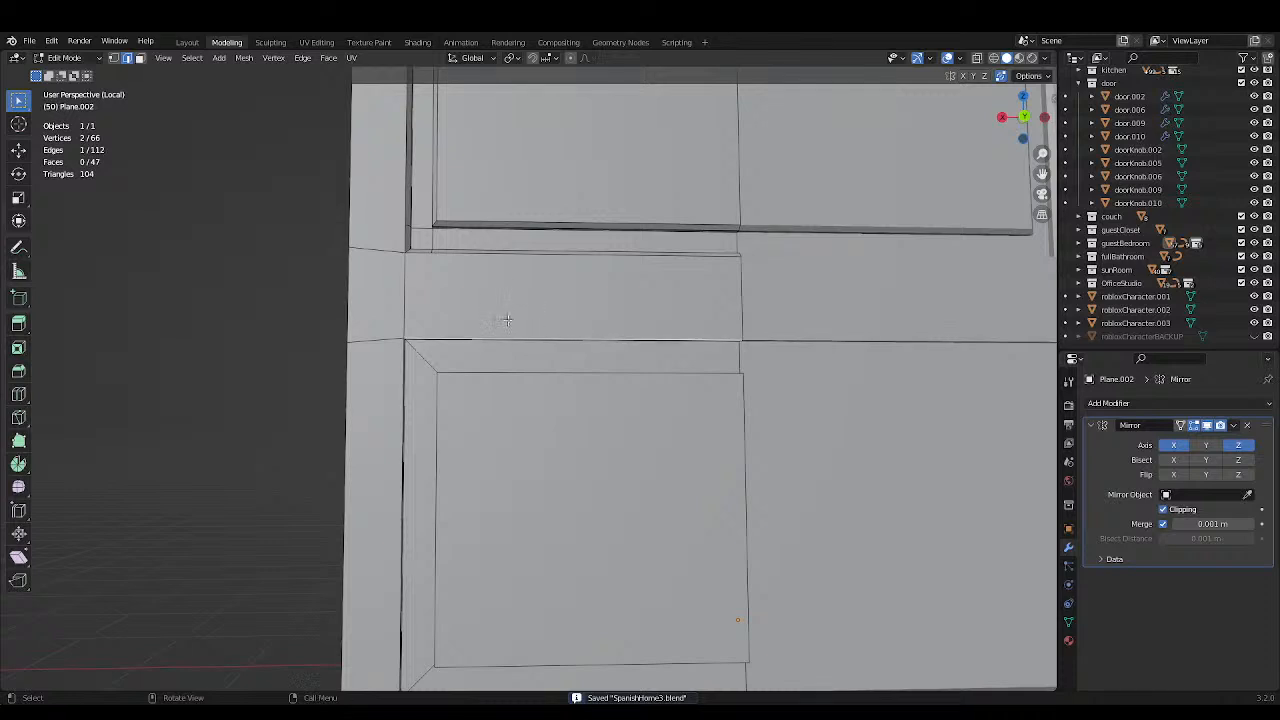
shift+click(401, 391)
shift+click(496, 370)
shift+click(443, 414)
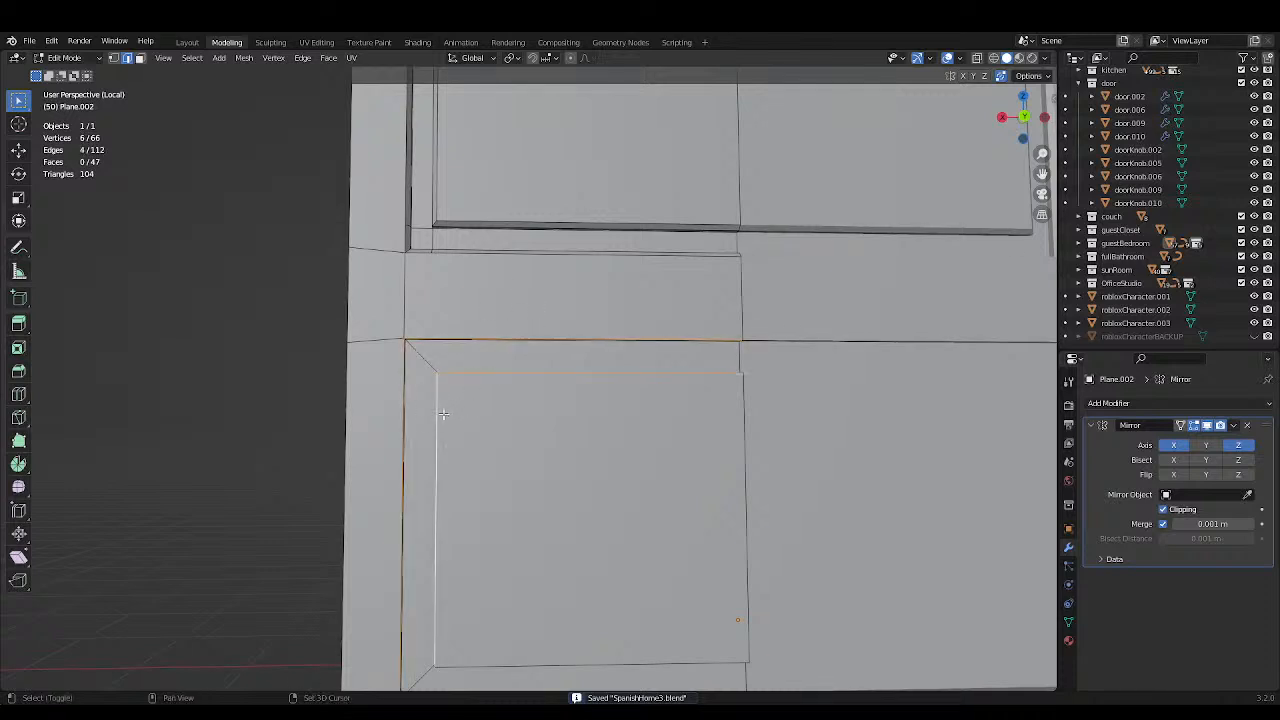
middle_drag(443, 414, 529, 471)
shift+click(520, 510)
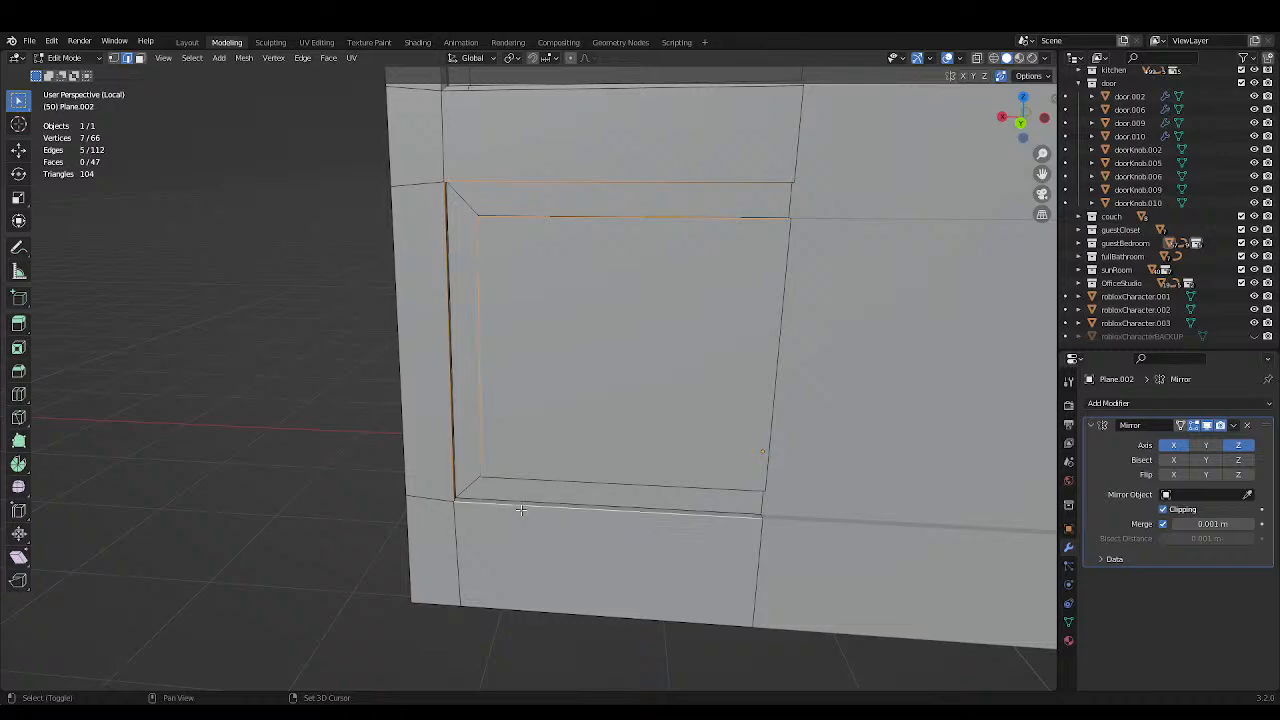
shift+click(544, 482)
key(ctrl+s)
middle_drag(560, 416, 650, 385)
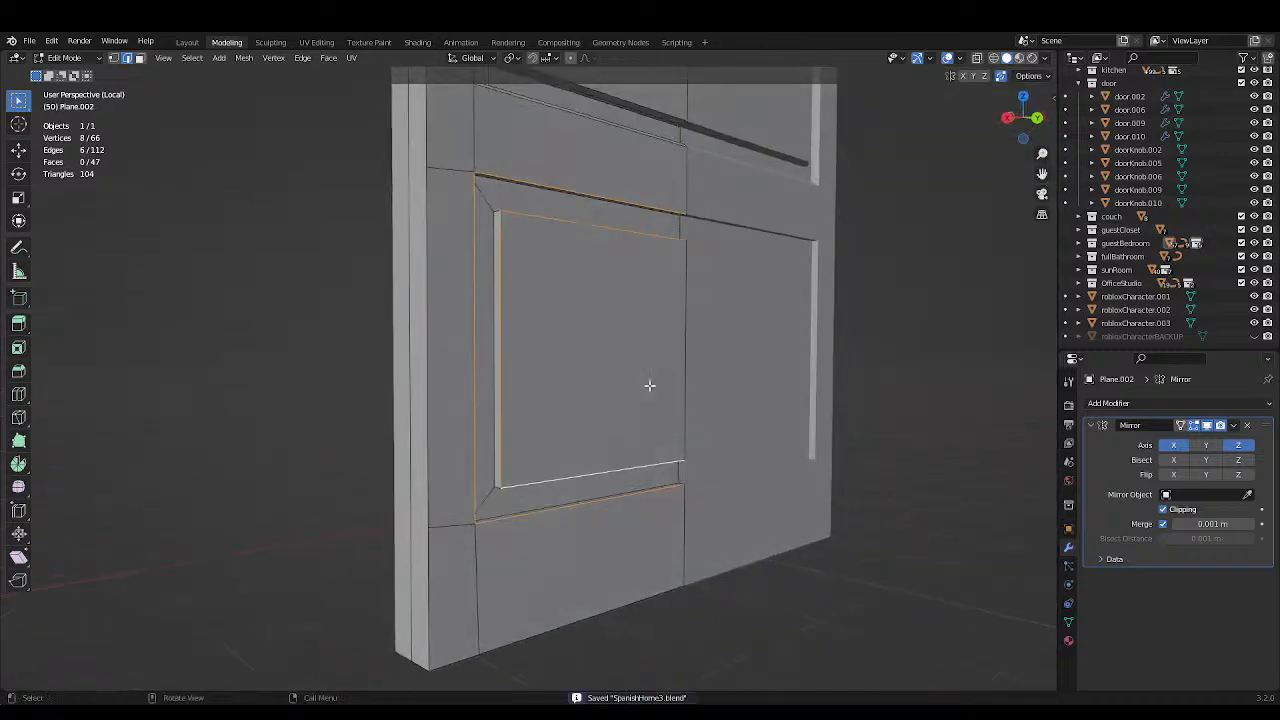
Bevel the selected groove edges with a width of about 0.0233 m and one segment, using the right side view with X-ray.
click(1008, 120)
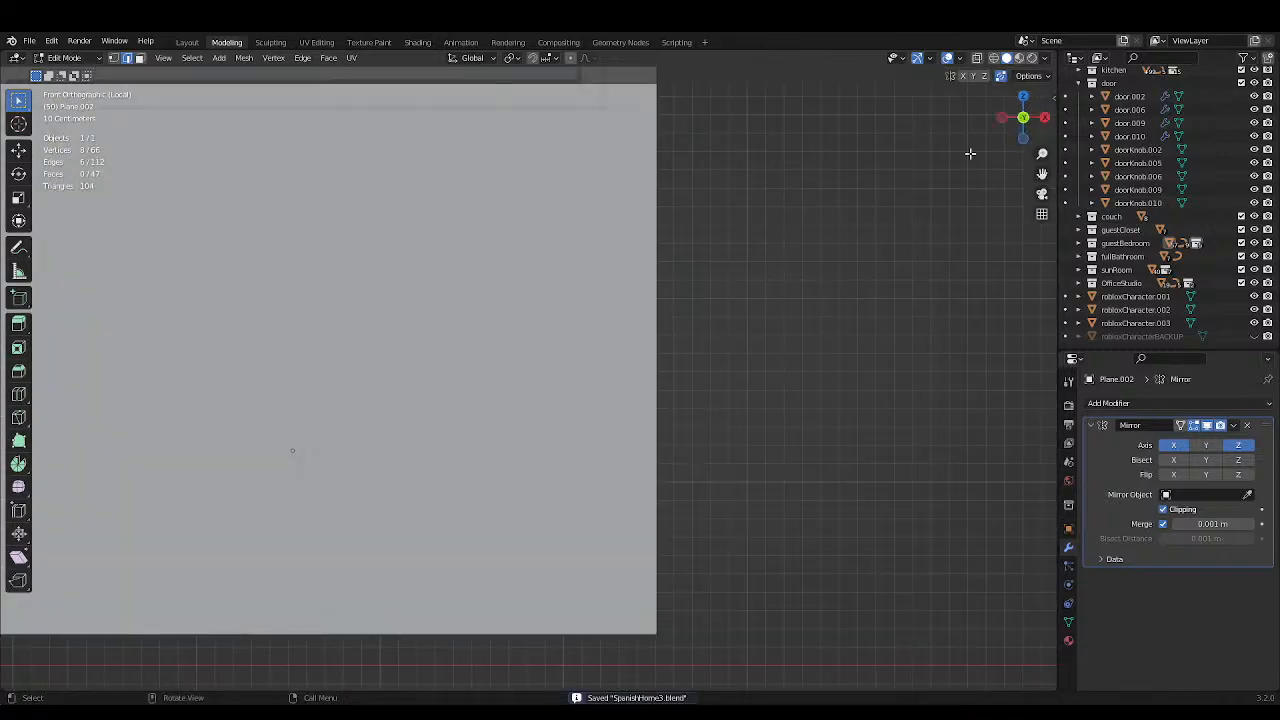
scroll(880, 175, down, 3)
middle_drag(783, 203, 650, 222)
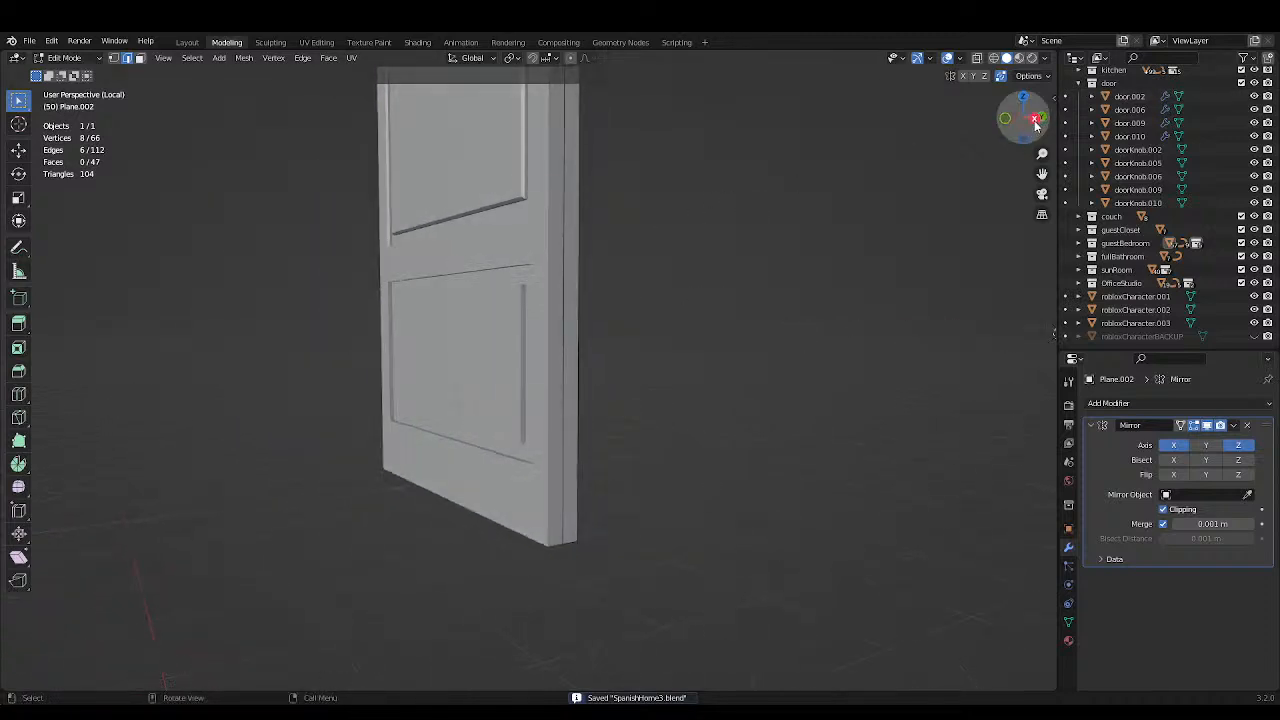
click(1036, 119)
shift+scroll(749, 234, up, 4)
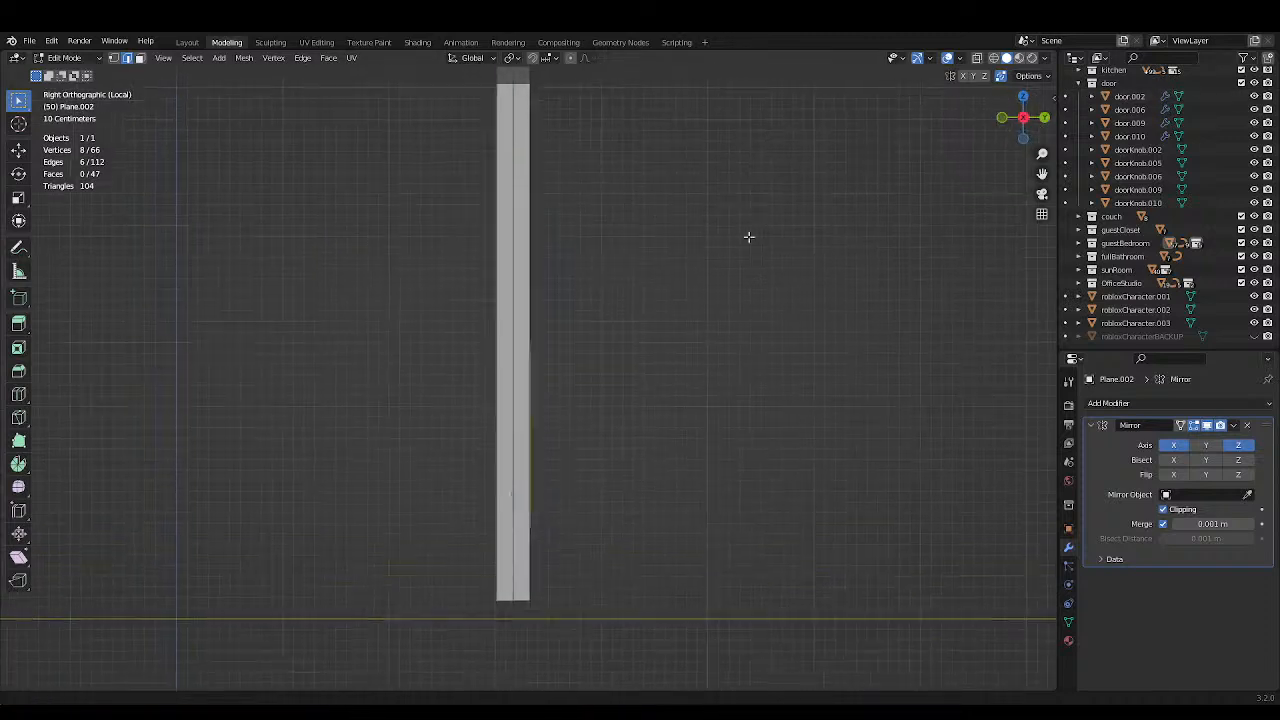
click(978, 58)
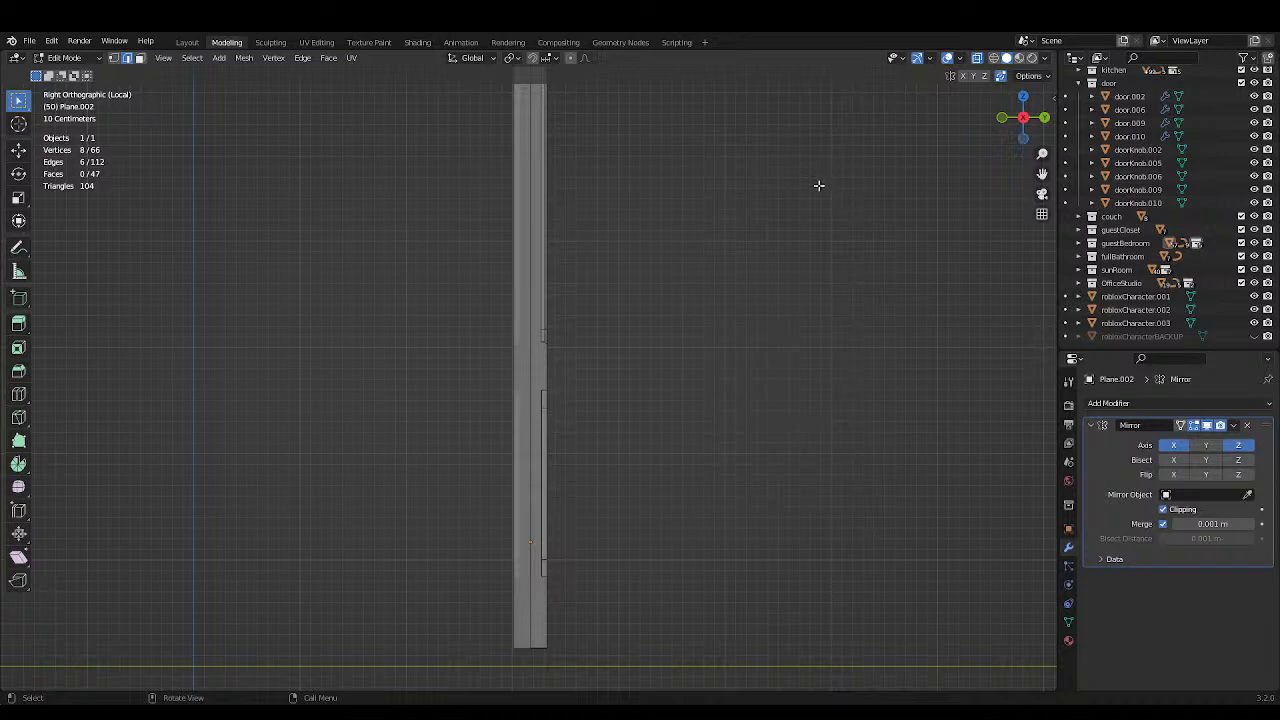
scroll(818, 185, up, 2)
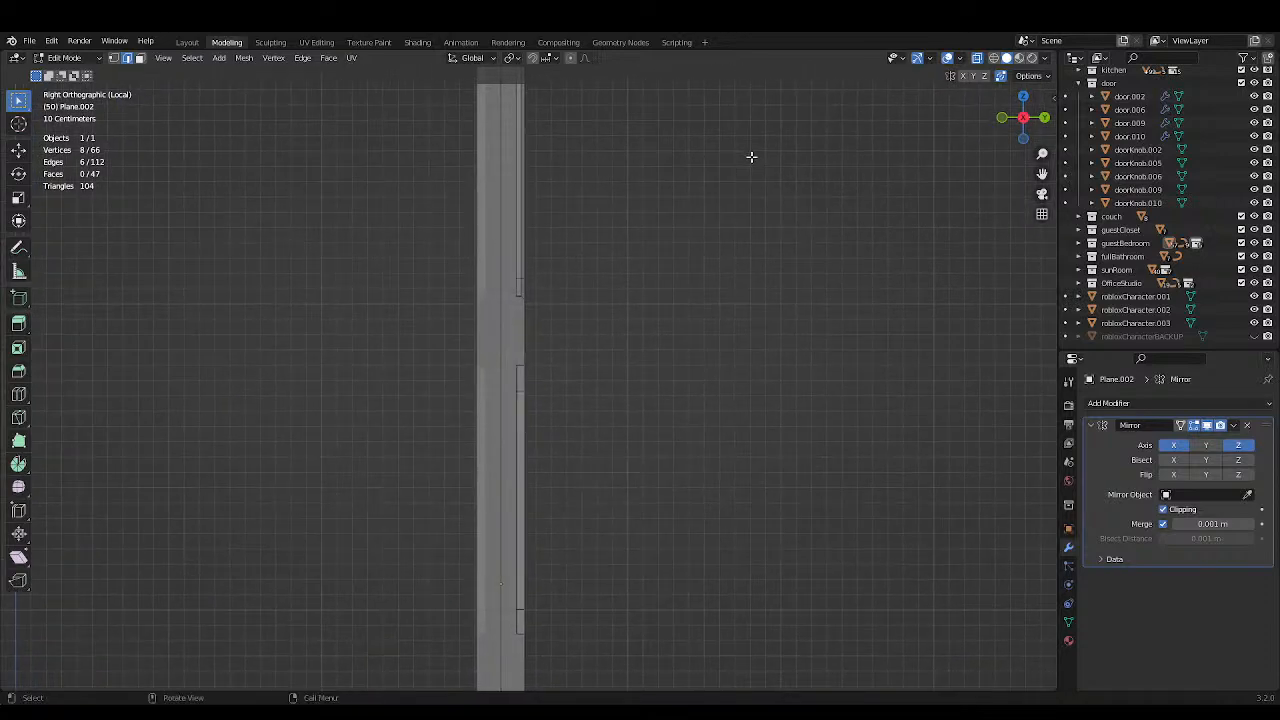
key(ctrl+b)
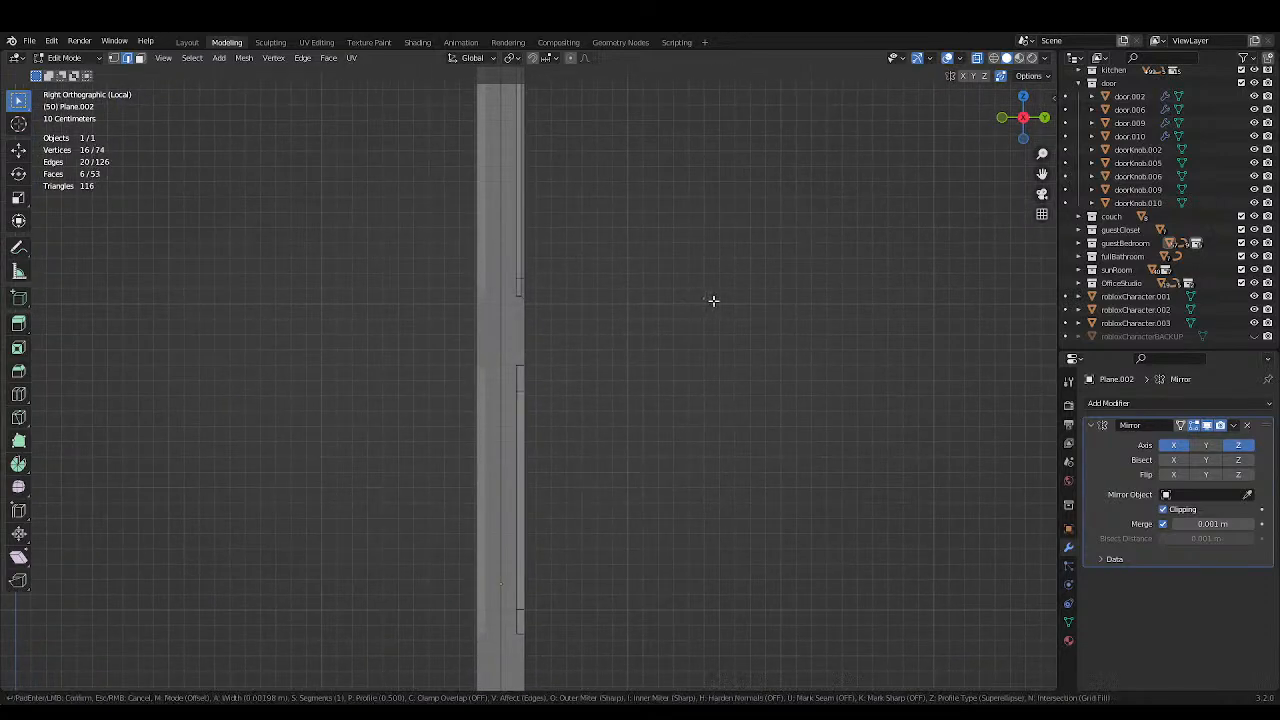
key(0)
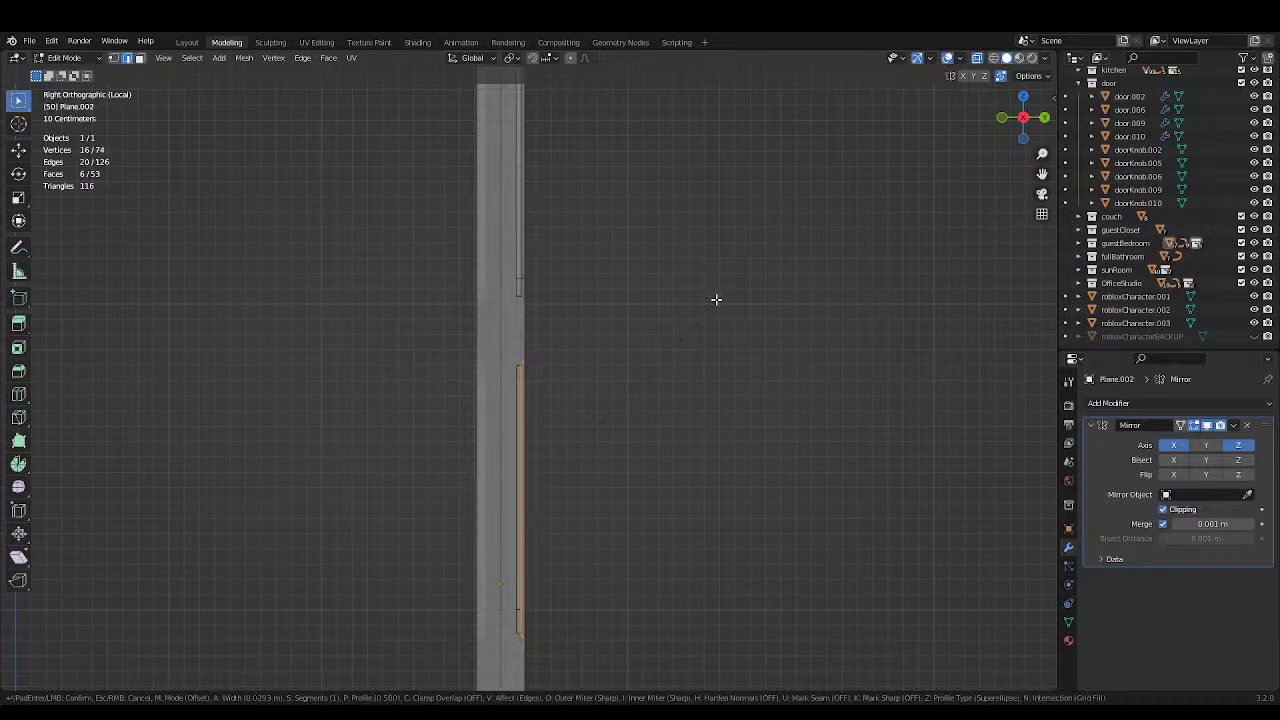
click(716, 299)
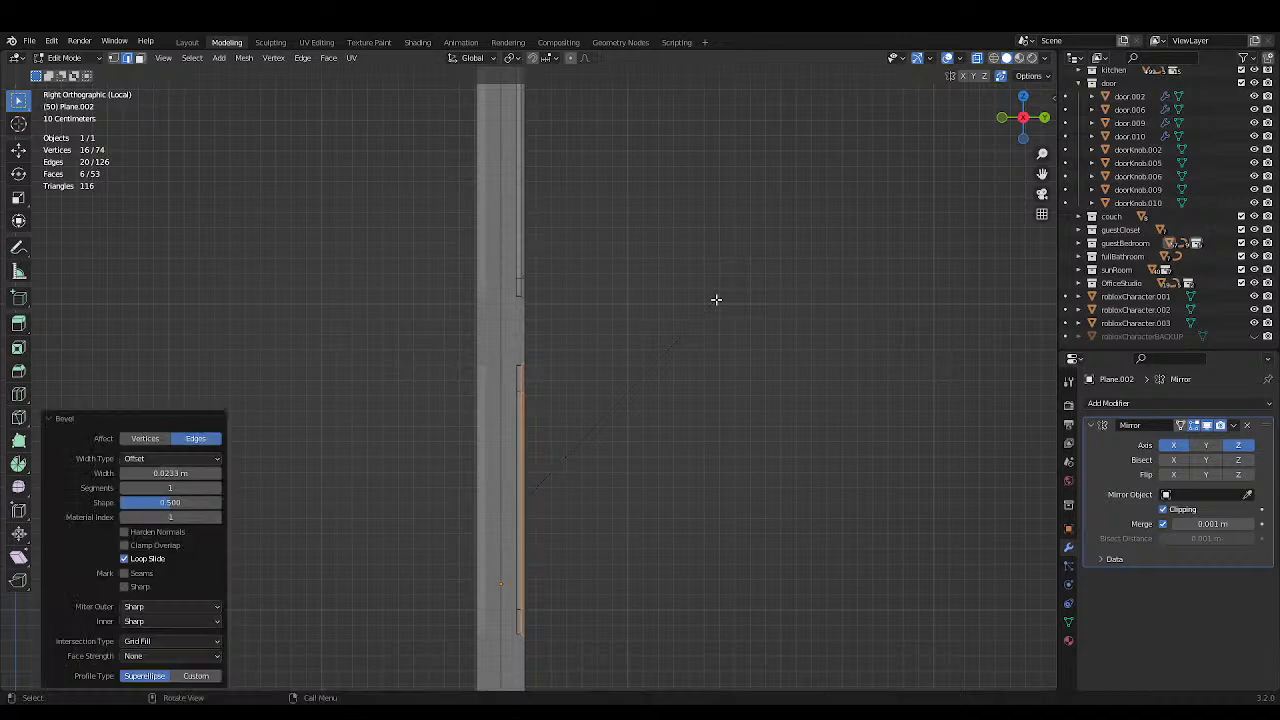
Clear the edge selection, turn off X-ray, return the door to Object Mode and save the file.
click(712, 330)
key(ctrl+s)
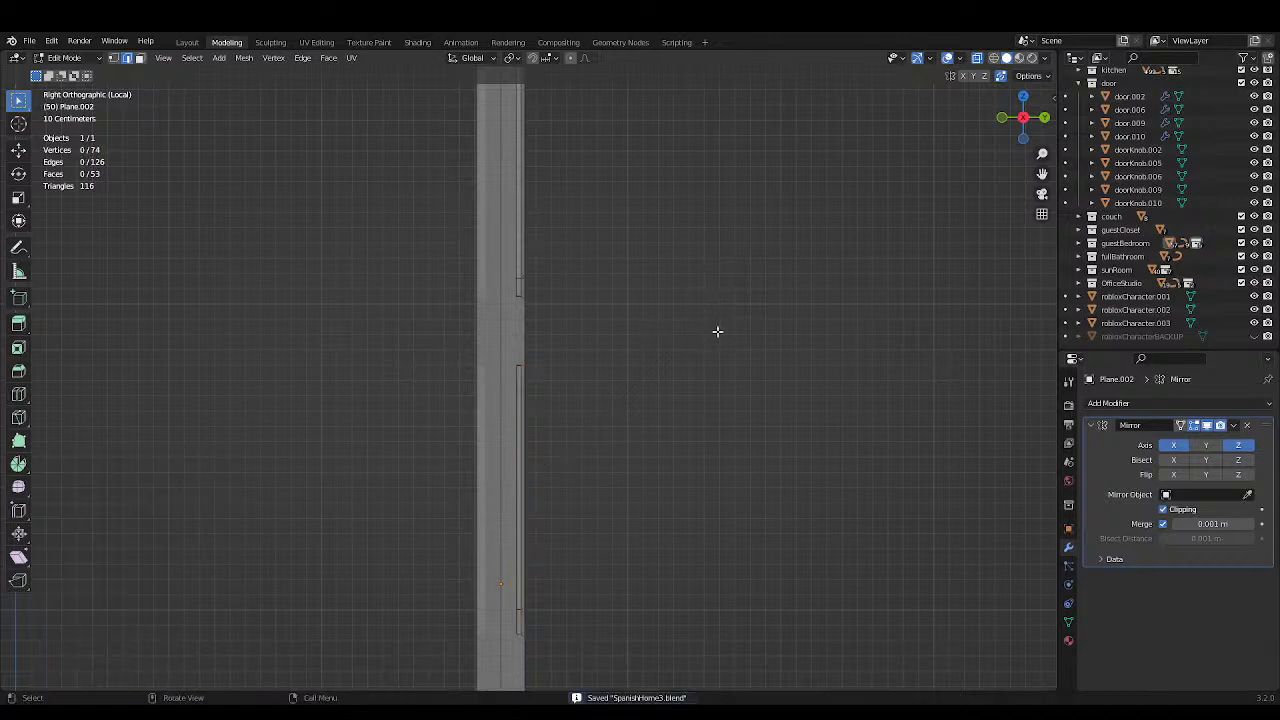
middle_drag(717, 331, 506, 233)
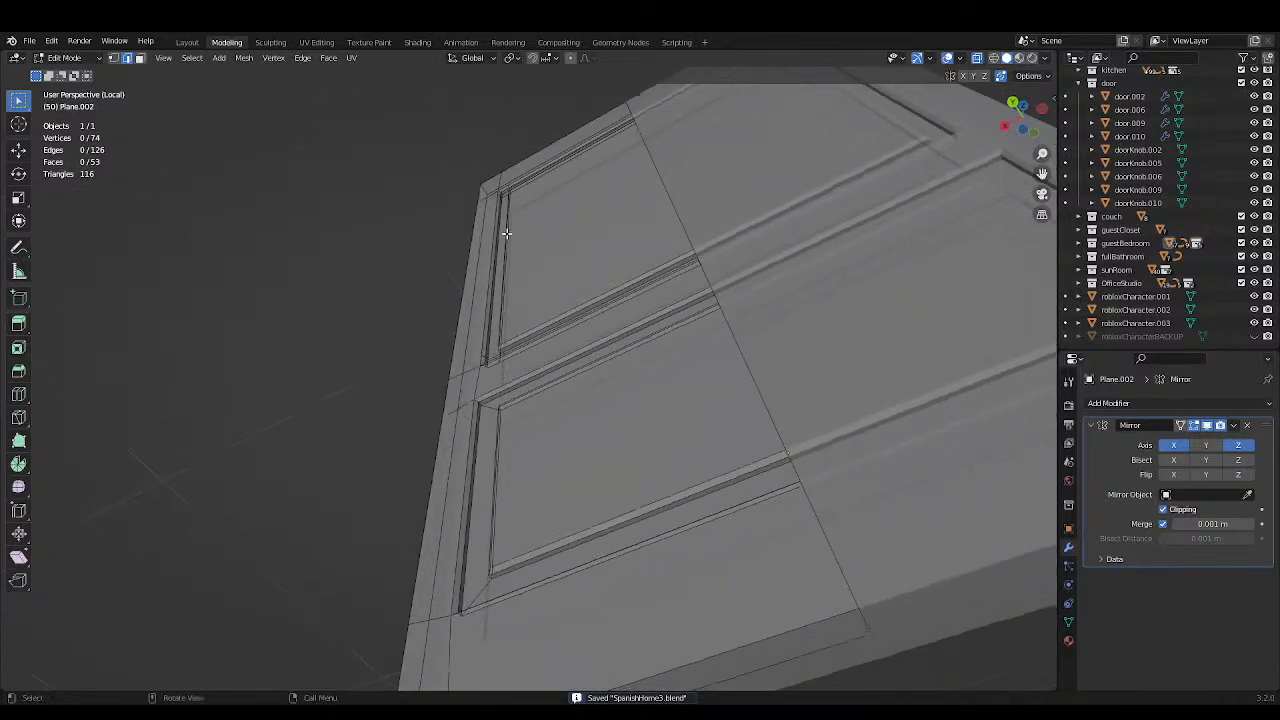
click(977, 58)
middle_drag(674, 165, 678, 256)
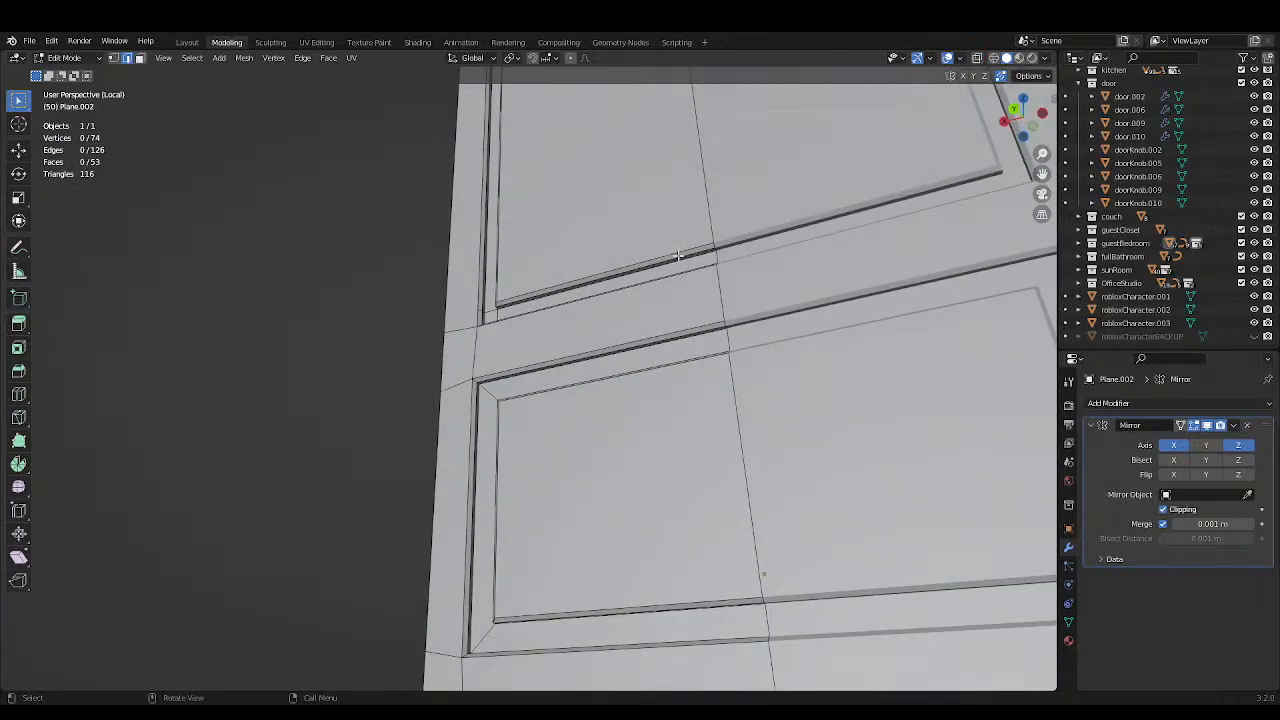
scroll(660, 290, down, 6)
key(Tab)
middle_drag(703, 357, 676, 319)
key(ctrl+s)
scroll(731, 278, down, 3)
scroll(680, 380, up, 2)
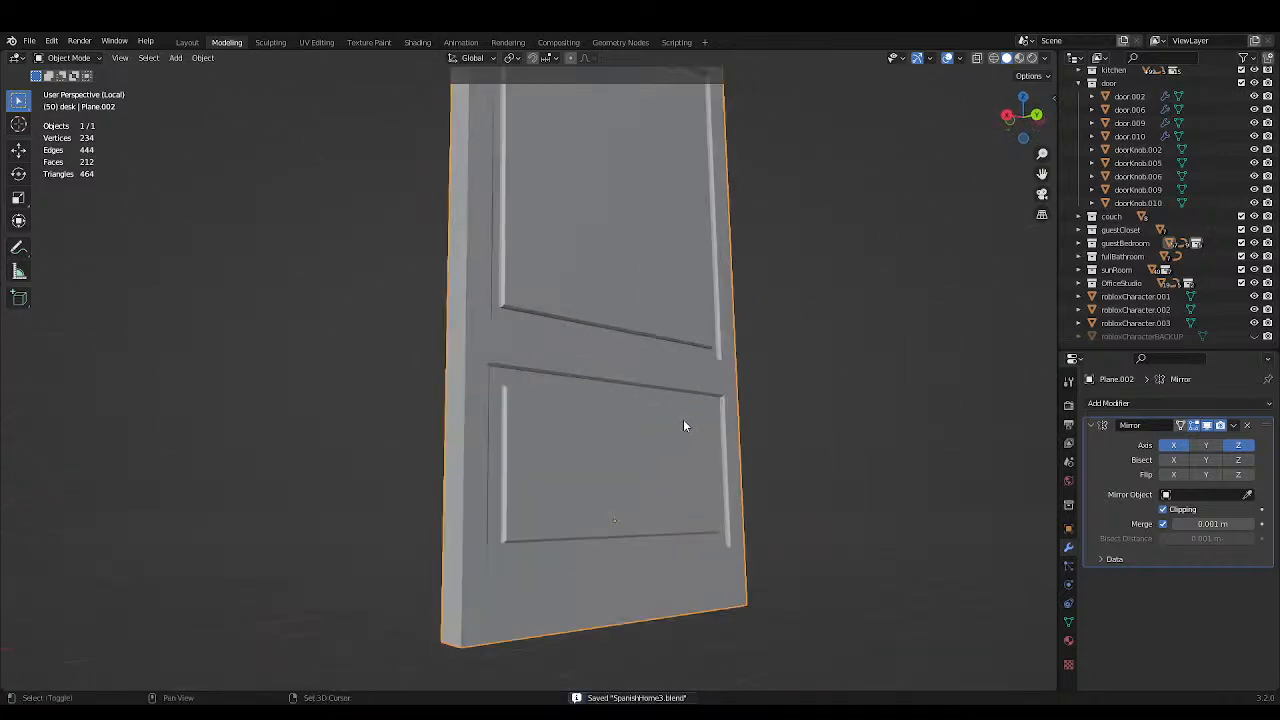
Examine the door's panel grooves from both sides in solid and wireframe shading.
middle_drag(683, 426, 587, 401)
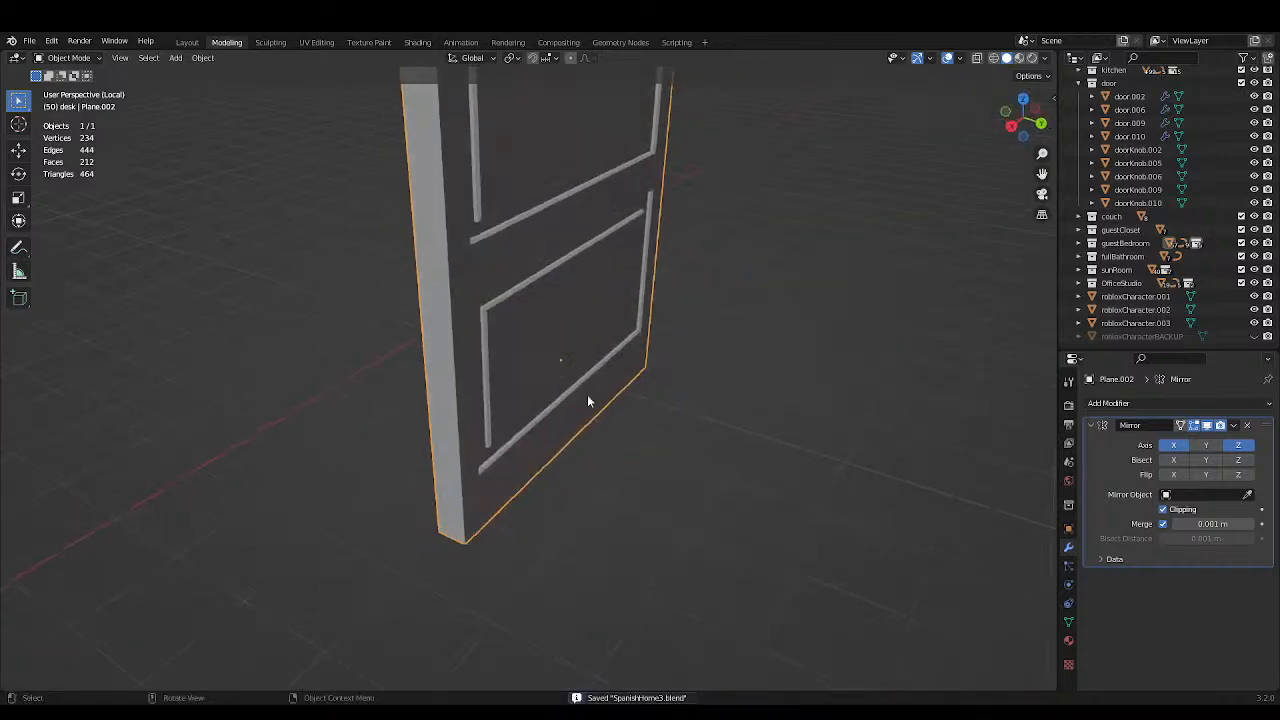
middle_drag(615, 277, 440, 262)
key(ctrl+s)
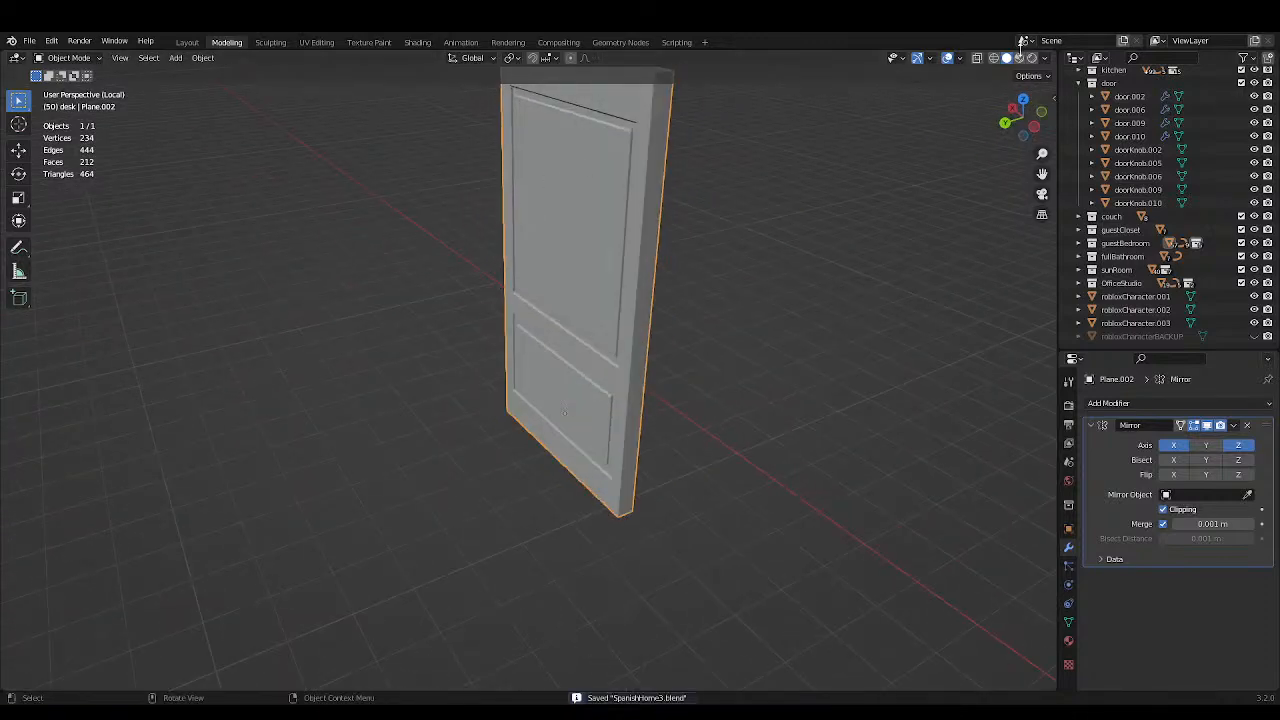
click(993, 57)
middle_drag(830, 178, 866, 172)
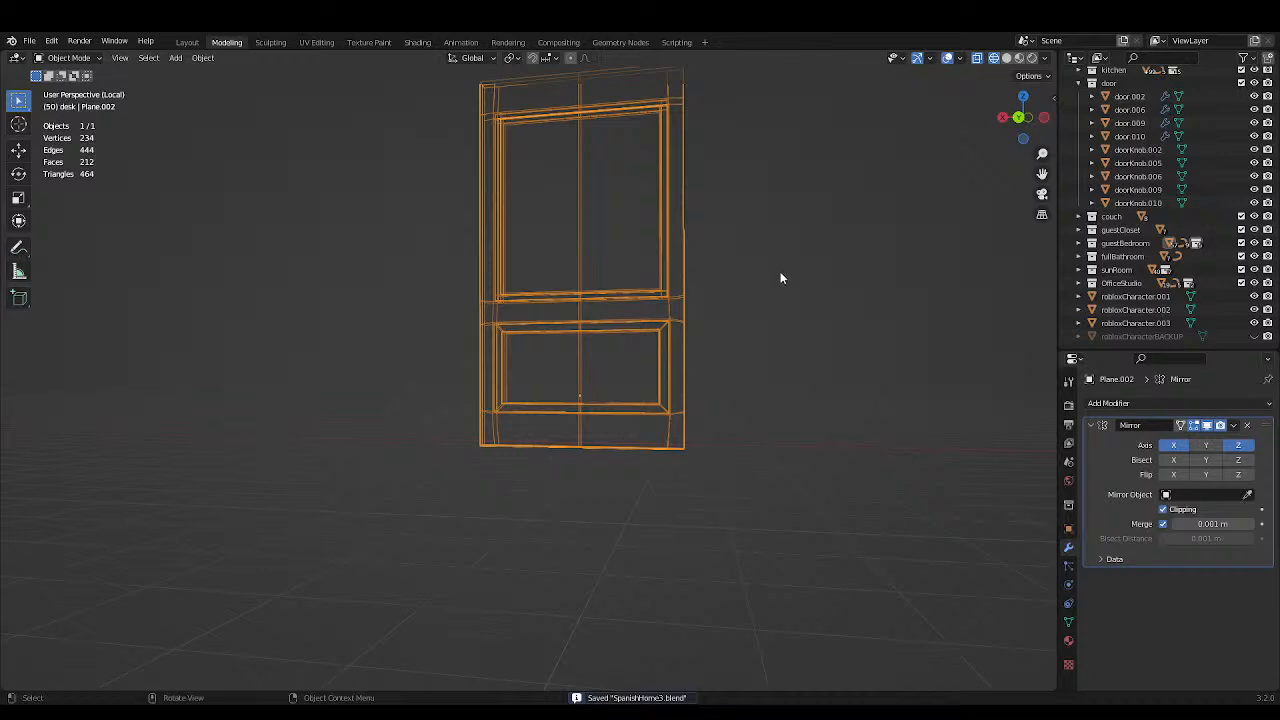
middle_drag(780, 278, 840, 360)
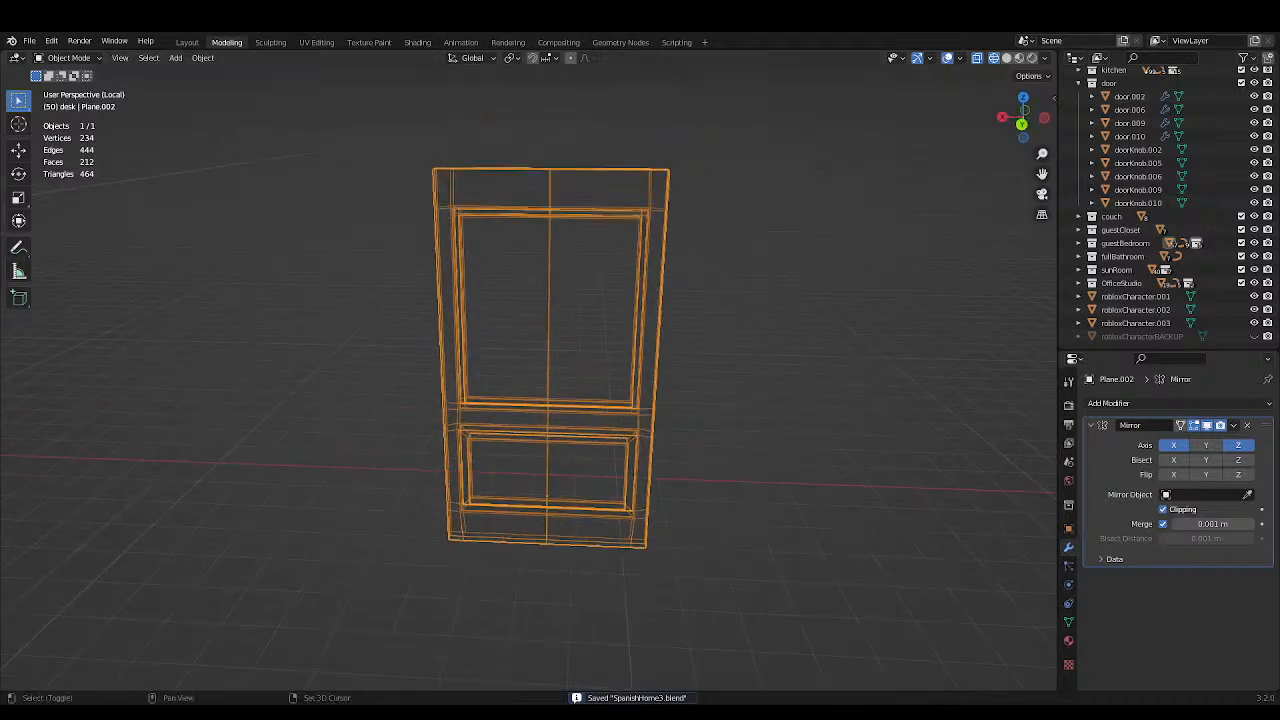
click(1006, 57)
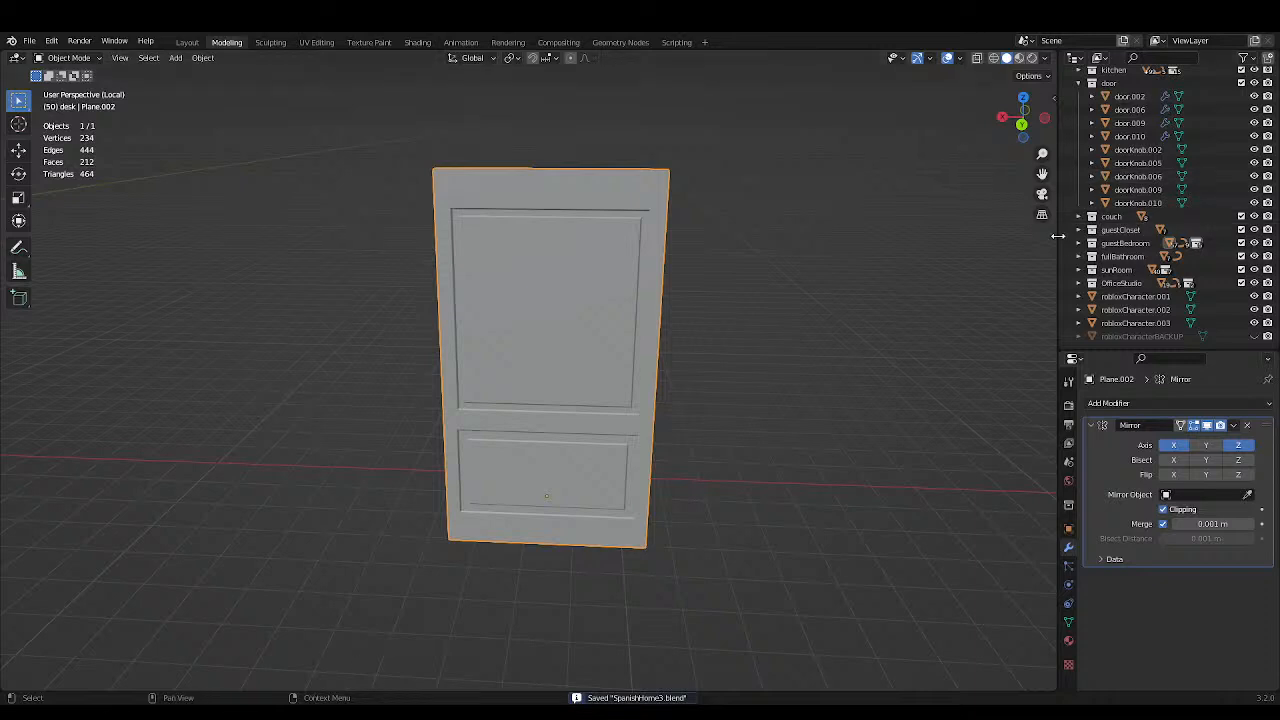
Deselect the door and leave local view to show it within the whole house, with nothing selected.
click(855, 270)
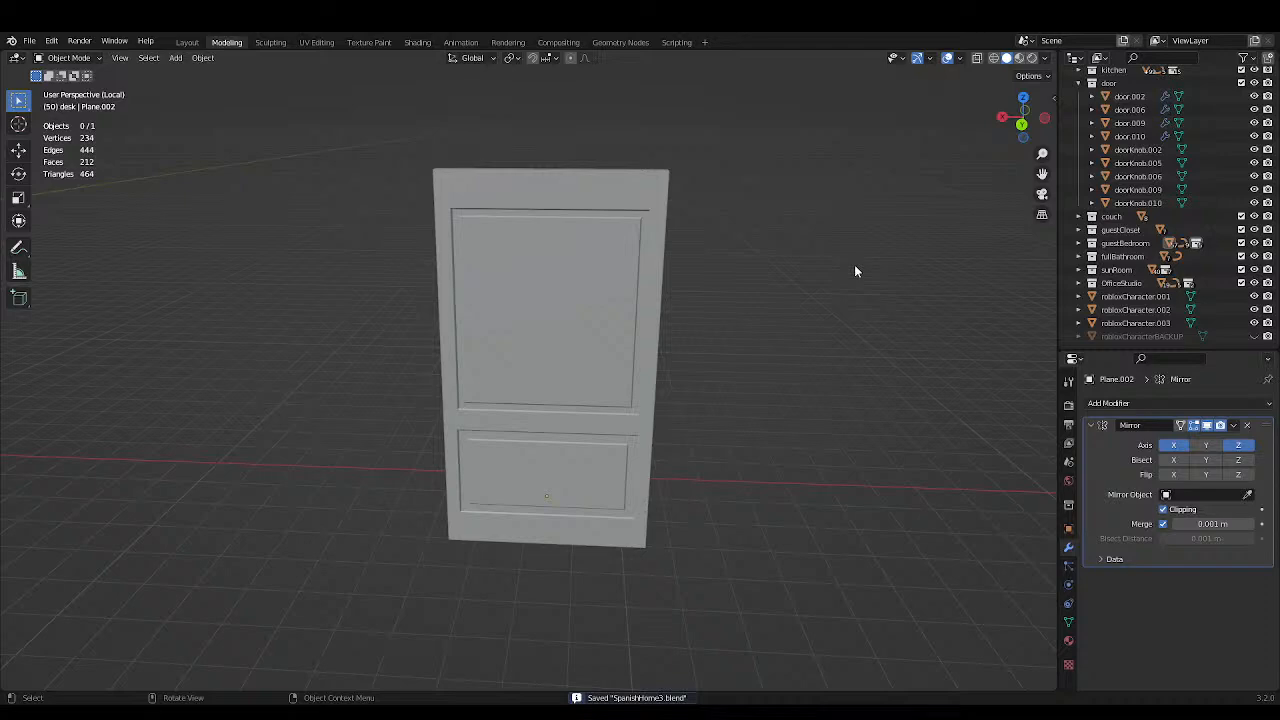
key(KP_Divide)
scroll(854, 264, down, 5)
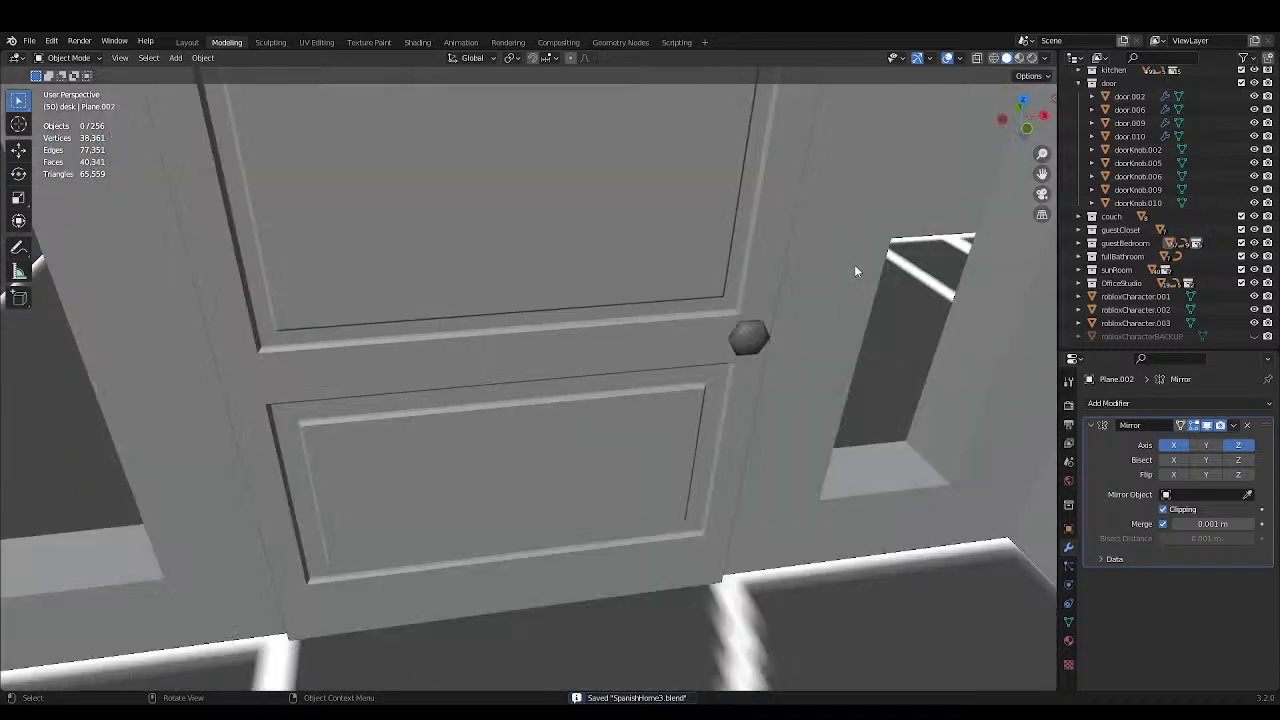
middle_drag(845, 268, 771, 255)
scroll(590, 244, down, 5)
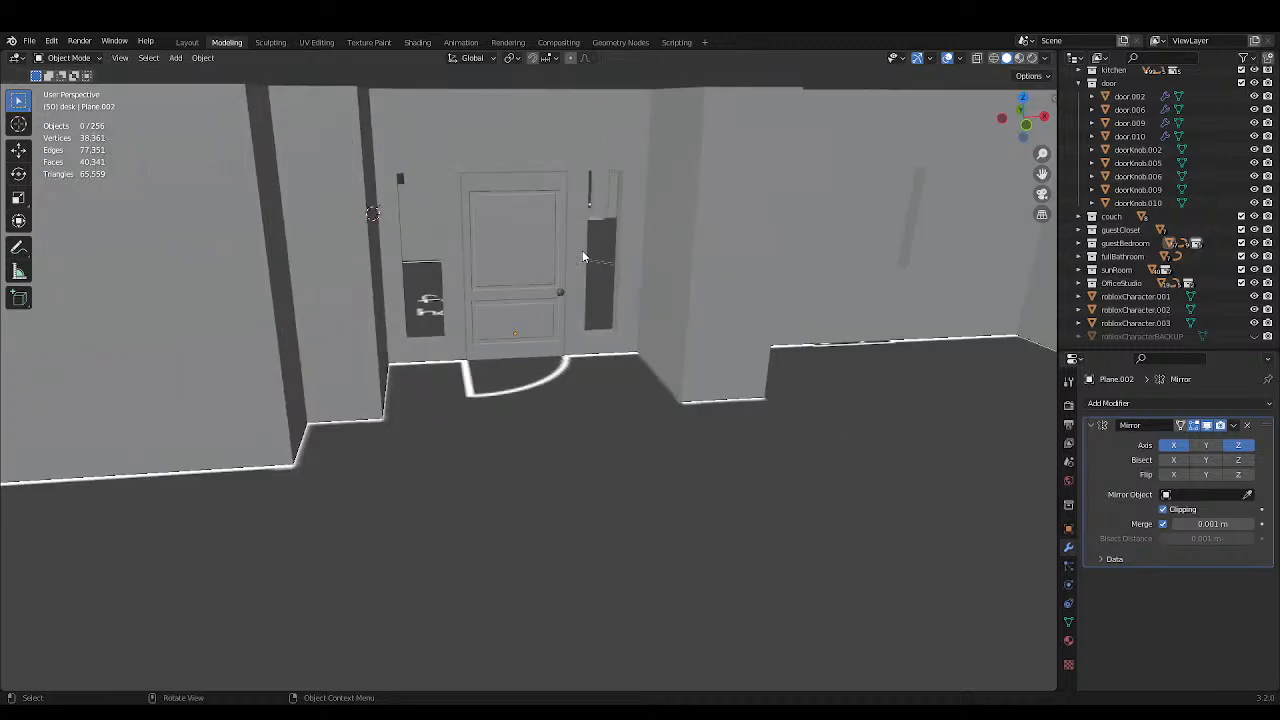
middle_drag(582, 250, 610, 222)
click(580, 222)
click(575, 220)
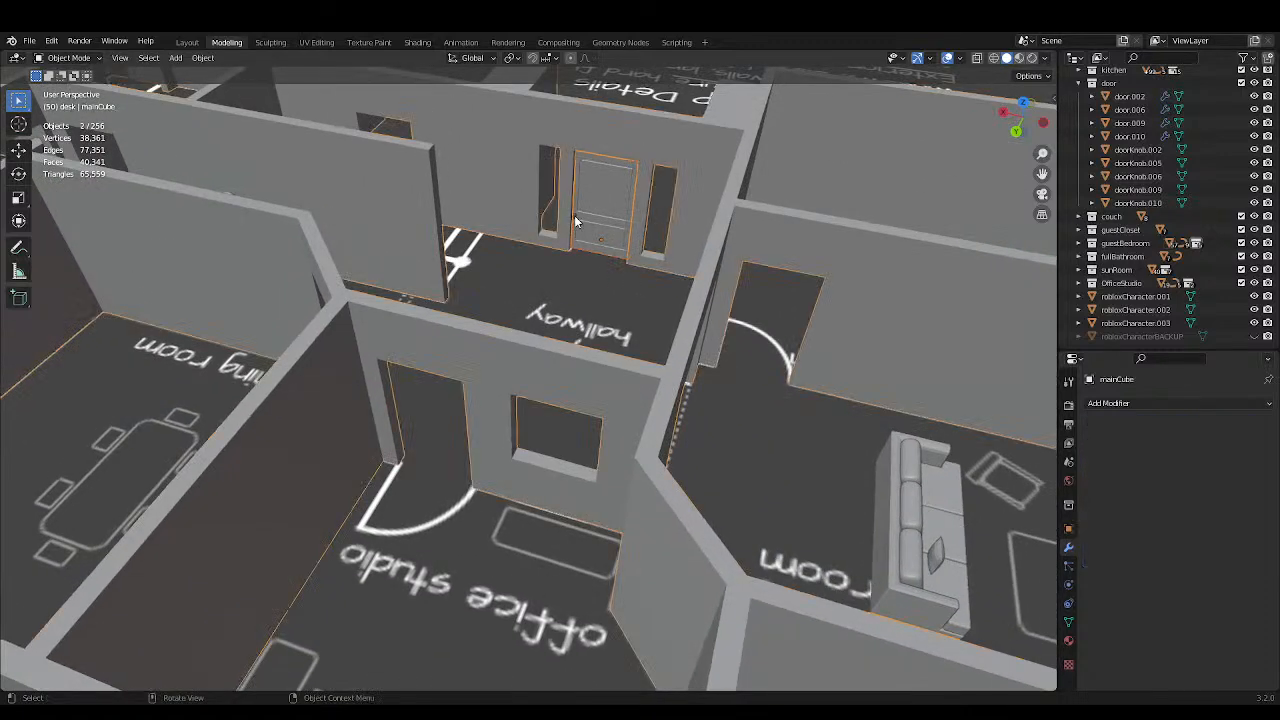
drag(498, 129, 514, 164)
Select the front door together with its doorknob at the foyer entrance and save the file.
scroll(570, 190, up, 4)
shift+middle_drag(604, 214, 563, 348)
scroll(563, 348, up, 2)
scroll(573, 222, up, 2)
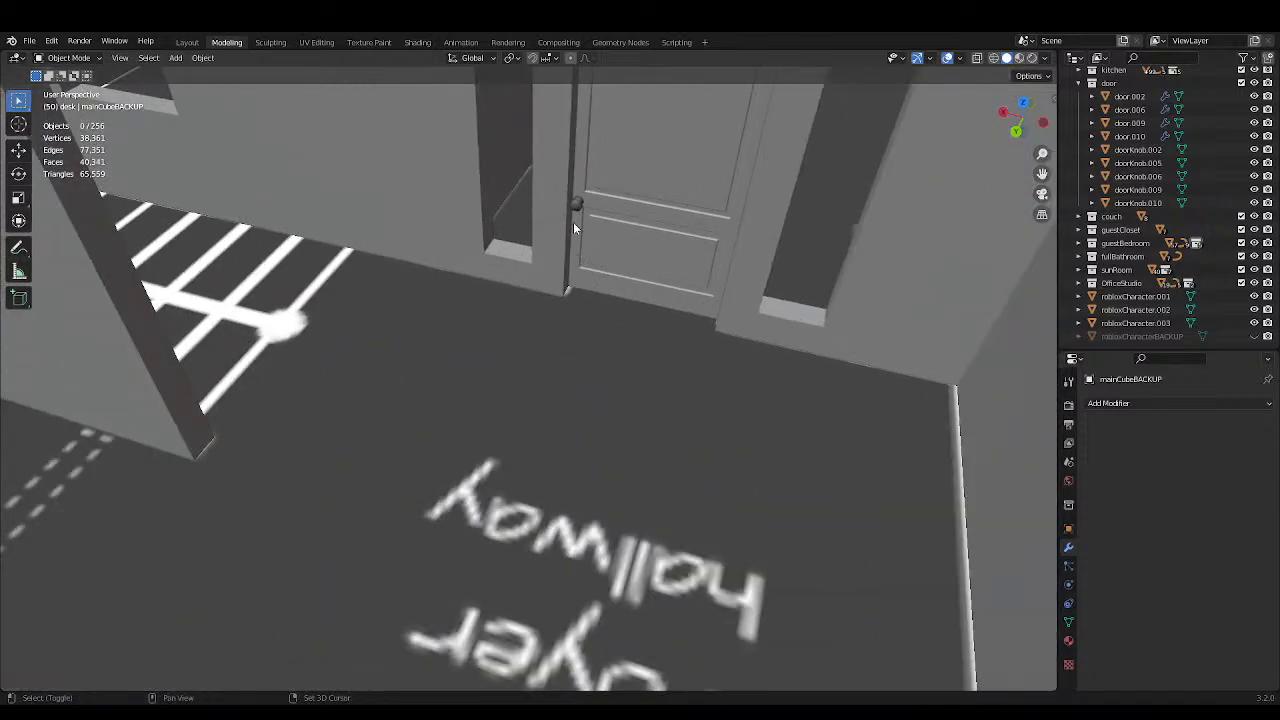
click(577, 205)
shift+click(608, 206)
key(ctrl+s)
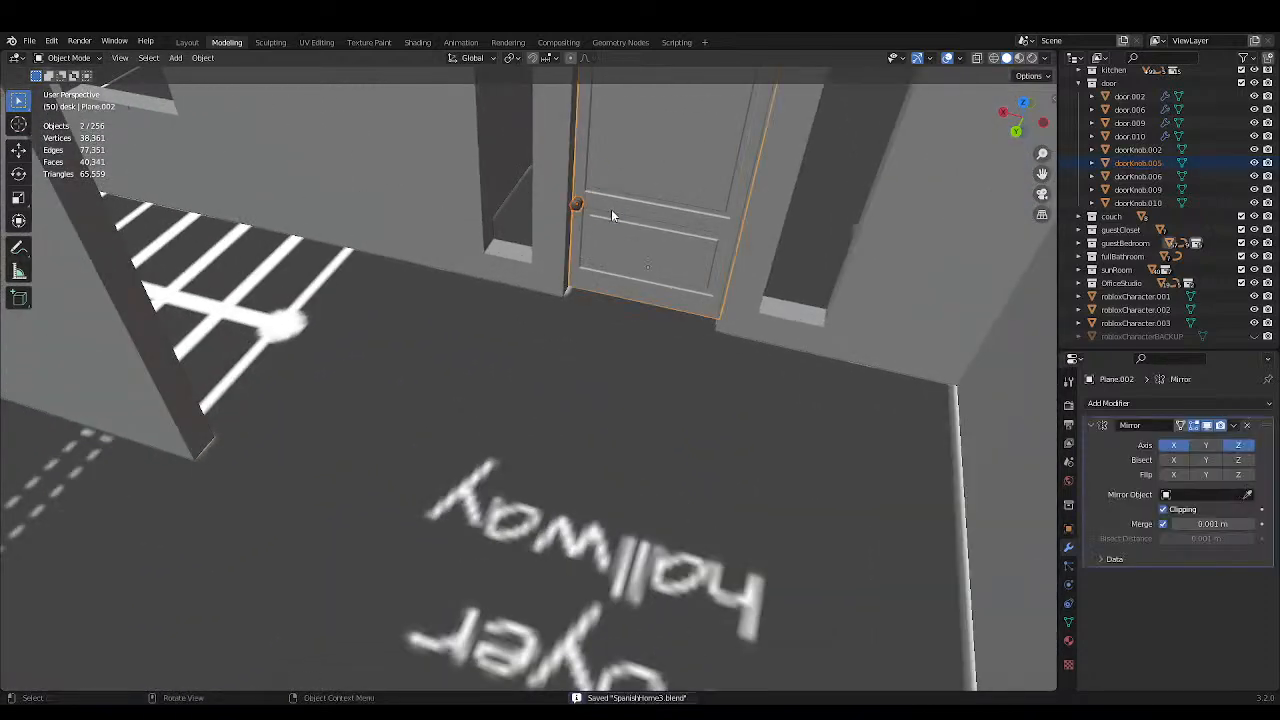
Move the front door and knob about 0.28 m along Y into the wall thickness in top view, and save.
key(KP_7)
scroll(686, 357, up, 1)
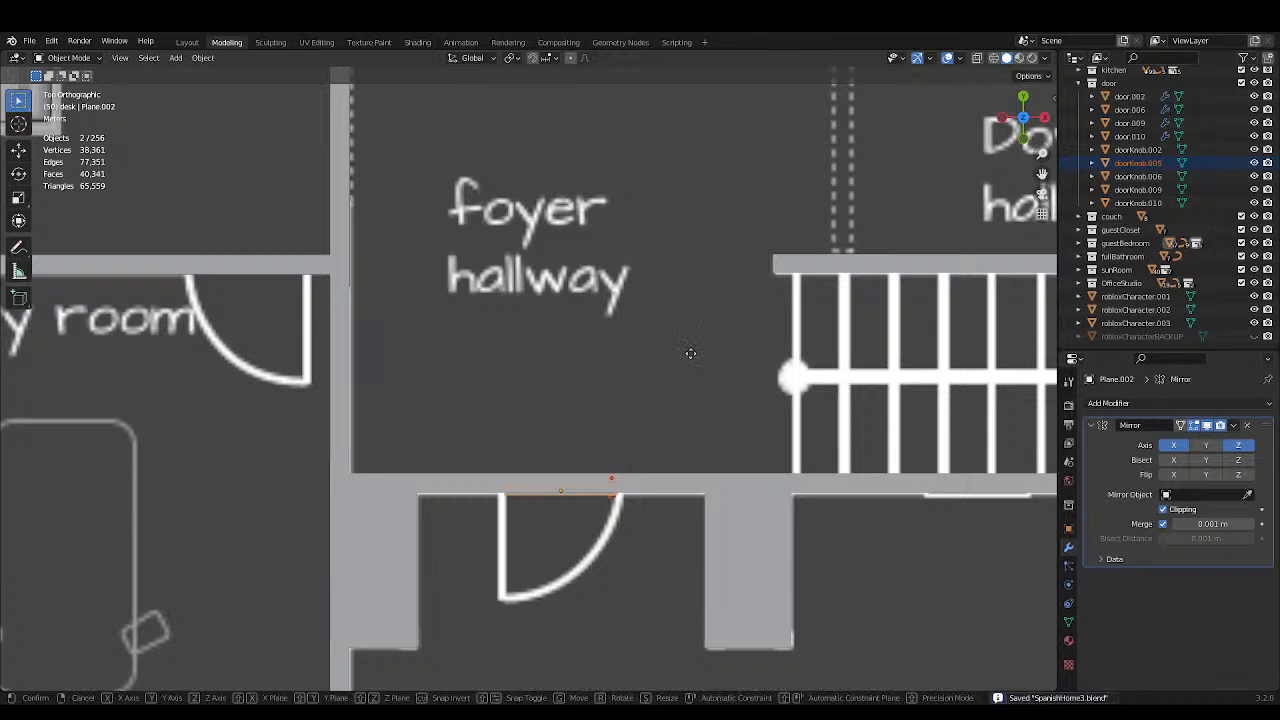
key(g)
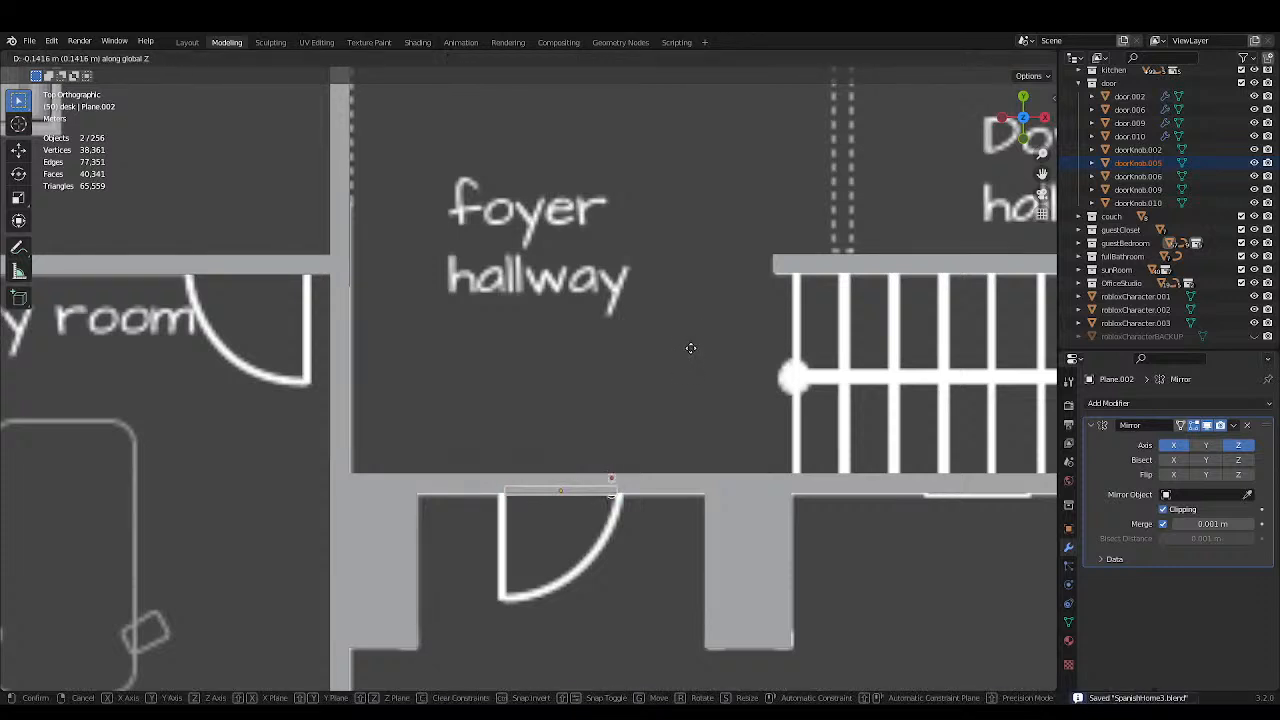
key(y)
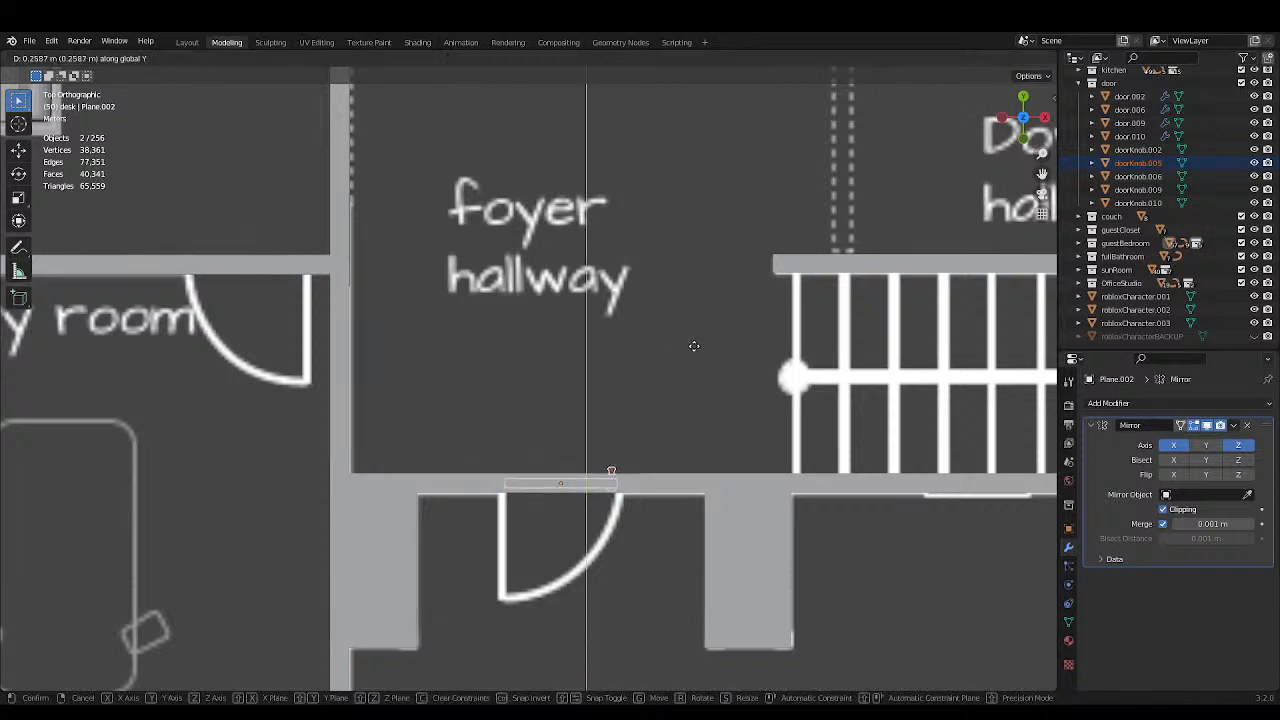
click(690, 346)
key(ctrl+s)
Move only the front door's knob about 0.08 m in negative Y toward the outer side of the wall.
scroll(668, 430, up, 4)
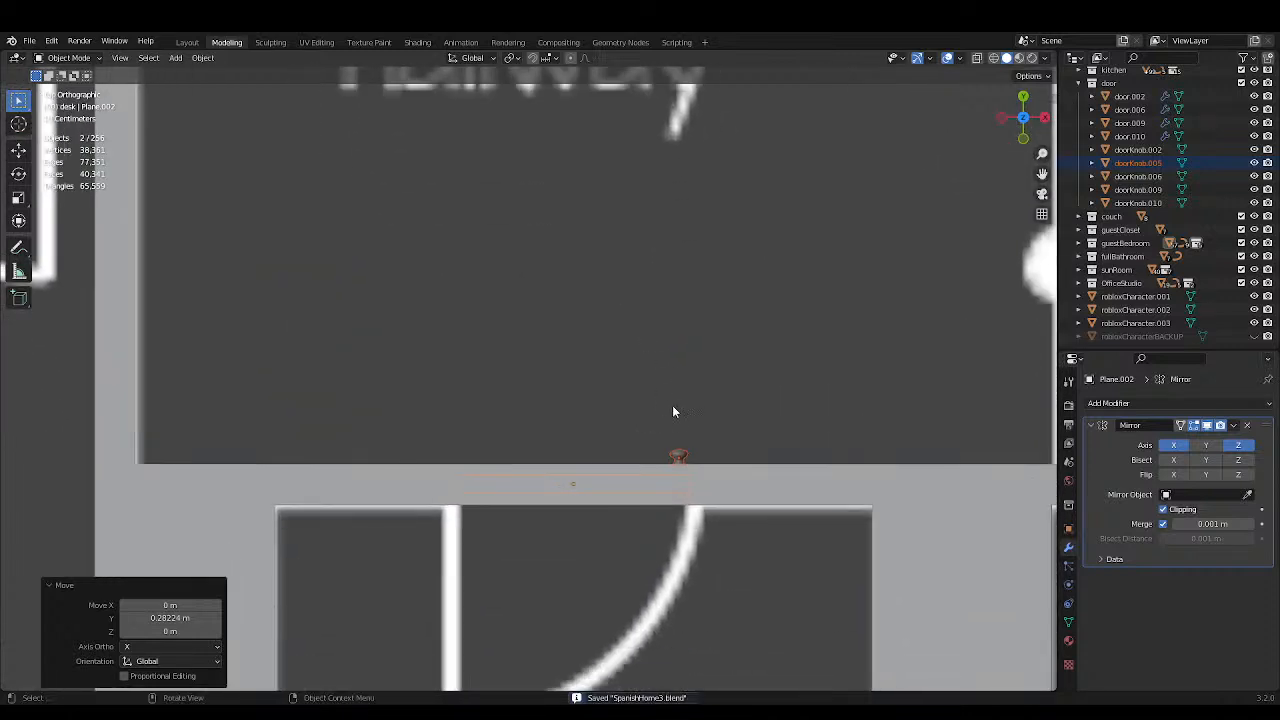
click(677, 456)
key(g)
key(y)
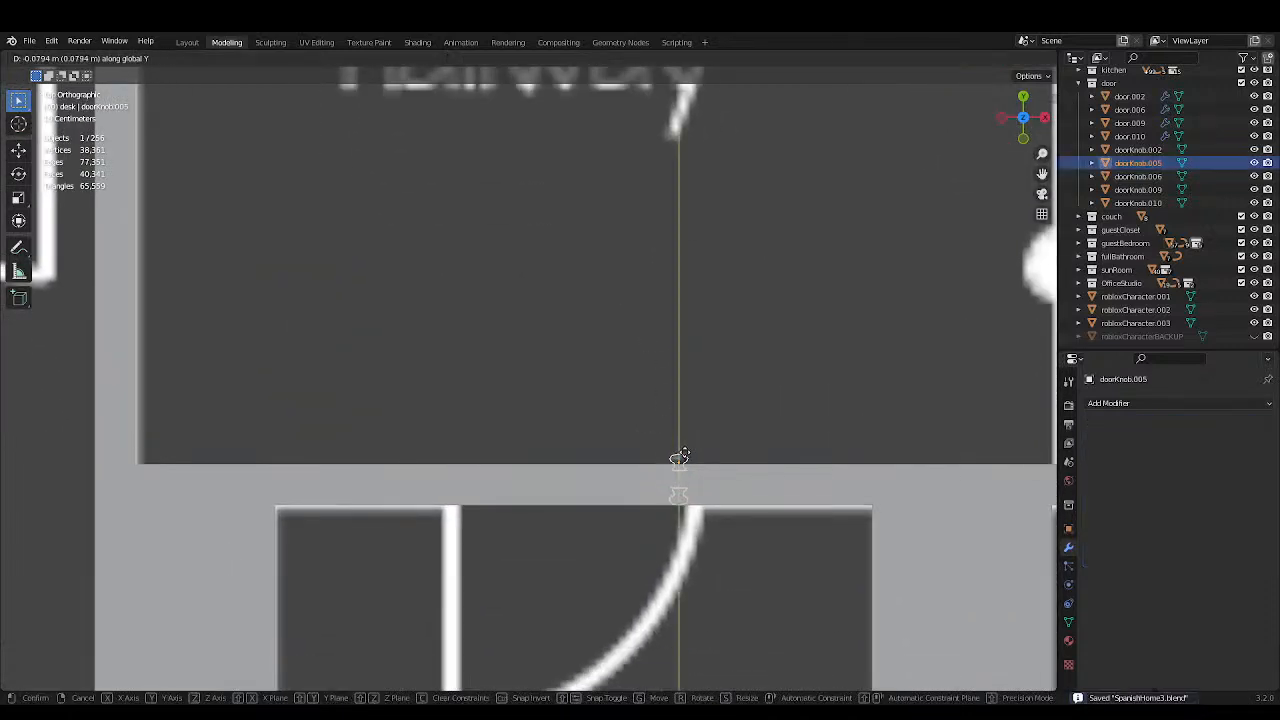
click(684, 457)
Select the front door along with its knob and isolate both in local view.
mouse_move(692, 448)
middle_down()
mouse_move(693, 432)
mouse_move(686, 456)
middle_up()
scroll(686, 456, down, 4)
shift+click(617, 412)
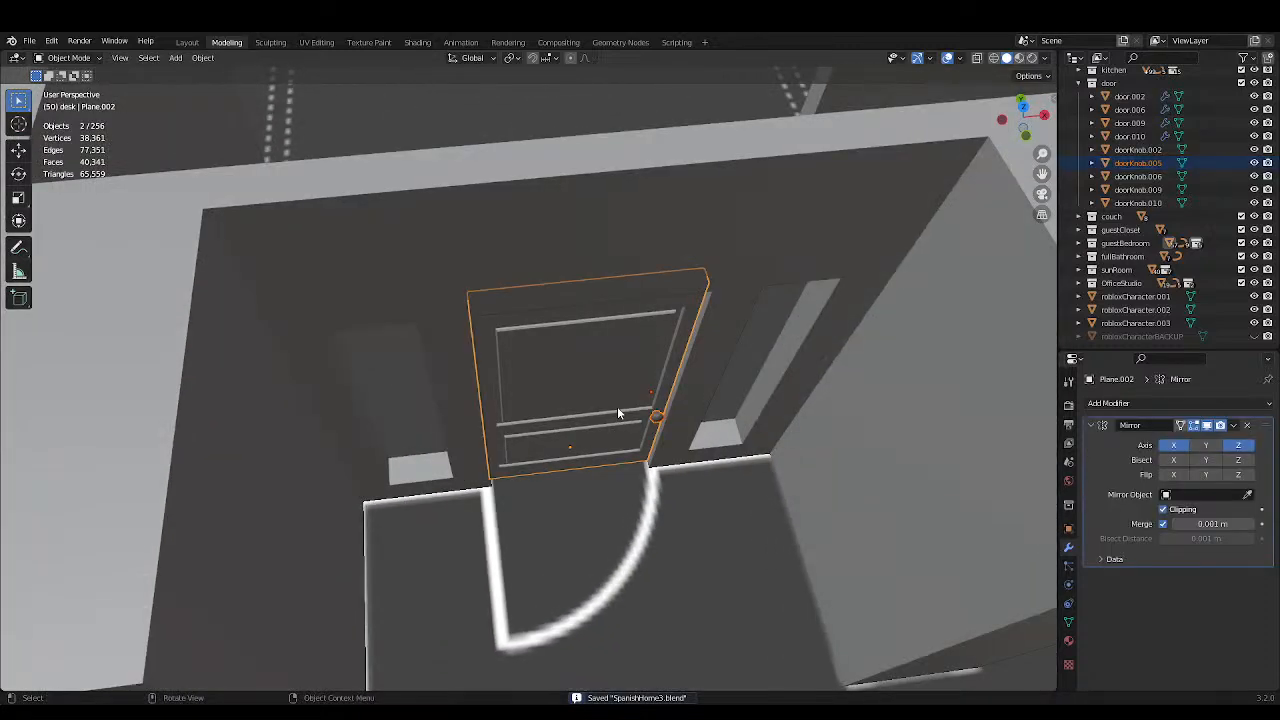
key(KP_Divide)
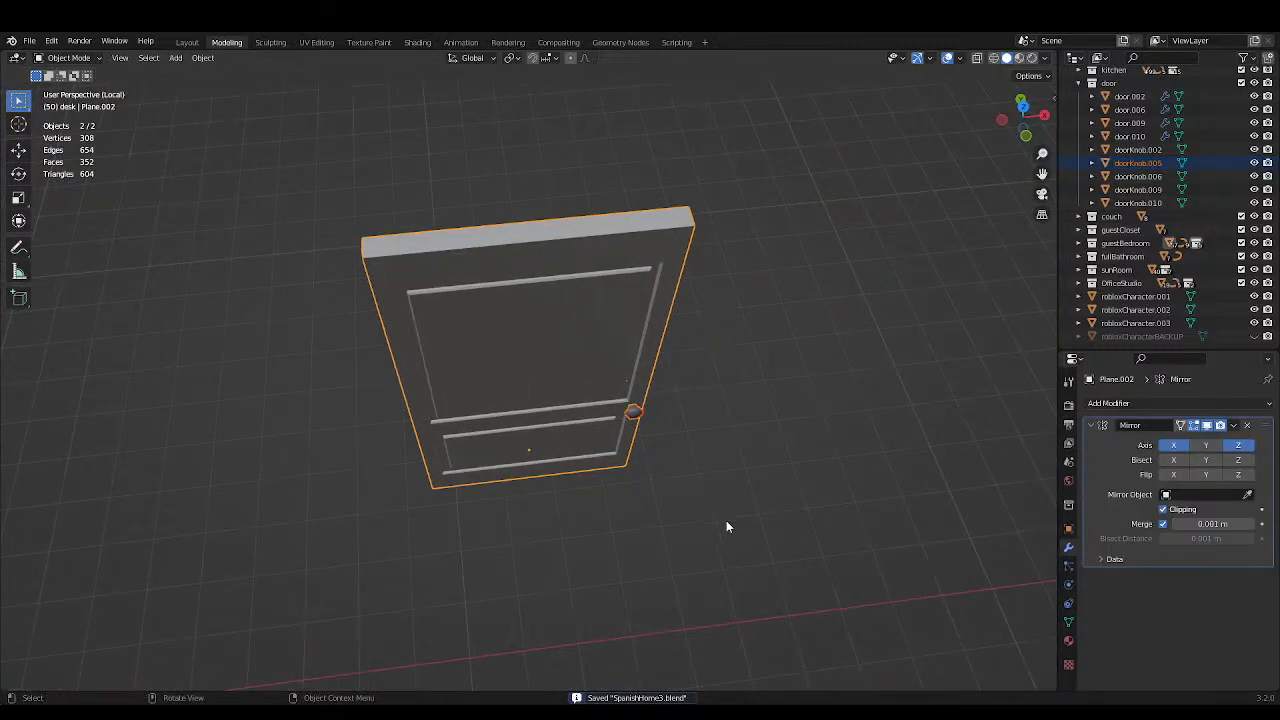
Center the knob across the door's thickness by moving it about 0.065 m in negative Y, deselect it and save the file.
click(643, 422)
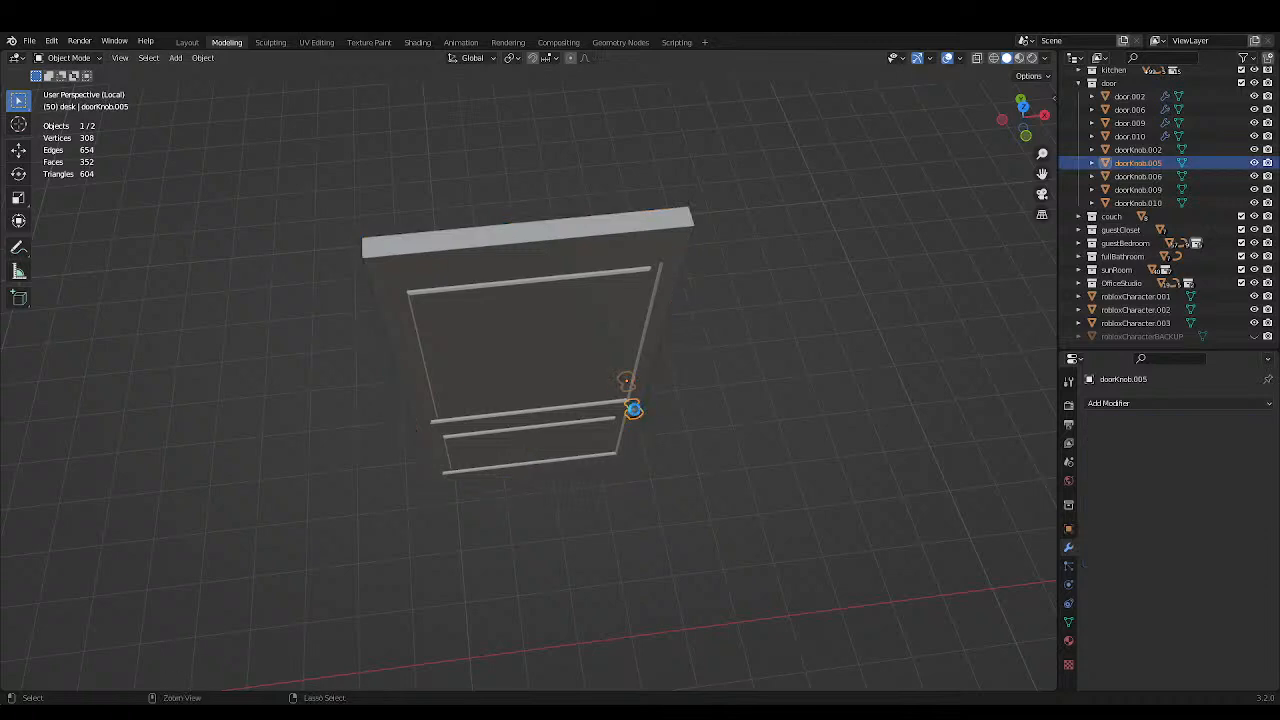
key(ctrl+s)
key(KP_7)
key(g)
key(x)
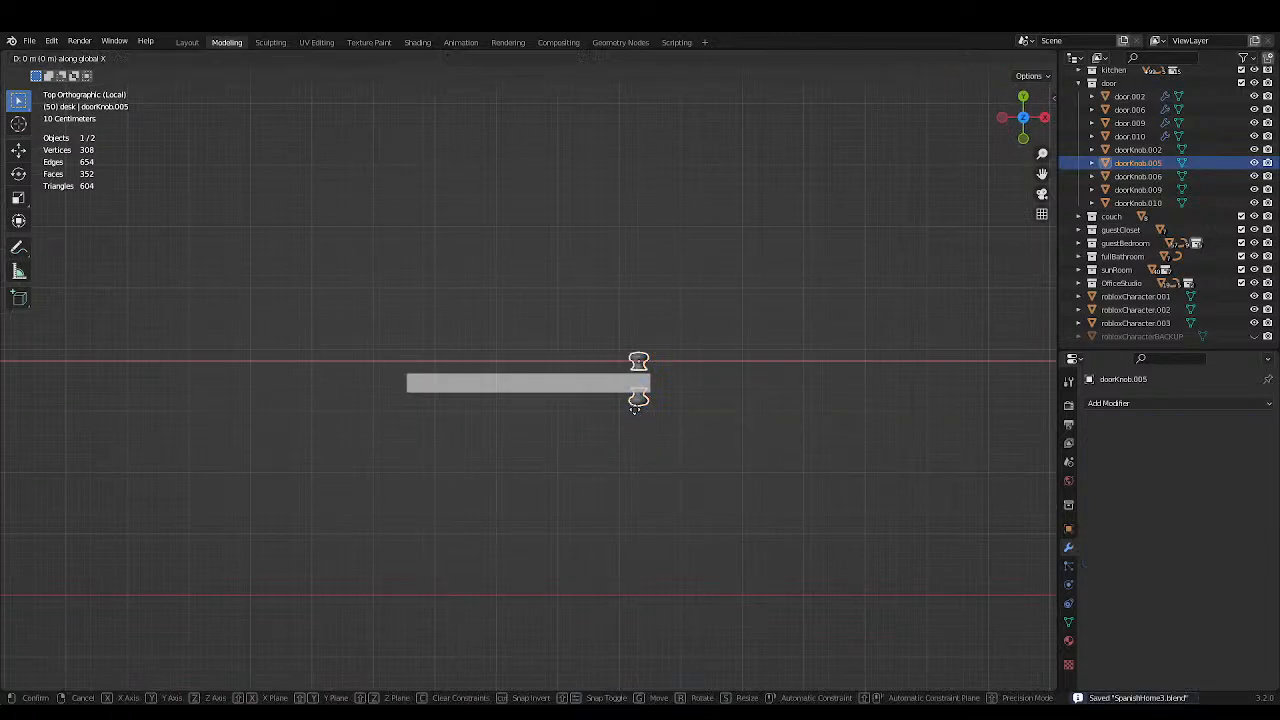
key(y)
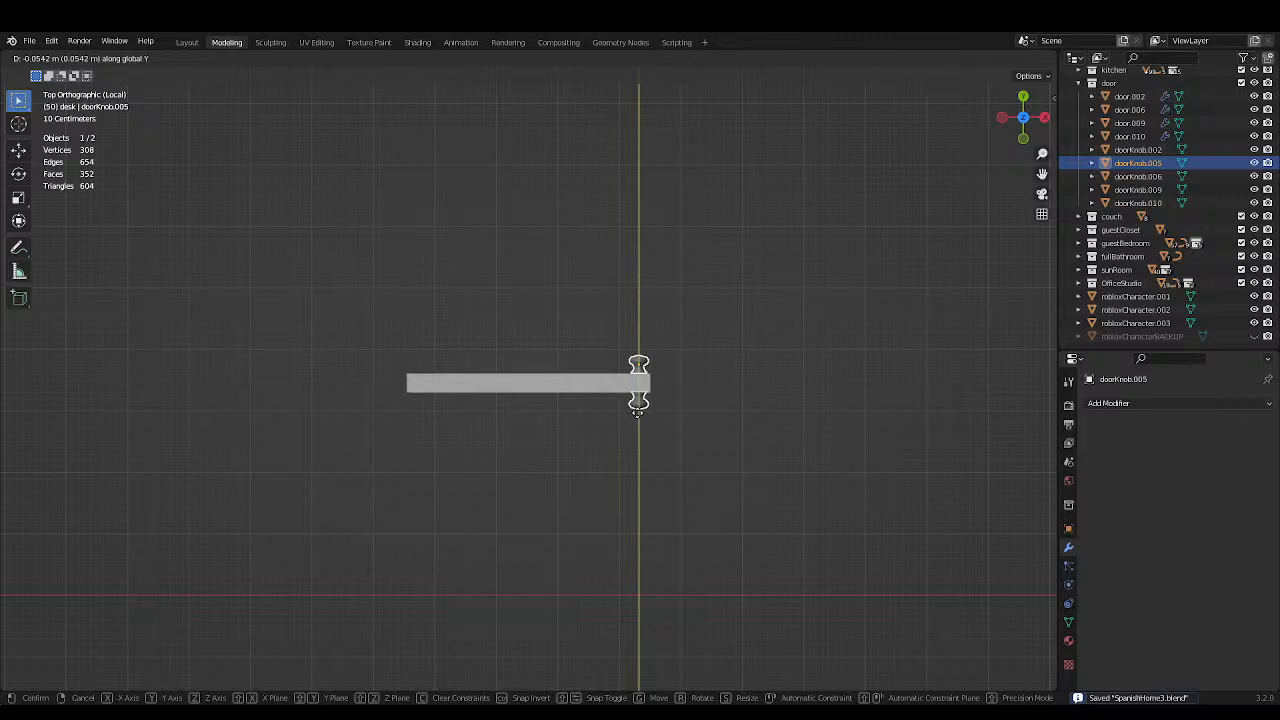
click(638, 410)
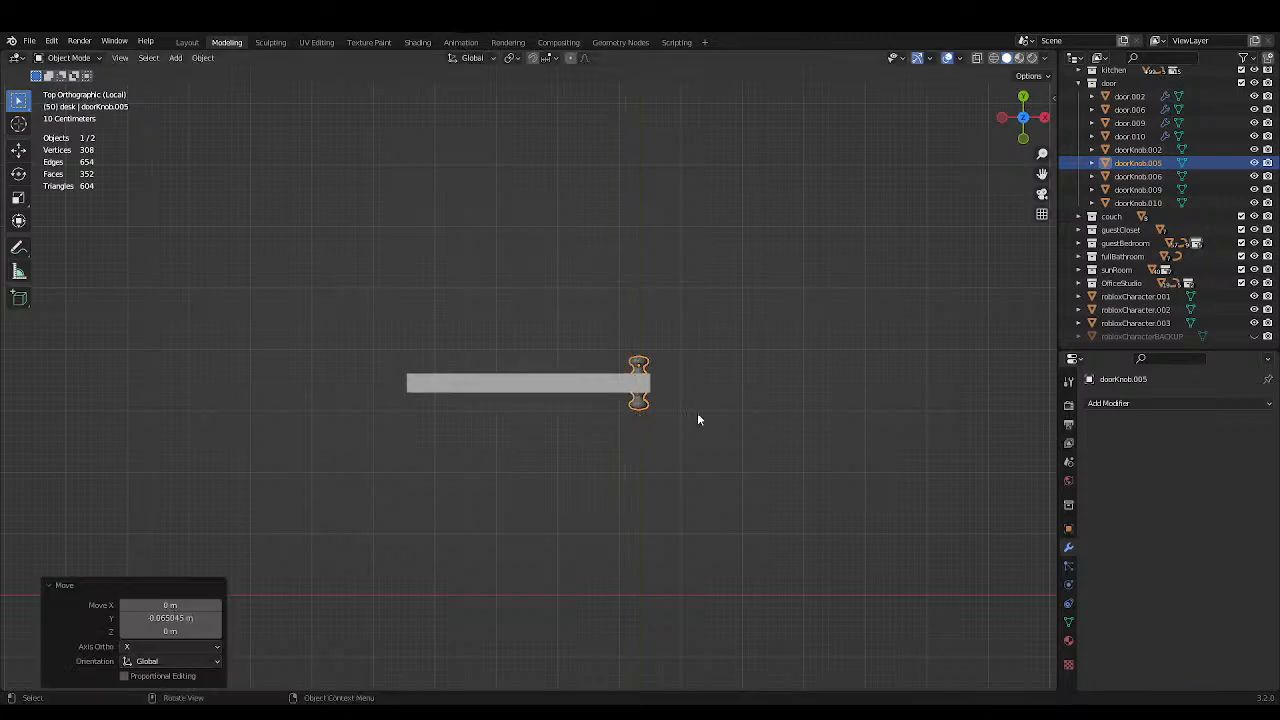
click(697, 412)
scroll(697, 412, down, 3)
key(ctrl+s)
middle_drag(731, 374, 664, 280)
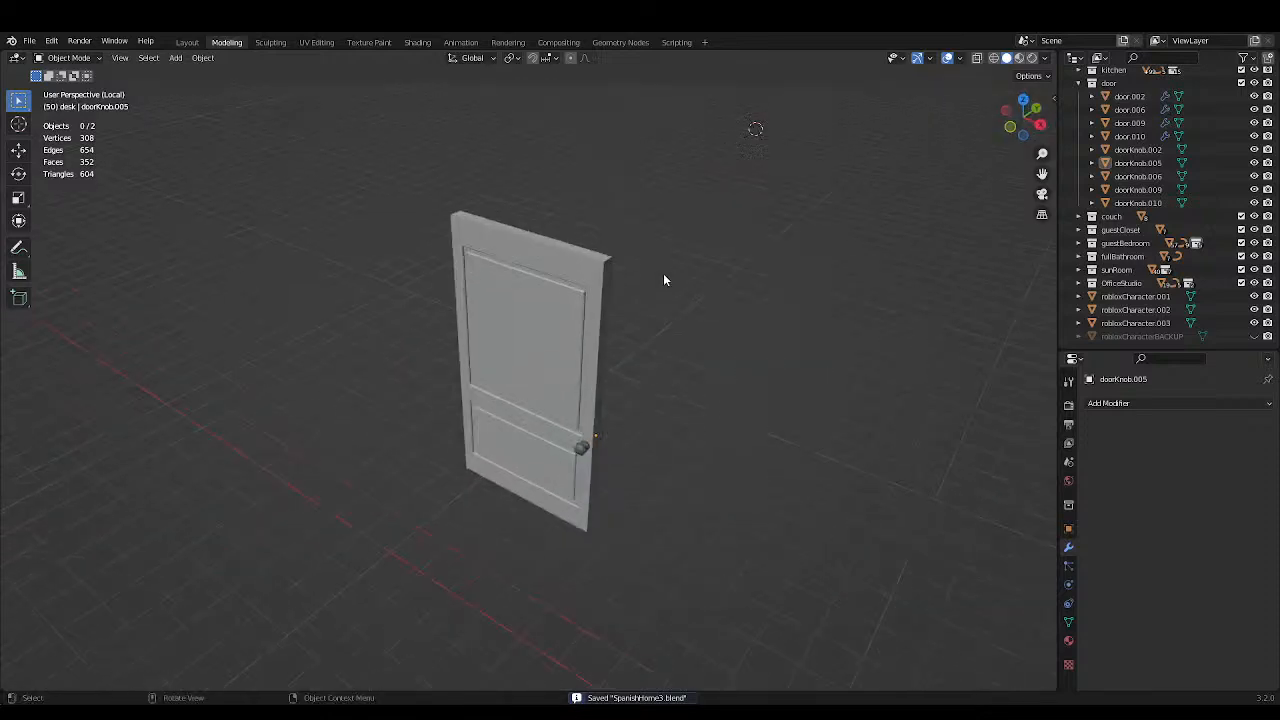
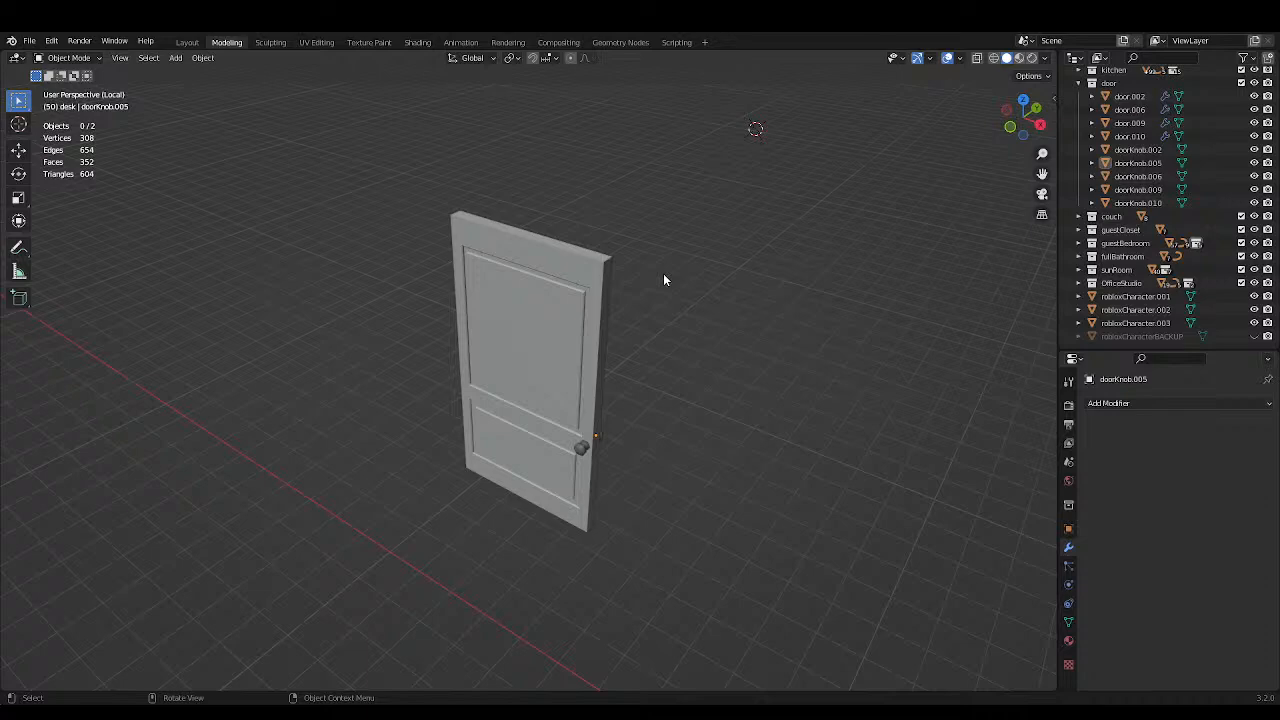
Leave local view, select the front door and its knob again, and save the file.
key(KP_Divide)
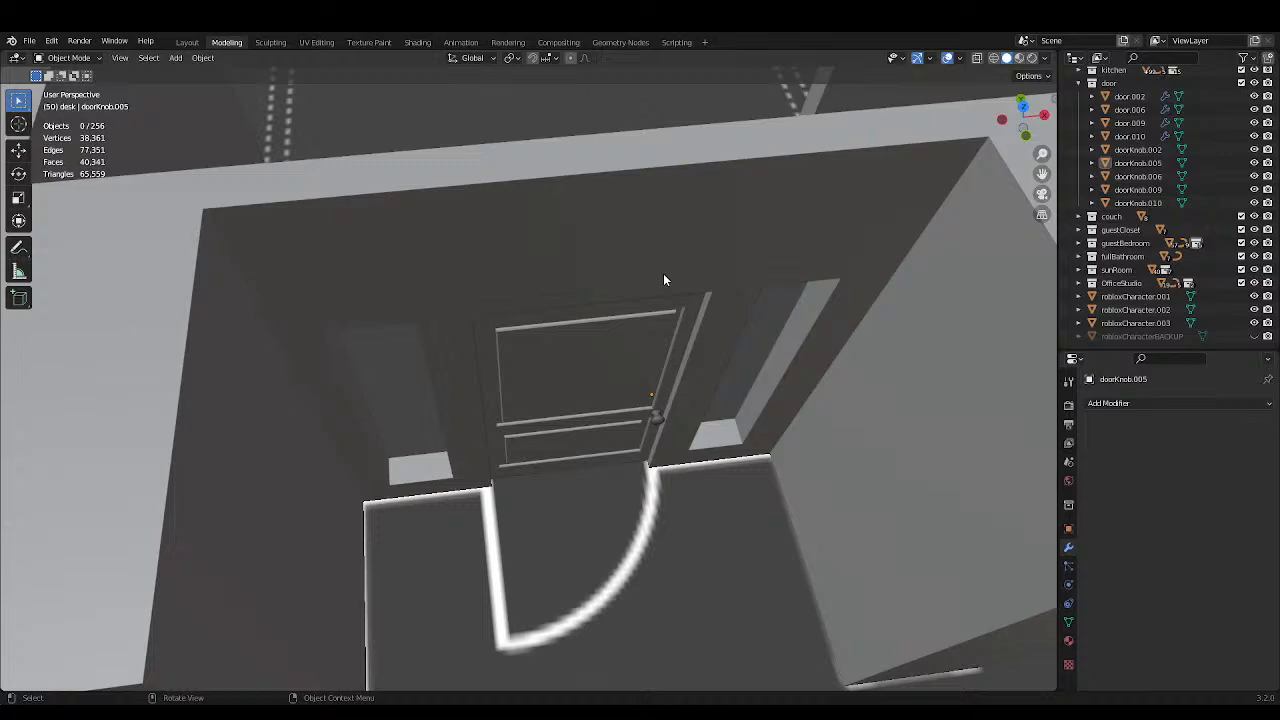
click(656, 405)
shift+click(645, 380)
scroll(641, 359, down, 6)
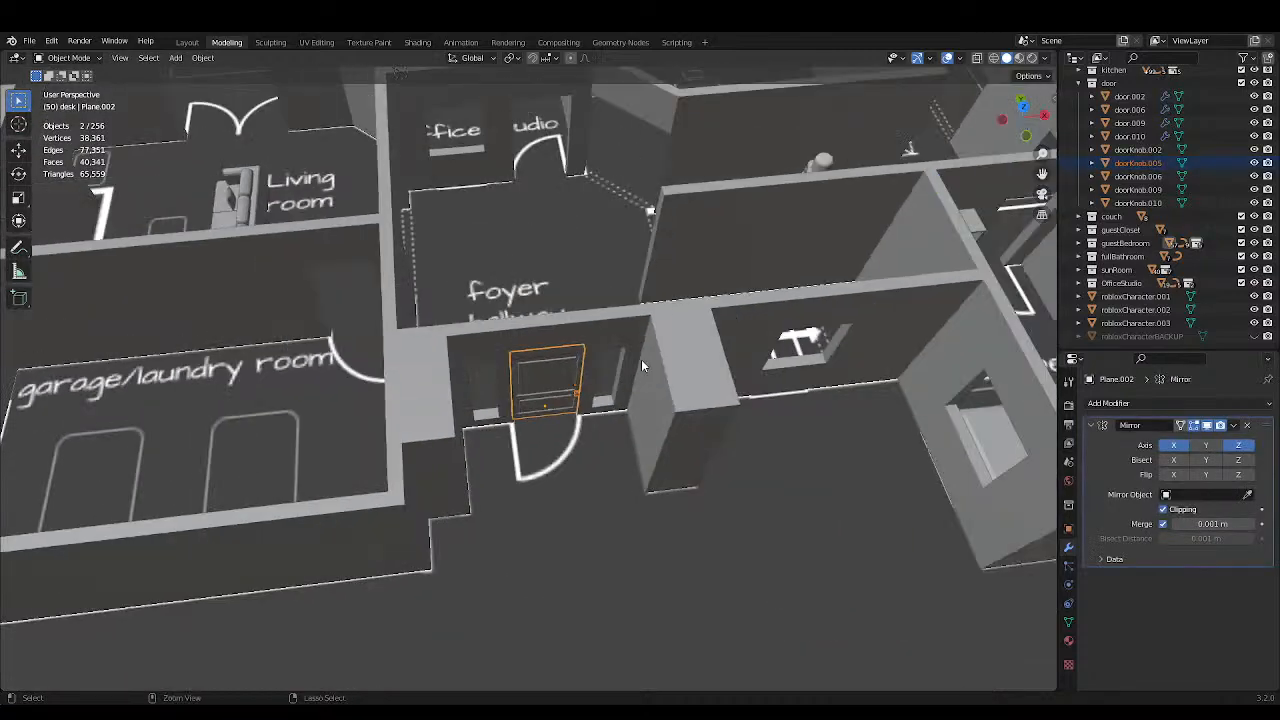
key(ctrl+s)
Duplicate the front door and its knob in place.
middle_drag(552, 284, 704, 334)
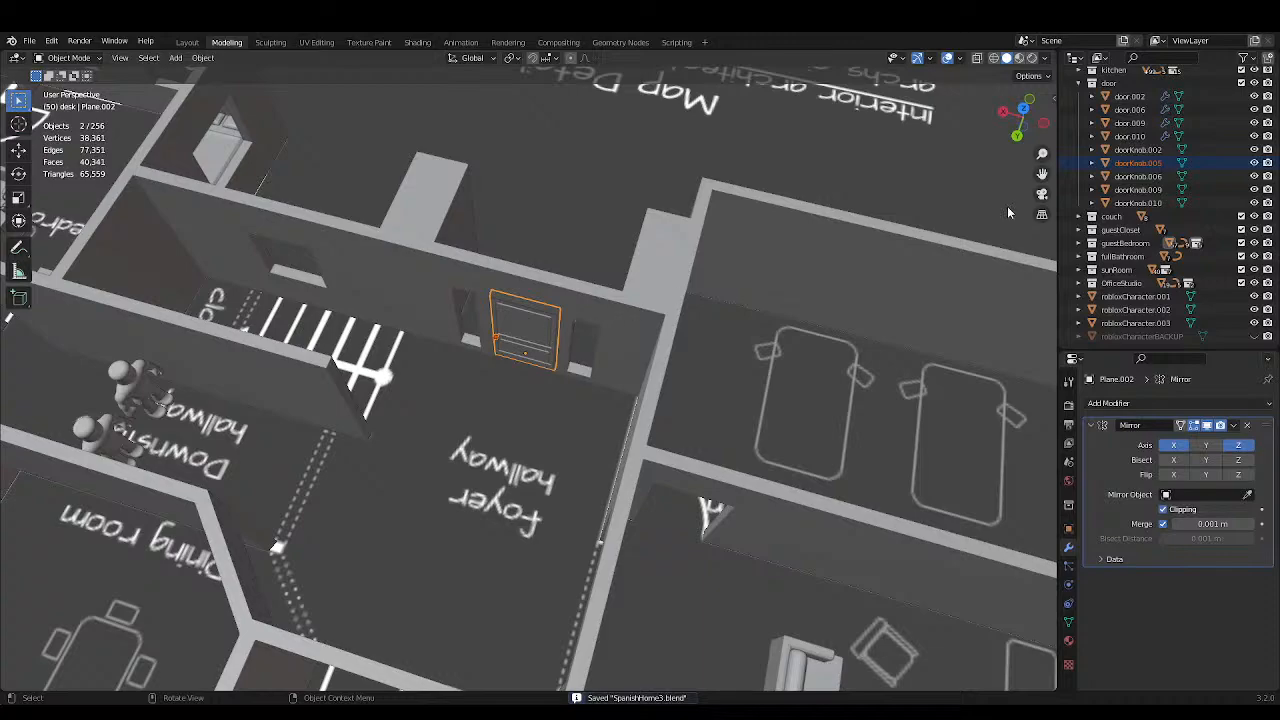
scroll(614, 264, down, 4)
middle_drag(598, 268, 640, 255)
scroll(551, 291, up, 3)
right_click(623, 305)
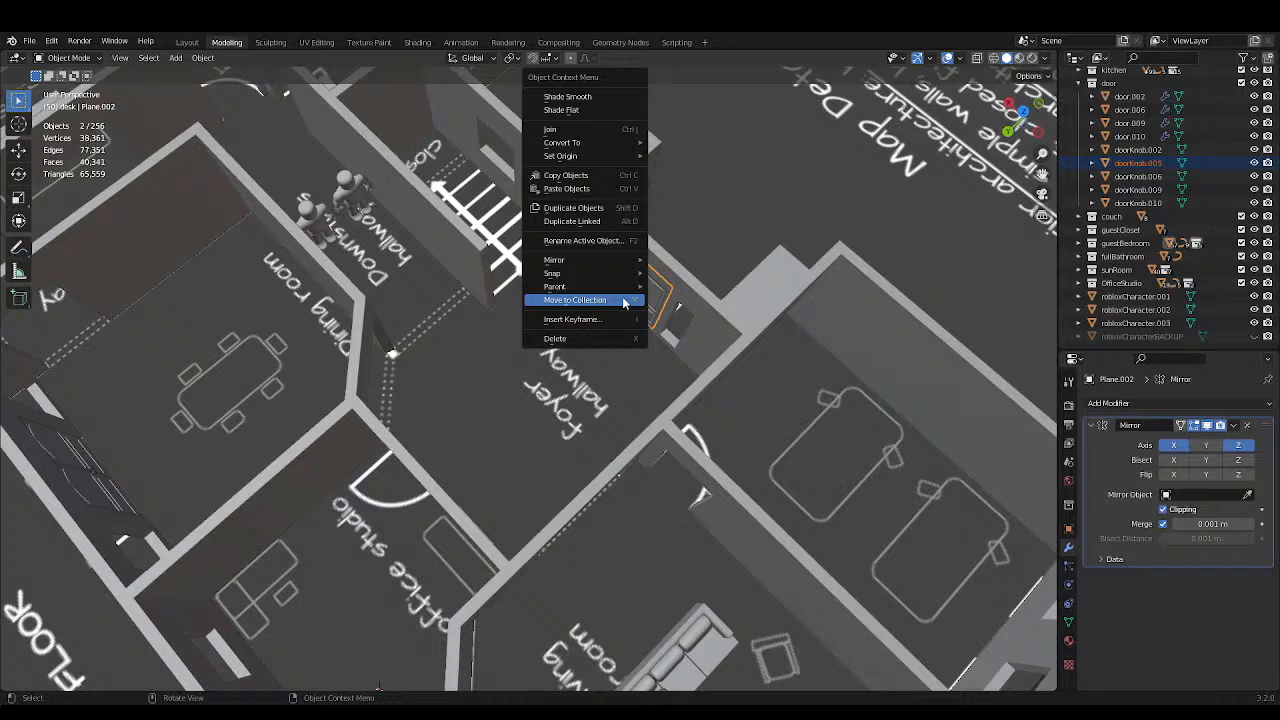
right_click(646, 289)
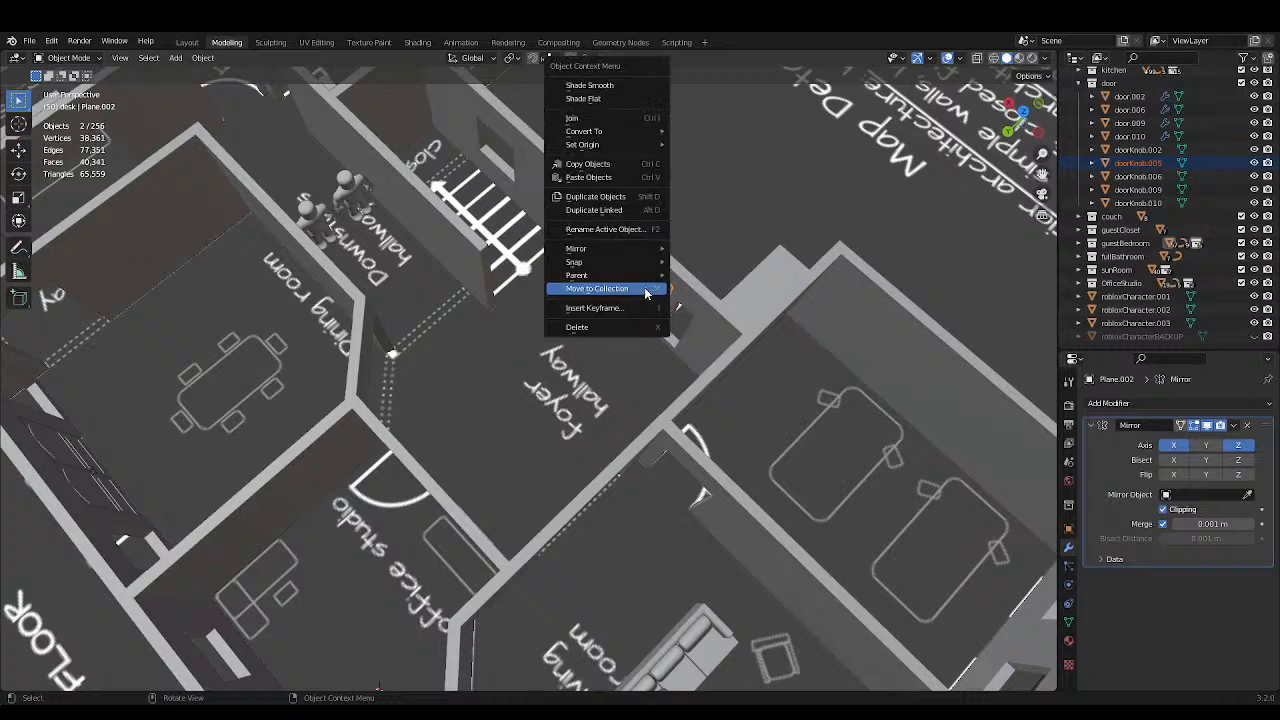
click(596, 196)
right_click(594, 203)
Move the duplicated door and knob in positive Y by about 18.03 m plus 9.92 m to the office studio wall.
key(KP_7)
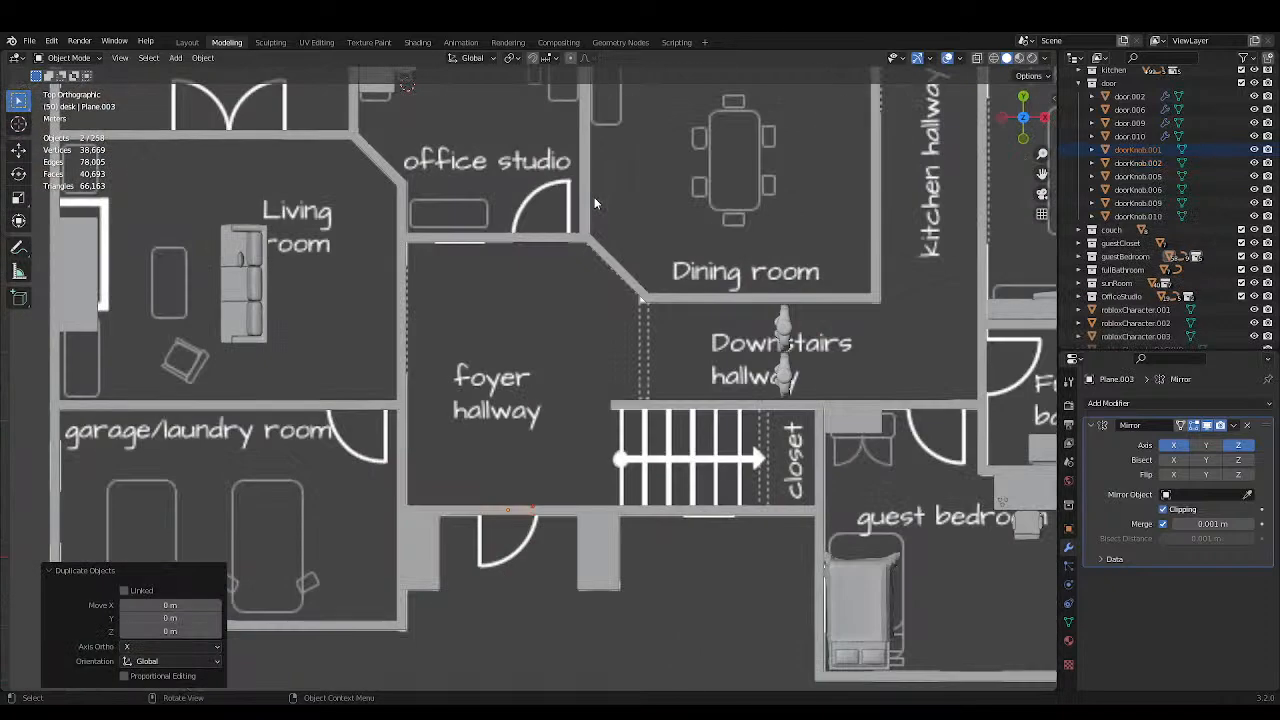
scroll(594, 197, up, 2)
key(g)
key(y)
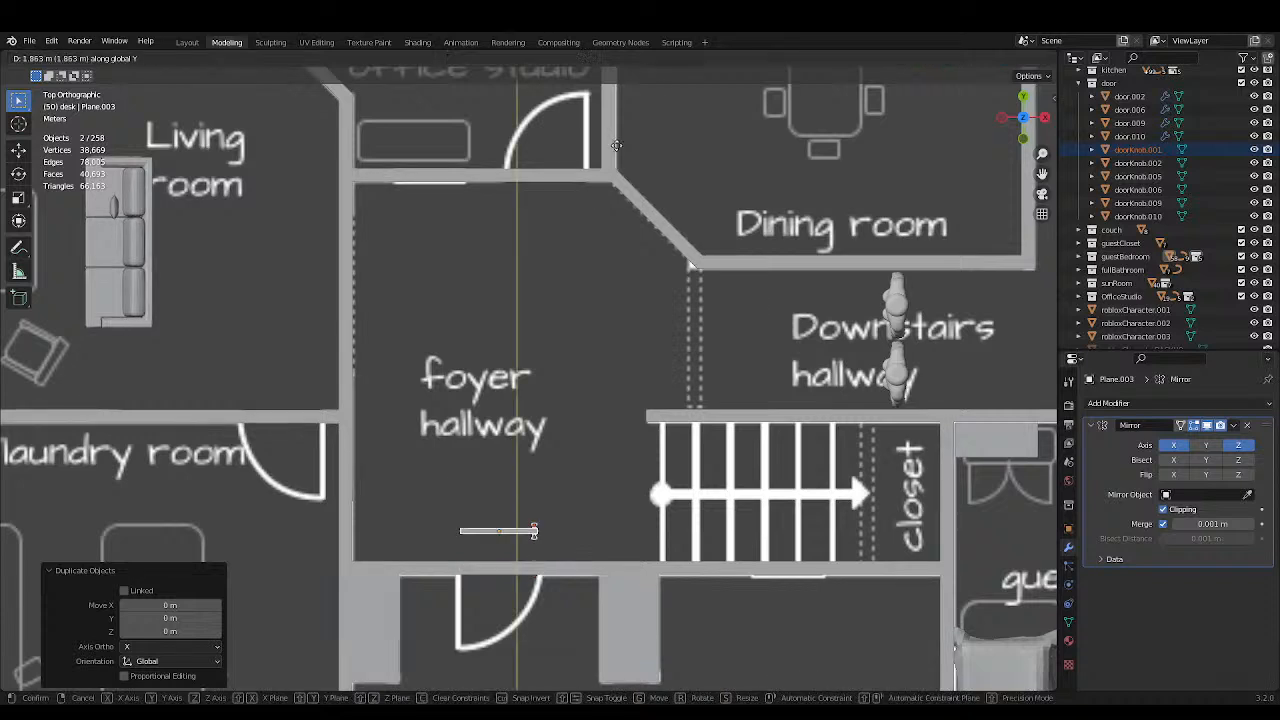
click(649, 623)
shift+middle_drag(706, 478, 737, 566)
key(g)
key(y)
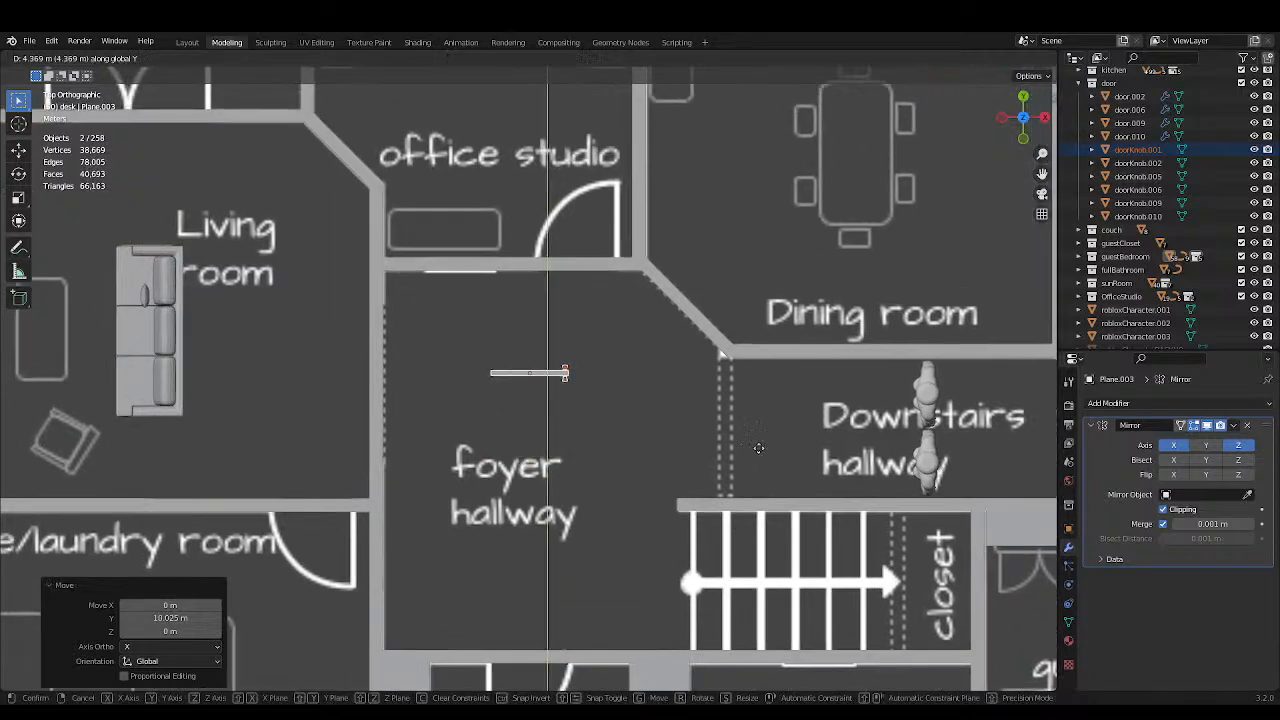
click(774, 371)
Slide the door and knob about 2.41 m in positive X into the office studio doorway and save the file.
middle_drag(774, 371, 620, 403)
scroll(754, 309, up, 2)
key(g)
key(x)
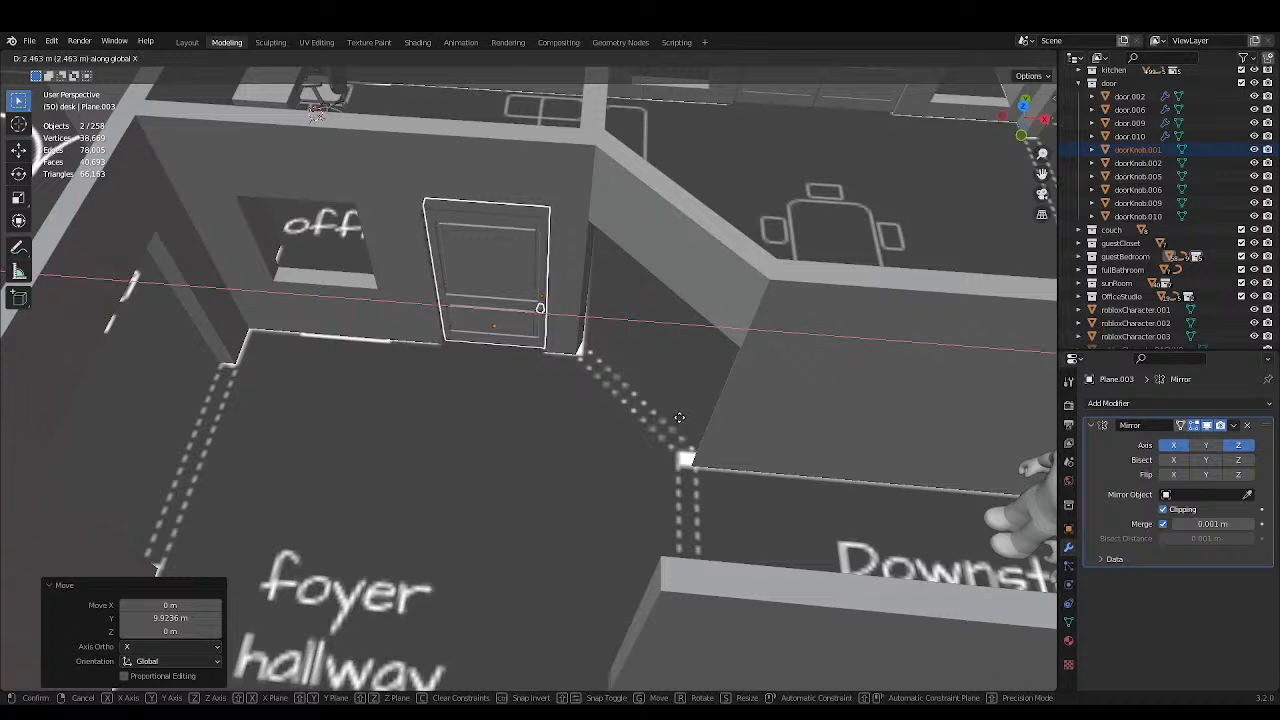
click(678, 416)
middle_drag(678, 416, 636, 378)
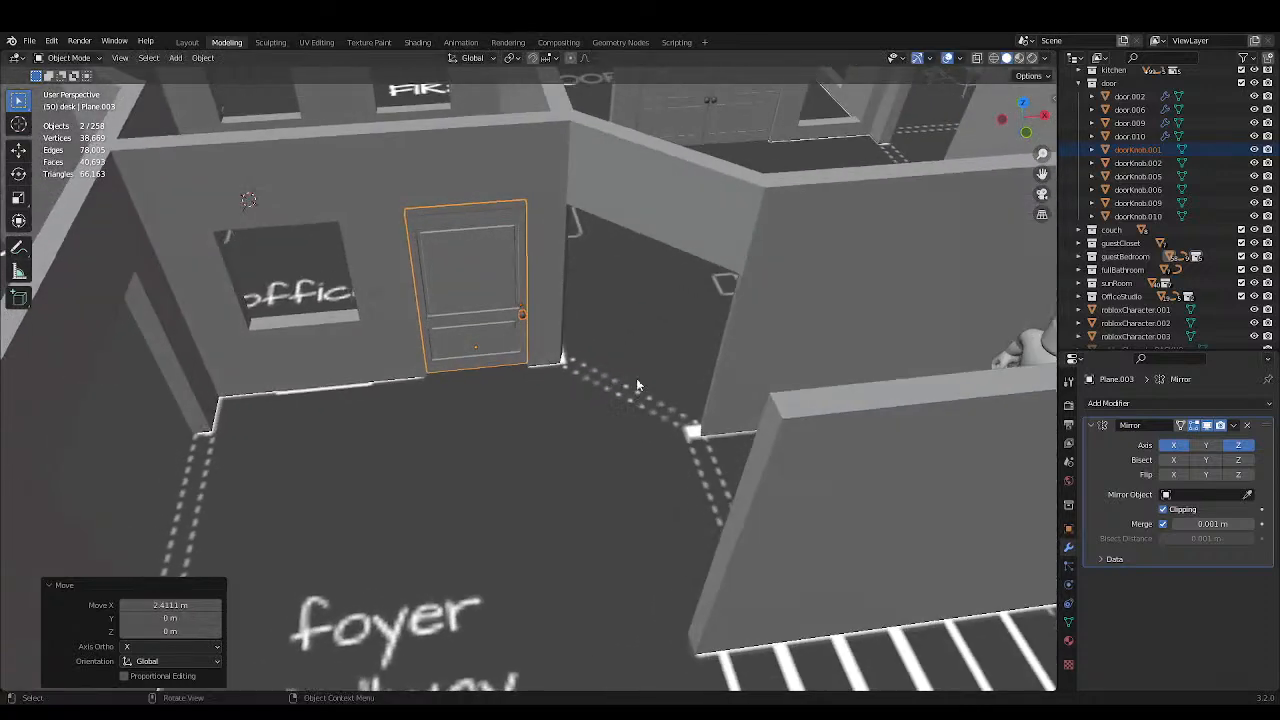
scroll(636, 378, up, 3)
key(ctrl+s)
Select the office studio door together with its knob and duplicate both in place.
click(574, 432)
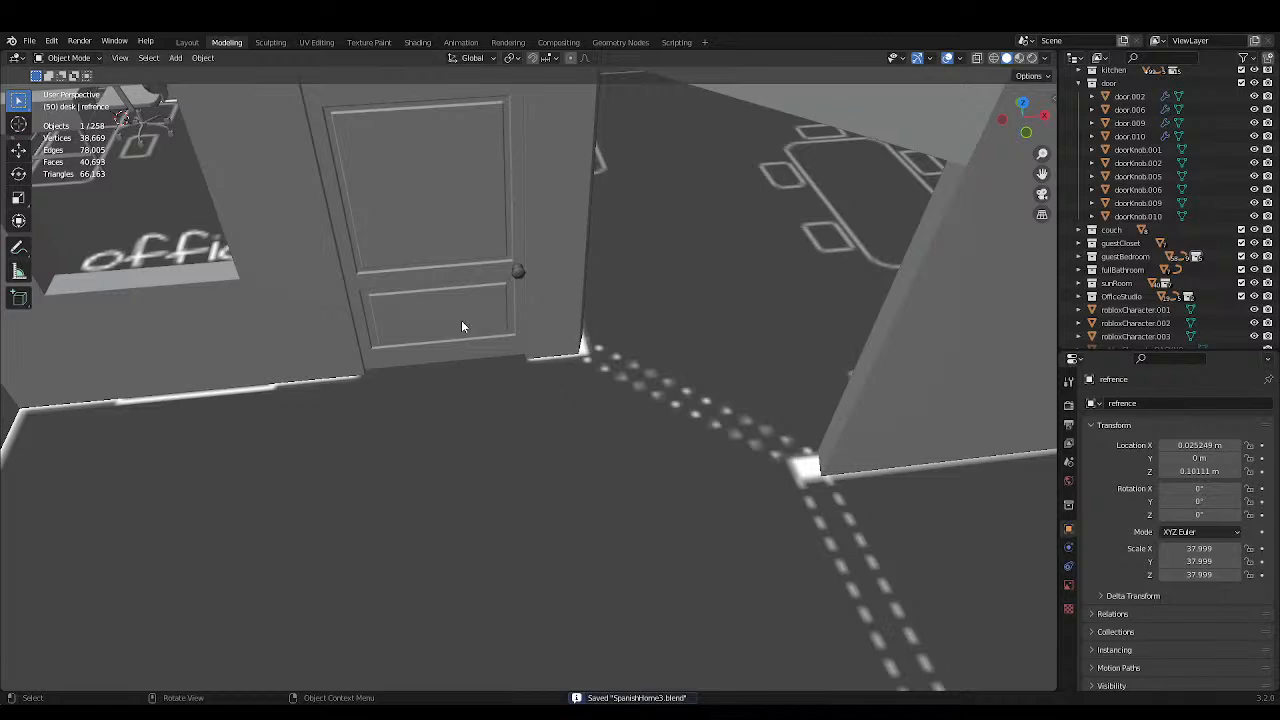
click(498, 288)
shift+click(513, 273)
middle_drag(513, 273, 514, 282)
scroll(530, 295, down, 6)
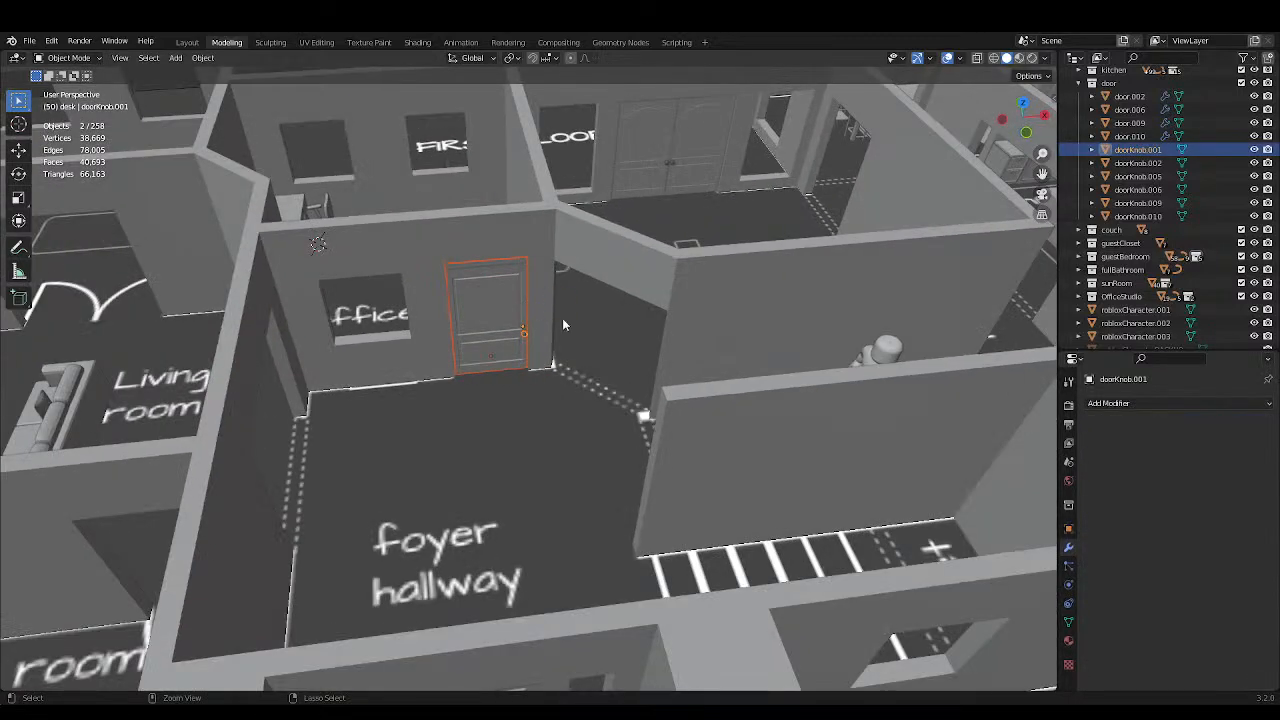
scroll(630, 359, up, 1)
right_click(441, 356)
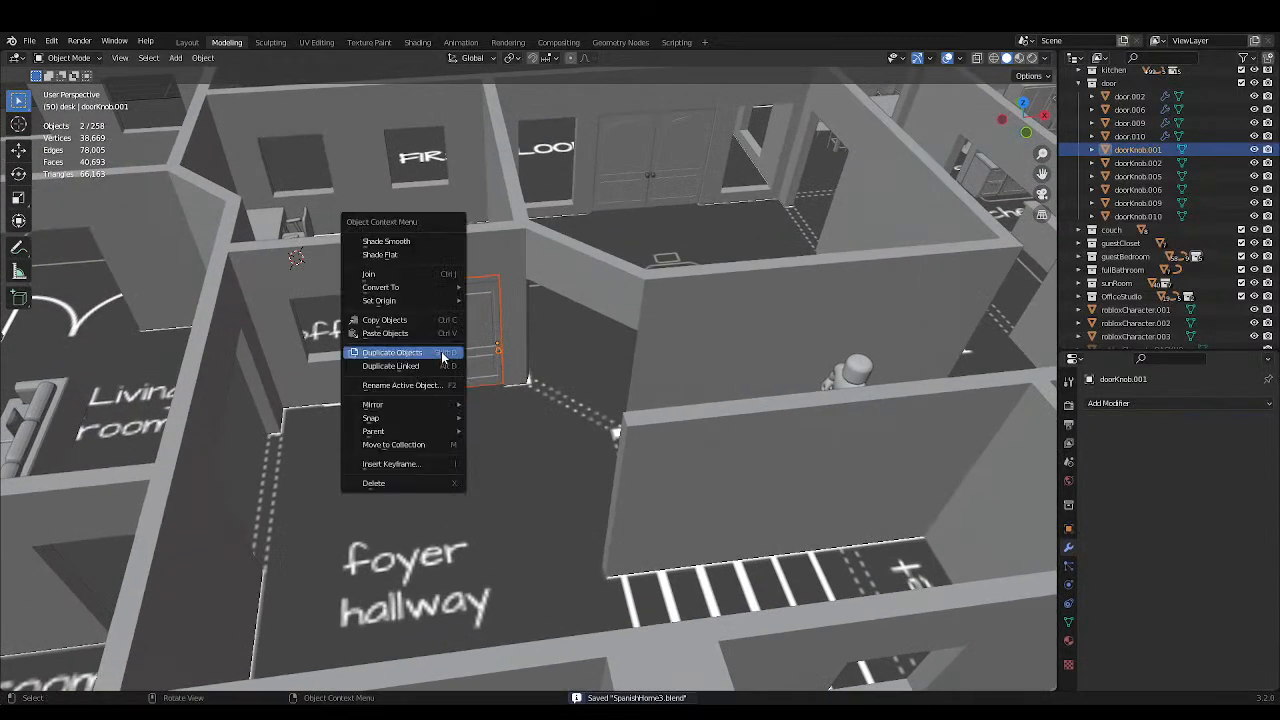
click(441, 351)
right_click(441, 351)
Move the duplicate about 28.82 m in X and -12.35 m in Y to the guest bedroom doorway, and save the file.
scroll(465, 360, down, 4)
scroll(634, 403, up, 2)
middle_drag(634, 403, 436, 404)
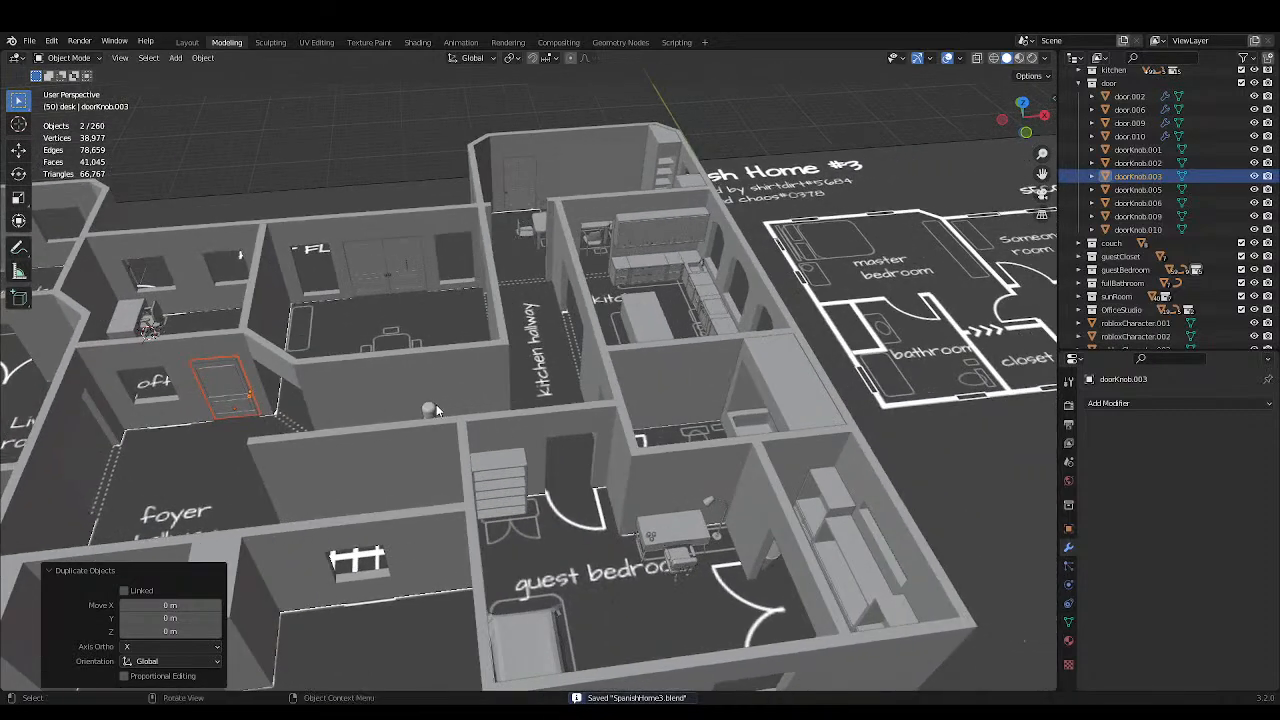
key(g)
key(x)
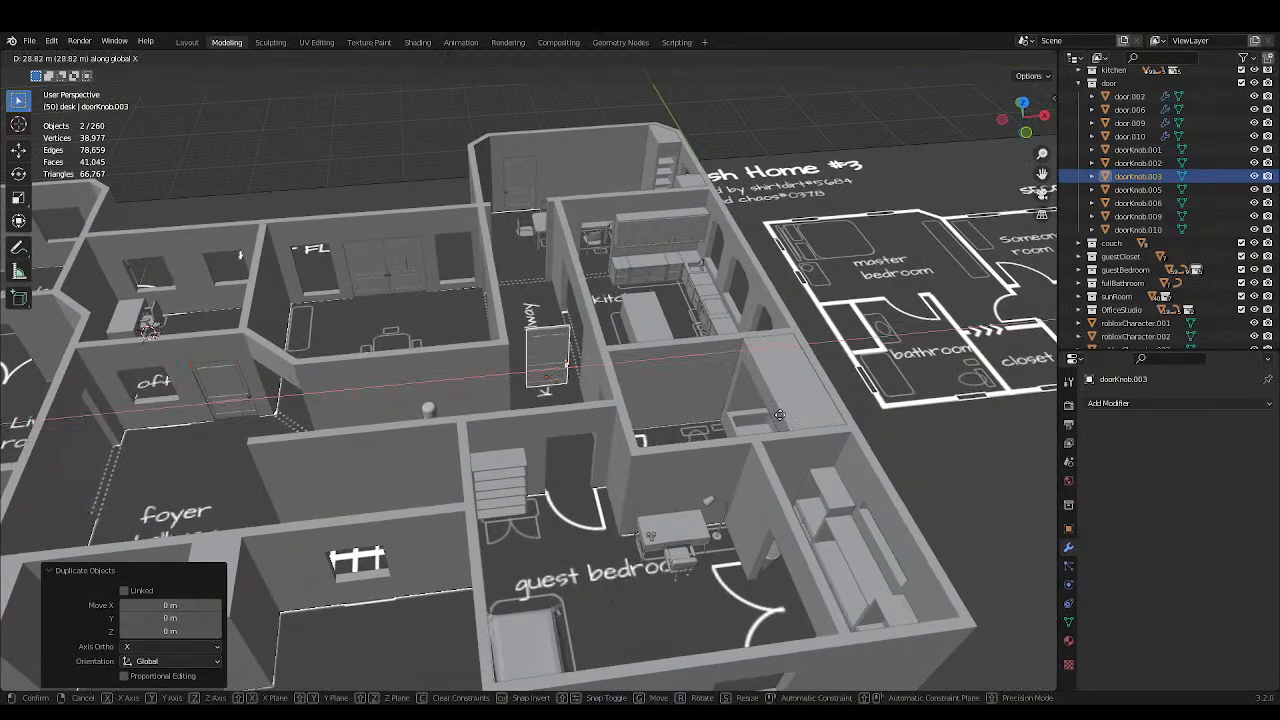
key(y)
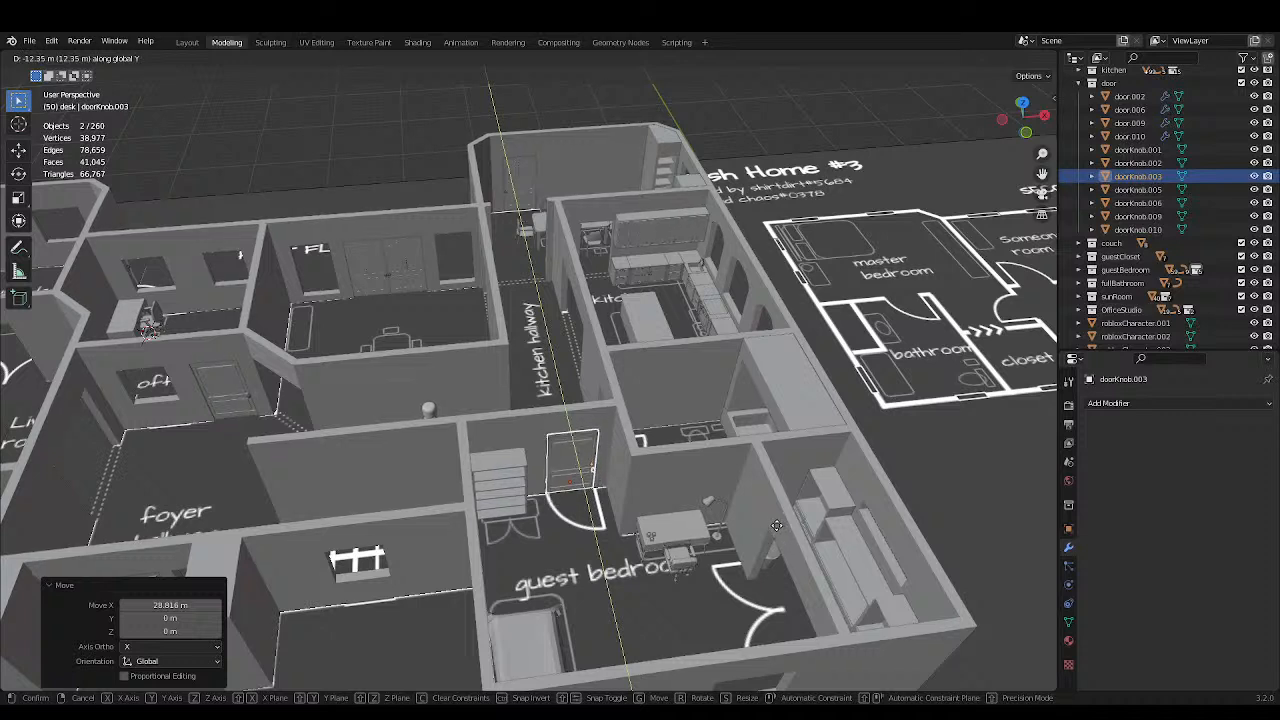
click(776, 528)
key(ctrl+s)
Rotate the guest bedroom door and knob by -180° about the global Z axis and save the file.
key(r)
key(z)
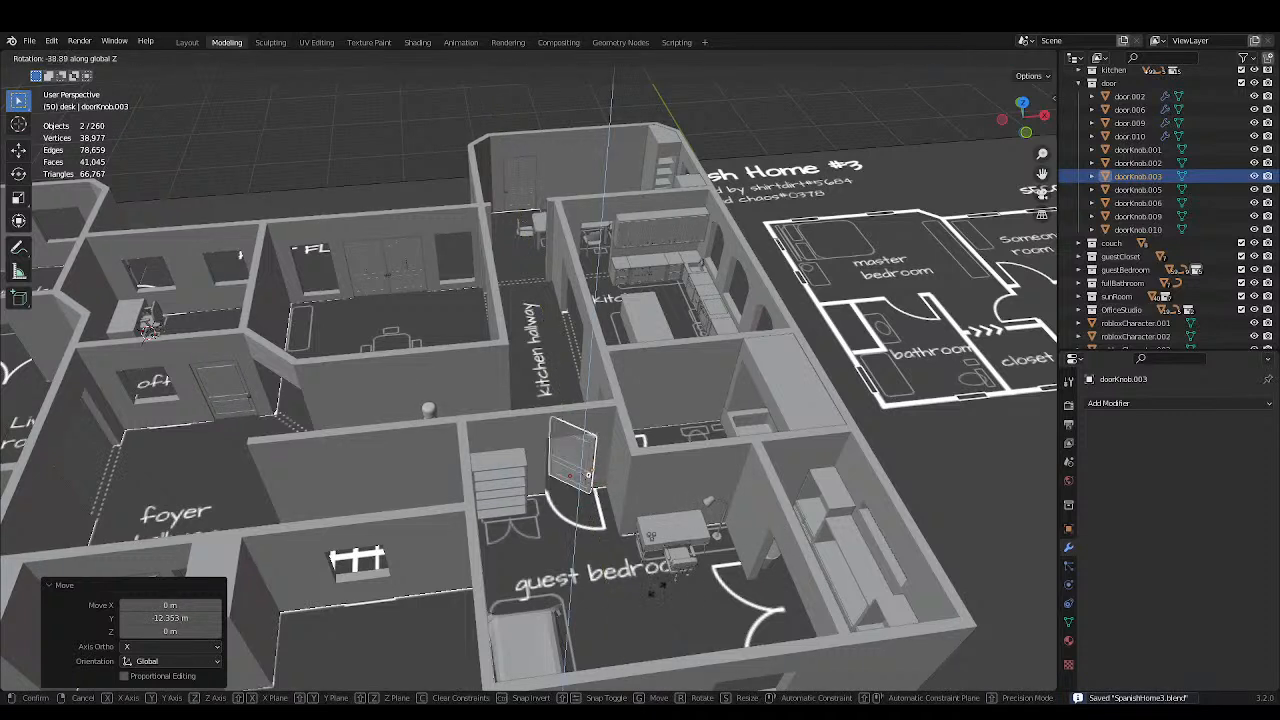
click(474, 436)
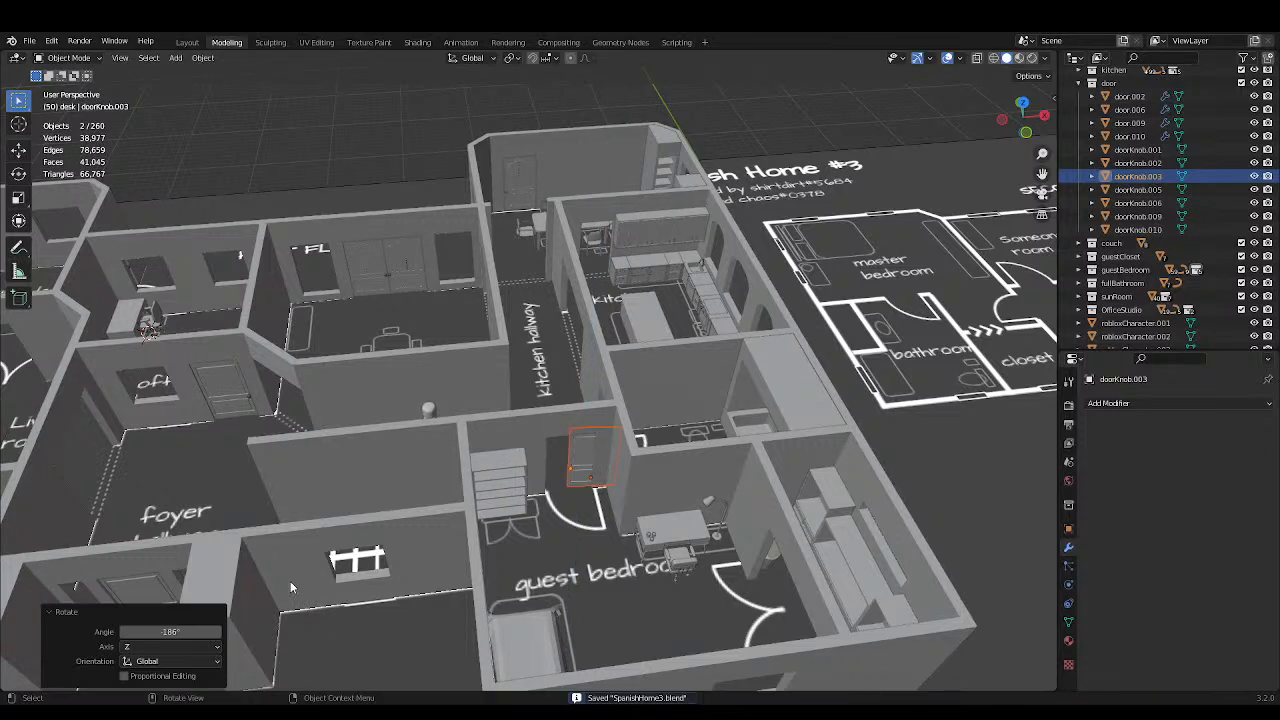
click(204, 630)
key(BackSpace)
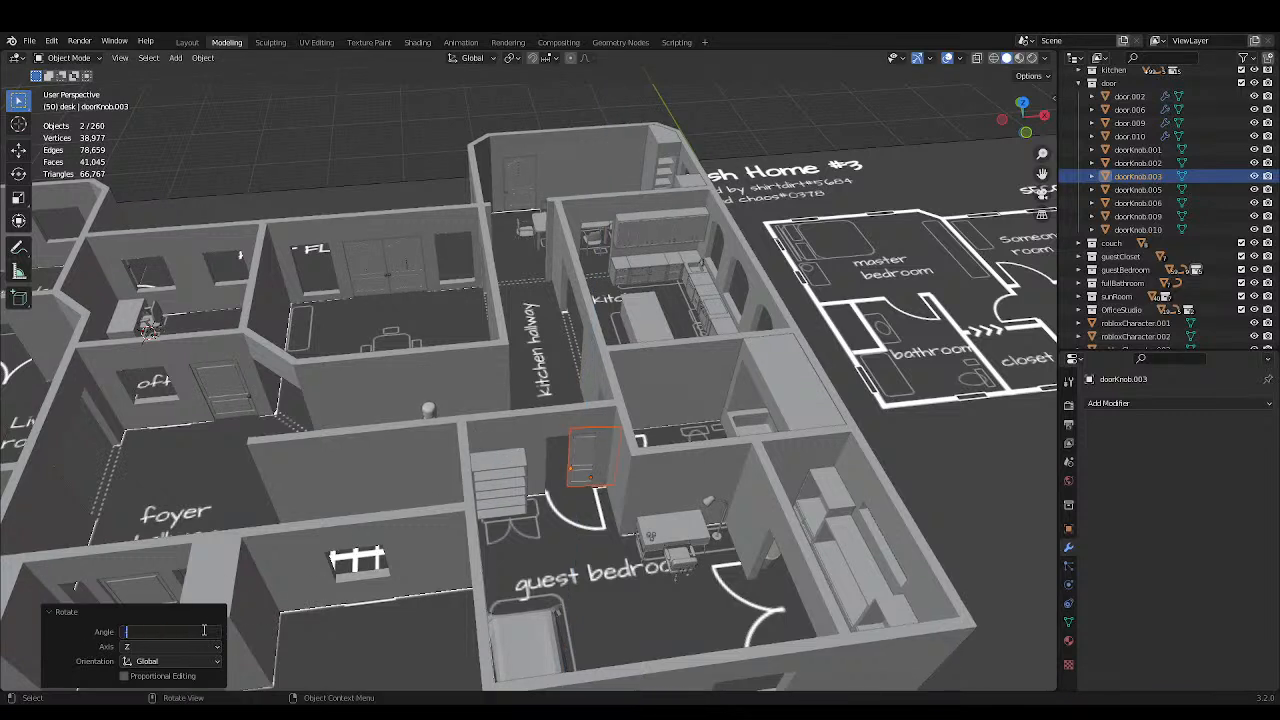
key(Return)
key(ctrl+s)
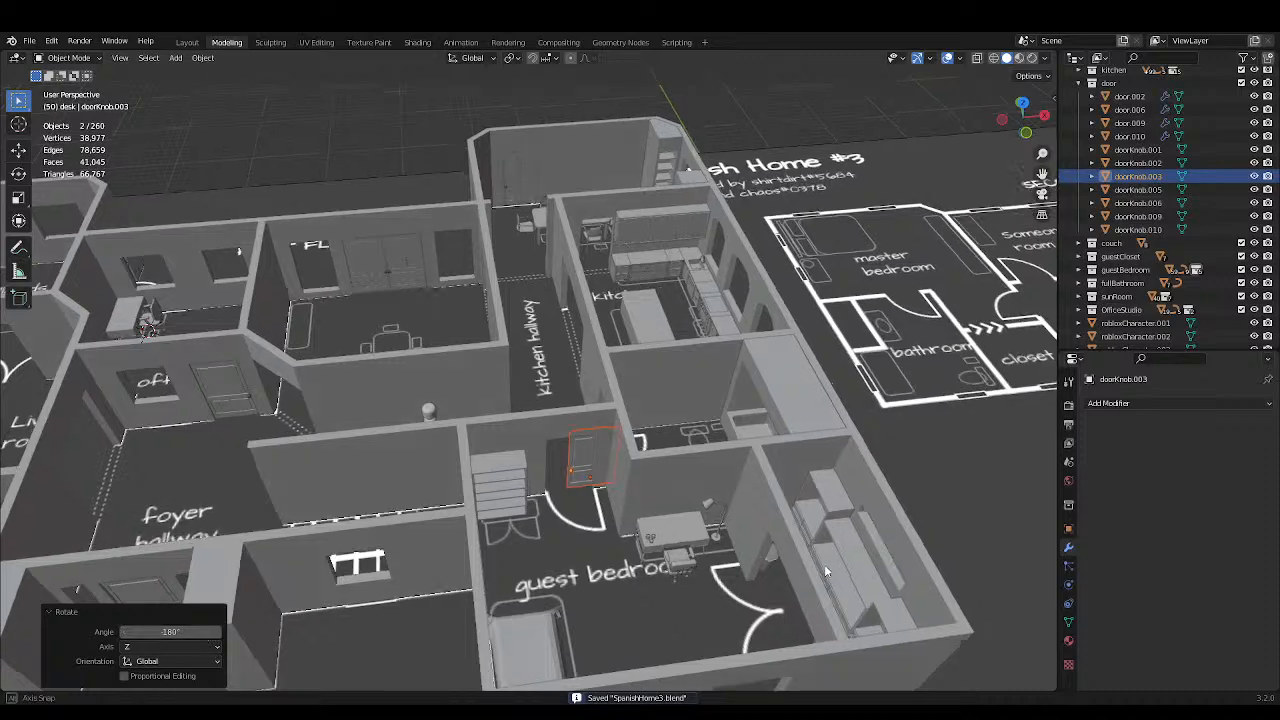
Align the guest bedroom door and knob with the wall and plan from above, moving them about -1.74 m in X and slightly in negative Y.
middle_drag(824, 564, 826, 578)
key(KP_7)
scroll(824, 572, down, 2)
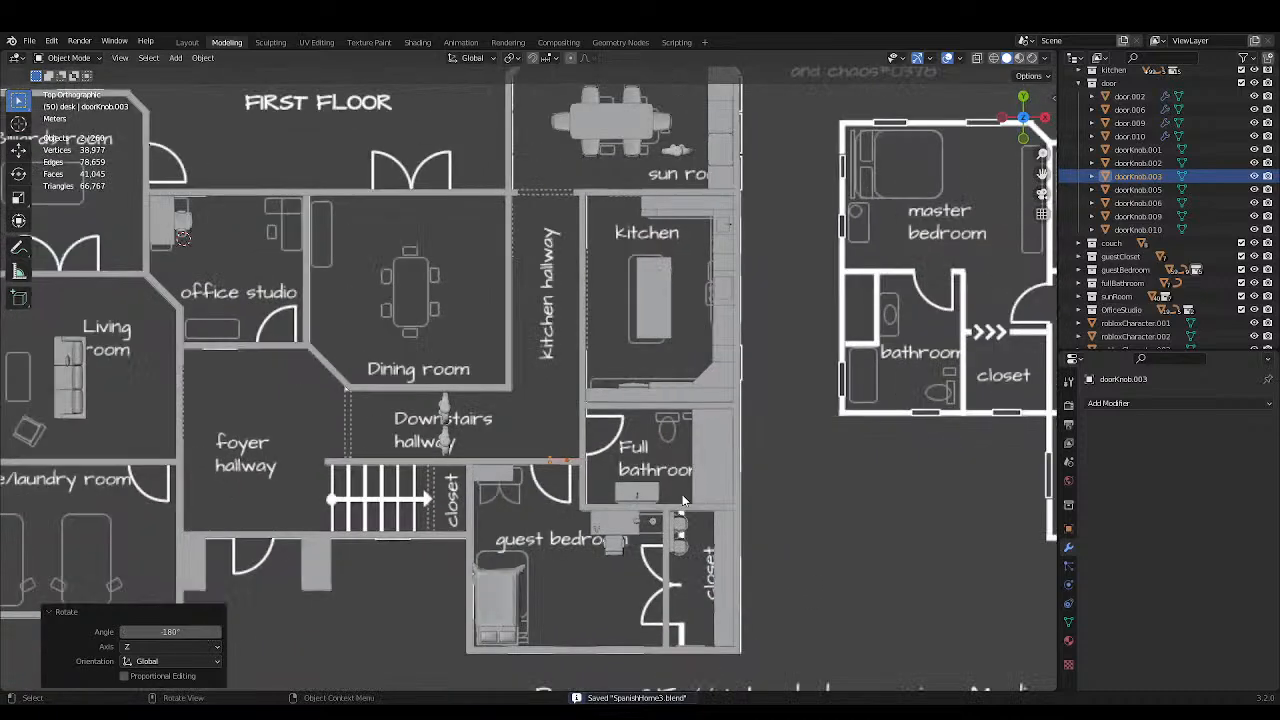
scroll(631, 310, up, 6)
shift+middle_drag(628, 336, 550, 318)
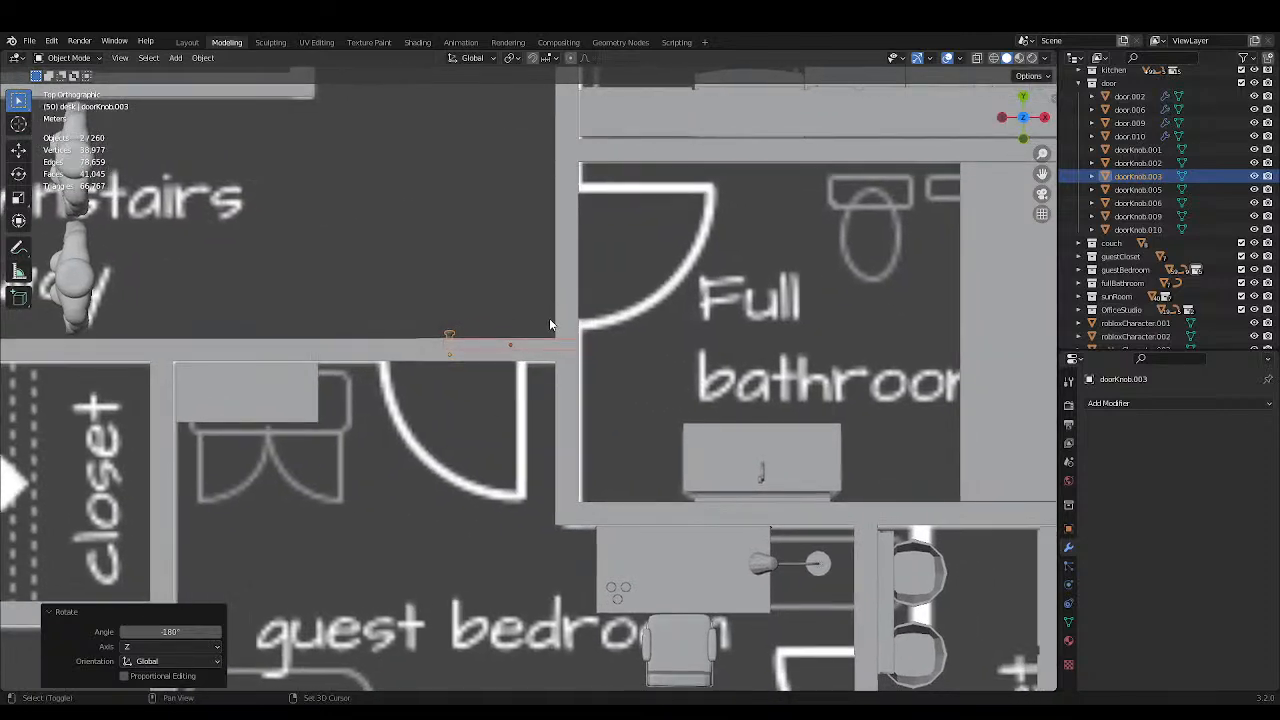
scroll(549, 318, up, 3)
key(g)
key(x)
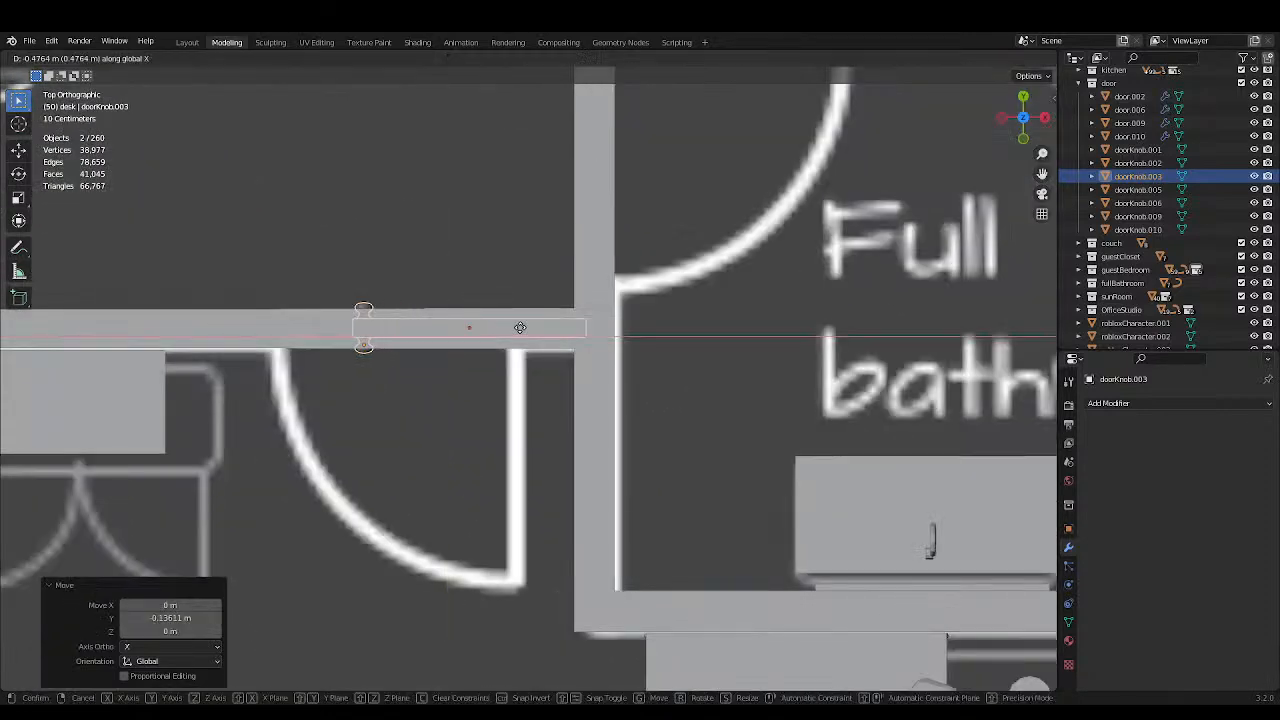
click(452, 330)
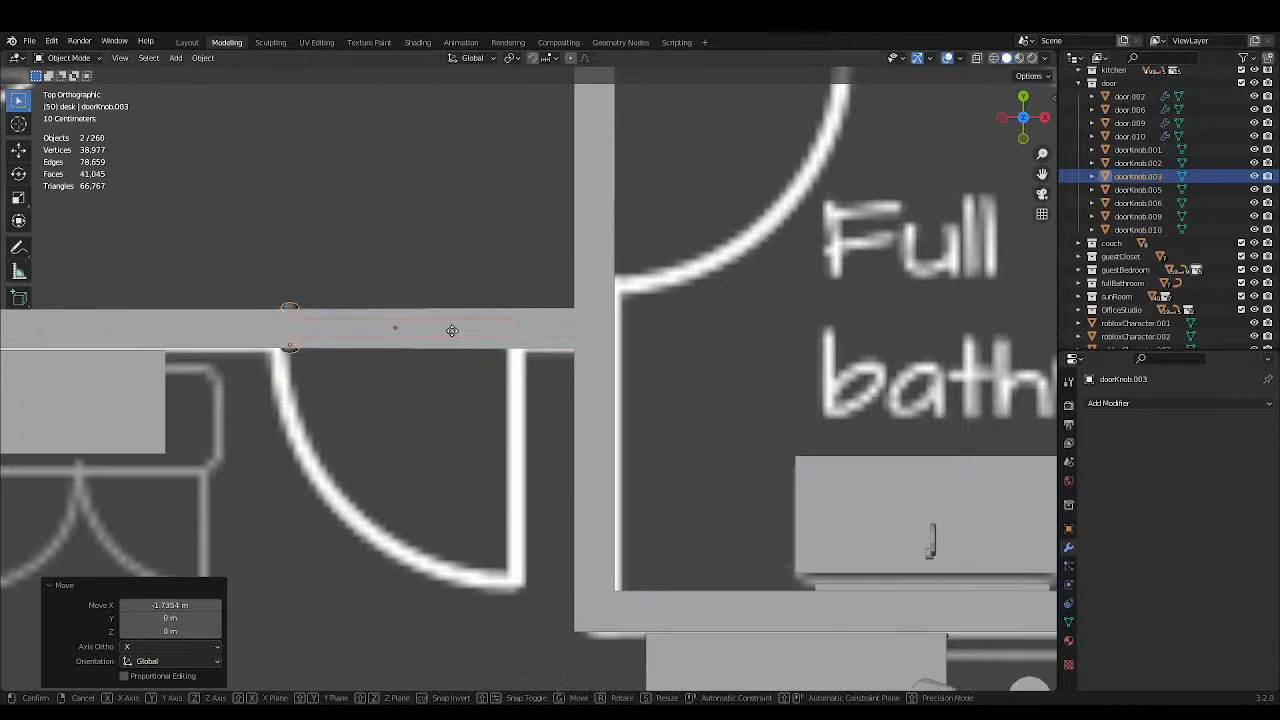
key(g)
key(y)
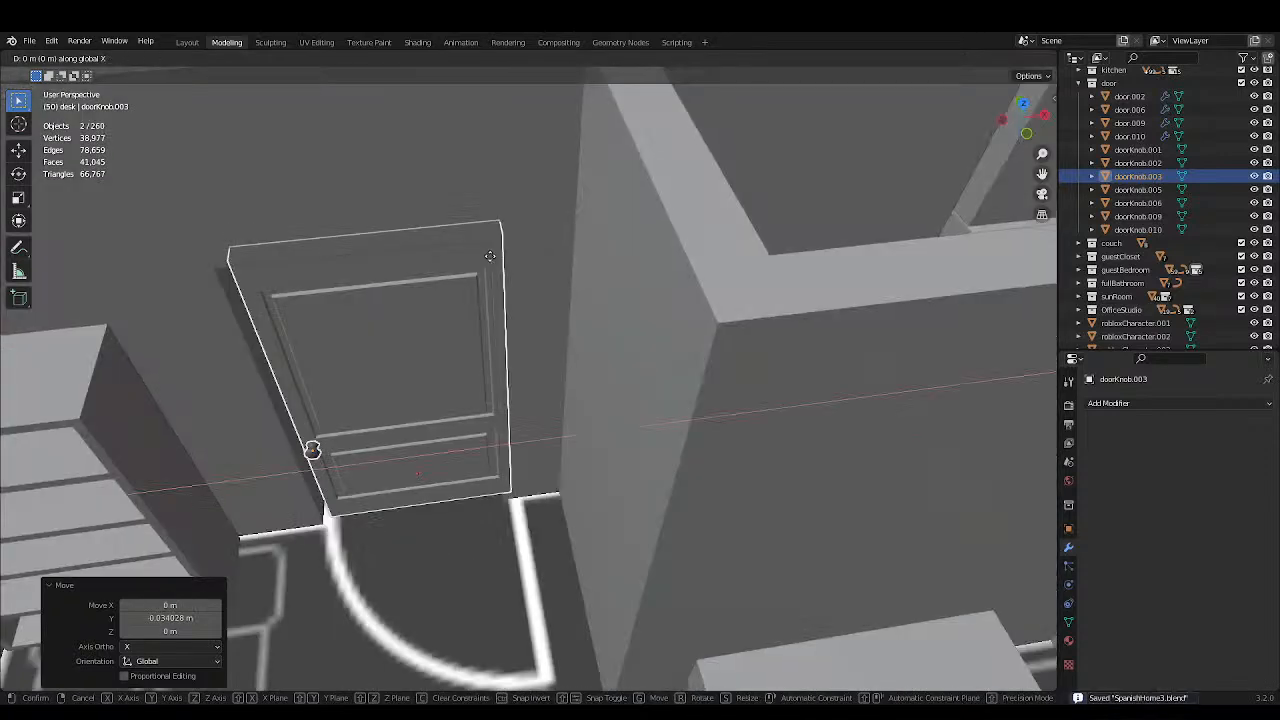
Shift the guest bedroom door and knob about 0.22 m in negative X within the opening, save the file and deselect them.
key(g)
key(x)
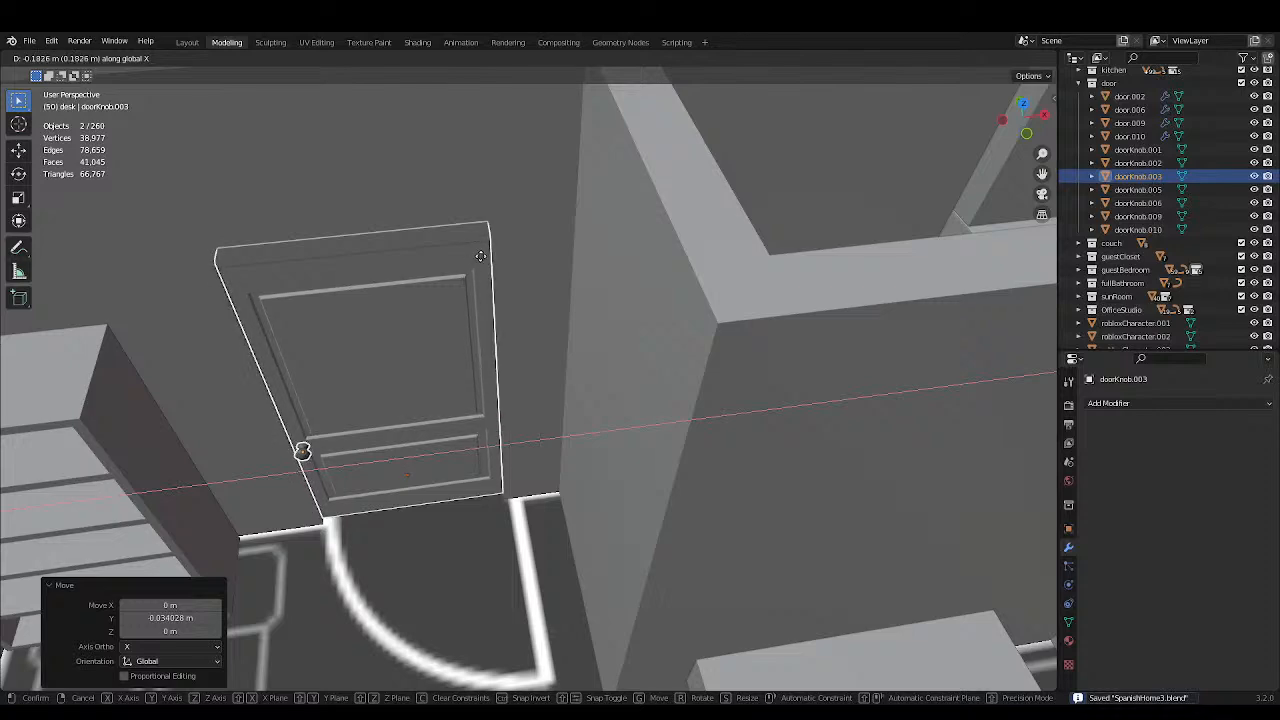
click(479, 256)
scroll(480, 256, down, 6)
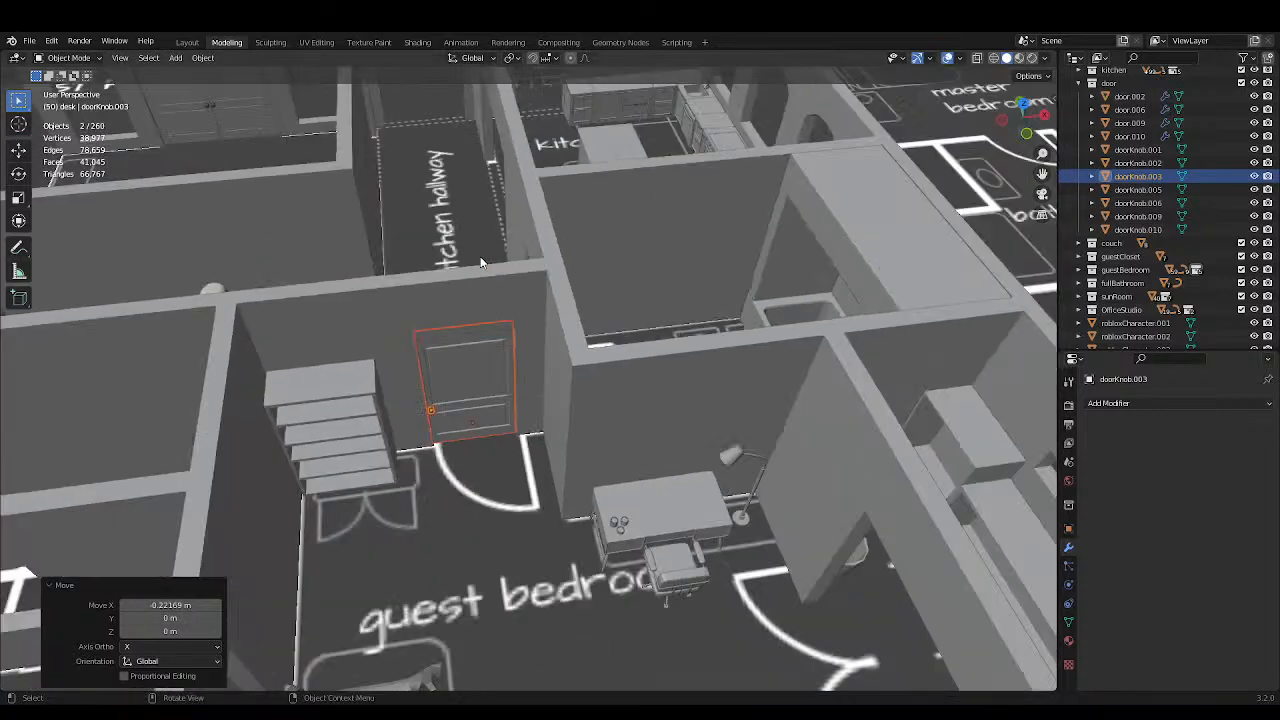
key(ctrl+s)
scroll(496, 257, down, 7)
drag(474, 154, 493, 176)
scroll(549, 272, up, 7)
scroll(540, 250, up, 8)
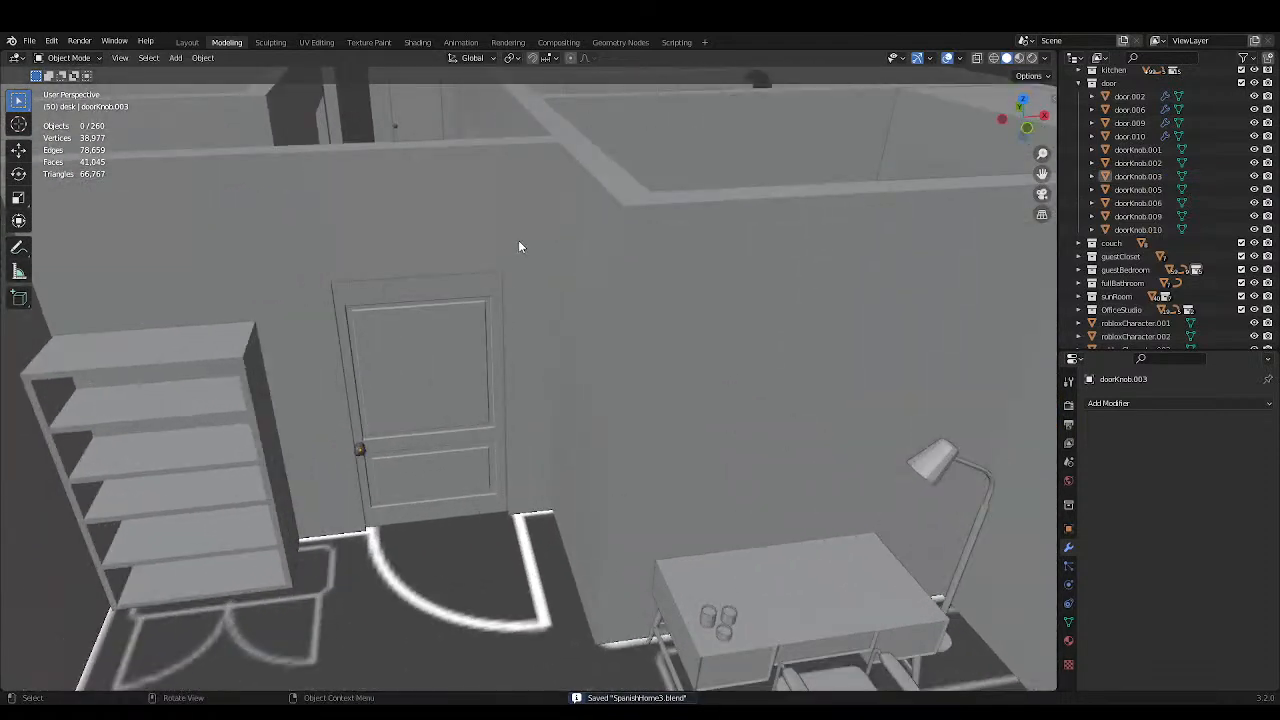
Select the guest bedroom door, save the file, add its knob to the selection and duplicate both in place.
middle_drag(518, 246, 468, 323)
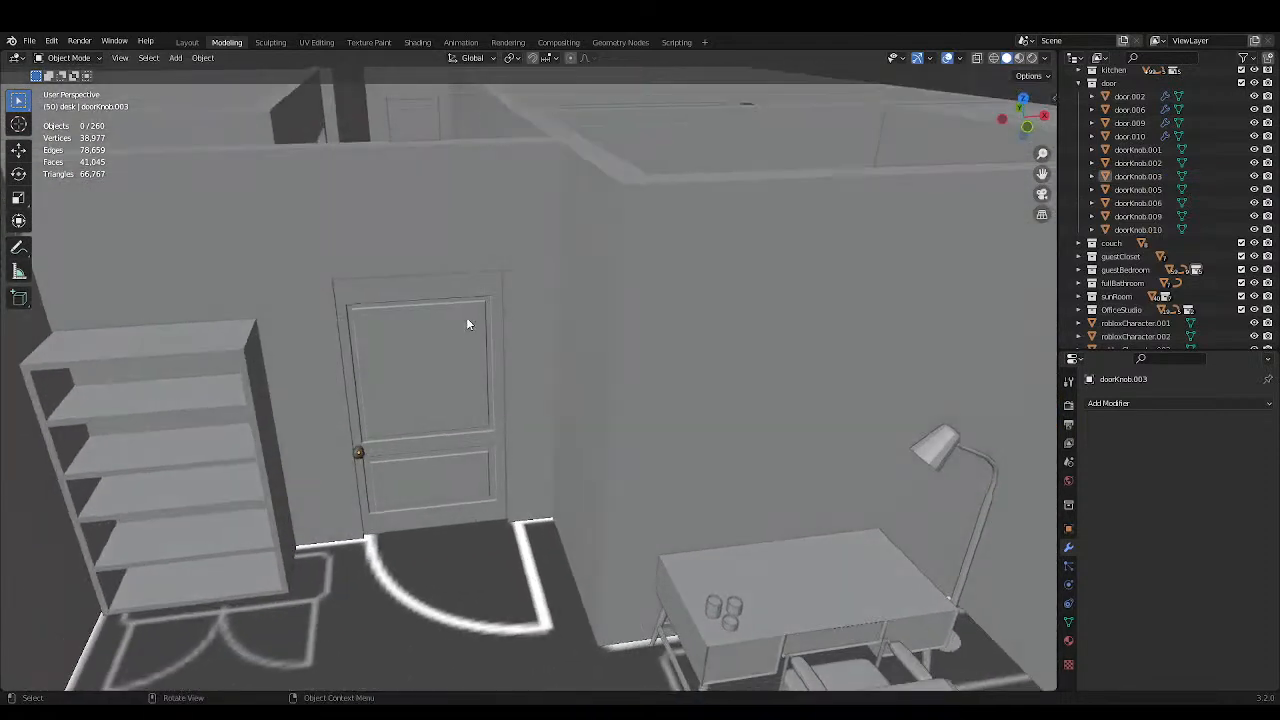
click(468, 323)
key(g)
right_click(466, 326)
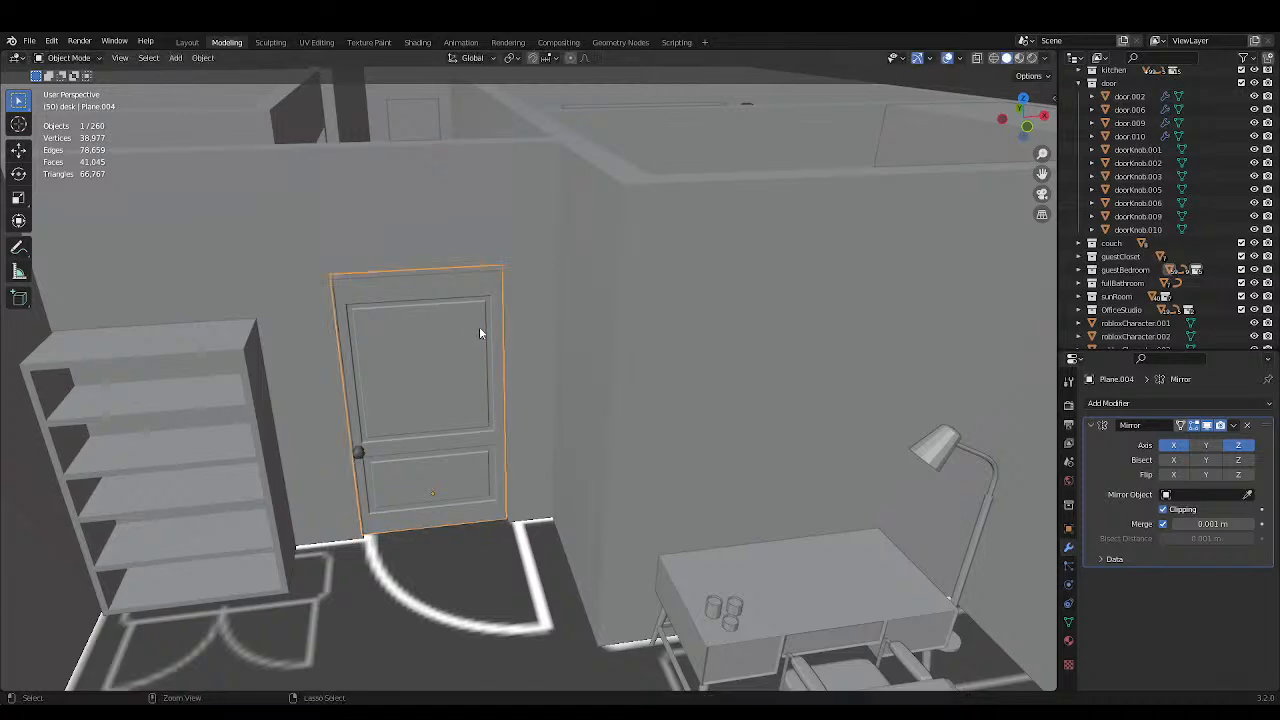
key(ctrl+s)
shift+click(358, 453)
scroll(386, 443, down, 5)
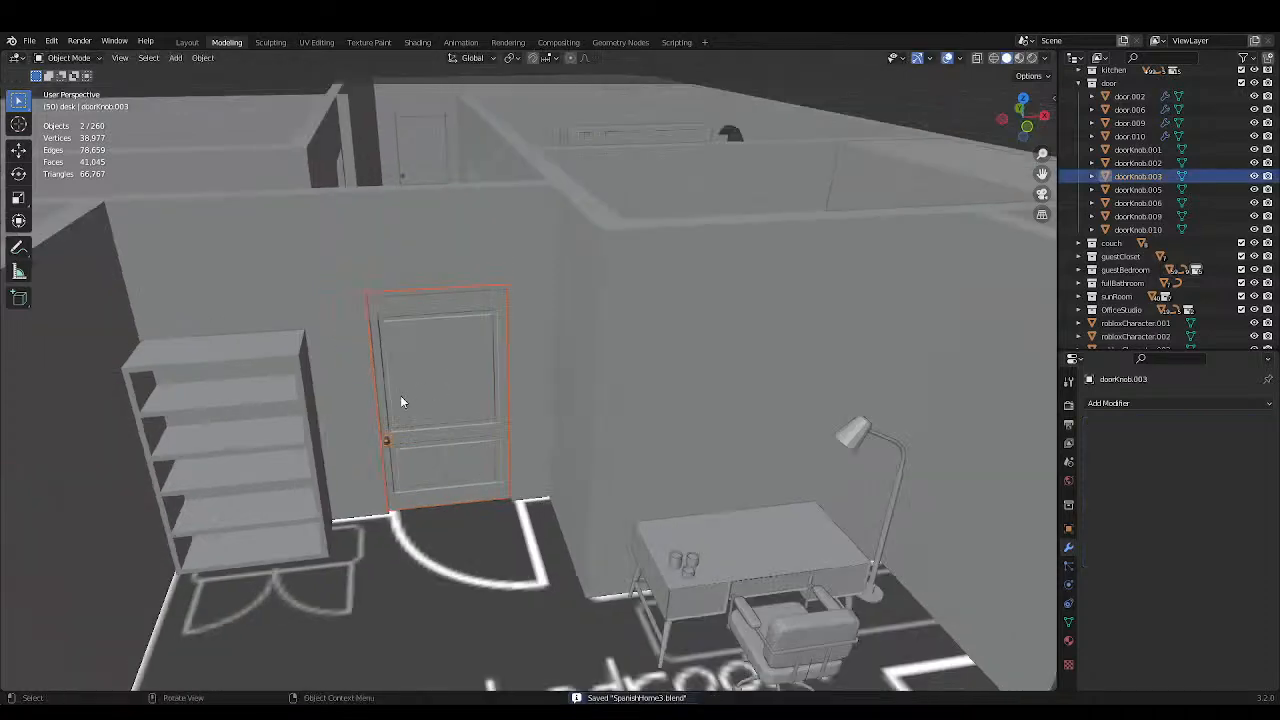
middle_drag(400, 395, 504, 383)
right_click(504, 383)
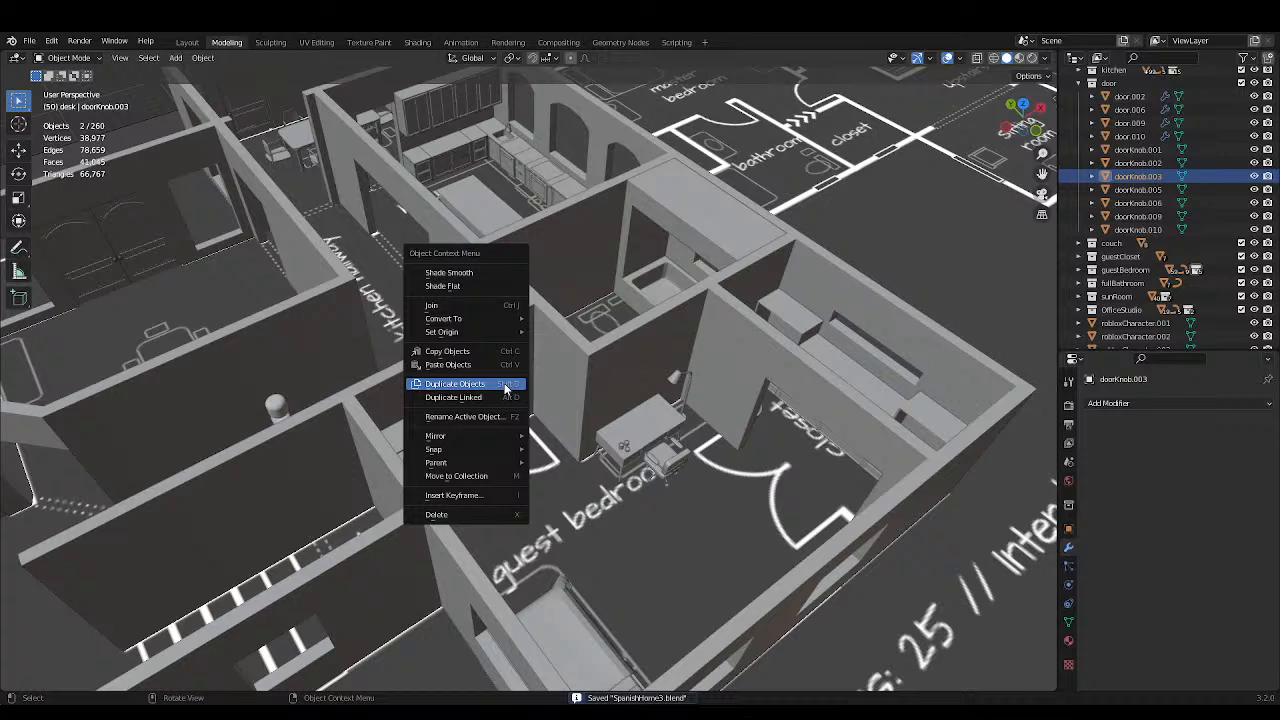
click(504, 383)
right_click(504, 383)
Rotate the new door and knob copy by 90° in the top view and save the file.
key(KP_7)
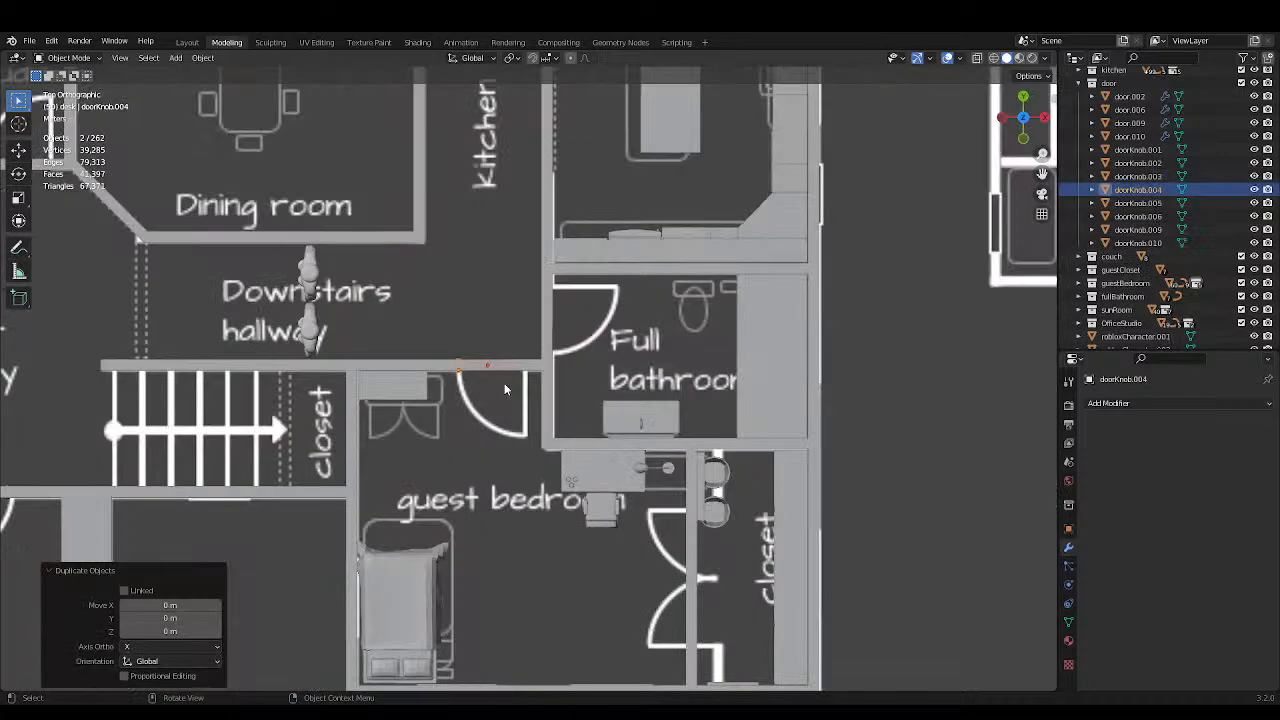
key(r)
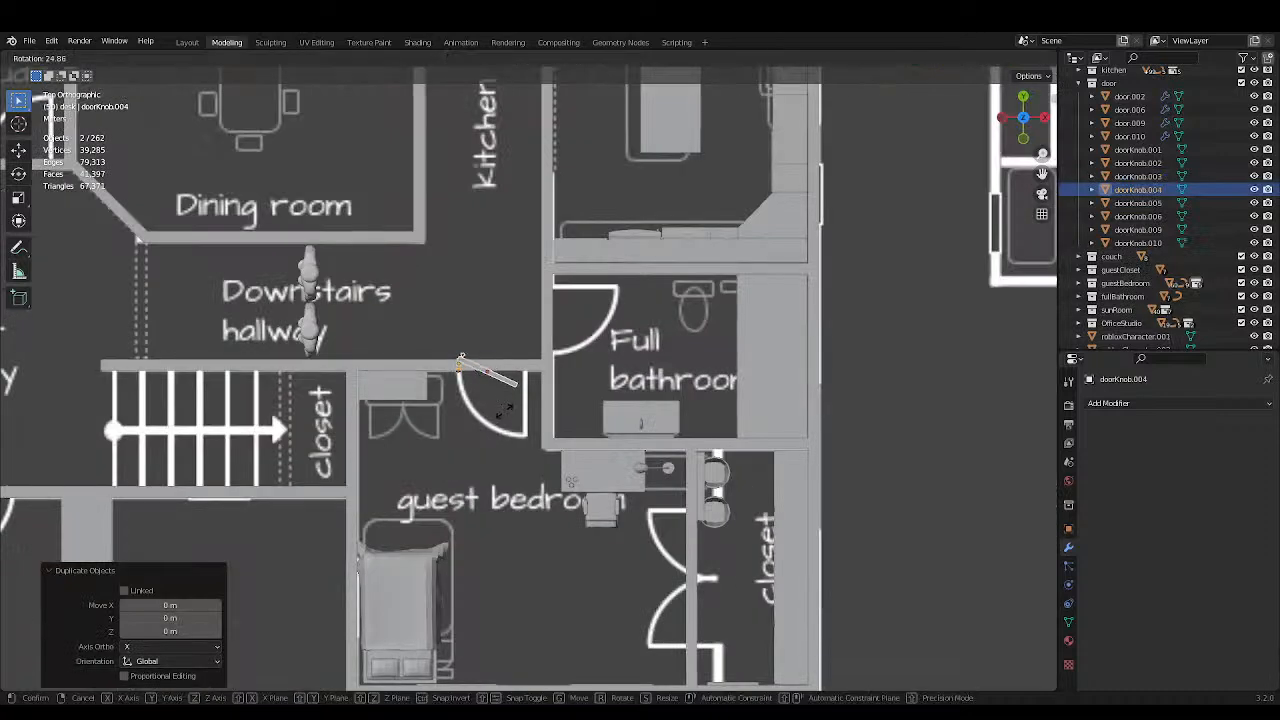
click(431, 450)
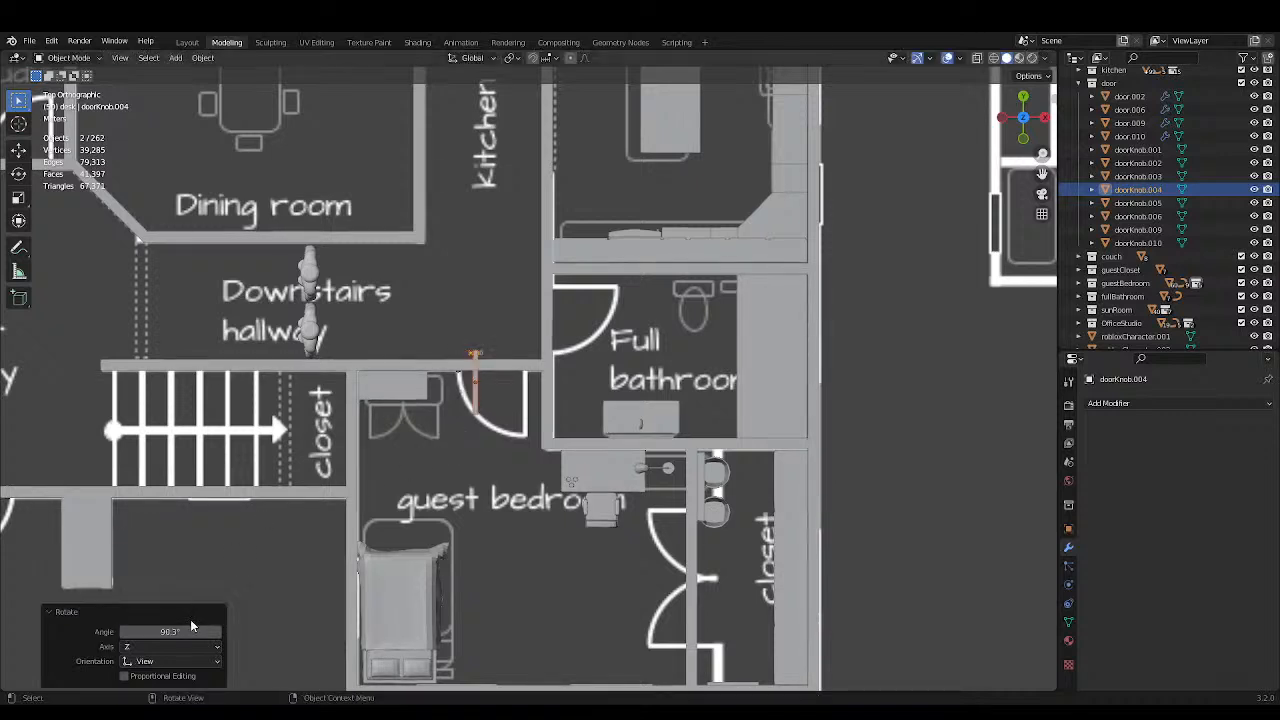
click(192, 628)
key(Return)
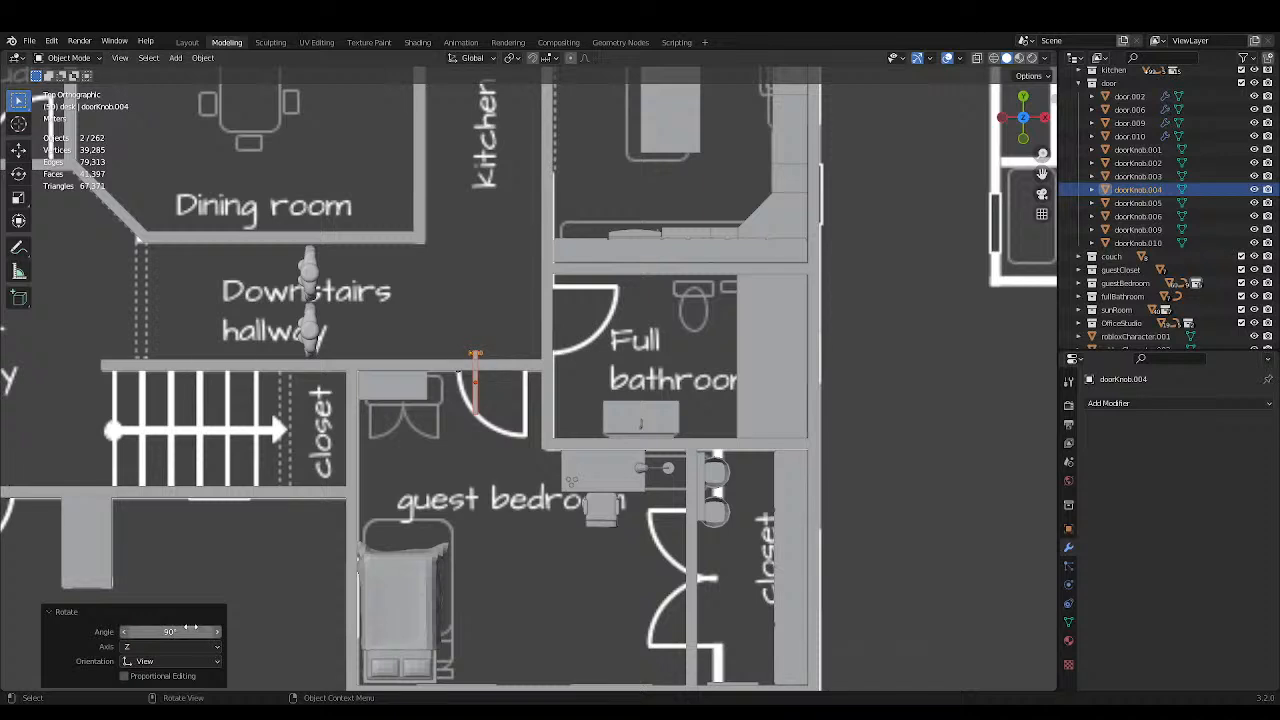
key(ctrl+s)
Move the rotated door and knob about 4.32 m in X and 3.97 m in Y into the full bathroom doorway.
shift+middle_drag(494, 398, 482, 481)
scroll(482, 481, up, 2)
key(g)
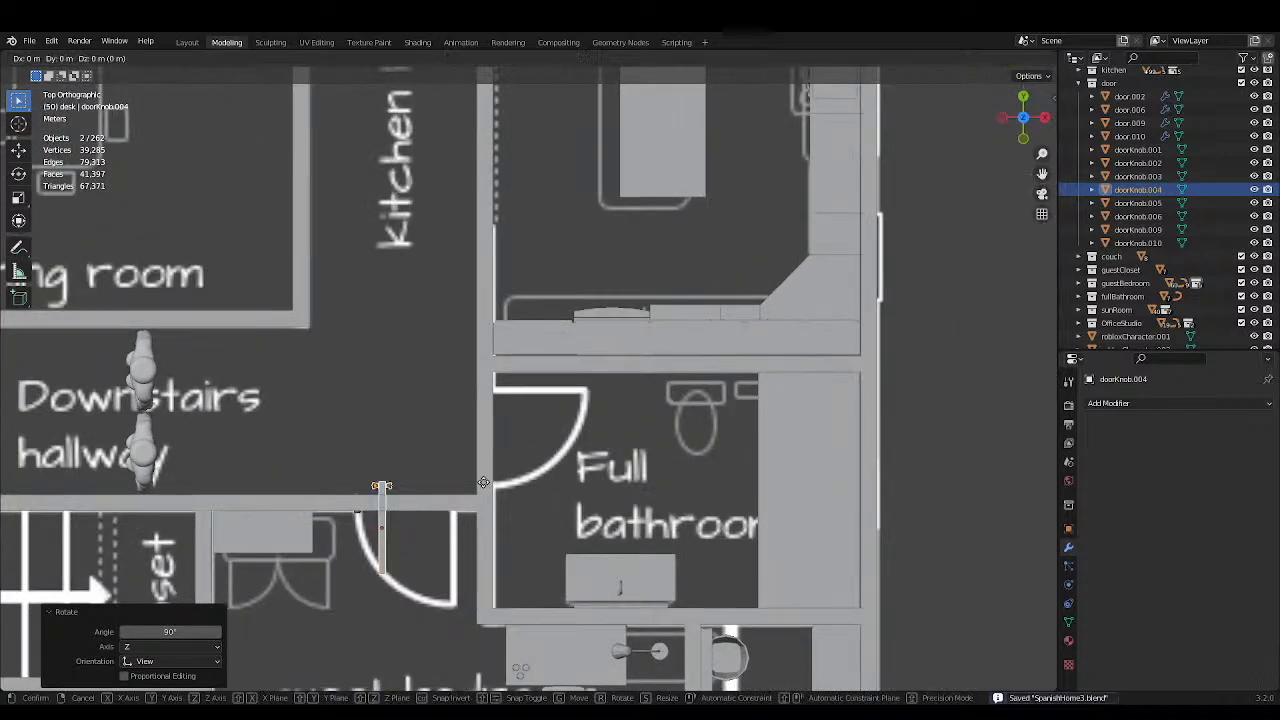
key(x)
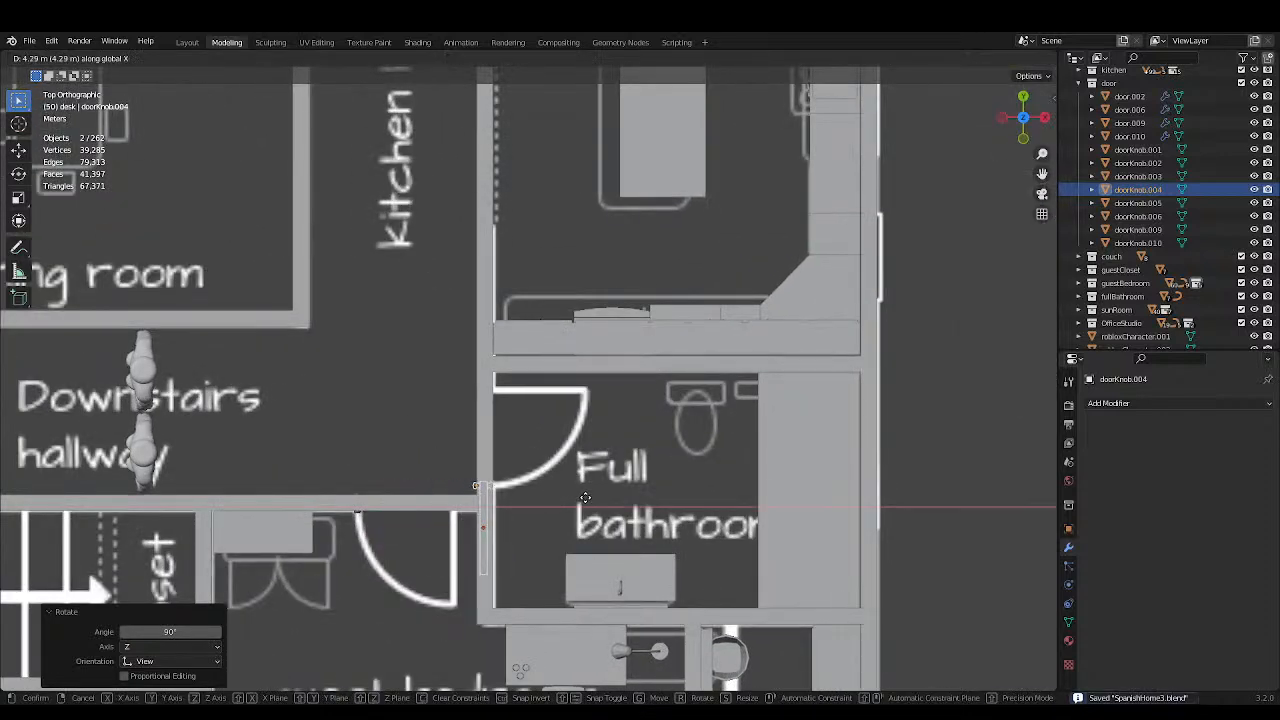
click(583, 497)
scroll(582, 497, up, 3)
key(g)
key(y)
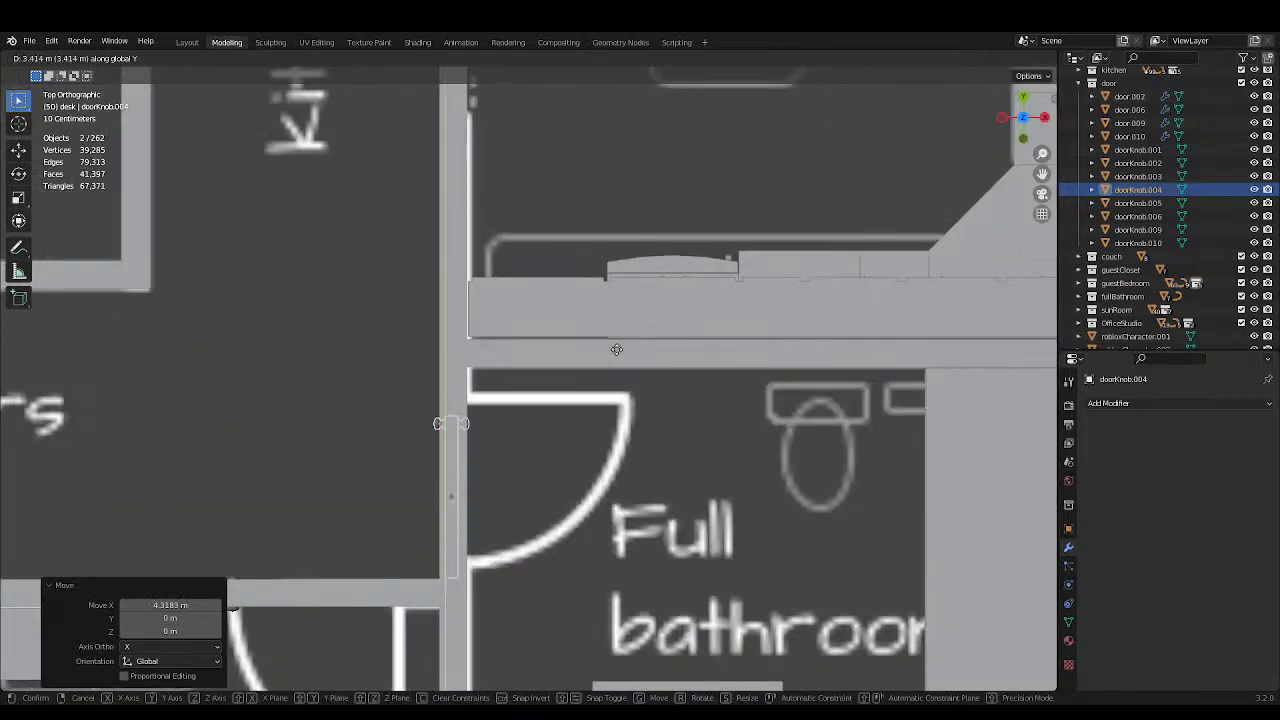
click(628, 341)
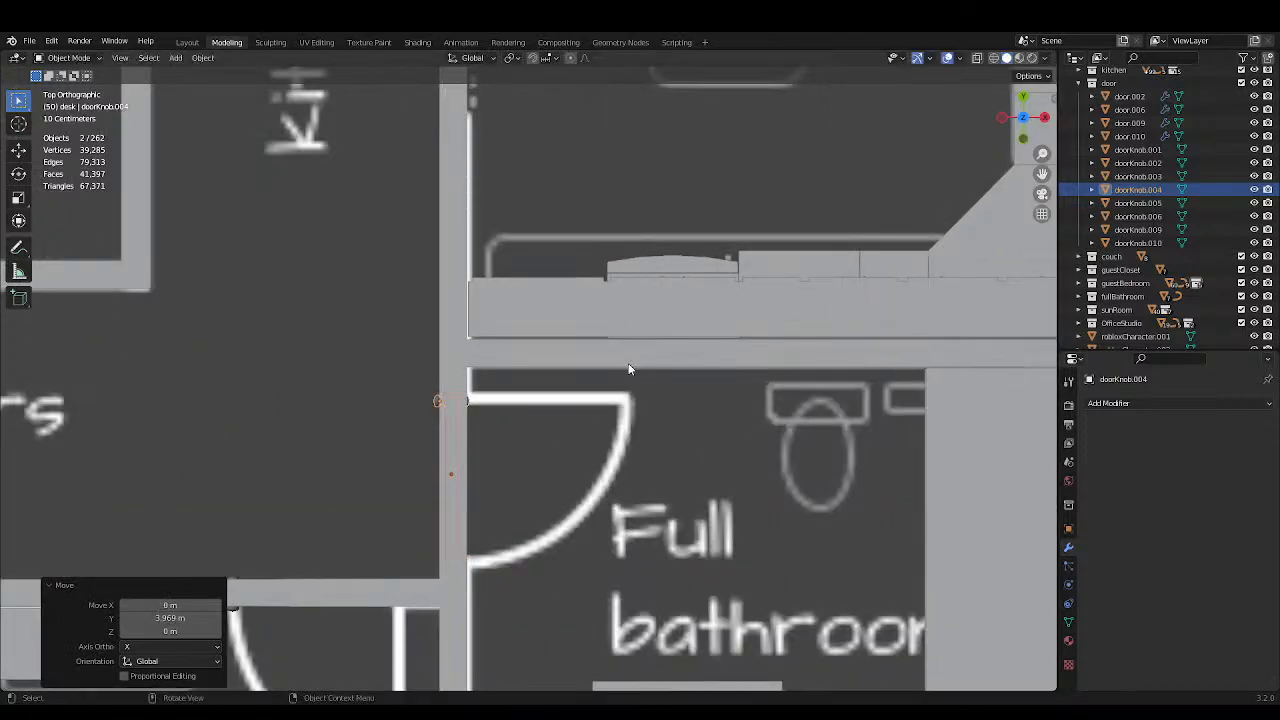
Rotate the full bathroom door and its knob by -180° about Z and save the file.
key(r)
key(z)
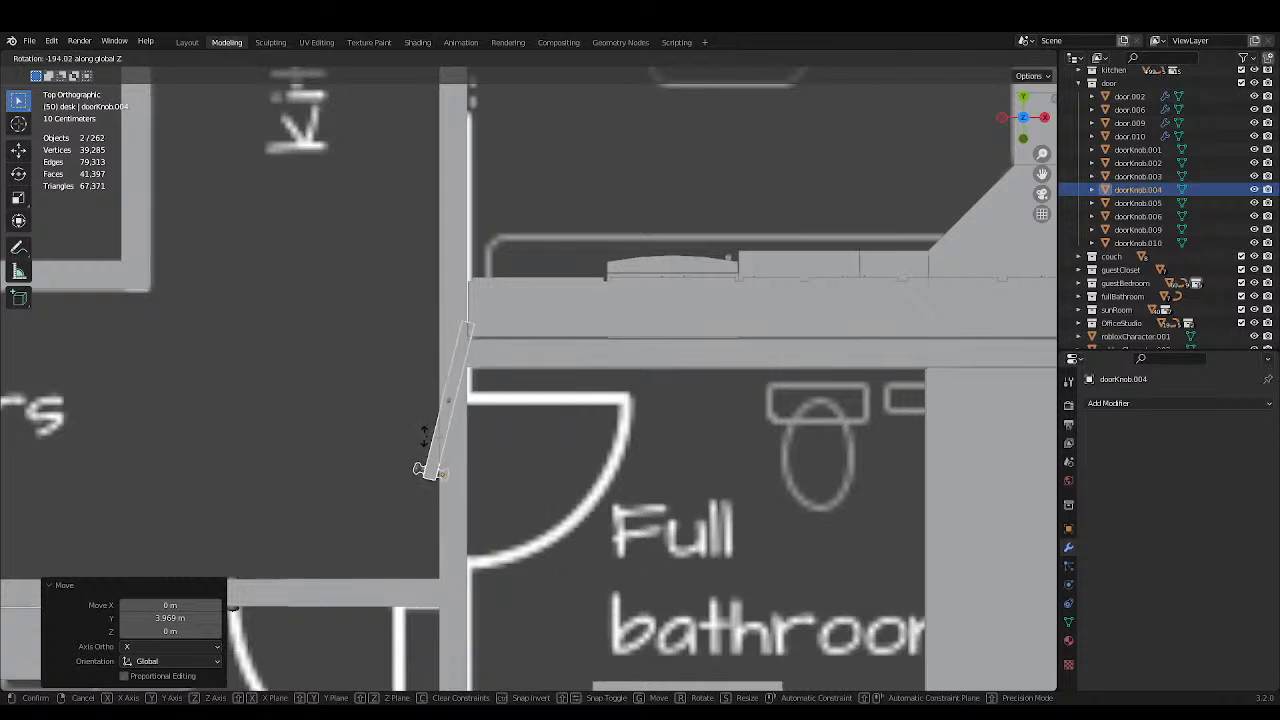
click(336, 543)
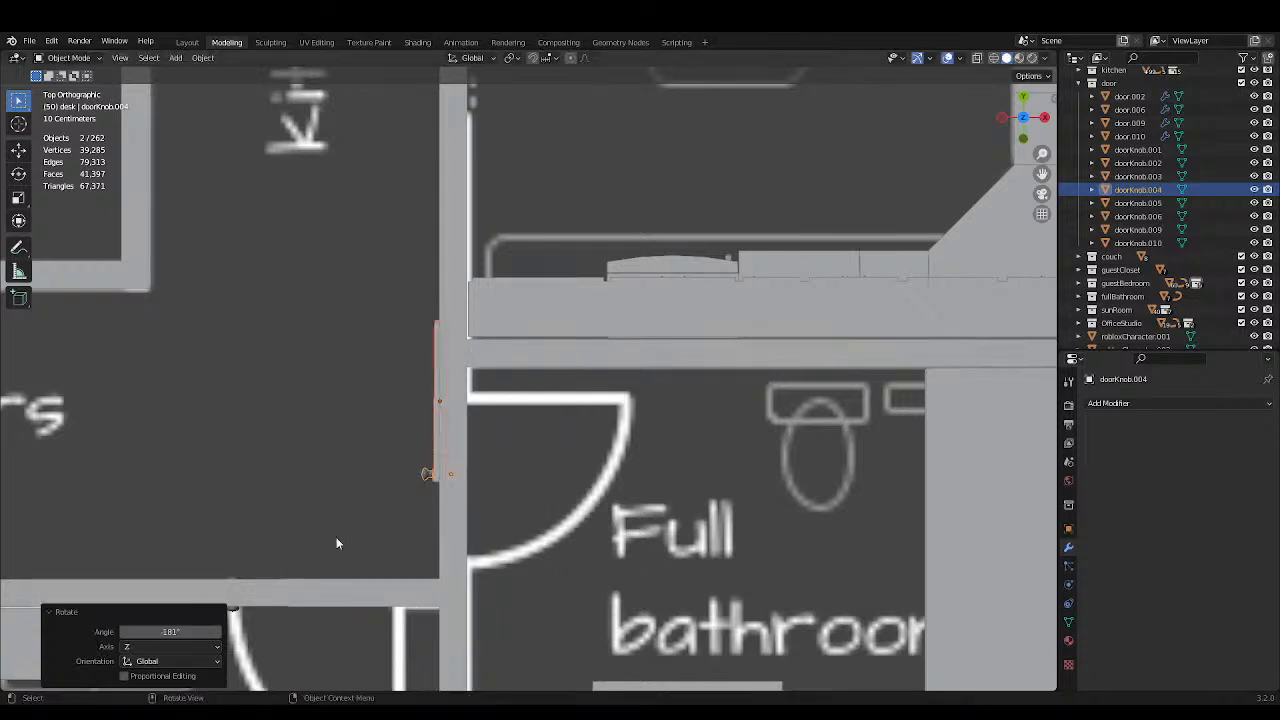
click(204, 629)
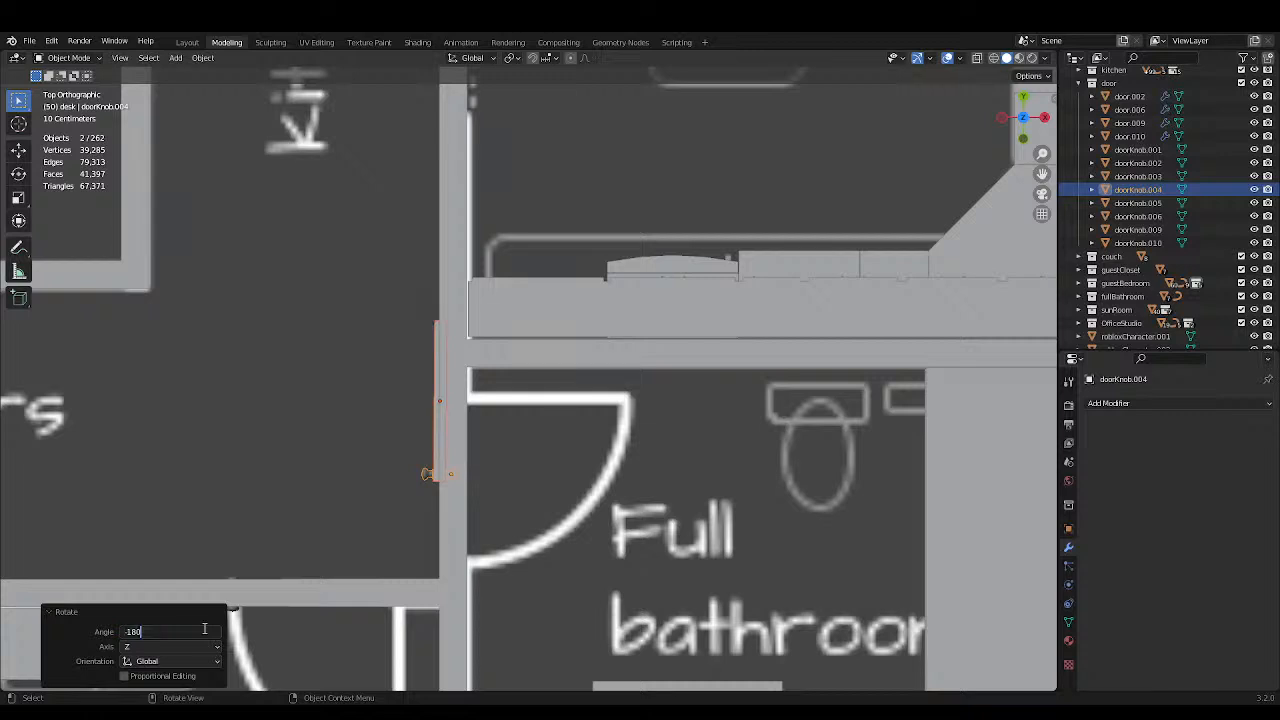
key(Return)
key(ctrl+s)
Move the bathroom door and knob about 0.35 m in X to sit within the wall thickness.
scroll(665, 205, up, 2)
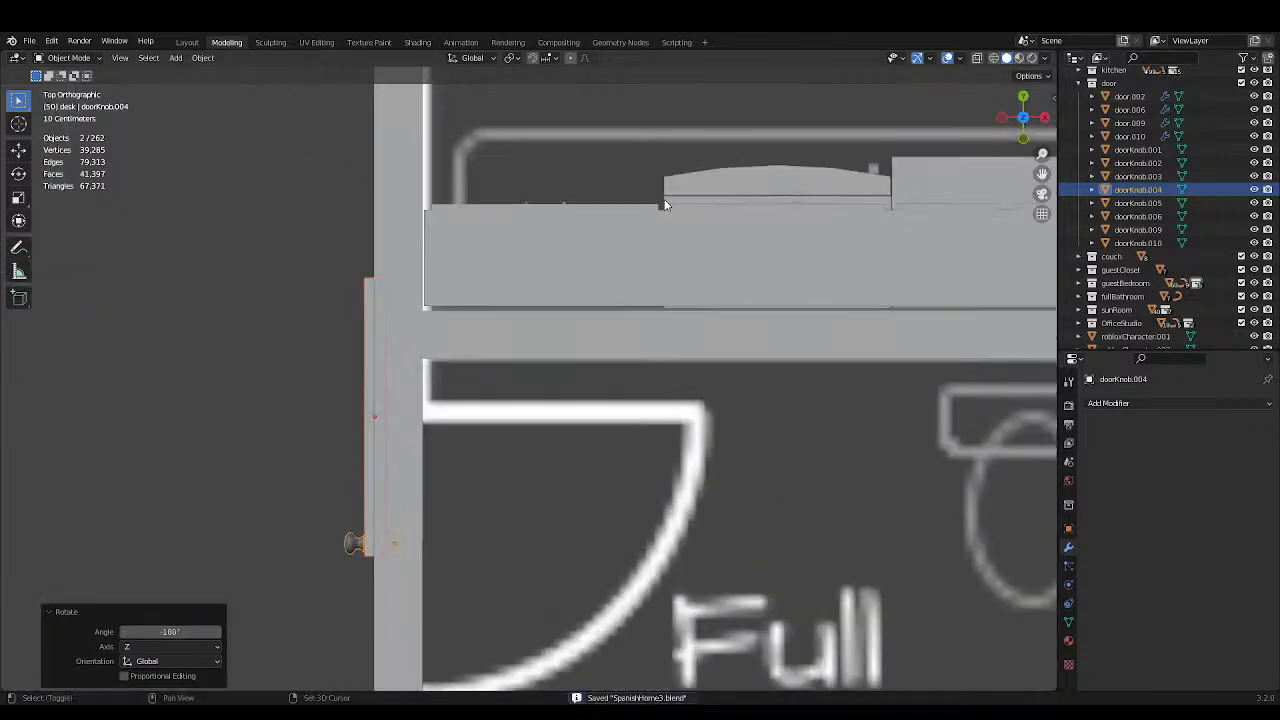
shift+middle_drag(665, 205, 641, 150)
key(g)
key(x)
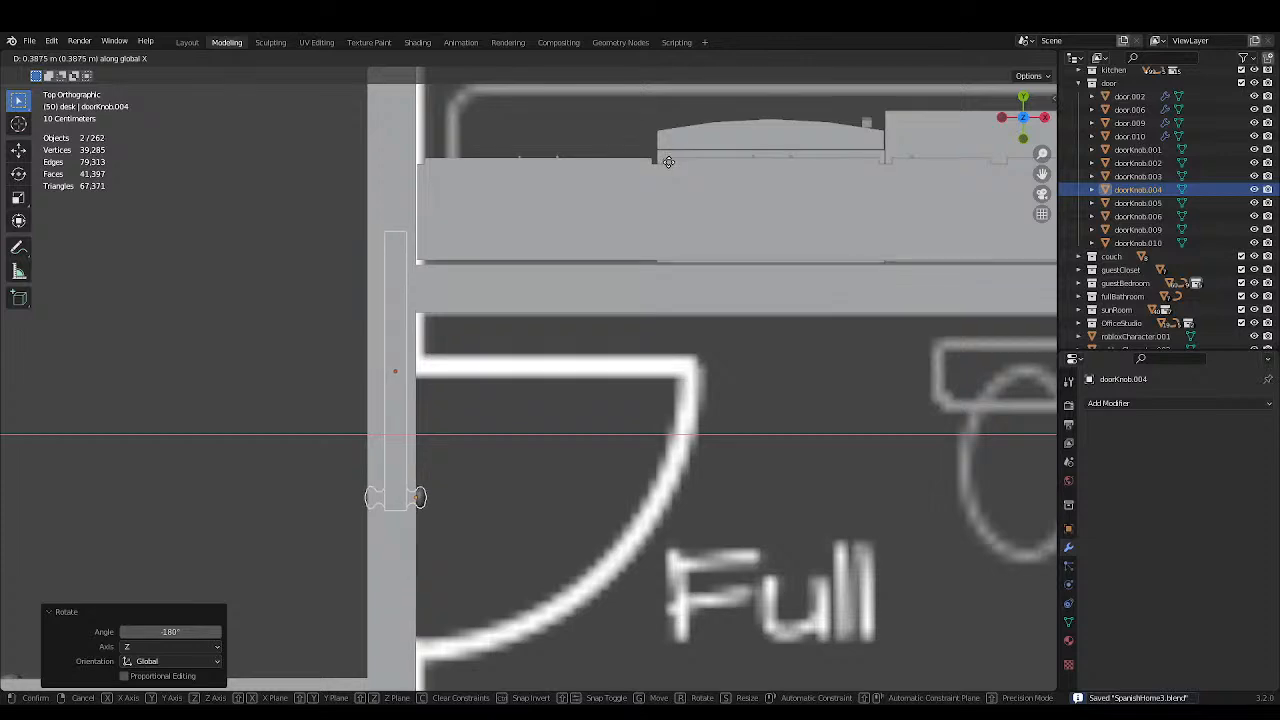
click(648, 172)
scroll(642, 177, down, 3)
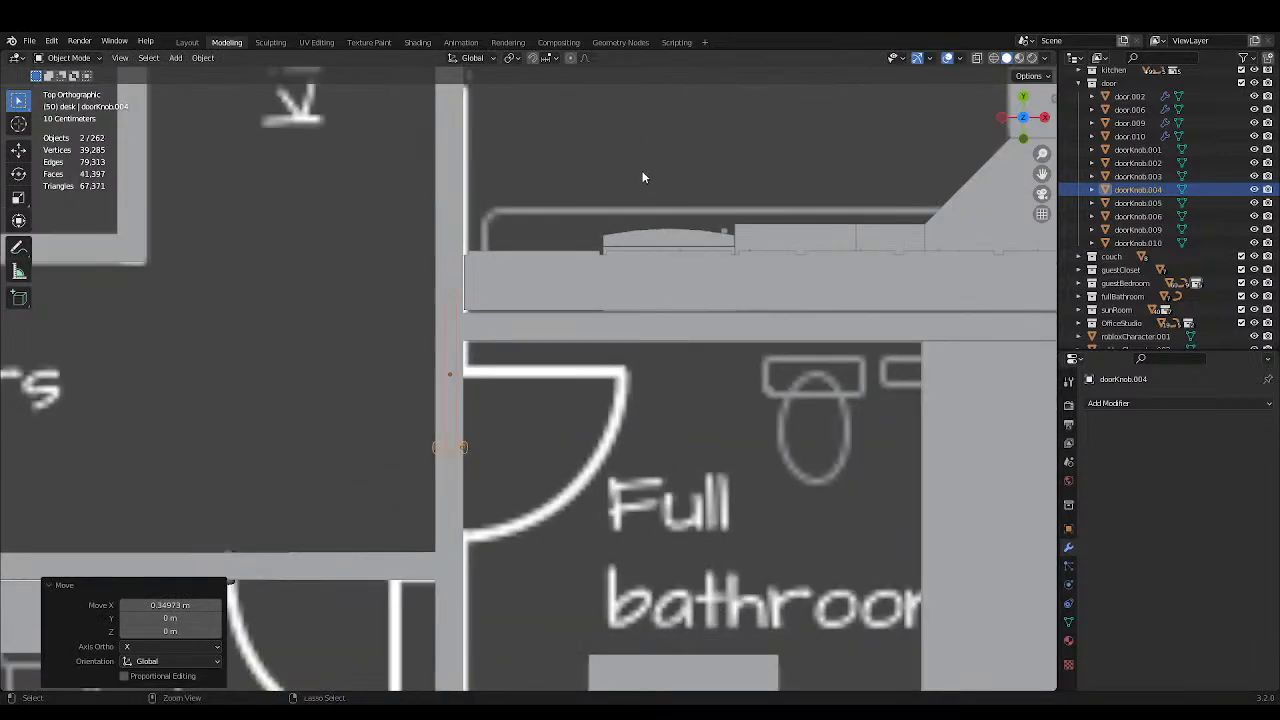
Shift the bathroom door and knob about -1.88 m and a further -0.026 m in Y into the doorway, and save the file.
middle_drag(643, 177, 496, 128)
key(g)
key(y)
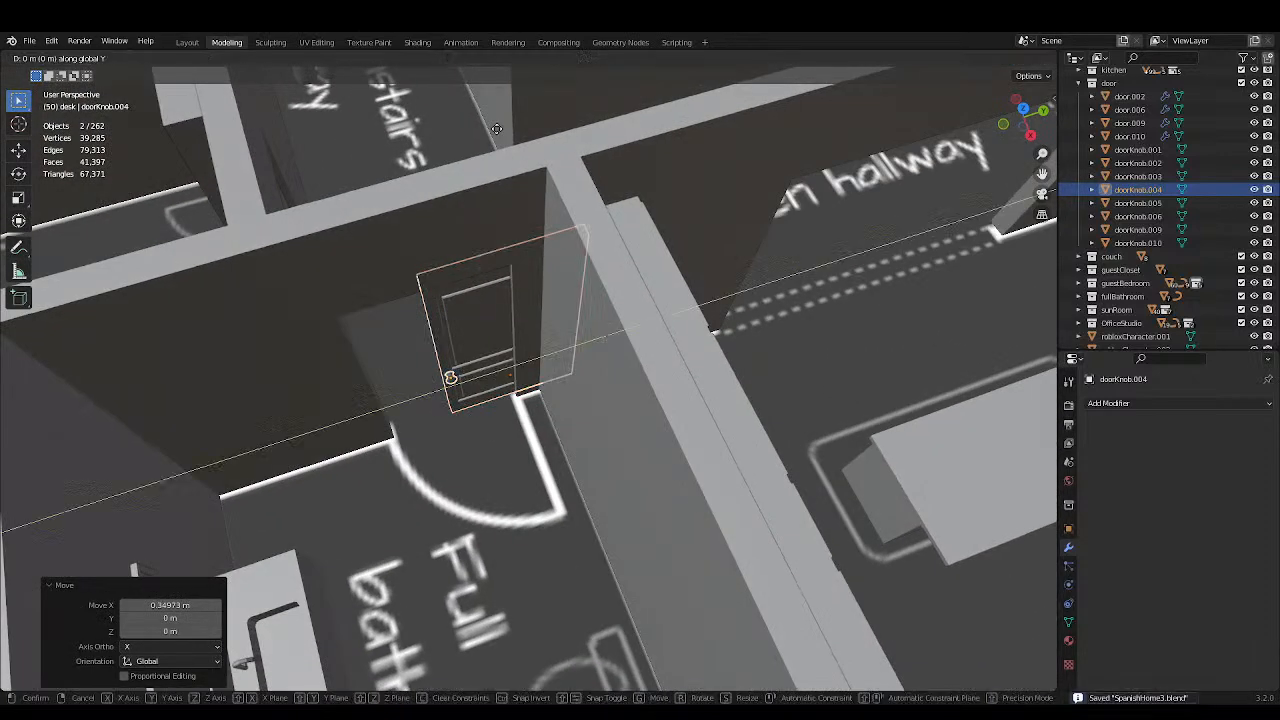
click(430, 139)
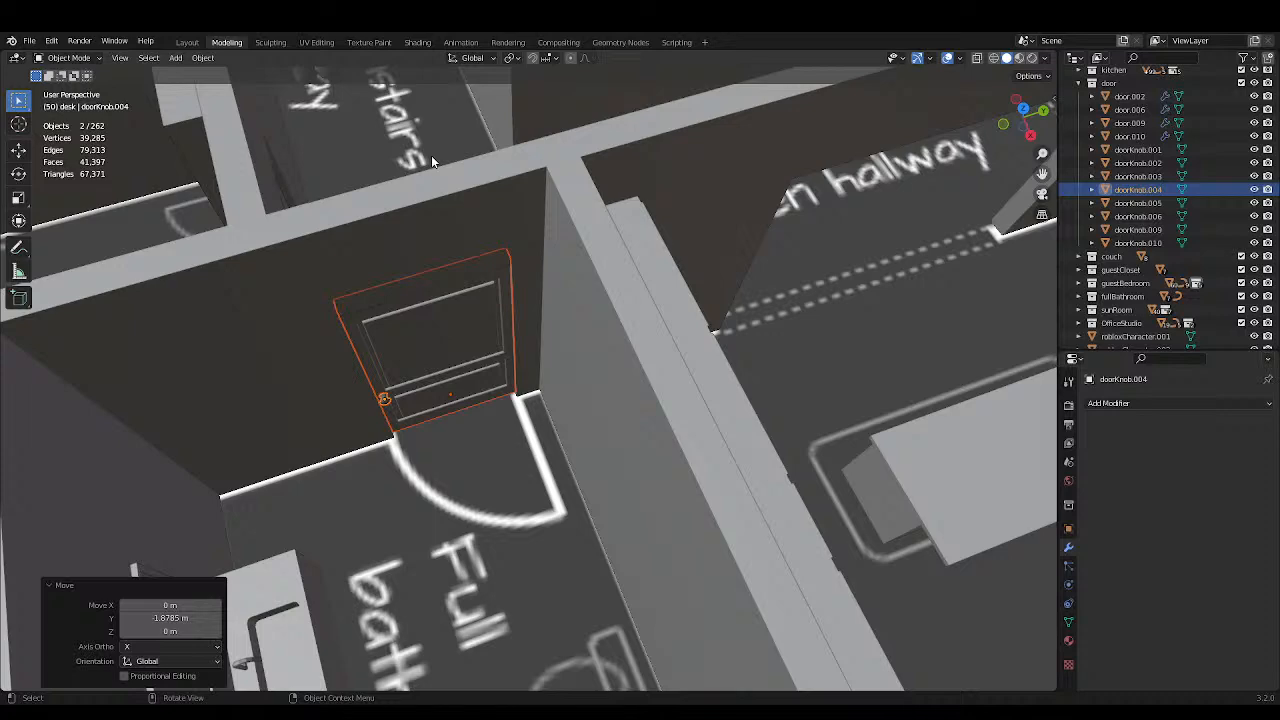
middle_drag(547, 220, 459, 190)
scroll(532, 174, up, 3)
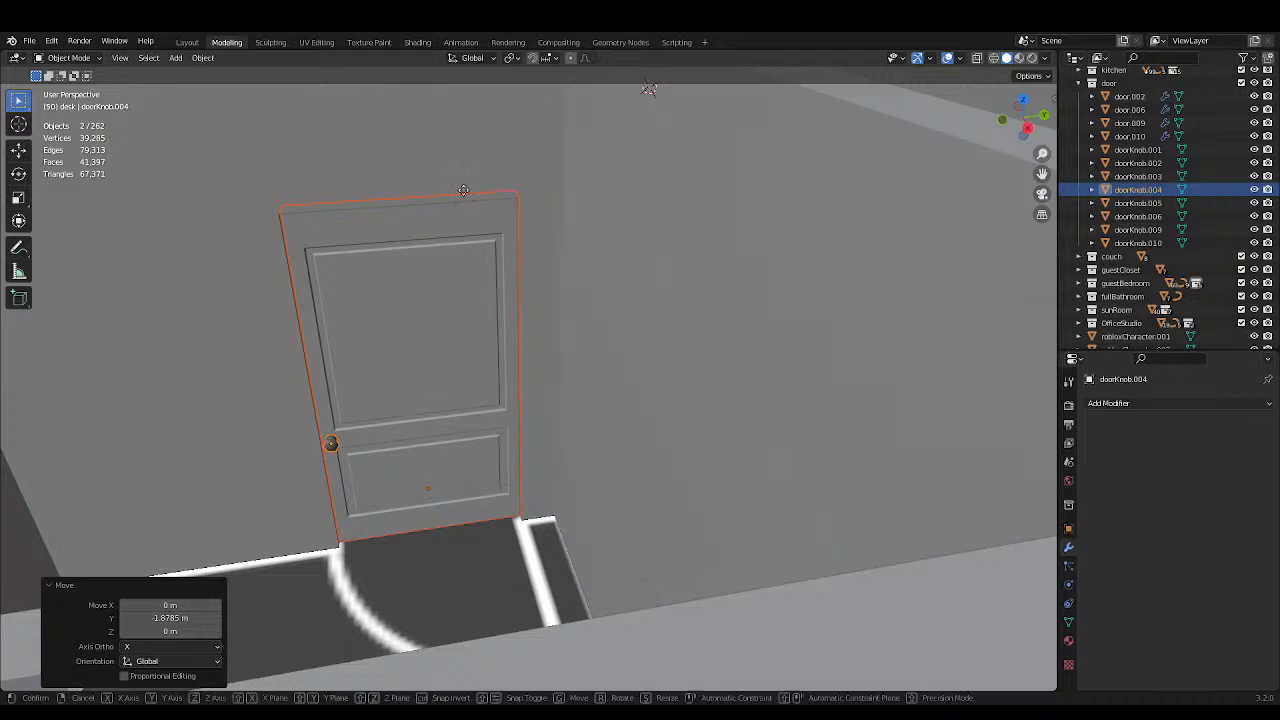
key(g)
key(x)
key(y)
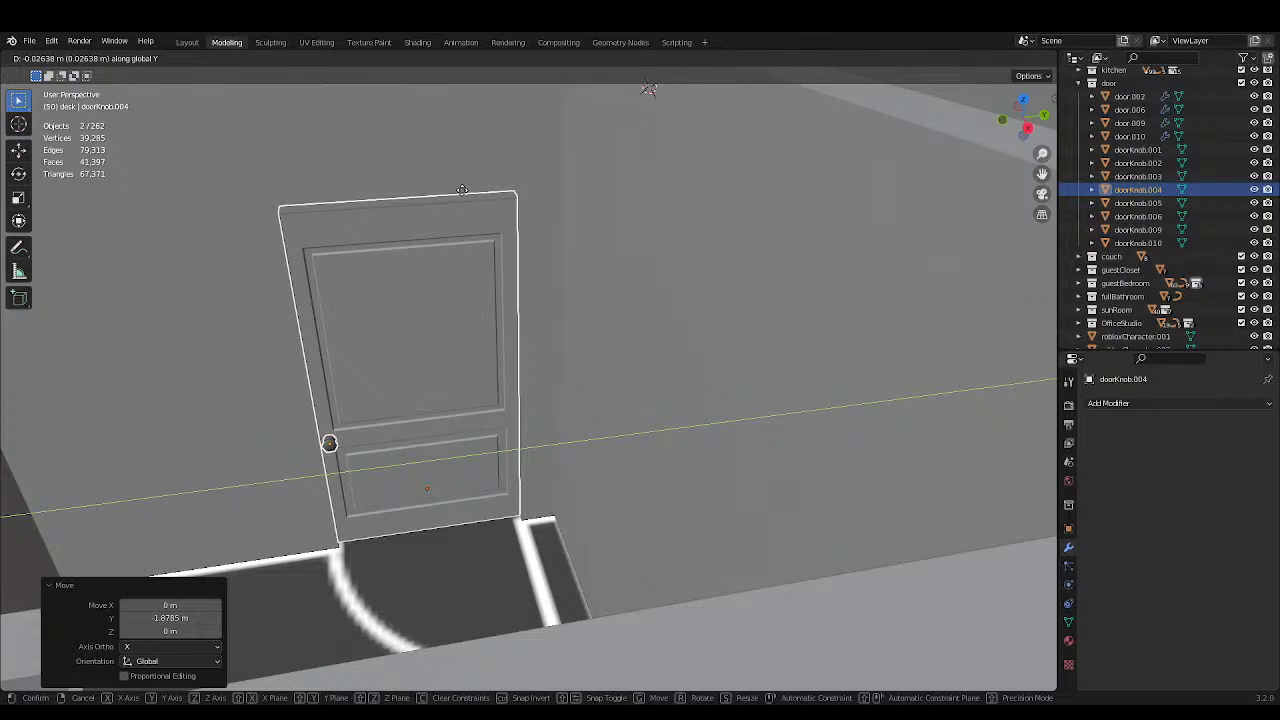
click(463, 191)
key(ctrl+s)
Examine the first floor of the house from several angles for doorways that still need a door.
scroll(464, 194, down, 6)
middle_drag(464, 194, 506, 198)
scroll(562, 250, up, 1)
scroll(621, 243, down, 10)
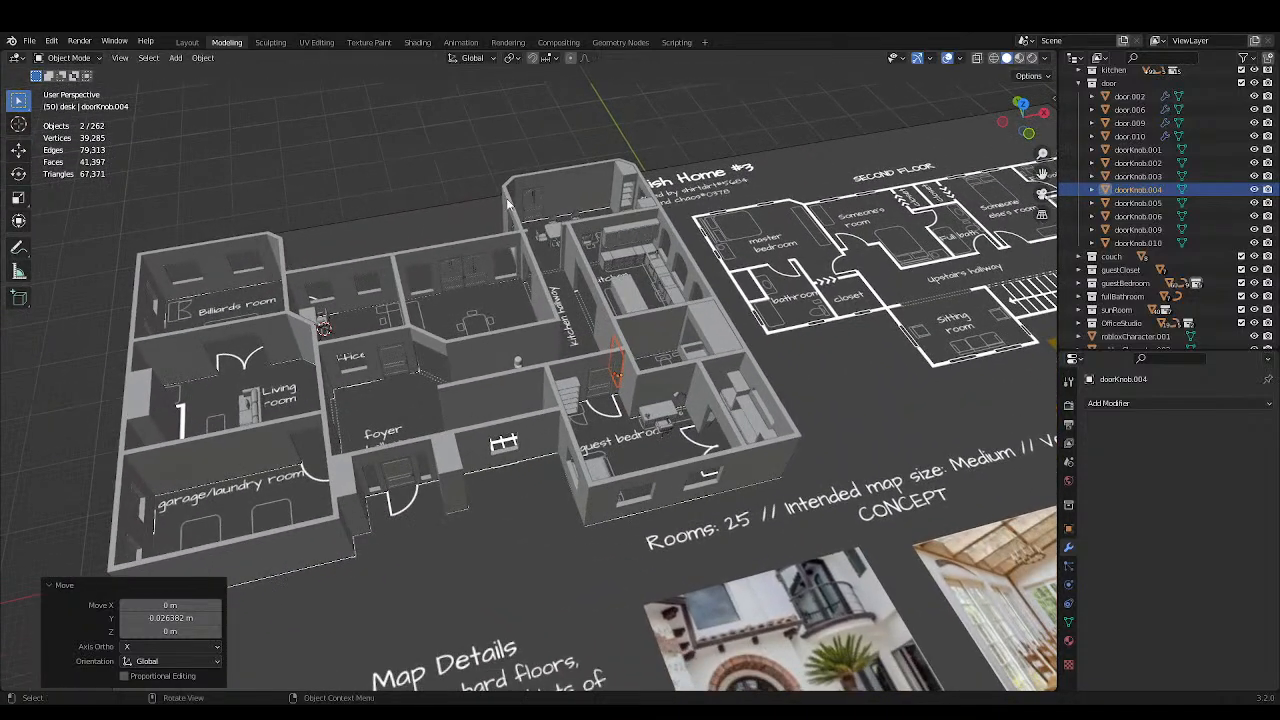
scroll(506, 198, up, 2)
shift+middle_drag(438, 248, 510, 214)
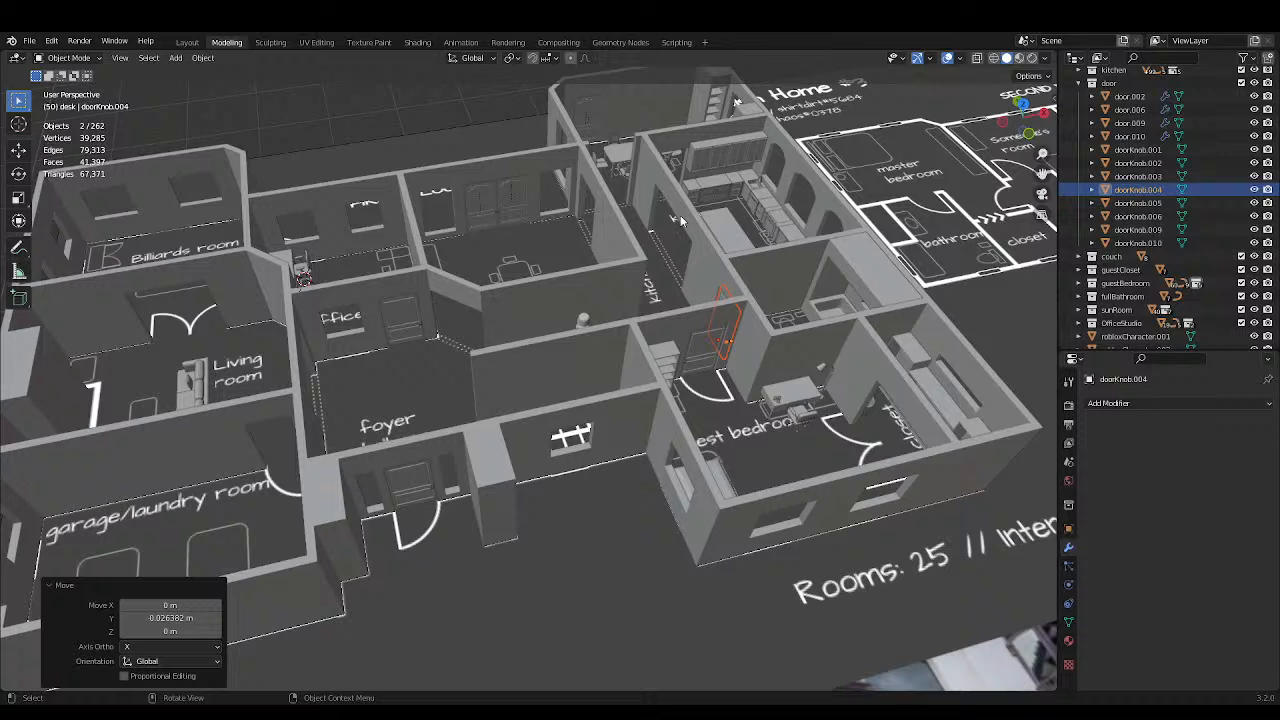
scroll(776, 236, down, 2)
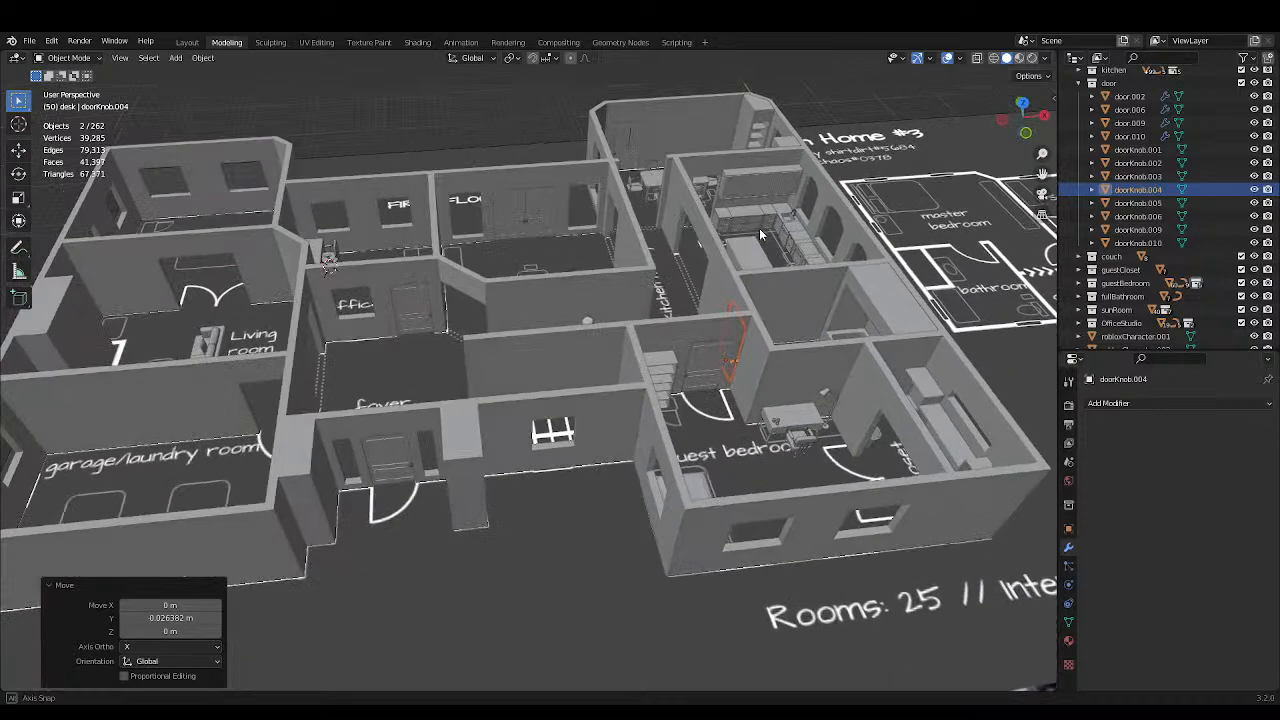
middle_drag(759, 228, 846, 231)
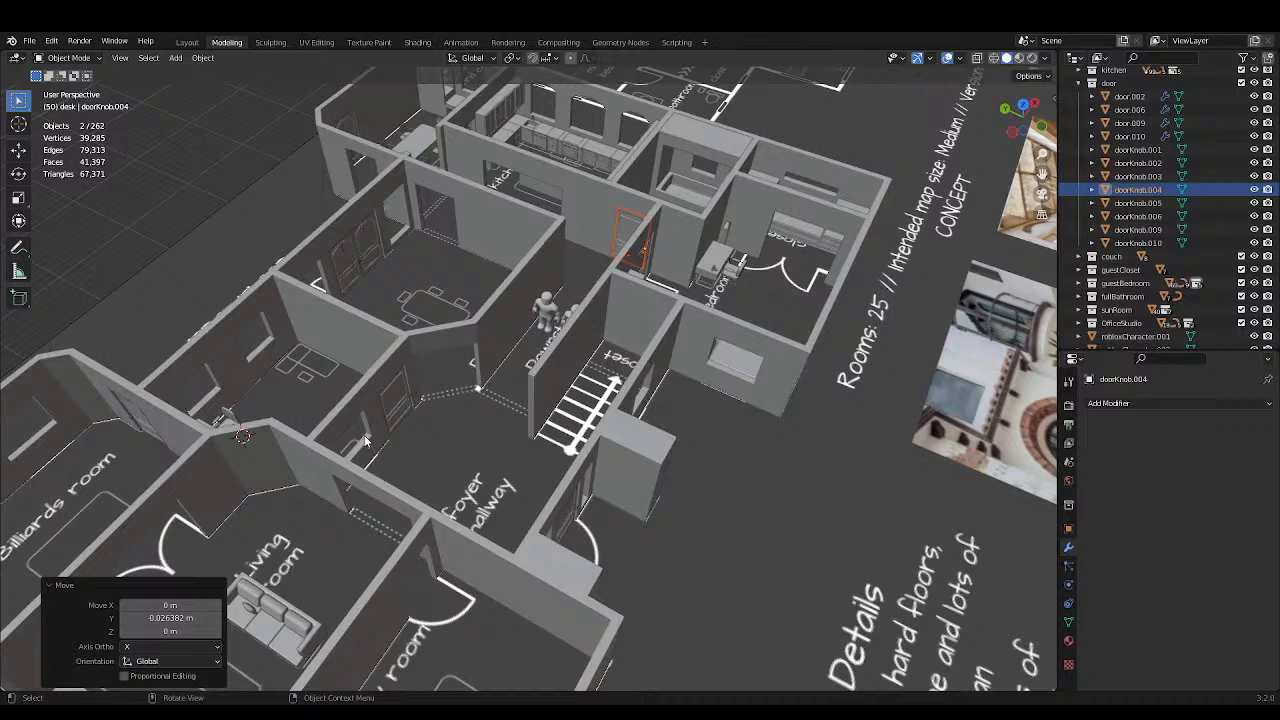
scroll(365, 440, down, 2)
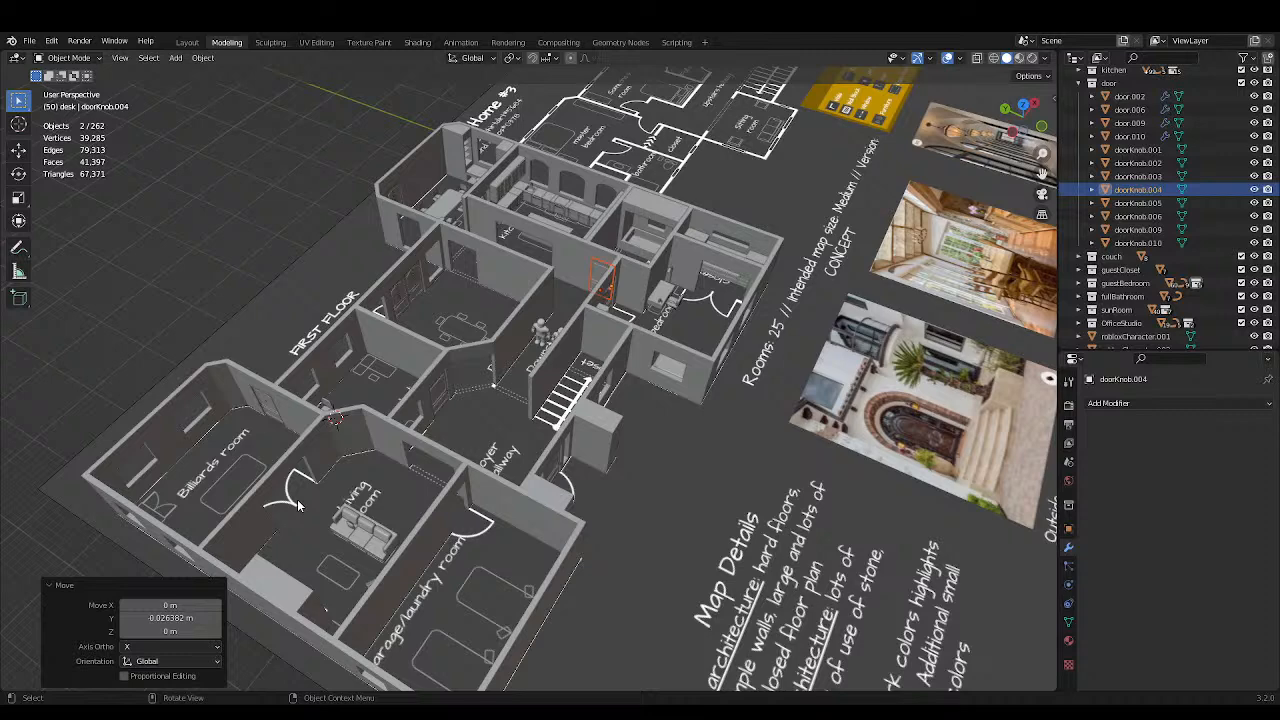
scroll(836, 211, up, 3)
middle_drag(811, 207, 719, 284)
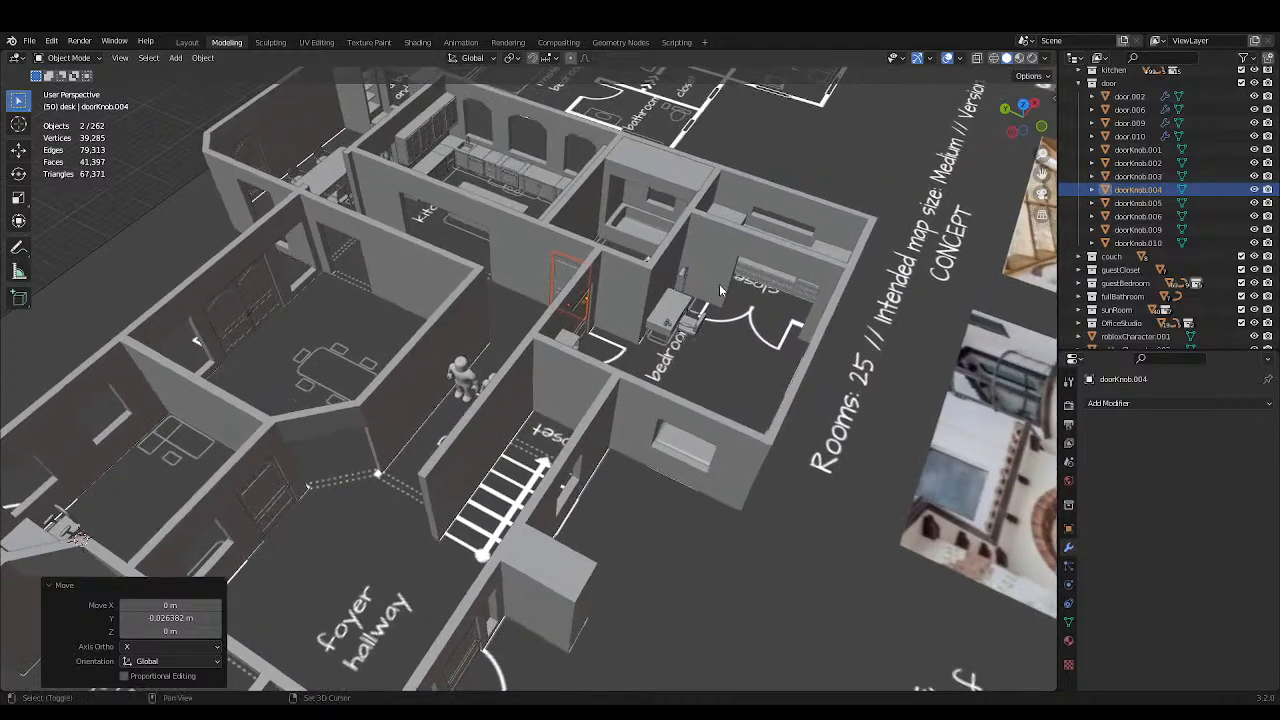
Duplicate the bathroom door and knob in place and move the copy about -17.68 m in Y toward the guest bedroom.
scroll(713, 282, up, 6)
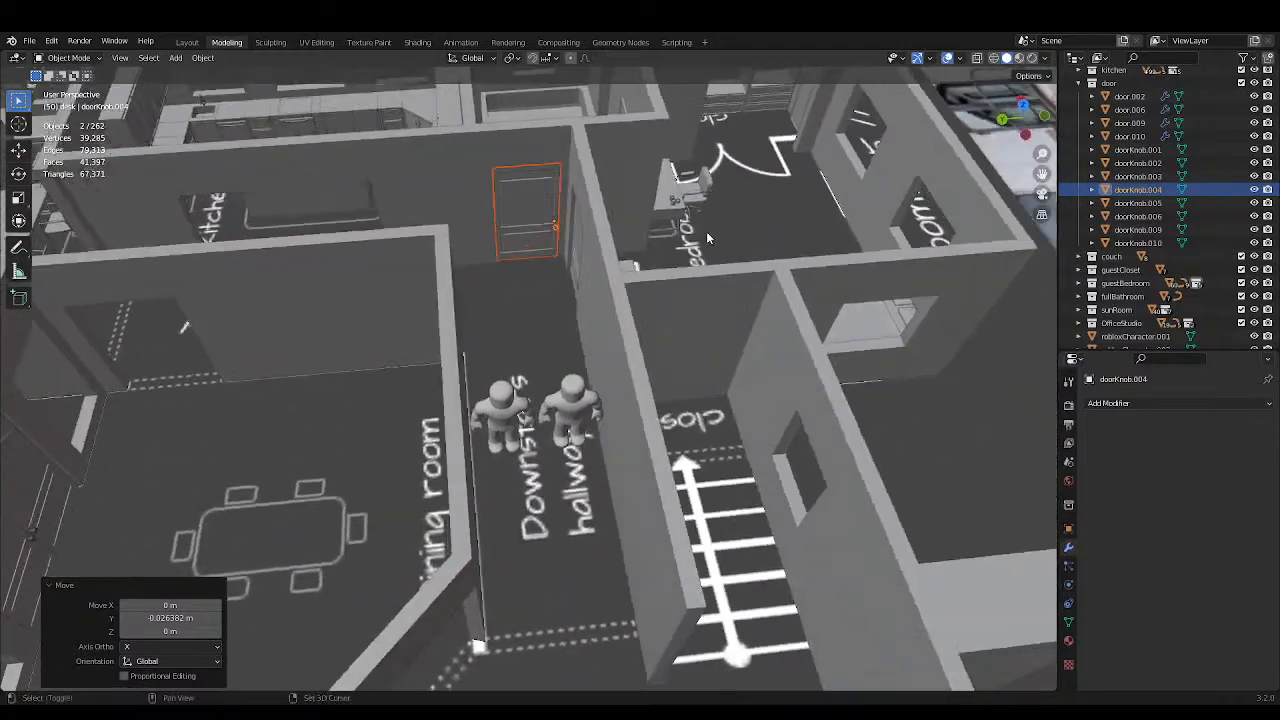
shift+middle_drag(706, 238, 718, 167)
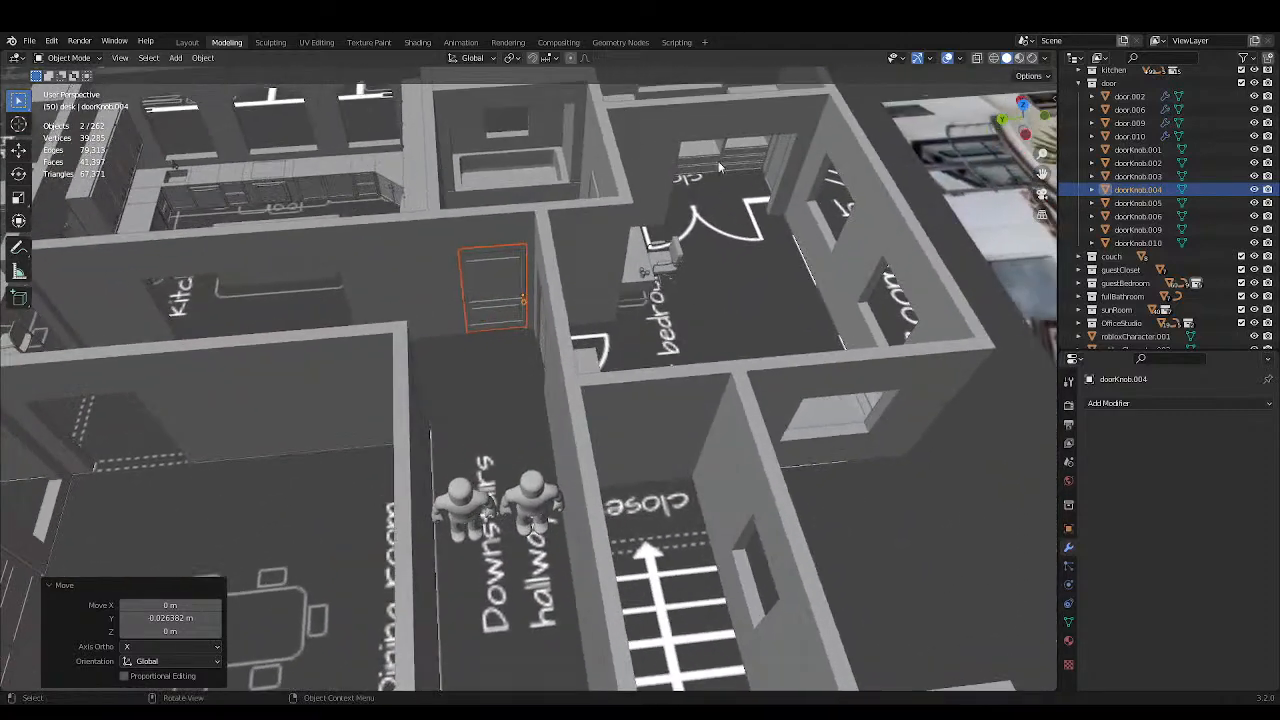
right_click(504, 272)
click(504, 272)
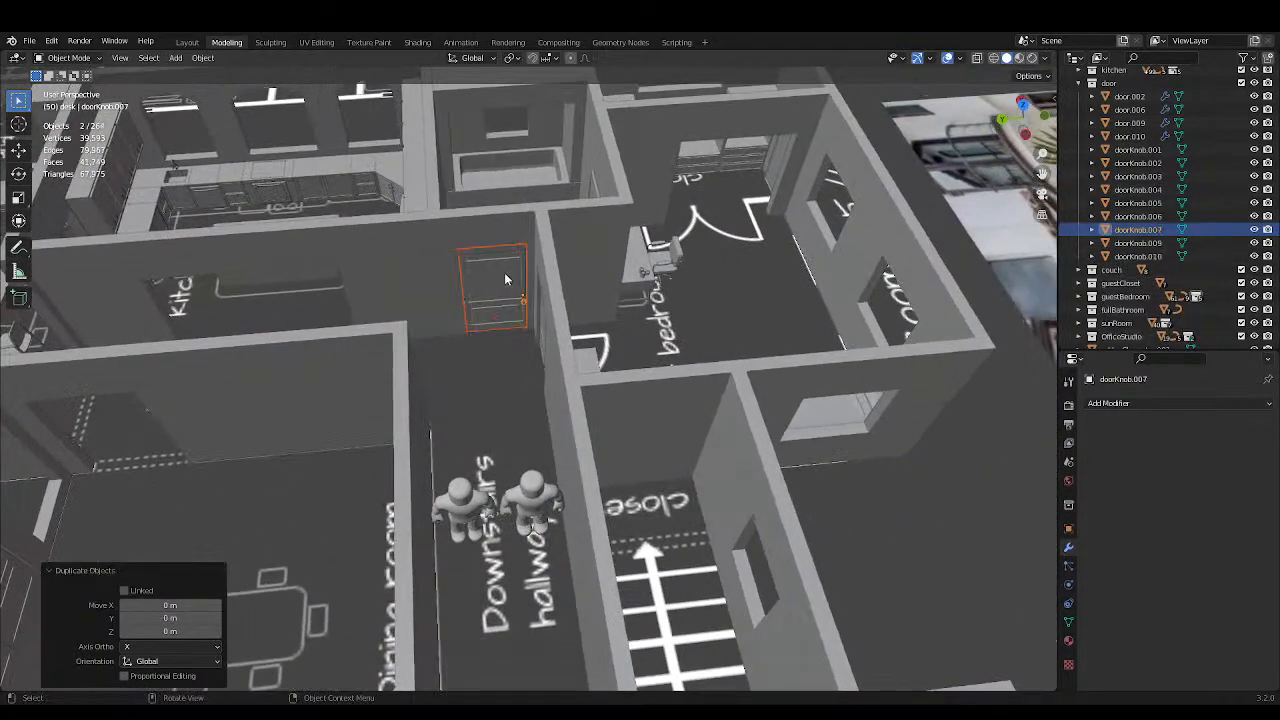
key(x)
key(y)
click(770, 232)
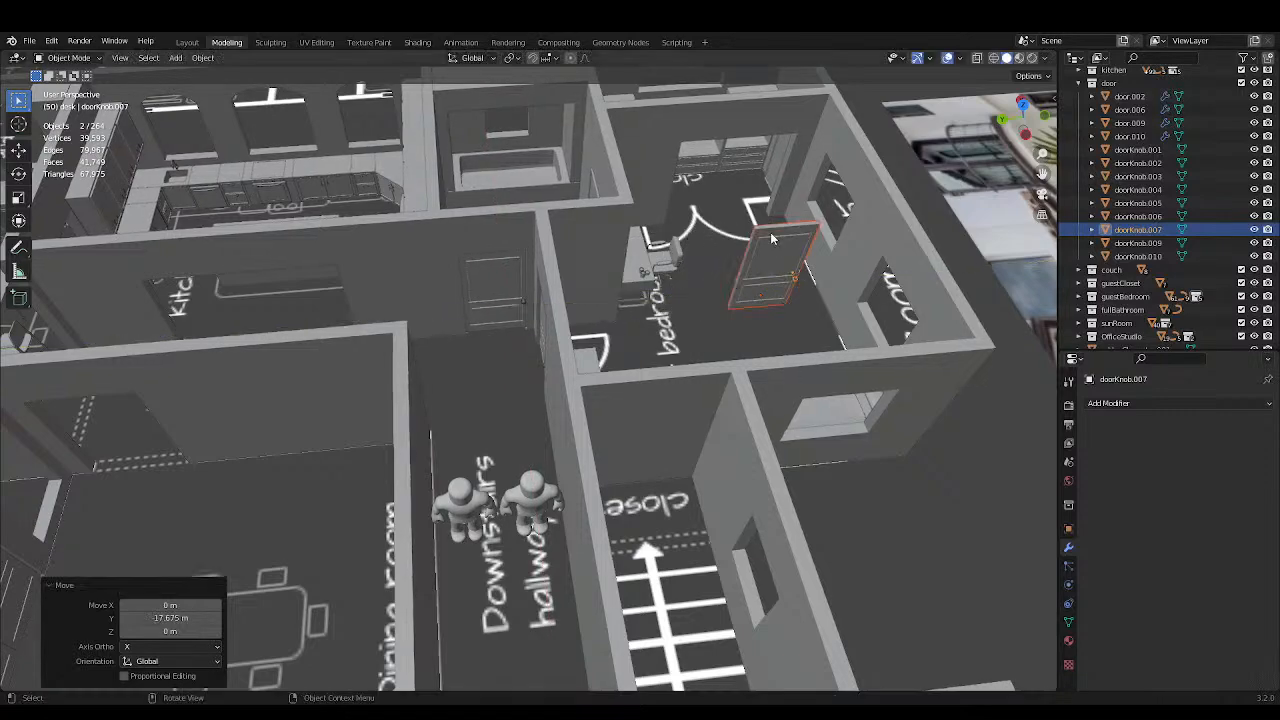
Save the file and move the new door and knob about 8.76 m in X into the guest bedroom closet wall.
shift+middle_drag(770, 232, 586, 167)
key(ctrl+s)
key(KP_7)
scroll(598, 460, up, 3)
key(g)
key(x)
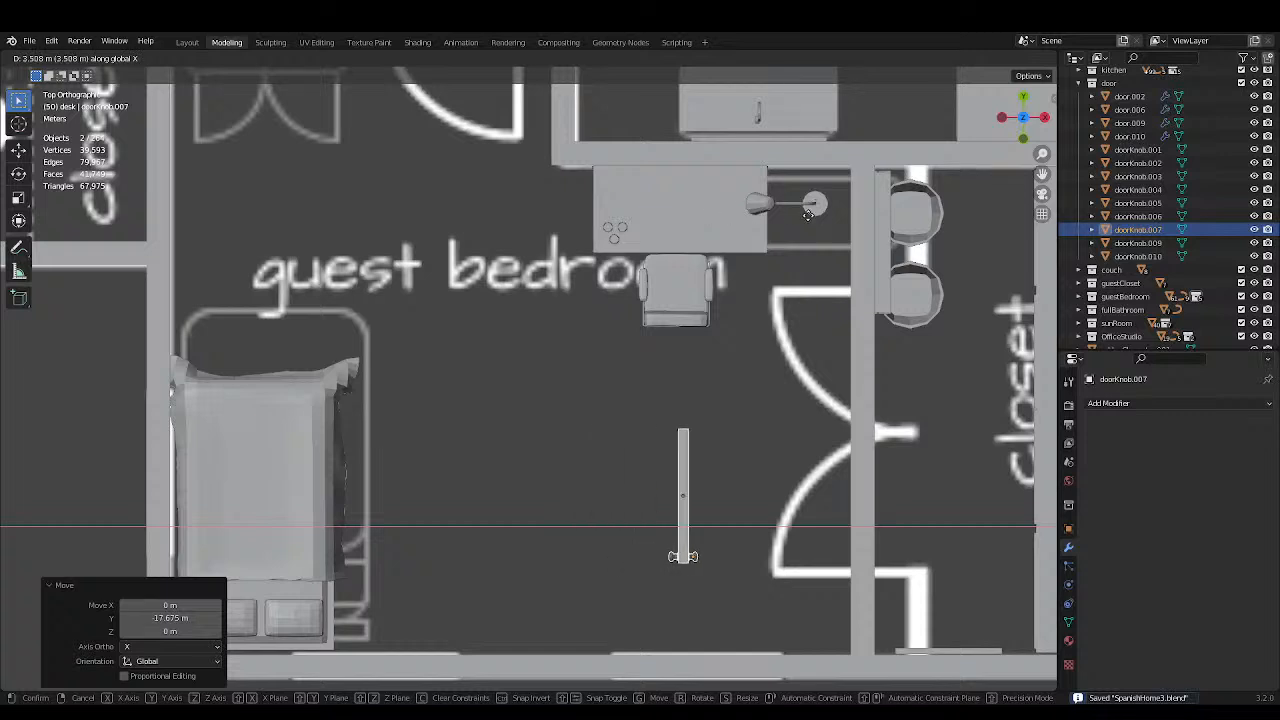
click(965, 231)
Move the closet door and knob about 4.16 m and then -1.64 m in Y to fit the opening, and save the file.
shift+middle_drag(965, 231, 703, 228)
key(g)
key(y)
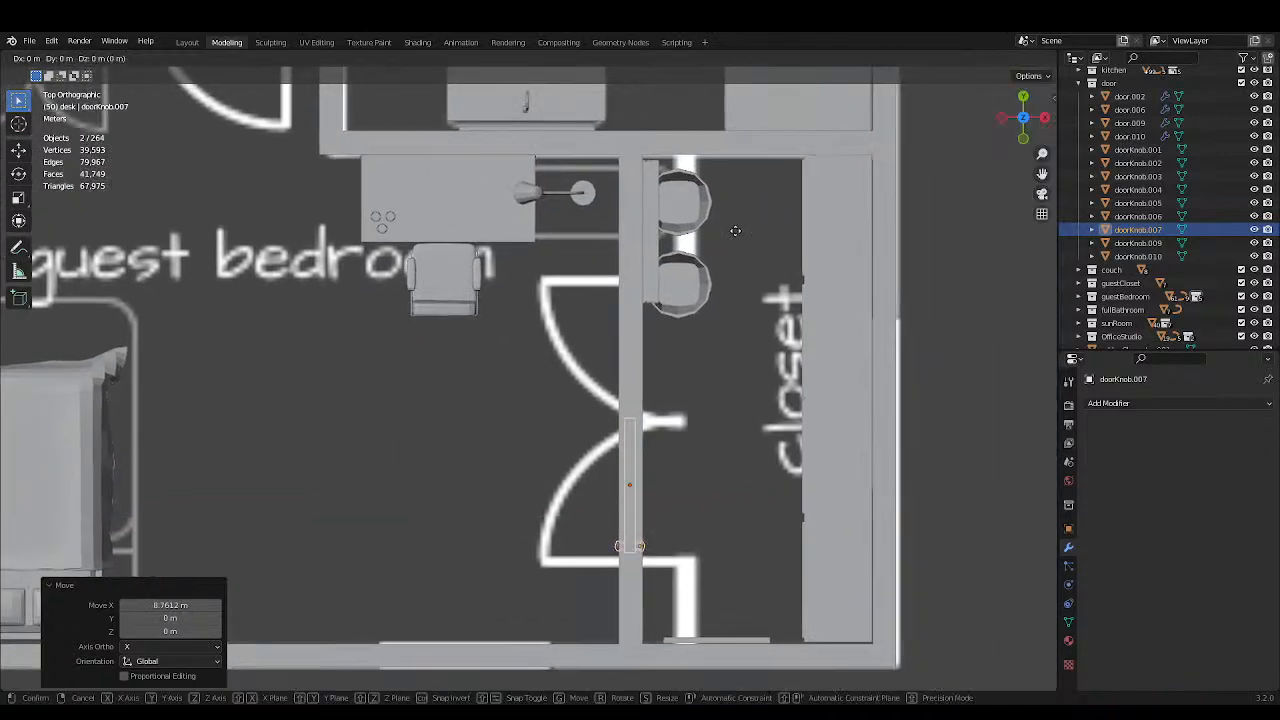
click(739, 86)
middle_drag(728, 179, 735, 315)
key(g)
key(y)
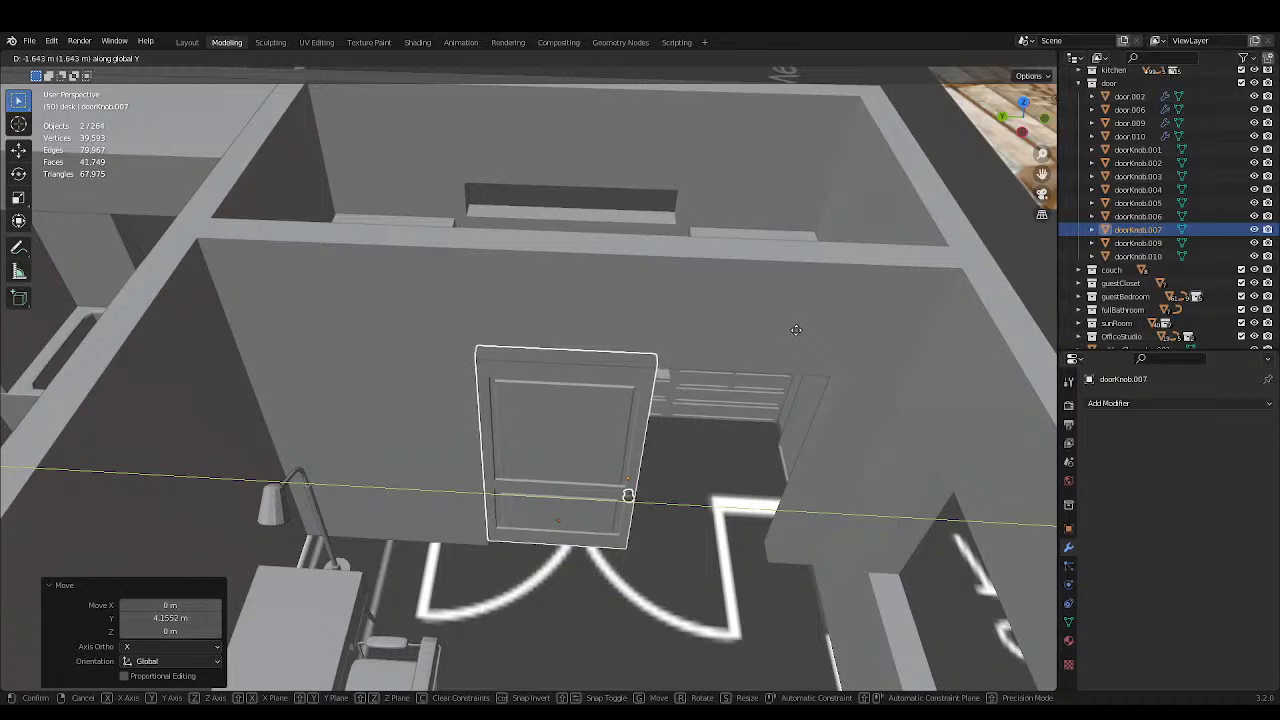
click(796, 330)
key(ctrl+s)
Duplicate the closet door and knob in place, rotate the copy 180° about Z and save the file.
right_click(554, 442)
click(554, 442)
right_click(554, 443)
key(r)
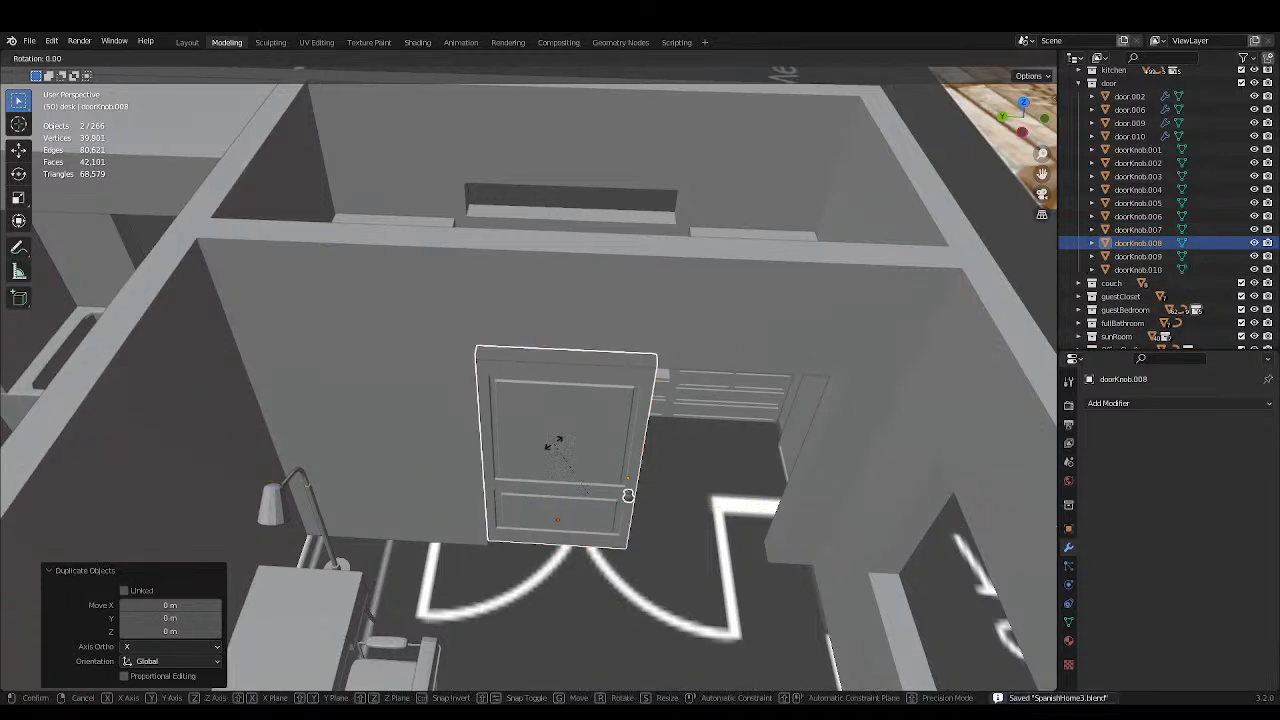
key(z)
click(566, 545)
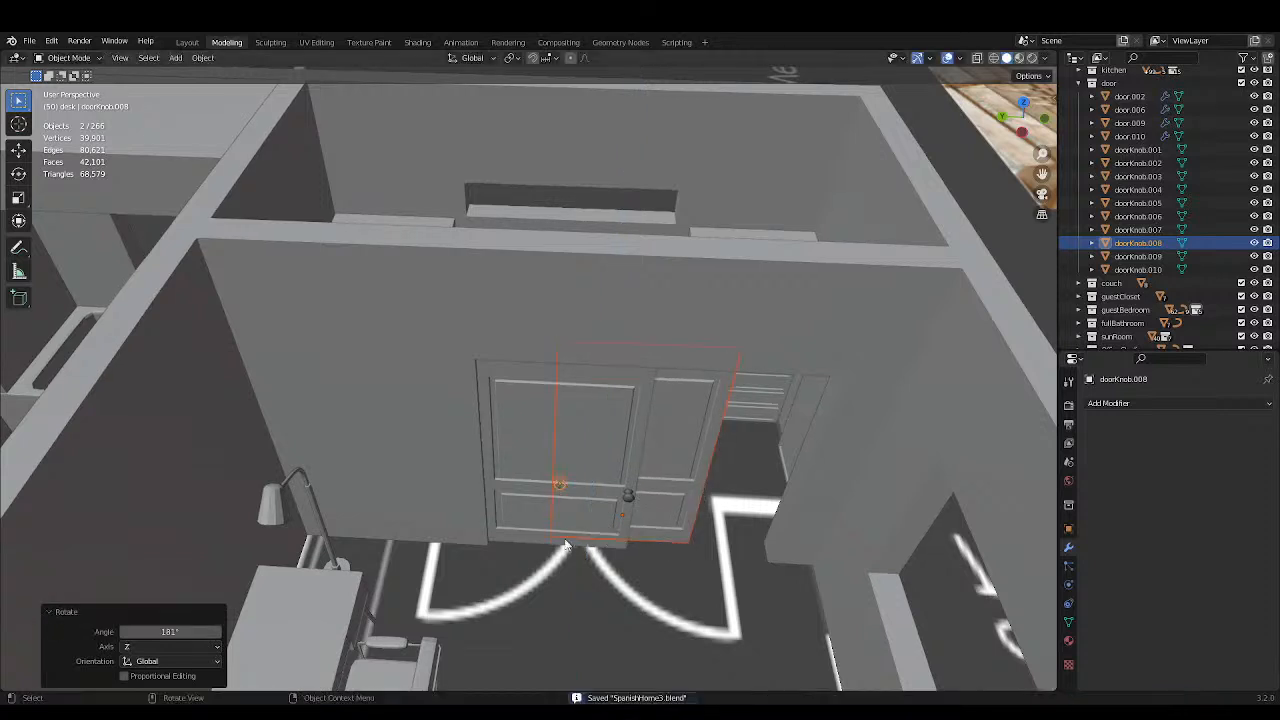
click(136, 628)
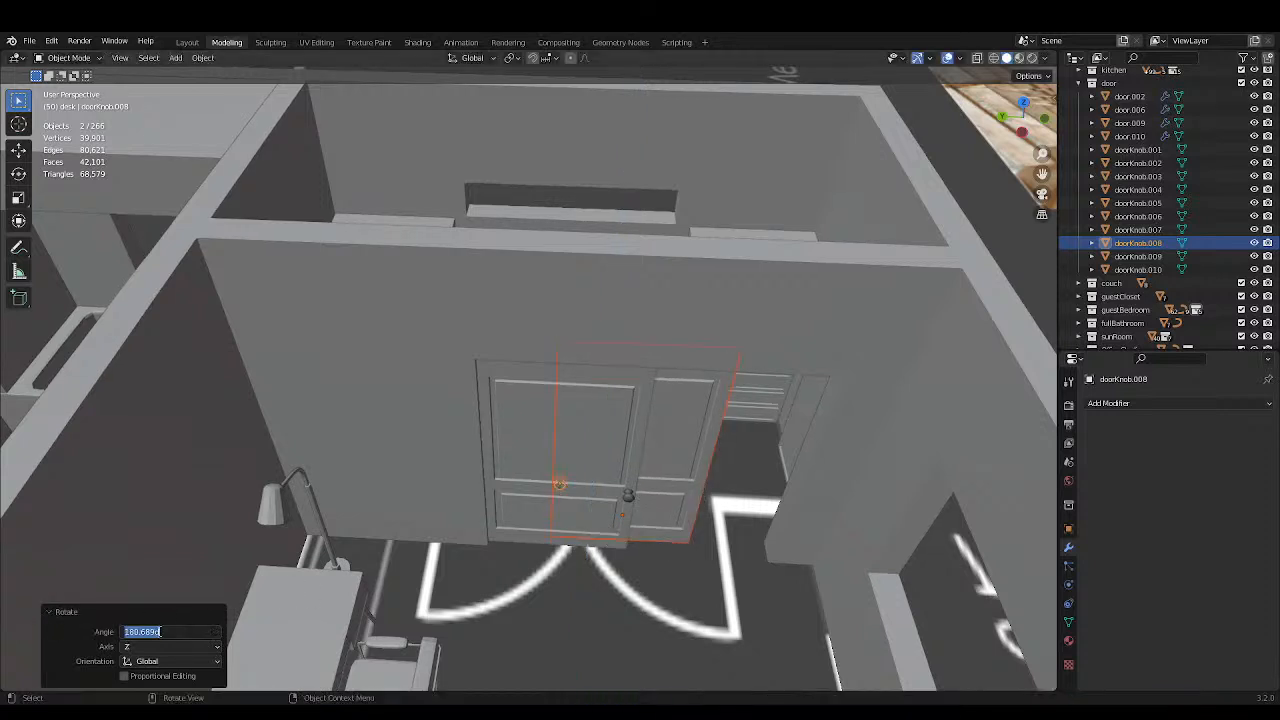
text(180)
key(Return)
key(ctrl+s)
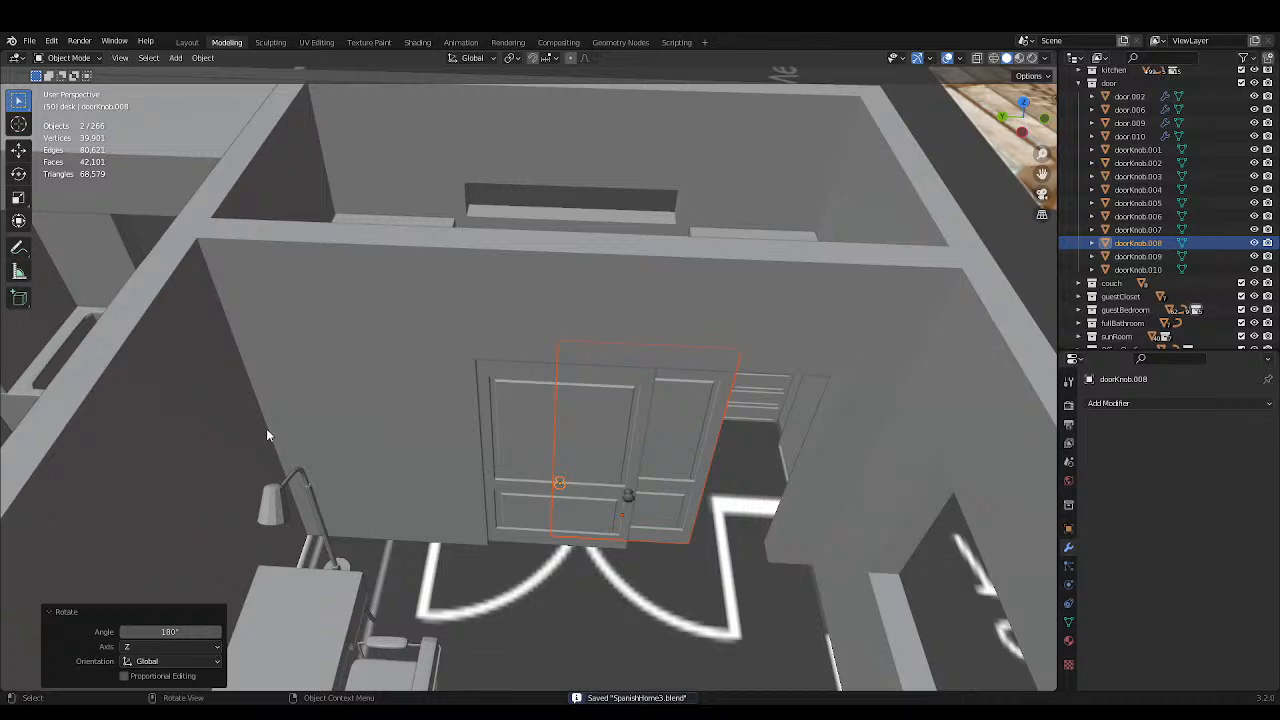
Move the second closet door and knob about -0.24 m in X and -1.79 m in Y within the wall.
key(KP_7)
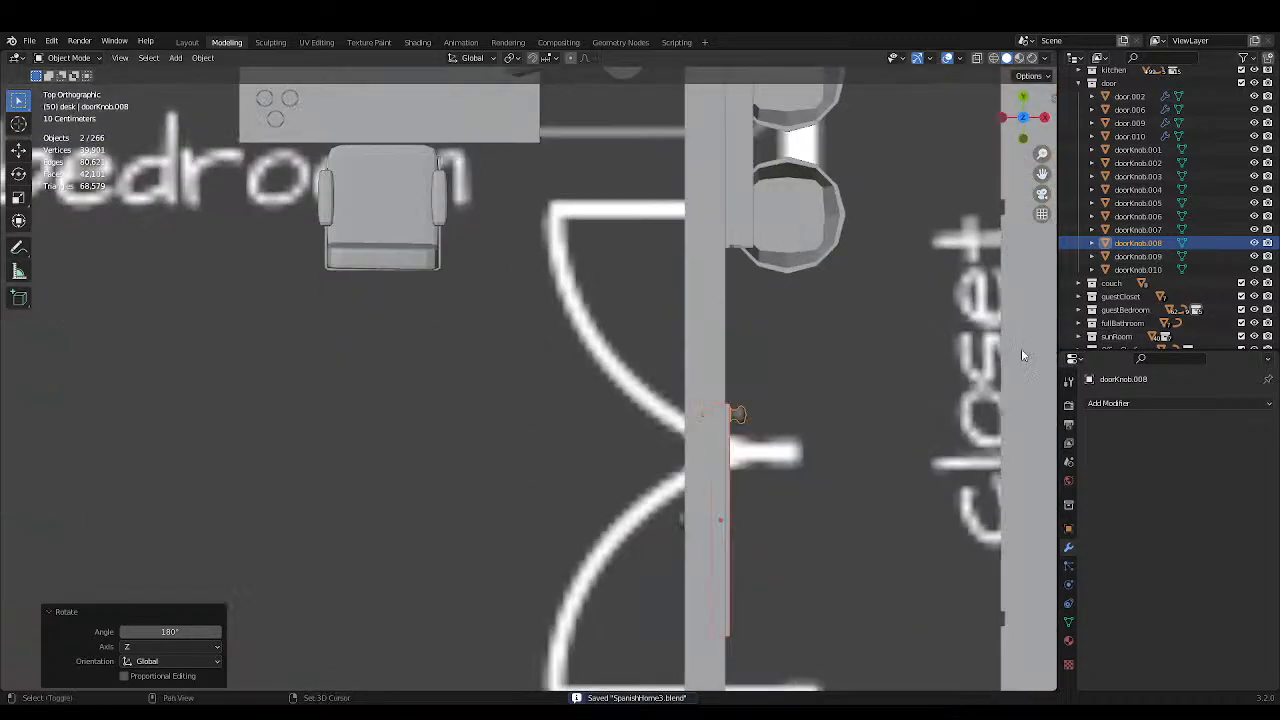
shift+middle_drag(911, 360, 851, 298)
key(g)
key(x)
click(835, 298)
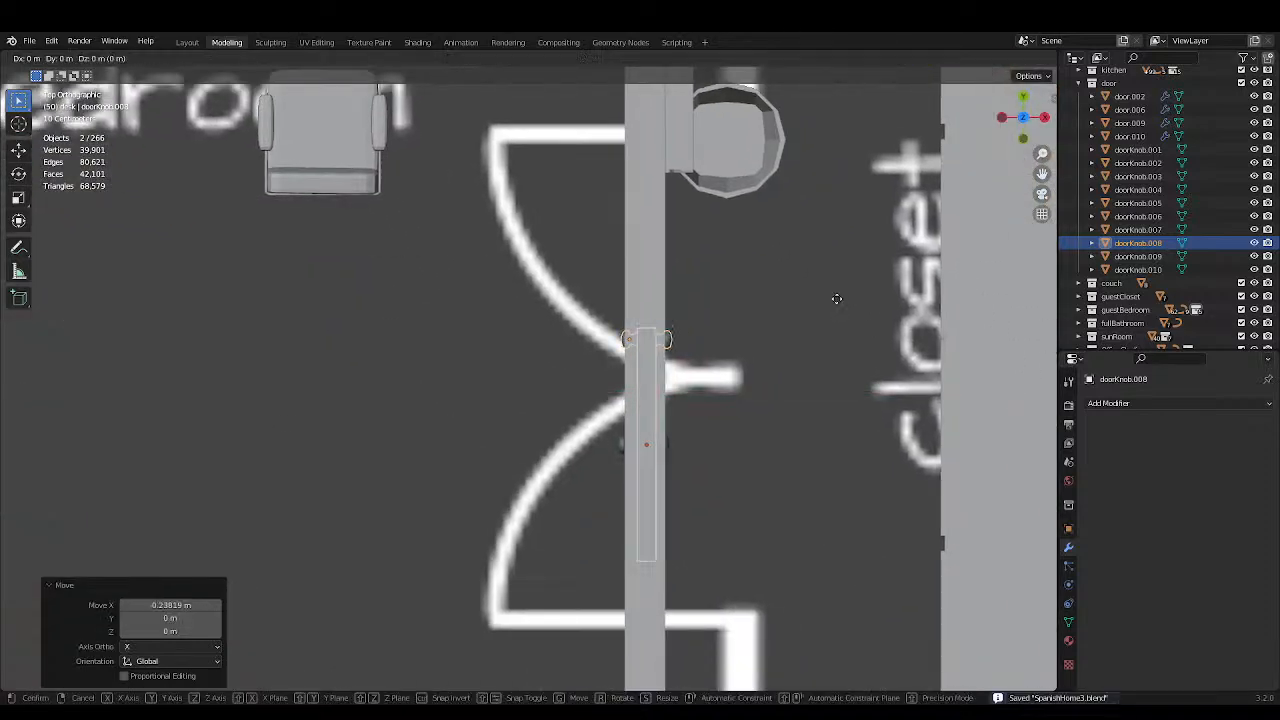
key(g)
key(y)
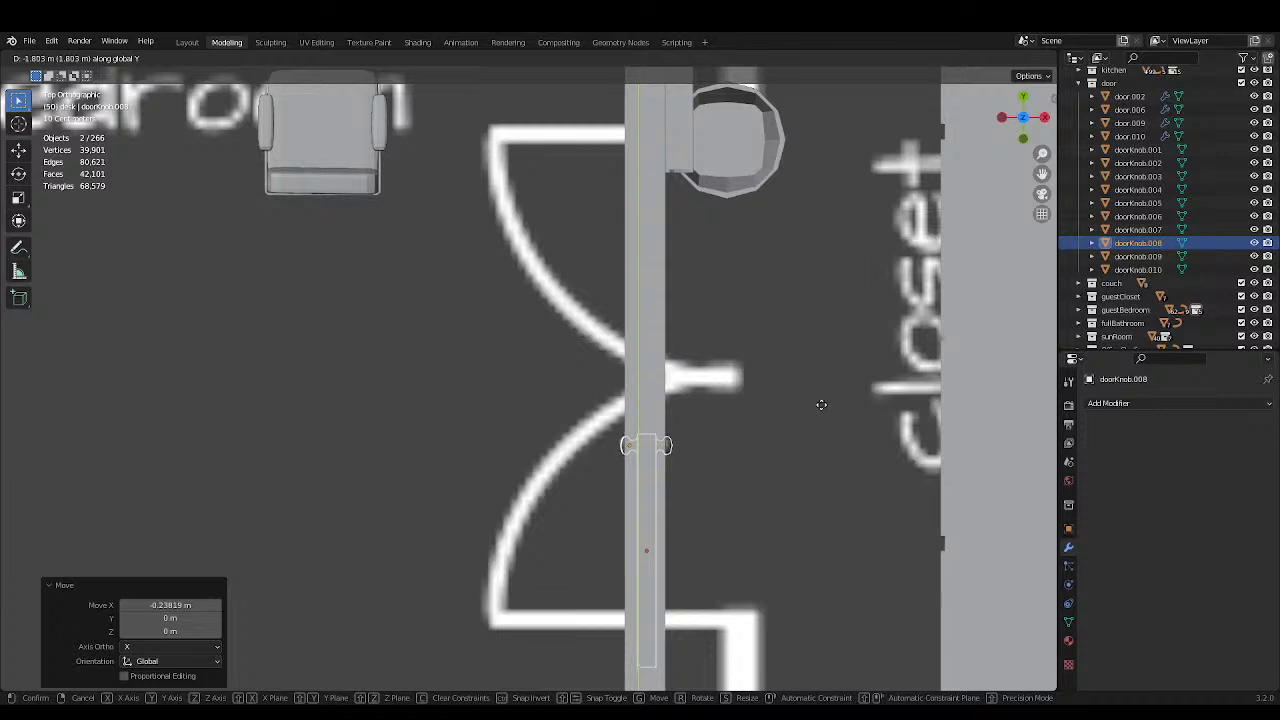
click(820, 403)
Fine-tune the second closet door and knob by about -0.04 m in X to align with the first door, and save the file.
scroll(818, 402, up, 3)
key(g)
key(x)
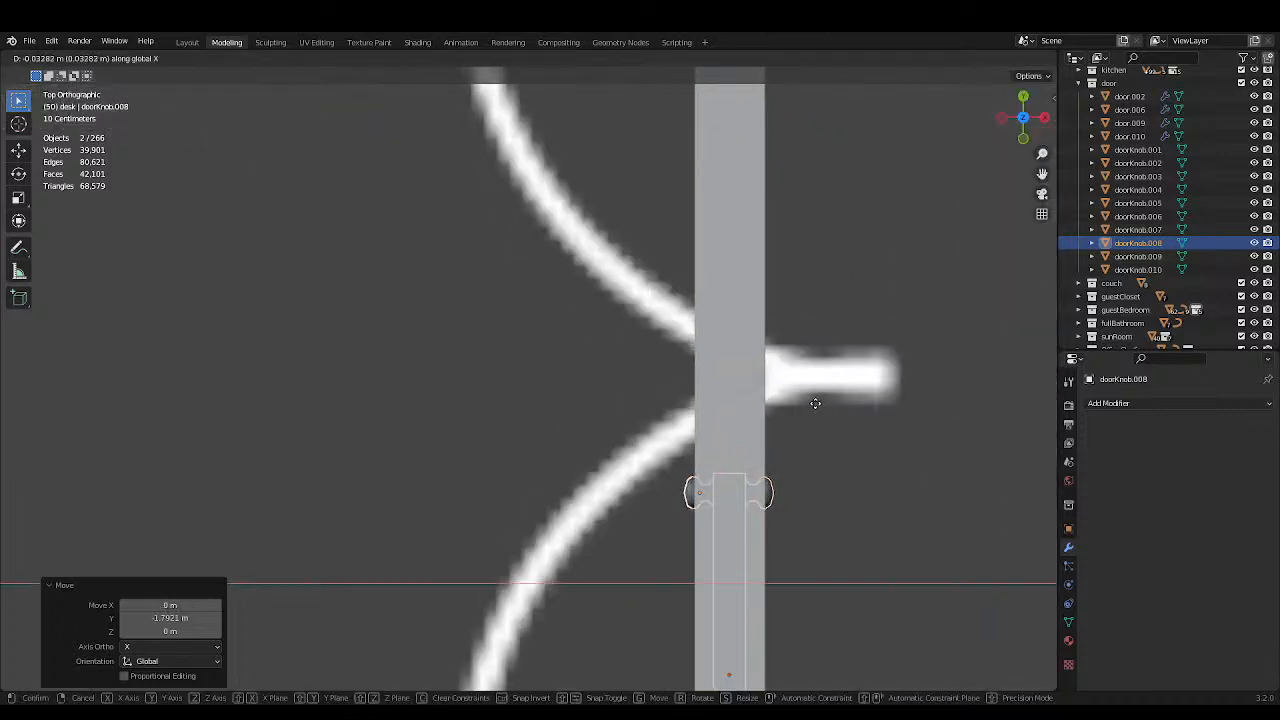
click(814, 403)
scroll(814, 403, down, 4)
key(ctrl+s)
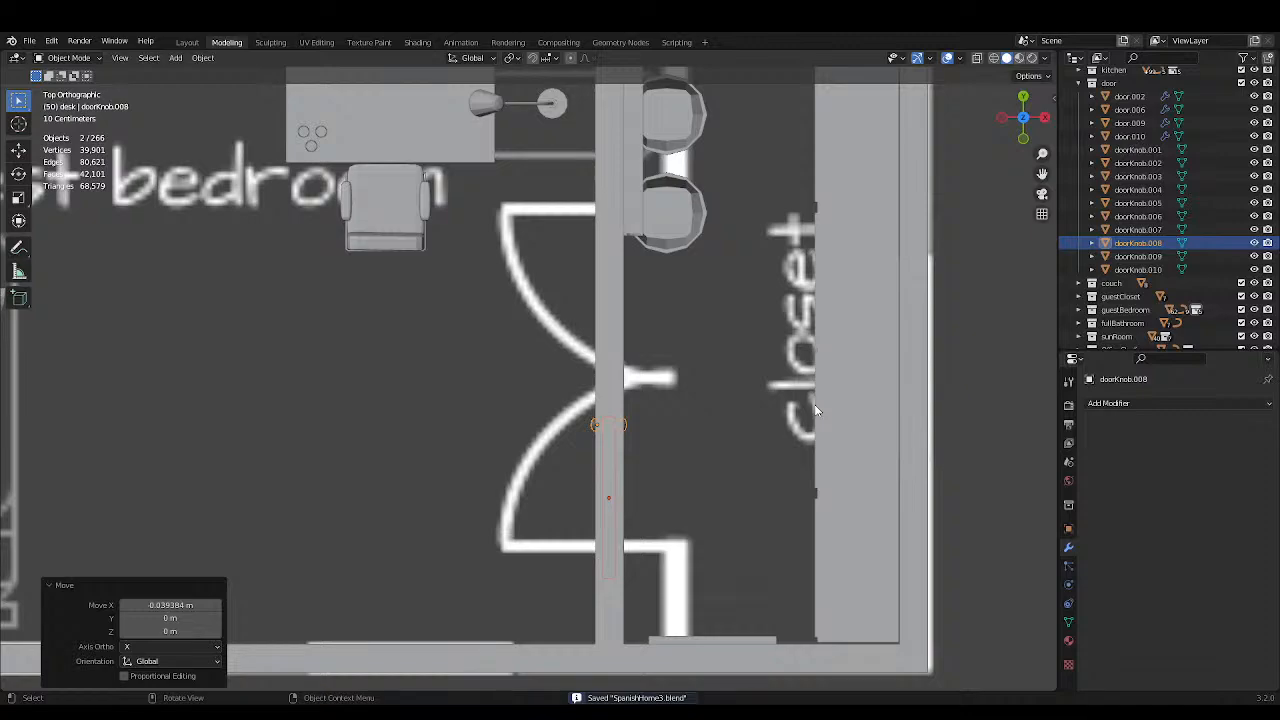
Shift the second closet door and knob about -0.44 m and then 0.07 m in Y to sit beside the first door.
key(g)
key(y)
click(724, 398)
middle_drag(724, 398, 875, 354)
scroll(800, 342, up, 1)
scroll(800, 342, up, 3)
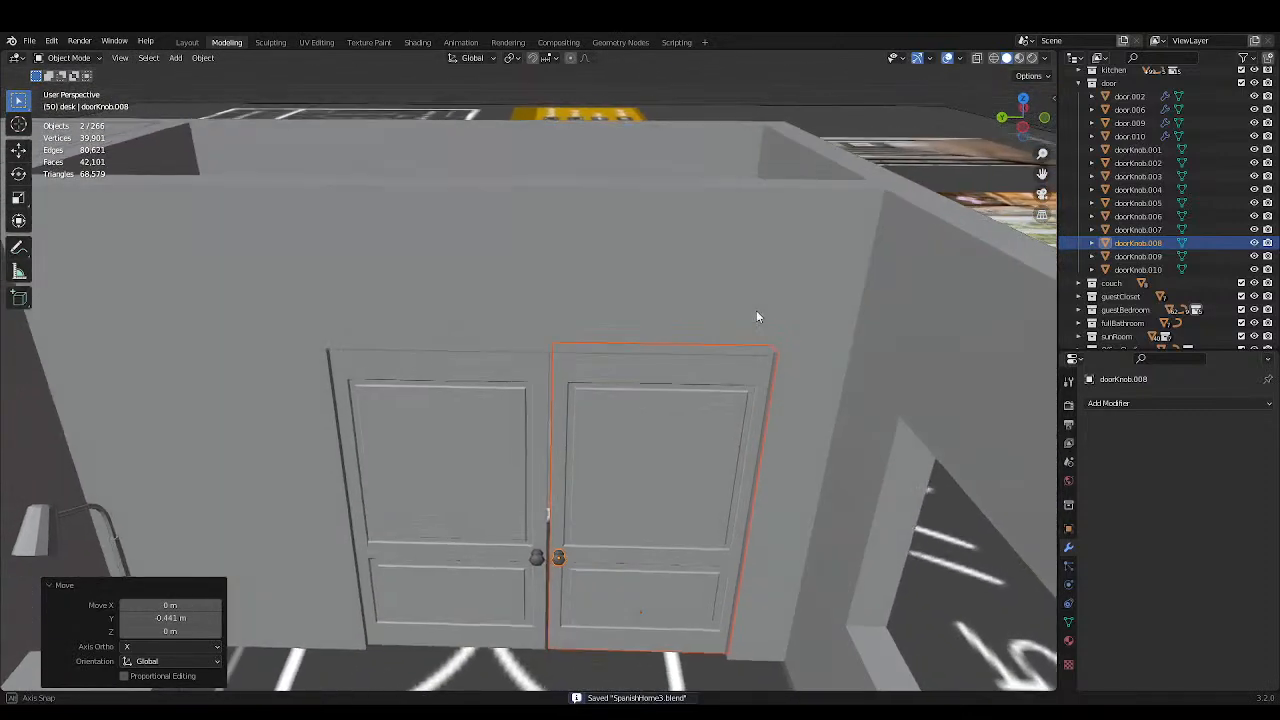
key(g)
key(x)
key(y)
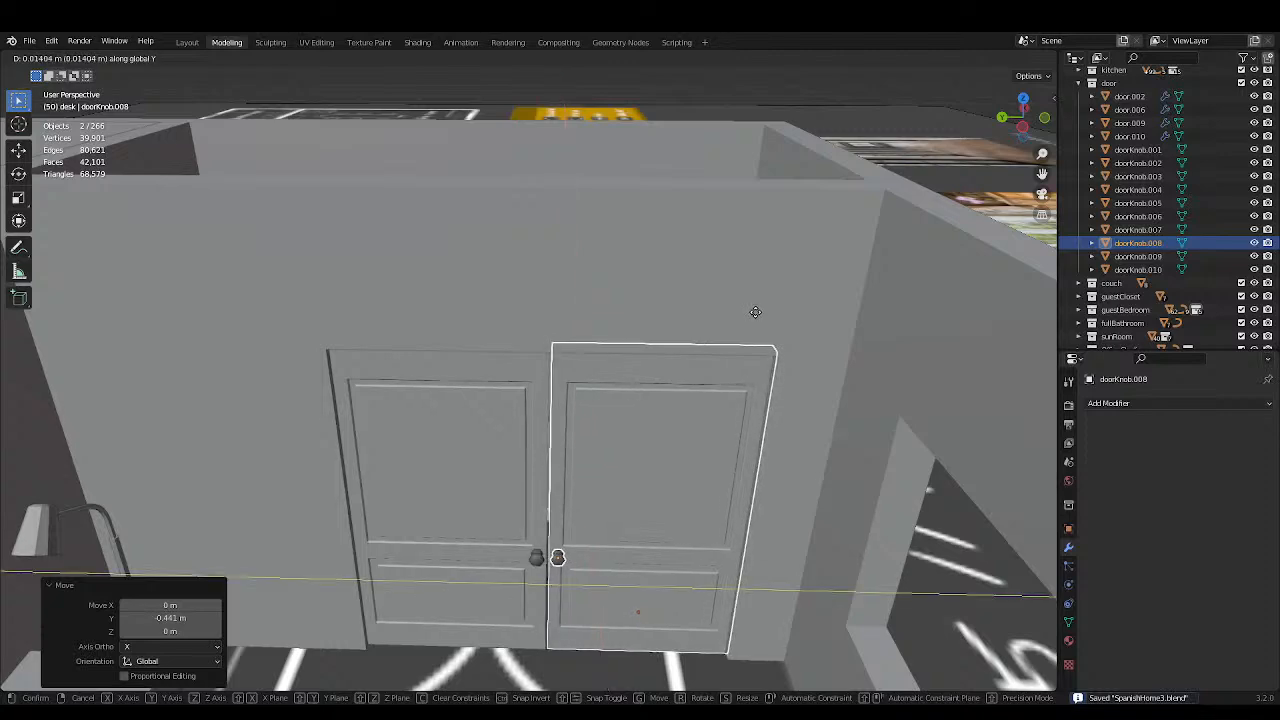
click(752, 311)
scroll(752, 311, down, 6)
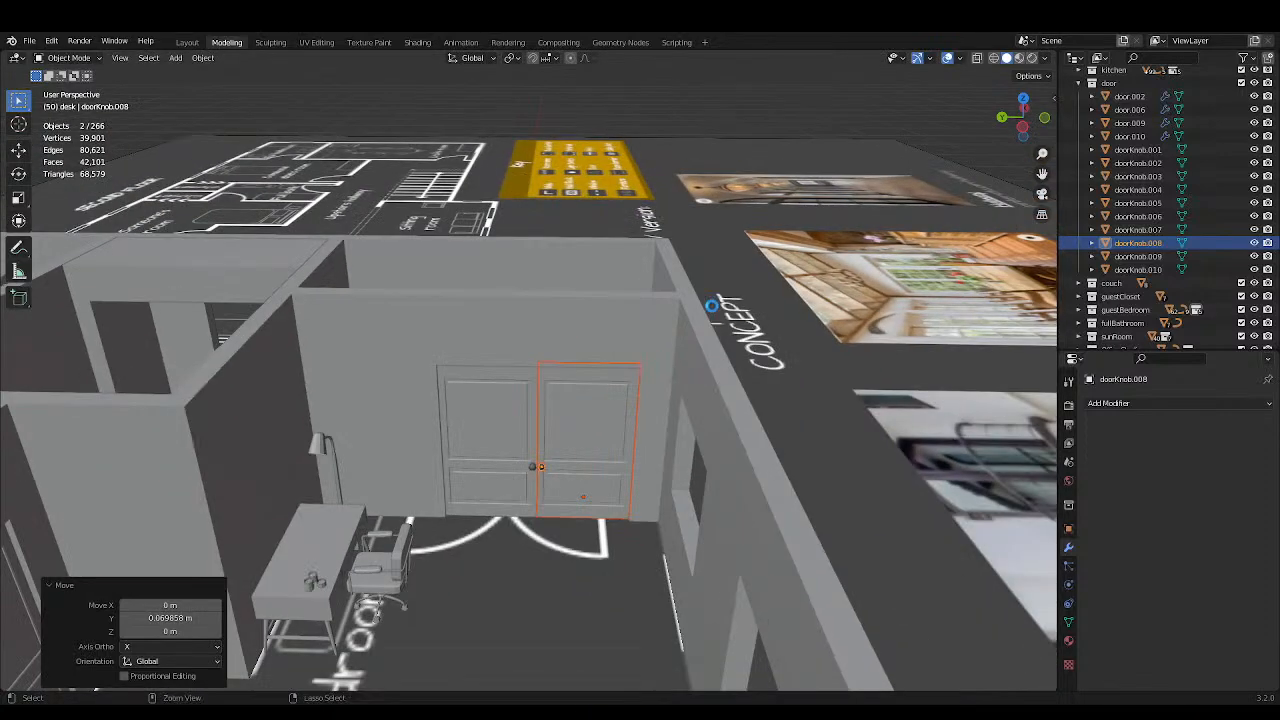
Examine the guest bedroom, closet, bathroom and hallway door positions in wireframe against the floor plan, ending in solid shading.
key(alt+a)
middle_drag(688, 330, 534, 463)
scroll(701, 337, up, 3)
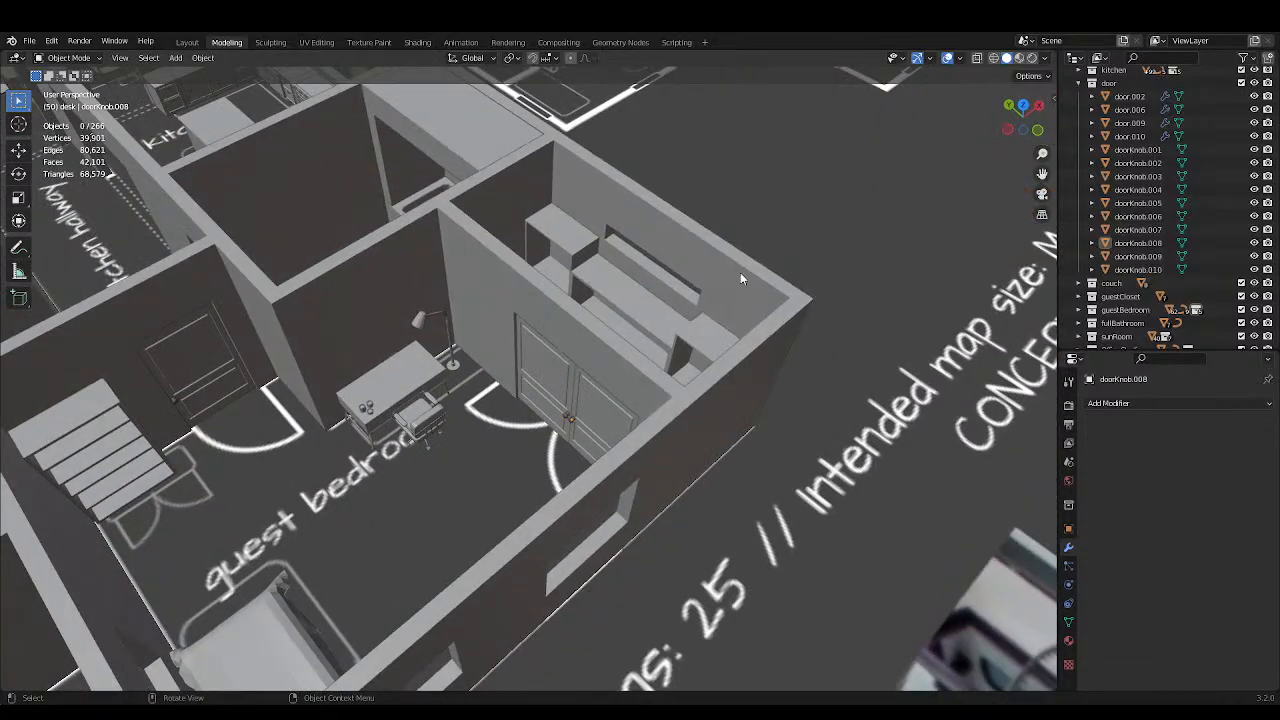
click(993, 58)
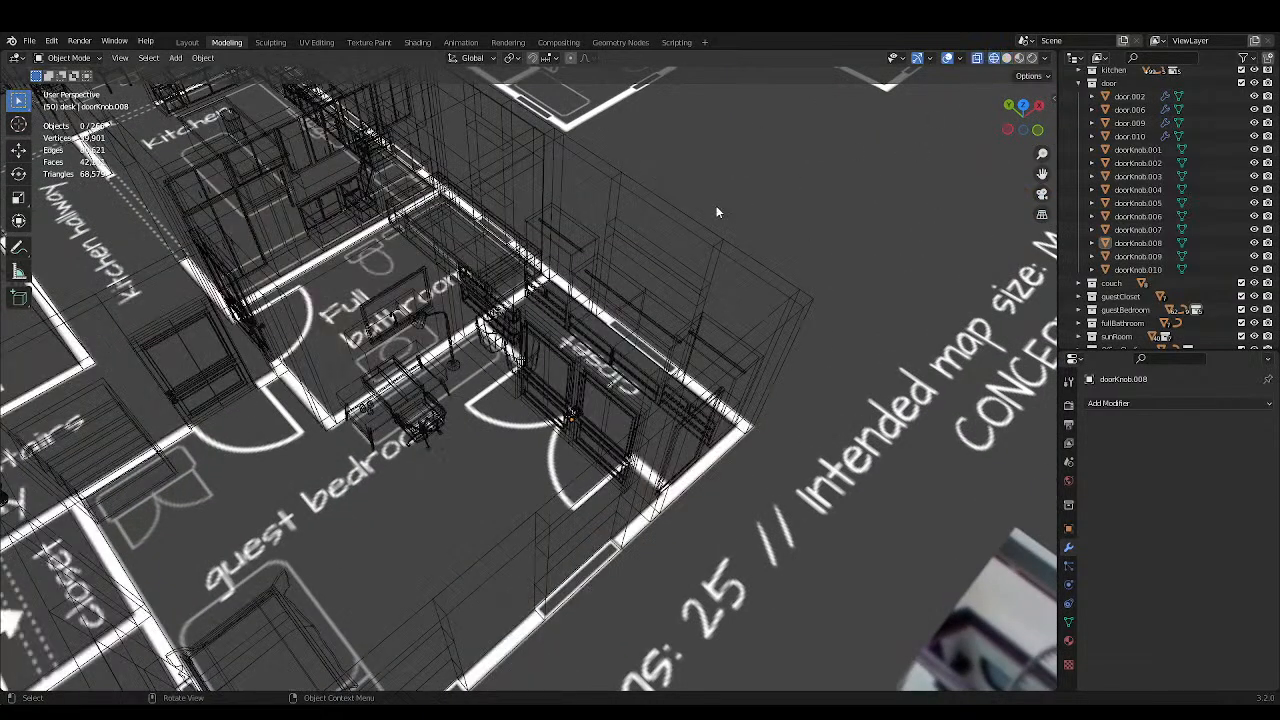
scroll(718, 212, down, 4)
mouse_move(718, 212)
middle_down()
mouse_move(776, 163)
mouse_move(700, 213)
mouse_move(643, 300)
middle_up()
scroll(366, 295, up, 2)
middle_drag(366, 295, 362, 186)
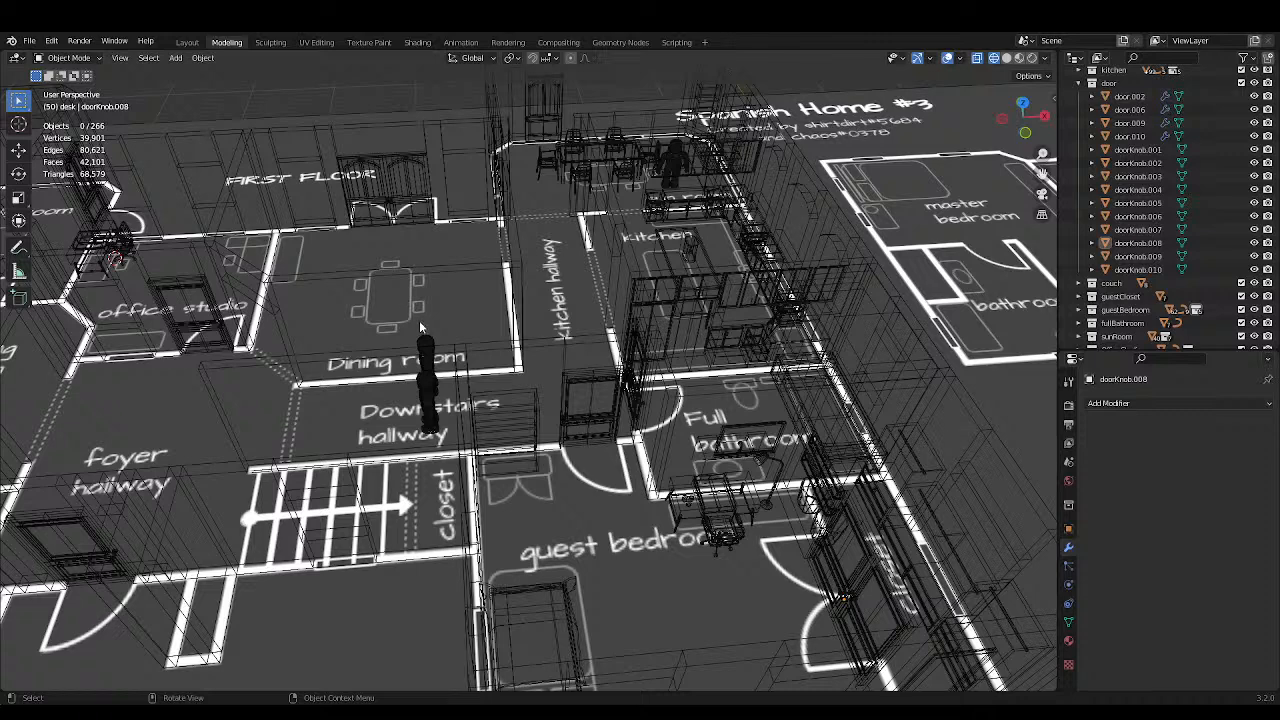
key(Tab)
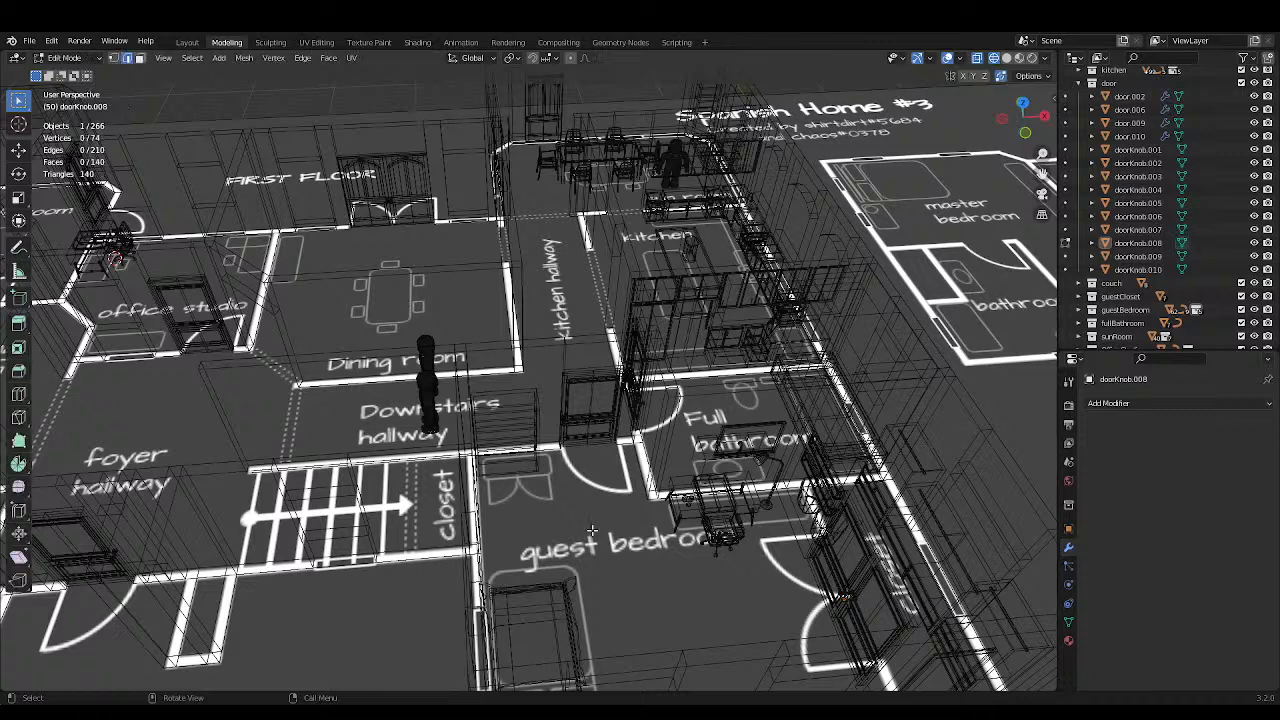
click(1005, 58)
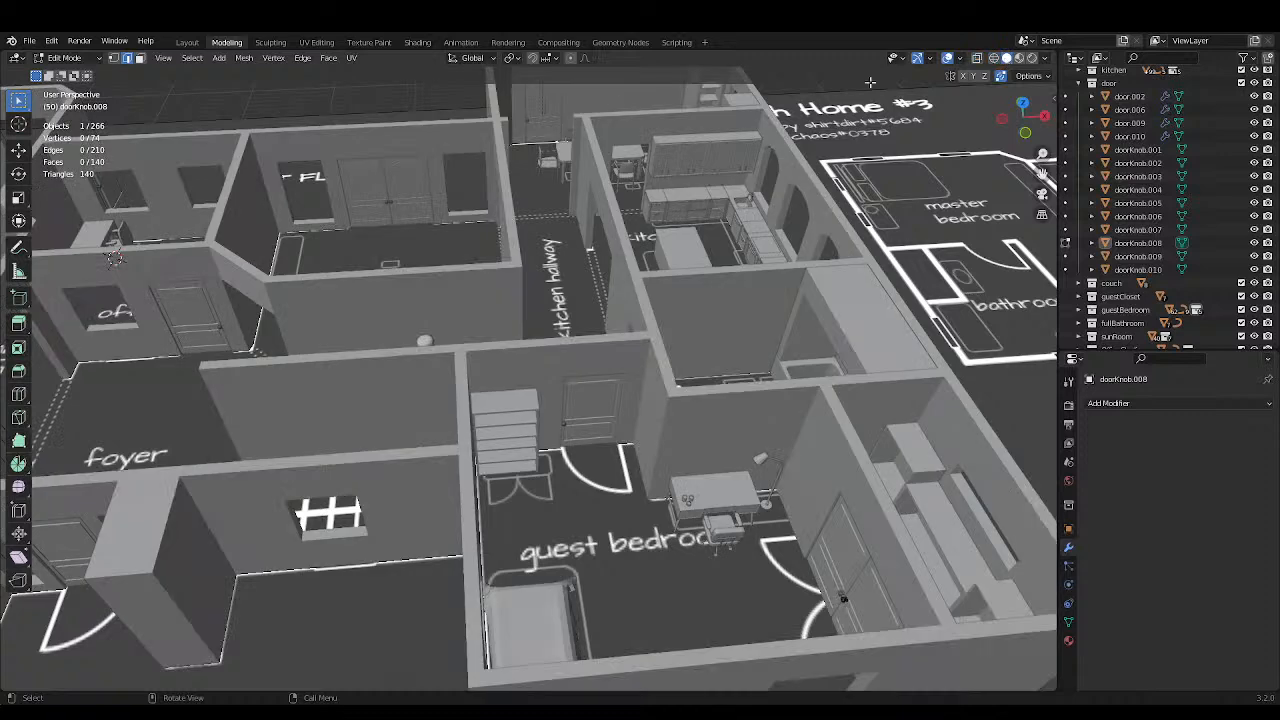
key(Tab)
Save the file and examine one dining room door and the guest bedroom door, each isolated in local view.
click(411, 178)
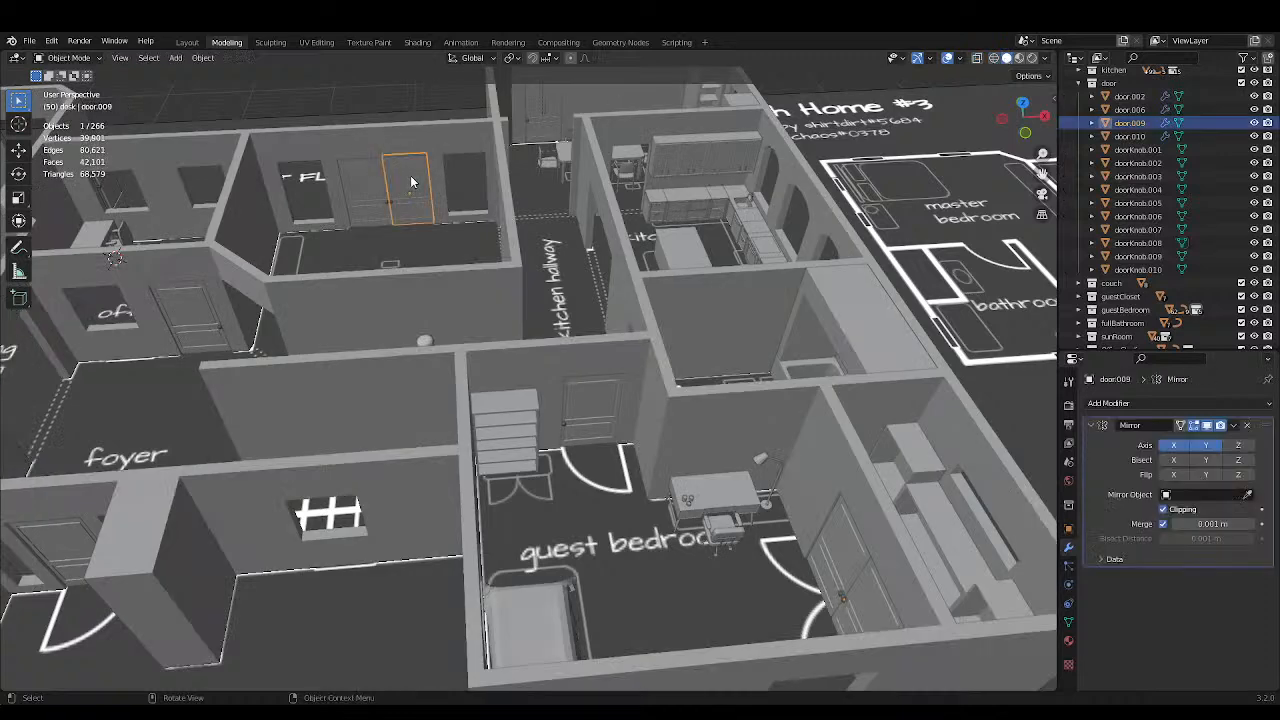
key(ctrl+s)
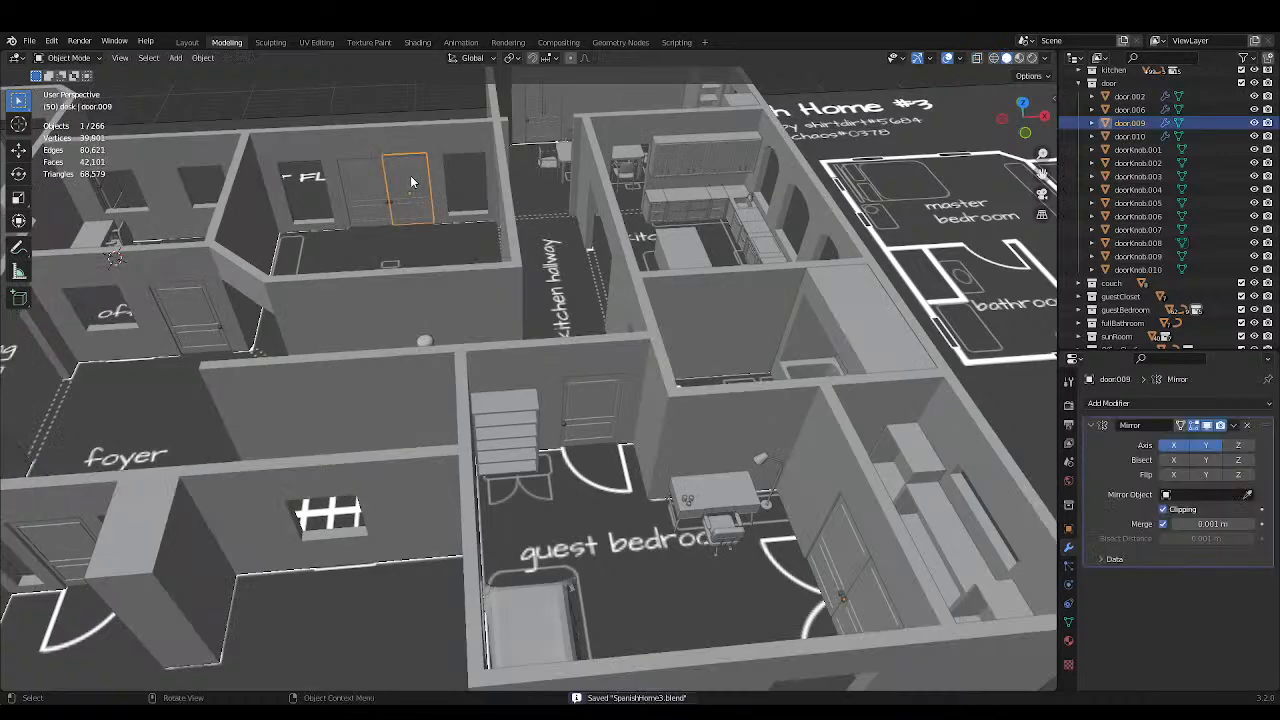
key(KP_Divide)
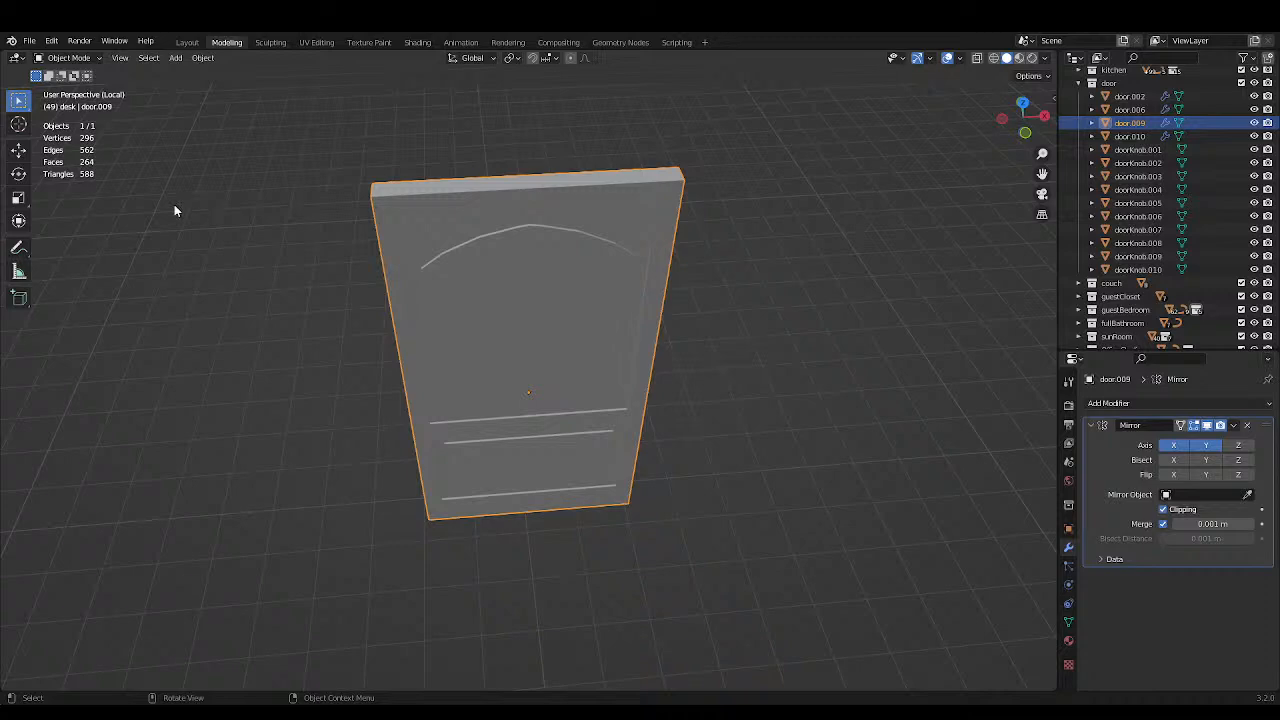
key(KP_Divide)
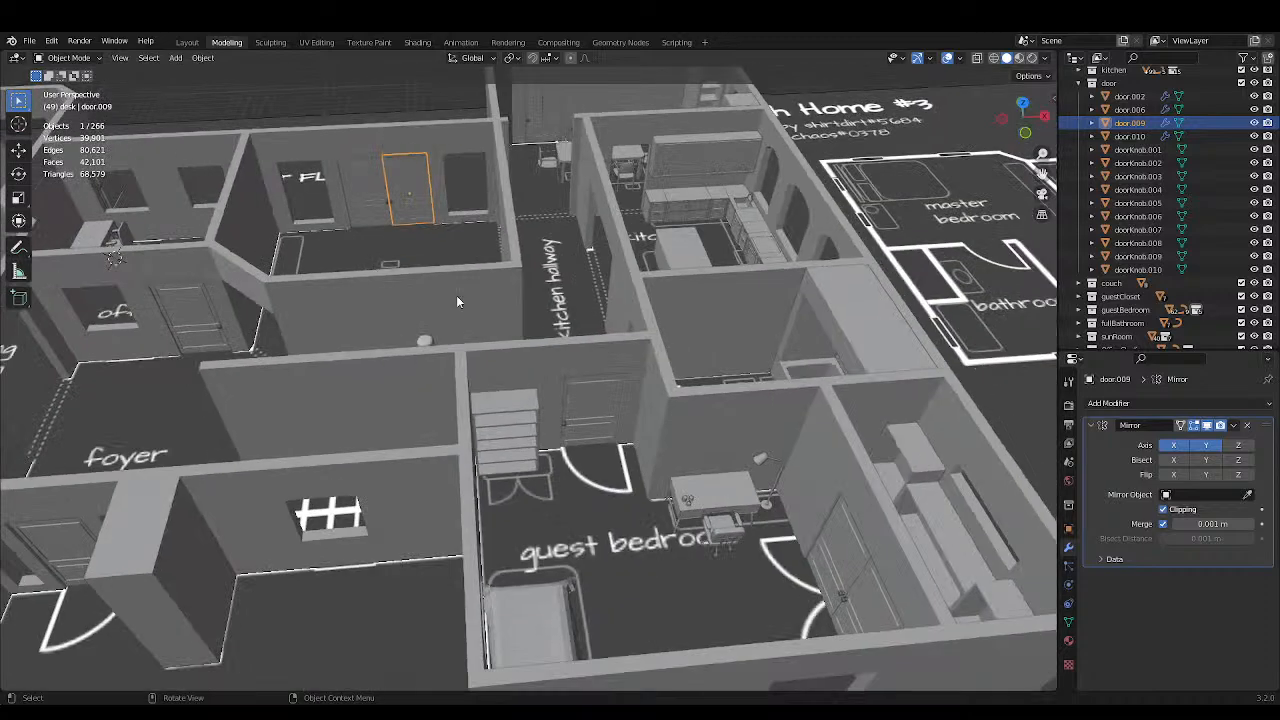
click(586, 391)
key(ctrl+s)
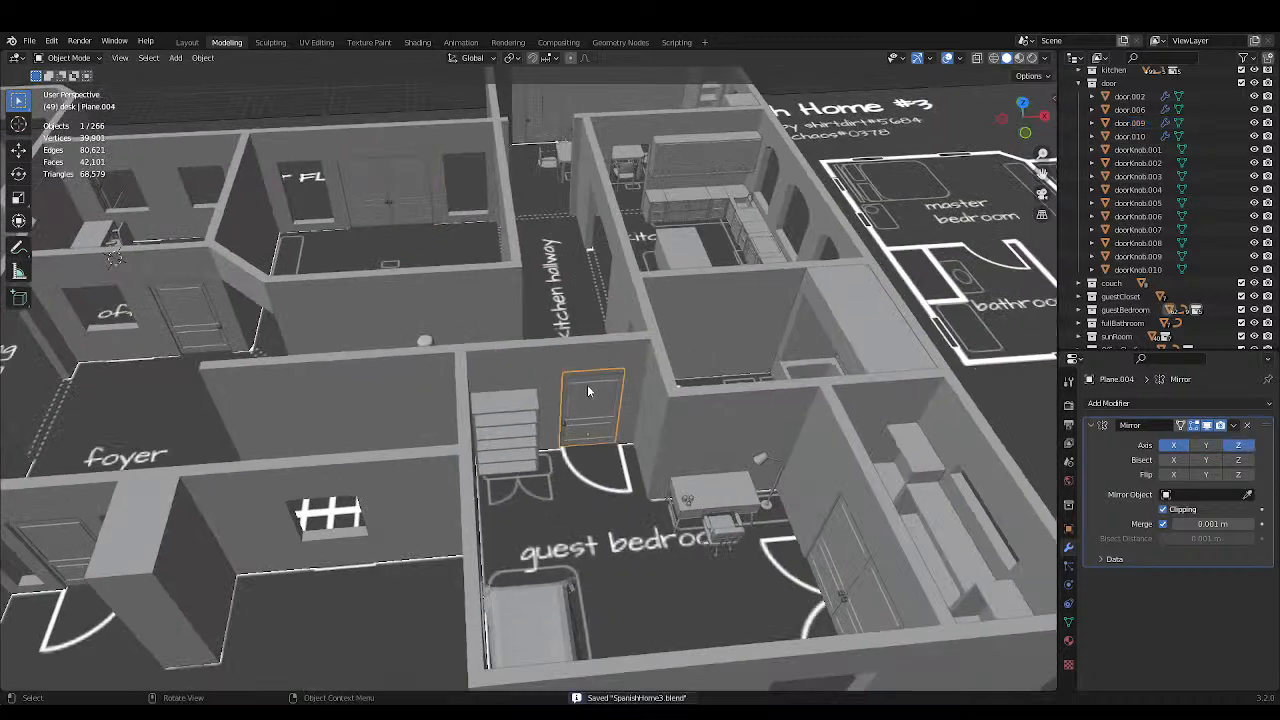
key(KP_Divide)
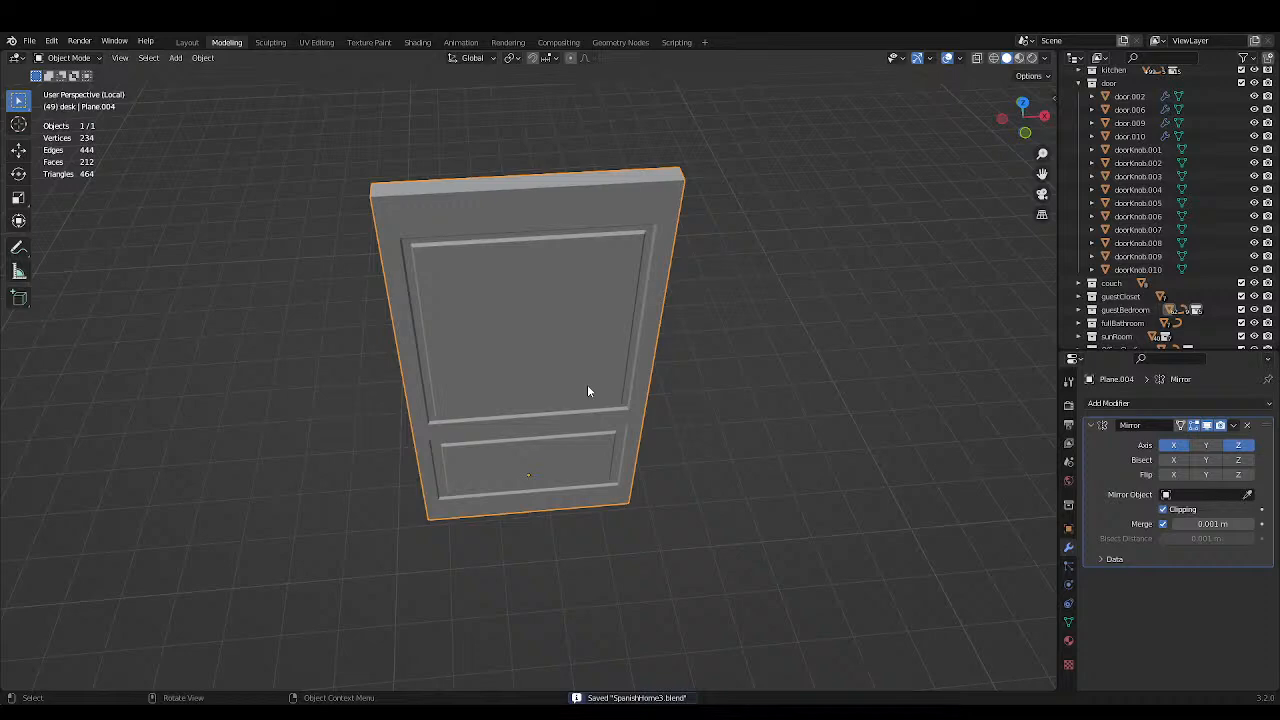
key(KP_Divide)
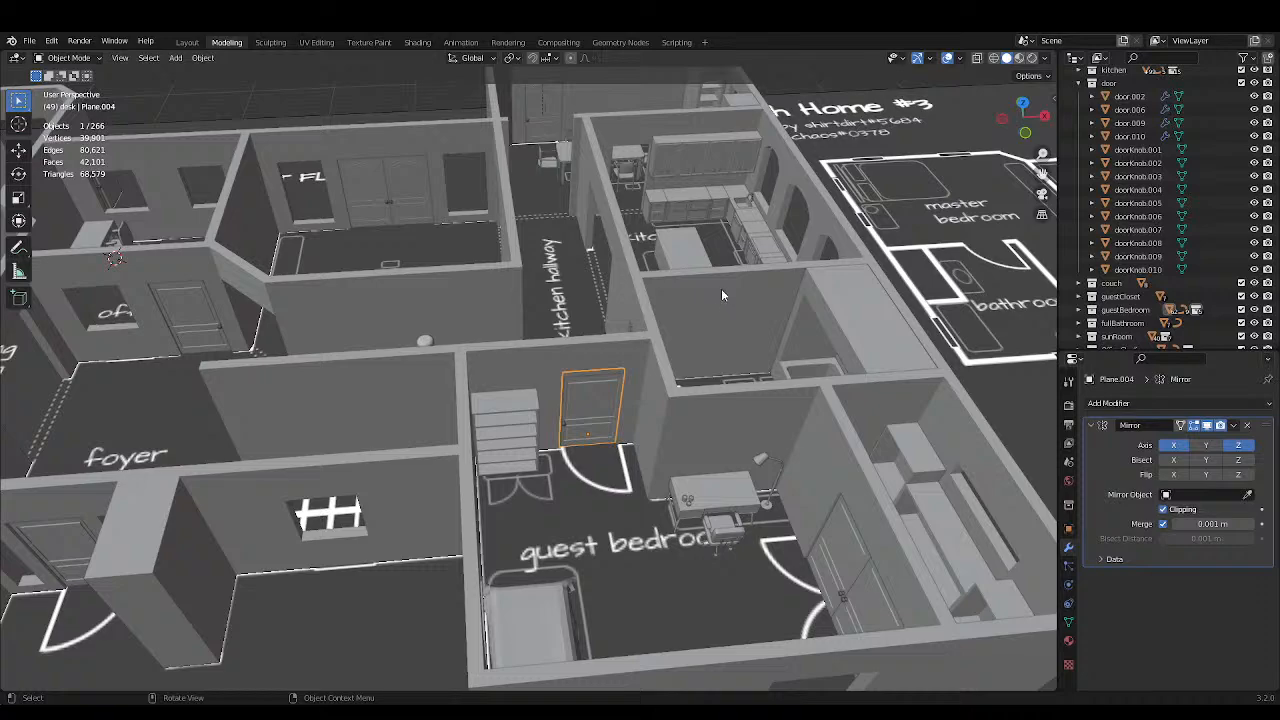
Review the first-floor doorways from the guest bedroom across to the living and billiards rooms, and save the file.
mouse_move(702, 297)
shift+middle_down()
mouse_move(826, 362)
mouse_move(756, 330)
mouse_move(741, 286)
mouse_move(726, 293)
shift+middle_up()
scroll(722, 316, down, 2)
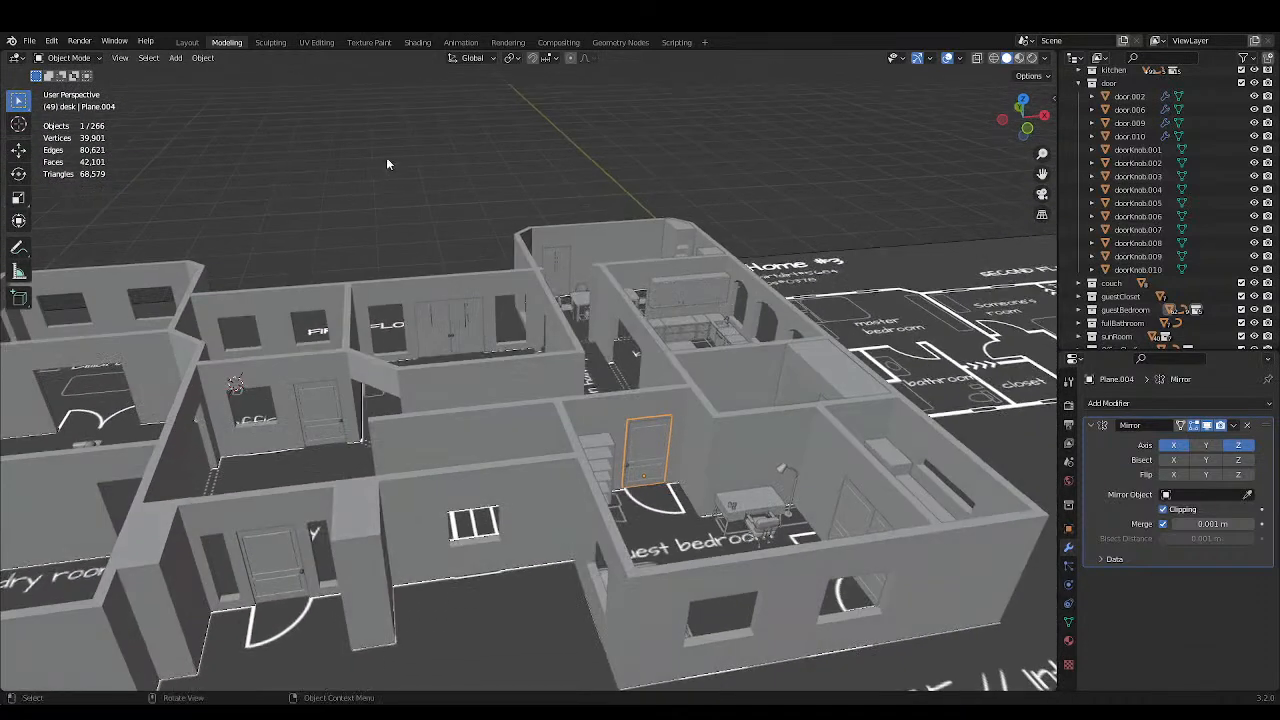
click(450, 207)
middle_drag(450, 207, 514, 228)
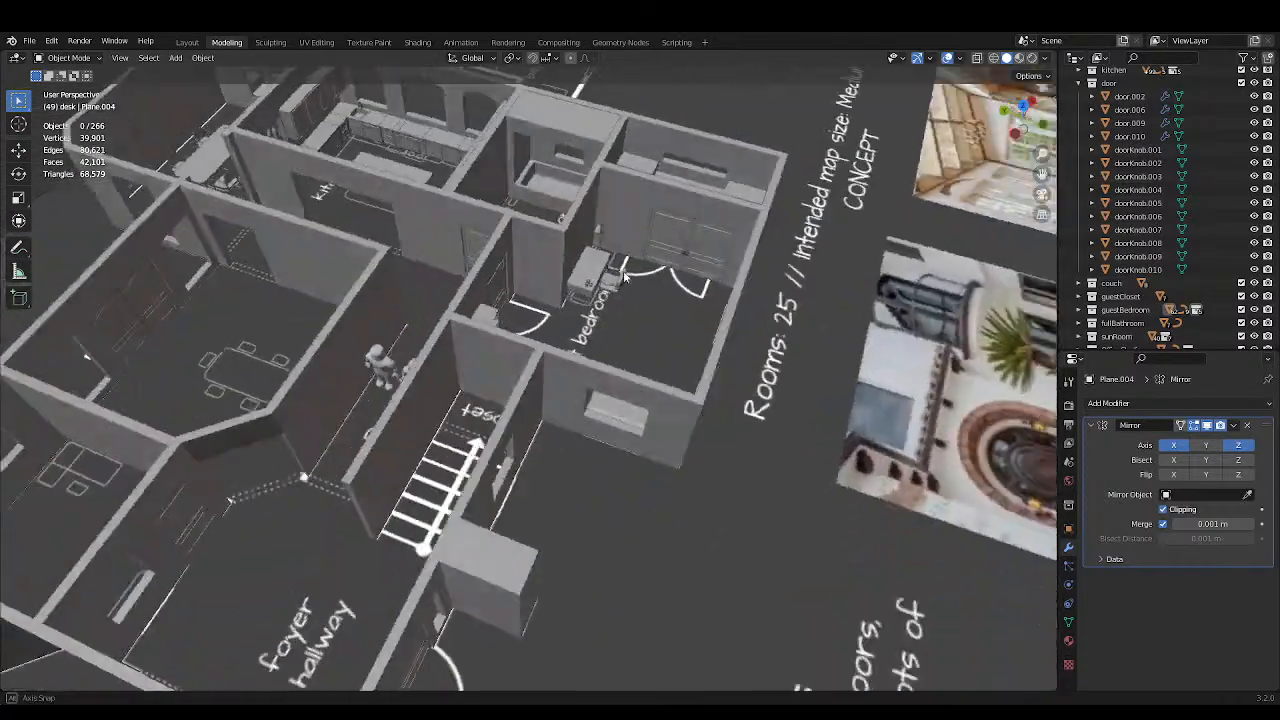
middle_drag(624, 278, 673, 231)
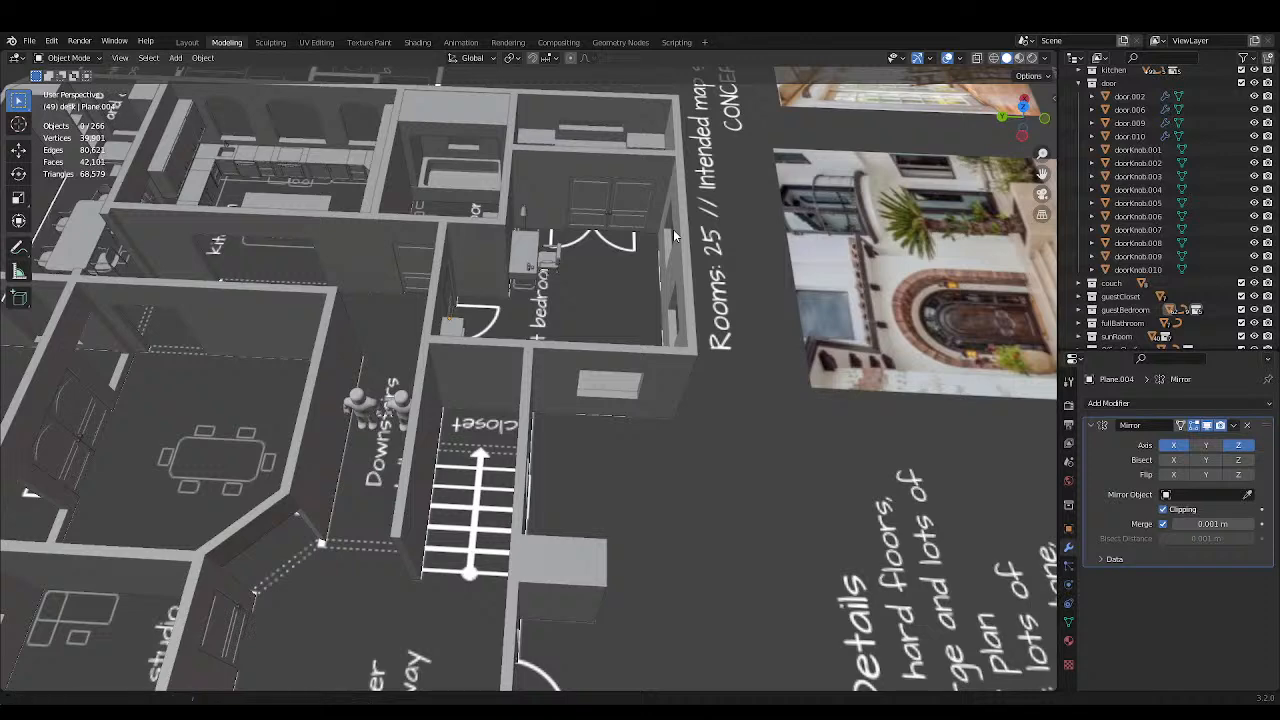
middle_drag(673, 229, 662, 307)
key(ctrl+s)
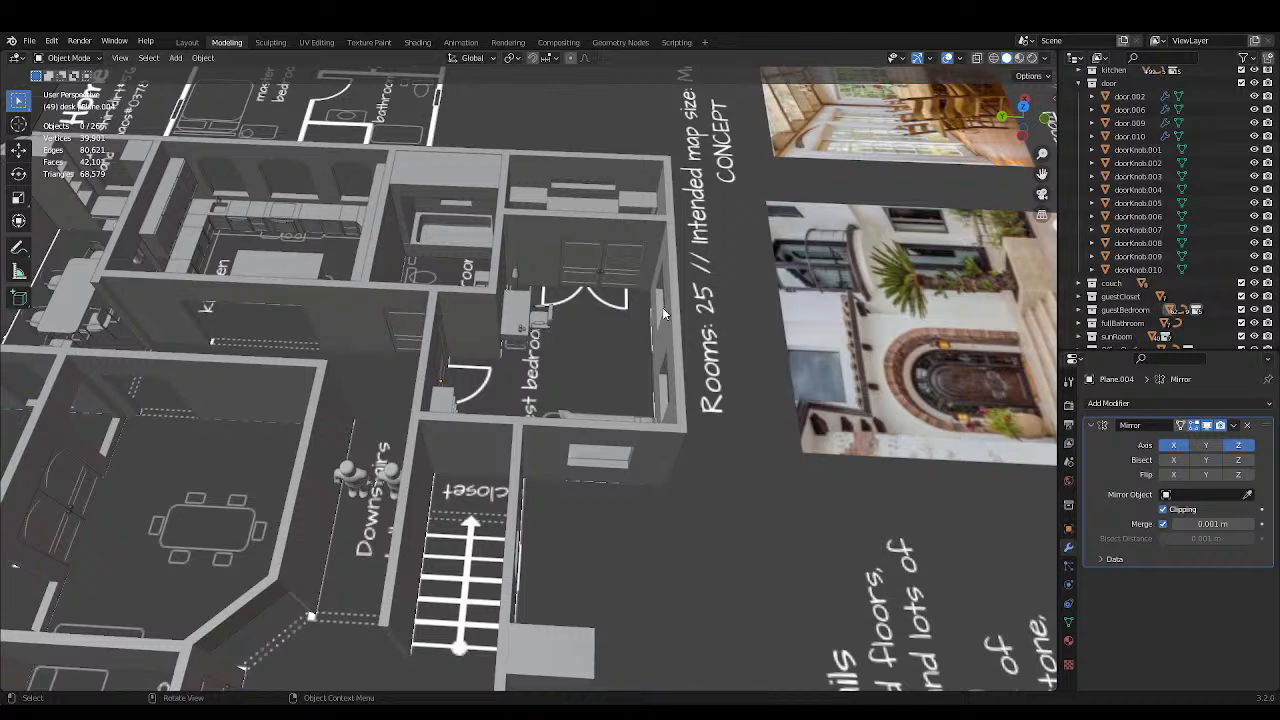
scroll(663, 314, down, 3)
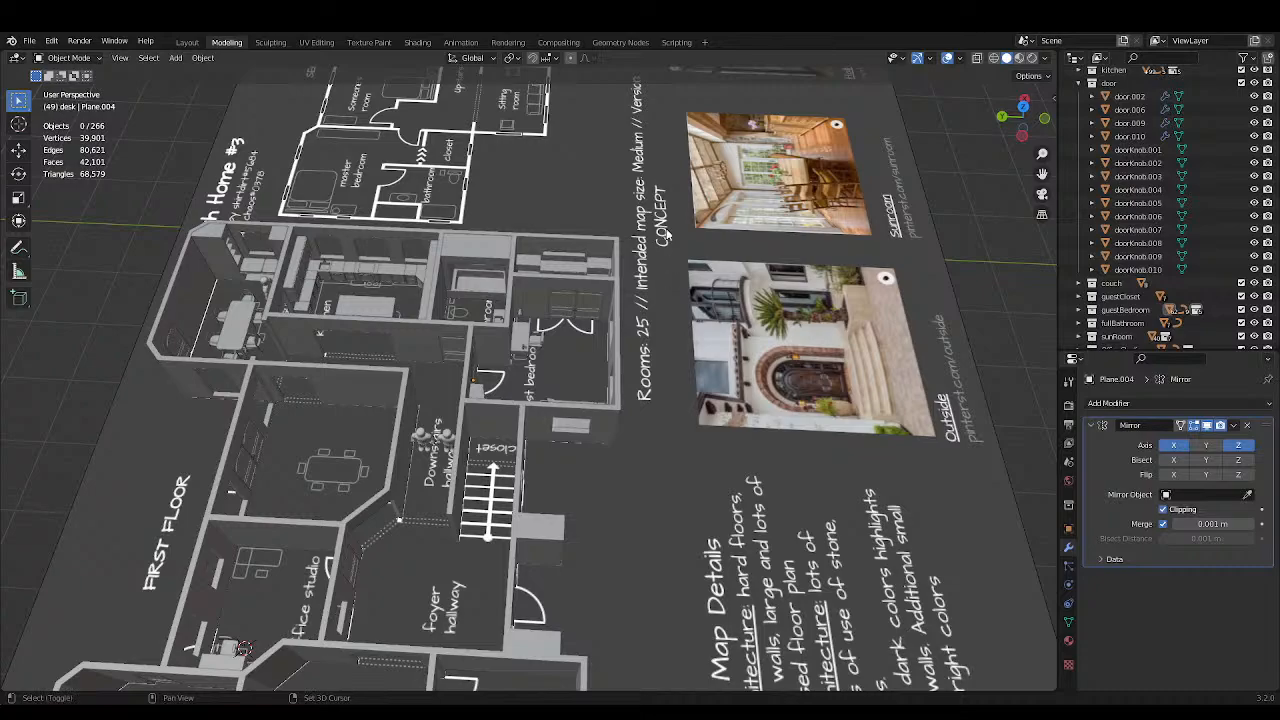
shift+middle_drag(590, 344, 463, 185)
scroll(463, 185, up, 1)
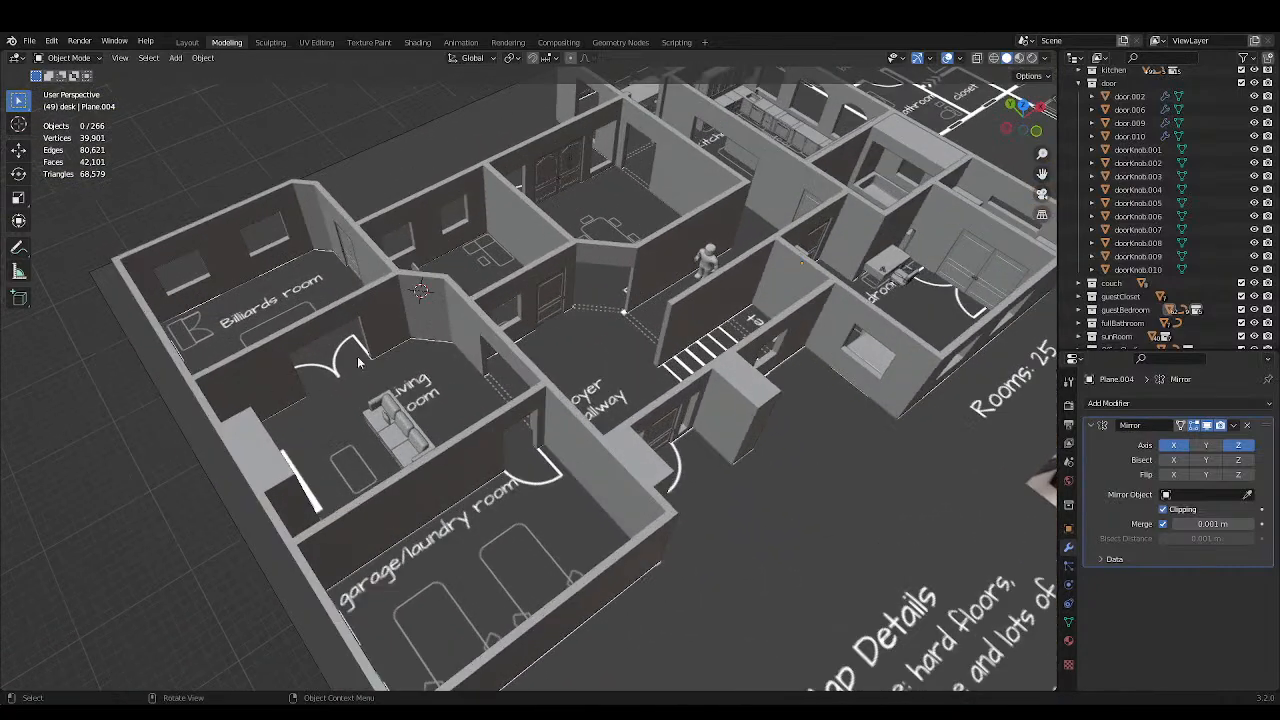
shift+middle_drag(617, 272, 450, 363)
scroll(755, 372, up, 3)
middle_drag(755, 372, 775, 368)
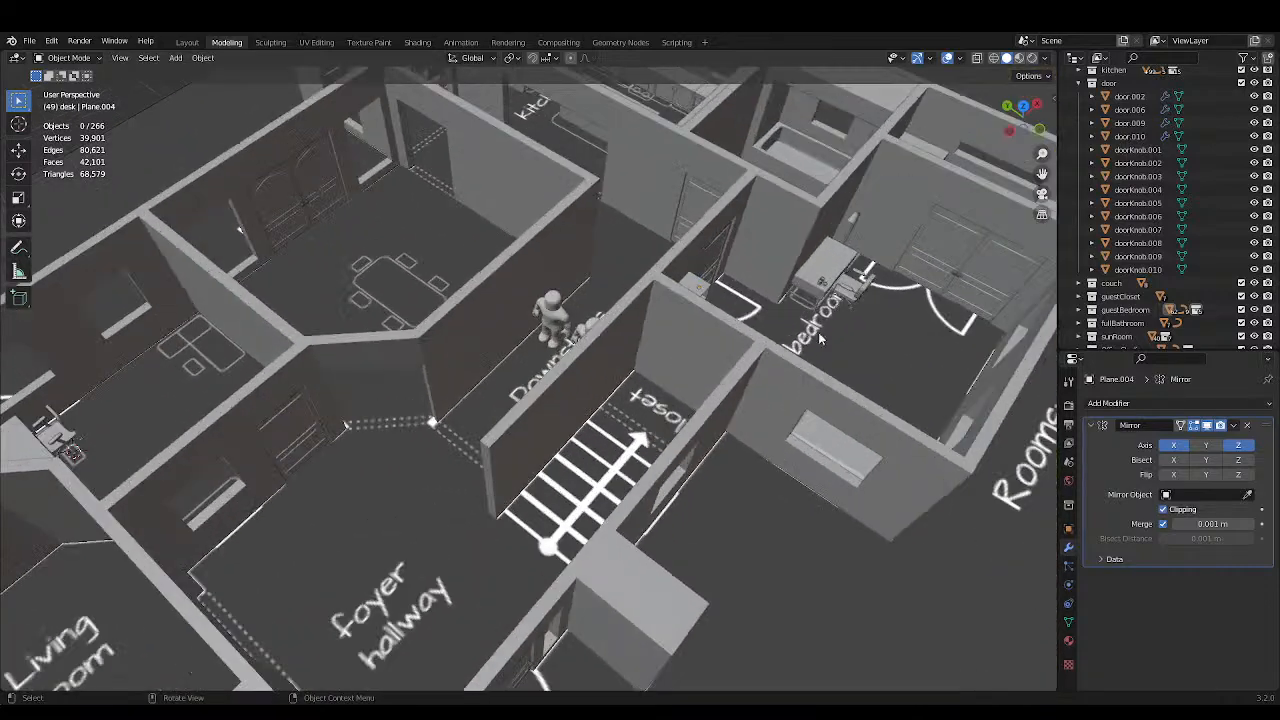
Select the first guest bedroom closet door together with its knob and save the file.
shift+middle_drag(775, 300, 332, 380)
middle_drag(413, 382, 457, 426)
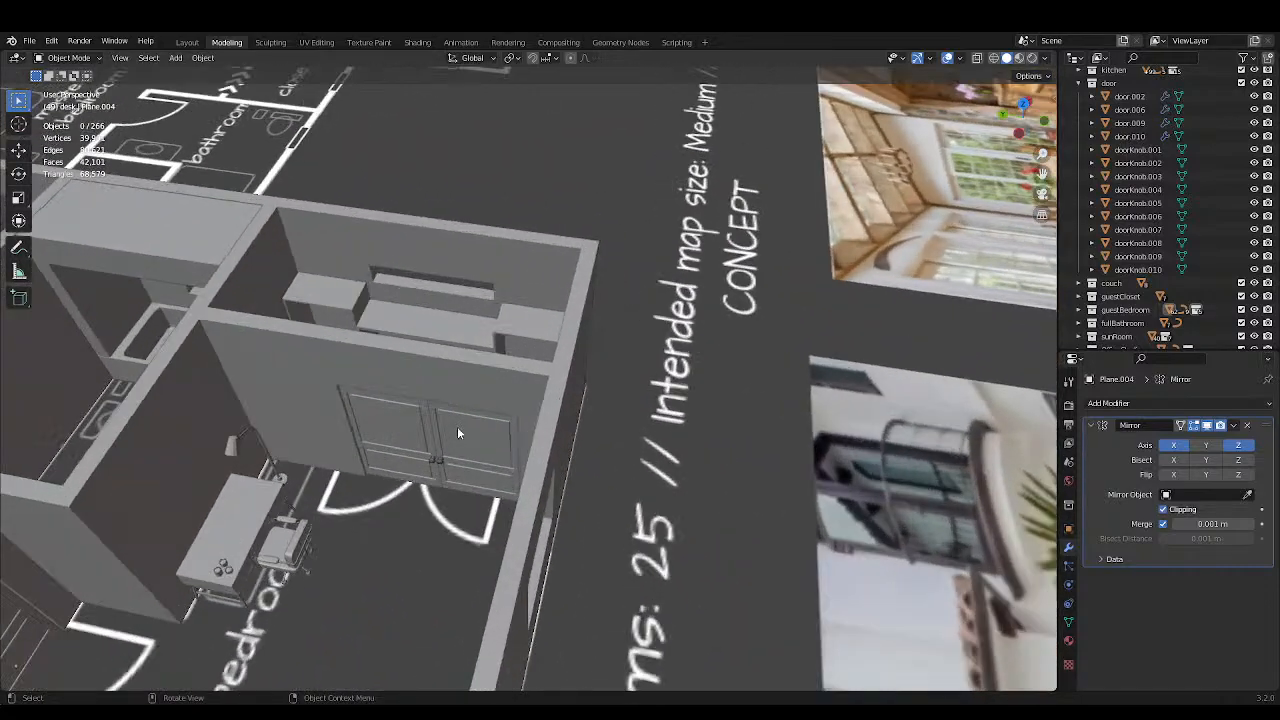
click(436, 463)
shift+click(434, 461)
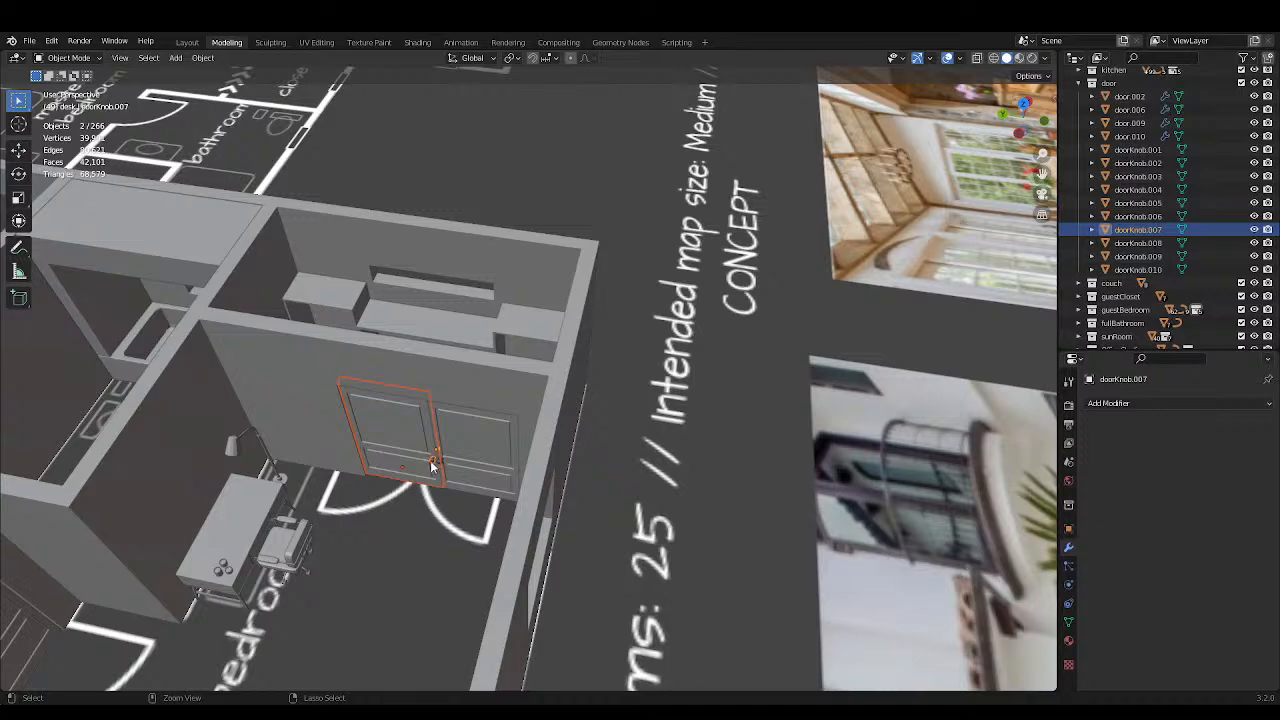
key(ctrl+s)
right_click(430, 462)
click(428, 465)
right_click(422, 462)
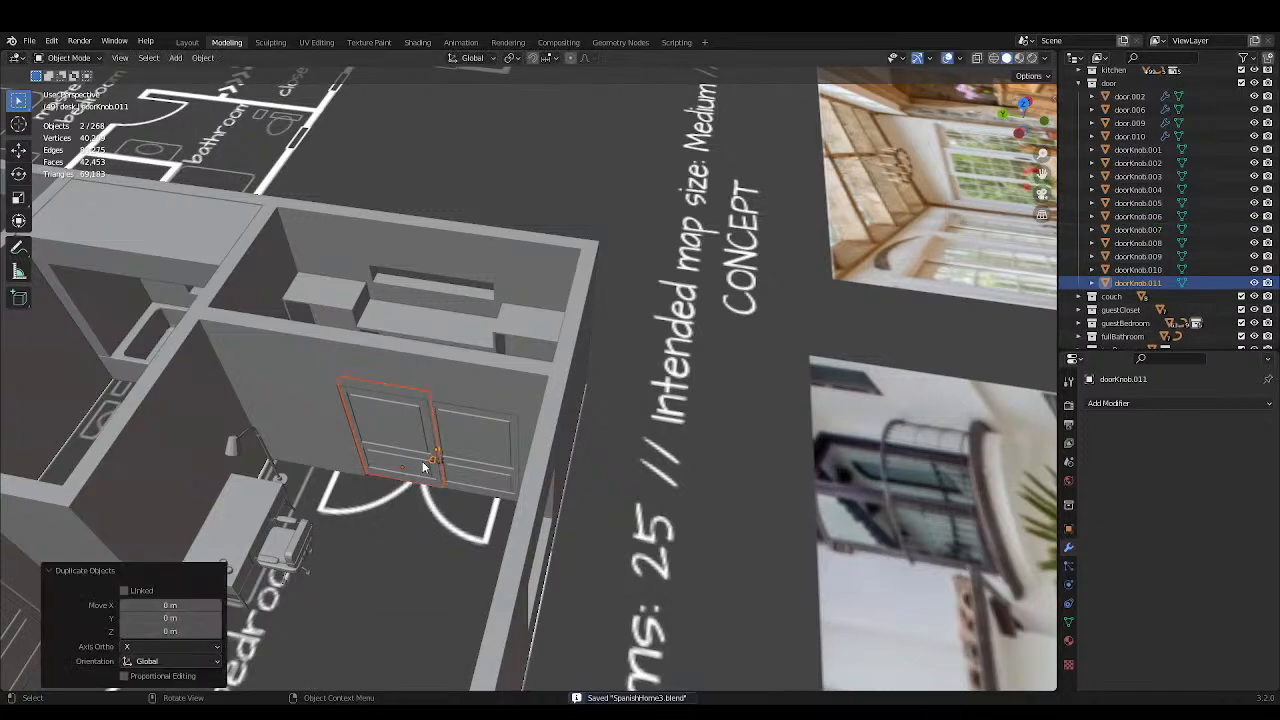
key(KP_7)
key(ctrl+z)
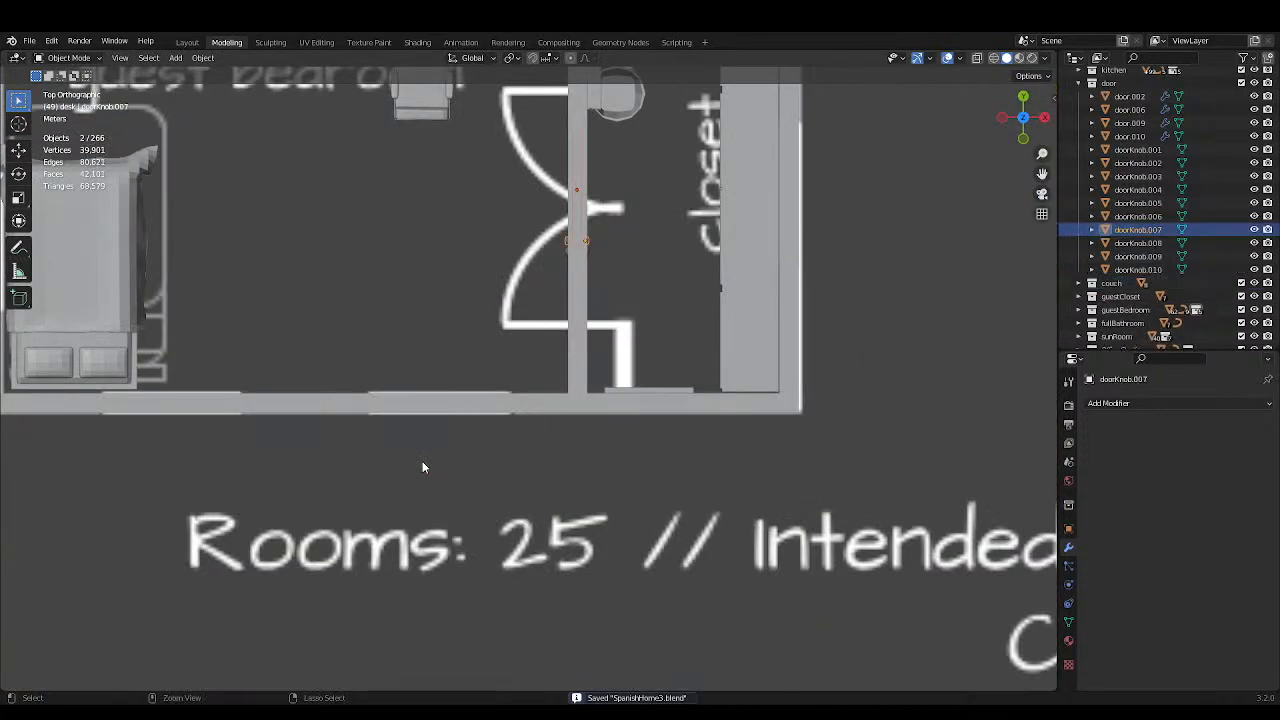
Add the second closet door and its knob to the selection, save the file and duplicate both doors and knobs in place.
middle_drag(422, 461, 769, 286)
shift+click(444, 530)
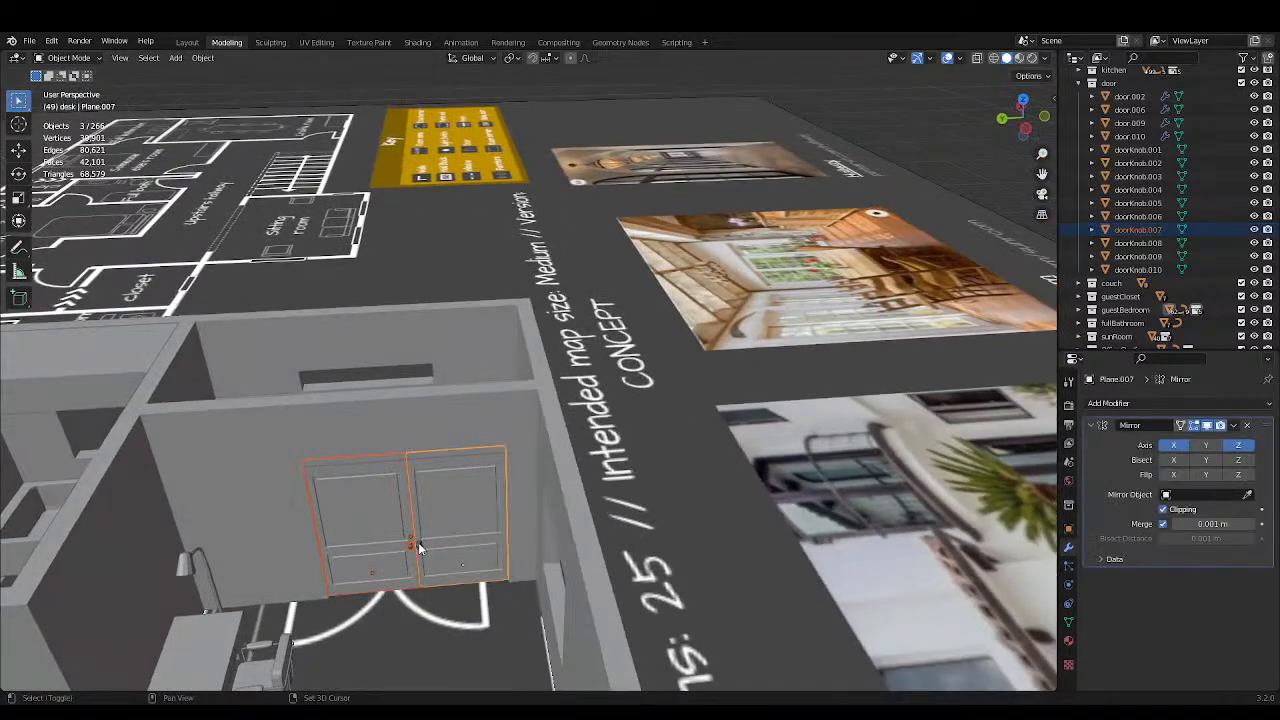
shift+click(417, 545)
key(g)
key(z)
right_click(438, 405)
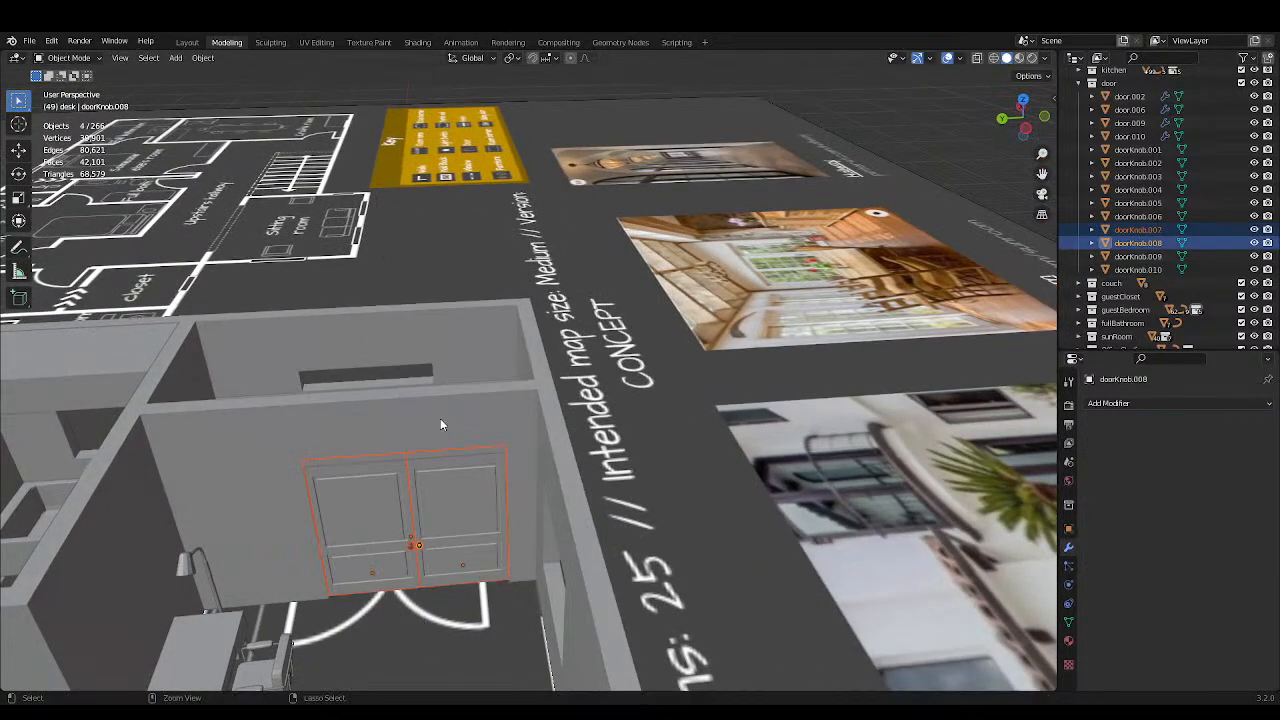
key(ctrl+s)
right_click(455, 486)
click(455, 486)
right_click(454, 485)
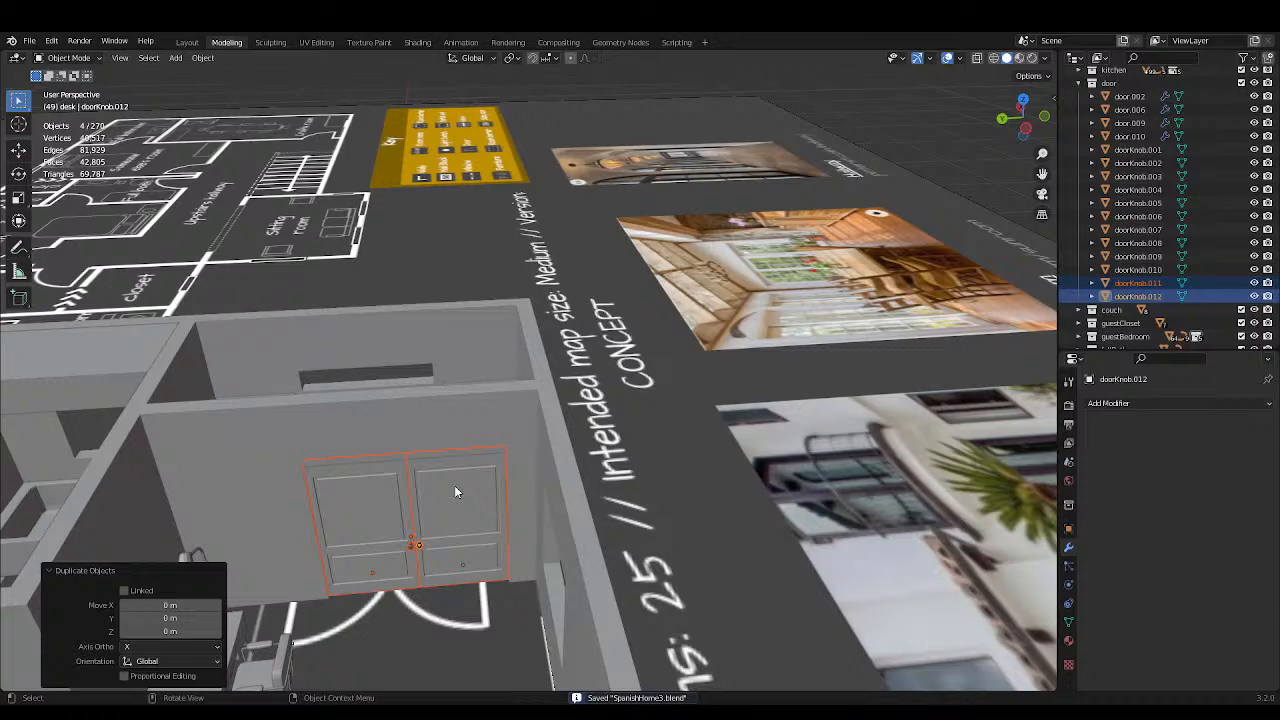
Move the duplicated double door about -59.92 m in X, over to the garage/laundry room.
key(KP_7)
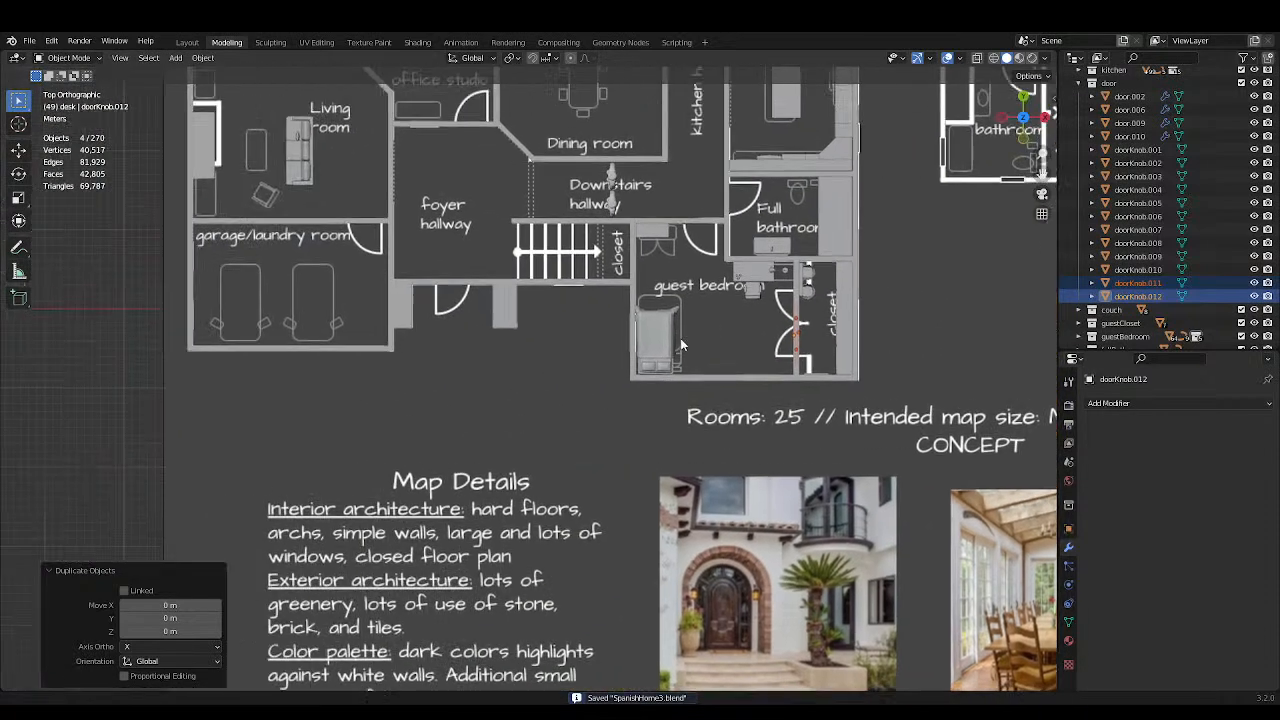
shift+middle_drag(681, 344, 705, 352)
key(g)
key(x)
click(222, 349)
Move the double door about 32.28 m in Y and -3.95 m in X to line up with the living room's double doorway.
shift+middle_drag(553, 273, 575, 362)
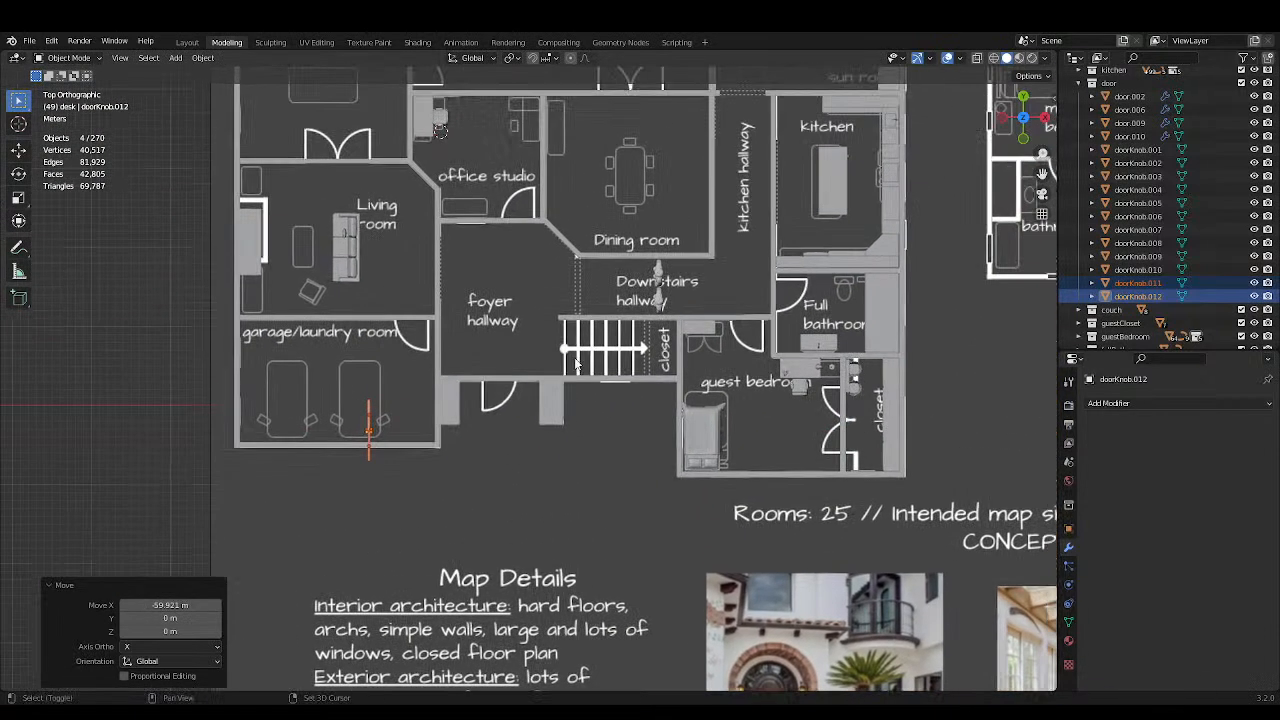
key(g)
key(y)
click(572, 158)
shift+middle_drag(436, 192, 585, 307)
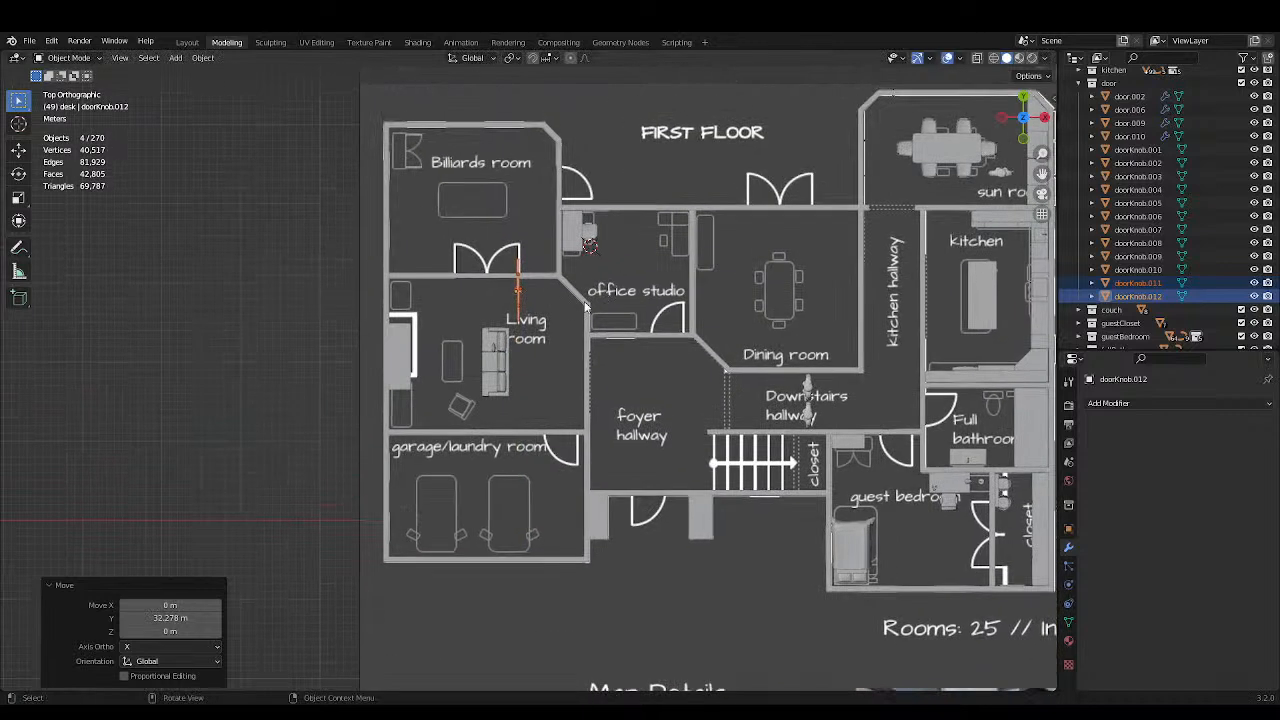
scroll(585, 307, up, 3)
key(g)
key(x)
click(585, 295)
Rotate the double door 90° about Z so it runs parallel to the billiards room wall, and save the file.
key(r)
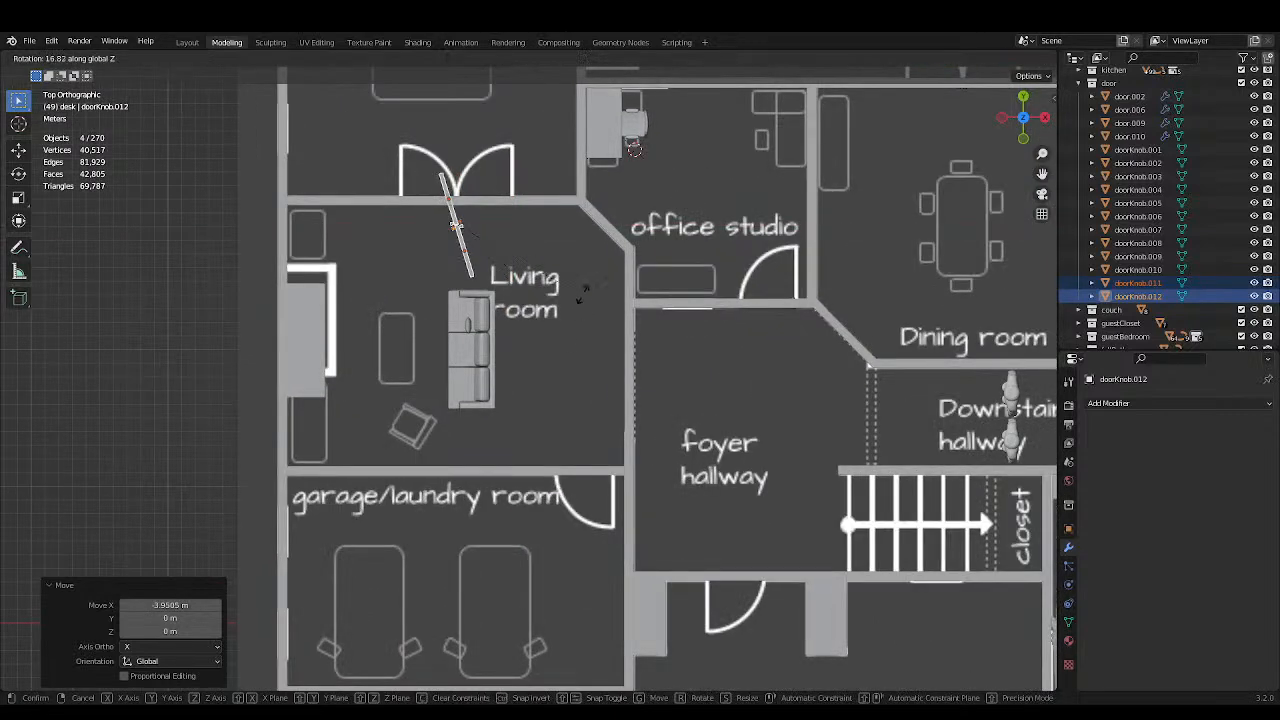
click(585, 105)
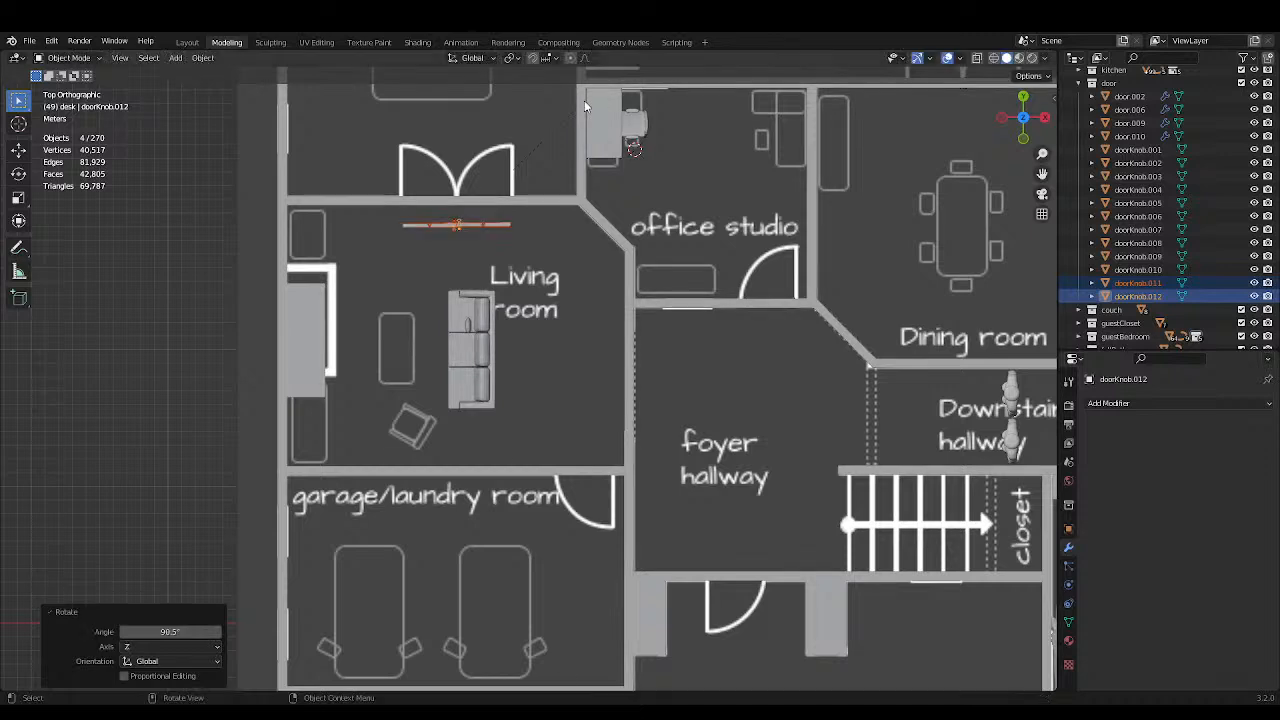
click(170, 631)
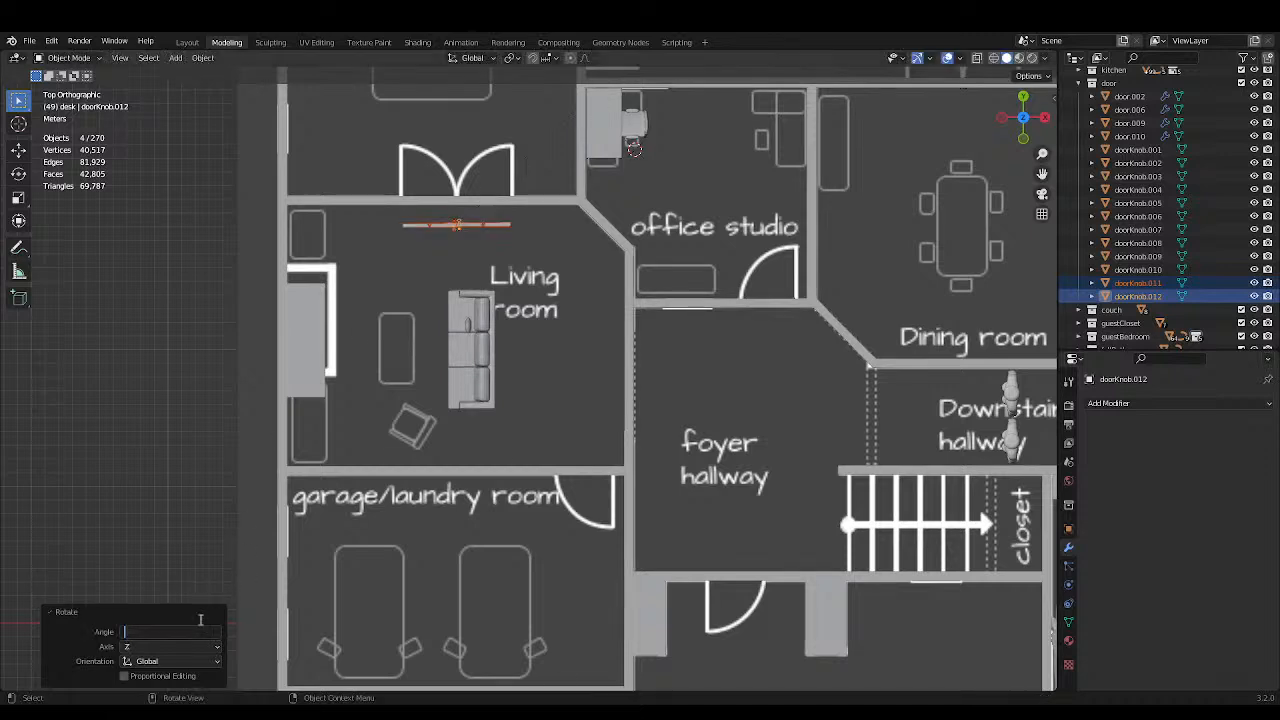
key(Return)
key(ctrl+s)
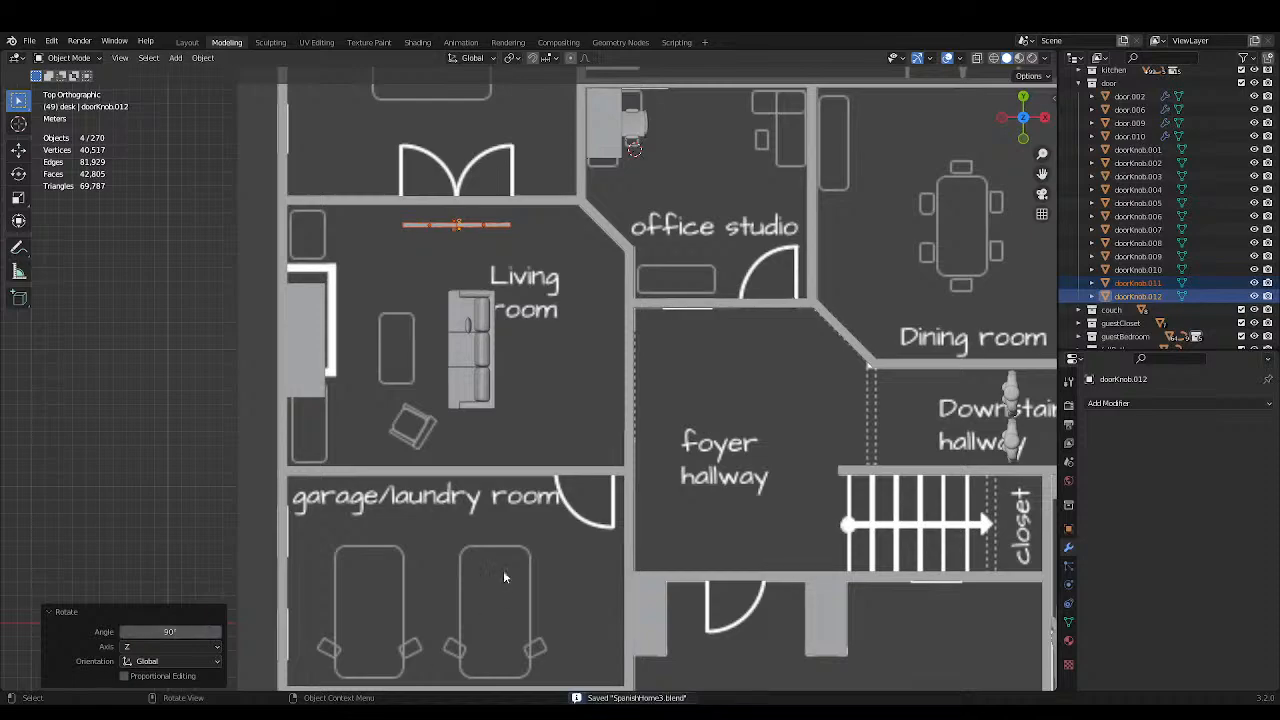
Move the double door about 1.62 m in Y into the wall between the living room and the billiards room.
middle_drag(423, 338, 600, 250)
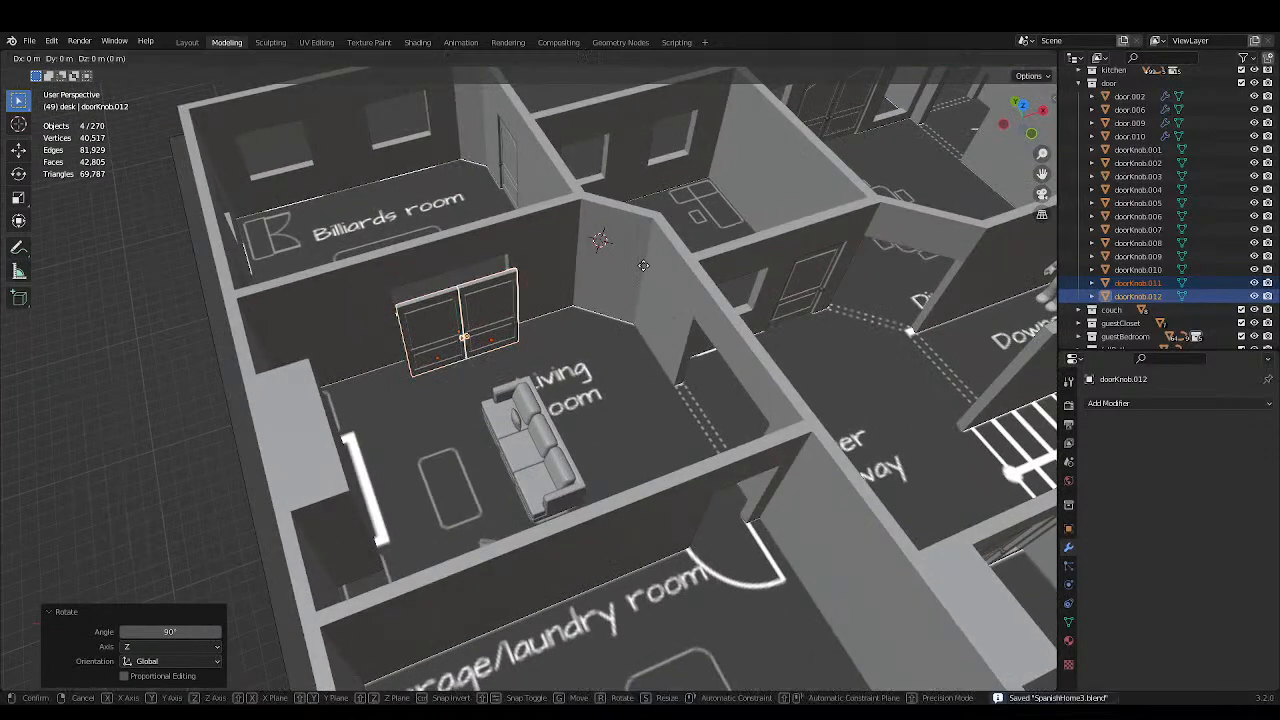
key(g)
key(x)
key(y)
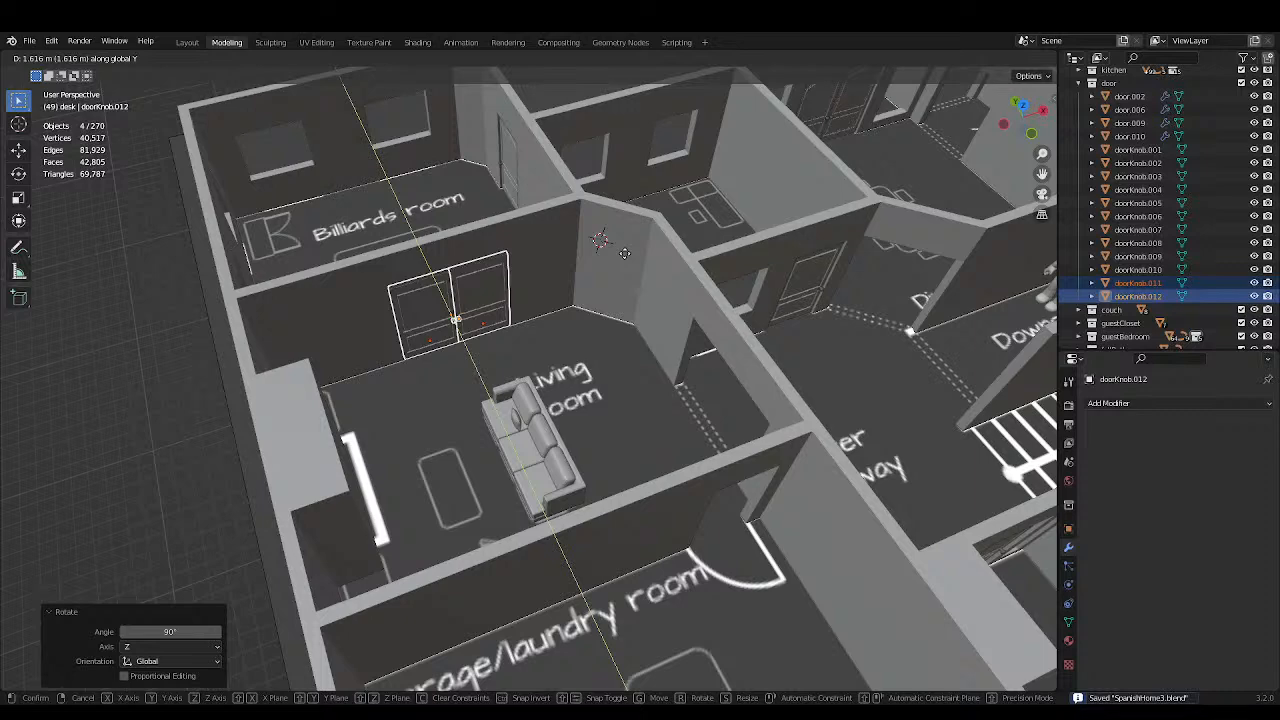
click(624, 252)
key(KP_7)
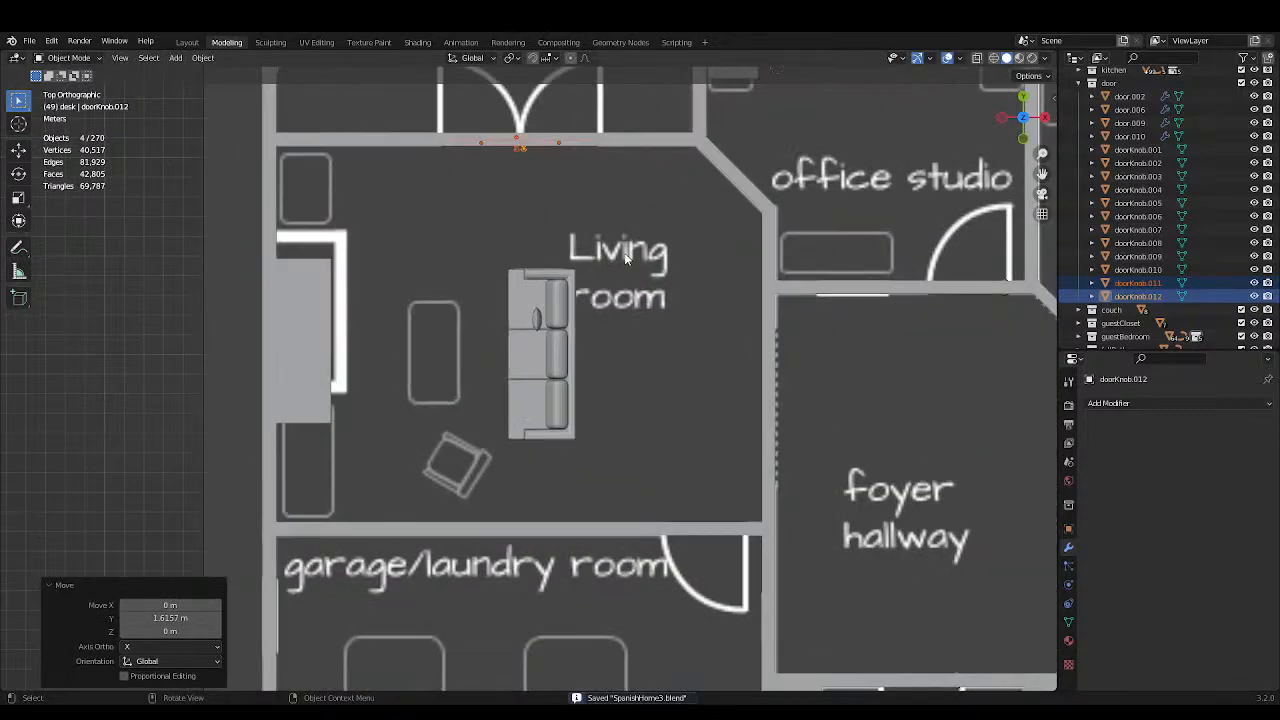
Nudge the double door about 0.17 m in Y to centre it in the wall's thickness, and save the file.
scroll(607, 352, up, 3)
shift+middle_drag(564, 82, 600, 443)
scroll(600, 443, up, 3)
key(g)
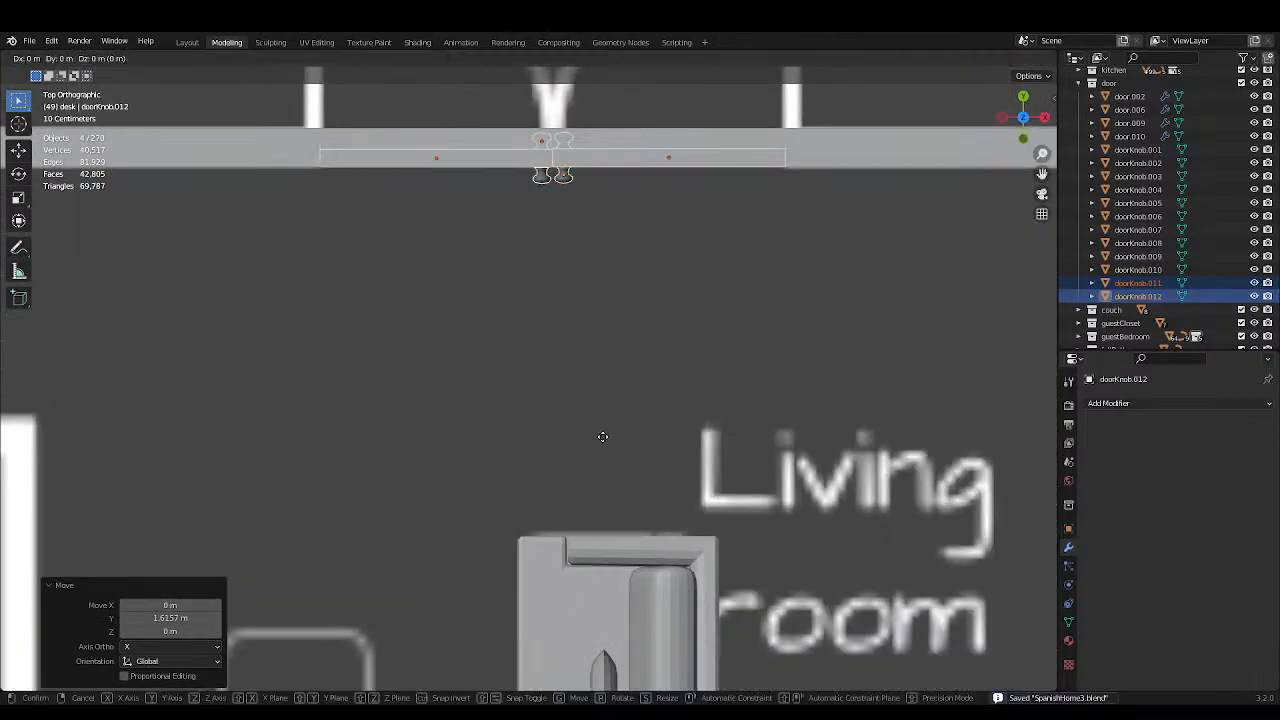
key(y)
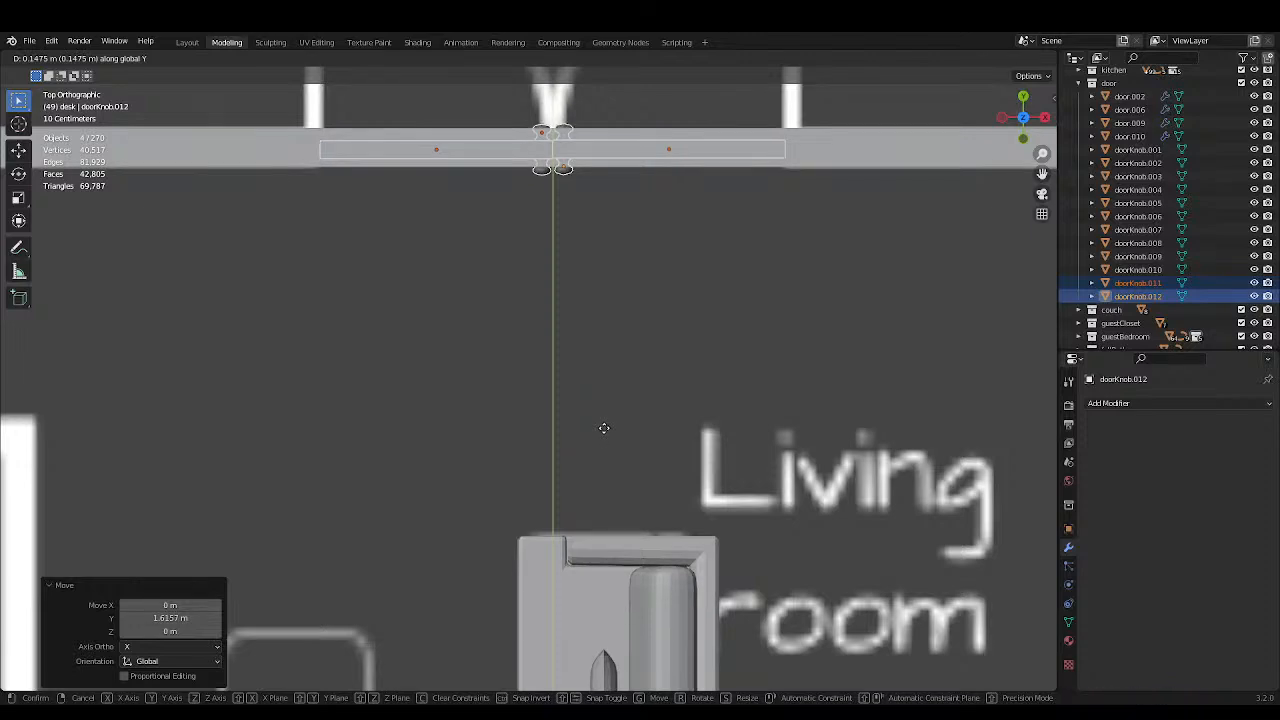
click(604, 427)
key(ctrl+s)
middle_drag(636, 412, 512, 274)
key(g)
key(x)
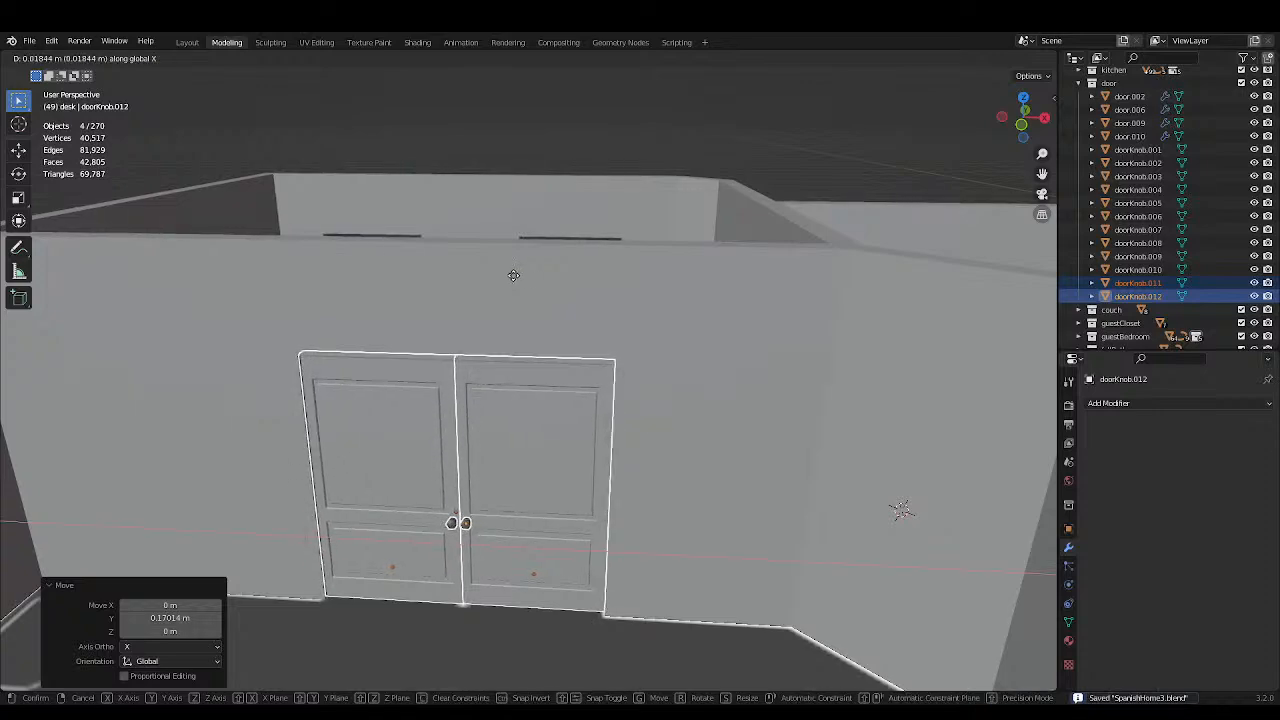
right_click(513, 275)
Delete the old single door and its knob from the billiards room's side doorway, and save the file.
scroll(513, 275, down, 5)
key(ctrl+s)
key(alt+a)
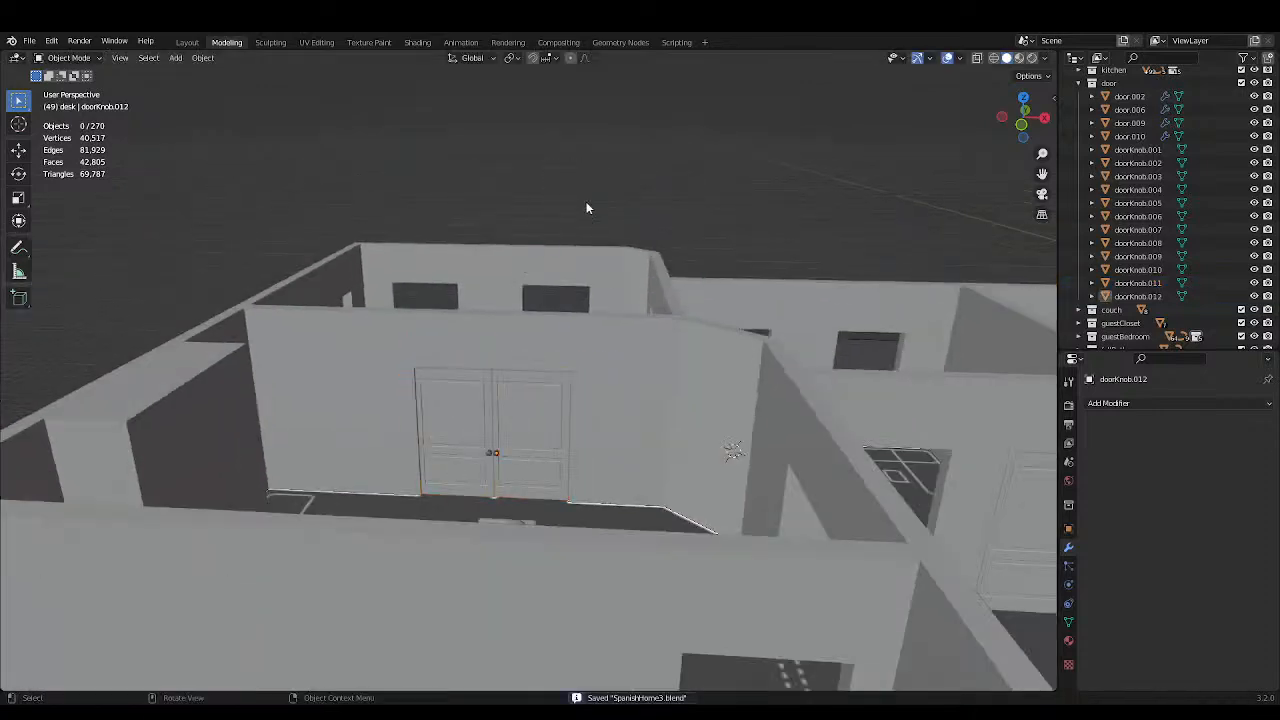
middle_drag(586, 203, 650, 280)
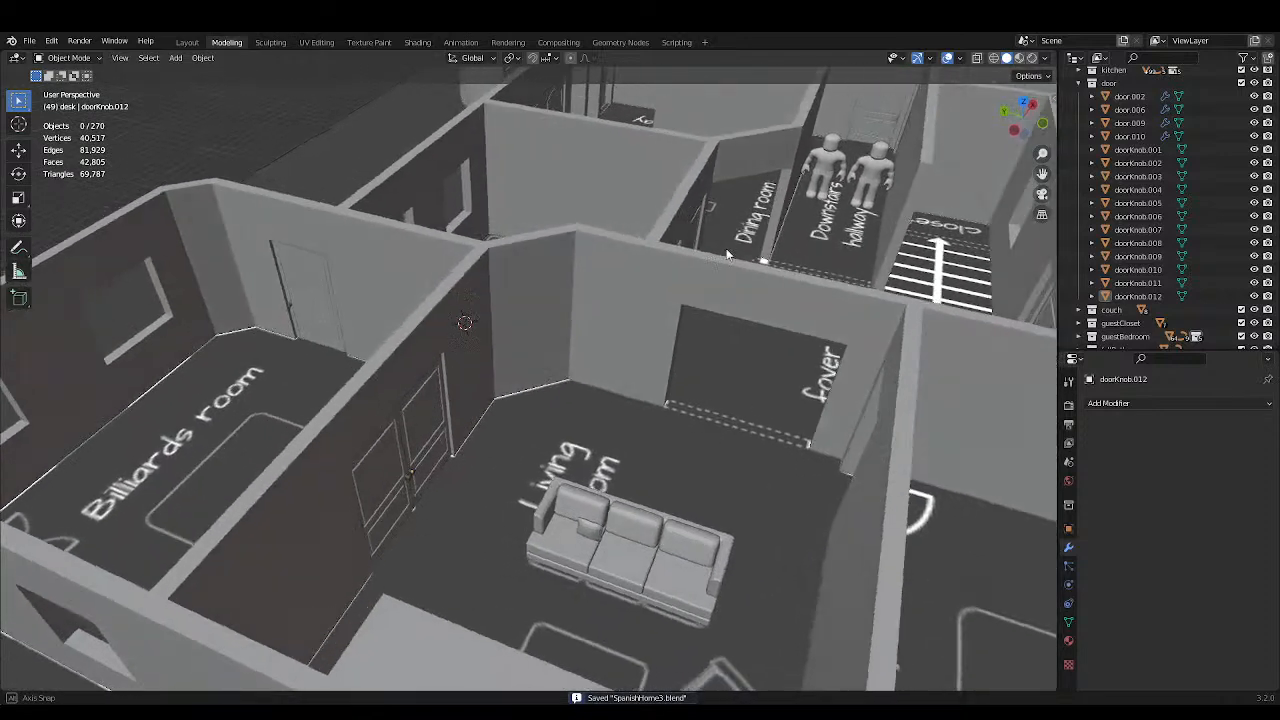
scroll(634, 309, up, 3)
shift+middle_drag(274, 349, 428, 334)
shift+click(334, 337)
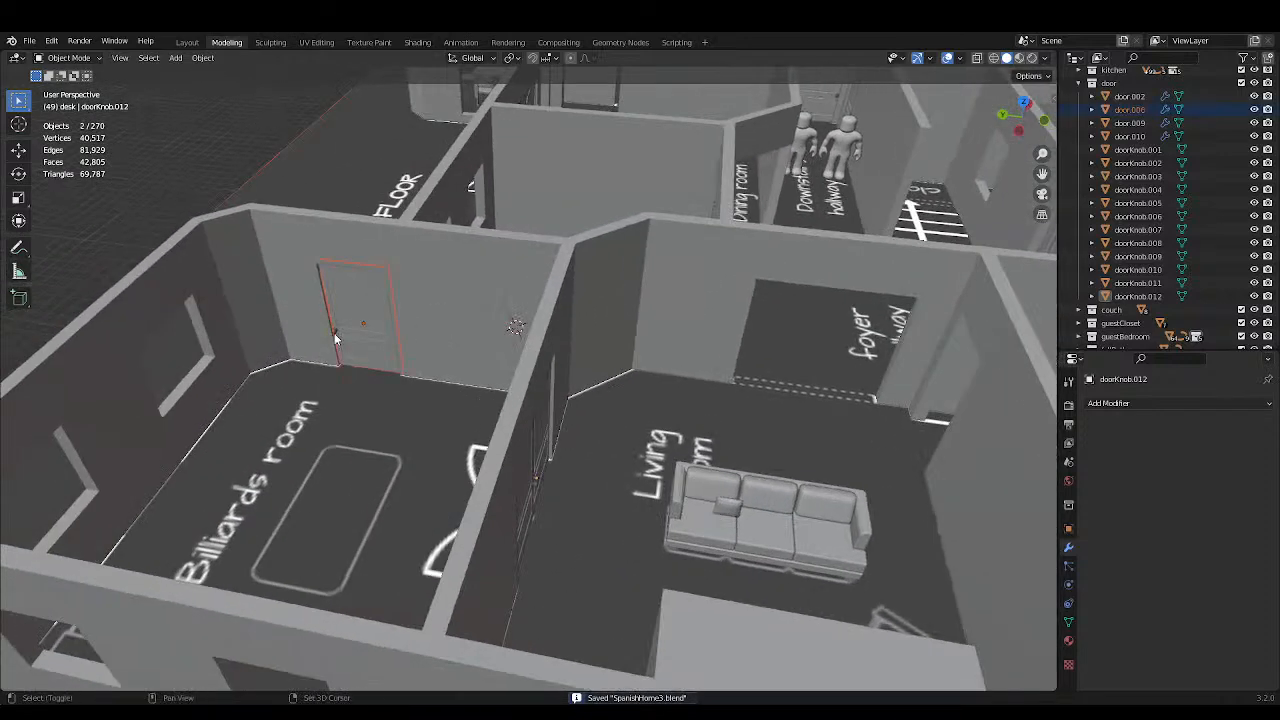
shift+click(335, 337)
shift+click(230, 146)
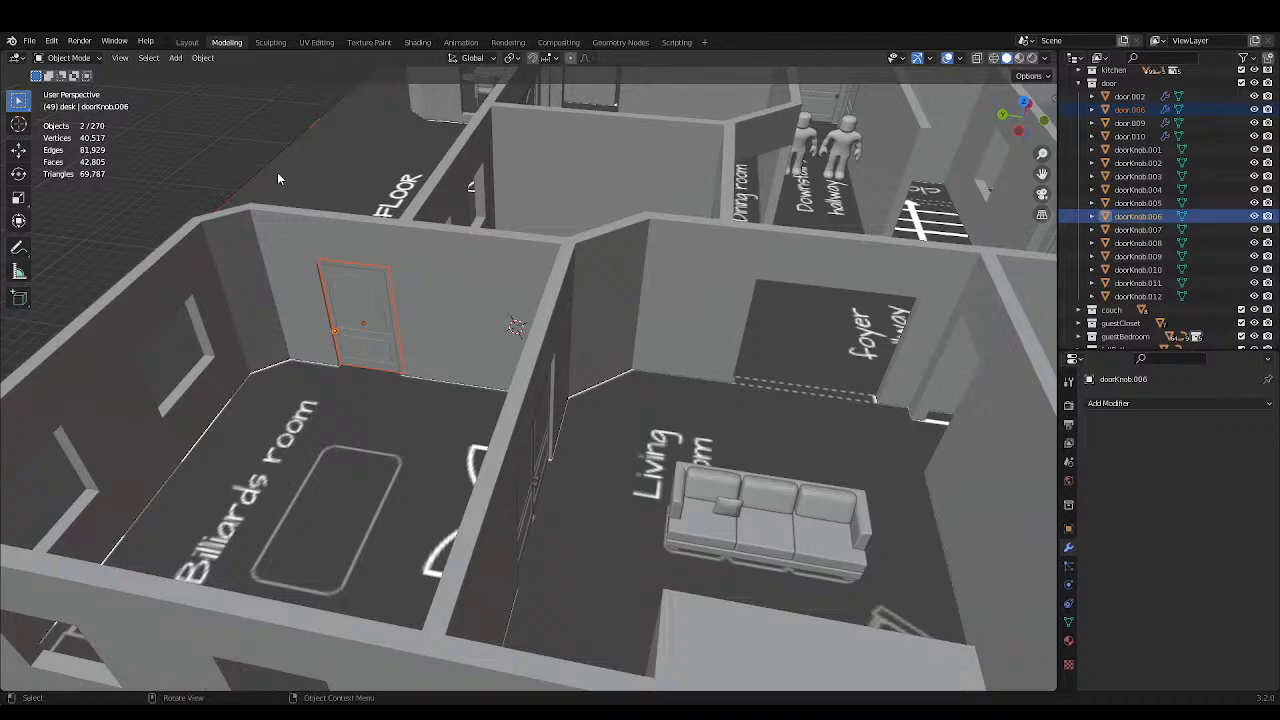
key(x)
click(315, 235)
key(ctrl+s)
Duplicate in place the double door's leaf nearer the office studio, together with its knob.
middle_drag(319, 235, 542, 439)
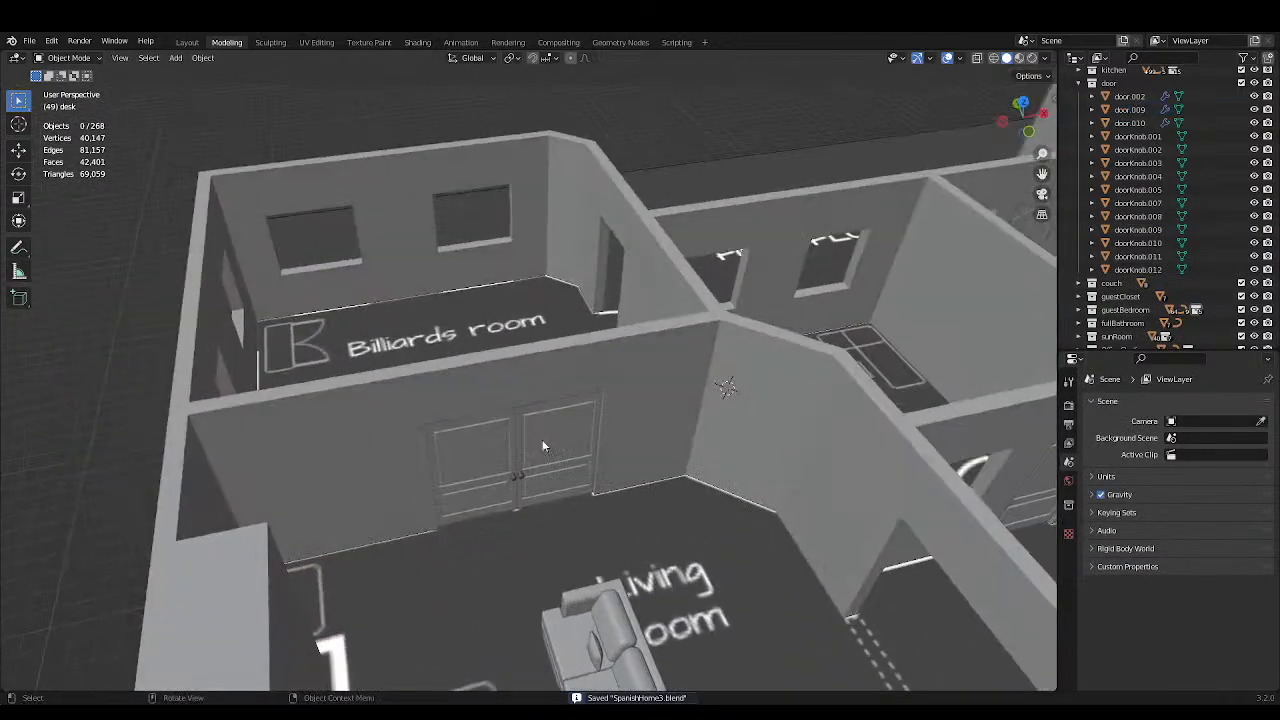
click(532, 471)
shift+click(521, 476)
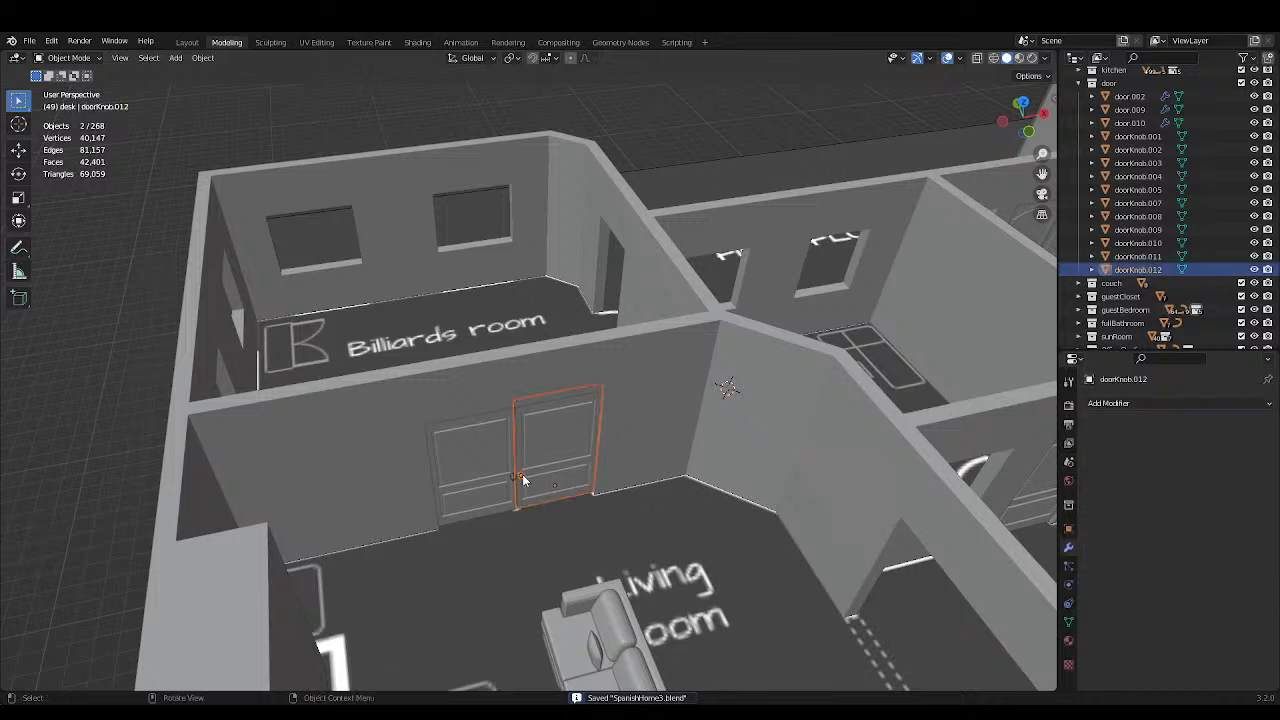
right_click(522, 477)
click(522, 476)
right_click(522, 480)
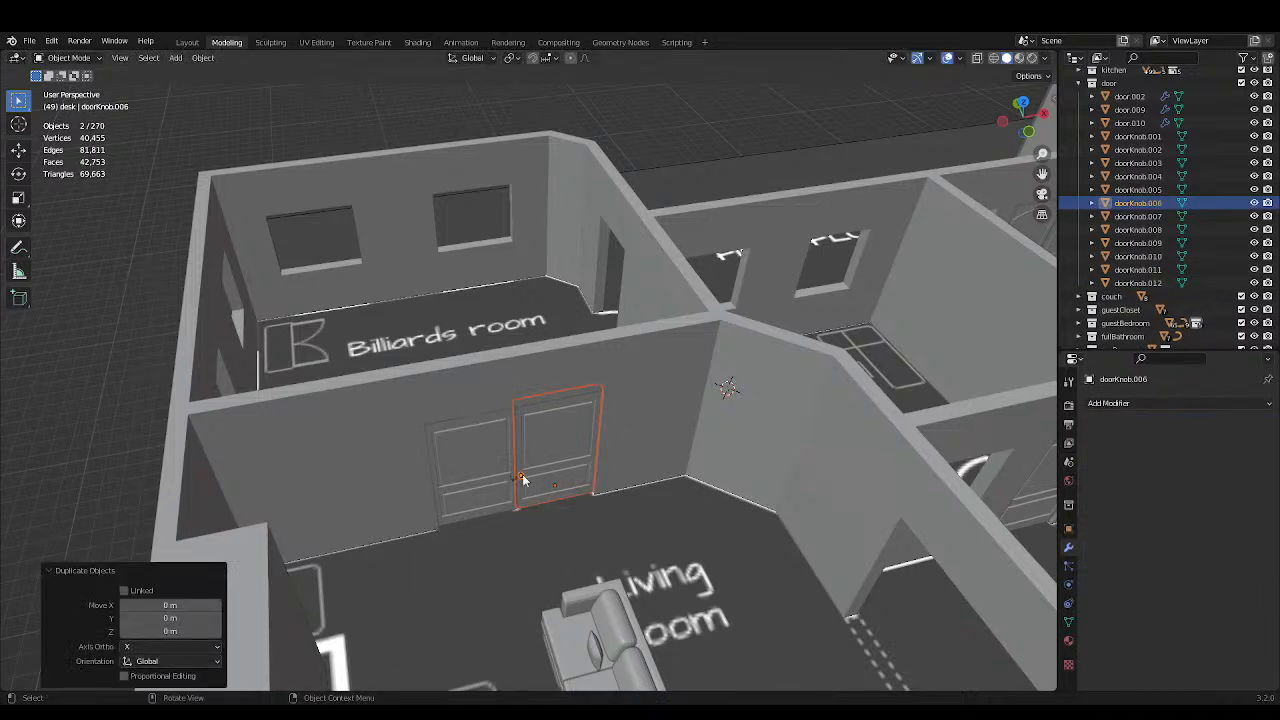
Rotate the duplicated door and knob -90° about Z, and save the file.
key(r)
key(z)
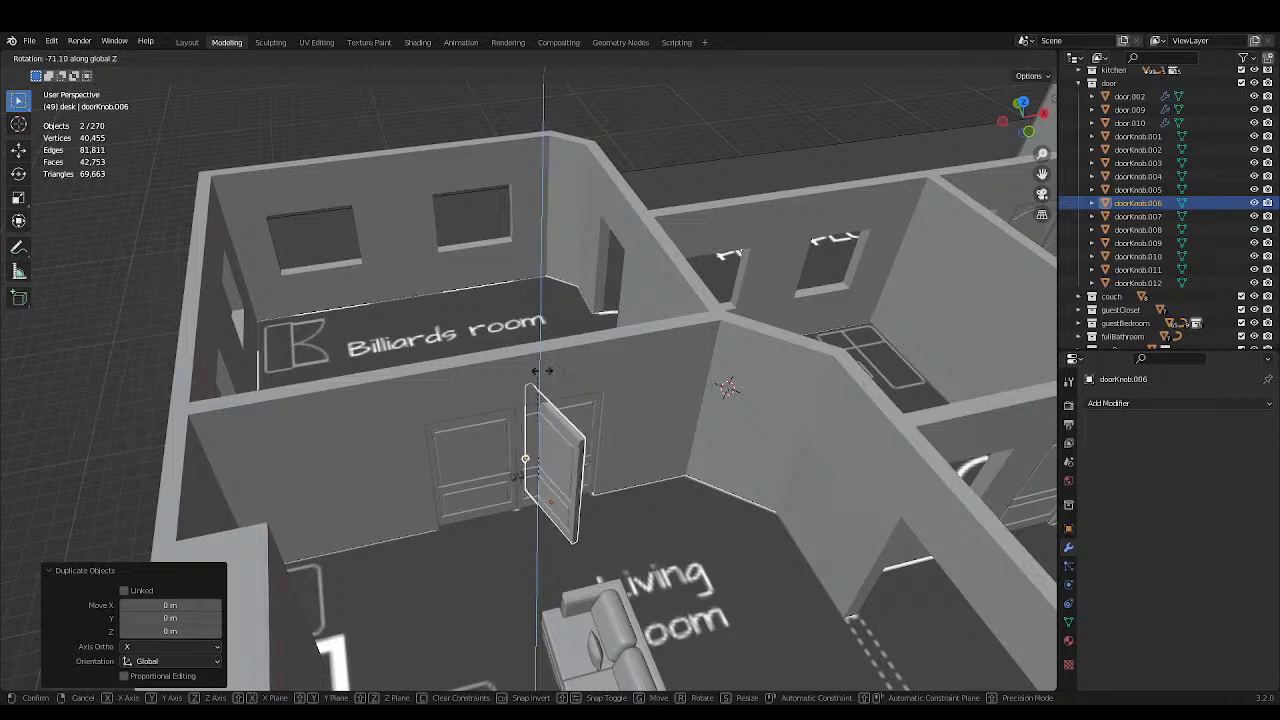
click(470, 540)
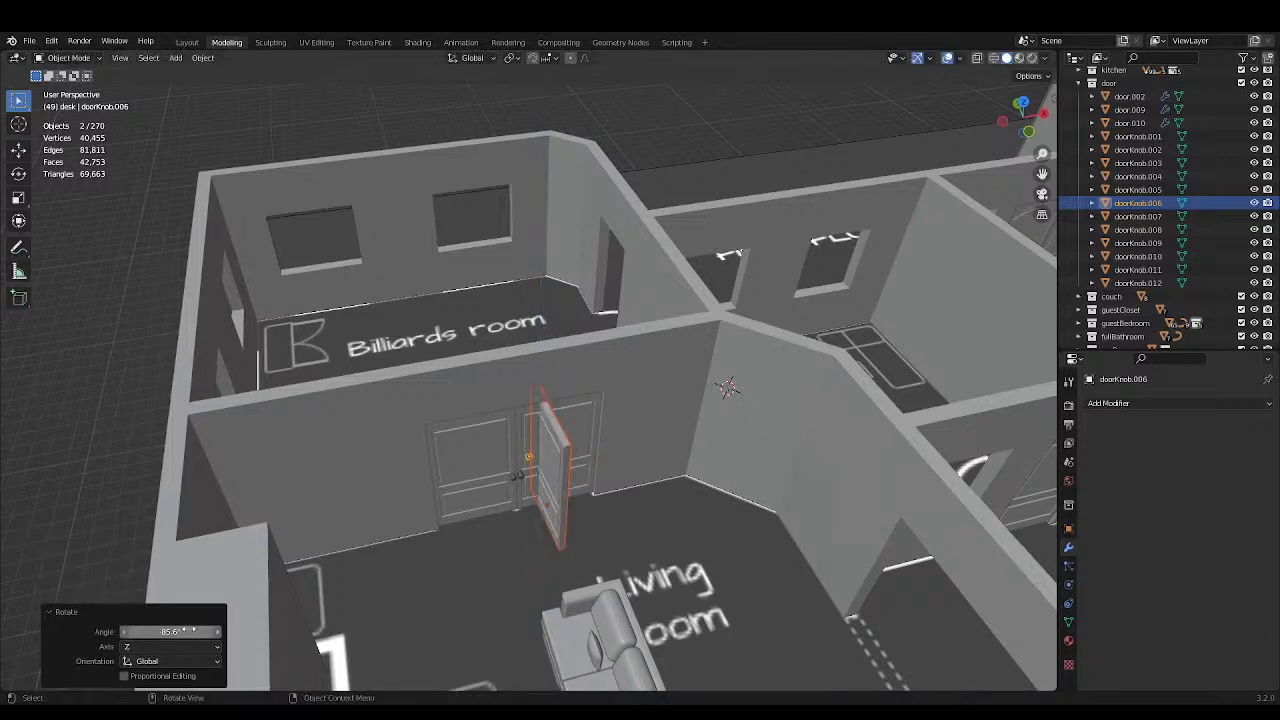
key(BackSpace)
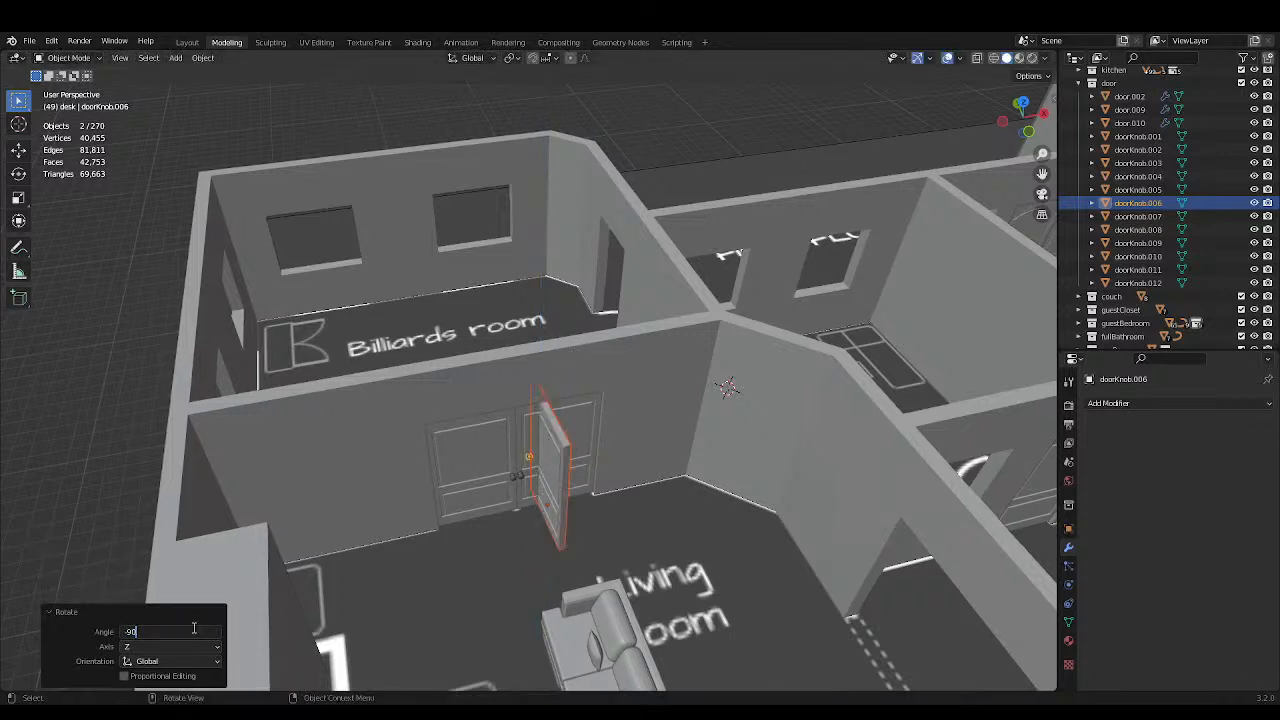
text(90)
key(Return)
key(ctrl+s)
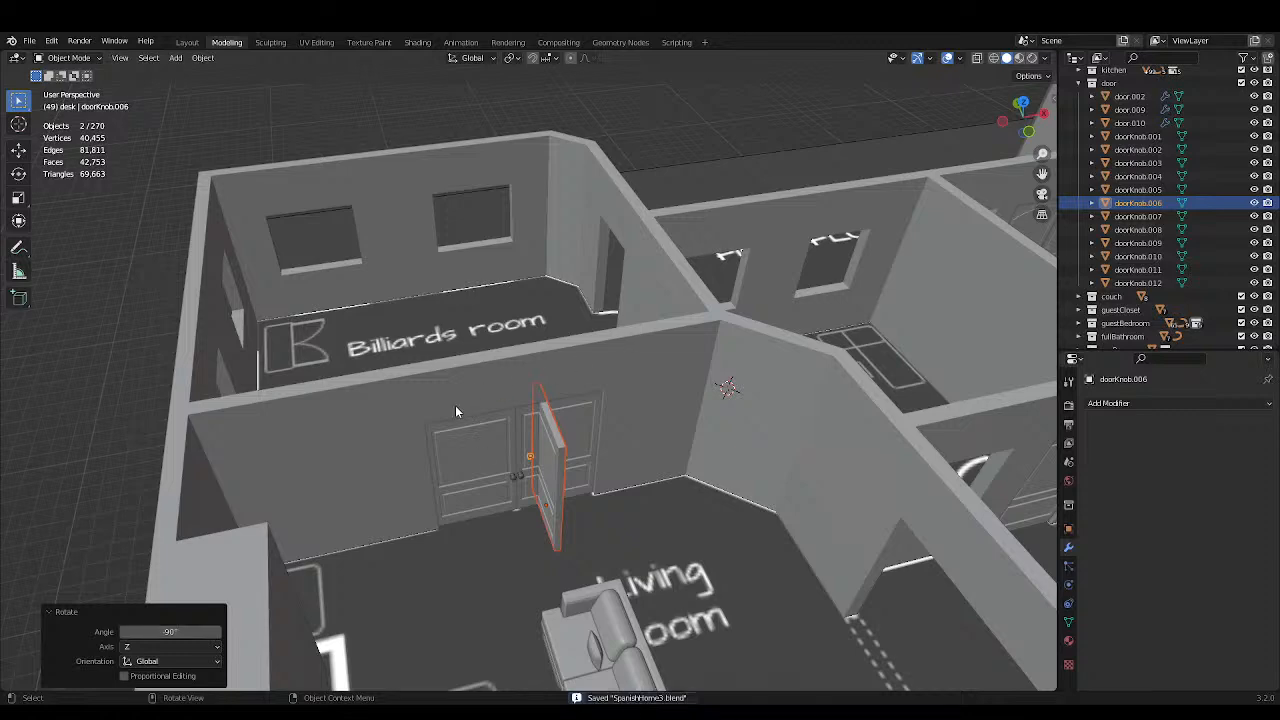
Move the rotated door and knob about 9.62 m in Y and fit them into the billiards room's side doorway.
middle_drag(455, 405, 461, 436)
key(KP_7)
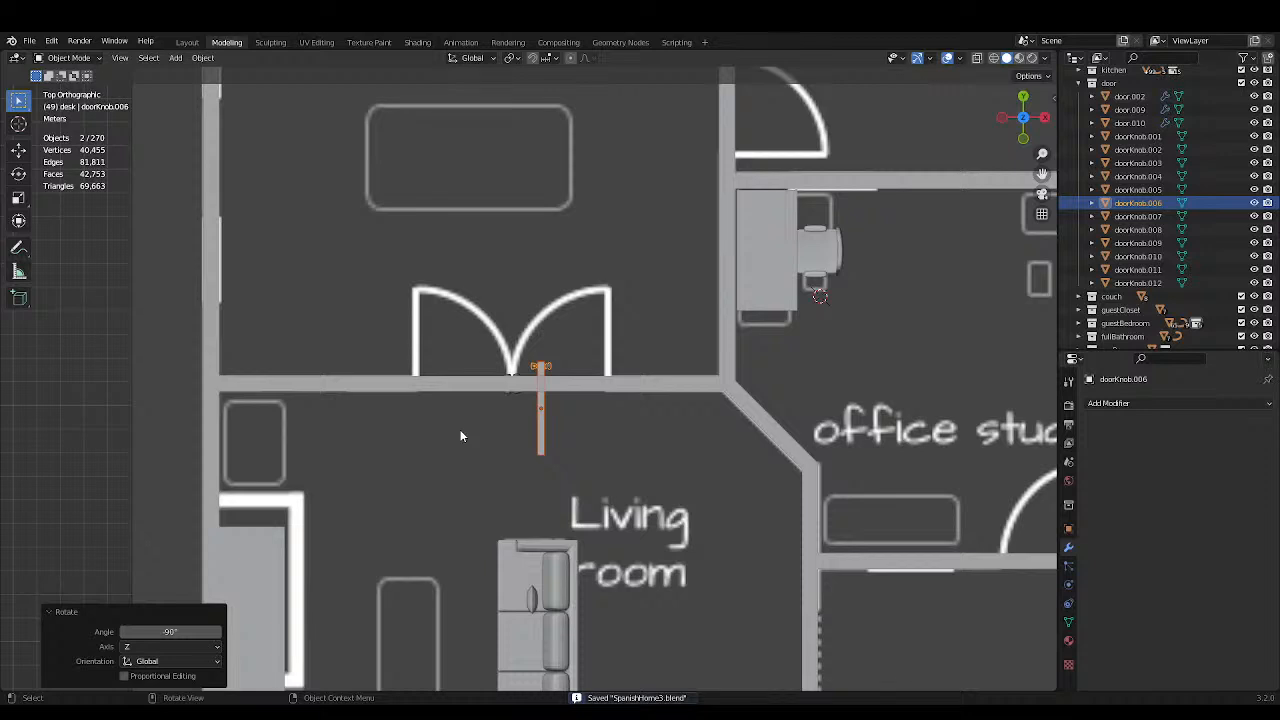
key(g)
key(y)
click(500, 202)
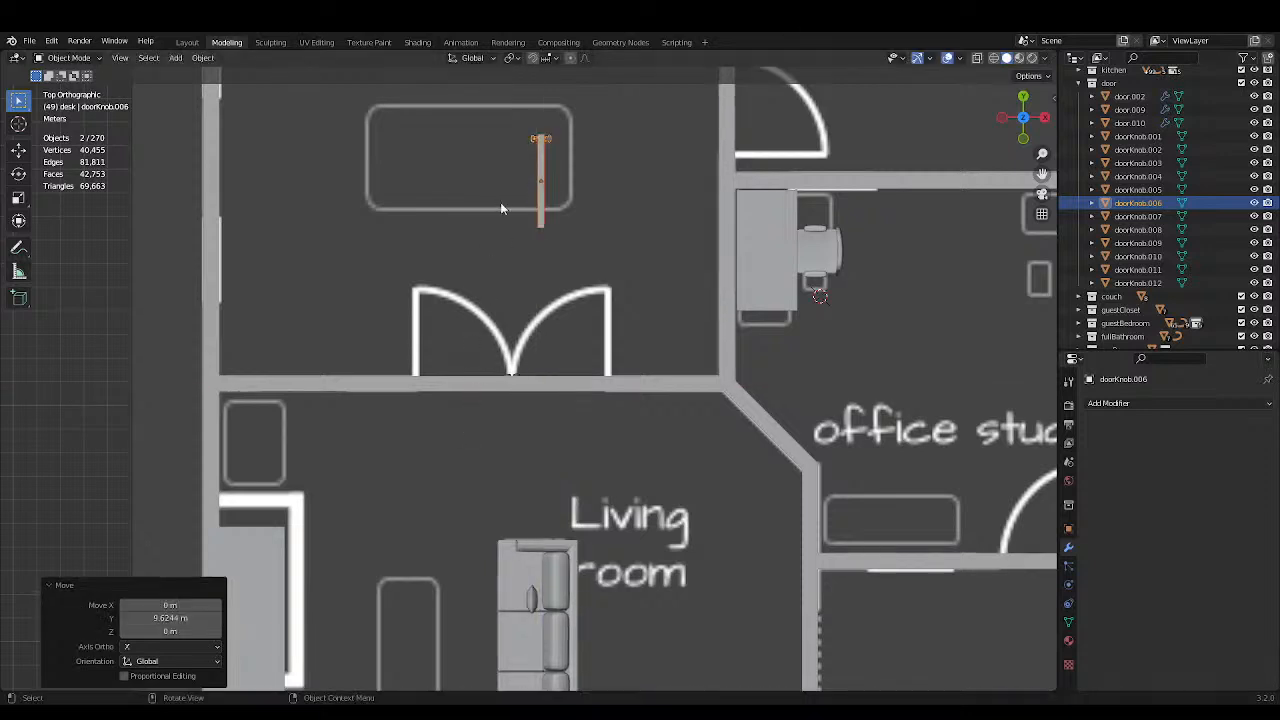
key(g)
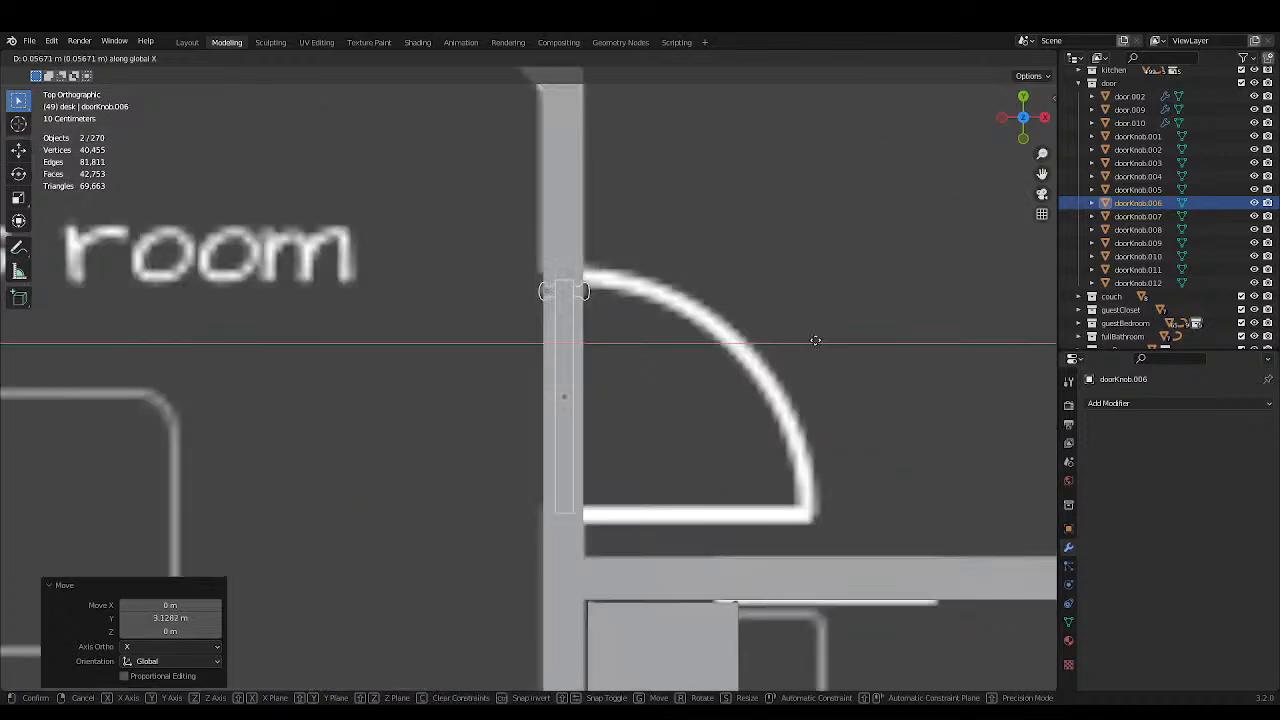
click(809, 340)
Shift the billiards room's side door about 0.13 m in Y to fit its opening, and save the file.
middle_drag(809, 340, 763, 308)
key(g)
key(x)
key(y)
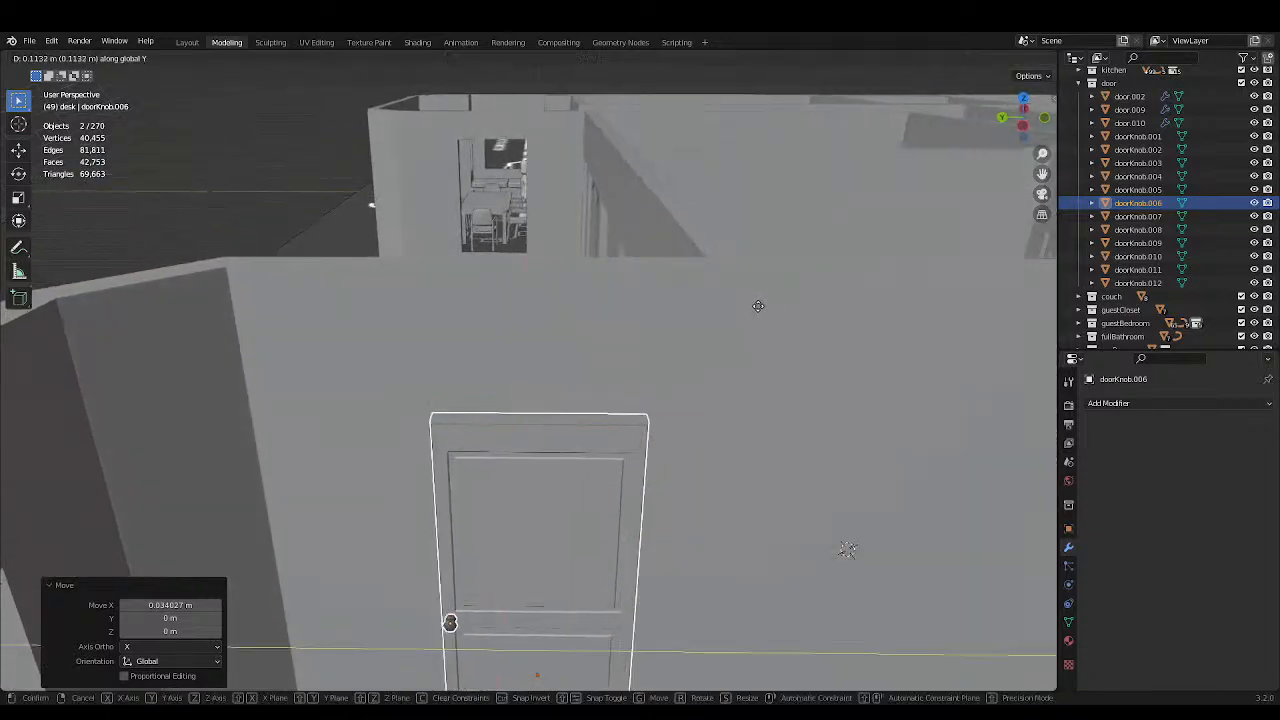
click(757, 305)
scroll(757, 305, down, 5)
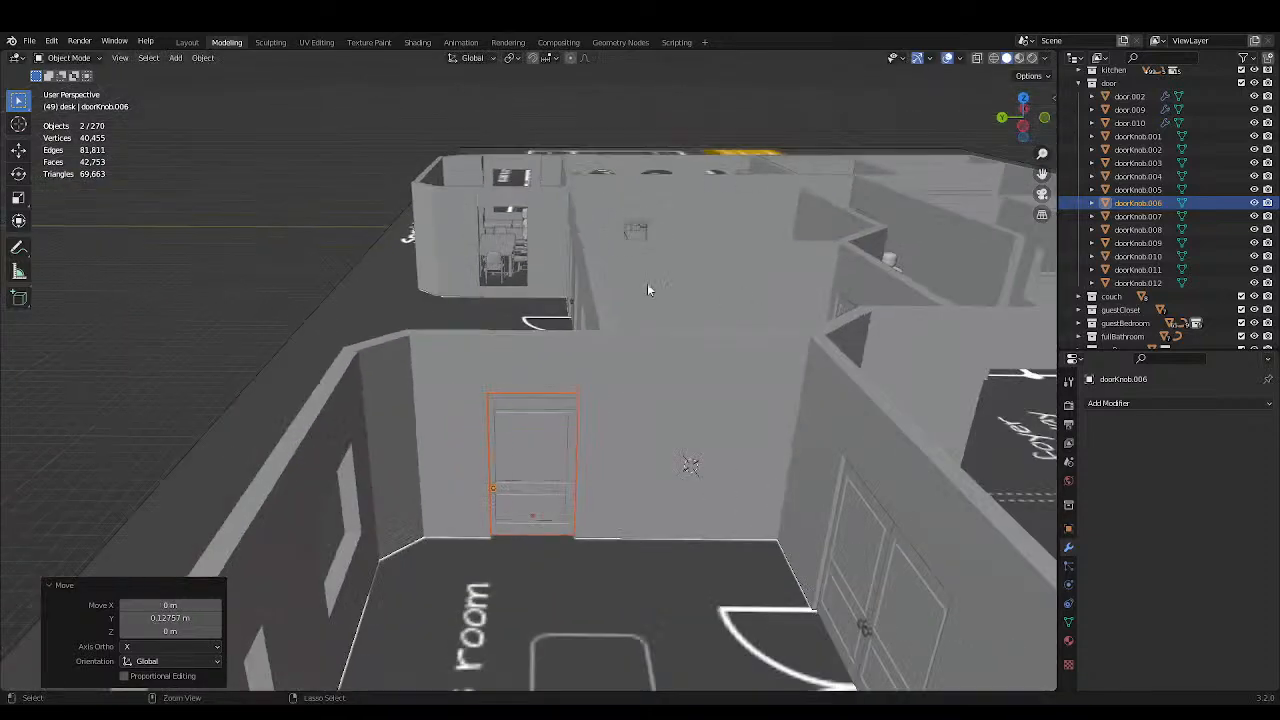
key(ctrl+s)
Examine the fitted billiards room and living room doors and the office studio's desk and chair, and save the file.
click(309, 256)
middle_drag(456, 272, 357, 300)
scroll(376, 308, down, 5)
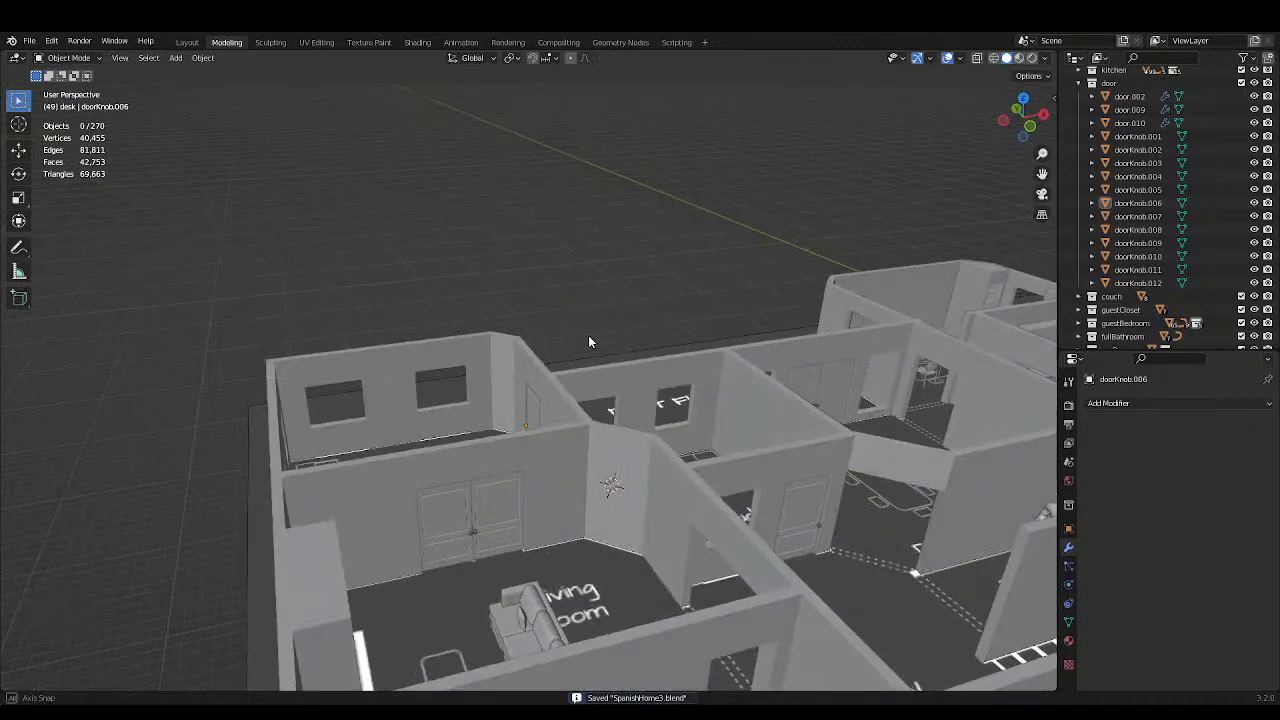
middle_drag(588, 335, 667, 430)
scroll(652, 487, up, 4)
key(ctrl+s)
middle_drag(550, 441, 551, 398)
scroll(640, 534, up, 3)
click(590, 350)
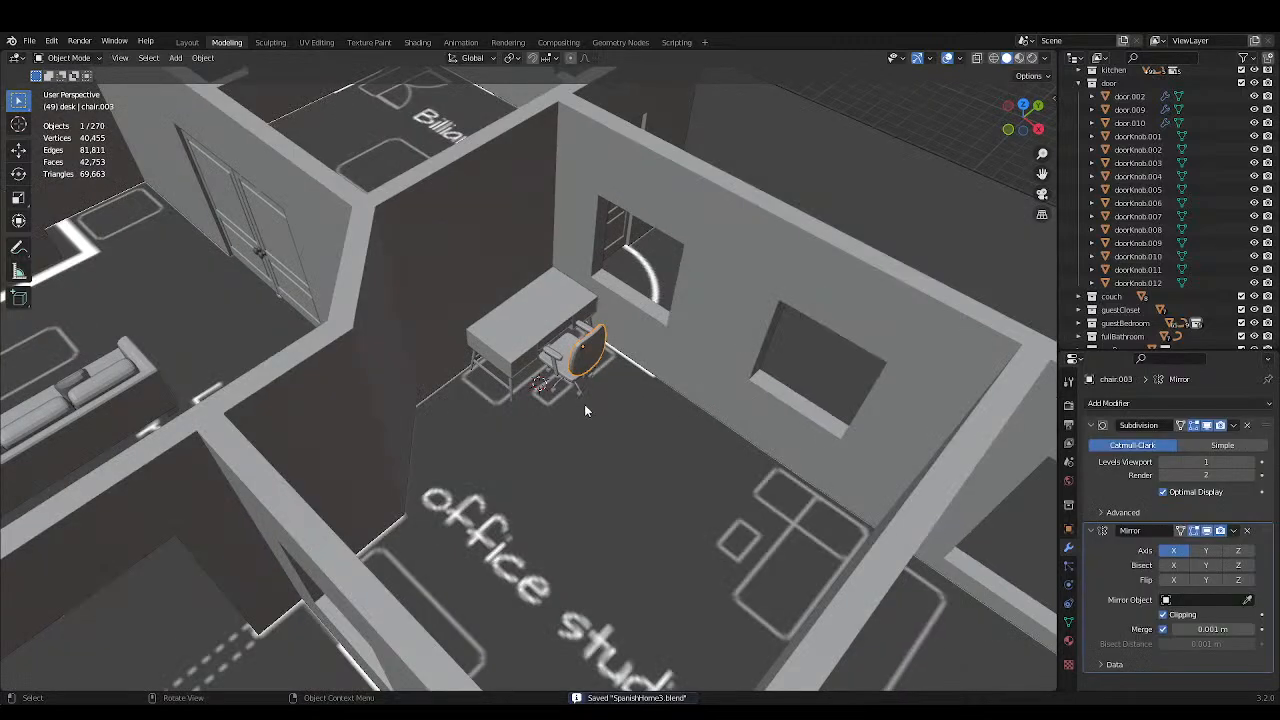
scroll(584, 404, down, 3)
drag(714, 121, 771, 153)
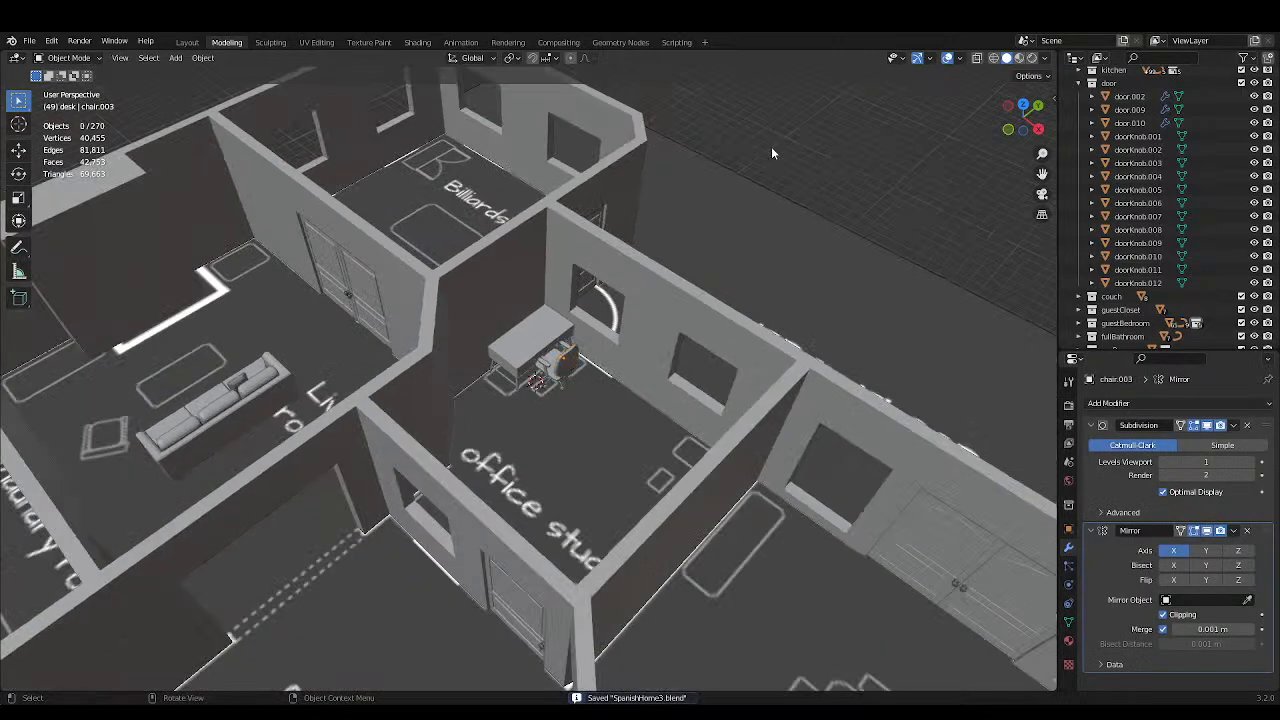
click(527, 345)
scroll(527, 345, down, 4)
middle_drag(527, 345, 655, 431)
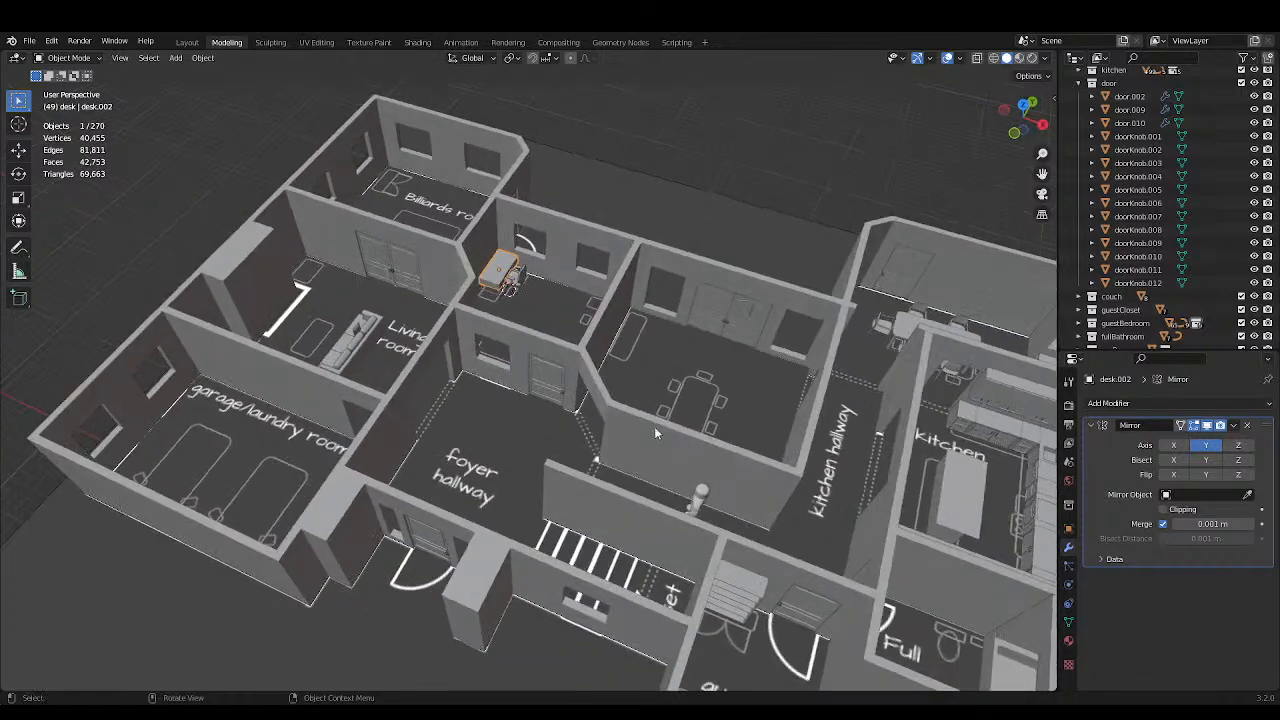
click(700, 138)
key(ctrl+s)
Look over the first floor's rooms and doorways from the billiards room across to the guest bedroom.
middle_drag(679, 222, 615, 168)
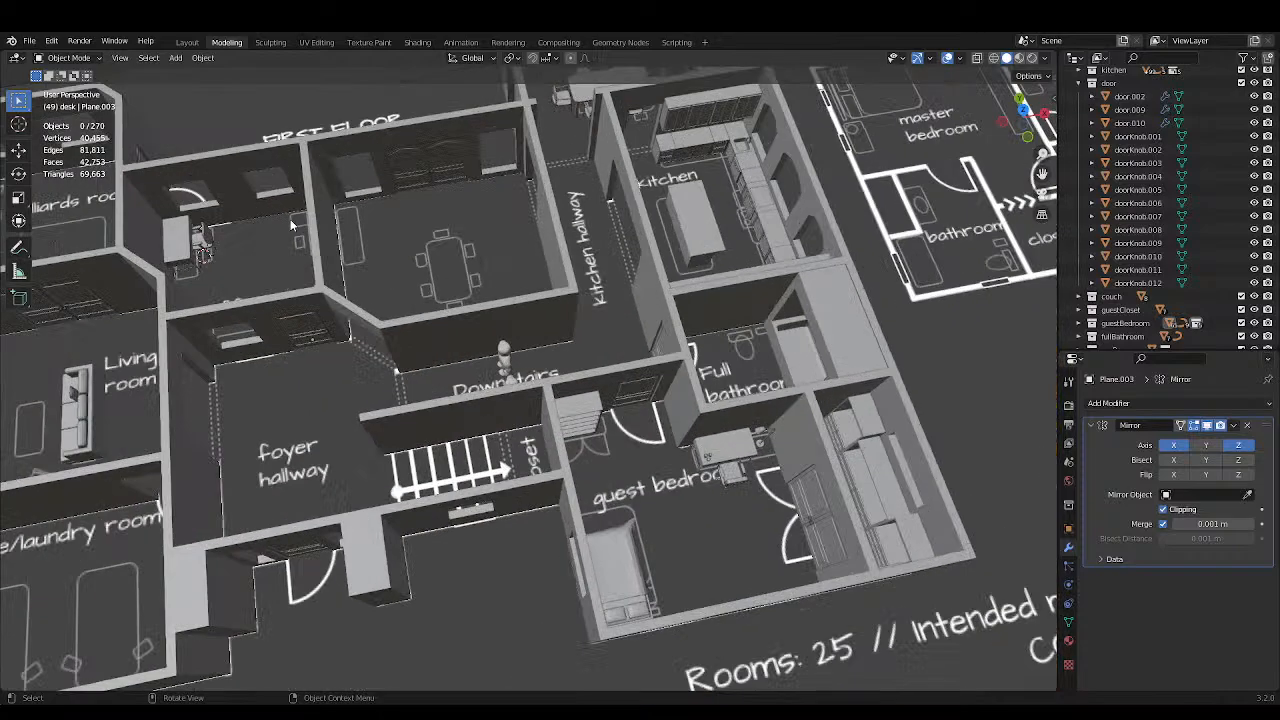
middle_drag(291, 225, 541, 198)
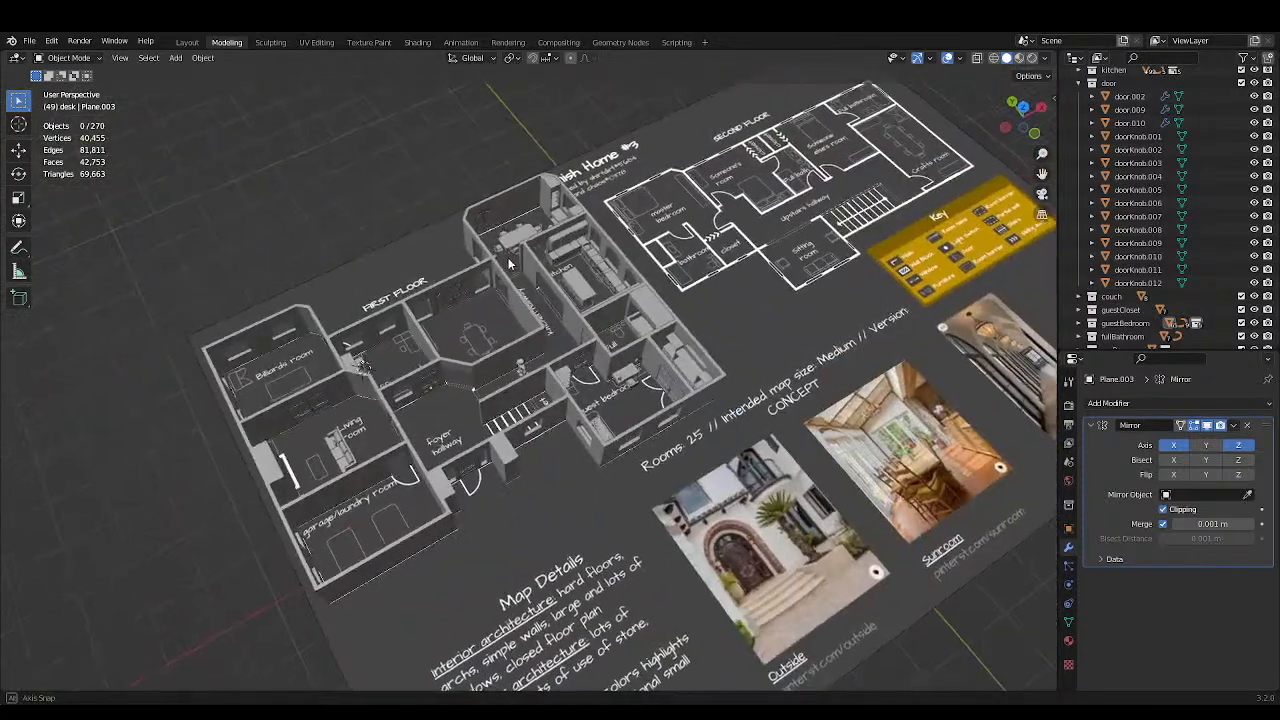
scroll(508, 257, up, 5)
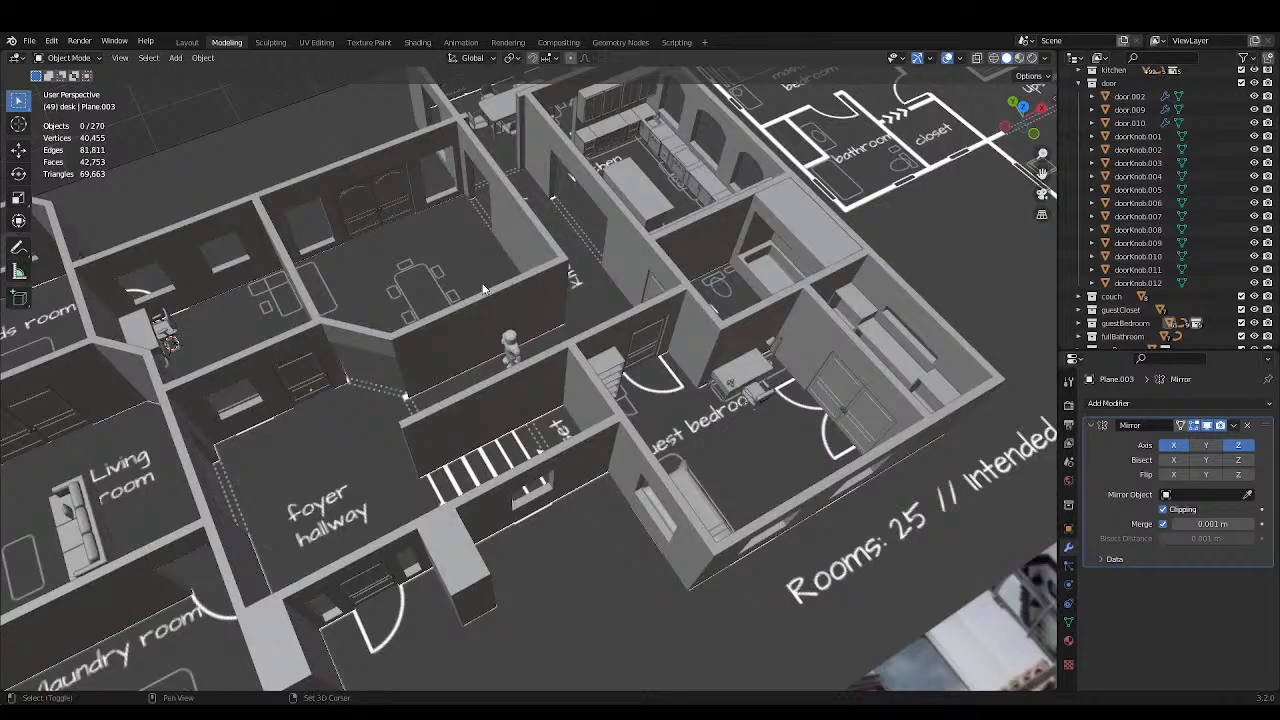
scroll(609, 294, down, 6)
scroll(600, 310, up, 4)
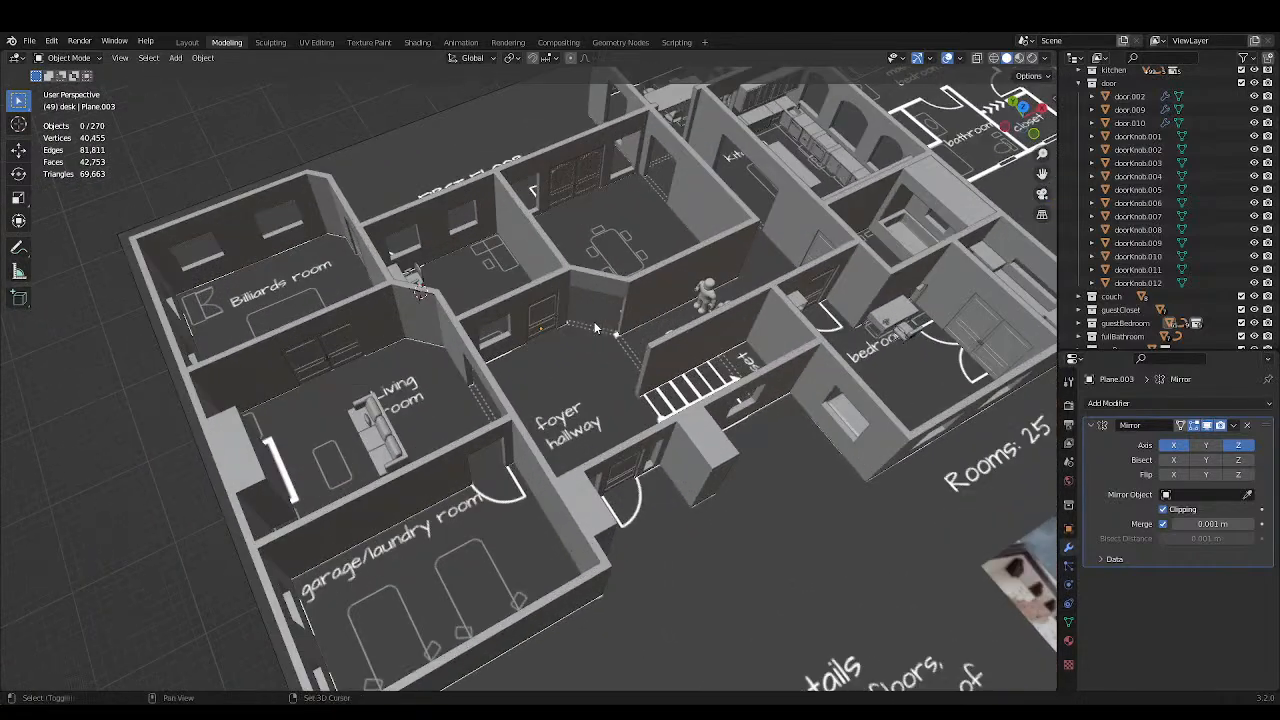
scroll(596, 328, down, 4)
scroll(589, 403, up, 5)
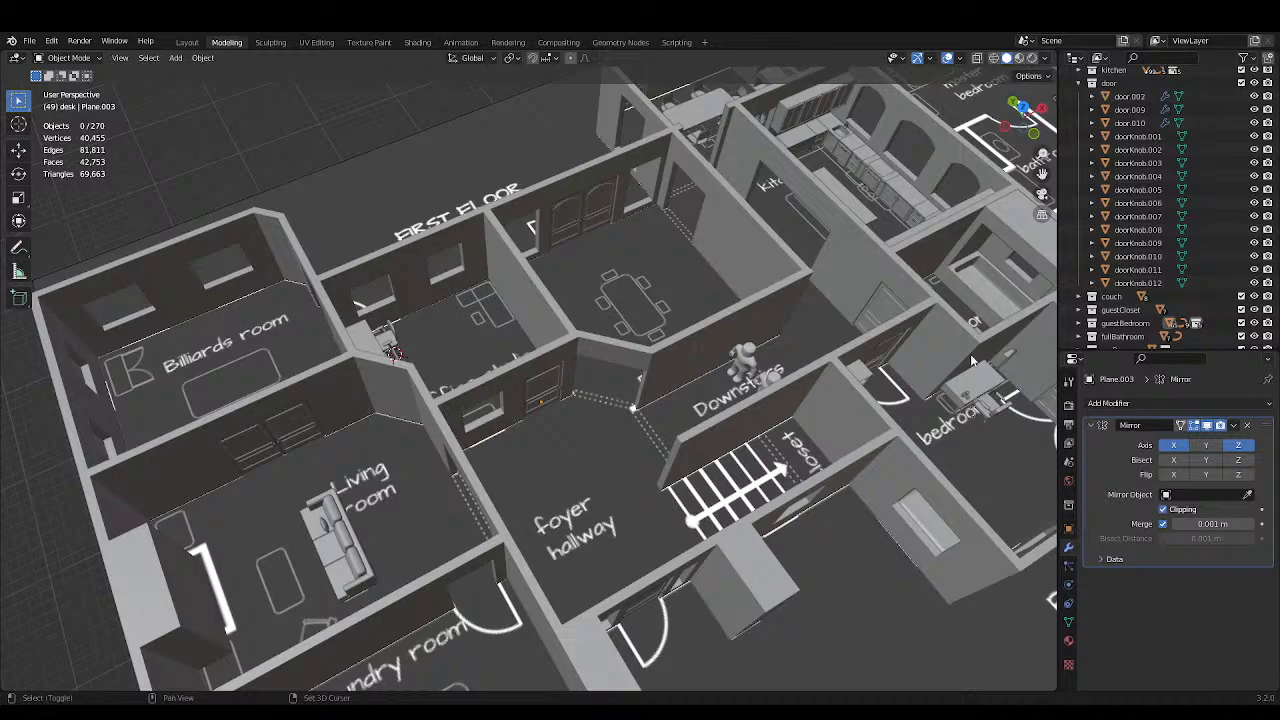
Inspect the guest bedroom's desk and office chair up close, selecting one of the chair's legs.
shift+middle_drag(970, 354, 453, 310)
scroll(668, 374, up, 10)
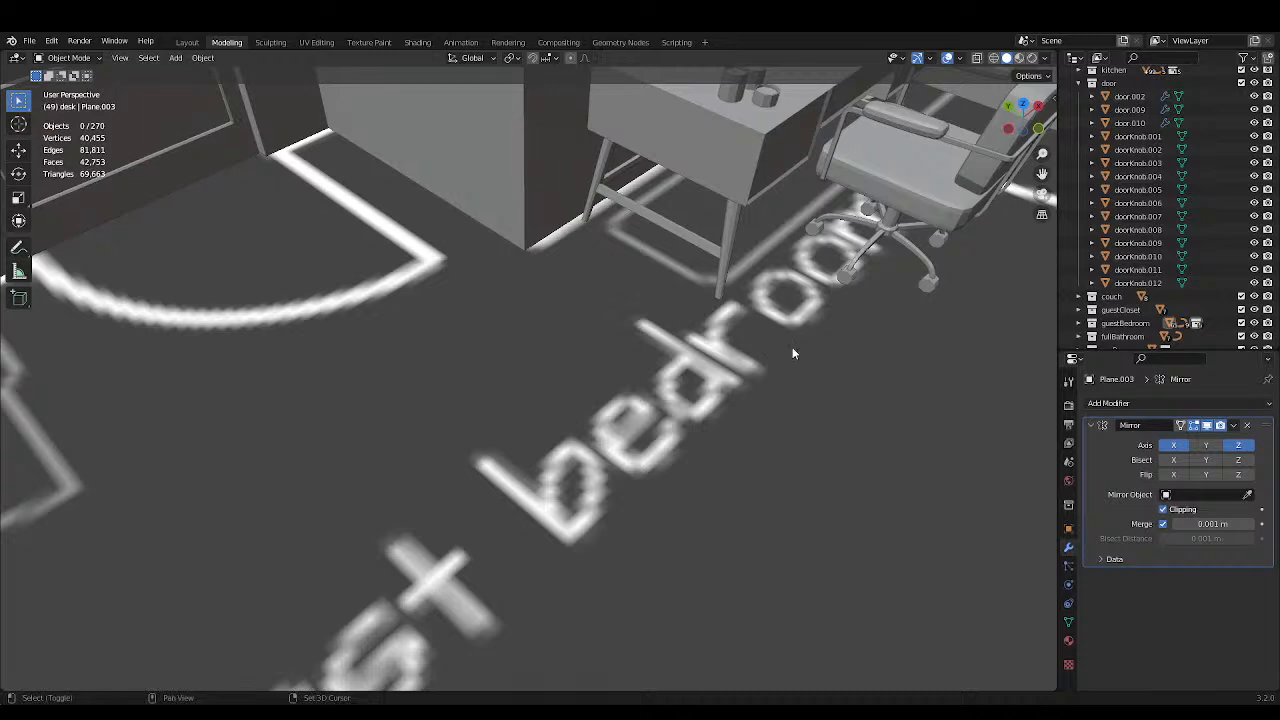
middle_drag(792, 347, 674, 415)
middle_drag(612, 355, 566, 326)
click(570, 312)
click(638, 306)
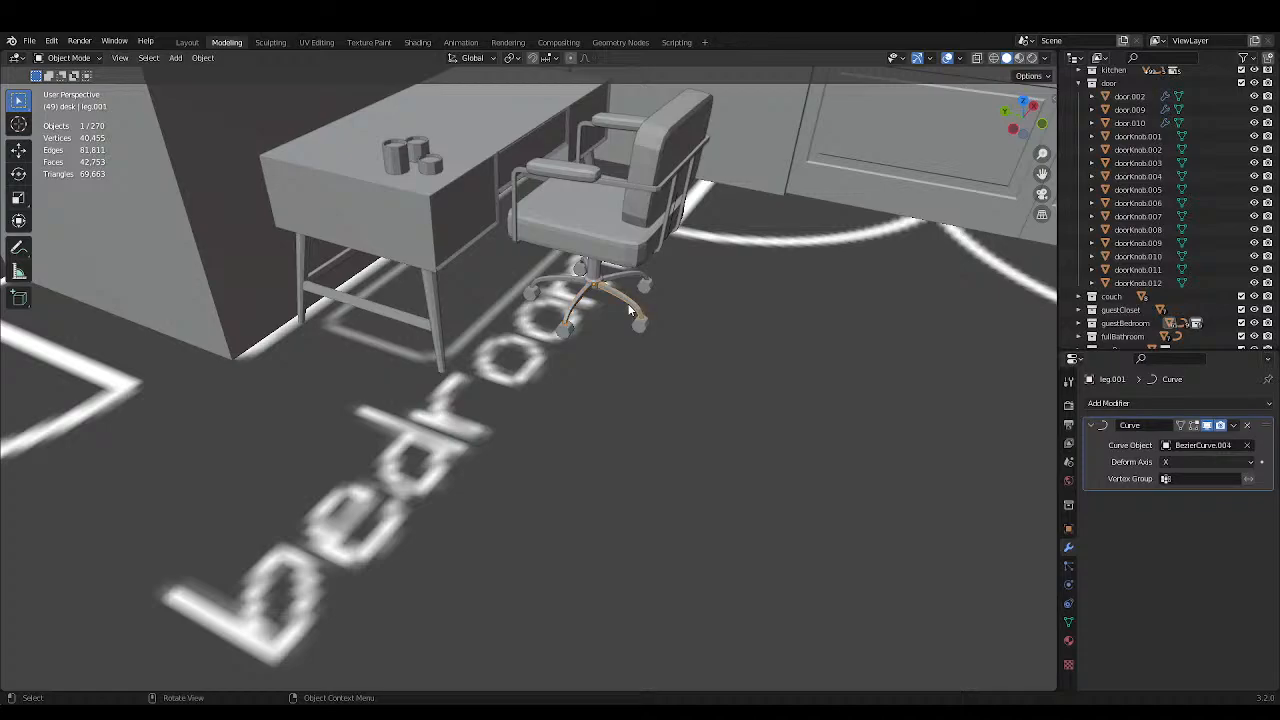
scroll(623, 442, down, 10)
shift+middle_drag(622, 437, 814, 543)
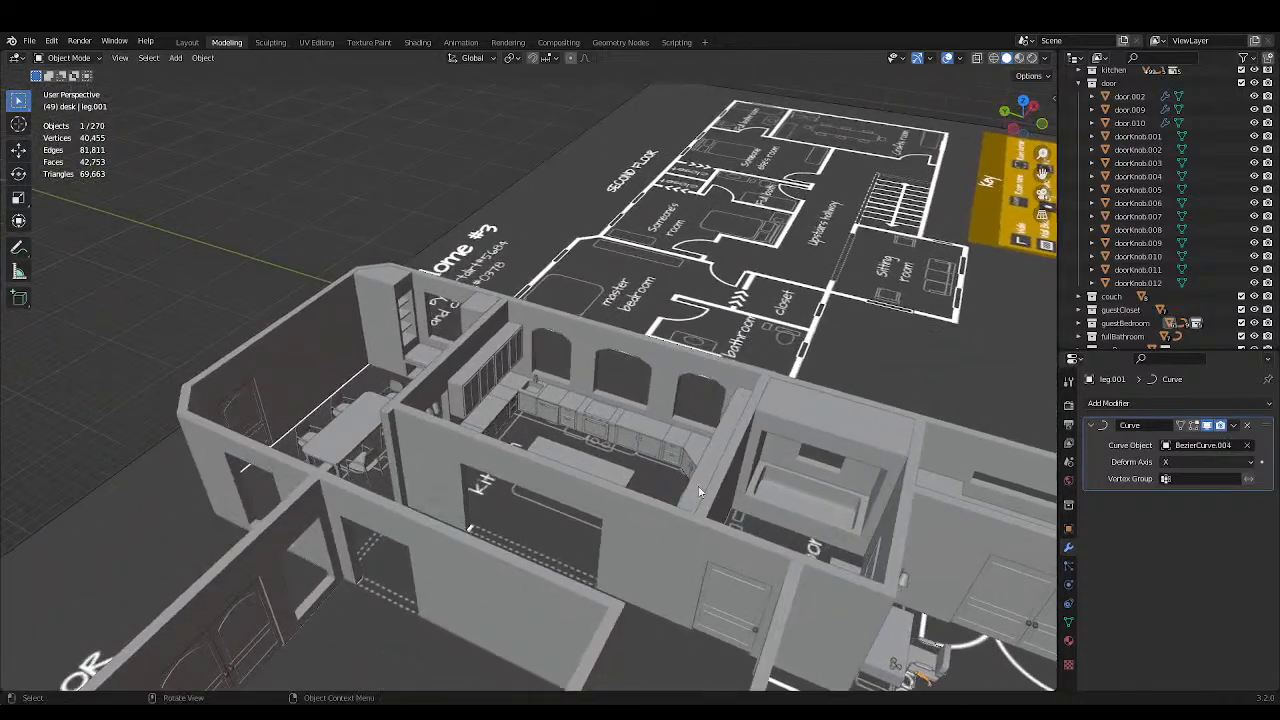
Review the whole first floor around the kitchen, dining room and foyer hallway, and save the file.
scroll(474, 387, up, 2)
shift+middle_drag(474, 387, 632, 428)
scroll(632, 428, down, 4)
key(ctrl+s)
scroll(632, 440, down, 3)
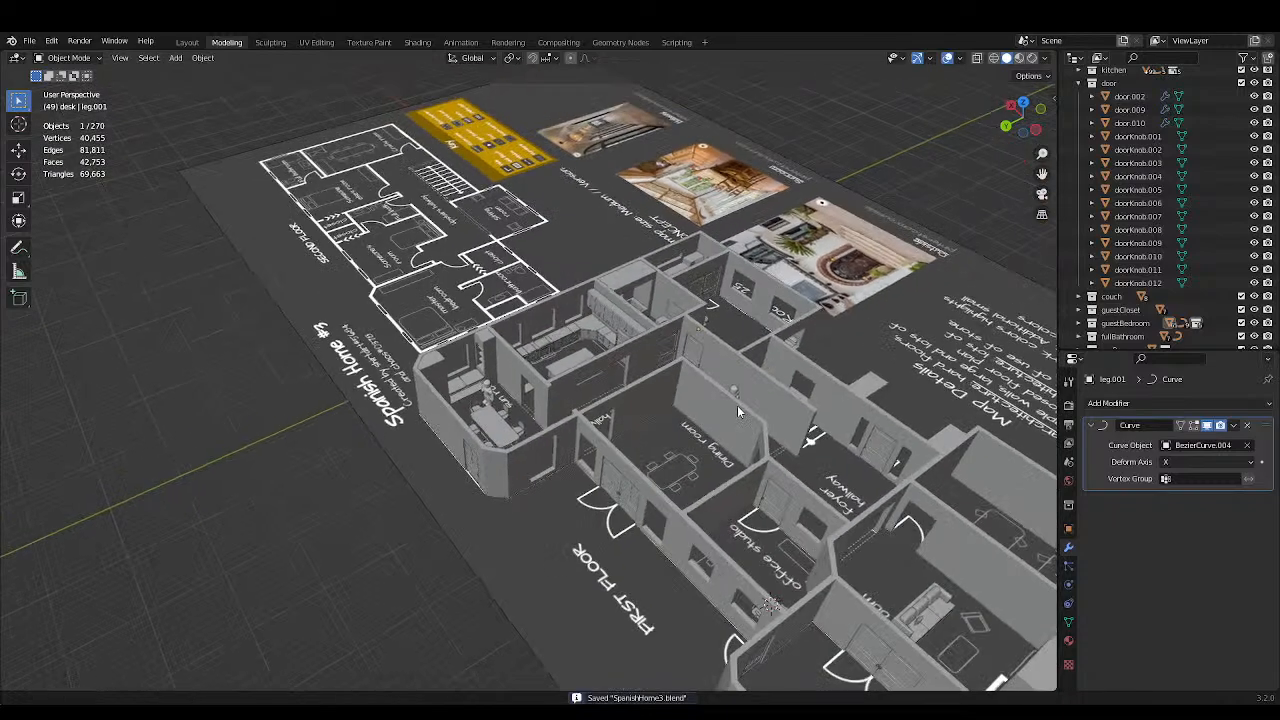
shift+middle_drag(737, 405, 561, 451)
scroll(823, 219, up, 2)
middle_drag(823, 219, 620, 367)
shift+middle_drag(444, 432, 524, 388)
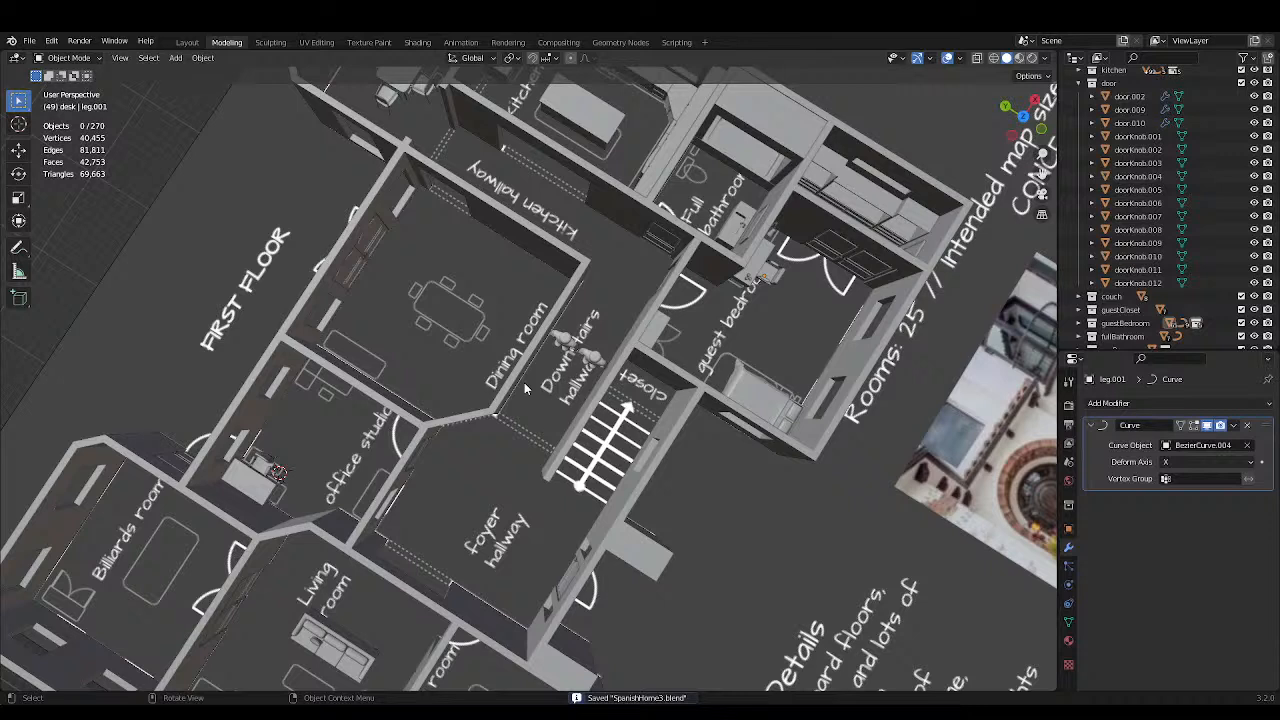